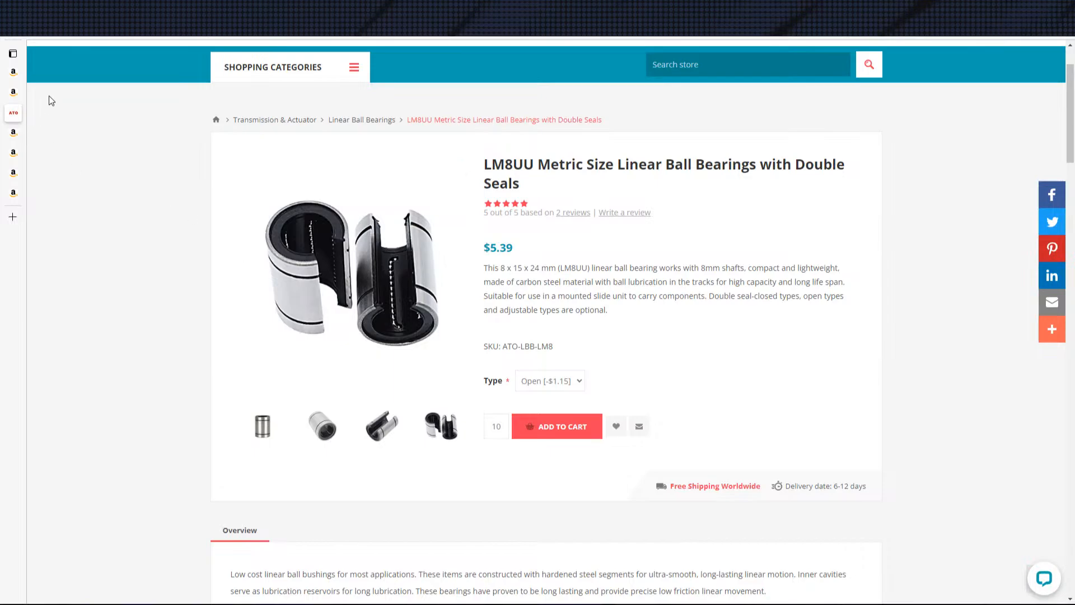
Step: Compare the LM8UU bearing's type variants by switching to Standard and back to Open
{"action": "mouse_move", "coordinate": [14, 98]}
{"action": "left_click", "coordinate": [534, 404]}
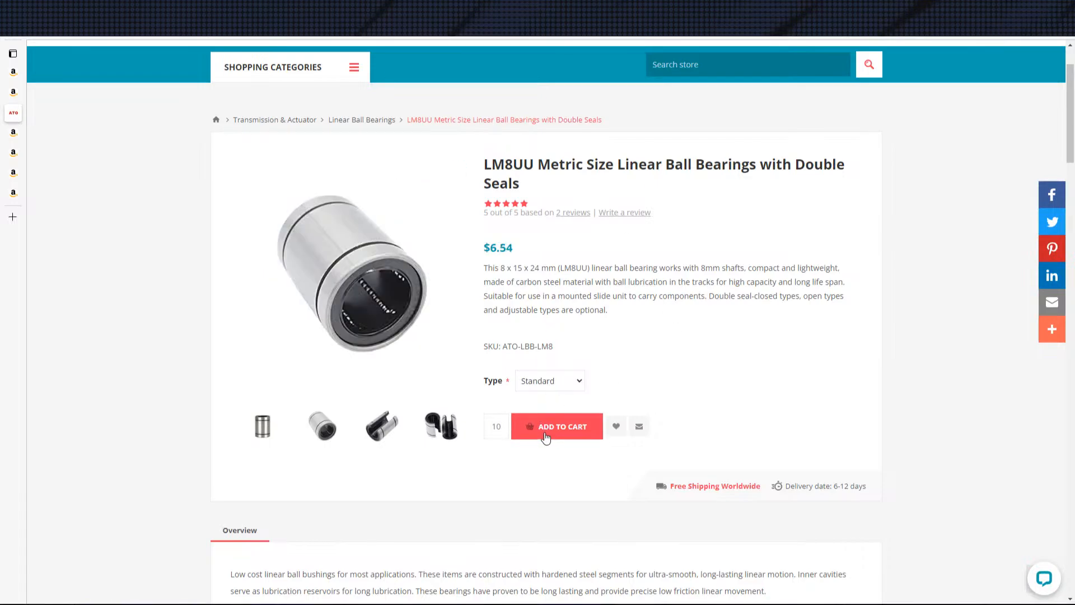
{"action": "left_click", "coordinate": [542, 424]}
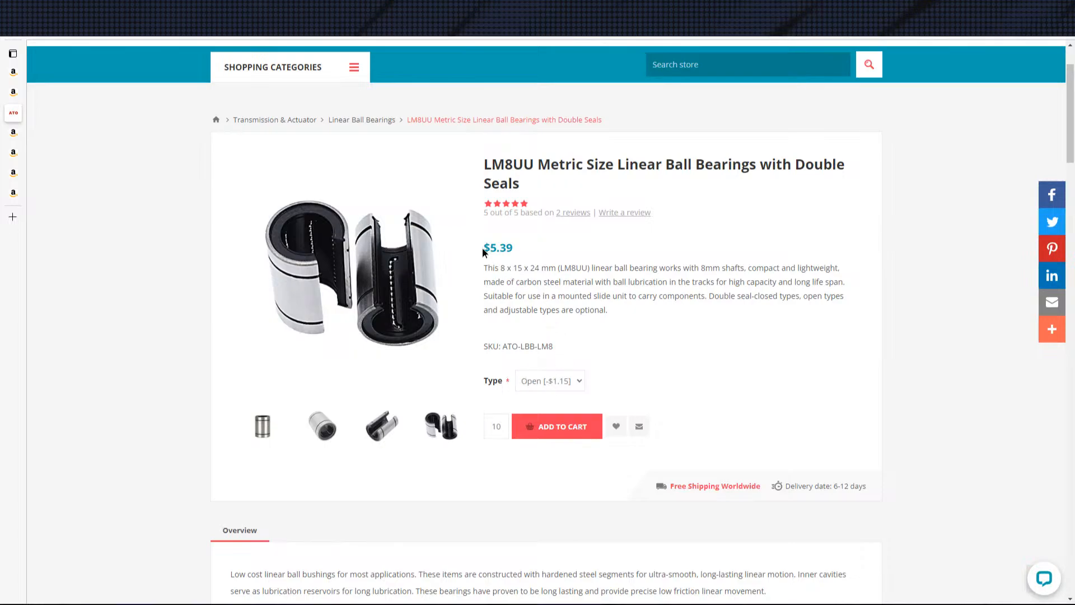
Step: Examine the price and order quantity of the open-type LM8UU linear bearing
{"action": "left_click_drag", "start_coordinate": [483, 249], "coordinate": [529, 253]}
{"action": "left_click", "coordinate": [527, 253]}
{"action": "left_click_drag", "start_coordinate": [484, 251], "coordinate": [550, 262]}
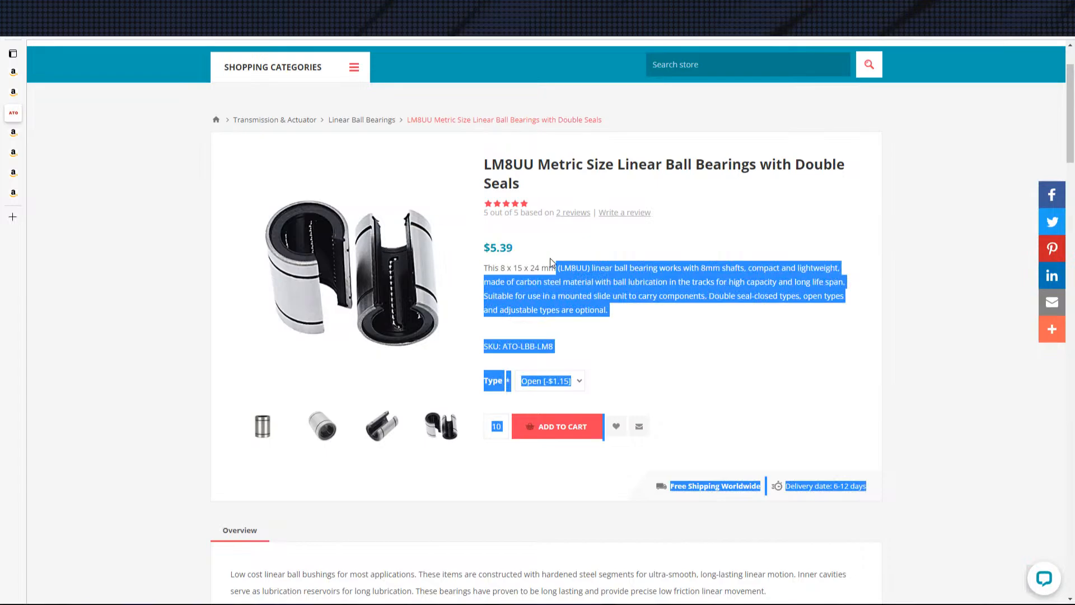
{"action": "left_click", "coordinate": [520, 261]}
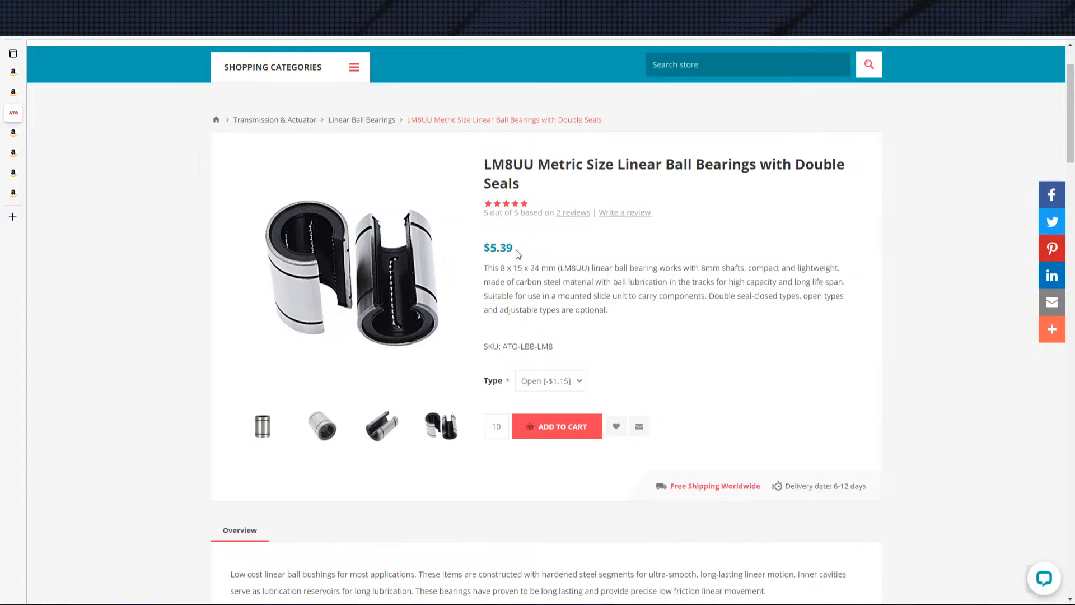
{"action": "double_click", "coordinate": [491, 427]}
{"action": "left_click", "coordinate": [585, 281]}
{"action": "double_click", "coordinate": [496, 249]}
{"action": "left_click", "coordinate": [518, 288]}
Step: Compare the Amazon search results for V groove bearings and U groove bearings
{"action": "left_click", "coordinate": [24, 138]}
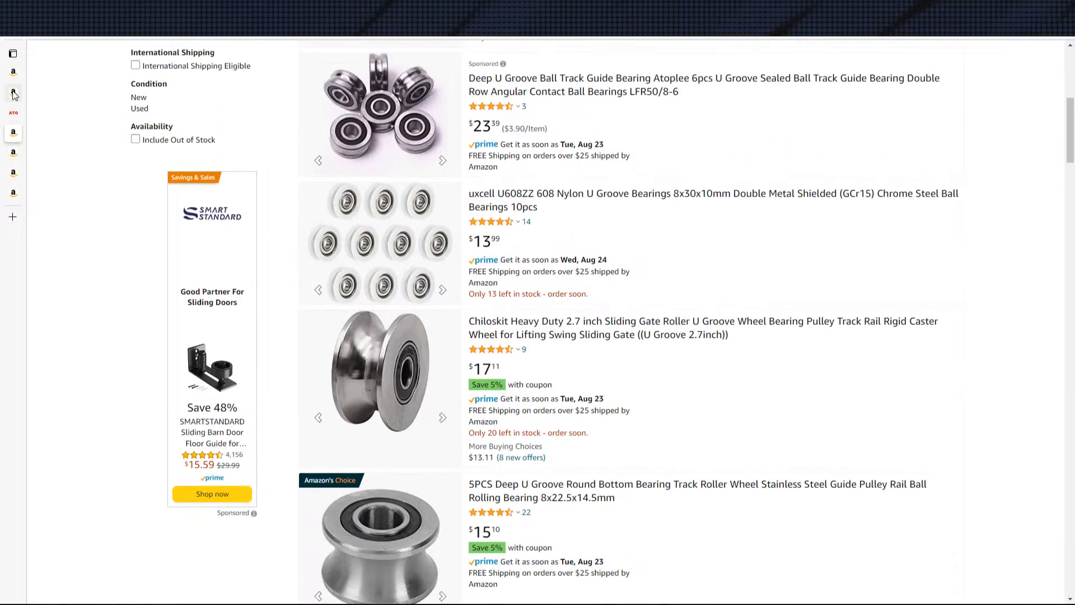
{"action": "left_click", "coordinate": [34, 72]}
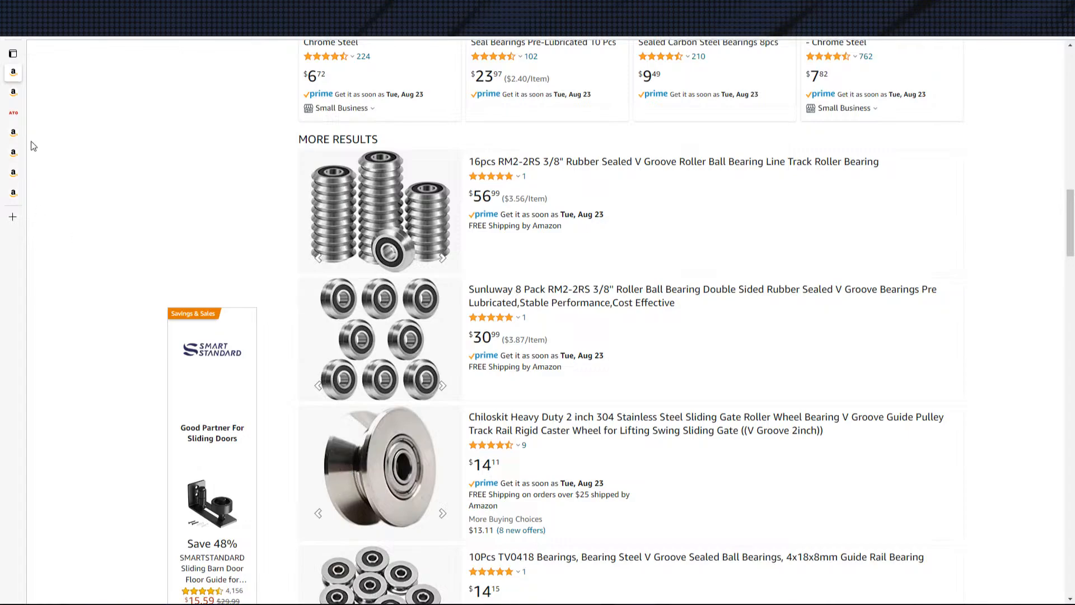
{"action": "left_click", "coordinate": [14, 132]}
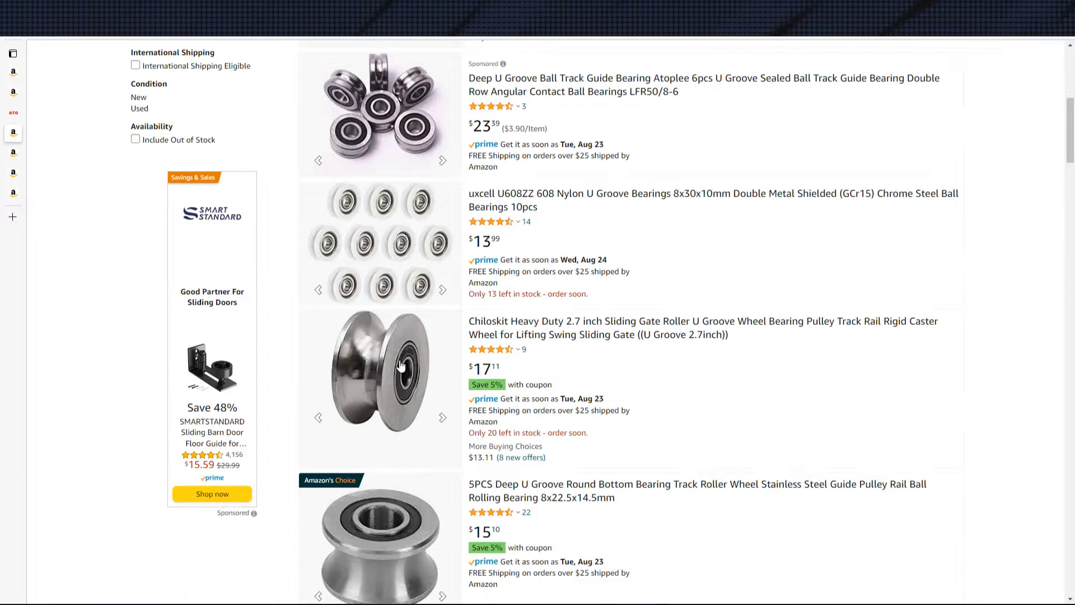
{"action": "scroll", "coordinate": [408, 339], "scroll_direction": "up", "scroll_amount": 7}
{"action": "scroll", "coordinate": [407, 335], "scroll_direction": "down", "scroll_amount": 4}
{"action": "scroll", "coordinate": [407, 335], "scroll_direction": "down", "scroll_amount": 5}
{"action": "scroll", "coordinate": [418, 305], "scroll_direction": "up", "scroll_amount": 7}
{"action": "scroll", "coordinate": [419, 305], "scroll_direction": "up", "scroll_amount": 2}
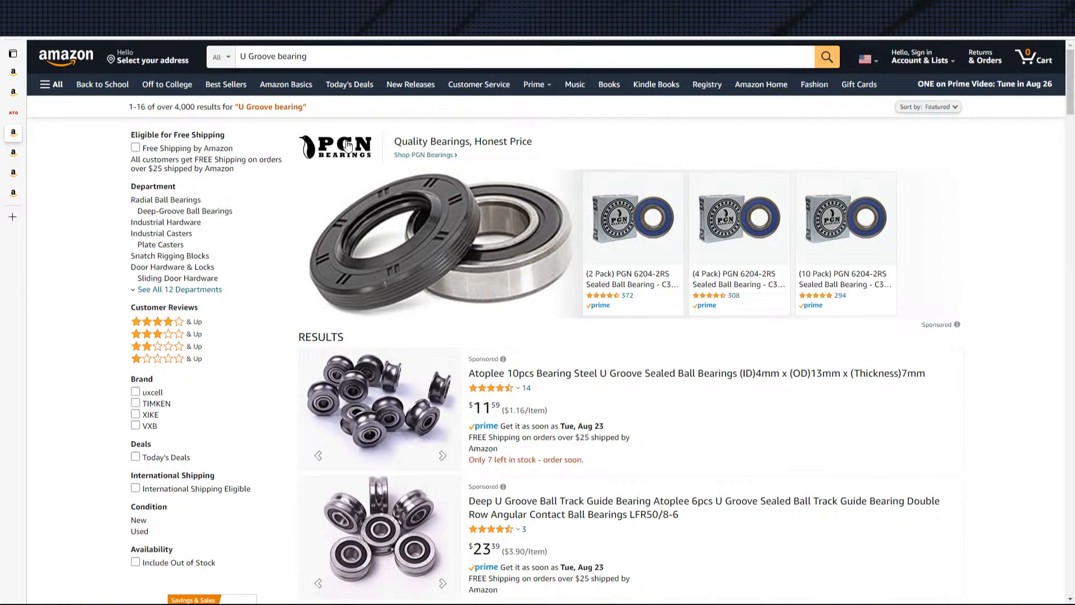
{"action": "scroll", "coordinate": [399, 255], "scroll_direction": "down", "scroll_amount": 7}
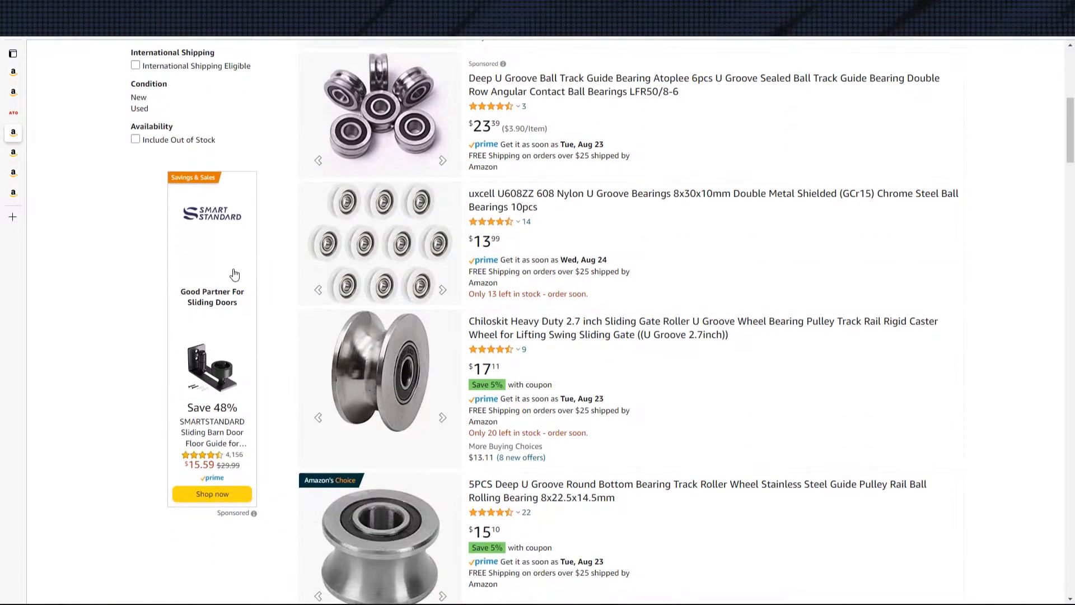
Step: View the Oumefar U-groove bearing listing and examine its dimensioned product image and the model number in the title
{"action": "left_click", "coordinate": [15, 156]}
{"action": "left_click", "coordinate": [14, 172]}
{"action": "left_click", "coordinate": [13, 192]}
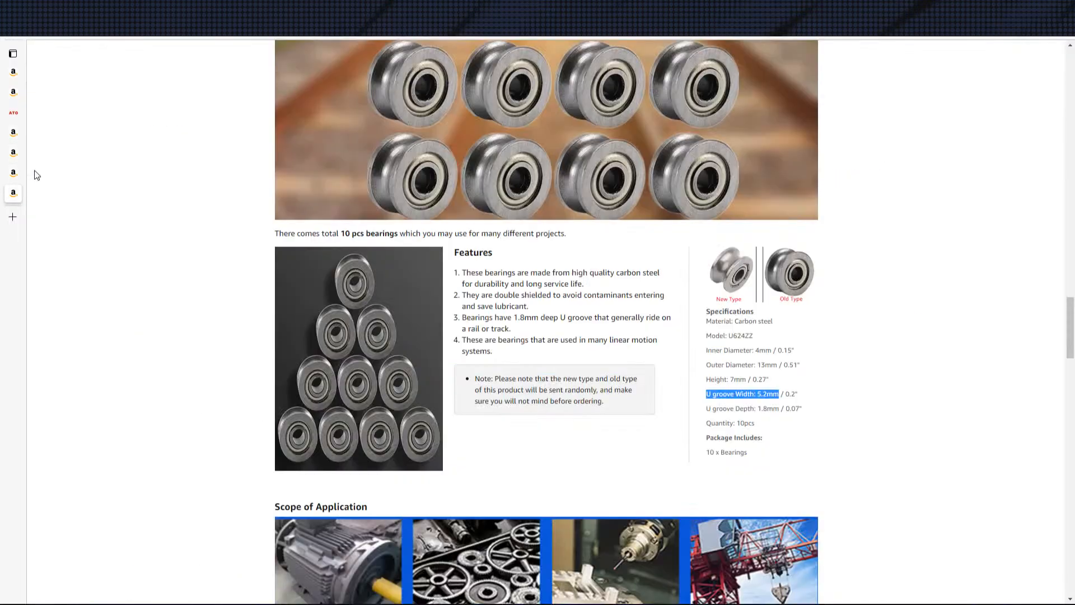
{"action": "scroll", "coordinate": [521, 308], "scroll_direction": "up", "scroll_amount": 15}
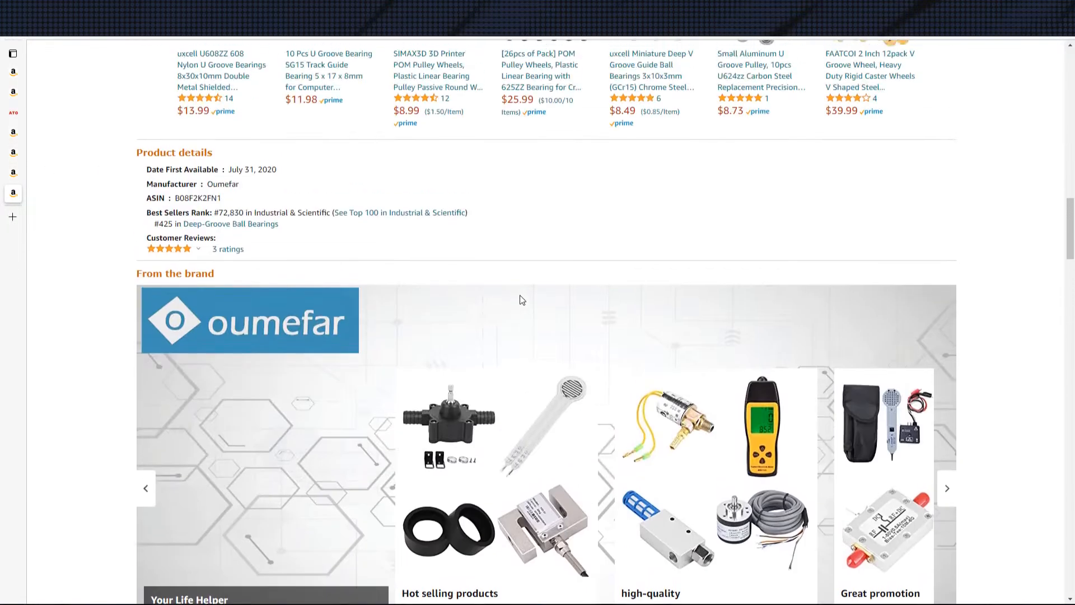
{"action": "scroll", "coordinate": [511, 273], "scroll_direction": "up", "scroll_amount": 15}
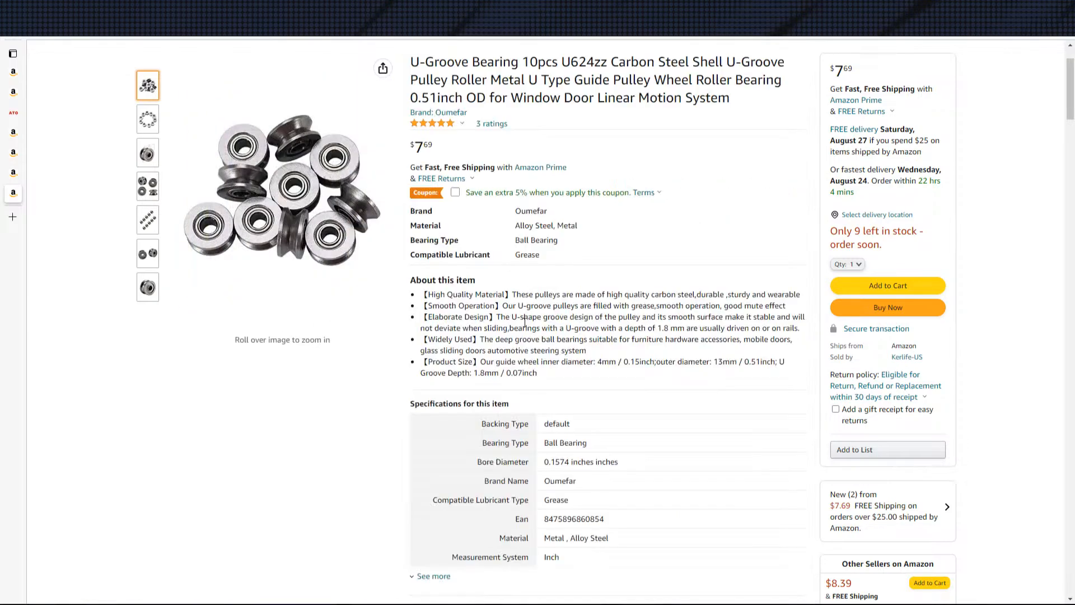
{"action": "mouse_move", "coordinate": [147, 154]}
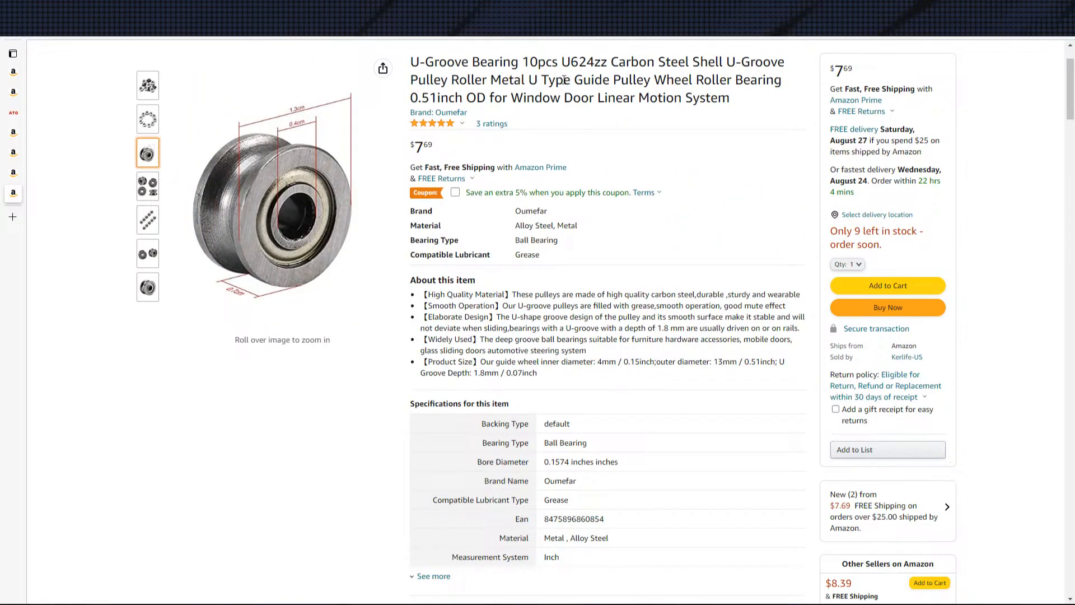
{"action": "left_click_drag", "start_coordinate": [571, 63], "coordinate": [594, 63]}
{"action": "left_click", "coordinate": [506, 348]}
{"action": "mouse_move", "coordinate": [259, 191]}
Step: Check the U groove width and depth in the Oumefar bearing's specifications
{"action": "scroll", "coordinate": [430, 367], "scroll_direction": "down", "scroll_amount": 3}
{"action": "scroll", "coordinate": [429, 366], "scroll_direction": "down", "scroll_amount": 15}
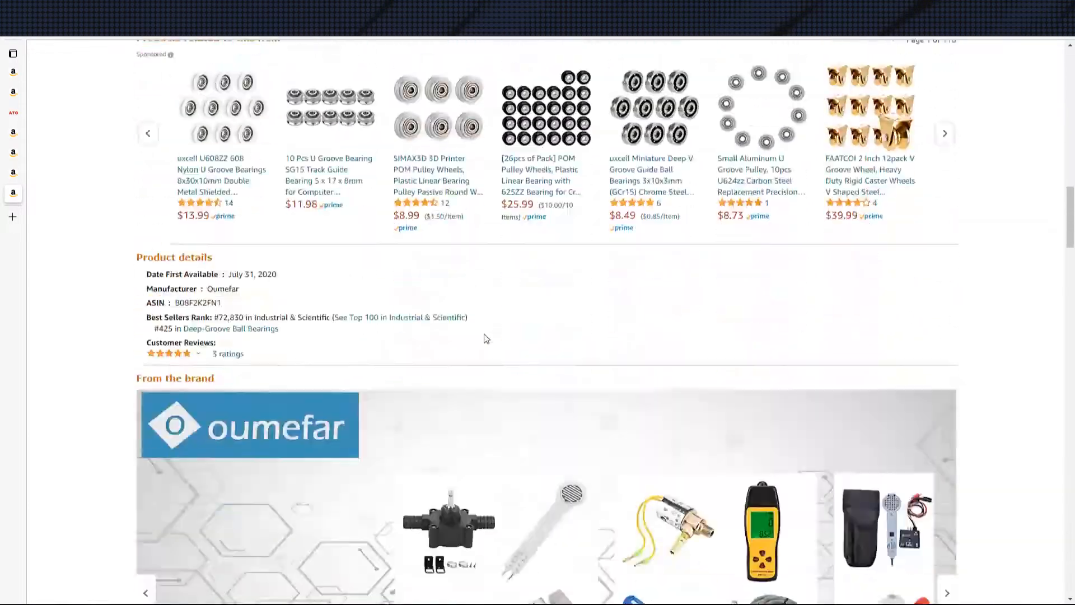
{"action": "scroll", "coordinate": [516, 343], "scroll_direction": "down", "scroll_amount": 9}
{"action": "scroll", "coordinate": [557, 356], "scroll_direction": "up", "scroll_amount": 5}
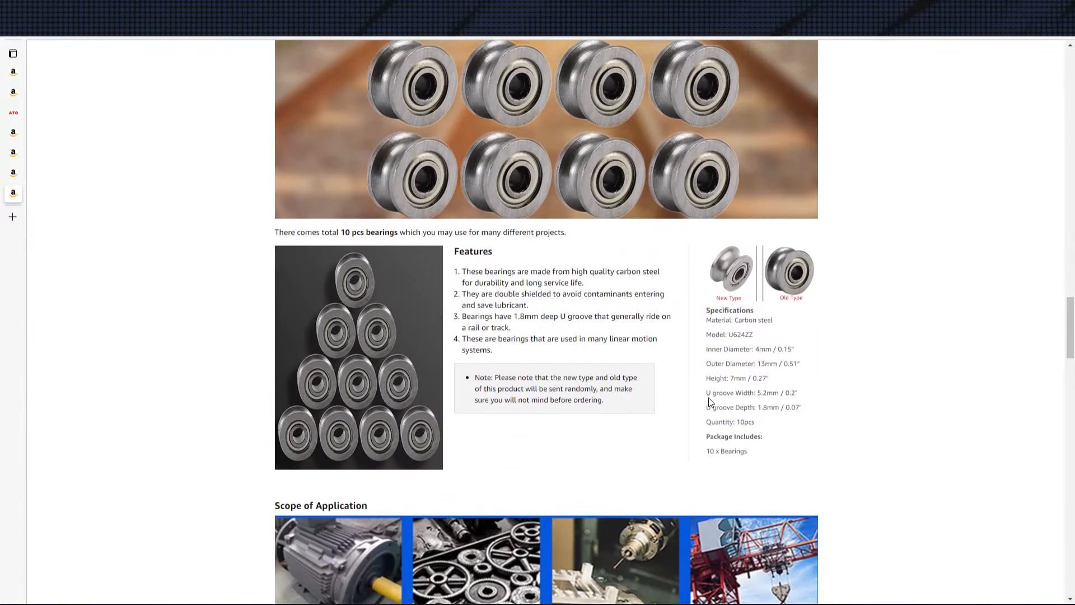
{"action": "left_click_drag", "start_coordinate": [709, 392], "coordinate": [812, 415]}
{"action": "left_click_drag", "start_coordinate": [718, 394], "coordinate": [782, 395]}
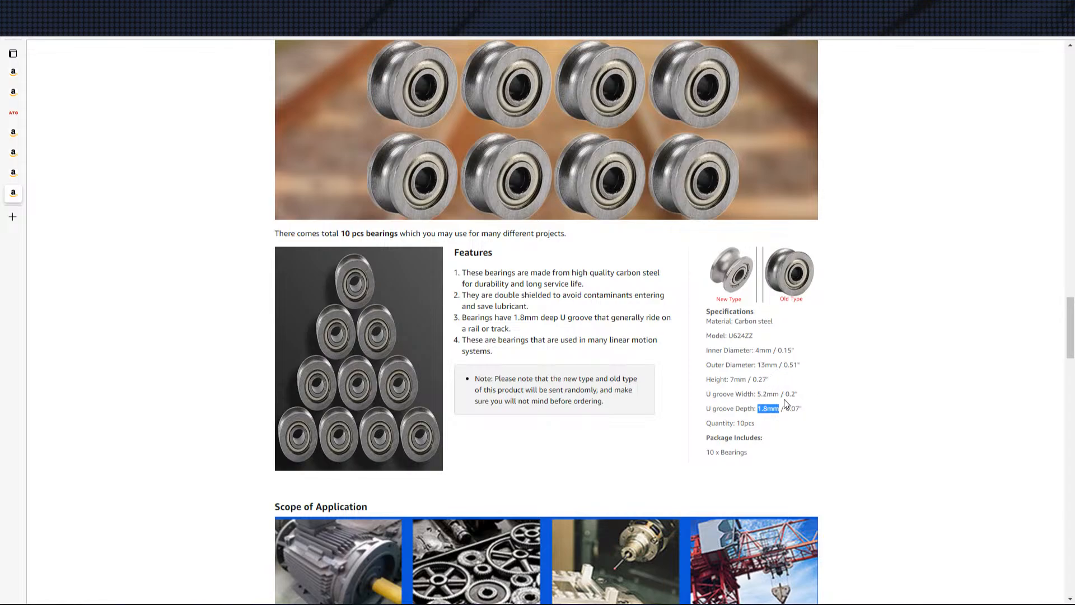
{"action": "left_click", "coordinate": [751, 404]}
{"action": "mouse_move", "coordinate": [764, 394]}
{"action": "left_mouse_down"}
{"action": "mouse_move", "coordinate": [787, 394]}
{"action": "mouse_move", "coordinate": [767, 394]}
{"action": "left_mouse_up"}
Step: Close the Oumefar bearing listing and examine the dimension image of the Atoplee U groove bearing
{"action": "mouse_move", "coordinate": [41, 179]}
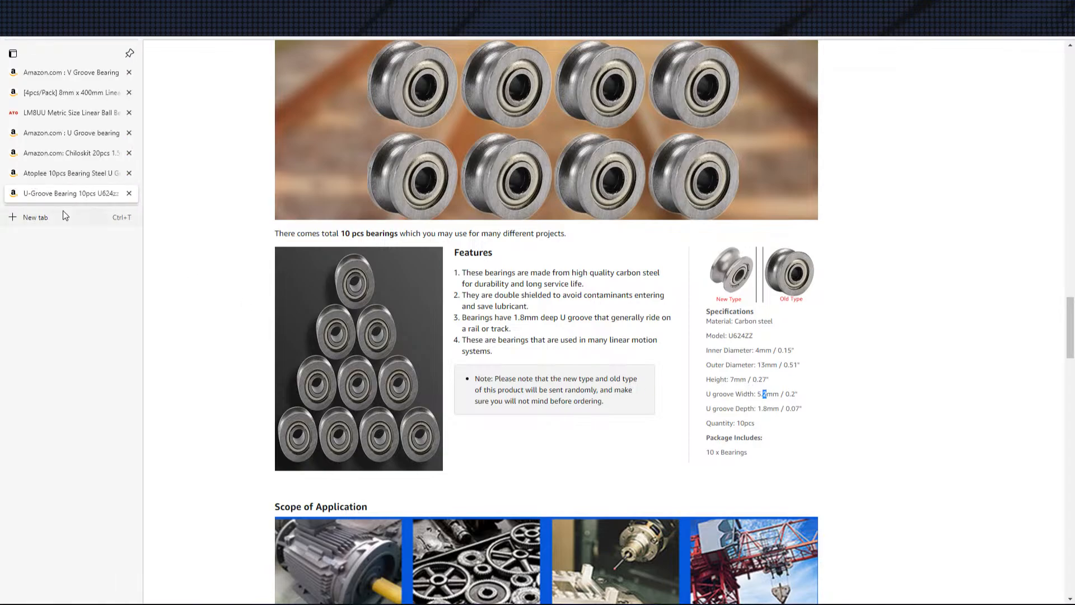
{"action": "middle_click", "coordinate": [46, 202]}
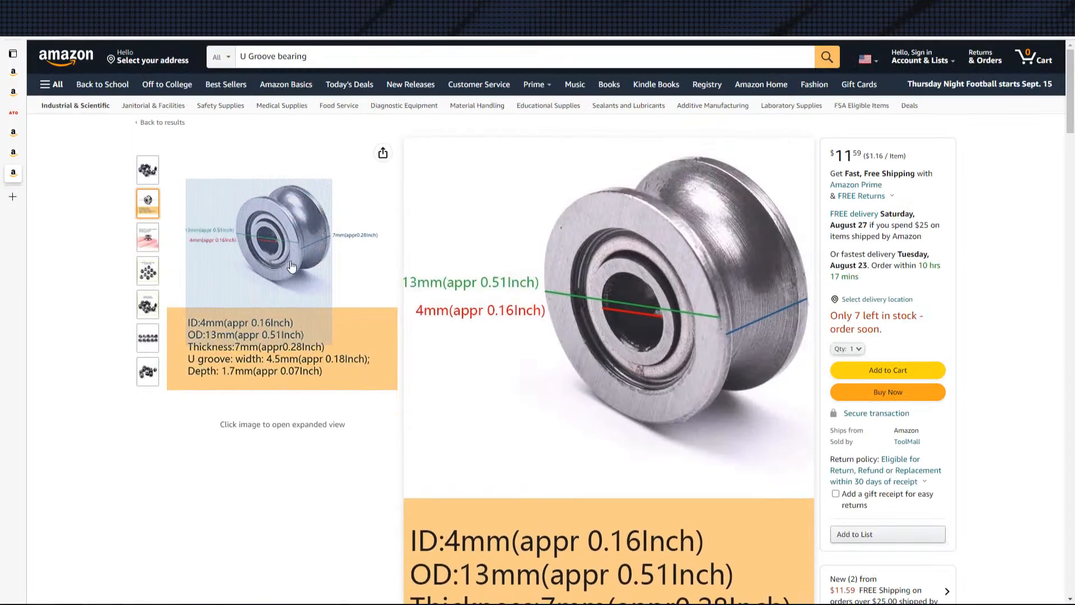
{"action": "scroll", "coordinate": [259, 343], "scroll_direction": "down", "scroll_amount": 3}
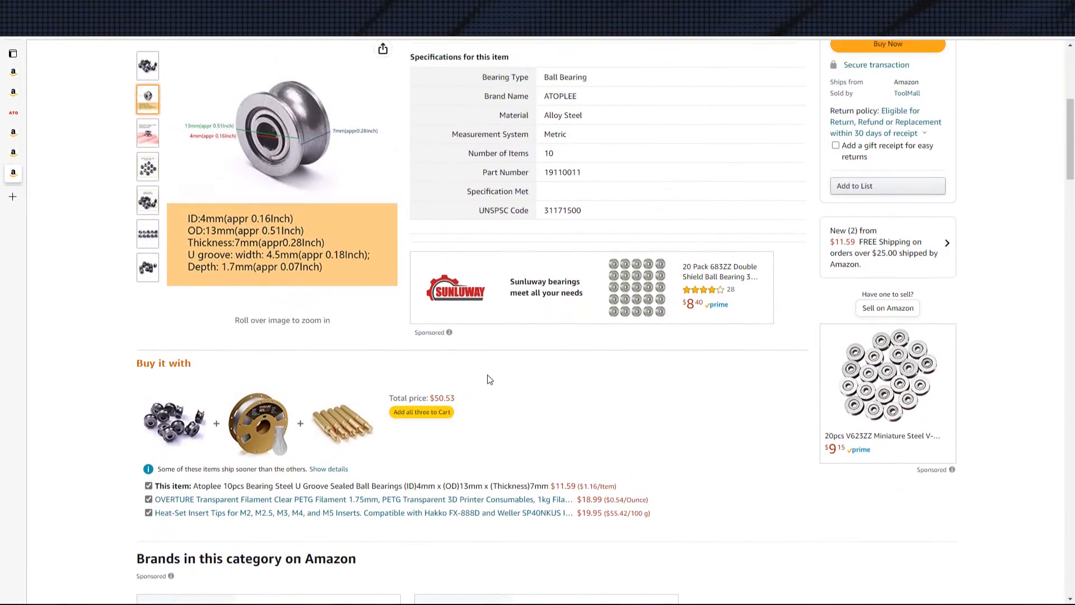
{"action": "scroll", "coordinate": [264, 275], "scroll_direction": "up", "scroll_amount": 2}
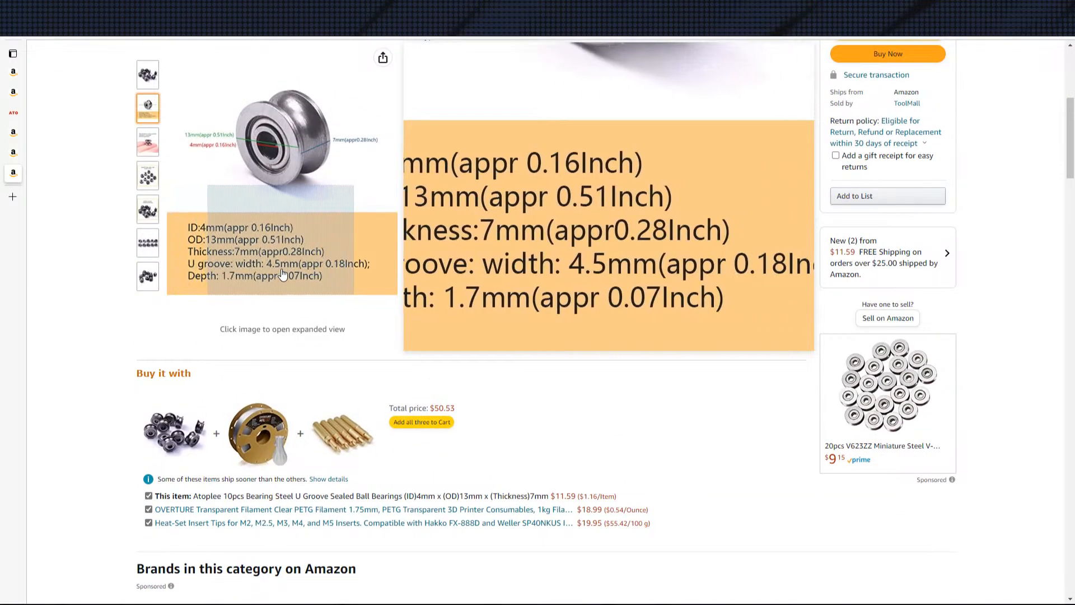
Step: Compare the Chiloskit V groove bearing listing with the Atoplee U groove bearing listing
{"action": "left_click", "coordinate": [13, 153]}
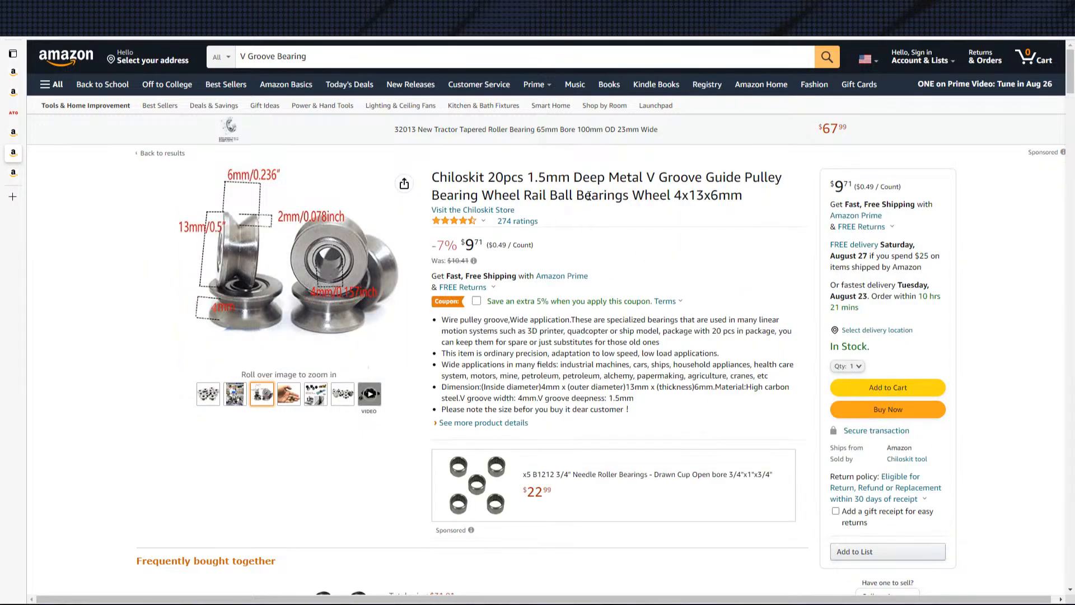
{"action": "left_click_drag", "start_coordinate": [619, 178], "coordinate": [668, 196]}
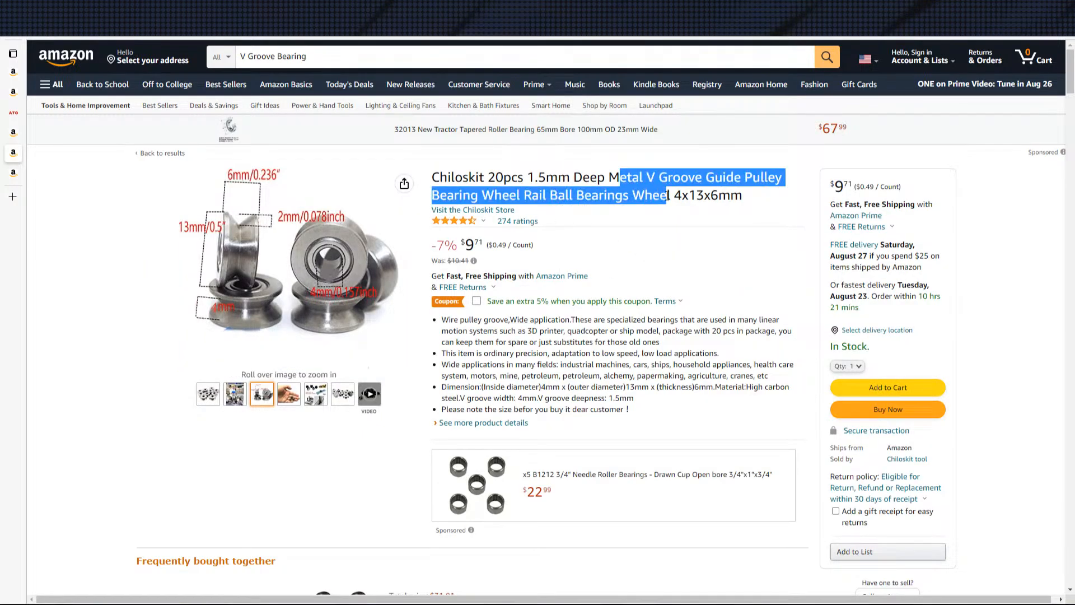
{"action": "left_click", "coordinate": [13, 172]}
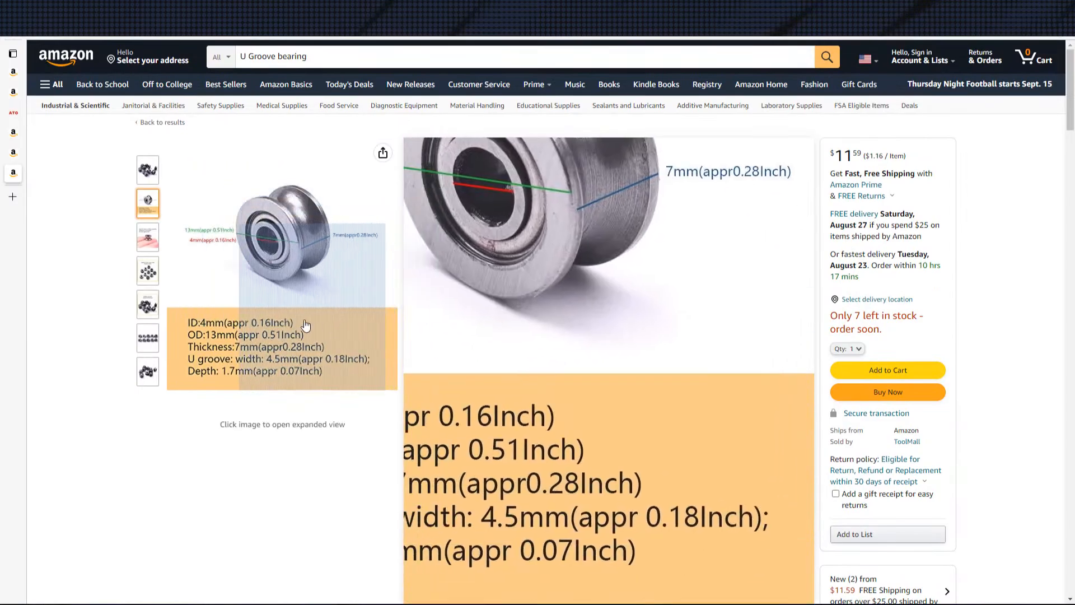
{"action": "left_click", "coordinate": [12, 133]}
{"action": "left_click", "coordinate": [11, 159]}
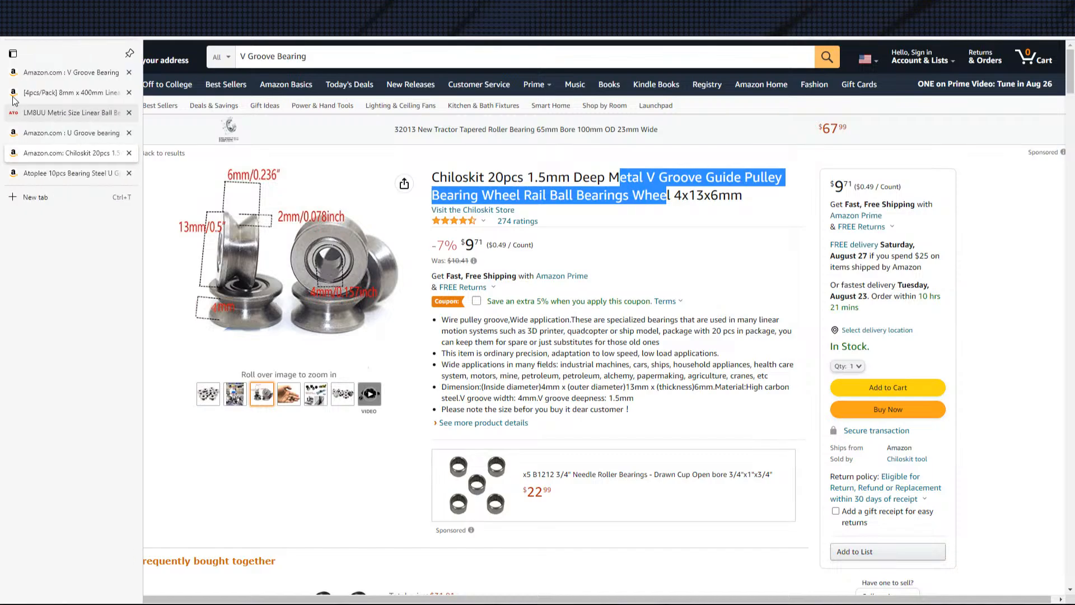
{"action": "mouse_move", "coordinate": [352, 274]}
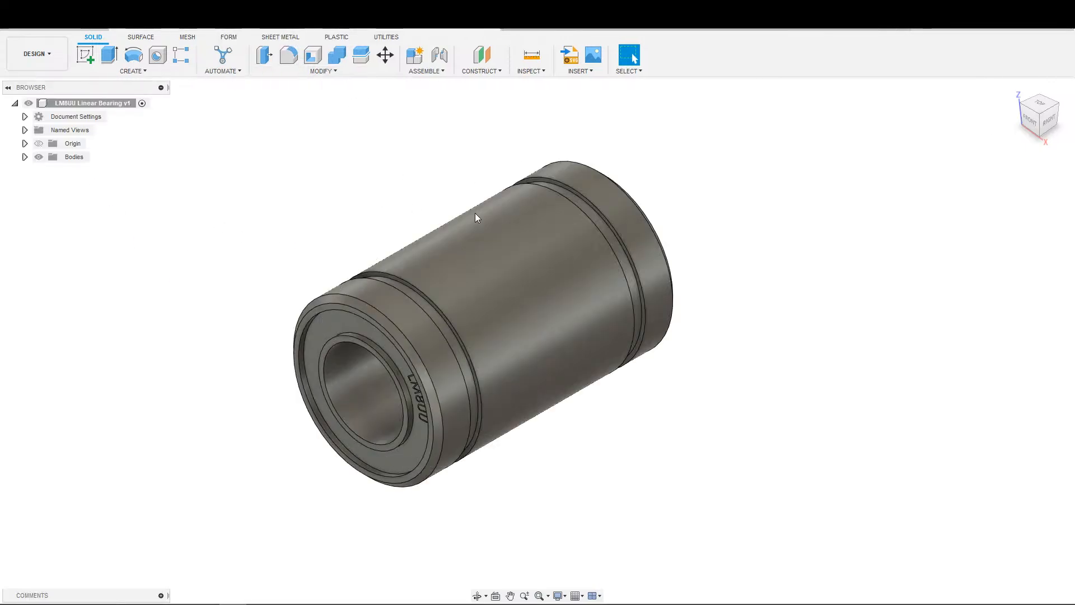
Step: Switch to Fusion 360, start a new design and open the LM8UU Open Type Linear Bearing from the Miscellaneous project
{"action": "scroll", "coordinate": [487, 305], "scroll_direction": "down", "scroll_amount": 3}
{"action": "middle_click_drag", "start_coordinate": [689, 355], "coordinate": [609, 300], "text": "shift"}
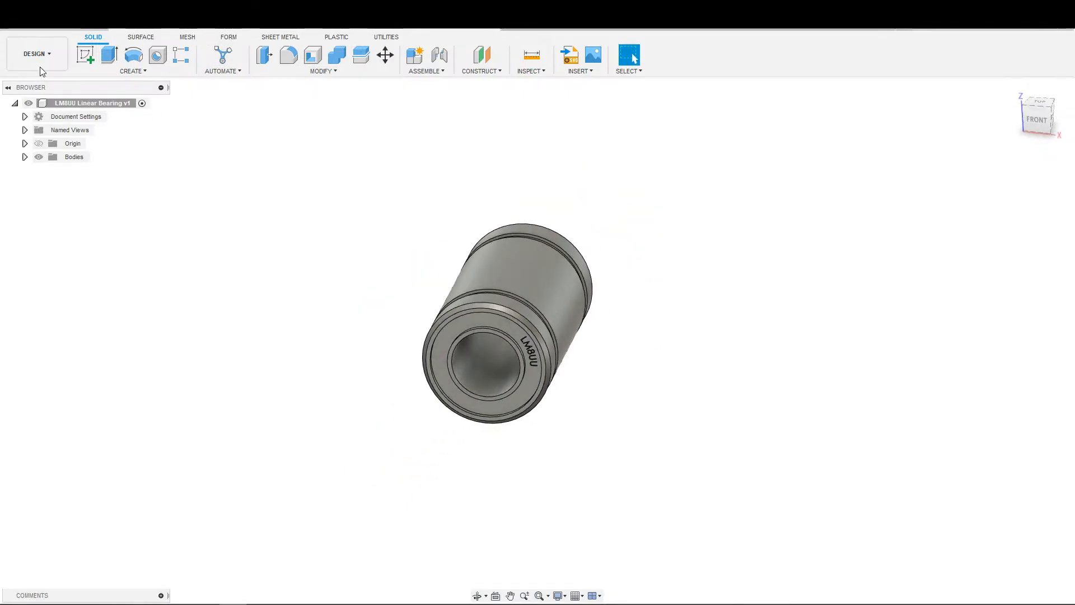
{"action": "left_click", "coordinate": [10, 29]}
{"action": "scroll", "coordinate": [147, 434], "scroll_direction": "down", "scroll_amount": 15}
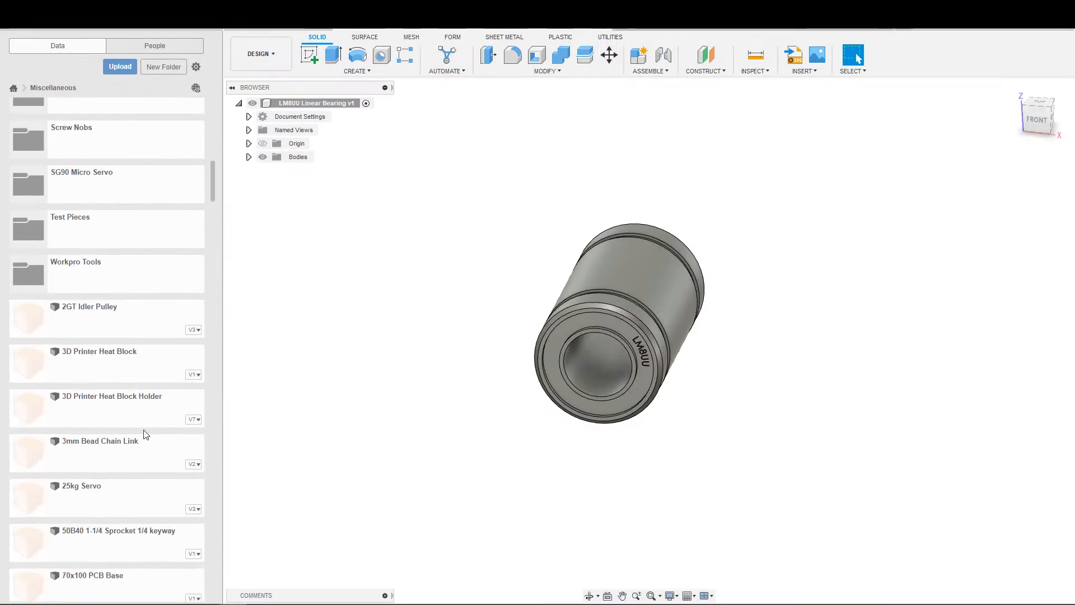
{"action": "scroll", "coordinate": [147, 434], "scroll_direction": "down", "scroll_amount": 6}
{"action": "scroll", "coordinate": [149, 388], "scroll_direction": "down", "scroll_amount": 6}
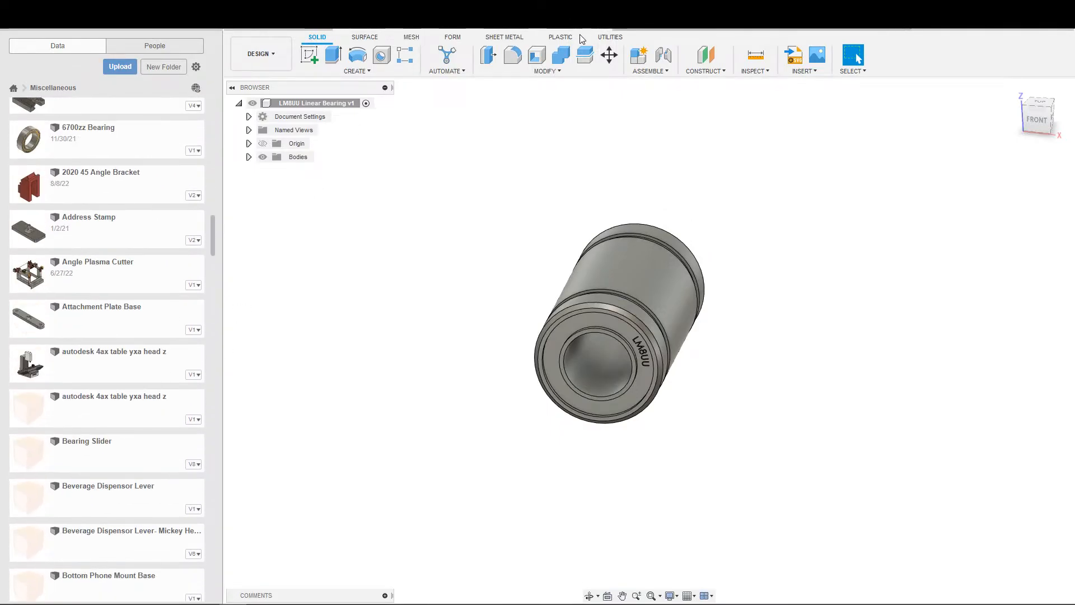
{"action": "left_click", "coordinate": [603, 26]}
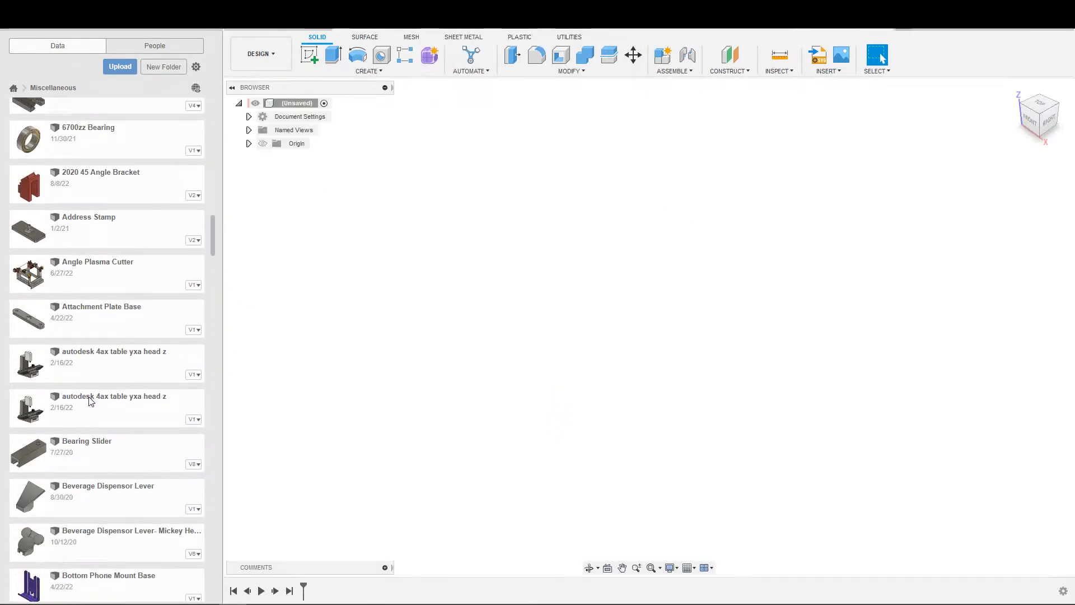
{"action": "scroll", "coordinate": [73, 431], "scroll_direction": "down", "scroll_amount": 20}
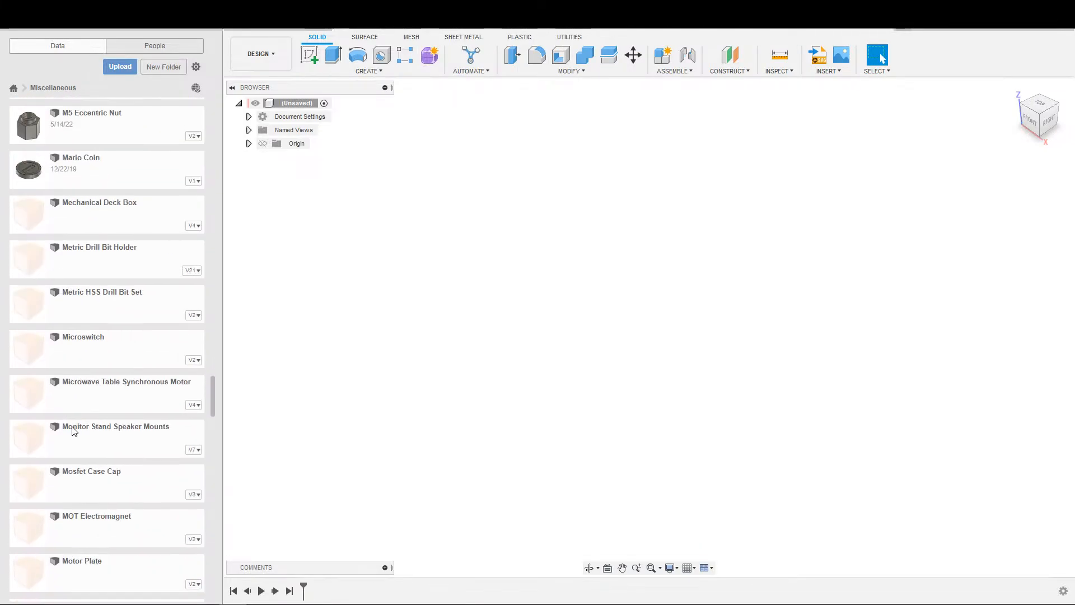
{"action": "scroll", "coordinate": [73, 428], "scroll_direction": "up", "scroll_amount": 3}
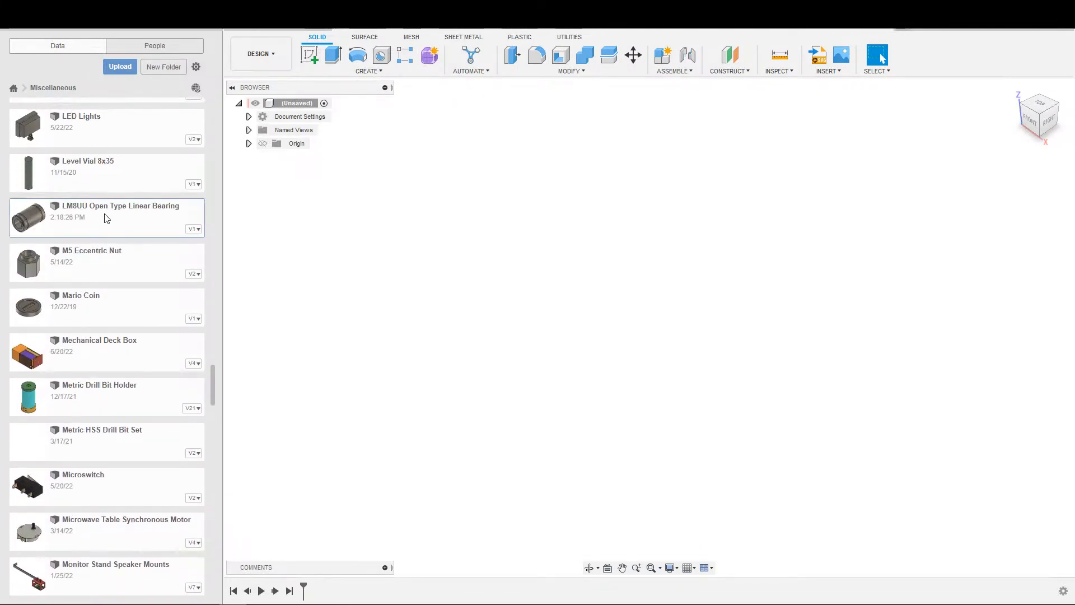
{"action": "double_click", "coordinate": [106, 218]}
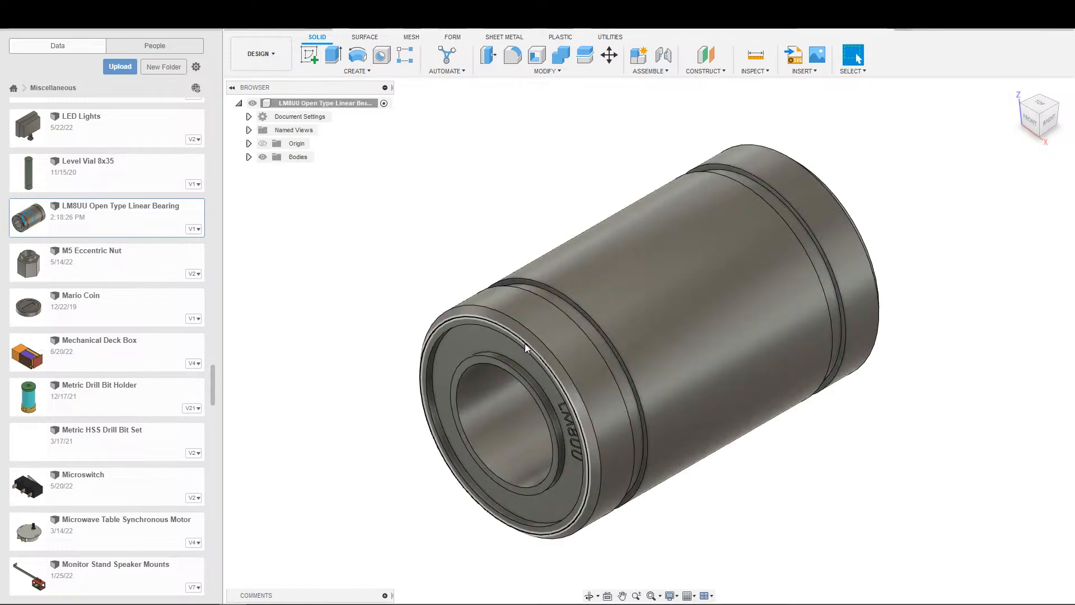
Step: Examine the bearing model's bore and outer shell, and hide the project data
{"action": "middle_click_drag", "start_coordinate": [526, 347], "coordinate": [822, 393], "text": "shift"}
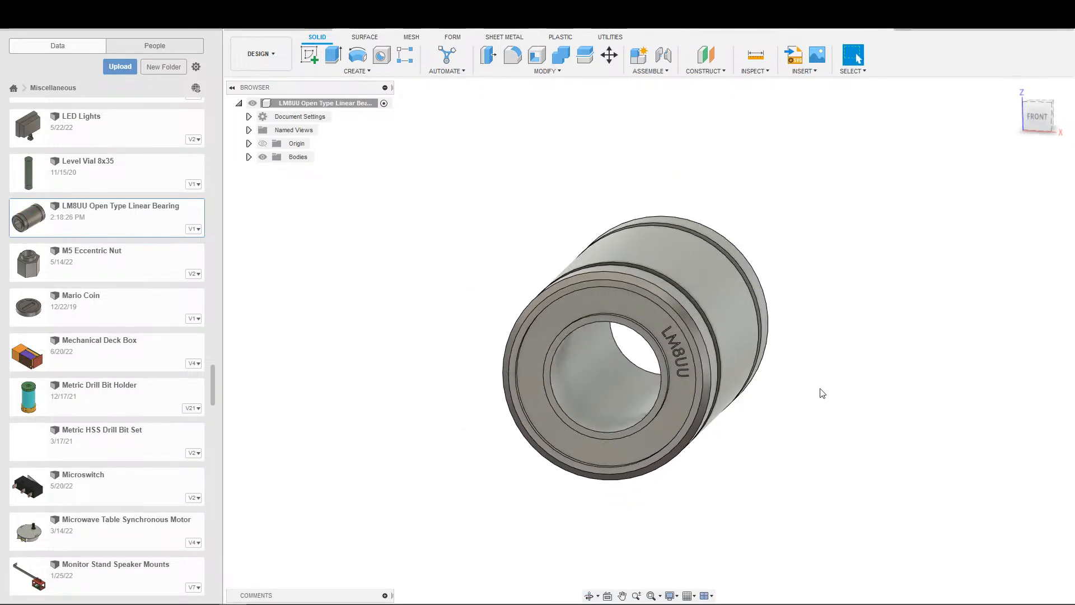
{"action": "middle_click_drag", "start_coordinate": [890, 411], "coordinate": [898, 367]}
{"action": "scroll", "coordinate": [811, 442], "scroll_direction": "down", "scroll_amount": 2}
{"action": "middle_click_drag", "start_coordinate": [925, 439], "coordinate": [764, 453]}
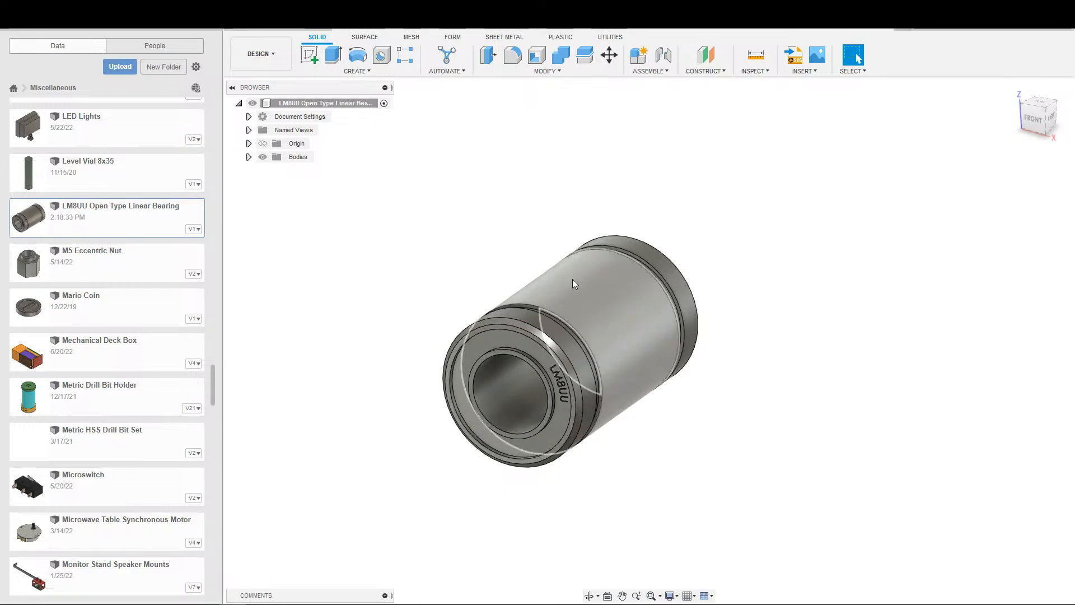
{"action": "left_click", "coordinate": [184, 35]}
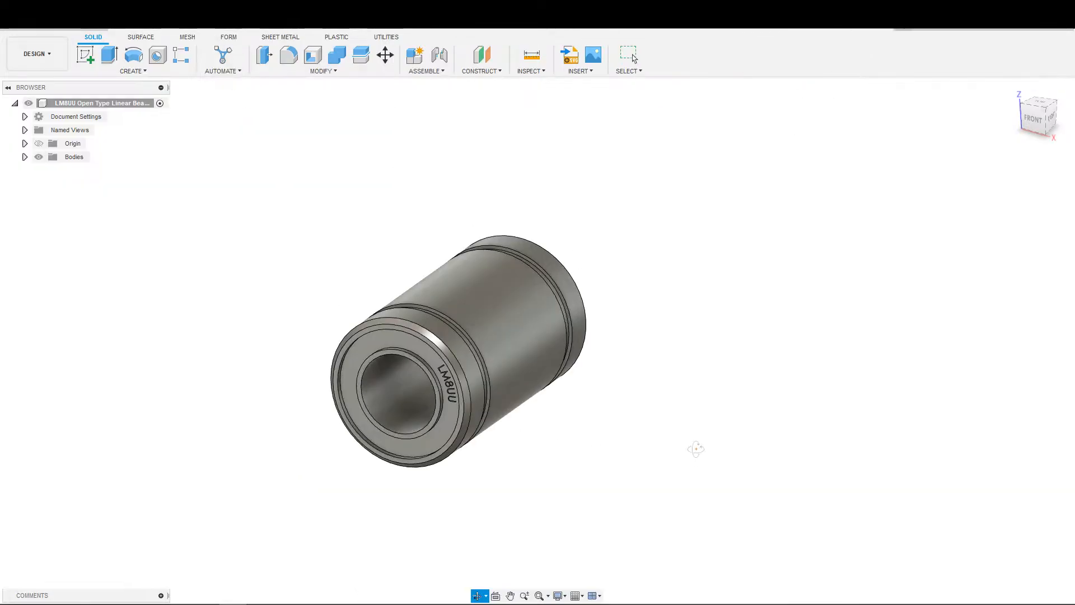
Step: Start a new sketch on the vertical front origin plane (XZ) of the LM8UU bearing model
{"action": "left_click_drag", "start_coordinate": [696, 449], "coordinate": [715, 446]}
{"action": "key", "text": "Escape"}
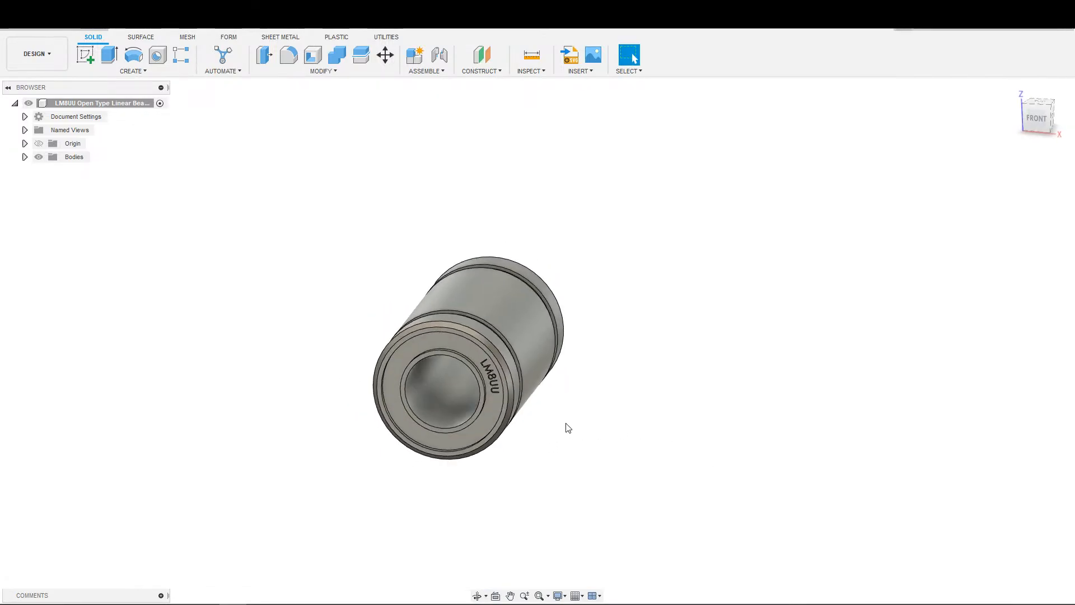
{"action": "scroll", "coordinate": [565, 424], "scroll_direction": "down", "scroll_amount": 1}
{"action": "key", "text": "s"}
{"action": "left_click", "coordinate": [621, 486]}
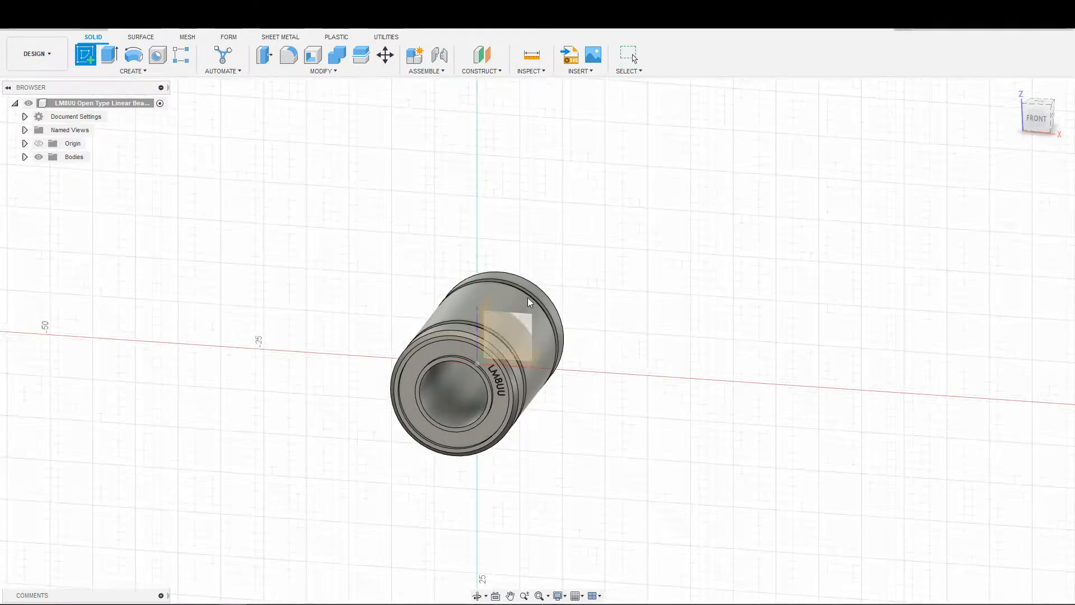
{"action": "left_click", "coordinate": [528, 303]}
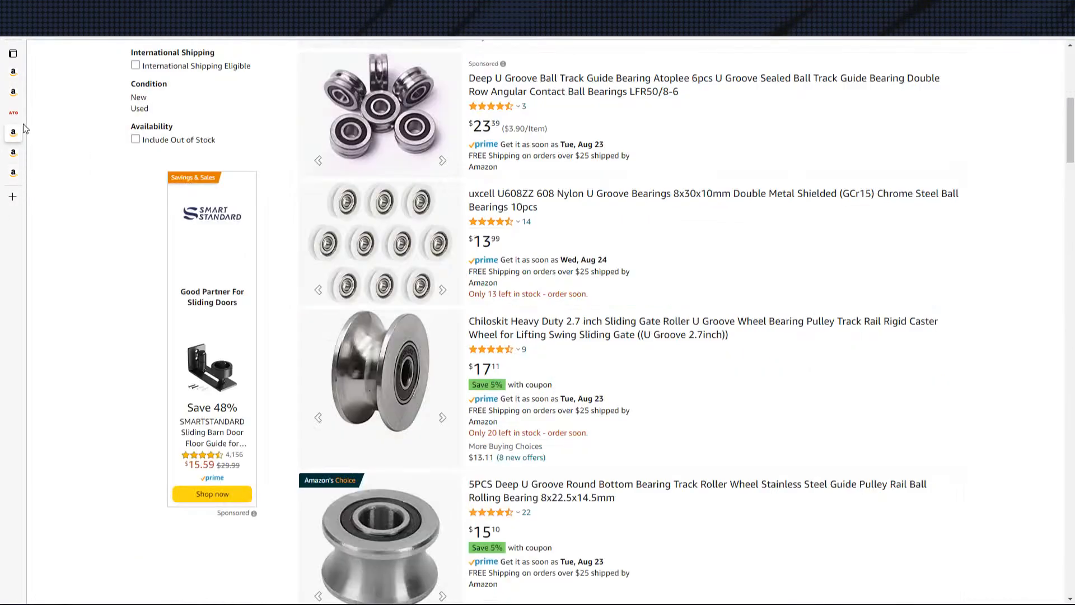
Step: Switch to the browser and open the ATO LM8UU linear ball bearing page at its specification drawings and size tables
{"action": "left_click", "coordinate": [15, 115]}
{"action": "scroll", "coordinate": [384, 428], "scroll_direction": "down", "scroll_amount": 7}
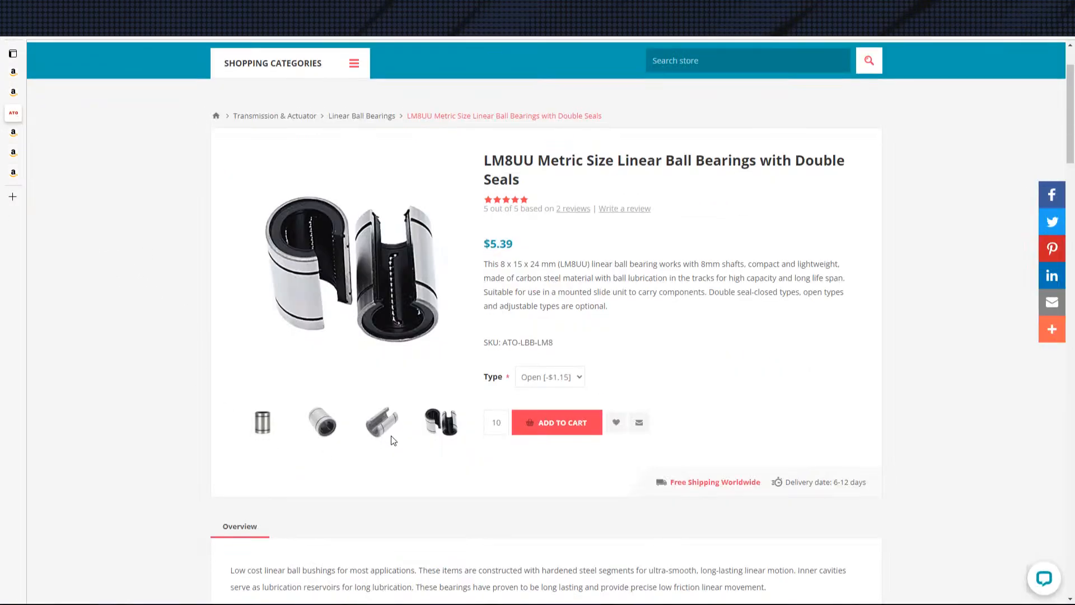
{"action": "scroll", "coordinate": [546, 422], "scroll_direction": "down", "scroll_amount": 2}
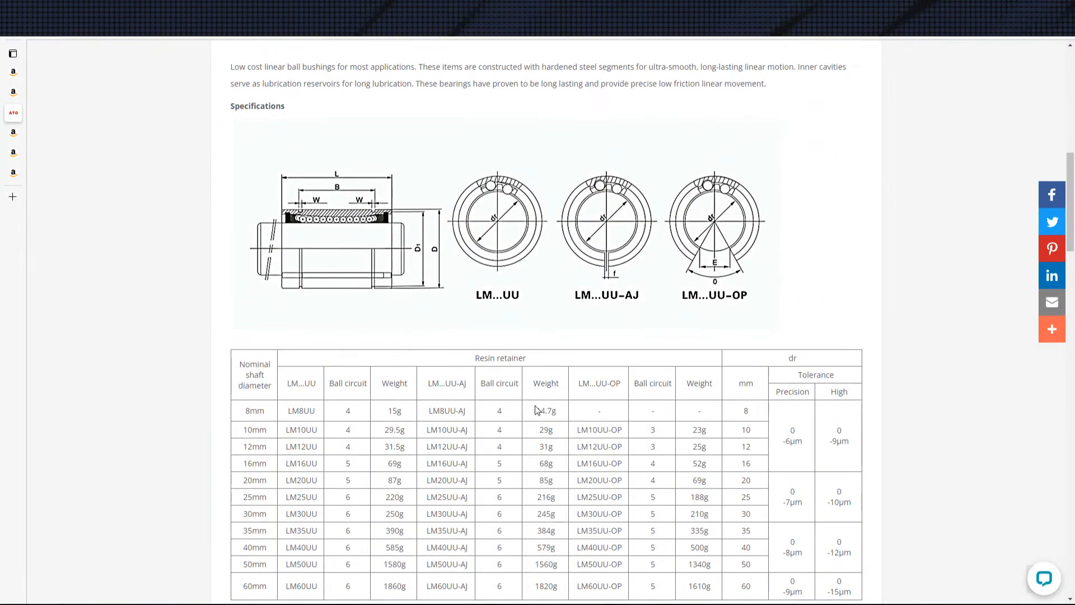
{"action": "scroll", "coordinate": [541, 412], "scroll_direction": "down", "scroll_amount": 2}
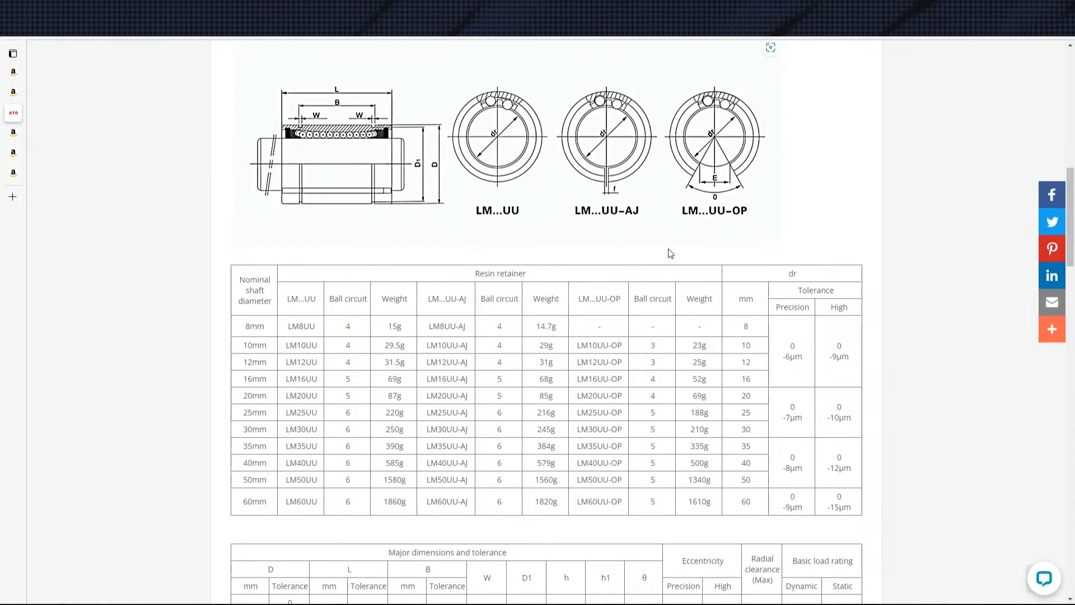
{"action": "key", "text": "super+Left"}
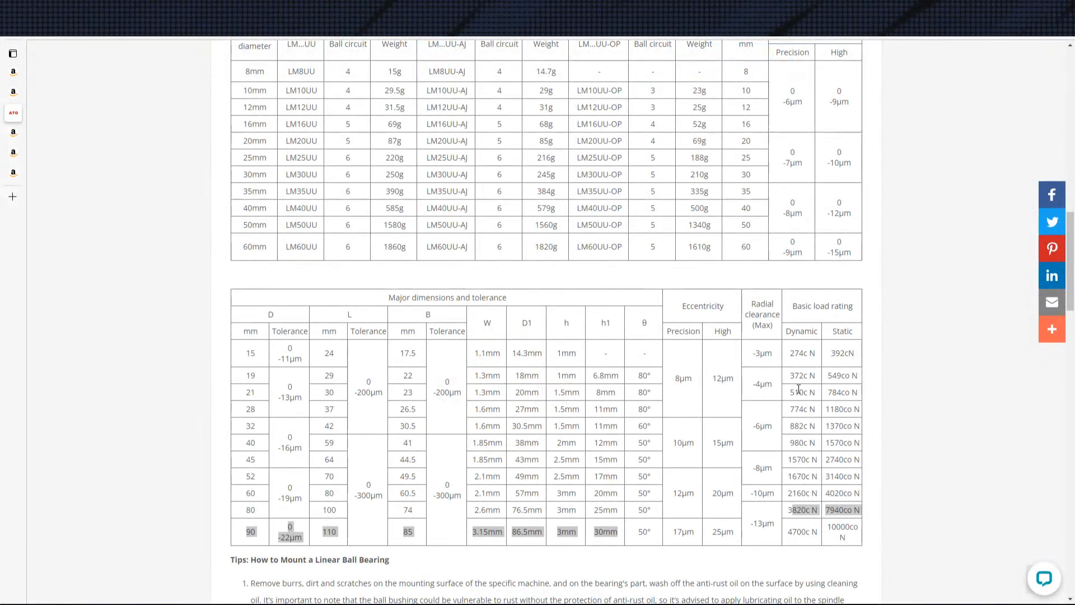
Step: Look up the LM8UU's outer diameter D in the major dimensions table and relate it to the specification drawing
{"action": "left_click", "coordinate": [934, 398]}
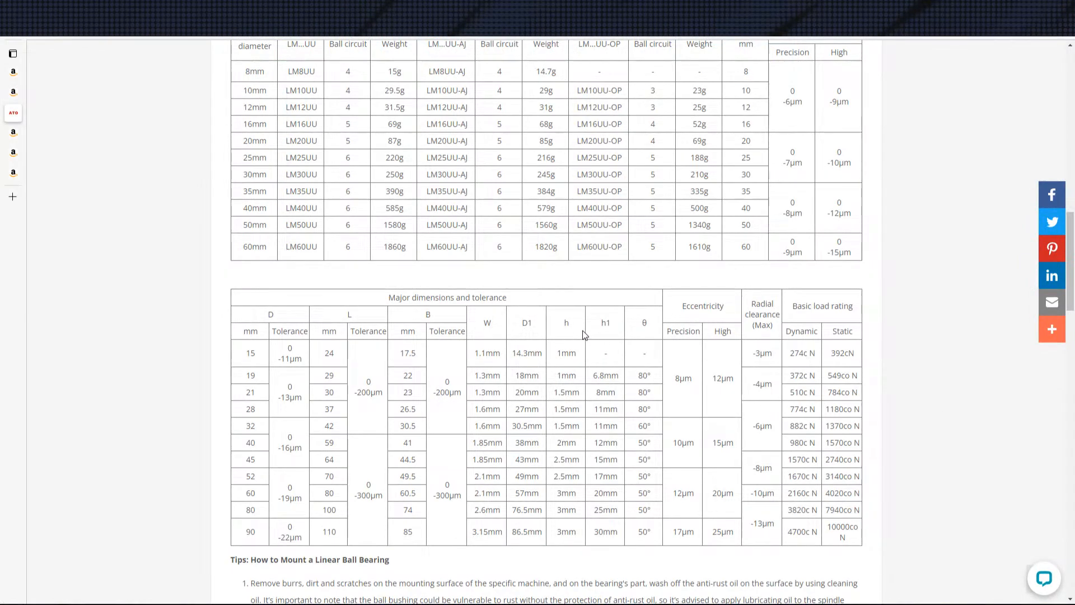
{"action": "left_click_drag", "start_coordinate": [653, 329], "coordinate": [274, 375]}
{"action": "scroll", "coordinate": [275, 376], "scroll_direction": "up", "scroll_amount": 2}
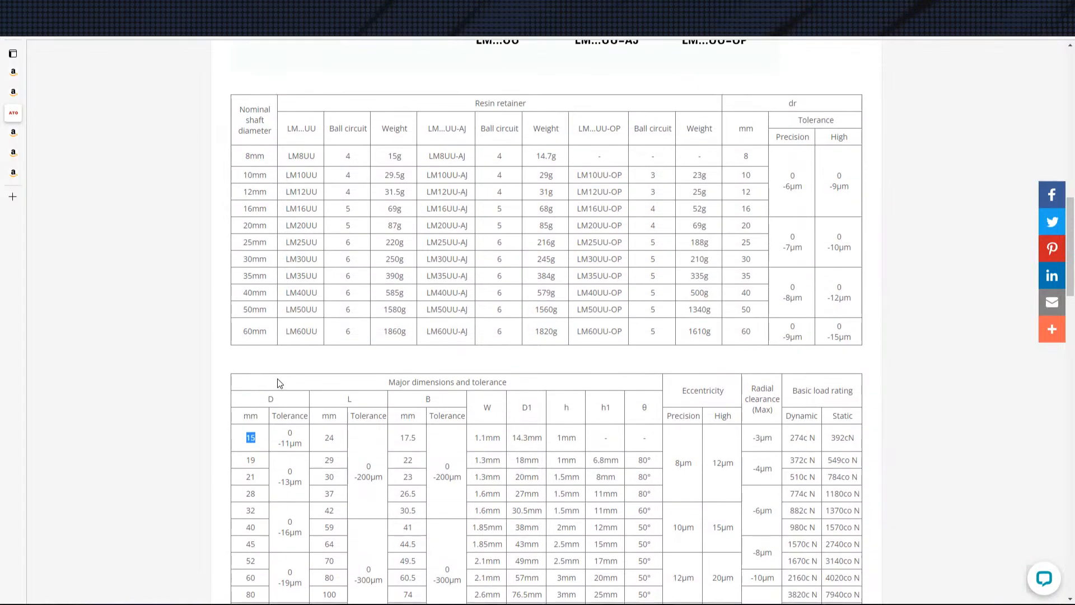
{"action": "scroll", "coordinate": [281, 389], "scroll_direction": "down", "scroll_amount": 5}
{"action": "scroll", "coordinate": [280, 350], "scroll_direction": "up", "scroll_amount": 7}
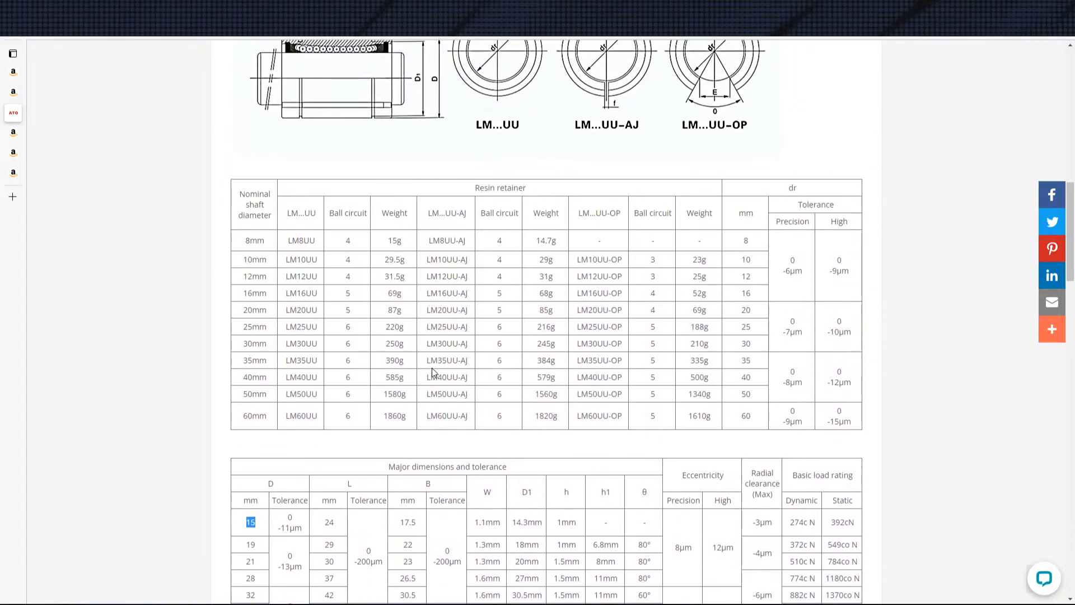
{"action": "scroll", "coordinate": [432, 368], "scroll_direction": "up", "scroll_amount": 3}
{"action": "scroll", "coordinate": [489, 402], "scroll_direction": "down", "scroll_amount": 5}
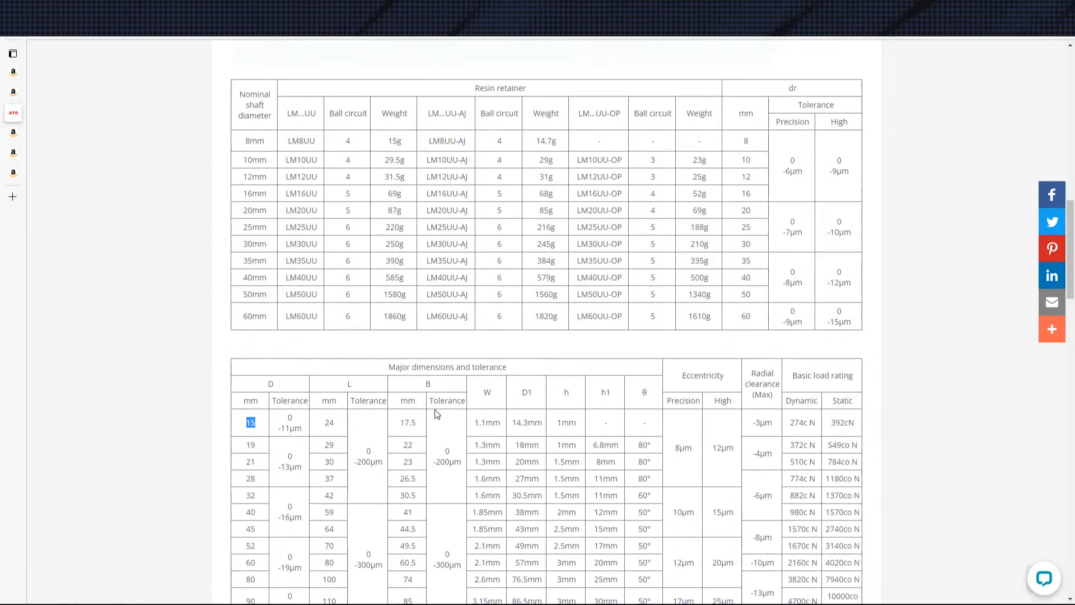
{"action": "scroll", "coordinate": [437, 415], "scroll_direction": "down", "scroll_amount": 2}
{"action": "scroll", "coordinate": [470, 329], "scroll_direction": "up", "scroll_amount": 1}
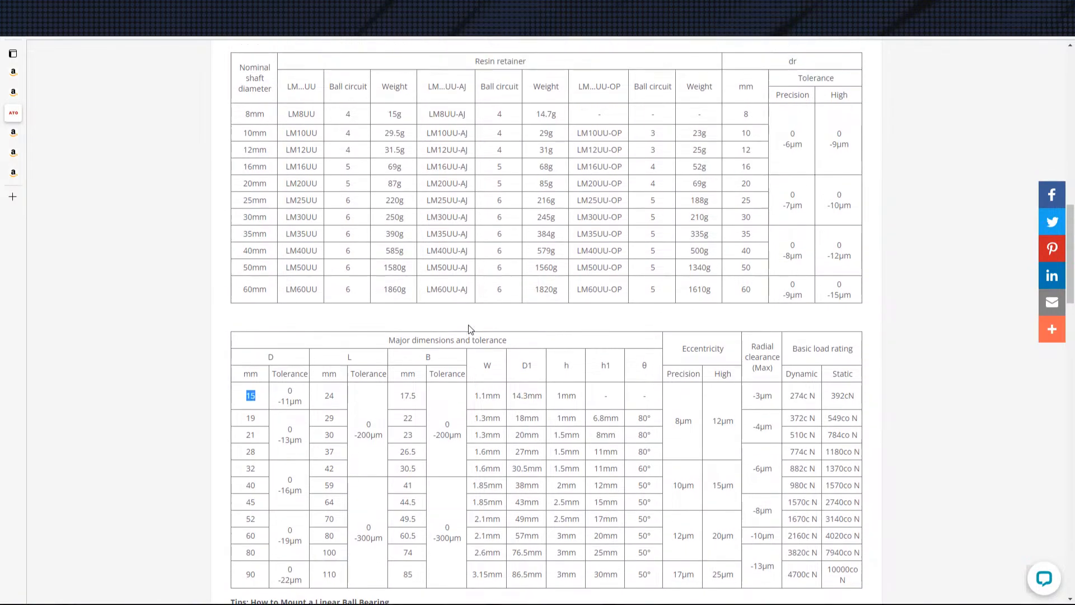
{"action": "scroll", "coordinate": [471, 329], "scroll_direction": "up", "scroll_amount": 6}
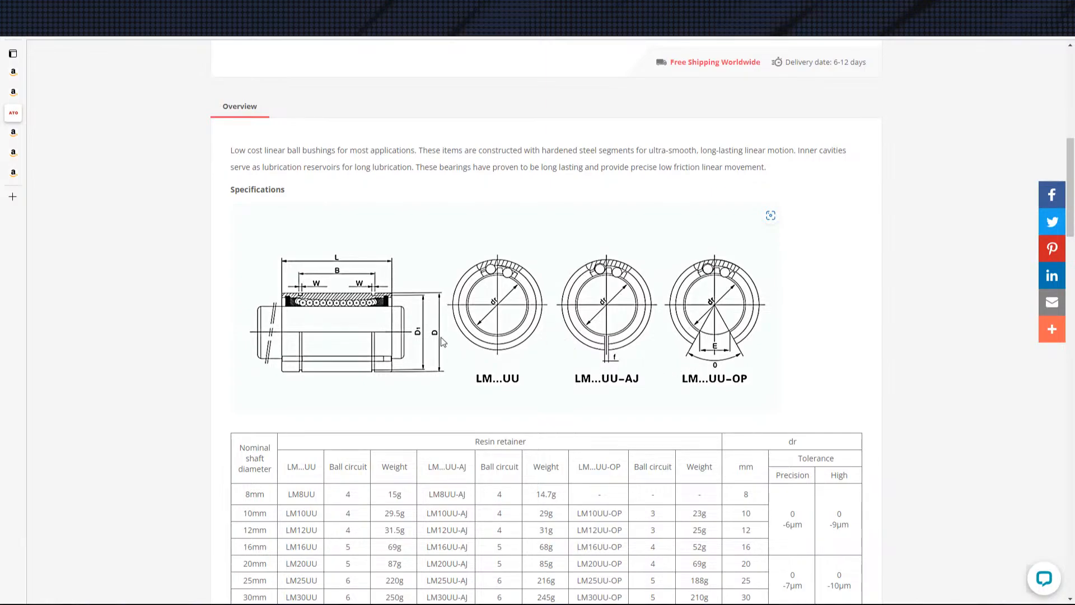
Step: Match the drawing's lettered dimensions to the table columns and highlight the first row of major dimensions from D to θ
{"action": "scroll", "coordinate": [414, 375], "scroll_direction": "down", "scroll_amount": 4}
{"action": "scroll", "coordinate": [395, 392], "scroll_direction": "up", "scroll_amount": 2}
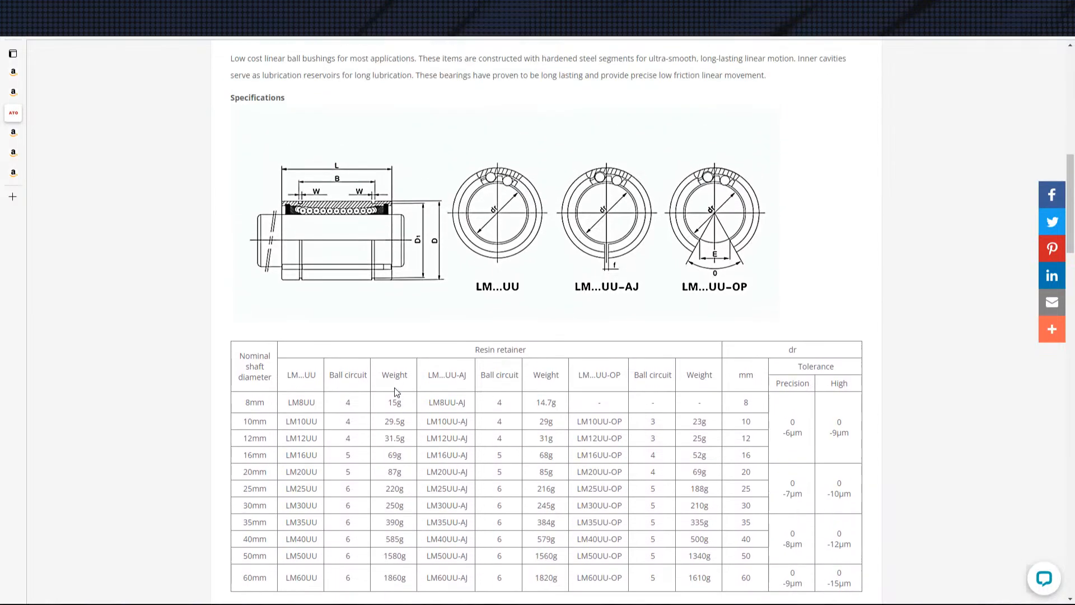
{"action": "scroll", "coordinate": [387, 370], "scroll_direction": "down", "scroll_amount": 5}
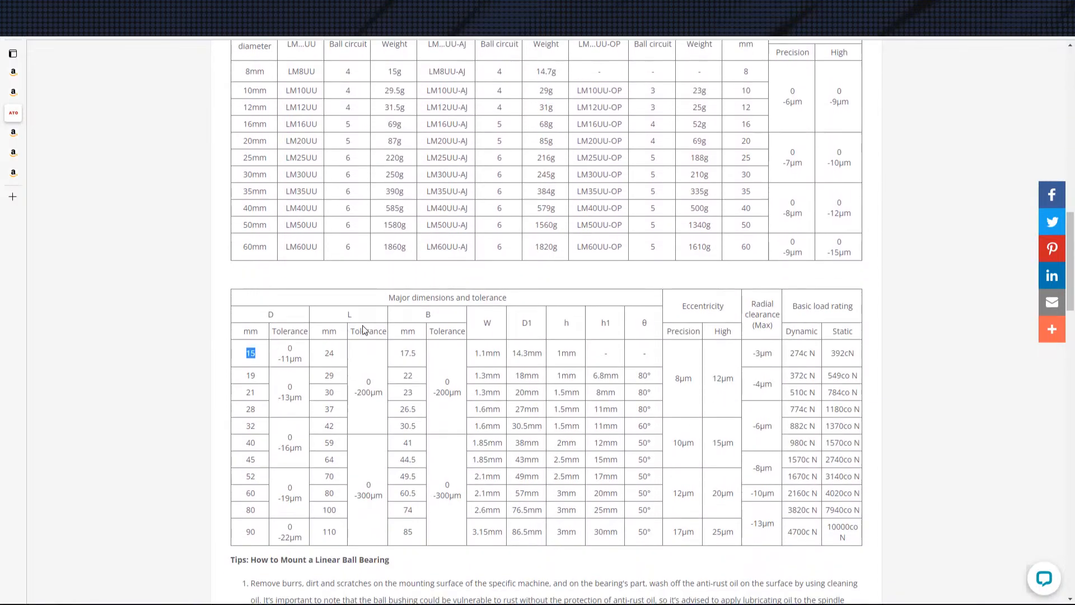
{"action": "scroll", "coordinate": [360, 377], "scroll_direction": "up", "scroll_amount": 2}
{"action": "scroll", "coordinate": [265, 359], "scroll_direction": "down", "scroll_amount": 3}
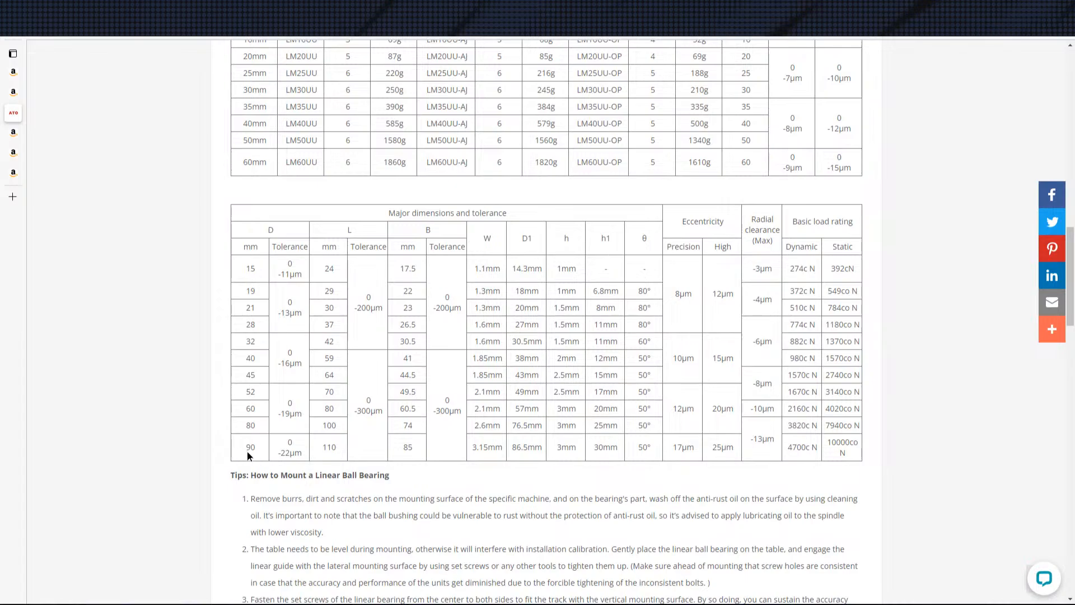
{"action": "scroll", "coordinate": [280, 441], "scroll_direction": "up", "scroll_amount": 6}
{"action": "scroll", "coordinate": [621, 287], "scroll_direction": "down", "scroll_amount": 6}
{"action": "mouse_move", "coordinate": [661, 269]}
{"action": "left_mouse_down"}
{"action": "mouse_move", "coordinate": [241, 271]}
{"action": "mouse_move", "coordinate": [644, 288]}
{"action": "mouse_move", "coordinate": [650, 273]}
{"action": "left_mouse_up"}
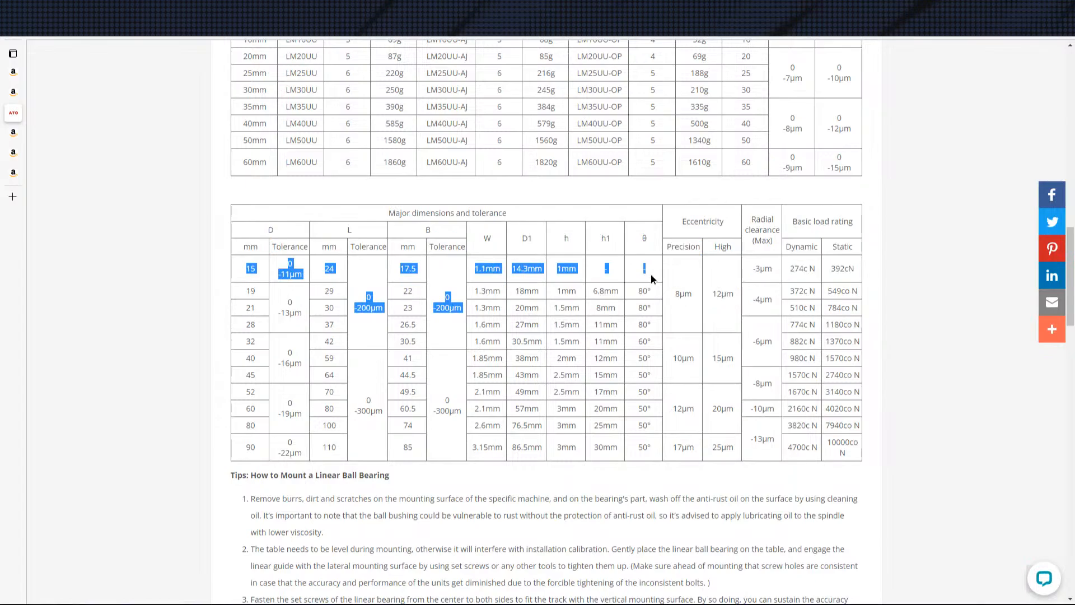
Step: Relate the 8 mm shaft row to the major dimensions table and check its h1 and θ entries
{"action": "scroll", "coordinate": [569, 296], "scroll_direction": "up", "scroll_amount": 4}
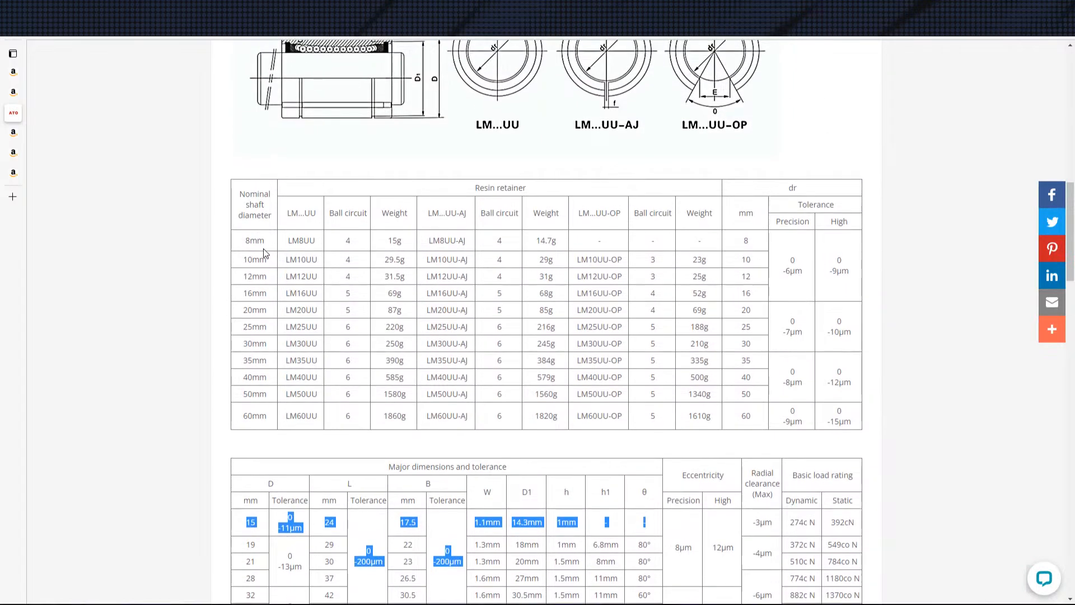
{"action": "scroll", "coordinate": [296, 261], "scroll_direction": "down", "scroll_amount": 2}
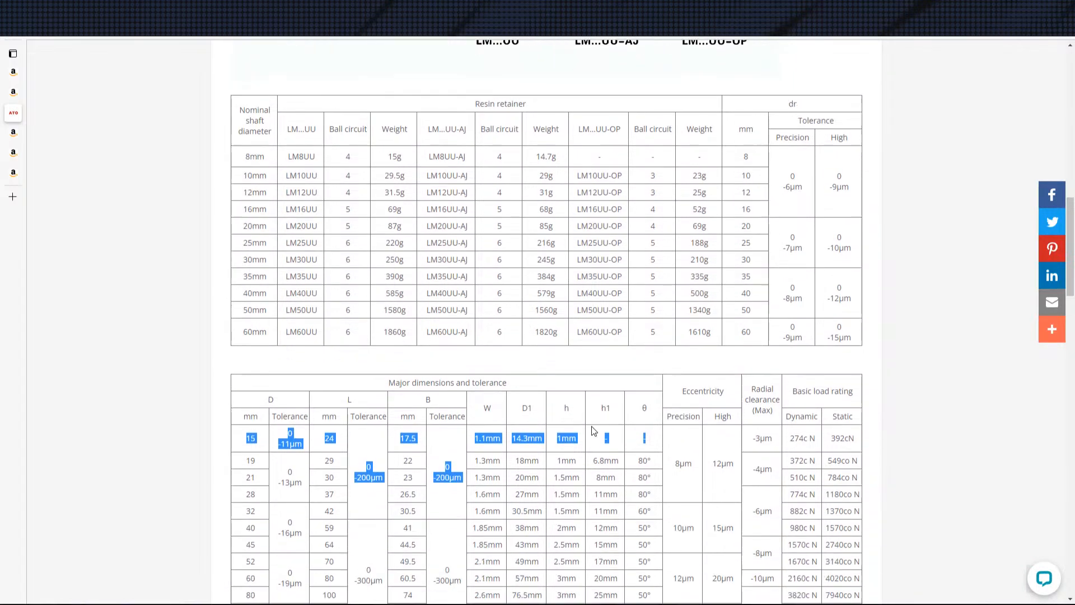
{"action": "left_click", "coordinate": [638, 443]}
{"action": "scroll", "coordinate": [645, 431], "scroll_direction": "down", "scroll_amount": 3}
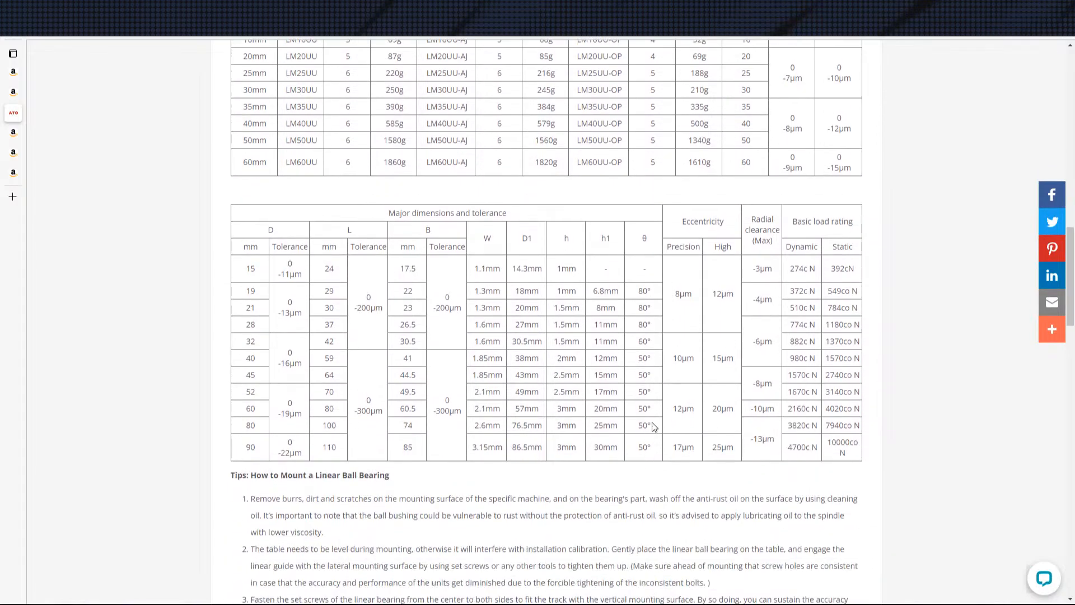
{"action": "scroll", "coordinate": [652, 421], "scroll_direction": "up", "scroll_amount": 2}
{"action": "scroll", "coordinate": [651, 417], "scroll_direction": "up", "scroll_amount": 8}
{"action": "scroll", "coordinate": [610, 412], "scroll_direction": "down", "scroll_amount": 7}
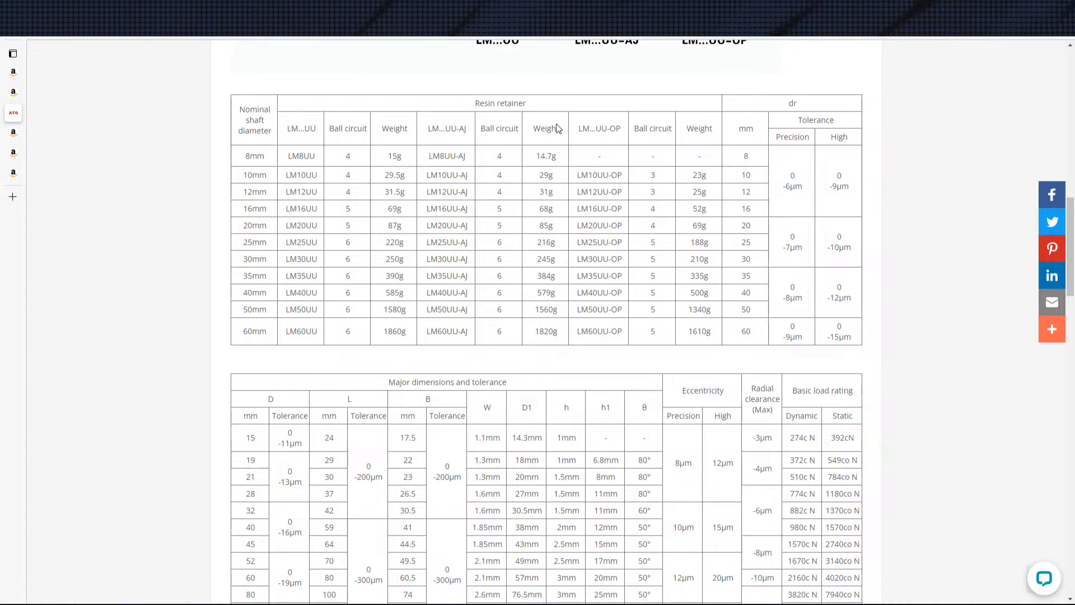
{"action": "scroll", "coordinate": [713, 214], "scroll_direction": "down", "scroll_amount": 3}
{"action": "scroll", "coordinate": [714, 214], "scroll_direction": "up", "scroll_amount": 1}
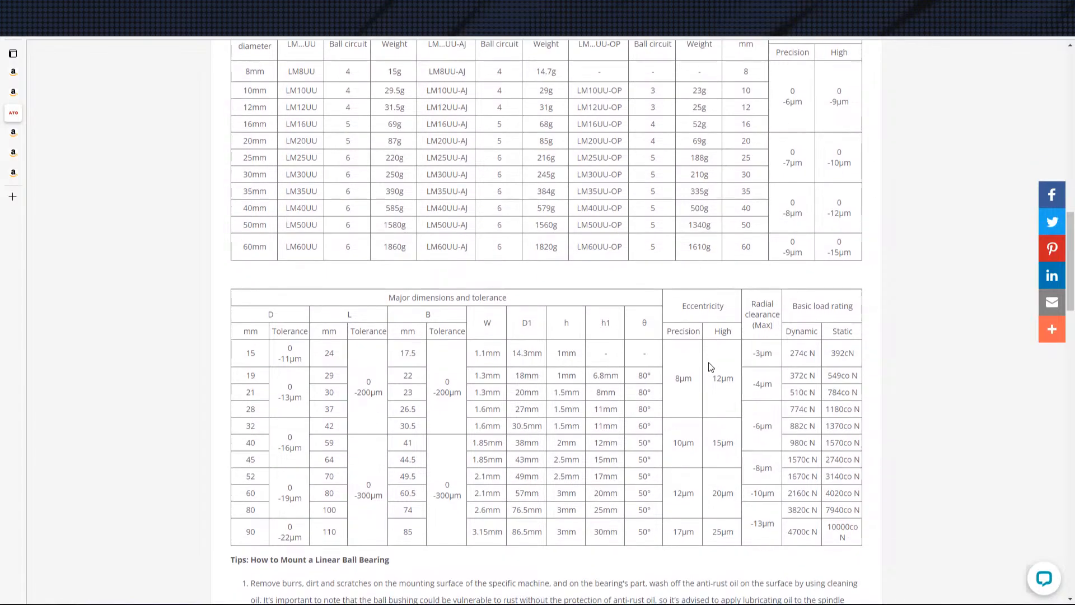
Step: Review the mounting tips and compare the LM...UU-OP drawing's opening dimensions E and θ with the size tables
{"action": "scroll", "coordinate": [607, 367], "scroll_direction": "down", "scroll_amount": 3}
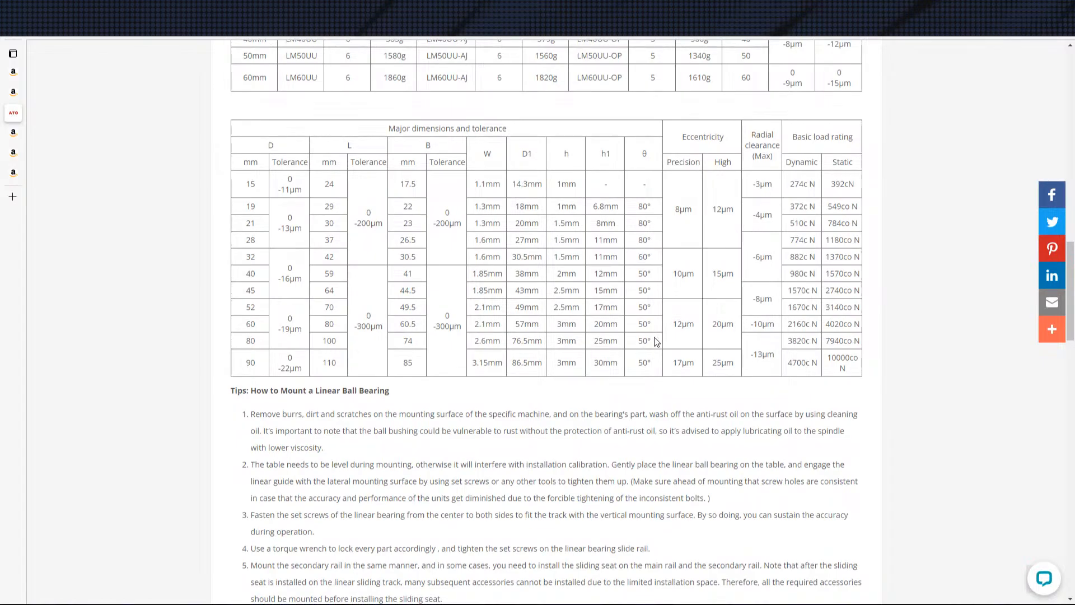
{"action": "scroll", "coordinate": [656, 341], "scroll_direction": "down", "scroll_amount": 2}
{"action": "scroll", "coordinate": [654, 342], "scroll_direction": "down", "scroll_amount": 3}
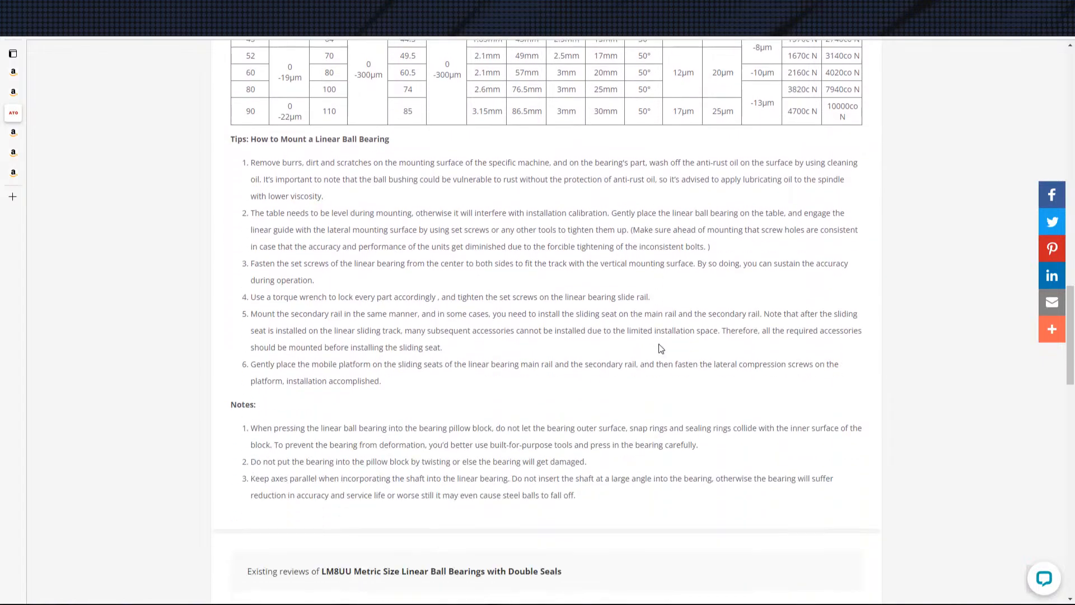
{"action": "scroll", "coordinate": [672, 360], "scroll_direction": "up", "scroll_amount": 10}
{"action": "scroll", "coordinate": [674, 361], "scroll_direction": "up", "scroll_amount": 5}
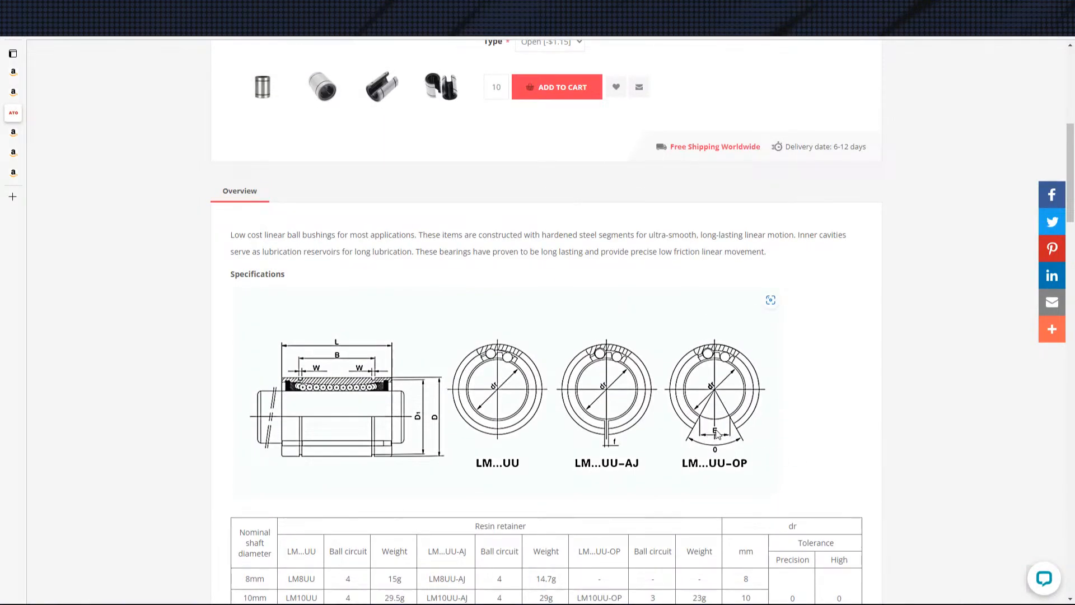
{"action": "scroll", "coordinate": [728, 439], "scroll_direction": "down", "scroll_amount": 7}
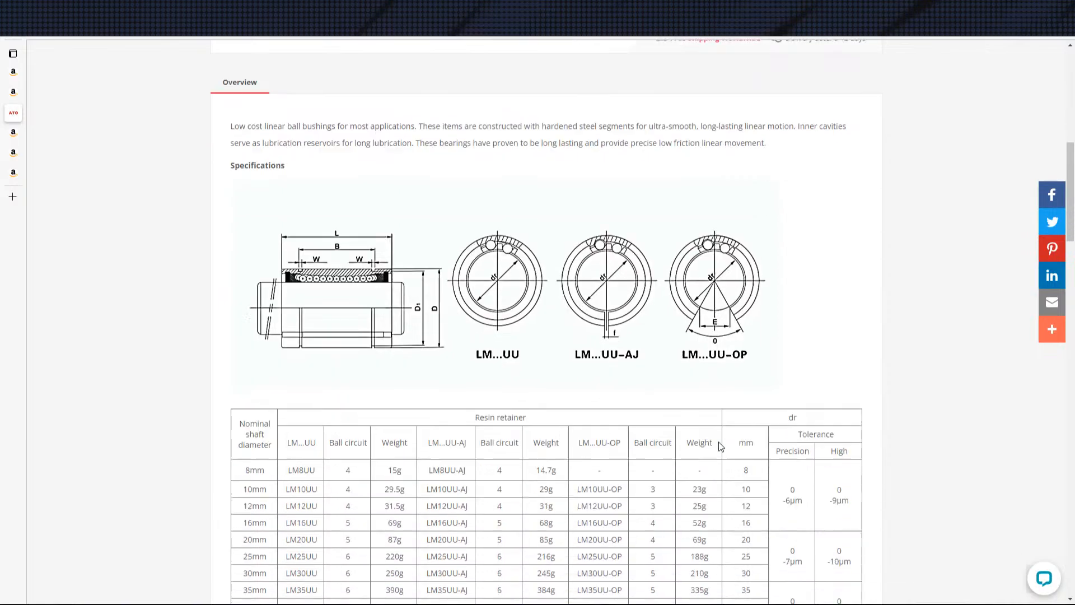
{"action": "scroll", "coordinate": [650, 415], "scroll_direction": "down", "scroll_amount": 3}
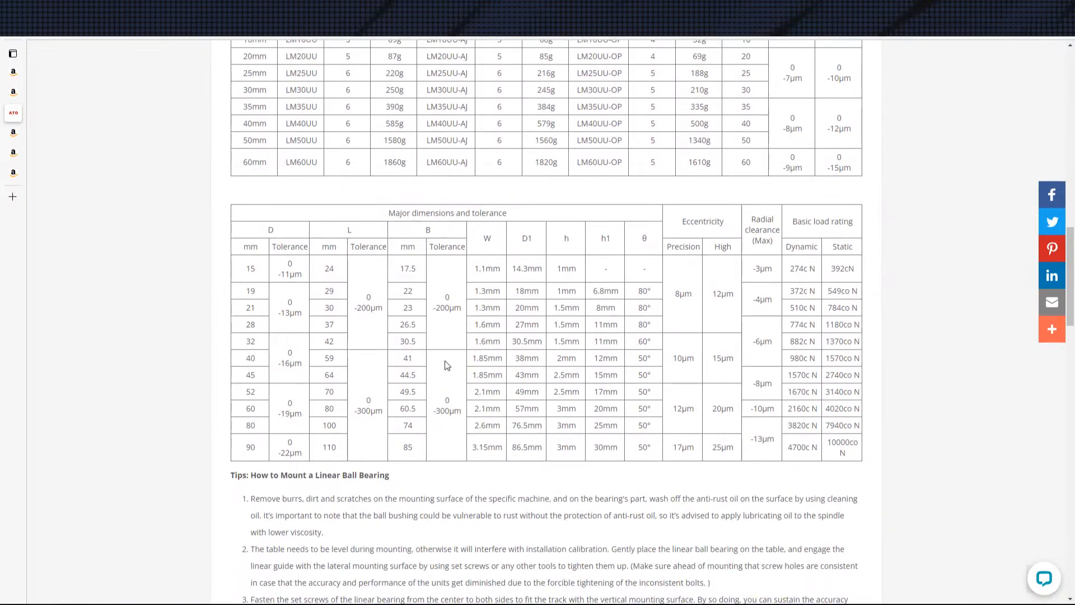
{"action": "scroll", "coordinate": [284, 304], "scroll_direction": "up", "scroll_amount": 3}
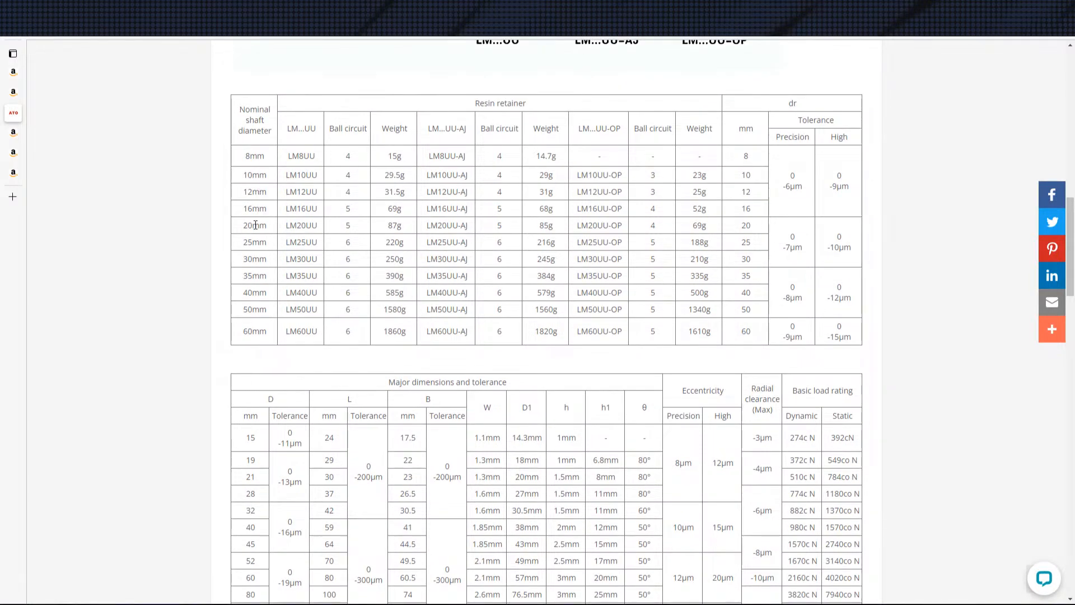
Step: Recheck the LM8UU row's opening angle entry, the open-type drawing, and the product title and description on the ATO page
{"action": "scroll", "coordinate": [273, 358], "scroll_direction": "down", "scroll_amount": 2}
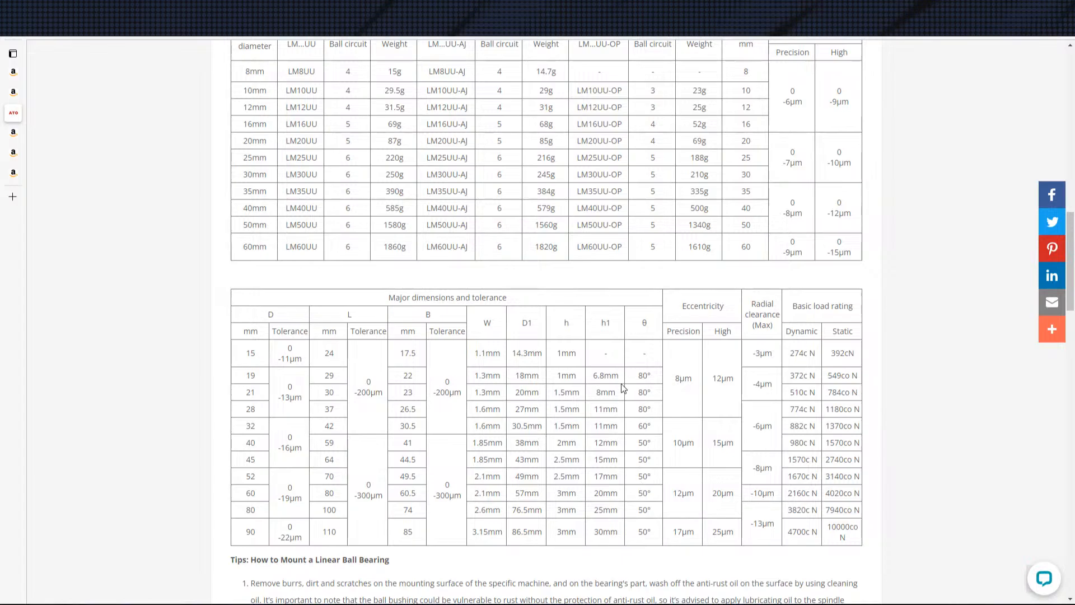
{"action": "left_click_drag", "start_coordinate": [635, 355], "coordinate": [652, 347]}
{"action": "scroll", "coordinate": [650, 372], "scroll_direction": "up", "scroll_amount": 10}
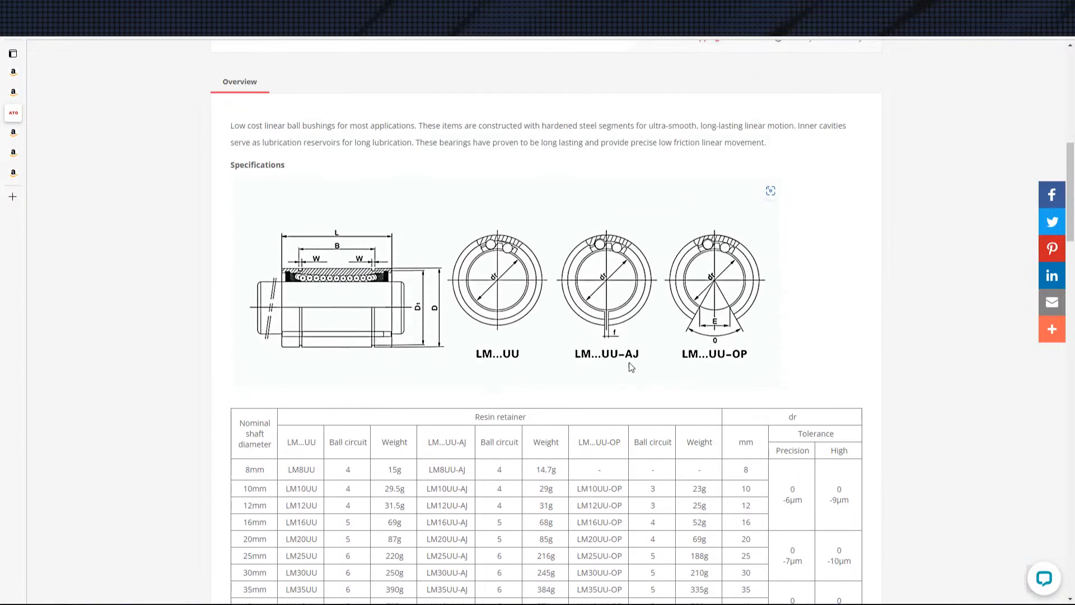
{"action": "scroll", "coordinate": [640, 374], "scroll_direction": "up", "scroll_amount": 3}
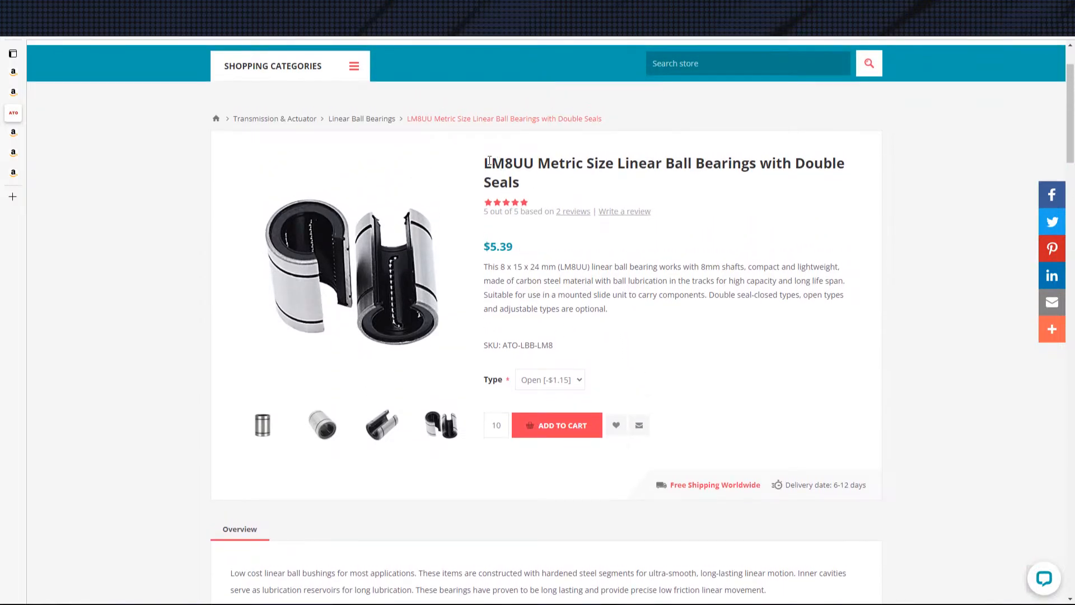
{"action": "left_click_drag", "start_coordinate": [489, 161], "coordinate": [539, 171]}
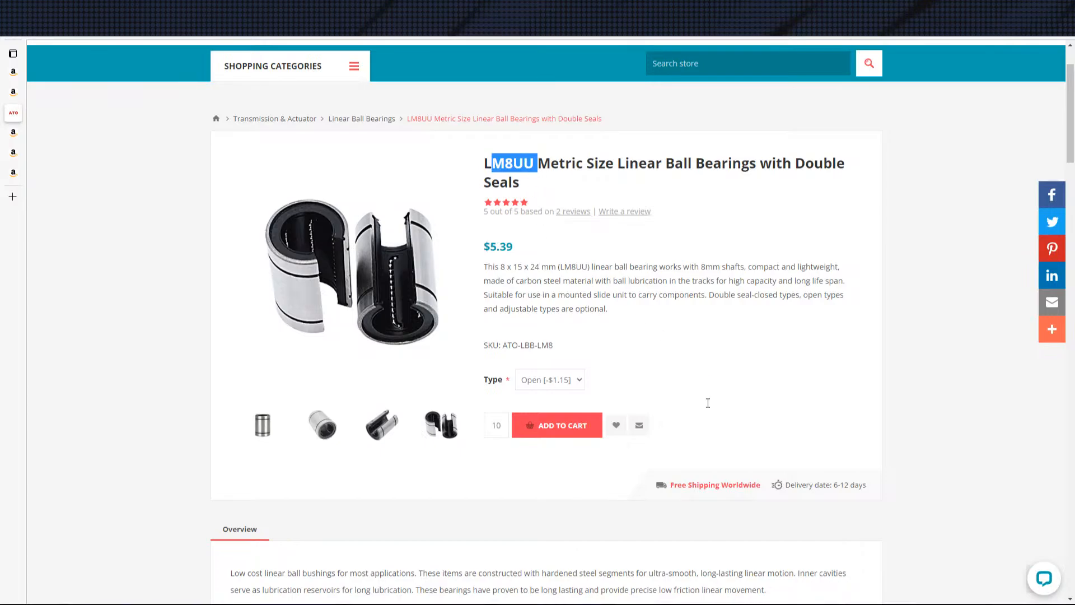
{"action": "scroll", "coordinate": [629, 460], "scroll_direction": "down", "scroll_amount": 10}
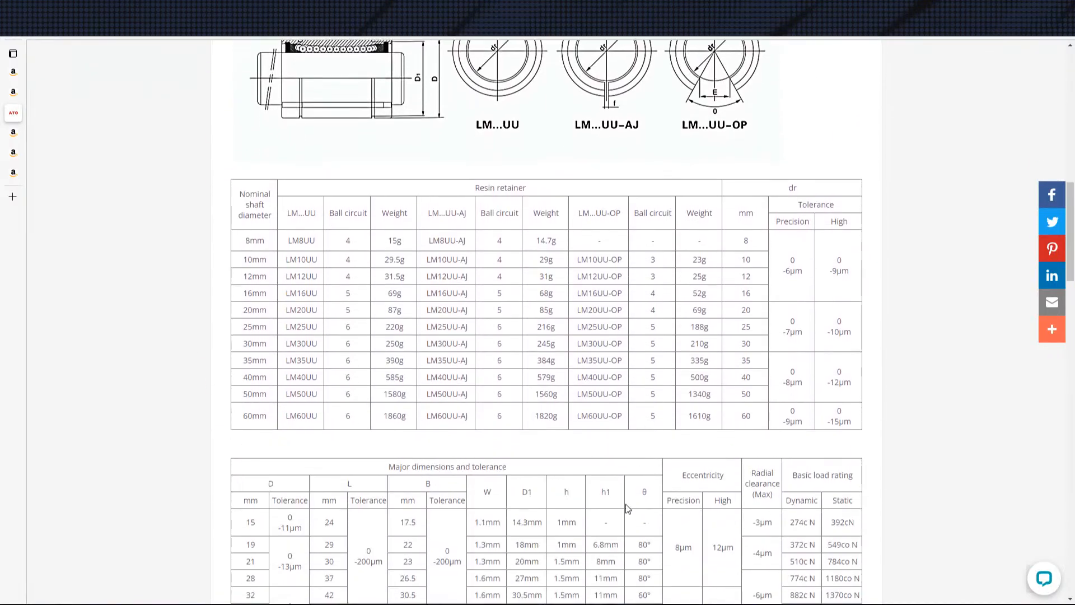
{"action": "scroll", "coordinate": [684, 458], "scroll_direction": "up", "scroll_amount": 7}
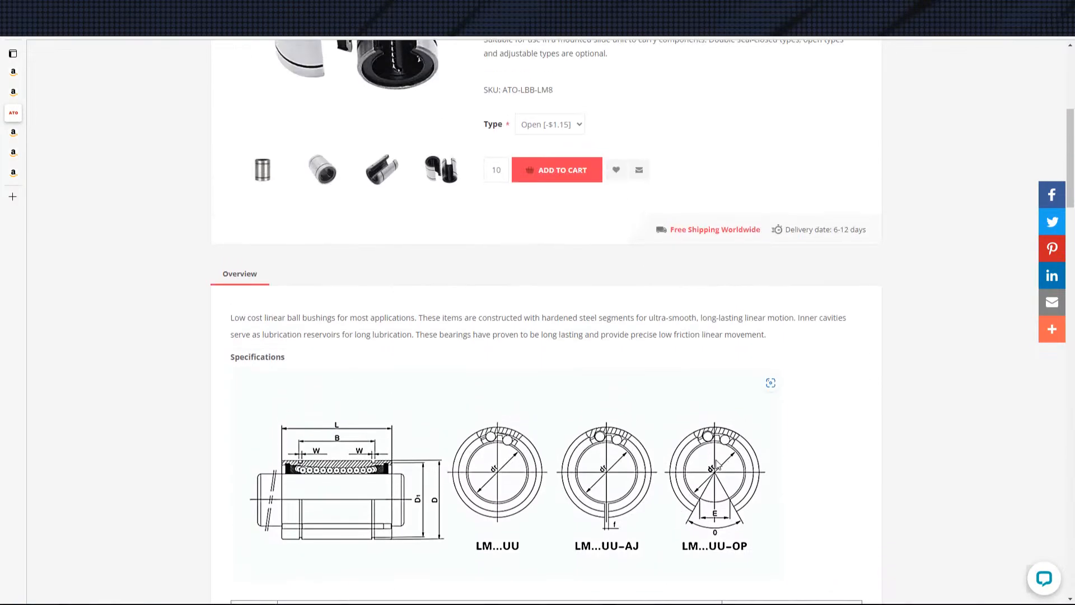
{"action": "scroll", "coordinate": [680, 461], "scroll_direction": "up", "scroll_amount": 6}
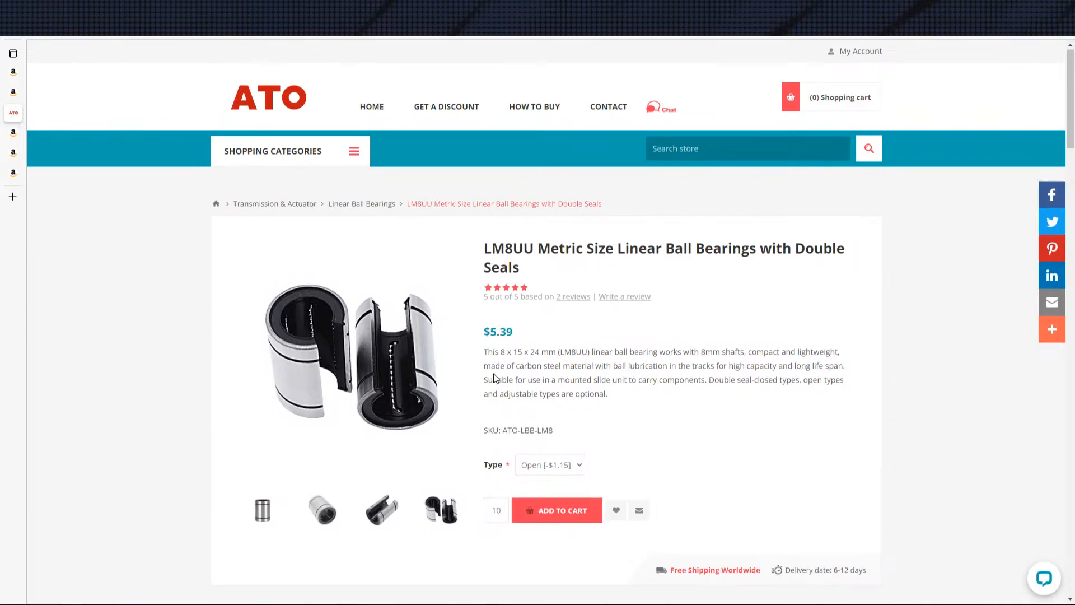
Step: Revisit the product overview and the LM...UU-OP specification drawing on the ATO page
{"action": "scroll", "coordinate": [491, 415], "scroll_direction": "down", "scroll_amount": 20}
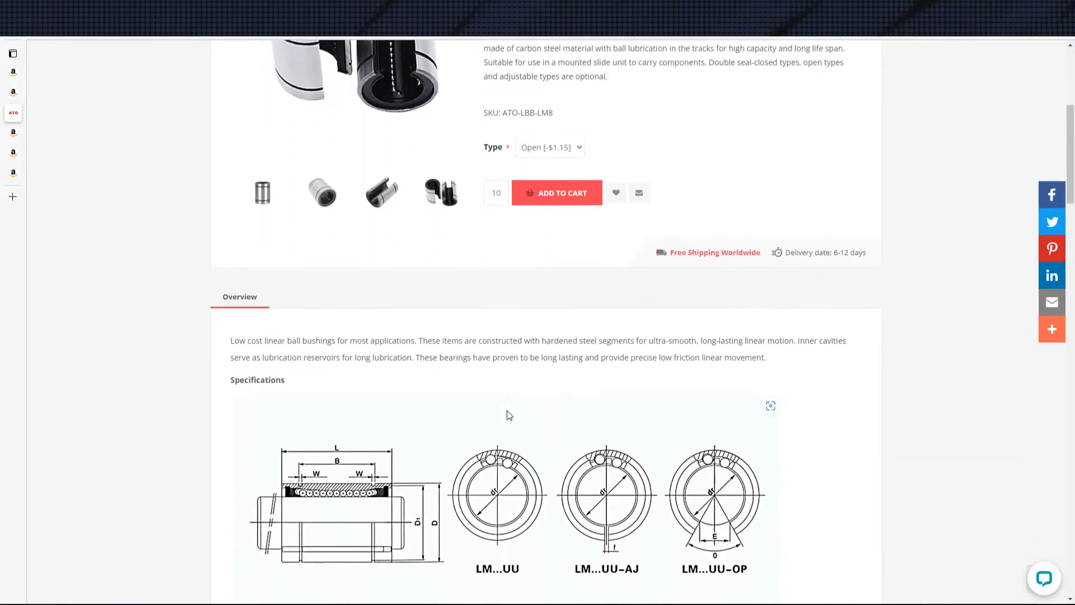
{"action": "scroll", "coordinate": [606, 430], "scroll_direction": "up", "scroll_amount": 3}
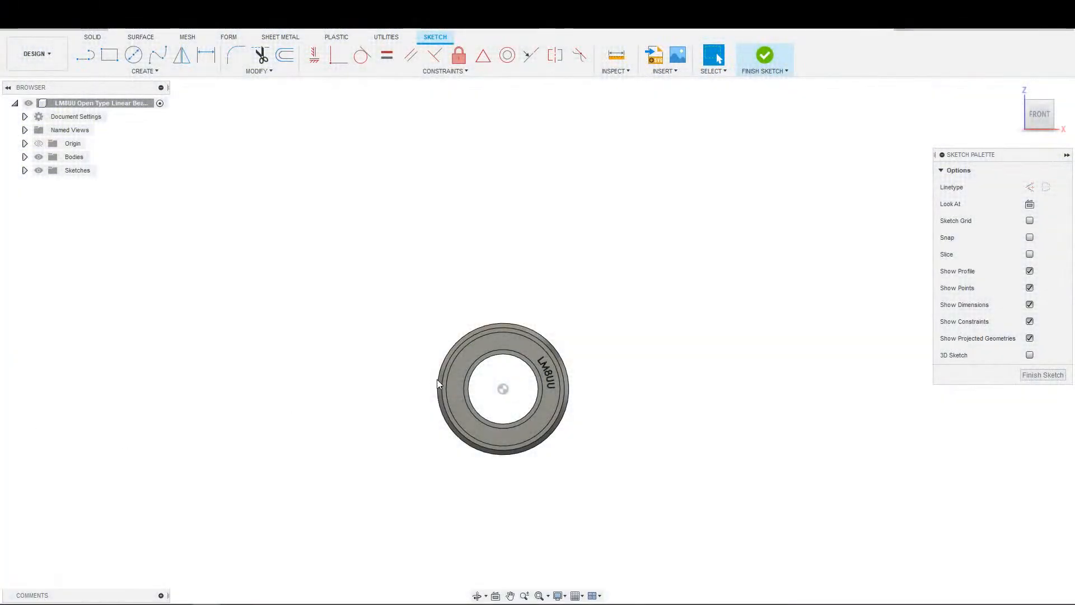
Step: In Fusion 360, project the bearing's outer cylindrical face between the two grooves into the active sketch
{"action": "scroll", "coordinate": [579, 454], "scroll_direction": "up", "scroll_amount": 2}
{"action": "middle_click_drag", "start_coordinate": [579, 453], "coordinate": [718, 460]}
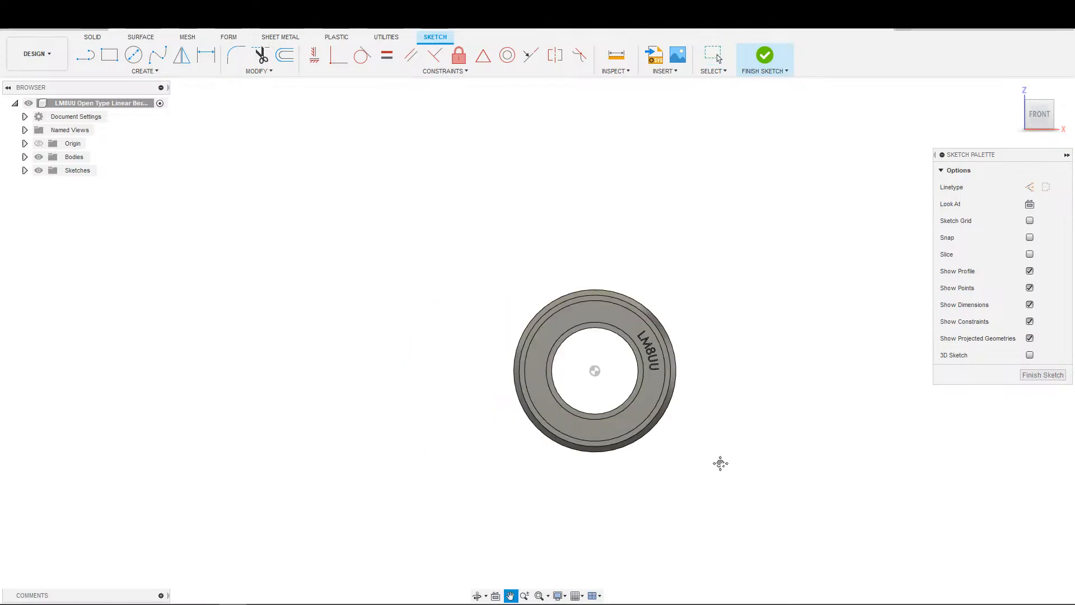
{"action": "key", "text": "s"}
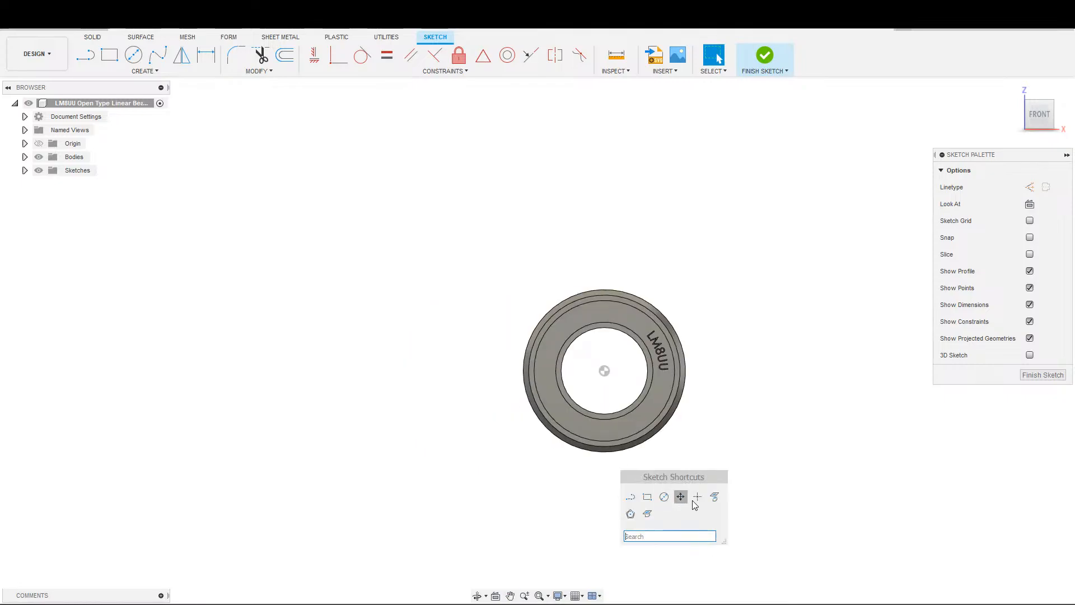
{"action": "left_click", "coordinate": [714, 497]}
{"action": "middle_click_drag", "start_coordinate": [708, 463], "coordinate": [660, 415], "text": "shift"}
{"action": "left_click", "coordinate": [660, 417]}
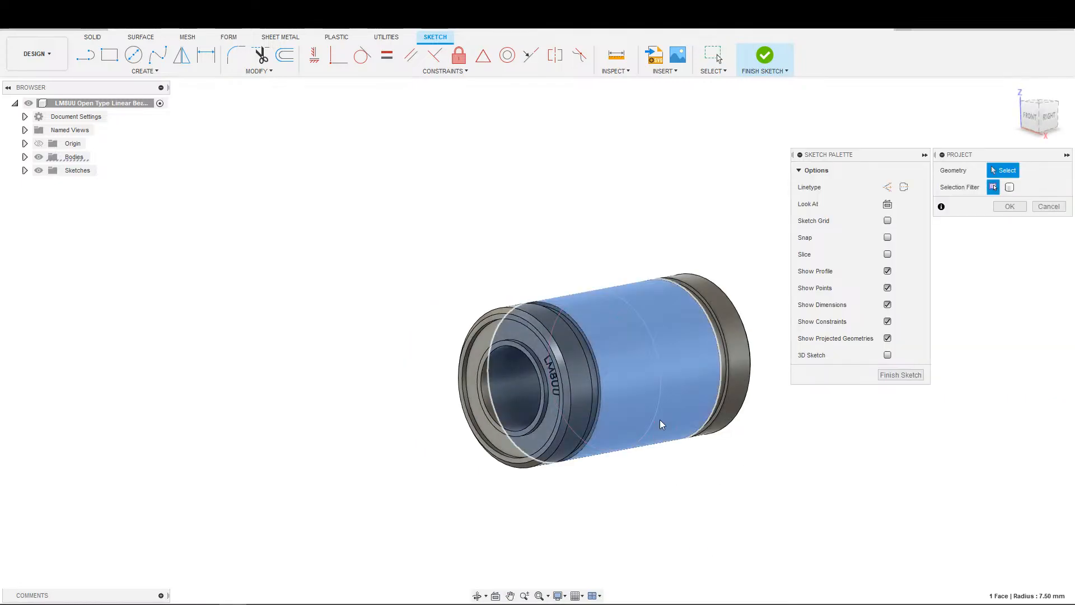
{"action": "middle_click_drag", "start_coordinate": [808, 516], "coordinate": [896, 403], "text": "shift"}
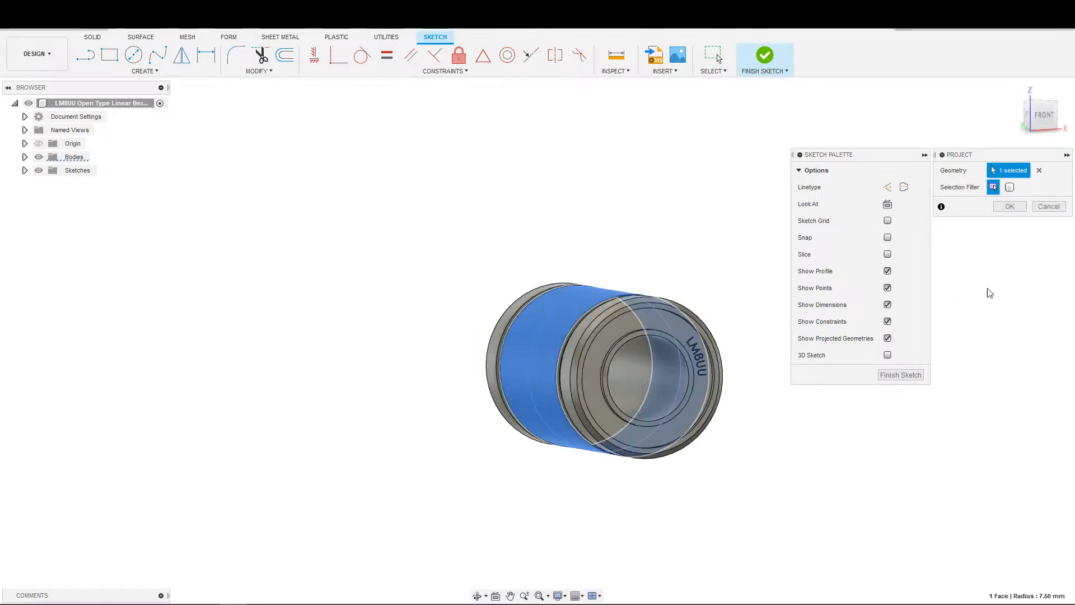
{"action": "left_click", "coordinate": [1010, 206]}
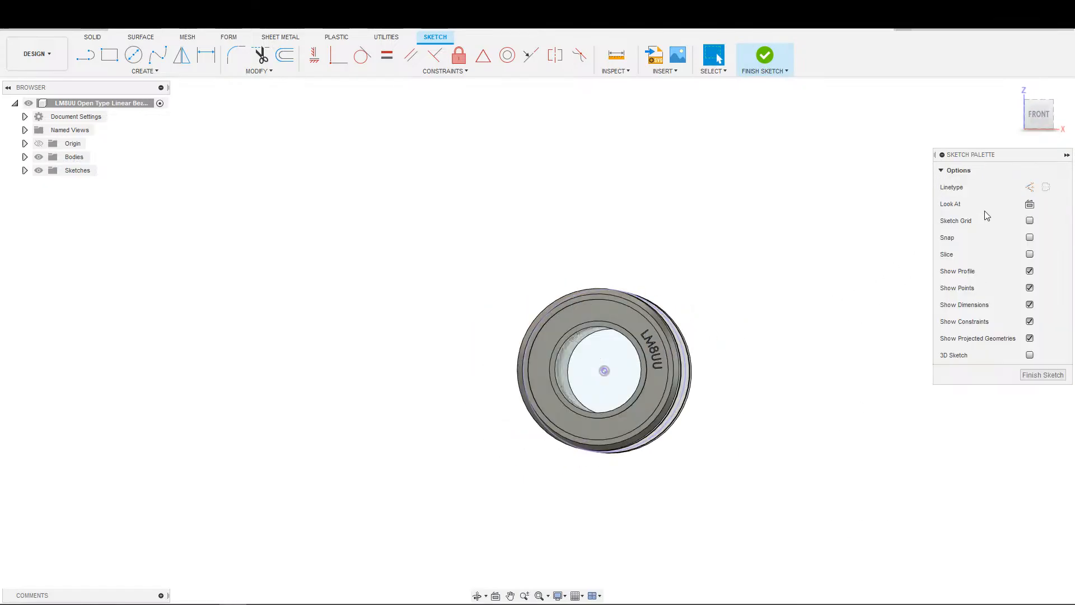
Step: View the sketch plane straight on, make the projected circle construction geometry, and hide the bodies
{"action": "left_click", "coordinate": [1029, 205]}
{"action": "left_click_drag", "start_coordinate": [338, 209], "coordinate": [744, 482]}
{"action": "left_click", "coordinate": [391, 357]}
{"action": "left_click", "coordinate": [38, 156]}
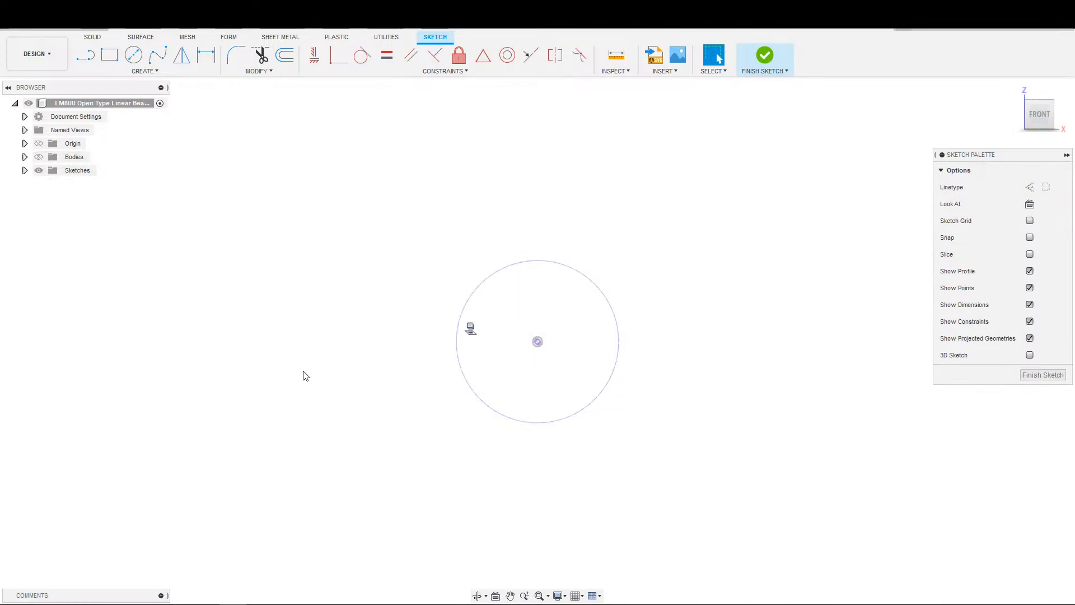
Step: Draw two lines from the circle's centre to its lower-left and lower-right circumference, forming a downward-opening wedge
{"action": "key", "text": "s"}
{"action": "left_click", "coordinate": [468, 407]}
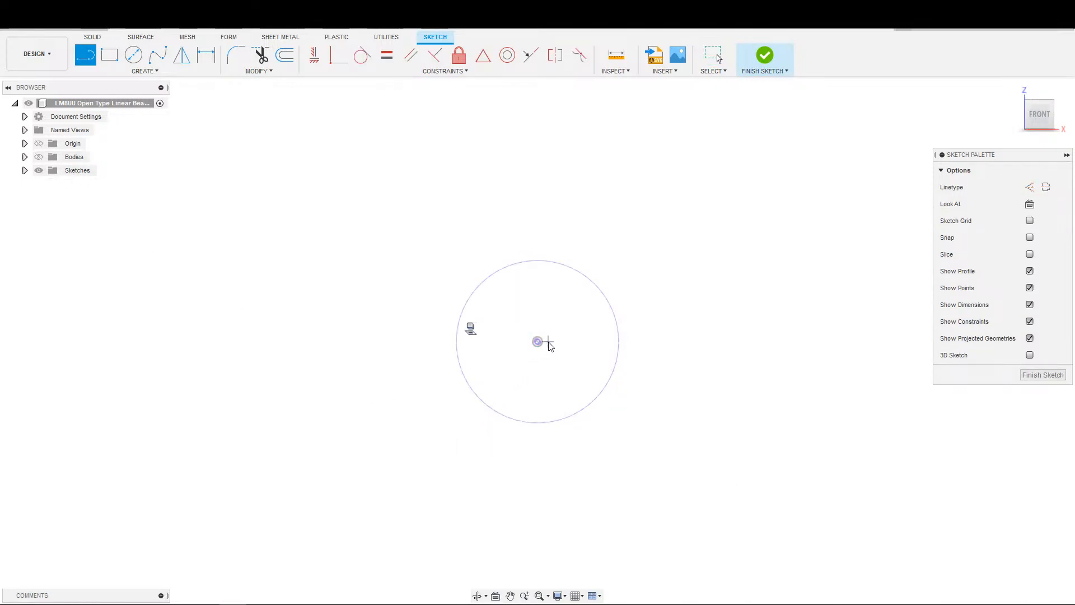
{"action": "left_click", "coordinate": [537, 342]}
{"action": "left_click", "coordinate": [485, 403]}
{"action": "left_click", "coordinate": [536, 350]}
{"action": "left_click", "coordinate": [594, 406]}
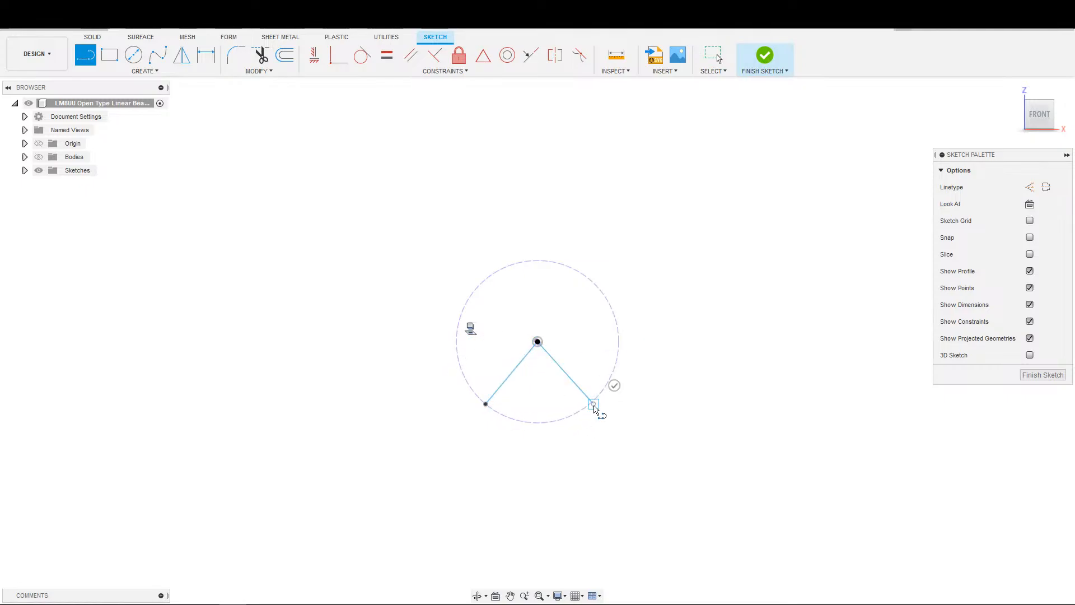
{"action": "key", "text": "Escape"}
Step: Draw a vertical line down from the circle's centre and constrain its lower endpoint coincident with the projected circle
{"action": "scroll", "coordinate": [576, 417], "scroll_direction": "up", "scroll_amount": 2}
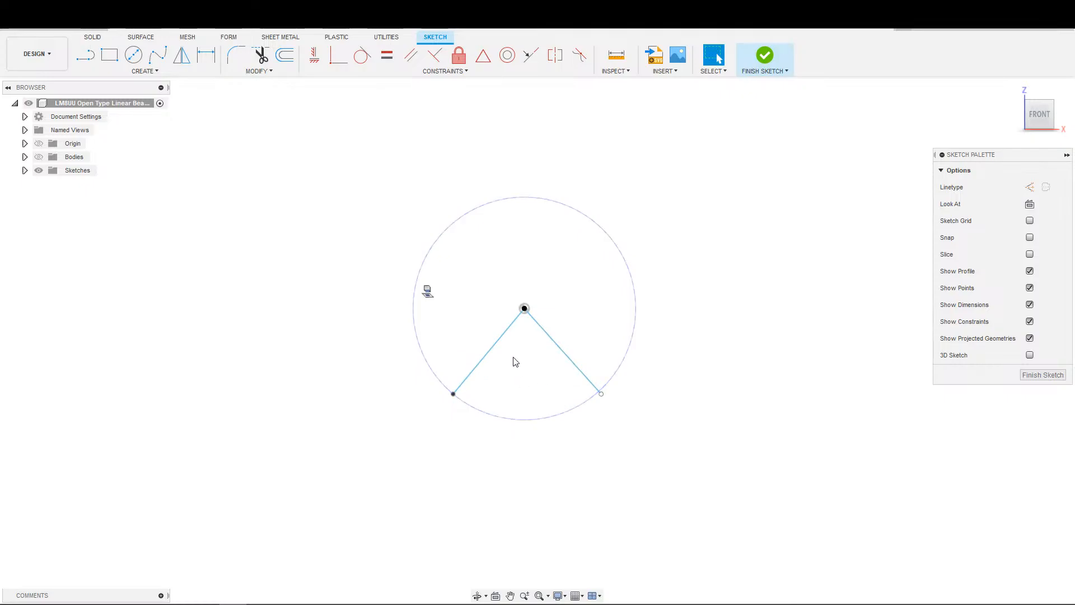
{"action": "key", "text": "s"}
{"action": "left_click", "coordinate": [526, 384]}
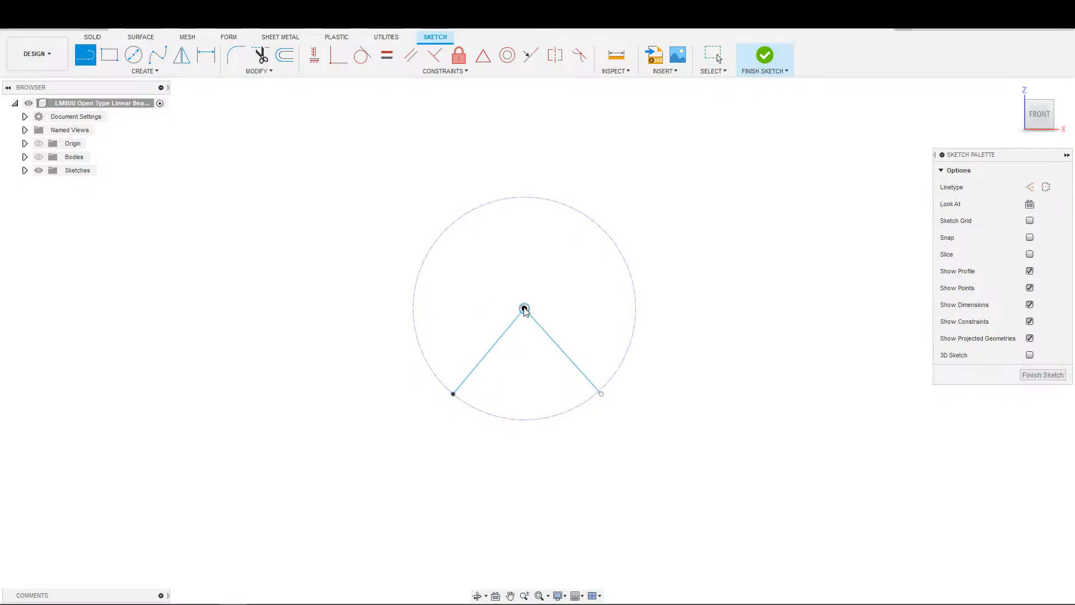
{"action": "left_click", "coordinate": [524, 309]}
{"action": "left_click", "coordinate": [524, 379]}
{"action": "key", "text": "Escape"}
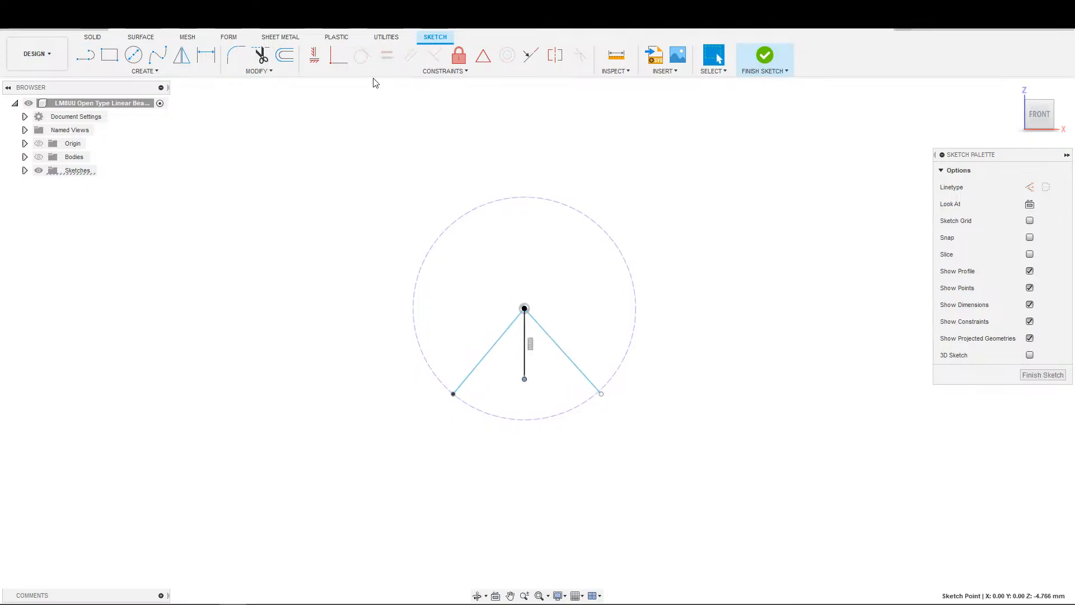
{"action": "left_click", "coordinate": [338, 55]}
{"action": "left_click", "coordinate": [524, 379]}
{"action": "left_click", "coordinate": [506, 420]}
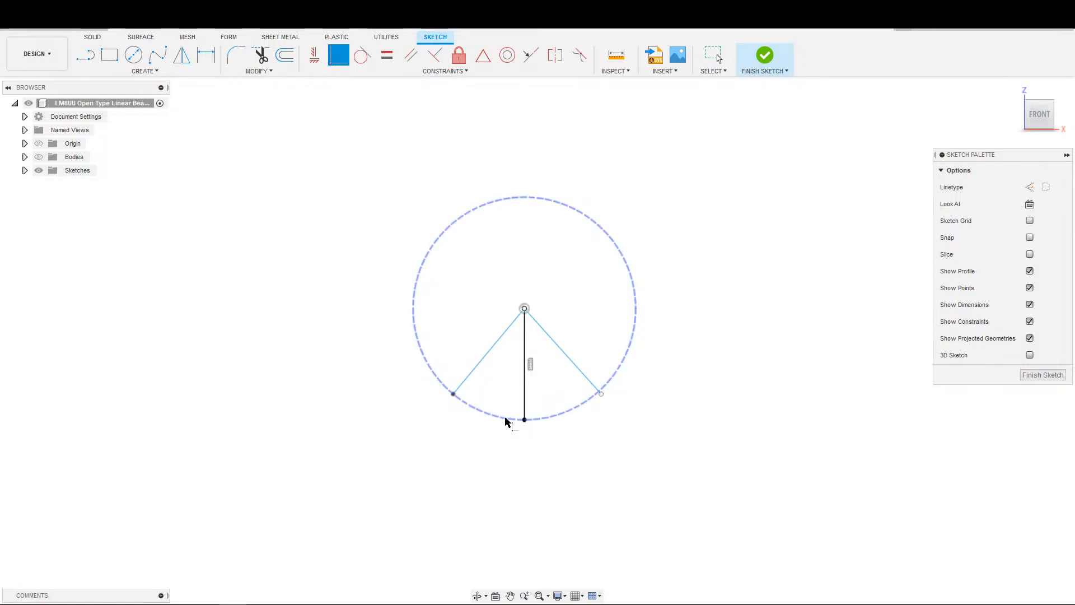
Step: Dimension the angle between the wedge's left line and the vertical line as 40°
{"action": "key", "text": "Escape"}
{"action": "scroll", "coordinate": [451, 405], "scroll_direction": "up", "scroll_amount": 1}
{"action": "scroll", "coordinate": [476, 386], "scroll_direction": "down", "scroll_amount": 2}
{"action": "key", "text": "d"}
{"action": "left_click", "coordinate": [527, 384]}
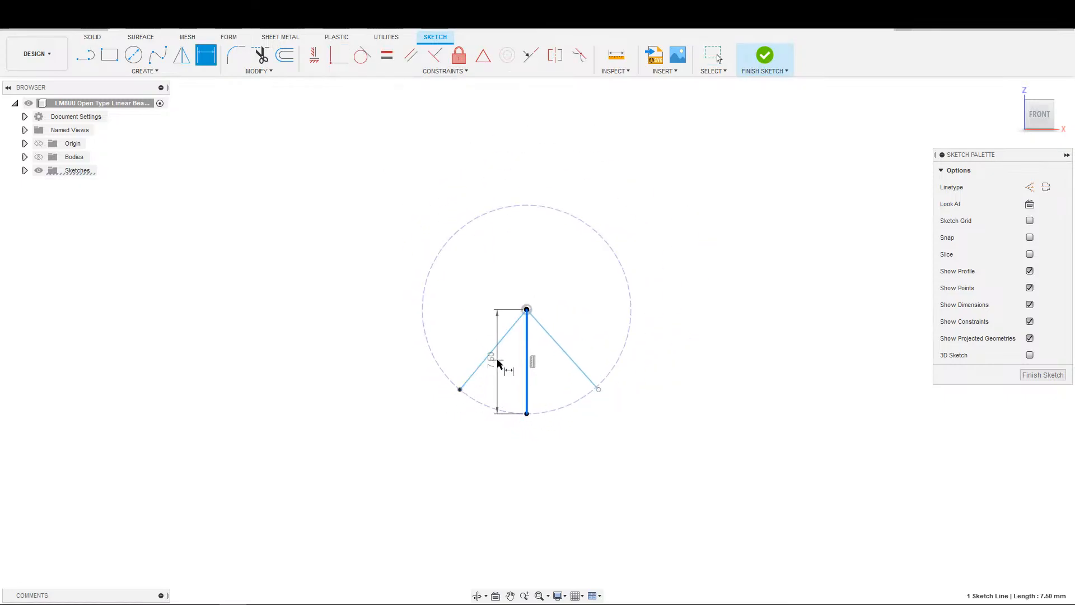
{"action": "left_click", "coordinate": [489, 356]}
{"action": "left_click", "coordinate": [507, 358]}
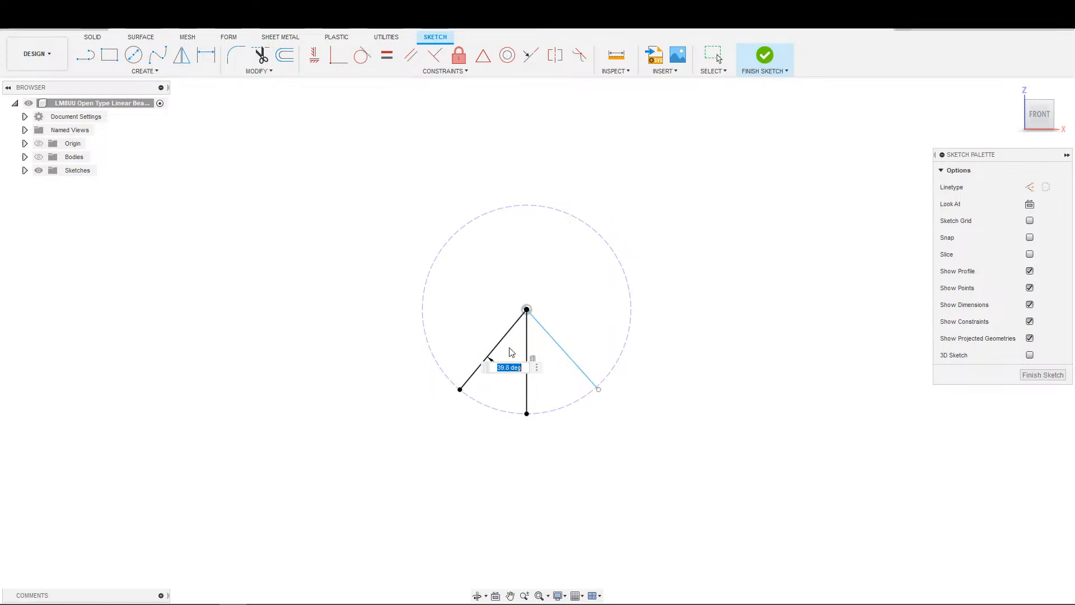
{"action": "type", "text": "40"}
{"action": "key", "text": "Return"}
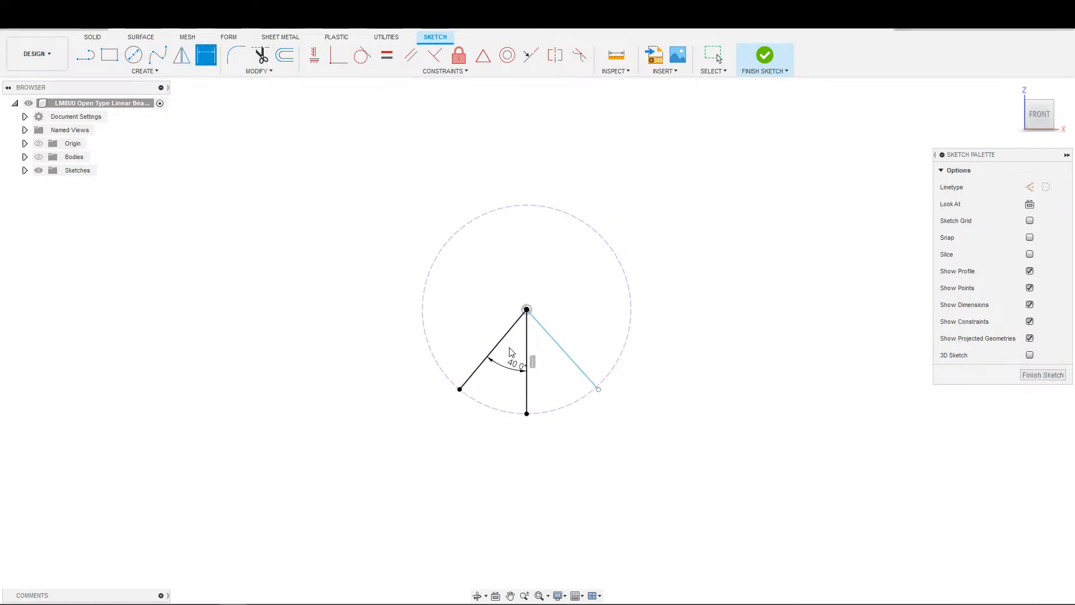
Step: Dimension the angle between the wedge's right line and the vertical line, setting it equal to the 40° angle opposite
{"action": "left_click", "coordinate": [525, 384]}
{"action": "left_click", "coordinate": [557, 343]}
{"action": "left_click", "coordinate": [559, 361]}
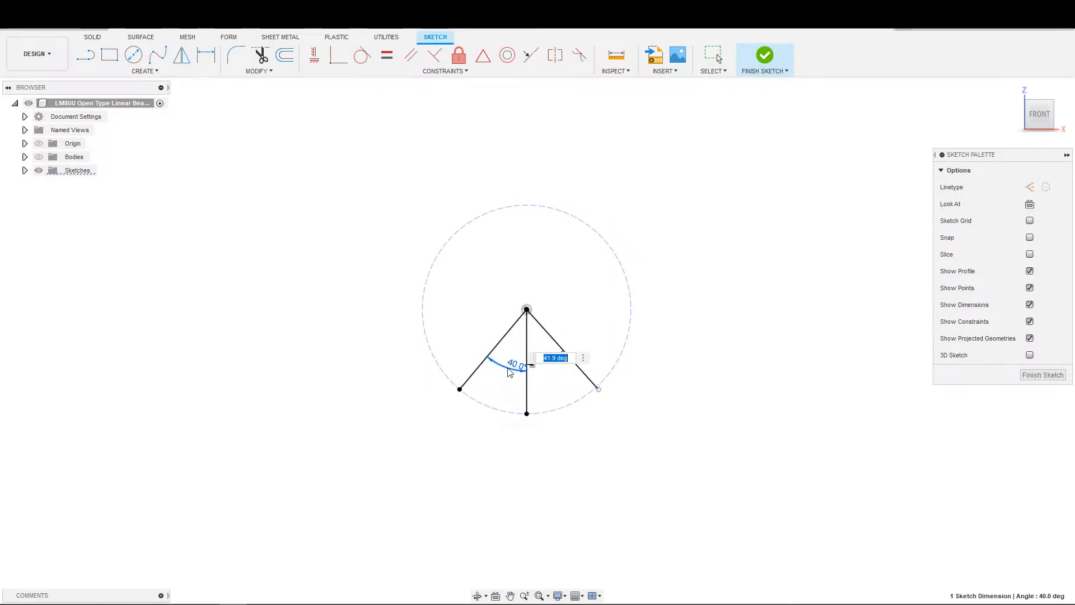
{"action": "key", "text": "Return"}
{"action": "key", "text": "Escape"}
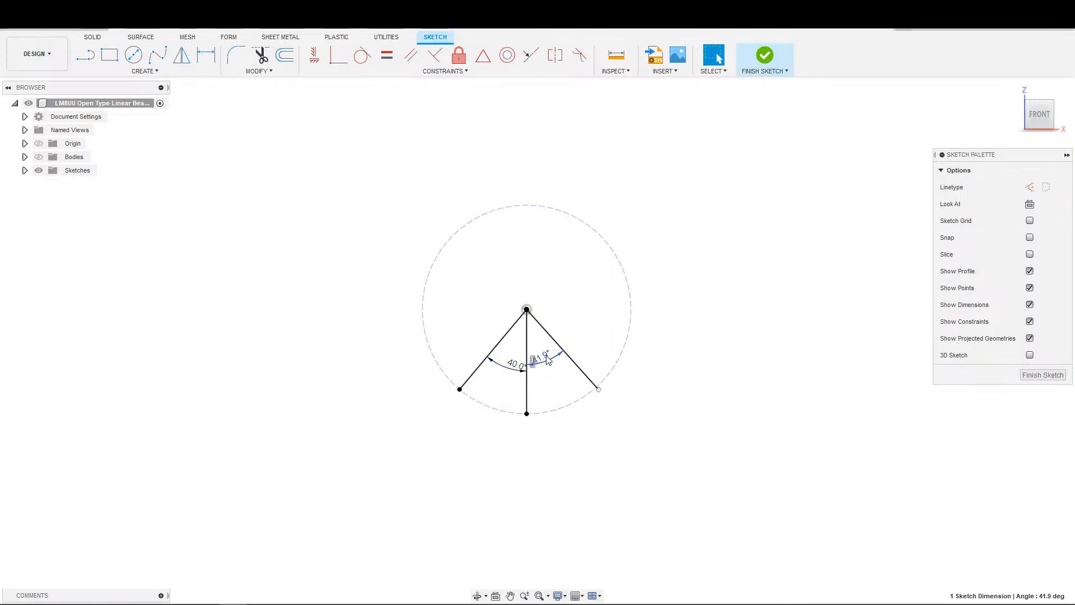
{"action": "double_click", "coordinate": [548, 360]}
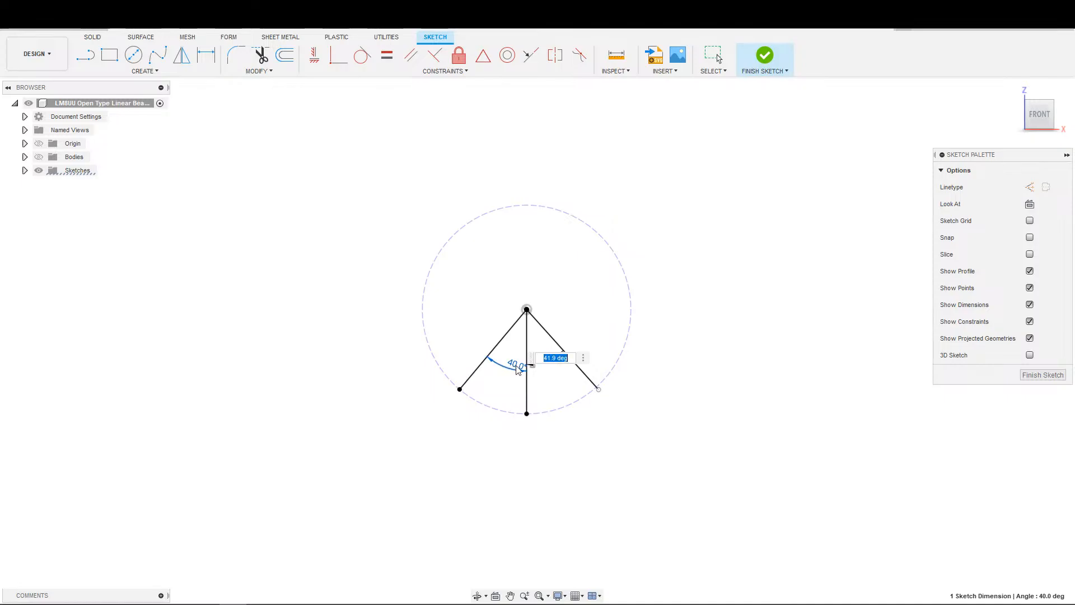
{"action": "key", "text": "BackSpace"}
{"action": "key", "text": "Return"}
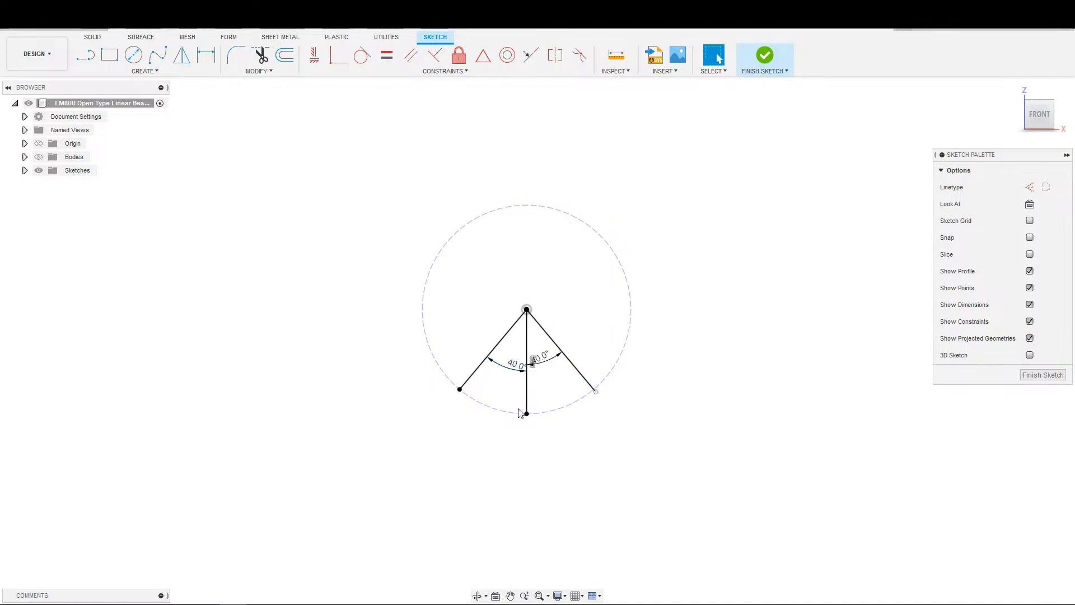
Step: Convert the vertical centre line to construction geometry and return the projected circle to normal linework
{"action": "left_click", "coordinate": [528, 377]}
{"action": "key", "text": "x"}
{"action": "left_click", "coordinate": [576, 435]}
{"action": "scroll", "coordinate": [552, 446], "scroll_direction": "down", "scroll_amount": 2}
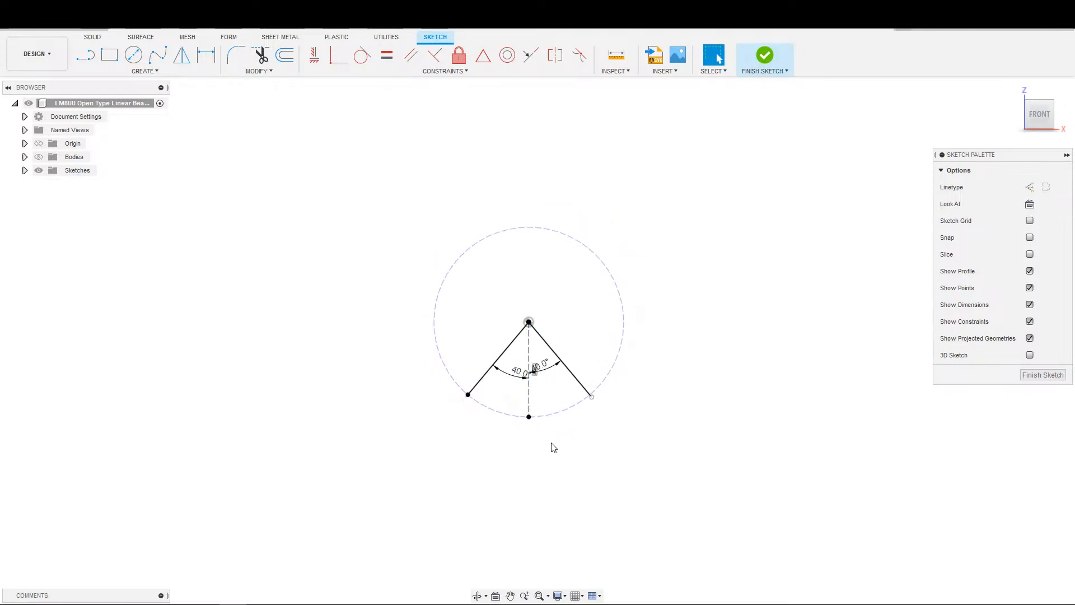
{"action": "scroll", "coordinate": [576, 438], "scroll_direction": "up", "scroll_amount": 3}
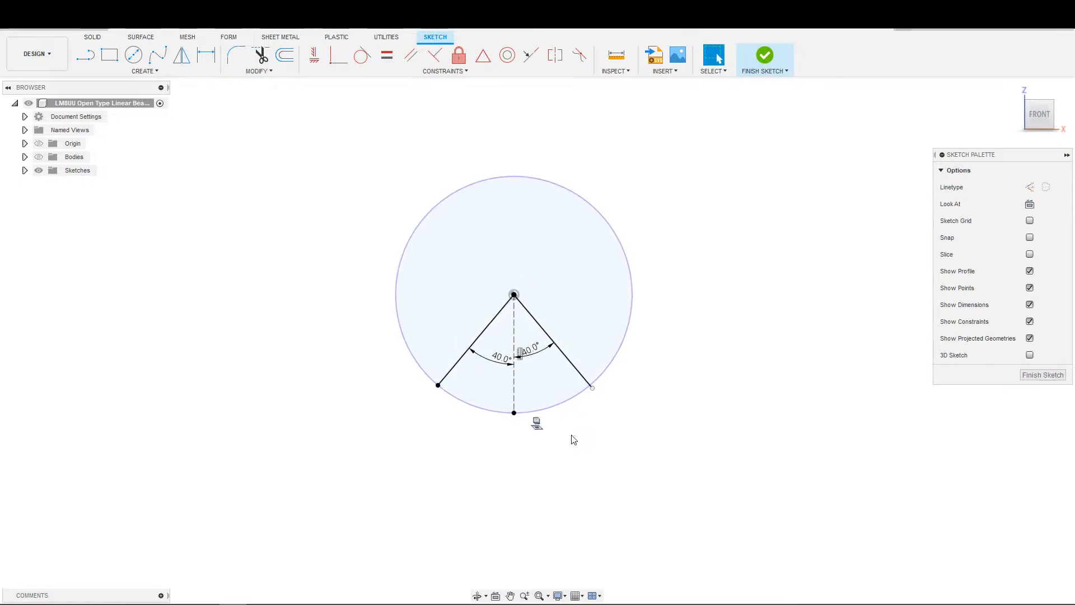
Step: Extrude the wedge profile as a symmetric cut with extent All through the bearing, with the bodies shown again
{"action": "key", "text": "e"}
{"action": "left_click", "coordinate": [556, 399]}
{"action": "scroll", "coordinate": [473, 411], "scroll_direction": "down", "scroll_amount": 2}
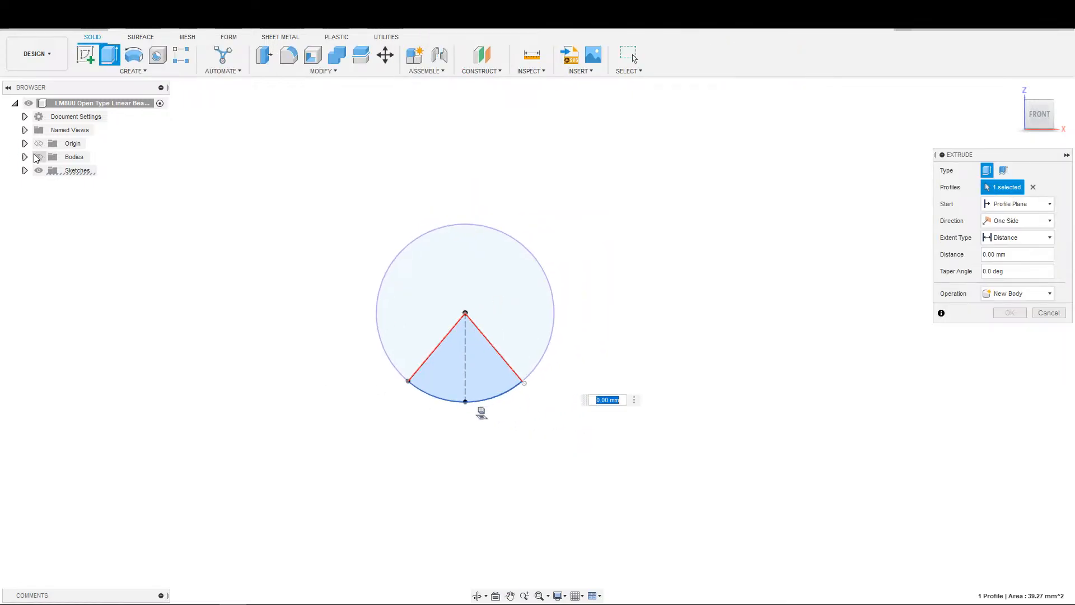
{"action": "left_click", "coordinate": [38, 157]}
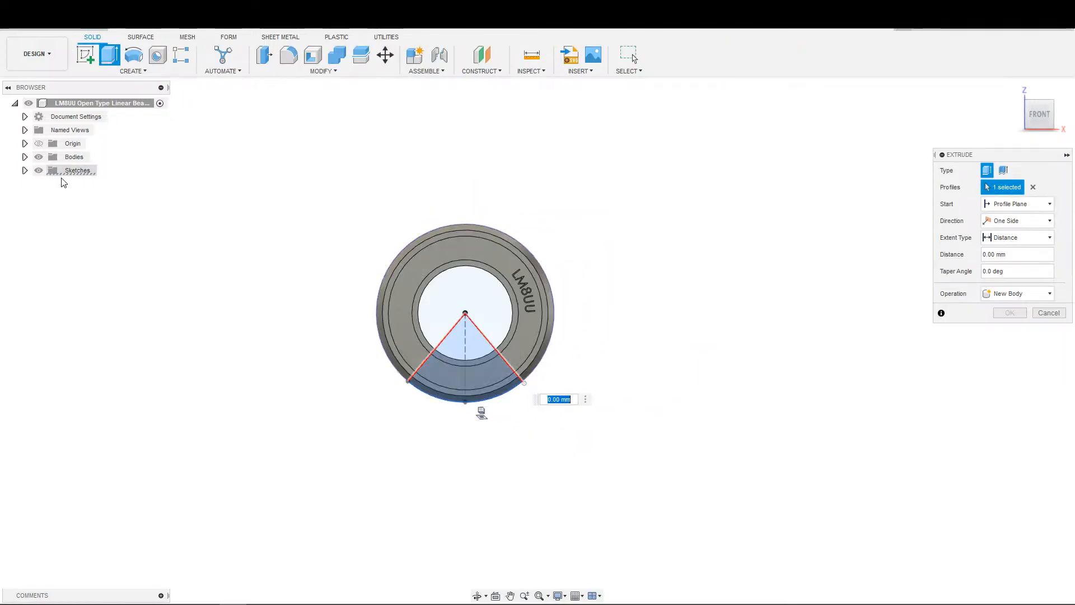
{"action": "middle_click_drag", "start_coordinate": [493, 387], "coordinate": [297, 395], "text": "shift"}
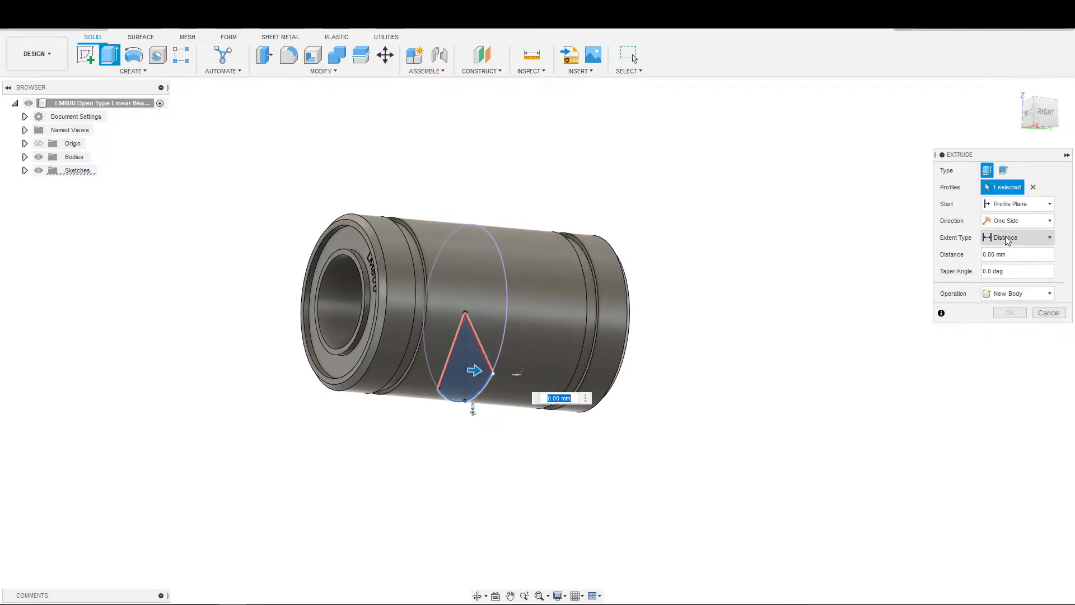
{"action": "left_click", "coordinate": [1017, 220]}
{"action": "left_click", "coordinate": [999, 260]}
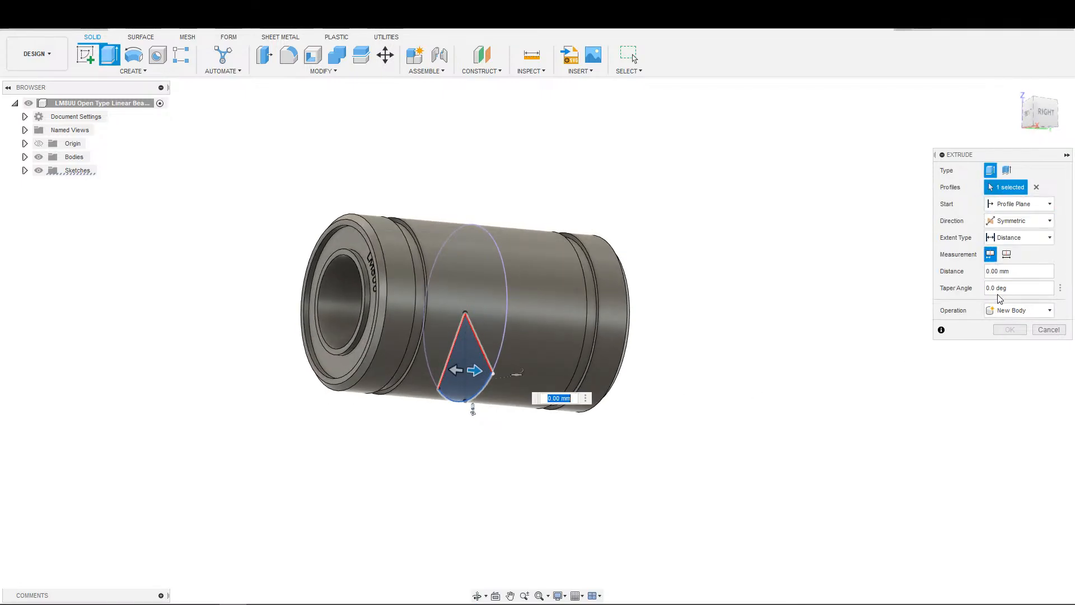
{"action": "left_click", "coordinate": [1008, 238]}
{"action": "left_click", "coordinate": [1008, 265]}
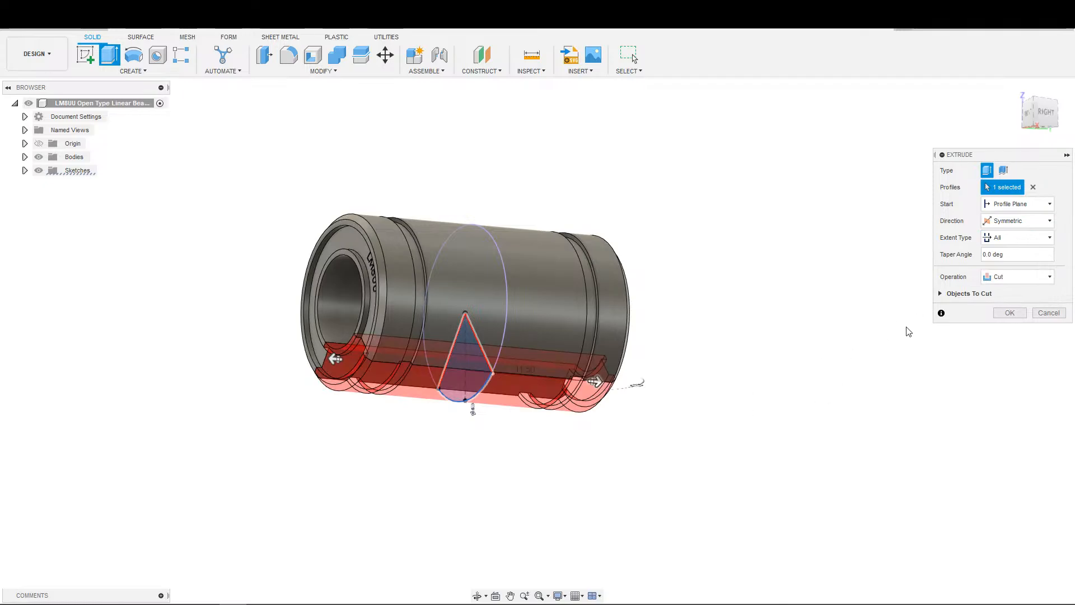
{"action": "left_click", "coordinate": [1009, 313]}
Step: Inspect the opened bearing from the front and save the design with the version description User Saved
{"action": "middle_click_drag", "start_coordinate": [427, 444], "coordinate": [479, 473], "text": "shift"}
{"action": "scroll", "coordinate": [480, 422], "scroll_direction": "down", "scroll_amount": 3}
{"action": "middle_click_drag", "start_coordinate": [507, 423], "coordinate": [485, 371], "text": "shift"}
{"action": "scroll", "coordinate": [433, 435], "scroll_direction": "up", "scroll_amount": 2}
{"action": "scroll", "coordinate": [492, 371], "scroll_direction": "down", "scroll_amount": 2}
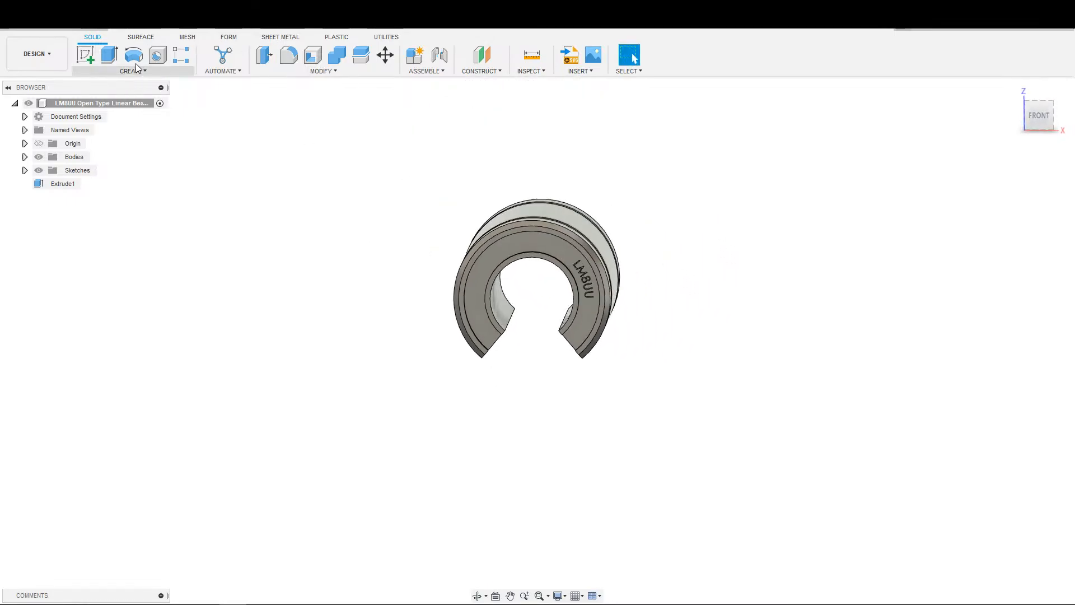
{"action": "left_click", "coordinate": [60, 25]}
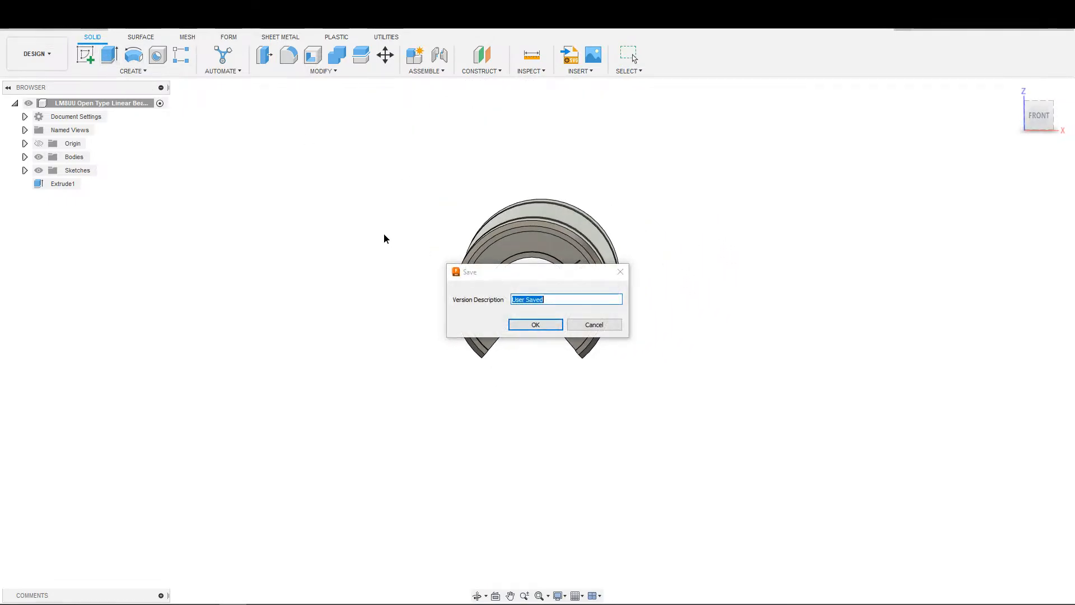
{"action": "left_click", "coordinate": [519, 324]}
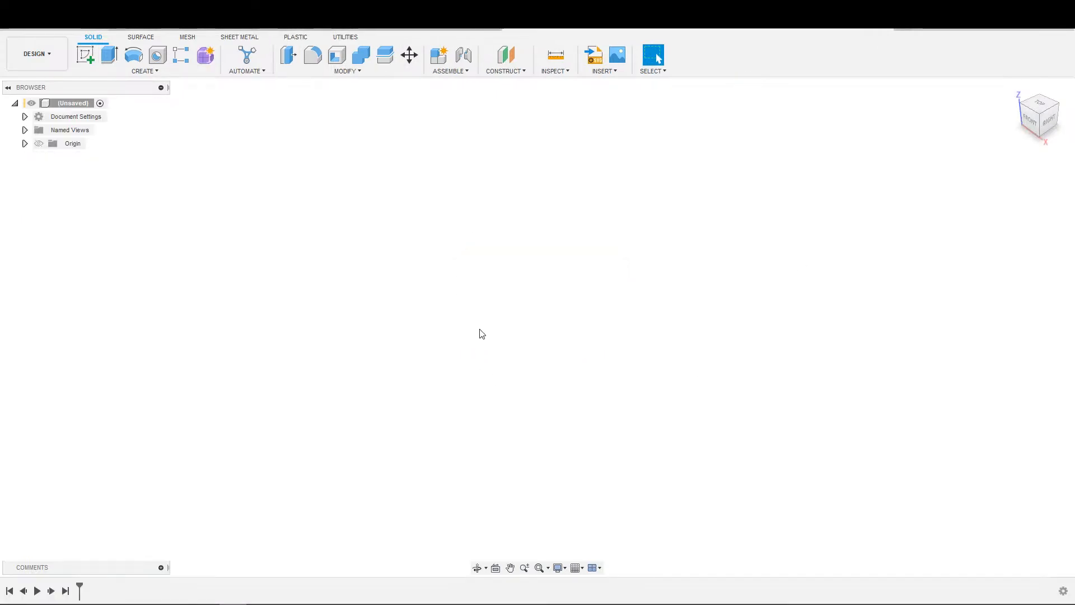
Step: Start a sketch on the front plane and draw a circle centred on the origin
{"action": "key", "text": "s"}
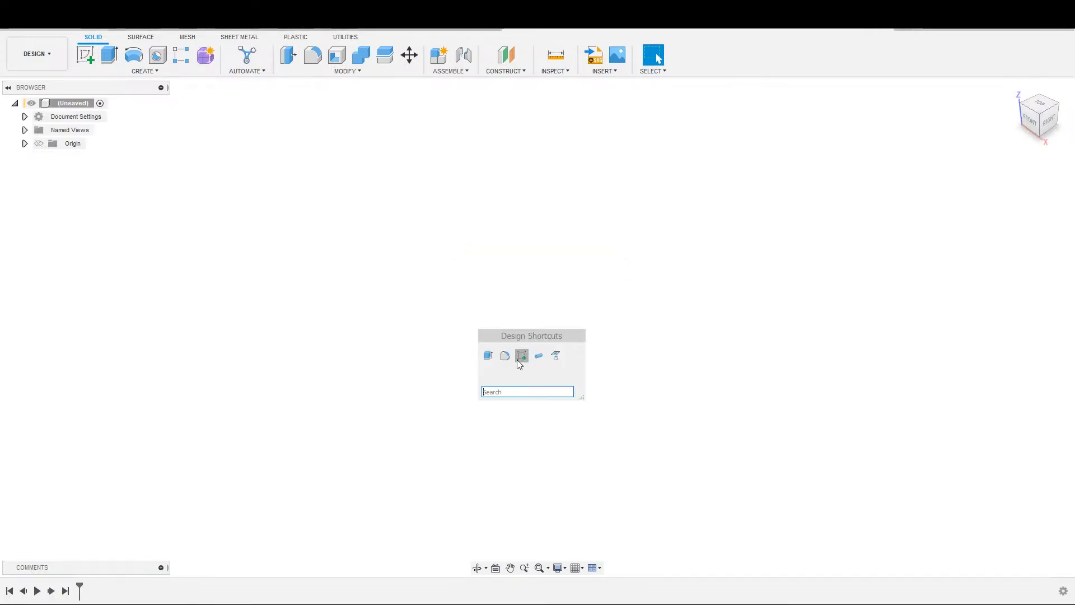
{"action": "left_click", "coordinate": [516, 359]}
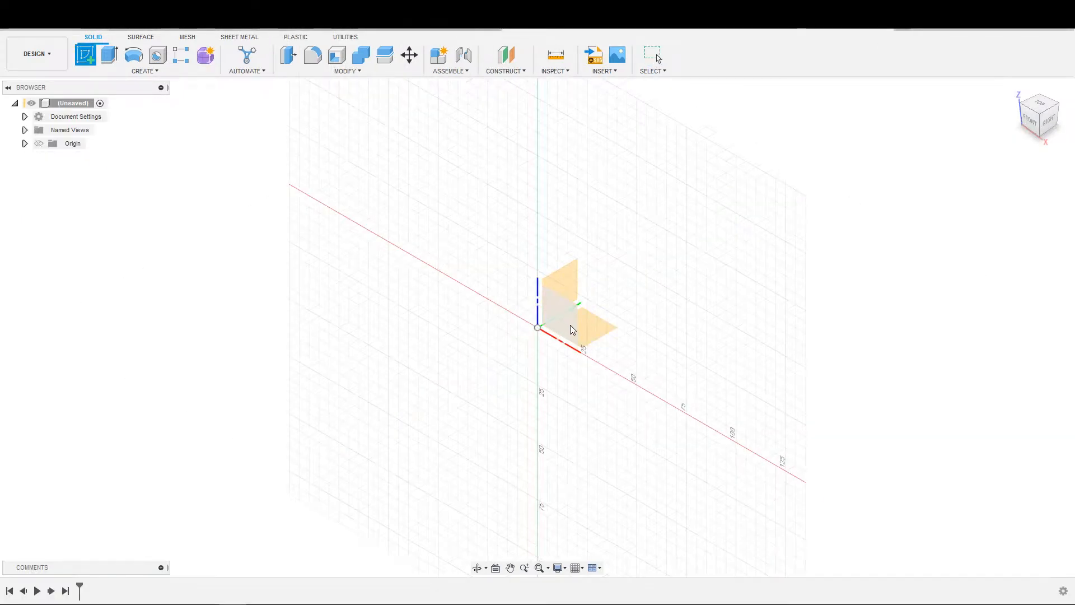
{"action": "left_click", "coordinate": [570, 325]}
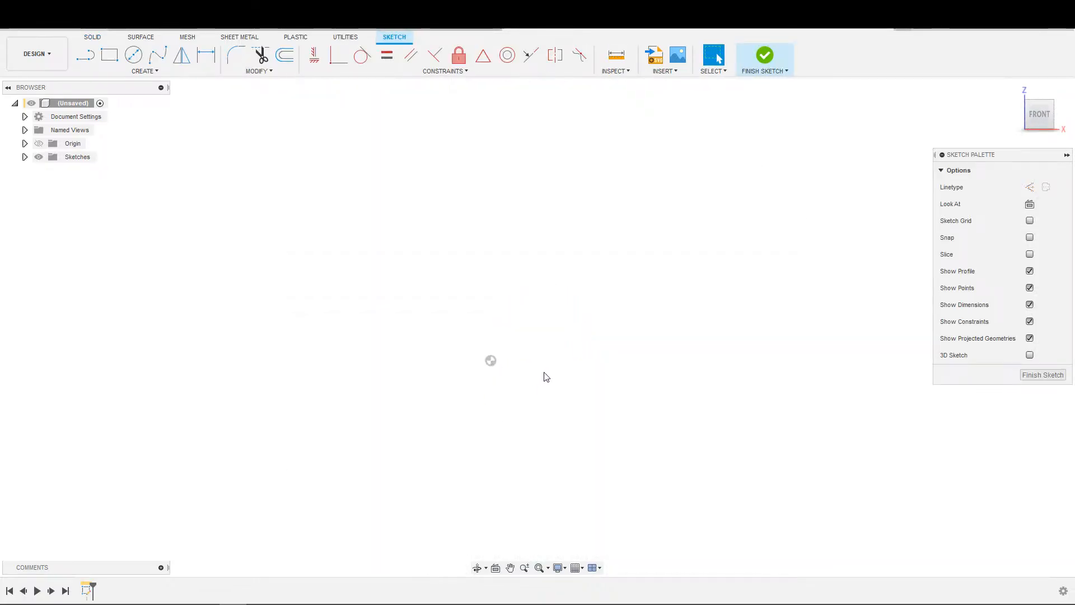
{"action": "key", "text": "c"}
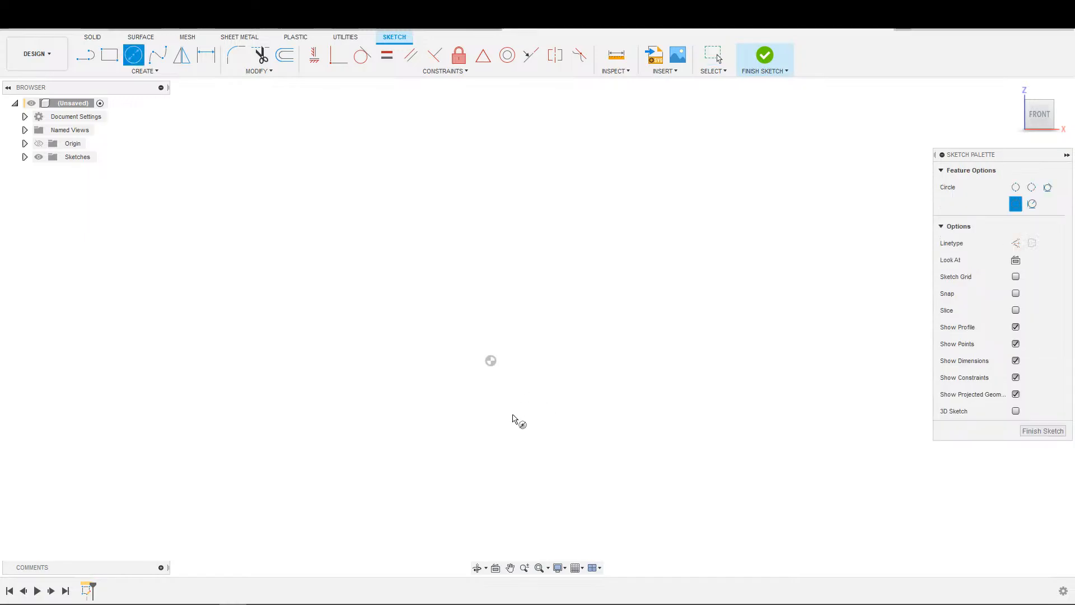
{"action": "left_click", "coordinate": [491, 360]}
{"action": "left_click", "coordinate": [552, 343]}
{"action": "key", "text": "Escape"}
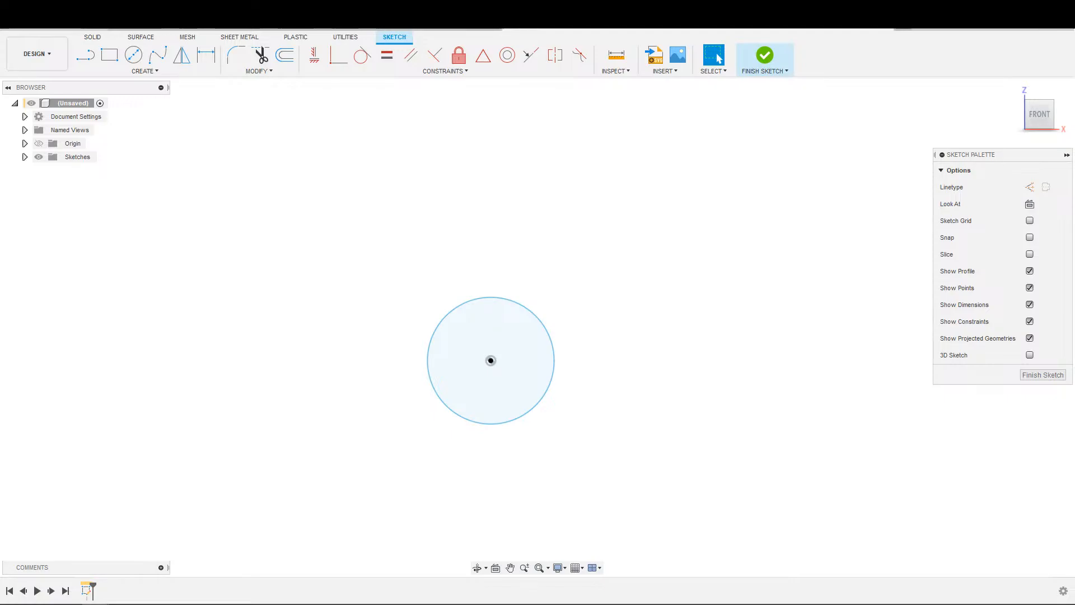
Step: Draw a smaller circle centred on the origin inside the first one and set its diameter to 4 mm
{"action": "key", "text": "c"}
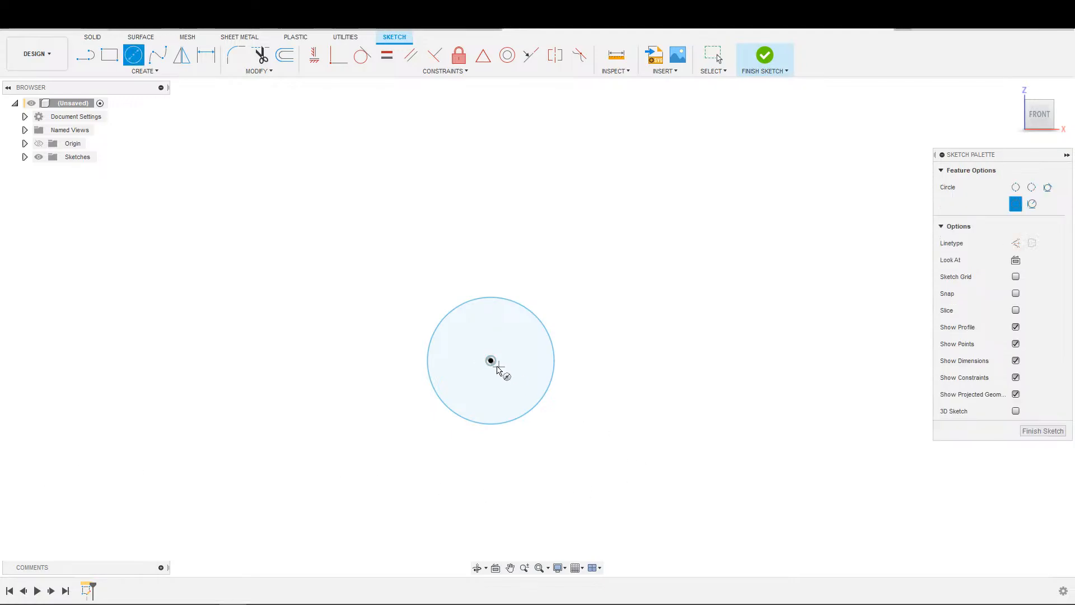
{"action": "left_click", "coordinate": [491, 360]}
{"action": "left_click", "coordinate": [514, 363]}
{"action": "key", "text": "d"}
{"action": "left_click", "coordinate": [516, 362]}
{"action": "left_click", "coordinate": [518, 361]}
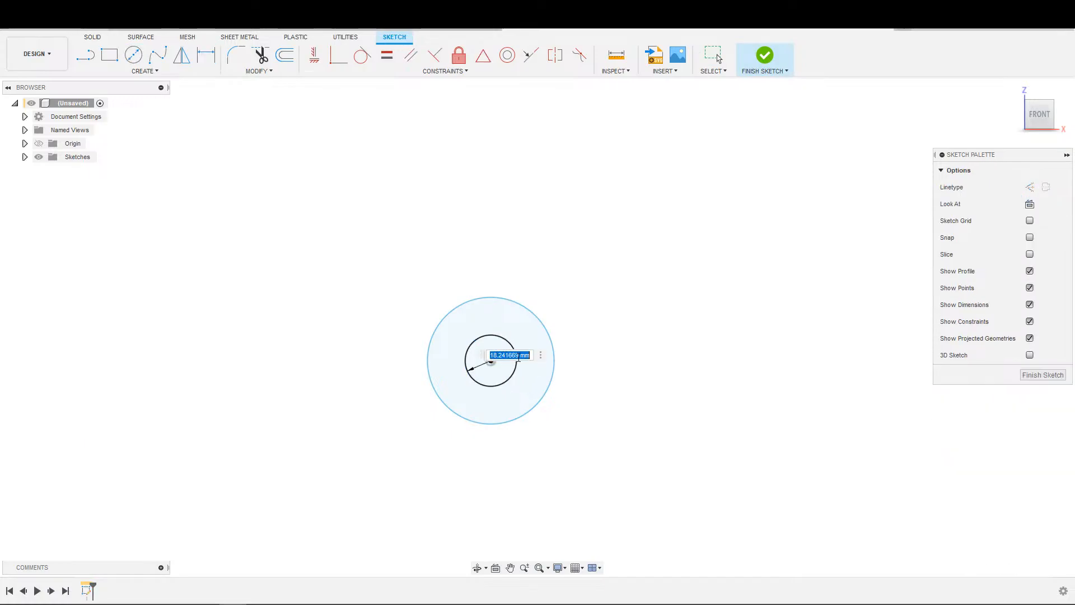
{"action": "type", "text": "4"}
{"action": "key", "text": "Return"}
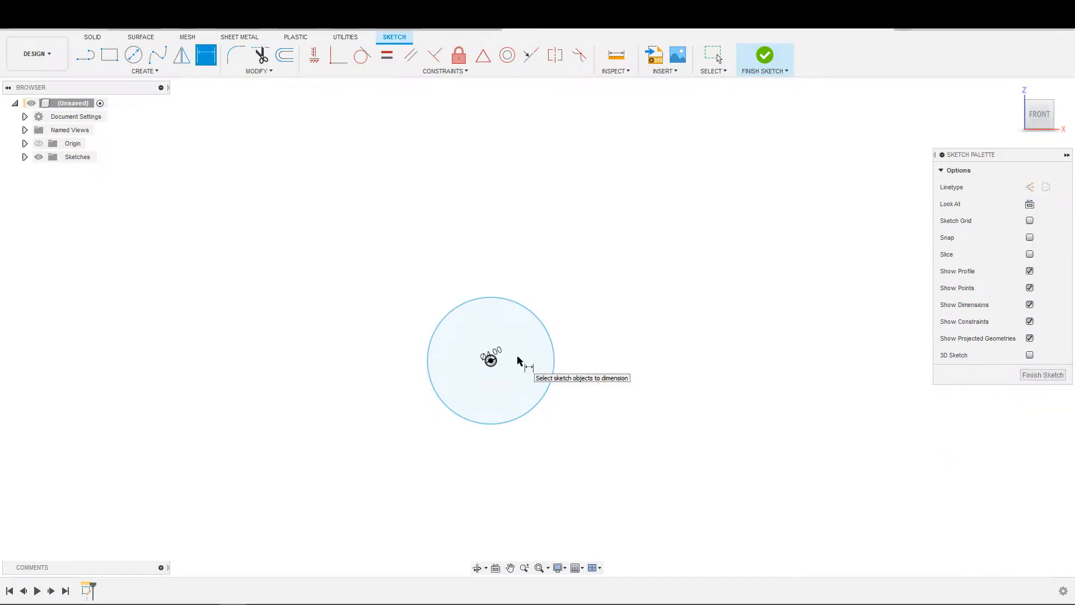
Step: Set the outer circle's diameter to 13 mm
{"action": "left_click", "coordinate": [552, 350]}
{"action": "left_click", "coordinate": [554, 344]}
{"action": "type", "text": "13"}
{"action": "key", "text": "Return"}
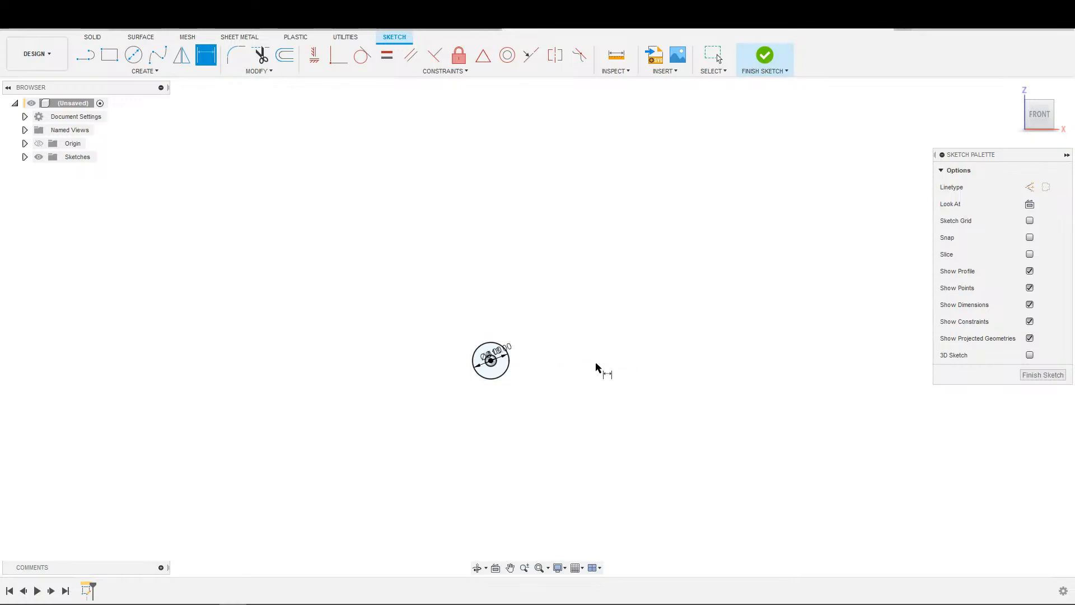
Step: Extrude the ring between the two circles symmetrically as a new body, 7 mm in whole length
{"action": "key", "text": "e"}
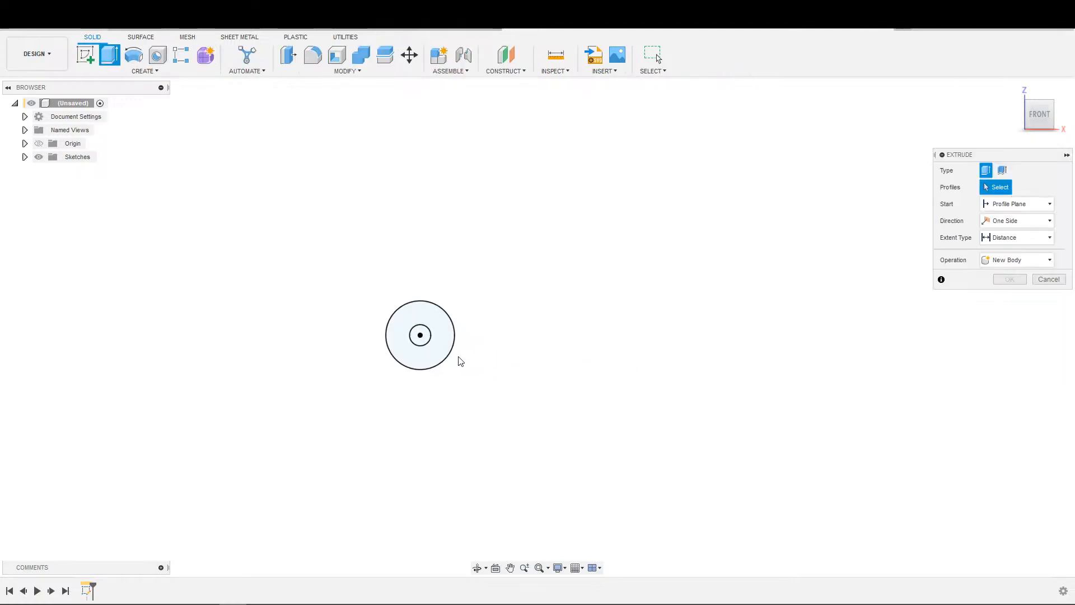
{"action": "left_click", "coordinate": [445, 350]}
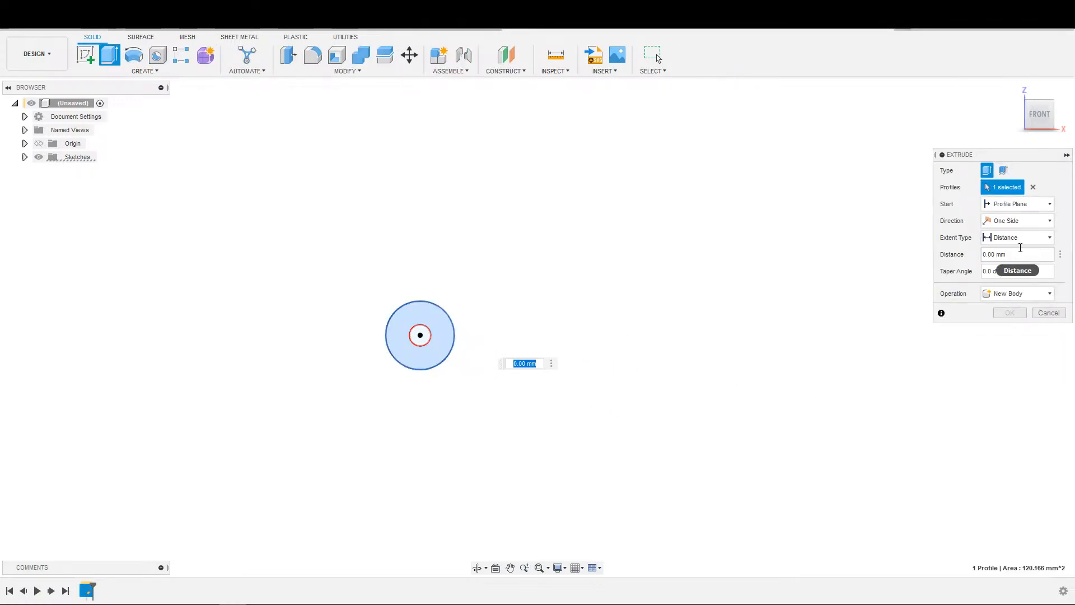
{"action": "left_click", "coordinate": [1017, 220]}
{"action": "left_click", "coordinate": [1007, 260]}
{"action": "left_click", "coordinate": [1006, 254]}
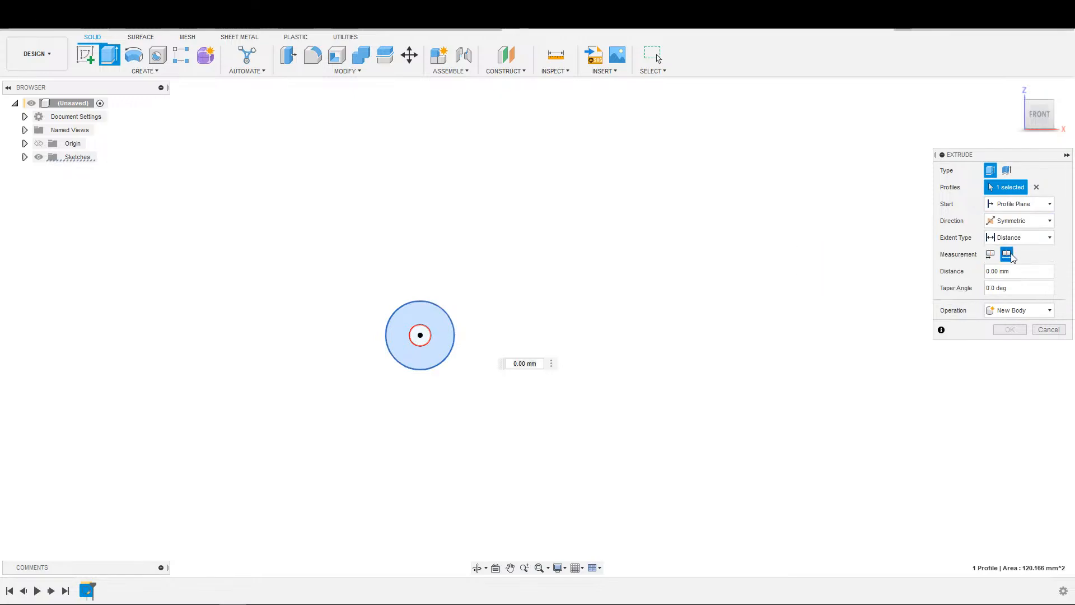
{"action": "left_click", "coordinate": [1003, 271]}
{"action": "type", "text": "7"}
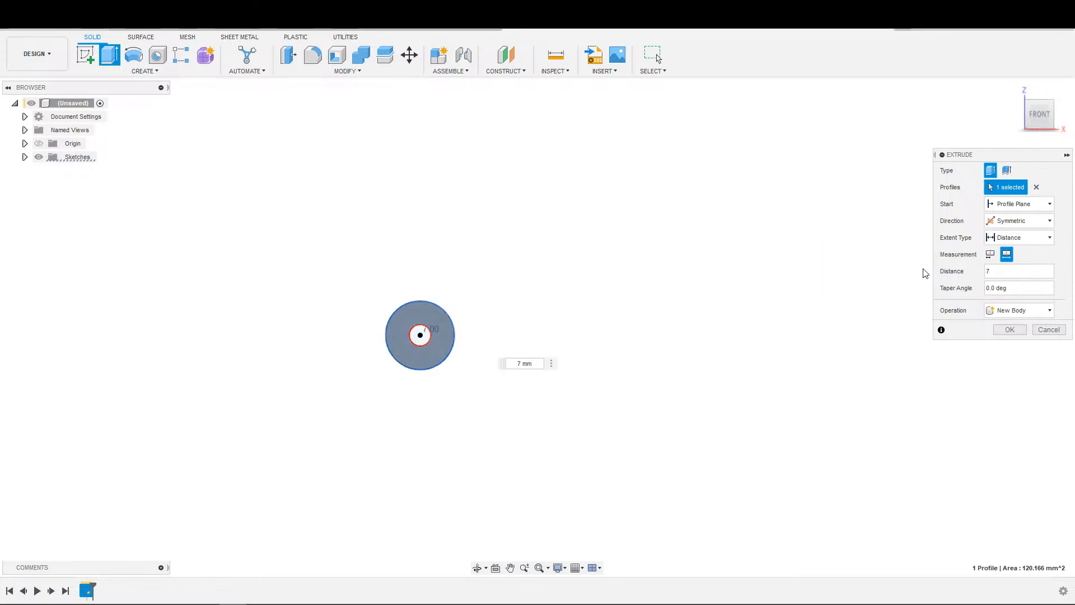
{"action": "key", "text": "Return"}
Step: Start a sketch on the side plane through the ring's axis and project the body's cross-section into it with Intersect
{"action": "middle_click_drag", "start_coordinate": [601, 329], "coordinate": [581, 342], "text": "shift"}
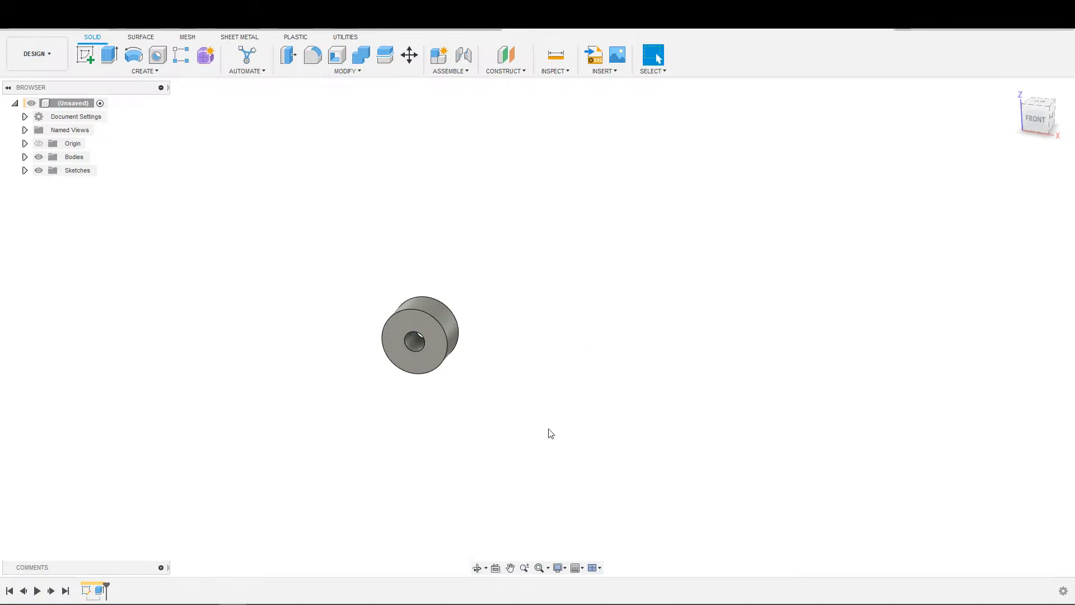
{"action": "middle_click_drag", "start_coordinate": [551, 433], "coordinate": [536, 377], "text": "shift"}
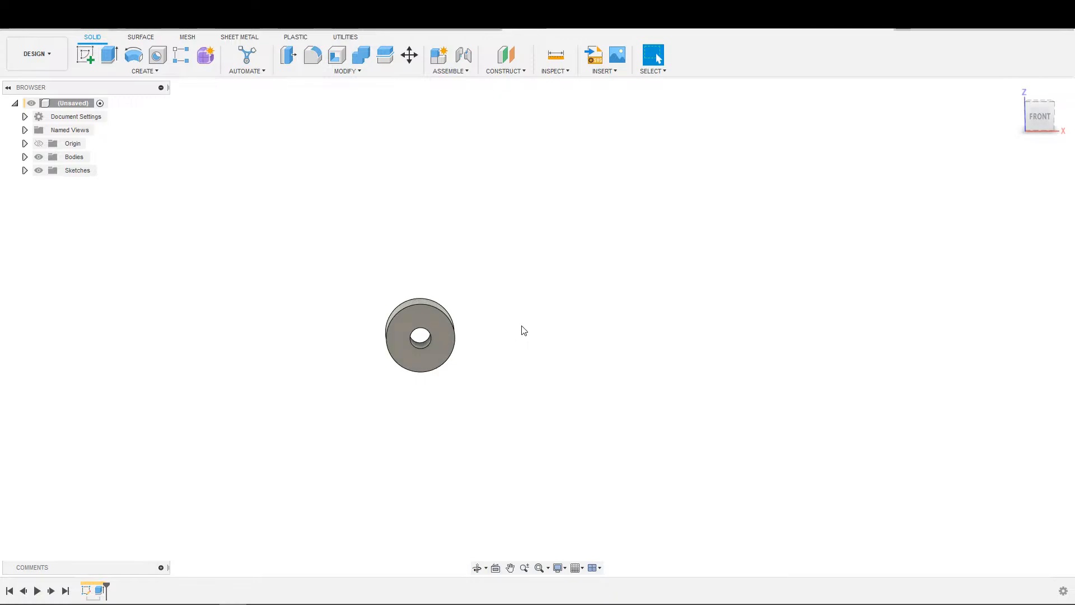
{"action": "middle_click_drag", "start_coordinate": [495, 314], "coordinate": [389, 293], "text": "shift"}
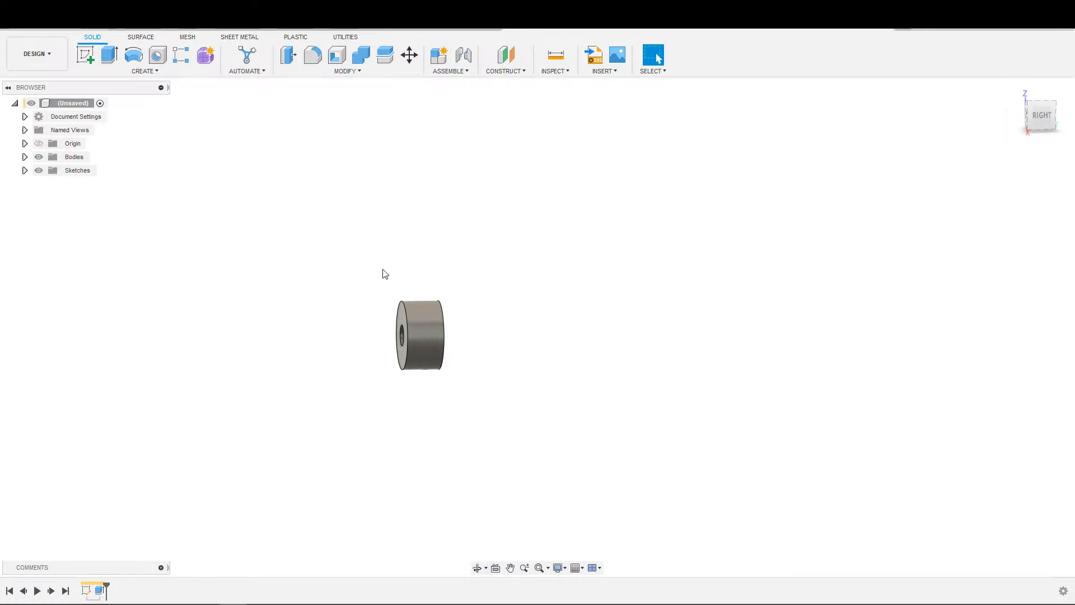
{"action": "key", "text": "s"}
{"action": "left_click", "coordinate": [422, 301]}
{"action": "left_click", "coordinate": [441, 290]}
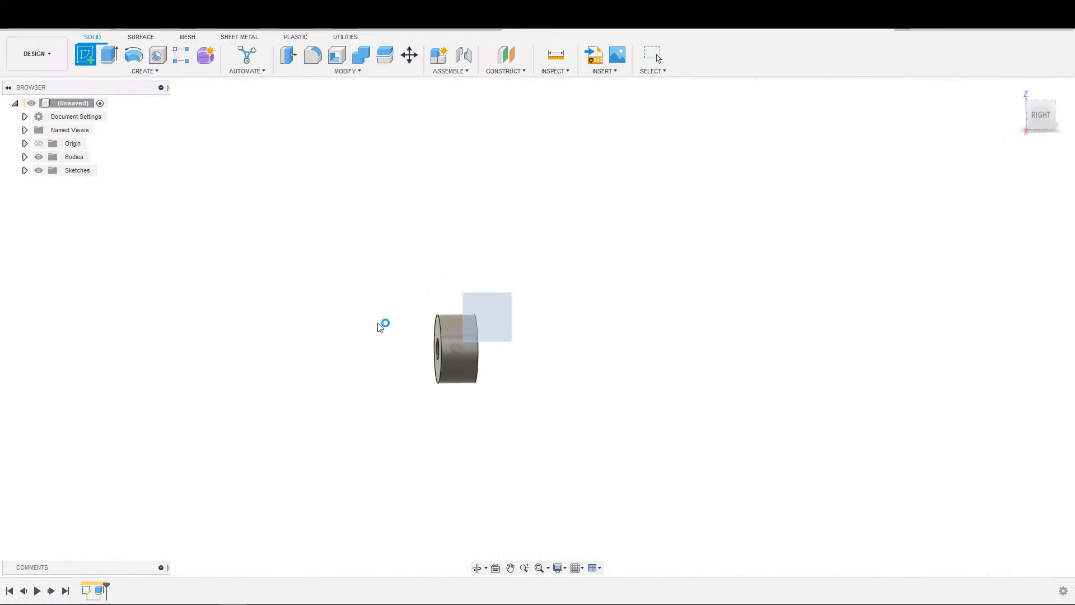
{"action": "key", "text": "s"}
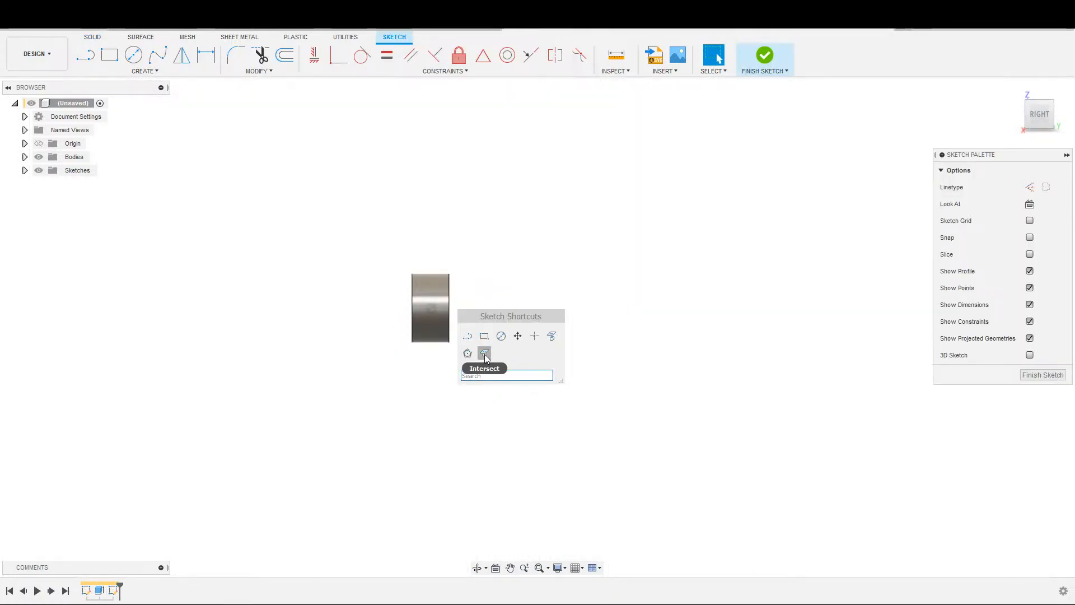
{"action": "left_click", "coordinate": [484, 353]}
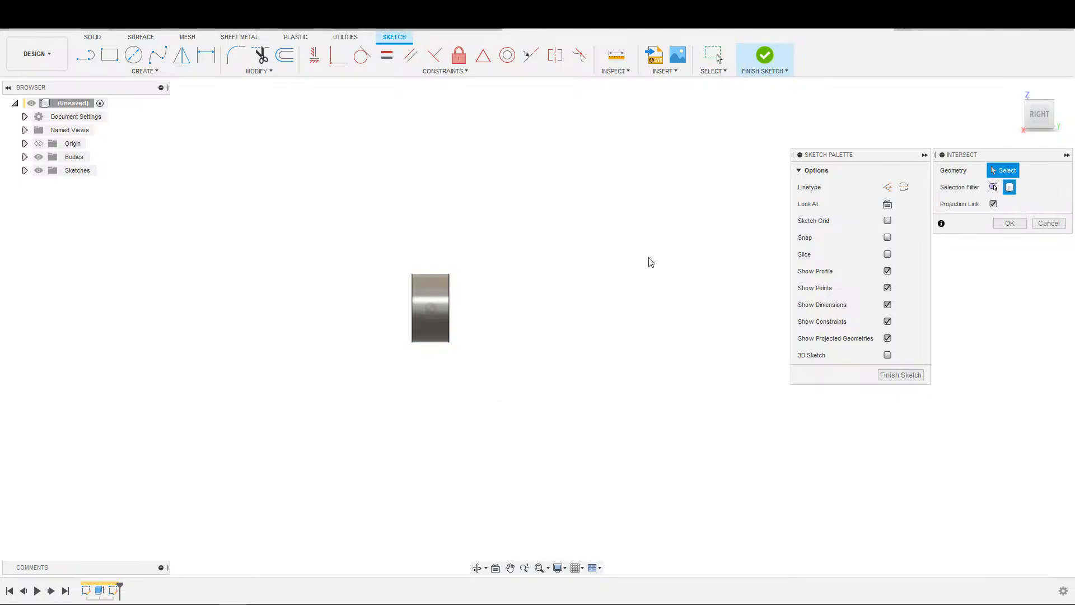
{"action": "left_click", "coordinate": [431, 305]}
{"action": "left_click", "coordinate": [1010, 223]}
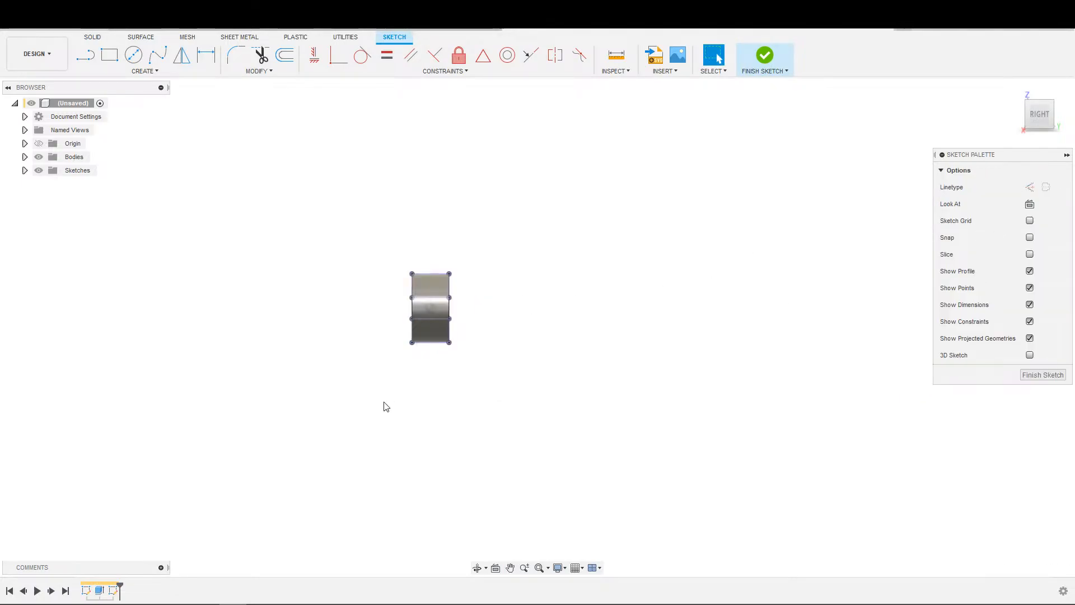
Step: Hide the bodies and draw a circle inside the upper section rectangle, centred across its width
{"action": "scroll", "coordinate": [451, 368], "scroll_direction": "up", "scroll_amount": 5}
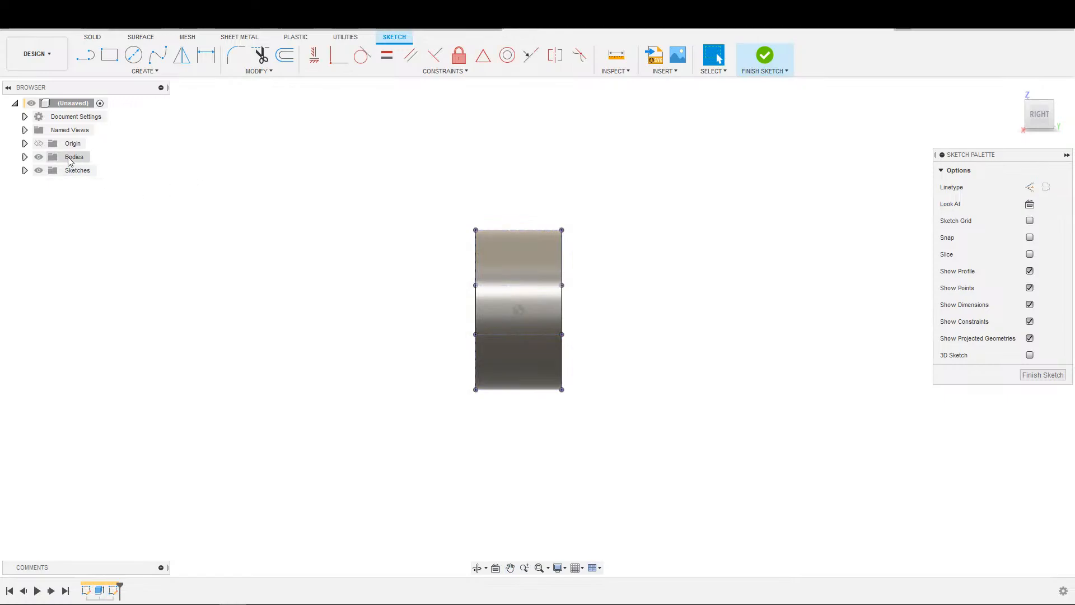
{"action": "left_click", "coordinate": [39, 156]}
{"action": "key", "text": "c"}
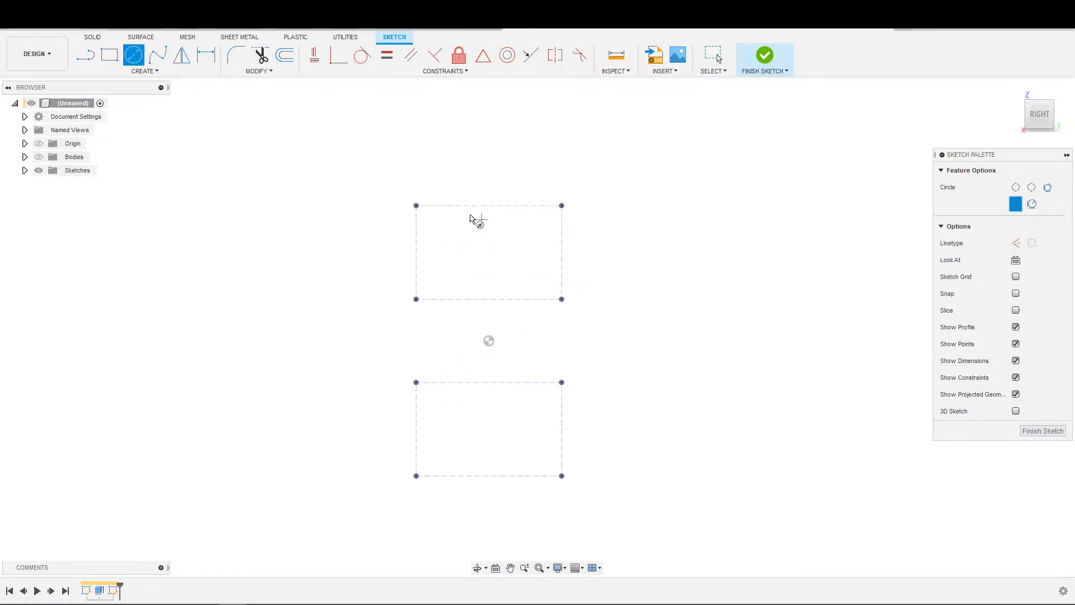
{"action": "left_click", "coordinate": [489, 243]}
{"action": "left_click", "coordinate": [529, 216]}
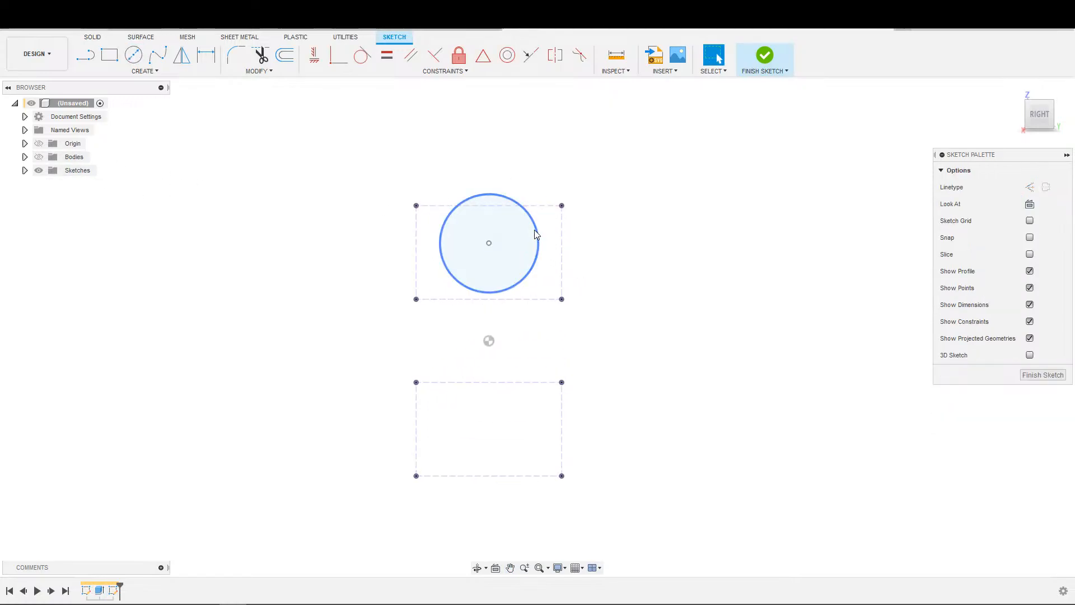
Step: Draw a vertical line between the midpoints of the upper rectangle's top and bottom edges and convert it to construction geometry
{"action": "key", "text": "s"}
{"action": "left_click", "coordinate": [498, 277]}
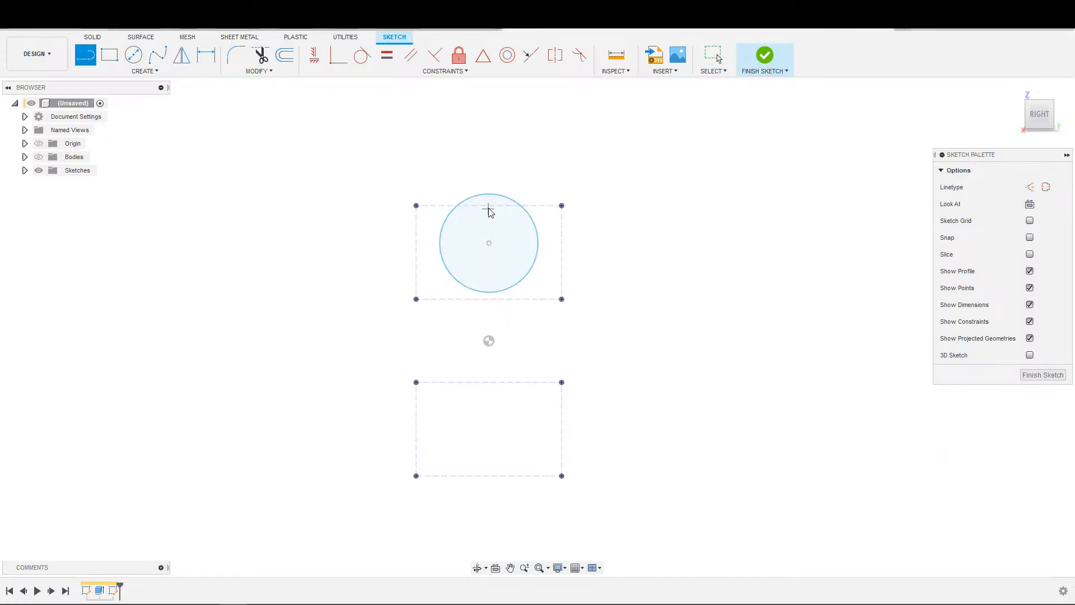
{"action": "left_click", "coordinate": [489, 206]}
{"action": "left_click", "coordinate": [489, 299]}
{"action": "key", "text": "Escape"}
{"action": "left_click", "coordinate": [490, 251]}
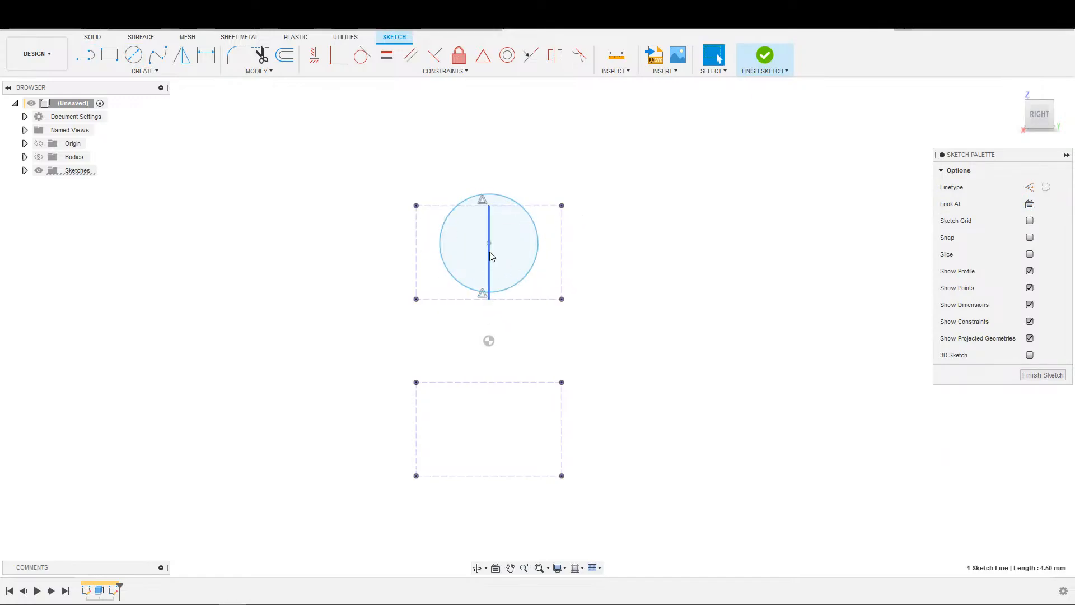
{"action": "key", "text": "x"}
Step: Shrink the circle to a diameter of about 2.9 mm so it fits inside the upper rectangle
{"action": "left_click", "coordinate": [490, 243]}
{"action": "left_click_drag", "start_coordinate": [502, 294], "coordinate": [501, 271]}
{"action": "key", "text": "s"}
{"action": "key", "text": "Escape"}
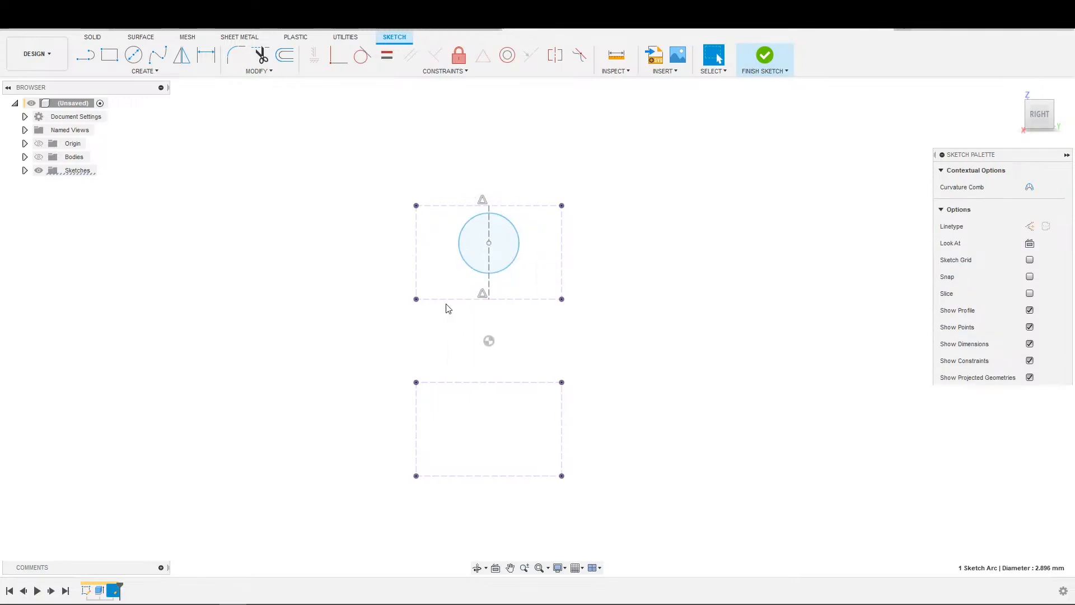
Step: Draw a 7 mm horizontal line across the upper rectangle near the circle's bottom and convert it to construction geometry
{"action": "key", "text": "l"}
{"action": "left_click", "coordinate": [416, 268]}
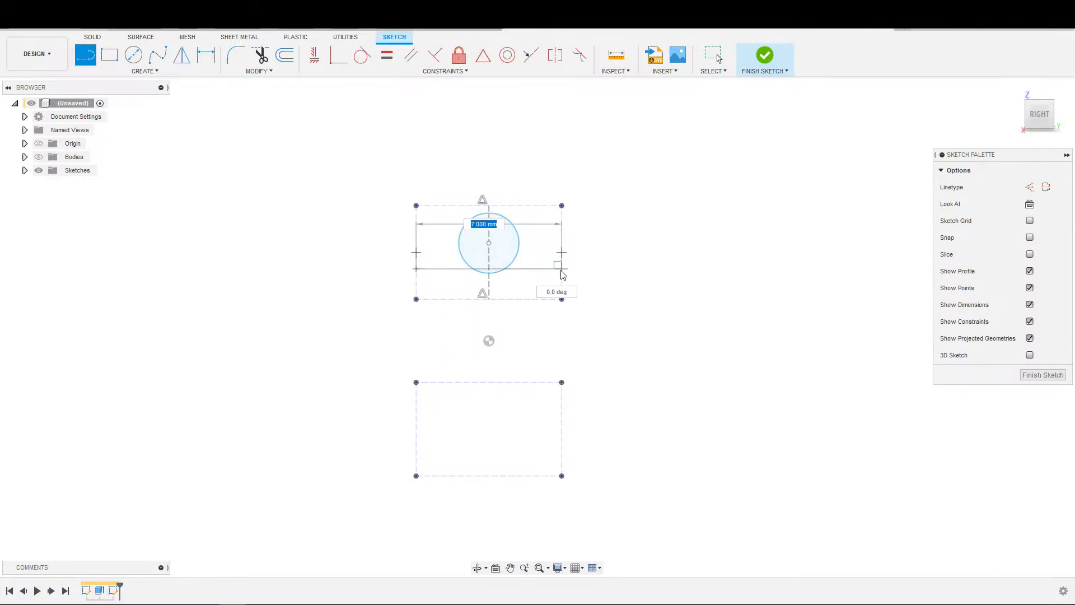
{"action": "left_click", "coordinate": [561, 269]}
{"action": "key", "text": "Escape"}
{"action": "left_click", "coordinate": [511, 264]}
{"action": "left_click", "coordinate": [512, 268]}
{"action": "key", "text": "x"}
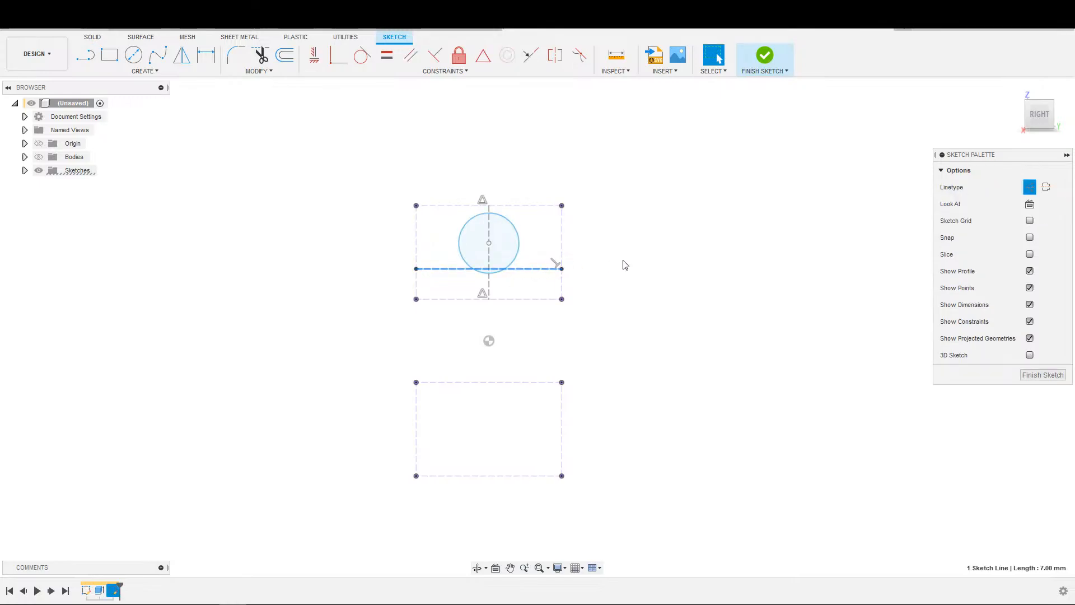
Step: Make the circle tangent to the horizontal construction line
{"action": "left_click", "coordinate": [622, 262]}
{"action": "key", "text": "d"}
{"action": "key", "text": "Escape"}
{"action": "left_click", "coordinate": [504, 274]}
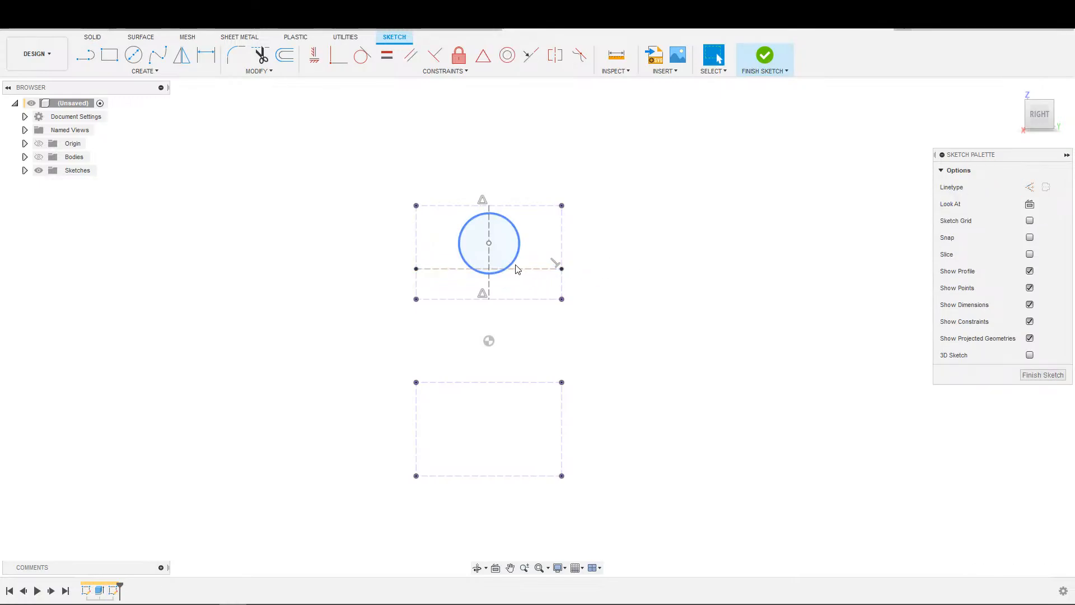
{"action": "left_click", "coordinate": [362, 56]}
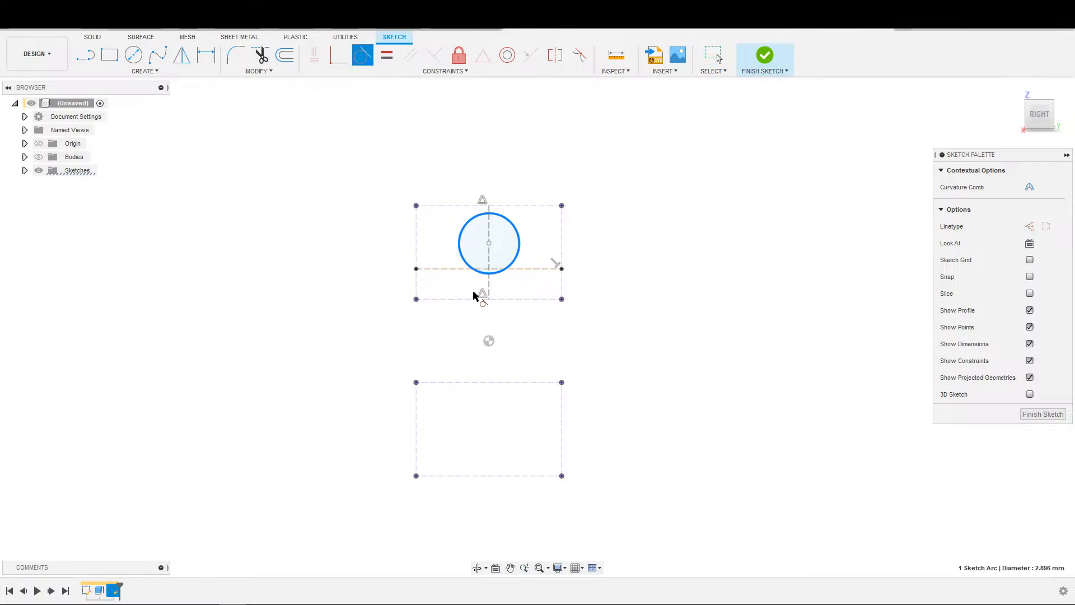
{"action": "left_click", "coordinate": [522, 277]}
Step: Dimension the horizontal construction line 1.7 mm below the upper rectangle's top edge
{"action": "key", "text": "d"}
{"action": "left_click", "coordinate": [520, 274]}
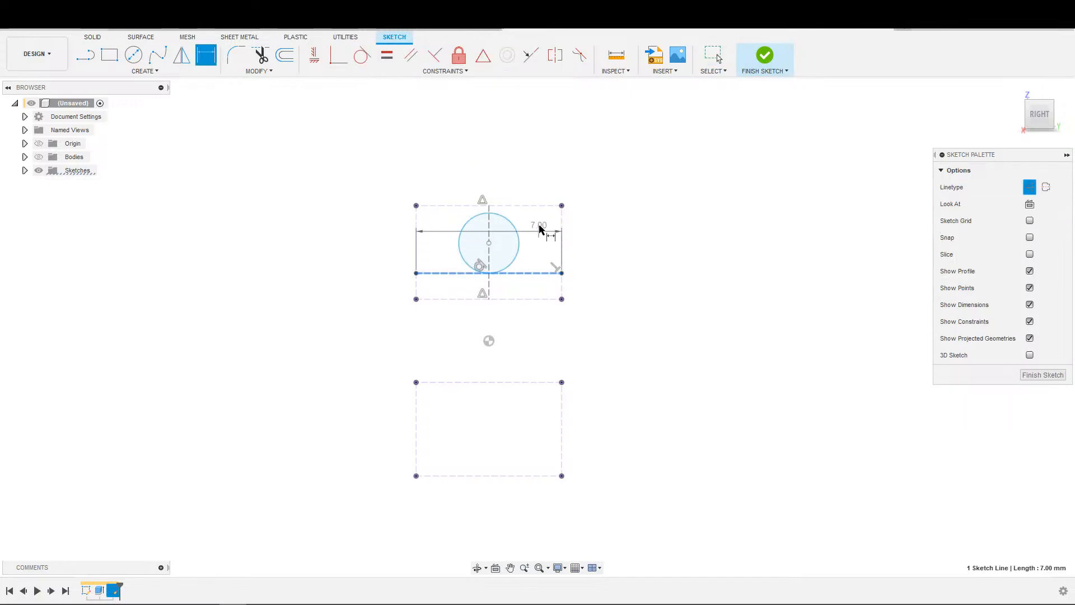
{"action": "left_click", "coordinate": [561, 206]}
{"action": "left_click", "coordinate": [563, 205]}
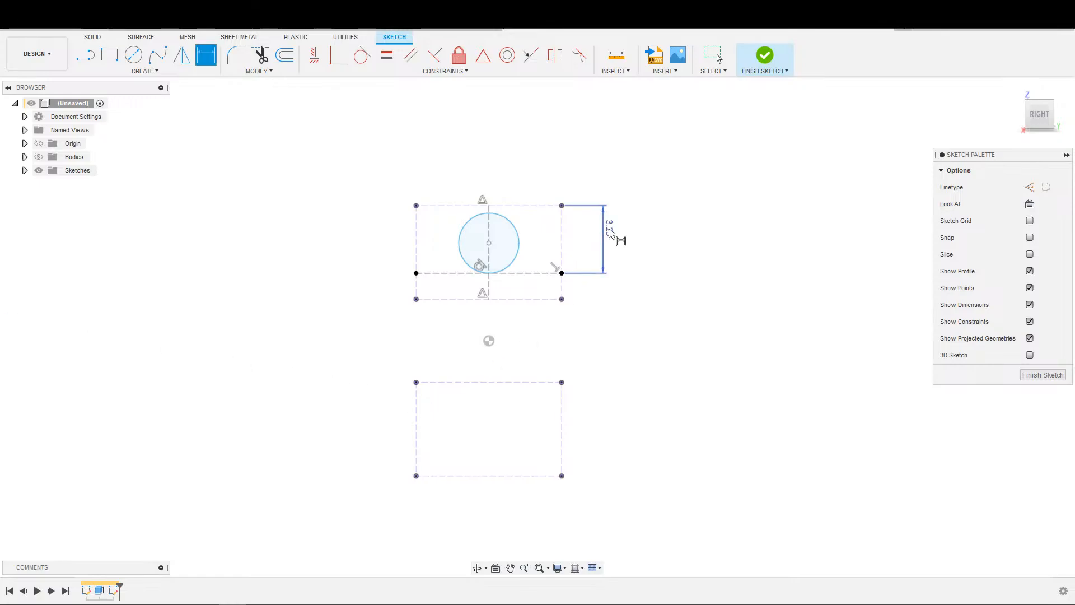
{"action": "type", "text": "1.7"}
{"action": "key", "text": "Return"}
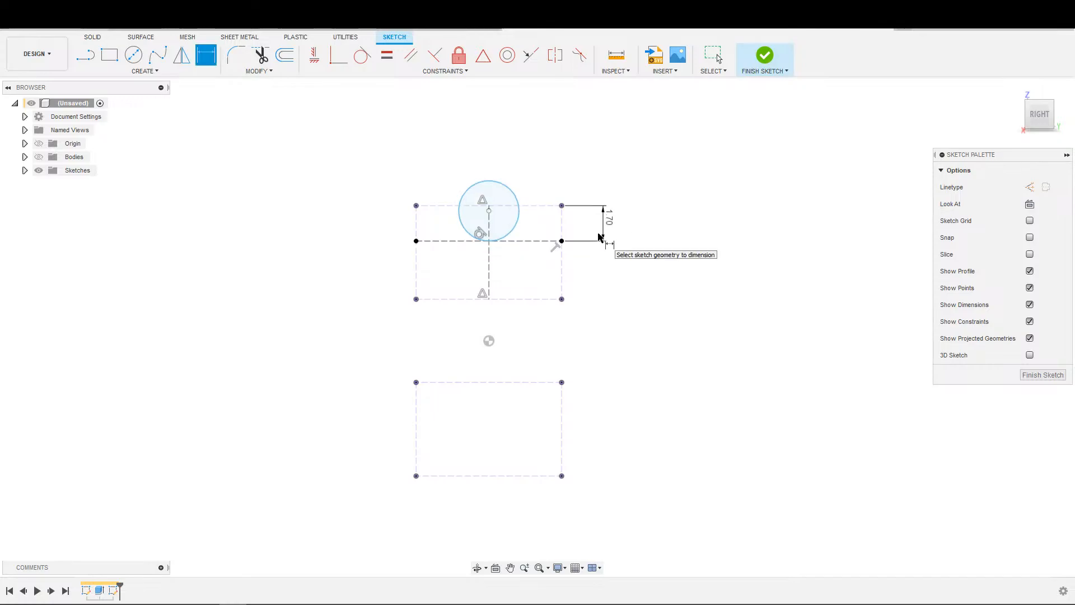
Step: Move the circle's centre onto the upper rectangle's top edge
{"action": "scroll", "coordinate": [502, 187], "scroll_direction": "up", "scroll_amount": 3}
{"action": "key", "text": "Escape"}
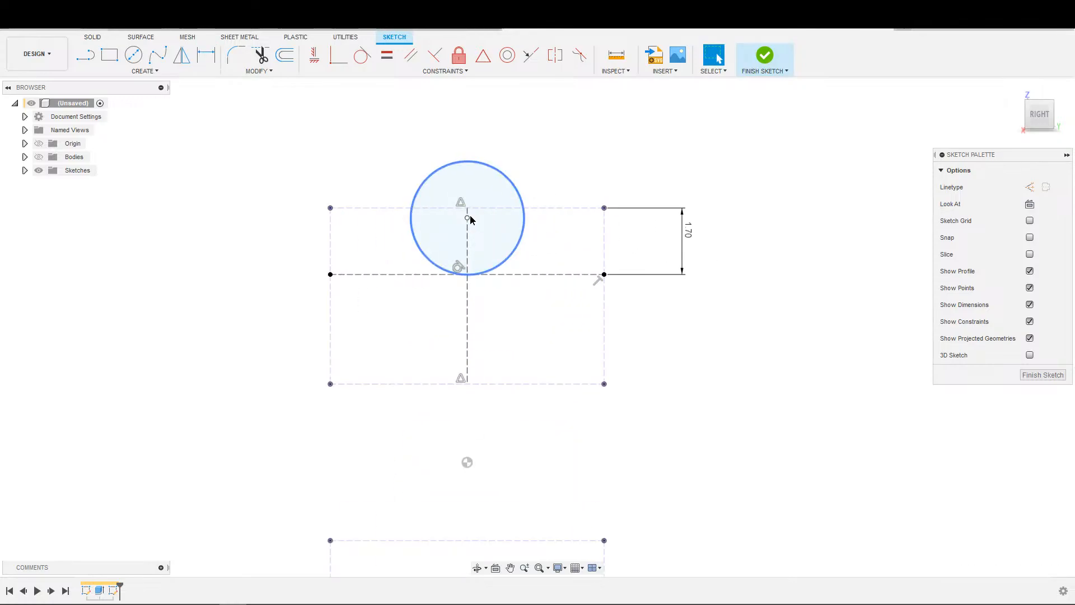
{"action": "left_click_drag", "start_coordinate": [468, 217], "coordinate": [470, 208]}
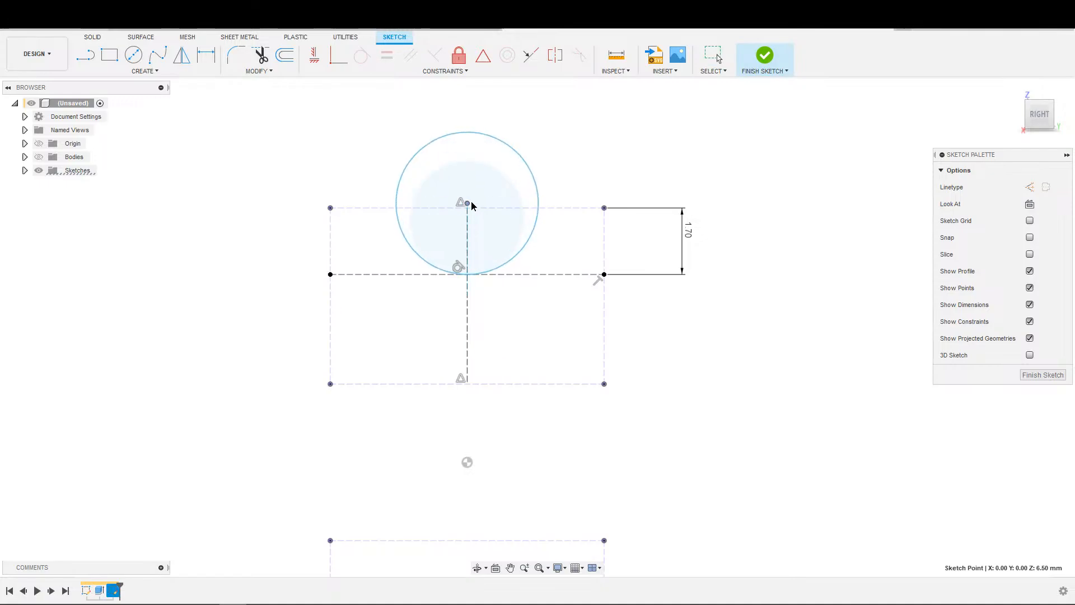
{"action": "left_click", "coordinate": [522, 195]}
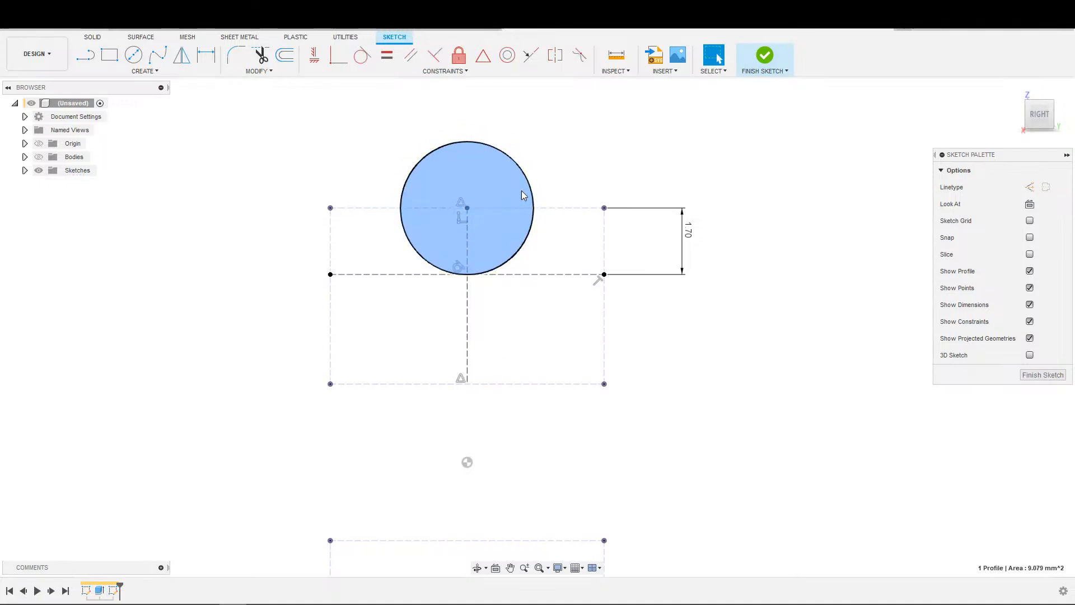
{"action": "left_click", "coordinate": [540, 163]}
{"action": "key", "text": "d"}
{"action": "key", "text": "Escape"}
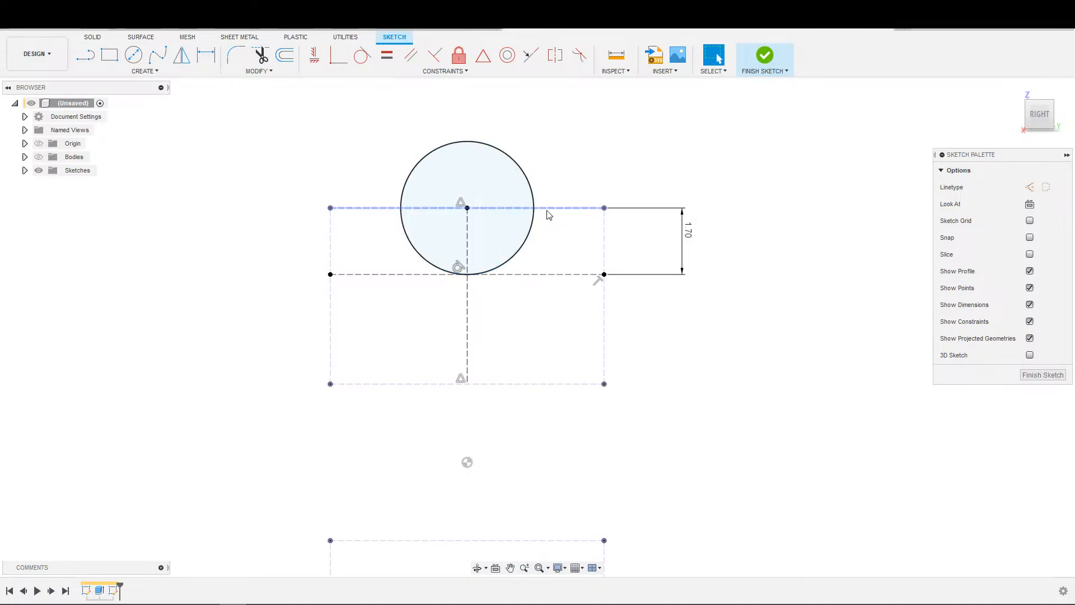
{"action": "key", "text": "s"}
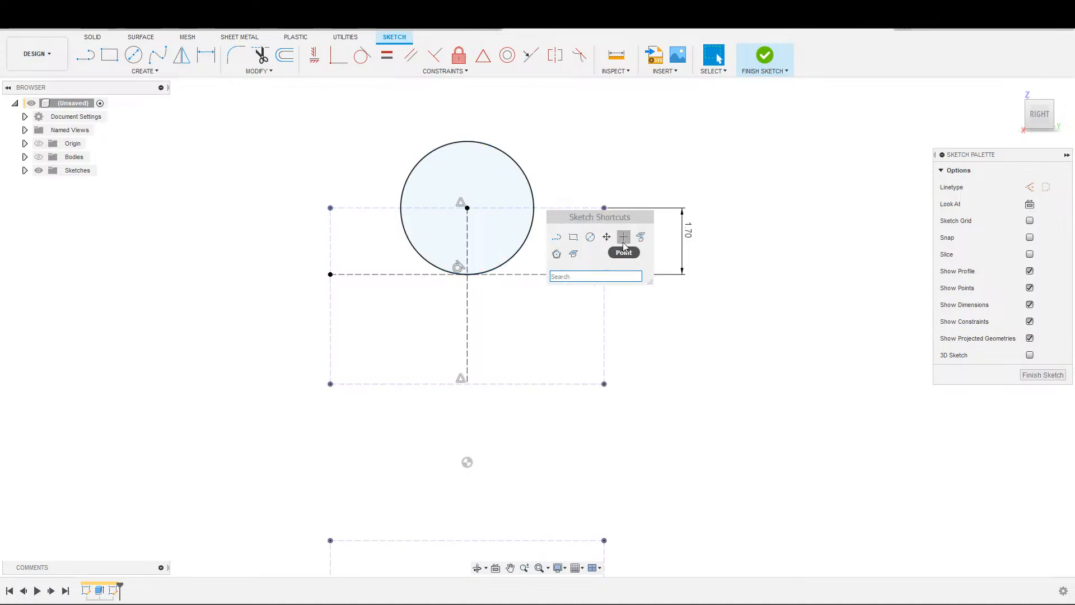
{"action": "key", "text": "Escape"}
{"action": "key", "text": "d"}
{"action": "left_click", "coordinate": [528, 180]}
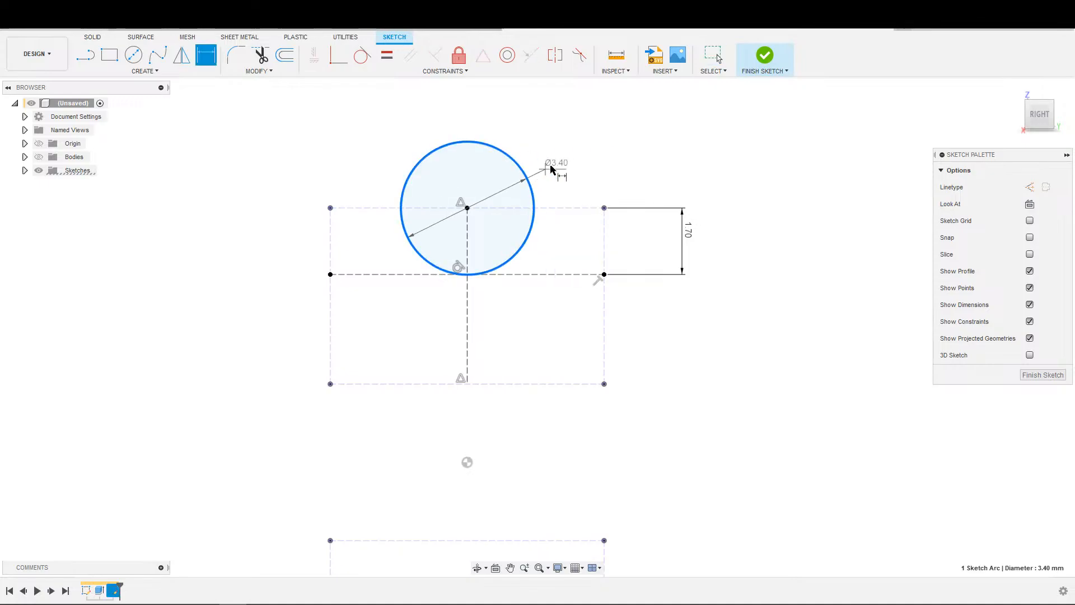
{"action": "key", "text": "Escape"}
Step: Delete the circle from the sketch
{"action": "scroll", "coordinate": [609, 172], "scroll_direction": "up", "scroll_amount": 3}
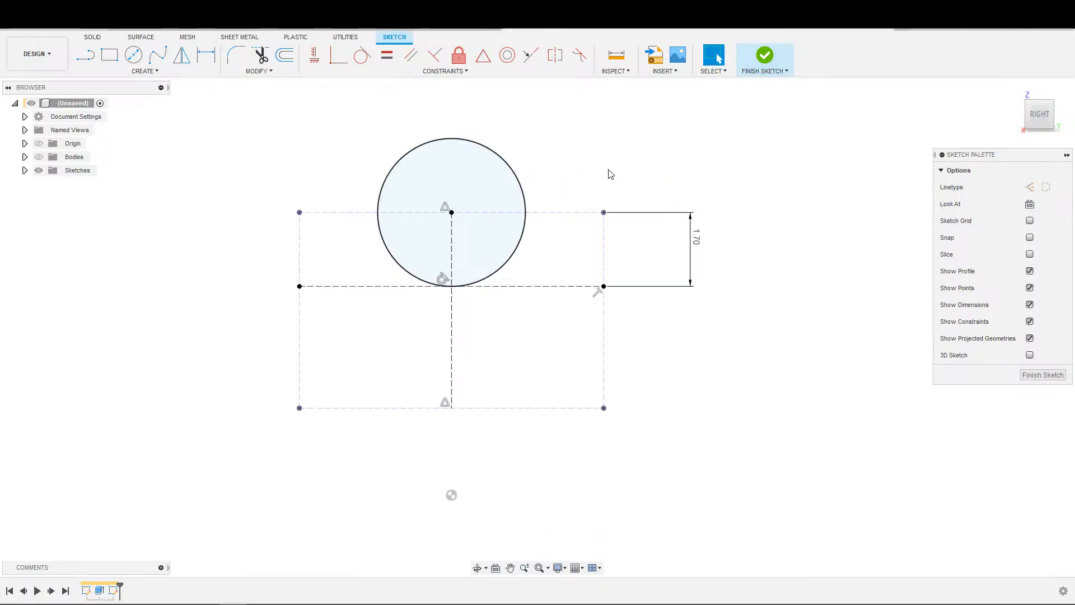
{"action": "key", "text": "Delete"}
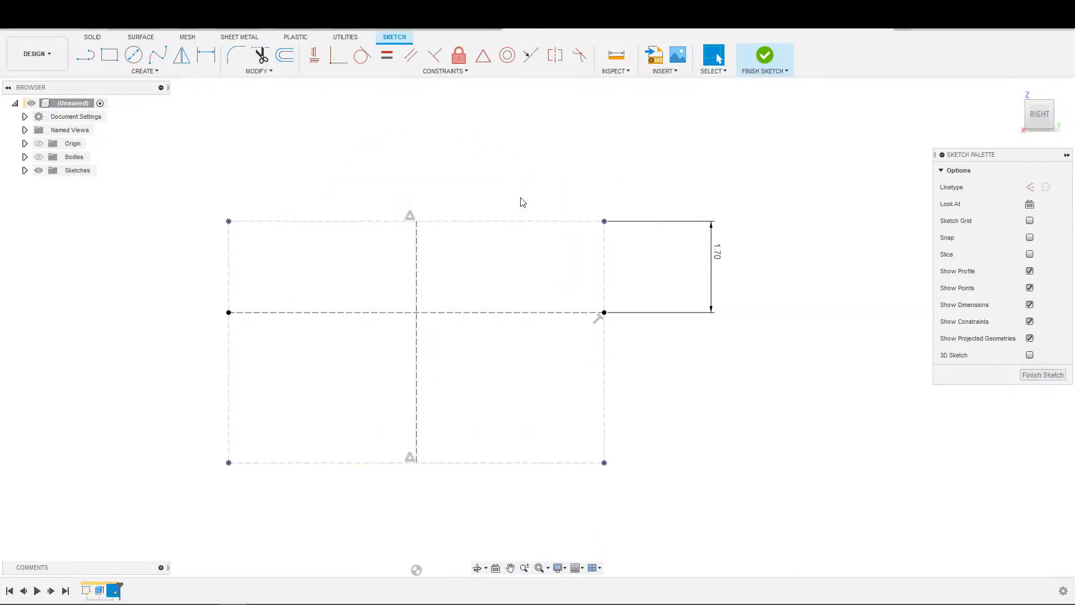
{"action": "scroll", "coordinate": [396, 175], "scroll_direction": "down", "scroll_amount": 2}
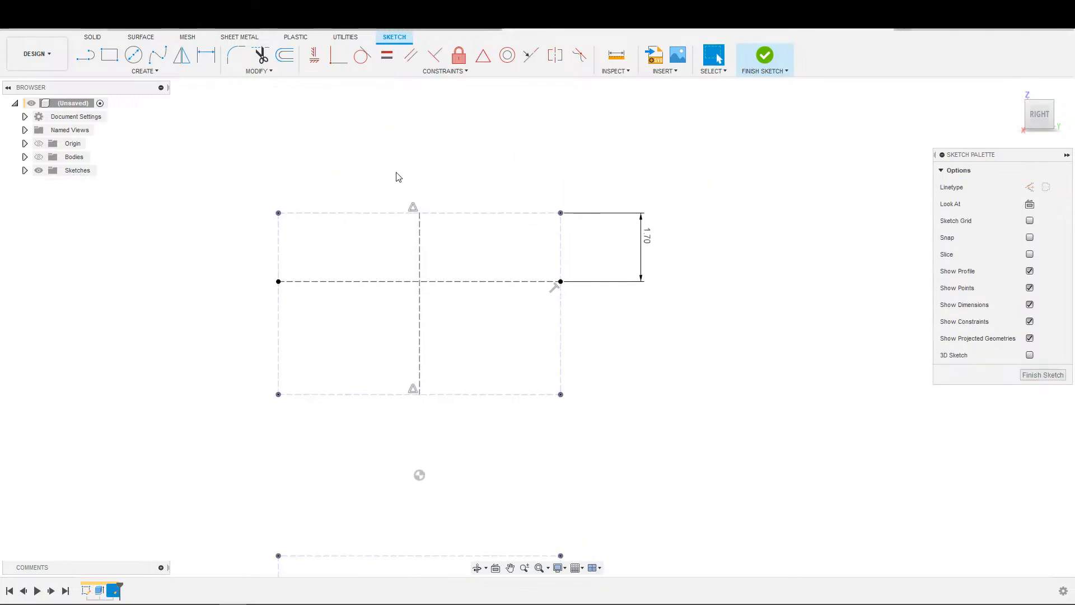
{"action": "left_click", "coordinate": [157, 55]}
{"action": "left_click", "coordinate": [310, 212]}
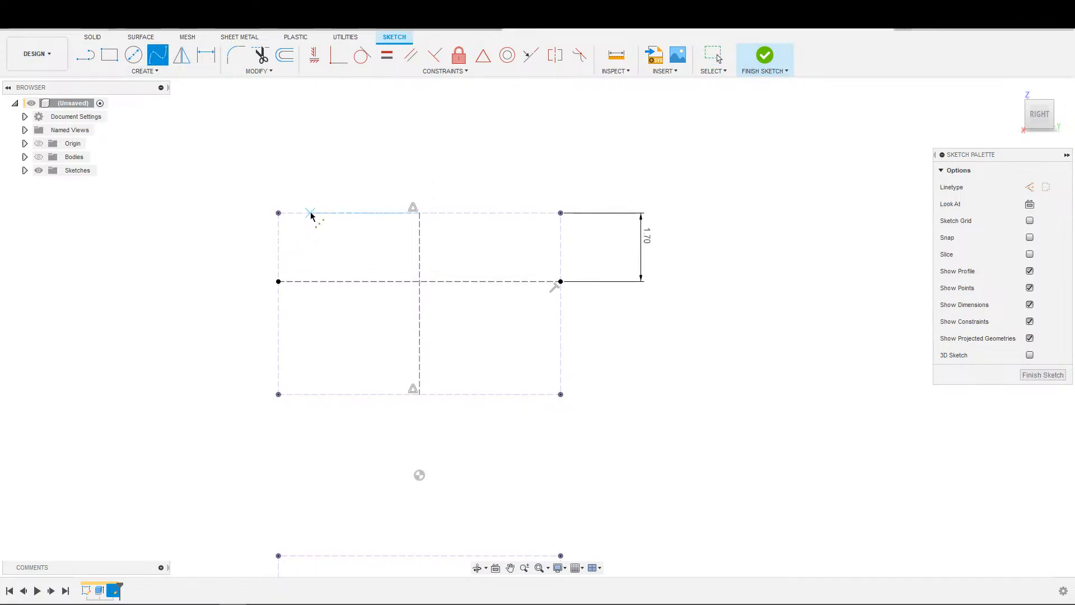
{"action": "left_click", "coordinate": [420, 281]}
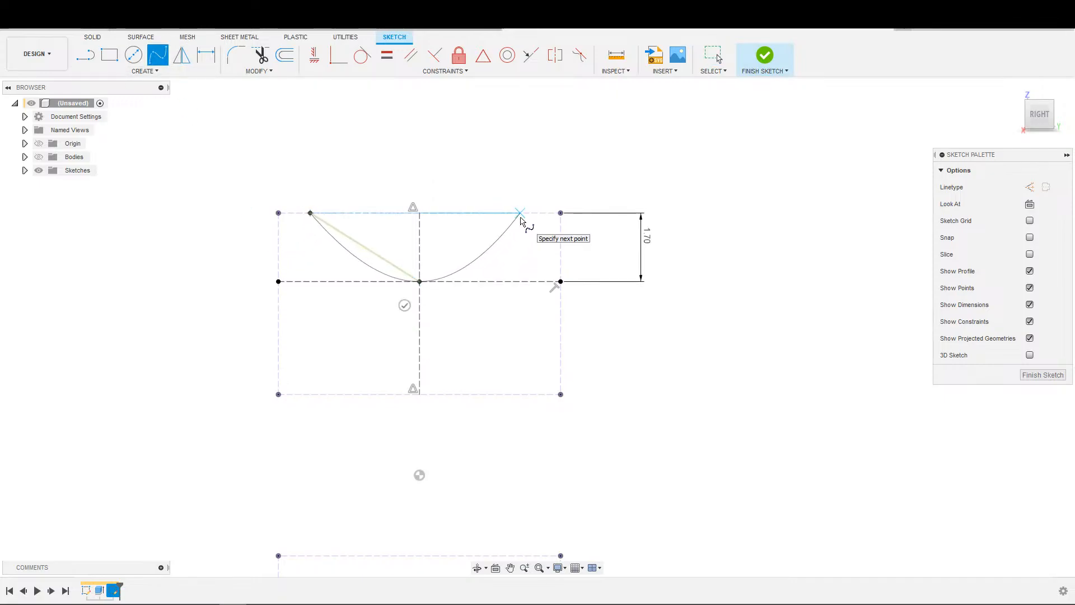
{"action": "key", "text": "Escape"}
Step: Draw an ellipse about 4.5 mm wide and 2.8 mm high, centred on the midpoint of the upper rectangle's top edge
{"action": "left_click", "coordinate": [144, 71]}
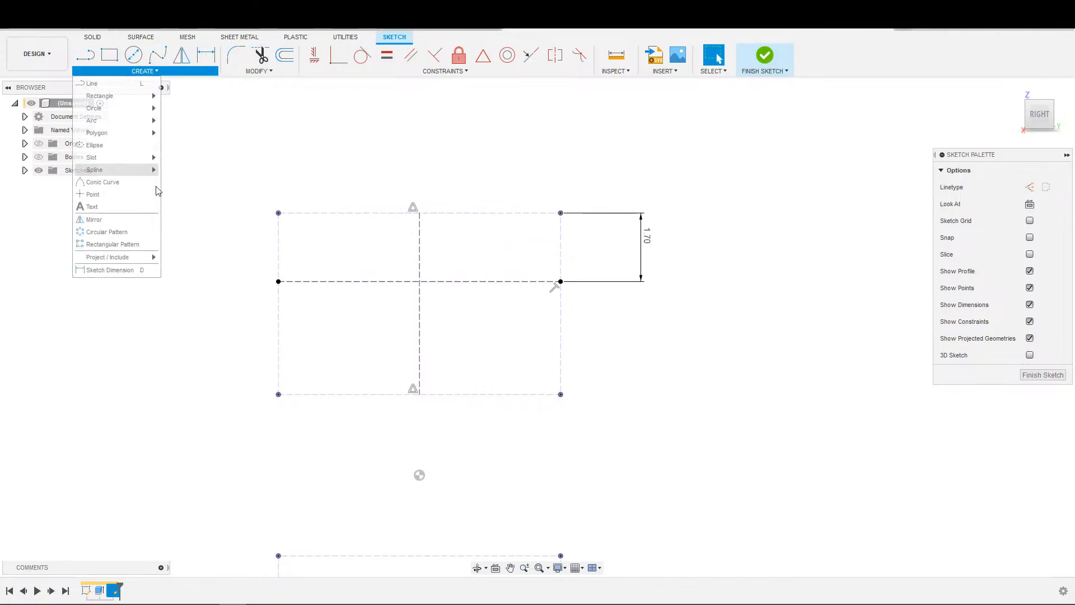
{"action": "left_click", "coordinate": [96, 145]}
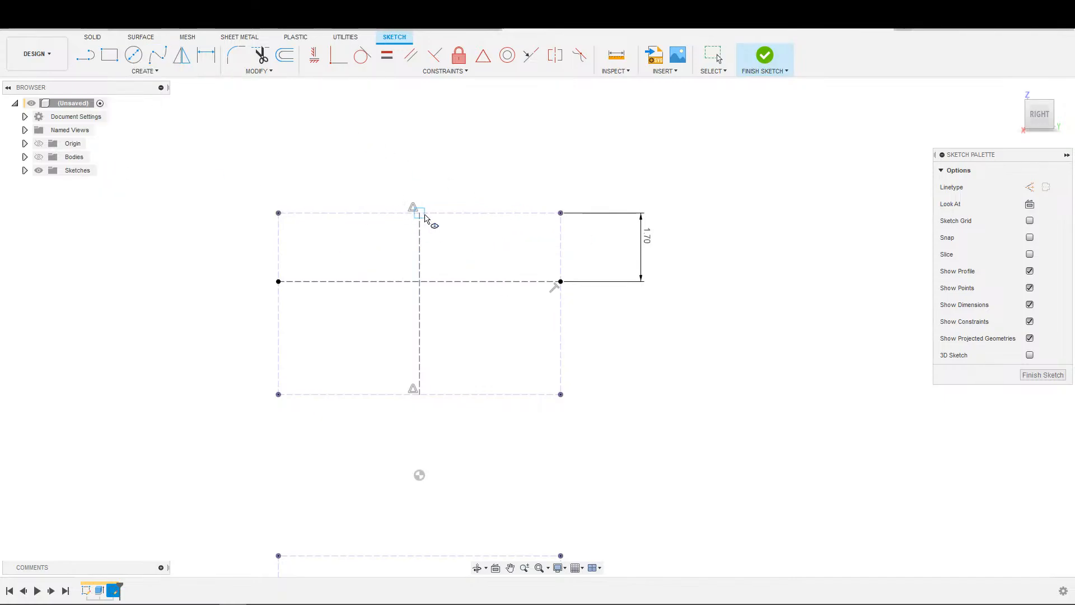
{"action": "left_click", "coordinate": [419, 213]}
{"action": "left_click", "coordinate": [328, 213]}
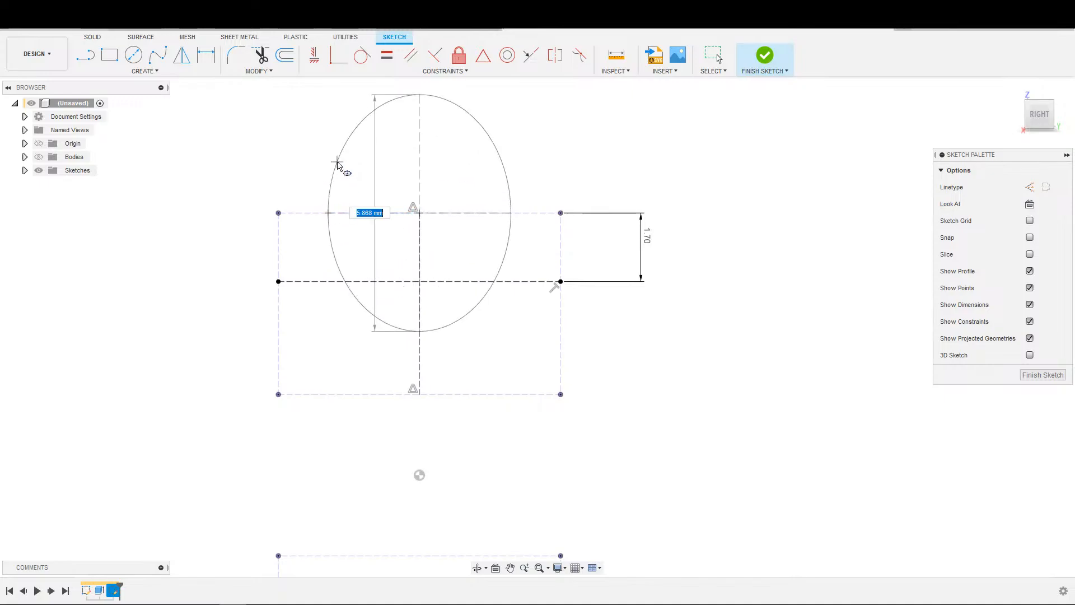
{"action": "left_click", "coordinate": [343, 186]}
{"action": "key", "text": "Escape"}
{"action": "scroll", "coordinate": [411, 241], "scroll_direction": "up", "scroll_amount": 3}
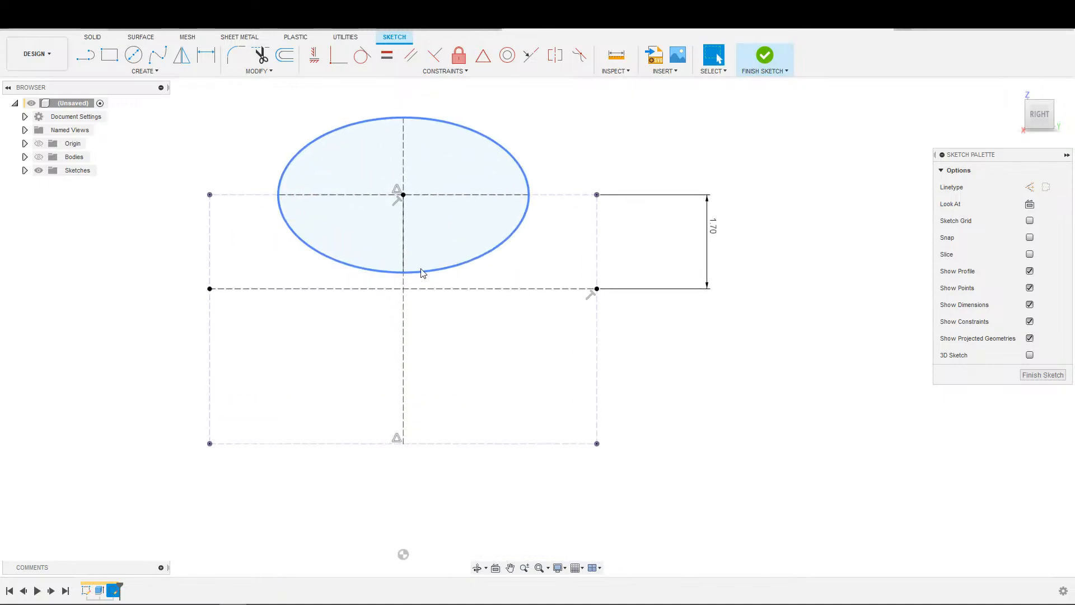
Step: Make the ellipse's lowest point coincident with the horizontal construction line
{"action": "left_click", "coordinate": [403, 273]}
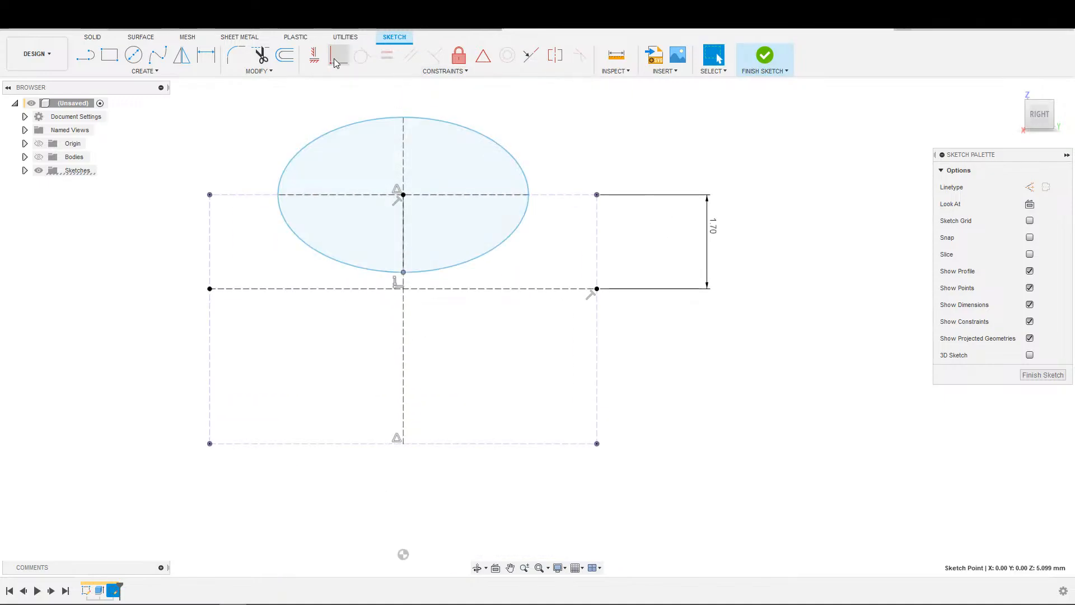
{"action": "left_click", "coordinate": [409, 289]}
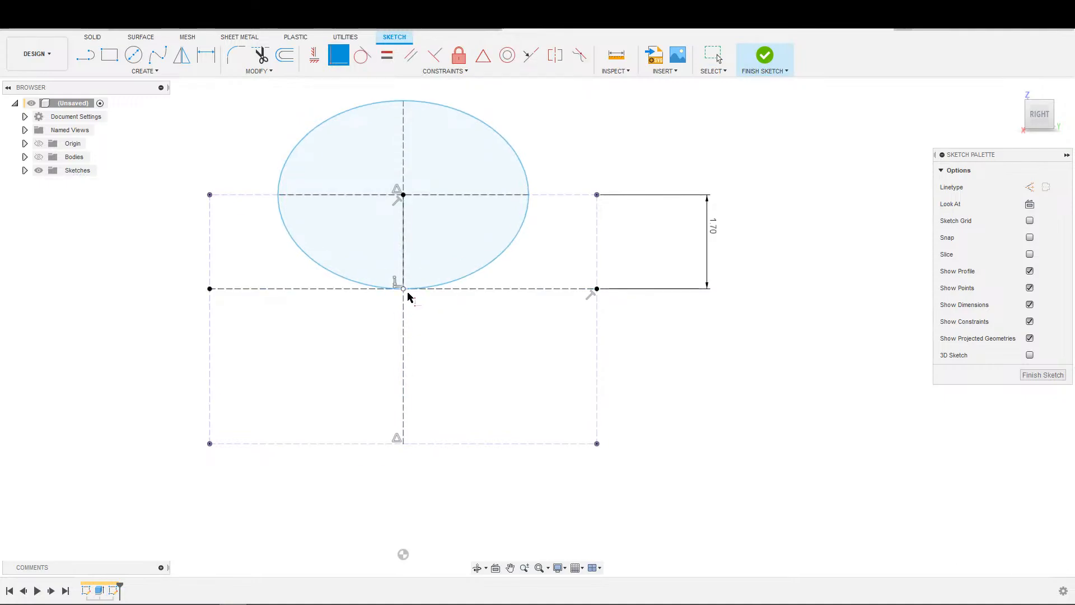
{"action": "left_click", "coordinate": [405, 278]}
{"action": "key", "text": "Escape"}
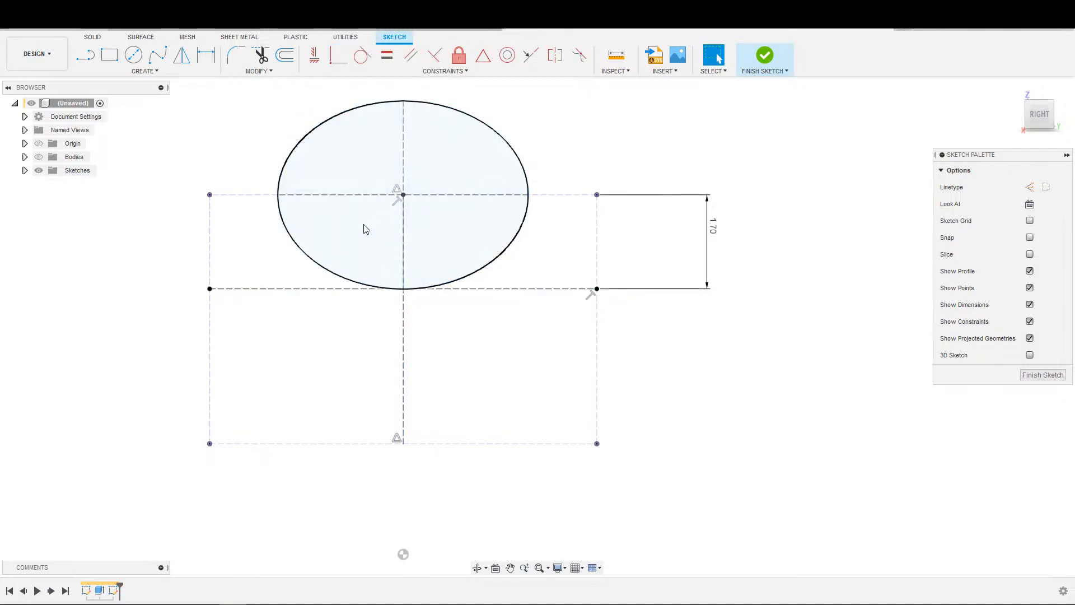
Step: Dimension the ellipse's horizontal axis to 4.5 mm
{"action": "scroll", "coordinate": [323, 219], "scroll_direction": "up", "scroll_amount": 2}
{"action": "key", "text": "d"}
{"action": "left_click", "coordinate": [312, 188]}
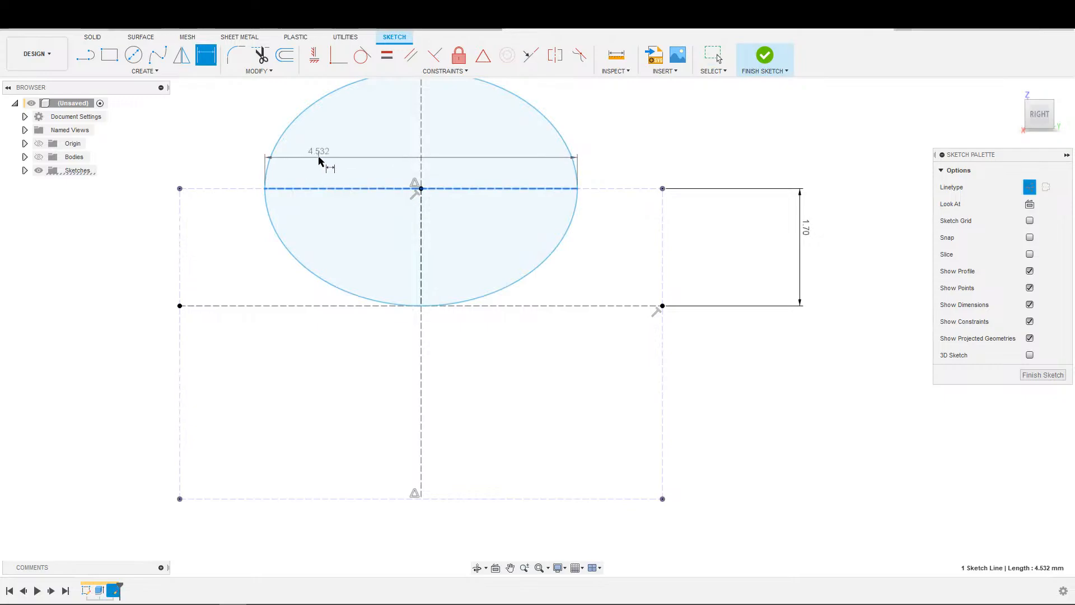
{"action": "left_click", "coordinate": [363, 155]}
{"action": "type", "text": "4.5"}
{"action": "key", "text": "Return"}
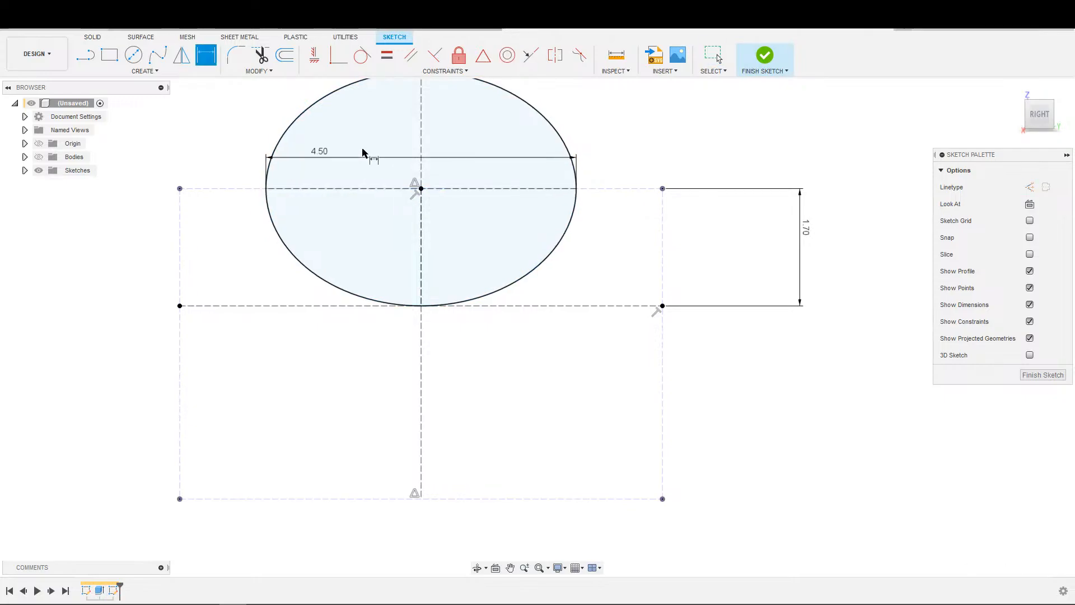
{"action": "scroll", "coordinate": [326, 235], "scroll_direction": "down", "scroll_amount": 2}
{"action": "key", "text": "Escape"}
{"action": "scroll", "coordinate": [507, 280], "scroll_direction": "up", "scroll_amount": 2}
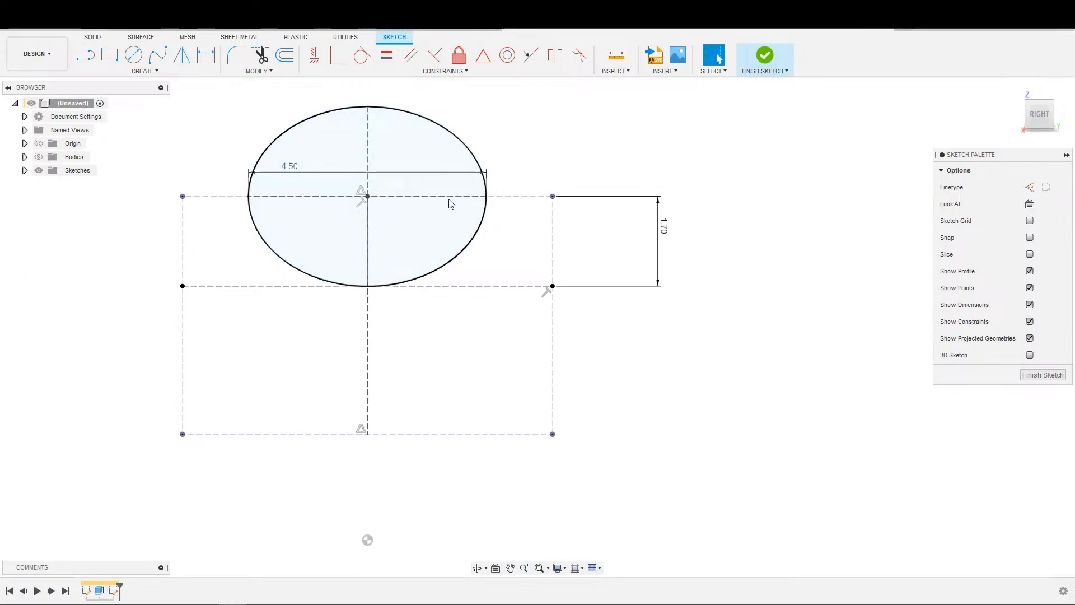
{"action": "key", "text": "d"}
{"action": "left_click", "coordinate": [524, 196]}
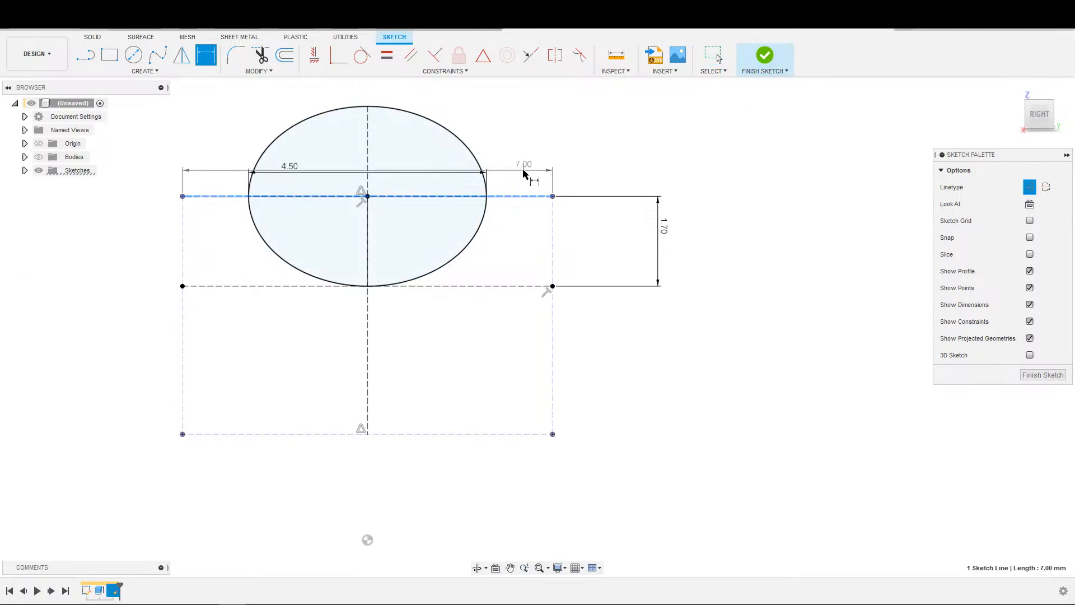
{"action": "key", "text": "Escape"}
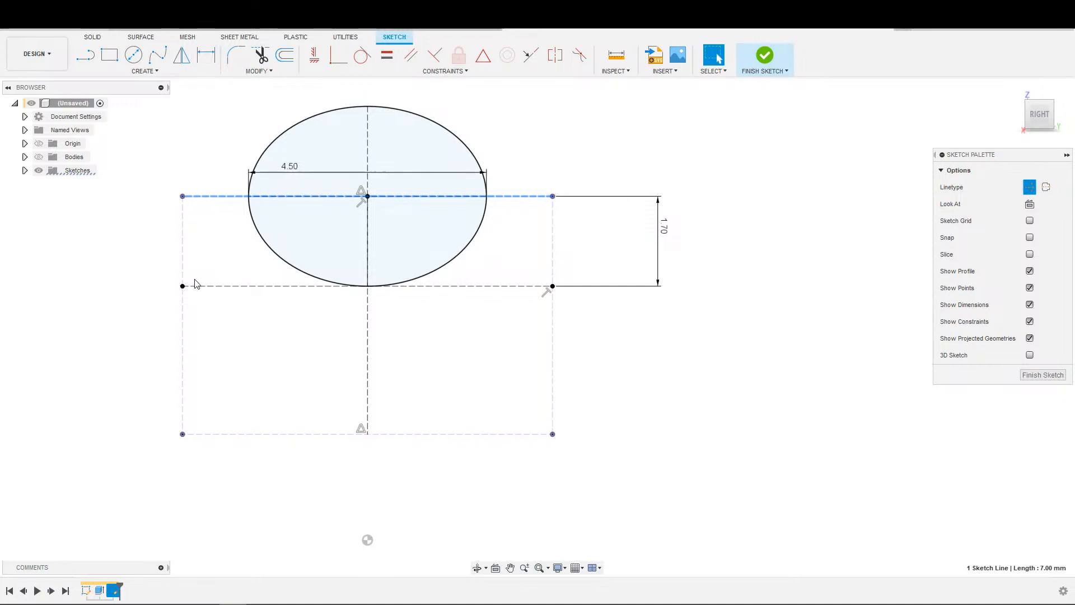
{"action": "key", "text": "Escape"}
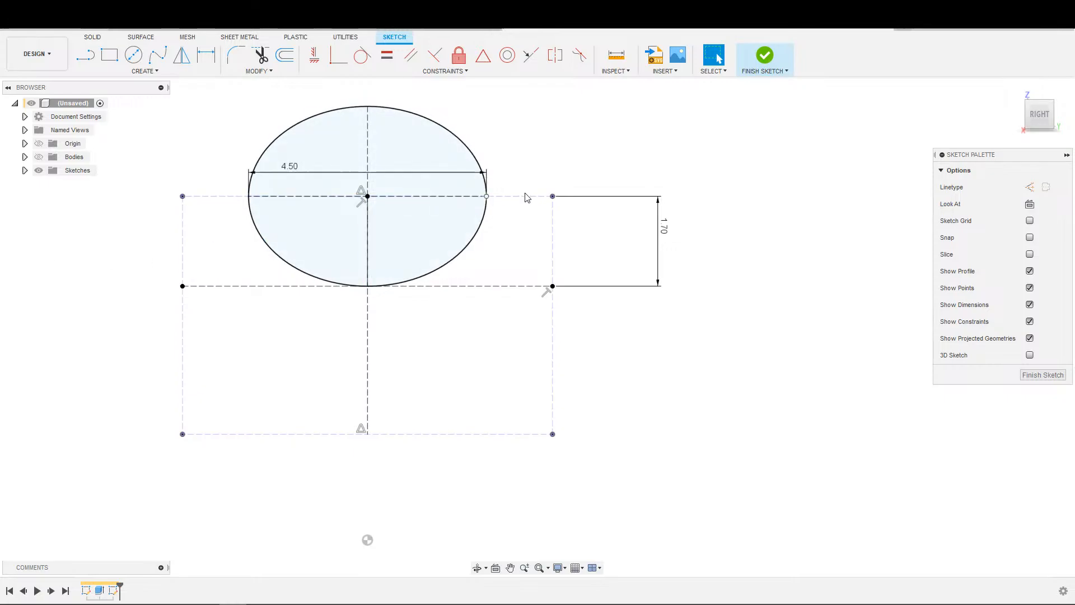
Step: Place a sketch point at the ellipse's right end and try to dimension its distance to the upper rectangle's top-right corner
{"action": "scroll", "coordinate": [523, 167], "scroll_direction": "up", "scroll_amount": 2}
{"action": "key", "text": "s"}
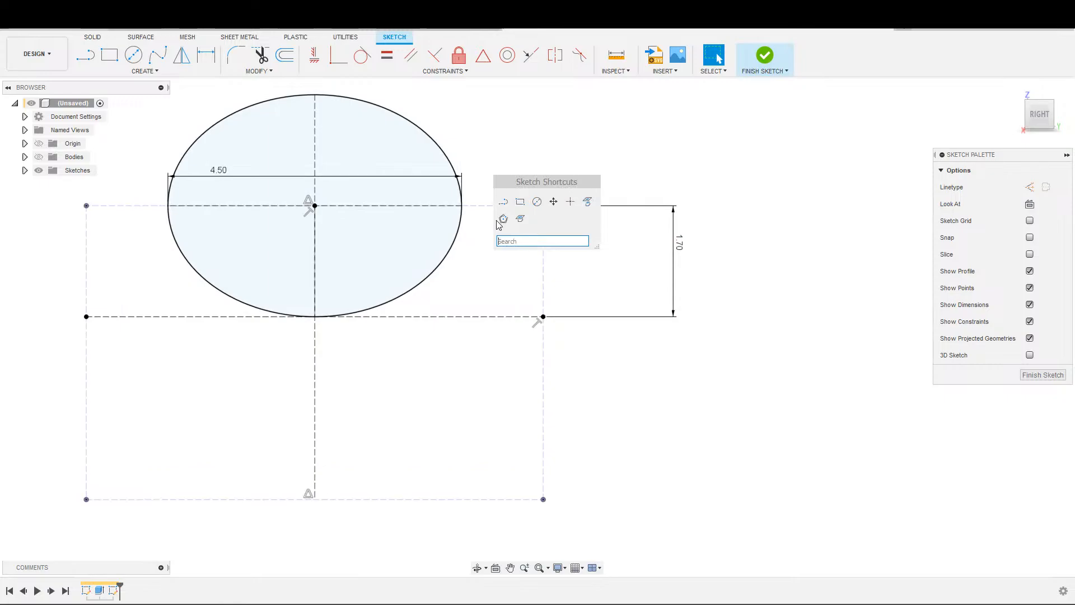
{"action": "left_click", "coordinate": [570, 202]}
{"action": "key", "text": "d"}
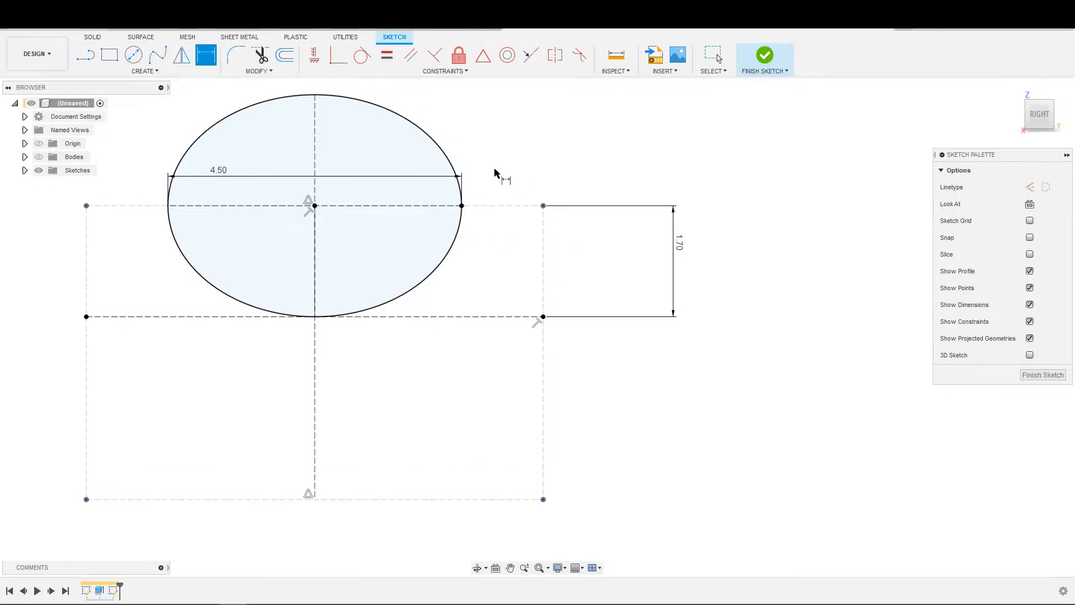
{"action": "left_click", "coordinate": [461, 205]}
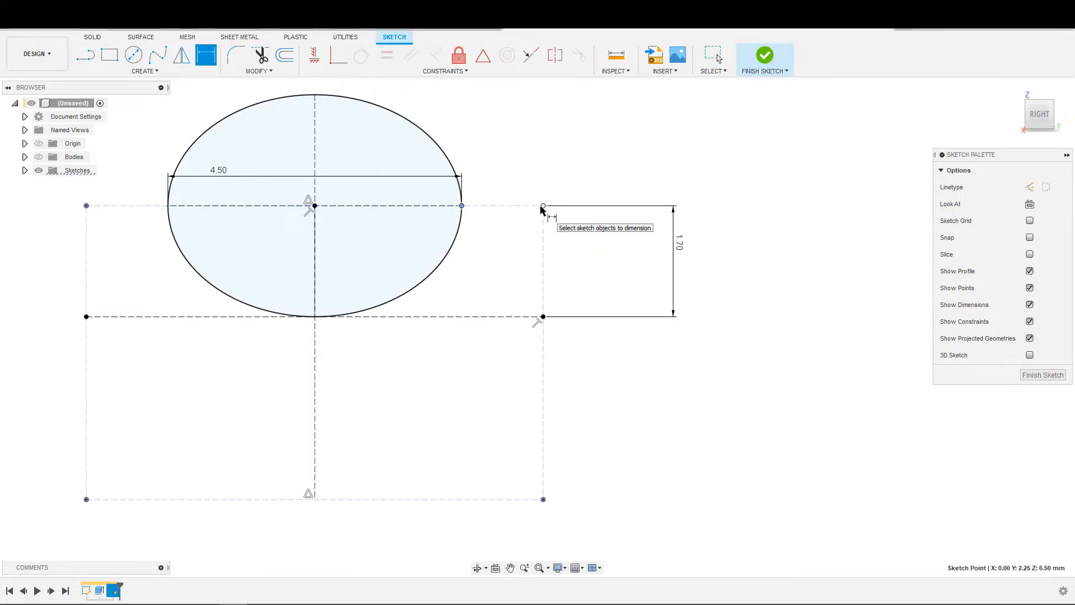
{"action": "left_click", "coordinate": [542, 205]}
{"action": "key", "text": "Escape"}
{"action": "scroll", "coordinate": [458, 294], "scroll_direction": "down", "scroll_amount": 5}
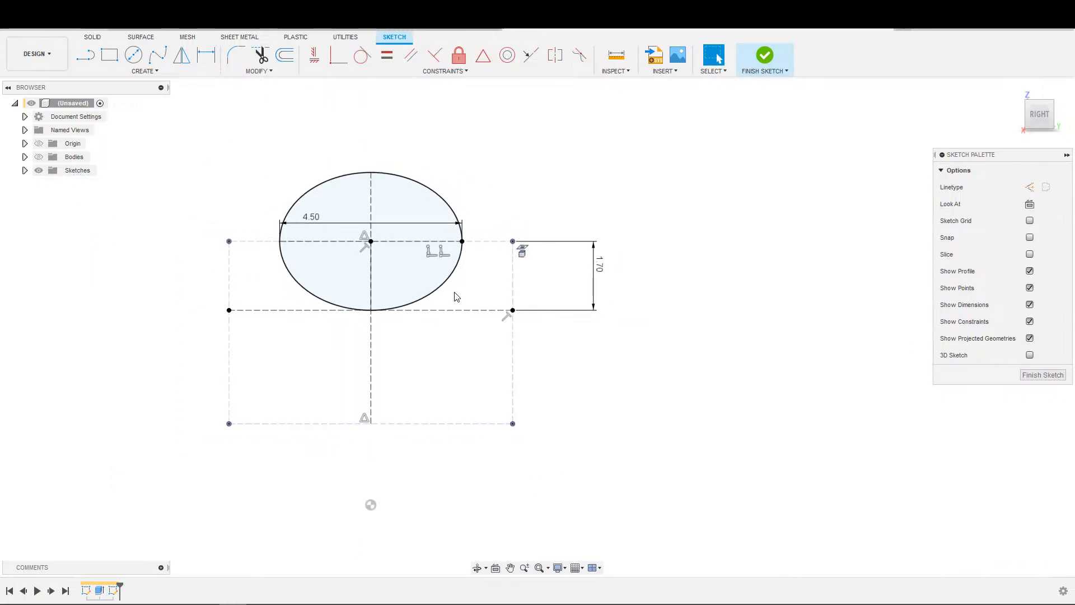
{"action": "scroll", "coordinate": [494, 238], "scroll_direction": "down", "scroll_amount": 1}
{"action": "scroll", "coordinate": [481, 239], "scroll_direction": "up", "scroll_amount": 2}
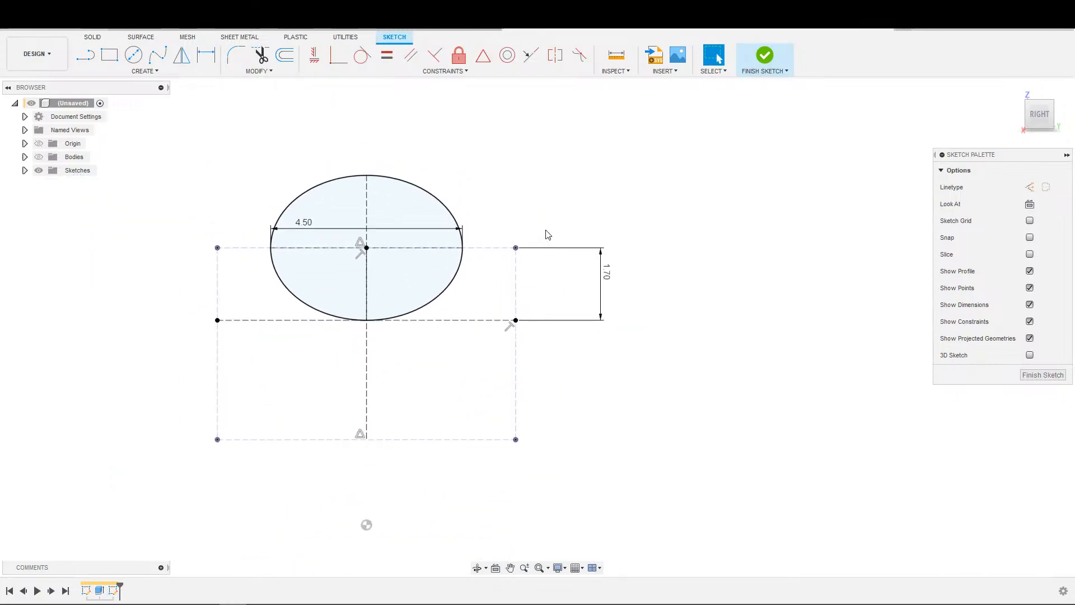
Step: Convert the upper rectangle's top edge from construction to a normal line and finish the sketch
{"action": "middle_click_drag", "start_coordinate": [547, 234], "coordinate": [665, 223]}
{"action": "scroll", "coordinate": [650, 233], "scroll_direction": "down", "scroll_amount": 2}
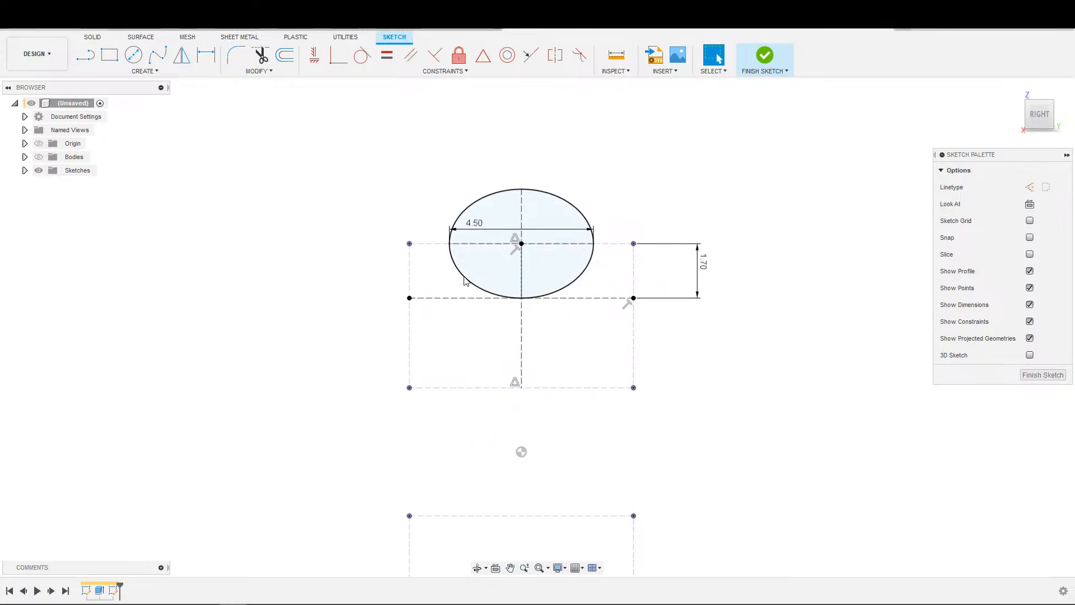
{"action": "scroll", "coordinate": [753, 225], "scroll_direction": "down", "scroll_amount": 4}
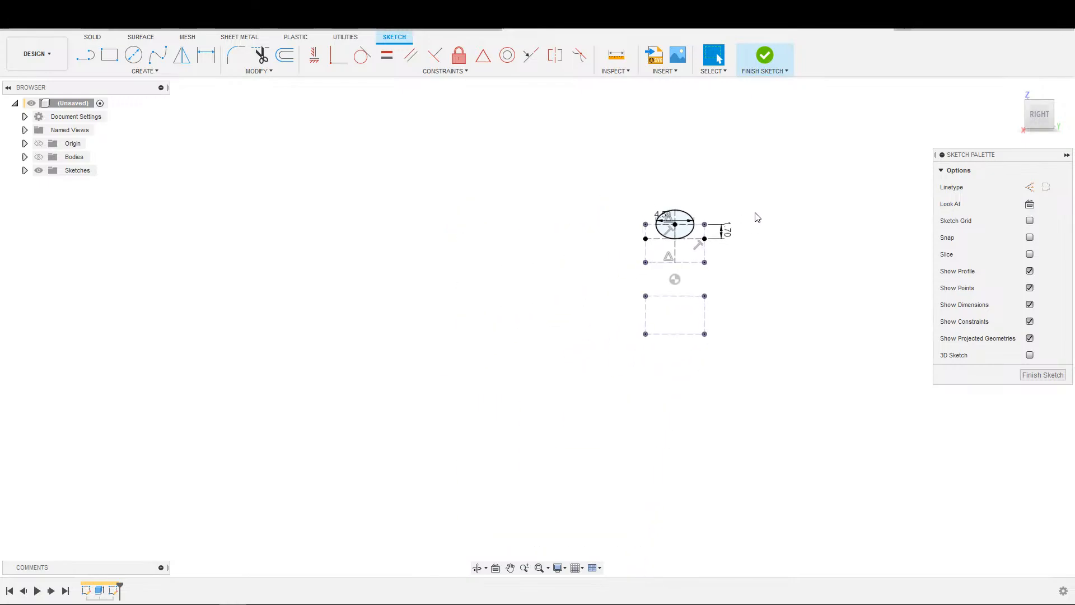
{"action": "scroll", "coordinate": [745, 215], "scroll_direction": "up", "scroll_amount": 4}
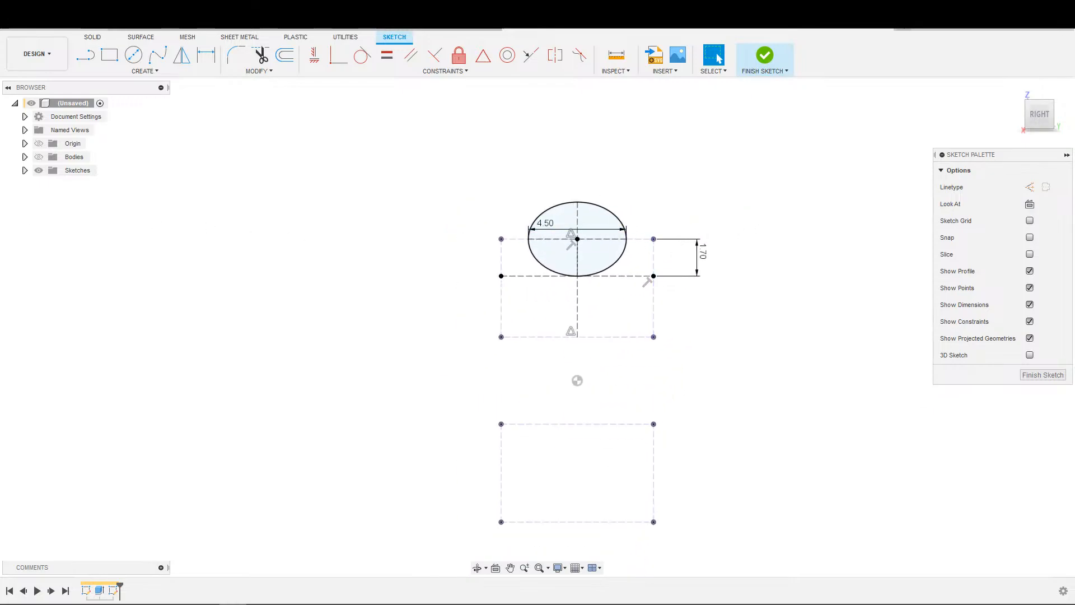
{"action": "left_click_drag", "start_coordinate": [840, 276], "coordinate": [771, 258]}
{"action": "key", "text": "Escape"}
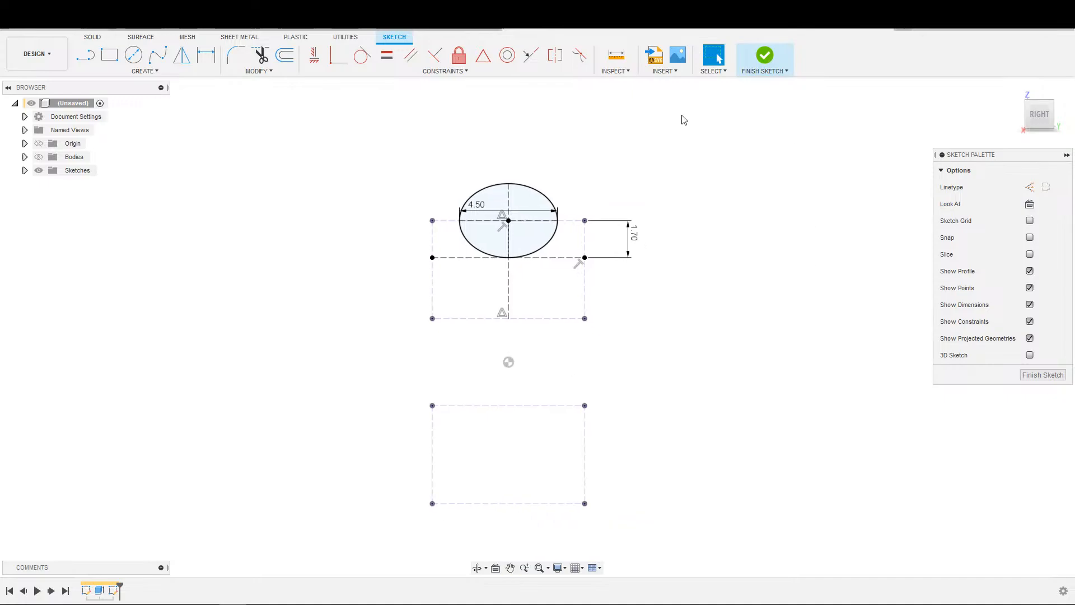
{"action": "left_click", "coordinate": [566, 221]}
{"action": "left_click", "coordinate": [639, 191]}
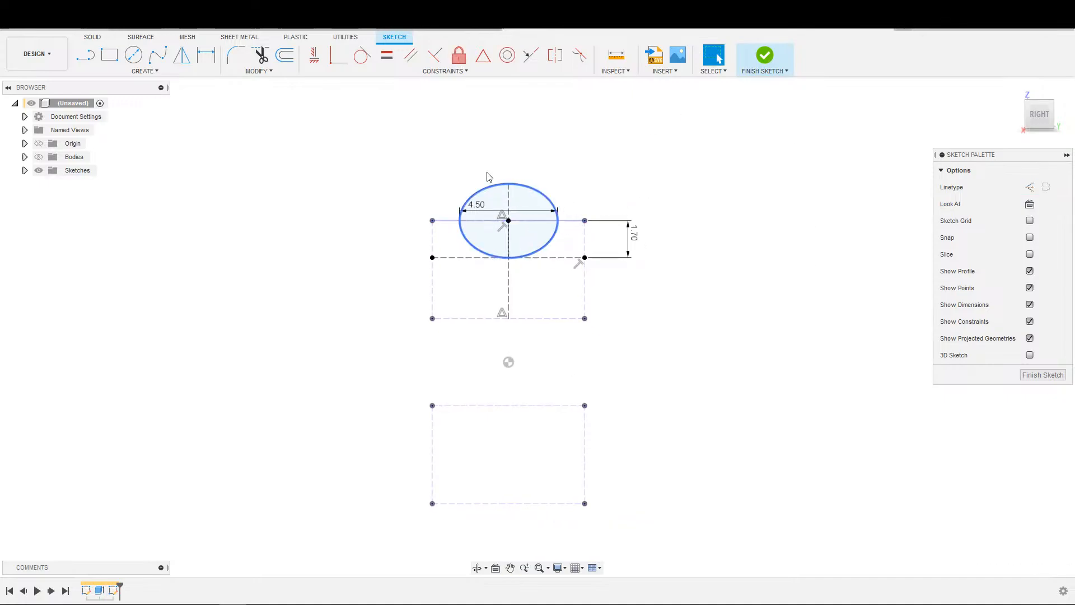
{"action": "left_click", "coordinate": [764, 54]}
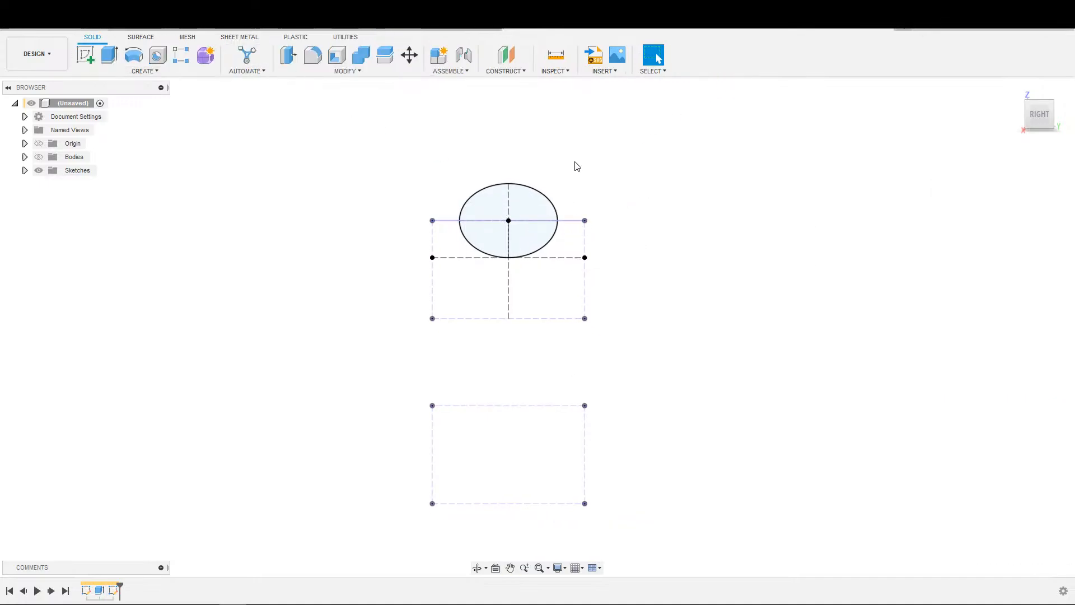
Step: Sweep the lower half of the ellipse along the cylinder's outer circular edge as a cut
{"action": "left_click", "coordinate": [143, 70]}
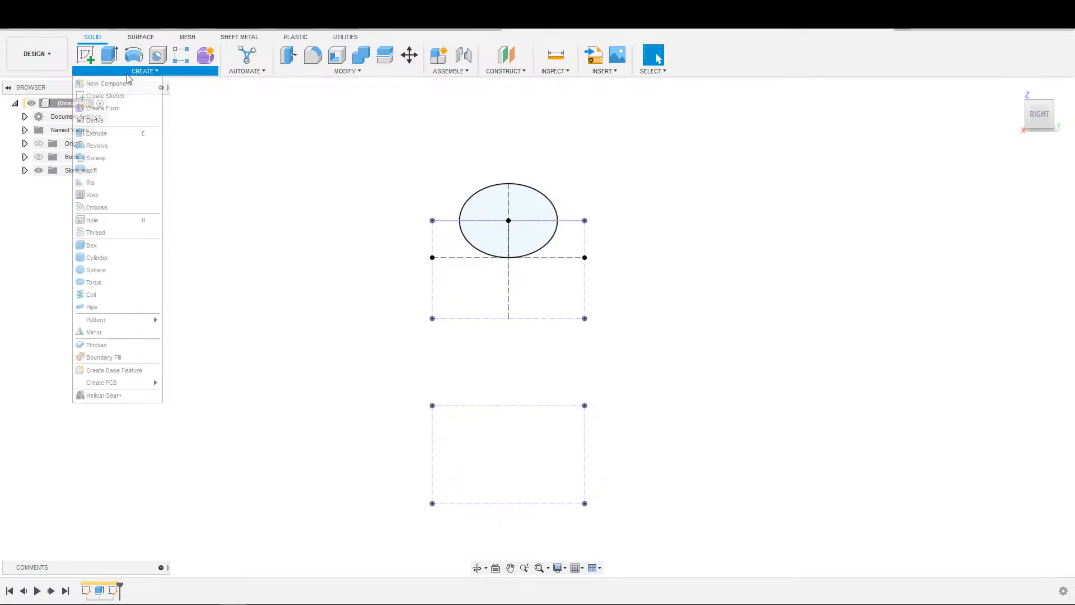
{"action": "left_click", "coordinate": [96, 157]}
{"action": "left_click", "coordinate": [484, 247]}
{"action": "middle_click_drag", "start_coordinate": [455, 332], "coordinate": [392, 314], "text": "shift"}
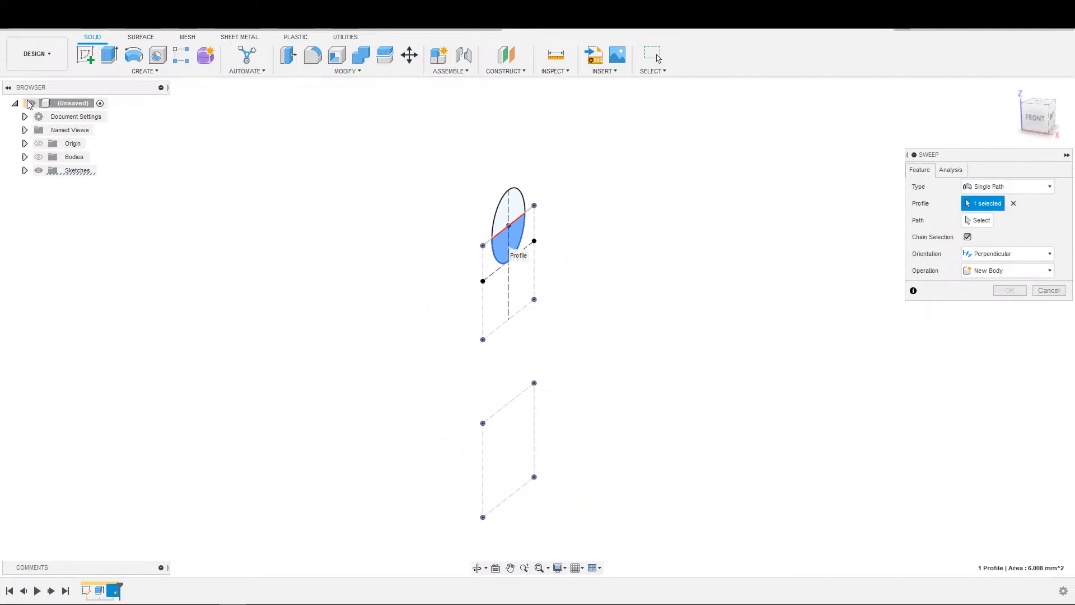
{"action": "left_click", "coordinate": [39, 156]}
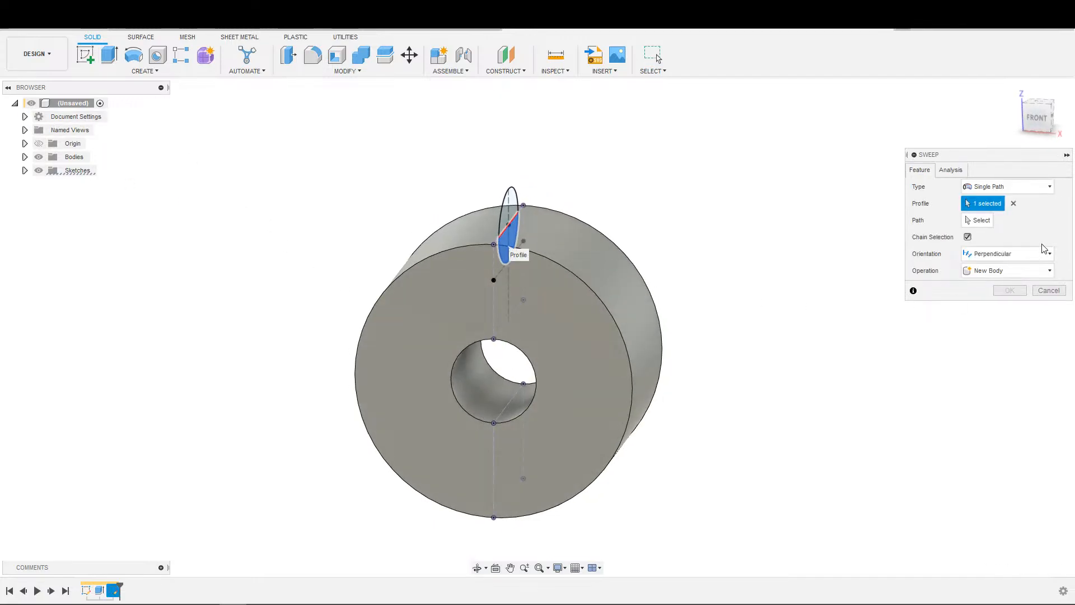
{"action": "left_click", "coordinate": [979, 220]}
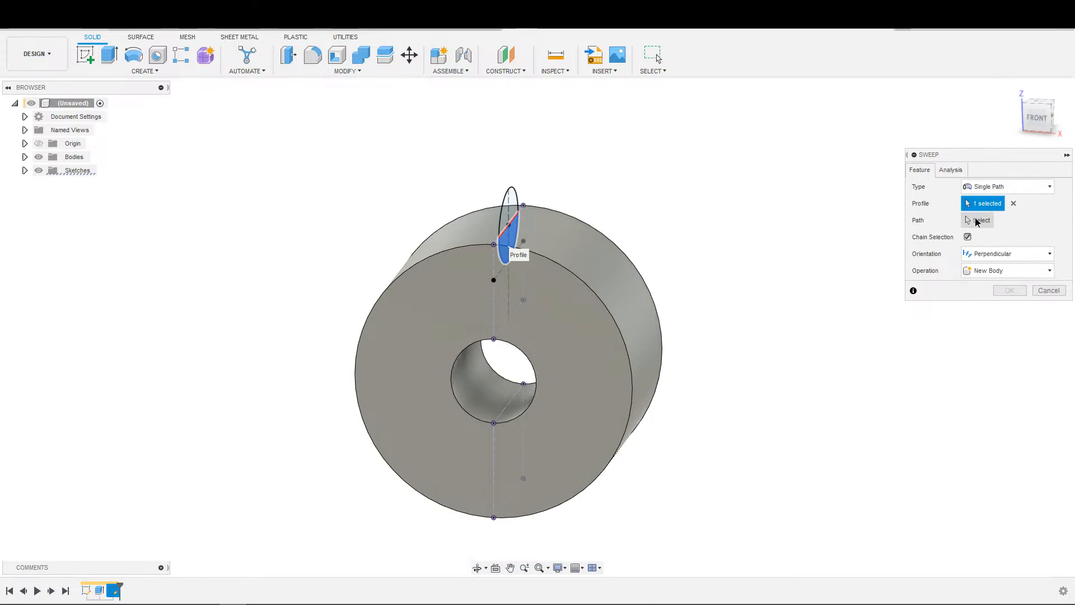
{"action": "left_click", "coordinate": [599, 301]}
{"action": "scroll", "coordinate": [703, 333], "scroll_direction": "down", "scroll_amount": 3}
{"action": "left_click", "coordinate": [1009, 381]}
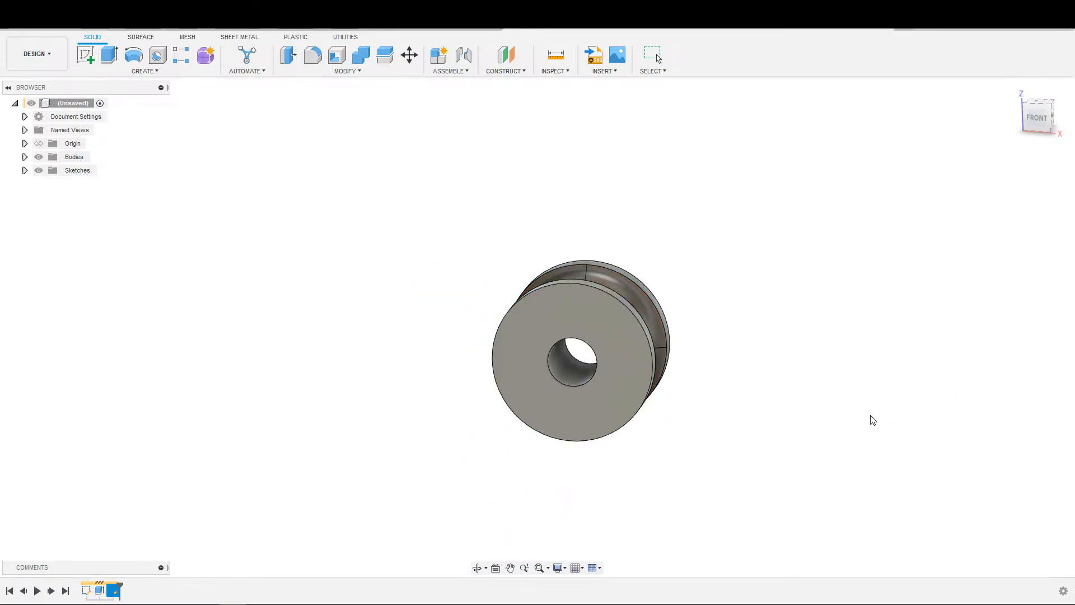
Step: Roll the design history back to before the sweep and show the ellipse sketch
{"action": "middle_click_drag", "start_coordinate": [871, 420], "coordinate": [823, 420], "text": "shift"}
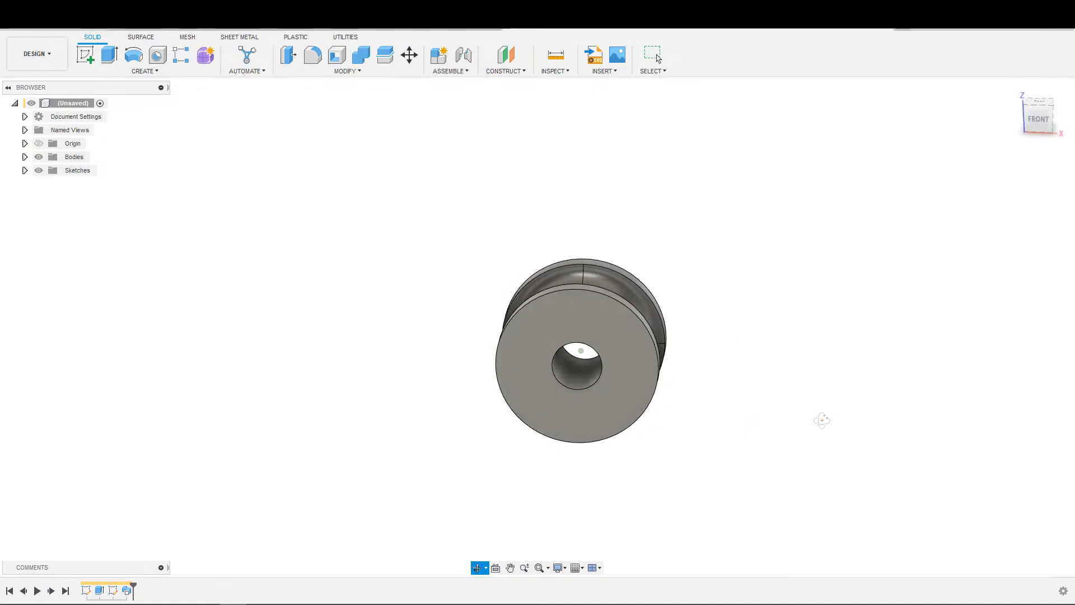
{"action": "left_click", "coordinate": [23, 590]}
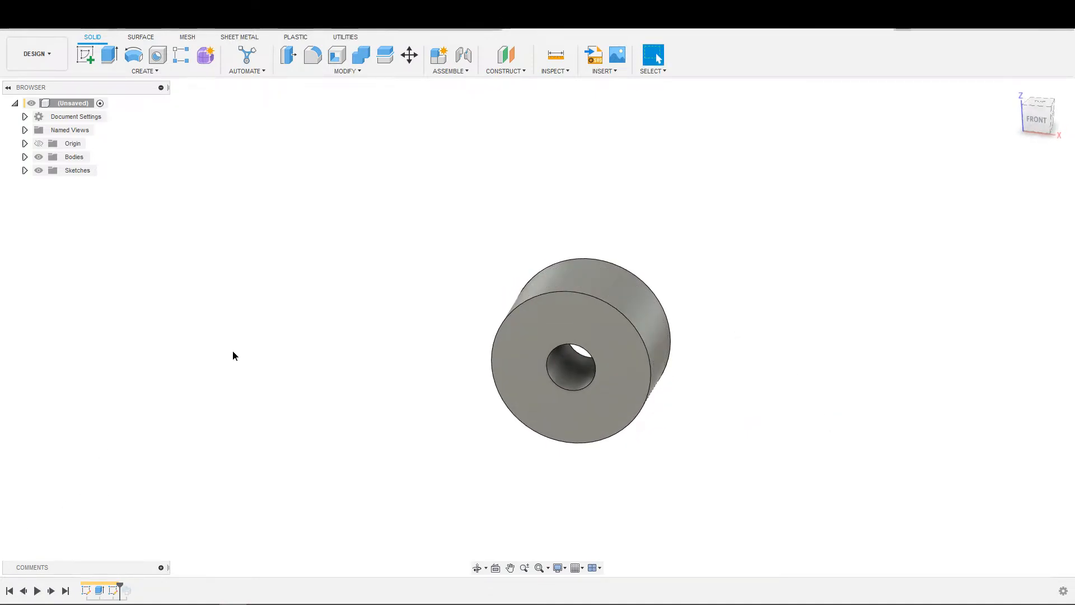
{"action": "left_click", "coordinate": [25, 170]}
{"action": "left_click", "coordinate": [49, 197]}
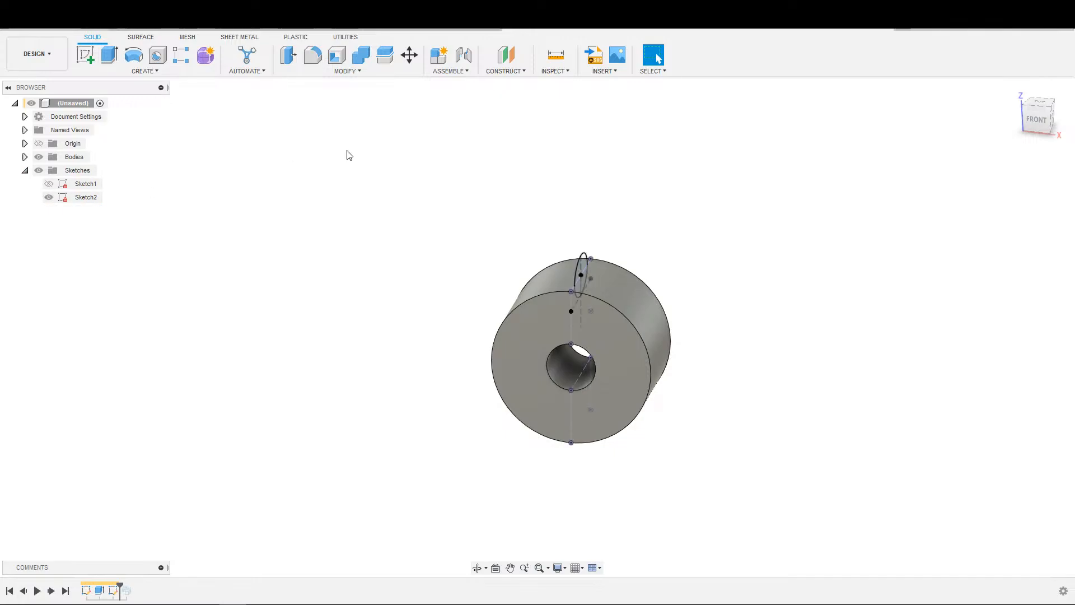
Step: Revolve the lower half of the ellipse 360 degrees about the bore as a cut to form the groove
{"action": "left_click", "coordinate": [133, 55]}
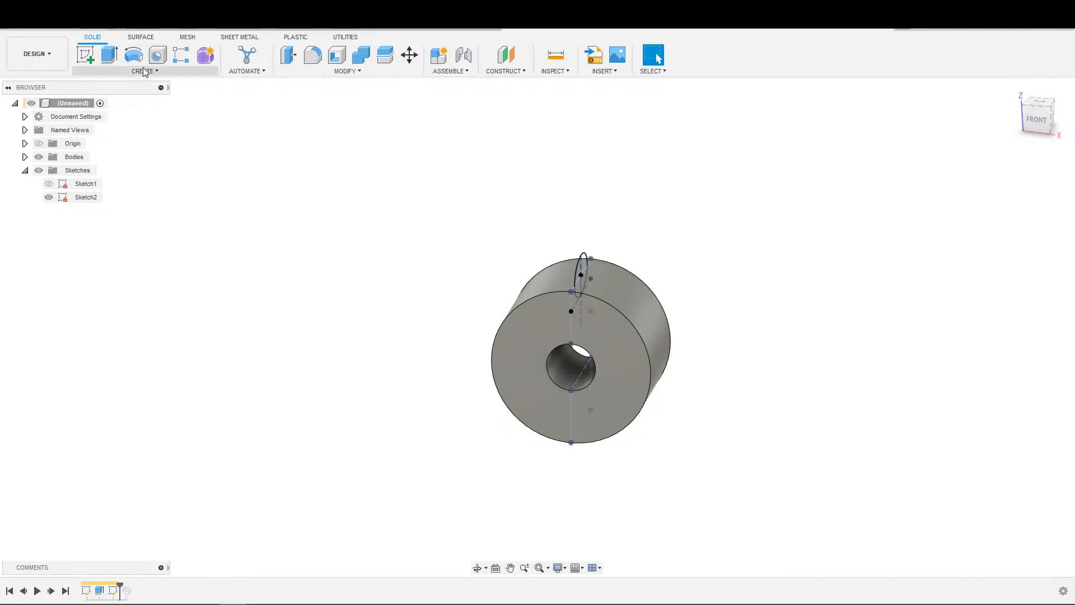
{"action": "left_click", "coordinate": [585, 281]}
{"action": "left_click", "coordinate": [989, 188]}
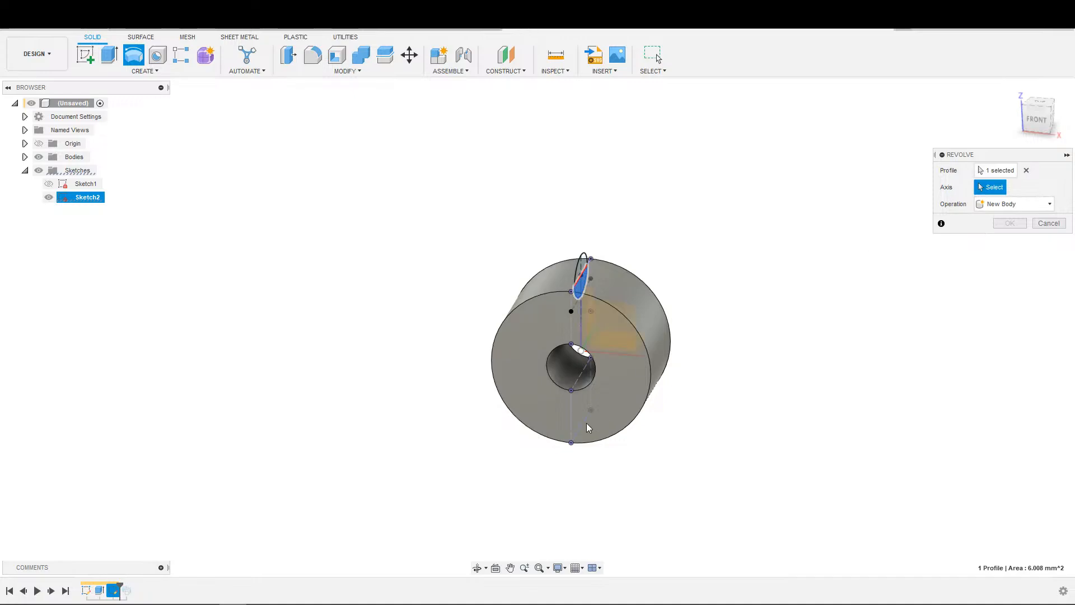
{"action": "left_click", "coordinate": [583, 372]}
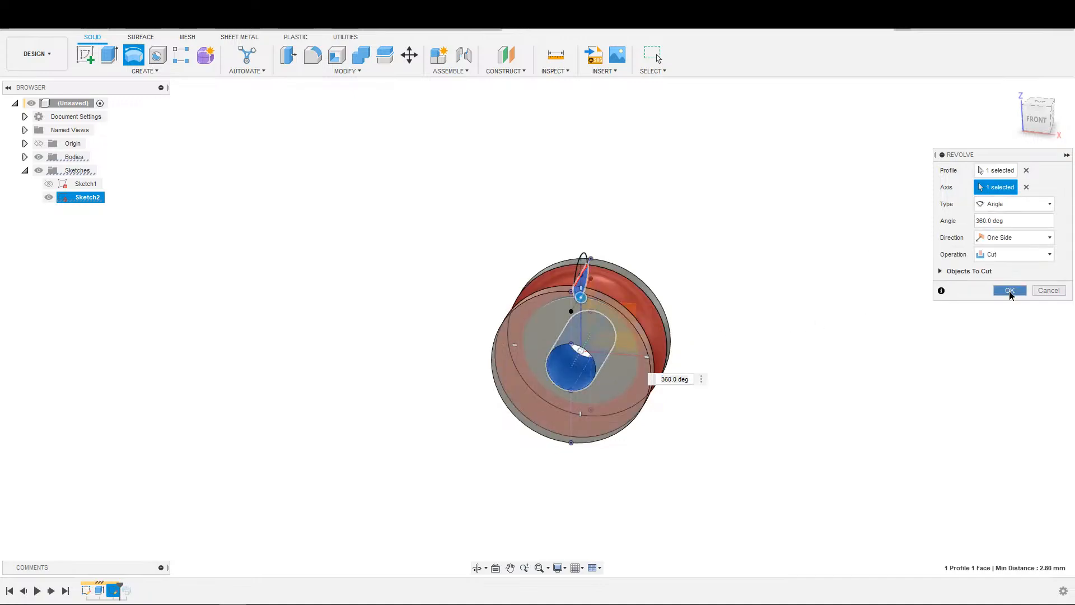
{"action": "left_click", "coordinate": [1009, 290]}
{"action": "middle_click_drag", "start_coordinate": [784, 280], "coordinate": [952, 314], "text": "shift"}
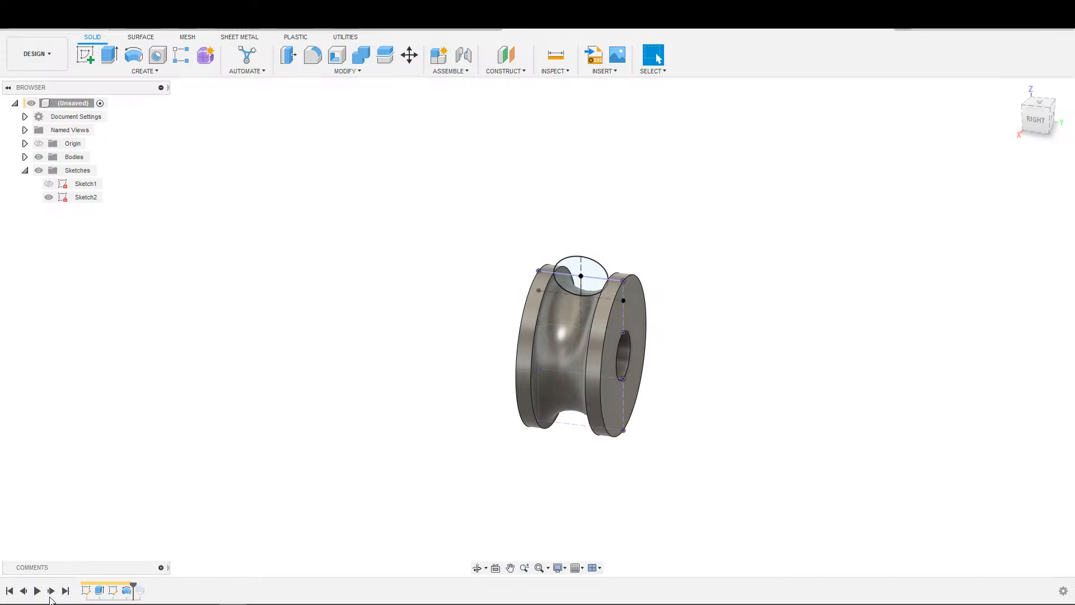
Step: Roll the design history forward past the sweep and suppress the revolve to compare the two groove cuts
{"action": "left_click", "coordinate": [51, 591]}
{"action": "right_click", "coordinate": [127, 591]}
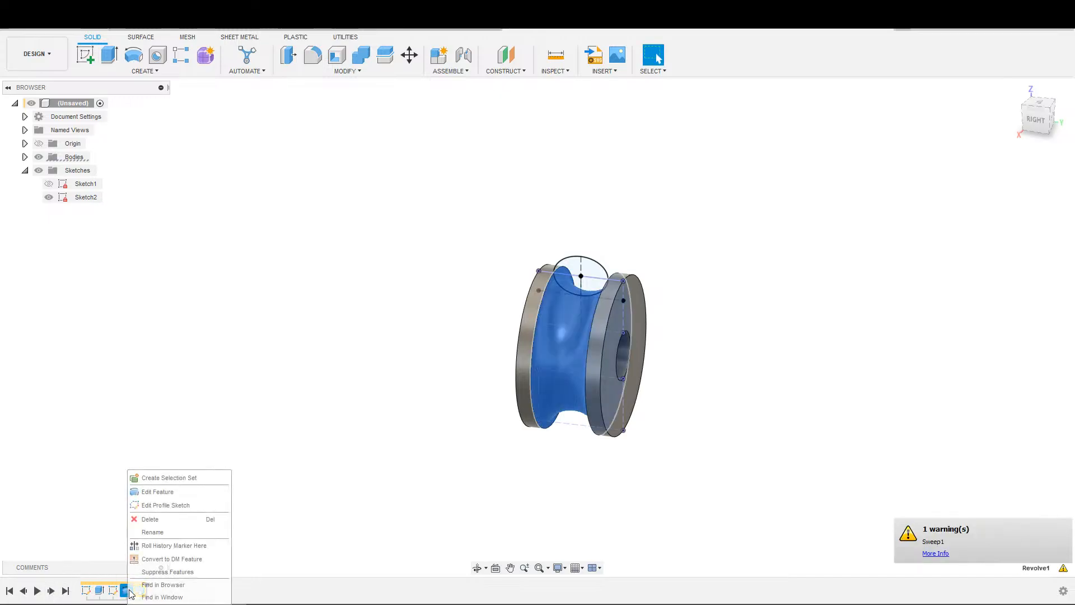
{"action": "left_click", "coordinate": [167, 572]}
{"action": "mouse_move", "coordinate": [700, 488]}
{"action": "middle_mouse_down", "text": "shift"}
{"action": "mouse_move", "coordinate": [726, 449]}
{"action": "mouse_move", "coordinate": [653, 520]}
{"action": "mouse_move", "coordinate": [513, 523]}
{"action": "mouse_move", "coordinate": [528, 432]}
{"action": "mouse_move", "coordinate": [594, 483]}
{"action": "mouse_move", "coordinate": [674, 499]}
{"action": "mouse_move", "coordinate": [717, 444]}
{"action": "mouse_move", "coordinate": [691, 485]}
{"action": "middle_mouse_up", "text": "shift"}
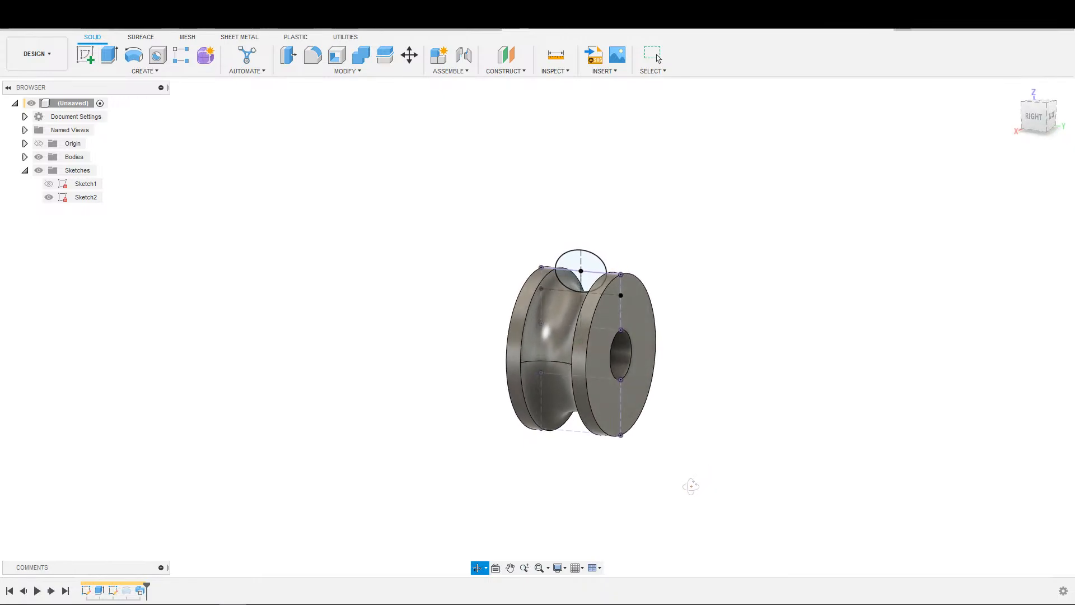
Step: Delete the sweep feature from the design history
{"action": "key", "text": "Escape"}
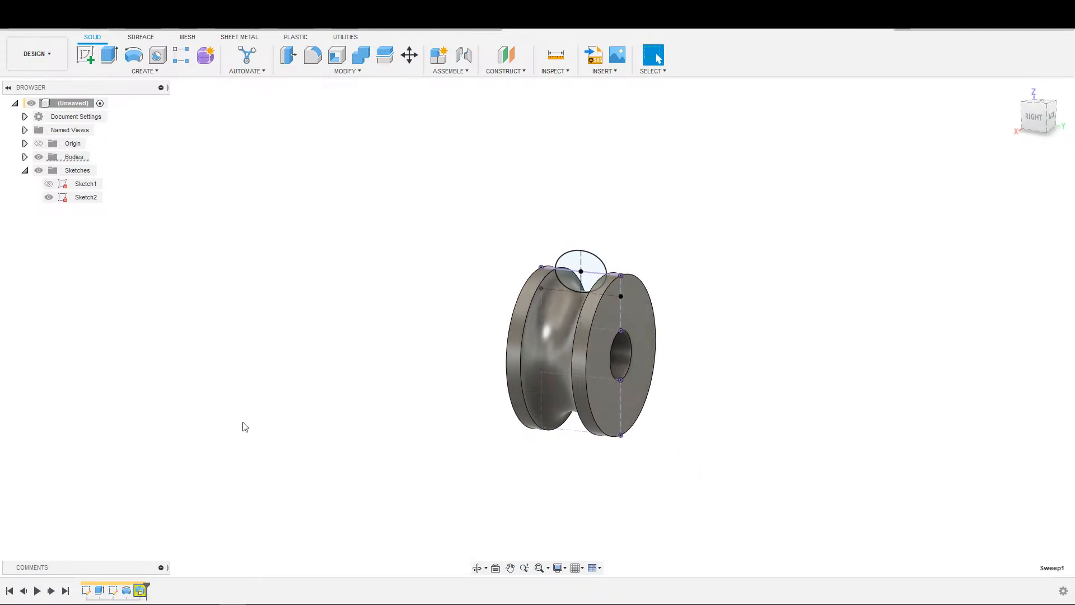
{"action": "key", "text": "Delete"}
{"action": "scroll", "coordinate": [642, 521], "scroll_direction": "up", "scroll_amount": 3}
{"action": "middle_click_drag", "start_coordinate": [693, 466], "coordinate": [814, 449]}
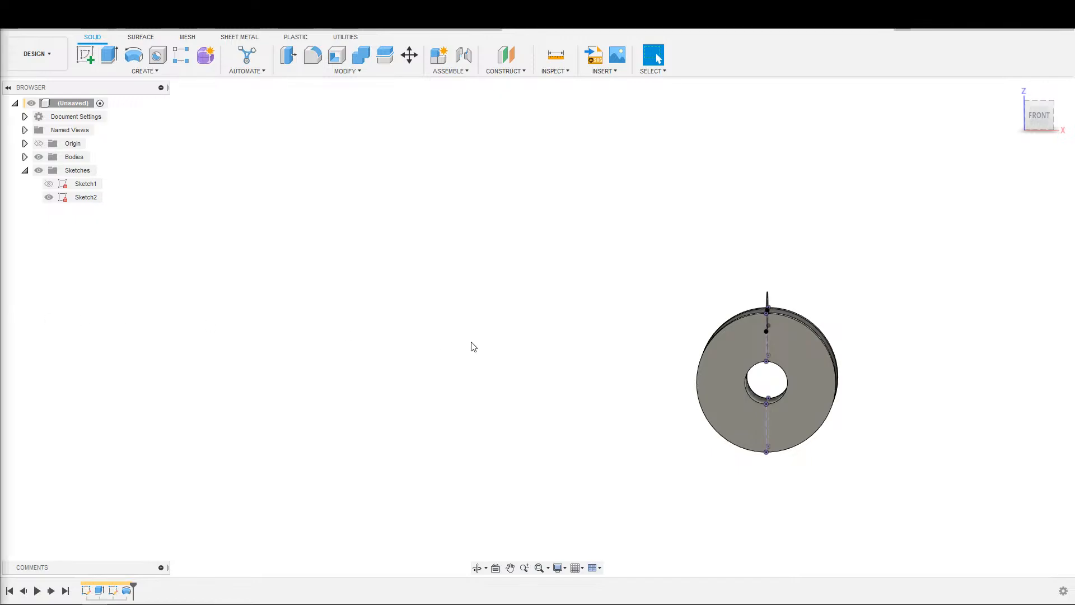
Step: Hide the ellipse sketch and select the seam edge inside the revolved groove
{"action": "scroll", "coordinate": [685, 471], "scroll_direction": "up", "scroll_amount": 3}
{"action": "middle_click_drag", "start_coordinate": [683, 463], "coordinate": [446, 455]}
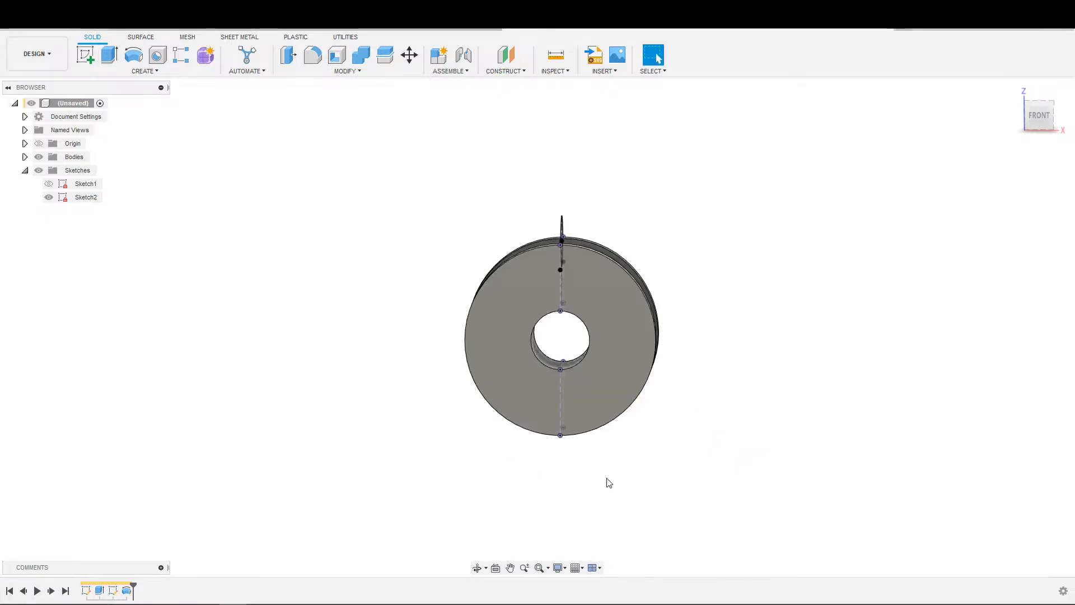
{"action": "middle_click_drag", "start_coordinate": [609, 482], "coordinate": [691, 464], "text": "shift"}
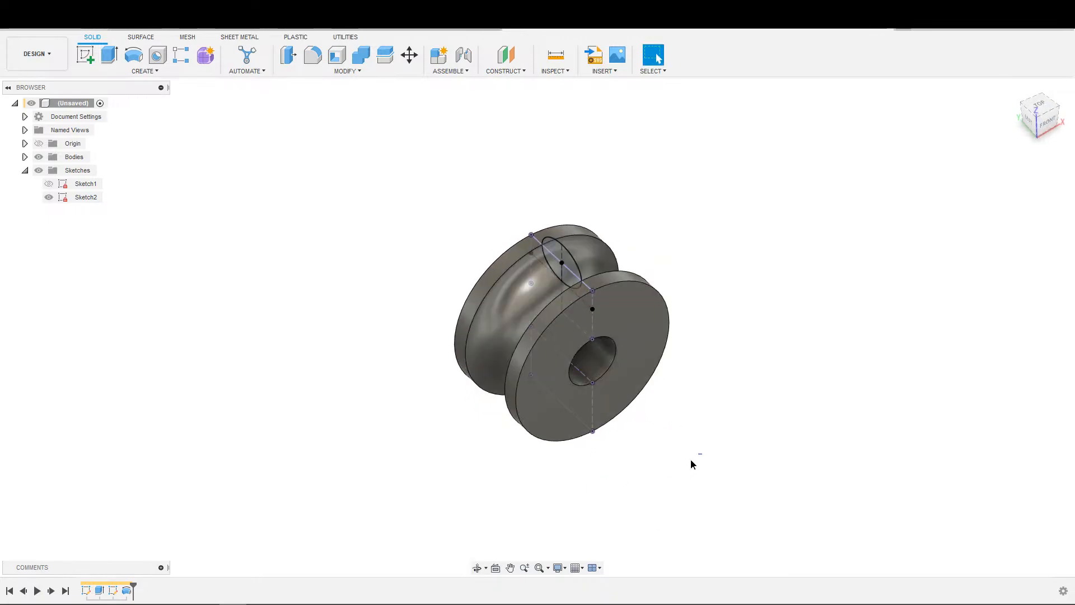
{"action": "left_click", "coordinate": [52, 184]}
{"action": "left_click", "coordinate": [50, 184]}
{"action": "left_click", "coordinate": [49, 197]}
{"action": "middle_click_drag", "start_coordinate": [383, 292], "coordinate": [764, 289], "text": "shift"}
{"action": "left_click", "coordinate": [551, 320]}
{"action": "left_click", "coordinate": [548, 318]}
{"action": "scroll", "coordinate": [754, 313], "scroll_direction": "up", "scroll_amount": 2}
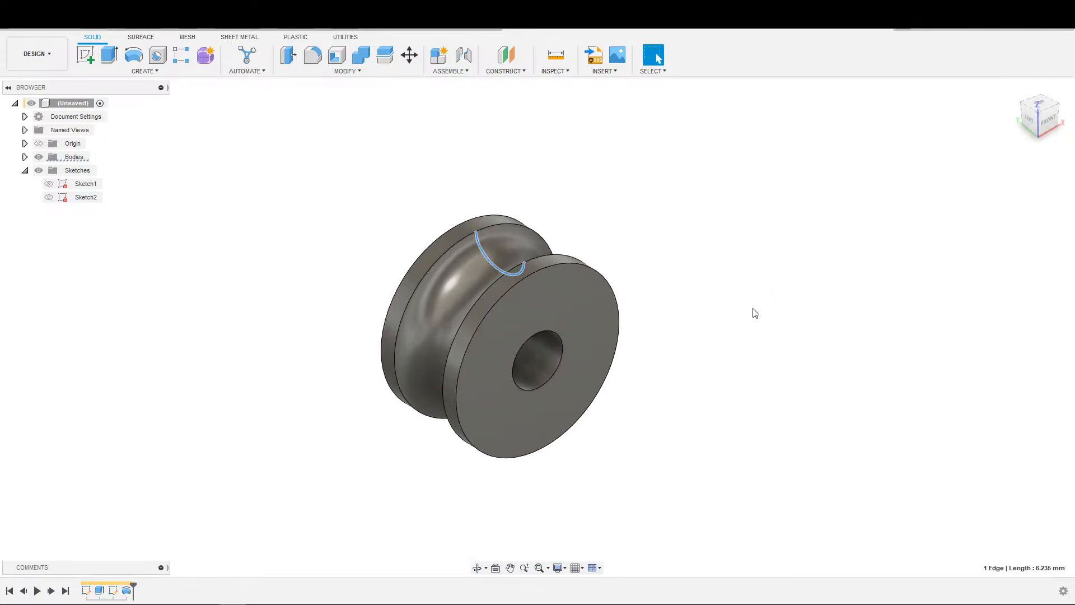
Step: Undo the recent changes back to the sweep-cut version for comparison, and restore the revolve-cut groove
{"action": "key", "text": "ctrl+z"}
{"action": "key", "text": "ctrl+z"}
{"action": "key", "text": "ctrl+z"}
{"action": "key", "text": "ctrl+z"}
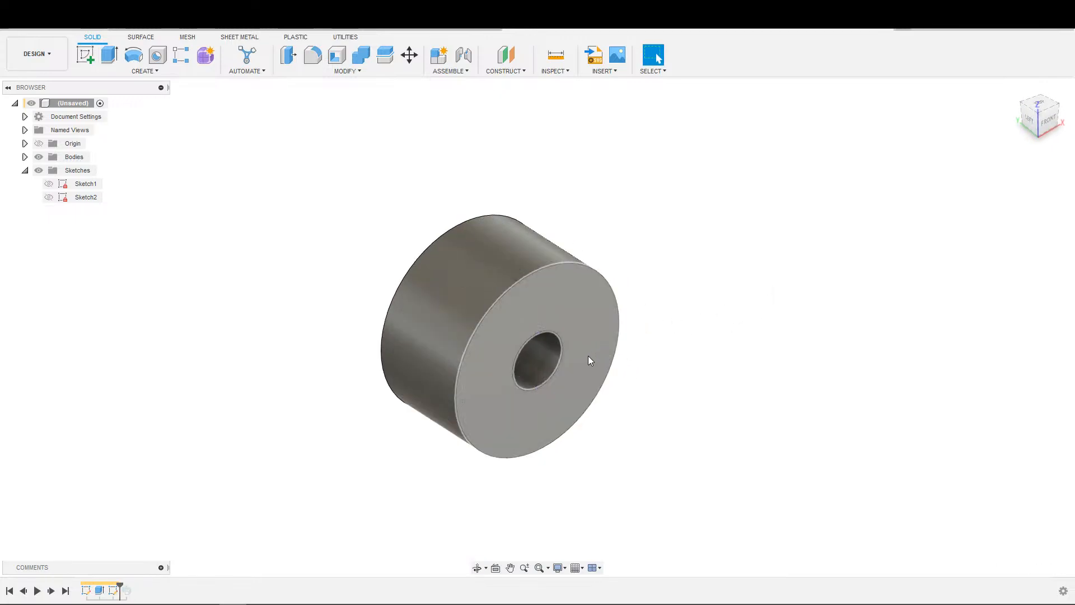
{"action": "middle_click_drag", "start_coordinate": [650, 487], "coordinate": [621, 447], "text": "shift"}
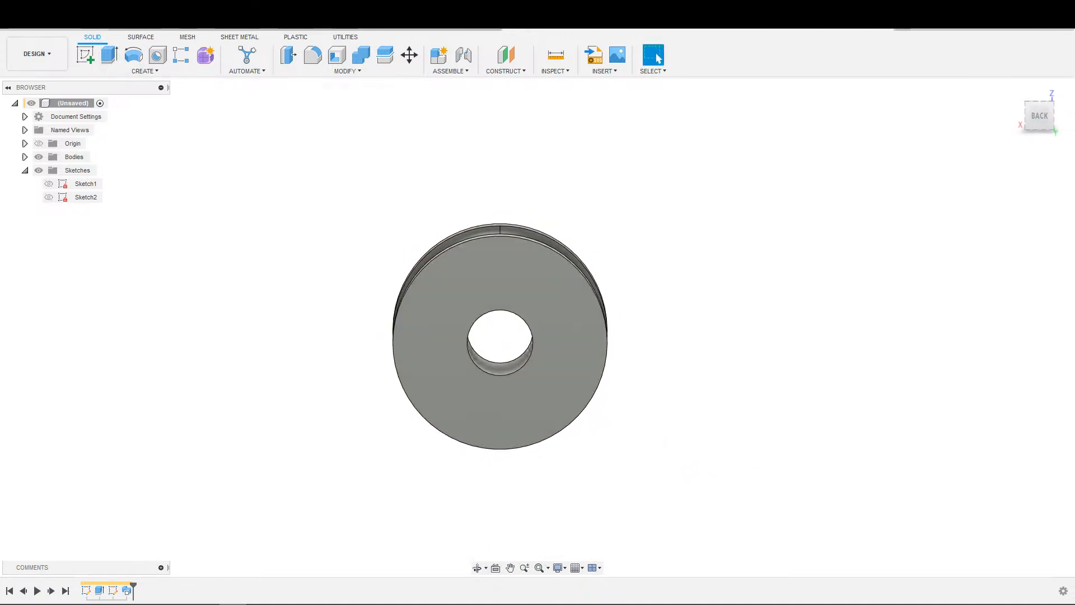
{"action": "left_click", "coordinate": [102, 30]}
{"action": "left_click", "coordinate": [101, 100]}
{"action": "middle_click_drag", "start_coordinate": [392, 430], "coordinate": [298, 372], "text": "shift"}
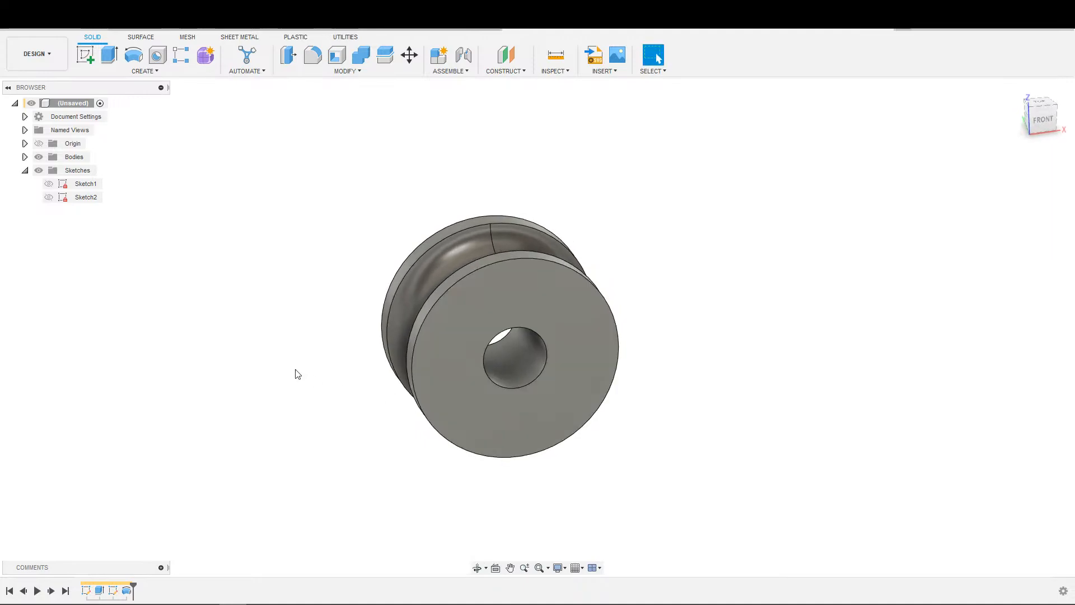
Step: Save the design as "4ID 13OD U Groove Bearing" in the Miscellaneous project
{"action": "scroll", "coordinate": [254, 247], "scroll_direction": "down", "scroll_amount": 1}
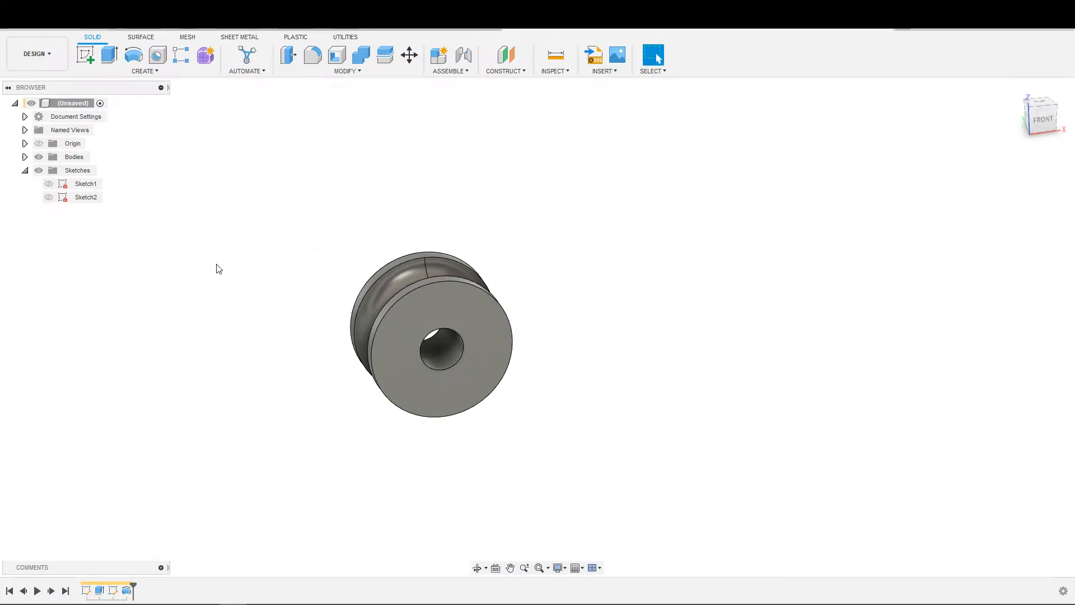
{"action": "key", "text": "ctrl+s"}
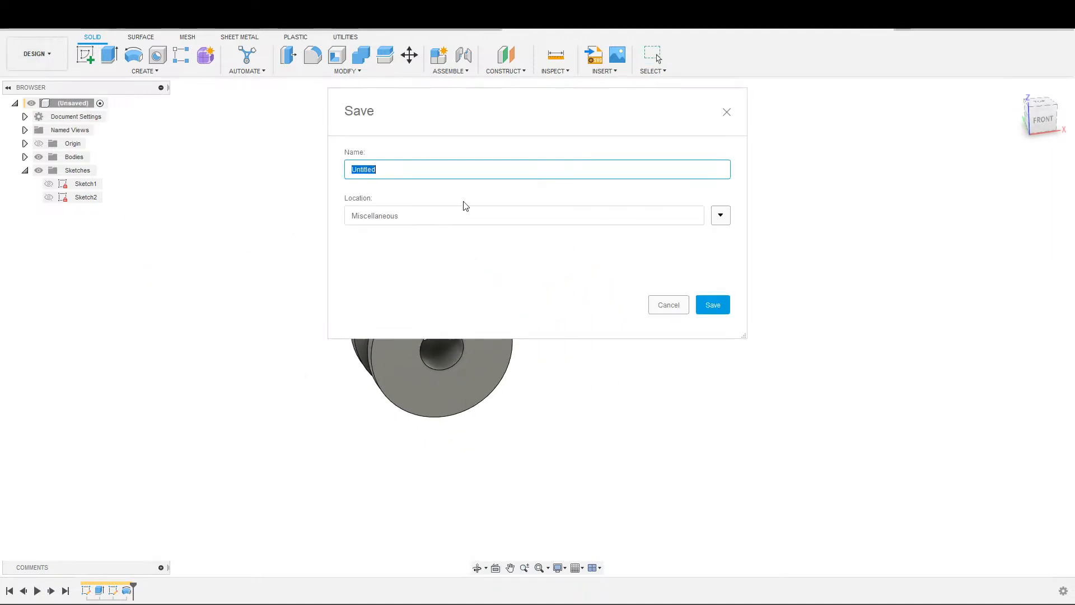
{"action": "type", "text": "U Groover"}
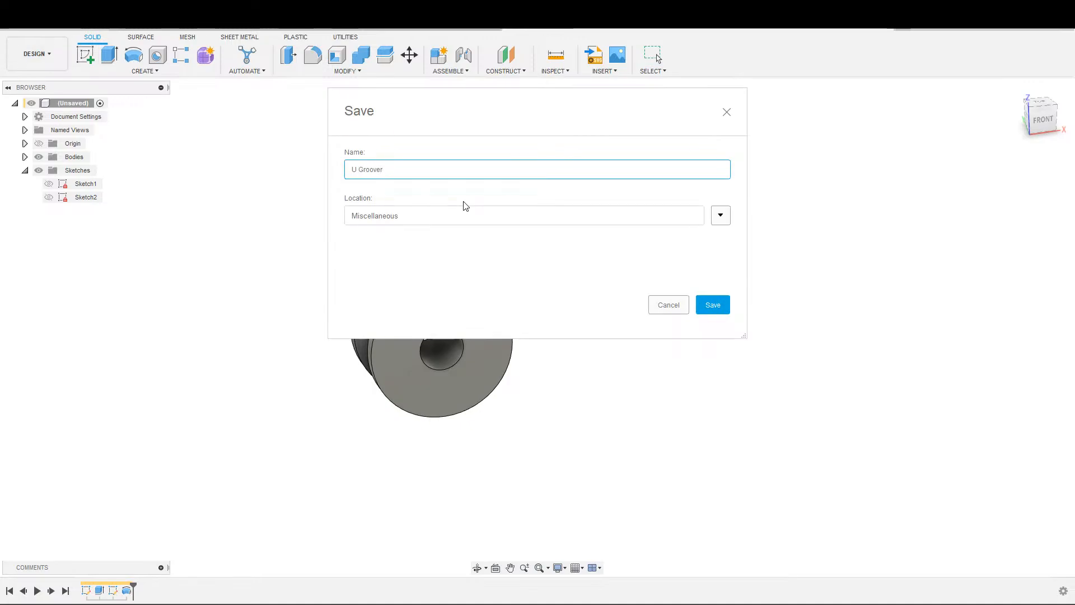
{"action": "key", "text": "Home"}
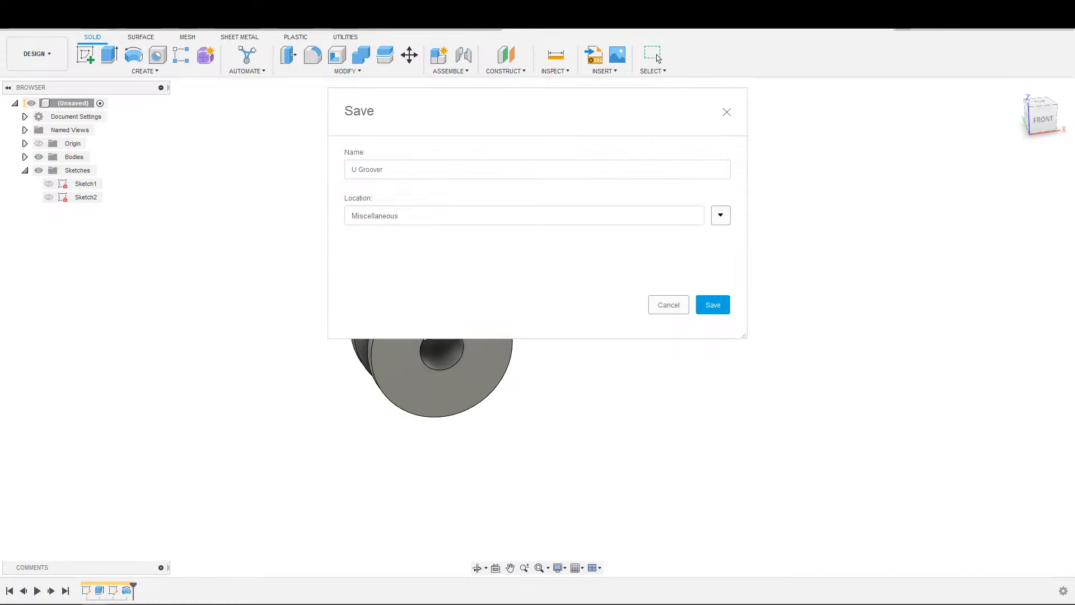
{"action": "left_click", "coordinate": [392, 169]}
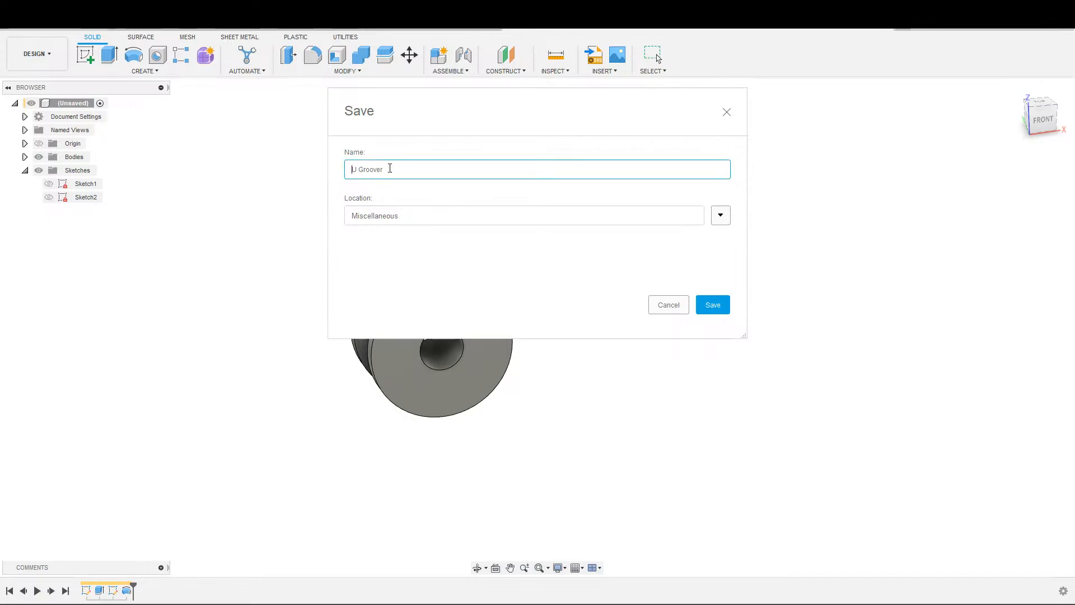
{"action": "type", "text": "4"}
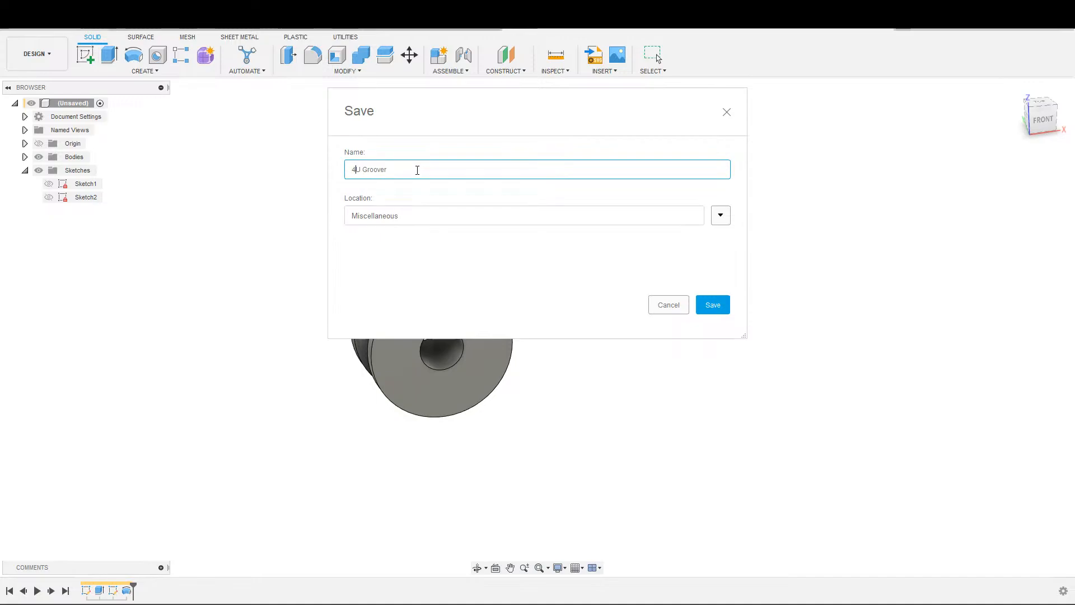
{"action": "type", "text": "ID "}
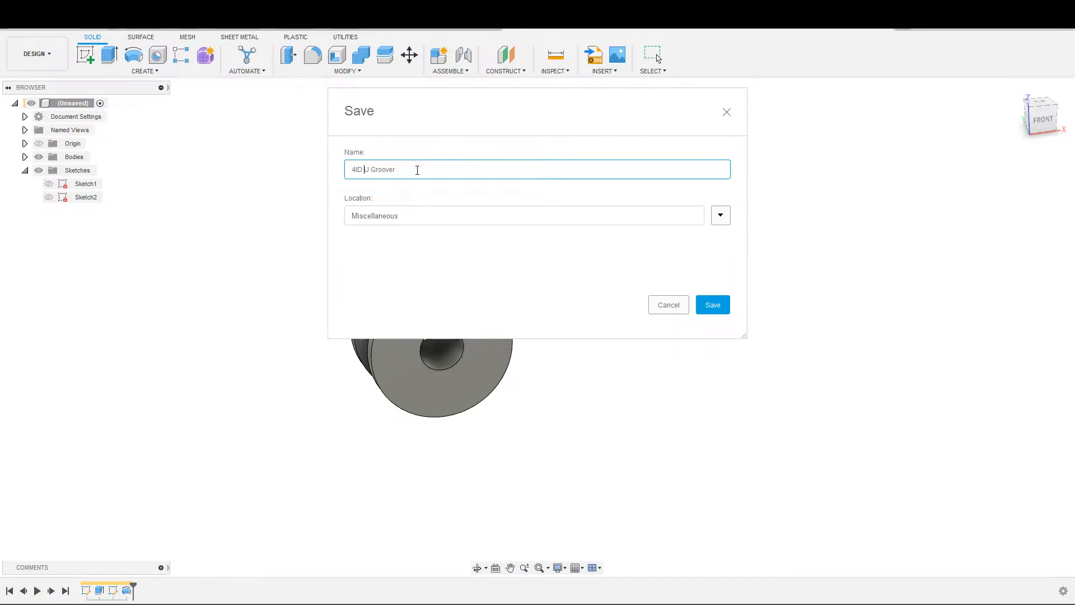
{"action": "type", "text": "13"}
{"action": "type", "text": "OD"}
{"action": "type", "text": "8"}
{"action": "type", "text": "earing"}
{"action": "left_click", "coordinate": [711, 312]}
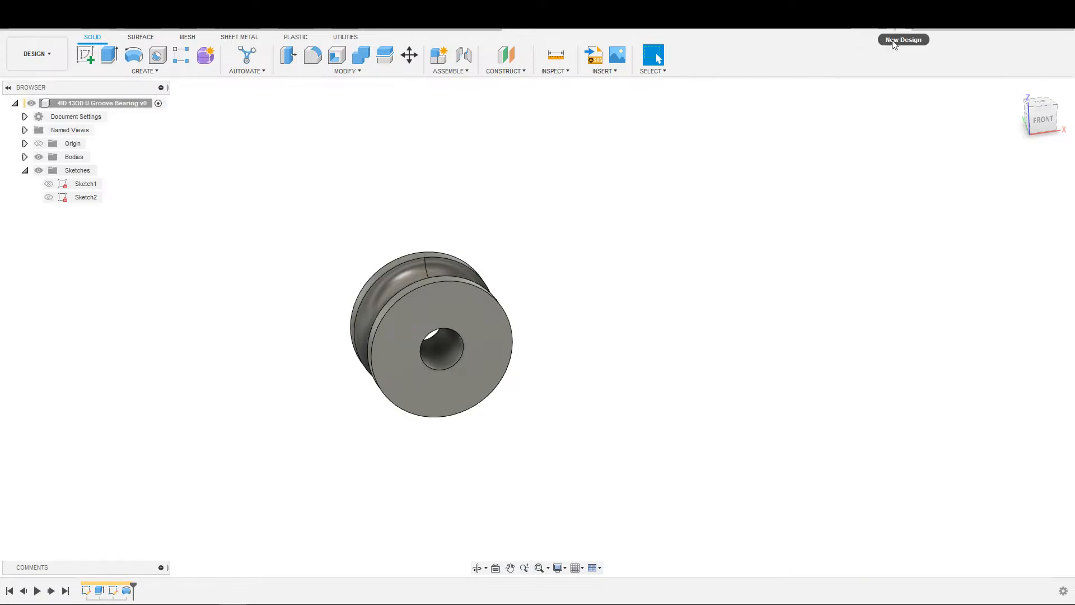
Step: Create a new design and browse the Miscellaneous project's files for the saved bearing parts
{"action": "left_click", "coordinate": [893, 37]}
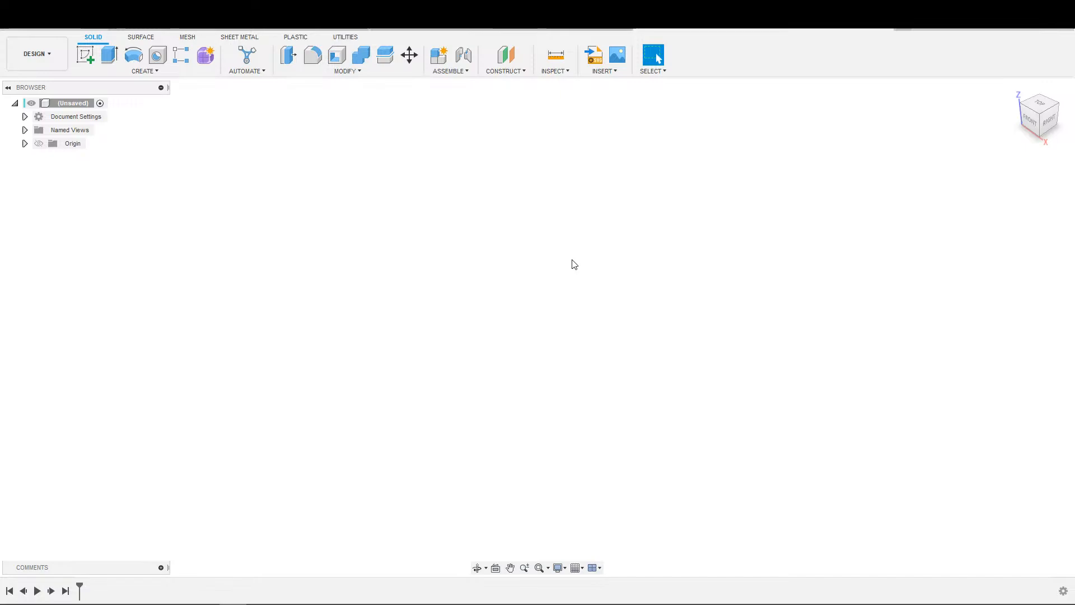
{"action": "left_click", "coordinate": [9, 23]}
{"action": "scroll", "coordinate": [132, 287], "scroll_direction": "up", "scroll_amount": 20}
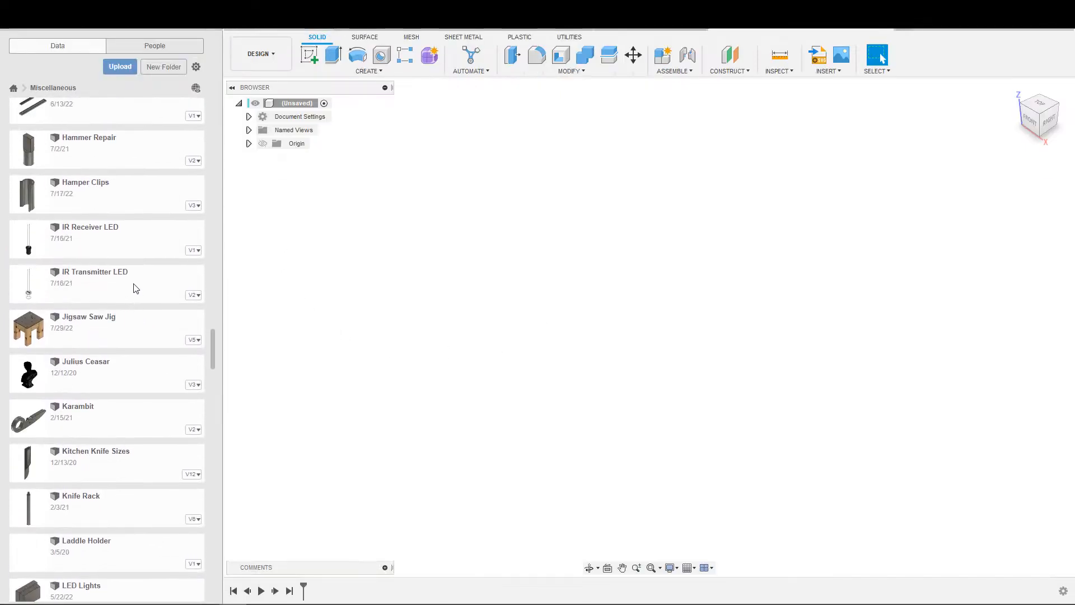
{"action": "scroll", "coordinate": [180, 285], "scroll_direction": "up", "scroll_amount": 20}
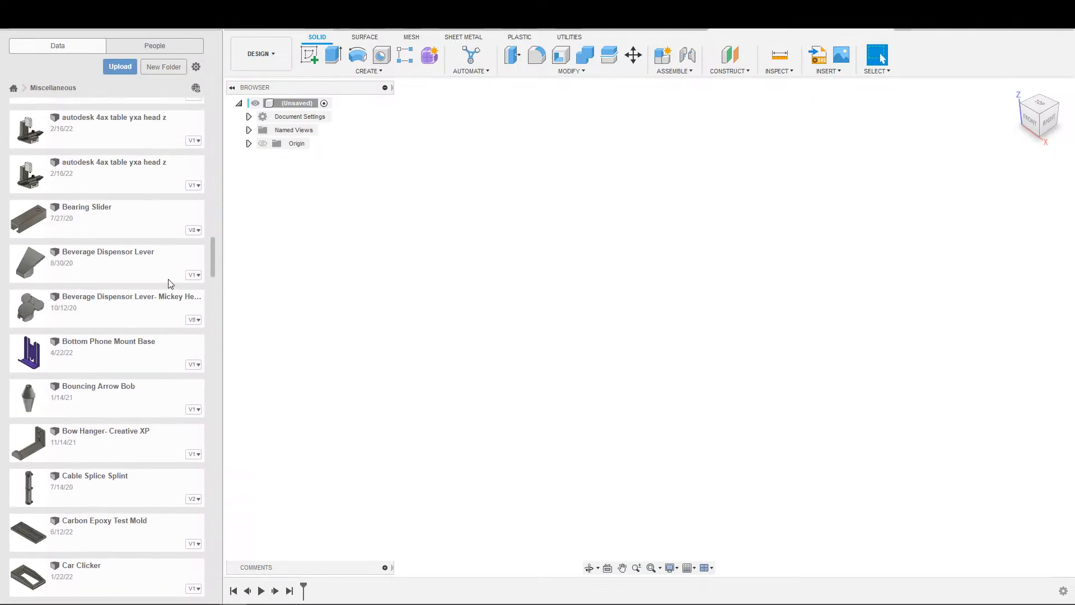
{"action": "scroll", "coordinate": [163, 252], "scroll_direction": "down", "scroll_amount": 6}
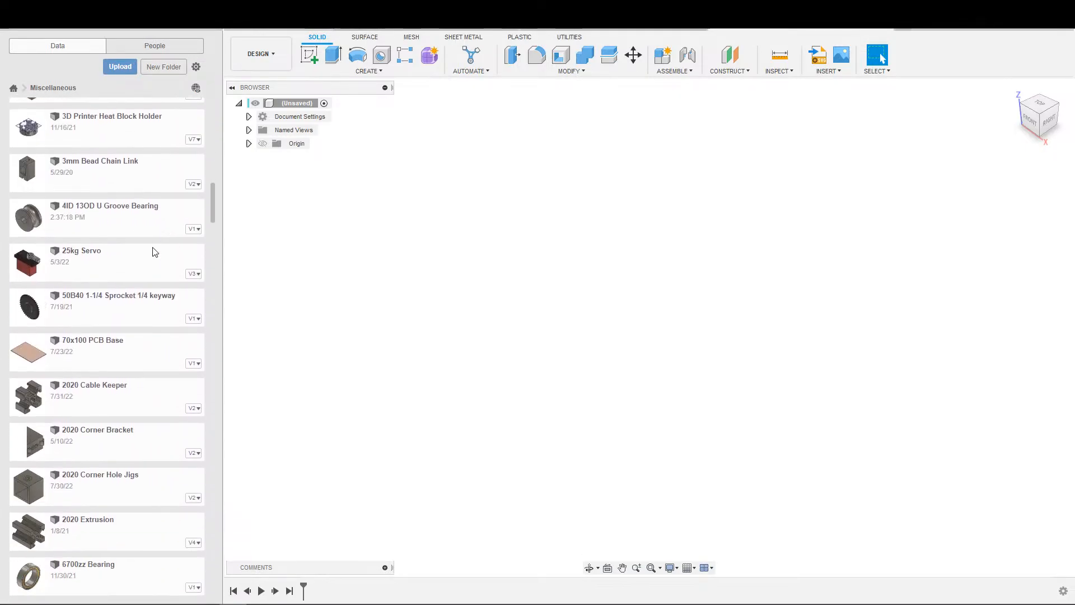
{"action": "scroll", "coordinate": [130, 241], "scroll_direction": "up", "scroll_amount": 1}
{"action": "scroll", "coordinate": [130, 250], "scroll_direction": "down", "scroll_amount": 6}
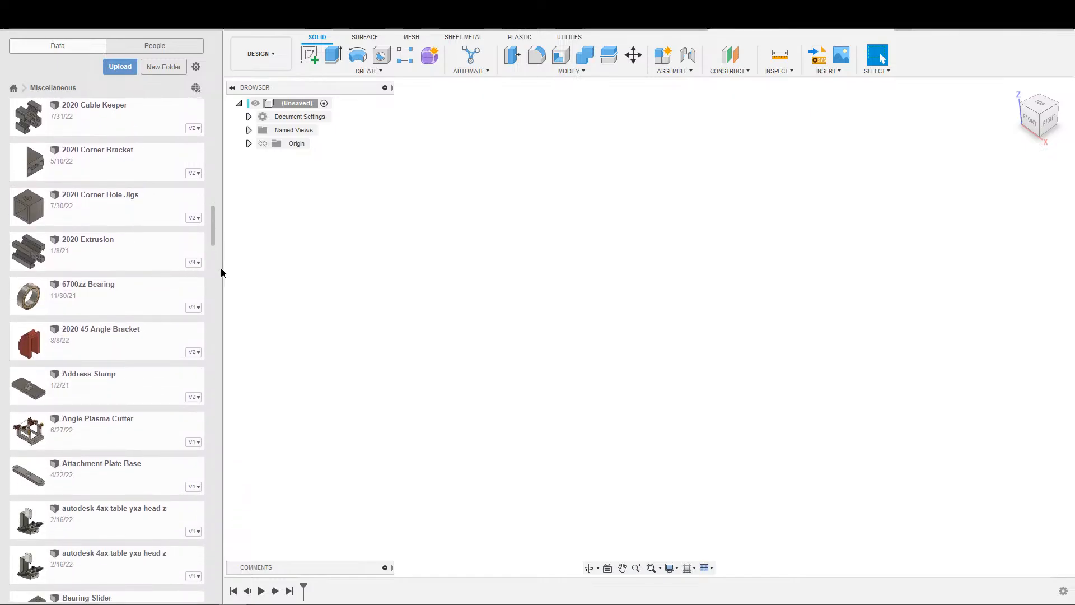
{"action": "left_click_drag", "start_coordinate": [211, 225], "coordinate": [244, 485]}
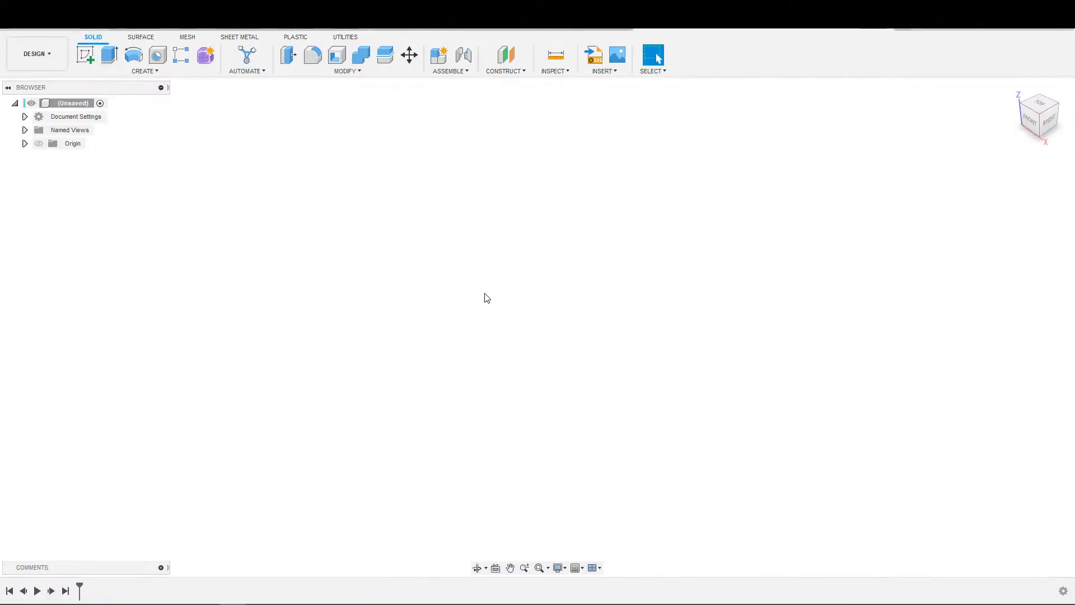
{"action": "key", "text": "s"}
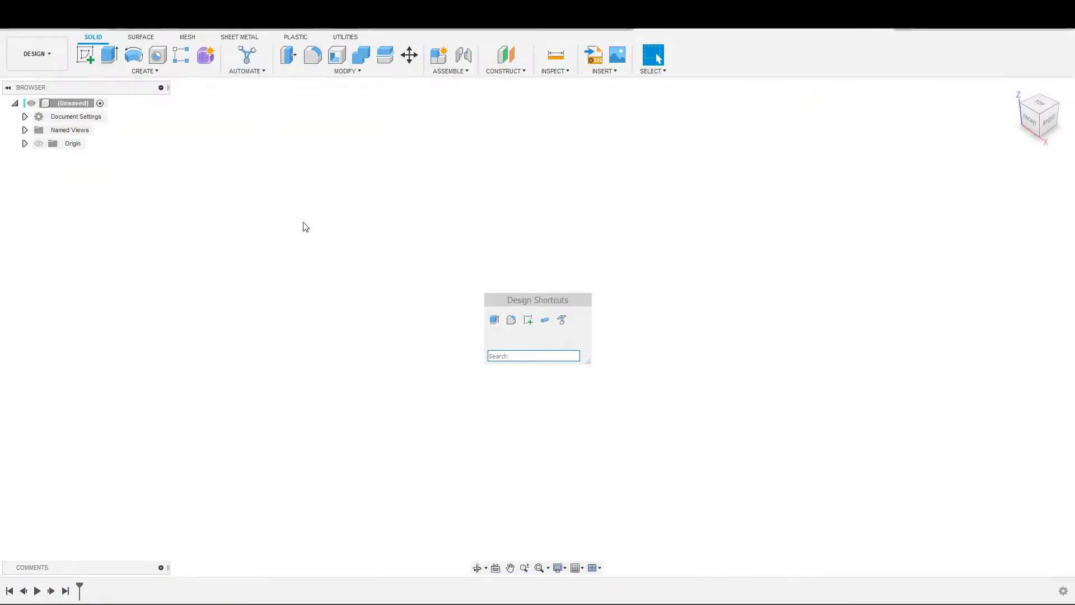
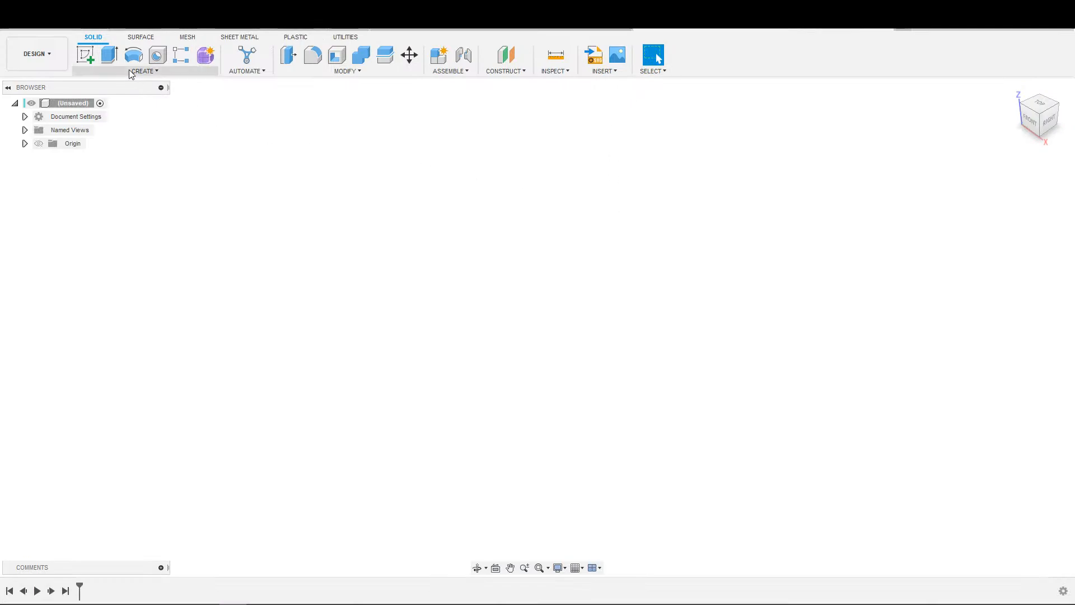
Step: Save the new design as "LM8UUOP Bearing Block" in the Miscellaneous project
{"action": "key", "text": "ctrl+s"}
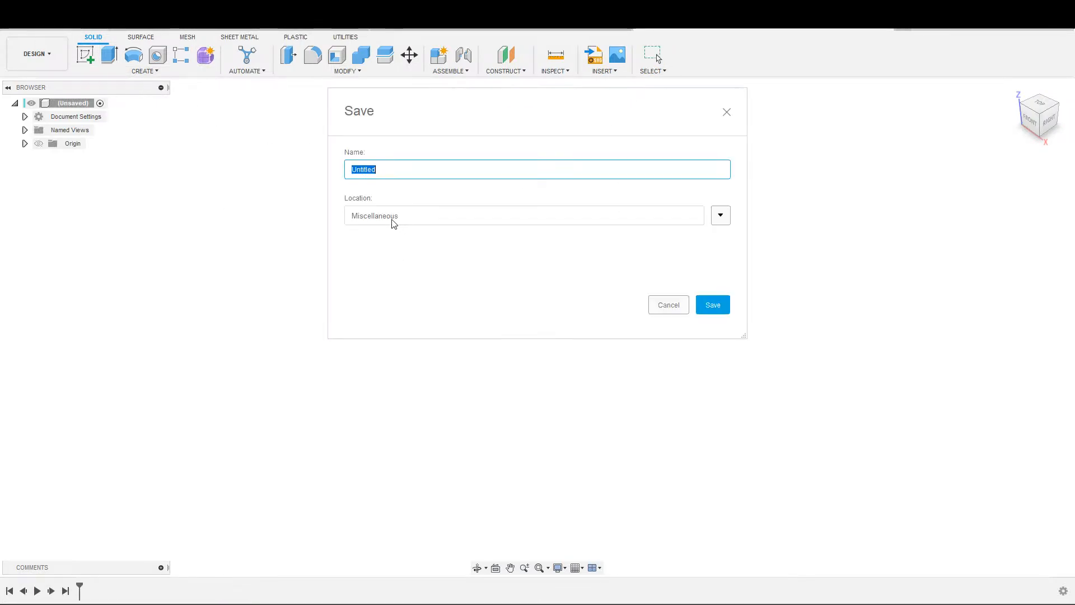
{"action": "left_click", "coordinate": [720, 216]}
{"action": "scroll", "coordinate": [378, 443], "scroll_direction": "up", "scroll_amount": 3}
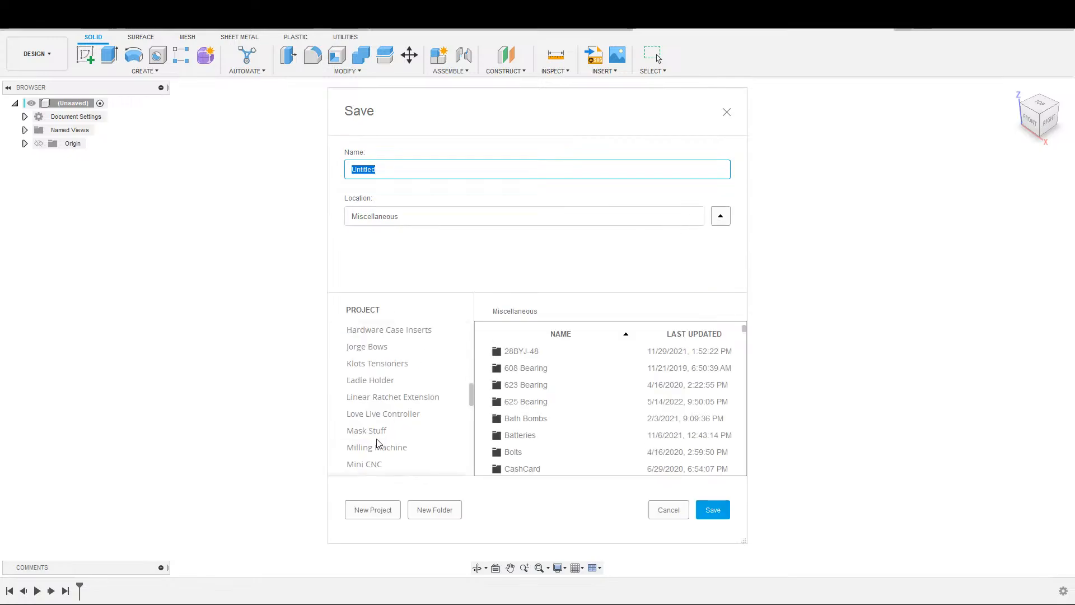
{"action": "scroll", "coordinate": [381, 386], "scroll_direction": "up", "scroll_amount": 5}
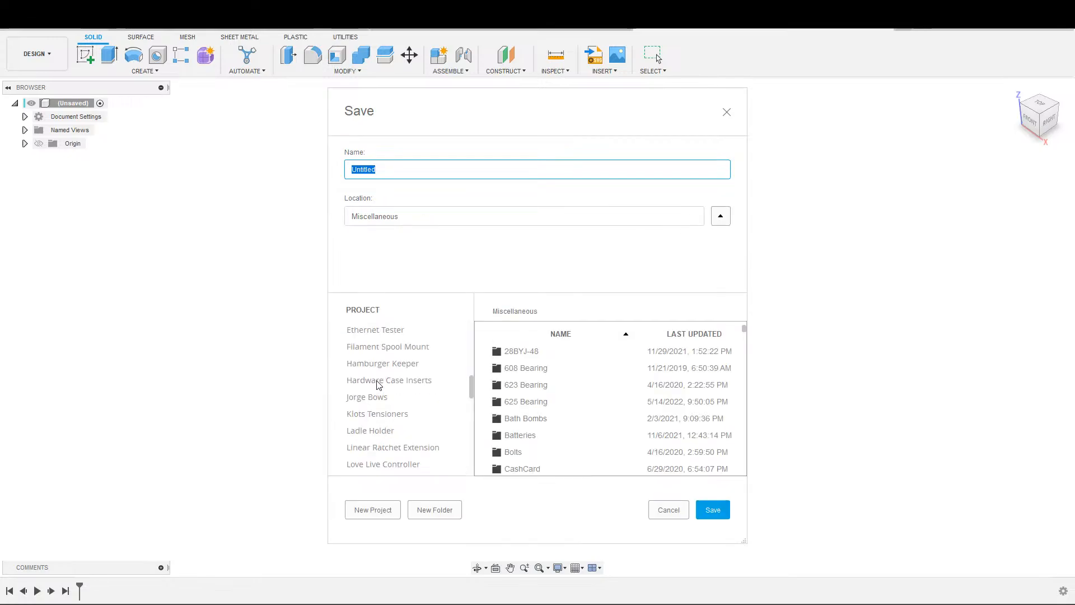
{"action": "scroll", "coordinate": [408, 370], "scroll_direction": "up", "scroll_amount": 1}
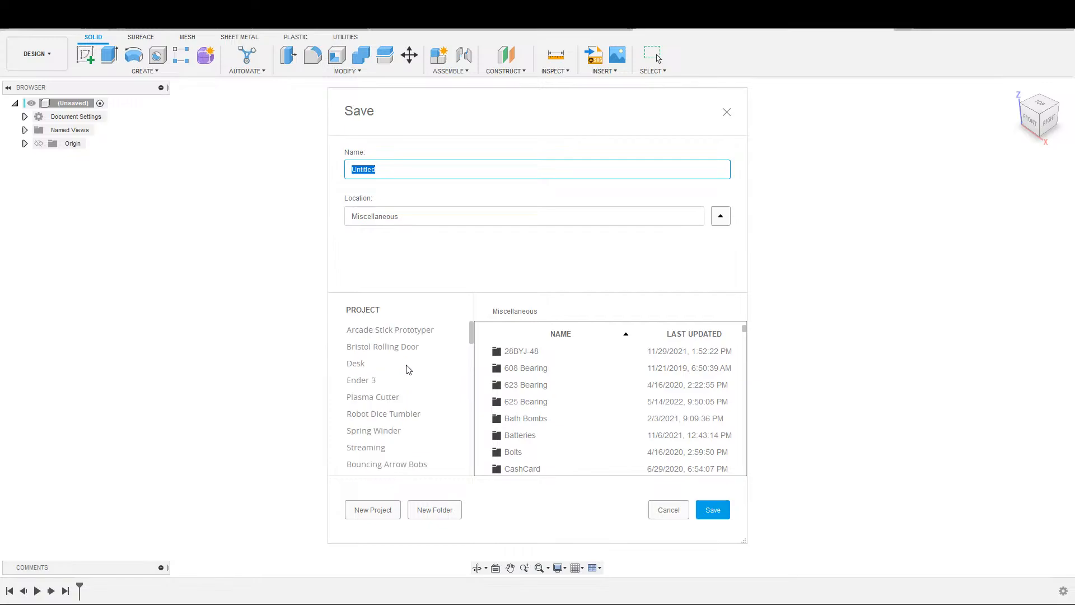
{"action": "scroll", "coordinate": [404, 367], "scroll_direction": "down", "scroll_amount": 8}
{"action": "scroll", "coordinate": [577, 412], "scroll_direction": "down", "scroll_amount": 5}
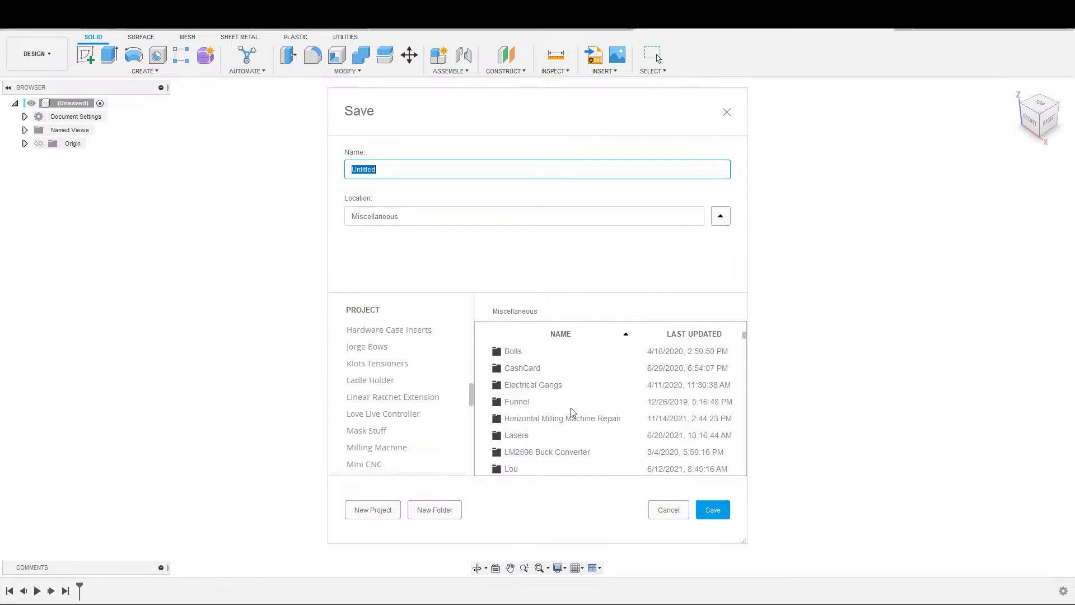
{"action": "scroll", "coordinate": [571, 412], "scroll_direction": "up", "scroll_amount": 1}
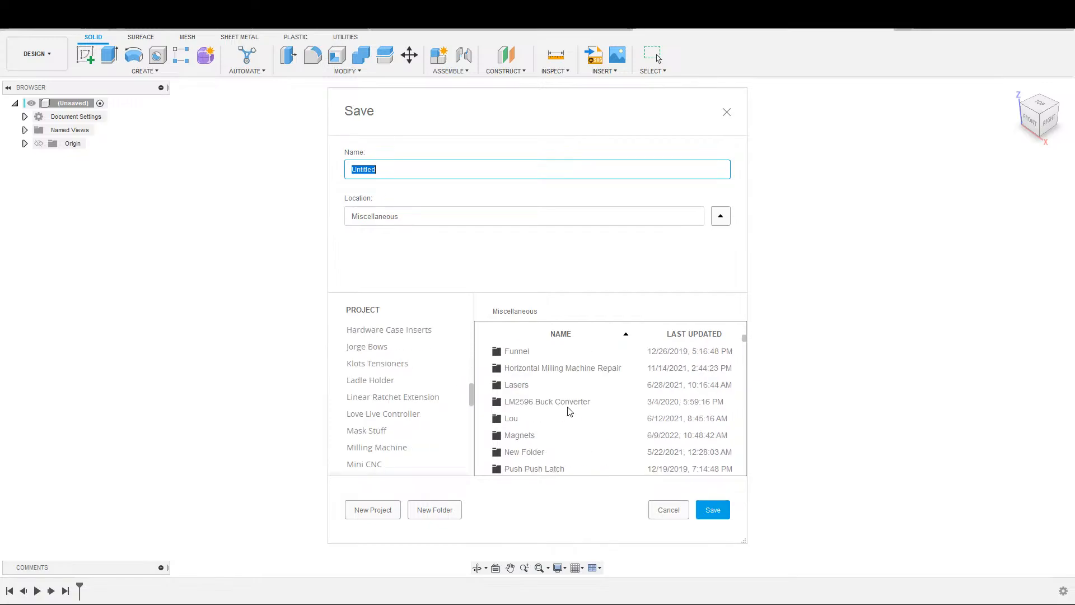
{"action": "scroll", "coordinate": [569, 411], "scroll_direction": "down", "scroll_amount": 2}
{"action": "scroll", "coordinate": [566, 410], "scroll_direction": "down", "scroll_amount": 1}
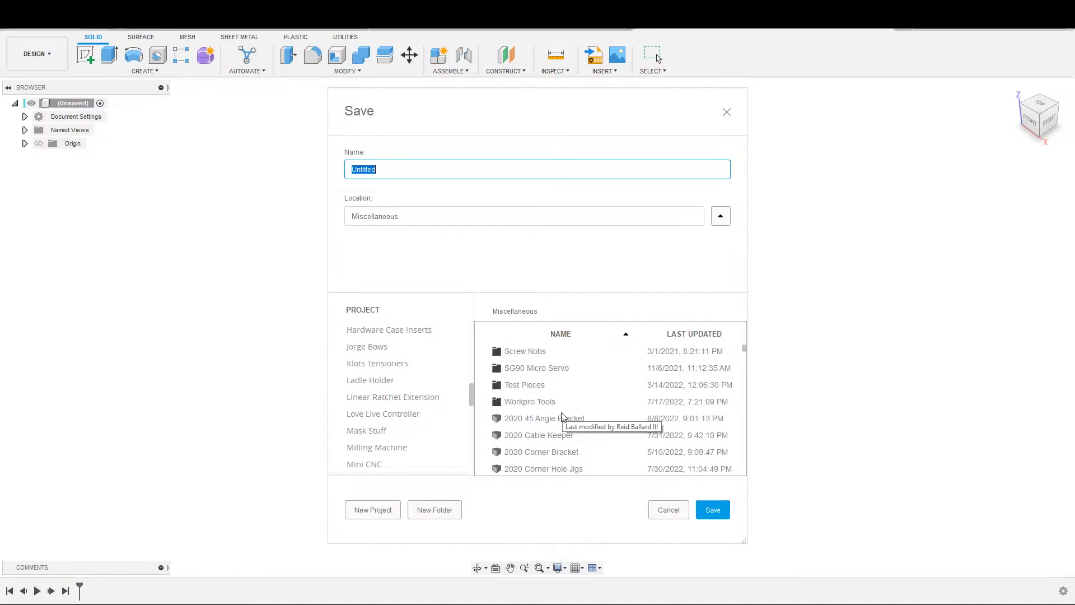
{"action": "scroll", "coordinate": [562, 414], "scroll_direction": "up", "scroll_amount": 1}
{"action": "scroll", "coordinate": [563, 414], "scroll_direction": "up", "scroll_amount": 1}
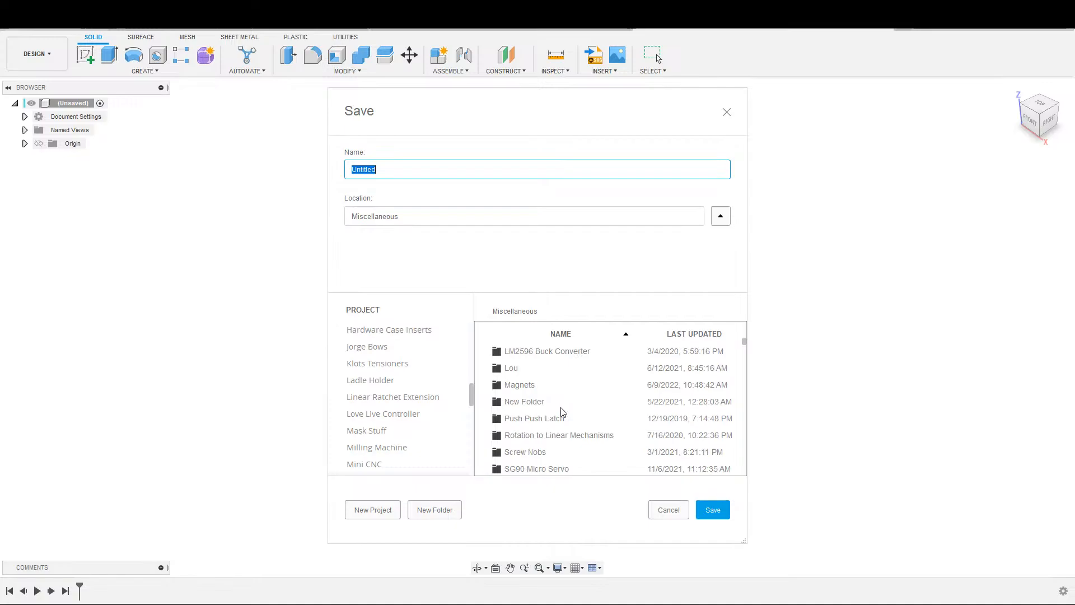
{"action": "scroll", "coordinate": [560, 410], "scroll_direction": "up", "scroll_amount": 5}
{"action": "scroll", "coordinate": [557, 407], "scroll_direction": "down", "scroll_amount": 5}
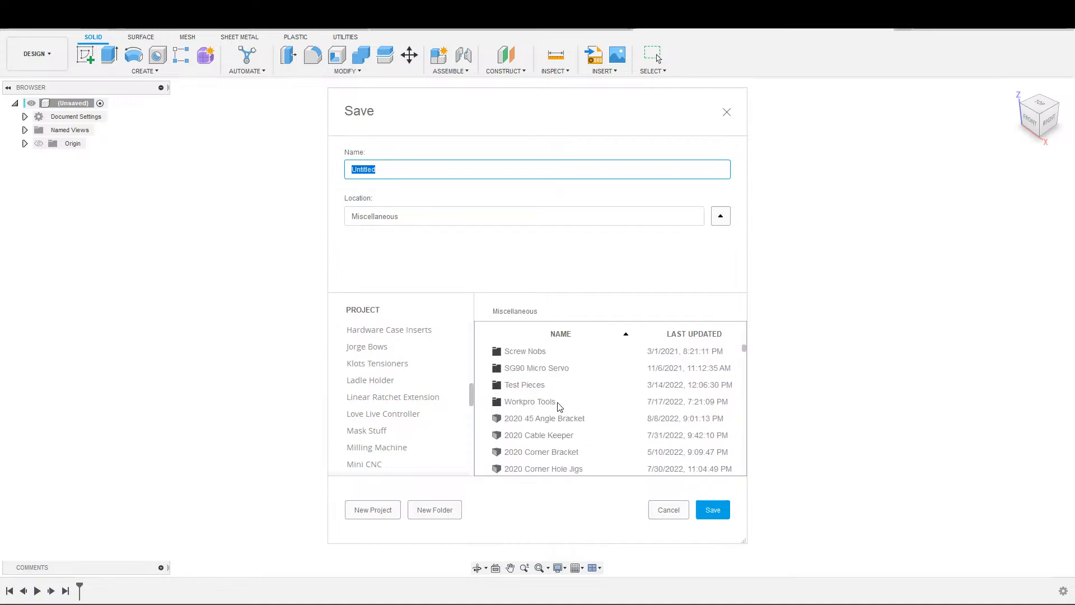
{"action": "scroll", "coordinate": [565, 429], "scroll_direction": "down", "scroll_amount": 1}
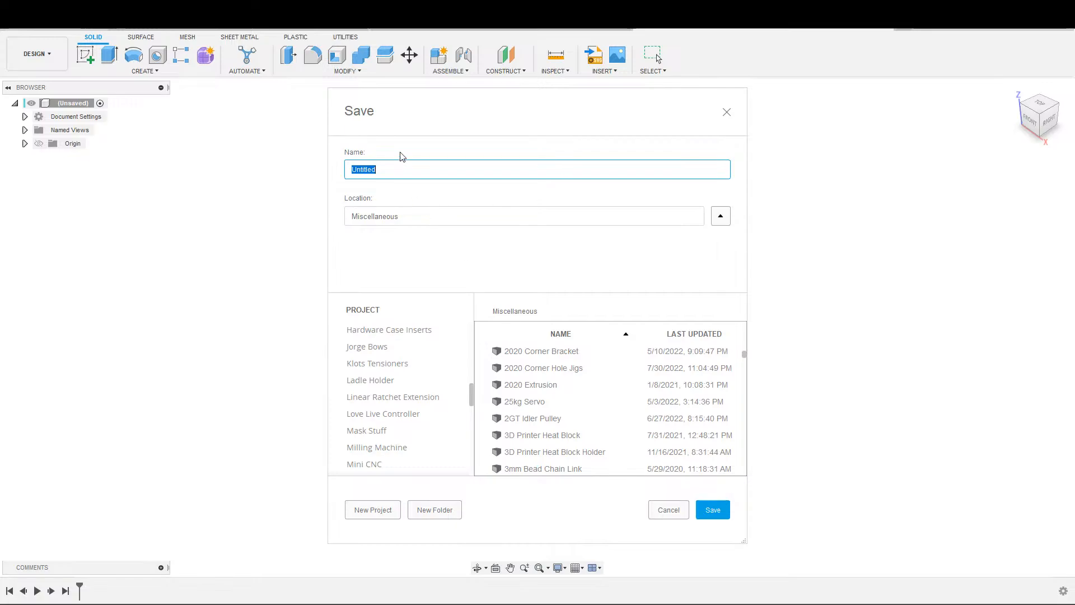
{"action": "type", "text": "LM8UUOP Bearing Block"}
{"action": "key", "text": "Return"}
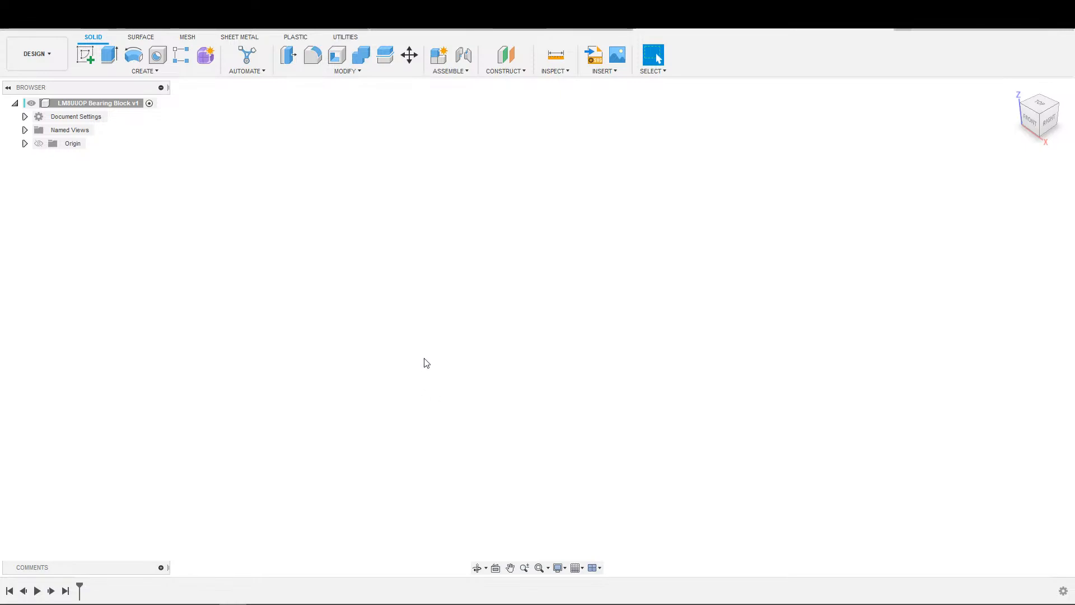
{"action": "key", "text": "s"}
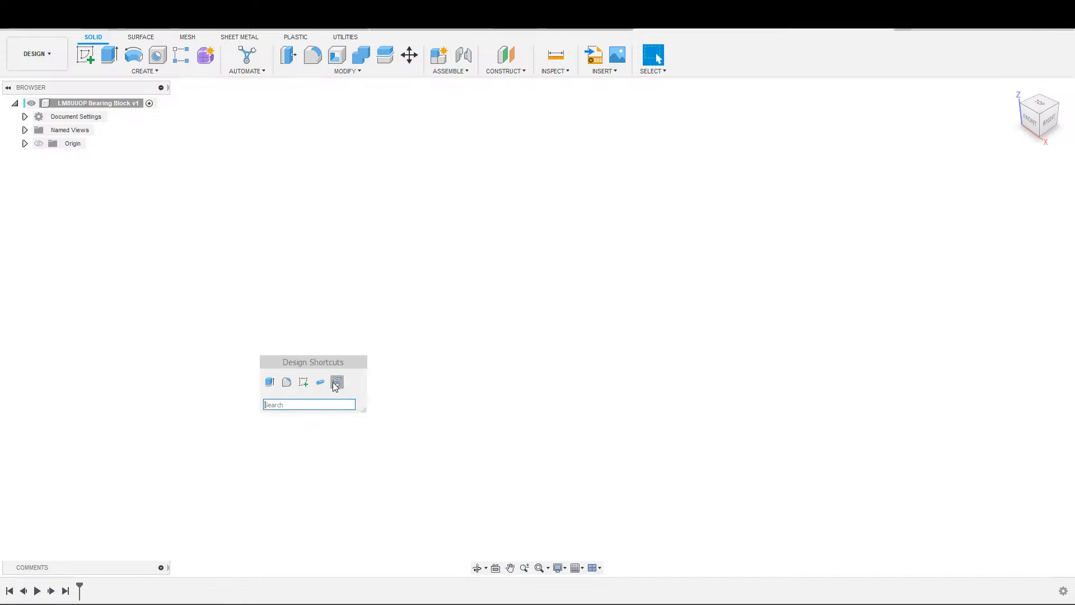
{"action": "left_click", "coordinate": [303, 383]}
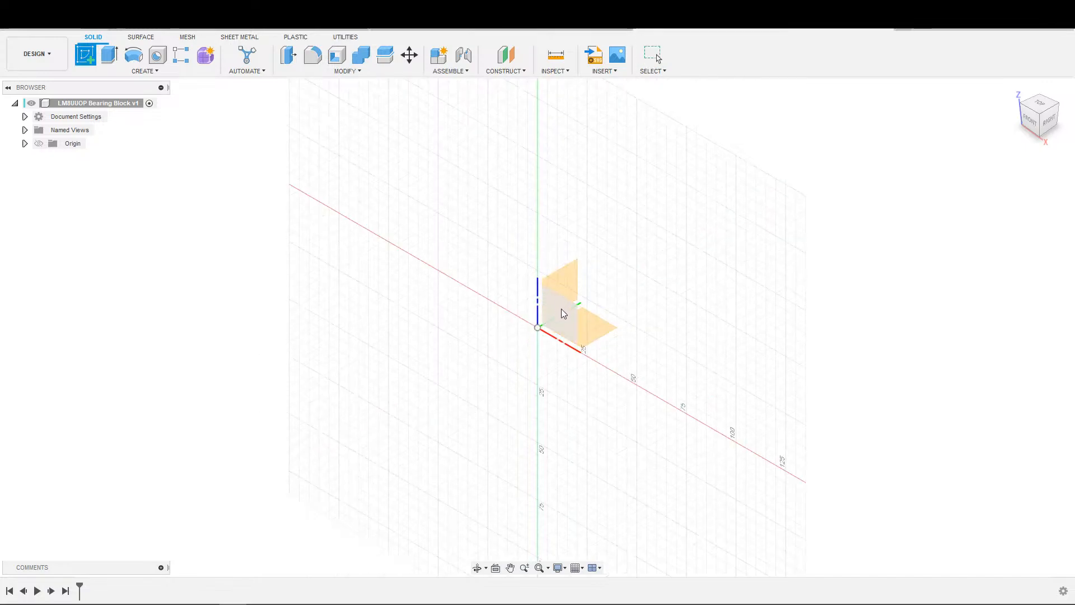
{"action": "key", "text": "Escape"}
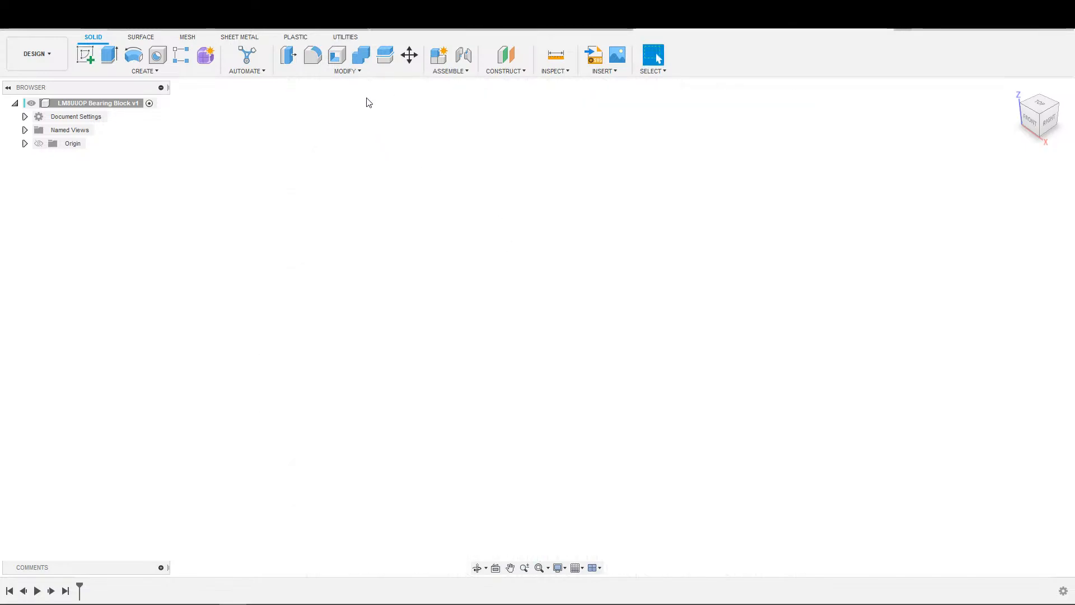
Step: Insert the LM8UU Open Type Linear Bearing from the Miscellaneous project into the current design at its default position
{"action": "left_click", "coordinate": [14, 31]}
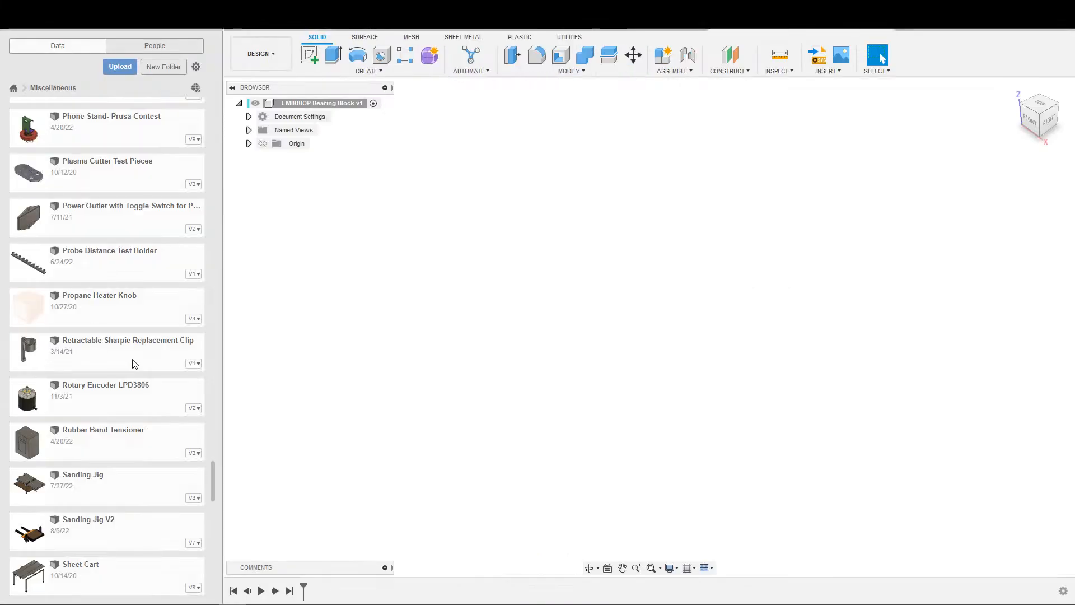
{"action": "scroll", "coordinate": [72, 375], "scroll_direction": "down", "scroll_amount": 2}
{"action": "scroll", "coordinate": [72, 375], "scroll_direction": "up", "scroll_amount": 5}
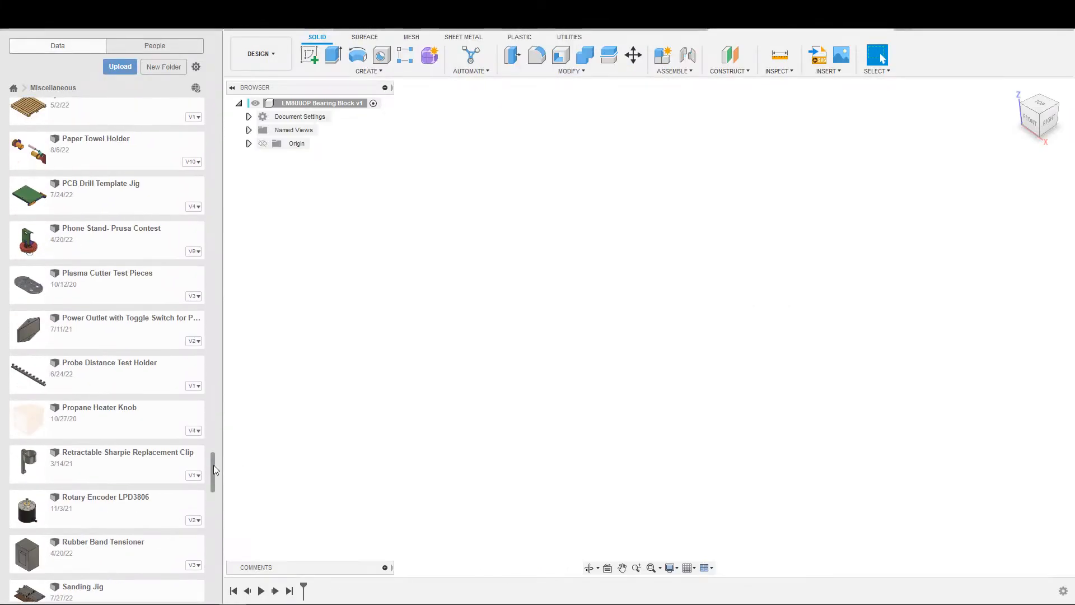
{"action": "scroll", "coordinate": [173, 413], "scroll_direction": "up", "scroll_amount": 12}
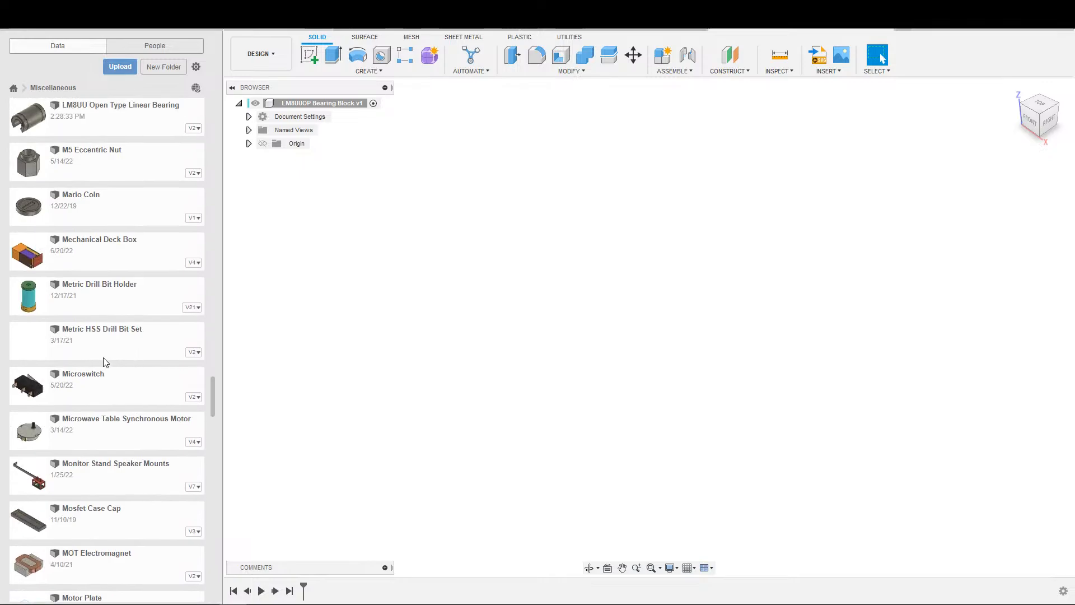
{"action": "scroll", "coordinate": [119, 374], "scroll_direction": "up", "scroll_amount": 5}
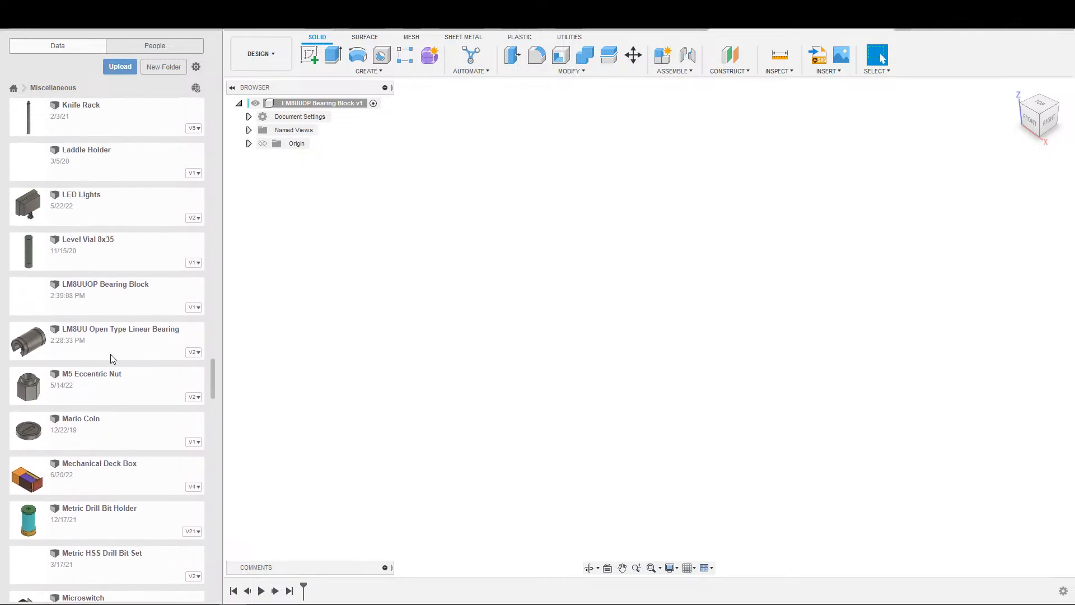
{"action": "right_click", "coordinate": [111, 359]}
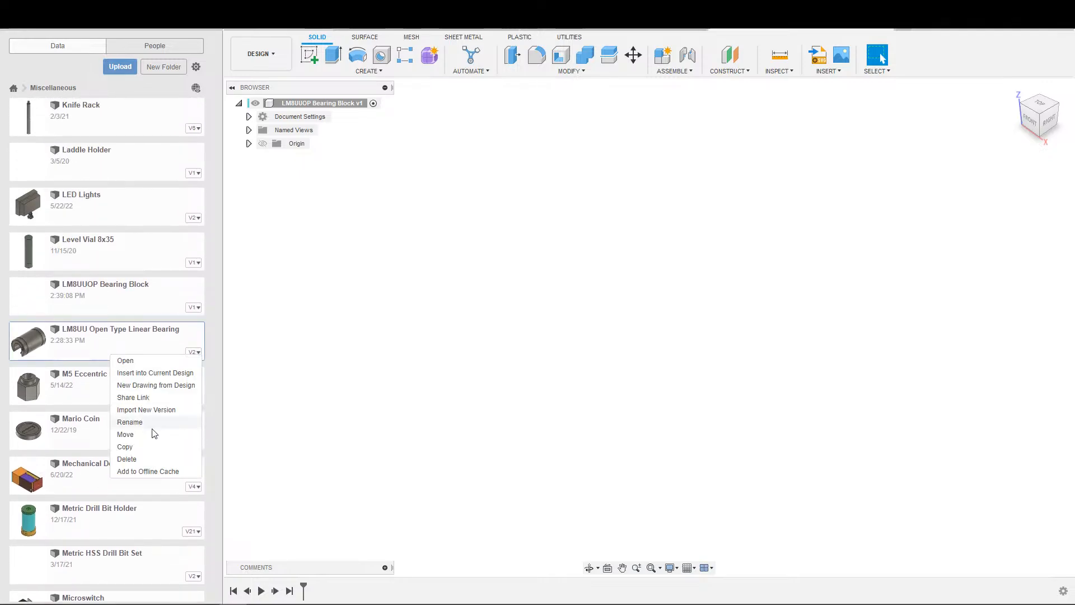
{"action": "left_click", "coordinate": [145, 372]}
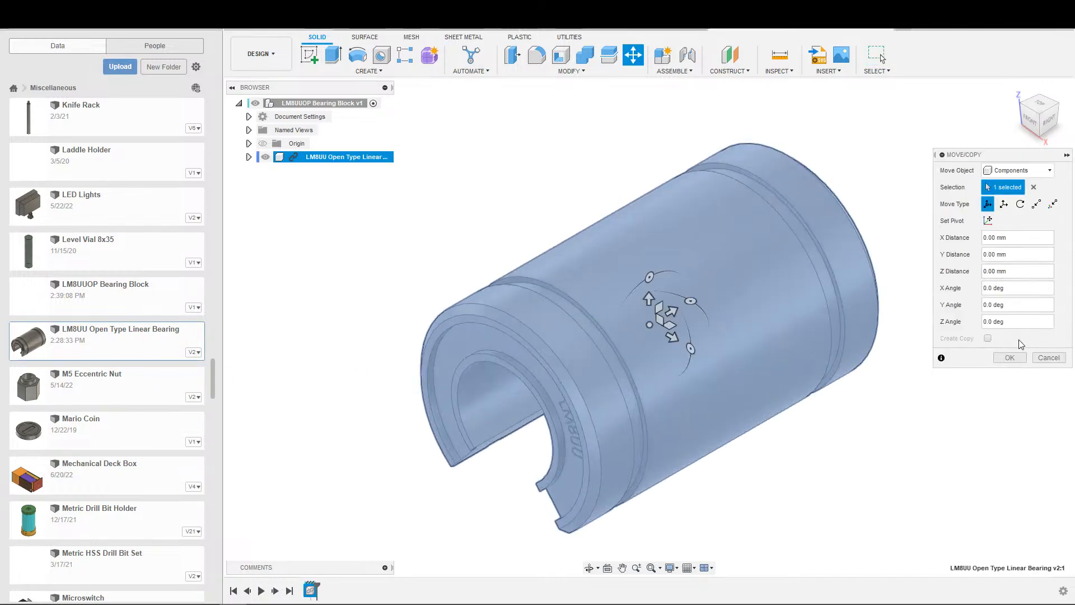
{"action": "left_click", "coordinate": [1010, 358]}
{"action": "middle_click_drag", "start_coordinate": [795, 398], "coordinate": [832, 420], "text": "shift"}
{"action": "scroll", "coordinate": [809, 371], "scroll_direction": "down", "scroll_amount": 4}
{"action": "middle_click_drag", "start_coordinate": [574, 227], "coordinate": [463, 182]}
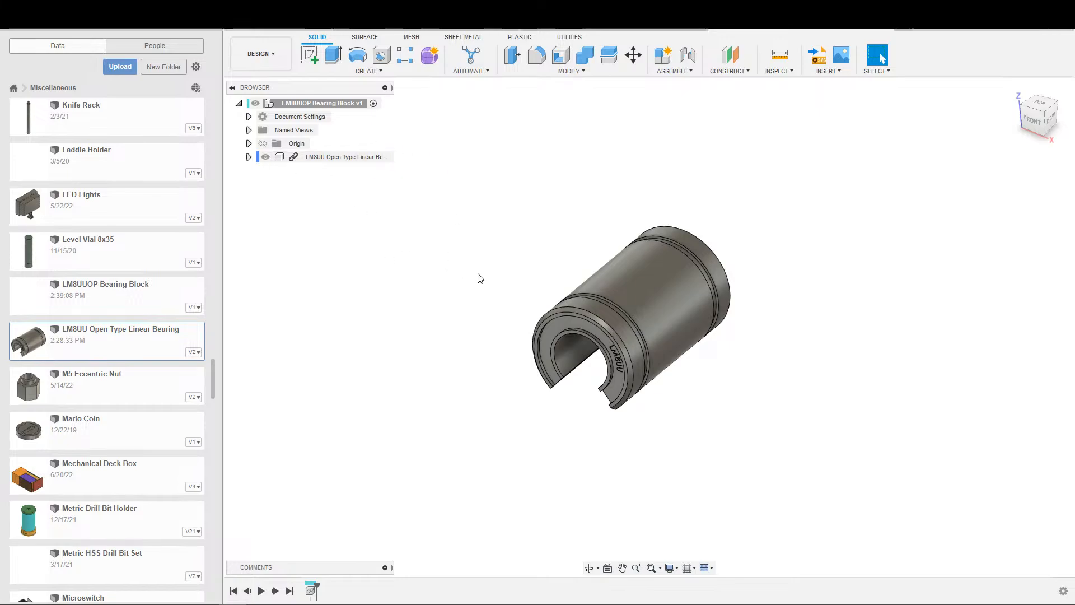
{"action": "key", "text": "ctrl+alt+p"}
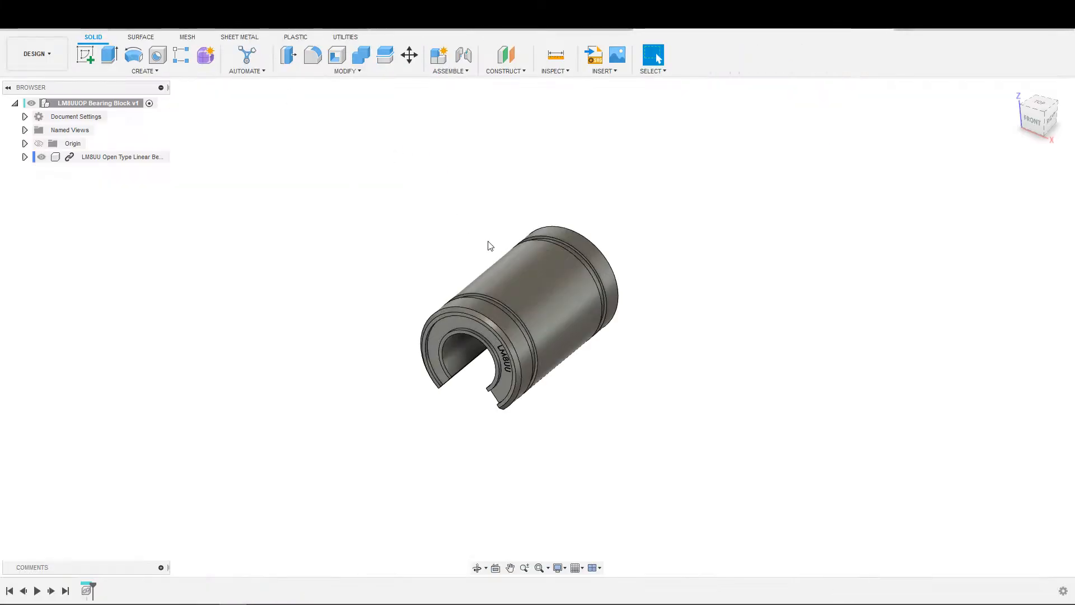
Step: Start a sketch on the front XZ origin plane and project the bearing's outer cylindrical face into it
{"action": "key", "text": "s"}
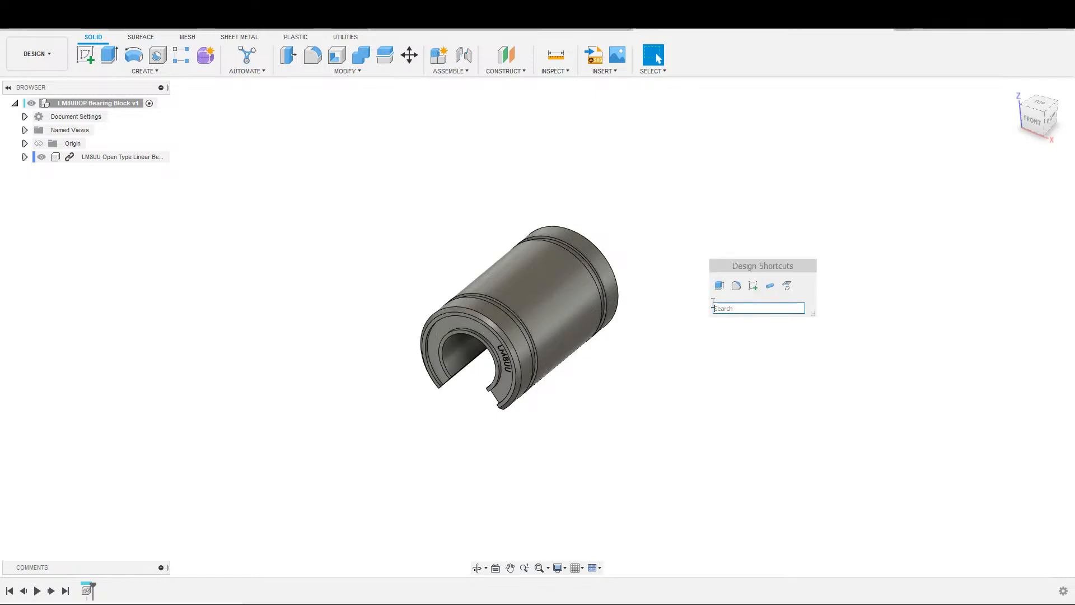
{"action": "left_click", "coordinate": [751, 283]}
{"action": "left_click", "coordinate": [552, 296]}
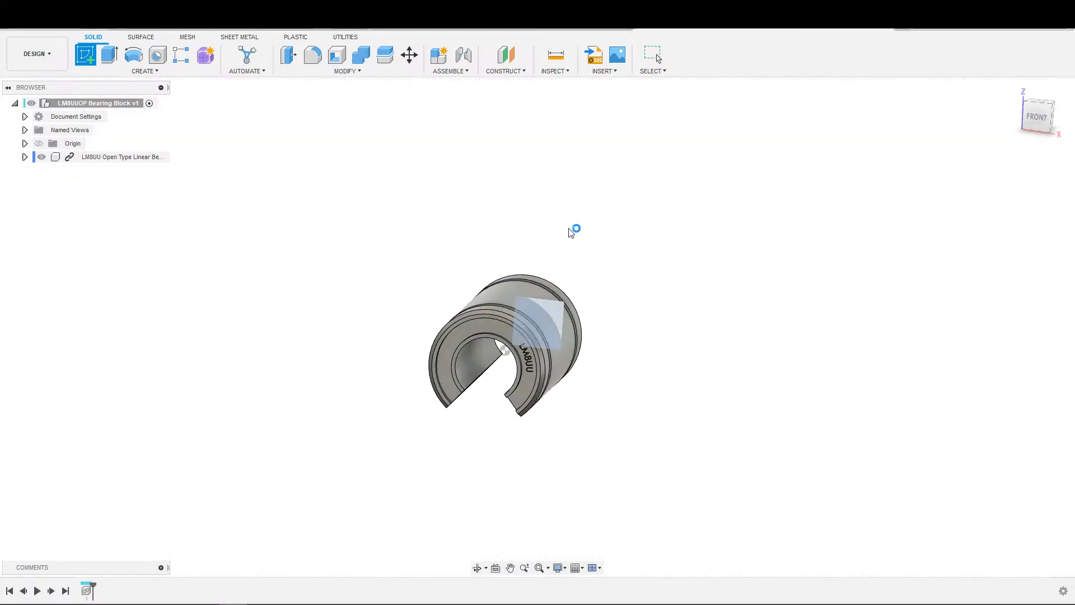
{"action": "key", "text": "s"}
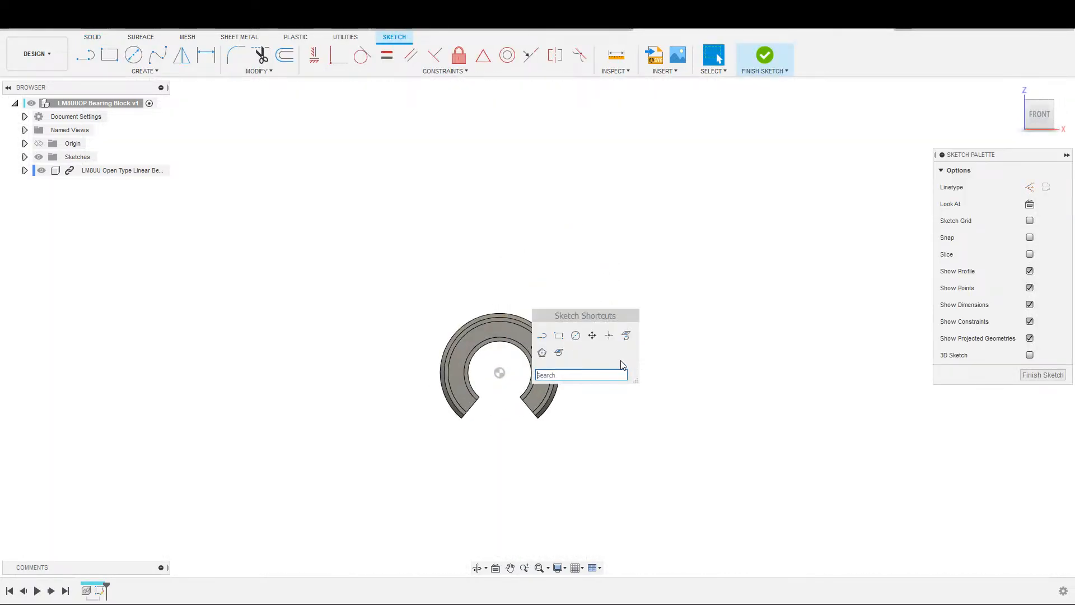
{"action": "left_click", "coordinate": [626, 336]}
{"action": "middle_click_drag", "start_coordinate": [626, 342], "coordinate": [556, 381], "text": "shift"}
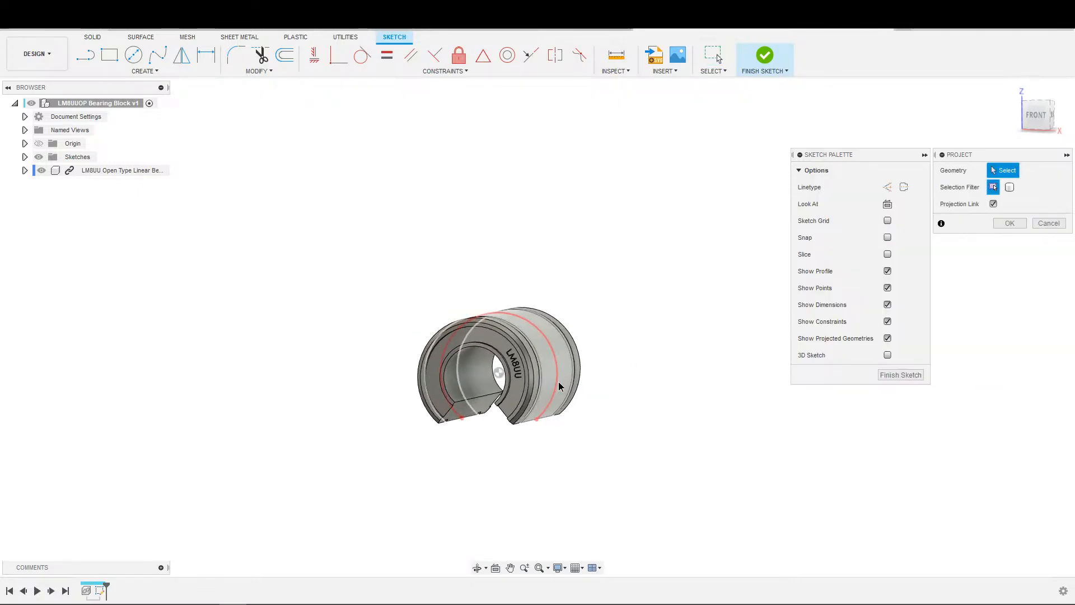
{"action": "left_click", "coordinate": [559, 381]}
{"action": "left_click", "coordinate": [1009, 223]}
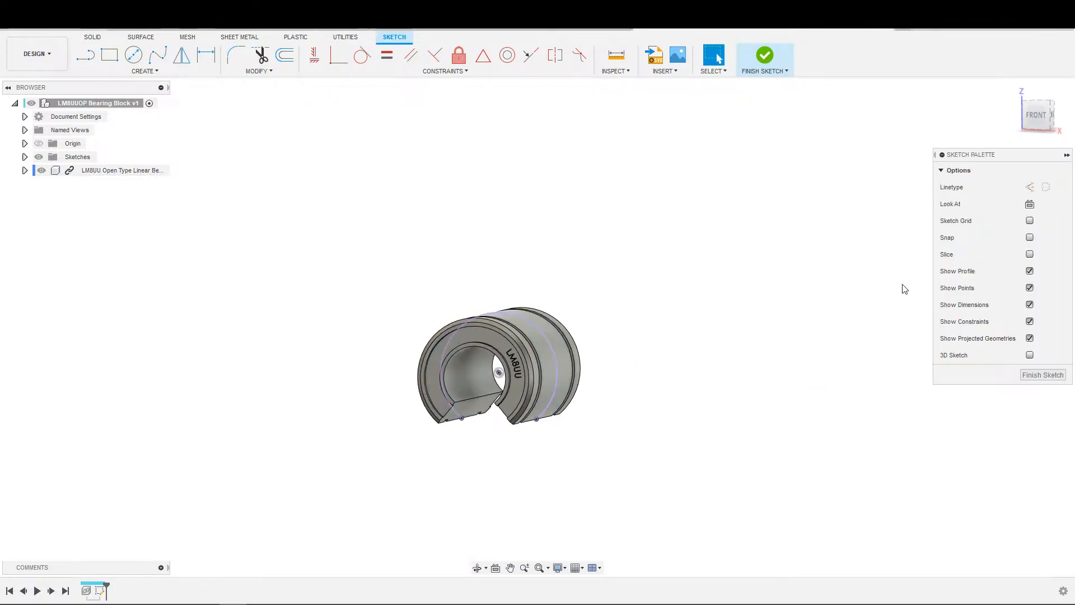
Step: Sketch a two-point rectangle about 24.4 mm high enclosing the bearing's projected profile, and view the sketch straight on
{"action": "middle_click_drag", "start_coordinate": [902, 288], "coordinate": [765, 317], "text": "shift"}
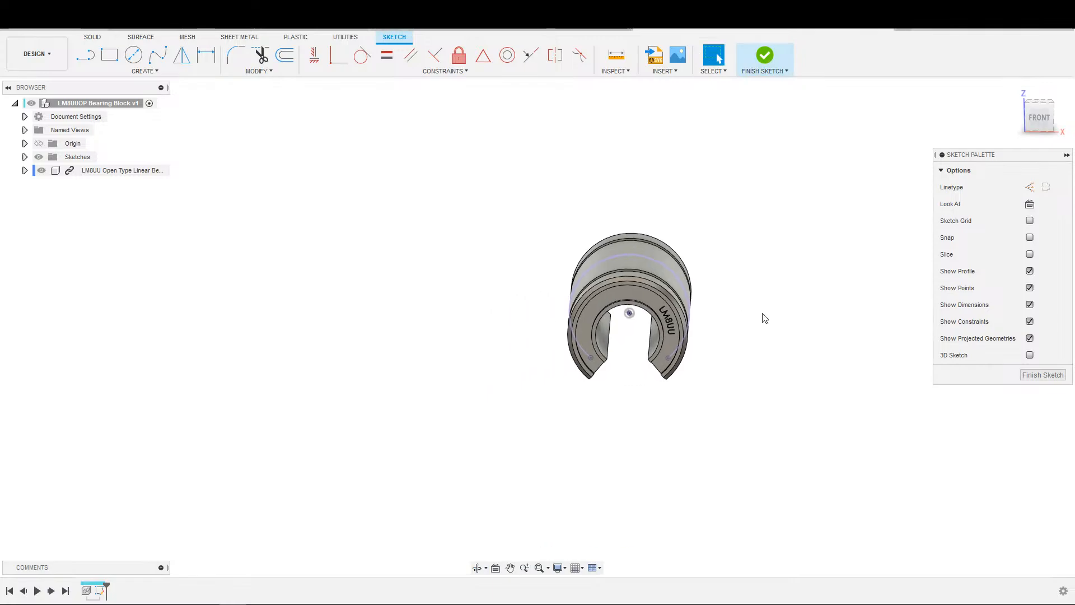
{"action": "key", "text": "s"}
{"action": "left_click", "coordinate": [784, 346]}
{"action": "left_click", "coordinate": [471, 182]}
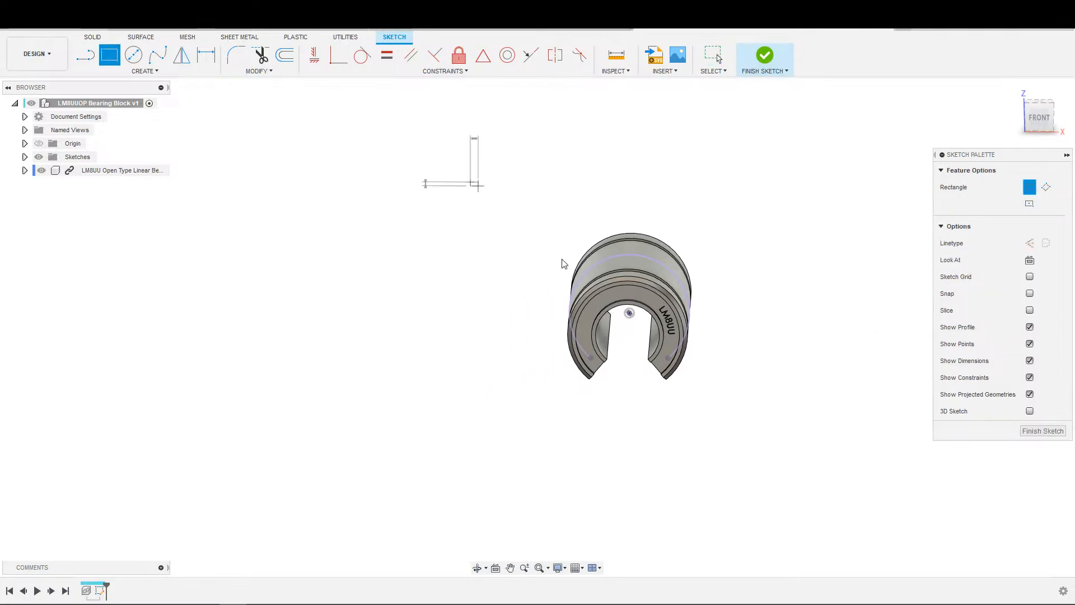
{"action": "left_click", "coordinate": [737, 374]}
{"action": "key", "text": "Escape"}
{"action": "scroll", "coordinate": [742, 355], "scroll_direction": "down", "scroll_amount": 1}
{"action": "scroll", "coordinate": [740, 270], "scroll_direction": "up", "scroll_amount": 1}
{"action": "middle_click_drag", "start_coordinate": [743, 355], "coordinate": [696, 243]}
{"action": "left_click", "coordinate": [735, 263]}
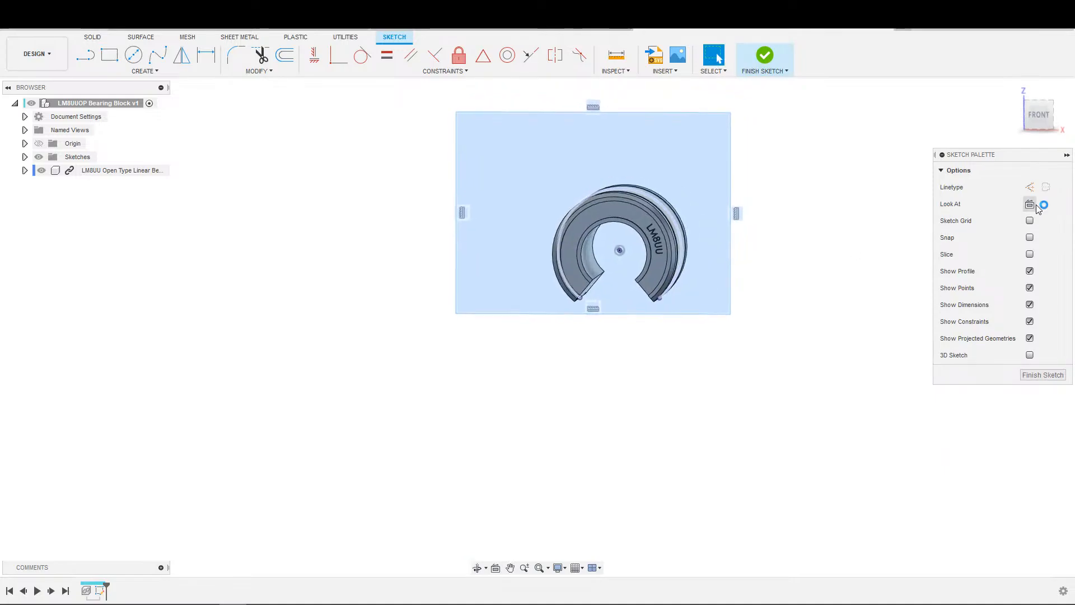
{"action": "left_click", "coordinate": [1029, 204]}
{"action": "middle_click_drag", "start_coordinate": [565, 310], "coordinate": [624, 292]}
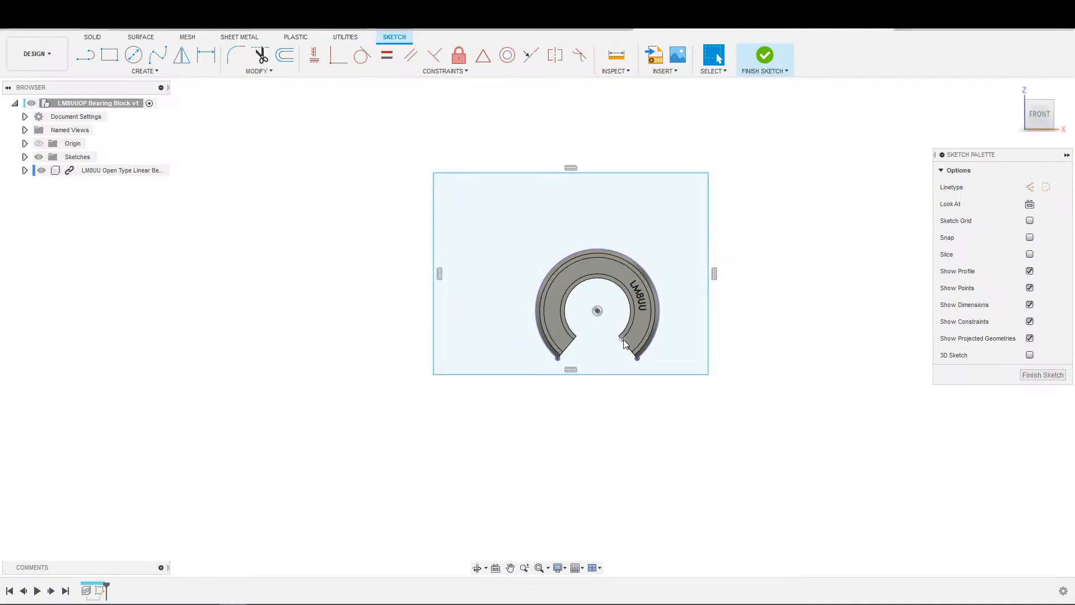
{"action": "scroll", "coordinate": [775, 351], "scroll_direction": "up", "scroll_amount": 5}
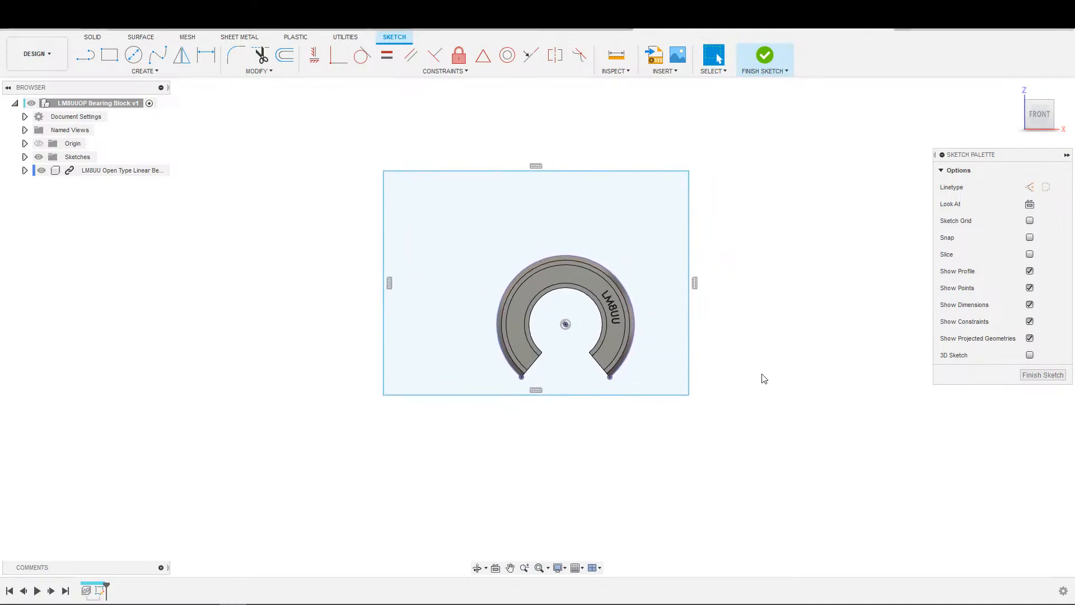
{"action": "scroll", "coordinate": [781, 364], "scroll_direction": "up", "scroll_amount": 3}
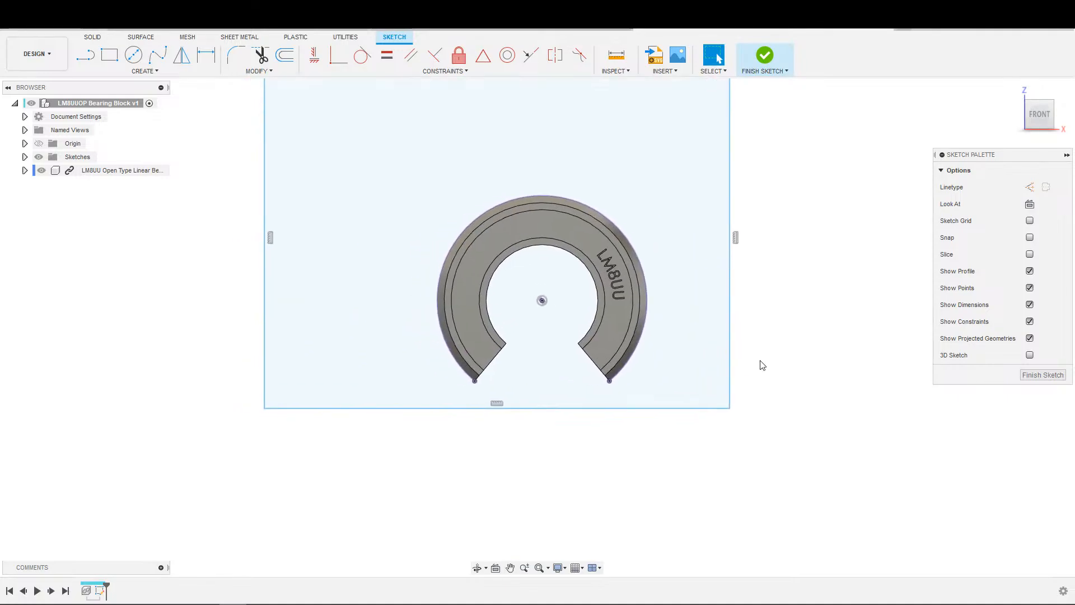
{"action": "scroll", "coordinate": [657, 299], "scroll_direction": "up", "scroll_amount": 1}
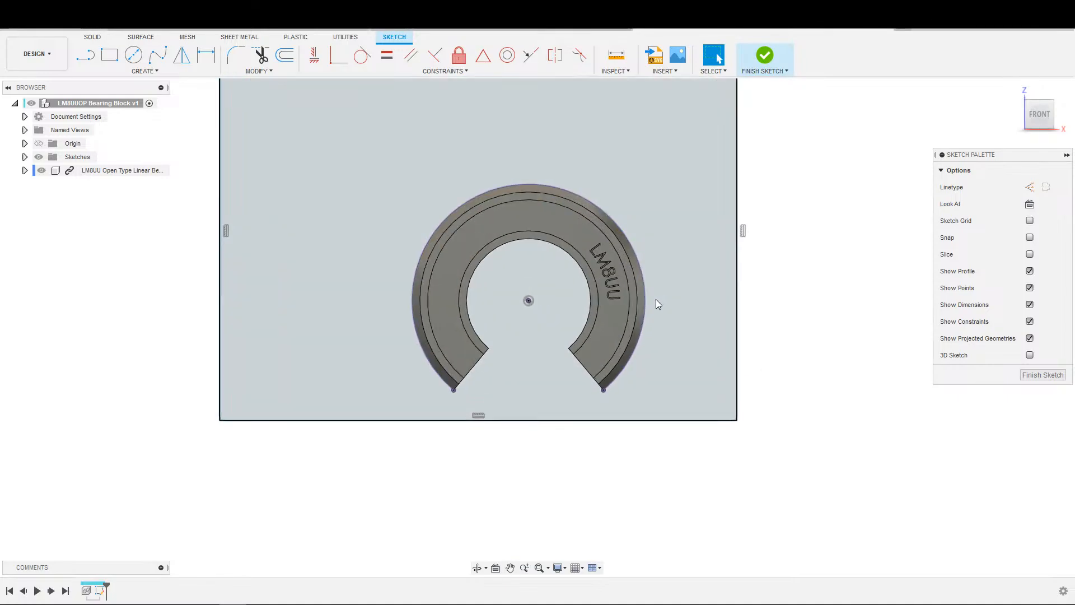
{"action": "scroll", "coordinate": [757, 394], "scroll_direction": "down", "scroll_amount": 2}
{"action": "mouse_move", "coordinate": [657, 299]}
{"action": "middle_mouse_down"}
{"action": "mouse_move", "coordinate": [757, 394]}
{"action": "mouse_move", "coordinate": [713, 340]}
{"action": "middle_mouse_up"}
{"action": "scroll", "coordinate": [715, 313], "scroll_direction": "up", "scroll_amount": 1}
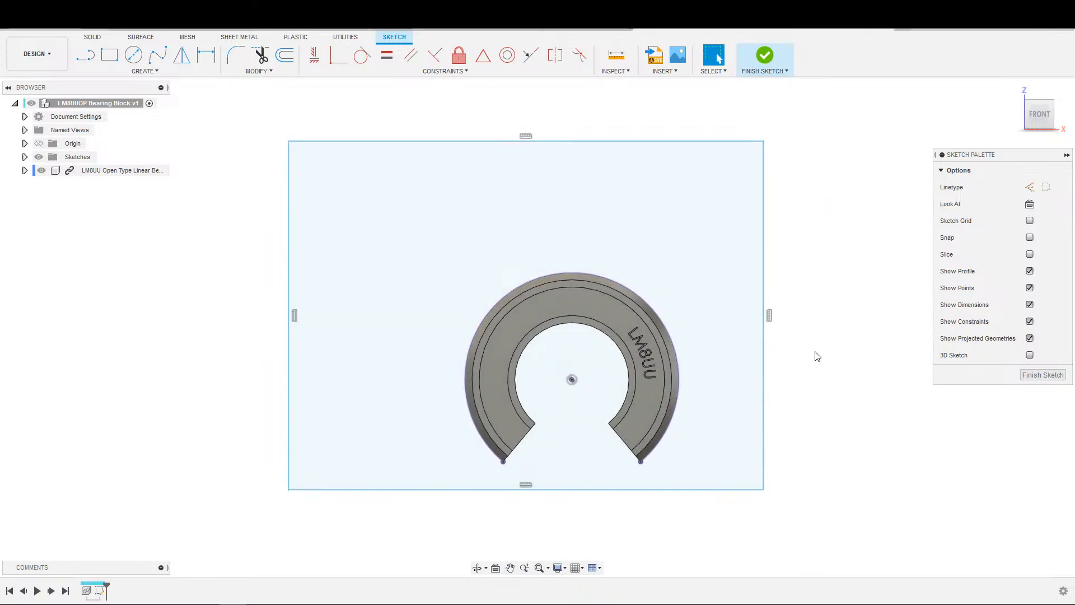
{"action": "middle_click_drag", "start_coordinate": [821, 372], "coordinate": [840, 350]}
{"action": "key", "text": "Escape"}
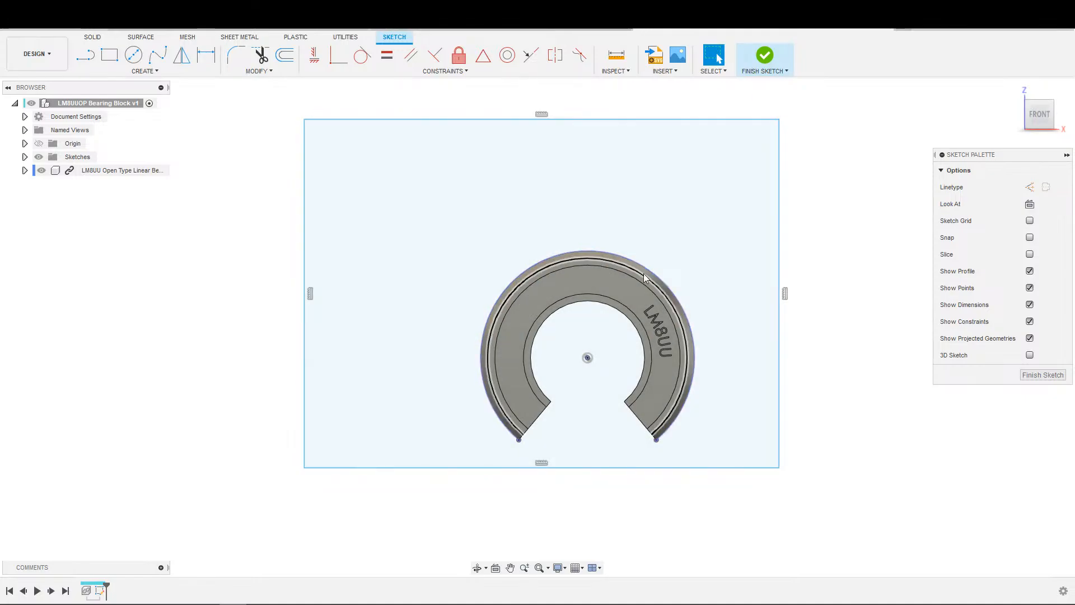
{"action": "scroll", "coordinate": [814, 368], "scroll_direction": "up", "scroll_amount": 3}
{"action": "scroll", "coordinate": [735, 375], "scroll_direction": "down", "scroll_amount": 5}
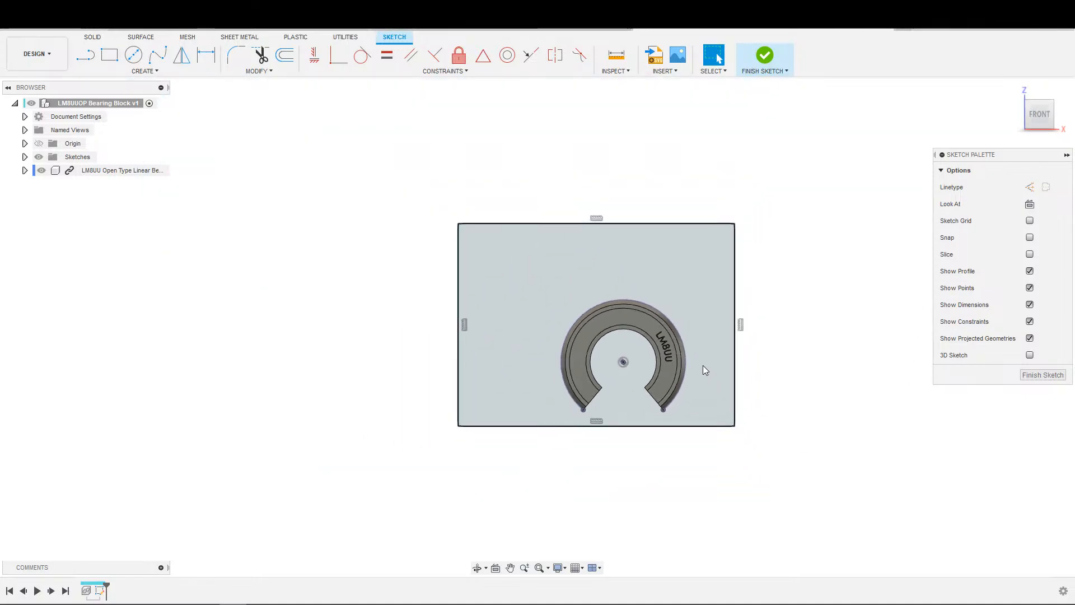
Step: Make the rectangle's right, left and upper edges tangent to the bearing's projected outer arc
{"action": "left_click", "coordinate": [728, 366]}
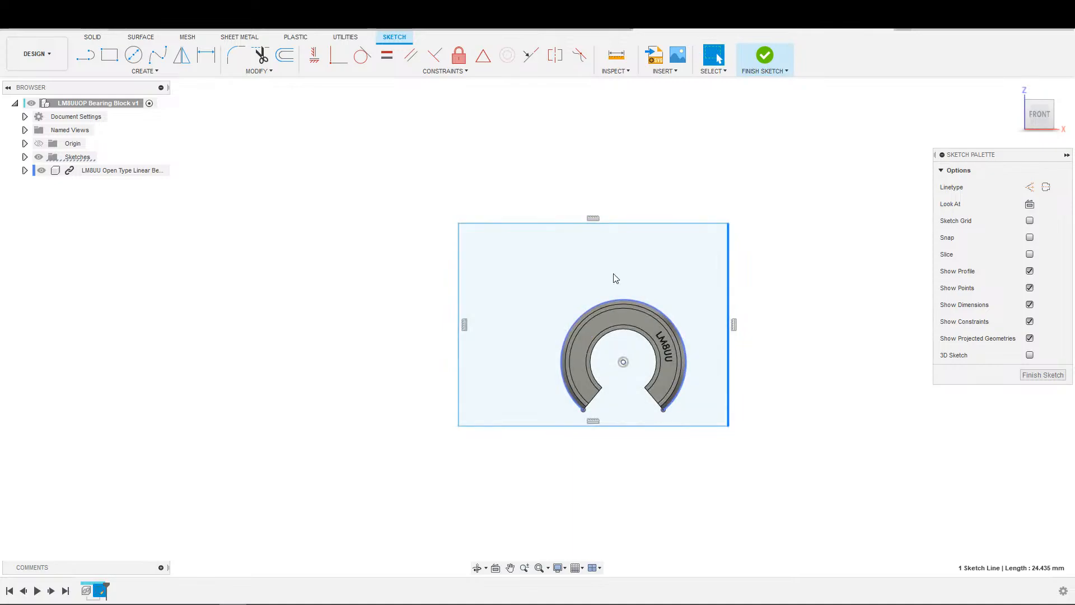
{"action": "key", "text": "o"}
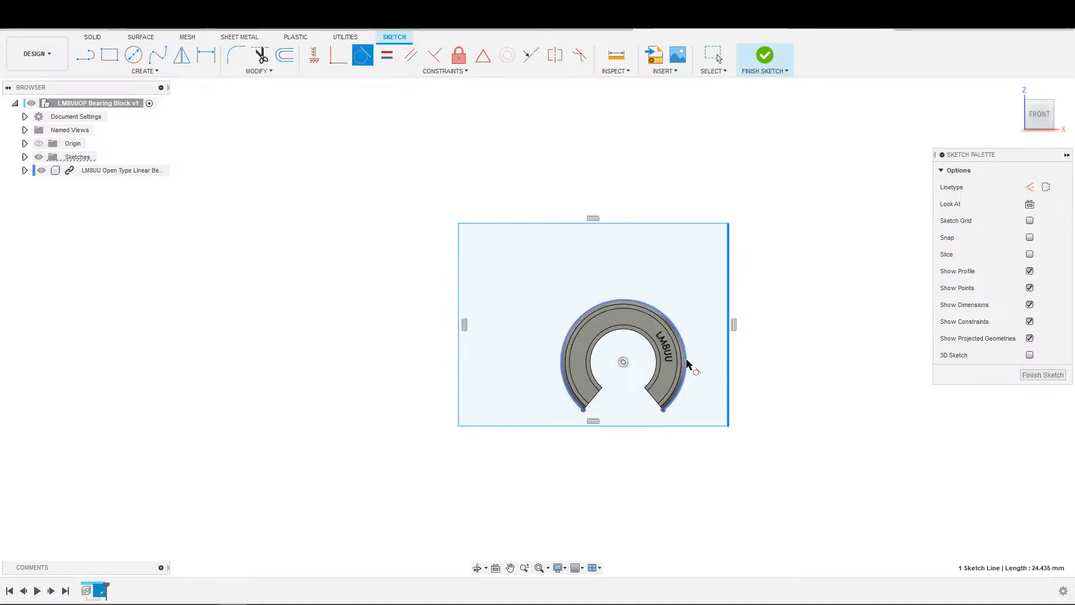
{"action": "left_click", "coordinate": [685, 365]}
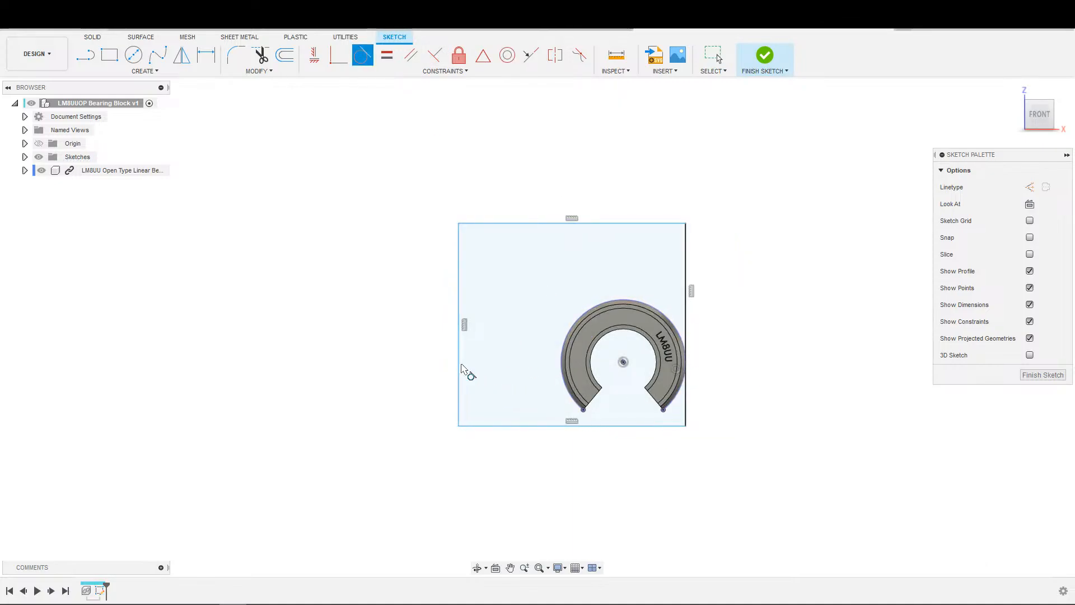
{"action": "left_click", "coordinate": [460, 368]}
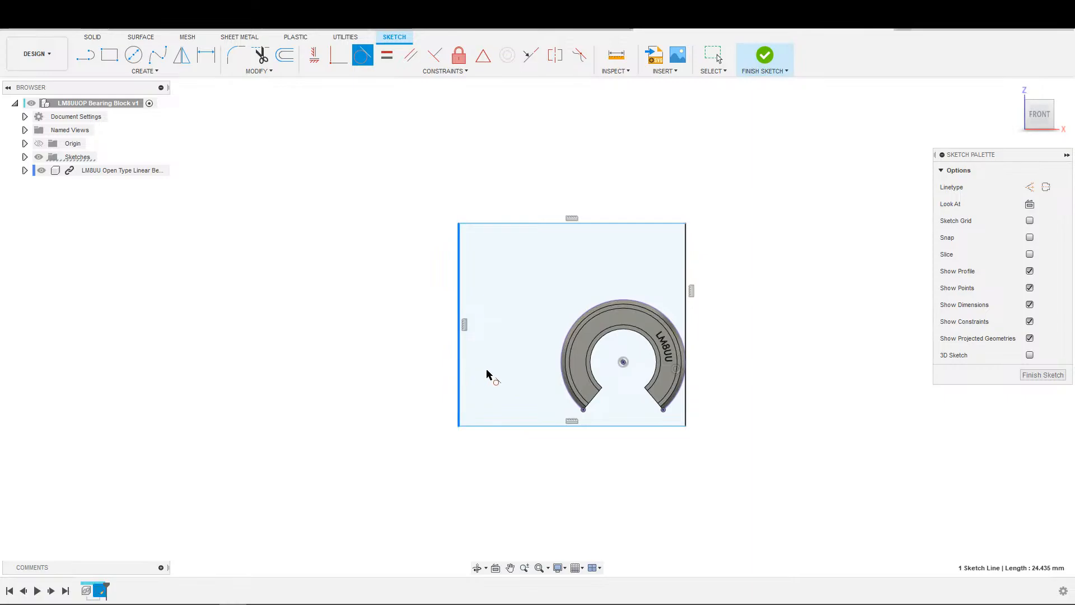
{"action": "left_click", "coordinate": [562, 362]}
{"action": "left_click", "coordinate": [624, 225]}
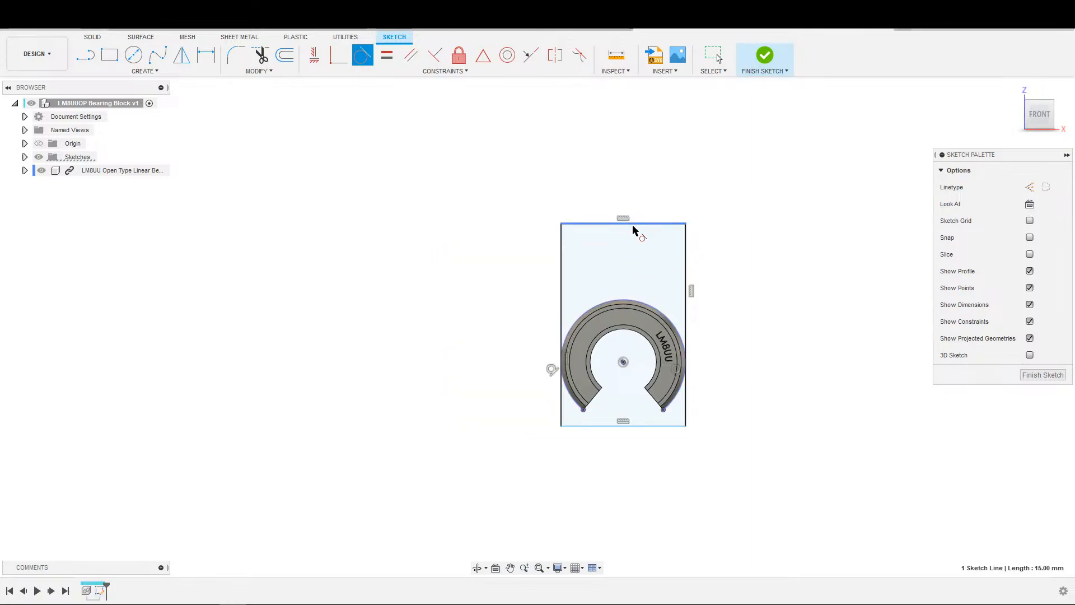
{"action": "left_click", "coordinate": [629, 302]}
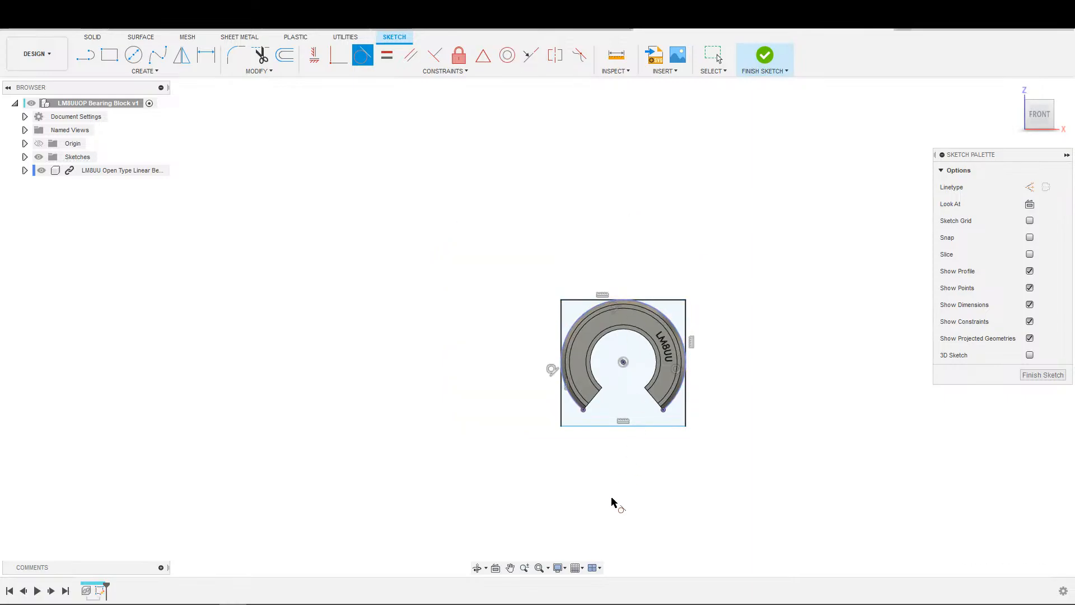
{"action": "left_click", "coordinate": [621, 426]}
{"action": "key", "text": "Escape"}
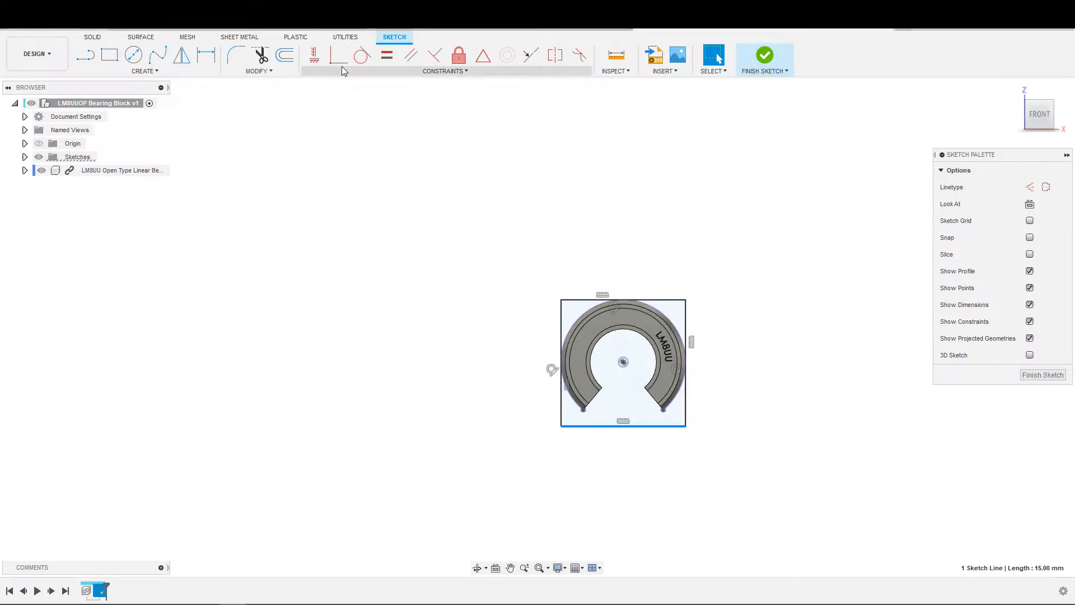
Step: Project the bearing's inner bore face into the sketch and face the sketch plane again
{"action": "scroll", "coordinate": [603, 407], "scroll_direction": "up", "scroll_amount": 5}
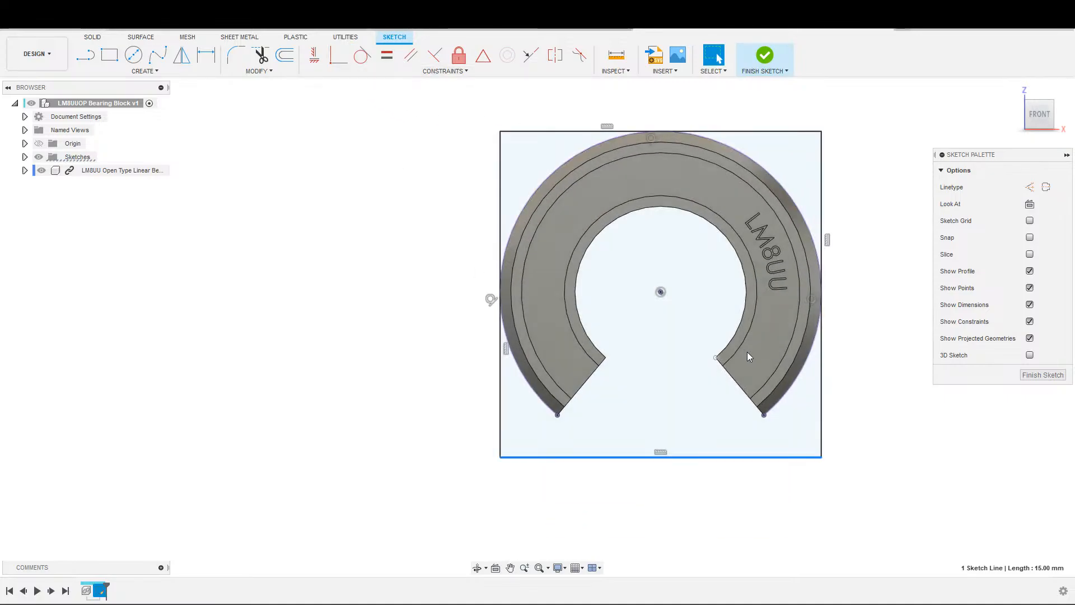
{"action": "key", "text": "s"}
{"action": "left_click", "coordinate": [824, 378]}
{"action": "middle_click_drag", "start_coordinate": [684, 351], "coordinate": [727, 314], "text": "shift"}
{"action": "left_click", "coordinate": [728, 314]}
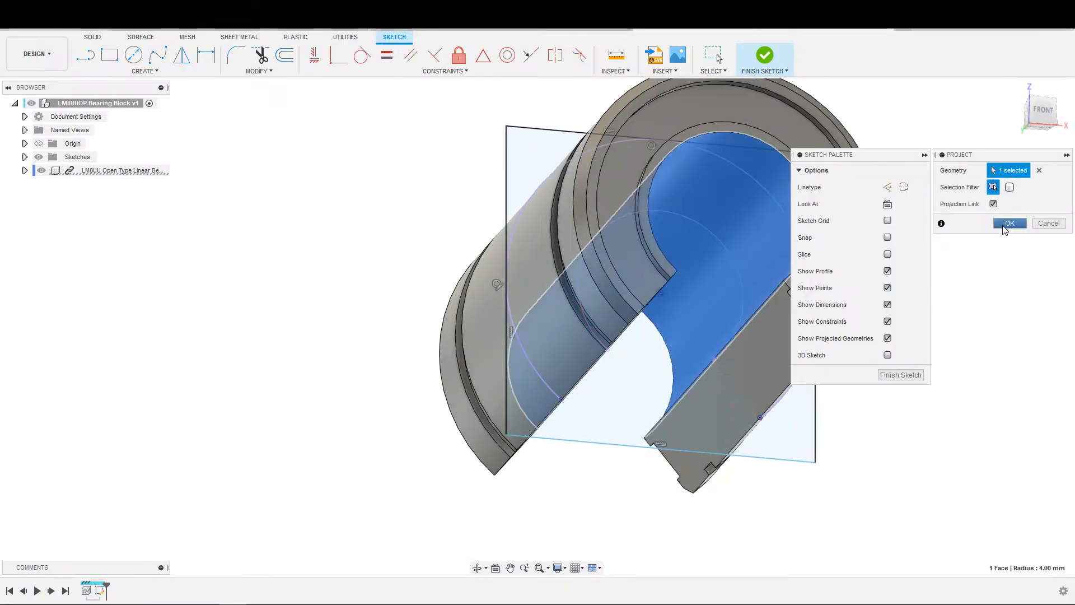
{"action": "left_click", "coordinate": [1005, 229]}
{"action": "mouse_move", "coordinate": [866, 355]}
{"action": "middle_mouse_down", "text": "shift"}
{"action": "mouse_move", "coordinate": [828, 408]}
{"action": "mouse_move", "coordinate": [858, 384]}
{"action": "middle_mouse_up", "text": "shift"}
{"action": "left_click", "coordinate": [1030, 204]}
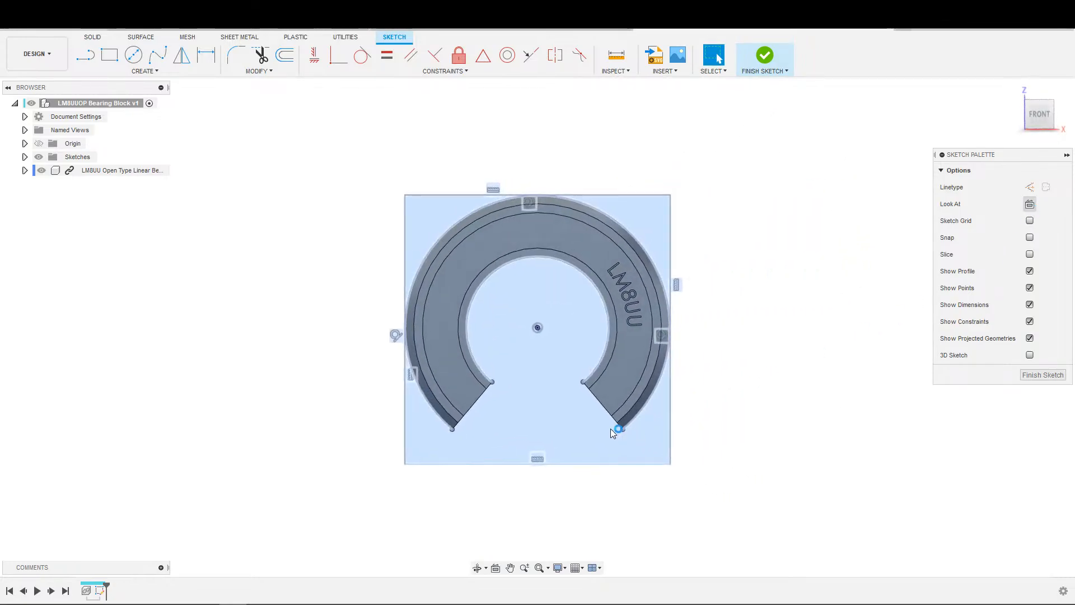
Step: Make the rectangle's lower edge coincident with the left endpoint of the projected bore arc
{"action": "scroll", "coordinate": [577, 431], "scroll_direction": "down", "scroll_amount": 1}
{"action": "middle_click_drag", "start_coordinate": [577, 431], "coordinate": [765, 397]}
{"action": "left_click", "coordinate": [700, 428]}
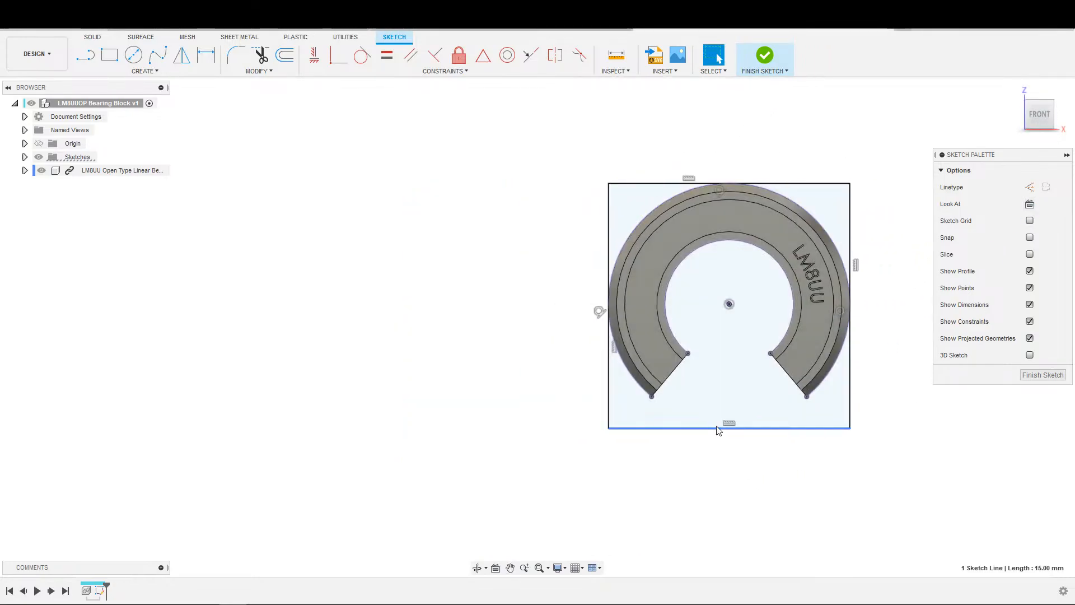
{"action": "left_click", "coordinate": [336, 56]}
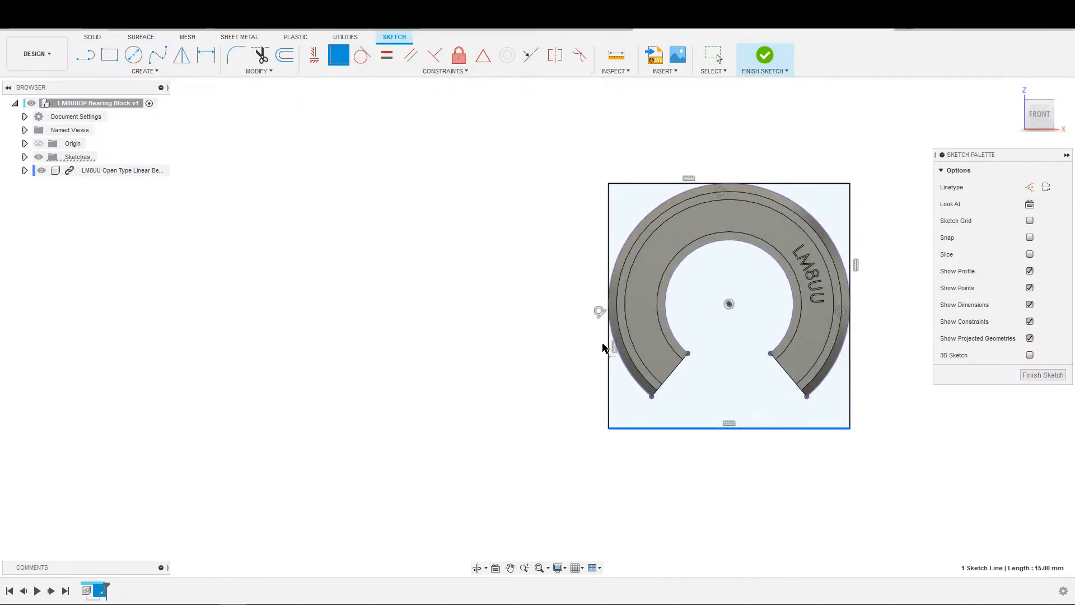
{"action": "left_click", "coordinate": [688, 353]}
{"action": "scroll", "coordinate": [714, 336], "scroll_direction": "down", "scroll_amount": 1}
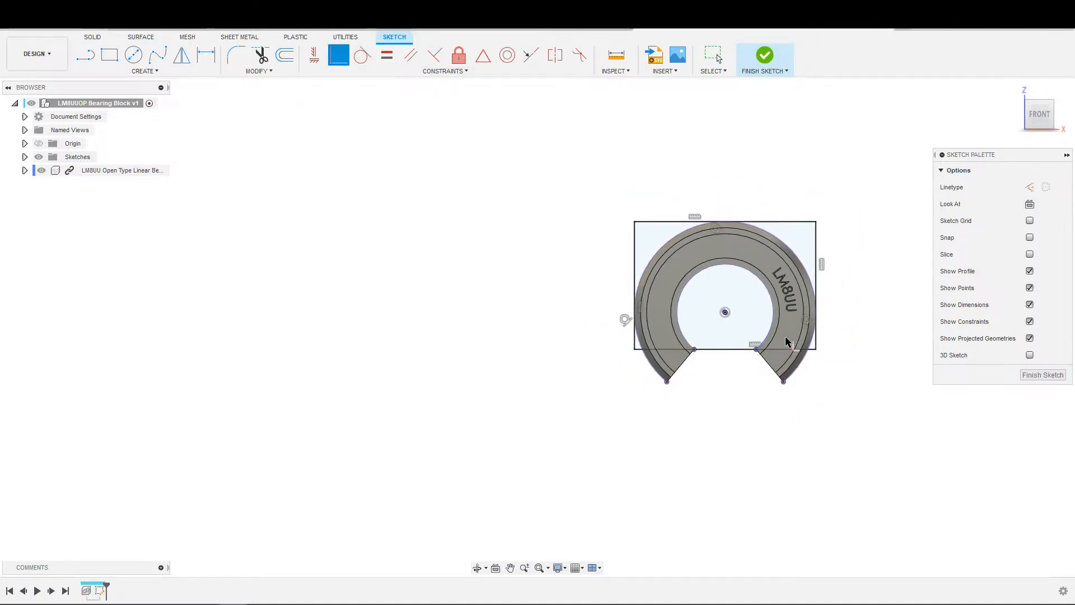
{"action": "key", "text": "Escape"}
Step: Examine the constrained rectangle against the bearing from an angled view and straight on
{"action": "middle_click_drag", "start_coordinate": [651, 313], "coordinate": [760, 257], "text": "shift"}
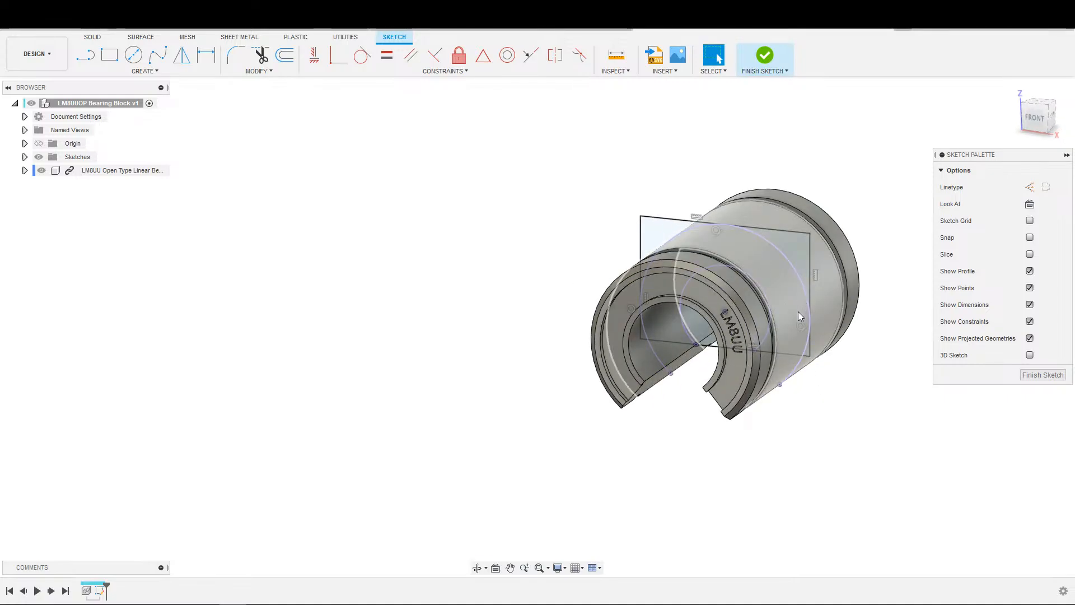
{"action": "scroll", "coordinate": [795, 339], "scroll_direction": "up", "scroll_amount": 1}
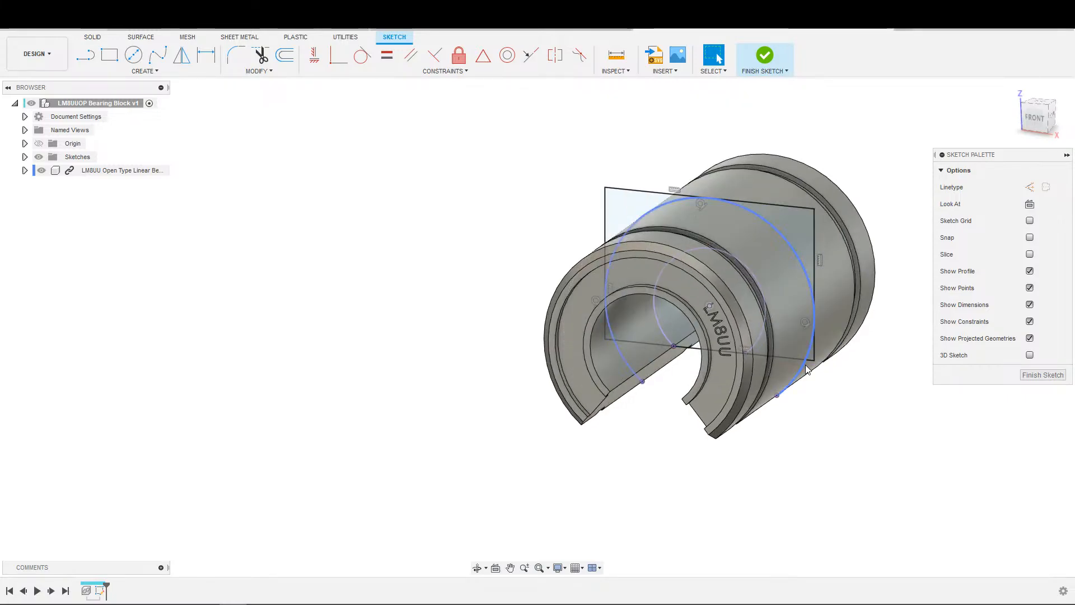
{"action": "scroll", "coordinate": [804, 365], "scroll_direction": "down", "scroll_amount": 1}
{"action": "middle_click_drag", "start_coordinate": [802, 370], "coordinate": [833, 343], "text": "shift"}
{"action": "left_click", "coordinate": [1029, 204]}
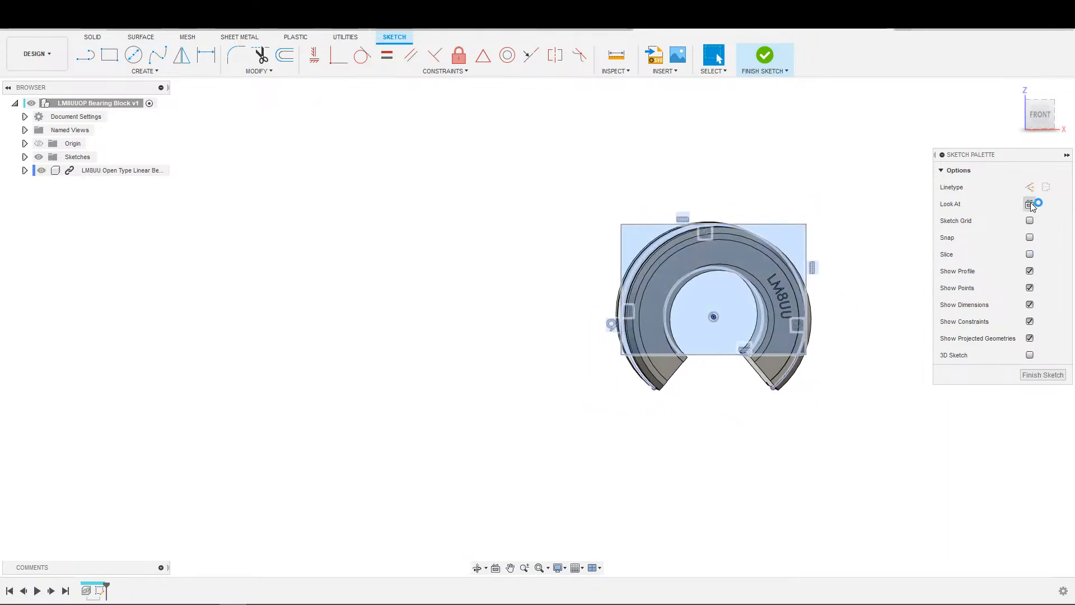
{"action": "middle_click_drag", "start_coordinate": [679, 362], "coordinate": [691, 320]}
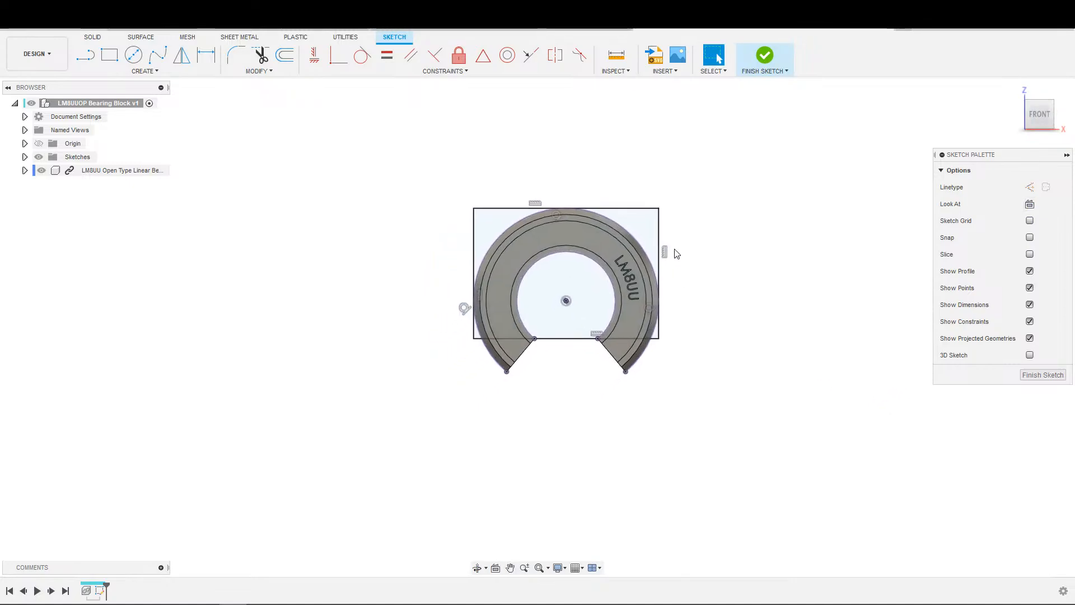
{"action": "middle_click_drag", "start_coordinate": [664, 247], "coordinate": [724, 246]}
{"action": "scroll", "coordinate": [795, 311], "scroll_direction": "down", "scroll_amount": 2}
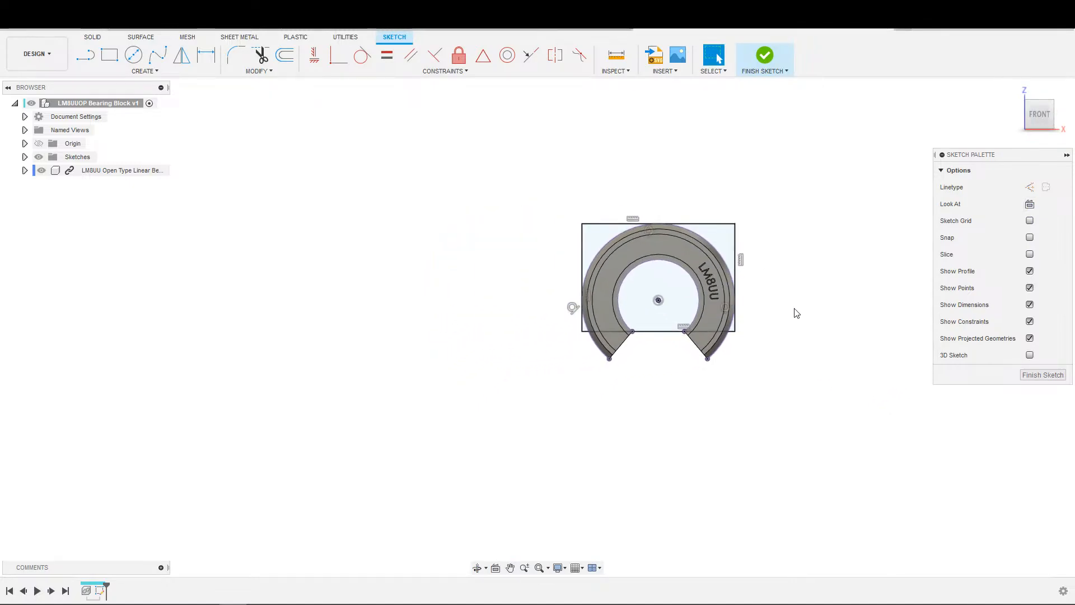
Step: Sketch a second, larger two-point rectangle about 26 mm wide around the first rectangle
{"action": "key", "text": "s"}
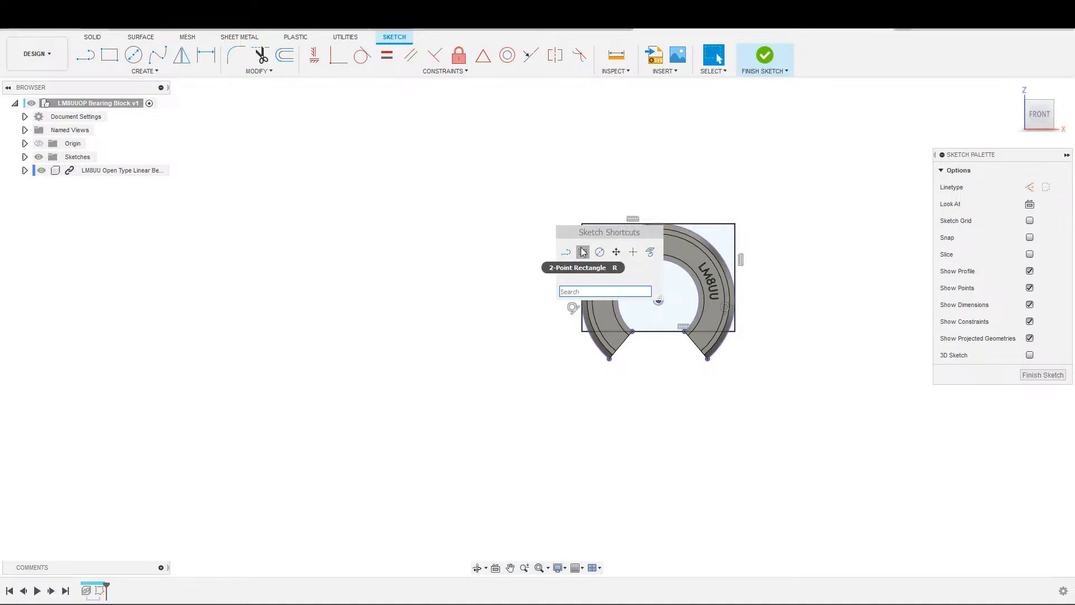
{"action": "left_click", "coordinate": [583, 251]}
{"action": "left_click", "coordinate": [518, 159]}
{"action": "left_click", "coordinate": [784, 347]}
{"action": "key", "text": "Escape"}
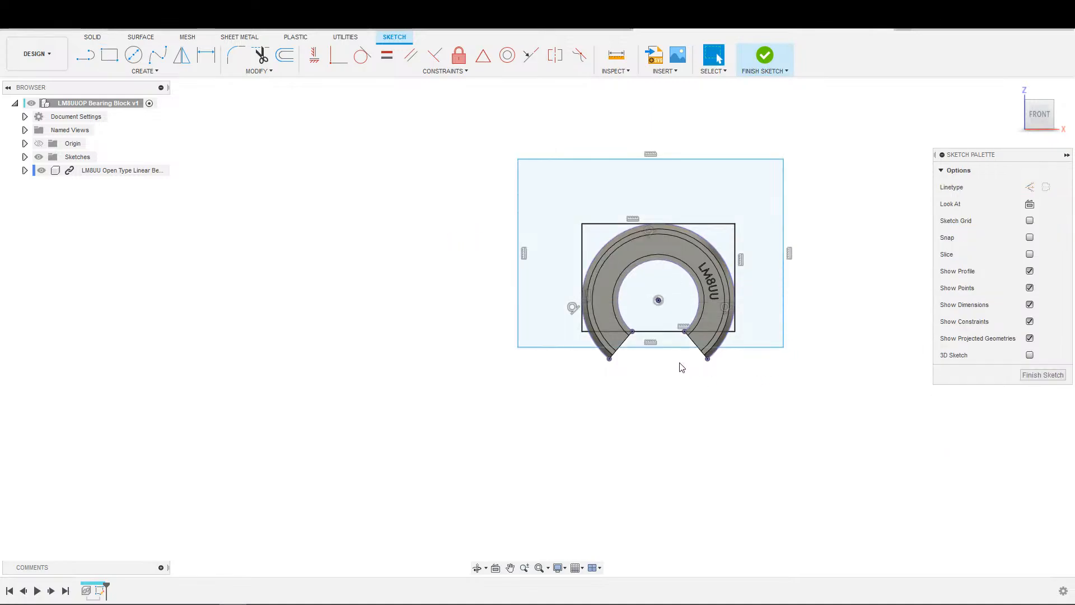
Step: Try to make the outer rectangle's lower edge collinear with the inner rectangle's lower edge
{"action": "left_click", "coordinate": [681, 350]}
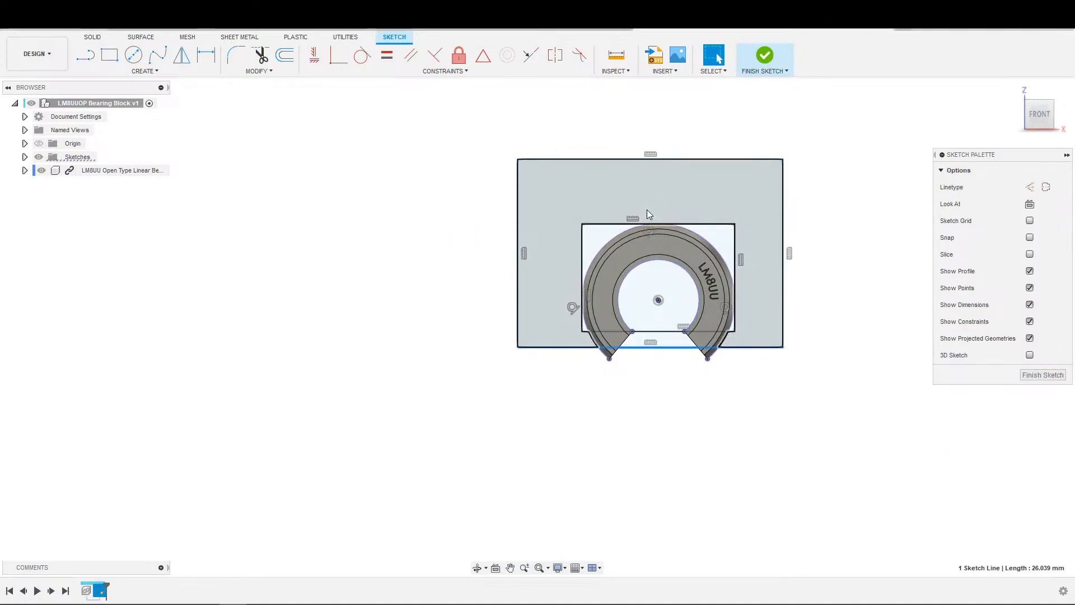
{"action": "left_click", "coordinate": [530, 63]}
{"action": "left_click", "coordinate": [635, 333]}
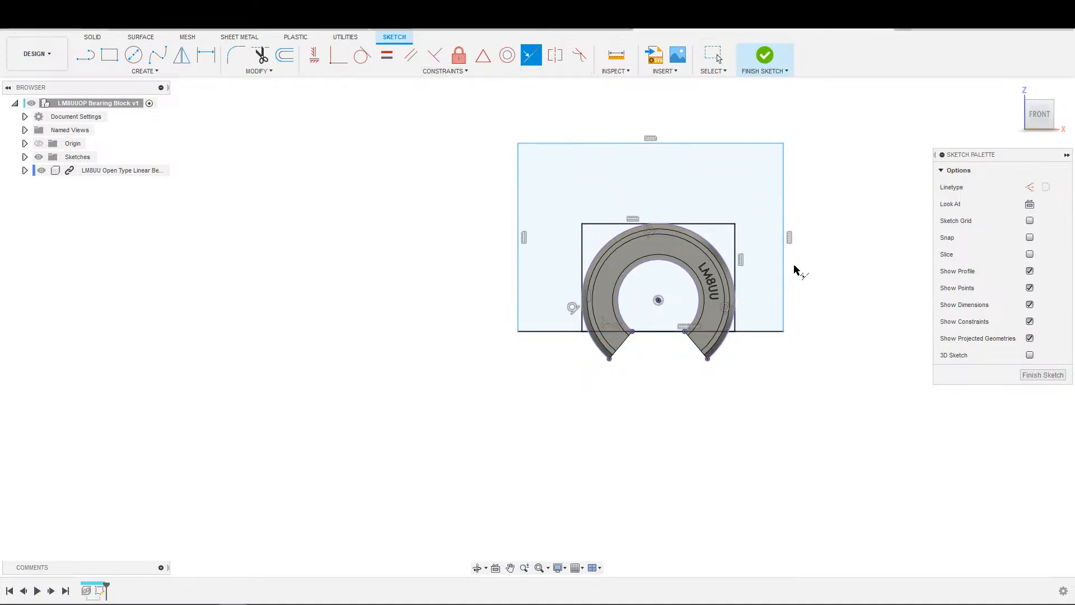
{"action": "scroll", "coordinate": [783, 286], "scroll_direction": "down", "scroll_amount": 2}
{"action": "middle_click_drag", "start_coordinate": [783, 286], "coordinate": [839, 274]}
{"action": "key", "text": "Escape"}
{"action": "scroll", "coordinate": [831, 274], "scroll_direction": "up", "scroll_amount": 3}
{"action": "key", "text": "ctrl+z"}
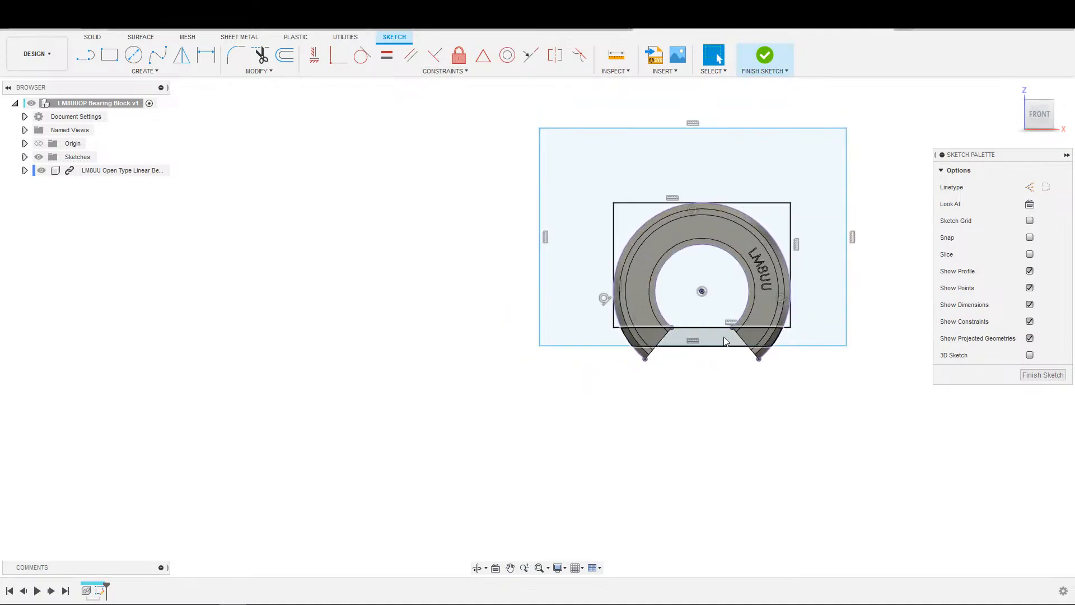
{"action": "double_click", "coordinate": [725, 346]}
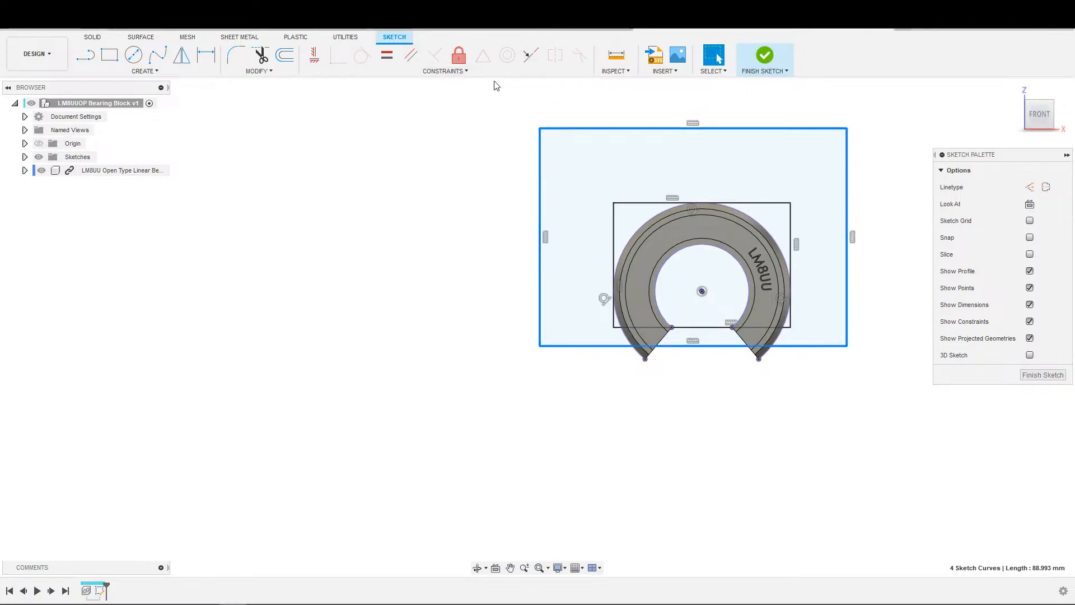
{"action": "left_click", "coordinate": [463, 225]}
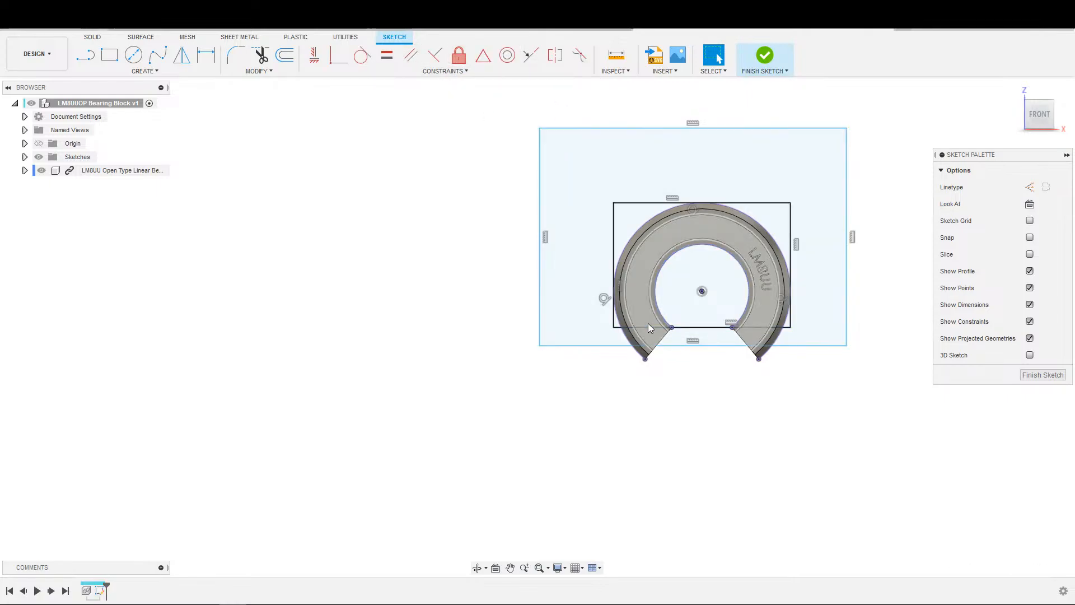
Step: Make the outer rectangle's lower edge collinear with the inner rectangle's lower edge
{"action": "left_click", "coordinate": [669, 346]}
{"action": "left_click", "coordinate": [482, 55]}
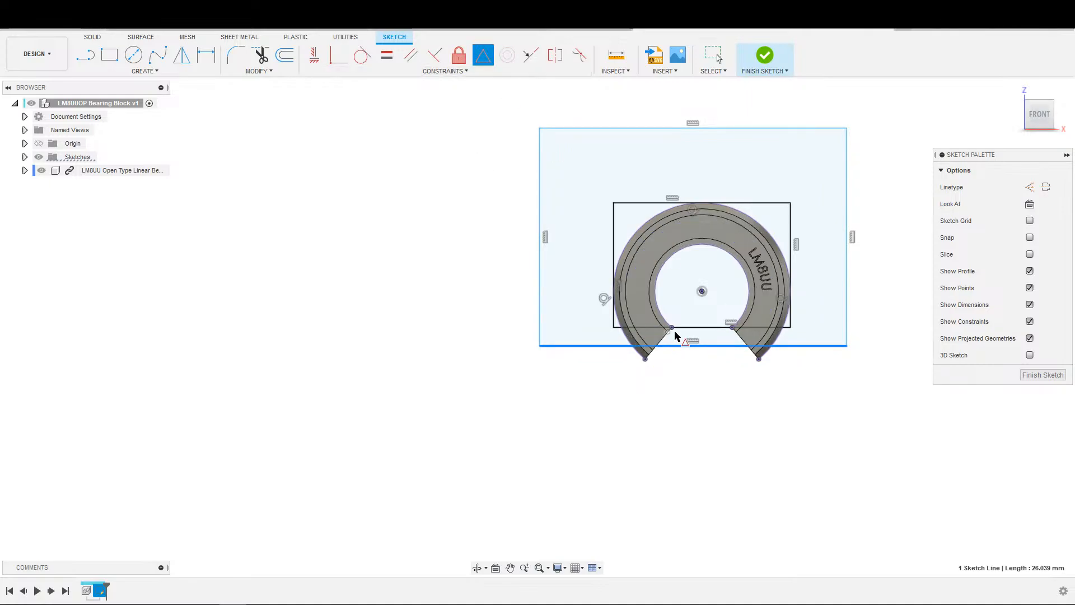
{"action": "left_click", "coordinate": [707, 326]}
{"action": "scroll", "coordinate": [899, 351], "scroll_direction": "down", "scroll_amount": 3}
{"action": "key", "text": "Escape"}
{"action": "scroll", "coordinate": [881, 349], "scroll_direction": "up", "scroll_amount": 5}
{"action": "mouse_move", "coordinate": [831, 361]}
{"action": "middle_mouse_down"}
{"action": "mouse_move", "coordinate": [873, 364]}
{"action": "mouse_move", "coordinate": [791, 367]}
{"action": "middle_mouse_up"}
{"action": "scroll", "coordinate": [857, 365], "scroll_direction": "down", "scroll_amount": 2}
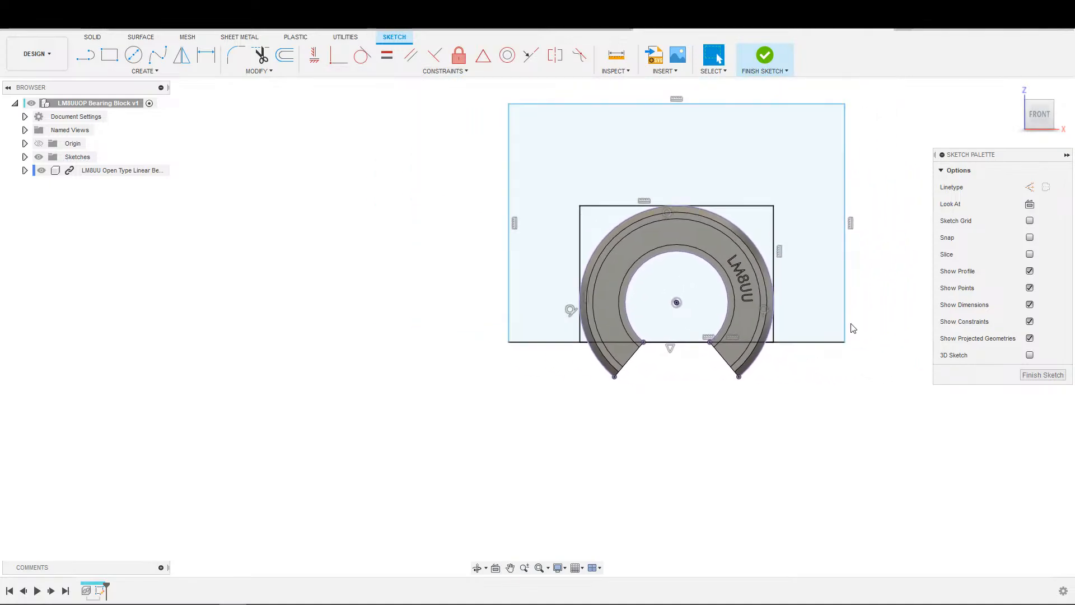
Step: Convert the inner rectangle to construction lines and dimension the gap between the right edges of the two rectangles as 5 mm
{"action": "double_click", "coordinate": [774, 251]}
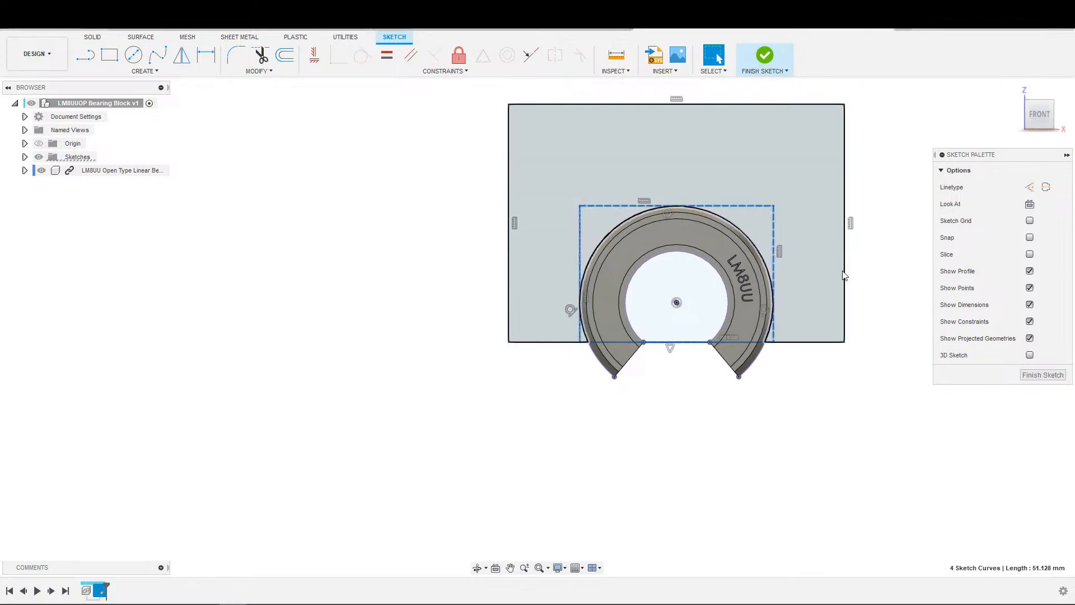
{"action": "key", "text": "x"}
{"action": "scroll", "coordinate": [812, 348], "scroll_direction": "up", "scroll_amount": 2}
{"action": "key", "text": "d"}
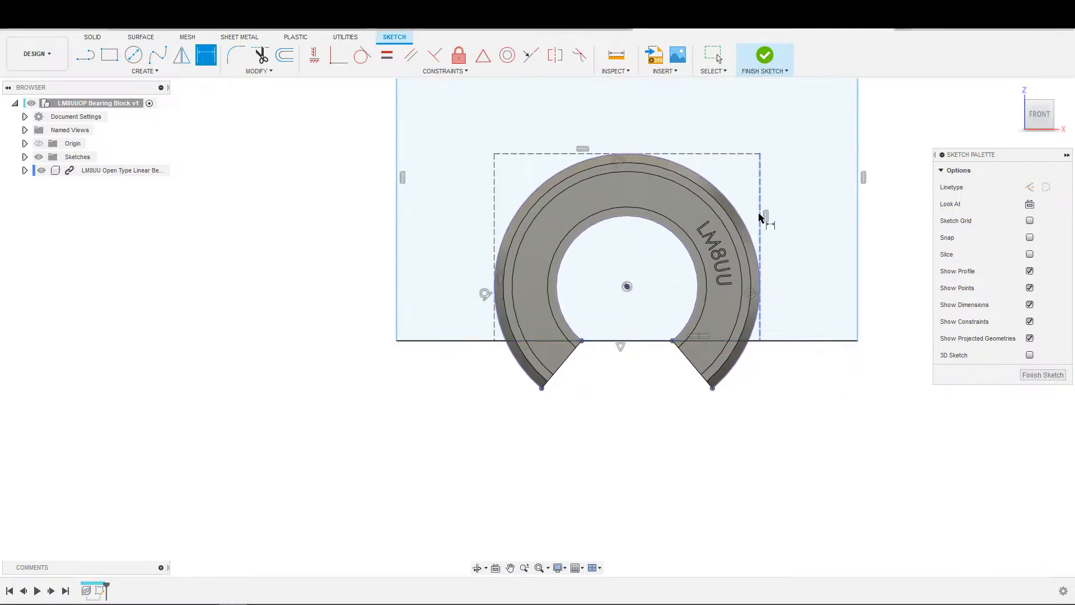
{"action": "left_click", "coordinate": [760, 220]}
{"action": "left_click", "coordinate": [855, 245]}
{"action": "left_click", "coordinate": [840, 378]}
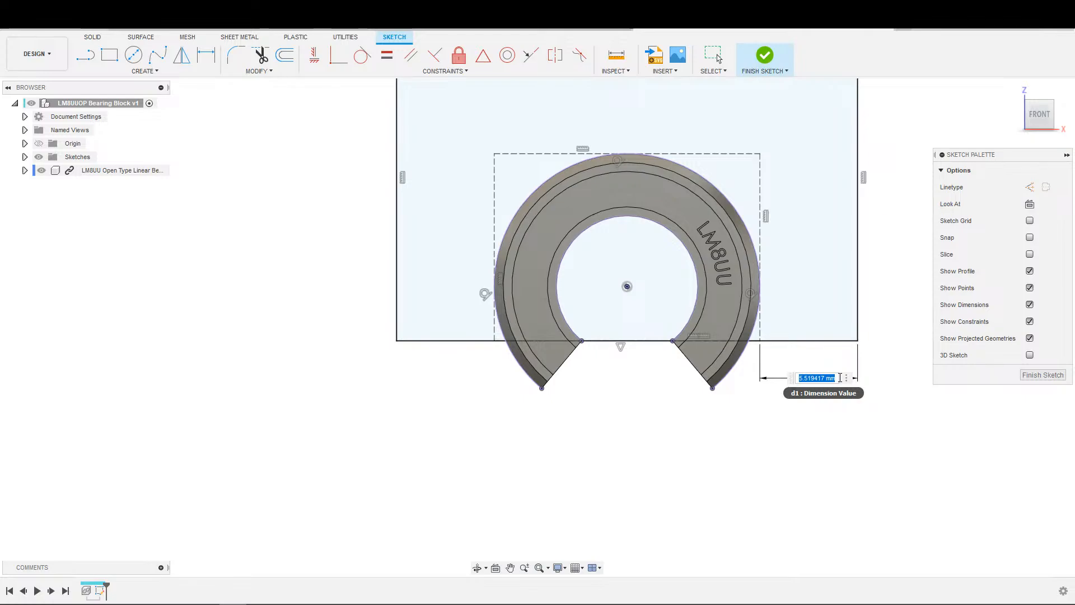
{"action": "type", "text": "5"}
{"action": "key", "text": "Return"}
{"action": "scroll", "coordinate": [902, 348], "scroll_direction": "down", "scroll_amount": 3}
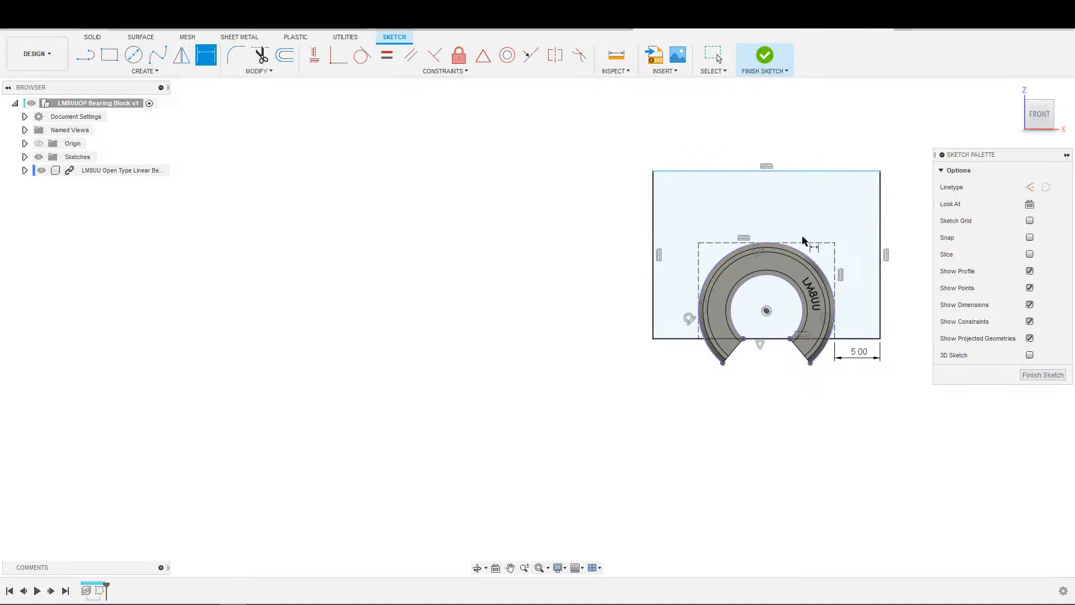
Step: Examine the dimensioned block profile around the bearing straight on and from a slightly tilted view
{"action": "scroll", "coordinate": [795, 232], "scroll_direction": "down", "scroll_amount": 1}
{"action": "scroll", "coordinate": [792, 231], "scroll_direction": "up", "scroll_amount": 2}
{"action": "scroll", "coordinate": [792, 230], "scroll_direction": "up", "scroll_amount": 1}
{"action": "scroll", "coordinate": [780, 232], "scroll_direction": "down", "scroll_amount": 1}
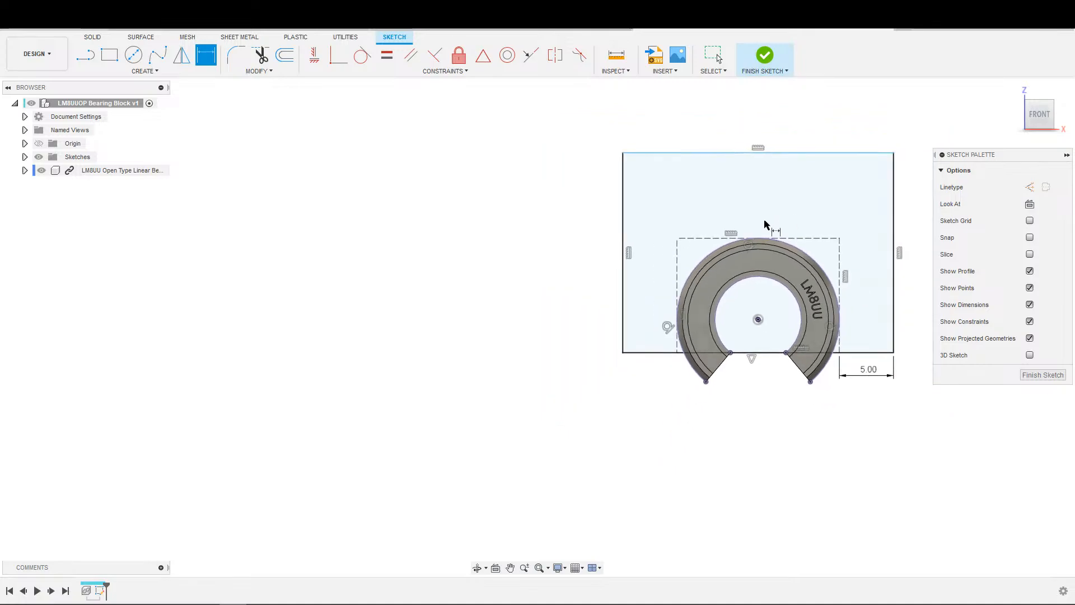
{"action": "scroll", "coordinate": [767, 226], "scroll_direction": "up", "scroll_amount": 3}
{"action": "key", "text": "Escape"}
{"action": "scroll", "coordinate": [789, 212], "scroll_direction": "down", "scroll_amount": 5}
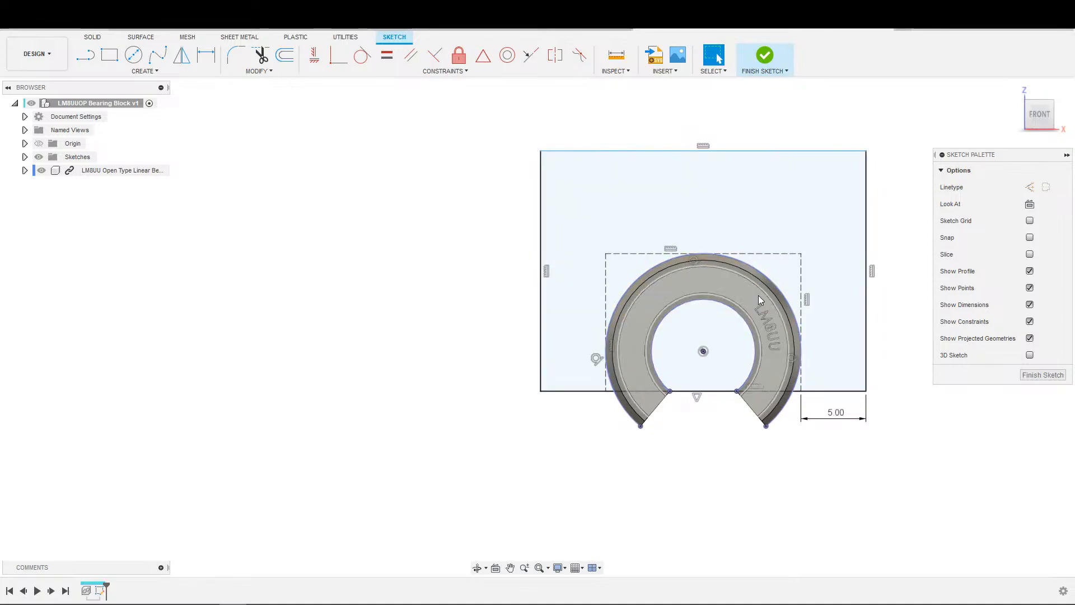
{"action": "scroll", "coordinate": [900, 491], "scroll_direction": "up", "scroll_amount": 2}
{"action": "mouse_move", "coordinate": [900, 490]}
{"action": "middle_mouse_down"}
{"action": "mouse_move", "coordinate": [892, 521]}
{"action": "mouse_move", "coordinate": [883, 469]}
{"action": "mouse_move", "coordinate": [875, 488]}
{"action": "mouse_move", "coordinate": [887, 503]}
{"action": "mouse_move", "coordinate": [838, 509]}
{"action": "mouse_move", "coordinate": [883, 518]}
{"action": "mouse_move", "coordinate": [882, 507]}
{"action": "middle_mouse_up"}
{"action": "scroll", "coordinate": [892, 519], "scroll_direction": "down", "scroll_amount": 2}
{"action": "scroll", "coordinate": [781, 413], "scroll_direction": "up", "scroll_amount": 2}
{"action": "scroll", "coordinate": [746, 296], "scroll_direction": "down", "scroll_amount": 3}
{"action": "middle_click_drag", "start_coordinate": [783, 287], "coordinate": [805, 278], "text": "shift"}
{"action": "scroll", "coordinate": [806, 283], "scroll_direction": "down", "scroll_amount": 2}
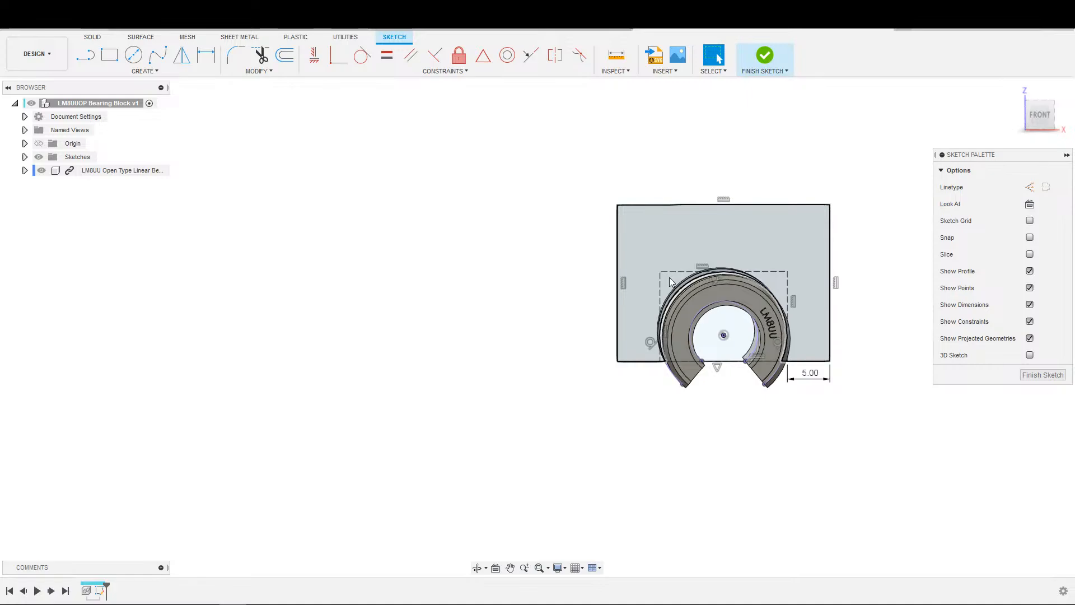
{"action": "scroll", "coordinate": [863, 328], "scroll_direction": "up", "scroll_amount": 3}
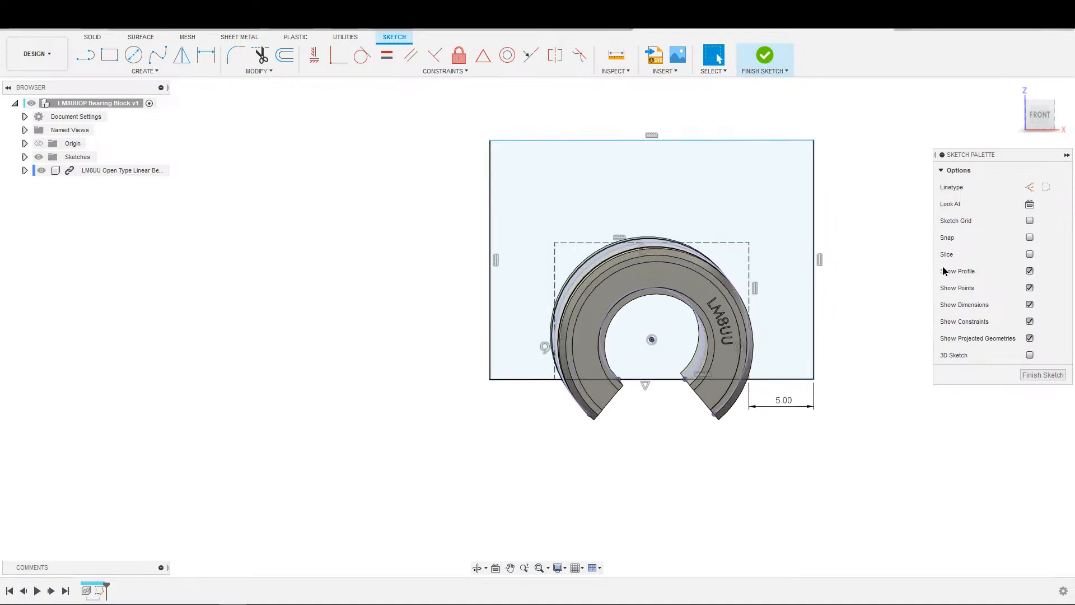
{"action": "scroll", "coordinate": [778, 255], "scroll_direction": "up", "scroll_amount": 1}
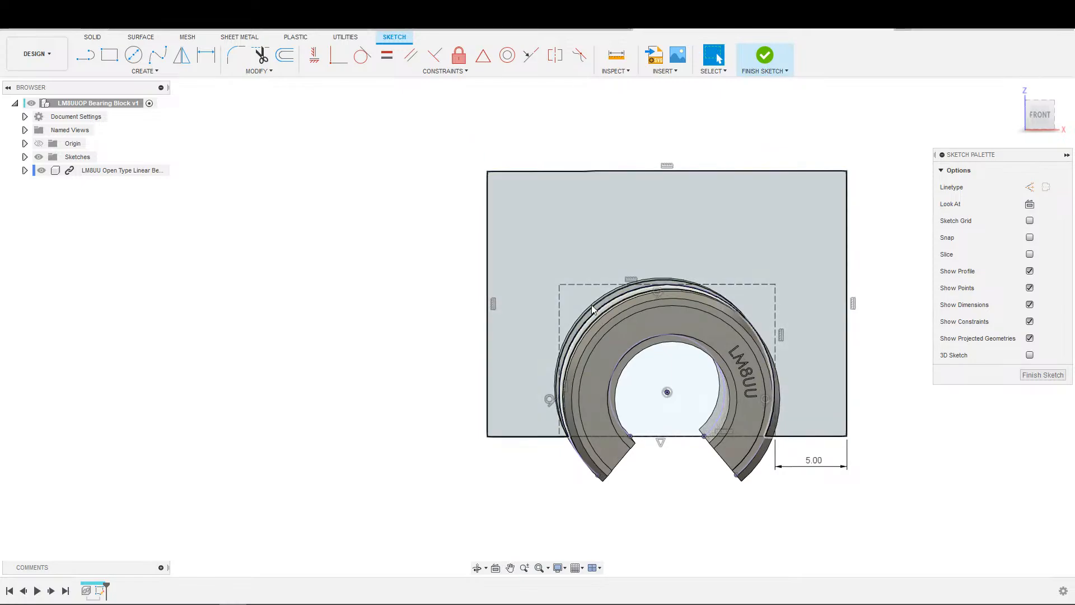
{"action": "scroll", "coordinate": [575, 252], "scroll_direction": "down", "scroll_amount": 3}
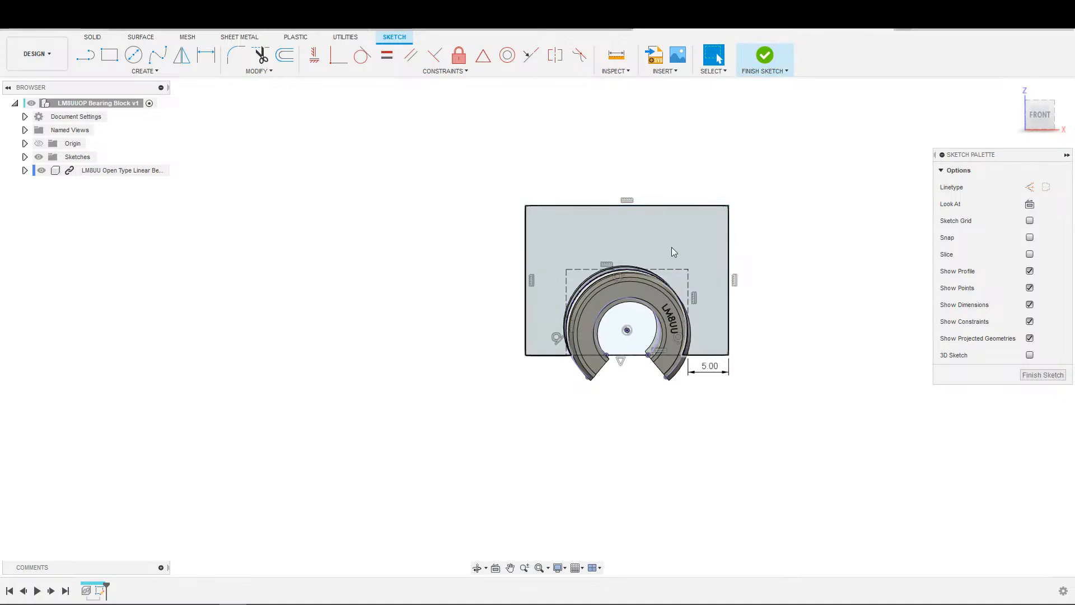
Step: Extrude the block profile outside the bearing with Two Sides direction, extending side 1 To Object up to the bearing's front end face
{"action": "key", "text": "e"}
{"action": "left_click", "coordinate": [653, 252]}
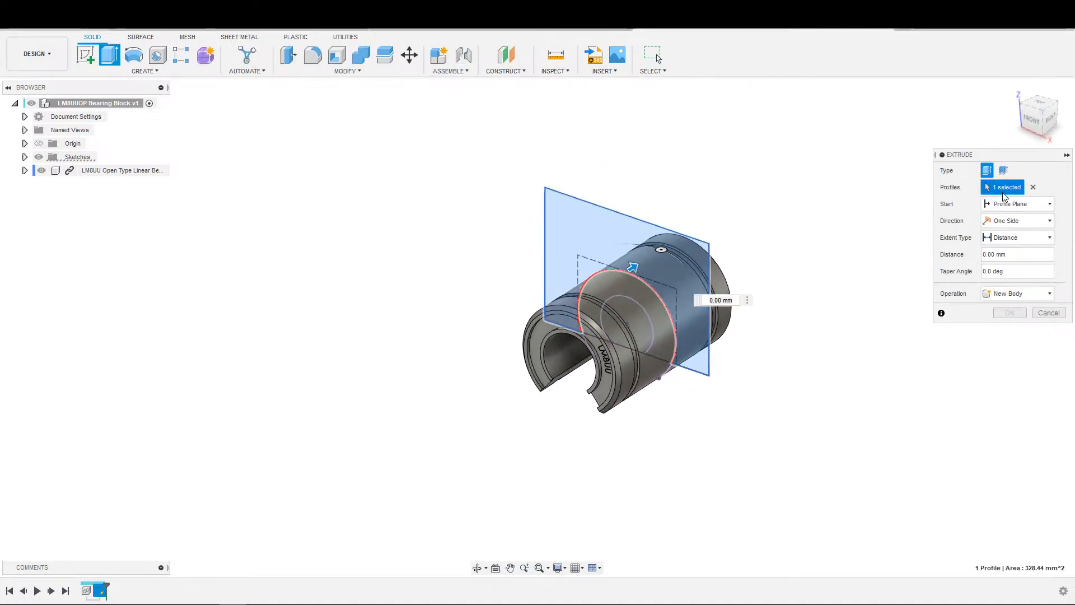
{"action": "left_click", "coordinate": [1013, 204]}
{"action": "left_click", "coordinate": [994, 247]}
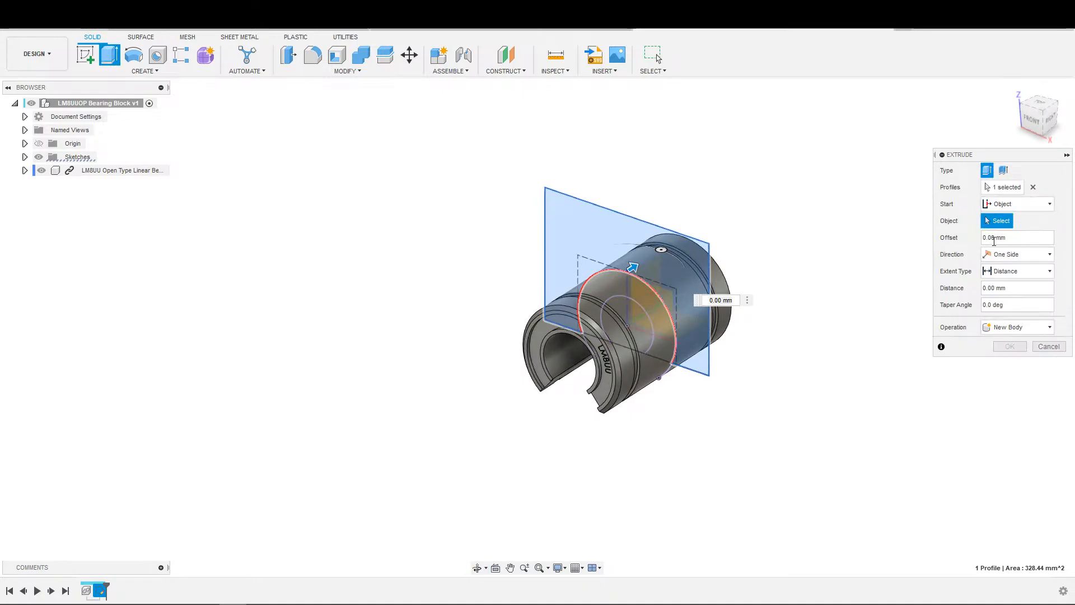
{"action": "left_click", "coordinate": [1005, 204]}
{"action": "left_click", "coordinate": [1002, 222]}
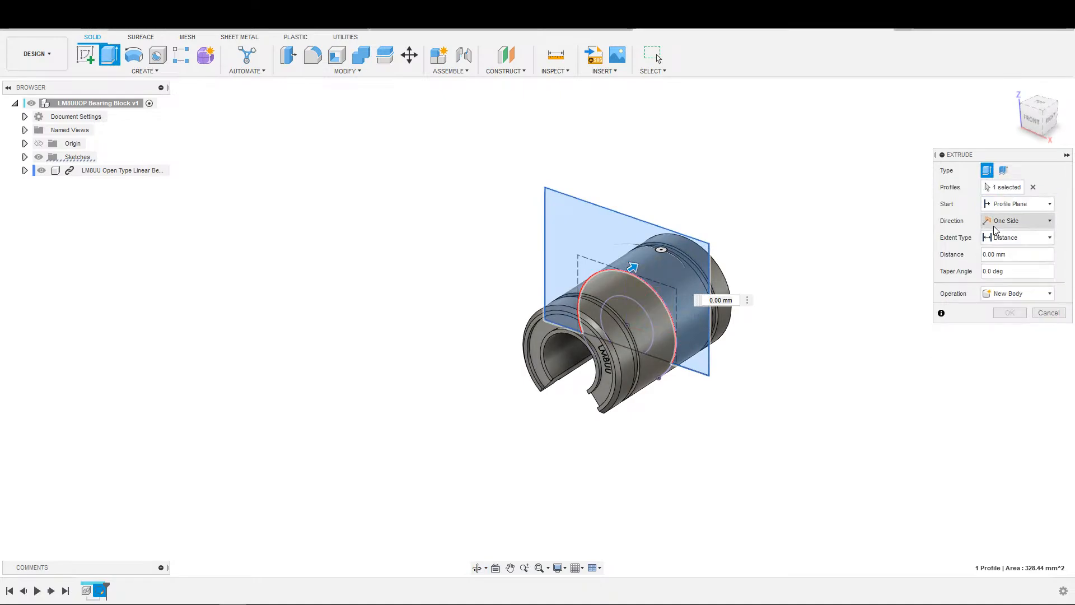
{"action": "left_click", "coordinate": [1017, 221]}
{"action": "left_click", "coordinate": [1005, 247]}
{"action": "left_click", "coordinate": [1016, 254]}
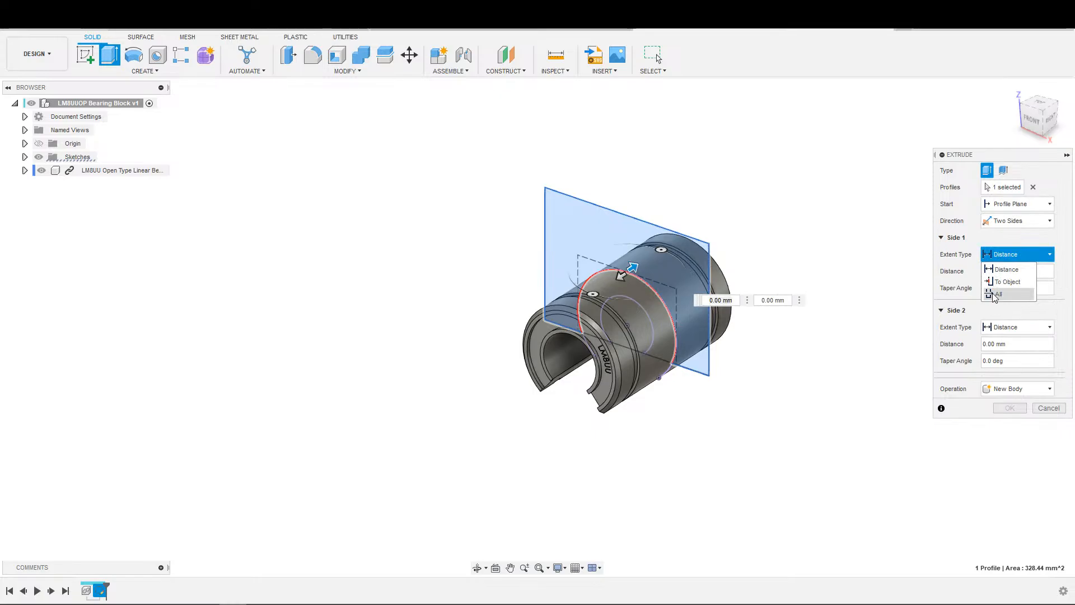
{"action": "left_click", "coordinate": [1008, 282]}
{"action": "scroll", "coordinate": [607, 447], "scroll_direction": "up", "scroll_amount": 5}
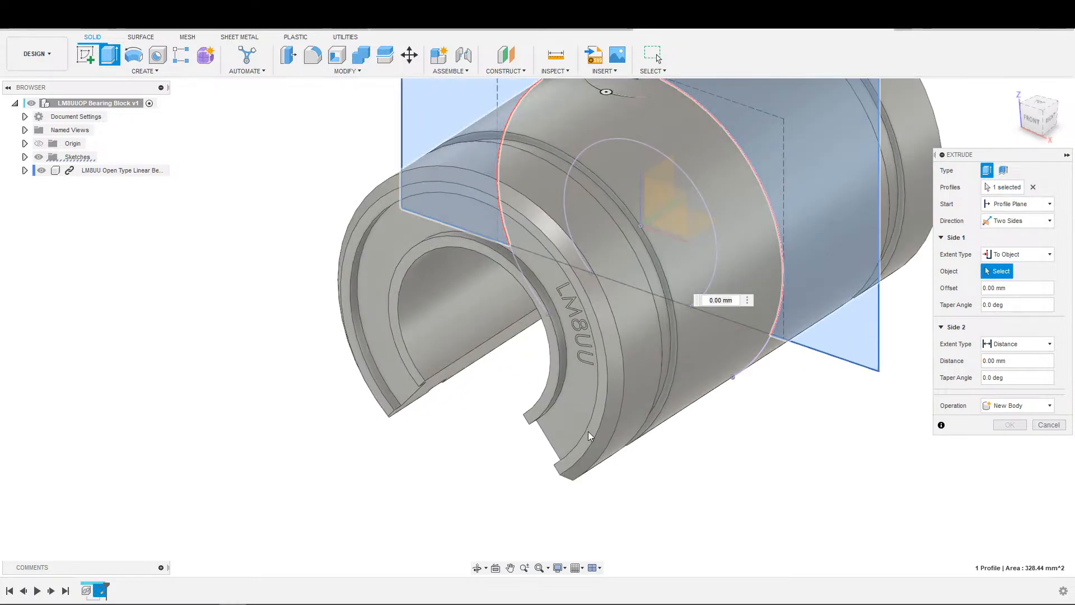
{"action": "left_click", "coordinate": [589, 434]}
{"action": "scroll", "coordinate": [635, 349], "scroll_direction": "down", "scroll_amount": 5}
{"action": "scroll", "coordinate": [704, 285], "scroll_direction": "up", "scroll_amount": 2}
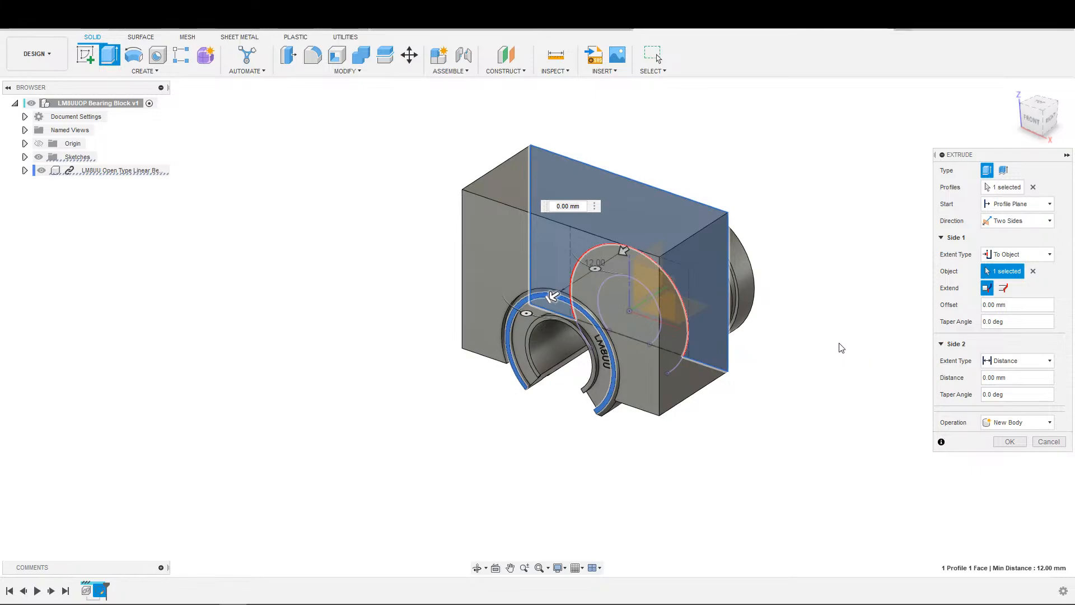
Step: Extend side 2 of the extrusion To Object up to the bearing's rear end face and create the block as a new body
{"action": "left_click", "coordinate": [1002, 361]}
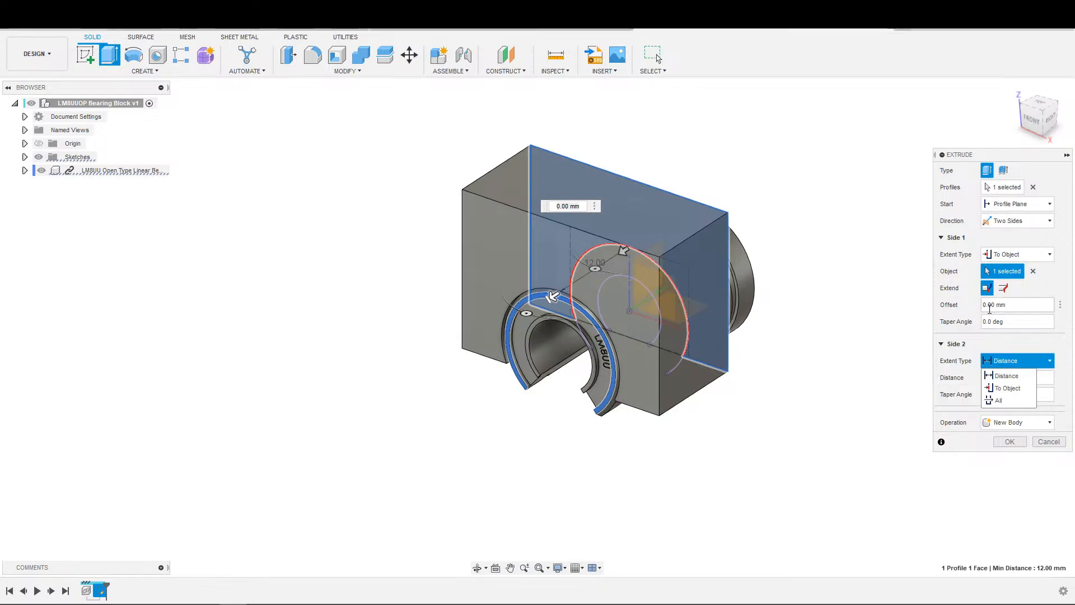
{"action": "left_click", "coordinate": [1007, 388]}
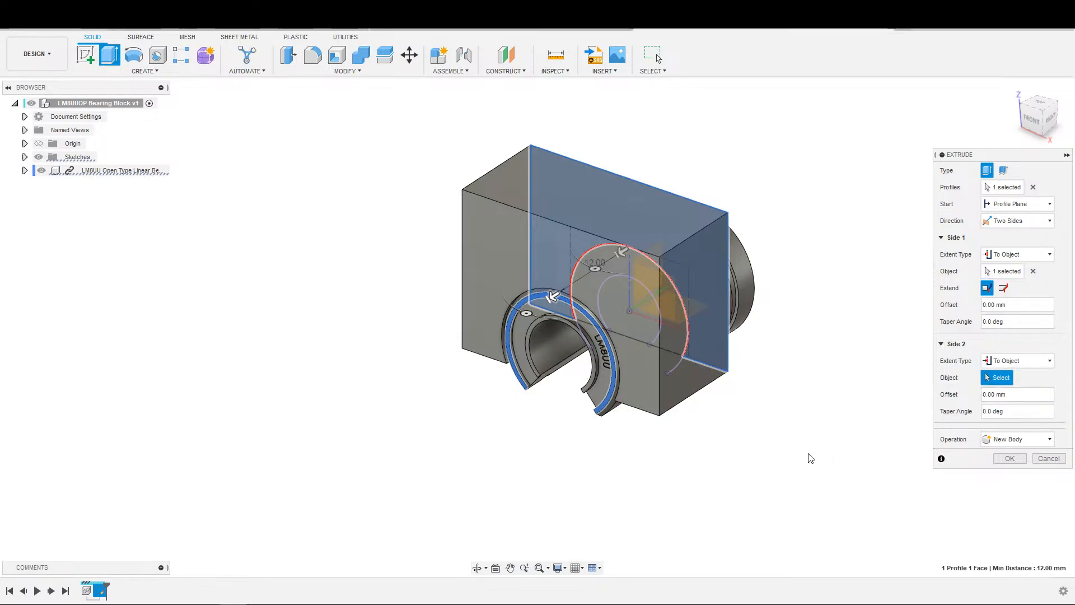
{"action": "middle_click_drag", "start_coordinate": [790, 327], "coordinate": [672, 373], "text": "shift"}
{"action": "scroll", "coordinate": [661, 374], "scroll_direction": "up", "scroll_amount": 3}
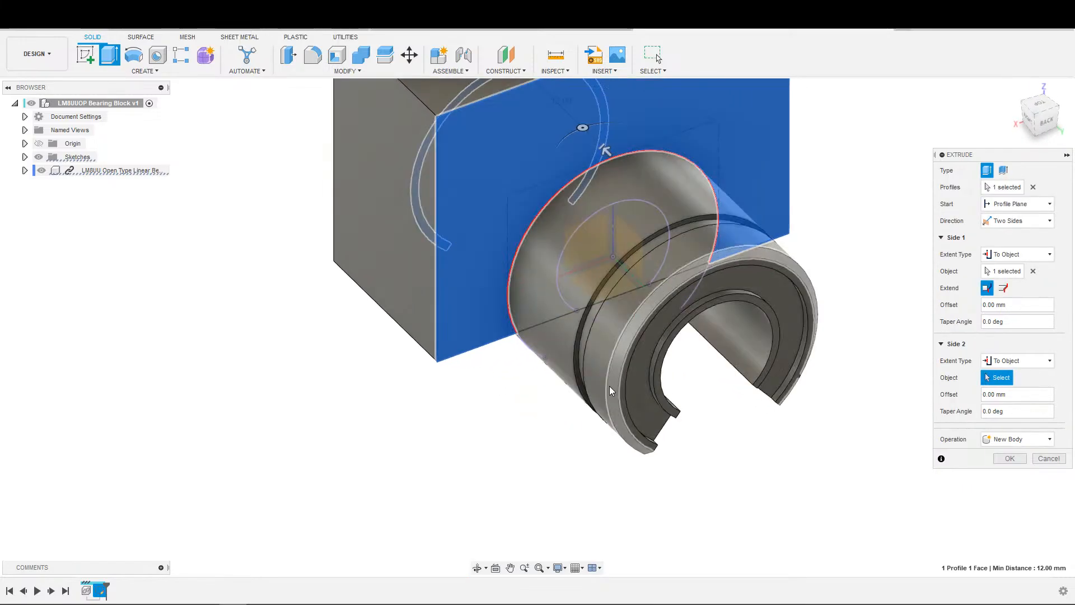
{"action": "scroll", "coordinate": [614, 392], "scroll_direction": "up", "scroll_amount": 2}
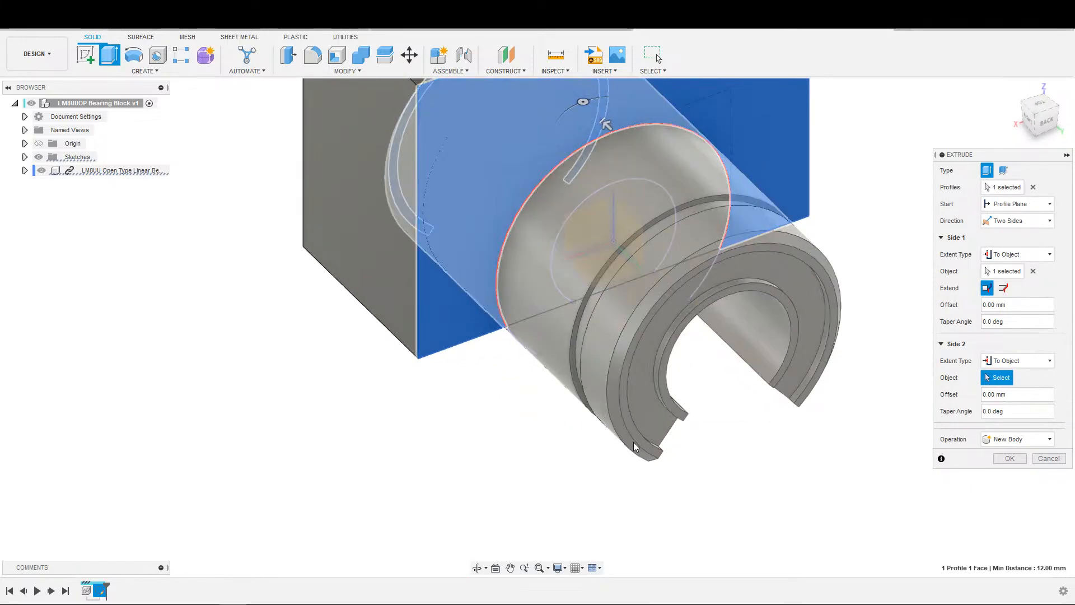
{"action": "left_click", "coordinate": [648, 446]}
{"action": "scroll", "coordinate": [647, 446], "scroll_direction": "down", "scroll_amount": 5}
{"action": "middle_click_drag", "start_coordinate": [713, 478], "coordinate": [824, 463], "text": "shift"}
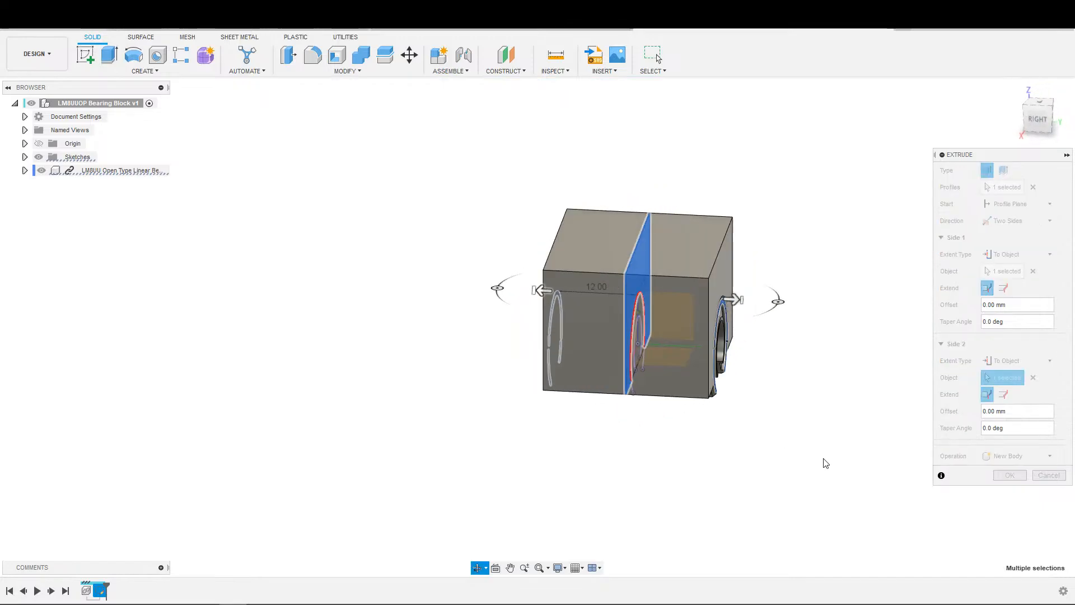
{"action": "left_click", "coordinate": [1010, 474]}
Step: Start another extrusion, showing Sketch1 and hiding the block body to expose the profiles
{"action": "key", "text": "e"}
{"action": "key", "text": "F6"}
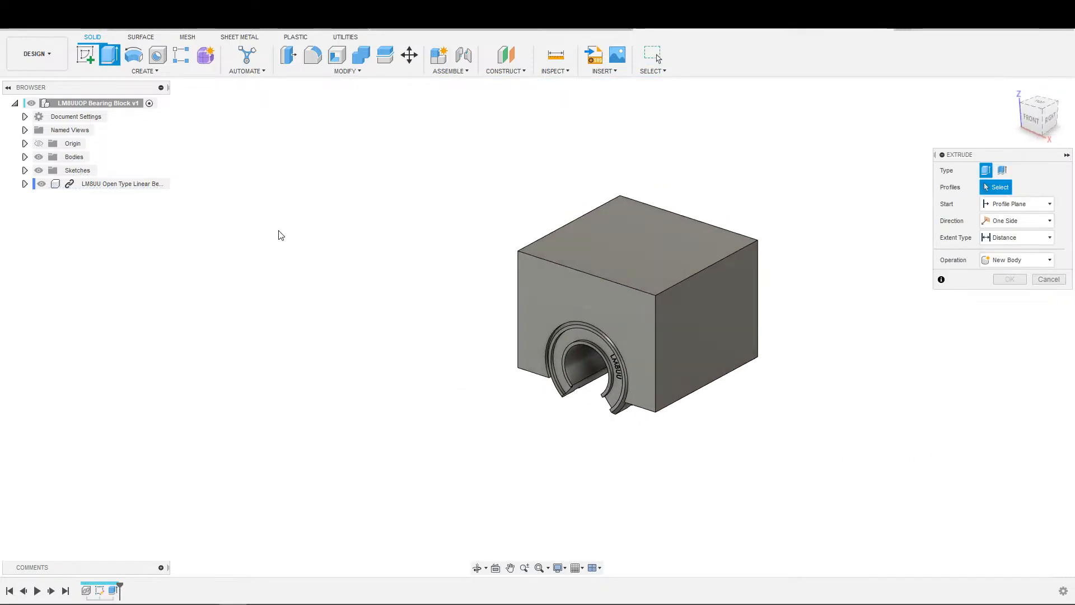
{"action": "left_click", "coordinate": [25, 170]}
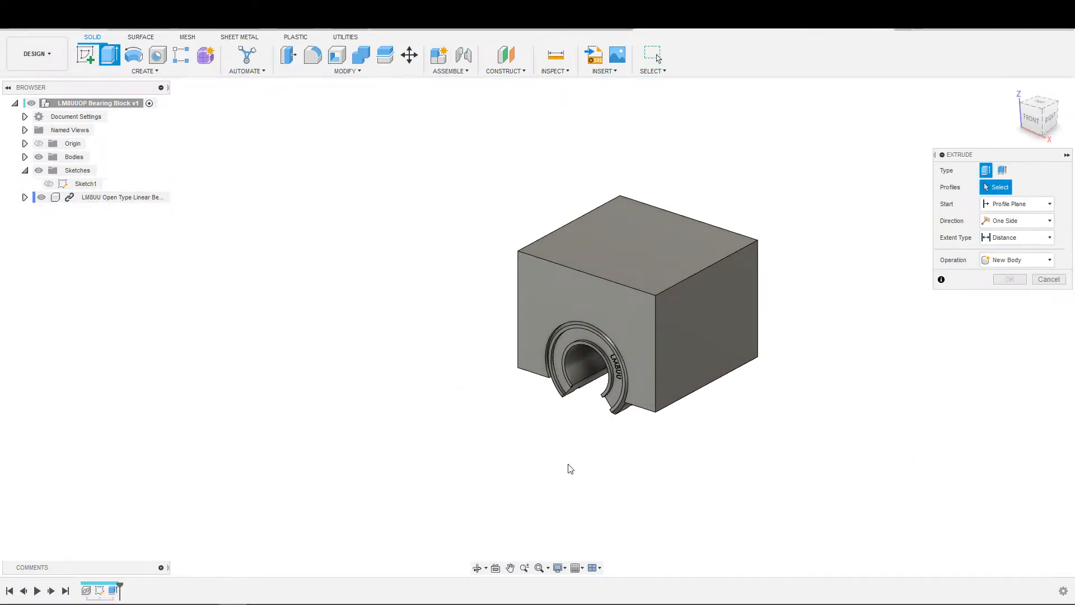
{"action": "scroll", "coordinate": [571, 439], "scroll_direction": "up", "scroll_amount": 4}
{"action": "scroll", "coordinate": [633, 446], "scroll_direction": "down", "scroll_amount": 3}
{"action": "middle_click_drag", "start_coordinate": [473, 392], "coordinate": [344, 399]}
{"action": "left_click", "coordinate": [49, 183]}
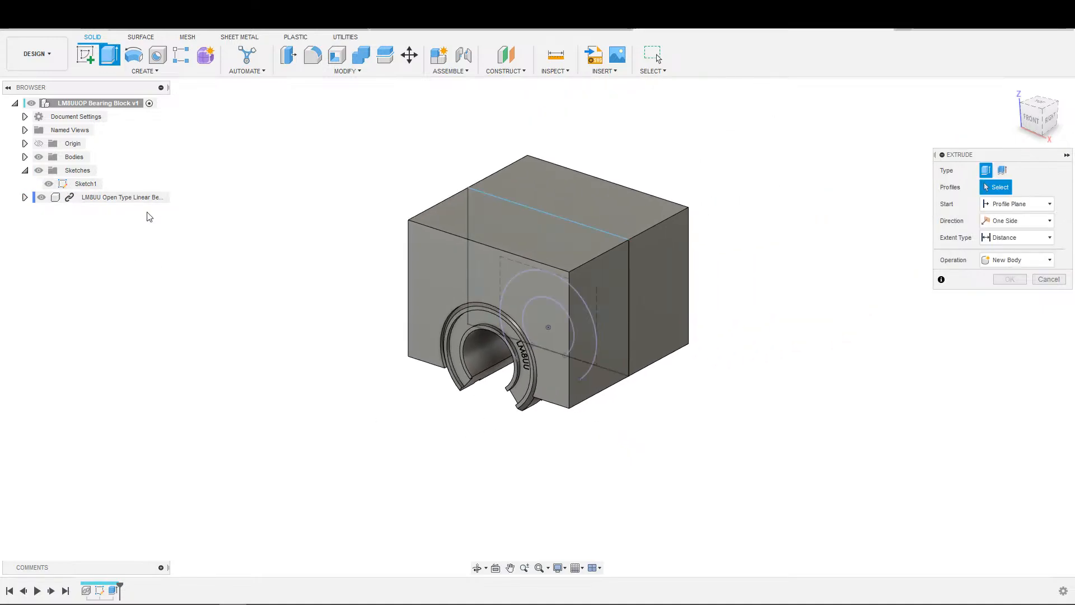
{"action": "left_click", "coordinate": [37, 157]}
Step: Select the outer block profile and the bearing ring profile for the extrusion and set its start to Object
{"action": "scroll", "coordinate": [587, 330], "scroll_direction": "up", "scroll_amount": 3}
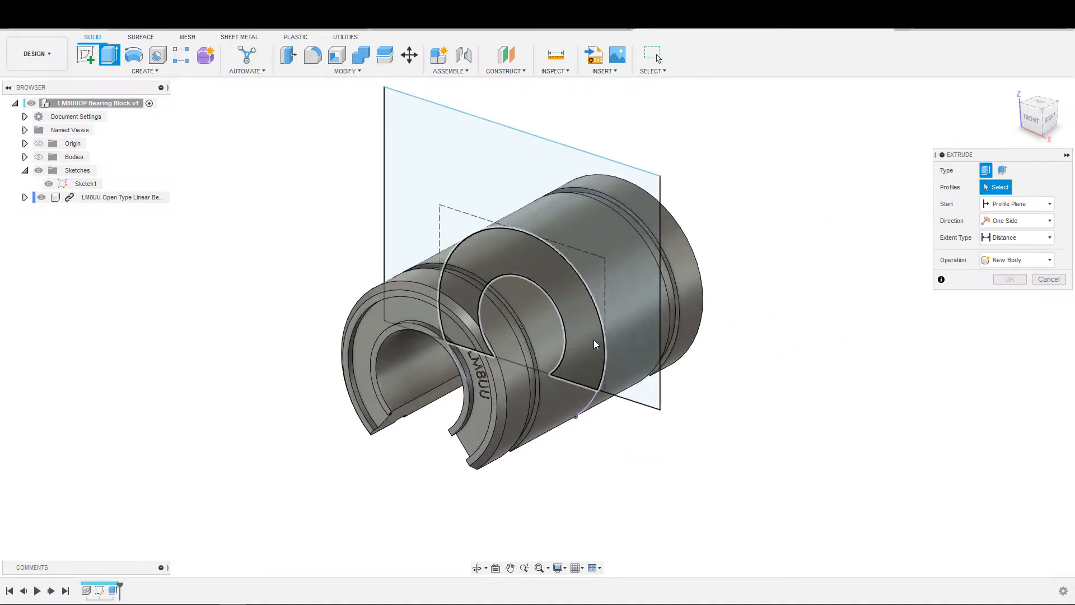
{"action": "left_click", "coordinate": [602, 280]}
{"action": "left_click", "coordinate": [574, 333]}
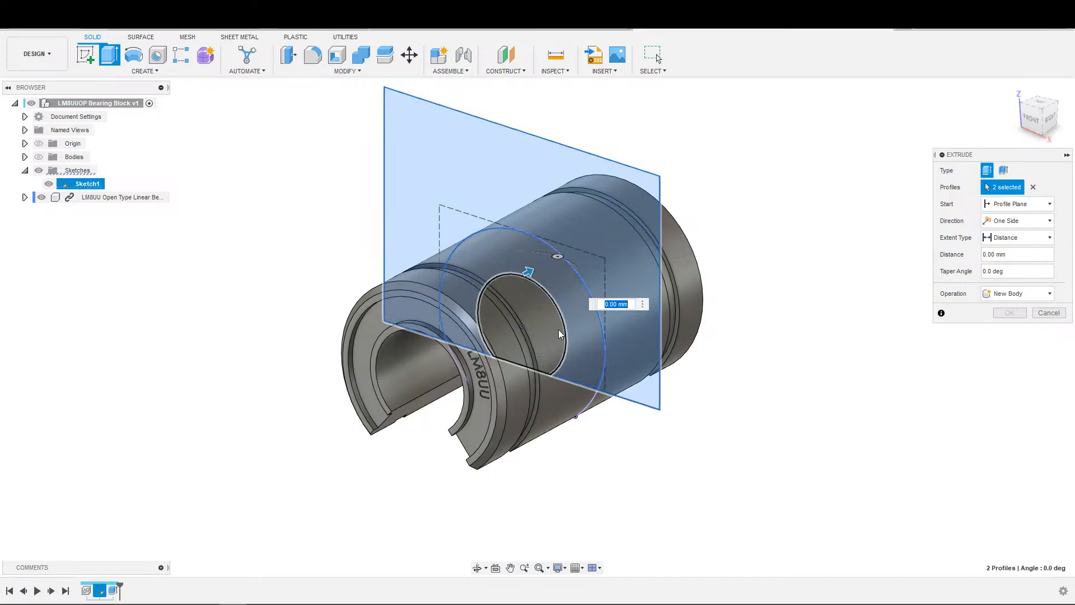
{"action": "scroll", "coordinate": [664, 369], "scroll_direction": "down", "scroll_amount": 3}
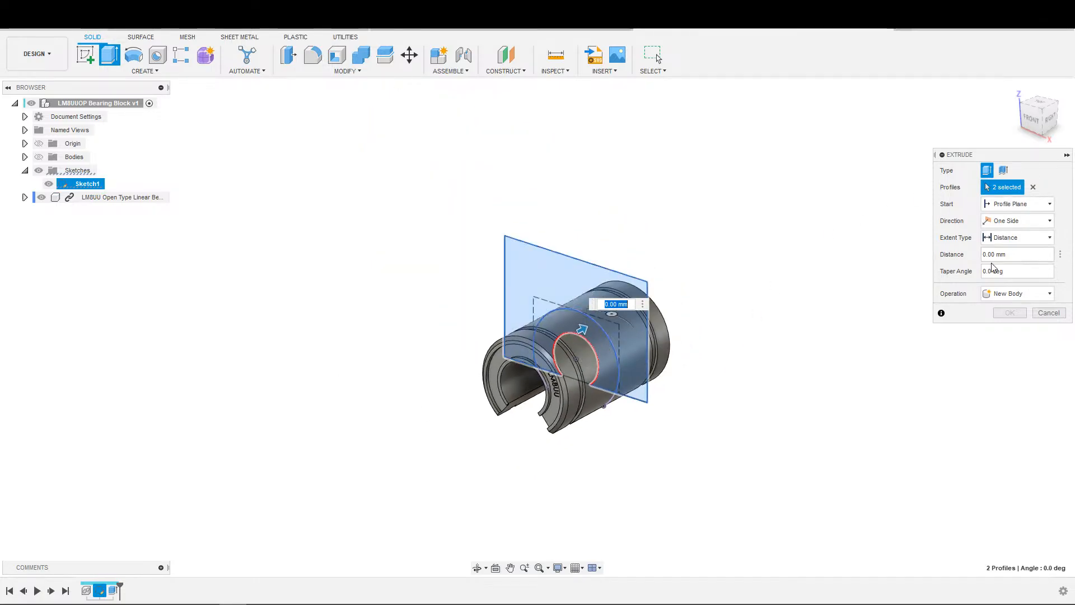
{"action": "left_click", "coordinate": [1019, 205]}
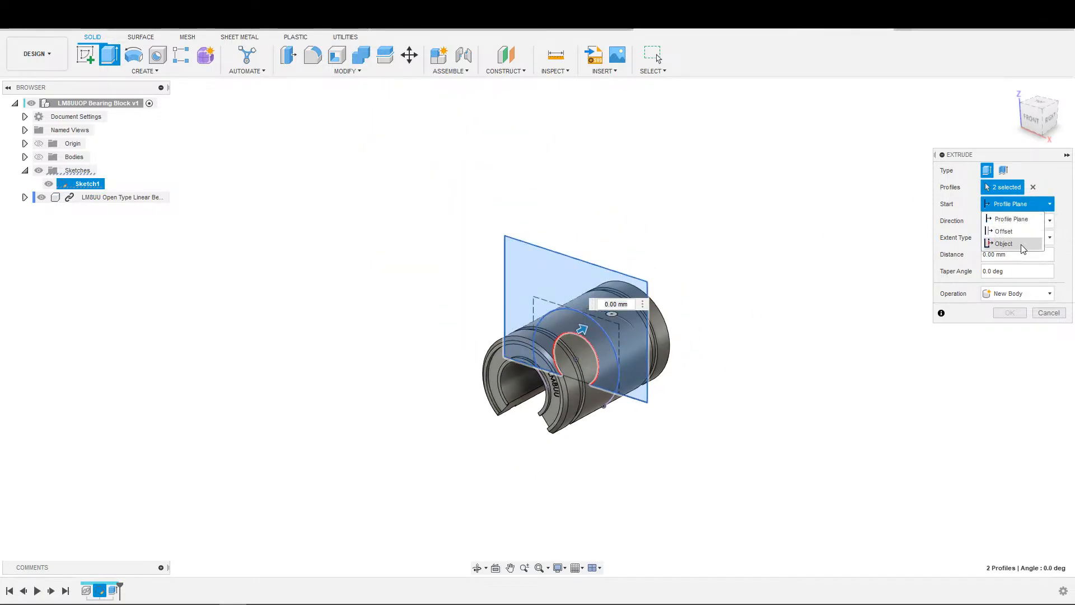
{"action": "left_click", "coordinate": [1022, 248]}
{"action": "scroll", "coordinate": [544, 446], "scroll_direction": "up", "scroll_amount": 3}
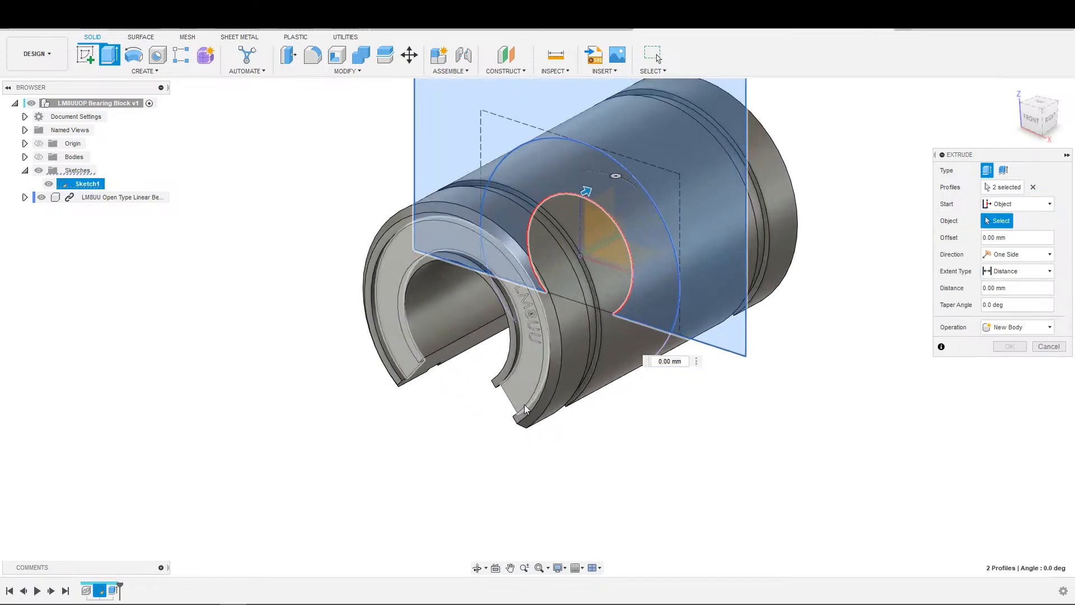
{"action": "left_click", "coordinate": [415, 345]}
{"action": "scroll", "coordinate": [415, 345], "scroll_direction": "down", "scroll_amount": 2}
{"action": "scroll", "coordinate": [415, 346], "scroll_direction": "down", "scroll_amount": 2}
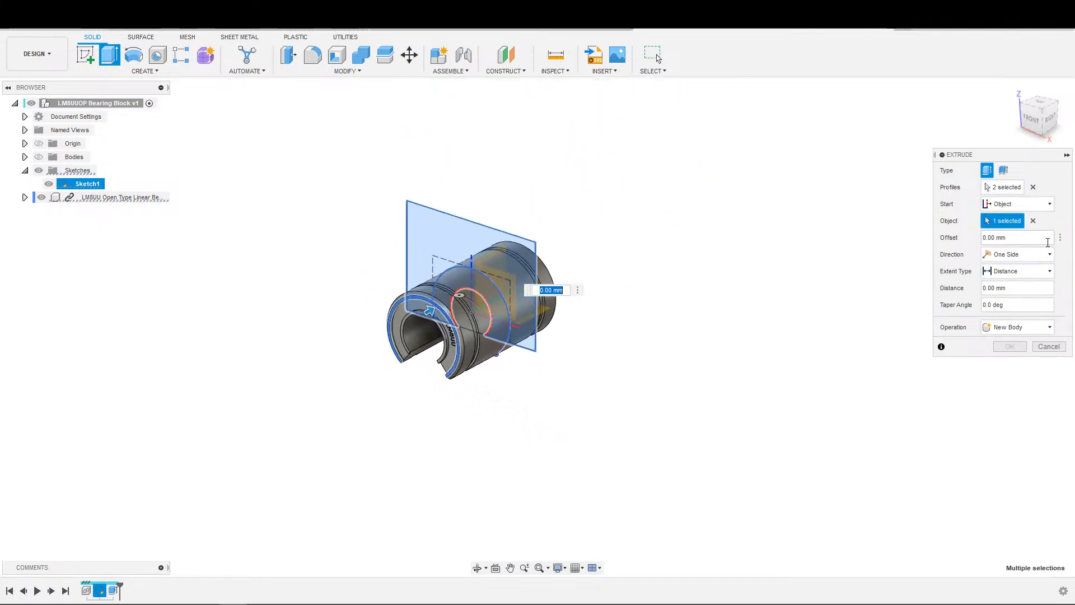
{"action": "left_click", "coordinate": [1033, 220]}
Step: Show the block body again and extrude the selected profiles -3 mm from its front face, using the Join operation
{"action": "left_click", "coordinate": [38, 157]}
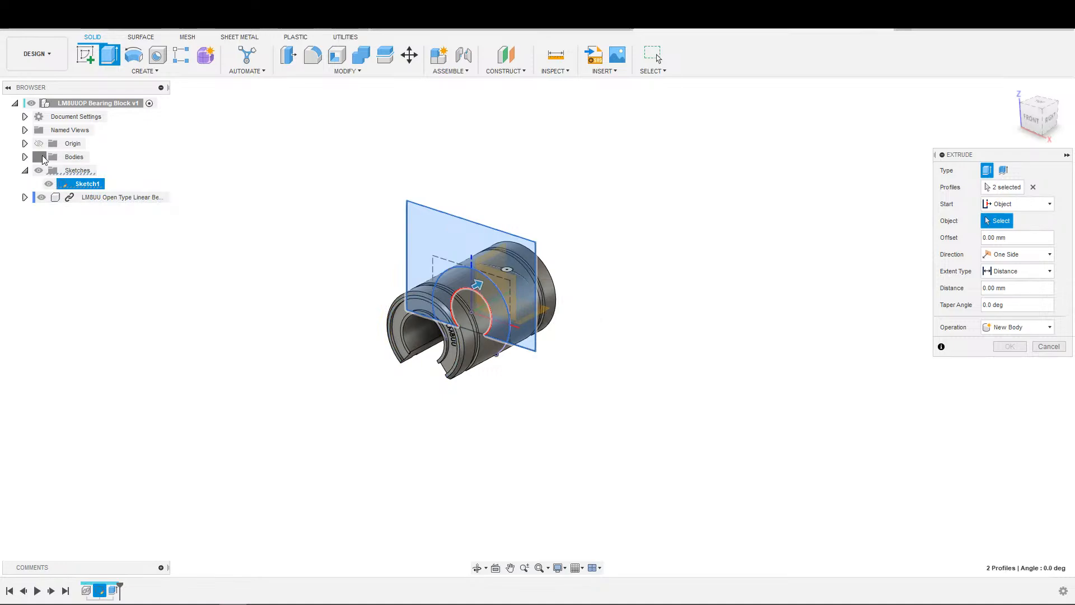
{"action": "left_click", "coordinate": [481, 314]}
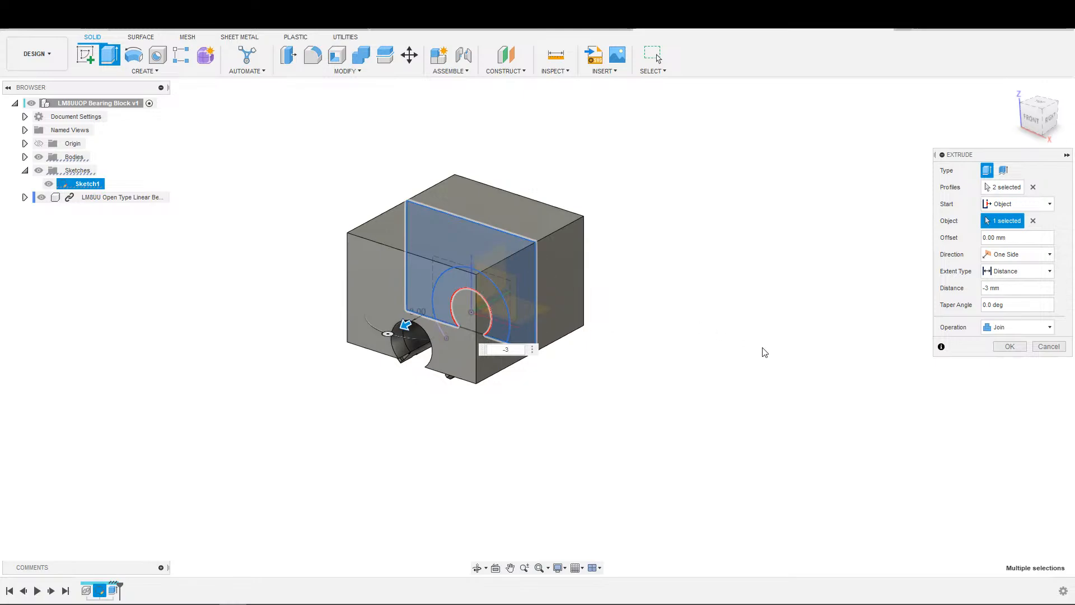
{"action": "left_click", "coordinate": [1002, 347]}
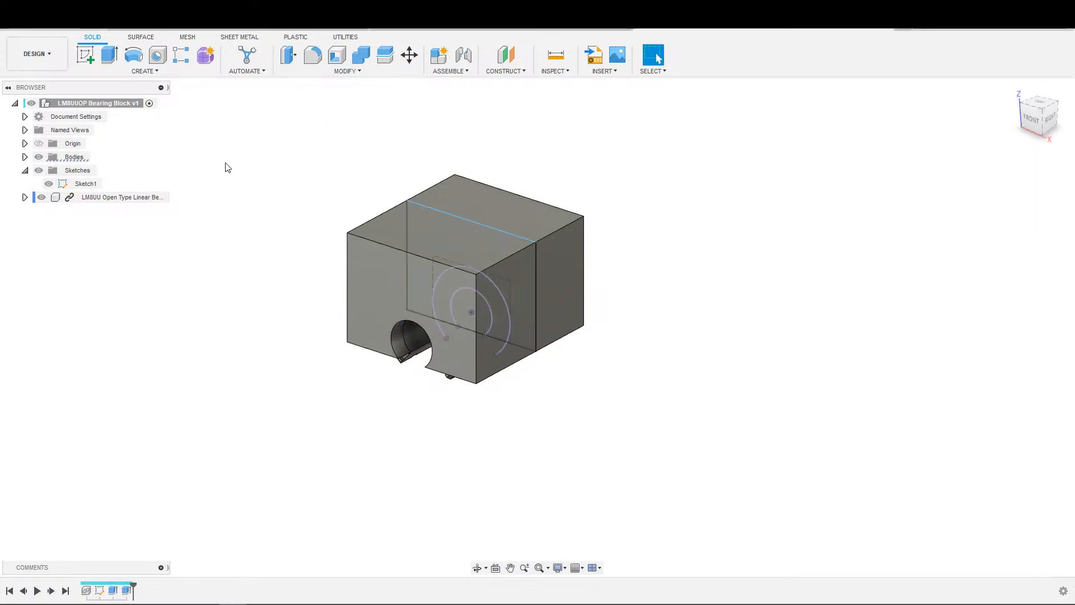
Step: Mirror the 3 mm end-wall extrusion feature about the origin mid-plane to the block's opposite end, with the Adjust compute option
{"action": "left_click", "coordinate": [145, 71]}
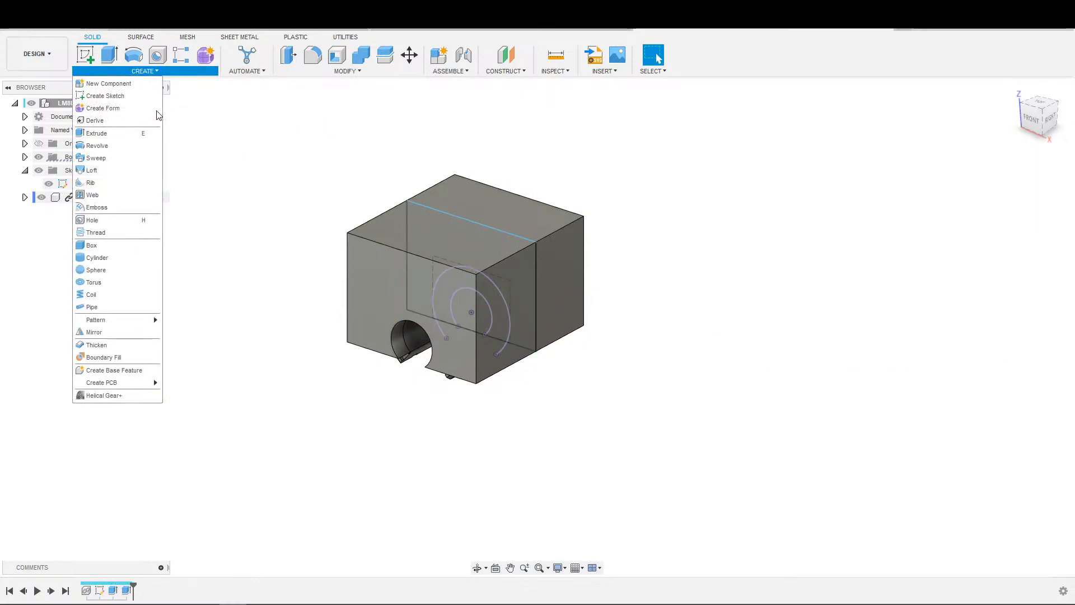
{"action": "left_click", "coordinate": [109, 331]}
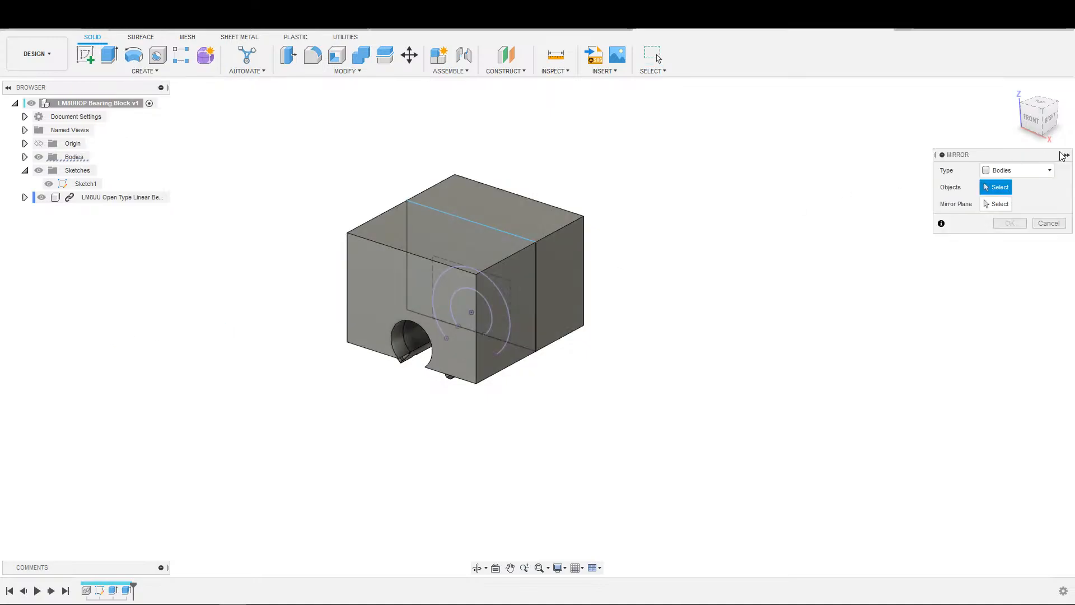
{"action": "left_click", "coordinate": [1017, 170]}
{"action": "left_click", "coordinate": [994, 212]}
{"action": "left_click", "coordinate": [126, 589]}
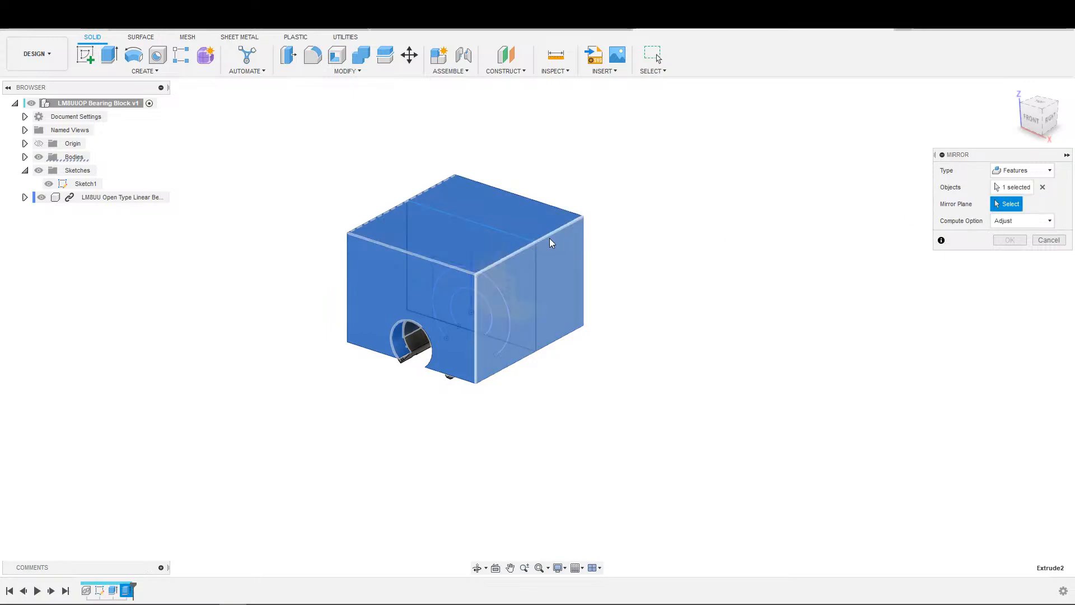
{"action": "scroll", "coordinate": [571, 295], "scroll_direction": "down", "scroll_amount": 3}
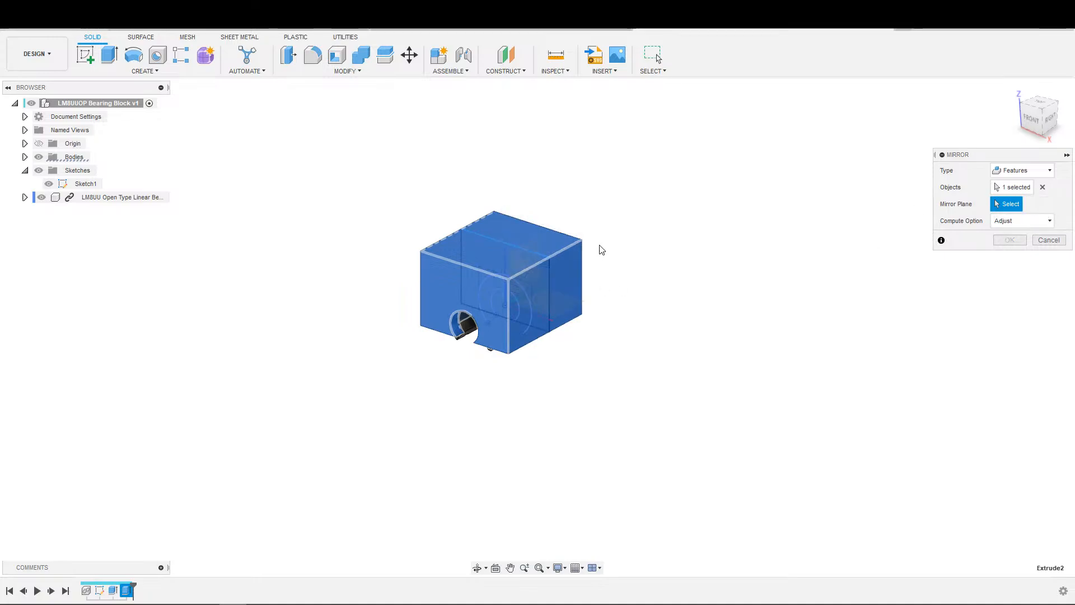
{"action": "left_click", "coordinate": [551, 290]}
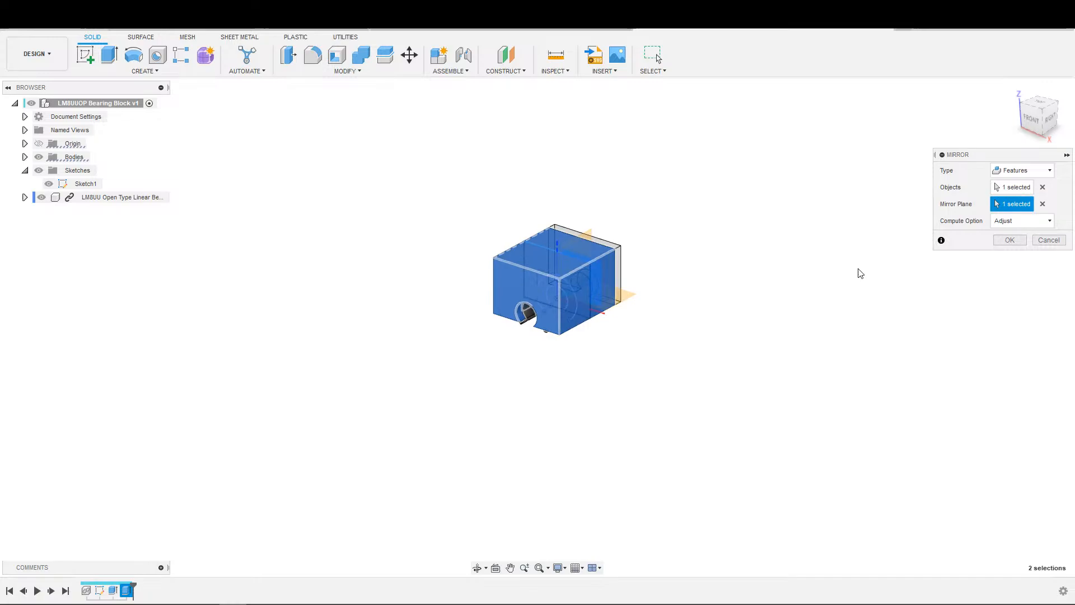
{"action": "left_click", "coordinate": [1010, 239]}
{"action": "middle_click_drag", "start_coordinate": [786, 280], "coordinate": [742, 311], "text": "shift"}
{"action": "scroll", "coordinate": [457, 351], "scroll_direction": "up", "scroll_amount": 2}
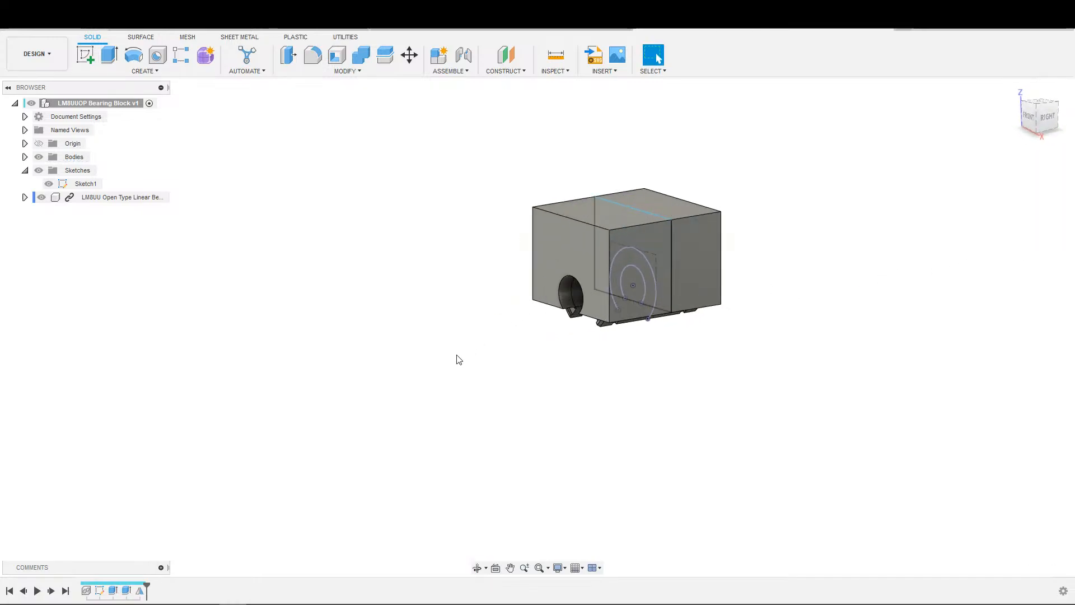
Step: Search the appearance library for White and apply a white plastic appearance to the block body
{"action": "key", "text": "a"}
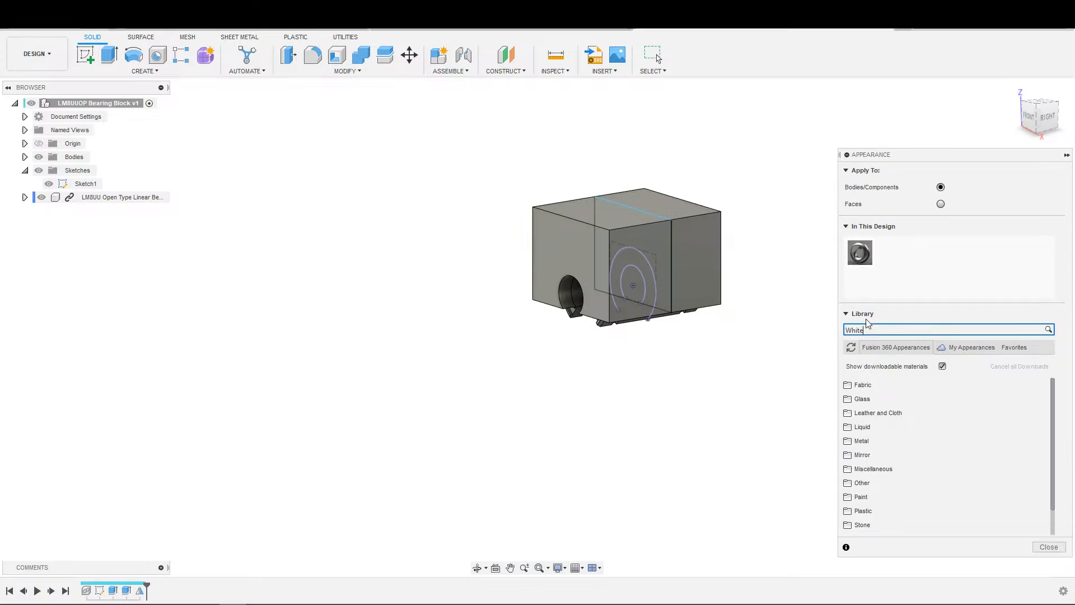
{"action": "type", "text": "White"}
{"action": "key", "text": "Return"}
{"action": "scroll", "coordinate": [885, 453], "scroll_direction": "down", "scroll_amount": 2}
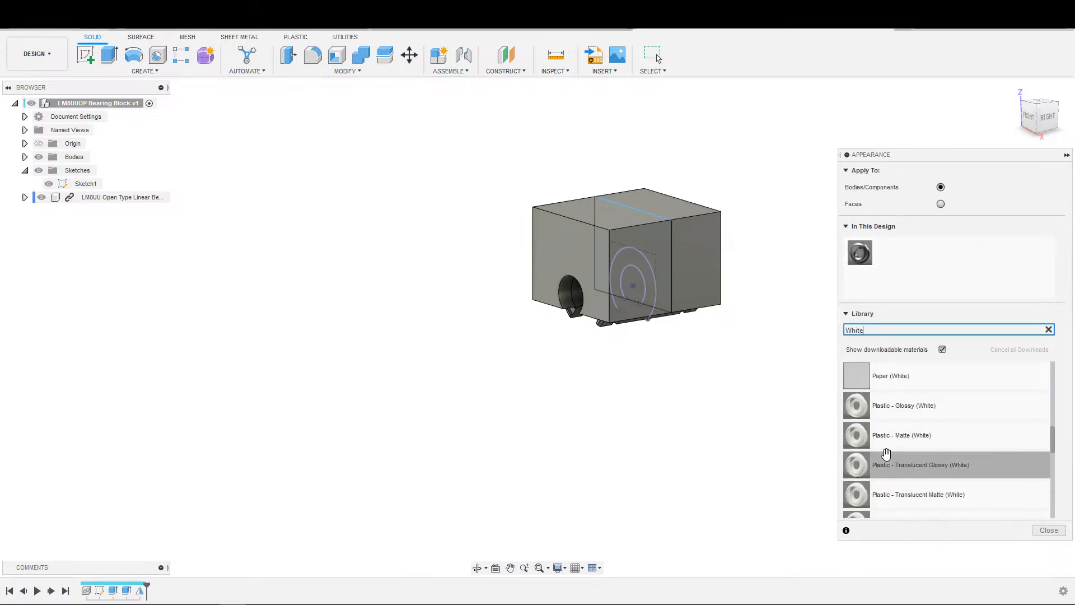
{"action": "left_click_drag", "start_coordinate": [892, 446], "coordinate": [708, 379]}
{"action": "key", "text": "Escape"}
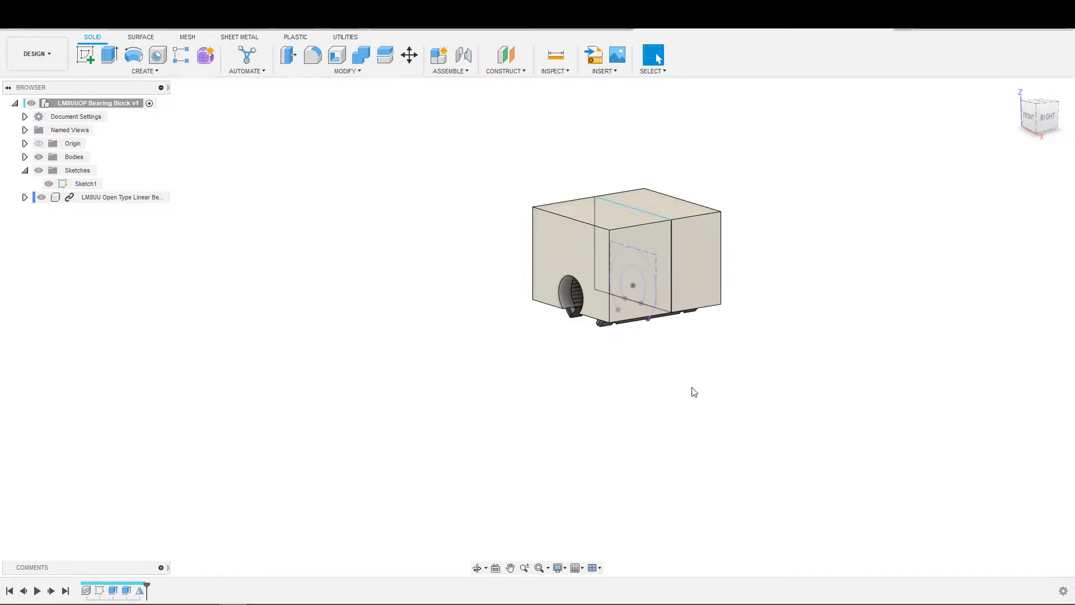
{"action": "scroll", "coordinate": [688, 372], "scroll_direction": "down", "scroll_amount": 1}
{"action": "middle_click_drag", "start_coordinate": [686, 374], "coordinate": [659, 459]}
{"action": "scroll", "coordinate": [659, 456], "scroll_direction": "up", "scroll_amount": 2}
{"action": "scroll", "coordinate": [456, 344], "scroll_direction": "down", "scroll_amount": 2}
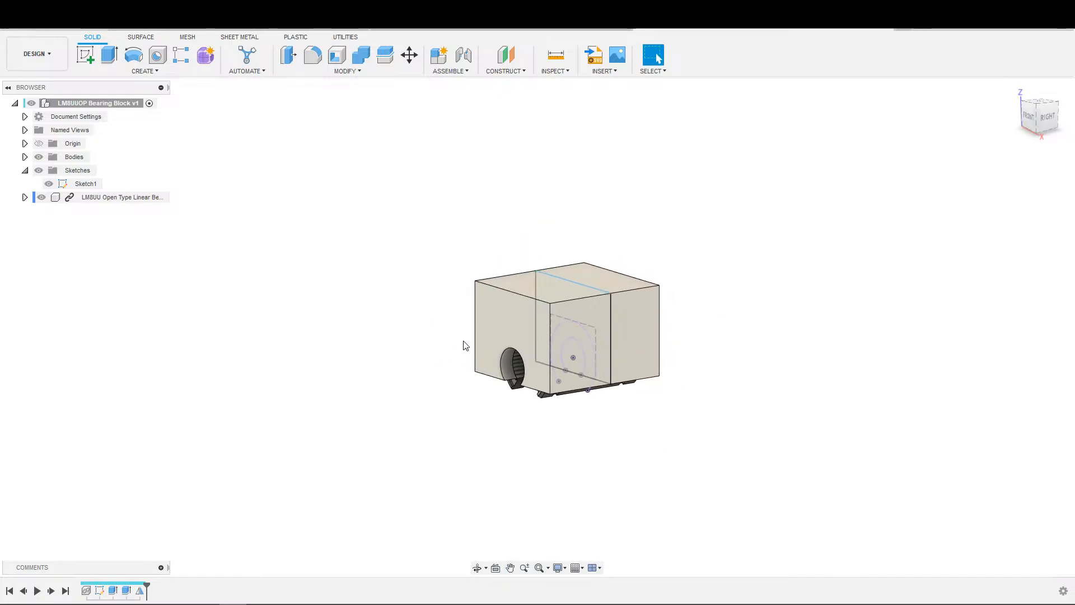
Step: Create an offset construction plane on the block's top face at a distance of 0.00 mm
{"action": "key", "text": "s"}
{"action": "left_click", "coordinate": [483, 325]}
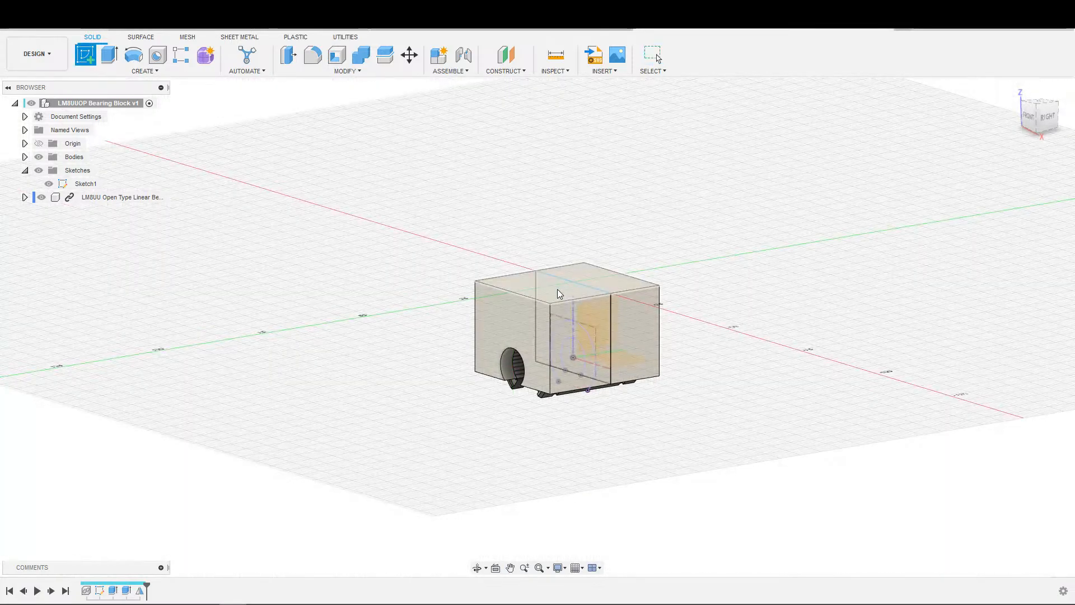
{"action": "key", "text": "Escape"}
{"action": "left_click", "coordinate": [506, 55]}
{"action": "left_click", "coordinate": [582, 280]}
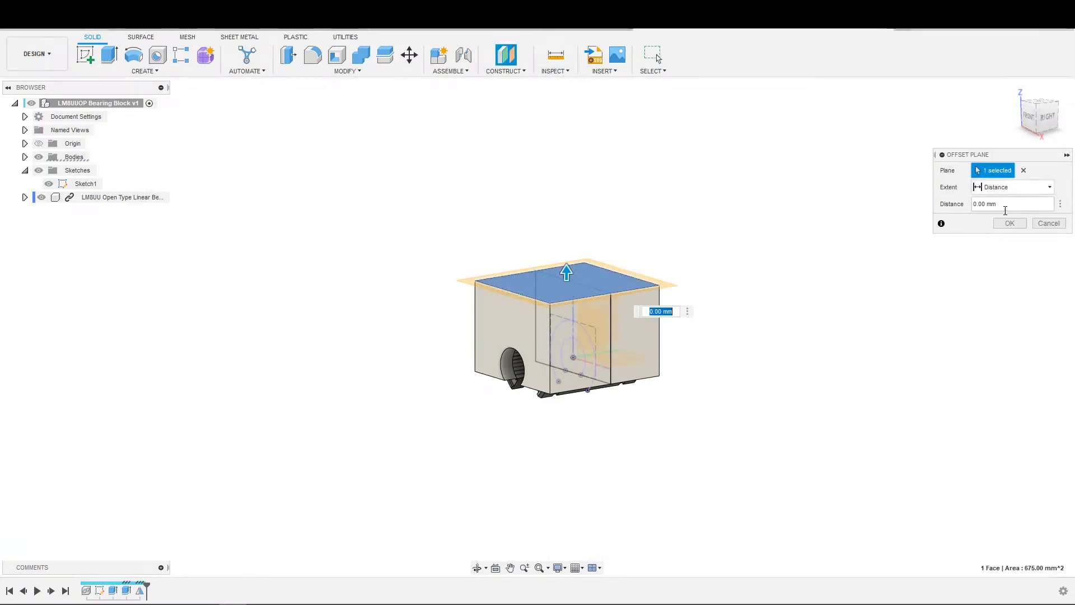
{"action": "left_click", "coordinate": [1009, 223]}
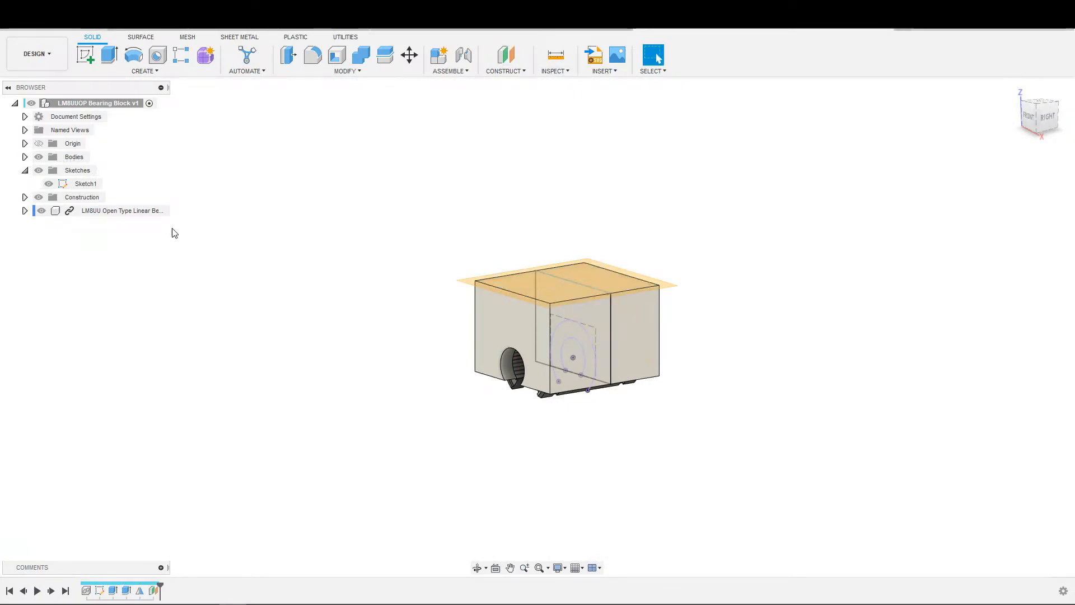
Step: Rename Sketch1 to "Bearing Layout"
{"action": "left_click", "coordinate": [90, 185]}
{"action": "left_click", "coordinate": [89, 184]}
{"action": "type", "text": "Beari"}
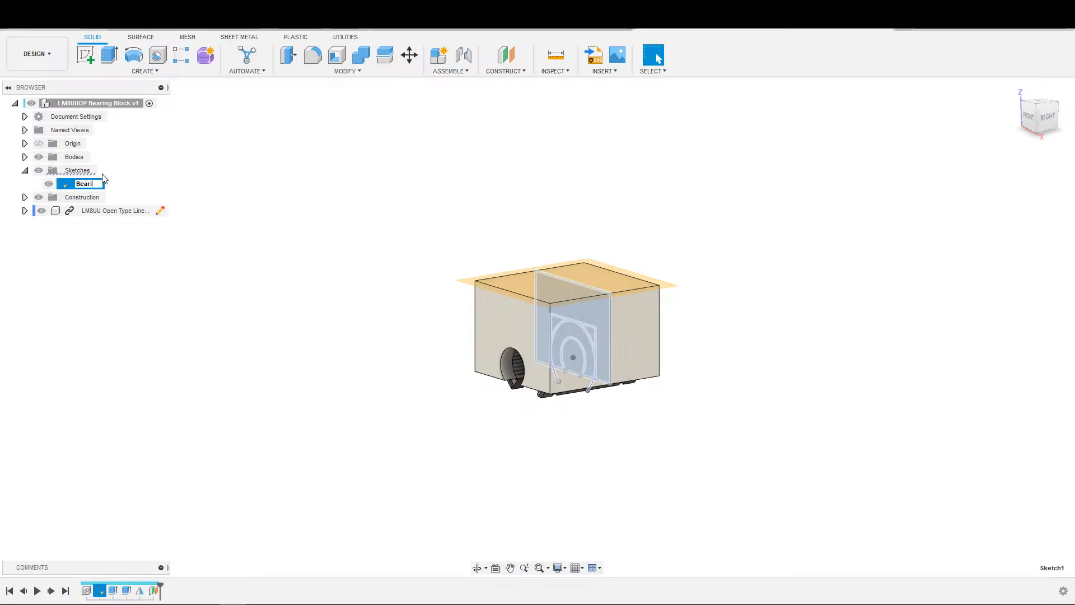
{"action": "type", "text": "ng Layout"}
{"action": "key", "text": "Return"}
Step: Rename the new construction plane to "Top of Bearing Block"
{"action": "left_click", "coordinate": [25, 197]}
{"action": "left_click", "coordinate": [86, 210]}
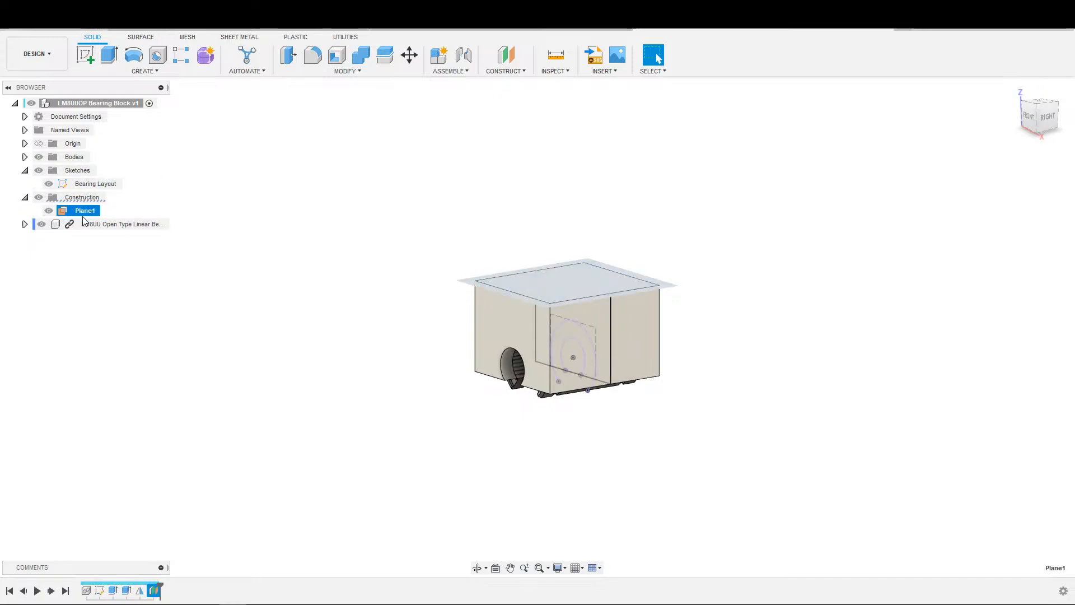
{"action": "left_click", "coordinate": [86, 211]}
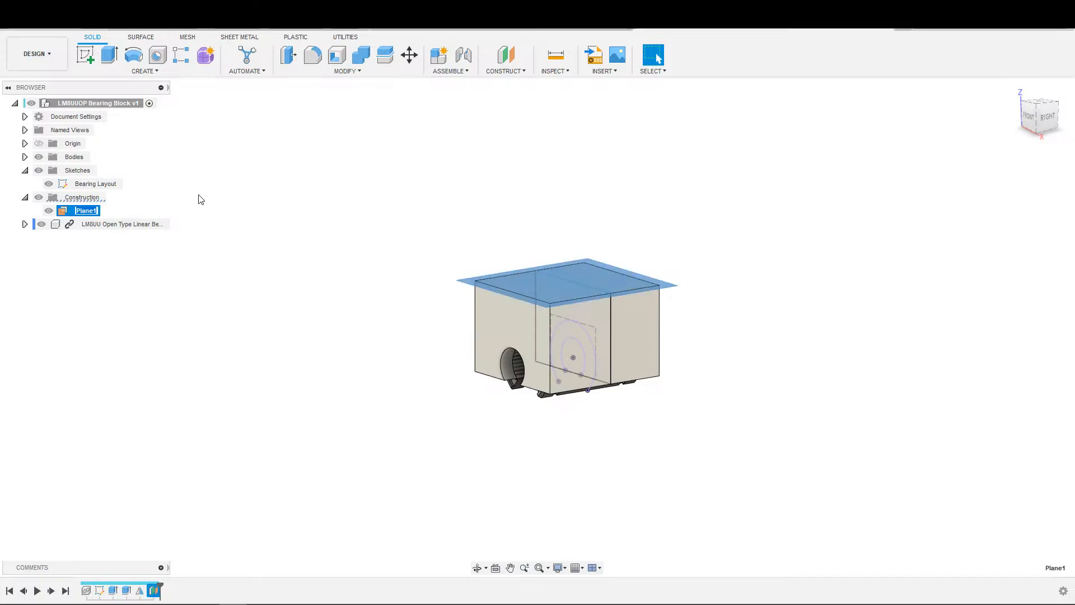
{"action": "type", "text": "S"}
{"action": "type", "text": "op of Bear"}
{"action": "type", "text": "ing Block"}
{"action": "key", "text": "Return"}
Step: Start a sketch on the Top of Bearing Block plane and project the block's top face outline into it
{"action": "key", "text": "s"}
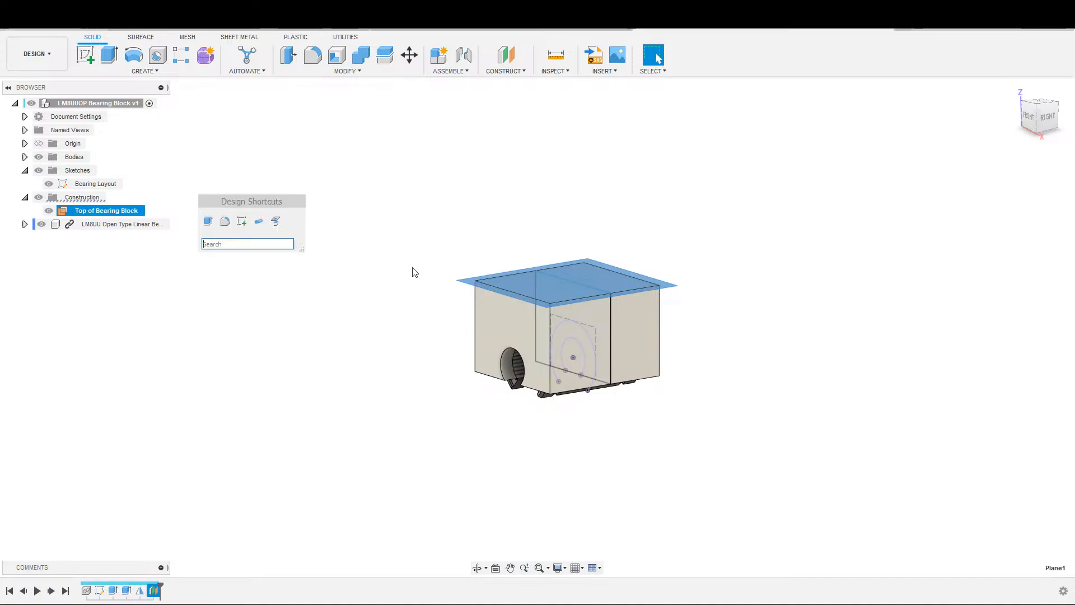
{"action": "left_click", "coordinate": [244, 225]}
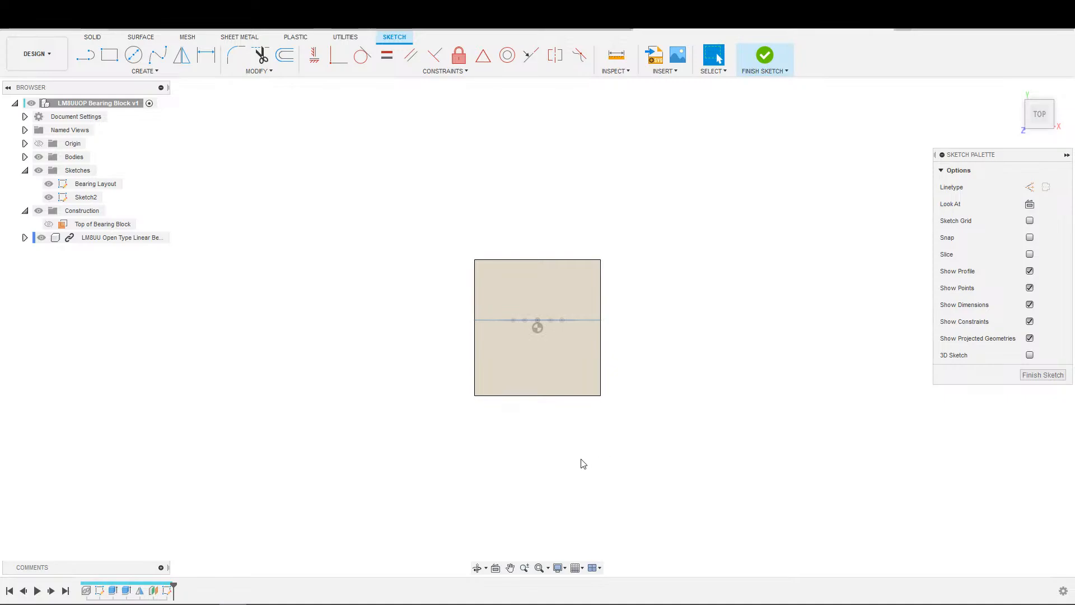
{"action": "key", "text": "s"}
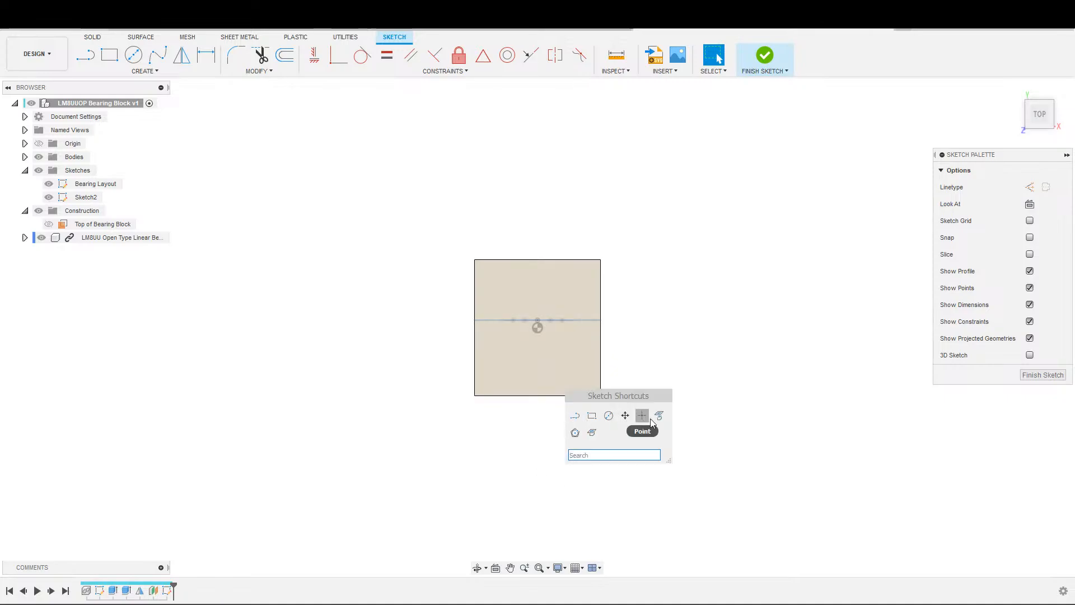
{"action": "left_click", "coordinate": [557, 361]}
{"action": "left_click", "coordinate": [707, 403]}
{"action": "key", "text": "s"}
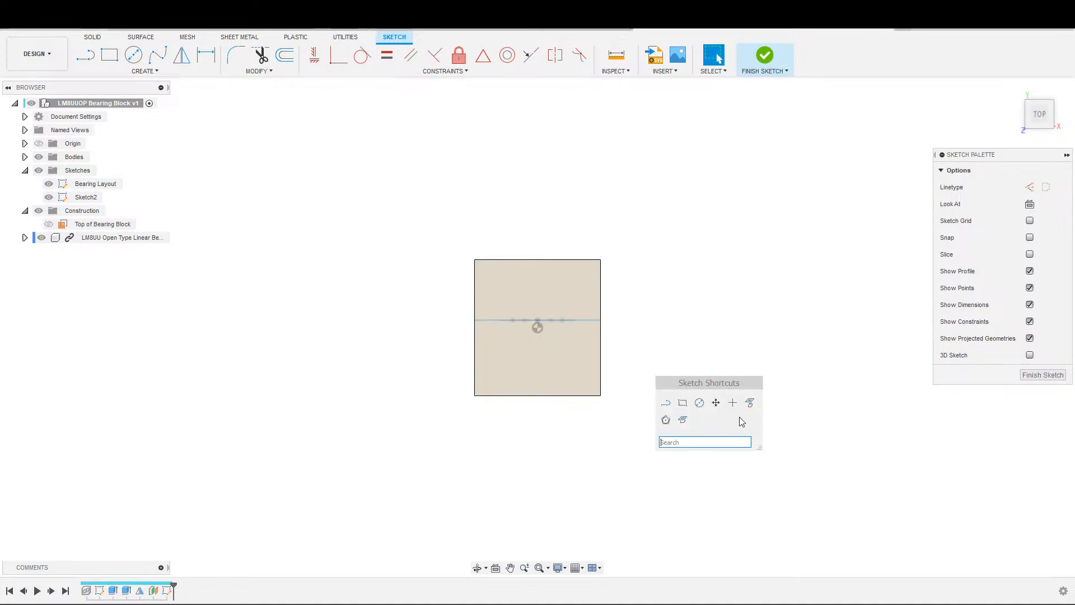
{"action": "left_click", "coordinate": [749, 402]}
{"action": "left_click", "coordinate": [559, 354]}
{"action": "key", "text": "Return"}
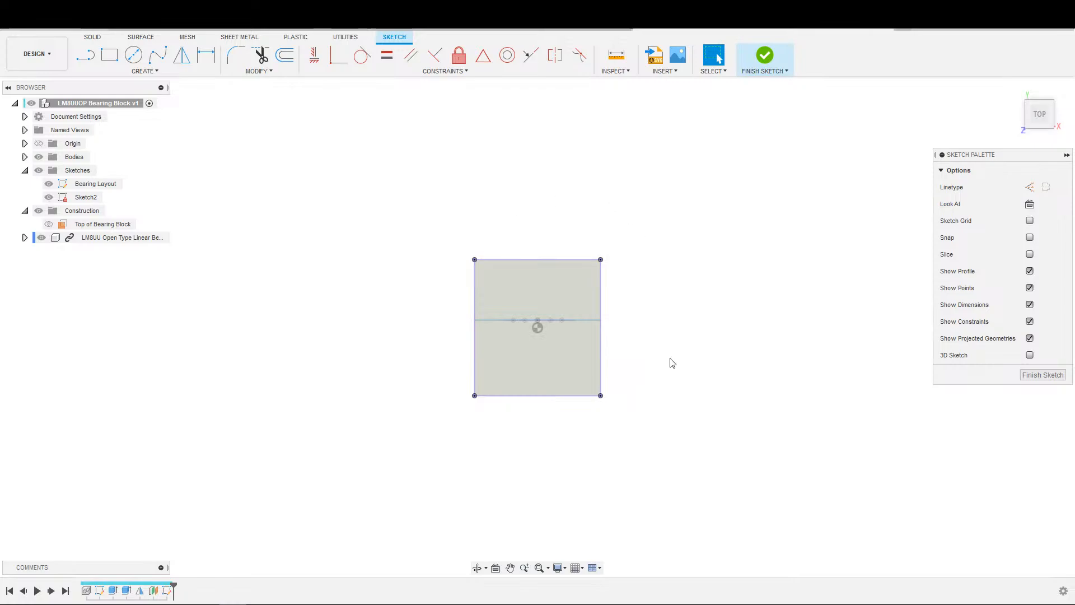
Step: Examine the Bearing Layout line across the block's top face and the block's shape from several angles
{"action": "scroll", "coordinate": [574, 363], "scroll_direction": "up", "scroll_amount": 2}
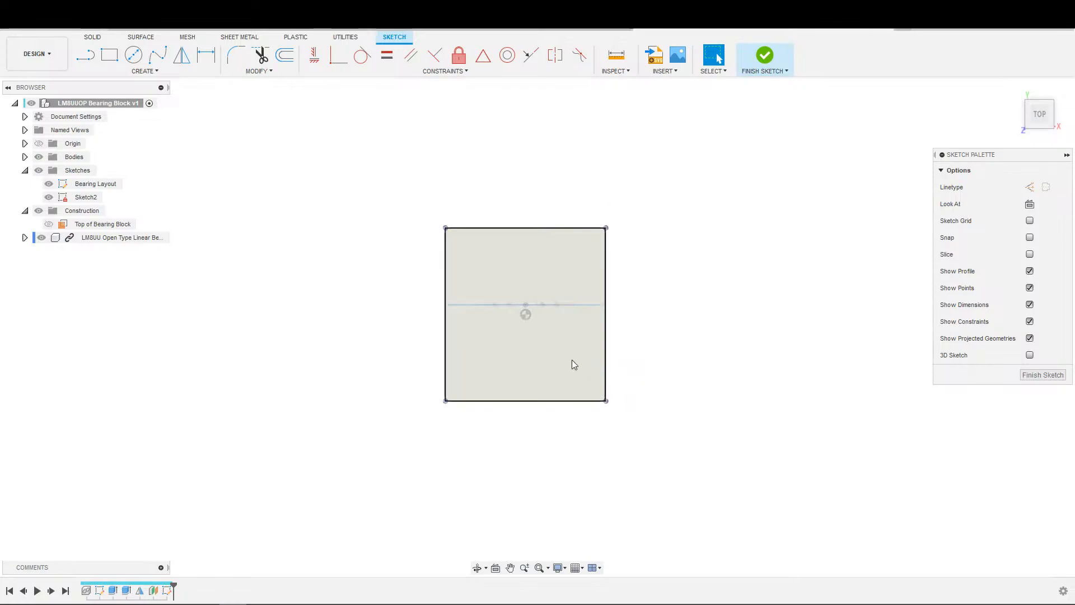
{"action": "left_click", "coordinate": [545, 304]}
{"action": "mouse_move", "coordinate": [720, 358]}
{"action": "middle_mouse_down", "text": "shift"}
{"action": "mouse_move", "coordinate": [687, 320]}
{"action": "mouse_move", "coordinate": [727, 281]}
{"action": "mouse_move", "coordinate": [771, 318]}
{"action": "middle_mouse_up", "text": "shift"}
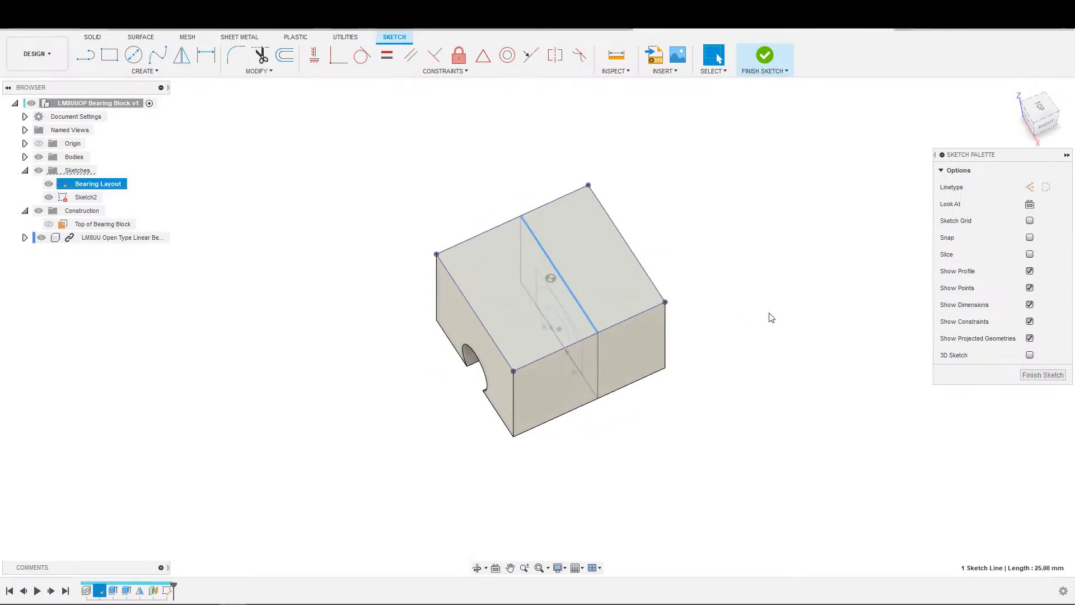
{"action": "left_click", "coordinate": [1029, 204]}
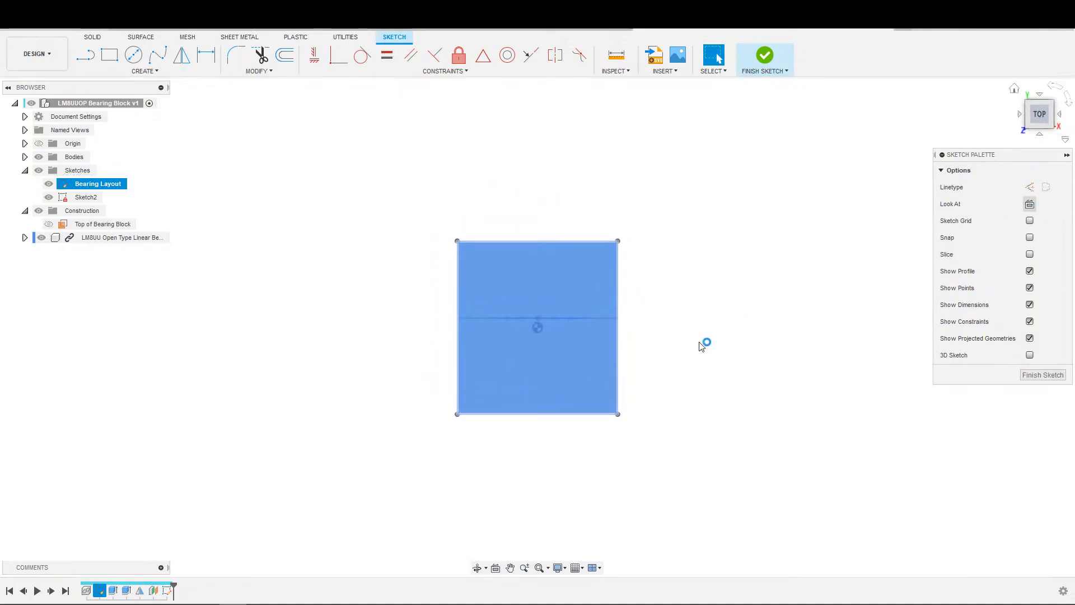
{"action": "key", "text": "d"}
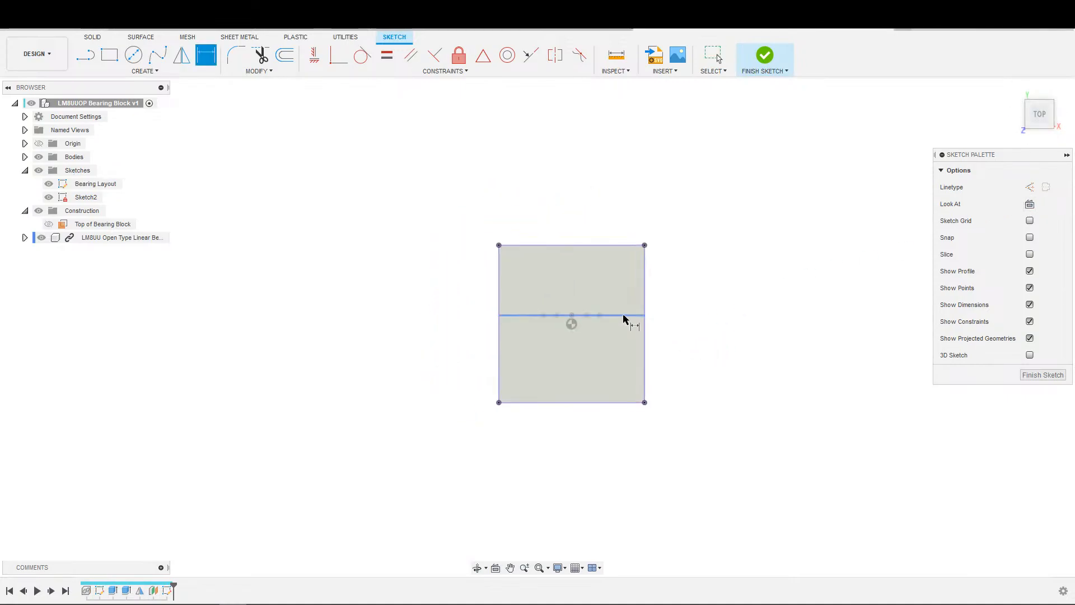
{"action": "key", "text": "Escape"}
{"action": "scroll", "coordinate": [712, 295], "scroll_direction": "down", "scroll_amount": 2}
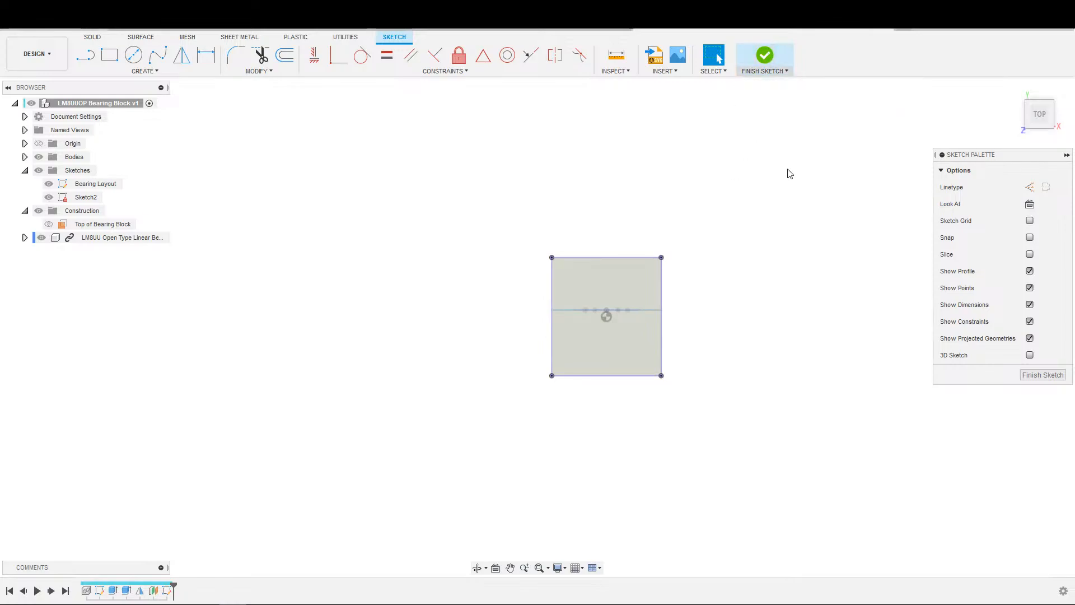
{"action": "scroll", "coordinate": [693, 307], "scroll_direction": "up", "scroll_amount": 2}
{"action": "mouse_move", "coordinate": [693, 307]}
{"action": "middle_mouse_down"}
{"action": "mouse_move", "coordinate": [723, 284]}
{"action": "mouse_move", "coordinate": [698, 291]}
{"action": "mouse_move", "coordinate": [763, 173]}
{"action": "mouse_move", "coordinate": [641, 175]}
{"action": "mouse_move", "coordinate": [722, 192]}
{"action": "mouse_move", "coordinate": [734, 167]}
{"action": "mouse_move", "coordinate": [736, 219]}
{"action": "mouse_move", "coordinate": [698, 240]}
{"action": "middle_mouse_up"}
{"action": "scroll", "coordinate": [698, 325], "scroll_direction": "down", "scroll_amount": 2}
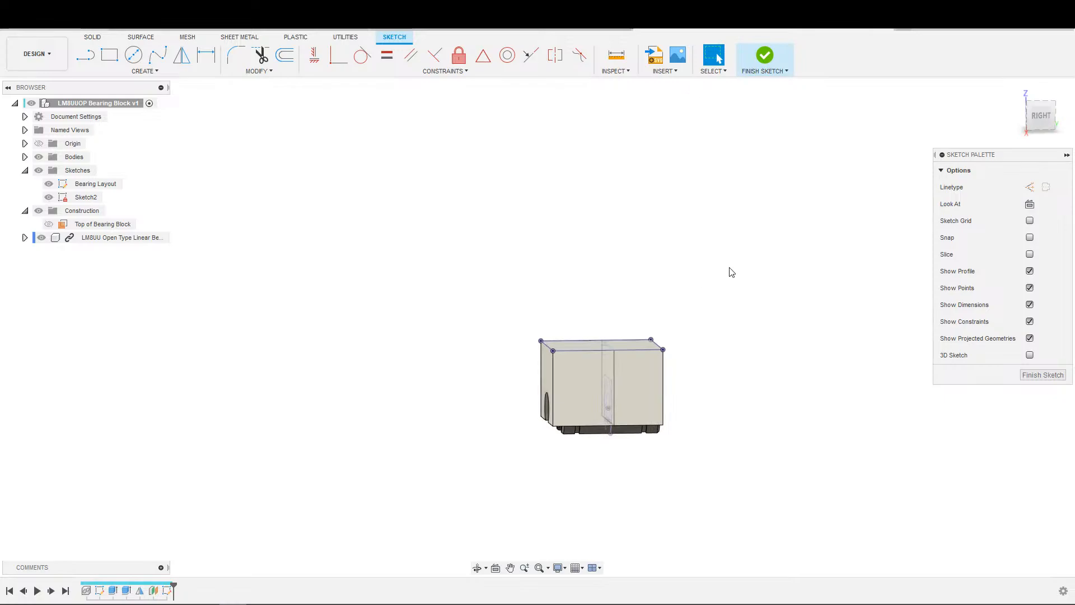
{"action": "middle_click_drag", "start_coordinate": [732, 272], "coordinate": [922, 311], "text": "shift"}
Step: Sketch a hexagon about 8.1 mm across flats on the block's top face, in the front-left area just below the centre line
{"action": "left_click", "coordinate": [1030, 205]}
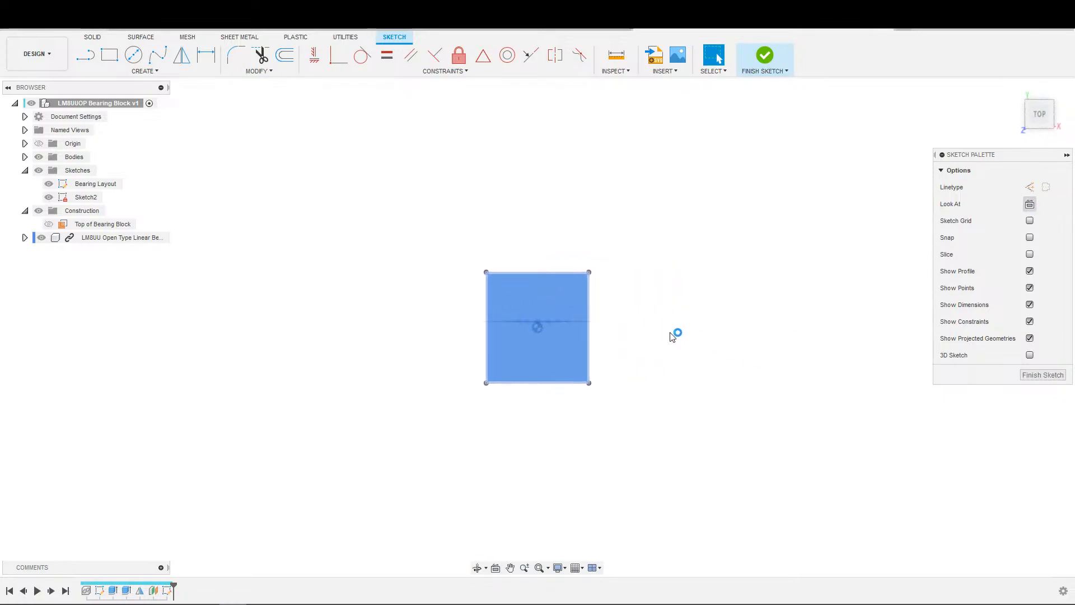
{"action": "key", "text": "s"}
{"action": "left_click", "coordinate": [738, 394]}
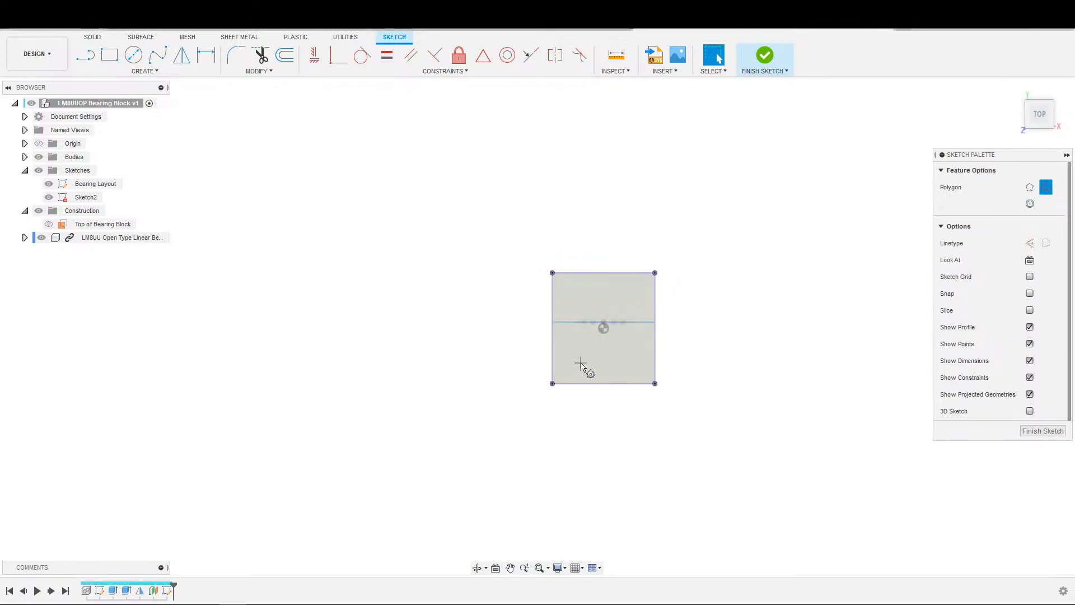
{"action": "left_click", "coordinate": [577, 342]}
{"action": "left_click", "coordinate": [595, 359]}
{"action": "scroll", "coordinate": [595, 359], "scroll_direction": "up", "scroll_amount": 3}
{"action": "key", "text": "d"}
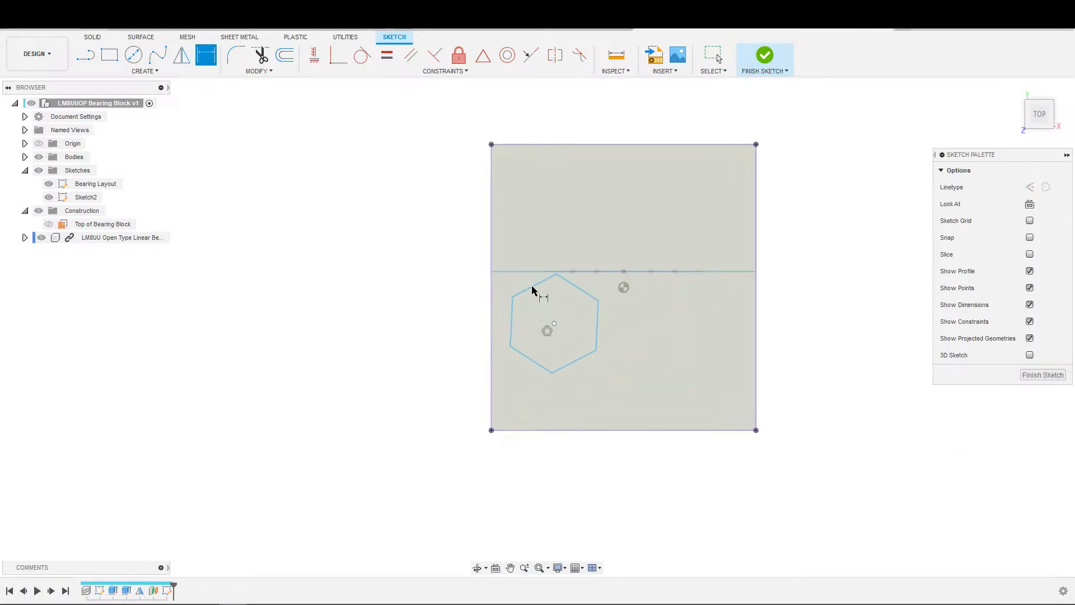
{"action": "left_click", "coordinate": [512, 320]}
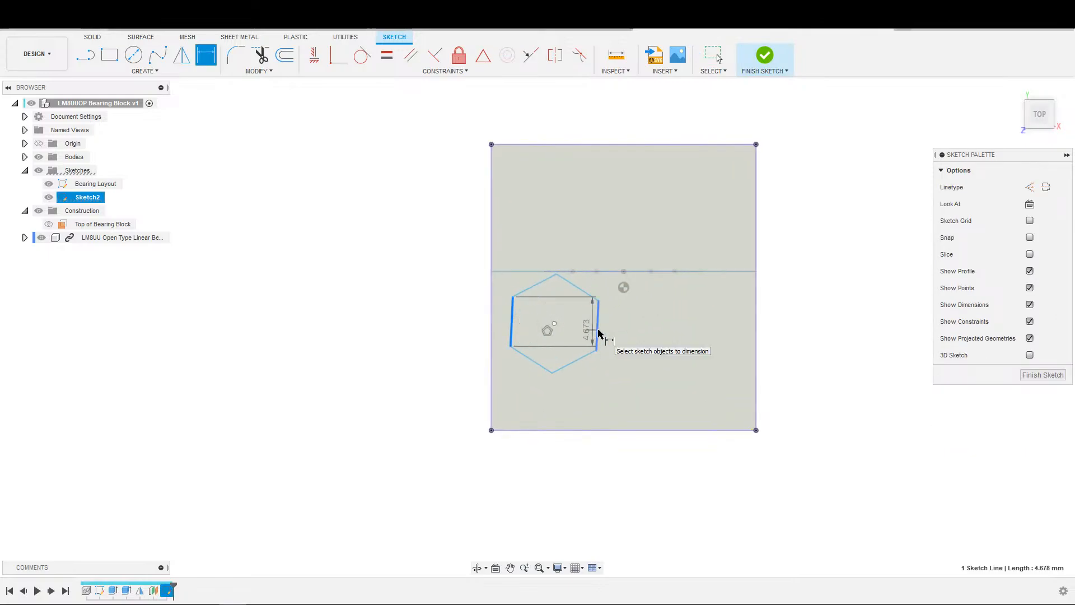
{"action": "left_click", "coordinate": [598, 335]}
{"action": "key", "text": "Escape"}
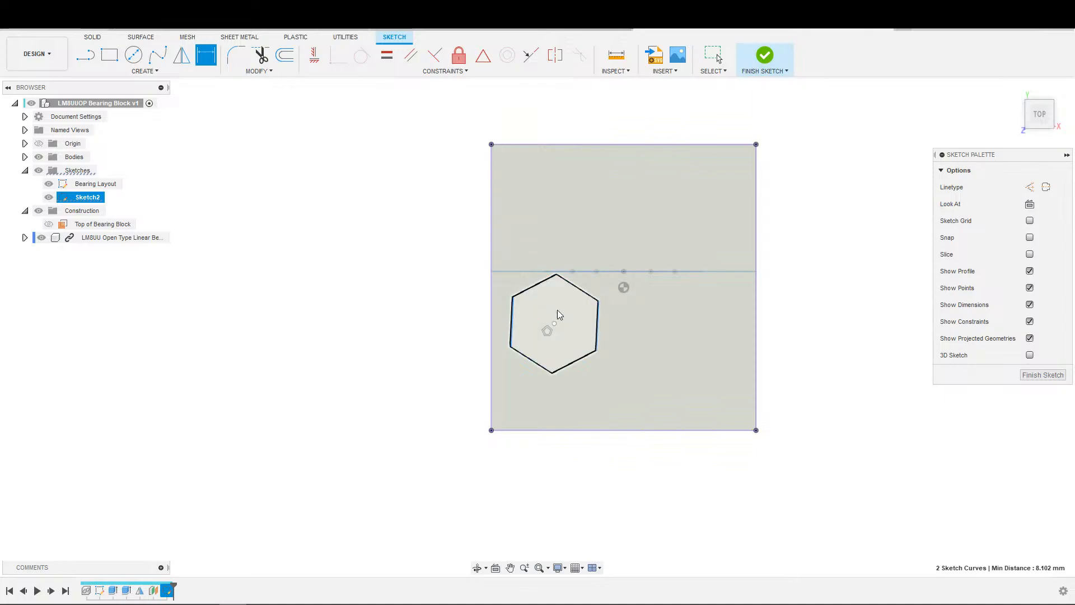
{"action": "left_click", "coordinate": [525, 291]}
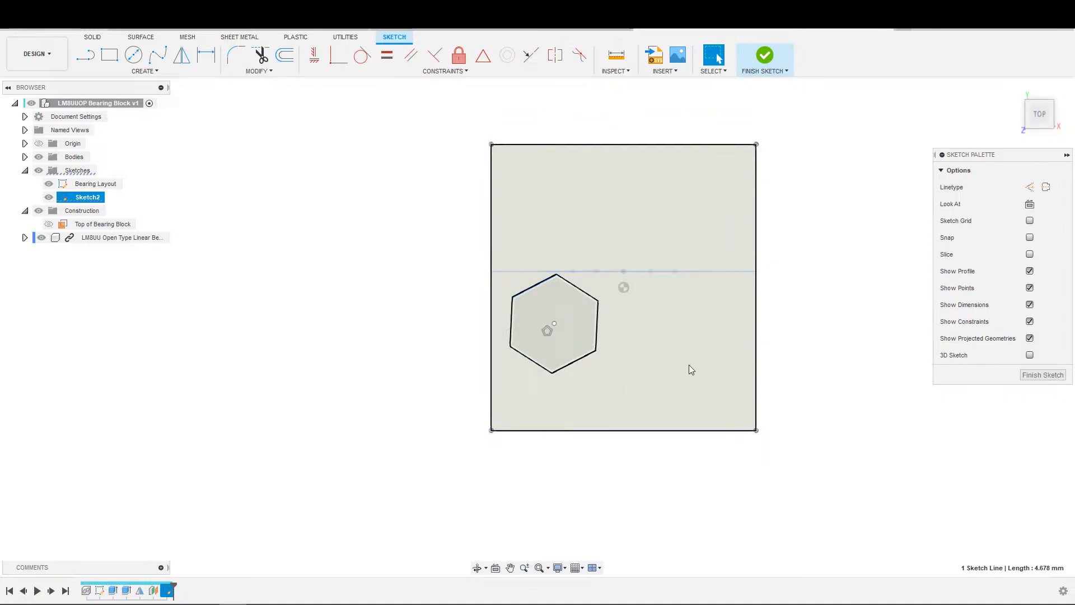
Step: Constrain the hexagon's left side parallel to the left edge of the projected block outline
{"action": "left_click", "coordinate": [511, 322]}
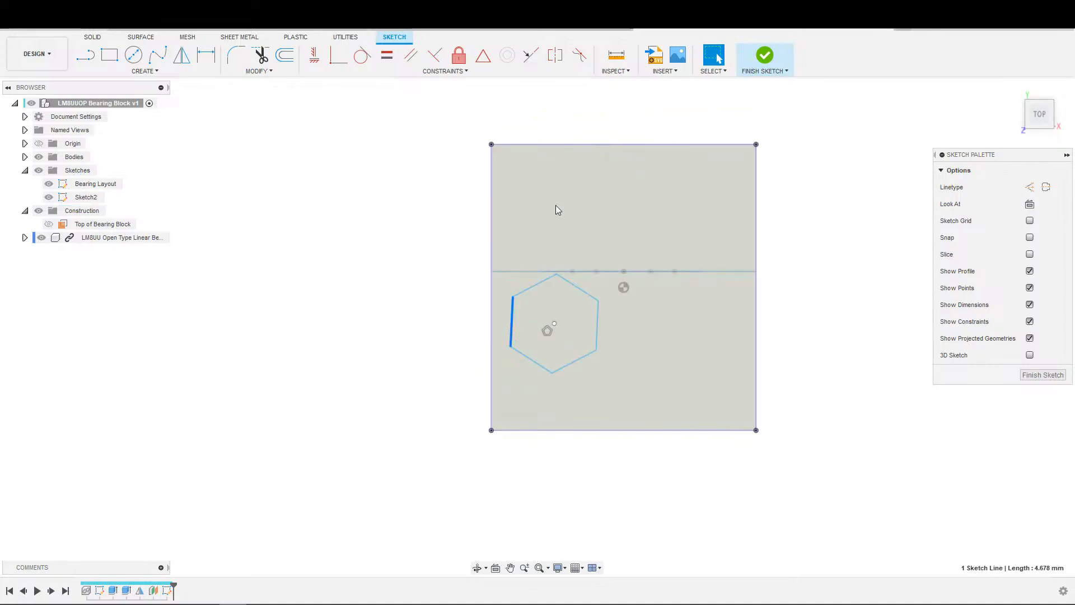
{"action": "left_click", "coordinate": [412, 55]}
{"action": "left_click", "coordinate": [492, 340]}
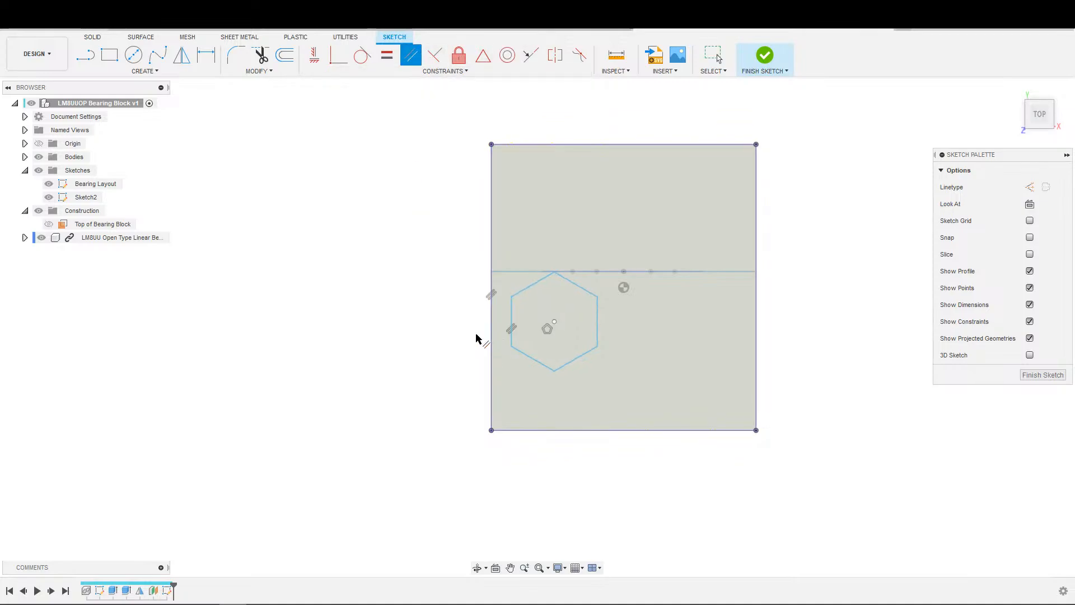
Step: Dimension the hexagon across its two vertical flats at 7.85 mm
{"action": "left_click", "coordinate": [512, 329]}
{"action": "left_click", "coordinate": [597, 334]}
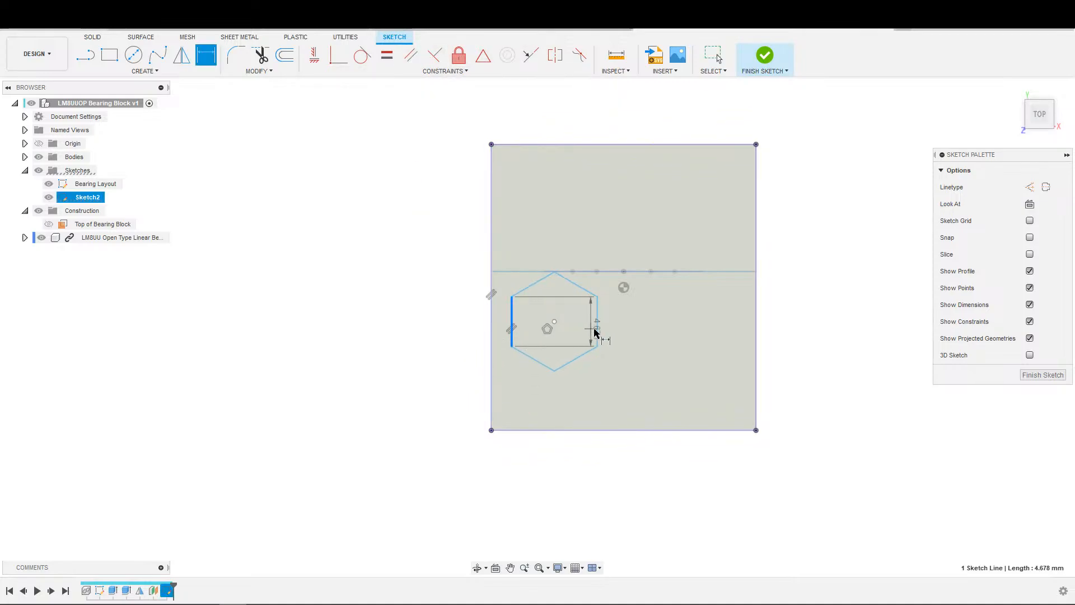
{"action": "left_click", "coordinate": [580, 399]}
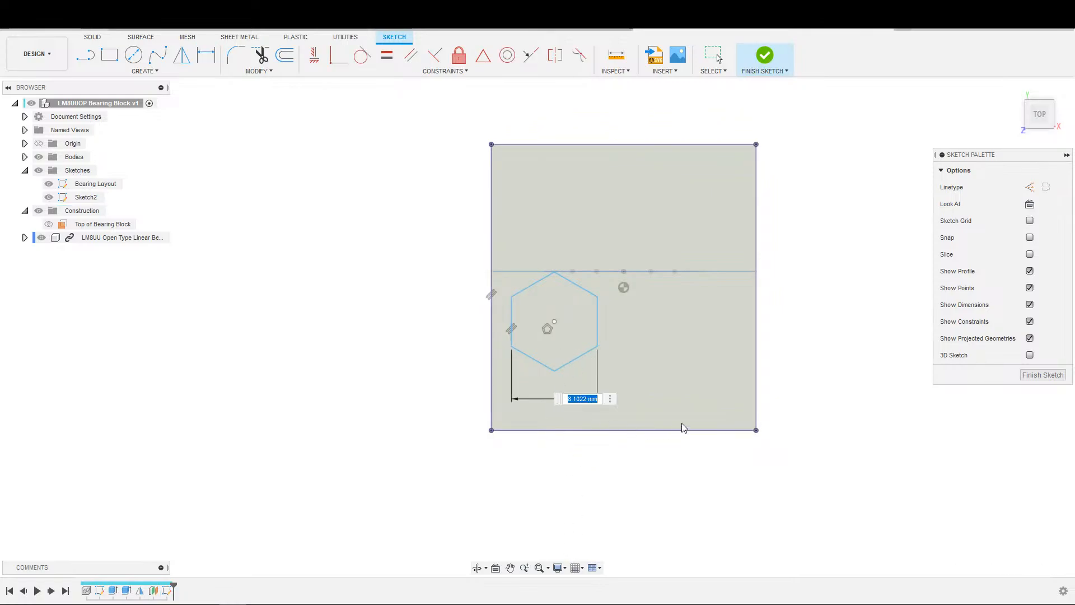
{"action": "type", "text": "7.85"}
{"action": "key", "text": "Return"}
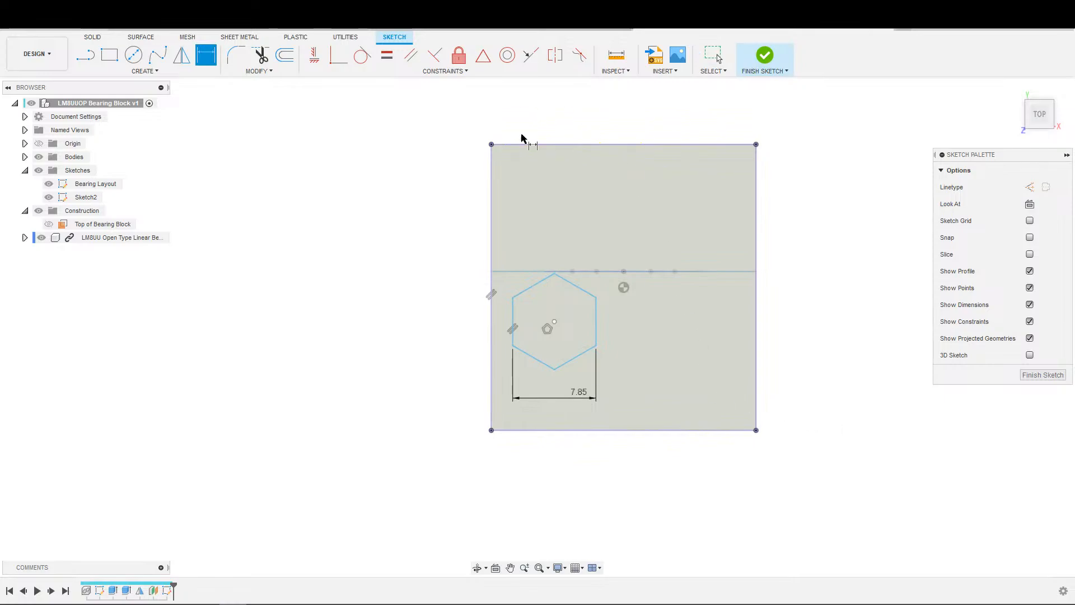
Step: Try to make the hexagon's left side collinear with the left edge of the block outline
{"action": "scroll", "coordinate": [601, 406], "scroll_direction": "down", "scroll_amount": 1}
{"action": "left_click", "coordinate": [527, 339]}
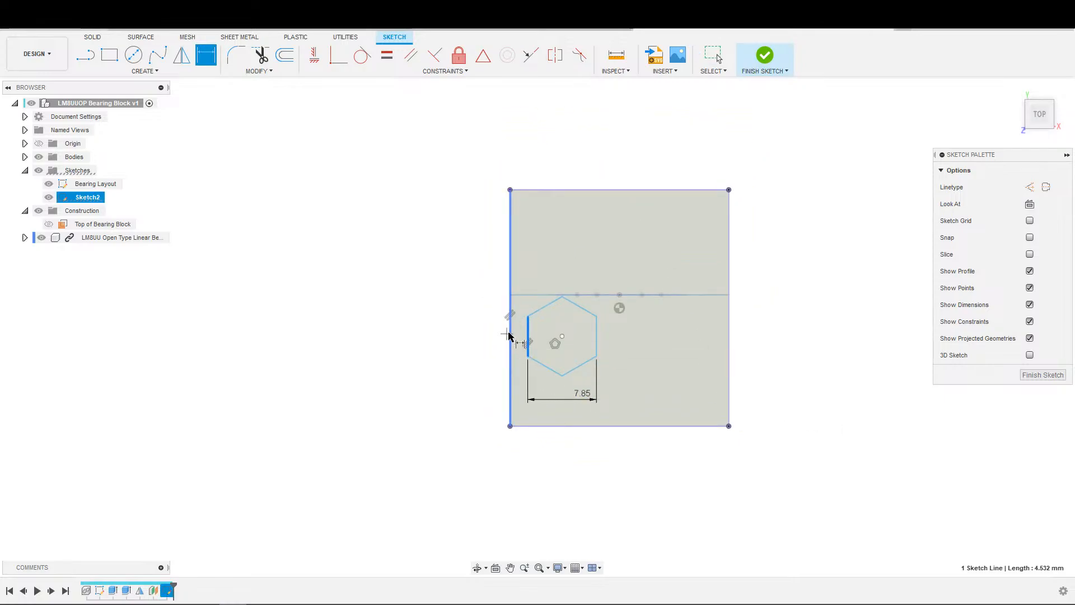
{"action": "key", "text": "Escape"}
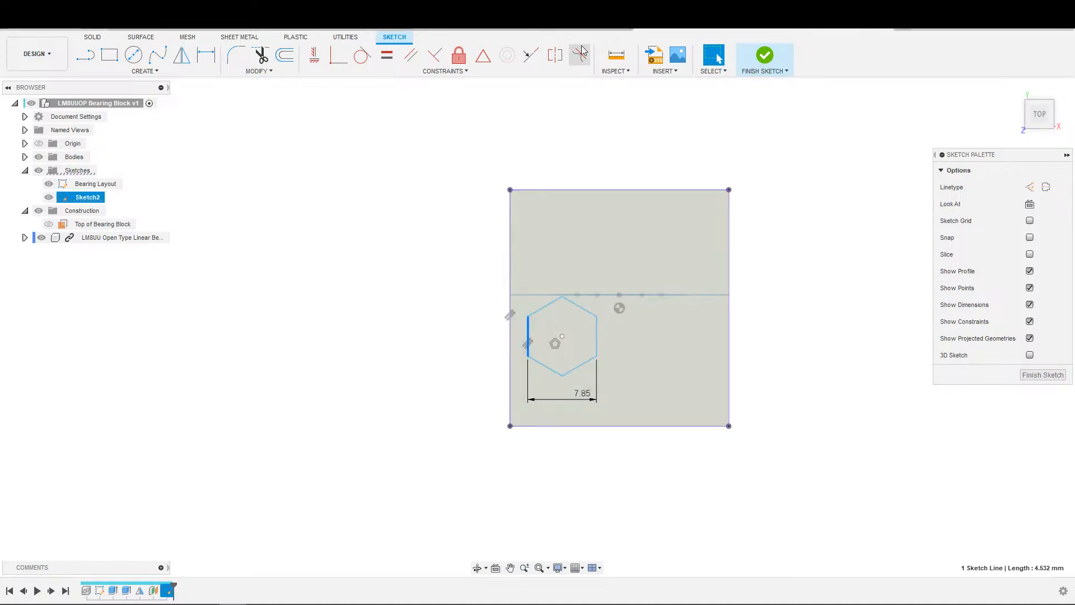
{"action": "left_click", "coordinate": [530, 55]}
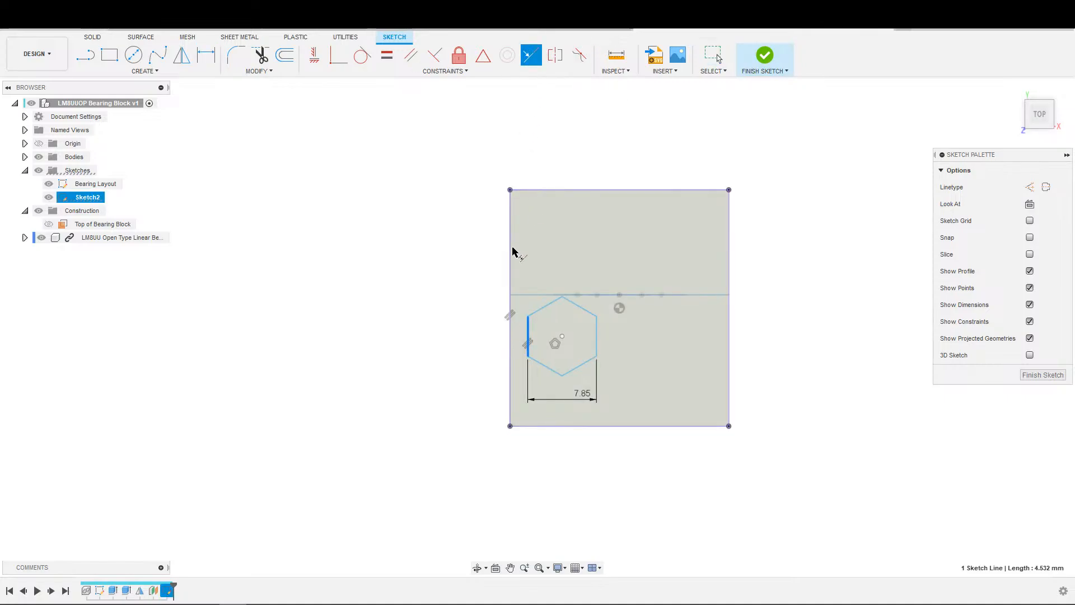
{"action": "left_click", "coordinate": [510, 338]}
{"action": "scroll", "coordinate": [547, 284], "scroll_direction": "down", "scroll_amount": 3}
{"action": "scroll", "coordinate": [554, 285], "scroll_direction": "up", "scroll_amount": 4}
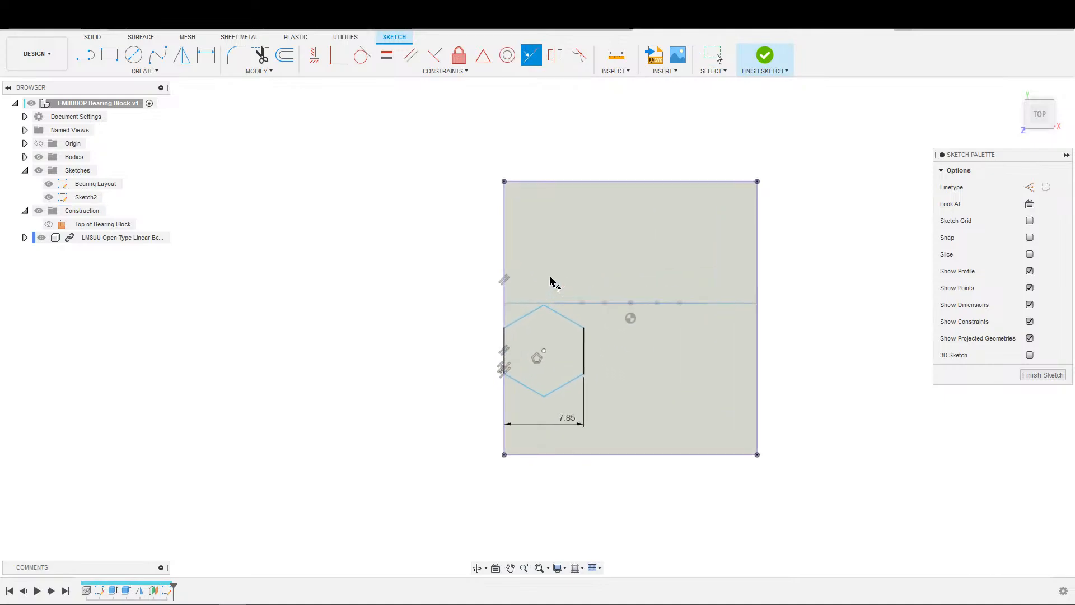
Step: Undo the collinear constraint between the hexagon and the block's left edge
{"action": "key", "text": "Escape"}
{"action": "scroll", "coordinate": [515, 372], "scroll_direction": "down", "scroll_amount": 2}
{"action": "key", "text": "ctrl+z"}
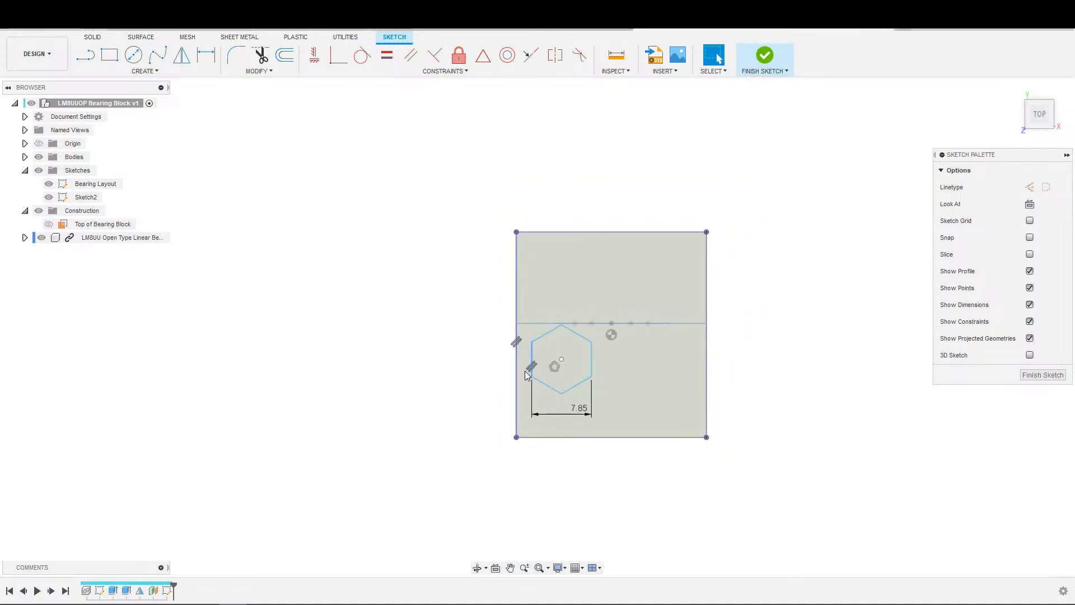
{"action": "scroll", "coordinate": [521, 370], "scroll_direction": "up", "scroll_amount": 2}
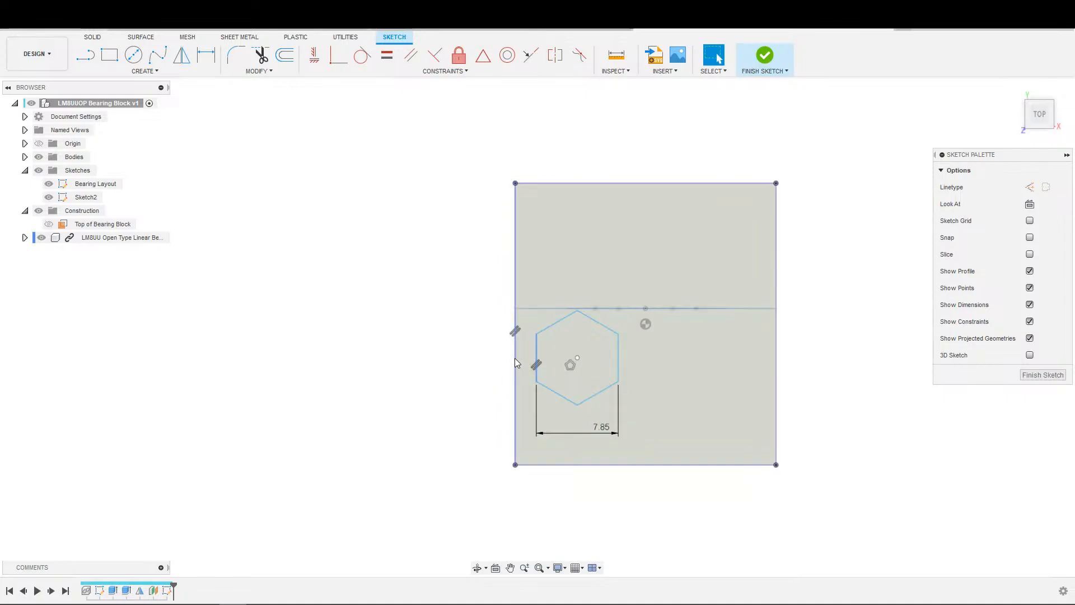
Step: Dimension the gap between the block's left edge and the hexagon's left side, accepting the distance as drawn
{"action": "key", "text": "d"}
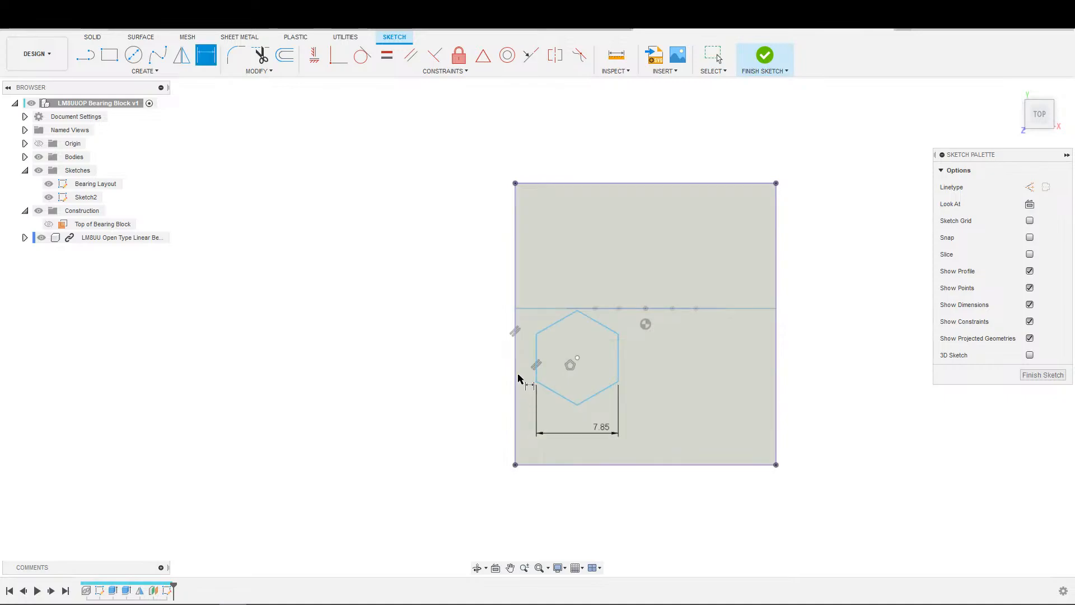
{"action": "left_click", "coordinate": [516, 359]}
{"action": "left_click", "coordinate": [536, 366]}
{"action": "left_click", "coordinate": [539, 413]}
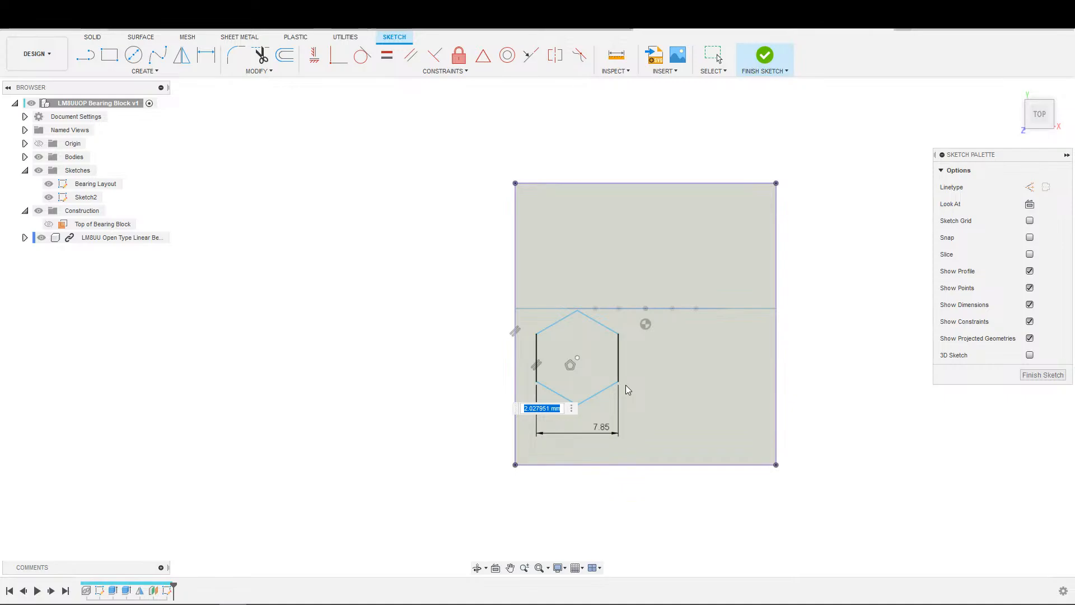
{"action": "key", "text": "Return"}
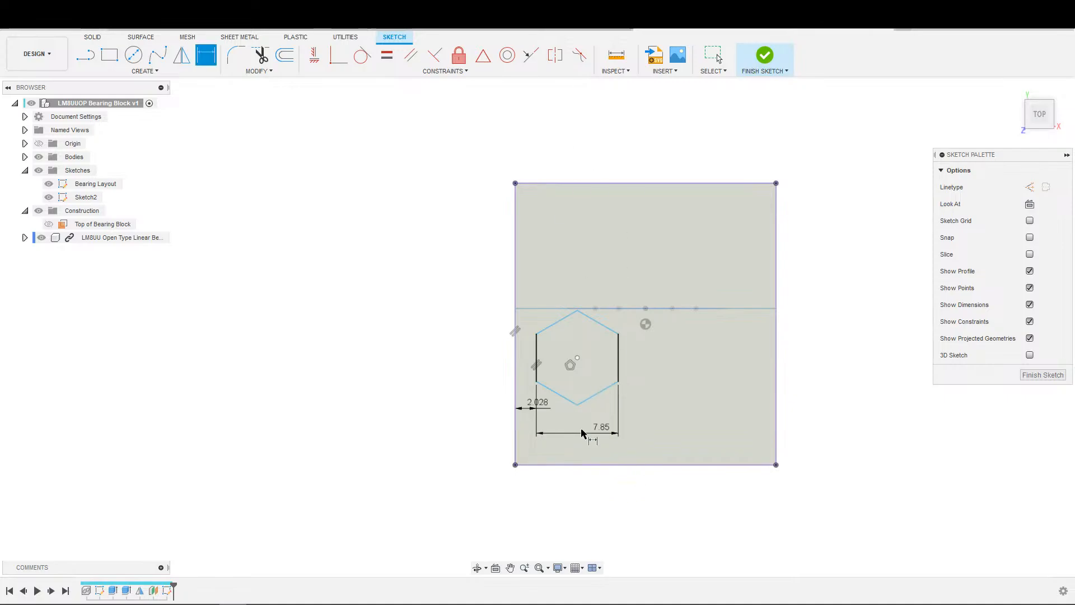
Step: Draw two vertical lines from the hexagon's lower left and lower right corners to the front edge of the block outline
{"action": "key", "text": "s"}
{"action": "left_click", "coordinate": [557, 408]}
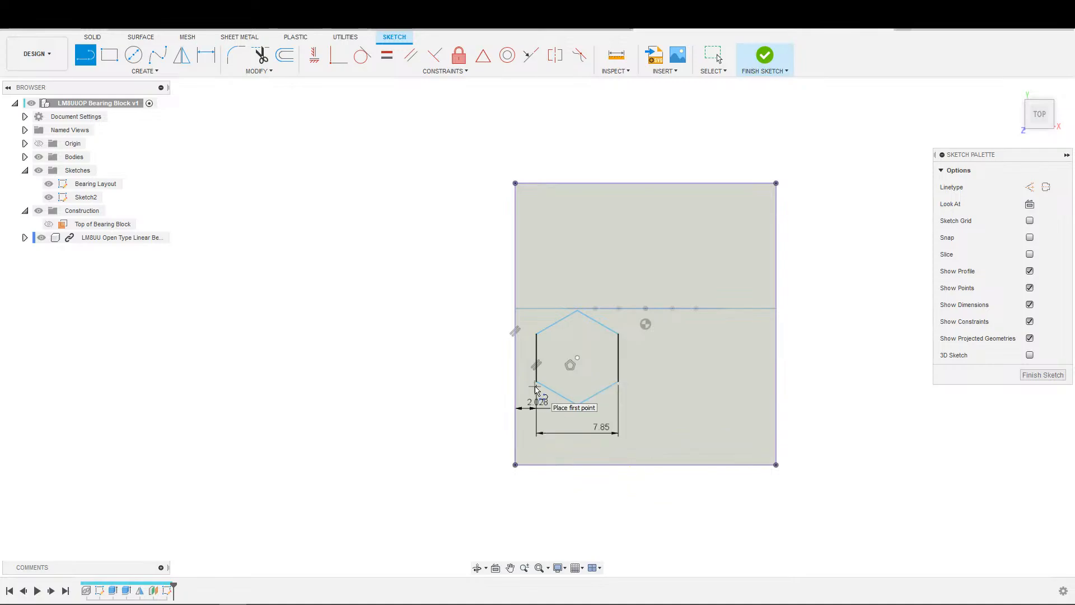
{"action": "left_click", "coordinate": [536, 383]}
{"action": "left_click", "coordinate": [536, 464]}
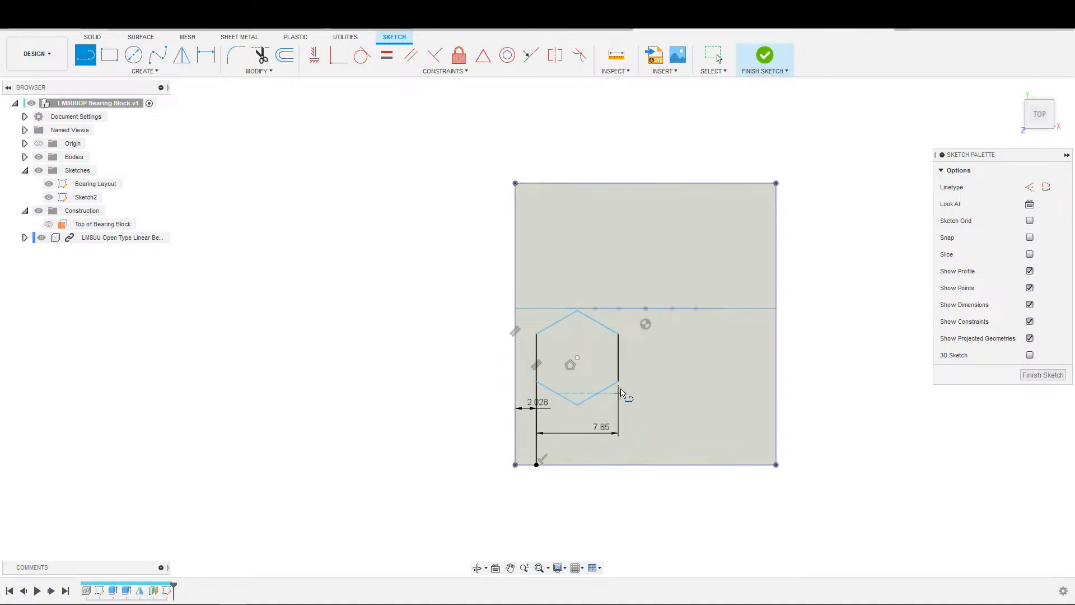
{"action": "left_click", "coordinate": [618, 383]}
{"action": "left_click", "coordinate": [618, 465]}
{"action": "key", "text": "Escape"}
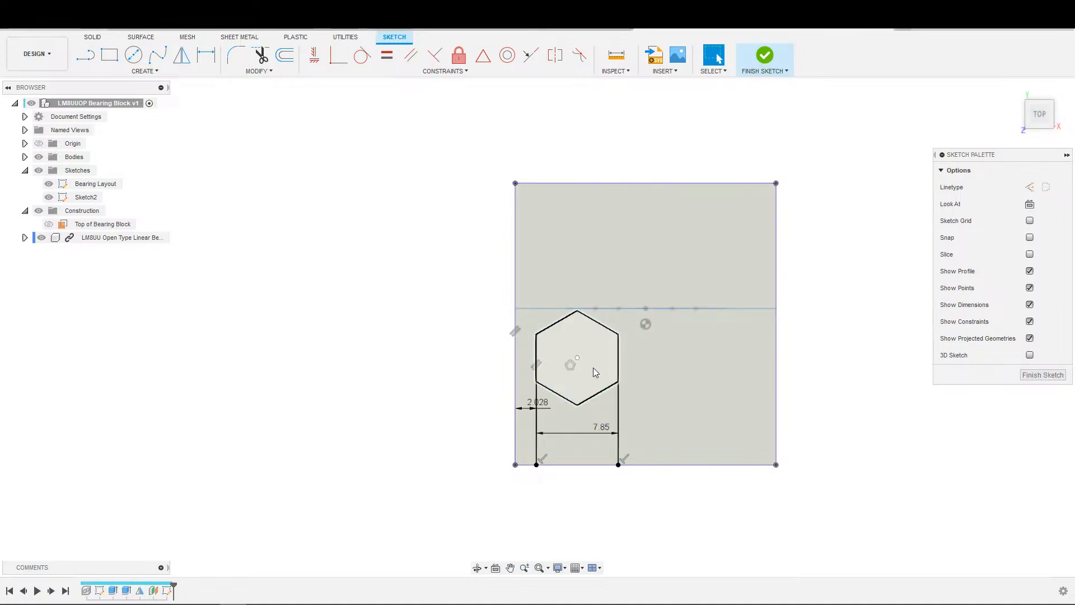
Step: Remove the two vertical lines below the hexagon and the dimension between it and the block's left edge
{"action": "left_click", "coordinate": [566, 399]}
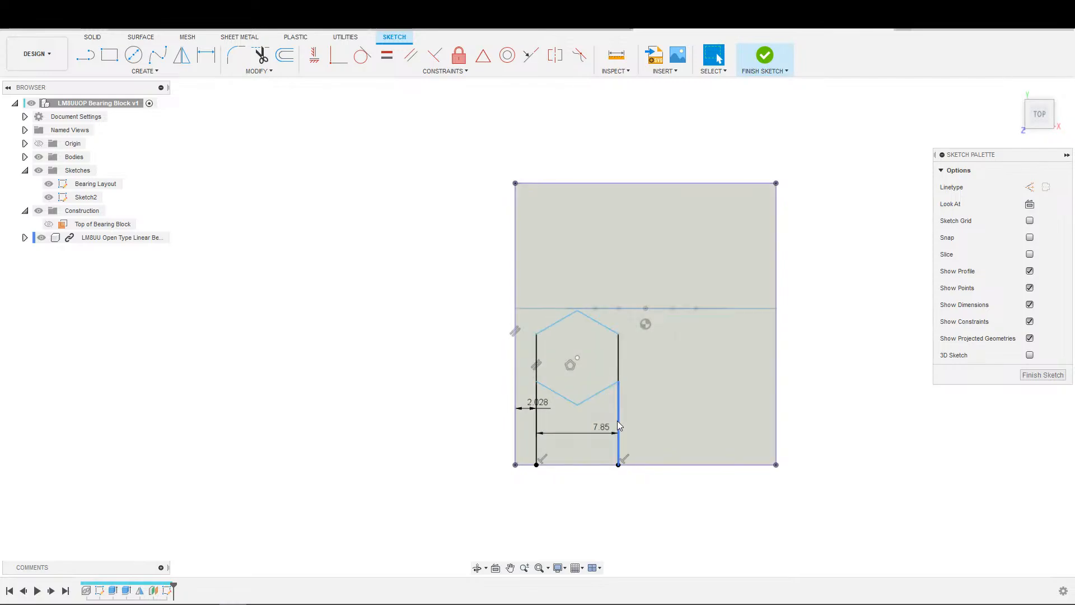
{"action": "mouse_move", "coordinate": [609, 370]}
{"action": "middle_mouse_down", "text": "shift"}
{"action": "mouse_move", "coordinate": [586, 247]}
{"action": "mouse_move", "coordinate": [639, 402]}
{"action": "mouse_move", "coordinate": [664, 374]}
{"action": "middle_mouse_up", "text": "shift"}
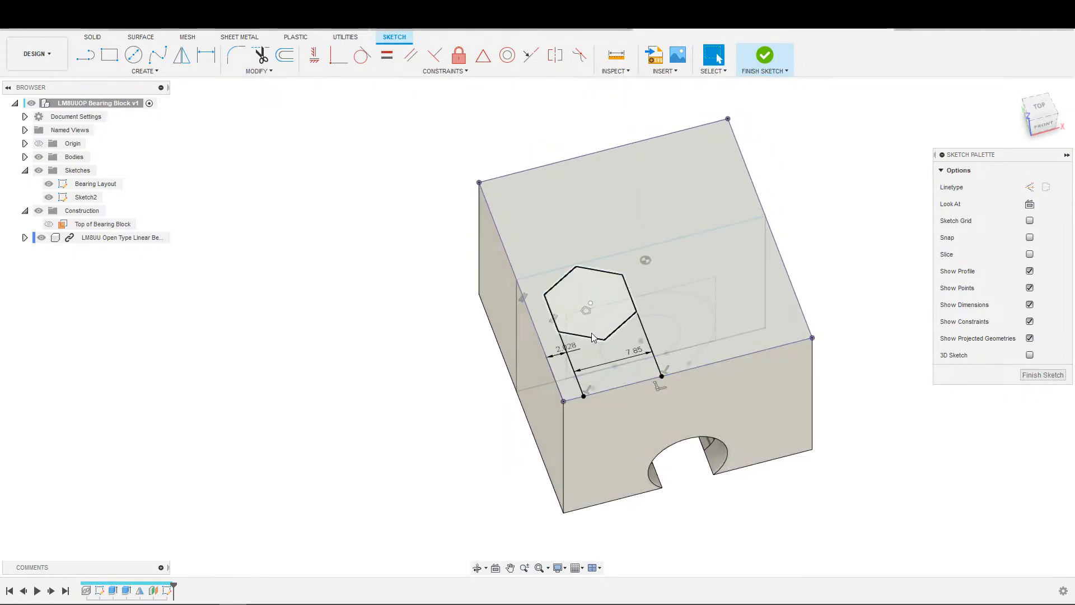
{"action": "scroll", "coordinate": [592, 331], "scroll_direction": "down", "scroll_amount": 1}
{"action": "scroll", "coordinate": [608, 358], "scroll_direction": "up", "scroll_amount": 1}
{"action": "left_click", "coordinate": [649, 340]}
{"action": "scroll", "coordinate": [594, 363], "scroll_direction": "up", "scroll_amount": 2}
{"action": "key", "text": "Delete"}
{"action": "key", "text": "ctrl+z"}
{"action": "key", "text": "ctrl+z"}
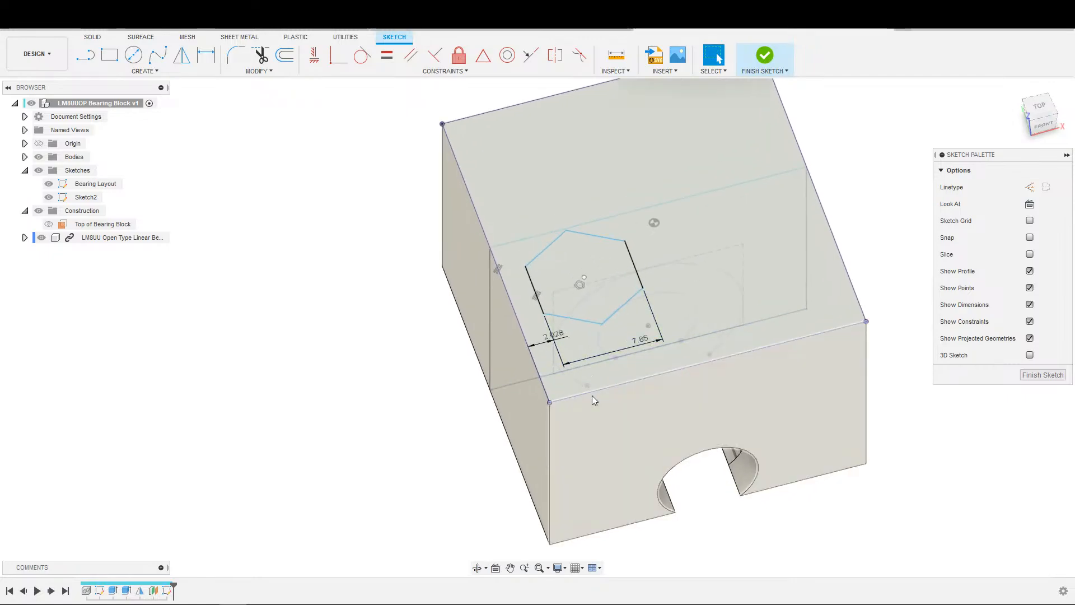
Step: Dimension the hexagon's left side 3 mm from the left edge of the block outline
{"action": "middle_click_drag", "start_coordinate": [558, 381], "coordinate": [532, 397], "text": "shift"}
{"action": "key", "text": "d"}
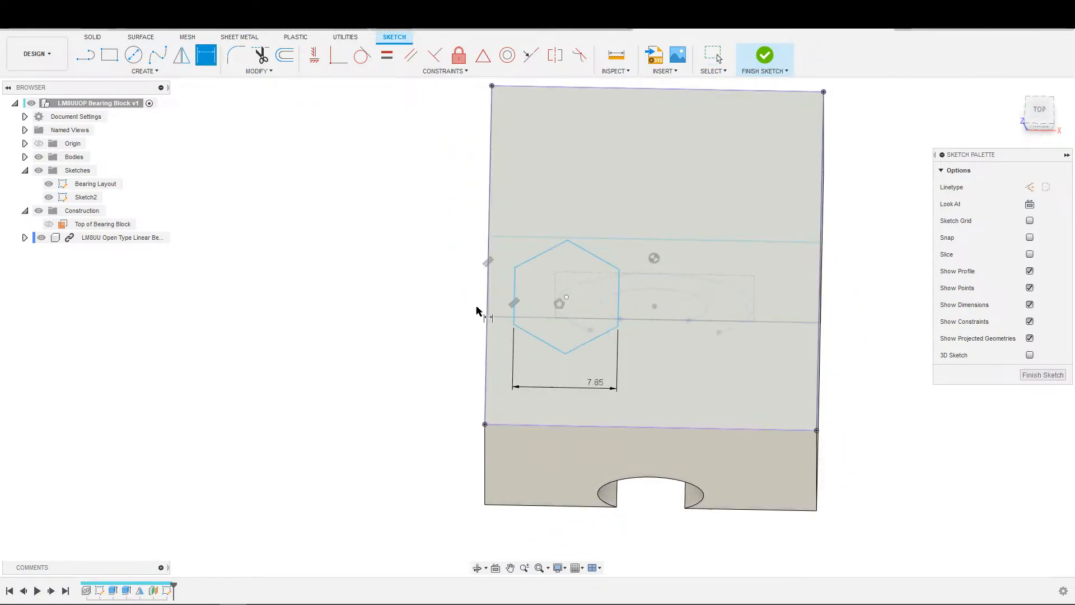
{"action": "left_click", "coordinate": [515, 298]}
{"action": "left_click", "coordinate": [486, 307]}
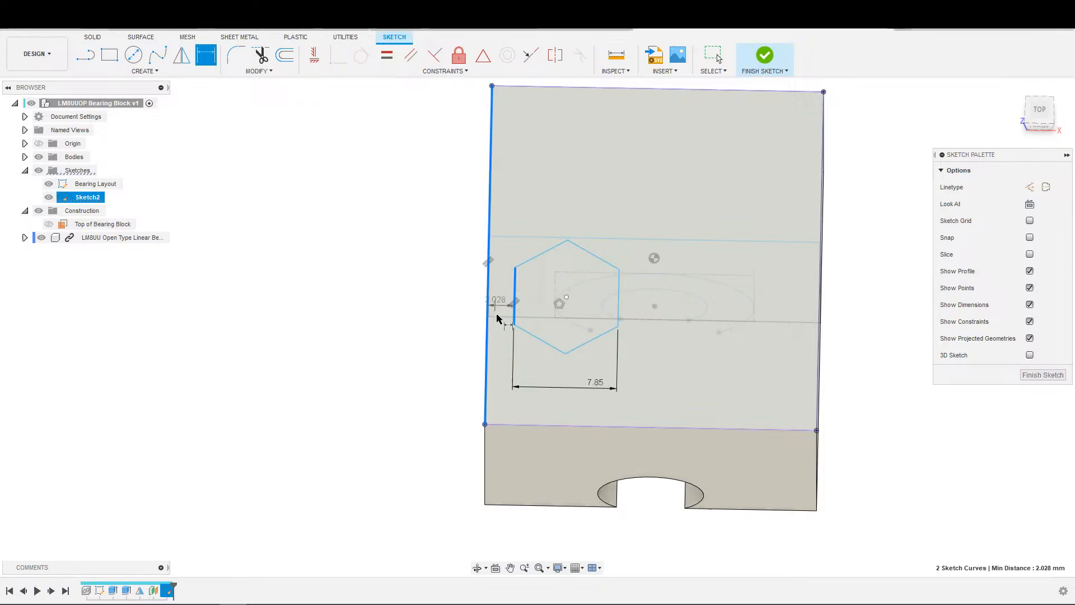
{"action": "left_click", "coordinate": [509, 329]}
{"action": "type", "text": "3"}
{"action": "key", "text": "Return"}
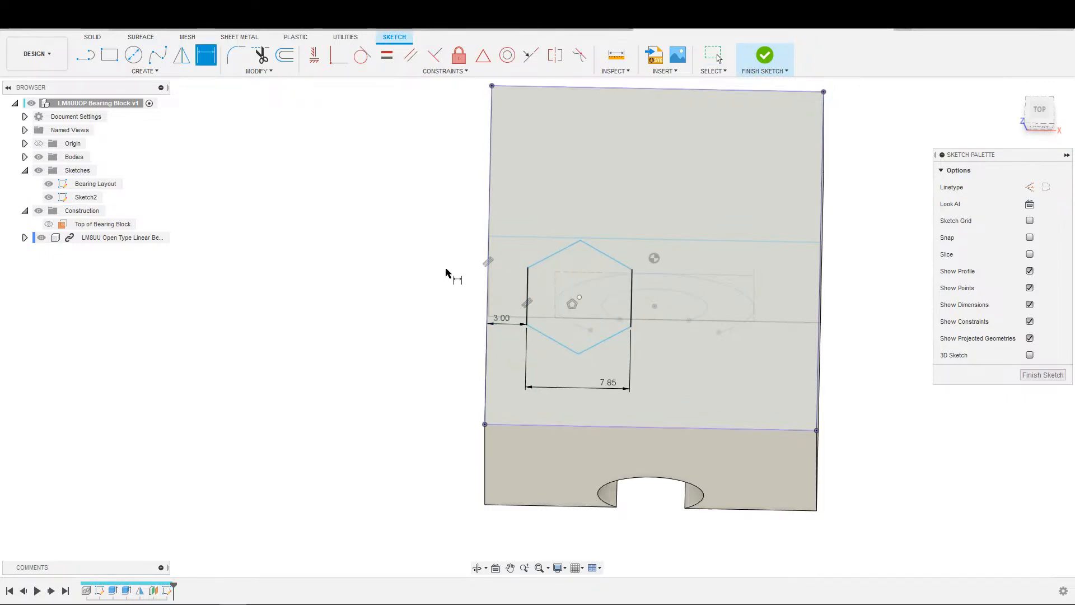
Step: Move the hexagon toward the block's front edge, with its centre at about Y -6.98 mm
{"action": "scroll", "coordinate": [675, 399], "scroll_direction": "down", "scroll_amount": 2}
{"action": "middle_click_drag", "start_coordinate": [676, 399], "coordinate": [658, 255], "text": "shift"}
{"action": "mouse_move", "coordinate": [691, 437]}
{"action": "middle_mouse_down", "text": "shift"}
{"action": "mouse_move", "coordinate": [692, 465]}
{"action": "mouse_move", "coordinate": [677, 431]}
{"action": "middle_mouse_up", "text": "shift"}
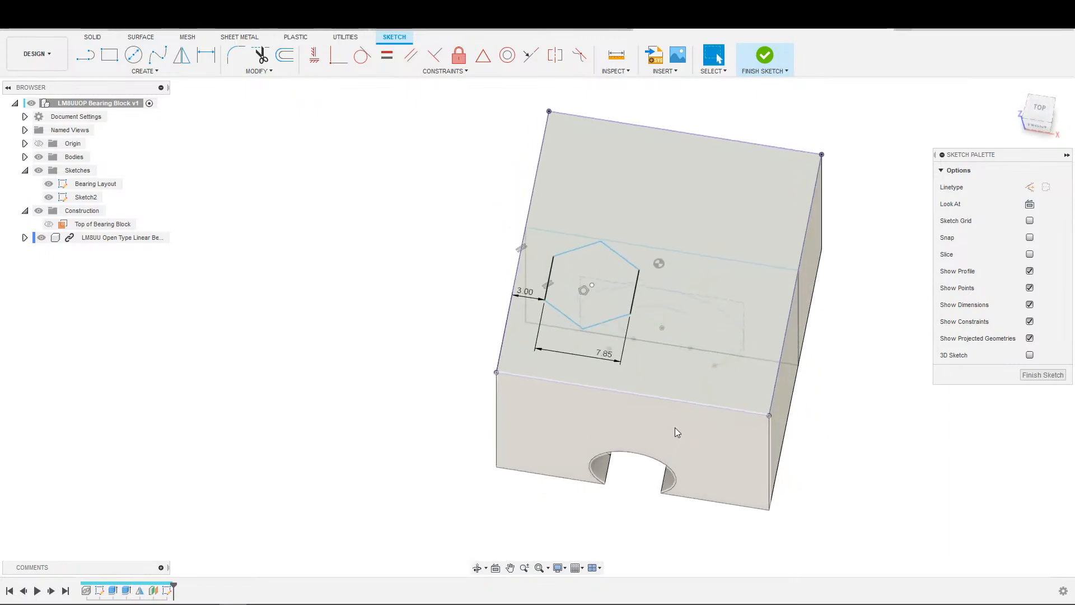
{"action": "left_click", "coordinate": [1029, 205]}
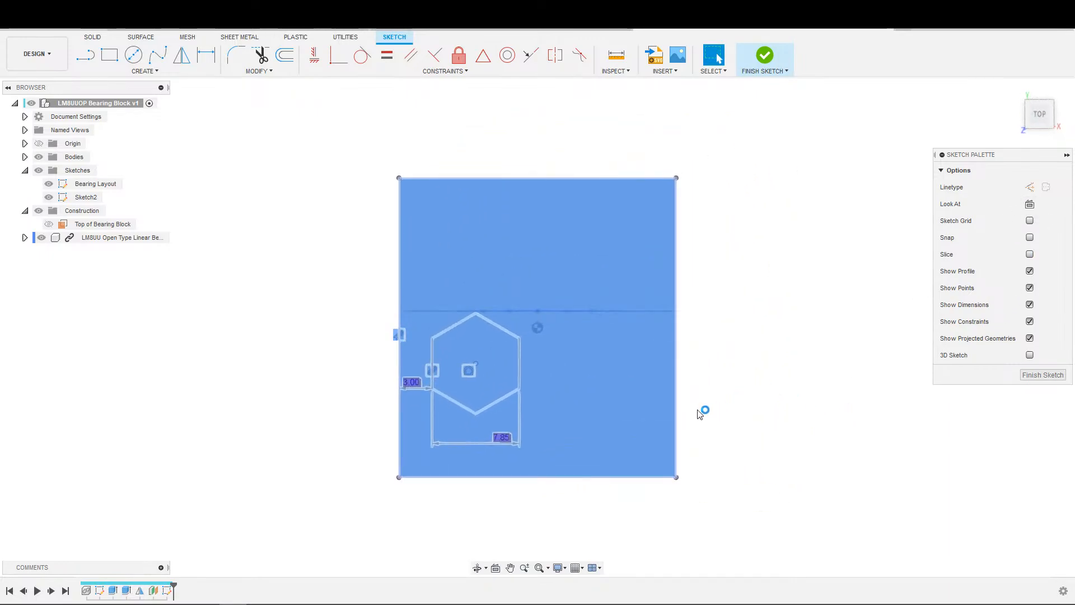
{"action": "scroll", "coordinate": [612, 379], "scroll_direction": "down", "scroll_amount": 2}
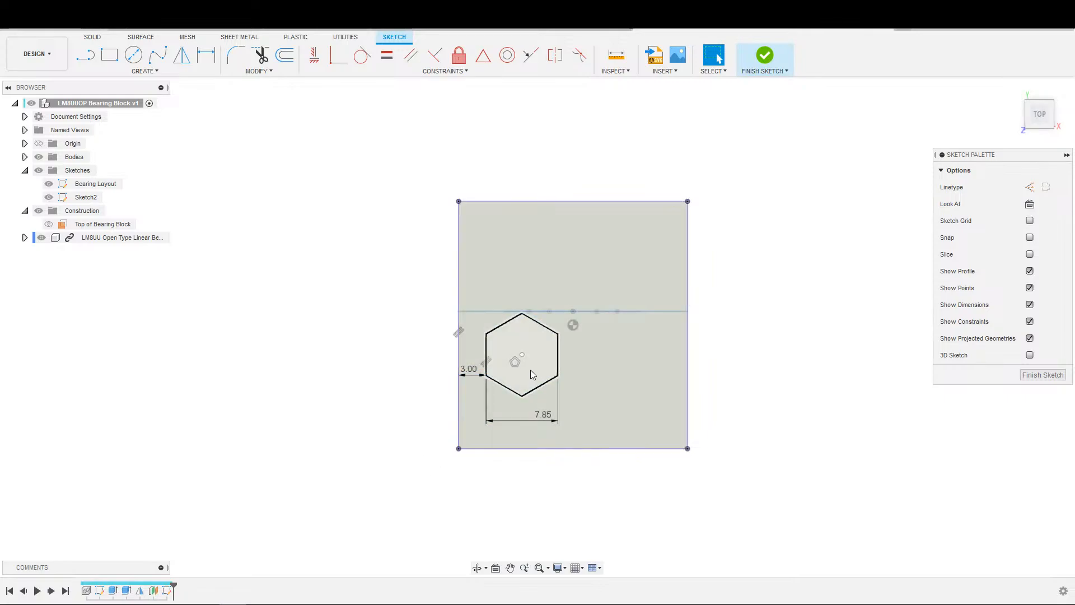
{"action": "key", "text": "s"}
{"action": "mouse_move", "coordinate": [521, 356]}
{"action": "left_mouse_down"}
{"action": "mouse_move", "coordinate": [517, 388]}
{"action": "mouse_move", "coordinate": [516, 258]}
{"action": "mouse_move", "coordinate": [532, 402]}
{"action": "mouse_move", "coordinate": [547, 269]}
{"action": "mouse_move", "coordinate": [535, 240]}
{"action": "mouse_move", "coordinate": [540, 431]}
{"action": "mouse_move", "coordinate": [542, 319]}
{"action": "mouse_move", "coordinate": [532, 410]}
{"action": "mouse_move", "coordinate": [532, 401]}
{"action": "left_mouse_up"}
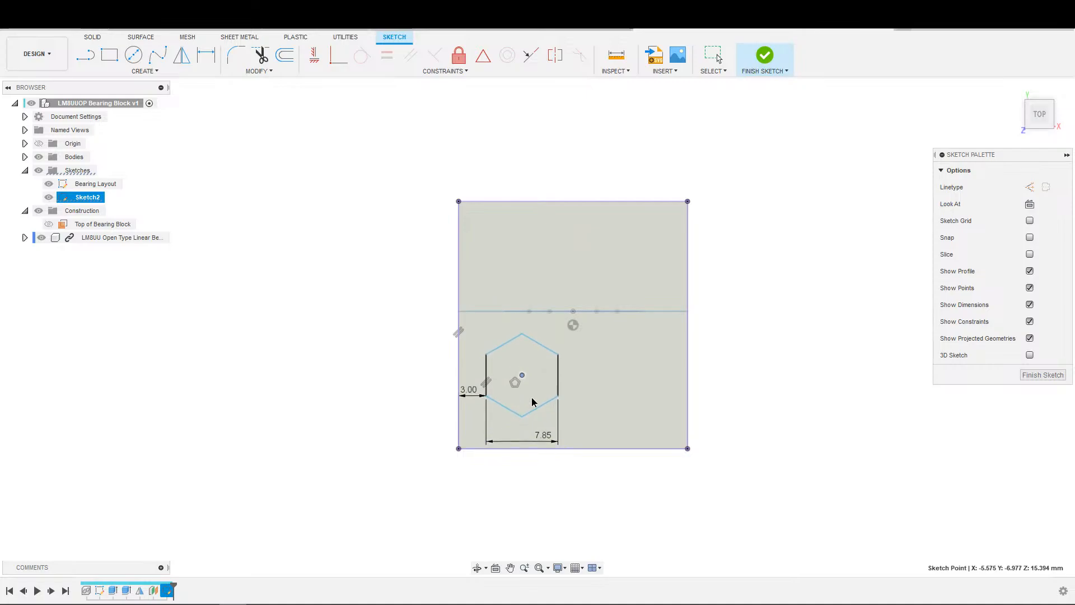
{"action": "key", "text": "Escape"}
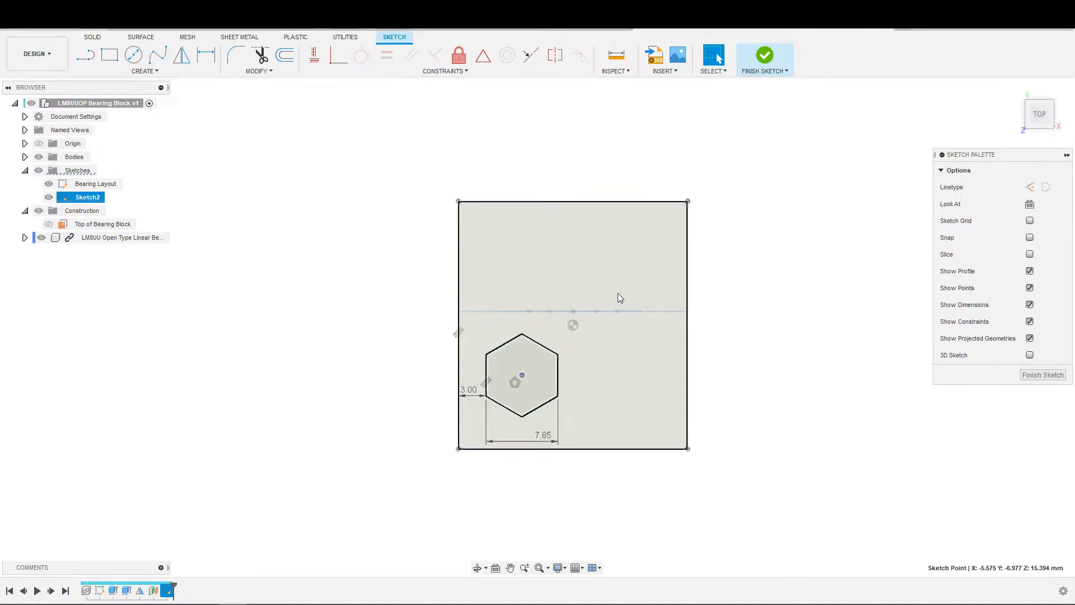
Step: Move the hexagon back toward the block's horizontal centre line, with its centre at about Y -0.67 mm
{"action": "scroll", "coordinate": [784, 378], "scroll_direction": "down", "scroll_amount": 3}
{"action": "middle_click_drag", "start_coordinate": [828, 382], "coordinate": [605, 369]}
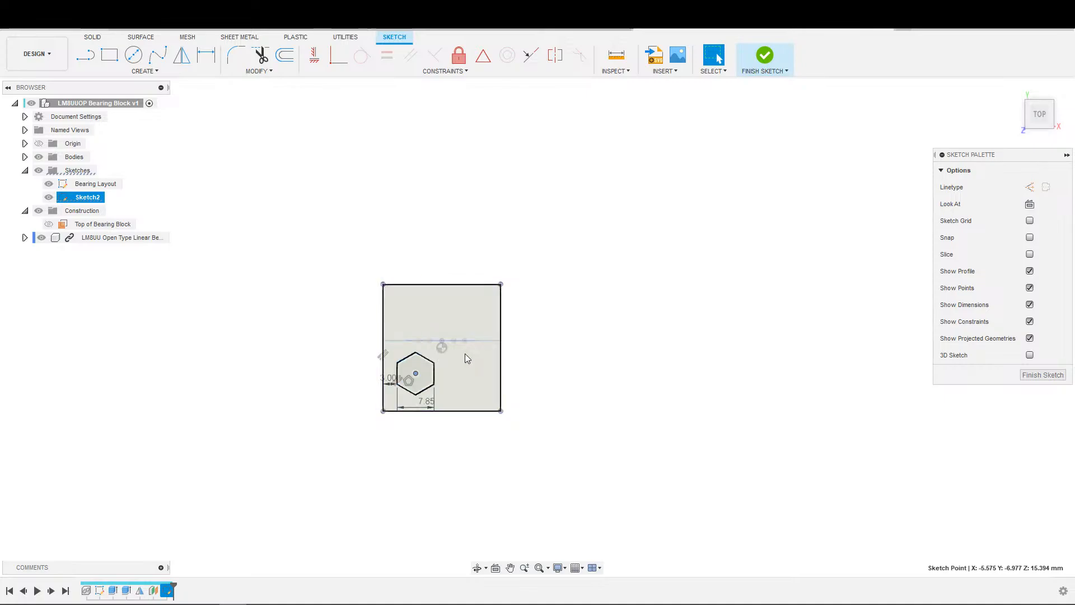
{"action": "scroll", "coordinate": [467, 358], "scroll_direction": "down", "scroll_amount": 1}
{"action": "scroll", "coordinate": [619, 358], "scroll_direction": "up", "scroll_amount": 3}
{"action": "mouse_move", "coordinate": [576, 384]}
{"action": "middle_mouse_down"}
{"action": "mouse_move", "coordinate": [620, 358]}
{"action": "mouse_move", "coordinate": [680, 367]}
{"action": "middle_mouse_up"}
{"action": "key", "text": "Escape"}
{"action": "scroll", "coordinate": [679, 368], "scroll_direction": "up", "scroll_amount": 2}
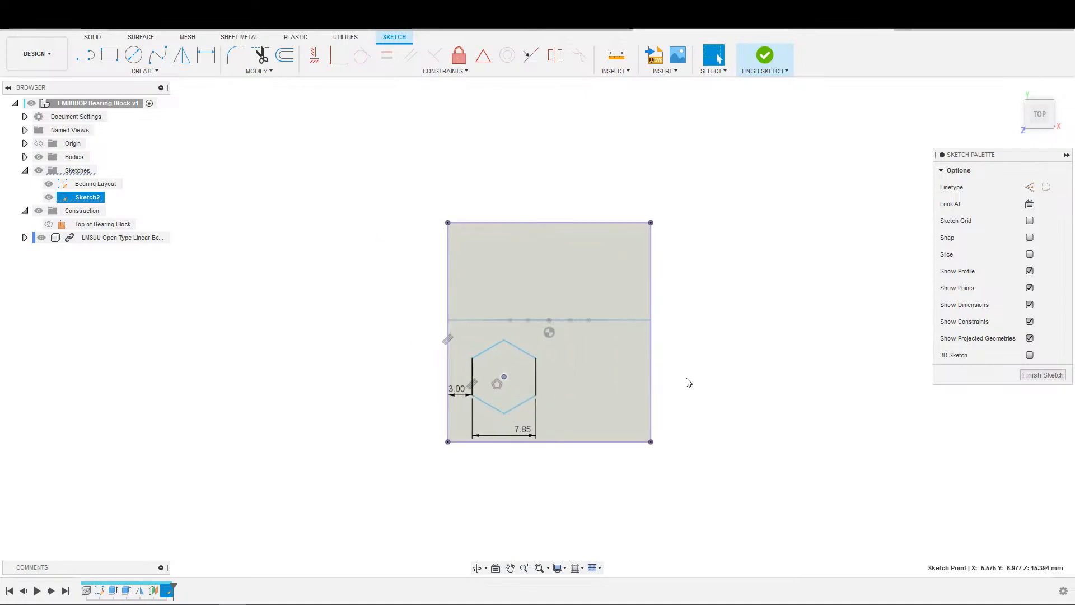
{"action": "left_click_drag", "start_coordinate": [530, 369], "coordinate": [523, 326]}
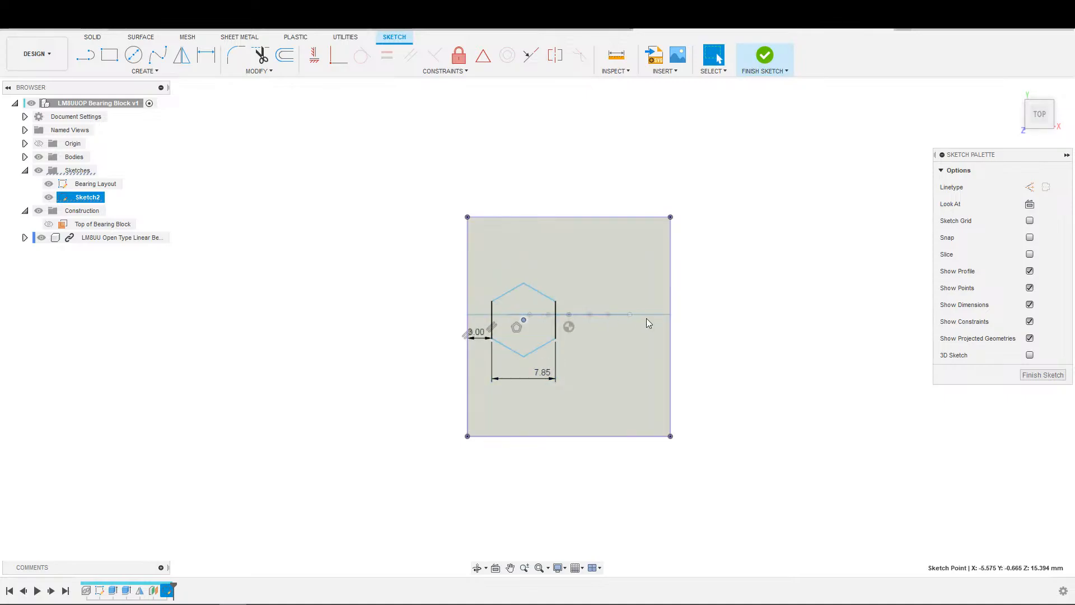
{"action": "scroll", "coordinate": [747, 380], "scroll_direction": "down", "scroll_amount": 3}
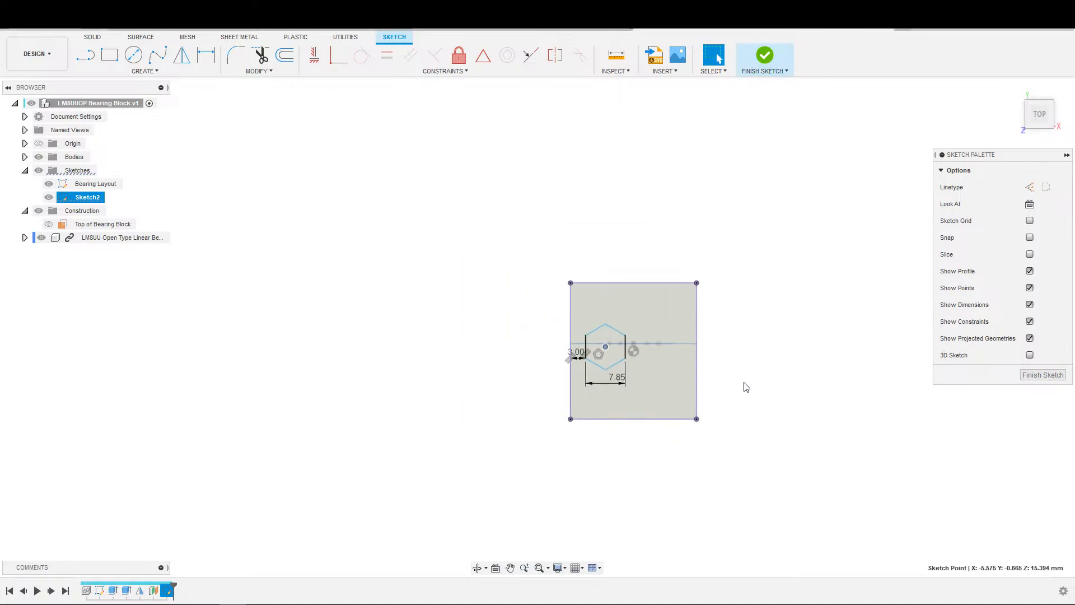
{"action": "middle_click_drag", "start_coordinate": [744, 384], "coordinate": [643, 333]}
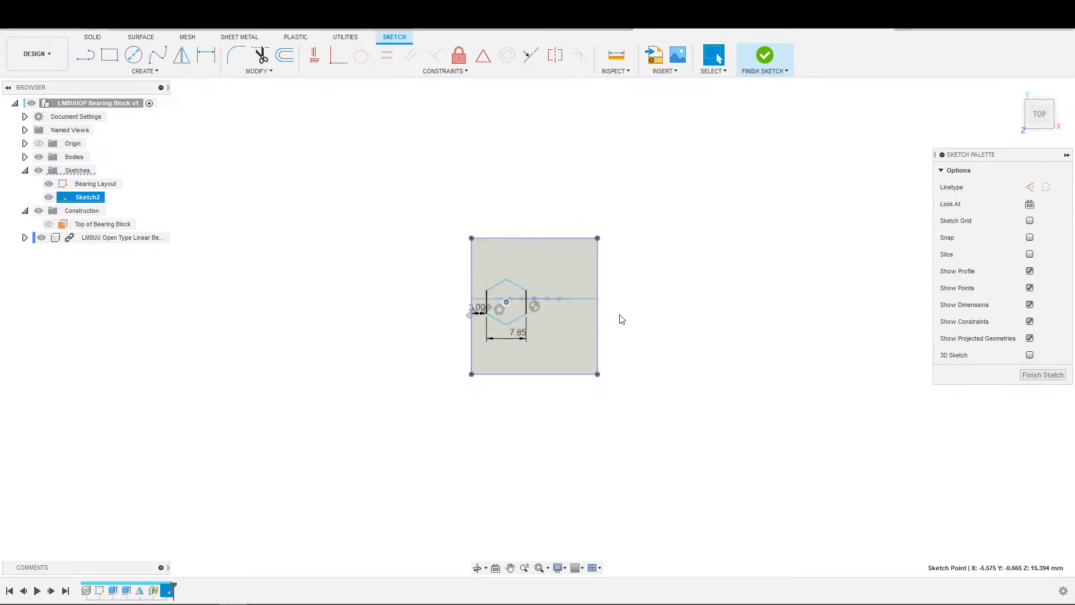
Step: Move the hexagon above the horizontal centre line, centred at about Y 5.6 mm, and delete its 3.00 mm edge offset dimension
{"action": "left_click_drag", "start_coordinate": [507, 304], "coordinate": [518, 343]}
{"action": "left_click_drag", "start_coordinate": [521, 263], "coordinate": [520, 242]}
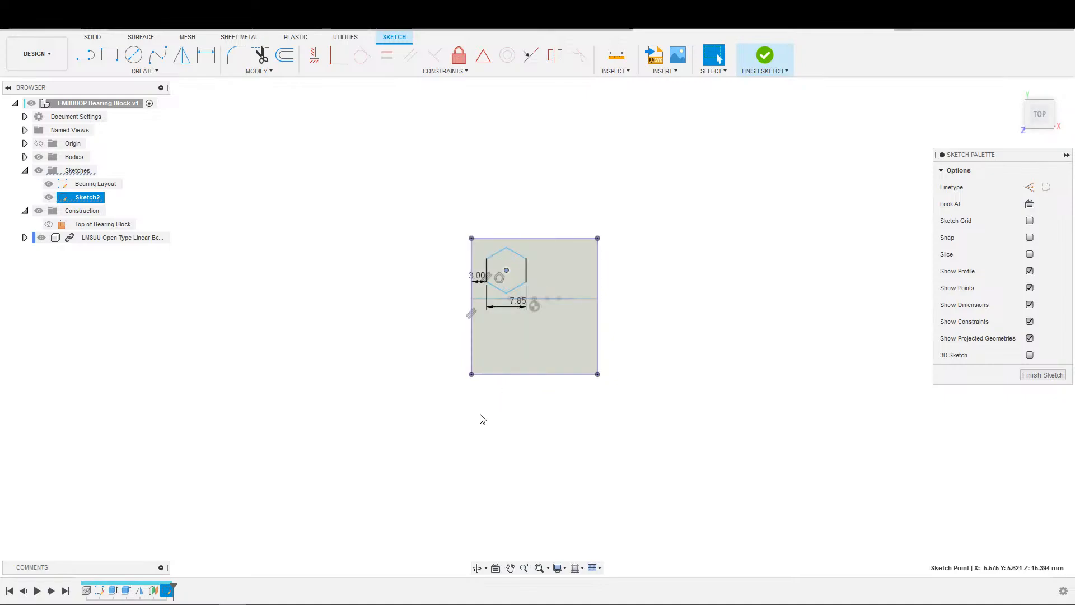
{"action": "scroll", "coordinate": [481, 419], "scroll_direction": "up", "scroll_amount": 1}
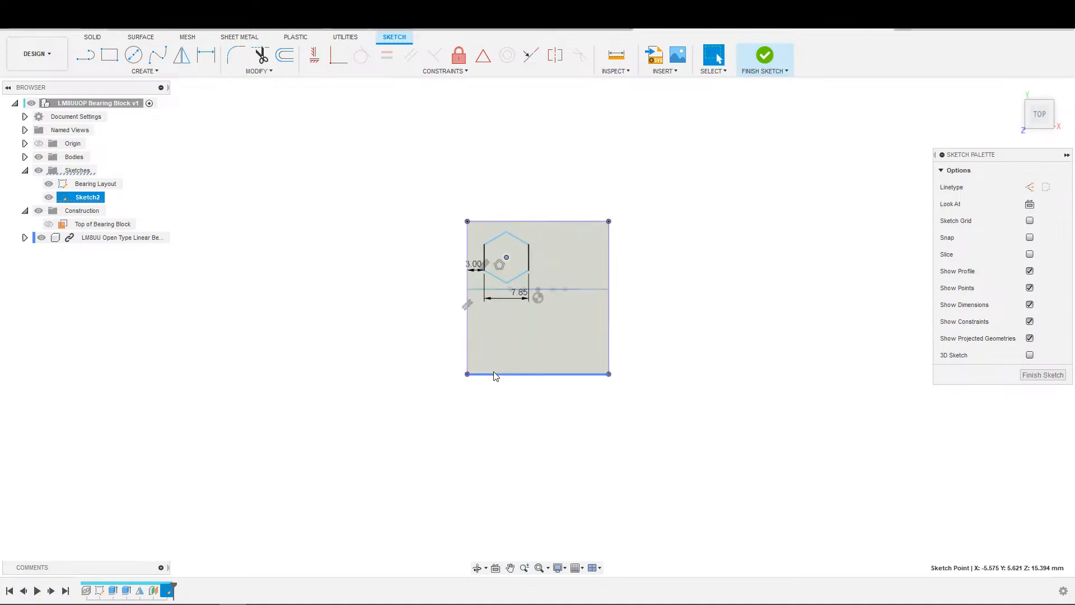
{"action": "left_click", "coordinate": [473, 262]}
{"action": "key", "text": "Delete"}
{"action": "scroll", "coordinate": [625, 404], "scroll_direction": "down", "scroll_amount": 1}
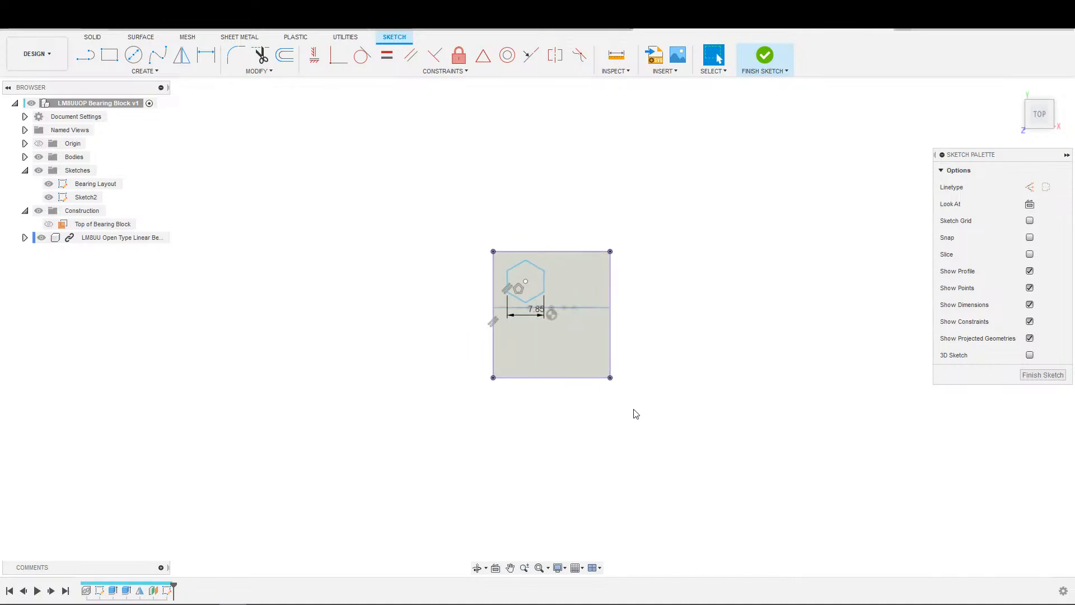
Step: Draw a vertical construction line between the midpoints of the block's upper and lower edges
{"action": "scroll", "coordinate": [614, 365], "scroll_direction": "up", "scroll_amount": 2}
{"action": "key", "text": "s"}
{"action": "left_click", "coordinate": [544, 319]}
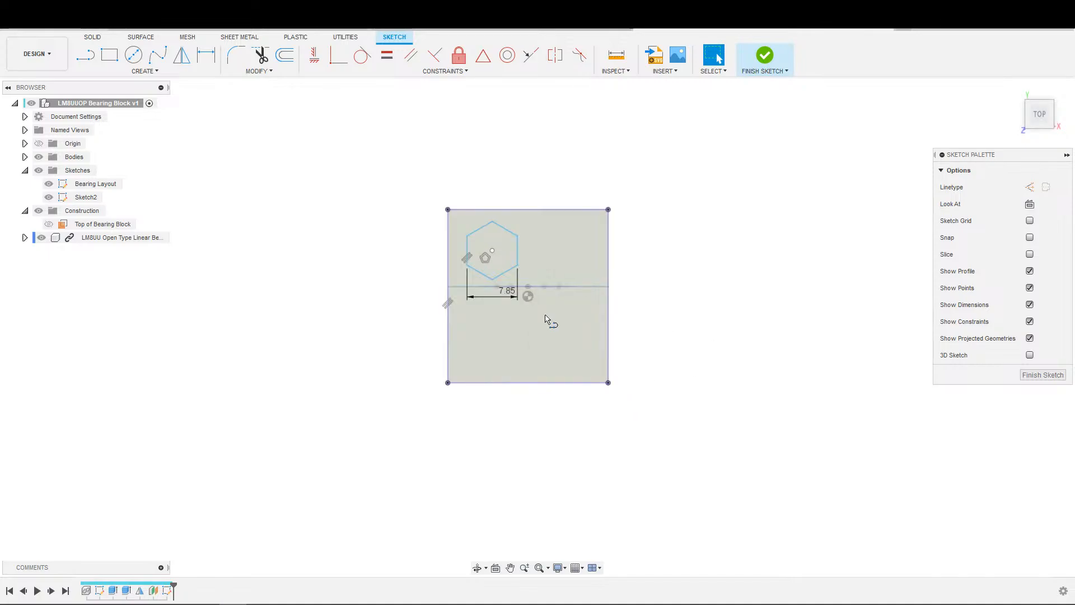
{"action": "left_click", "coordinate": [528, 210]}
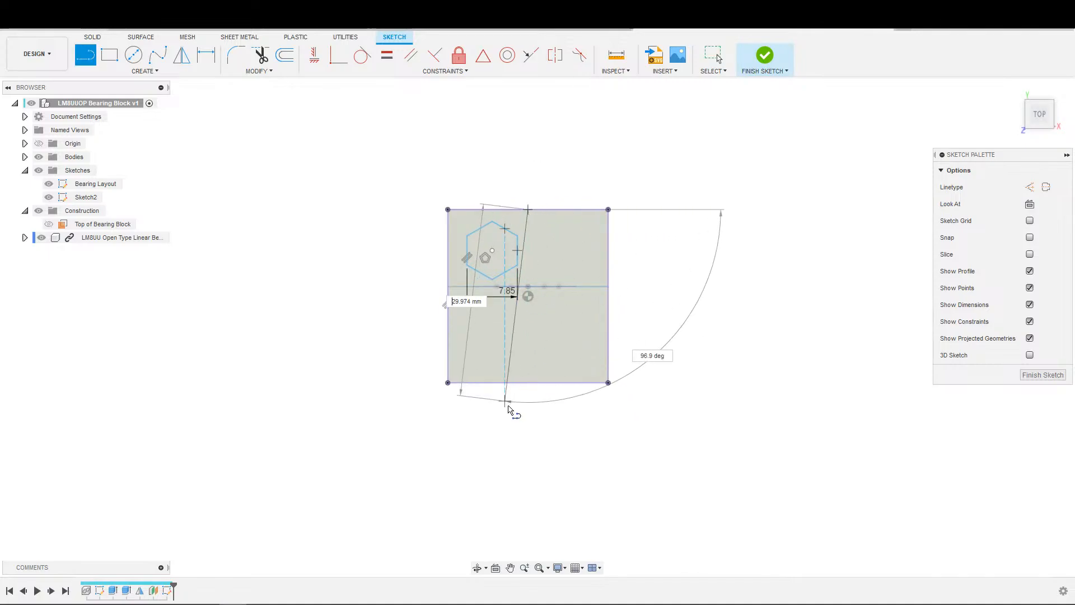
{"action": "left_click", "coordinate": [528, 383]}
{"action": "key", "text": "Escape"}
{"action": "left_click", "coordinate": [527, 358]}
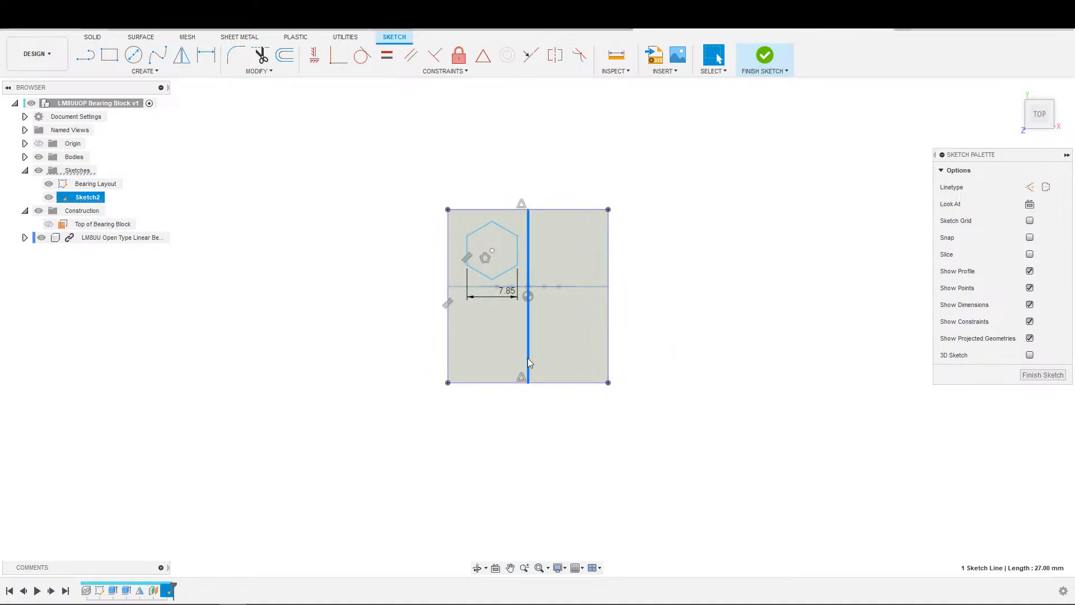
{"action": "key", "text": "x"}
{"action": "key", "text": "Escape"}
Step: Constrain the hexagon's centre point to be coincident with the vertical construction line
{"action": "left_click", "coordinate": [339, 58]}
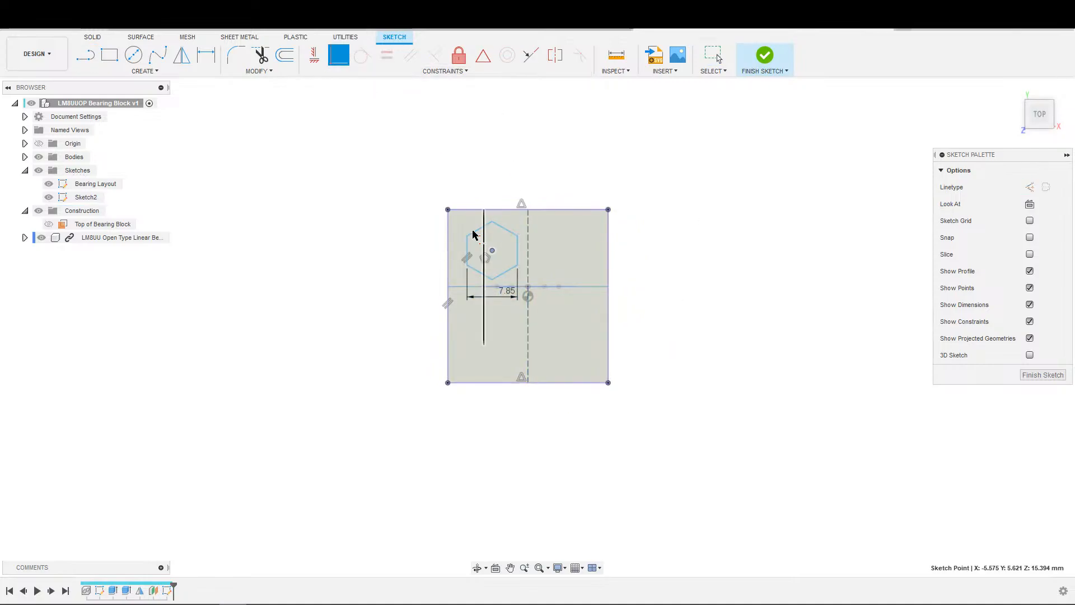
{"action": "left_click", "coordinate": [528, 254]}
{"action": "scroll", "coordinate": [530, 255], "scroll_direction": "up", "scroll_amount": 3}
{"action": "key", "text": "Escape"}
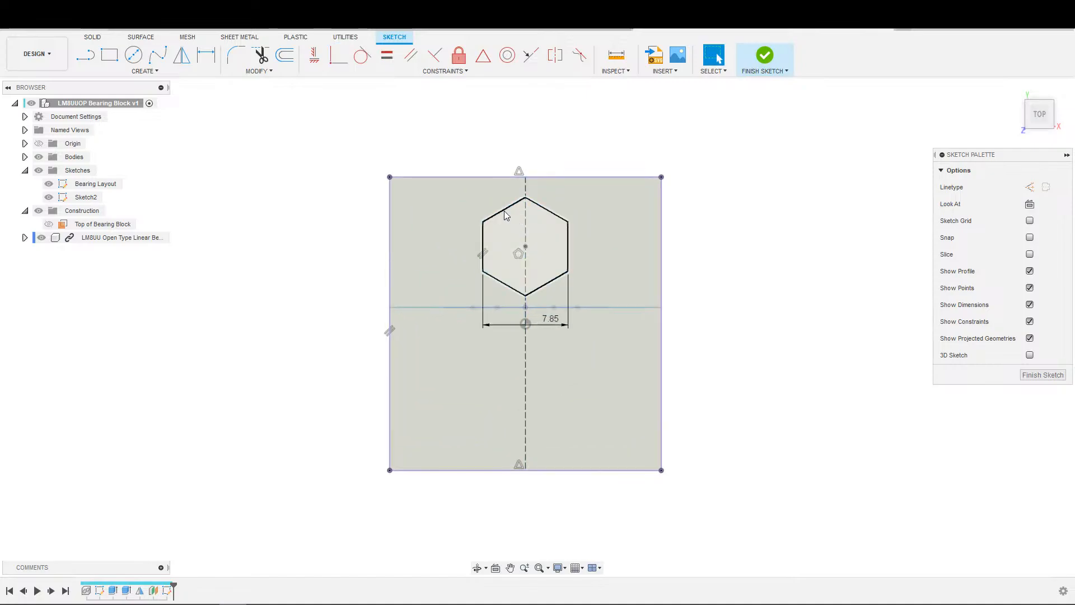
Step: Delete the parallel constraint on the hexagon's vertical side
{"action": "left_click", "coordinate": [503, 217]}
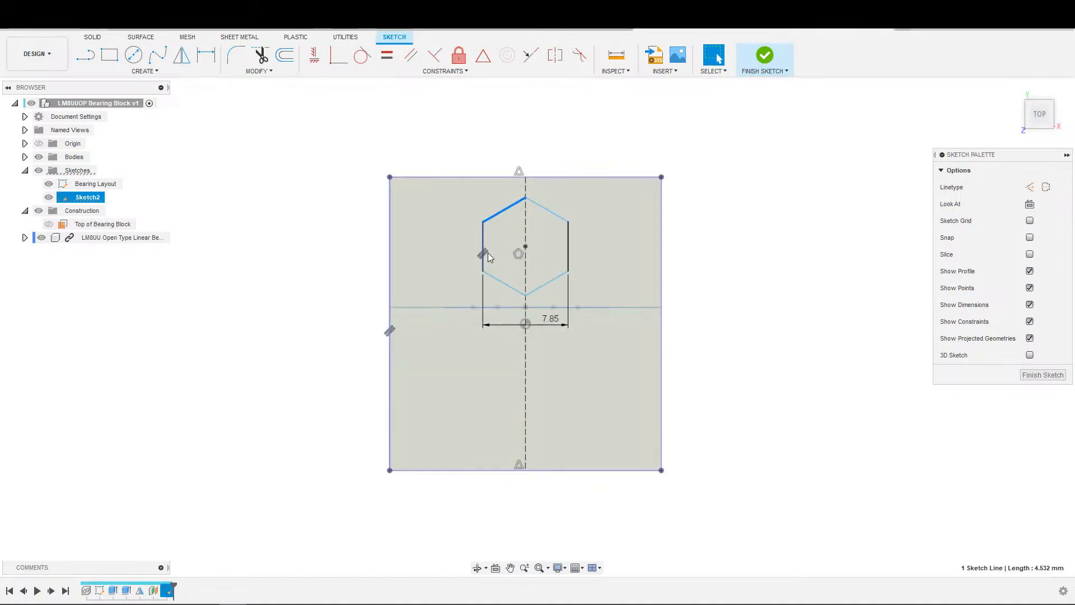
{"action": "left_click", "coordinate": [486, 250]}
{"action": "key", "text": "Delete"}
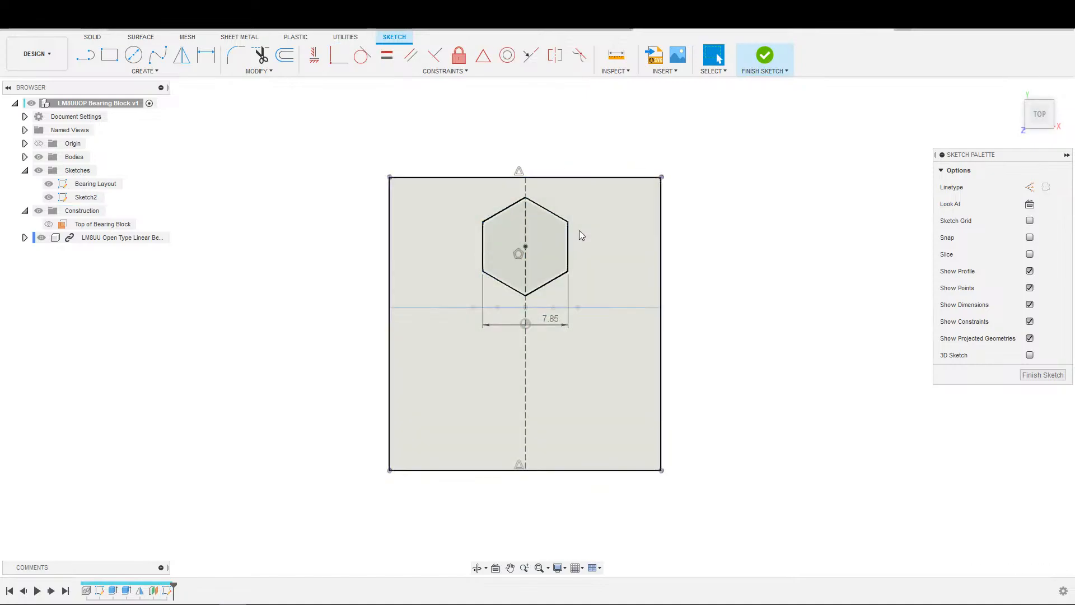
{"action": "left_click", "coordinate": [504, 212]}
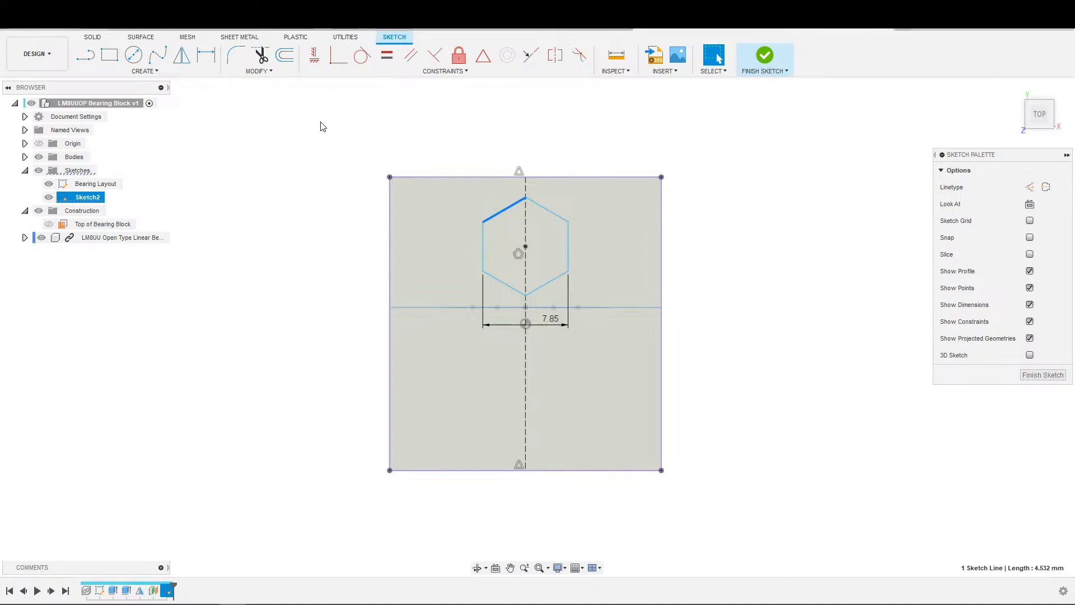
{"action": "key", "text": "e"}
{"action": "scroll", "coordinate": [512, 324], "scroll_direction": "down", "scroll_amount": 2}
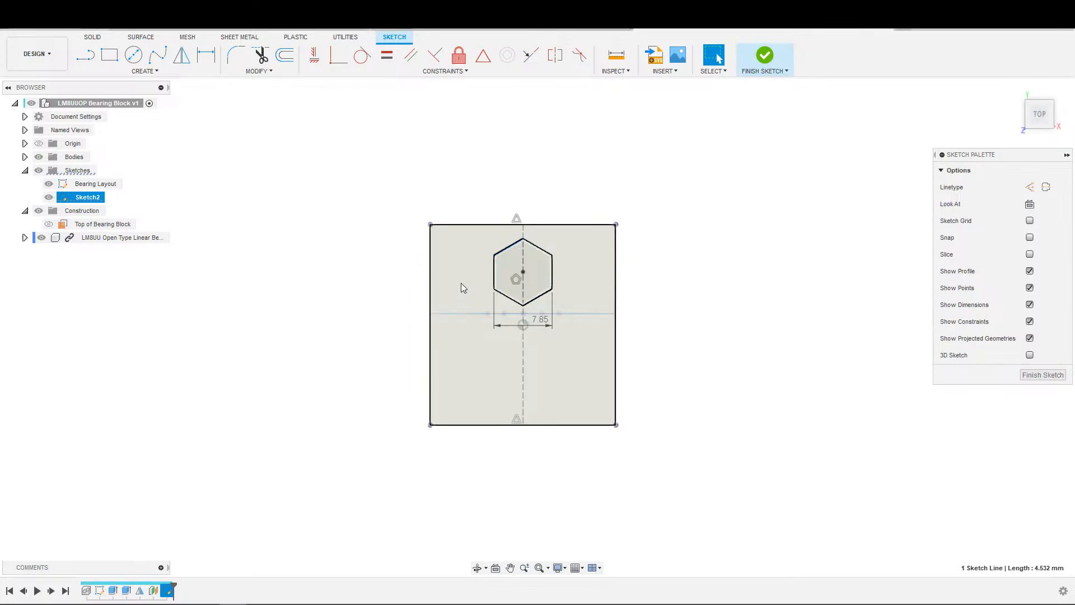
{"action": "key", "text": "Escape"}
{"action": "left_click", "coordinate": [704, 270]}
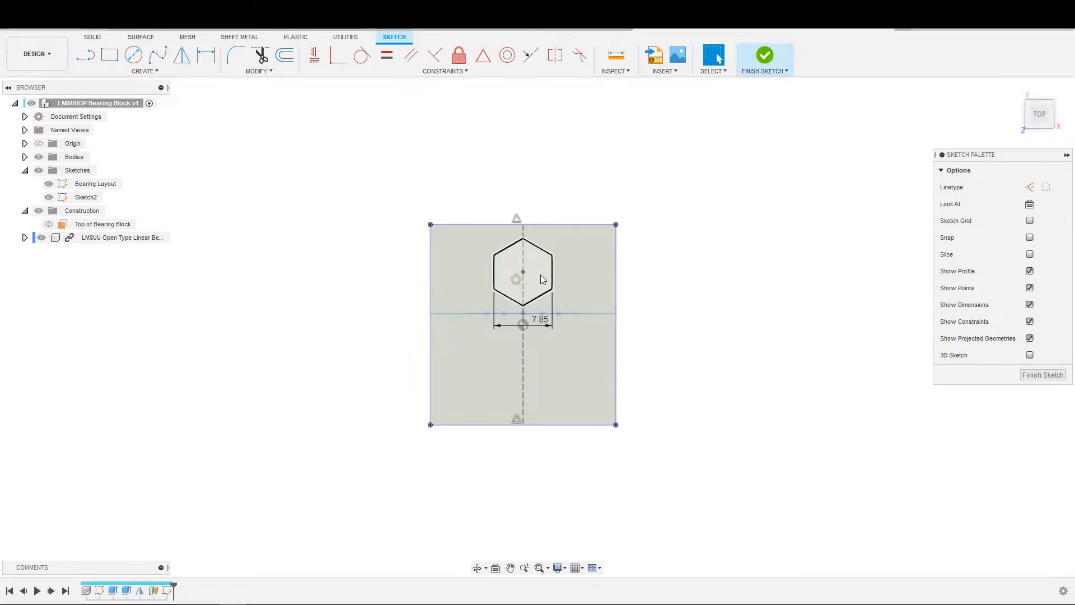
{"action": "left_click", "coordinate": [608, 267]}
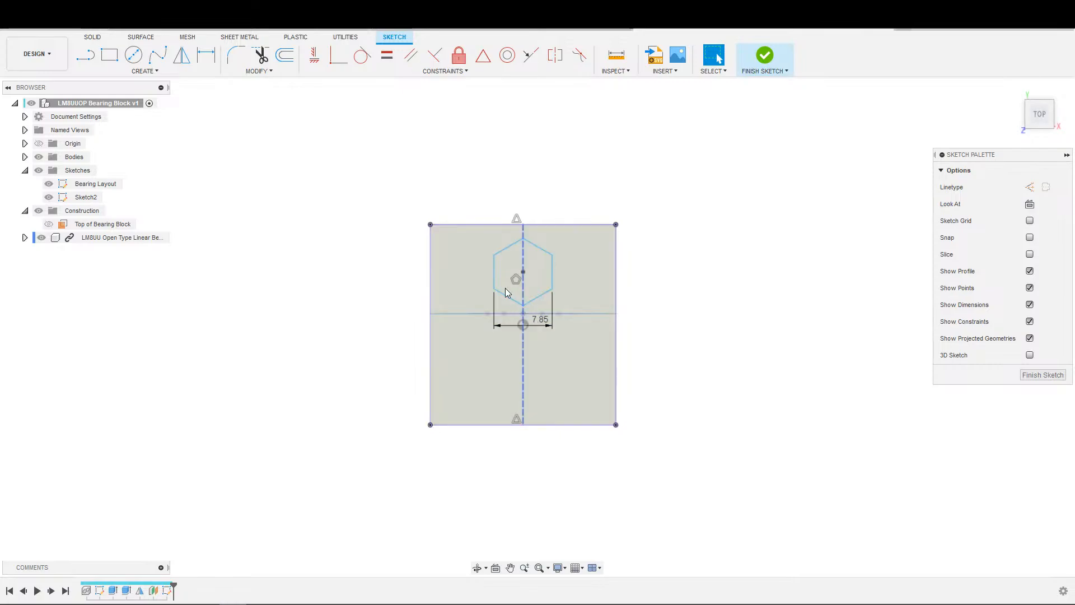
Step: Draw a circle from the hexagon's centre through its corners and convert it to construction geometry
{"action": "scroll", "coordinate": [715, 310], "scroll_direction": "up", "scroll_amount": 1}
{"action": "scroll", "coordinate": [723, 311], "scroll_direction": "up", "scroll_amount": 1}
{"action": "middle_click_drag", "start_coordinate": [754, 312], "coordinate": [890, 314]}
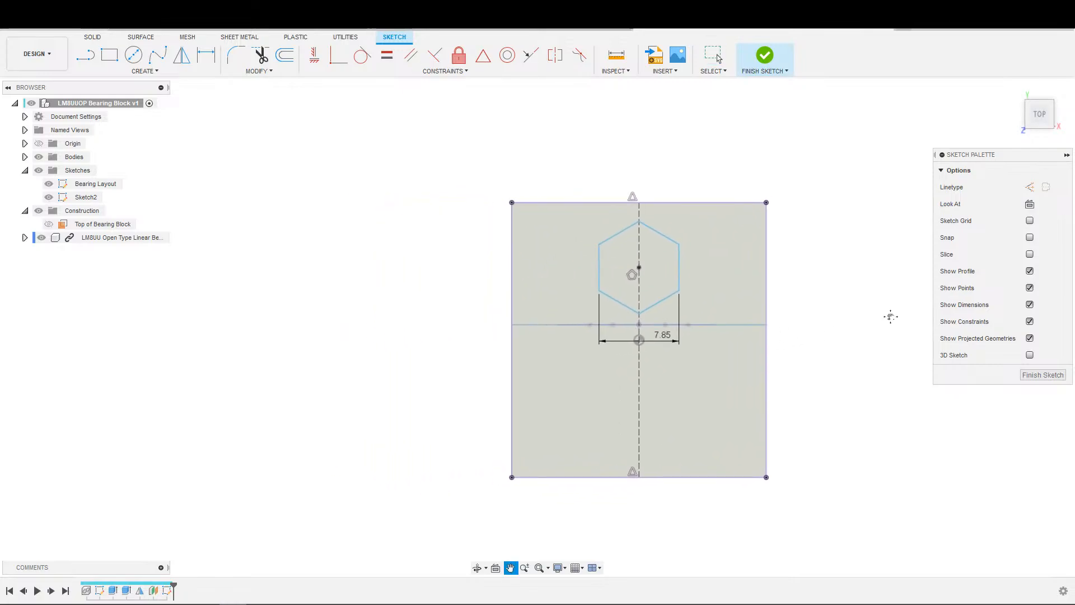
{"action": "scroll", "coordinate": [716, 251], "scroll_direction": "up", "scroll_amount": 2}
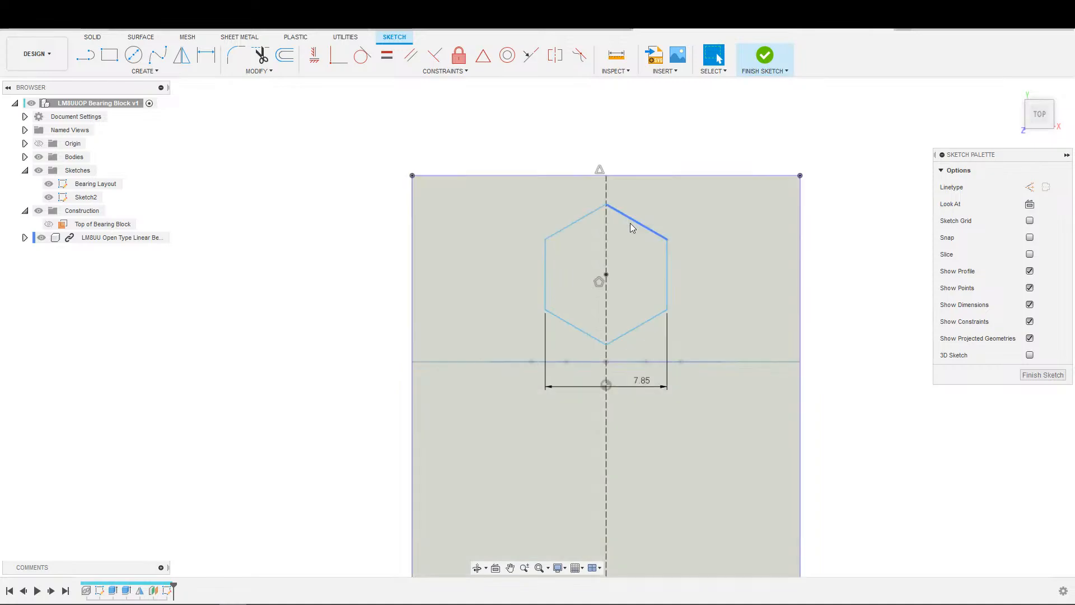
{"action": "scroll", "coordinate": [616, 232], "scroll_direction": "up", "scroll_amount": 1}
{"action": "scroll", "coordinate": [613, 240], "scroll_direction": "down", "scroll_amount": 2}
{"action": "key", "text": "c"}
{"action": "left_click", "coordinate": [605, 271]}
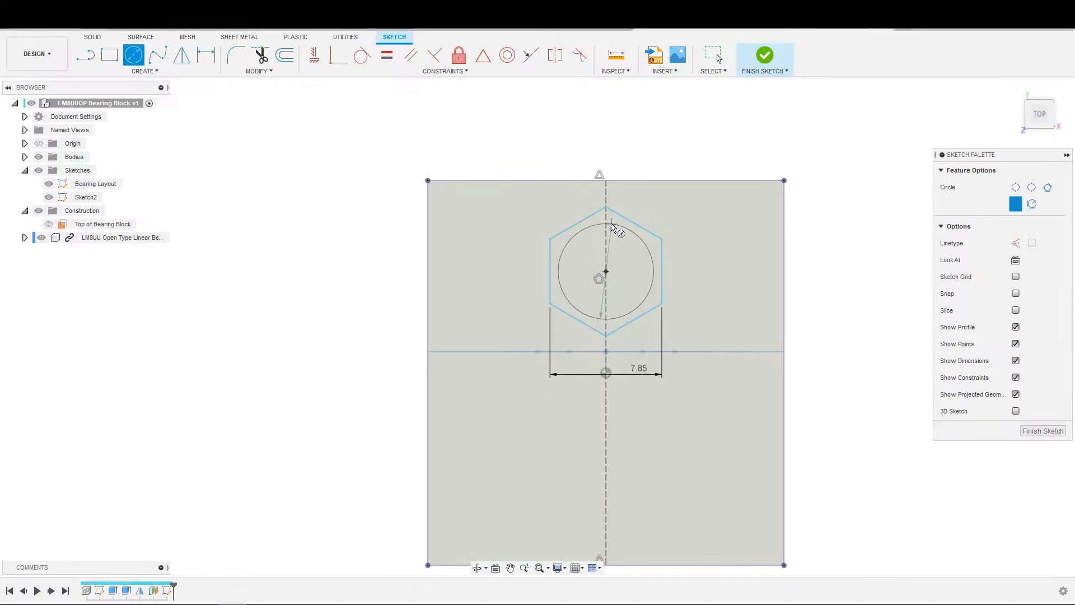
{"action": "left_click", "coordinate": [641, 218]}
{"action": "key", "text": "x"}
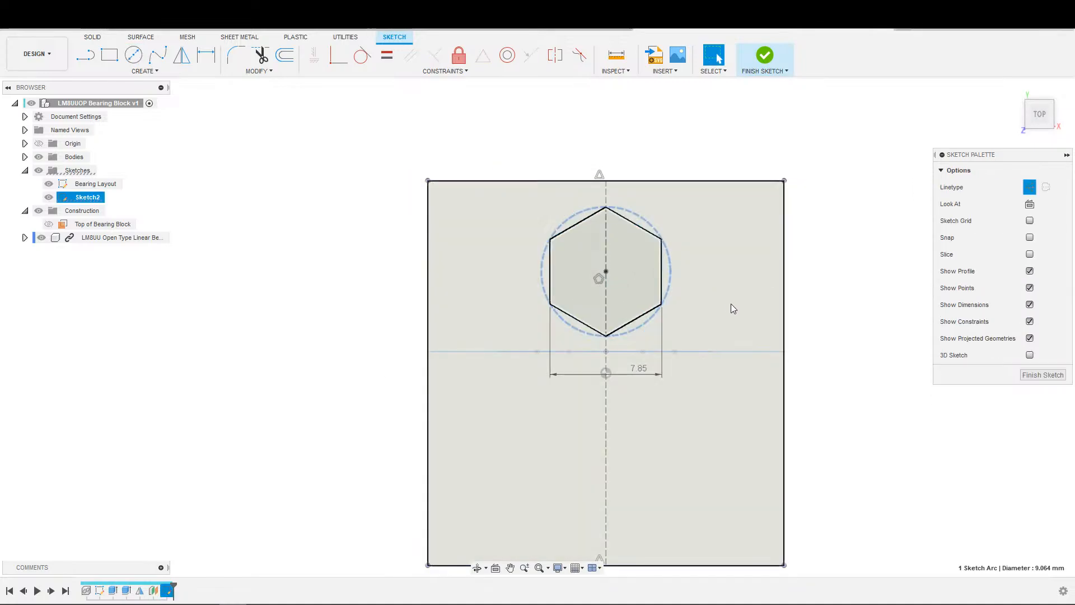
{"action": "left_click", "coordinate": [822, 302]}
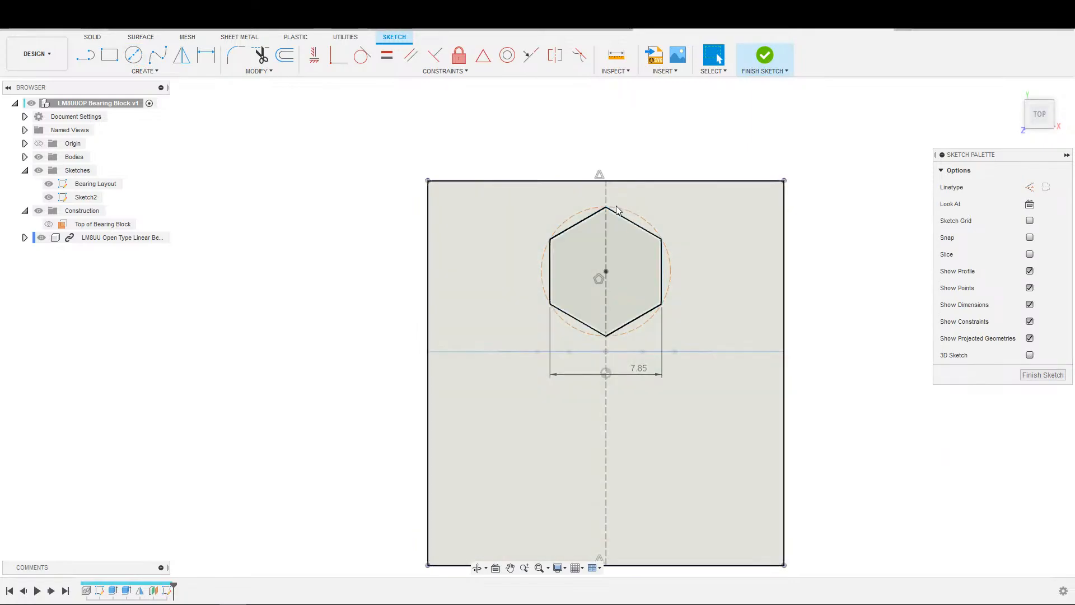
Step: Draw a larger circle from the hexagon's centre out to the midpoint of the block's upper edge
{"action": "key", "text": "c"}
{"action": "left_click", "coordinate": [606, 271]}
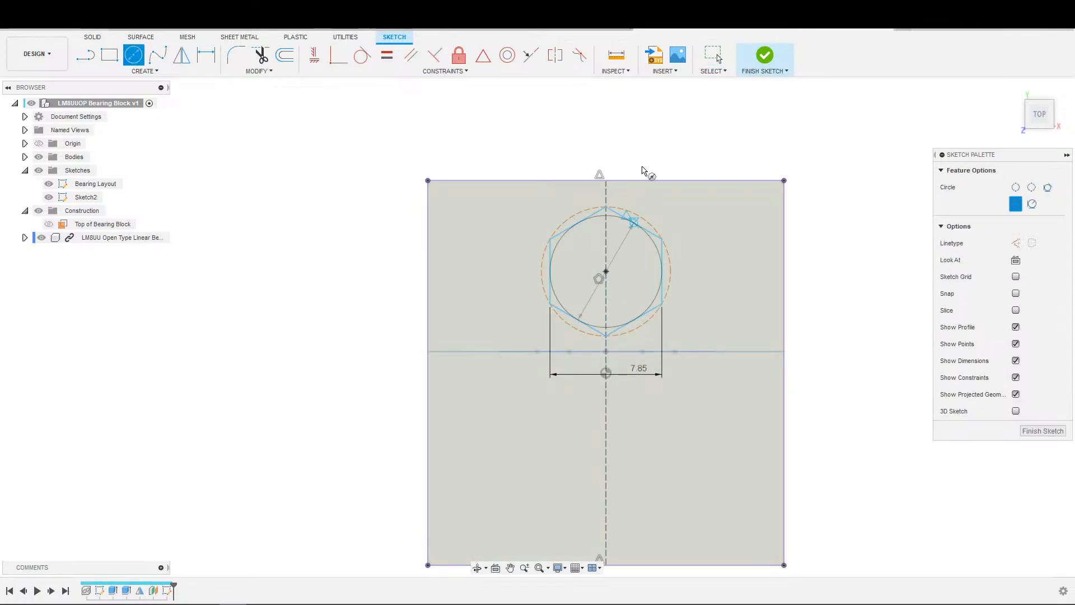
{"action": "left_click", "coordinate": [605, 180]}
{"action": "scroll", "coordinate": [671, 218], "scroll_direction": "up", "scroll_amount": 2}
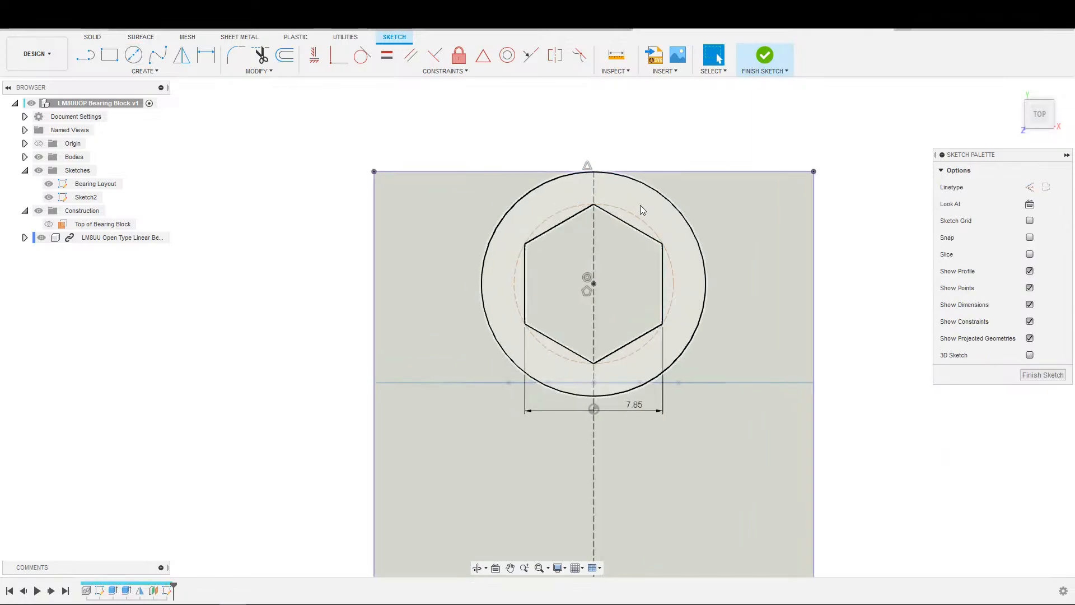
Step: Measure the gap between the construction circle and the larger outer circle
{"action": "key", "text": "d"}
{"action": "left_click", "coordinate": [627, 218]}
{"action": "left_click", "coordinate": [647, 190]}
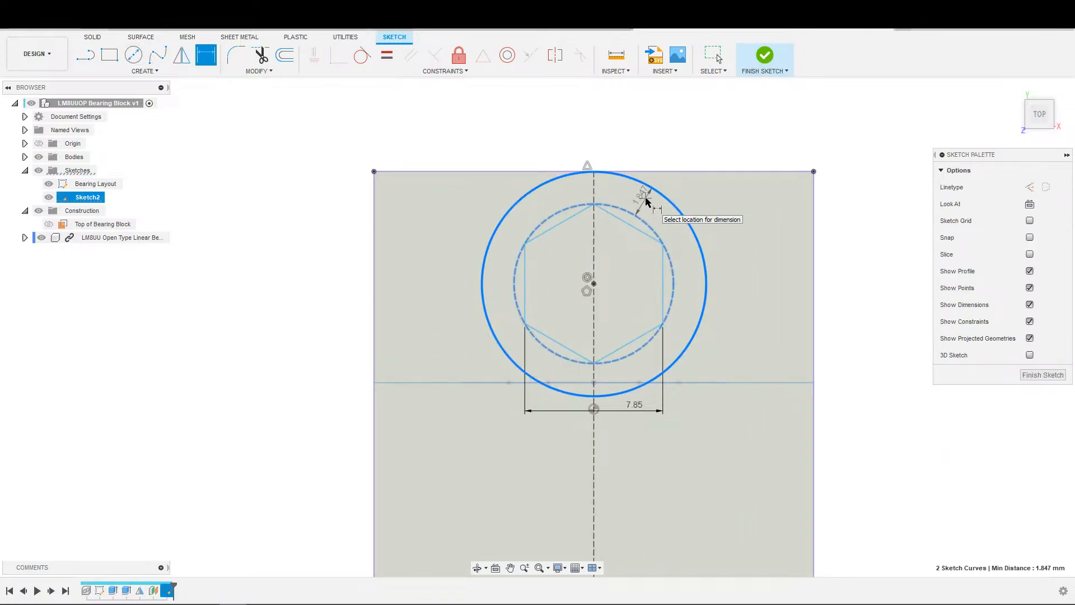
{"action": "key", "text": "Escape"}
Step: Draw a second hexagon centred on the vertical construction line in the lower half of the block face
{"action": "scroll", "coordinate": [649, 205], "scroll_direction": "down", "scroll_amount": 5}
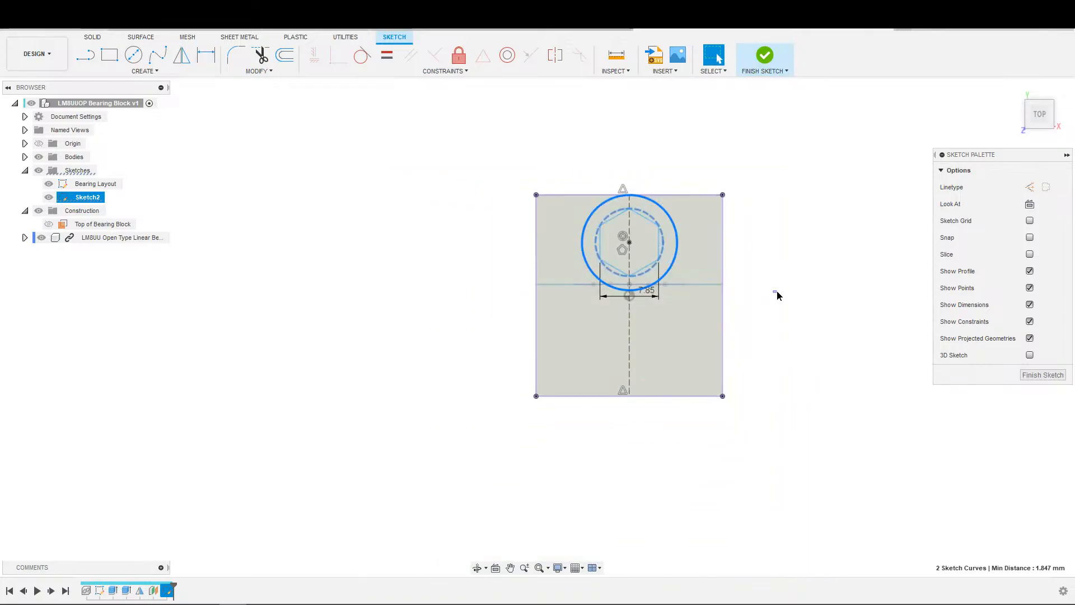
{"action": "key", "text": "s"}
{"action": "left_click", "coordinate": [776, 347]}
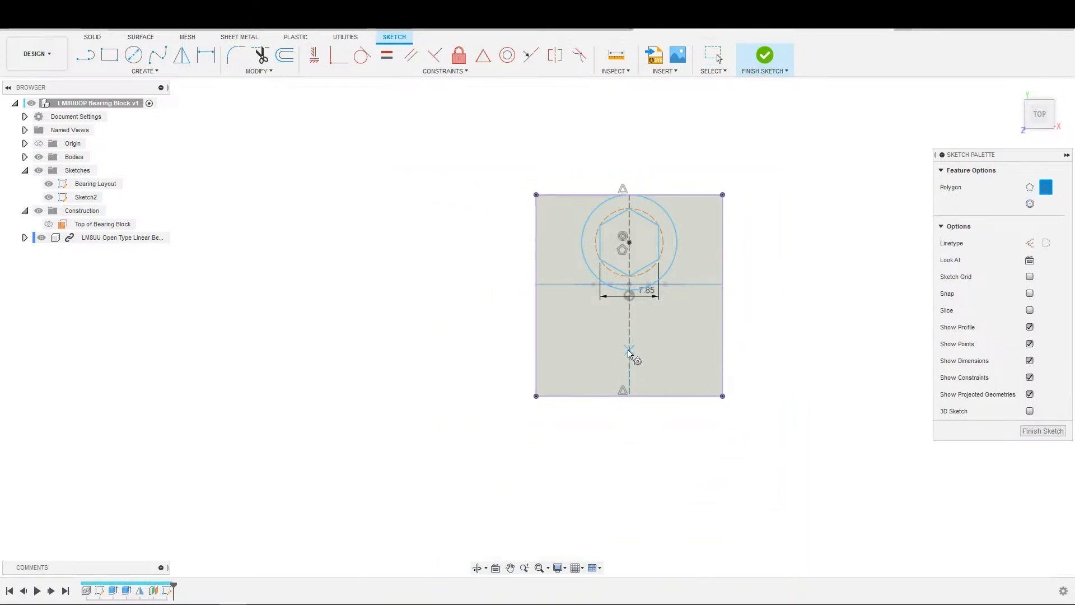
{"action": "left_click", "coordinate": [629, 350]}
{"action": "left_click", "coordinate": [633, 323]}
{"action": "key", "text": "Escape"}
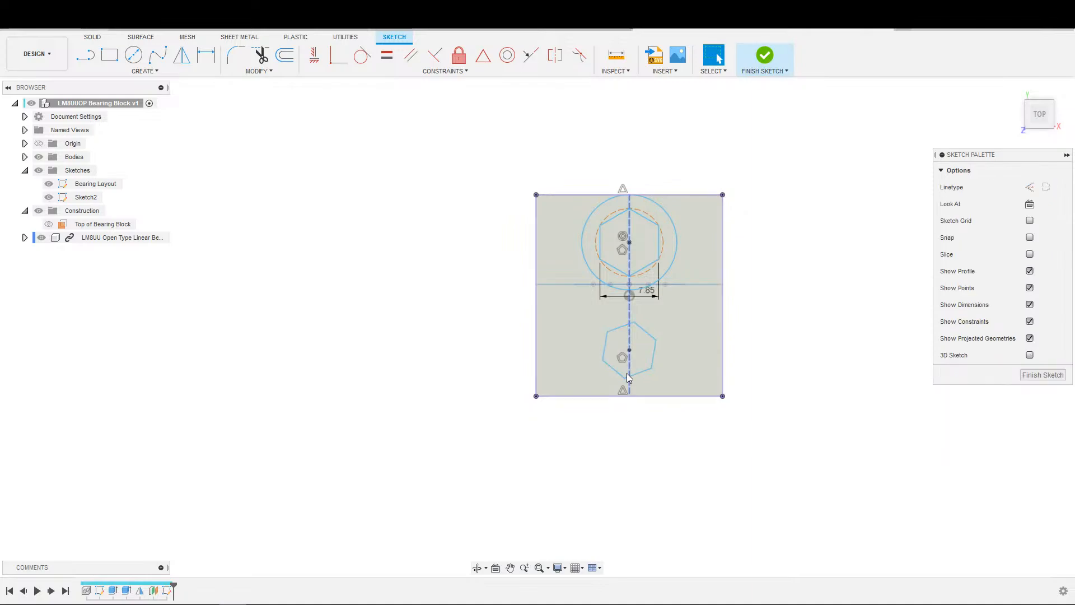
Step: Constrain a slanted side of the upper hexagon to be parallel to the block's upper edge
{"action": "scroll", "coordinate": [623, 342], "scroll_direction": "up", "scroll_amount": 1}
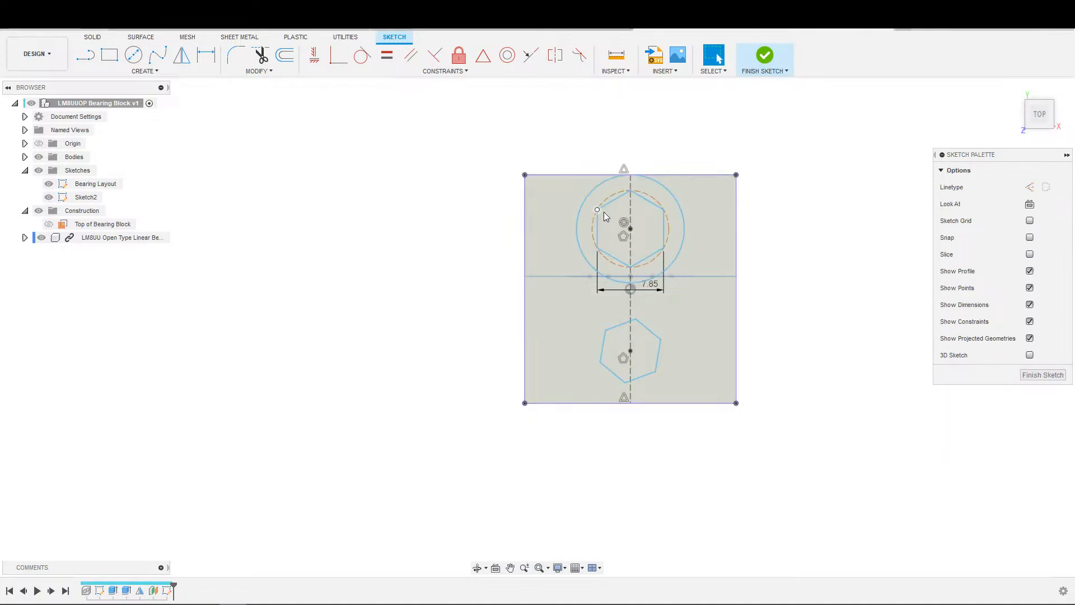
{"action": "scroll", "coordinate": [610, 212], "scroll_direction": "up", "scroll_amount": 2}
{"action": "left_click", "coordinate": [613, 199]}
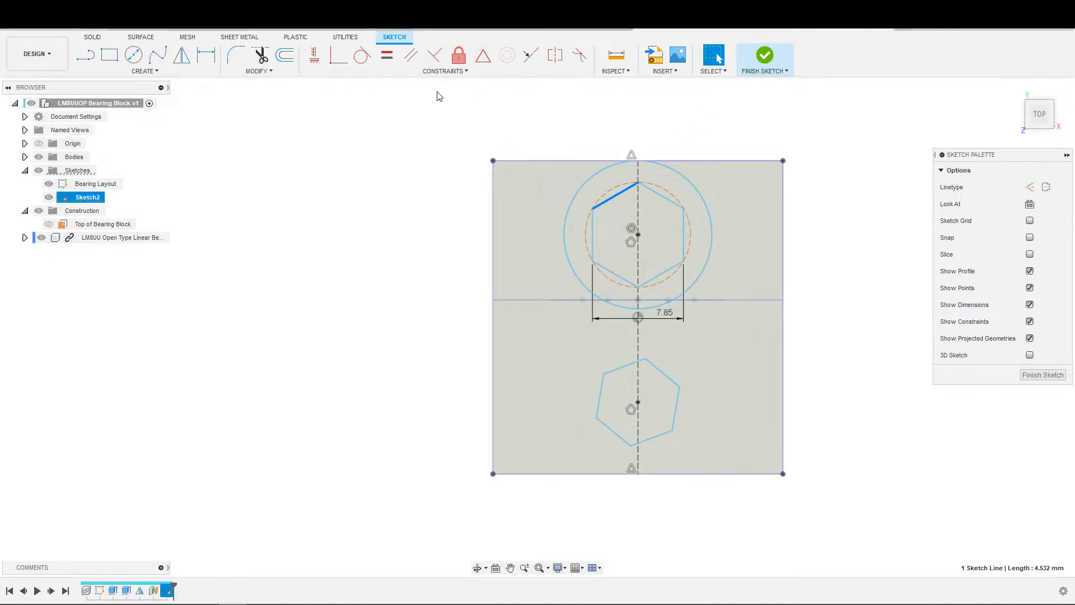
{"action": "left_click", "coordinate": [369, 61]}
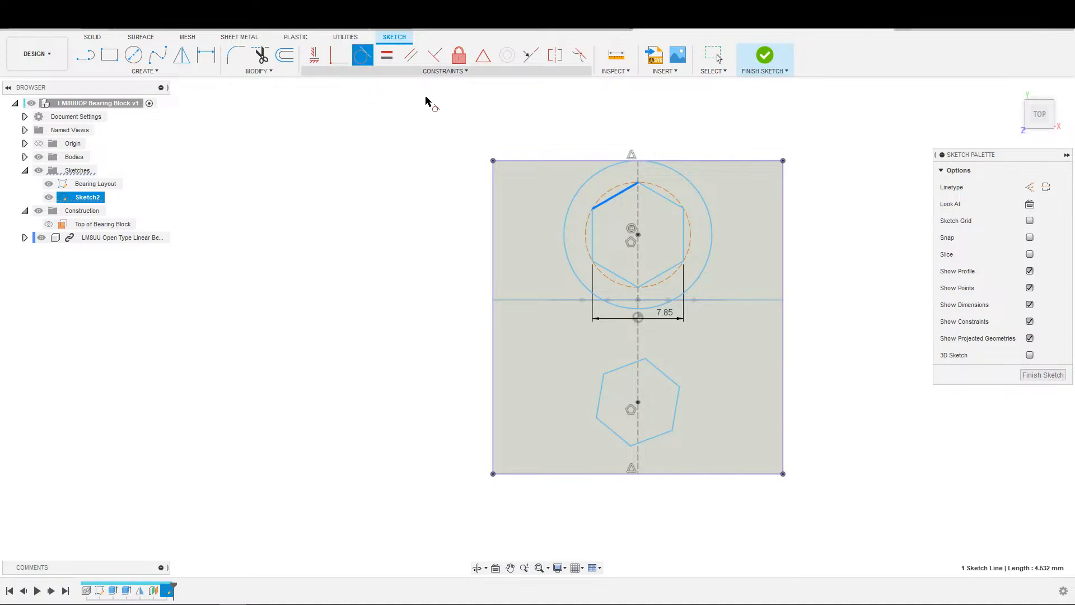
{"action": "key", "text": "Escape"}
{"action": "left_click", "coordinate": [412, 57]}
{"action": "left_click", "coordinate": [620, 199]}
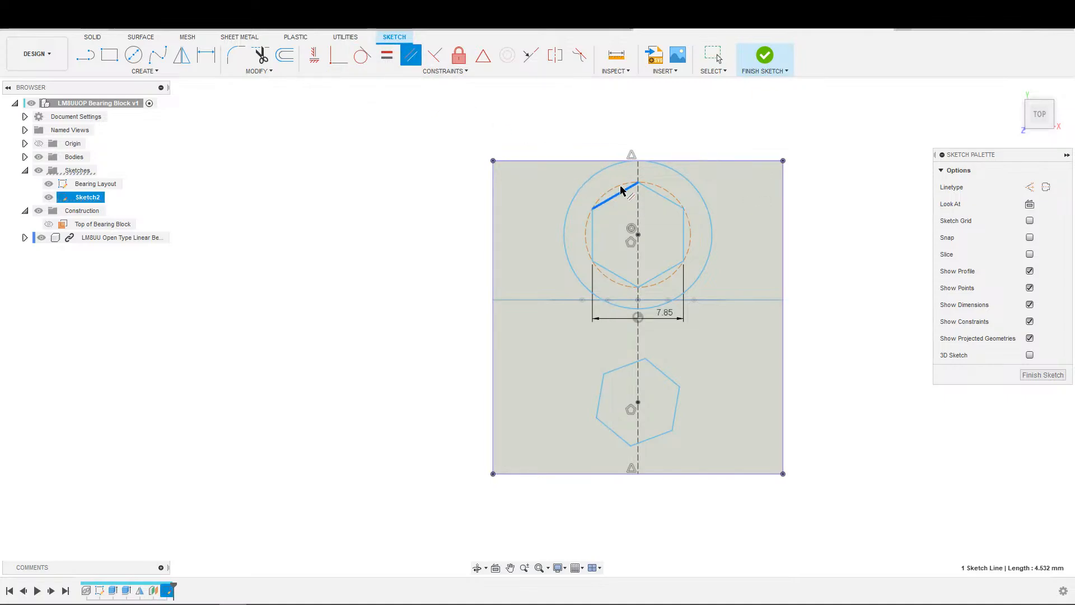
{"action": "left_click", "coordinate": [629, 160]}
Step: Measure the distance between the upper hexagon's horizontal top side and the block's upper edge
{"action": "scroll", "coordinate": [616, 179], "scroll_direction": "up", "scroll_amount": 2}
{"action": "key", "text": "d"}
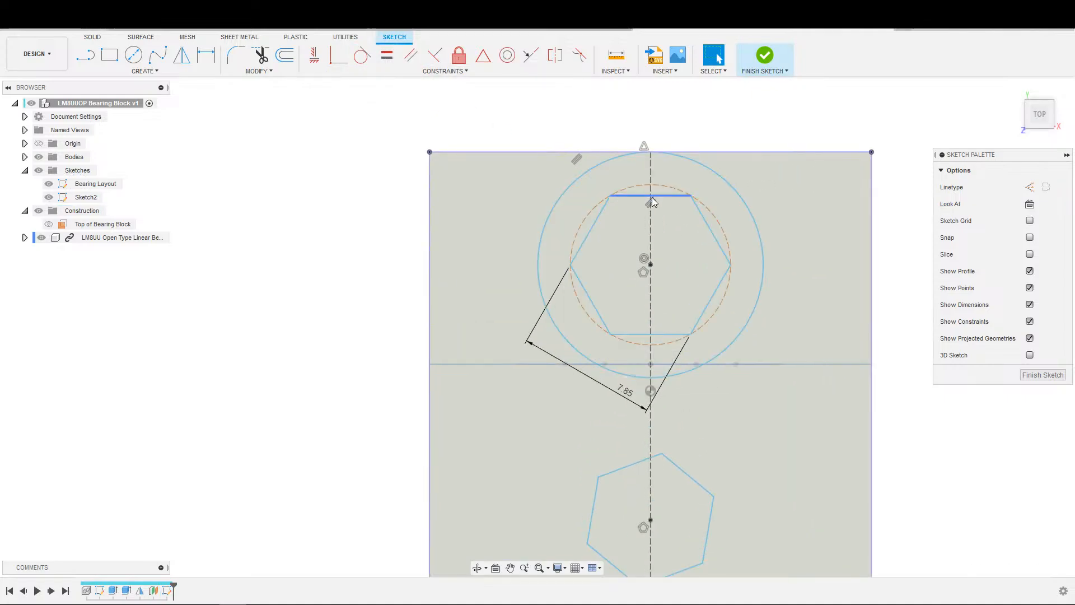
{"action": "left_click", "coordinate": [669, 196]}
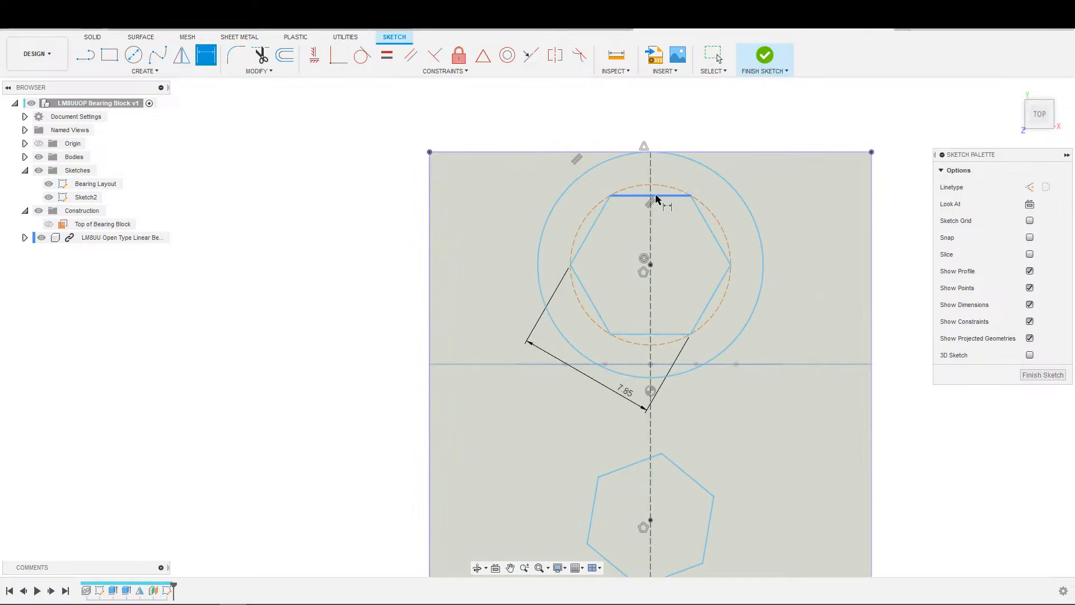
{"action": "left_click", "coordinate": [683, 152]}
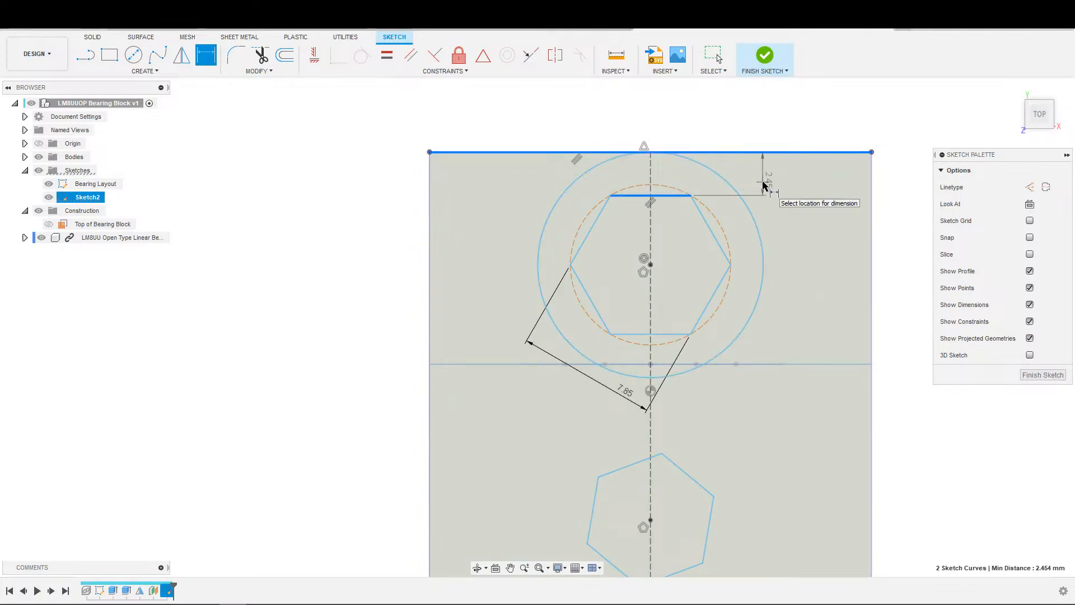
{"action": "key", "text": "Escape"}
Step: Hide the Bearing Layout sketch
{"action": "scroll", "coordinate": [774, 224], "scroll_direction": "down", "scroll_amount": 2}
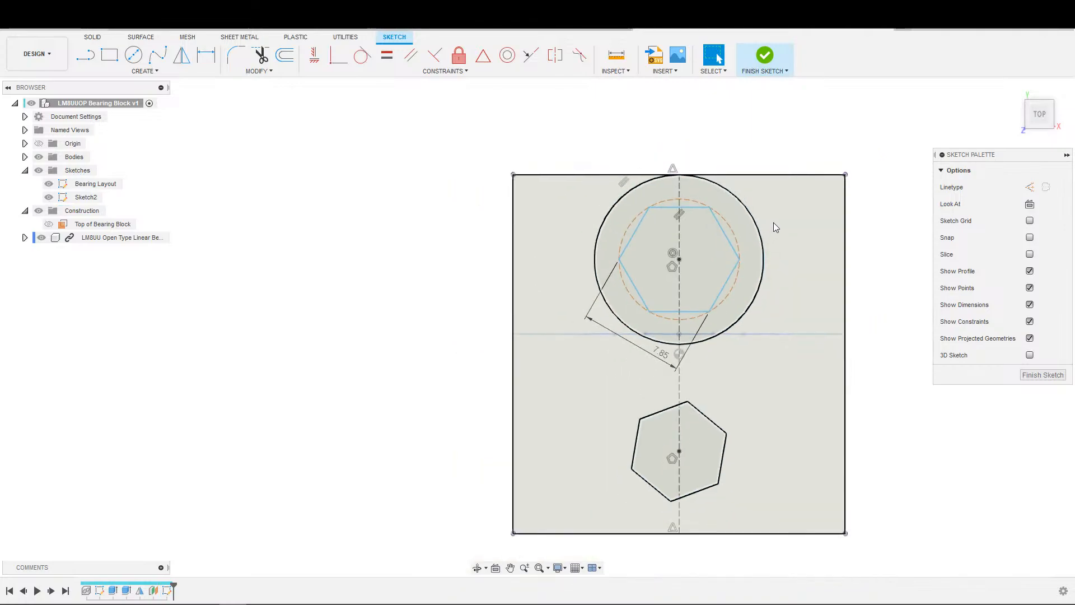
{"action": "scroll", "coordinate": [760, 227], "scroll_direction": "up", "scroll_amount": 2}
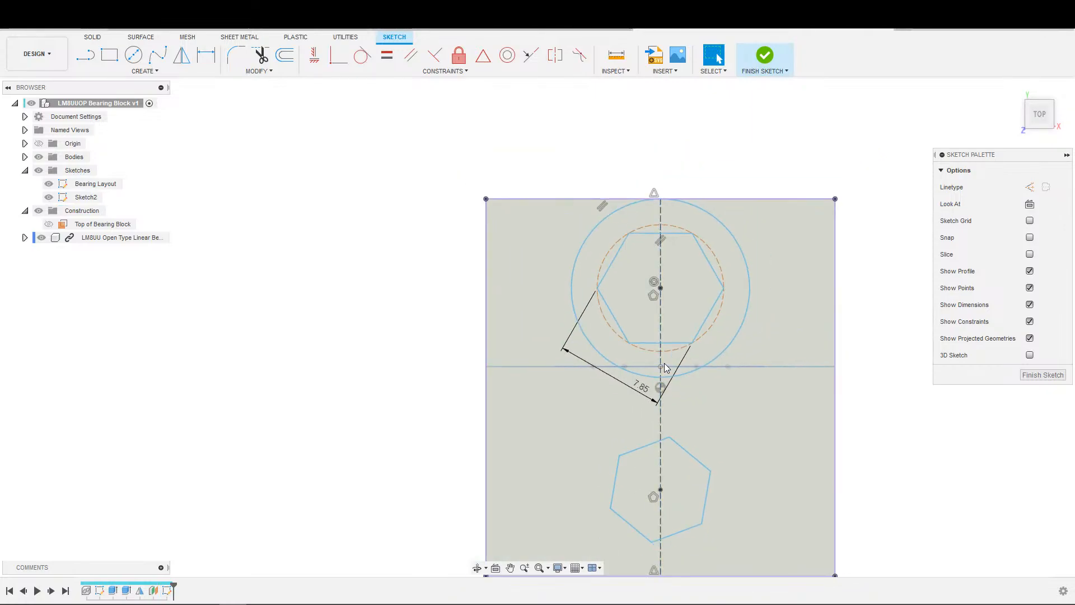
{"action": "scroll", "coordinate": [658, 364], "scroll_direction": "down", "scroll_amount": 1}
{"action": "key", "text": "s"}
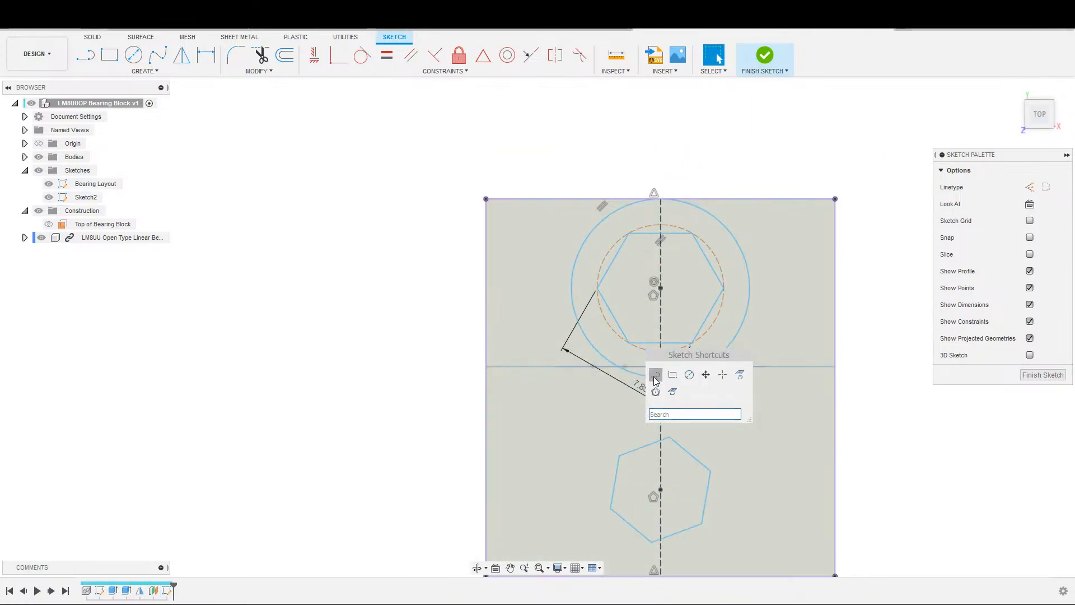
{"action": "left_click", "coordinate": [304, 315]}
{"action": "left_click", "coordinate": [49, 183]}
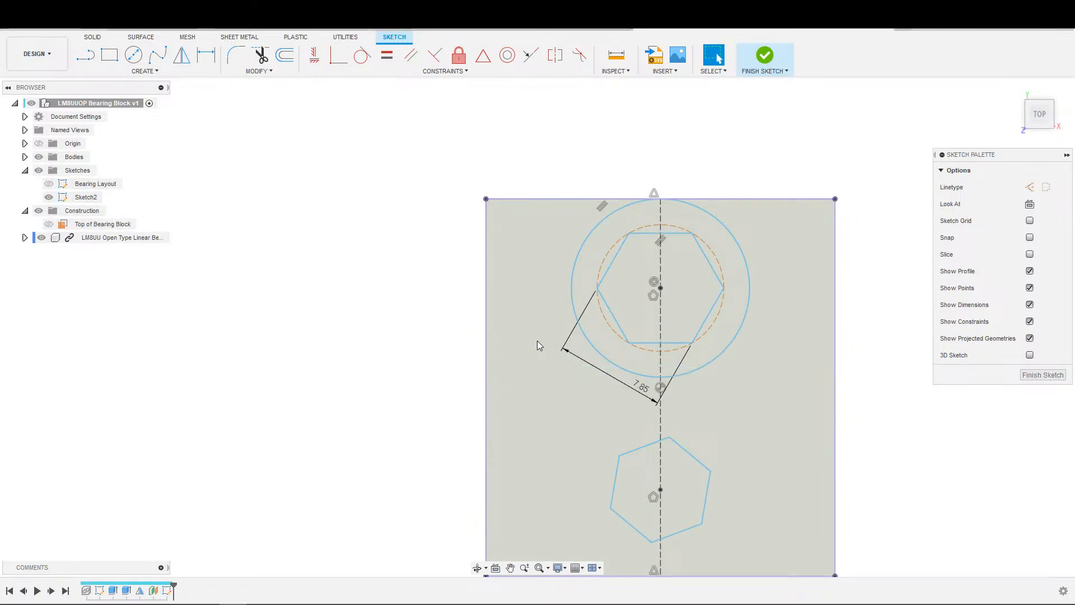
Step: Draw a horizontal line across the block face between the midpoints of its two side edges
{"action": "scroll", "coordinate": [529, 342], "scroll_direction": "down", "scroll_amount": 2}
{"action": "middle_click_drag", "start_coordinate": [488, 327], "coordinate": [426, 260]}
{"action": "scroll", "coordinate": [461, 261], "scroll_direction": "up", "scroll_amount": 2}
{"action": "key", "text": "s"}
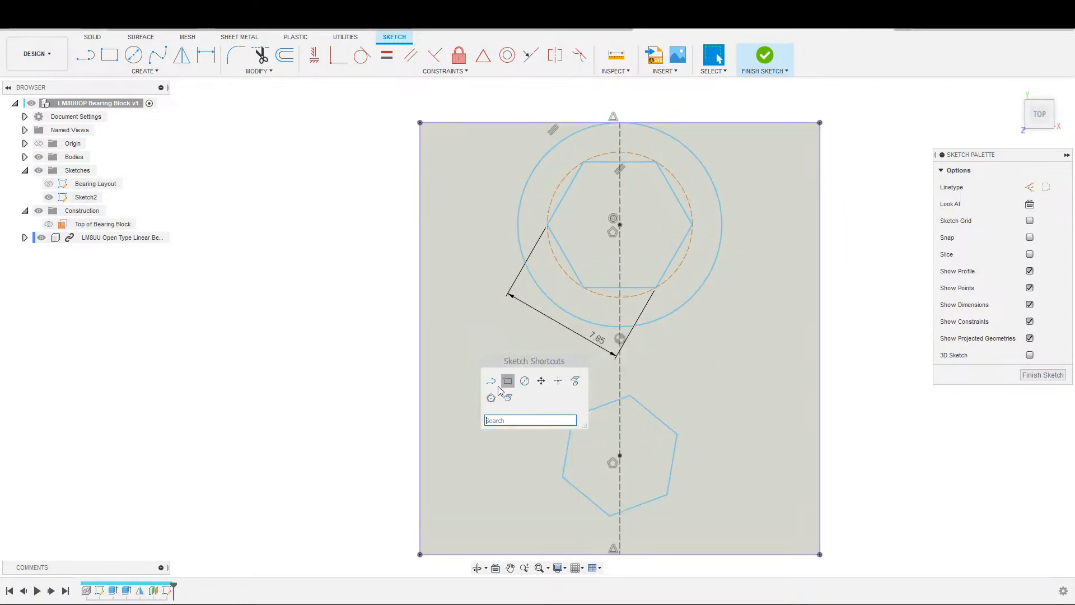
{"action": "left_click", "coordinate": [491, 381]}
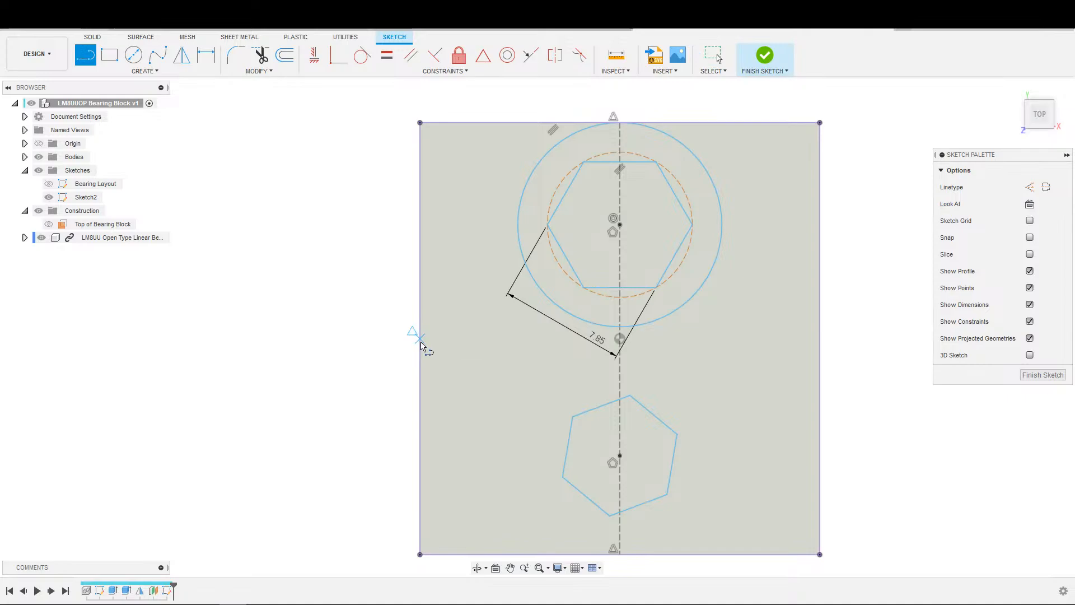
{"action": "left_click", "coordinate": [420, 338]}
{"action": "left_click", "coordinate": [820, 338]}
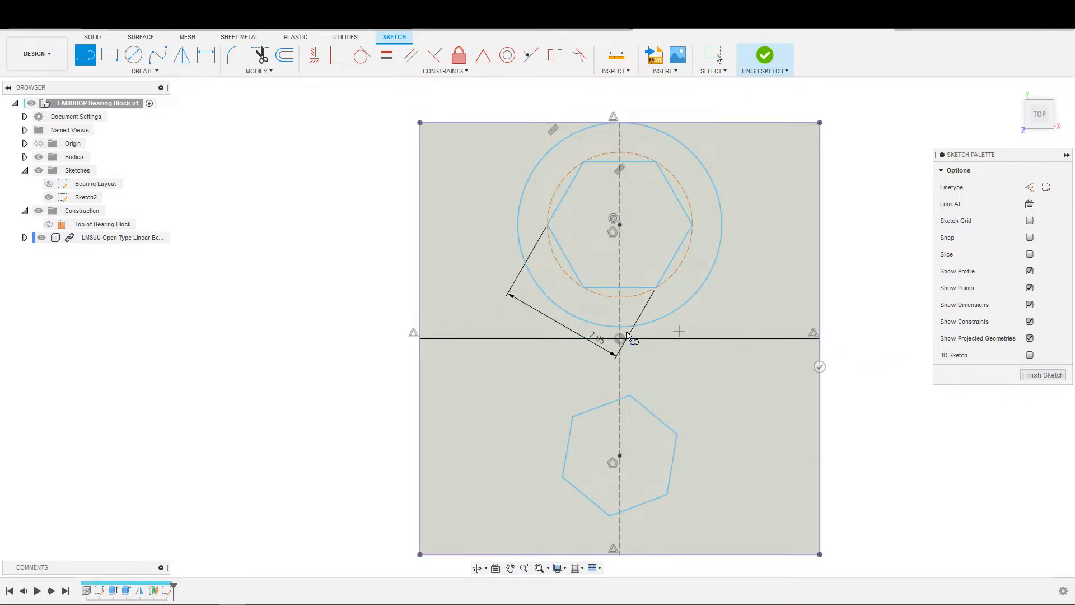
{"action": "key", "text": "Escape"}
Step: Delete the vertical centre line and convert the new horizontal line to construction geometry
{"action": "left_click", "coordinate": [621, 374]}
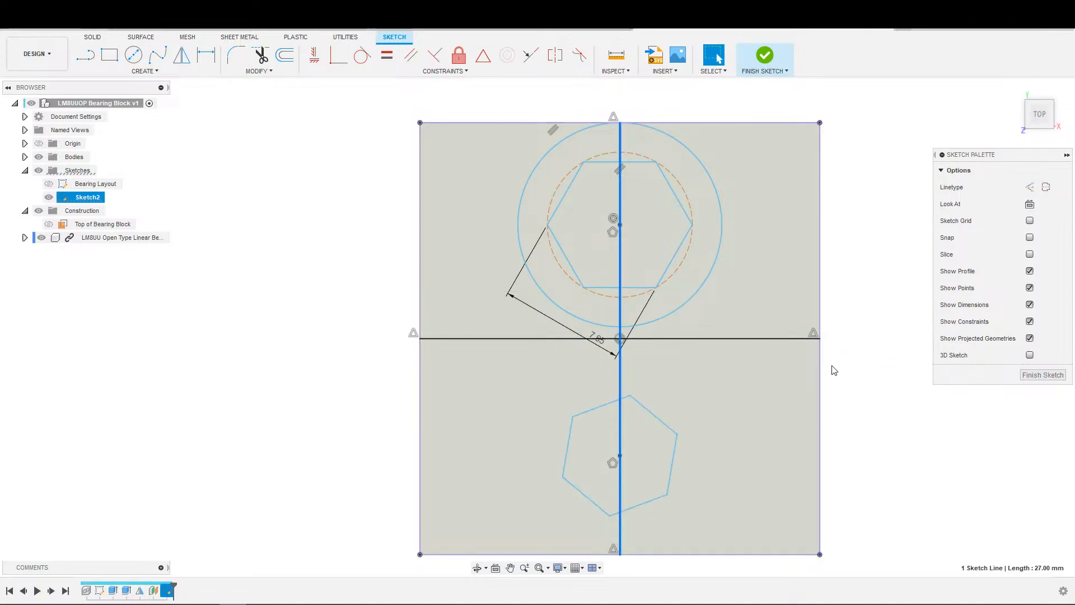
{"action": "key", "text": "Delete"}
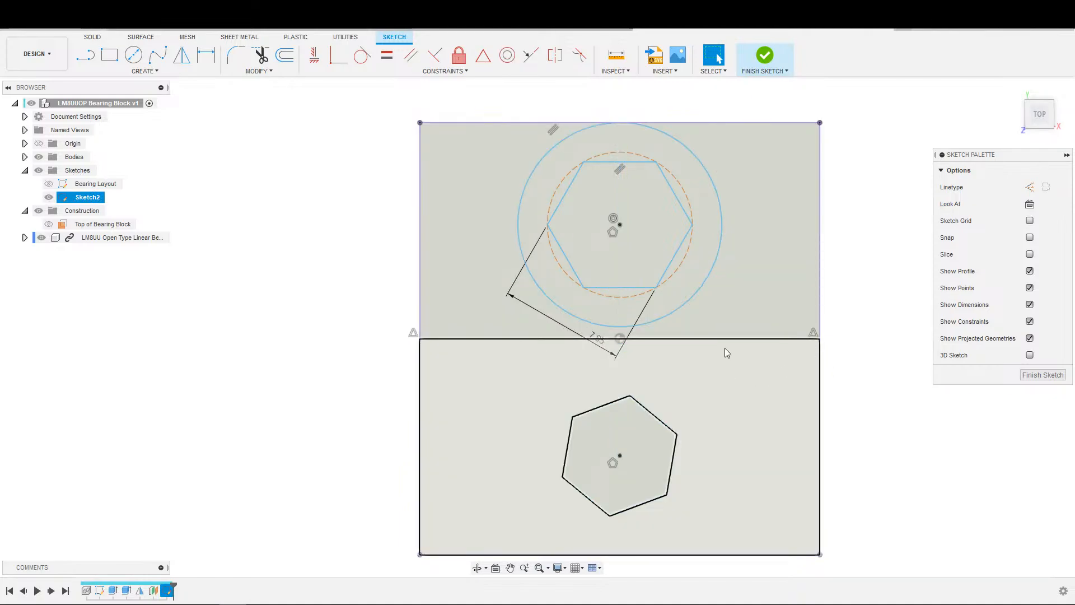
{"action": "left_click", "coordinate": [728, 339]}
{"action": "key", "text": "x"}
{"action": "left_click", "coordinate": [848, 295]}
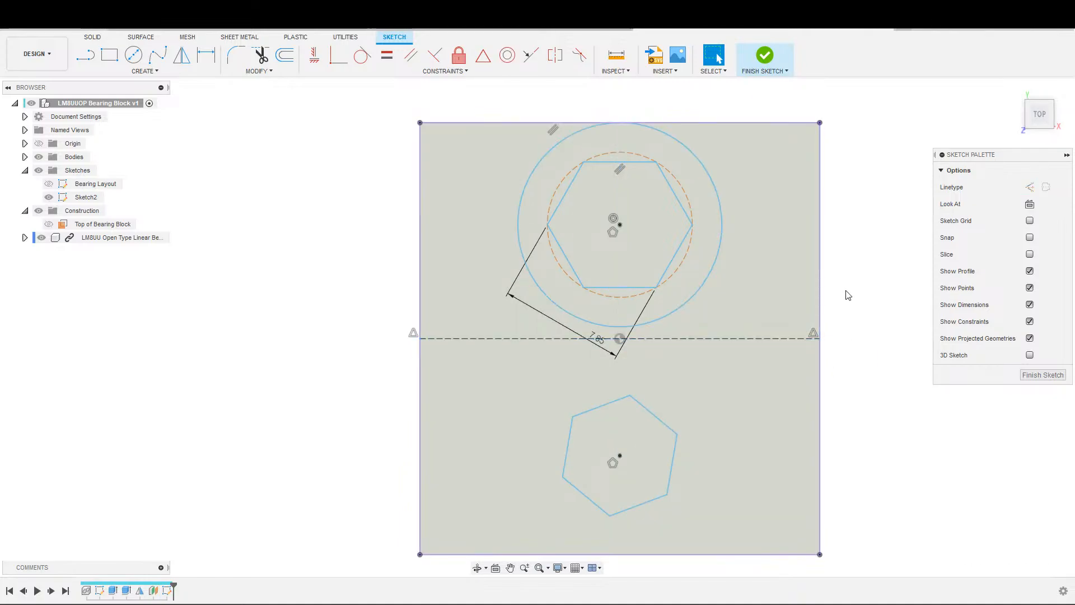
Step: Draw a vertical line 13.5 mm long from the block's upper edge, right of centre, perpendicular to the horizontal construction line
{"action": "key", "text": "s"}
{"action": "left_click", "coordinate": [858, 337]}
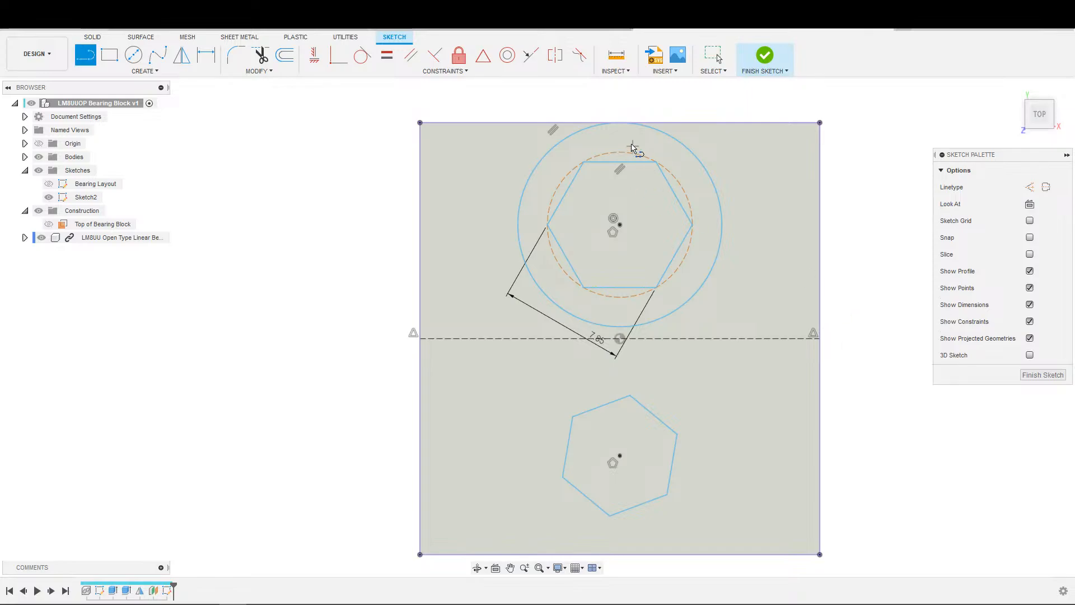
{"action": "left_click", "coordinate": [670, 122]}
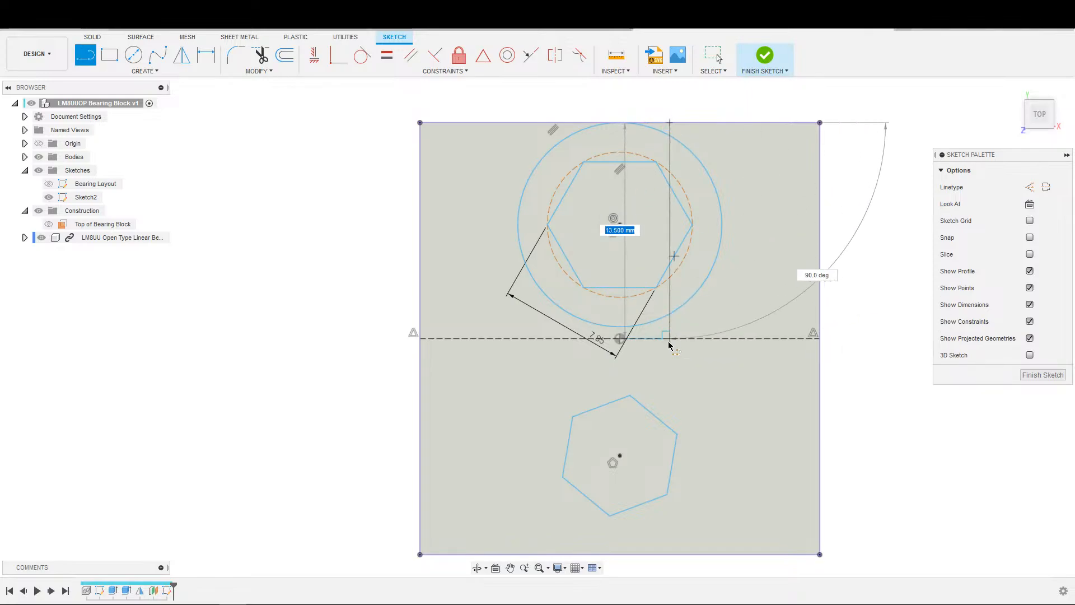
{"action": "left_click", "coordinate": [670, 338]}
{"action": "key", "text": "Escape"}
Step: Constrain the vertical line's upper end to the midpoint of the block's upper edge and the upper hexagon's centre to the line's midpoint
{"action": "left_click", "coordinate": [669, 127]}
{"action": "left_click", "coordinate": [670, 123]}
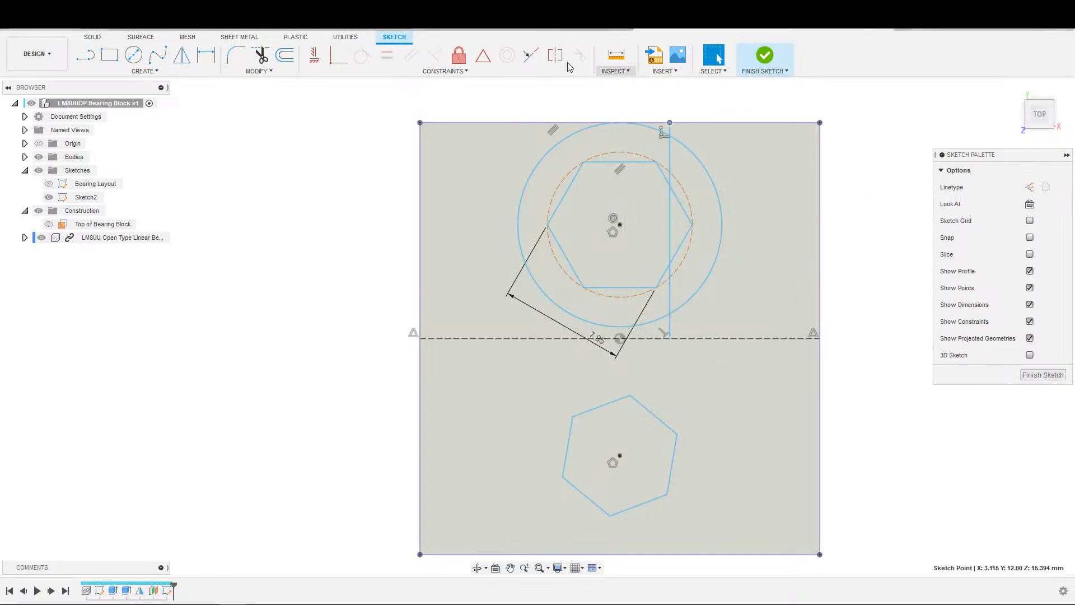
{"action": "left_click", "coordinate": [482, 55]}
{"action": "left_click", "coordinate": [694, 123]}
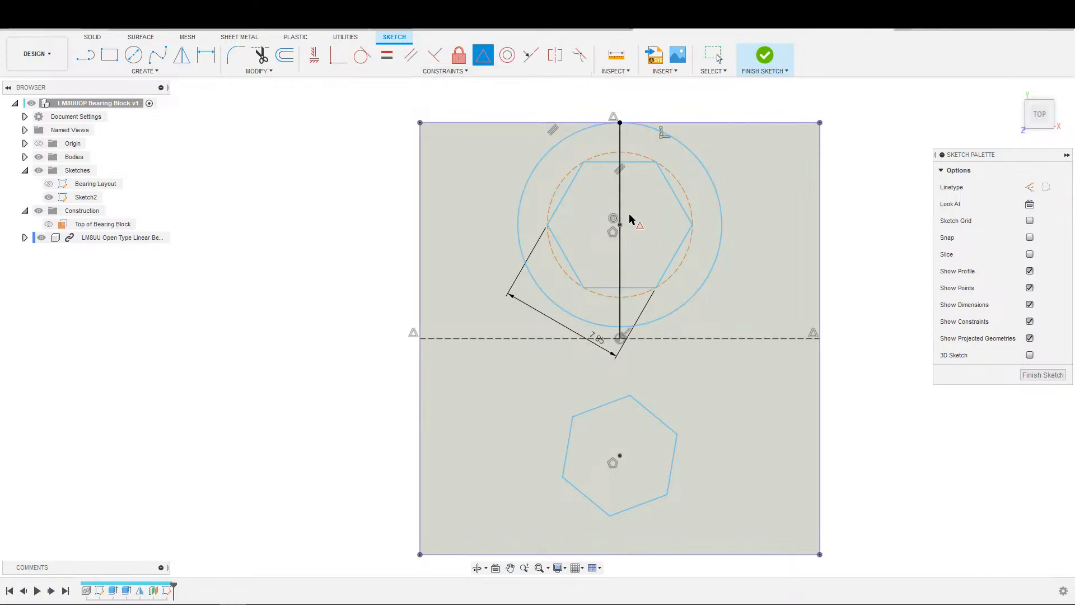
{"action": "left_click", "coordinate": [621, 210]}
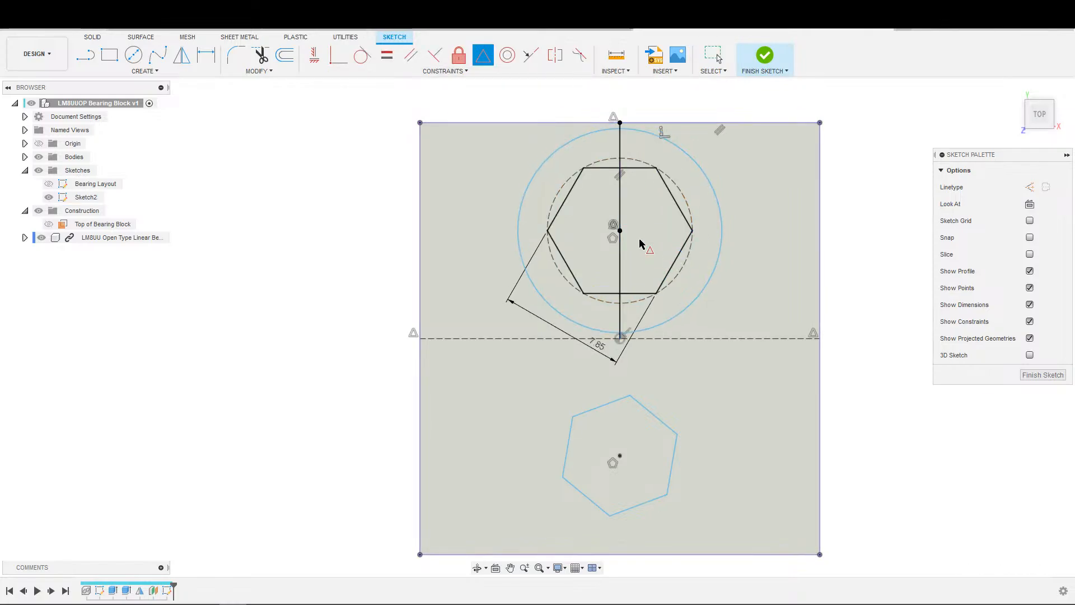
{"action": "key", "text": "Escape"}
Step: Measure the distance from the upper hexagon's horizontal top side to the block's upper edge
{"action": "scroll", "coordinate": [642, 222], "scroll_direction": "up", "scroll_amount": 2}
{"action": "scroll", "coordinate": [639, 220], "scroll_direction": "down", "scroll_amount": 1}
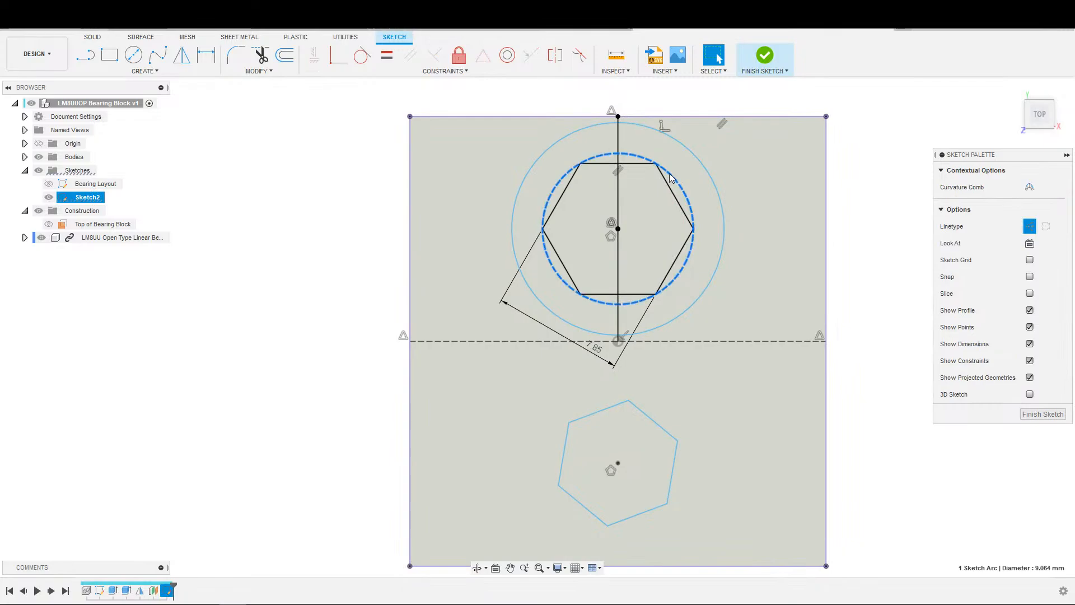
{"action": "key", "text": "d"}
{"action": "left_click", "coordinate": [631, 164]}
{"action": "left_click", "coordinate": [643, 116]}
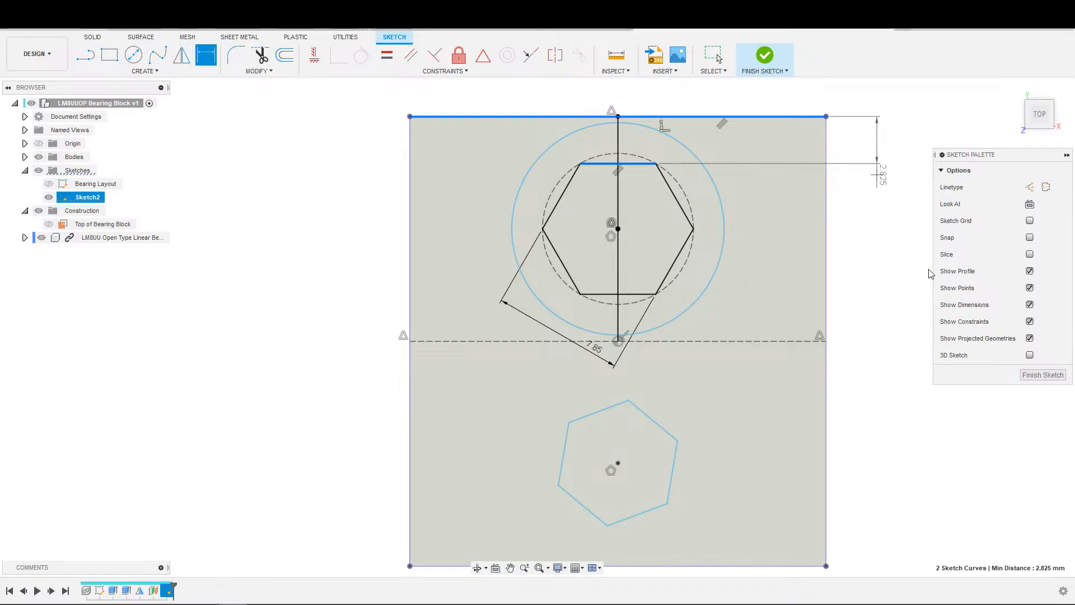
{"action": "key", "text": "Escape"}
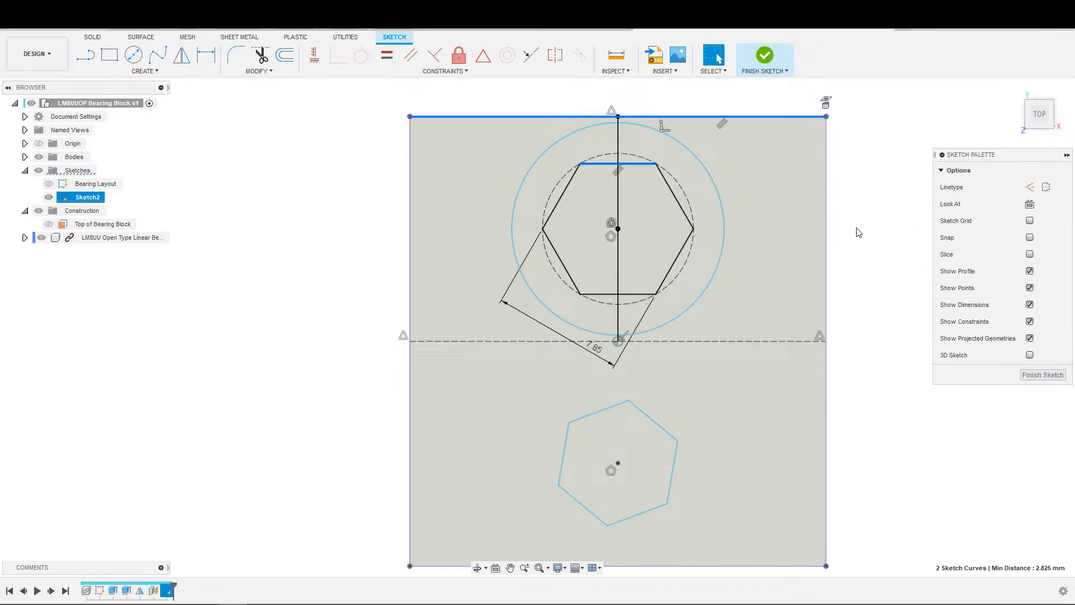
{"action": "key", "text": "Escape"}
Step: Draw a circle at the upper hexagon's centre and dimension its diameter to 6 mm
{"action": "scroll", "coordinate": [664, 237], "scroll_direction": "up", "scroll_amount": 2}
{"action": "middle_click_drag", "start_coordinate": [658, 239], "coordinate": [686, 237]}
{"action": "scroll", "coordinate": [685, 237], "scroll_direction": "down", "scroll_amount": 1}
{"action": "key", "text": "c"}
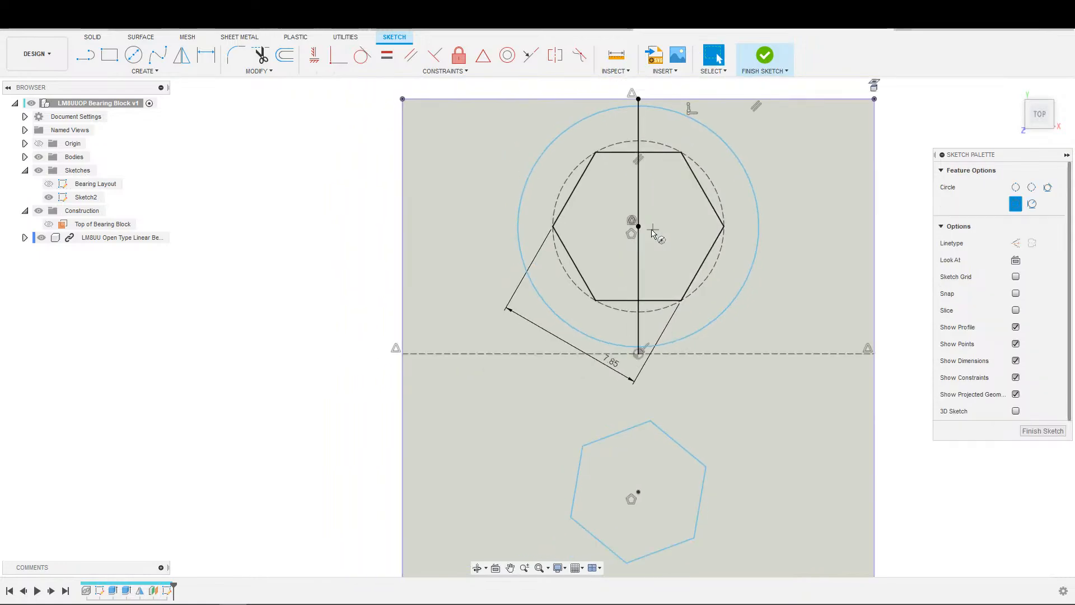
{"action": "left_click", "coordinate": [654, 219]}
{"action": "key", "text": "d"}
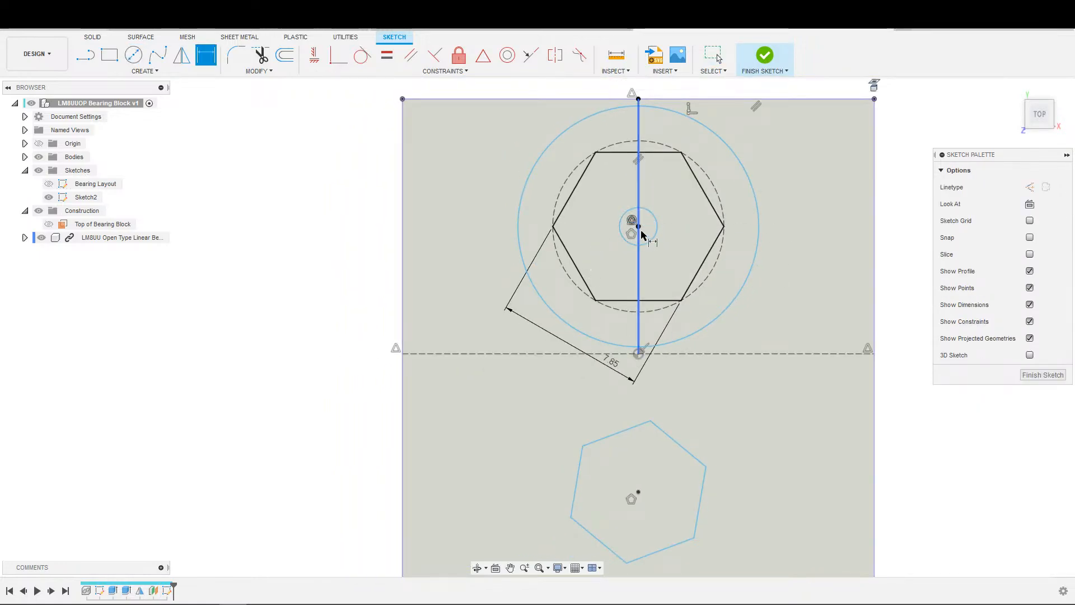
{"action": "left_click", "coordinate": [654, 224]}
{"action": "left_click", "coordinate": [669, 216]}
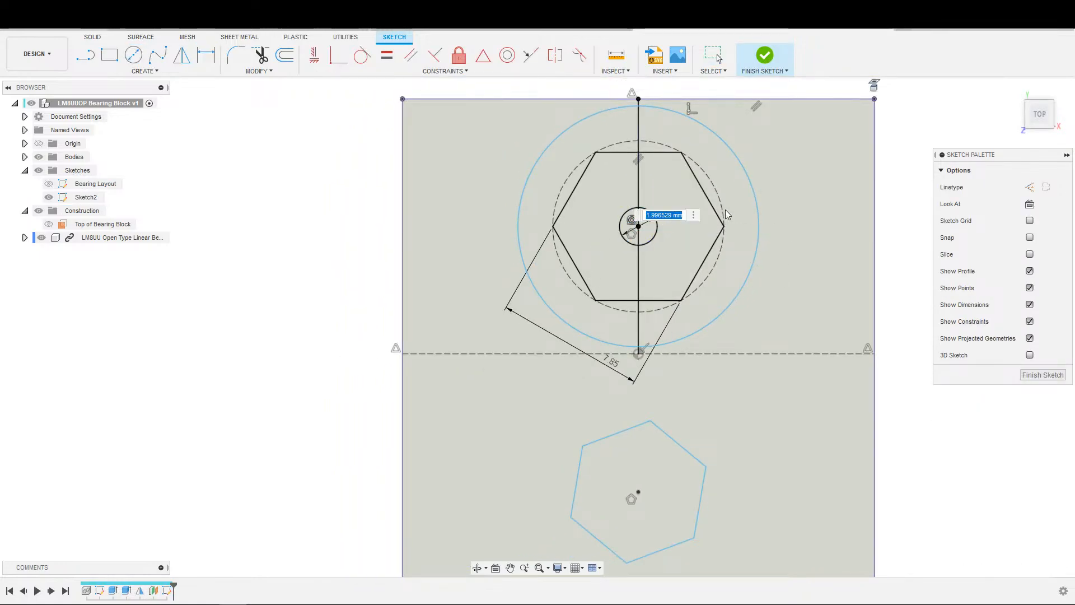
{"action": "type", "text": "6"}
{"action": "key", "text": "Return"}
{"action": "key", "text": "Escape"}
Step: Set the diameter of the circle inside the hexagon to 5 mm
{"action": "left_click", "coordinate": [715, 192]}
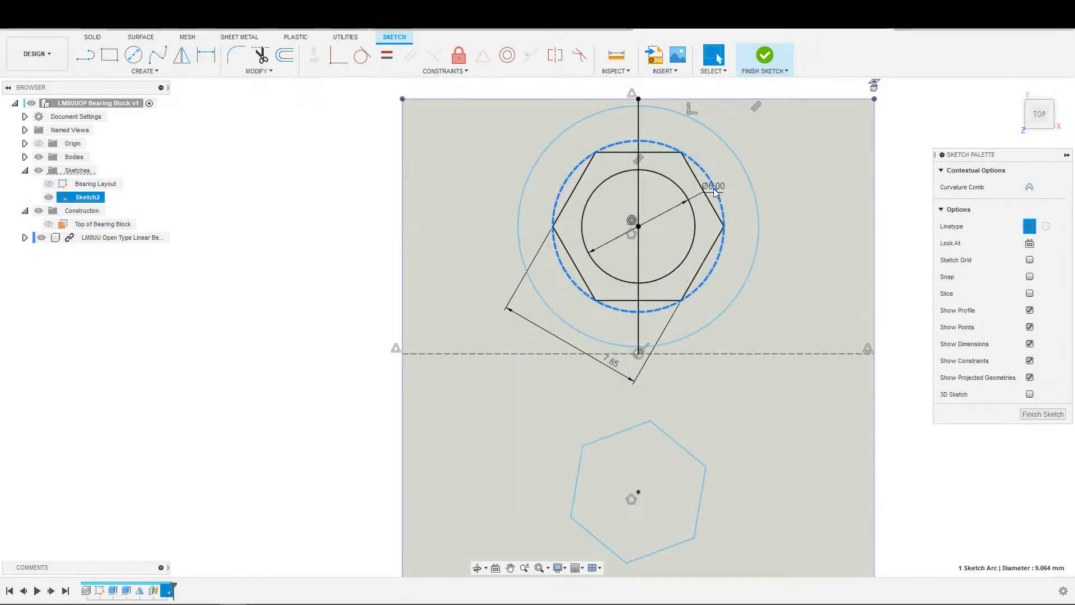
{"action": "double_click", "coordinate": [712, 191]}
{"action": "type", "text": "5"}
{"action": "key", "text": "Return"}
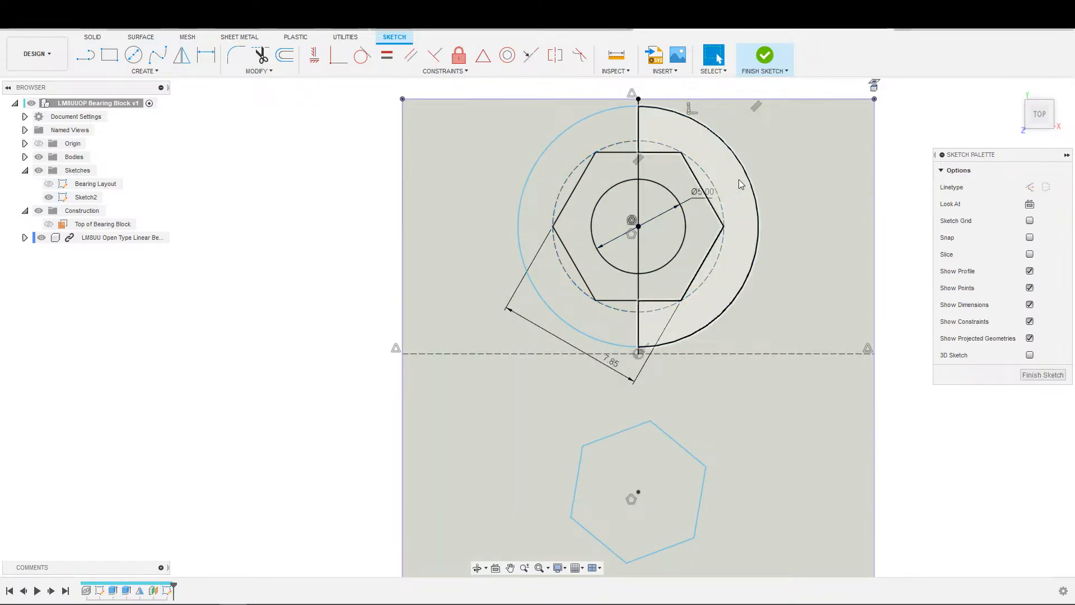
Step: Delete the large outer circle and the dashed construction circle around the upper hexagon
{"action": "scroll", "coordinate": [722, 227], "scroll_direction": "down", "scroll_amount": 4}
{"action": "left_click", "coordinate": [726, 227]}
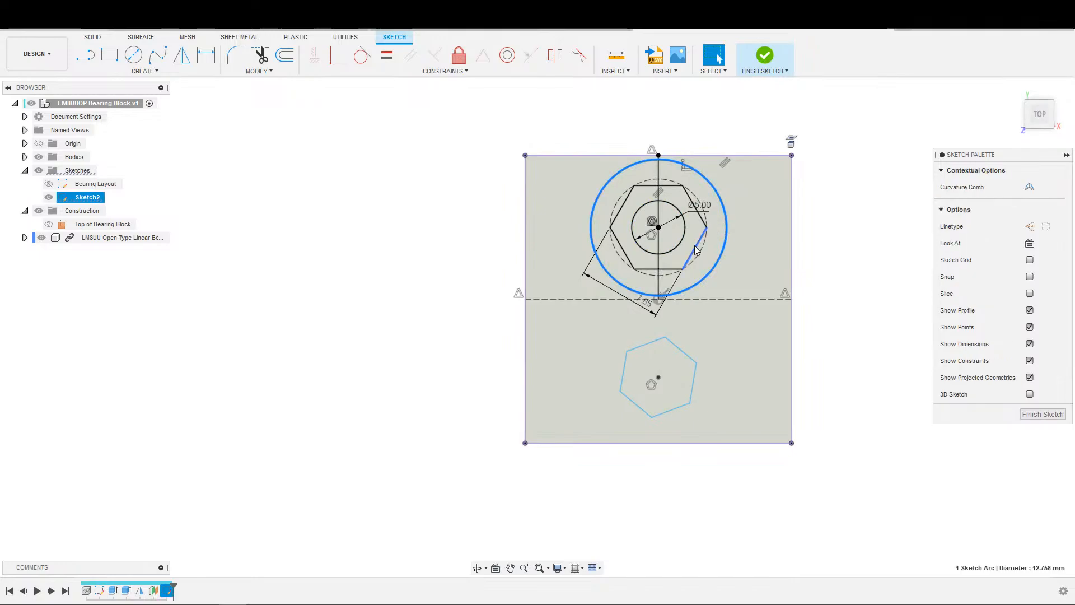
{"action": "key", "text": "Delete"}
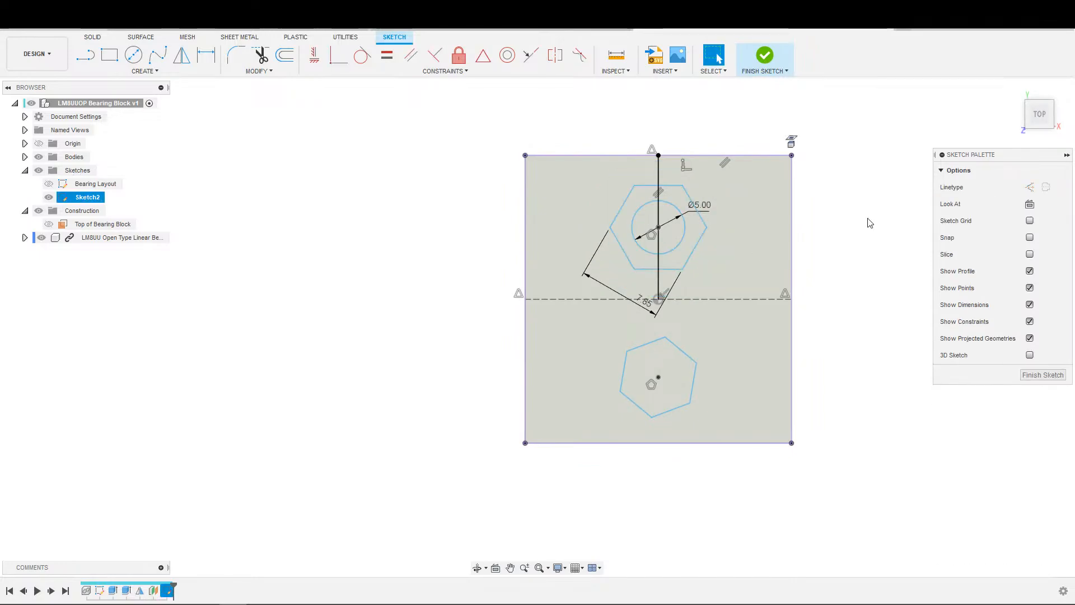
Step: Pull the upper hexagon off centre and constrain its centre point to the midpoint of the vertical line
{"action": "scroll", "coordinate": [871, 291], "scroll_direction": "down", "scroll_amount": 3}
{"action": "scroll", "coordinate": [827, 287], "scroll_direction": "up", "scroll_amount": 2}
{"action": "scroll", "coordinate": [739, 265], "scroll_direction": "up", "scroll_amount": 2}
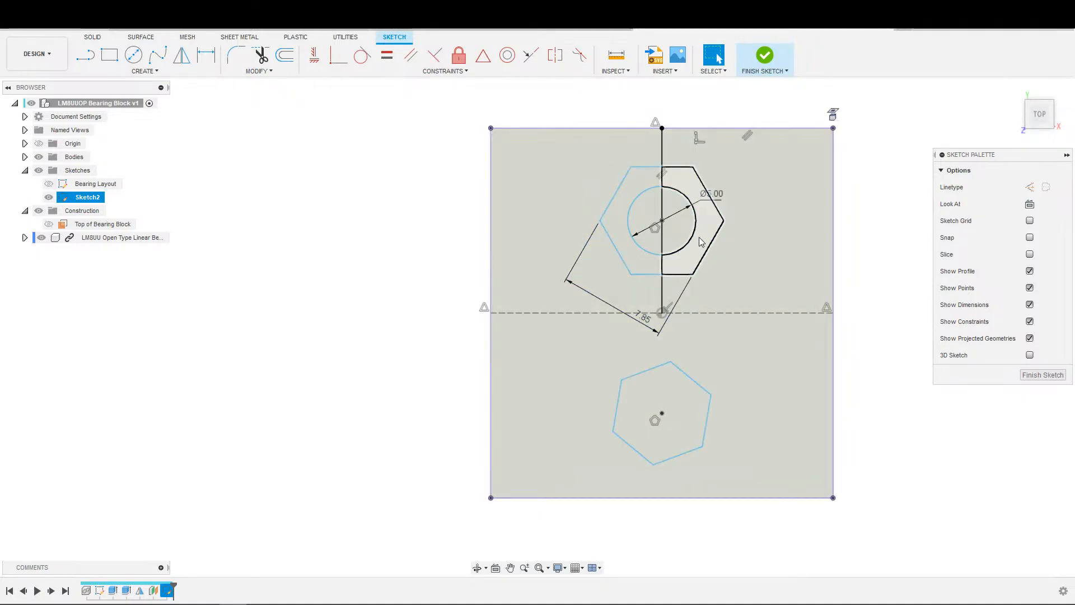
{"action": "left_click_drag", "start_coordinate": [694, 275], "coordinate": [618, 300]}
{"action": "left_click", "coordinate": [587, 248]}
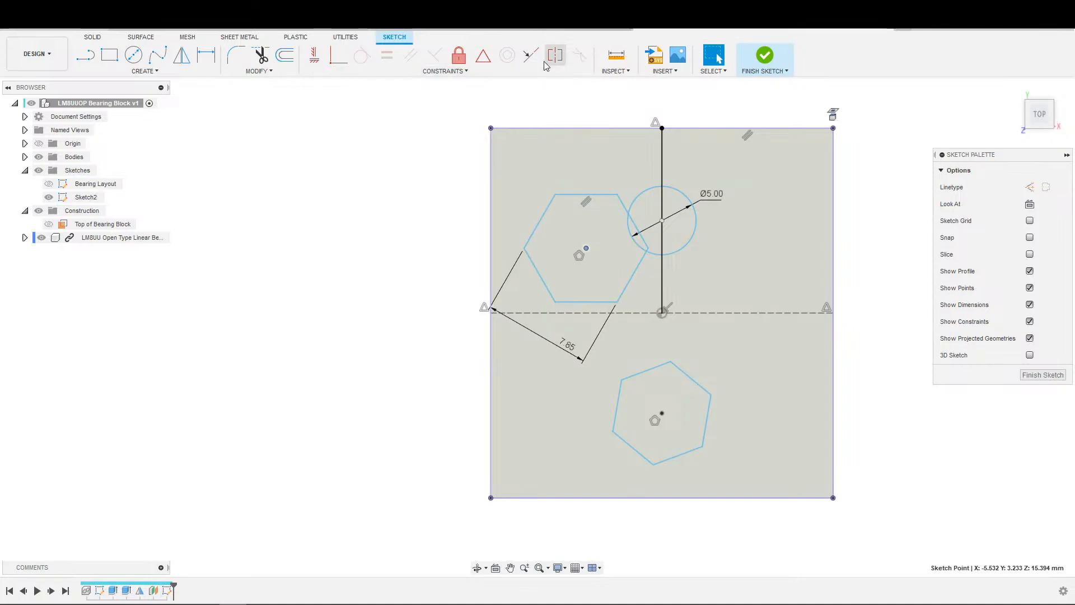
{"action": "left_click", "coordinate": [481, 57]}
{"action": "left_click", "coordinate": [662, 182]}
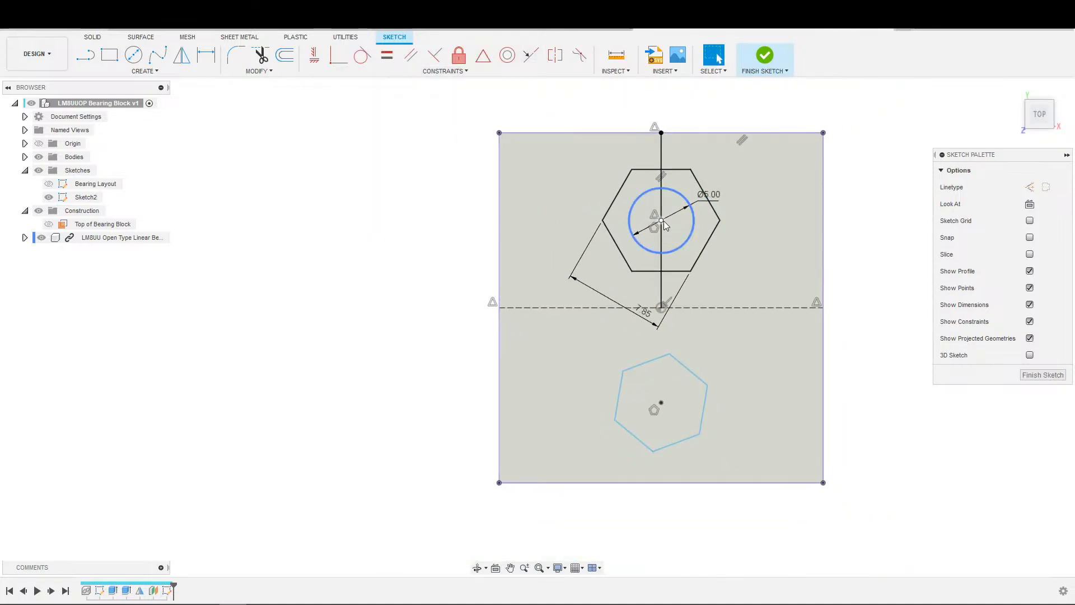
Step: Constrain the 5 mm circle's centre to the vertical line's midpoint and convert that line to construction geometry
{"action": "left_click_drag", "start_coordinate": [670, 259], "coordinate": [672, 251]}
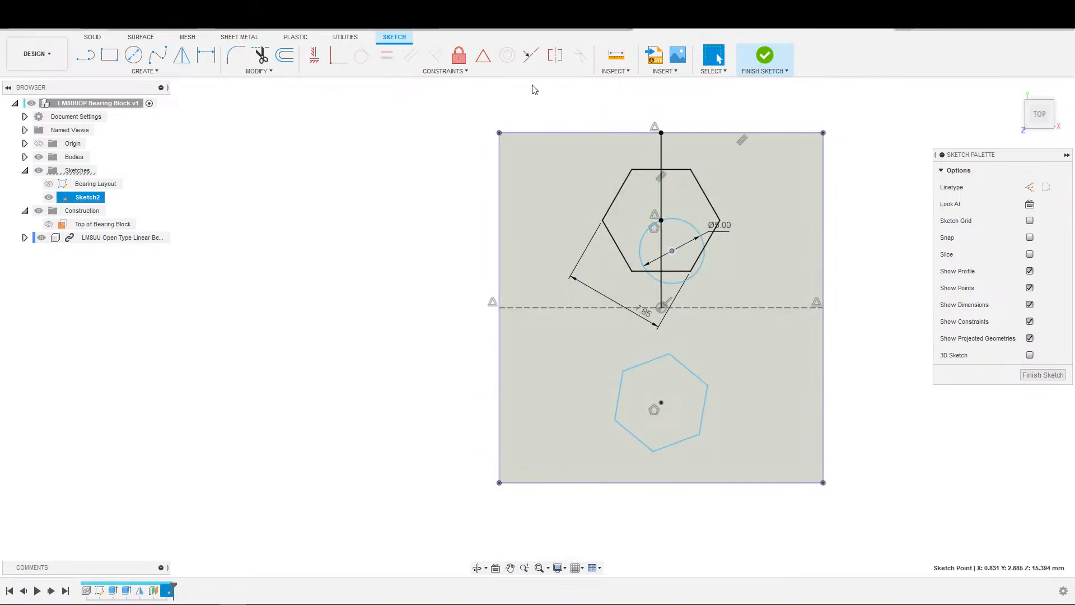
{"action": "left_click", "coordinate": [483, 56]}
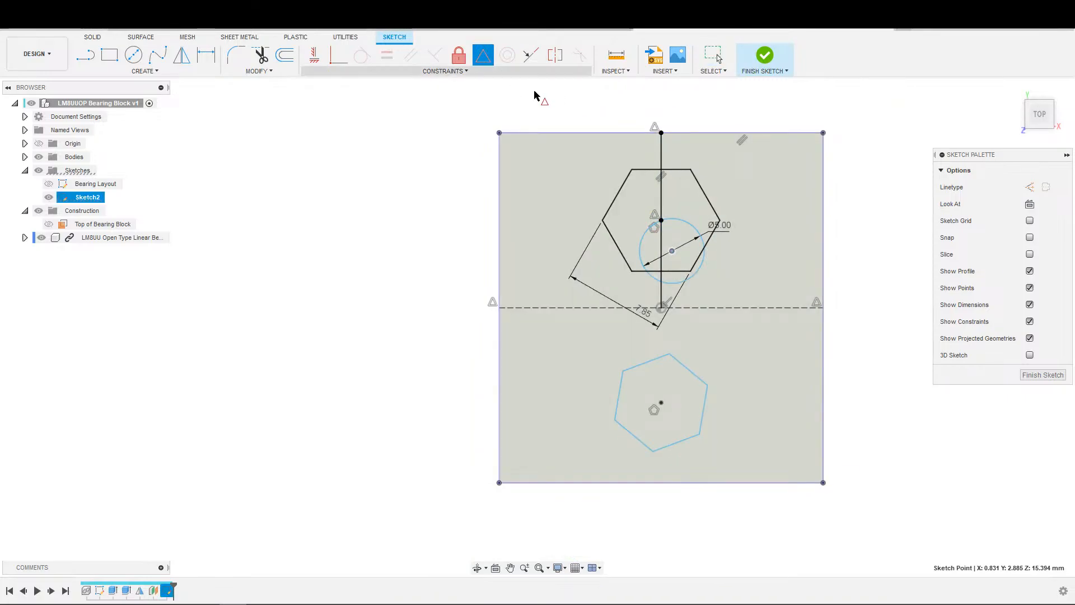
{"action": "left_click", "coordinate": [662, 198]}
{"action": "scroll", "coordinate": [797, 270], "scroll_direction": "down", "scroll_amount": 3}
{"action": "key", "text": "Escape"}
{"action": "middle_click_drag", "start_coordinate": [779, 293], "coordinate": [772, 241]}
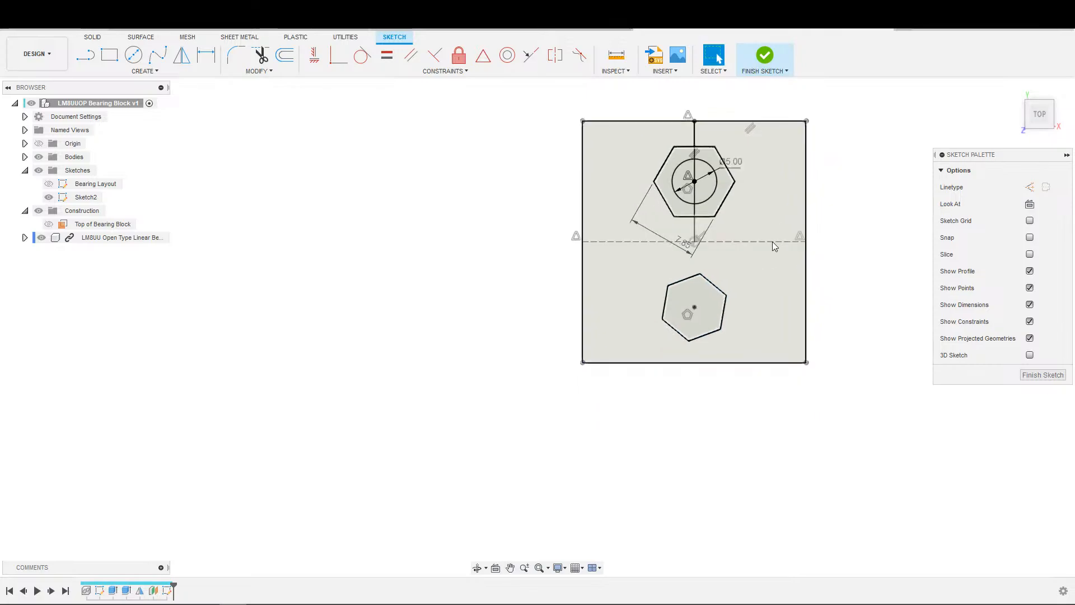
{"action": "scroll", "coordinate": [767, 241], "scroll_direction": "up", "scroll_amount": 1}
{"action": "scroll", "coordinate": [753, 274], "scroll_direction": "down", "scroll_amount": 1}
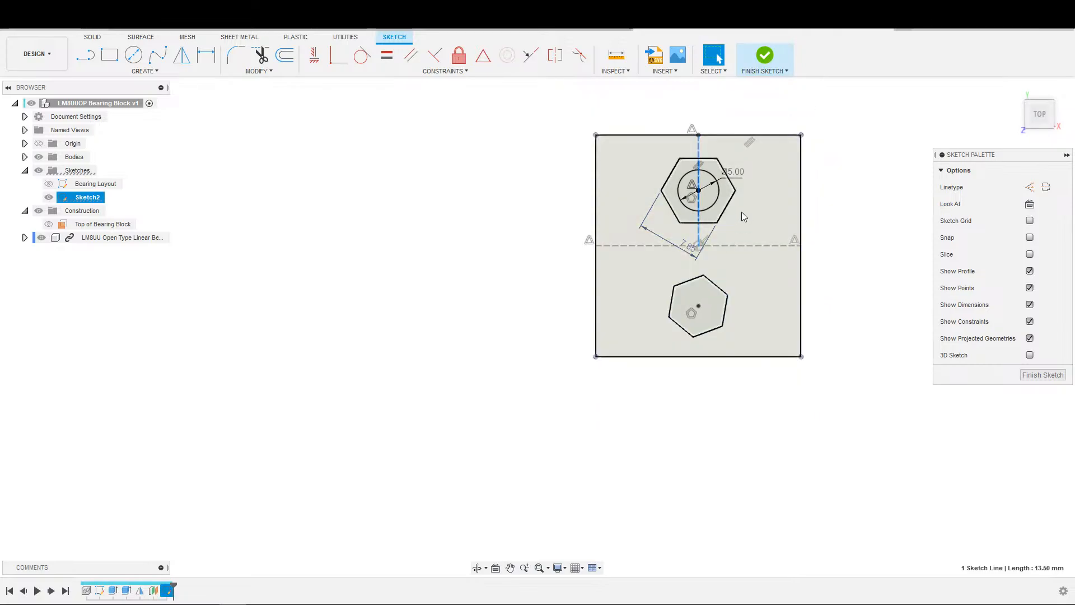
{"action": "left_click", "coordinate": [727, 295]}
{"action": "key", "text": "m"}
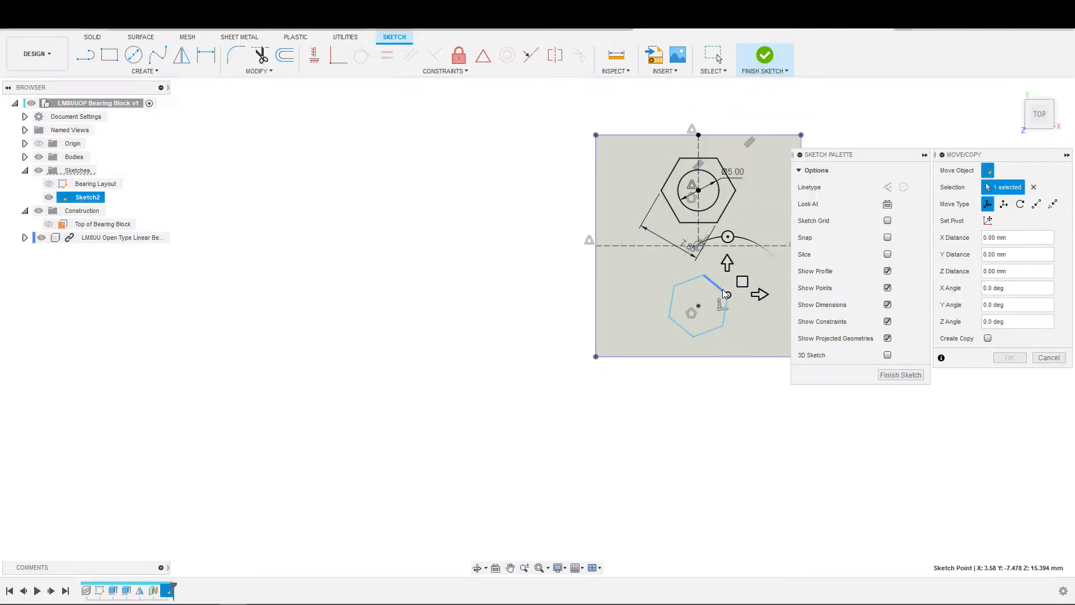
{"action": "key", "text": "Escape"}
Step: Delete the lower hexagon and finish the sketch
{"action": "double_click", "coordinate": [720, 288]}
{"action": "key", "text": "Delete"}
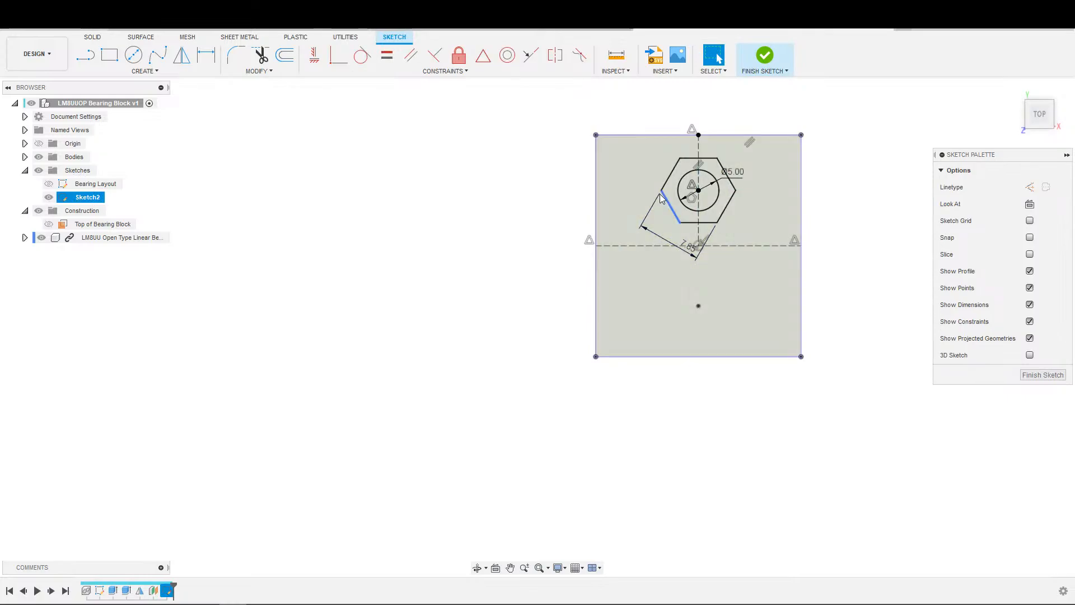
{"action": "left_click", "coordinate": [780, 54]}
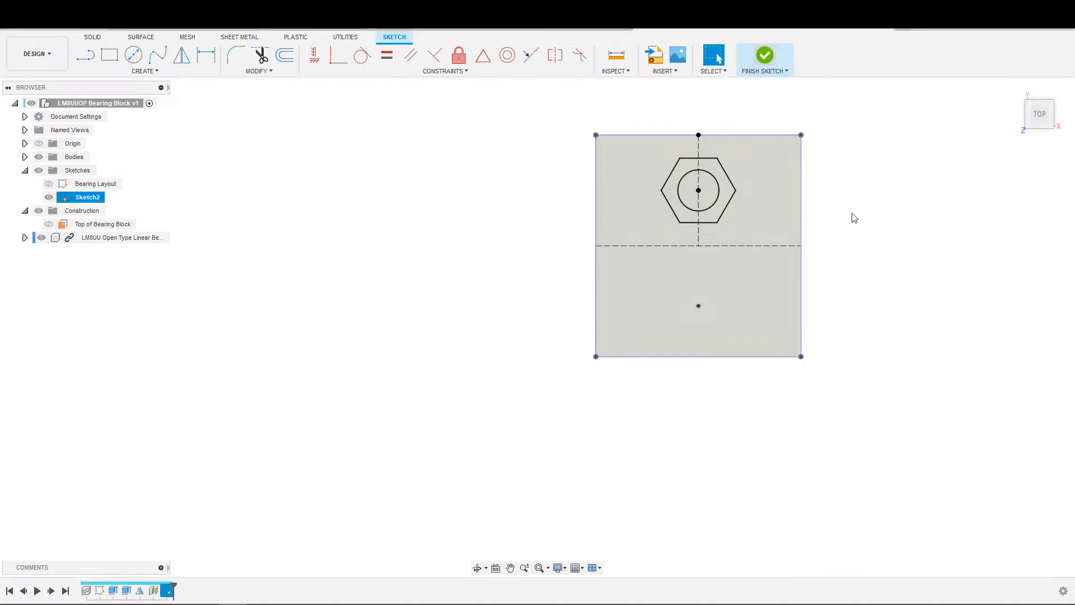
Step: Roll the timeline back to just after the inserted LM8UU bearing and show the origin planes
{"action": "mouse_move", "coordinate": [831, 233]}
{"action": "middle_mouse_down", "text": "shift"}
{"action": "mouse_move", "coordinate": [717, 106]}
{"action": "mouse_move", "coordinate": [722, 186]}
{"action": "middle_mouse_up", "text": "shift"}
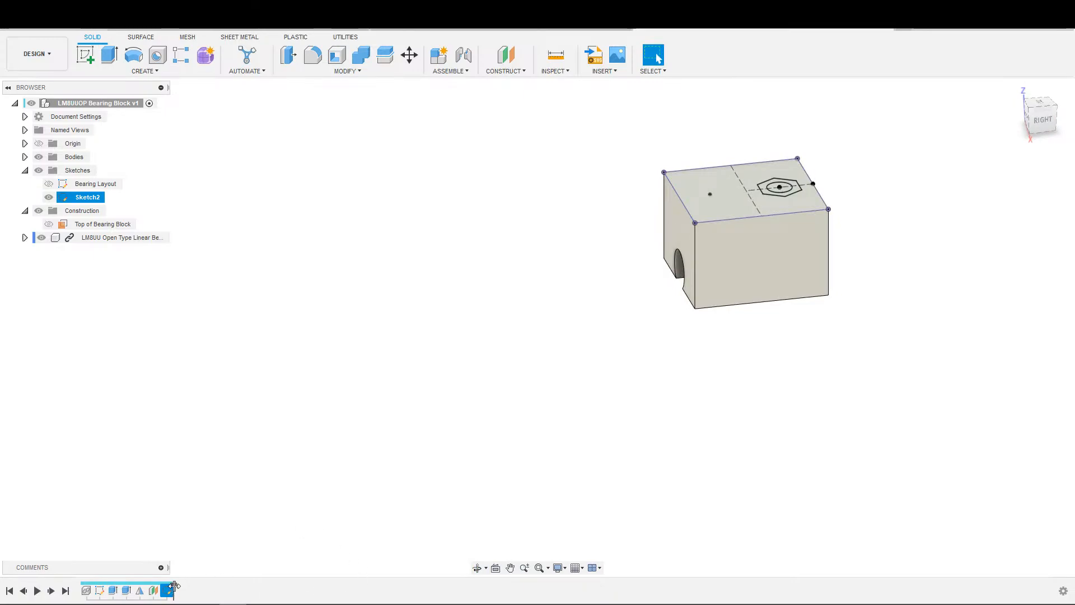
{"action": "left_click_drag", "start_coordinate": [174, 586], "coordinate": [92, 583]}
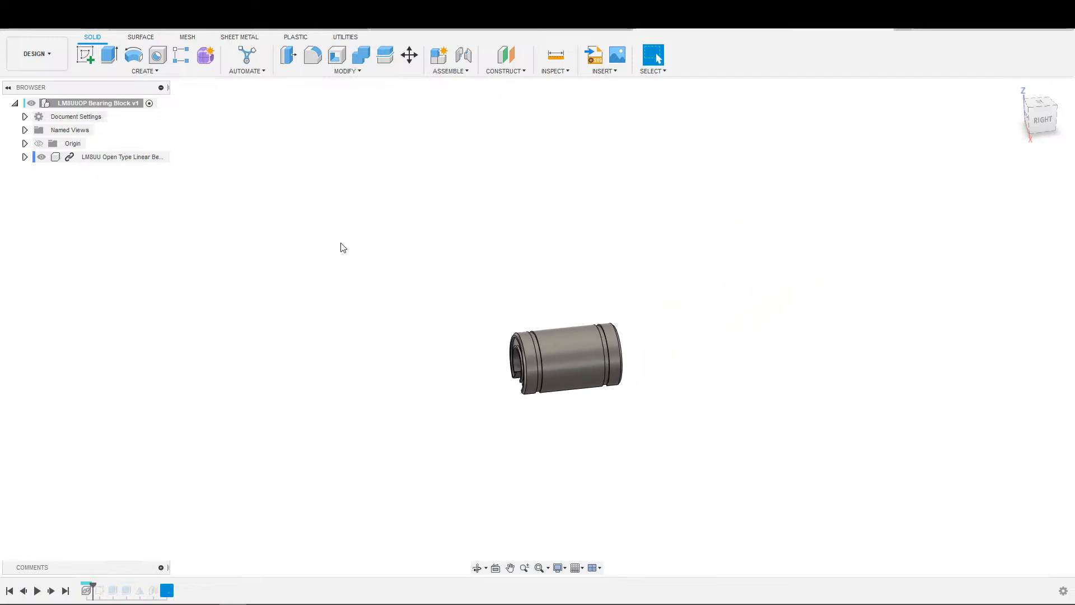
{"action": "left_click", "coordinate": [39, 143]}
{"action": "scroll", "coordinate": [621, 341], "scroll_direction": "up", "scroll_amount": 3}
{"action": "middle_click_drag", "start_coordinate": [660, 370], "coordinate": [529, 408], "text": "shift"}
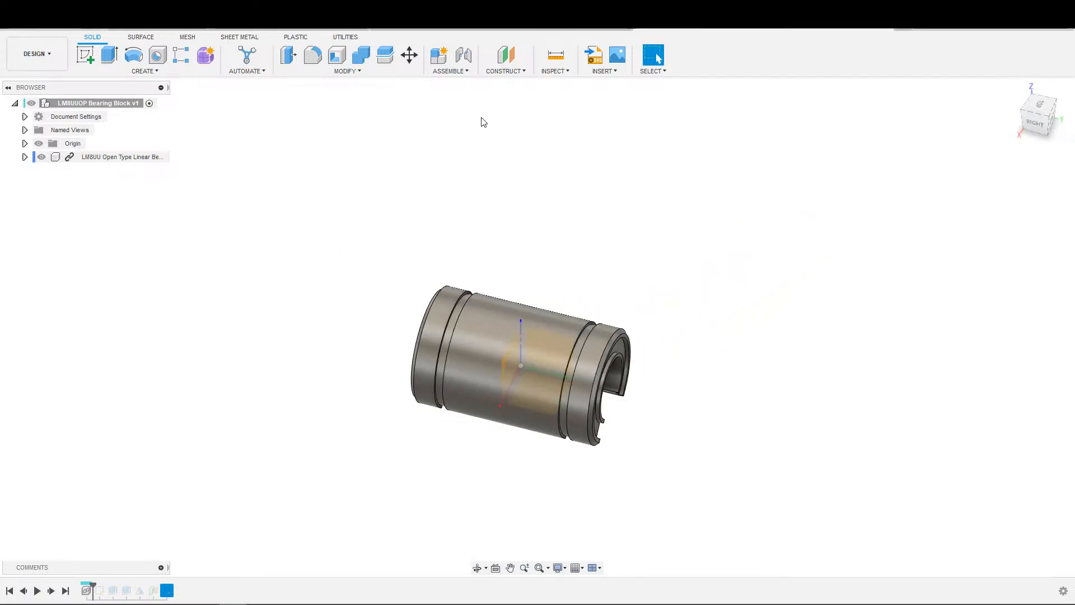
Step: Measure the distance from the bearing's unmarked rear end face to the XZ origin plane
{"action": "scroll", "coordinate": [484, 122], "scroll_direction": "up", "scroll_amount": 3}
{"action": "left_click", "coordinate": [555, 54]}
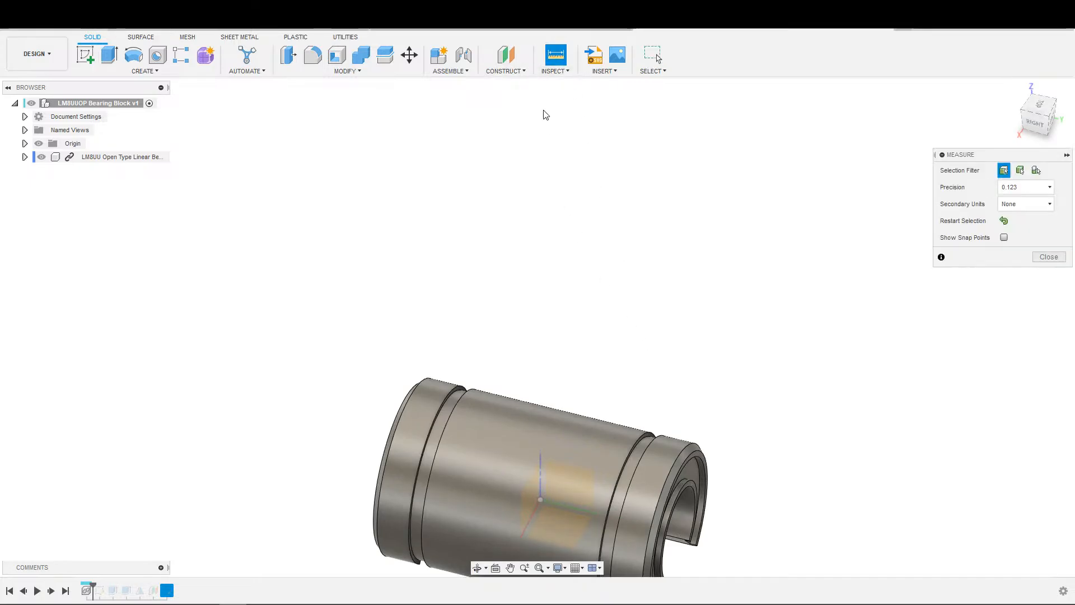
{"action": "scroll", "coordinate": [724, 518], "scroll_direction": "up", "scroll_amount": 2}
{"action": "middle_click_drag", "start_coordinate": [686, 535], "coordinate": [737, 339]}
{"action": "scroll", "coordinate": [692, 362], "scroll_direction": "up", "scroll_amount": 2}
{"action": "middle_click_drag", "start_coordinate": [619, 475], "coordinate": [590, 499], "text": "shift"}
{"action": "left_click", "coordinate": [574, 512]}
{"action": "scroll", "coordinate": [469, 359], "scroll_direction": "down", "scroll_amount": 3}
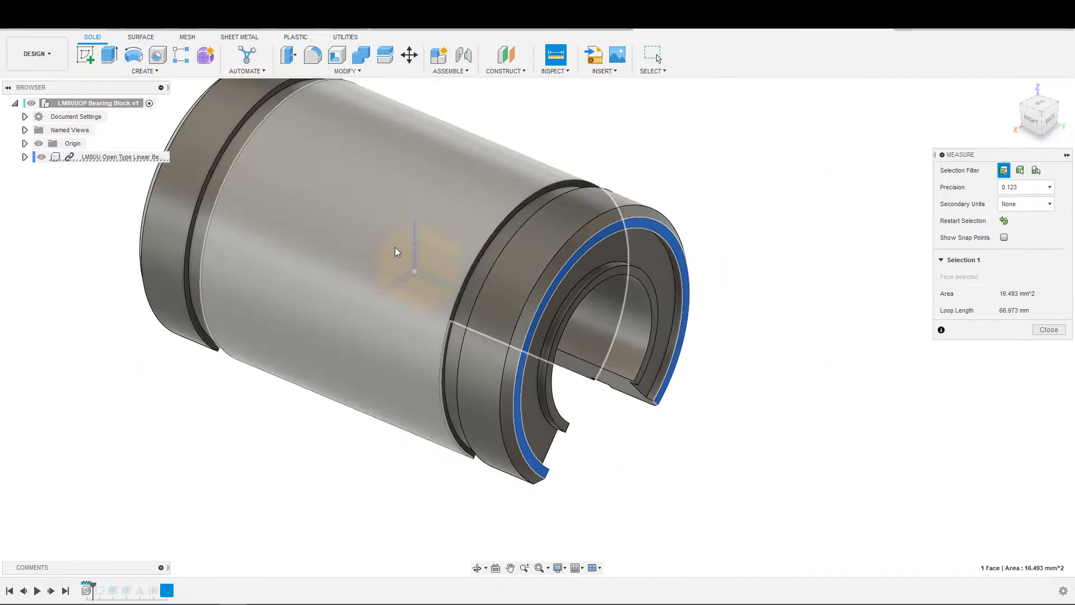
{"action": "middle_click_drag", "start_coordinate": [395, 252], "coordinate": [431, 358], "text": "shift"}
{"action": "left_click", "coordinate": [414, 287]}
{"action": "left_click", "coordinate": [1004, 221]}
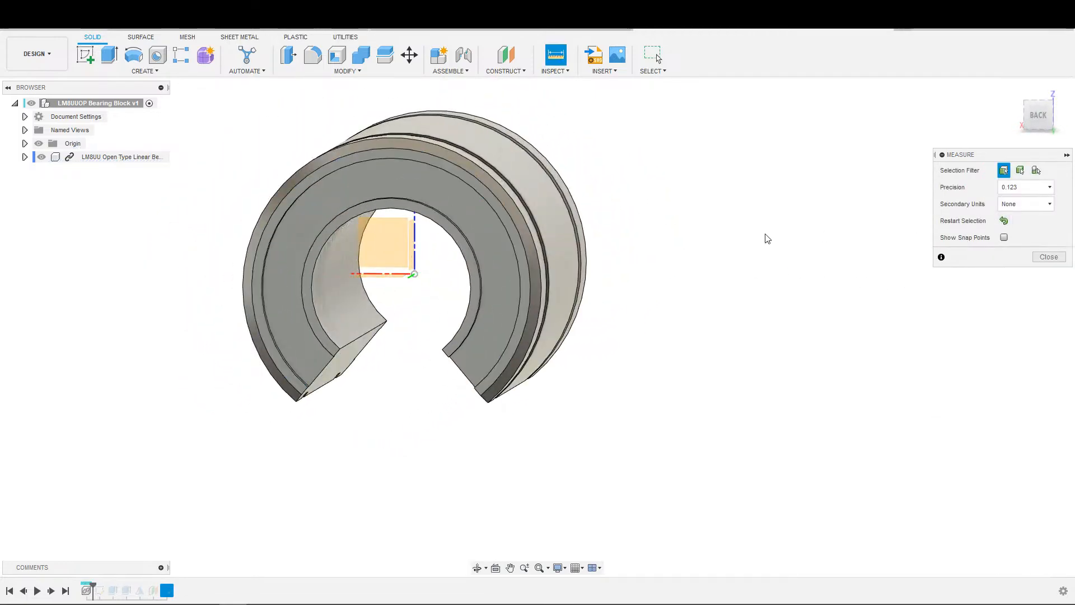
{"action": "scroll", "coordinate": [281, 379], "scroll_direction": "up", "scroll_amount": 5}
{"action": "middle_click_drag", "start_coordinate": [274, 404], "coordinate": [337, 377], "text": "shift"}
{"action": "left_click", "coordinate": [337, 377]}
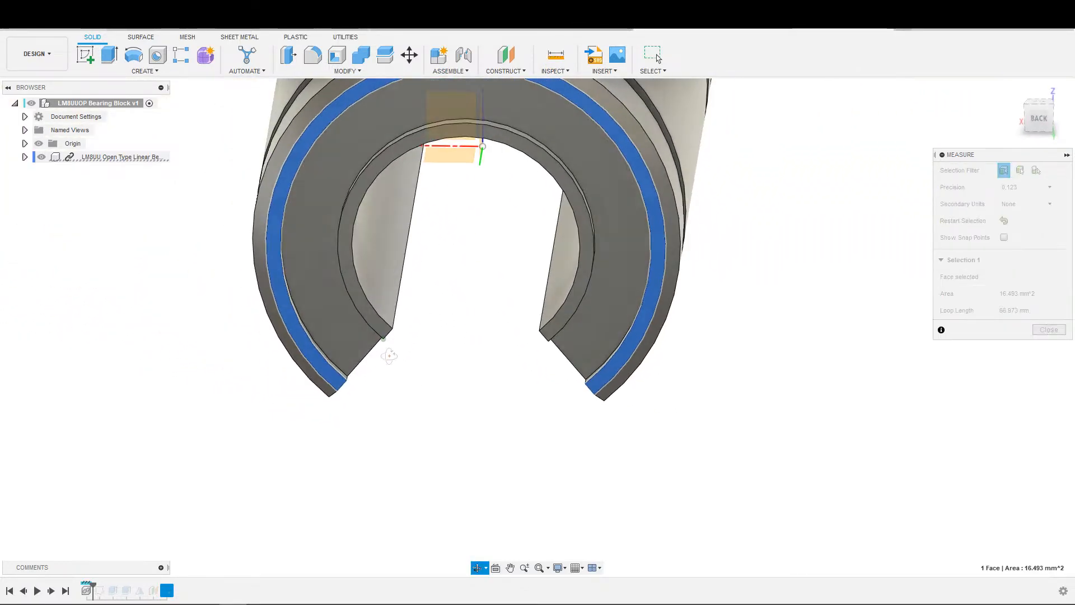
{"action": "middle_click_drag", "start_coordinate": [389, 355], "coordinate": [456, 331], "text": "shift"}
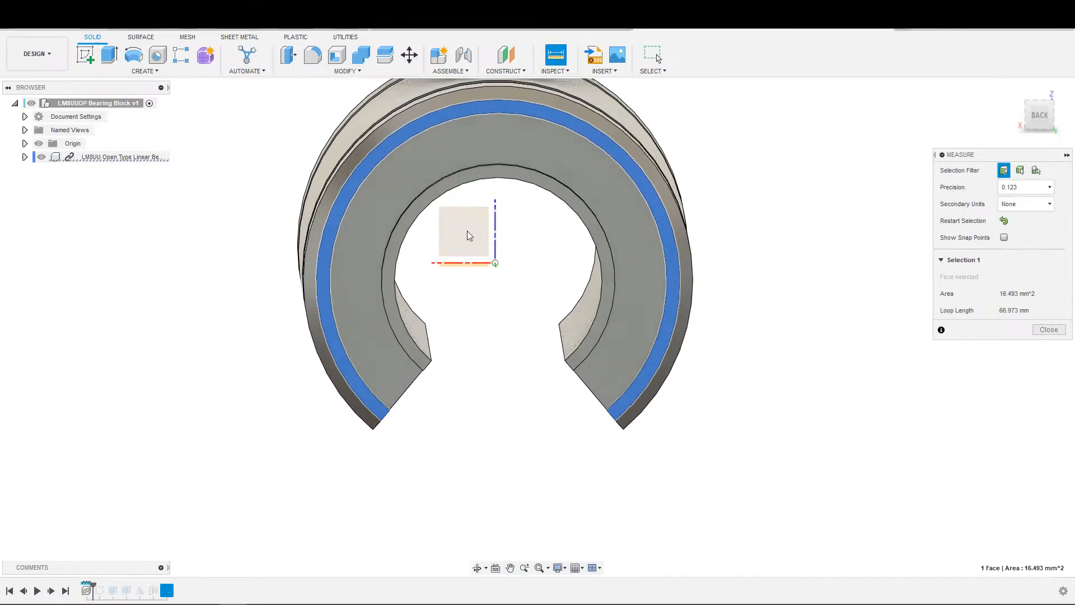
{"action": "left_click", "coordinate": [460, 247]}
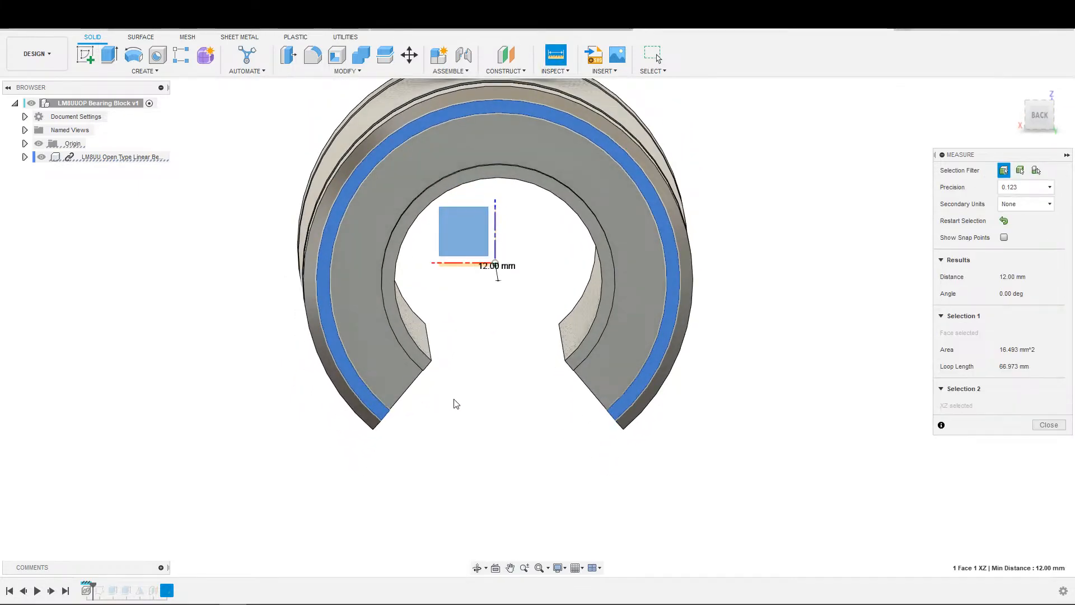
{"action": "middle_click_drag", "start_coordinate": [456, 403], "coordinate": [742, 300], "text": "shift"}
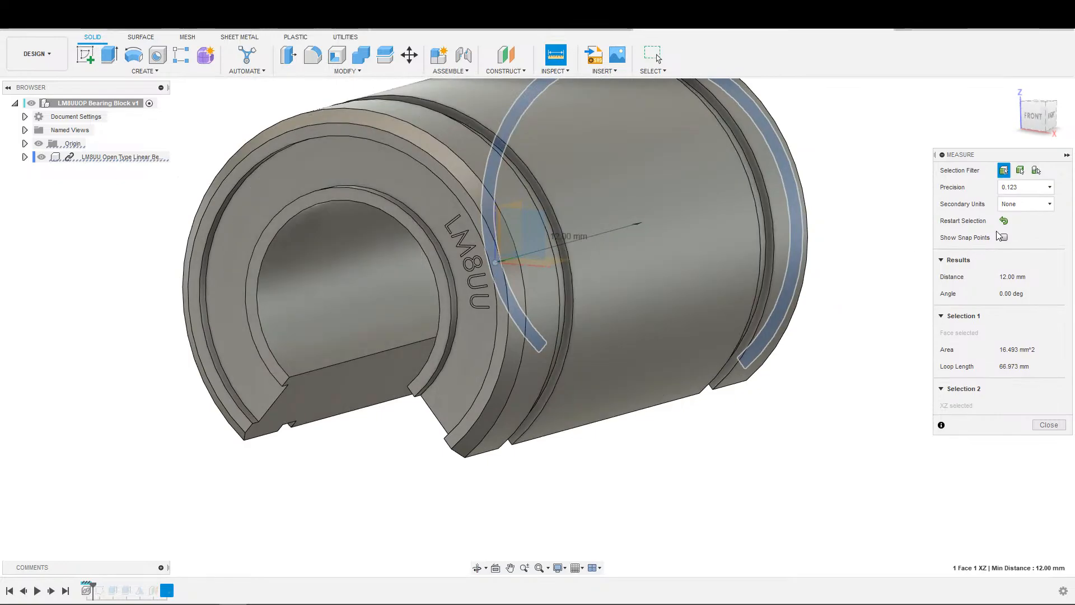
Step: Measure the distance from the outer ring face on the bearing's LM8UU-marked end to the XZ plane and close the measurement
{"action": "left_click", "coordinate": [1012, 220]}
{"action": "scroll", "coordinate": [473, 426], "scroll_direction": "up", "scroll_amount": 4}
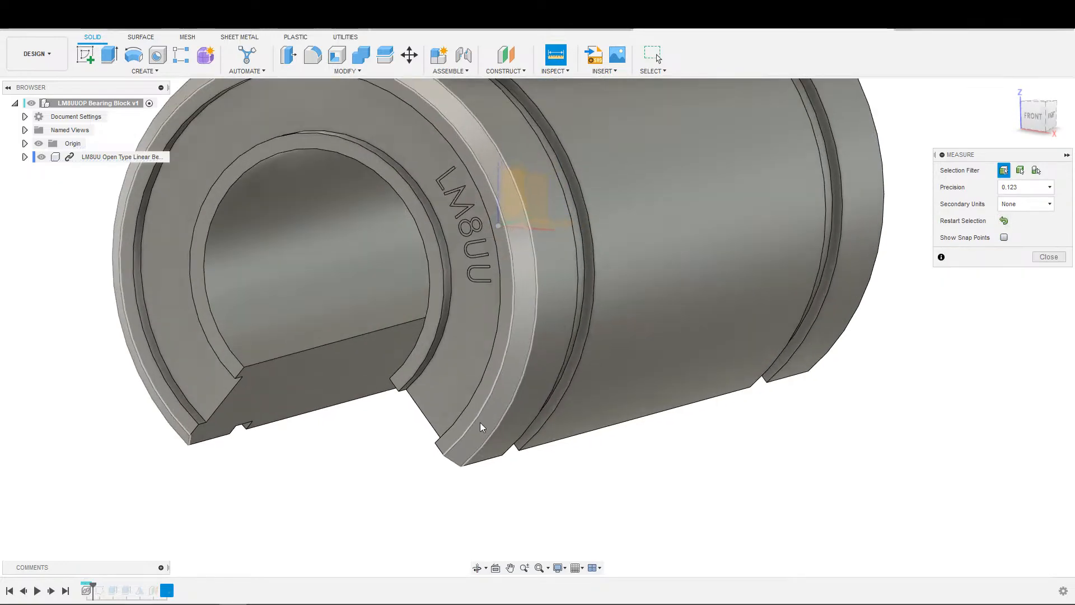
{"action": "left_click", "coordinate": [467, 422]}
{"action": "middle_click_drag", "start_coordinate": [467, 423], "coordinate": [436, 420], "text": "shift"}
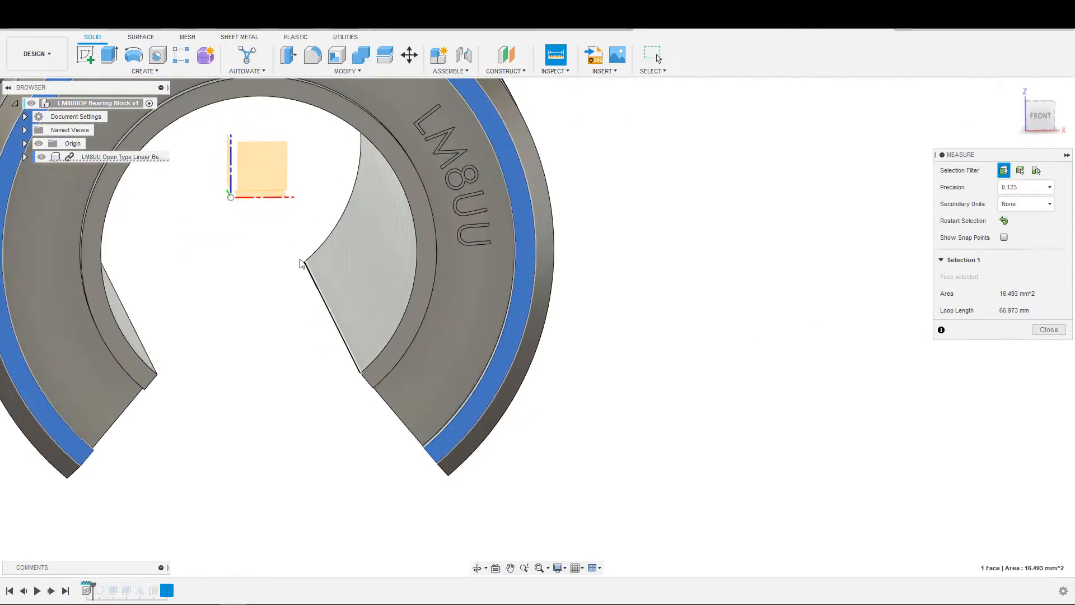
{"action": "left_click", "coordinate": [273, 178]}
{"action": "scroll", "coordinate": [286, 261], "scroll_direction": "down", "scroll_amount": 3}
{"action": "key", "text": "Escape"}
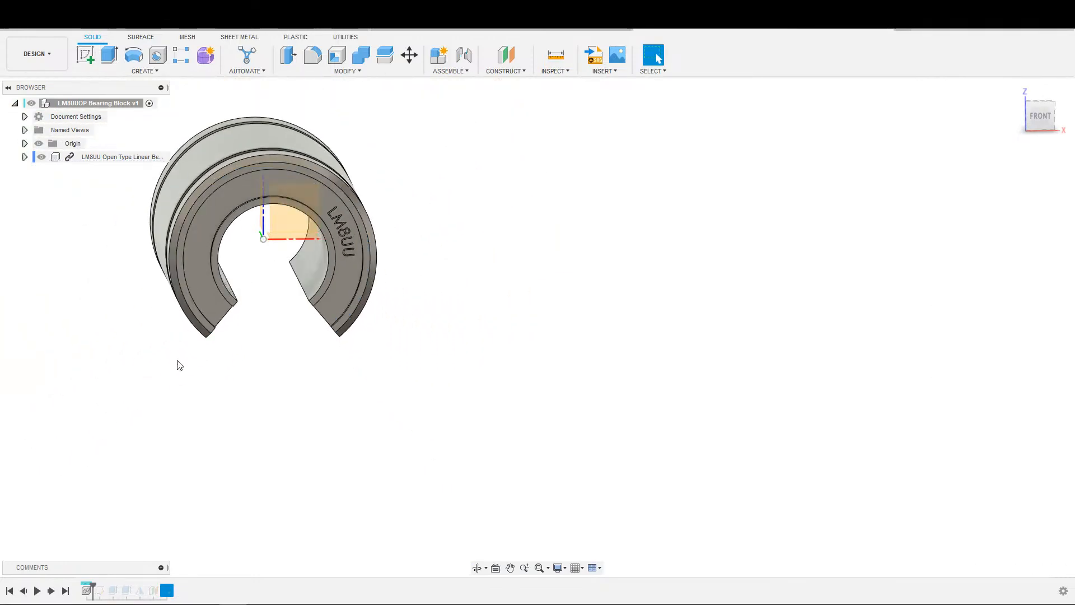
Step: Advance the timeline one feature at a time through both block extrusions up to the mirror feature
{"action": "middle_click_drag", "start_coordinate": [177, 365], "coordinate": [163, 329], "text": "shift"}
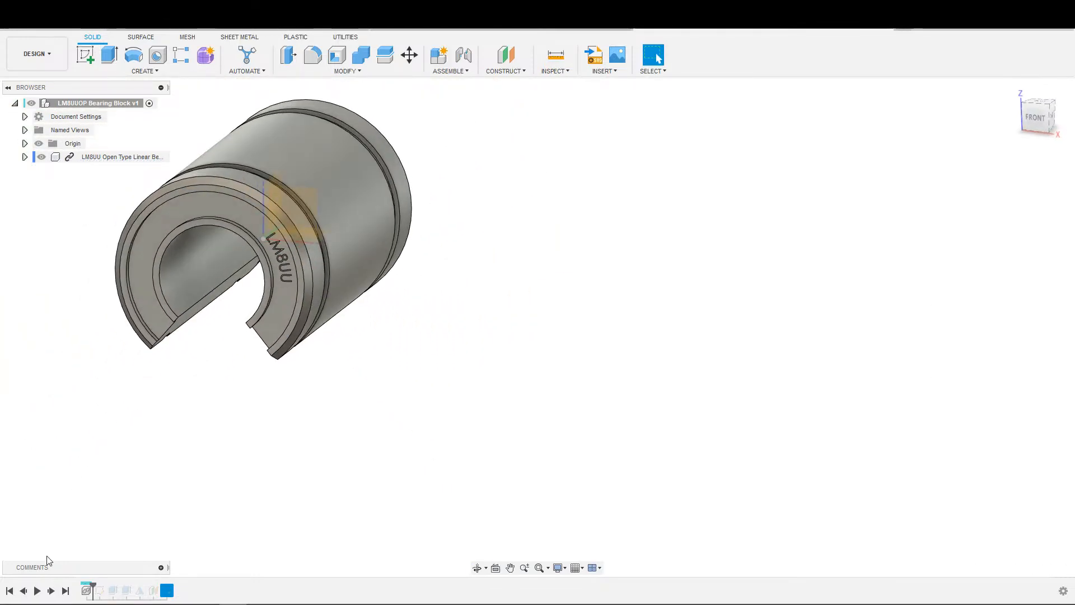
{"action": "left_click", "coordinate": [50, 591]}
{"action": "left_click", "coordinate": [51, 591]}
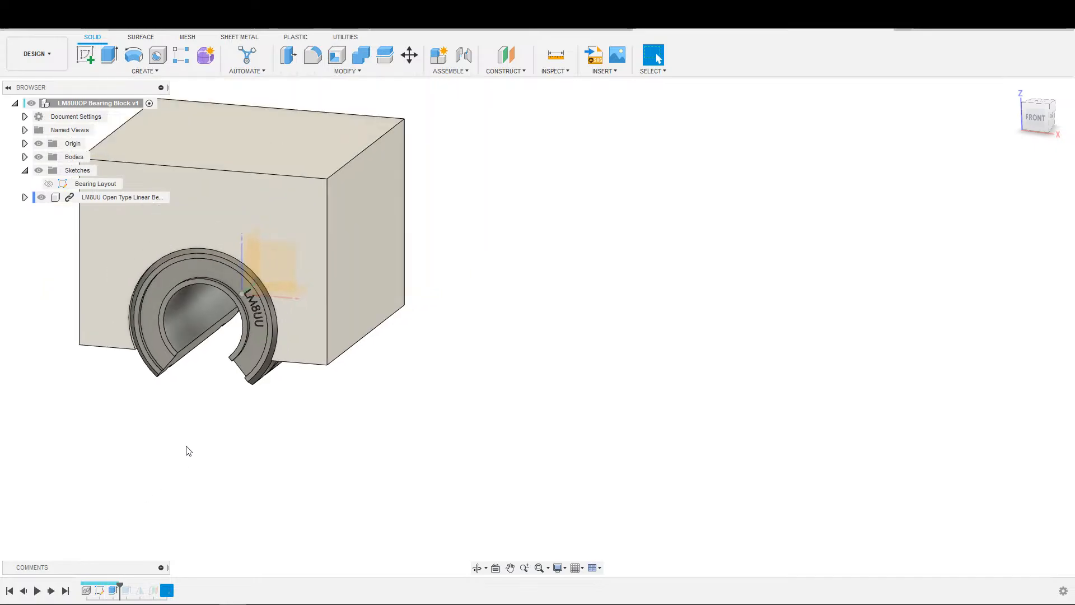
{"action": "middle_click_drag", "start_coordinate": [291, 463], "coordinate": [179, 433], "text": "shift"}
{"action": "left_click", "coordinate": [52, 591]}
{"action": "double_click", "coordinate": [124, 589]}
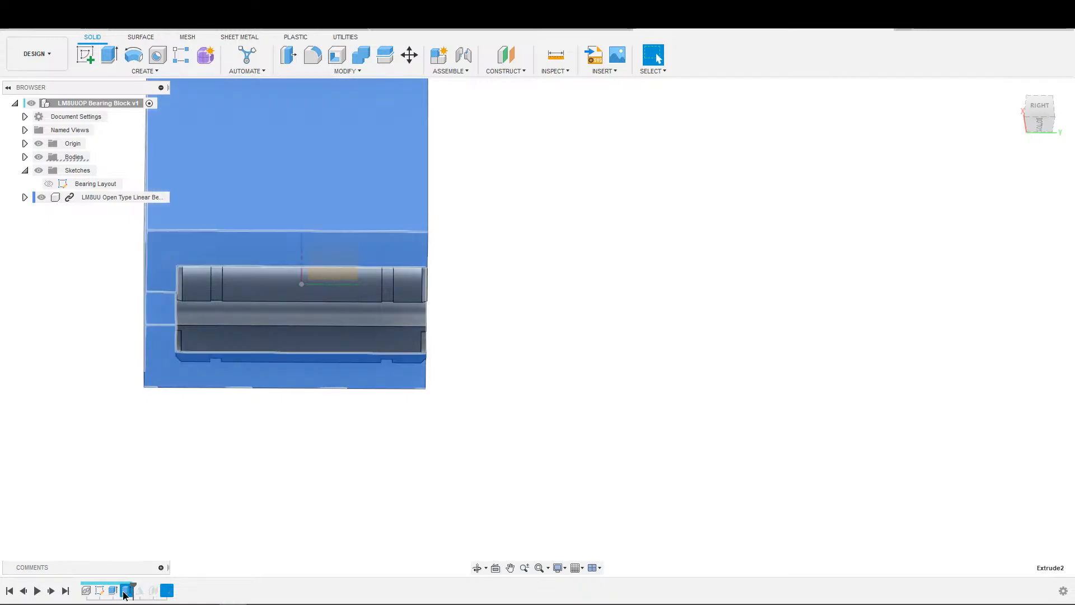
{"action": "key", "text": "Escape"}
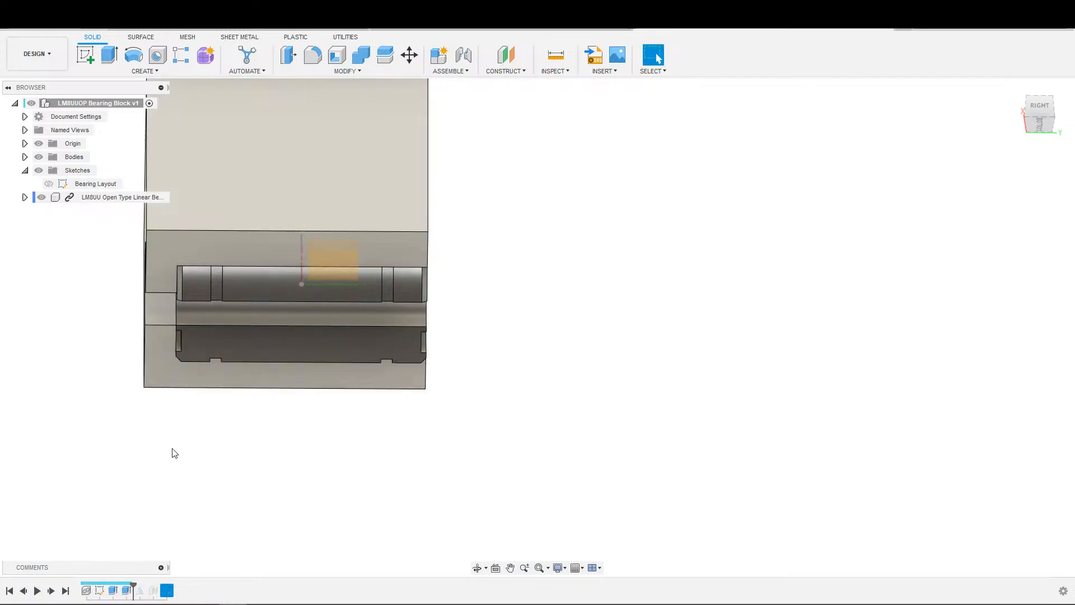
{"action": "left_click", "coordinate": [51, 591]}
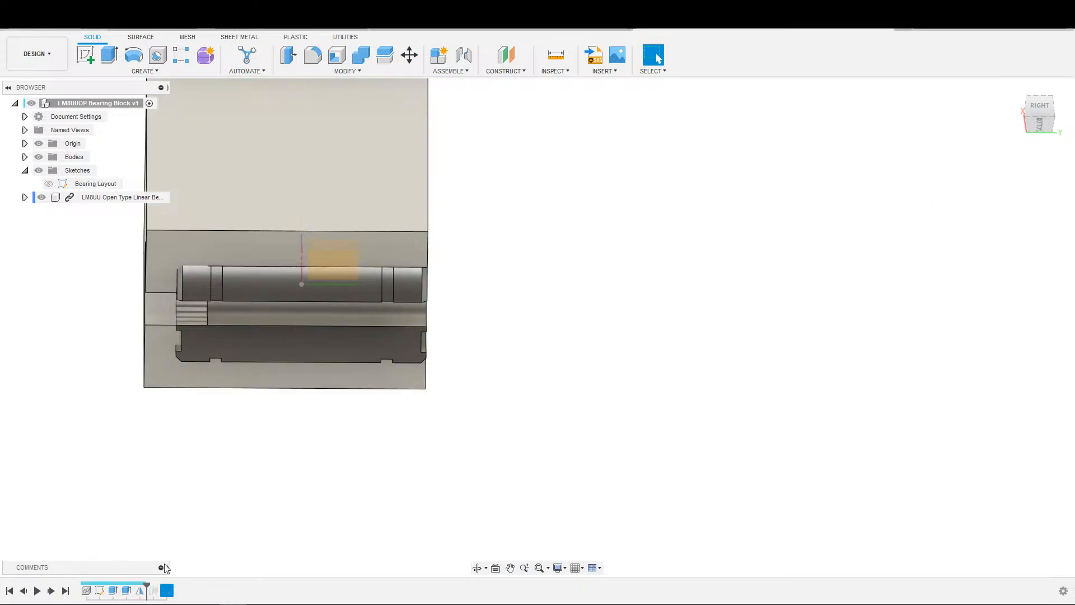
Step: Try to change the mirror feature's compute option to Optimized
{"action": "double_click", "coordinate": [140, 590]}
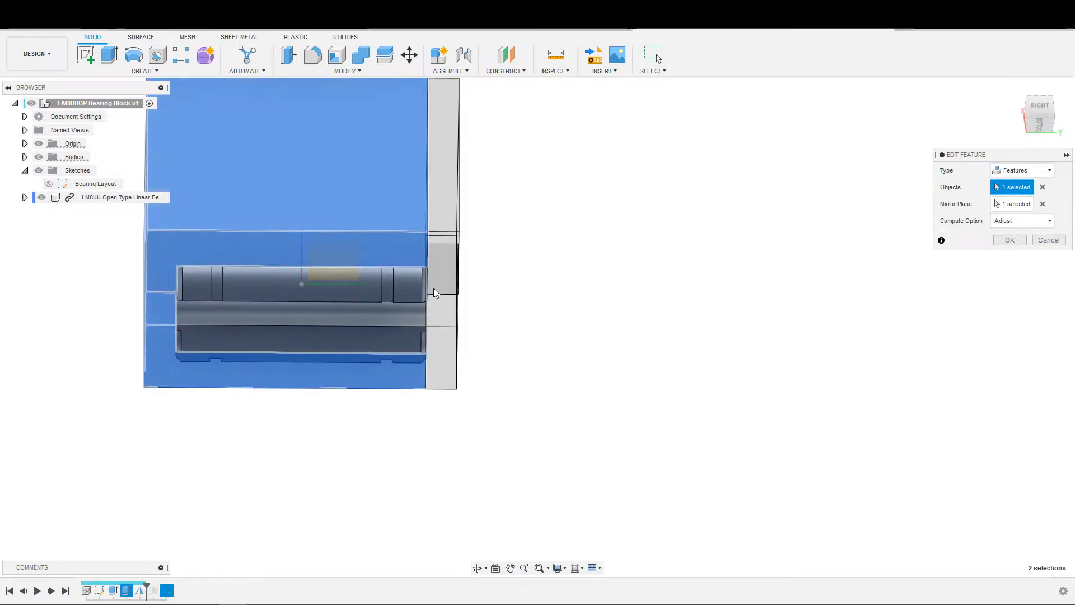
{"action": "left_click", "coordinate": [1047, 220]}
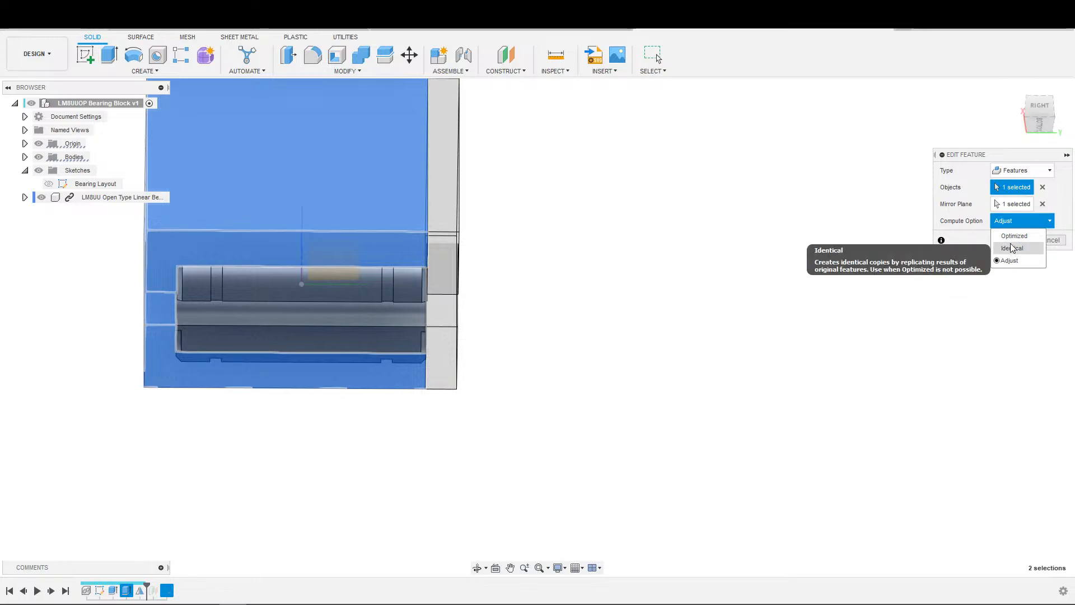
{"action": "left_click", "coordinate": [1008, 245]}
{"action": "left_click", "coordinate": [1009, 239]}
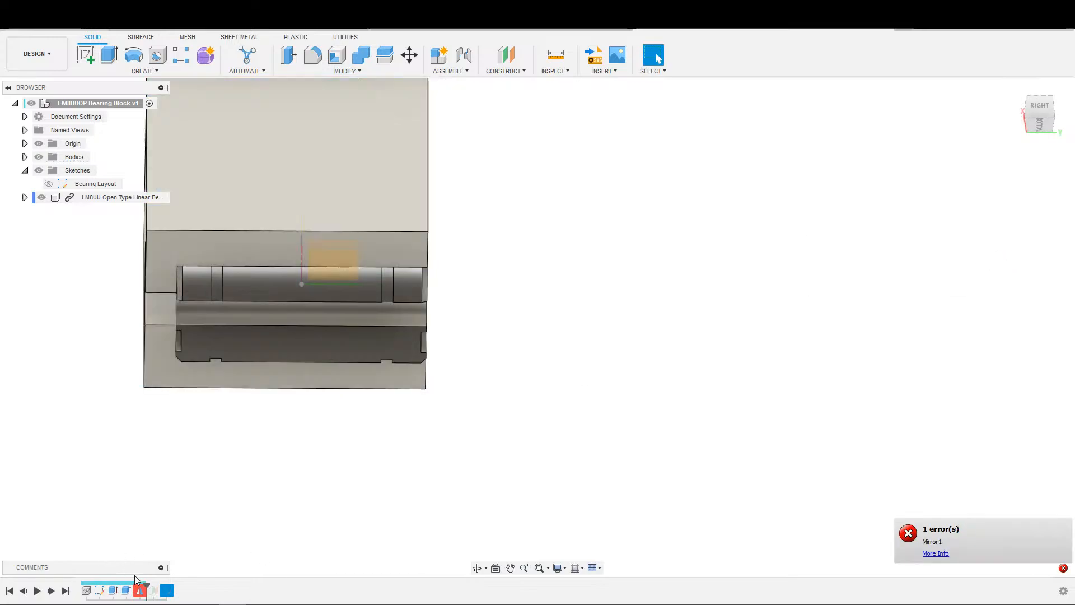
Step: Edit the mirror feature and set its compute option to Identical
{"action": "double_click", "coordinate": [139, 592]}
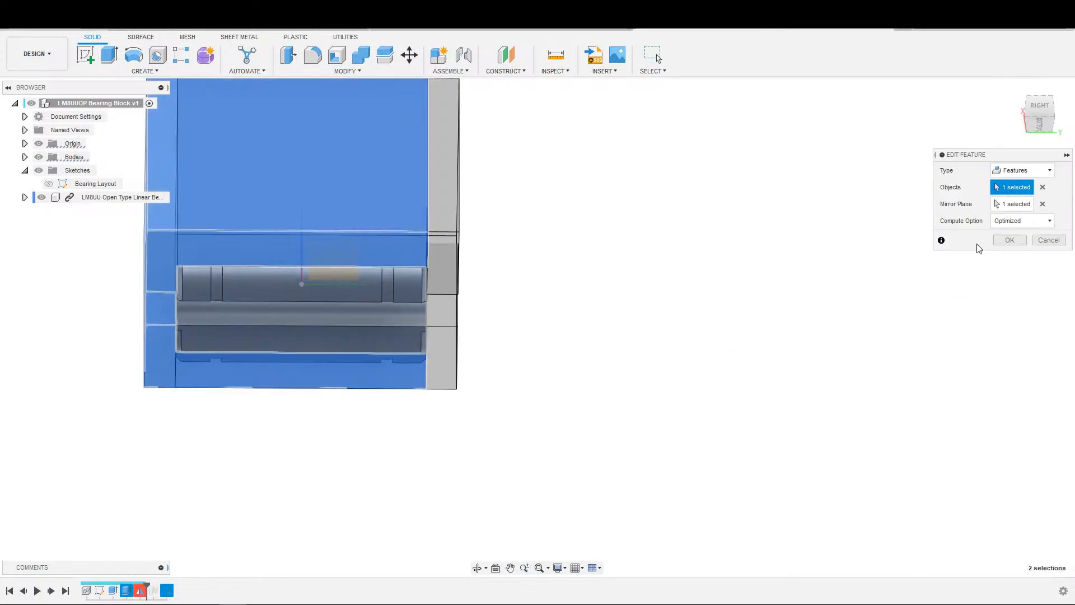
{"action": "left_click", "coordinate": [1019, 221]}
{"action": "left_click", "coordinate": [1010, 245]}
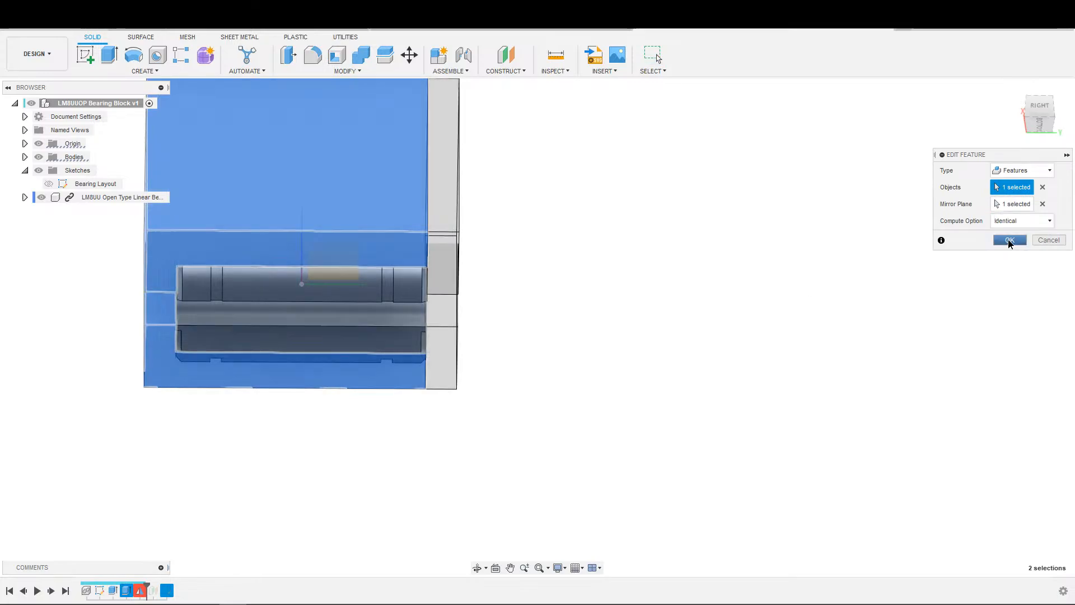
{"action": "left_click", "coordinate": [1010, 240]}
Step: Inspect the mirrored bearing block and advance the timeline past the construction plane to the end, including Sketch2
{"action": "scroll", "coordinate": [530, 394], "scroll_direction": "down", "scroll_amount": 2}
{"action": "middle_click_drag", "start_coordinate": [408, 369], "coordinate": [463, 435], "text": "shift"}
{"action": "scroll", "coordinate": [434, 430], "scroll_direction": "down", "scroll_amount": 2}
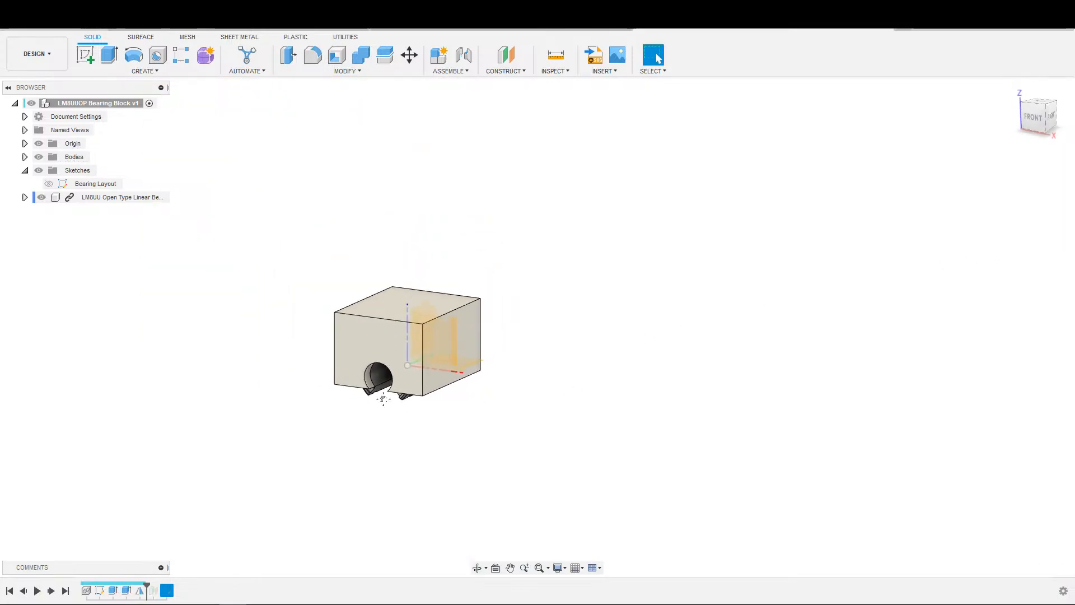
{"action": "middle_click_drag", "start_coordinate": [383, 399], "coordinate": [449, 458]}
{"action": "middle_click_drag", "start_coordinate": [276, 345], "coordinate": [228, 356], "text": "shift"}
{"action": "scroll", "coordinate": [249, 353], "scroll_direction": "up", "scroll_amount": 2}
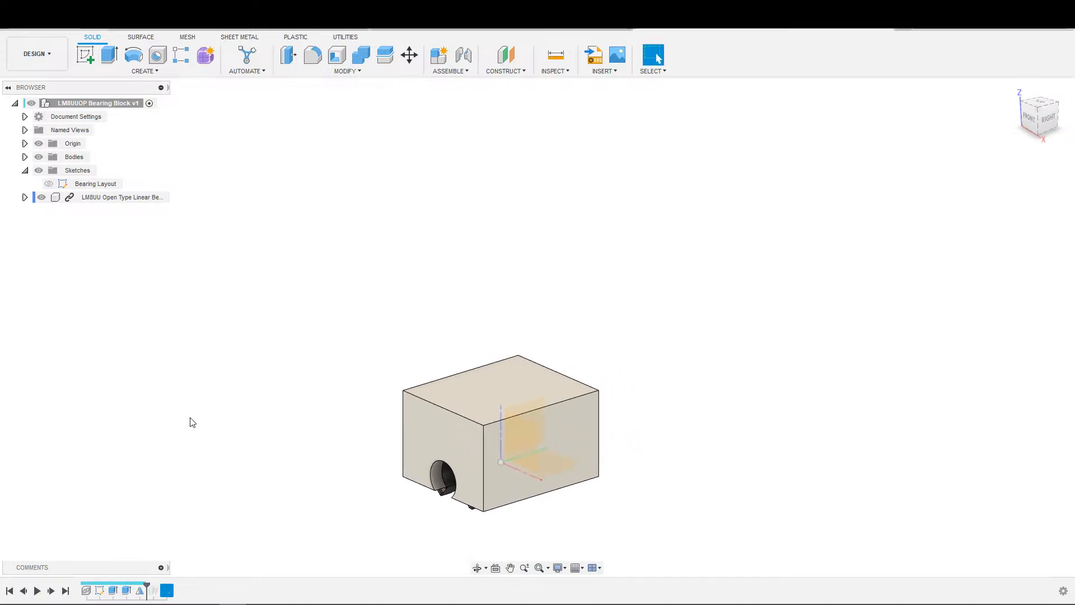
{"action": "left_click", "coordinate": [51, 591]}
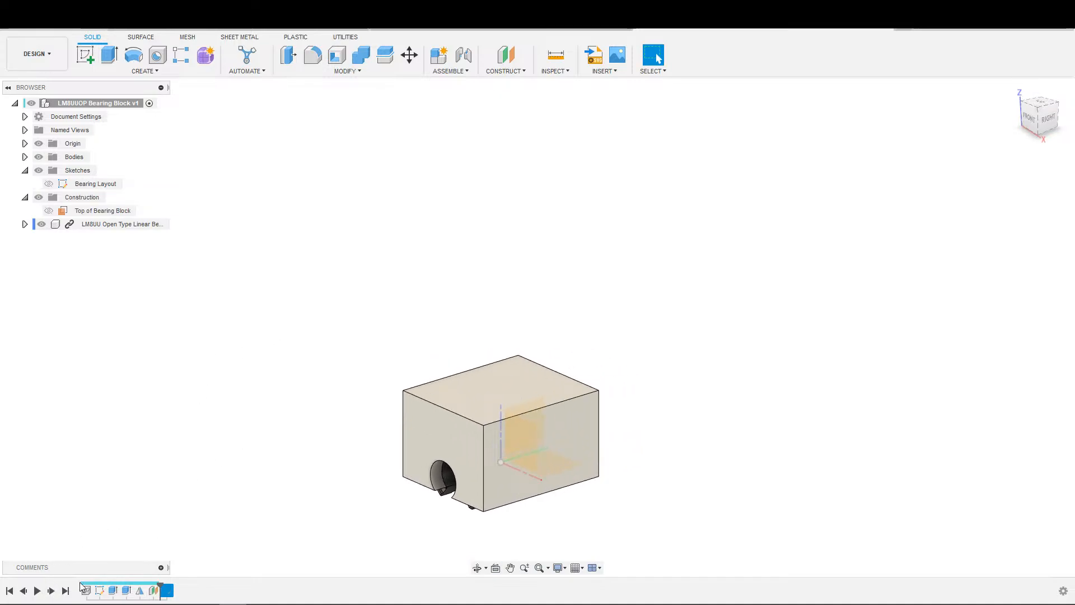
{"action": "left_click", "coordinate": [40, 591]}
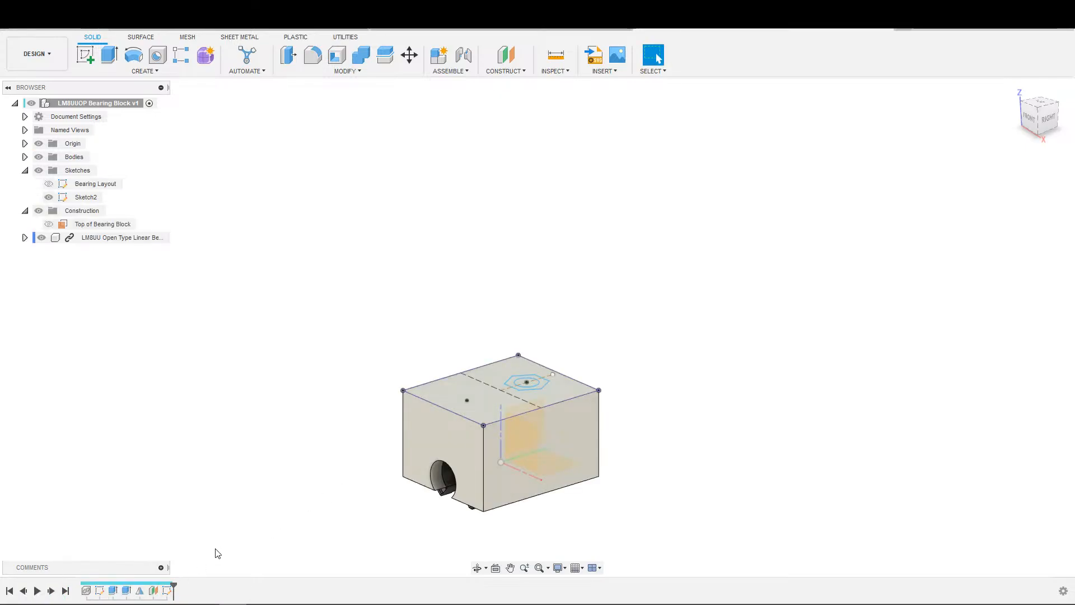
Step: Reopen Sketch2 and constrain the upper end of the vertical construction line to the midpoint of the block's upper edge
{"action": "double_click", "coordinate": [83, 198]}
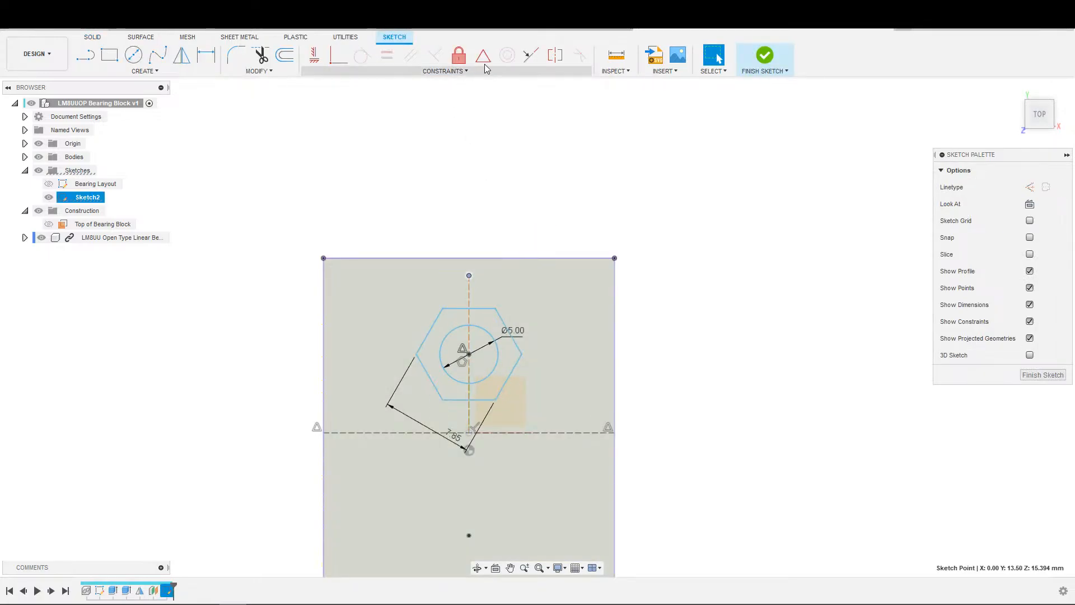
{"action": "left_click", "coordinate": [483, 55]}
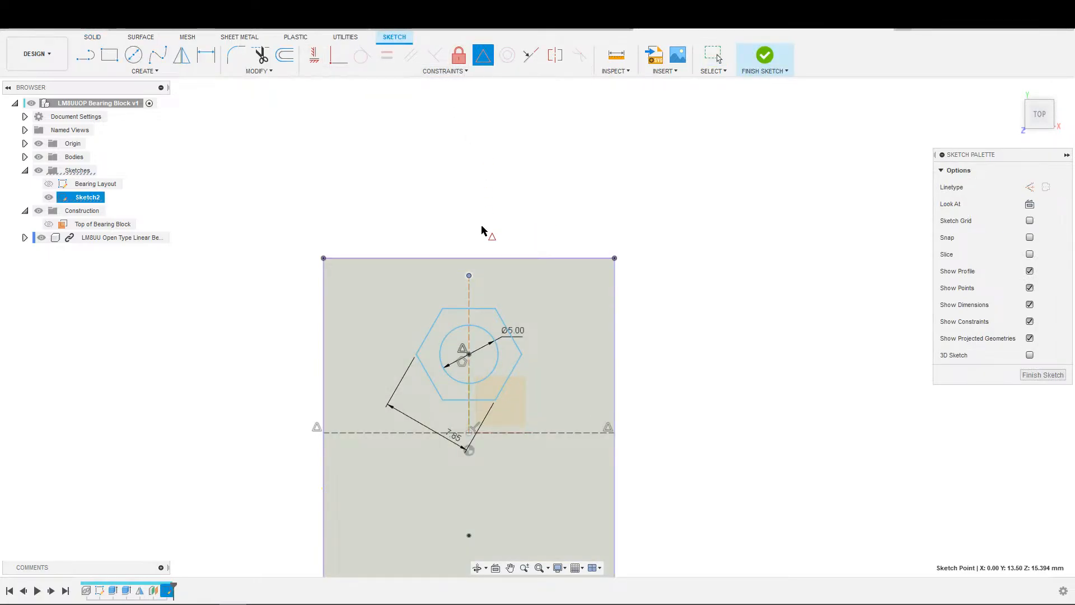
{"action": "left_click", "coordinate": [484, 258]}
{"action": "scroll", "coordinate": [514, 449], "scroll_direction": "down", "scroll_amount": 1}
{"action": "middle_click_drag", "start_coordinate": [631, 273], "coordinate": [696, 229]}
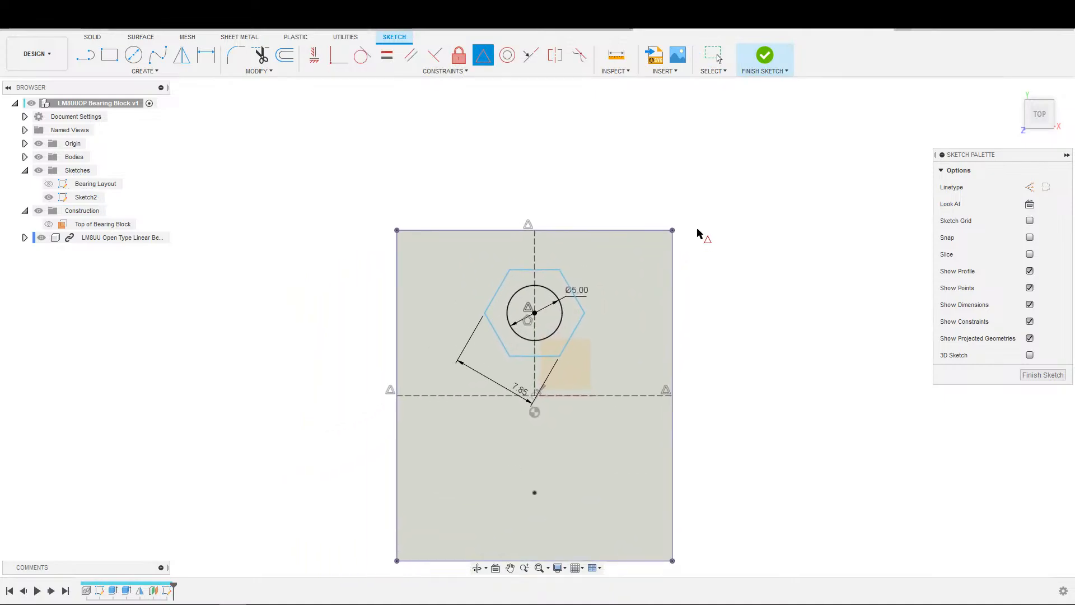
{"action": "key", "text": "Escape"}
Step: Constrain the hexagon's upper side parallel to the block's upper edge and finish the sketch
{"action": "scroll", "coordinate": [648, 285], "scroll_direction": "up", "scroll_amount": 2}
{"action": "middle_click_drag", "start_coordinate": [715, 314], "coordinate": [750, 234]}
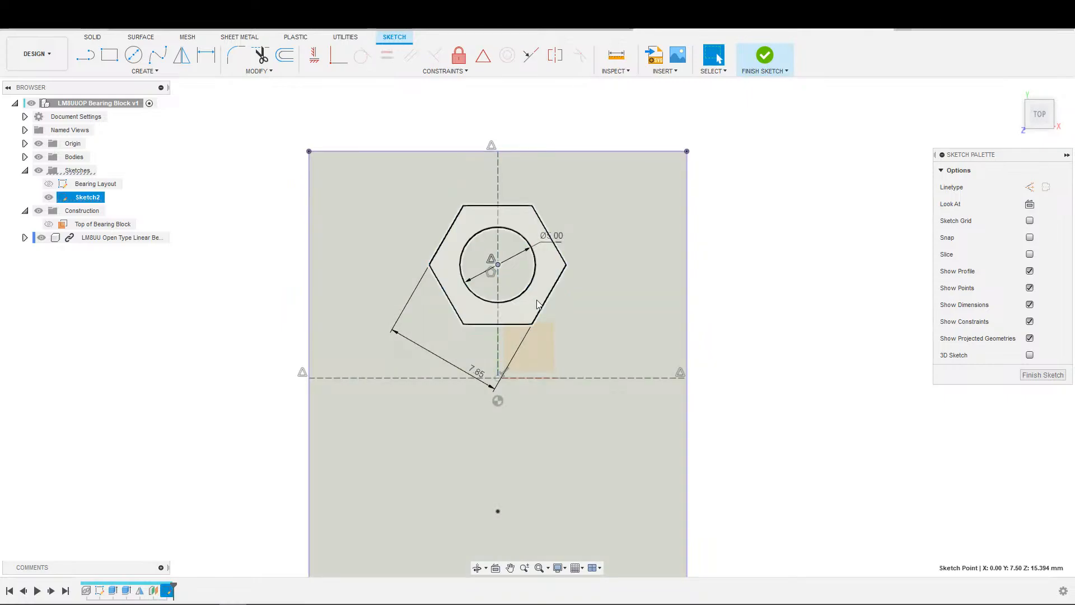
{"action": "mouse_move", "coordinate": [532, 324]}
{"action": "left_mouse_down"}
{"action": "mouse_move", "coordinate": [493, 340]}
{"action": "mouse_move", "coordinate": [528, 341]}
{"action": "mouse_move", "coordinate": [536, 323]}
{"action": "left_mouse_up"}
{"action": "left_click", "coordinate": [516, 208]}
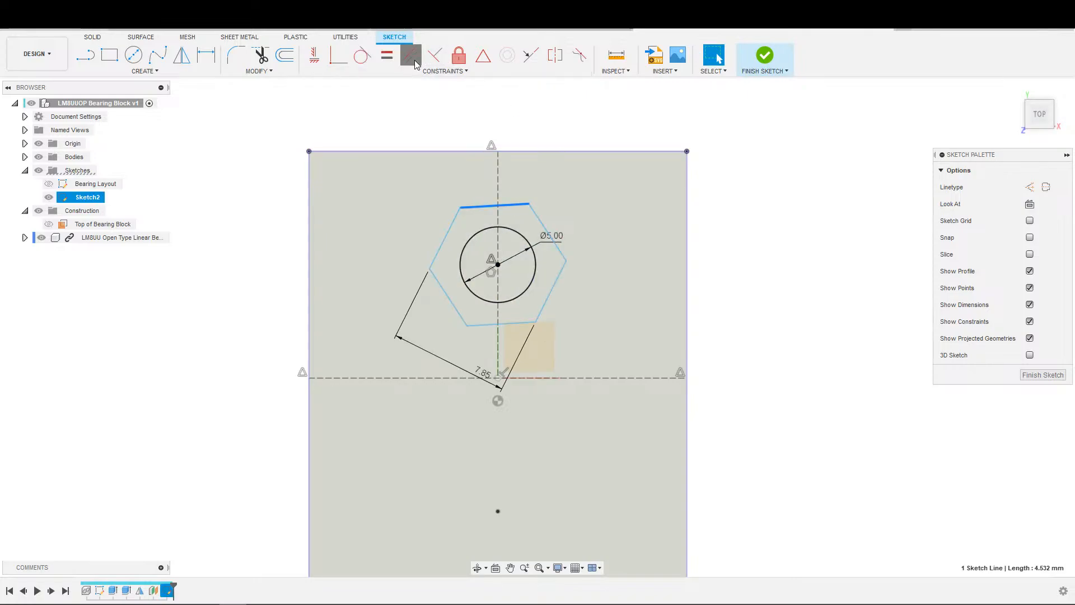
{"action": "left_click", "coordinate": [536, 153]}
{"action": "scroll", "coordinate": [625, 296], "scroll_direction": "down", "scroll_amount": 3}
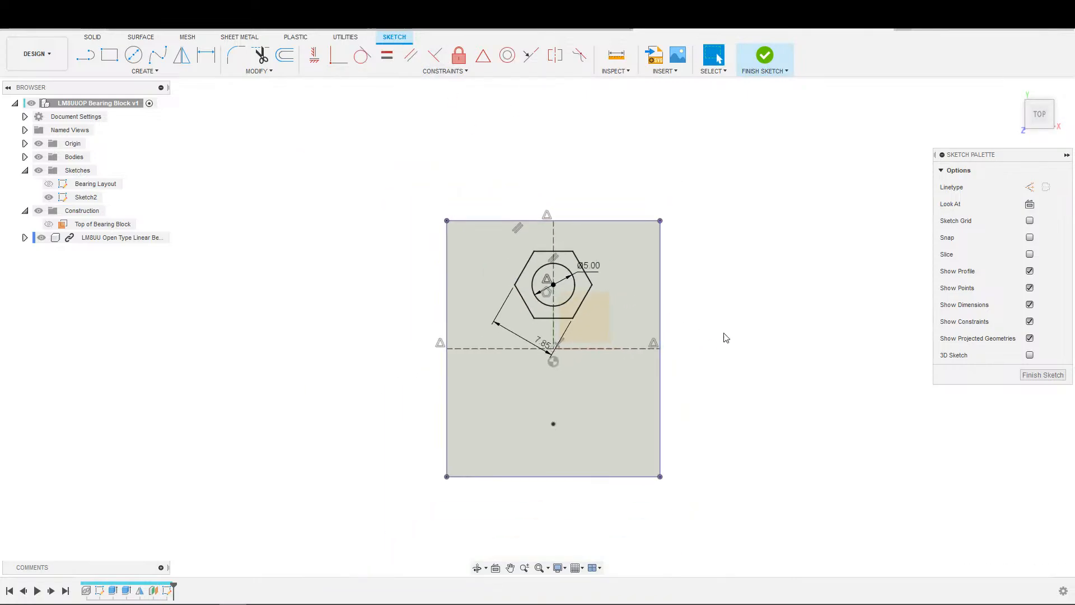
{"action": "left_click", "coordinate": [765, 54]}
Step: Cut the 5 mm circle down through the block using the All extent with flipped direction, and hide the linear bearing component
{"action": "key", "text": "e"}
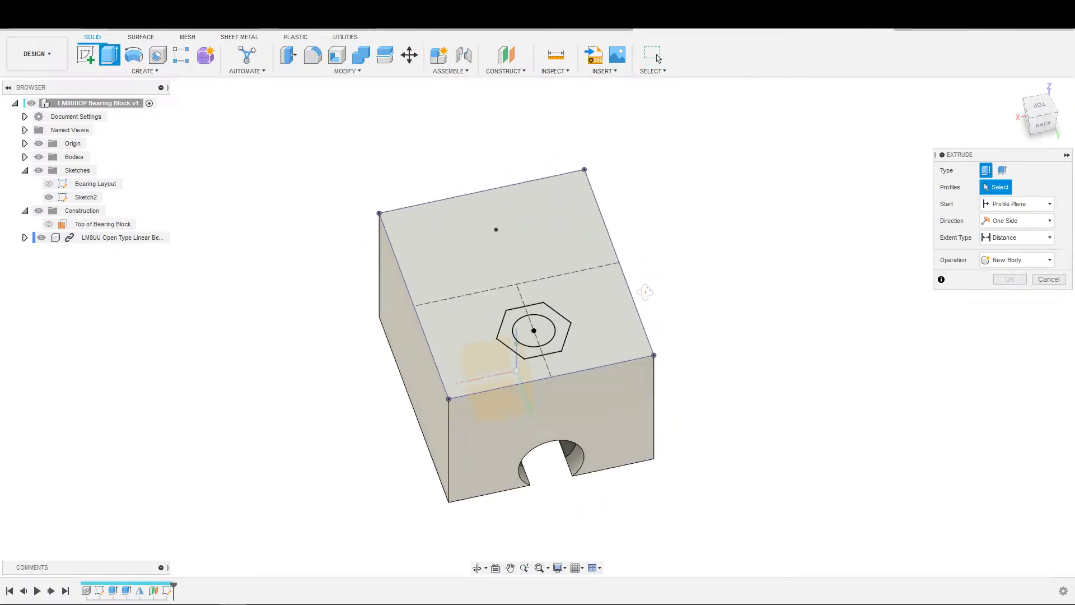
{"action": "mouse_move", "coordinate": [743, 276]}
{"action": "middle_mouse_down", "text": "shift"}
{"action": "mouse_move", "coordinate": [709, 251]}
{"action": "mouse_move", "coordinate": [705, 283]}
{"action": "middle_mouse_up", "text": "shift"}
{"action": "scroll", "coordinate": [583, 266], "scroll_direction": "up", "scroll_amount": 3}
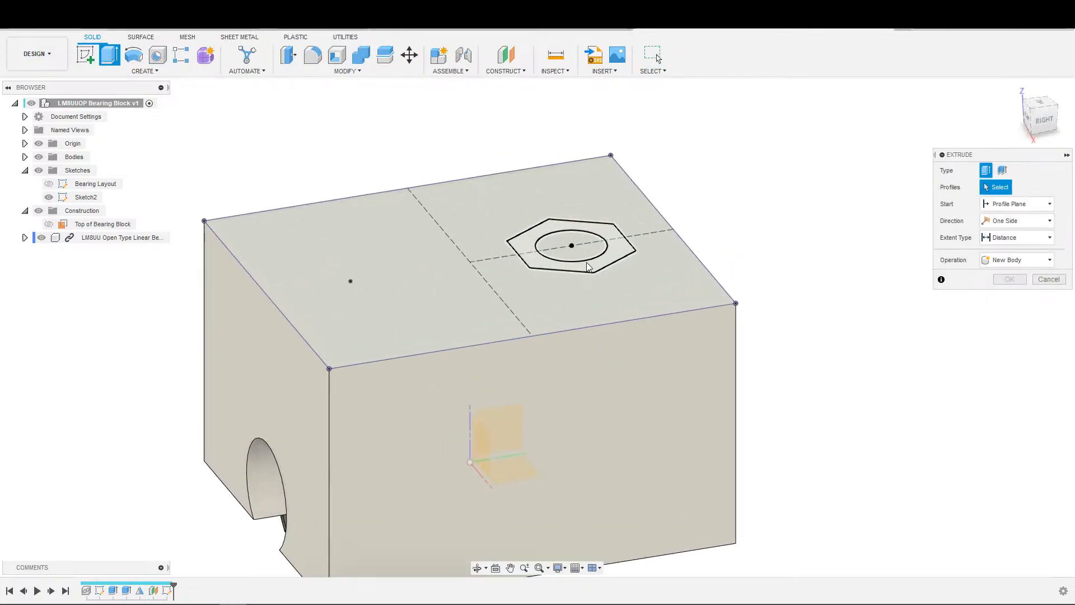
{"action": "left_click", "coordinate": [578, 257]}
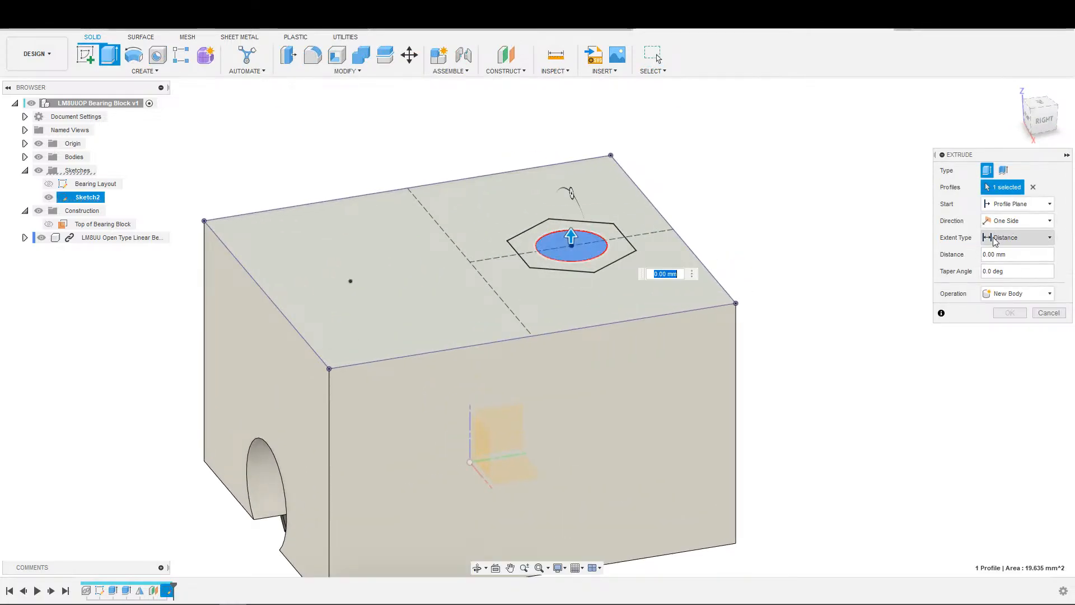
{"action": "left_click", "coordinate": [1007, 237]}
{"action": "left_click", "coordinate": [998, 278]}
{"action": "left_click", "coordinate": [986, 255]}
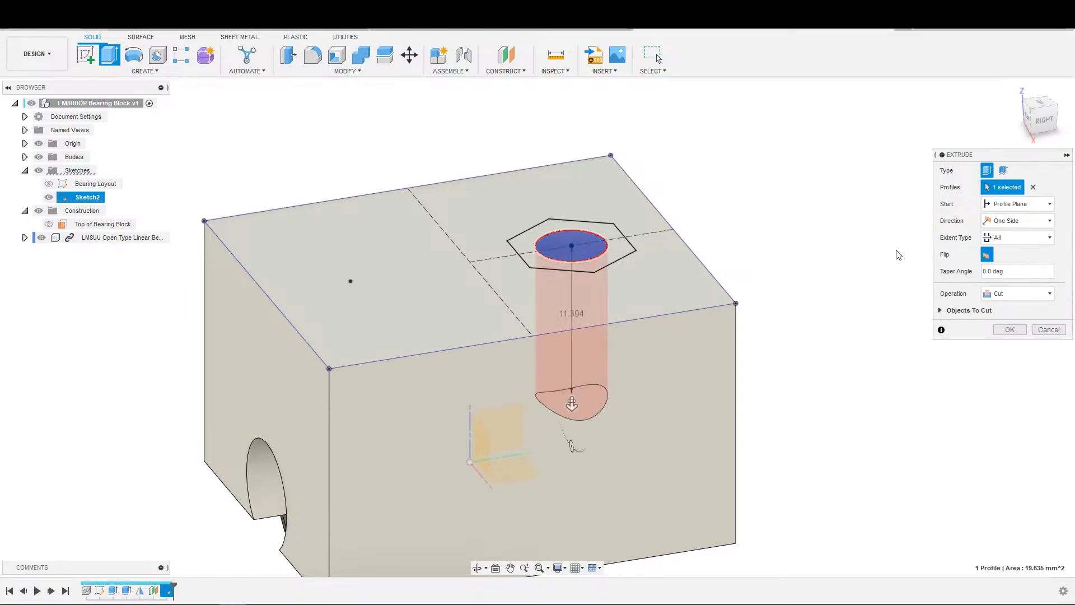
{"action": "left_click", "coordinate": [43, 241]}
{"action": "scroll", "coordinate": [431, 323], "scroll_direction": "down", "scroll_amount": 2}
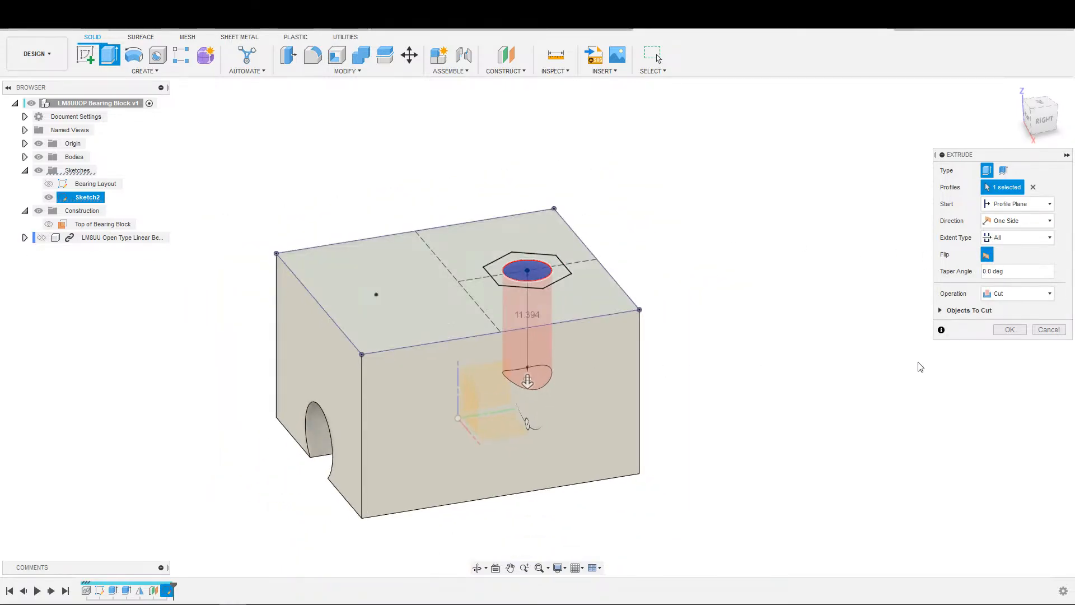
{"action": "left_click", "coordinate": [1008, 330]}
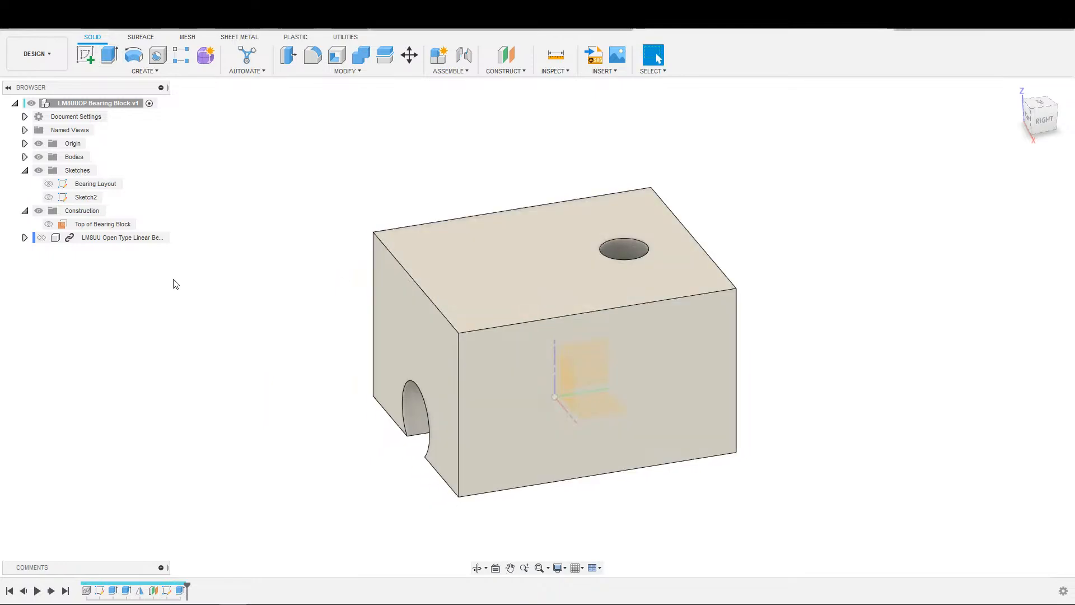
Step: Rename Sketch2 as "Mounting Hole and Captured Nut"
{"action": "key", "text": "e"}
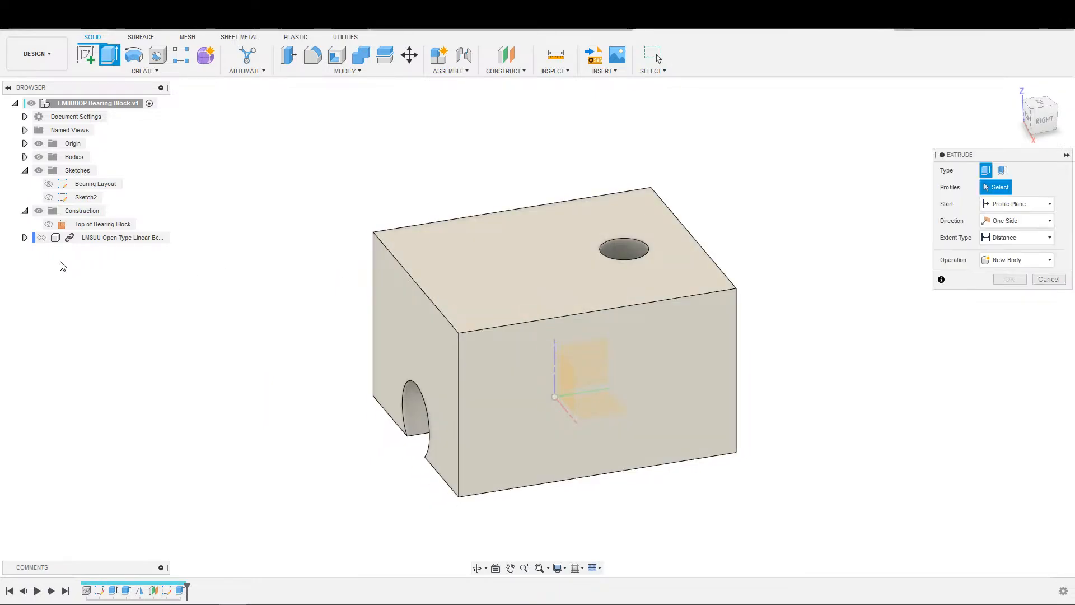
{"action": "key", "text": "Escape"}
{"action": "left_click", "coordinate": [90, 199]}
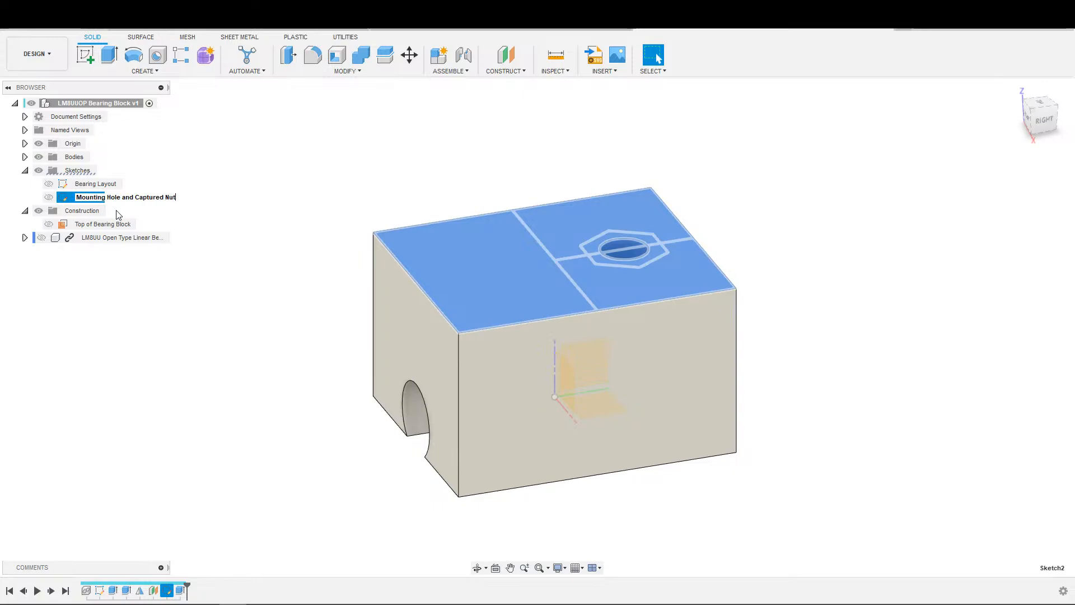
{"action": "left_click", "coordinate": [144, 333]}
{"action": "scroll", "coordinate": [335, 381], "scroll_direction": "down", "scroll_amount": 2}
{"action": "middle_click_drag", "start_coordinate": [338, 379], "coordinate": [237, 408]}
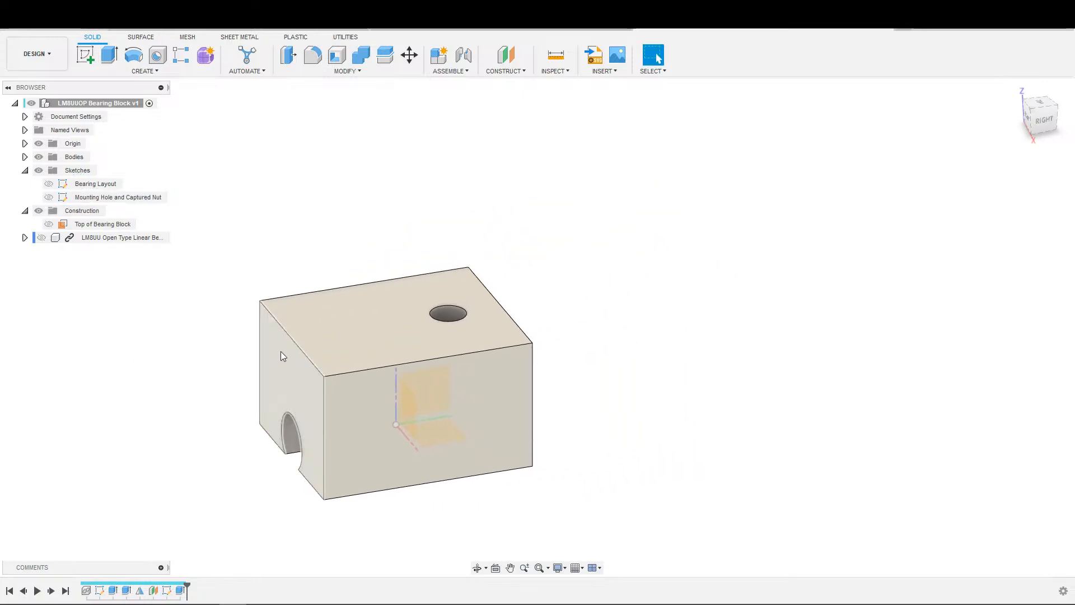
{"action": "key", "text": "e"}
{"action": "scroll", "coordinate": [226, 306], "scroll_direction": "up", "scroll_amount": 4}
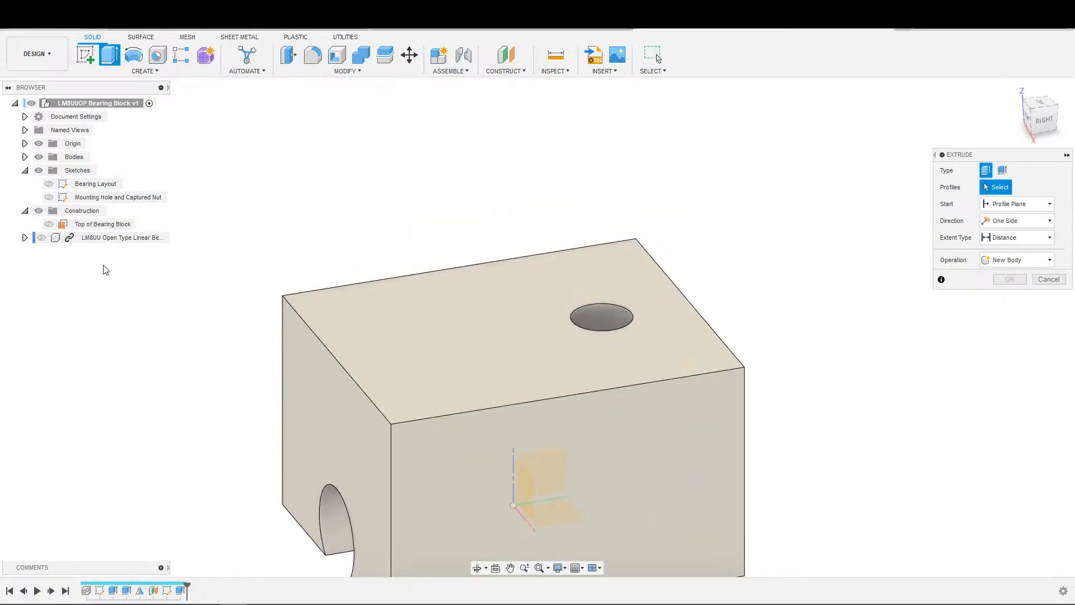
{"action": "key", "text": "Escape"}
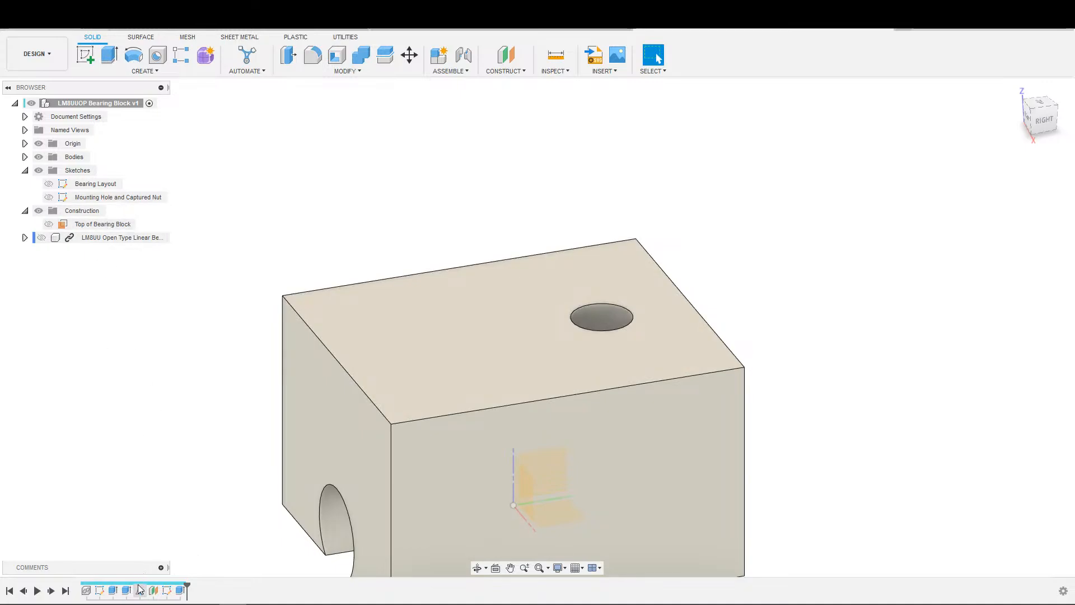
Step: Reopen the Bearing Layout sketch and draw a rectangle about 10.2 by 4.3 mm hanging from the block's upper edge
{"action": "double_click", "coordinate": [96, 184]}
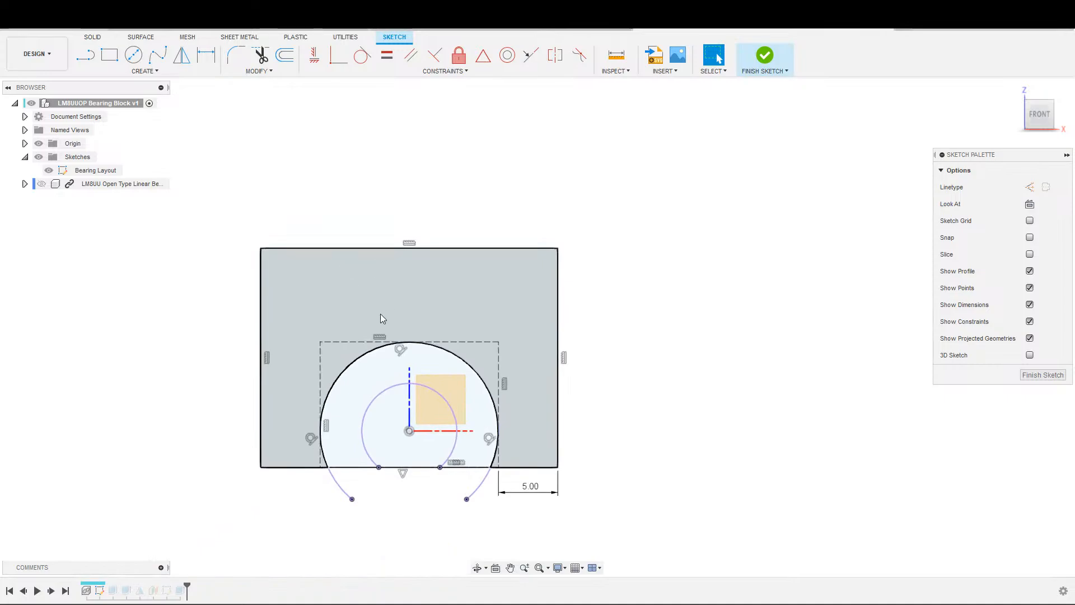
{"action": "key", "text": "s"}
{"action": "left_click", "coordinate": [412, 334]}
{"action": "left_click", "coordinate": [339, 247]}
{"action": "left_click", "coordinate": [460, 298]}
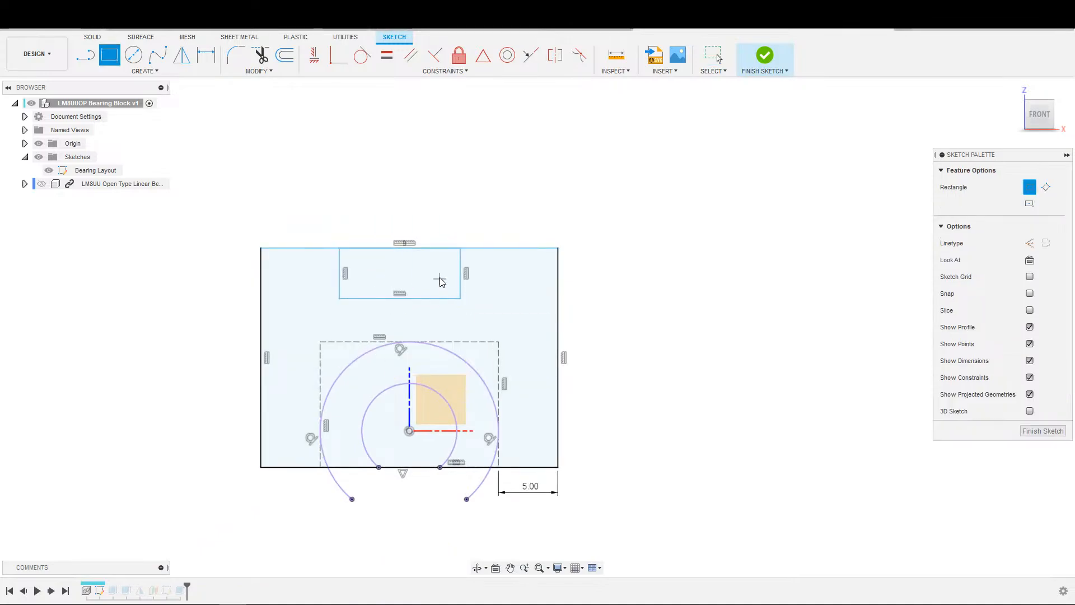
{"action": "key", "text": "Escape"}
Step: Centre the new rectangle on the block's upper edge with a midpoint constraint
{"action": "left_click", "coordinate": [441, 248]}
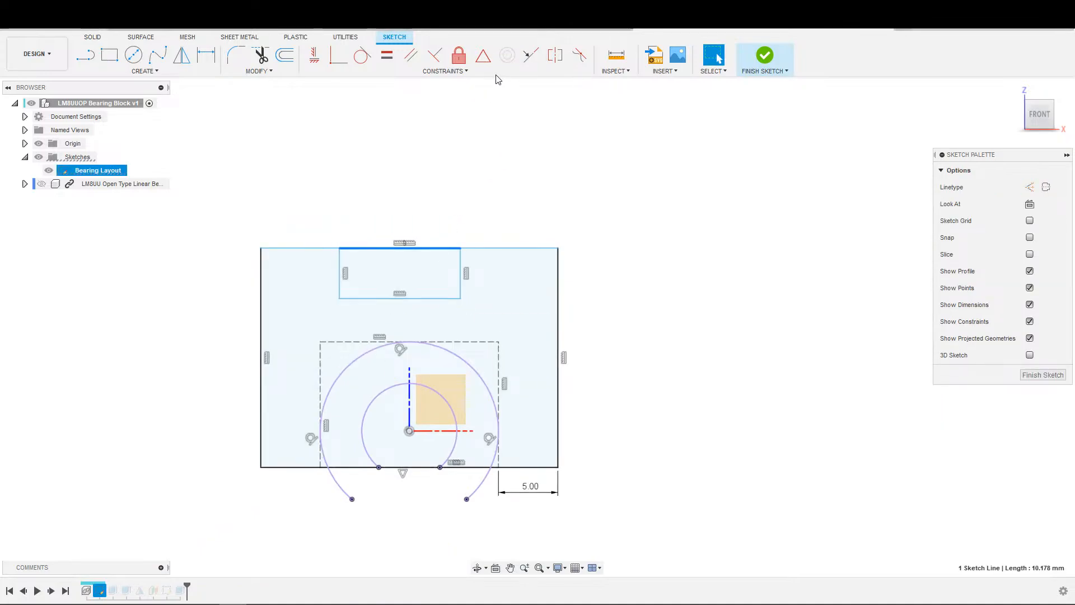
{"action": "left_click", "coordinate": [491, 248]}
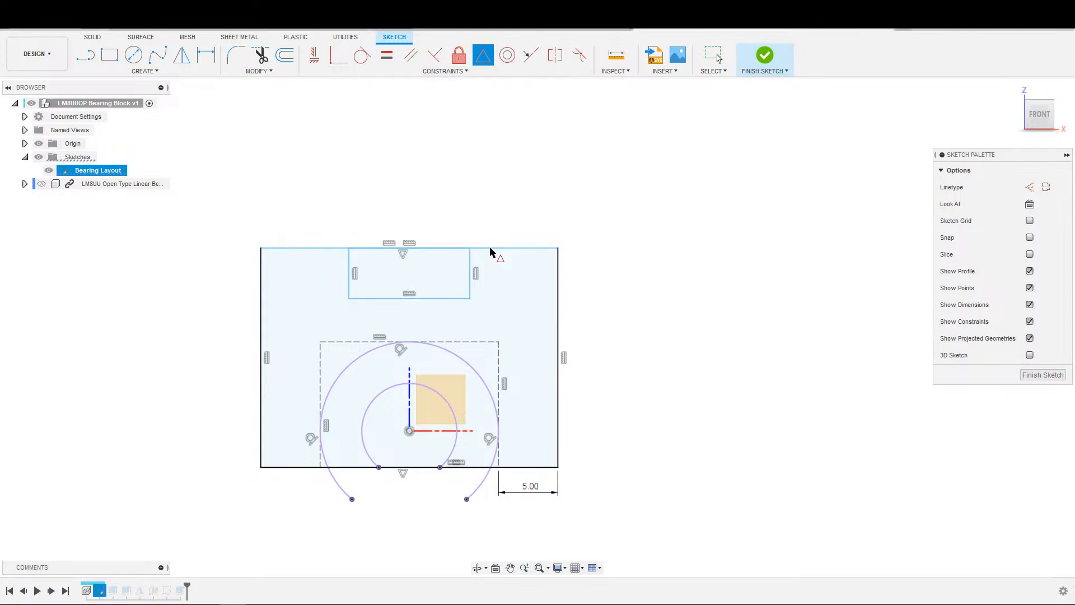
{"action": "key", "text": "Escape"}
Step: Convert the new rectangle's lines to construction lines
{"action": "double_click", "coordinate": [444, 299]}
{"action": "key", "text": "x"}
{"action": "key", "text": "Escape"}
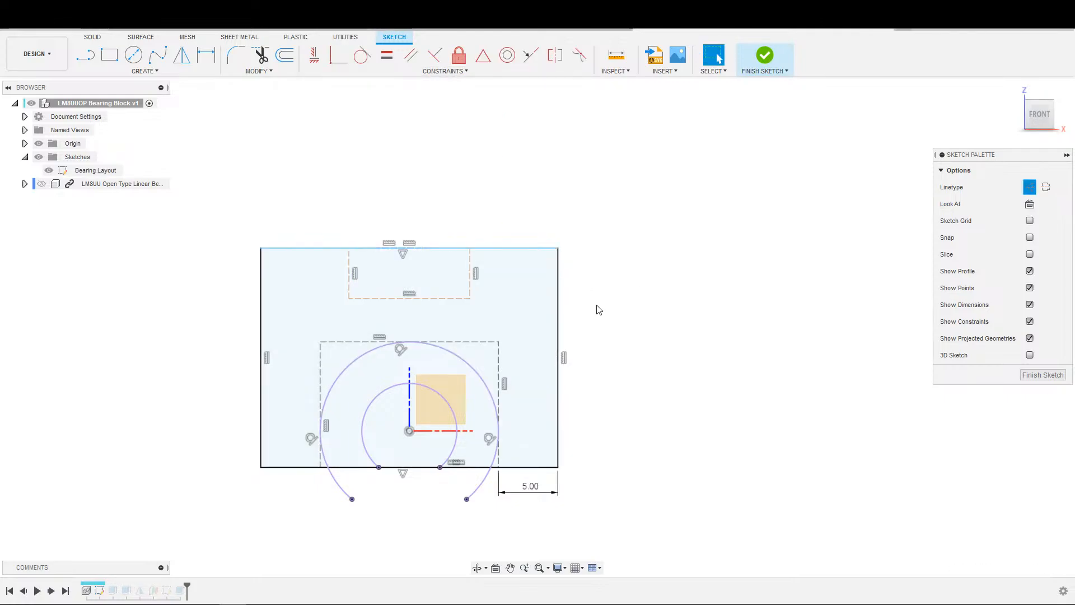
Step: Dimension the construction rectangle's width between its vertical sides as 7.8 mm
{"action": "key", "text": "d"}
{"action": "left_click", "coordinate": [348, 277]}
{"action": "left_click", "coordinate": [349, 274]}
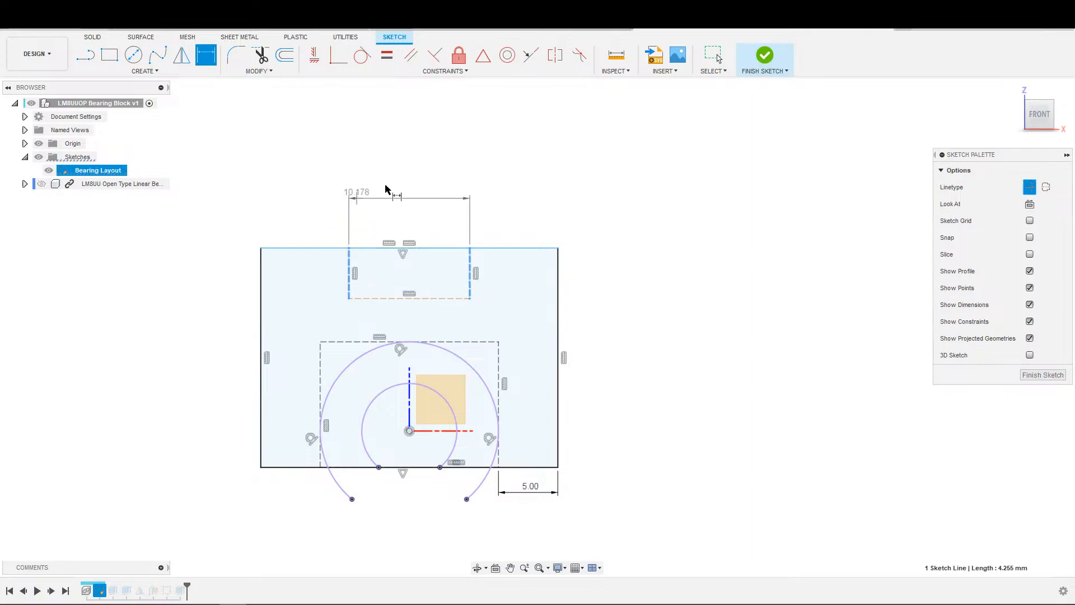
{"action": "left_click", "coordinate": [386, 190]}
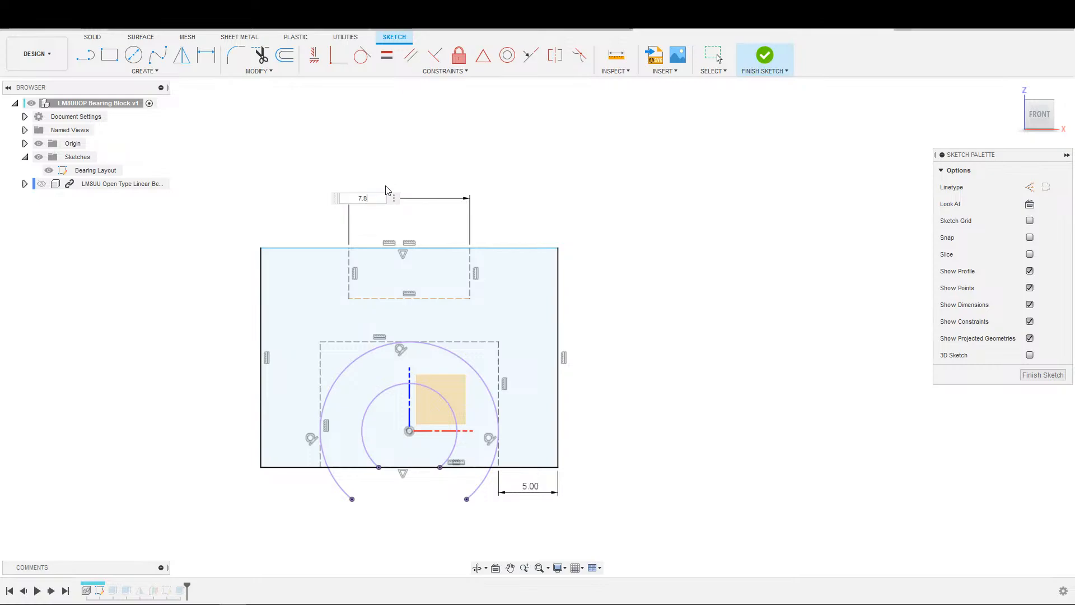
{"action": "type", "text": "7.8"}
{"action": "key", "text": "Return"}
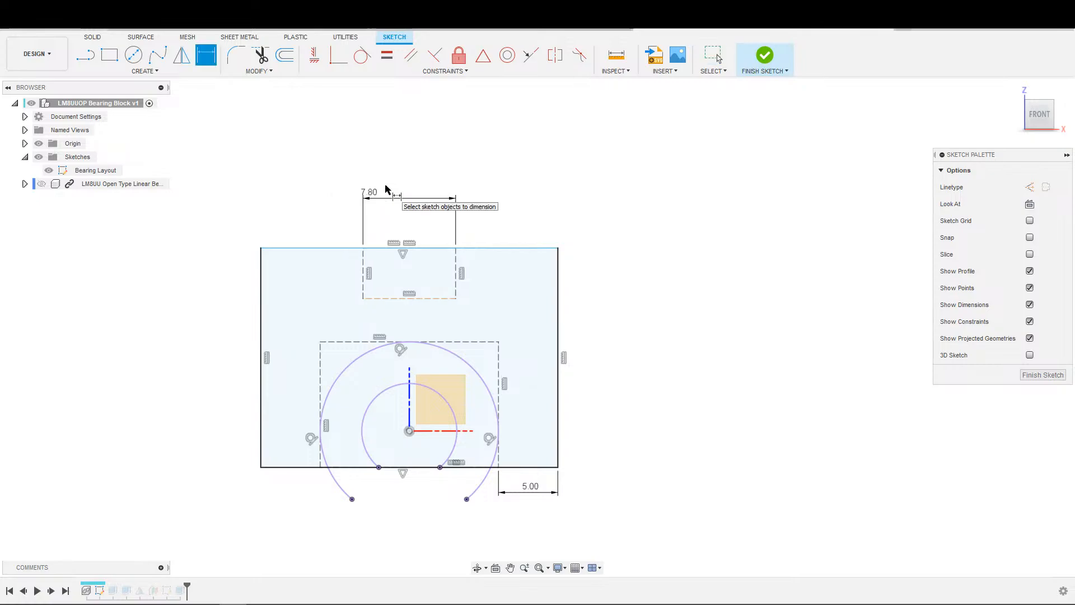
Step: Dimension the construction rectangle's height as 3.85 mm
{"action": "scroll", "coordinate": [523, 257], "scroll_direction": "down", "scroll_amount": 2}
{"action": "scroll", "coordinate": [510, 251], "scroll_direction": "up", "scroll_amount": 3}
{"action": "middle_click_drag", "start_coordinate": [525, 235], "coordinate": [562, 211]}
{"action": "scroll", "coordinate": [562, 211], "scroll_direction": "up", "scroll_amount": 1}
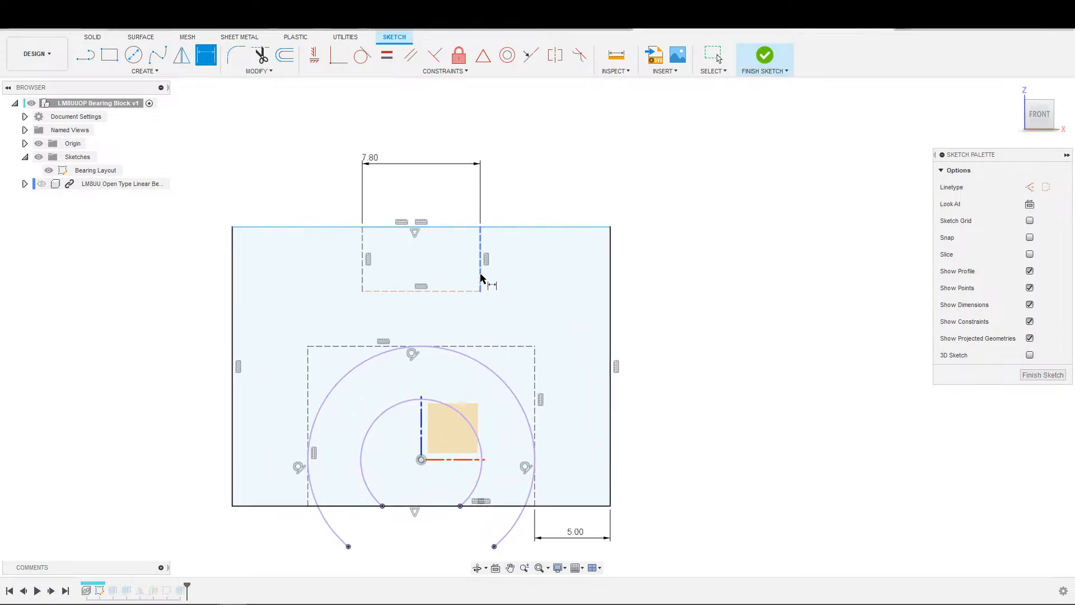
{"action": "left_click", "coordinate": [480, 269]}
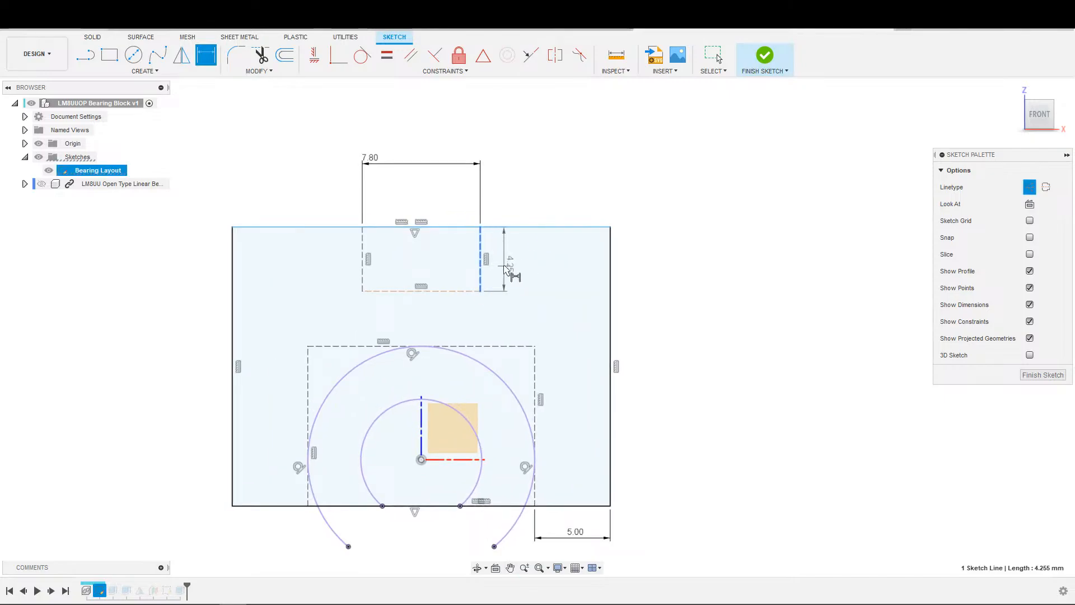
{"action": "left_click", "coordinate": [510, 271]}
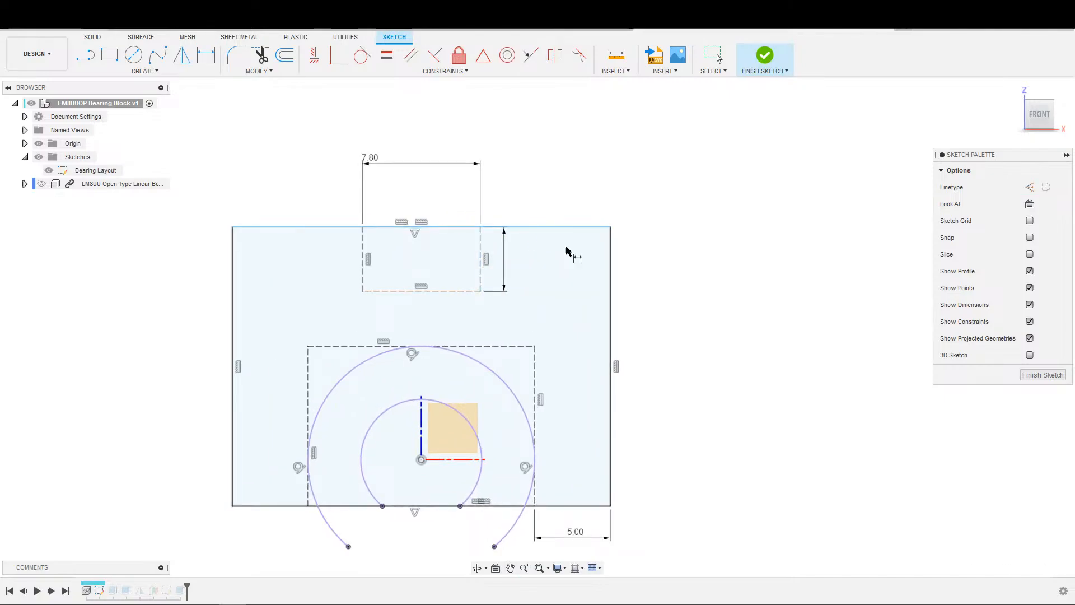
{"action": "key", "text": "Escape"}
Step: Set the construction rectangle's width to 7.85 mm
{"action": "double_click", "coordinate": [370, 160]}
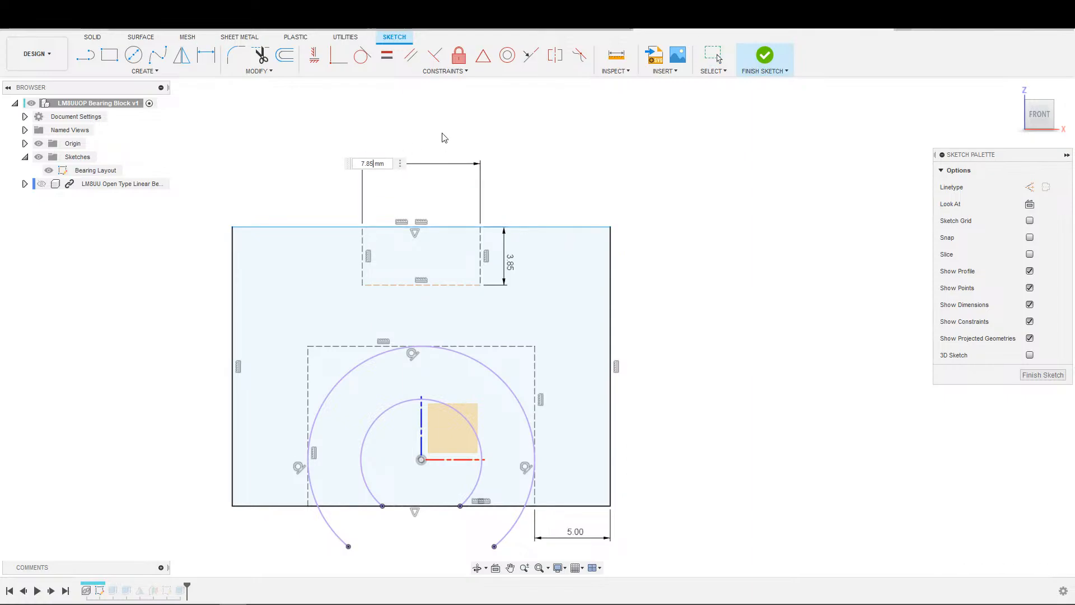
{"action": "key", "text": "Return"}
{"action": "scroll", "coordinate": [481, 216], "scroll_direction": "down", "scroll_amount": 2}
{"action": "scroll", "coordinate": [582, 233], "scroll_direction": "up", "scroll_amount": 1}
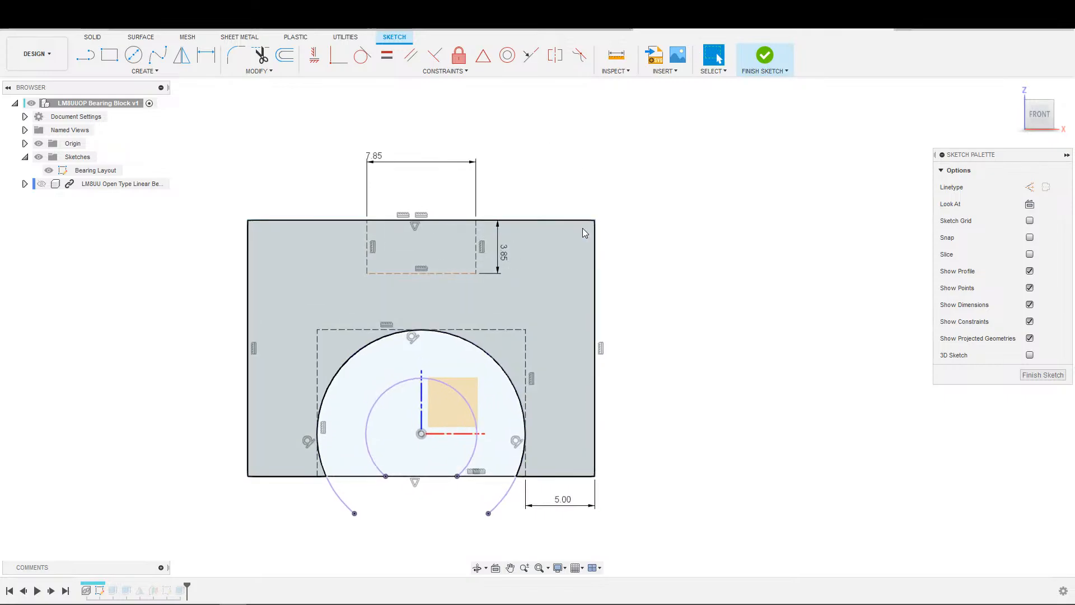
{"action": "scroll", "coordinate": [582, 233], "scroll_direction": "up", "scroll_amount": 1}
{"action": "middle_click_drag", "start_coordinate": [364, 261], "coordinate": [431, 238]}
{"action": "scroll", "coordinate": [431, 238], "scroll_direction": "down", "scroll_amount": 1}
{"action": "key", "text": "d"}
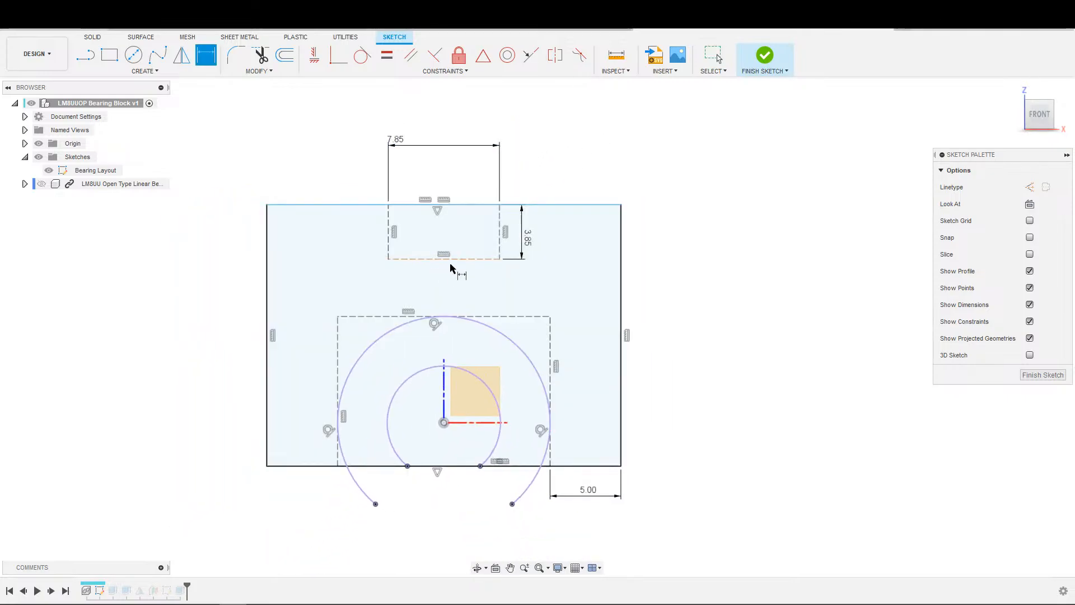
{"action": "left_click", "coordinate": [448, 260]}
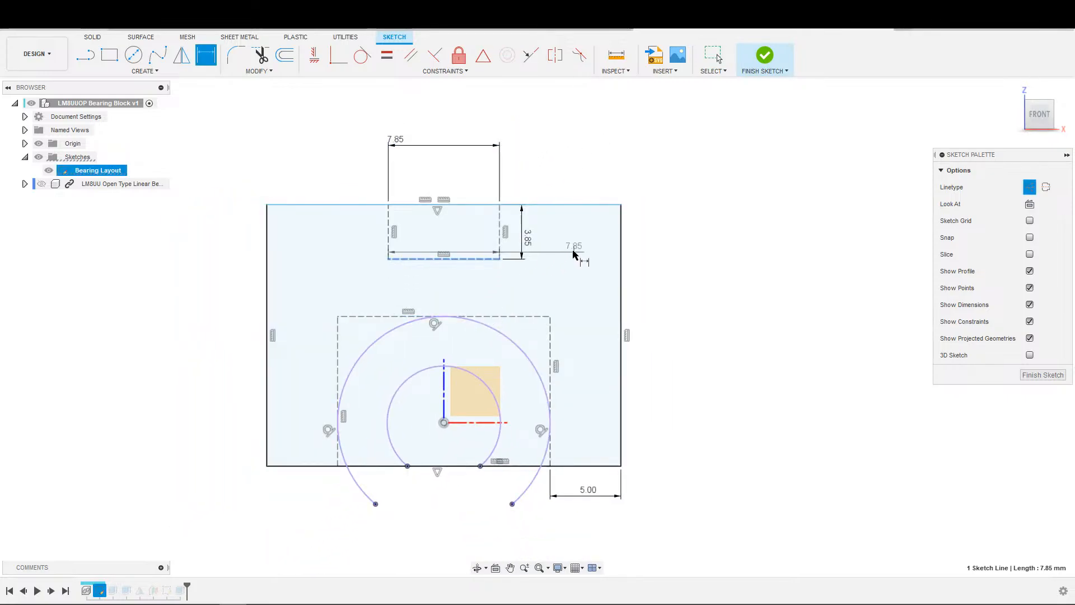
{"action": "key", "text": "Escape"}
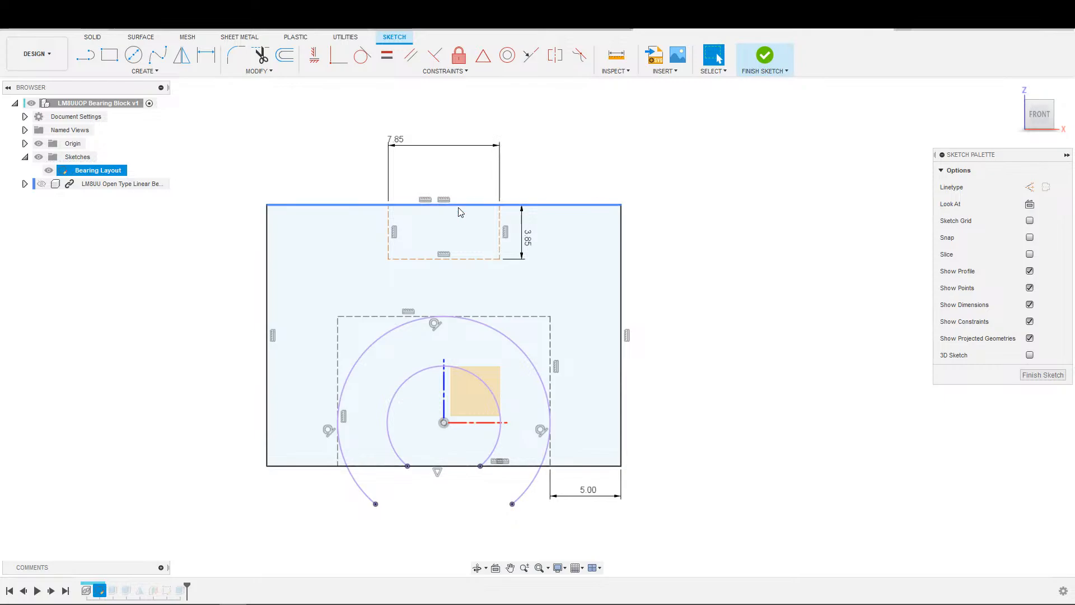
Step: Detach the construction rectangle from the block's upper edge and move it down clear of that edge
{"action": "left_click", "coordinate": [458, 205]}
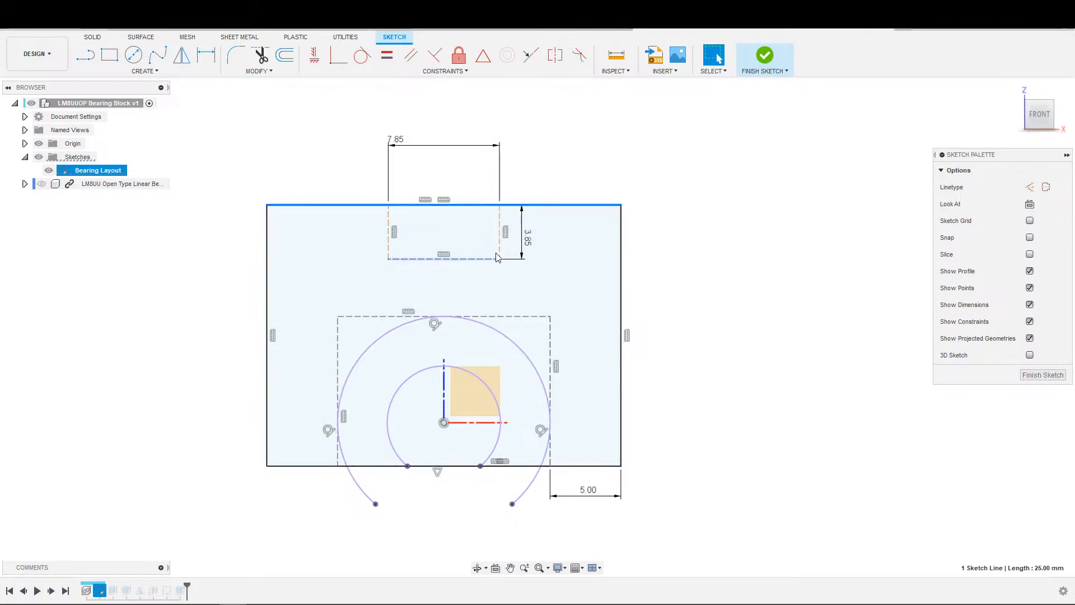
{"action": "left_click", "coordinate": [489, 208]}
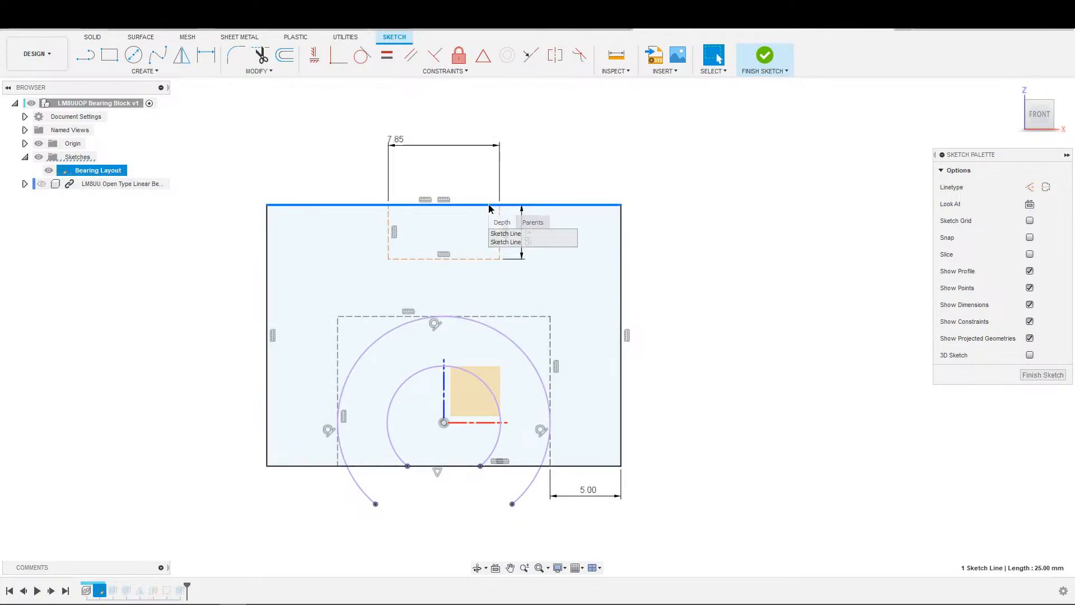
{"action": "left_click", "coordinate": [639, 175]}
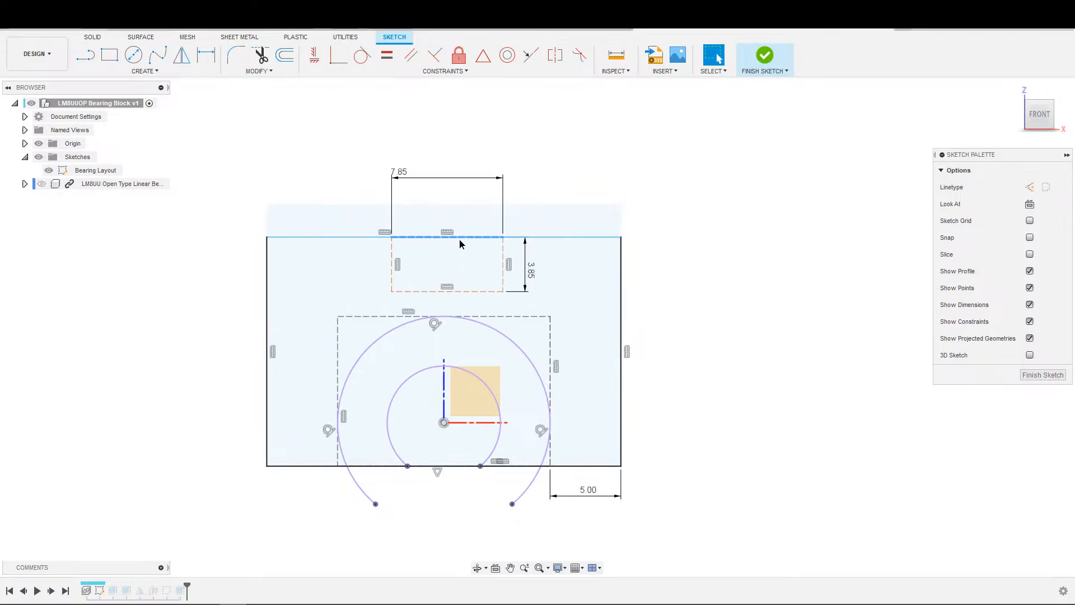
{"action": "left_click", "coordinate": [456, 205]}
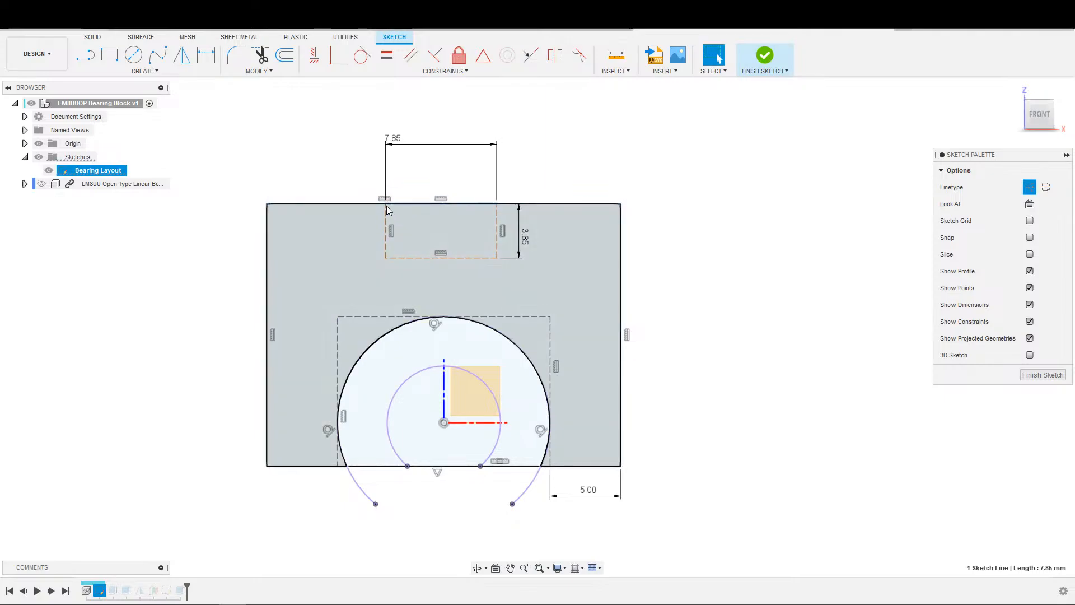
{"action": "key", "text": "Escape"}
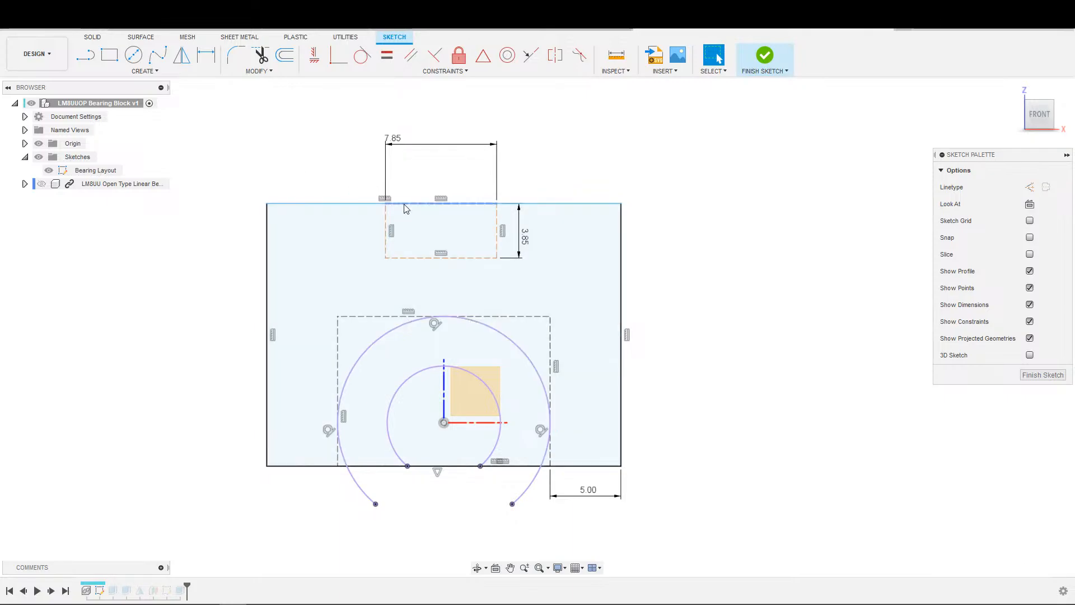
{"action": "left_click_drag", "start_coordinate": [404, 205], "coordinate": [415, 233]}
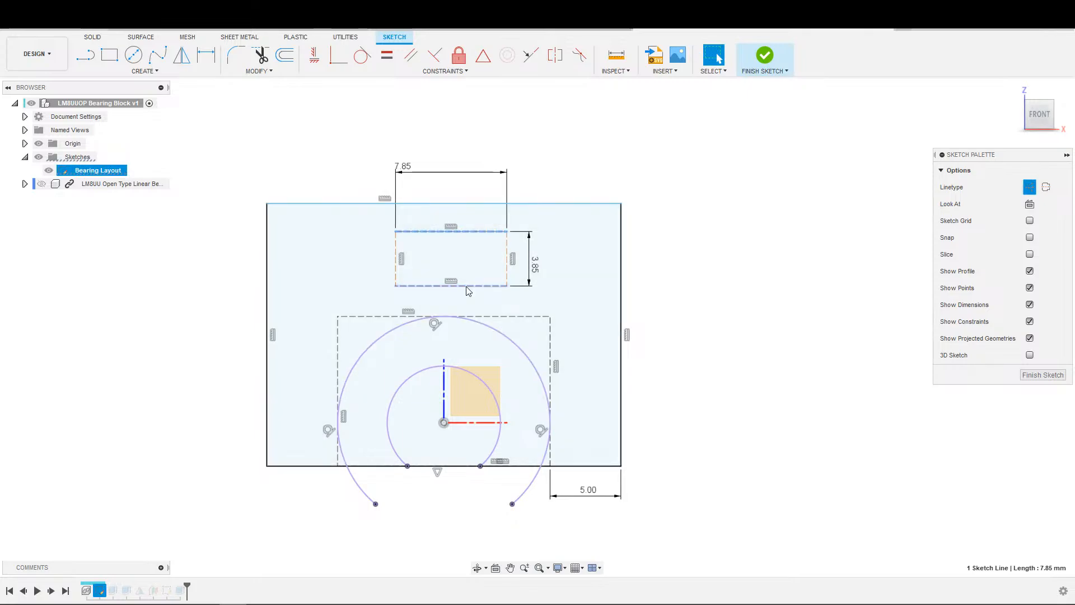
Step: Centre the rectangle's lower side on the upper side of the bearing's construction box with a midpoint constraint
{"action": "left_click", "coordinate": [468, 286]}
{"action": "left_click", "coordinate": [483, 55]}
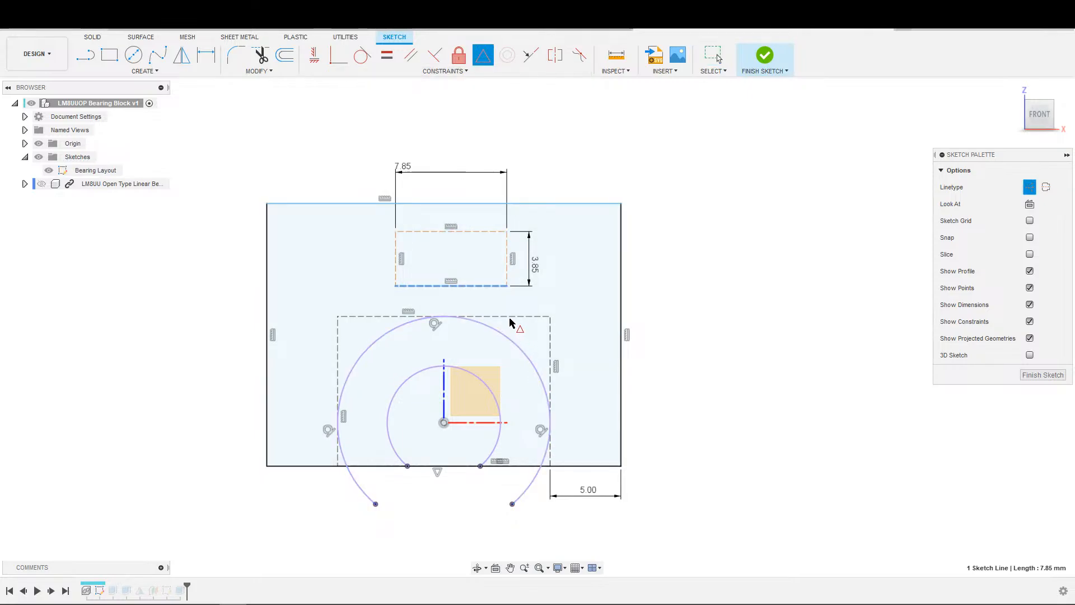
{"action": "left_click", "coordinate": [499, 331]}
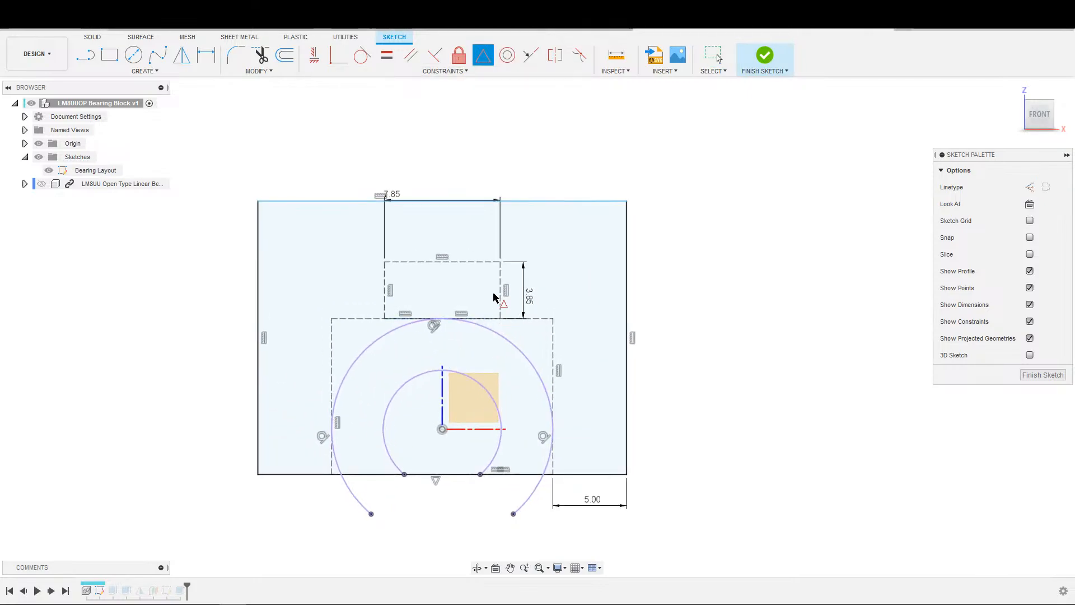
Step: Set the distance between the construction rectangle's upper side and the block's upper edge to 3 mm, and finish the sketch
{"action": "key", "text": "d"}
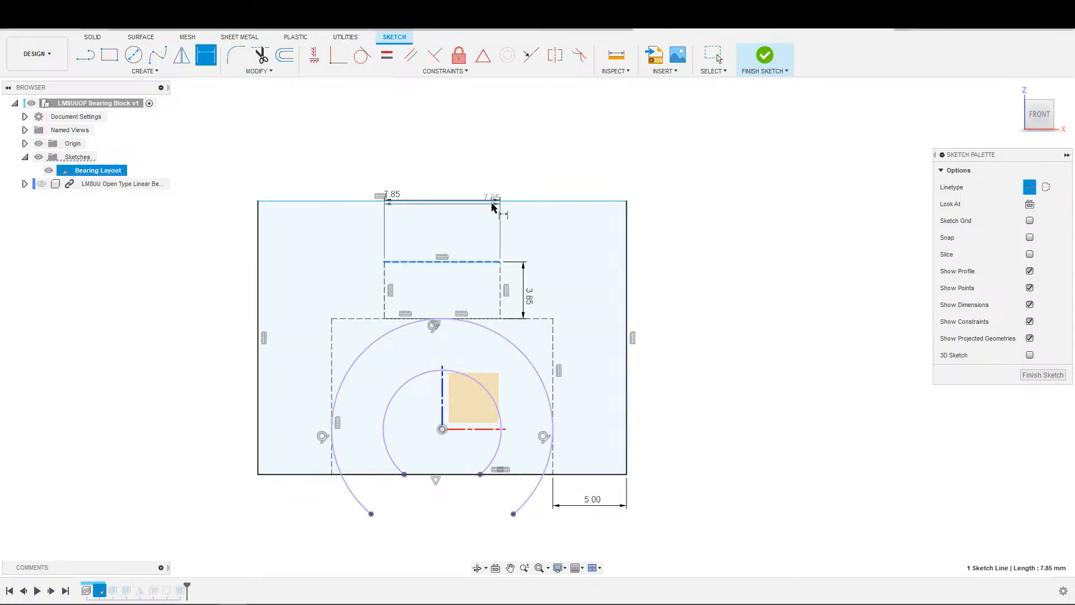
{"action": "left_click", "coordinate": [492, 209]}
{"action": "key", "text": "Escape"}
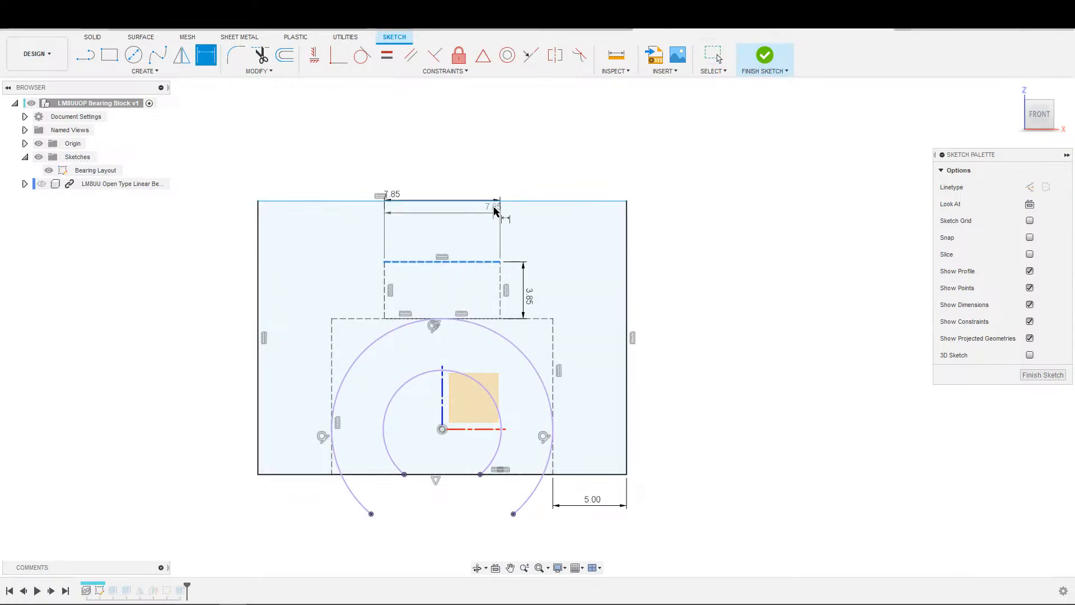
{"action": "left_click", "coordinate": [504, 203]}
{"action": "left_click", "coordinate": [671, 220]}
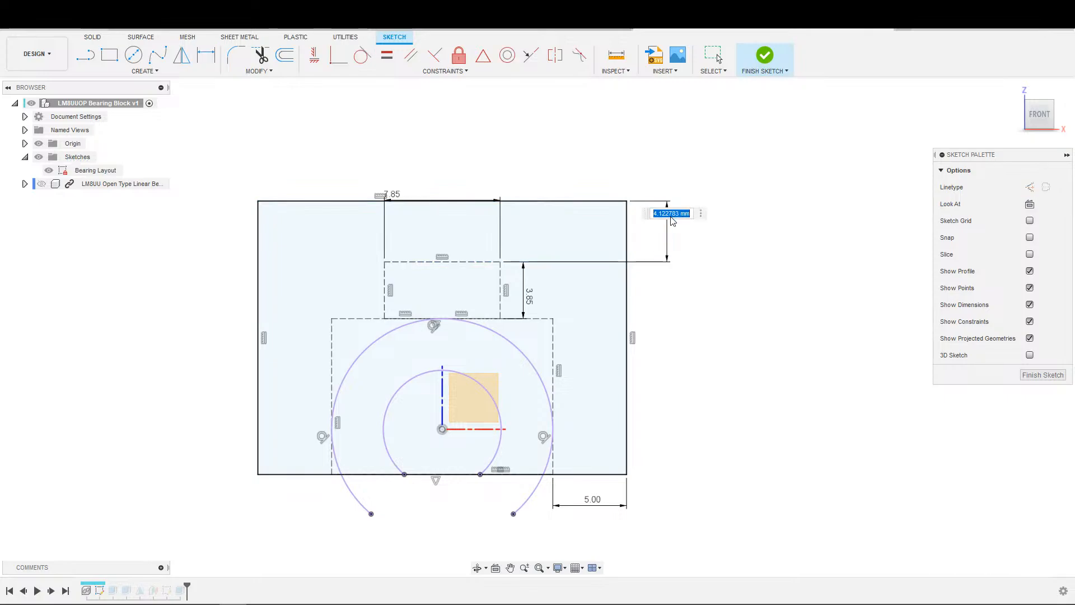
{"action": "type", "text": "3"}
{"action": "key", "text": "Return"}
{"action": "scroll", "coordinate": [728, 111], "scroll_direction": "down", "scroll_amount": 3}
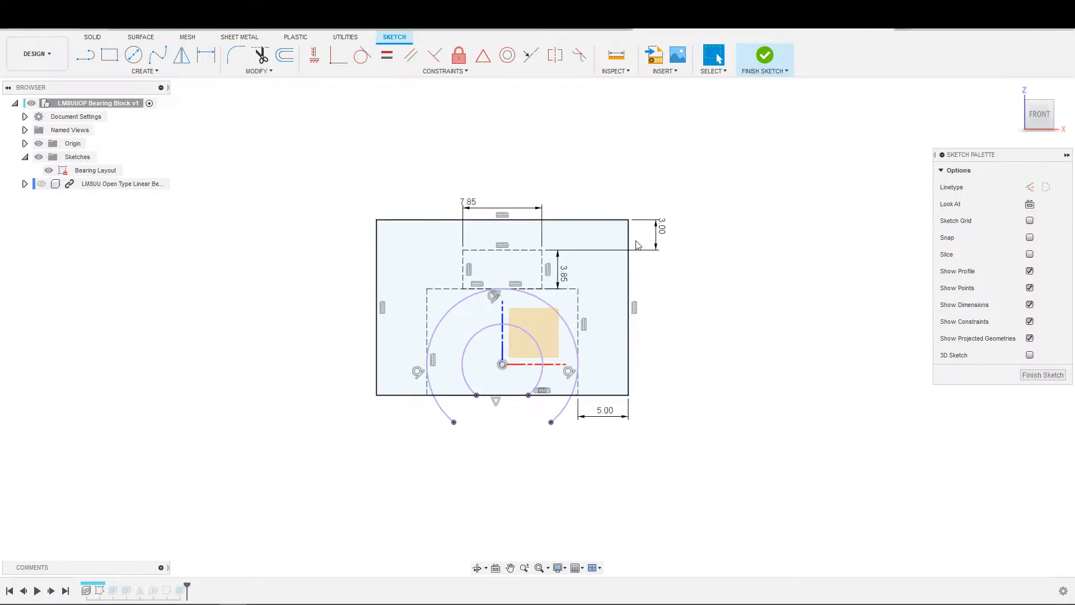
{"action": "left_click", "coordinate": [763, 54]}
Step: Begin an extrusion of the Mounting Hole and Captured Nut sketch's hexagon and circle profiles, starting at an offset of -3 mm
{"action": "key", "text": "e"}
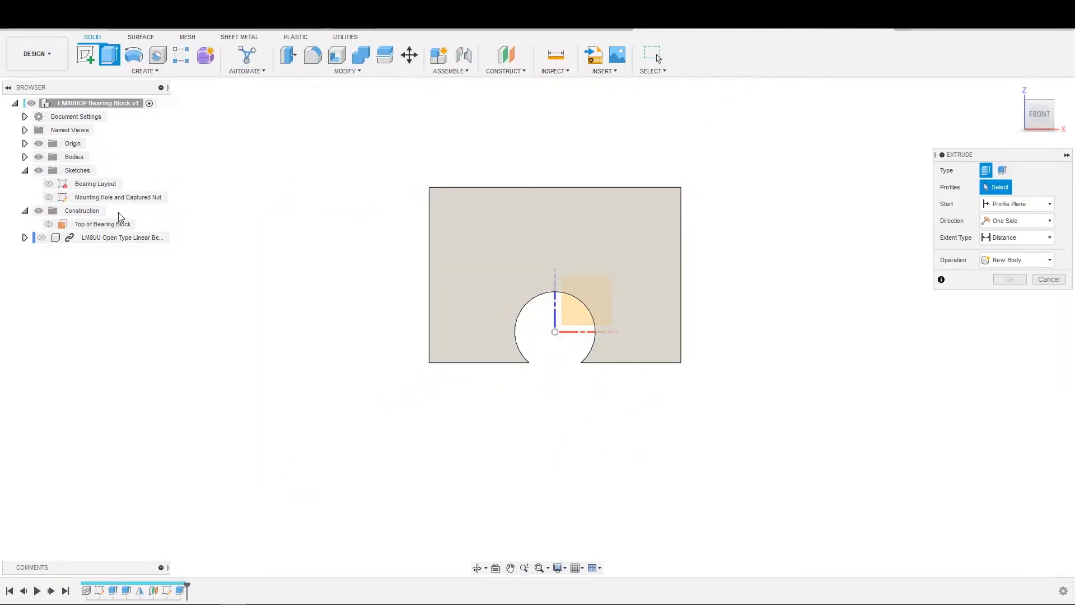
{"action": "left_click", "coordinate": [49, 197]}
{"action": "key", "text": "F6"}
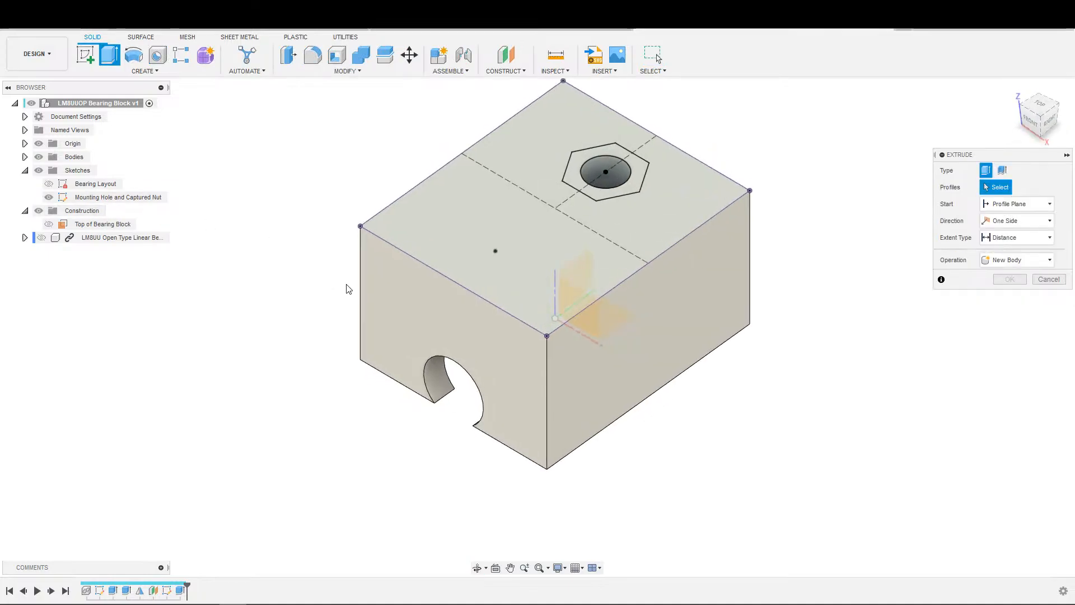
{"action": "left_click", "coordinate": [626, 189]}
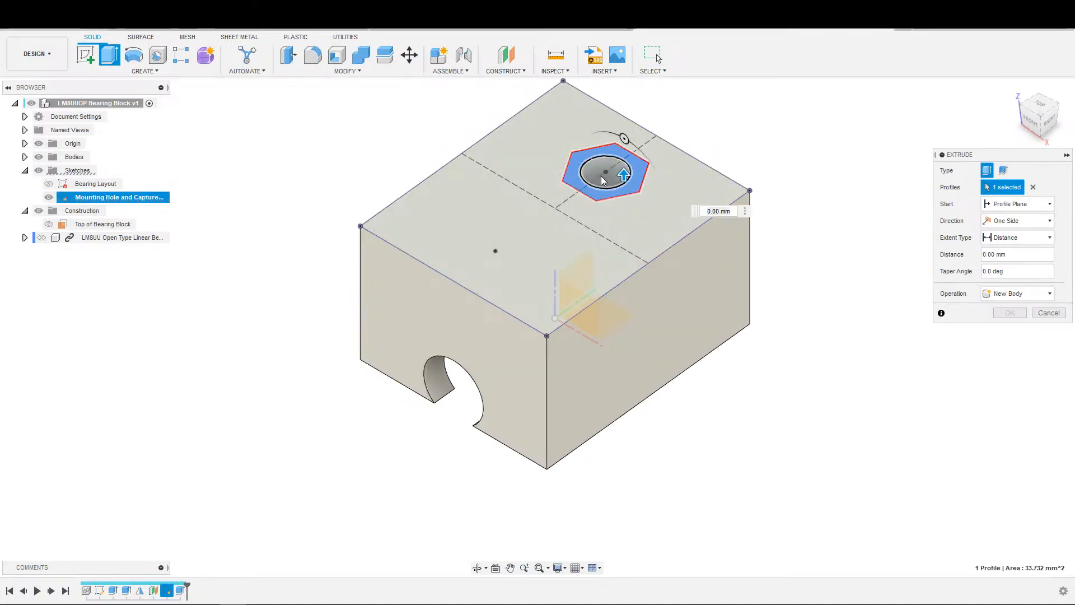
{"action": "left_click", "coordinate": [603, 180]}
{"action": "left_click", "coordinate": [1017, 204]}
{"action": "left_click", "coordinate": [1010, 226]}
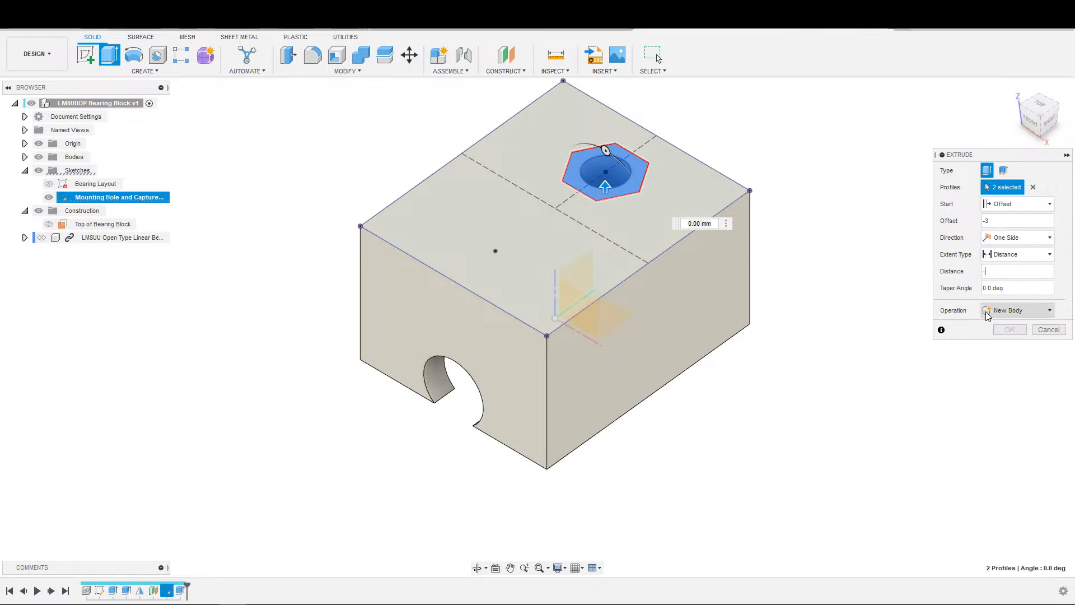
Step: Cut the captured-nut pocket through all, with the direction flipped down towards the bearing cavity
{"action": "left_click", "coordinate": [1006, 255]}
{"action": "left_click", "coordinate": [1000, 291]}
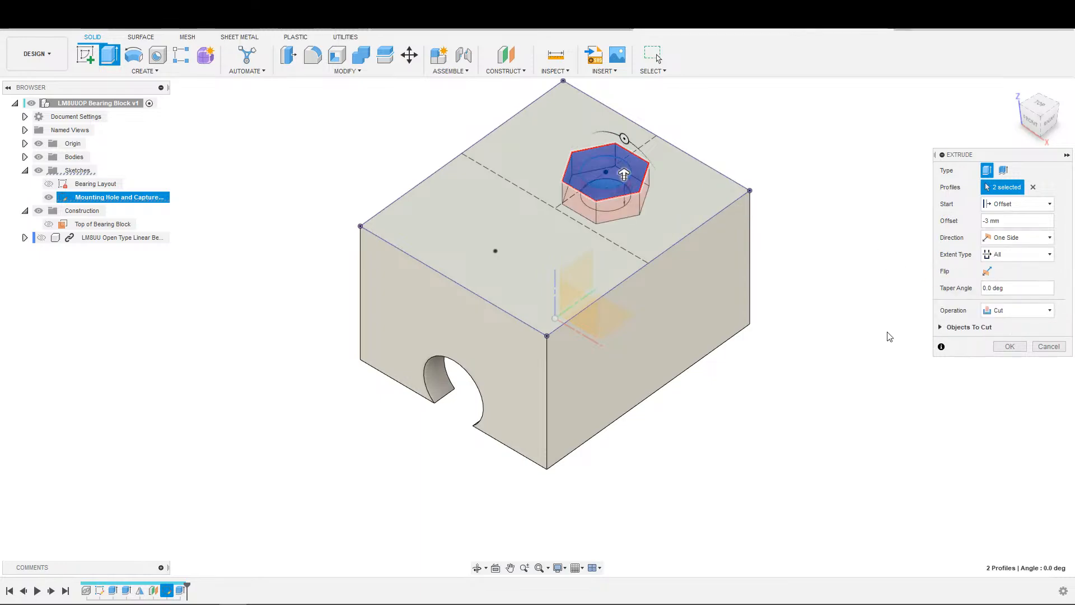
{"action": "middle_click_drag", "start_coordinate": [800, 419], "coordinate": [807, 384], "text": "shift"}
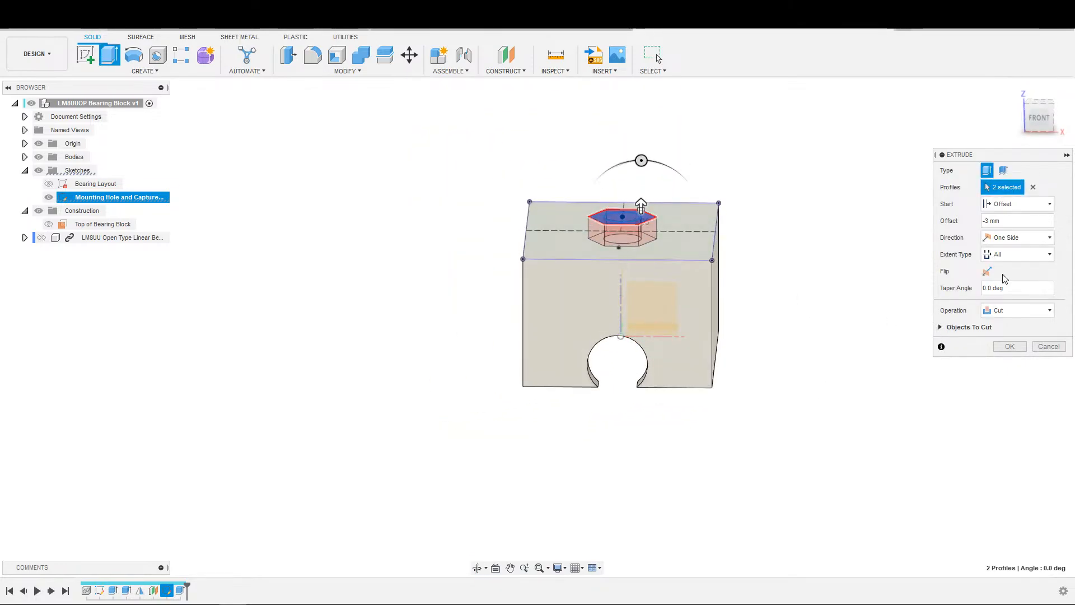
{"action": "left_click", "coordinate": [986, 272]}
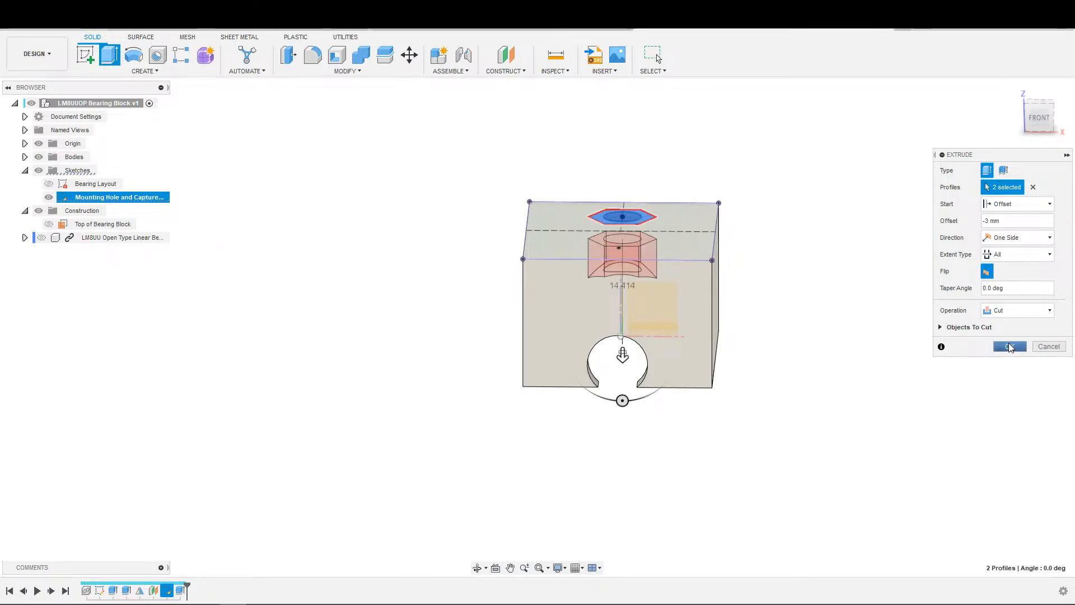
{"action": "left_click", "coordinate": [1009, 346]}
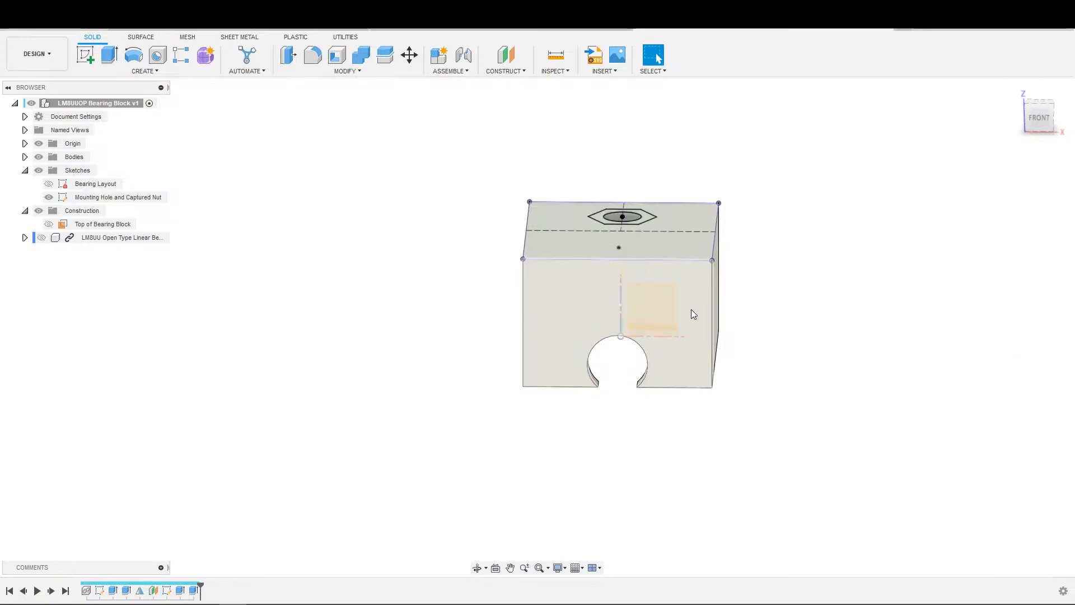
Step: Examine the hexagon, hole and centre lines in the Mounting Hole and Captured Nut sketch with the bodies hidden
{"action": "double_click", "coordinate": [112, 197]}
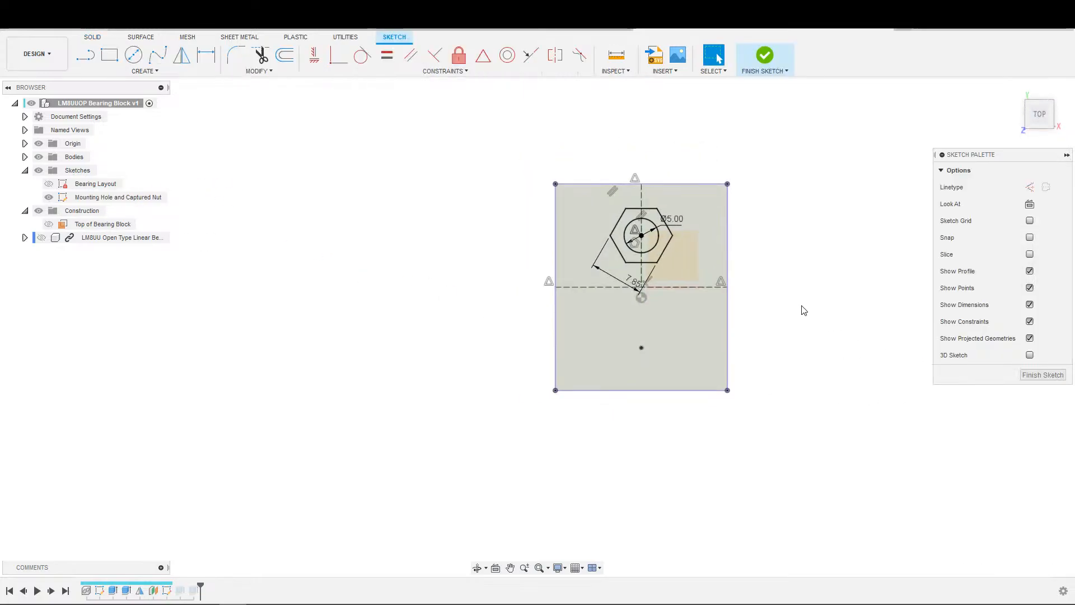
{"action": "scroll", "coordinate": [771, 322], "scroll_direction": "down", "scroll_amount": 3}
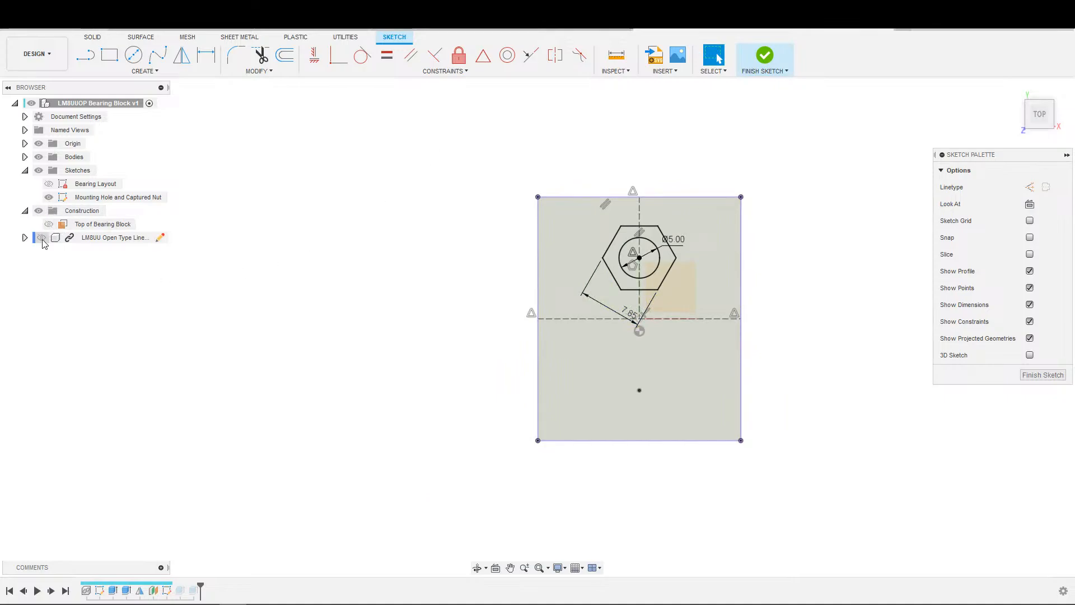
{"action": "left_click", "coordinate": [38, 157]}
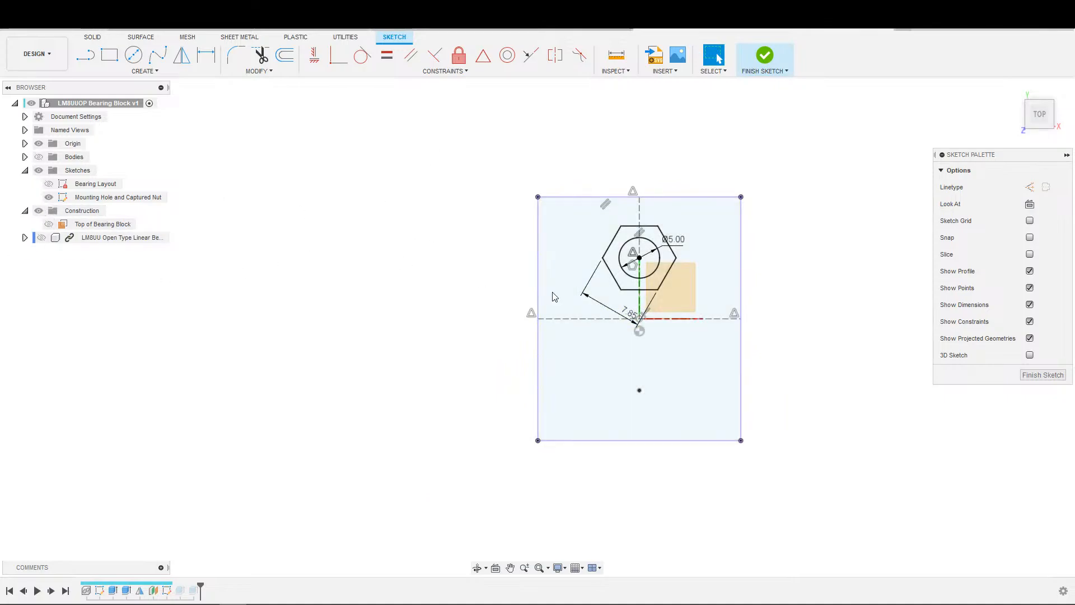
{"action": "scroll", "coordinate": [674, 307], "scroll_direction": "up", "scroll_amount": 5}
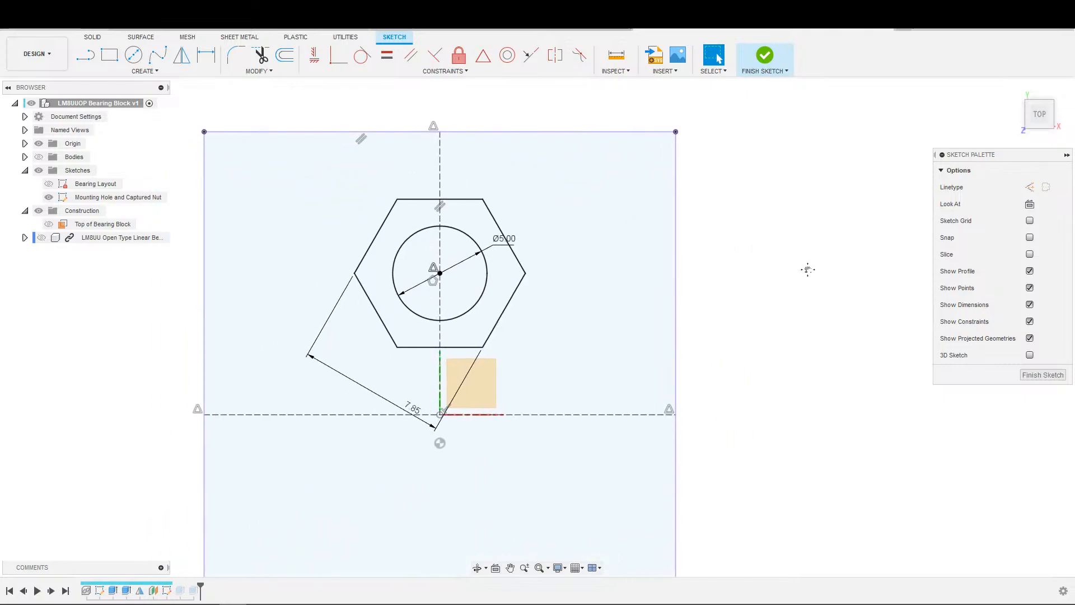
{"action": "mouse_move", "coordinate": [875, 273]}
{"action": "middle_mouse_down"}
{"action": "mouse_move", "coordinate": [871, 221]}
{"action": "mouse_move", "coordinate": [946, 202]}
{"action": "middle_mouse_up"}
{"action": "scroll", "coordinate": [968, 229], "scroll_direction": "down", "scroll_amount": 1}
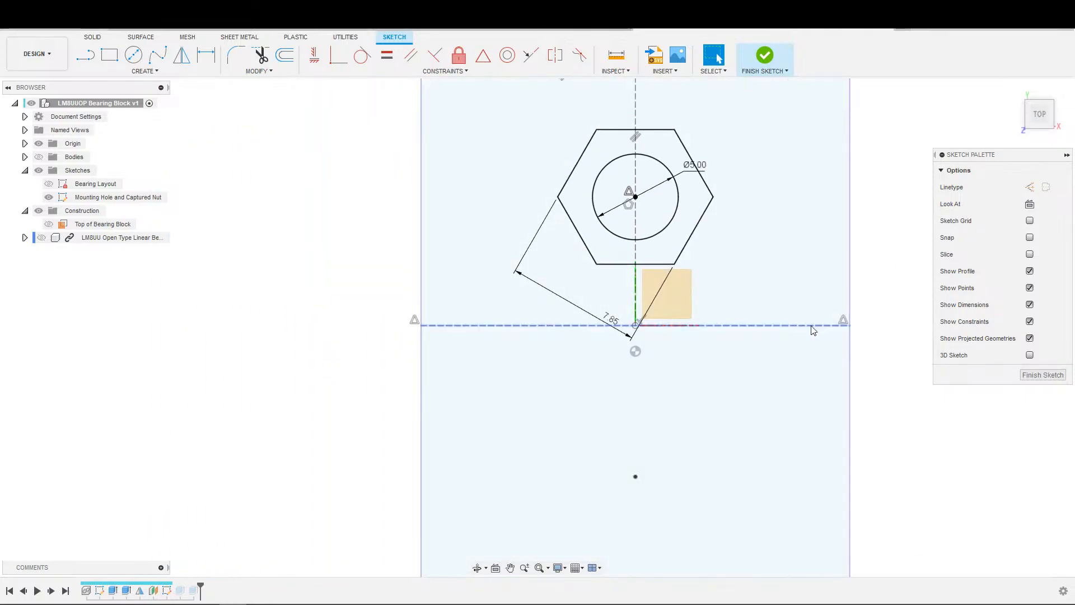
{"action": "scroll", "coordinate": [813, 326], "scroll_direction": "down", "scroll_amount": 3}
{"action": "mouse_move", "coordinate": [778, 286]}
{"action": "middle_mouse_down"}
{"action": "mouse_move", "coordinate": [734, 241]}
{"action": "mouse_move", "coordinate": [692, 240]}
{"action": "middle_mouse_up"}
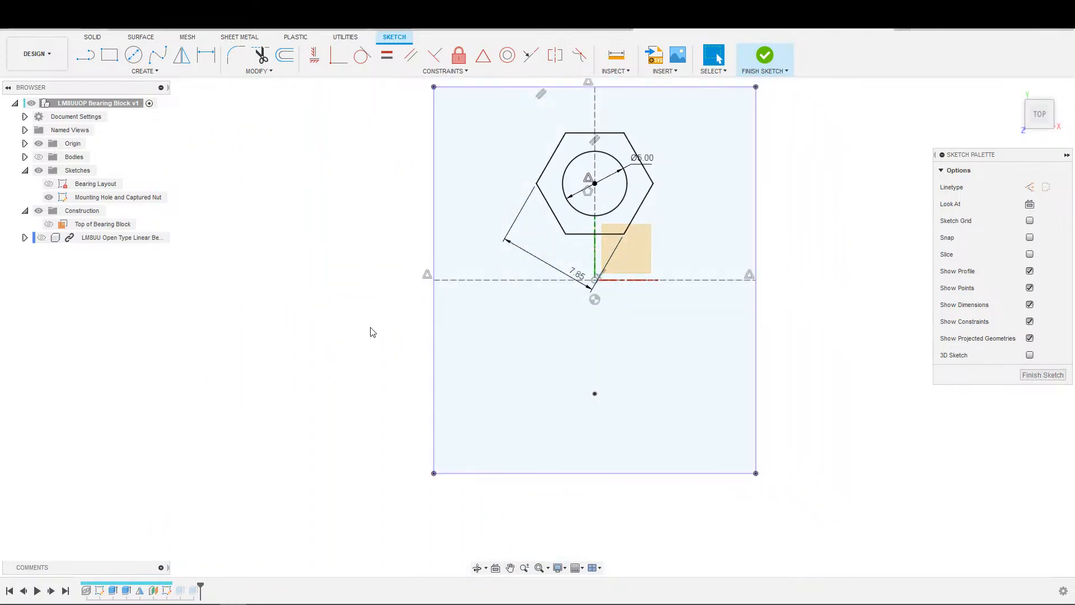
{"action": "middle_click_drag", "start_coordinate": [370, 332], "coordinate": [343, 356]}
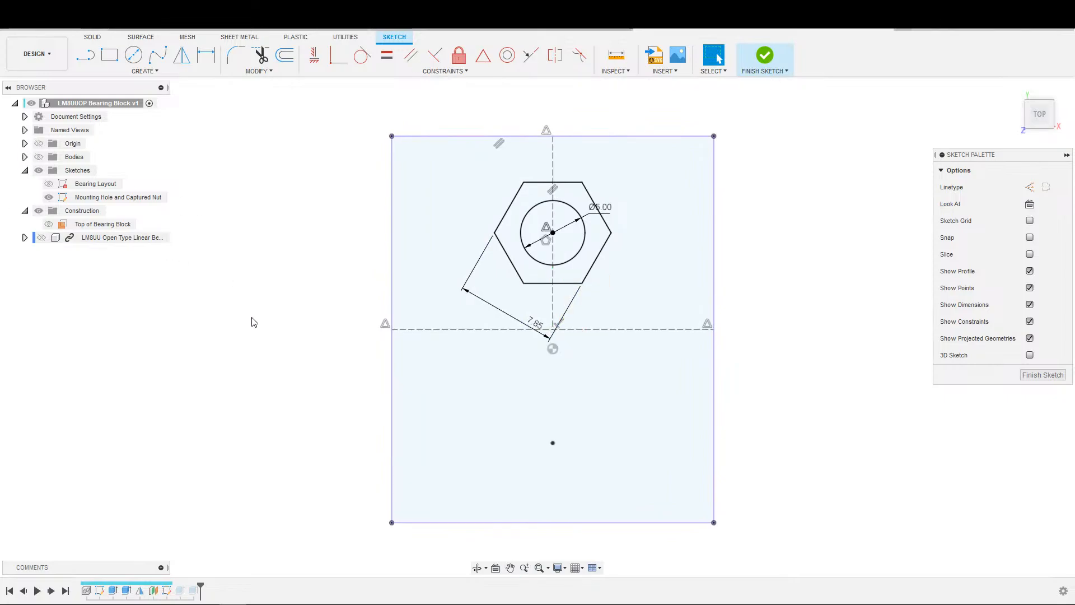
{"action": "scroll", "coordinate": [417, 311], "scroll_direction": "up", "scroll_amount": 2}
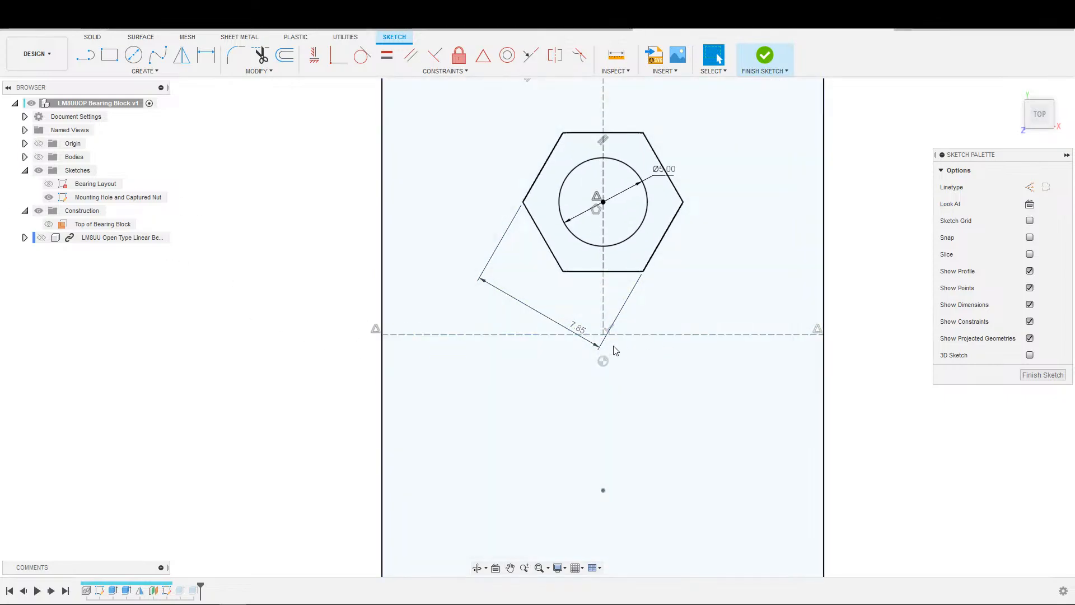
{"action": "left_click", "coordinate": [604, 324]}
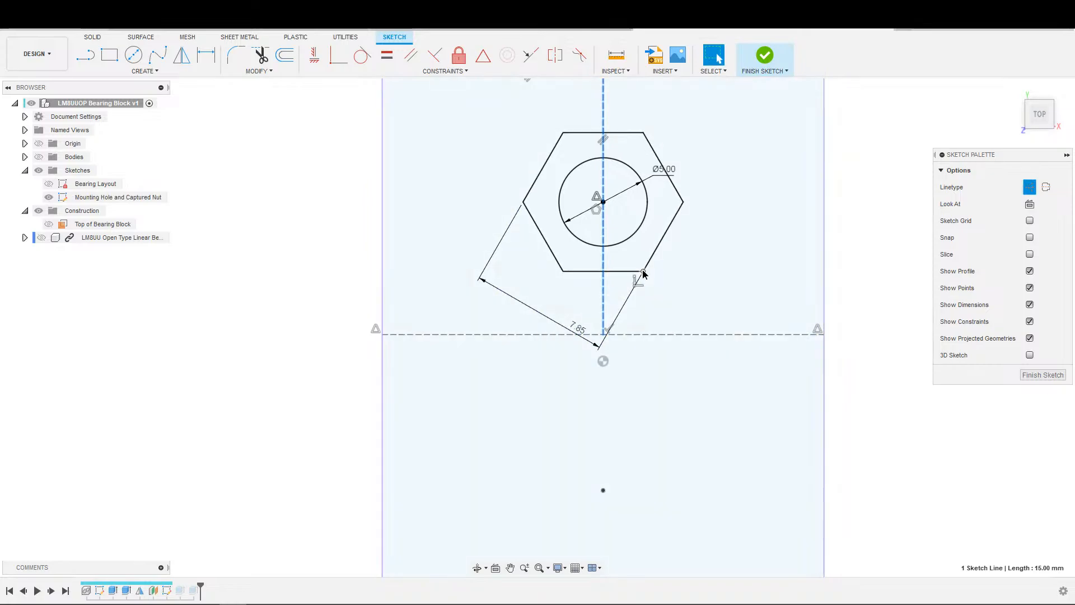
{"action": "left_click_drag", "start_coordinate": [642, 272], "coordinate": [582, 259]}
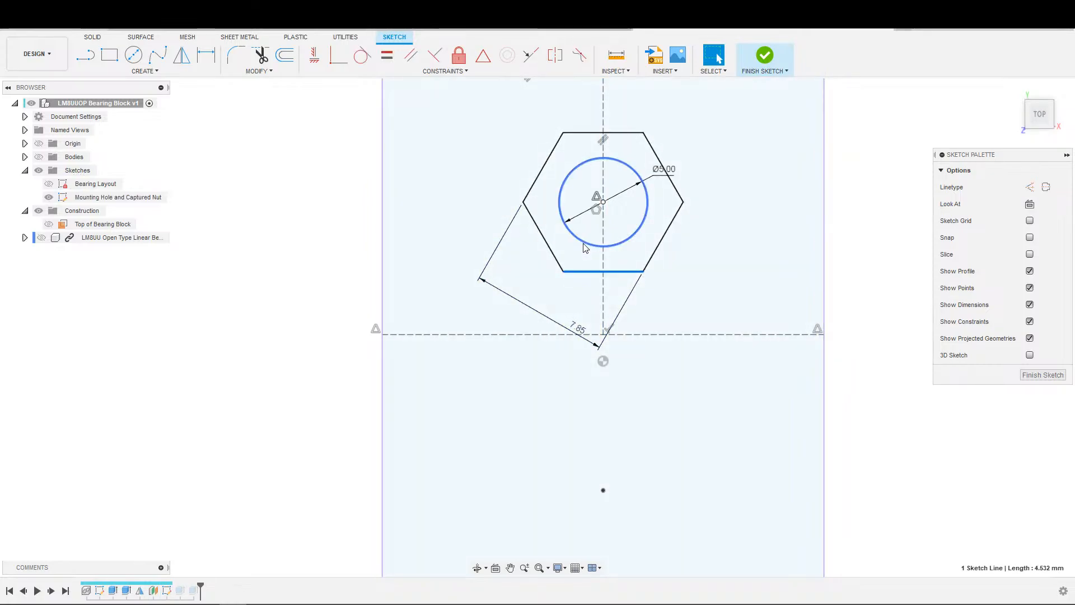
{"action": "left_click", "coordinate": [588, 243]}
{"action": "left_click", "coordinate": [603, 197]}
{"action": "scroll", "coordinate": [683, 189], "scroll_direction": "down", "scroll_amount": 3}
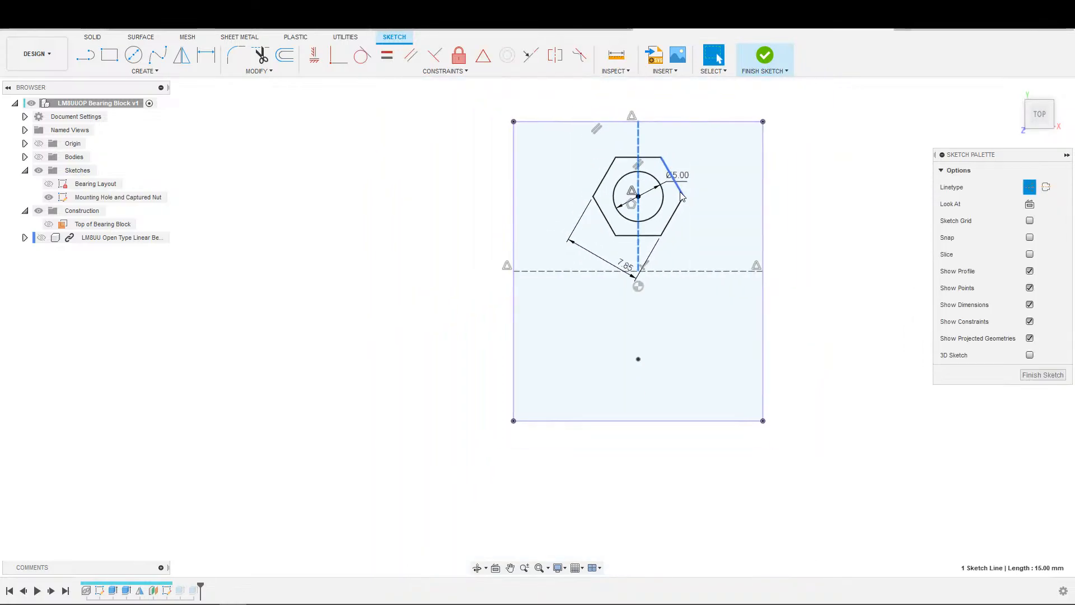
{"action": "middle_click_drag", "start_coordinate": [683, 199], "coordinate": [610, 249]}
{"action": "left_click", "coordinate": [788, 211]}
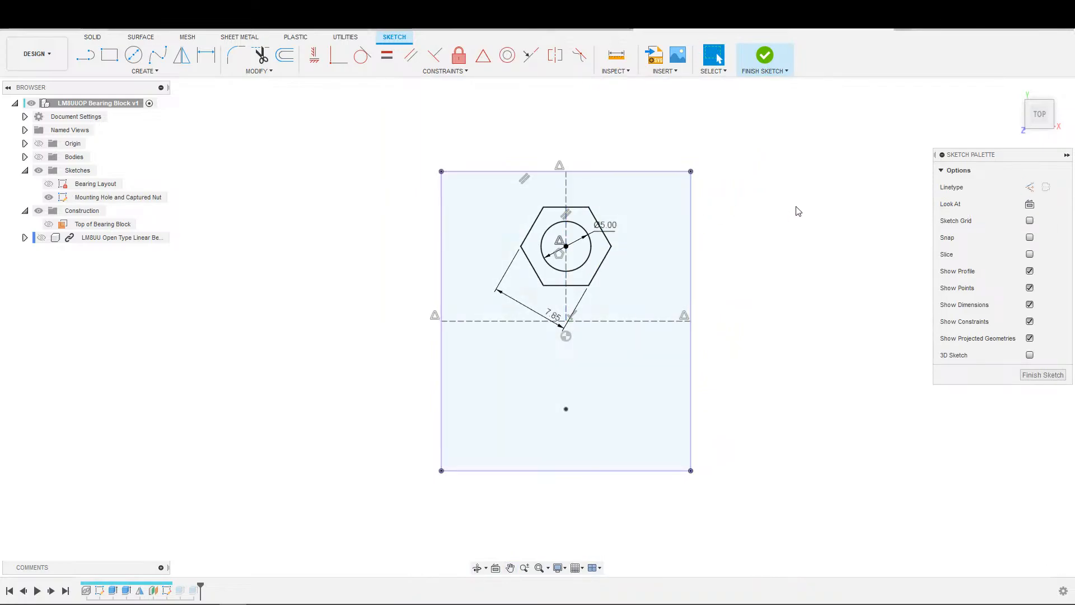
{"action": "right_click_drag", "start_coordinate": [797, 217], "coordinate": [794, 256]}
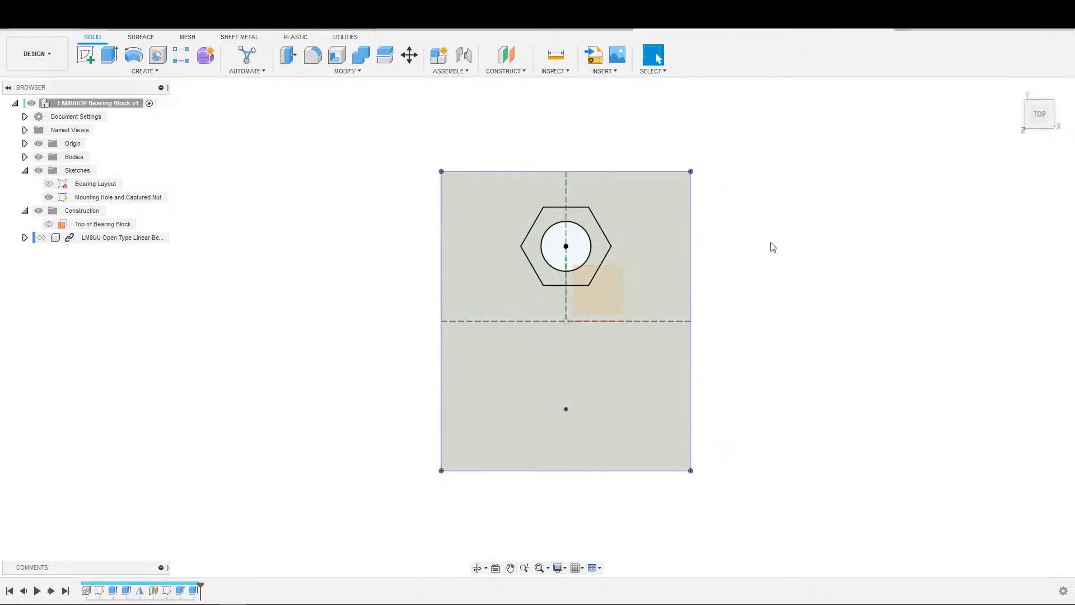
Step: Hide the Mounting Hole and Captured Nut sketch
{"action": "mouse_move", "coordinate": [789, 305]}
{"action": "middle_mouse_down", "text": "shift"}
{"action": "mouse_move", "coordinate": [770, 302]}
{"action": "mouse_move", "coordinate": [812, 165]}
{"action": "mouse_move", "coordinate": [755, 188]}
{"action": "mouse_move", "coordinate": [778, 192]}
{"action": "mouse_move", "coordinate": [762, 200]}
{"action": "middle_mouse_up", "text": "shift"}
{"action": "key", "text": "Escape"}
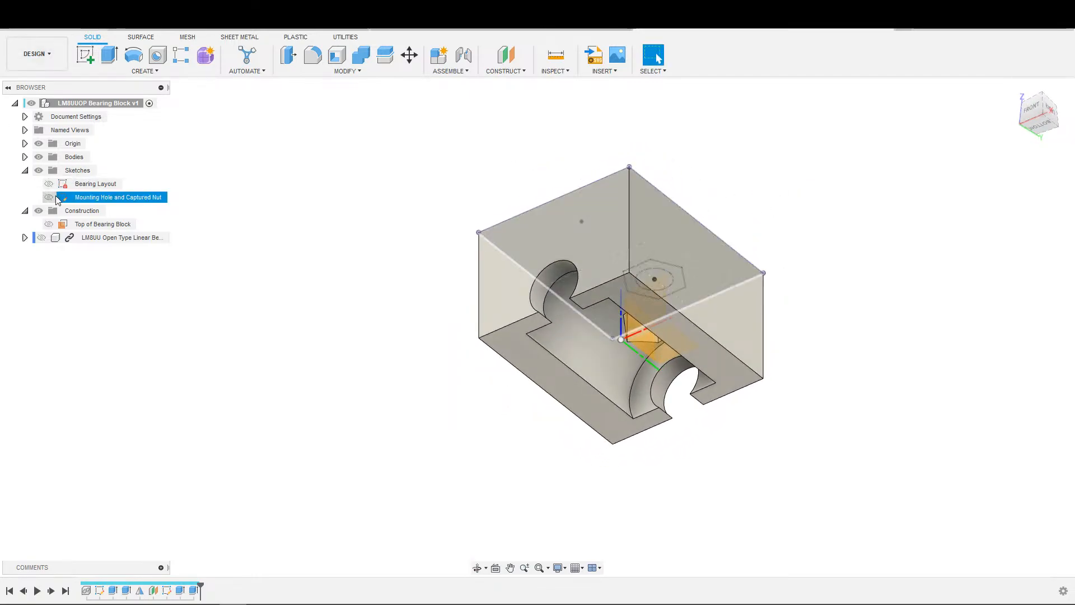
{"action": "left_click", "coordinate": [48, 197]}
{"action": "middle_click_drag", "start_coordinate": [296, 254], "coordinate": [326, 290], "text": "shift"}
{"action": "scroll", "coordinate": [333, 246], "scroll_direction": "down", "scroll_amount": 3}
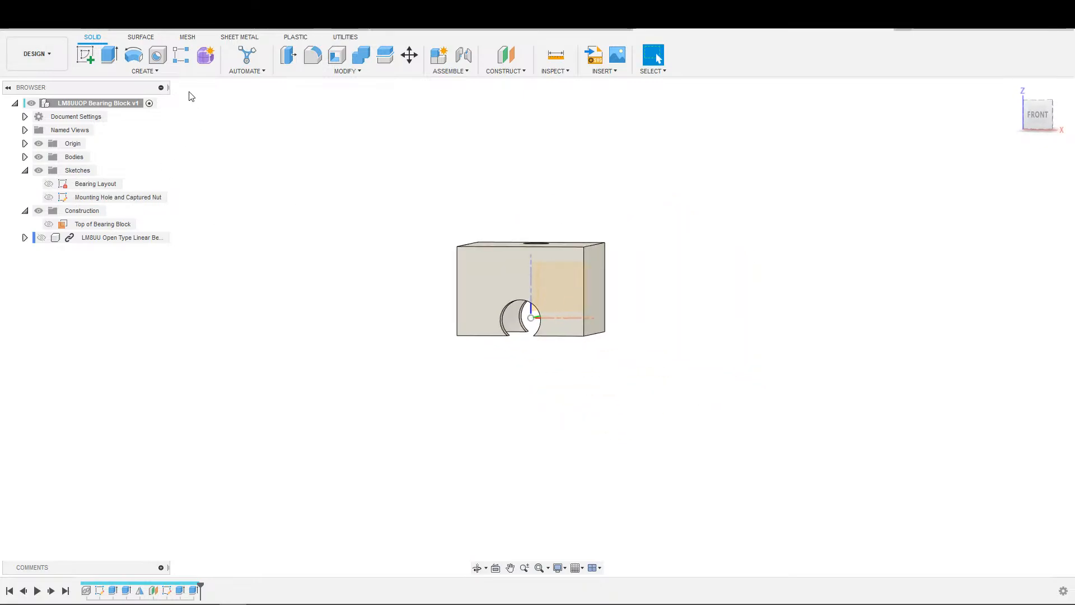
Step: Mirror the mounting hole and nut pocket cuts about the origin plane midway along the block's length
{"action": "left_click", "coordinate": [148, 71]}
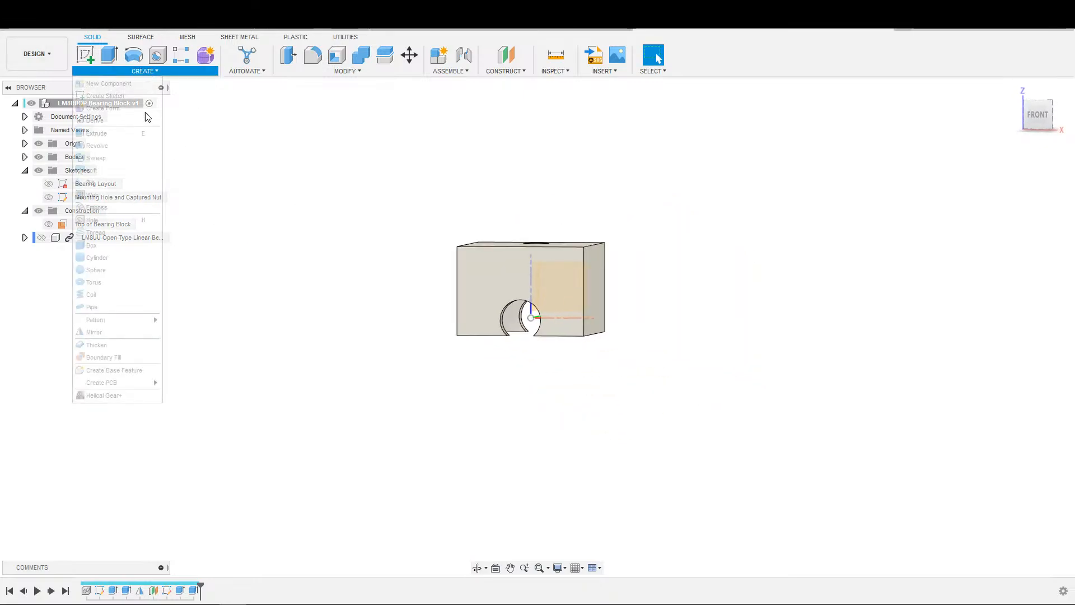
{"action": "left_click", "coordinate": [94, 332]}
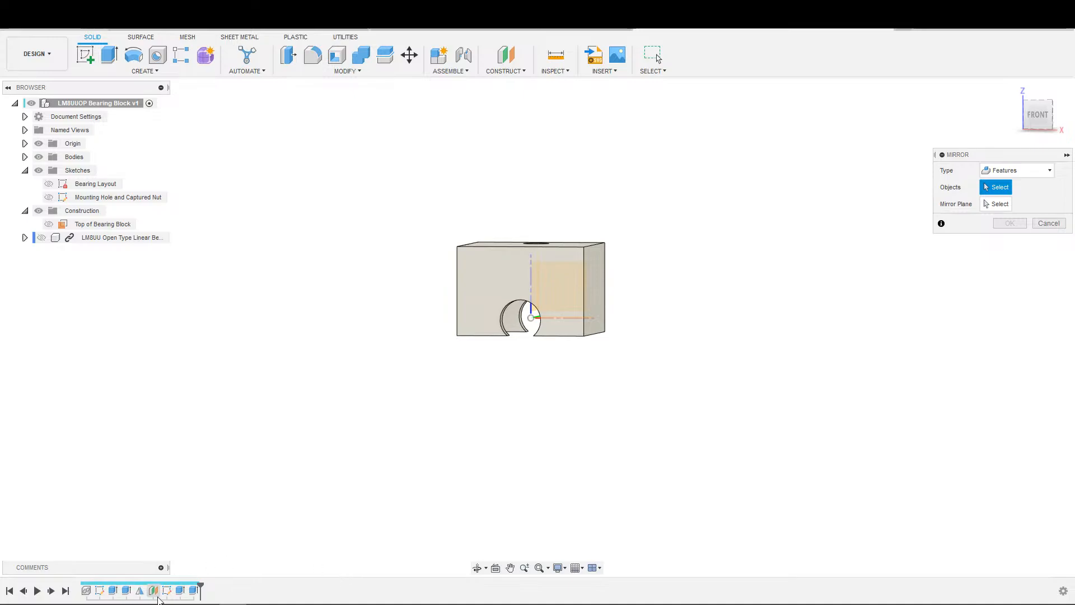
{"action": "left_click", "coordinate": [180, 590]}
{"action": "left_click", "coordinate": [194, 590]}
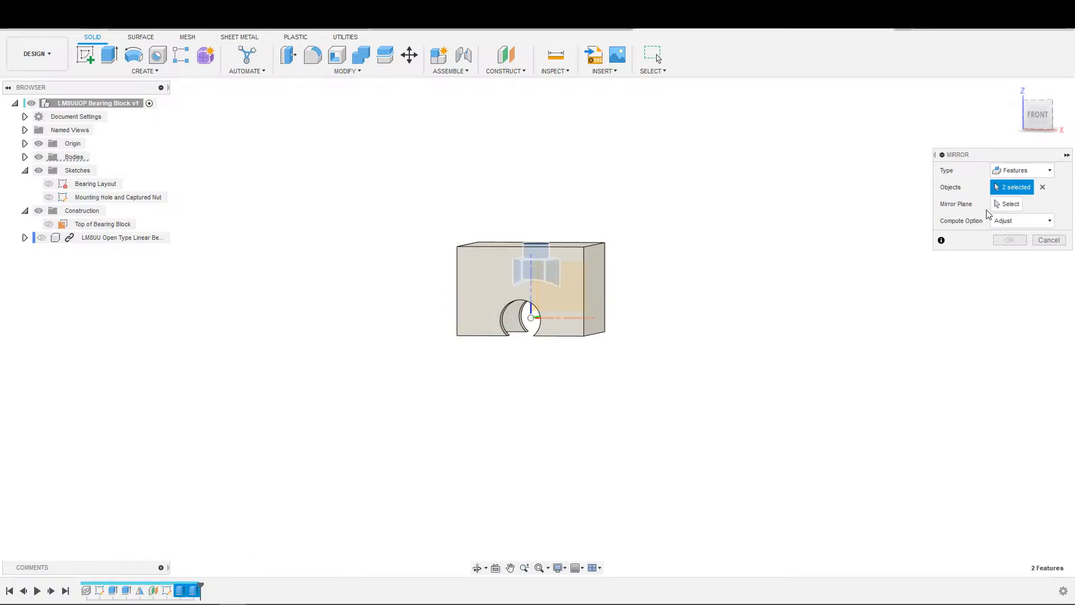
{"action": "left_click", "coordinate": [1001, 205]}
{"action": "scroll", "coordinate": [589, 293], "scroll_direction": "up", "scroll_amount": 3}
{"action": "middle_click_drag", "start_coordinate": [548, 365], "coordinate": [1008, 204], "text": "shift"}
{"action": "left_click", "coordinate": [525, 328]}
{"action": "scroll", "coordinate": [527, 337], "scroll_direction": "down", "scroll_amount": 2}
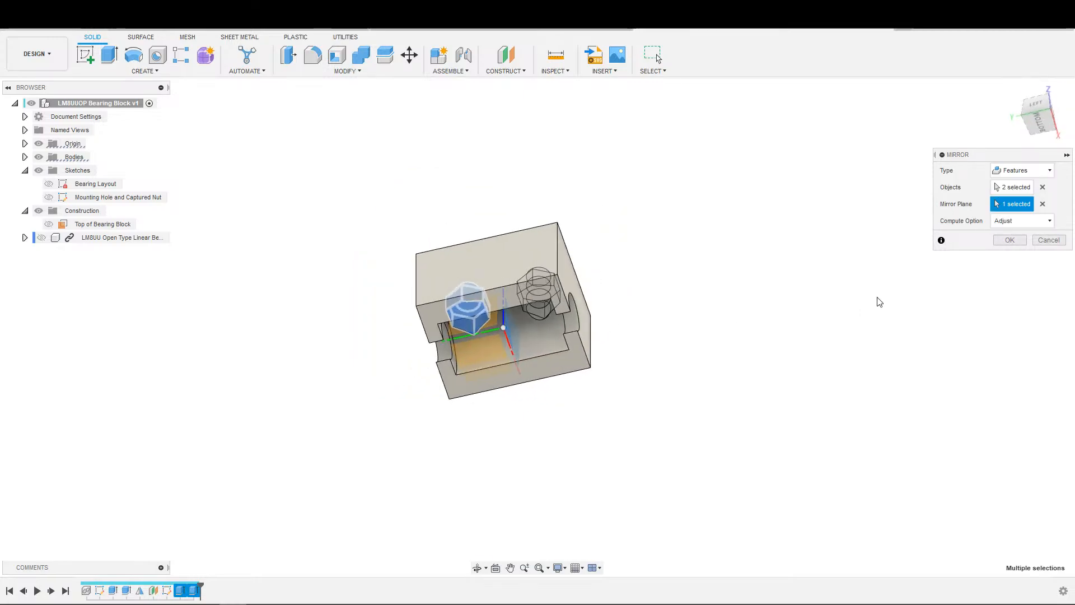
{"action": "left_click", "coordinate": [1011, 241]}
{"action": "middle_click_drag", "start_coordinate": [771, 369], "coordinate": [880, 388], "text": "shift"}
{"action": "scroll", "coordinate": [502, 389], "scroll_direction": "up", "scroll_amount": 3}
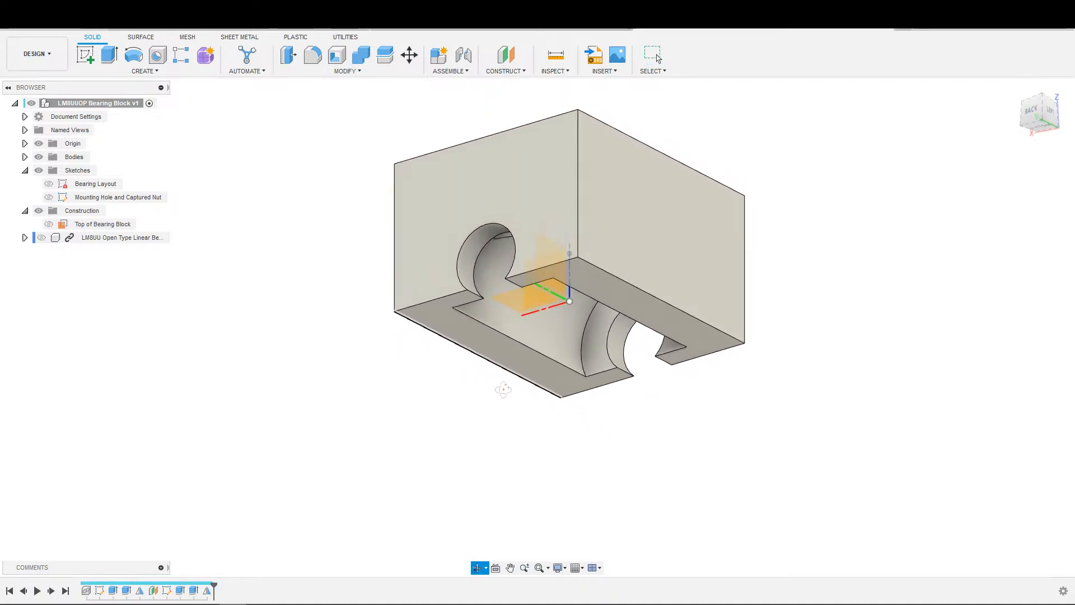
{"action": "middle_click_drag", "start_coordinate": [503, 389], "coordinate": [530, 389], "text": "shift"}
{"action": "scroll", "coordinate": [530, 388], "scroll_direction": "down", "scroll_amount": 2}
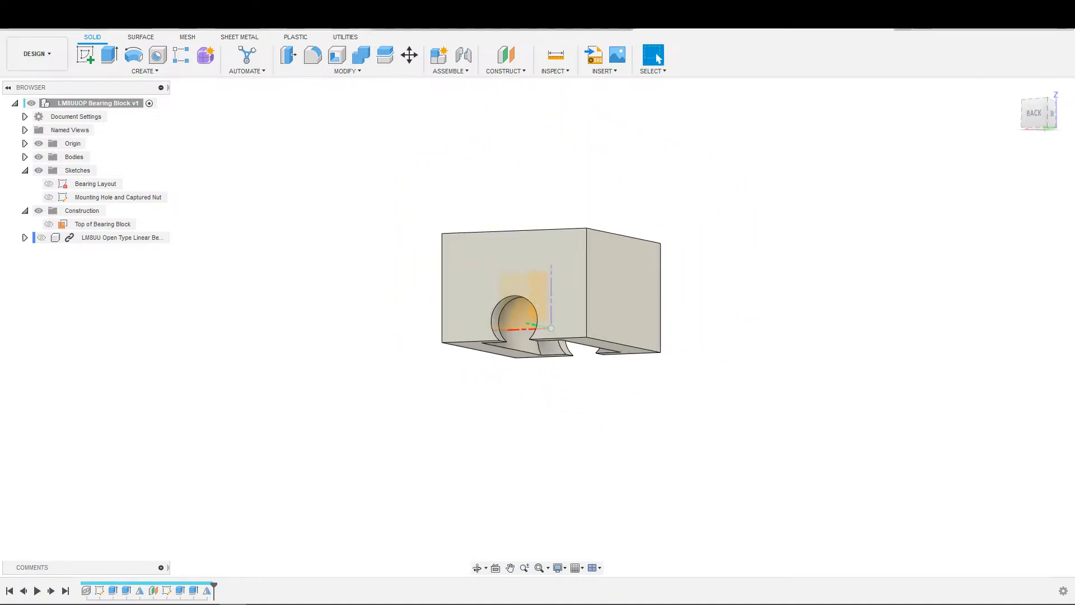
{"action": "left_click", "coordinate": [287, 58]}
{"action": "scroll", "coordinate": [439, 381], "scroll_direction": "up", "scroll_amount": 5}
{"action": "key", "text": "Escape"}
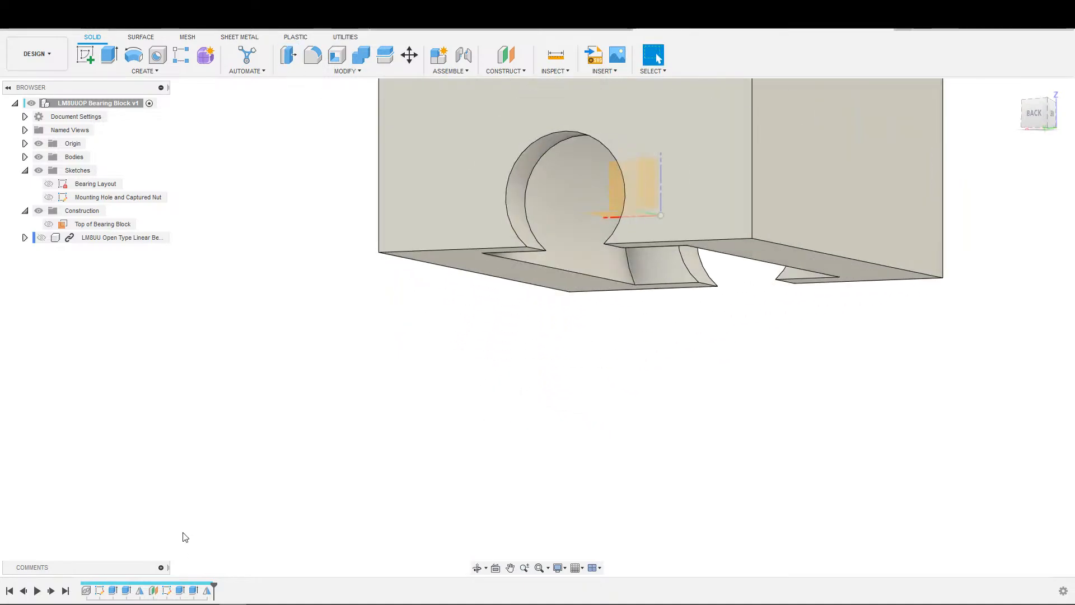
Step: Roll the design history back to just after the second extrusion, before the first mirror
{"action": "left_click_drag", "start_coordinate": [213, 585], "coordinate": [133, 584]}
{"action": "mouse_move", "coordinate": [271, 506]}
{"action": "middle_mouse_down", "text": "shift"}
{"action": "mouse_move", "coordinate": [392, 497]}
{"action": "mouse_move", "coordinate": [438, 479]}
{"action": "mouse_move", "coordinate": [434, 343]}
{"action": "middle_mouse_up", "text": "shift"}
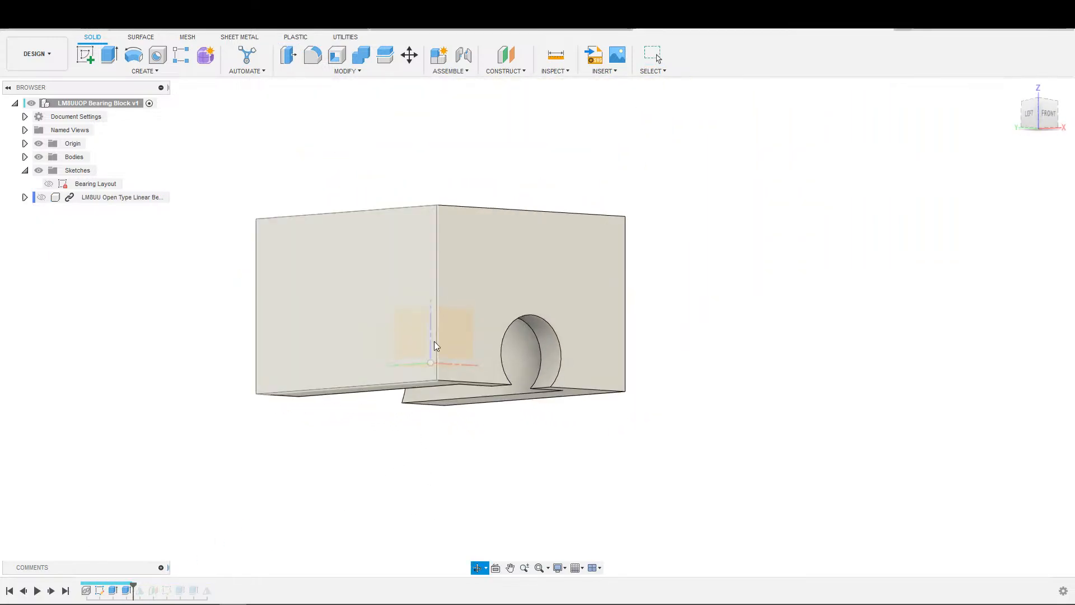
Step: Offset the curved face of the smaller end bore by -1 mm with Press Pull
{"action": "left_click", "coordinate": [289, 56]}
{"action": "scroll", "coordinate": [545, 364], "scroll_direction": "up", "scroll_amount": 4}
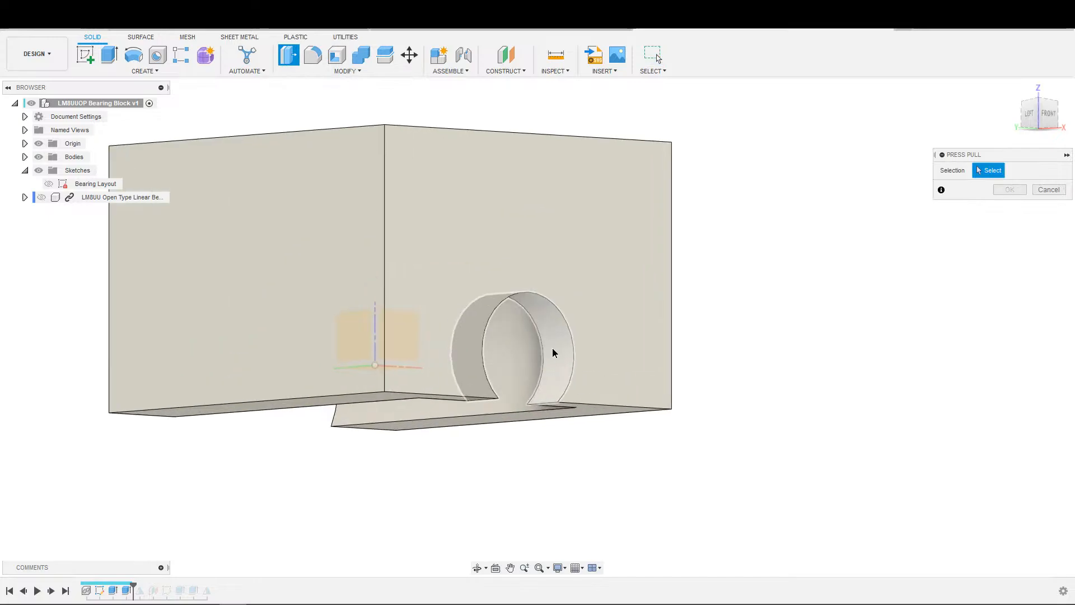
{"action": "left_click", "coordinate": [552, 348]}
{"action": "type", "text": "-"}
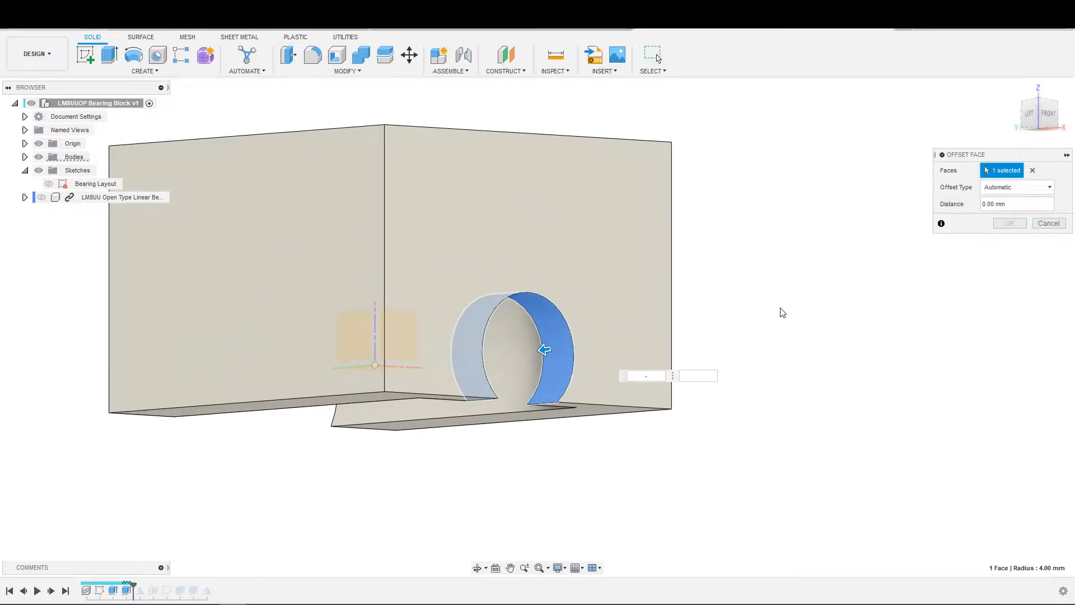
{"action": "type", "text": "1"}
{"action": "key", "text": "Return"}
{"action": "scroll", "coordinate": [372, 423], "scroll_direction": "down", "scroll_amount": 3}
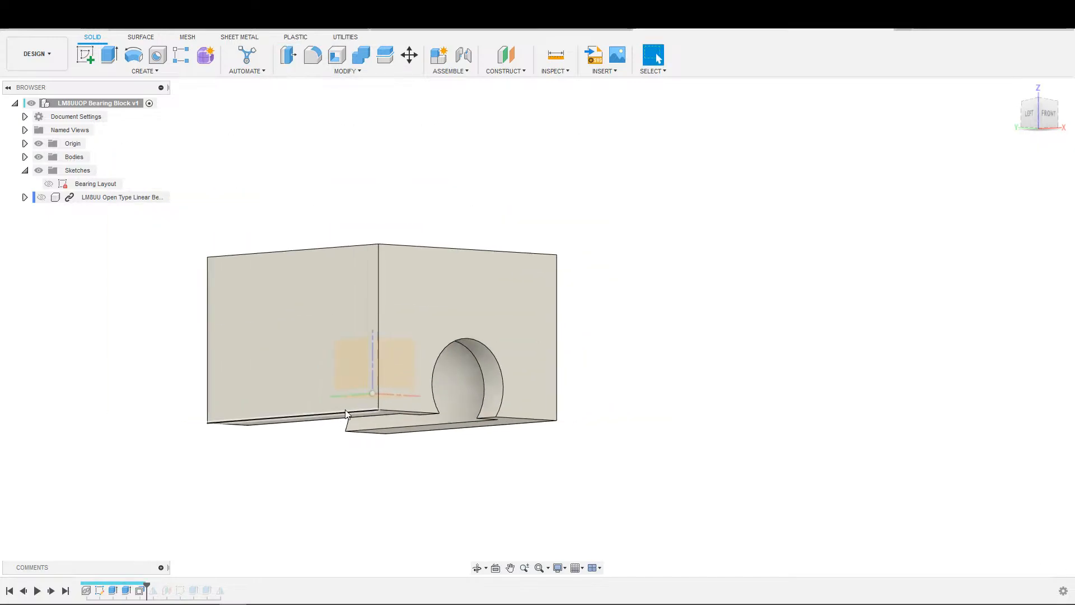
Step: Roll the history forward past the first mirror and add the bore's face offset to that mirror's features
{"action": "middle_click_drag", "start_coordinate": [420, 413], "coordinate": [401, 425], "text": "shift"}
{"action": "scroll", "coordinate": [401, 425], "scroll_direction": "down", "scroll_amount": 2}
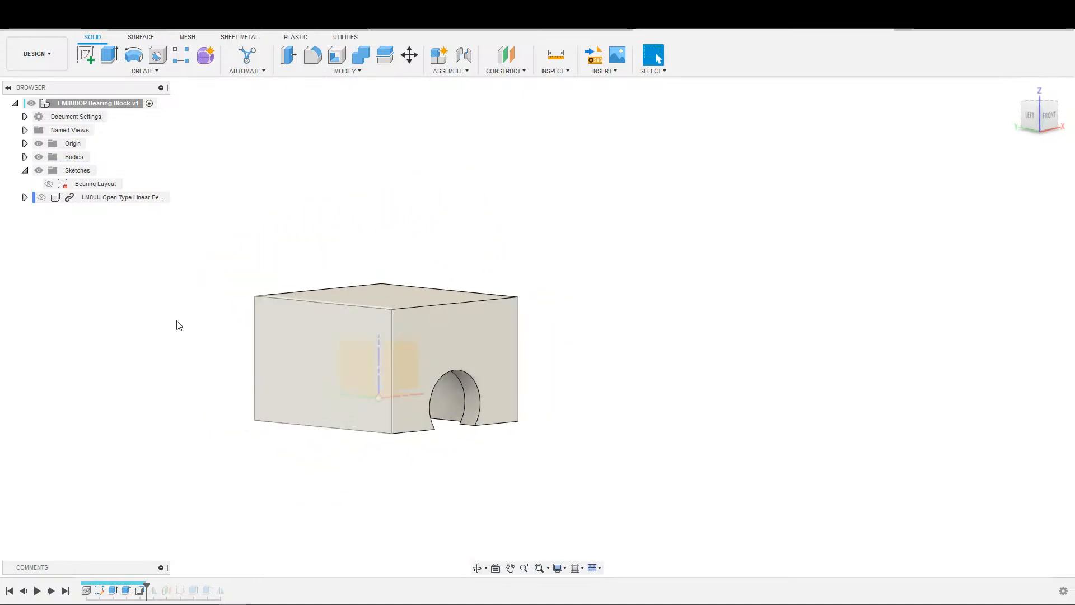
{"action": "left_click", "coordinate": [158, 70]}
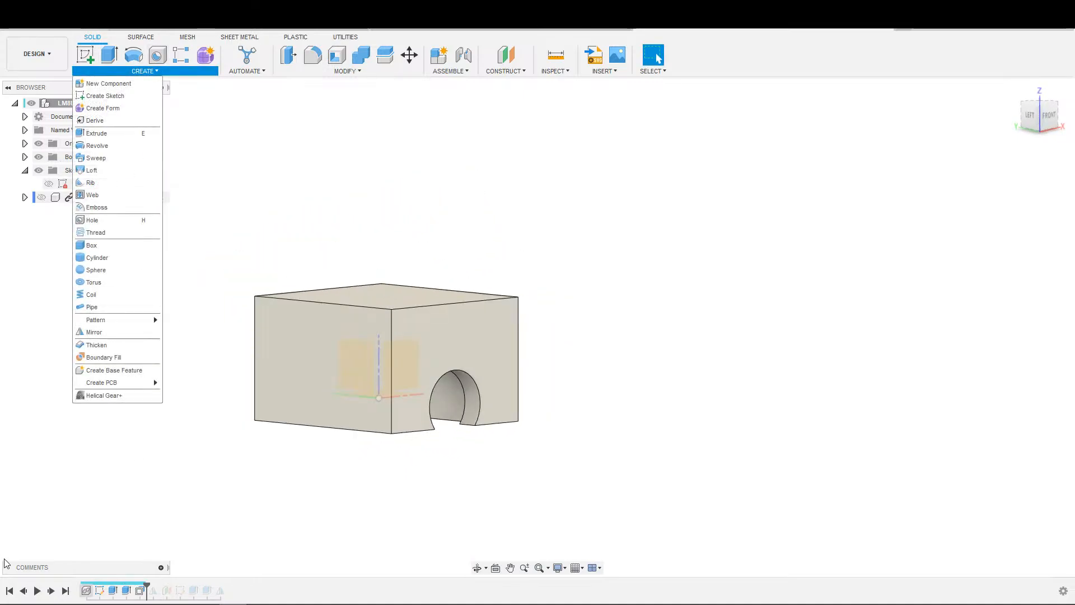
{"action": "left_click", "coordinate": [51, 590]}
{"action": "double_click", "coordinate": [153, 590]}
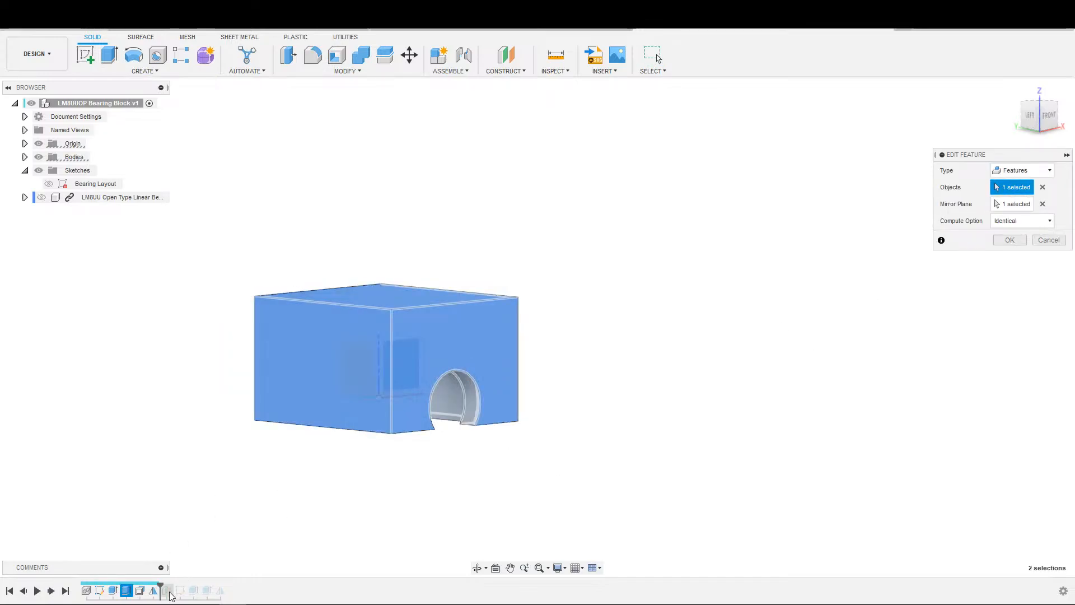
{"action": "left_click", "coordinate": [139, 590]}
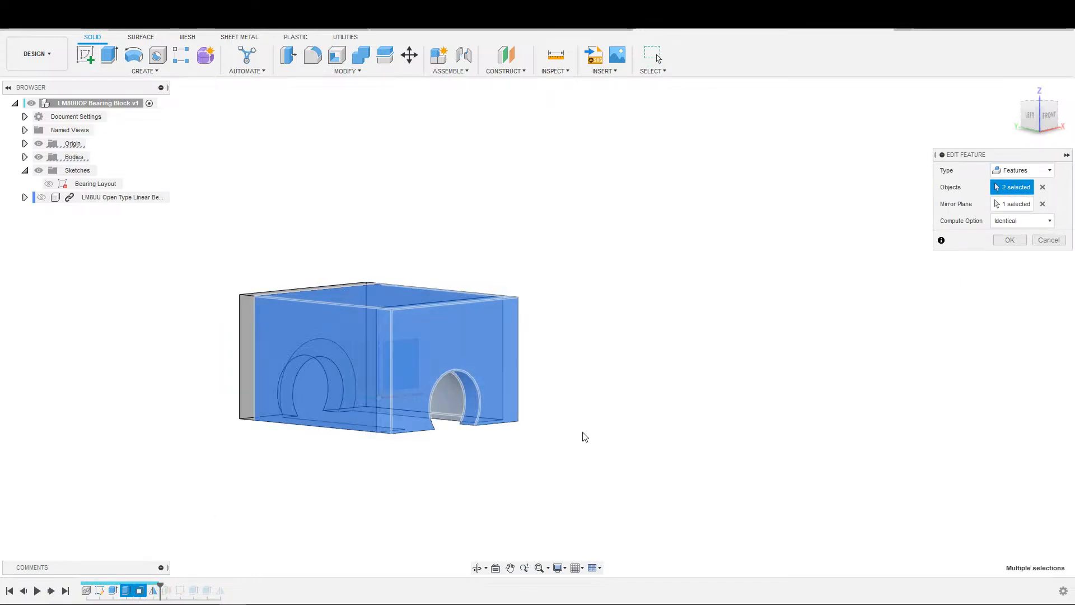
{"action": "left_click", "coordinate": [1025, 241]}
Step: Show the LM8UU open-type linear bearing component in the block and roll the design history forward to its end
{"action": "middle_click_drag", "start_coordinate": [700, 307], "coordinate": [571, 369], "text": "shift"}
{"action": "left_click", "coordinate": [41, 197]}
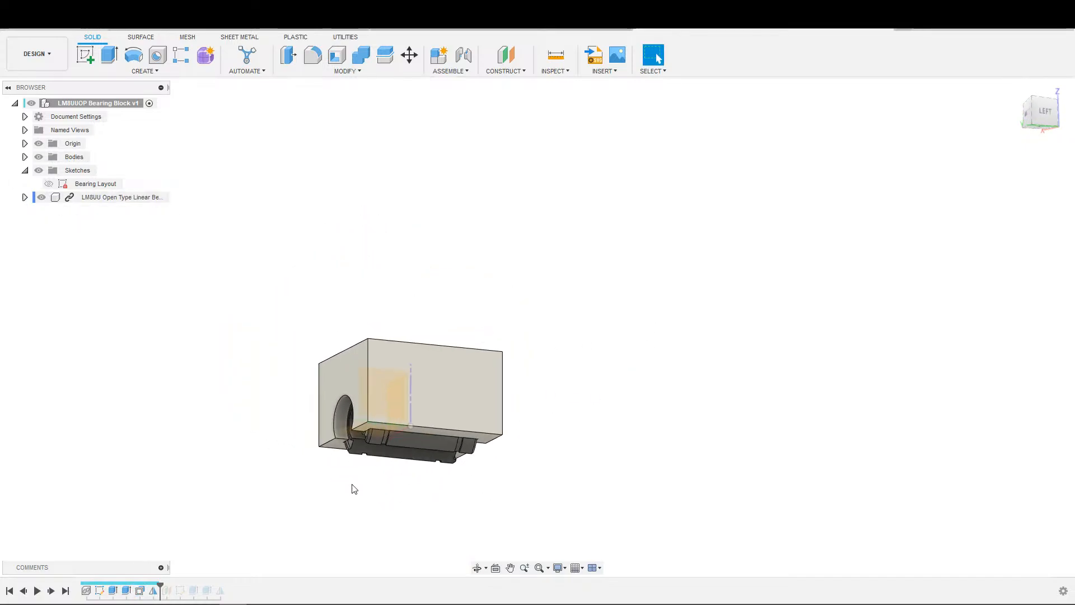
{"action": "mouse_move", "coordinate": [354, 489]}
{"action": "middle_mouse_down", "text": "shift"}
{"action": "mouse_move", "coordinate": [401, 506]}
{"action": "mouse_move", "coordinate": [392, 468]}
{"action": "mouse_move", "coordinate": [495, 478]}
{"action": "mouse_move", "coordinate": [410, 497]}
{"action": "mouse_move", "coordinate": [396, 538]}
{"action": "mouse_move", "coordinate": [480, 360]}
{"action": "mouse_move", "coordinate": [643, 369]}
{"action": "mouse_move", "coordinate": [655, 351]}
{"action": "middle_mouse_up", "text": "shift"}
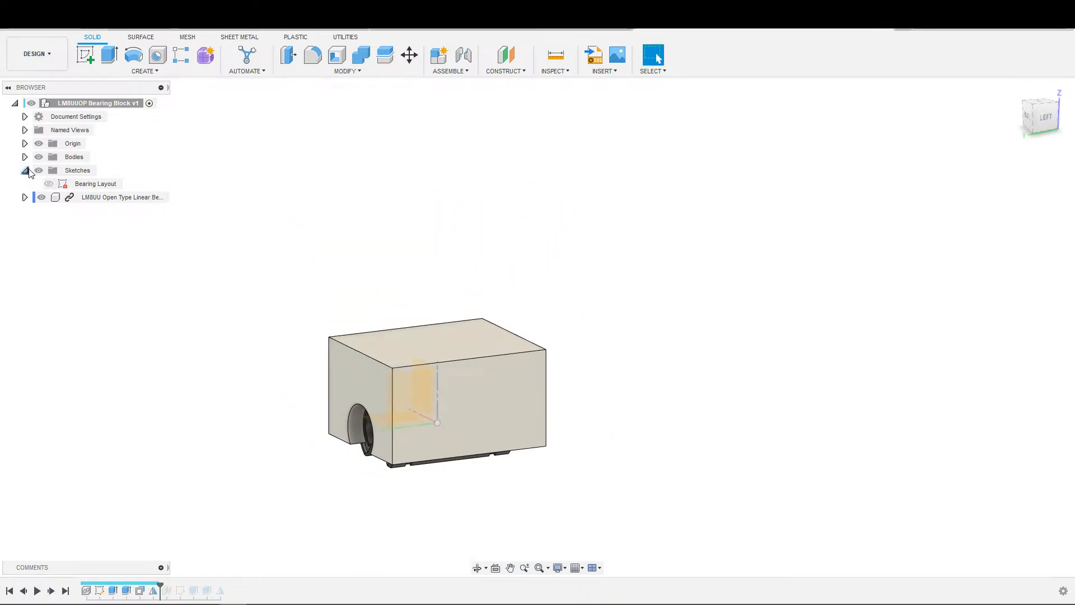
{"action": "left_click", "coordinate": [66, 591]}
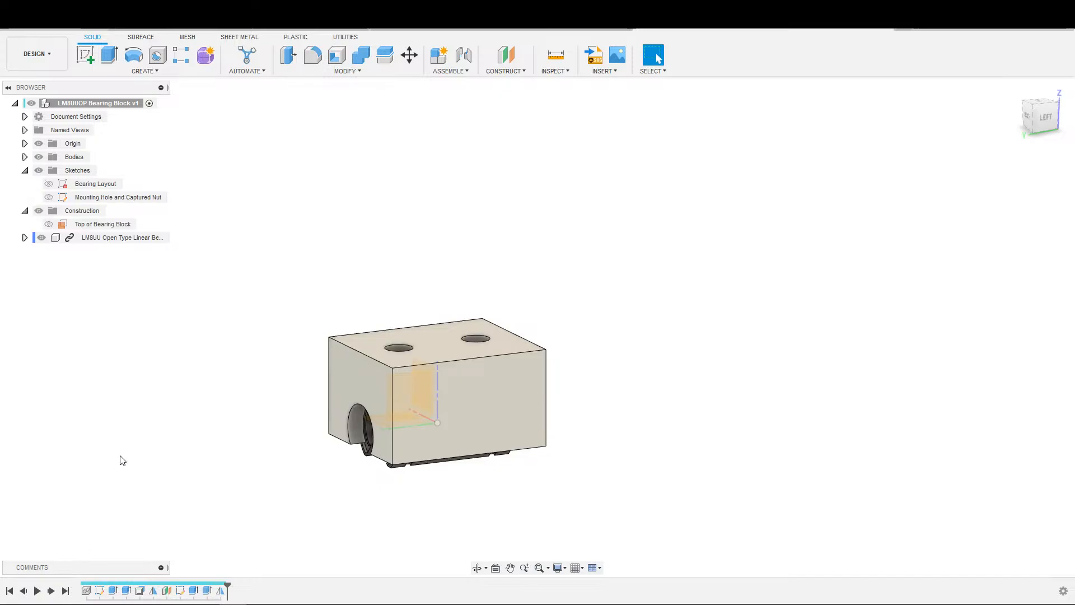
Step: Create an offset construction plane on the block's outer left side face
{"action": "middle_click_drag", "start_coordinate": [215, 380], "coordinate": [278, 373], "text": "shift"}
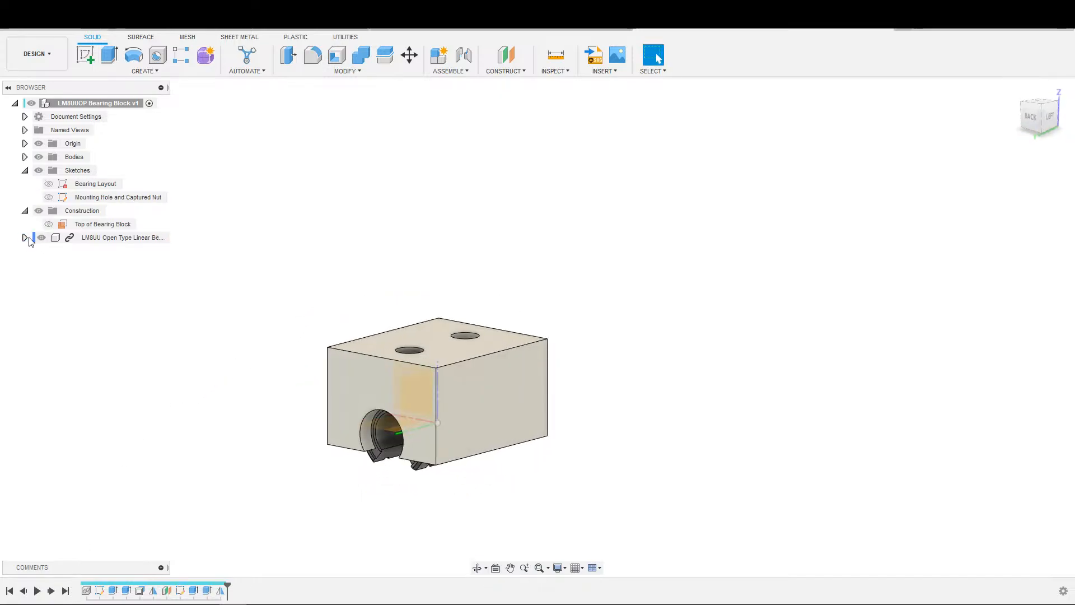
{"action": "left_click", "coordinate": [503, 58]}
{"action": "left_click", "coordinate": [456, 434]}
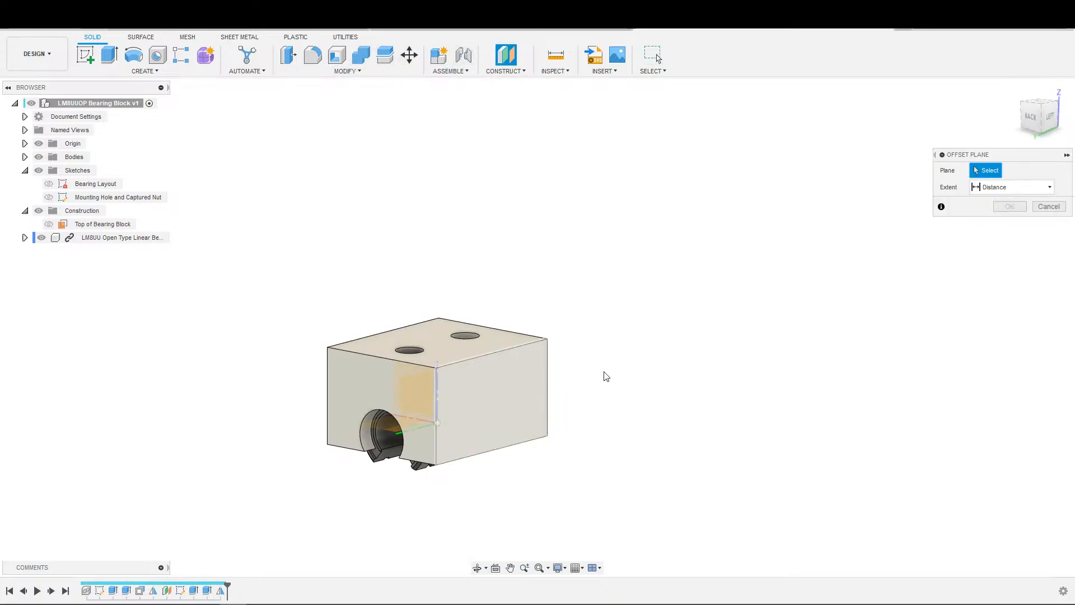
{"action": "left_click", "coordinate": [1010, 223]}
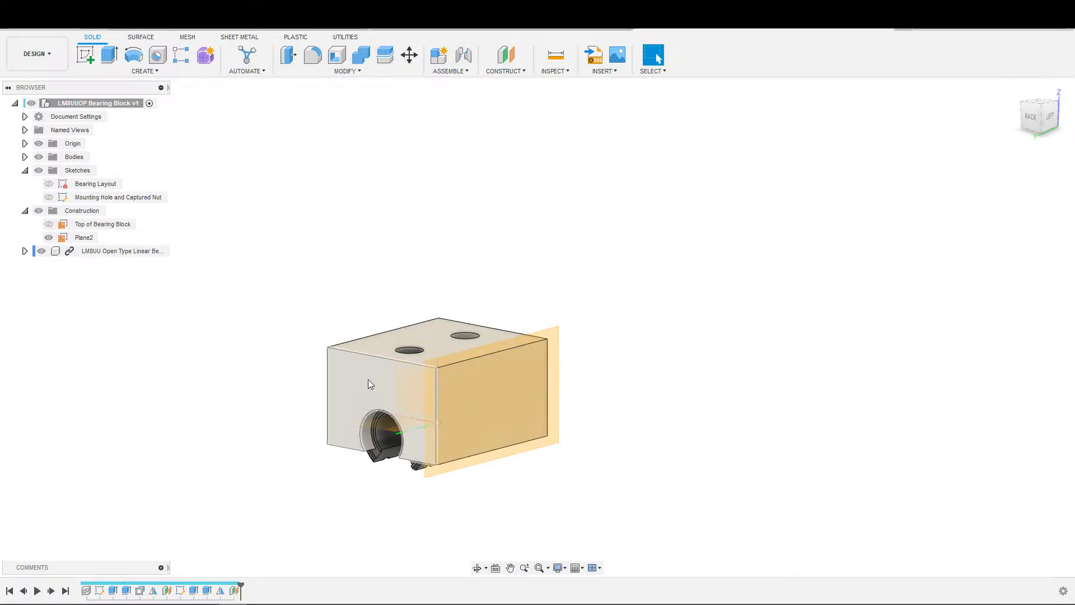
Step: Rename the new side construction plane as Outside Left of Bearing Block
{"action": "double_click", "coordinate": [86, 237]}
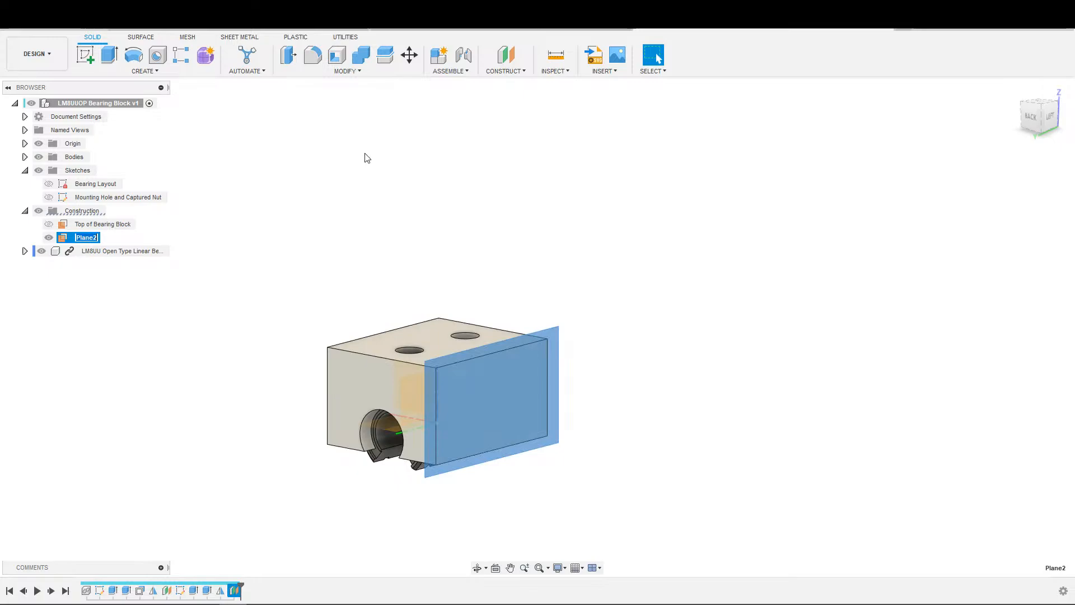
{"action": "middle_click_drag", "start_coordinate": [663, 254], "coordinate": [312, 313], "text": "shift"}
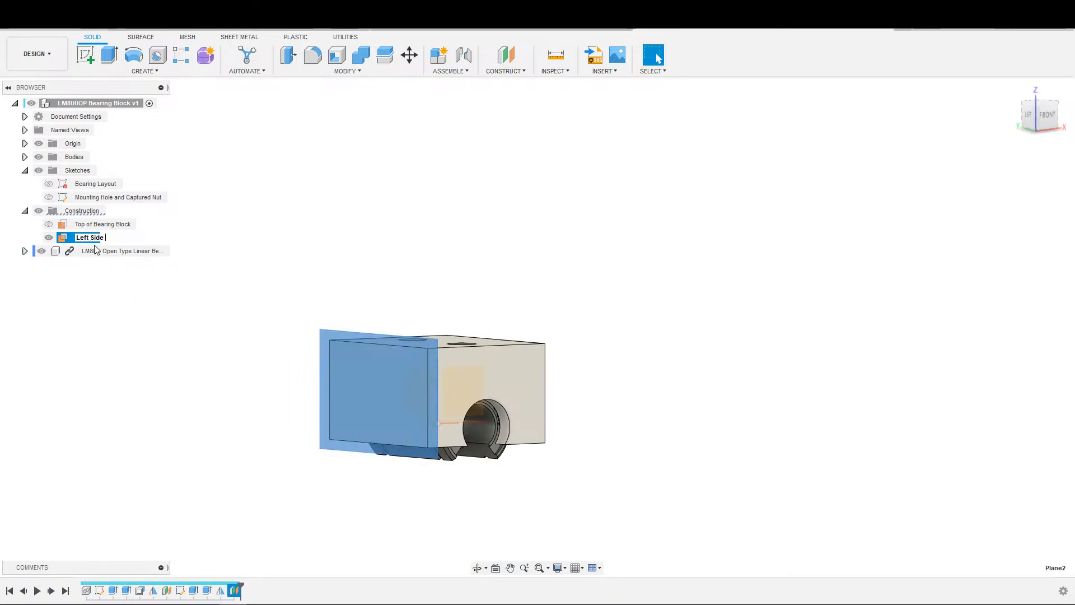
{"action": "key", "text": "BackSpace"}
{"action": "key", "text": "BackSpace"}
{"action": "key", "text": "BackSpace"}
{"action": "type", "text": "Outside "}
{"action": "type", "text": "of Bearing Block"}
{"action": "key", "text": "Return"}
{"action": "key", "text": "Escape"}
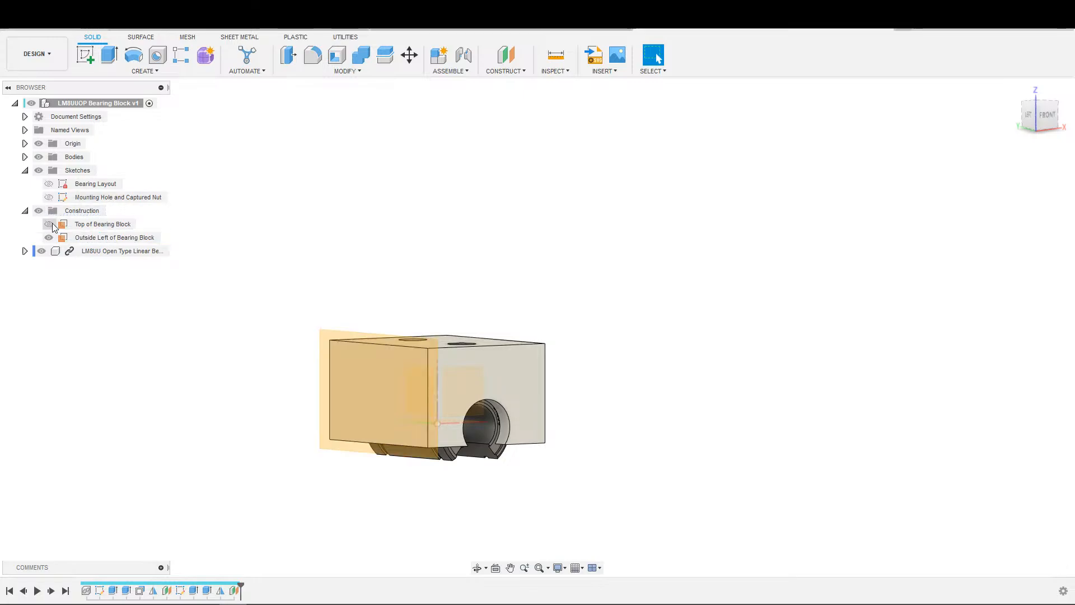
Step: Rename the Top of Bearing Block plane as Outside Top of Bearing Block
{"action": "left_click", "coordinate": [84, 226]}
{"action": "double_click", "coordinate": [86, 225]}
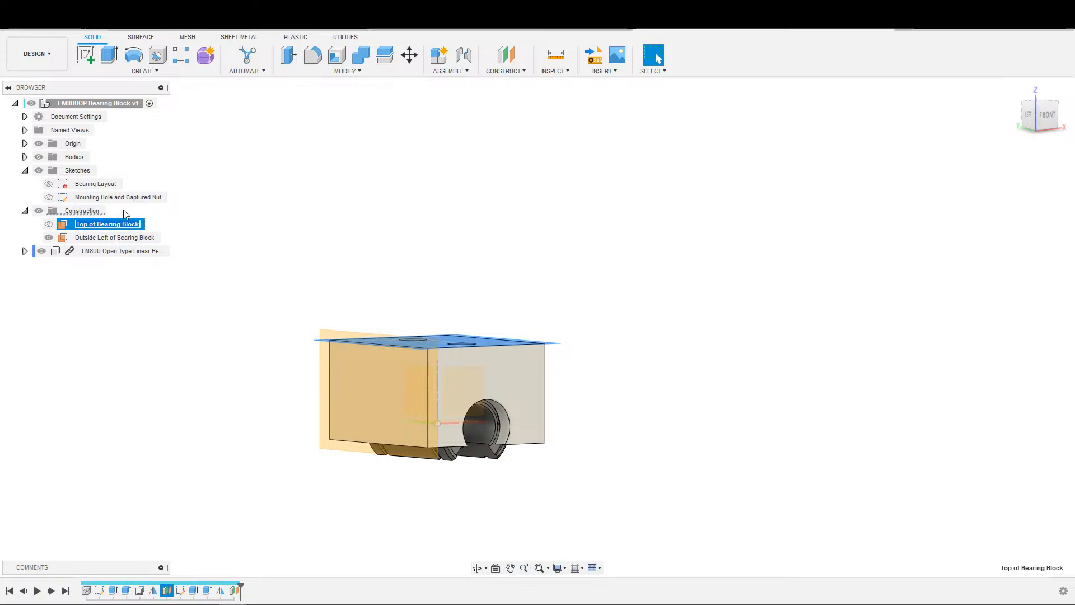
{"action": "key", "text": "Home"}
{"action": "type", "text": "Outsi"}
{"action": "type", "text": "de"}
{"action": "key", "text": "Return"}
Step: Start a sketch on the Outside Left of Bearing Block plane and project the block's side face outline as construction lines
{"action": "left_click", "coordinate": [426, 250]}
{"action": "middle_click_drag", "start_coordinate": [406, 258], "coordinate": [463, 224]}
{"action": "left_click", "coordinate": [112, 238]}
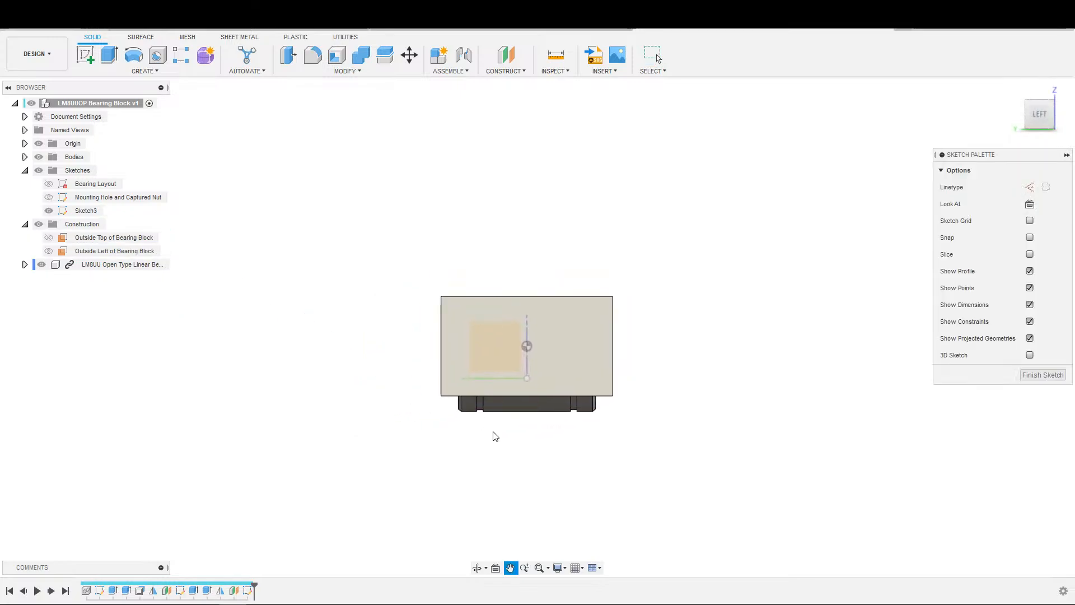
{"action": "key", "text": "s"}
{"action": "key", "text": "p"}
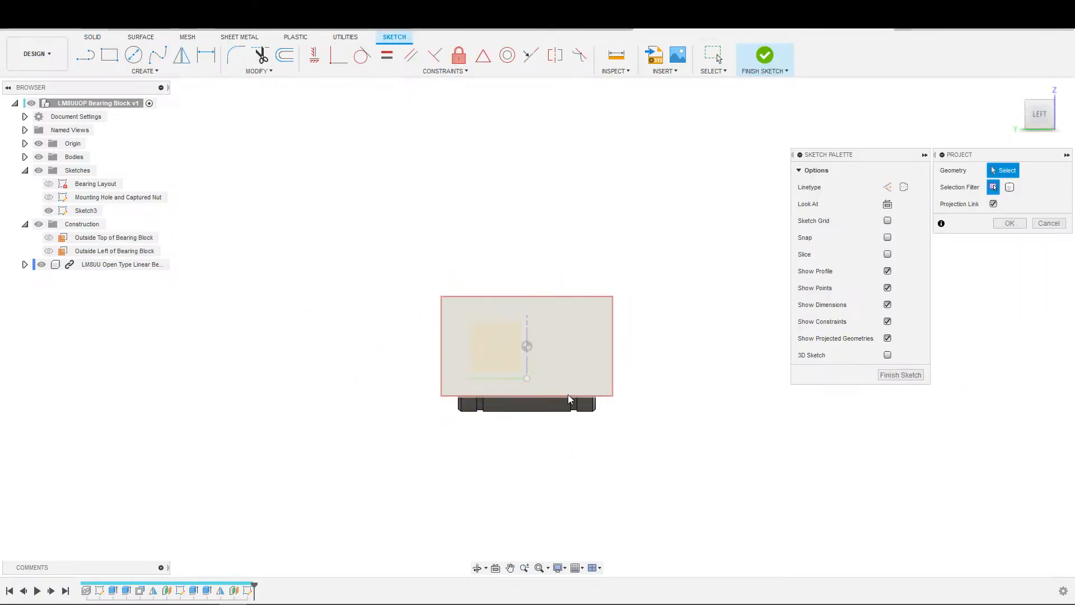
{"action": "left_click", "coordinate": [568, 392]}
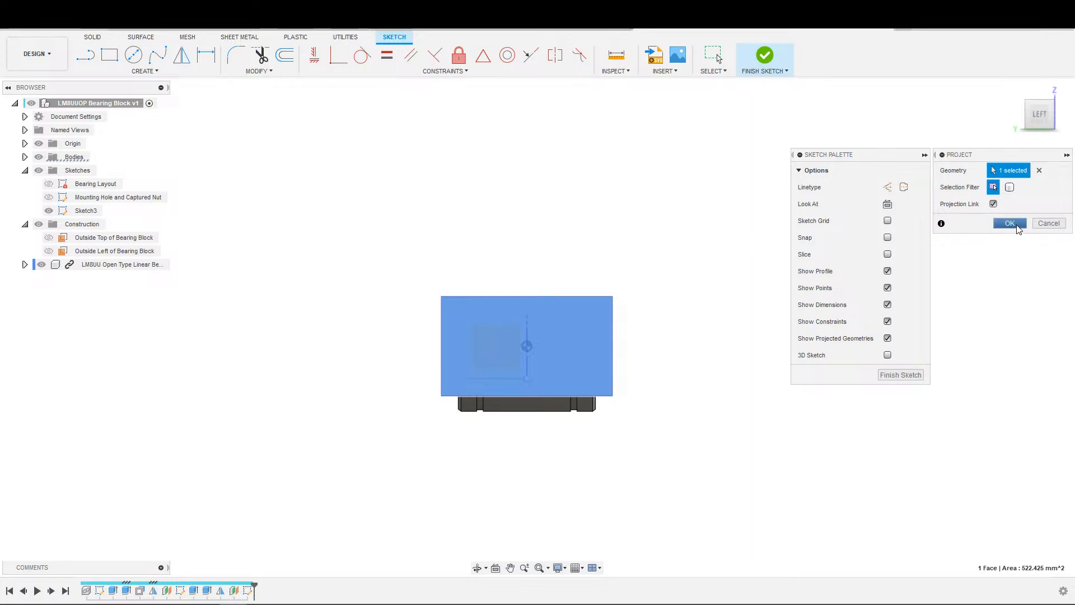
{"action": "left_click", "coordinate": [1009, 223]}
{"action": "middle_click_drag", "start_coordinate": [669, 420], "coordinate": [795, 409]}
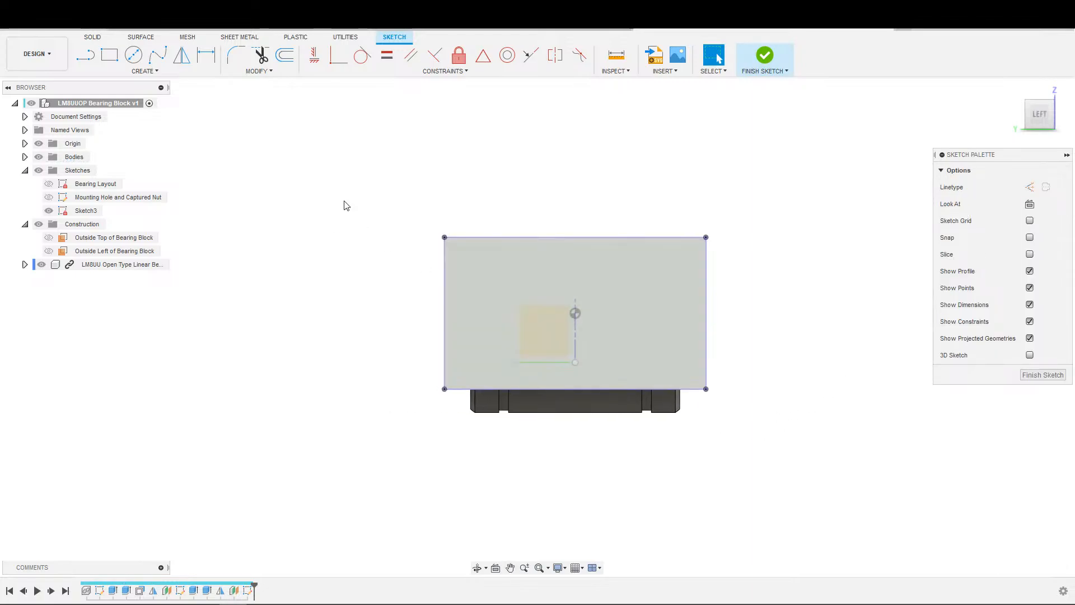
{"action": "left_click_drag", "start_coordinate": [344, 202], "coordinate": [784, 463]}
{"action": "key", "text": "x"}
{"action": "scroll", "coordinate": [736, 439], "scroll_direction": "up", "scroll_amount": 2}
{"action": "scroll", "coordinate": [736, 445], "scroll_direction": "down", "scroll_amount": 1}
{"action": "key", "text": "s"}
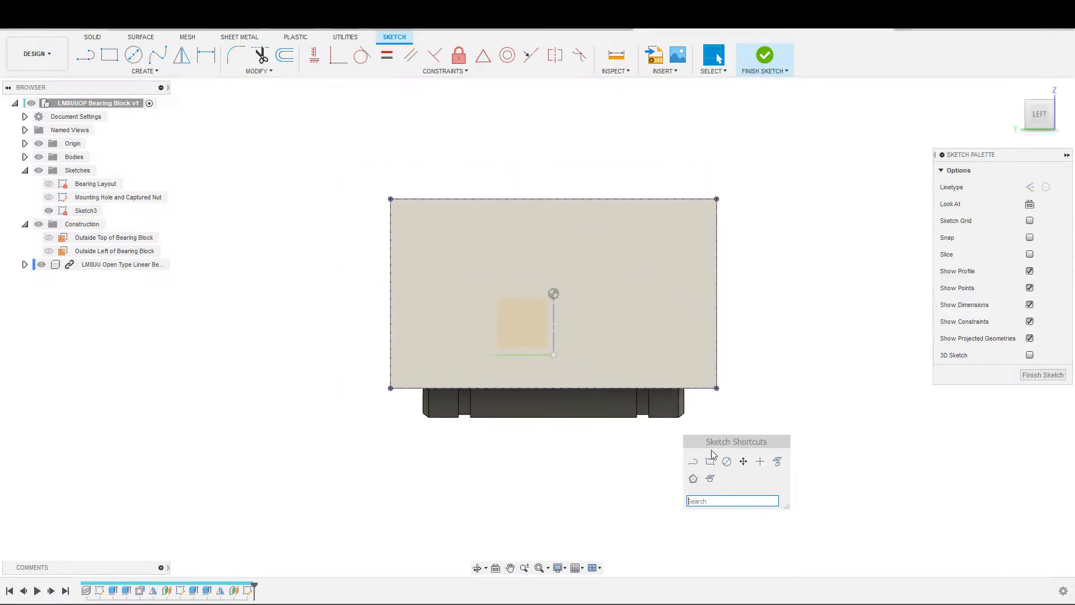
{"action": "left_click", "coordinate": [691, 459]}
{"action": "key", "text": "Escape"}
Step: Project the outline of the linear bearing's middle section into the sketch and convert it to construction lines
{"action": "scroll", "coordinate": [485, 392], "scroll_direction": "down", "scroll_amount": 1}
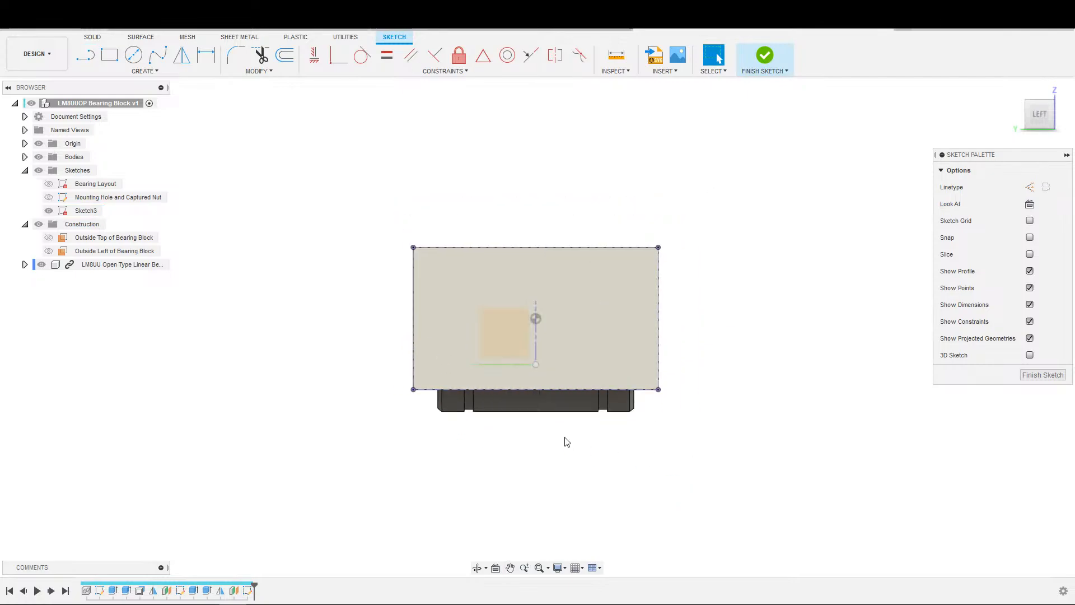
{"action": "key", "text": "s"}
{"action": "left_click", "coordinate": [664, 466]}
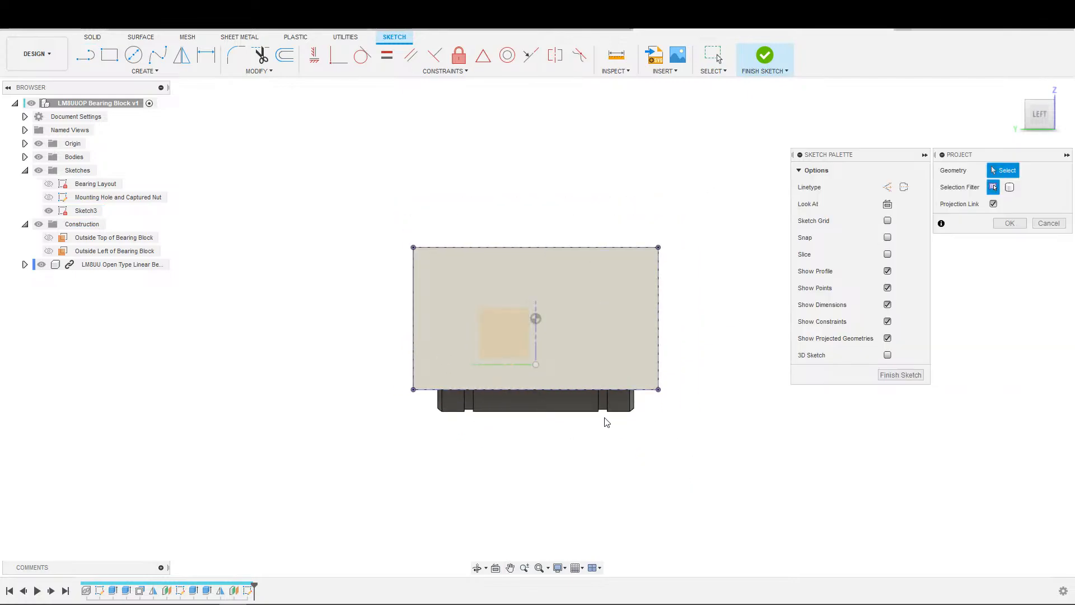
{"action": "left_click", "coordinate": [582, 415]}
{"action": "left_click", "coordinate": [1009, 222]}
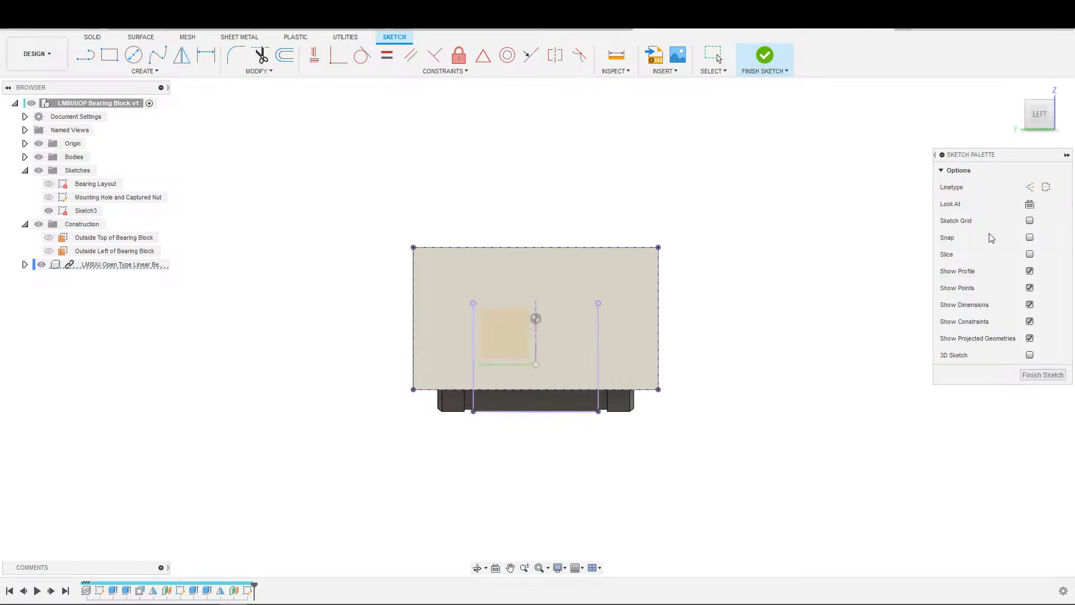
{"action": "scroll", "coordinate": [730, 353], "scroll_direction": "up", "scroll_amount": 1}
{"action": "left_click_drag", "start_coordinate": [404, 242], "coordinate": [745, 485]}
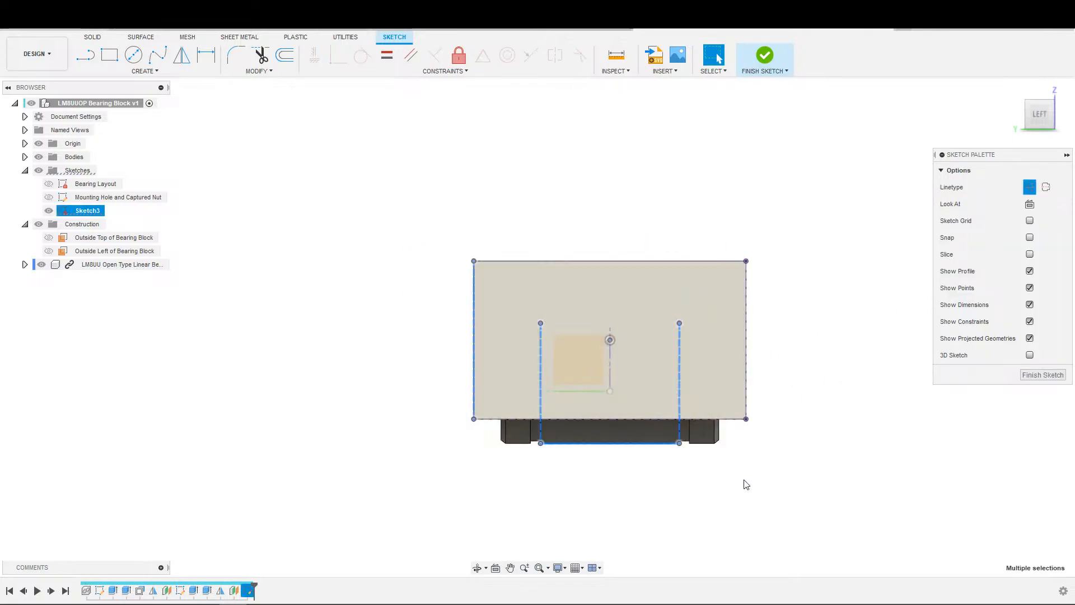
{"action": "key", "text": "x"}
{"action": "scroll", "coordinate": [717, 460], "scroll_direction": "up", "scroll_amount": 1}
{"action": "key", "text": "s"}
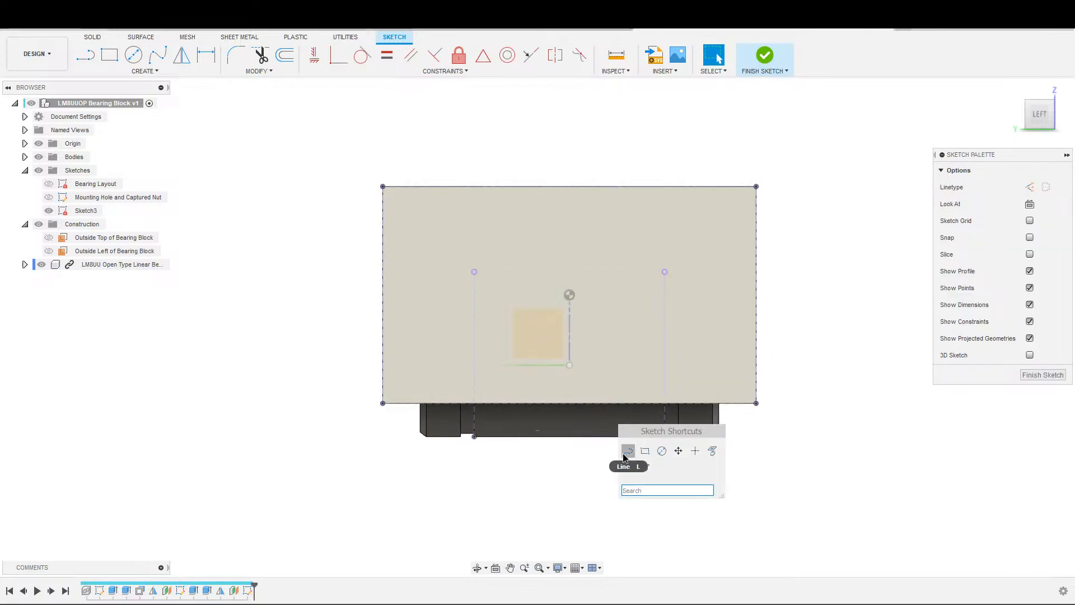
{"action": "left_click", "coordinate": [625, 447]}
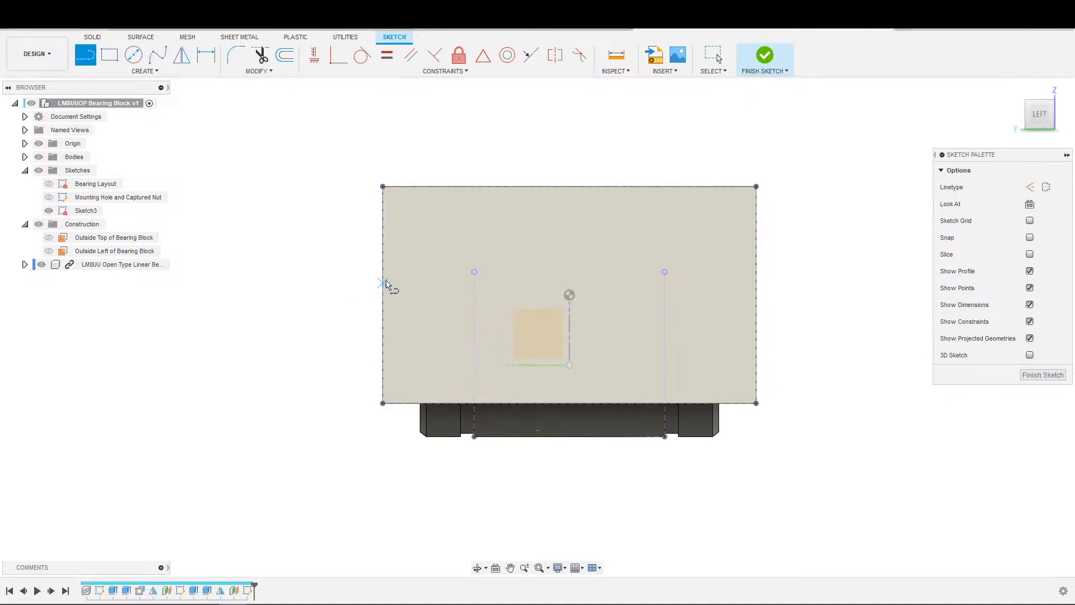
{"action": "left_click", "coordinate": [396, 297]}
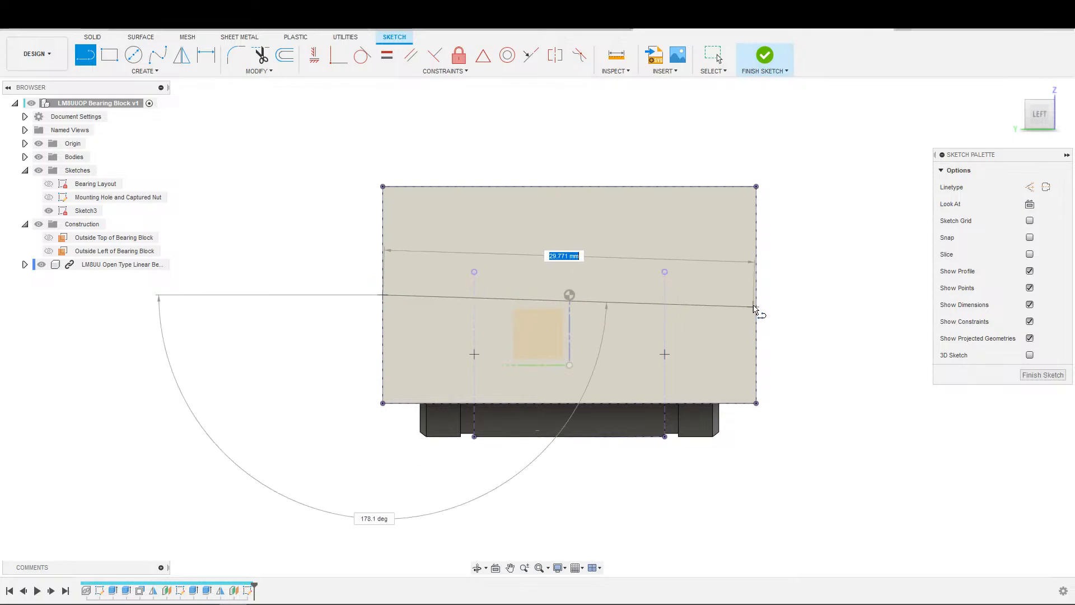
{"action": "key", "text": "Escape"}
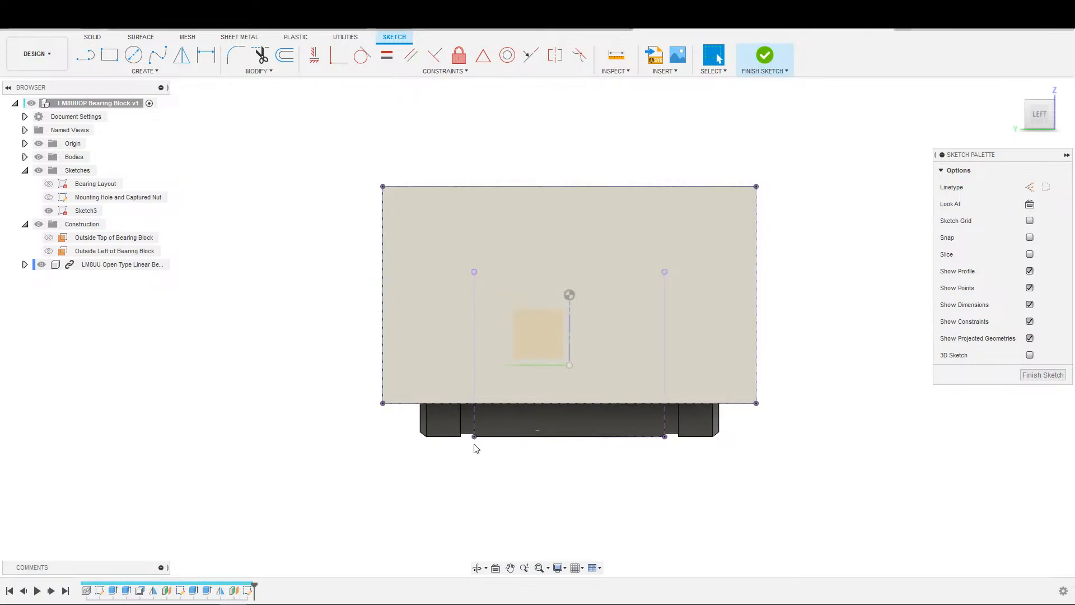
Step: Draw a diagonal construction line from the projected bearing section's lower-left corner to its opposite upper endpoint
{"action": "key", "text": "s"}
{"action": "left_click", "coordinate": [484, 462]}
{"action": "left_click", "coordinate": [475, 436]}
{"action": "left_click", "coordinate": [664, 272]}
{"action": "key", "text": "Escape"}
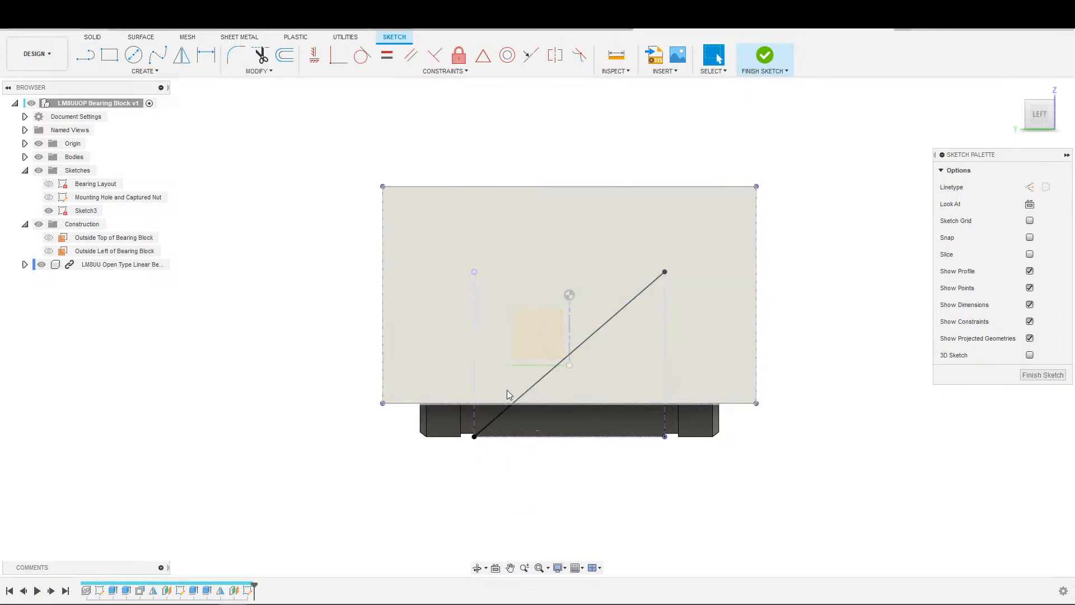
{"action": "left_click", "coordinate": [536, 379]}
{"action": "key", "text": "x"}
Step: Draw a 3 mm diameter circle centred on the midpoint of the diagonal construction line
{"action": "key", "text": "c"}
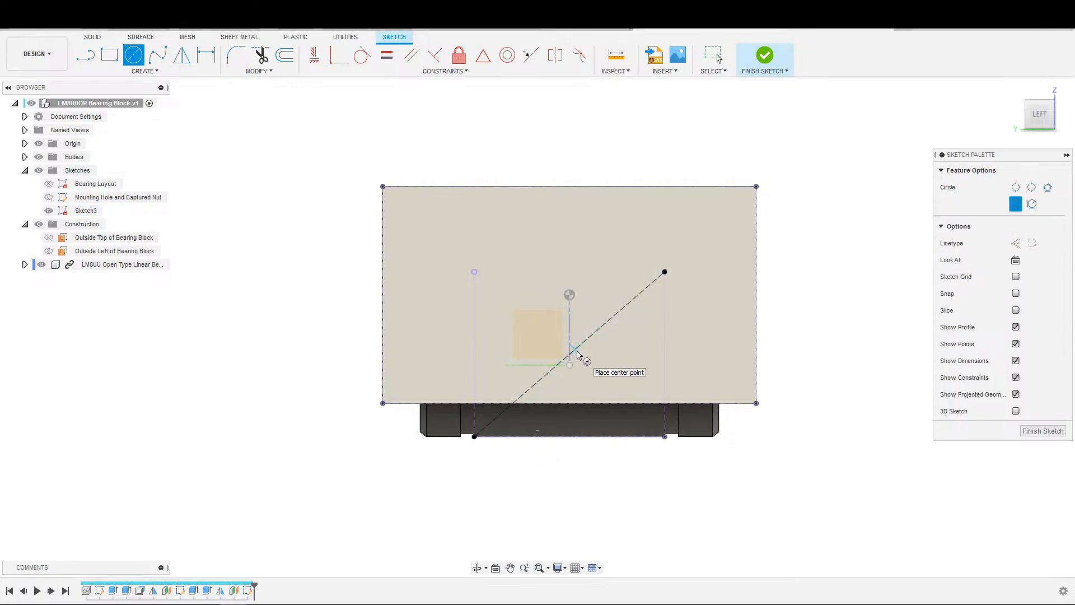
{"action": "left_click", "coordinate": [570, 354]}
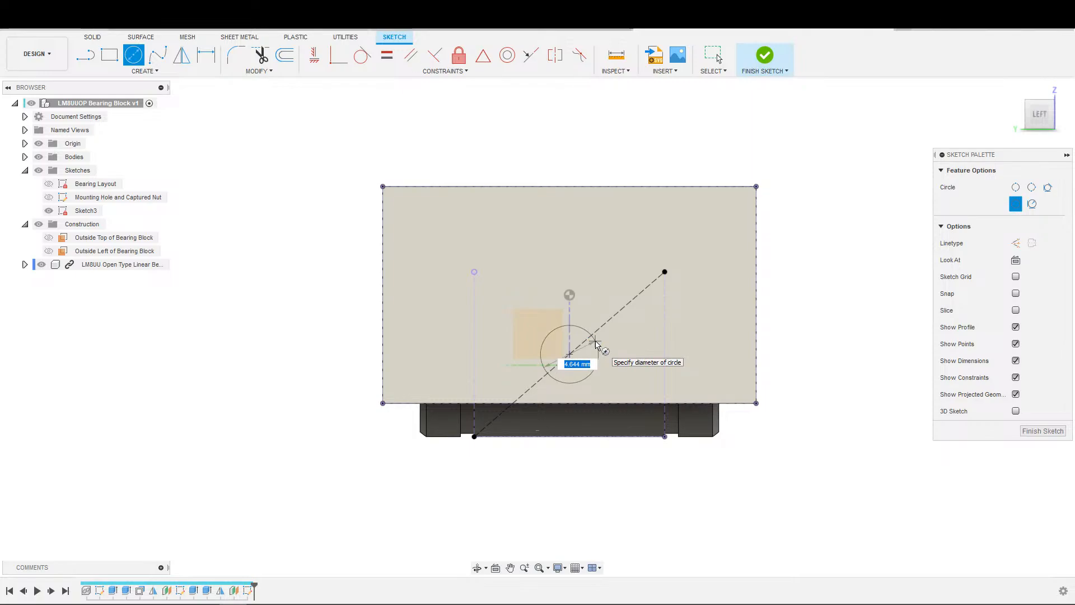
{"action": "type", "text": "3"}
{"action": "key", "text": "Return"}
{"action": "key", "text": "Escape"}
{"action": "scroll", "coordinate": [618, 365], "scroll_direction": "up", "scroll_amount": 3}
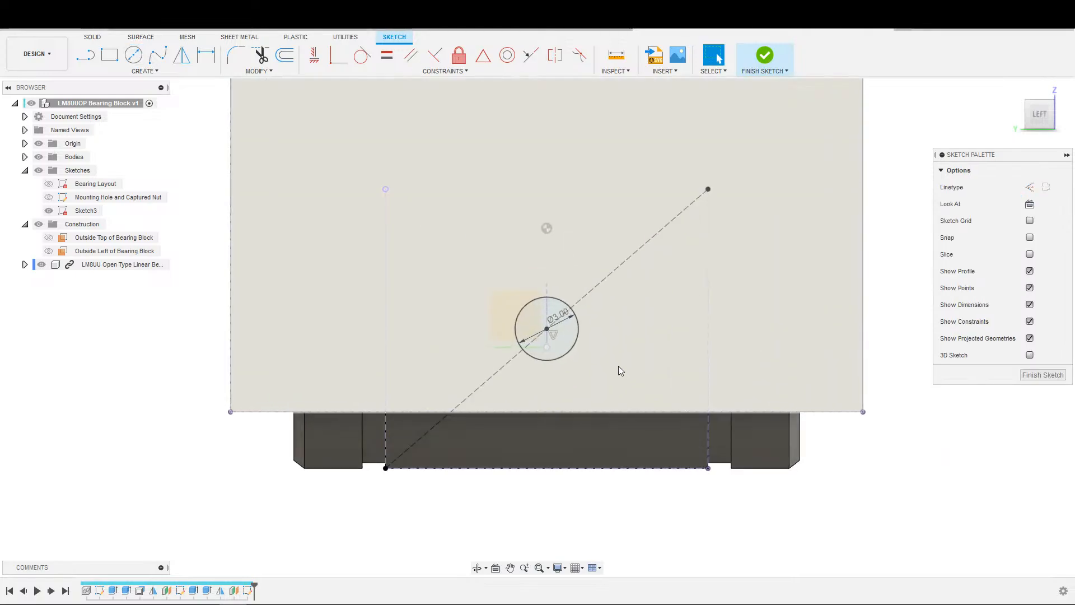
{"action": "scroll", "coordinate": [858, 491], "scroll_direction": "down", "scroll_amount": 3}
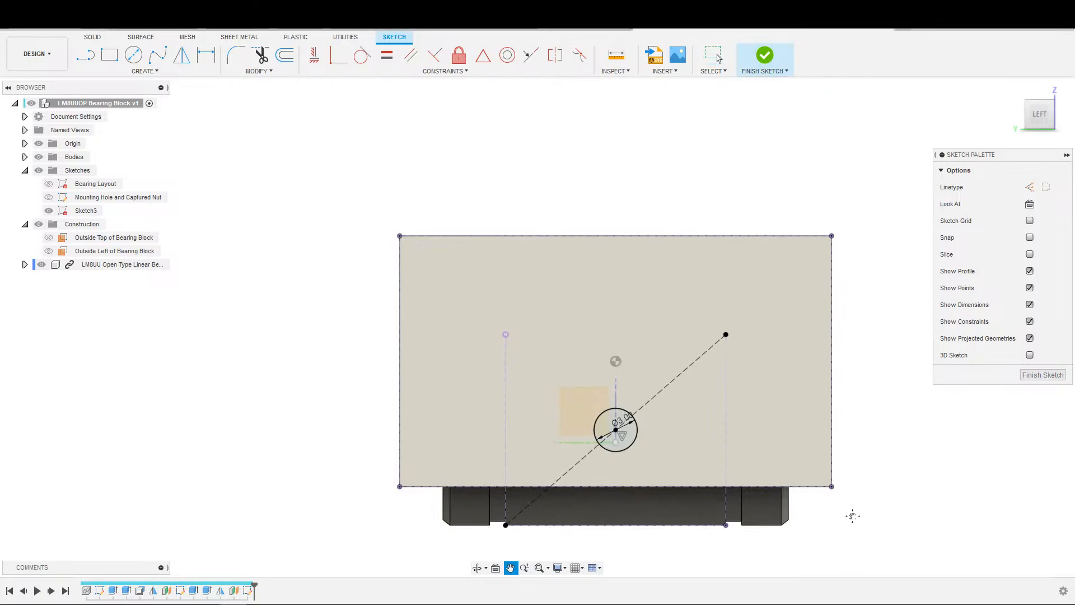
Step: Extrude the 3 mm circle as a cut through the whole bearing block, extent All with flipped direction, with the linear bearing component hidden
{"action": "key", "text": "e"}
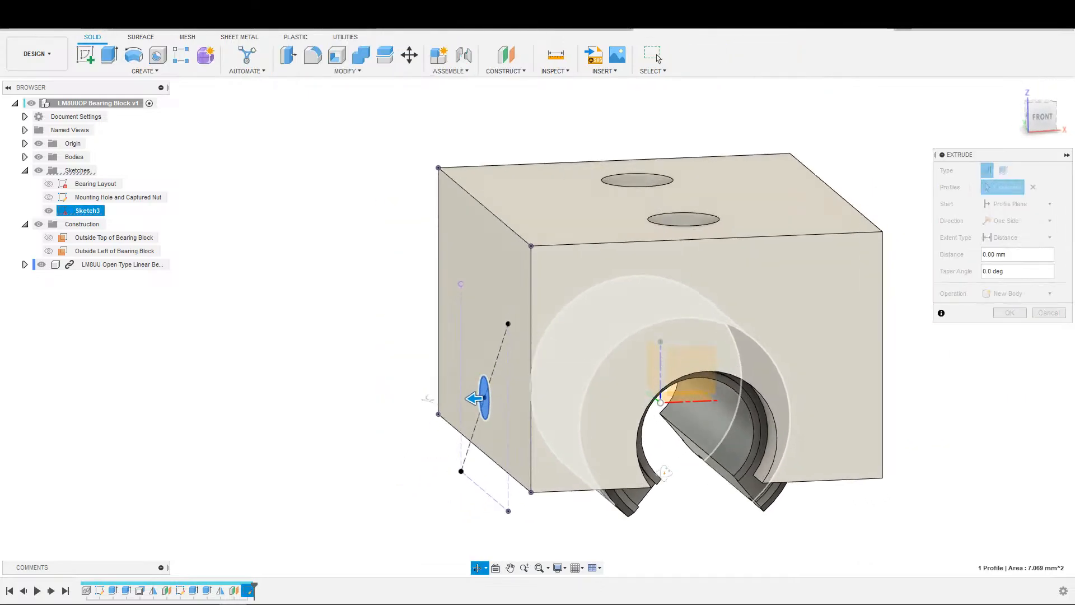
{"action": "left_click", "coordinate": [1016, 237]}
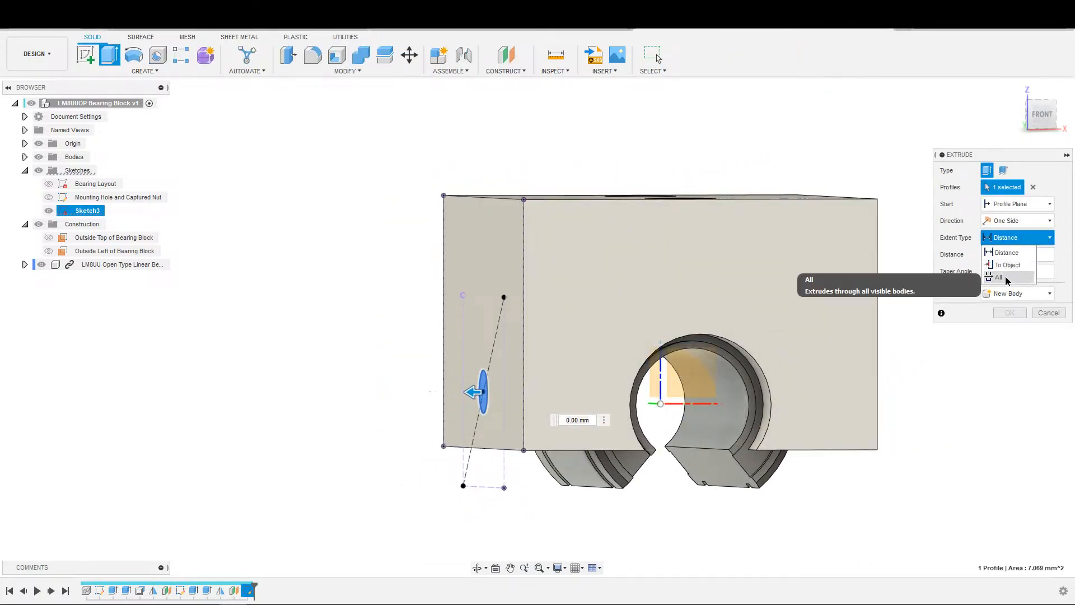
{"action": "left_click", "coordinate": [1008, 280]}
{"action": "left_click", "coordinate": [987, 254]}
{"action": "scroll", "coordinate": [809, 446], "scroll_direction": "down", "scroll_amount": 2}
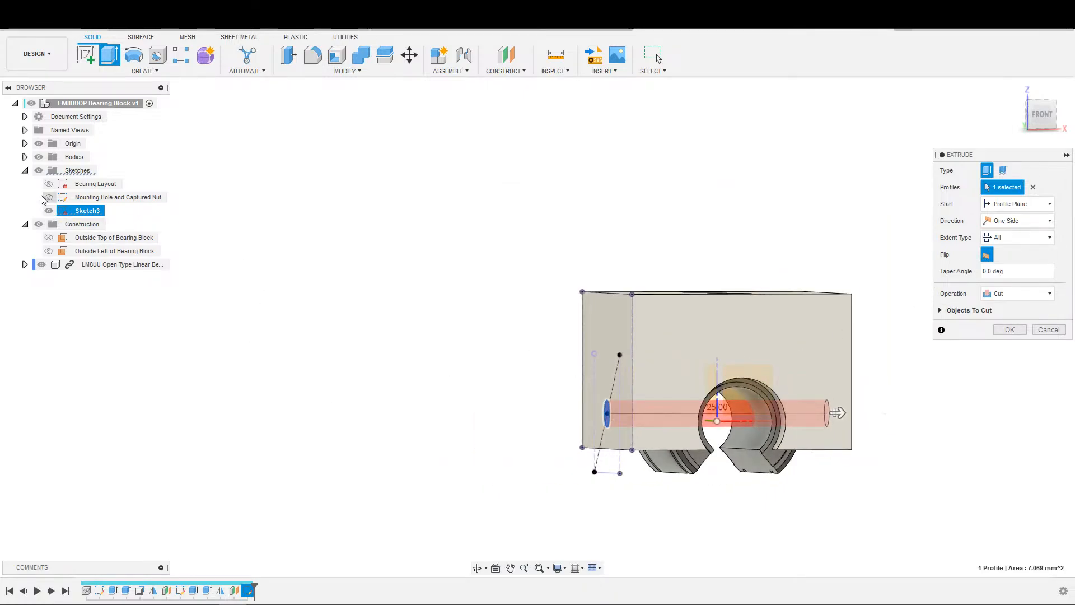
{"action": "left_click", "coordinate": [39, 157]}
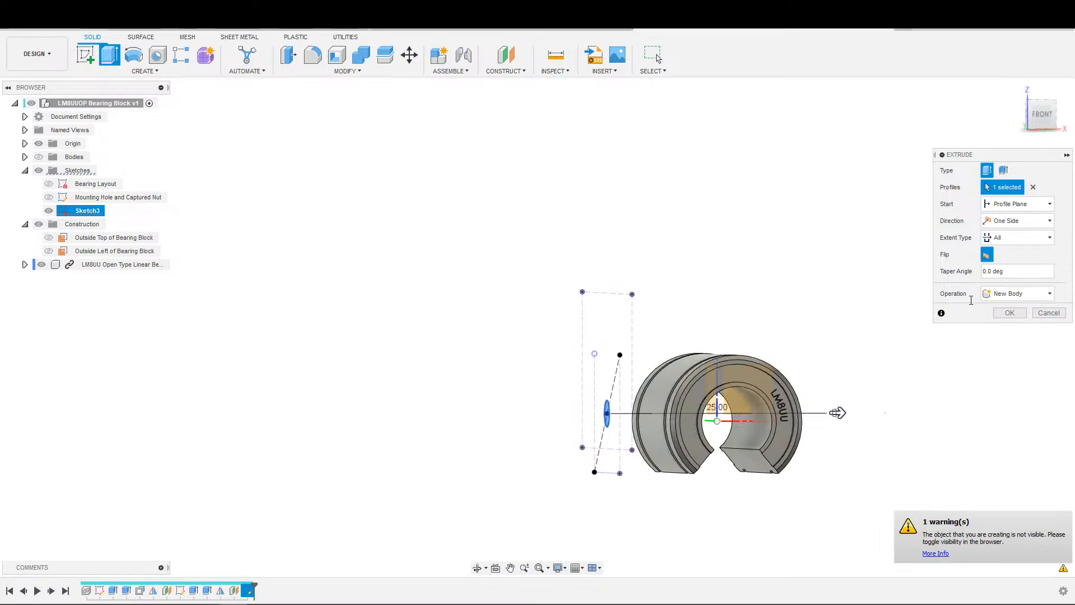
{"action": "left_click", "coordinate": [39, 157]}
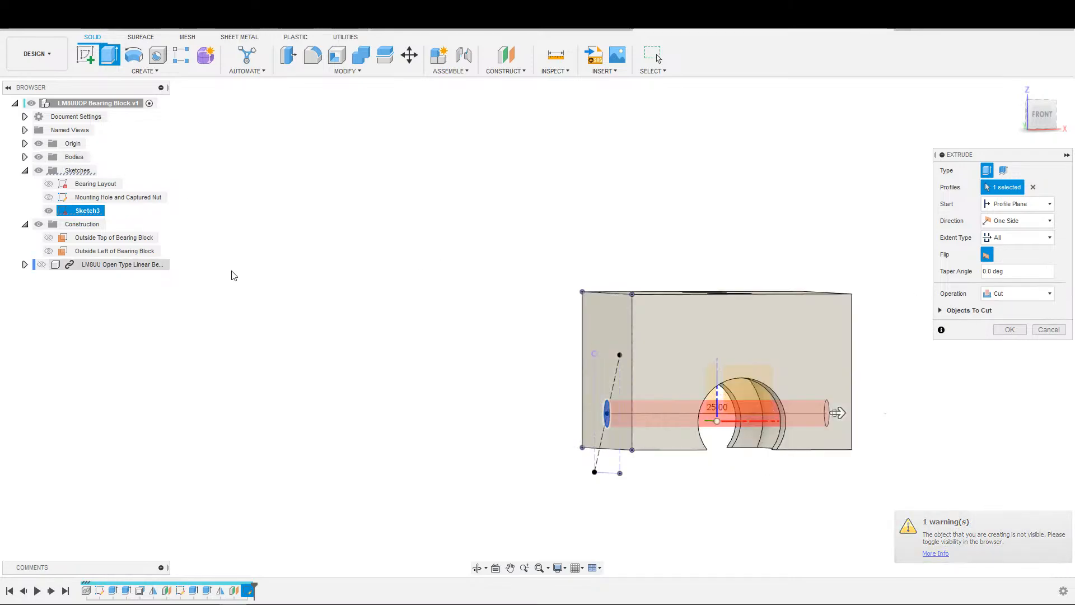
{"action": "left_click", "coordinate": [1010, 329]}
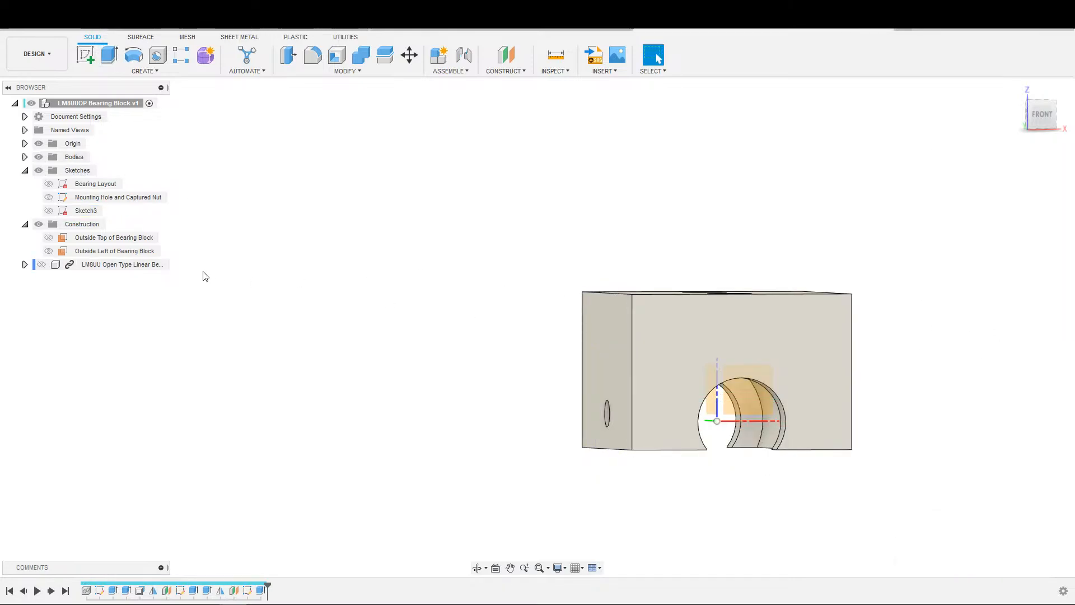
Step: Rename the 3 mm hole's sketch as Bearing Set Screw
{"action": "double_click", "coordinate": [88, 211]}
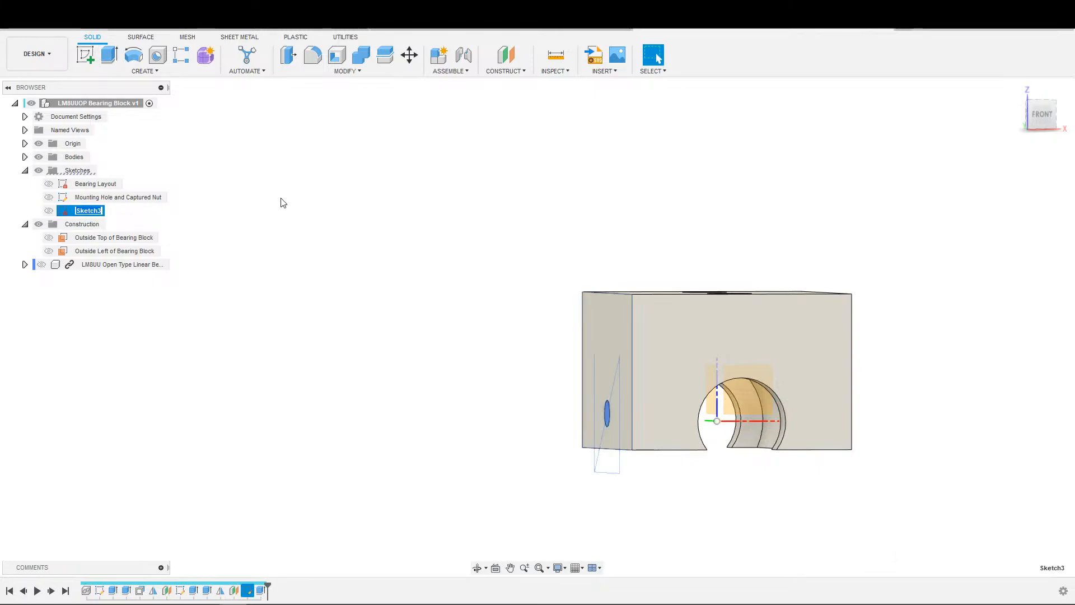
{"action": "type", "text": "Bearing Set Screw"}
{"action": "key", "text": "Return"}
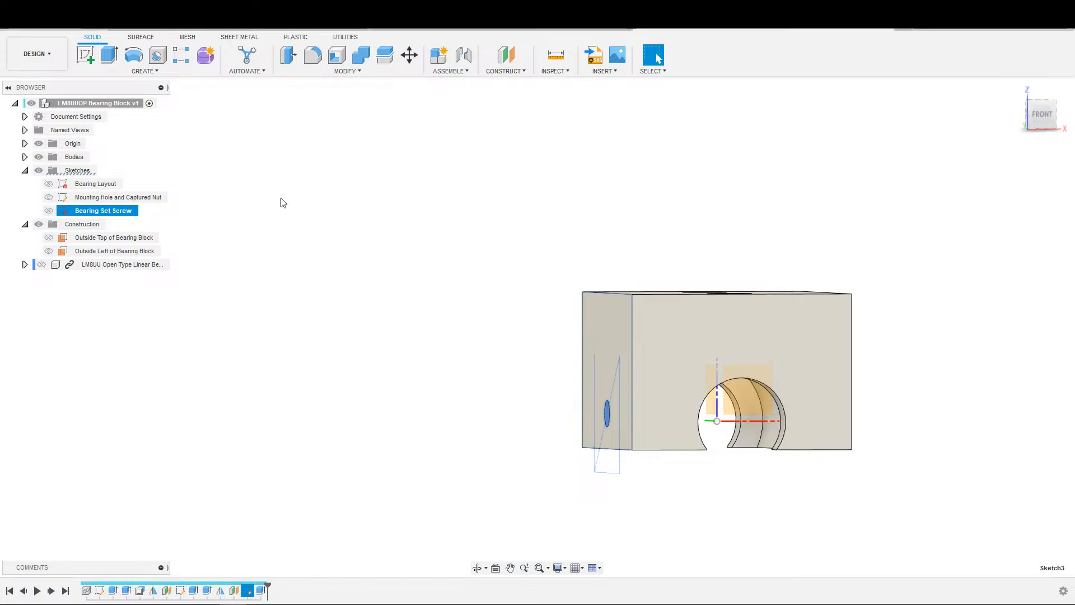
Step: Examine the side holes and inner cavity of the bearing block, and review the dimensions in the Bearing Layout sketch
{"action": "scroll", "coordinate": [656, 428], "scroll_direction": "up", "scroll_amount": 2}
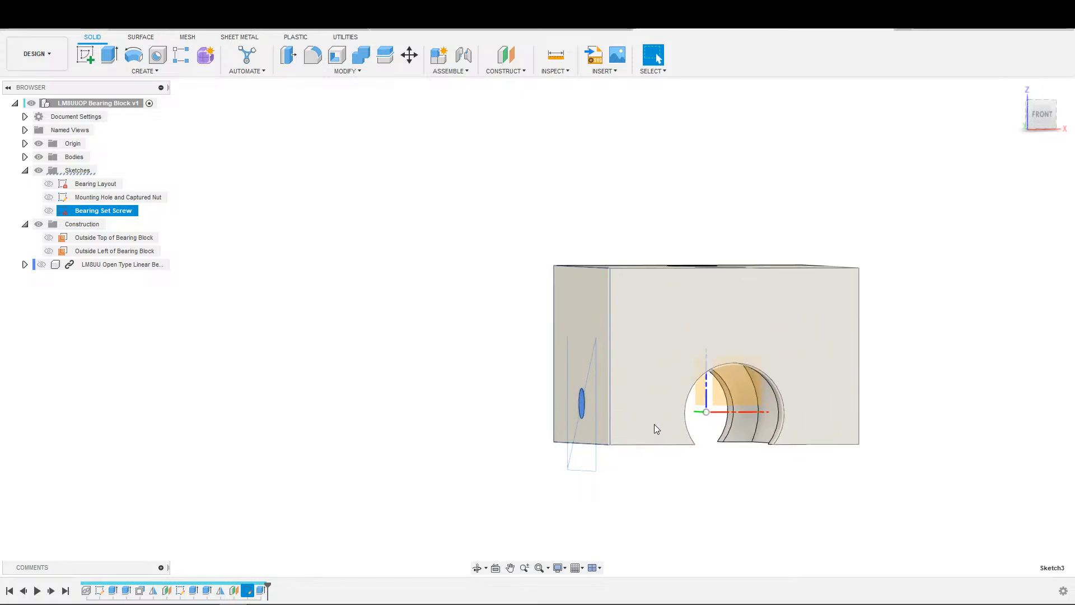
{"action": "middle_click_drag", "start_coordinate": [657, 428], "coordinate": [583, 400], "text": "shift"}
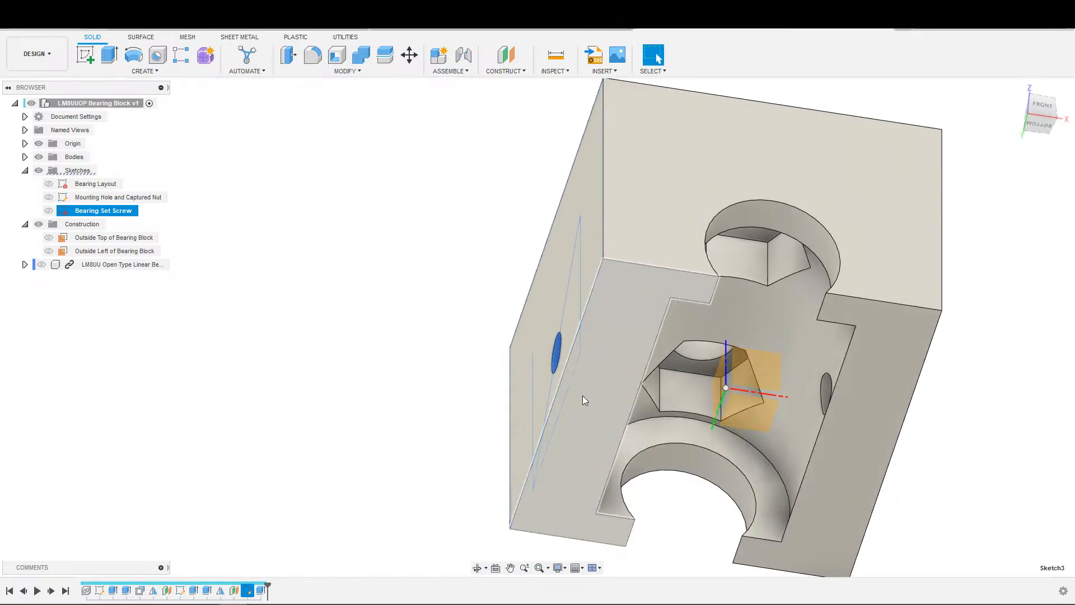
{"action": "scroll", "coordinate": [580, 362], "scroll_direction": "up", "scroll_amount": 2}
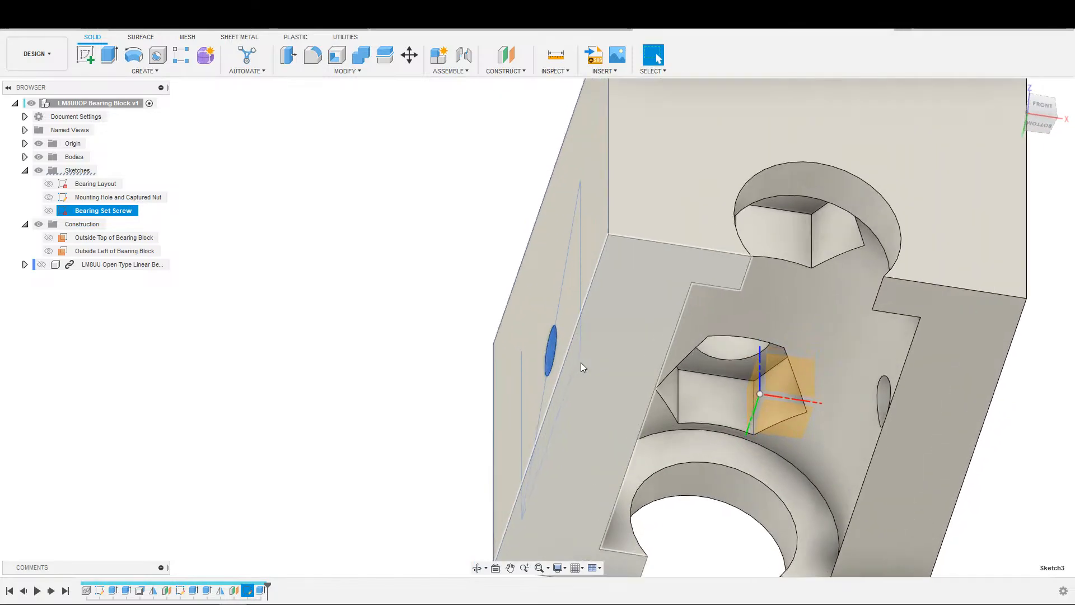
{"action": "scroll", "coordinate": [594, 370], "scroll_direction": "down", "scroll_amount": 3}
{"action": "middle_click_drag", "start_coordinate": [616, 381], "coordinate": [580, 431], "text": "shift"}
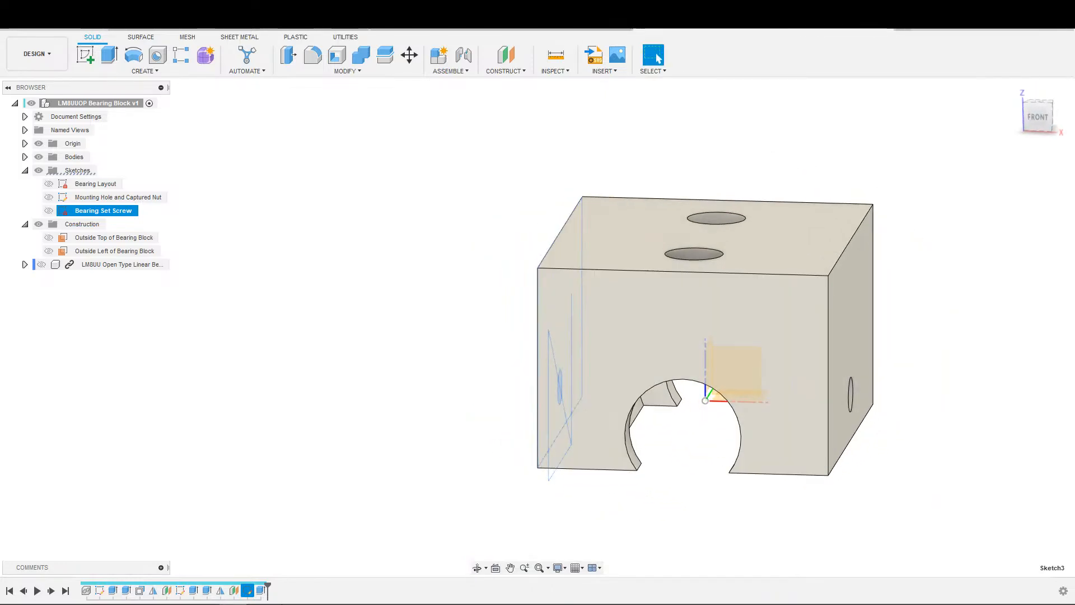
{"action": "double_click", "coordinate": [100, 592]}
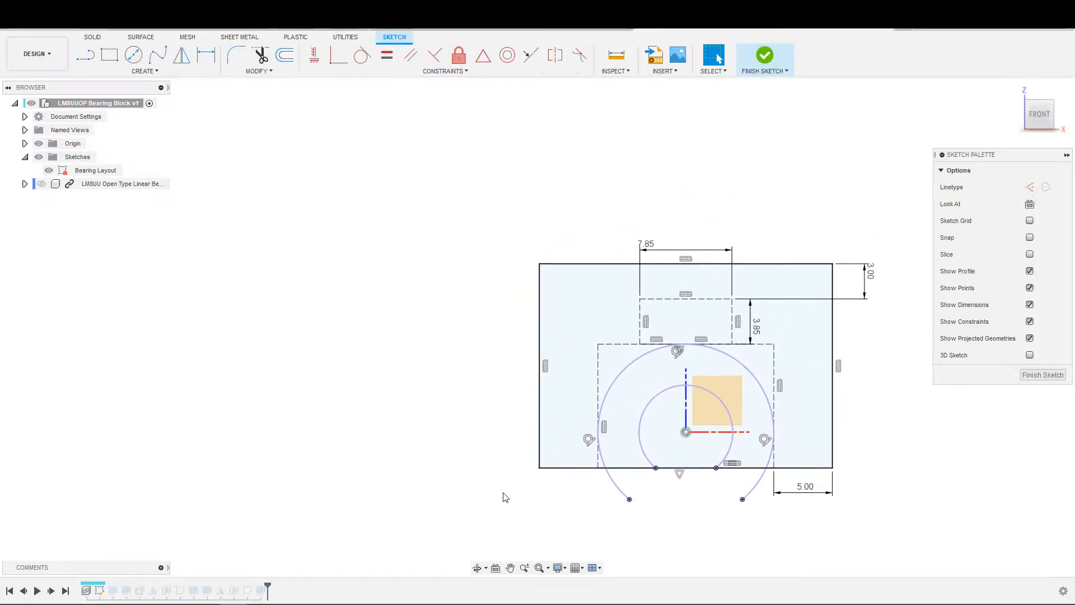
{"action": "key", "text": "ctrl+z"}
{"action": "mouse_move", "coordinate": [511, 490]}
{"action": "middle_mouse_down", "text": "shift"}
{"action": "mouse_move", "coordinate": [570, 493]}
{"action": "mouse_move", "coordinate": [588, 448]}
{"action": "middle_mouse_up", "text": "shift"}
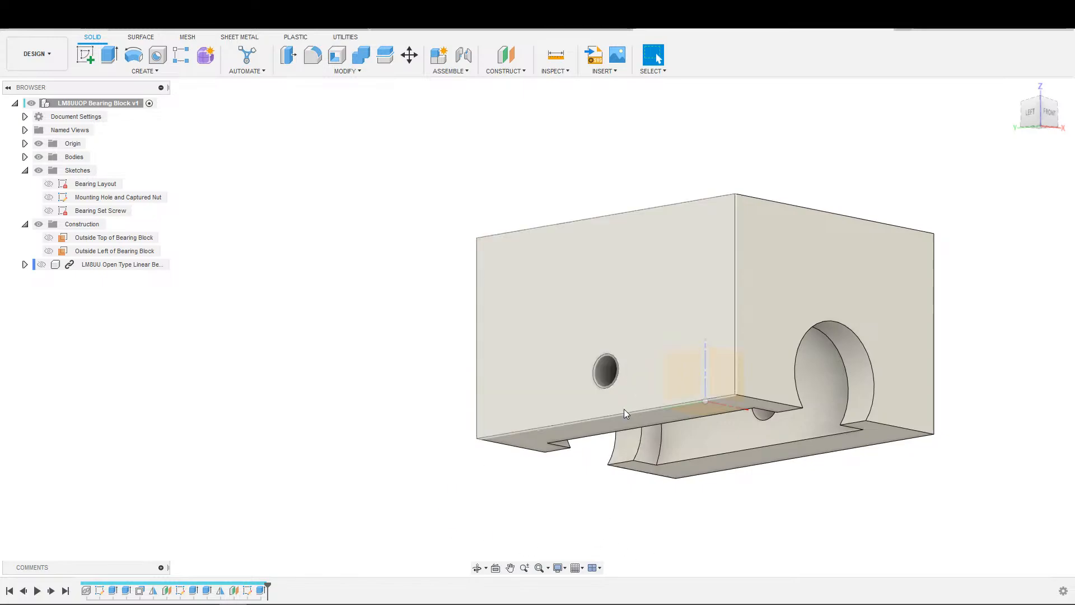
Step: Check the diameter of the set screw hole's edge and review the Bearing Set Screw sketch
{"action": "left_click", "coordinate": [618, 382]}
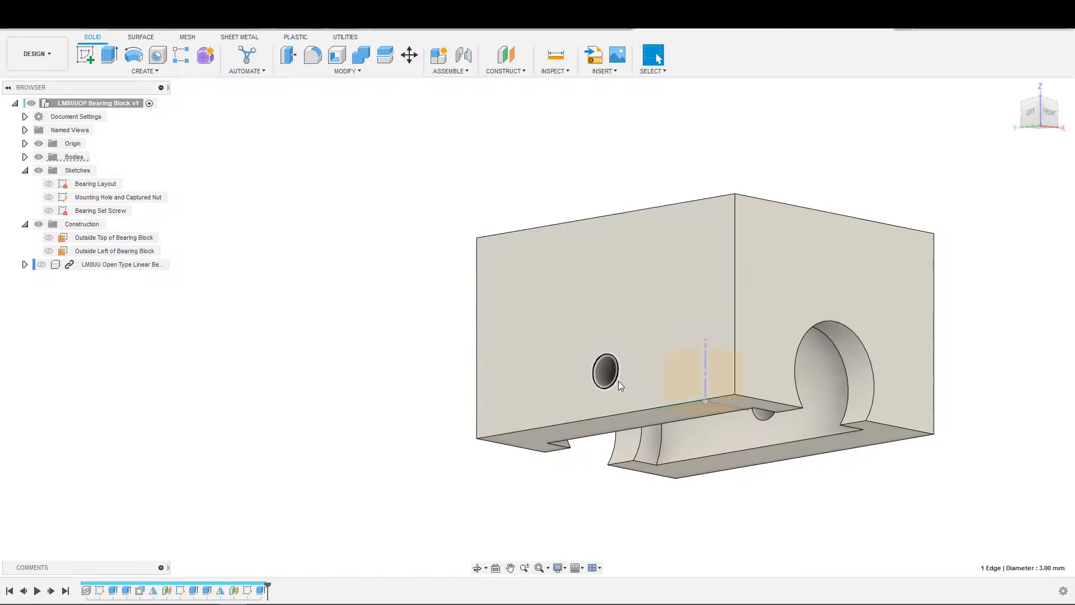
{"action": "scroll", "coordinate": [471, 541], "scroll_direction": "down", "scroll_amount": 3}
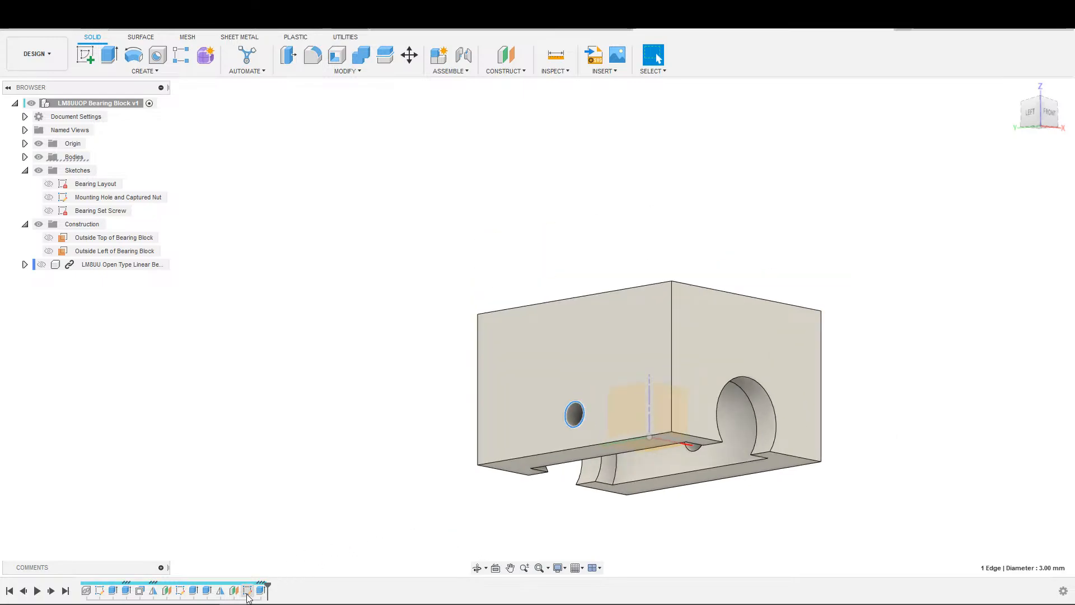
{"action": "double_click", "coordinate": [247, 590]}
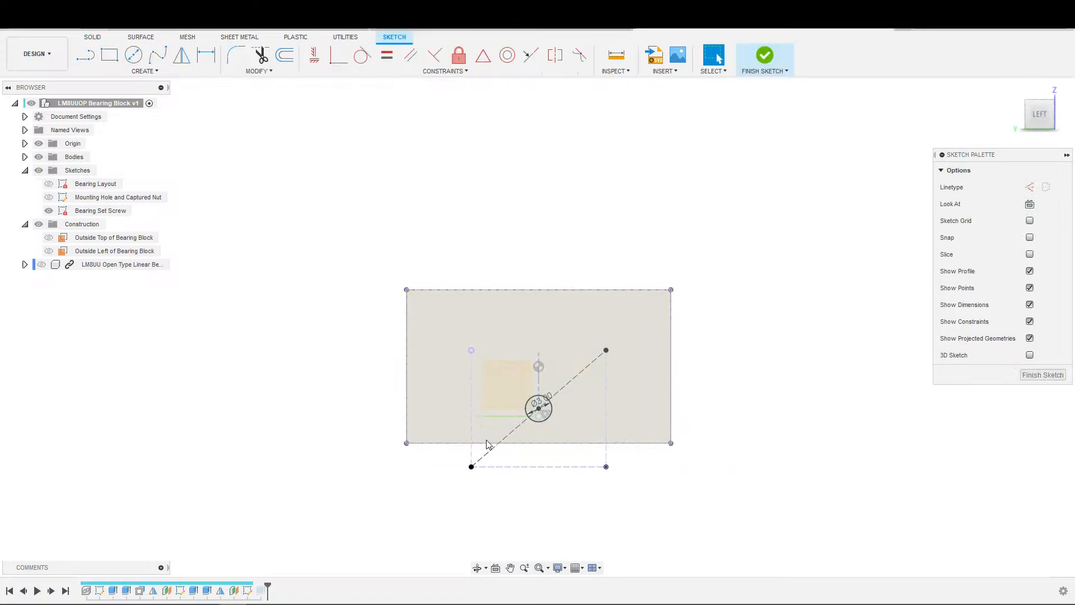
{"action": "key", "text": "ctrl+z"}
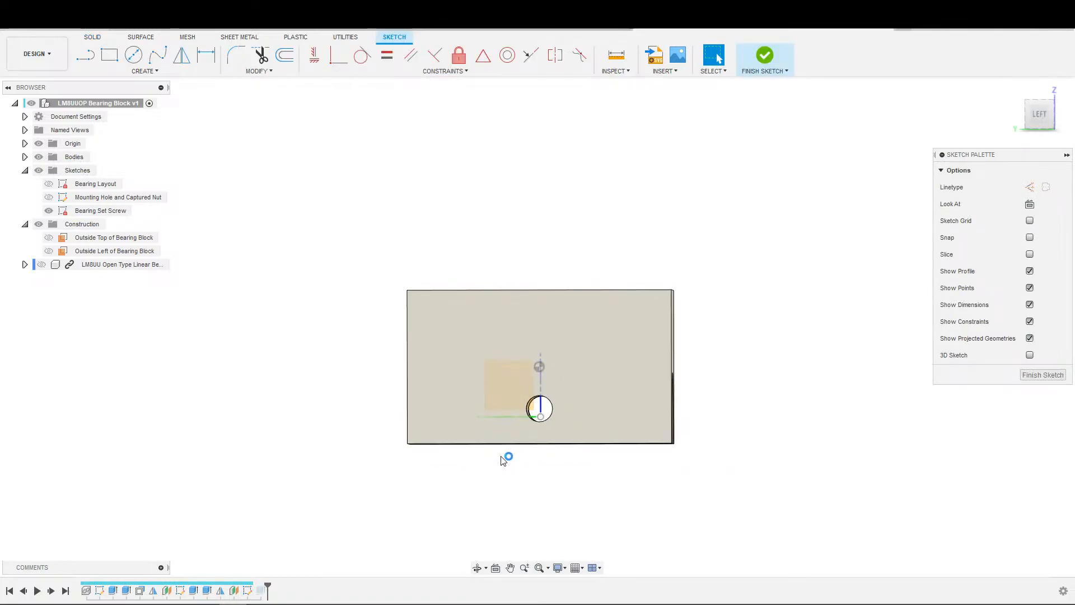
{"action": "mouse_move", "coordinate": [550, 475]}
{"action": "middle_mouse_down", "text": "shift"}
{"action": "mouse_move", "coordinate": [576, 445]}
{"action": "mouse_move", "coordinate": [554, 477]}
{"action": "mouse_move", "coordinate": [563, 434]}
{"action": "mouse_move", "coordinate": [586, 468]}
{"action": "mouse_move", "coordinate": [612, 437]}
{"action": "mouse_move", "coordinate": [588, 490]}
{"action": "mouse_move", "coordinate": [601, 469]}
{"action": "middle_mouse_up", "text": "shift"}
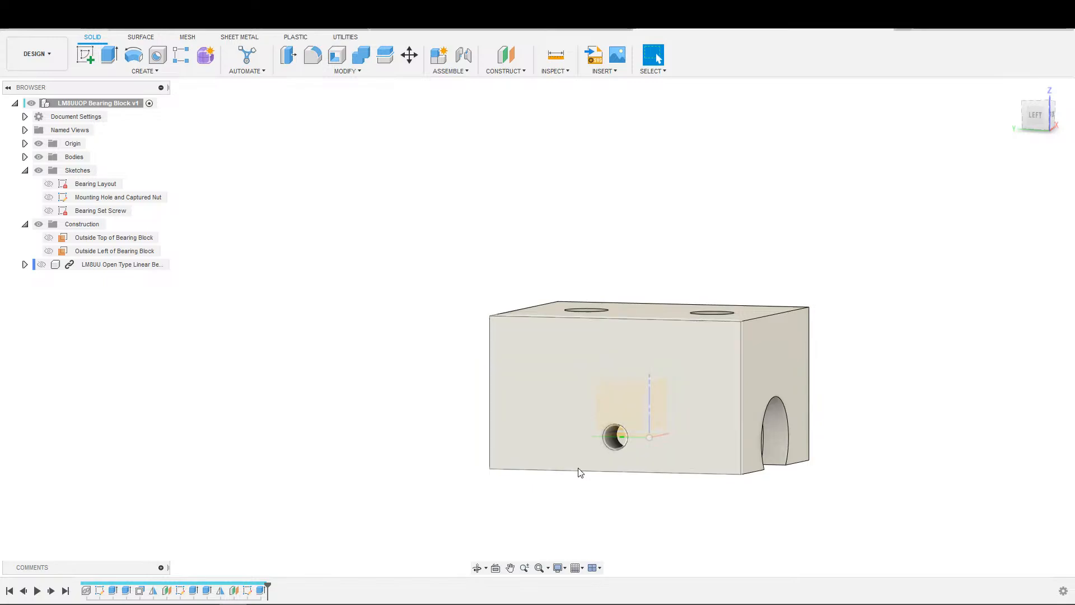
{"action": "scroll", "coordinate": [686, 455], "scroll_direction": "up", "scroll_amount": 2}
{"action": "scroll", "coordinate": [646, 472], "scroll_direction": "down", "scroll_amount": 1}
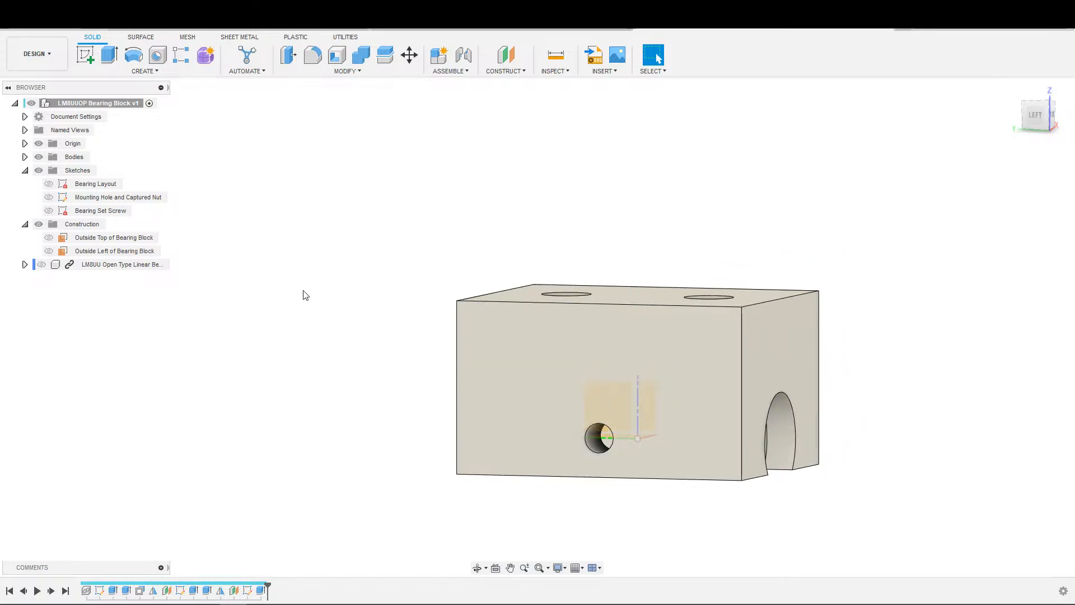
Step: Collapse the Sketches and Construction folders and create a Boundary Fill from the bearing block body's cell as a New Component
{"action": "left_click", "coordinate": [24, 170]}
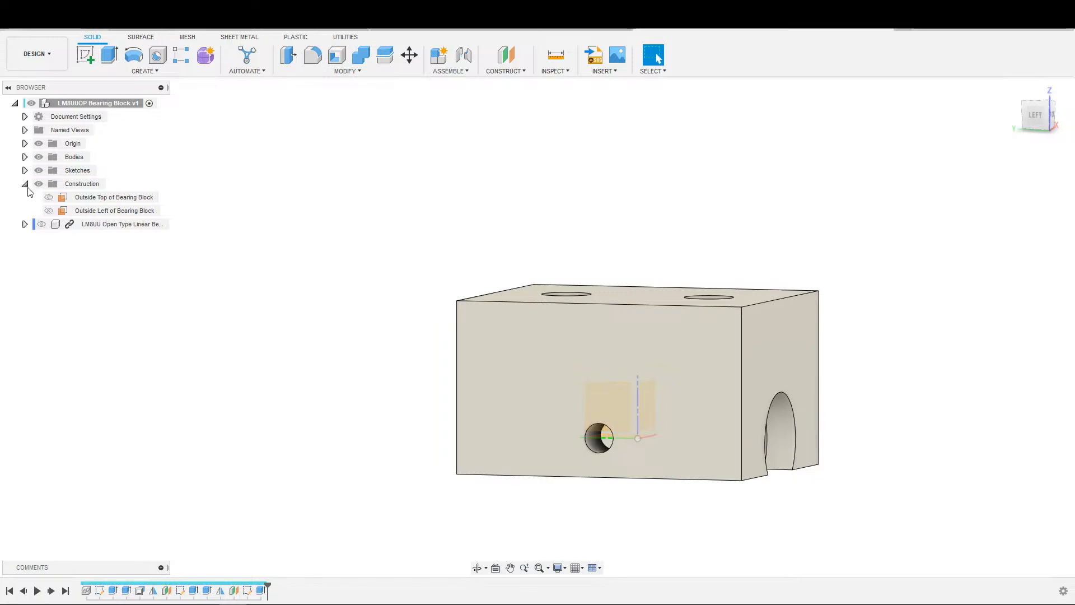
{"action": "left_click", "coordinate": [25, 185]}
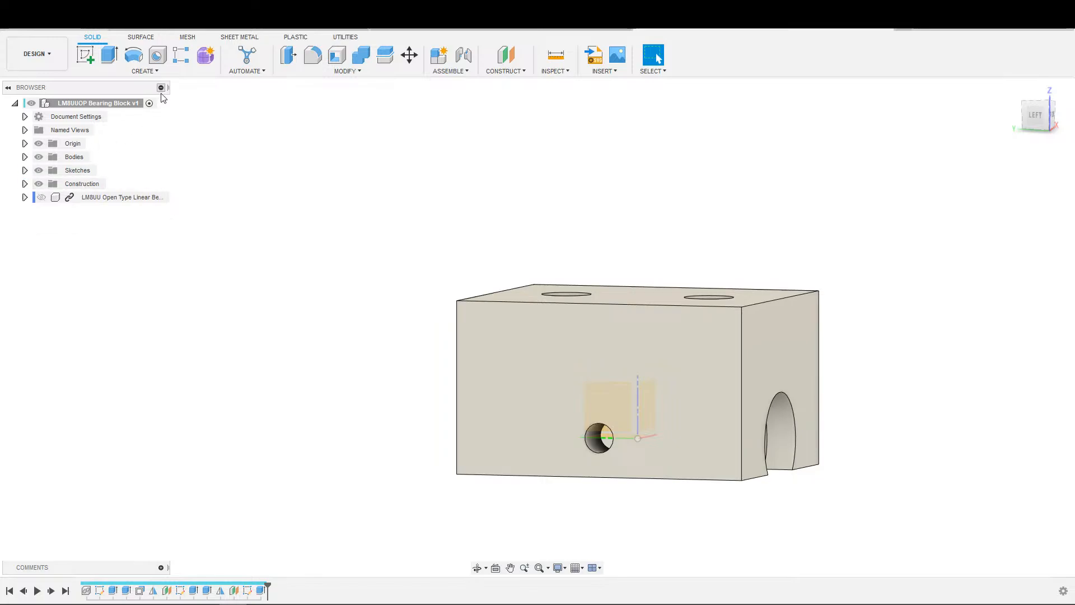
{"action": "left_click", "coordinate": [127, 72]}
{"action": "mouse_move", "coordinate": [121, 323]}
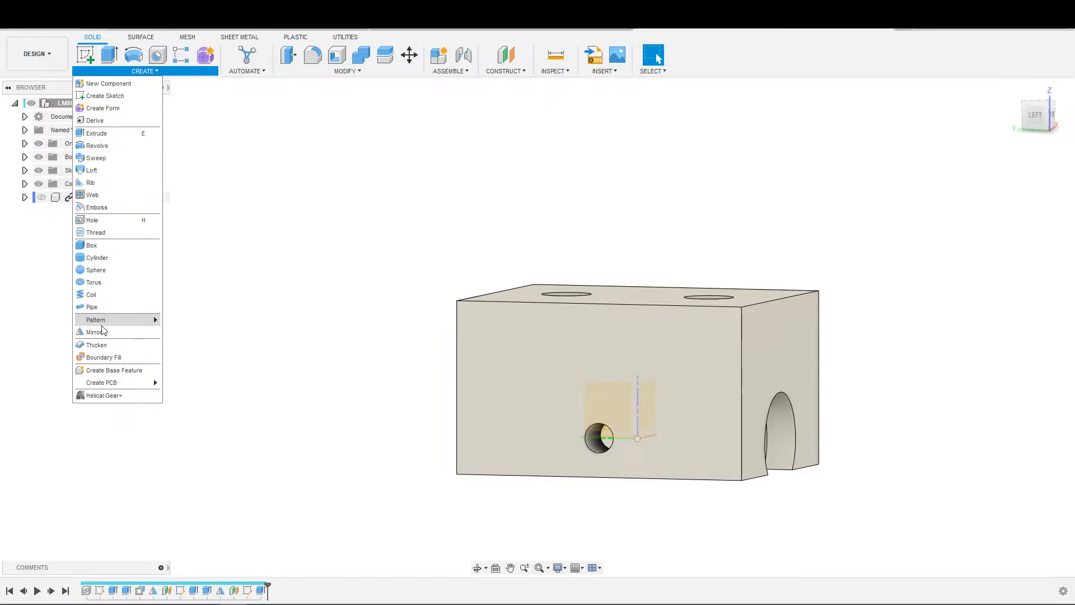
{"action": "left_click", "coordinate": [112, 357]}
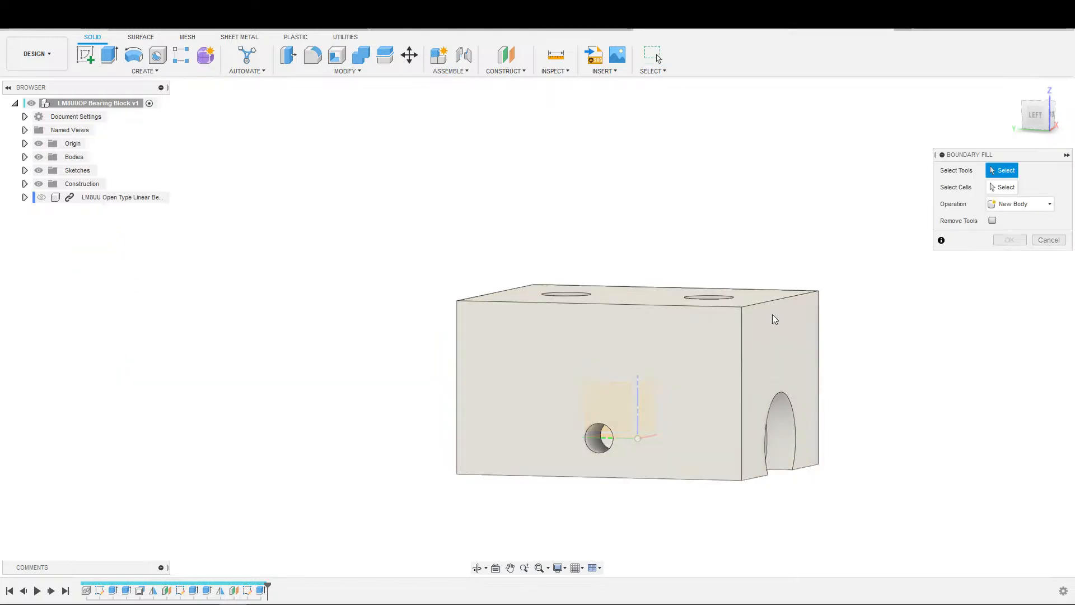
{"action": "left_click", "coordinate": [736, 309]}
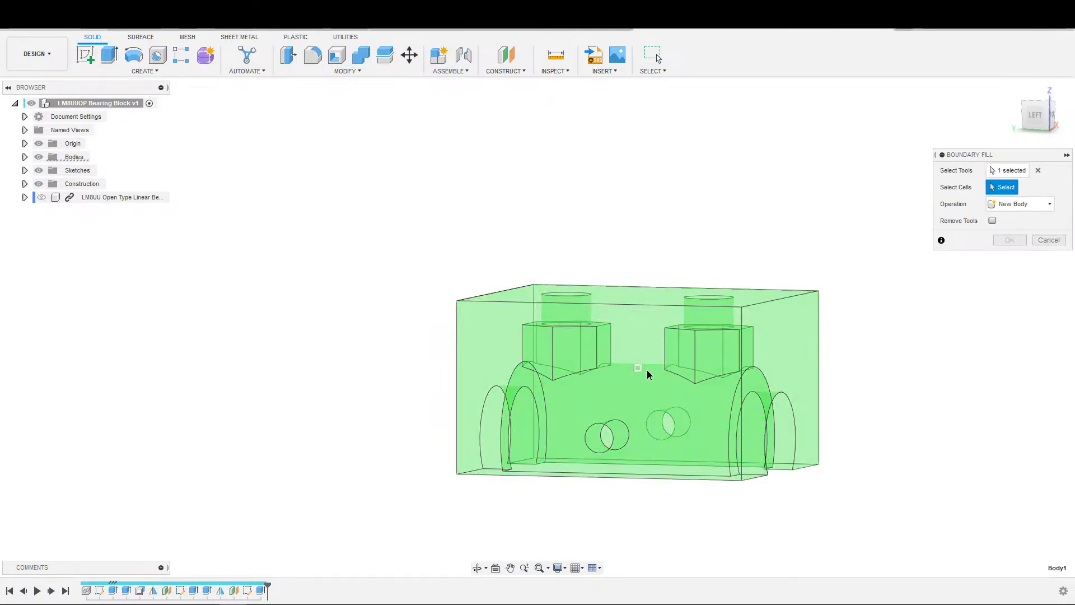
{"action": "left_click", "coordinate": [646, 371]}
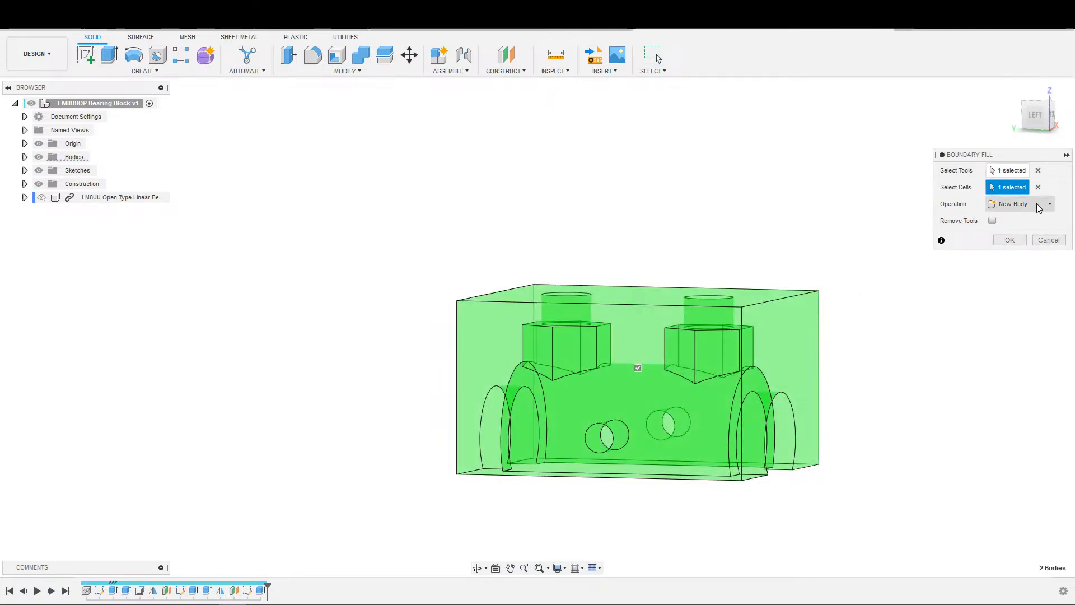
{"action": "left_click", "coordinate": [1038, 206]}
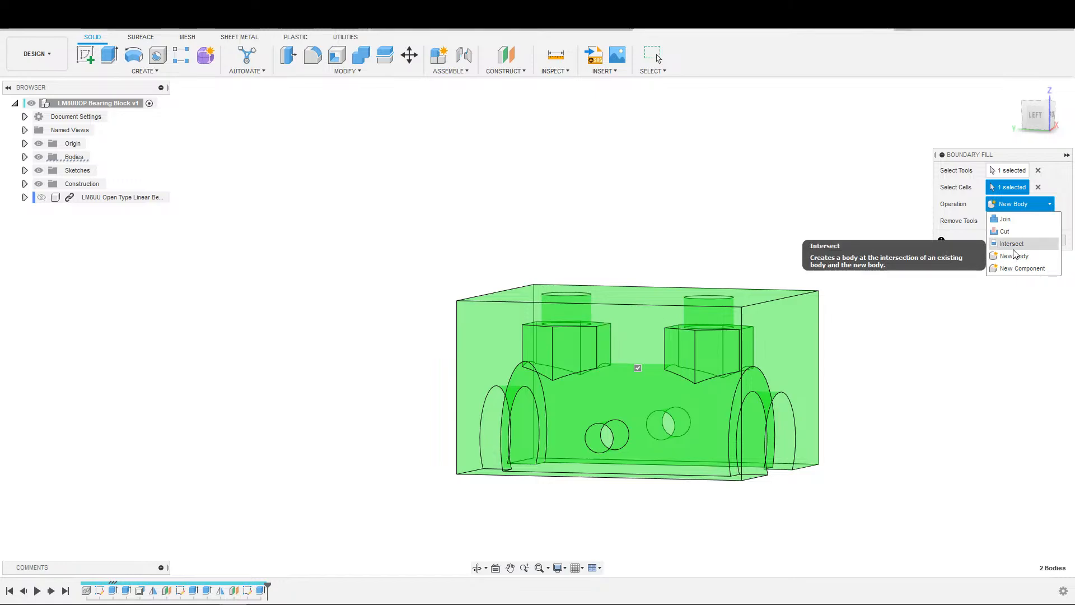
{"action": "left_click", "coordinate": [1012, 268]}
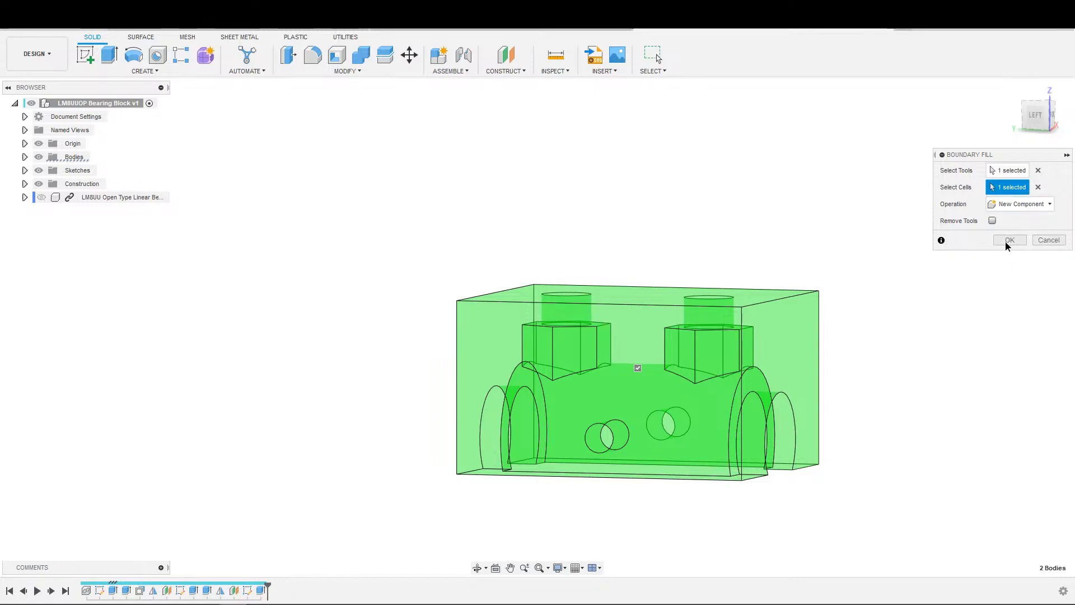
{"action": "left_click", "coordinate": [1006, 242]}
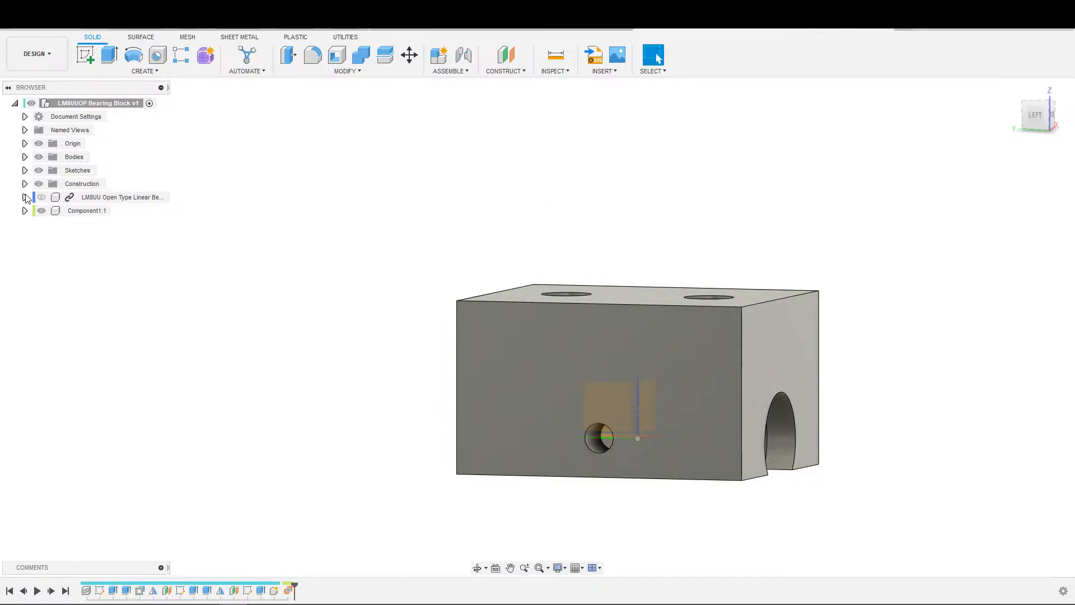
Step: Rename the new component as LM8UUOP Bearing Block with Theaded Hole
{"action": "double_click", "coordinate": [87, 210]}
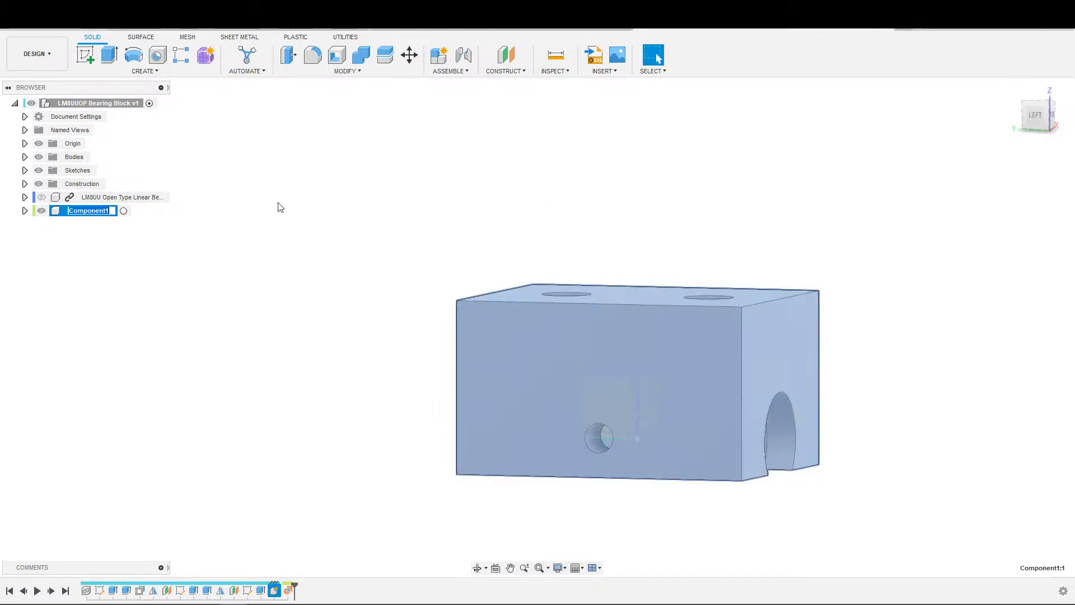
{"action": "type", "text": "LM8UUOP Bearing BLo"}
{"action": "key", "text": "BackSpace"}
{"action": "key", "text": "BackSpace"}
{"action": "type", "text": "l"}
{"action": "key", "text": "BackSpace"}
{"action": "key", "text": "BackSpace"}
{"action": "key", "text": "BackSpace"}
{"action": "key", "text": "BackSpace"}
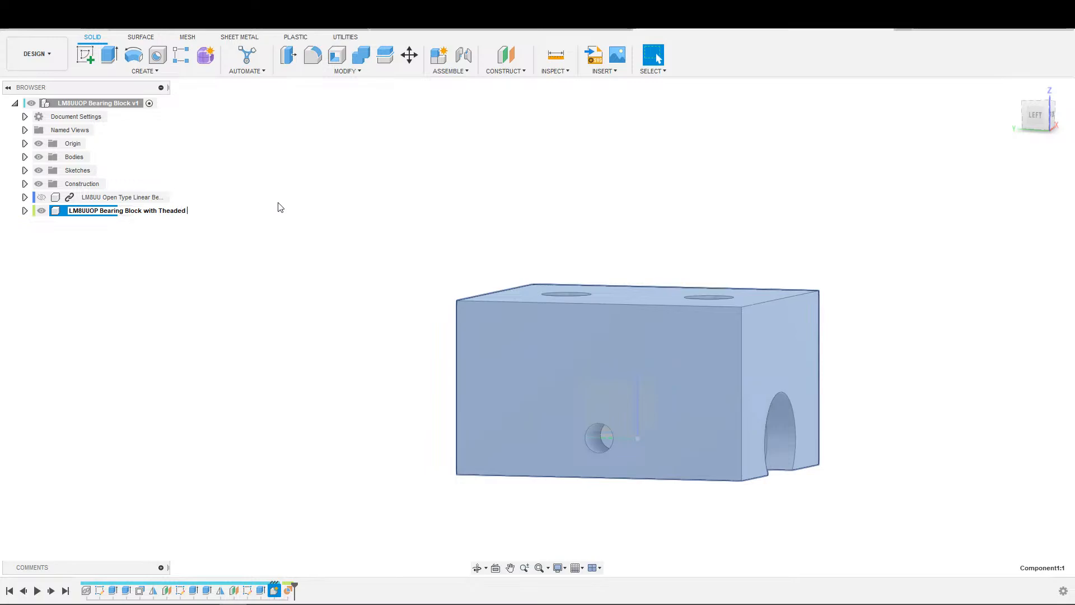
{"action": "key", "text": "BackSpace"}
{"action": "type", "text": "HOle"}
{"action": "key", "text": "Return"}
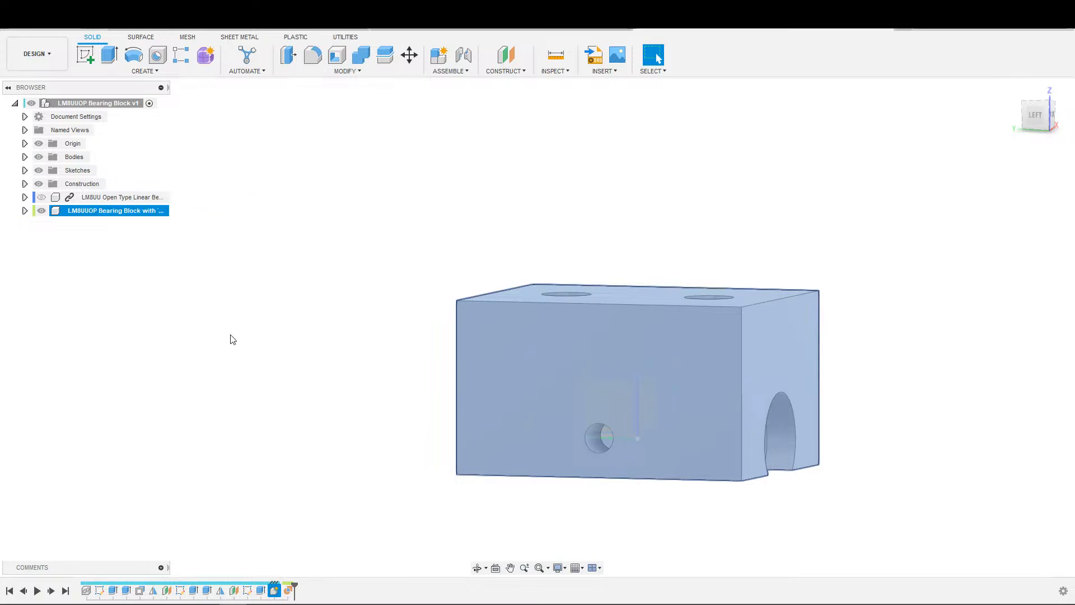
Step: Activate the threaded-hole bearing block component and start a sketch on the Outside Left of Bearing Block plane
{"action": "left_click", "coordinate": [230, 336]}
{"action": "left_click", "coordinate": [160, 210]}
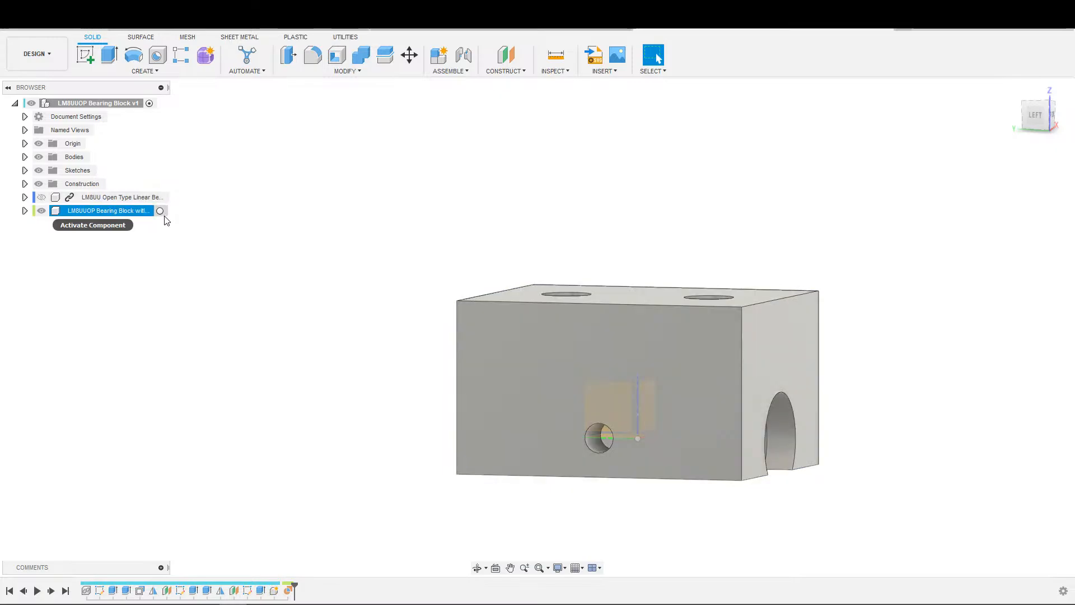
{"action": "scroll", "coordinate": [397, 405], "scroll_direction": "up", "scroll_amount": 2}
{"action": "middle_click_drag", "start_coordinate": [352, 380], "coordinate": [259, 353]}
{"action": "key", "text": "s"}
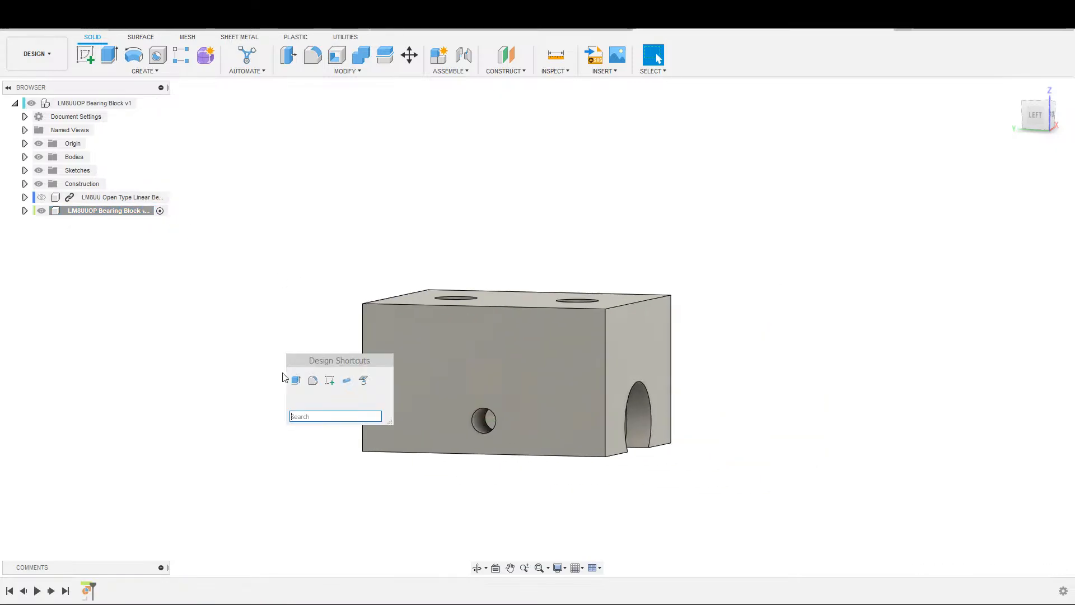
{"action": "left_click", "coordinate": [312, 384]}
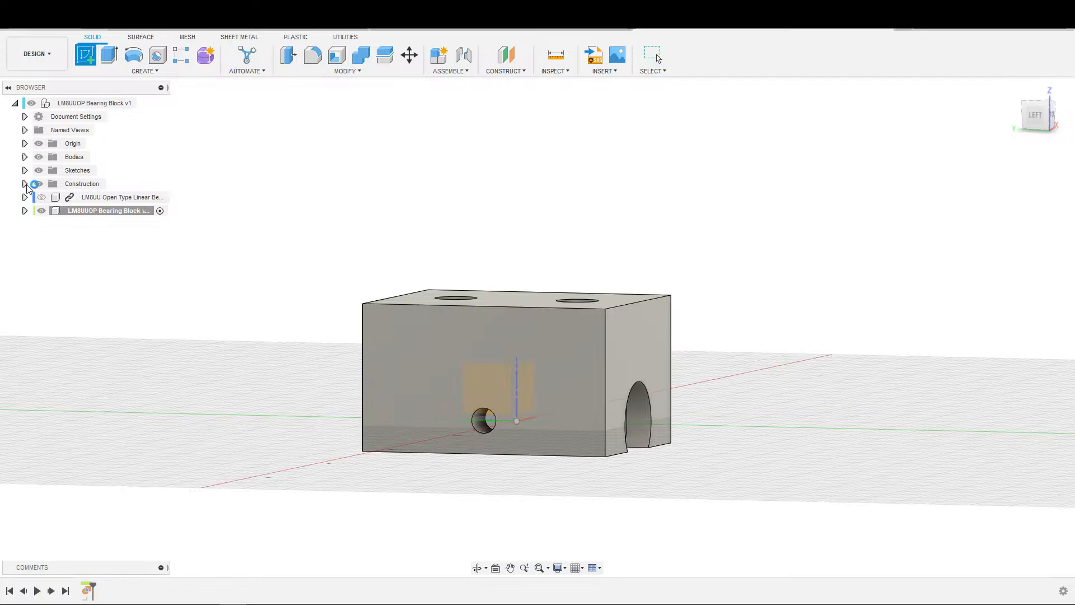
{"action": "key", "text": "ctrl+z"}
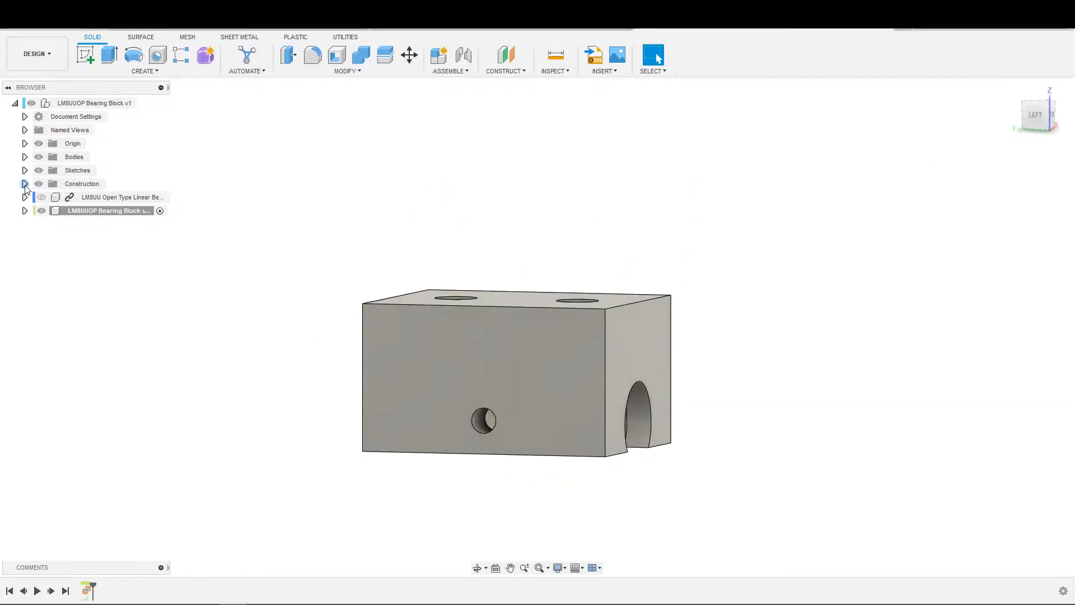
{"action": "left_click", "coordinate": [24, 184]}
{"action": "key", "text": "s"}
{"action": "left_click", "coordinate": [126, 245]}
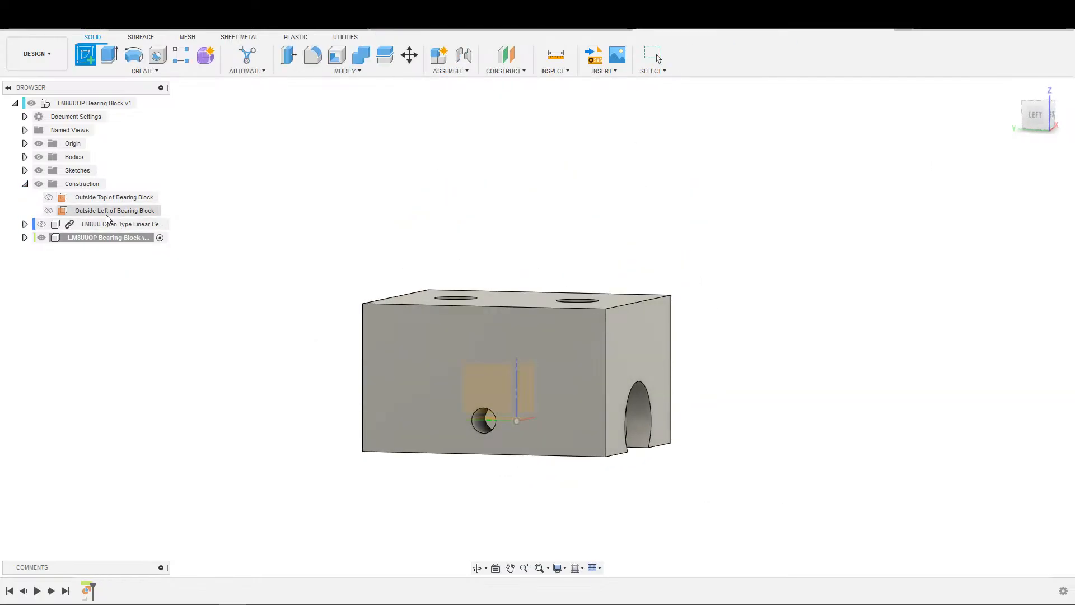
{"action": "left_click", "coordinate": [112, 210]}
Step: Try to project the bearing block's side face into the sketch while the original body is still shown
{"action": "key", "text": "s"}
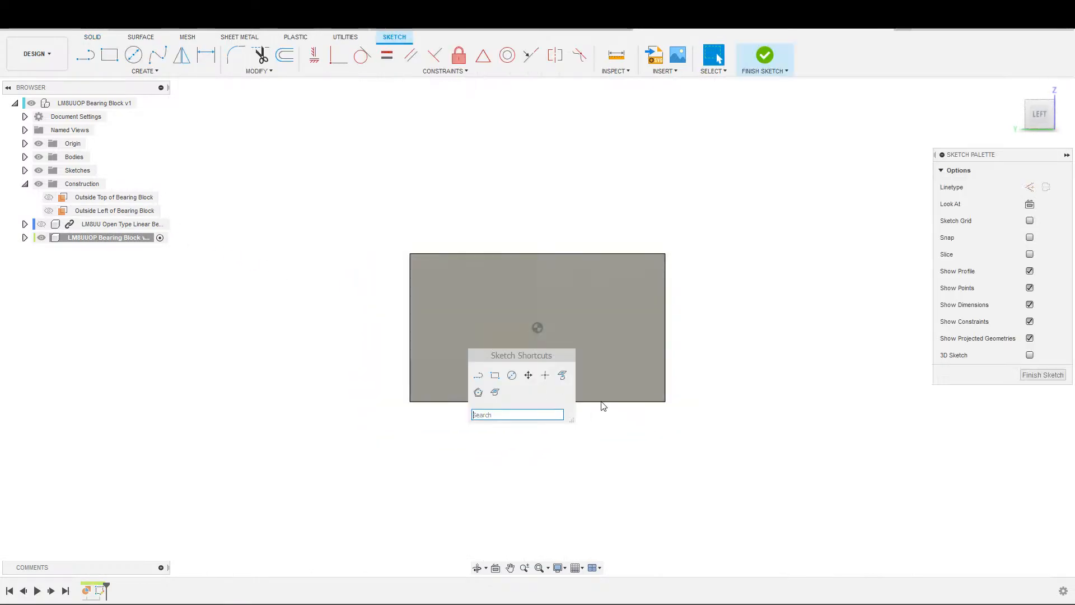
{"action": "left_click", "coordinate": [564, 376]}
{"action": "left_click", "coordinate": [589, 366]}
{"action": "left_click", "coordinate": [1009, 223]}
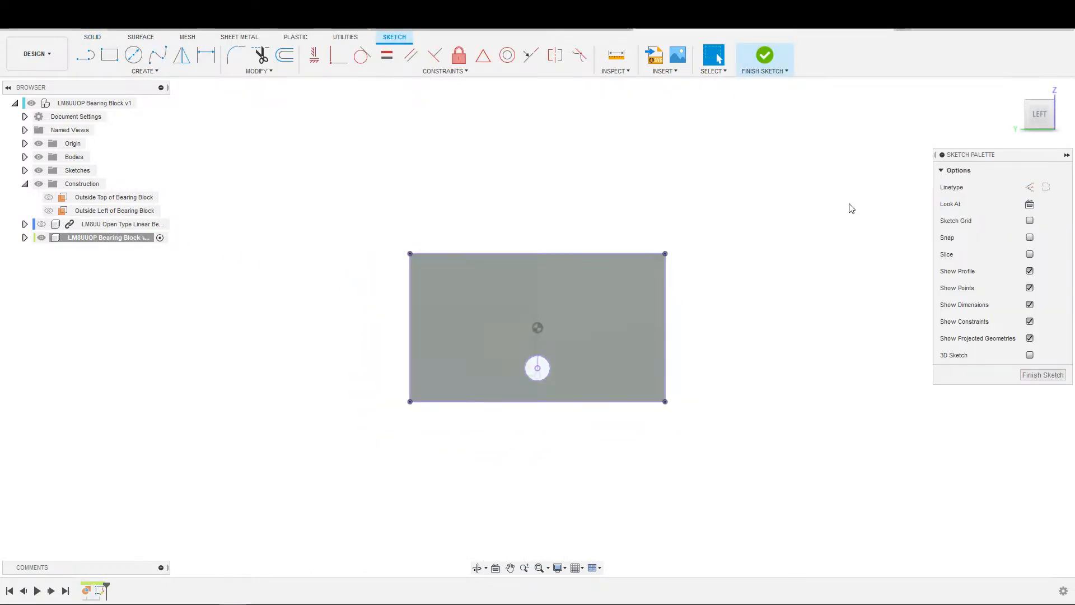
Step: Hide the original bodies and project the threaded-hole component's side face into the sketch with Projection Link on
{"action": "left_click", "coordinate": [38, 158]}
{"action": "key", "text": "s"}
{"action": "left_click", "coordinate": [518, 207]}
{"action": "left_click", "coordinate": [584, 298]}
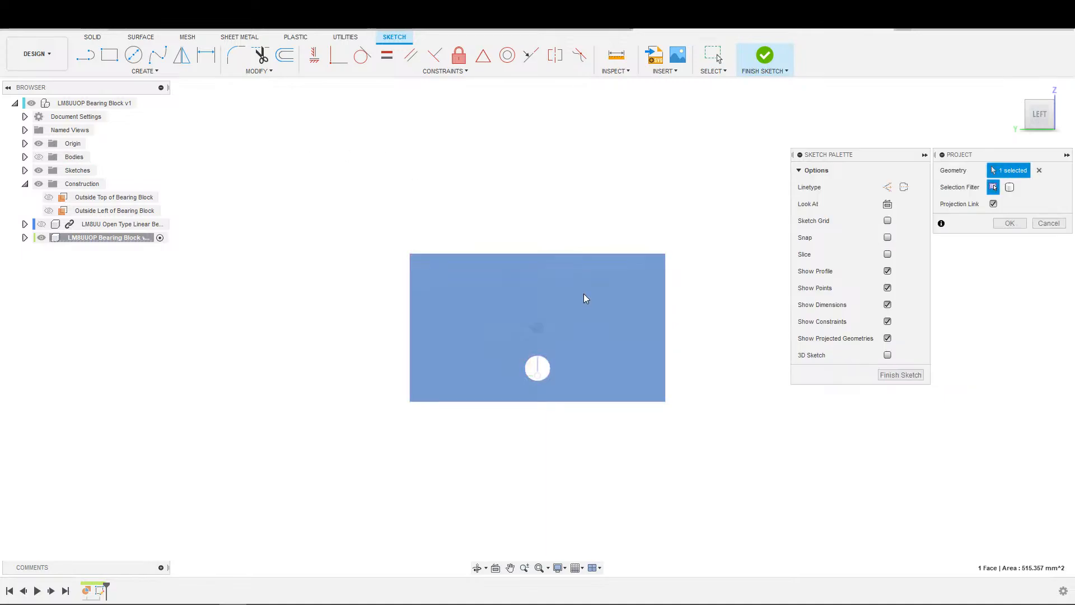
{"action": "left_click", "coordinate": [1008, 222]}
Step: Draw a 3.8 mm diameter circle centred on the projected set screw hole
{"action": "scroll", "coordinate": [662, 364], "scroll_direction": "up", "scroll_amount": 3}
{"action": "key", "text": "c"}
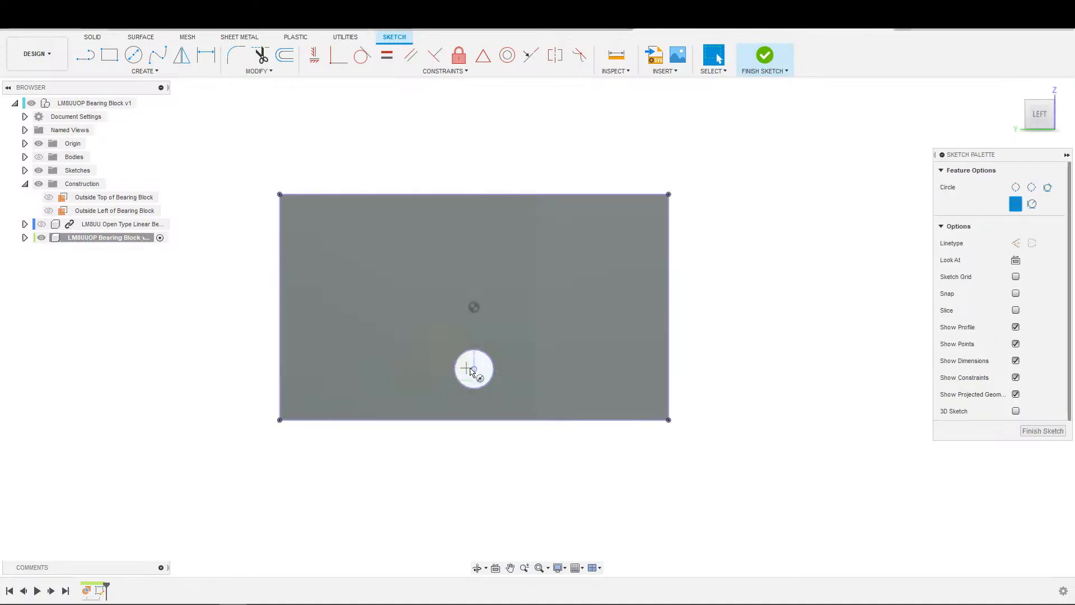
{"action": "left_click", "coordinate": [472, 369]}
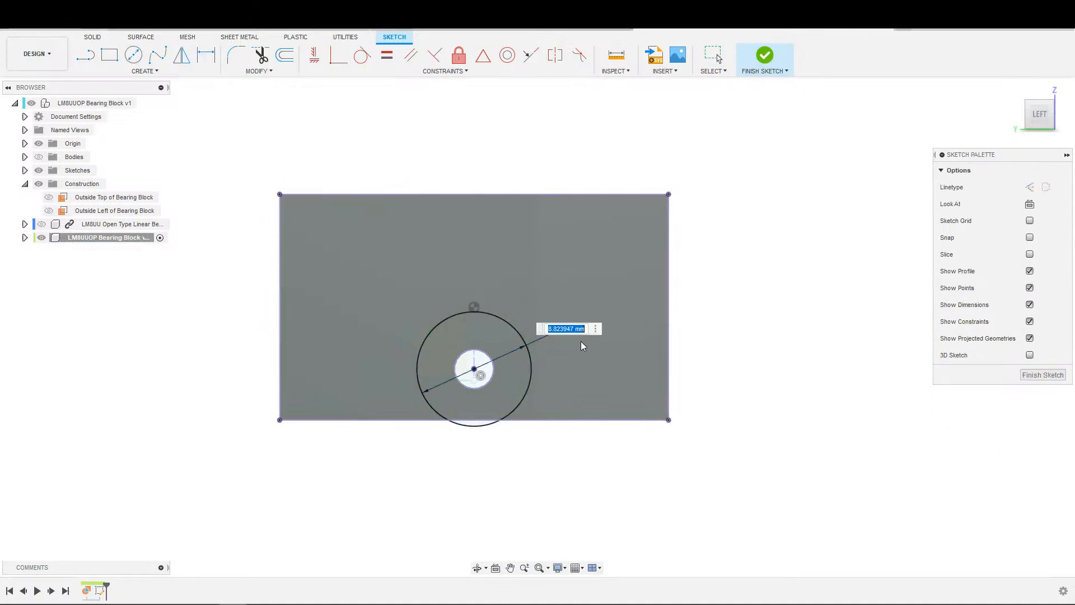
{"action": "type", "text": "3.8"}
{"action": "key", "text": "Return"}
{"action": "scroll", "coordinate": [498, 460], "scroll_direction": "down", "scroll_amount": 2}
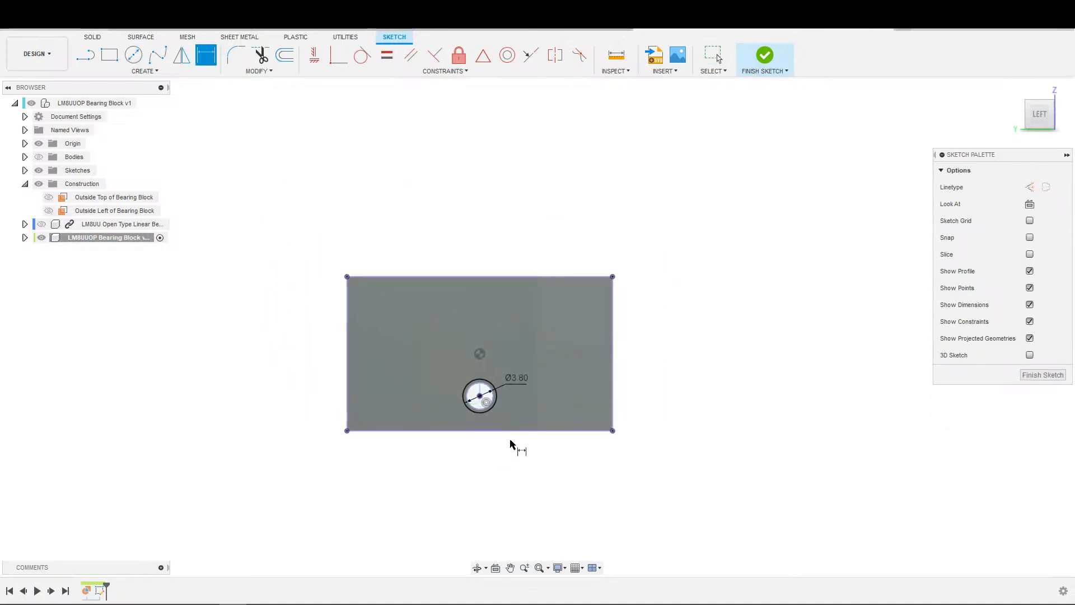
Step: Extrude both profiles inside the 3.8 mm circle into the block as a cut with extent All
{"action": "scroll", "coordinate": [510, 434], "scroll_direction": "up", "scroll_amount": 3}
{"action": "key", "text": "e"}
{"action": "left_click", "coordinate": [473, 388]}
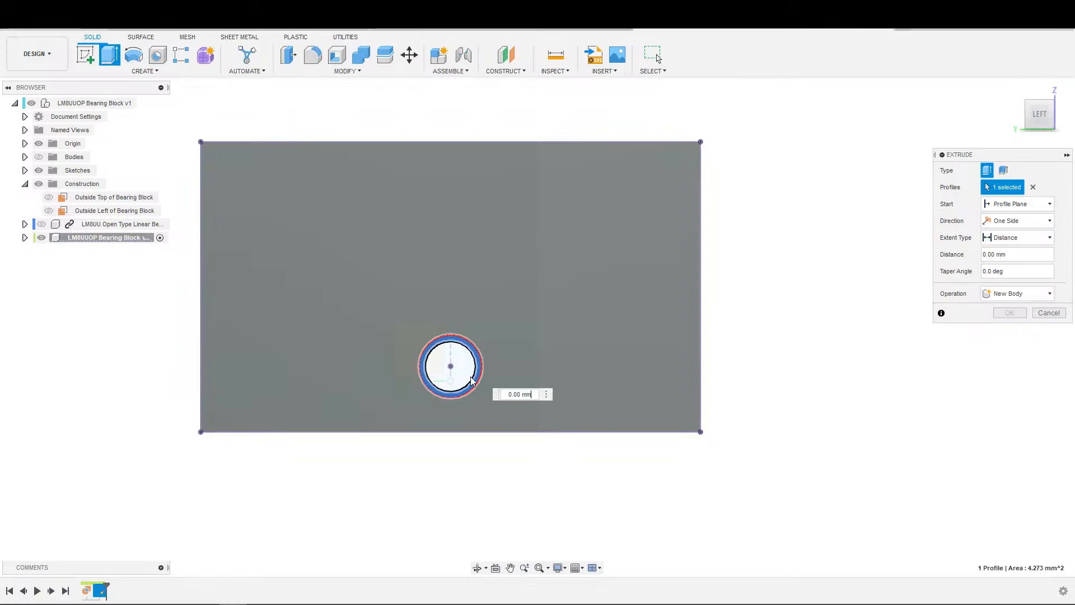
{"action": "left_click", "coordinate": [579, 359]}
{"action": "scroll", "coordinate": [580, 359], "scroll_direction": "down", "scroll_amount": 3}
{"action": "left_click", "coordinate": [1016, 237]}
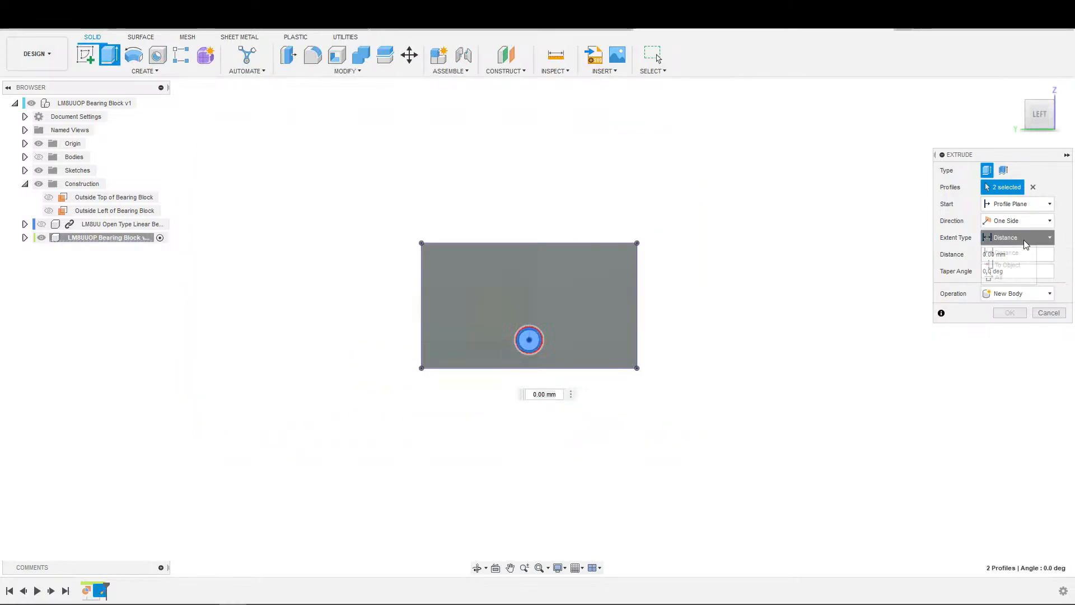
{"action": "left_click", "coordinate": [998, 277]}
{"action": "middle_click_drag", "start_coordinate": [775, 362], "coordinate": [683, 372], "text": "shift"}
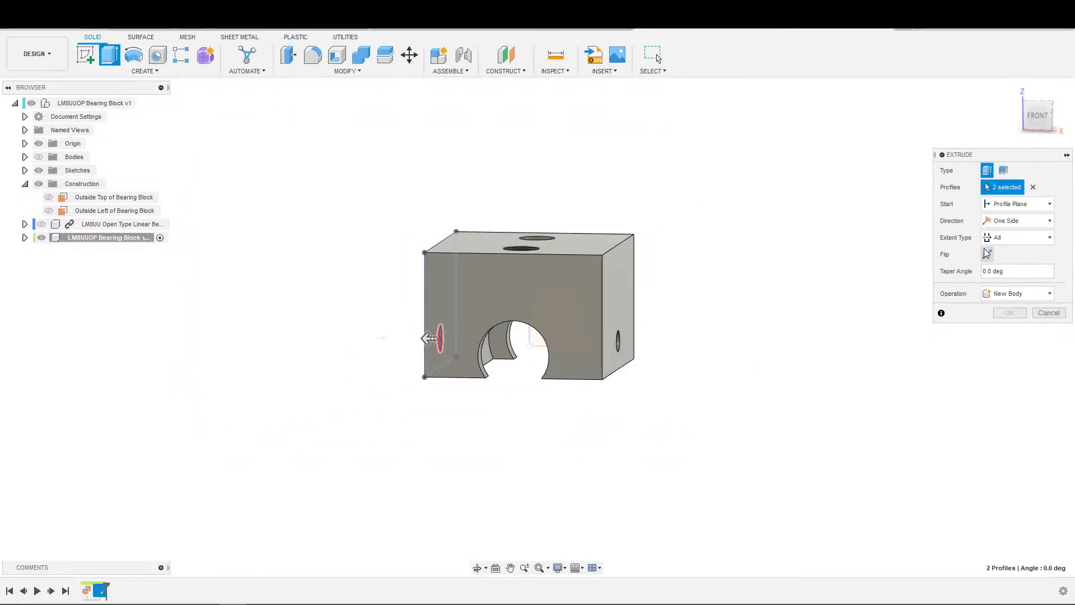
{"action": "left_click", "coordinate": [1010, 329]}
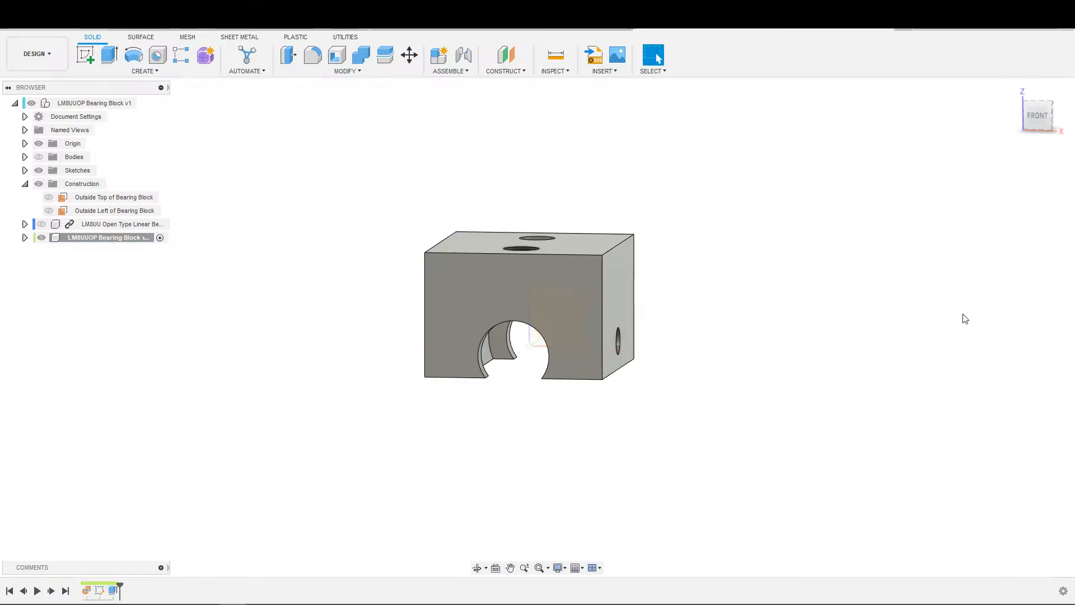
Step: Switch visibility from the threaded-hole component to the linear bearing and original block body, and activate the top-level component
{"action": "middle_click_drag", "start_coordinate": [610, 324], "coordinate": [679, 358], "text": "shift"}
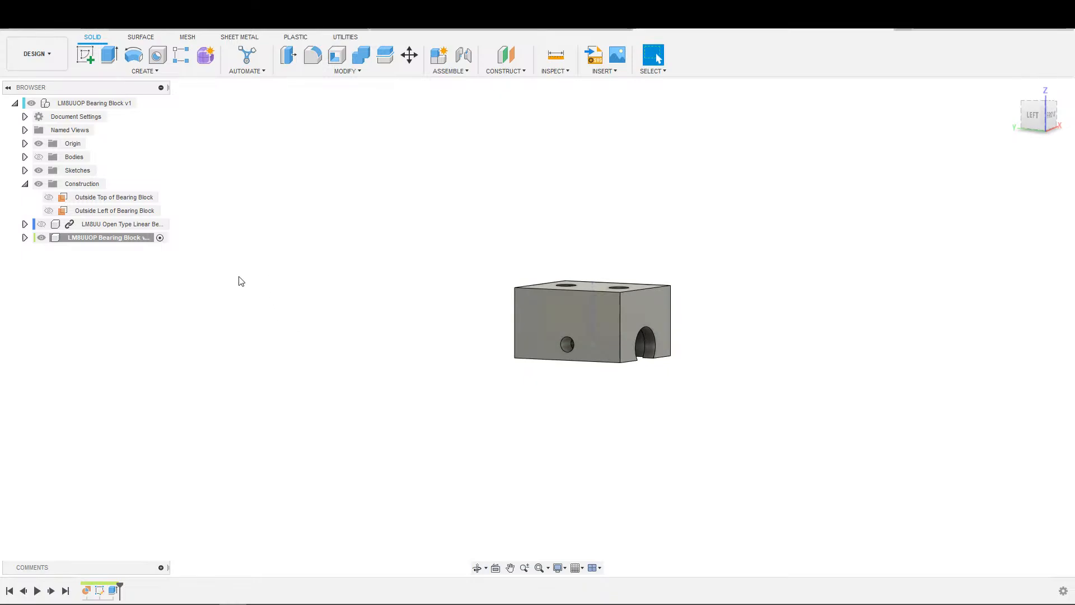
{"action": "scroll", "coordinate": [235, 276], "scroll_direction": "down", "scroll_amount": 2}
{"action": "middle_click_drag", "start_coordinate": [246, 269], "coordinate": [401, 303]}
{"action": "scroll", "coordinate": [415, 298], "scroll_direction": "up", "scroll_amount": 2}
{"action": "scroll", "coordinate": [308, 294], "scroll_direction": "down", "scroll_amount": 1}
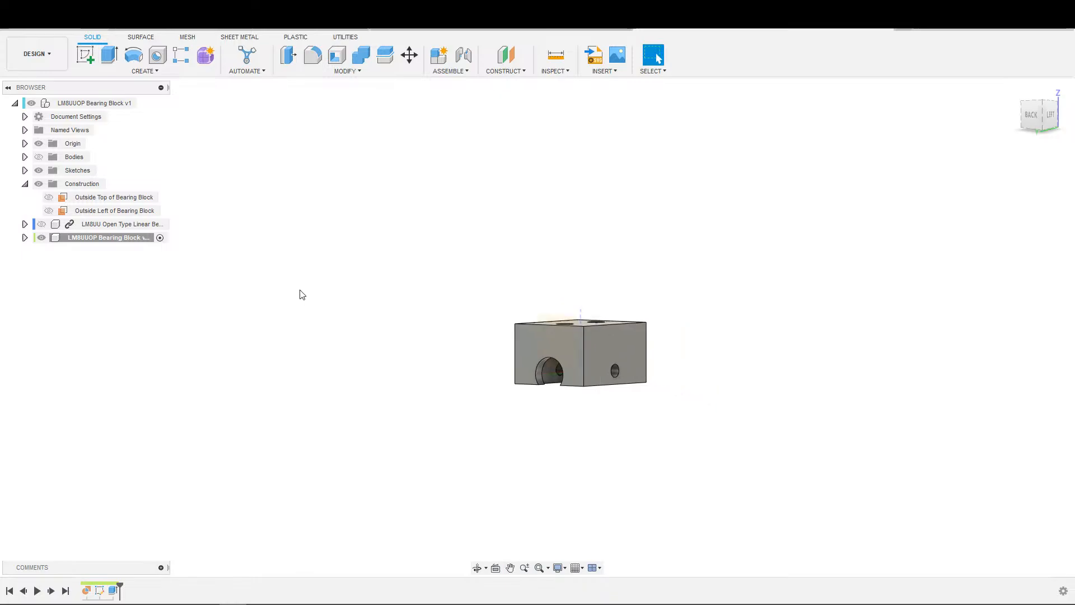
{"action": "left_click", "coordinate": [42, 237]}
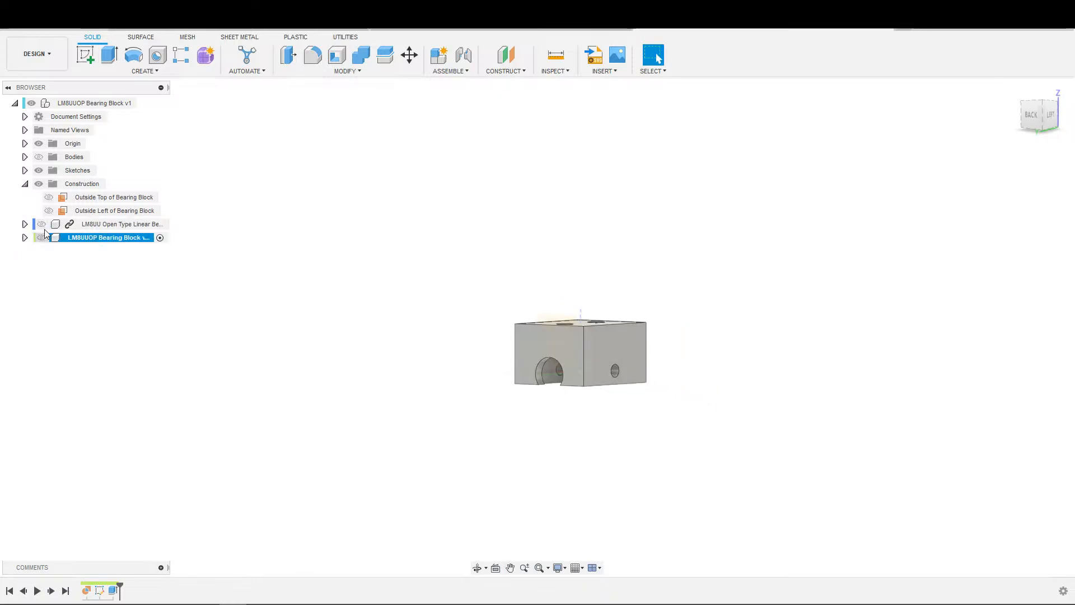
{"action": "left_click", "coordinate": [42, 224]}
{"action": "left_click", "coordinate": [39, 158]}
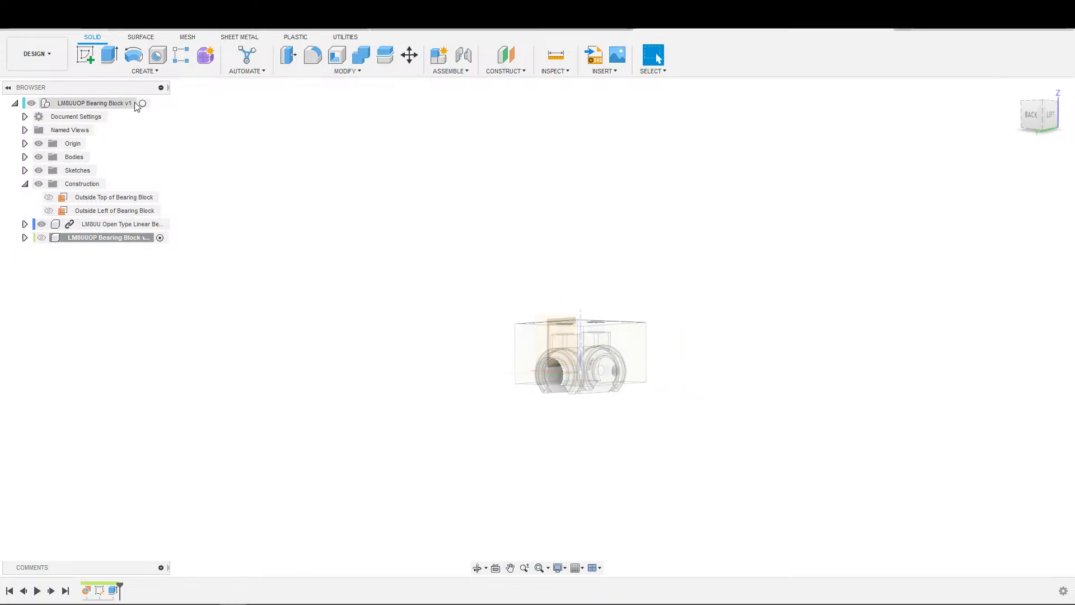
{"action": "left_click", "coordinate": [142, 103]}
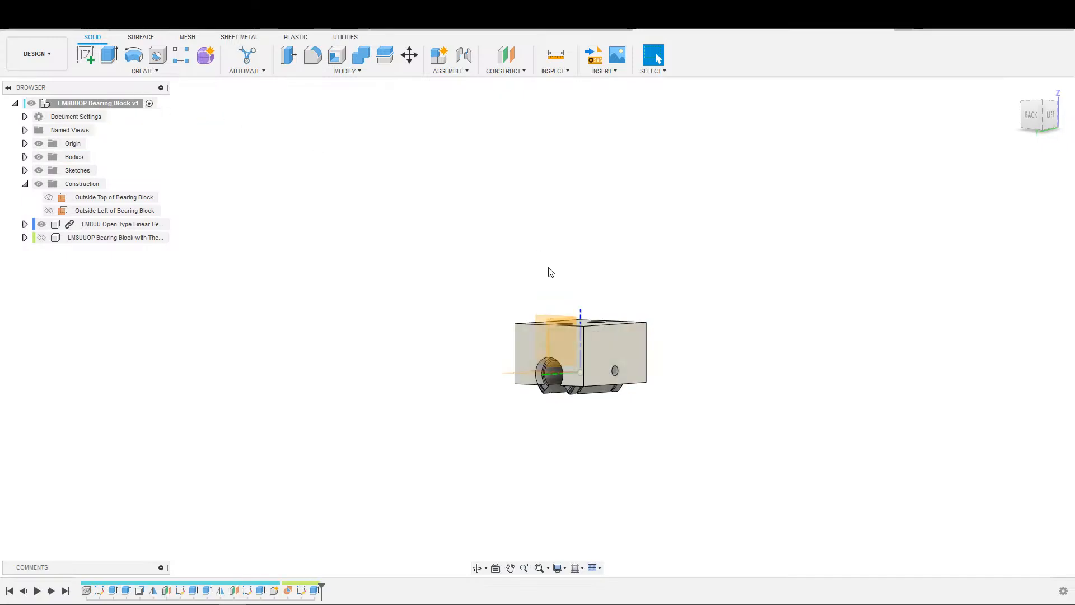
Step: Hide the Origin folder and save the bearing block design with the default version description
{"action": "mouse_move", "coordinate": [549, 271]}
{"action": "middle_mouse_down", "text": "shift"}
{"action": "mouse_move", "coordinate": [603, 244]}
{"action": "mouse_move", "coordinate": [536, 276]}
{"action": "middle_mouse_up", "text": "shift"}
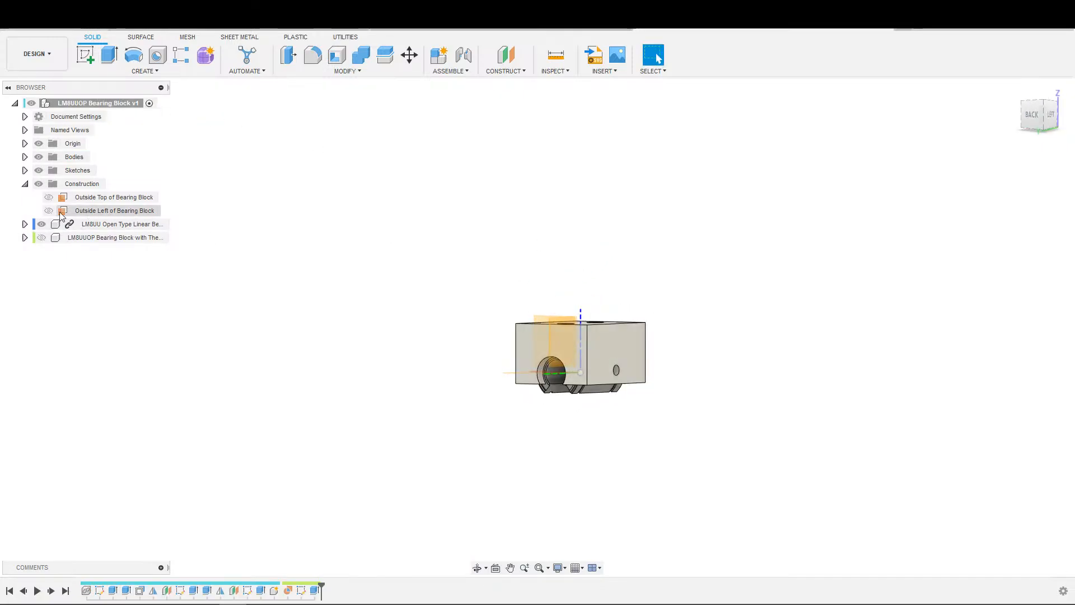
{"action": "left_click", "coordinate": [38, 144]}
{"action": "middle_click_drag", "start_coordinate": [623, 268], "coordinate": [768, 234], "text": "shift"}
{"action": "key", "text": "Escape"}
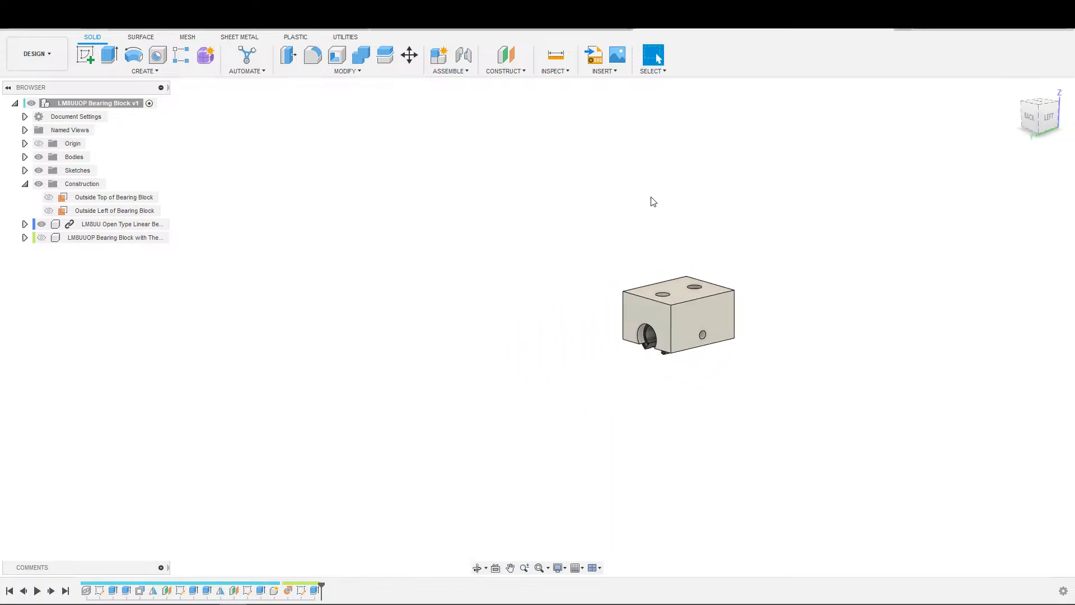
{"action": "key", "text": "ctrl+s"}
{"action": "key", "text": "Return"}
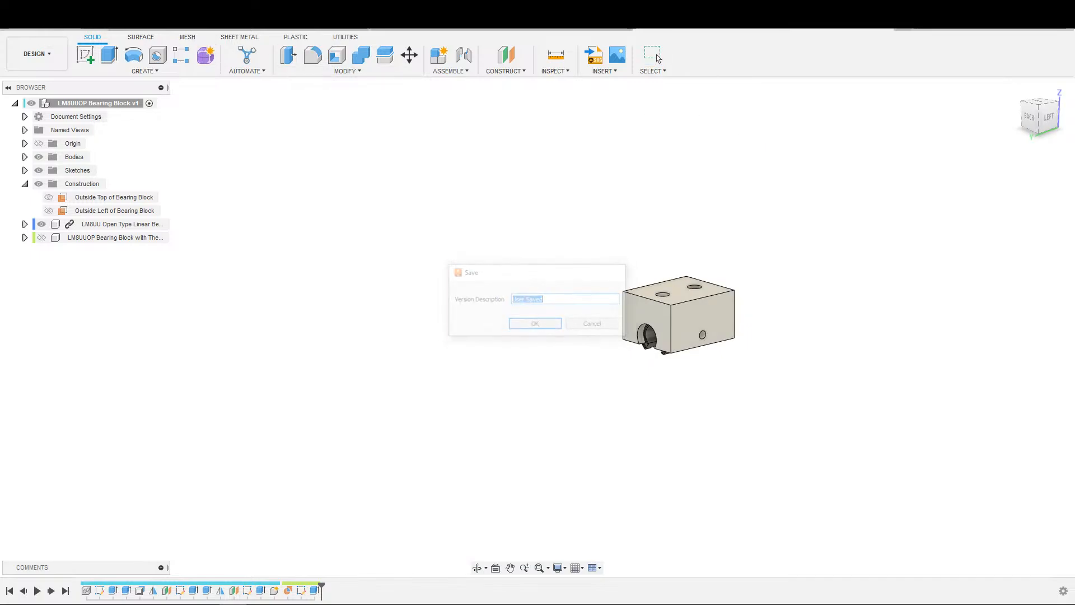
Step: Create a new design and start a sketch on the front (XZ) plane
{"action": "left_click", "coordinate": [902, 23]}
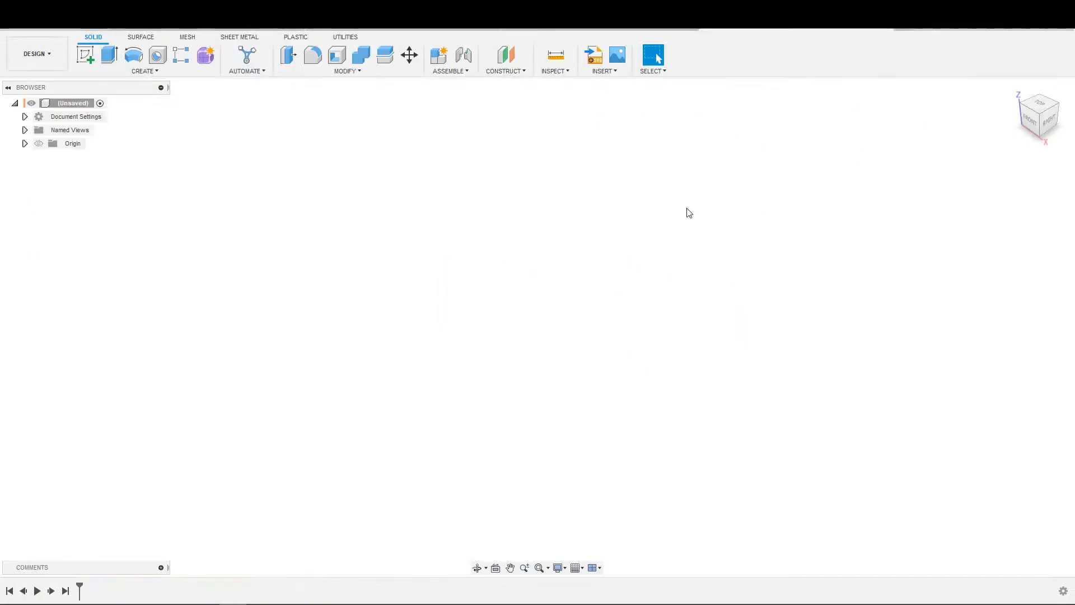
{"action": "key", "text": "s"}
{"action": "left_click", "coordinate": [733, 266]}
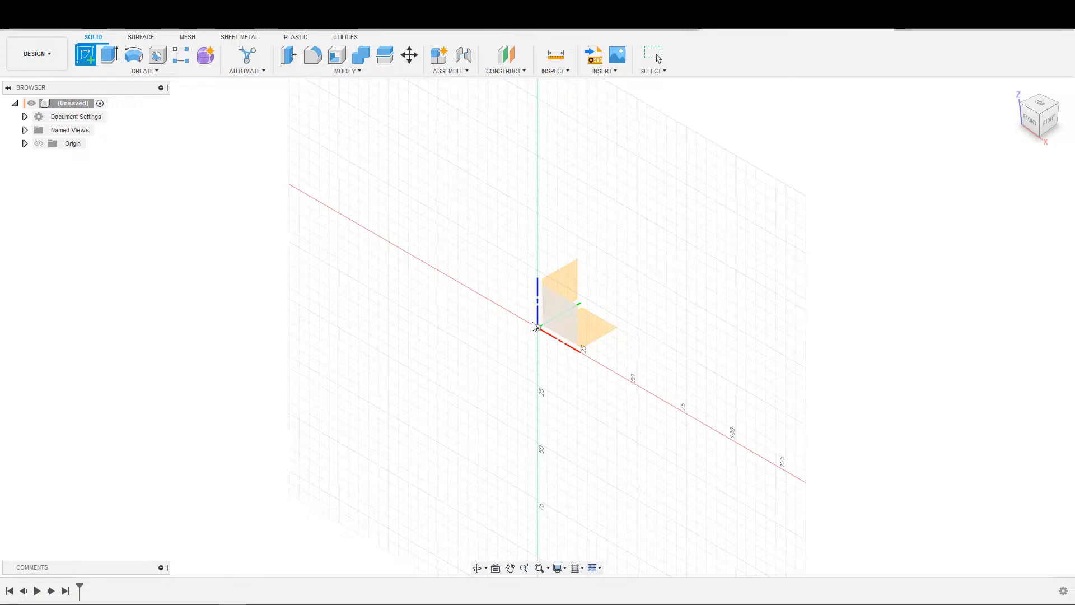
{"action": "left_click", "coordinate": [569, 314]}
Step: Sketch a circle centred on the origin and dimension its diameter to 8 mm
{"action": "key", "text": "c"}
{"action": "left_click", "coordinate": [494, 366]}
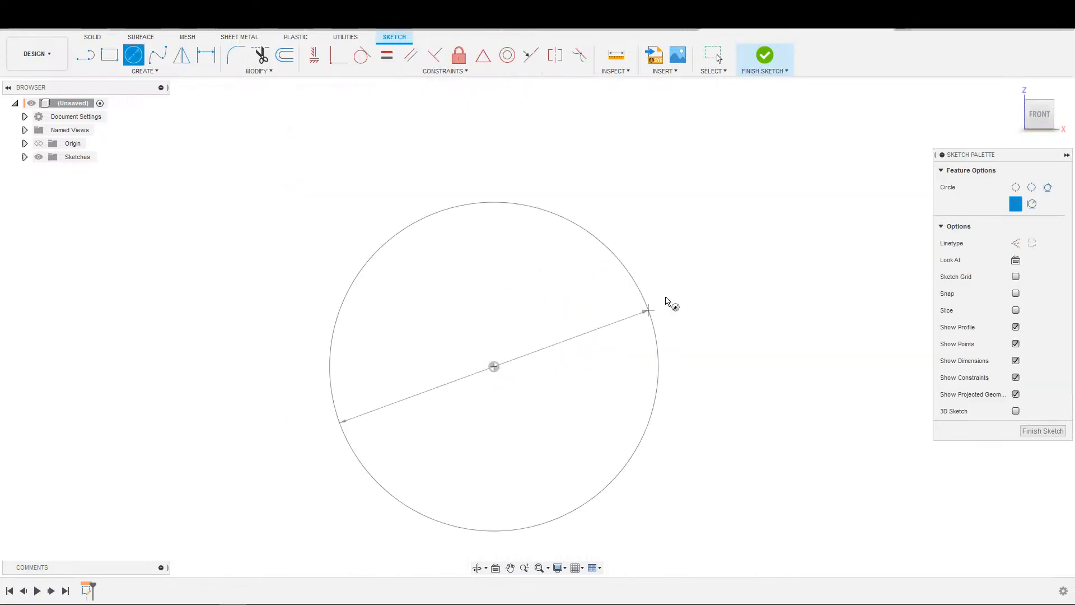
{"action": "left_click", "coordinate": [605, 321]}
{"action": "left_click", "coordinate": [609, 321]}
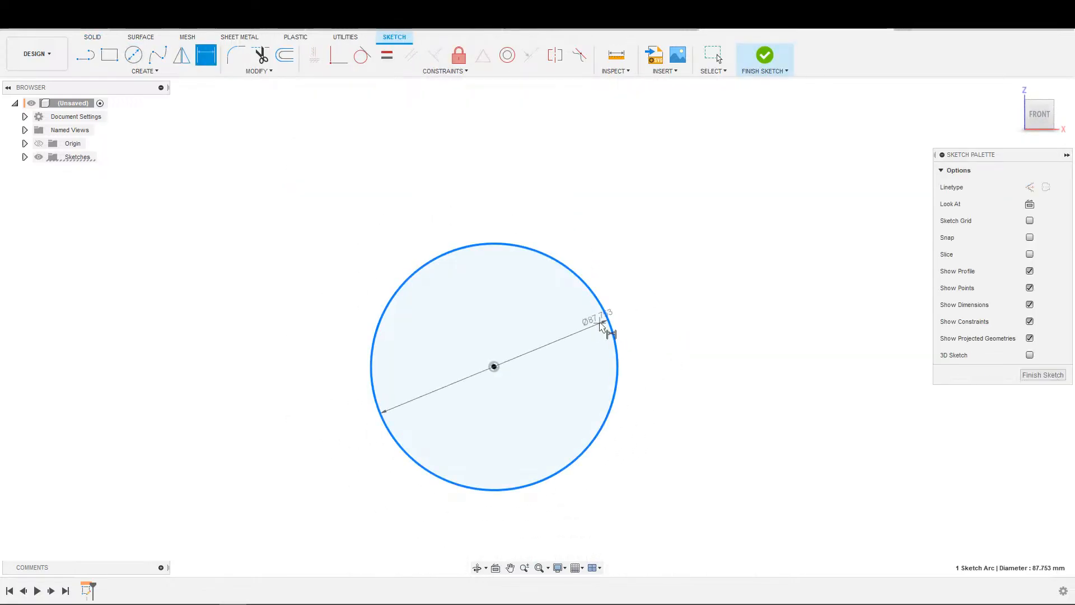
{"action": "left_click", "coordinate": [636, 324]}
{"action": "type", "text": "87.752585"}
{"action": "key", "text": "Return"}
{"action": "key", "text": "Escape"}
{"action": "scroll", "coordinate": [457, 385], "scroll_direction": "up", "scroll_amount": 5}
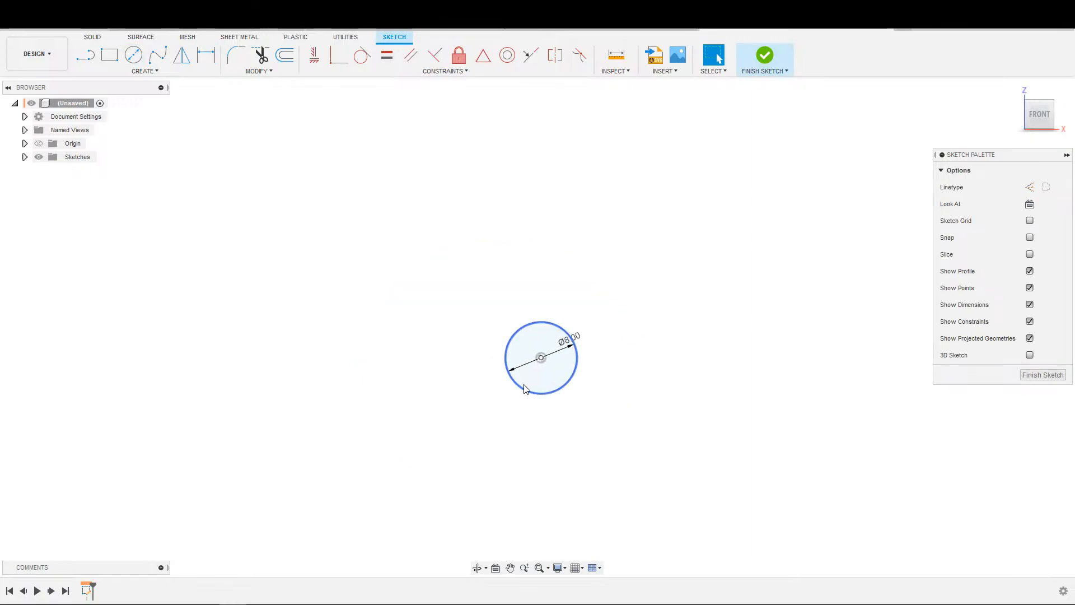
Step: Extrude the 8 mm circle into a long rod, using Symmetric direction with whole-length measurement and the New Component operation
{"action": "key", "text": "e"}
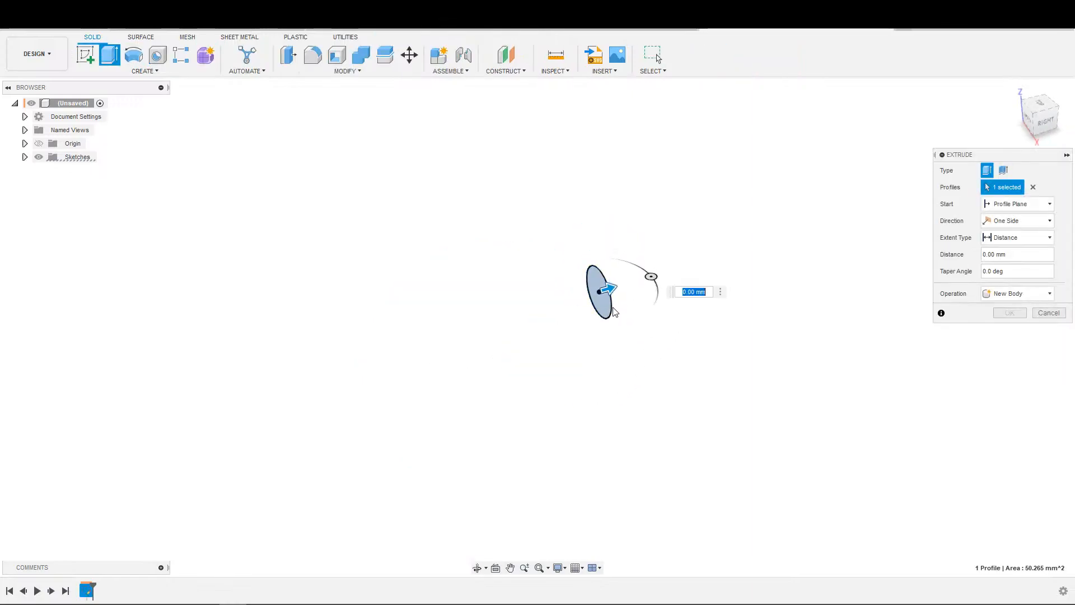
{"action": "left_click", "coordinate": [1016, 221]}
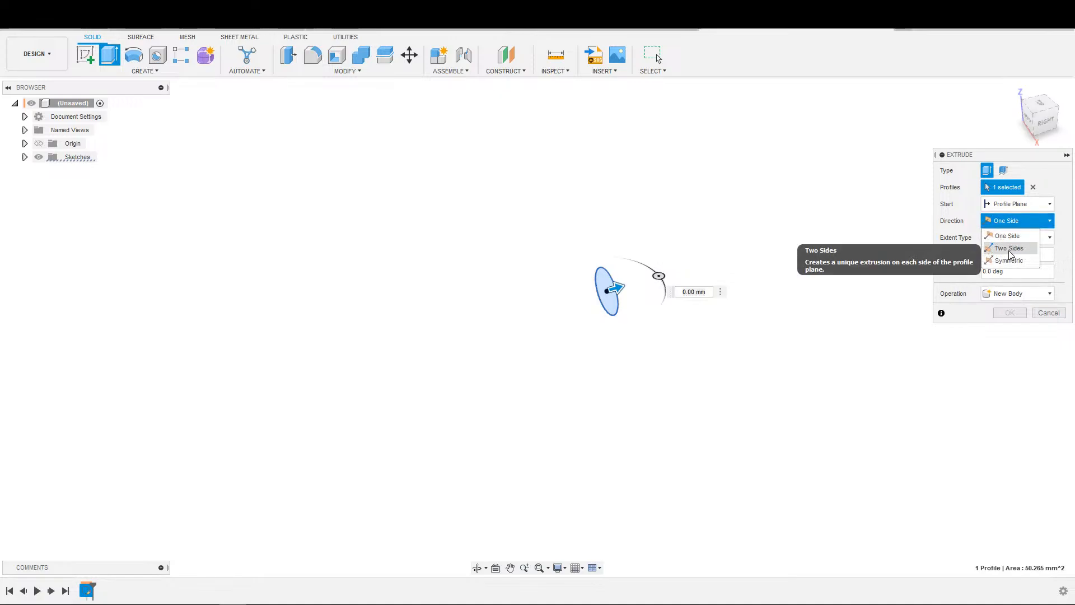
{"action": "left_click", "coordinate": [1009, 250]}
{"action": "left_click", "coordinate": [1006, 255]}
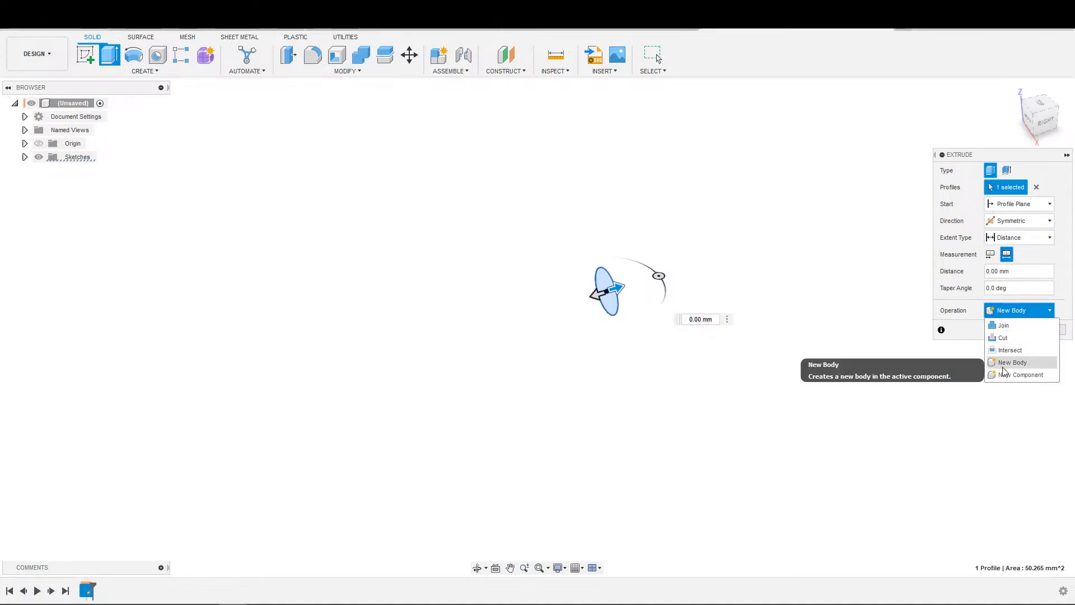
{"action": "left_click", "coordinate": [1006, 372]}
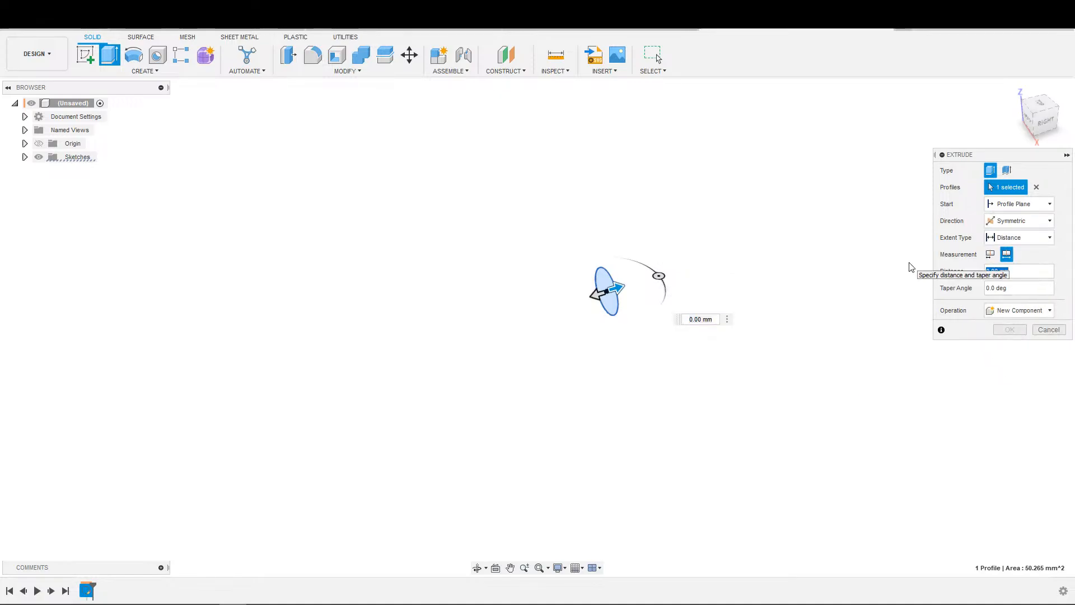
{"action": "key", "text": "Return"}
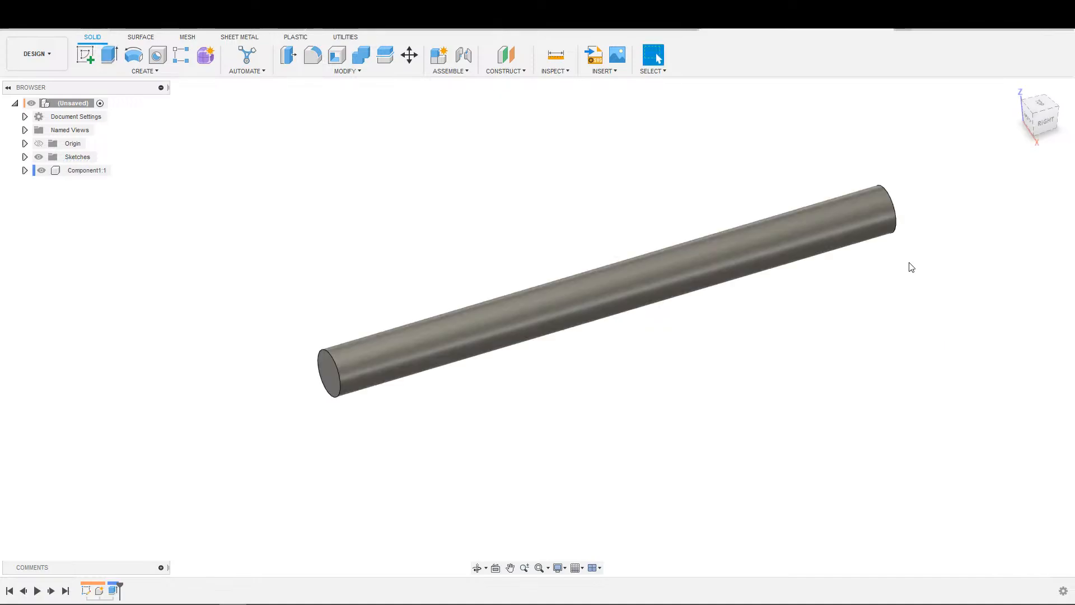
Step: Rename the new rod component as 8mm Rod
{"action": "scroll", "coordinate": [541, 297], "scroll_direction": "down", "scroll_amount": 2}
{"action": "scroll", "coordinate": [583, 306], "scroll_direction": "up", "scroll_amount": 1}
{"action": "middle_click_drag", "start_coordinate": [500, 341], "coordinate": [496, 338], "text": "shift"}
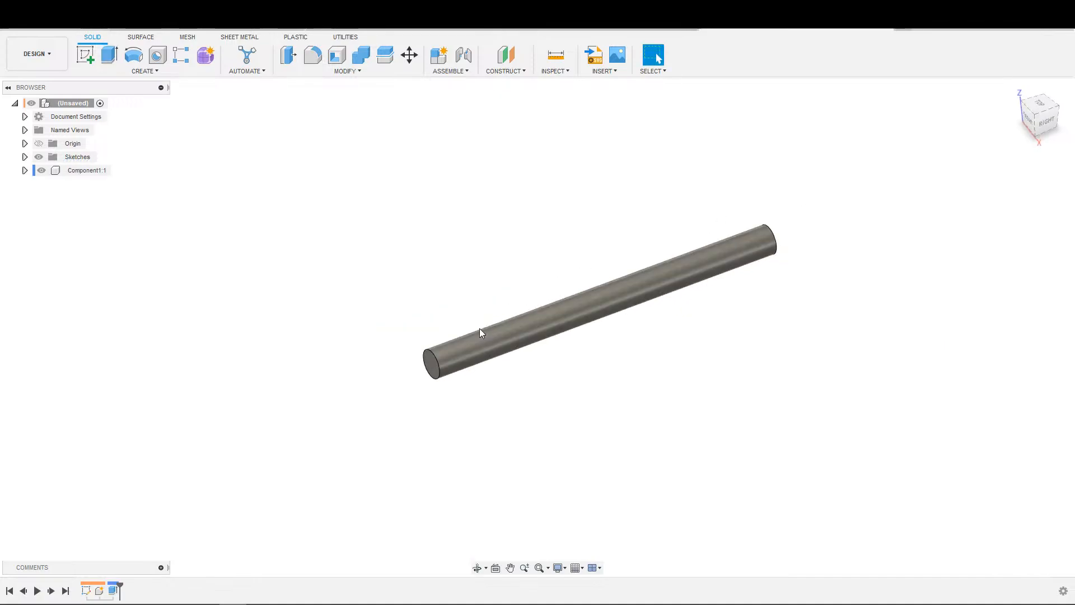
{"action": "left_click", "coordinate": [87, 171]}
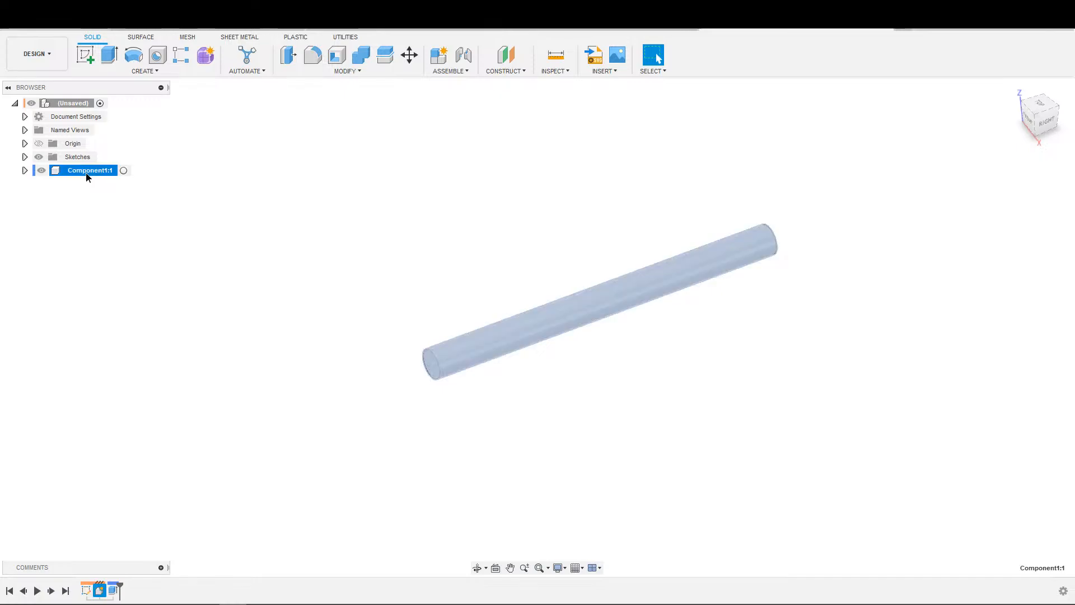
{"action": "double_click", "coordinate": [88, 172]}
{"action": "type", "text": "8mm Rod"}
{"action": "key", "text": "Return"}
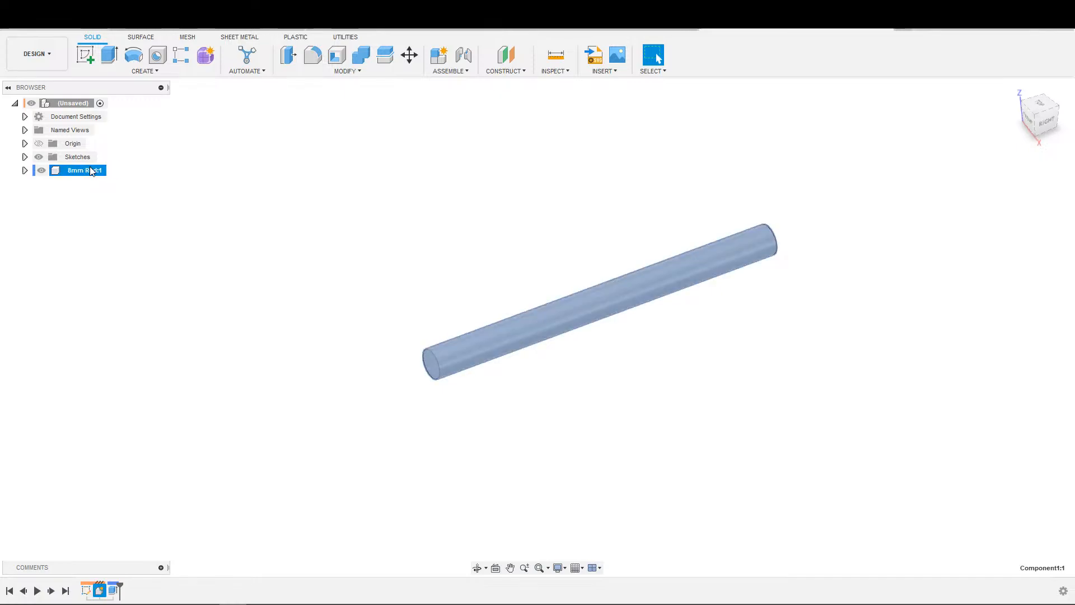
Step: Rename the circle sketch as 8mm Rod and hide it
{"action": "left_click", "coordinate": [25, 157]}
{"action": "left_click", "coordinate": [49, 170]}
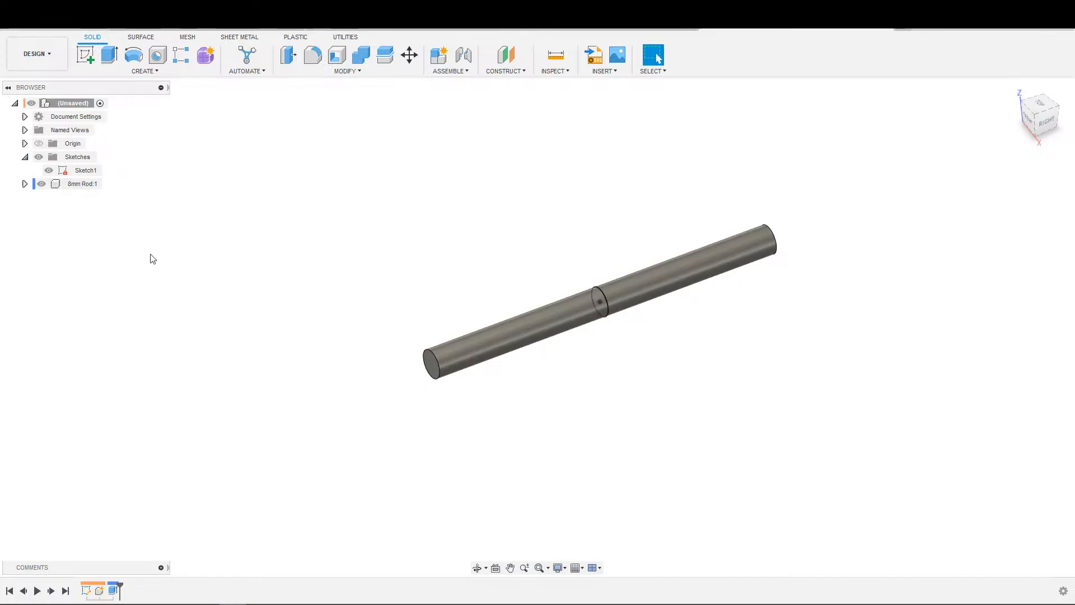
{"action": "double_click", "coordinate": [85, 171]}
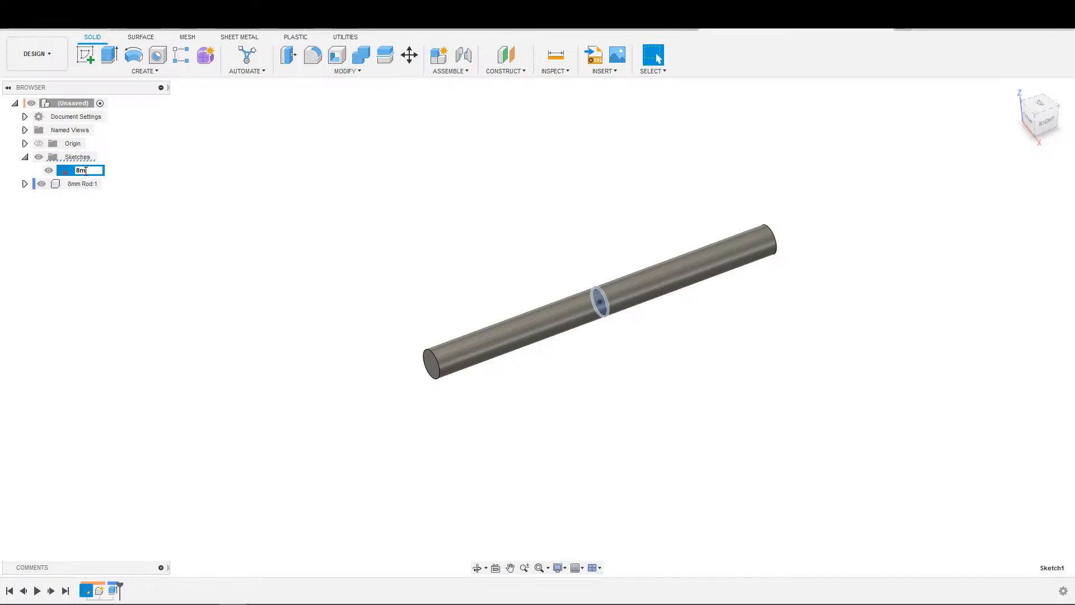
{"action": "type", "text": "8mm Rod"}
{"action": "key", "text": "Return"}
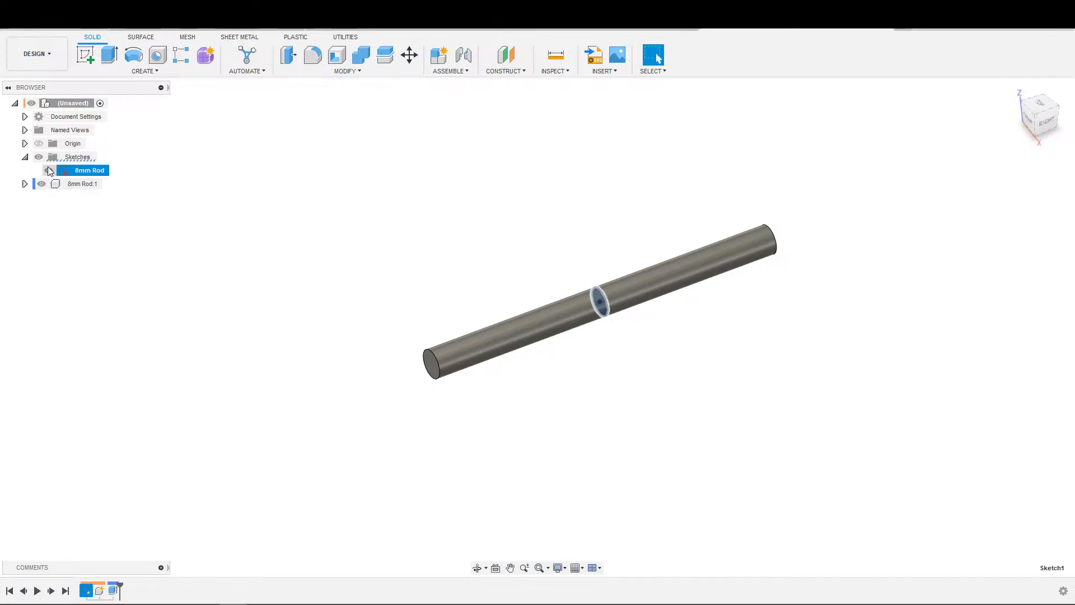
{"action": "left_click", "coordinate": [49, 168]}
{"action": "left_click", "coordinate": [76, 211]}
Step: Activate the 8mm Rod component and start a sketch in it on the front (XZ) plane
{"action": "left_click", "coordinate": [109, 185]}
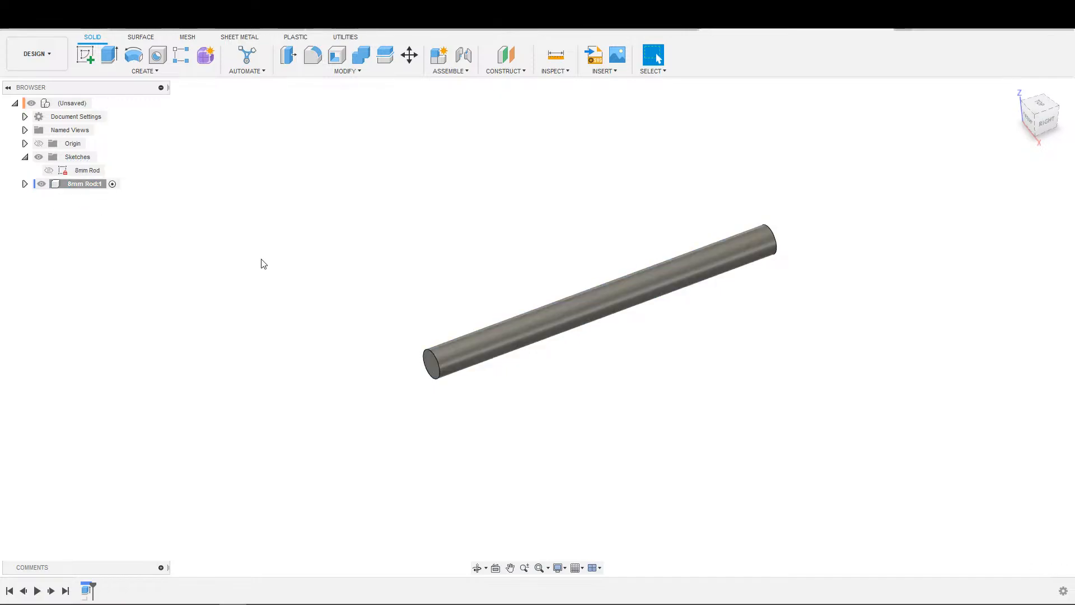
{"action": "scroll", "coordinate": [420, 336], "scroll_direction": "up", "scroll_amount": 3}
{"action": "middle_click_drag", "start_coordinate": [385, 247], "coordinate": [359, 203]}
{"action": "middle_click_drag", "start_coordinate": [358, 203], "coordinate": [390, 229], "text": "shift"}
{"action": "key", "text": "Escape"}
{"action": "key", "text": "s"}
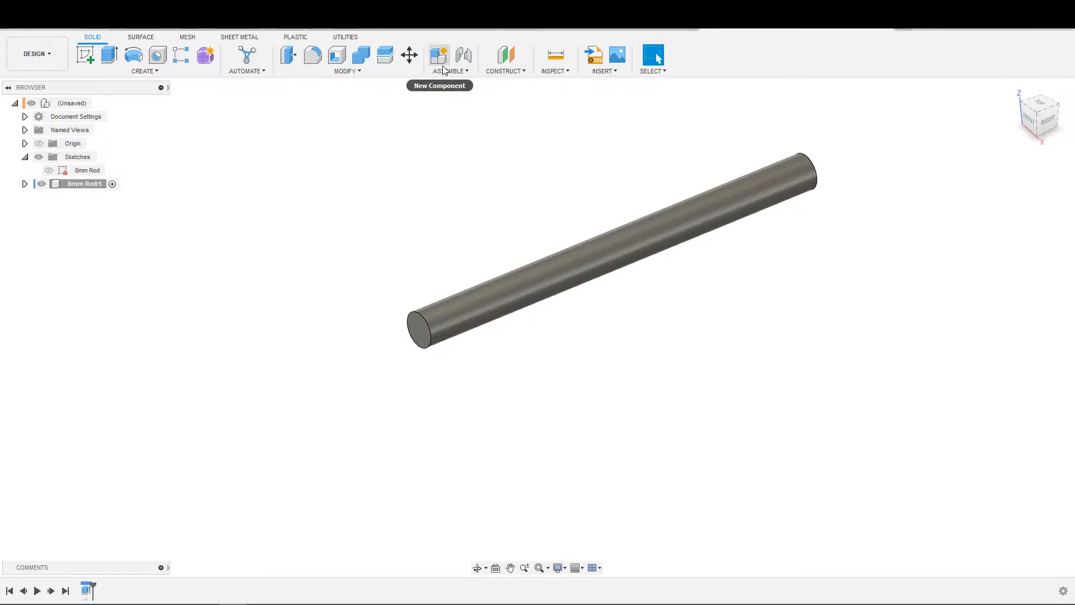
{"action": "key", "text": "s"}
{"action": "left_click", "coordinate": [379, 312]}
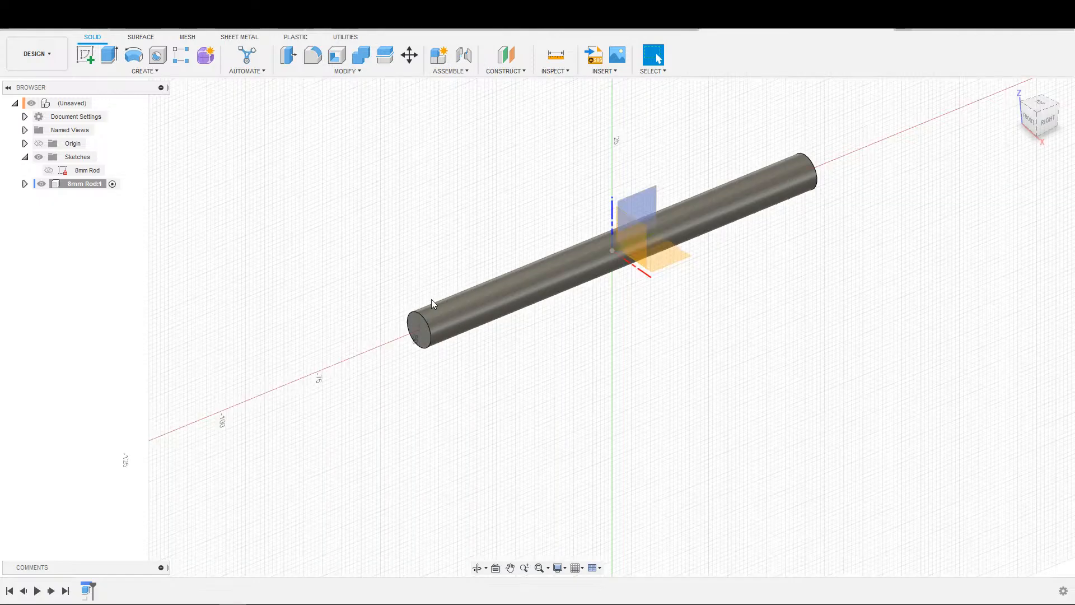
{"action": "left_click", "coordinate": [618, 238]}
Step: Project the rod's circular face into the sketch and hide the component's Bodies folder
{"action": "type", "text": "s"}
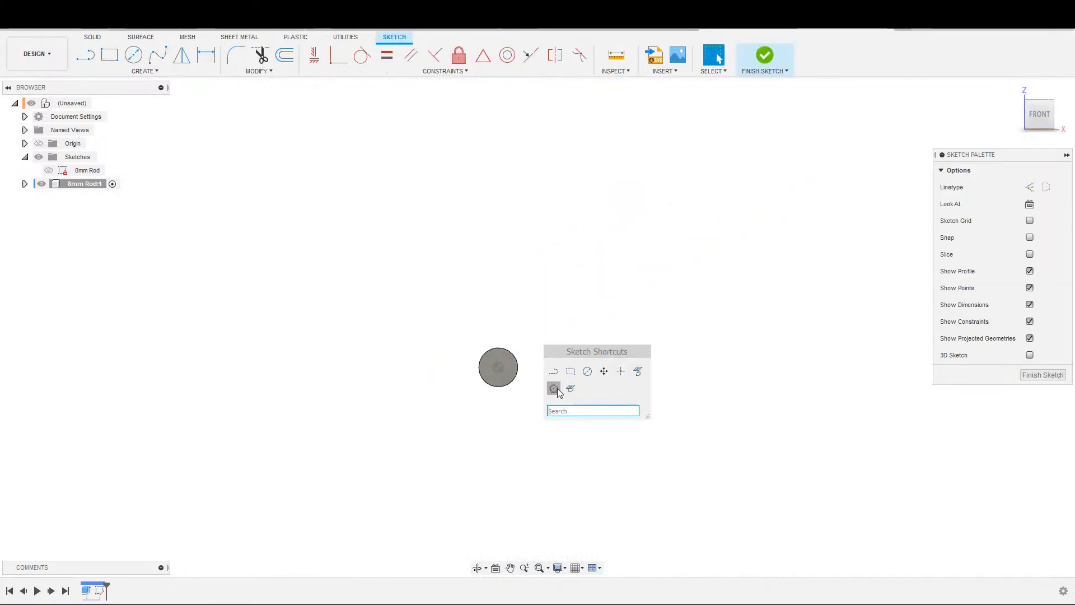
{"action": "type", "text": "project"}
{"action": "key", "text": "Return"}
{"action": "scroll", "coordinate": [552, 415], "scroll_direction": "up", "scroll_amount": 3}
{"action": "left_click", "coordinate": [490, 336]}
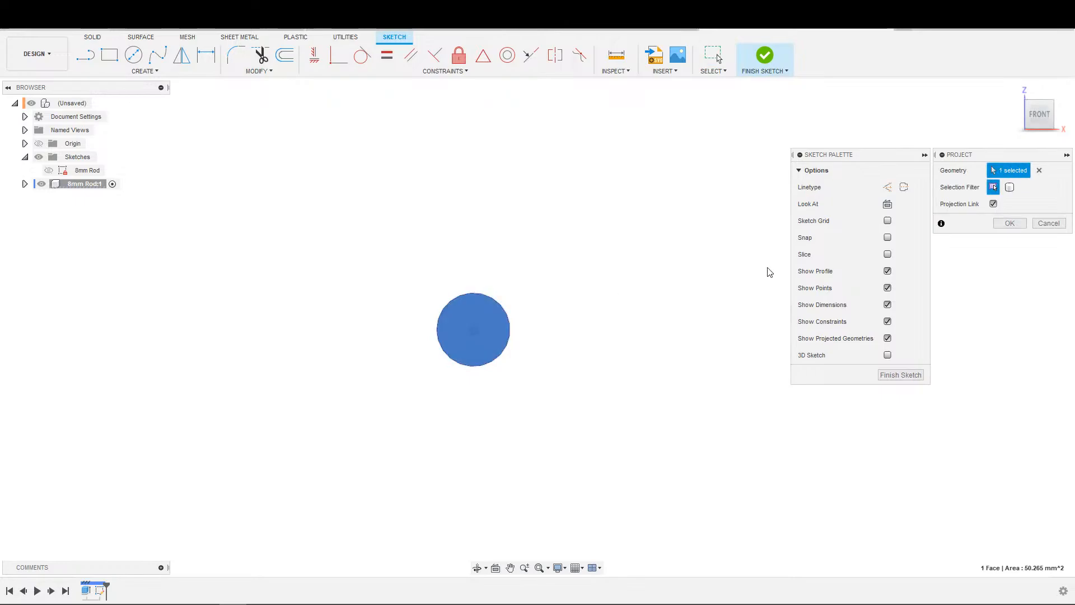
{"action": "left_click", "coordinate": [1010, 224]}
{"action": "middle_click_drag", "start_coordinate": [545, 377], "coordinate": [667, 358]}
{"action": "scroll", "coordinate": [667, 358], "scroll_direction": "up", "scroll_amount": 3}
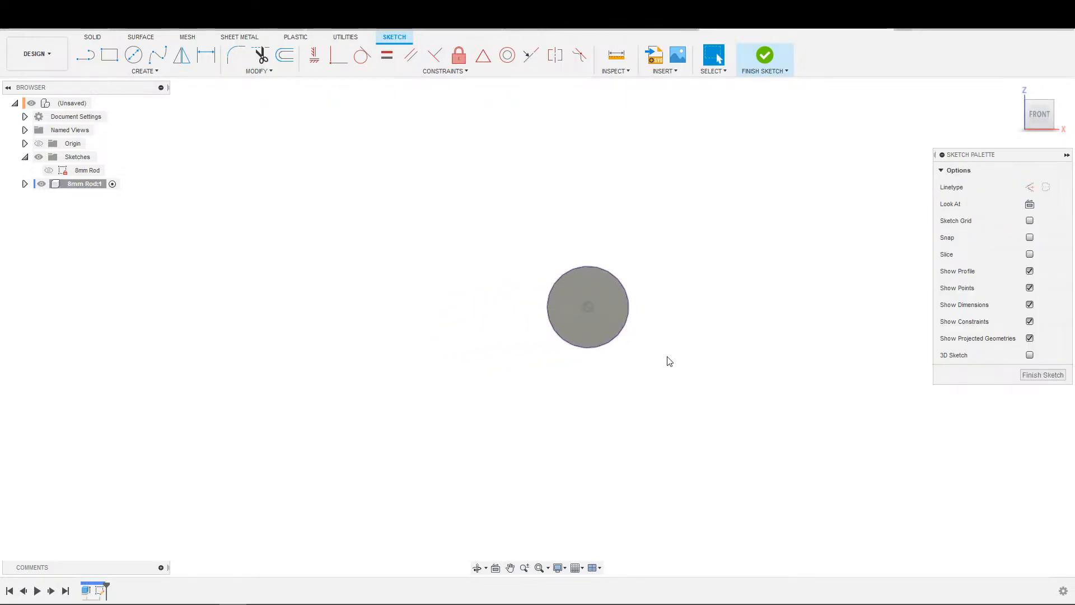
{"action": "left_click", "coordinate": [25, 184]}
{"action": "left_click", "coordinate": [49, 211]}
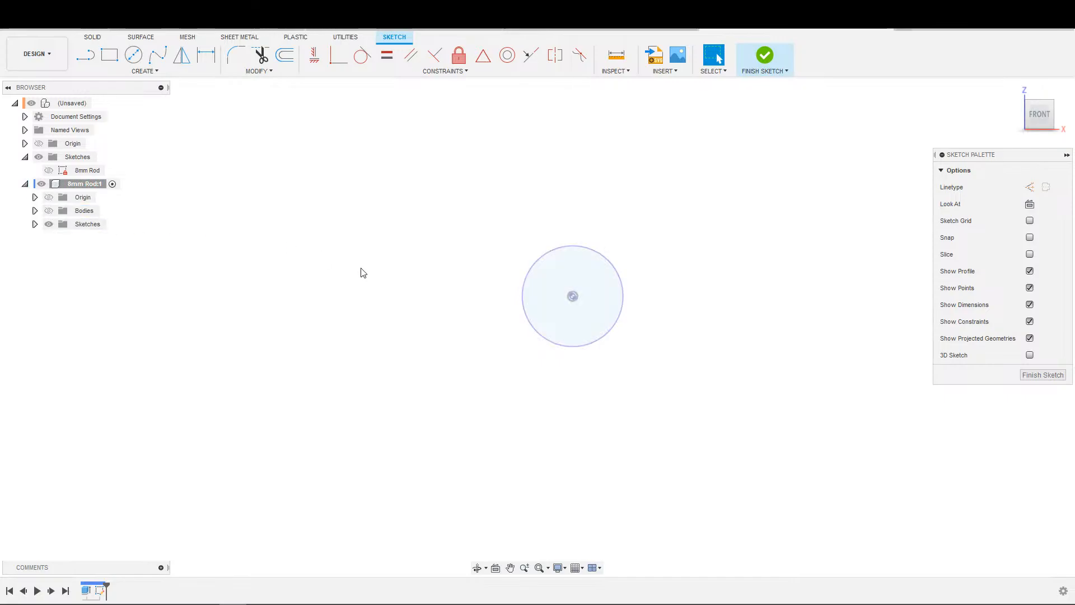
Step: Sketch a tall rectangle about 3.15 mm wide and 15.38 mm high crossing the projected circle and extending below it
{"action": "scroll", "coordinate": [516, 320], "scroll_direction": "up", "scroll_amount": 2}
{"action": "middle_click_drag", "start_coordinate": [516, 319], "coordinate": [482, 288]}
{"action": "key", "text": "s"}
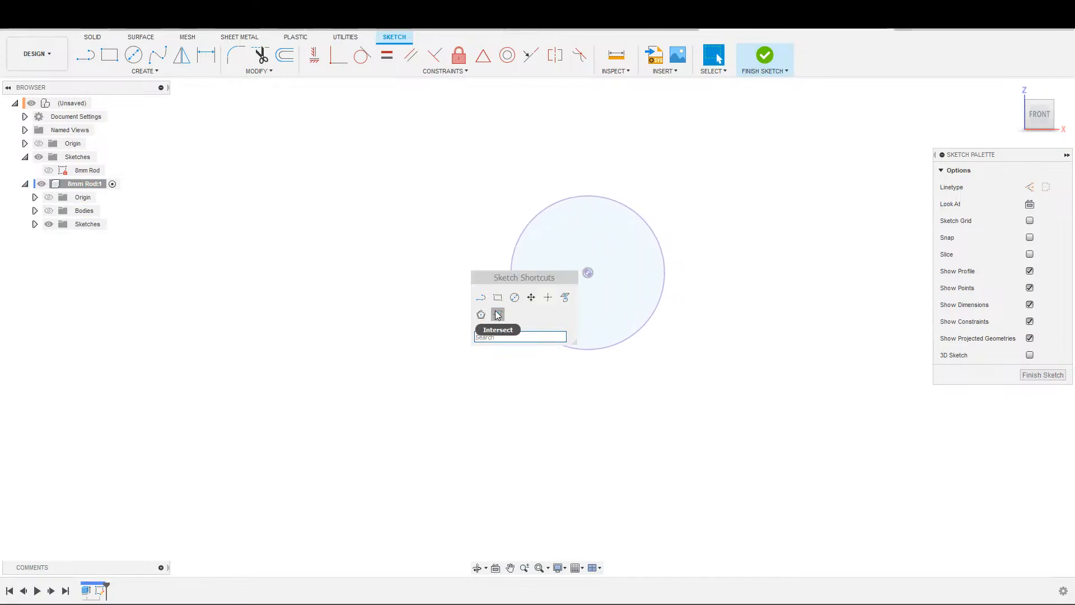
{"action": "left_click", "coordinate": [498, 298]}
{"action": "left_click", "coordinate": [550, 153]}
{"action": "left_click", "coordinate": [611, 448]}
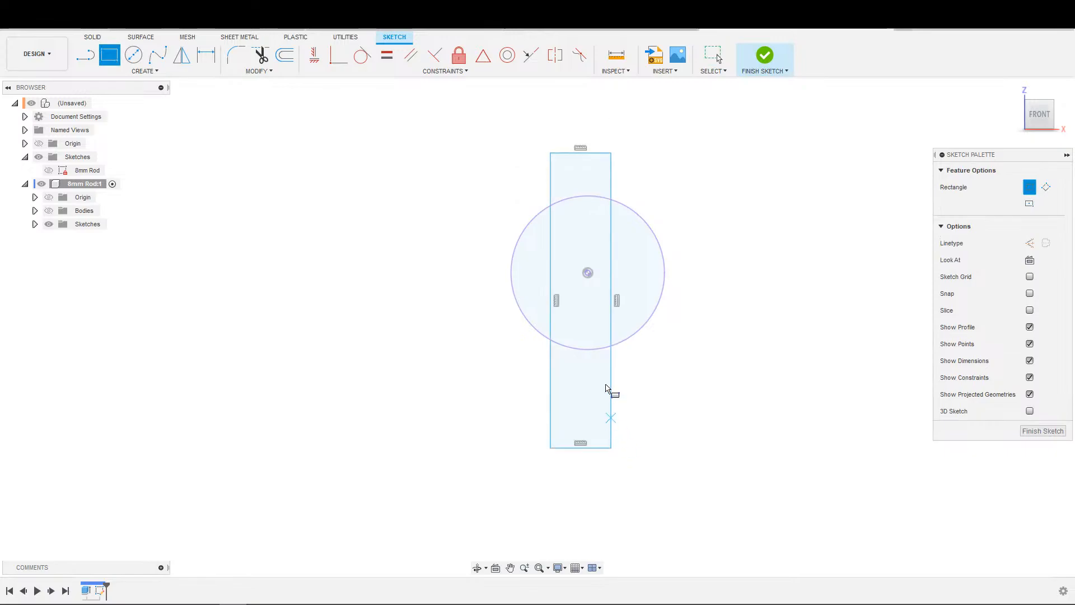
{"action": "key", "text": "Escape"}
Step: Draw a horizontal line about 7.96 mm long across the circle and make it coincident with the circle's centre
{"action": "key", "text": "s"}
{"action": "left_click", "coordinate": [565, 342]}
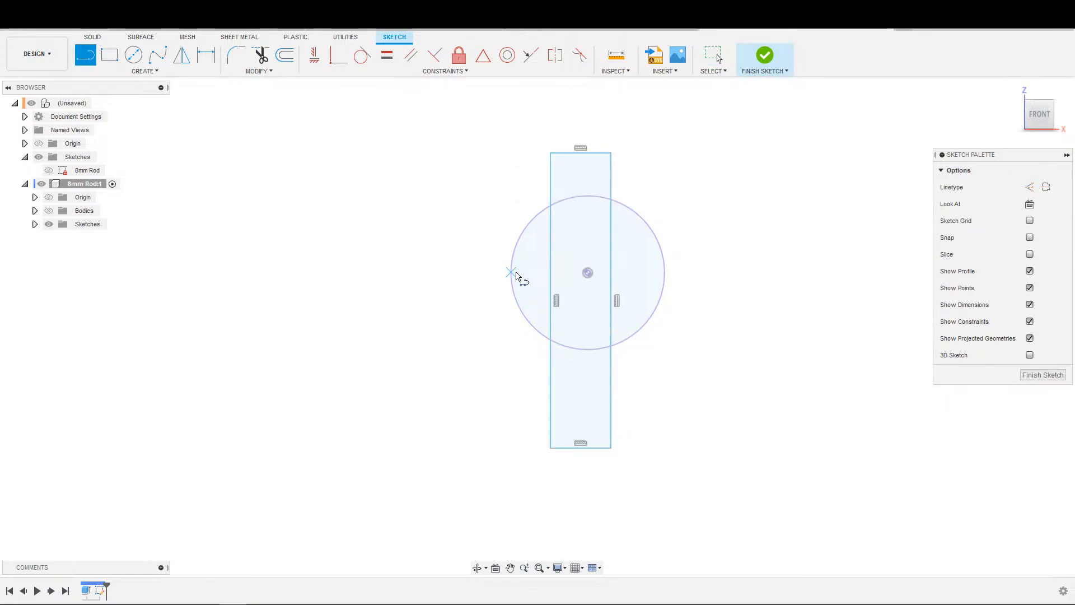
{"action": "left_click", "coordinate": [511, 265]}
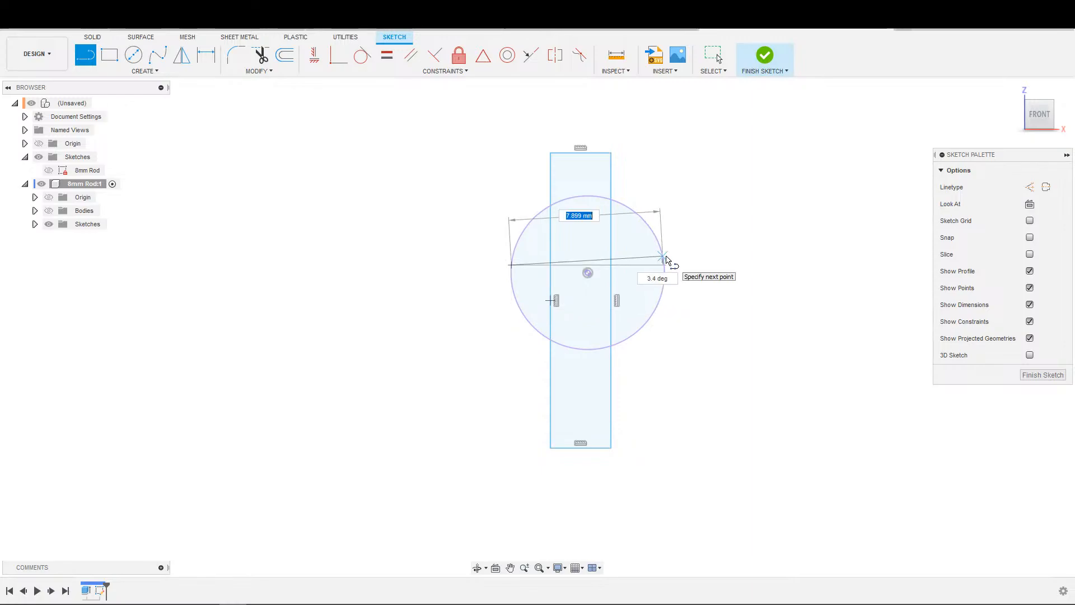
{"action": "left_click", "coordinate": [665, 266]}
{"action": "key", "text": "Escape"}
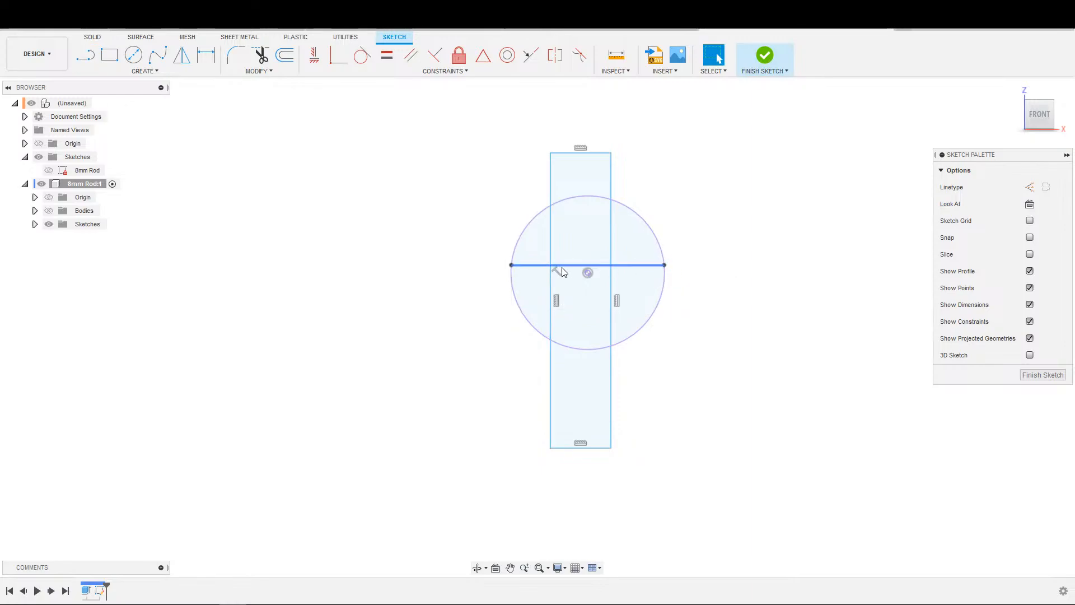
{"action": "left_click", "coordinate": [560, 266]}
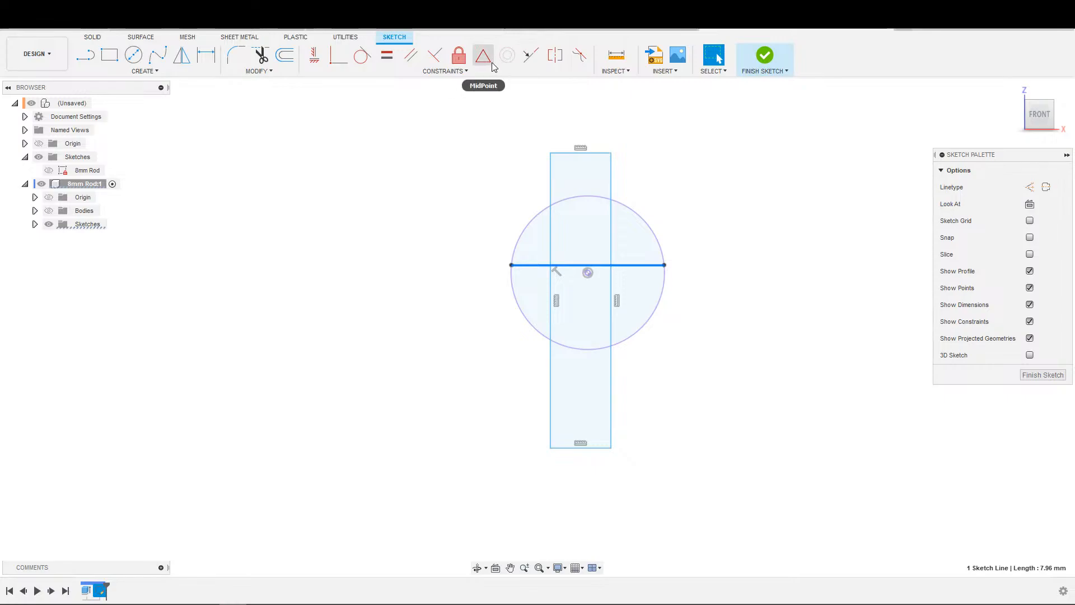
{"action": "left_click", "coordinate": [338, 54]}
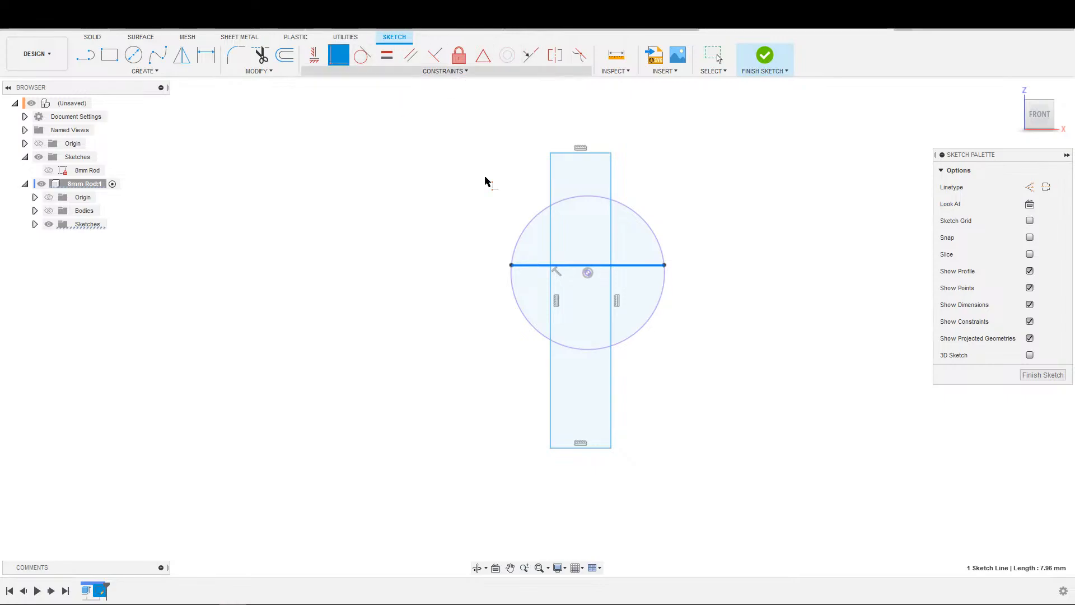
{"action": "left_click", "coordinate": [587, 274]}
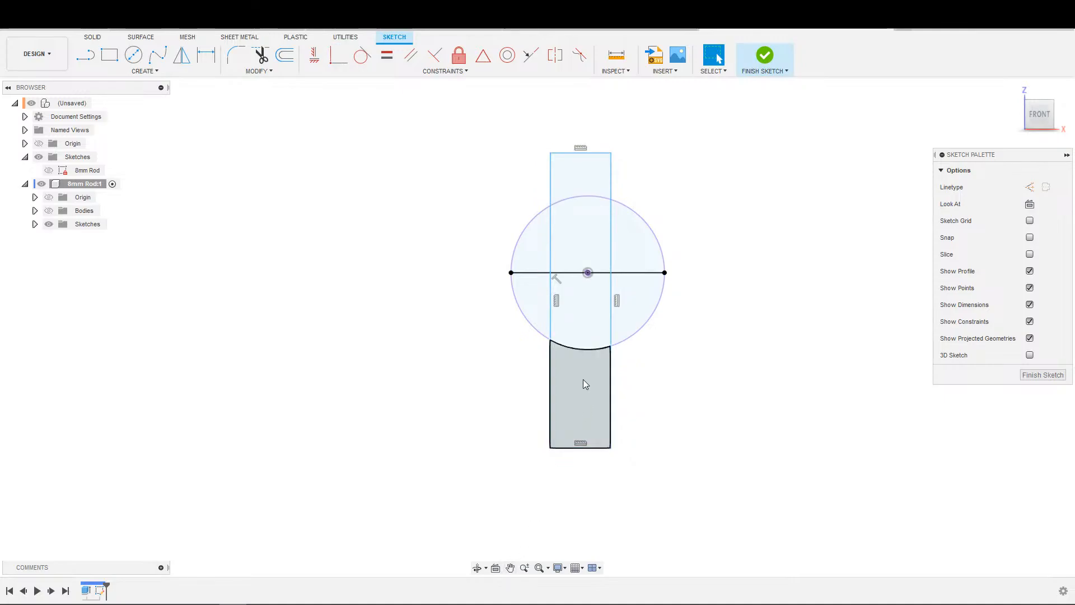
Step: Draw a line between the midpoints of the rectangle's short edges and convert it and the horizontal line to construction geometry
{"action": "key", "text": "s"}
{"action": "left_click", "coordinate": [578, 466]}
{"action": "left_click", "coordinate": [581, 448]}
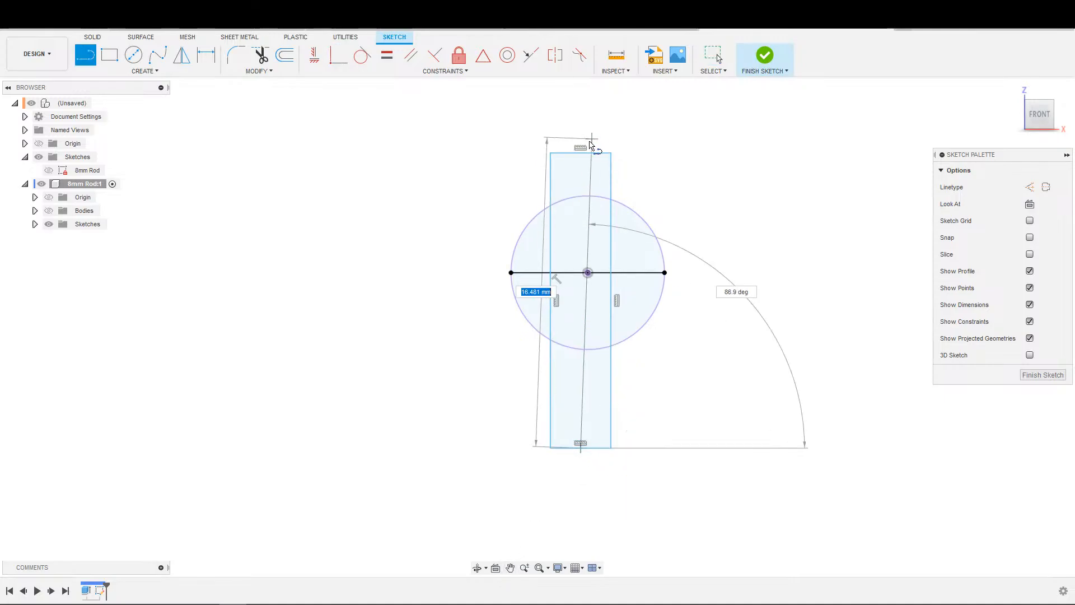
{"action": "left_click", "coordinate": [580, 153]}
{"action": "key", "text": "Escape"}
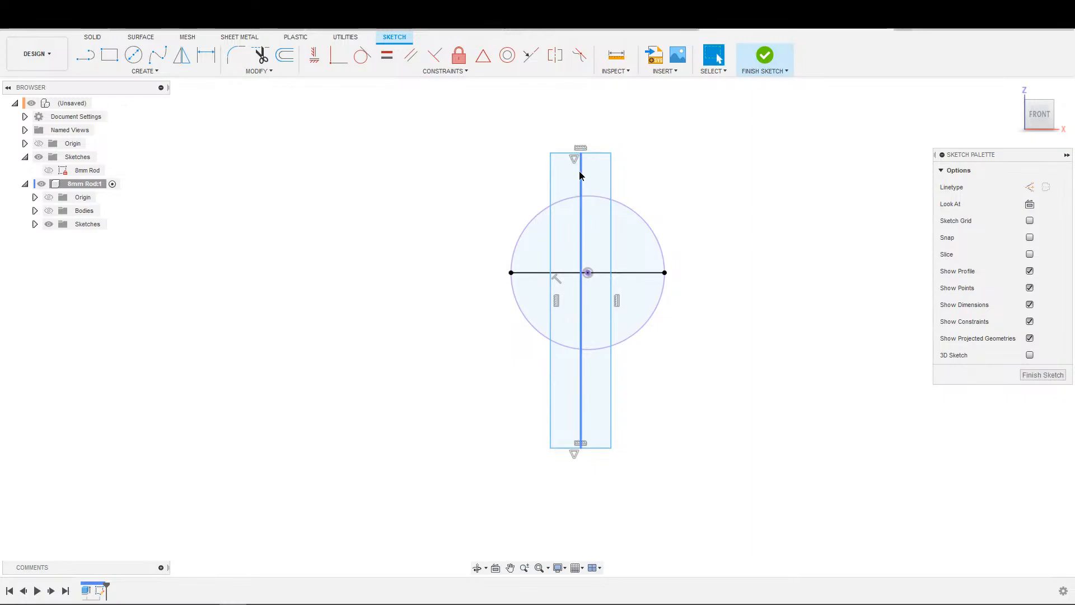
{"action": "left_click", "coordinate": [580, 175]}
{"action": "key", "text": "x"}
{"action": "left_click", "coordinate": [707, 170]}
{"action": "left_click", "coordinate": [642, 273]}
{"action": "key", "text": "x"}
{"action": "left_click", "coordinate": [726, 215]}
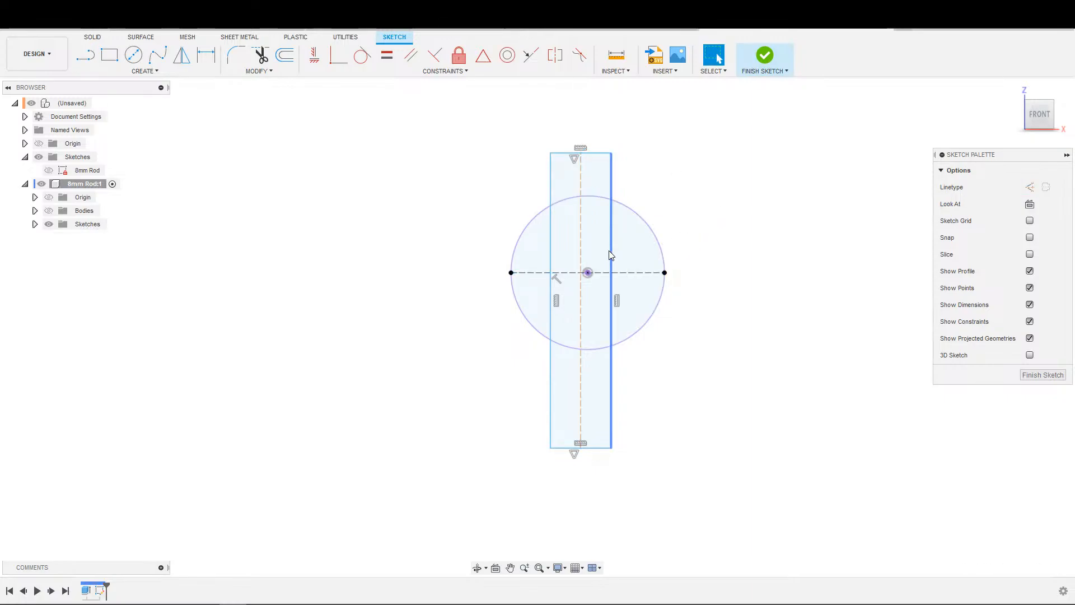
Step: Make the vertical construction line coincident with the circle's centre to centre the rectangle on the circle
{"action": "left_click", "coordinate": [581, 246]}
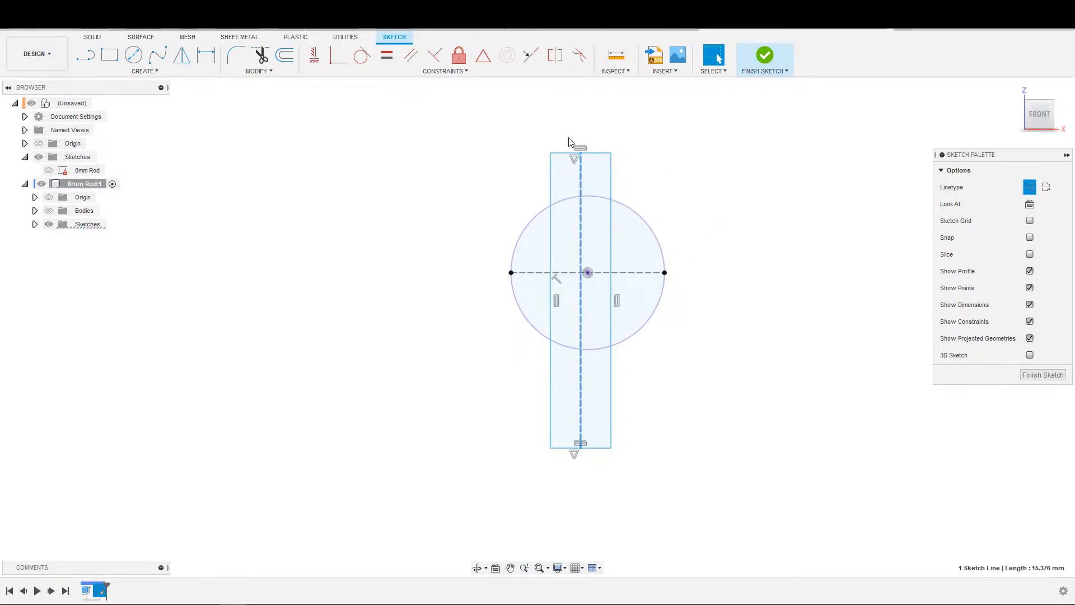
{"action": "left_click", "coordinate": [483, 55]}
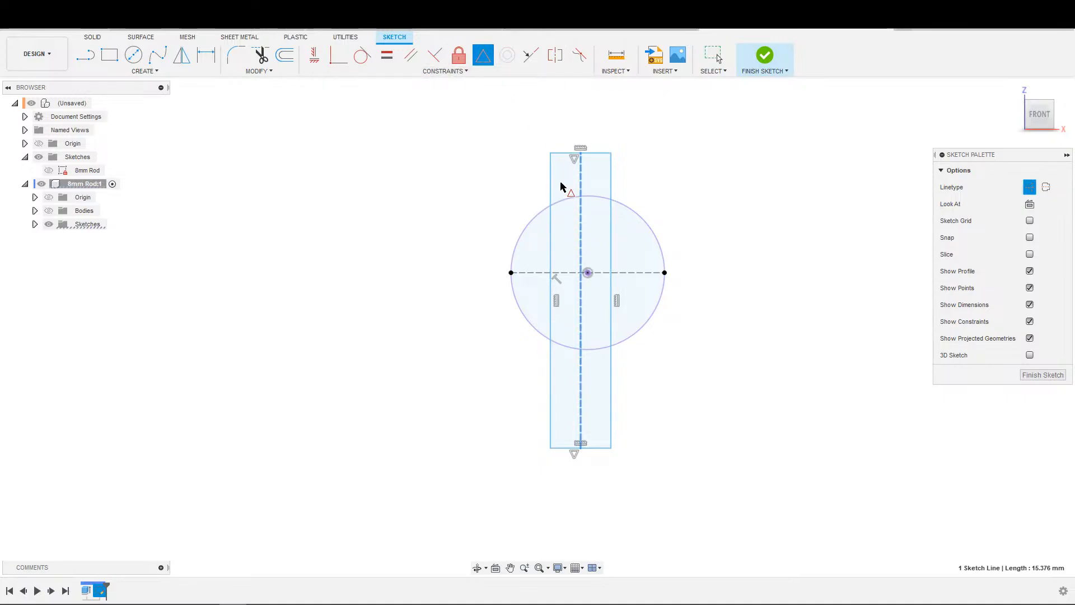
{"action": "key", "text": "Escape"}
{"action": "left_click", "coordinate": [338, 58]}
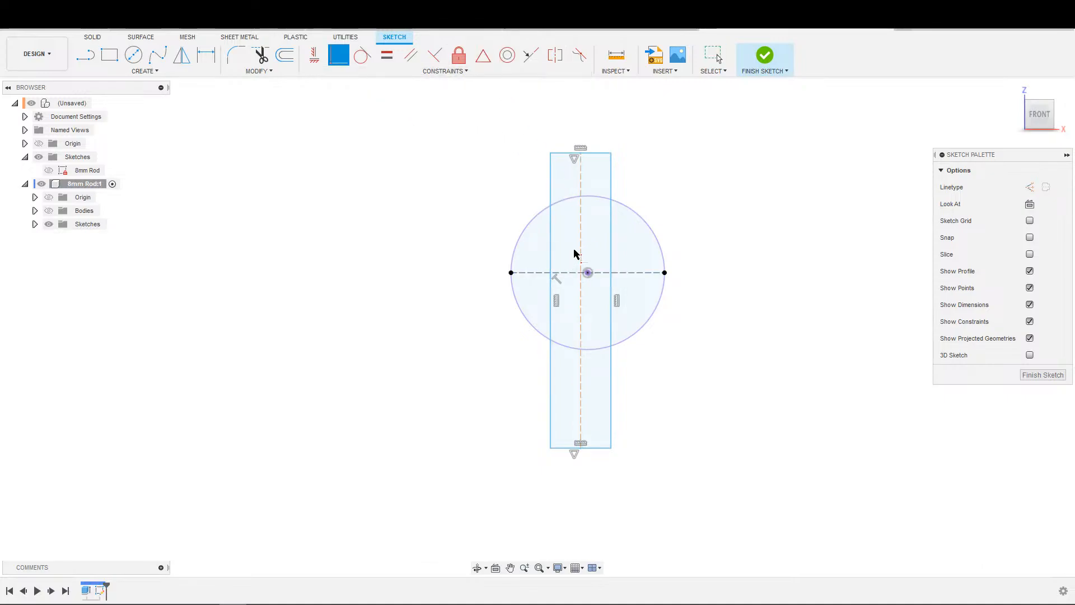
{"action": "left_click", "coordinate": [581, 248]}
{"action": "left_click", "coordinate": [588, 272]}
{"action": "key", "text": "Escape"}
Step: Constrain the rectangle's upper edge tangent to the projected circle
{"action": "left_click", "coordinate": [594, 154]}
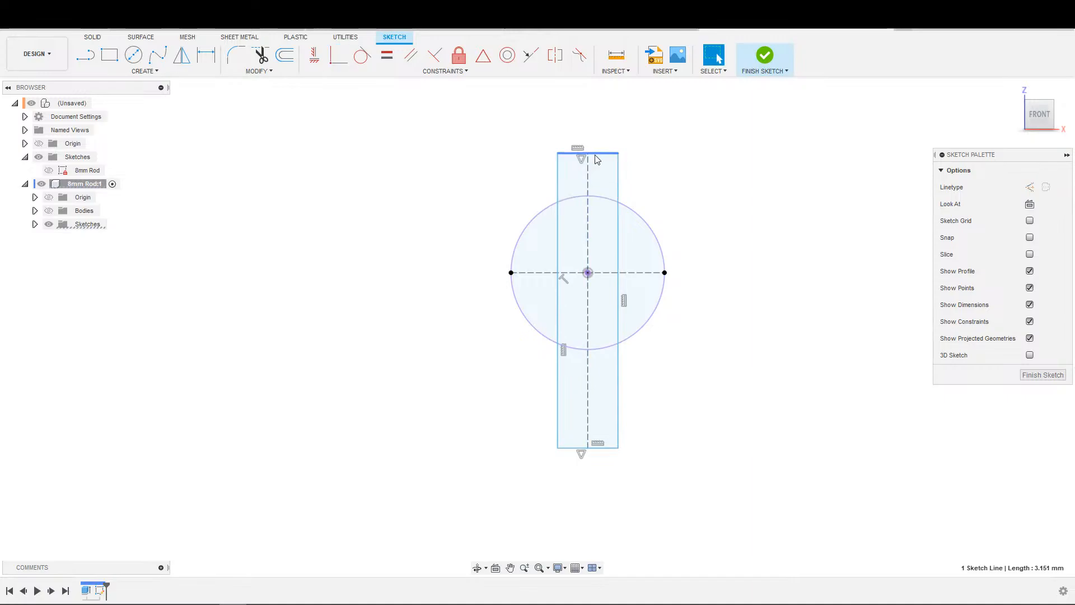
{"action": "left_click", "coordinate": [362, 55]}
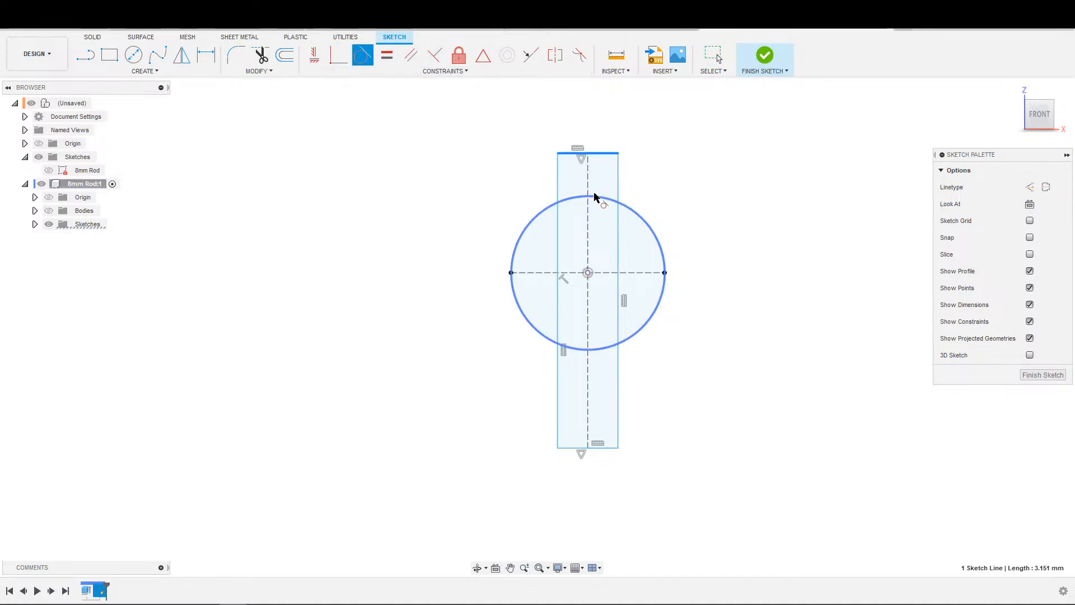
{"action": "left_click", "coordinate": [595, 195]}
{"action": "key", "text": "Escape"}
Step: Dimension the rectangle's upper edge to a width of 6 mm
{"action": "scroll", "coordinate": [687, 179], "scroll_direction": "down", "scroll_amount": 1}
{"action": "scroll", "coordinate": [685, 178], "scroll_direction": "up", "scroll_amount": 2}
{"action": "key", "text": "d"}
{"action": "left_click", "coordinate": [602, 197]}
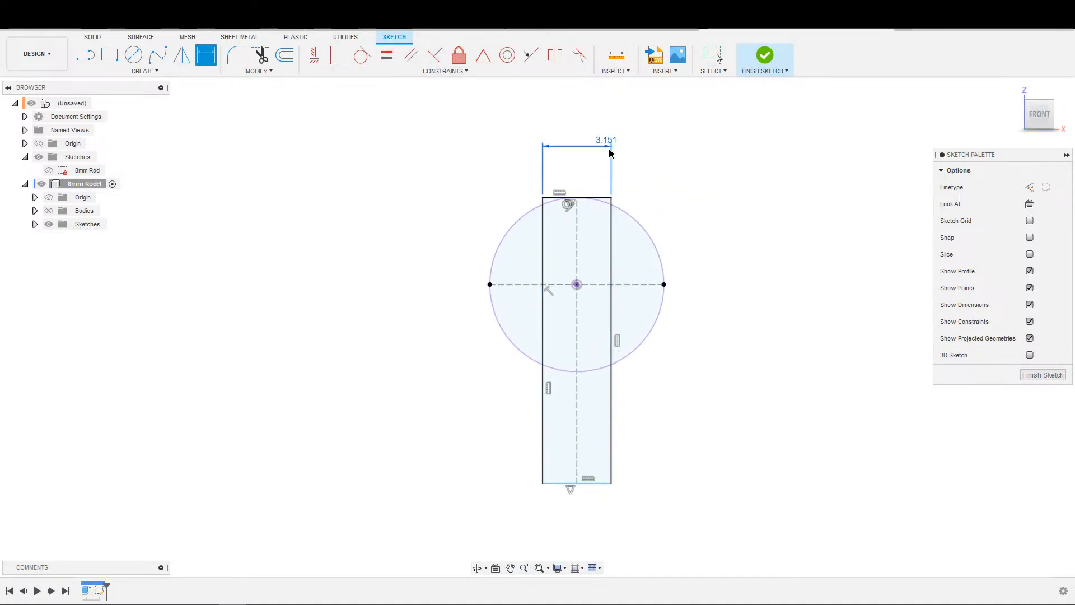
{"action": "left_click", "coordinate": [609, 151]}
{"action": "type", "text": "6"}
{"action": "key", "text": "Return"}
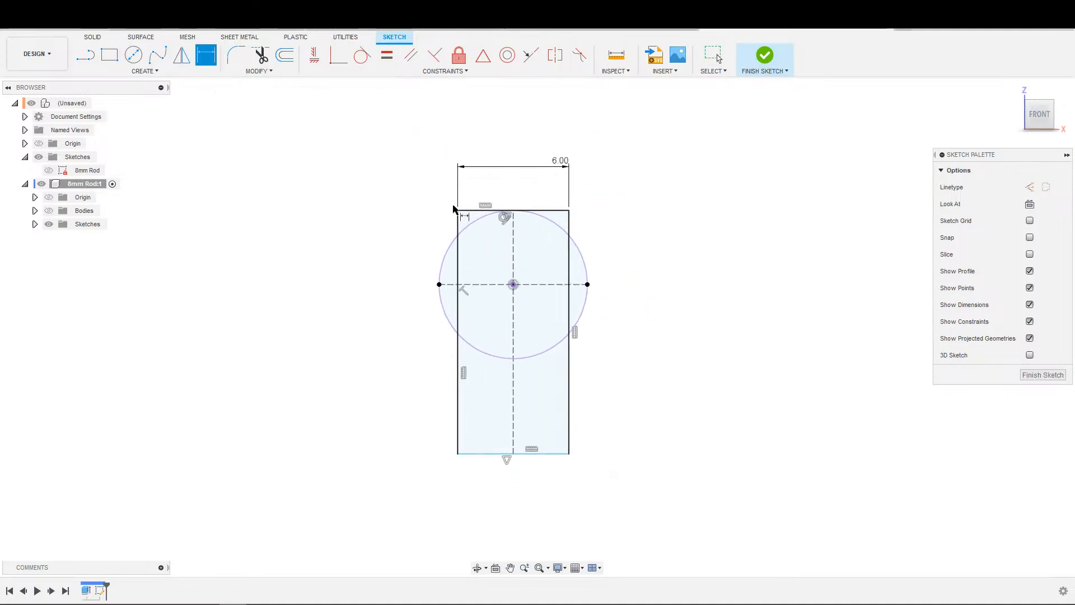
Step: Draw a horizontal line joining the two upper points where the rectangle's sides cross the circle
{"action": "scroll", "coordinate": [455, 206], "scroll_direction": "up", "scroll_amount": 2}
{"action": "scroll", "coordinate": [469, 185], "scroll_direction": "down", "scroll_amount": 2}
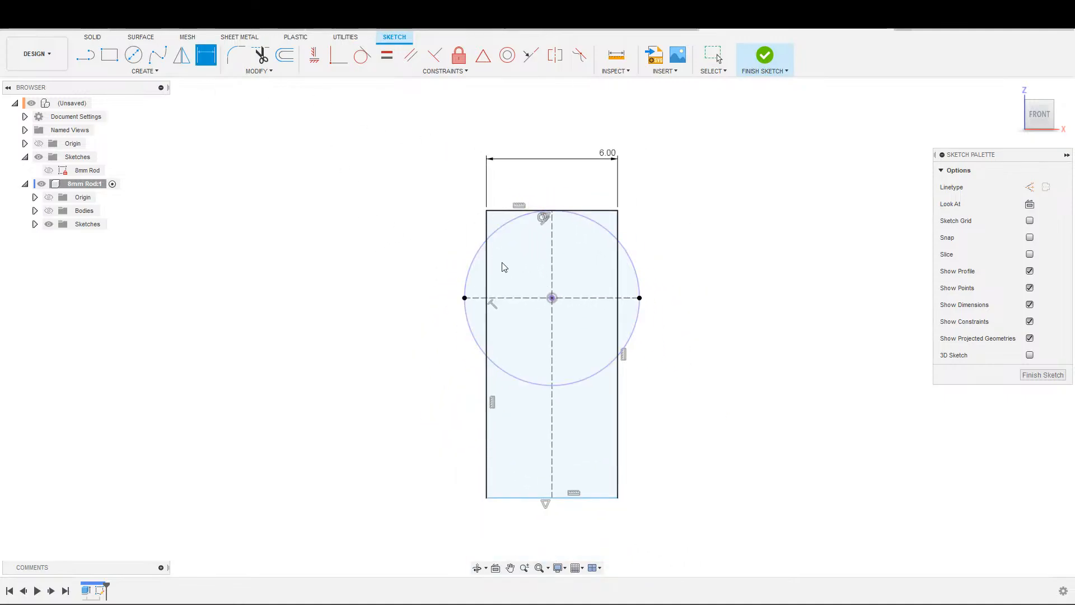
{"action": "key", "text": "s"}
{"action": "left_click", "coordinate": [507, 286]}
{"action": "left_click", "coordinate": [487, 240]}
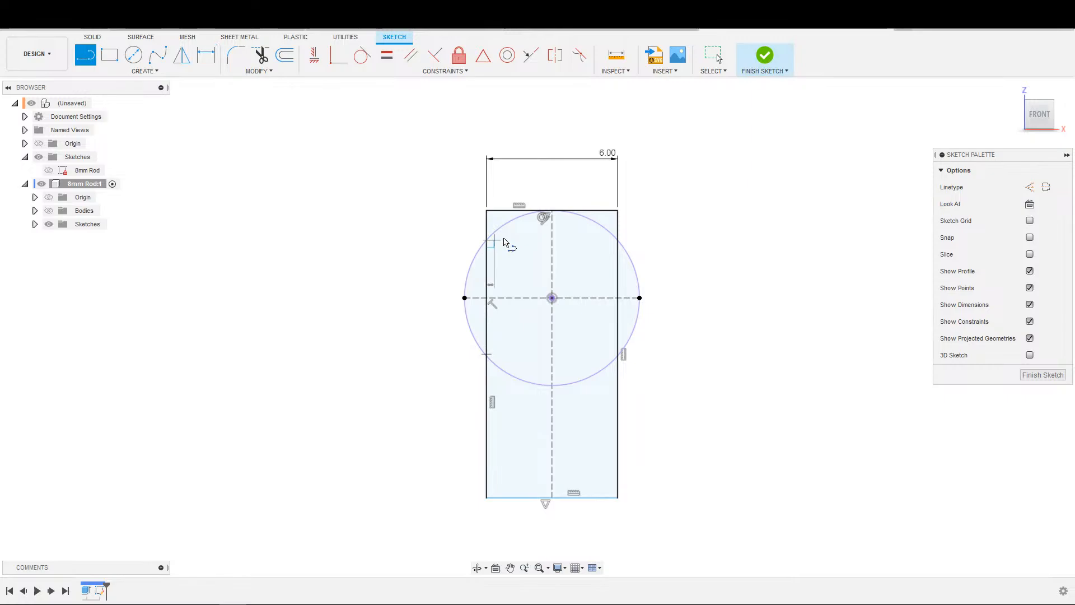
{"action": "left_click", "coordinate": [617, 240]}
{"action": "key", "text": "Escape"}
{"action": "scroll", "coordinate": [685, 214], "scroll_direction": "down", "scroll_amount": 1}
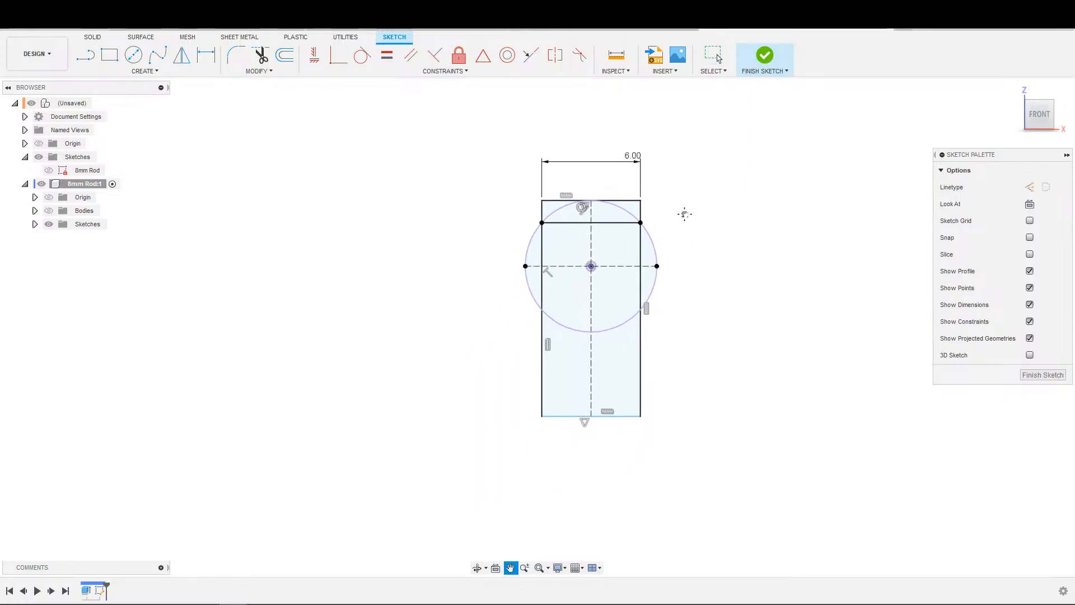
{"action": "middle_click_drag", "start_coordinate": [684, 214], "coordinate": [717, 195]}
{"action": "scroll", "coordinate": [714, 196], "scroll_direction": "up", "scroll_amount": 1}
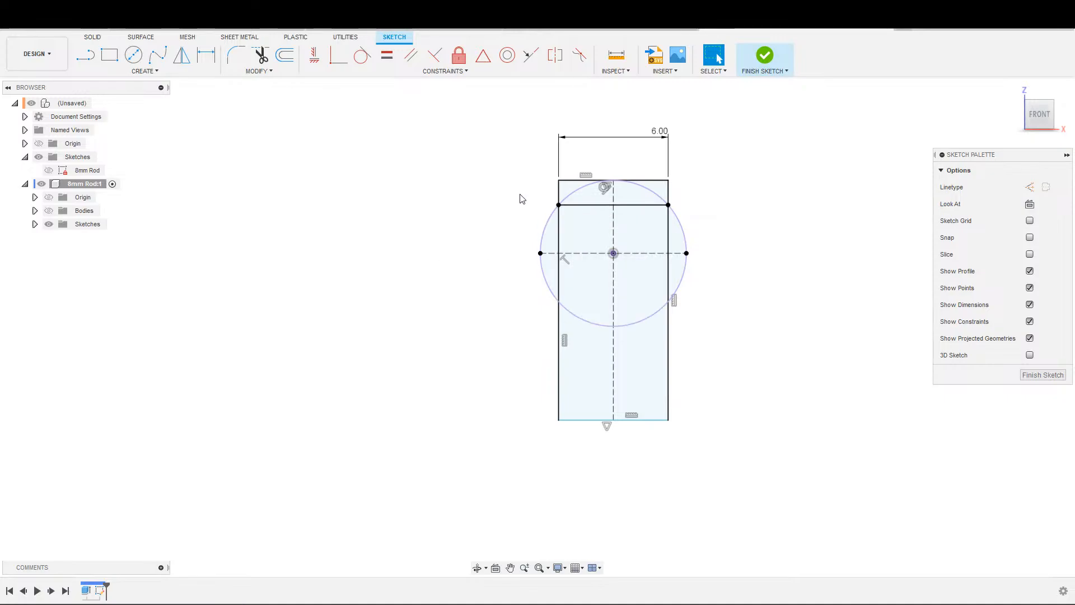
Step: Draw a horizontal rectangle about 13 mm wide across the top of the circle, overlapping the tall rectangle's upper end
{"action": "key", "text": "s"}
{"action": "left_click", "coordinate": [540, 236]}
{"action": "left_click", "coordinate": [490, 140]}
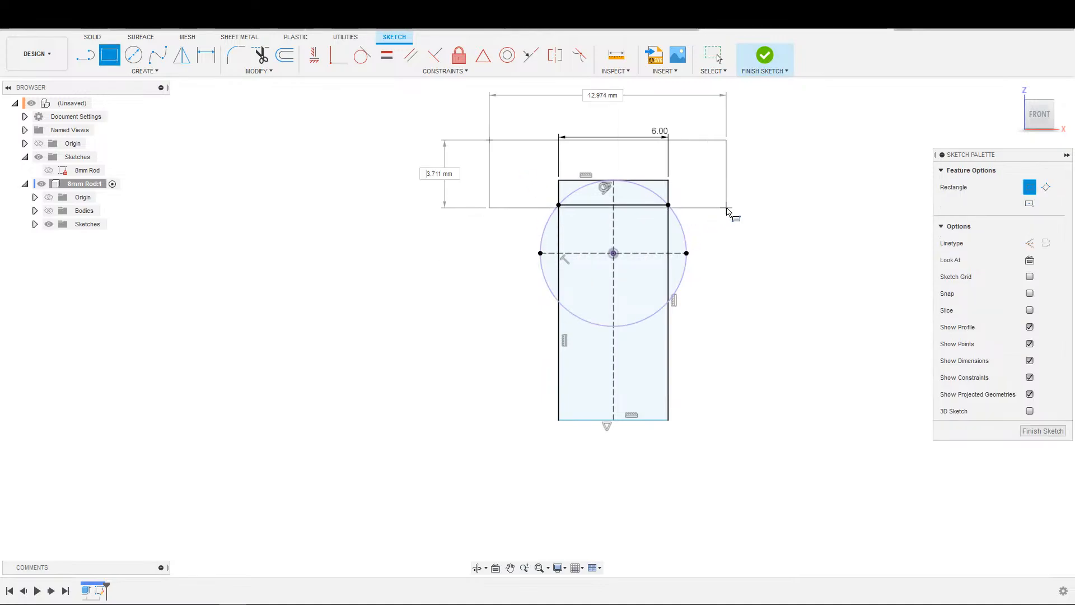
{"action": "left_click", "coordinate": [728, 205]}
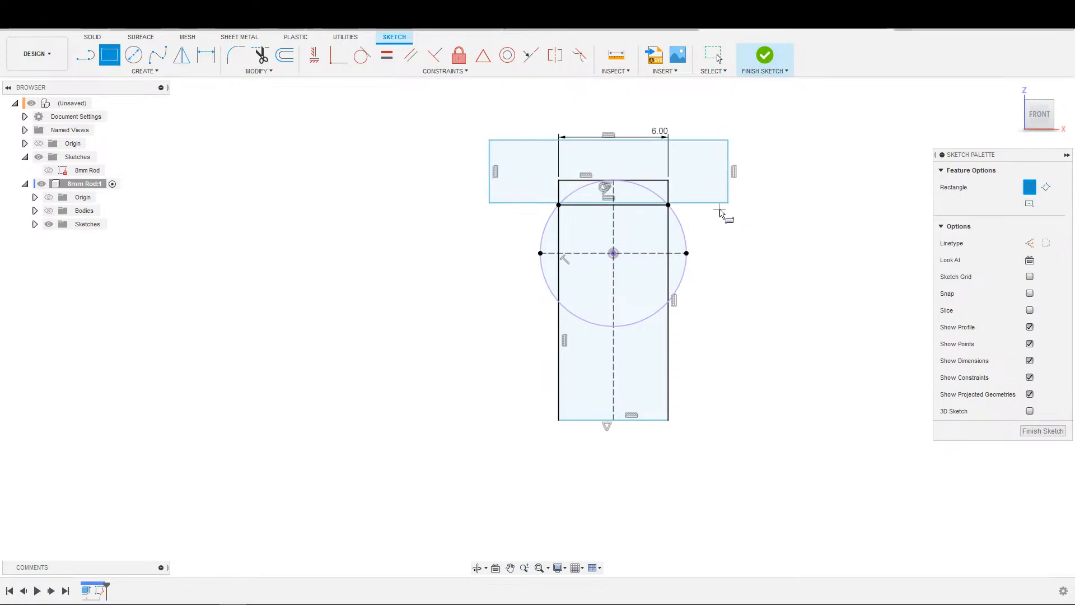
{"action": "key", "text": "Escape"}
Step: Apply a Midpoint constraint to centre the wide rectangle's lower edge on the horizontal line across the circle's upper part
{"action": "left_click", "coordinate": [692, 203]}
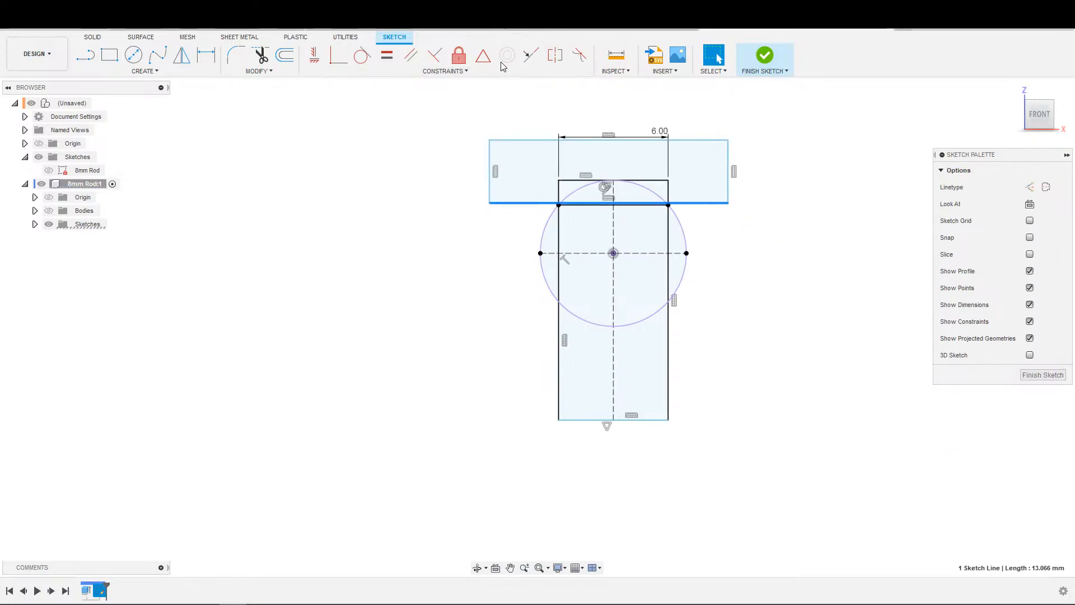
{"action": "left_click", "coordinate": [484, 58]}
{"action": "left_click", "coordinate": [633, 206]}
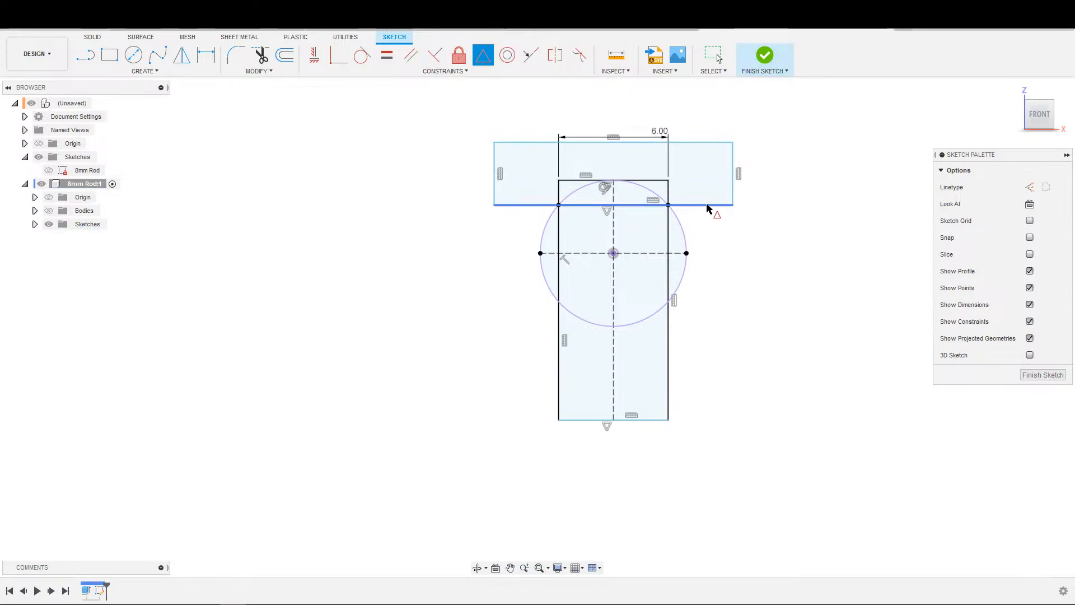
{"action": "key", "text": "Escape"}
Step: Dimension the wide rectangle's upper edge to a width of 10 mm
{"action": "scroll", "coordinate": [726, 190], "scroll_direction": "up", "scroll_amount": 2}
{"action": "key", "text": "d"}
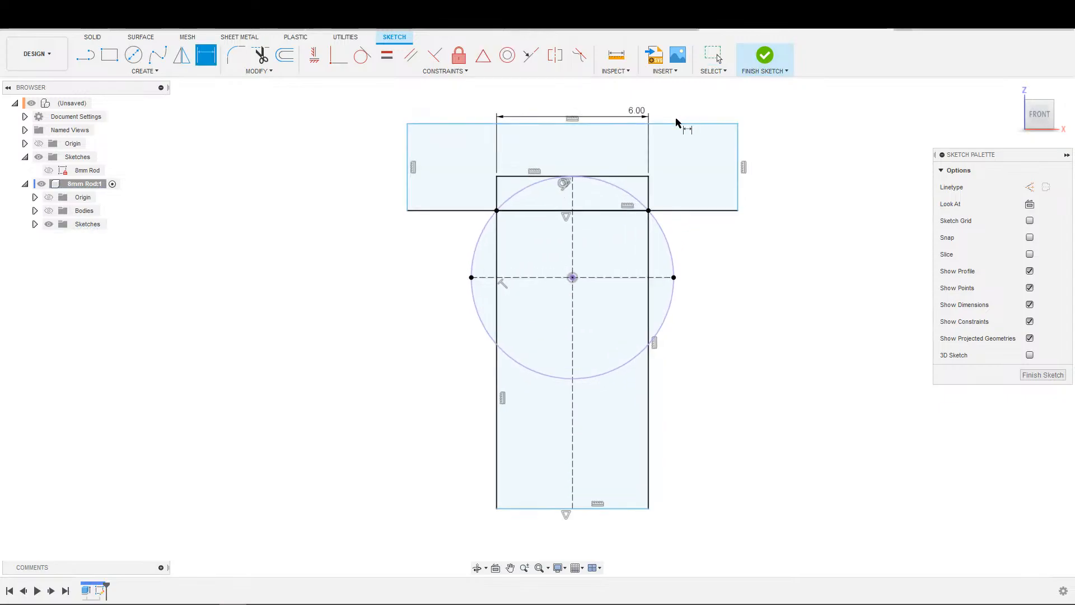
{"action": "left_click", "coordinate": [683, 123]}
{"action": "left_click", "coordinate": [700, 107]}
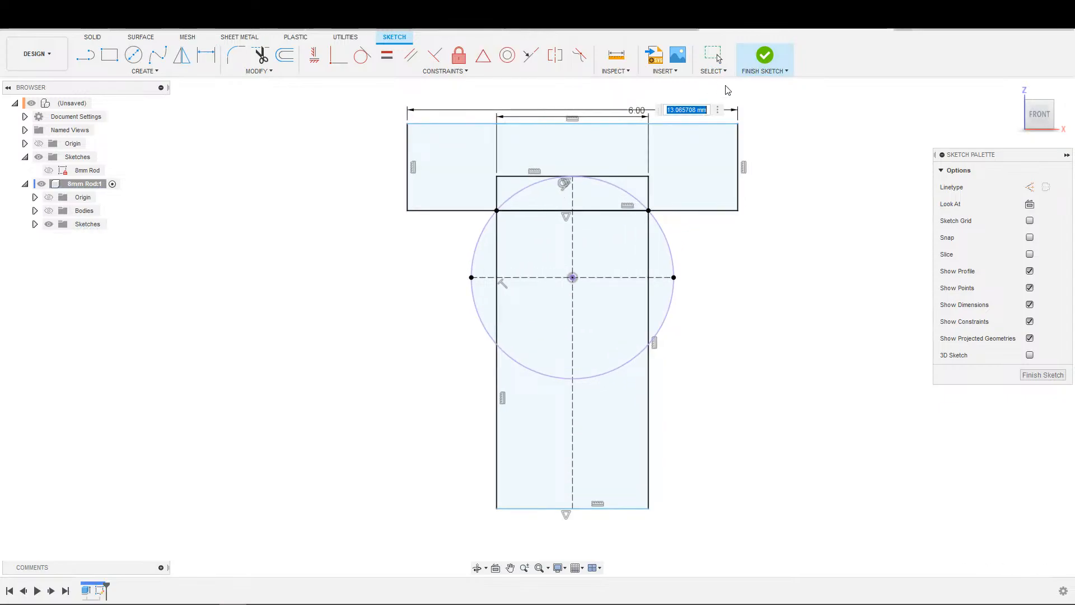
{"action": "type", "text": "10"}
{"action": "key", "text": "Return"}
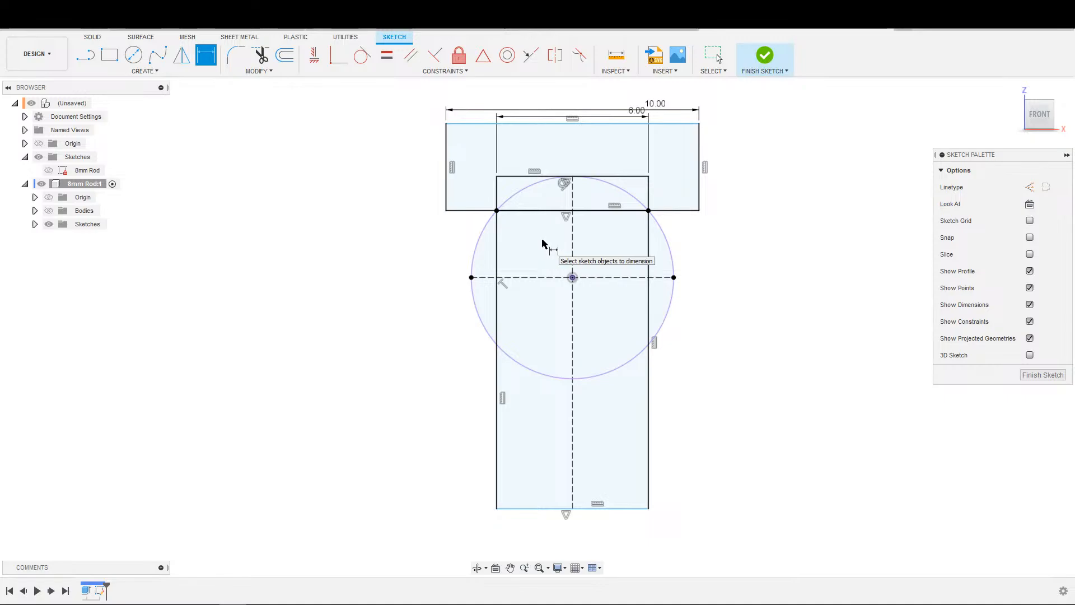
Step: Change the tall rectangle's width to 5 mm and the wide upper rectangle's width to 9 mm
{"action": "scroll", "coordinate": [515, 288], "scroll_direction": "down", "scroll_amount": 3}
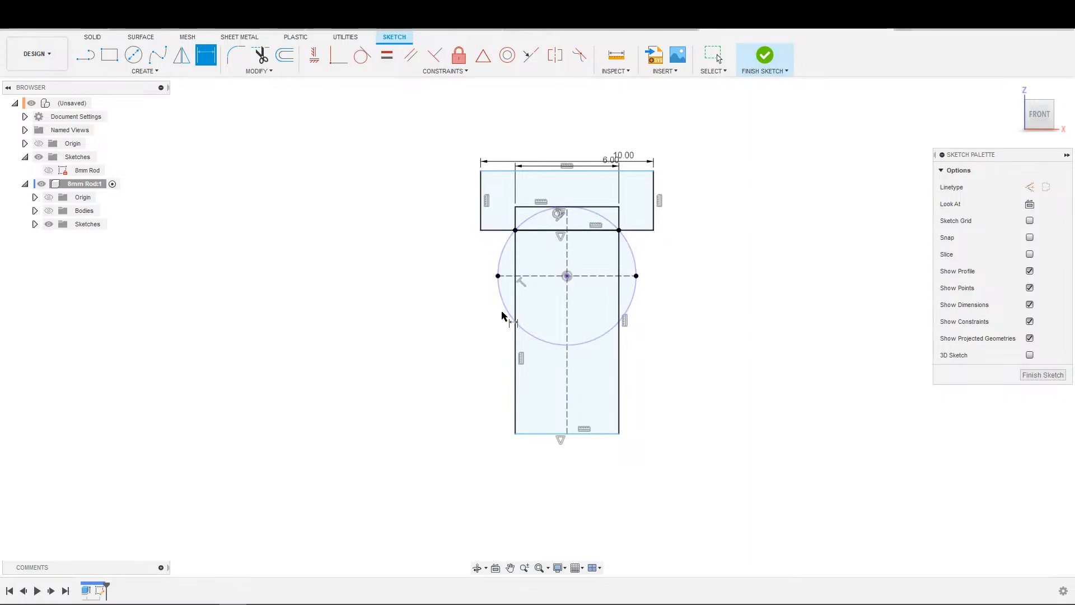
{"action": "scroll", "coordinate": [666, 396], "scroll_direction": "down", "scroll_amount": 2}
{"action": "scroll", "coordinate": [666, 396], "scroll_direction": "up", "scroll_amount": 3}
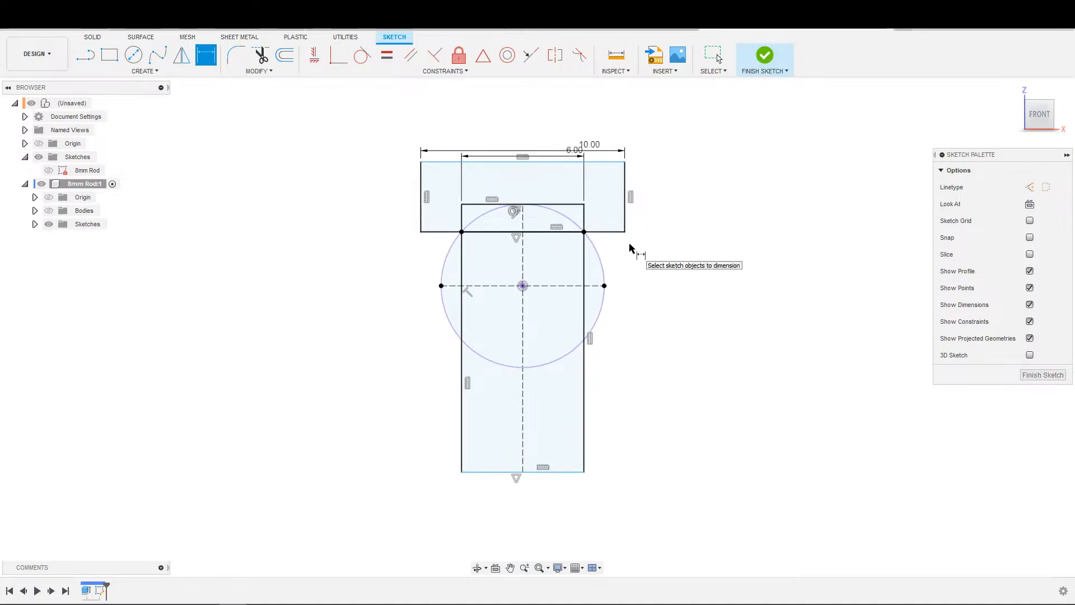
{"action": "double_click", "coordinate": [576, 150]}
{"action": "key", "text": "Return"}
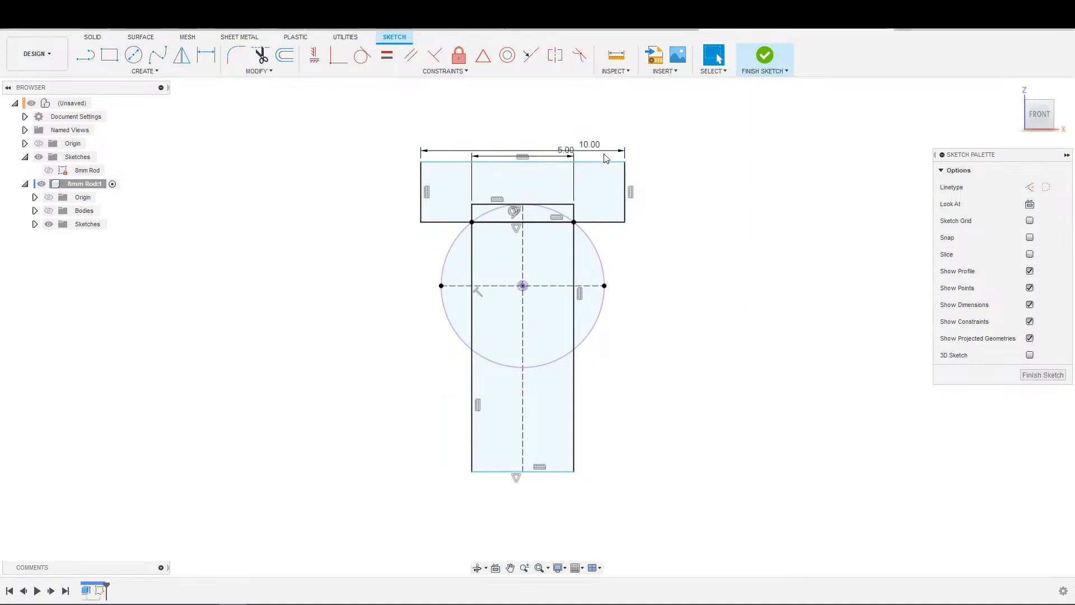
{"action": "double_click", "coordinate": [582, 144]}
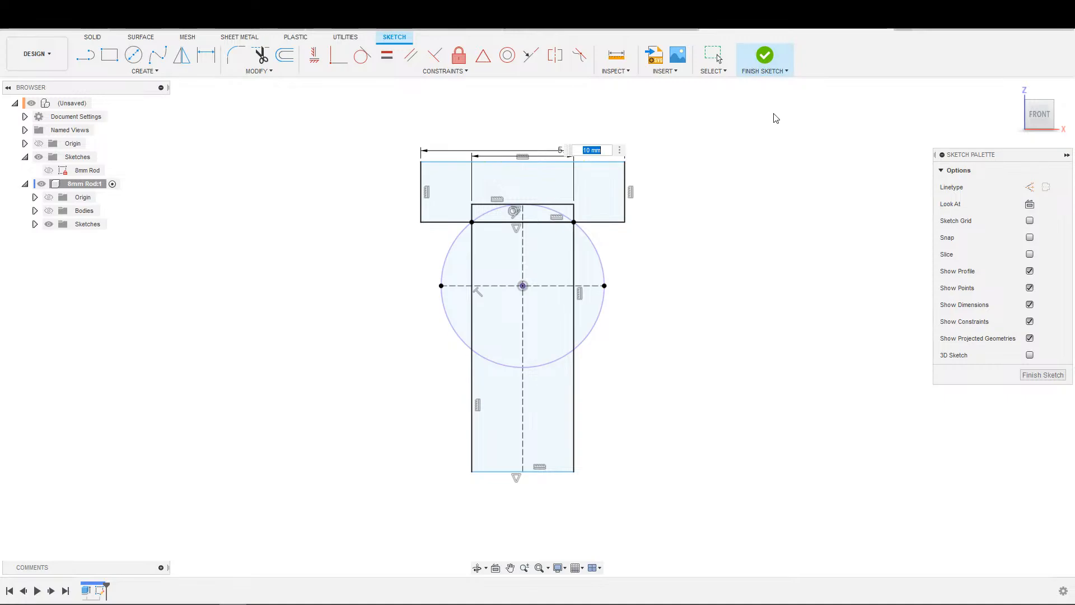
{"action": "key", "text": "Return"}
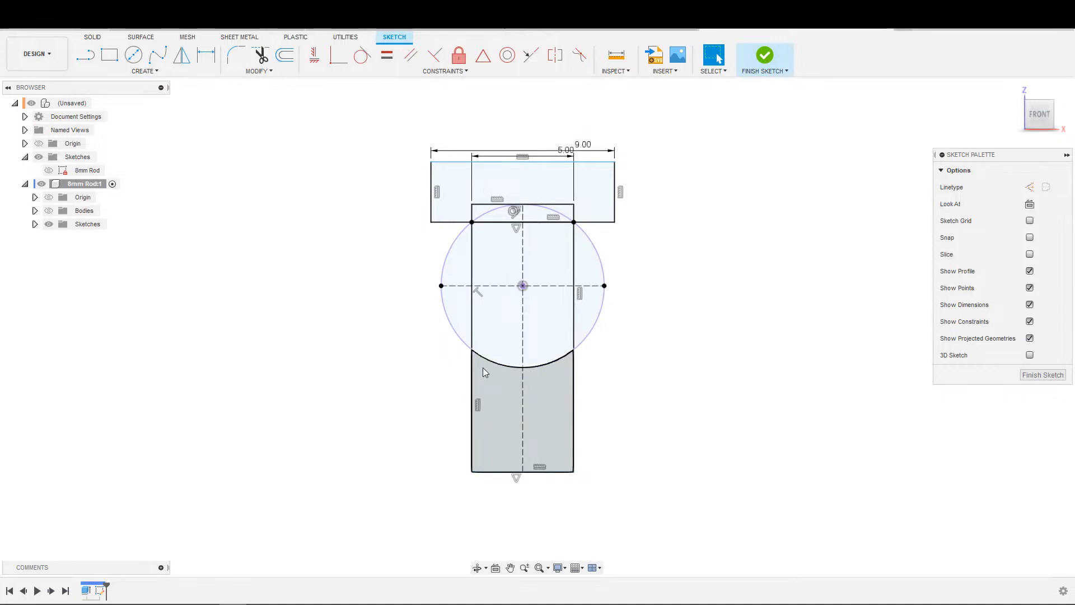
Step: Delete the wide rectangle across the top of the circle
{"action": "left_click", "coordinate": [601, 219]}
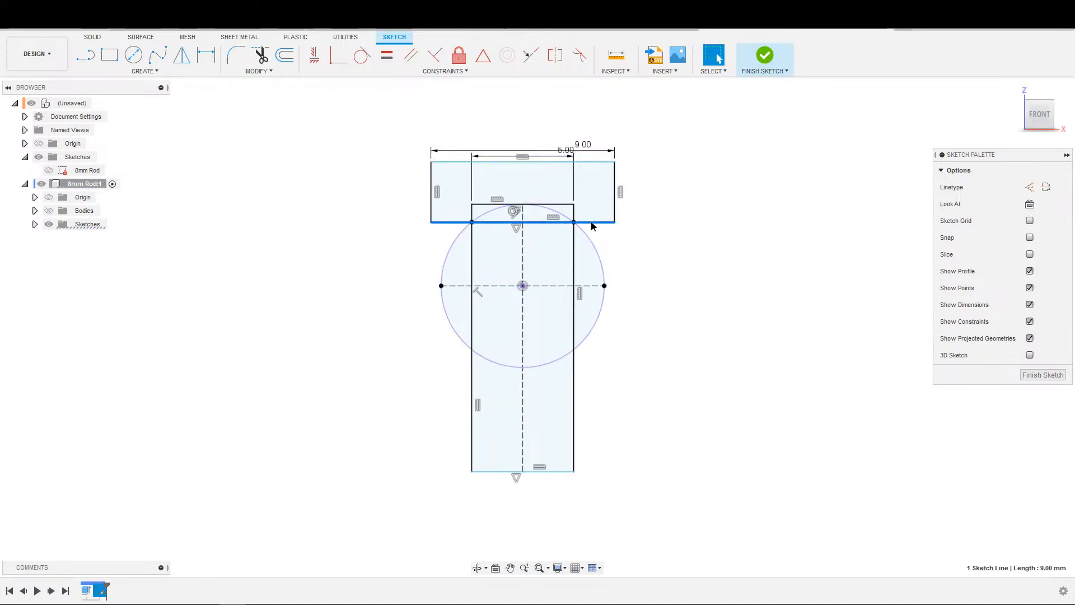
{"action": "key", "text": "Delete"}
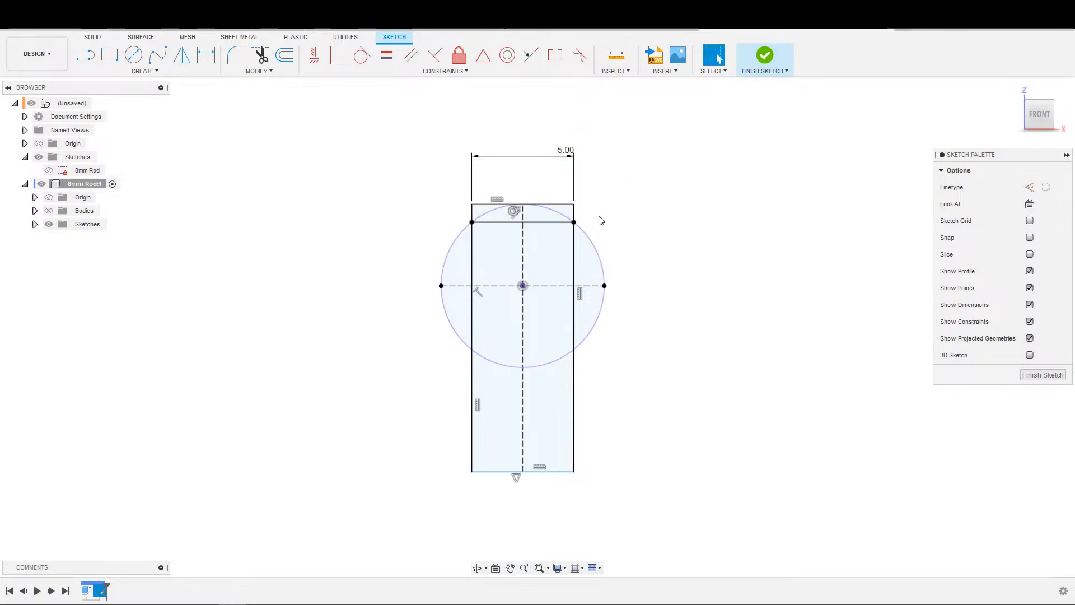
{"action": "scroll", "coordinate": [600, 217], "scroll_direction": "down", "scroll_amount": 2}
{"action": "middle_click_drag", "start_coordinate": [549, 297], "coordinate": [549, 213]}
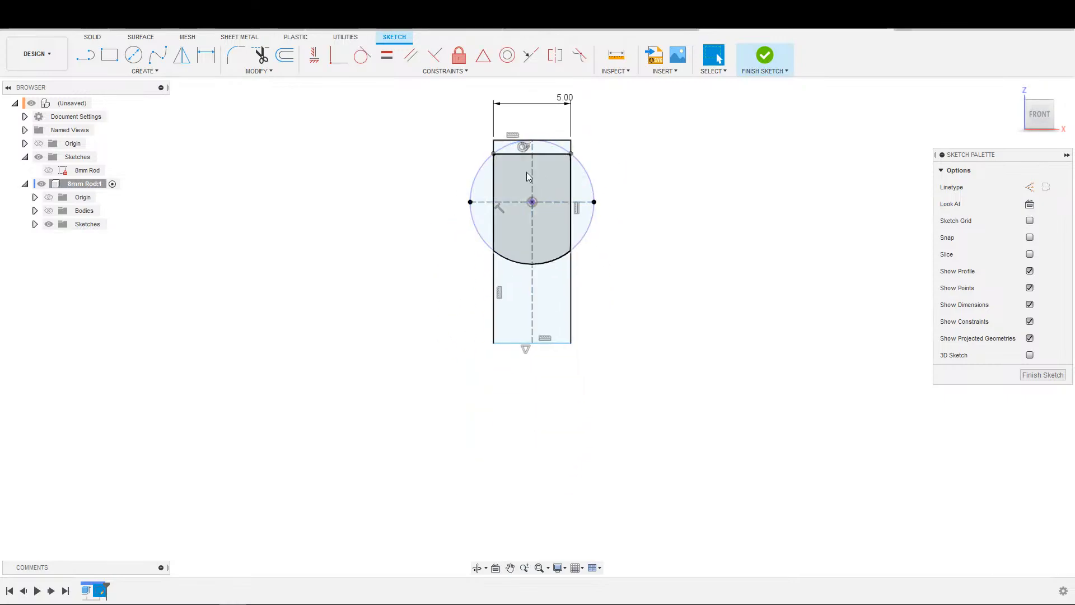
{"action": "mouse_move", "coordinate": [502, 89]}
{"action": "left_mouse_down"}
{"action": "mouse_move", "coordinate": [499, 374]}
{"action": "mouse_move", "coordinate": [549, 387]}
{"action": "left_mouse_up"}
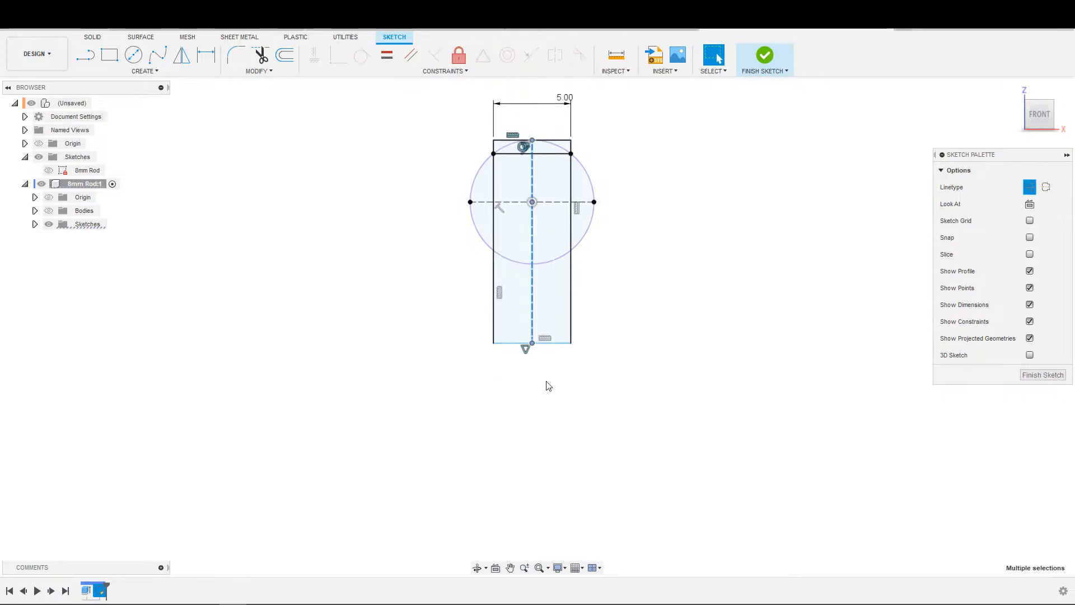
{"action": "left_click", "coordinate": [535, 429]}
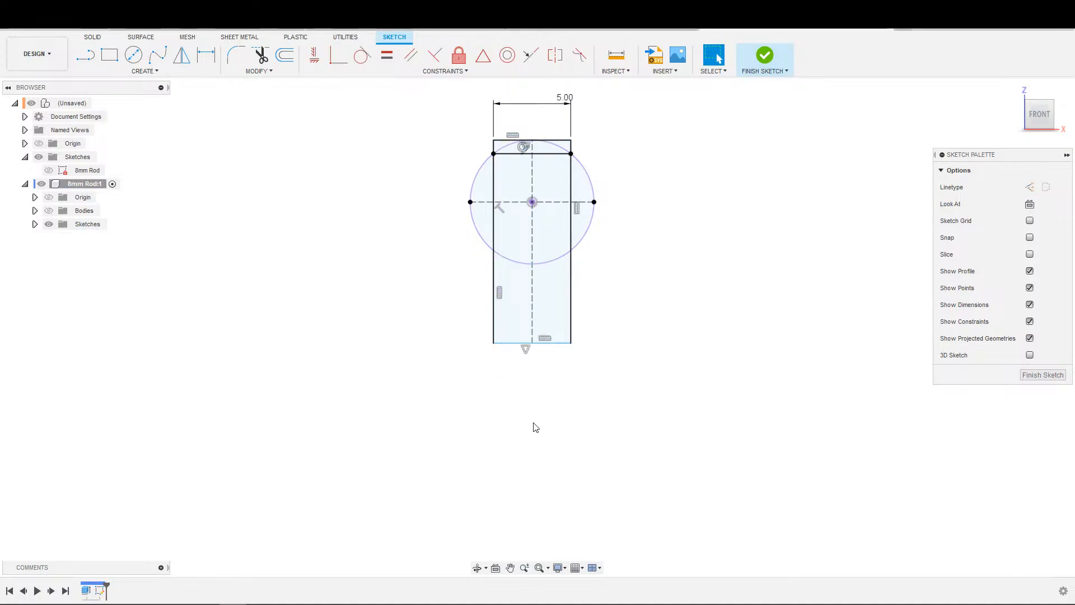
{"action": "scroll", "coordinate": [637, 352], "scroll_direction": "down", "scroll_amount": 2}
{"action": "middle_click_drag", "start_coordinate": [639, 324], "coordinate": [595, 340]}
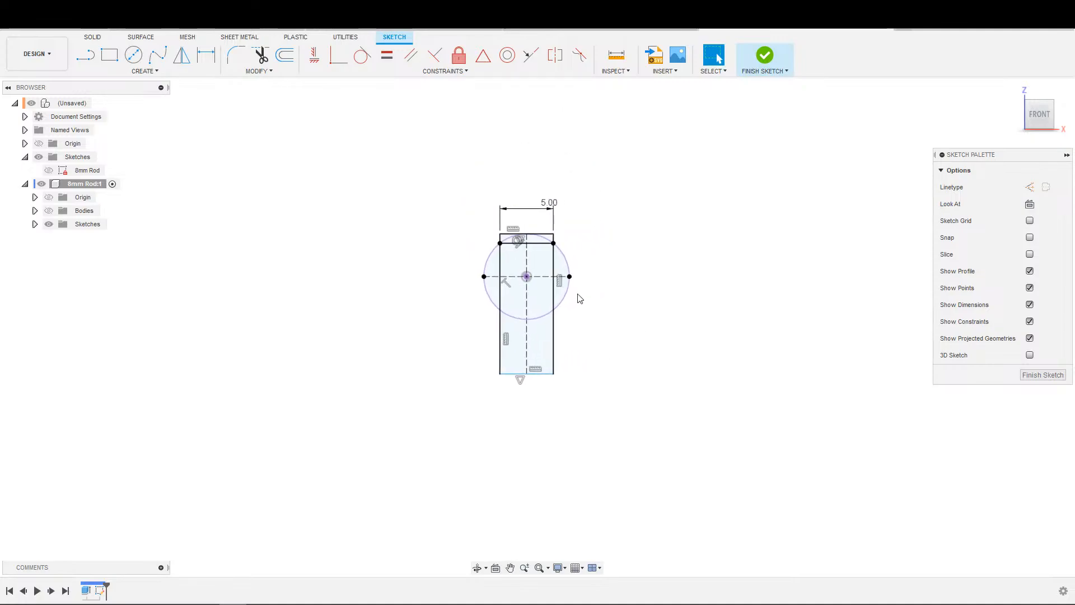
{"action": "scroll", "coordinate": [611, 316], "scroll_direction": "up", "scroll_amount": 2}
{"action": "middle_click_drag", "start_coordinate": [596, 302], "coordinate": [607, 248]}
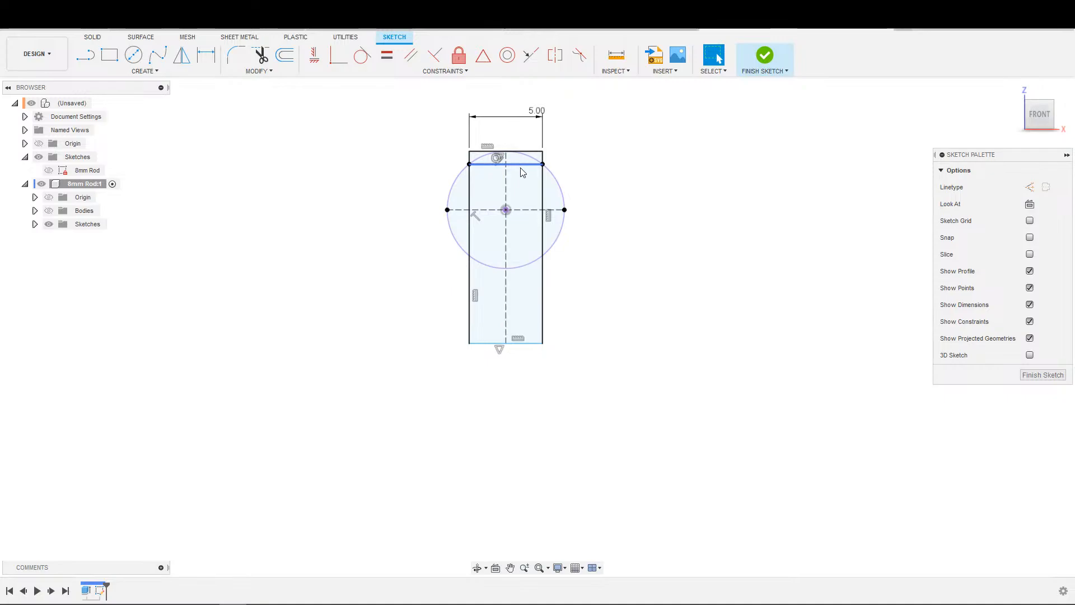
{"action": "scroll", "coordinate": [519, 170], "scroll_direction": "up", "scroll_amount": 2}
{"action": "scroll", "coordinate": [458, 161], "scroll_direction": "down", "scroll_amount": 2}
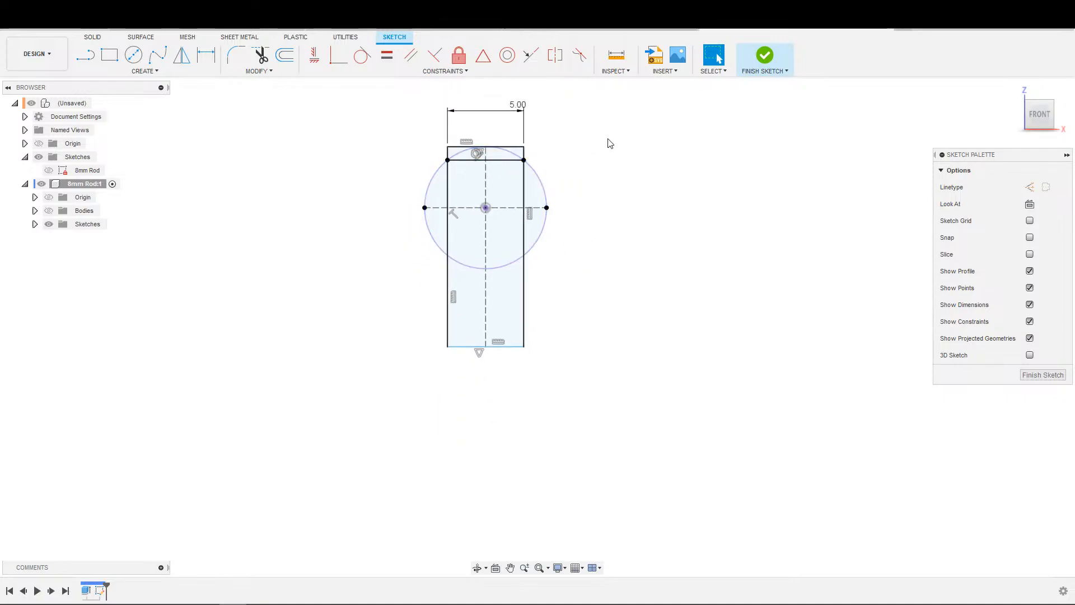
Step: Undo the sketch changes back to before the tall rectangle's tangent constraint and width dimension
{"action": "key", "text": "ctrl+z"}
{"action": "key", "text": "ctrl+z"}
{"action": "key", "text": "ctrl+z"}
{"action": "key", "text": "ctrl+z"}
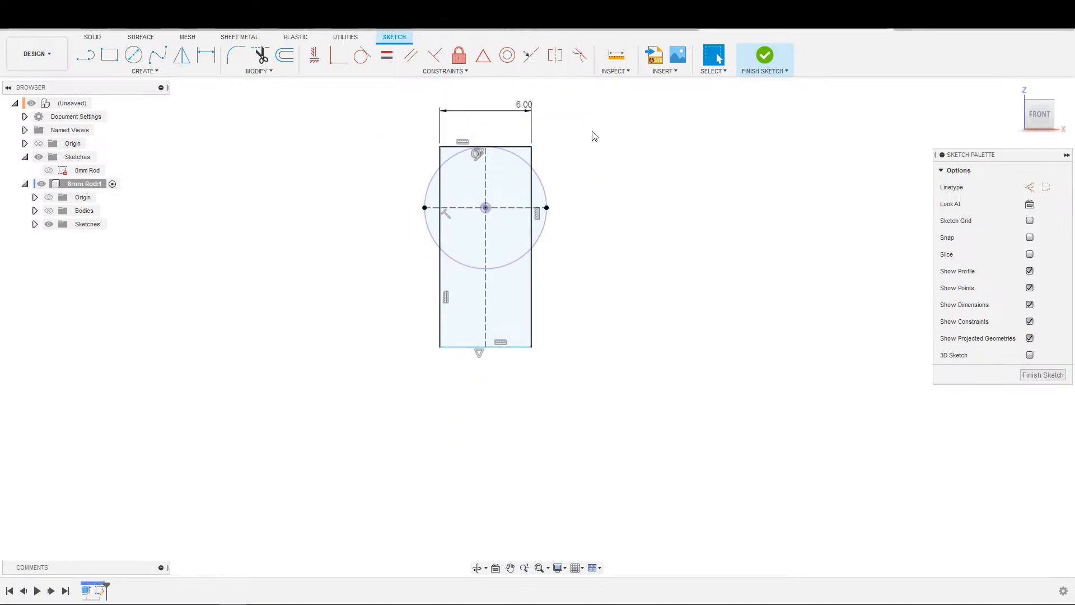
{"action": "key", "text": "ctrl+z"}
{"action": "key", "text": "ctrl+z"}
Step: Make the tall rectangle's upper edge coincident with the circle's centre point
{"action": "scroll", "coordinate": [554, 164], "scroll_direction": "up", "scroll_amount": 3}
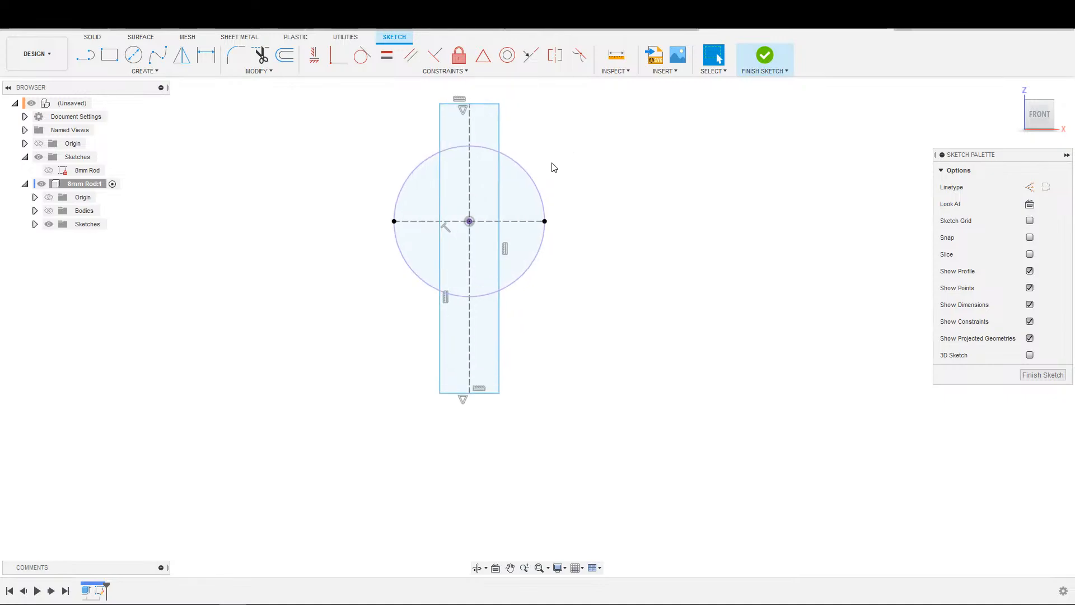
{"action": "scroll", "coordinate": [574, 150], "scroll_direction": "down", "scroll_amount": 3}
{"action": "left_click", "coordinate": [507, 101]}
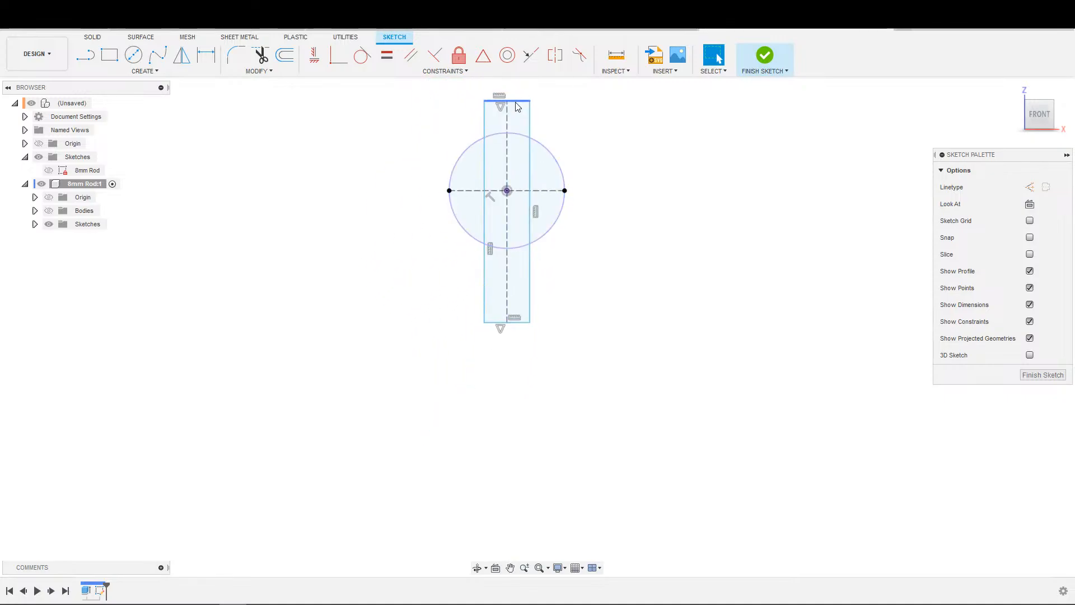
{"action": "scroll", "coordinate": [606, 144], "scroll_direction": "down", "scroll_amount": 1}
{"action": "middle_click_drag", "start_coordinate": [605, 139], "coordinate": [603, 110]}
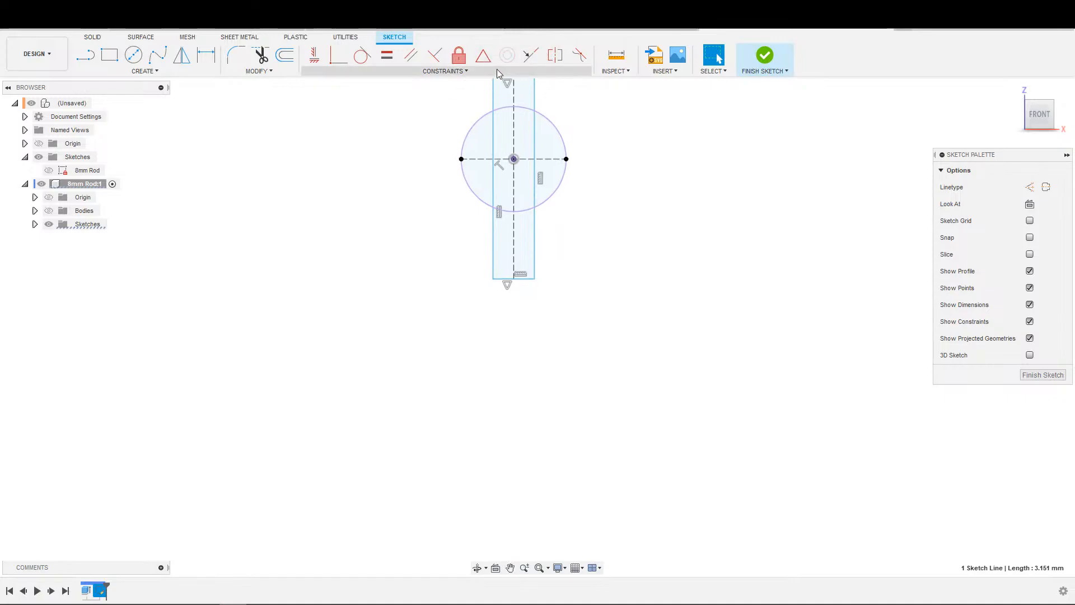
{"action": "left_click", "coordinate": [530, 55]}
{"action": "left_click", "coordinate": [514, 159]}
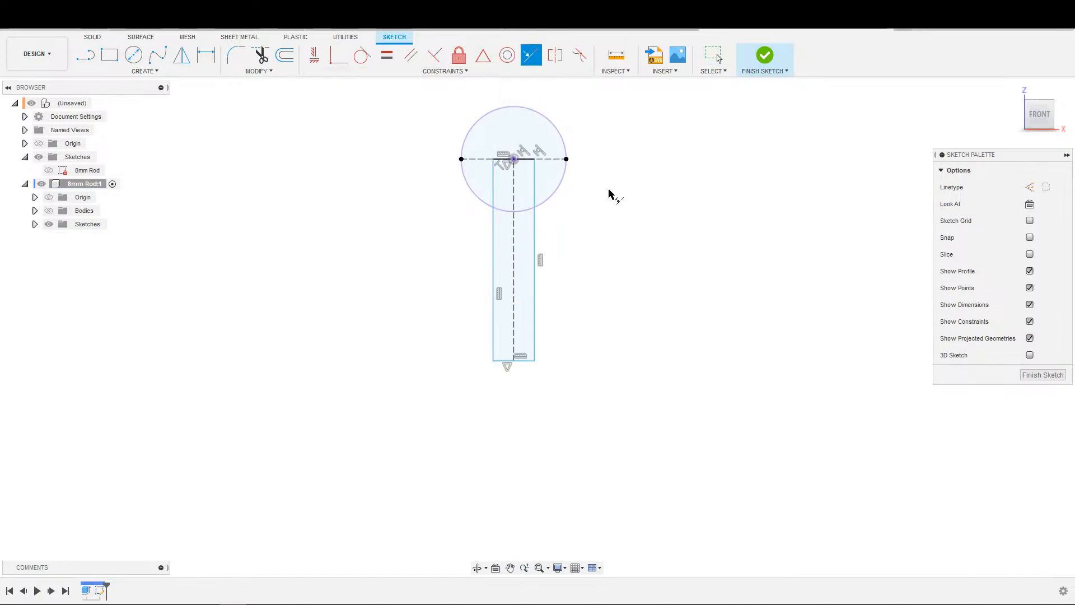
Step: Draw a horizontal rectangle about 12 mm wide across the lower end of the tall rectangle
{"action": "scroll", "coordinate": [590, 212], "scroll_direction": "up", "scroll_amount": 1}
{"action": "key", "text": "s"}
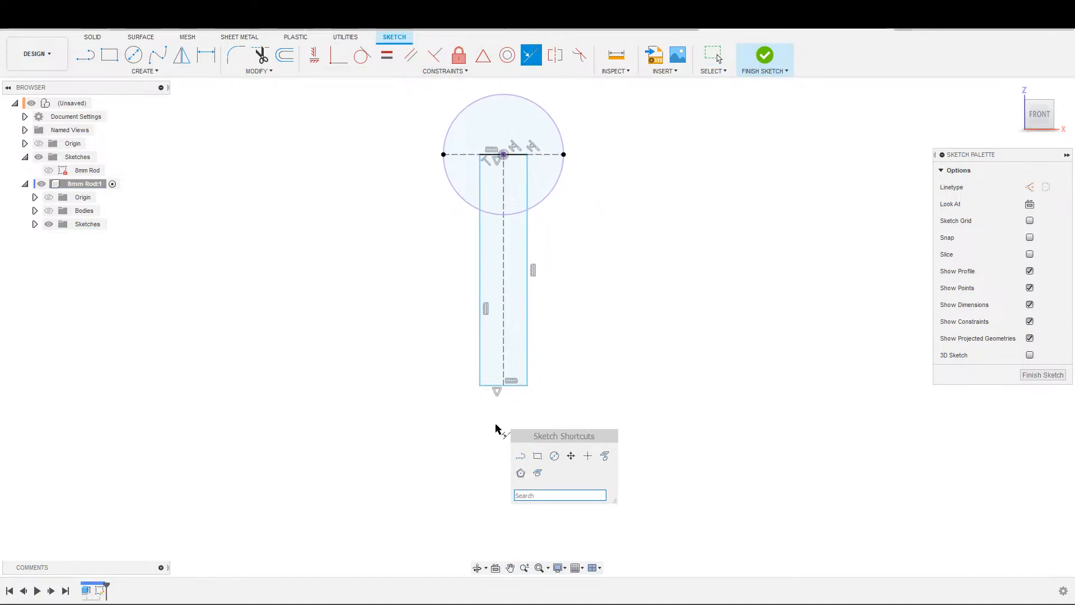
{"action": "left_click", "coordinate": [537, 456]}
{"action": "left_click", "coordinate": [416, 382]}
{"action": "left_click", "coordinate": [594, 431]}
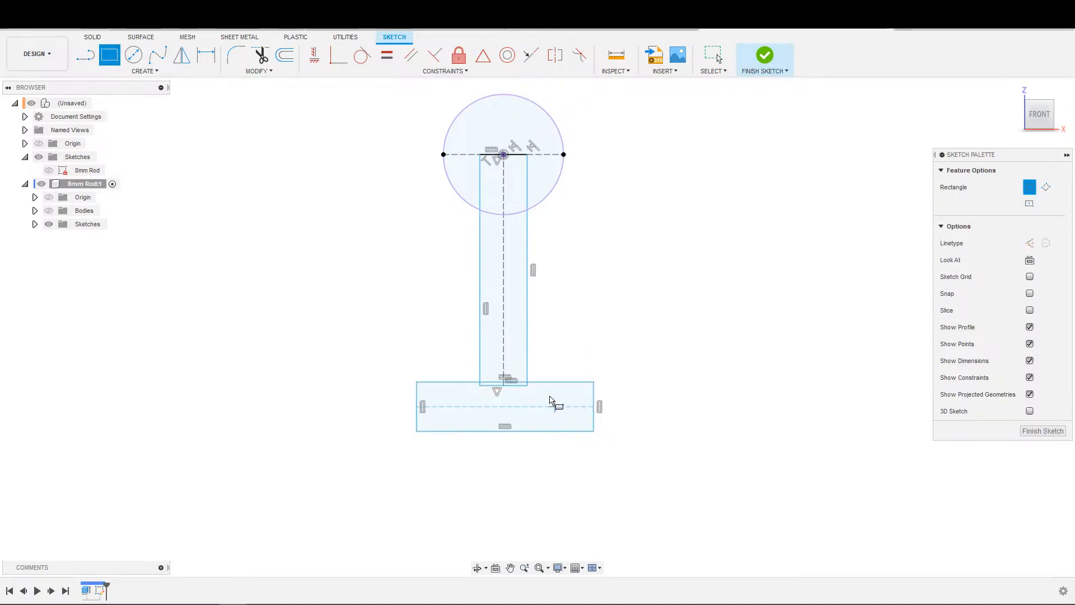
{"action": "key", "text": "Escape"}
Step: Apply a Midpoint constraint to centre the wide rectangle's upper edge on the tall rectangle's lower edge
{"action": "left_click", "coordinate": [542, 383]}
{"action": "left_click", "coordinate": [483, 55]}
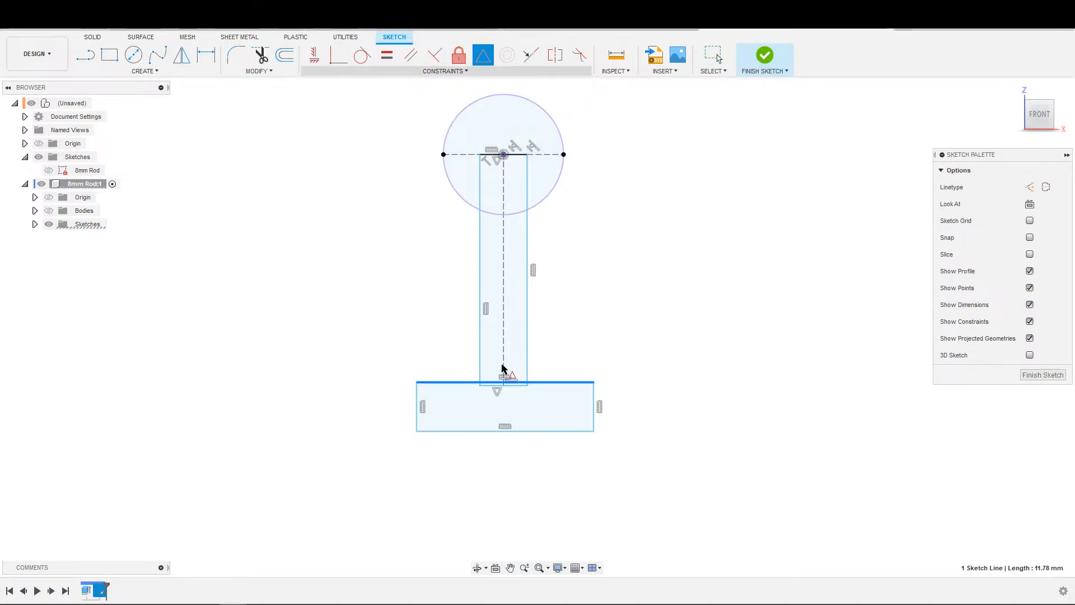
{"action": "left_click", "coordinate": [510, 385]}
{"action": "scroll", "coordinate": [645, 353], "scroll_direction": "down", "scroll_amount": 2}
{"action": "key", "text": "Escape"}
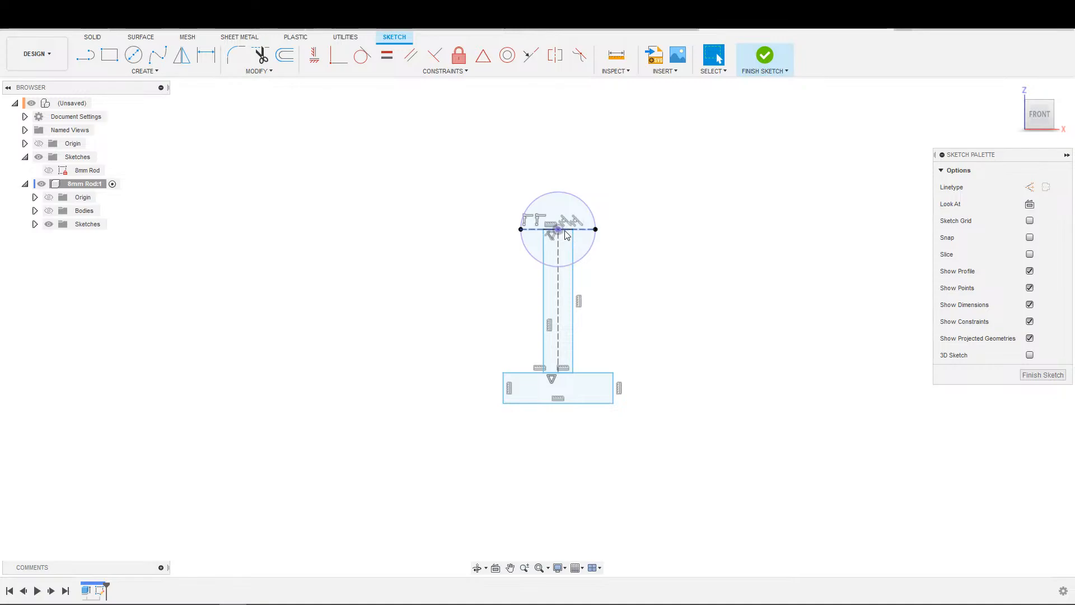
{"action": "scroll", "coordinate": [585, 233], "scroll_direction": "up", "scroll_amount": 3}
{"action": "scroll", "coordinate": [710, 295], "scroll_direction": "up", "scroll_amount": 1}
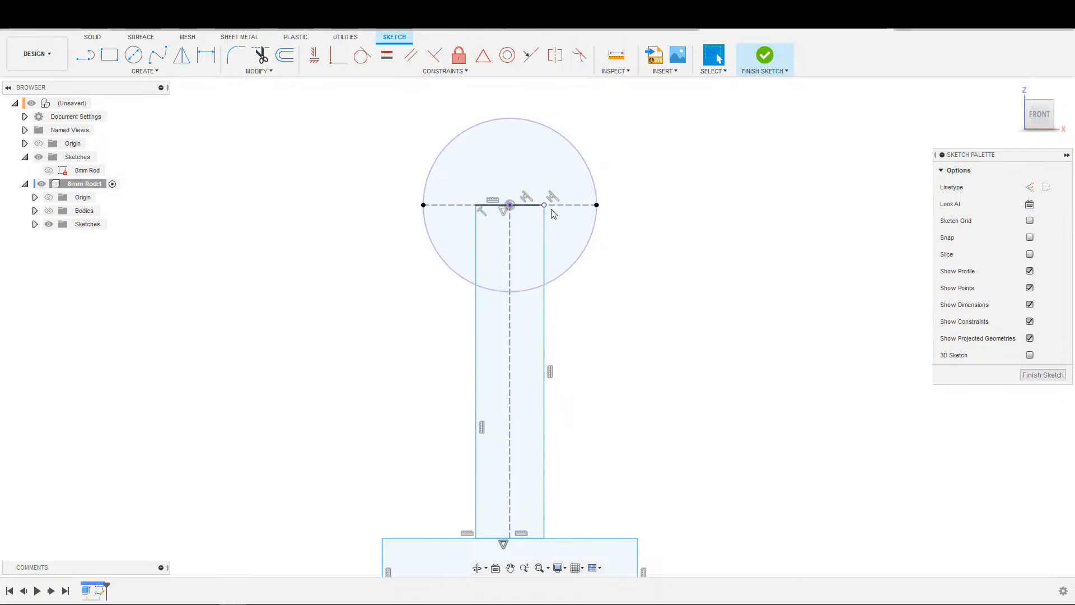
{"action": "scroll", "coordinate": [565, 221], "scroll_direction": "up", "scroll_amount": 1}
{"action": "left_click", "coordinate": [598, 225]}
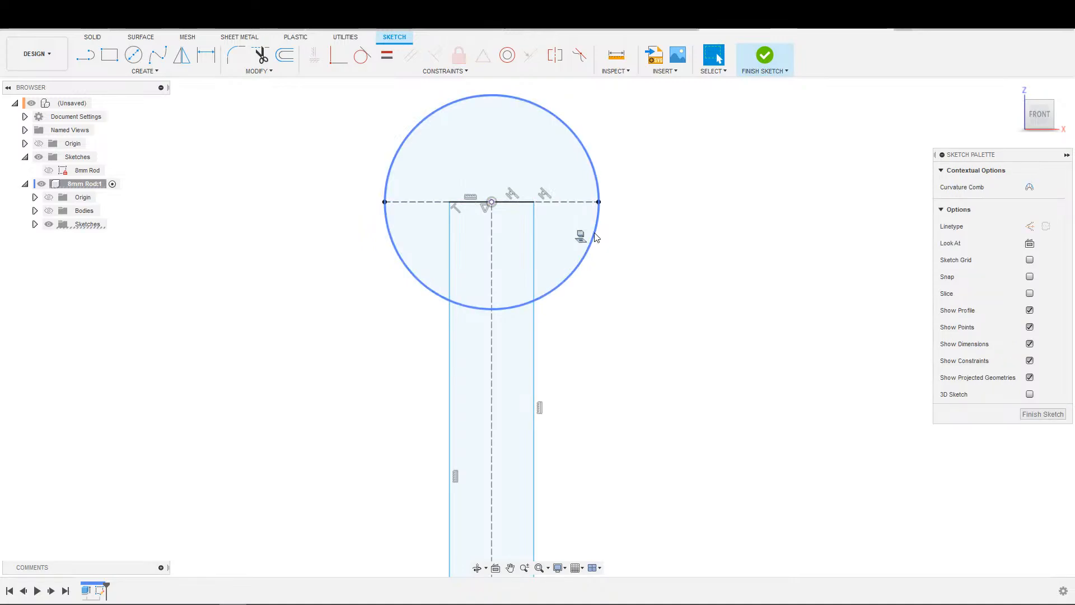
{"action": "scroll", "coordinate": [693, 239], "scroll_direction": "down", "scroll_amount": 3}
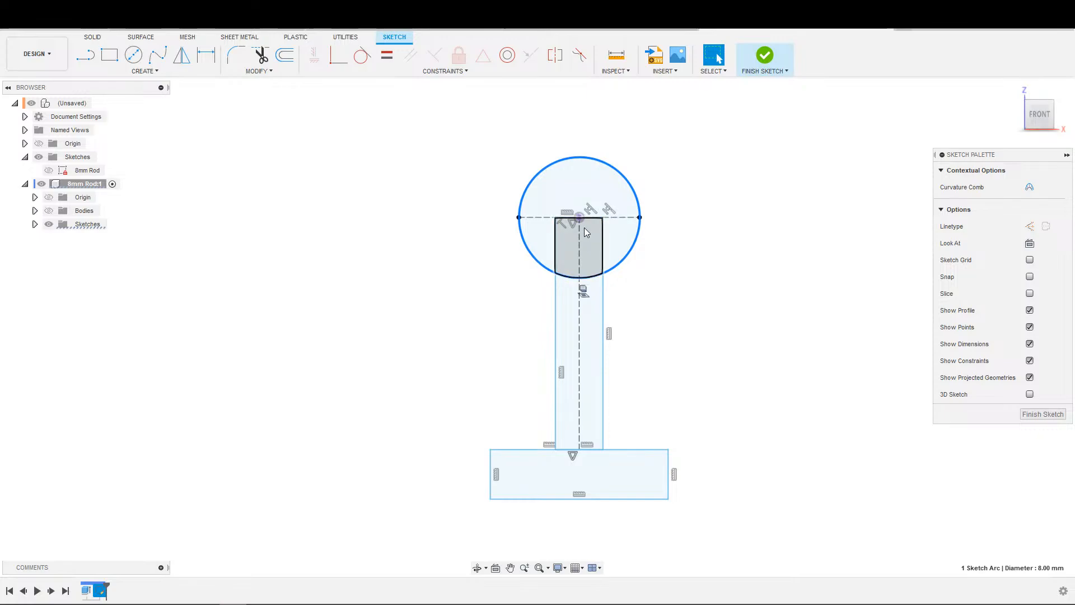
{"action": "scroll", "coordinate": [657, 238], "scroll_direction": "up", "scroll_amount": 2}
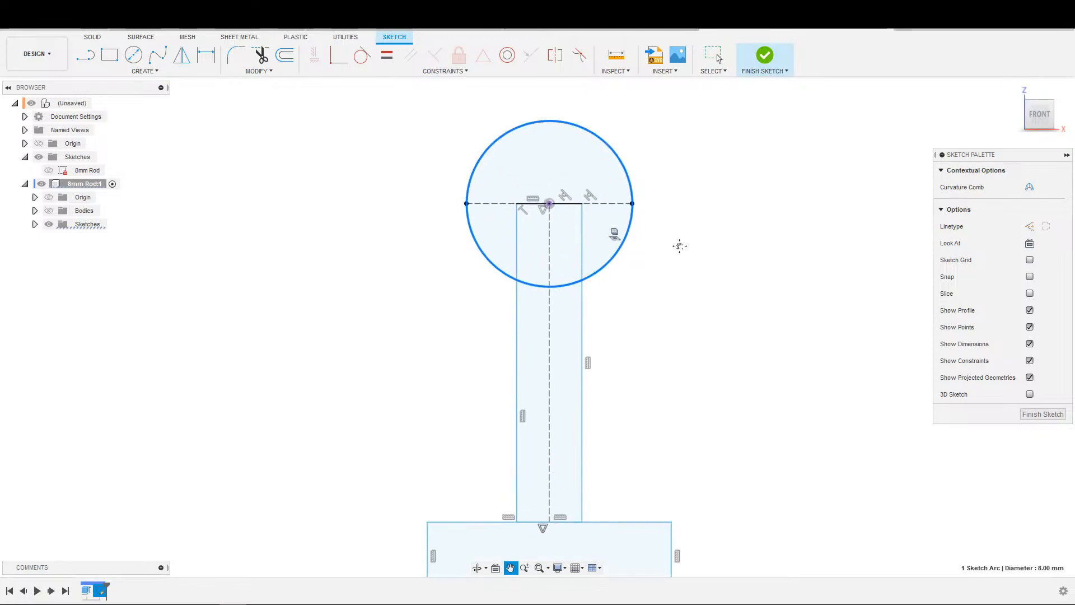
{"action": "scroll", "coordinate": [679, 242], "scroll_direction": "down", "scroll_amount": 2}
Step: Draw another horizontal rectangle across the tall rectangle, starting at the circle's lower edge and ending above the wide base rectangle
{"action": "key", "text": "s"}
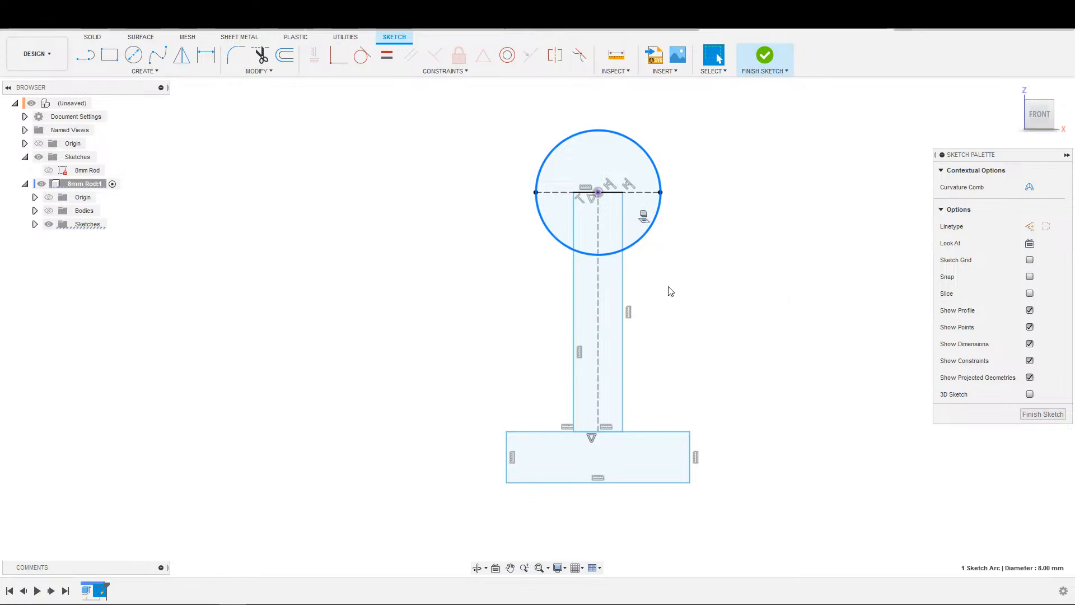
{"action": "key", "text": "r"}
{"action": "left_click", "coordinate": [541, 252]}
{"action": "left_click", "coordinate": [678, 340]}
{"action": "scroll", "coordinate": [598, 307], "scroll_direction": "down", "scroll_amount": 3}
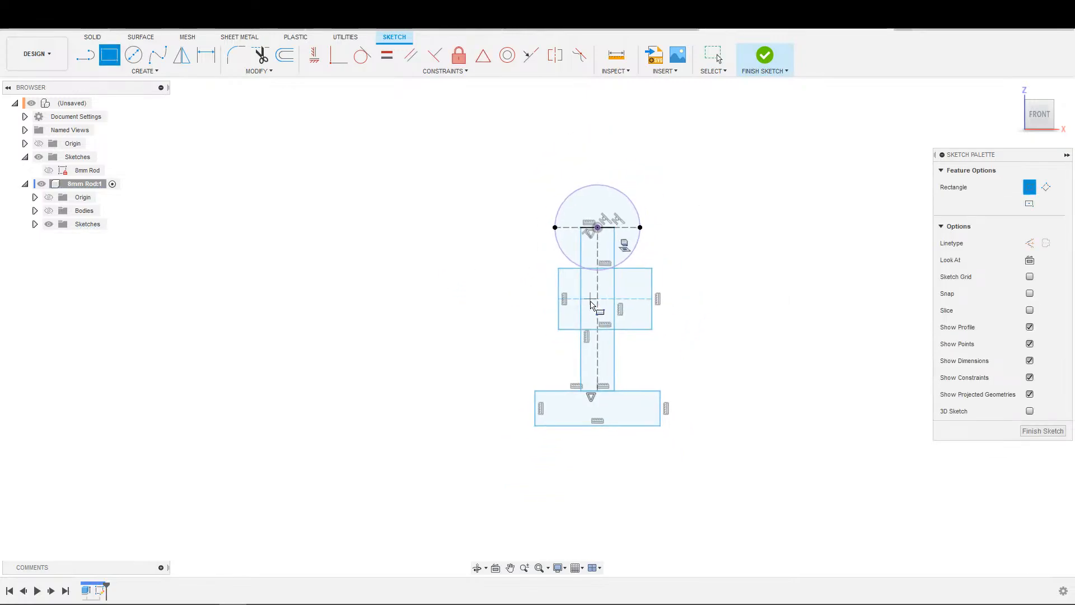
Step: Draw a horizontal rectangle about 21 mm wide across the tall rectangle, between the middle rectangle and the base rectangle
{"action": "key", "text": "Escape"}
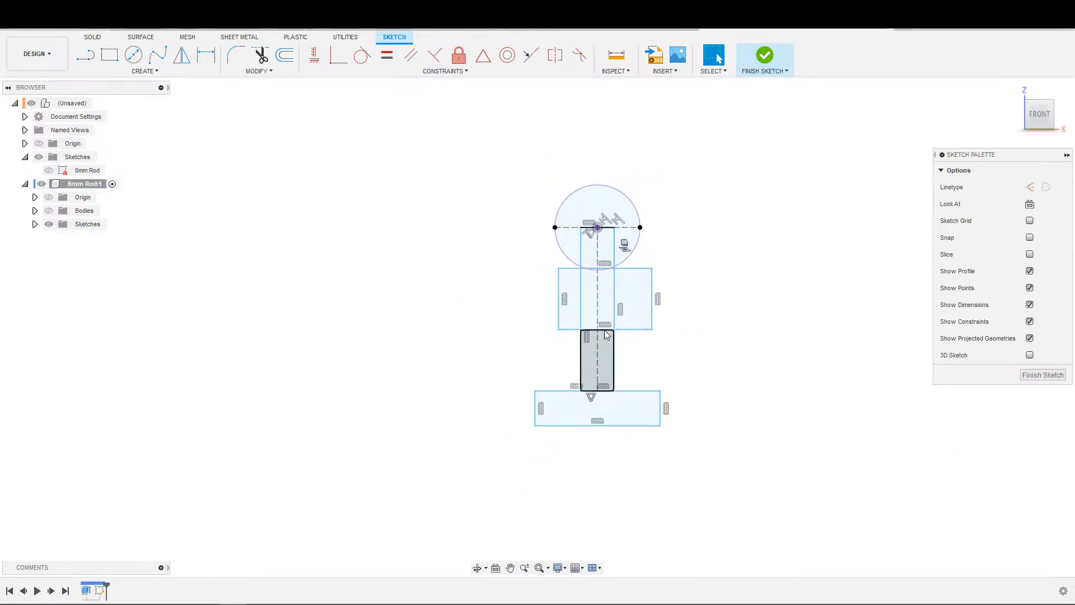
{"action": "key", "text": "s"}
{"action": "left_click", "coordinate": [553, 377]}
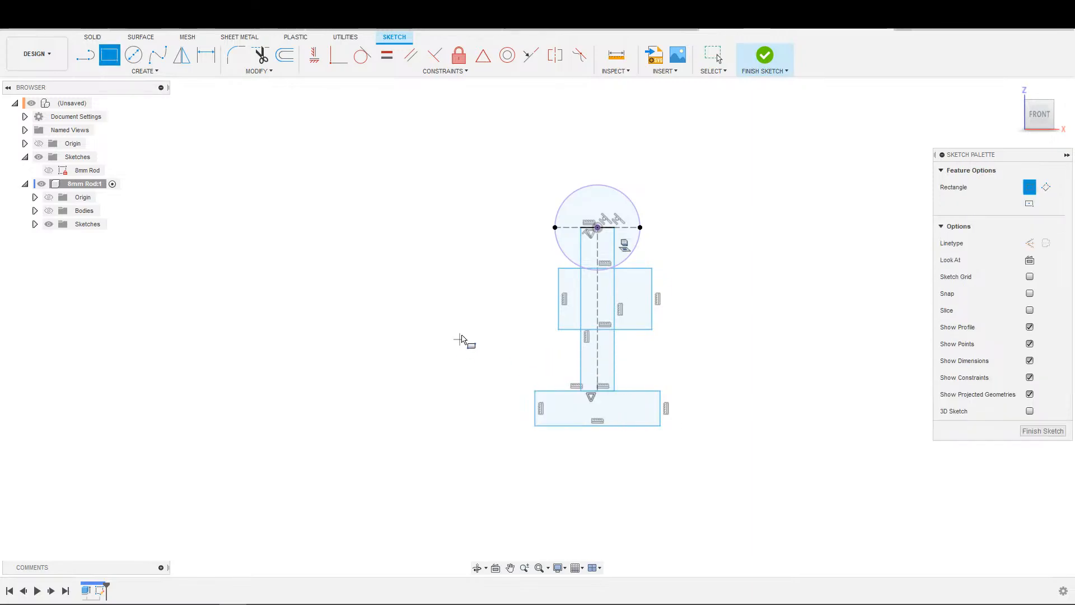
{"action": "left_click", "coordinate": [476, 326]}
{"action": "left_click", "coordinate": [702, 391]}
{"action": "key", "text": "Escape"}
{"action": "scroll", "coordinate": [726, 386], "scroll_direction": "up", "scroll_amount": 1}
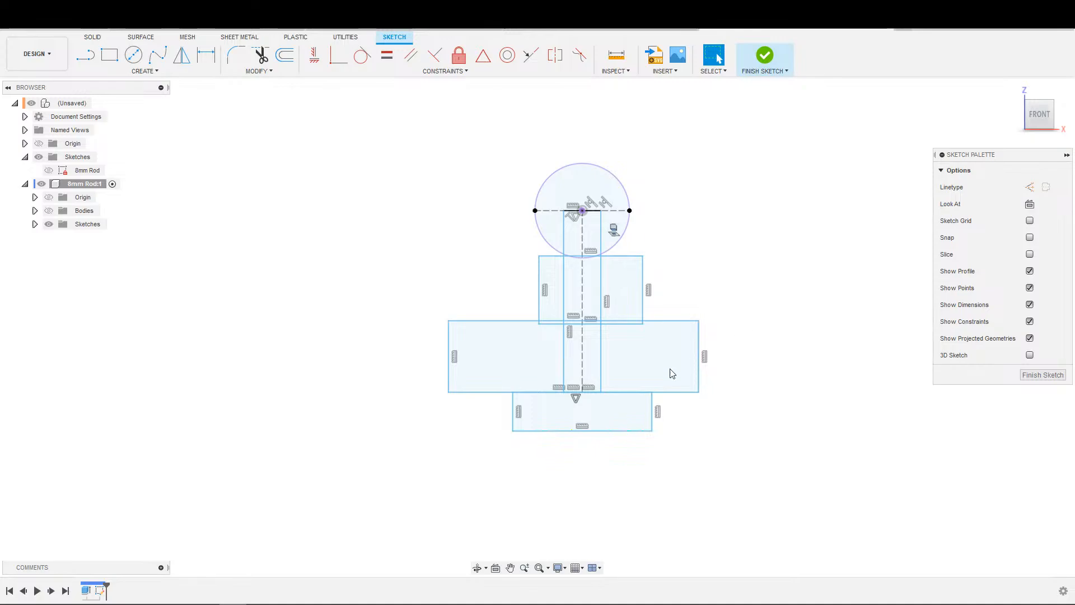
Step: Stretch the base rectangle's lower edge downward and pull its upper edge down by a corner to open a gap beneath the widest rectangle
{"action": "mouse_move", "coordinate": [601, 436]}
{"action": "left_mouse_down"}
{"action": "mouse_move", "coordinate": [598, 507]}
{"action": "mouse_move", "coordinate": [597, 461]}
{"action": "left_mouse_up"}
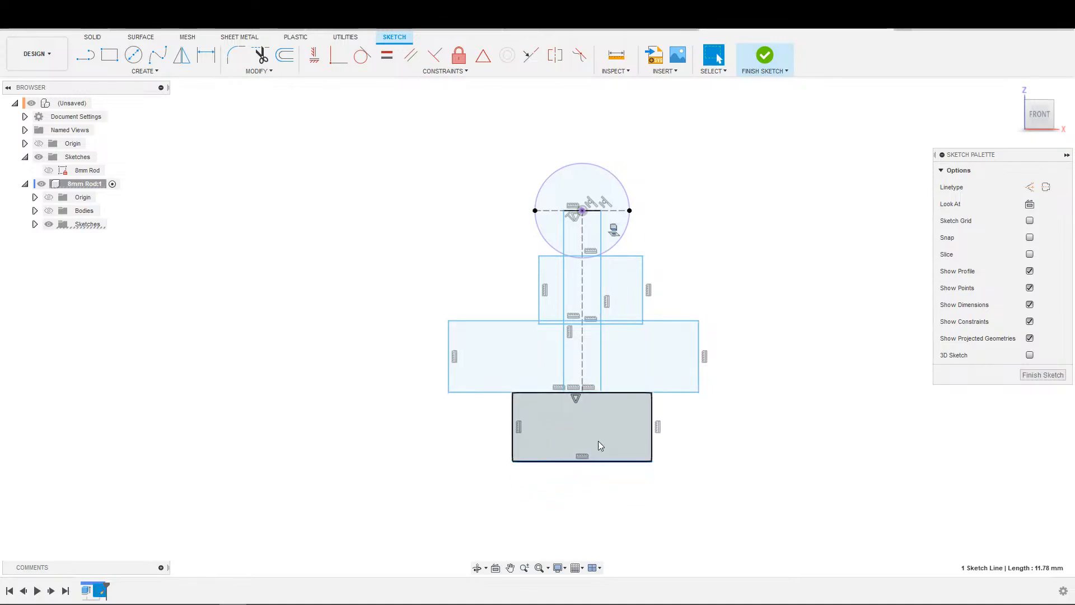
{"action": "left_click", "coordinate": [624, 394]}
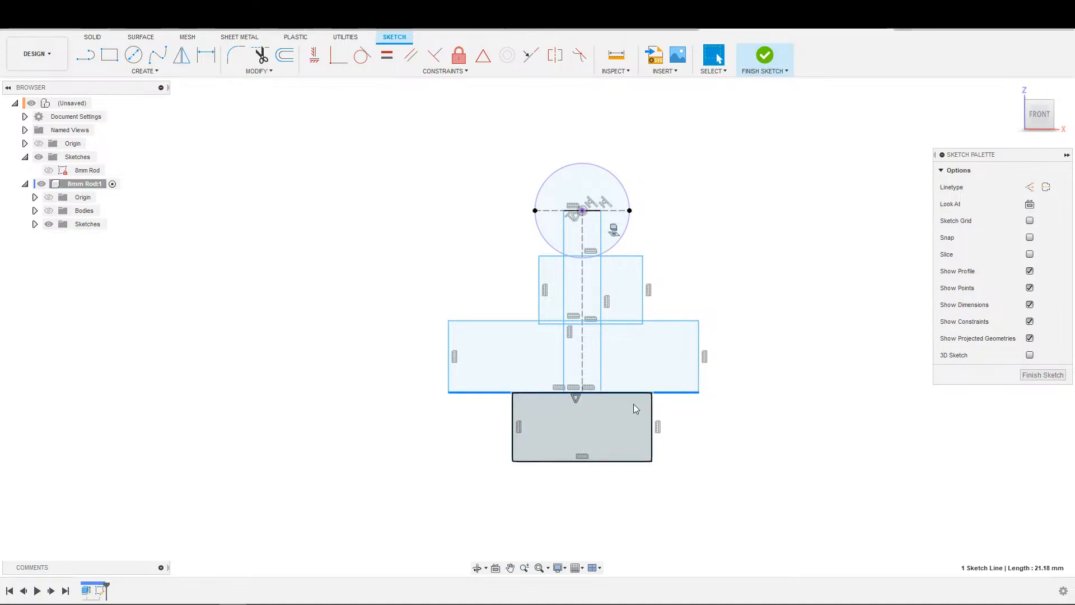
{"action": "left_click", "coordinate": [660, 404]}
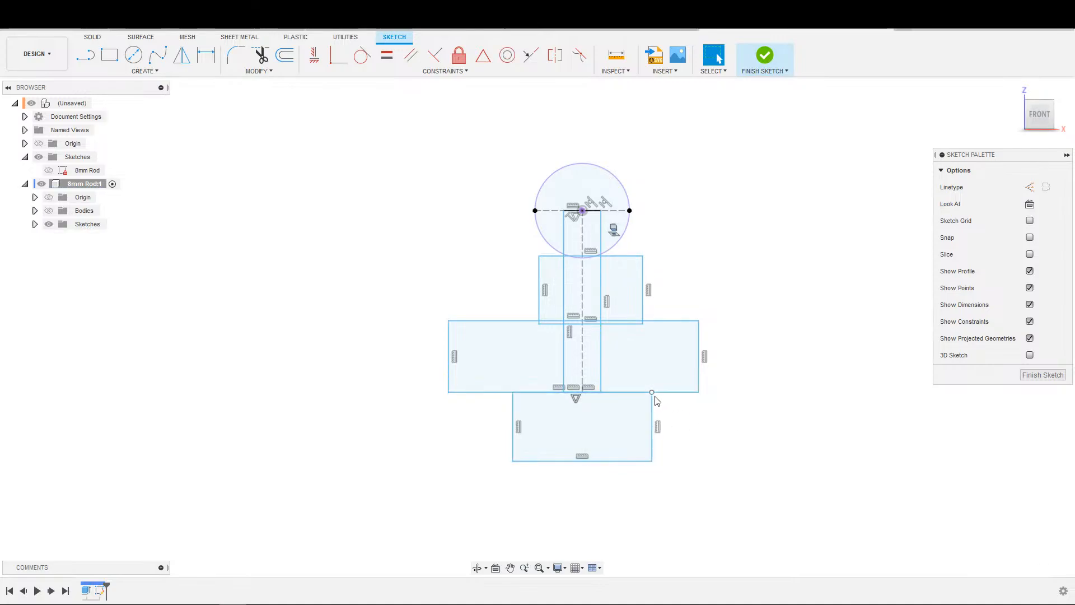
{"action": "left_click_drag", "start_coordinate": [652, 392], "coordinate": [660, 427]}
Step: Draw two thin horizontal rectangles stacked in the gap between the widest rectangle and the base rectangle
{"action": "key", "text": "s"}
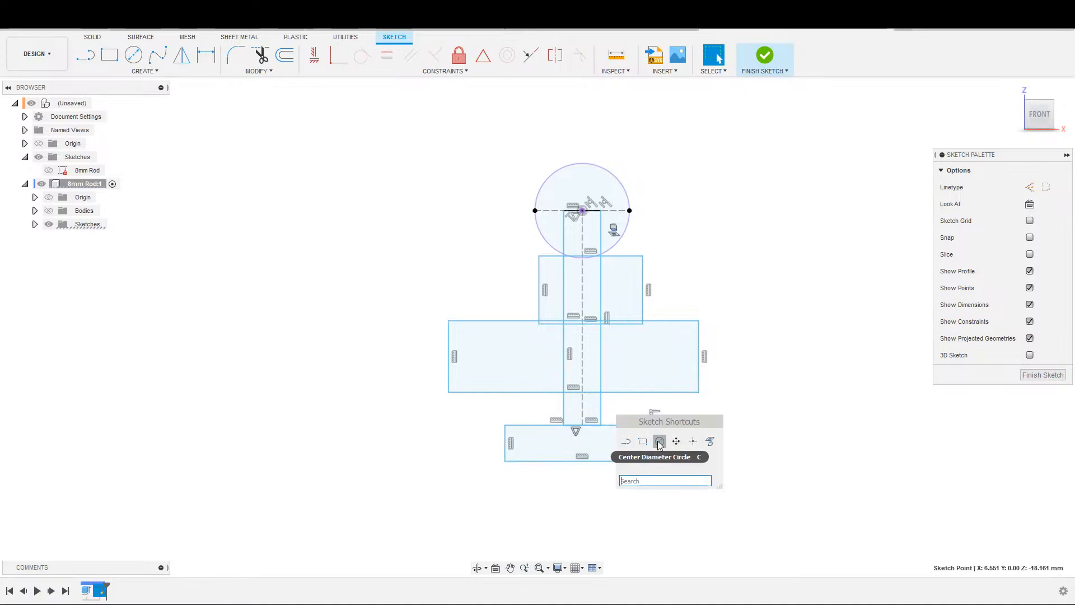
{"action": "left_click", "coordinate": [644, 442]}
{"action": "left_click", "coordinate": [527, 392]}
{"action": "left_click", "coordinate": [633, 412]}
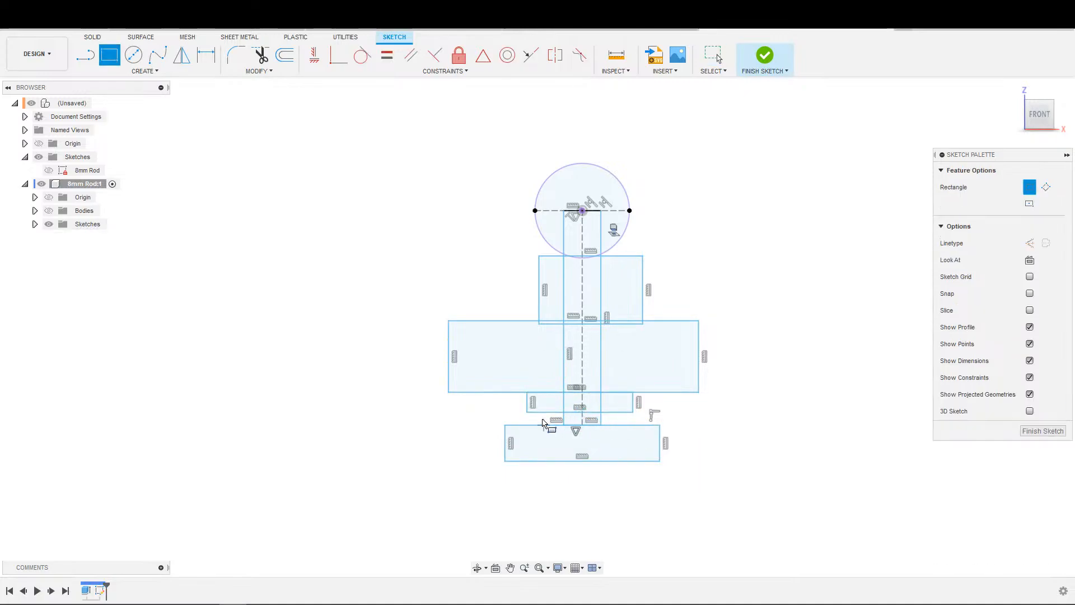
{"action": "left_click", "coordinate": [510, 413]}
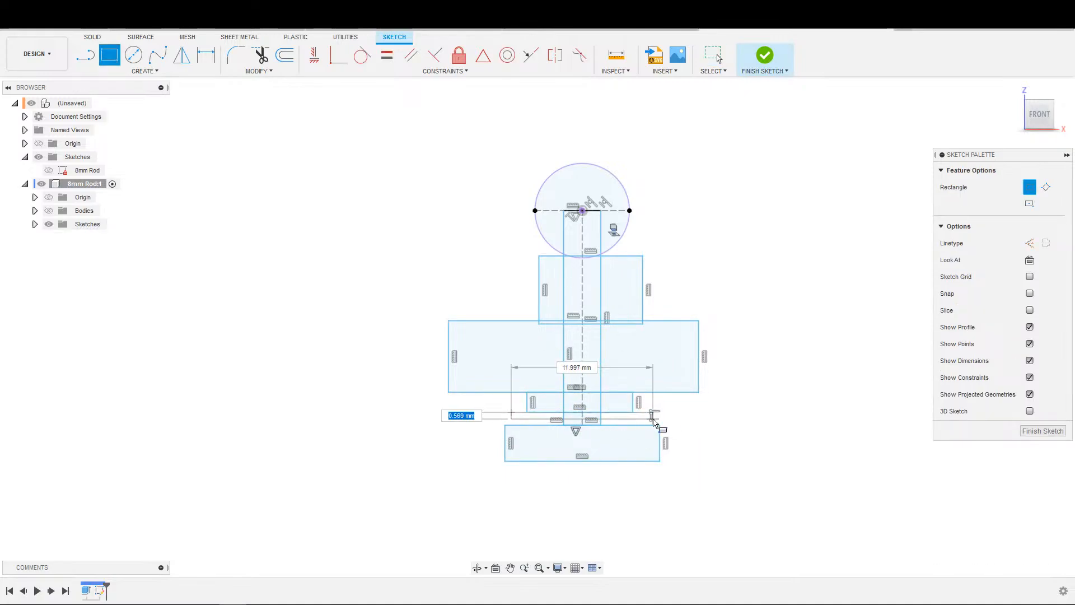
{"action": "left_click", "coordinate": [661, 419]}
{"action": "key", "text": "Escape"}
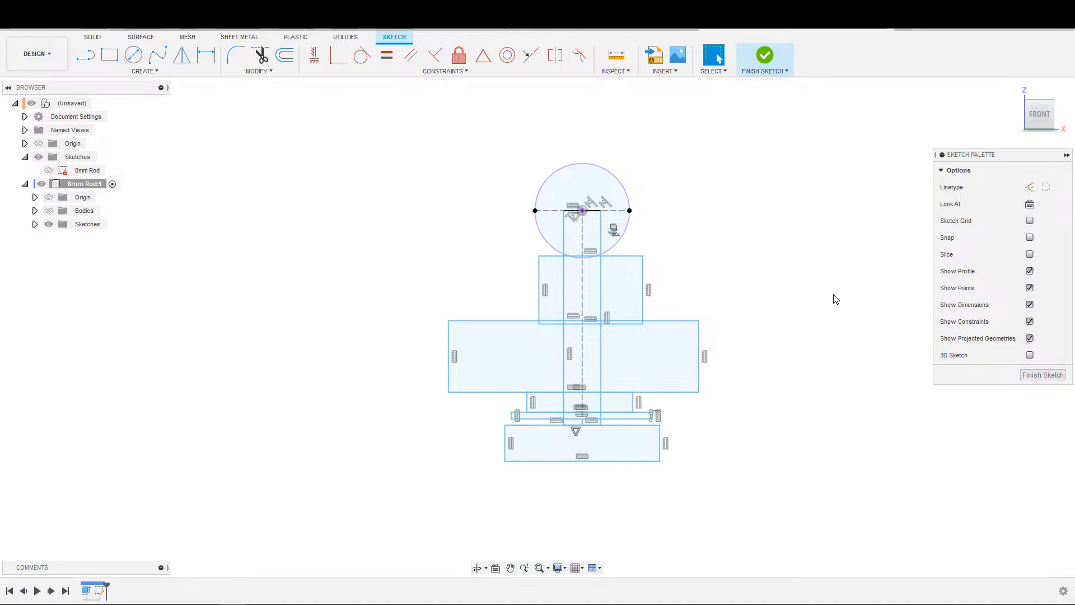
Step: Undo all the horizontal rectangles, going back to only the circle and the tall centred rectangle
{"action": "key", "text": "ctrl+z"}
{"action": "key", "text": "ctrl+z"}
{"action": "key", "text": "ctrl+z"}
{"action": "key", "text": "ctrl+z"}
{"action": "key", "text": "ctrl+z"}
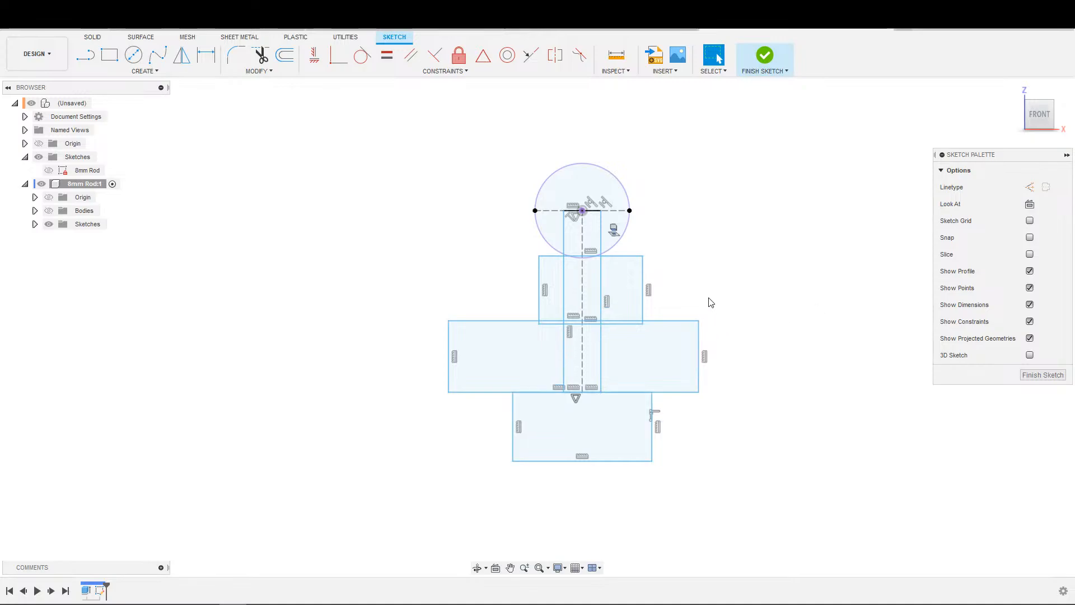
{"action": "key", "text": "ctrl+z"}
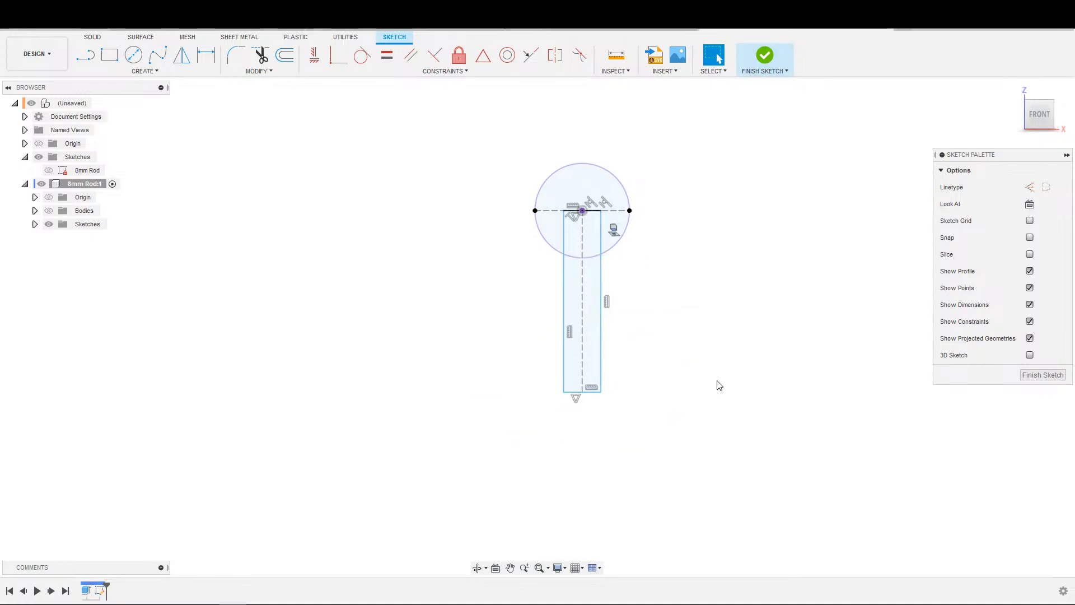
{"action": "key", "text": "ctrl+z"}
{"action": "key", "text": "ctrl+z"}
{"action": "key", "text": "ctrl+z"}
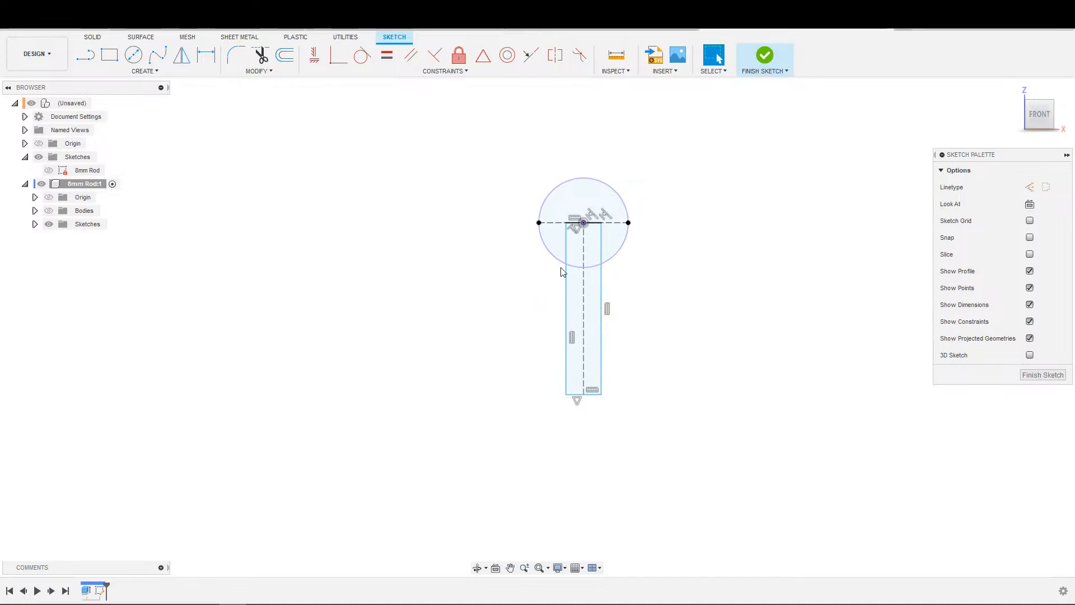
{"action": "left_click", "coordinate": [599, 284]}
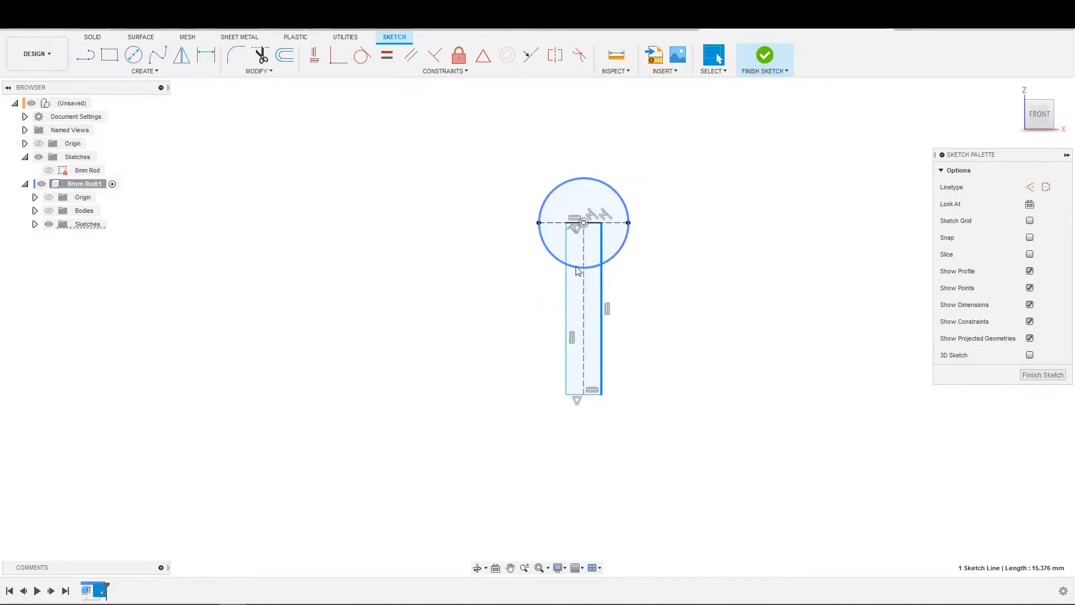
{"action": "left_click", "coordinate": [649, 335]}
{"action": "scroll", "coordinate": [586, 300], "scroll_direction": "up", "scroll_amount": 1}
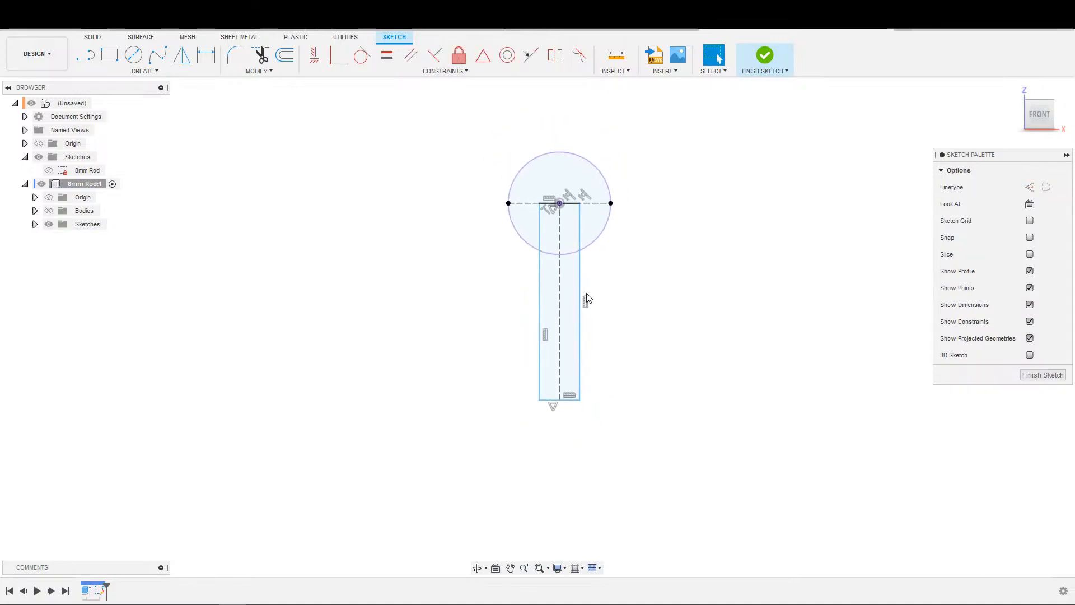
{"action": "key", "text": "s"}
{"action": "left_click", "coordinate": [616, 275]}
{"action": "mouse_move", "coordinate": [659, 280]}
{"action": "middle_mouse_down", "text": "shift"}
{"action": "mouse_move", "coordinate": [583, 295]}
{"action": "mouse_move", "coordinate": [605, 283]}
{"action": "mouse_move", "coordinate": [560, 314]}
{"action": "middle_mouse_up", "text": "shift"}
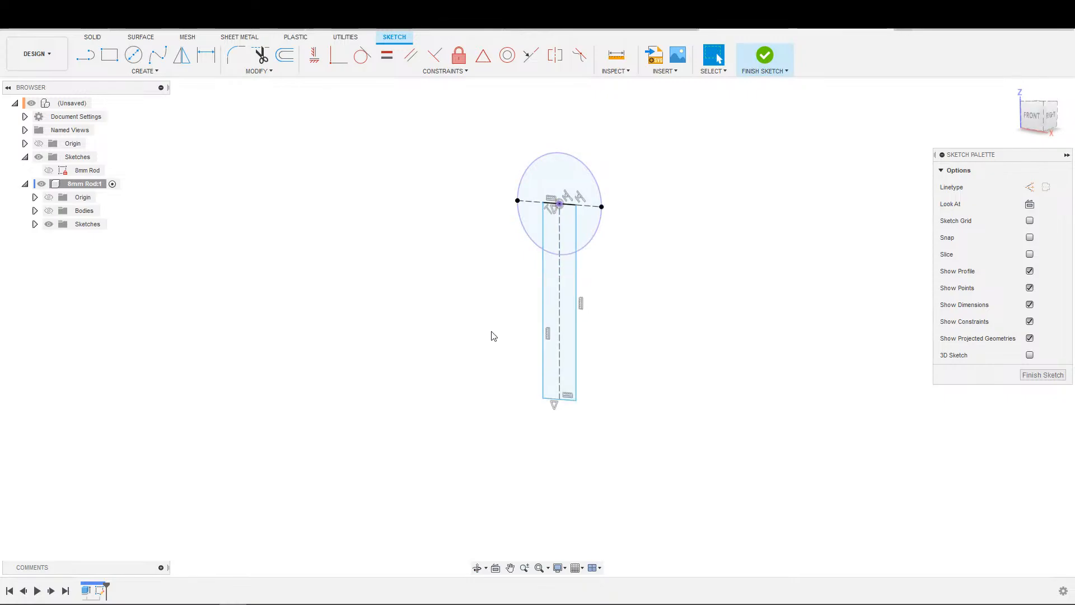
{"action": "middle_click_drag", "start_coordinate": [581, 352], "coordinate": [567, 354], "text": "shift"}
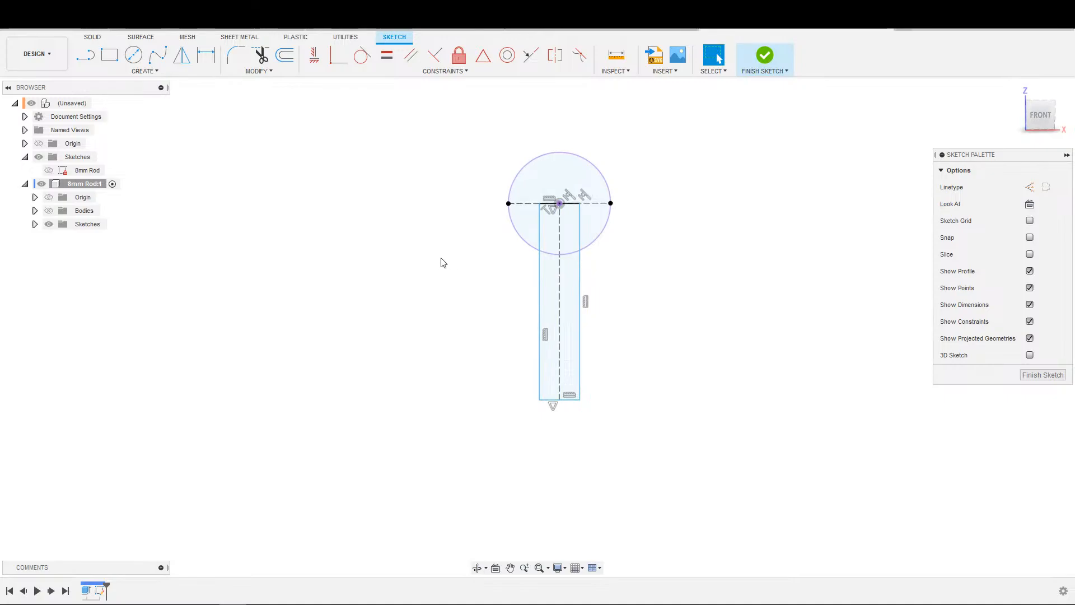
{"action": "scroll", "coordinate": [616, 315], "scroll_direction": "down", "scroll_amount": 1}
{"action": "scroll", "coordinate": [646, 328], "scroll_direction": "up", "scroll_amount": 1}
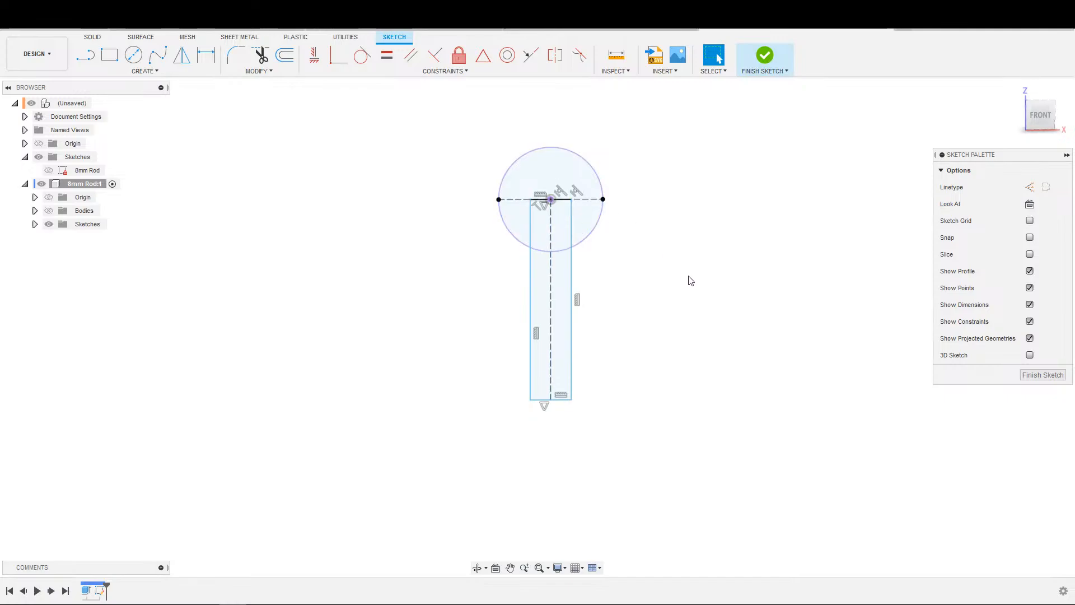
{"action": "scroll", "coordinate": [688, 276], "scroll_direction": "up", "scroll_amount": 1}
{"action": "scroll", "coordinate": [625, 306], "scroll_direction": "up", "scroll_amount": 1}
{"action": "middle_click_drag", "start_coordinate": [624, 300], "coordinate": [698, 287]}
{"action": "mouse_move", "coordinate": [662, 270]}
{"action": "middle_mouse_down"}
{"action": "mouse_move", "coordinate": [680, 297]}
{"action": "mouse_move", "coordinate": [727, 291]}
{"action": "middle_mouse_up"}
{"action": "scroll", "coordinate": [689, 267], "scroll_direction": "up", "scroll_amount": 1}
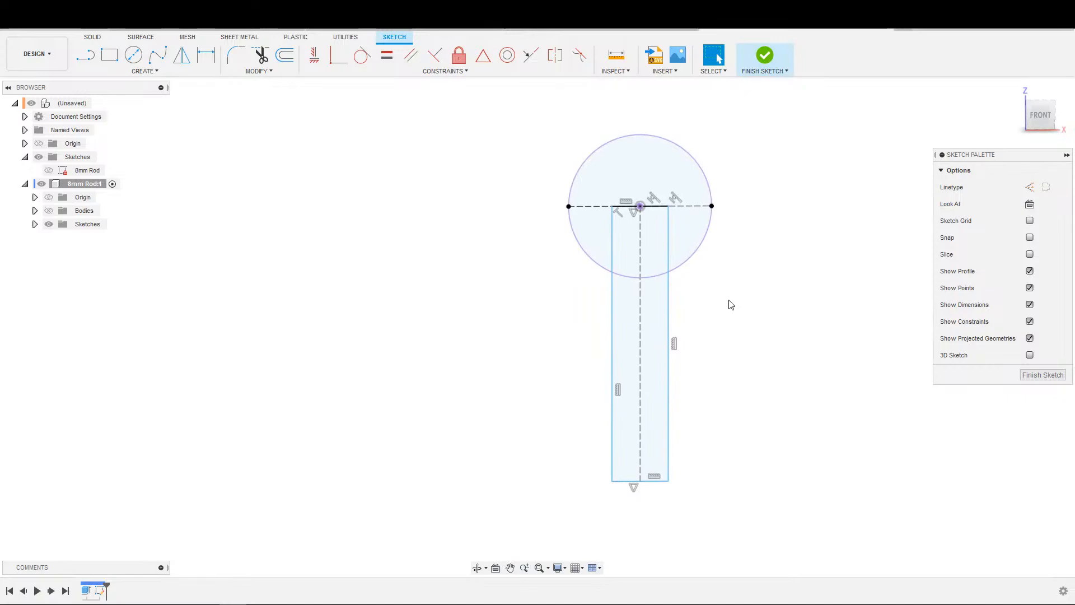
{"action": "scroll", "coordinate": [717, 313], "scroll_direction": "up", "scroll_amount": 1}
{"action": "scroll", "coordinate": [728, 316], "scroll_direction": "down", "scroll_amount": 2}
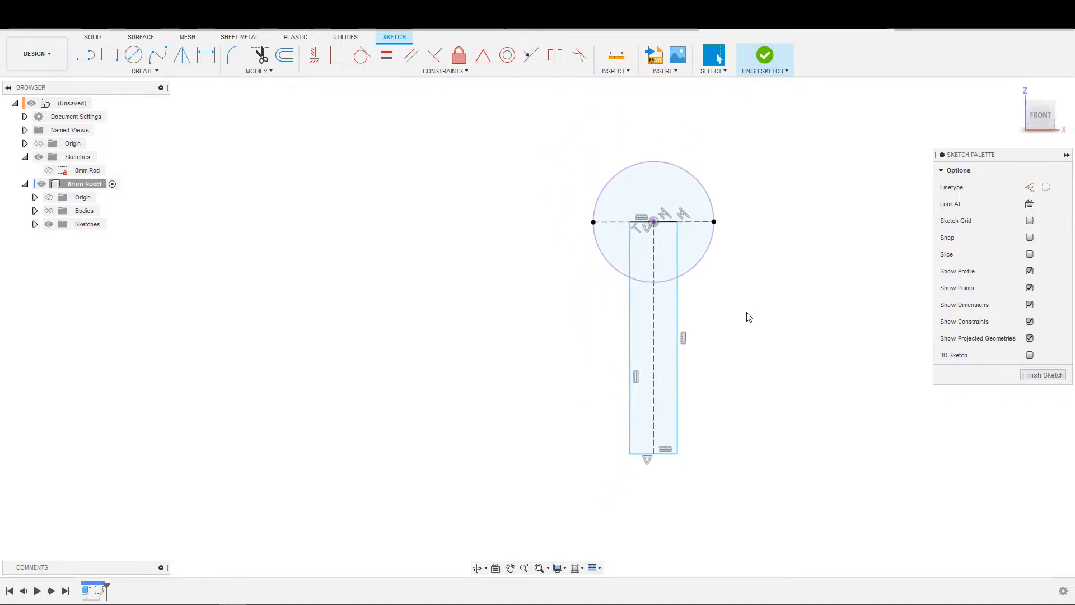
{"action": "middle_click_drag", "start_coordinate": [747, 314], "coordinate": [738, 374]}
{"action": "scroll", "coordinate": [738, 375], "scroll_direction": "down", "scroll_amount": 2}
{"action": "middle_click_drag", "start_coordinate": [736, 365], "coordinate": [710, 336]}
{"action": "scroll", "coordinate": [694, 339], "scroll_direction": "up", "scroll_amount": 1}
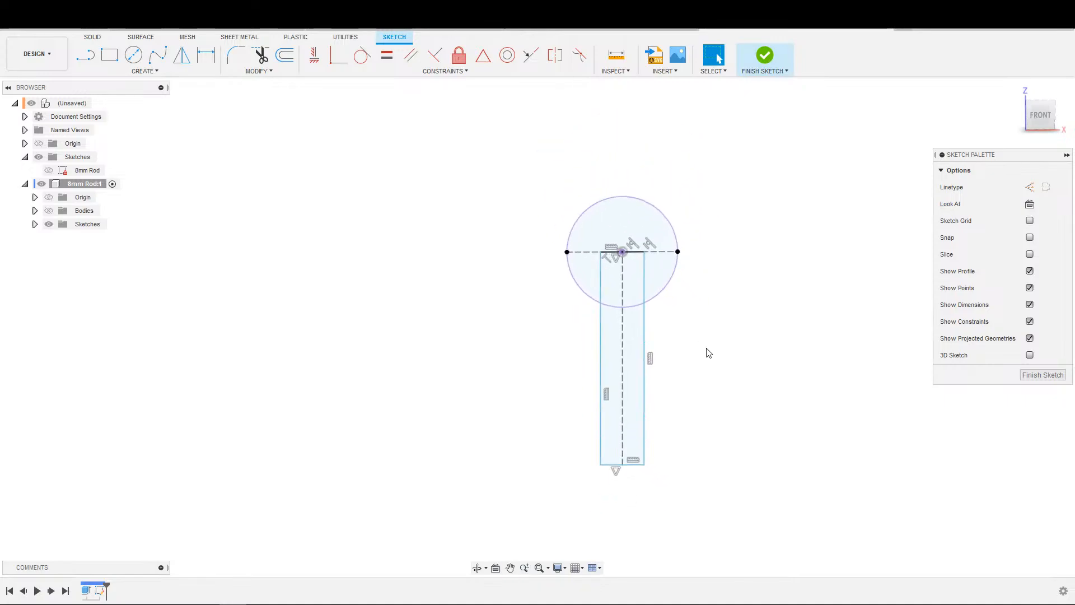
{"action": "middle_click_drag", "start_coordinate": [639, 403], "coordinate": [674, 386]}
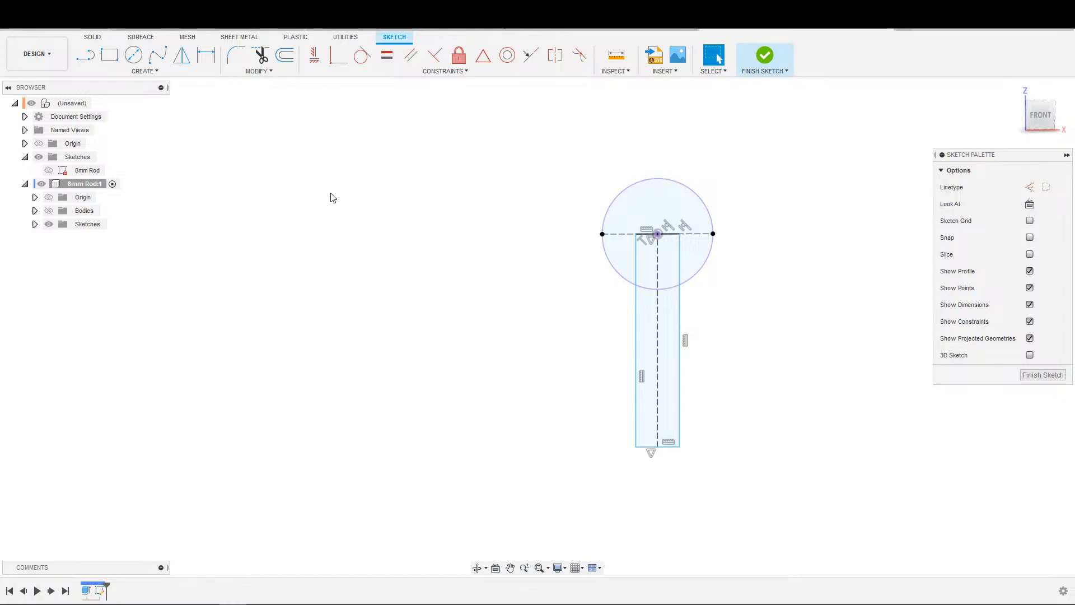
{"action": "scroll", "coordinate": [828, 286], "scroll_direction": "down", "scroll_amount": 3}
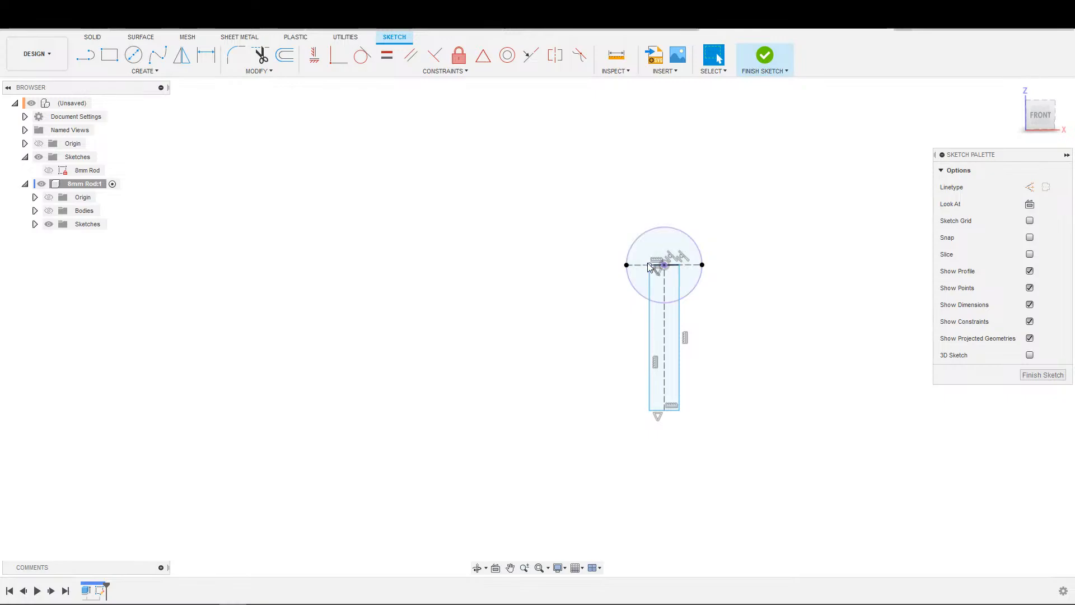
{"action": "scroll", "coordinate": [642, 250], "scroll_direction": "down", "scroll_amount": 2}
{"action": "middle_click_drag", "start_coordinate": [638, 248], "coordinate": [593, 270]}
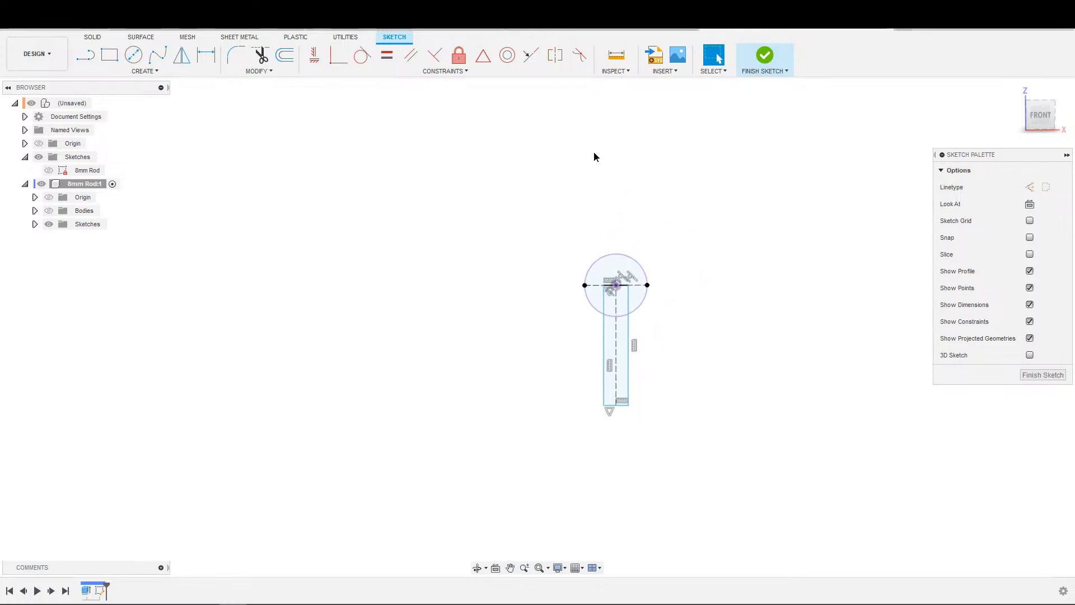
{"action": "left_click_drag", "start_coordinate": [594, 156], "coordinate": [621, 435]}
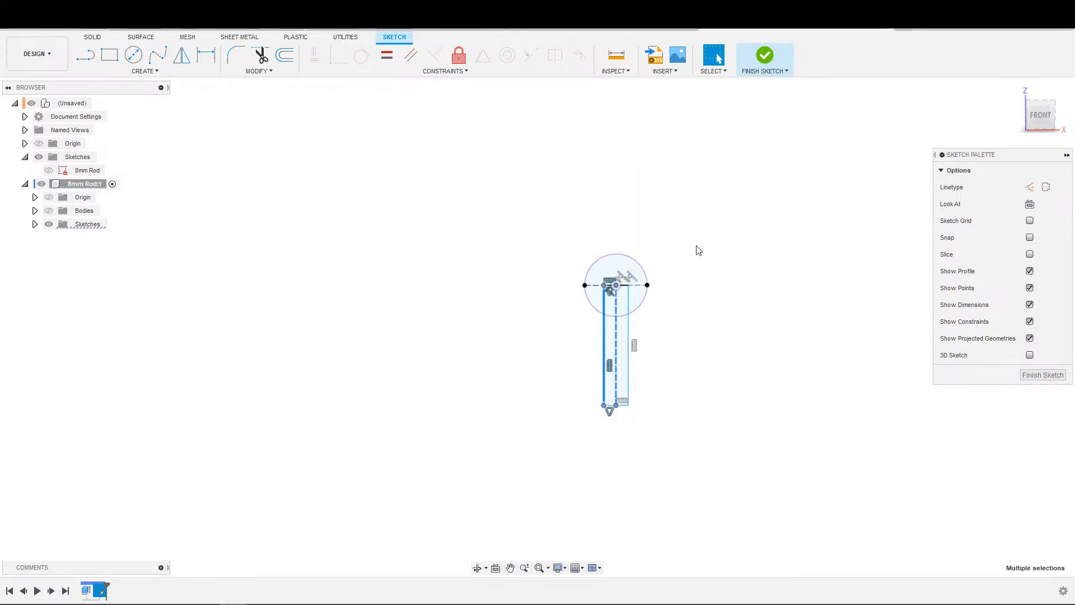
{"action": "left_click_drag", "start_coordinate": [591, 231], "coordinate": [638, 286]}
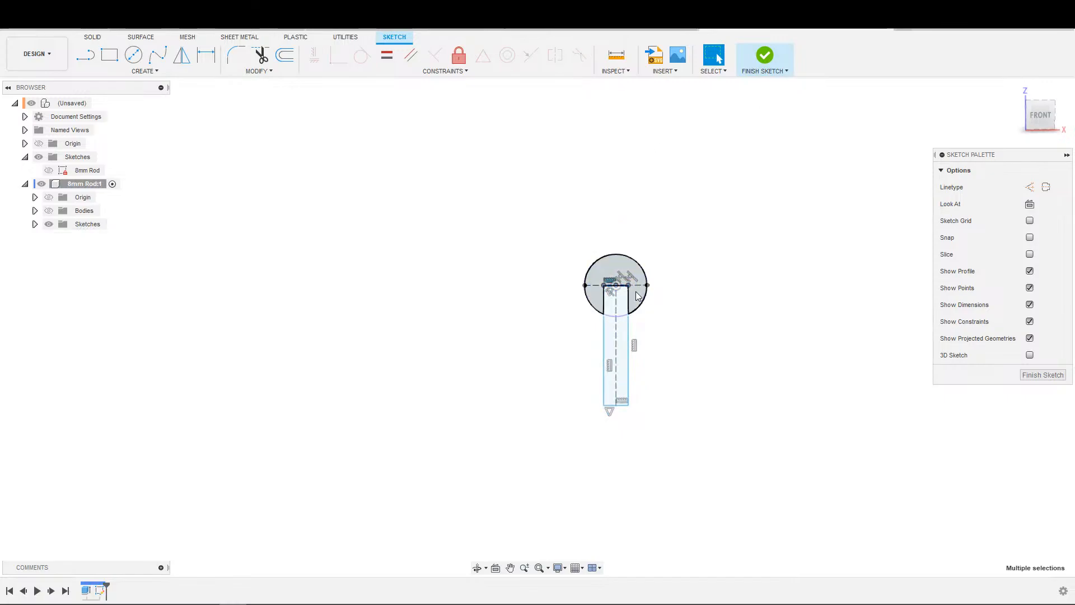
{"action": "left_click", "coordinate": [731, 260]}
{"action": "scroll", "coordinate": [726, 268], "scroll_direction": "up", "scroll_amount": 3}
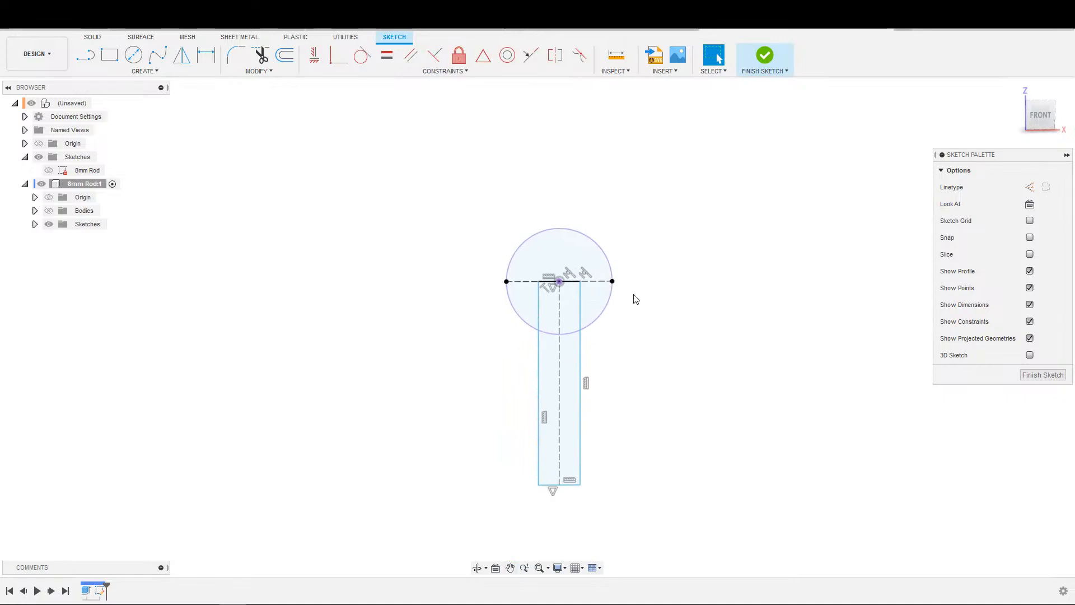
{"action": "left_click_drag", "start_coordinate": [488, 232], "coordinate": [631, 320]}
{"action": "scroll", "coordinate": [607, 304], "scroll_direction": "down", "scroll_amount": 2}
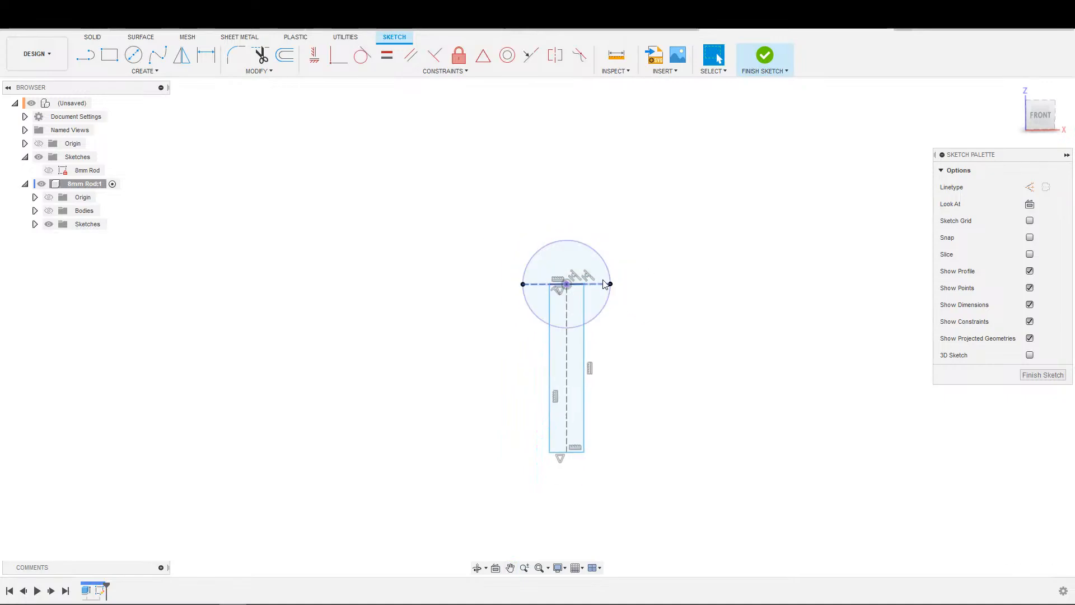
{"action": "scroll", "coordinate": [635, 281], "scroll_direction": "down", "scroll_amount": 1}
{"action": "middle_click_drag", "start_coordinate": [680, 280], "coordinate": [650, 312]}
{"action": "scroll", "coordinate": [635, 281], "scroll_direction": "up", "scroll_amount": 3}
{"action": "middle_click_drag", "start_coordinate": [583, 403], "coordinate": [634, 345]}
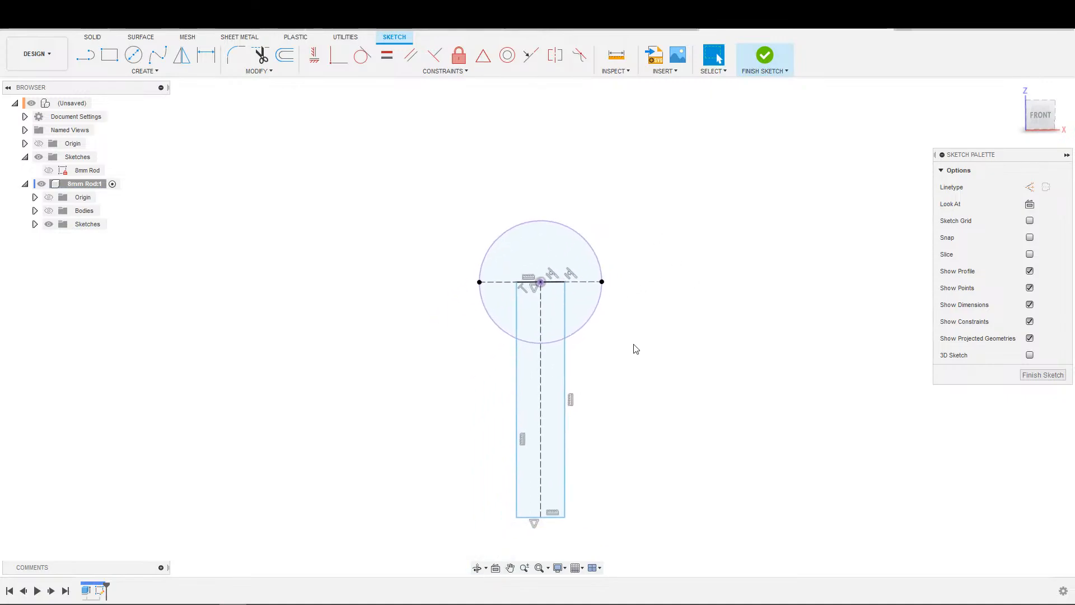
{"action": "scroll", "coordinate": [631, 338], "scroll_direction": "down", "scroll_amount": 2}
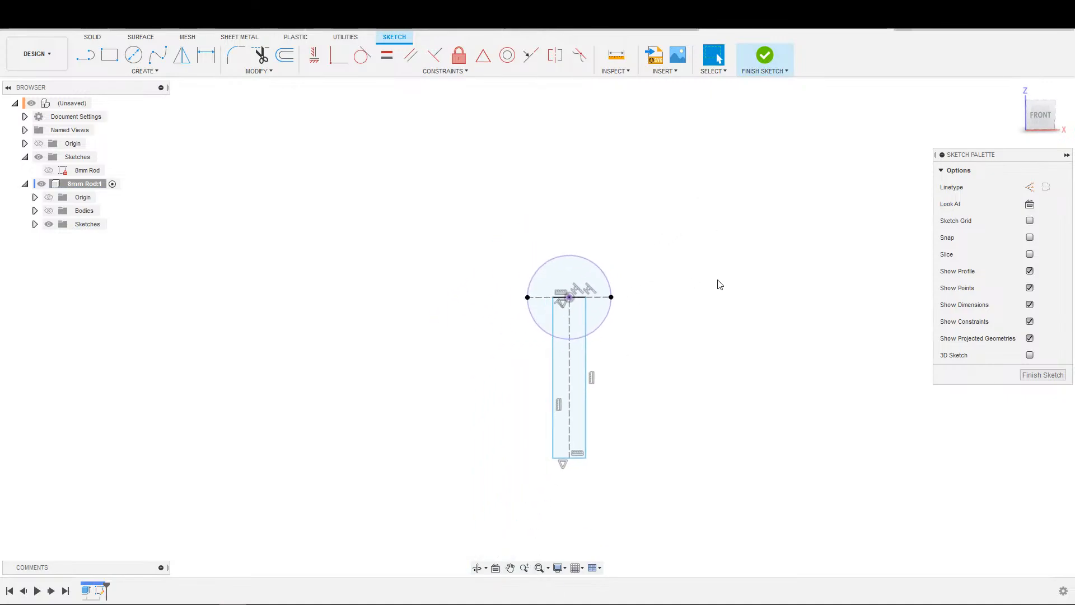
{"action": "scroll", "coordinate": [738, 254], "scroll_direction": "up", "scroll_amount": 1}
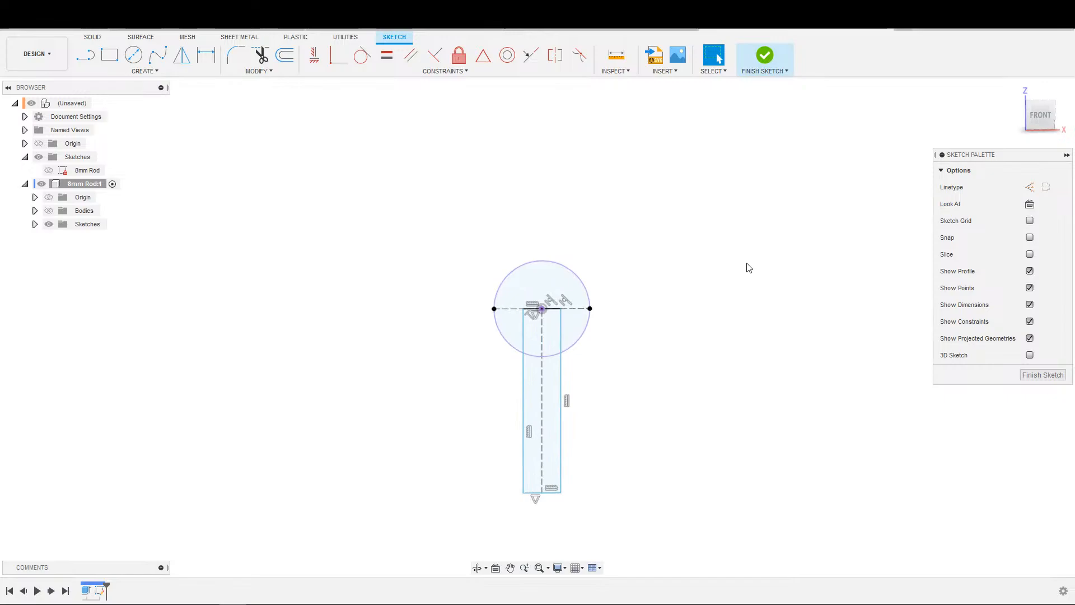
Step: Undo the centred rectangle sketch on the rod completely, back to the plain rod body
{"action": "scroll", "coordinate": [733, 303], "scroll_direction": "down", "scroll_amount": 1}
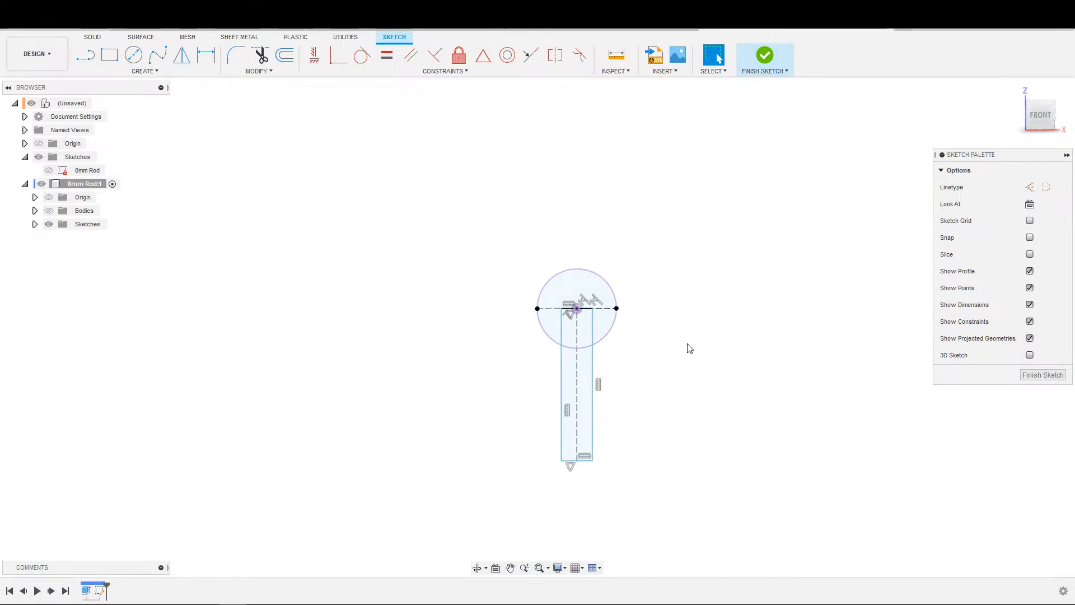
{"action": "key", "text": "ctrl+z"}
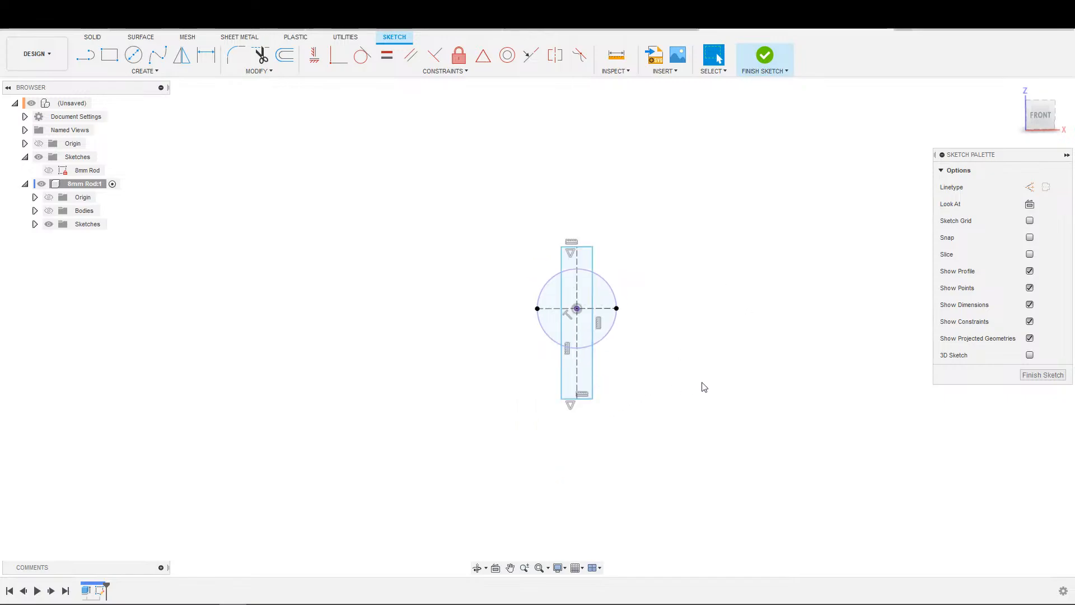
{"action": "key", "text": "ctrl+z"}
{"action": "key", "text": "ctrl+z"}
{"action": "key", "text": "ctrl+z"}
{"action": "key", "text": "ctrl+z"}
{"action": "key", "text": "ctrl+z"}
{"action": "key", "text": "ctrl+z"}
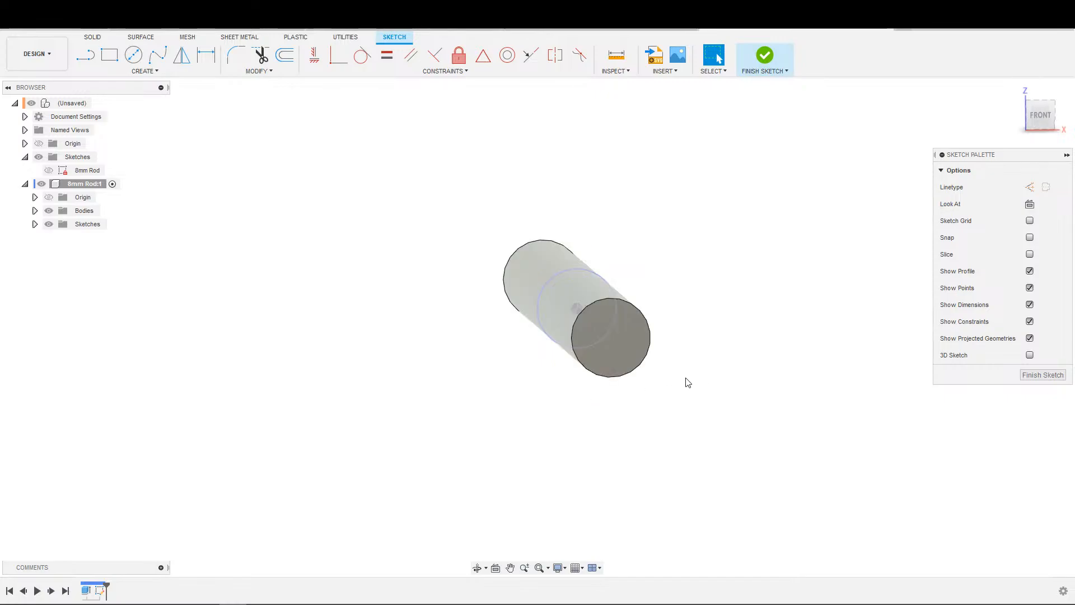
{"action": "scroll", "coordinate": [688, 382], "scroll_direction": "down", "scroll_amount": 2}
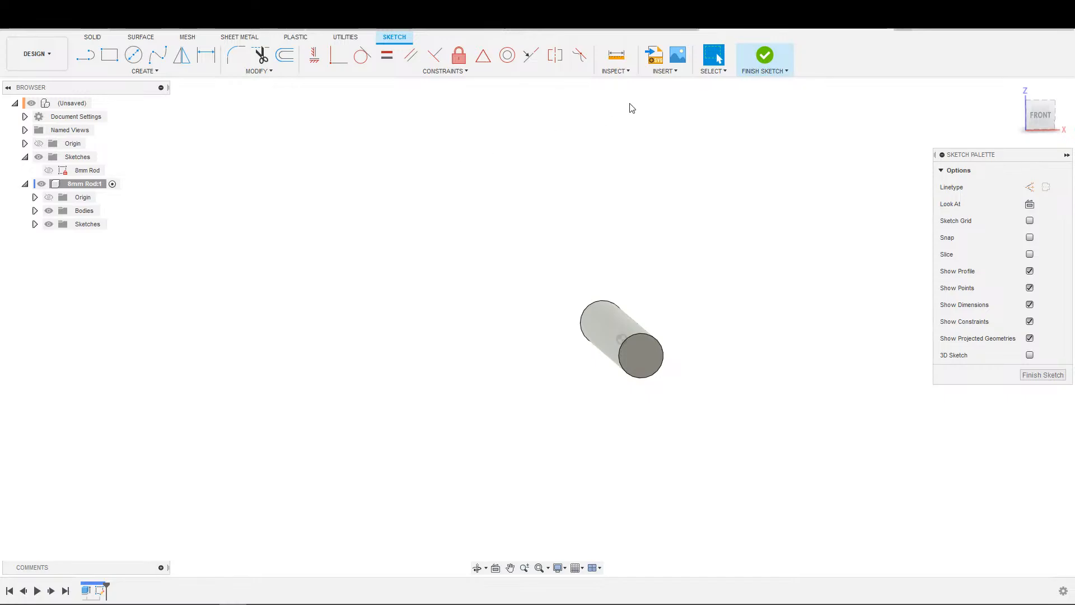
{"action": "left_click", "coordinate": [616, 71]}
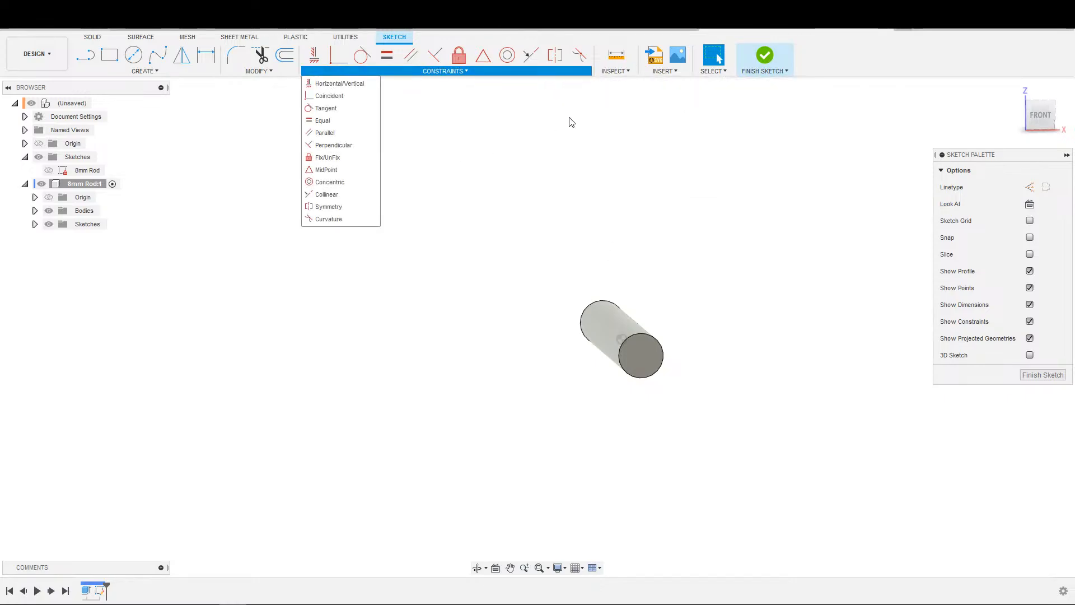
{"action": "key", "text": "ctrl+z"}
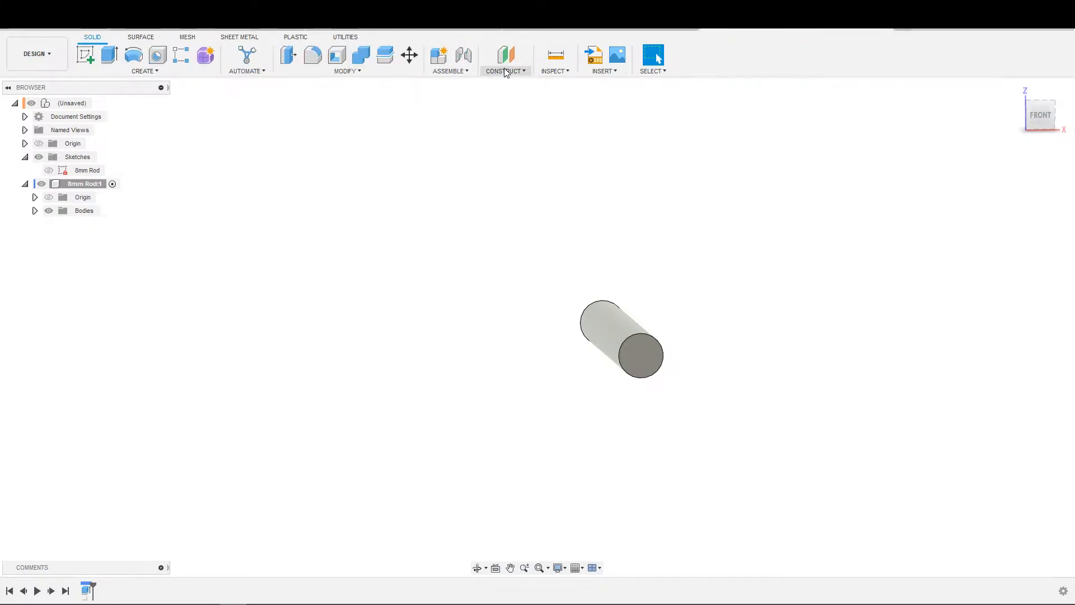
Step: Create a tangent plane on the rod's cylindrical face, using an origin plane as reference and an angle of 180 deg
{"action": "left_click", "coordinate": [506, 71]}
{"action": "left_click", "coordinate": [513, 108]}
{"action": "middle_click_drag", "start_coordinate": [631, 408], "coordinate": [643, 355], "text": "shift"}
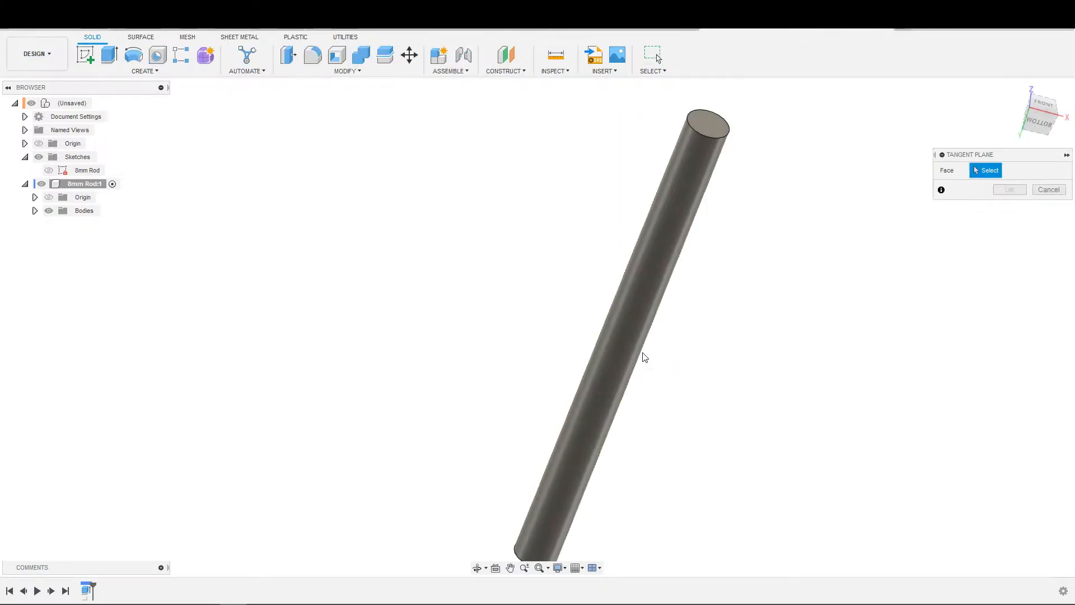
{"action": "left_click", "coordinate": [627, 319]}
{"action": "middle_click_drag", "start_coordinate": [626, 316], "coordinate": [709, 338], "text": "shift"}
{"action": "left_click", "coordinate": [39, 145]}
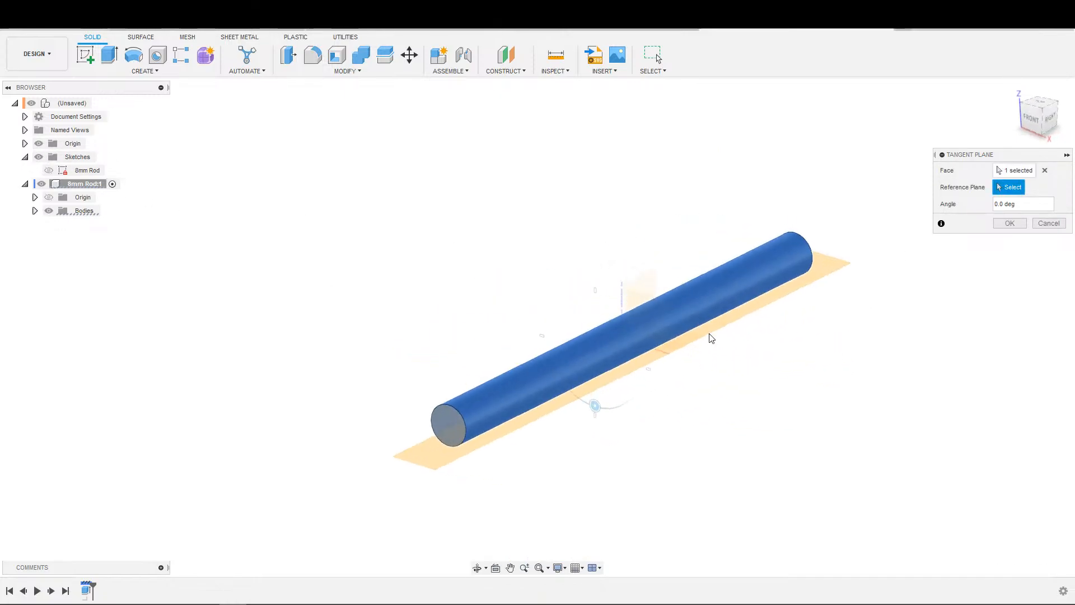
{"action": "left_click", "coordinate": [683, 346]}
{"action": "middle_click_drag", "start_coordinate": [759, 408], "coordinate": [840, 415], "text": "shift"}
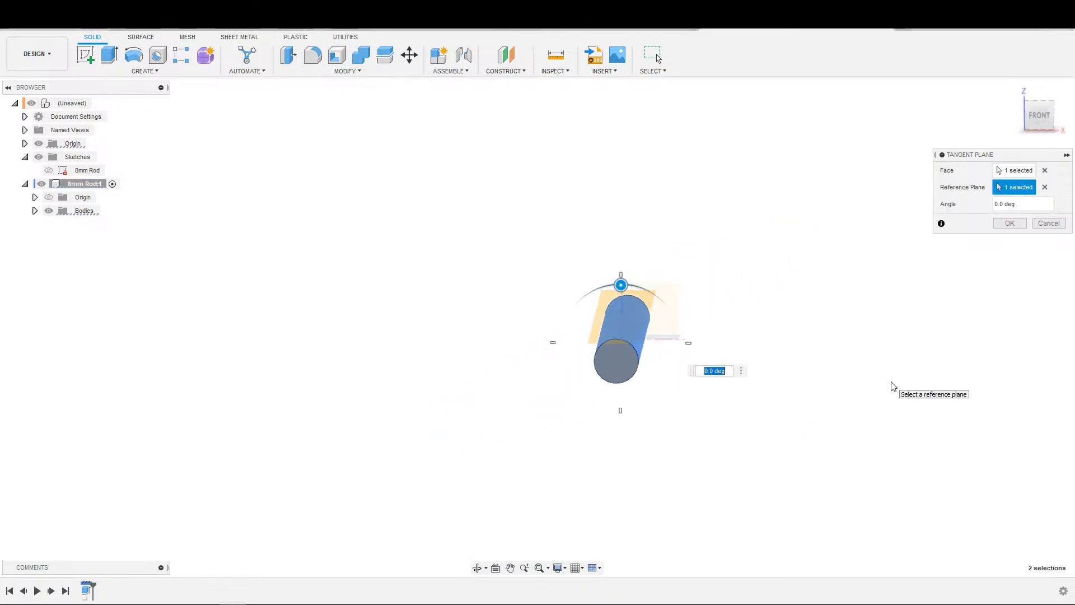
{"action": "type", "text": "180"}
{"action": "key", "text": "Return"}
{"action": "scroll", "coordinate": [716, 493], "scroll_direction": "down", "scroll_amount": 3}
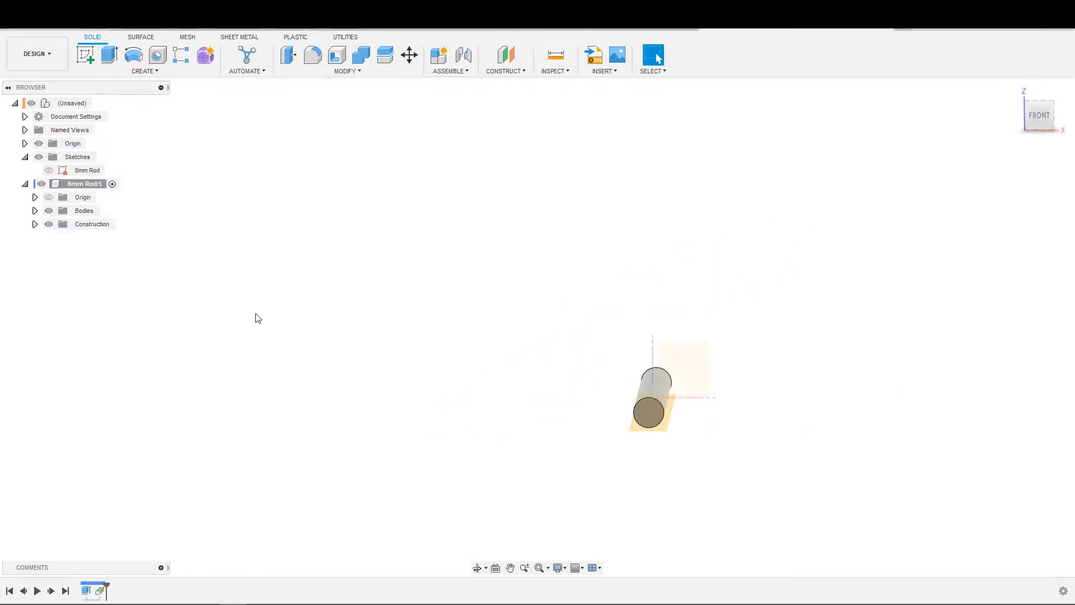
Step: Rename the new construction plane as Bottom of Rod
{"action": "left_click", "coordinate": [34, 224]}
{"action": "left_click", "coordinate": [92, 237]}
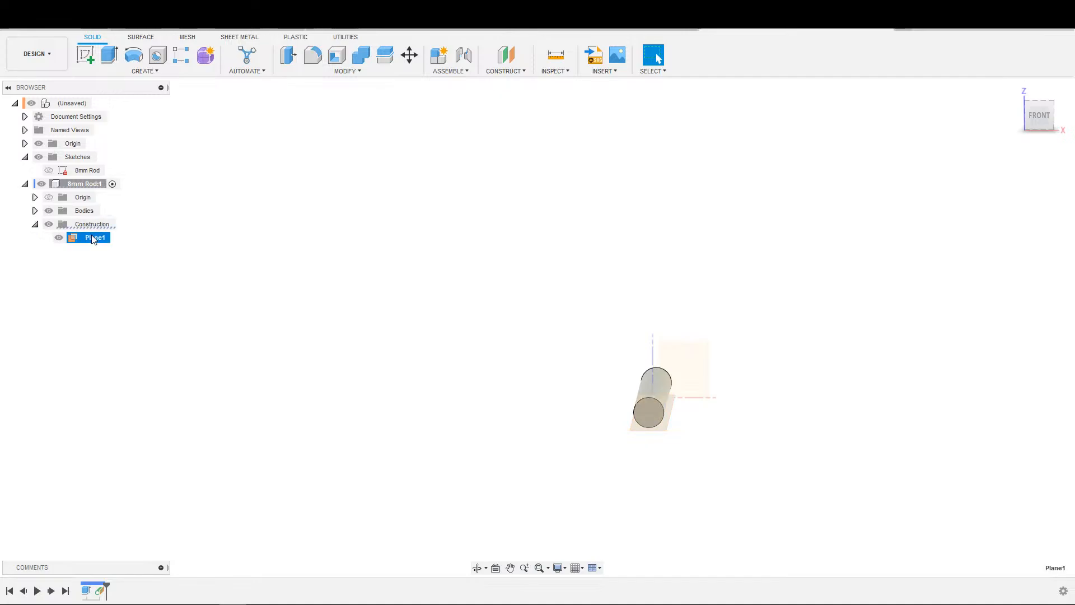
{"action": "double_click", "coordinate": [94, 237]}
{"action": "type", "text": "Bot"}
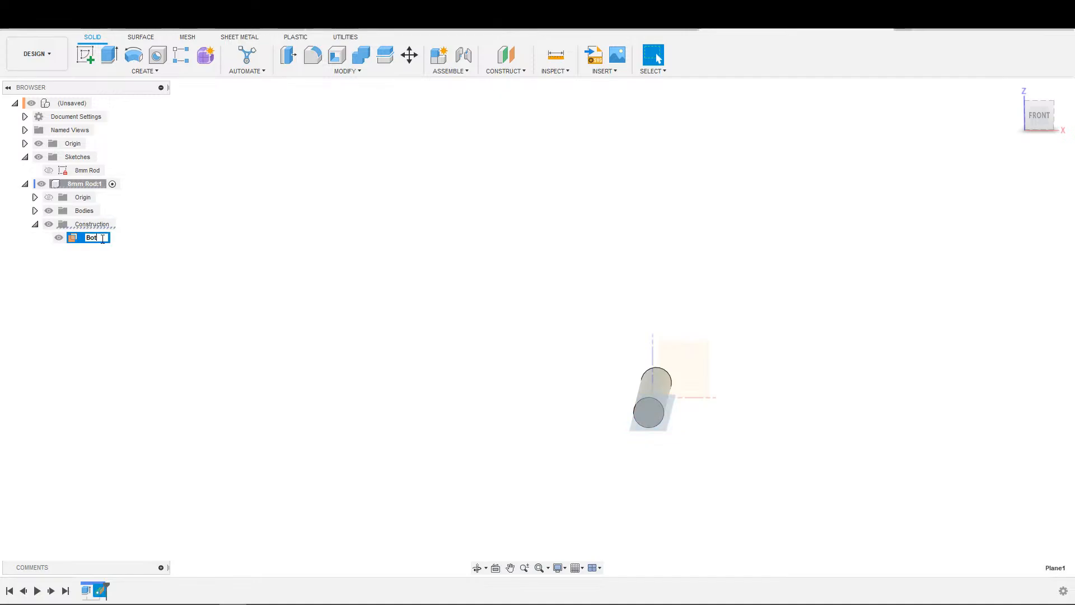
{"action": "type", "text": "tom of Rod"}
{"action": "key", "text": "Return"}
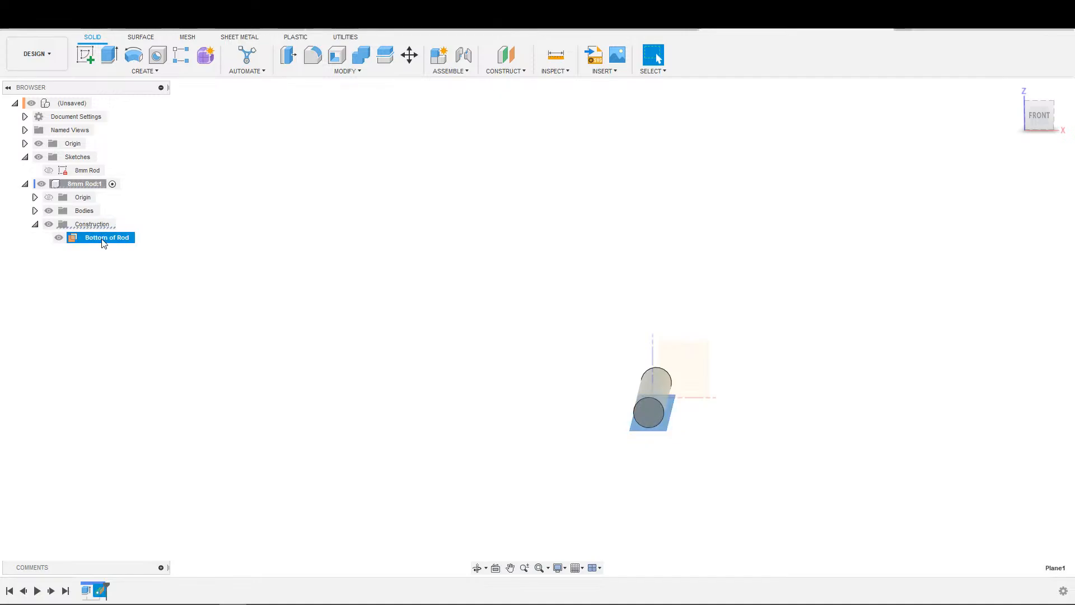
Step: Create a sketch on the Bottom of Rod plane and project the rod's cylindrical face into it as construction geometry
{"action": "key", "text": "s"}
{"action": "left_click", "coordinate": [496, 385]}
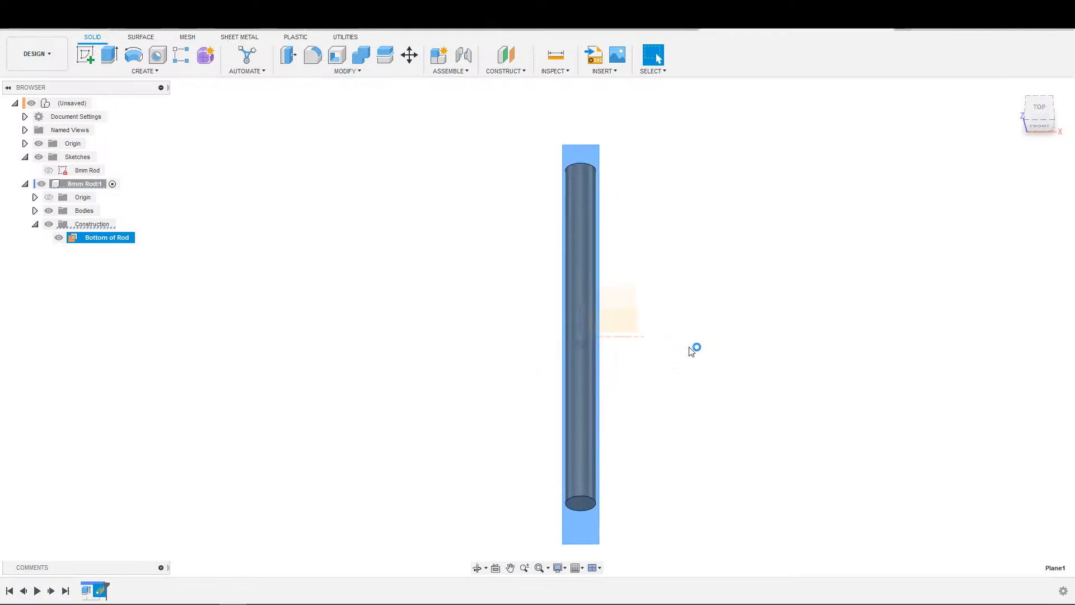
{"action": "key", "text": "s"}
{"action": "left_click", "coordinate": [735, 487]}
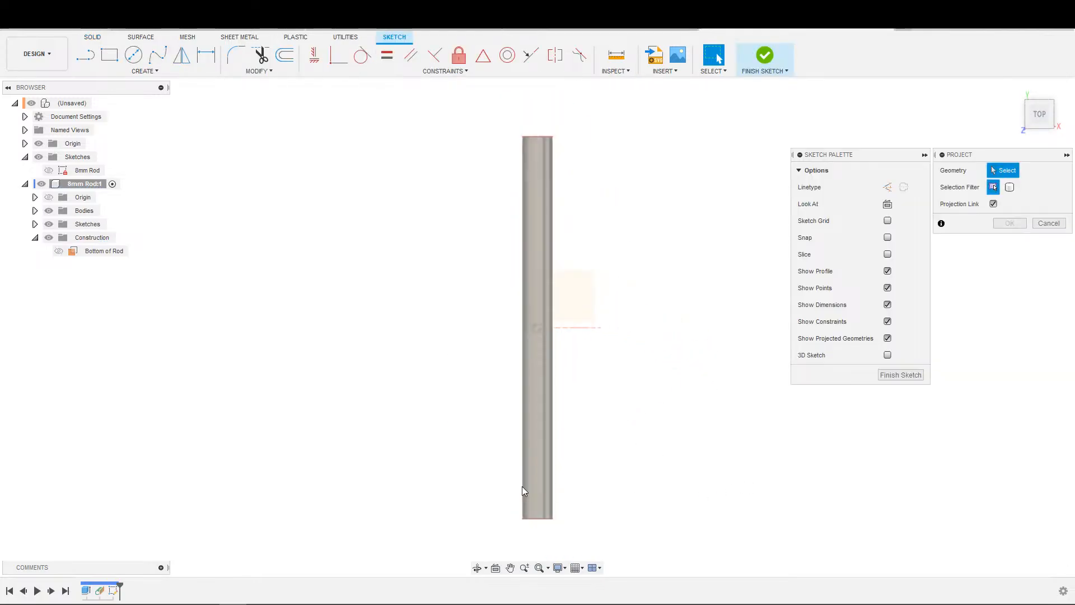
{"action": "left_click", "coordinate": [527, 491]}
{"action": "left_click", "coordinate": [1009, 223]}
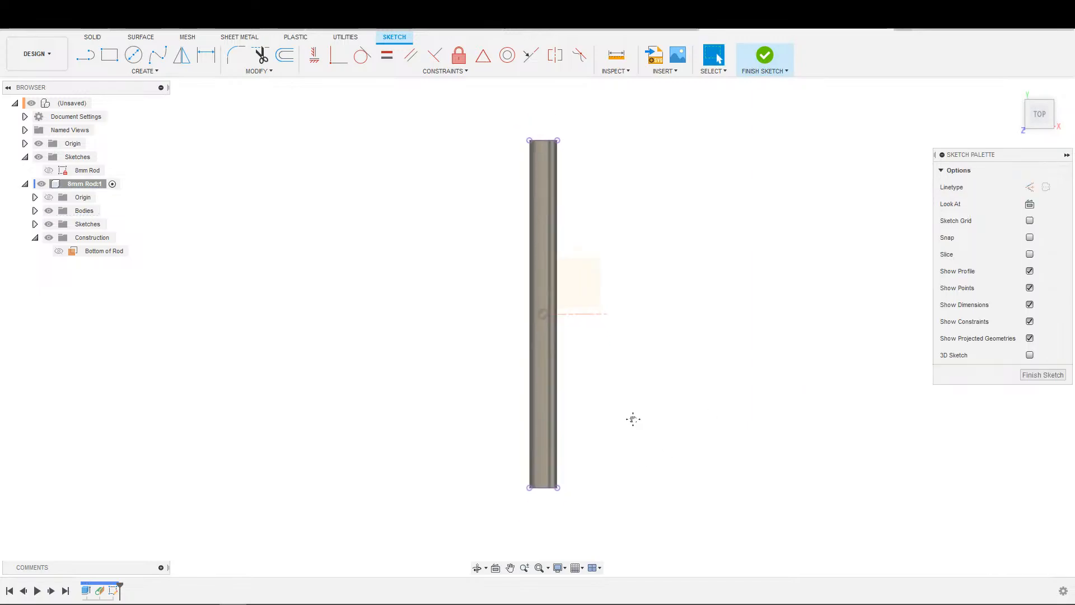
{"action": "left_click_drag", "start_coordinate": [408, 116], "coordinate": [731, 516]}
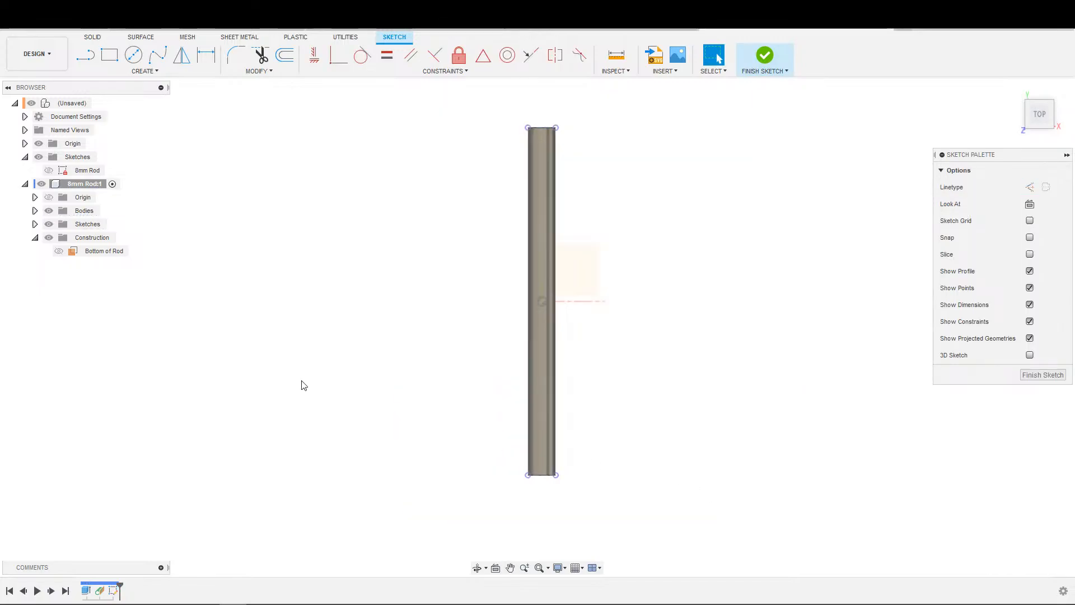
Step: Hide the rod's body and draw a perpendicular line from the midpoint of the projected front end edge, extending inward along the rod
{"action": "left_click", "coordinate": [46, 211]}
{"action": "middle_click_drag", "start_coordinate": [473, 444], "coordinate": [434, 317]}
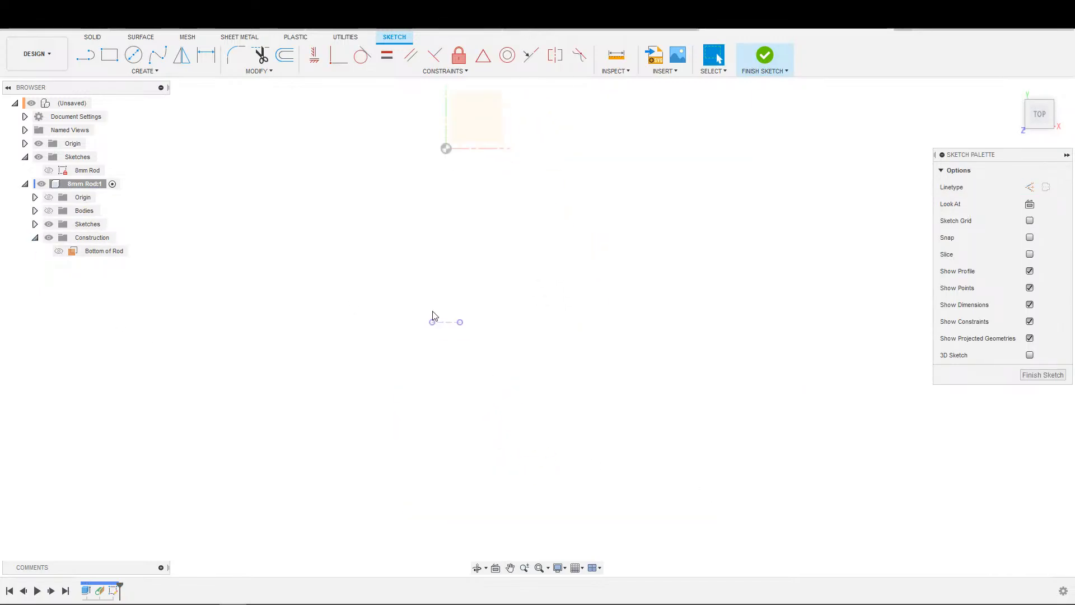
{"action": "scroll", "coordinate": [429, 319], "scroll_direction": "up", "scroll_amount": 3}
{"action": "key", "text": "s"}
{"action": "left_click", "coordinate": [482, 392]}
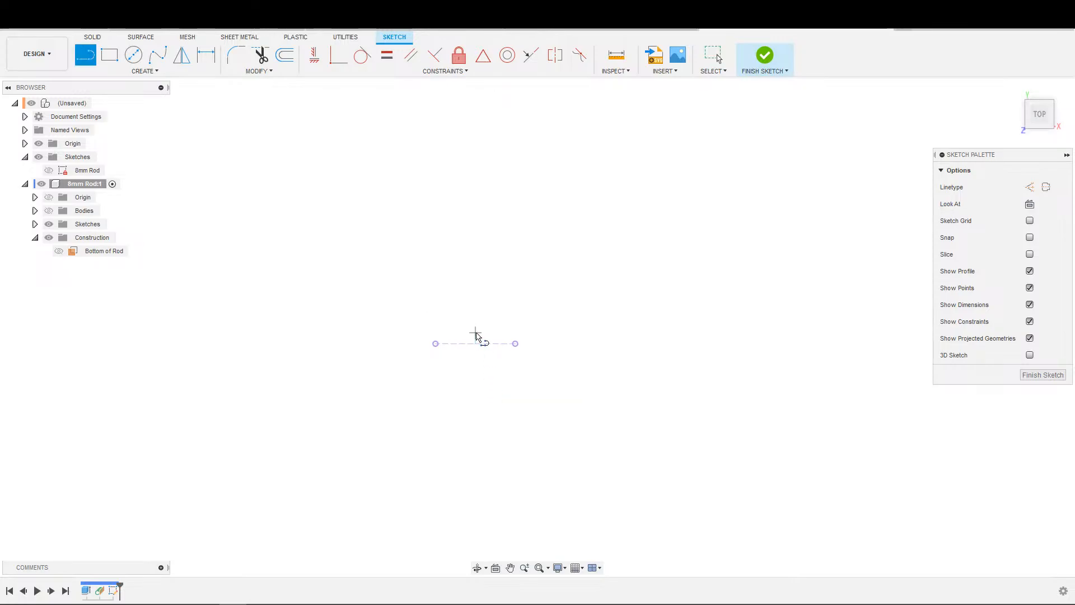
{"action": "left_click", "coordinate": [476, 344]}
{"action": "left_click", "coordinate": [468, 290]}
{"action": "key", "text": "Escape"}
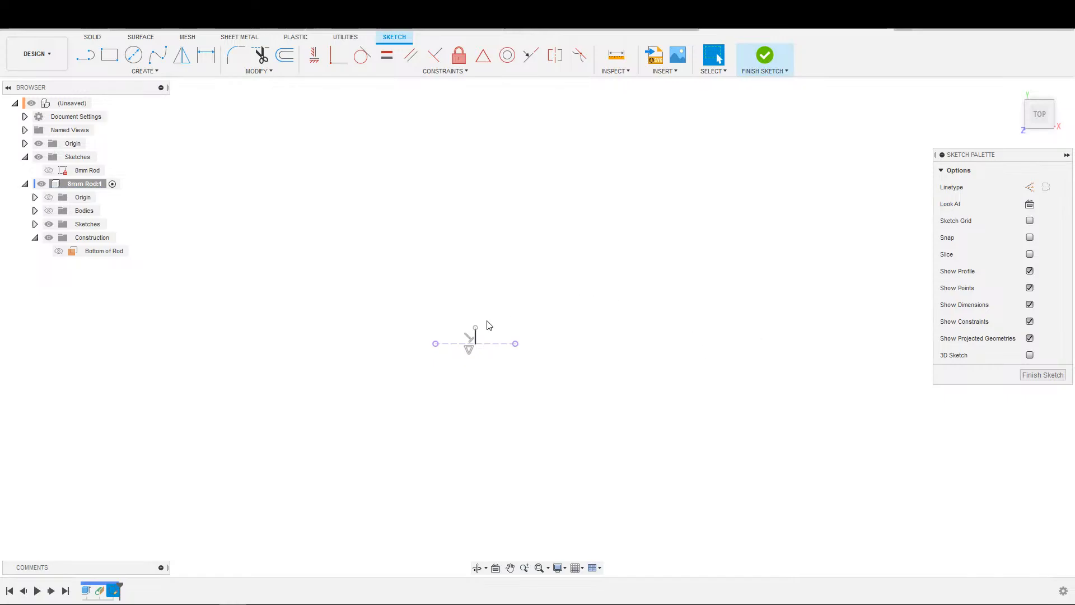
{"action": "left_click_drag", "start_coordinate": [475, 327], "coordinate": [475, 305]}
Step: Draw a 5 mm diameter circle centred on the free end of the line
{"action": "key", "text": "c"}
{"action": "left_click", "coordinate": [476, 306]}
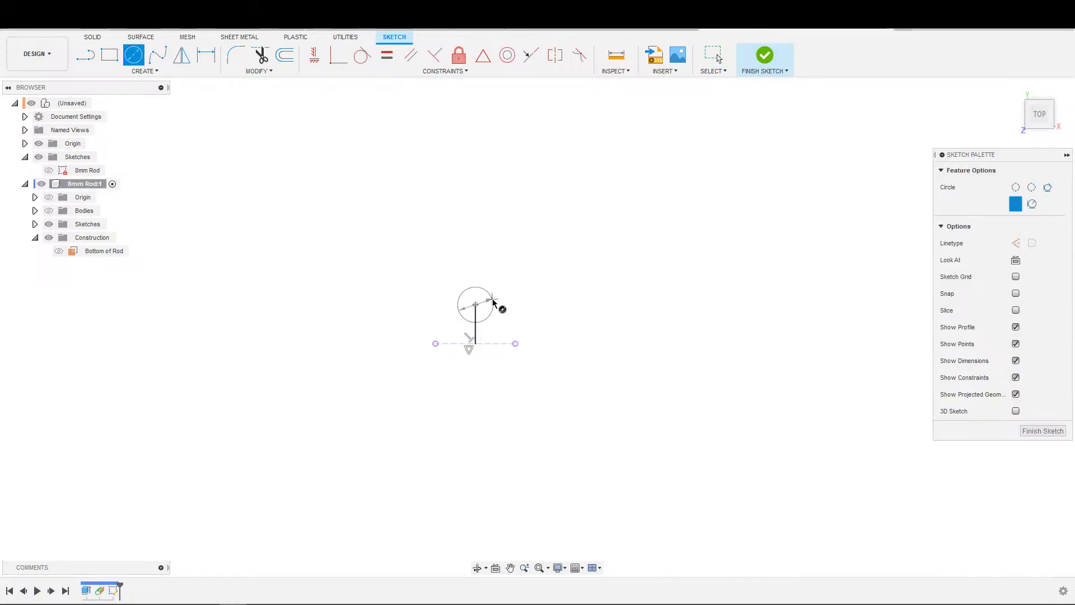
{"action": "type", "text": "5"}
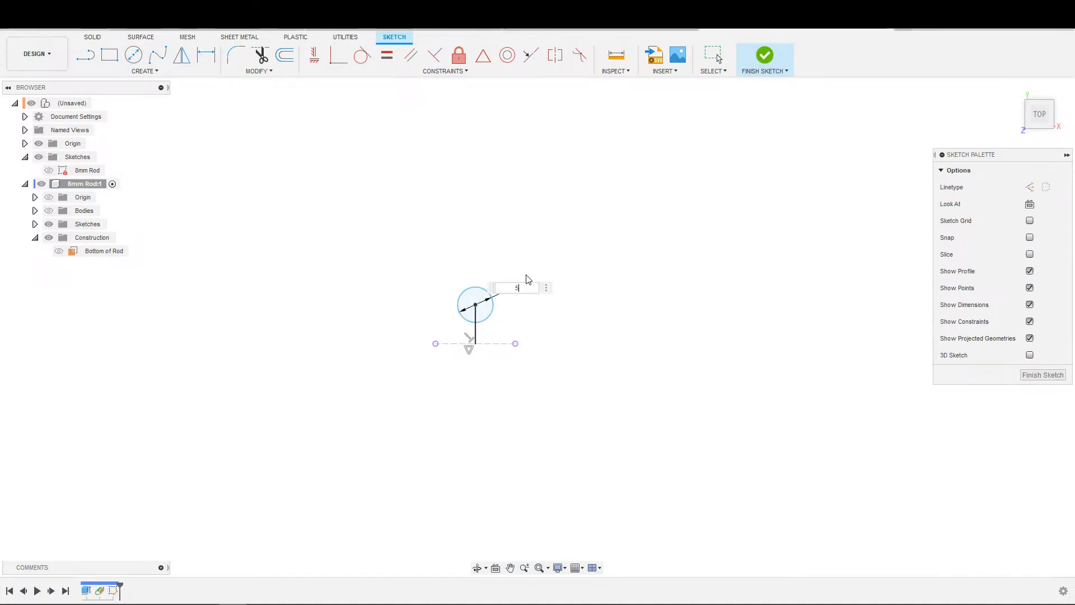
{"action": "key", "text": "Return"}
{"action": "scroll", "coordinate": [341, 377], "scroll_direction": "down", "scroll_amount": 1}
{"action": "scroll", "coordinate": [448, 363], "scroll_direction": "up", "scroll_amount": 3}
{"action": "key", "text": "Escape"}
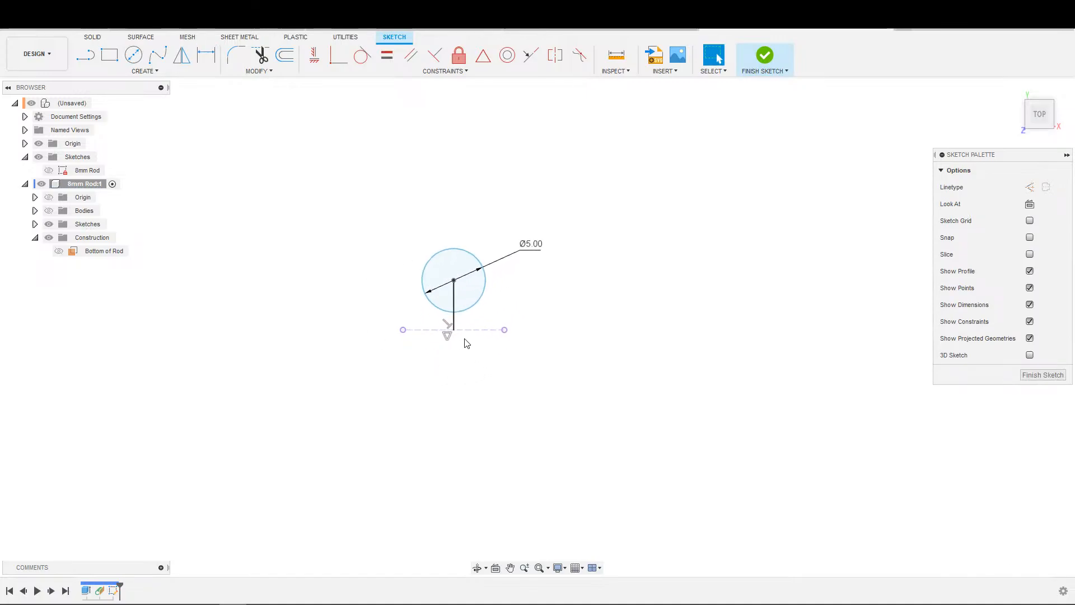
Step: Convert the line between the circle's centre and the rod's end edge to construction geometry
{"action": "left_click", "coordinate": [453, 328]}
{"action": "key", "text": "x"}
{"action": "middle_click_drag", "start_coordinate": [504, 387], "coordinate": [520, 365]}
{"action": "scroll", "coordinate": [520, 365], "scroll_direction": "down", "scroll_amount": 3}
{"action": "scroll", "coordinate": [522, 363], "scroll_direction": "up", "scroll_amount": 2}
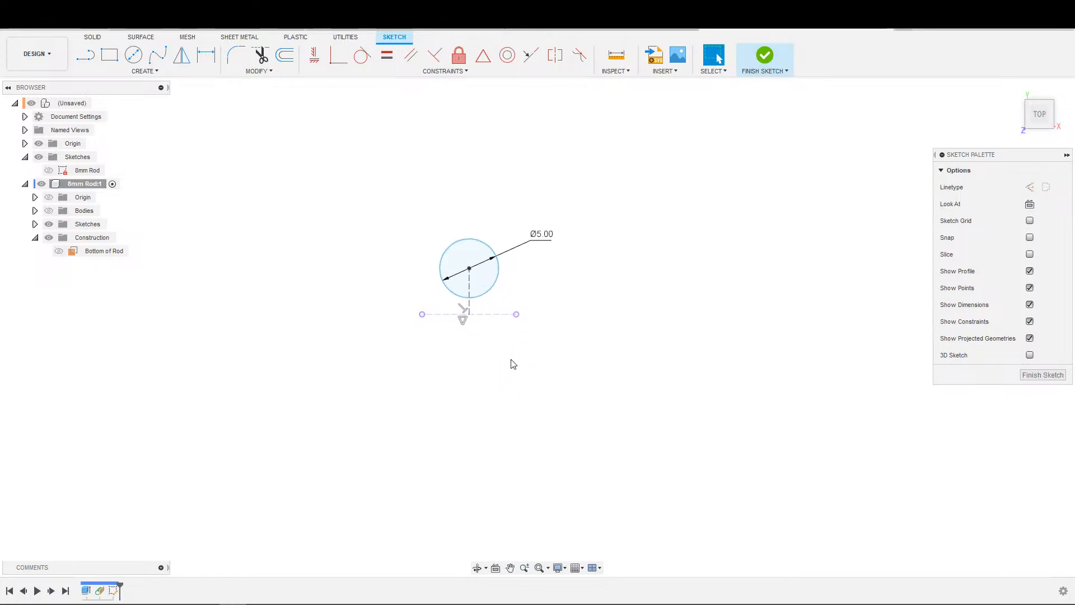
{"action": "scroll", "coordinate": [513, 364], "scroll_direction": "down", "scroll_amount": 2}
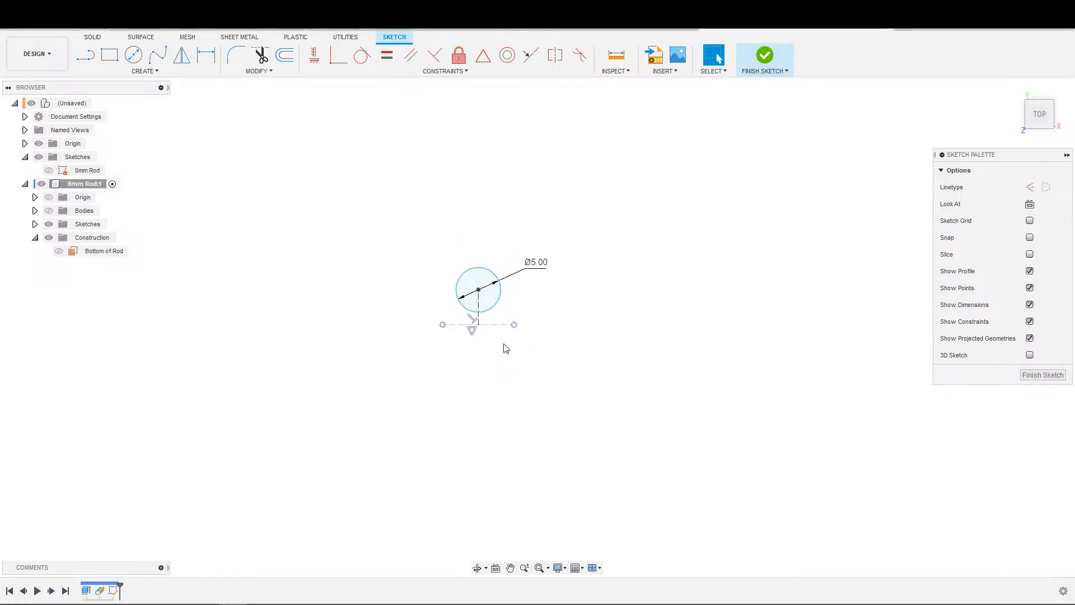
{"action": "key", "text": "e"}
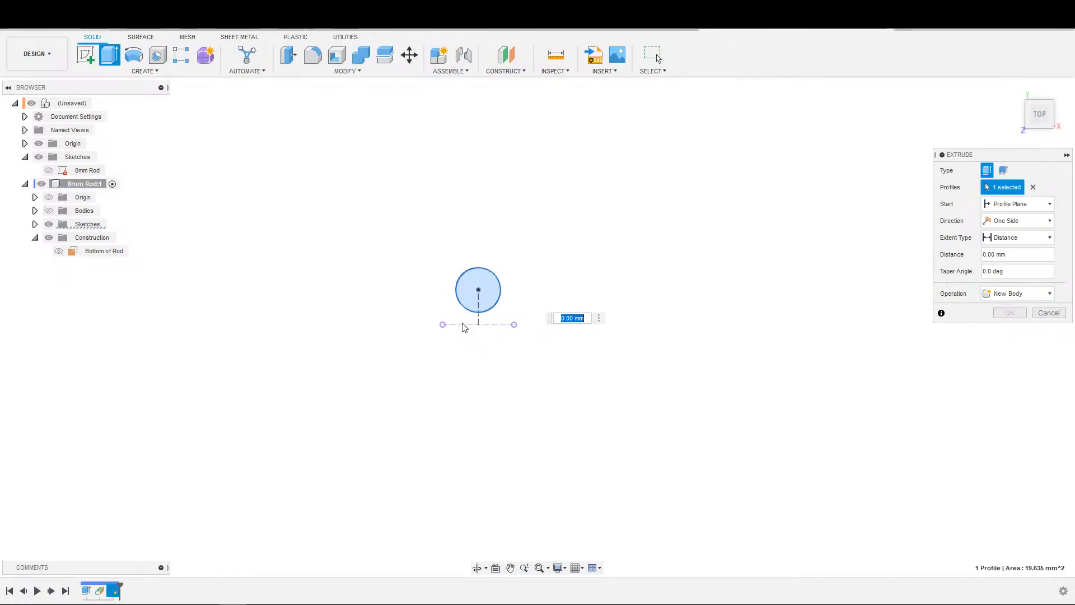
{"action": "key", "text": "Escape"}
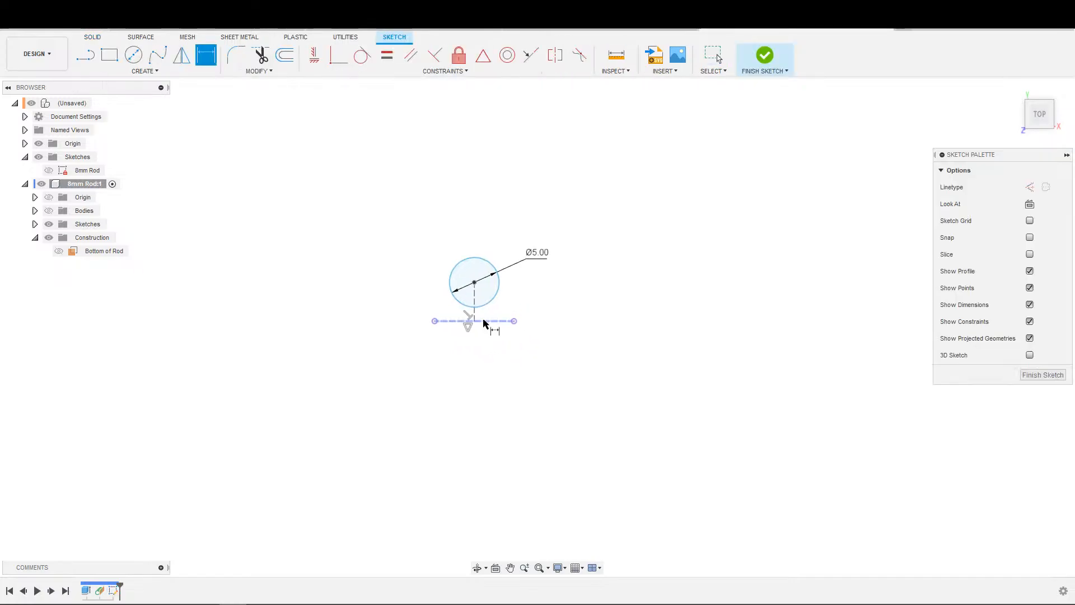
Step: Draw a concentric circle about 7.8 mm in diameter around the 5 mm circle, reaching the midpoint of the rod's end edge
{"action": "key", "text": "c"}
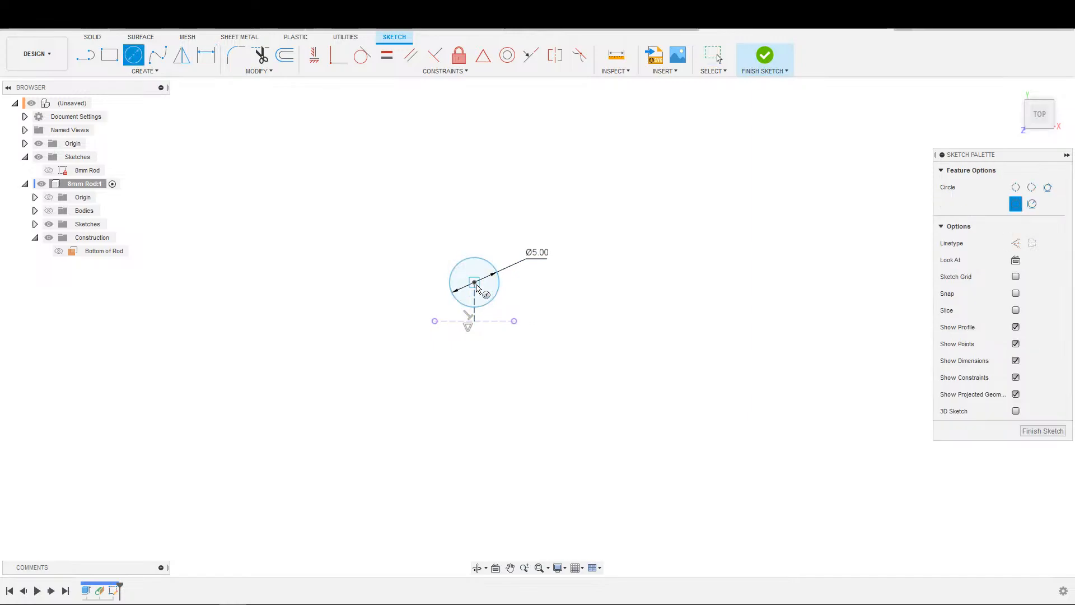
{"action": "left_click", "coordinate": [474, 282]}
{"action": "left_click", "coordinate": [476, 320]}
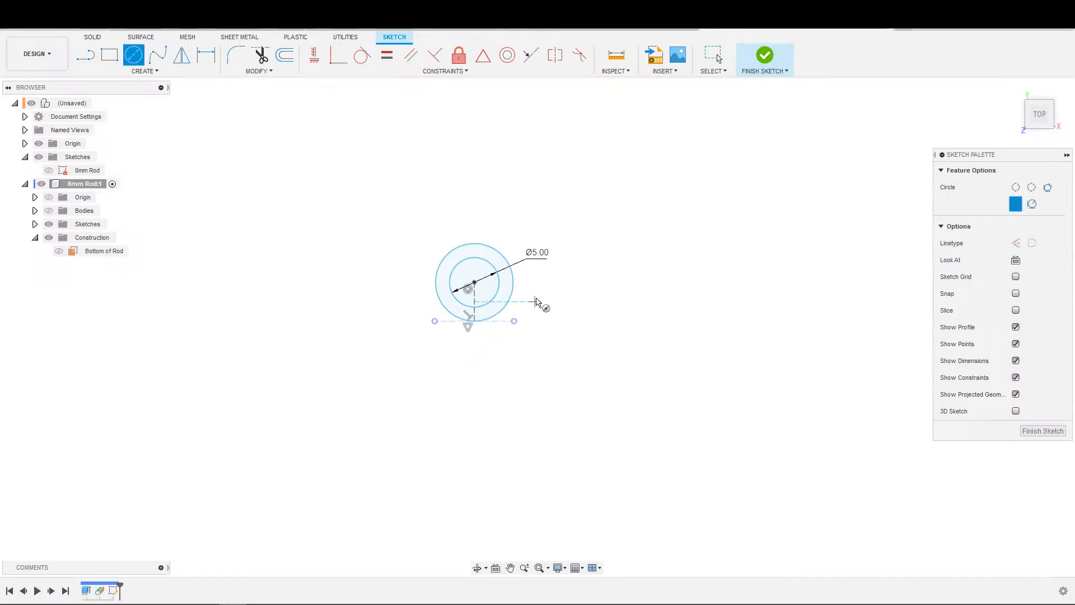
Step: Dimension the gap between the inner and outer circles as 5 mm
{"action": "key", "text": "d"}
{"action": "left_click", "coordinate": [504, 315]}
{"action": "left_click", "coordinate": [494, 297]}
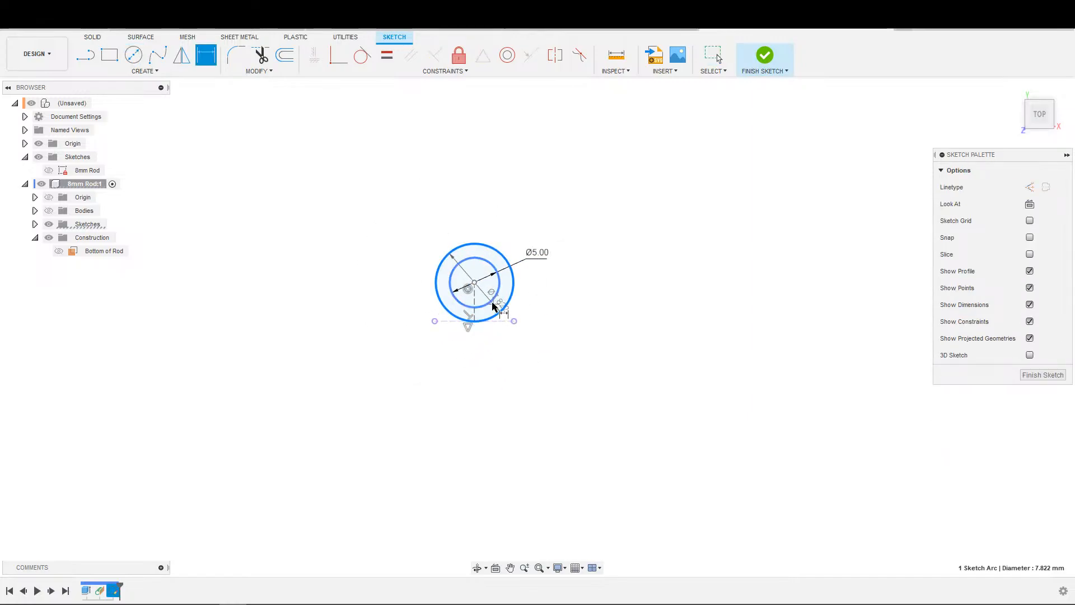
{"action": "left_click", "coordinate": [559, 299]}
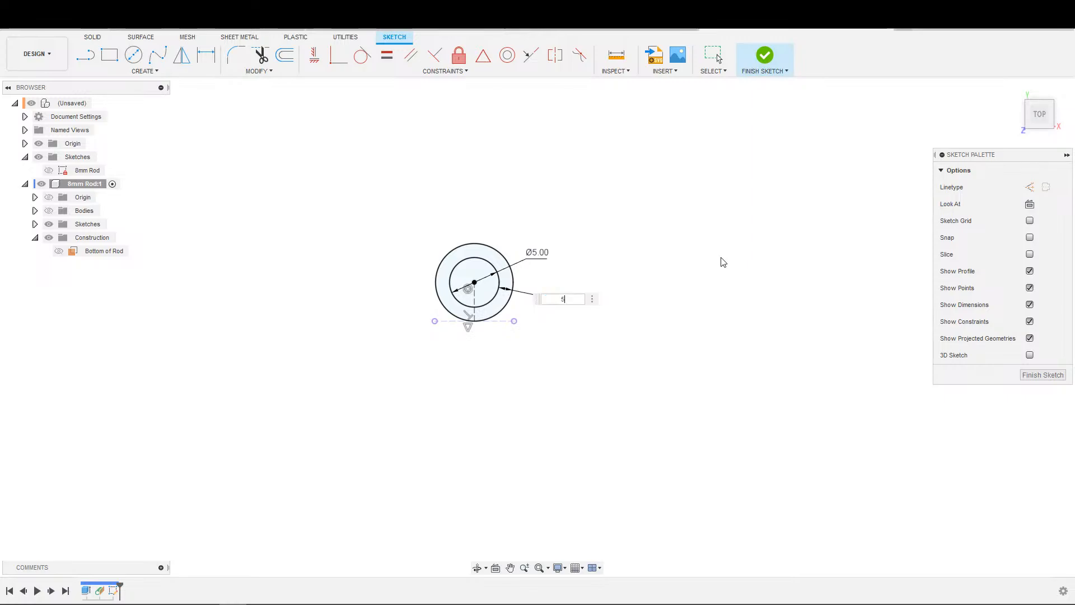
{"action": "key", "text": "Return"}
{"action": "key", "text": "Escape"}
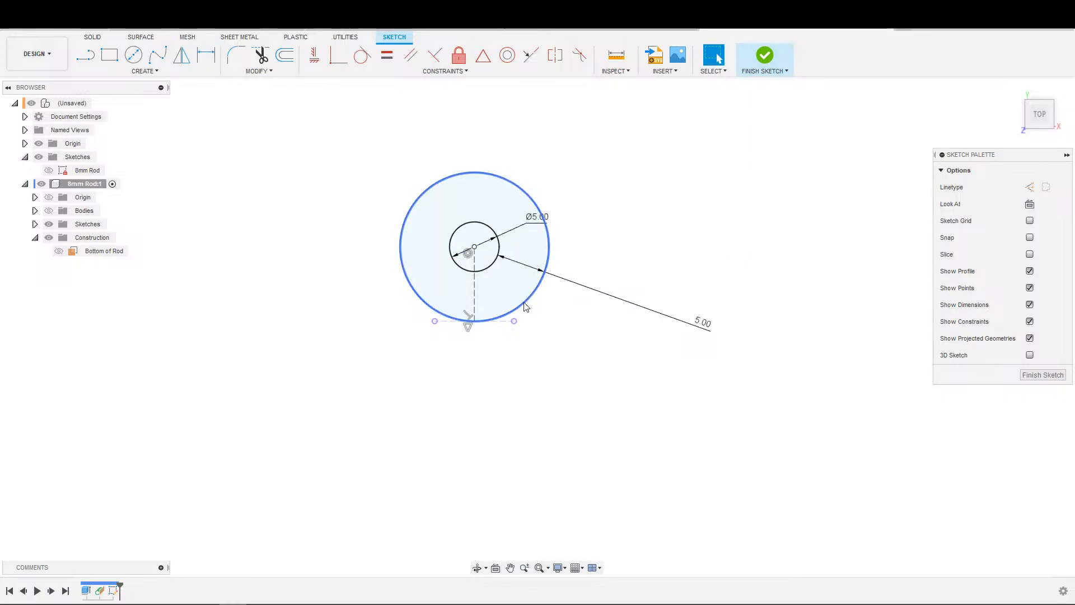
Step: Convert the outer circle to construction geometry
{"action": "left_click", "coordinate": [524, 303]}
{"action": "key", "text": "x"}
{"action": "left_click", "coordinate": [551, 364]}
{"action": "scroll", "coordinate": [551, 364], "scroll_direction": "down", "scroll_amount": 2}
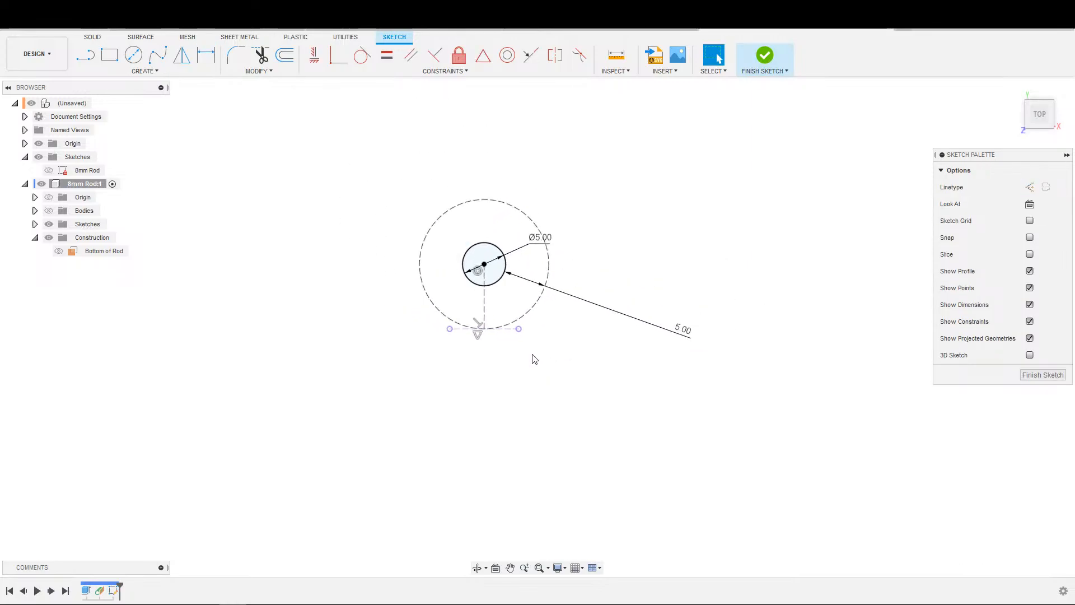
{"action": "key", "text": "e"}
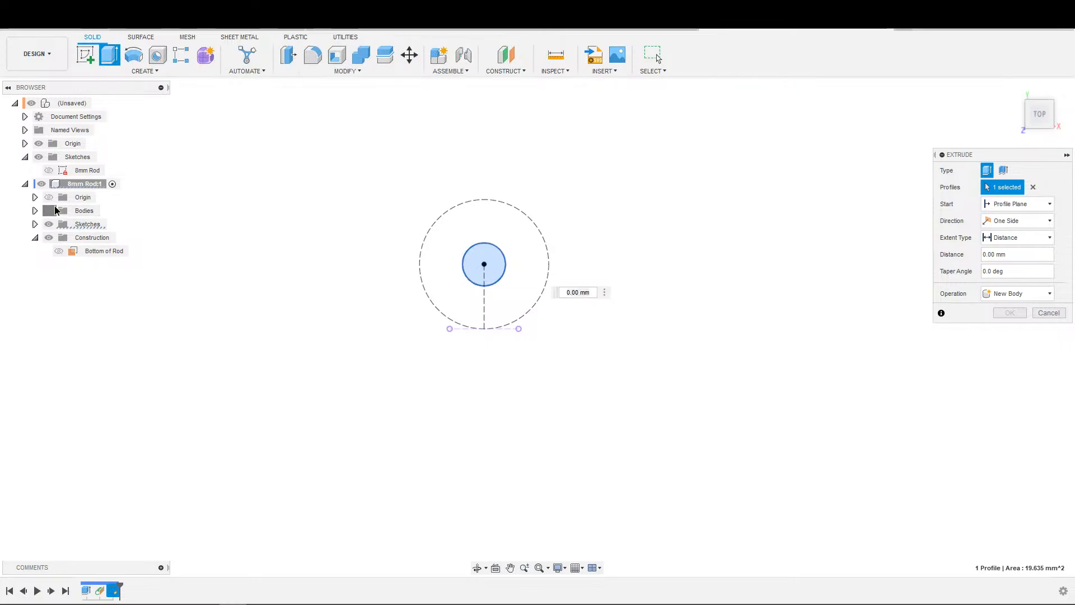
{"action": "middle_click_drag", "start_coordinate": [379, 364], "coordinate": [390, 272], "text": "shift"}
{"action": "scroll", "coordinate": [403, 289], "scroll_direction": "down", "scroll_amount": 1}
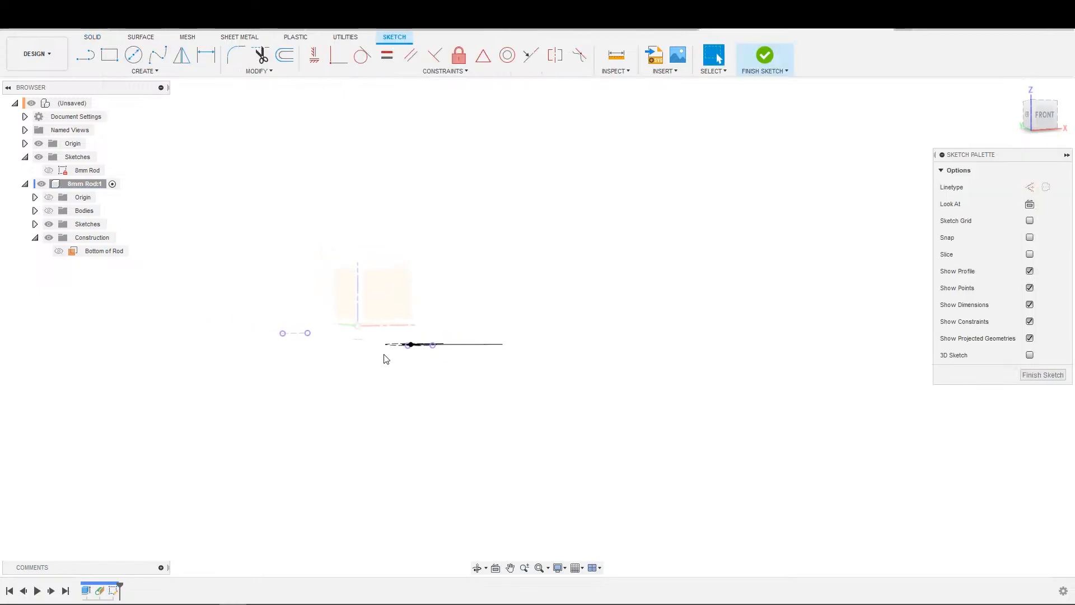
Step: Finish the sketch and start a two-sided extrusion of the 5 mm circle with the rod's body shown
{"action": "left_click", "coordinate": [767, 56]}
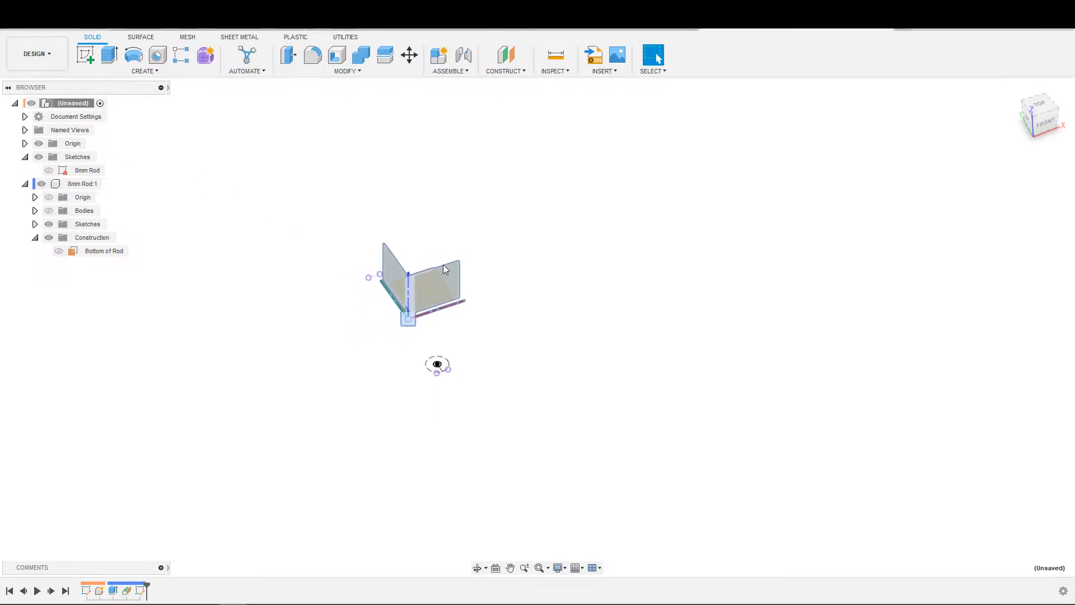
{"action": "key", "text": "e"}
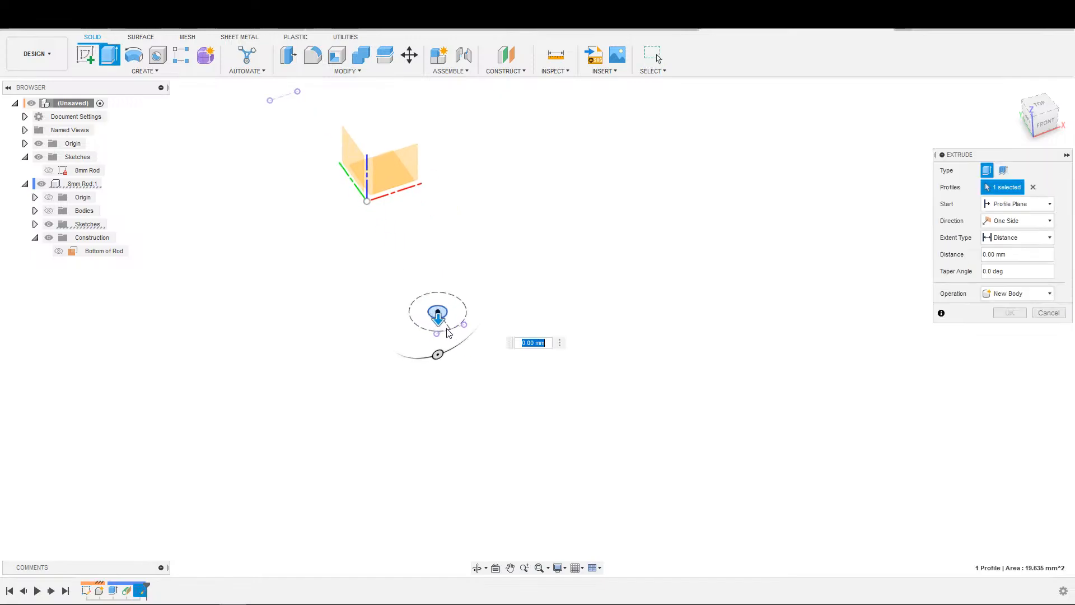
{"action": "left_click", "coordinate": [48, 211]}
{"action": "mouse_move", "coordinate": [469, 278]}
{"action": "middle_mouse_down", "text": "shift"}
{"action": "mouse_move", "coordinate": [506, 230]}
{"action": "mouse_move", "coordinate": [440, 274]}
{"action": "mouse_move", "coordinate": [470, 263]}
{"action": "middle_mouse_up", "text": "shift"}
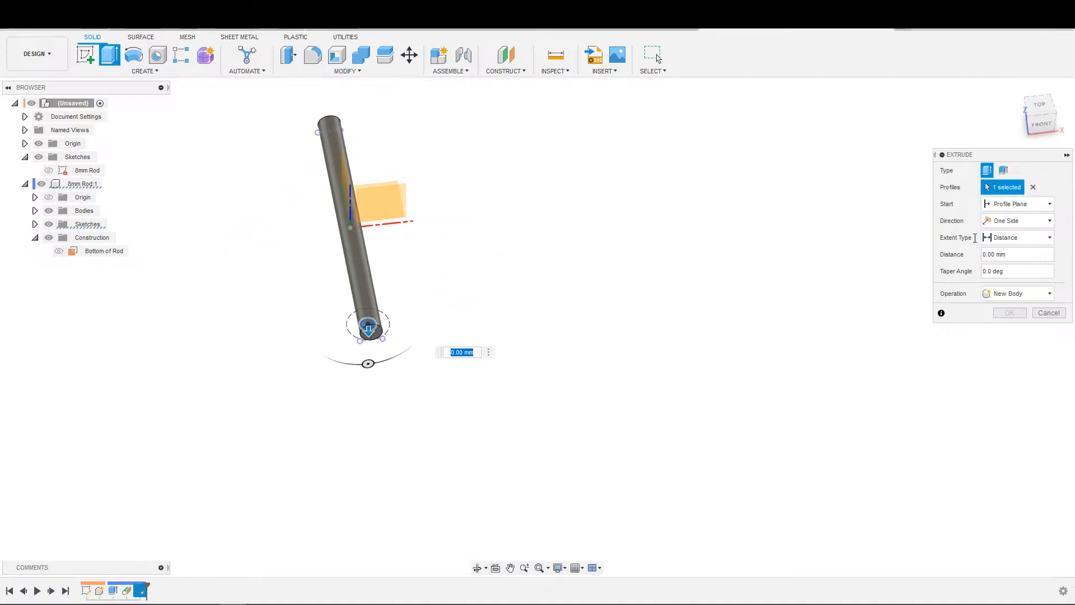
{"action": "left_click", "coordinate": [1018, 221]}
{"action": "left_click", "coordinate": [1012, 247]}
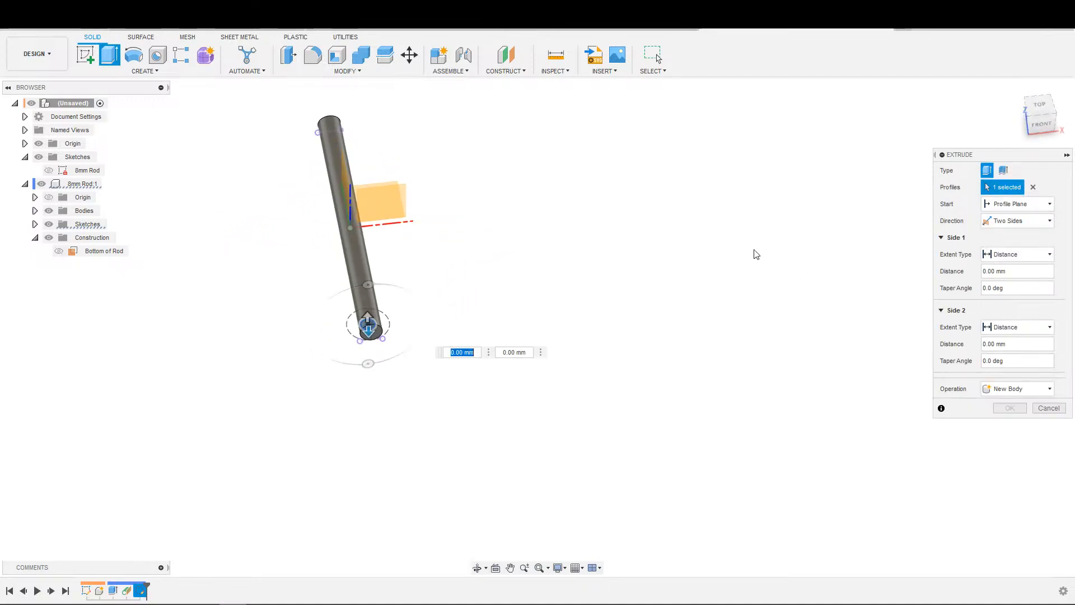
Step: Try extending side 1 of the extrusion to the XY origin plane and side 2 by a distance of 10 mm
{"action": "middle_click_drag", "start_coordinate": [756, 254], "coordinate": [674, 228], "text": "shift"}
{"action": "left_click", "coordinate": [1016, 254]}
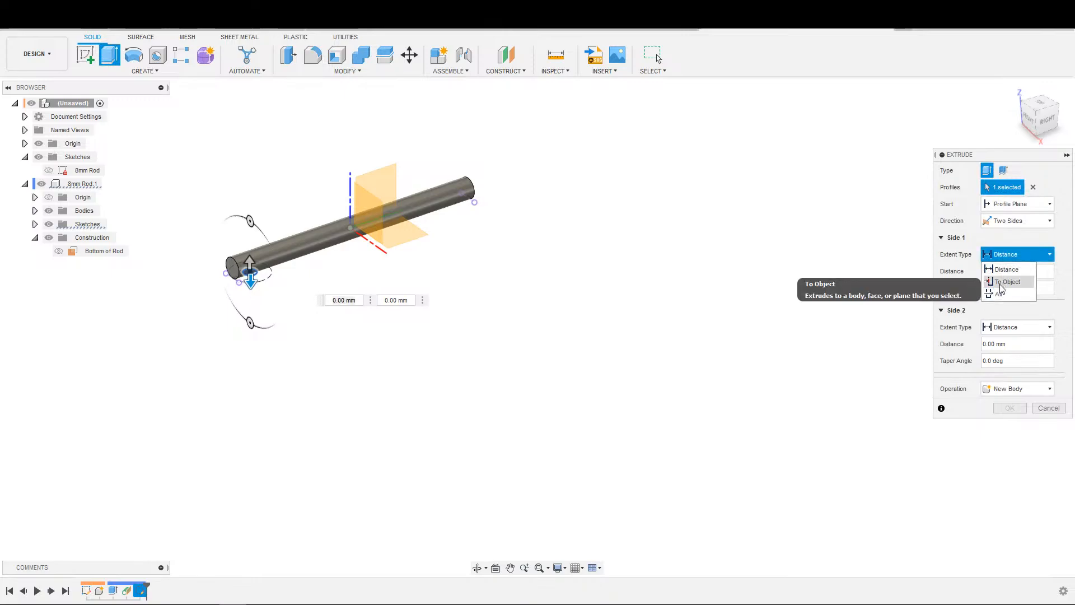
{"action": "left_click", "coordinate": [1001, 281]}
{"action": "left_click", "coordinate": [413, 235]}
{"action": "middle_click_drag", "start_coordinate": [363, 333], "coordinate": [432, 296], "text": "shift"}
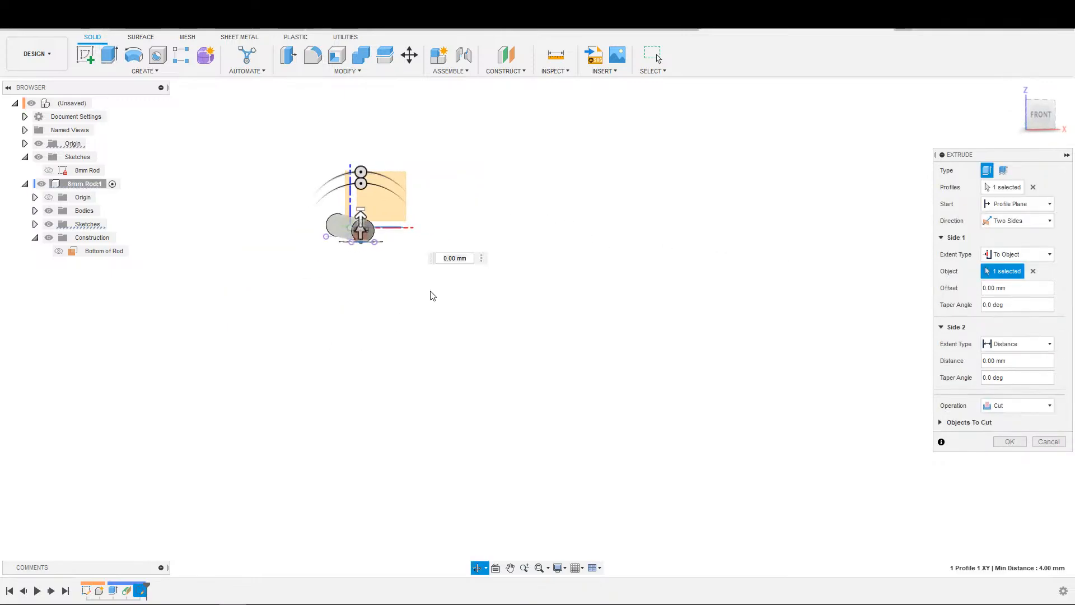
{"action": "left_click", "coordinate": [1017, 344]}
{"action": "left_click", "coordinate": [1017, 356]}
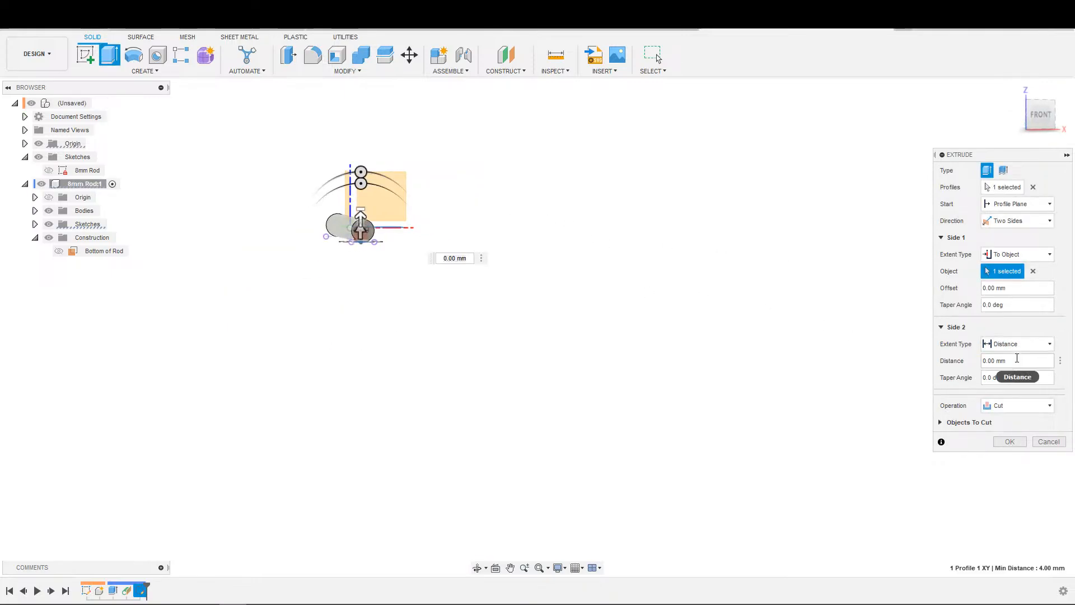
{"action": "left_click", "coordinate": [1018, 358]}
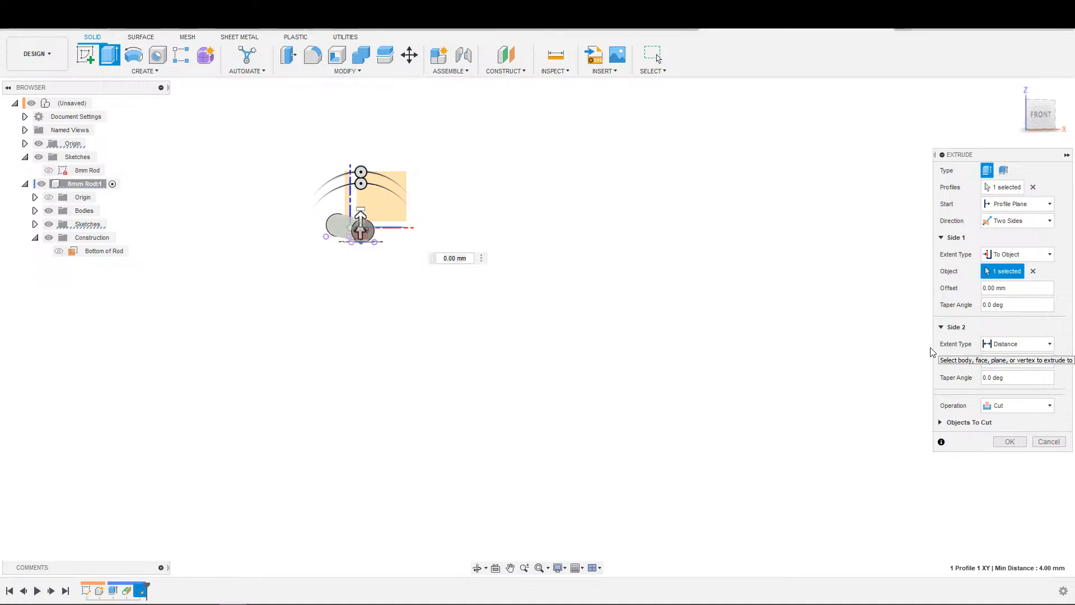
{"action": "type", "text": "10"}
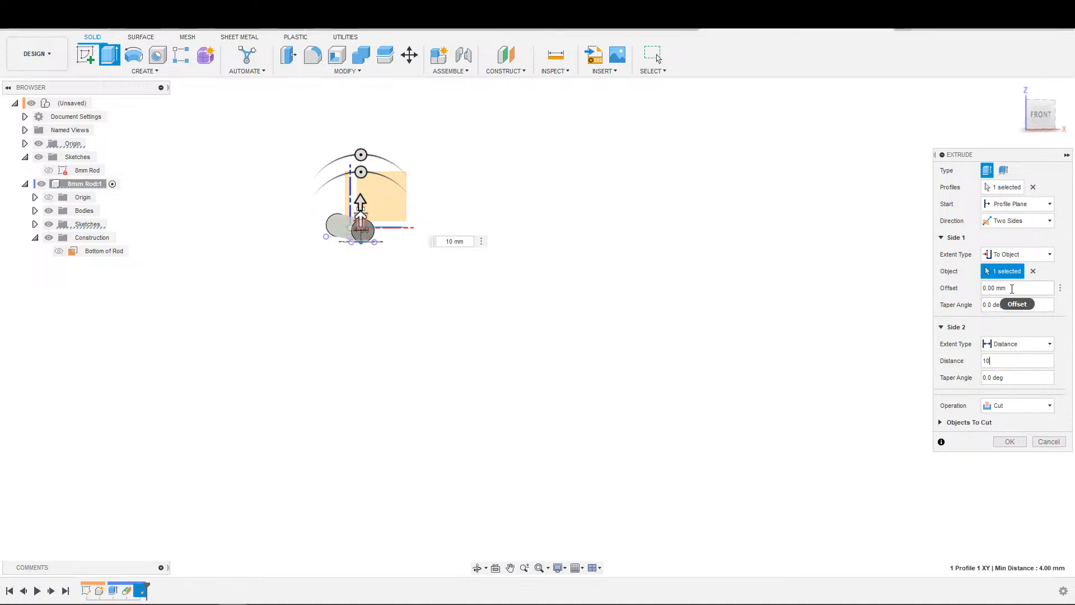
Step: Set side 1 of the extrusion to a distance of 10 mm
{"action": "left_click", "coordinate": [1026, 257]}
{"action": "left_click", "coordinate": [1006, 269]}
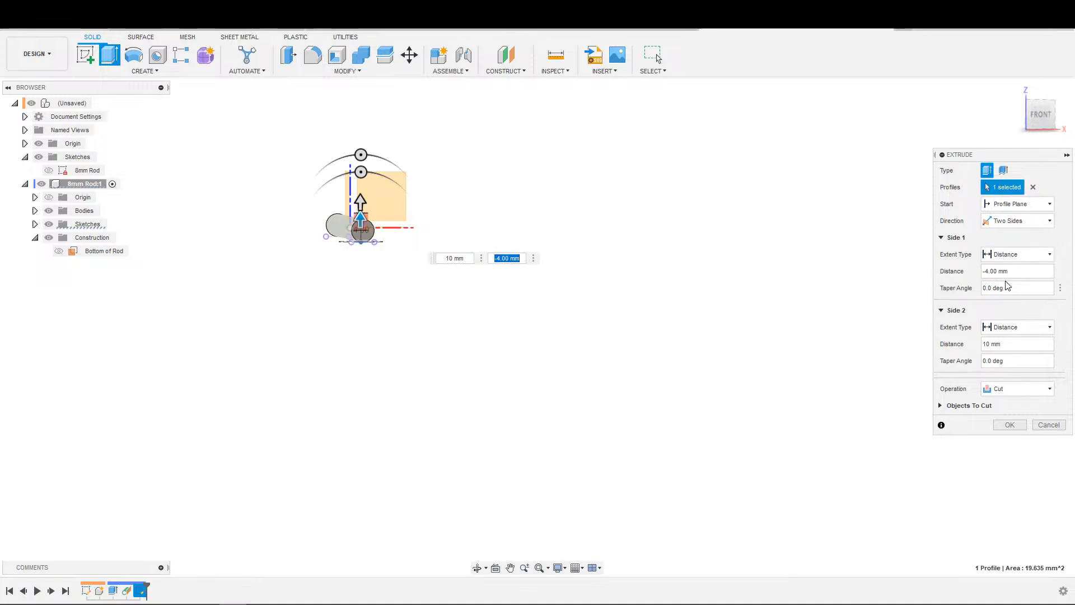
{"action": "type", "text": "10"}
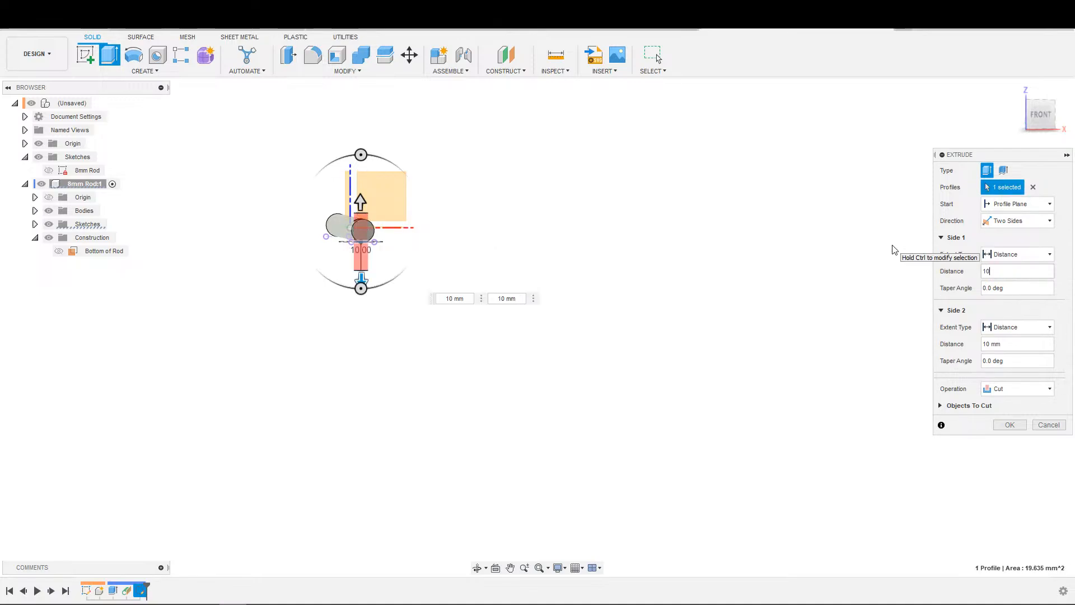
Step: Extend side 2 of the extrusion to the XY origin plane through the rod's centre
{"action": "left_click", "coordinate": [1015, 331]}
{"action": "left_click", "coordinate": [1003, 351]}
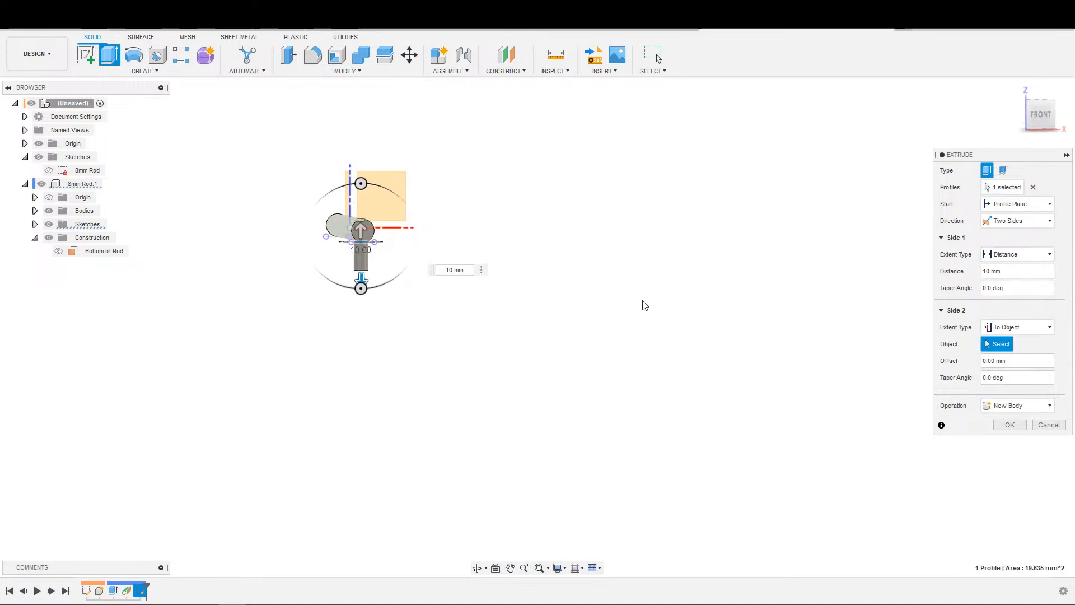
{"action": "middle_click_drag", "start_coordinate": [644, 302], "coordinate": [448, 280], "text": "shift"}
{"action": "left_click", "coordinate": [395, 232]}
{"action": "middle_click_drag", "start_coordinate": [394, 232], "coordinate": [493, 305], "text": "shift"}
{"action": "left_click", "coordinate": [1032, 344]}
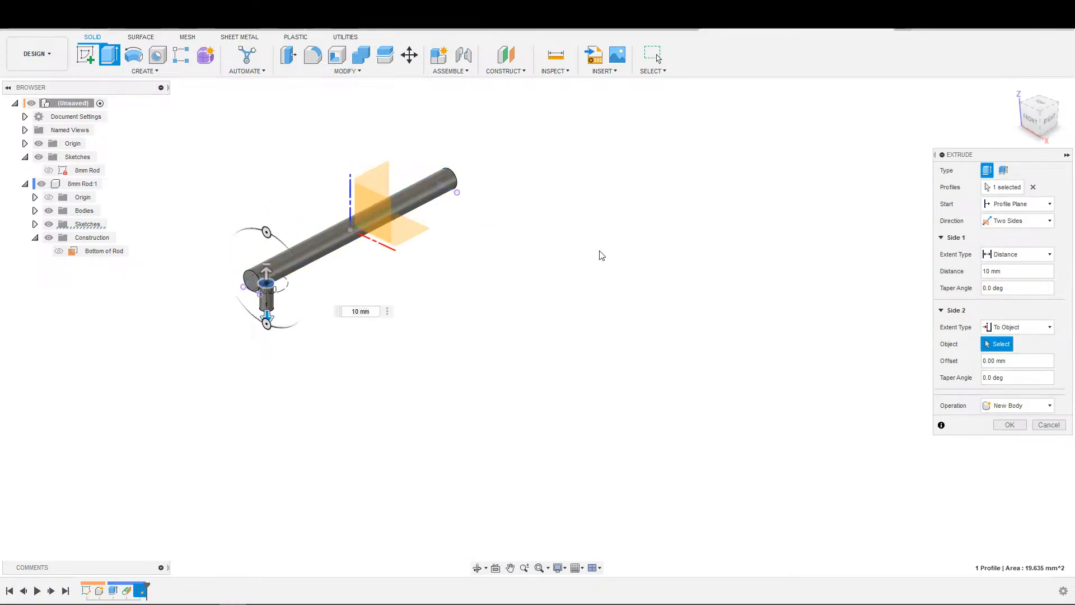
{"action": "left_click", "coordinate": [417, 229]}
{"action": "scroll", "coordinate": [486, 293], "scroll_direction": "down", "scroll_amount": 3}
{"action": "middle_click_drag", "start_coordinate": [491, 347], "coordinate": [510, 330], "text": "shift"}
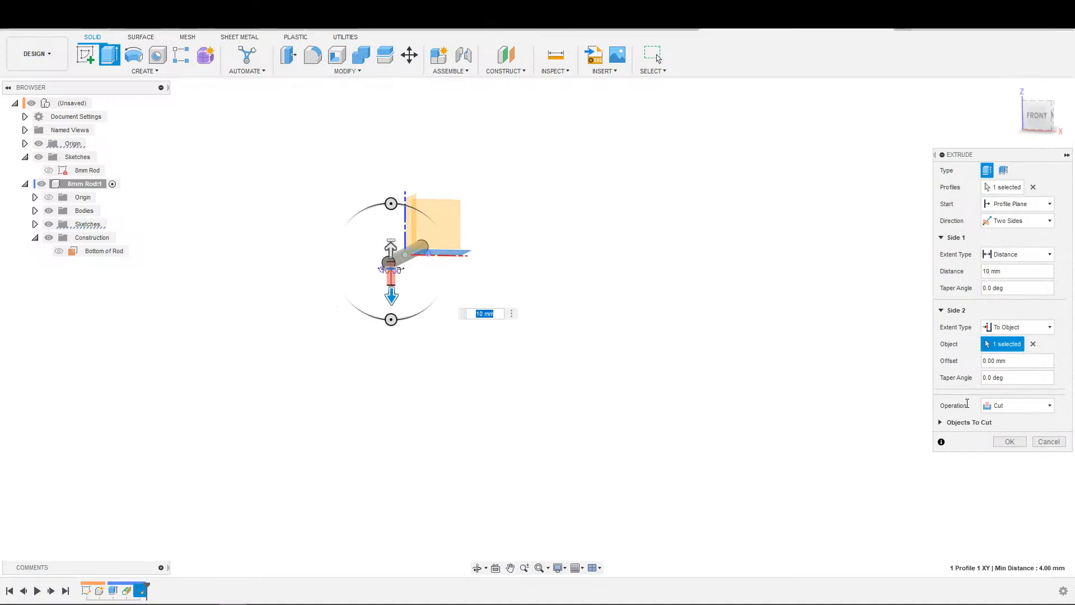
Step: Complete the two-sided extrusion as a new component
{"action": "left_click", "coordinate": [1002, 405]}
{"action": "left_click", "coordinate": [999, 470]}
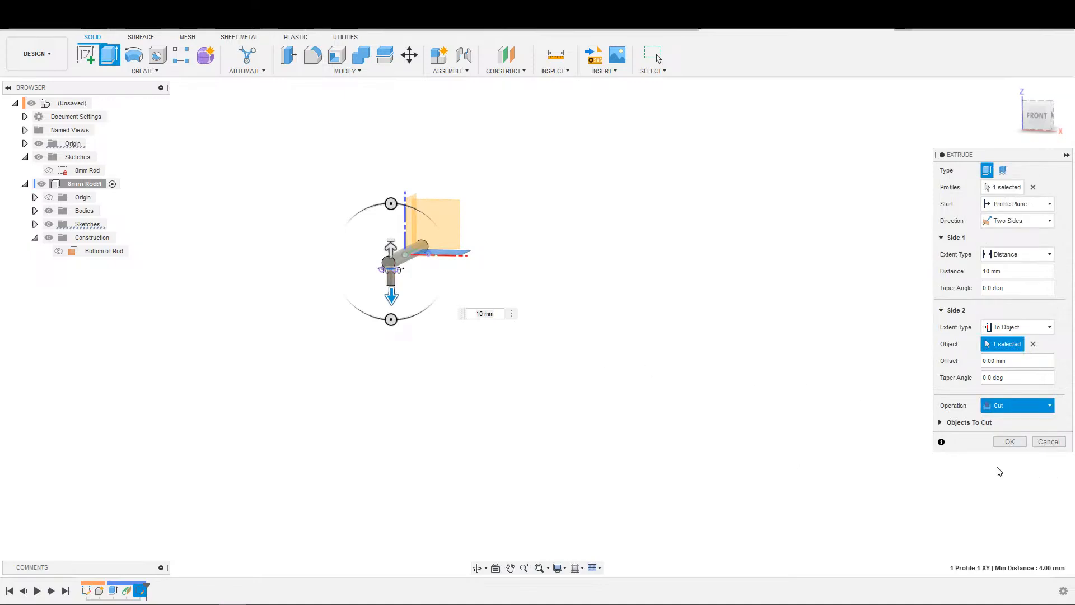
{"action": "left_click", "coordinate": [1005, 425]}
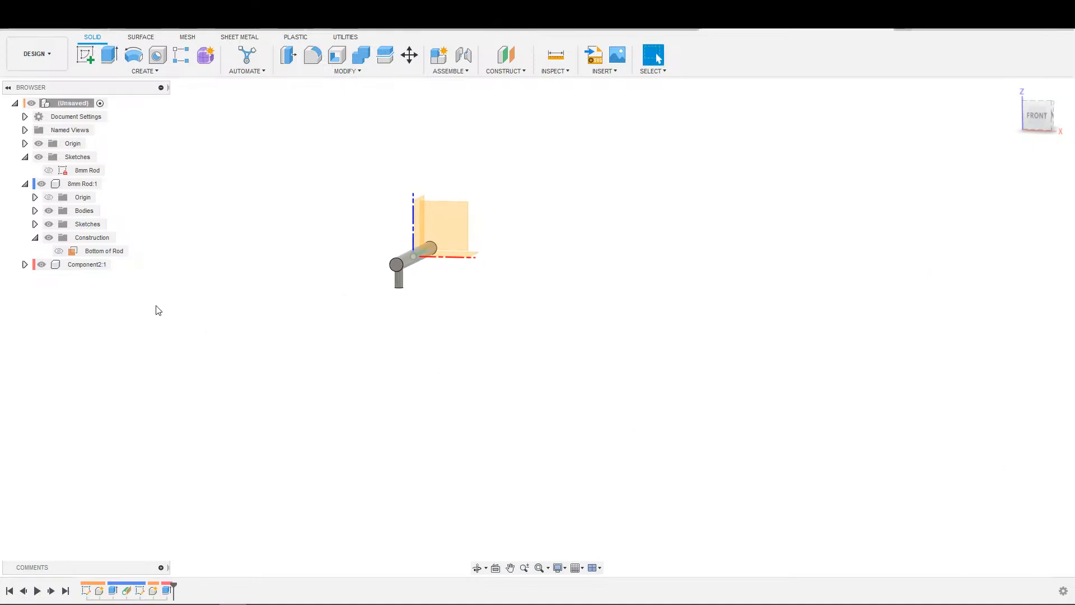
Step: Rename the extruded pin's component as Bolt
{"action": "double_click", "coordinate": [89, 264]}
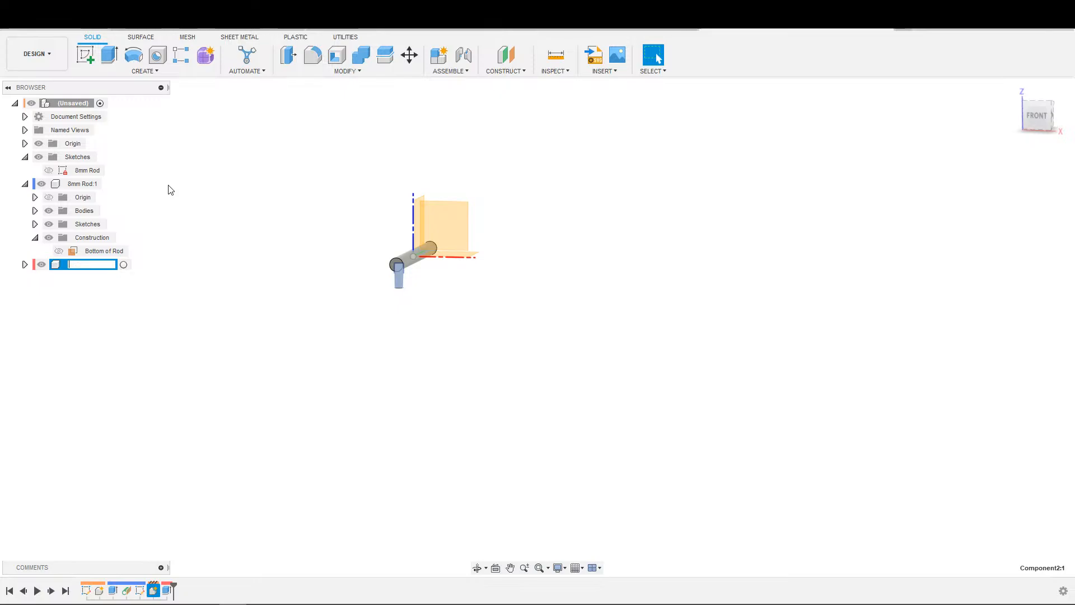
{"action": "key", "text": "Return"}
{"action": "scroll", "coordinate": [322, 291], "scroll_direction": "up", "scroll_amount": 3}
{"action": "left_click", "coordinate": [491, 336]}
{"action": "scroll", "coordinate": [413, 308], "scroll_direction": "up", "scroll_amount": 2}
{"action": "scroll", "coordinate": [396, 305], "scroll_direction": "down", "scroll_amount": 2}
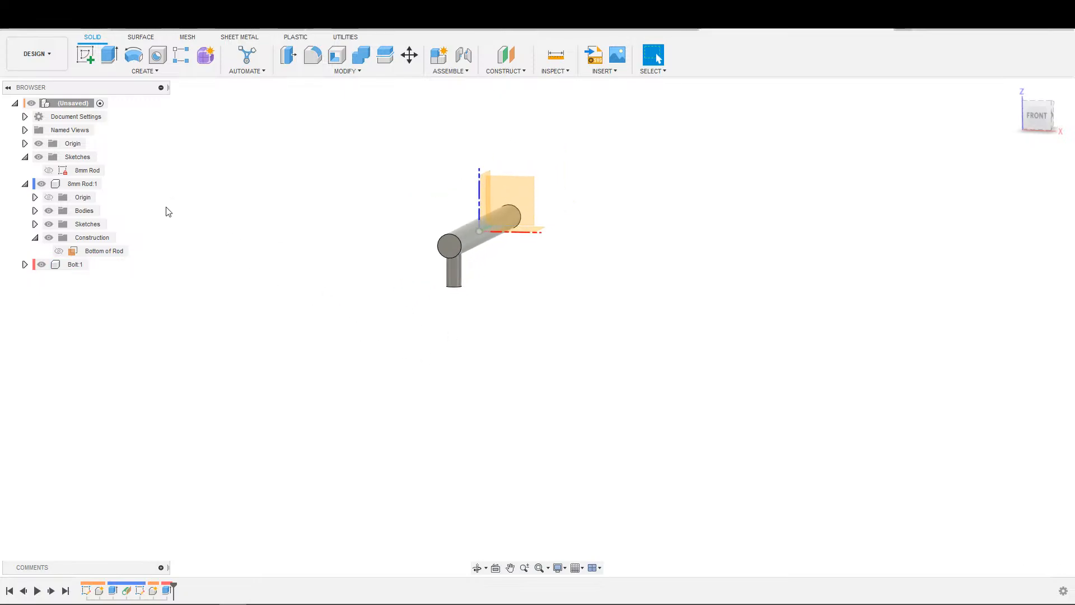
Step: Create an internal, activated component named Standoff under the top-level assembly
{"action": "right_click", "coordinate": [83, 103]}
{"action": "left_click", "coordinate": [119, 112]}
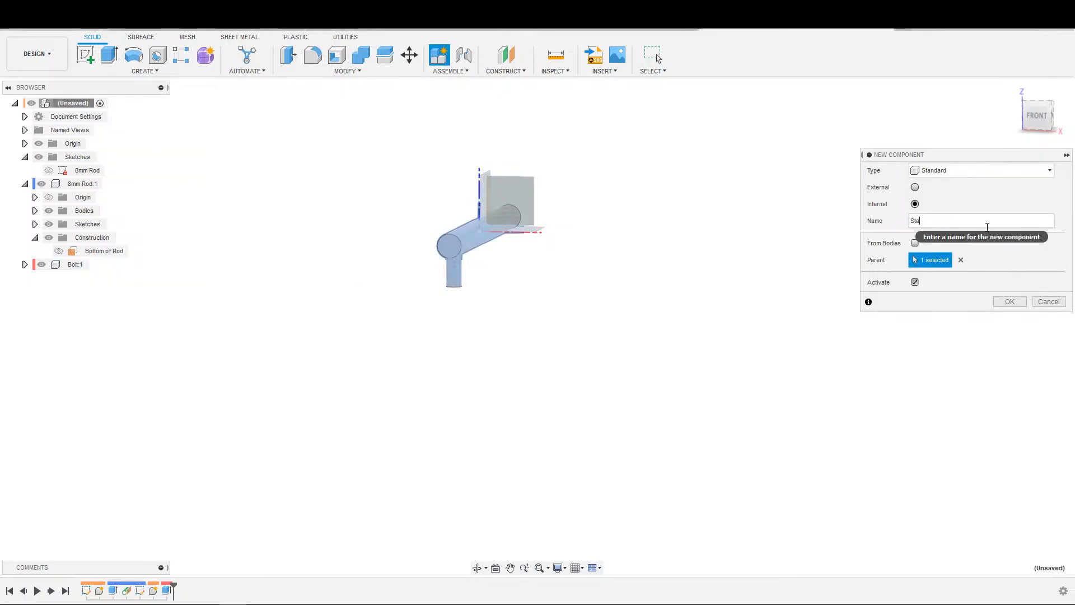
{"action": "type", "text": "Standoff"}
{"action": "key", "text": "Return"}
Step: Start a sketch in the Standoff component on the Bottom of Rod plane
{"action": "key", "text": "s"}
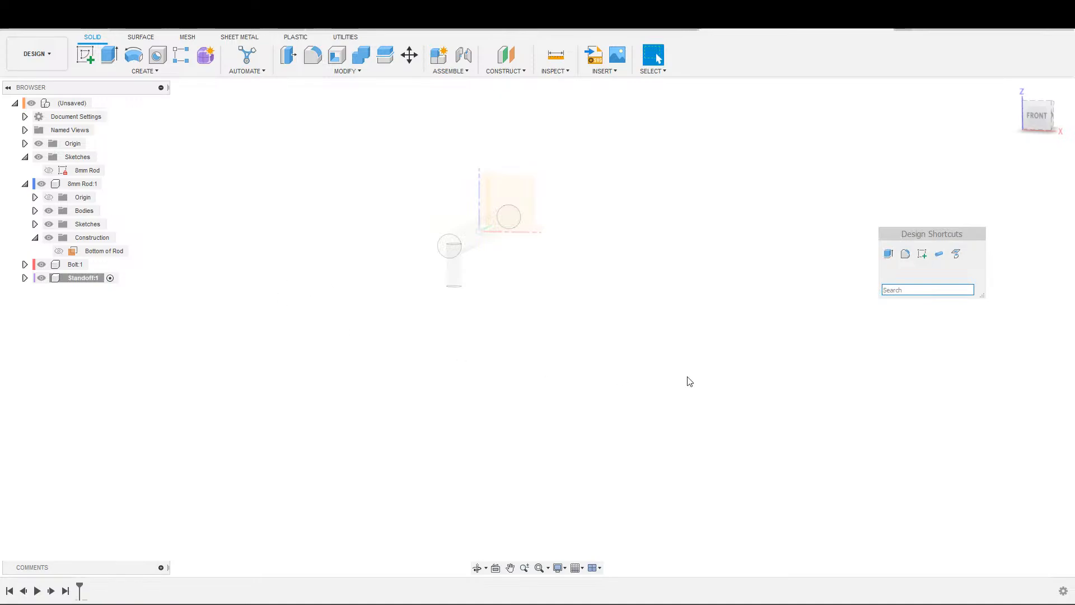
{"action": "left_click", "coordinate": [925, 253]}
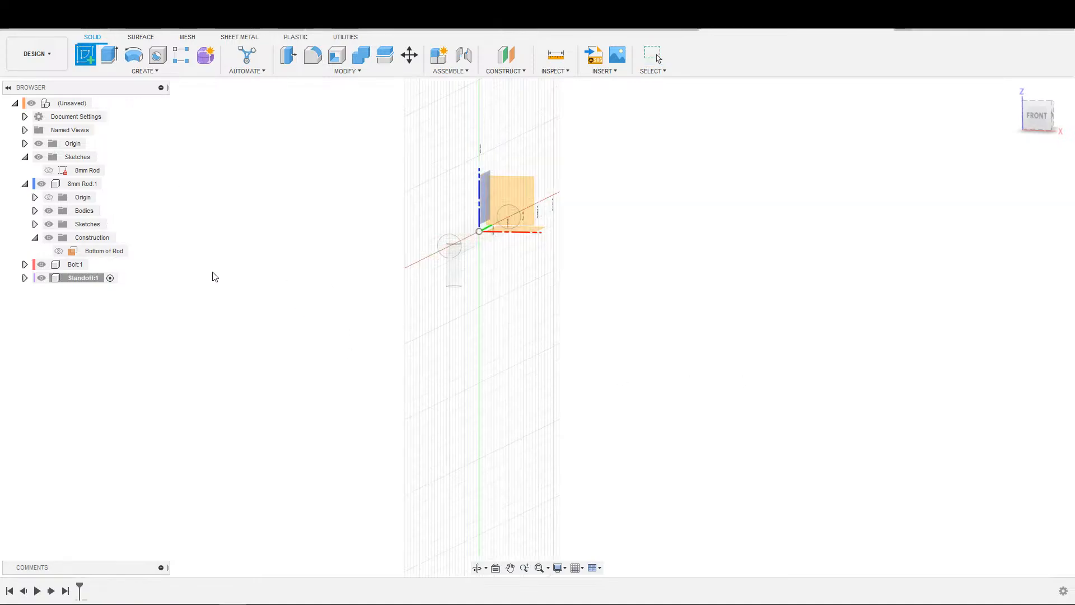
{"action": "left_click", "coordinate": [102, 253]}
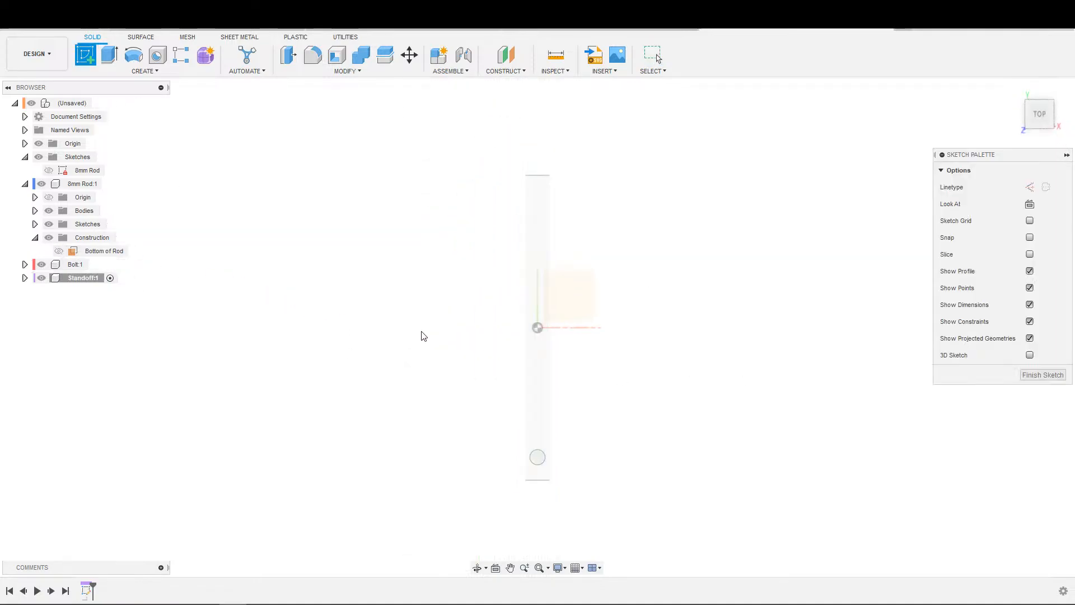
Step: Project the bolt's lower end face into the sketch
{"action": "key", "text": "s"}
{"action": "left_click", "coordinate": [524, 363]}
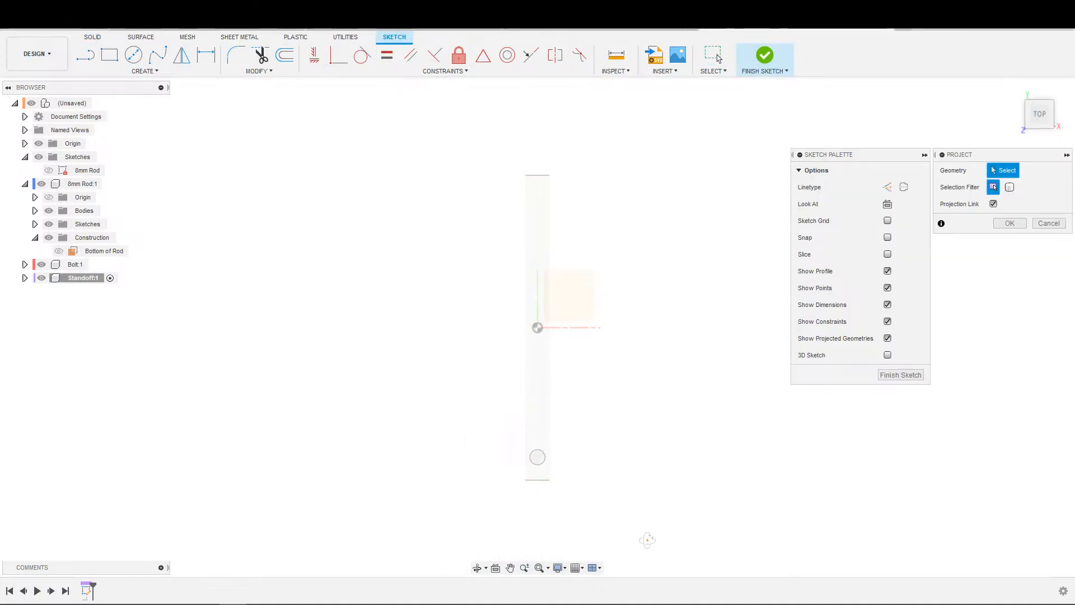
{"action": "middle_click_drag", "start_coordinate": [647, 539], "coordinate": [518, 167], "text": "shift"}
{"action": "left_click", "coordinate": [518, 167]}
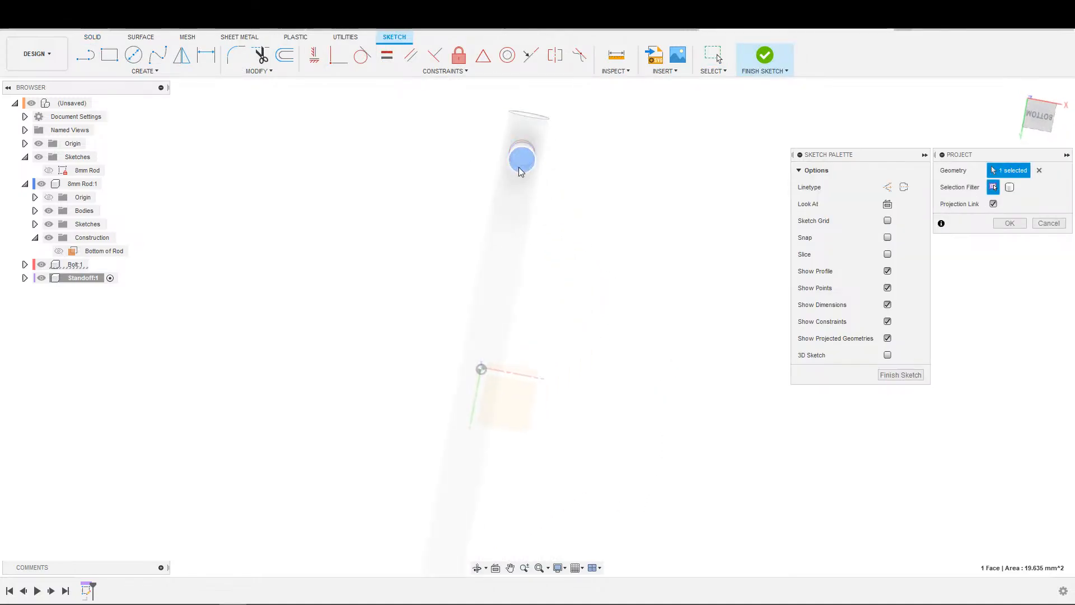
{"action": "middle_click_drag", "start_coordinate": [603, 233], "coordinate": [652, 308], "text": "shift"}
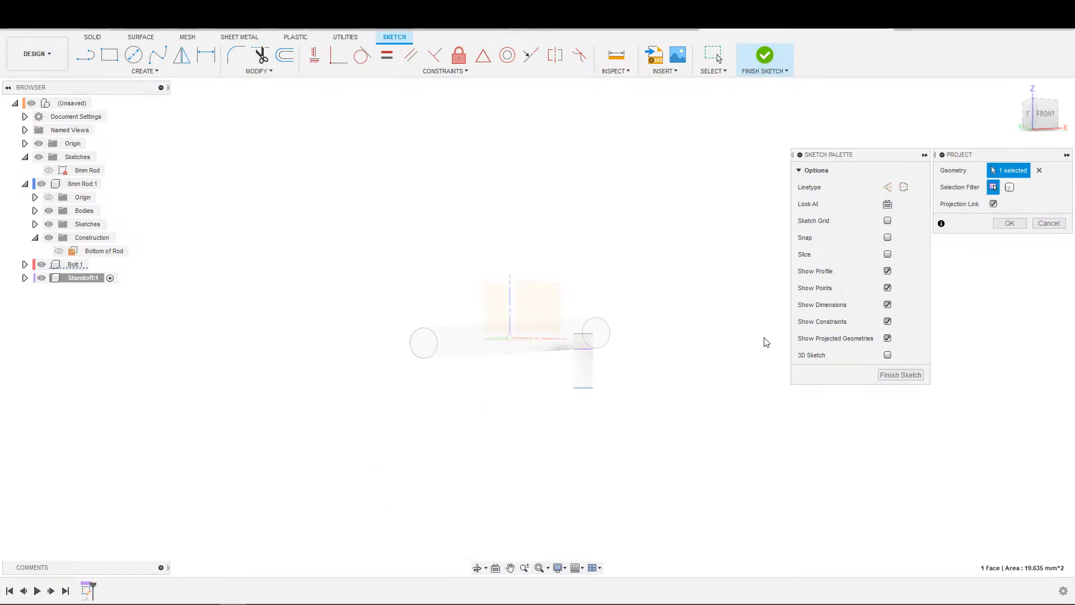
{"action": "left_click", "coordinate": [1010, 223]}
Step: Draw a circle concentric with the projected bolt outline and dimension the gap between them as 3 mm
{"action": "middle_click_drag", "start_coordinate": [701, 372], "coordinate": [699, 310], "text": "shift"}
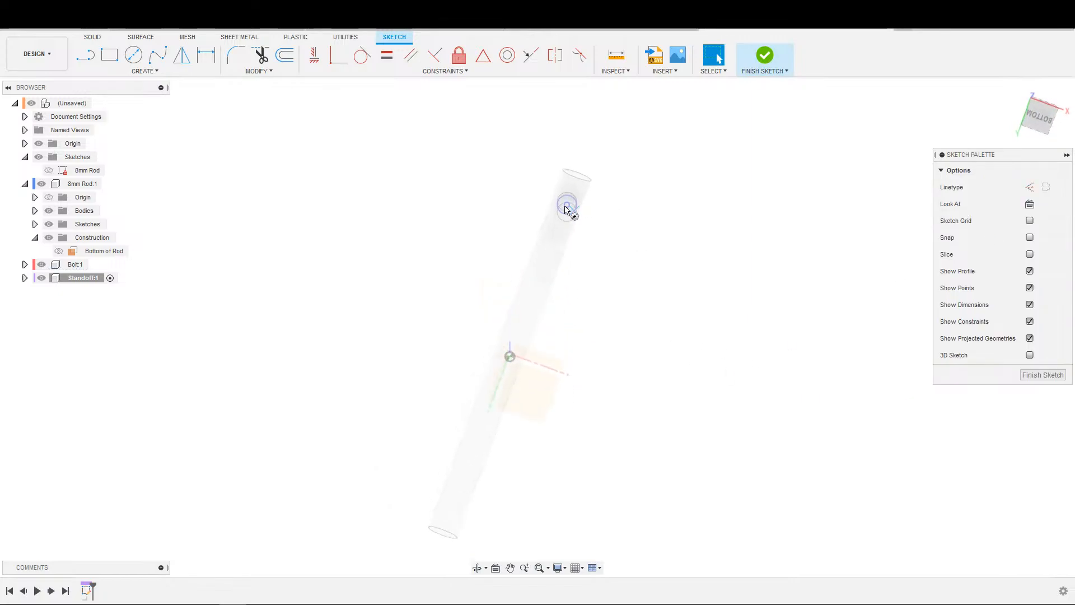
{"action": "key", "text": "c"}
{"action": "left_click", "coordinate": [600, 208]}
{"action": "key", "text": "d"}
{"action": "left_click", "coordinate": [599, 209]}
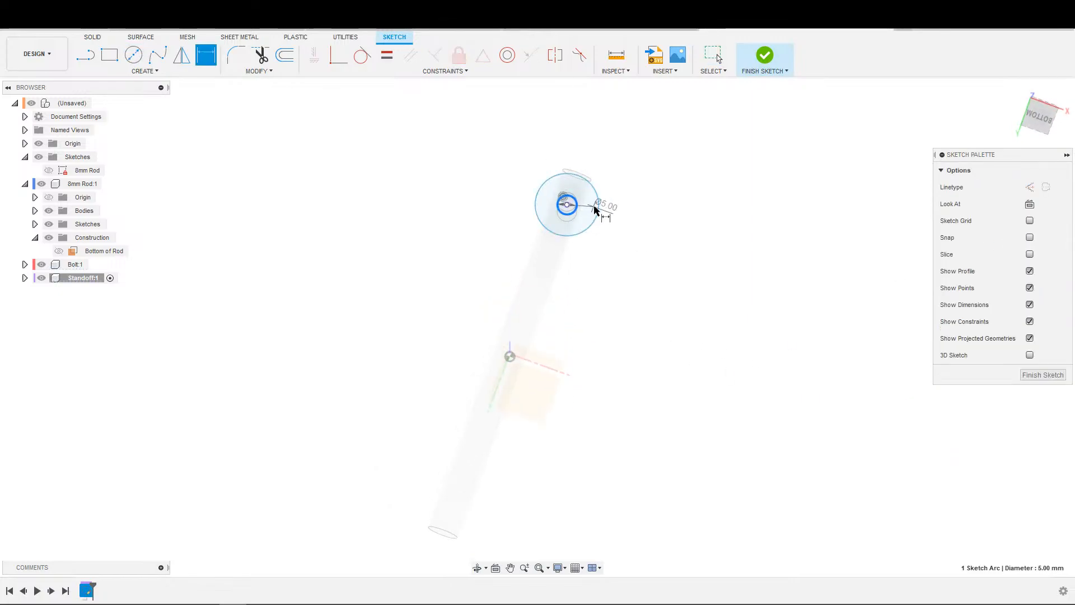
{"action": "left_click", "coordinate": [625, 207]}
{"action": "type", "text": "3"}
{"action": "key", "text": "Return"}
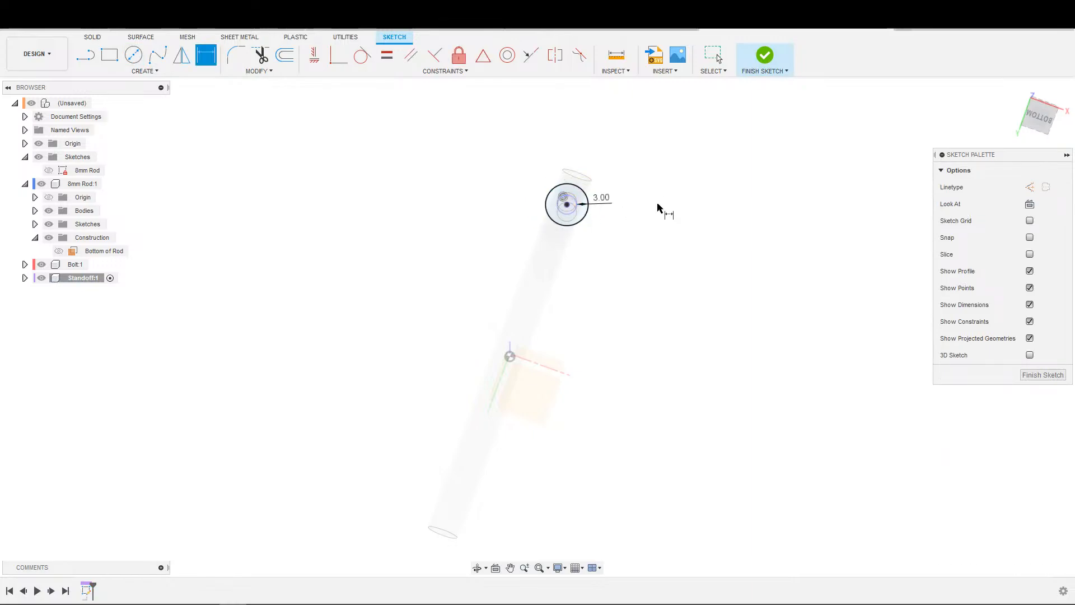
Step: Extrude the ring between the two circles to the bolt's lower end face as a new body
{"action": "middle_click_drag", "start_coordinate": [681, 233], "coordinate": [603, 258], "text": "shift"}
{"action": "key", "text": "e"}
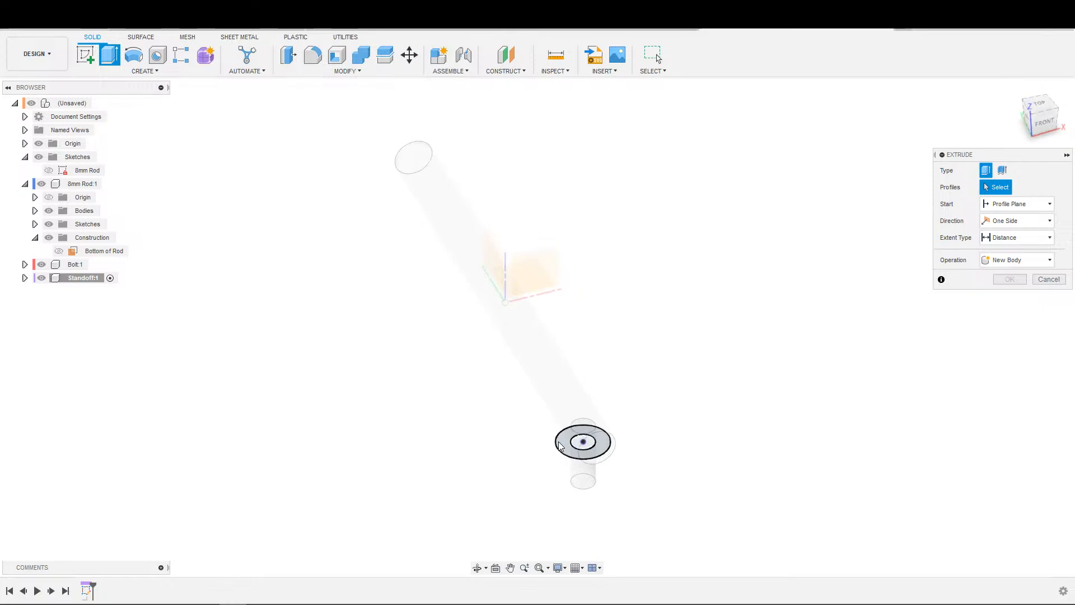
{"action": "left_click", "coordinate": [590, 445]}
{"action": "left_click", "coordinate": [1016, 238]}
{"action": "left_click", "coordinate": [1007, 265]}
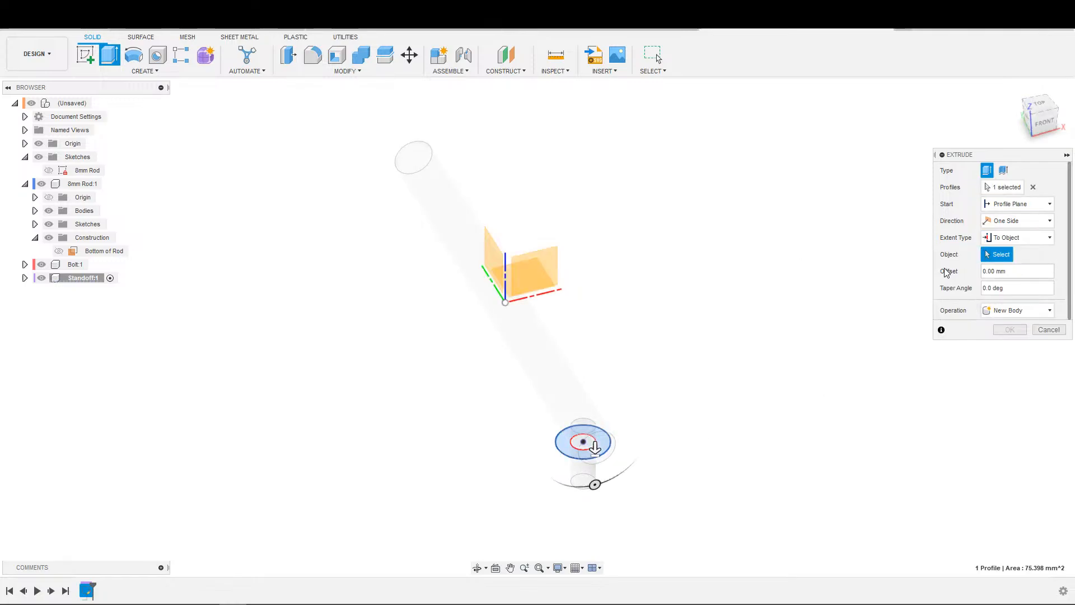
{"action": "middle_click_drag", "start_coordinate": [599, 347], "coordinate": [626, 355], "text": "shift"}
{"action": "mouse_move", "coordinate": [613, 192]}
{"action": "middle_mouse_down", "text": "shift"}
{"action": "mouse_move", "coordinate": [551, 219]}
{"action": "mouse_move", "coordinate": [605, 243]}
{"action": "middle_mouse_up", "text": "shift"}
{"action": "left_click", "coordinate": [516, 157]}
{"action": "scroll", "coordinate": [542, 190], "scroll_direction": "down", "scroll_amount": 3}
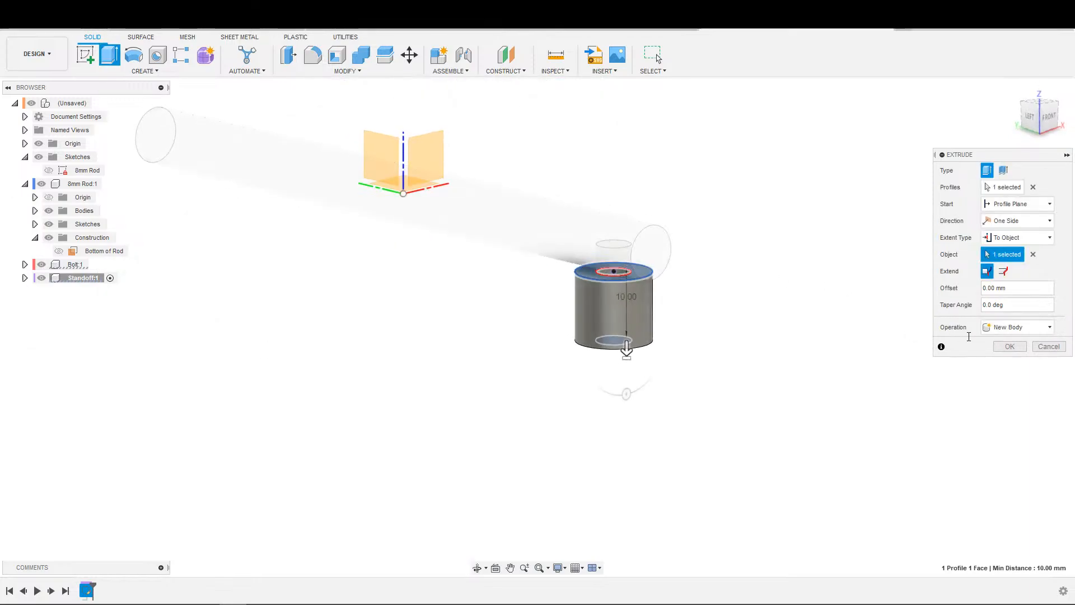
{"action": "left_click", "coordinate": [1018, 344]}
{"action": "scroll", "coordinate": [744, 307], "scroll_direction": "down", "scroll_amount": 3}
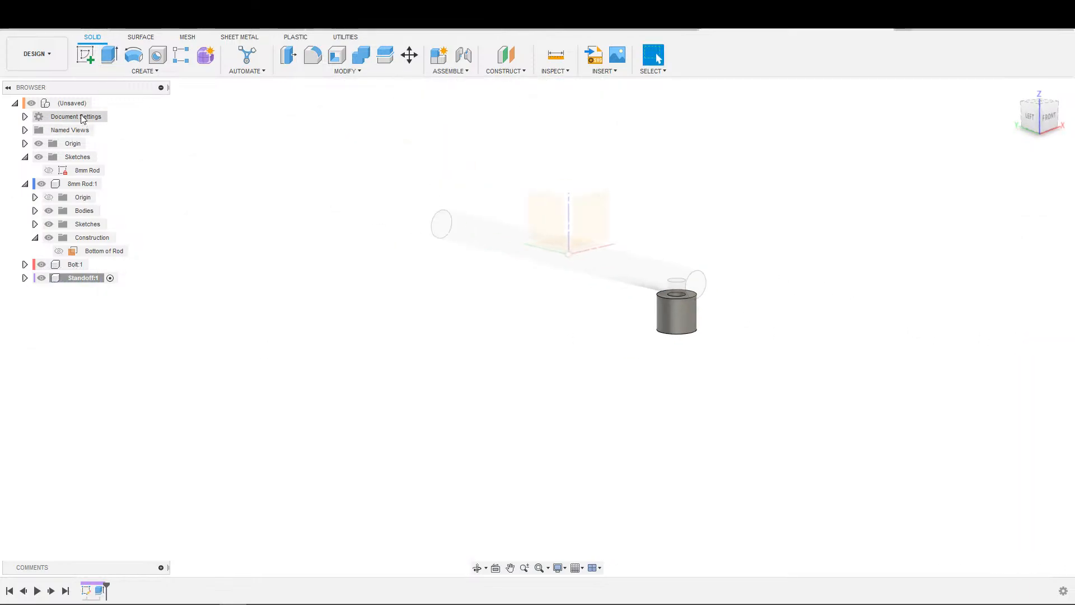
Step: Activate the top-level component of the design
{"action": "left_click", "coordinate": [98, 103]}
{"action": "middle_click_drag", "start_coordinate": [420, 226], "coordinate": [354, 205], "text": "shift"}
{"action": "left_click", "coordinate": [140, 71]}
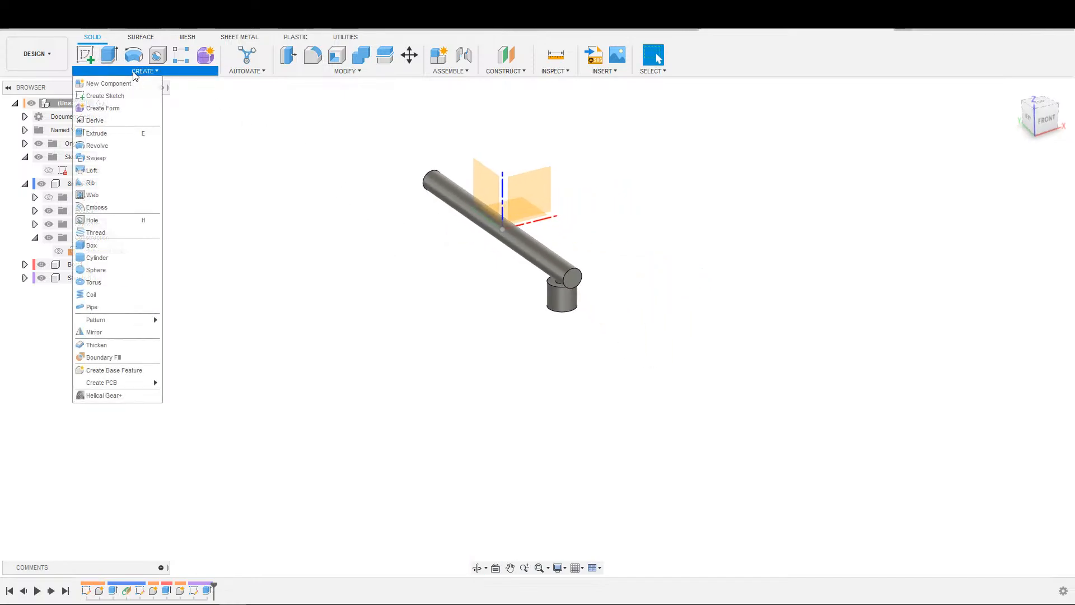
{"action": "mouse_move", "coordinate": [113, 325]}
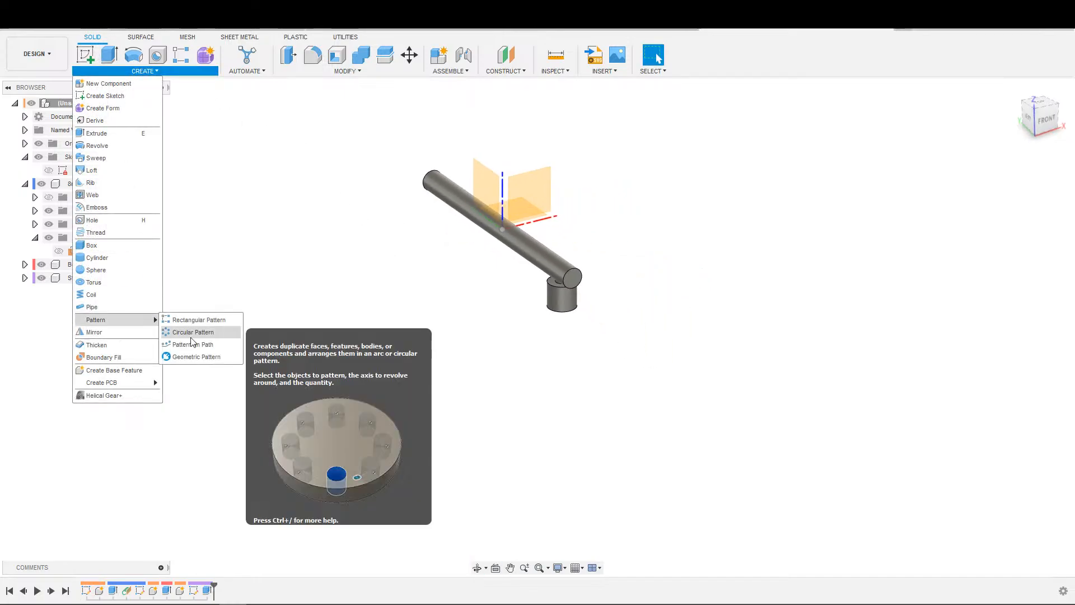
{"action": "left_click", "coordinate": [184, 356]}
{"action": "left_click", "coordinate": [141, 71]}
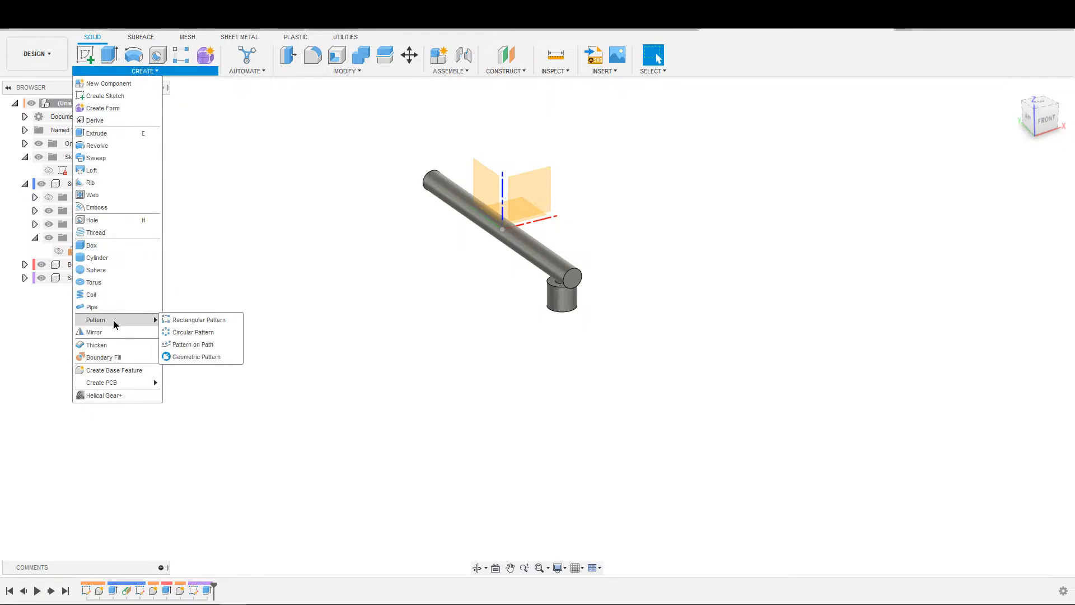
{"action": "left_click", "coordinate": [192, 344]}
{"action": "left_click", "coordinate": [1011, 170]}
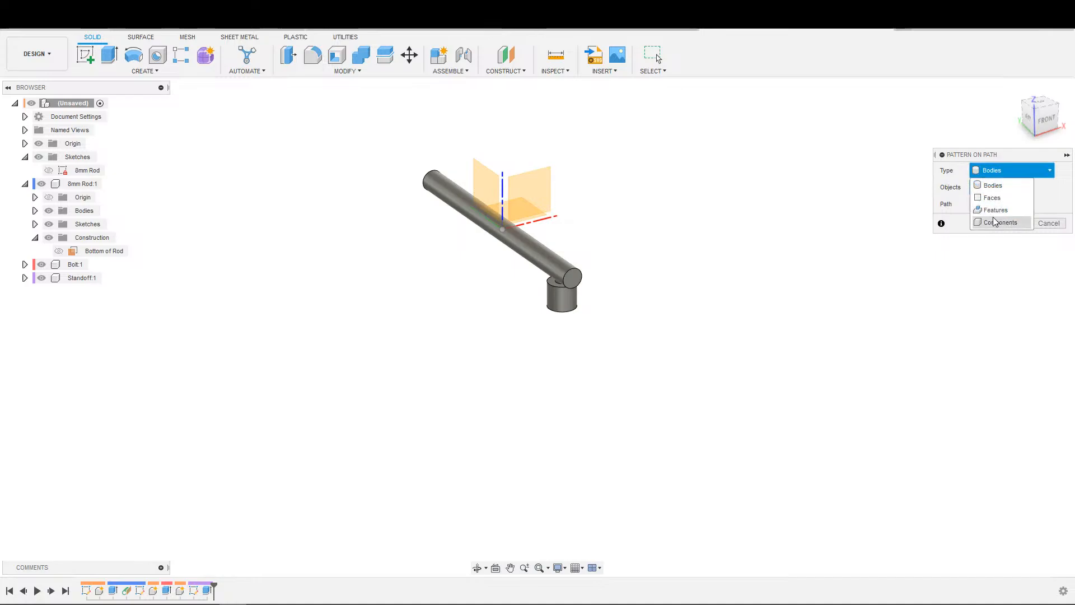
{"action": "left_click", "coordinate": [997, 221]}
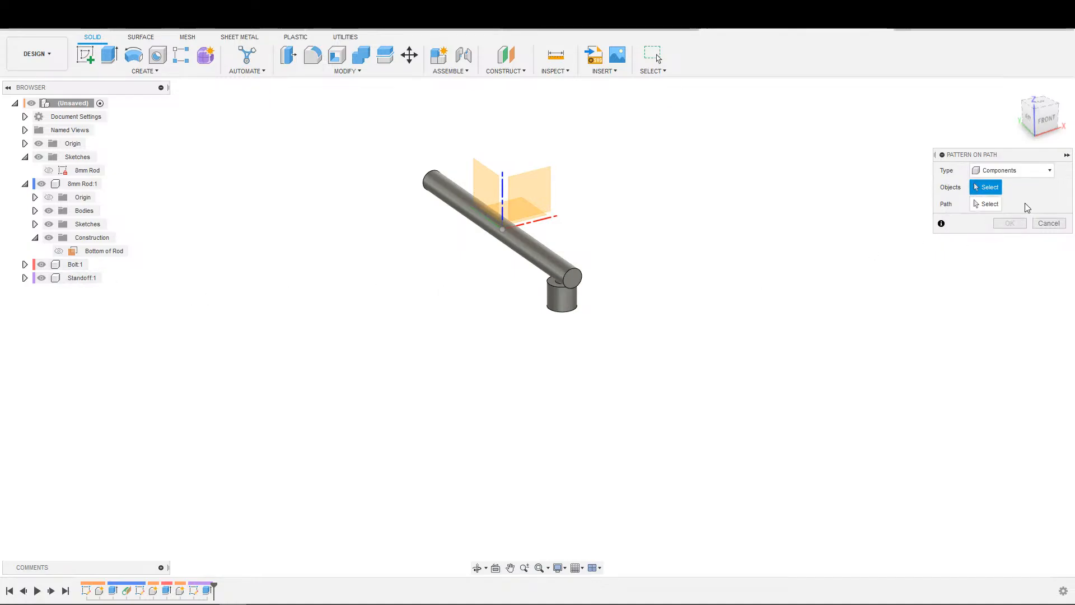
{"action": "left_click", "coordinate": [1004, 173]}
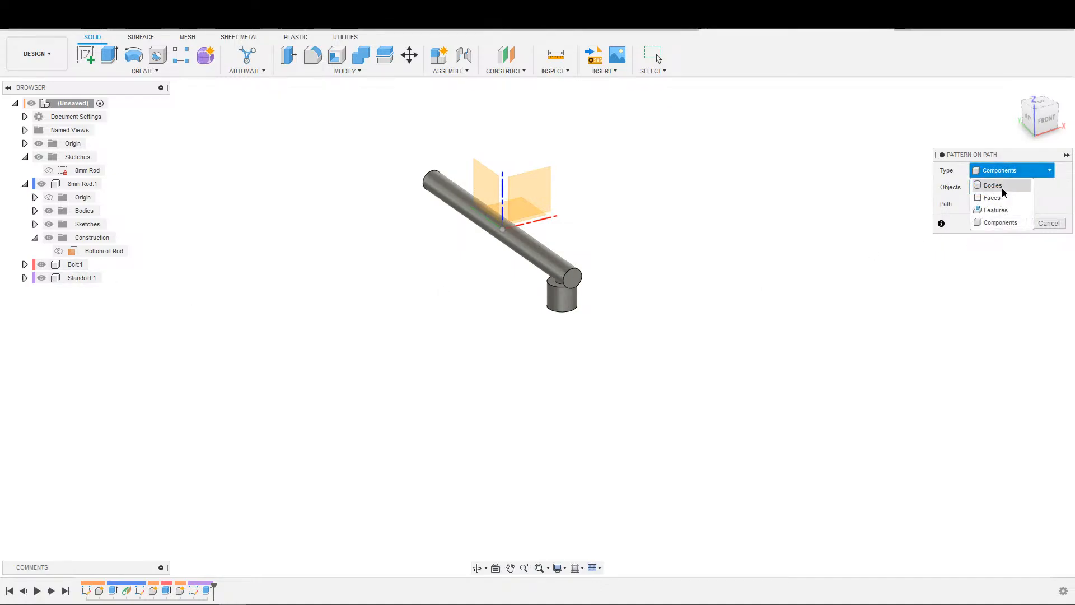
{"action": "left_click", "coordinate": [994, 186]}
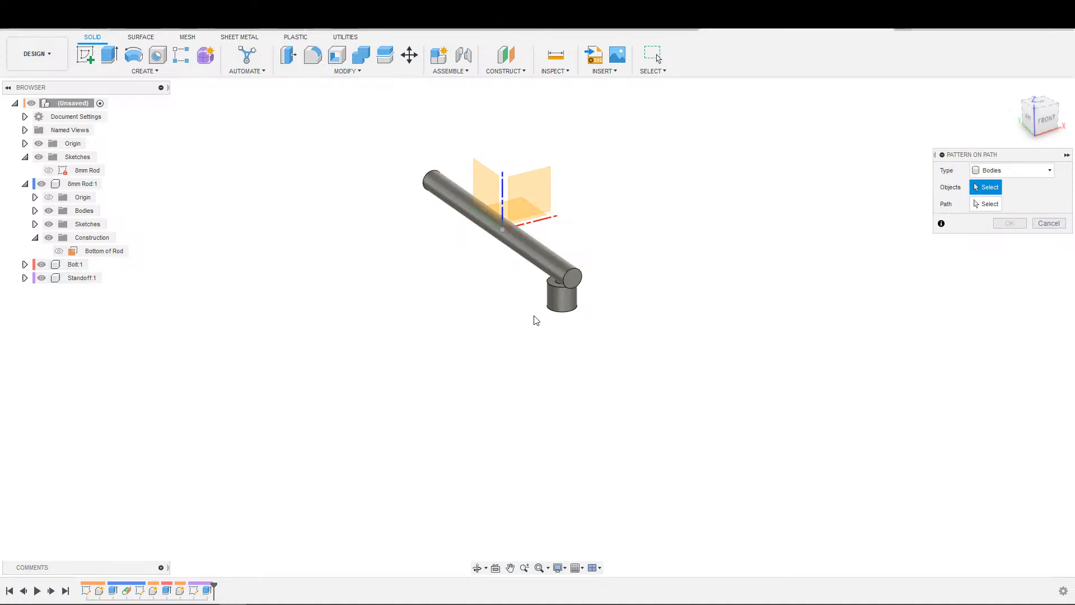
{"action": "scroll", "coordinate": [554, 280], "scroll_direction": "up", "scroll_amount": 6}
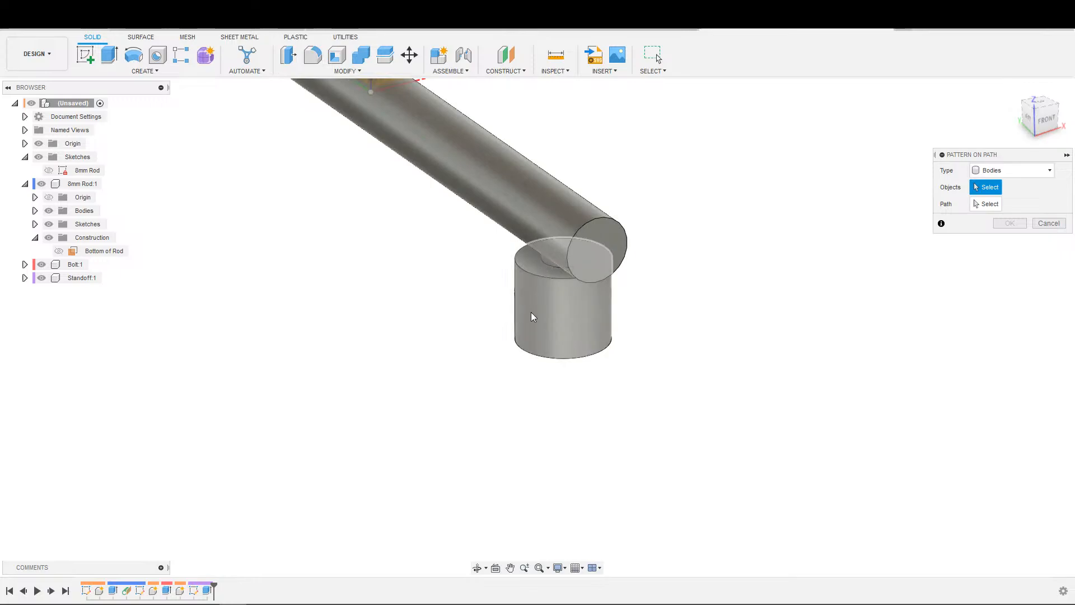
{"action": "middle_click_drag", "start_coordinate": [533, 317], "coordinate": [542, 274], "text": "shift"}
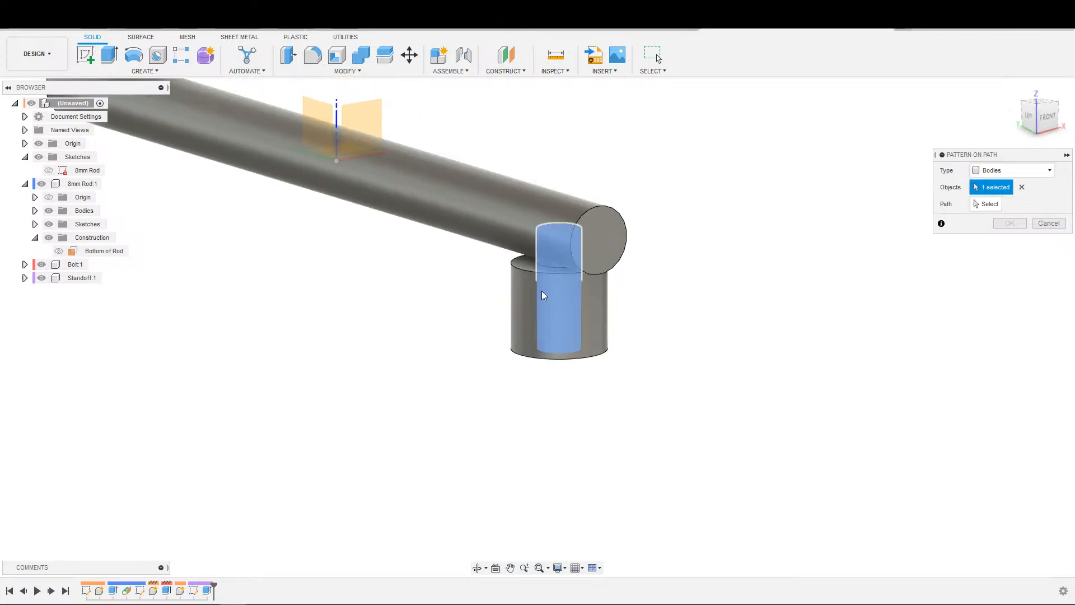
{"action": "left_click", "coordinate": [544, 270]}
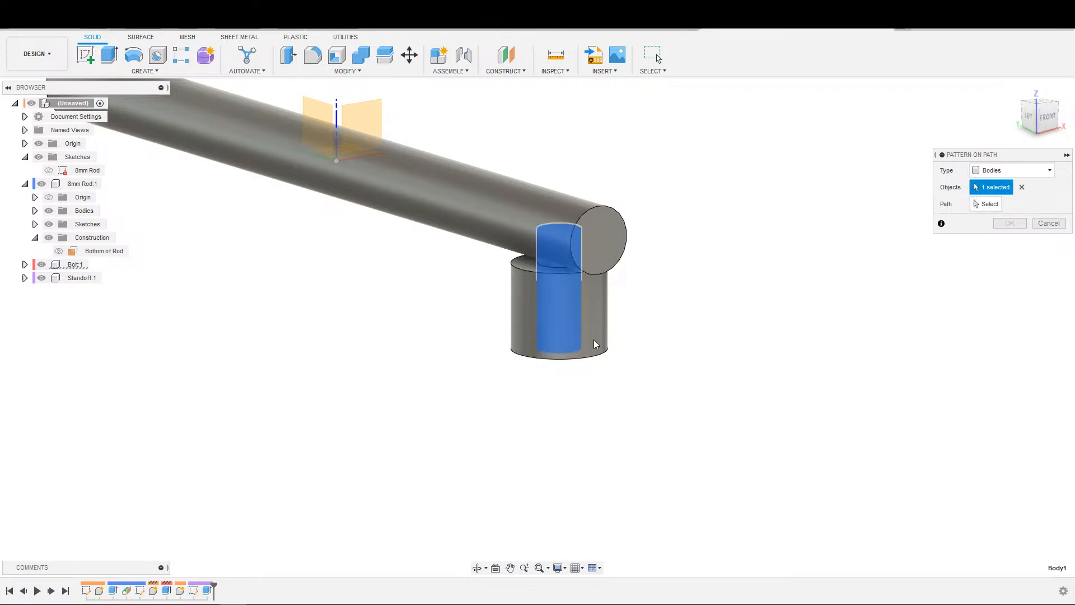
{"action": "left_click", "coordinate": [24, 277]}
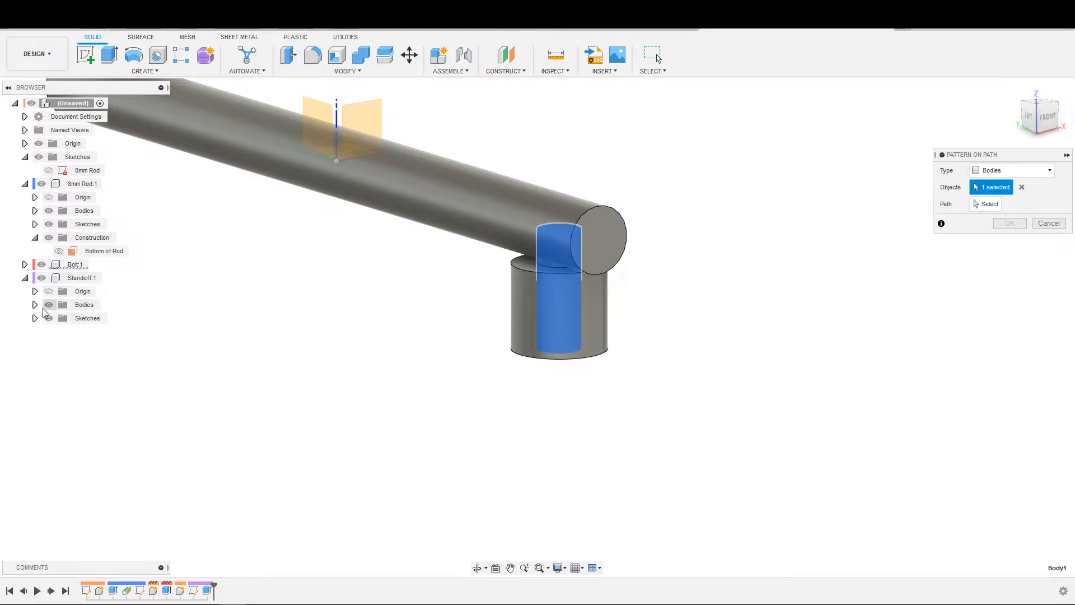
{"action": "left_click", "coordinate": [35, 305]}
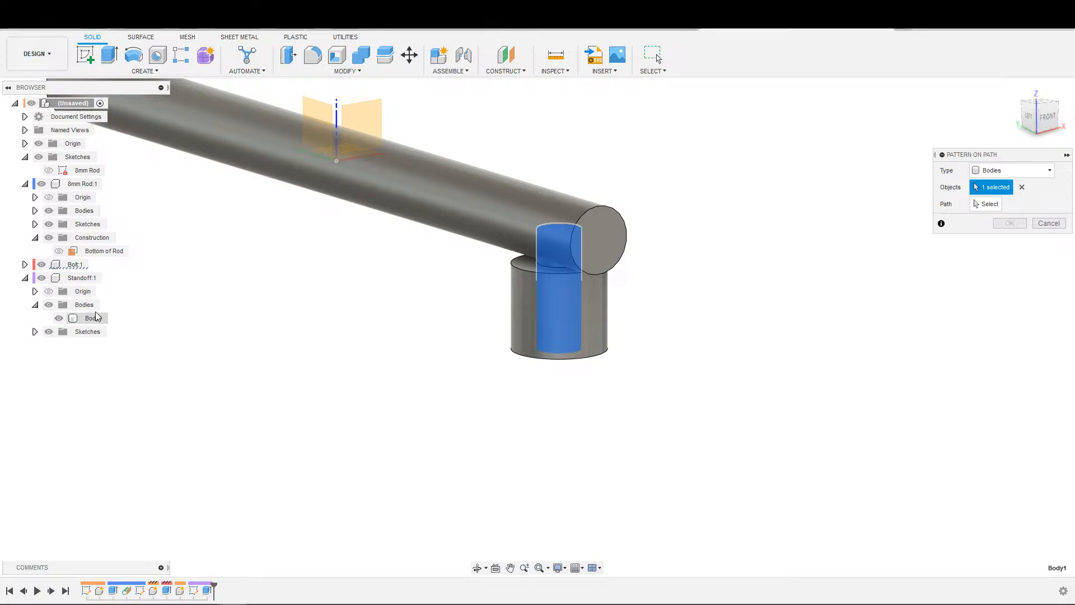
{"action": "scroll", "coordinate": [310, 259], "scroll_direction": "down", "scroll_amount": 5}
{"action": "key", "text": "Escape"}
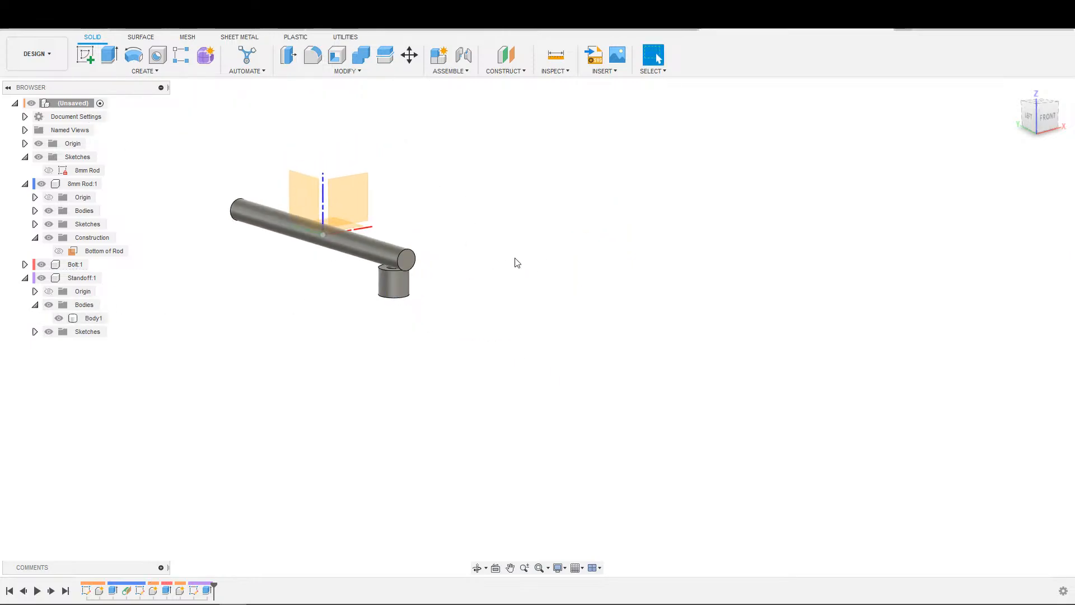
Step: Start a Pattern on Path of type Components with the Bolt and Standoff components as its objects
{"action": "middle_click_drag", "start_coordinate": [516, 258], "coordinate": [507, 258], "text": "shift"}
{"action": "left_click", "coordinate": [156, 71]}
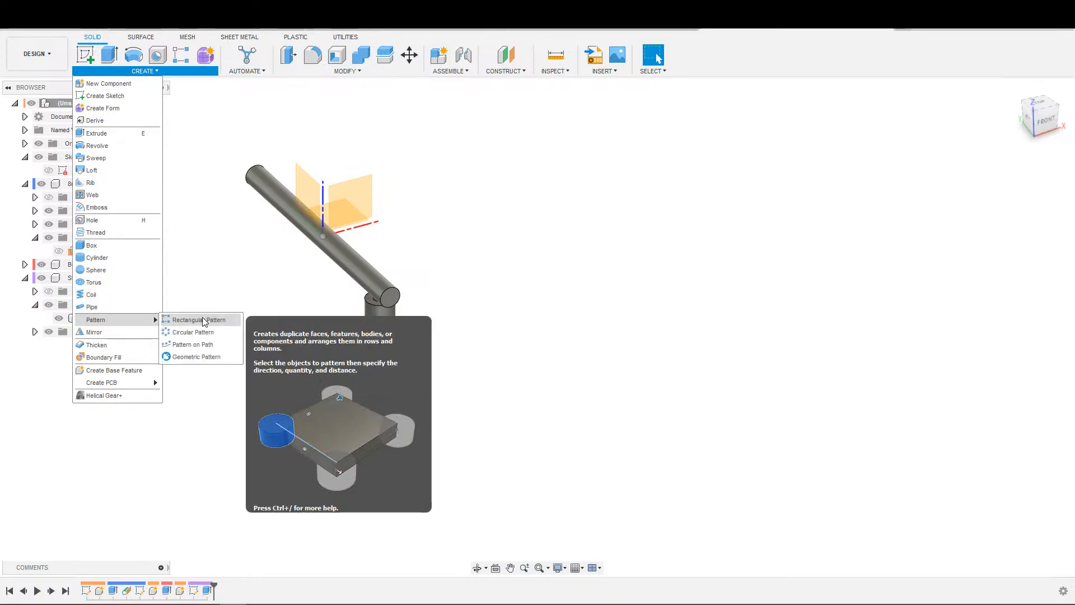
{"action": "left_click", "coordinate": [192, 344]}
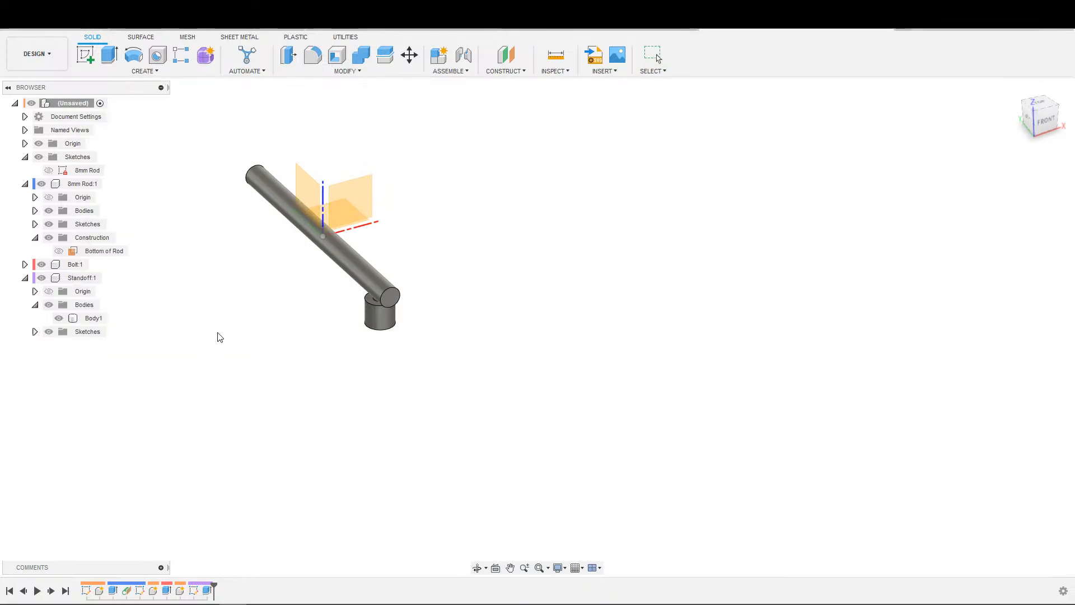
{"action": "scroll", "coordinate": [375, 291], "scroll_direction": "up", "scroll_amount": 5}
{"action": "left_click", "coordinate": [1014, 171]}
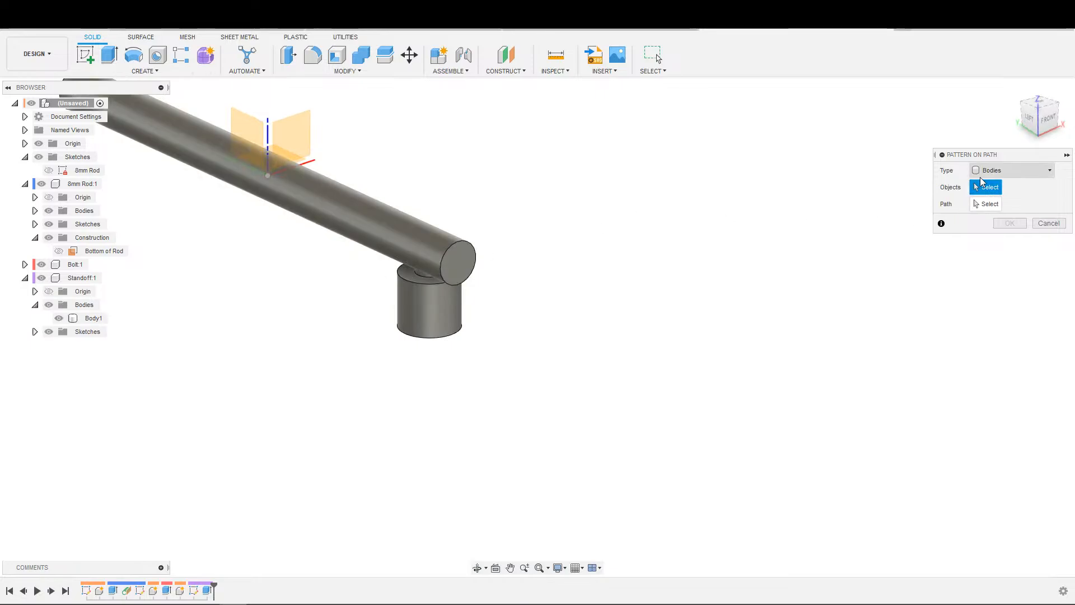
{"action": "left_click", "coordinate": [1003, 223]}
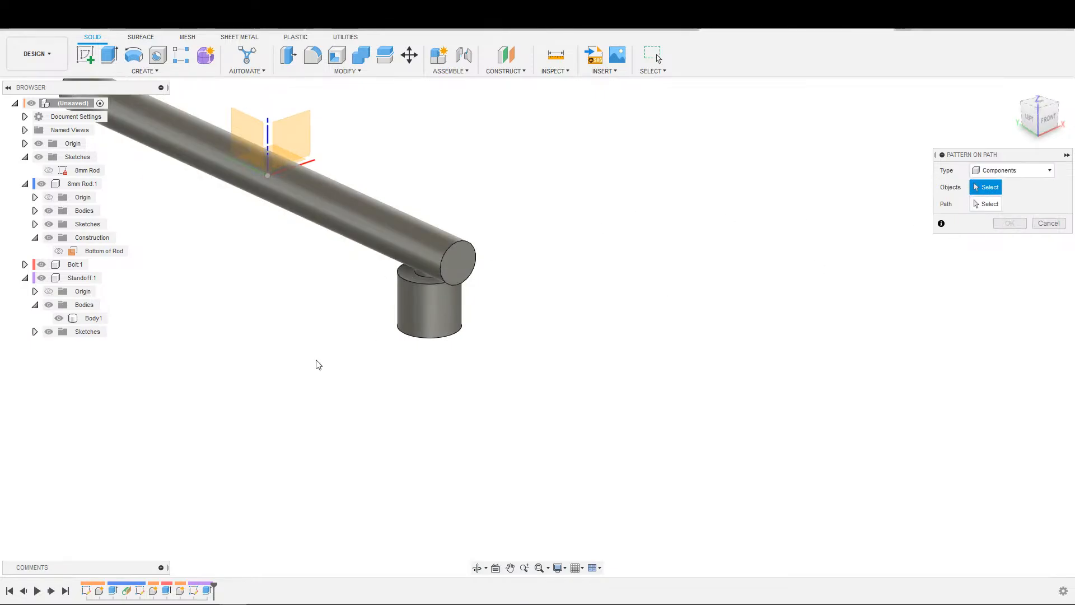
{"action": "left_click", "coordinate": [76, 265]}
{"action": "left_click", "coordinate": [82, 278]}
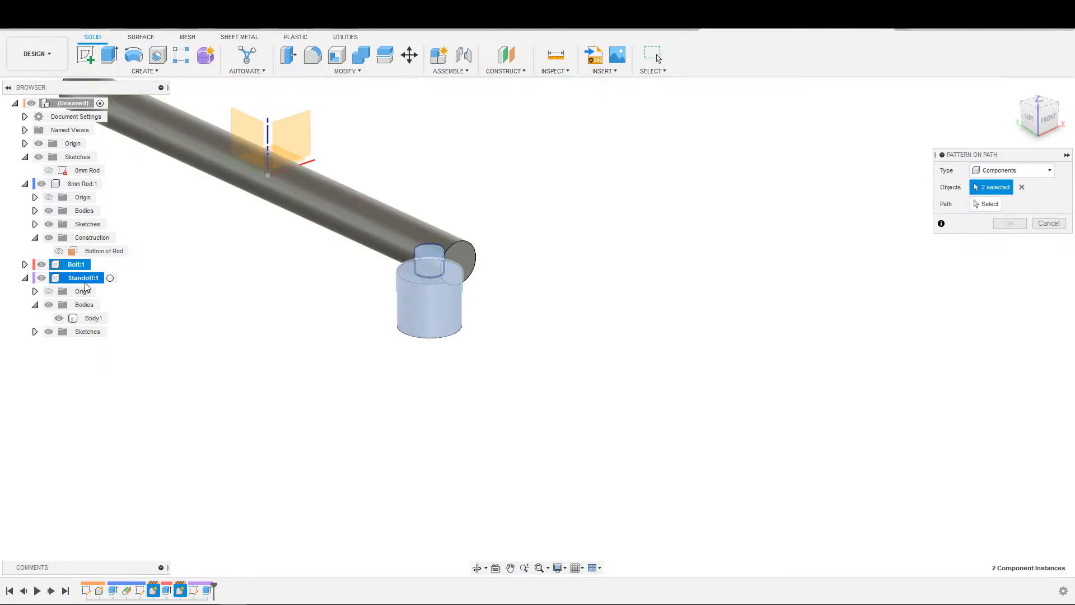
Step: Show the 8mm Rod component's Sketch1 and select its line along the rod as the pattern path
{"action": "scroll", "coordinate": [268, 327], "scroll_direction": "down", "scroll_amount": 2}
{"action": "left_click", "coordinate": [976, 205]}
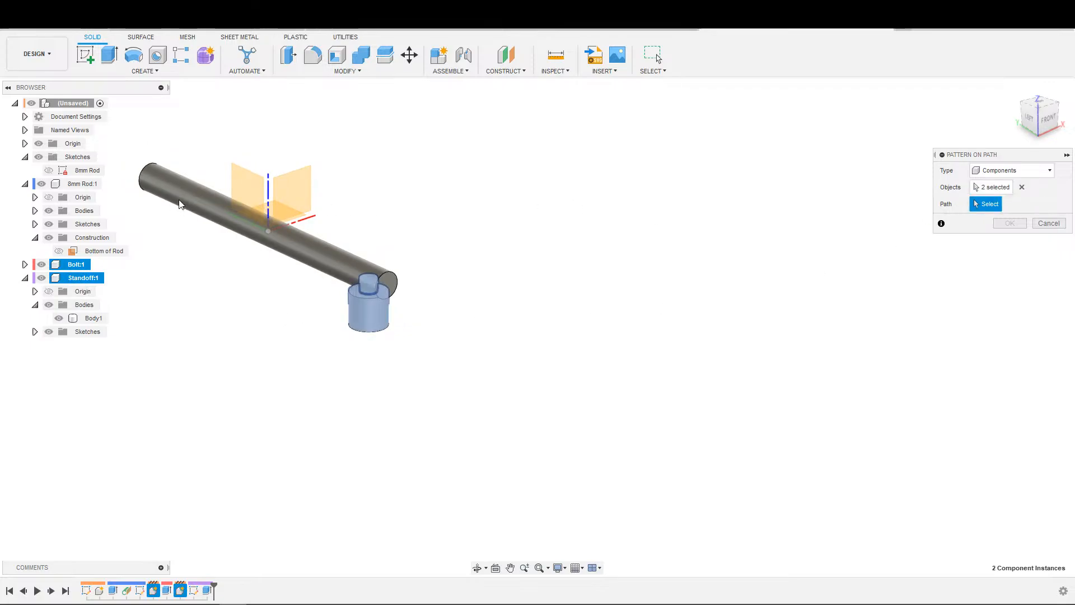
{"action": "scroll", "coordinate": [257, 230], "scroll_direction": "up", "scroll_amount": 3}
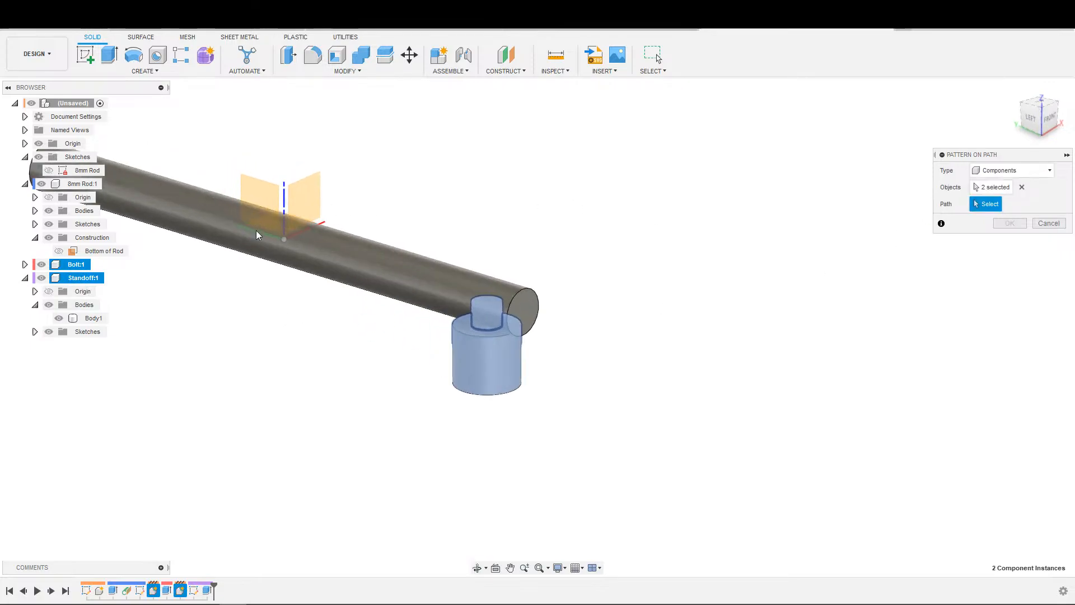
{"action": "scroll", "coordinate": [265, 236], "scroll_direction": "down", "scroll_amount": 2}
{"action": "middle_click_drag", "start_coordinate": [314, 230], "coordinate": [363, 251], "text": "shift"}
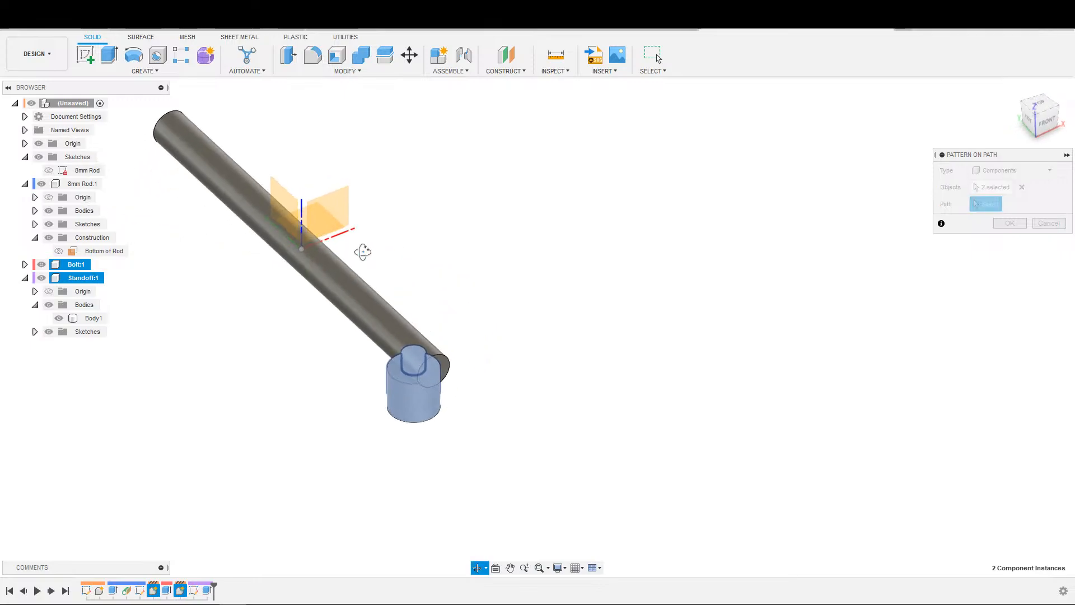
{"action": "scroll", "coordinate": [137, 276], "scroll_direction": "down", "scroll_amount": 2}
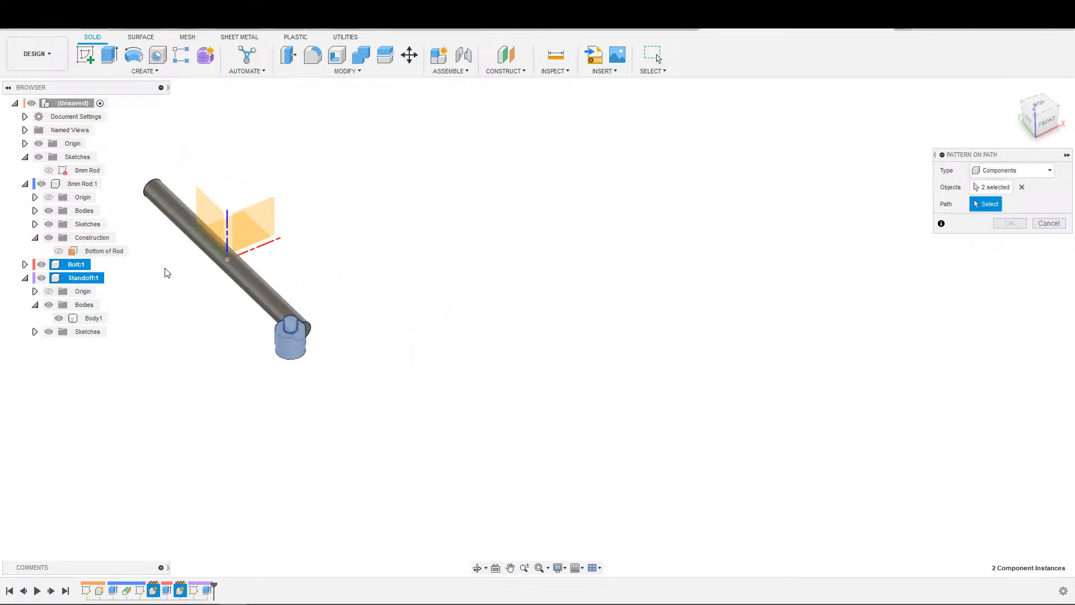
{"action": "left_click", "coordinate": [34, 224]}
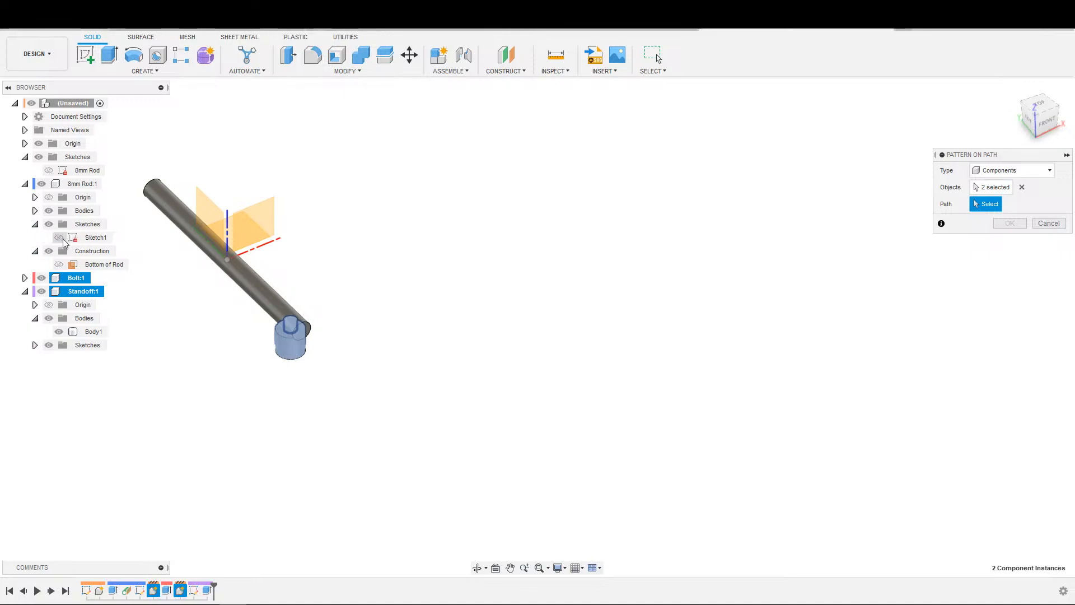
{"action": "mouse_move", "coordinate": [290, 312]}
{"action": "middle_mouse_down", "text": "shift"}
{"action": "mouse_move", "coordinate": [336, 233]}
{"action": "mouse_move", "coordinate": [334, 211]}
{"action": "mouse_move", "coordinate": [106, 258]}
{"action": "mouse_move", "coordinate": [301, 314]}
{"action": "middle_mouse_up", "text": "shift"}
{"action": "scroll", "coordinate": [303, 313], "scroll_direction": "up", "scroll_amount": 4}
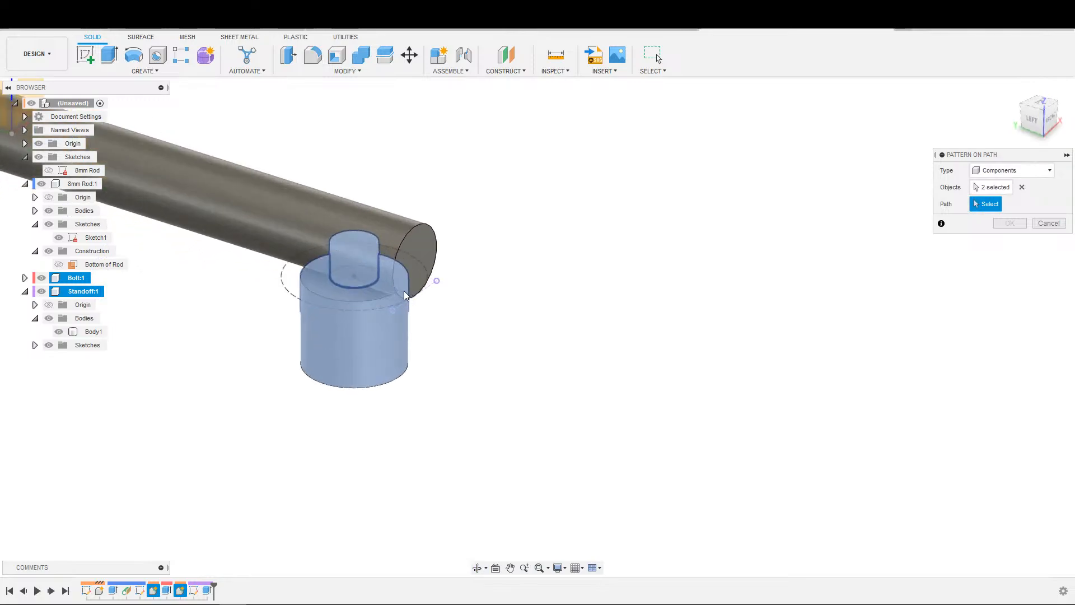
{"action": "left_click", "coordinate": [407, 291]}
Step: Set the path pattern to a quantity of 3 over 20 mm and change its distance type to Spacing
{"action": "scroll", "coordinate": [392, 288], "scroll_direction": "down", "scroll_amount": 5}
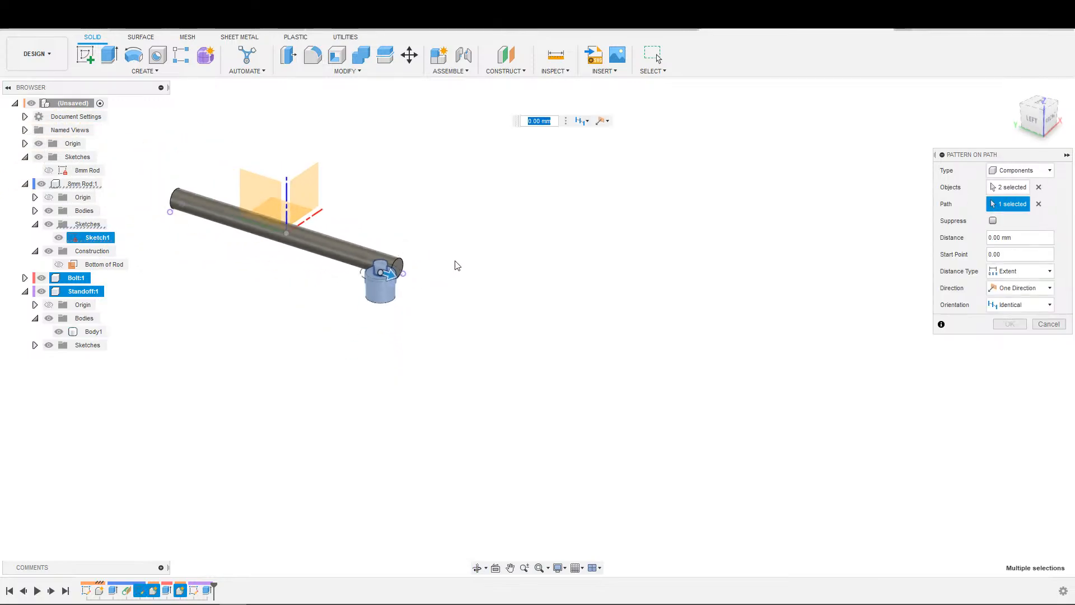
{"action": "mouse_move", "coordinate": [456, 264]}
{"action": "middle_mouse_down", "text": "shift"}
{"action": "mouse_move", "coordinate": [547, 319]}
{"action": "mouse_move", "coordinate": [532, 286]}
{"action": "middle_mouse_up", "text": "shift"}
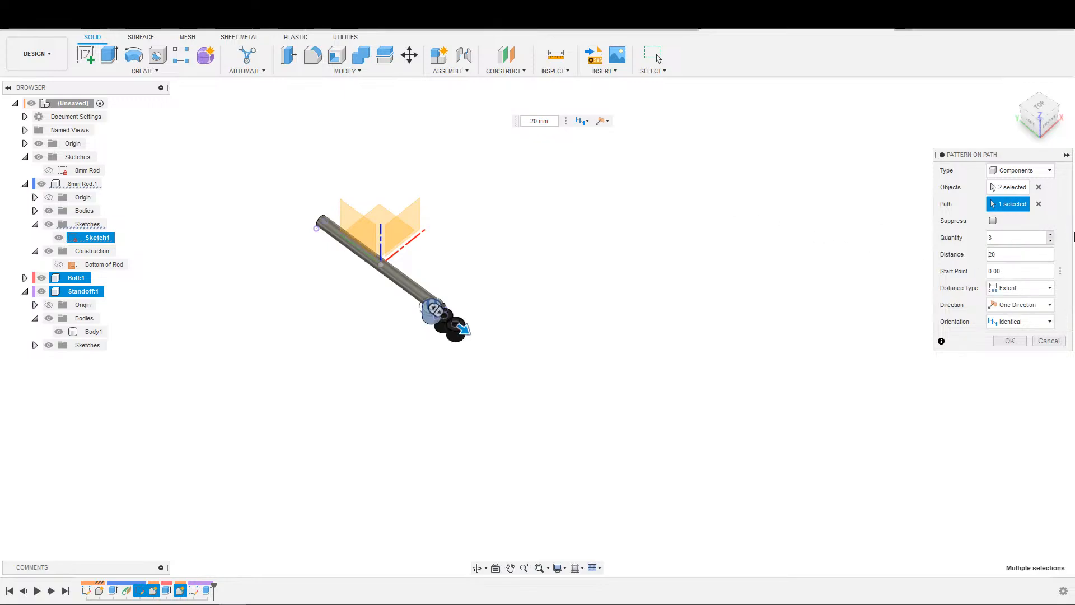
{"action": "left_click", "coordinate": [1049, 288]}
{"action": "left_click", "coordinate": [1031, 314]}
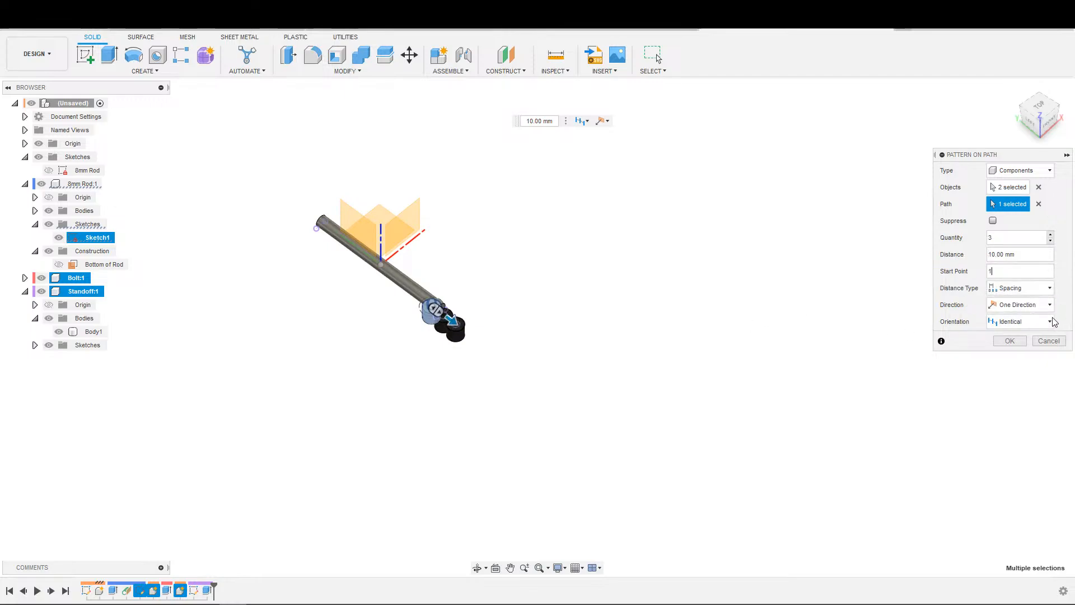
Step: Try a start point of 1 for the path pattern, keeping its direction at One Direction
{"action": "left_click", "coordinate": [1015, 309]}
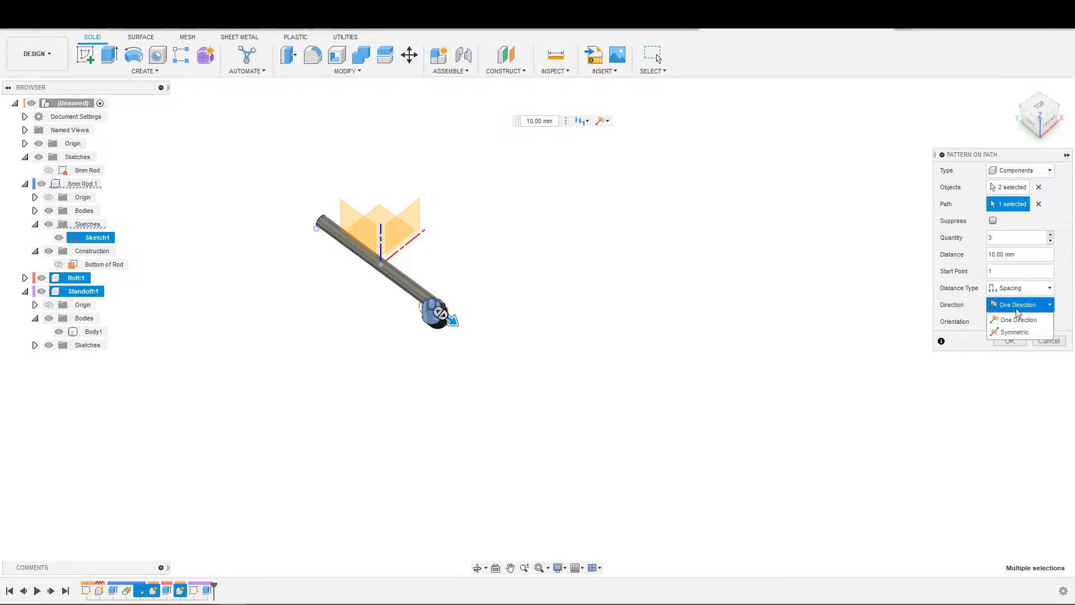
{"action": "left_click", "coordinate": [1021, 305]}
{"action": "left_click", "coordinate": [1030, 291]}
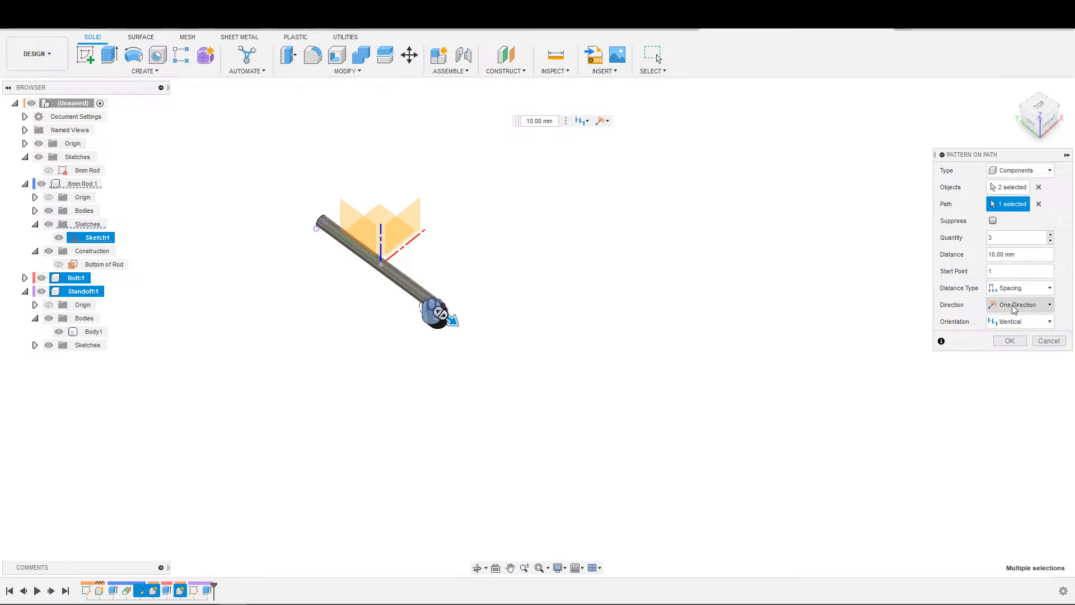
{"action": "left_click", "coordinate": [1012, 304]}
Step: Set the path pattern's start point to 0 and its spacing distance to 20 mm
{"action": "scroll", "coordinate": [463, 362], "scroll_direction": "up", "scroll_amount": 4}
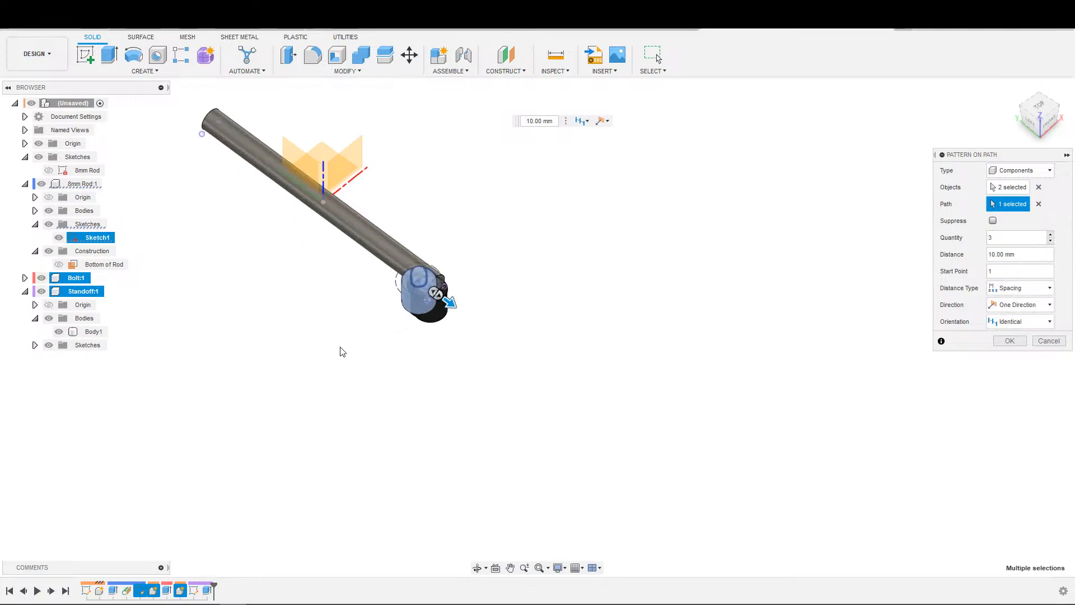
{"action": "middle_click_drag", "start_coordinate": [341, 350], "coordinate": [571, 371]}
{"action": "scroll", "coordinate": [699, 432], "scroll_direction": "up", "scroll_amount": 3}
{"action": "middle_click_drag", "start_coordinate": [700, 433], "coordinate": [626, 375]}
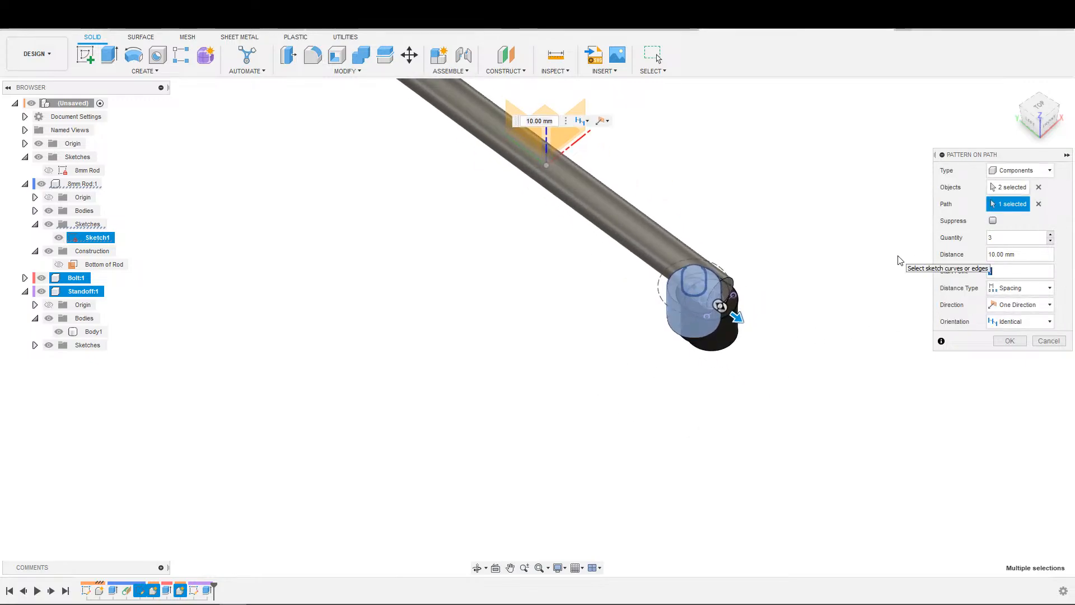
{"action": "scroll", "coordinate": [798, 350], "scroll_direction": "down", "scroll_amount": 2}
{"action": "scroll", "coordinate": [845, 391], "scroll_direction": "up", "scroll_amount": 3}
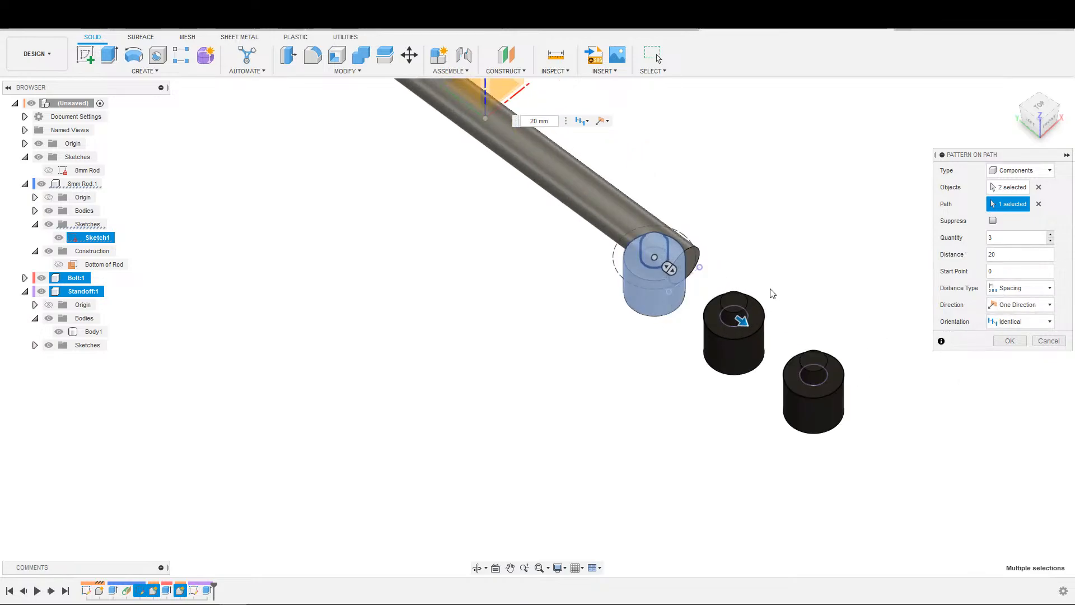
Step: Review the orientation options of the path pattern and cancel the Pattern on Path command
{"action": "scroll", "coordinate": [747, 313], "scroll_direction": "down", "scroll_amount": 2}
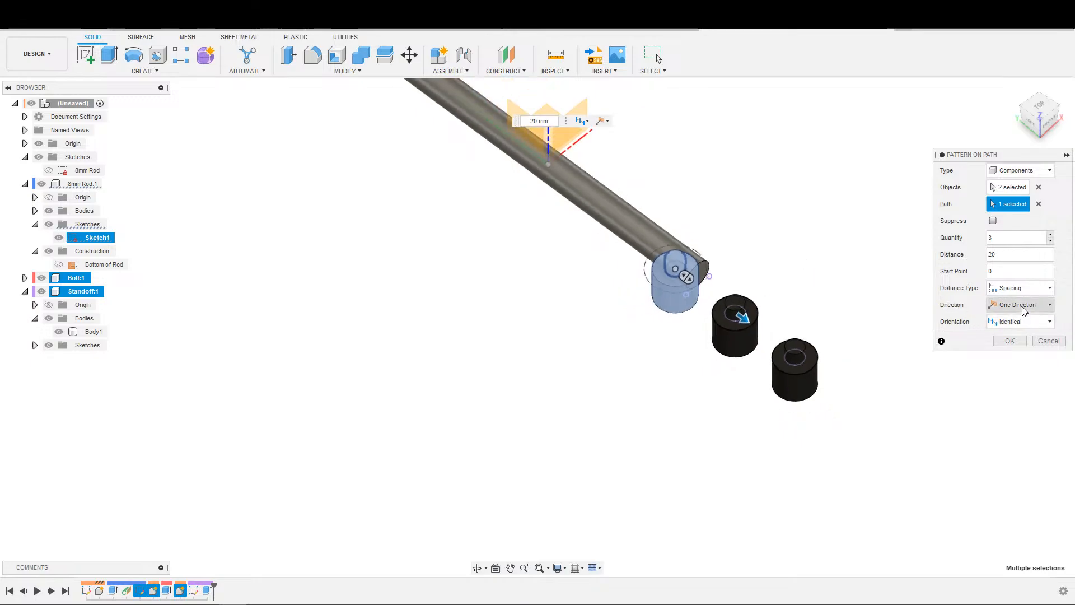
{"action": "left_click", "coordinate": [1033, 320]}
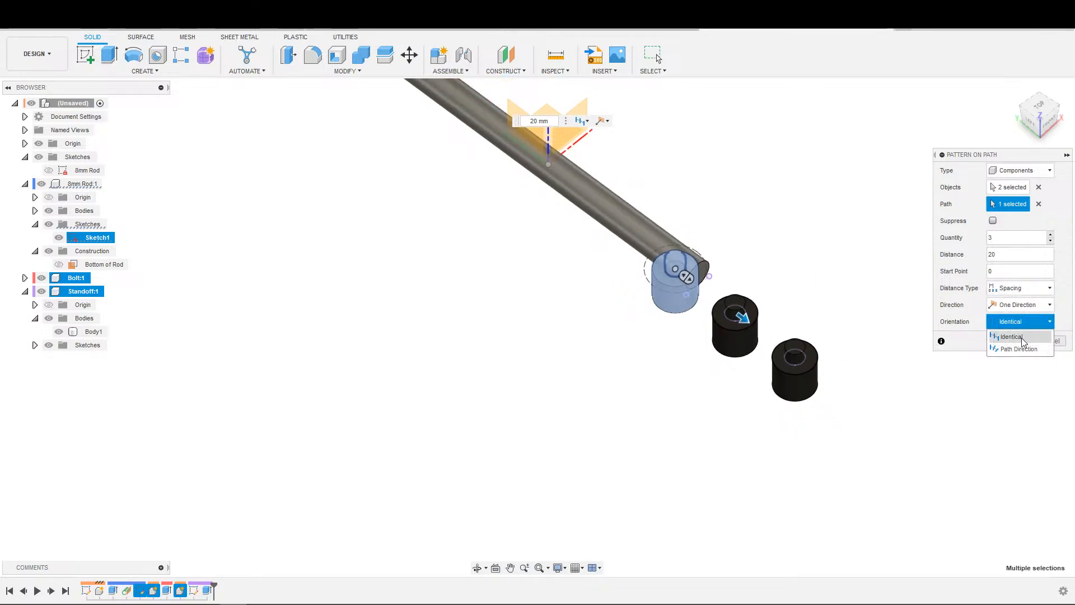
{"action": "left_click", "coordinate": [1027, 311]}
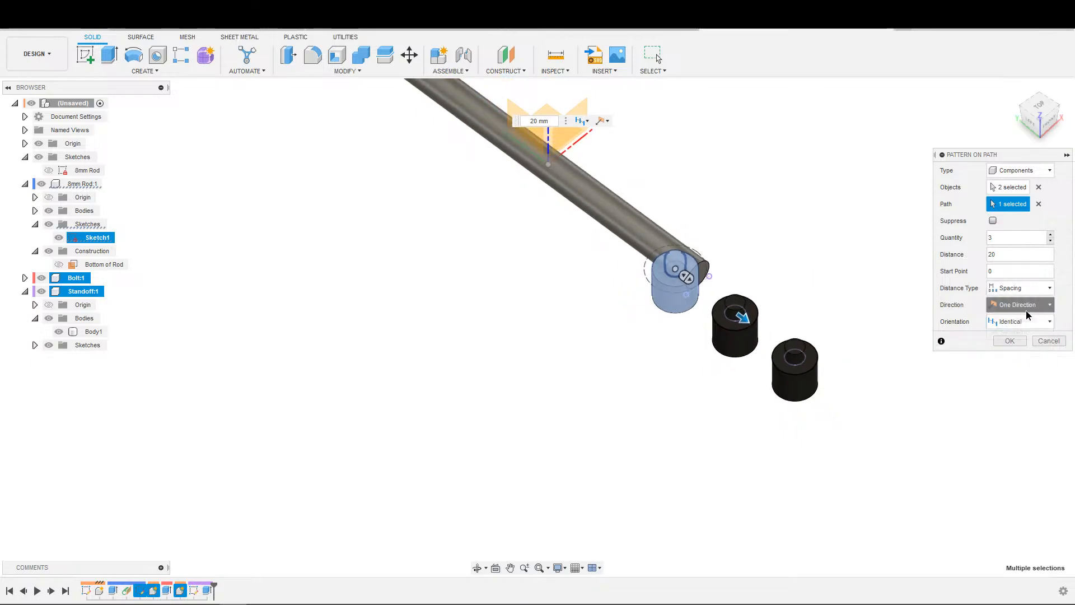
{"action": "left_click", "coordinate": [967, 300]}
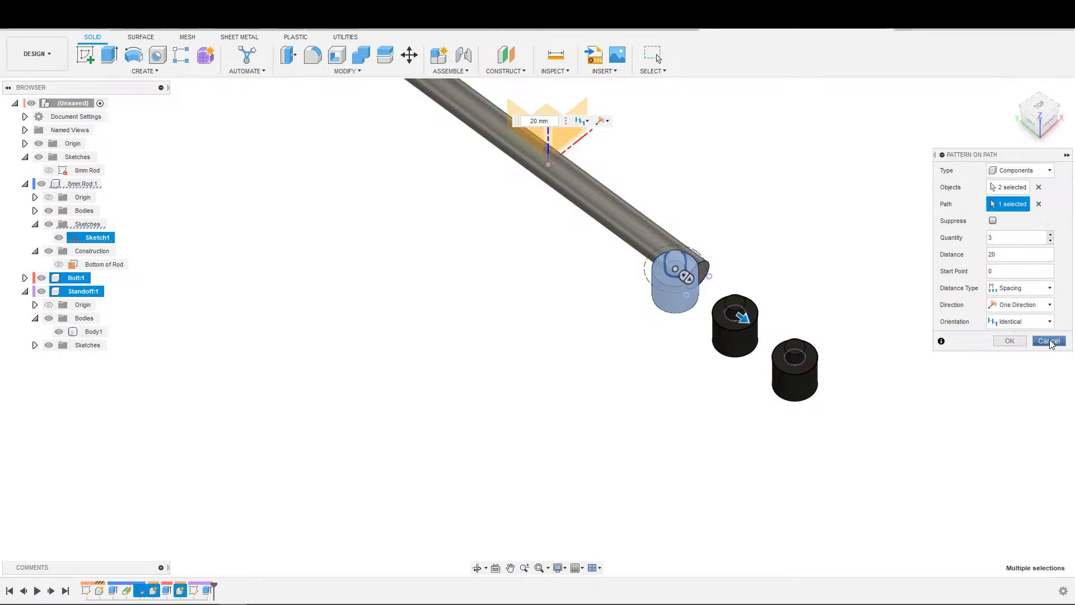
{"action": "scroll", "coordinate": [1047, 357], "scroll_direction": "down", "scroll_amount": 2}
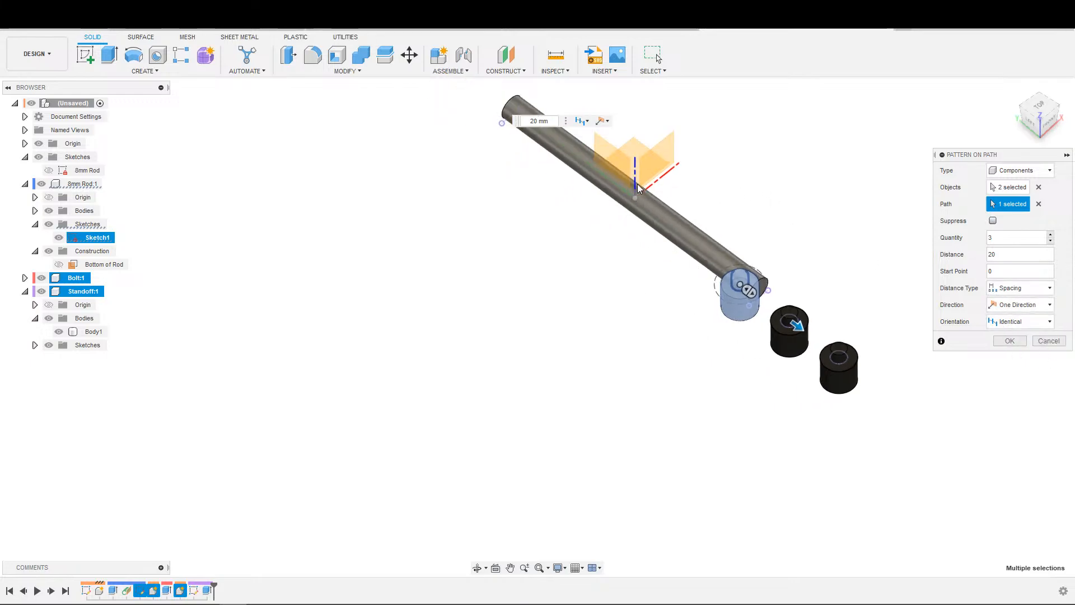
{"action": "left_click", "coordinate": [1049, 340]}
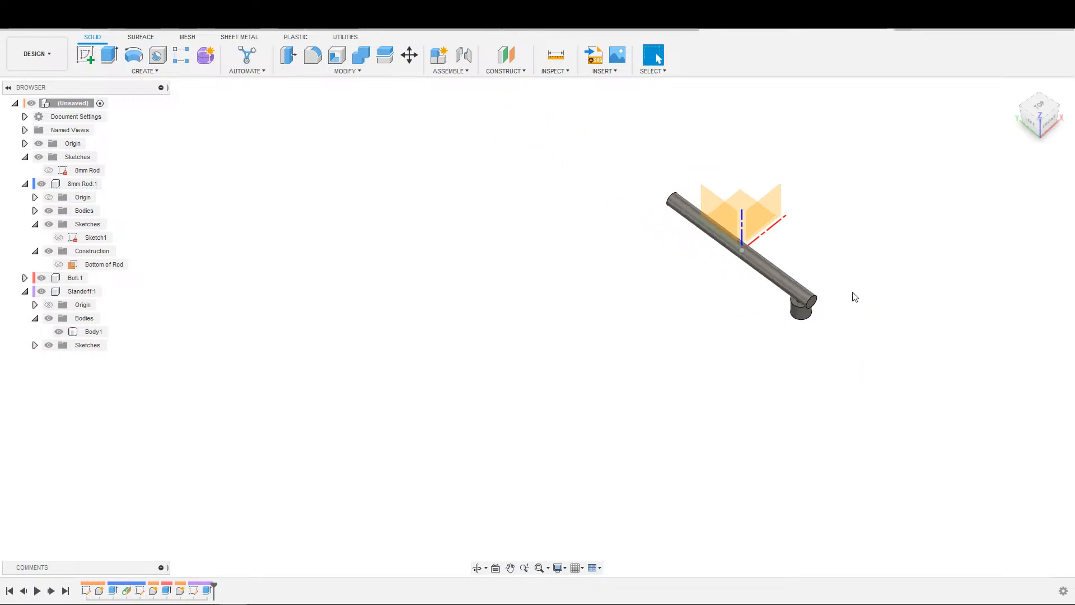
Step: Collapse the Standoff component in the browser and rename the 8mm Rod component's Sketch1 as Bolt
{"action": "middle_click_drag", "start_coordinate": [736, 329], "coordinate": [746, 266], "text": "shift"}
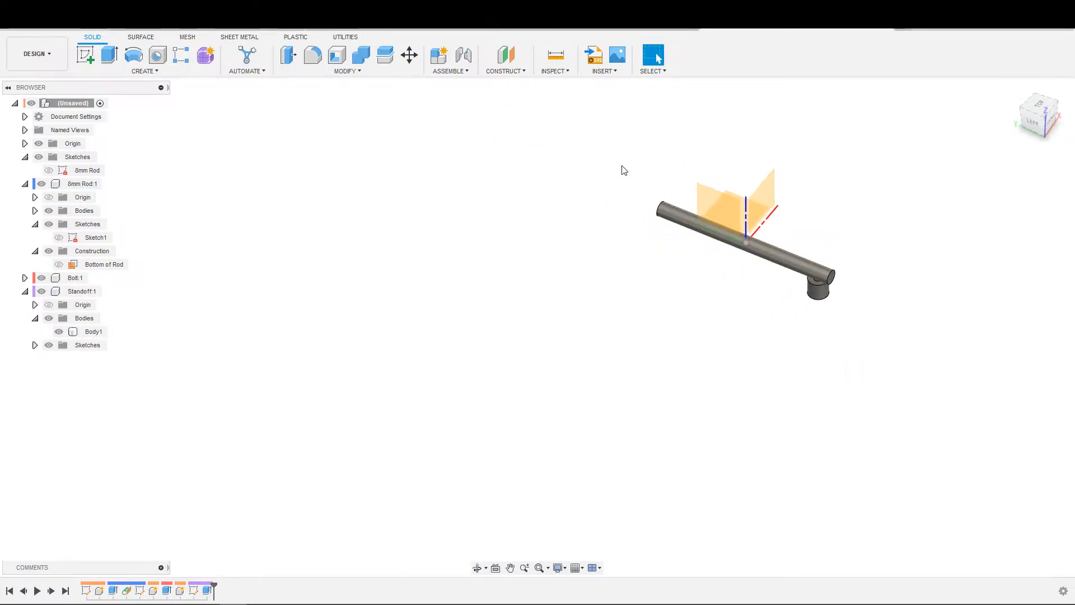
{"action": "left_click", "coordinate": [35, 318]}
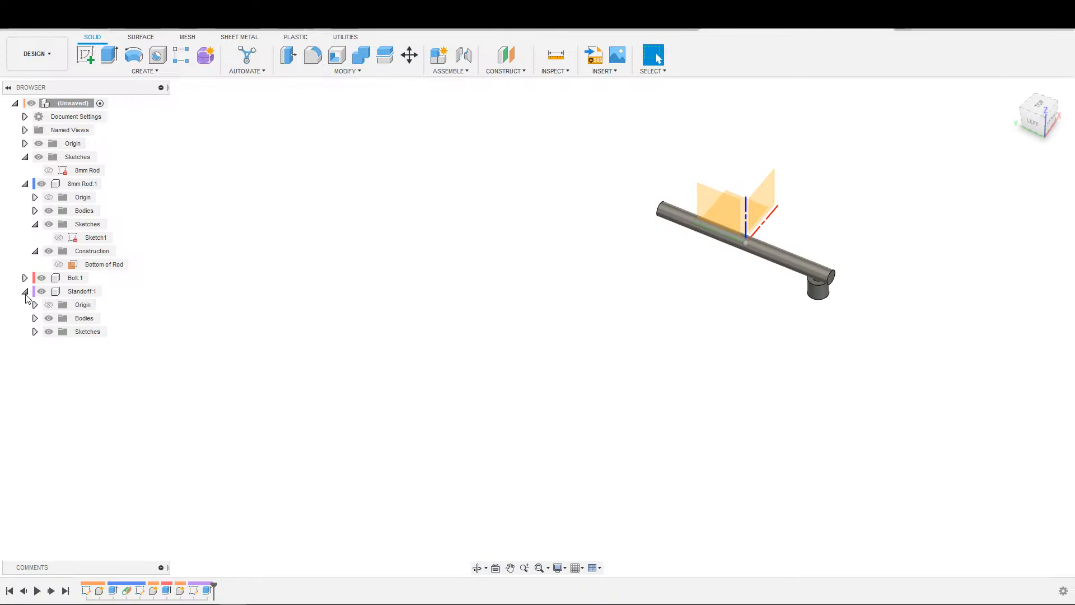
{"action": "left_click", "coordinate": [25, 291]}
{"action": "left_click", "coordinate": [97, 238]}
{"action": "left_click", "coordinate": [97, 238]}
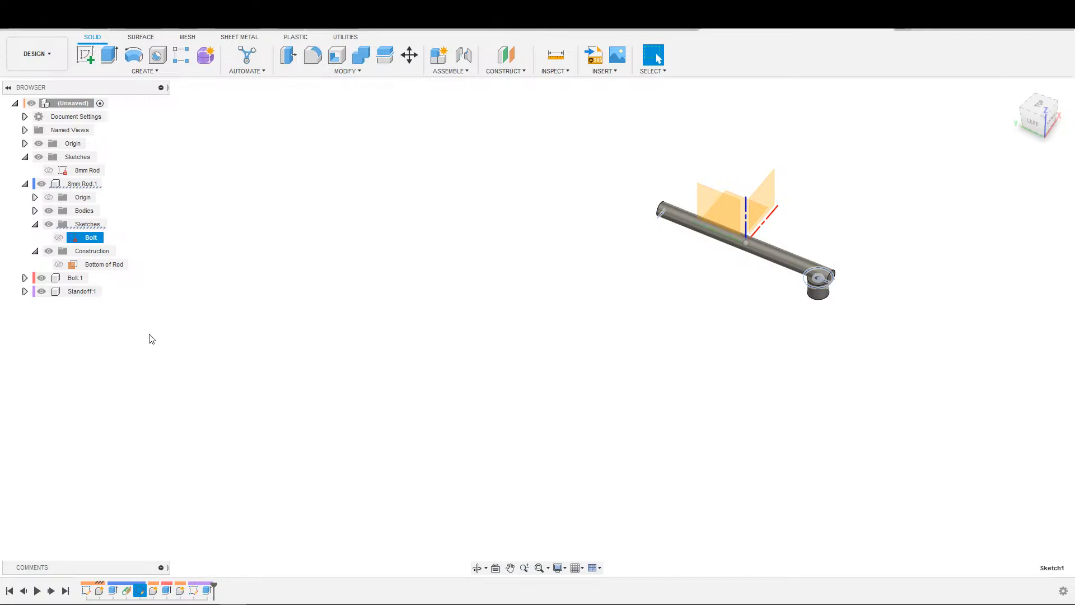
{"action": "scroll", "coordinate": [149, 338], "scroll_direction": "down", "scroll_amount": 3}
{"action": "left_click", "coordinate": [465, 365]}
{"action": "scroll", "coordinate": [448, 369], "scroll_direction": "up", "scroll_amount": 1}
{"action": "mouse_move", "coordinate": [368, 374]}
{"action": "middle_mouse_down"}
{"action": "mouse_move", "coordinate": [347, 391]}
{"action": "mouse_move", "coordinate": [392, 375]}
{"action": "middle_mouse_up"}
{"action": "scroll", "coordinate": [498, 349], "scroll_direction": "up", "scroll_amount": 4}
{"action": "middle_click_drag", "start_coordinate": [523, 352], "coordinate": [215, 301]}
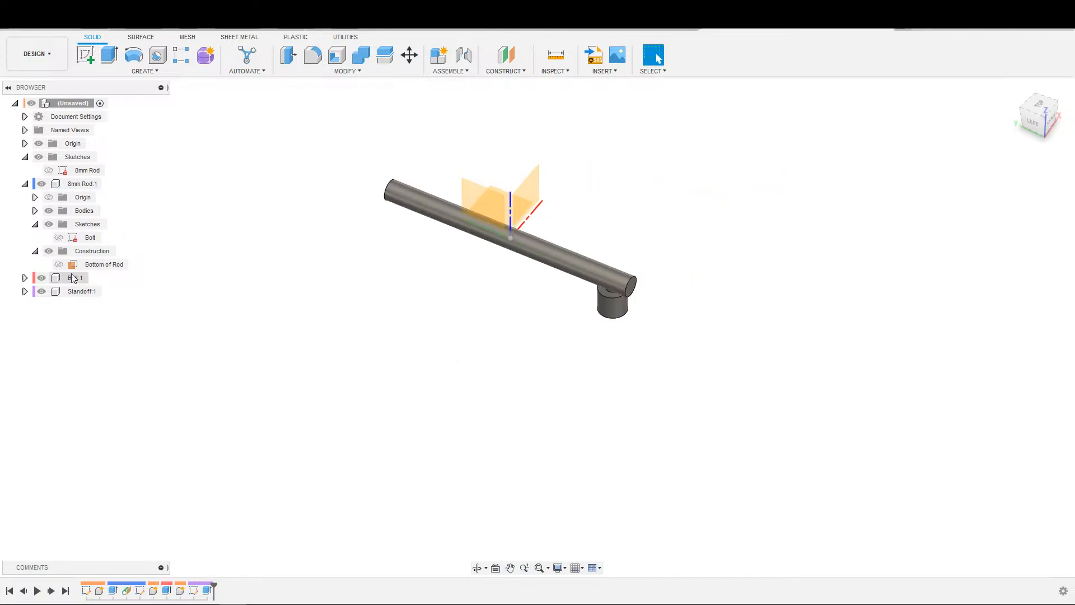
Step: Activate the 8mm Rod component and start a new sketch on the horizontal XY origin plane
{"action": "key", "text": "s"}
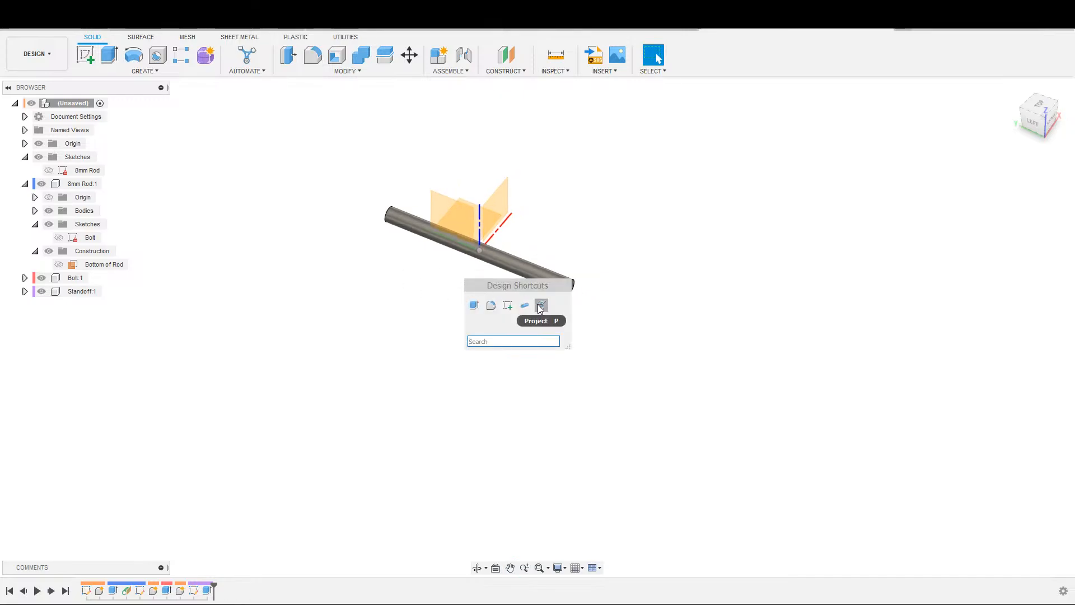
{"action": "left_click", "coordinate": [84, 183]}
{"action": "left_click", "coordinate": [108, 184]}
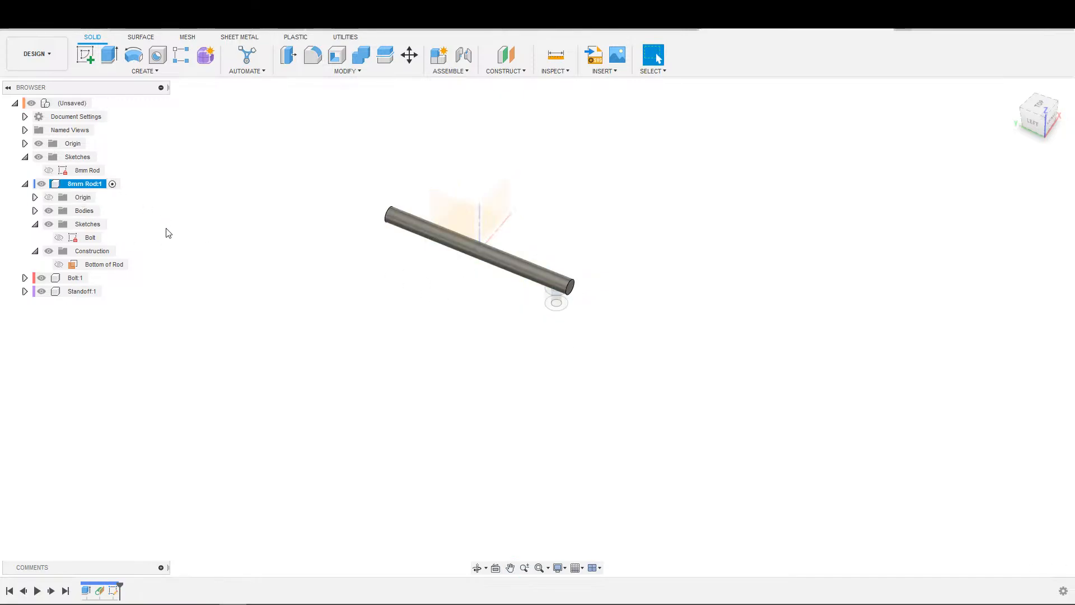
{"action": "key", "text": "s"}
{"action": "left_click", "coordinate": [325, 290]}
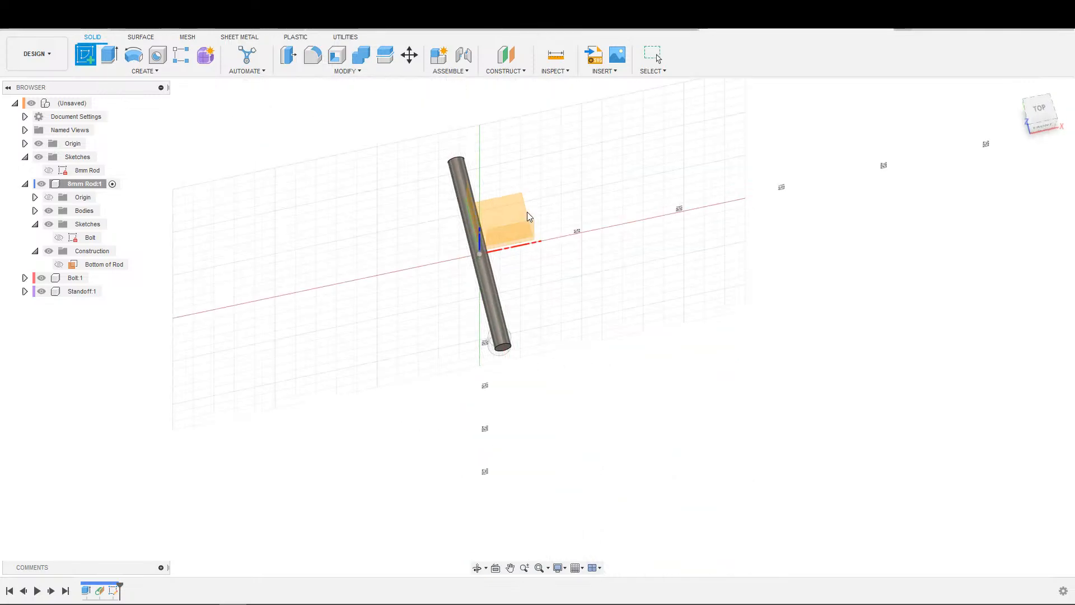
{"action": "left_click", "coordinate": [519, 207]}
Step: Project the rod's cylindrical face into the sketch and add the rod body's intersection with the sketch plane
{"action": "key", "text": "s"}
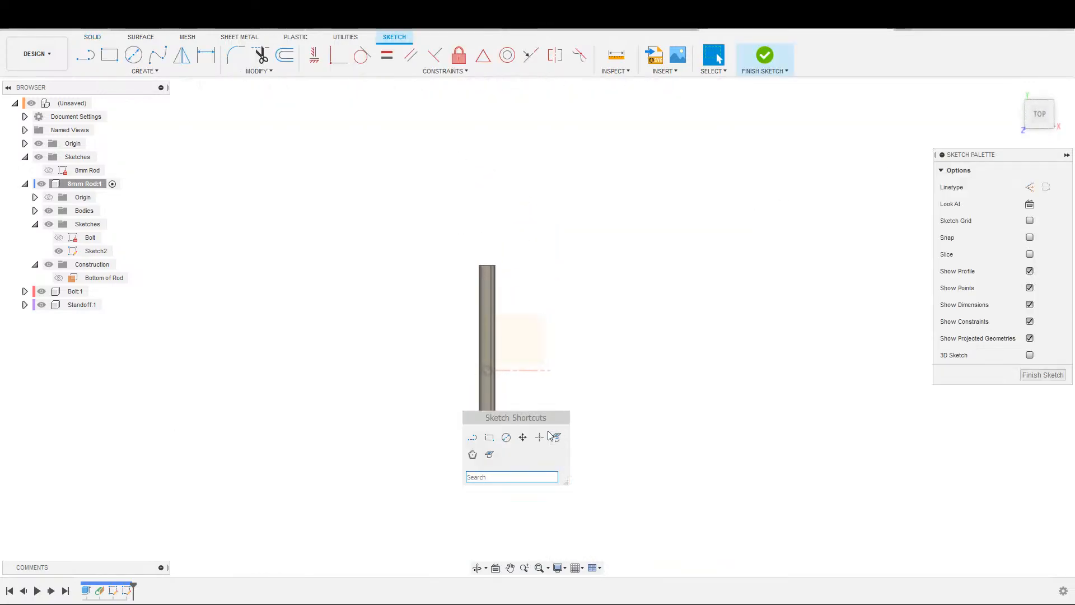
{"action": "left_click", "coordinate": [551, 435]}
{"action": "left_click", "coordinate": [488, 400]}
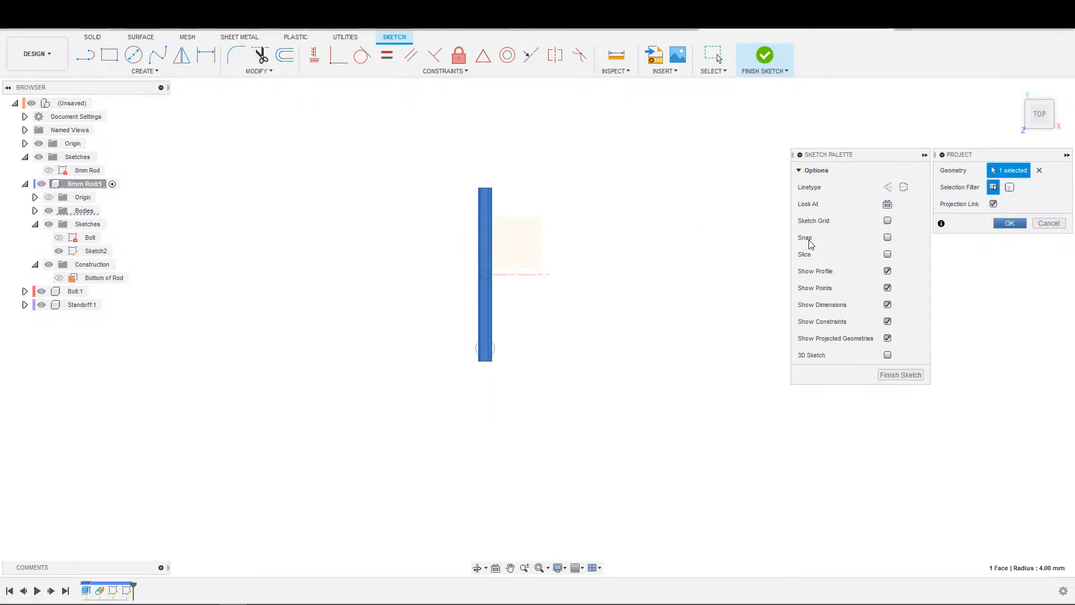
{"action": "left_click", "coordinate": [1010, 223]}
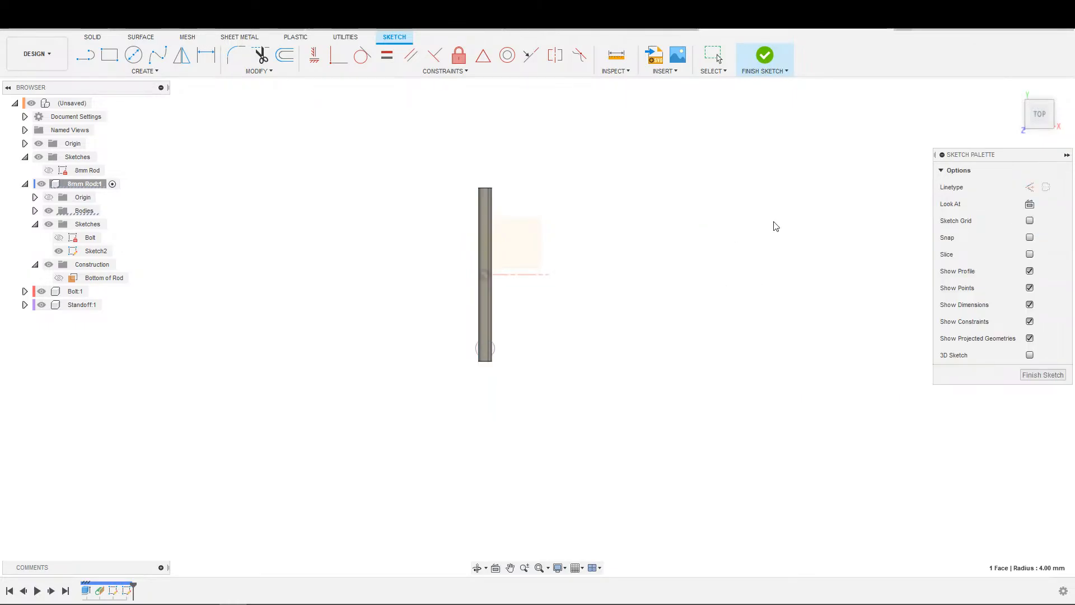
{"action": "key", "text": "s"}
{"action": "left_click", "coordinate": [558, 332]}
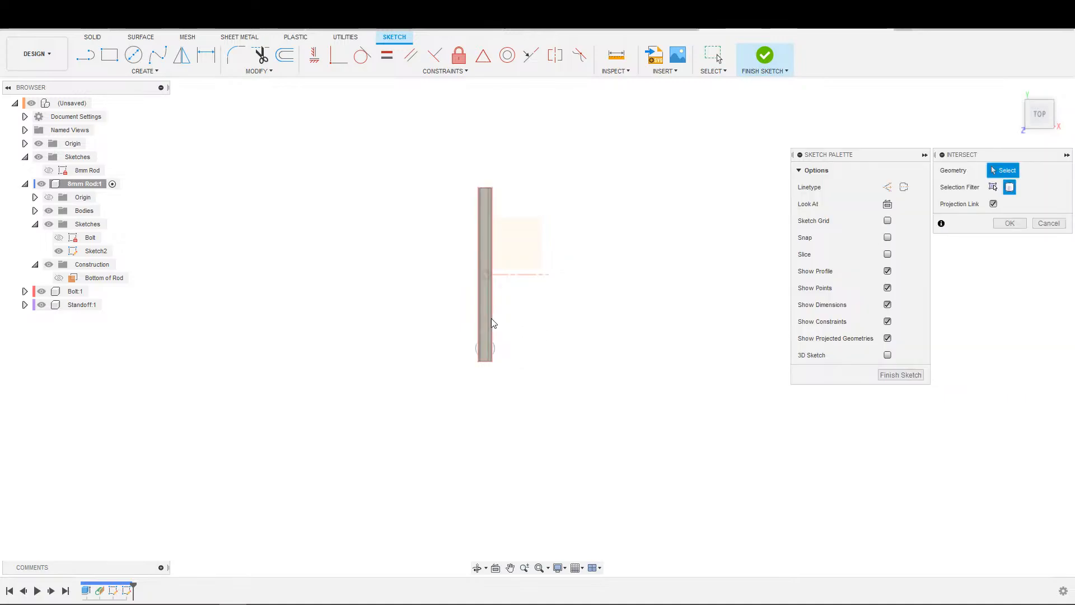
{"action": "left_click", "coordinate": [487, 324]}
{"action": "left_click", "coordinate": [1009, 222]}
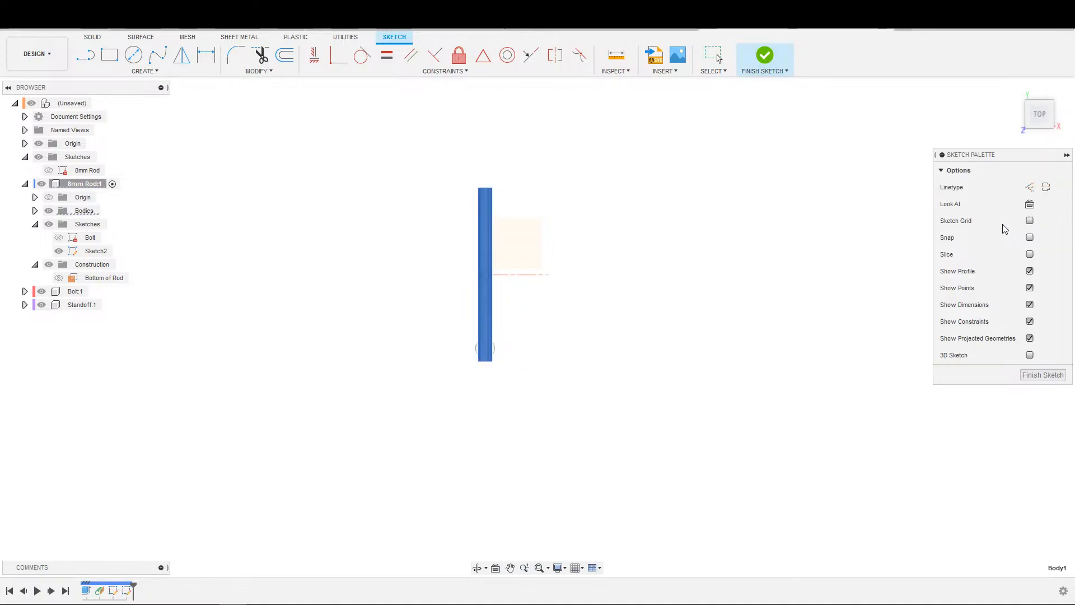
Step: Convert the intersected rod outline to construction lines except one long edge, and finish the sketch
{"action": "middle_click_drag", "start_coordinate": [509, 415], "coordinate": [521, 323], "text": "shift"}
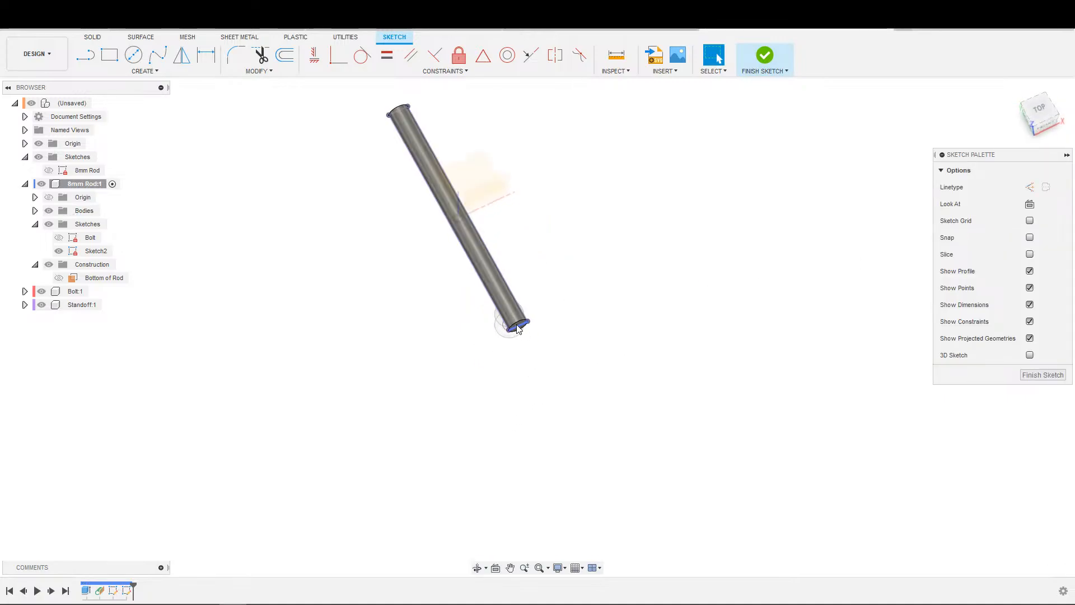
{"action": "double_click", "coordinate": [517, 328]}
{"action": "key", "text": "x"}
{"action": "left_click", "coordinate": [520, 309]}
{"action": "key", "text": "x"}
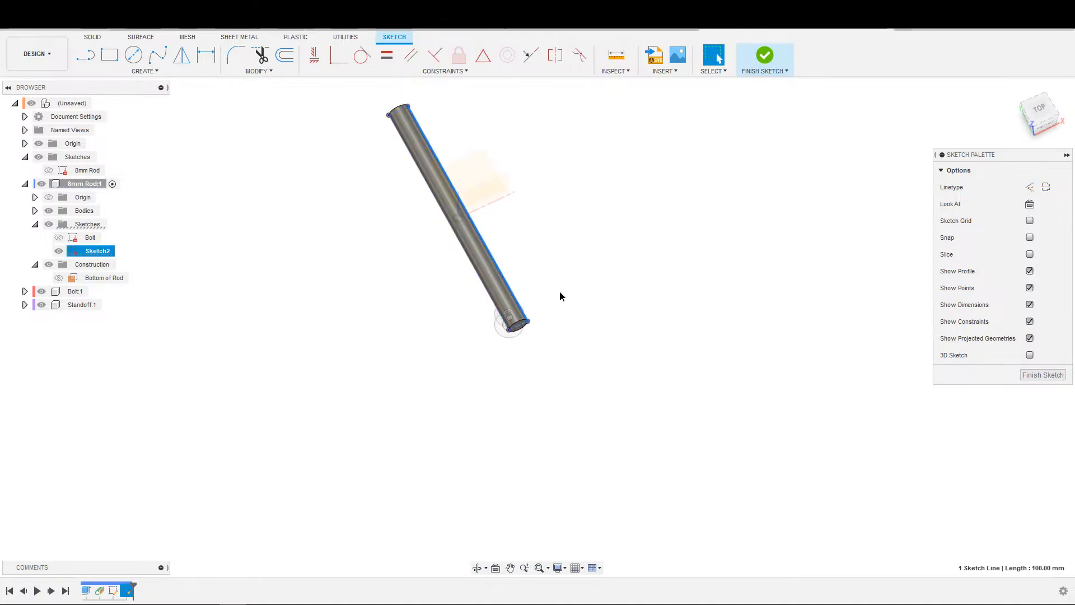
{"action": "left_click", "coordinate": [563, 296]}
{"action": "scroll", "coordinate": [569, 297], "scroll_direction": "down", "scroll_amount": 1}
{"action": "left_click", "coordinate": [779, 57]}
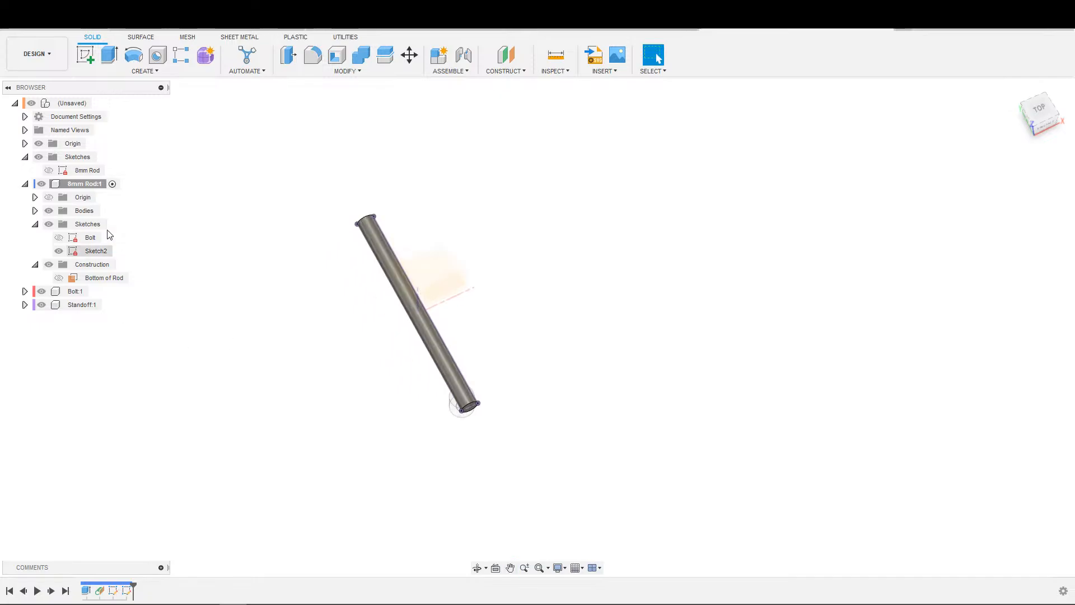
Step: Activate the top-level assembly, start a Pattern on Path for bodies, and select the bolt body as the object
{"action": "left_click", "coordinate": [100, 103]}
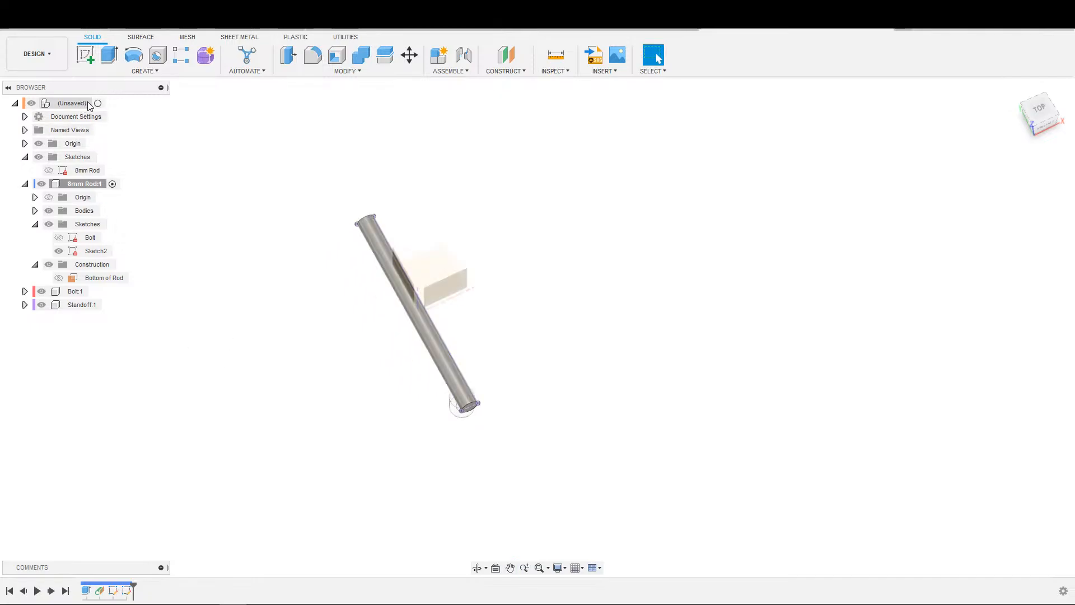
{"action": "left_click", "coordinate": [145, 72]}
{"action": "mouse_move", "coordinate": [121, 327]}
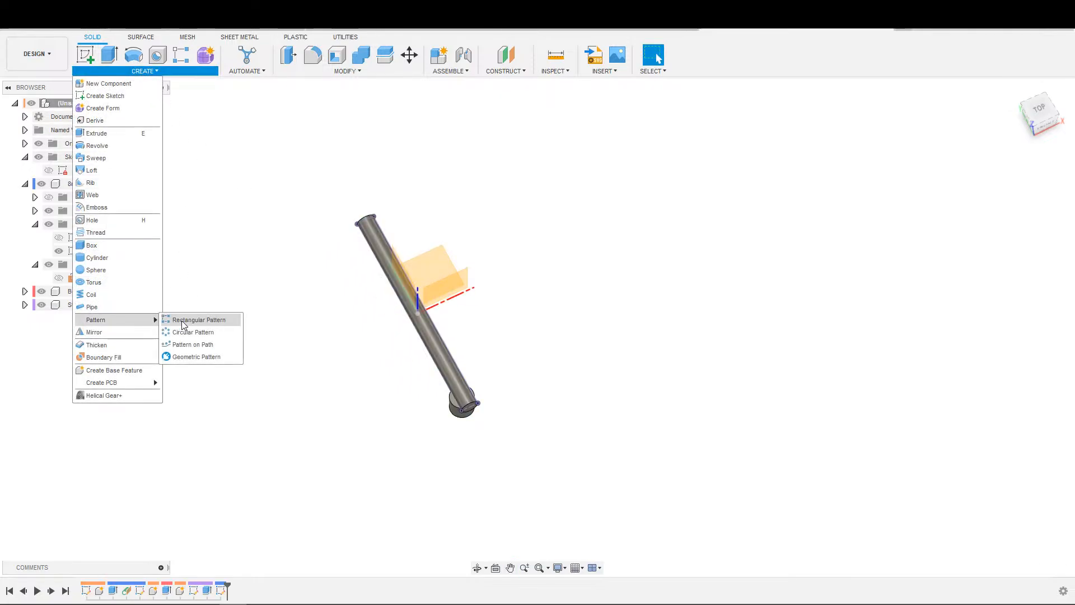
{"action": "left_click", "coordinate": [178, 341]}
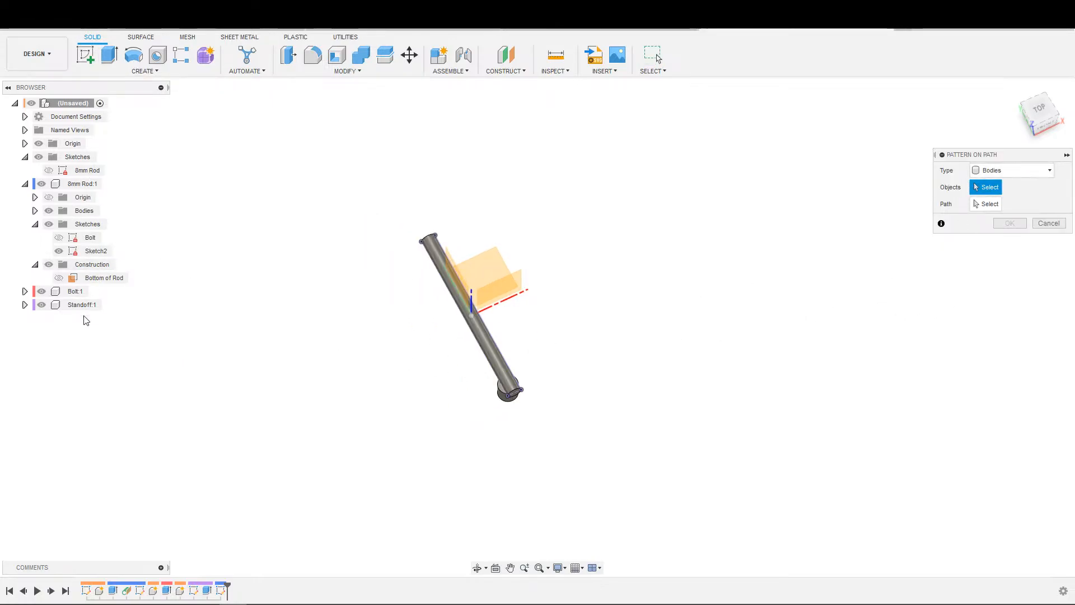
{"action": "scroll", "coordinate": [703, 471], "scroll_direction": "up", "scroll_amount": 4}
{"action": "middle_click_drag", "start_coordinate": [413, 445], "coordinate": [419, 428], "text": "shift"}
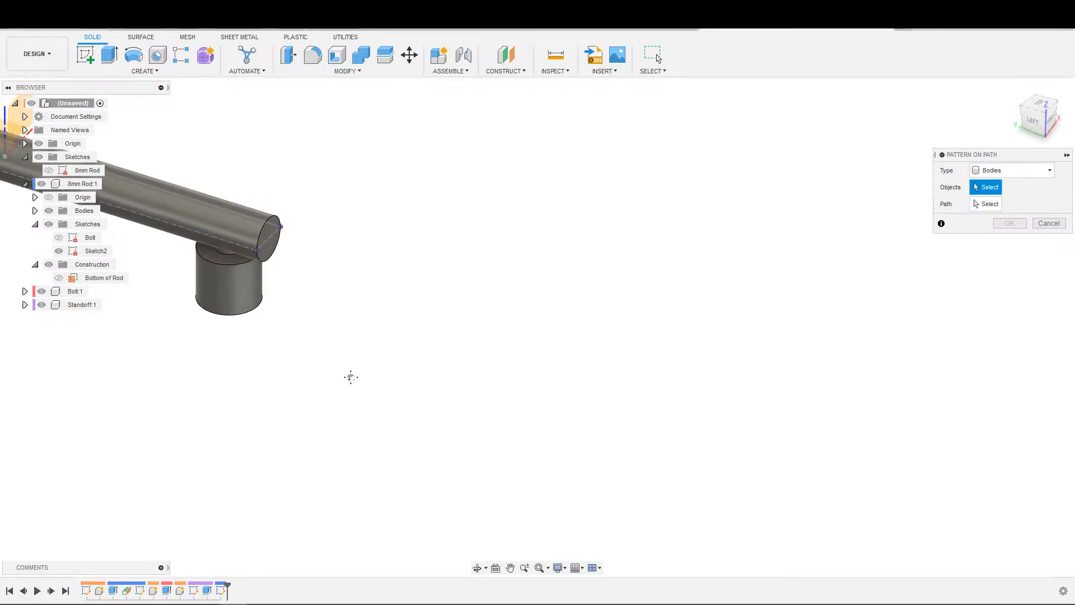
{"action": "middle_click_drag", "start_coordinate": [351, 377], "coordinate": [451, 226]}
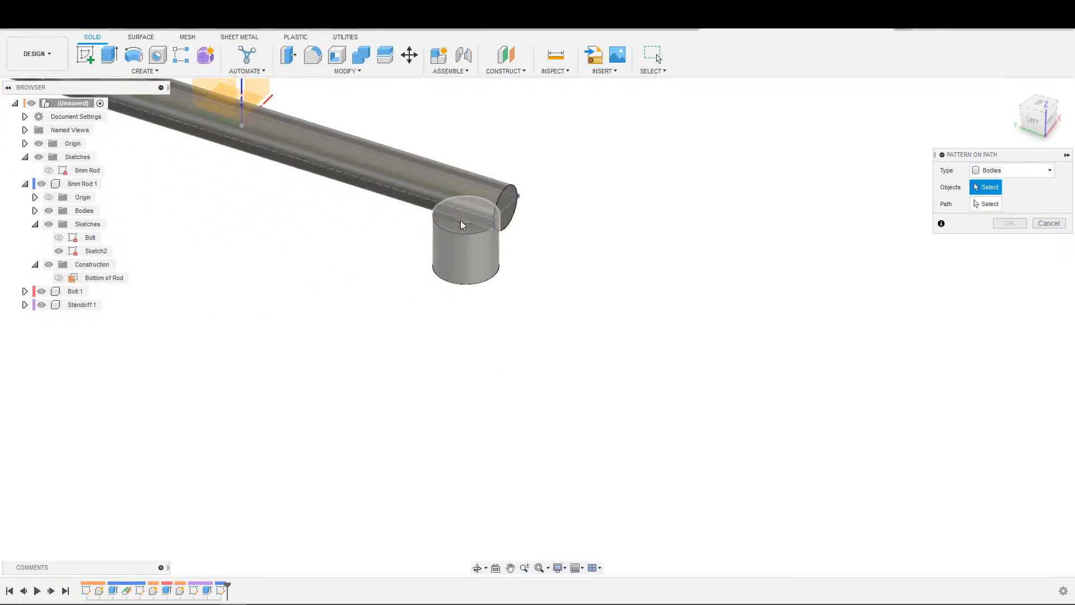
{"action": "left_click", "coordinate": [460, 220]}
{"action": "left_click", "coordinate": [456, 253]}
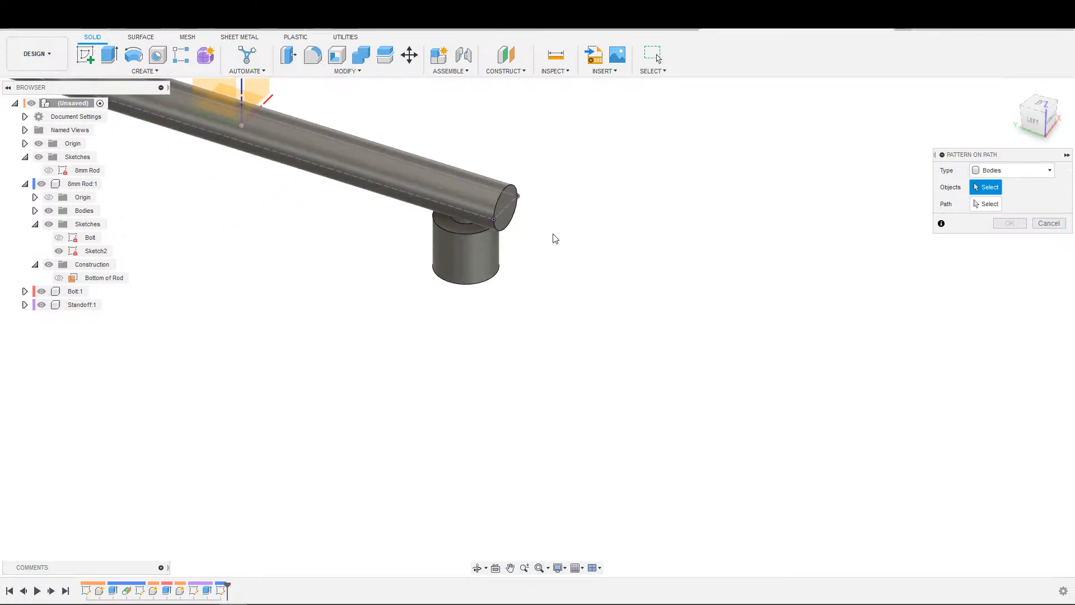
{"action": "left_click", "coordinate": [461, 220]}
Step: Select the solid long edge line of Sketch2 along the rod as the pattern path
{"action": "scroll", "coordinate": [525, 229], "scroll_direction": "down", "scroll_amount": 3}
{"action": "middle_click_drag", "start_coordinate": [771, 259], "coordinate": [514, 331]}
{"action": "left_click", "coordinate": [986, 204]}
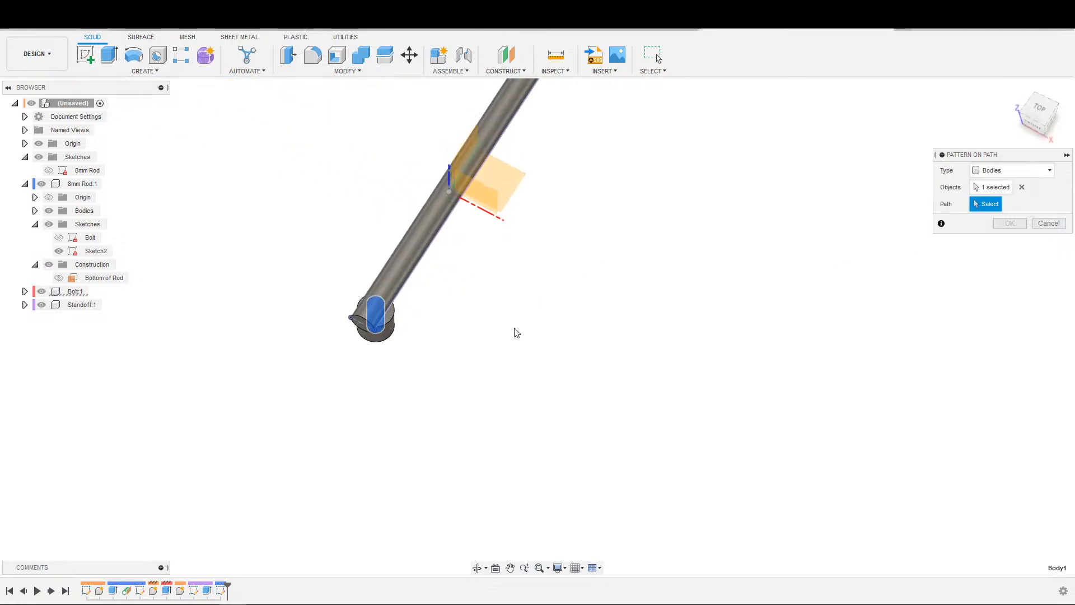
{"action": "left_click", "coordinate": [401, 292]}
{"action": "scroll", "coordinate": [516, 322], "scroll_direction": "down", "scroll_amount": 3}
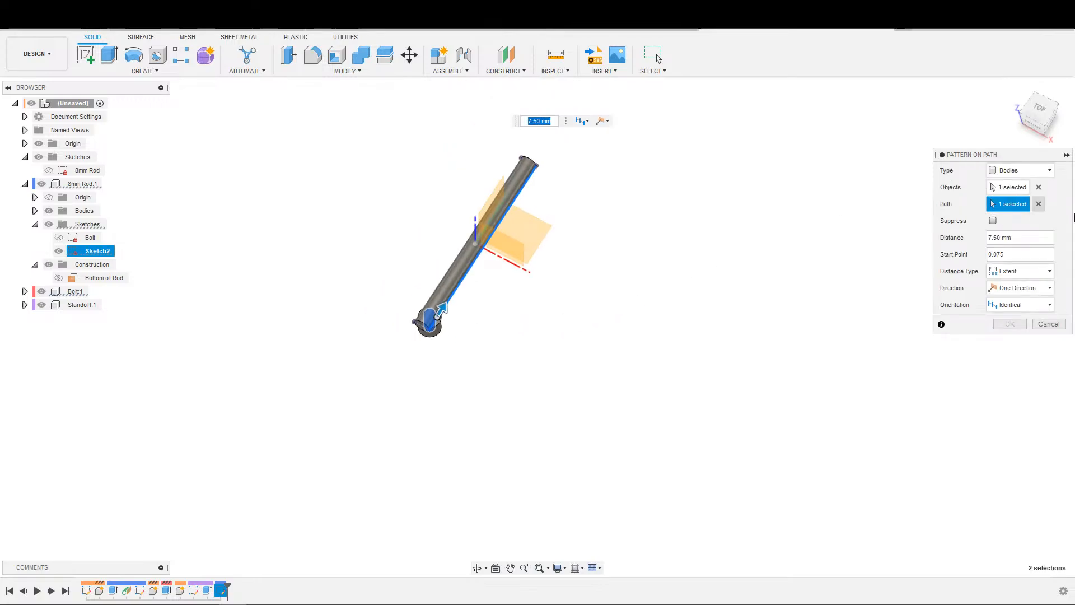
Step: Set the path pattern's distance type to Spacing, its distance to 20 mm and its start point to 0
{"action": "left_click", "coordinate": [1017, 271]}
{"action": "left_click", "coordinate": [1016, 297]}
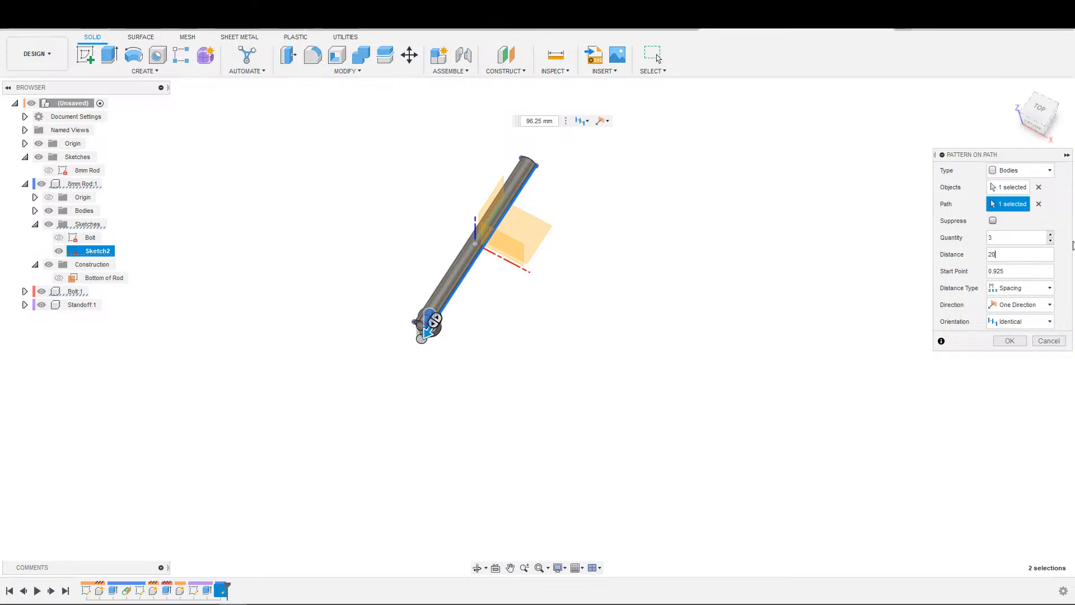
{"action": "type", "text": "20"}
{"action": "key", "text": "Return"}
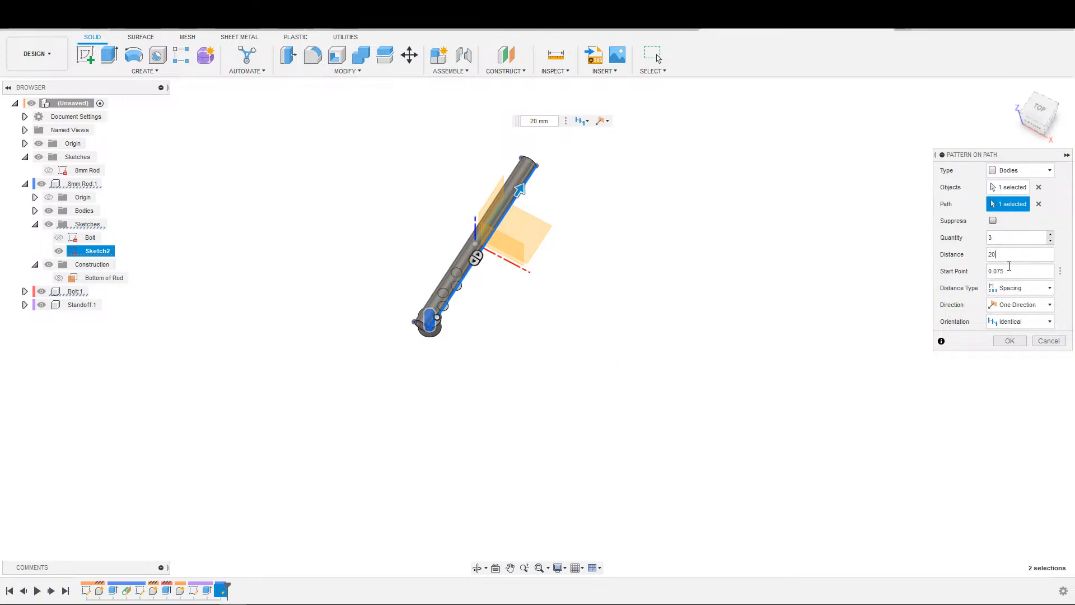
{"action": "type", "text": "0"}
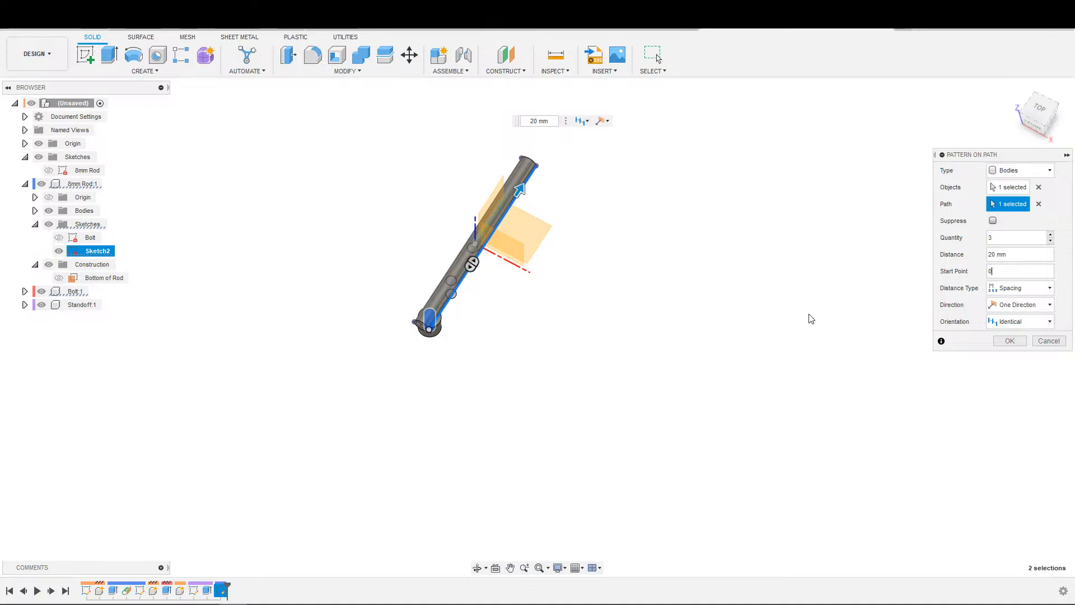
Step: Increase the path pattern's quantity to 5 and create the bolt pattern along the rod
{"action": "scroll", "coordinate": [464, 343], "scroll_direction": "up", "scroll_amount": 5}
{"action": "middle_click_drag", "start_coordinate": [501, 346], "coordinate": [617, 315], "text": "shift"}
{"action": "scroll", "coordinate": [545, 319], "scroll_direction": "down", "scroll_amount": 3}
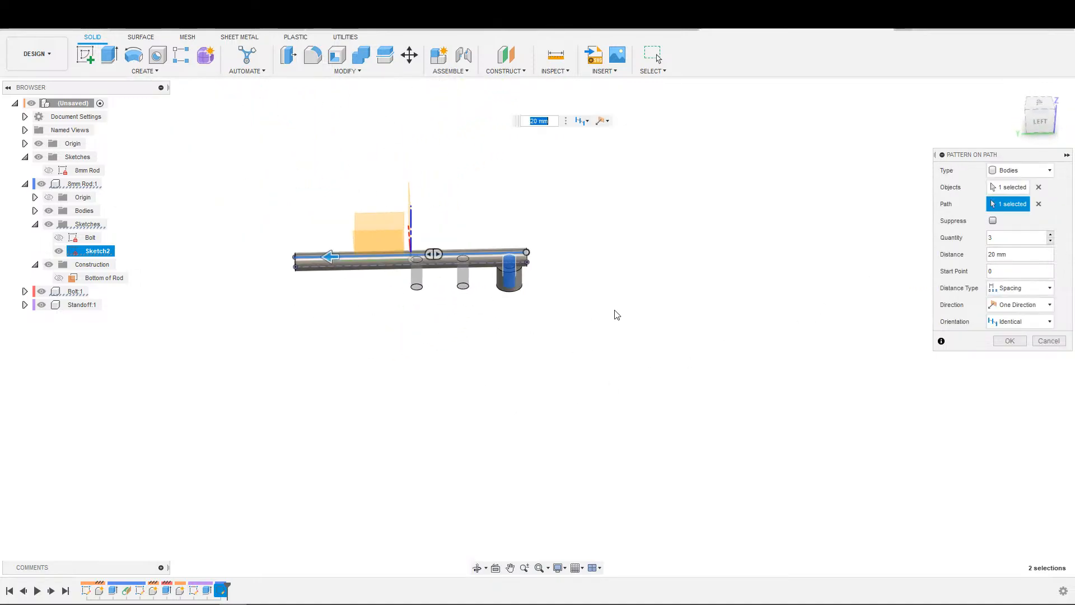
{"action": "left_click", "coordinate": [1050, 235]}
{"action": "left_click", "coordinate": [1051, 235]}
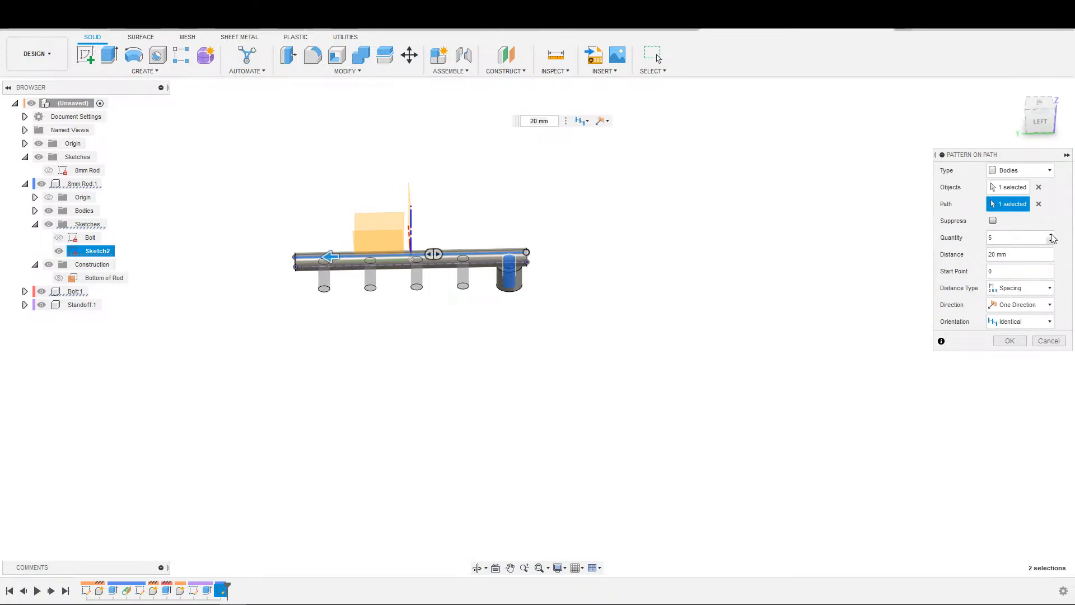
{"action": "left_click", "coordinate": [1009, 342]}
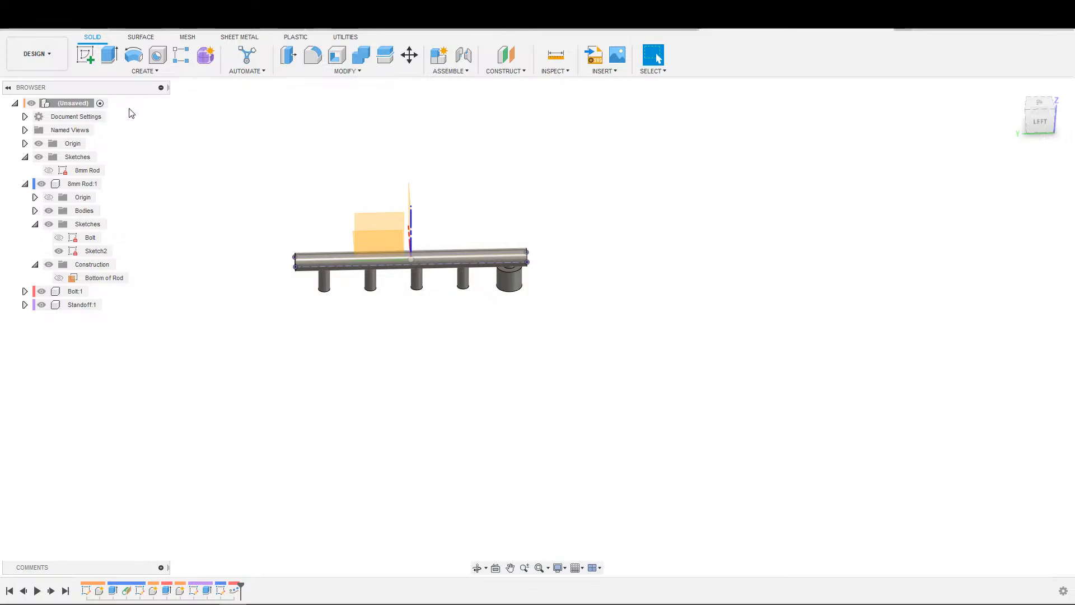
Step: Rename Sketch2 under the 8mm Rod component as Rod Line
{"action": "left_click", "coordinate": [96, 251]}
{"action": "left_click", "coordinate": [99, 253]}
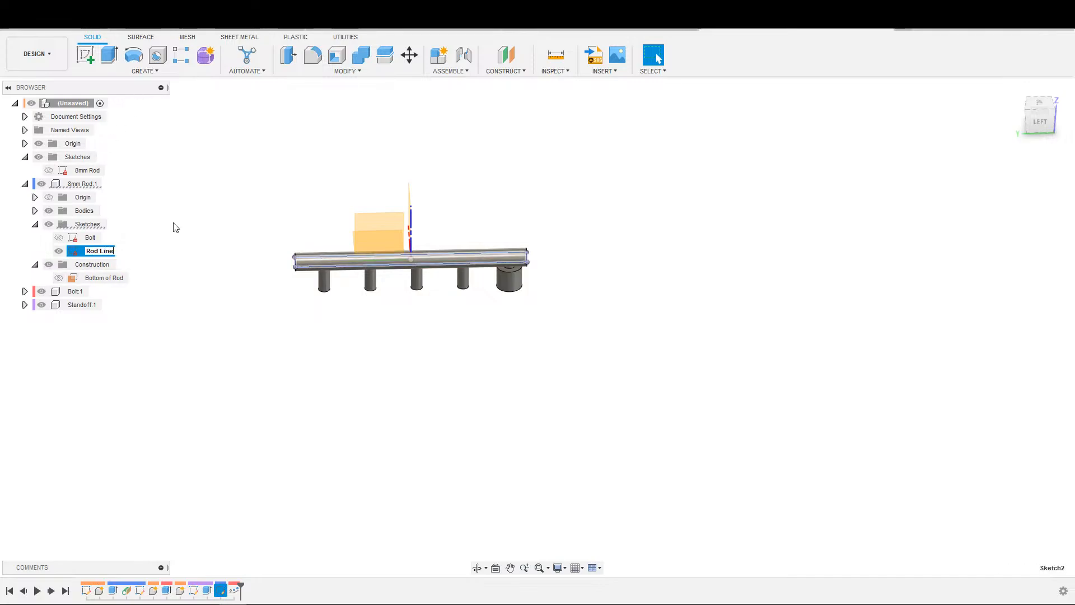
{"action": "left_click", "coordinate": [325, 168]}
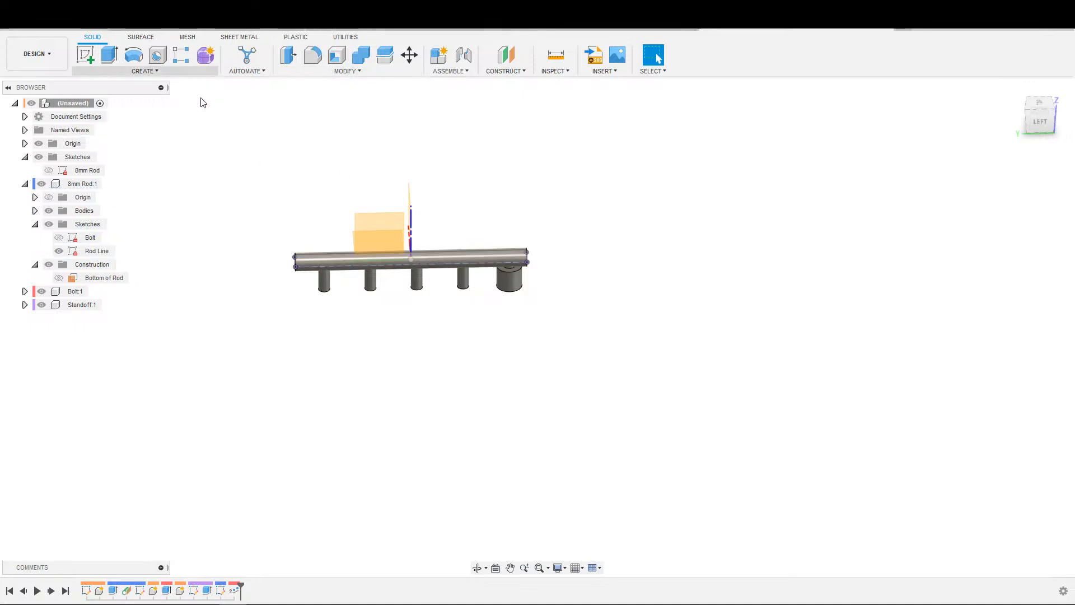
Step: Start a Pattern on Path for bodies with the standoff body as the object and the Rod Line sketch's long edge as the path
{"action": "left_click", "coordinate": [188, 74]}
{"action": "mouse_move", "coordinate": [118, 320]}
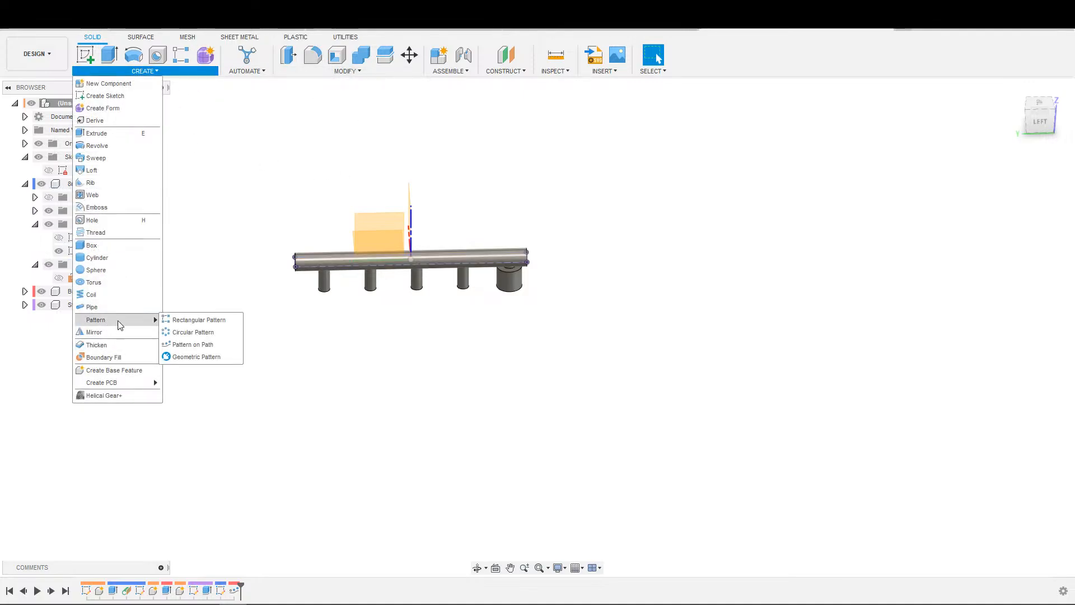
{"action": "left_click", "coordinate": [182, 344]}
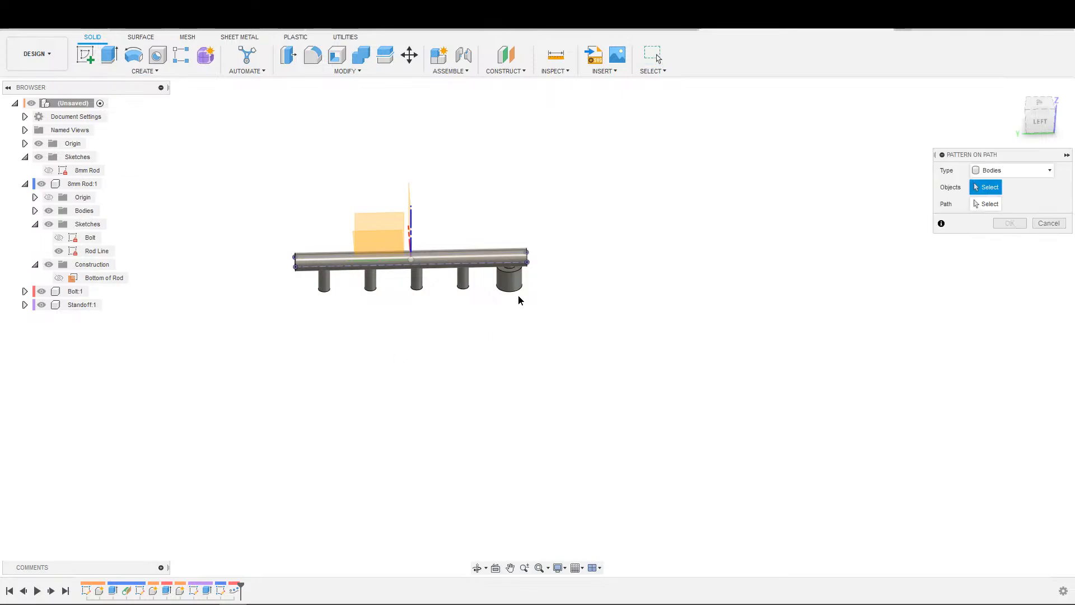
{"action": "left_click", "coordinate": [508, 275]}
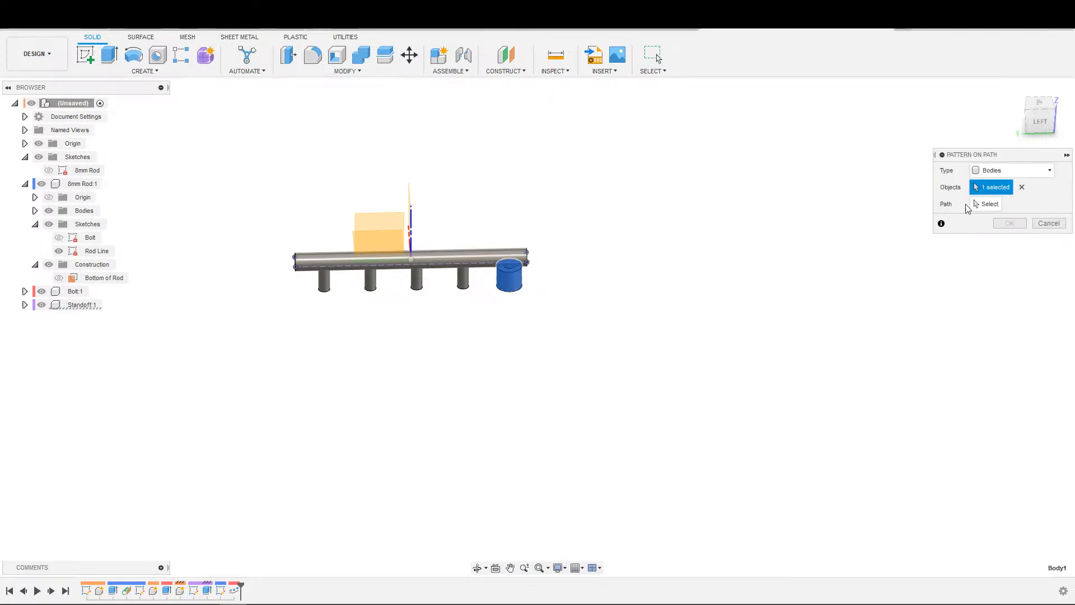
{"action": "left_click", "coordinate": [986, 204]}
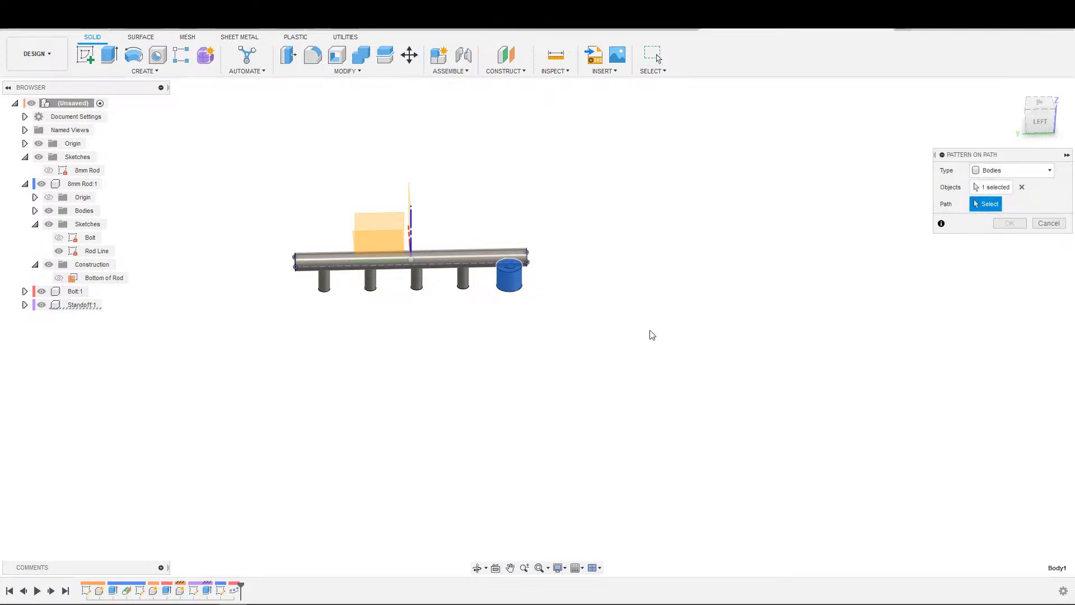
{"action": "middle_click_drag", "start_coordinate": [648, 333], "coordinate": [581, 374], "text": "shift"}
{"action": "left_click", "coordinate": [457, 332]}
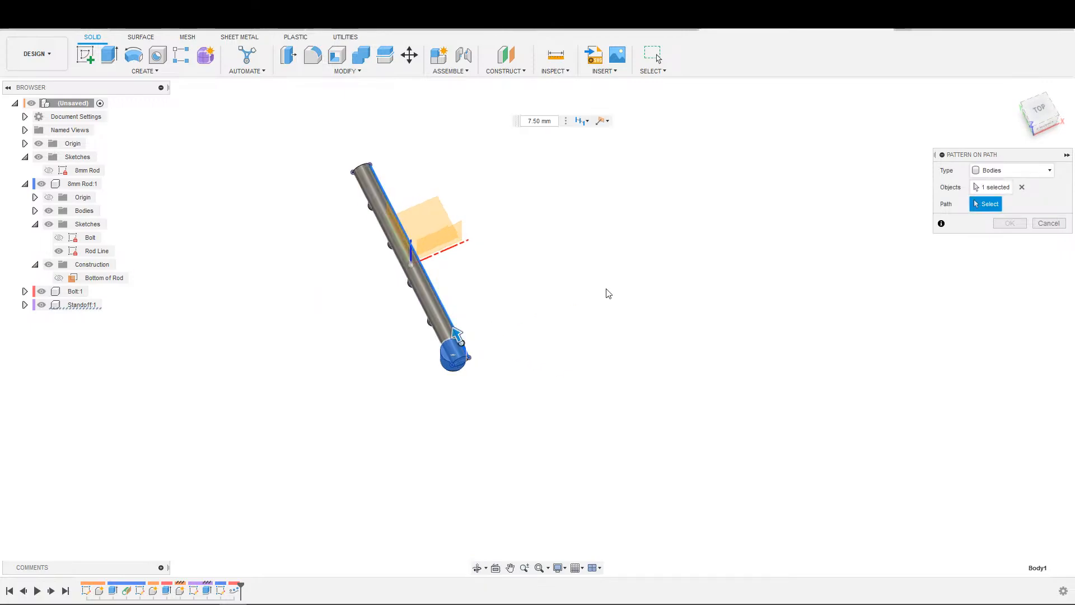
Step: Create the standoff pattern with Spacing as distance type, start point 0, quantity 5 and distance 20 mm
{"action": "left_click", "coordinate": [1018, 271]}
{"action": "left_click", "coordinate": [1013, 298]}
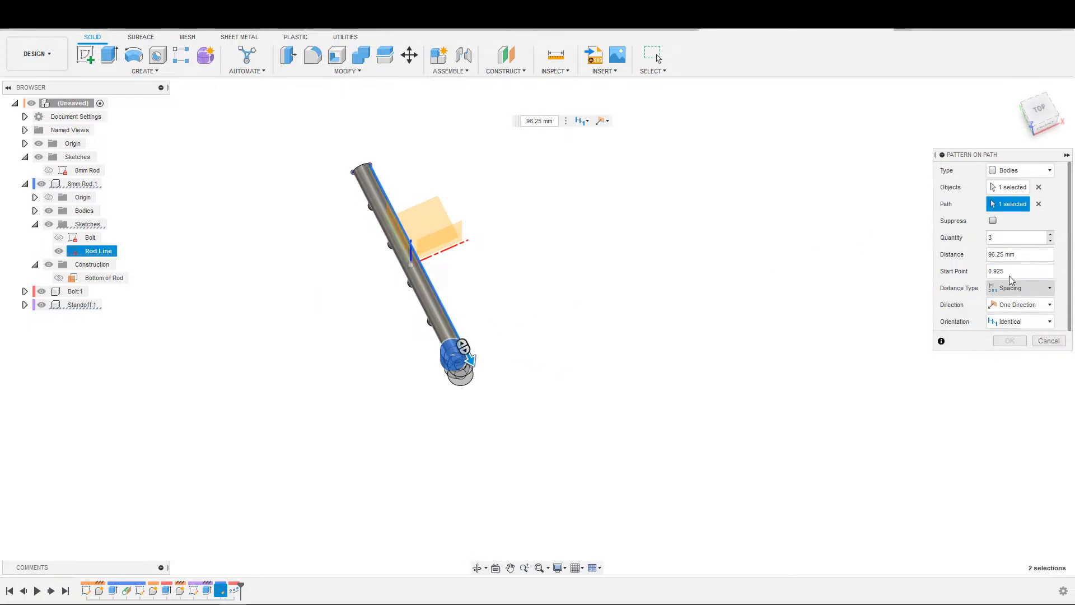
{"action": "type", "text": "20"}
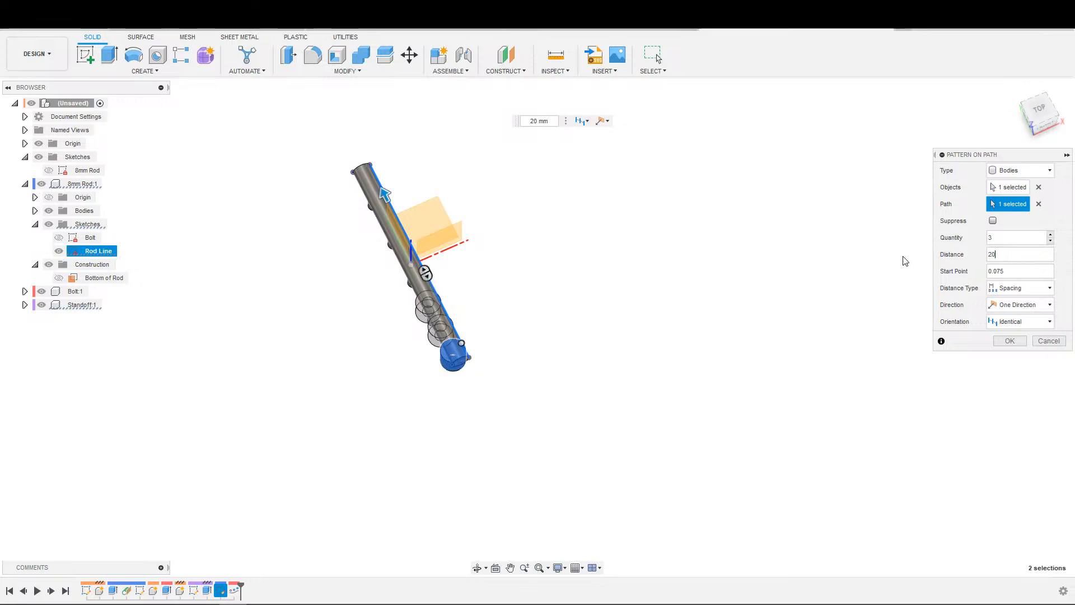
{"action": "key", "text": "Tab"}
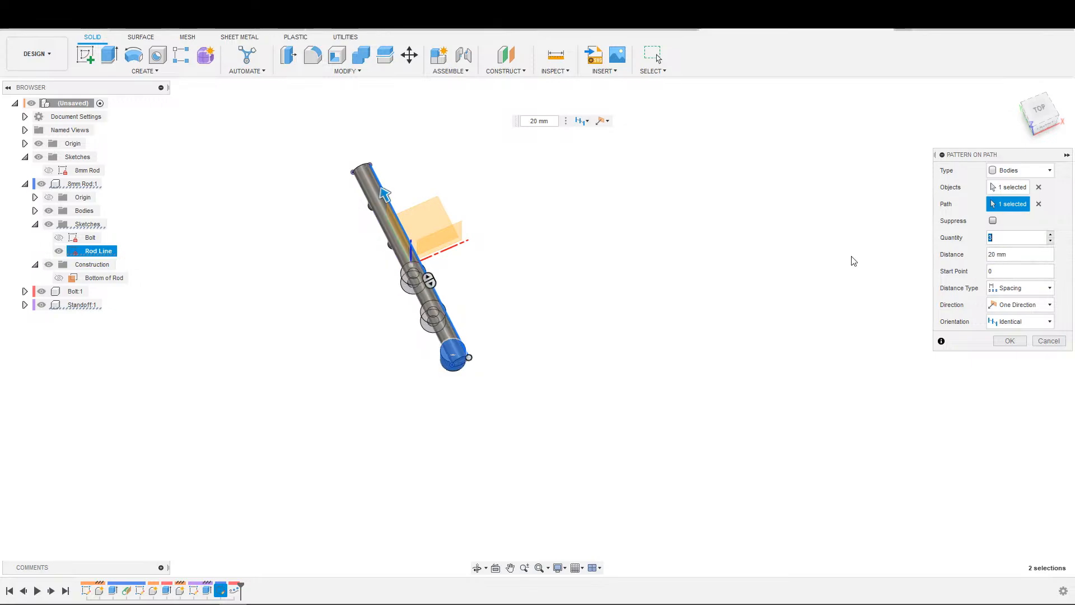
{"action": "type", "text": "5"}
{"action": "key", "text": "Tab"}
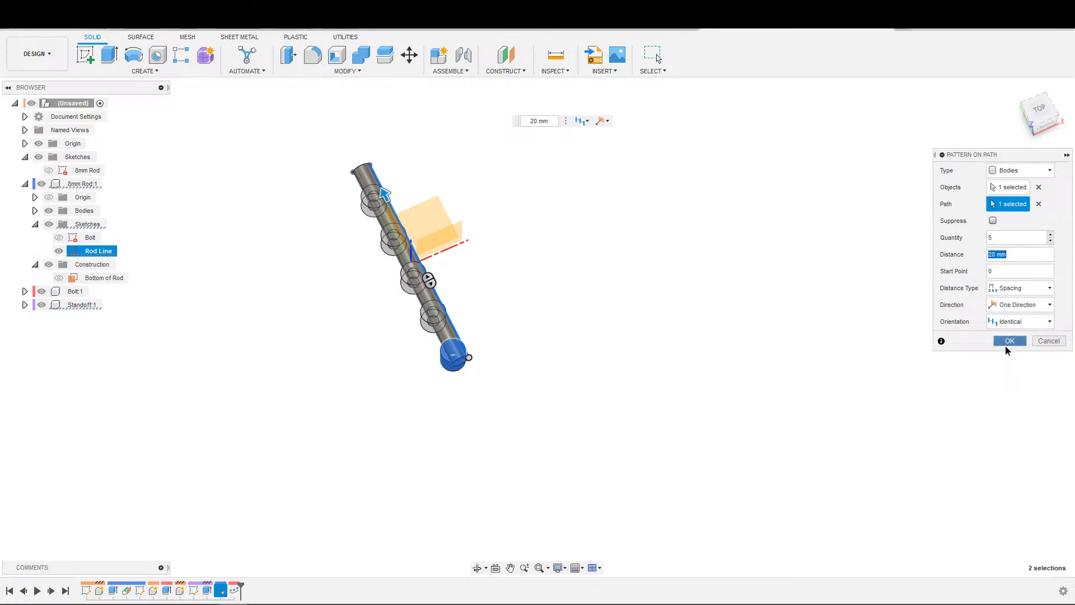
{"action": "left_click", "coordinate": [1008, 342]}
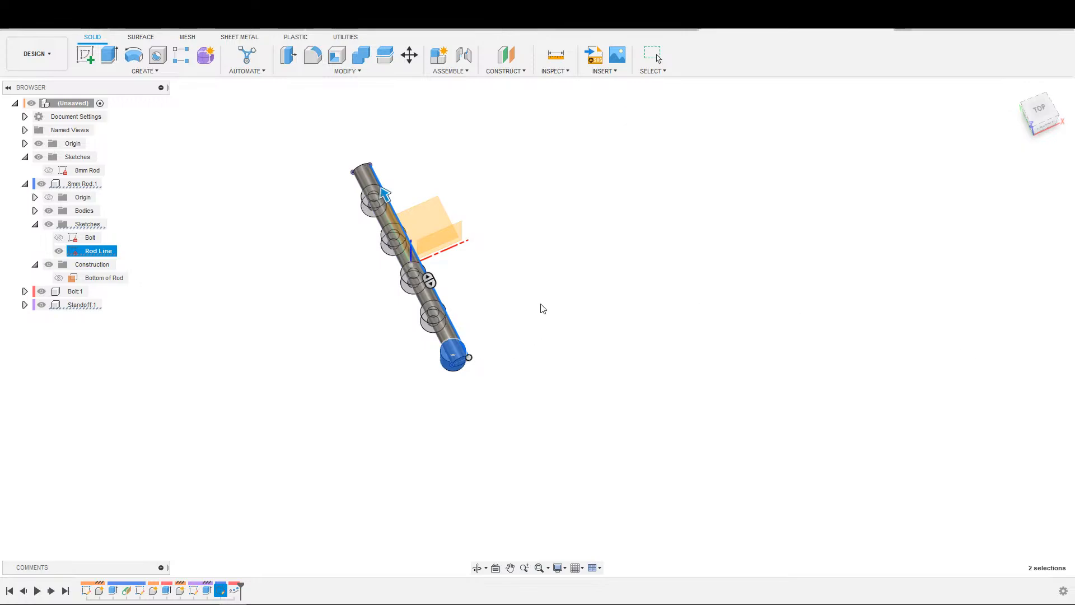
Step: Search the appearance library for Chrome and apply the Chrome appearance to the rod body
{"action": "middle_click_drag", "start_coordinate": [528, 322], "coordinate": [487, 348], "text": "shift"}
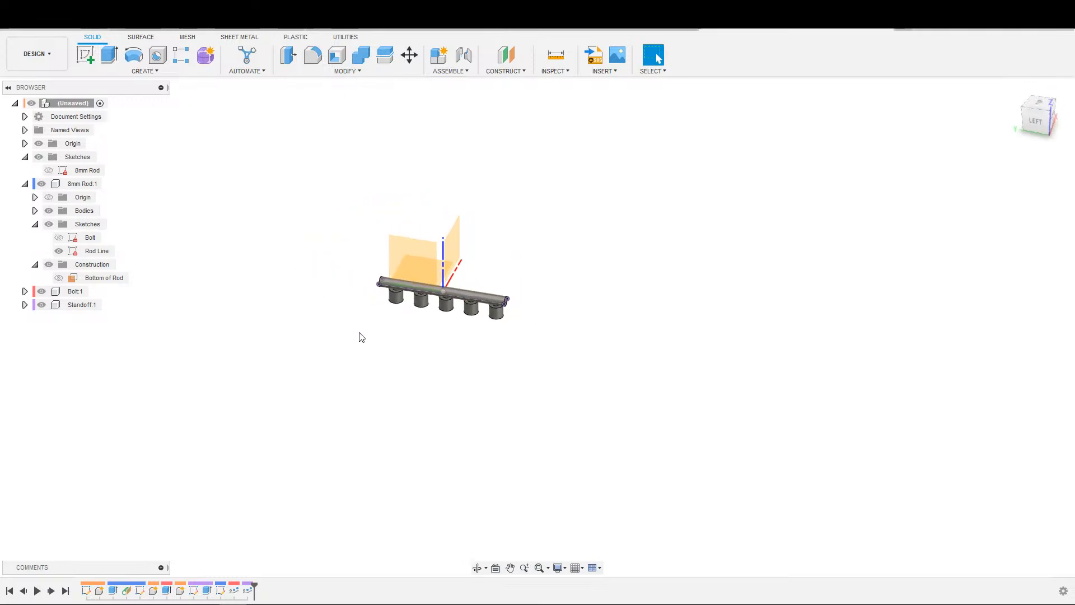
{"action": "scroll", "coordinate": [491, 307], "scroll_direction": "up", "scroll_amount": 5}
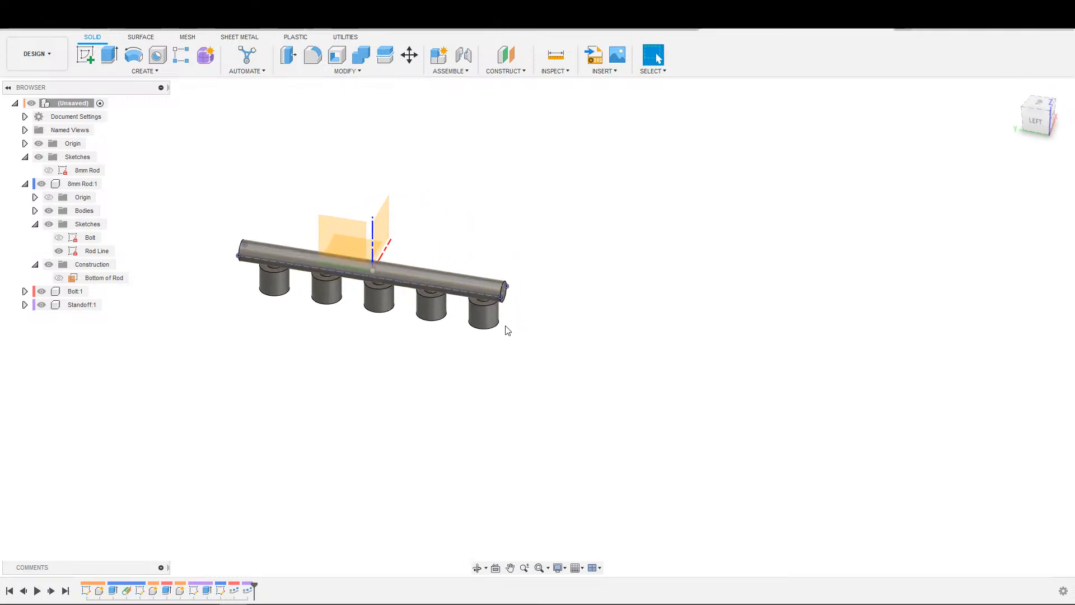
{"action": "key", "text": "a"}
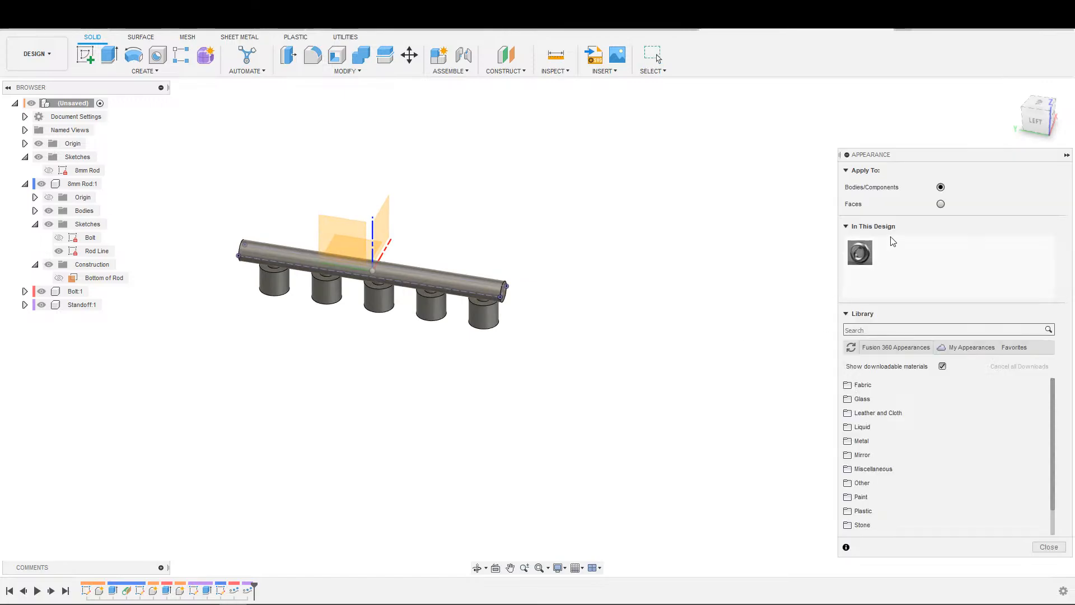
{"action": "left_click", "coordinate": [898, 331]}
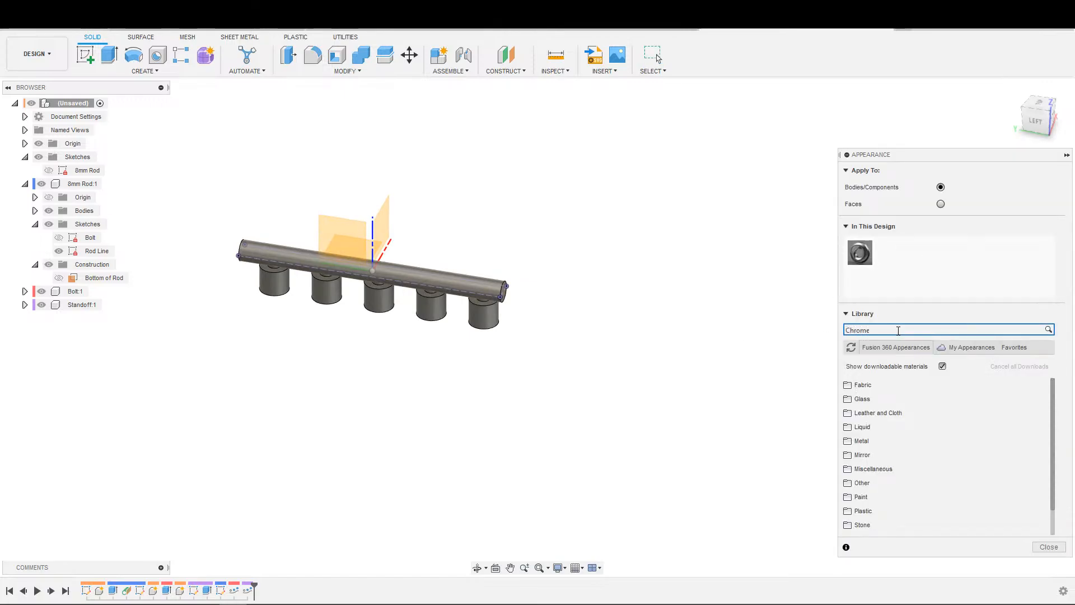
{"action": "type", "text": "Chrome"}
{"action": "key", "text": "Return"}
{"action": "left_click_drag", "start_coordinate": [933, 425], "coordinate": [495, 283]}
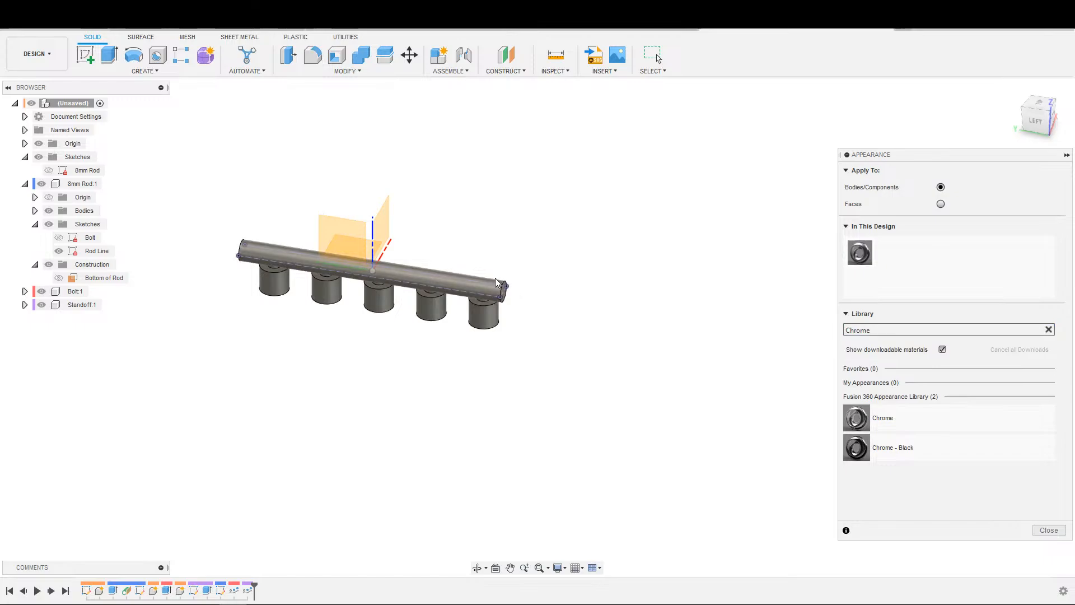
{"action": "left_click_drag", "start_coordinate": [952, 421], "coordinate": [481, 287]}
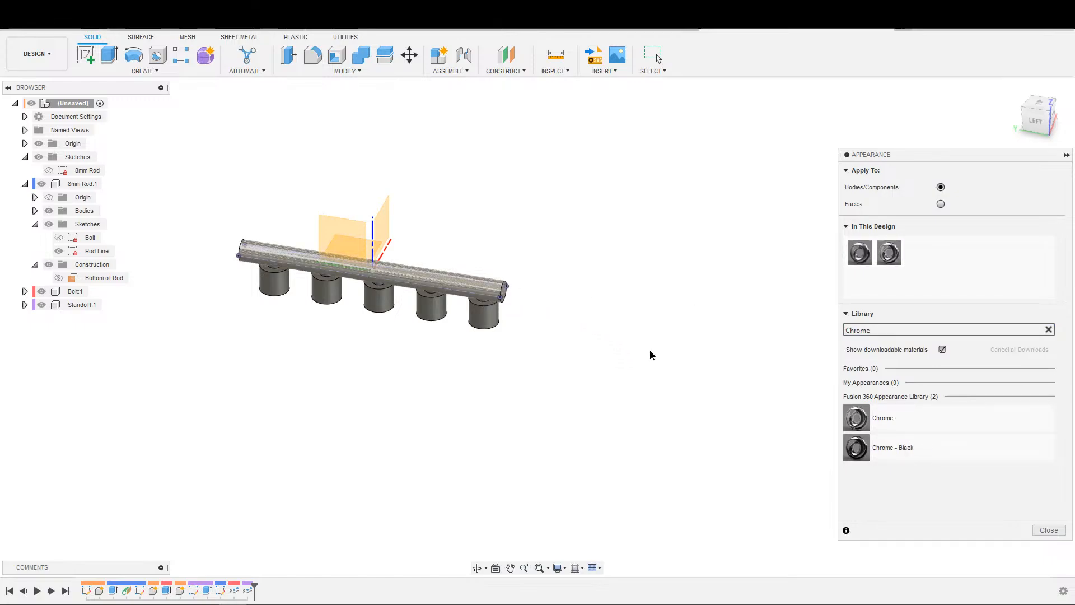
Step: Search the appearance library for Red and apply Plastic - Matte (Red) to the Standoff component
{"action": "scroll", "coordinate": [548, 355], "scroll_direction": "up", "scroll_amount": 1}
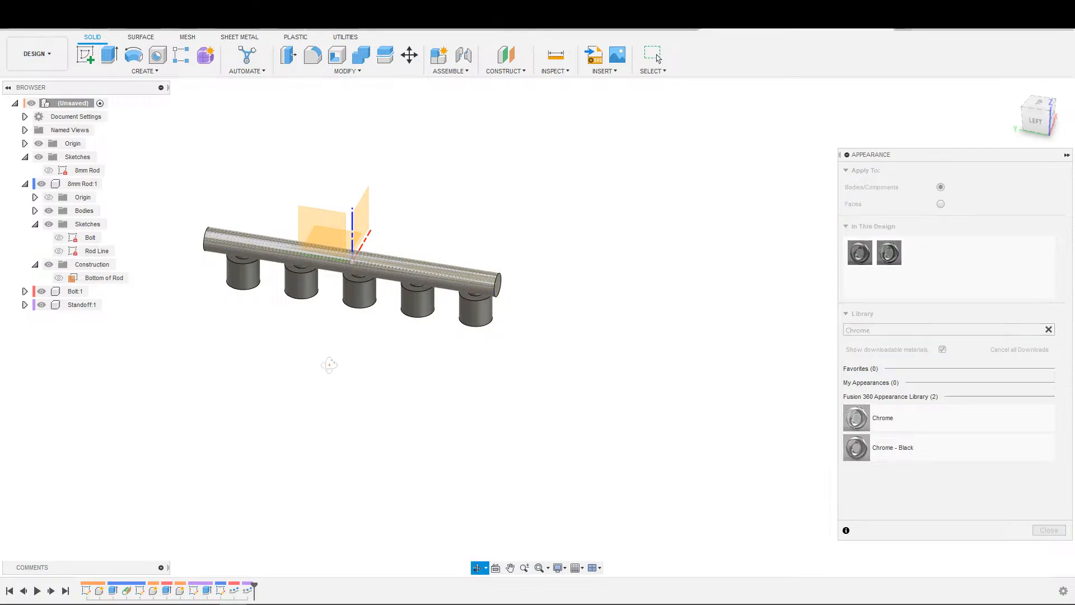
{"action": "middle_click_drag", "start_coordinate": [328, 364], "coordinate": [285, 381], "text": "shift"}
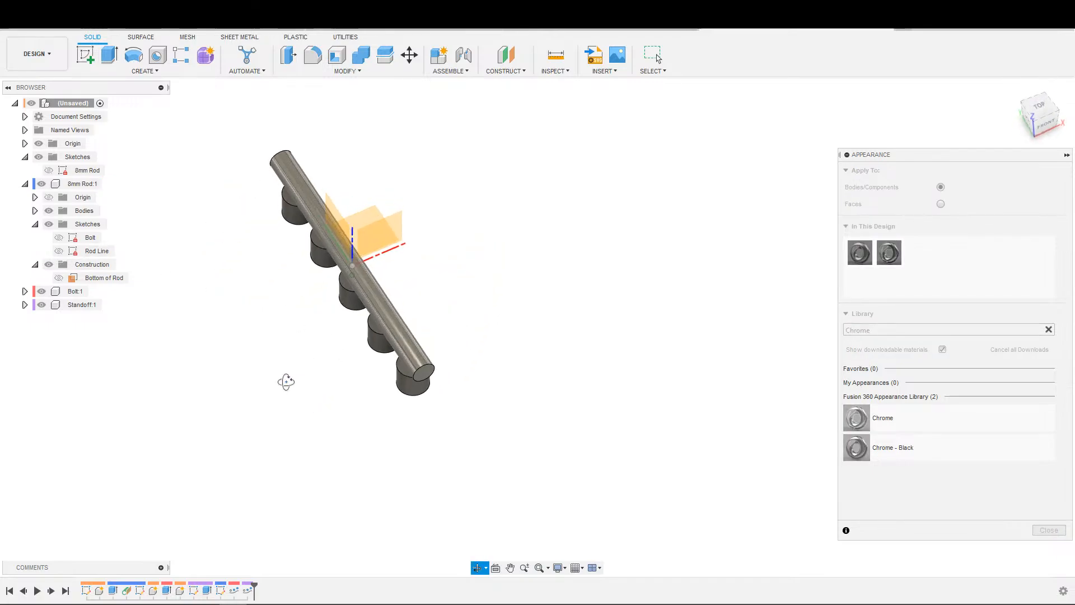
{"action": "scroll", "coordinate": [477, 310], "scroll_direction": "up", "scroll_amount": 4}
{"action": "middle_click_drag", "start_coordinate": [425, 309], "coordinate": [426, 310]}
{"action": "middle_click_drag", "start_coordinate": [710, 311], "coordinate": [780, 297], "text": "shift"}
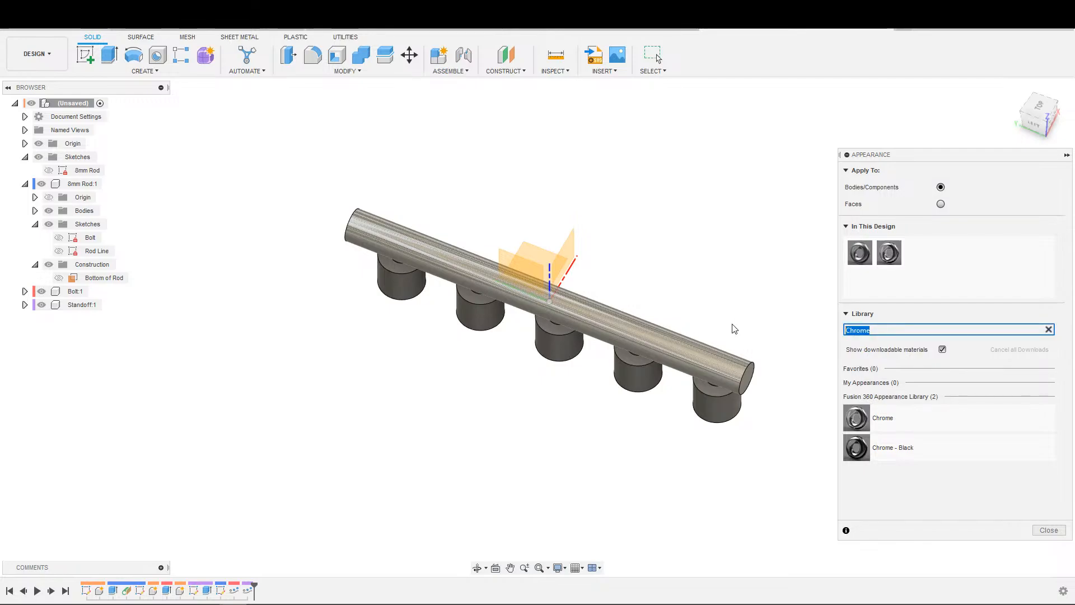
{"action": "type", "text": "d"}
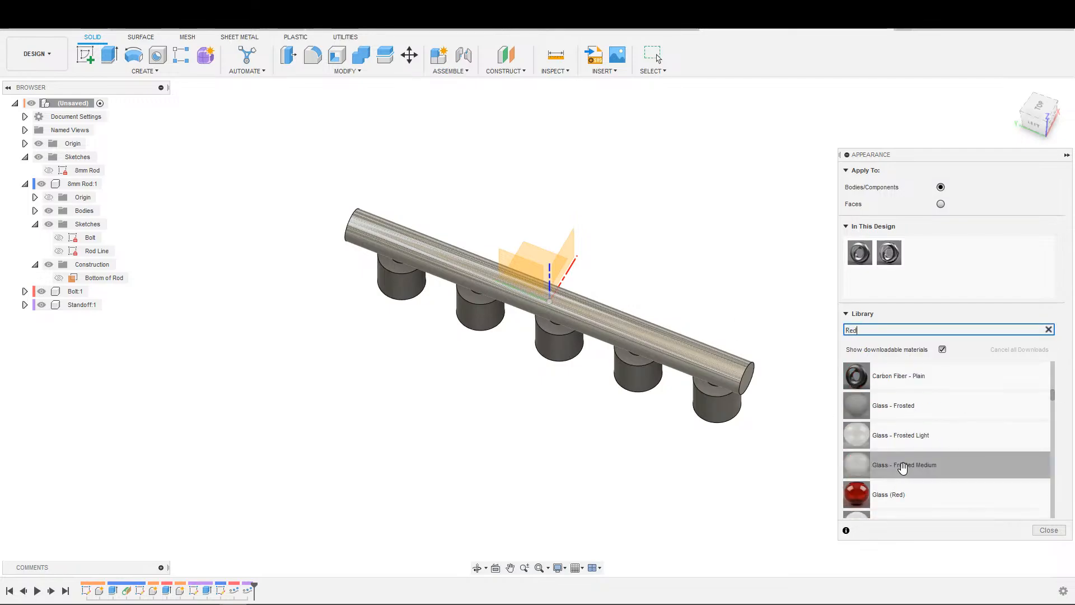
{"action": "scroll", "coordinate": [911, 474], "scroll_direction": "down", "scroll_amount": 3}
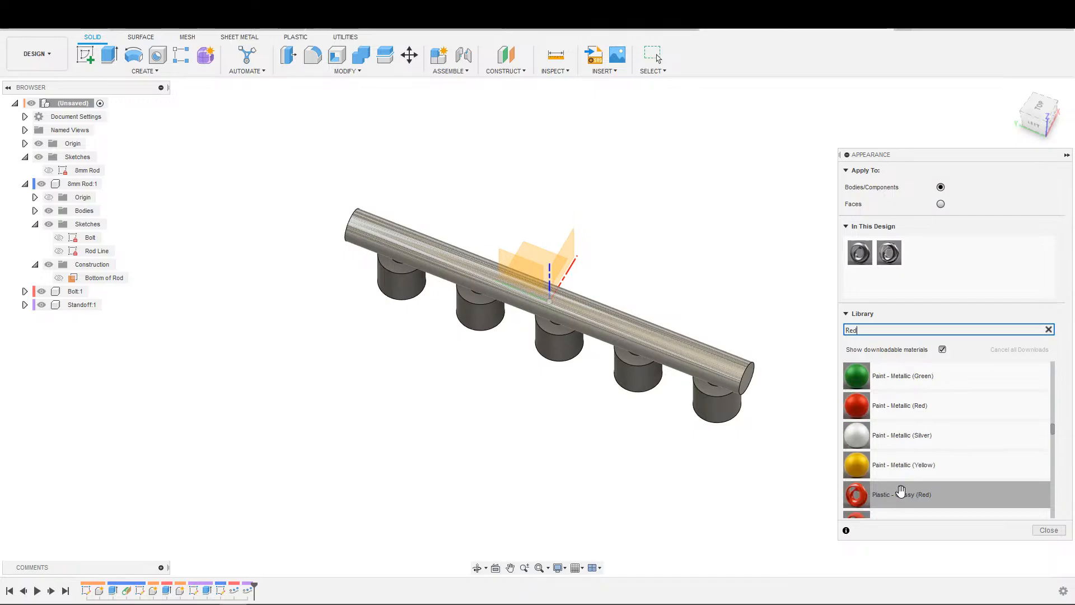
{"action": "scroll", "coordinate": [900, 492], "scroll_direction": "down", "scroll_amount": 3}
{"action": "left_click_drag", "start_coordinate": [905, 441], "coordinate": [76, 303]}
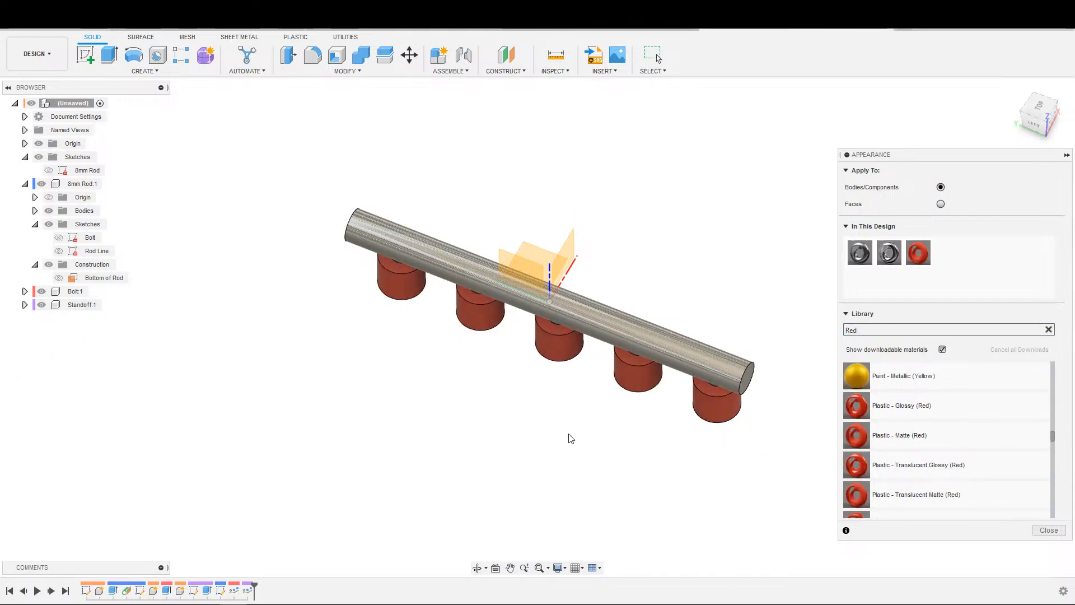
{"action": "middle_click_drag", "start_coordinate": [569, 438], "coordinate": [497, 333], "text": "shift"}
{"action": "key", "text": "Escape"}
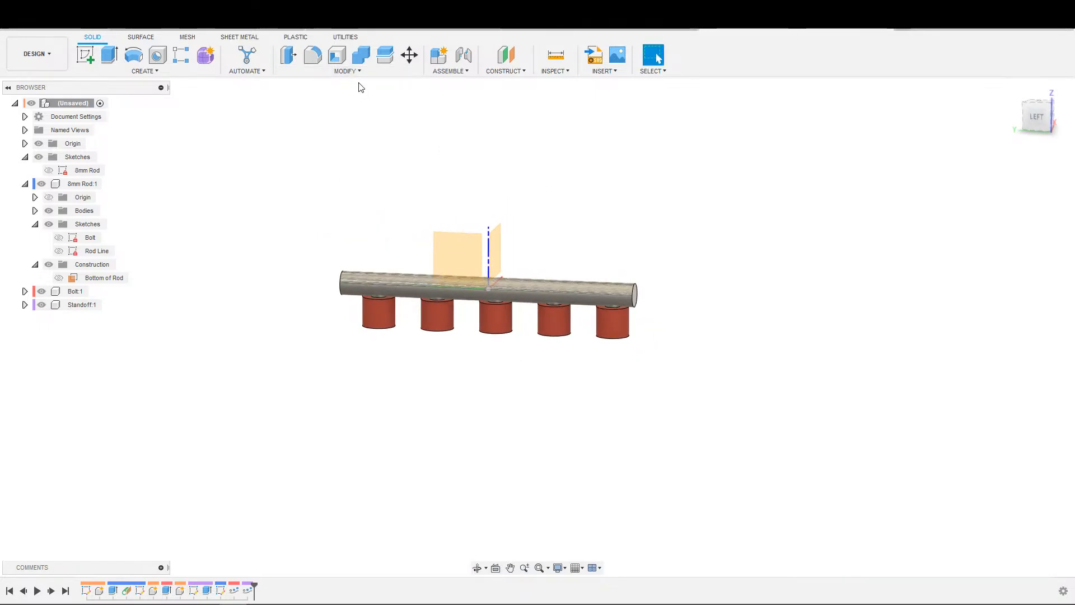
Step: Combine the rod as target body with the five bolt bodies as tools, using the Cut operation
{"action": "left_click", "coordinate": [361, 55]}
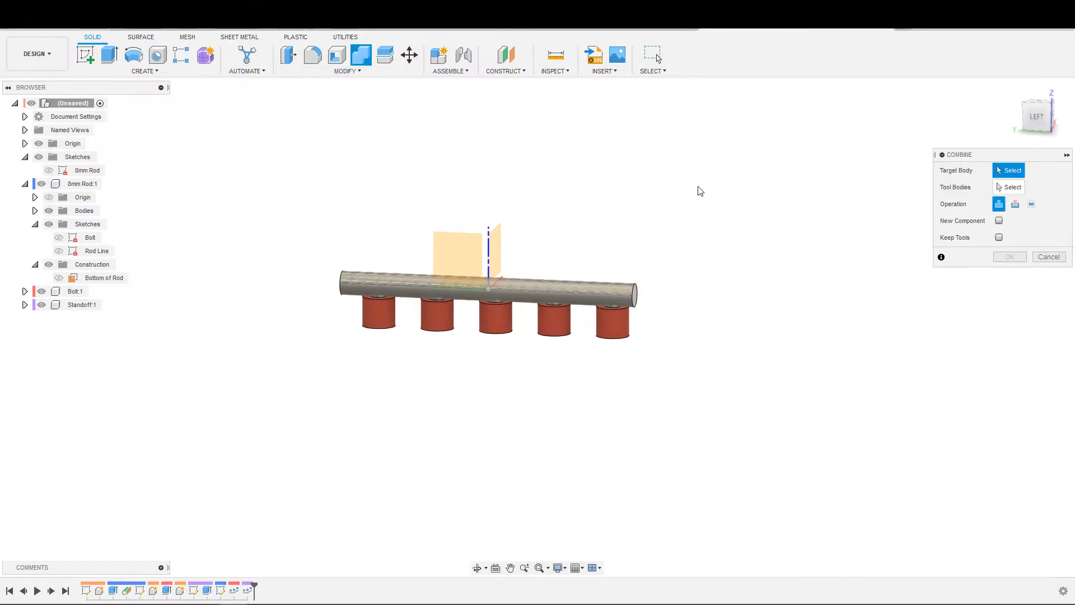
{"action": "left_click", "coordinate": [598, 287]}
{"action": "scroll", "coordinate": [620, 300], "scroll_direction": "up", "scroll_amount": 4}
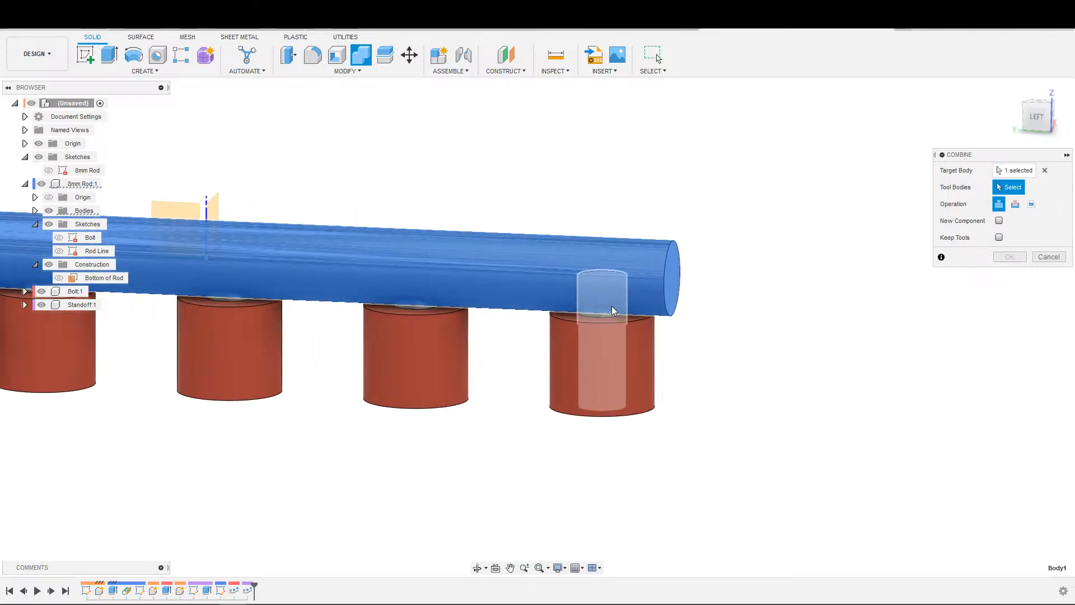
{"action": "left_click", "coordinate": [610, 307]}
{"action": "left_click", "coordinate": [404, 302]}
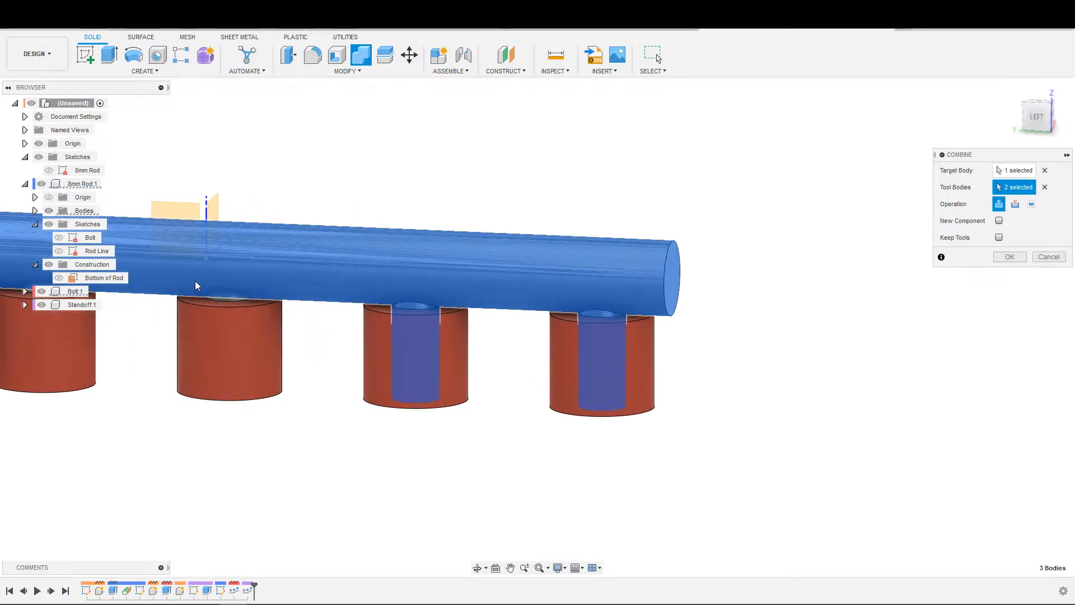
{"action": "middle_click_drag", "start_coordinate": [246, 289], "coordinate": [564, 302]}
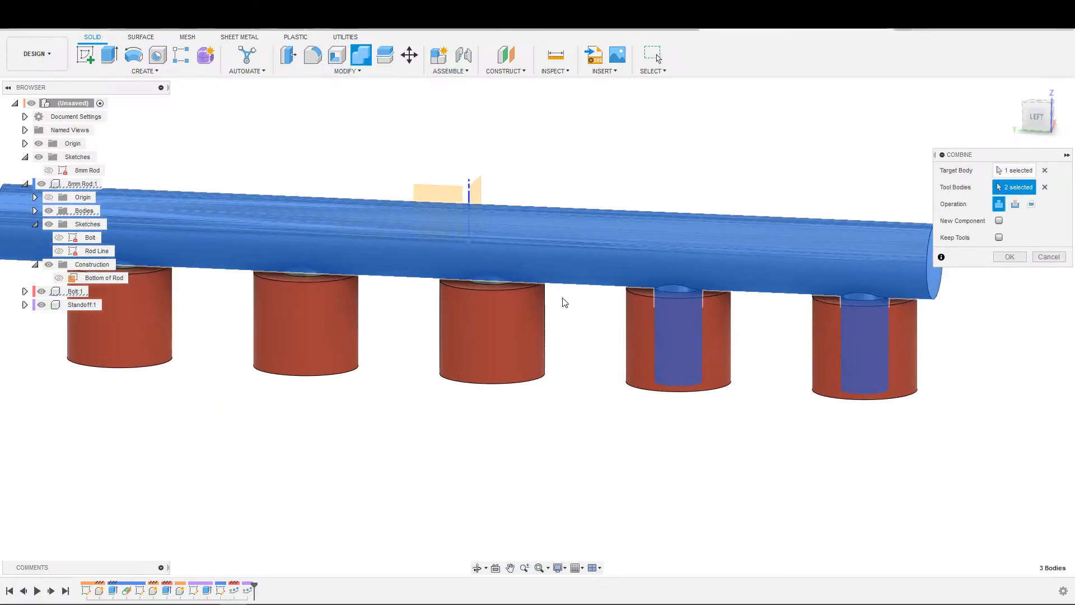
{"action": "left_click", "coordinate": [505, 286]}
{"action": "middle_click_drag", "start_coordinate": [311, 283], "coordinate": [500, 272]}
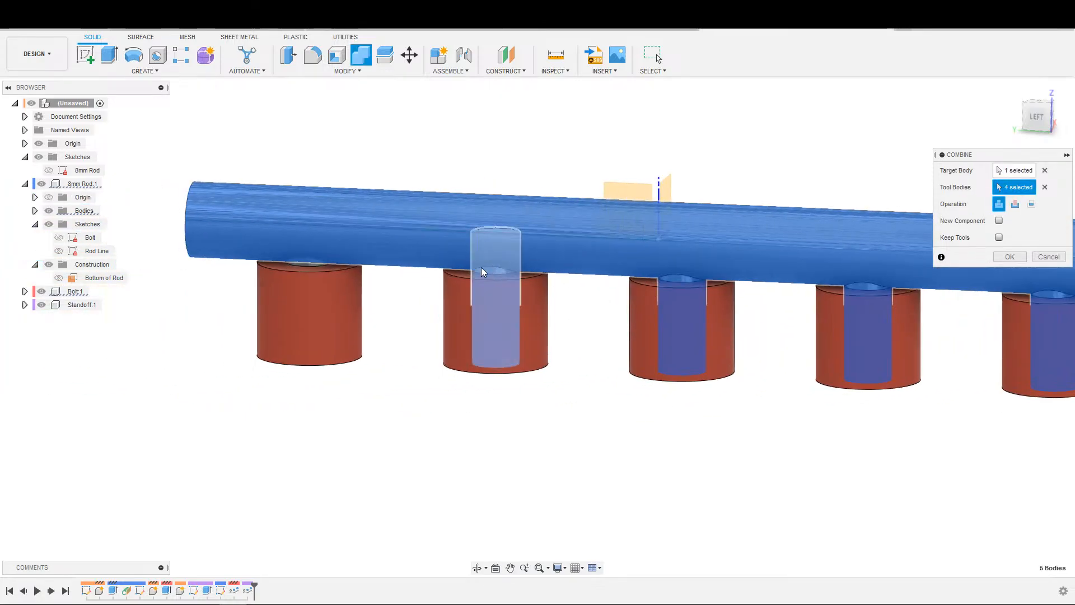
{"action": "left_click", "coordinate": [307, 253]}
{"action": "left_click", "coordinate": [1015, 204]}
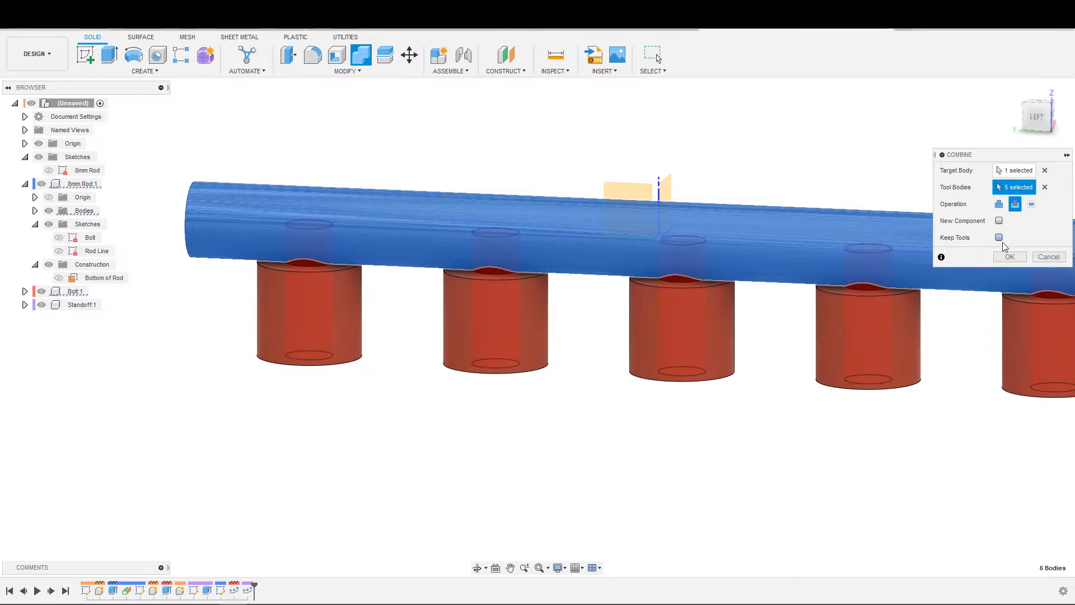
{"action": "left_click", "coordinate": [1009, 256]}
Step: Hide the top-level assembly's Origin folder
{"action": "scroll", "coordinate": [814, 314], "scroll_direction": "down", "scroll_amount": 5}
{"action": "middle_click_drag", "start_coordinate": [813, 314], "coordinate": [661, 367], "text": "shift"}
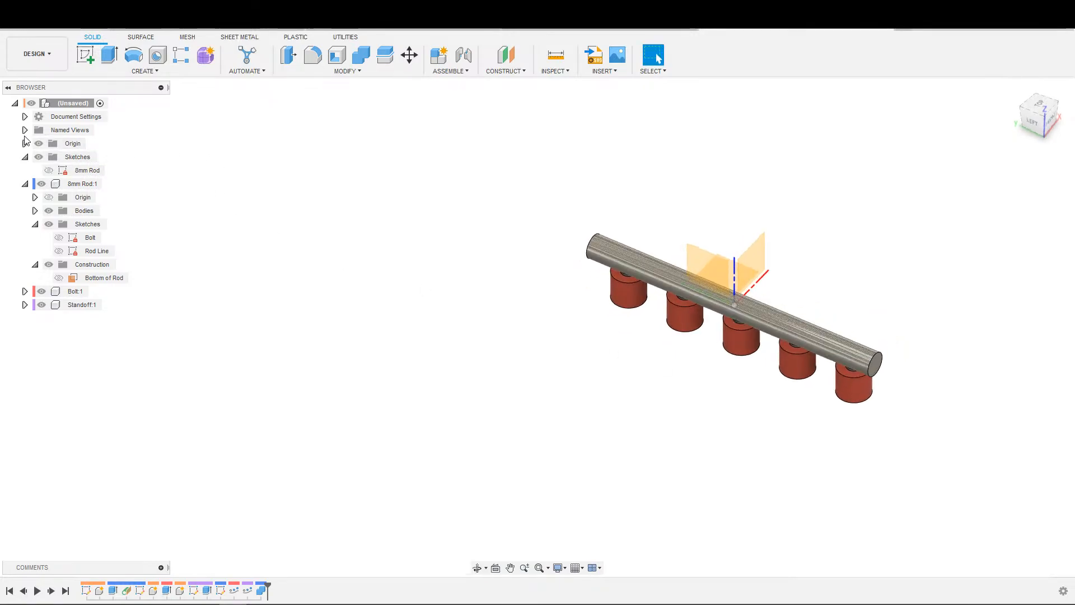
{"action": "left_click", "coordinate": [39, 143]}
{"action": "middle_click_drag", "start_coordinate": [512, 337], "coordinate": [374, 299]}
{"action": "scroll", "coordinate": [410, 215], "scroll_direction": "down", "scroll_amount": 2}
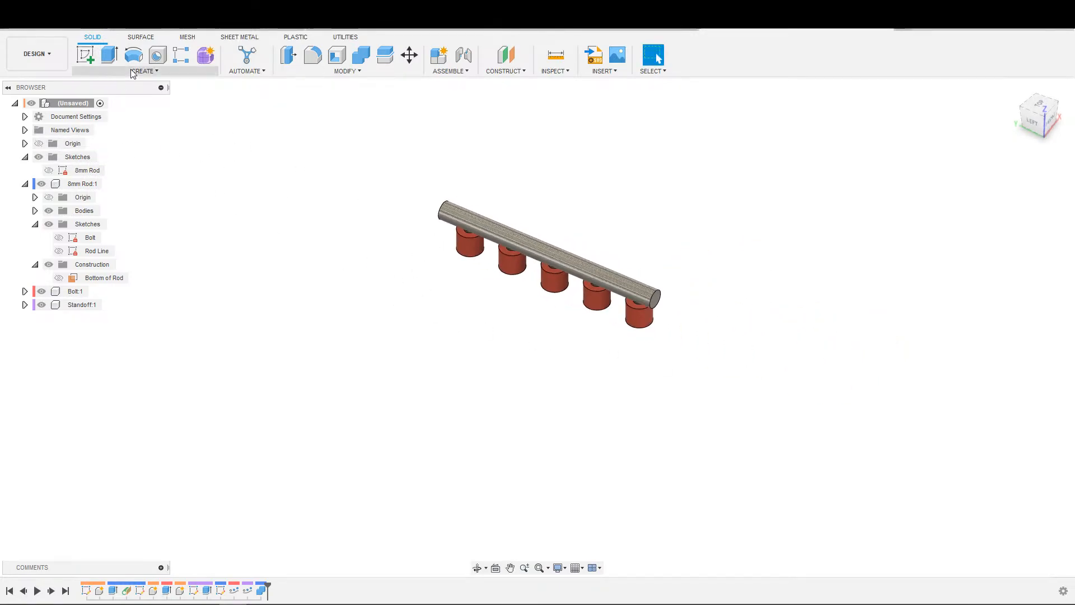
Step: Save the design as LM8UUOP Slide Guide in the Miscellaneous location
{"action": "left_click", "coordinate": [52, 28]}
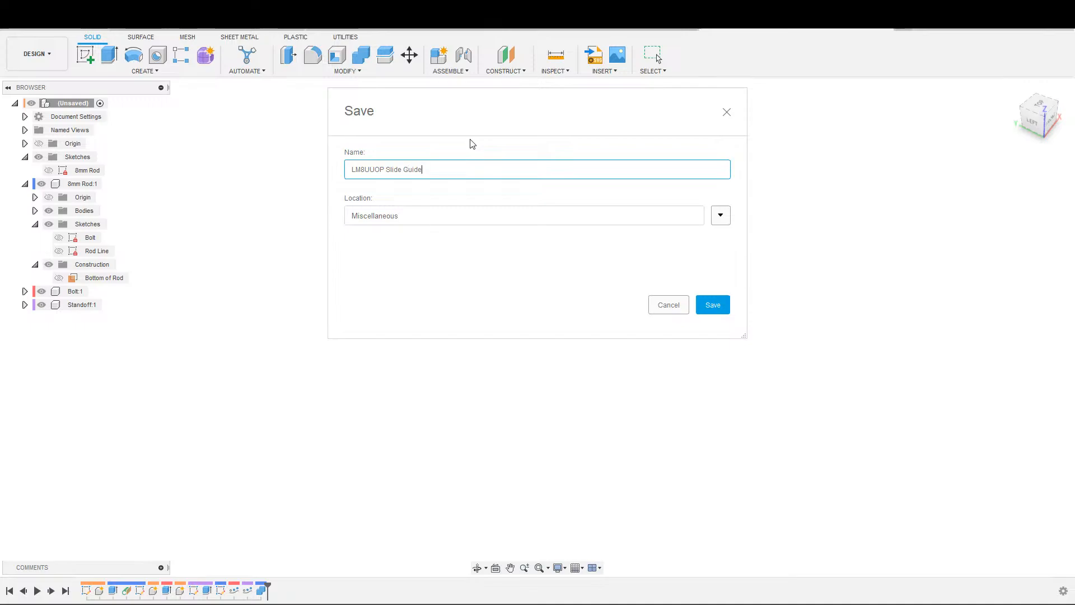
{"action": "key", "text": "Return"}
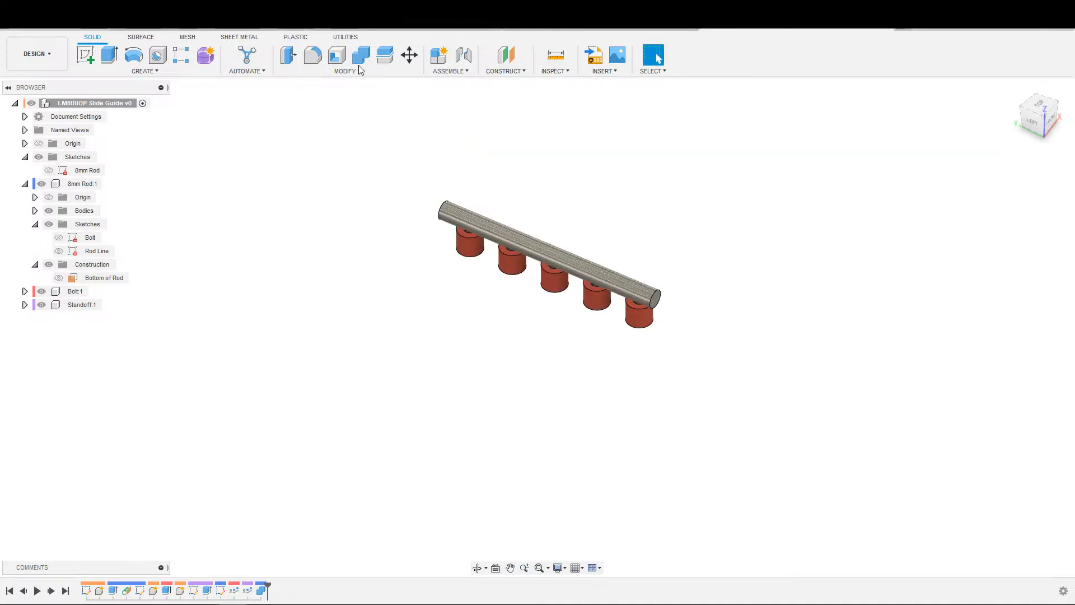
Step: Insert the LM8UUOP Bearing Block into the current slide guide design and accept its default placement
{"action": "left_click", "coordinate": [12, 21]}
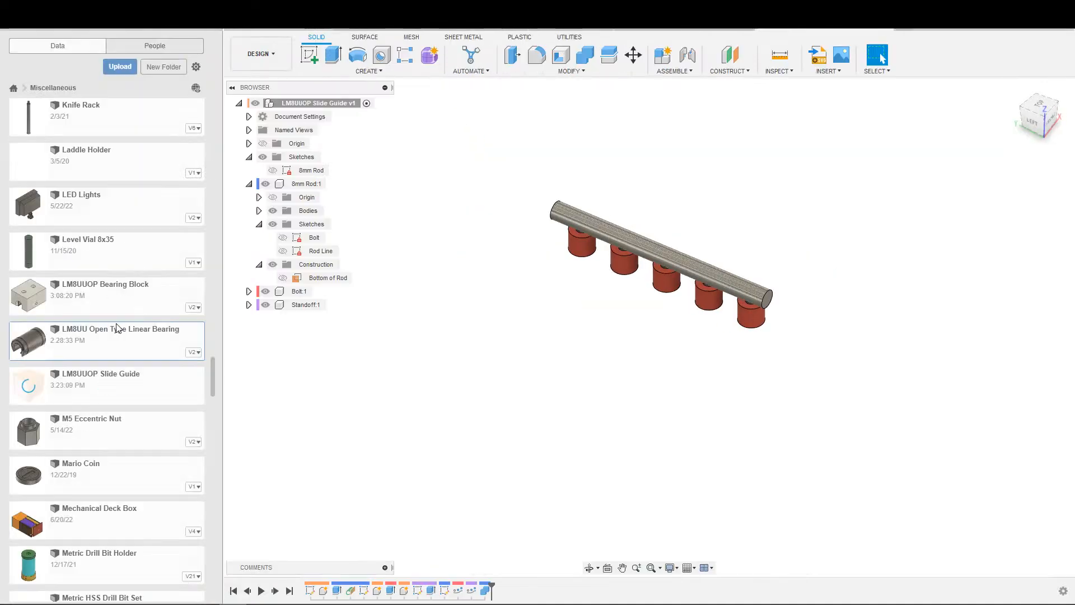
{"action": "right_click", "coordinate": [119, 339]}
{"action": "key", "text": "Escape"}
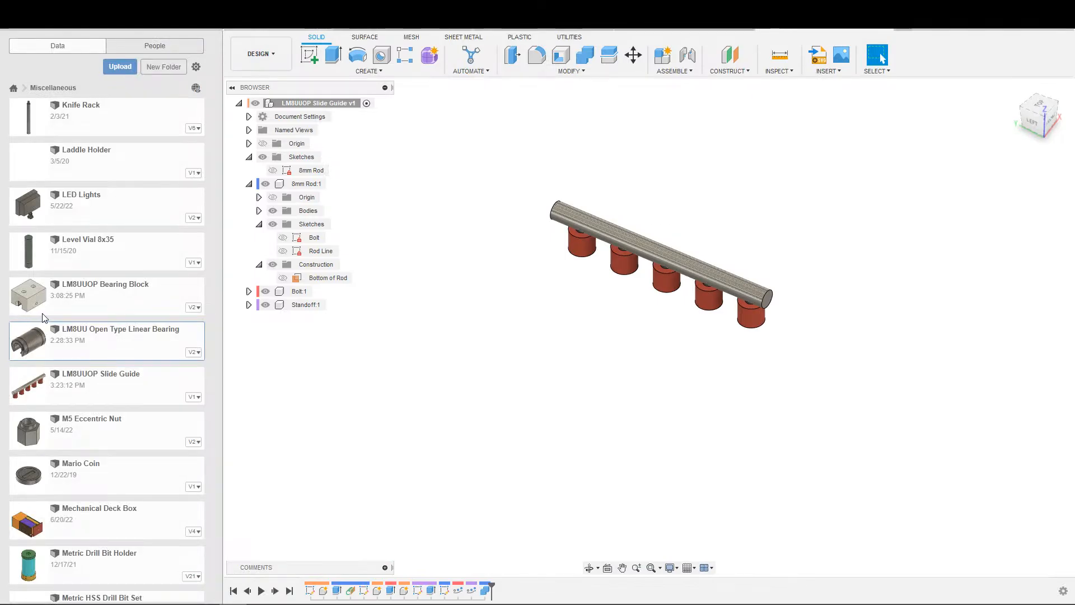
{"action": "right_click", "coordinate": [92, 287]}
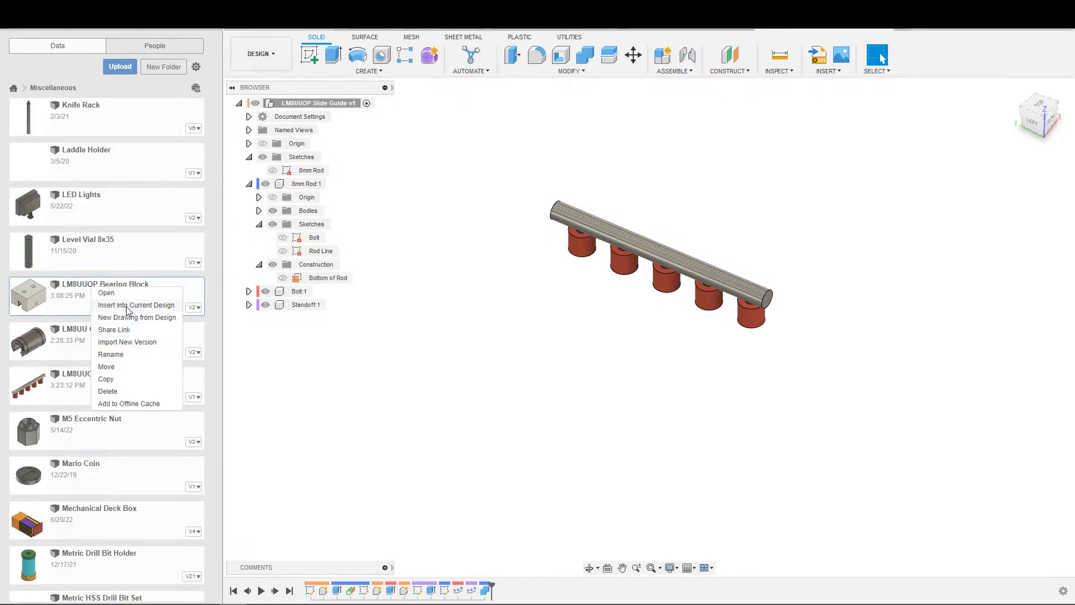
{"action": "left_click", "coordinate": [129, 305]}
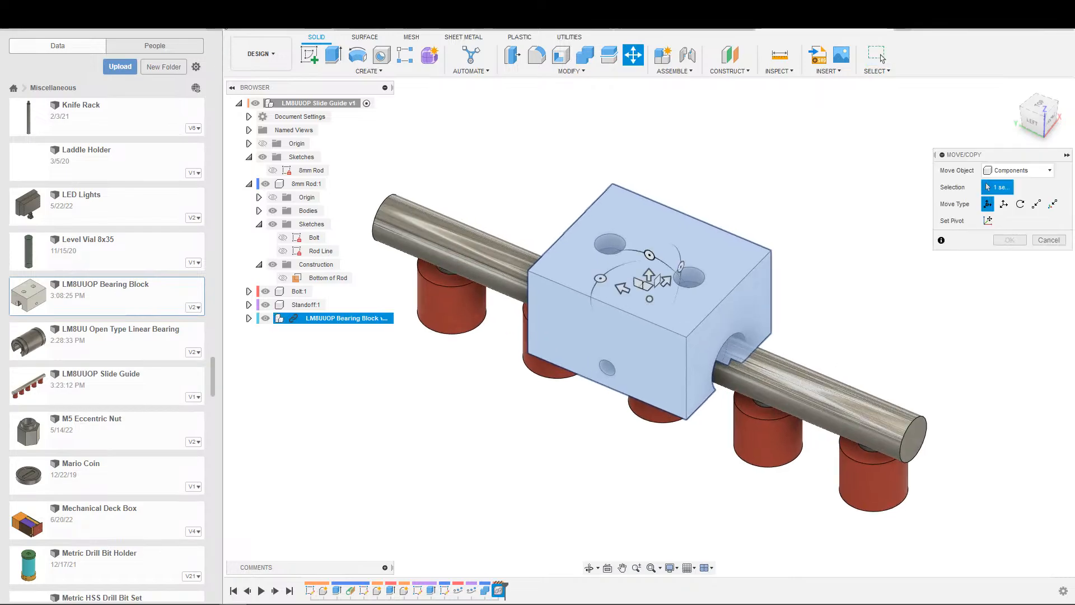
{"action": "scroll", "coordinate": [878, 336], "scroll_direction": "down", "scroll_amount": 2}
{"action": "left_click", "coordinate": [1009, 358]}
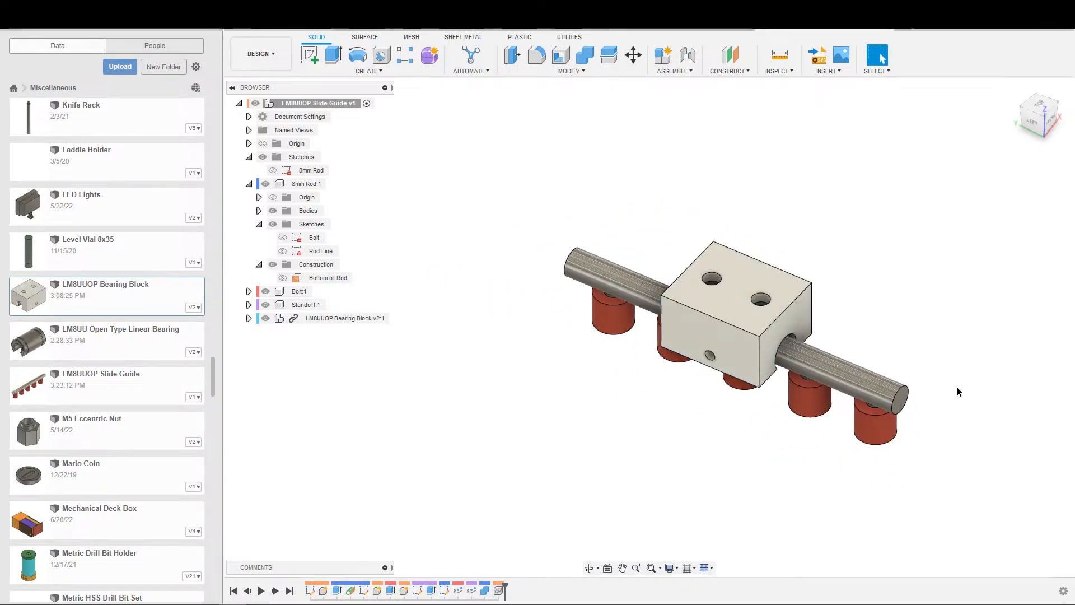
Step: Examine the clearance between the open underside of the bearing block and the red standoffs
{"action": "middle_click_drag", "start_coordinate": [957, 389], "coordinate": [940, 319], "text": "shift"}
{"action": "scroll", "coordinate": [745, 350], "scroll_direction": "up", "scroll_amount": 6}
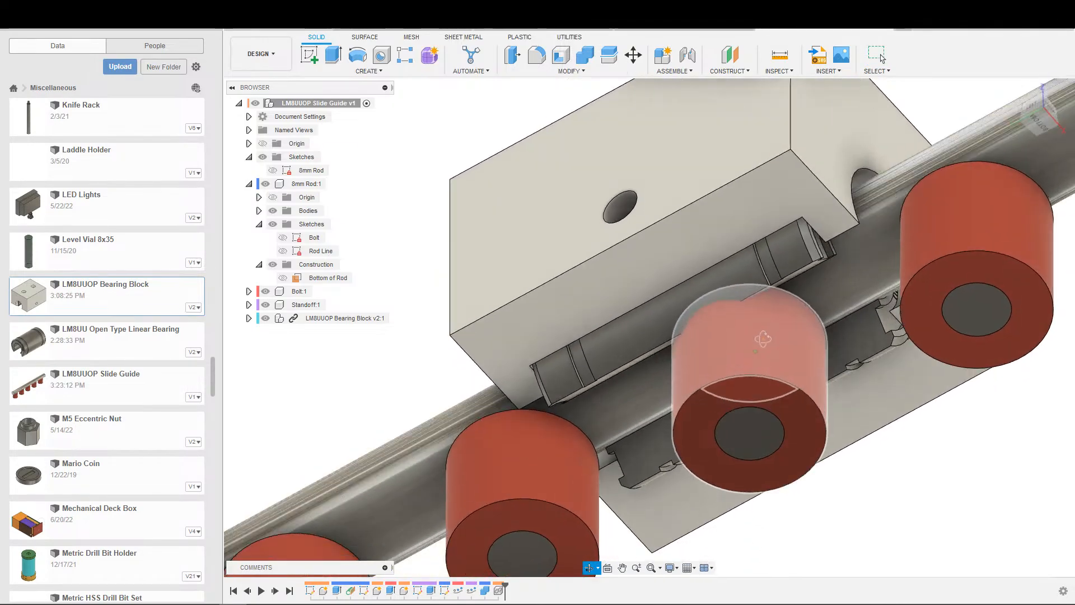
{"action": "middle_click_drag", "start_coordinate": [763, 339], "coordinate": [784, 313], "text": "shift"}
{"action": "scroll", "coordinate": [831, 257], "scroll_direction": "down", "scroll_amount": 4}
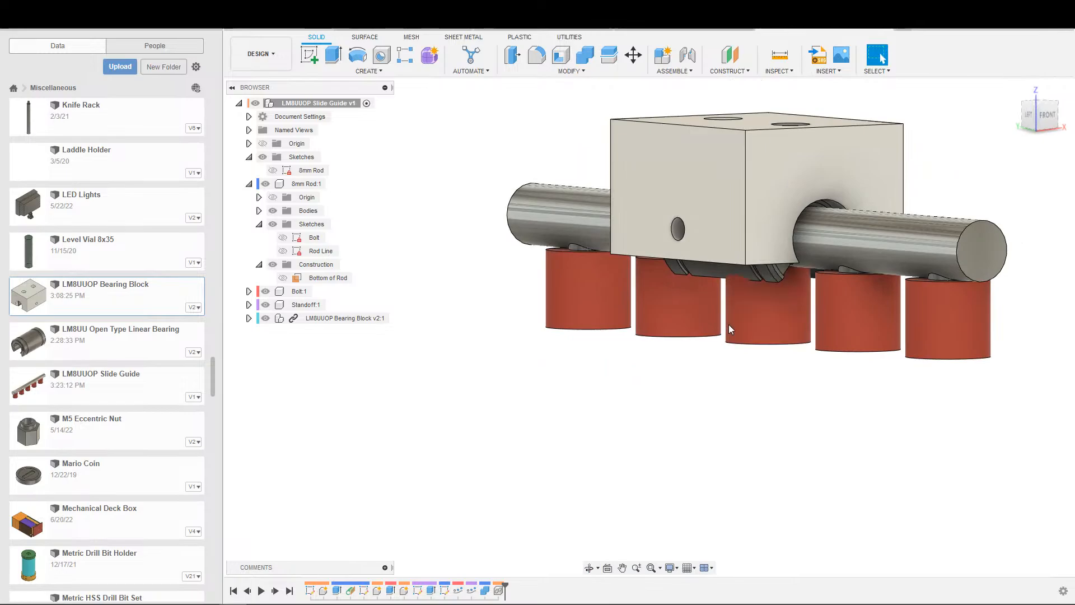
{"action": "scroll", "coordinate": [784, 336], "scroll_direction": "up", "scroll_amount": 2}
{"action": "middle_click_drag", "start_coordinate": [760, 367], "coordinate": [800, 295], "text": "shift"}
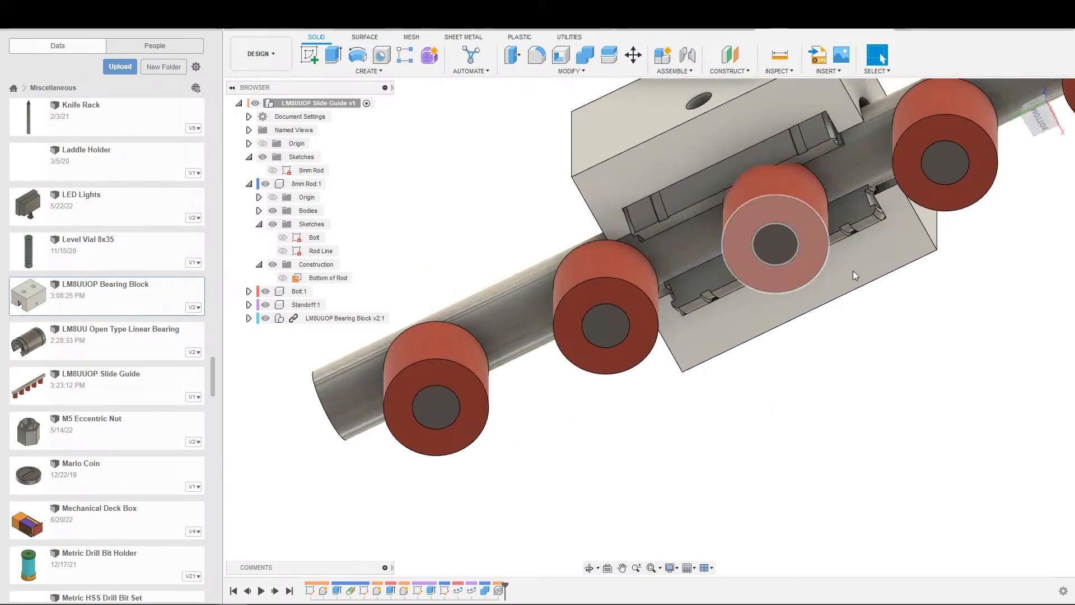
{"action": "middle_click_drag", "start_coordinate": [853, 270], "coordinate": [841, 391], "text": "shift"}
{"action": "scroll", "coordinate": [875, 334], "scroll_direction": "down", "scroll_amount": 1}
{"action": "scroll", "coordinate": [842, 392], "scroll_direction": "down", "scroll_amount": 2}
{"action": "middle_click_drag", "start_coordinate": [949, 417], "coordinate": [981, 394]}
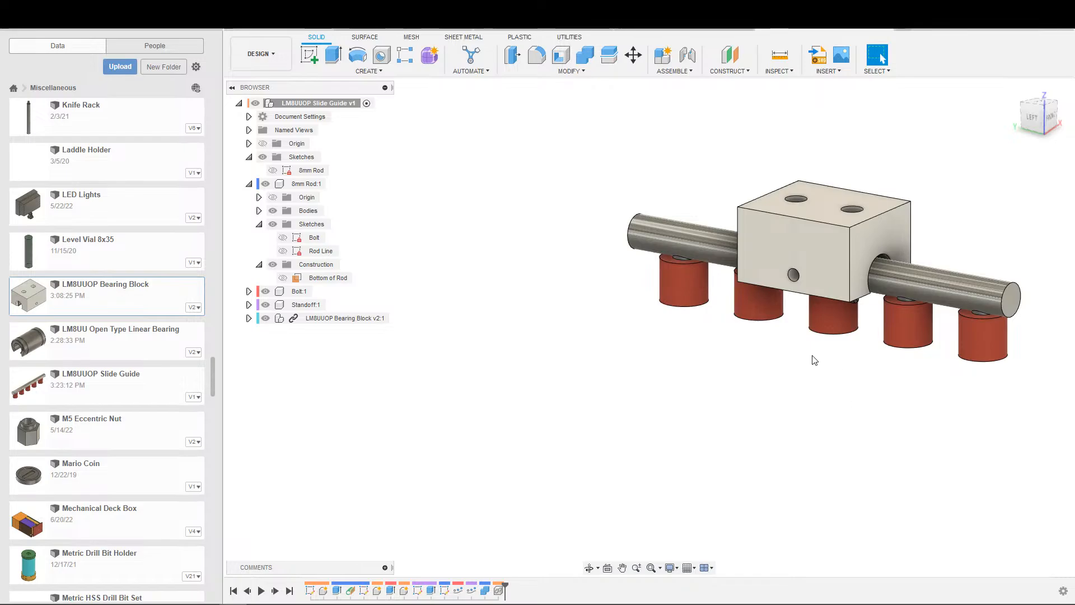
Step: Inspect the fit of the bearing block on the rod from the side, below and above
{"action": "scroll", "coordinate": [820, 359], "scroll_direction": "down", "scroll_amount": 1}
{"action": "middle_click_drag", "start_coordinate": [823, 358], "coordinate": [731, 348]}
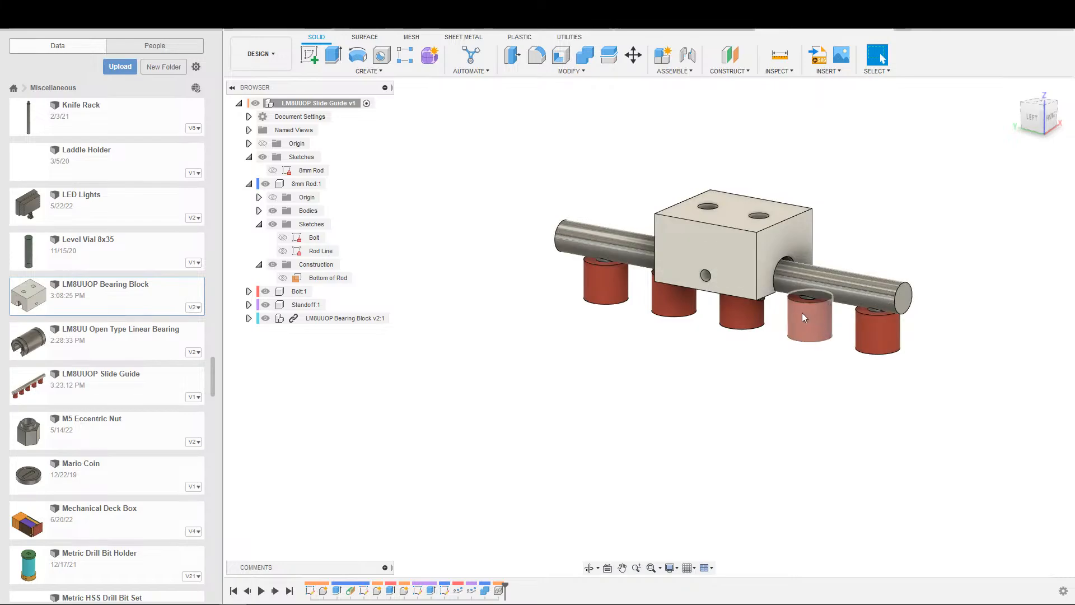
{"action": "scroll", "coordinate": [797, 346], "scroll_direction": "down", "scroll_amount": 1}
{"action": "scroll", "coordinate": [869, 329], "scroll_direction": "up", "scroll_amount": 3}
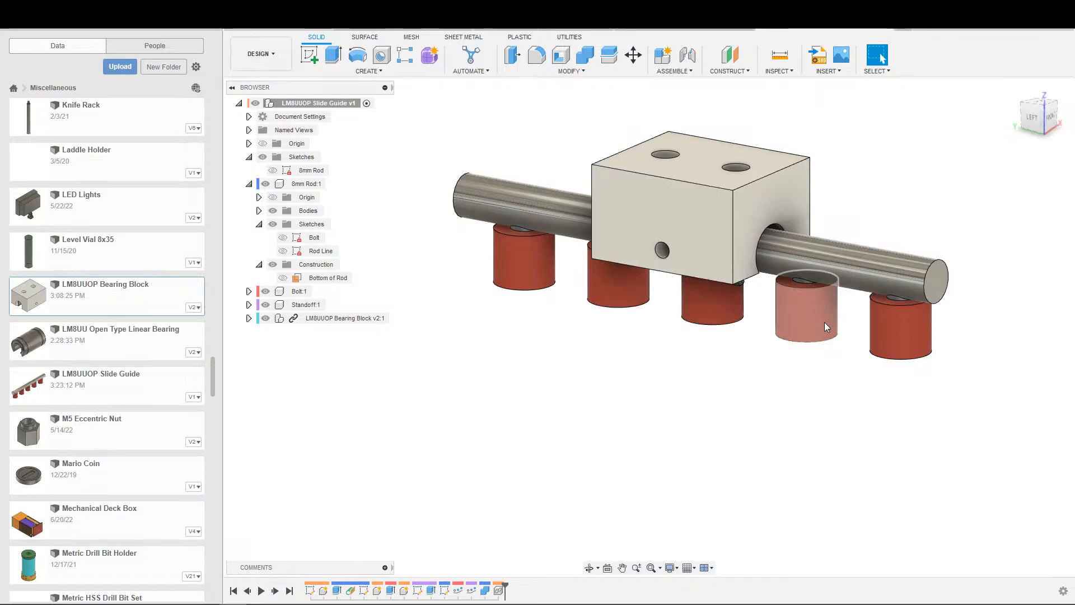
{"action": "scroll", "coordinate": [846, 366], "scroll_direction": "up", "scroll_amount": 3}
{"action": "mouse_move", "coordinate": [834, 414]}
{"action": "middle_mouse_down", "text": "shift"}
{"action": "mouse_move", "coordinate": [825, 360]}
{"action": "mouse_move", "coordinate": [837, 411]}
{"action": "middle_mouse_up", "text": "shift"}
{"action": "scroll", "coordinate": [828, 478], "scroll_direction": "up", "scroll_amount": 3}
{"action": "middle_click_drag", "start_coordinate": [828, 478], "coordinate": [841, 387], "text": "shift"}
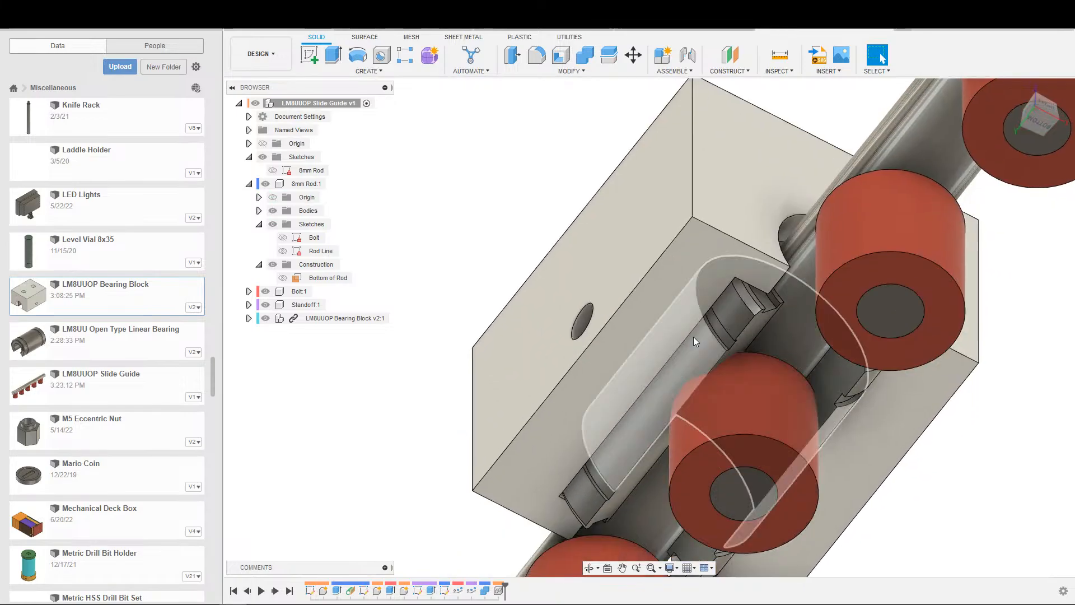
{"action": "middle_click_drag", "start_coordinate": [817, 428], "coordinate": [890, 487], "text": "shift"}
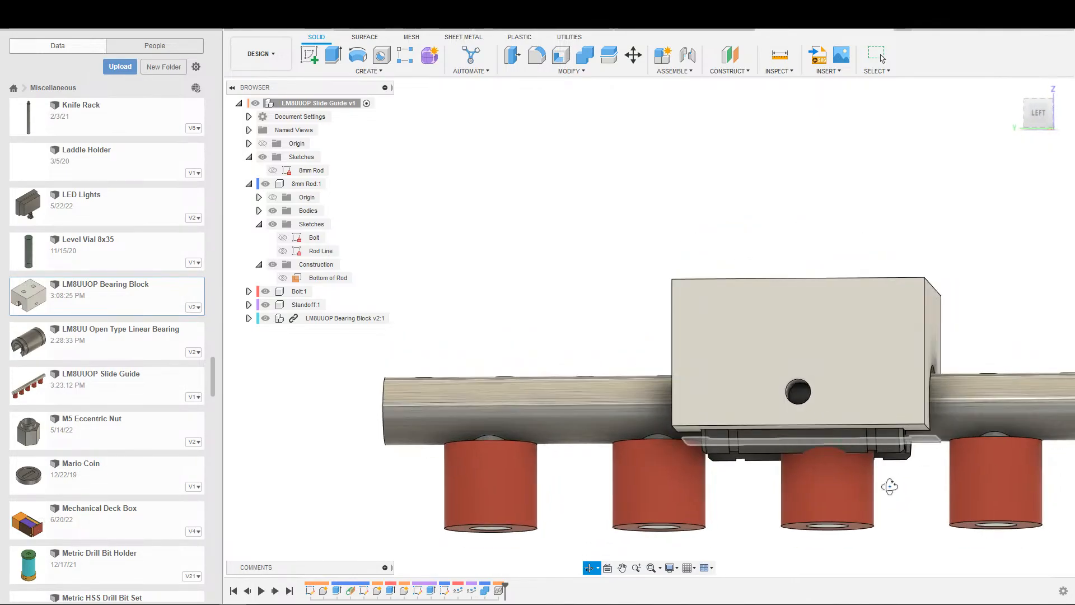
{"action": "key", "text": "Escape"}
{"action": "scroll", "coordinate": [861, 462], "scroll_direction": "down", "scroll_amount": 3}
{"action": "middle_click_drag", "start_coordinate": [925, 239], "coordinate": [1028, 230], "text": "shift"}
{"action": "scroll", "coordinate": [896, 217], "scroll_direction": "down", "scroll_amount": 2}
{"action": "middle_click_drag", "start_coordinate": [585, 146], "coordinate": [880, 58], "text": "shift"}
{"action": "mouse_move", "coordinate": [751, 269]}
{"action": "middle_mouse_down", "text": "shift"}
{"action": "mouse_move", "coordinate": [768, 260]}
{"action": "mouse_move", "coordinate": [786, 133]}
{"action": "mouse_move", "coordinate": [768, 264]}
{"action": "middle_mouse_up", "text": "shift"}
{"action": "scroll", "coordinate": [781, 301], "scroll_direction": "up", "scroll_amount": 3}
{"action": "middle_click_drag", "start_coordinate": [781, 301], "coordinate": [748, 250], "text": "shift"}
{"action": "scroll", "coordinate": [804, 237], "scroll_direction": "down", "scroll_amount": 2}
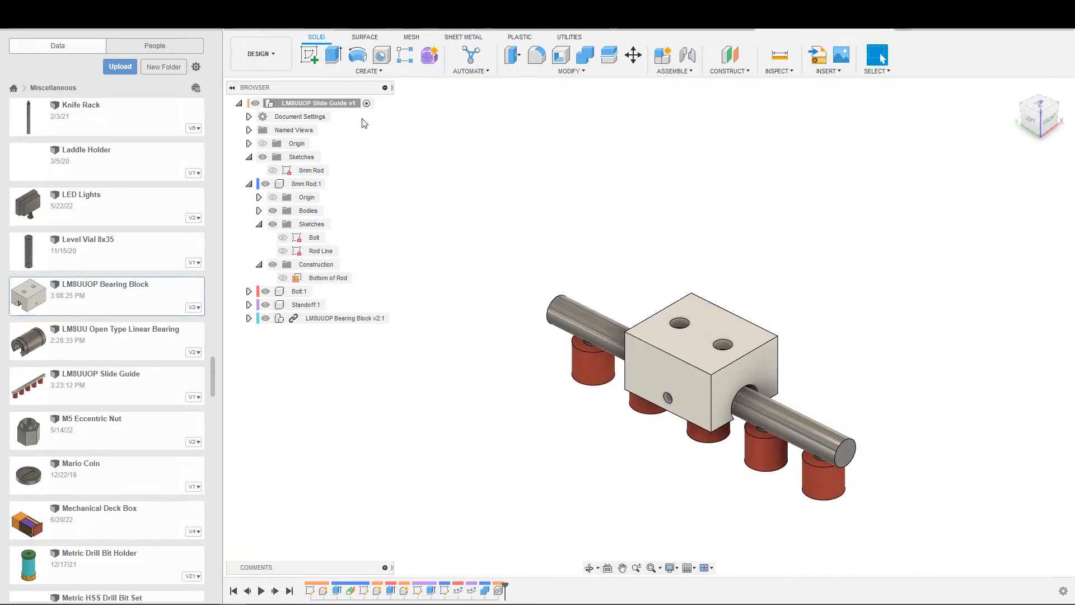
Step: Save the slide guide with the inserted bearing block as a new version
{"action": "left_click", "coordinate": [274, 20]}
{"action": "left_click", "coordinate": [521, 322]}
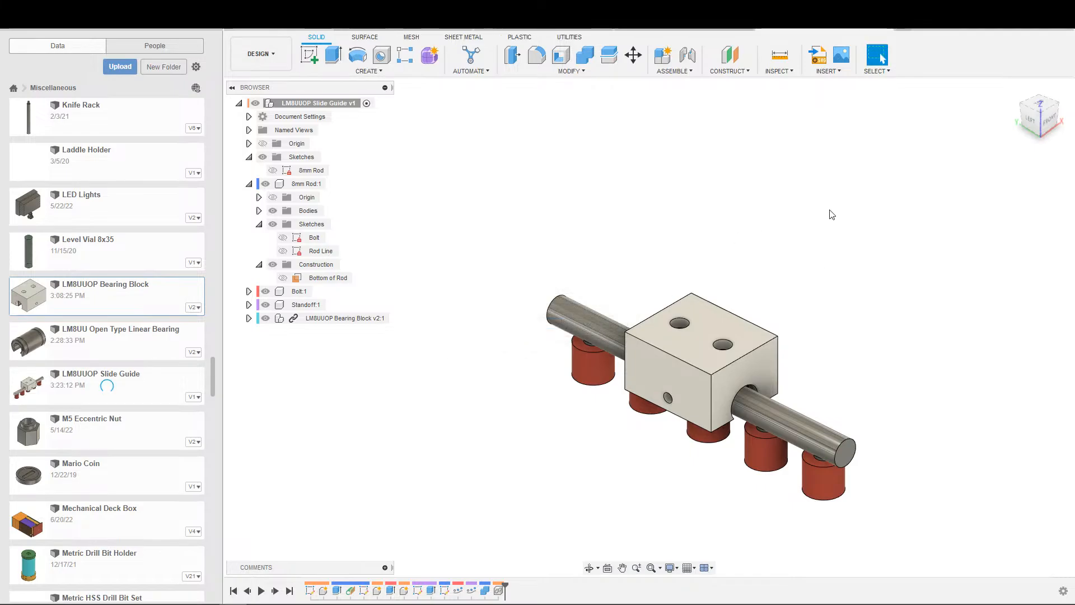
{"action": "middle_click_drag", "start_coordinate": [831, 215], "coordinate": [714, 209]}
Step: Close the slide guide, bearing block and LM8UU Open Type Linear Bearing designs, leaving the U groove bearing open
{"action": "left_click", "coordinate": [888, 26]}
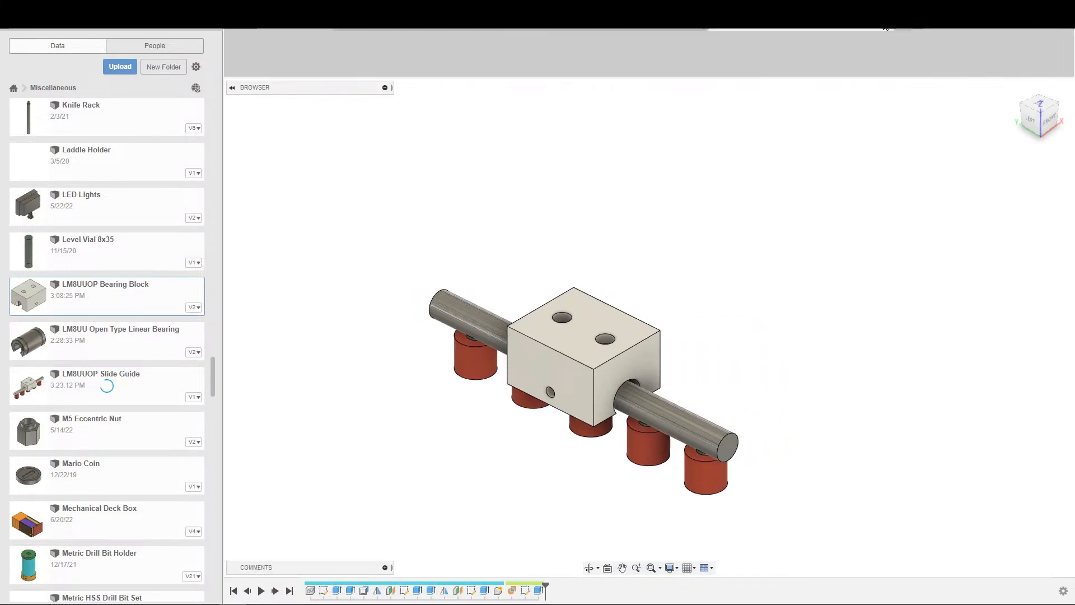
{"action": "left_click", "coordinate": [888, 26]}
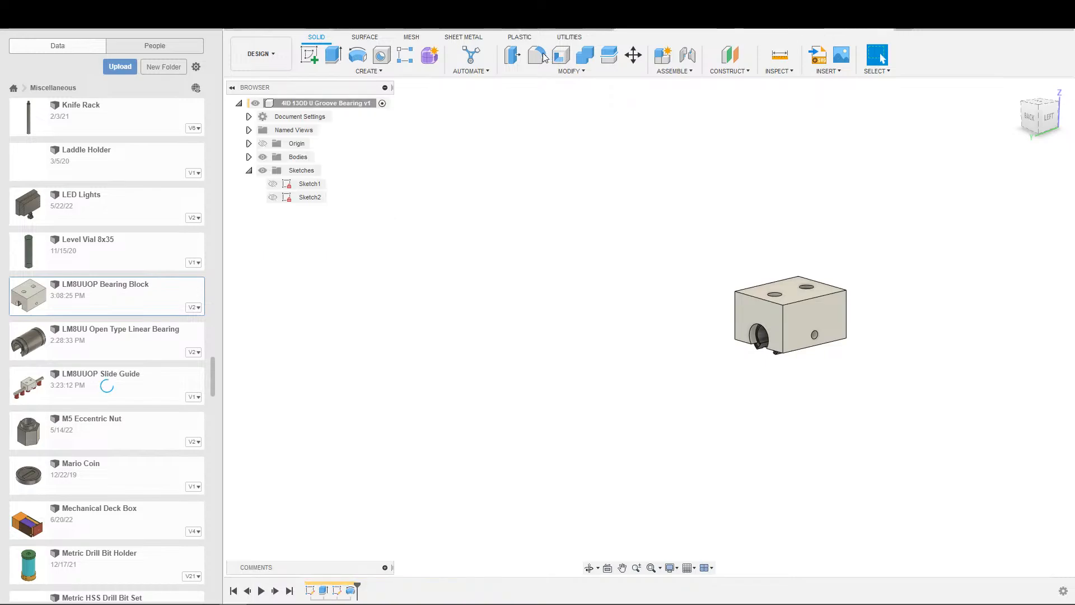
{"action": "left_click", "coordinate": [599, 26]}
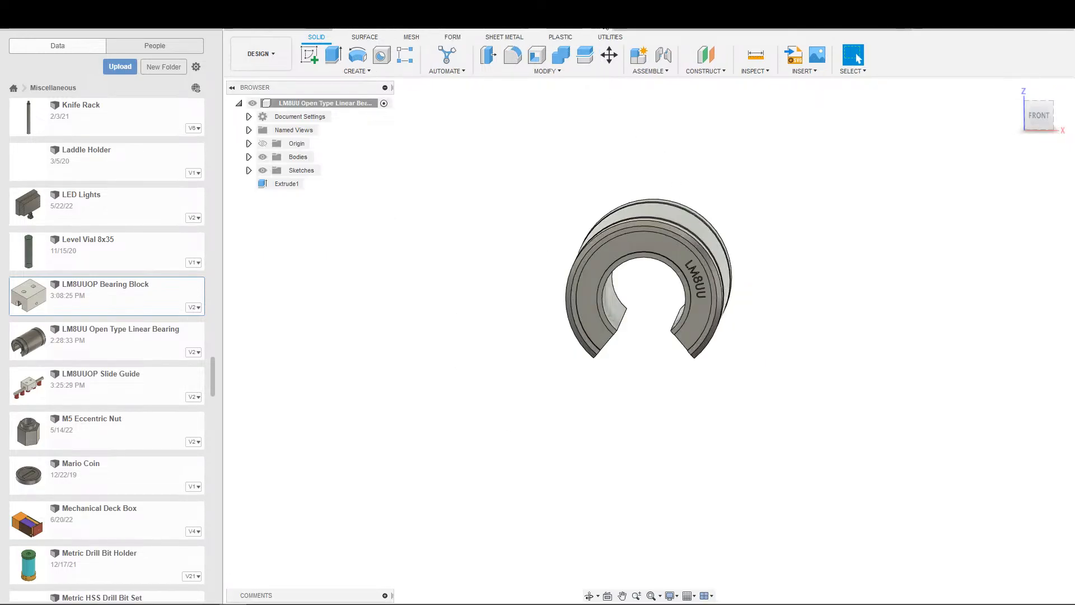
{"action": "left_click", "coordinate": [602, 26]}
{"action": "middle_click_drag", "start_coordinate": [550, 162], "coordinate": [637, 222], "text": "shift"}
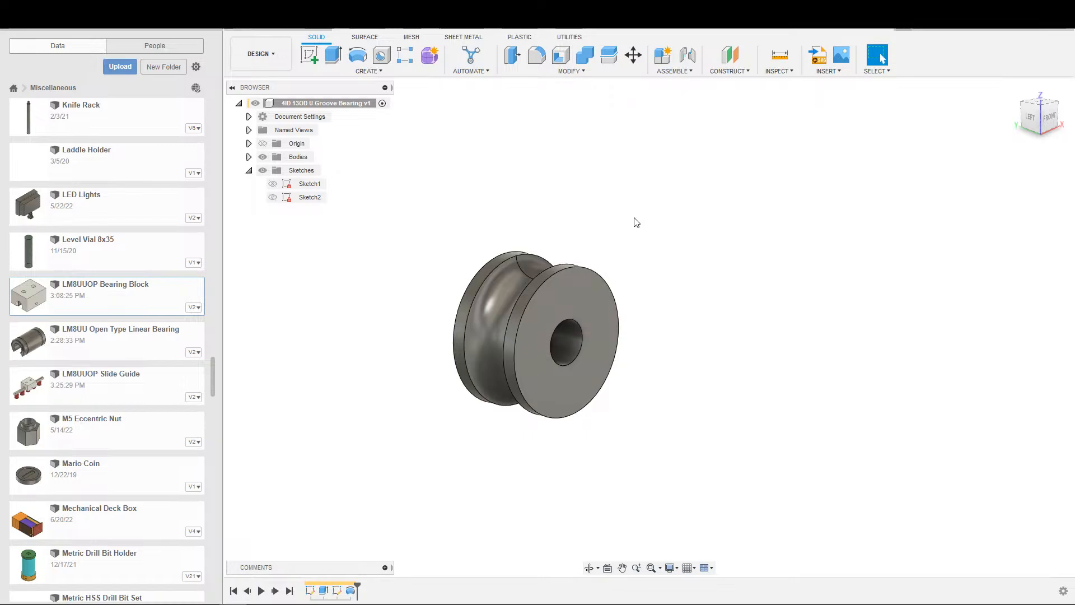
Step: Start a new design and save it as 5mm Rod U Groove Bearing Inner Slide Guide Block in the Miscellaneous location
{"action": "left_click", "coordinate": [878, 29]}
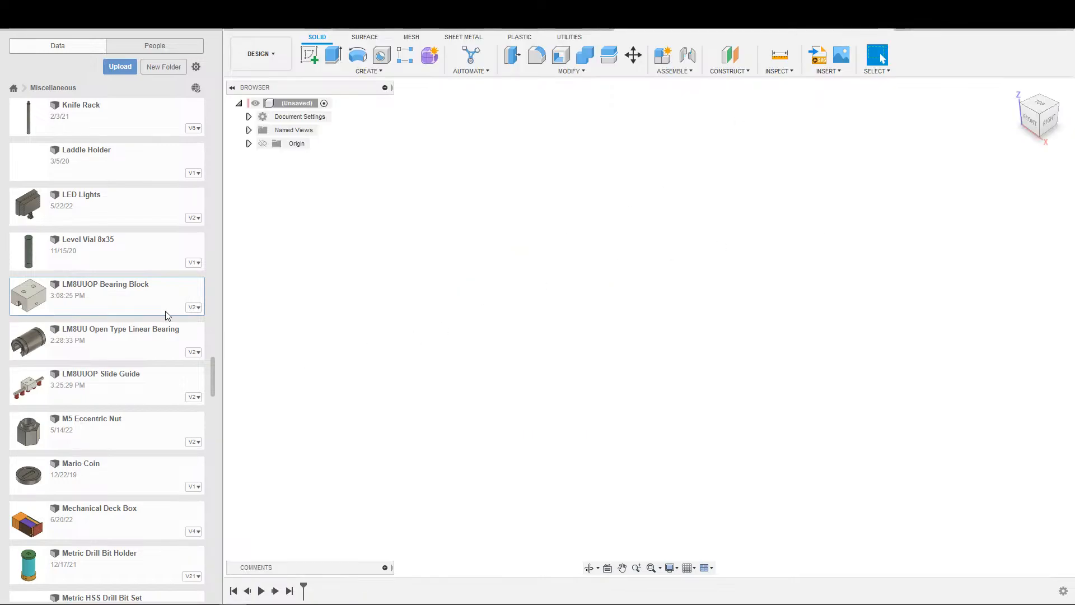
{"action": "key", "text": "ctrl+s"}
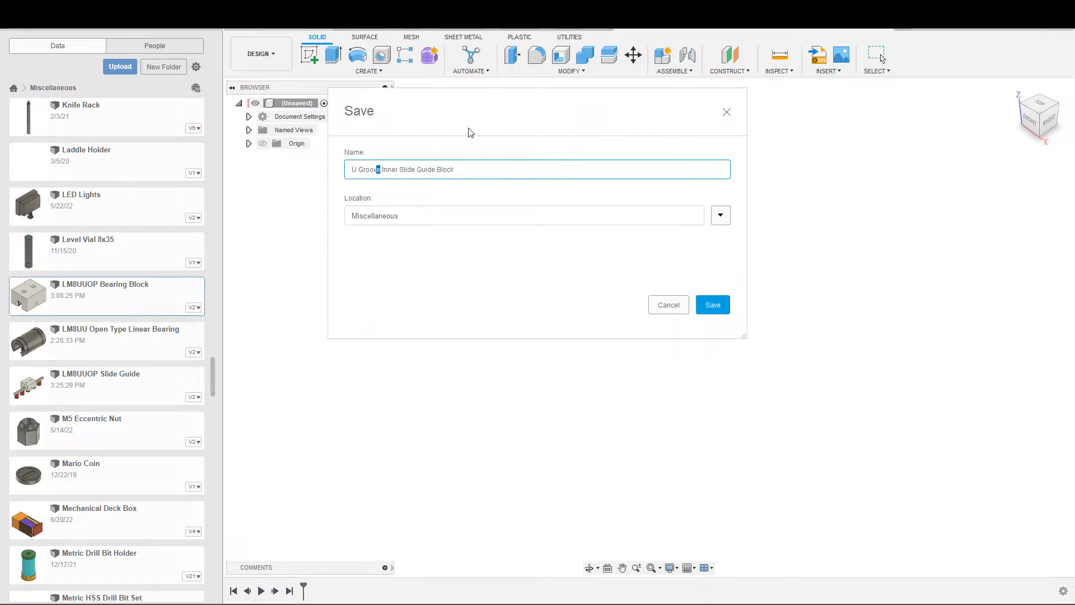
{"action": "type", "text": "Bearg"}
{"action": "key", "text": "BackSpace"}
{"action": "type", "text": "ing"}
{"action": "key", "text": "Home"}
{"action": "type", "text": "5mm Rode"}
{"action": "key", "text": "BackSpace"}
{"action": "key", "text": "BackSpace"}
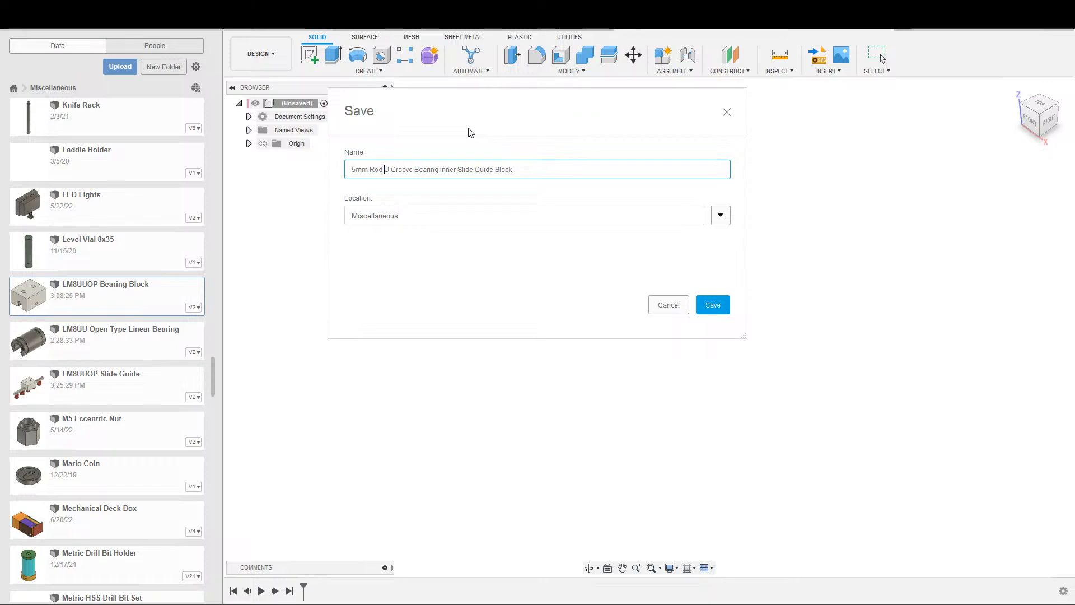
{"action": "key", "text": "Return"}
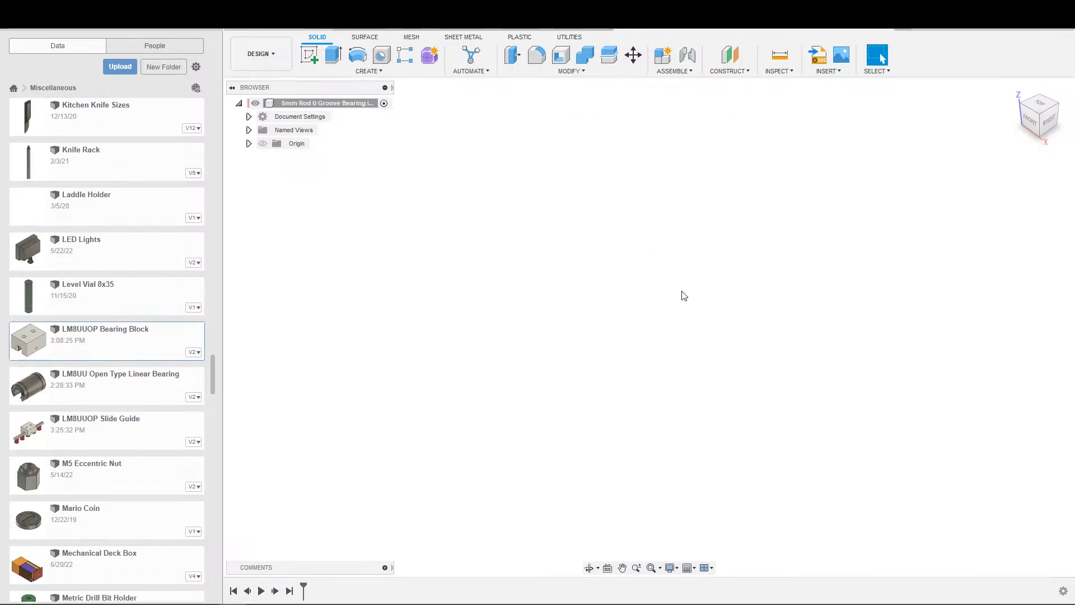
{"action": "key", "text": "s"}
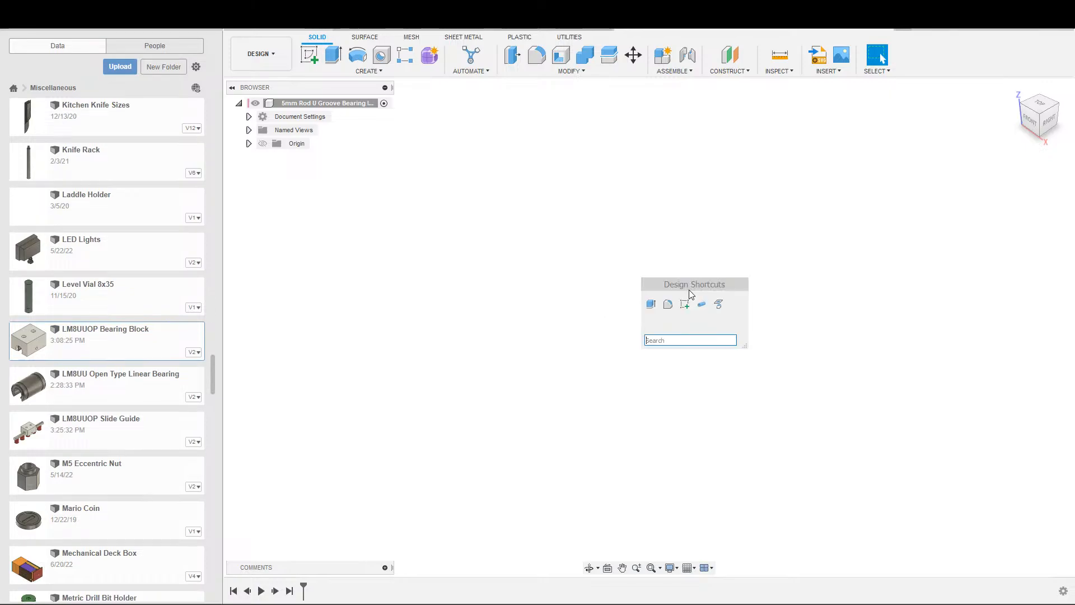
{"action": "left_click", "coordinate": [685, 306]}
{"action": "key", "text": "Escape"}
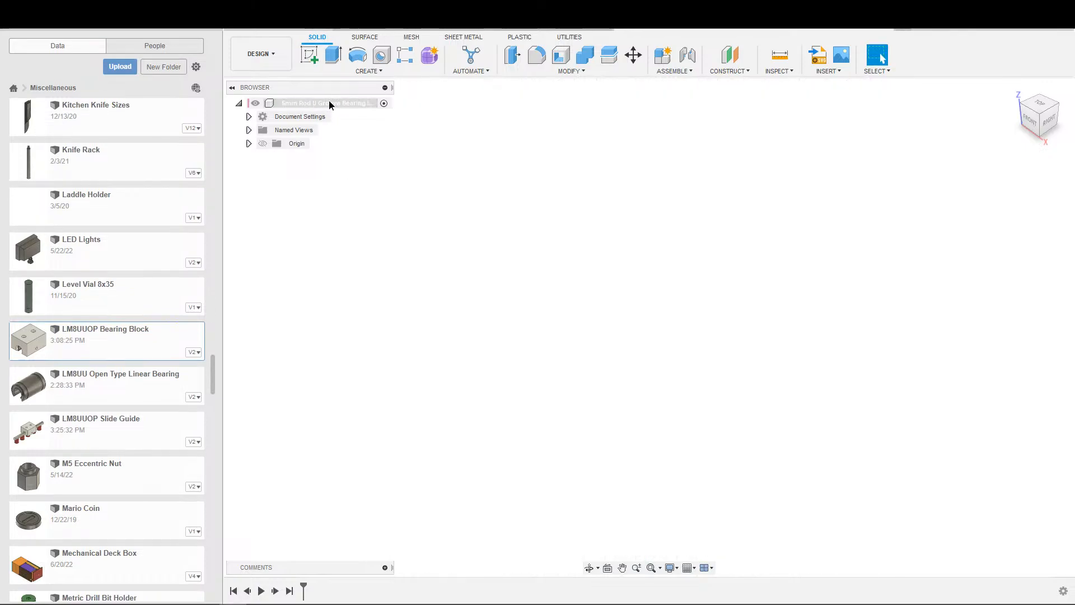
Step: Create an active internal component named 5mm Rod under the top-level design
{"action": "right_click", "coordinate": [357, 105]}
{"action": "left_click", "coordinate": [381, 115]}
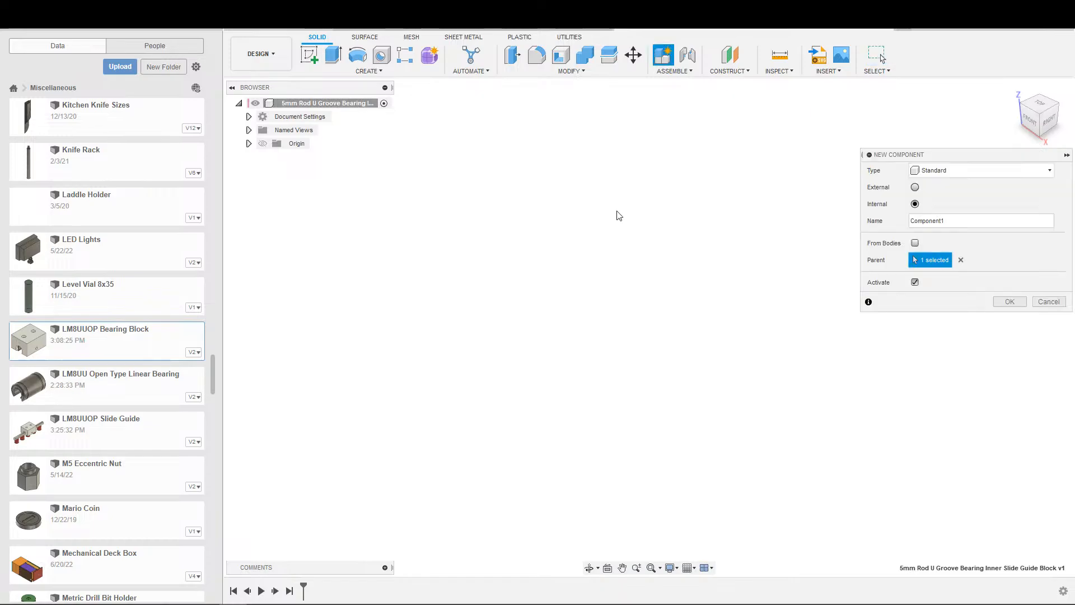
{"action": "left_click_drag", "start_coordinate": [956, 227], "coordinate": [902, 221]}
{"action": "type", "text": "Rodd"}
{"action": "key", "text": "Return"}
Step: Start a sketch in the 5mm Rod component on the YZ plane
{"action": "key", "text": "s"}
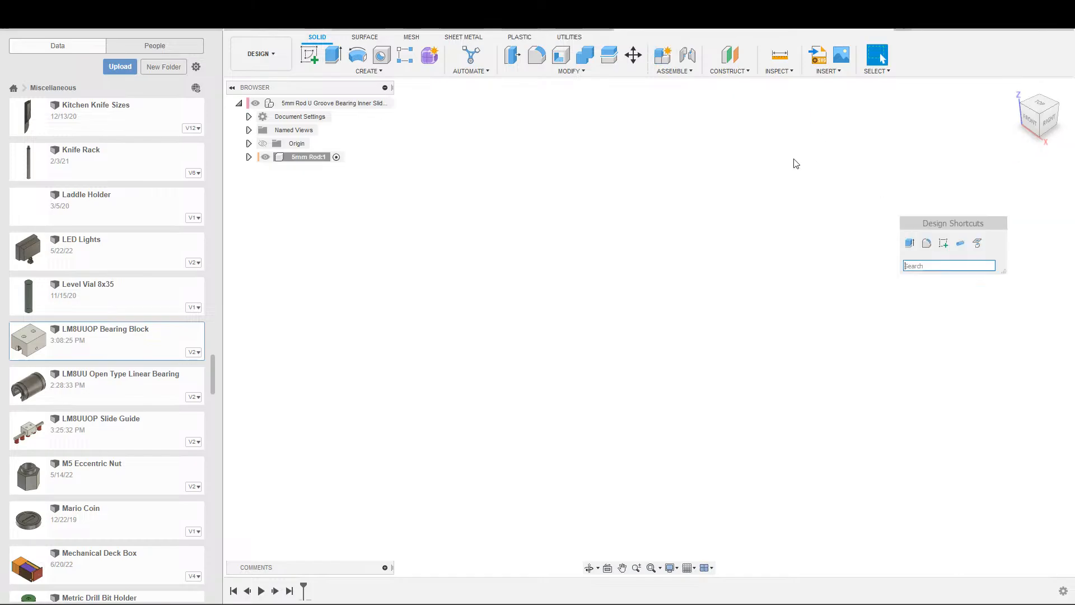
{"action": "left_click", "coordinate": [938, 242]}
{"action": "left_click", "coordinate": [670, 291]}
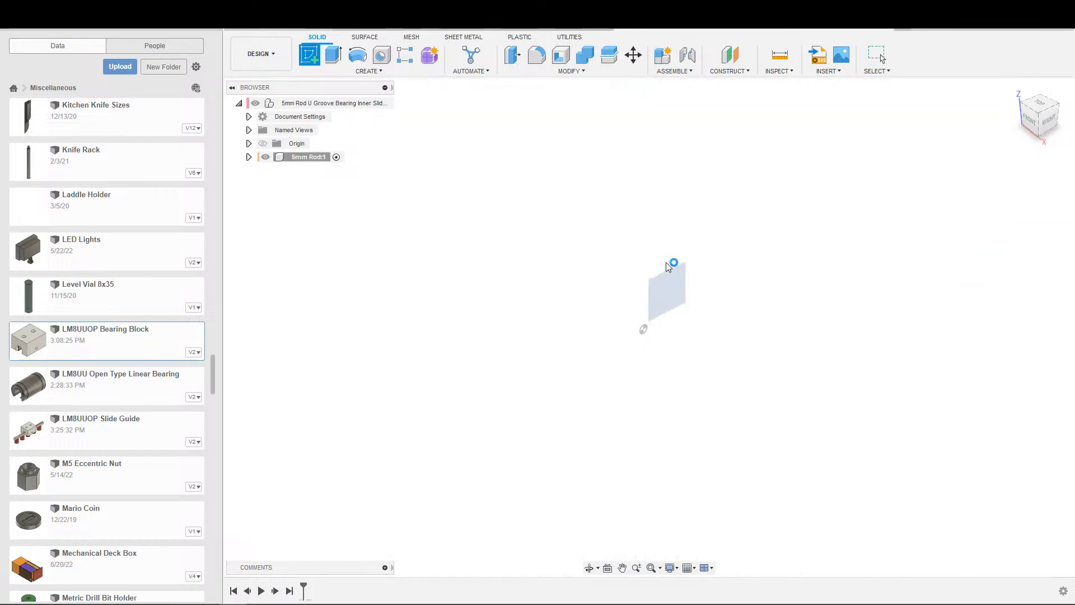
Step: Sketch a 5 mm diameter circle centred on the origin
{"action": "key", "text": "c"}
{"action": "left_click", "coordinate": [593, 372]}
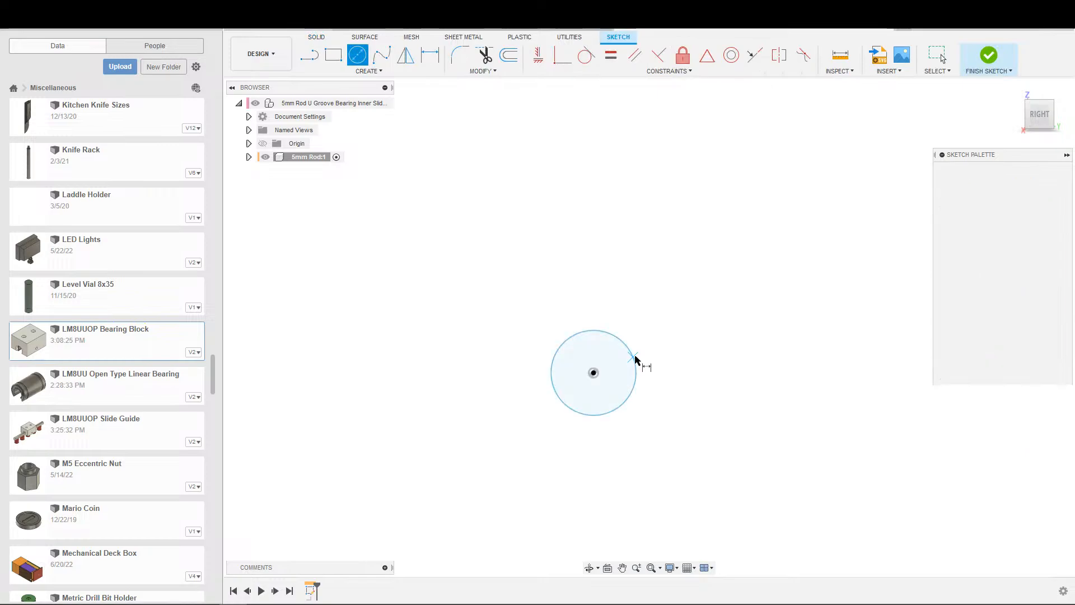
{"action": "left_click", "coordinate": [636, 361]}
{"action": "type", "text": "5"}
{"action": "key", "text": "Return"}
{"action": "key", "text": "Escape"}
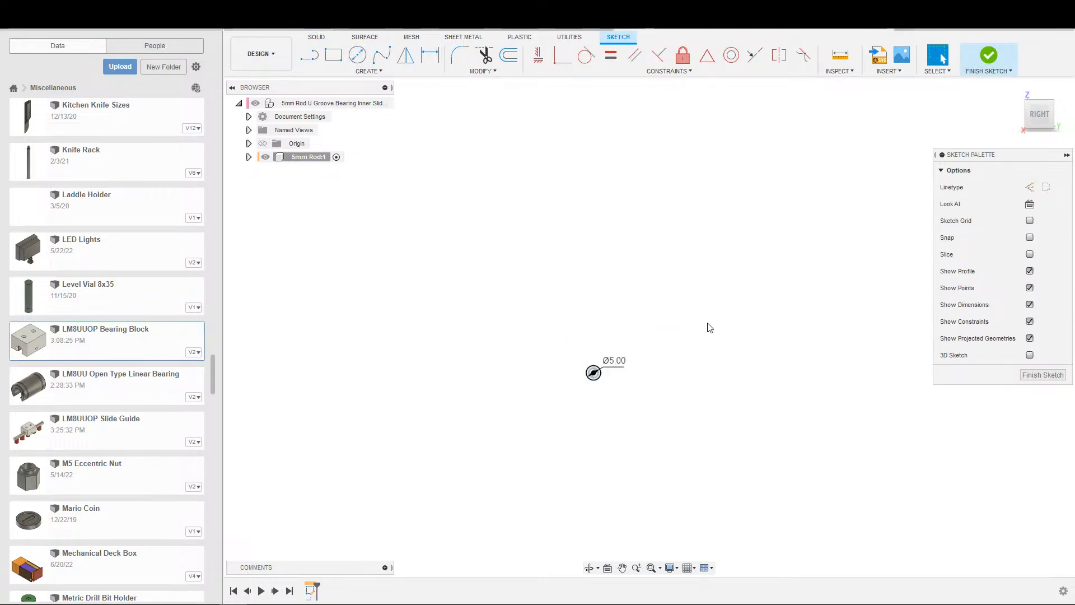
Step: Undo the circle drawn at the origin
{"action": "key", "text": "ctrl+z"}
{"action": "key", "text": "ctrl+z"}
{"action": "key", "text": "ctrl+z"}
Step: Draw a line about 13 mm long from the origin, constrain it horizontal and convert it to construction
{"action": "middle_click_drag", "start_coordinate": [576, 395], "coordinate": [587, 385]}
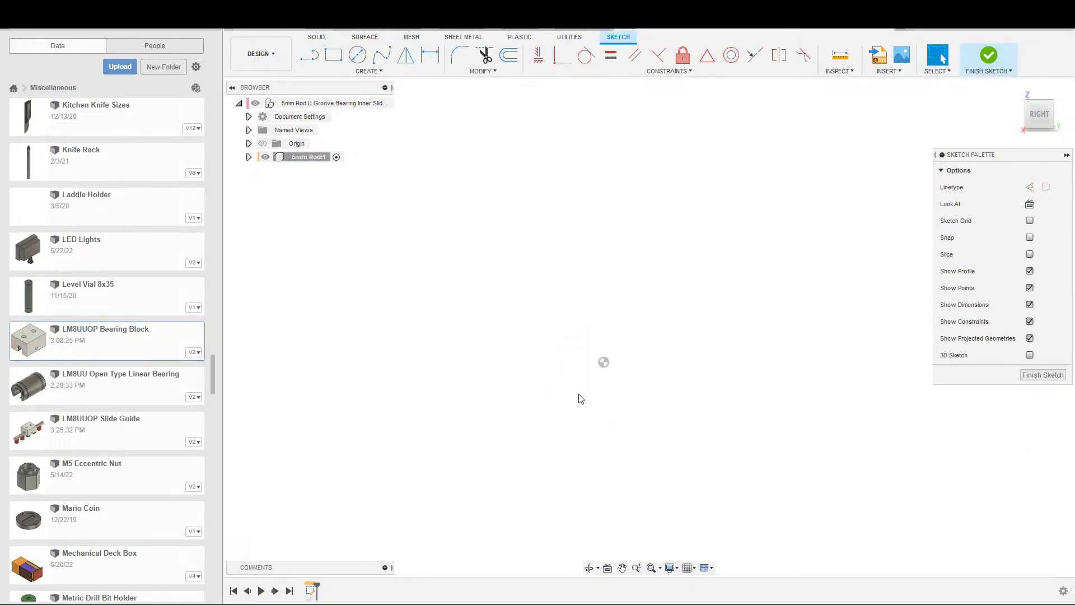
{"action": "key", "text": "s"}
{"action": "left_click", "coordinate": [587, 420]}
{"action": "left_click", "coordinate": [603, 362]}
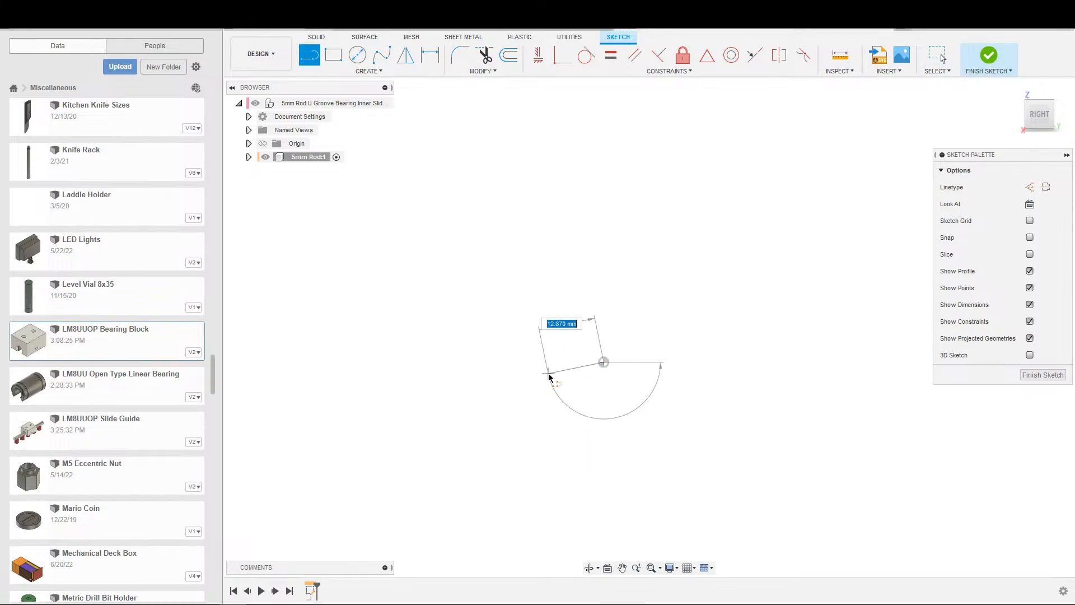
{"action": "left_click", "coordinate": [548, 373]}
{"action": "key", "text": "Escape"}
{"action": "left_click", "coordinate": [539, 59]}
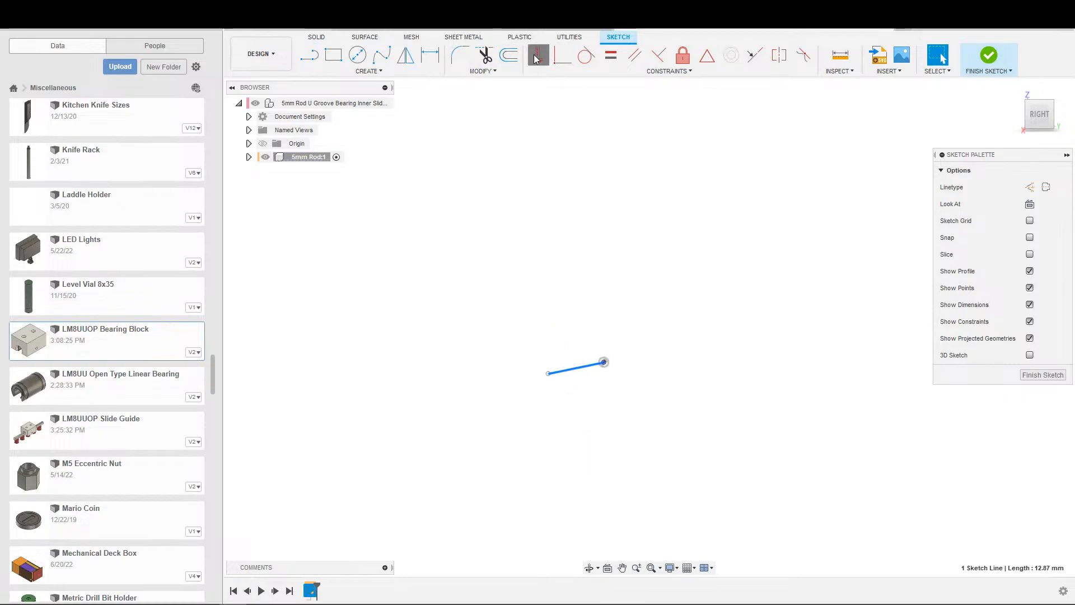
{"action": "left_click", "coordinate": [581, 363]}
{"action": "key", "text": "x"}
Step: Sketch a circle centred on the free end of the construction line, without a dimension
{"action": "key", "text": "c"}
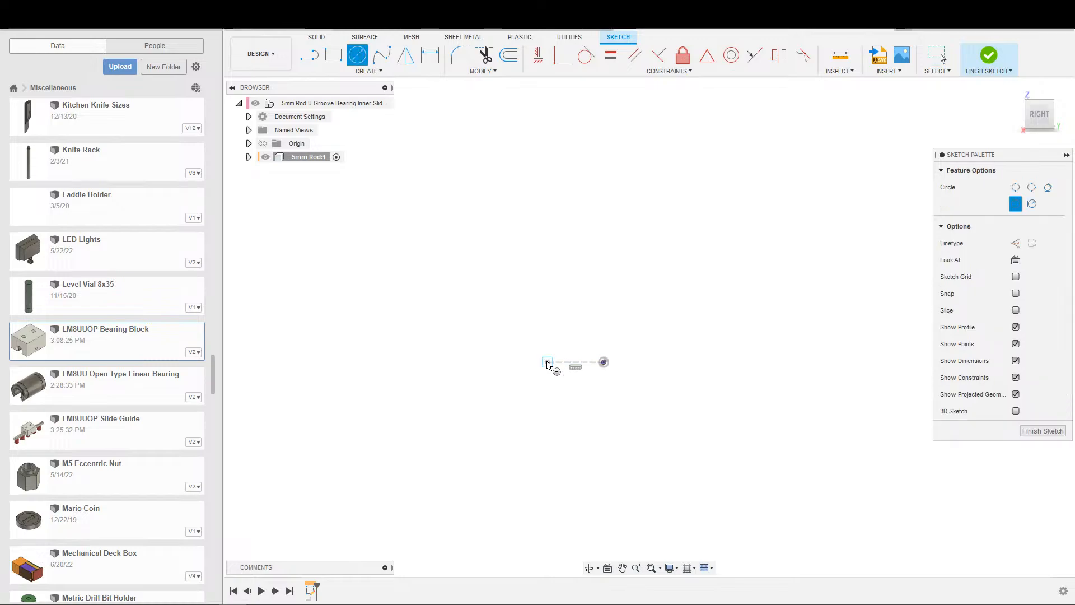
{"action": "left_click", "coordinate": [548, 362]}
{"action": "left_click", "coordinate": [557, 332]}
{"action": "key", "text": "Escape"}
Step: Rename the sketch in the 5mm Rod component as Rod
{"action": "left_click", "coordinate": [249, 157]}
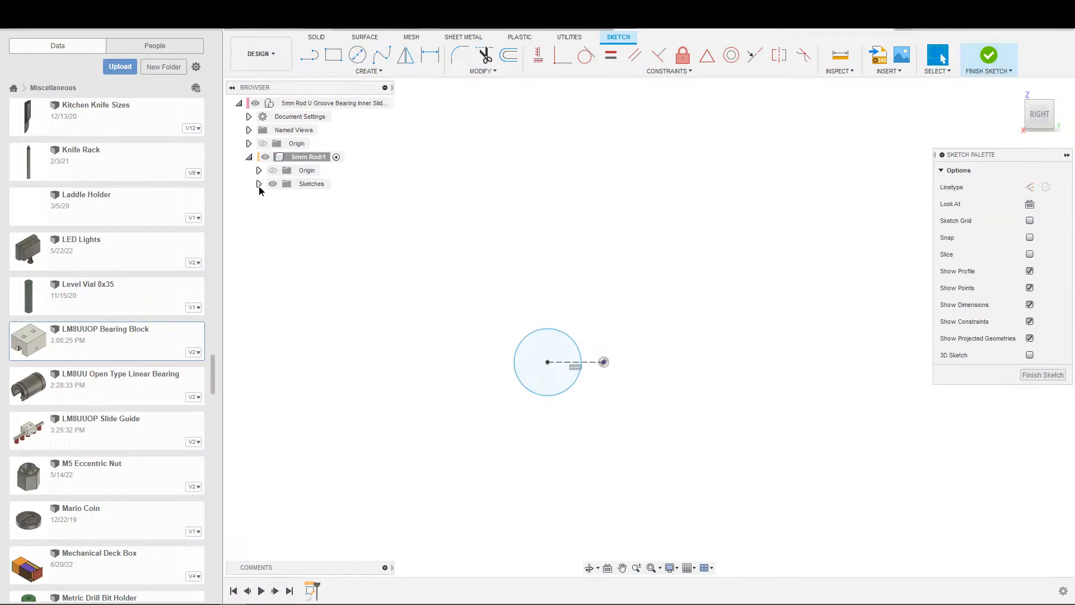
{"action": "left_click", "coordinate": [259, 183]}
{"action": "left_click", "coordinate": [322, 197]}
{"action": "left_click", "coordinate": [322, 197]}
{"action": "type", "text": "R"}
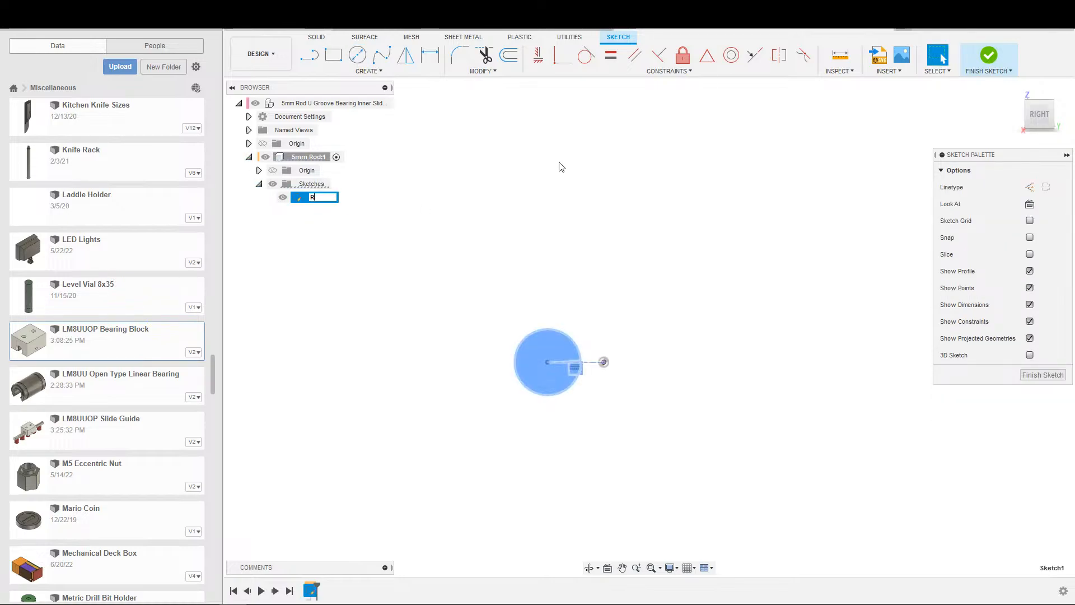
{"action": "type", "text": "od"}
{"action": "key", "text": "Return"}
Step: Set the diameter of the circle at the end of the construction line to 5 mm
{"action": "scroll", "coordinate": [564, 365], "scroll_direction": "up", "scroll_amount": 2}
{"action": "key", "text": "d"}
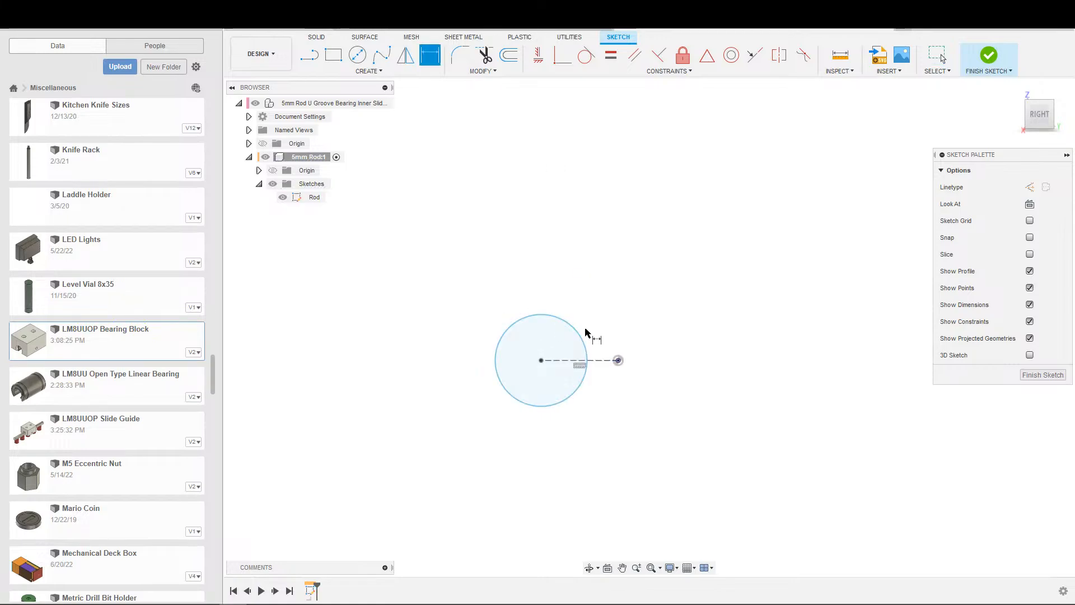
{"action": "left_click", "coordinate": [586, 333]}
{"action": "left_click", "coordinate": [574, 339]}
{"action": "type", "text": "5m"}
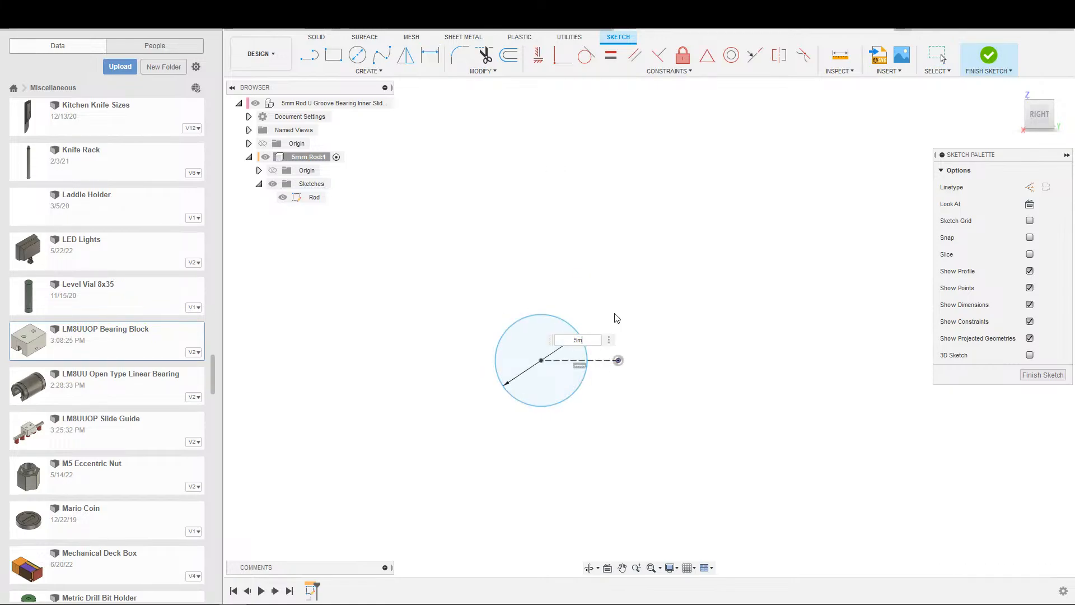
{"action": "key", "text": "Return"}
{"action": "key", "text": "Escape"}
Step: Add a length dimension to the horizontal construction line and delete it again
{"action": "scroll", "coordinate": [672, 335], "scroll_direction": "down", "scroll_amount": 1}
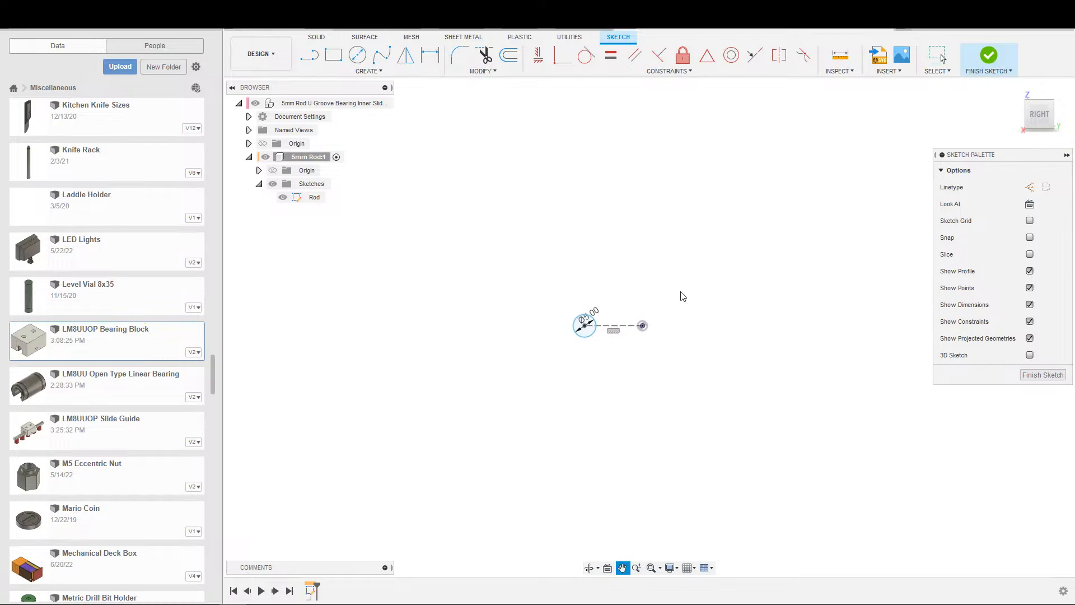
{"action": "scroll", "coordinate": [608, 336], "scroll_direction": "up", "scroll_amount": 3}
{"action": "key", "text": "d"}
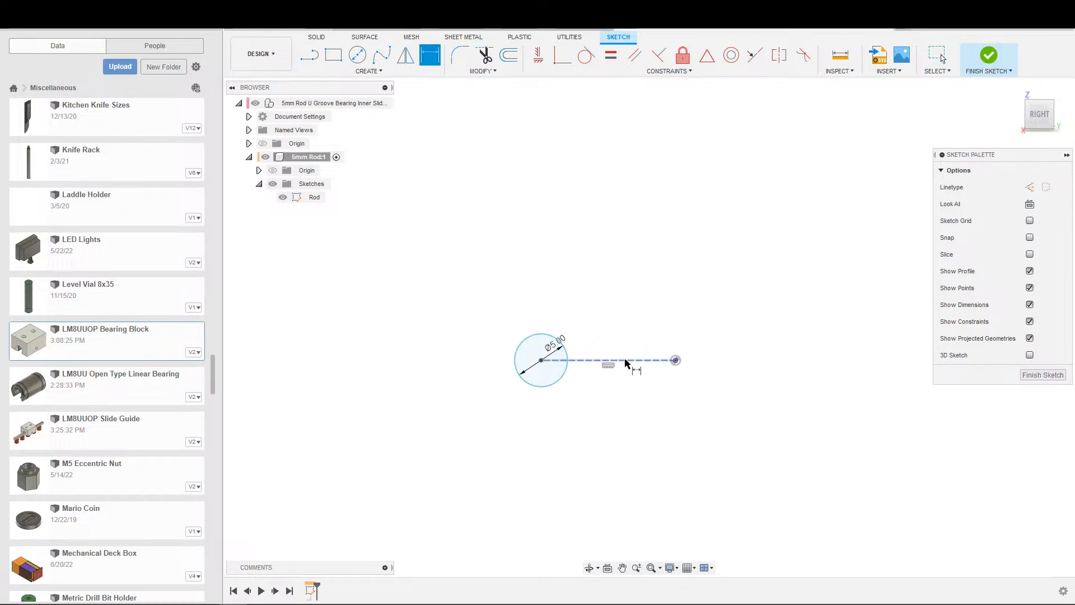
{"action": "left_click", "coordinate": [626, 360]}
{"action": "left_click", "coordinate": [631, 398]}
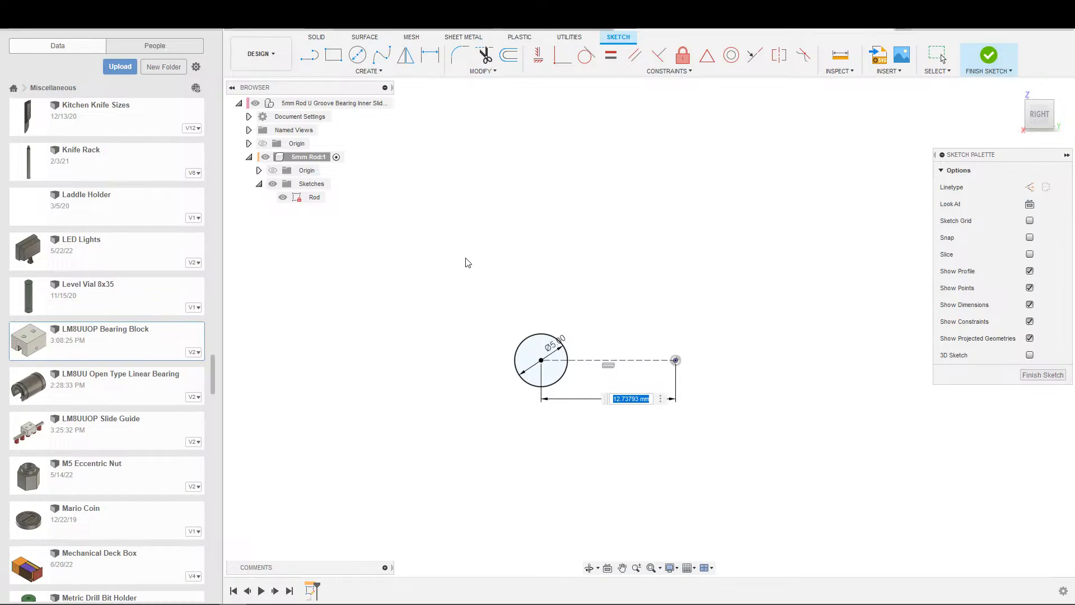
{"action": "key", "text": "Return"}
{"action": "key", "text": "Escape"}
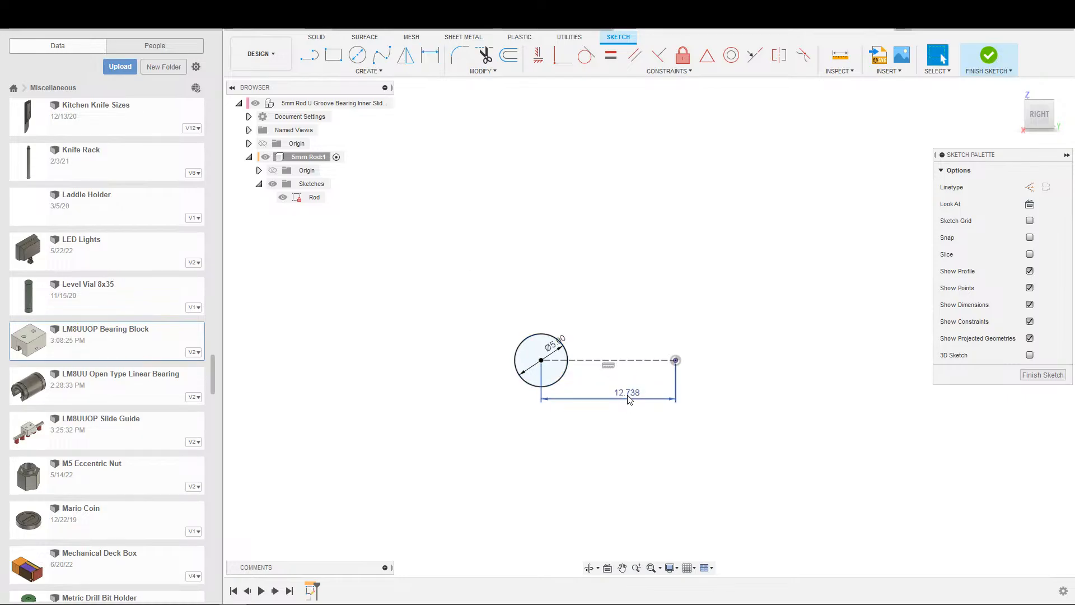
{"action": "left_click", "coordinate": [626, 396]}
{"action": "key", "text": "Delete"}
Step: Sketch a larger circle concentric with the 5 mm circle, without a dimension
{"action": "key", "text": "c"}
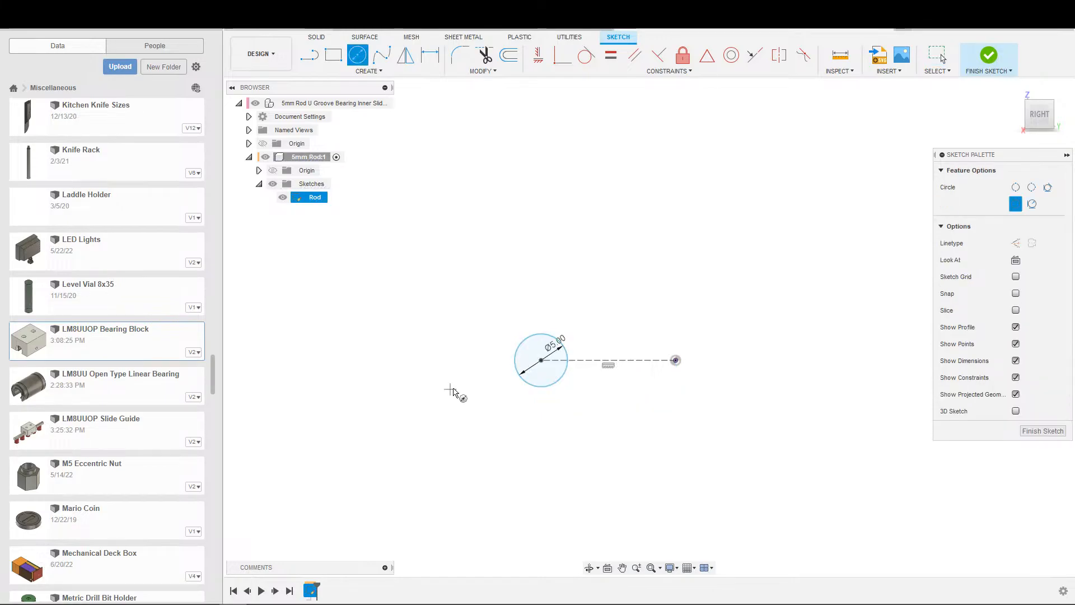
{"action": "left_click", "coordinate": [541, 360]}
{"action": "key", "text": "Escape"}
{"action": "scroll", "coordinate": [634, 406], "scroll_direction": "up", "scroll_amount": 3}
{"action": "scroll", "coordinate": [686, 395], "scroll_direction": "down", "scroll_amount": 2}
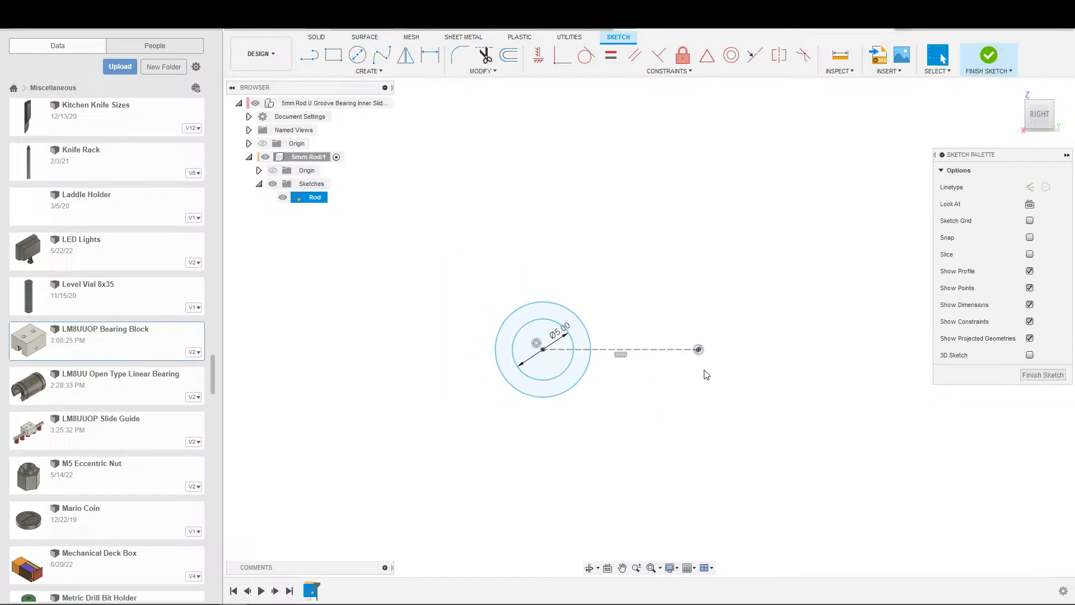
Step: Sketch a circle about 5.6 mm in diameter centred on the origin end of the construction line and convert it to construction
{"action": "key", "text": "c"}
{"action": "left_click", "coordinate": [699, 350]}
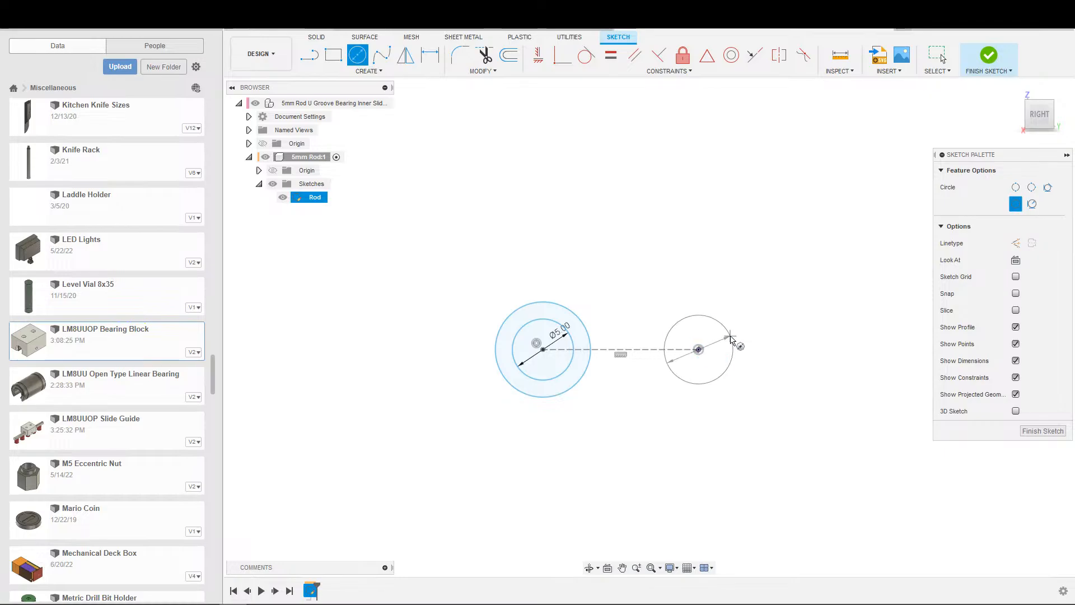
{"action": "left_click", "coordinate": [727, 333]}
{"action": "key", "text": "Escape"}
{"action": "left_click", "coordinate": [717, 320]}
{"action": "key", "text": "x"}
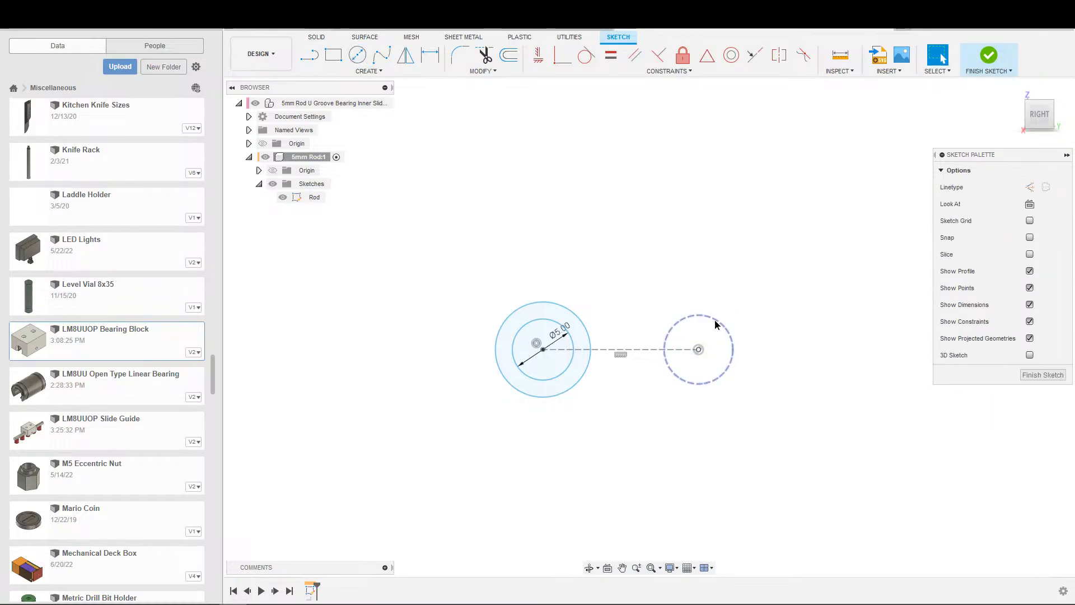
Step: Set the construction circle's diameter to 13 mm, then delete the circle
{"action": "left_click", "coordinate": [725, 328]}
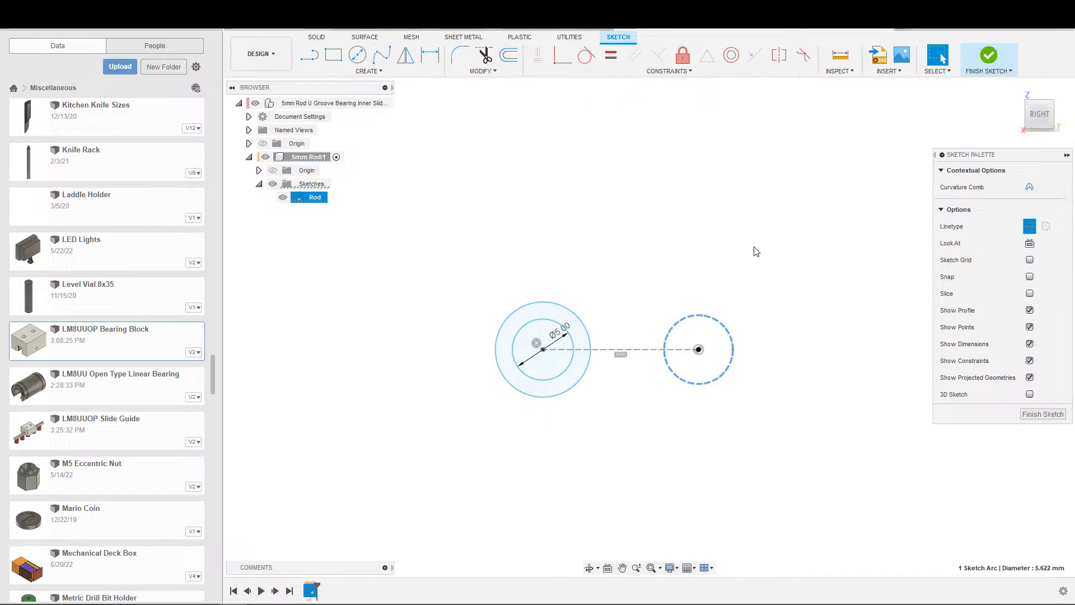
{"action": "key", "text": "d"}
{"action": "left_click", "coordinate": [722, 258]}
{"action": "type", "text": "13"}
{"action": "key", "text": "Return"}
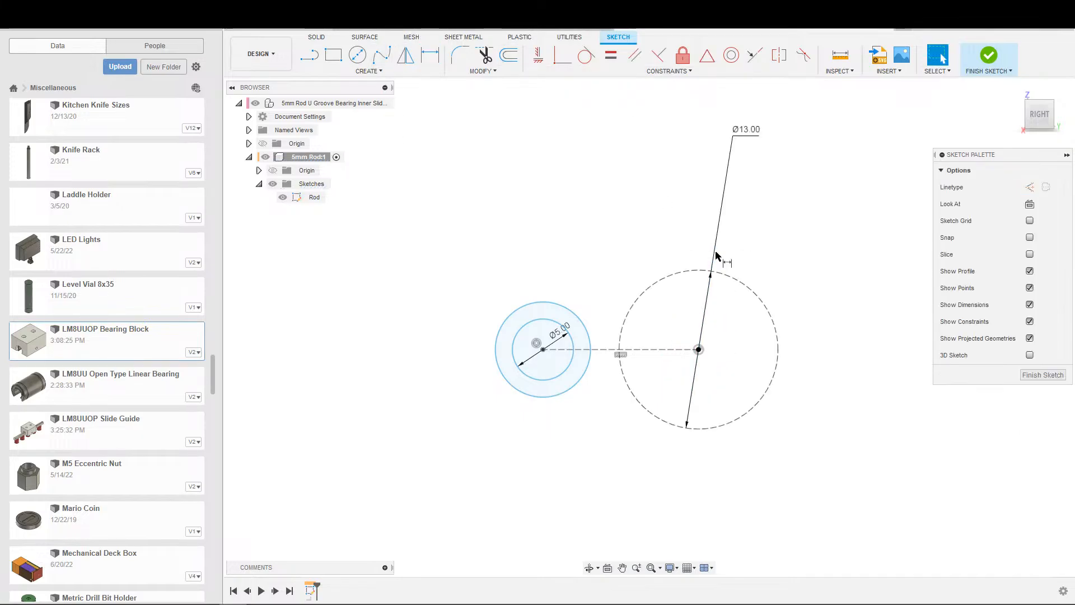
{"action": "key", "text": "Escape"}
{"action": "left_click", "coordinate": [751, 290]}
{"action": "key", "text": "Delete"}
Step: Sketch a rectangle about 13.8 mm long around the origin end of the construction line, clear of the two circles
{"action": "key", "text": "s"}
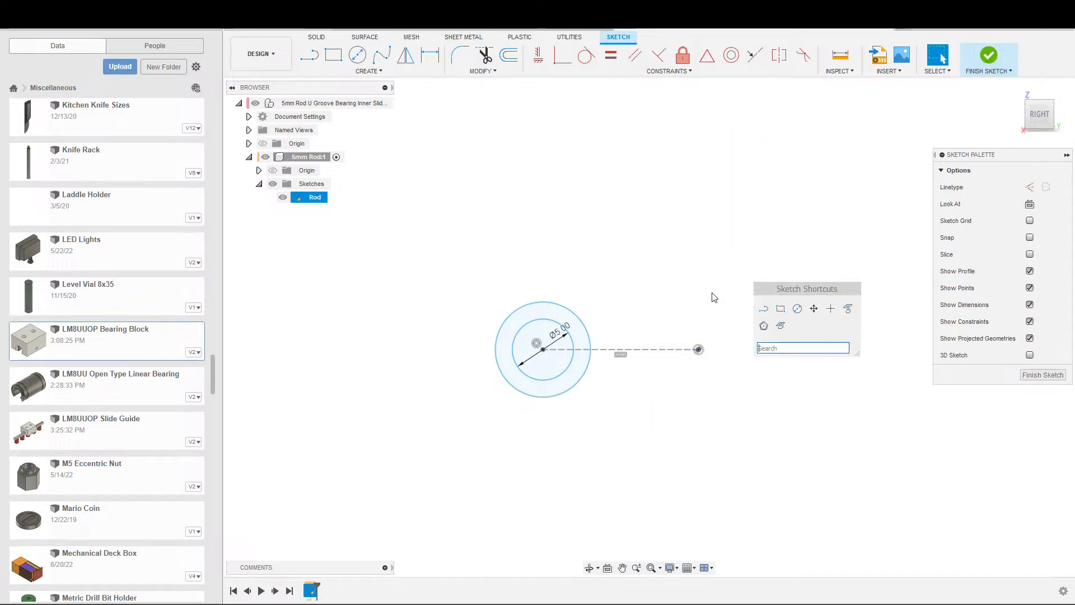
{"action": "left_click", "coordinate": [780, 309]}
{"action": "left_click", "coordinate": [611, 308]}
{"action": "left_click", "coordinate": [781, 385]}
{"action": "key", "text": "Escape"}
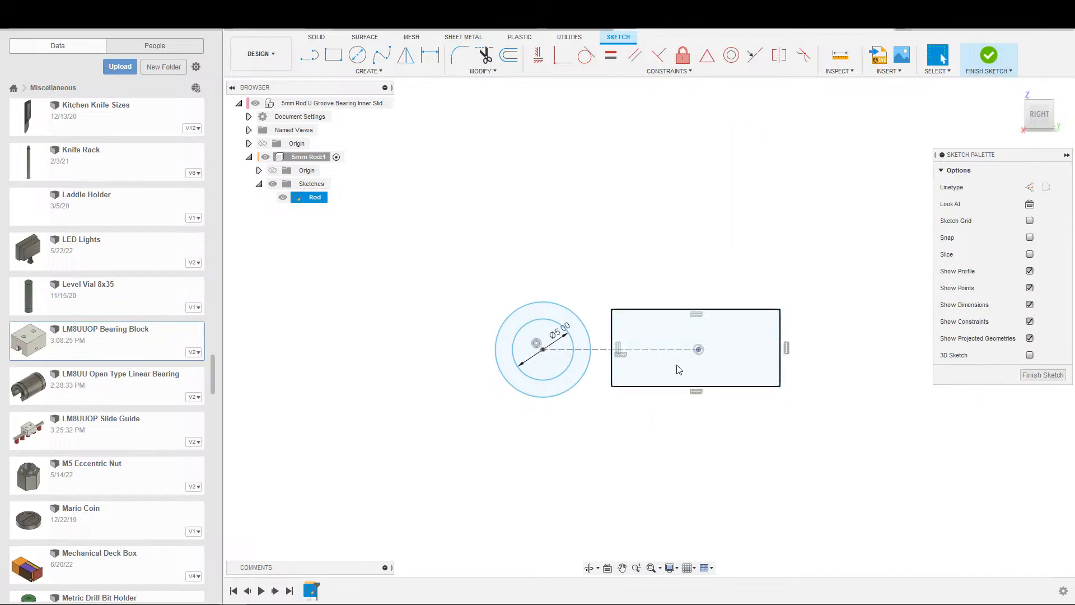
Step: Set the rectangle's horizontal length to 13 mm
{"action": "scroll", "coordinate": [700, 314], "scroll_direction": "up", "scroll_amount": 2}
{"action": "key", "text": "d"}
{"action": "left_click", "coordinate": [704, 305]}
{"action": "left_click", "coordinate": [758, 247]}
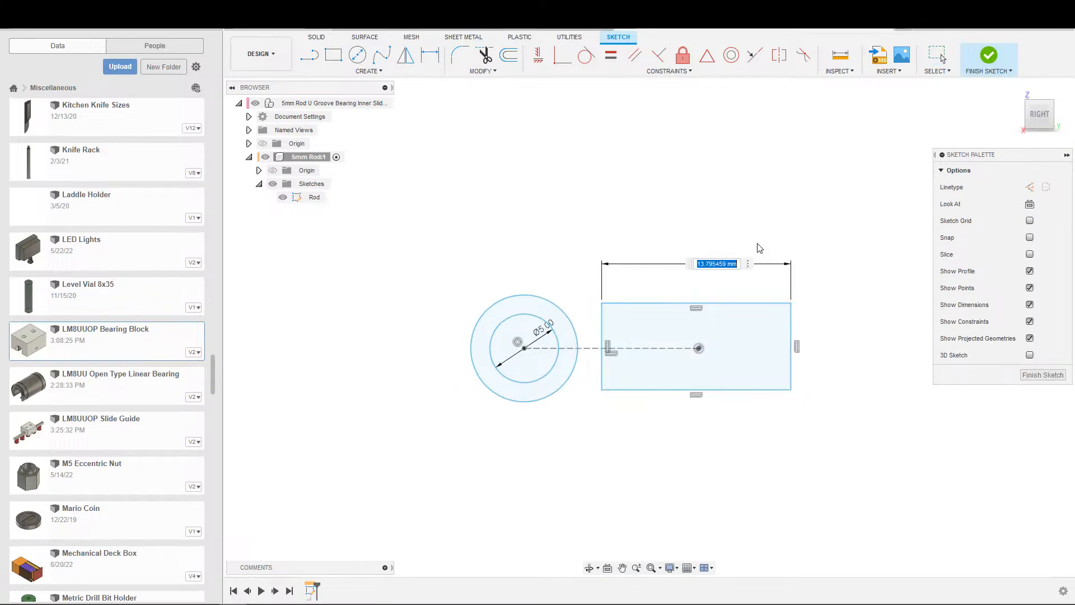
{"action": "type", "text": "13"}
{"action": "key", "text": "Return"}
{"action": "key", "text": "Escape"}
Step: Draw a diagonal line from the rectangle's lower corner nearest the circles to its opposite upper corner and convert it to construction
{"action": "type", "text": "sline"}
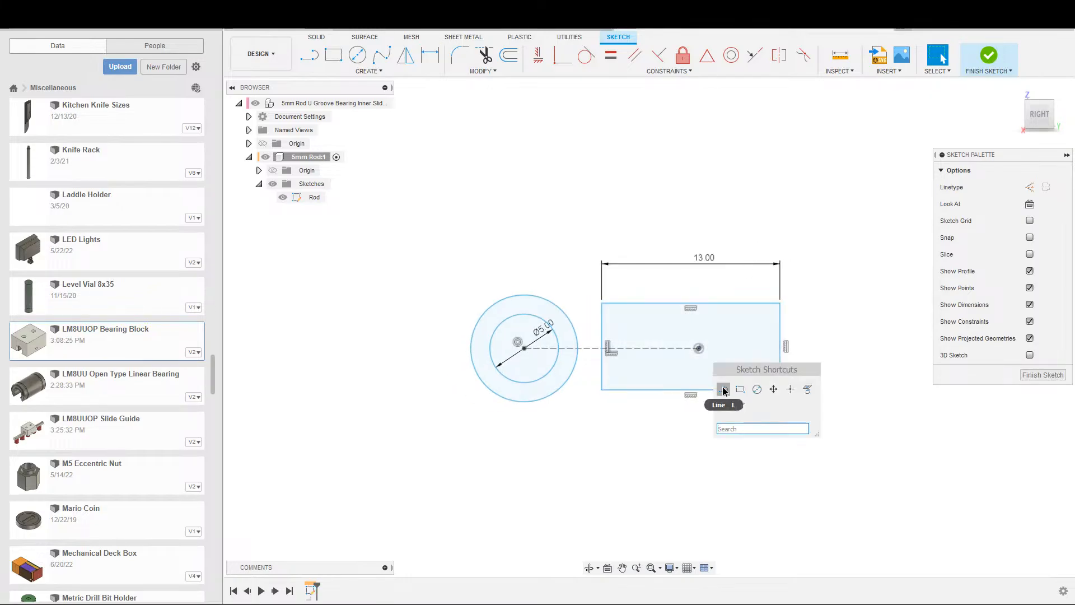
{"action": "key", "text": "Return"}
{"action": "left_click", "coordinate": [602, 389]}
{"action": "left_click", "coordinate": [779, 303]}
{"action": "key", "text": "Escape"}
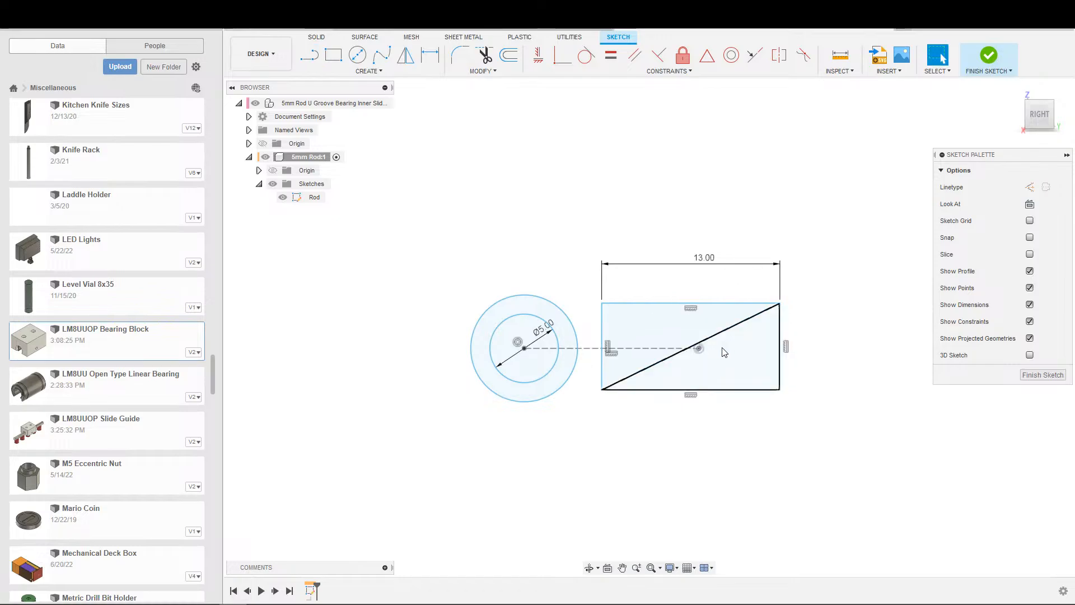
{"action": "left_click", "coordinate": [716, 343]}
{"action": "key", "text": "x"}
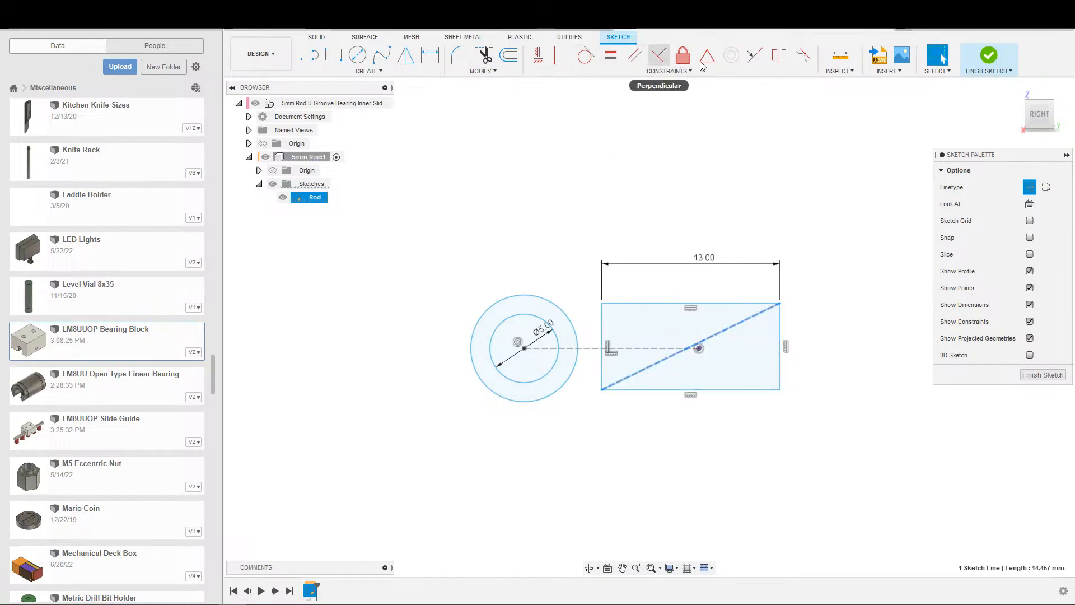
Step: Centre the rectangle on the origin by applying a midpoint constraint between the origin point and the diagonal
{"action": "left_click", "coordinate": [707, 55]}
{"action": "left_click", "coordinate": [698, 348]}
{"action": "left_click", "coordinate": [715, 342]}
{"action": "key", "text": "Escape"}
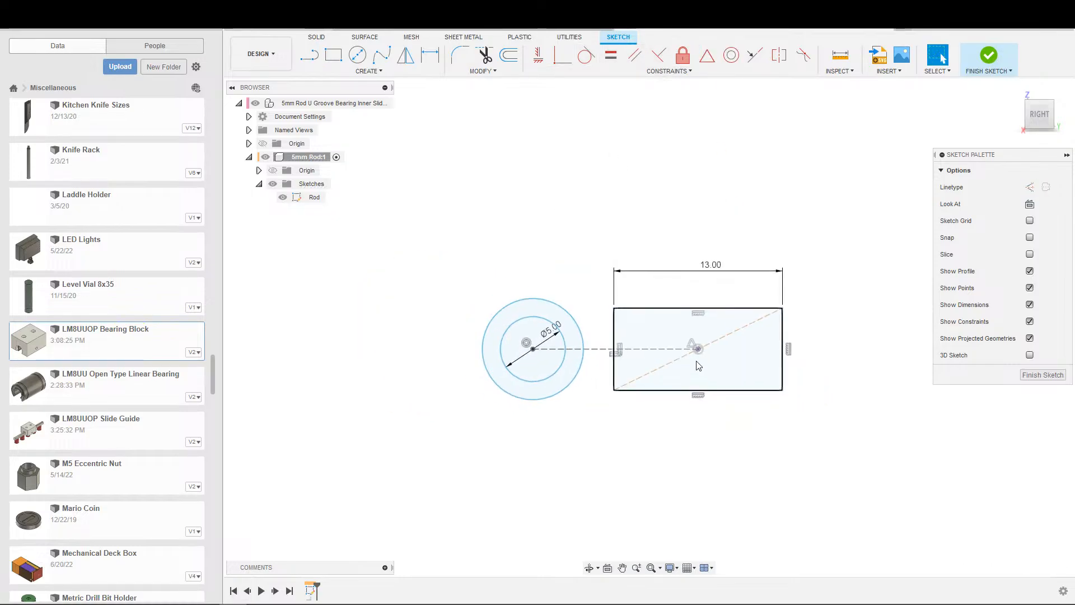
Step: Sketch an ellipse with a horizontal semi-axis of about 2.3 mm, centred where the construction line crosses the rectangle edge facing the circles
{"action": "scroll", "coordinate": [644, 404], "scroll_direction": "up", "scroll_amount": 2}
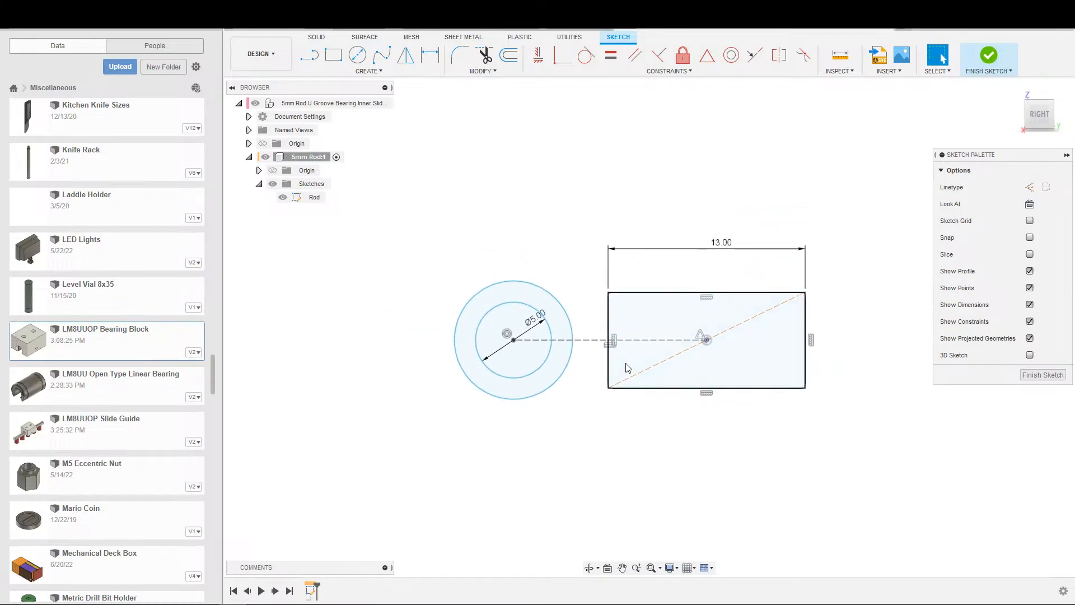
{"action": "scroll", "coordinate": [620, 329], "scroll_direction": "up", "scroll_amount": 2}
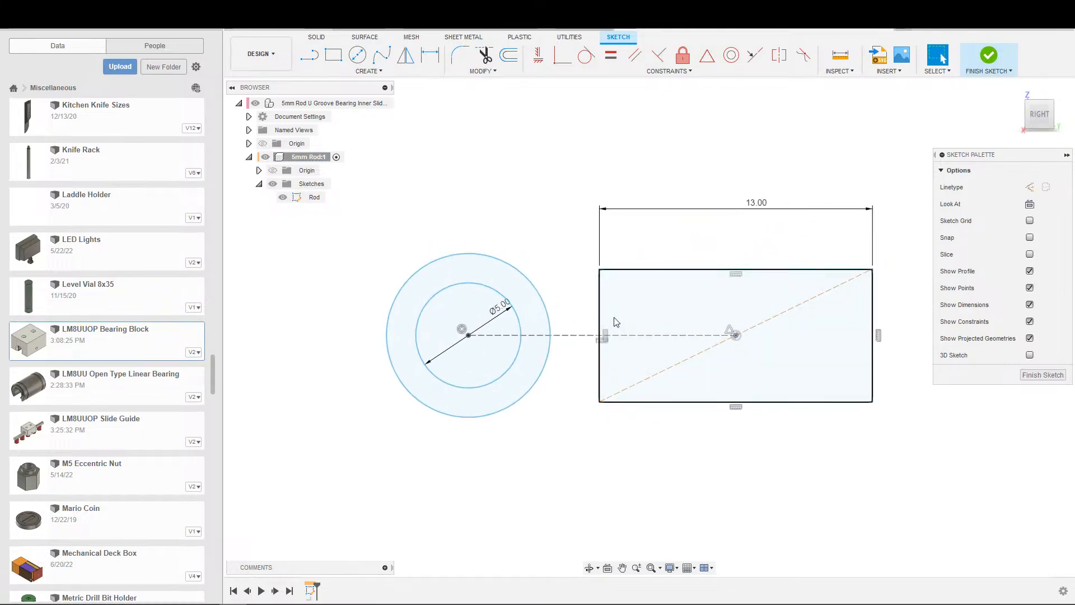
{"action": "left_click", "coordinate": [365, 71]}
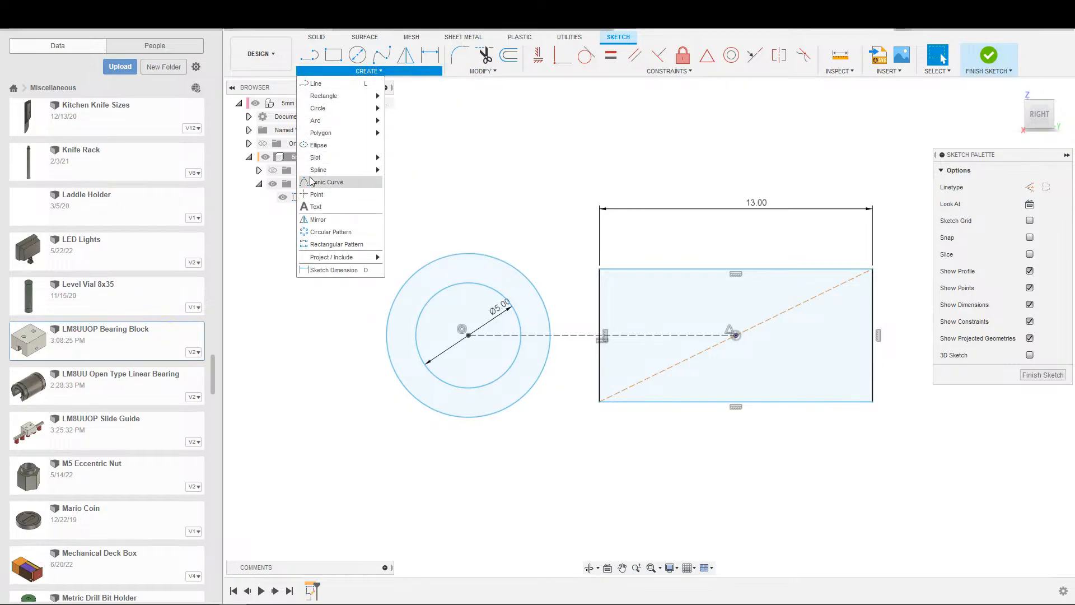
{"action": "left_click", "coordinate": [324, 145]}
{"action": "left_click", "coordinate": [602, 334]}
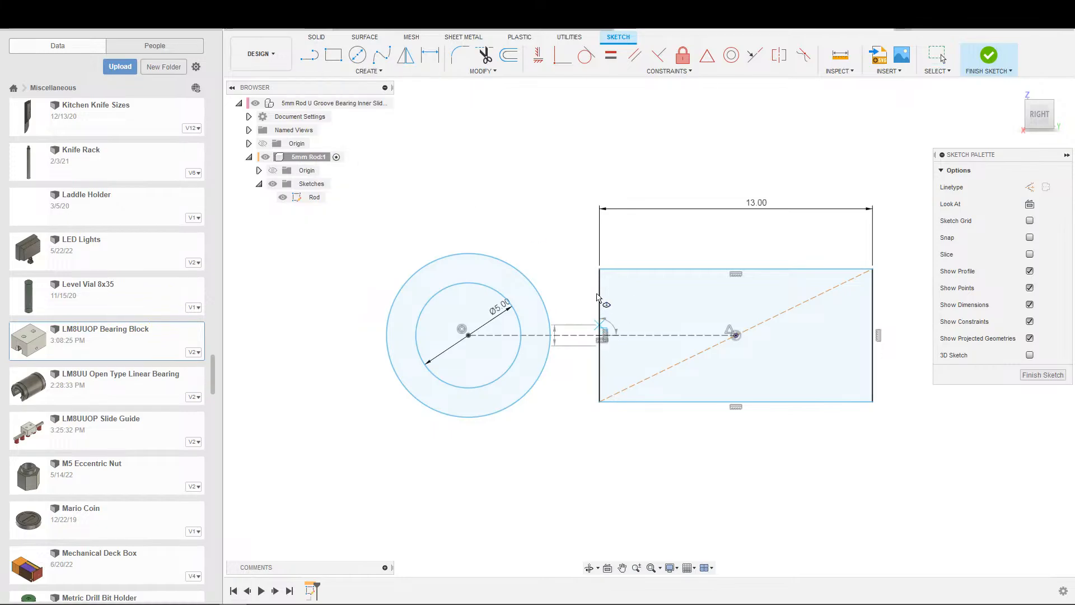
{"action": "left_click", "coordinate": [599, 295]}
{"action": "scroll", "coordinate": [645, 367], "scroll_direction": "up", "scroll_amount": 3}
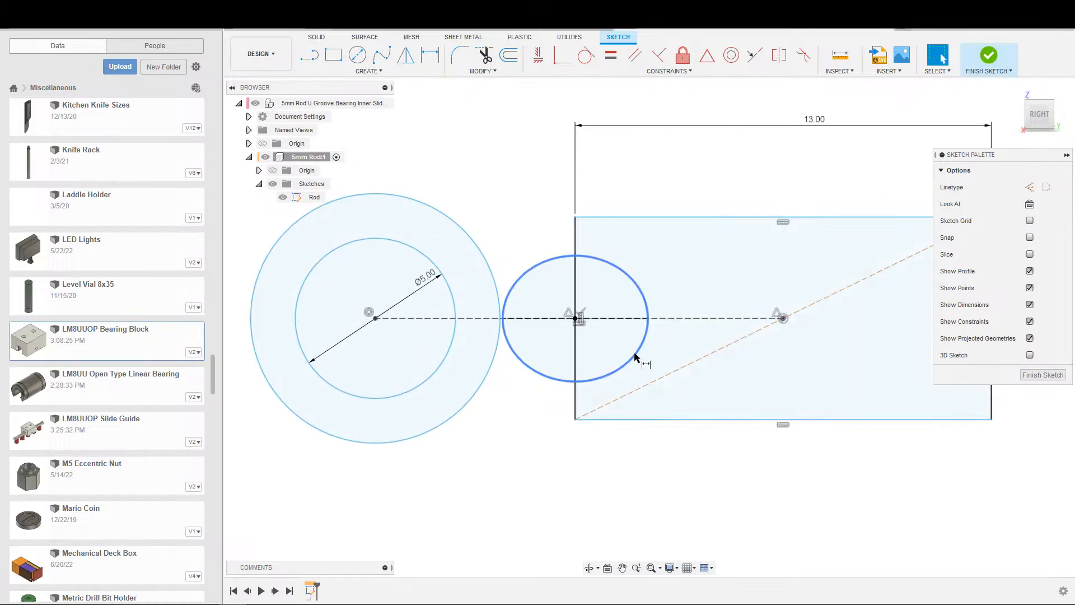
Step: Set the ellipse's horizontal semi-axis, from the rectangle edge to its outermost point, to 1.5 mm
{"action": "left_click", "coordinate": [648, 336]}
{"action": "key", "text": "d"}
{"action": "left_click", "coordinate": [648, 318]}
{"action": "left_click", "coordinate": [575, 318]}
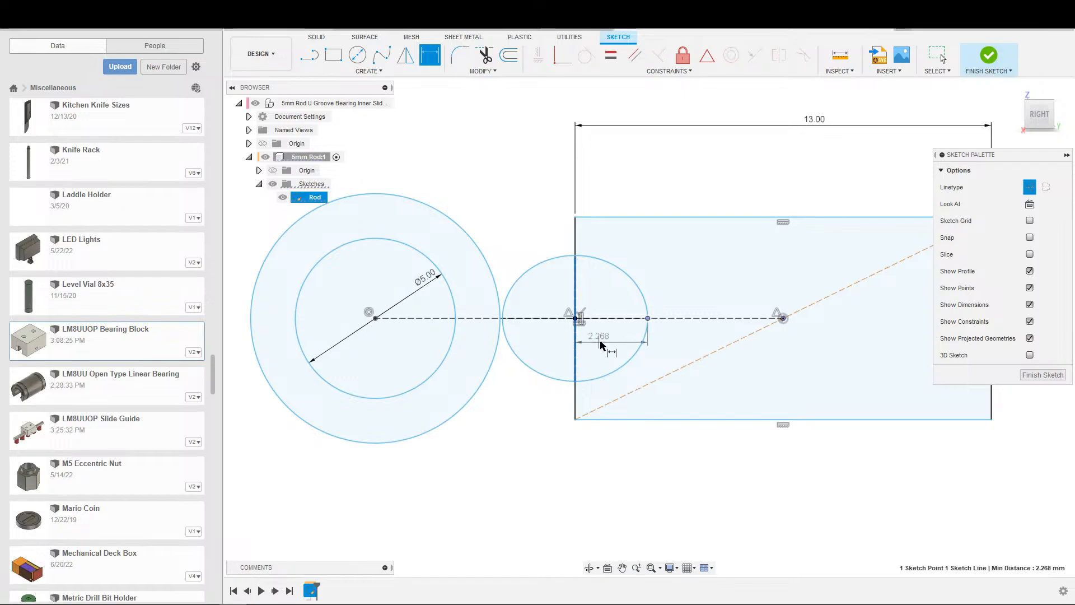
{"action": "left_click", "coordinate": [616, 340]}
{"action": "type", "text": "1.5"}
{"action": "key", "text": "Return"}
{"action": "key", "text": "Escape"}
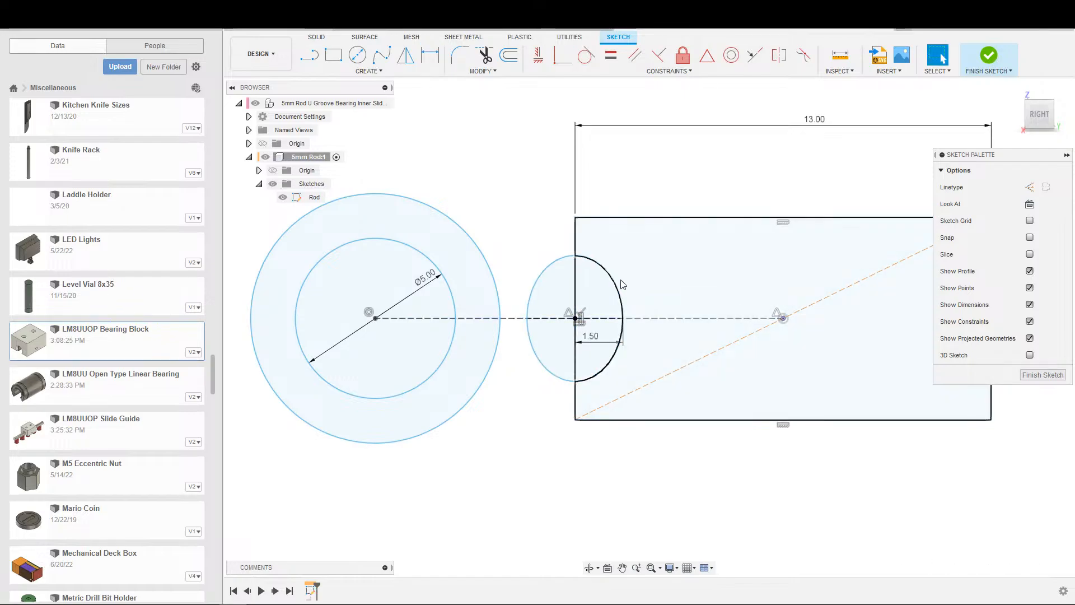
Step: Set the ellipse's full height between its upper and lower points to 4.5 mm
{"action": "scroll", "coordinate": [616, 280], "scroll_direction": "up", "scroll_amount": 2}
{"action": "scroll", "coordinate": [582, 250], "scroll_direction": "down", "scroll_amount": 2}
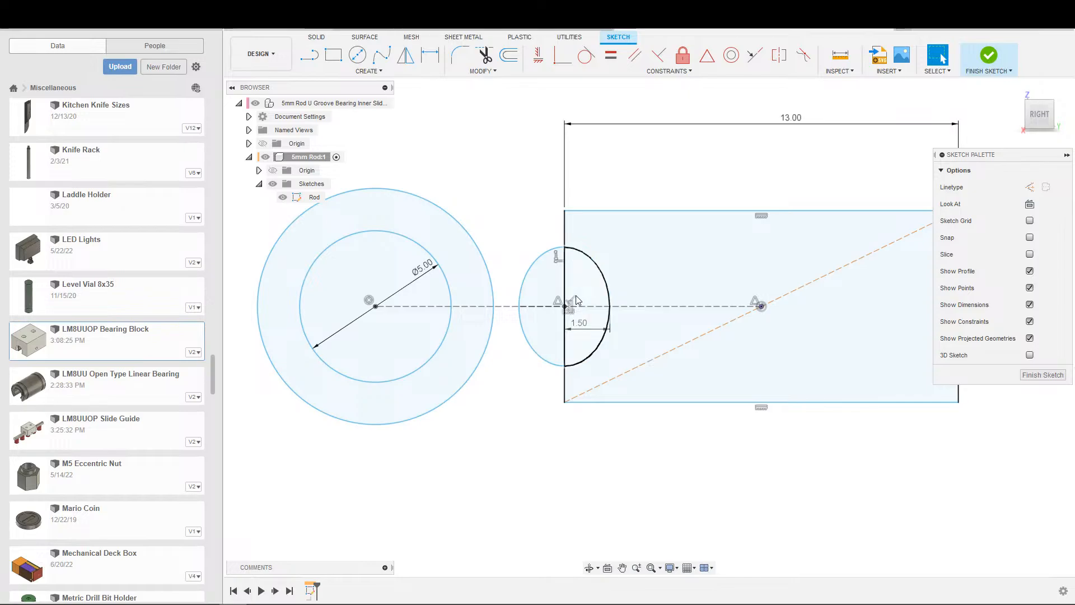
{"action": "left_click", "coordinate": [564, 328]}
{"action": "key", "text": "Escape"}
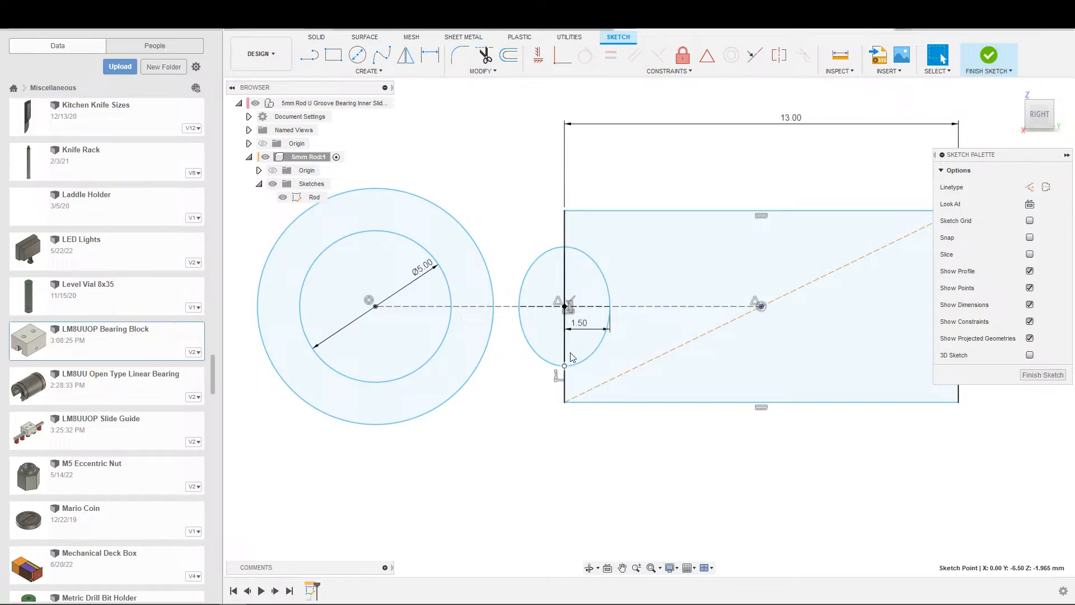
{"action": "key", "text": "d"}
{"action": "left_click", "coordinate": [564, 251]}
{"action": "left_click", "coordinate": [516, 269]}
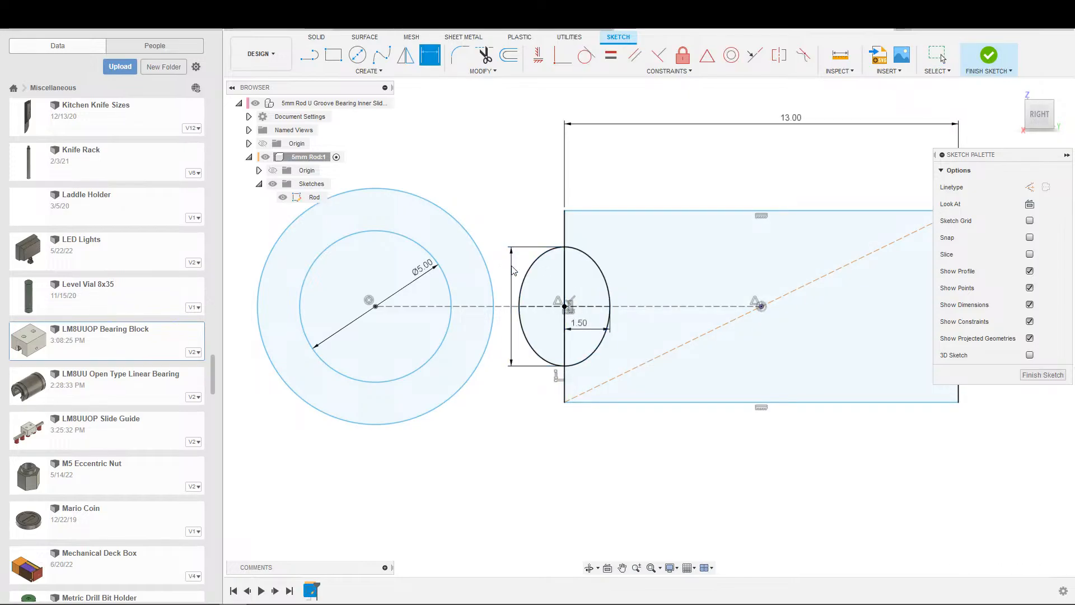
{"action": "type", "text": "4.5"}
{"action": "key", "text": "Return"}
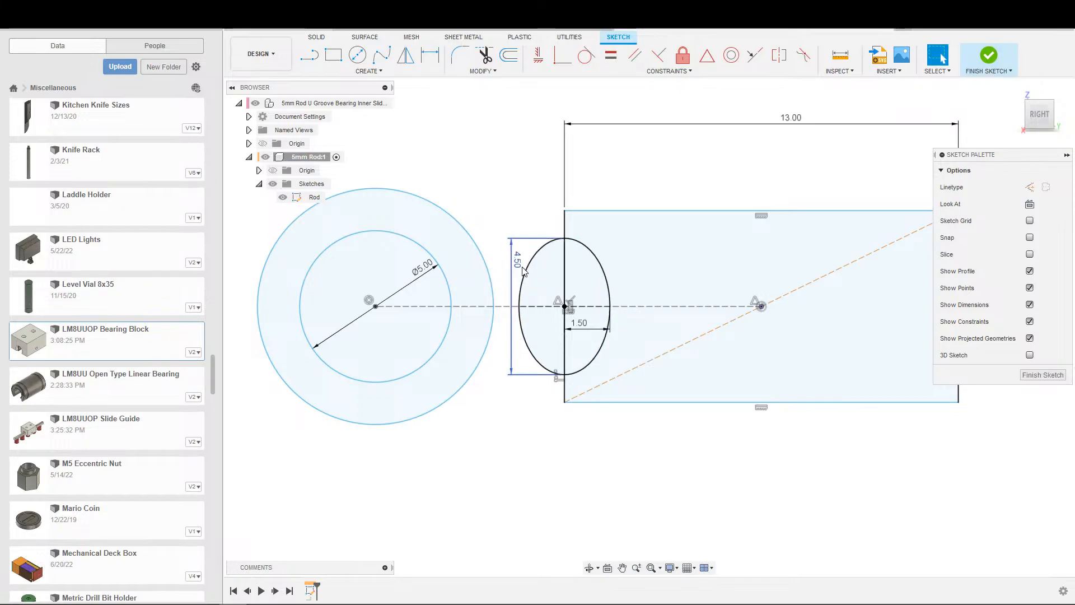
Step: Switch to the 4ID 13OD U Groove Bearing design and open Sketch2 to examine its groove ellipse dimensions
{"action": "left_click", "coordinate": [988, 54]}
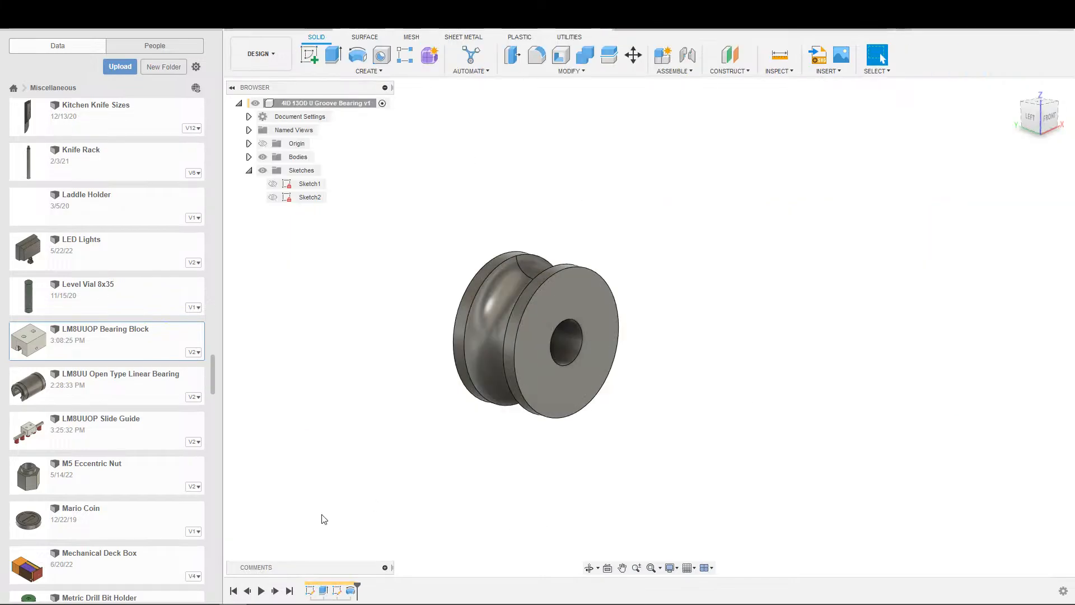
{"action": "double_click", "coordinate": [336, 590]}
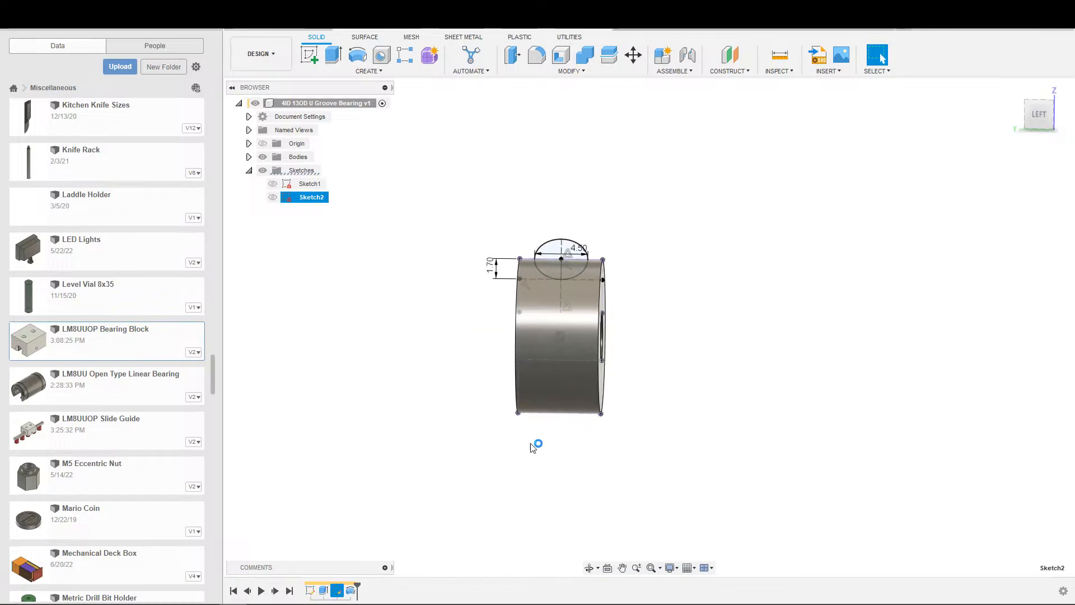
{"action": "scroll", "coordinate": [525, 262], "scroll_direction": "down", "scroll_amount": 3}
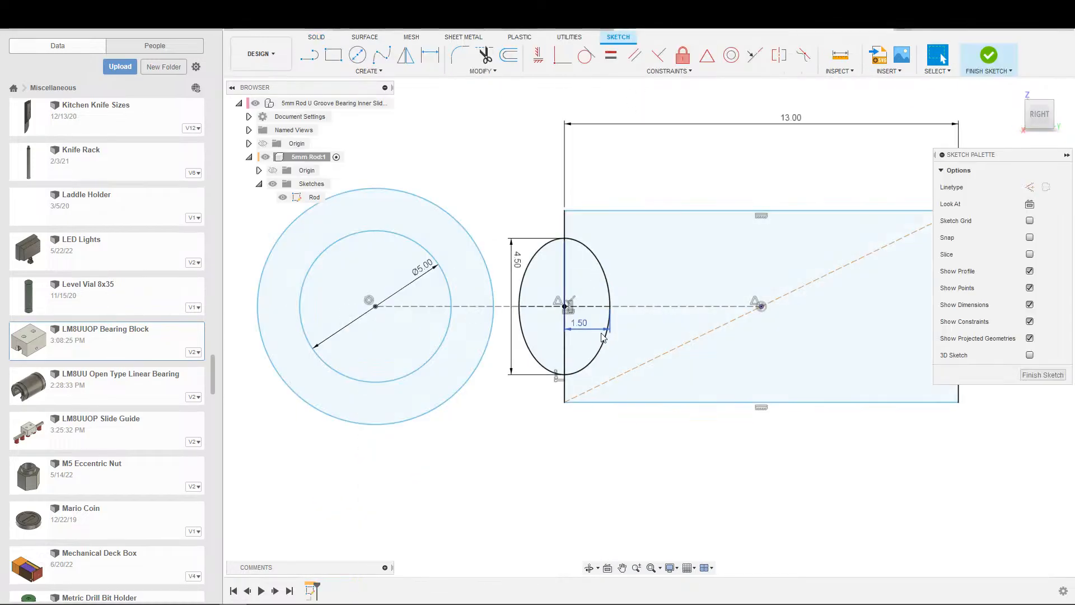
Step: Set the ellipse's horizontal semi-axis to 1.7 mm
{"action": "double_click", "coordinate": [588, 333]}
{"action": "type", "text": "1"}
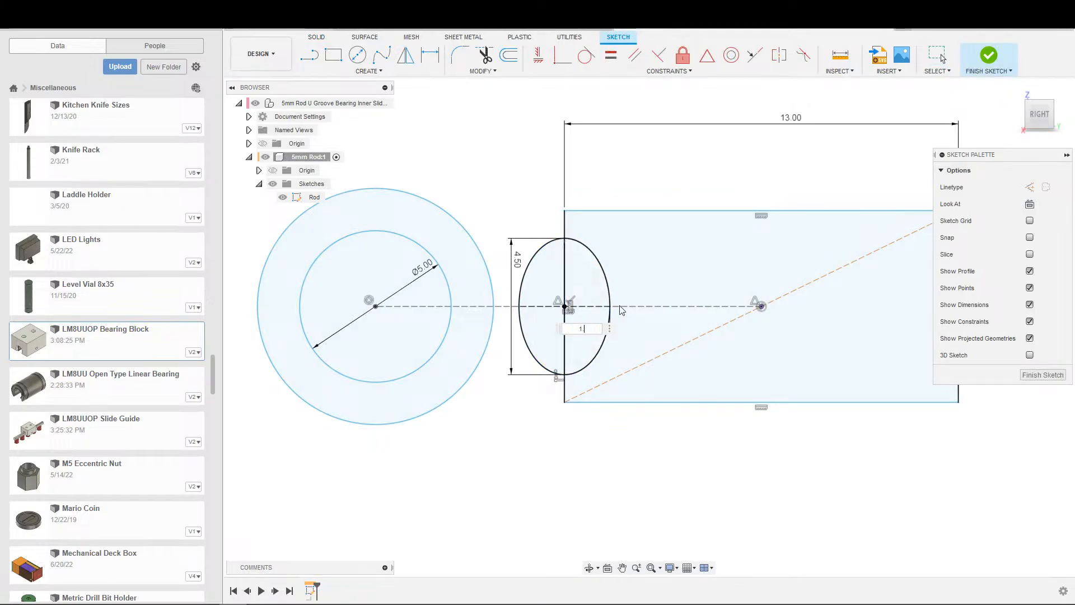
{"action": "type", "text": ".7"}
{"action": "key", "text": "Return"}
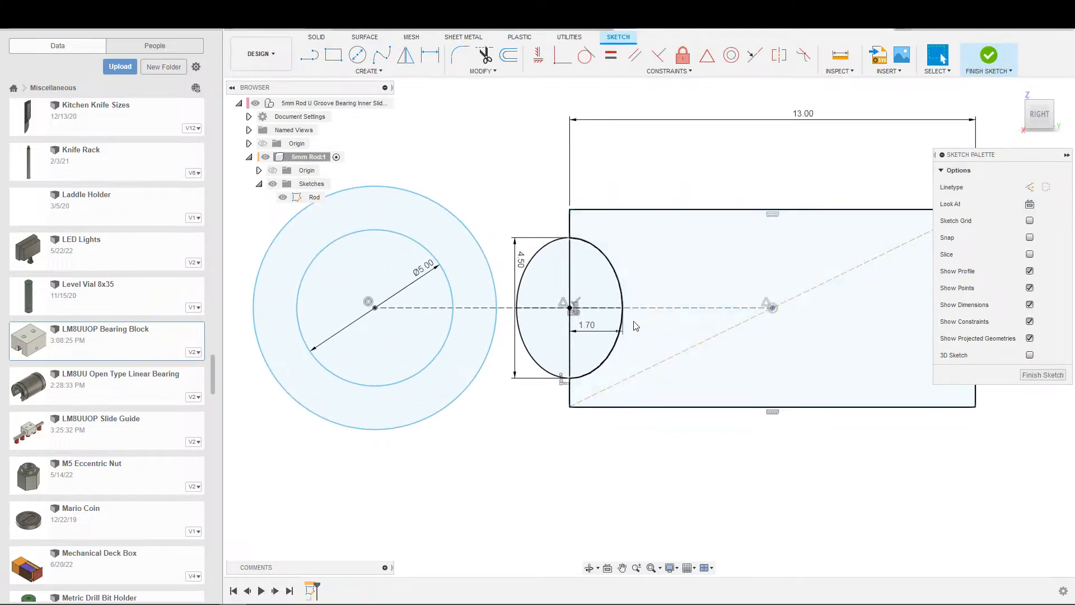
Step: Delete the larger circle surrounding the 5 mm rod circle
{"action": "left_click", "coordinate": [572, 235]}
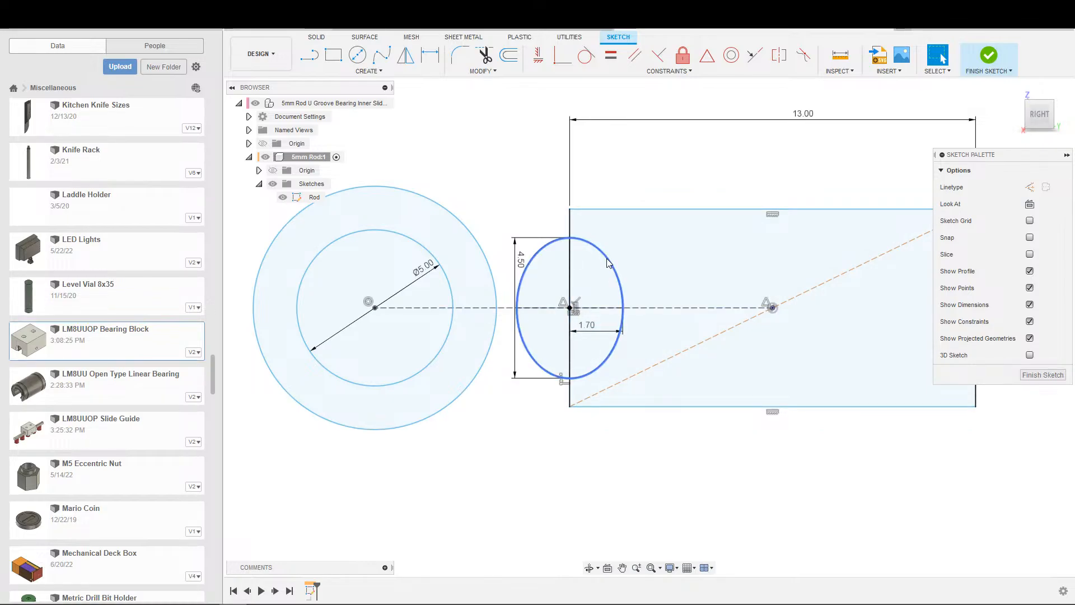
{"action": "left_click", "coordinate": [570, 238]}
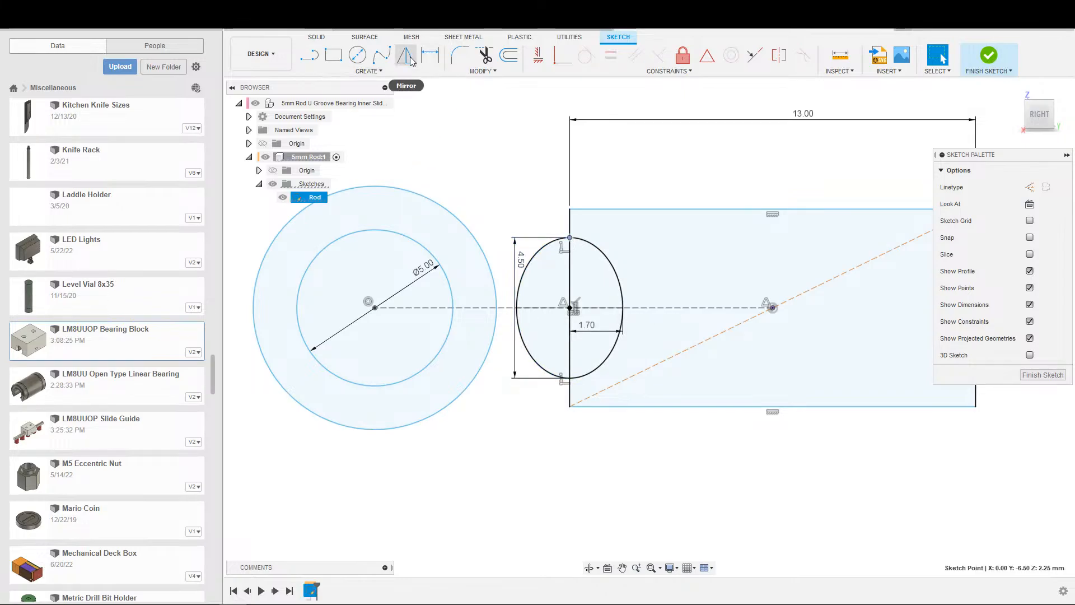
{"action": "left_click", "coordinate": [564, 56]}
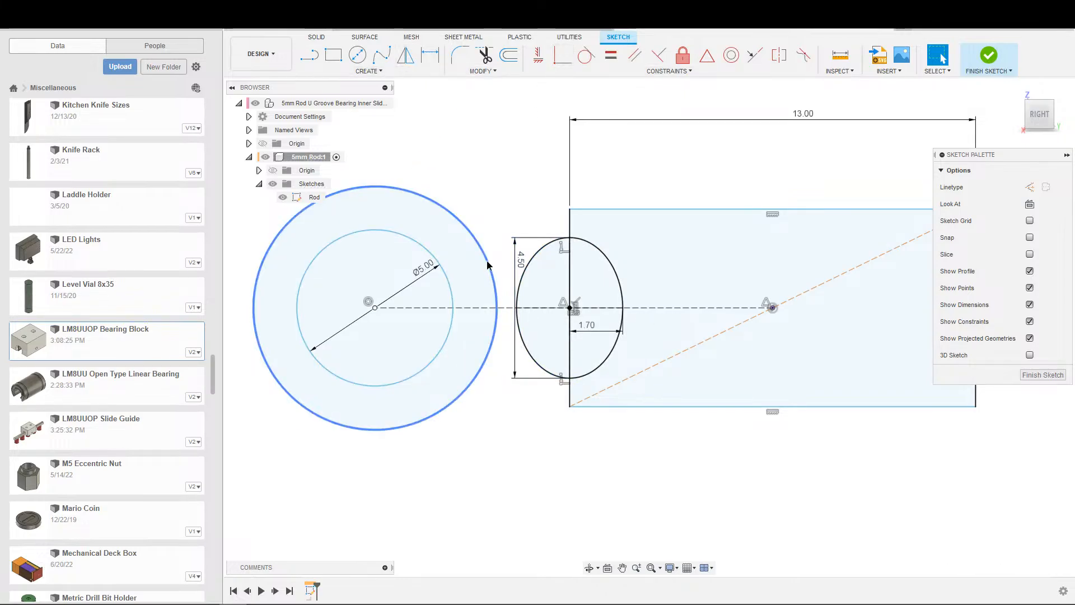
{"action": "left_click", "coordinate": [490, 265]}
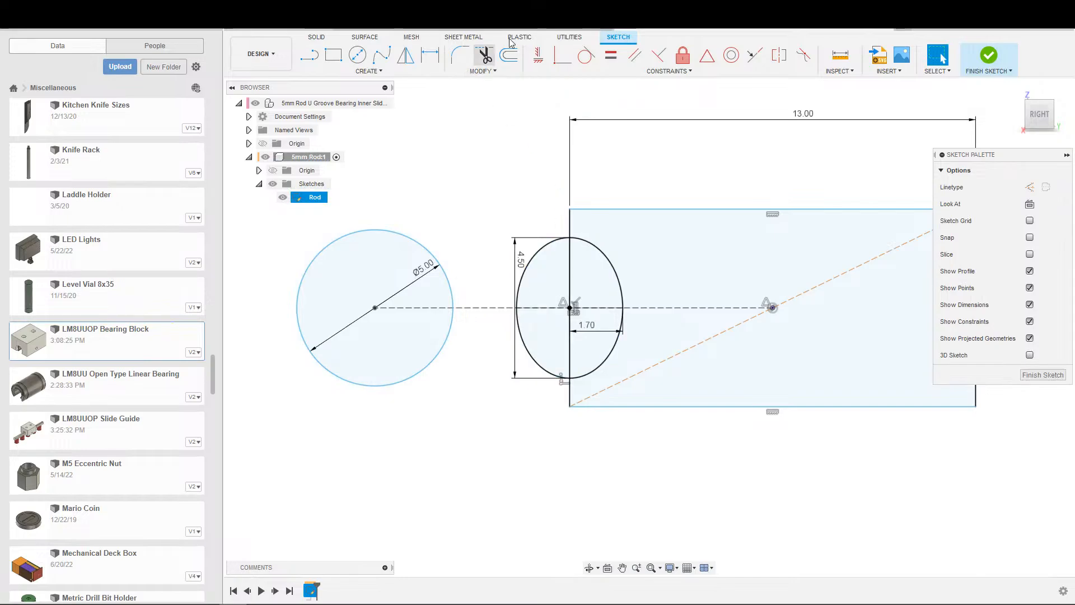
Step: Apply a coincident constraint between the ellipse's uppermost point and the 5 mm rod circle
{"action": "left_click", "coordinate": [562, 56]}
{"action": "left_click", "coordinate": [569, 239]}
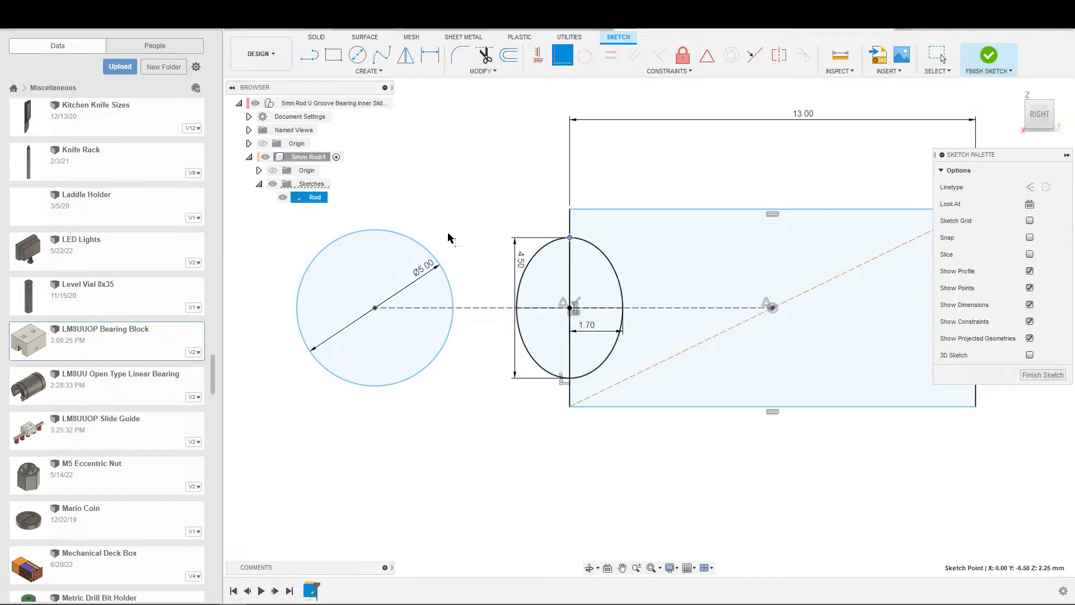
{"action": "left_click", "coordinate": [413, 240]}
{"action": "scroll", "coordinate": [571, 259], "scroll_direction": "up", "scroll_amount": 2}
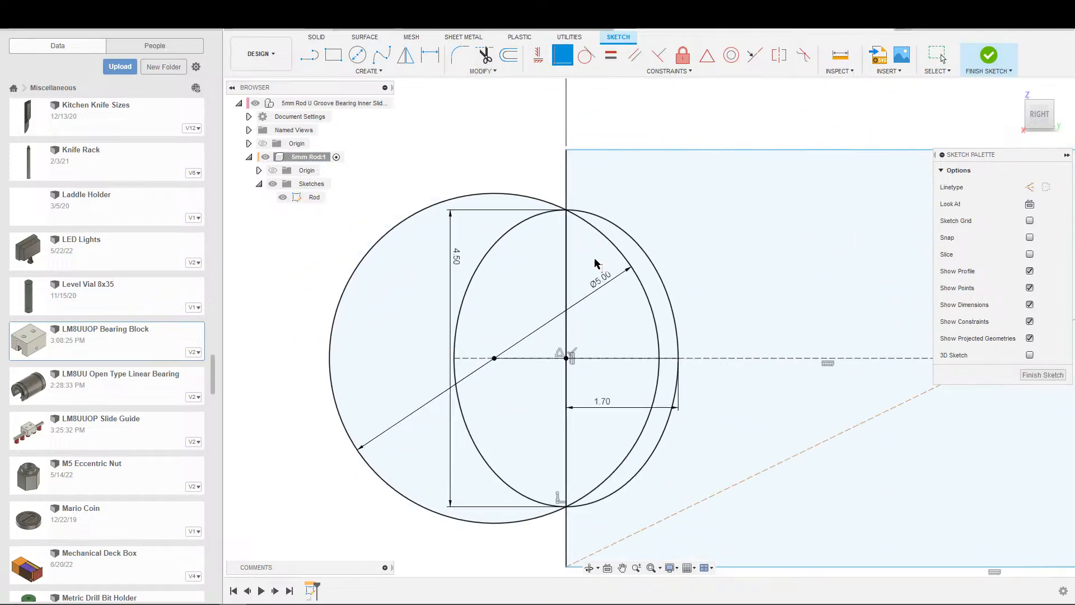
{"action": "scroll", "coordinate": [597, 260], "scroll_direction": "down", "scroll_amount": 2}
{"action": "key", "text": "Escape"}
Step: Convert the groove ellipse to construction geometry
{"action": "left_click", "coordinate": [613, 361]}
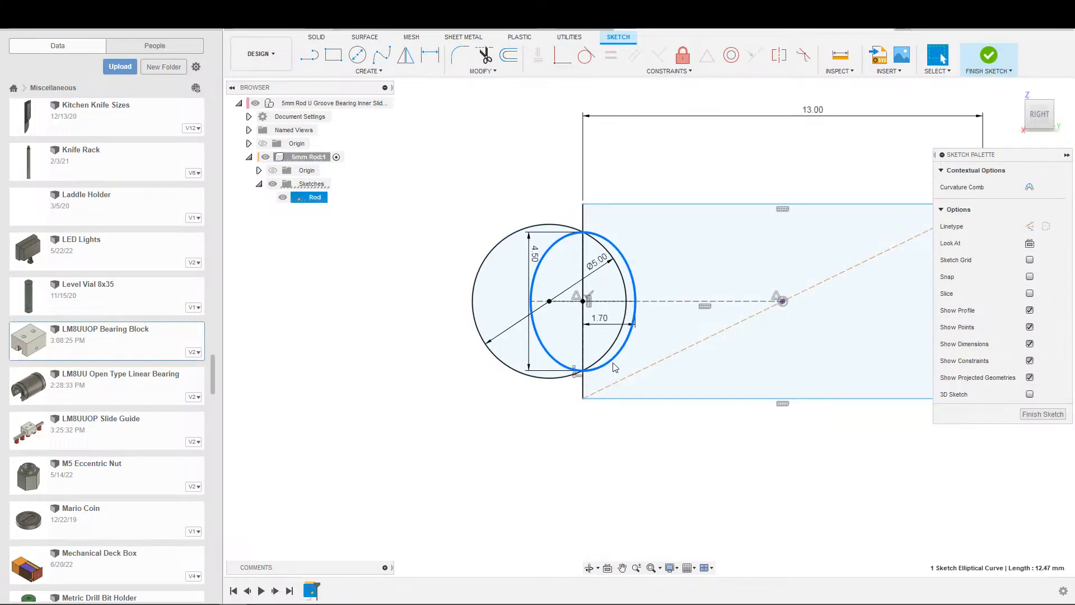
{"action": "key", "text": "x"}
{"action": "left_click", "coordinate": [639, 440]}
{"action": "scroll", "coordinate": [650, 433], "scroll_direction": "down", "scroll_amount": 1}
{"action": "scroll", "coordinate": [619, 412], "scroll_direction": "down", "scroll_amount": 1}
{"action": "scroll", "coordinate": [620, 410], "scroll_direction": "up", "scroll_amount": 2}
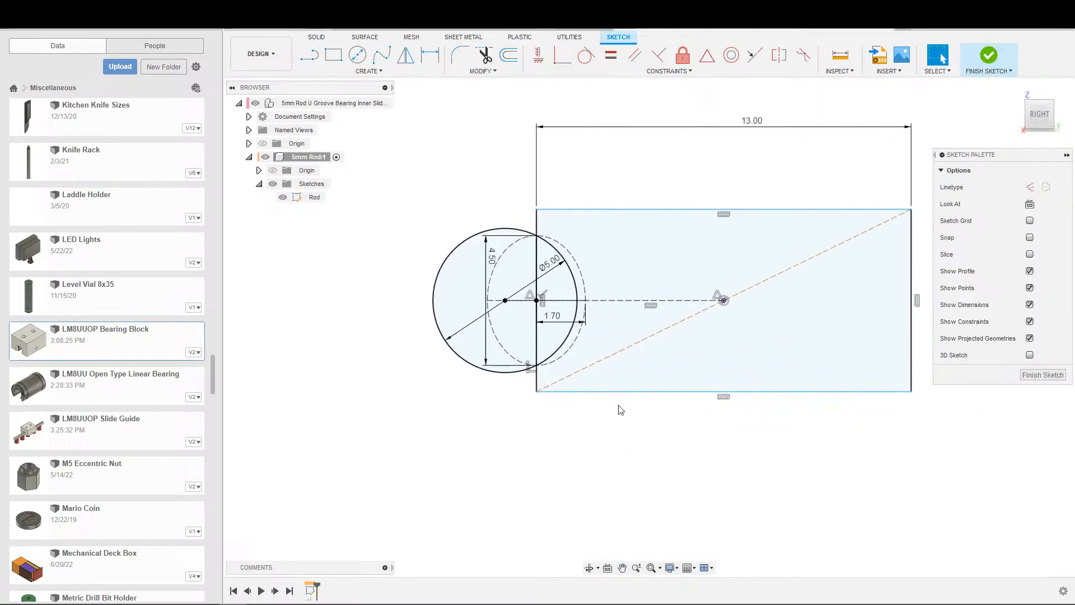
Step: Dimension the bearing rectangle's height between its two horizontal edges at 7 mm
{"action": "left_click", "coordinate": [556, 393]}
{"action": "key", "text": "d"}
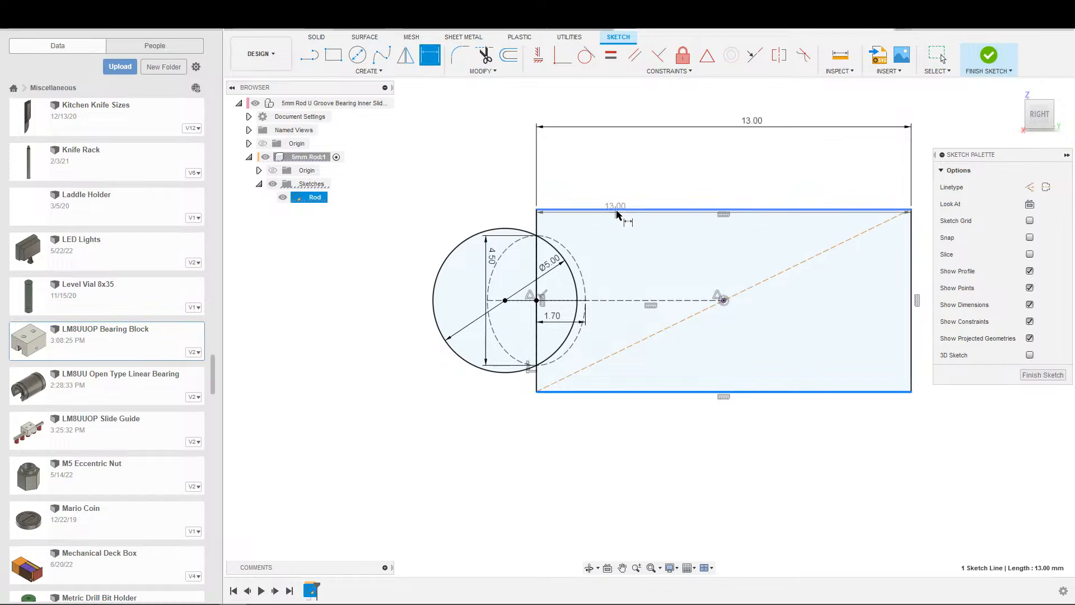
{"action": "left_click", "coordinate": [617, 209]}
{"action": "middle_click_drag", "start_coordinate": [762, 282], "coordinate": [616, 265]}
{"action": "left_click", "coordinate": [794, 268]}
{"action": "type", "text": "7"}
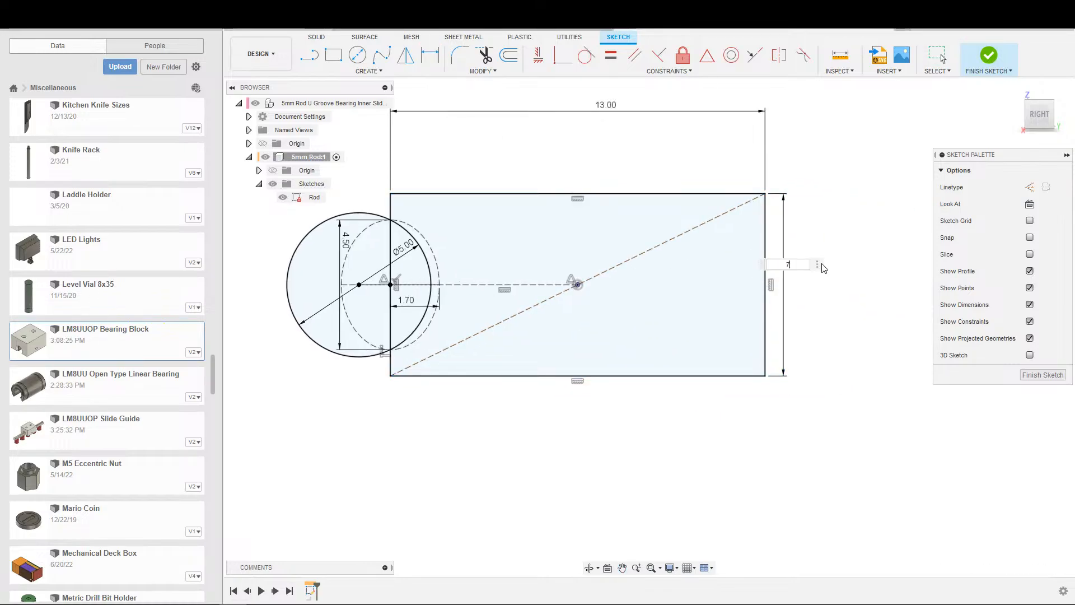
{"action": "key", "text": "Return"}
{"action": "scroll", "coordinate": [699, 367], "scroll_direction": "down", "scroll_amount": 2}
{"action": "scroll", "coordinate": [634, 369], "scroll_direction": "up", "scroll_amount": 2}
Step: Convert all four sides of the 13 mm bearing rectangle to construction lines
{"action": "double_click", "coordinate": [581, 384]}
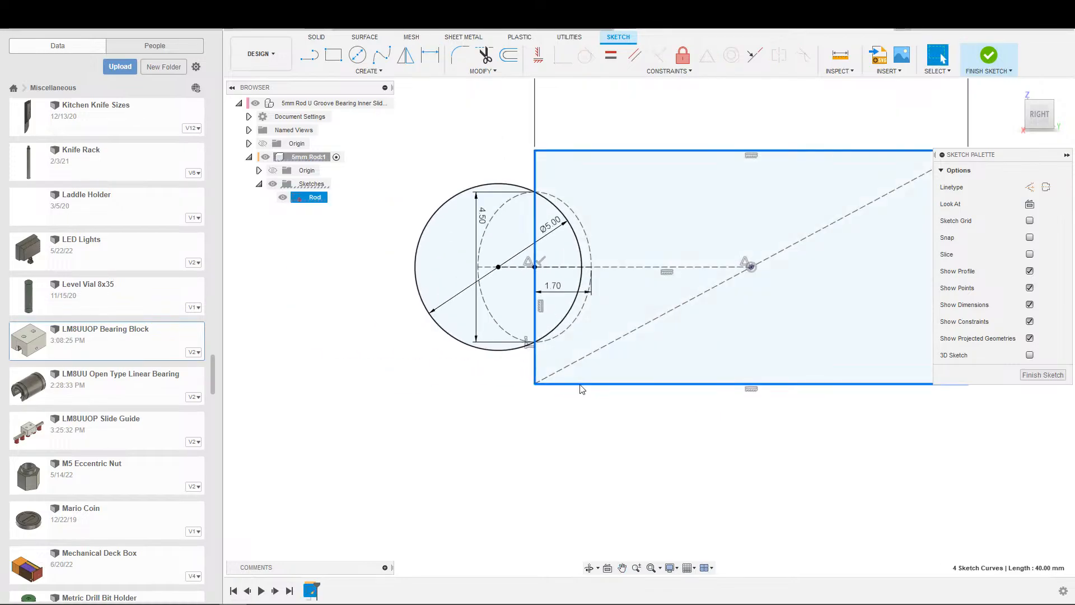
{"action": "key", "text": "x"}
{"action": "scroll", "coordinate": [623, 447], "scroll_direction": "down", "scroll_amount": 1}
{"action": "middle_click_drag", "start_coordinate": [616, 441], "coordinate": [558, 473]}
{"action": "scroll", "coordinate": [542, 420], "scroll_direction": "up", "scroll_amount": 3}
{"action": "middle_click_drag", "start_coordinate": [578, 404], "coordinate": [641, 432]}
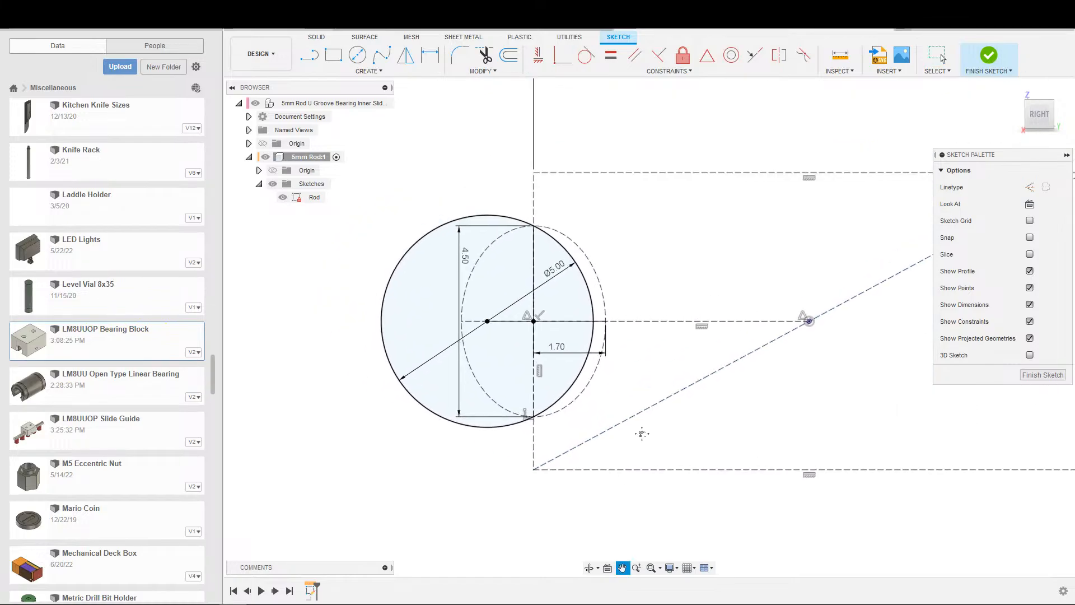
{"action": "scroll", "coordinate": [550, 385], "scroll_direction": "down", "scroll_amount": 2}
{"action": "scroll", "coordinate": [642, 364], "scroll_direction": "up", "scroll_amount": 1}
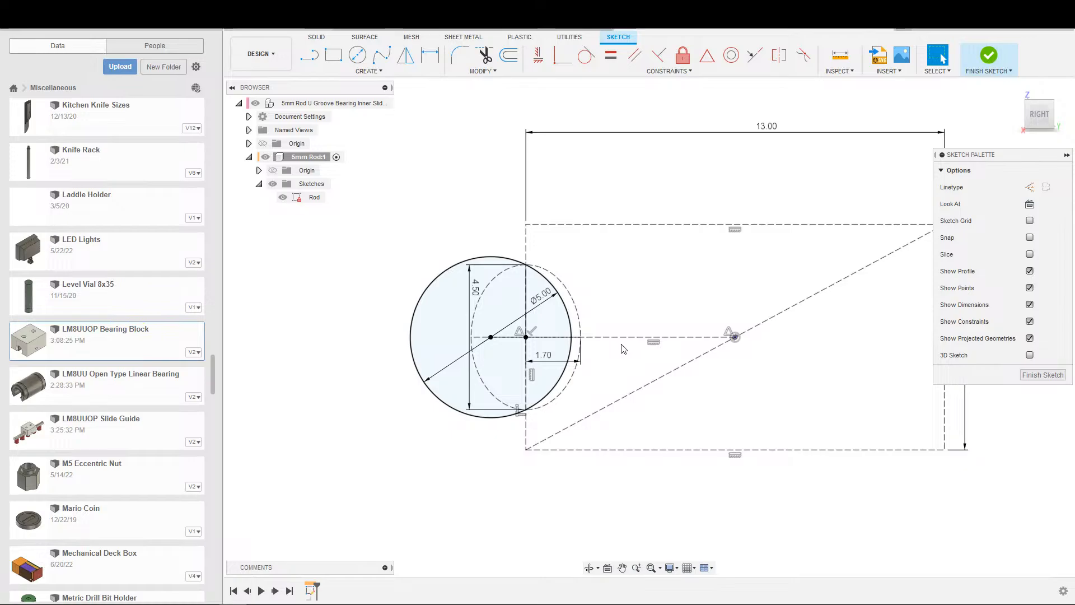
{"action": "scroll", "coordinate": [680, 406], "scroll_direction": "down", "scroll_amount": 2}
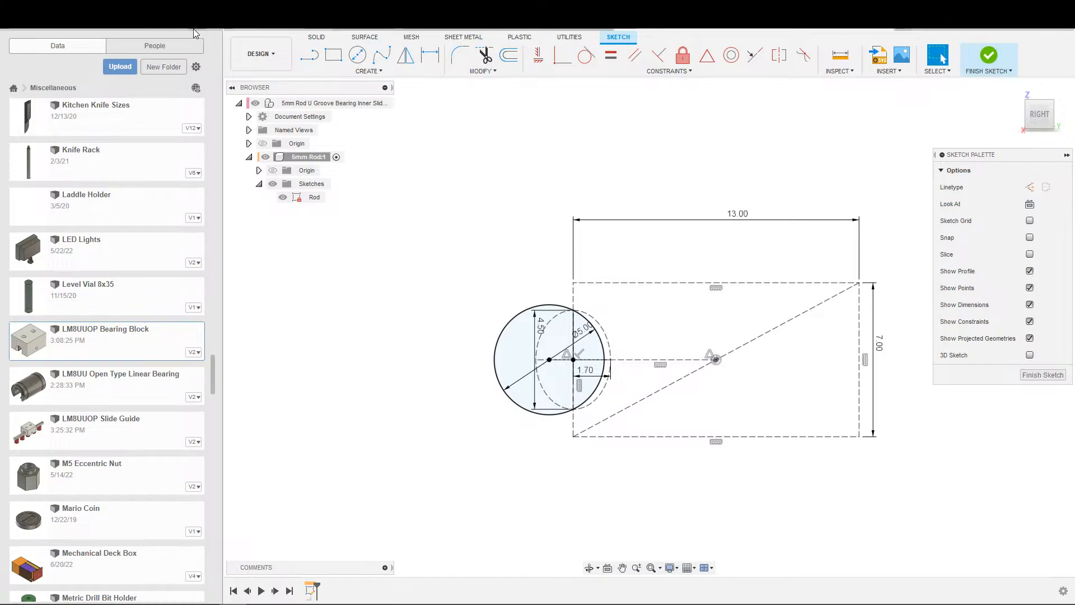
{"action": "scroll", "coordinate": [696, 430], "scroll_direction": "up", "scroll_amount": 4}
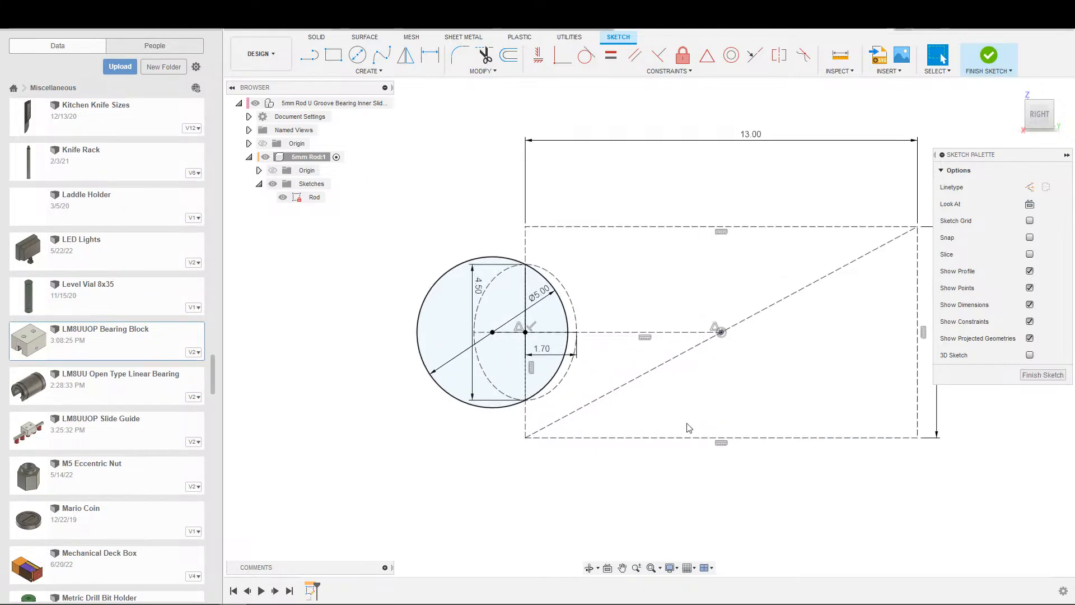
{"action": "scroll", "coordinate": [596, 369], "scroll_direction": "down", "scroll_amount": 3}
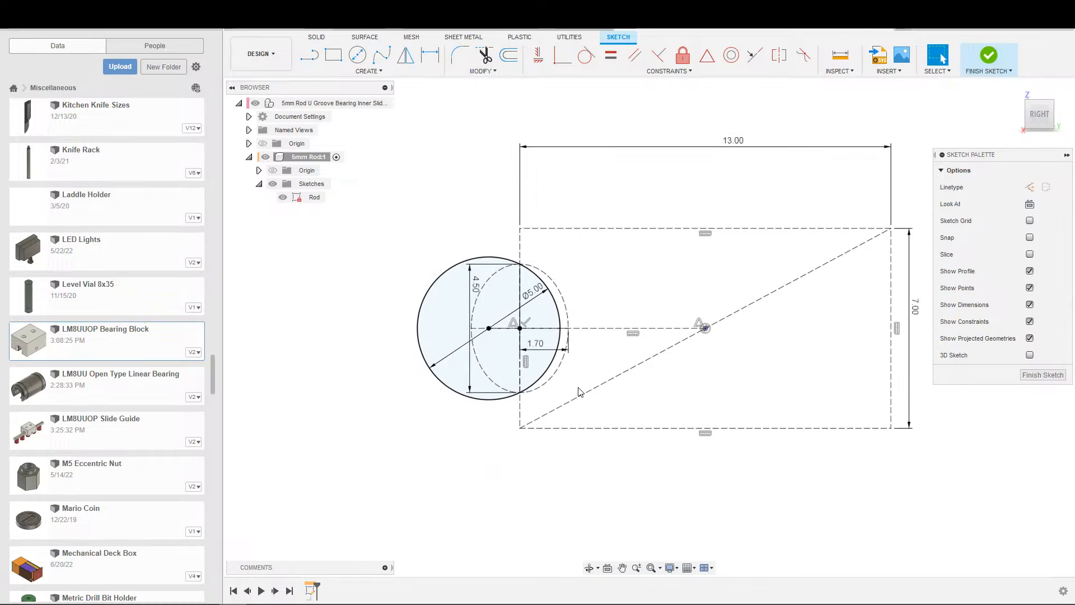
{"action": "scroll", "coordinate": [554, 396], "scroll_direction": "up", "scroll_amount": 1}
{"action": "left_click", "coordinate": [551, 369]}
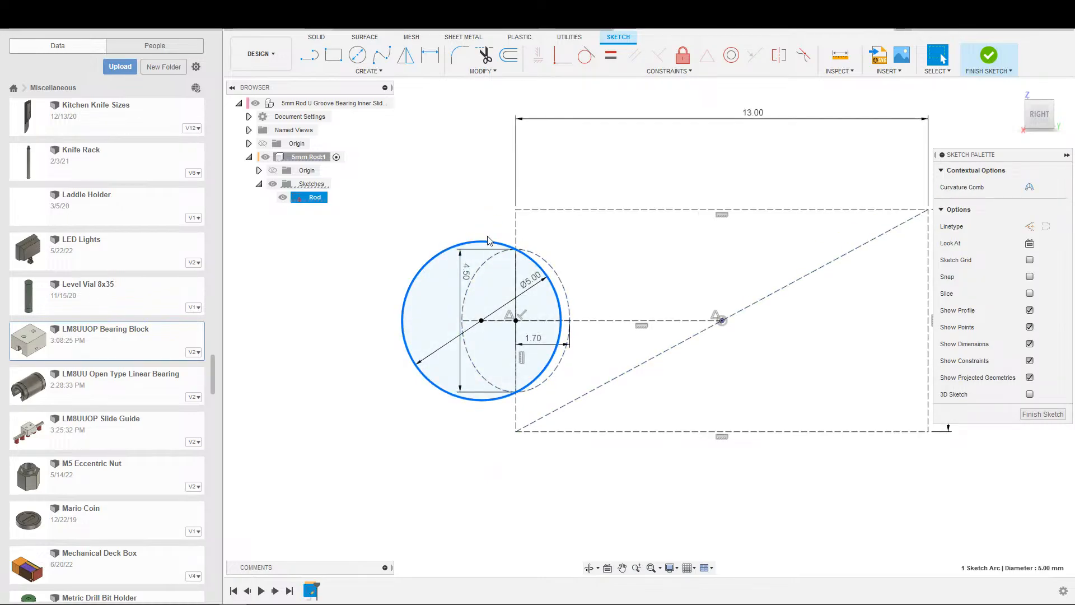
{"action": "left_click", "coordinate": [395, 223]}
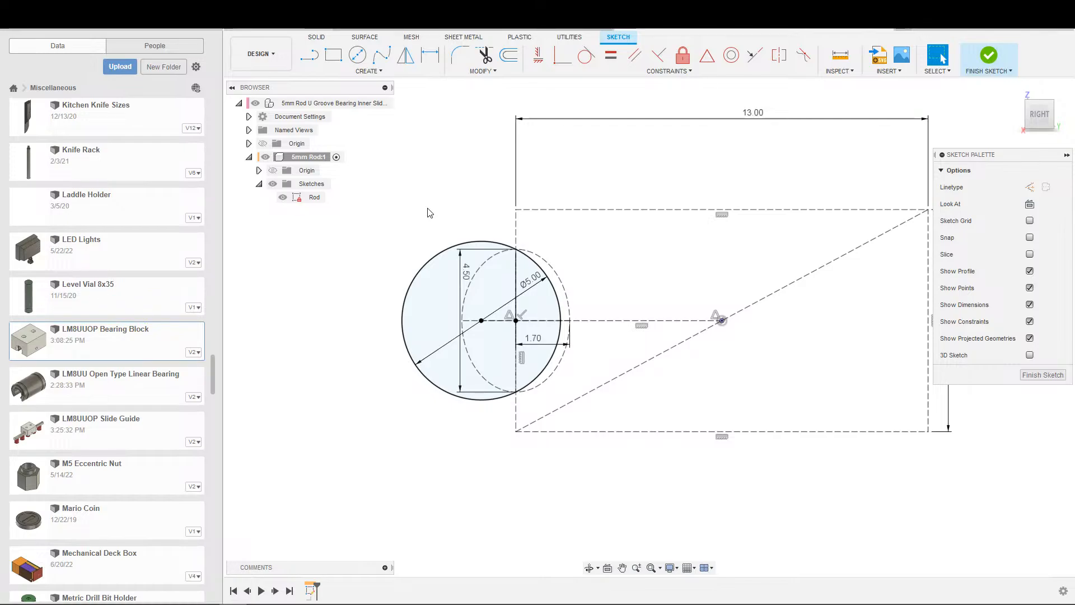
Step: Sketch a rectangle about 4 mm wide and 7.8 mm high over the rod circle, ending just short of the bearing rectangle's edge
{"action": "key", "text": "s"}
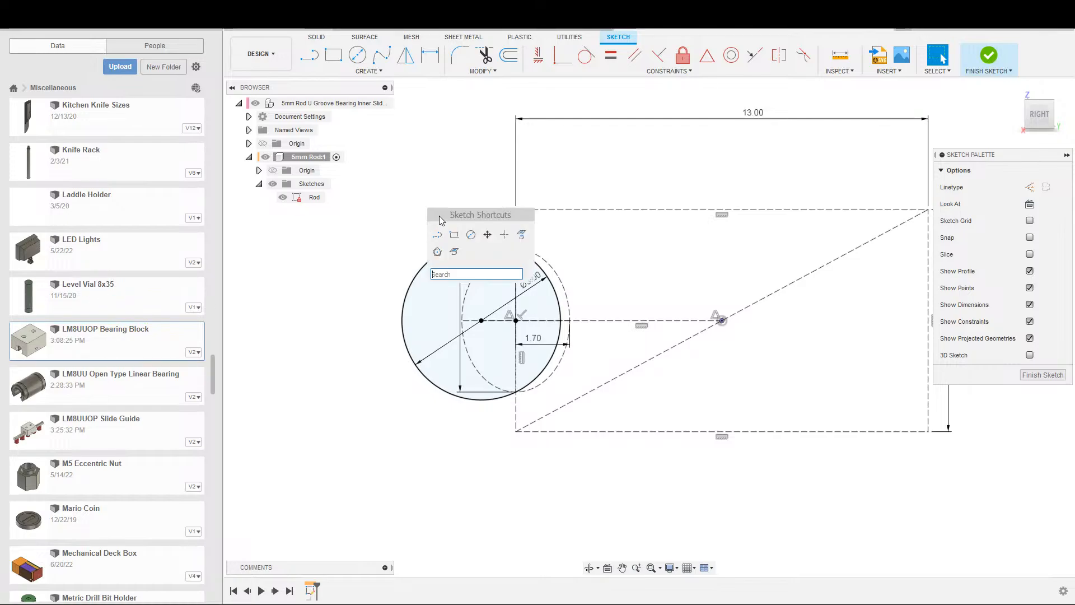
{"action": "left_click", "coordinate": [454, 234]}
{"action": "left_click", "coordinate": [381, 207]}
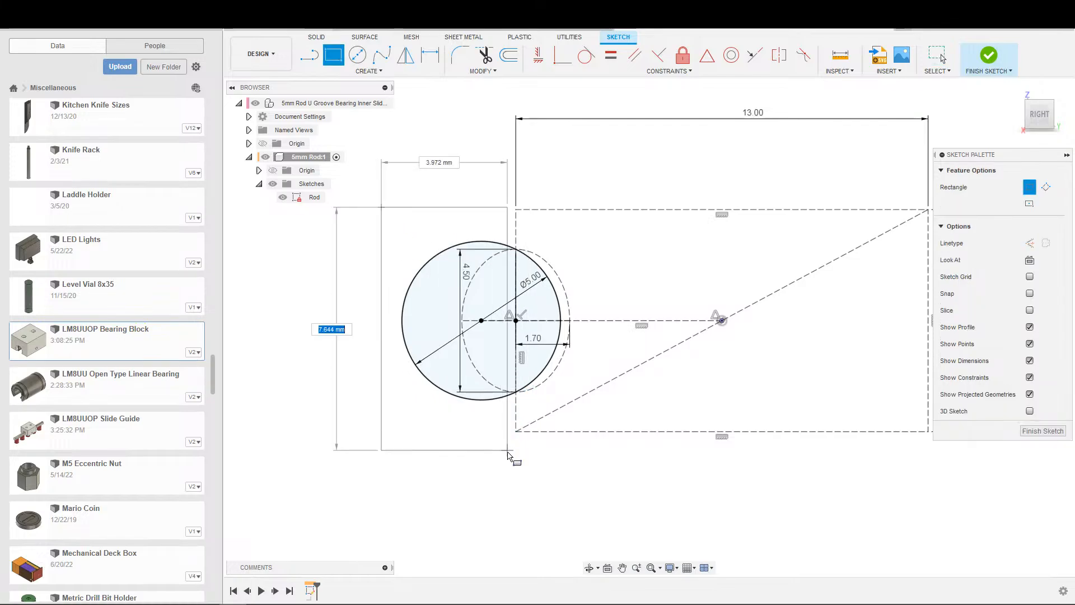
{"action": "left_click", "coordinate": [509, 455]}
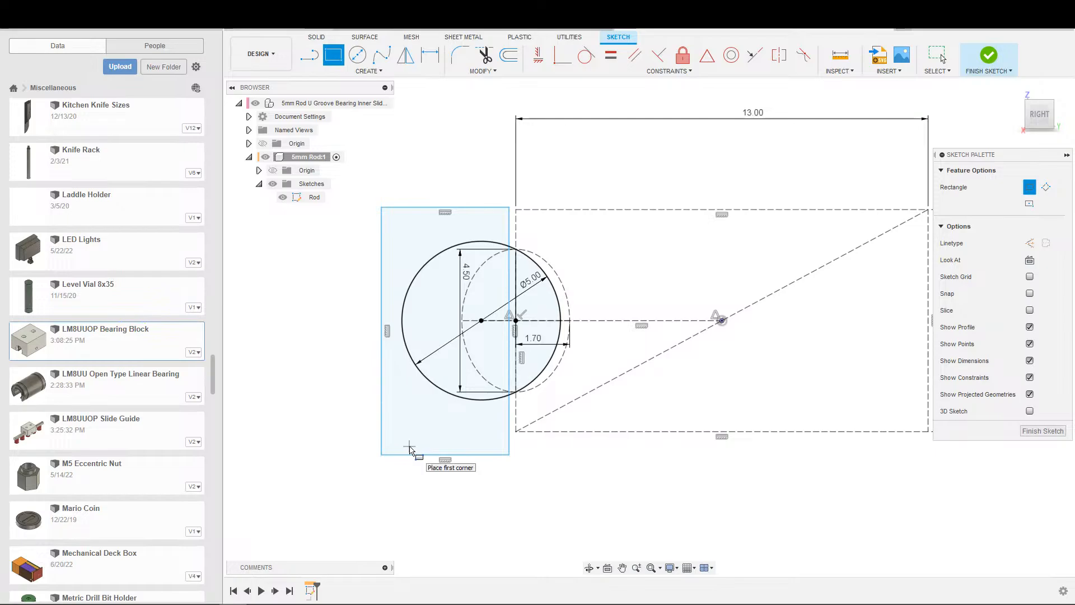
{"action": "scroll", "coordinate": [535, 385], "scroll_direction": "up", "scroll_amount": 1}
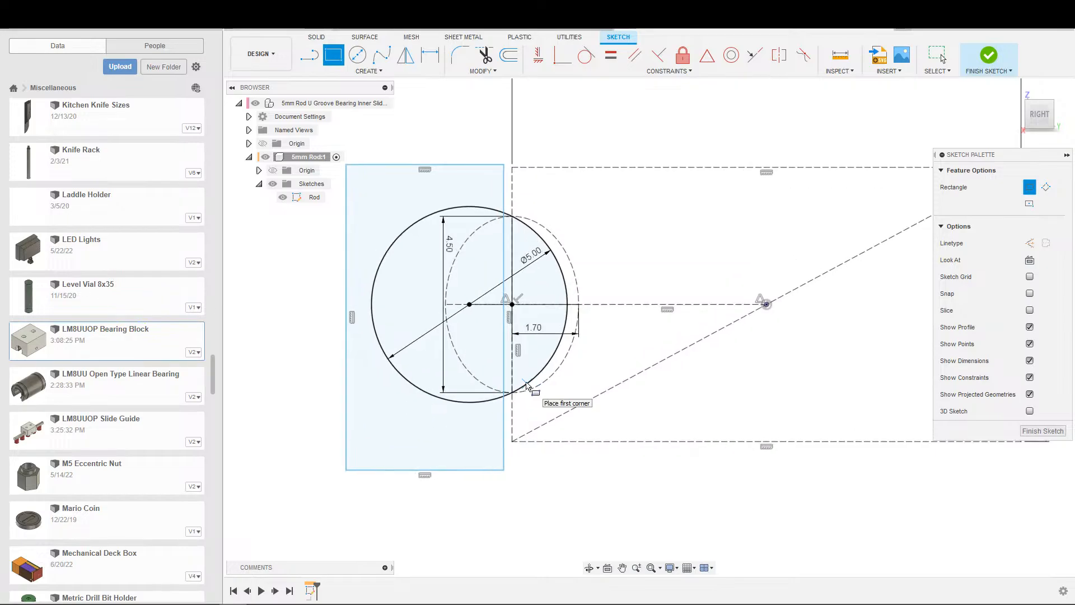
{"action": "scroll", "coordinate": [534, 395], "scroll_direction": "down", "scroll_amount": 1}
{"action": "scroll", "coordinate": [536, 399], "scroll_direction": "up", "scroll_amount": 1}
{"action": "scroll", "coordinate": [536, 399], "scroll_direction": "down", "scroll_amount": 1}
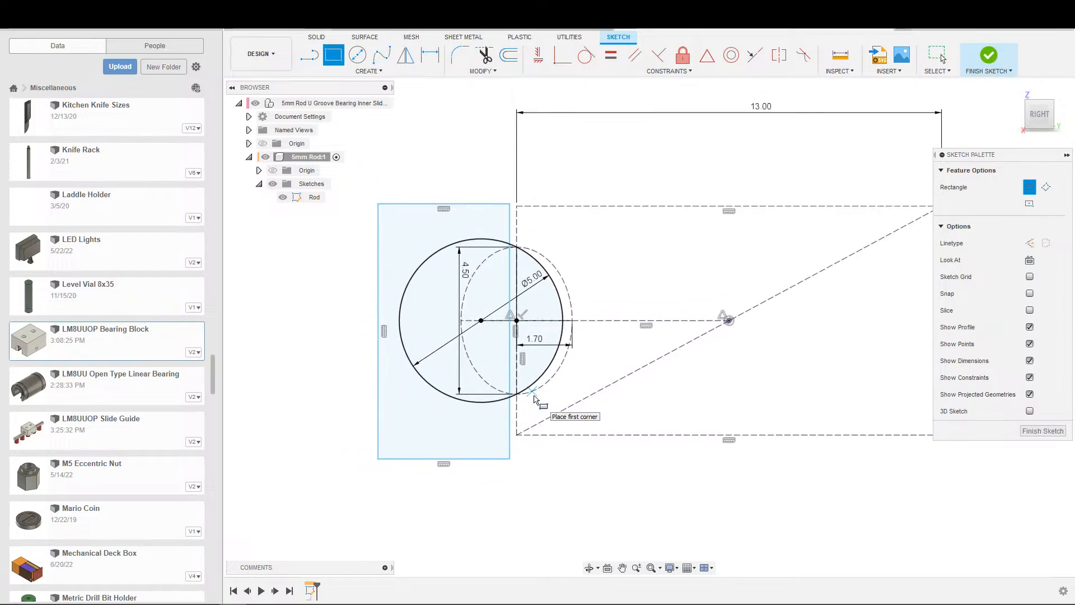
{"action": "scroll", "coordinate": [533, 400], "scroll_direction": "up", "scroll_amount": 1}
{"action": "key", "text": "Escape"}
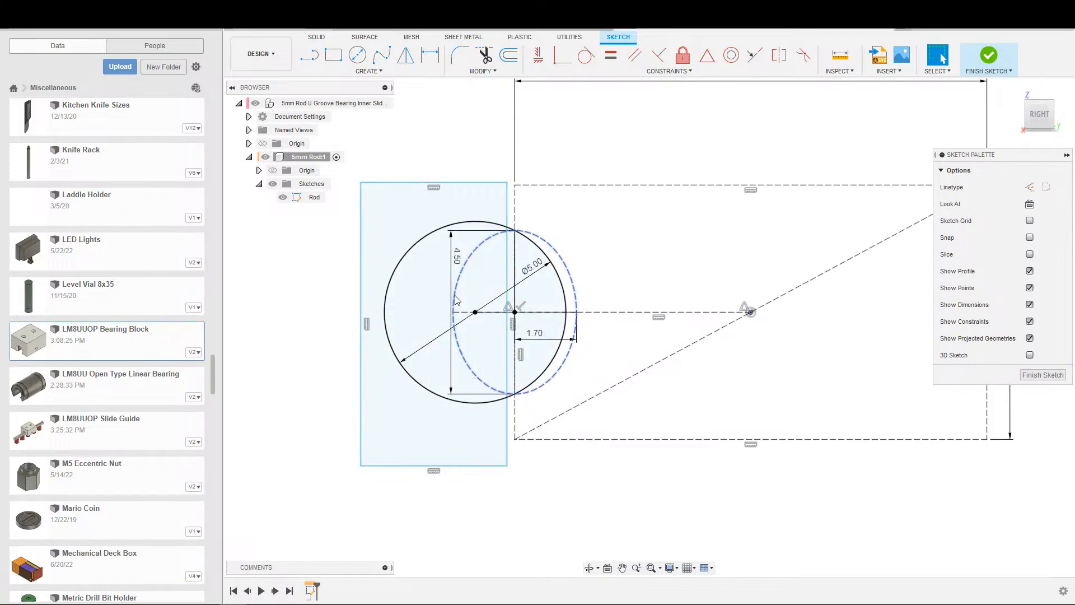
Step: Set the ellipse's full height to 4.7 mm
{"action": "double_click", "coordinate": [457, 256]}
{"action": "type", "text": "4"}
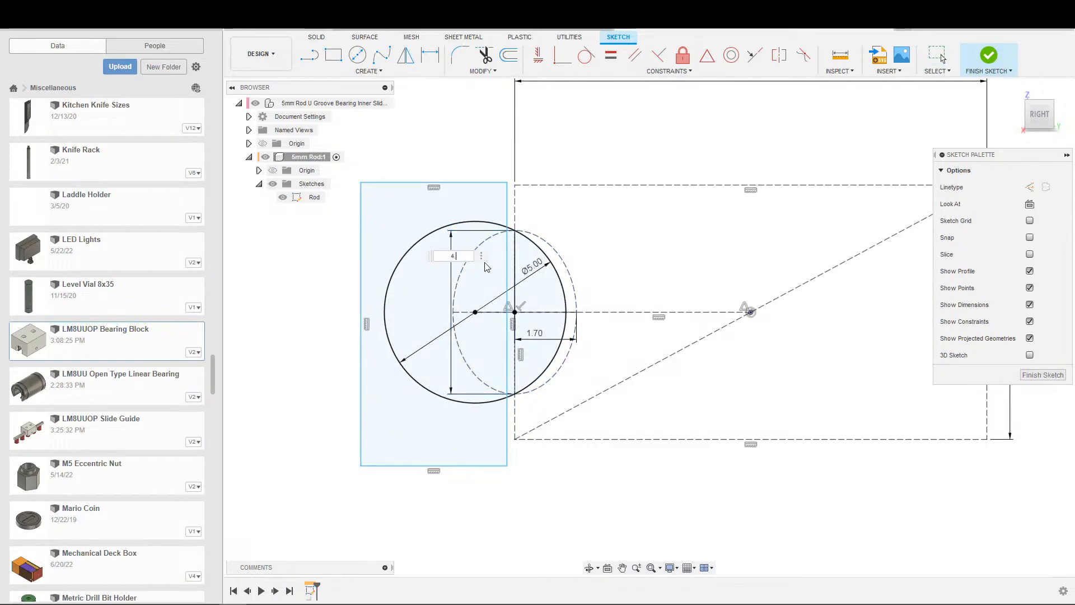
{"action": "type", "text": ".7"}
{"action": "key", "text": "Return"}
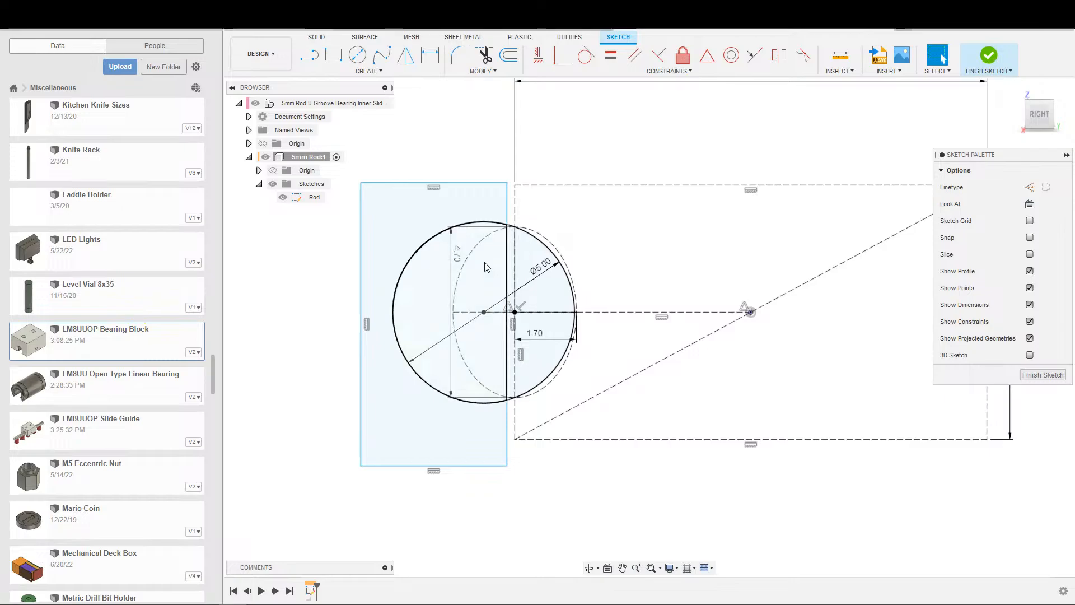
Step: Set the ellipse's full height to 5 mm
{"action": "double_click", "coordinate": [455, 252]}
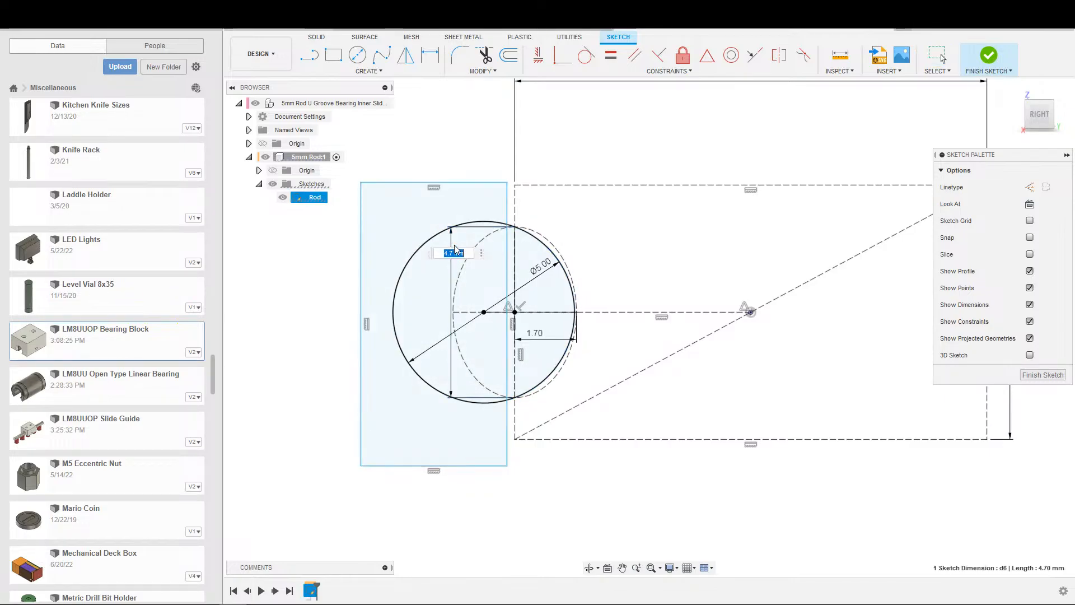
{"action": "type", "text": "5"}
{"action": "key", "text": "Return"}
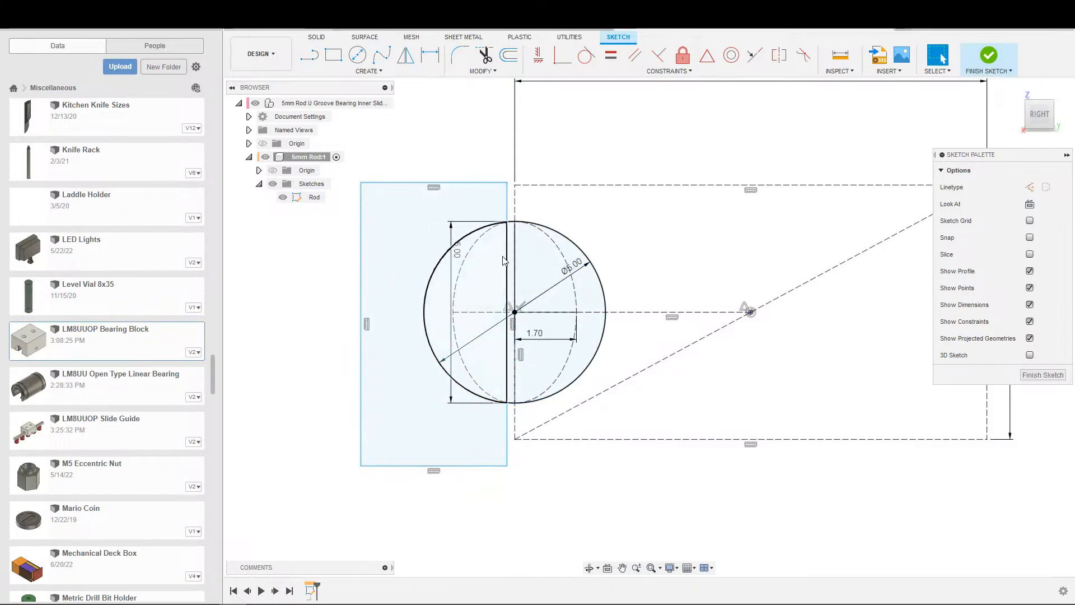
{"action": "left_click", "coordinate": [508, 211]}
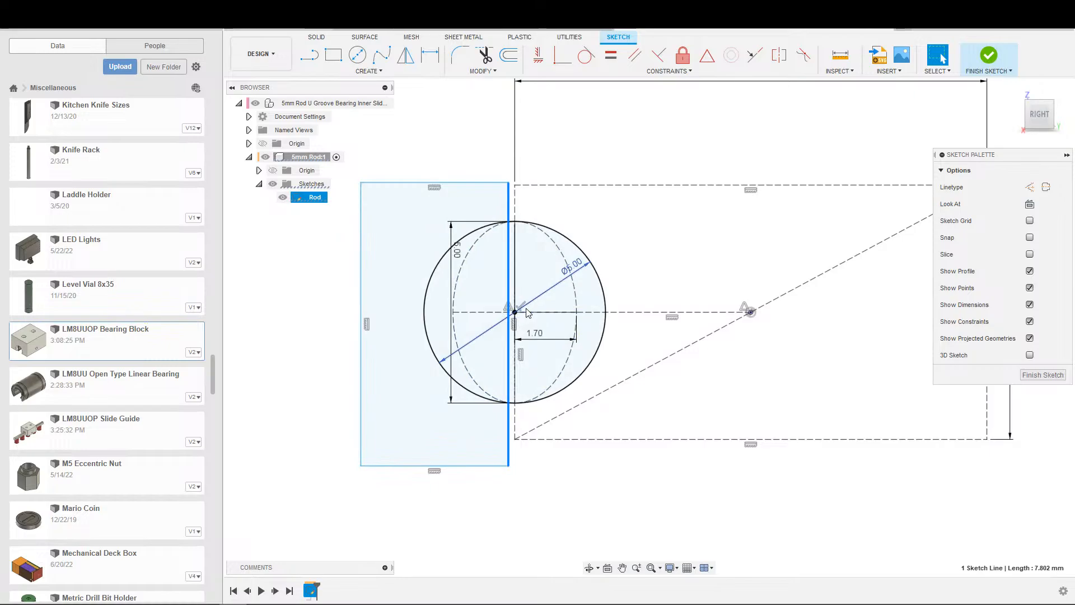
{"action": "scroll", "coordinate": [615, 339], "scroll_direction": "up", "scroll_amount": 2}
{"action": "scroll", "coordinate": [616, 340], "scroll_direction": "down", "scroll_amount": 3}
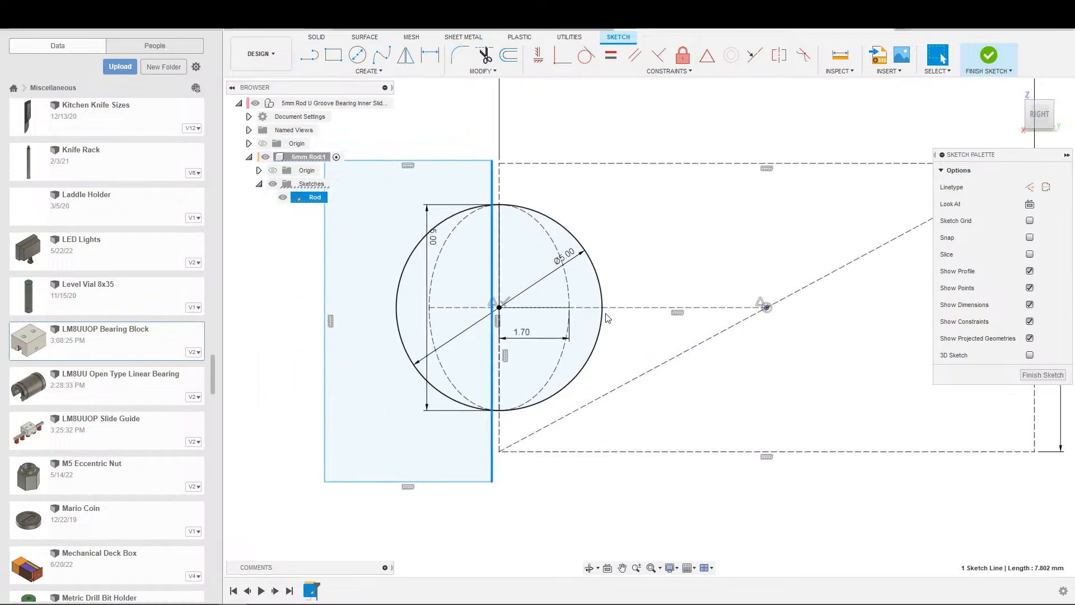
{"action": "left_click", "coordinate": [574, 355]}
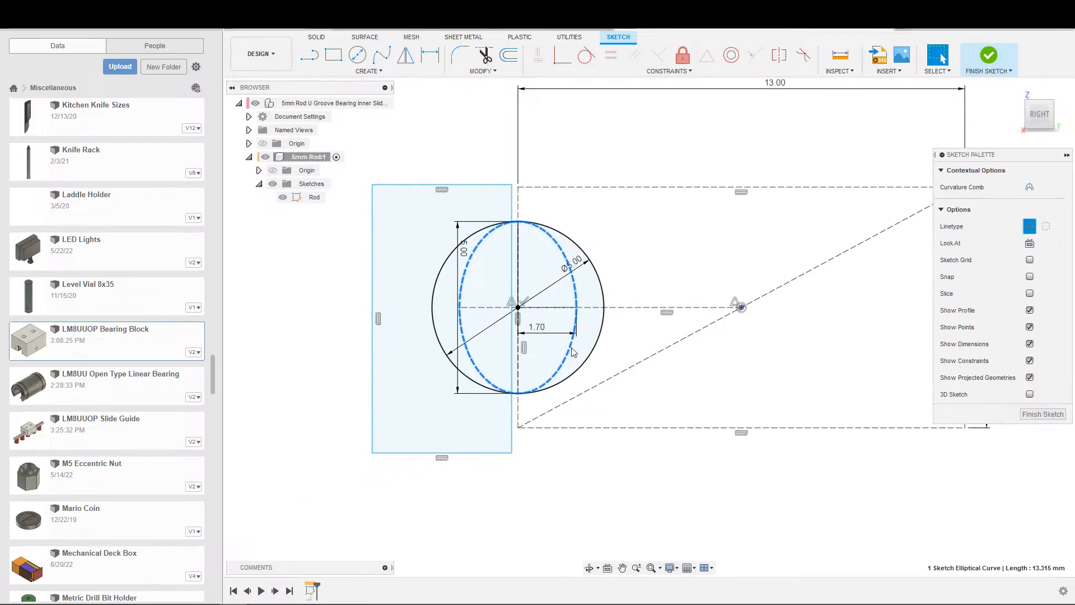
Step: Undo the last ellipse height change and redo it to compare the two rod positions
{"action": "key", "text": "ctrl+z"}
{"action": "key", "text": "ctrl+z"}
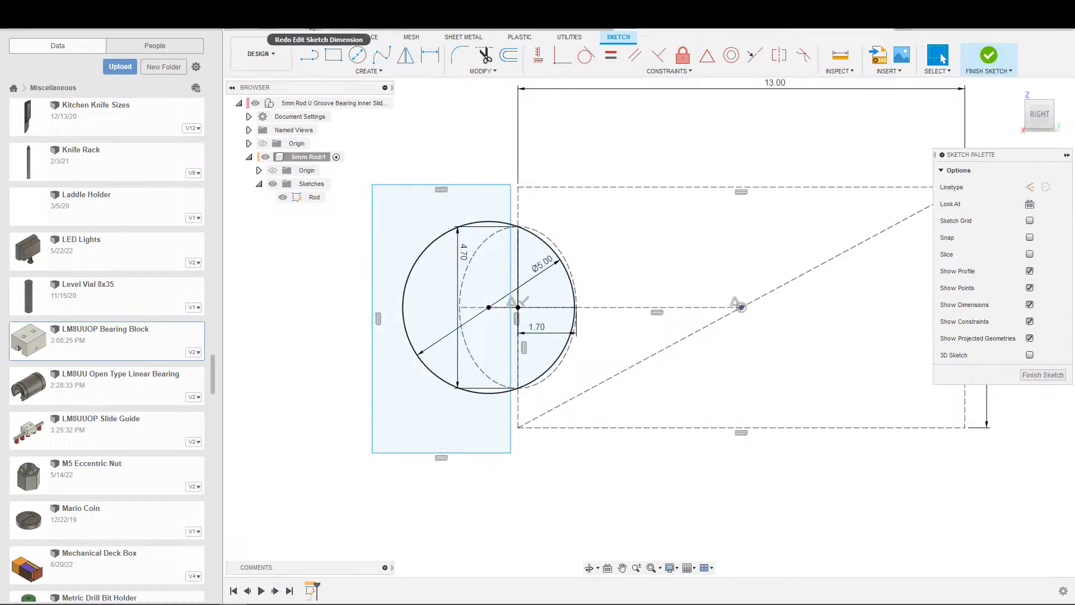
{"action": "left_click", "coordinate": [289, 23]}
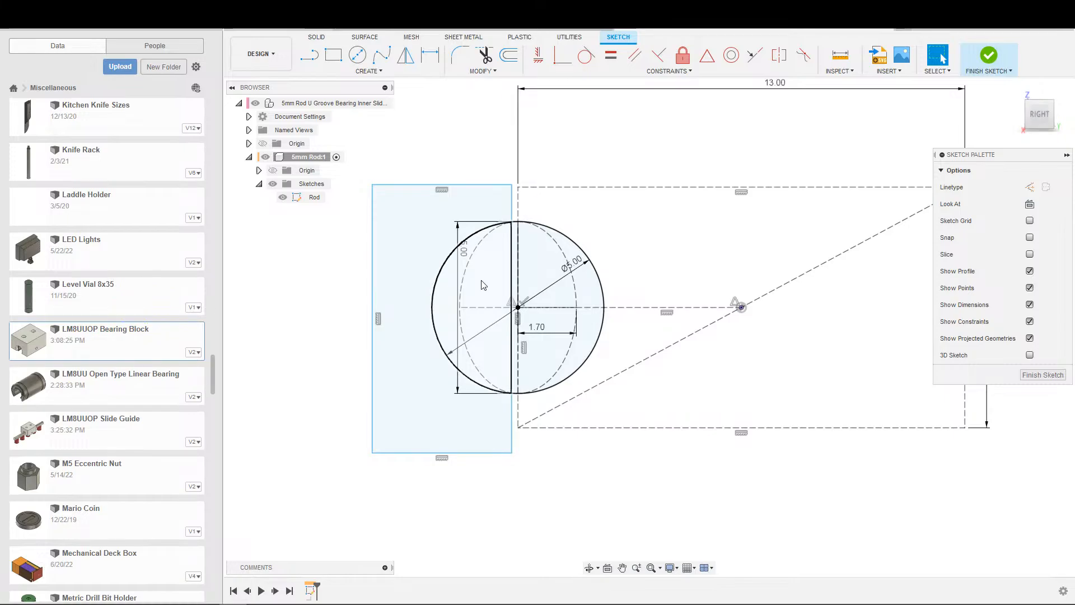
Step: Undo the ellipse height changes and the rectangle over the rod circle, back to the 4.5 mm ellipse height
{"action": "key", "text": "ctrl+z"}
{"action": "key", "text": "ctrl+z"}
{"action": "key", "text": "ctrl+z"}
{"action": "key", "text": "ctrl+z"}
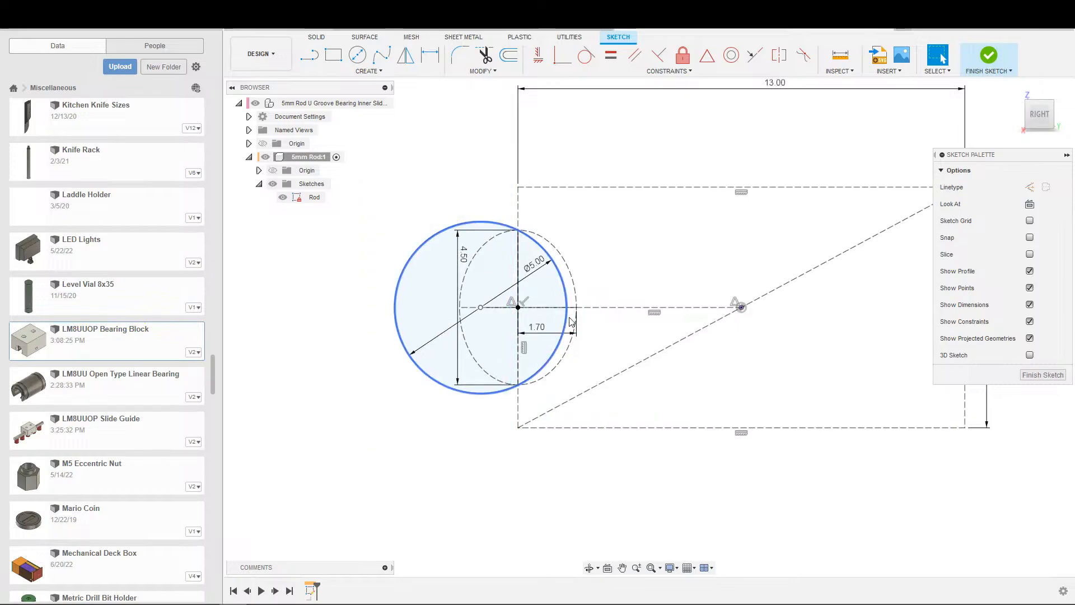
{"action": "scroll", "coordinate": [589, 471], "scroll_direction": "down", "scroll_amount": 3}
{"action": "scroll", "coordinate": [577, 418], "scroll_direction": "up", "scroll_amount": 2}
{"action": "middle_click_drag", "start_coordinate": [625, 485], "coordinate": [558, 500]}
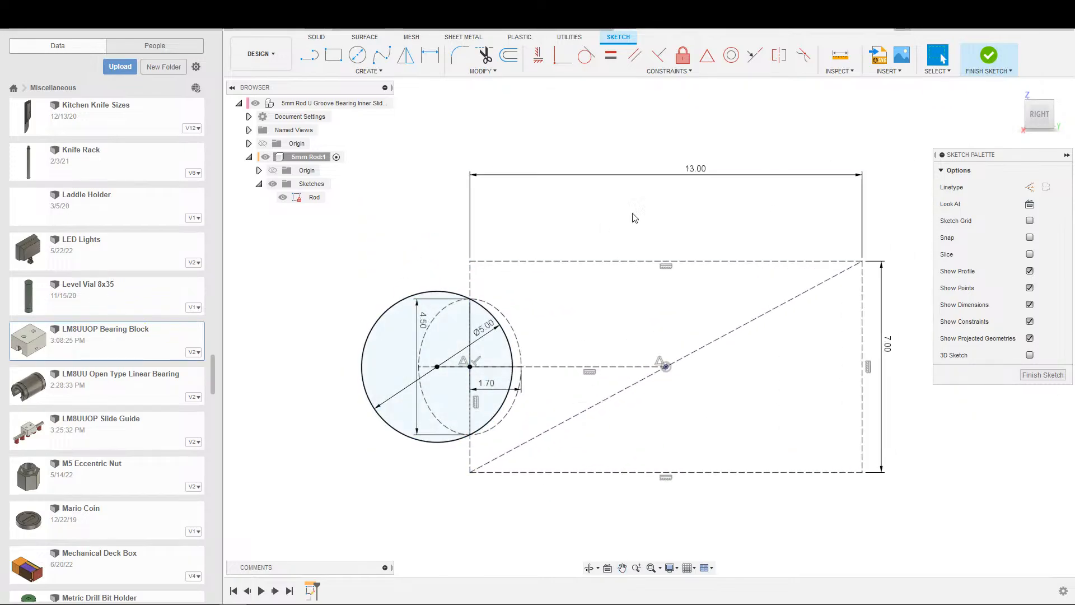
{"action": "left_click", "coordinate": [989, 55]}
{"action": "key", "text": "e"}
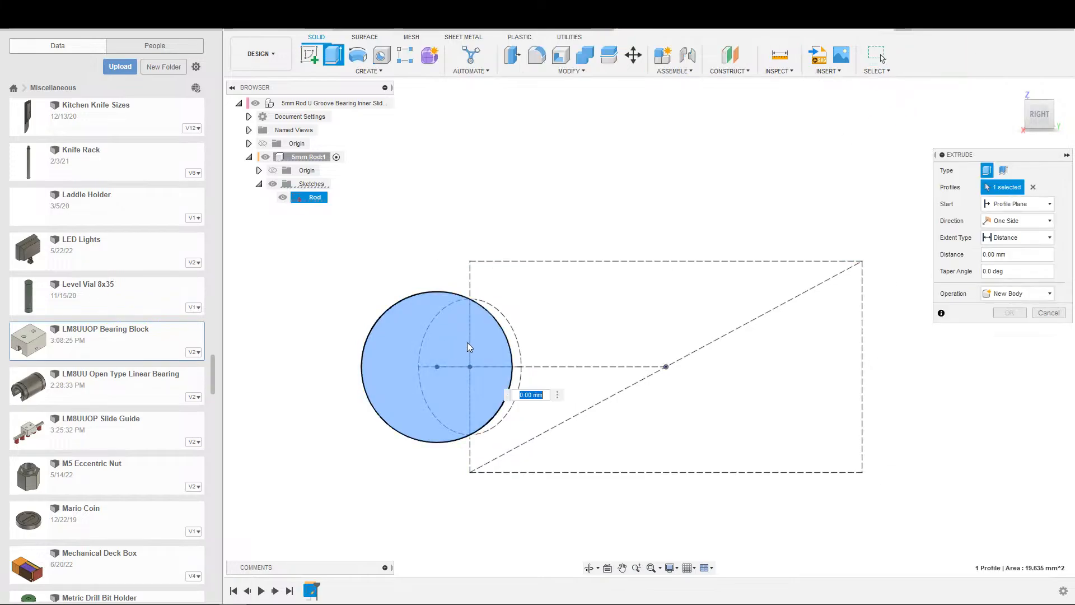
{"action": "left_click", "coordinate": [1003, 230]}
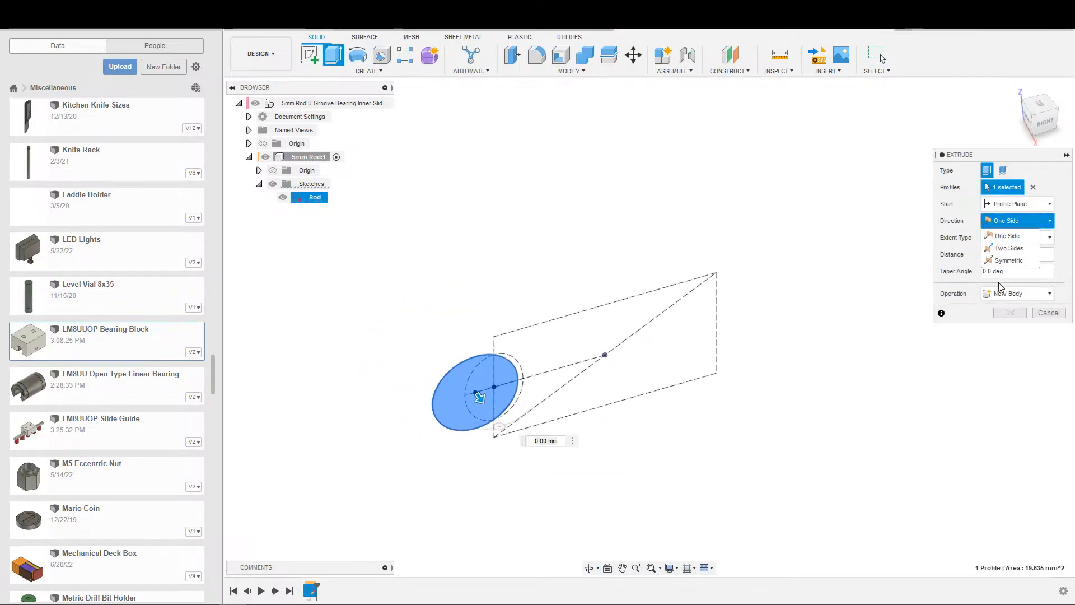
{"action": "left_click", "coordinate": [1004, 265]}
{"action": "left_click", "coordinate": [1018, 271]}
{"action": "type", "text": "1"}
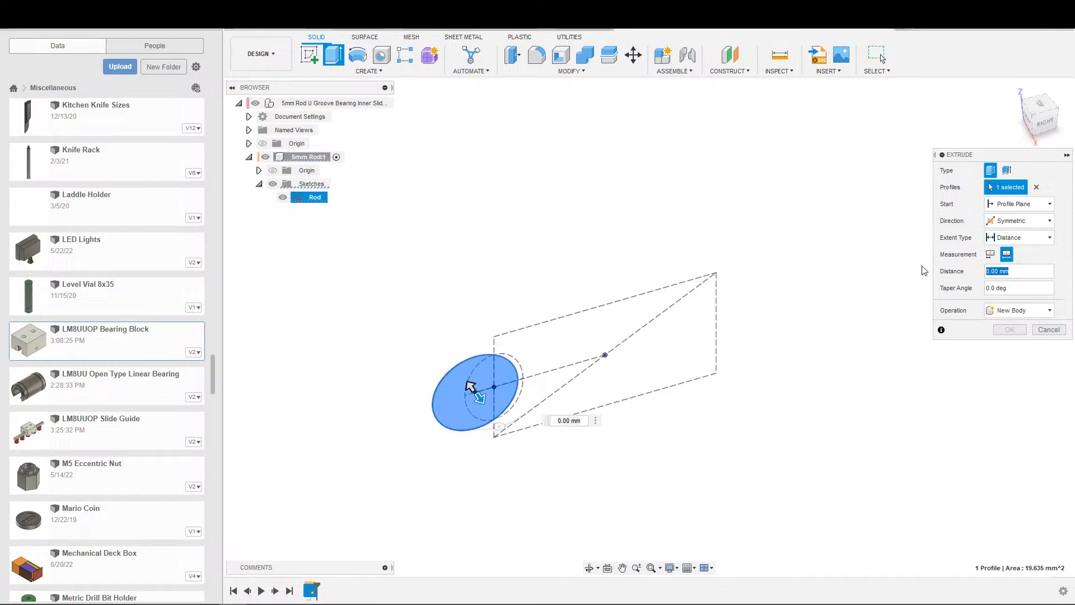
{"action": "type", "text": "0"}
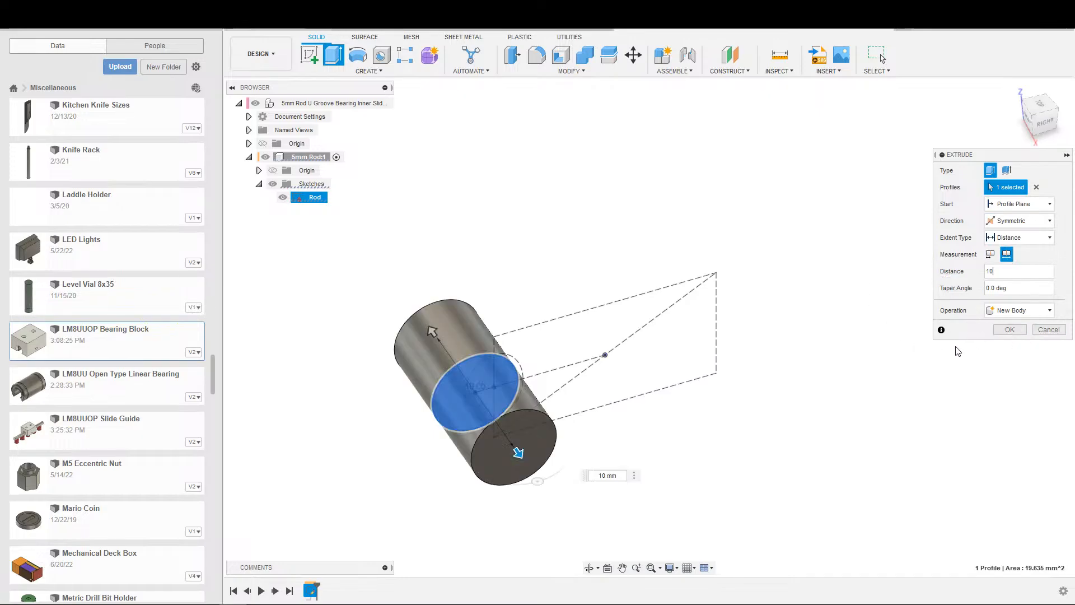
{"action": "type", "text": "0"}
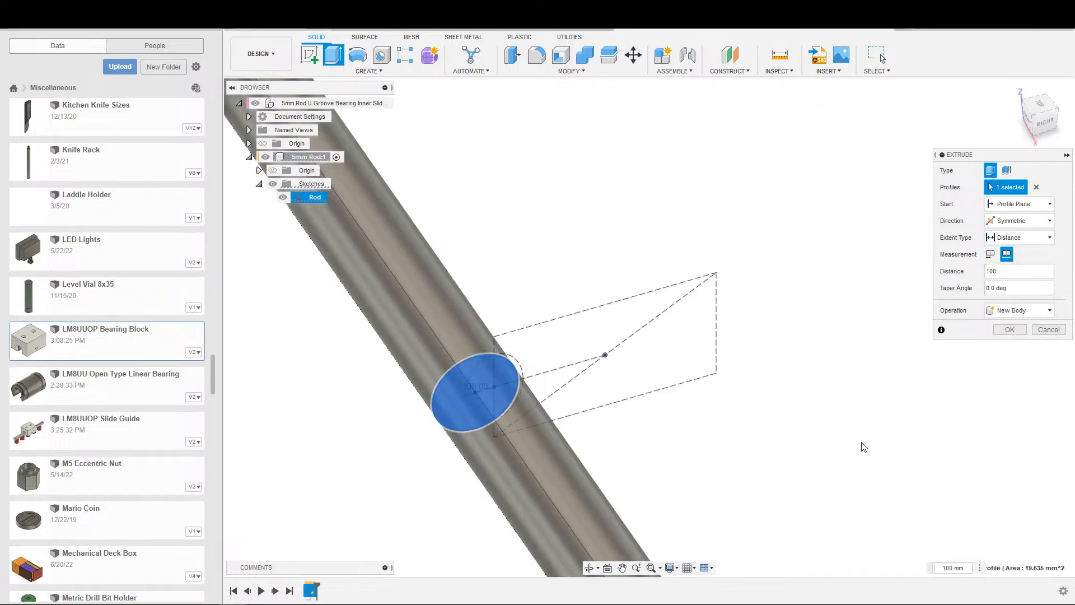
{"action": "scroll", "coordinate": [795, 423], "scroll_direction": "down", "scroll_amount": 4}
{"action": "middle_click_drag", "start_coordinate": [773, 383], "coordinate": [697, 281]}
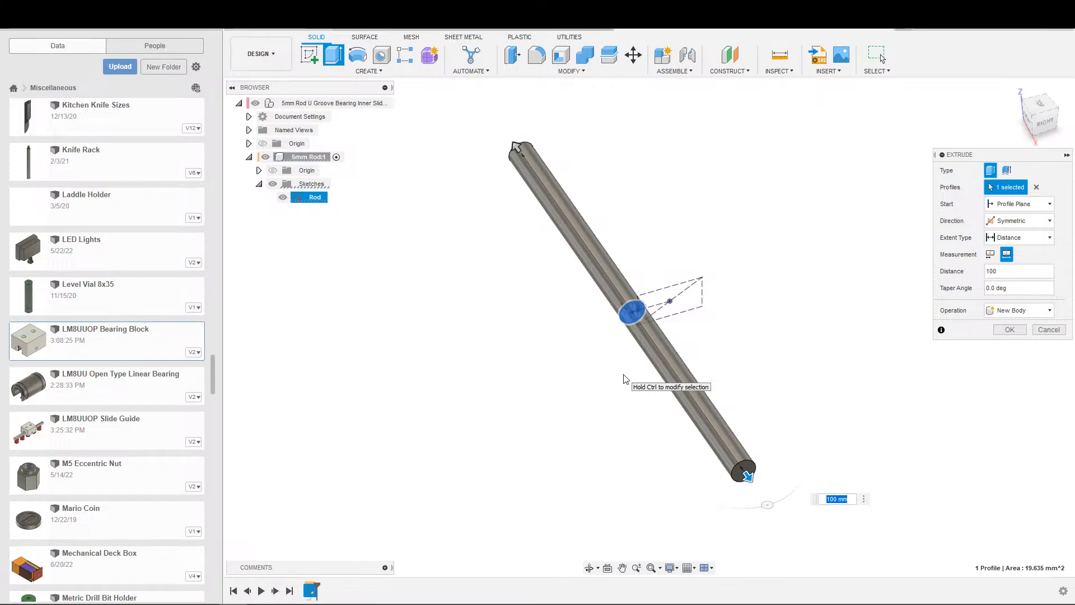
{"action": "key", "text": "Escape"}
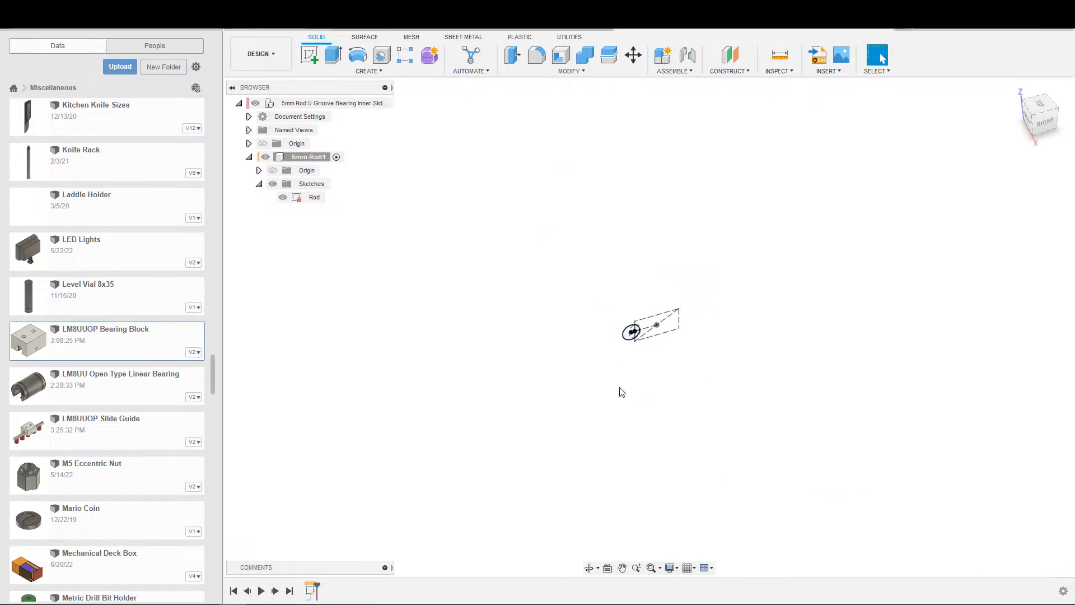
Step: Reopen the rod sketch and undo all its geometry, the sketch itself and the rod component until the design is empty
{"action": "scroll", "coordinate": [601, 394], "scroll_direction": "up", "scroll_amount": 3}
{"action": "middle_click_drag", "start_coordinate": [575, 371], "coordinate": [576, 346], "text": "shift"}
{"action": "double_click", "coordinate": [634, 297]}
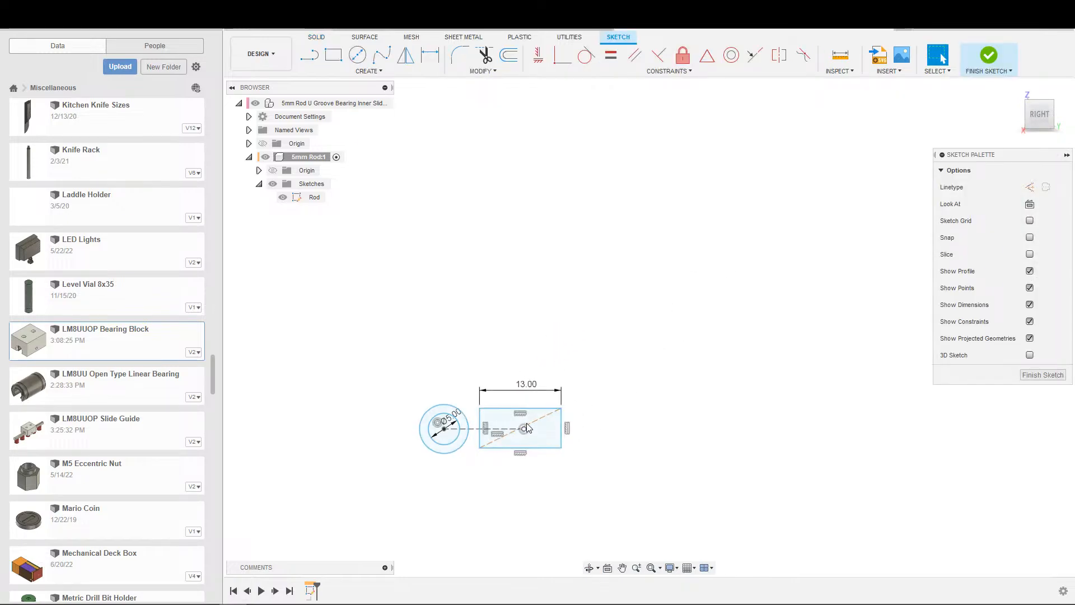
{"action": "key", "text": "ctrl+z"}
{"action": "key", "text": "ctrl+z"}
{"action": "key", "text": "ctrl+z"}
{"action": "key", "text": "ctrl+z"}
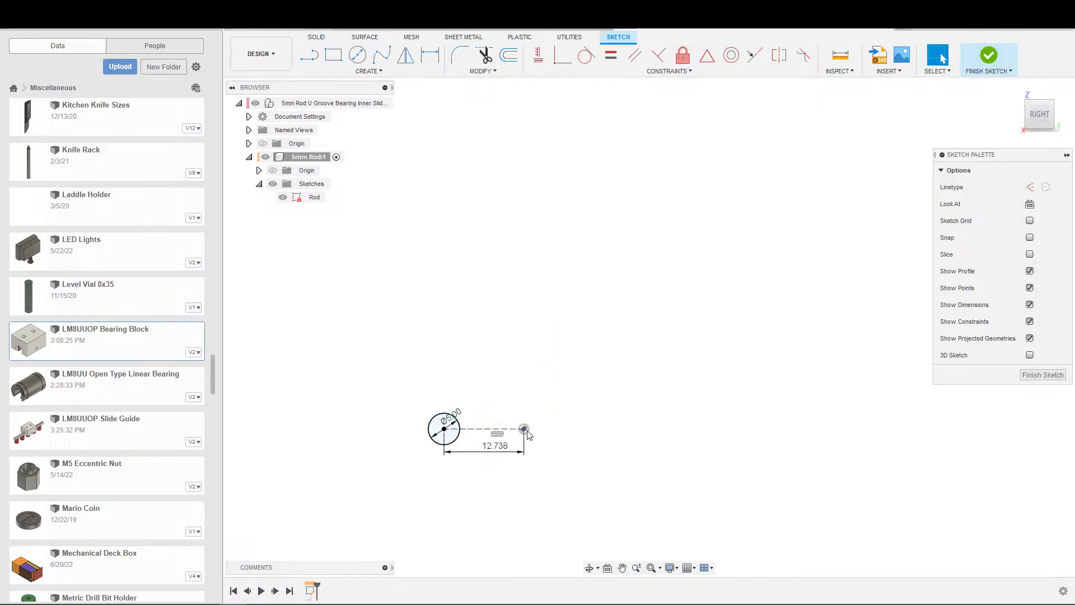
{"action": "key", "text": "ctrl+z"}
{"action": "key", "text": "ctrl+z"}
{"action": "key", "text": "ctrl+z"}
{"action": "key", "text": "ctrl+z"}
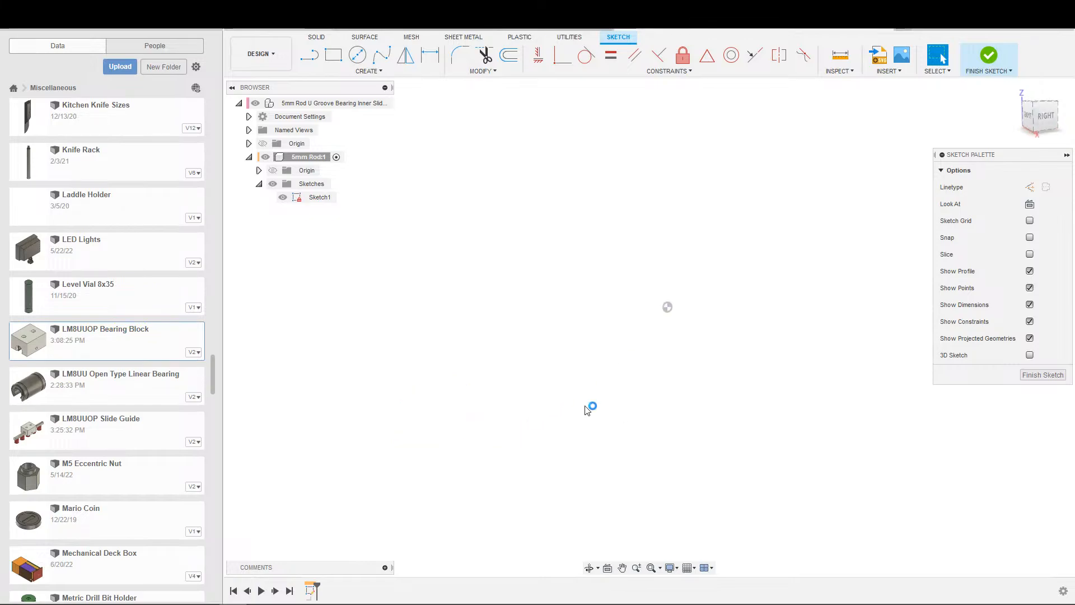
{"action": "key", "text": "ctrl+z"}
{"action": "key", "text": "ctrl+z"}
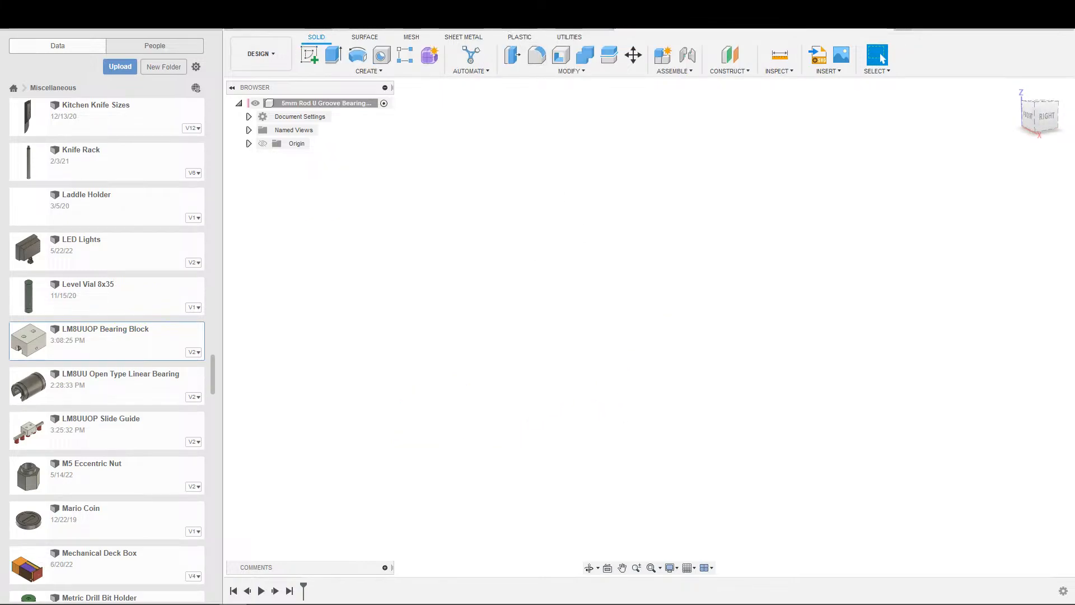
Step: Try inserting the M5 Eccentric Nut from the Miscellaneous project into the current design, and undo the insertion
{"action": "scroll", "coordinate": [168, 355], "scroll_direction": "up", "scroll_amount": 5}
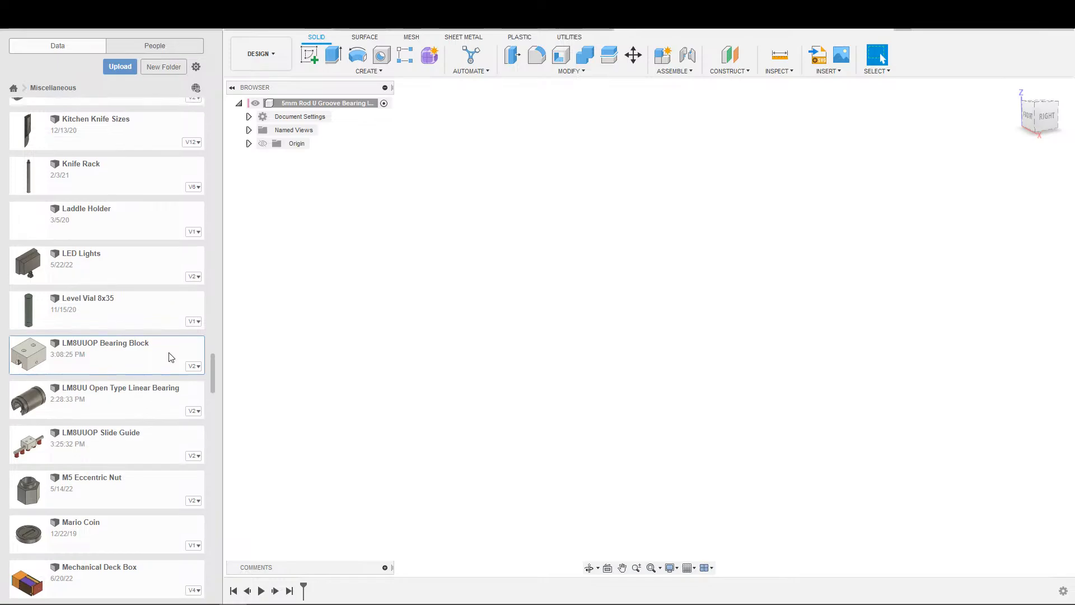
{"action": "scroll", "coordinate": [185, 352], "scroll_direction": "down", "scroll_amount": 8}
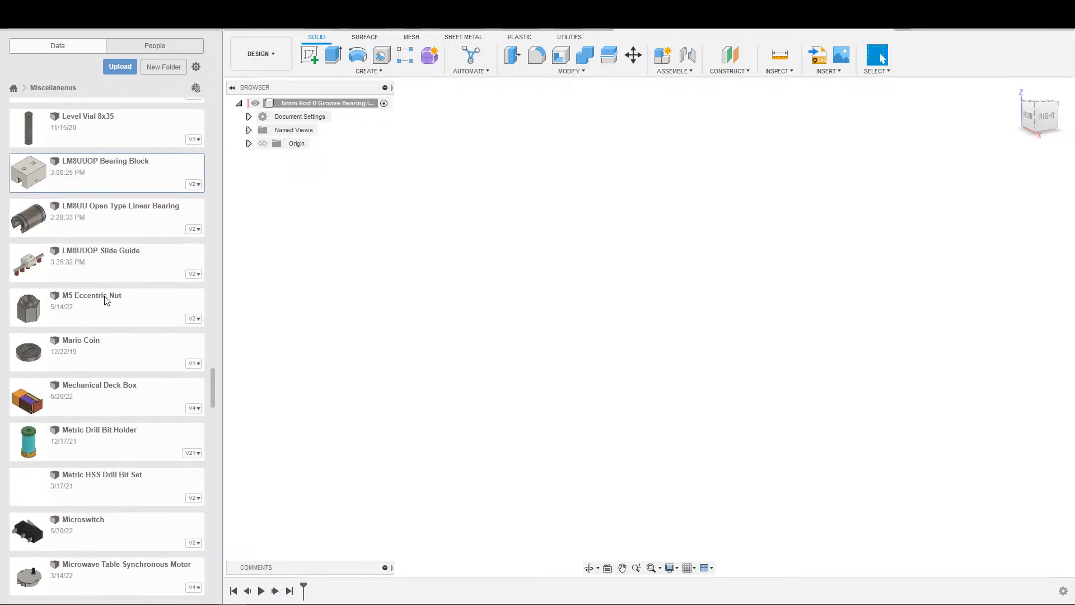
{"action": "right_click", "coordinate": [106, 298]}
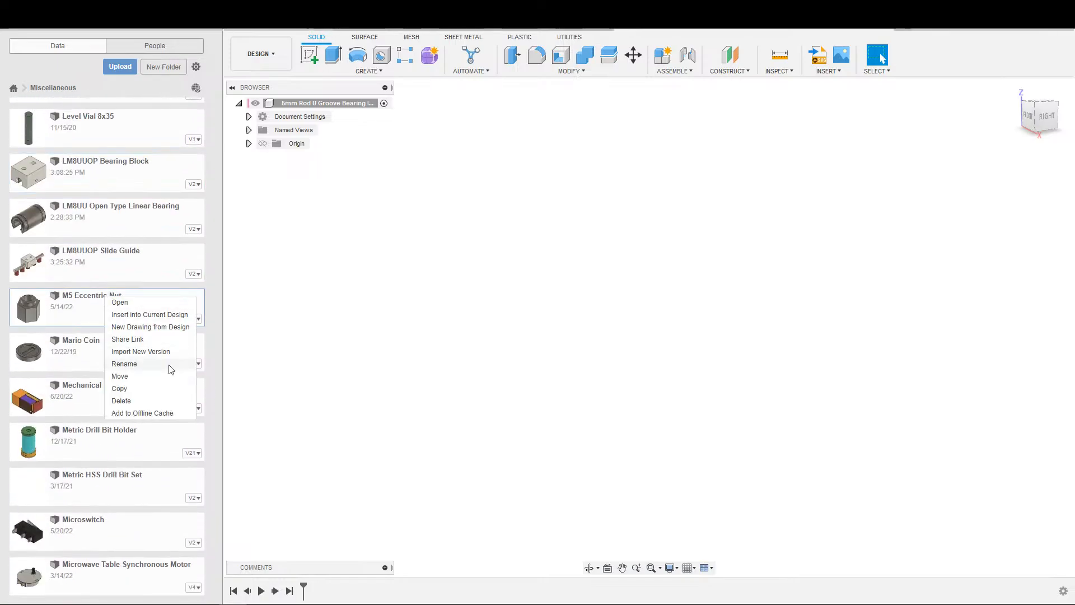
{"action": "left_click", "coordinate": [145, 314]}
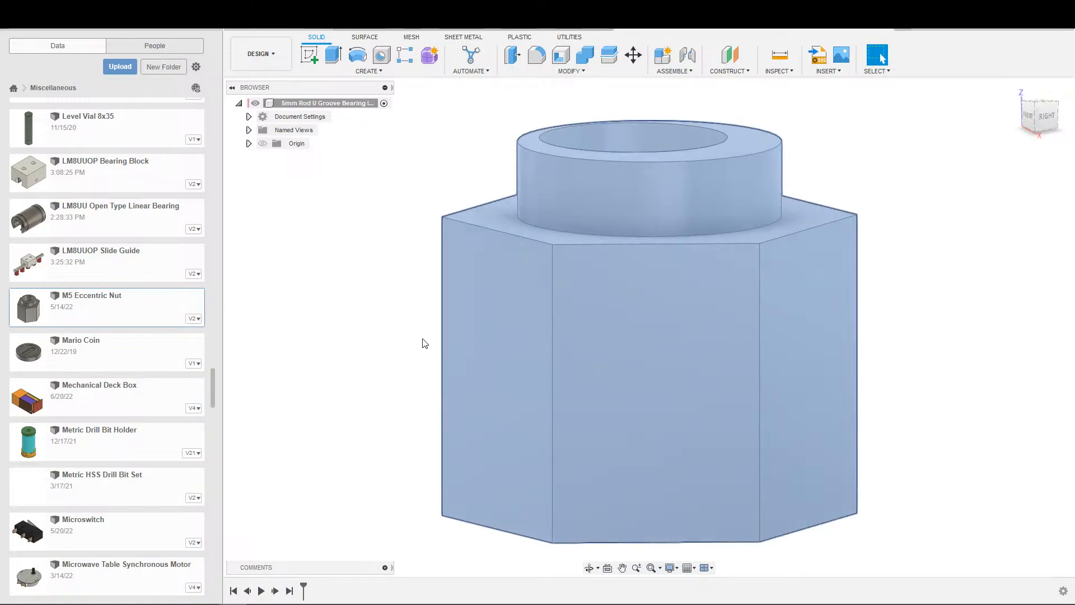
{"action": "key", "text": "Return"}
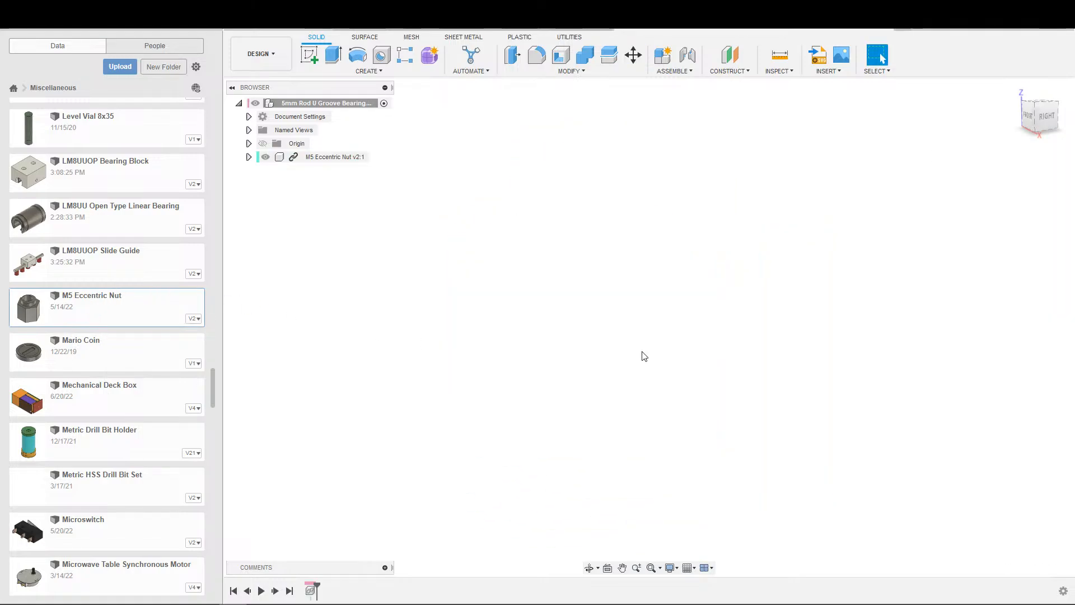
{"action": "key", "text": "ctrl+z"}
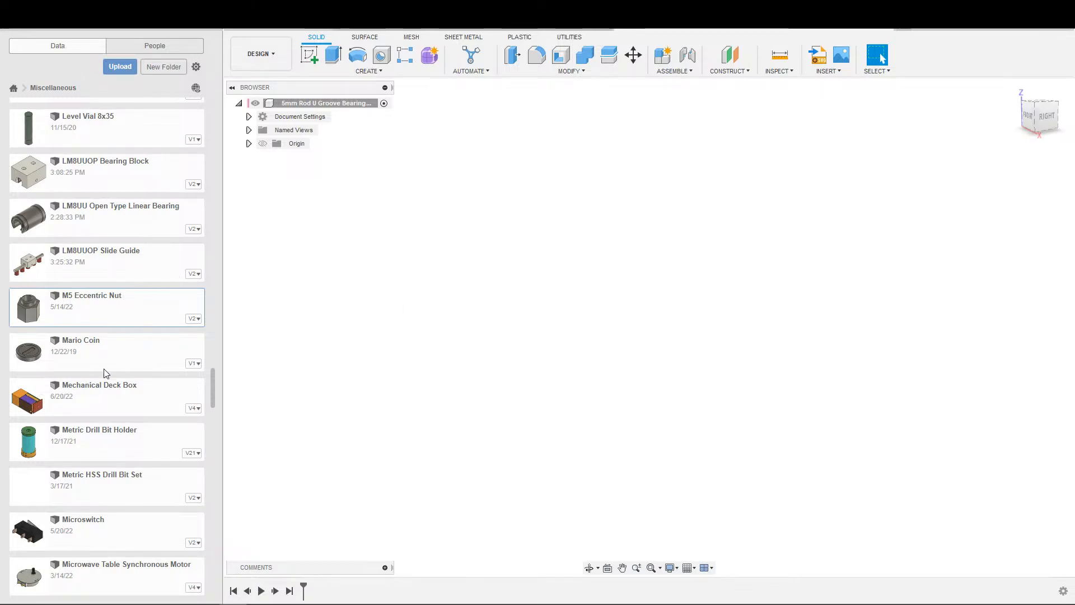
Step: Create a new design and start a sketch on its horizontal XY plane
{"action": "scroll", "coordinate": [106, 372], "scroll_direction": "up", "scroll_amount": 10}
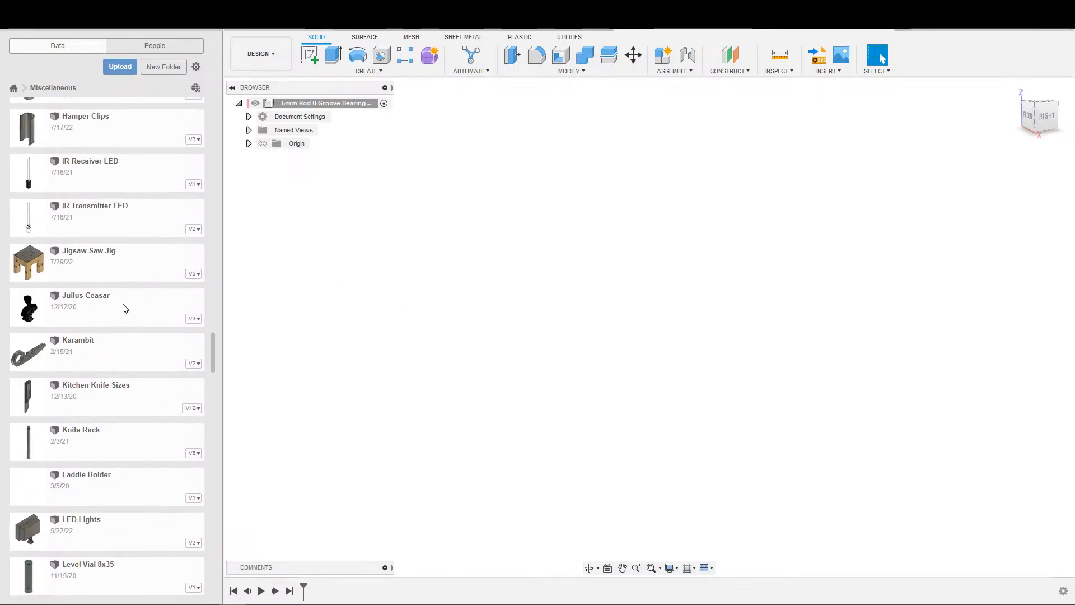
{"action": "scroll", "coordinate": [116, 303], "scroll_direction": "up", "scroll_amount": 5}
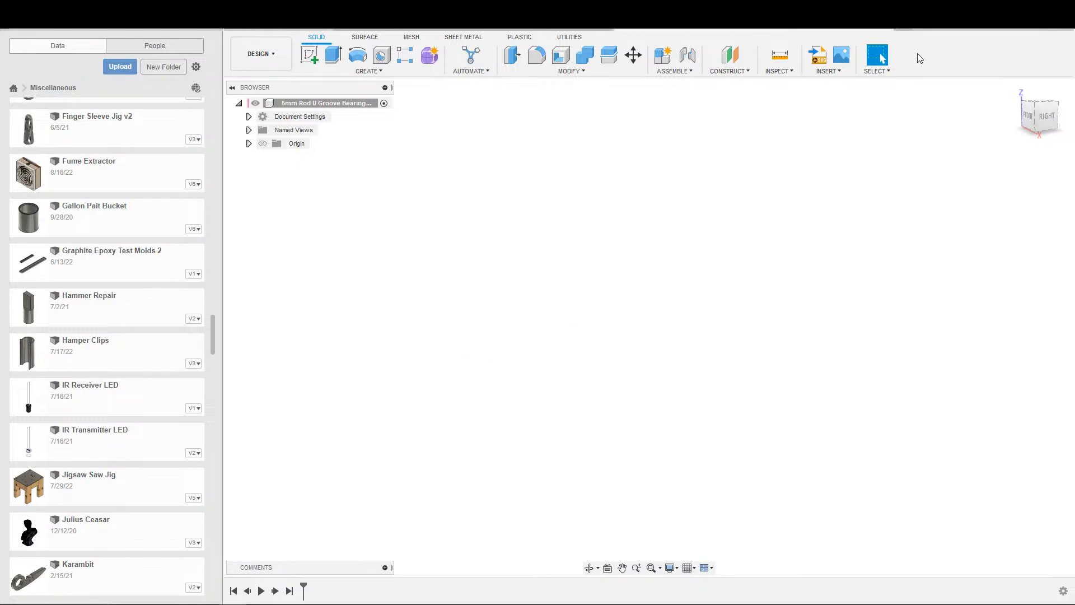
{"action": "left_click", "coordinate": [903, 28]}
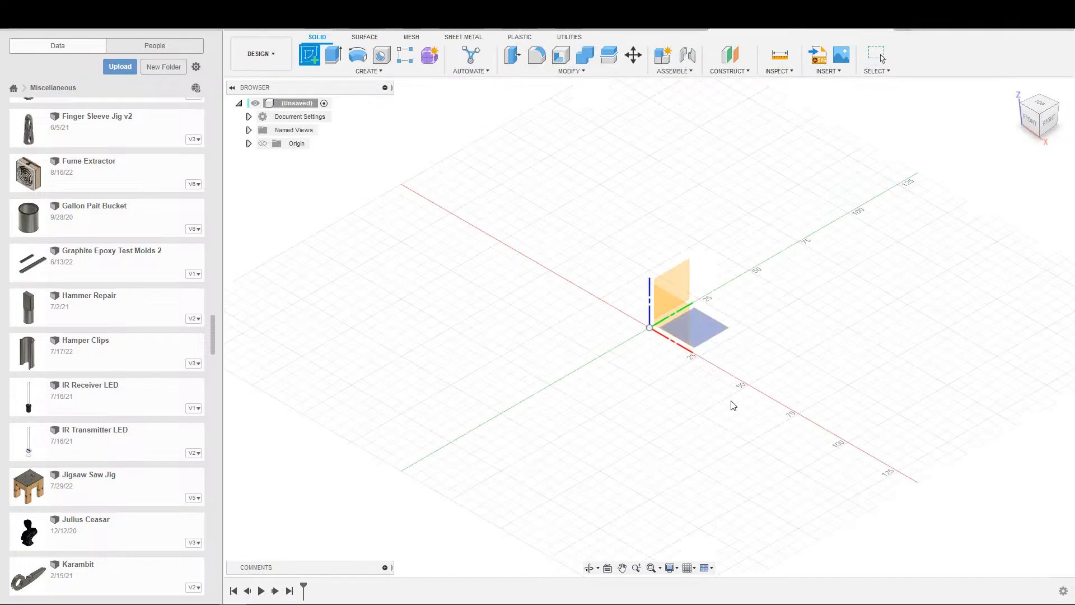
{"action": "left_click", "coordinate": [700, 317]}
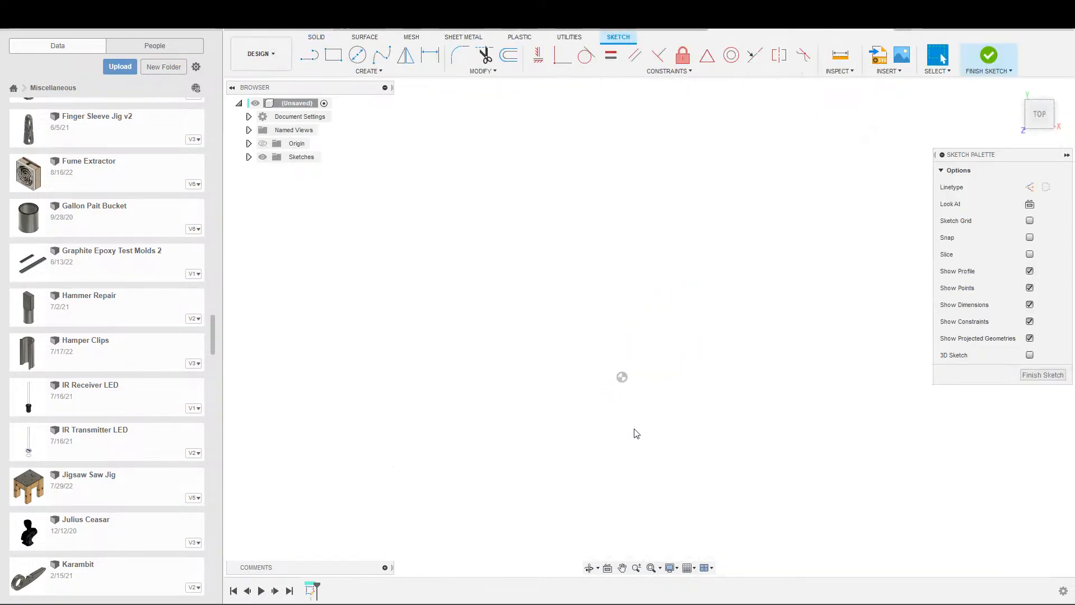
Step: Draw a circle centred on the origin and set its diameter to 4 mm
{"action": "key", "text": "s"}
{"action": "left_click", "coordinate": [653, 451]}
{"action": "left_click", "coordinate": [621, 377]}
{"action": "left_click", "coordinate": [657, 359]}
{"action": "key", "text": "d"}
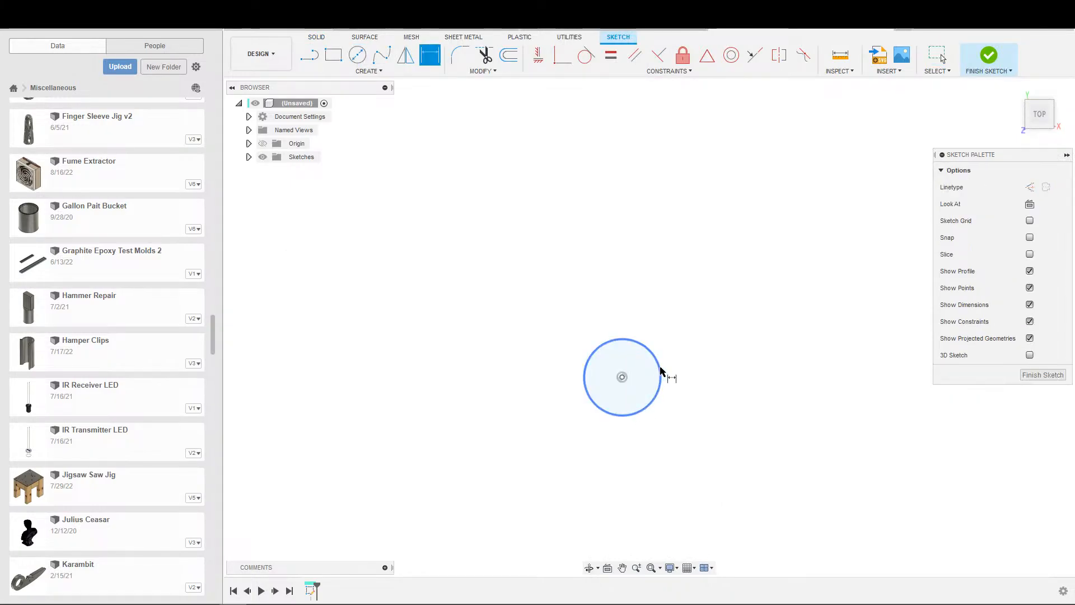
{"action": "left_click", "coordinate": [660, 371]}
{"action": "left_click", "coordinate": [643, 368]}
{"action": "type", "text": "4"}
{"action": "key", "text": "Return"}
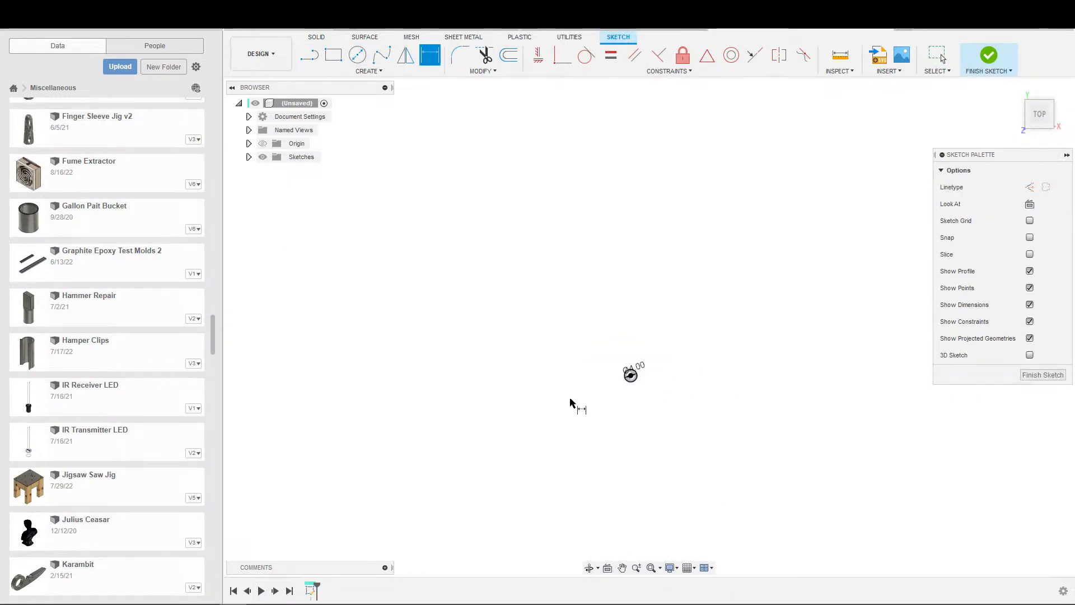
{"action": "scroll", "coordinate": [570, 399], "scroll_direction": "up", "scroll_amount": 6}
{"action": "middle_click_drag", "start_coordinate": [704, 324], "coordinate": [582, 445]}
{"action": "scroll", "coordinate": [593, 425], "scroll_direction": "up", "scroll_amount": 2}
{"action": "middle_click_drag", "start_coordinate": [540, 386], "coordinate": [673, 326]}
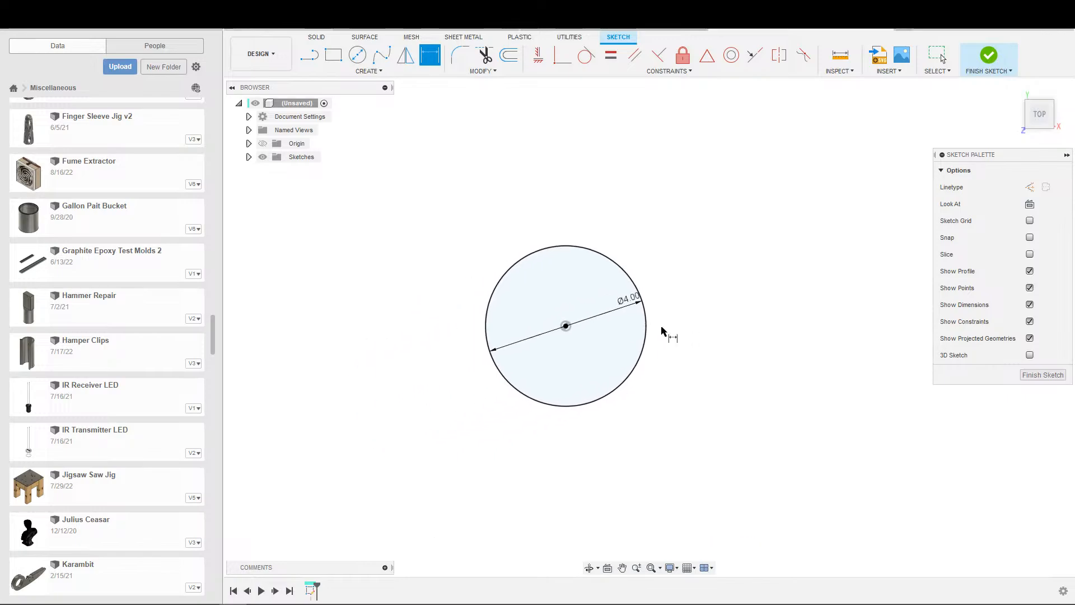
{"action": "key", "text": "c"}
{"action": "left_click", "coordinate": [565, 325]}
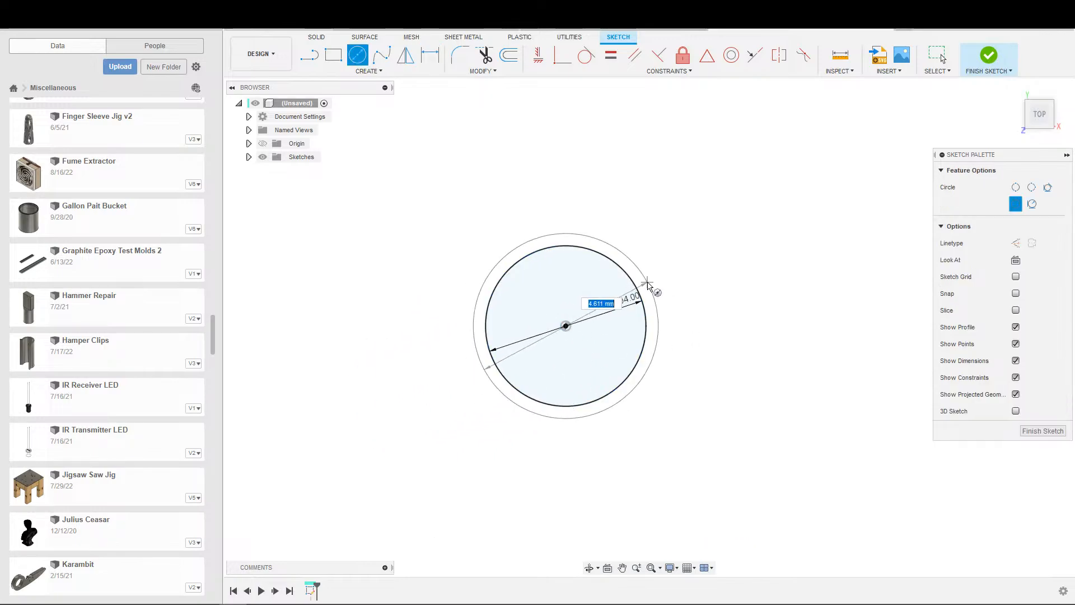
{"action": "key", "text": "Escape"}
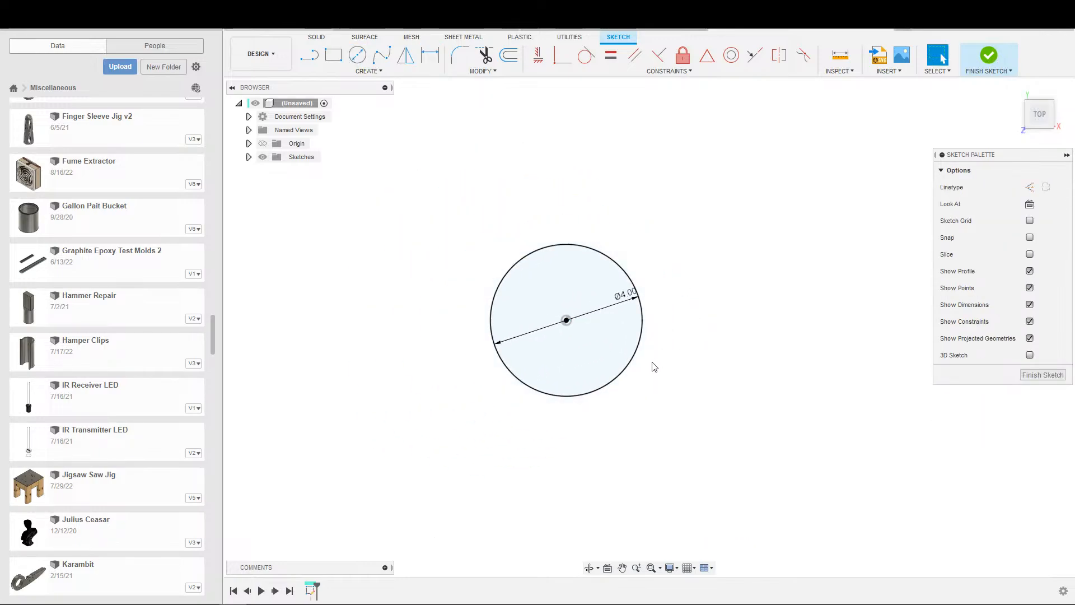
Step: Draw a larger circle enclosing the 4 mm circle and shift its centre to about 0.4 mm beside the origin
{"action": "key", "text": "c"}
{"action": "left_click", "coordinate": [589, 323]}
{"action": "left_click", "coordinate": [685, 256]}
{"action": "middle_click_drag", "start_coordinate": [650, 295], "coordinate": [692, 321]}
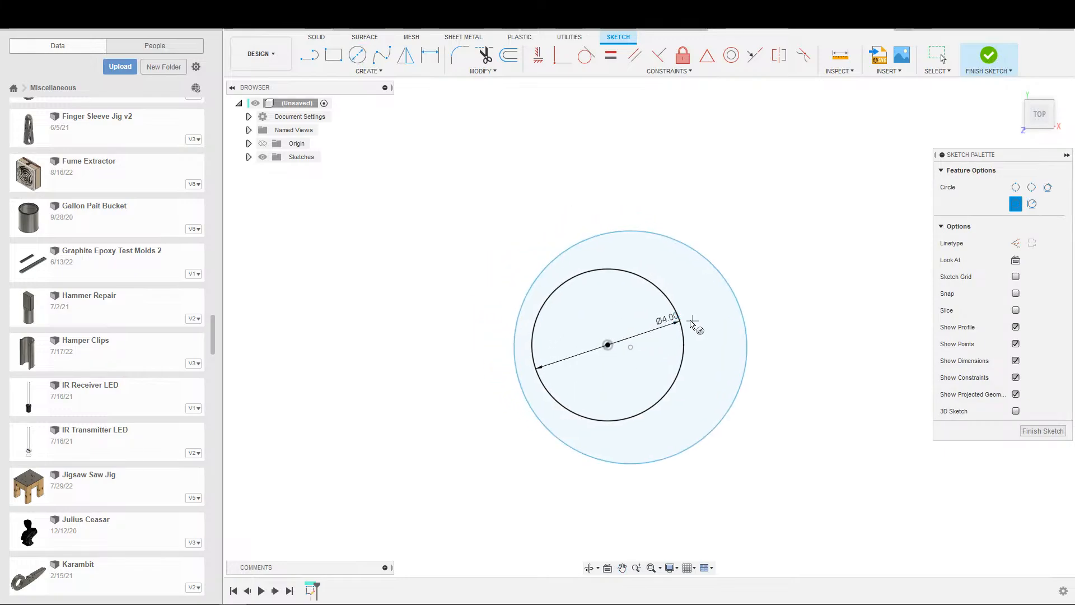
{"action": "key", "text": "Escape"}
{"action": "left_click_drag", "start_coordinate": [631, 348], "coordinate": [623, 343]}
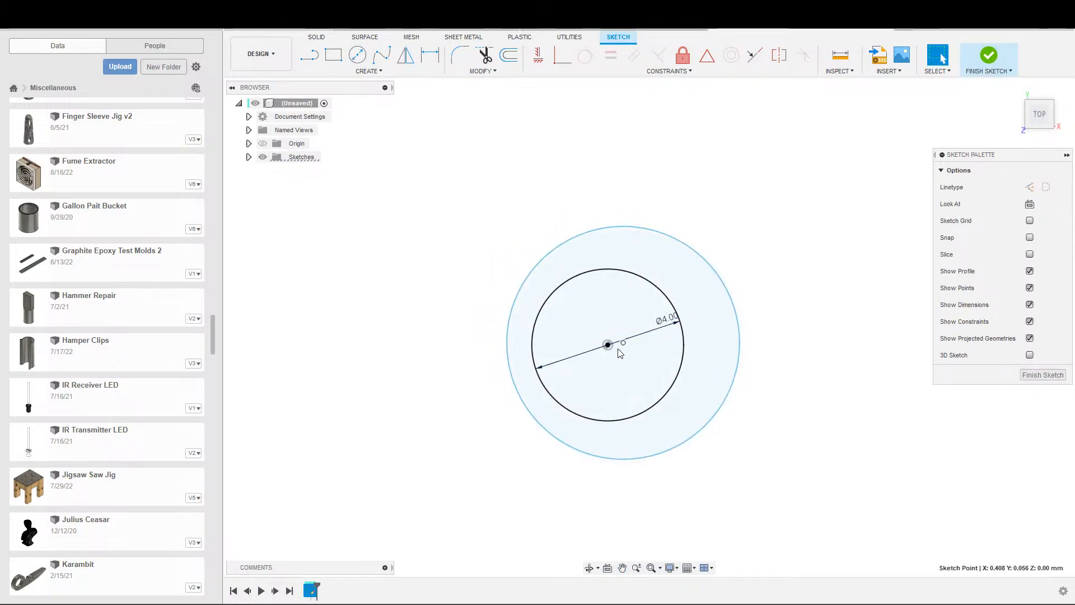
Step: Draw a short horizontal line starting at the origin on the side of the larger circle's centre
{"action": "key", "text": "s"}
{"action": "left_click", "coordinate": [633, 364]}
{"action": "scroll", "coordinate": [614, 351], "scroll_direction": "up", "scroll_amount": 4}
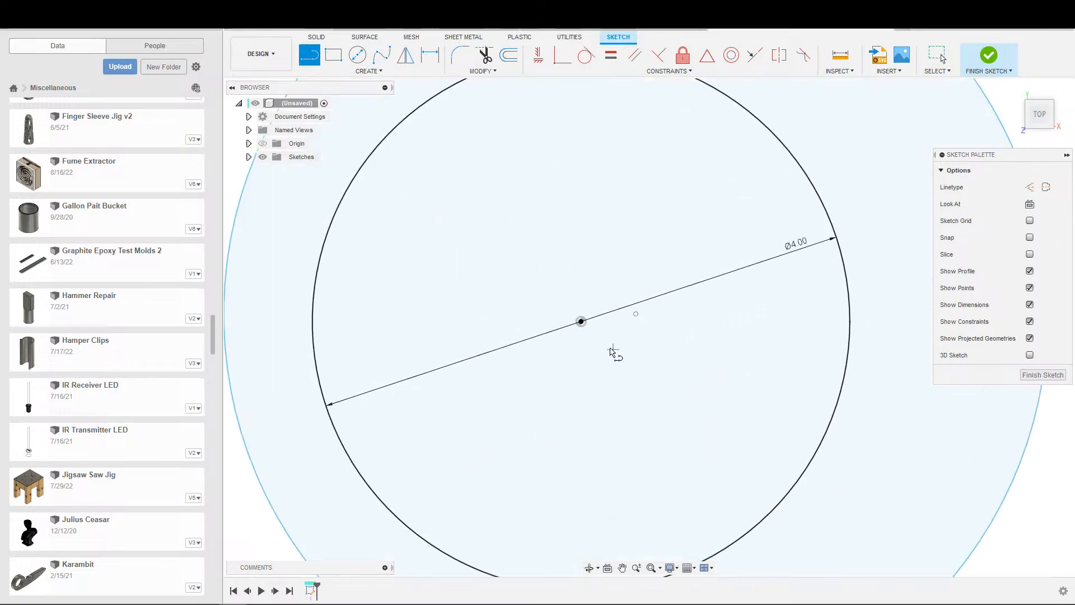
{"action": "left_click", "coordinate": [582, 322]}
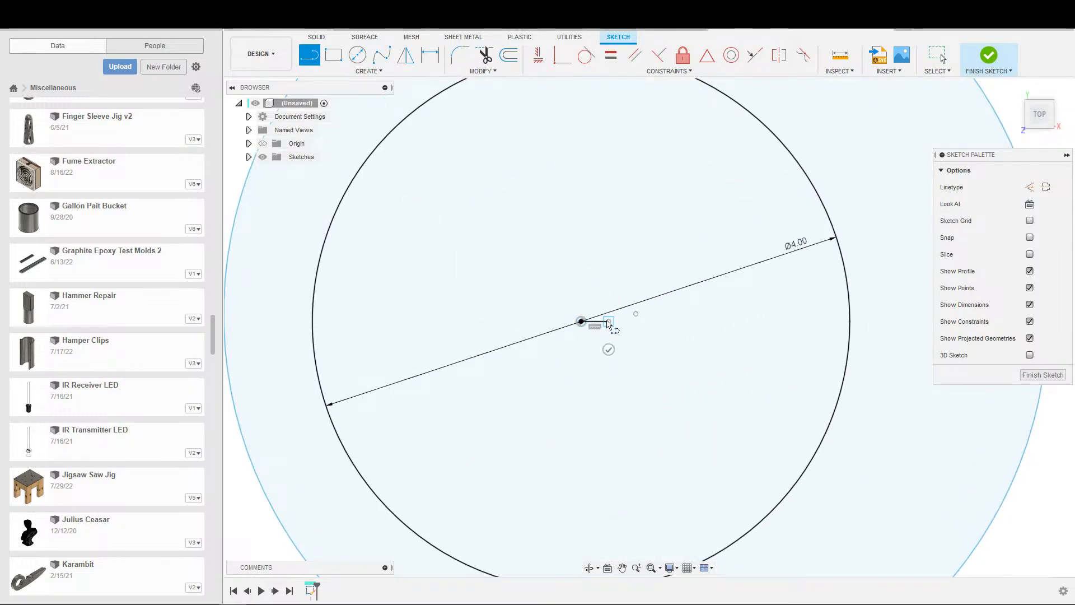
{"action": "key", "text": "Escape"}
Step: Convert the short horizontal line to construction geometry and dimension its length to 1 mm
{"action": "left_click", "coordinate": [595, 321]}
{"action": "key", "text": "x"}
{"action": "key", "text": "d"}
{"action": "left_click", "coordinate": [605, 259]}
{"action": "type", "text": "1"}
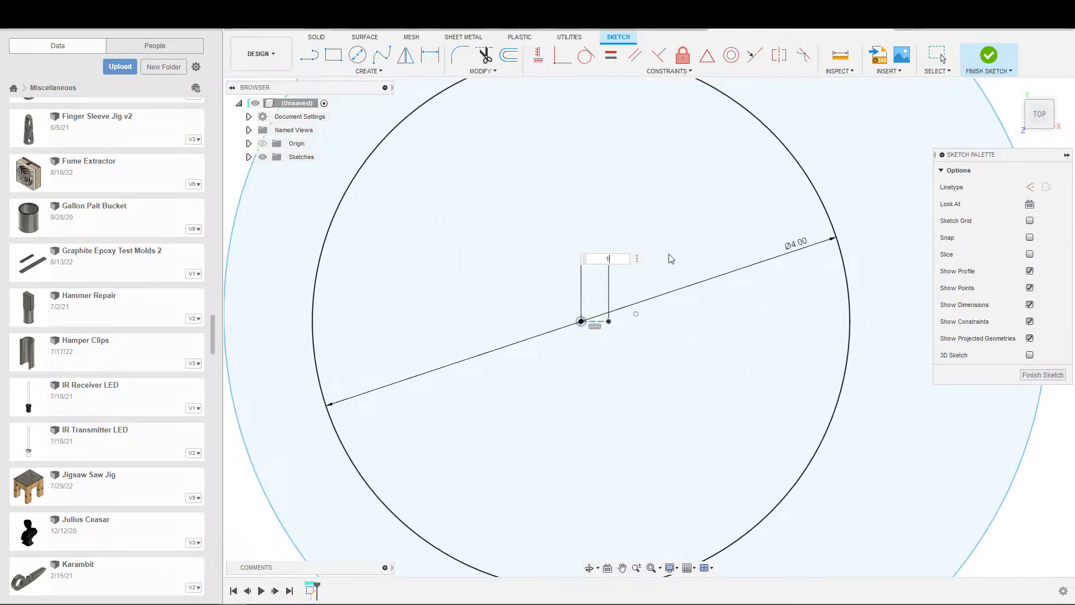
{"action": "key", "text": "Return"}
{"action": "key", "text": "Escape"}
Step: Move the larger circle's centre onto the free end of the 1 mm construction line
{"action": "scroll", "coordinate": [638, 308], "scroll_direction": "down", "scroll_amount": 5}
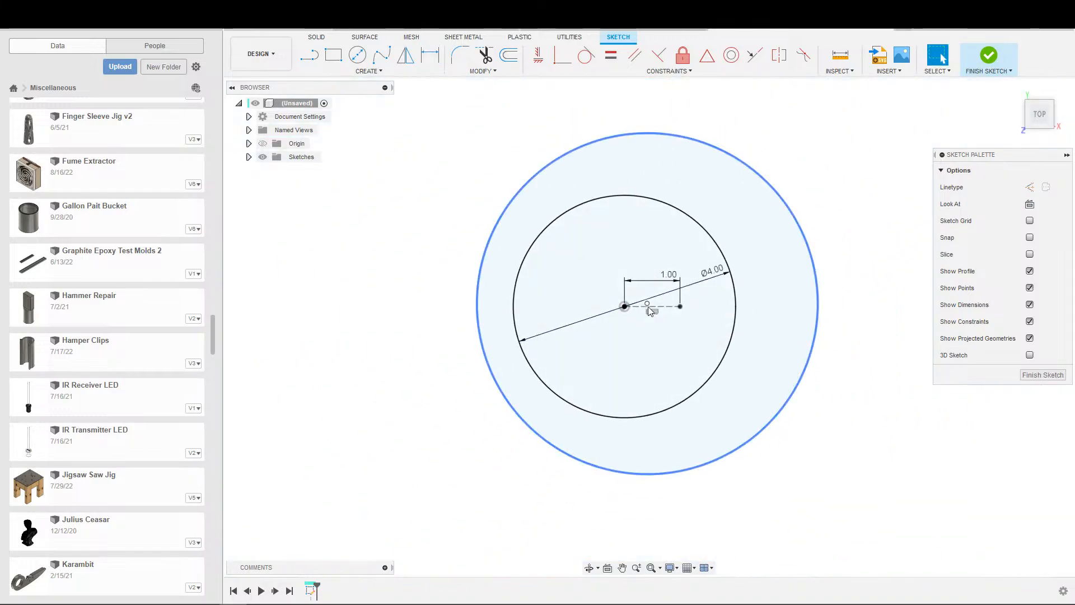
{"action": "left_click_drag", "start_coordinate": [648, 304], "coordinate": [680, 306]}
{"action": "scroll", "coordinate": [647, 336], "scroll_direction": "down", "scroll_amount": 2}
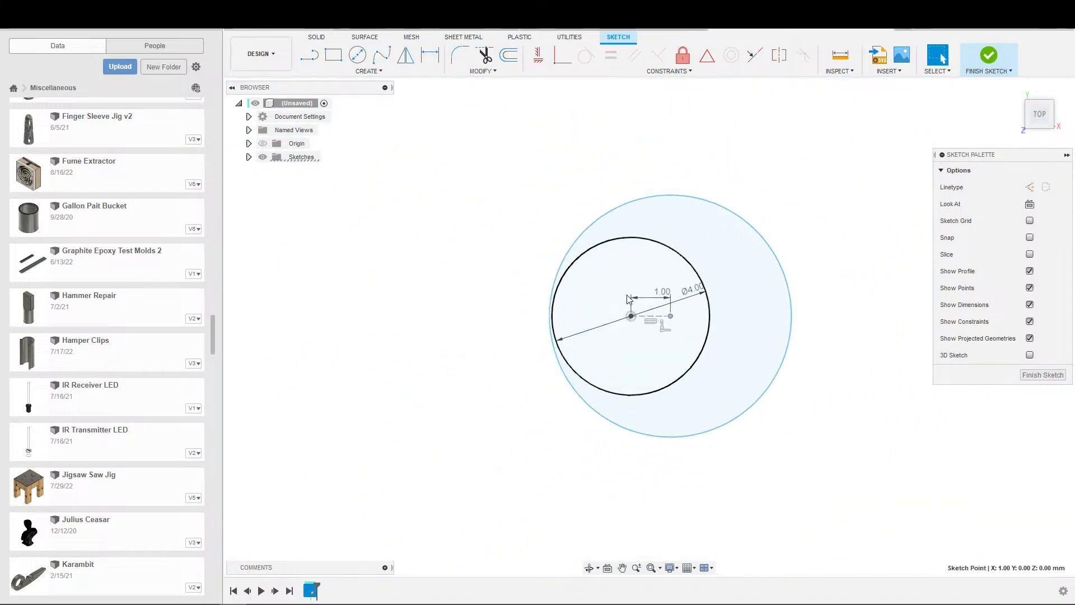
Step: Draw a circle centred on the origin around the 4 mm circle, leaving a gap of about 0.28 mm
{"action": "scroll", "coordinate": [628, 299], "scroll_direction": "up", "scroll_amount": 2}
{"action": "scroll", "coordinate": [630, 345], "scroll_direction": "down", "scroll_amount": 3}
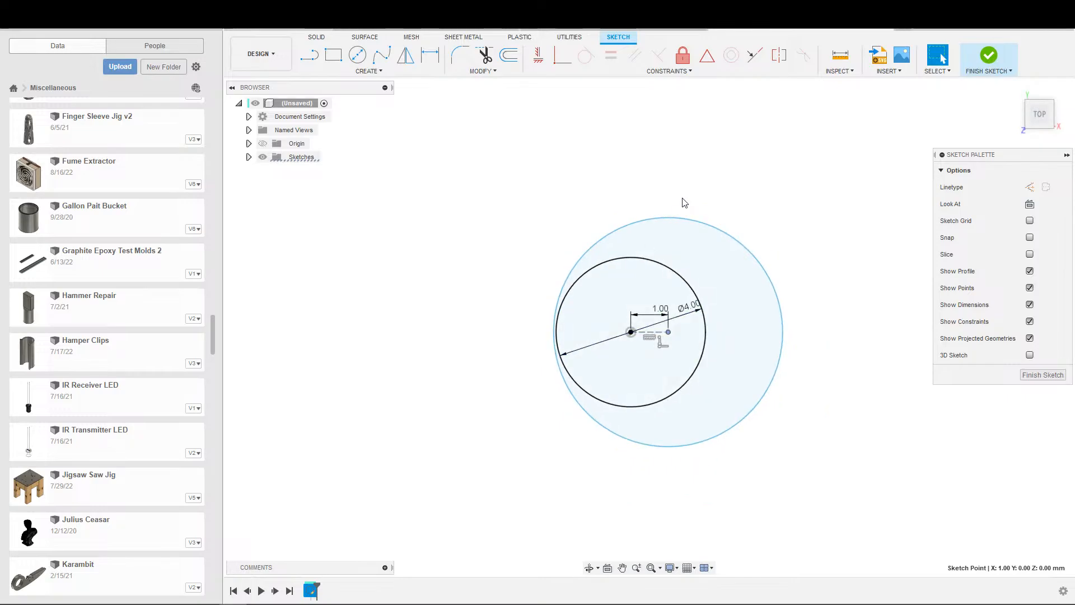
{"action": "scroll", "coordinate": [581, 247], "scroll_direction": "up", "scroll_amount": 2}
{"action": "scroll", "coordinate": [556, 277], "scroll_direction": "down", "scroll_amount": 2}
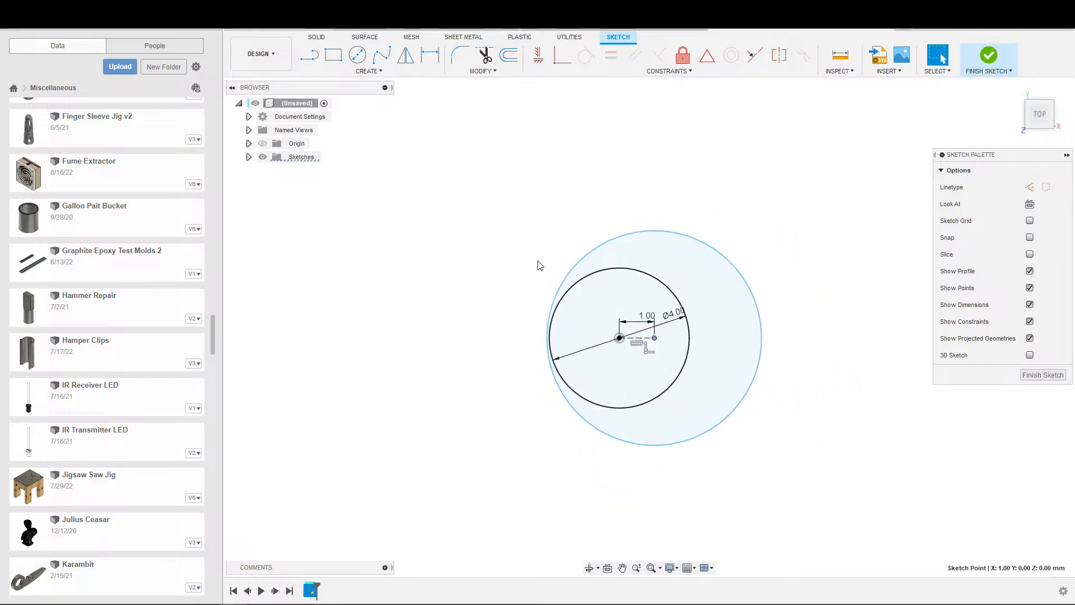
{"action": "scroll", "coordinate": [546, 275], "scroll_direction": "up", "scroll_amount": 2}
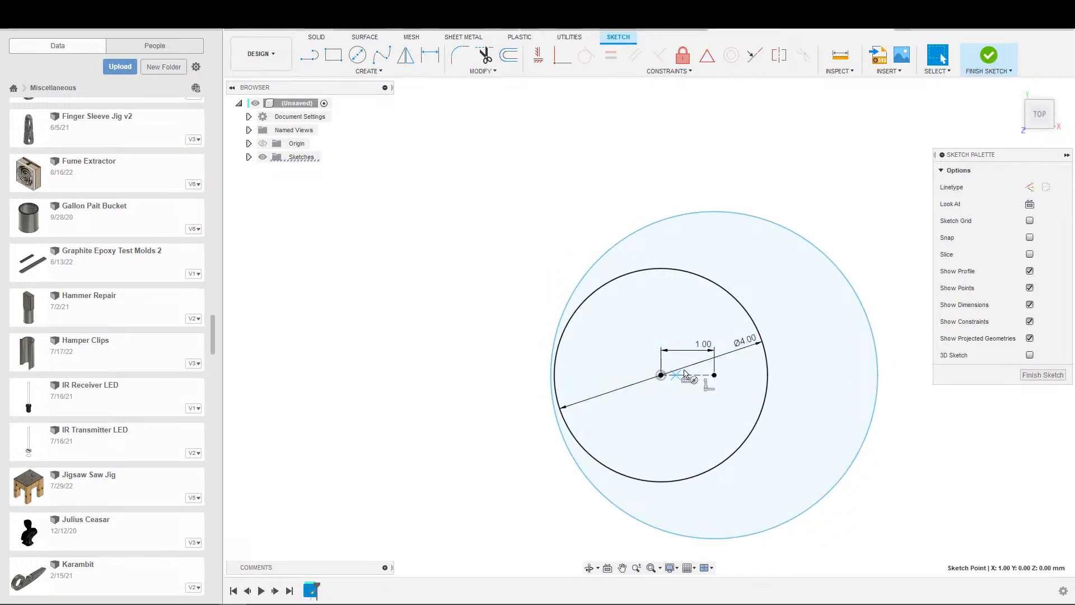
{"action": "key", "text": "c"}
{"action": "left_click", "coordinate": [660, 375]}
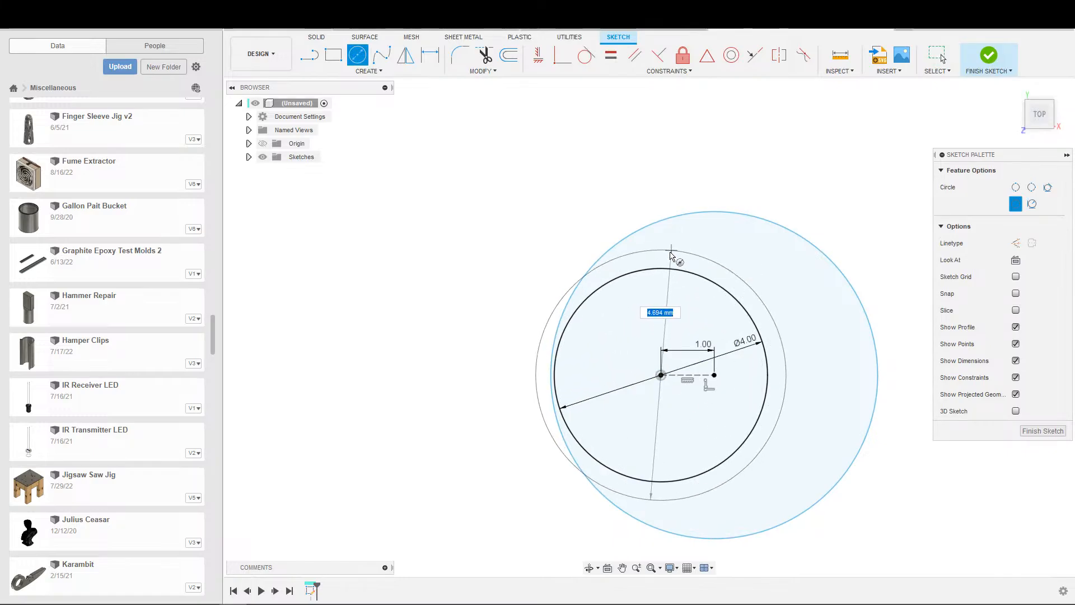
{"action": "left_click", "coordinate": [673, 252]}
Step: Dimension the gap between the 4 mm circle and the new concentric circle to 1 mm
{"action": "key", "text": "d"}
{"action": "left_click", "coordinate": [672, 258]}
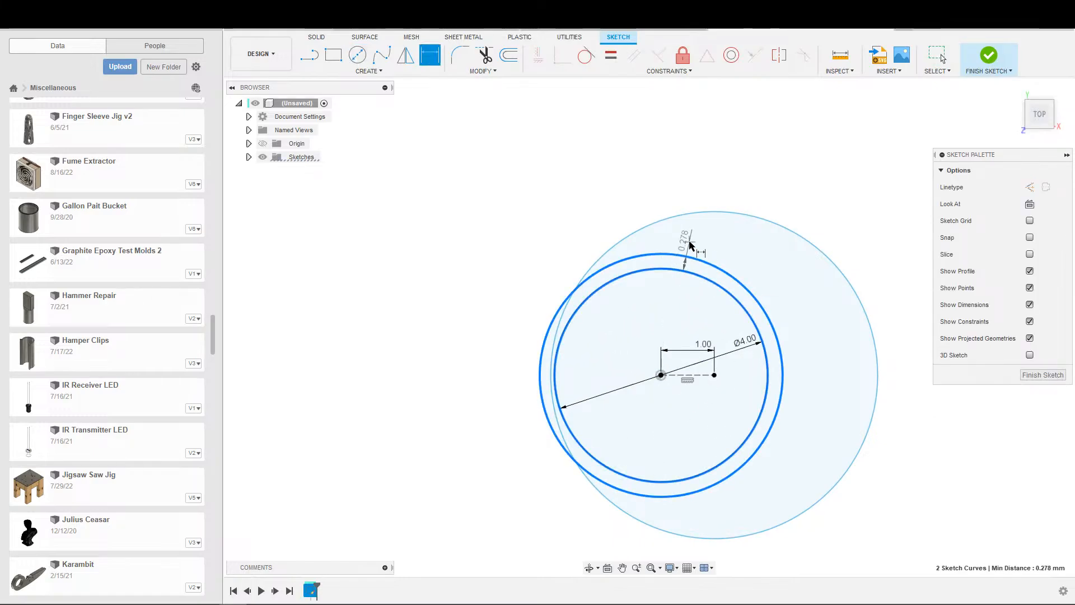
{"action": "left_click", "coordinate": [695, 249]}
{"action": "type", "text": "1"}
{"action": "key", "text": "Return"}
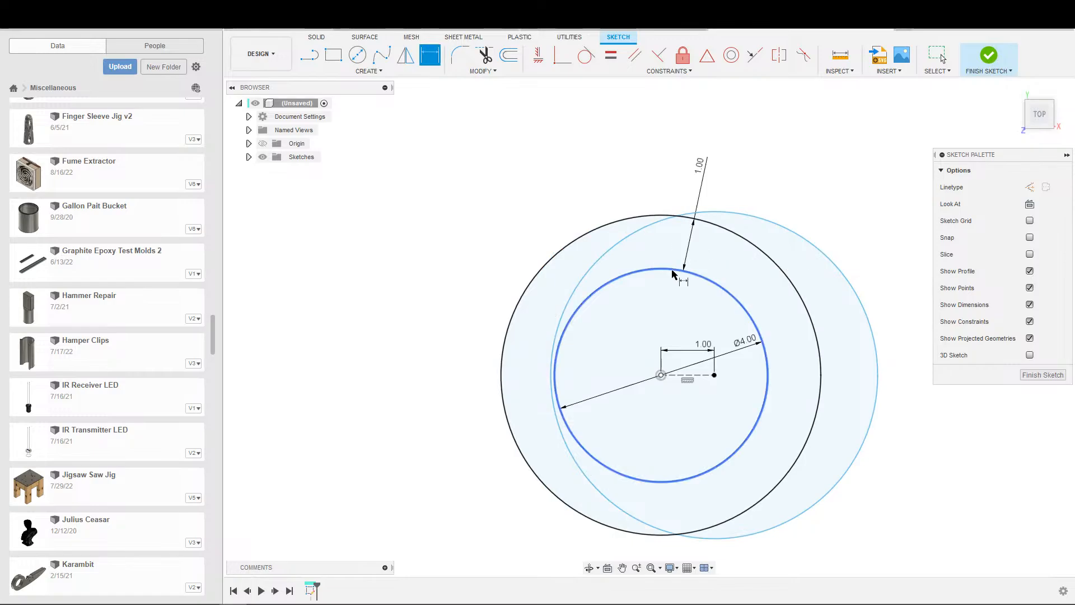
{"action": "key", "text": "Escape"}
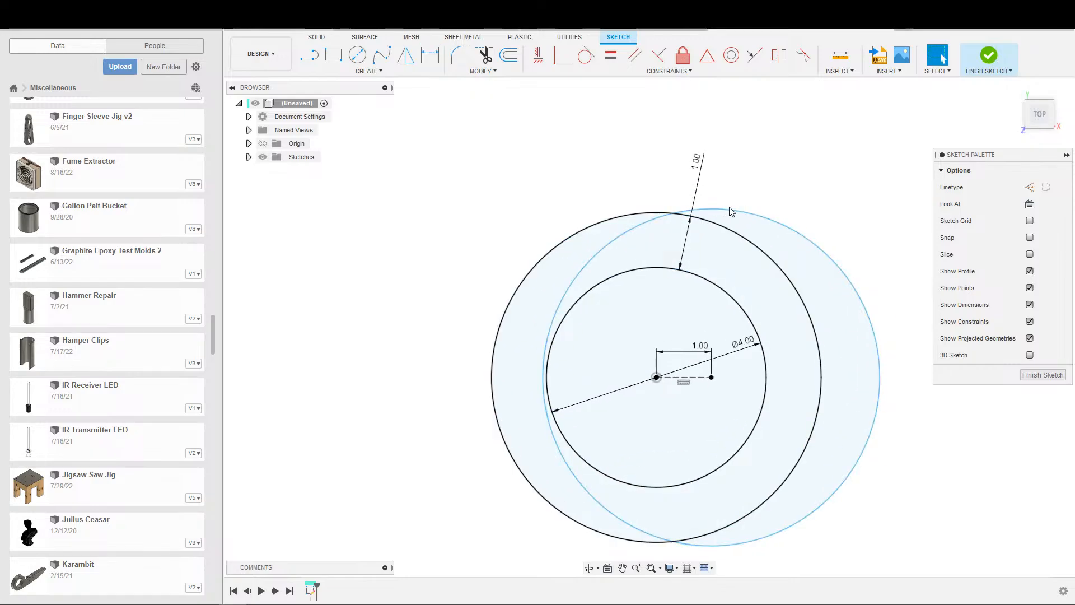
Step: Enlarge the off-centre circle to about 7.9 mm in diameter and convert the outer origin-centred circle to construction geometry
{"action": "scroll", "coordinate": [804, 255], "scroll_direction": "down", "scroll_amount": 3}
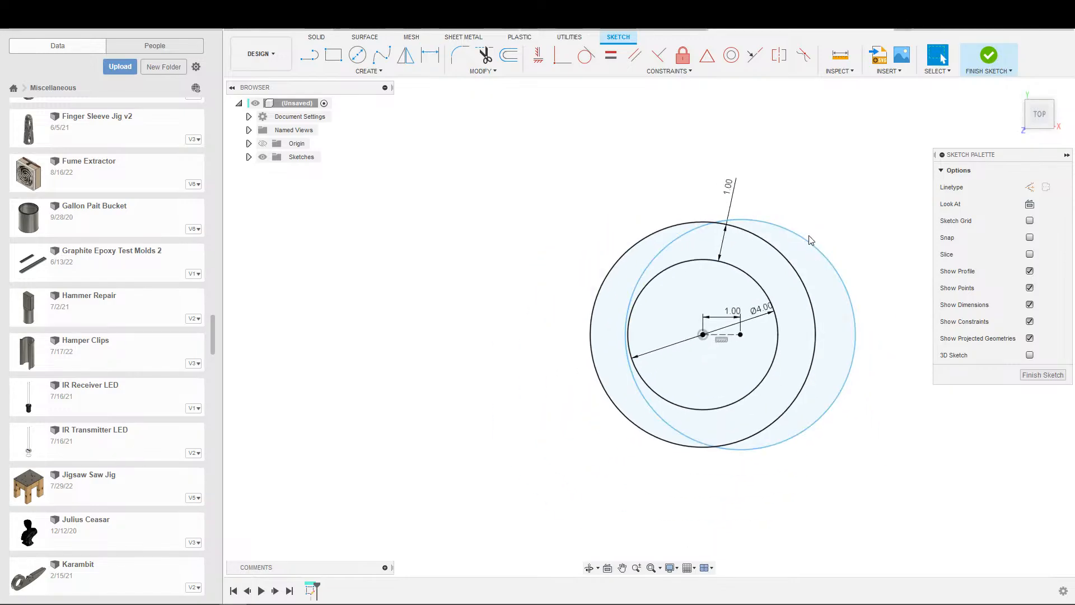
{"action": "left_click_drag", "start_coordinate": [803, 238], "coordinate": [805, 203]}
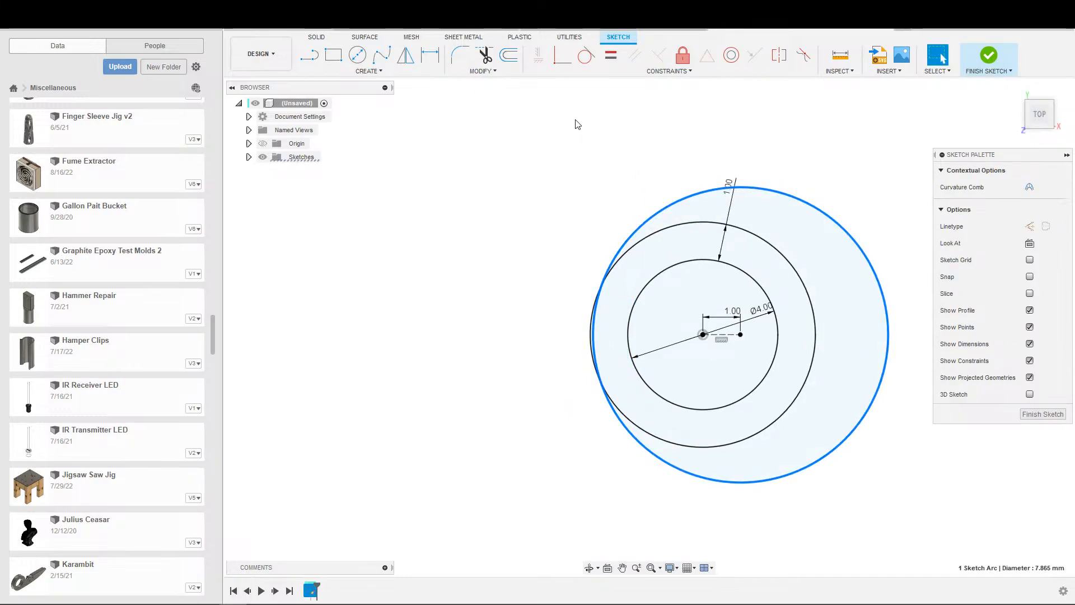
{"action": "left_click", "coordinate": [703, 228]}
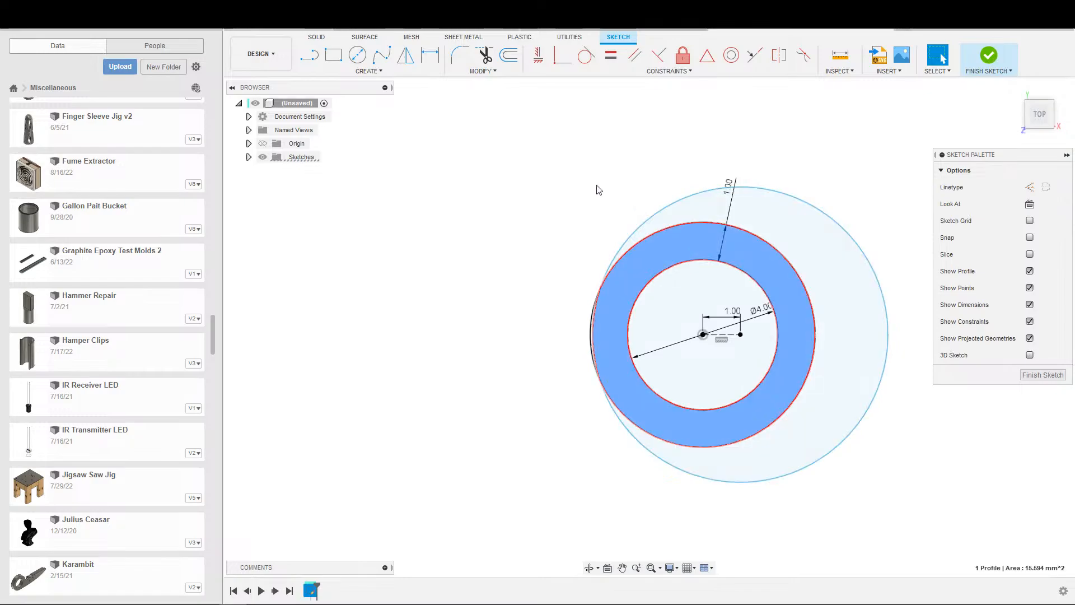
{"action": "left_click", "coordinate": [598, 190]}
{"action": "left_click", "coordinate": [691, 223]}
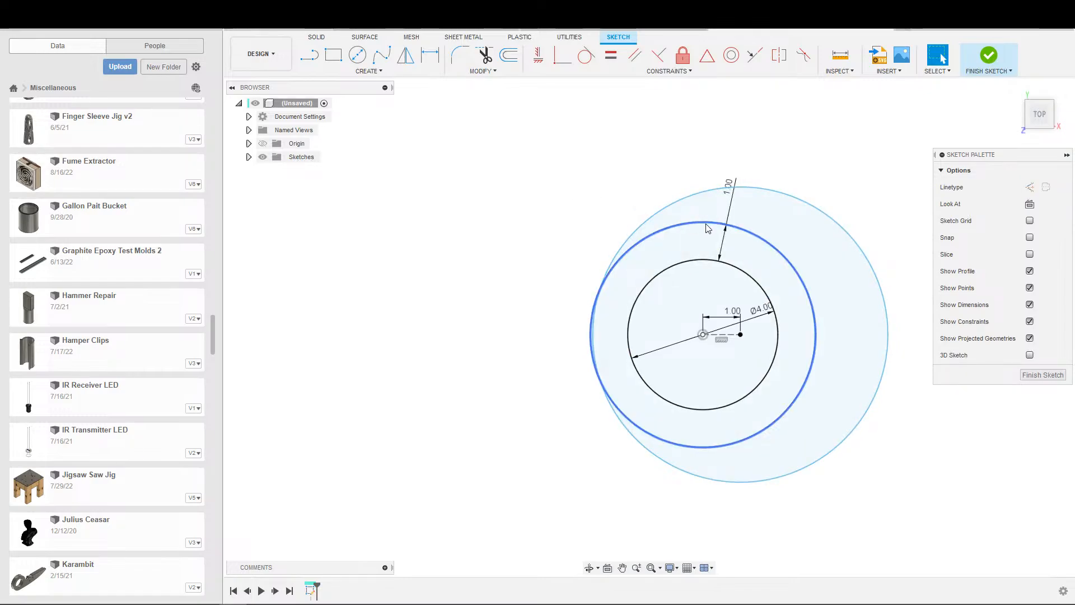
{"action": "key", "text": "x"}
{"action": "left_click", "coordinate": [523, 180]}
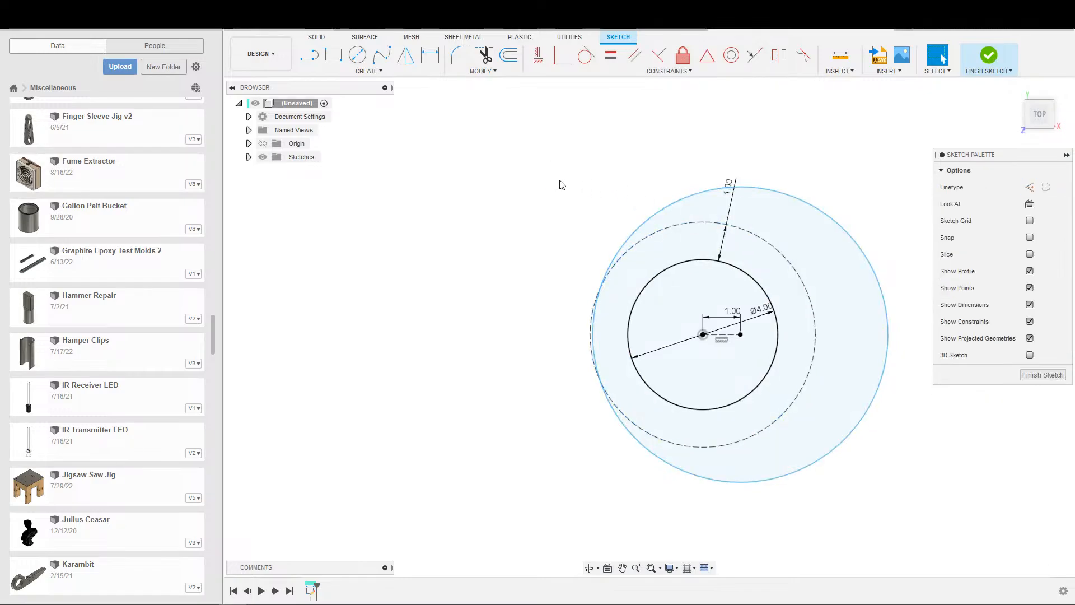
Step: Apply a tangent constraint between the off-centre circle and the dashed construction circle
{"action": "left_click", "coordinate": [628, 241]}
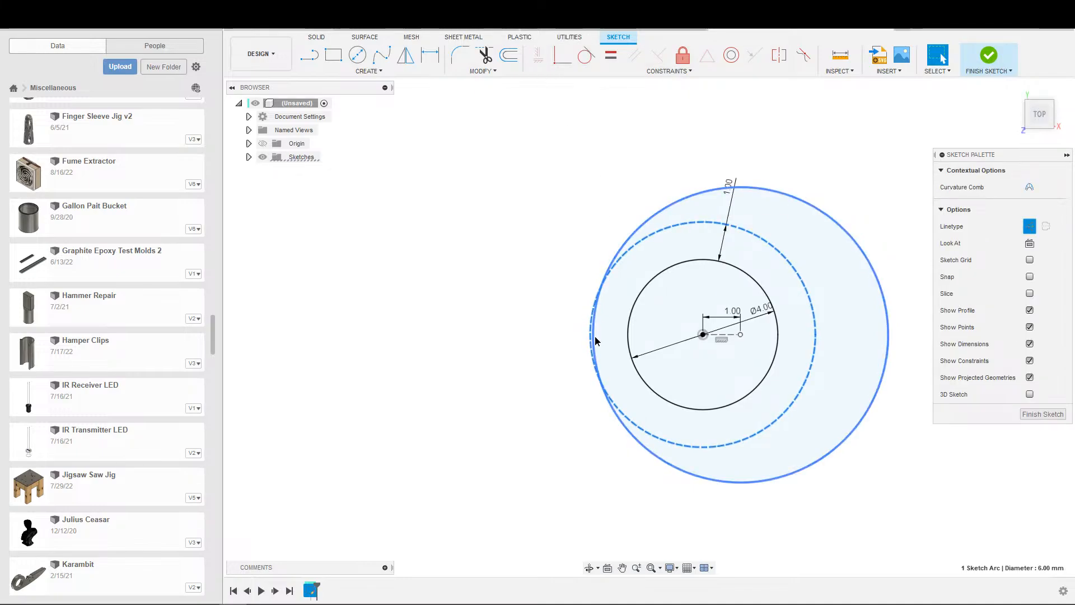
{"action": "left_click", "coordinate": [585, 56]}
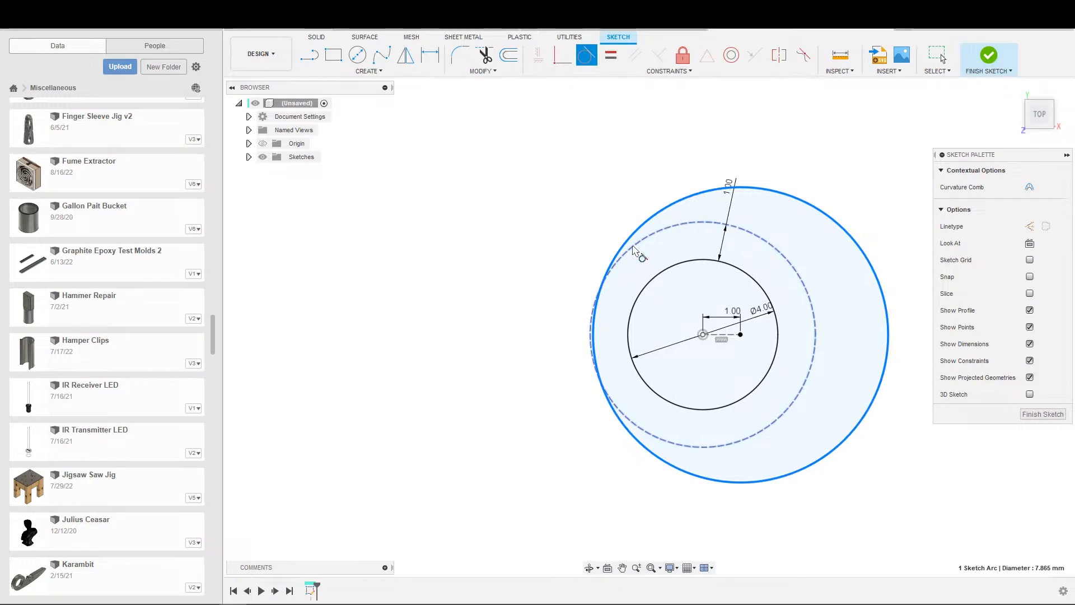
{"action": "left_click", "coordinate": [631, 253]}
{"action": "scroll", "coordinate": [592, 269], "scroll_direction": "down", "scroll_amount": 3}
{"action": "scroll", "coordinate": [591, 269], "scroll_direction": "up", "scroll_amount": 3}
{"action": "key", "text": "Escape"}
{"action": "scroll", "coordinate": [661, 282], "scroll_direction": "down", "scroll_amount": 3}
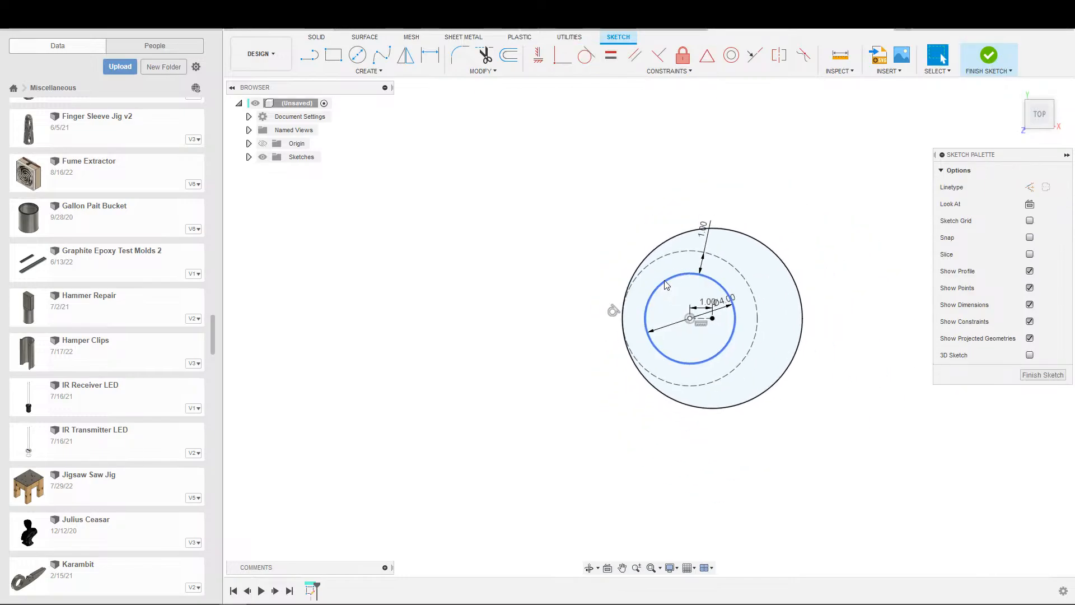
Step: Set the gap between the 4 mm circle and the construction circle to 2 mm
{"action": "scroll", "coordinate": [665, 279], "scroll_direction": "up", "scroll_amount": 2}
{"action": "scroll", "coordinate": [721, 234], "scroll_direction": "down", "scroll_amount": 1}
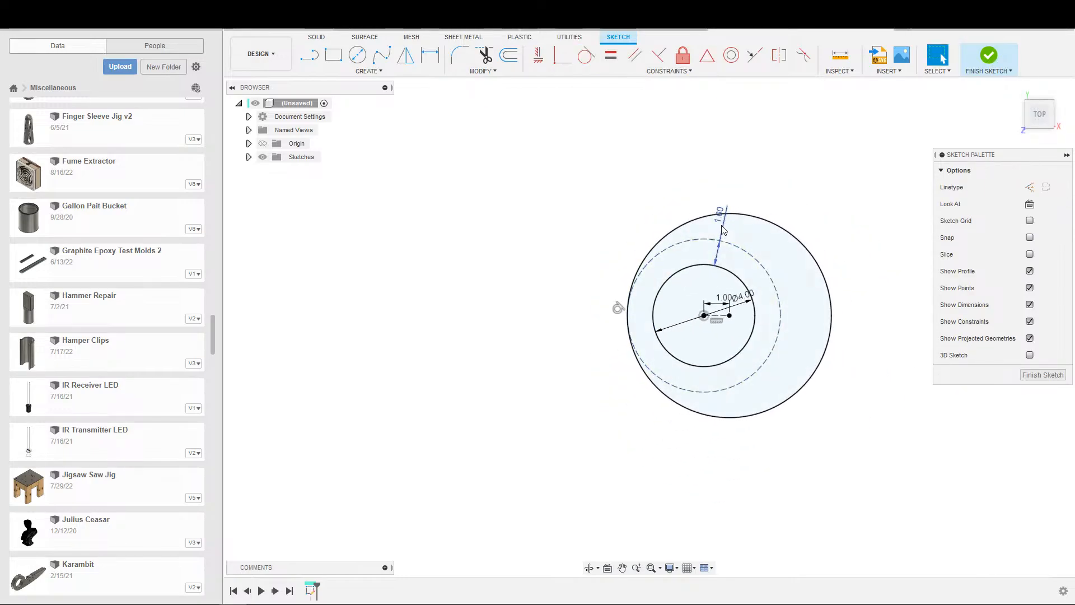
{"action": "double_click", "coordinate": [722, 230]}
{"action": "type", "text": "2"}
{"action": "key", "text": "Return"}
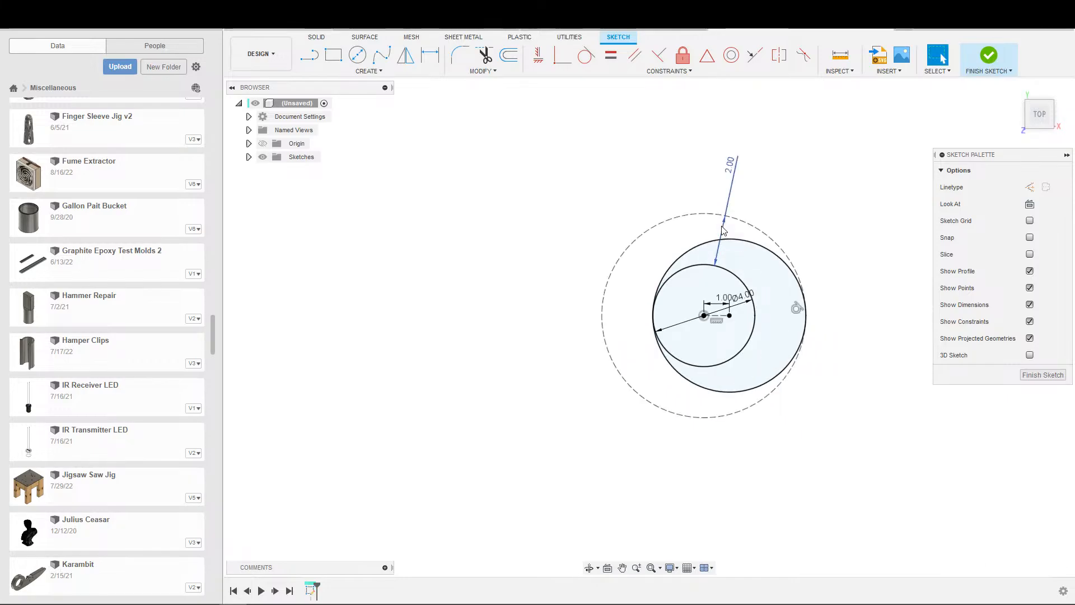
{"action": "scroll", "coordinate": [711, 272], "scroll_direction": "down", "scroll_amount": 1}
{"action": "scroll", "coordinate": [722, 254], "scroll_direction": "up", "scroll_amount": 1}
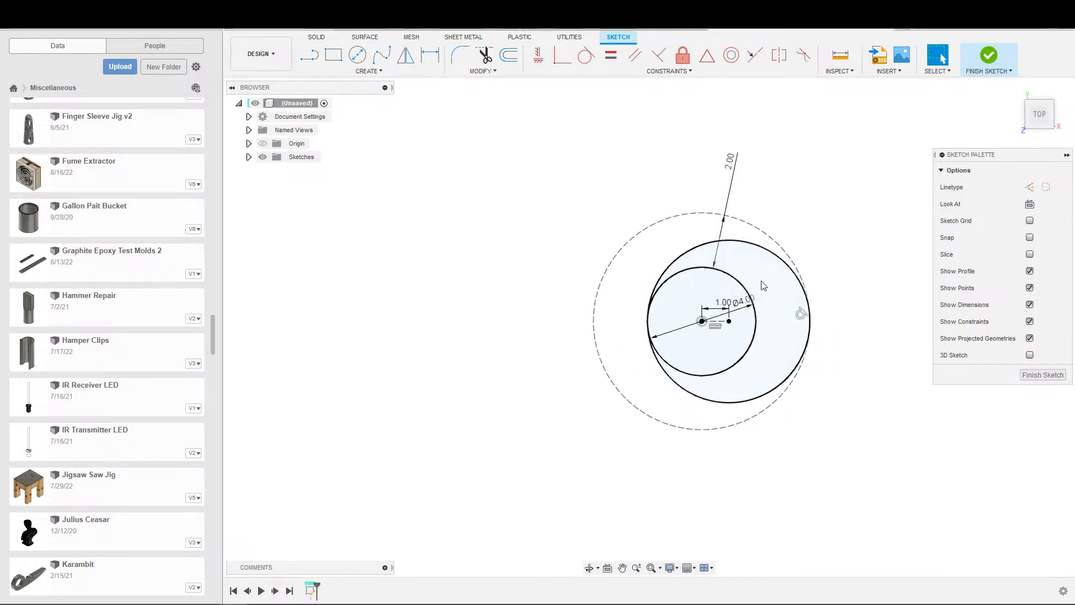
Step: Remove the tangent constraint and enlarge the off-centre circle to about 10.2 mm so it encloses the construction circle
{"action": "left_click", "coordinate": [800, 313]}
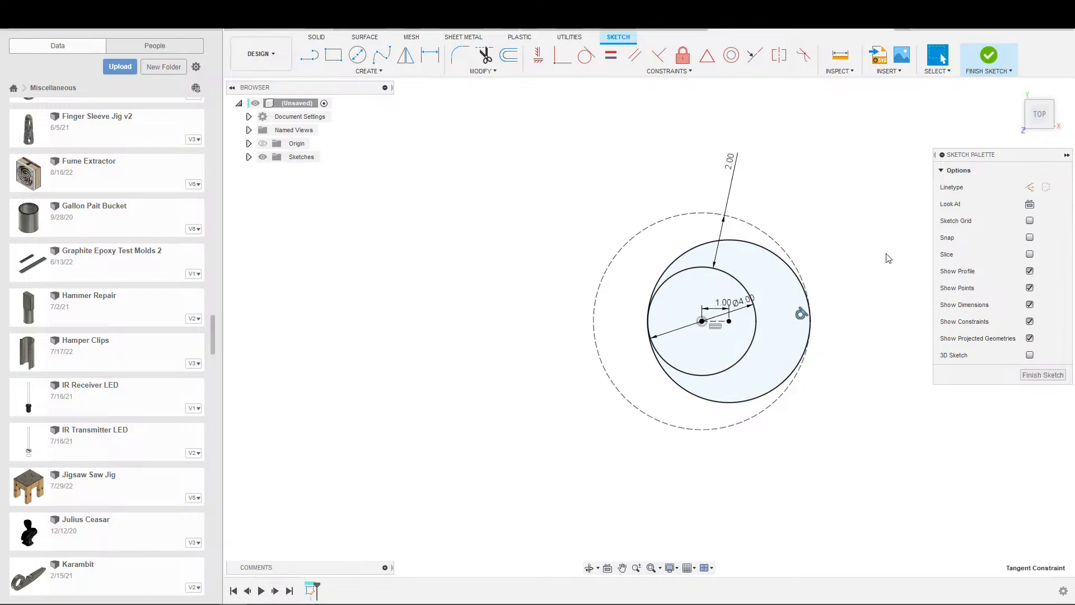
{"action": "key", "text": "ctrl+z"}
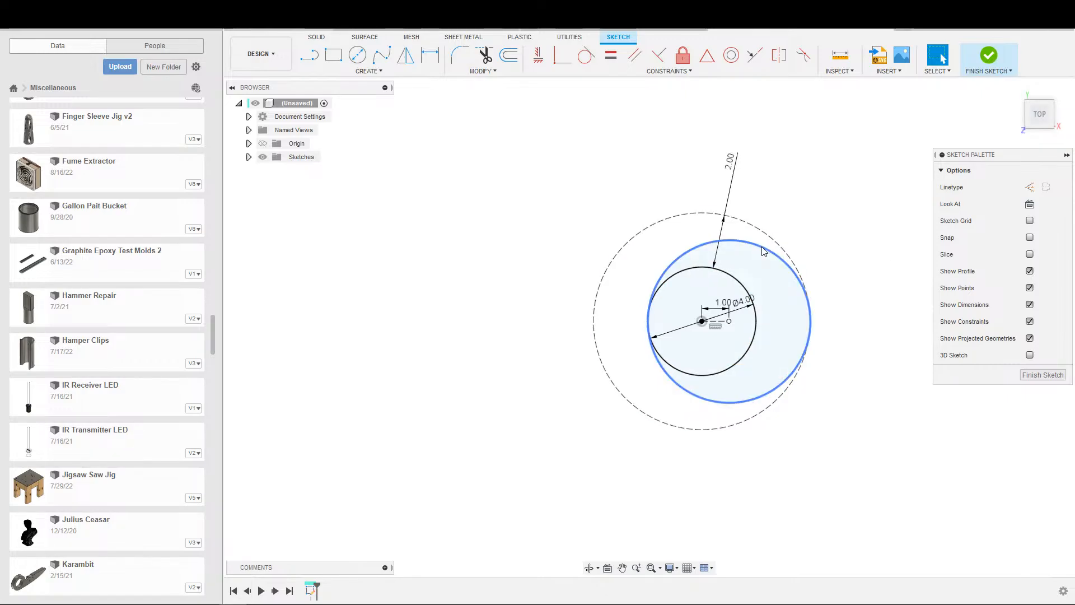
{"action": "left_click_drag", "start_coordinate": [764, 248], "coordinate": [840, 240]}
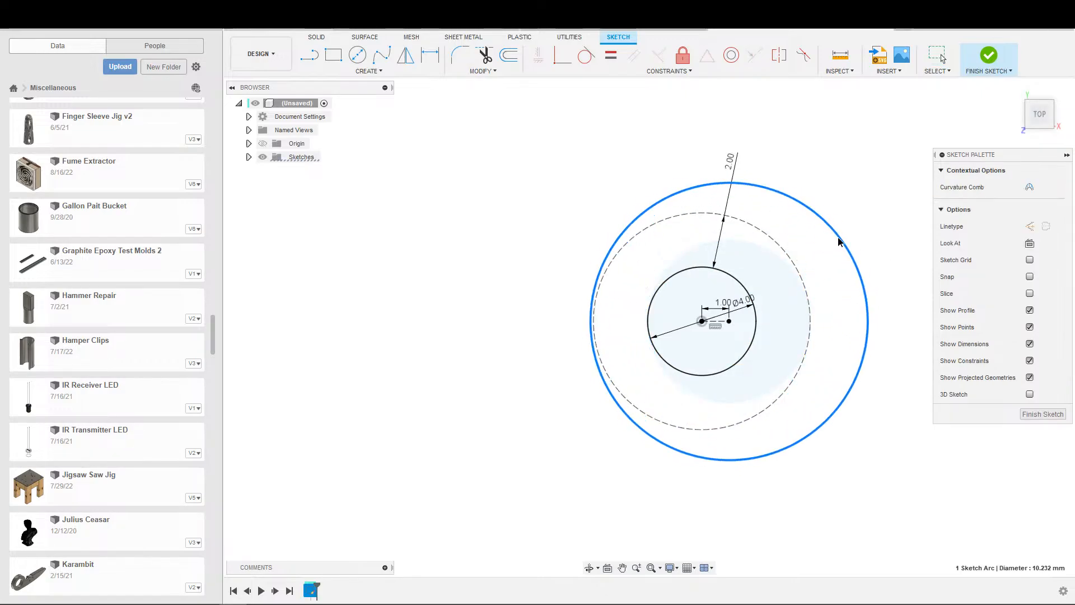
Step: Make the enlarged off-centre circle tangent to the construction circle on the side away from its centre
{"action": "left_click", "coordinate": [586, 54]}
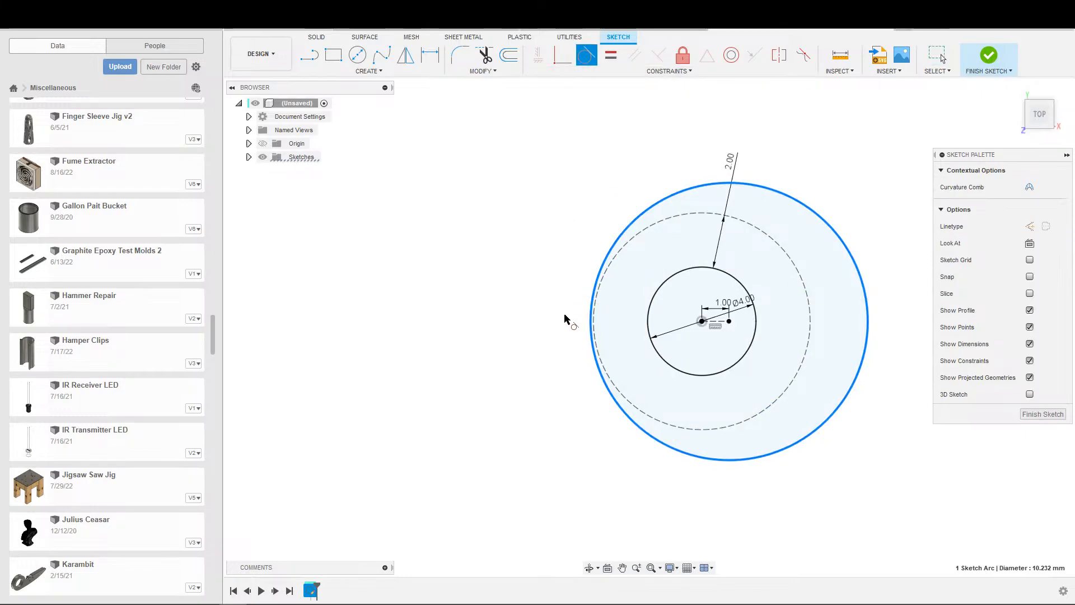
{"action": "left_click", "coordinate": [601, 367]}
{"action": "left_click", "coordinate": [598, 372]}
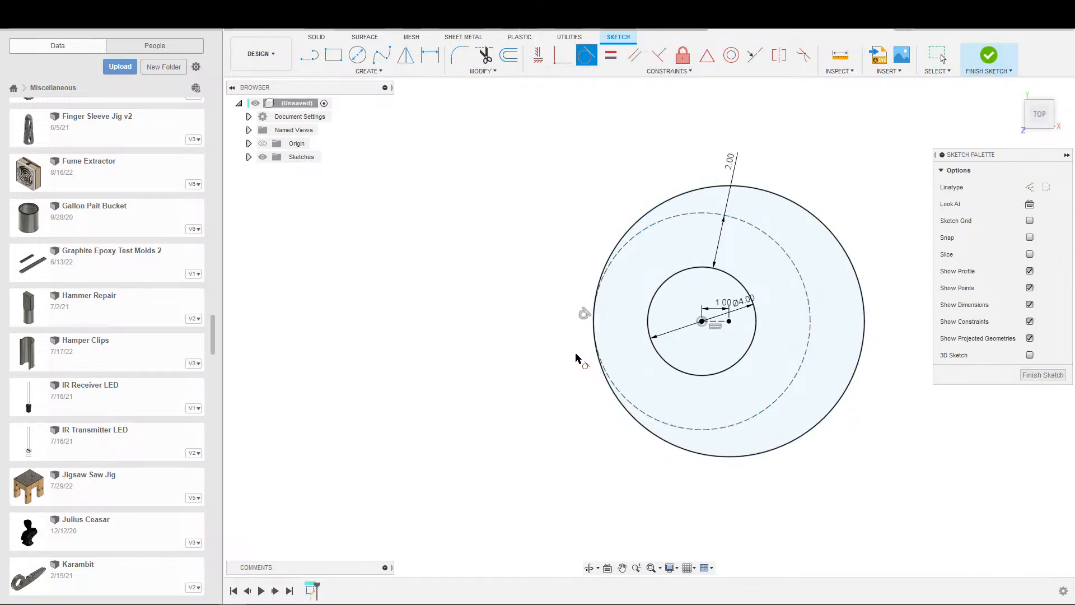
{"action": "scroll", "coordinate": [563, 388], "scroll_direction": "down", "scroll_amount": 2}
{"action": "key", "text": "Escape"}
Step: Extrude the area between the 4 mm circle and the off-centre outer circle 3 mm as a new body
{"action": "scroll", "coordinate": [583, 386], "scroll_direction": "up", "scroll_amount": 3}
{"action": "middle_click_drag", "start_coordinate": [689, 360], "coordinate": [768, 371]}
{"action": "key", "text": "e"}
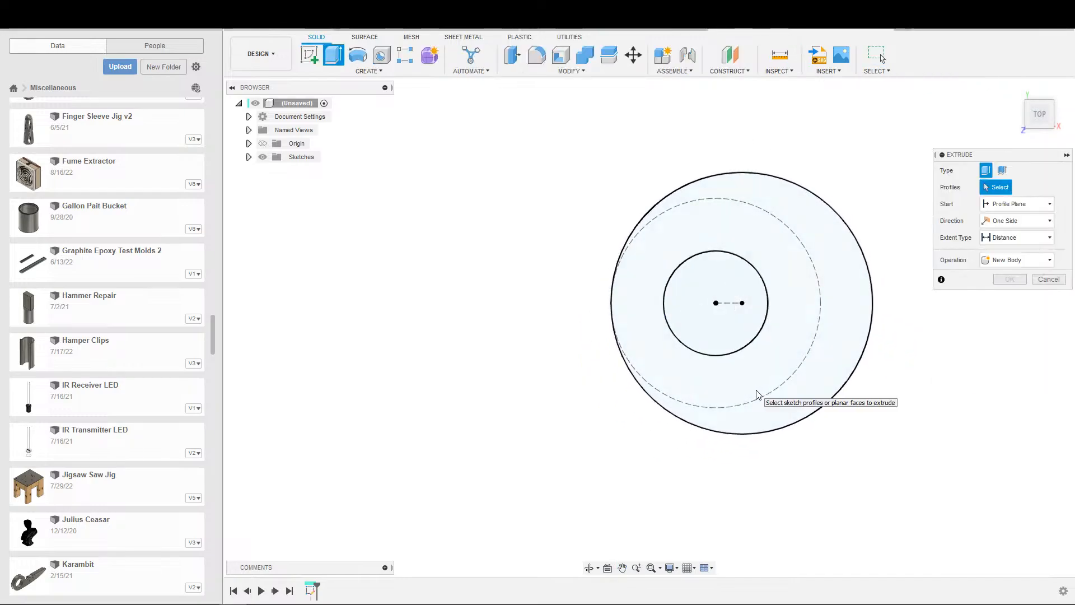
{"action": "left_click", "coordinate": [757, 392]}
{"action": "middle_click_drag", "start_coordinate": [757, 392], "coordinate": [838, 346], "text": "shift"}
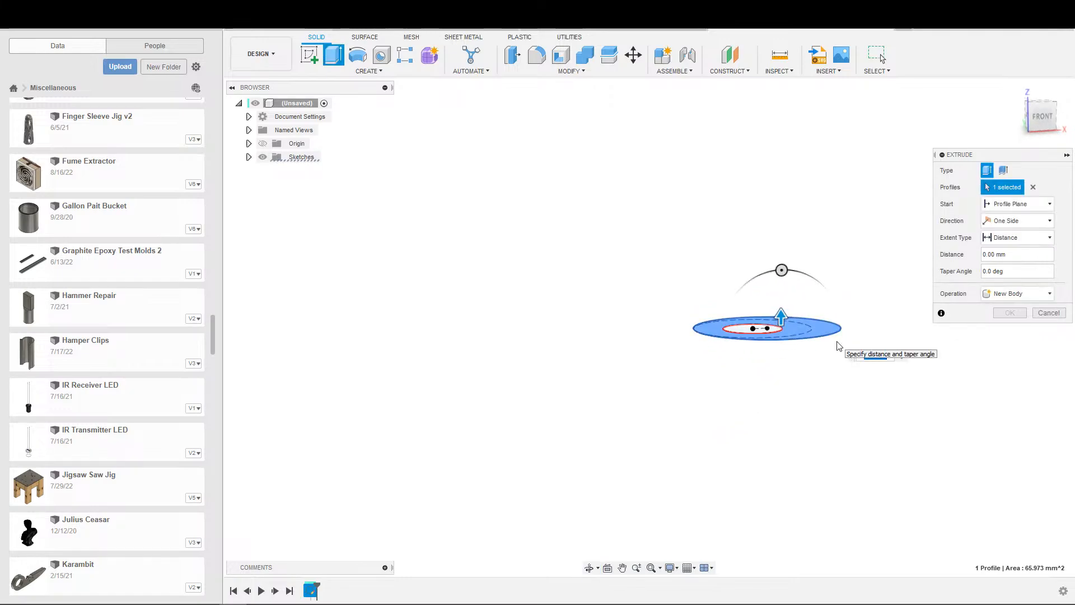
{"action": "type", "text": "3"}
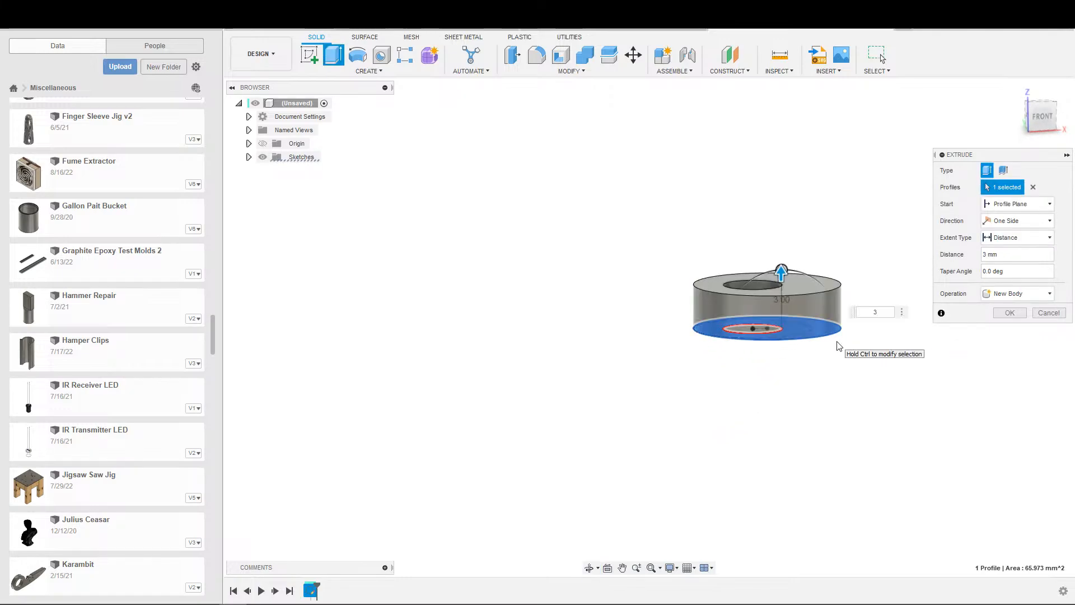
{"action": "key", "text": "Return"}
Step: Create an offset plane at 0 mm on the underside face of the eccentric ring
{"action": "middle_click_drag", "start_coordinate": [957, 385], "coordinate": [934, 271], "text": "shift"}
{"action": "left_click", "coordinate": [730, 55]}
{"action": "left_click", "coordinate": [829, 286]}
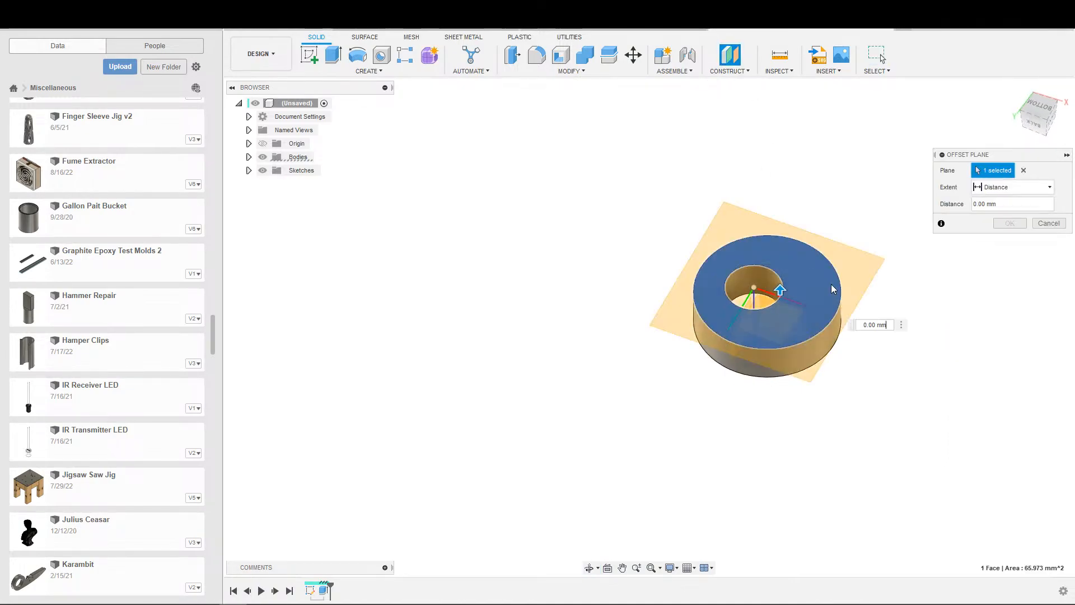
{"action": "middle_click_drag", "start_coordinate": [829, 286], "coordinate": [845, 426], "text": "shift"}
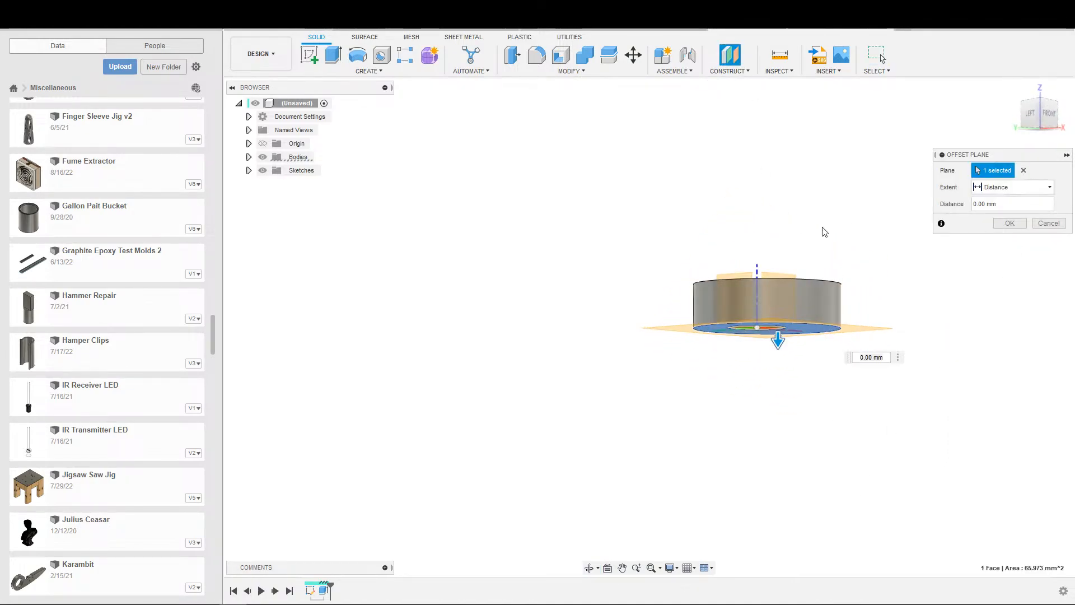
{"action": "left_click", "coordinate": [1009, 223]}
Step: Rename the ring's sketch as "Top of Eccentric Nut"
{"action": "left_click", "coordinate": [249, 170]}
{"action": "left_click", "coordinate": [308, 184]}
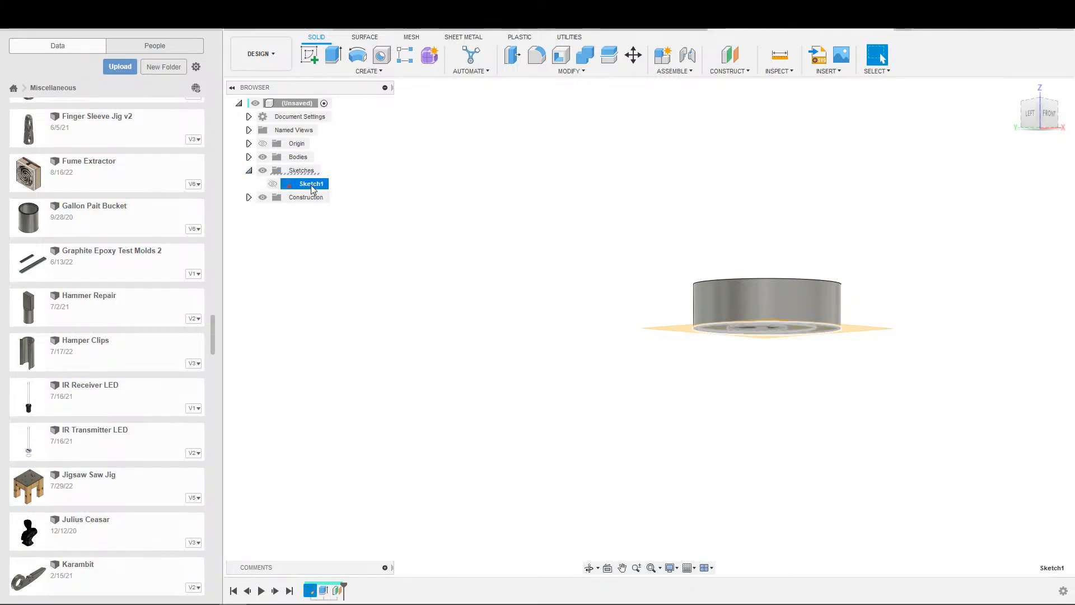
{"action": "left_click", "coordinate": [308, 183]}
{"action": "type", "text": "Top of Eccentric Nut"}
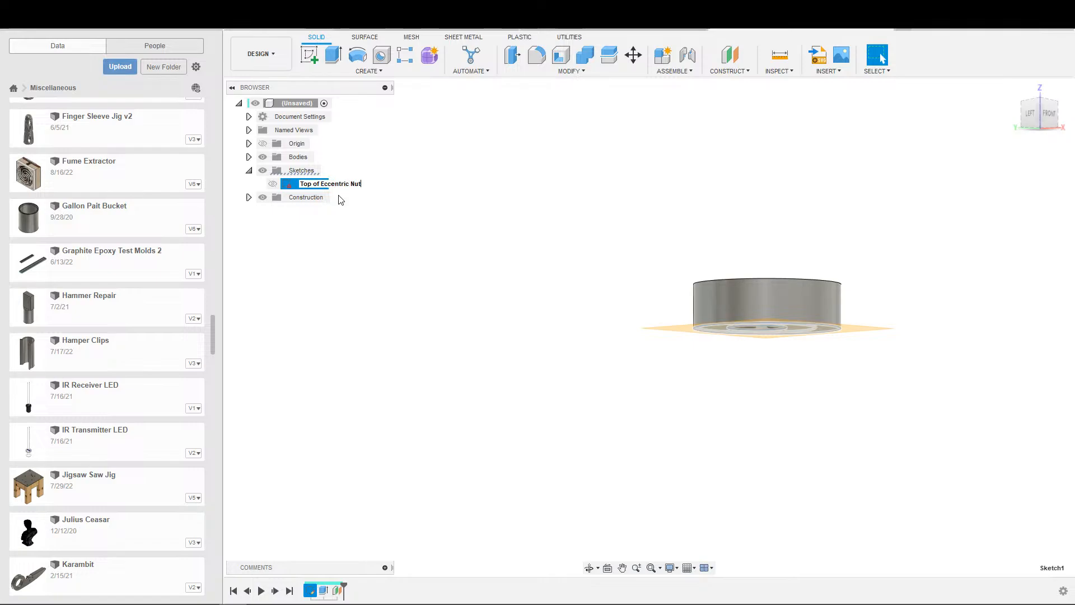
{"action": "key", "text": "Return"}
Step: Rename the new construction plane as "Top of Hex"
{"action": "left_click", "coordinate": [244, 201]}
{"action": "left_click", "coordinate": [249, 197]}
{"action": "left_click", "coordinate": [310, 211]}
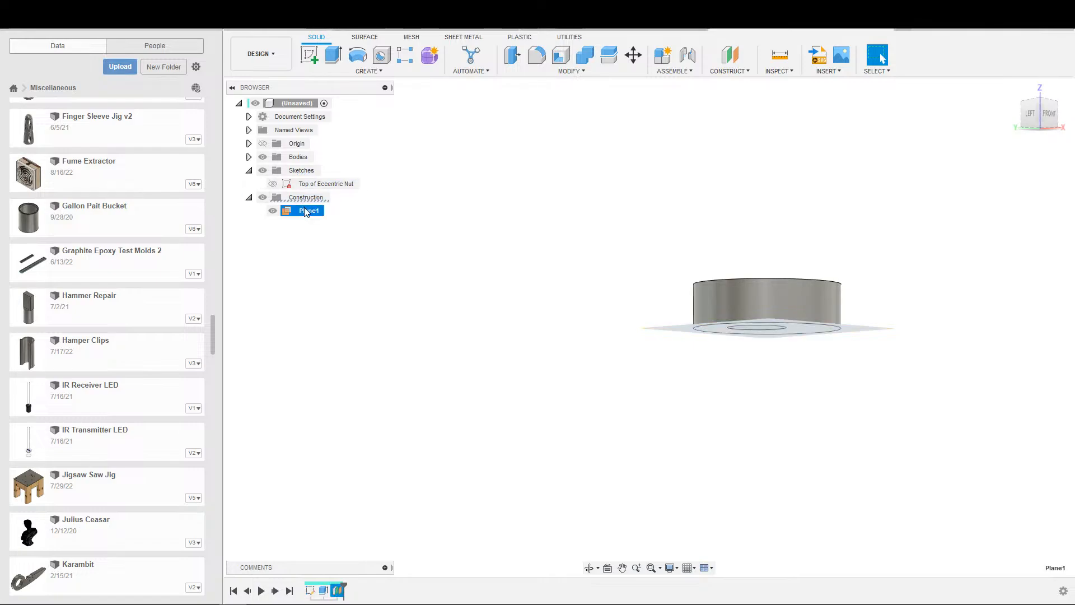
{"action": "left_click", "coordinate": [309, 211]}
{"action": "key", "text": "ctrl+a"}
{"action": "key", "text": "BackSpace"}
{"action": "key", "text": "Return"}
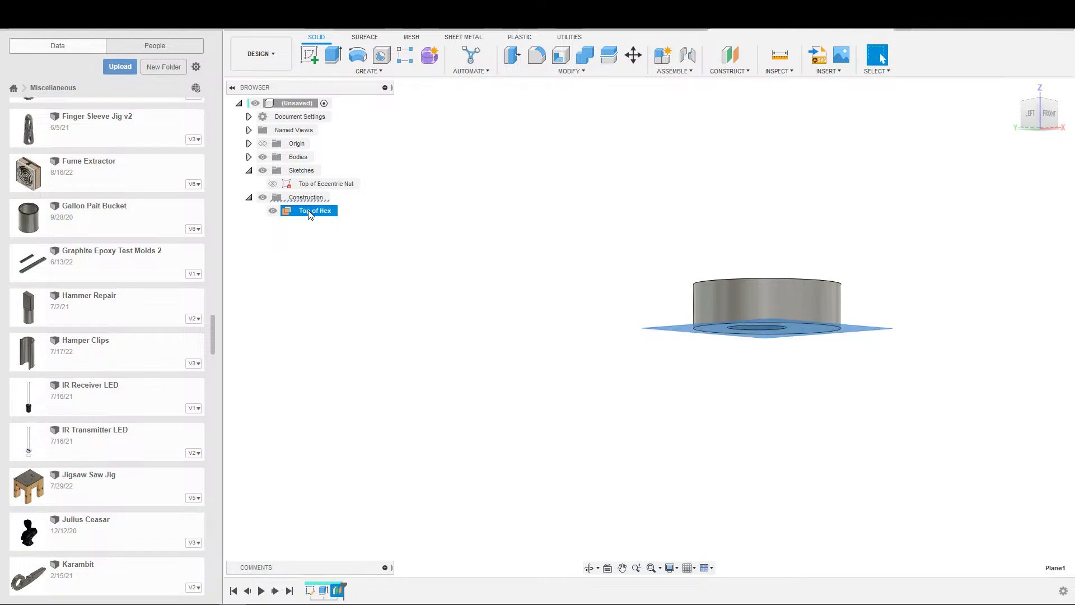
Step: Create a sketch on the "Top of Hex" plane and project the eccentric ring's outer circular edge into it
{"action": "key", "text": "s"}
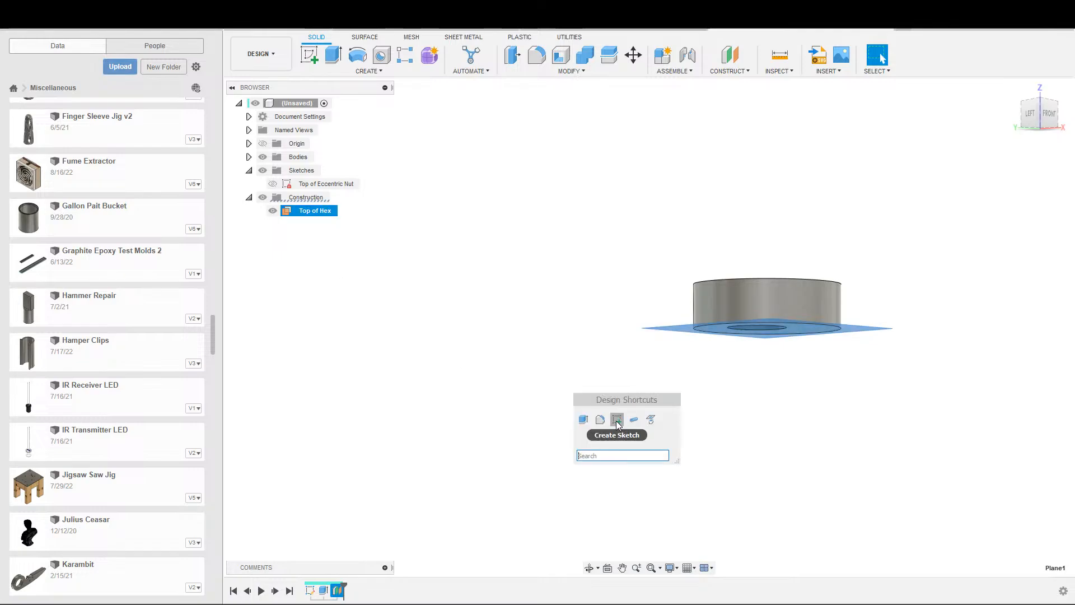
{"action": "left_click", "coordinate": [617, 420]}
{"action": "key", "text": "s"}
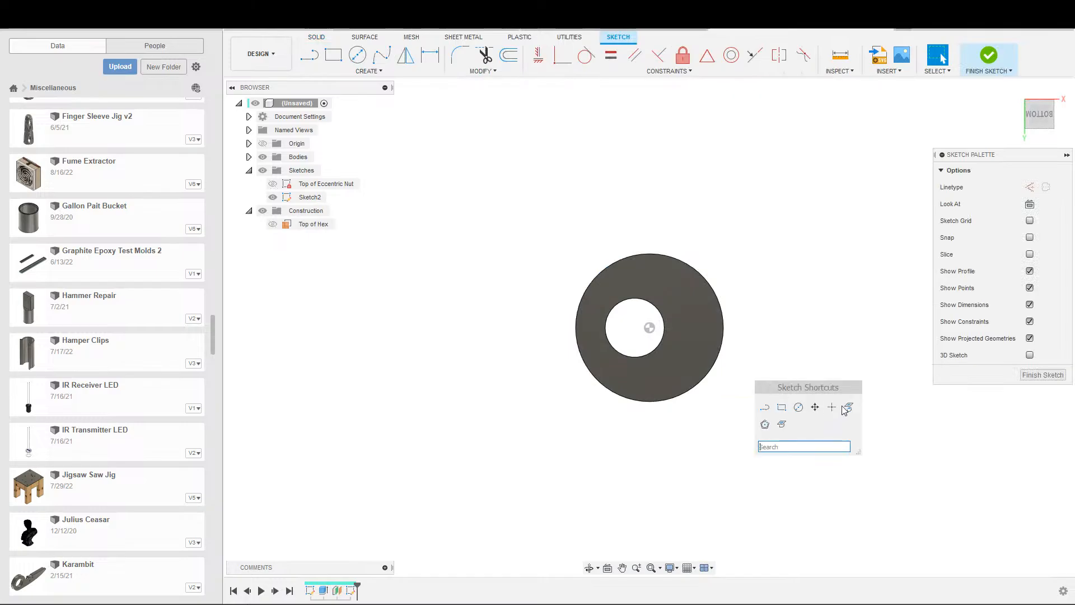
{"action": "left_click_drag", "start_coordinate": [848, 391], "coordinate": [938, 398]}
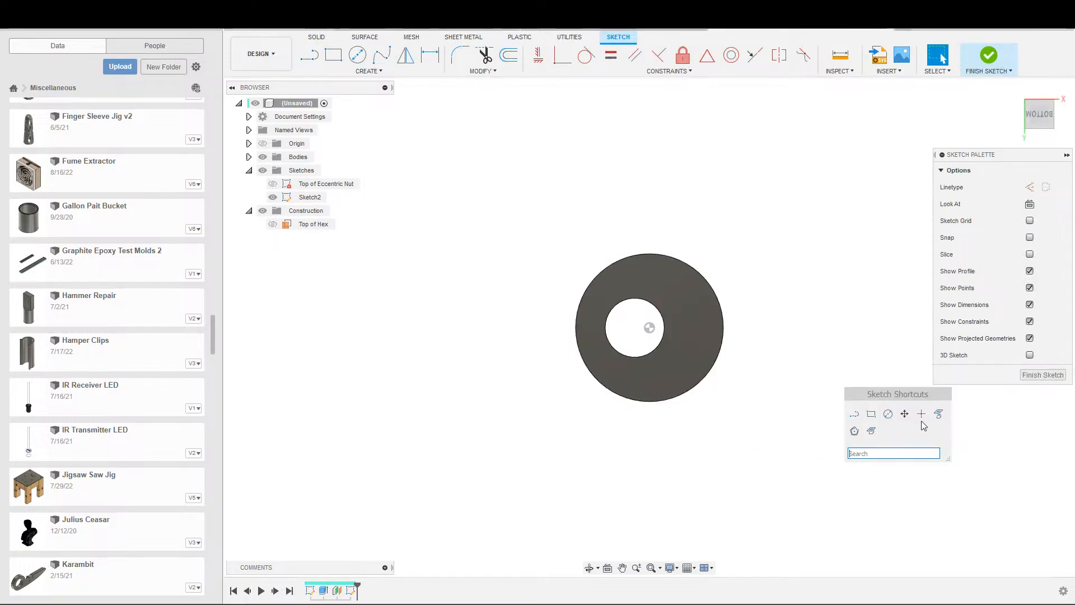
{"action": "left_click", "coordinate": [921, 416]}
{"action": "left_click", "coordinate": [717, 360]}
{"action": "scroll", "coordinate": [699, 420], "scroll_direction": "down", "scroll_amount": 3}
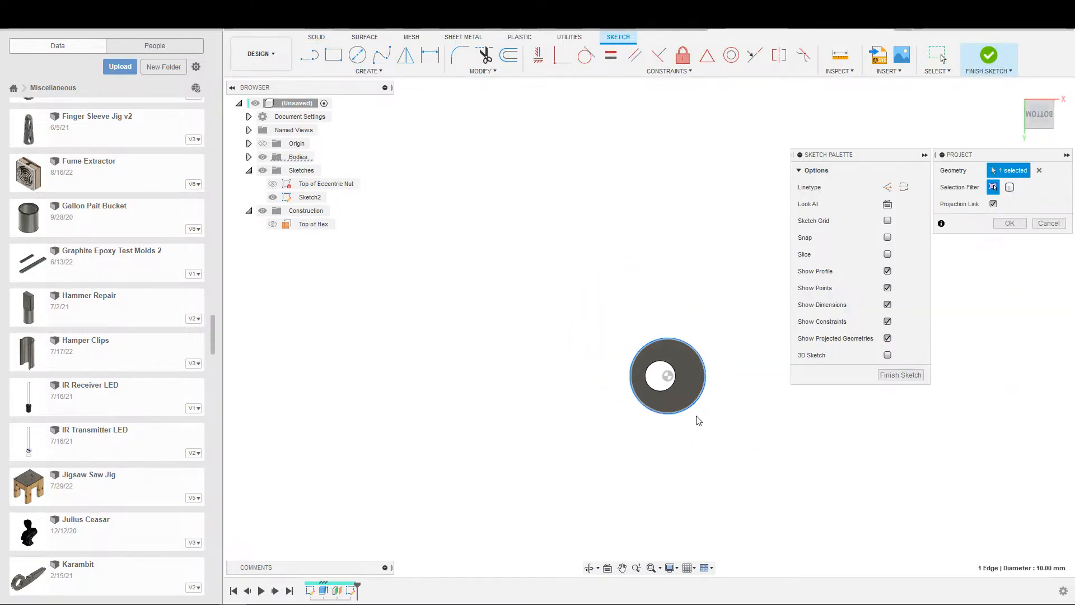
{"action": "key", "text": "Return"}
{"action": "key", "text": "c"}
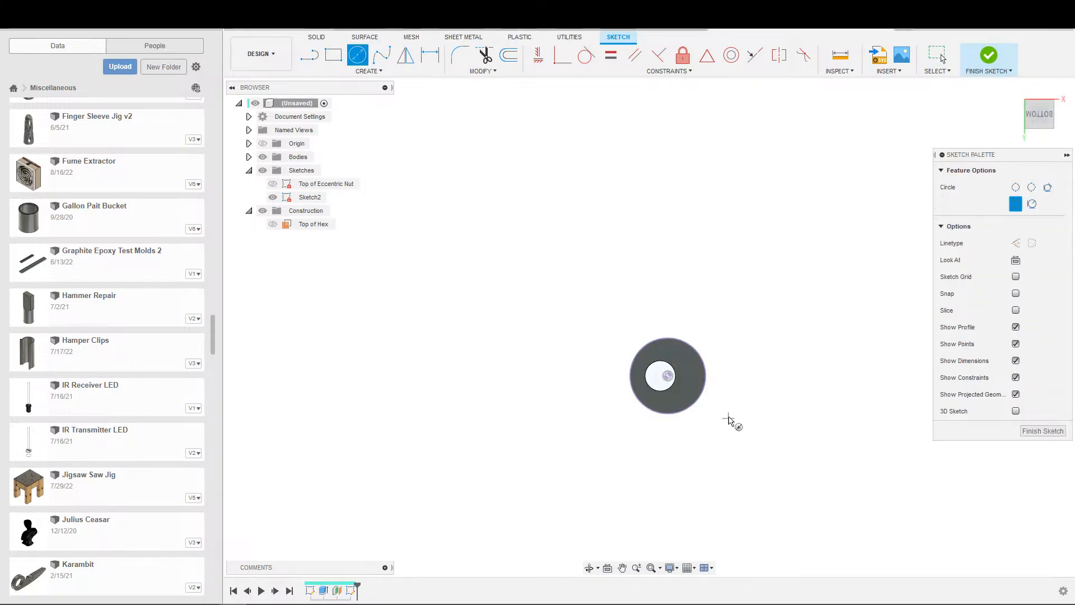
{"action": "key", "text": "Escape"}
{"action": "scroll", "coordinate": [725, 404], "scroll_direction": "up", "scroll_amount": 3}
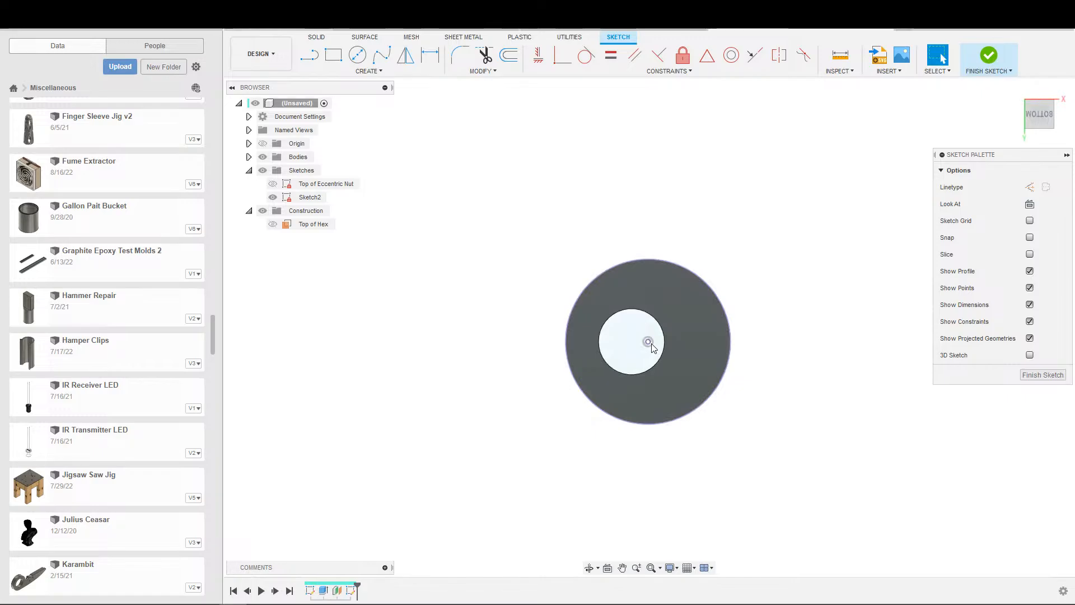
{"action": "key", "text": "c"}
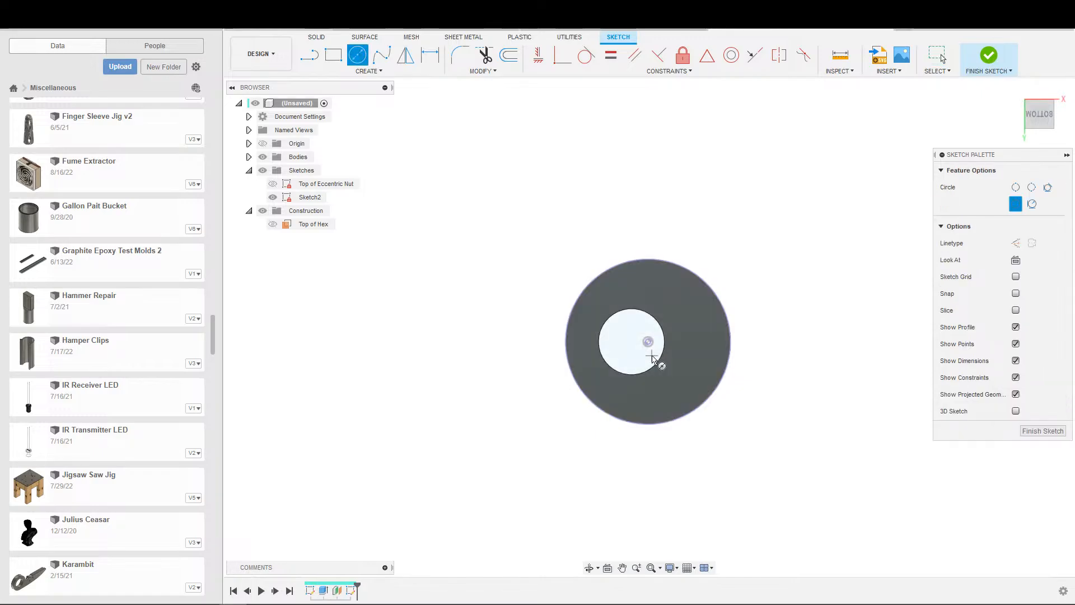
{"action": "left_click", "coordinate": [648, 342]}
{"action": "key", "text": "Escape"}
{"action": "scroll", "coordinate": [687, 361], "scroll_direction": "up", "scroll_amount": 3}
{"action": "scroll", "coordinate": [684, 359], "scroll_direction": "down", "scroll_amount": 4}
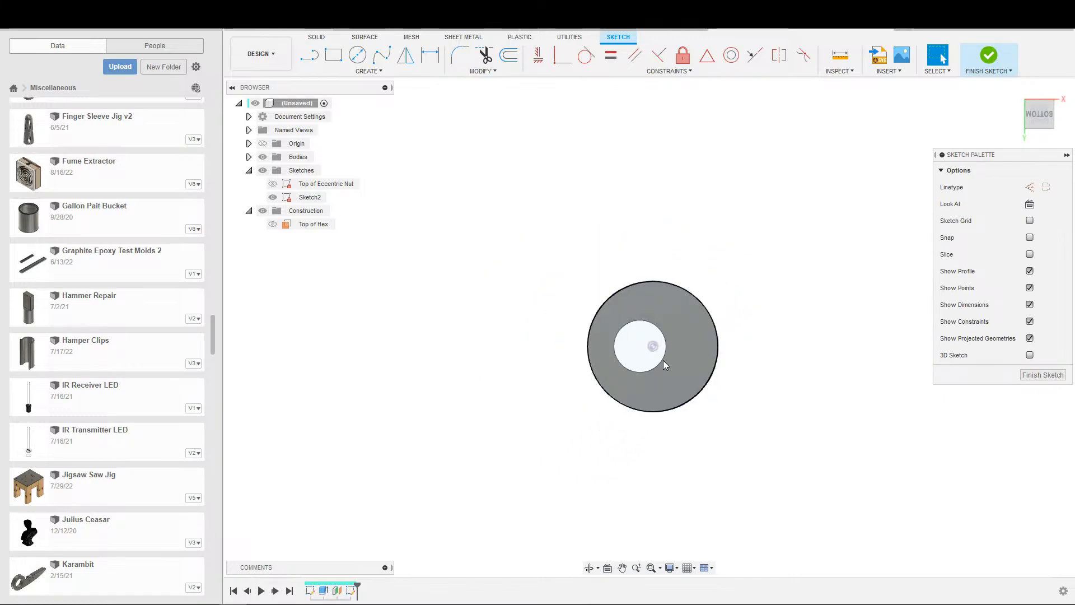
Step: Hide the bodies and sketch a six-sided circumscribed polygon about 12.2 mm across flats, centred on the projected circle
{"action": "left_click", "coordinate": [262, 156]}
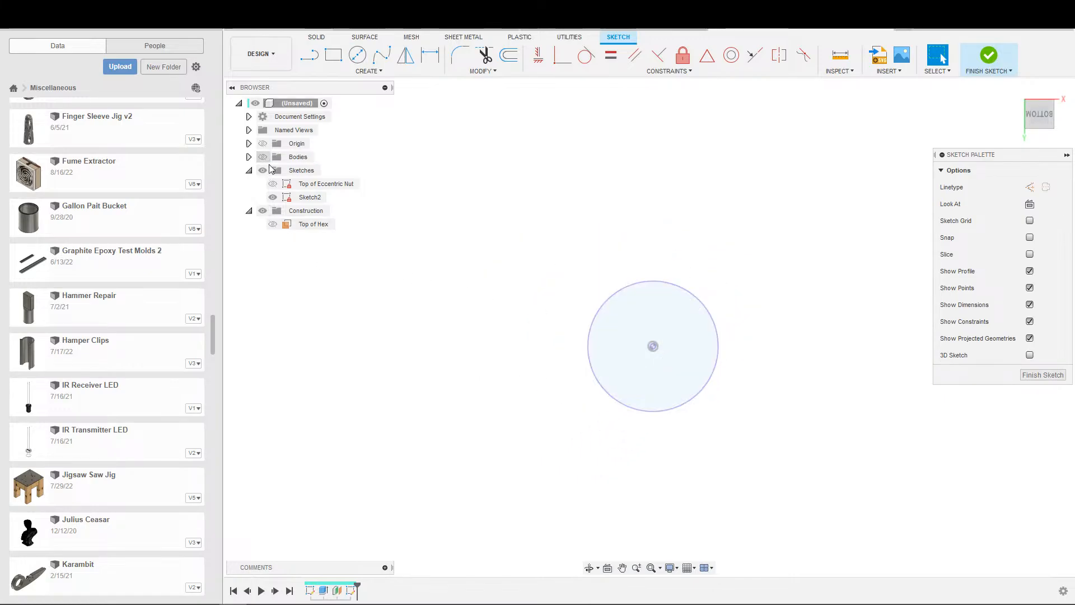
{"action": "key", "text": "s"}
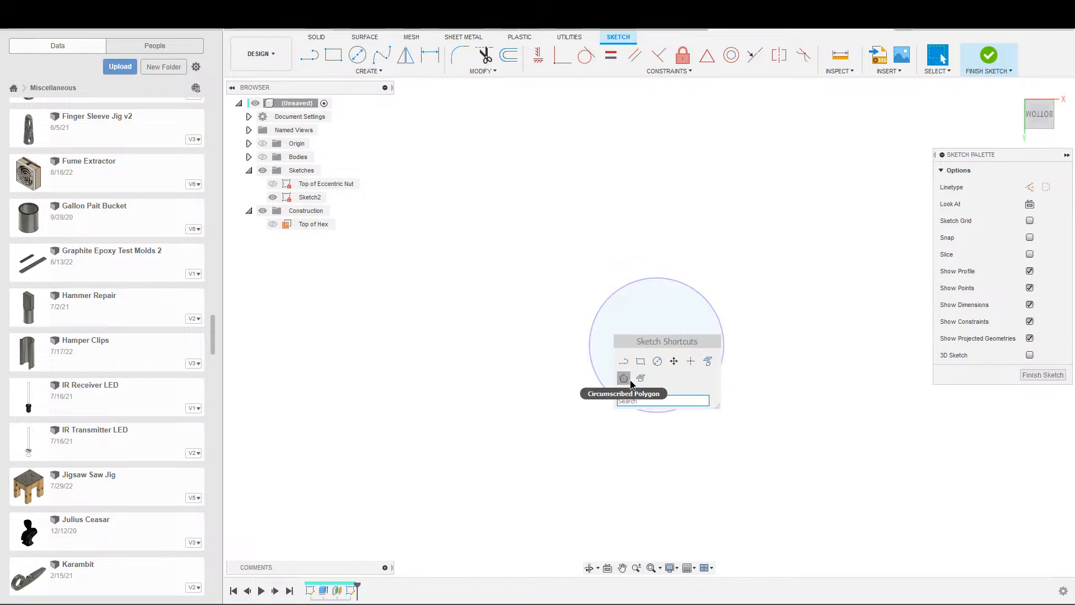
{"action": "left_click", "coordinate": [627, 381]}
{"action": "key", "text": "s"}
{"action": "left_click", "coordinate": [652, 423]}
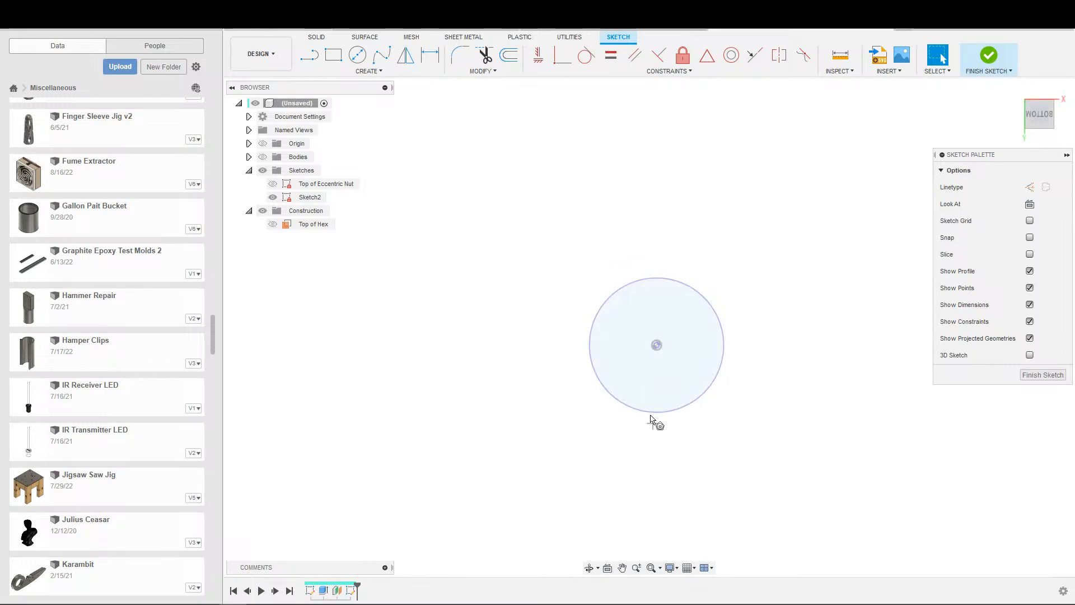
{"action": "left_click", "coordinate": [657, 345]}
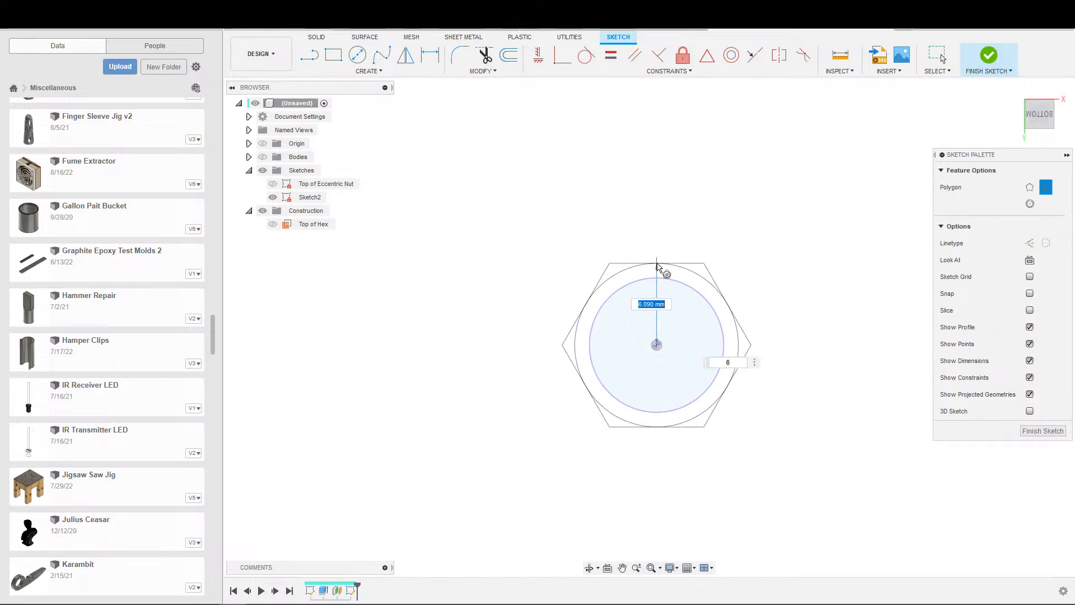
{"action": "left_click", "coordinate": [659, 264]}
{"action": "key", "text": "Escape"}
Step: Convert the projected circle inside the hexagon to construction geometry
{"action": "left_click", "coordinate": [712, 311]}
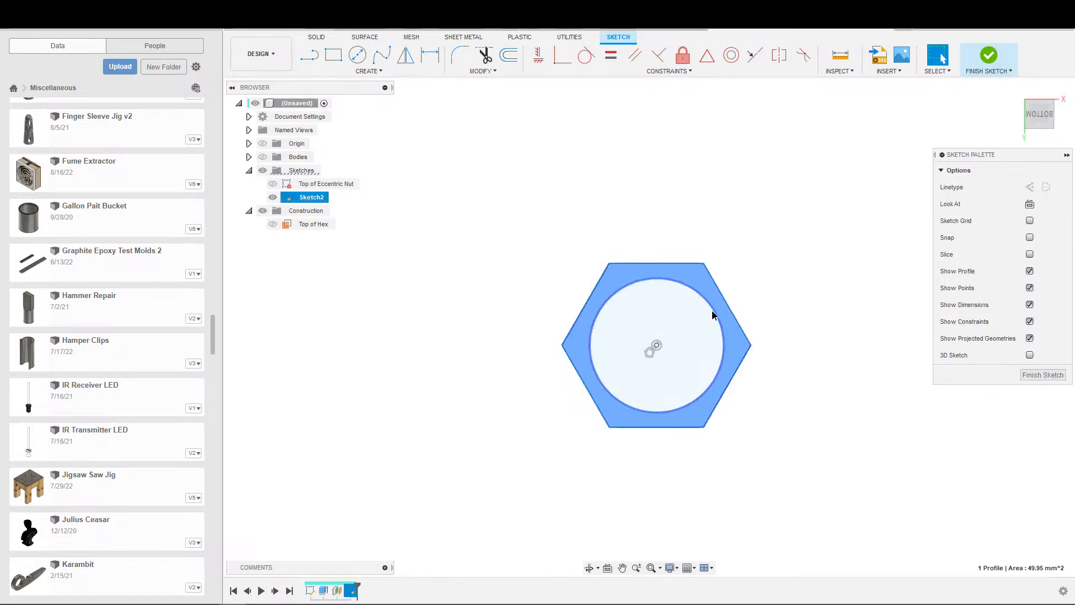
{"action": "key", "text": "x"}
{"action": "left_click", "coordinate": [761, 290]}
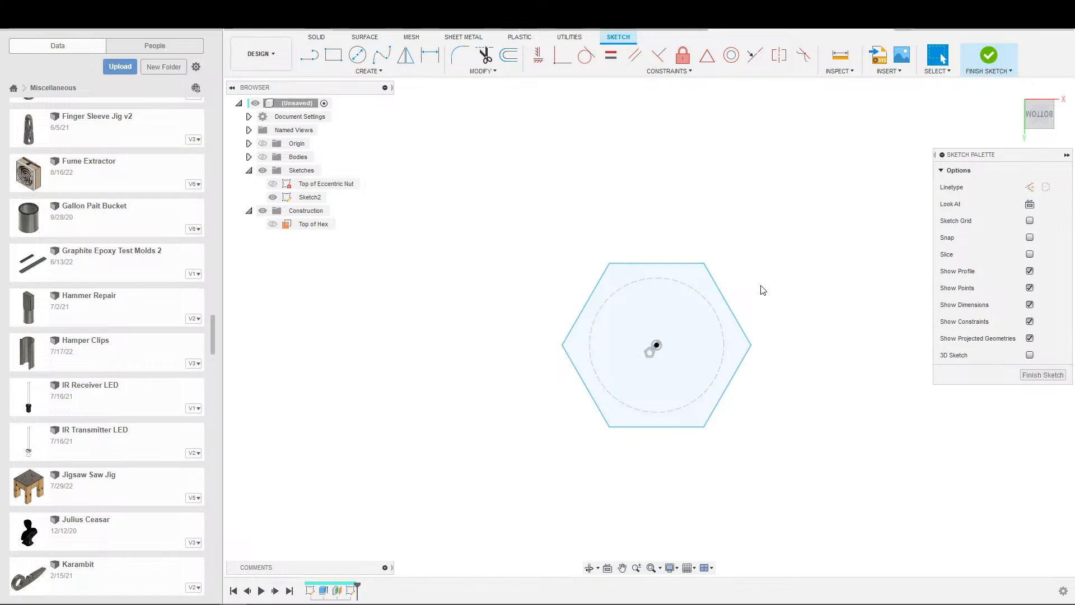
Step: Dimension the distance between the hexagon's two horizontal flats as 6.8 mm
{"action": "key", "text": "d"}
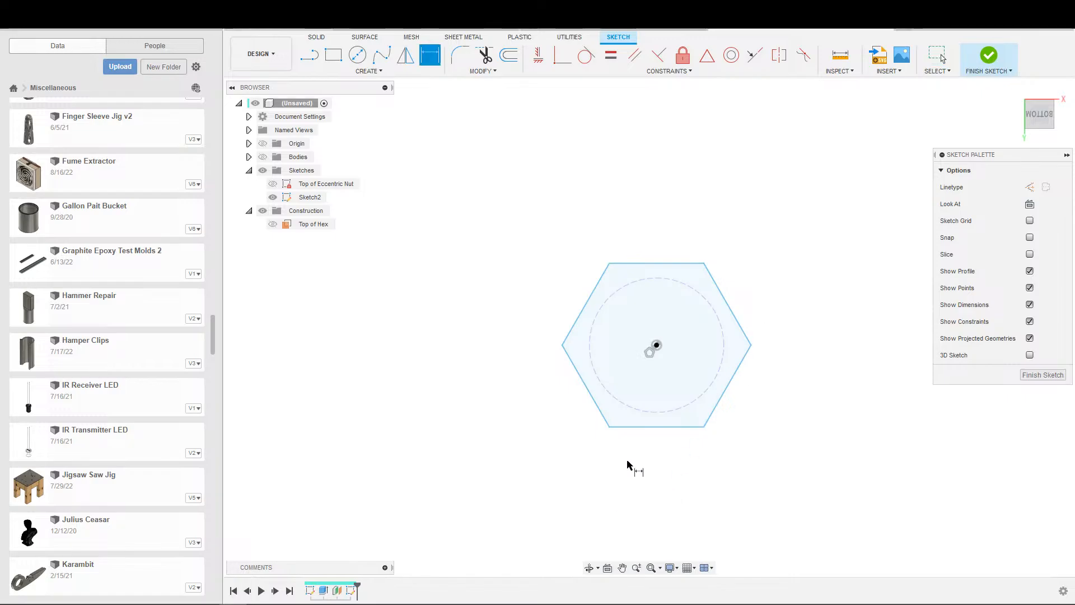
{"action": "left_click", "coordinate": [639, 427]}
{"action": "left_click", "coordinate": [633, 264]}
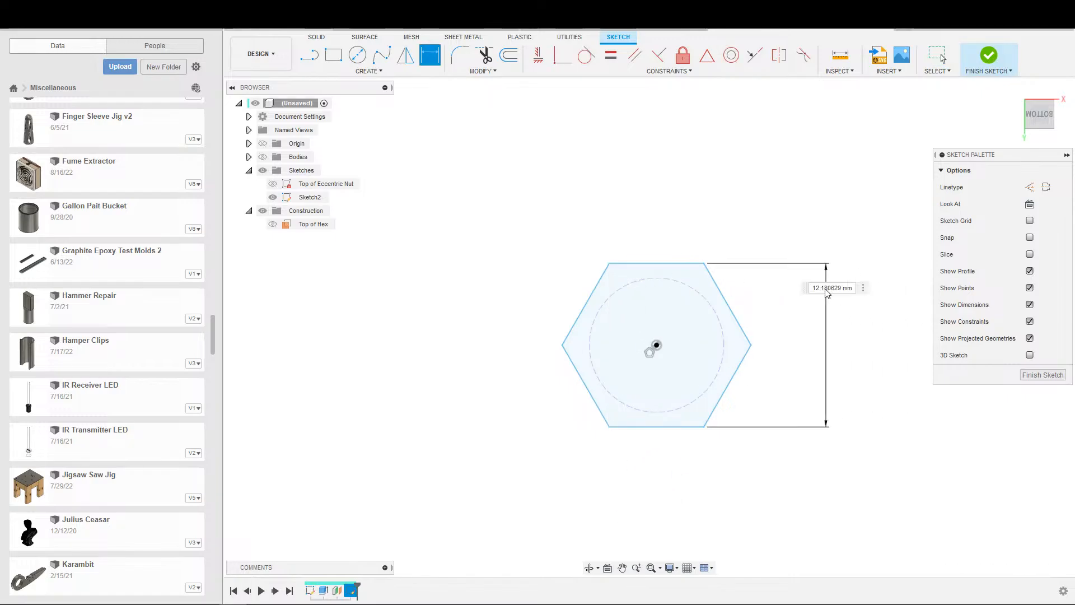
{"action": "left_click", "coordinate": [827, 287]}
{"action": "type", "text": "6.8"}
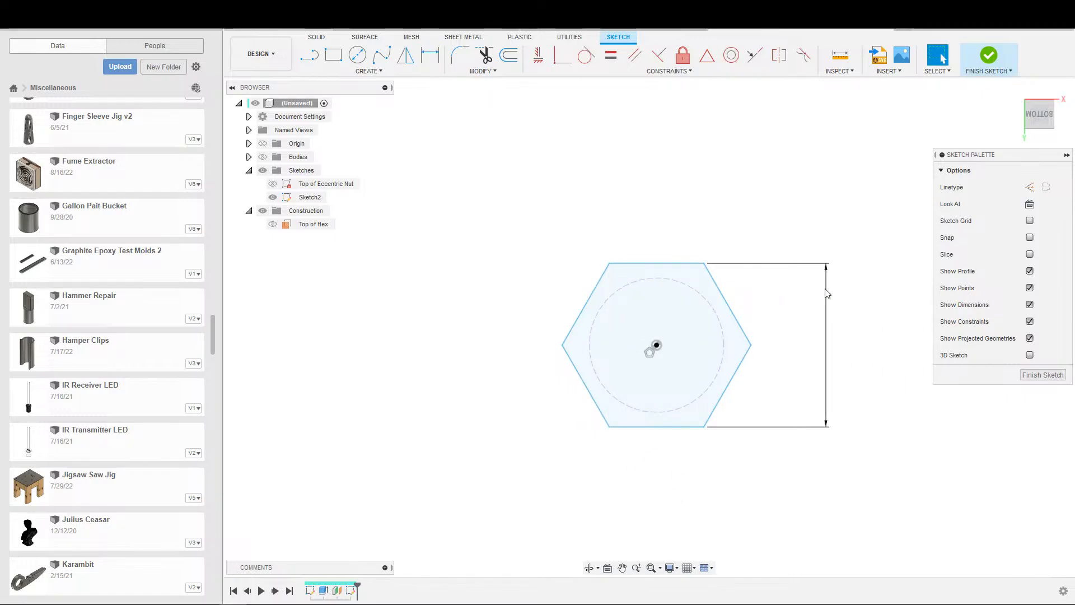
{"action": "key", "text": "Return"}
{"action": "scroll", "coordinate": [714, 488], "scroll_direction": "up", "scroll_amount": 2}
{"action": "scroll", "coordinate": [680, 439], "scroll_direction": "down", "scroll_amount": 3}
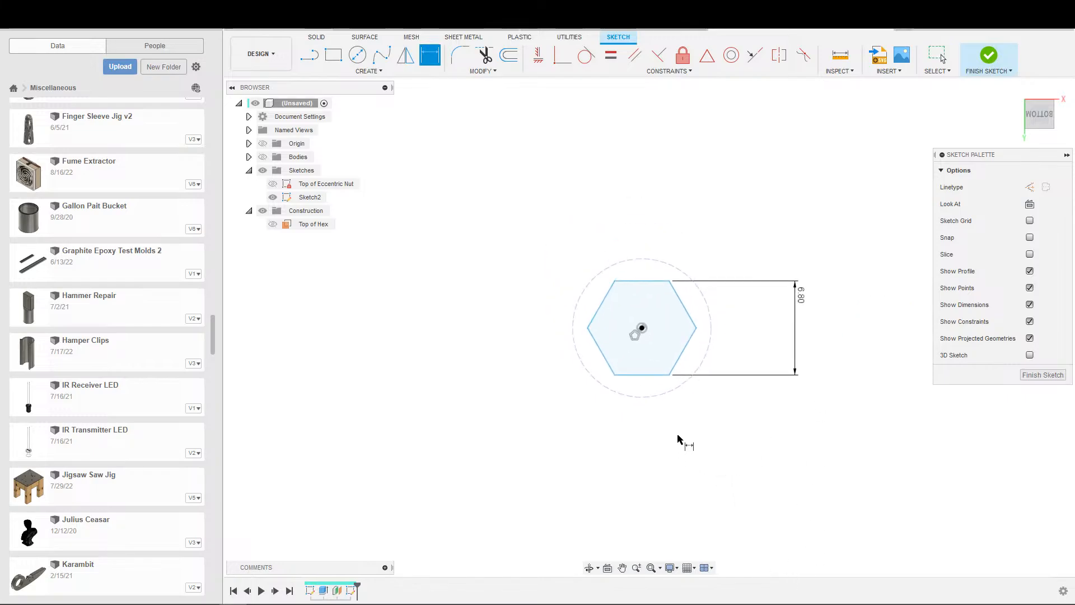
{"action": "scroll", "coordinate": [710, 463], "scroll_direction": "up", "scroll_amount": 2}
{"action": "scroll", "coordinate": [756, 437], "scroll_direction": "up", "scroll_amount": 1}
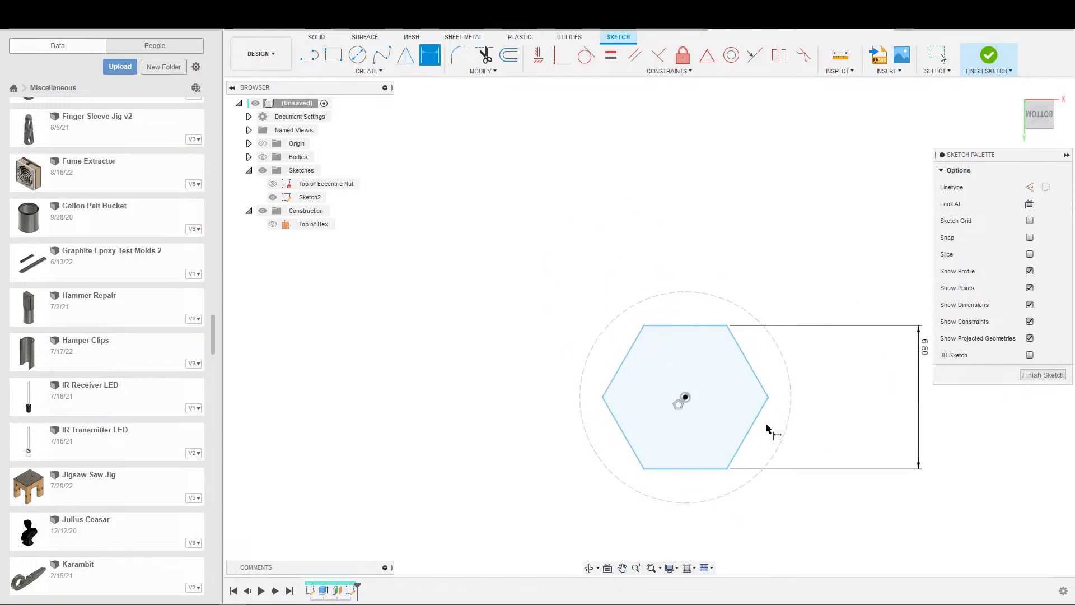
{"action": "scroll", "coordinate": [767, 420], "scroll_direction": "down", "scroll_amount": 2}
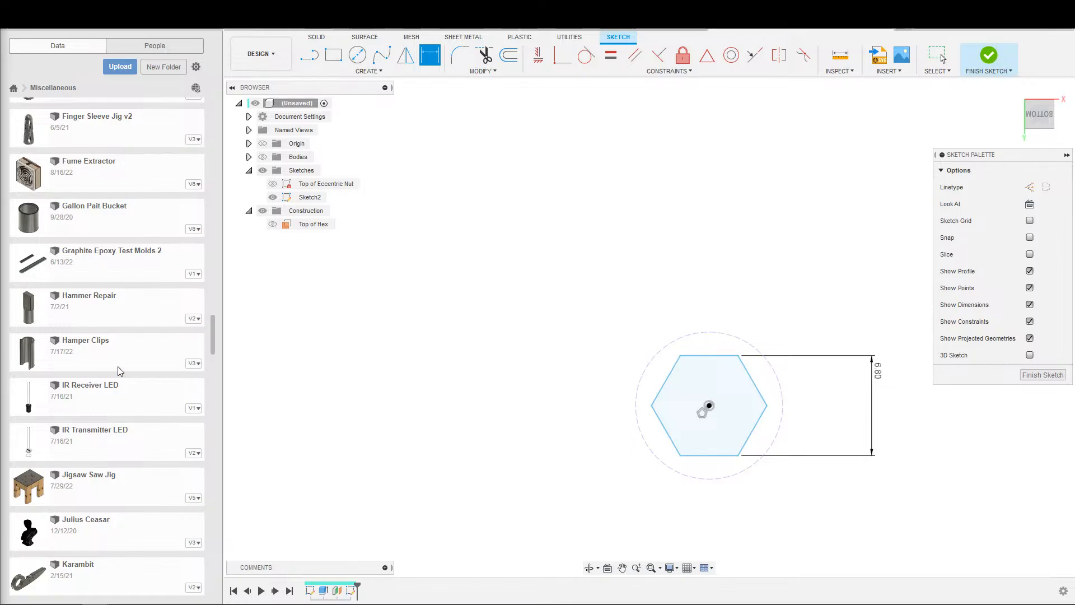
Step: Open the M5 Eccentric Nut design from the Miscellaneous project and open its first sketch for editing
{"action": "scroll", "coordinate": [117, 364], "scroll_direction": "up", "scroll_amount": 5}
{"action": "scroll", "coordinate": [117, 367], "scroll_direction": "down", "scroll_amount": 15}
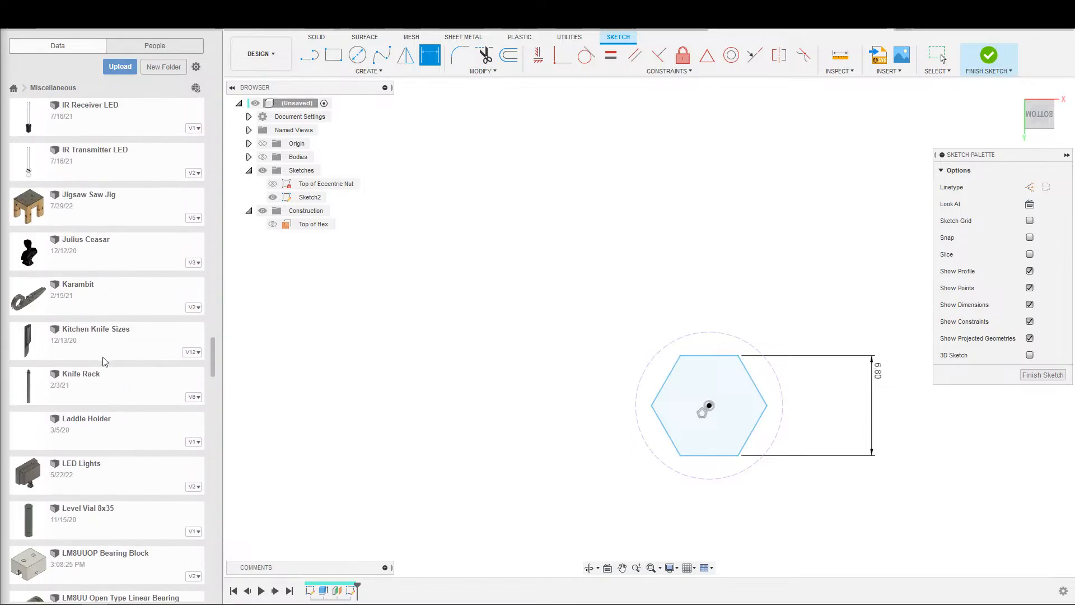
{"action": "double_click", "coordinate": [134, 524]}
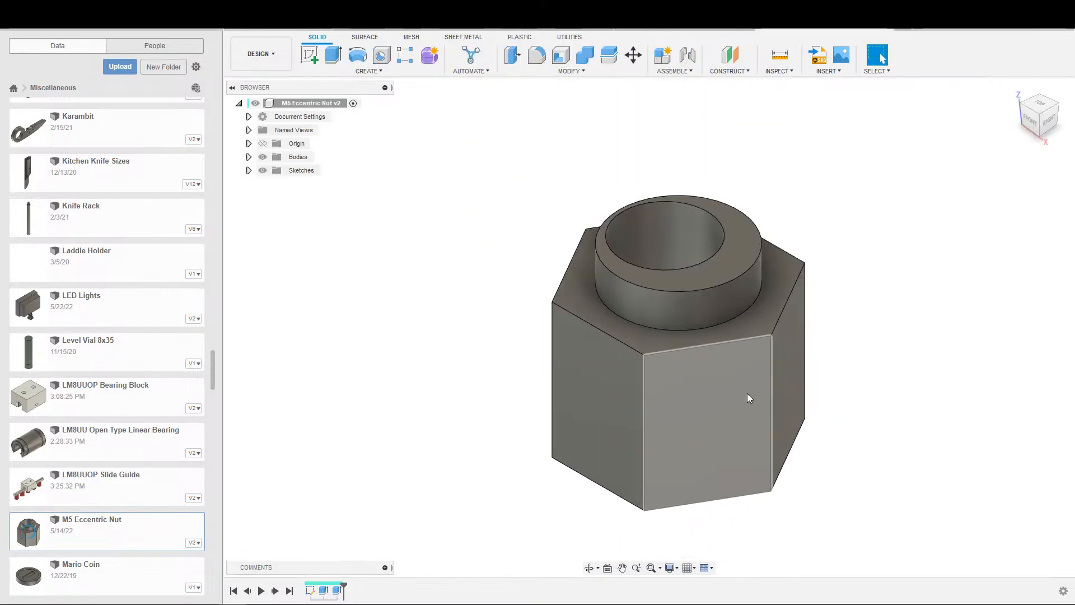
{"action": "scroll", "coordinate": [818, 413], "scroll_direction": "down", "scroll_amount": 4}
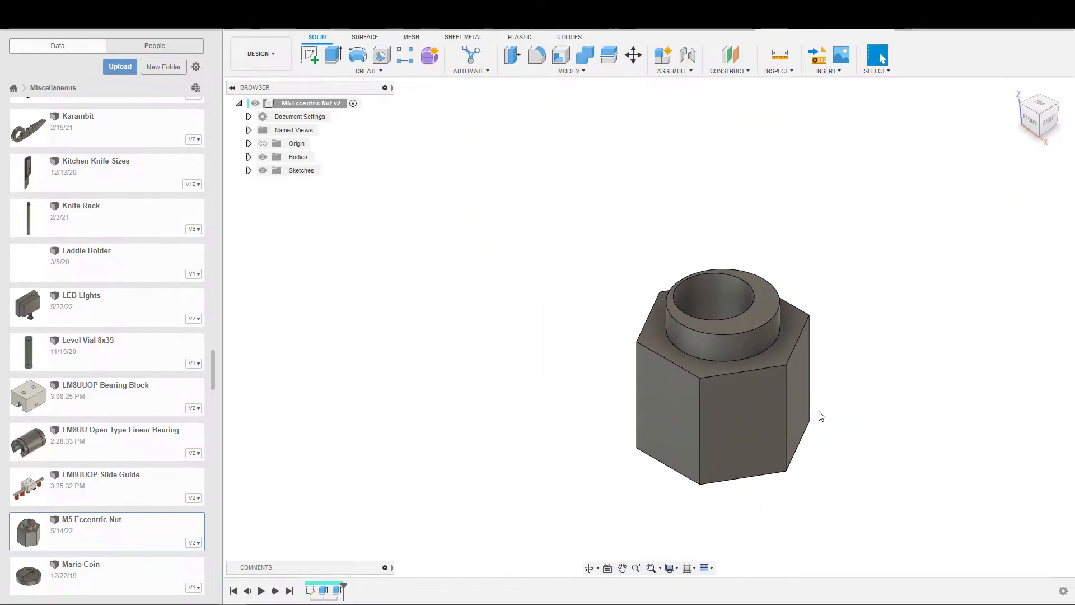
{"action": "double_click", "coordinate": [307, 588]}
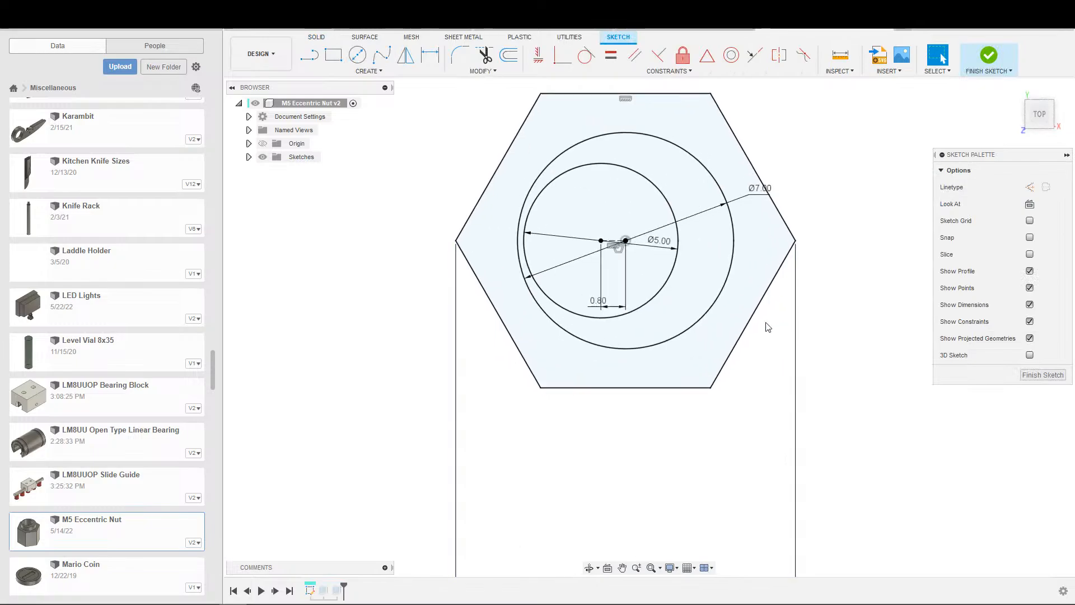
Step: Examine the M5 nut sketch's hexagon size, circle diameters and centre offset as a reference
{"action": "middle_click_drag", "start_coordinate": [723, 361], "coordinate": [691, 405]}
{"action": "scroll", "coordinate": [692, 404], "scroll_direction": "up", "scroll_amount": 1}
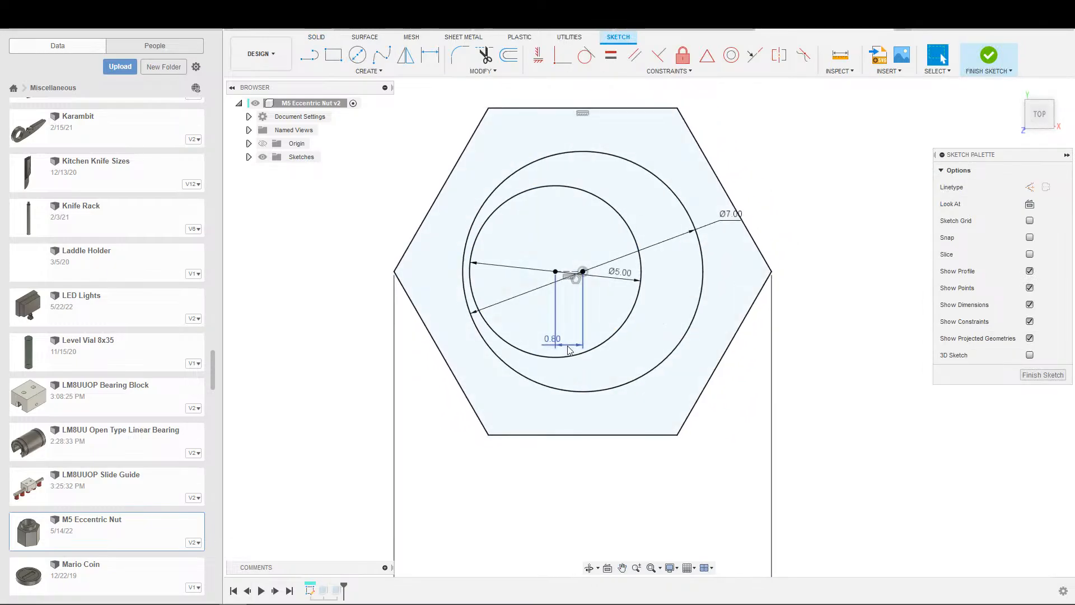
{"action": "left_click", "coordinate": [704, 253]}
{"action": "scroll", "coordinate": [705, 280], "scroll_direction": "down", "scroll_amount": 6}
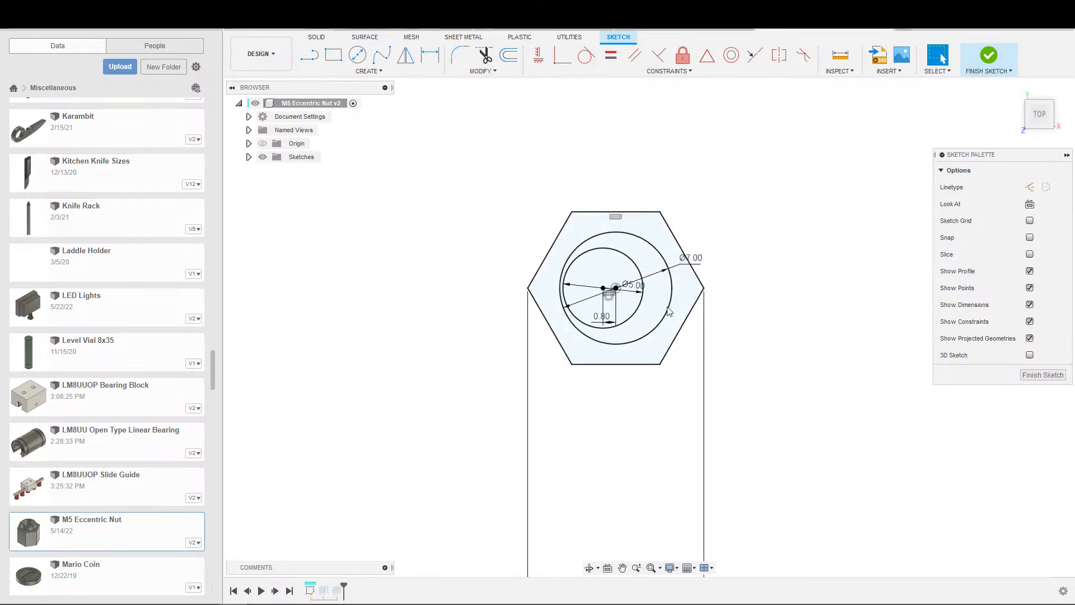
{"action": "scroll", "coordinate": [739, 312], "scroll_direction": "up", "scroll_amount": 2}
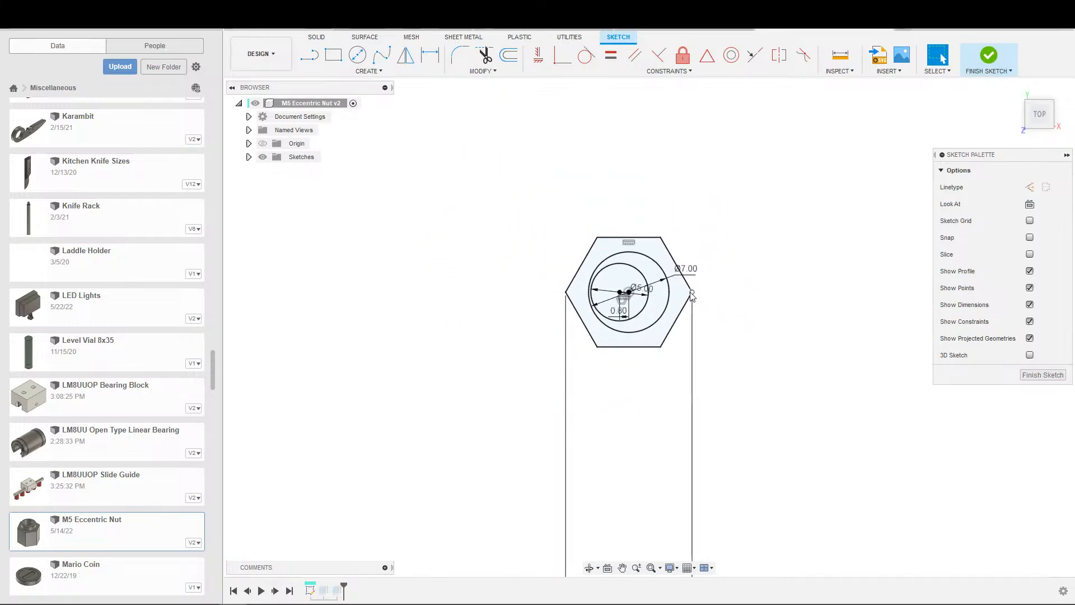
{"action": "scroll", "coordinate": [643, 434], "scroll_direction": "up", "scroll_amount": 3}
{"action": "scroll", "coordinate": [656, 388], "scroll_direction": "down", "scroll_amount": 6}
{"action": "scroll", "coordinate": [664, 348], "scroll_direction": "up", "scroll_amount": 2}
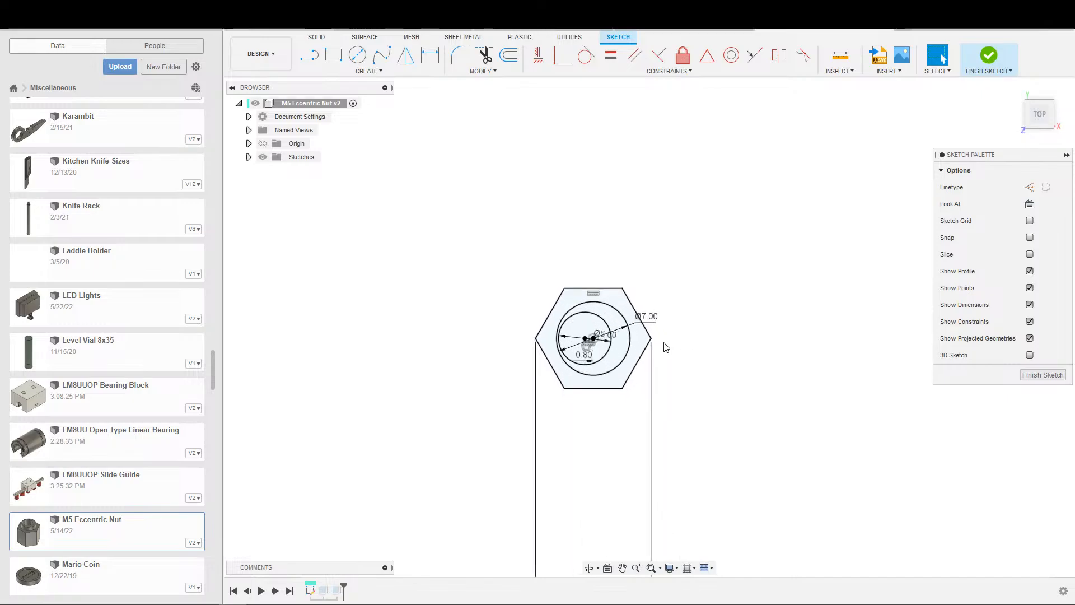
{"action": "scroll", "coordinate": [667, 336], "scroll_direction": "down", "scroll_amount": 4}
{"action": "scroll", "coordinate": [684, 330], "scroll_direction": "up", "scroll_amount": 8}
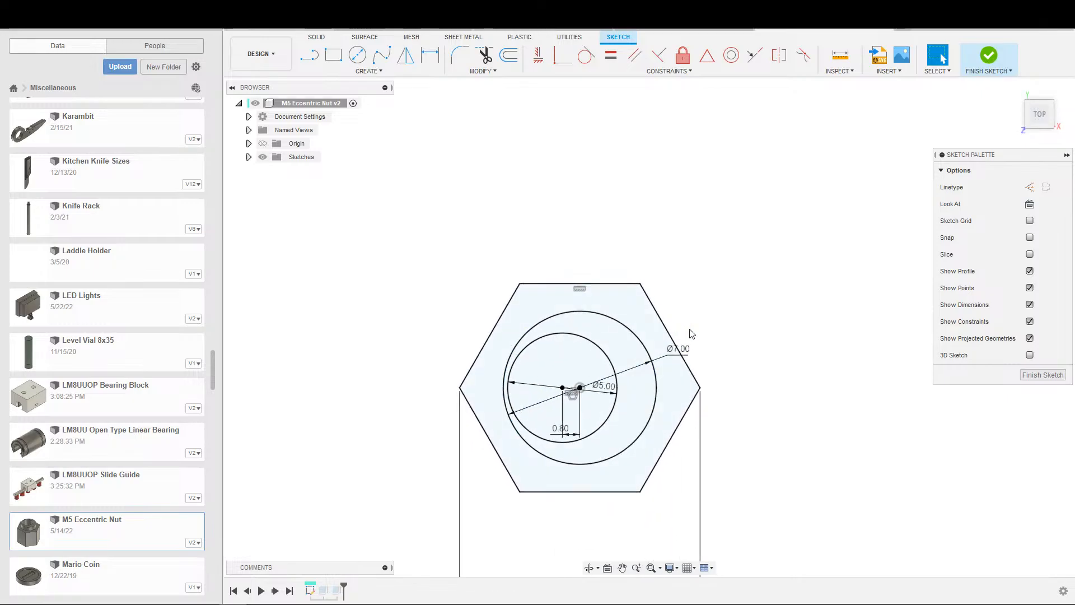
{"action": "middle_click_drag", "start_coordinate": [724, 366], "coordinate": [788, 285]}
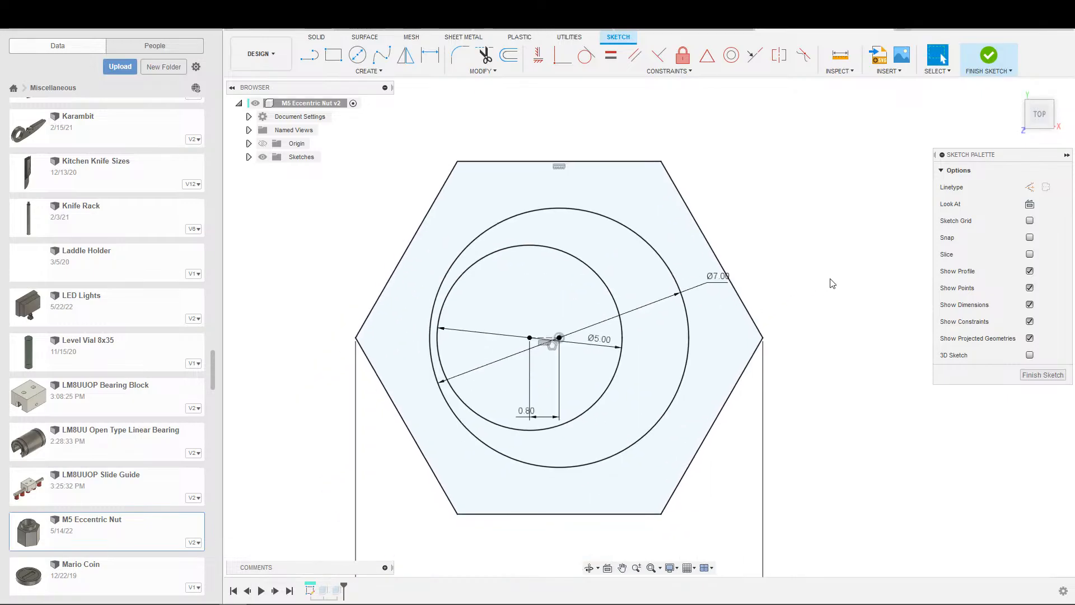
{"action": "scroll", "coordinate": [745, 282], "scroll_direction": "down", "scroll_amount": 8}
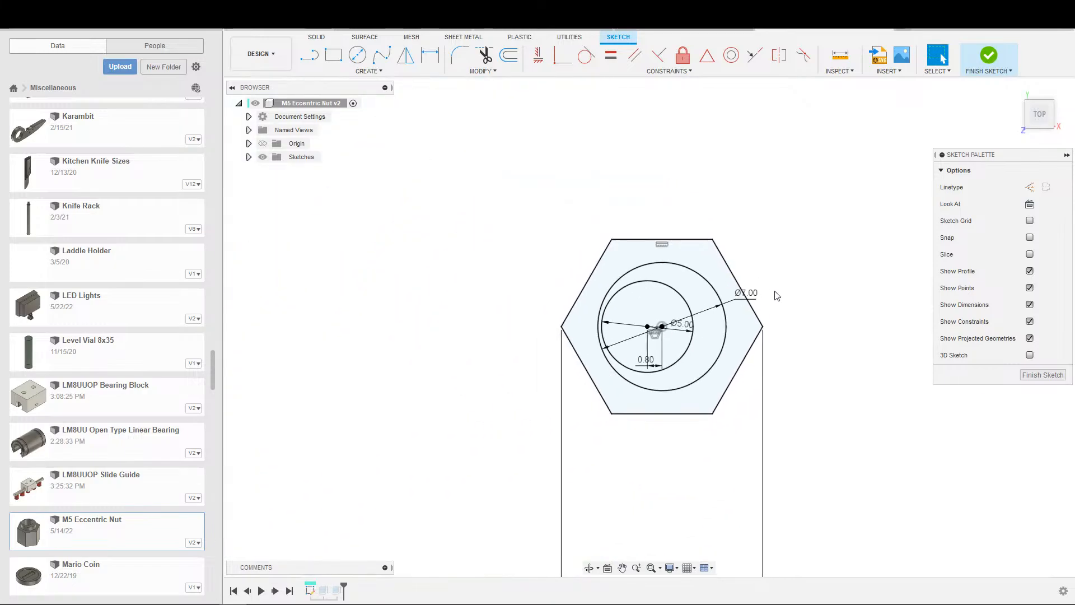
{"action": "scroll", "coordinate": [762, 329], "scroll_direction": "up", "scroll_amount": 5}
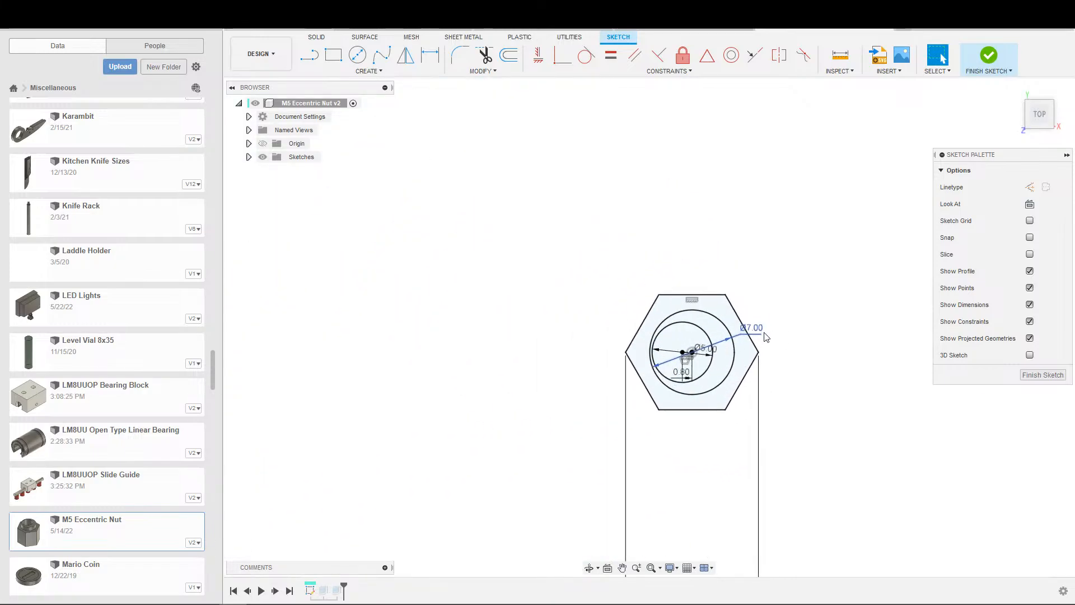
{"action": "scroll", "coordinate": [762, 328], "scroll_direction": "up", "scroll_amount": 4}
{"action": "middle_click_drag", "start_coordinate": [795, 317], "coordinate": [887, 253]}
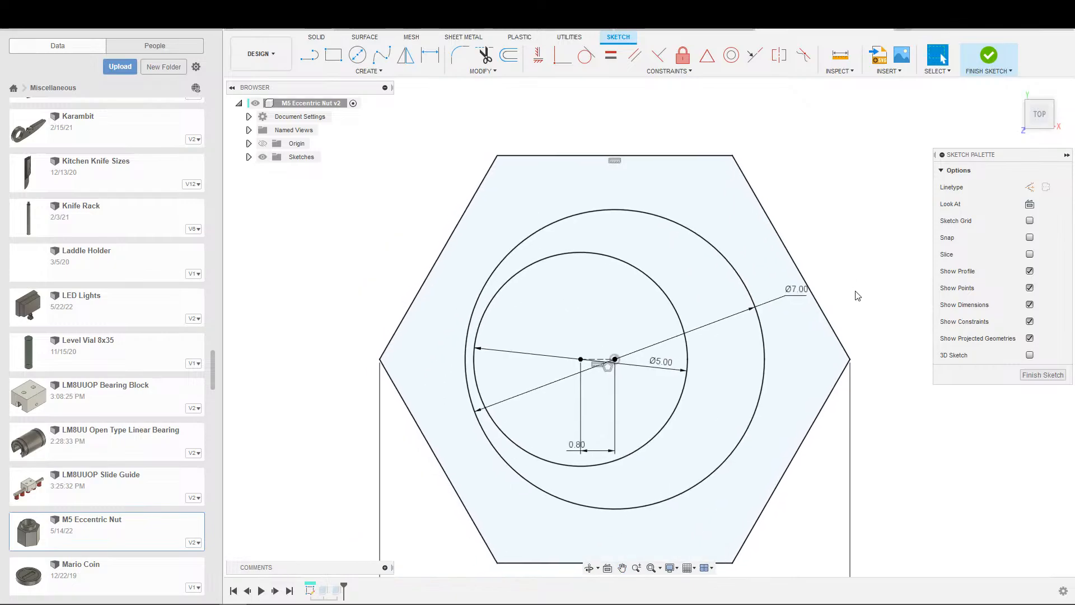
{"action": "mouse_move", "coordinate": [852, 292]}
{"action": "middle_mouse_down"}
{"action": "mouse_move", "coordinate": [866, 273]}
{"action": "mouse_move", "coordinate": [838, 247]}
{"action": "mouse_move", "coordinate": [796, 275]}
{"action": "middle_mouse_up"}
{"action": "scroll", "coordinate": [831, 252], "scroll_direction": "up", "scroll_amount": 2}
{"action": "scroll", "coordinate": [830, 254], "scroll_direction": "down", "scroll_amount": 2}
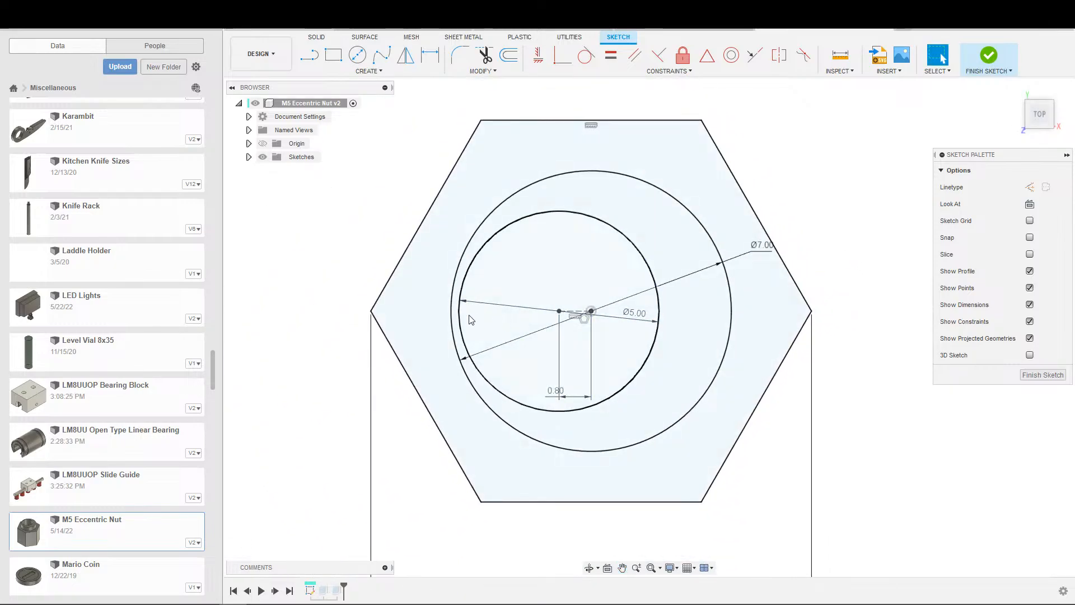
{"action": "scroll", "coordinate": [470, 320], "scroll_direction": "up", "scroll_amount": 1}
{"action": "key", "text": "c"}
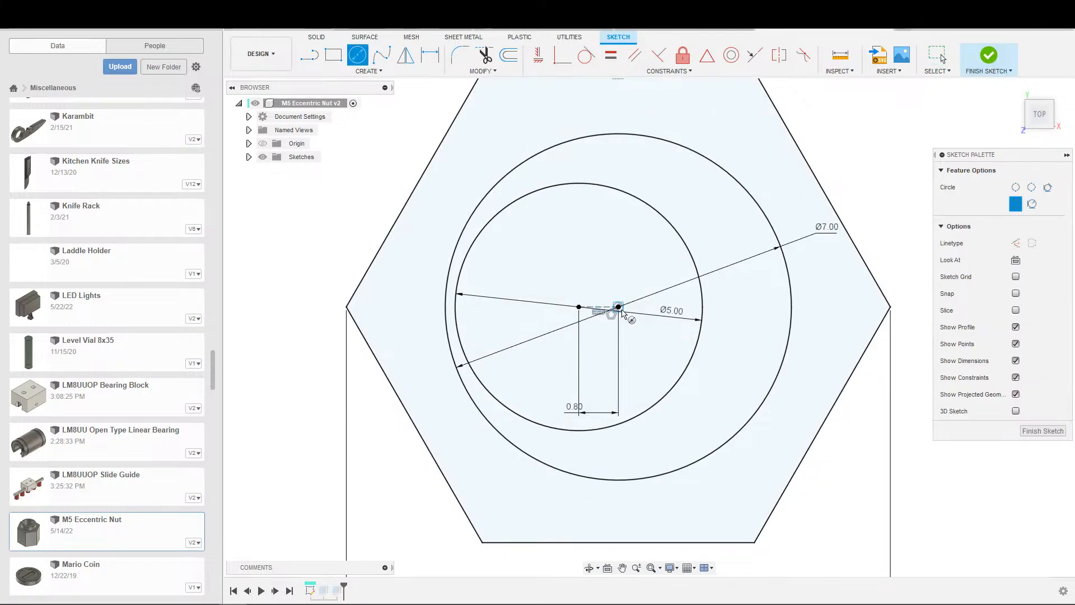
{"action": "left_click", "coordinate": [618, 306]}
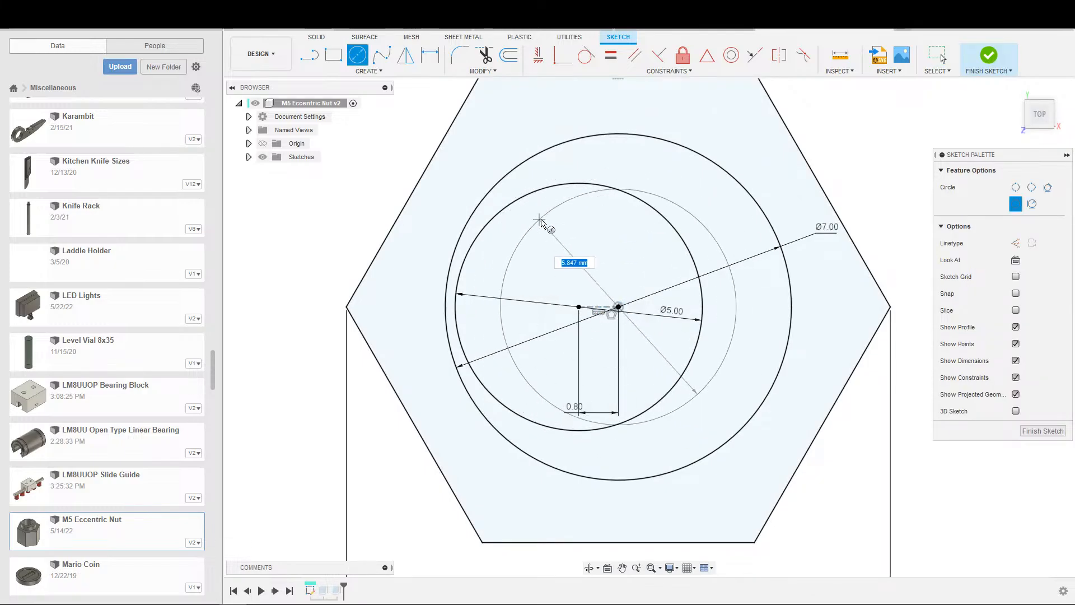
{"action": "key", "text": "Escape"}
Step: Sketch a circle about 5.5 mm in diameter, concentric with the 5 mm hole circle of the nut
{"action": "key", "text": "c"}
{"action": "left_click", "coordinate": [578, 307]}
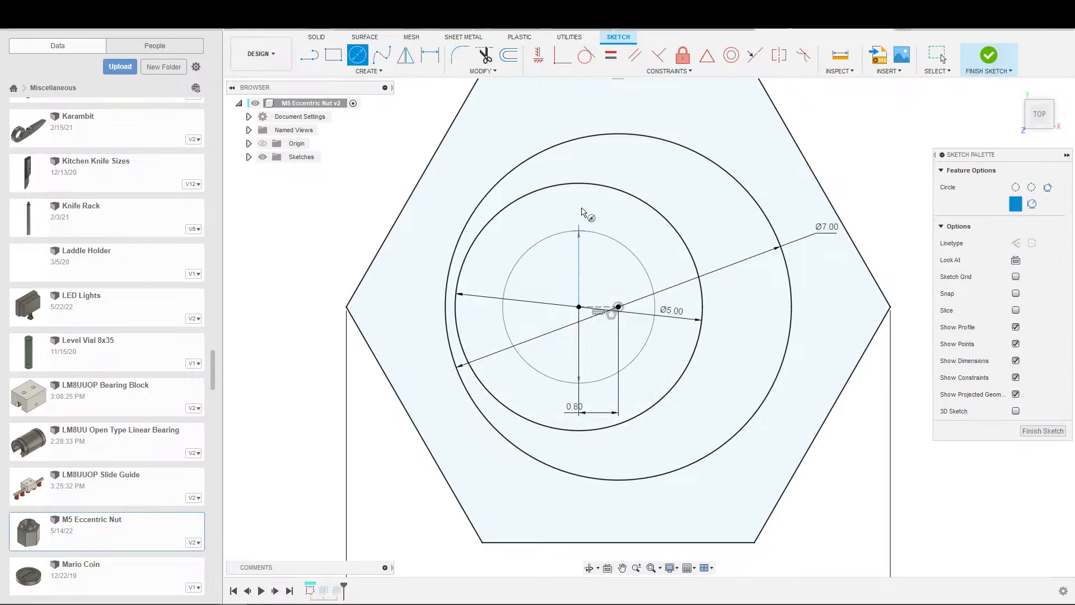
{"action": "left_click", "coordinate": [613, 191]}
{"action": "key", "text": "d"}
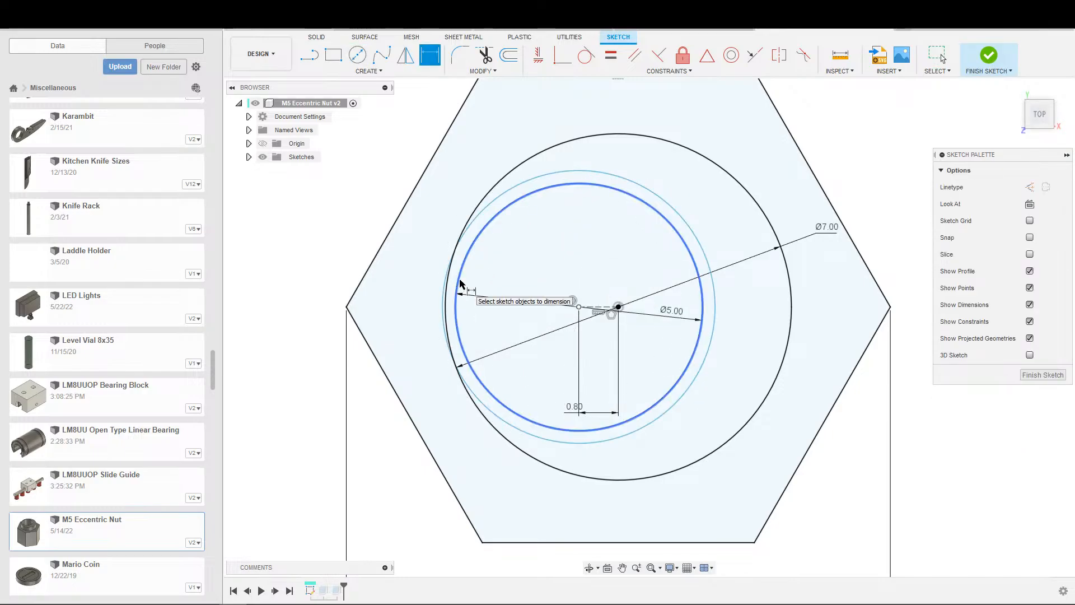
{"action": "key", "text": "Escape"}
Step: Apply a tangent constraint between the added concentric circle and the 7 mm circle
{"action": "left_click", "coordinate": [442, 312]}
{"action": "left_click", "coordinate": [445, 317]}
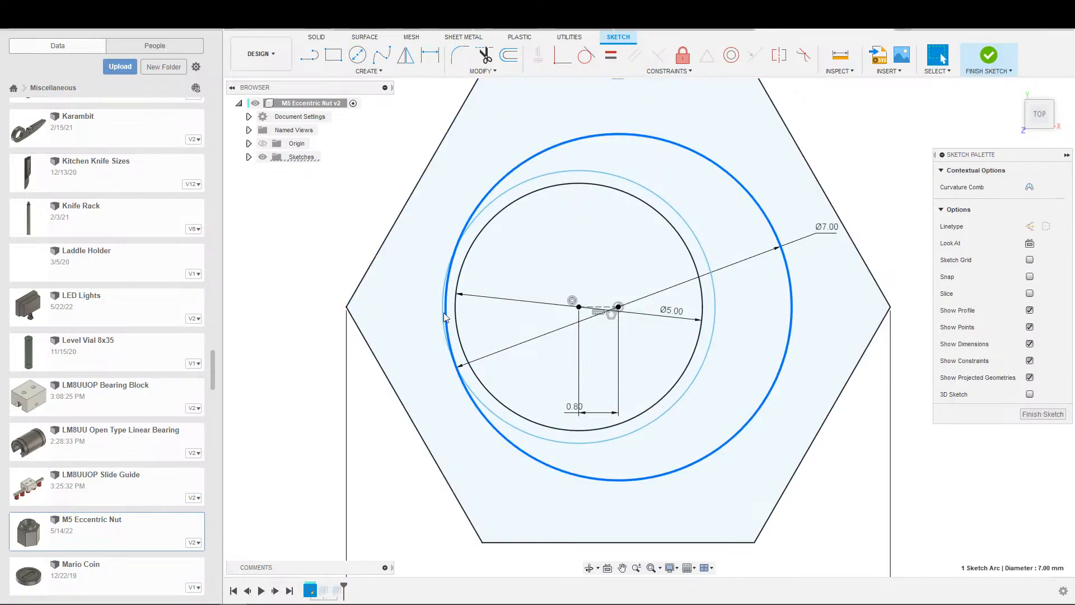
{"action": "left_click", "coordinate": [445, 316]}
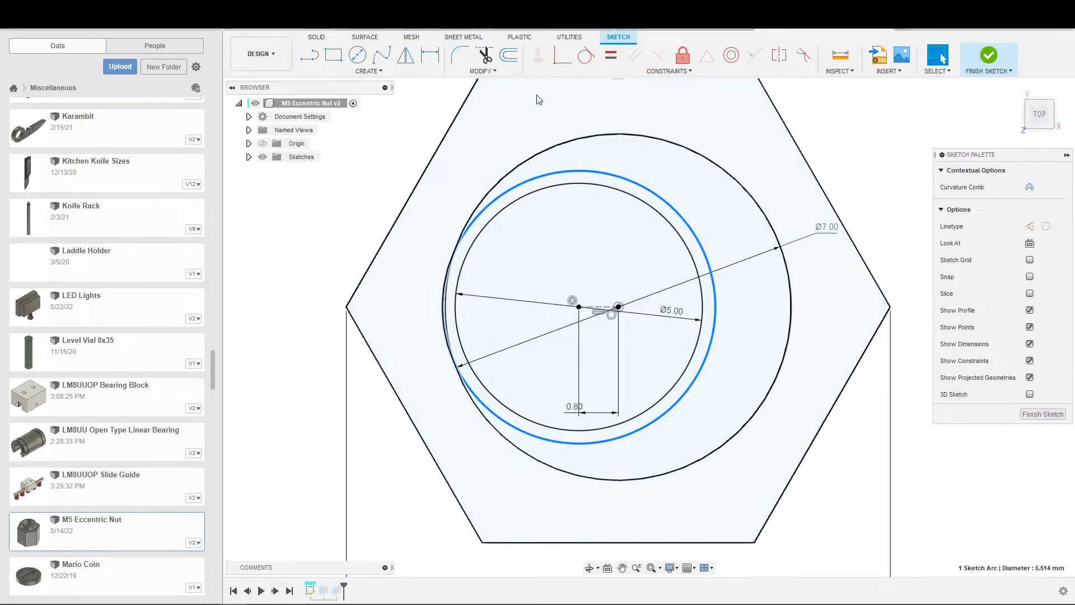
{"action": "left_click", "coordinate": [586, 55]}
{"action": "left_click", "coordinate": [464, 380]}
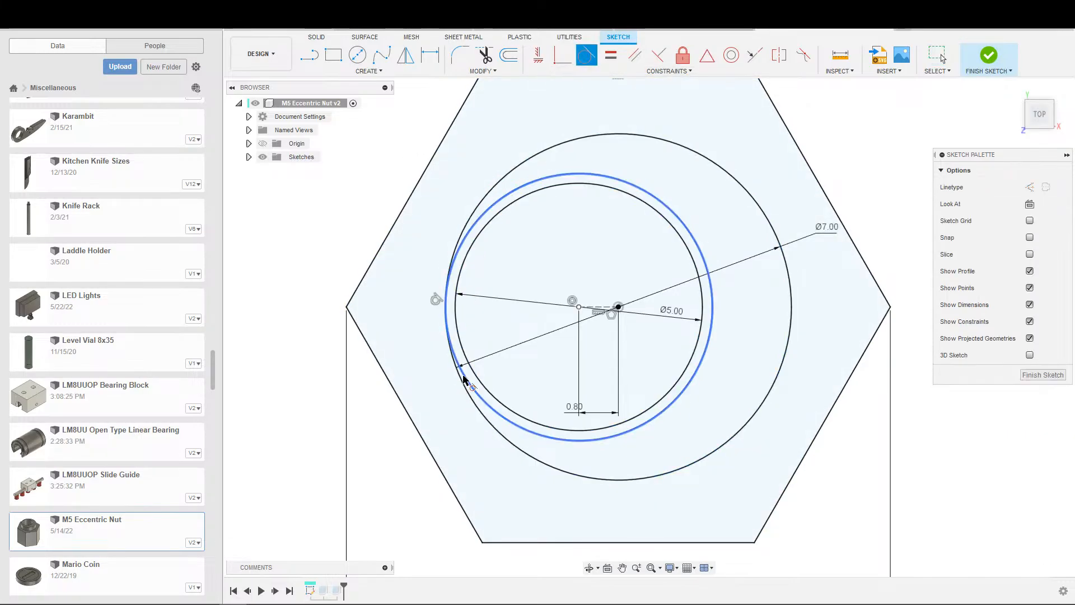
Step: Measure the gap between the tangent circle and the 5 mm circle with a trial dimension and inspect the thin wall
{"action": "key", "text": "d"}
{"action": "left_click", "coordinate": [465, 379]}
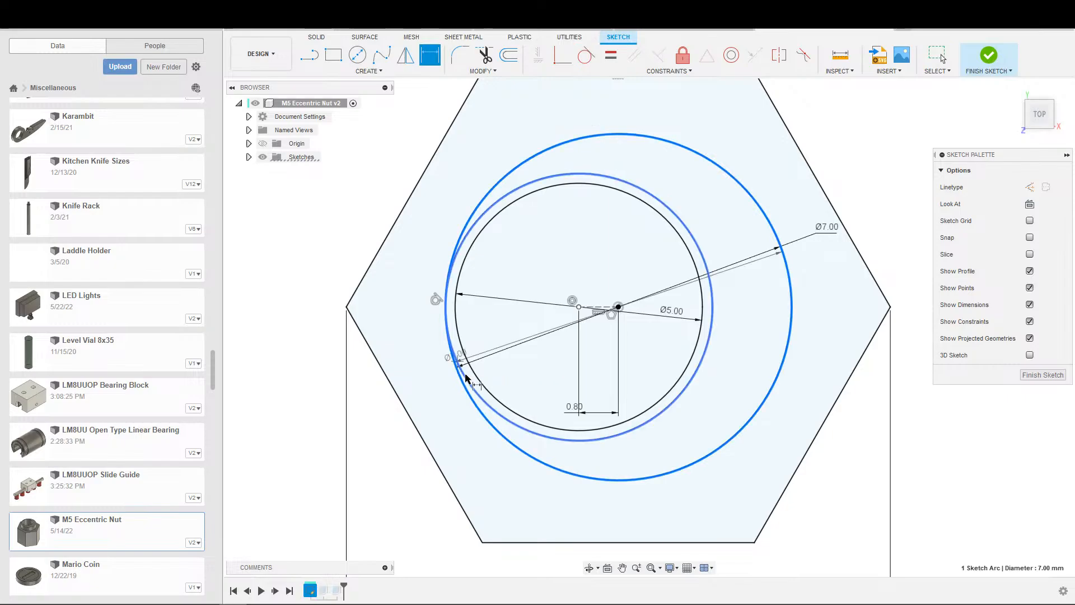
{"action": "key", "text": "Escape"}
{"action": "key", "text": "d"}
{"action": "left_click", "coordinate": [474, 382]}
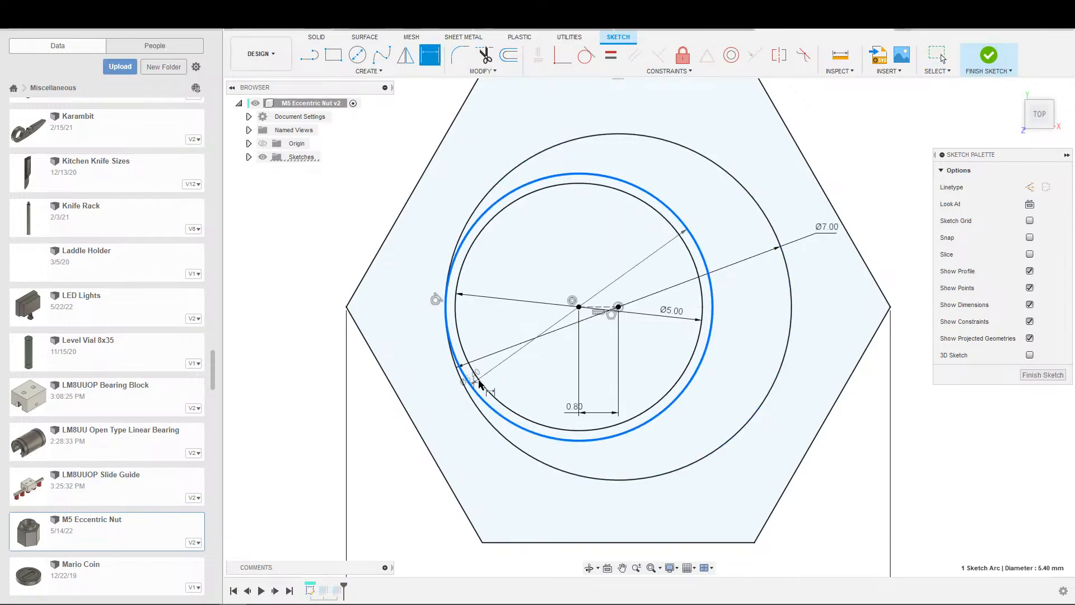
{"action": "left_click", "coordinate": [480, 383]}
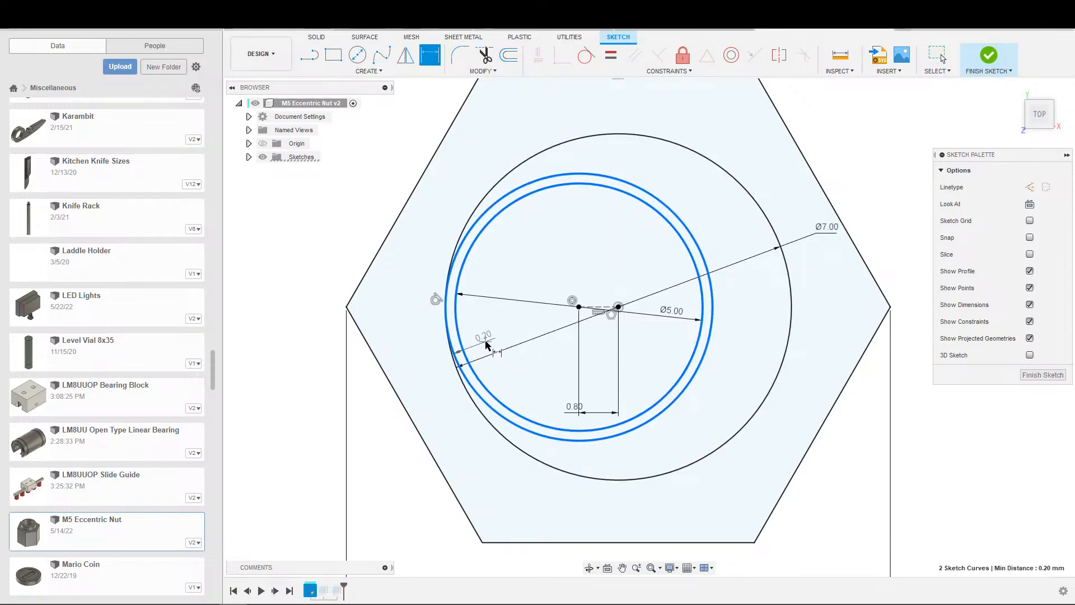
{"action": "key", "text": "Escape"}
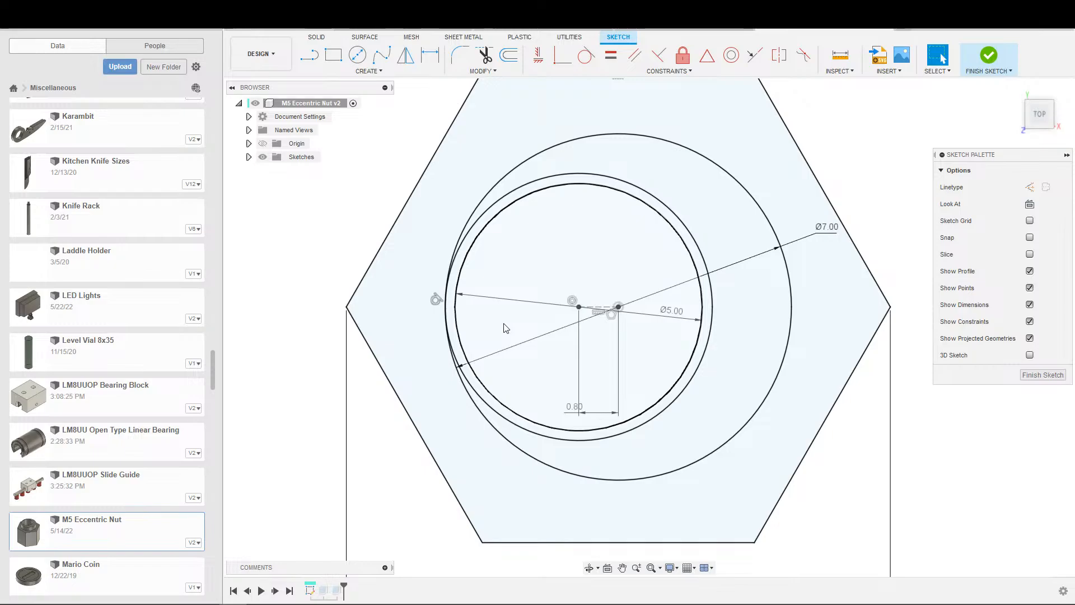
{"action": "scroll", "coordinate": [571, 467], "scroll_direction": "down", "scroll_amount": 3}
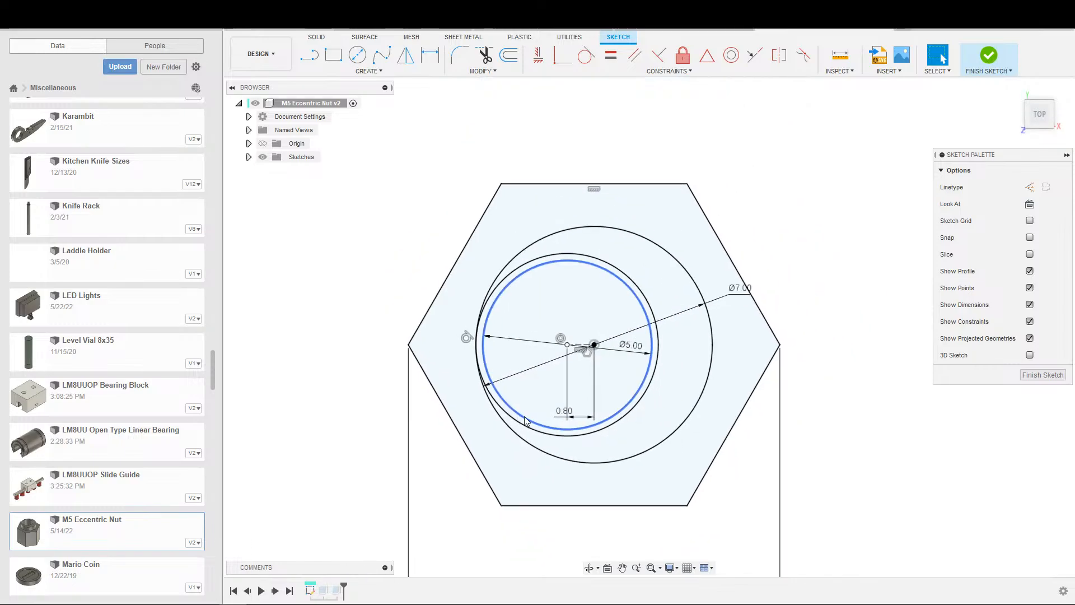
{"action": "scroll", "coordinate": [723, 448], "scroll_direction": "up", "scroll_amount": 4}
{"action": "scroll", "coordinate": [684, 422], "scroll_direction": "up", "scroll_amount": 1}
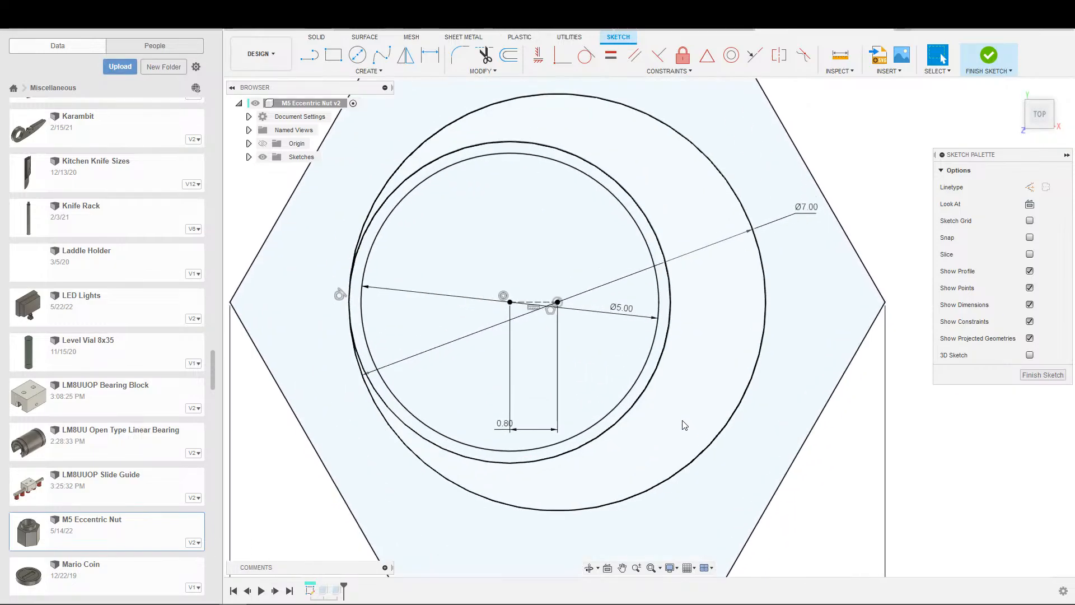
{"action": "scroll", "coordinate": [667, 423], "scroll_direction": "down", "scroll_amount": 2}
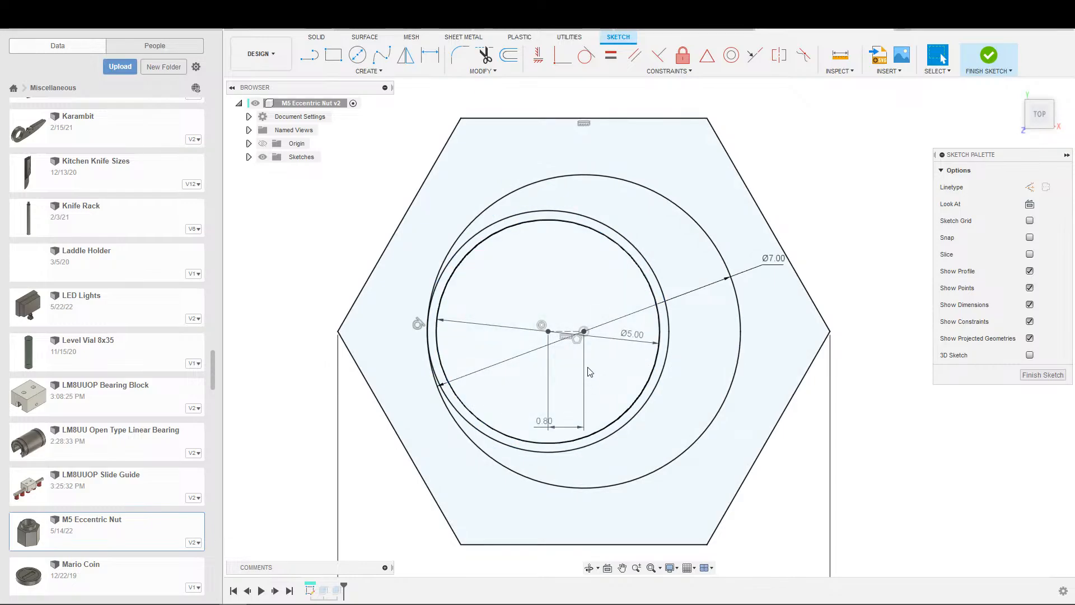
Step: Undo the tangent circle and sketch a circle about 5.8 mm in diameter around the center of the 5 mm circle
{"action": "key", "text": "ctrl+z"}
{"action": "key", "text": "ctrl+z"}
{"action": "key", "text": "c"}
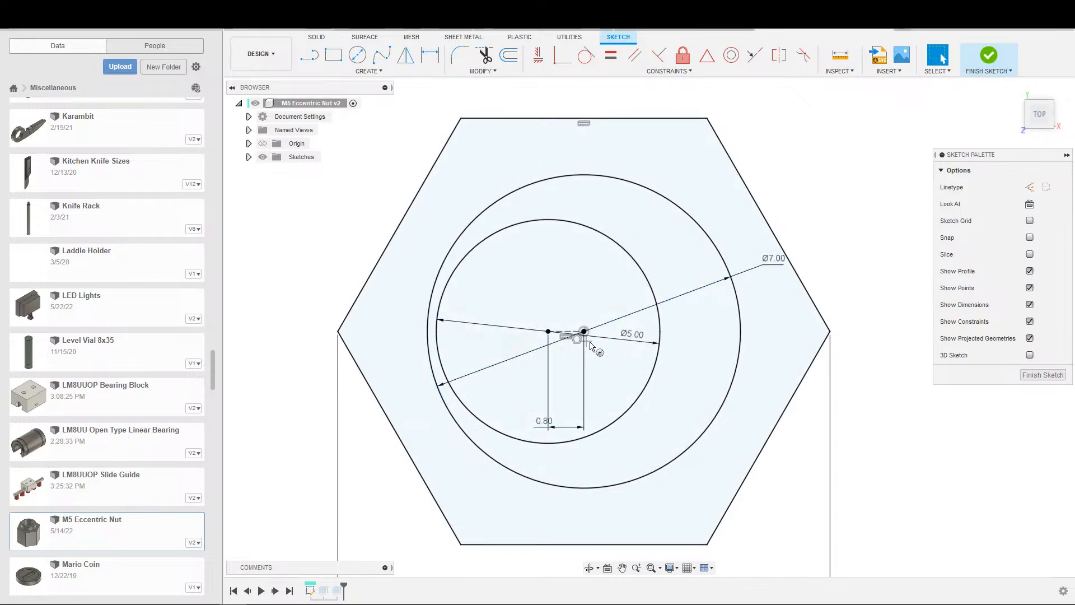
{"action": "left_click", "coordinate": [548, 332]}
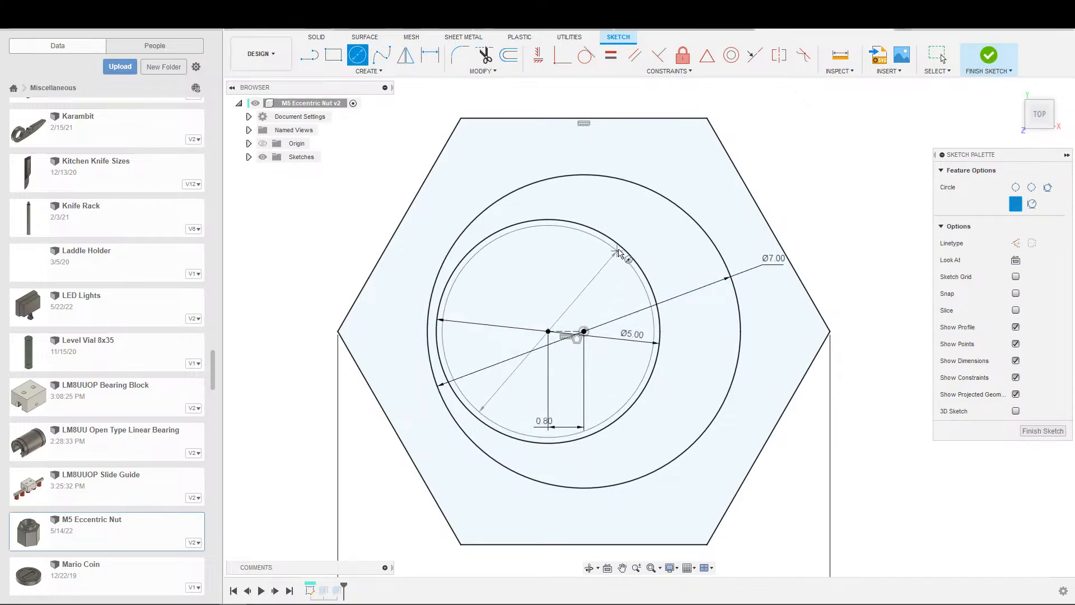
{"action": "left_click", "coordinate": [614, 220]}
Step: Dimension the gap between the 5 mm circle and the new concentric circle at 1 mm, and select the new circle to check its diameter
{"action": "key", "text": "d"}
{"action": "left_click", "coordinate": [616, 247]}
{"action": "left_click", "coordinate": [629, 233]}
{"action": "left_click", "coordinate": [652, 229]}
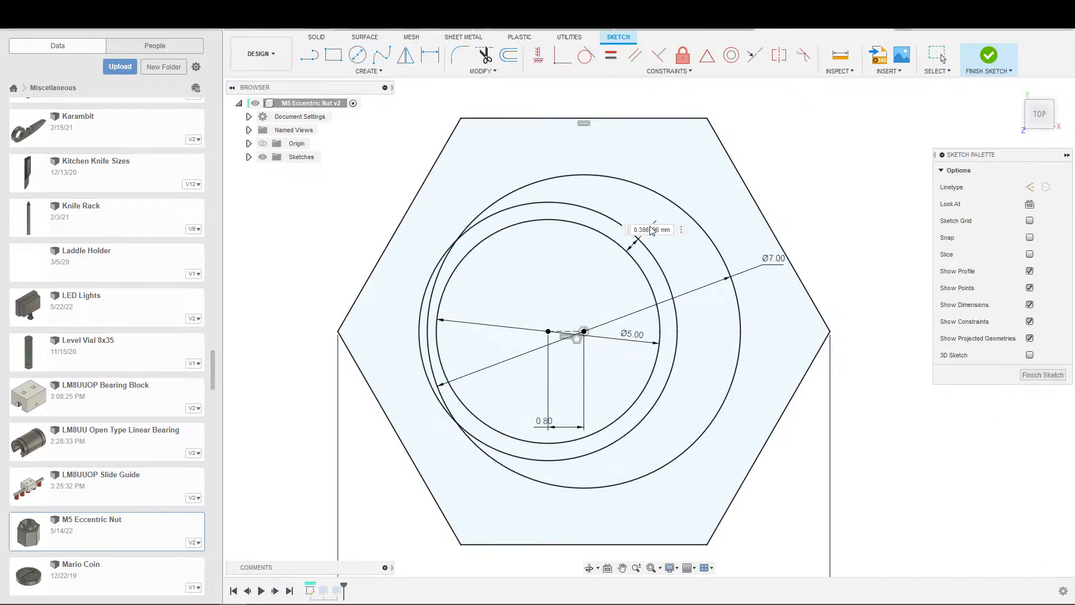
{"action": "type", "text": "1"}
{"action": "key", "text": "Return"}
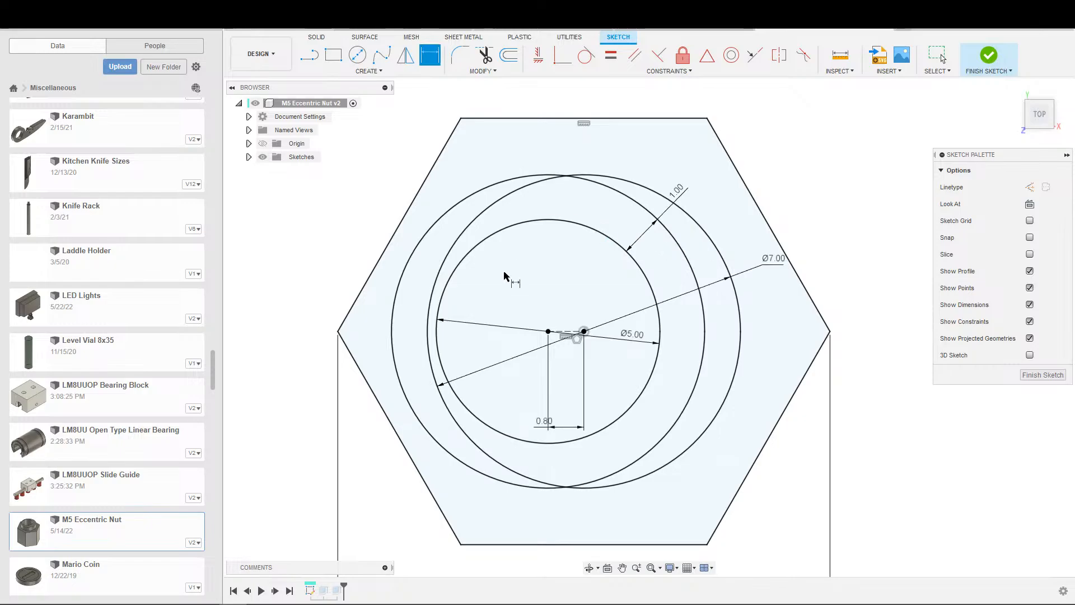
{"action": "key", "text": "Escape"}
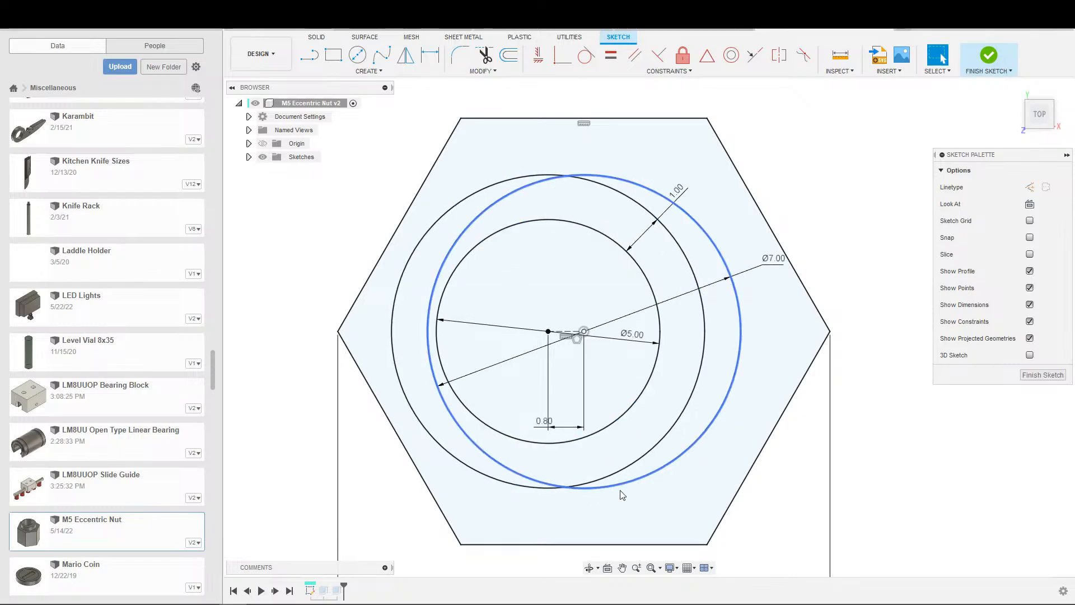
{"action": "left_click", "coordinate": [623, 469]}
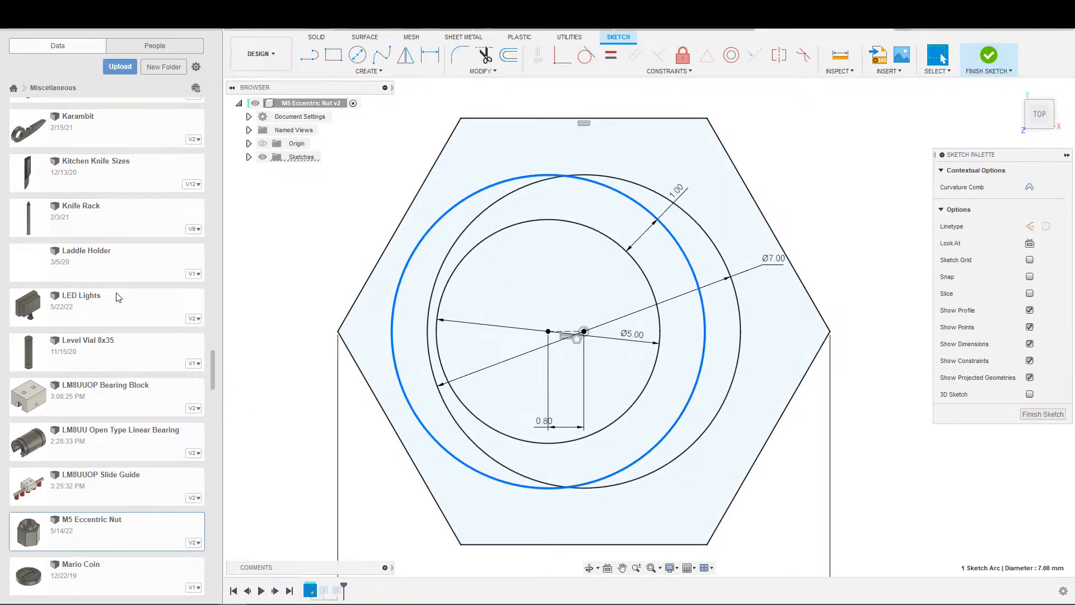
Step: Browse the stored designs and projects and search all data for other eccentric nut models
{"action": "scroll", "coordinate": [117, 297], "scroll_direction": "down", "scroll_amount": 20}
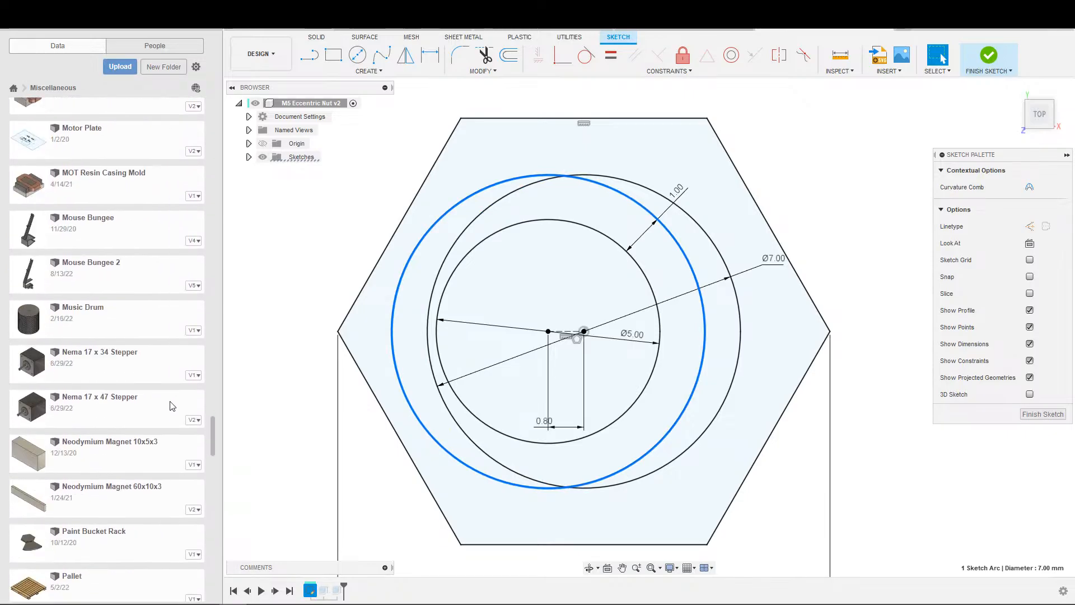
{"action": "scroll", "coordinate": [172, 405], "scroll_direction": "down", "scroll_amount": 3}
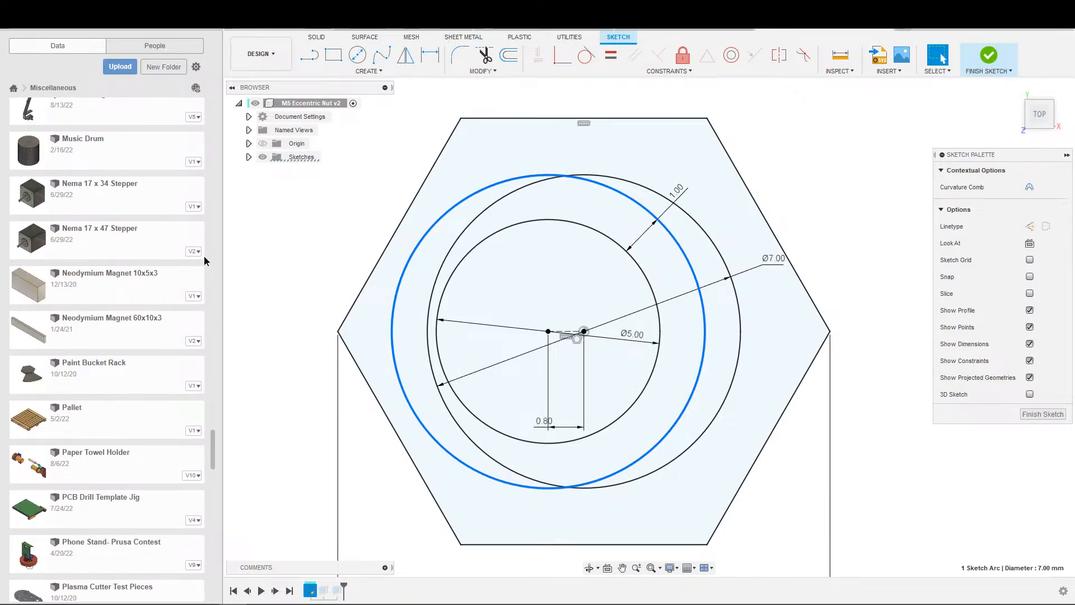
{"action": "left_click_drag", "start_coordinate": [213, 388], "coordinate": [212, 109]}
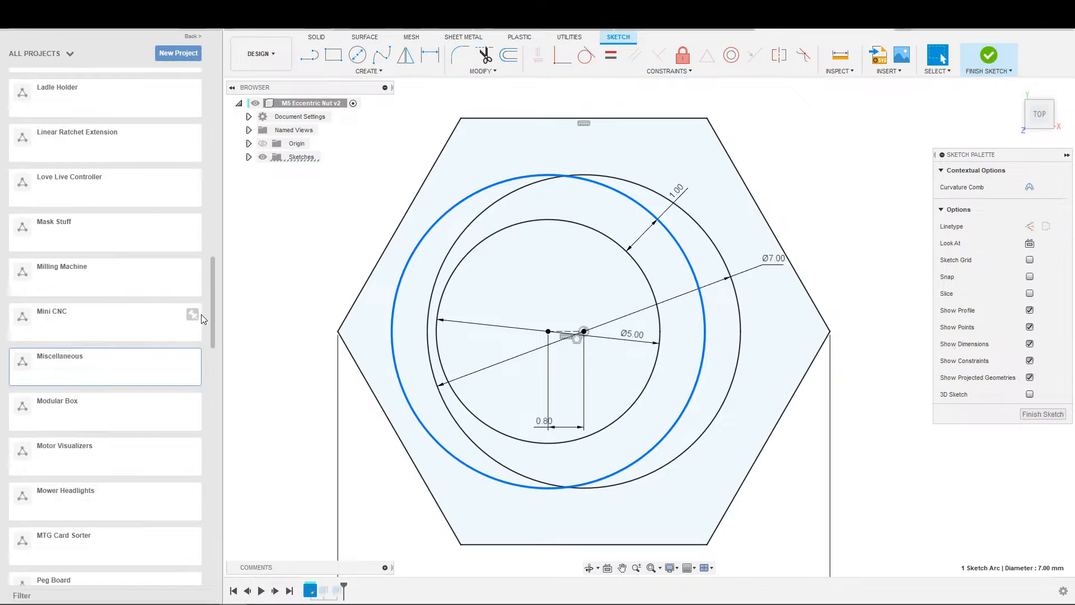
{"action": "left_click_drag", "start_coordinate": [211, 295], "coordinate": [210, 120]}
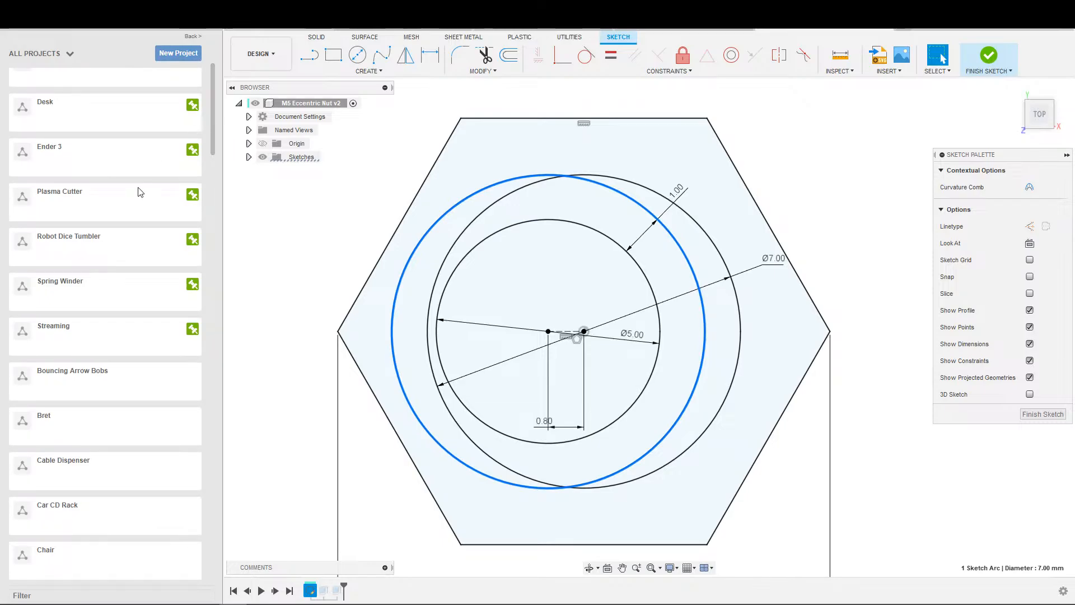
{"action": "left_click_drag", "start_coordinate": [214, 132], "coordinate": [197, 95]}
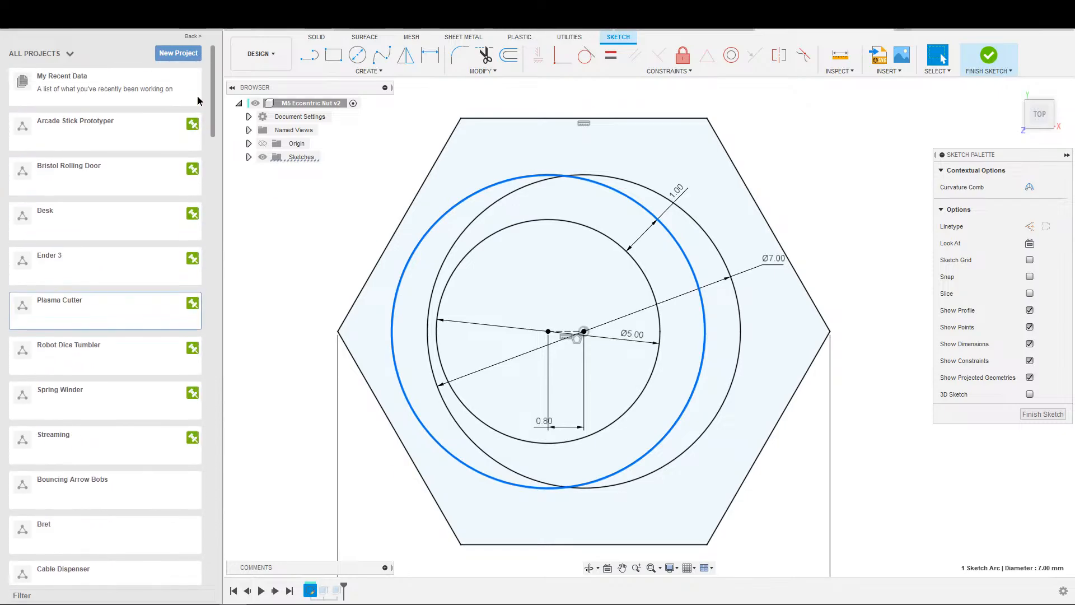
{"action": "left_click", "coordinate": [196, 34]}
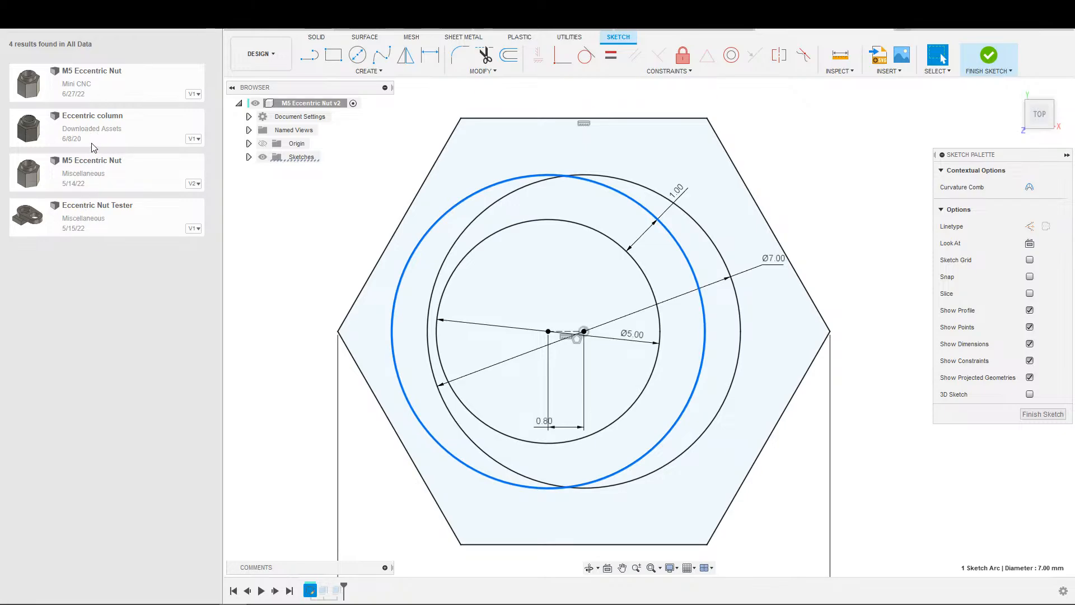
Step: Undo the 1 mm dimension and the added concentric circle, and return from the sketch to the solid nut
{"action": "scroll", "coordinate": [432, 265], "scroll_direction": "down", "scroll_amount": 5}
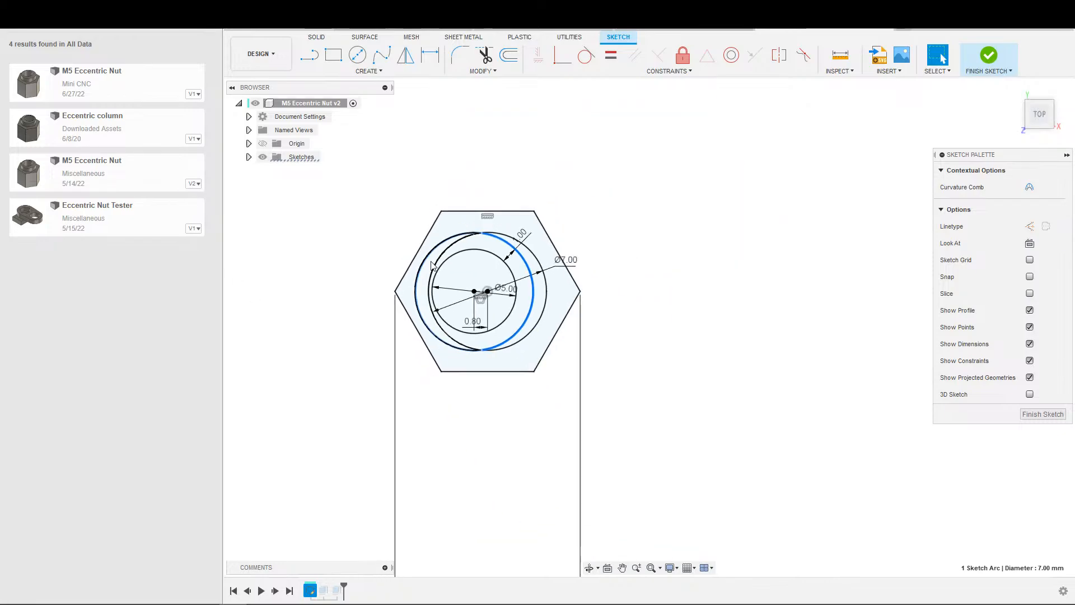
{"action": "middle_click_drag", "start_coordinate": [643, 313], "coordinate": [655, 236]}
{"action": "key", "text": "ctrl+z"}
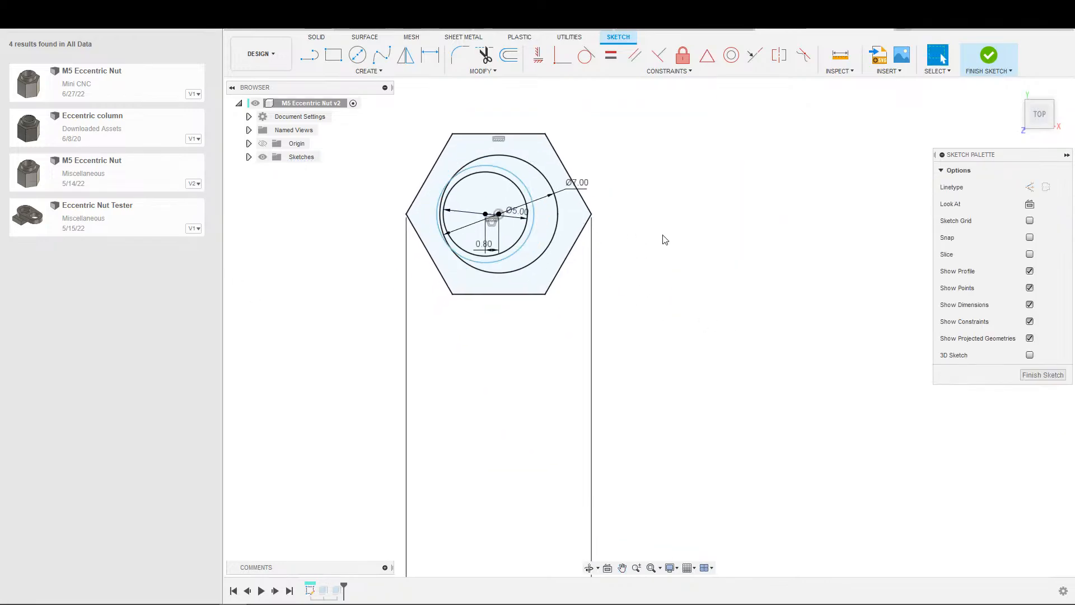
{"action": "key", "text": "ctrl+z"}
{"action": "key", "text": "ctrl+z"}
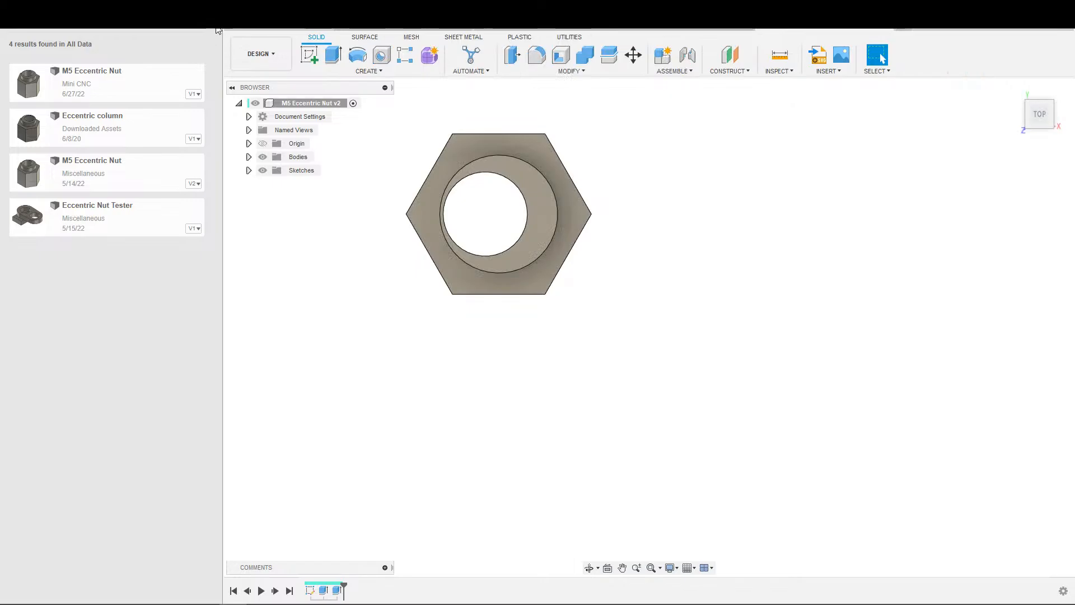
Step: Close the data panel and measure the distance between two opposite flats of the M5 eccentric nut's hexagon
{"action": "left_click", "coordinate": [216, 28]}
{"action": "scroll", "coordinate": [491, 294], "scroll_direction": "up", "scroll_amount": 1}
{"action": "scroll", "coordinate": [480, 295], "scroll_direction": "down", "scroll_amount": 2}
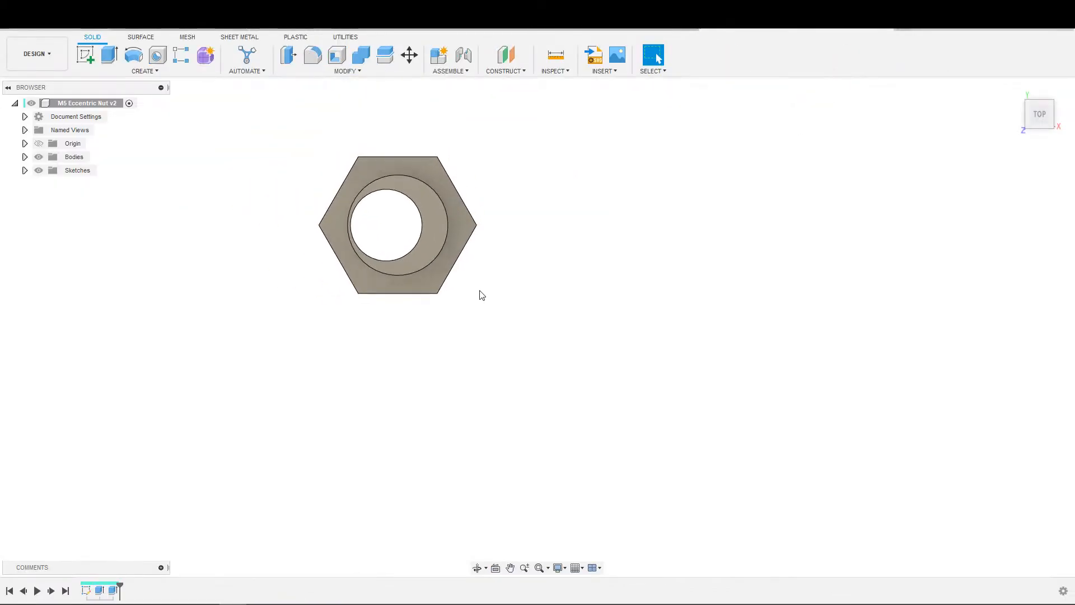
{"action": "left_click", "coordinate": [396, 293]}
{"action": "key", "text": "i"}
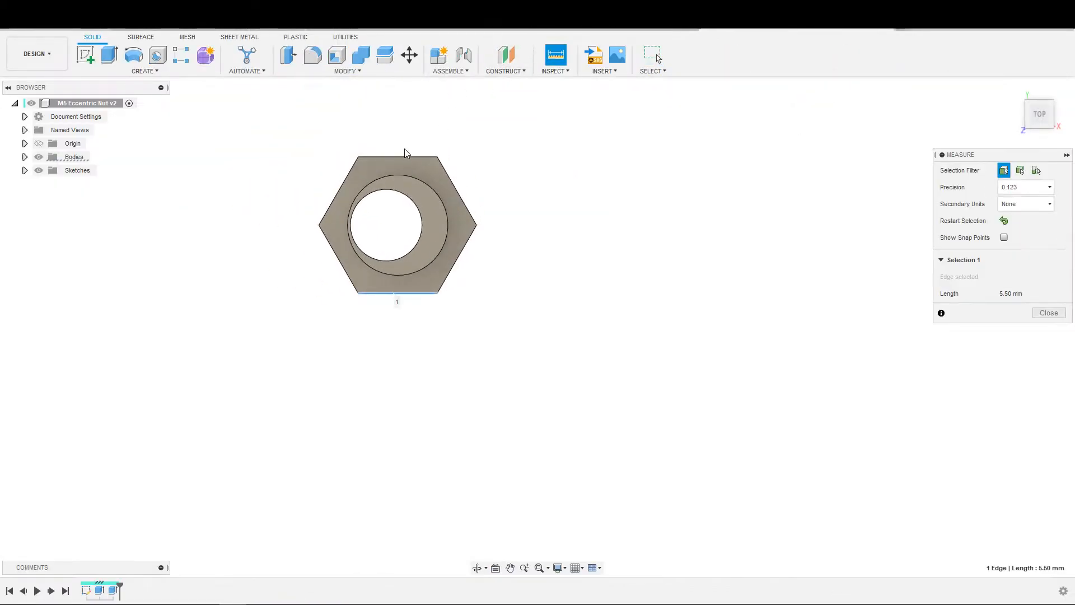
{"action": "left_click", "coordinate": [415, 159]}
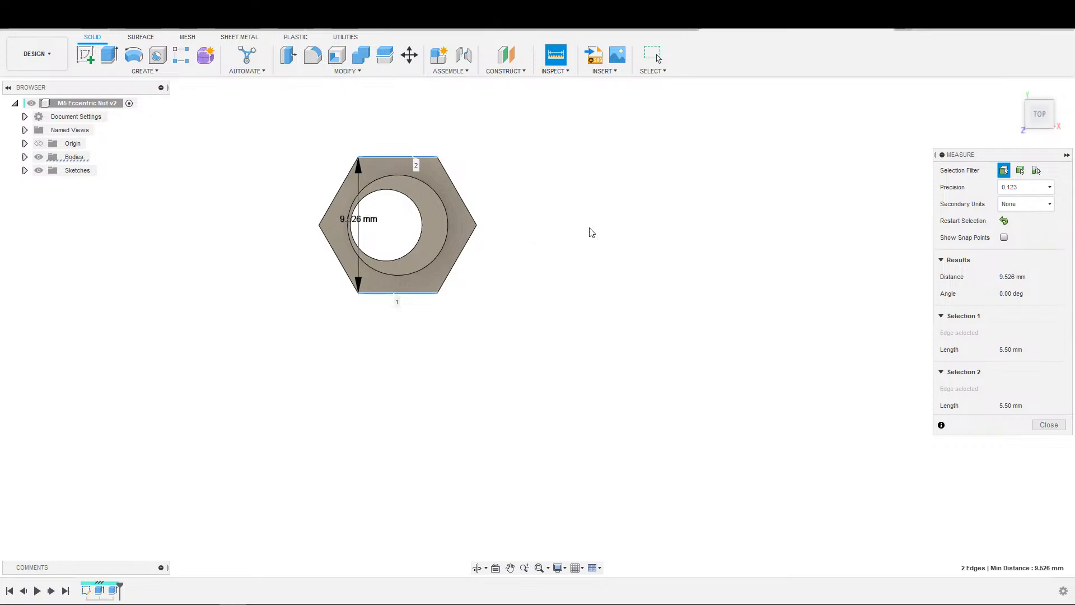
{"action": "scroll", "coordinate": [420, 252], "scroll_direction": "up", "scroll_amount": 2}
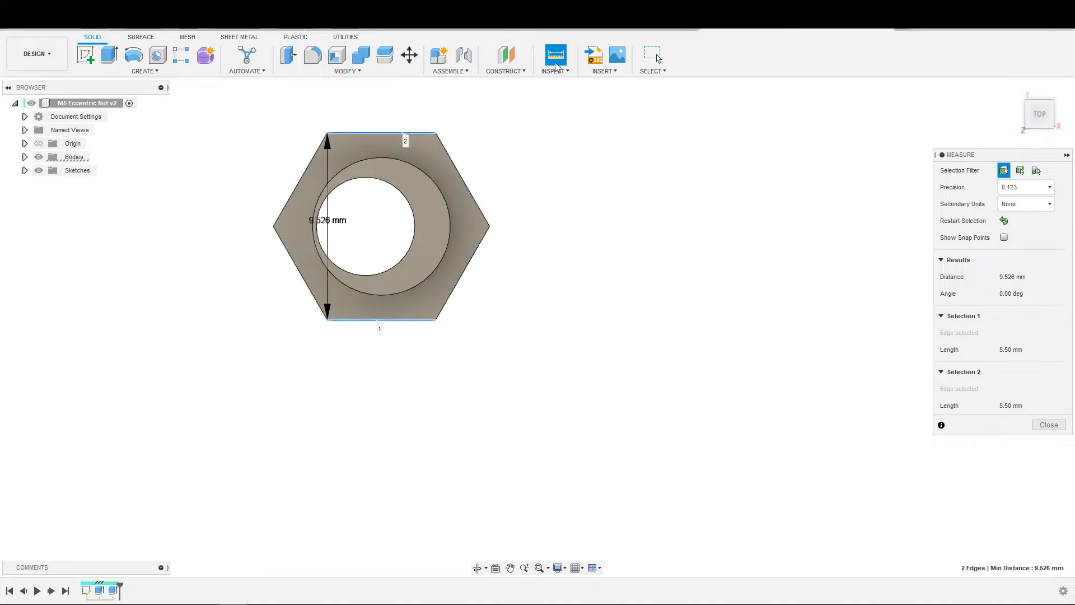
{"action": "key", "text": "Escape"}
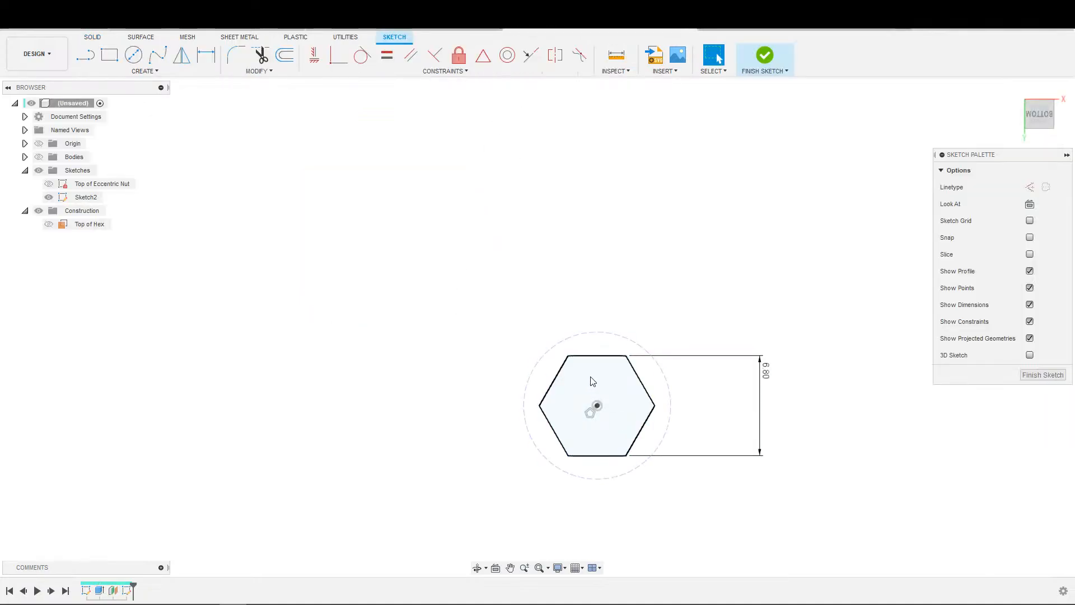
Step: In the unsaved design's Sketch2, set the hexagon's across-flats dimension to 9 mm and finish the sketch
{"action": "scroll", "coordinate": [616, 405], "scroll_direction": "up", "scroll_amount": 3}
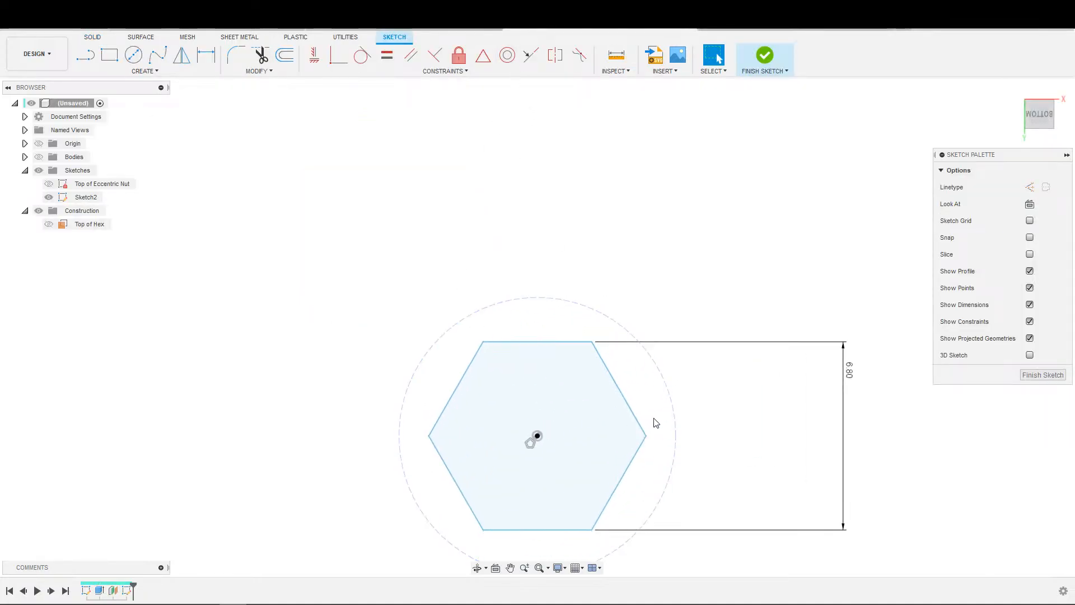
{"action": "left_click", "coordinate": [764, 62]}
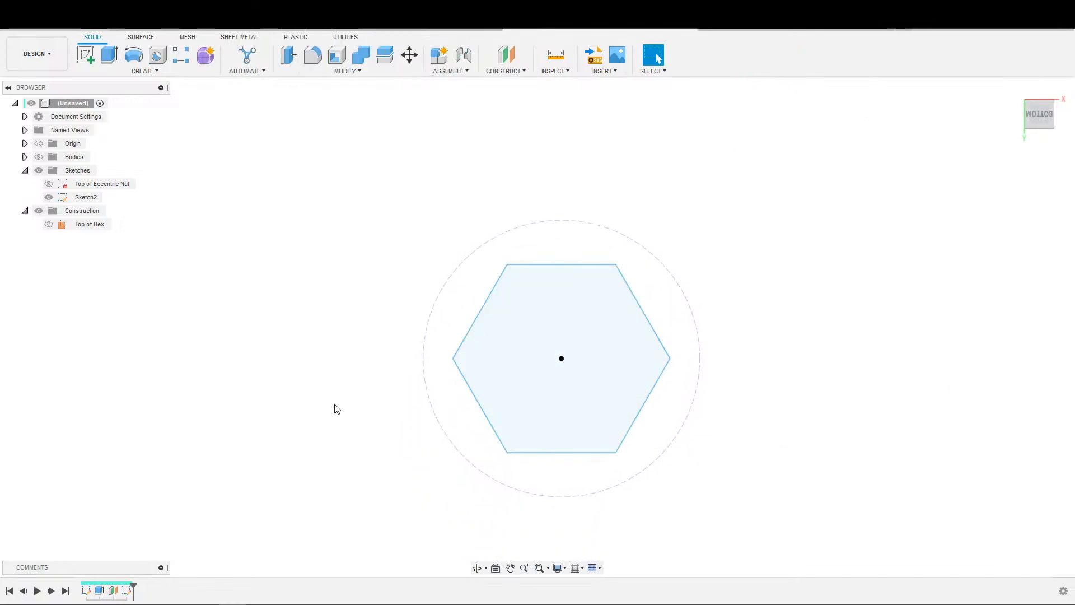
{"action": "left_click", "coordinate": [133, 591]}
{"action": "double_click", "coordinate": [132, 590]}
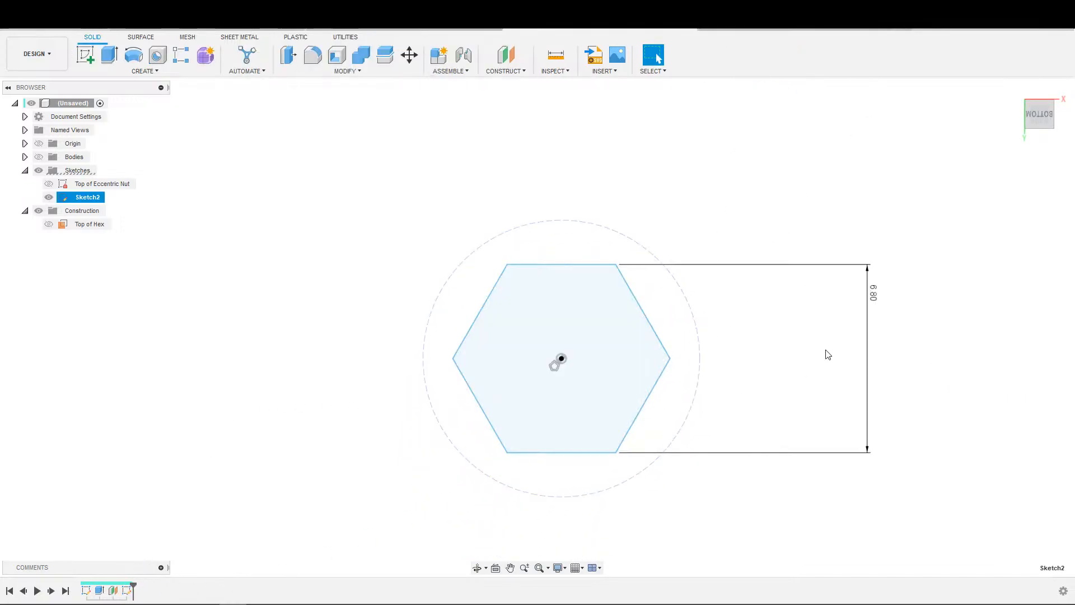
{"action": "double_click", "coordinate": [877, 300]}
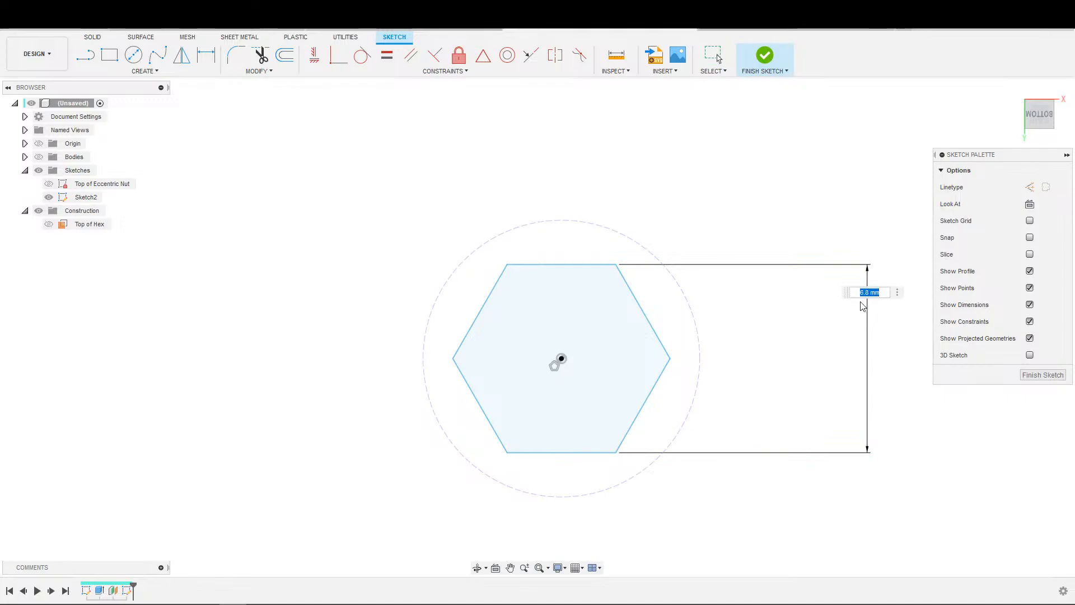
{"action": "left_click", "coordinate": [871, 293]}
{"action": "key", "text": "shift+Right"}
{"action": "key", "text": "shift+Right"}
{"action": "key", "text": "shift+Right"}
{"action": "type", "text": "9"}
{"action": "key", "text": "Return"}
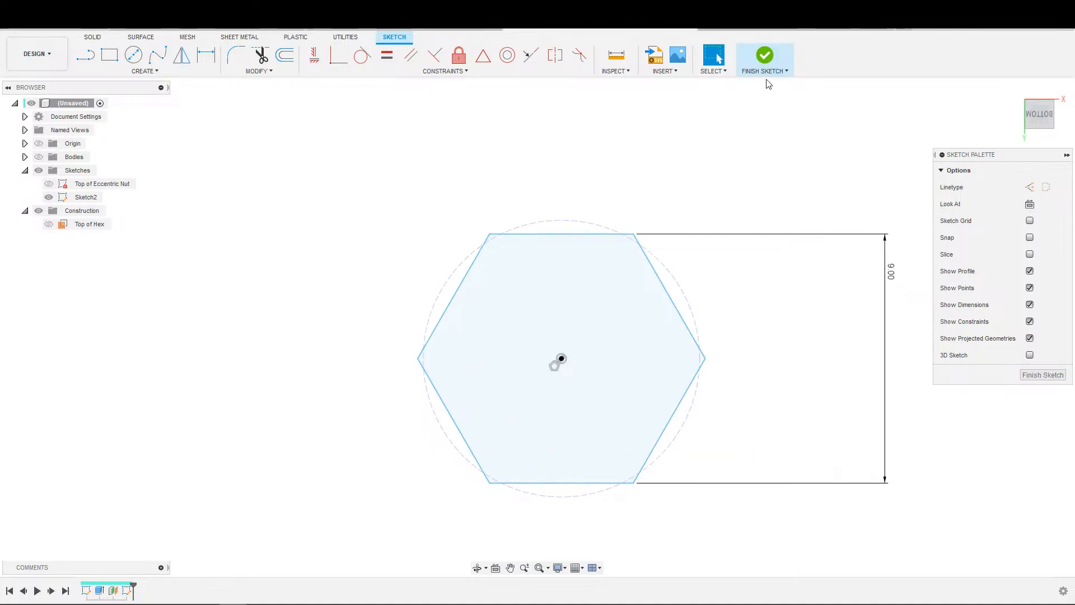
{"action": "left_click", "coordinate": [765, 56]}
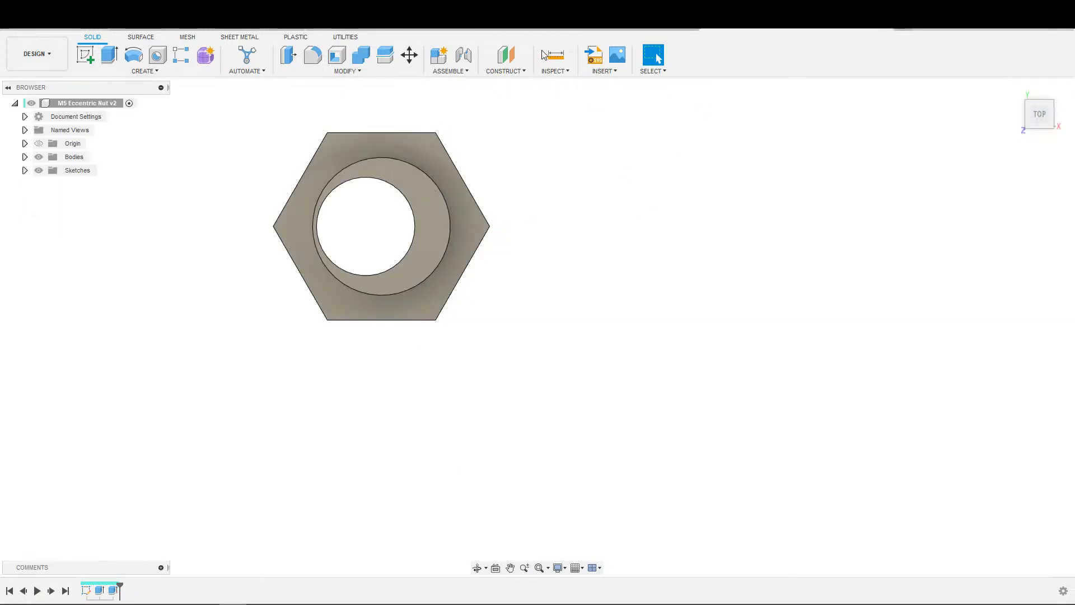
Step: Go back to the M5 Eccentric Nut design and measure its hexagon across the flats again
{"action": "left_click", "coordinate": [555, 54]}
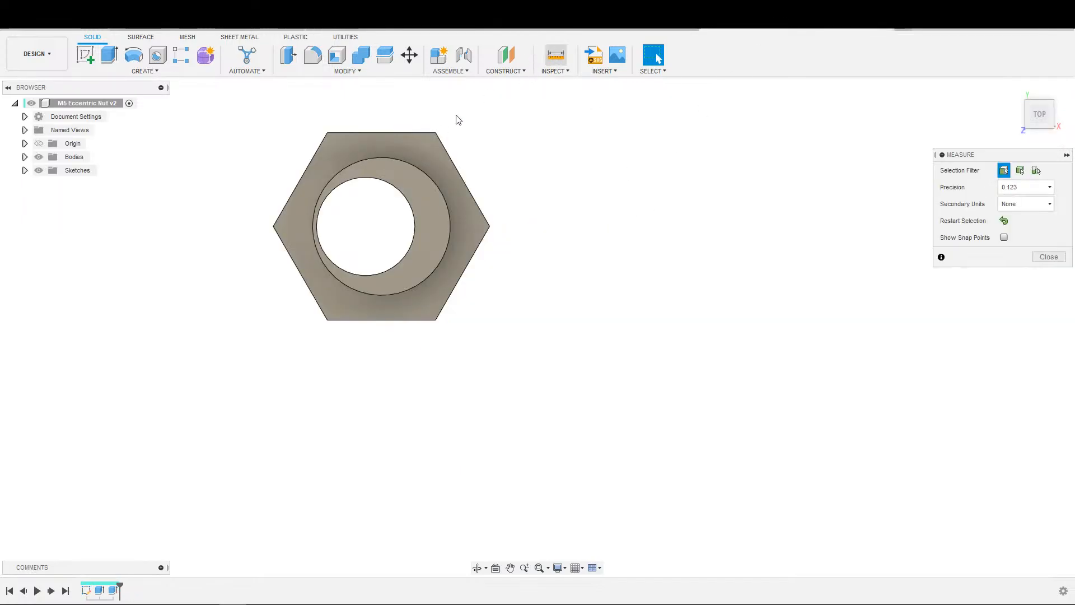
{"action": "left_click", "coordinate": [400, 133]}
{"action": "left_click", "coordinate": [383, 321]}
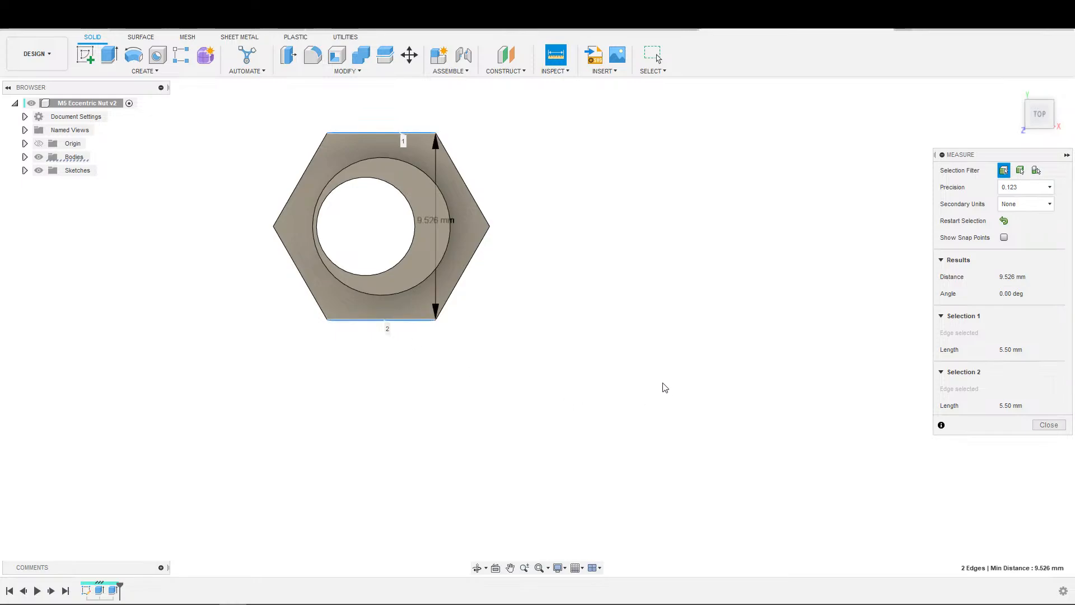
{"action": "key", "text": "Escape"}
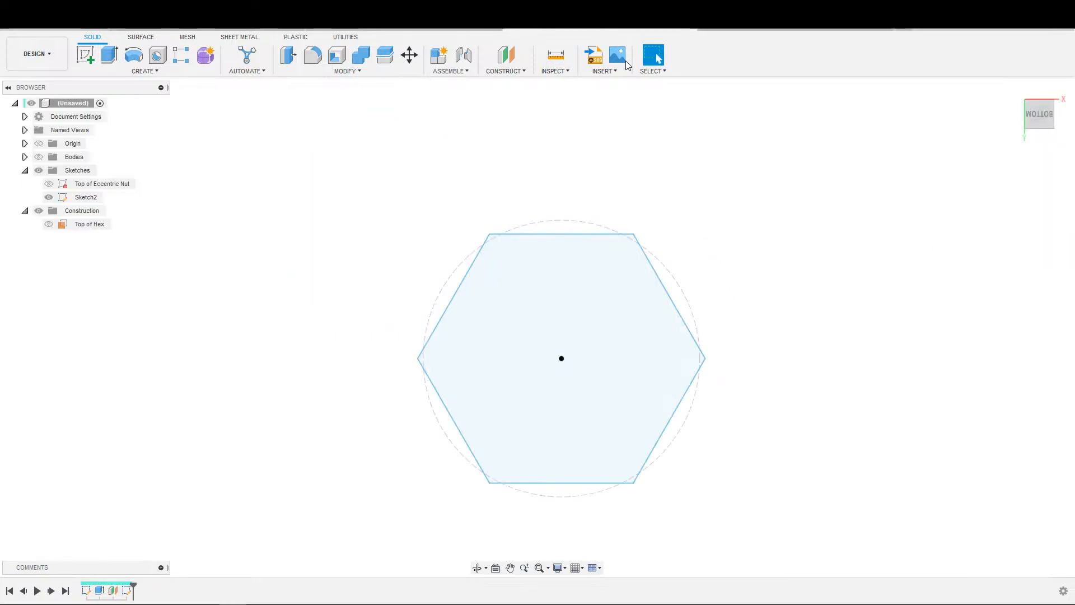
Step: In the unsaved design, reopen Sketch2, set the hexagon's across-flats dimension to 10 mm and finish the sketch
{"action": "scroll", "coordinate": [737, 240], "scroll_direction": "up", "scroll_amount": 1}
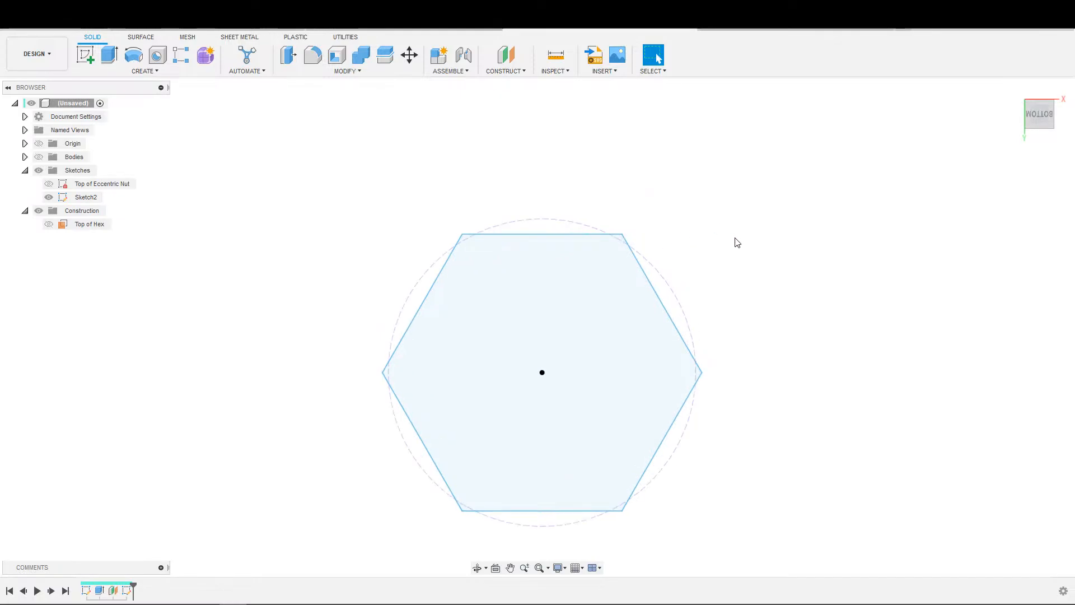
{"action": "scroll", "coordinate": [665, 211], "scroll_direction": "down", "scroll_amount": 2}
{"action": "scroll", "coordinate": [728, 241], "scroll_direction": "down", "scroll_amount": 1}
{"action": "middle_click_drag", "start_coordinate": [732, 240], "coordinate": [716, 235]}
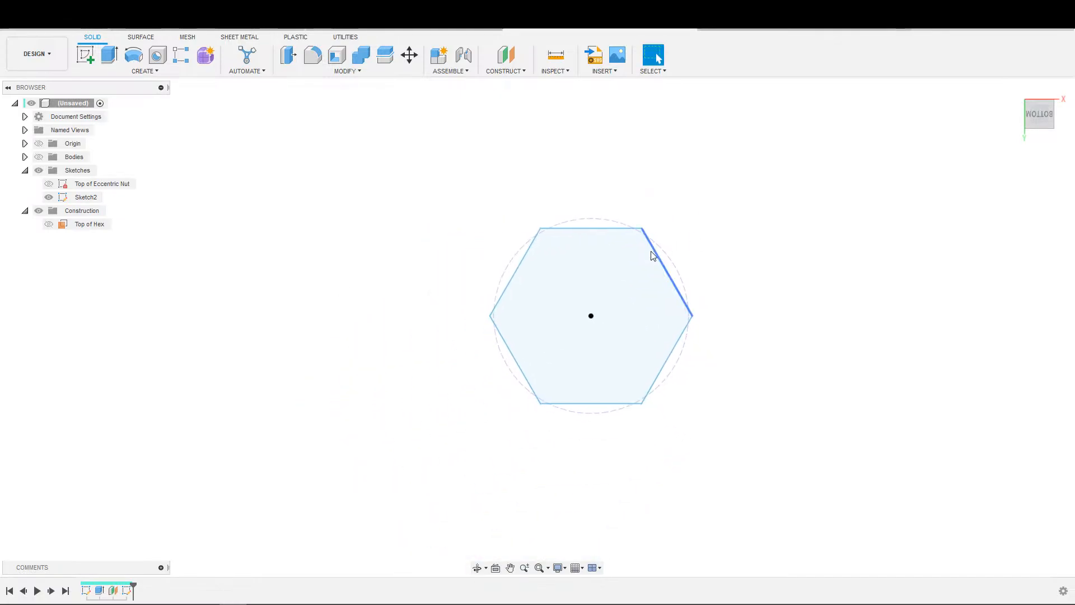
{"action": "double_click", "coordinate": [128, 590]}
{"action": "double_click", "coordinate": [821, 254]}
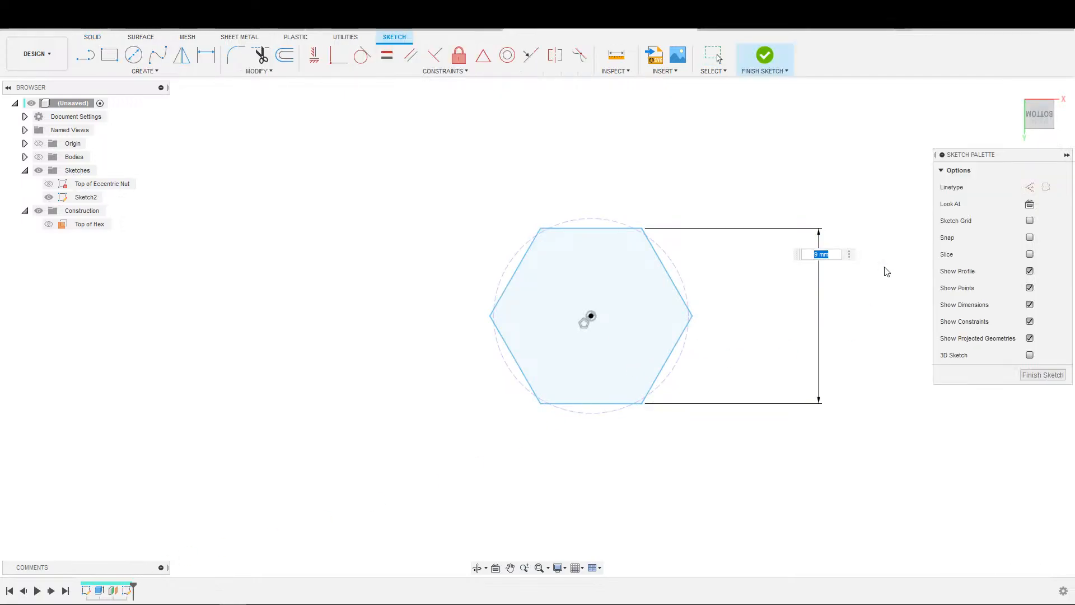
{"action": "type", "text": "10"}
{"action": "key", "text": "Return"}
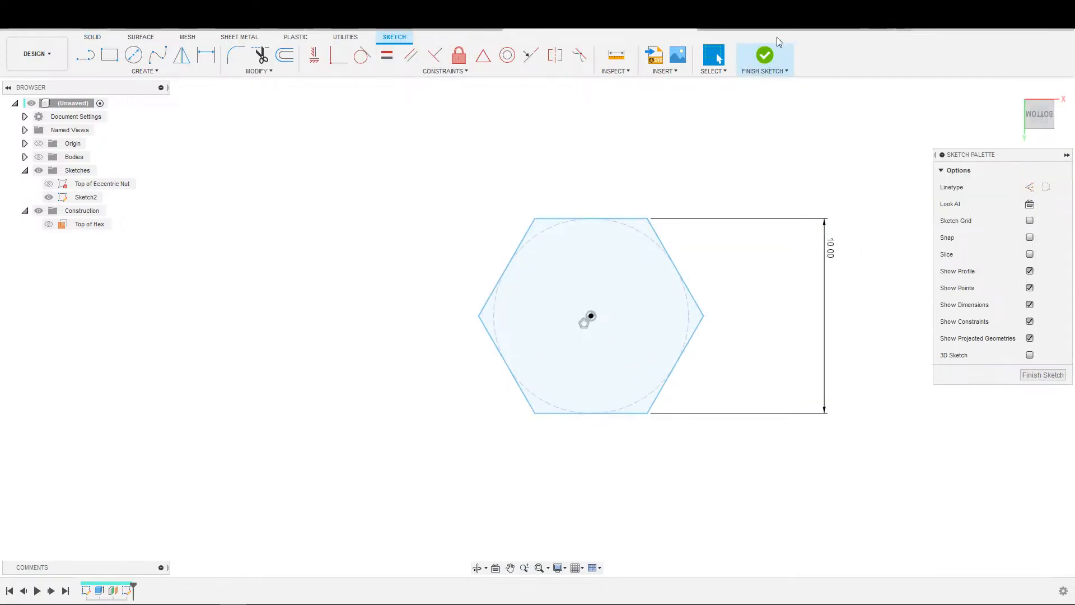
{"action": "left_click", "coordinate": [765, 55]}
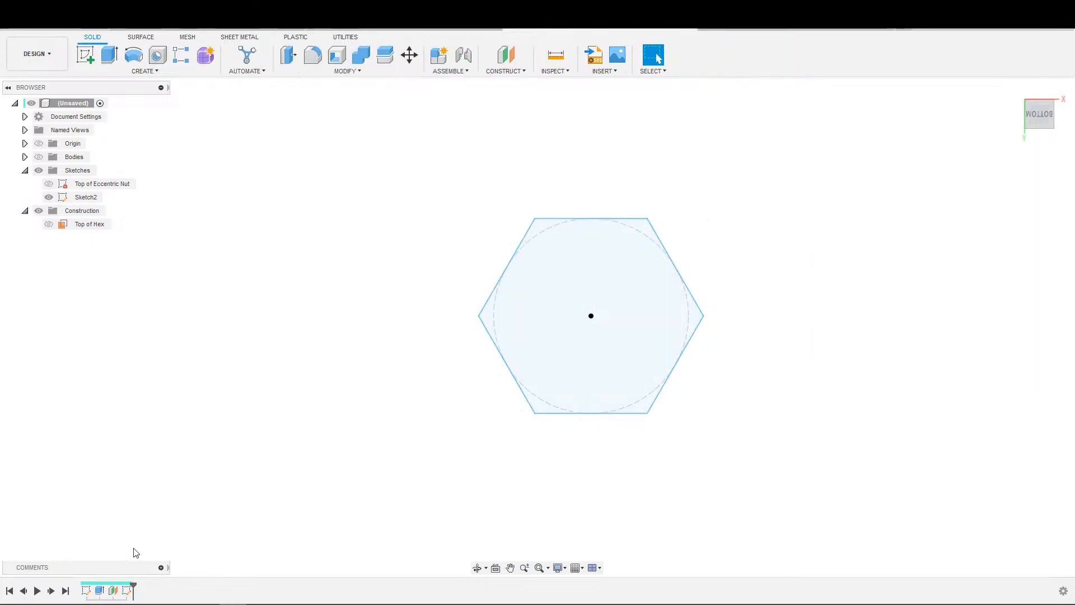
Step: Edit the Top of Eccentric Nut sketch, set the offset between the hole and outer circle centers to 0.8 mm, and finish it
{"action": "double_click", "coordinate": [87, 590]}
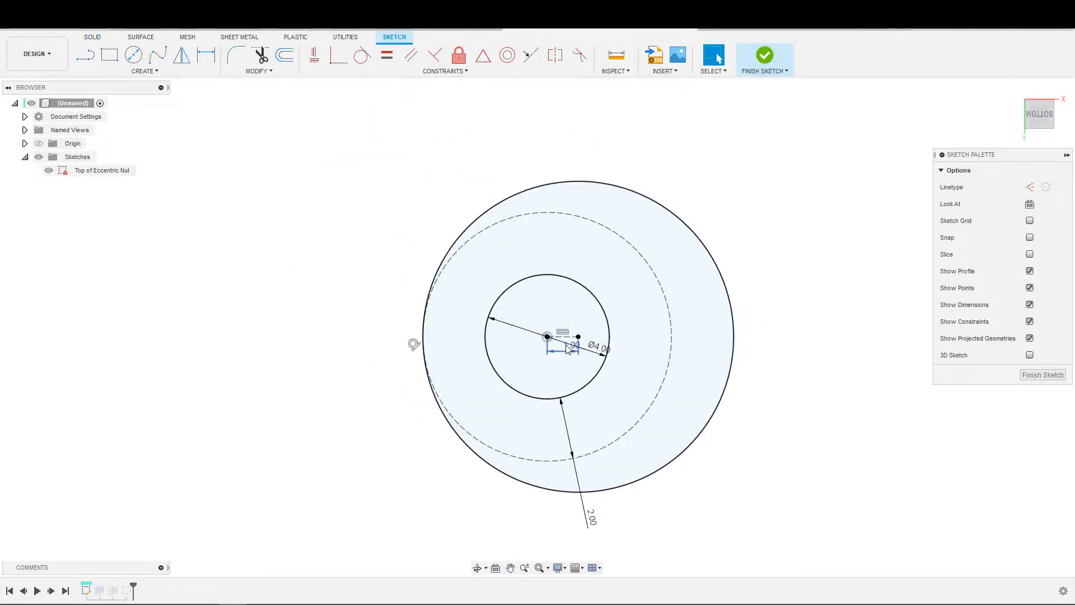
{"action": "double_click", "coordinate": [572, 348]}
{"action": "type", "text": "0.8"}
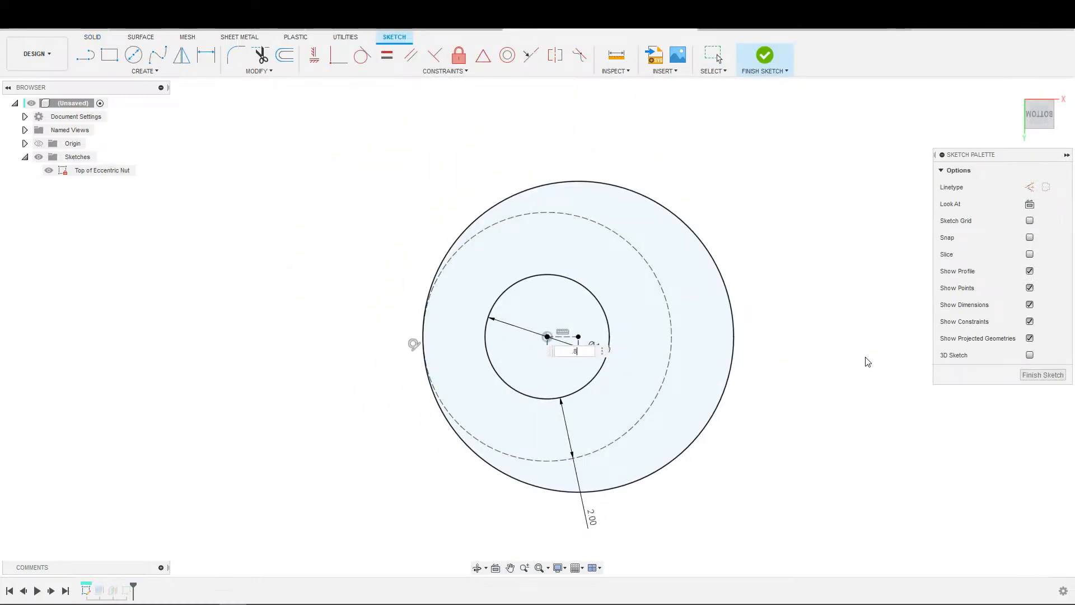
{"action": "key", "text": "Return"}
{"action": "scroll", "coordinate": [625, 357], "scroll_direction": "down", "scroll_amount": 1}
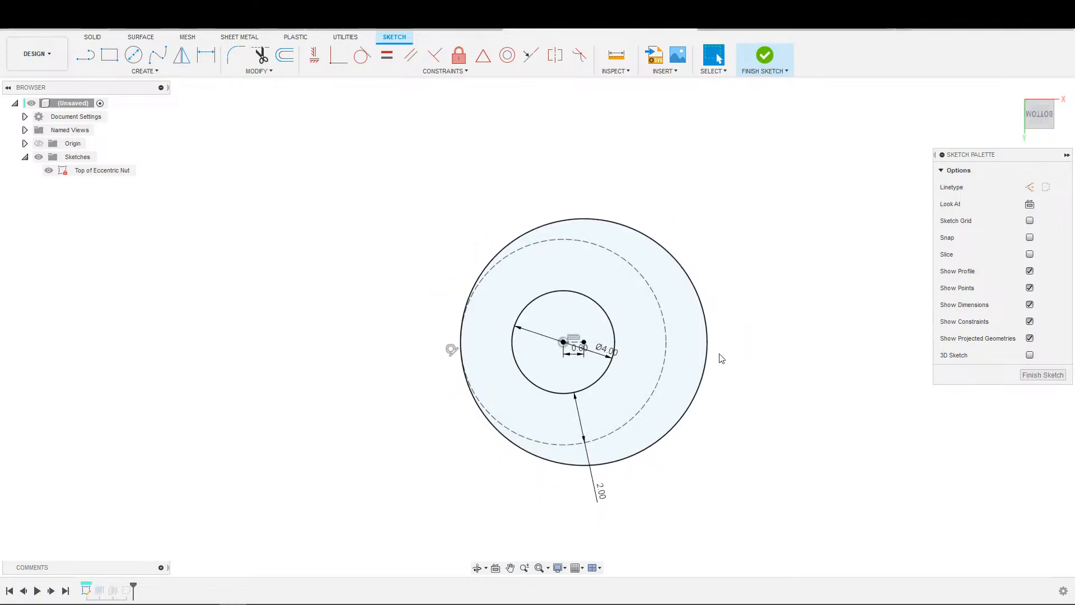
{"action": "scroll", "coordinate": [728, 350], "scroll_direction": "down", "scroll_amount": 1}
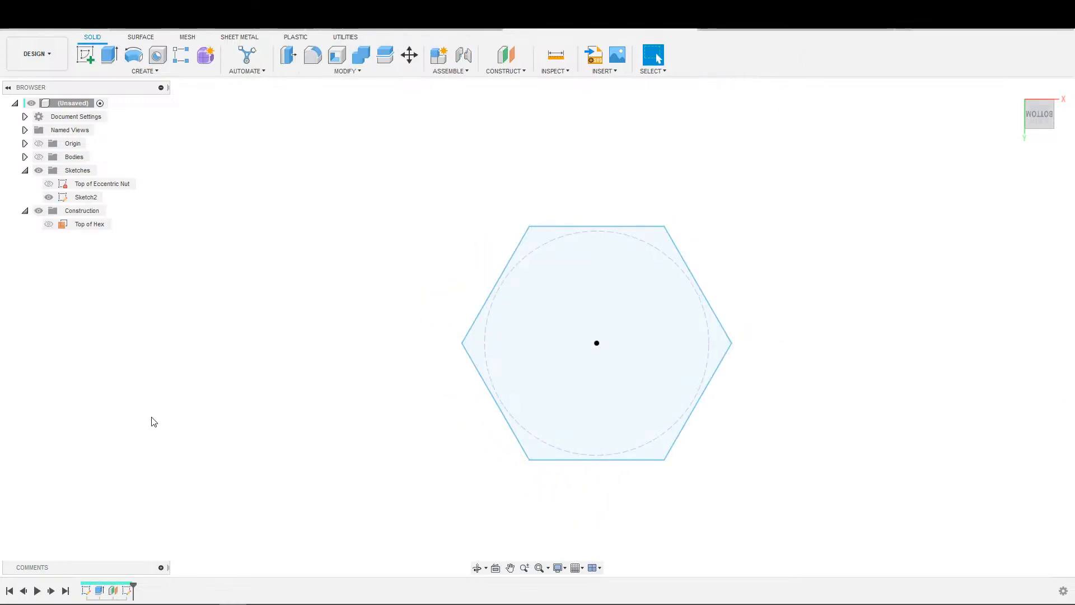
Step: Show the bodies, constrain one flat edge of the Sketch2 hexagon as horizontal, and finish the sketch
{"action": "left_click", "coordinate": [38, 157]}
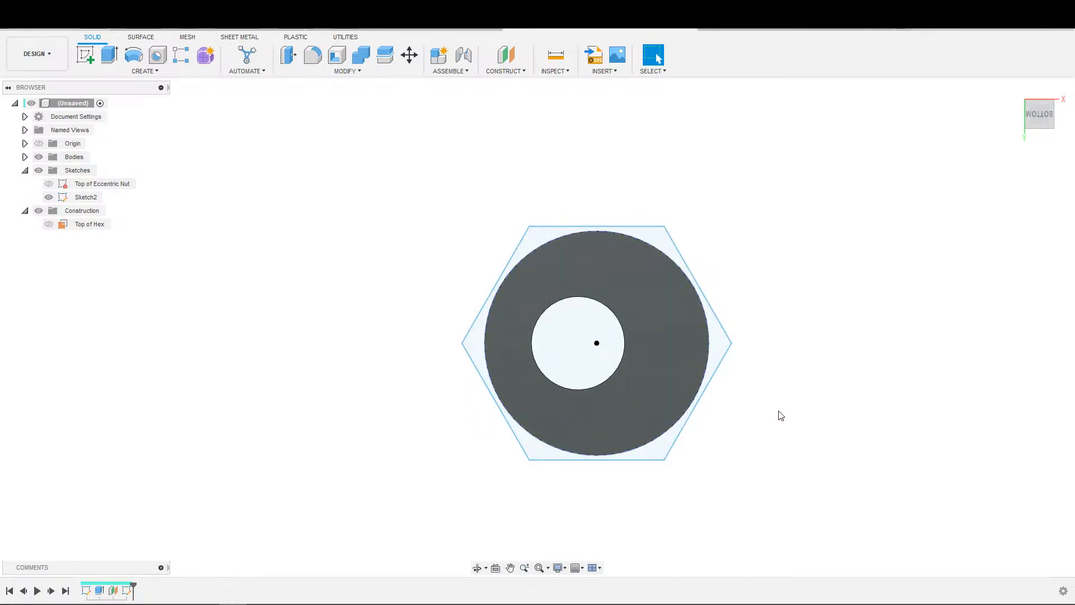
{"action": "mouse_move", "coordinate": [528, 484]}
{"action": "middle_mouse_down", "text": "shift"}
{"action": "mouse_move", "coordinate": [517, 377]}
{"action": "mouse_move", "coordinate": [504, 551]}
{"action": "mouse_move", "coordinate": [549, 516]}
{"action": "mouse_move", "coordinate": [560, 463]}
{"action": "mouse_move", "coordinate": [549, 540]}
{"action": "mouse_move", "coordinate": [537, 481]}
{"action": "middle_mouse_up", "text": "shift"}
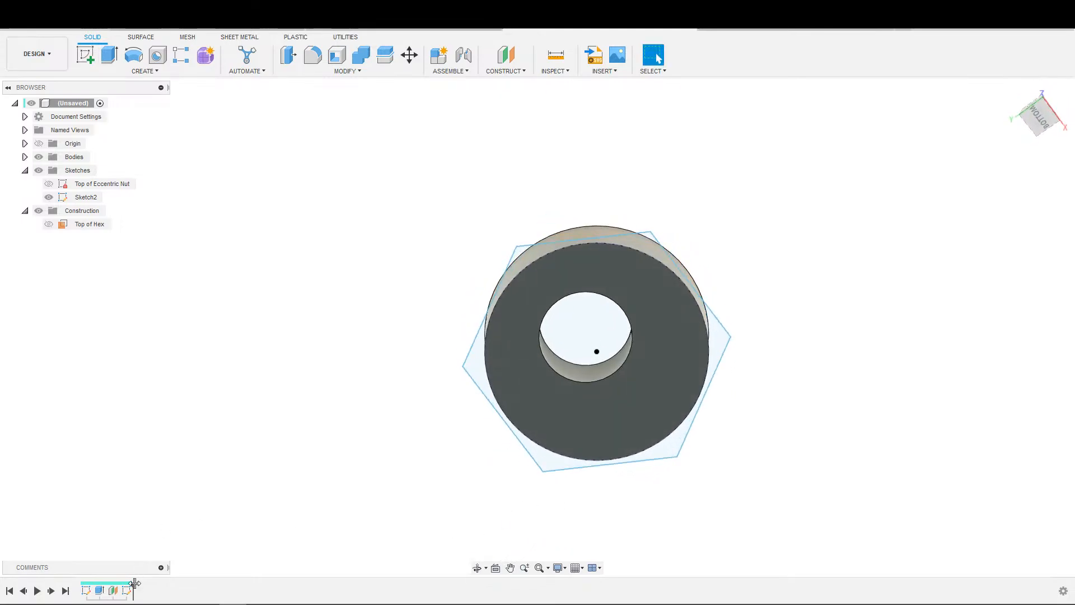
{"action": "double_click", "coordinate": [128, 588]}
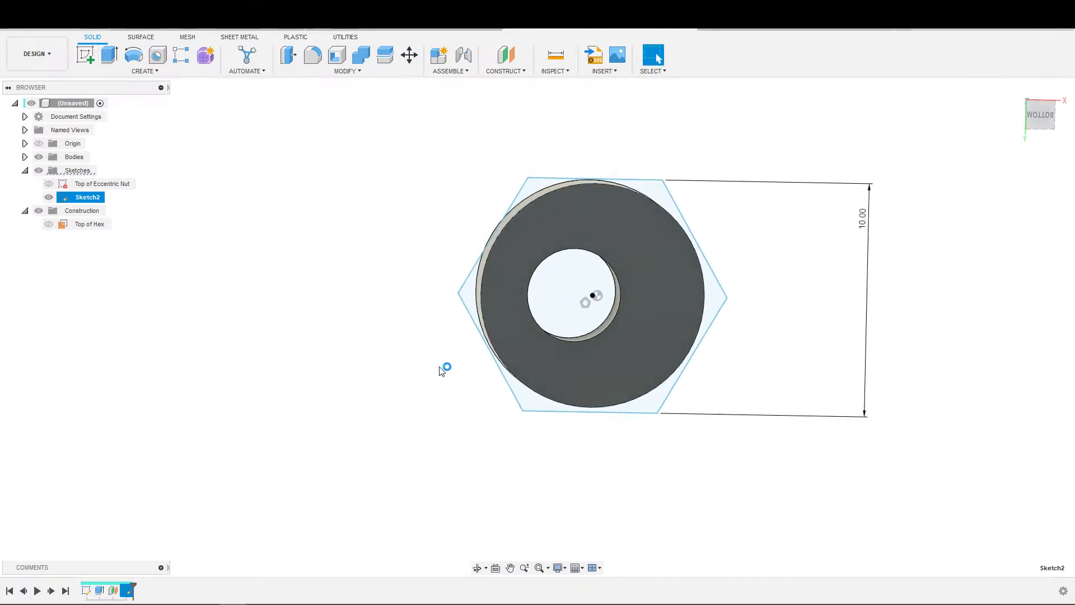
{"action": "left_click", "coordinate": [599, 177]}
{"action": "left_click", "coordinate": [314, 56]}
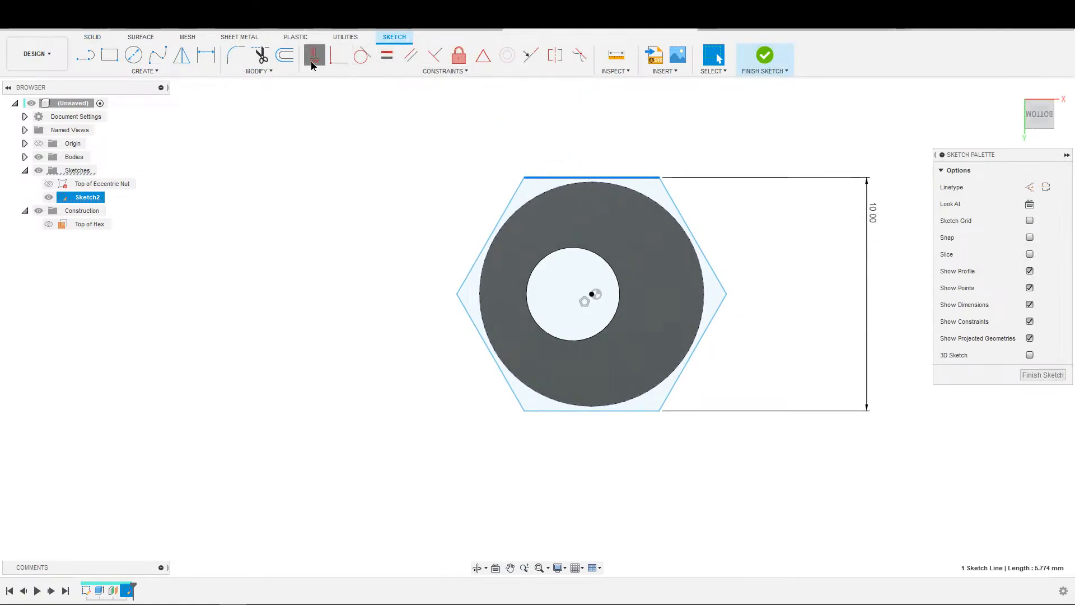
{"action": "scroll", "coordinate": [728, 249], "scroll_direction": "down", "scroll_amount": 1}
{"action": "left_click", "coordinate": [778, 63]}
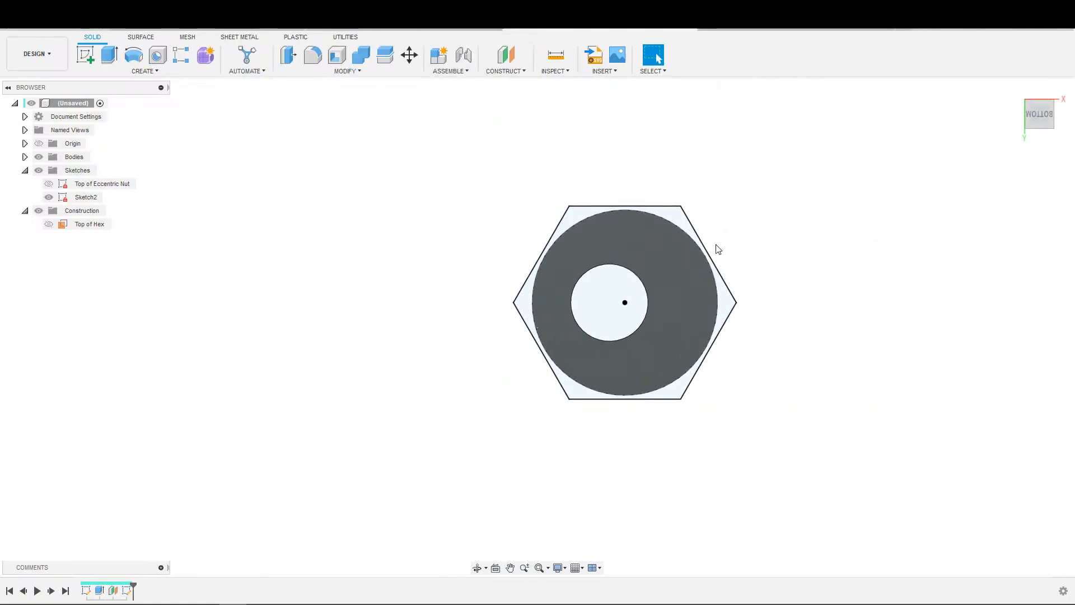
{"action": "mouse_move", "coordinate": [715, 244]}
{"action": "middle_mouse_down", "text": "shift"}
{"action": "mouse_move", "coordinate": [684, 468]}
{"action": "mouse_move", "coordinate": [659, 355]}
{"action": "middle_mouse_up", "text": "shift"}
{"action": "key", "text": "e"}
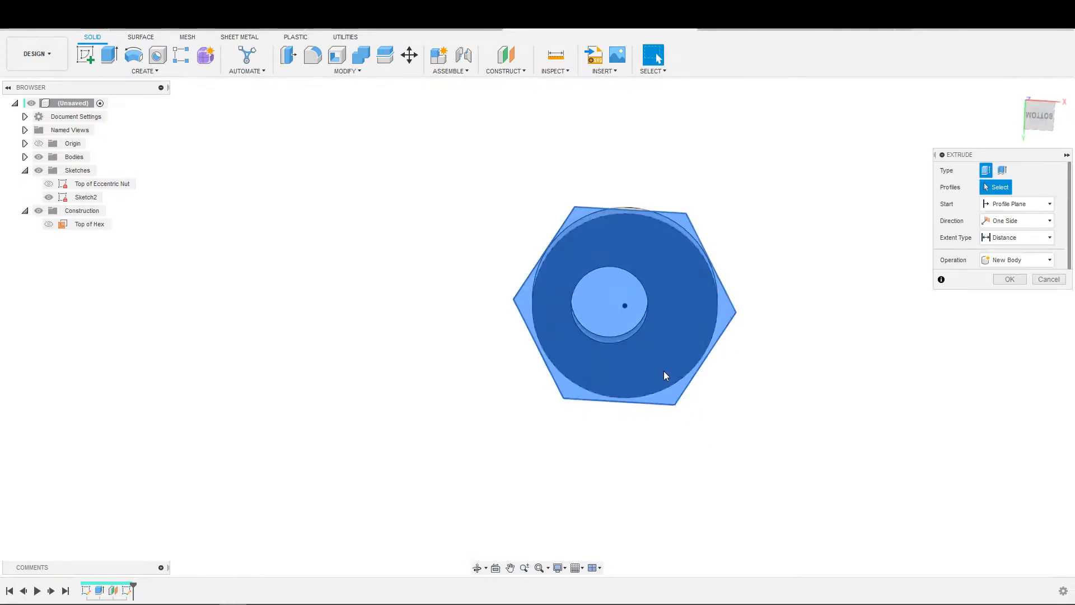
{"action": "mouse_move", "coordinate": [607, 384]}
{"action": "middle_mouse_down", "text": "shift"}
{"action": "mouse_move", "coordinate": [639, 531]}
{"action": "mouse_move", "coordinate": [647, 420]}
{"action": "middle_mouse_up", "text": "shift"}
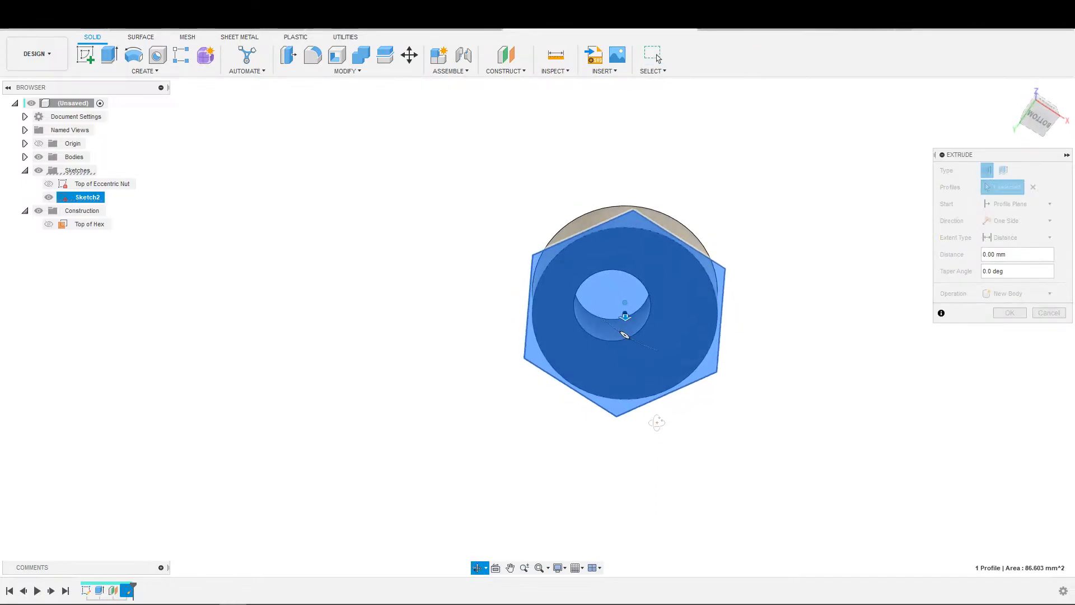
{"action": "key", "text": "Escape"}
{"action": "left_click", "coordinate": [687, 373]}
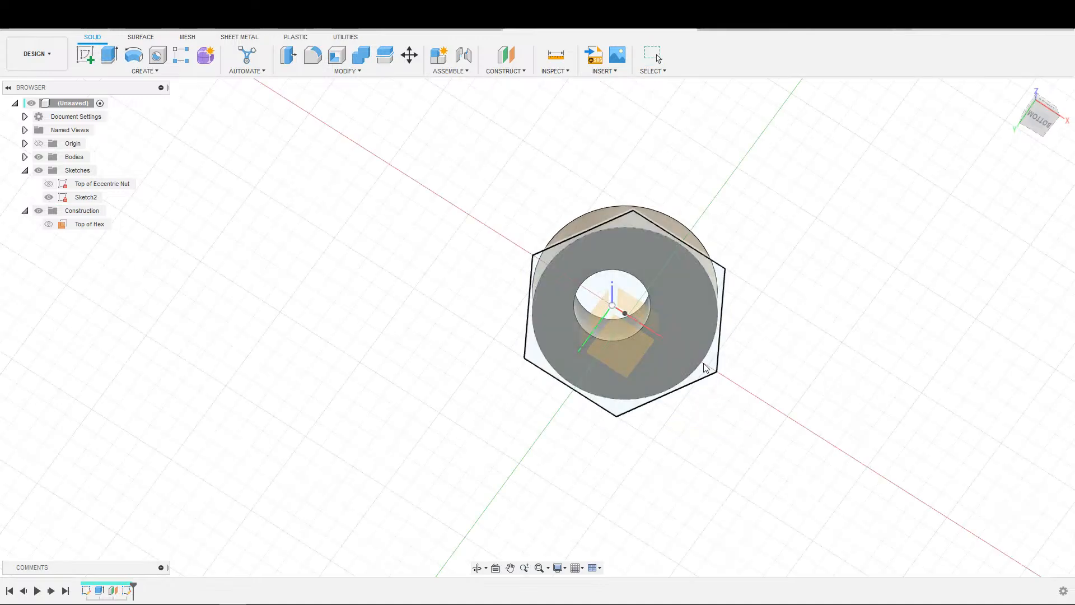
{"action": "left_click", "coordinate": [707, 294]}
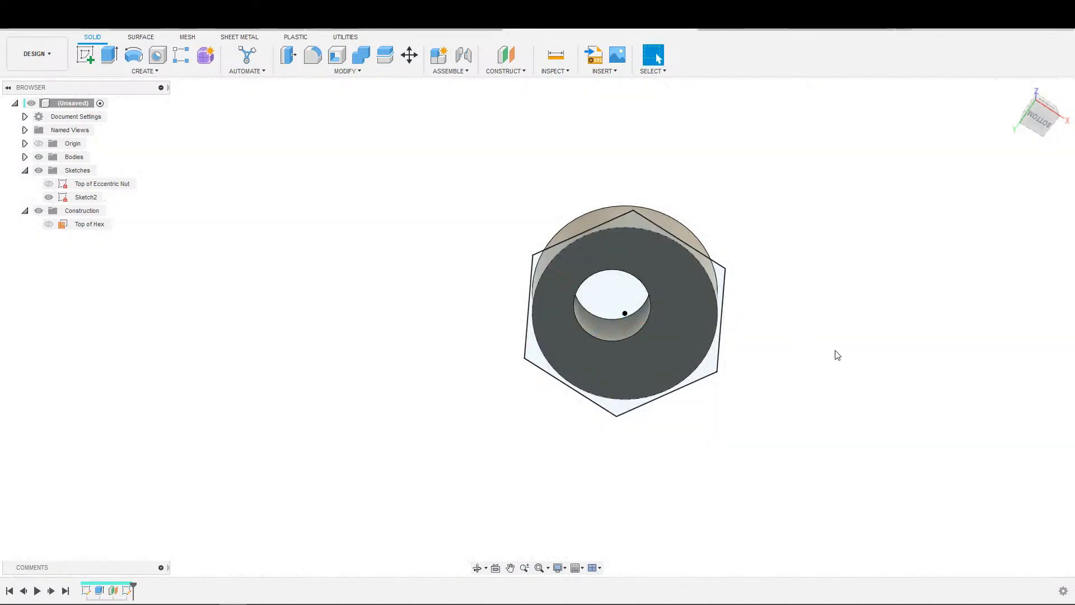
Step: Project the edge of the body's eccentric hole into the hexagon sketch
{"action": "key", "text": "s"}
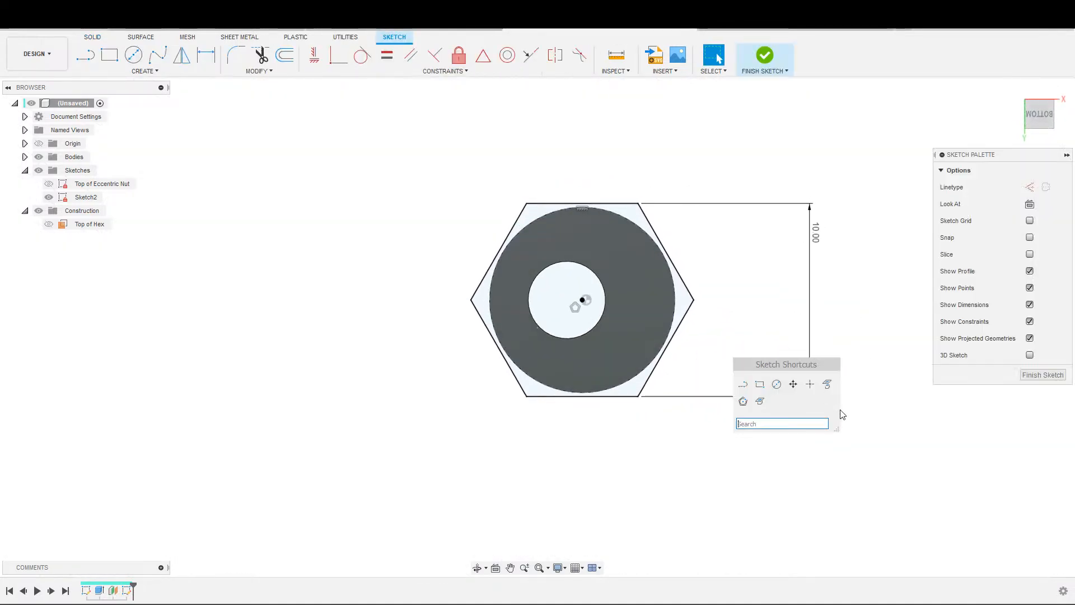
{"action": "left_click", "coordinate": [827, 384]}
{"action": "left_click", "coordinate": [600, 322]}
{"action": "left_click", "coordinate": [1013, 223]}
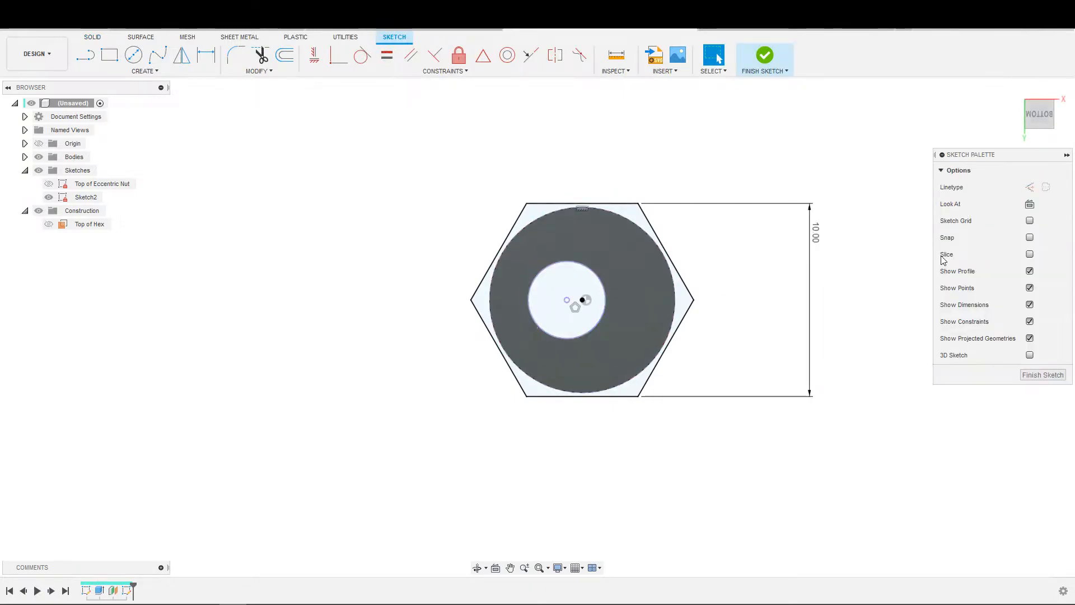
{"action": "key", "text": "e"}
{"action": "middle_click_drag", "start_coordinate": [767, 420], "coordinate": [637, 457], "text": "shift"}
{"action": "left_click", "coordinate": [665, 312]}
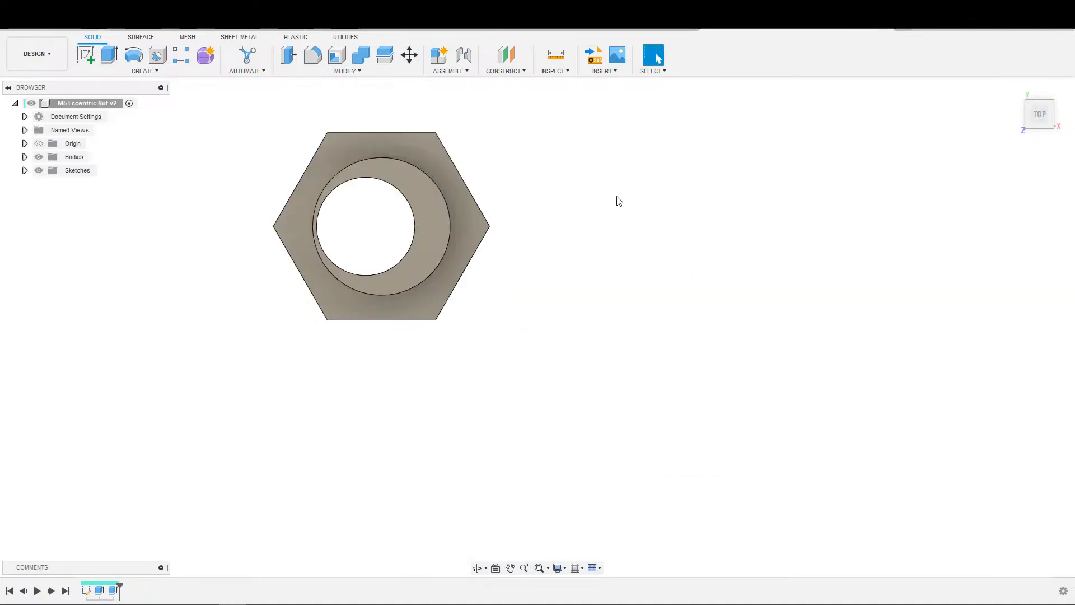
Step: Switch to the M5 Eccentric Nut design and measure the height of its hex section along a vertical edge
{"action": "scroll", "coordinate": [617, 200], "scroll_direction": "up", "scroll_amount": 3}
{"action": "middle_click_drag", "start_coordinate": [504, 255], "coordinate": [509, 140], "text": "shift"}
{"action": "scroll", "coordinate": [509, 188], "scroll_direction": "down", "scroll_amount": 2}
{"action": "middle_click_drag", "start_coordinate": [509, 187], "coordinate": [530, 80]}
{"action": "scroll", "coordinate": [544, 120], "scroll_direction": "down", "scroll_amount": 1}
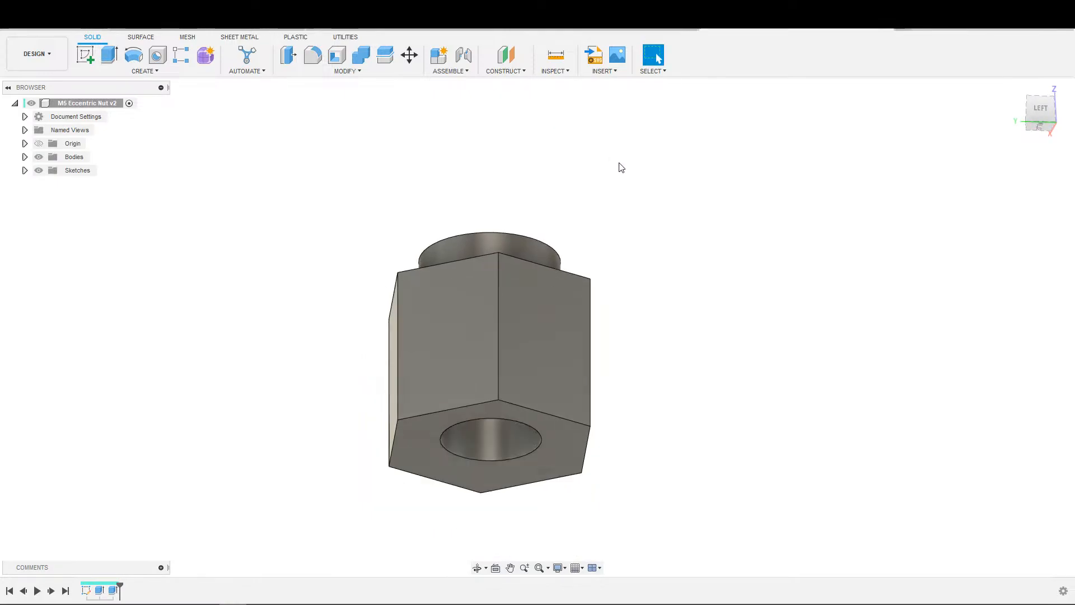
{"action": "left_click", "coordinate": [555, 54]}
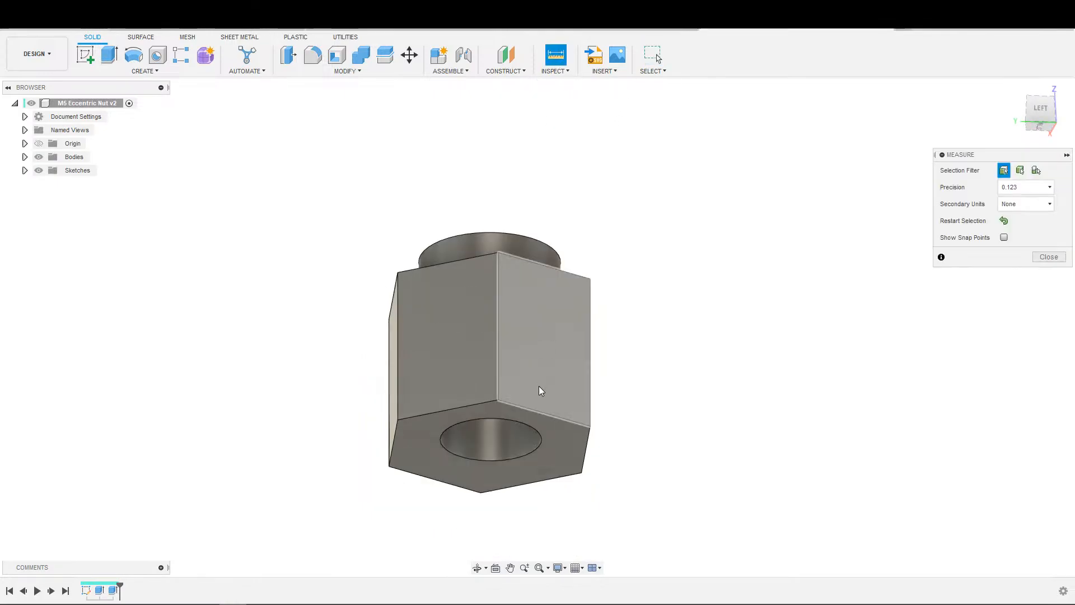
{"action": "left_click", "coordinate": [499, 371]}
{"action": "key", "text": "Escape"}
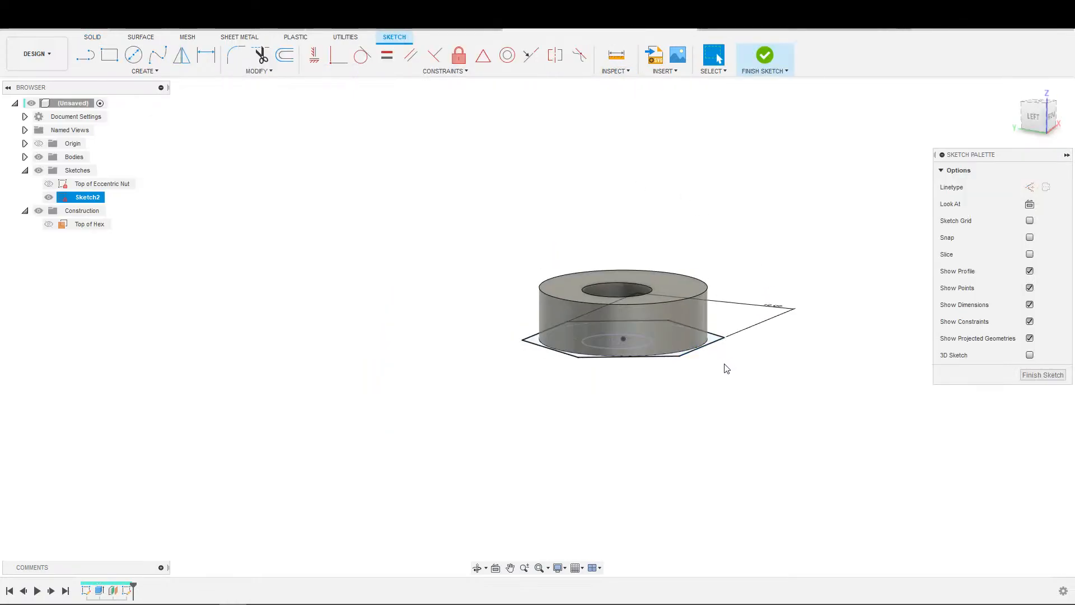
Step: In the unsaved design, extrude the Sketch2 hexagon profile around the hole 8 mm away from the collar, joined to the existing body
{"action": "key", "text": "e"}
{"action": "mouse_move", "coordinate": [690, 393]}
{"action": "middle_mouse_down", "text": "shift"}
{"action": "mouse_move", "coordinate": [714, 343]}
{"action": "mouse_move", "coordinate": [719, 279]}
{"action": "middle_mouse_up", "text": "shift"}
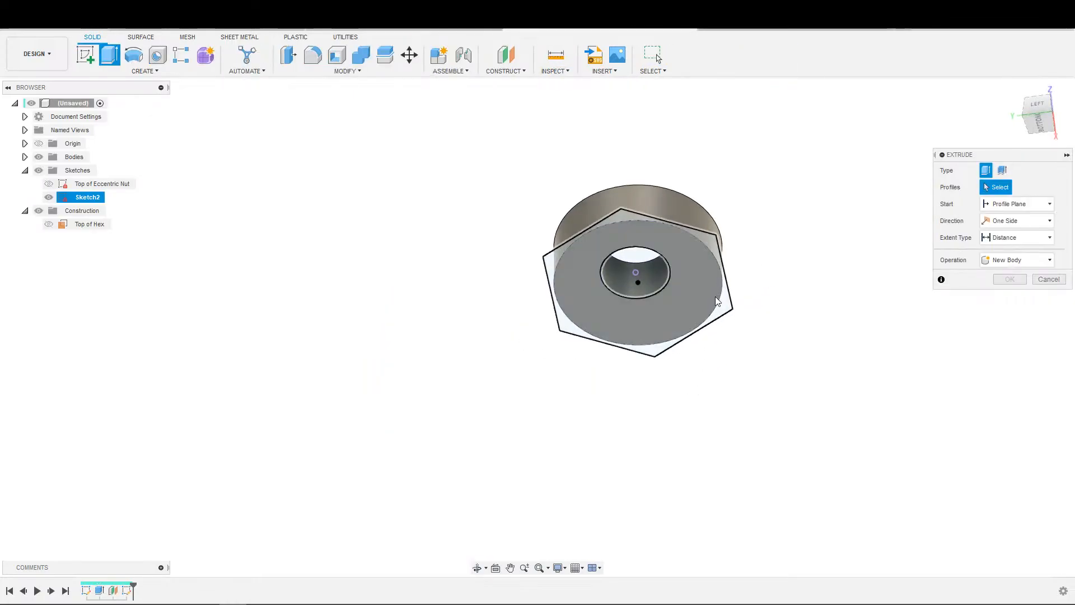
{"action": "scroll", "coordinate": [709, 301], "scroll_direction": "up", "scroll_amount": 3}
{"action": "left_click", "coordinate": [731, 308]}
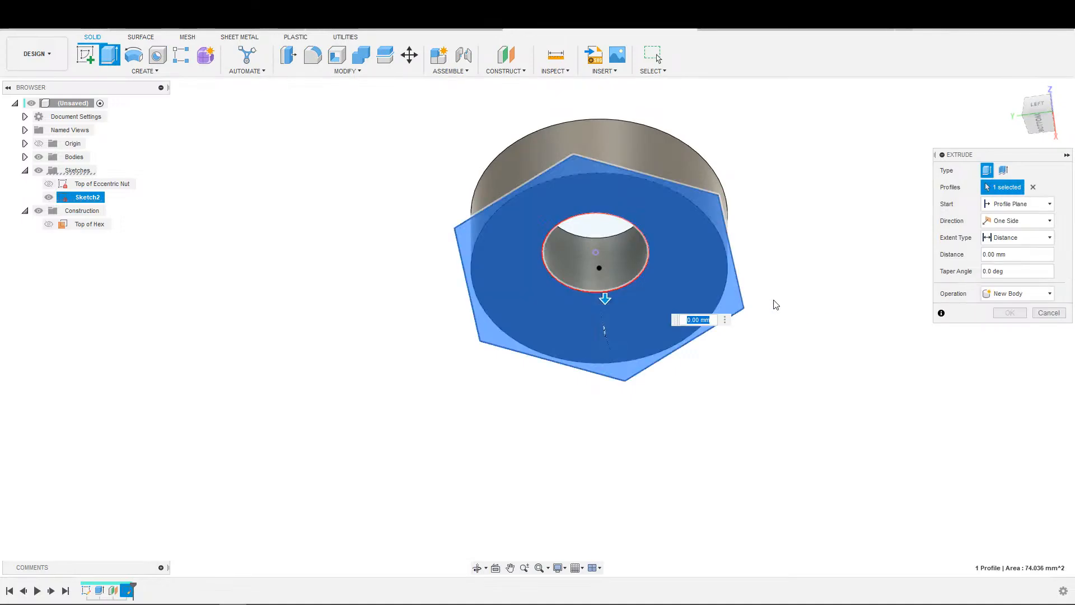
{"action": "scroll", "coordinate": [773, 302], "scroll_direction": "down", "scroll_amount": 2}
{"action": "type", "text": "10"}
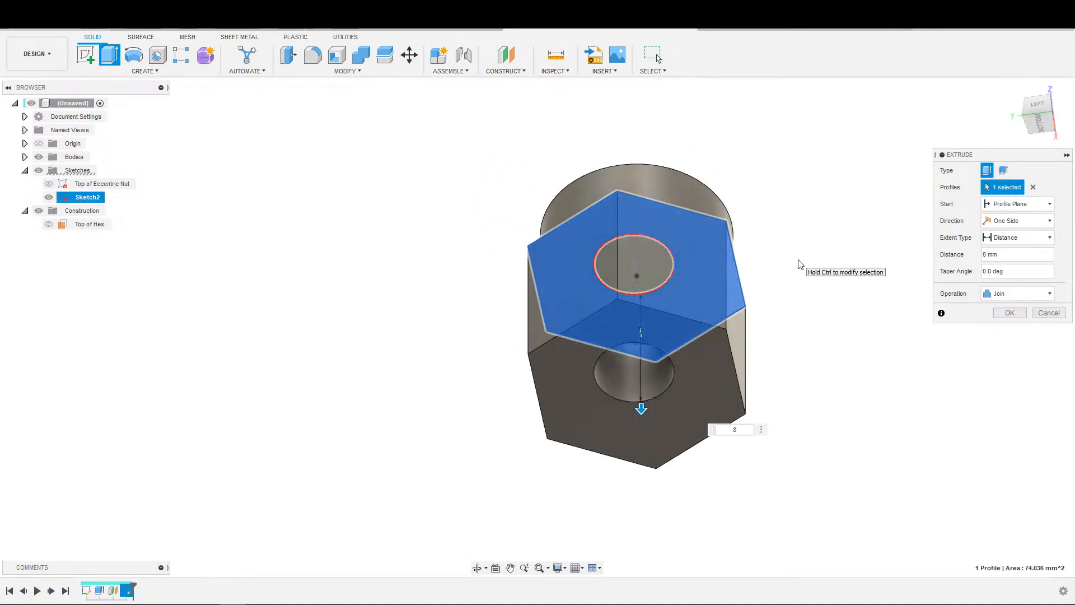
{"action": "key", "text": "Return"}
{"action": "middle_click_drag", "start_coordinate": [564, 323], "coordinate": [621, 400], "text": "shift"}
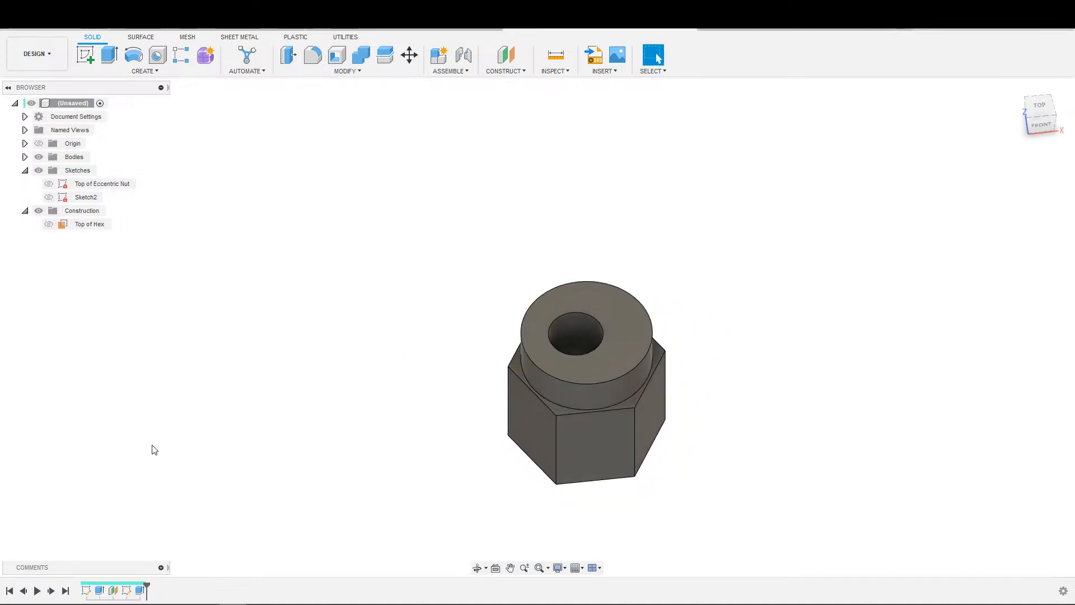
Step: Edit the Top of Eccentric Nut sketch, set the distance between the hole and the dashed construction circle to 1 mm, and finish the sketch
{"action": "double_click", "coordinate": [126, 590]}
{"action": "scroll", "coordinate": [630, 402], "scroll_direction": "up", "scroll_amount": 3}
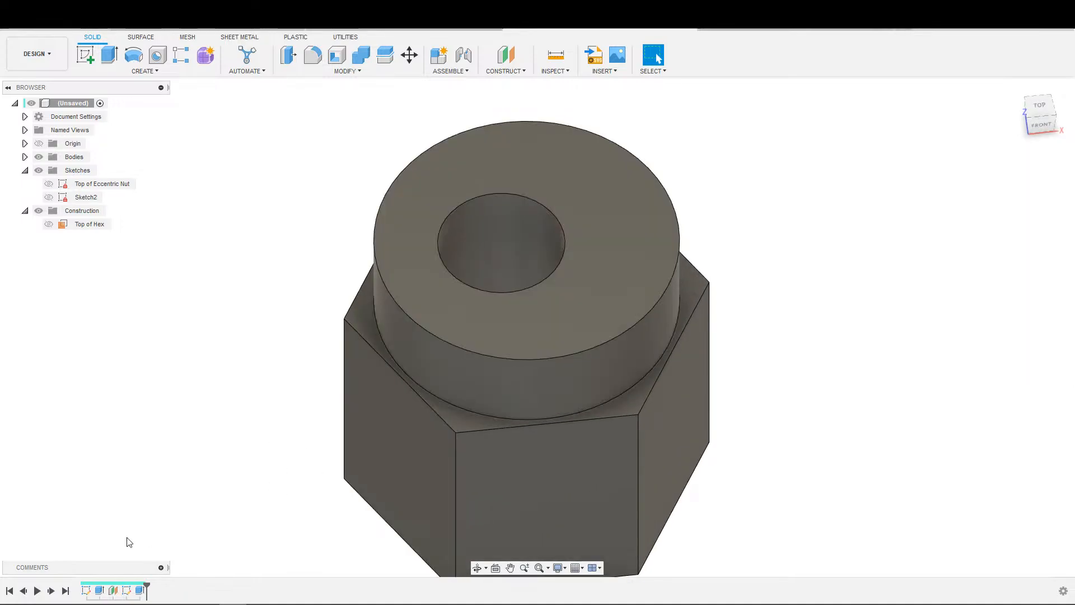
{"action": "double_click", "coordinate": [86, 589]}
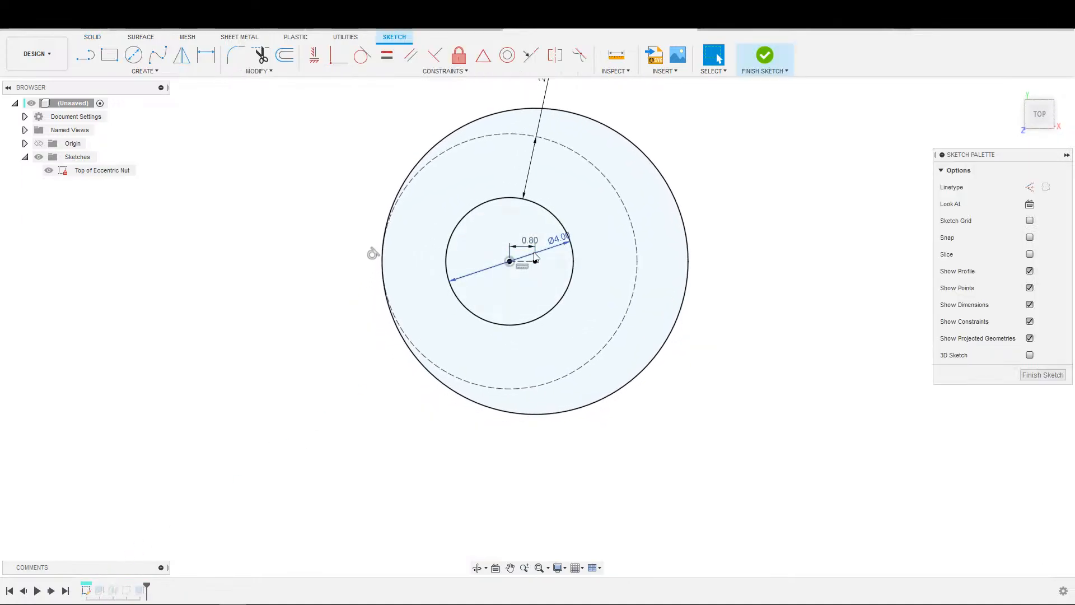
{"action": "double_click", "coordinate": [548, 152]}
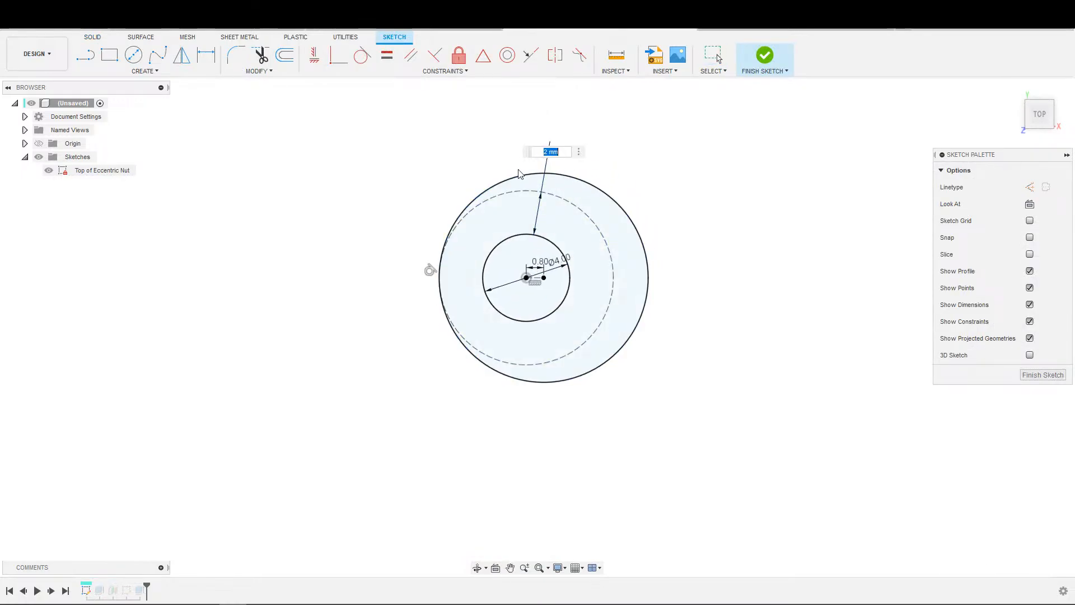
{"action": "type", "text": "1"}
{"action": "key", "text": "Return"}
{"action": "left_click", "coordinate": [767, 56]}
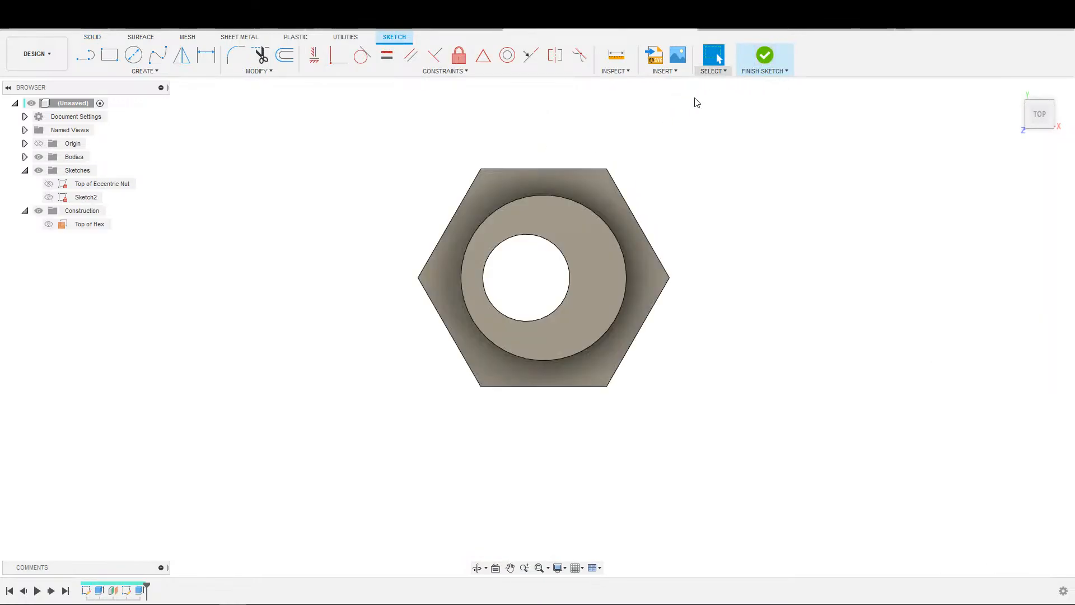
{"action": "scroll", "coordinate": [454, 258], "scroll_direction": "up", "scroll_amount": 5}
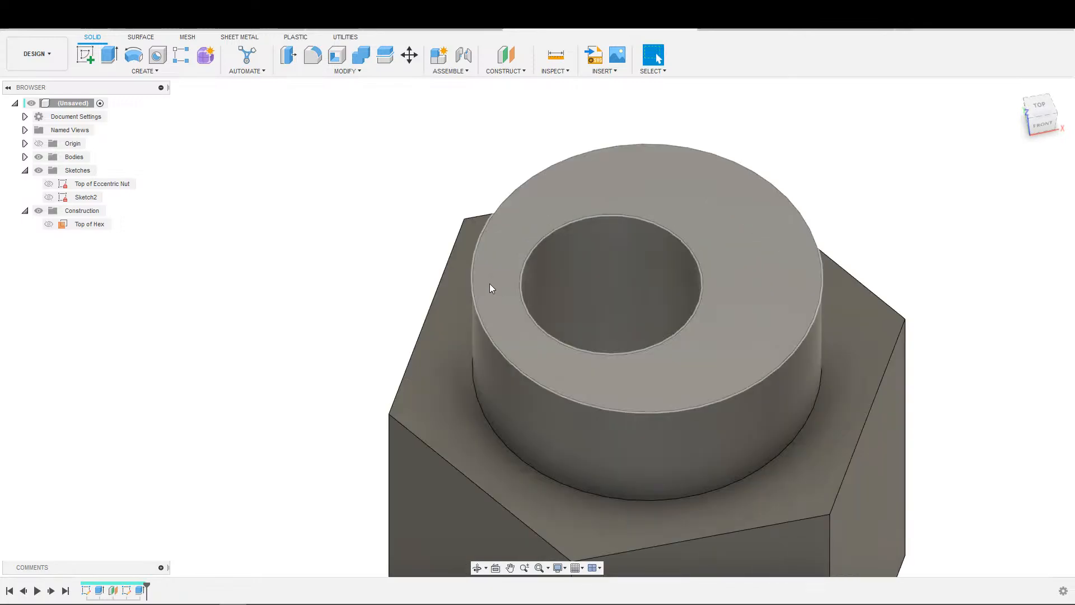
{"action": "left_click_drag", "start_coordinate": [432, 226], "coordinate": [580, 445]}
{"action": "left_click_drag", "start_coordinate": [452, 95], "coordinate": [692, 246]}
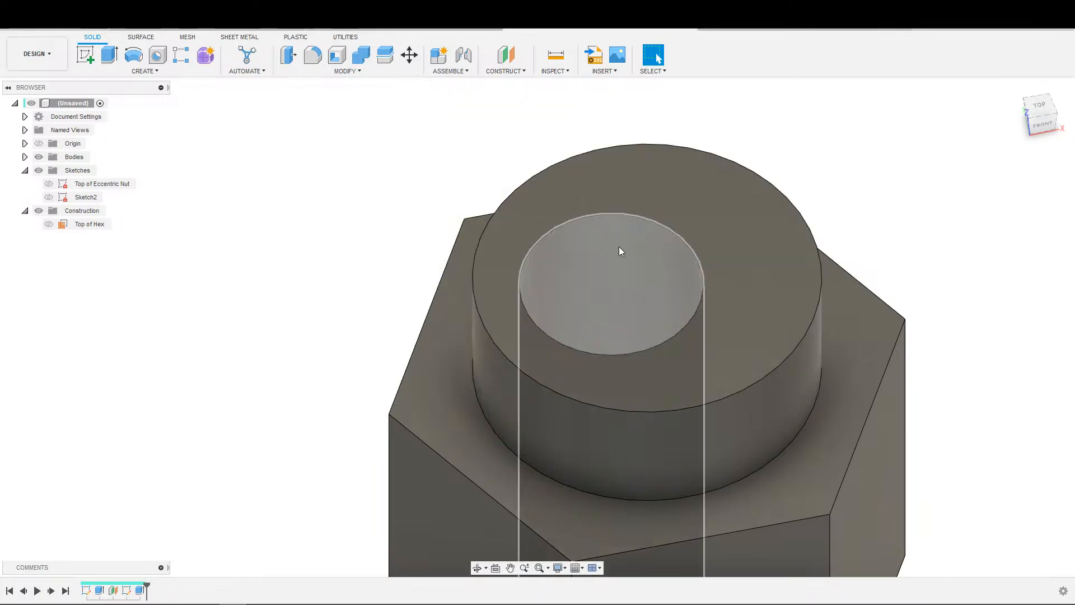
{"action": "left_click_drag", "start_coordinate": [977, 216], "coordinate": [653, 510]}
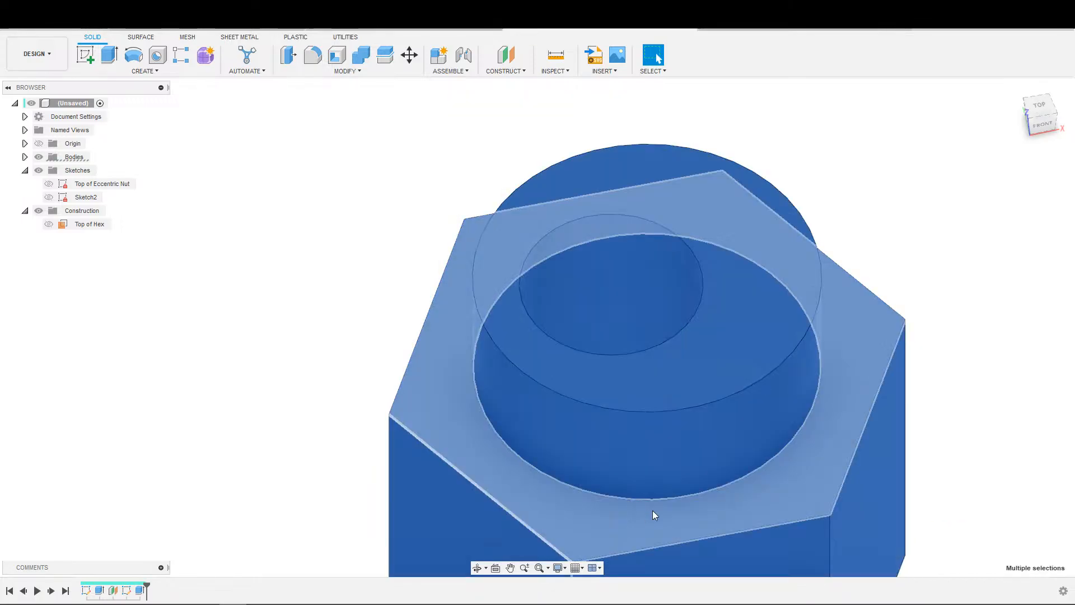
{"action": "left_click", "coordinate": [990, 278]}
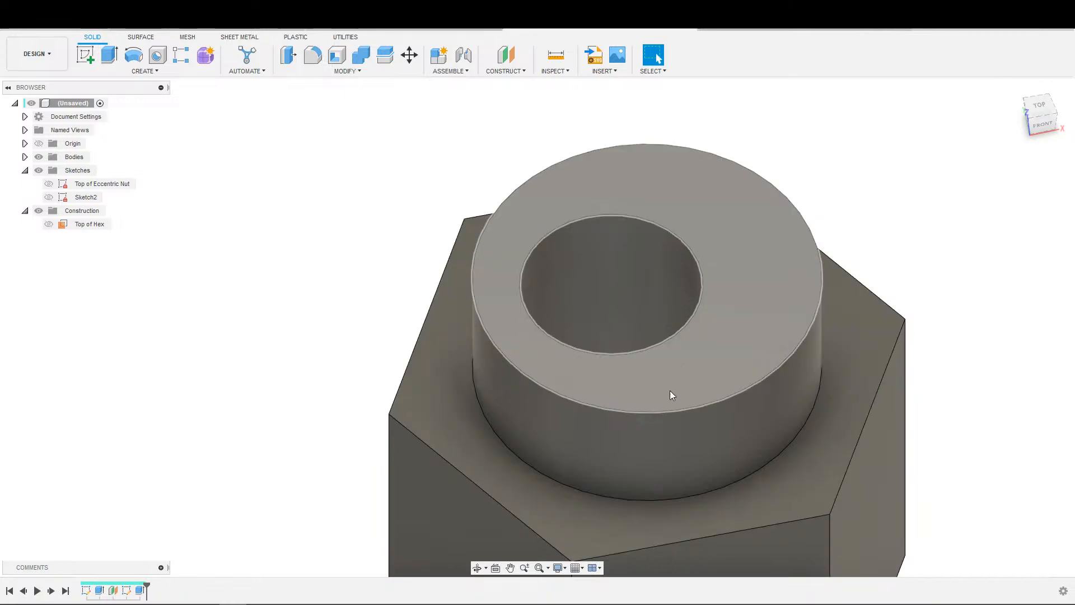
{"action": "scroll", "coordinate": [281, 432], "scroll_direction": "down", "scroll_amount": 3}
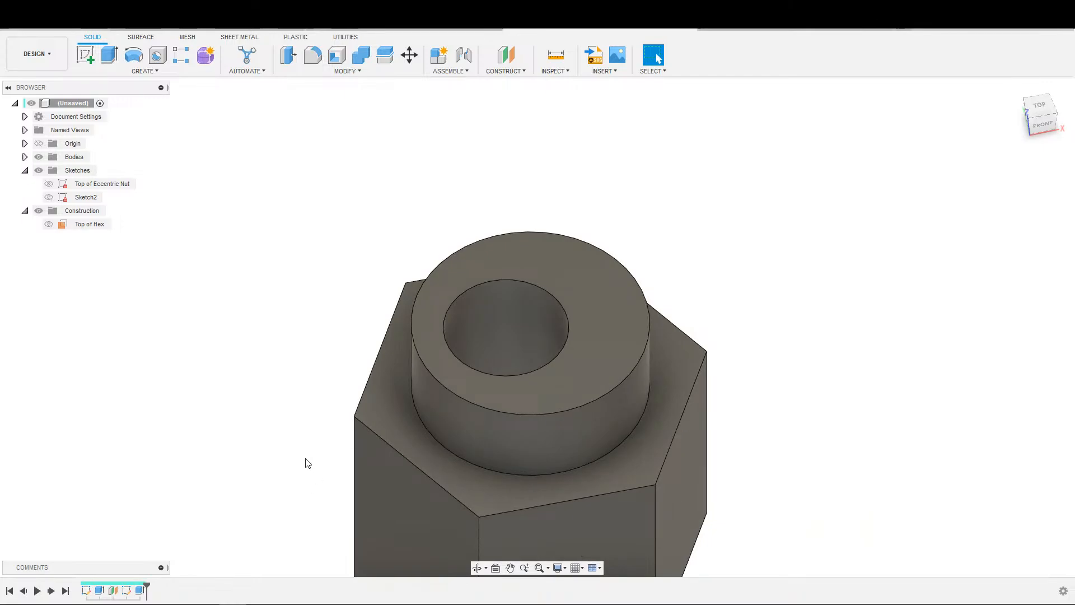
{"action": "scroll", "coordinate": [441, 474], "scroll_direction": "down", "scroll_amount": 3}
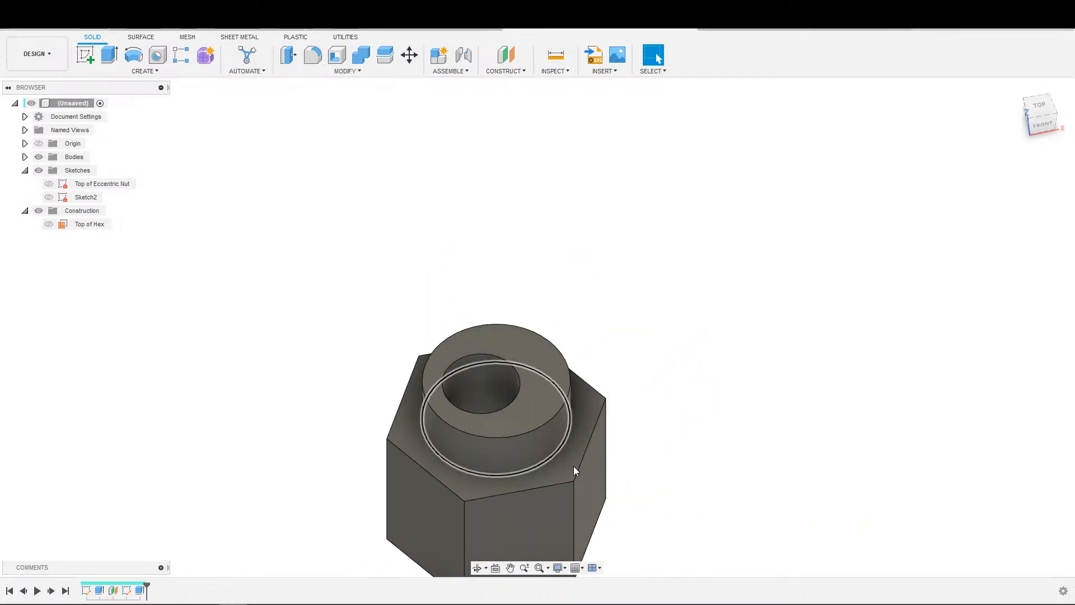
{"action": "middle_click_drag", "start_coordinate": [674, 447], "coordinate": [636, 473], "text": "shift"}
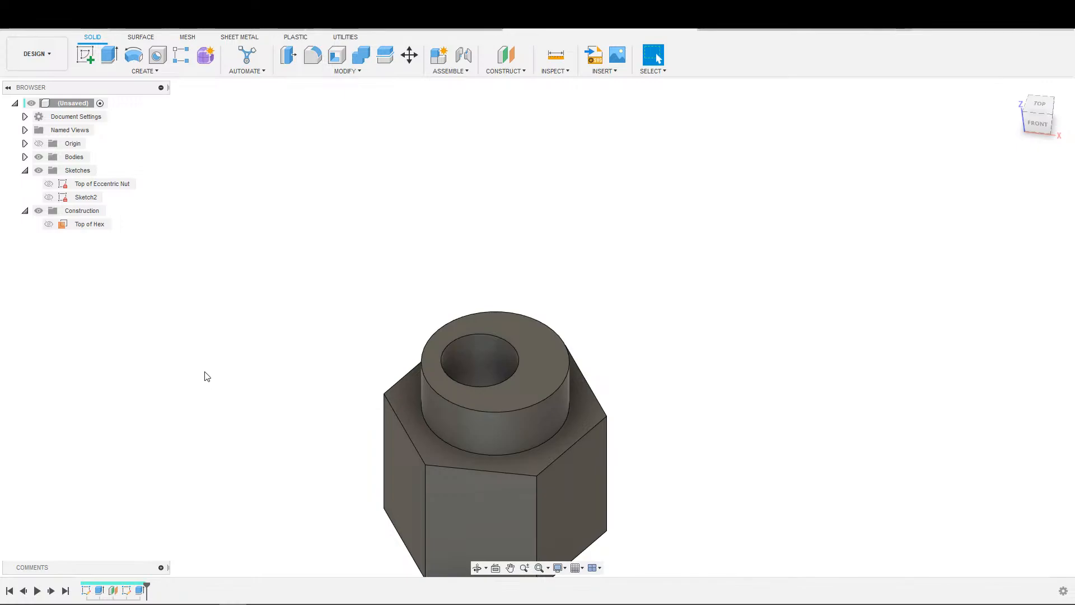
Step: Check the radius of the nut's round collar and compare the nut's overall shape with the M5 Eccentric Nut
{"action": "scroll", "coordinate": [233, 468], "scroll_direction": "up", "scroll_amount": 2}
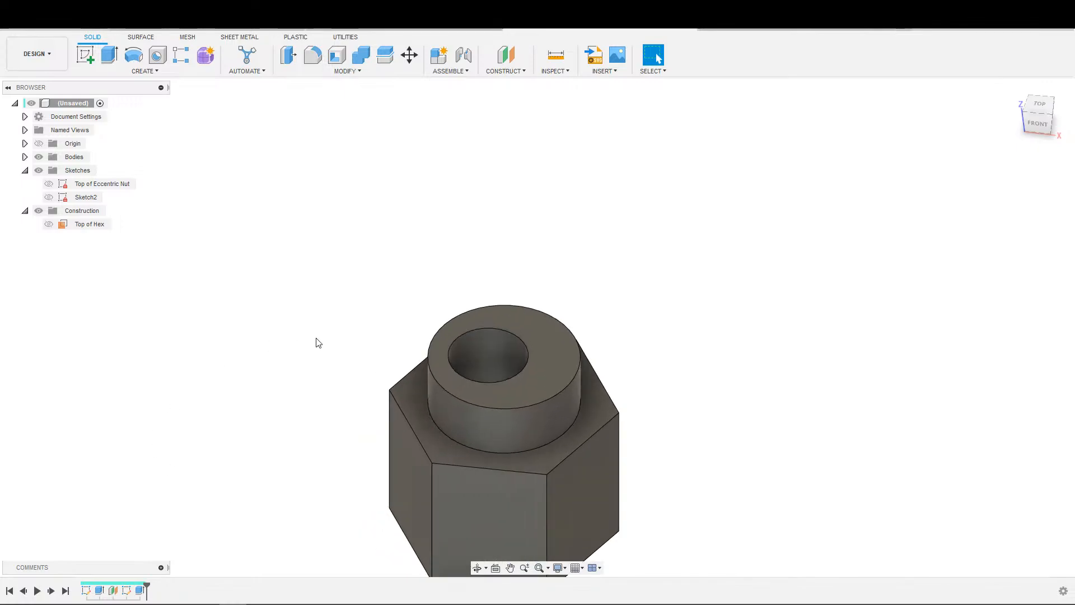
{"action": "left_click", "coordinate": [549, 417]}
{"action": "scroll", "coordinate": [532, 504], "scroll_direction": "down", "scroll_amount": 2}
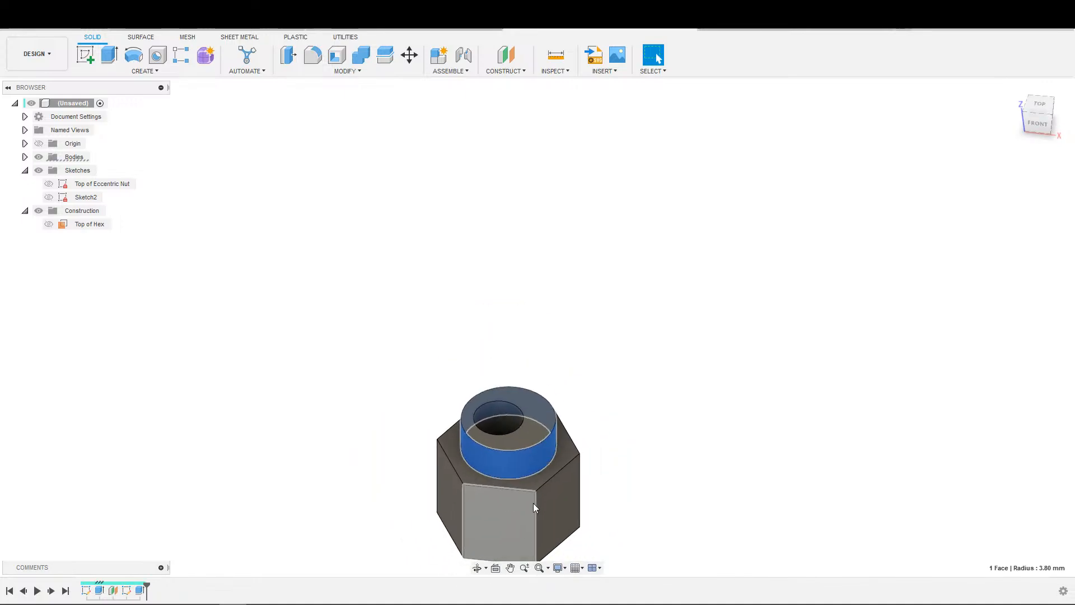
{"action": "middle_click_drag", "start_coordinate": [533, 503], "coordinate": [637, 467], "text": "shift"}
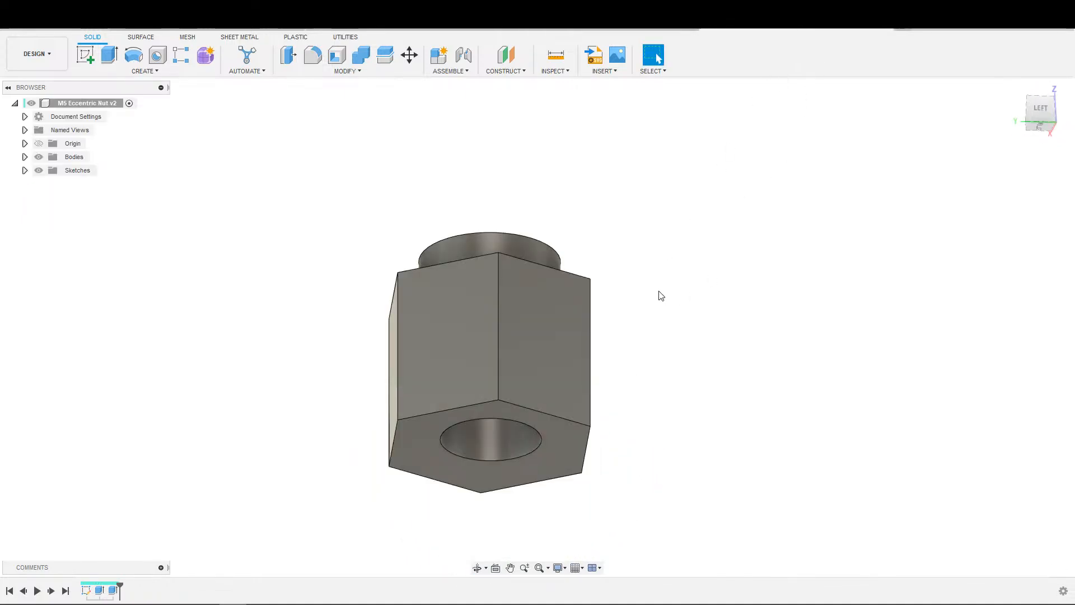
{"action": "middle_click_drag", "start_coordinate": [698, 290], "coordinate": [653, 384], "text": "shift"}
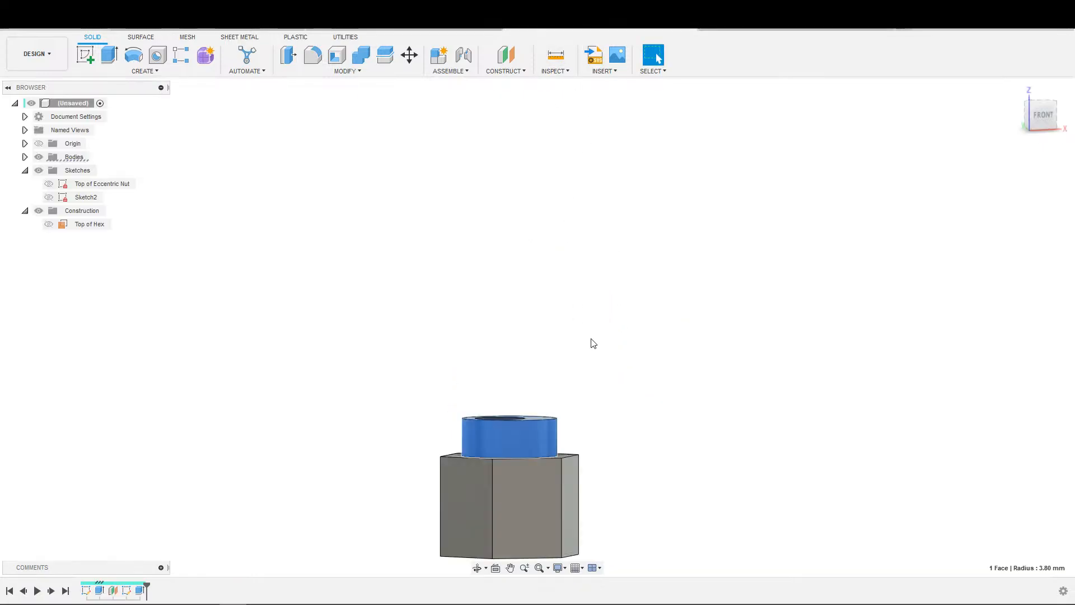
{"action": "middle_click_drag", "start_coordinate": [593, 344], "coordinate": [567, 448], "text": "shift"}
{"action": "scroll", "coordinate": [523, 445], "scroll_direction": "up", "scroll_amount": 3}
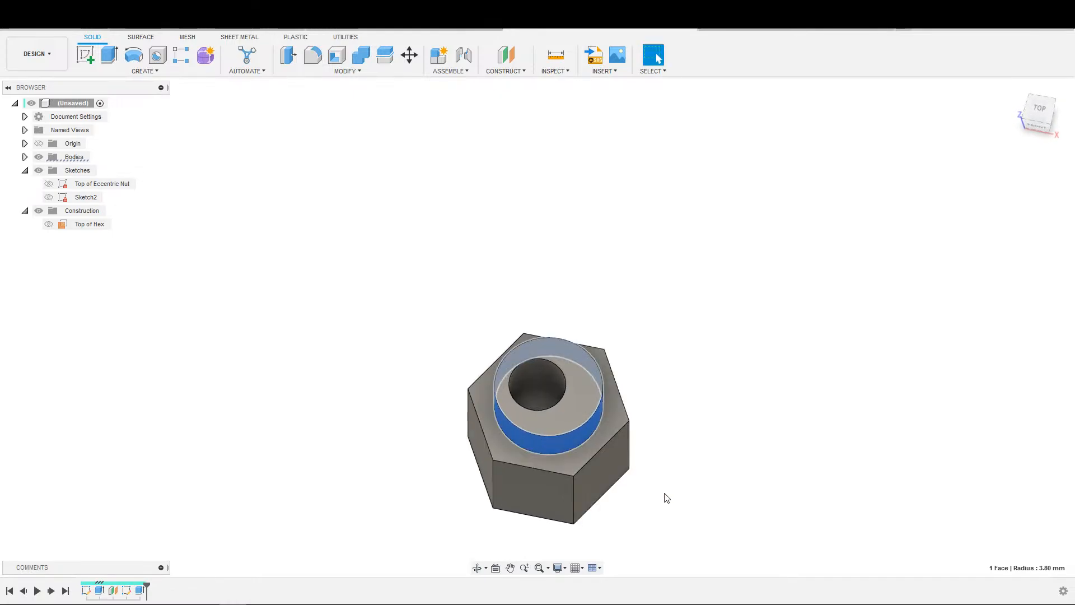
{"action": "middle_click_drag", "start_coordinate": [665, 496], "coordinate": [684, 452], "text": "shift"}
{"action": "scroll", "coordinate": [686, 456], "scroll_direction": "down", "scroll_amount": 2}
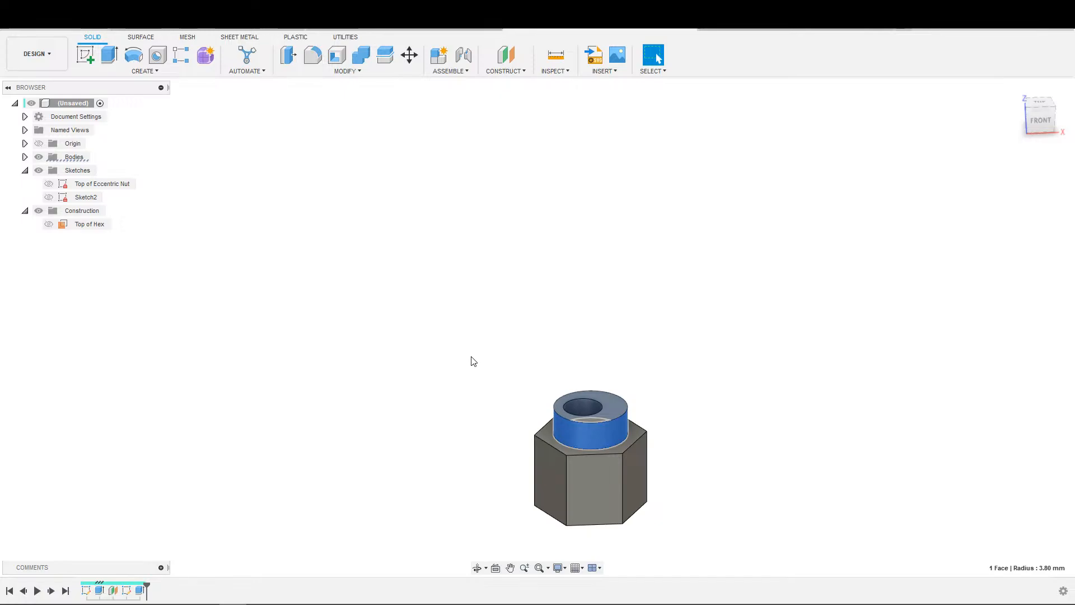
{"action": "scroll", "coordinate": [653, 334], "scroll_direction": "down", "scroll_amount": 3}
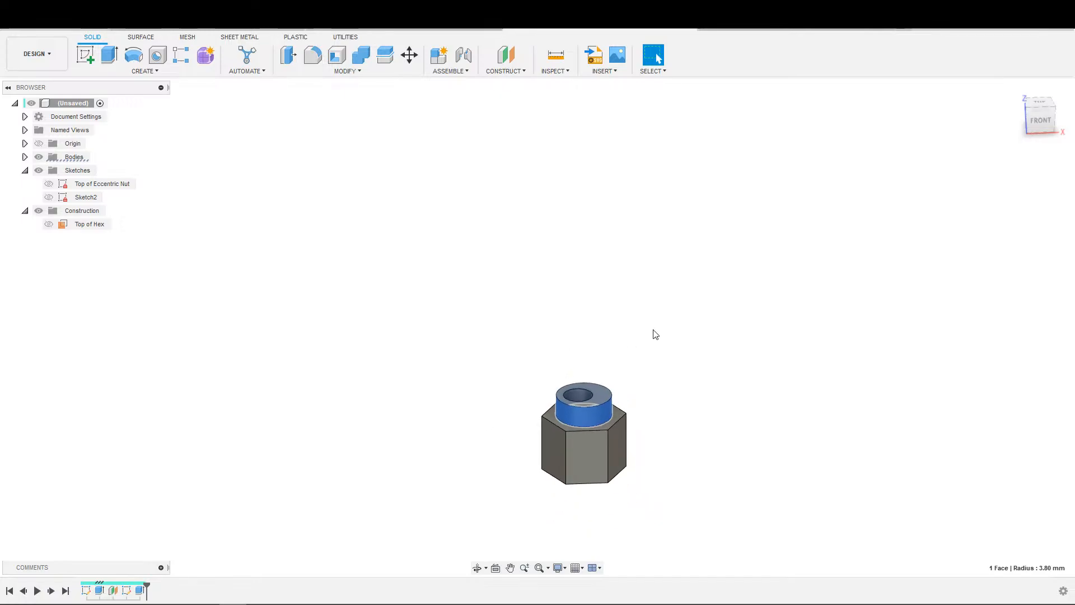
{"action": "middle_click_drag", "start_coordinate": [609, 289], "coordinate": [576, 324]}
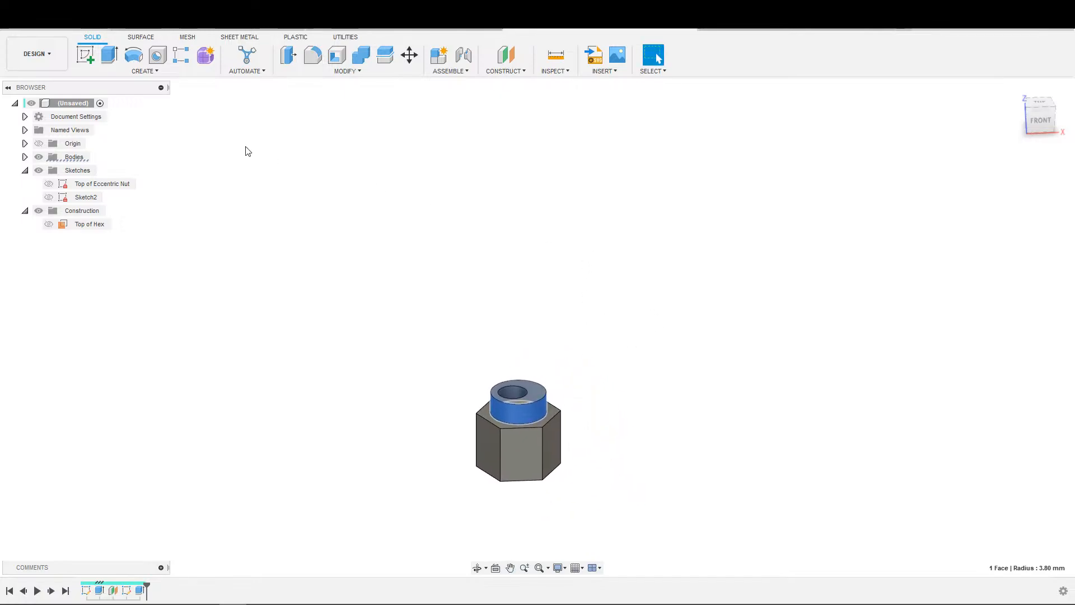
Step: Save the design as M4 Eccentric Nut in the Miscellaneous project
{"action": "left_click", "coordinate": [58, 30]}
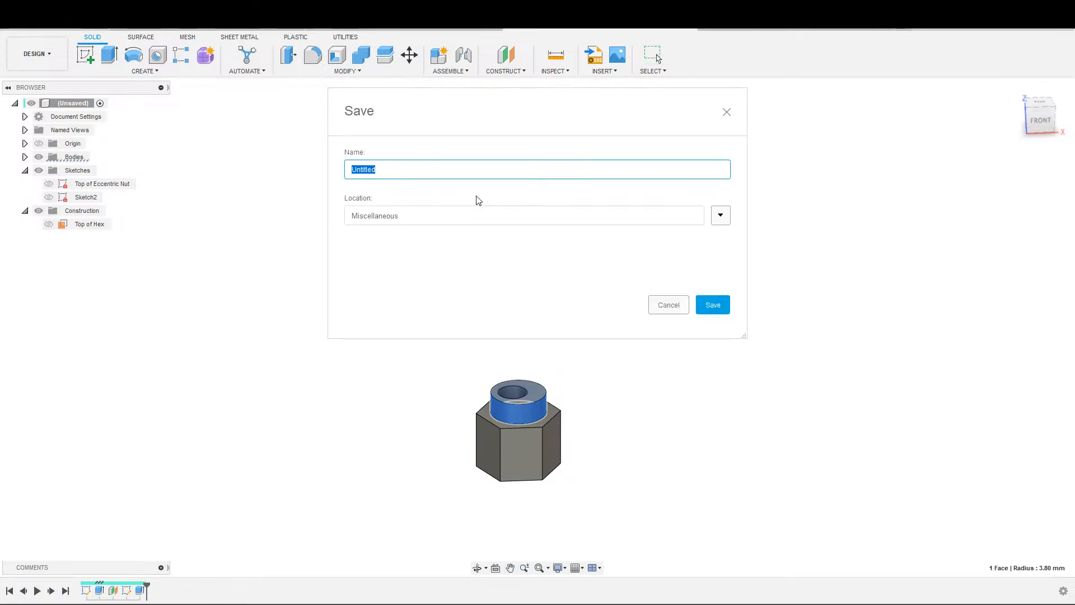
{"action": "type", "text": "M4 Eccentric Nu"}
{"action": "key", "text": "Return"}
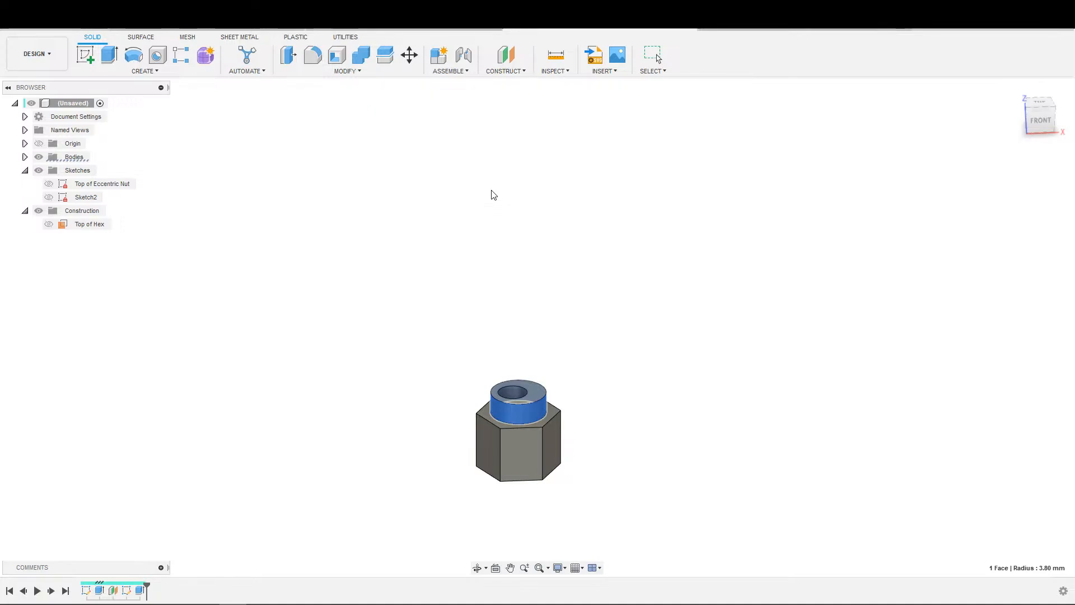
Step: Return to the 5mm Rod U Groove Bearing design and open the Miscellaneous project in the project data
{"action": "left_click", "coordinate": [427, 29]}
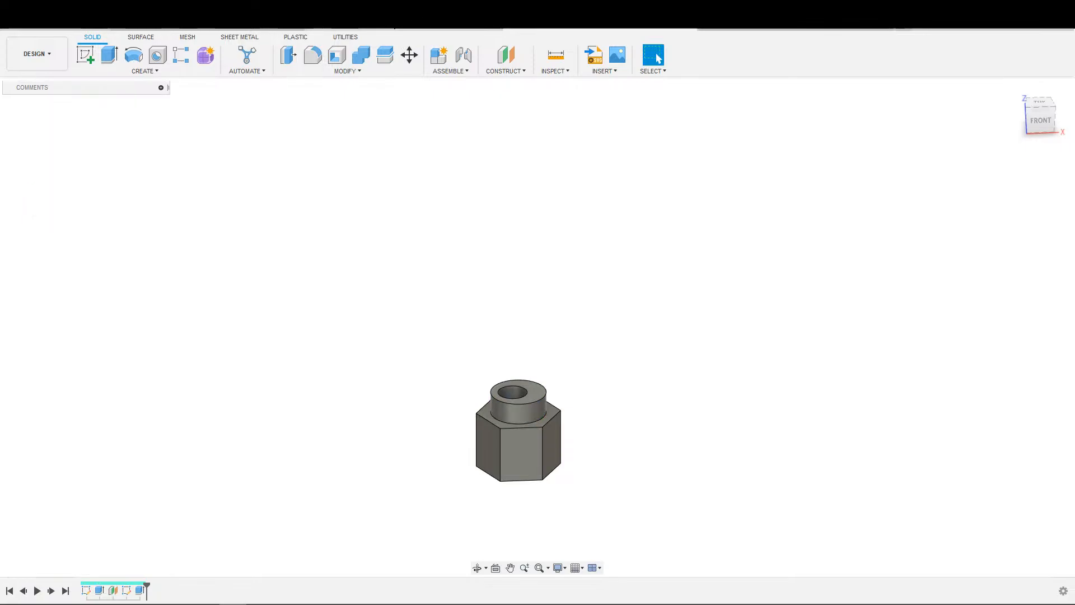
{"action": "left_click", "coordinate": [12, 28]}
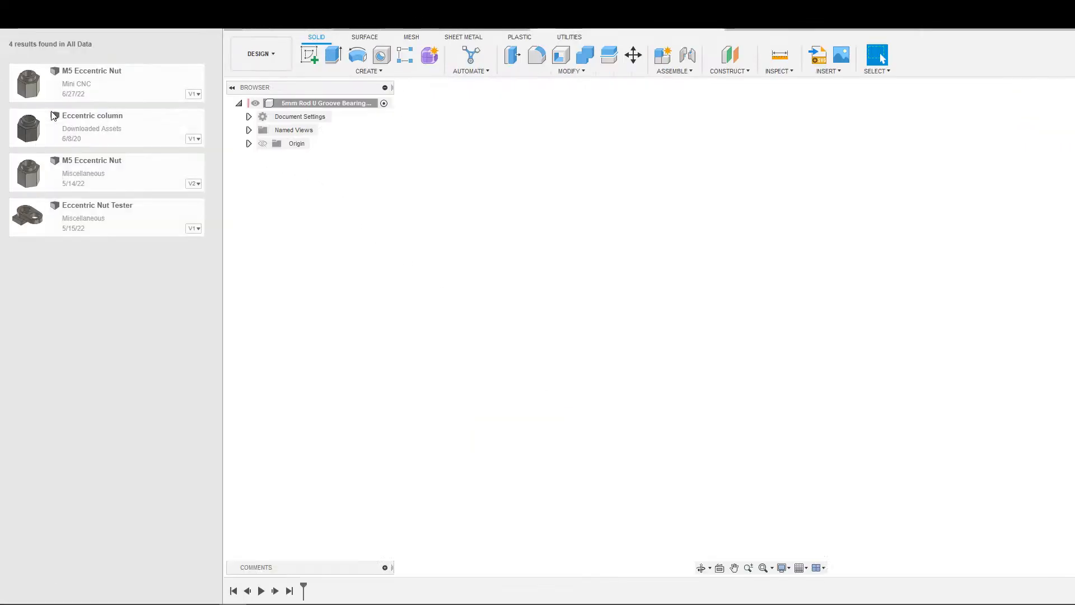
{"action": "left_click", "coordinate": [20, 30]}
{"action": "scroll", "coordinate": [72, 409], "scroll_direction": "down", "scroll_amount": 15}
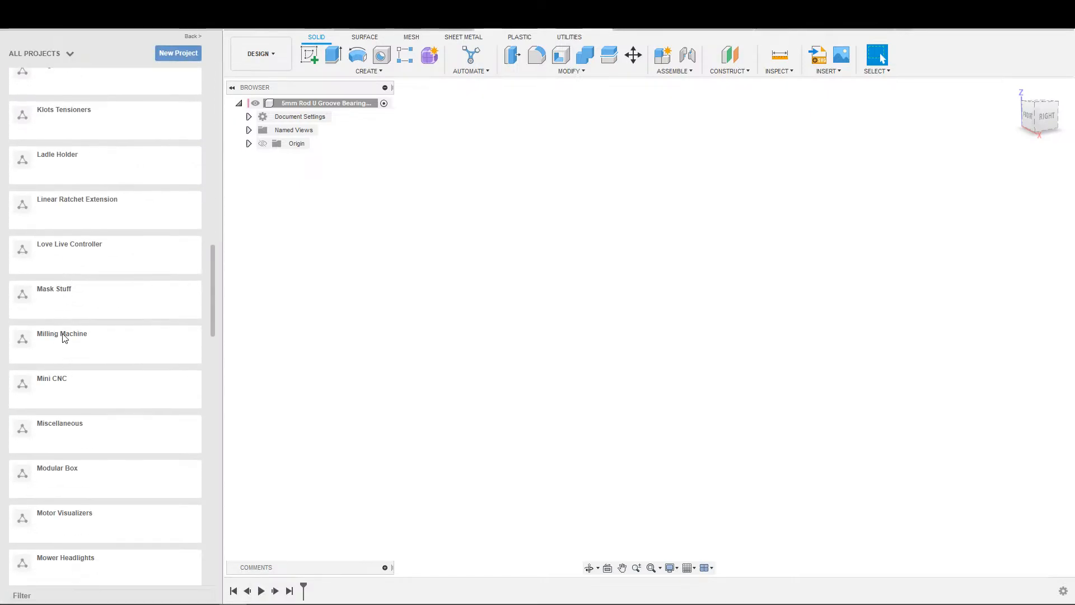
{"action": "left_click", "coordinate": [52, 442]}
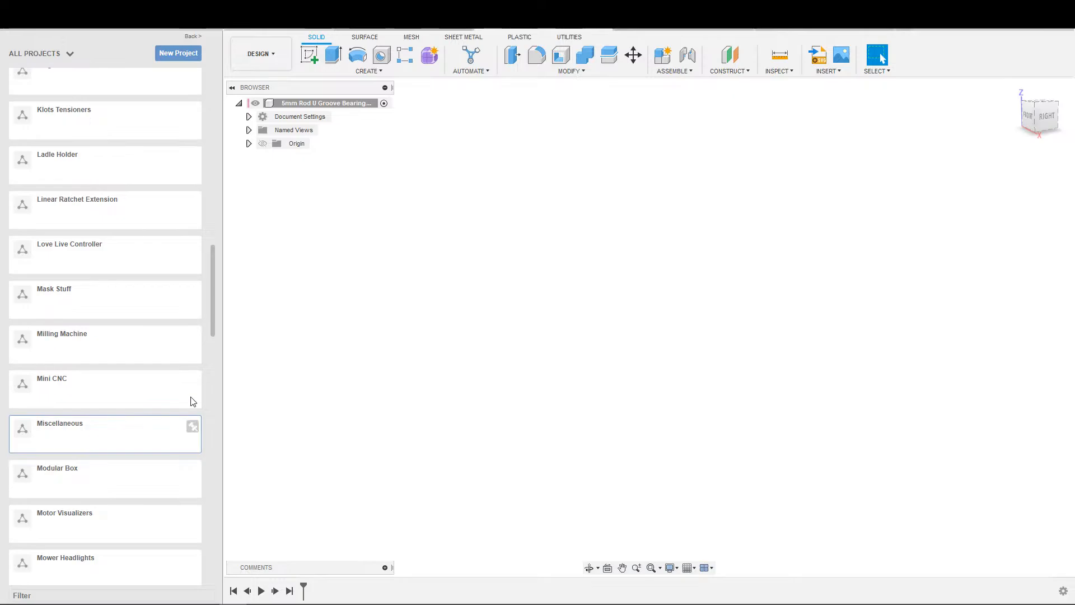
Step: Insert the M4 Eccentric Nut from the Miscellaneous project into the current design at its default position
{"action": "scroll", "coordinate": [134, 481], "scroll_direction": "down", "scroll_amount": 20}
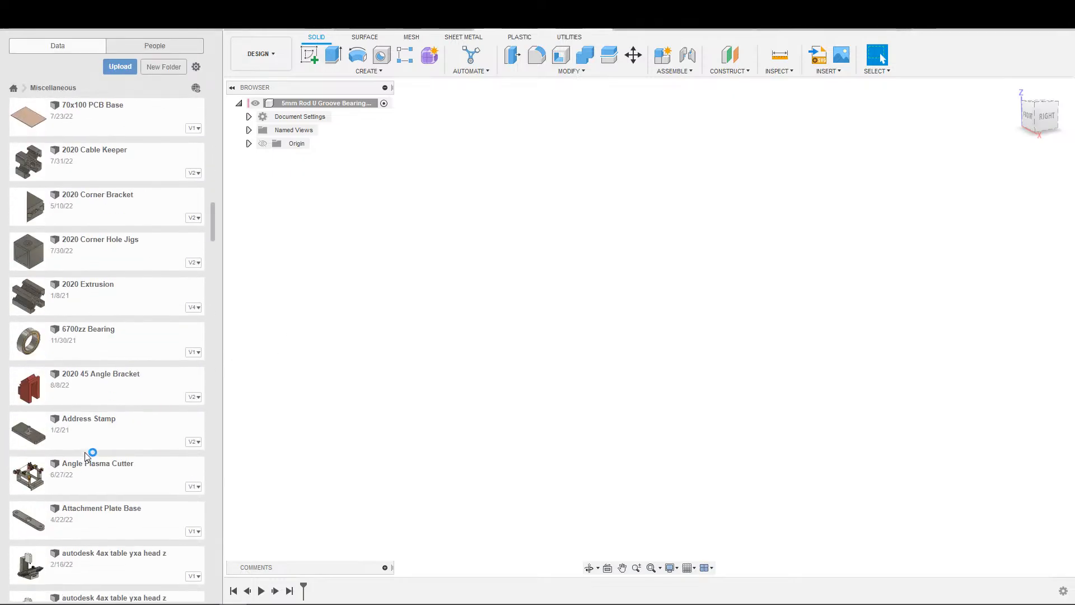
{"action": "scroll", "coordinate": [87, 454], "scroll_direction": "down", "scroll_amount": 18}
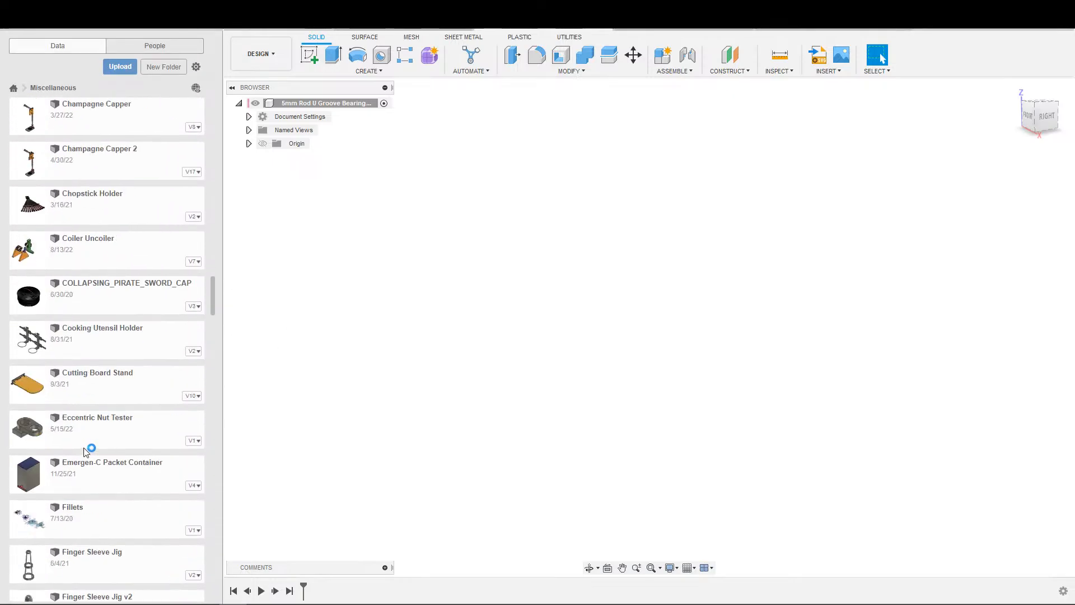
{"action": "scroll", "coordinate": [86, 452], "scroll_direction": "down", "scroll_amount": 15}
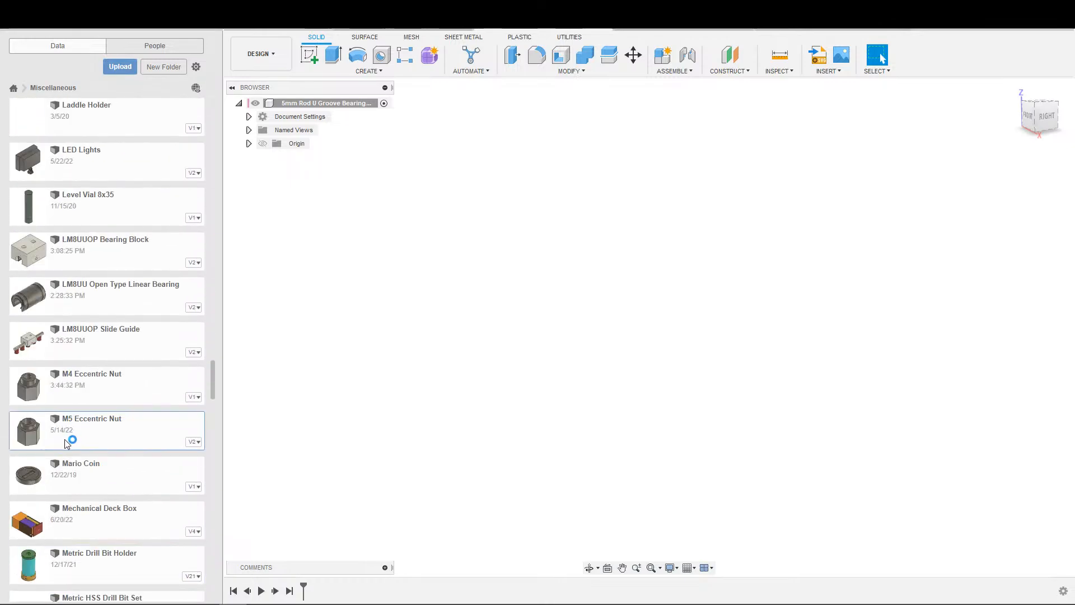
{"action": "right_click", "coordinate": [106, 381]}
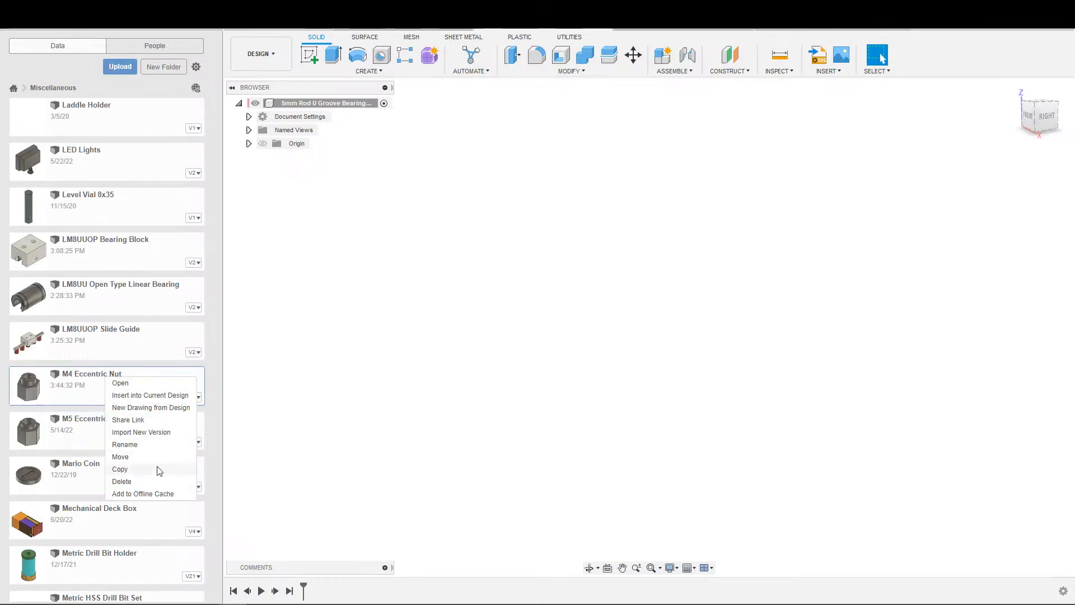
{"action": "left_click", "coordinate": [140, 395]}
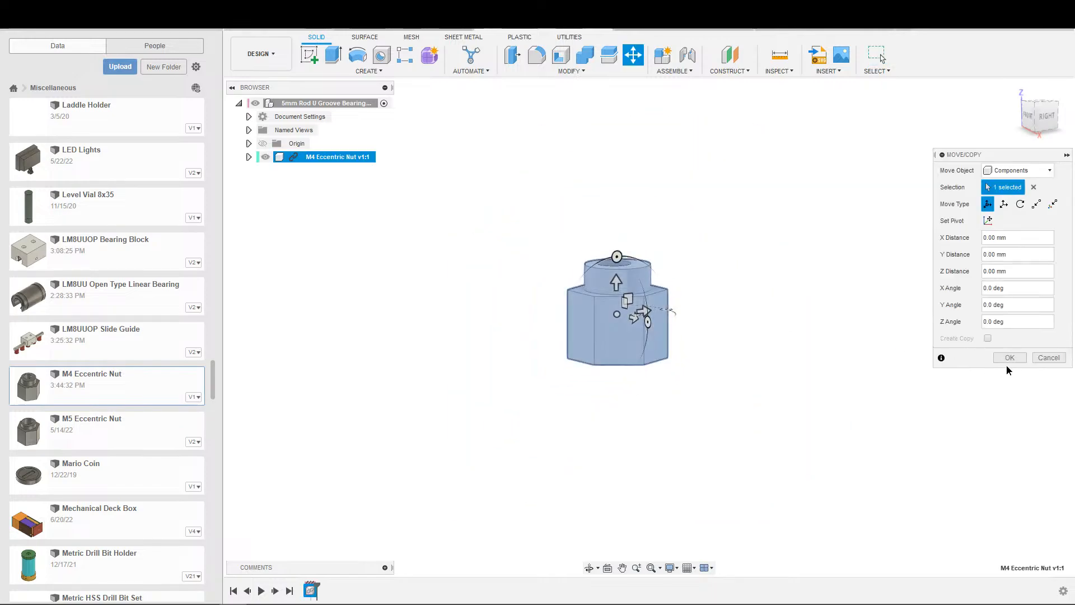
{"action": "left_click", "coordinate": [1010, 357]}
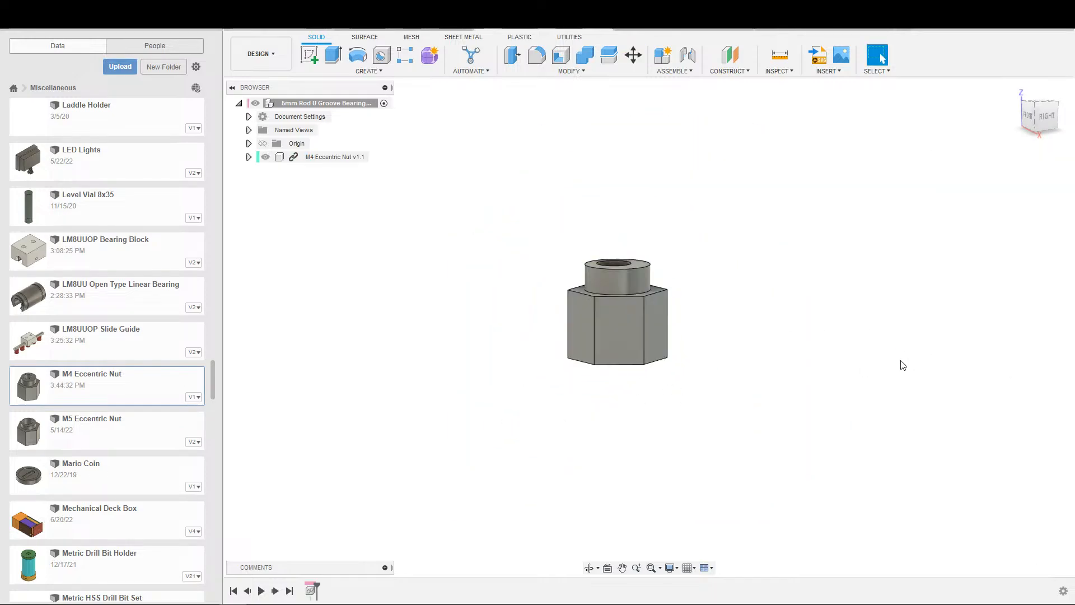
Step: Insert the 4ID 13OD U Groove Bearing into the current design, rotated 90 degrees about the X axis
{"action": "scroll", "coordinate": [66, 318], "scroll_direction": "up", "scroll_amount": 3}
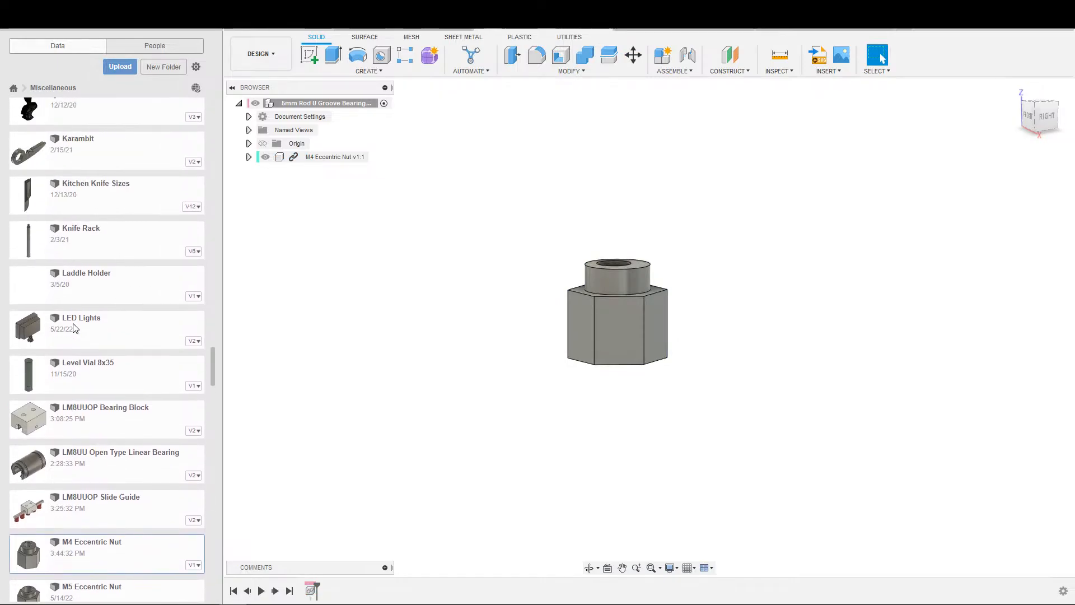
{"action": "scroll", "coordinate": [77, 326], "scroll_direction": "down", "scroll_amount": 9}
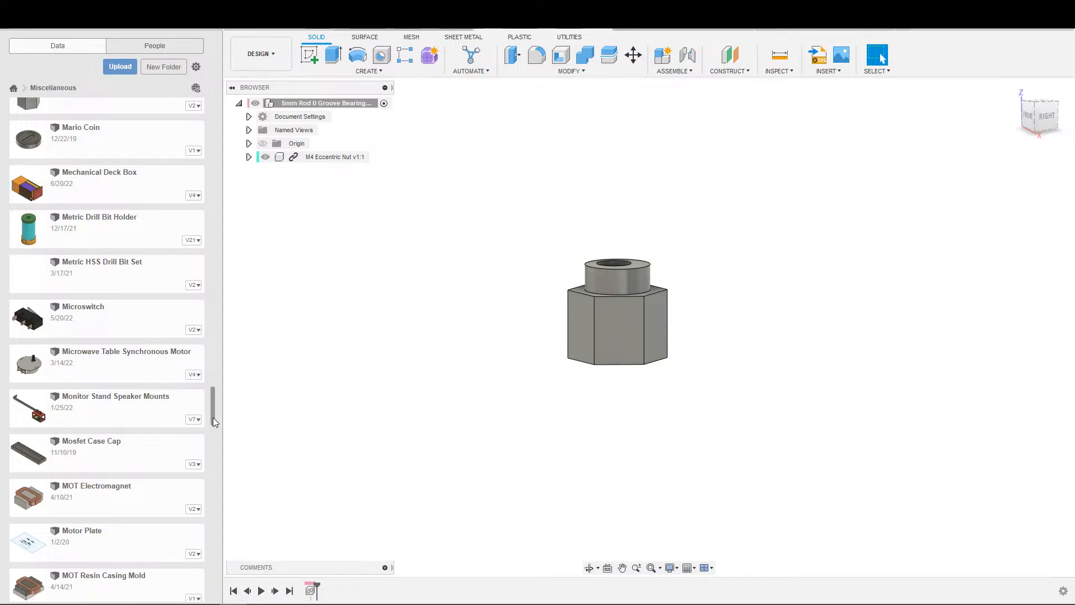
{"action": "left_click_drag", "start_coordinate": [214, 416], "coordinate": [227, 197]}
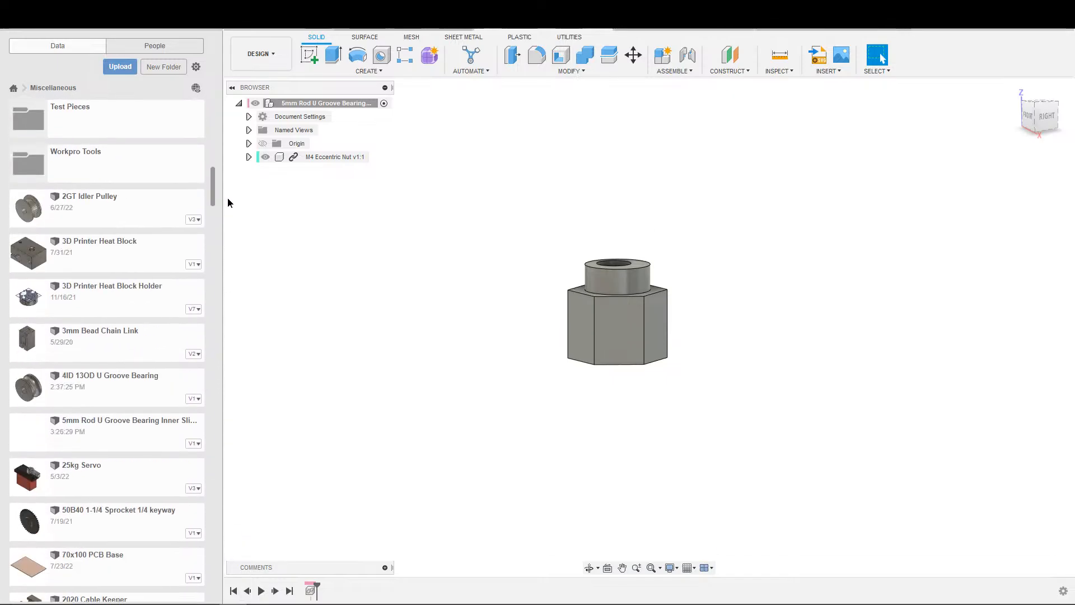
{"action": "scroll", "coordinate": [185, 254], "scroll_direction": "down", "scroll_amount": 4}
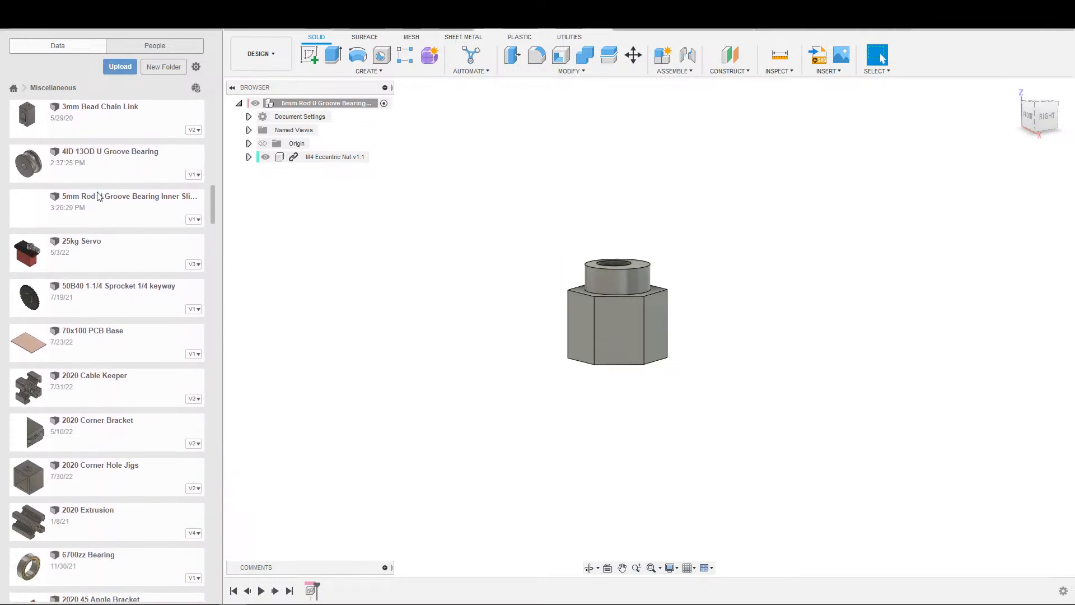
{"action": "right_click", "coordinate": [111, 161]}
{"action": "left_click", "coordinate": [141, 173]}
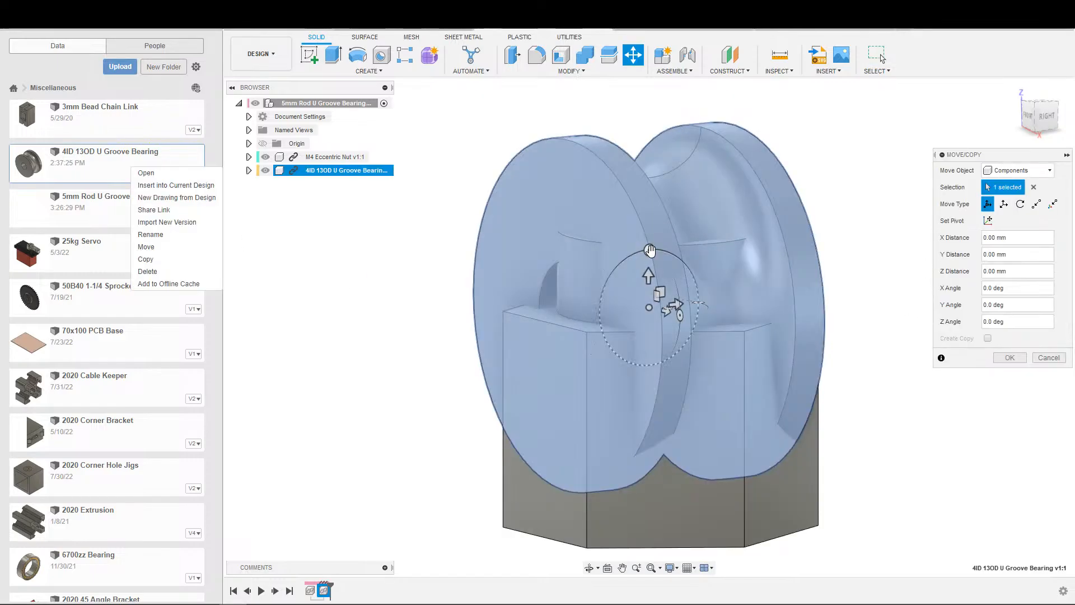
{"action": "left_click_drag", "start_coordinate": [649, 250], "coordinate": [536, 308]}
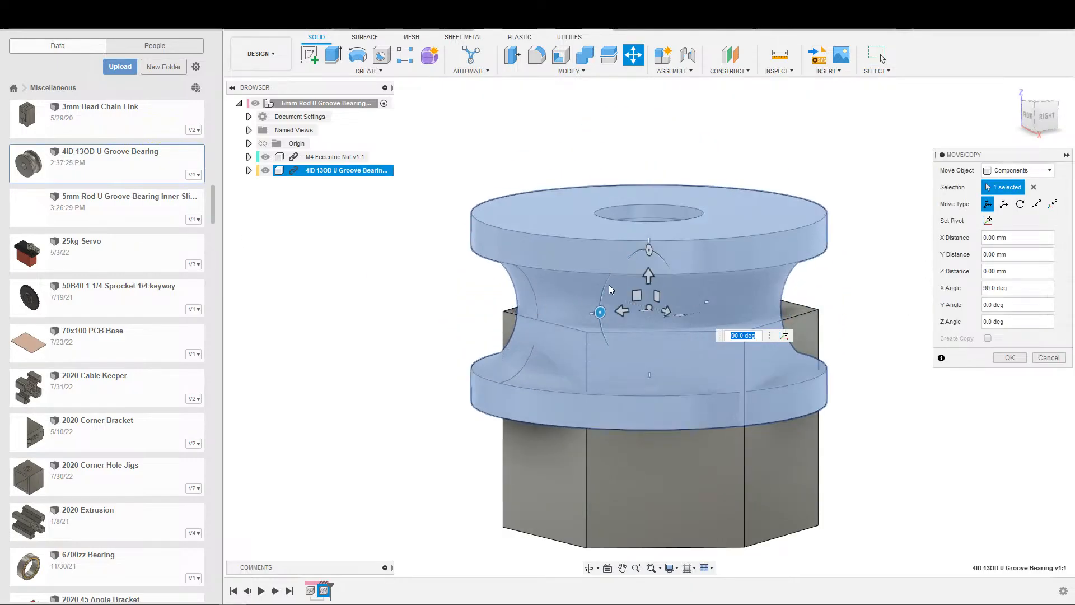
{"action": "scroll", "coordinate": [575, 276], "scroll_direction": "down", "scroll_amount": 3}
{"action": "left_click", "coordinate": [1008, 357]}
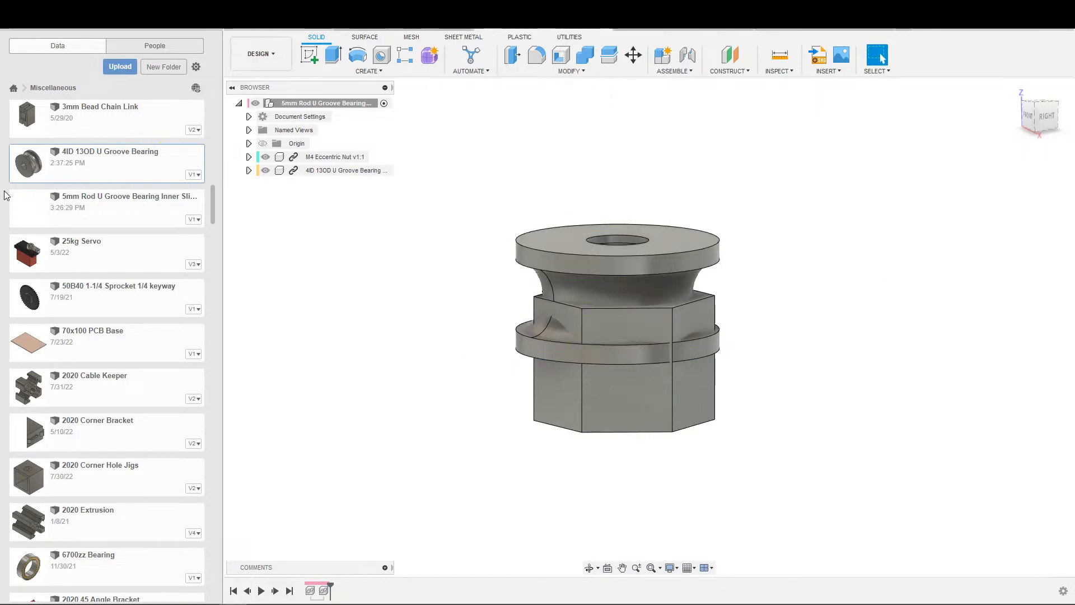
Step: Insert a second 4ID 13OD U Groove Bearing, also rotated 90 degrees about the X axis
{"action": "right_click", "coordinate": [69, 157]}
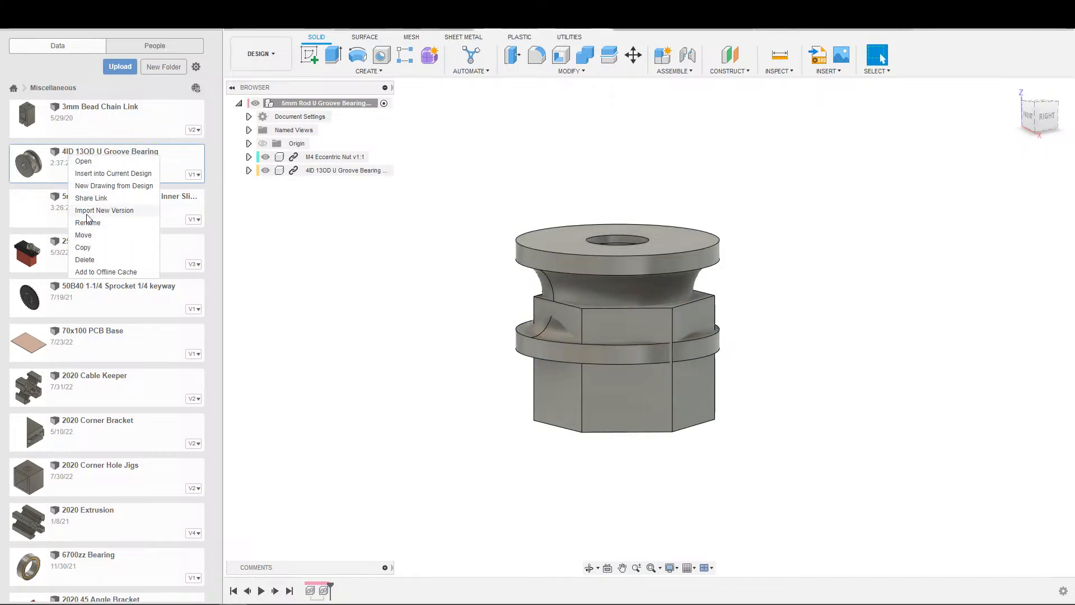
{"action": "left_click", "coordinate": [85, 178]}
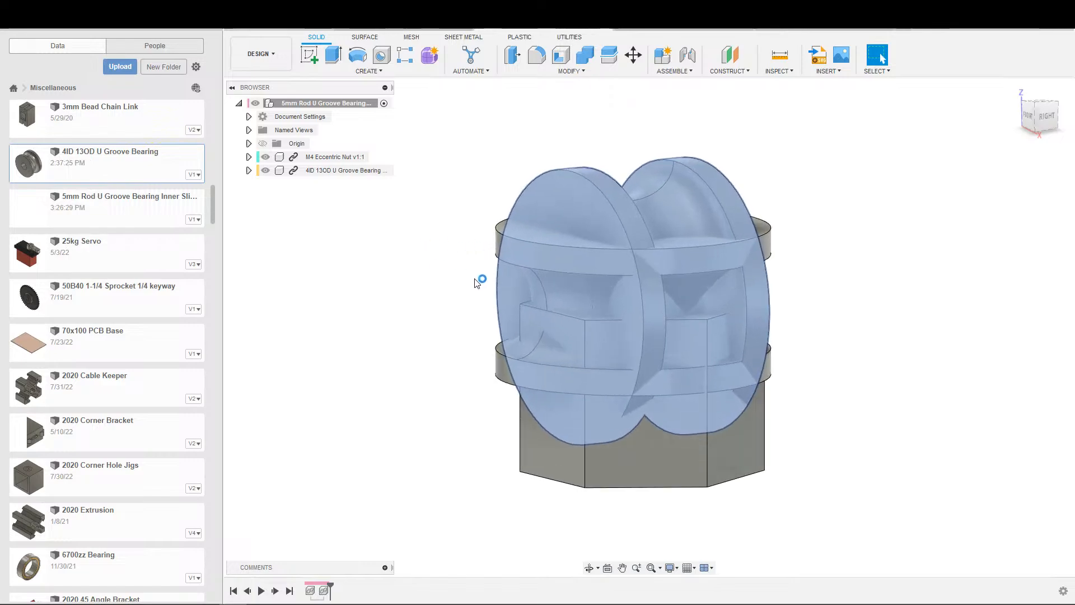
{"action": "left_click_drag", "start_coordinate": [647, 250], "coordinate": [702, 339]}
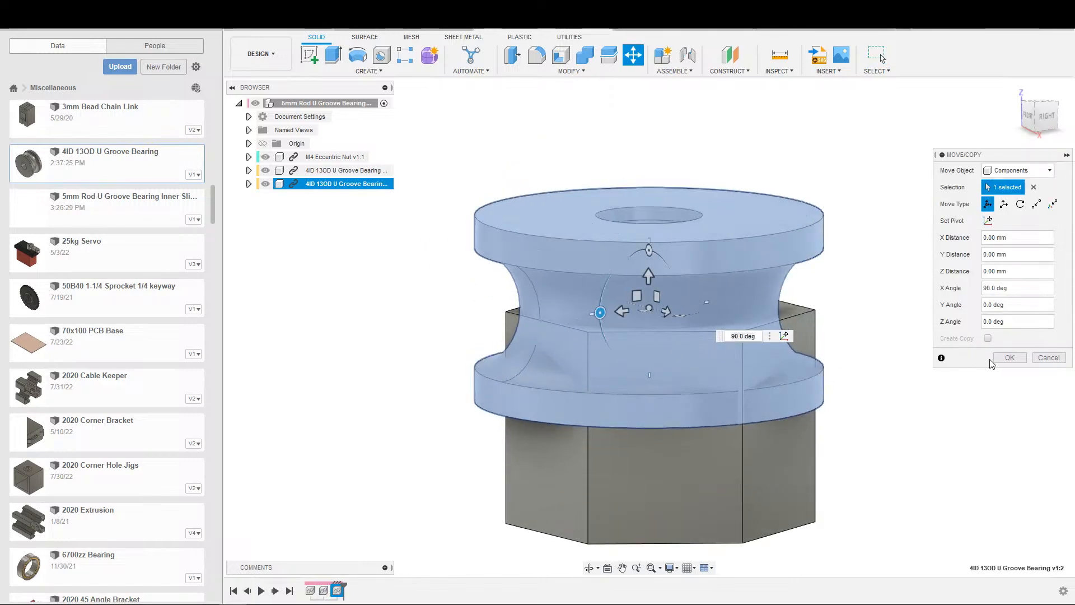
{"action": "left_click", "coordinate": [1010, 357]}
Step: Insert a third 4ID 13OD U Groove Bearing with the same 90-degree rotation about the X axis
{"action": "right_click", "coordinate": [92, 153]}
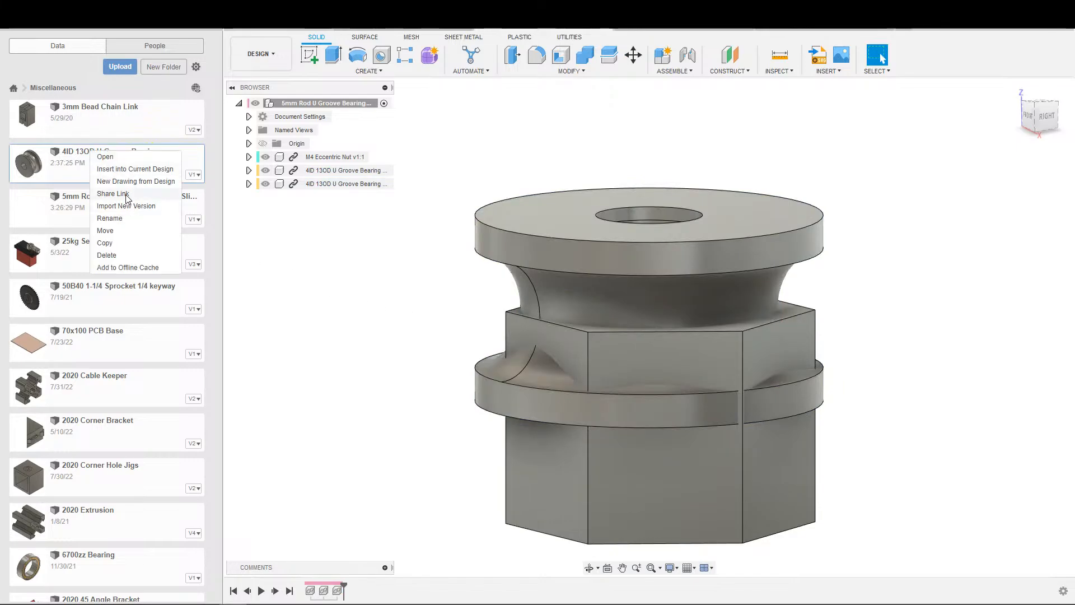
{"action": "left_click", "coordinate": [135, 168]}
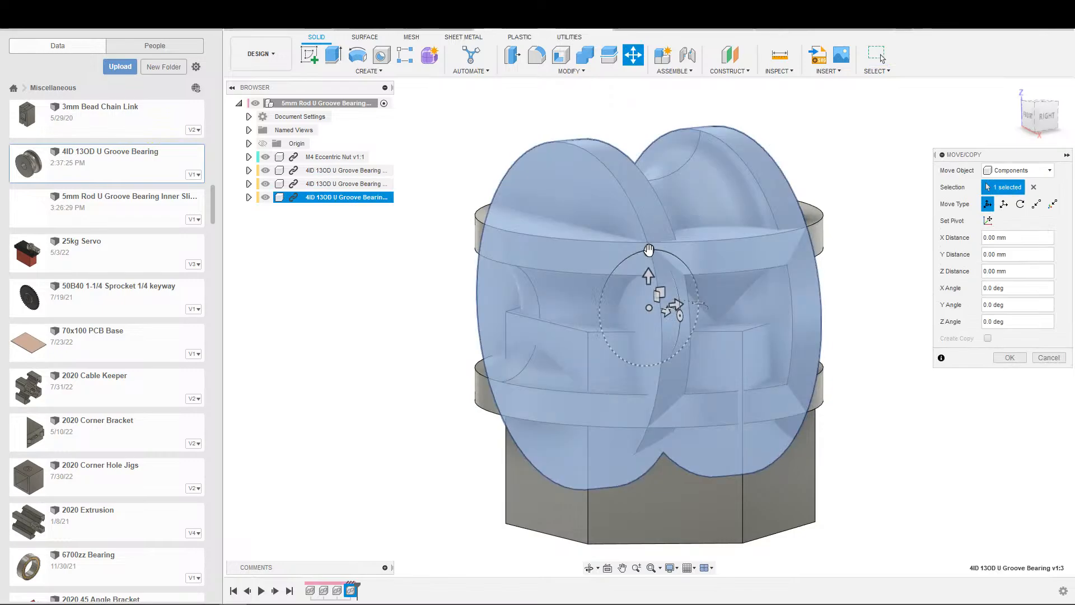
{"action": "left_click_drag", "start_coordinate": [649, 251], "coordinate": [544, 315]}
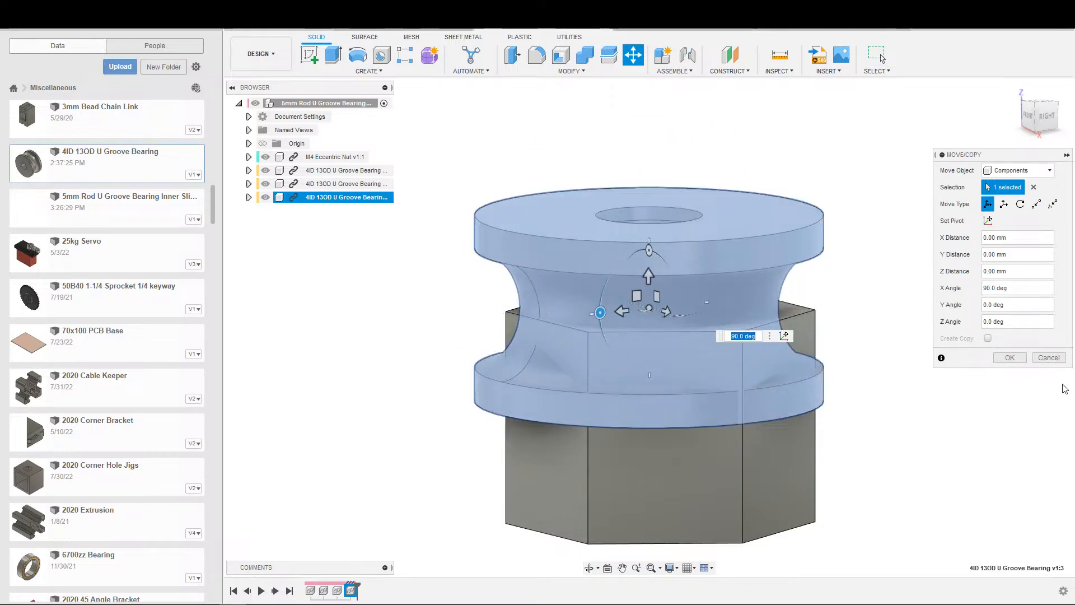
{"action": "left_click", "coordinate": [1010, 357]}
{"action": "scroll", "coordinate": [864, 432], "scroll_direction": "down", "scroll_amount": 5}
{"action": "middle_click_drag", "start_coordinate": [952, 394], "coordinate": [892, 434]}
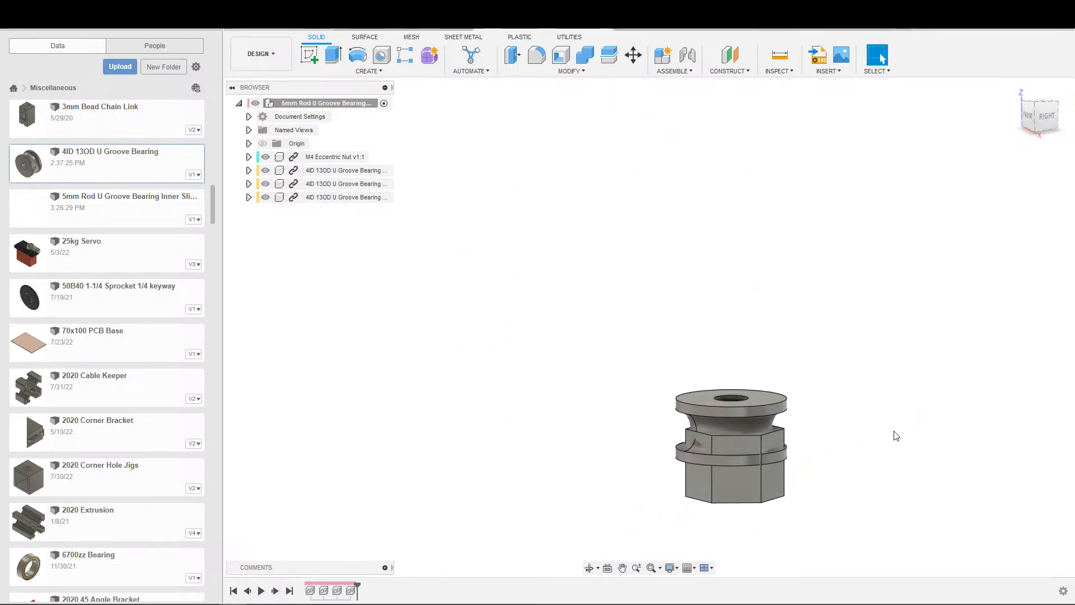
{"action": "scroll", "coordinate": [892, 434], "scroll_direction": "down", "scroll_amount": 1}
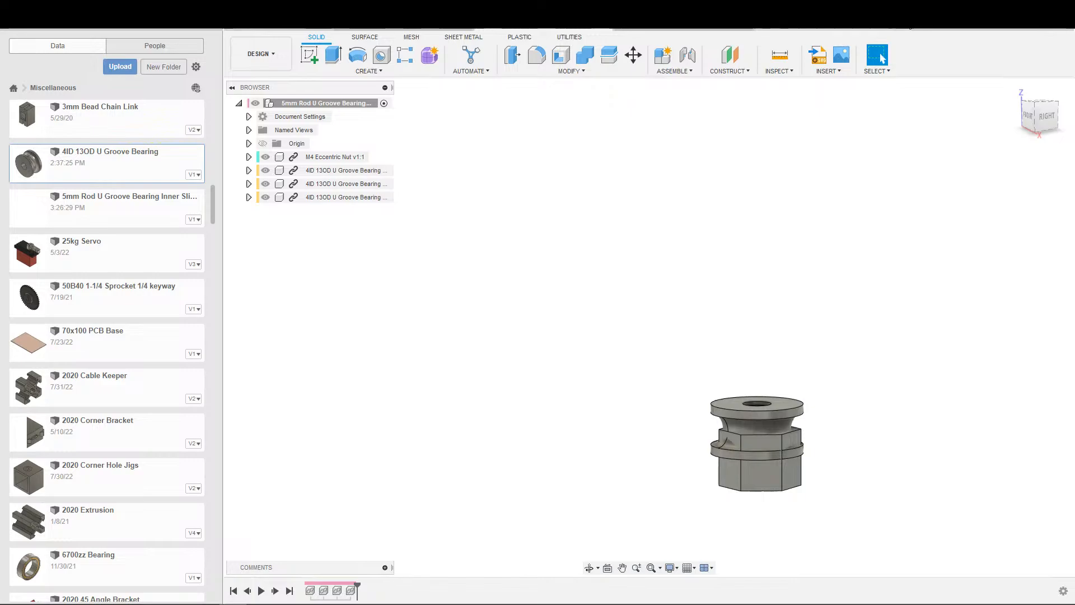
Step: In a new design, start a sketch on the horizontal plane and draw a large circle centred on the origin
{"action": "left_click", "coordinate": [912, 22]}
{"action": "key", "text": "s"}
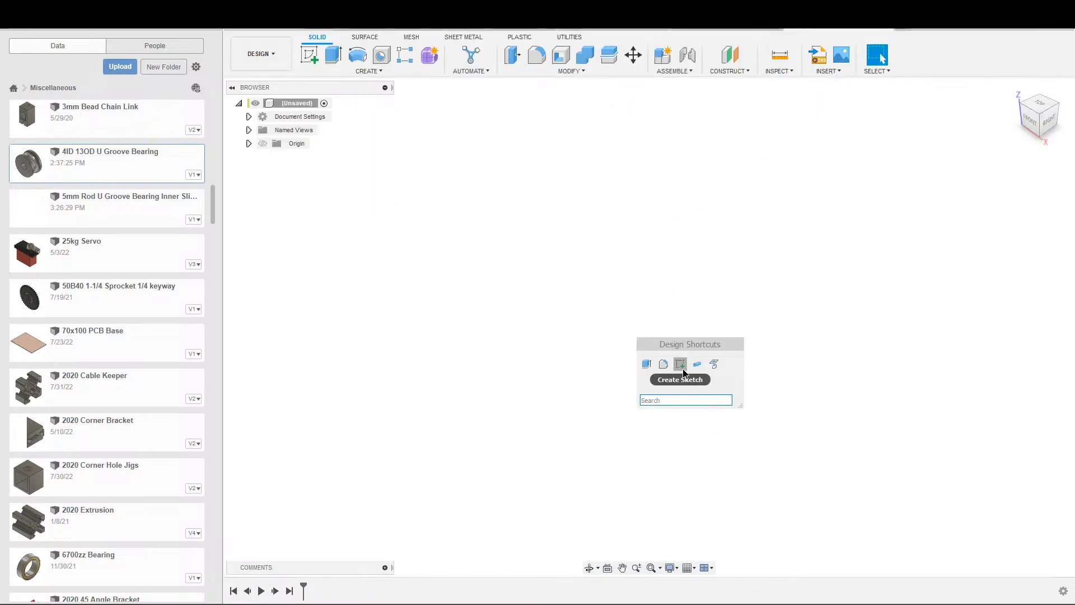
{"action": "left_click", "coordinate": [681, 364]}
{"action": "left_click", "coordinate": [714, 330]}
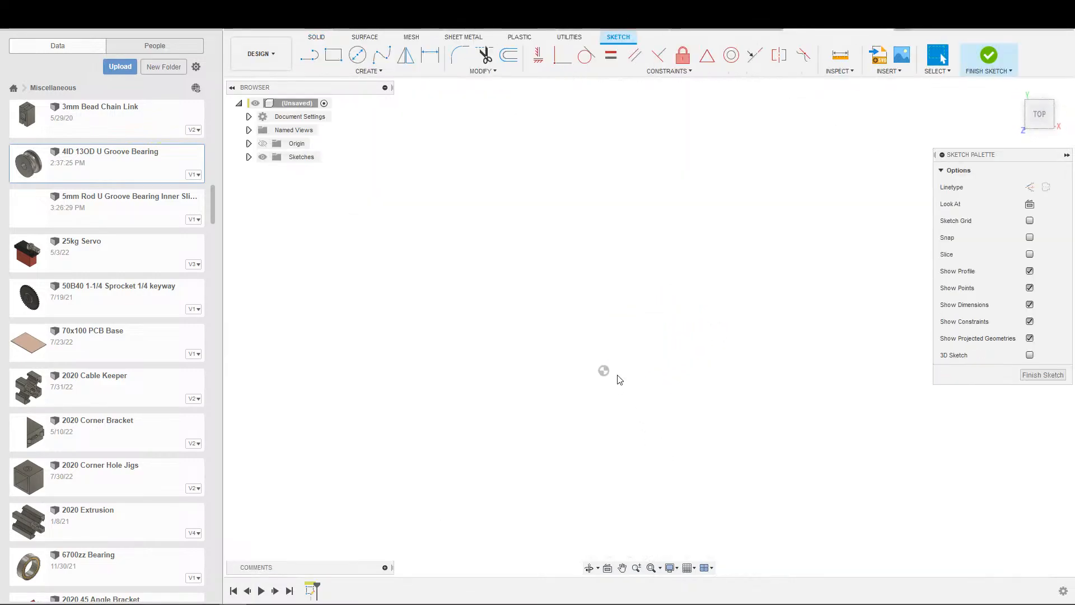
{"action": "key", "text": "c"}
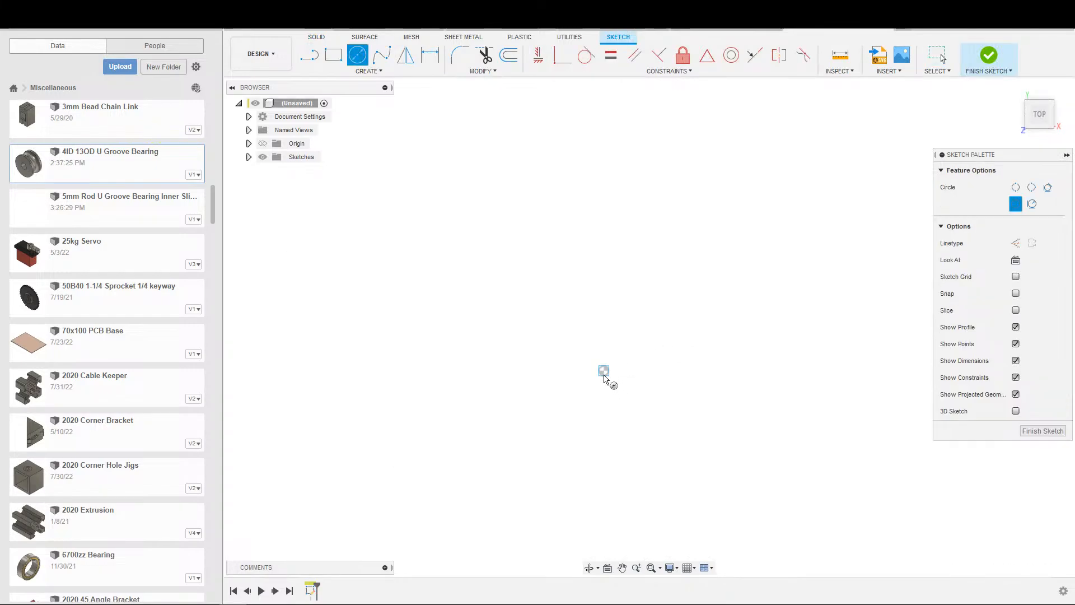
{"action": "left_click", "coordinate": [607, 367]}
{"action": "left_click", "coordinate": [645, 368]}
{"action": "key", "text": "d"}
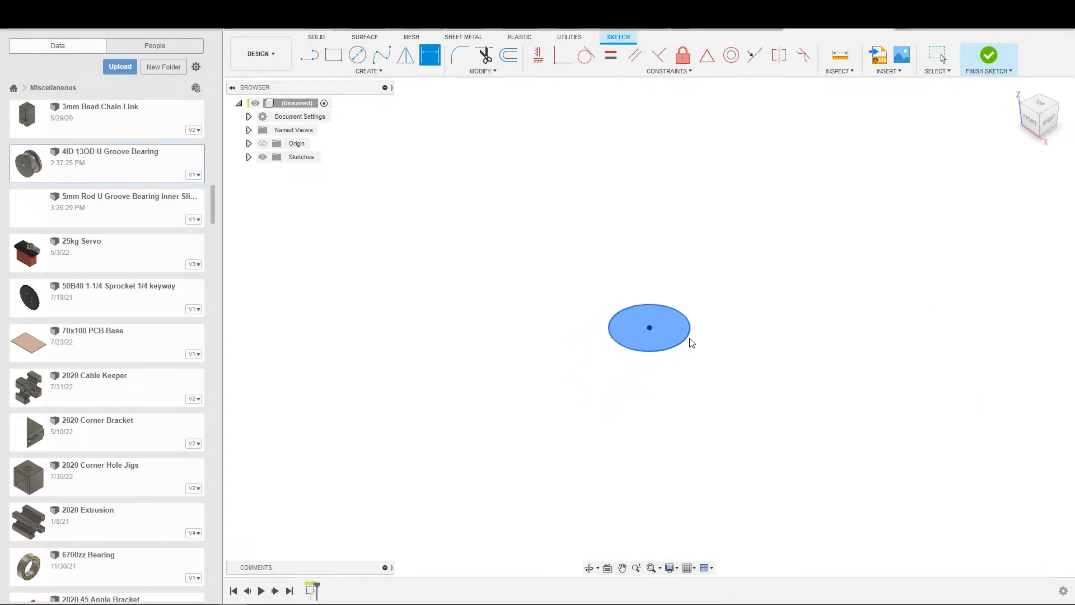
Step: Add a 4 mm diameter circle centred on the origin, inside the large circle
{"action": "key", "text": "c"}
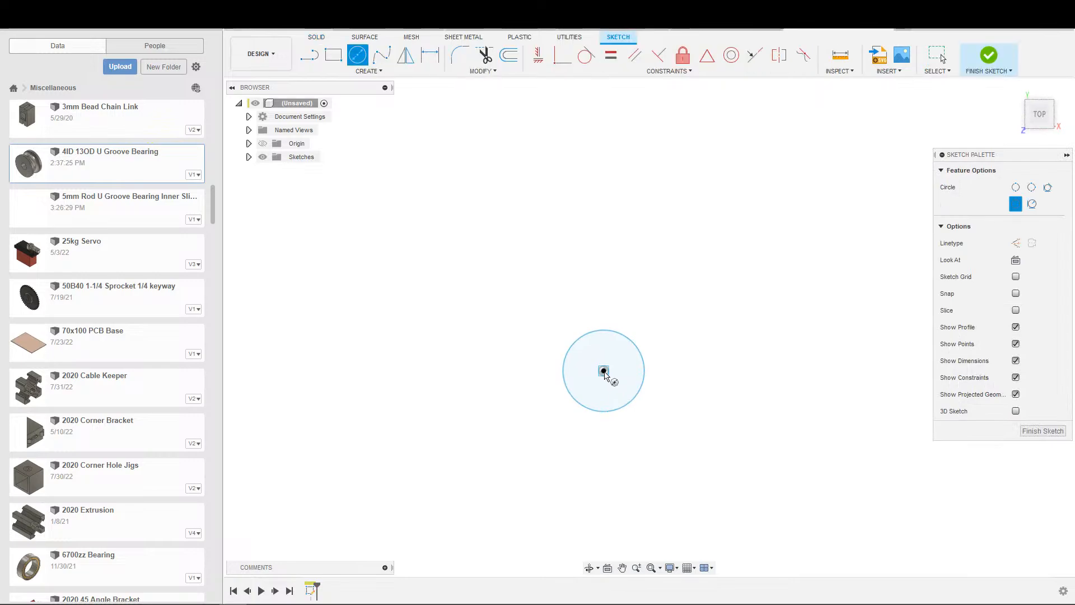
{"action": "left_click", "coordinate": [603, 371]}
{"action": "type", "text": "4"}
{"action": "key", "text": "Return"}
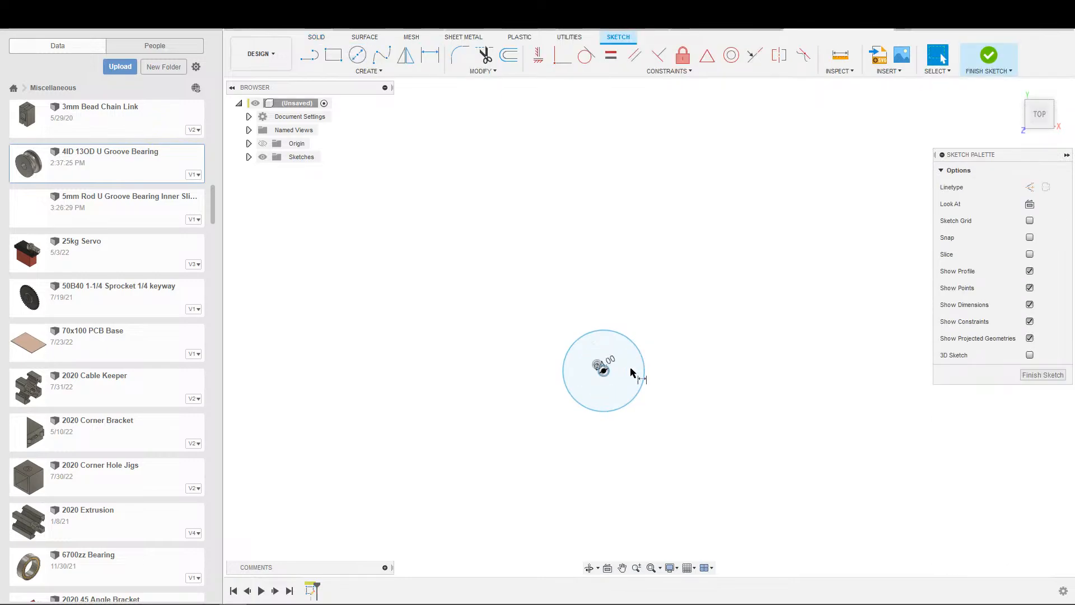
{"action": "scroll", "coordinate": [565, 378], "scroll_direction": "up", "scroll_amount": 3}
{"action": "key", "text": "d"}
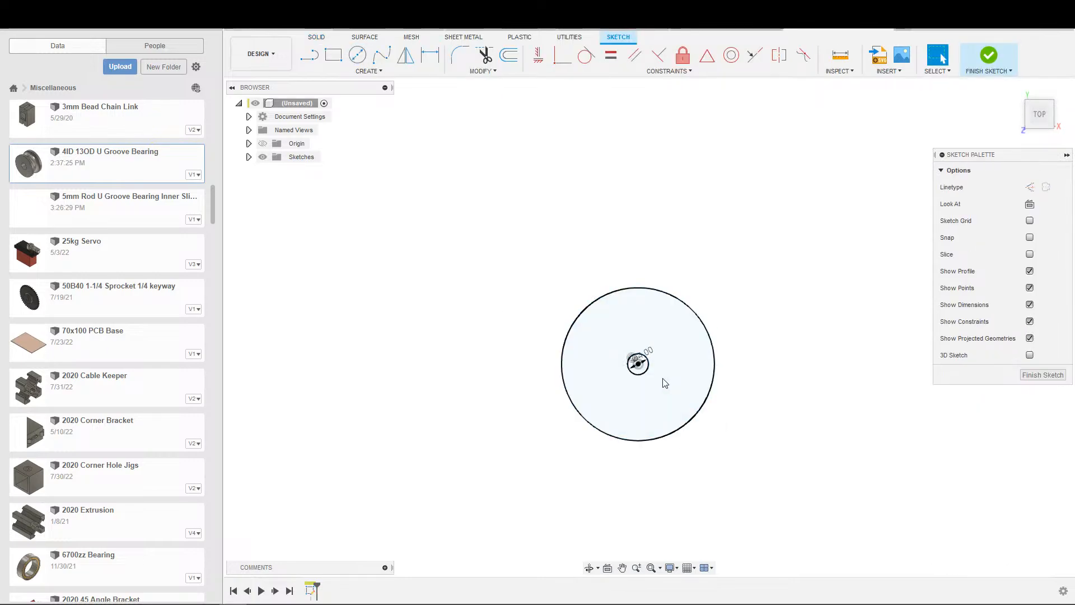
{"action": "left_click", "coordinate": [647, 371]}
{"action": "left_click", "coordinate": [703, 398]}
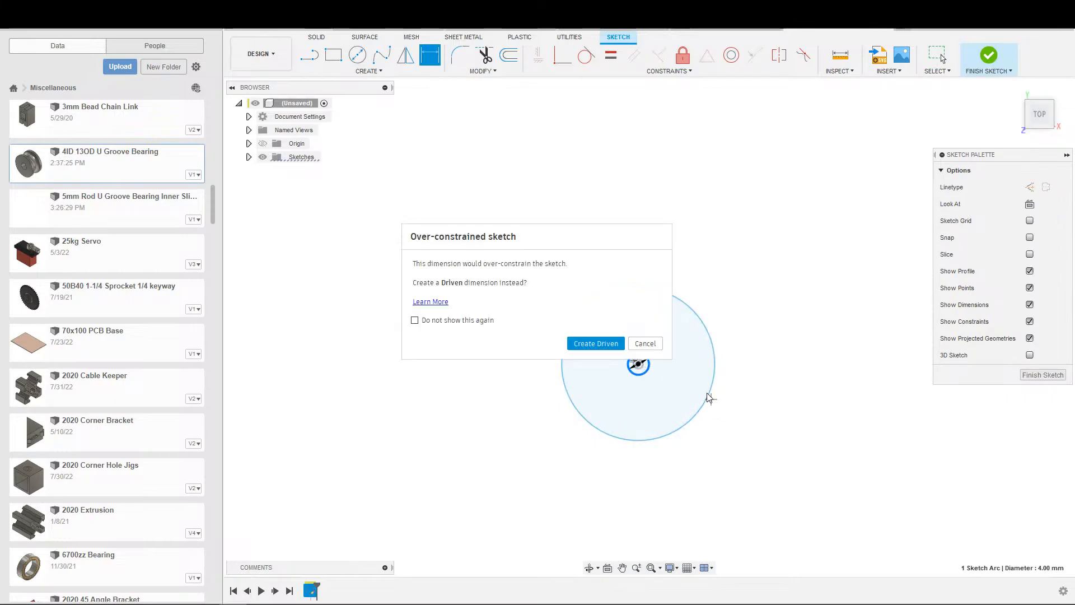
{"action": "key", "text": "Escape"}
Step: Dimension the gap between the inner and outer circles to 3 mm
{"action": "scroll", "coordinate": [704, 386], "scroll_direction": "up", "scroll_amount": 2}
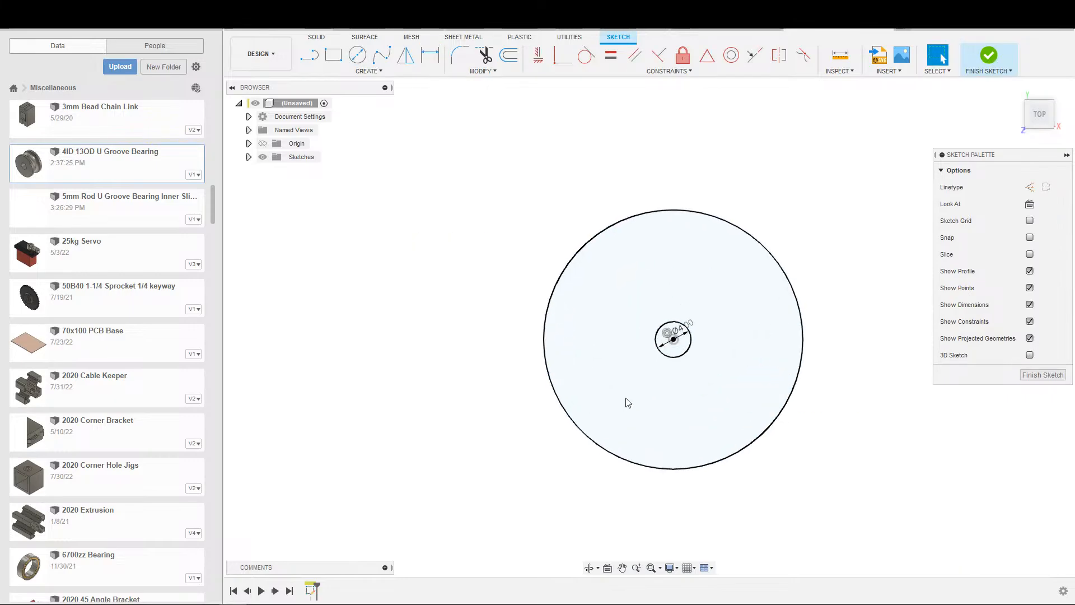
{"action": "left_click", "coordinate": [689, 352]}
{"action": "left_click", "coordinate": [786, 402]}
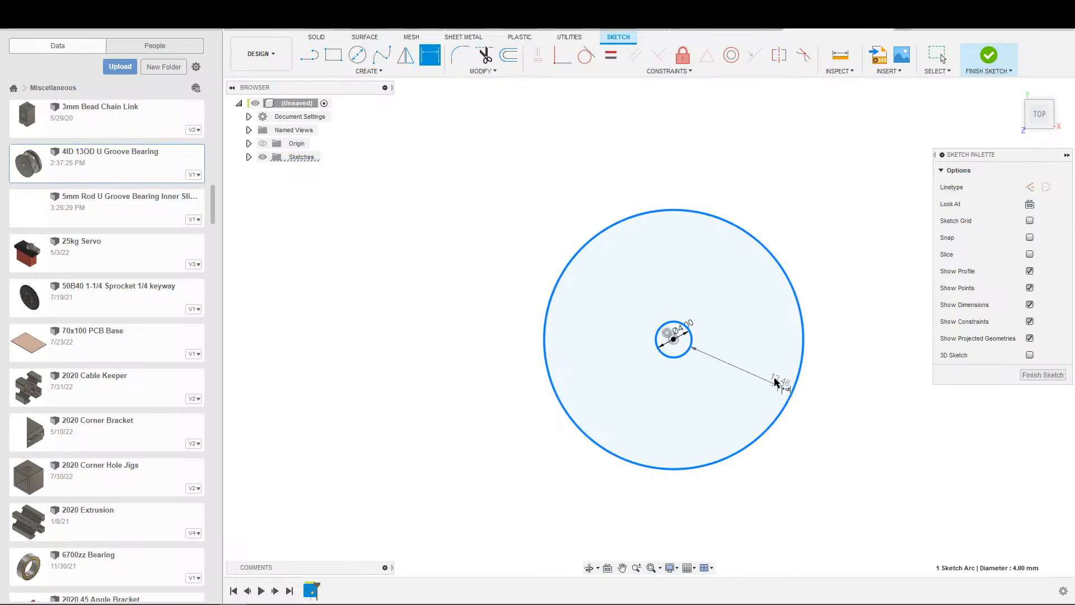
{"action": "left_click", "coordinate": [776, 370]}
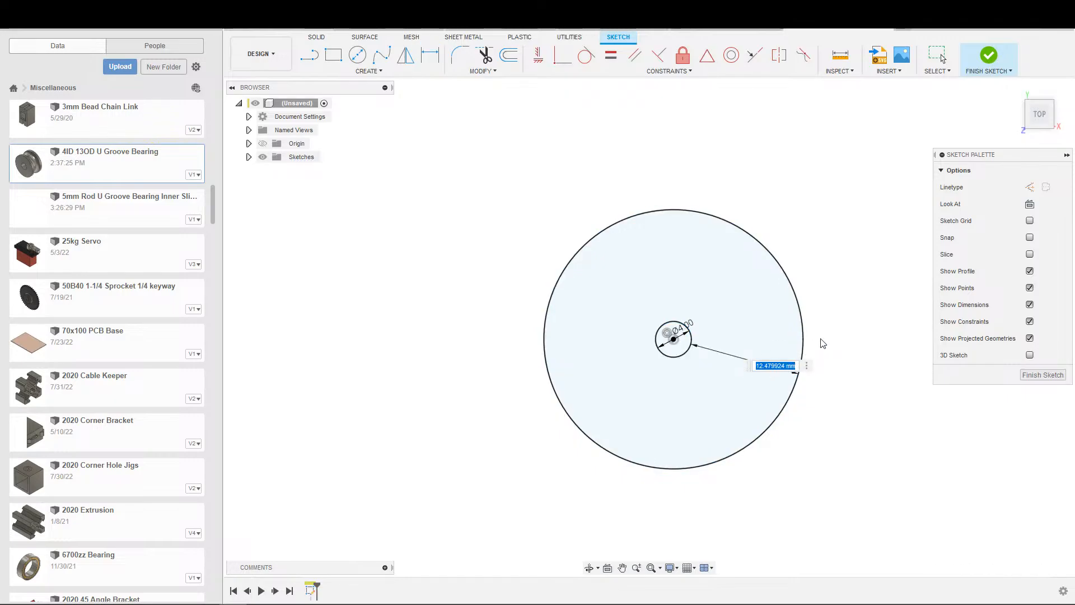
{"action": "type", "text": "3"}
{"action": "key", "text": "Return"}
{"action": "scroll", "coordinate": [701, 402], "scroll_direction": "up", "scroll_amount": 3}
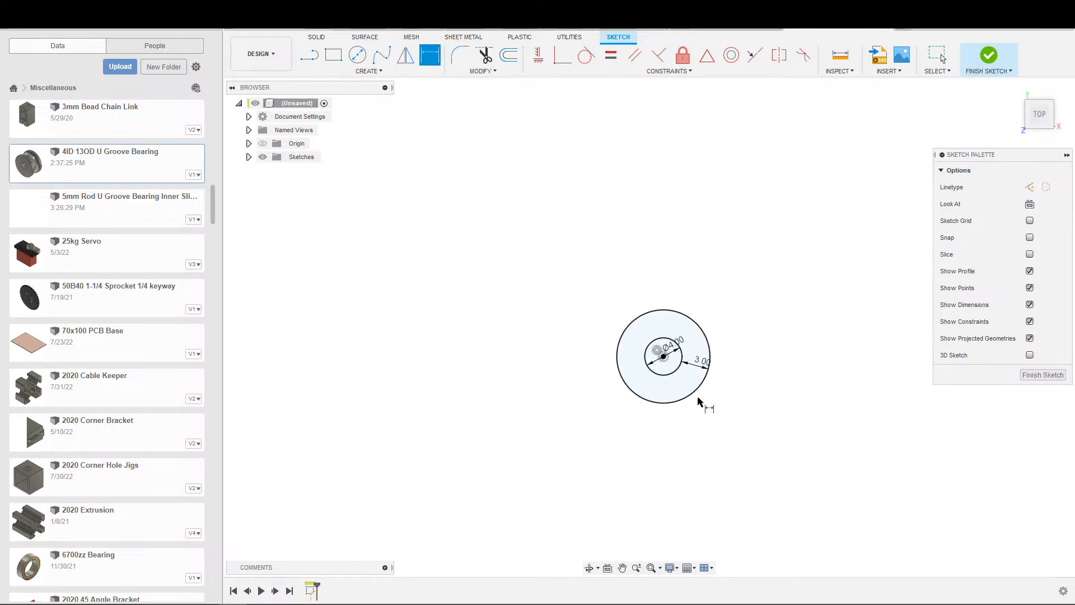
Step: Extrude the ring profile between the two circles 8 mm upward as a new body
{"action": "key", "text": "e"}
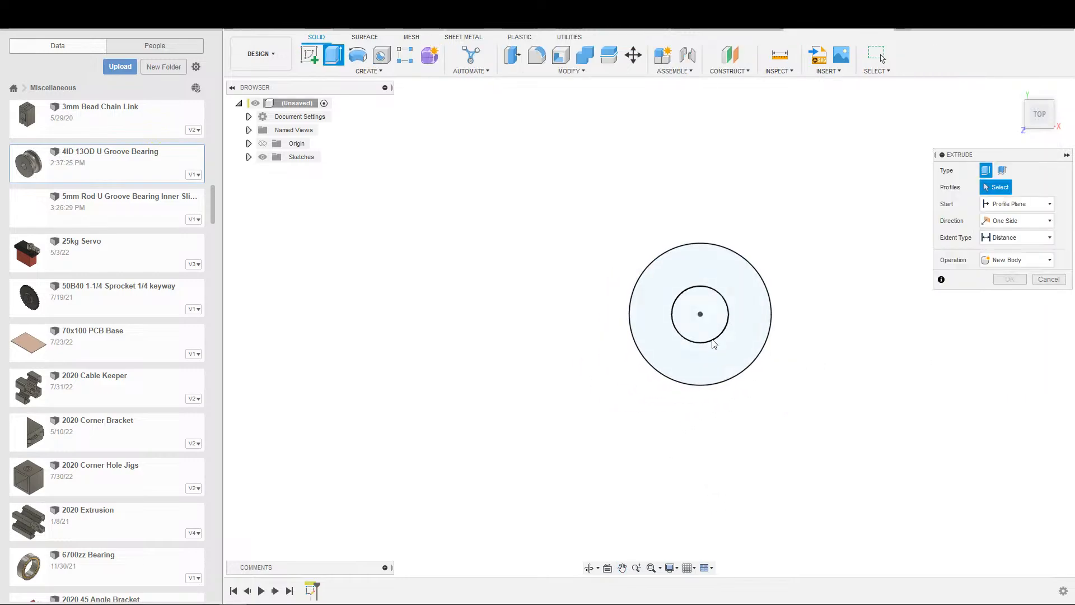
{"action": "left_click", "coordinate": [725, 353]}
{"action": "type", "text": "8"}
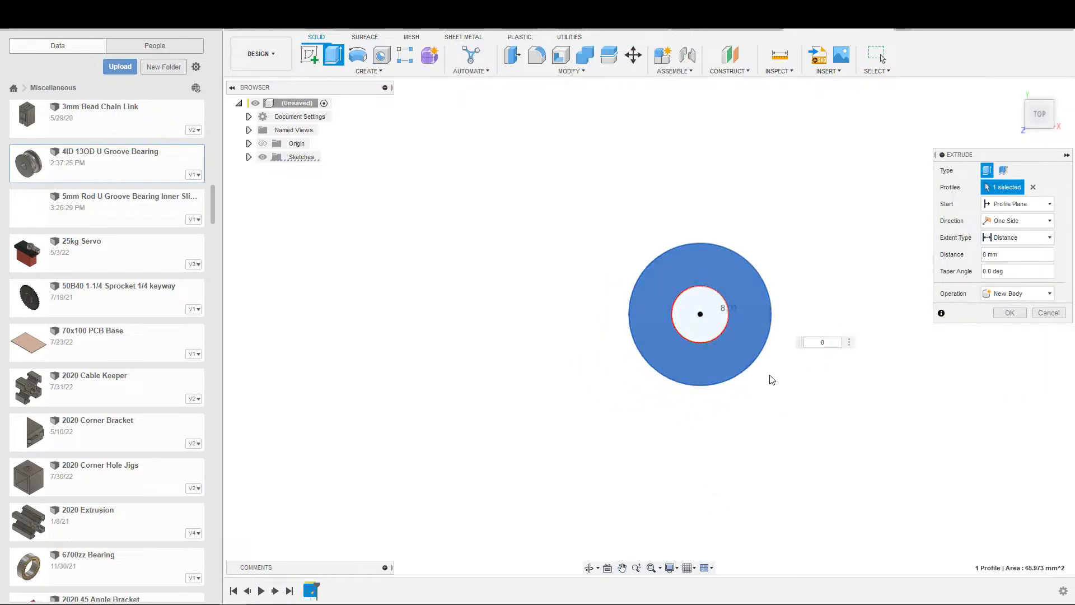
{"action": "middle_click_drag", "start_coordinate": [777, 470], "coordinate": [780, 379], "text": "shift"}
{"action": "scroll", "coordinate": [777, 380], "scroll_direction": "down", "scroll_amount": 2}
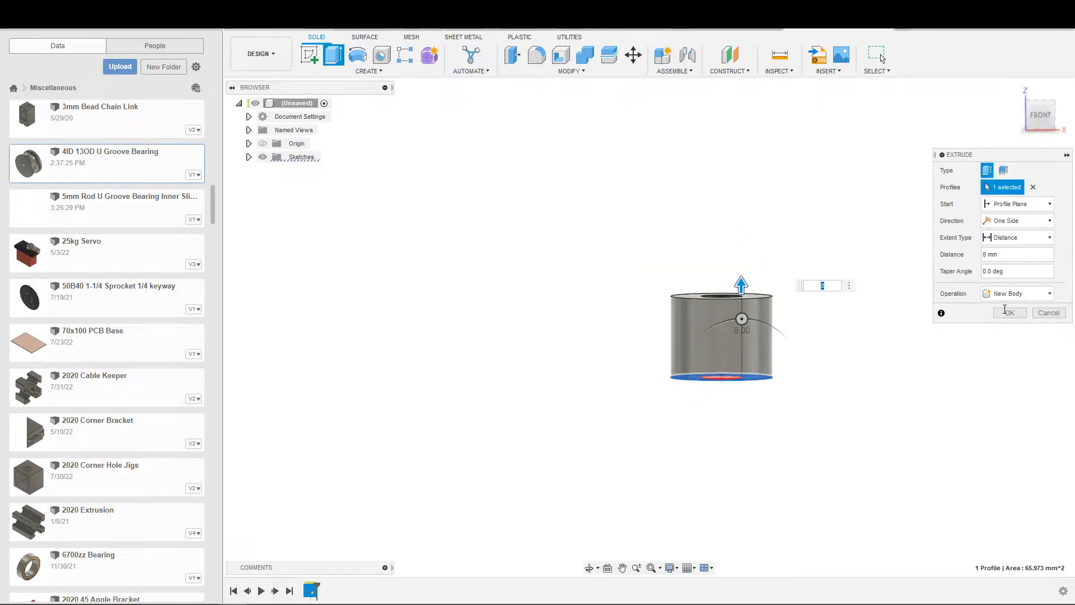
{"action": "left_click", "coordinate": [1007, 312]}
{"action": "scroll", "coordinate": [420, 230], "scroll_direction": "down", "scroll_amount": 1}
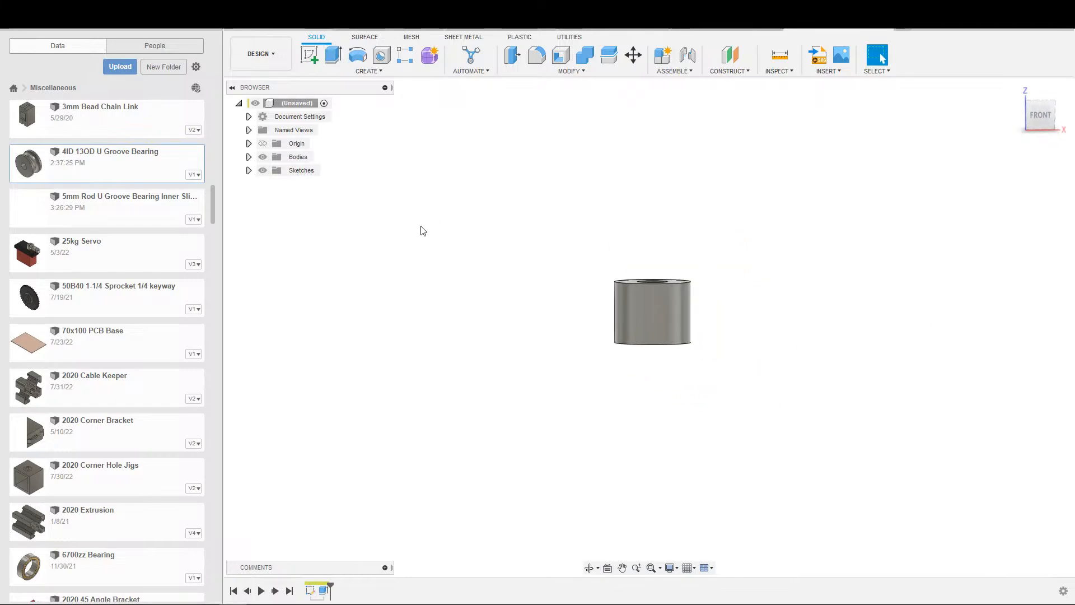
Step: Rename the ring's sketch as Spacer
{"action": "left_click", "coordinate": [249, 170]}
{"action": "double_click", "coordinate": [311, 185]}
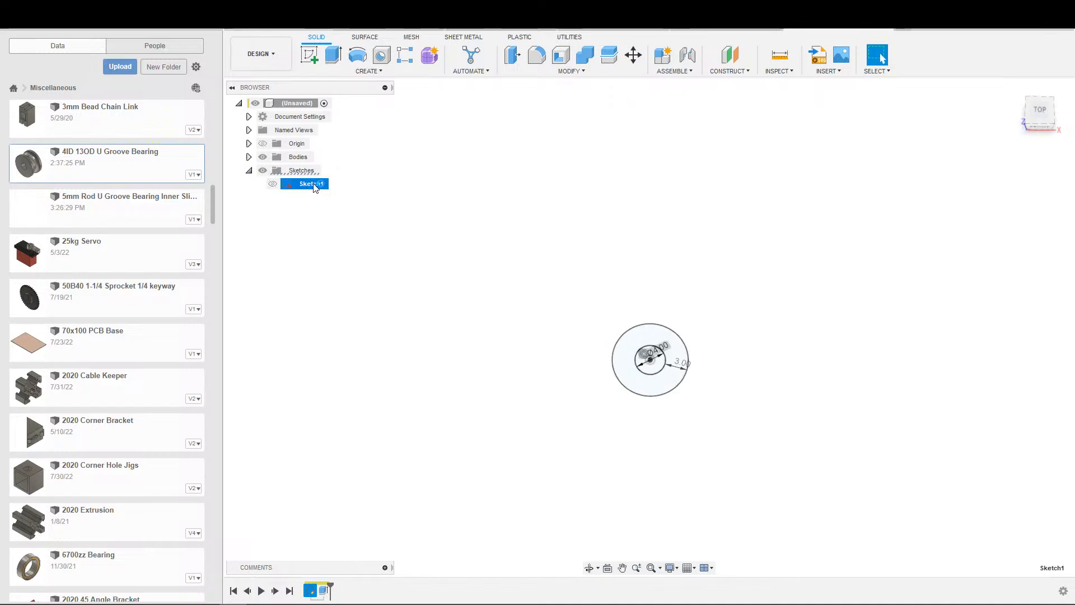
{"action": "key", "text": "ctrl+z"}
{"action": "left_click", "coordinate": [306, 174]}
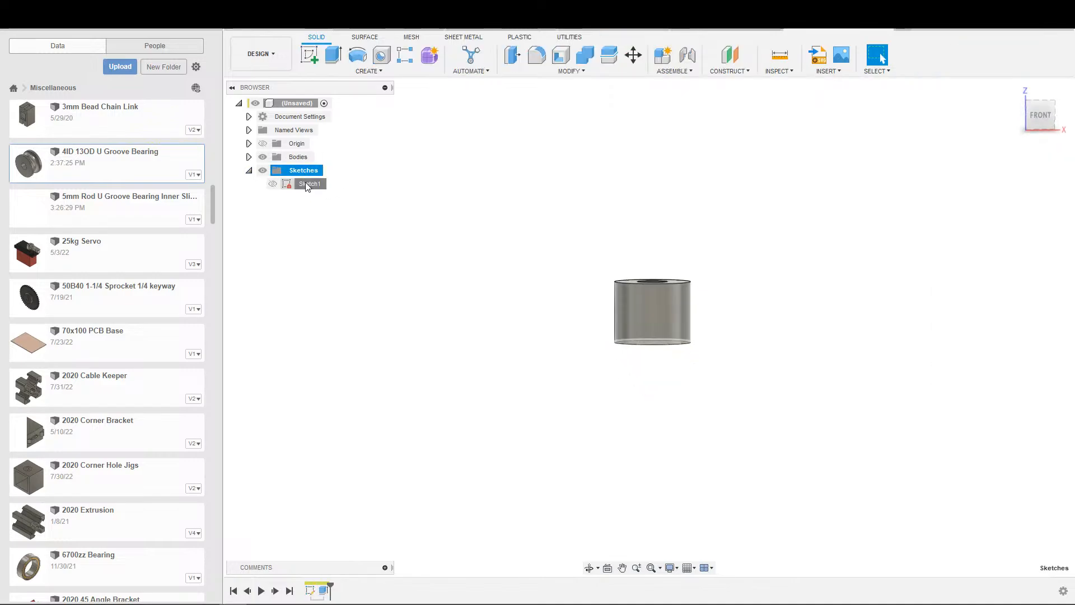
{"action": "left_click", "coordinate": [308, 185]}
{"action": "left_click", "coordinate": [306, 184]}
{"action": "type", "text": "space"}
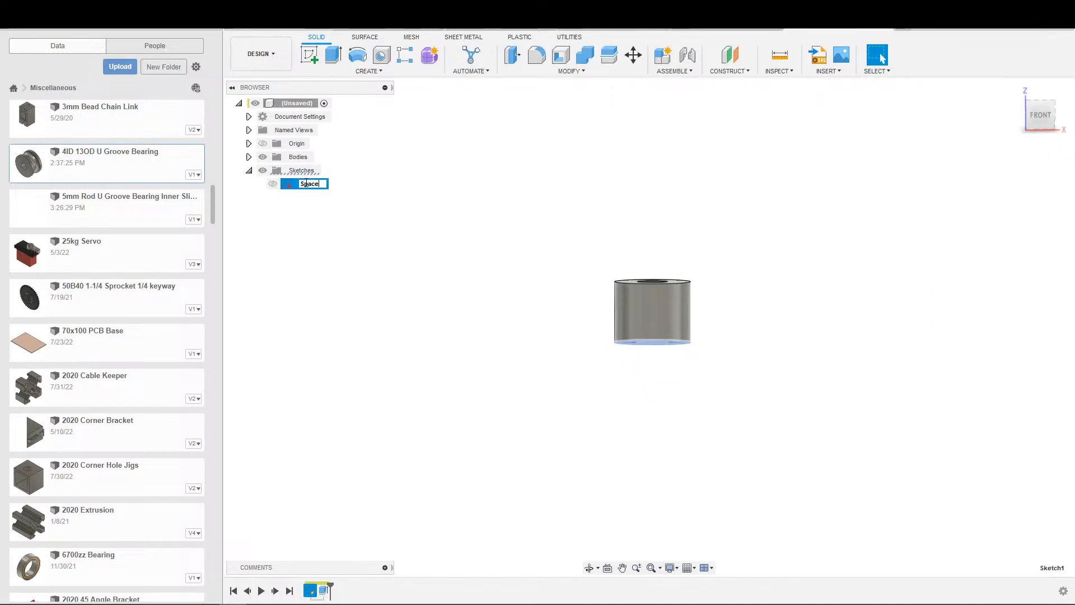
{"action": "type", "text": "r"}
{"action": "key", "text": "Return"}
Step: Rename the extruded body as Spacer and collapse the body and sketch folders
{"action": "left_click", "coordinate": [249, 157]}
{"action": "left_click", "coordinate": [306, 170]}
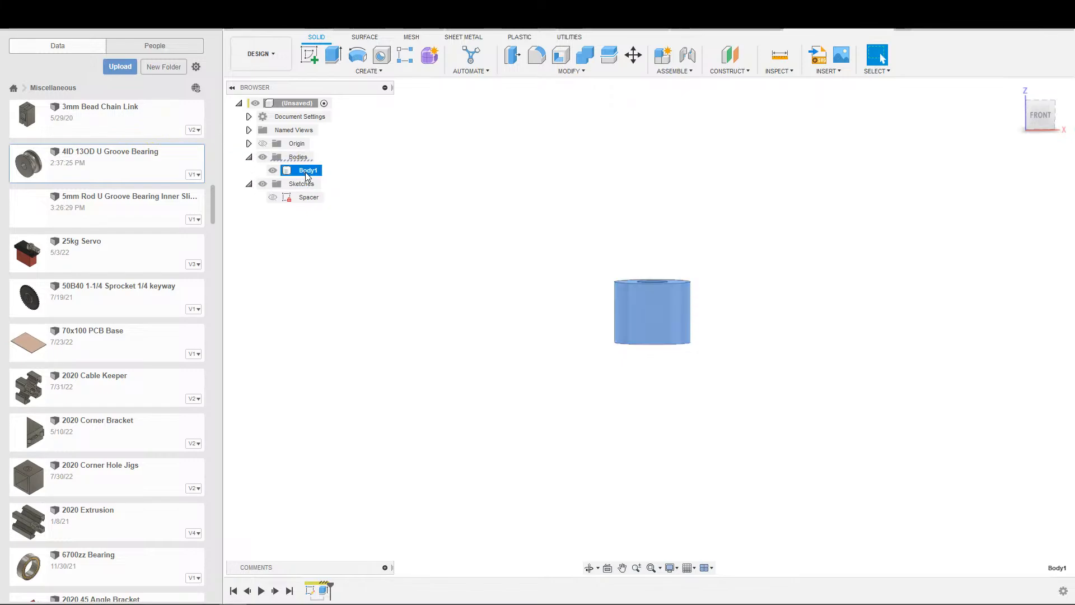
{"action": "left_click", "coordinate": [307, 171]}
{"action": "type", "text": "Spacer"}
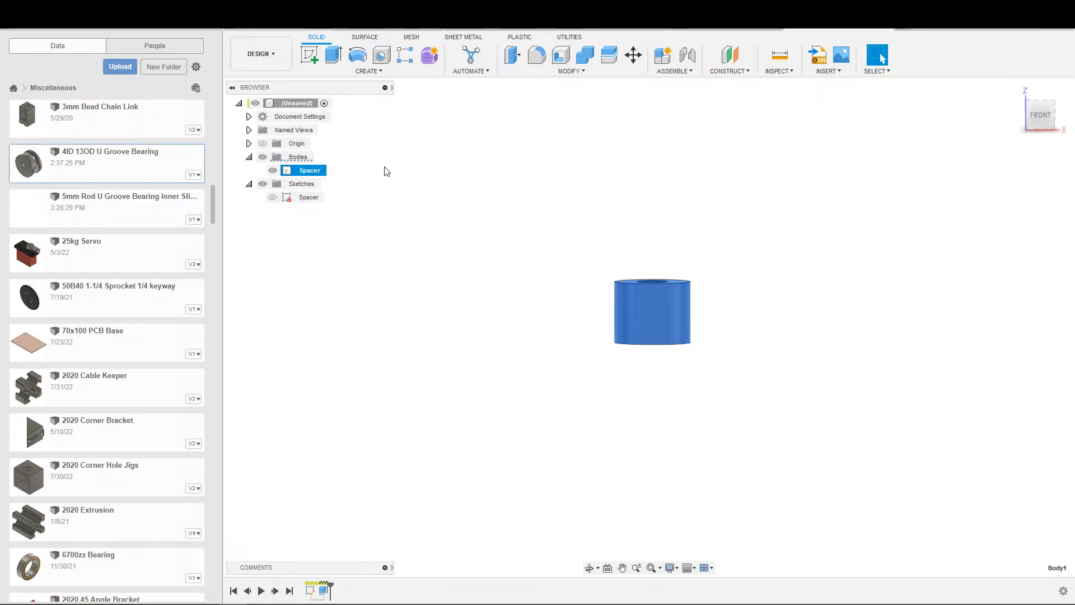
{"action": "left_click", "coordinate": [384, 166]}
{"action": "left_click", "coordinate": [248, 156]}
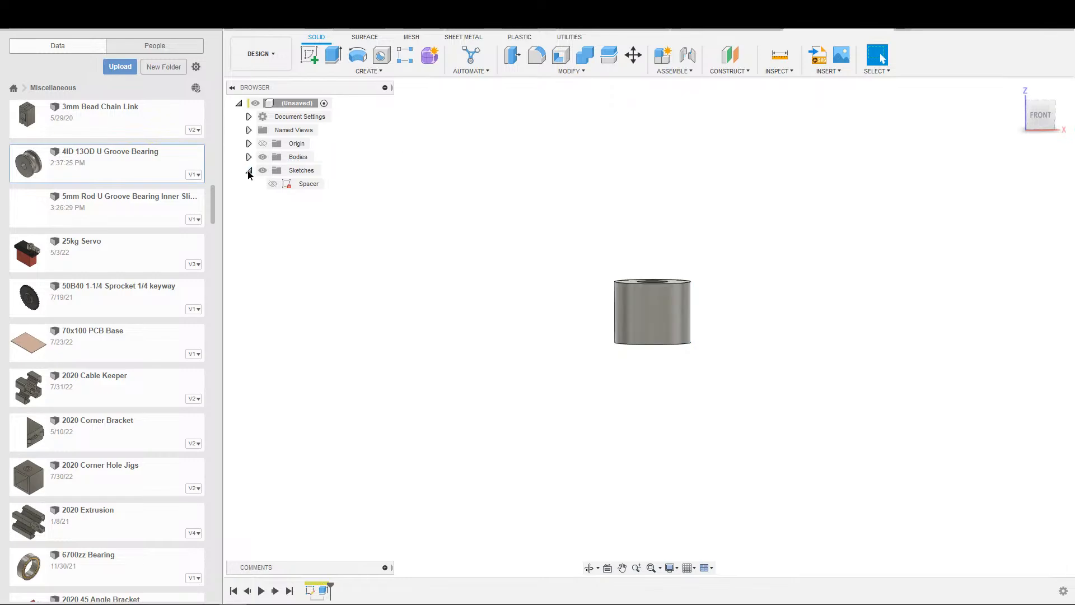
{"action": "left_click", "coordinate": [248, 170]}
Step: Save the design as M4x8 Spacer in the Miscellaneous folder
{"action": "scroll", "coordinate": [376, 178], "scroll_direction": "down", "scroll_amount": 1}
{"action": "key", "text": "ctrl+s"}
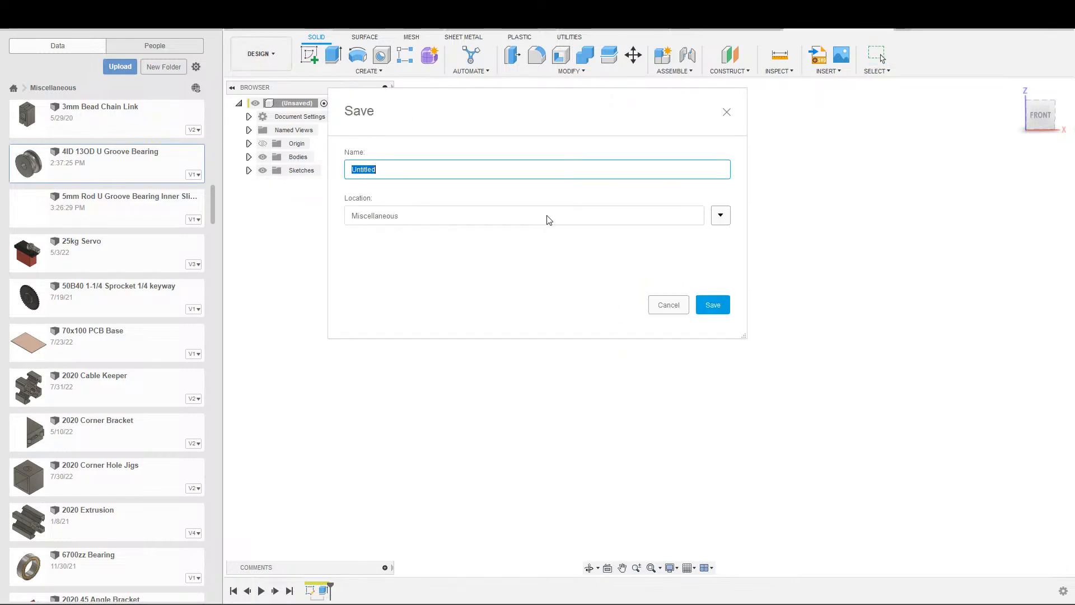
{"action": "type", "text": "3"}
{"action": "key", "text": "Return"}
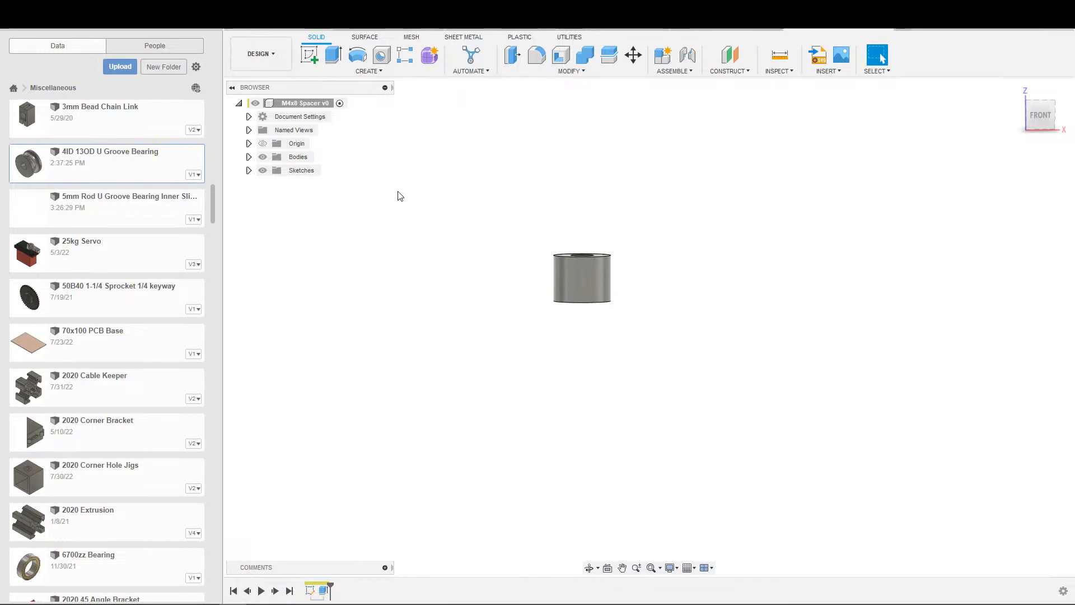
Step: Return to the 5mm Rod U Groove Bearing slider design and insert the M4x8 Spacer at its default position
{"action": "left_click", "coordinate": [502, 31]}
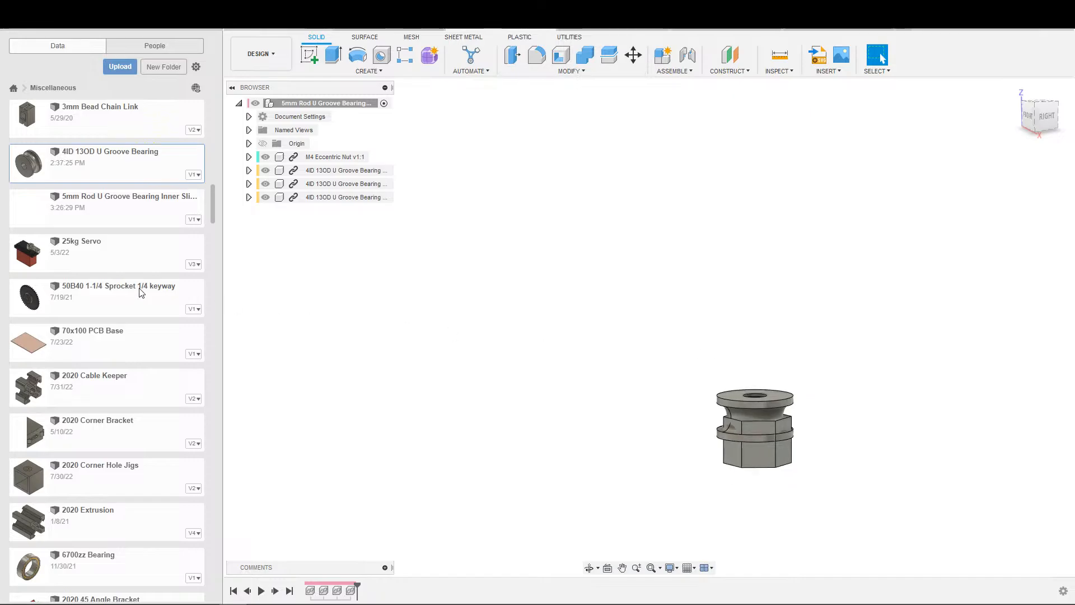
{"action": "scroll", "coordinate": [142, 292], "scroll_direction": "down", "scroll_amount": 3}
{"action": "scroll", "coordinate": [157, 280], "scroll_direction": "up", "scroll_amount": 8}
{"action": "left_click_drag", "start_coordinate": [212, 171], "coordinate": [201, 388]}
{"action": "right_click", "coordinate": [81, 313]}
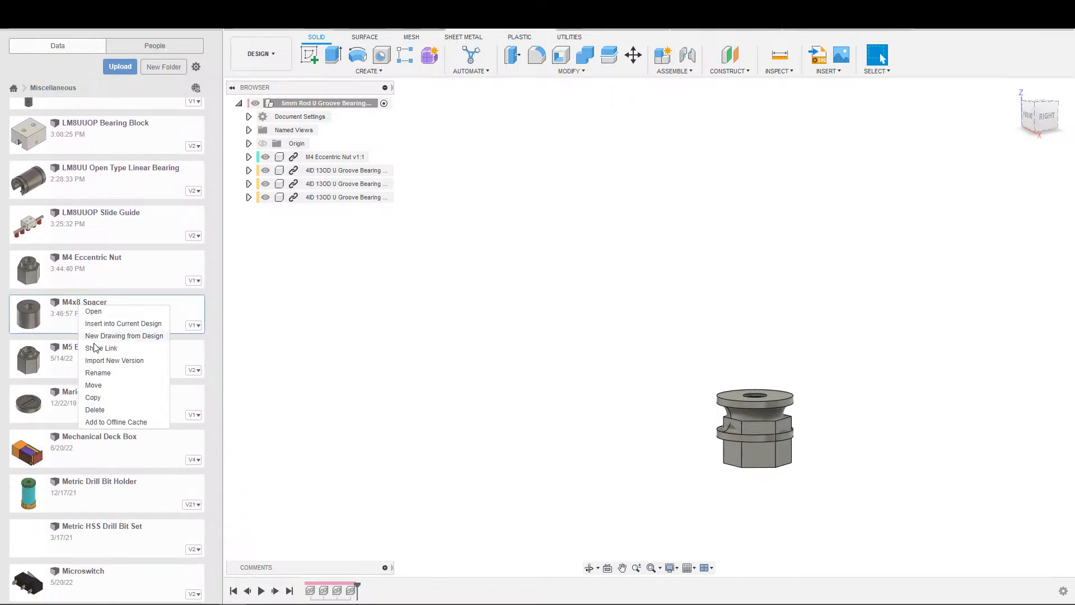
{"action": "left_click", "coordinate": [120, 325]}
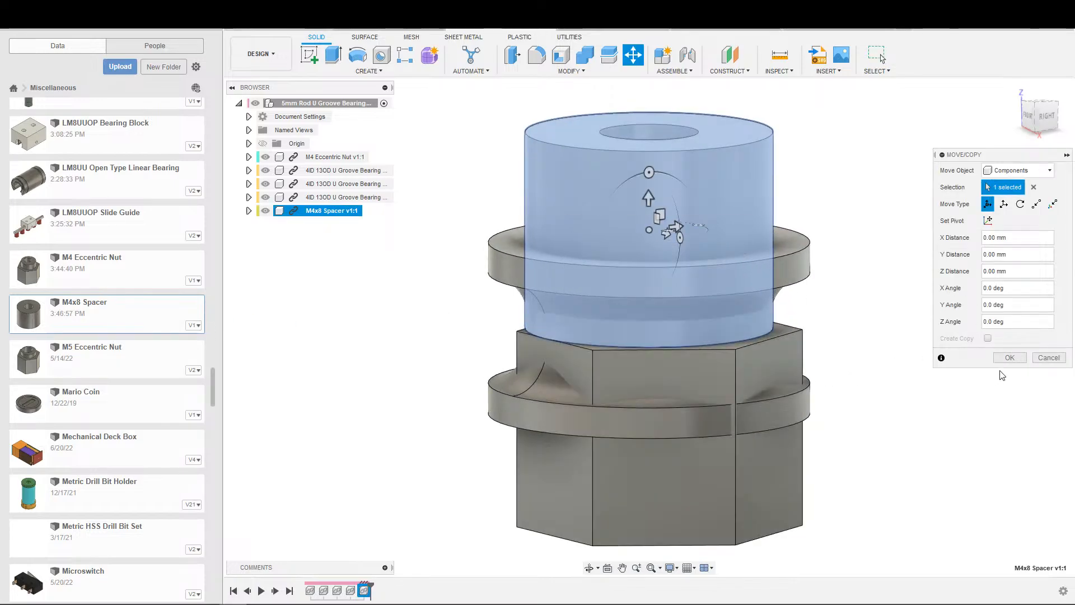
{"action": "left_click", "coordinate": [1008, 358]}
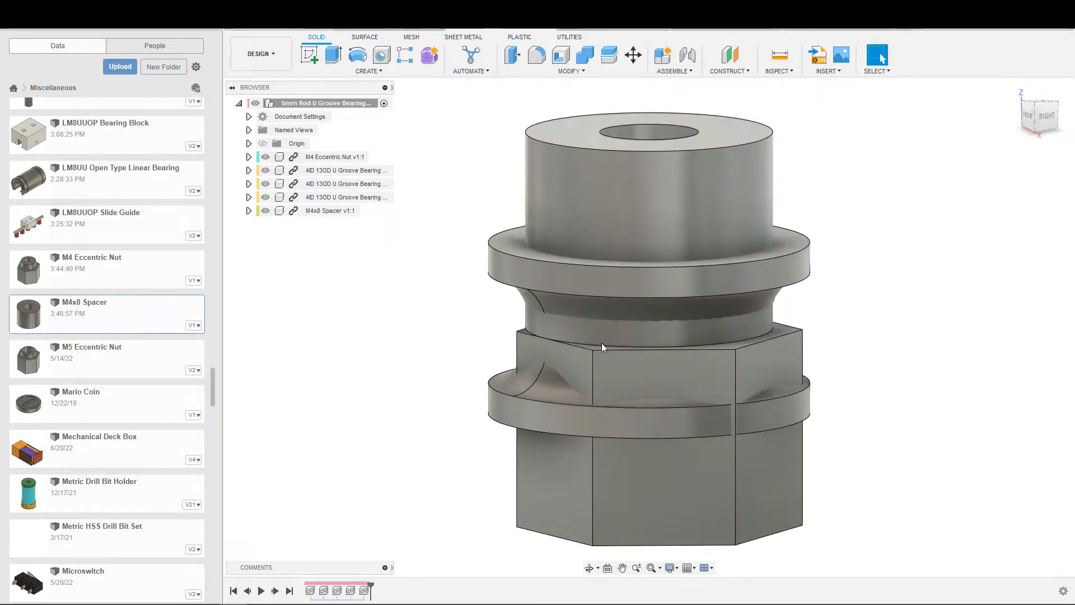
Step: Insert a second M4x8 Spacer at the default position
{"action": "right_click", "coordinate": [114, 323]}
{"action": "left_click", "coordinate": [149, 338]}
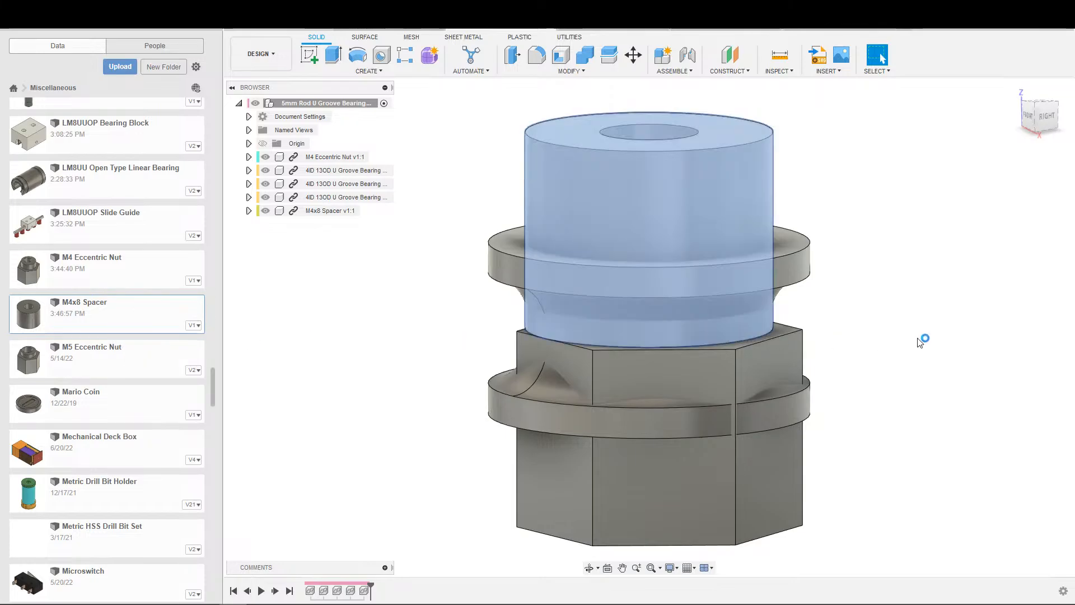
{"action": "left_click", "coordinate": [1010, 358]}
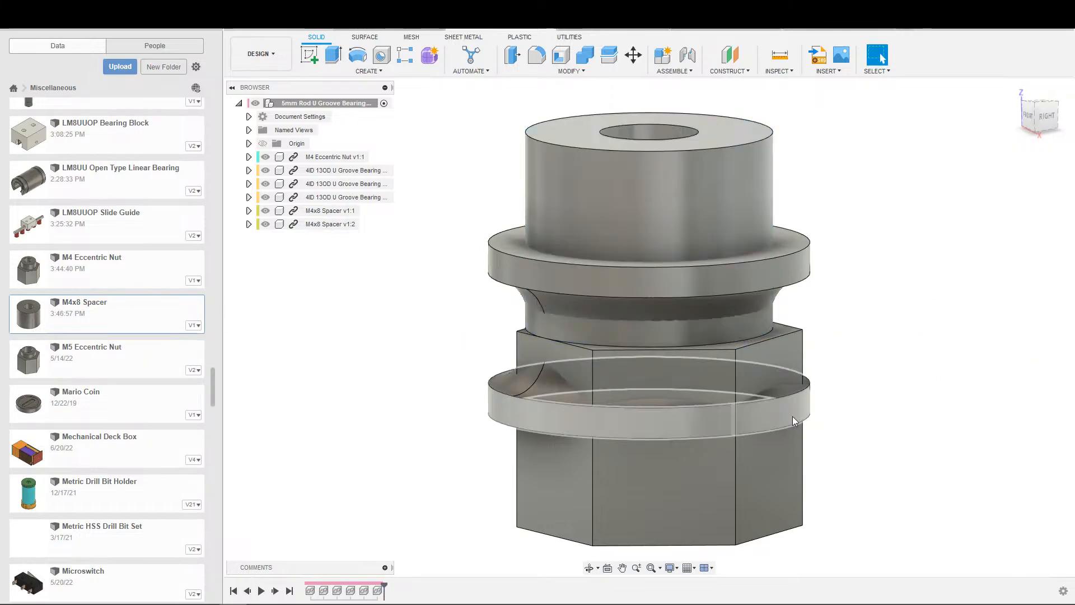
{"action": "scroll", "coordinate": [823, 374], "scroll_direction": "down", "scroll_amount": 10}
{"action": "middle_click_drag", "start_coordinate": [852, 369], "coordinate": [834, 398]}
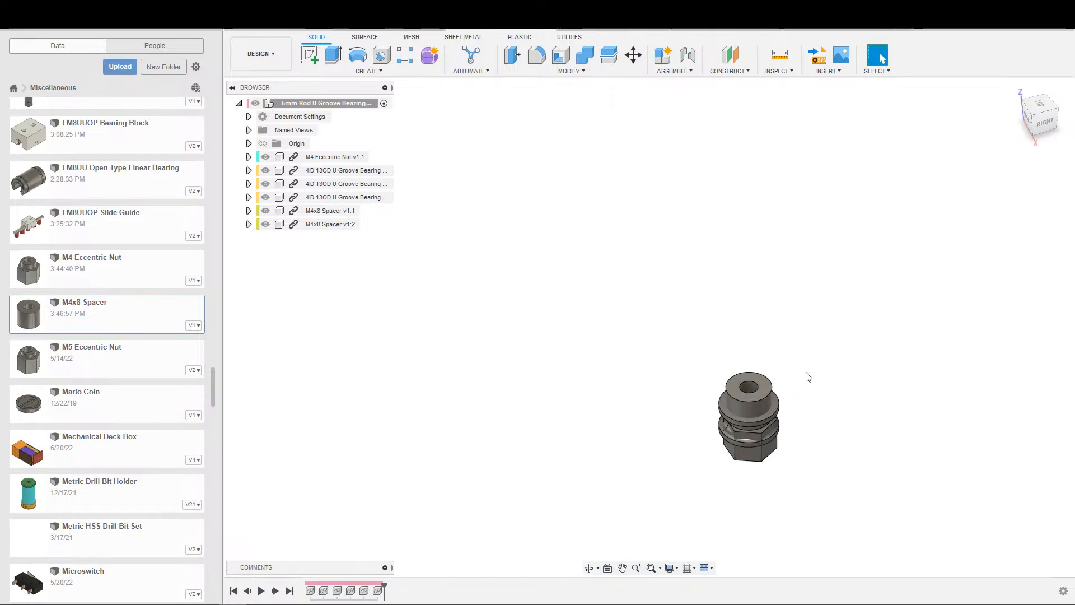
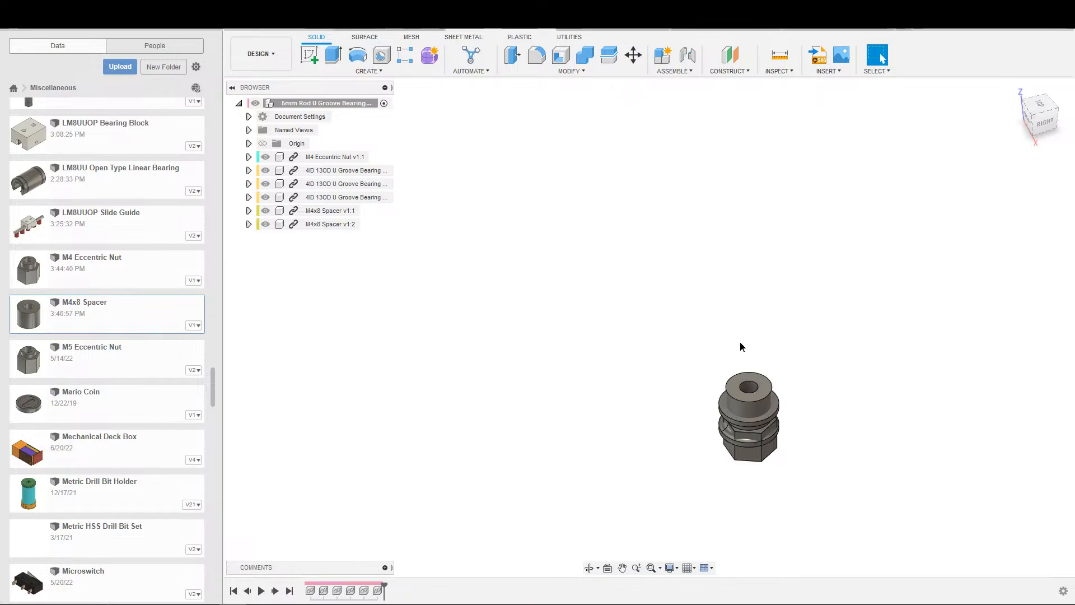
Step: Start a sketch on the horizontal plane and draw a wide rectangle about 24 mm tall around the stacked parts
{"action": "scroll", "coordinate": [708, 322], "scroll_direction": "up", "scroll_amount": 2}
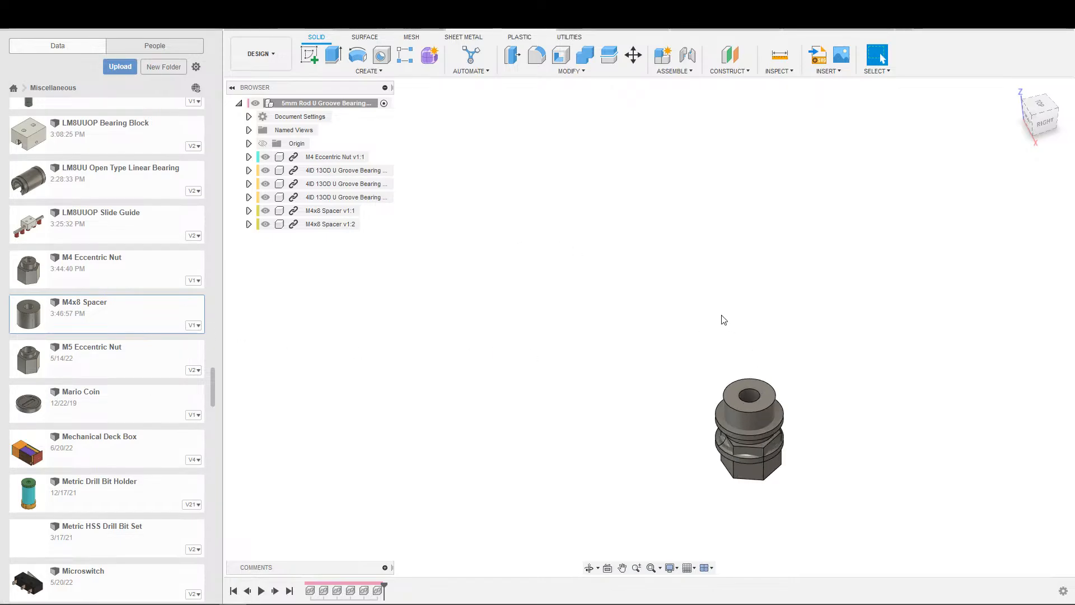
{"action": "key", "text": "s"}
{"action": "left_click", "coordinate": [750, 330]}
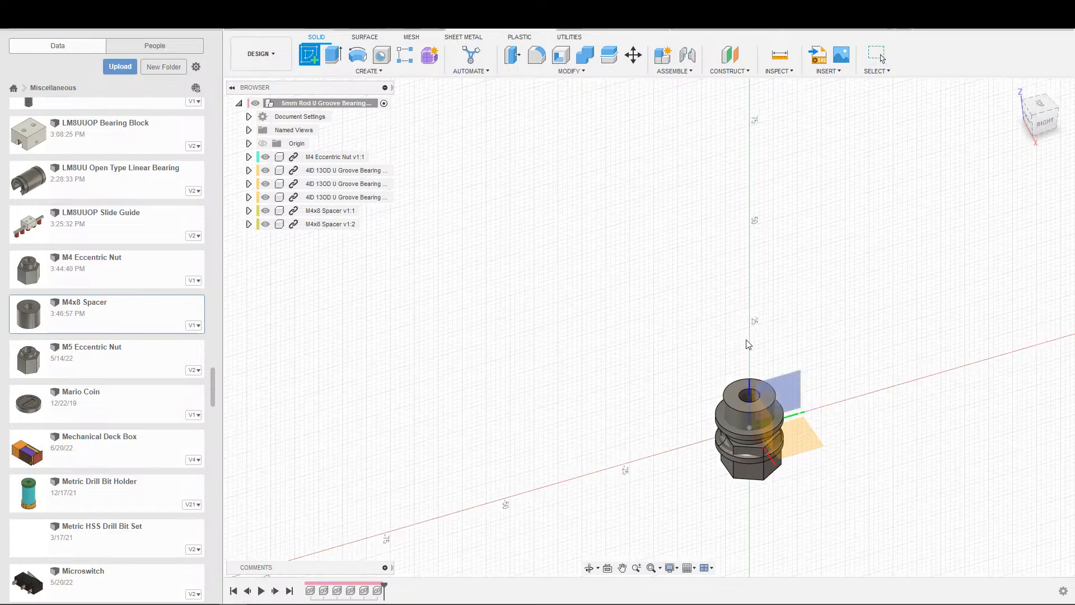
{"action": "left_click", "coordinate": [812, 444]}
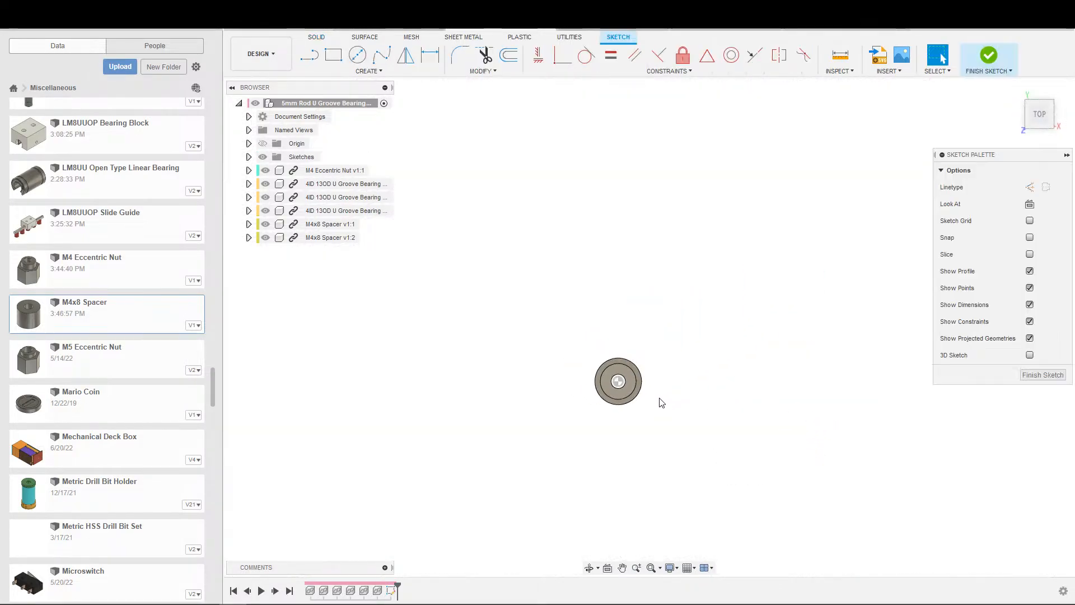
{"action": "type", "text": "srect"}
{"action": "key", "text": "Return"}
{"action": "left_click", "coordinate": [447, 341]}
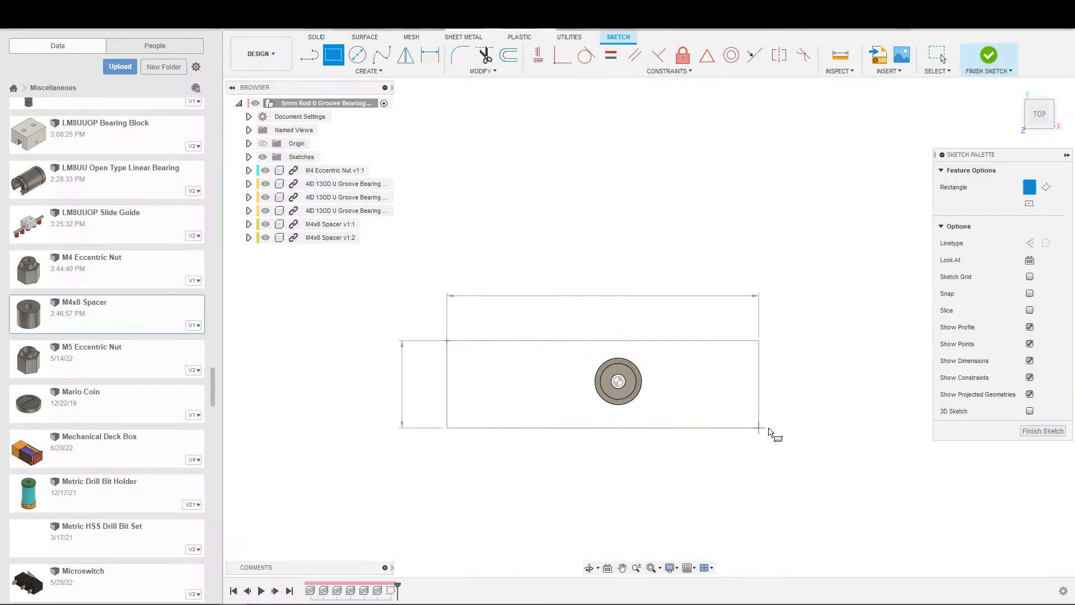
{"action": "left_click", "coordinate": [771, 428]}
{"action": "middle_click_drag", "start_coordinate": [695, 439], "coordinate": [679, 439]}
{"action": "scroll", "coordinate": [605, 420], "scroll_direction": "down", "scroll_amount": 1}
Step: Try a height dimension on the rectangle's short side, accepting its default value, and delete that dimension
{"action": "key", "text": "d"}
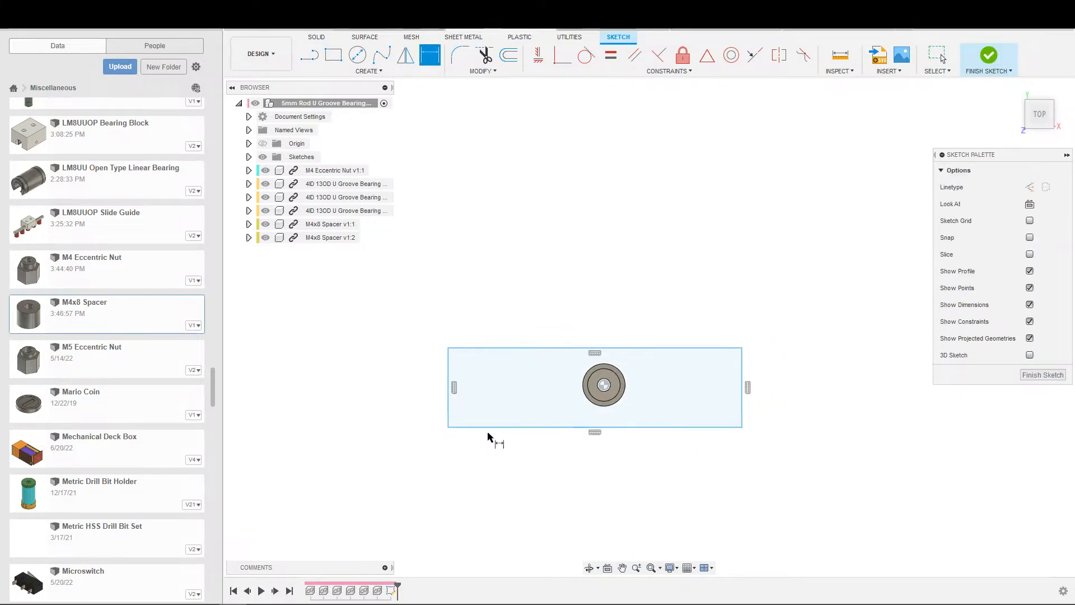
{"action": "left_click", "coordinate": [740, 409]}
{"action": "left_click", "coordinate": [784, 413]}
{"action": "scroll", "coordinate": [697, 395], "scroll_direction": "up", "scroll_amount": 2}
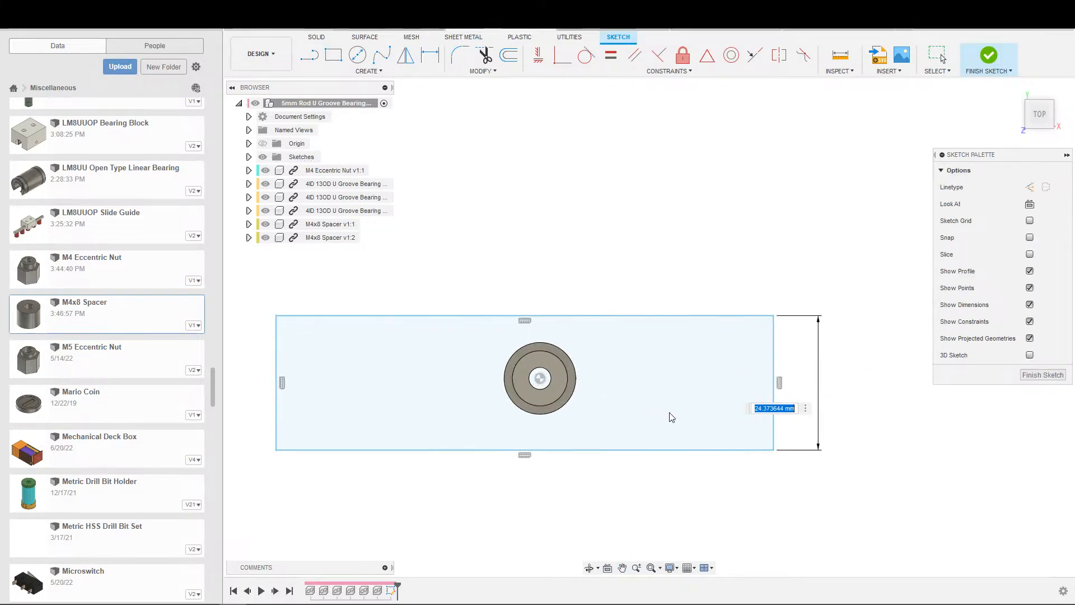
{"action": "scroll", "coordinate": [677, 416], "scroll_direction": "down", "scroll_amount": 2}
{"action": "scroll", "coordinate": [676, 406], "scroll_direction": "up", "scroll_amount": 1}
{"action": "scroll", "coordinate": [674, 392], "scroll_direction": "down", "scroll_amount": 1}
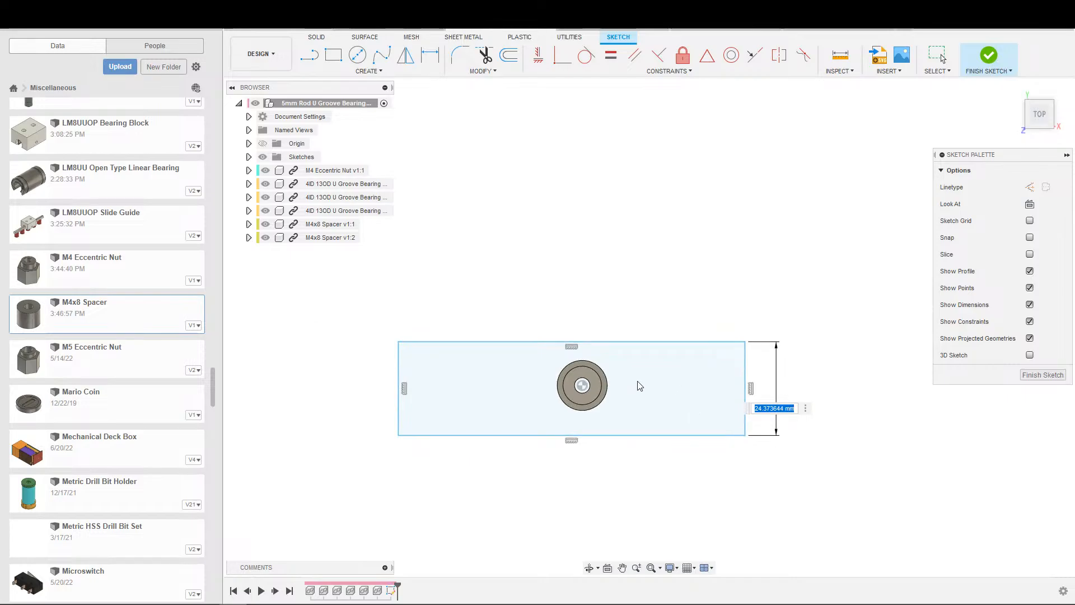
{"action": "key", "text": "Return"}
{"action": "key", "text": "Escape"}
{"action": "left_click", "coordinate": [776, 414]}
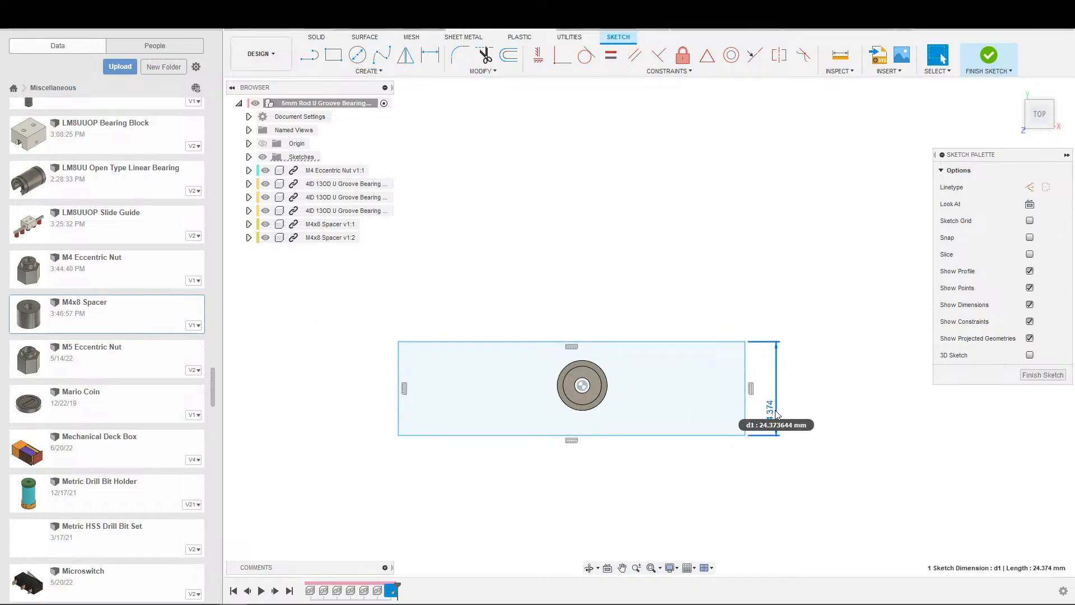
{"action": "key", "text": "Delete"}
Step: Hide the eccentric nut, both M4x8 spacers and two of the U groove bearings, keeping only the first bearing shown
{"action": "scroll", "coordinate": [543, 387], "scroll_direction": "up", "scroll_amount": 2}
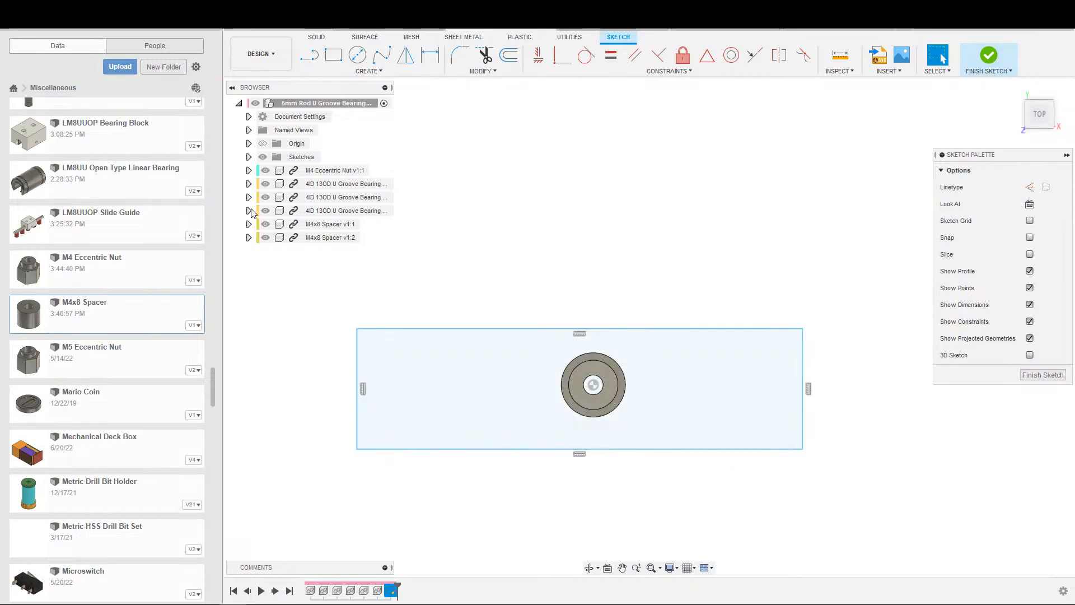
{"action": "left_click", "coordinate": [266, 224]}
{"action": "left_click", "coordinate": [265, 211]}
{"action": "left_click", "coordinate": [266, 197]}
{"action": "left_click", "coordinate": [265, 170]}
{"action": "left_click", "coordinate": [265, 184]}
{"action": "left_click", "coordinate": [265, 184]}
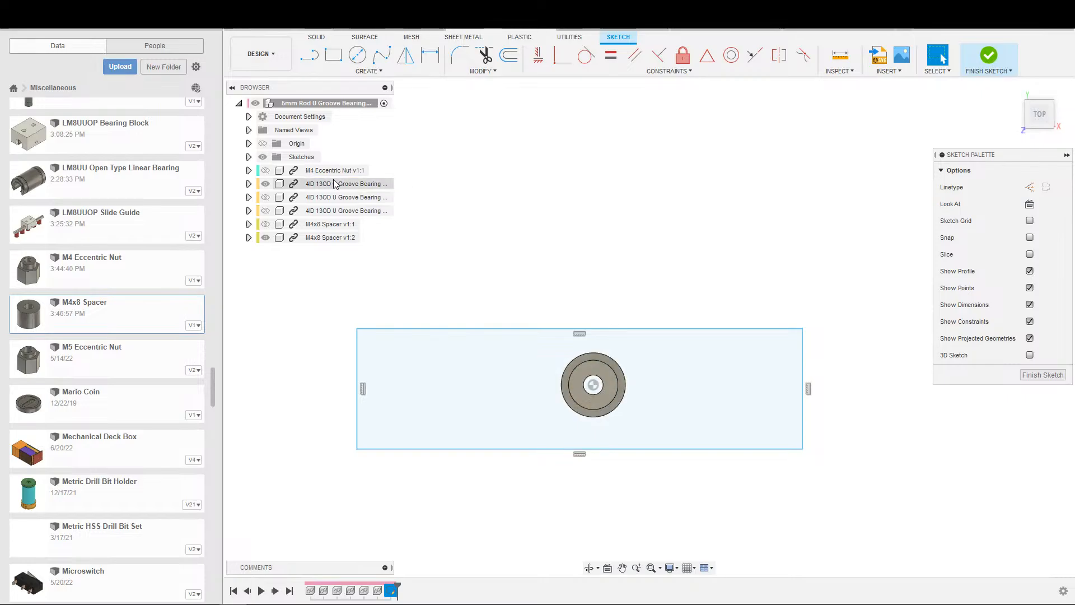
{"action": "left_click", "coordinate": [266, 238]}
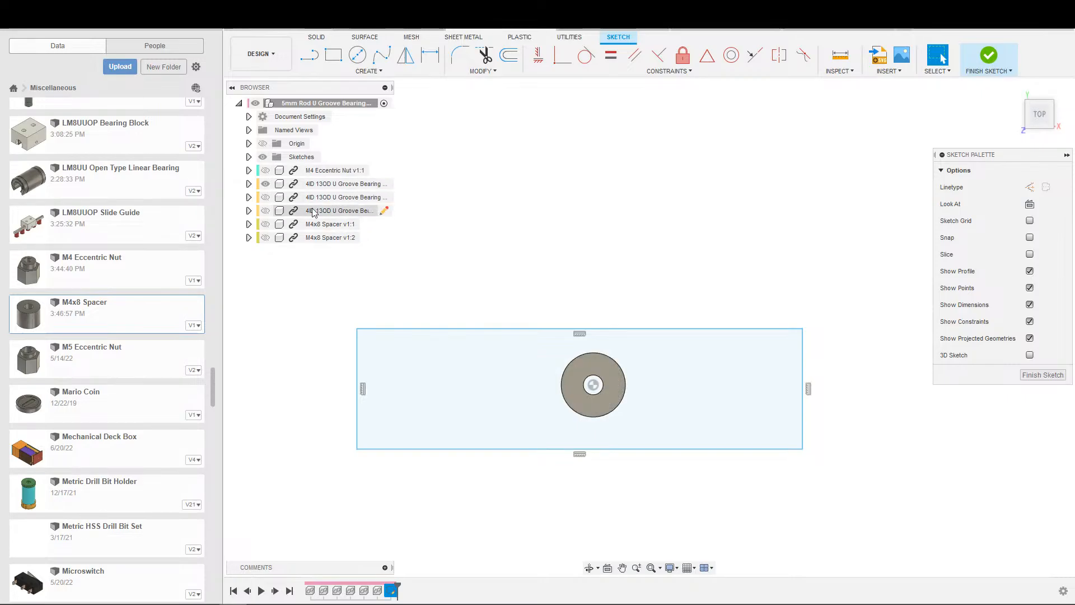
Step: Project the shown U groove bearing's outer circular edge into the sketch
{"action": "scroll", "coordinate": [664, 379], "scroll_direction": "up", "scroll_amount": 2}
{"action": "scroll", "coordinate": [631, 379], "scroll_direction": "down", "scroll_amount": 2}
{"action": "key", "text": "s"}
{"action": "left_click", "coordinate": [724, 402]}
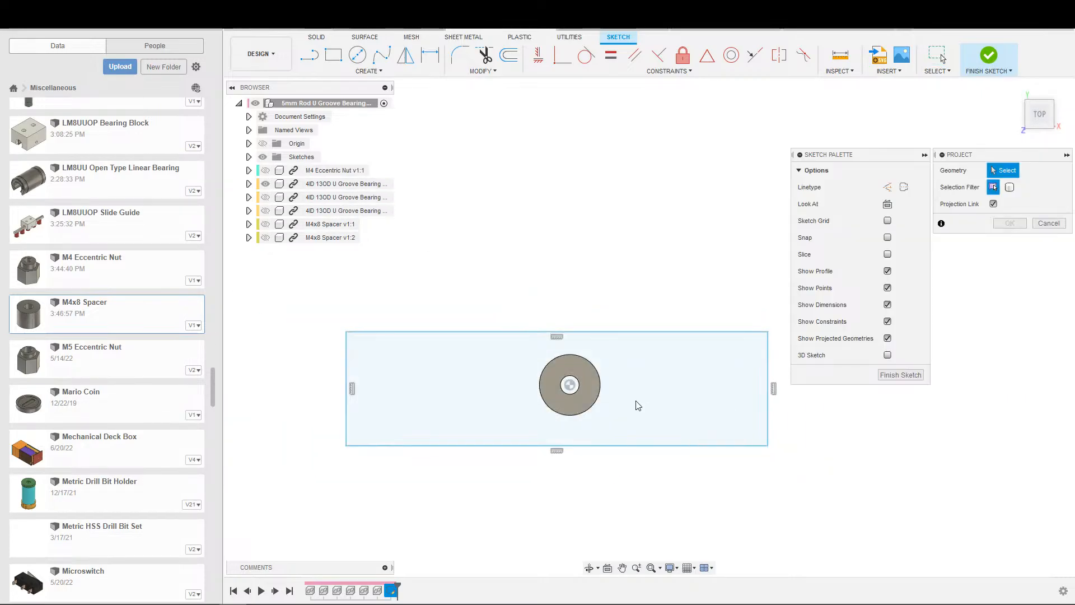
{"action": "left_click", "coordinate": [598, 406]}
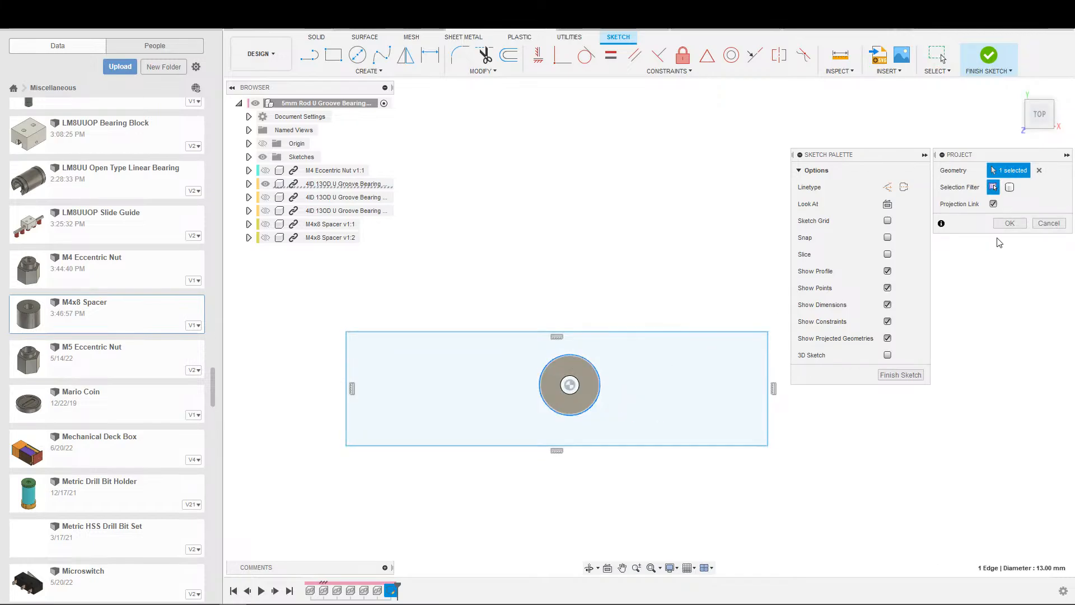
{"action": "left_click", "coordinate": [1009, 223]}
{"action": "scroll", "coordinate": [649, 425], "scroll_direction": "down", "scroll_amount": 1}
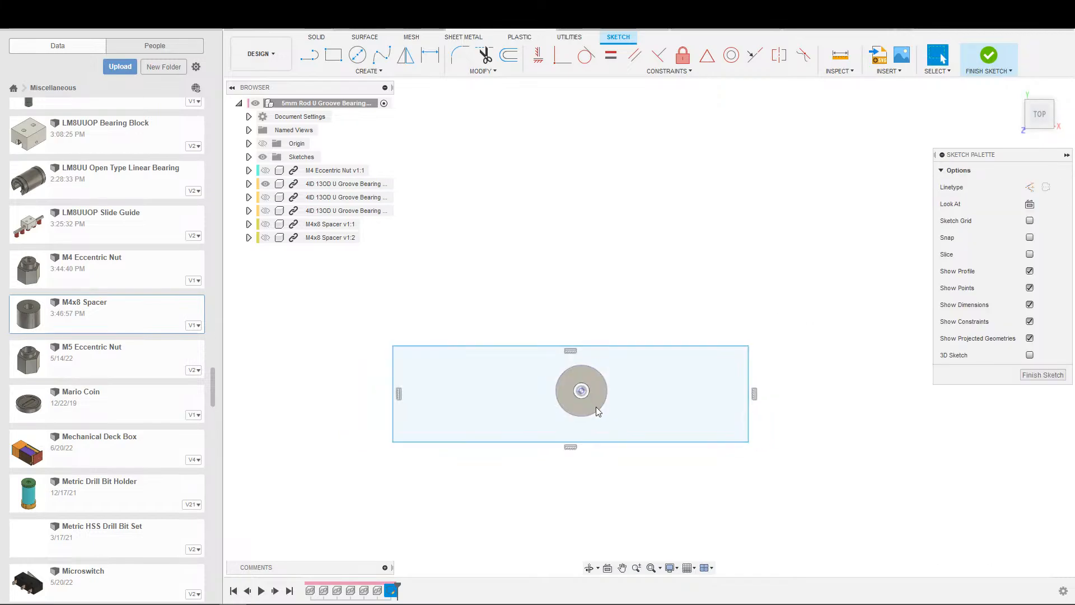
{"action": "left_click", "coordinate": [596, 408]}
{"action": "left_click", "coordinate": [633, 273]}
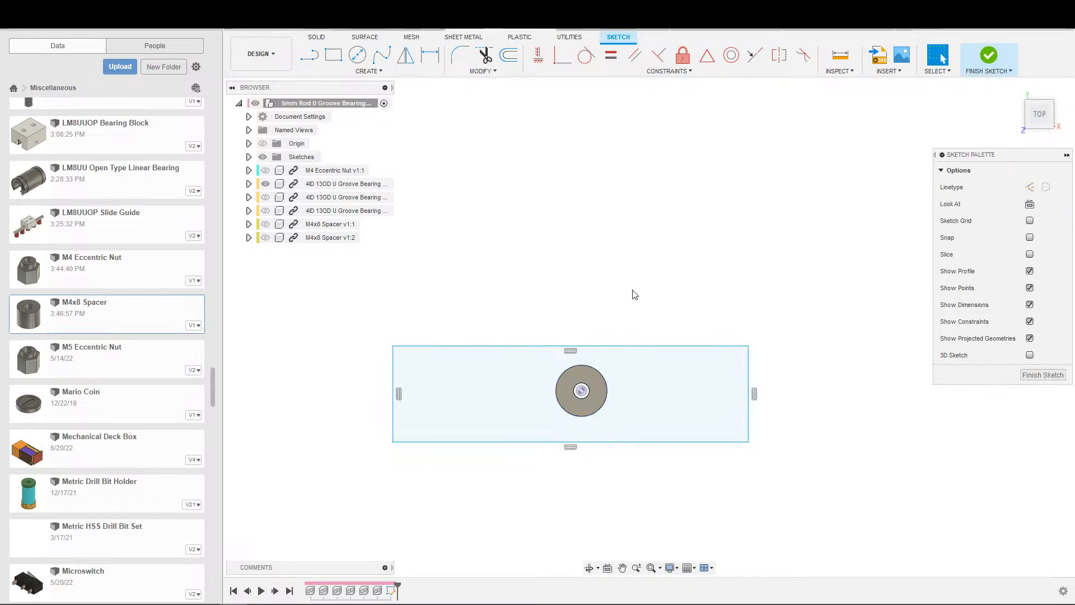
Step: Draw a diagonal line between two opposite corners of the rectangle
{"action": "middle_click_drag", "start_coordinate": [663, 350], "coordinate": [616, 288]}
{"action": "scroll", "coordinate": [615, 288], "scroll_direction": "down", "scroll_amount": 2}
{"action": "scroll", "coordinate": [568, 351], "scroll_direction": "up", "scroll_amount": 1}
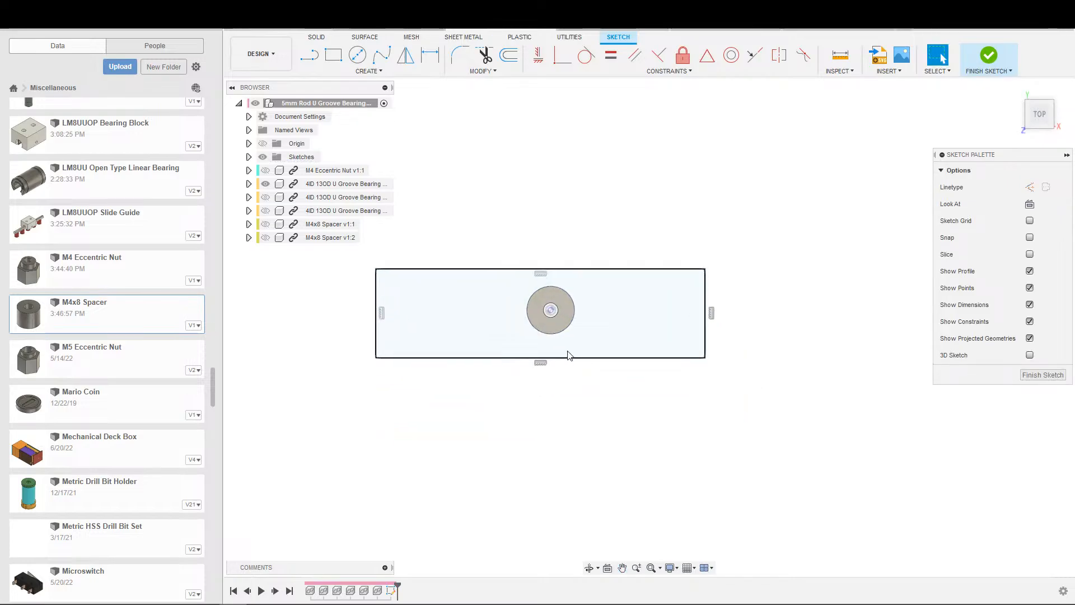
{"action": "scroll", "coordinate": [571, 352], "scroll_direction": "down", "scroll_amount": 2}
{"action": "middle_click_drag", "start_coordinate": [587, 352], "coordinate": [562, 394]}
{"action": "scroll", "coordinate": [562, 395], "scroll_direction": "up", "scroll_amount": 1}
{"action": "key", "text": "s"}
{"action": "left_click", "coordinate": [503, 416]}
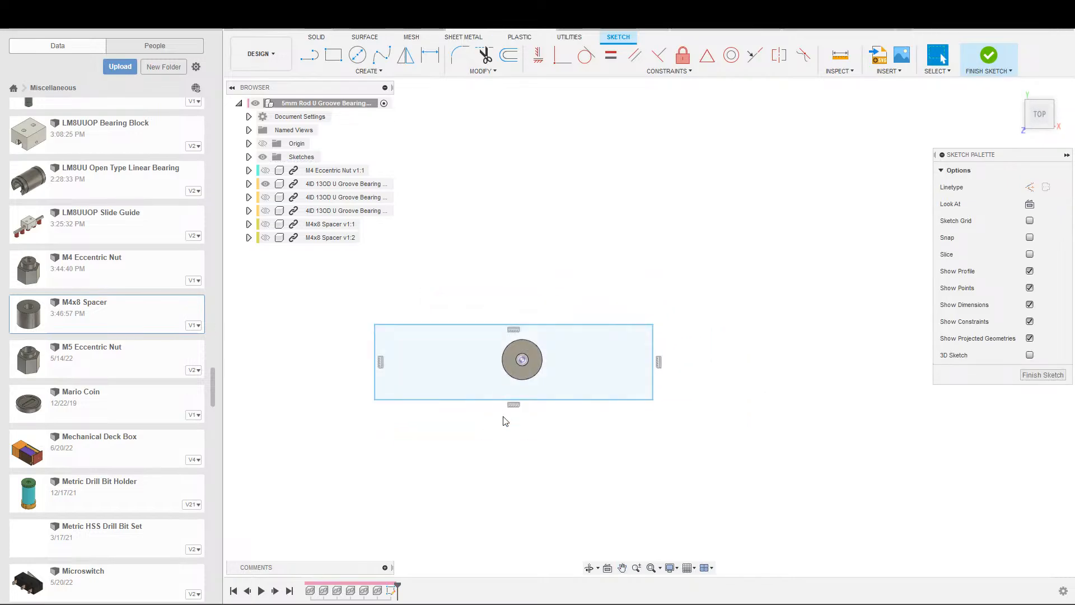
{"action": "key", "text": "l"}
{"action": "left_click", "coordinate": [374, 399]}
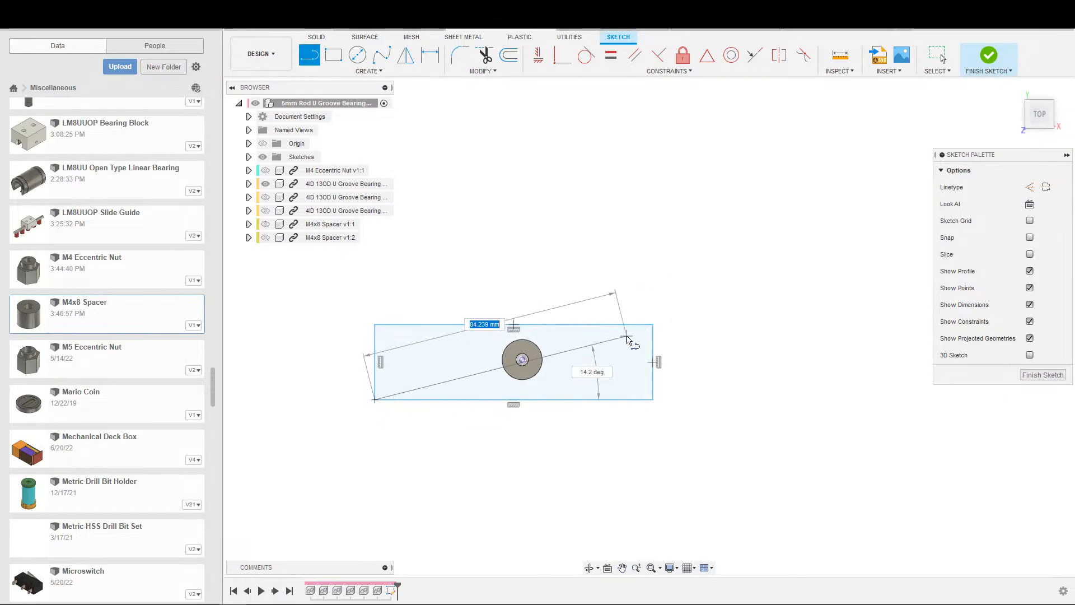
{"action": "left_click", "coordinate": [652, 325]}
{"action": "key", "text": "Escape"}
Step: Convert the rectangle's diagonal into a construction line
{"action": "left_click", "coordinate": [575, 353]}
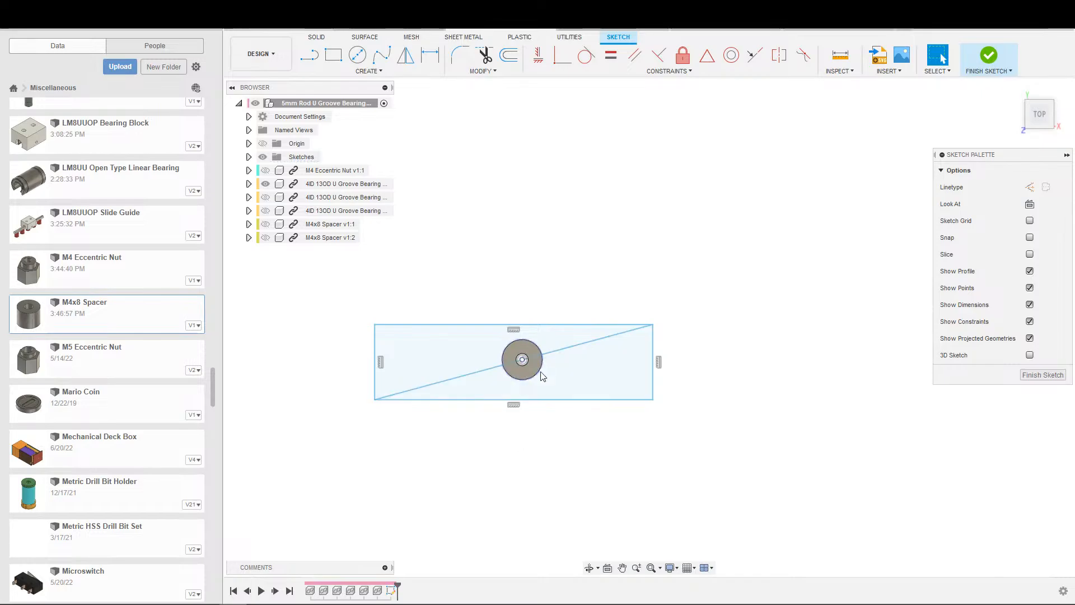
{"action": "left_click", "coordinate": [558, 351]}
{"action": "key", "text": "x"}
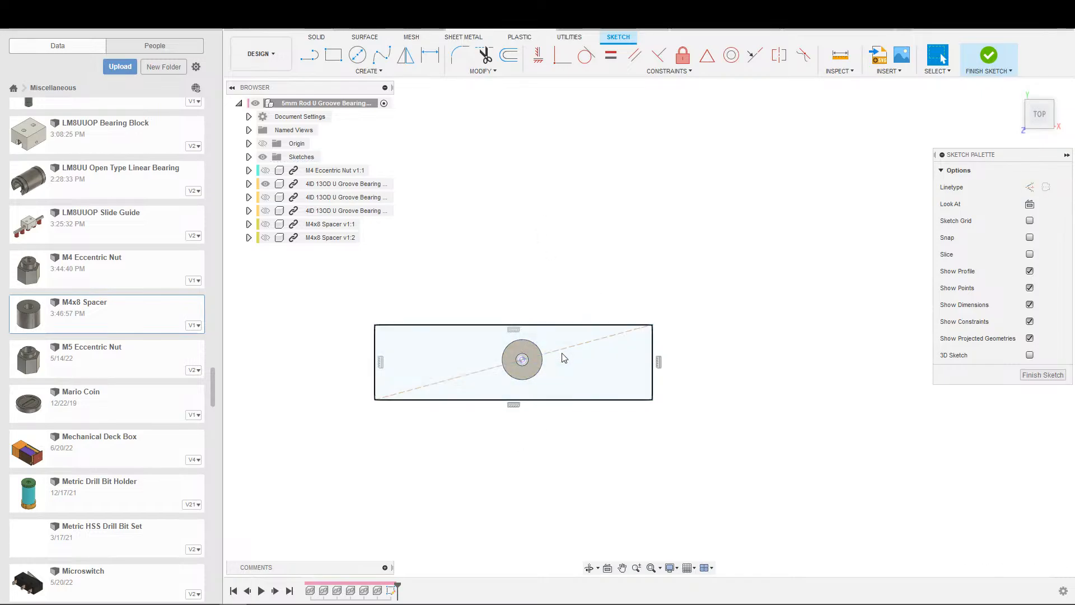
Step: Center the rectangle on the bearing with a midpoint constraint between the diagonal and the bearing's center point
{"action": "left_click", "coordinate": [562, 348]}
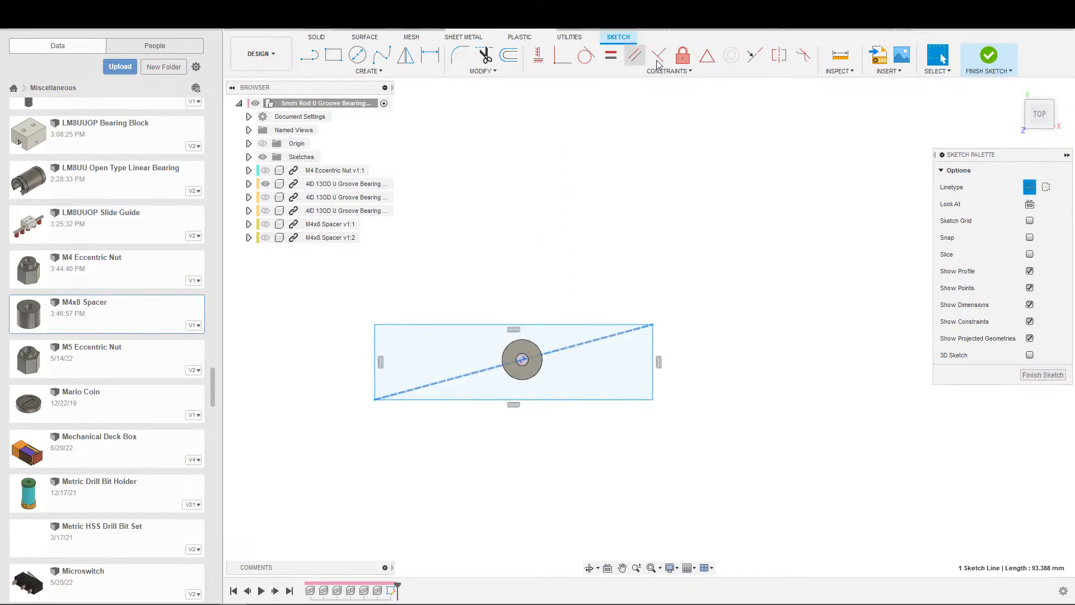
{"action": "left_click", "coordinate": [707, 55]}
{"action": "left_click", "coordinate": [526, 363]}
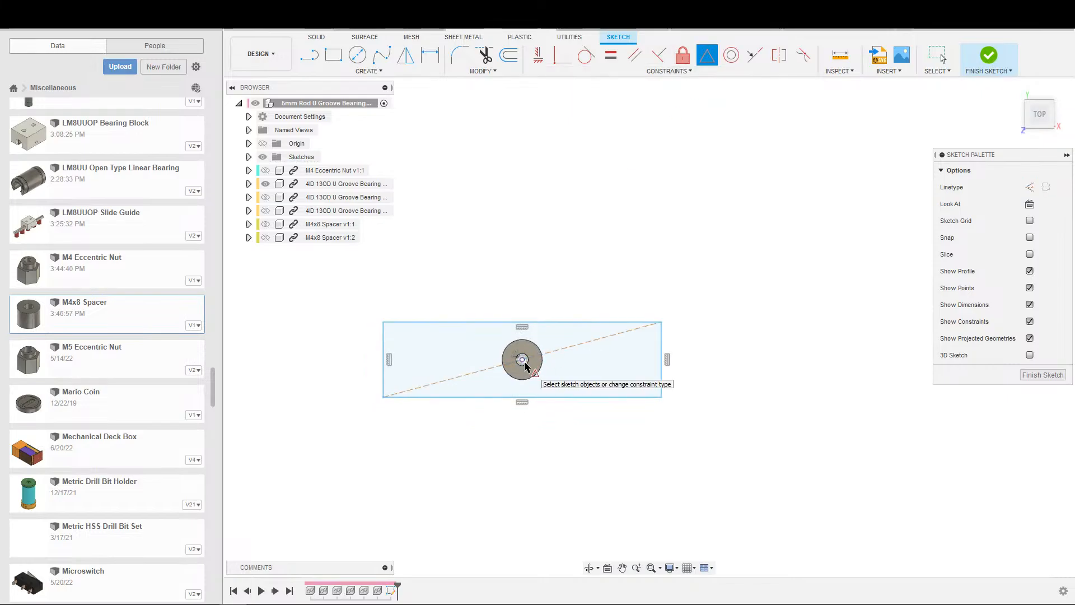
{"action": "scroll", "coordinate": [529, 366], "scroll_direction": "down", "scroll_amount": 1}
{"action": "scroll", "coordinate": [535, 368], "scroll_direction": "up", "scroll_amount": 4}
{"action": "middle_click_drag", "start_coordinate": [534, 370], "coordinate": [626, 377]}
{"action": "scroll", "coordinate": [632, 377], "scroll_direction": "down", "scroll_amount": 1}
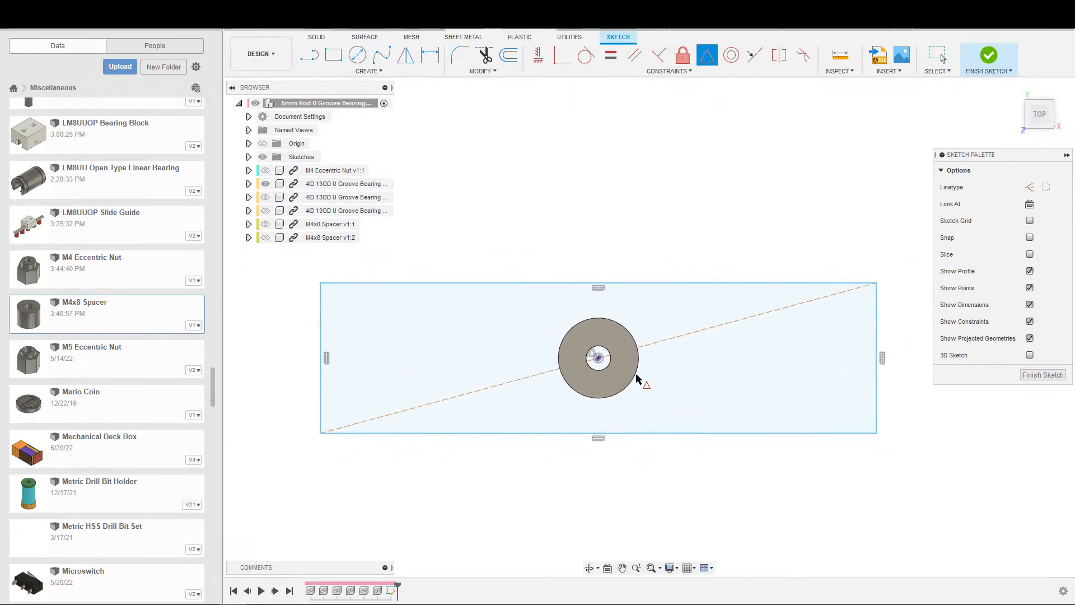
{"action": "scroll", "coordinate": [647, 358], "scroll_direction": "up", "scroll_amount": 3}
{"action": "scroll", "coordinate": [649, 342], "scroll_direction": "down", "scroll_amount": 2}
{"action": "key", "text": "Escape"}
{"action": "scroll", "coordinate": [656, 313], "scroll_direction": "down", "scroll_amount": 2}
{"action": "middle_click_drag", "start_coordinate": [660, 290], "coordinate": [656, 220]}
{"action": "scroll", "coordinate": [660, 229], "scroll_direction": "down", "scroll_amount": 1}
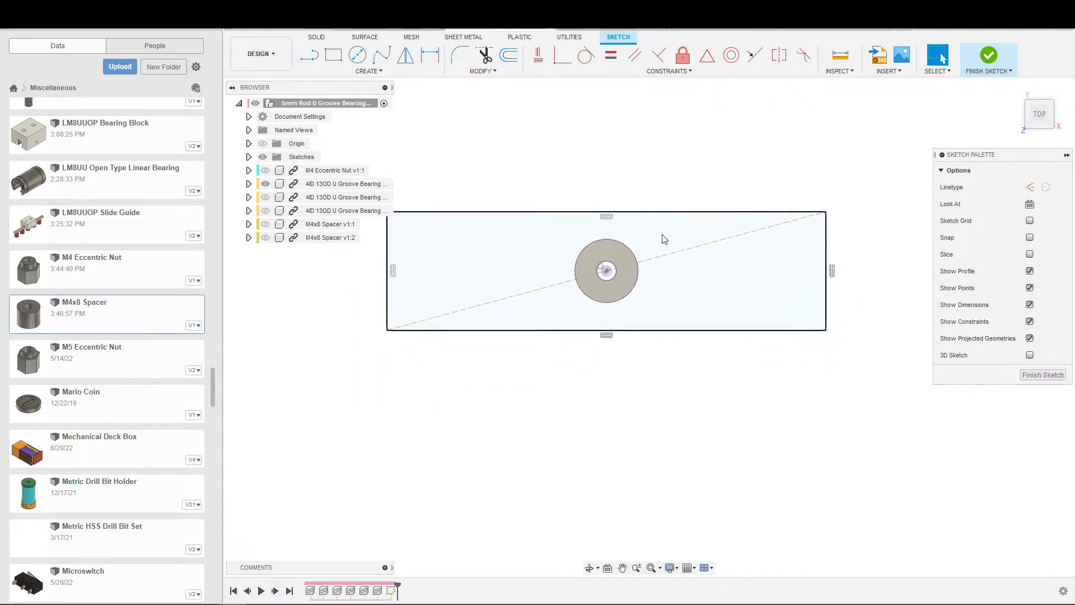
{"action": "key", "text": "s"}
{"action": "left_click", "coordinate": [679, 330]}
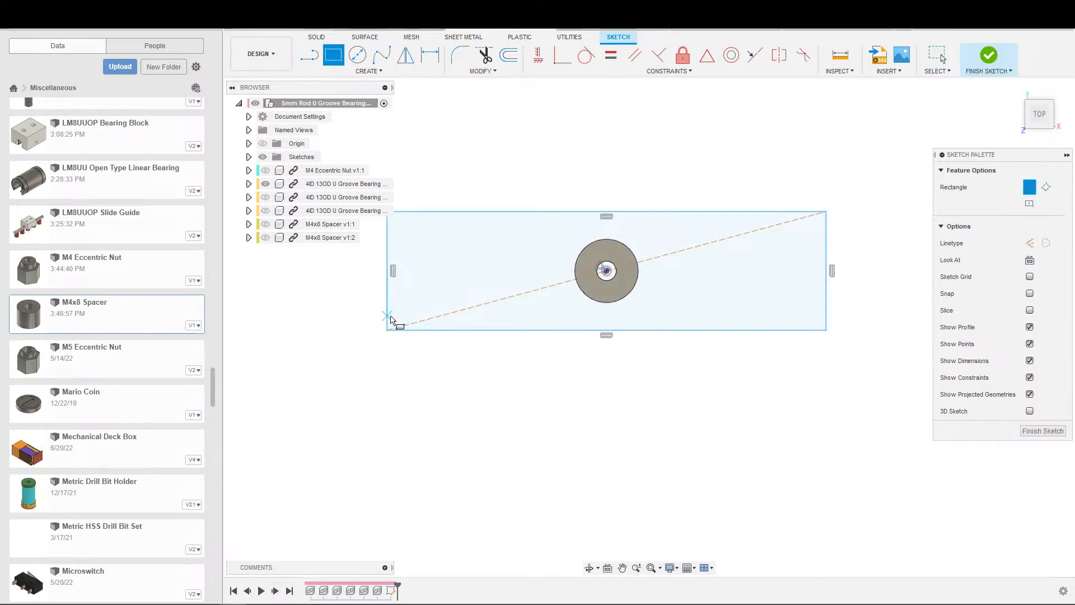
{"action": "key", "text": "Escape"}
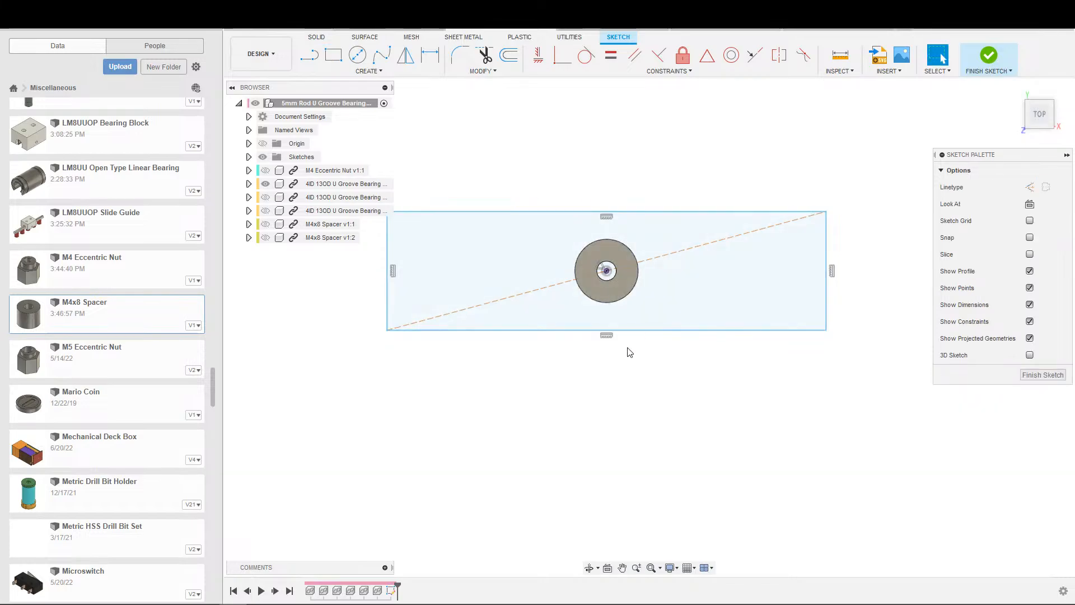
{"action": "mouse_move", "coordinate": [629, 353]}
{"action": "middle_mouse_down", "text": "shift"}
{"action": "mouse_move", "coordinate": [648, 277]}
{"action": "mouse_move", "coordinate": [637, 267]}
{"action": "middle_mouse_up", "text": "shift"}
{"action": "scroll", "coordinate": [649, 276], "scroll_direction": "up", "scroll_amount": 5}
{"action": "key", "text": "s"}
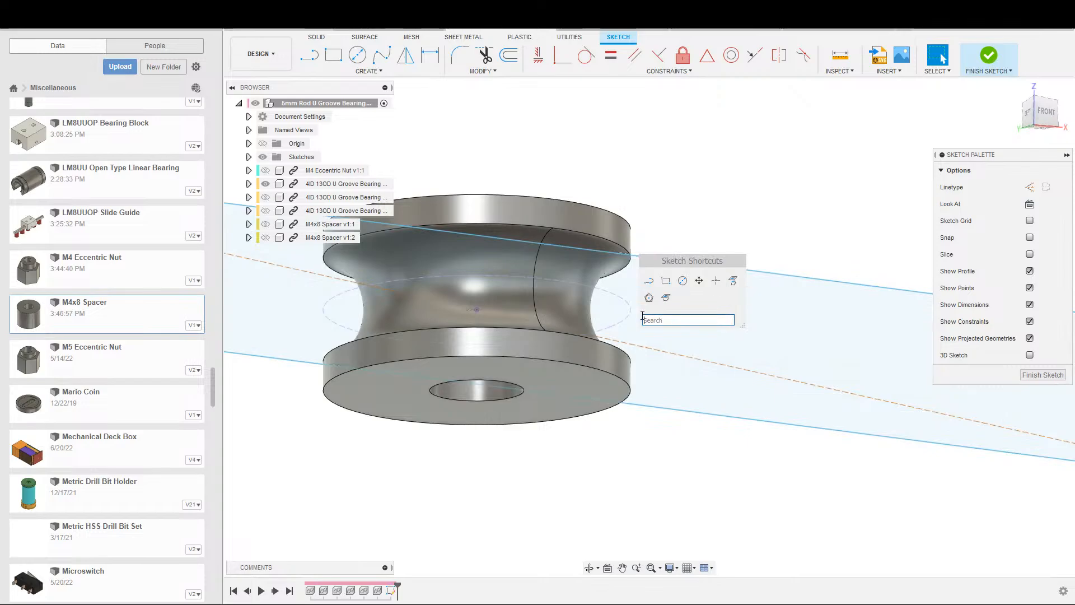
{"action": "scroll", "coordinate": [735, 283], "scroll_direction": "down", "scroll_amount": 5}
{"action": "mouse_move", "coordinate": [629, 304]}
{"action": "middle_mouse_down", "text": "shift"}
{"action": "mouse_move", "coordinate": [619, 352]}
{"action": "mouse_move", "coordinate": [677, 307]}
{"action": "mouse_move", "coordinate": [687, 324]}
{"action": "mouse_move", "coordinate": [606, 355]}
{"action": "mouse_move", "coordinate": [621, 327]}
{"action": "mouse_move", "coordinate": [636, 355]}
{"action": "middle_mouse_up", "text": "shift"}
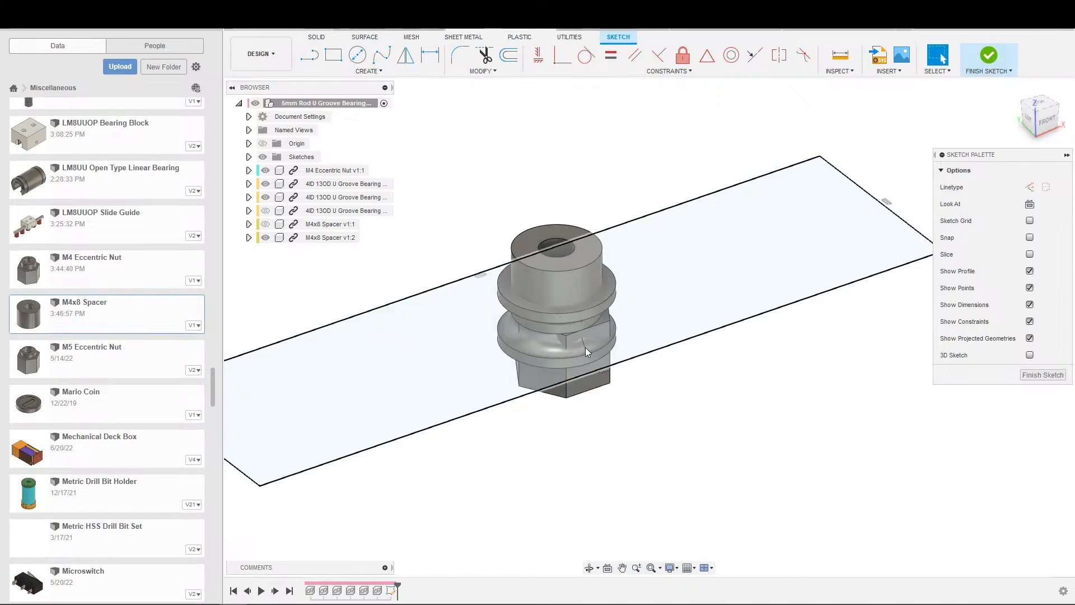
Step: Undo the rectangle sketch entirely, back to the stacked components before it was started
{"action": "key", "text": "ctrl+z"}
{"action": "key", "text": "ctrl+z"}
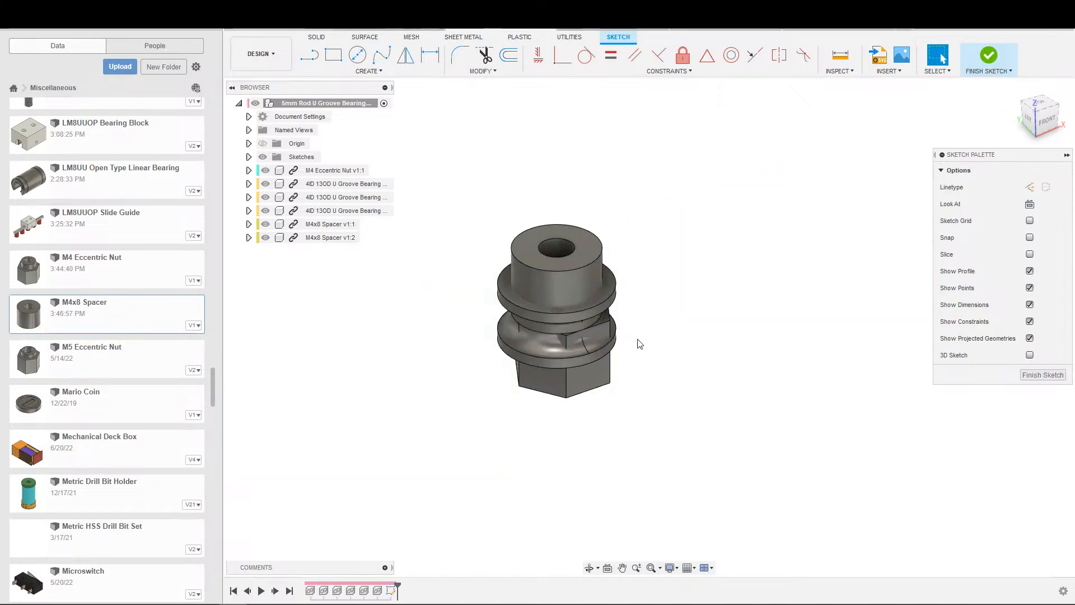
{"action": "scroll", "coordinate": [655, 375], "scroll_direction": "down", "scroll_amount": 3}
{"action": "key", "text": "ctrl+z"}
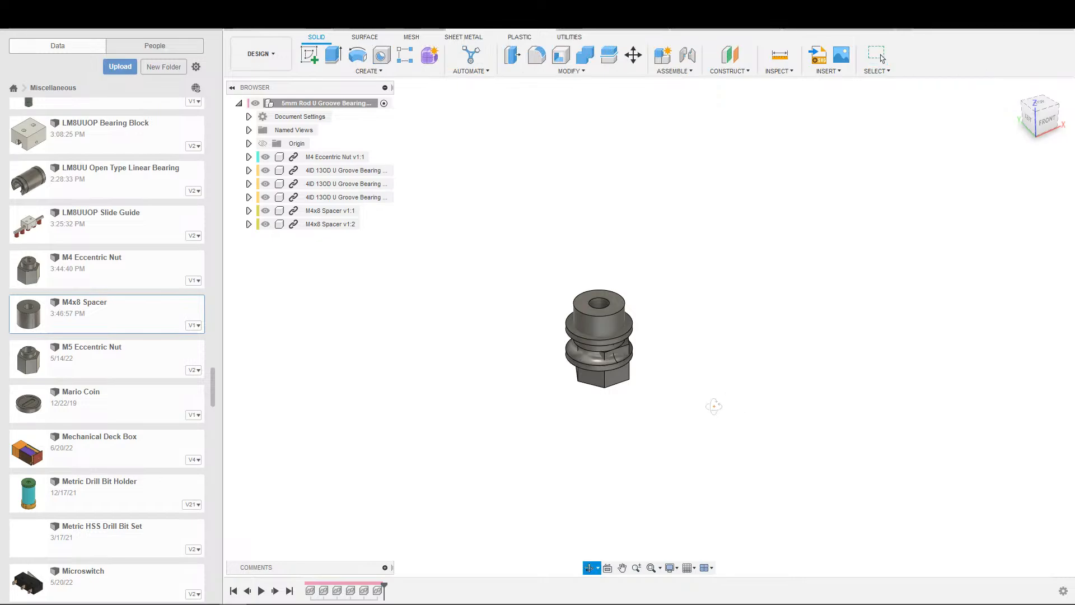
{"action": "middle_click_drag", "start_coordinate": [713, 406], "coordinate": [689, 404], "text": "shift"}
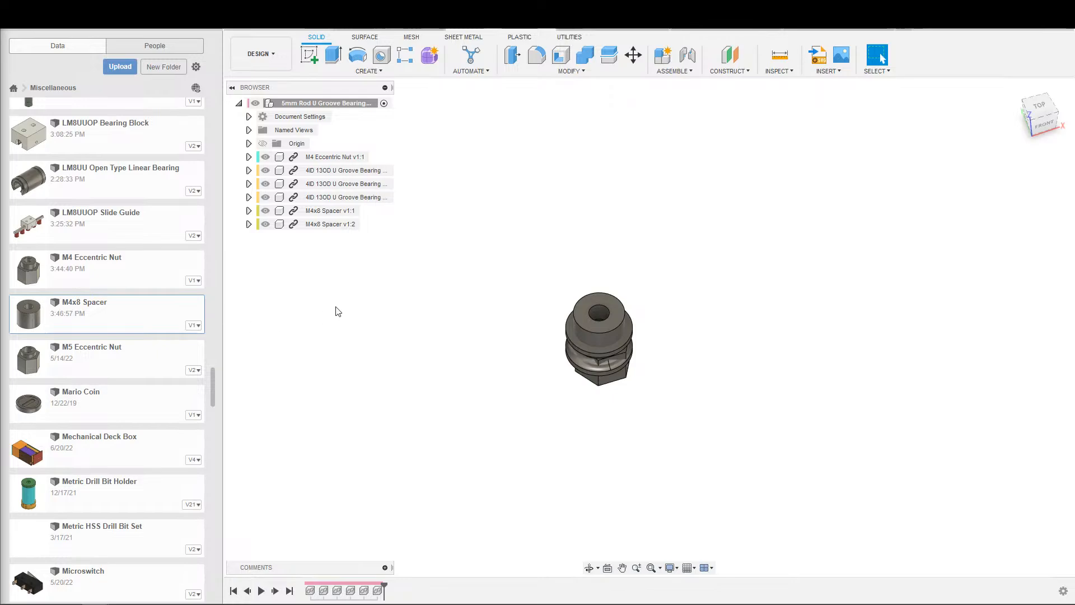
Step: Create a new internal component named Rails under the top-level assembly and activate it
{"action": "right_click", "coordinate": [311, 104]}
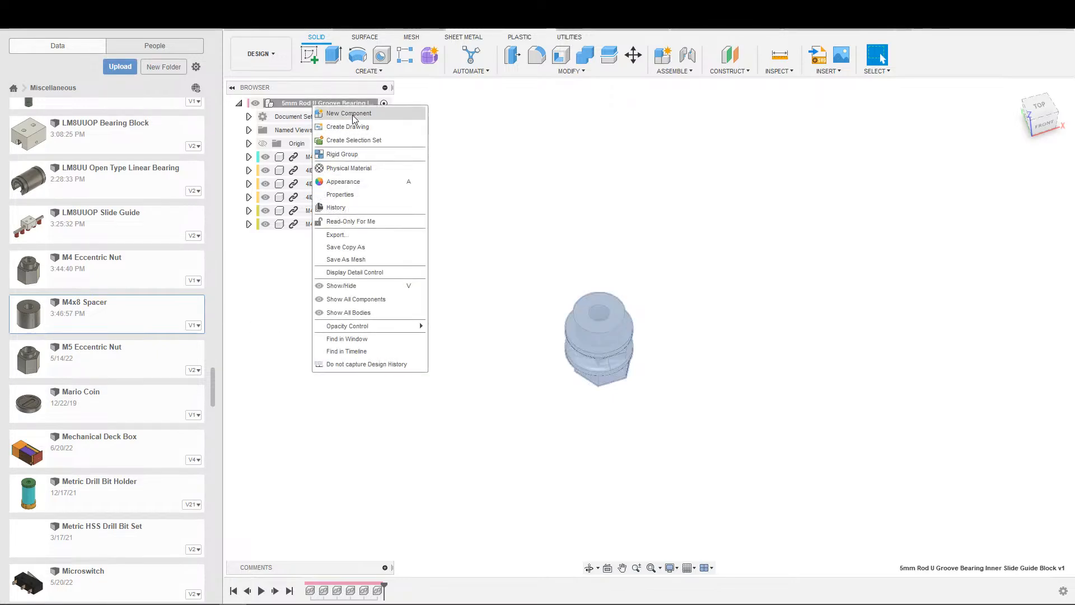
{"action": "left_click", "coordinate": [352, 114]}
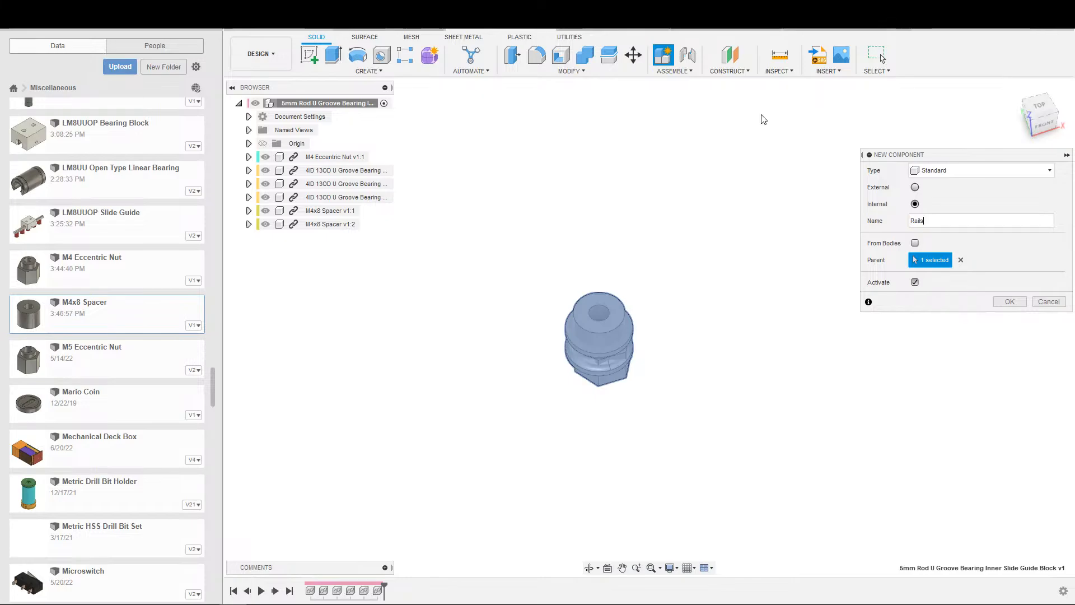
{"action": "key", "text": "Return"}
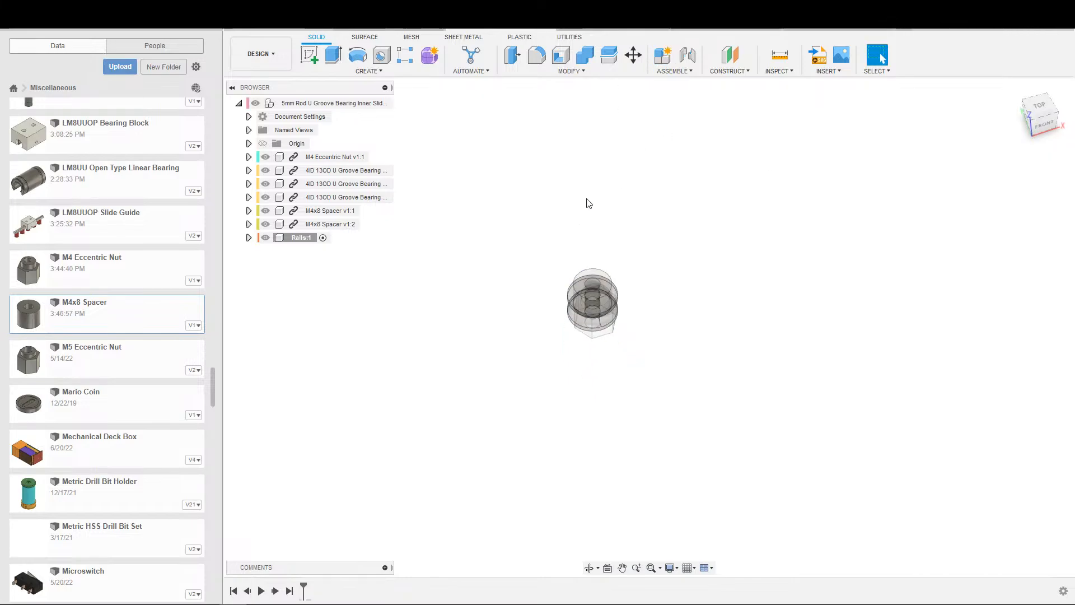
Step: Start a sketch on the vertical YZ plane and project the arc of the bearing's U groove into it
{"action": "key", "text": "s"}
{"action": "left_click", "coordinate": [609, 193]}
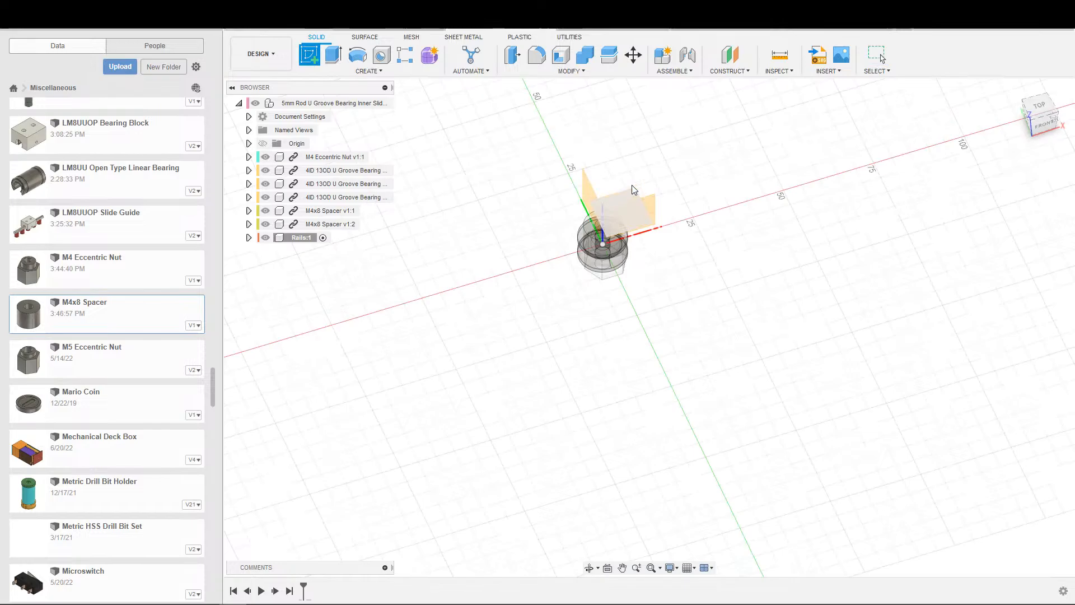
{"action": "left_click", "coordinate": [683, 220]}
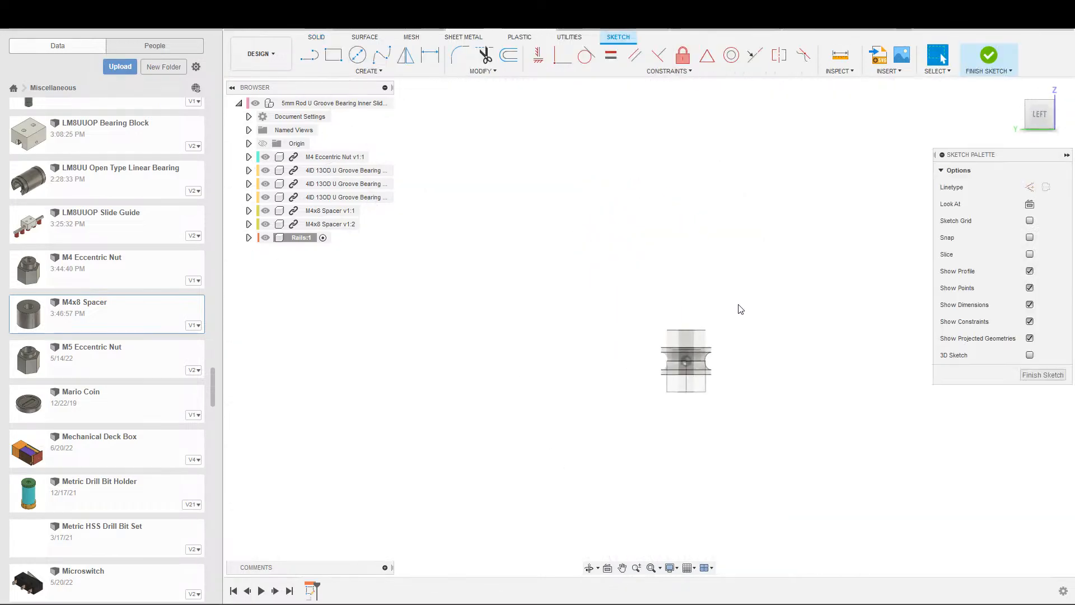
{"action": "key", "text": "s"}
{"action": "left_click", "coordinate": [832, 331]}
{"action": "scroll", "coordinate": [727, 378], "scroll_direction": "up", "scroll_amount": 4}
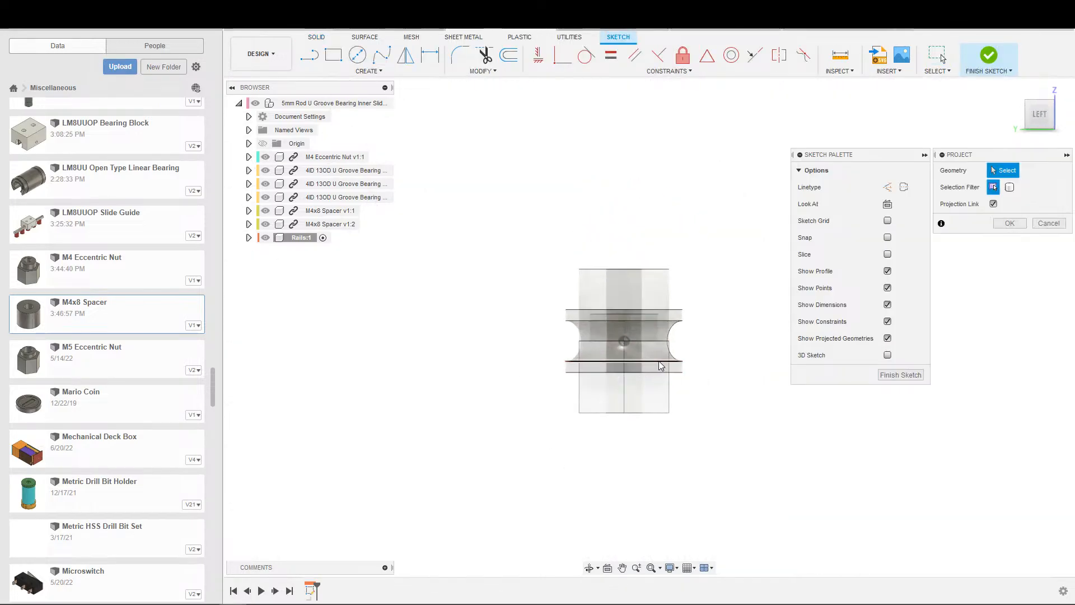
{"action": "scroll", "coordinate": [671, 352], "scroll_direction": "up", "scroll_amount": 2}
{"action": "left_click", "coordinate": [664, 358]}
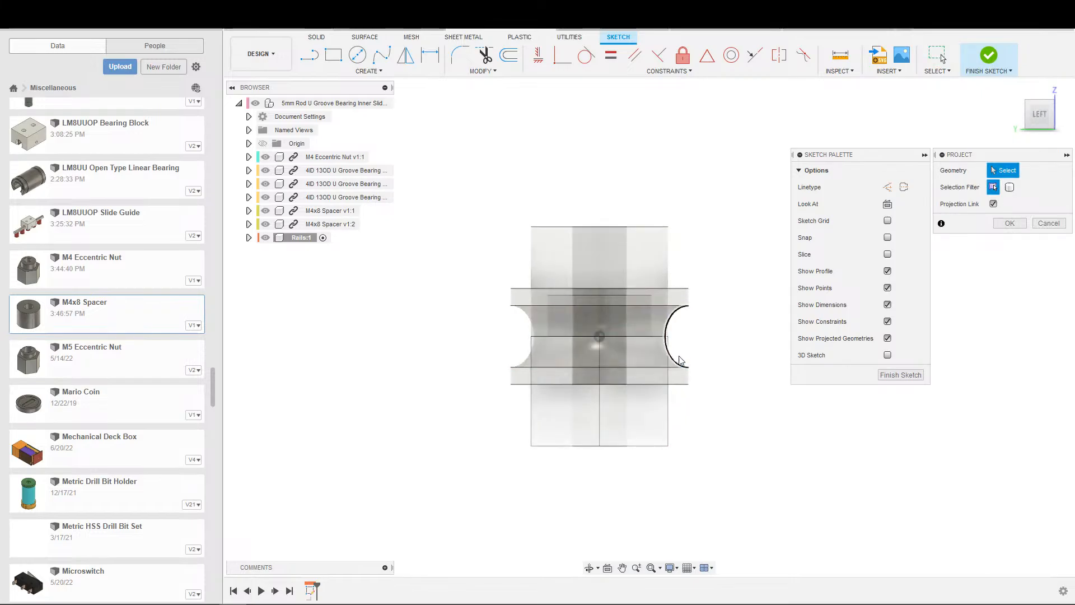
{"action": "scroll", "coordinate": [735, 329], "scroll_direction": "down", "scroll_amount": 3}
{"action": "left_click", "coordinate": [1012, 223]}
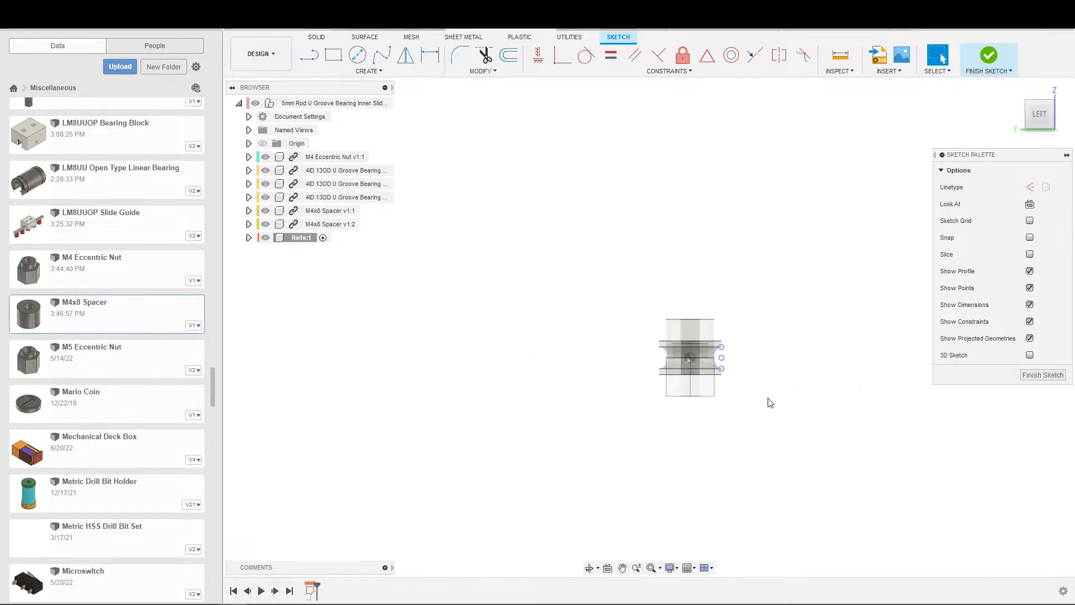
Step: Draw a circle about 6.1 mm in diameter just outside the projected groove arc
{"action": "scroll", "coordinate": [727, 381], "scroll_direction": "up", "scroll_amount": 1}
{"action": "key", "text": "c"}
{"action": "left_click", "coordinate": [711, 346]}
{"action": "left_click", "coordinate": [732, 346]}
{"action": "key", "text": "Escape"}
{"action": "scroll", "coordinate": [710, 350], "scroll_direction": "up", "scroll_amount": 5}
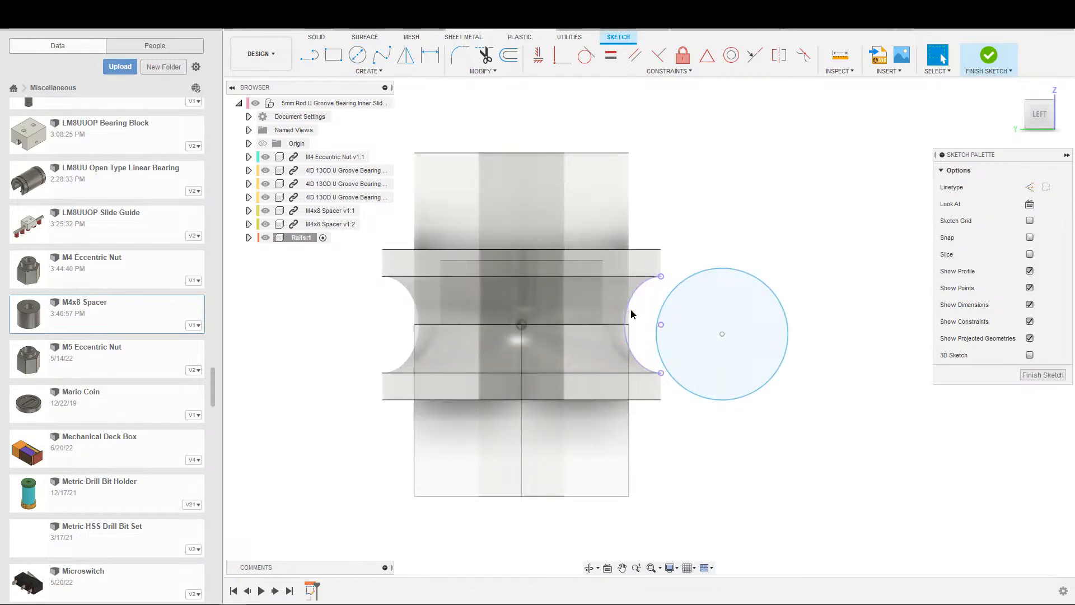
Step: Constrain the circle to be coincident with both endpoints of the projected groove arc
{"action": "left_click", "coordinate": [631, 309]}
{"action": "left_click", "coordinate": [700, 274]}
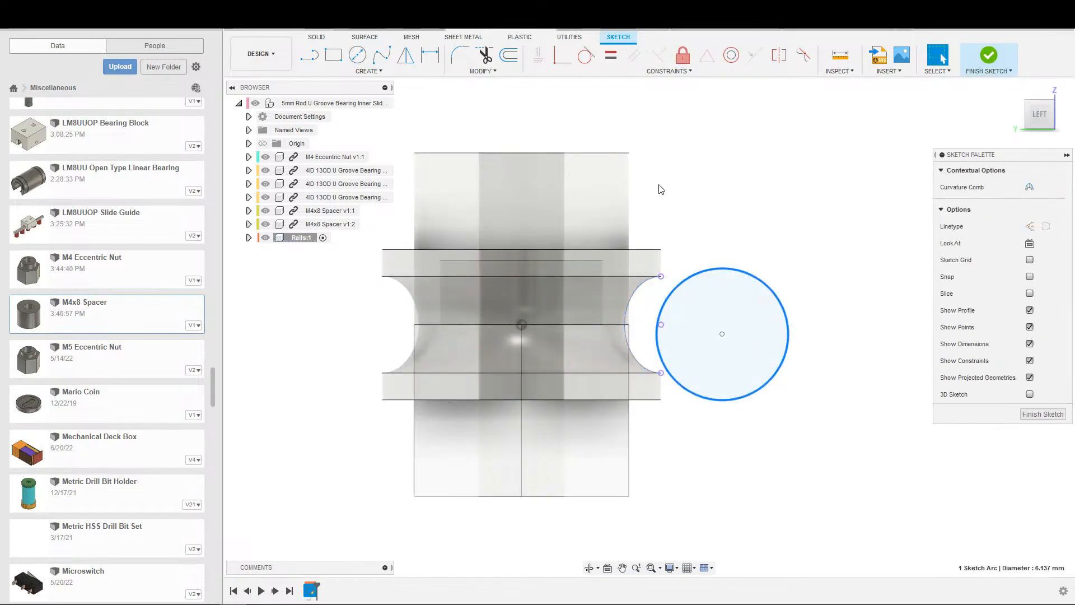
{"action": "left_click", "coordinate": [666, 178]}
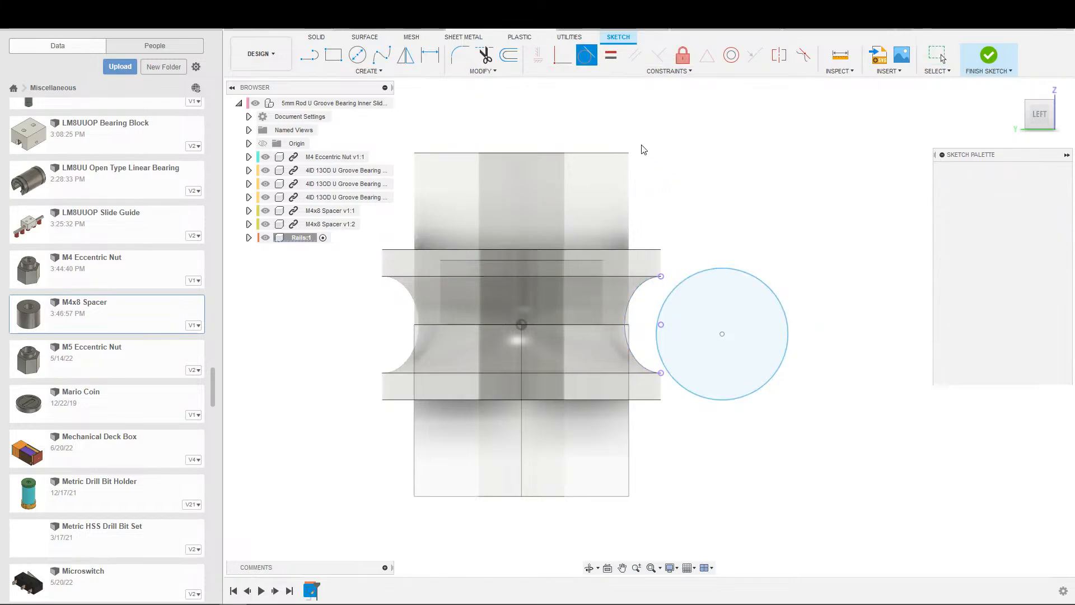
{"action": "left_click", "coordinate": [563, 56]}
{"action": "left_click", "coordinate": [684, 289]}
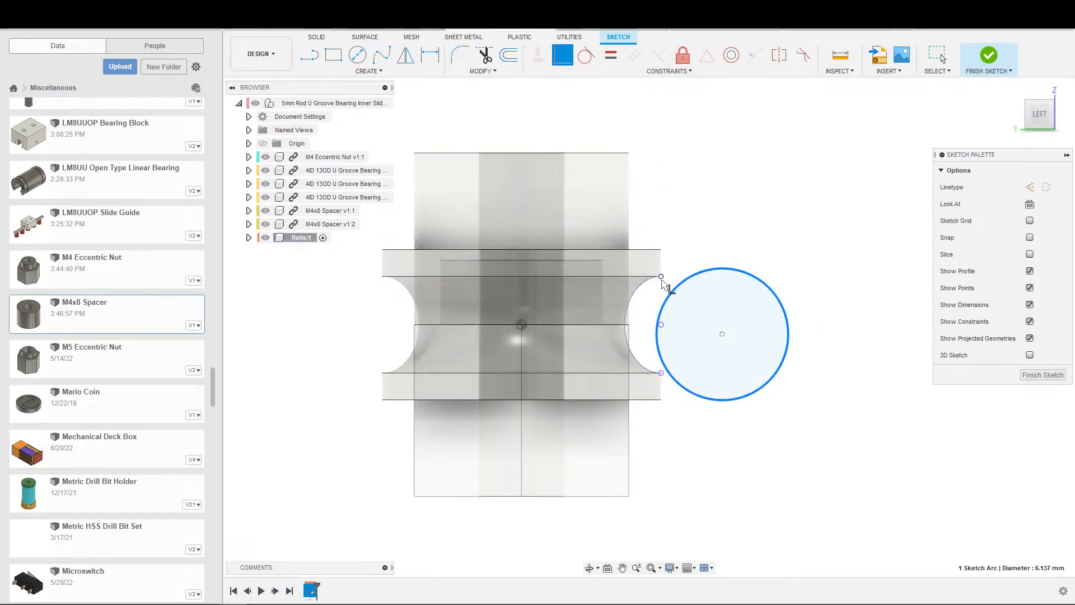
{"action": "left_click", "coordinate": [654, 365]}
{"action": "left_click", "coordinate": [675, 379]}
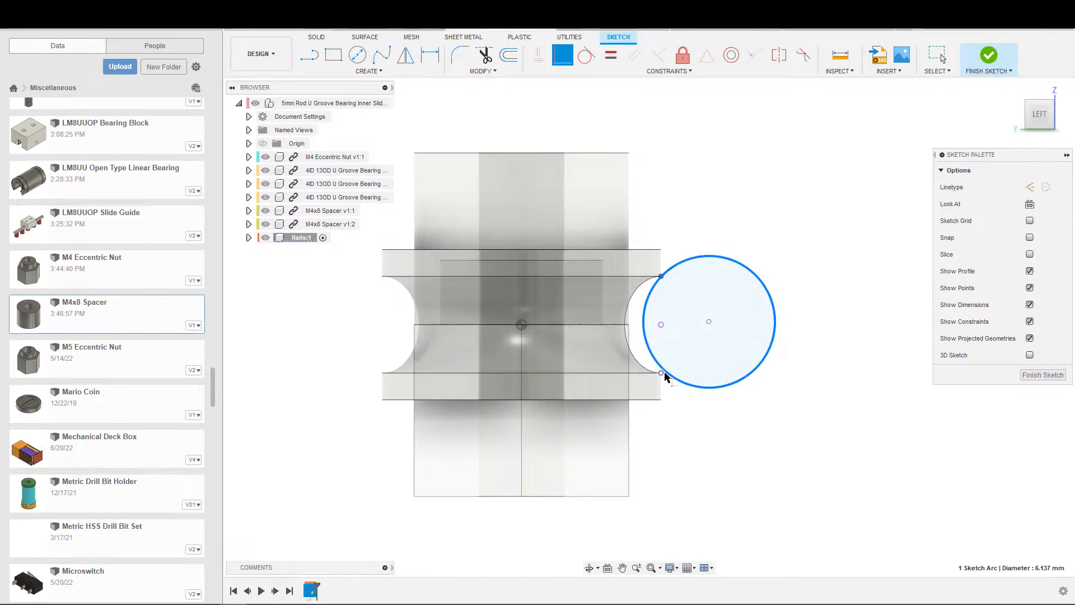
{"action": "left_click", "coordinate": [661, 373]}
{"action": "scroll", "coordinate": [674, 343], "scroll_direction": "down", "scroll_amount": 1}
{"action": "scroll", "coordinate": [697, 339], "scroll_direction": "up", "scroll_amount": 1}
{"action": "key", "text": "Escape"}
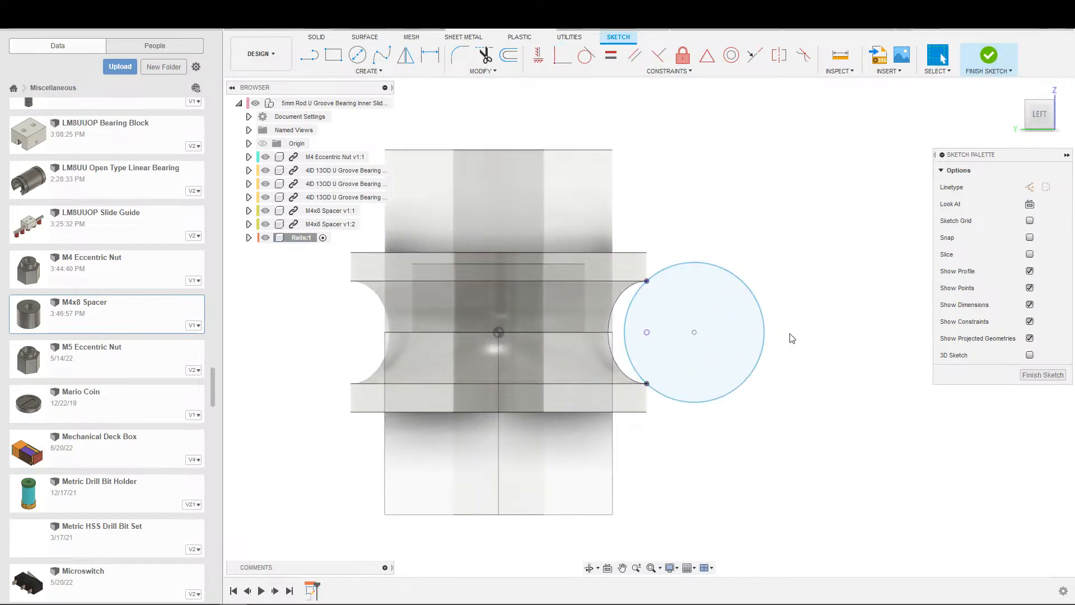
Step: Set the diameter of the circle seated in the bearing groove to 5 mm
{"action": "key", "text": "d"}
{"action": "left_click", "coordinate": [758, 336]}
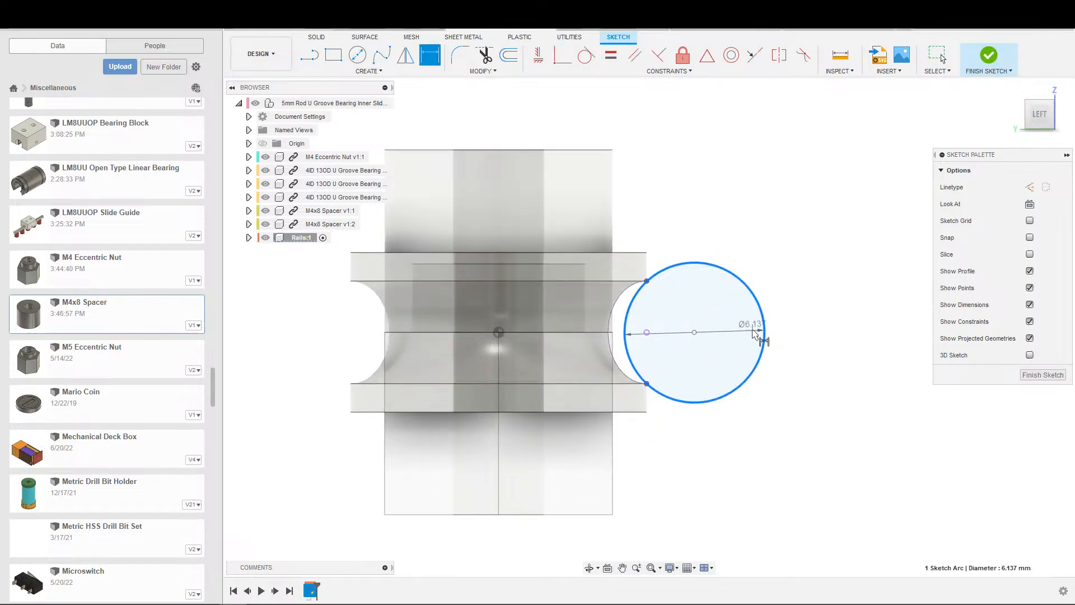
{"action": "left_click", "coordinate": [765, 330]}
{"action": "type", "text": "5"}
{"action": "key", "text": "Return"}
{"action": "scroll", "coordinate": [832, 325], "scroll_direction": "down", "scroll_amount": 3}
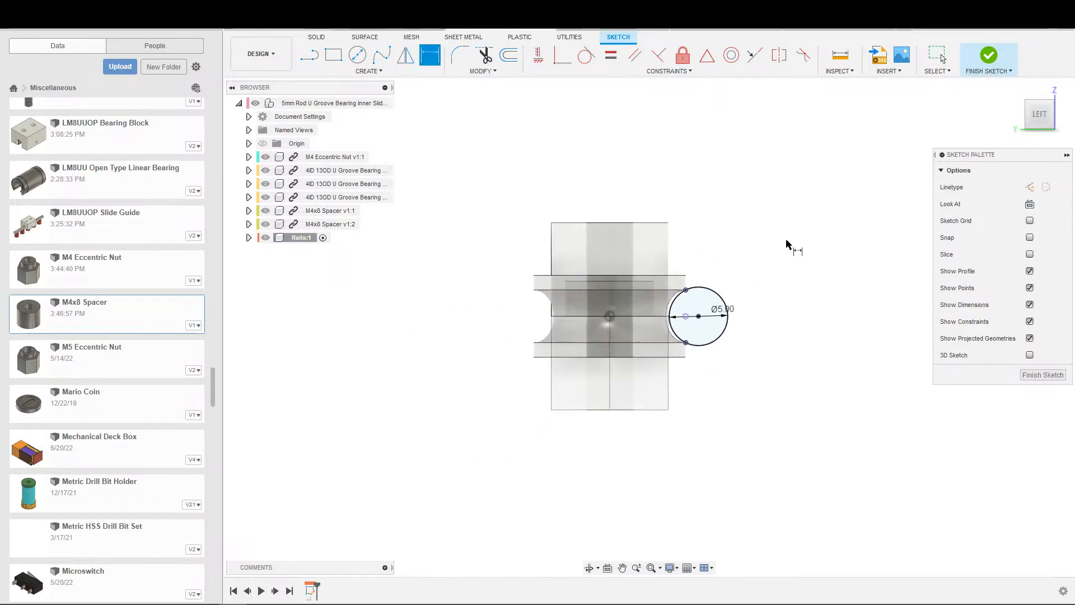
{"action": "key", "text": "Escape"}
{"action": "scroll", "coordinate": [754, 259], "scroll_direction": "up", "scroll_amount": 2}
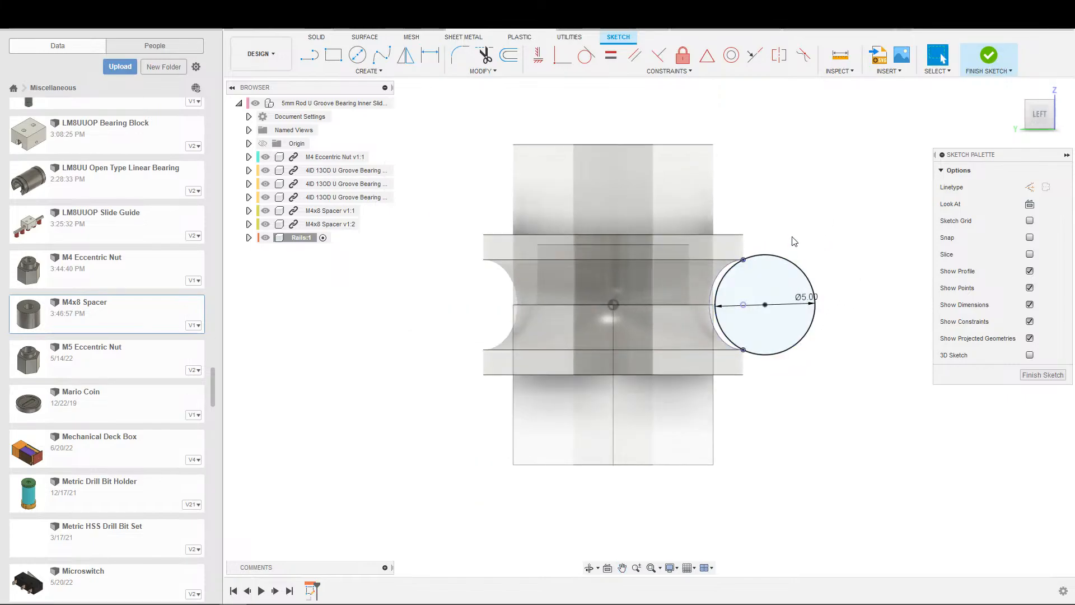
{"action": "scroll", "coordinate": [774, 235], "scroll_direction": "down", "scroll_amount": 2}
{"action": "scroll", "coordinate": [774, 235], "scroll_direction": "up", "scroll_amount": 2}
Step: Extrude the 5 mm circle symmetrically by 100 mm, measured as half length, as a new body
{"action": "key", "text": "e"}
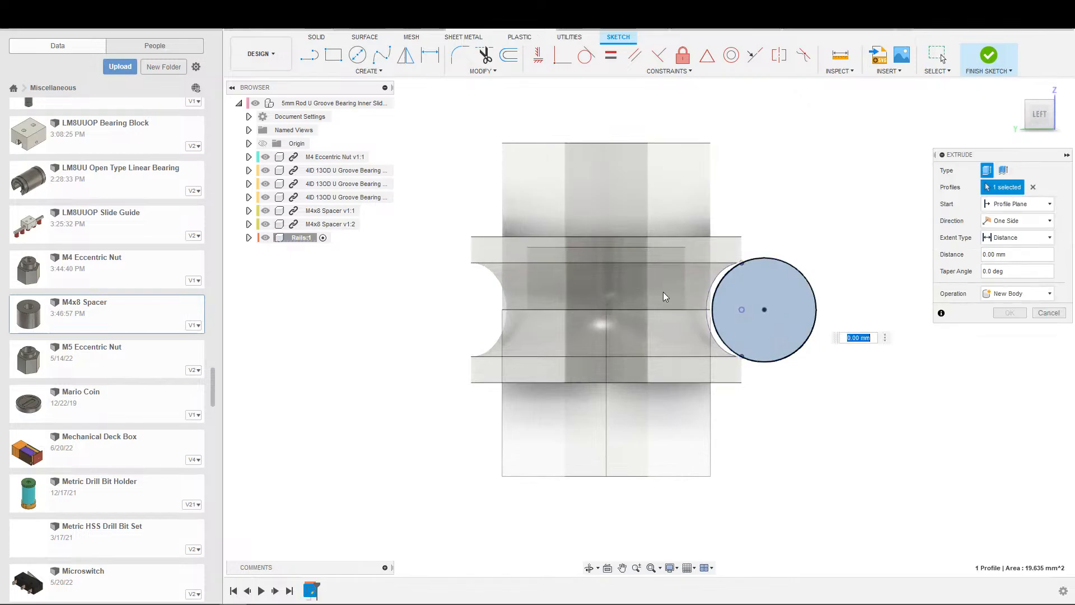
{"action": "scroll", "coordinate": [820, 294], "scroll_direction": "down", "scroll_amount": 2}
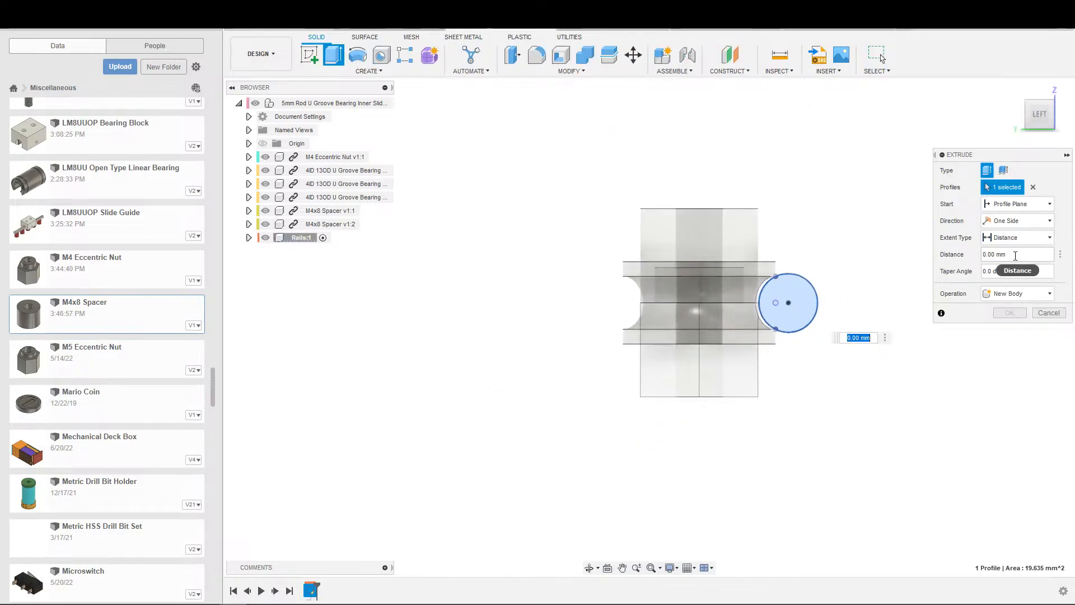
{"action": "left_click", "coordinate": [1015, 254]}
{"action": "type", "text": "100"}
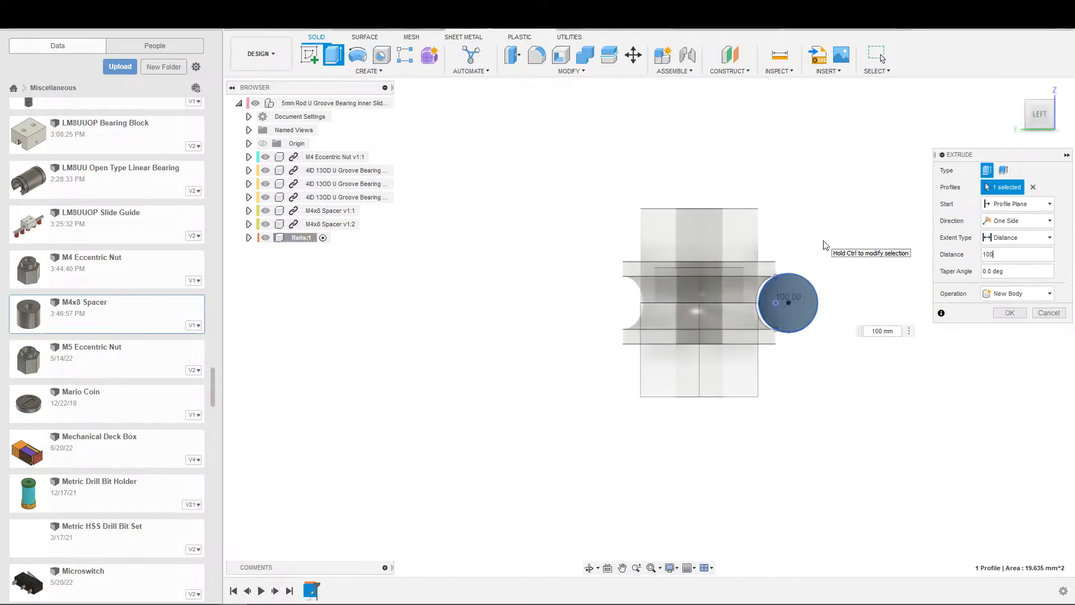
{"action": "left_click", "coordinate": [1016, 221]}
{"action": "left_click", "coordinate": [1008, 260]}
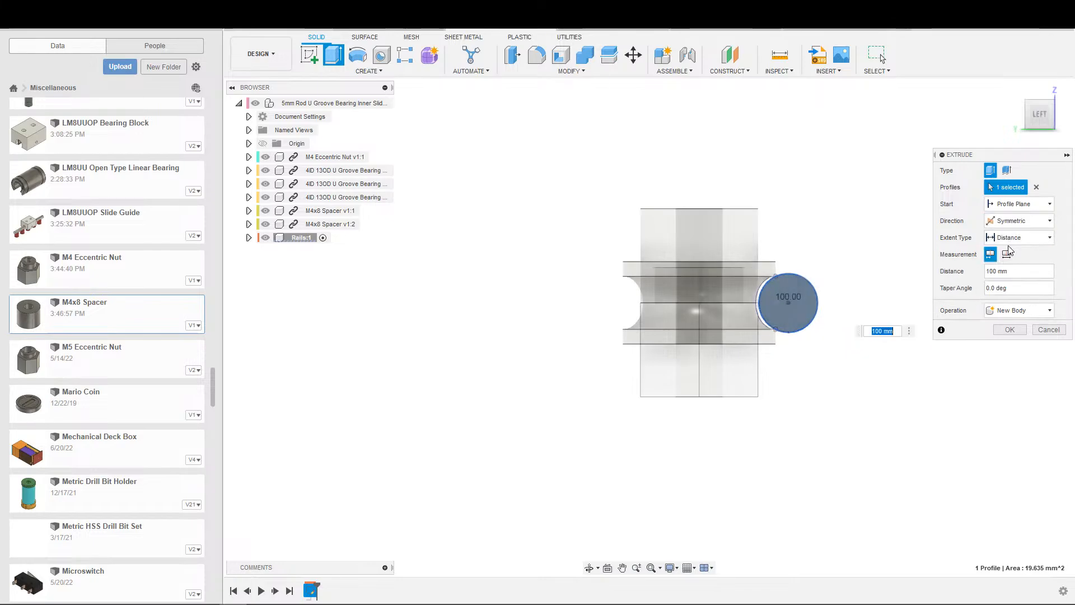
{"action": "left_click", "coordinate": [1010, 330]}
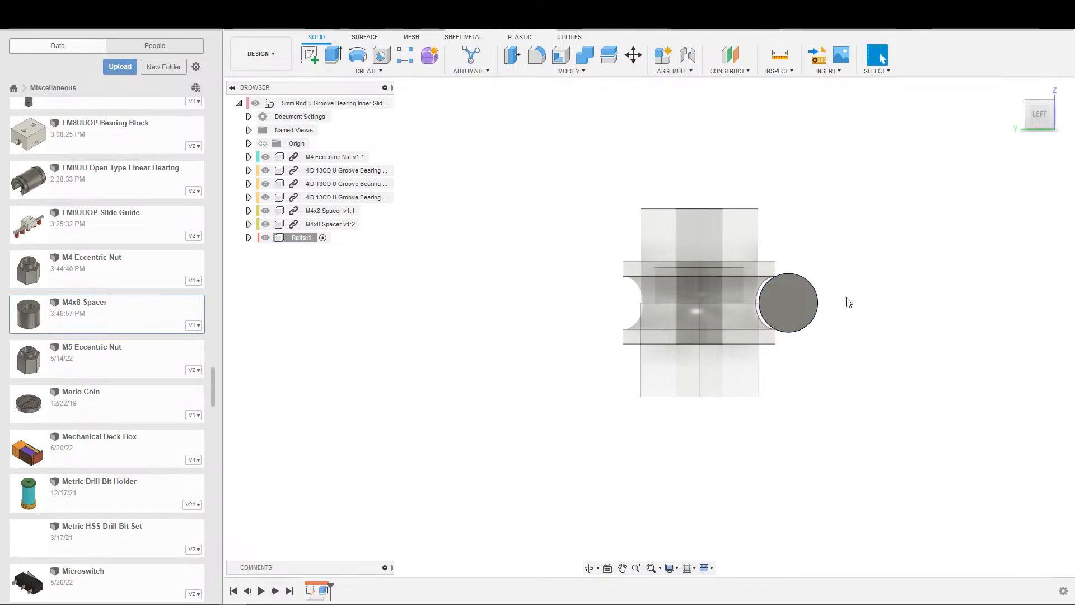
Step: Rename the rod body and its sketch in the Rails component to 5mm Rail
{"action": "left_click", "coordinate": [248, 238]}
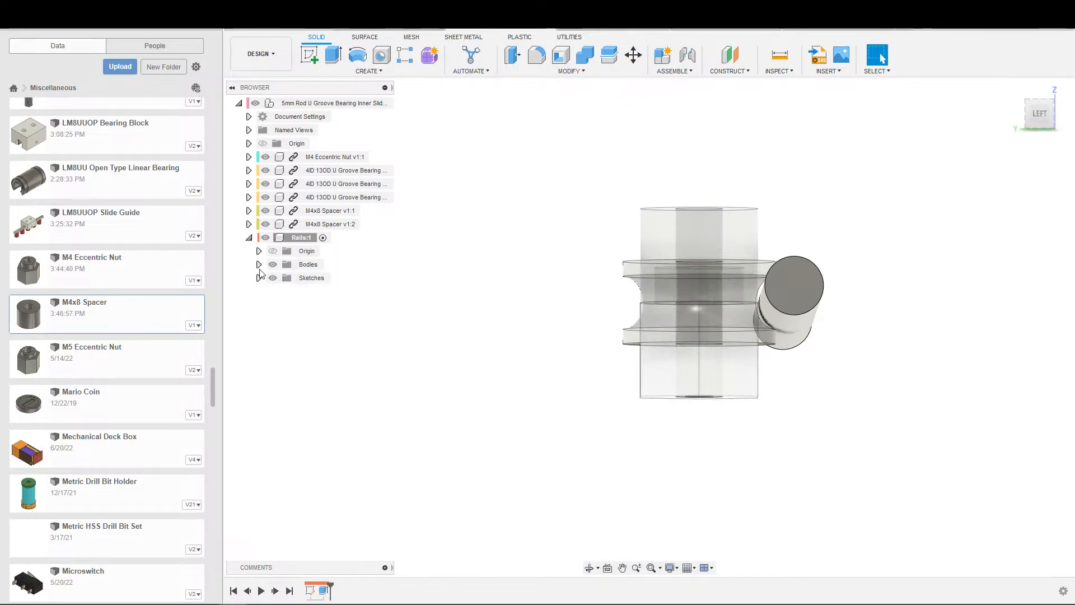
{"action": "left_click", "coordinate": [259, 279]}
{"action": "left_click", "coordinate": [260, 264]}
{"action": "left_click", "coordinate": [321, 278]}
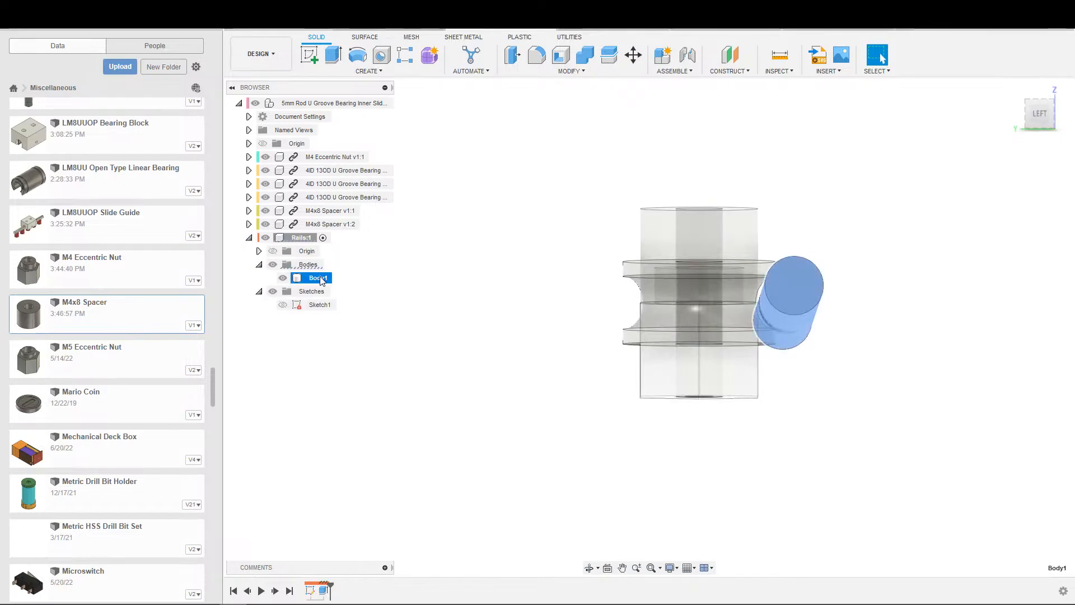
{"action": "left_click", "coordinate": [320, 278]}
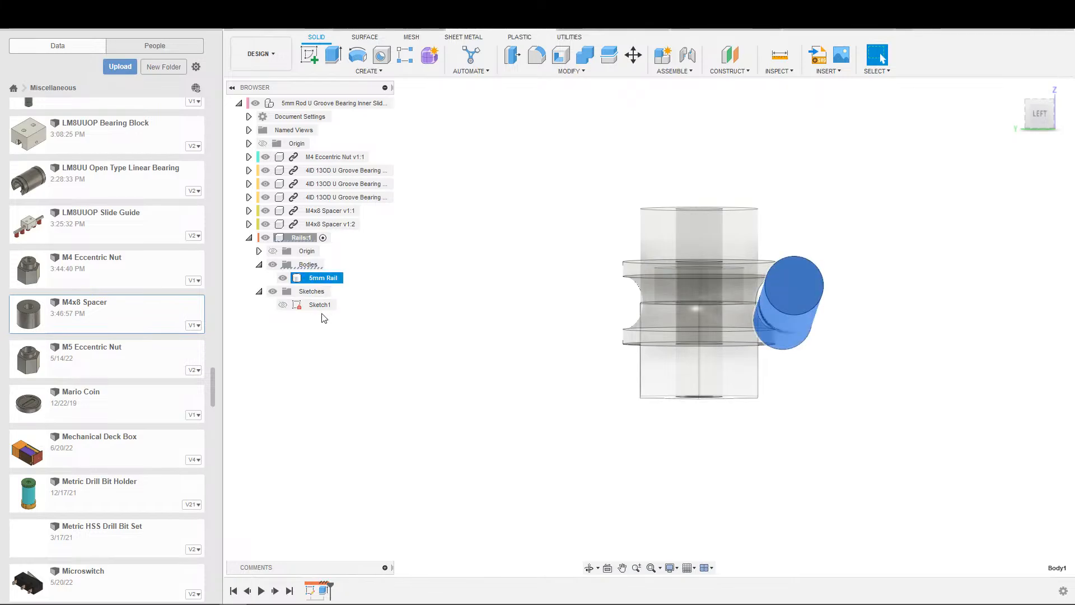
{"action": "left_click", "coordinate": [319, 304]}
{"action": "left_click", "coordinate": [318, 305]}
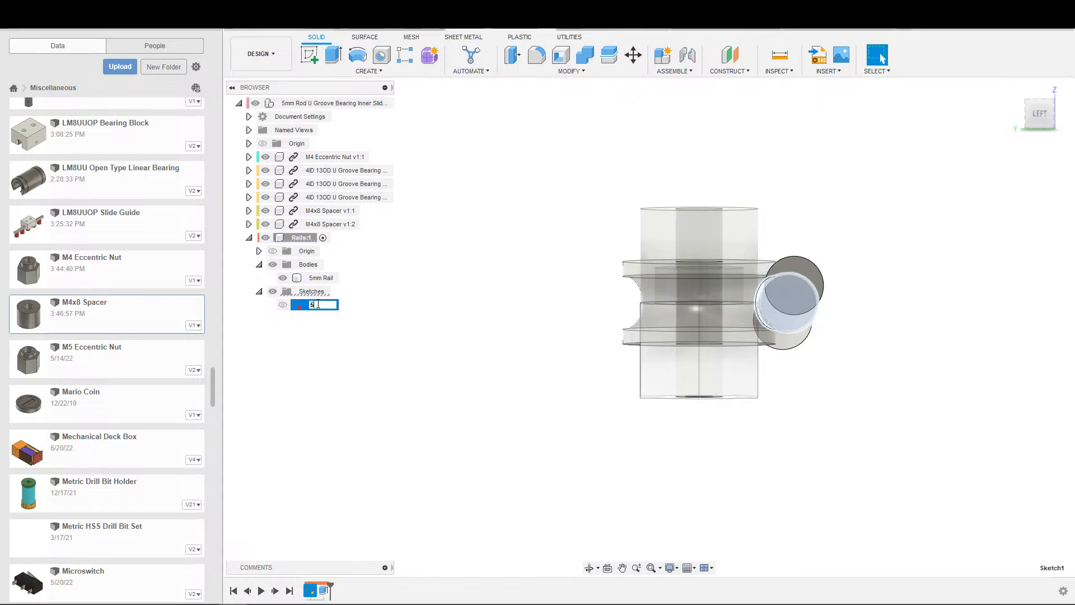
{"action": "type", "text": "5mm Rail"}
{"action": "key", "text": "Return"}
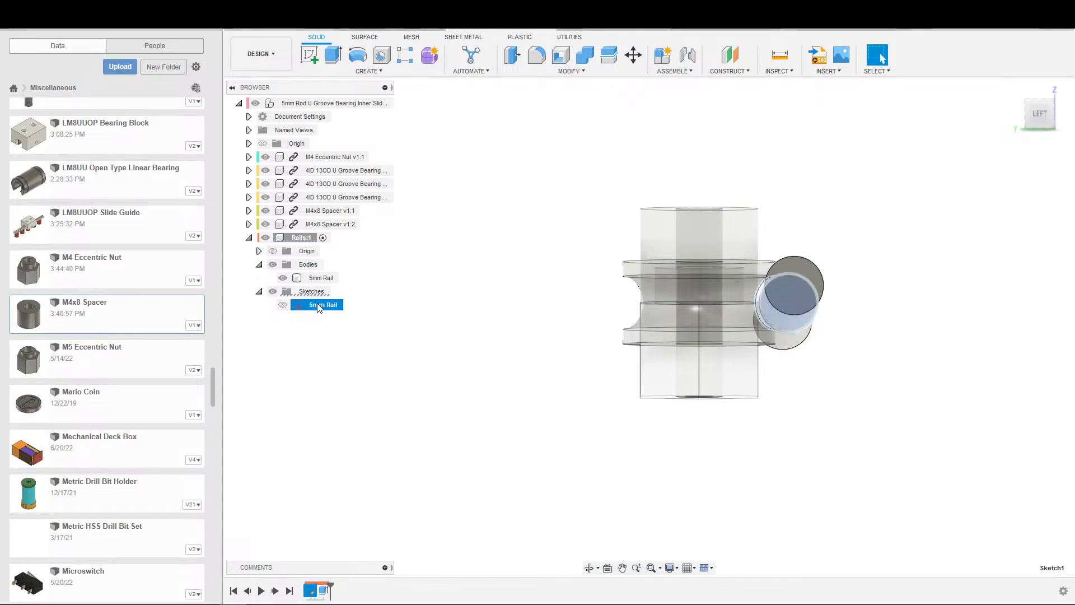
Step: Rename the body and the sketch in the Rails component to 5mm Rod
{"action": "middle_click_drag", "start_coordinate": [775, 360], "coordinate": [762, 384], "text": "shift"}
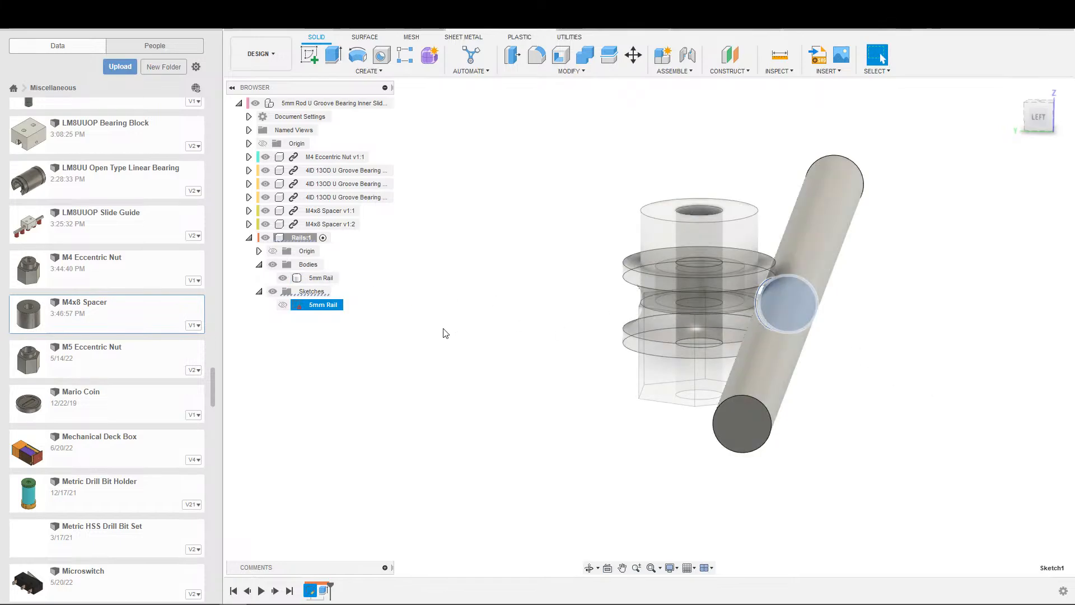
{"action": "left_click", "coordinate": [331, 280]}
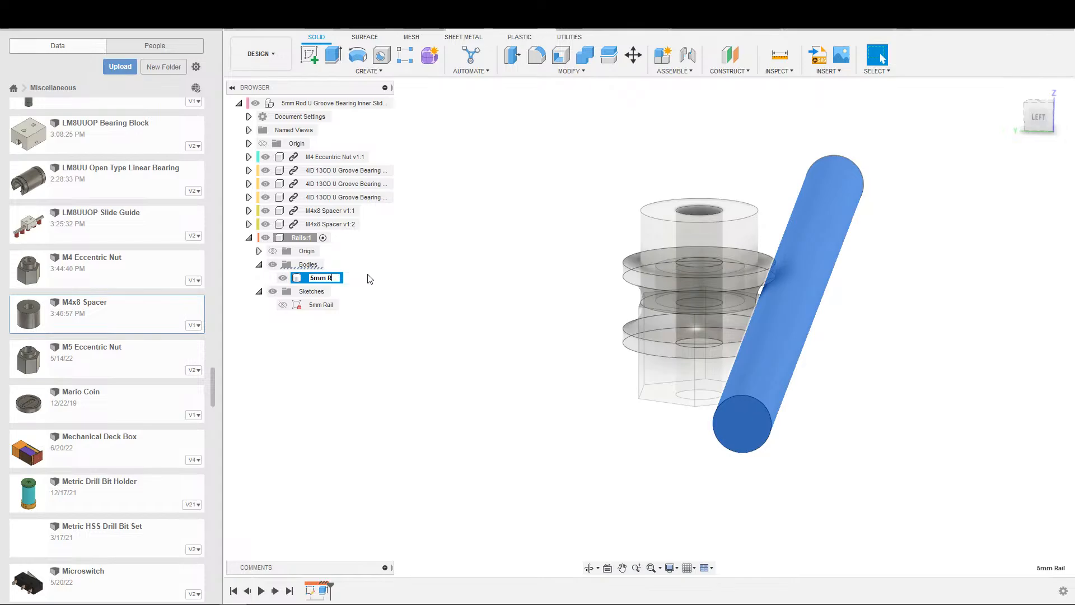
{"action": "left_click", "coordinate": [325, 304]}
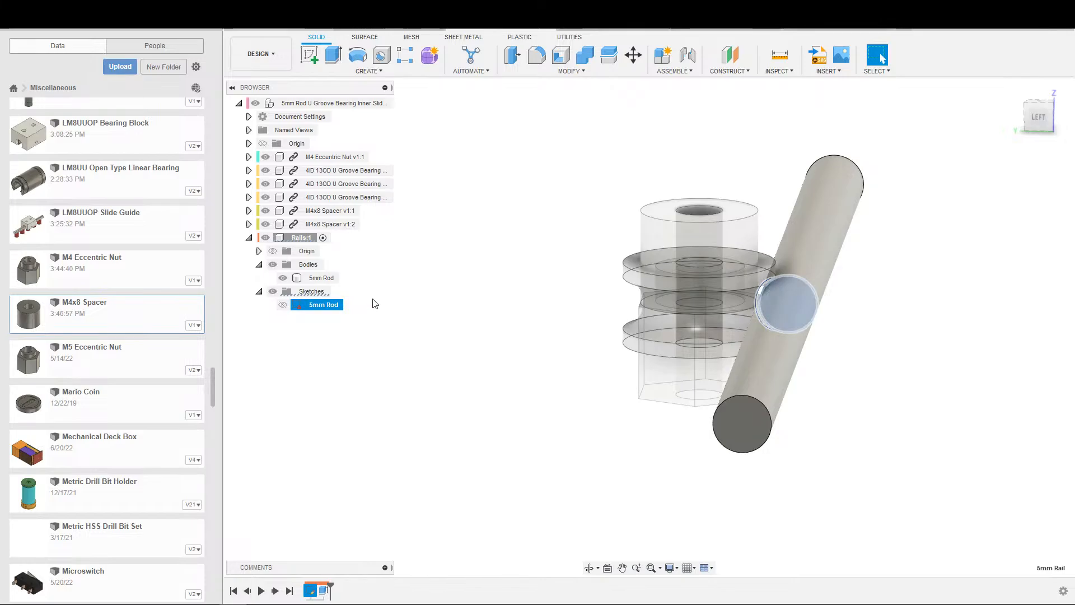
{"action": "scroll", "coordinate": [492, 257], "scroll_direction": "down", "scroll_amount": 3}
{"action": "mouse_move", "coordinate": [804, 294]}
{"action": "middle_mouse_down", "text": "shift"}
{"action": "mouse_move", "coordinate": [793, 317]}
{"action": "mouse_move", "coordinate": [731, 286]}
{"action": "middle_mouse_up", "text": "shift"}
{"action": "scroll", "coordinate": [762, 303], "scroll_direction": "down", "scroll_amount": 1}
{"action": "scroll", "coordinate": [731, 278], "scroll_direction": "up", "scroll_amount": 2}
{"action": "left_click", "coordinate": [727, 313]}
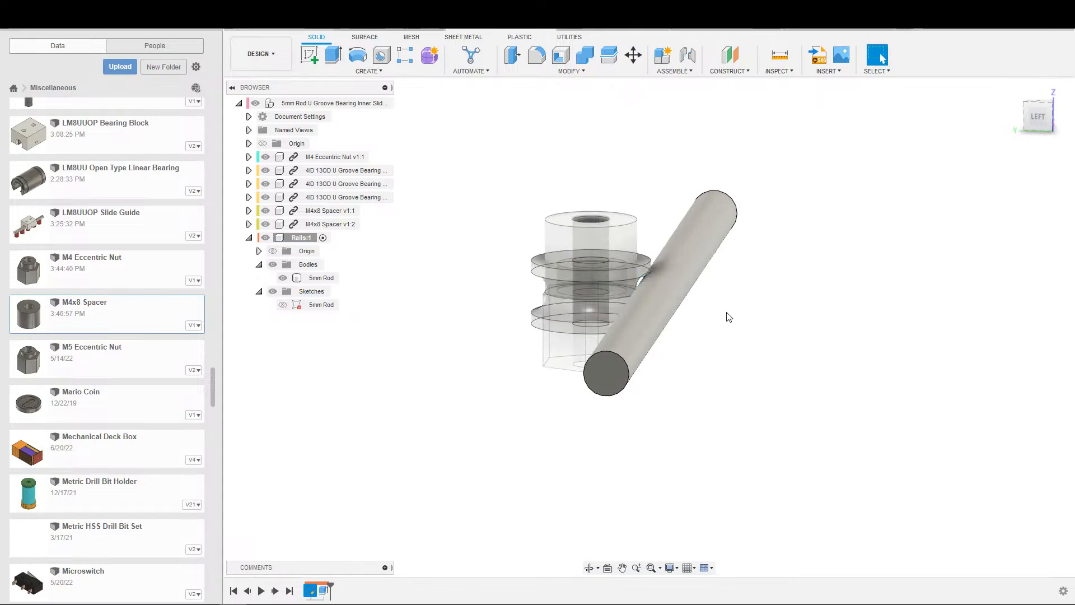
Step: Mirror the 5mm Rod body across the vertical origin plane through the bearing's centre, parallel to the rod, as a new body
{"action": "scroll", "coordinate": [731, 312], "scroll_direction": "down", "scroll_amount": 1}
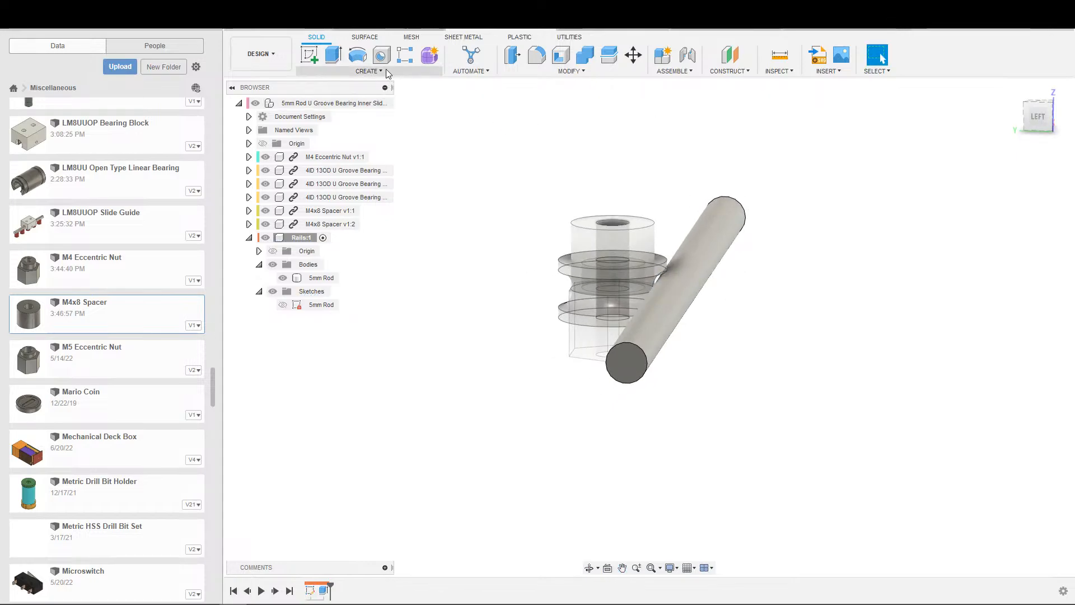
{"action": "left_click", "coordinate": [369, 72]}
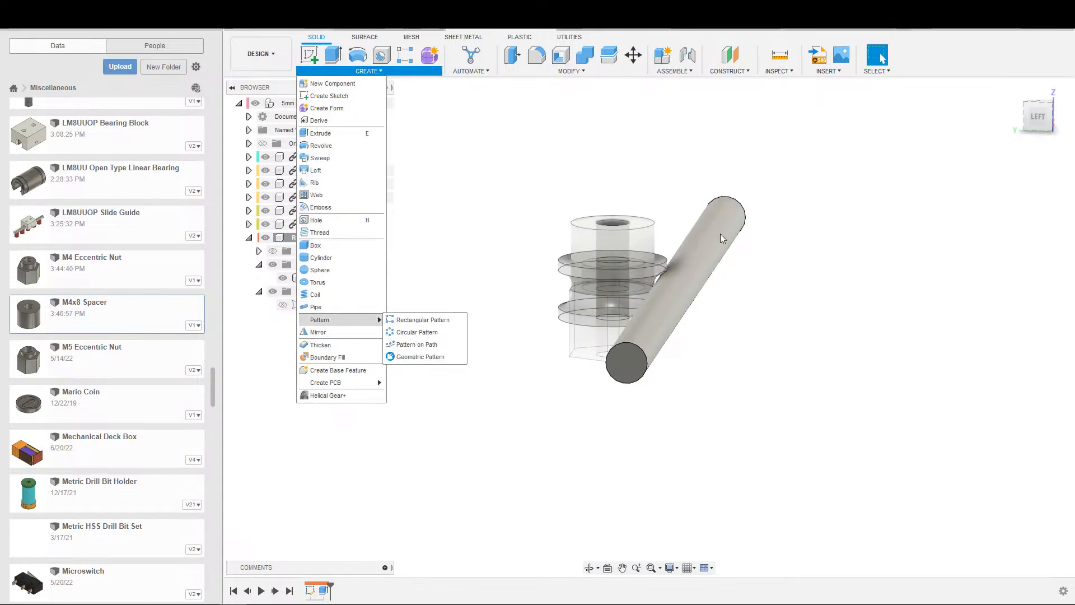
{"action": "left_click", "coordinate": [358, 333]}
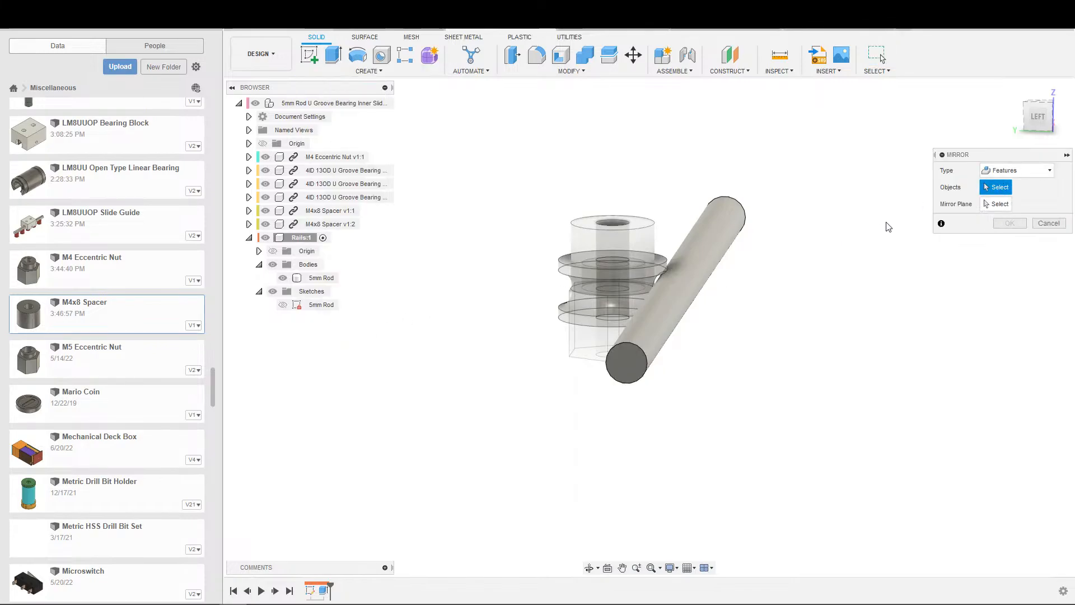
{"action": "left_click", "coordinate": [1028, 171]}
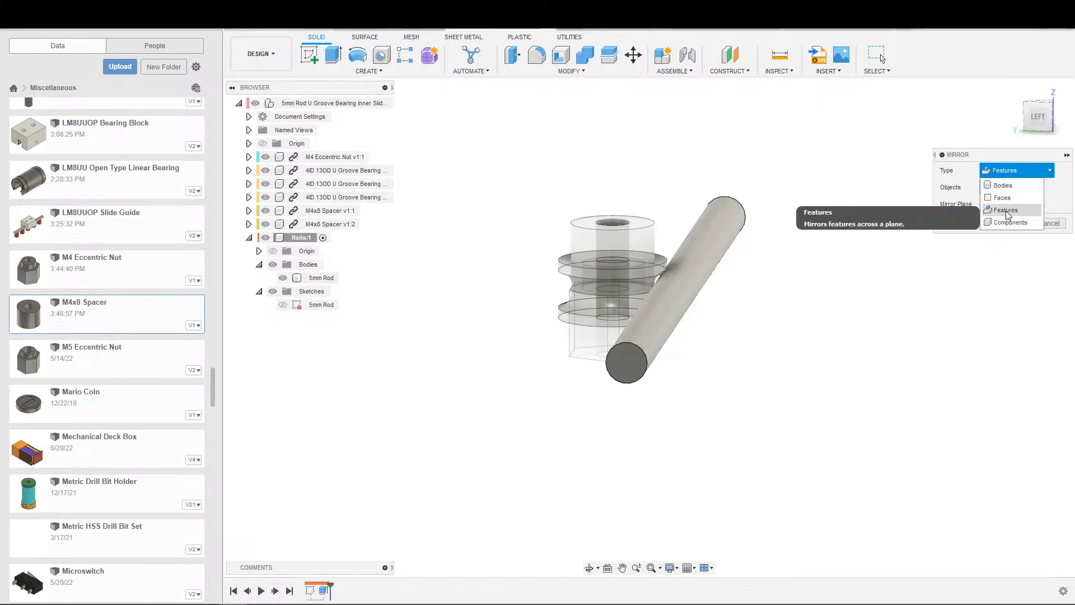
{"action": "left_click", "coordinate": [1003, 186]}
{"action": "left_click", "coordinate": [693, 301]}
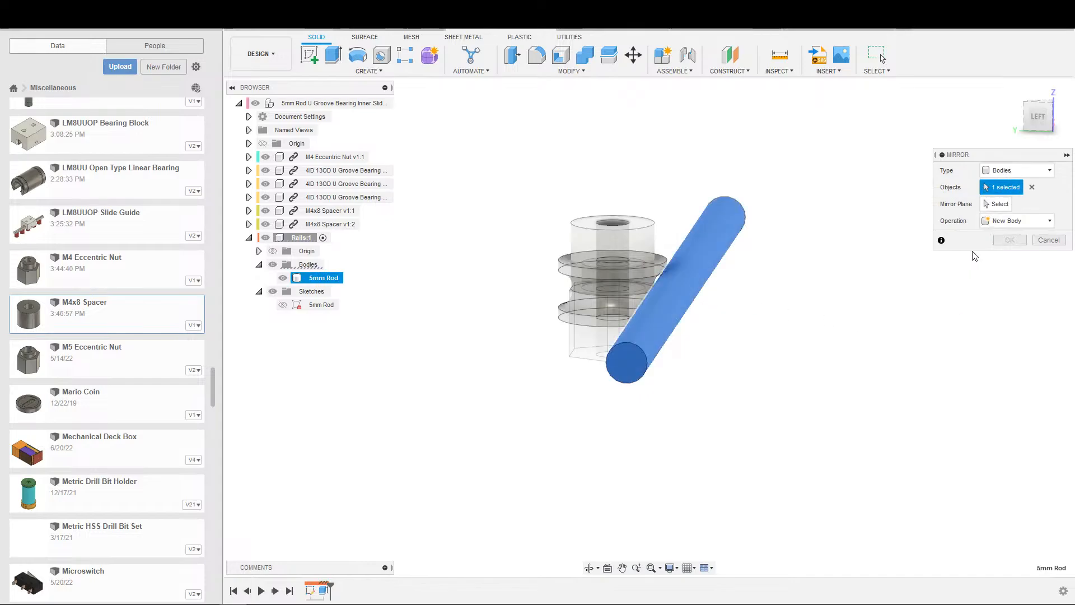
{"action": "left_click", "coordinate": [996, 204]}
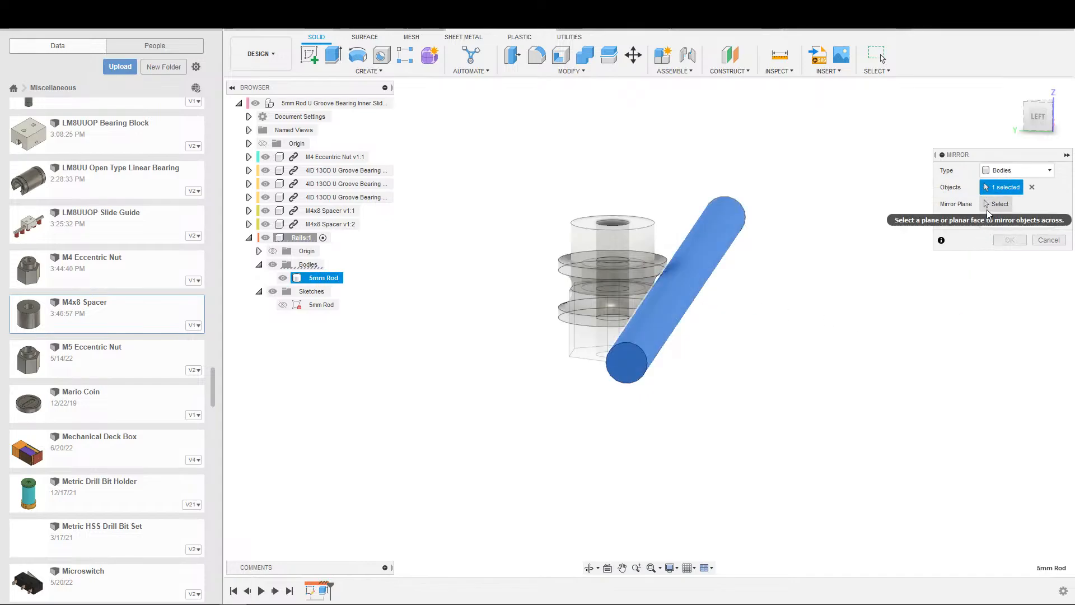
{"action": "left_click", "coordinate": [618, 259]}
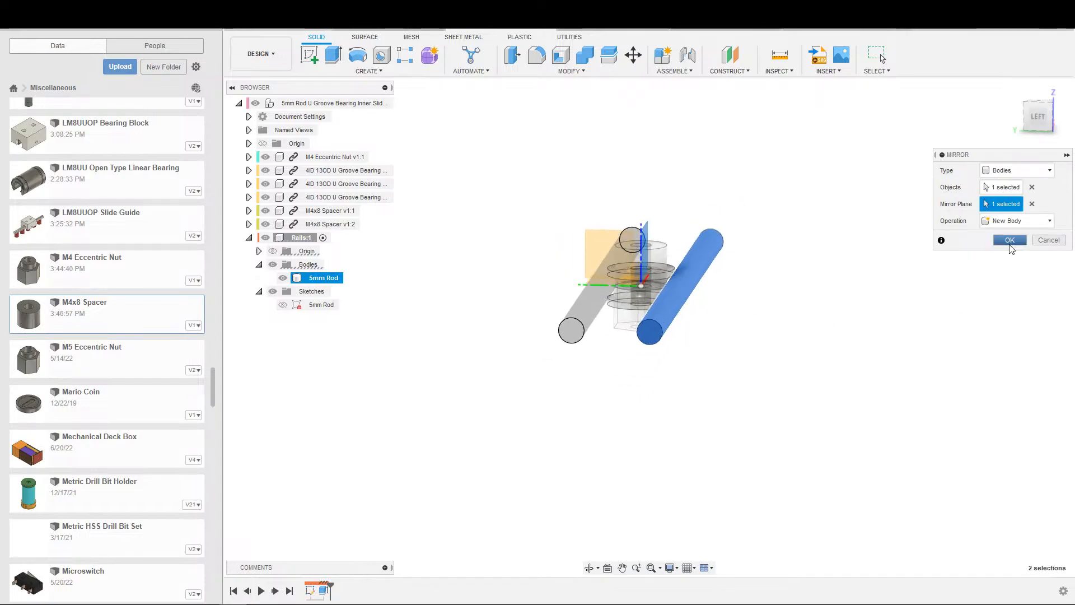
{"action": "left_click", "coordinate": [1009, 239]}
Step: Activate the top-level assembly and create a new internal component named Bearing Block under it, activated
{"action": "middle_click_drag", "start_coordinate": [824, 334], "coordinate": [789, 352], "text": "shift"}
{"action": "scroll", "coordinate": [789, 352], "scroll_direction": "down", "scroll_amount": 1}
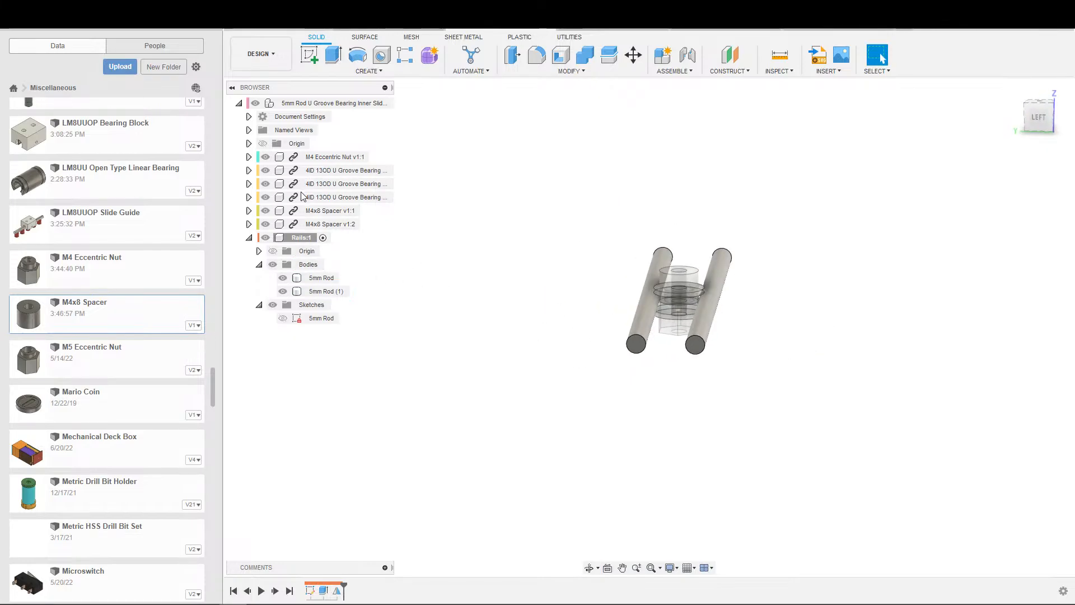
{"action": "left_click", "coordinate": [384, 103]}
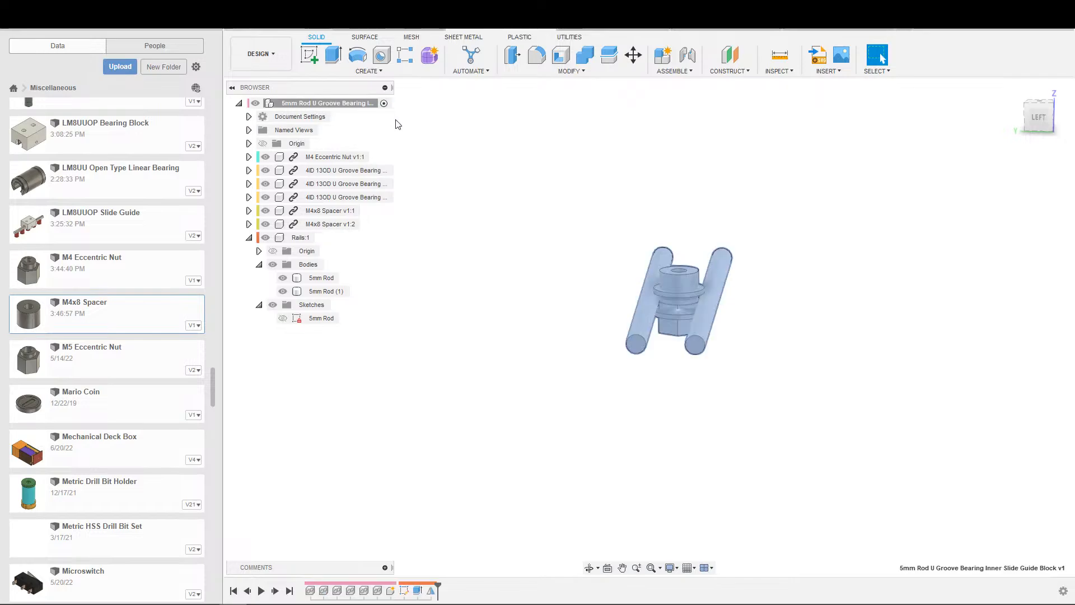
{"action": "right_click", "coordinate": [325, 104]}
{"action": "left_click", "coordinate": [359, 122]}
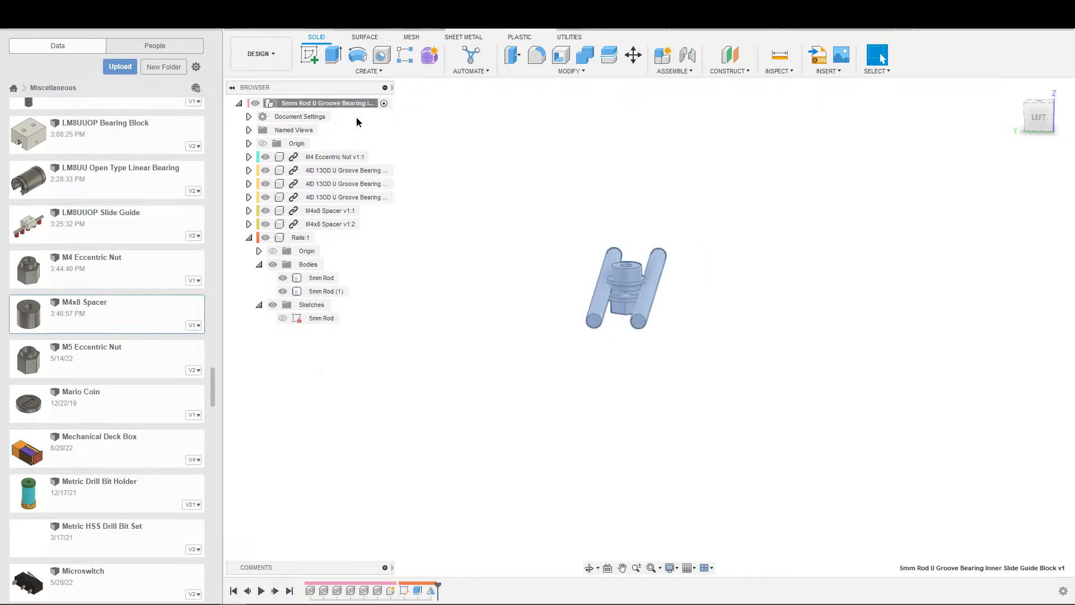
{"action": "right_click", "coordinate": [355, 103]}
{"action": "left_click", "coordinate": [381, 111]}
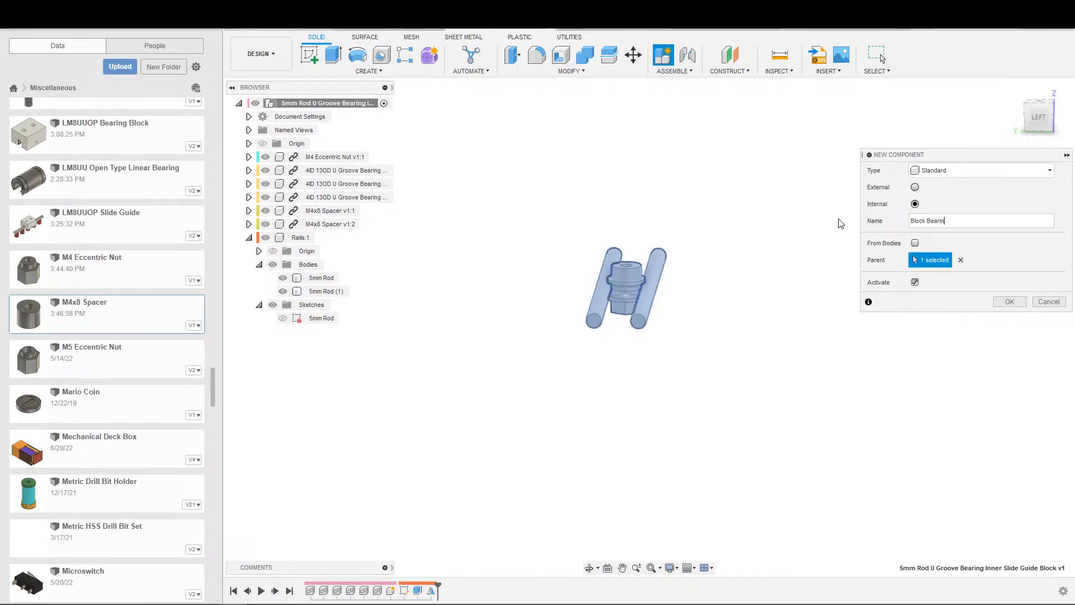
{"action": "type", "text": "Bearing Block"}
{"action": "key", "text": "Return"}
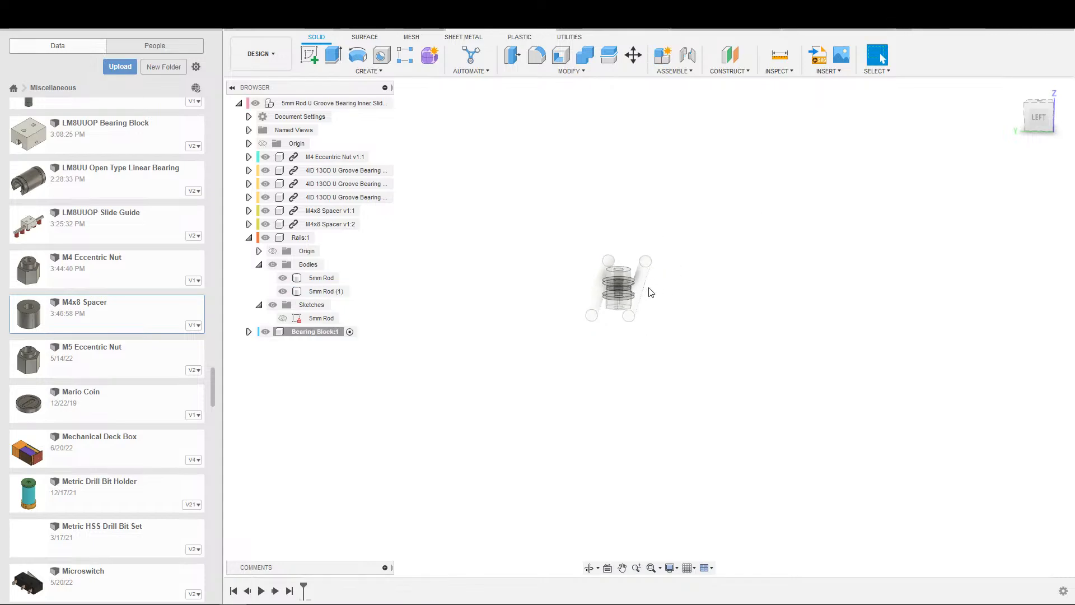
{"action": "key", "text": "s"}
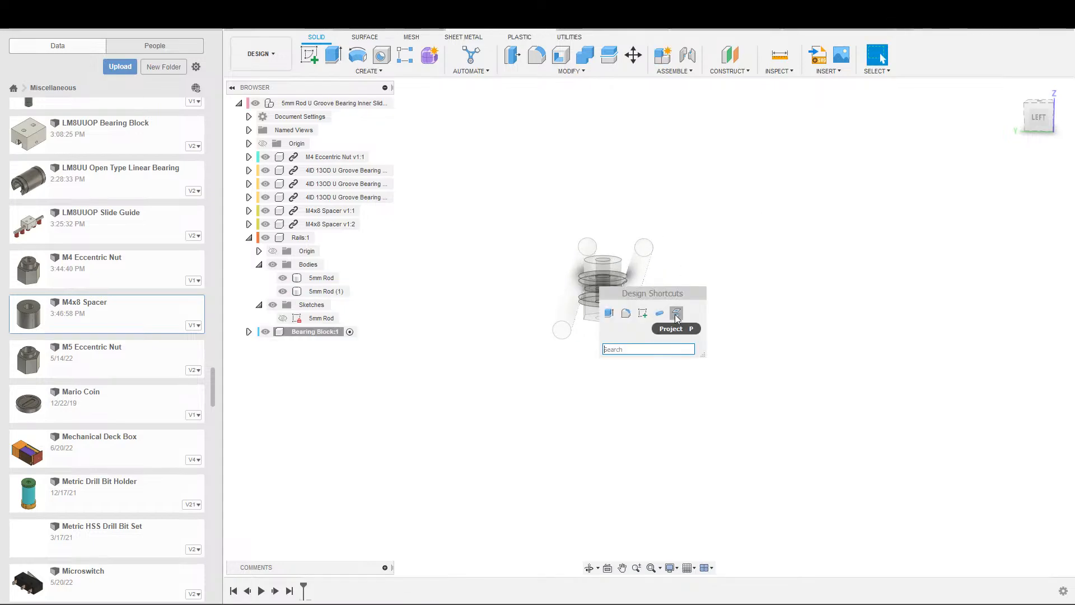
{"action": "left_click", "coordinate": [644, 314]}
{"action": "key", "text": "Escape"}
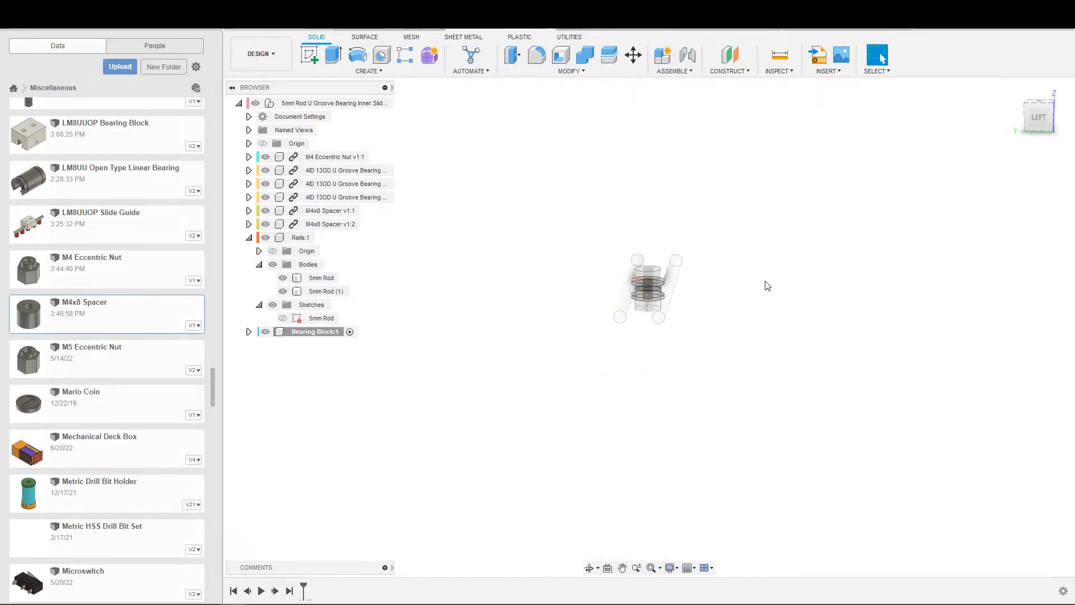
Step: Activate the top-level assembly and hide the M4x8 spacers and two of the U groove bearings
{"action": "mouse_move", "coordinate": [766, 284]}
{"action": "middle_mouse_down", "text": "shift"}
{"action": "mouse_move", "coordinate": [728, 265]}
{"action": "mouse_move", "coordinate": [736, 241]}
{"action": "mouse_move", "coordinate": [711, 266]}
{"action": "mouse_move", "coordinate": [727, 283]}
{"action": "mouse_move", "coordinate": [696, 290]}
{"action": "middle_mouse_up", "text": "shift"}
{"action": "scroll", "coordinate": [661, 276], "scroll_direction": "up", "scroll_amount": 5}
{"action": "scroll", "coordinate": [704, 302], "scroll_direction": "down", "scroll_amount": 5}
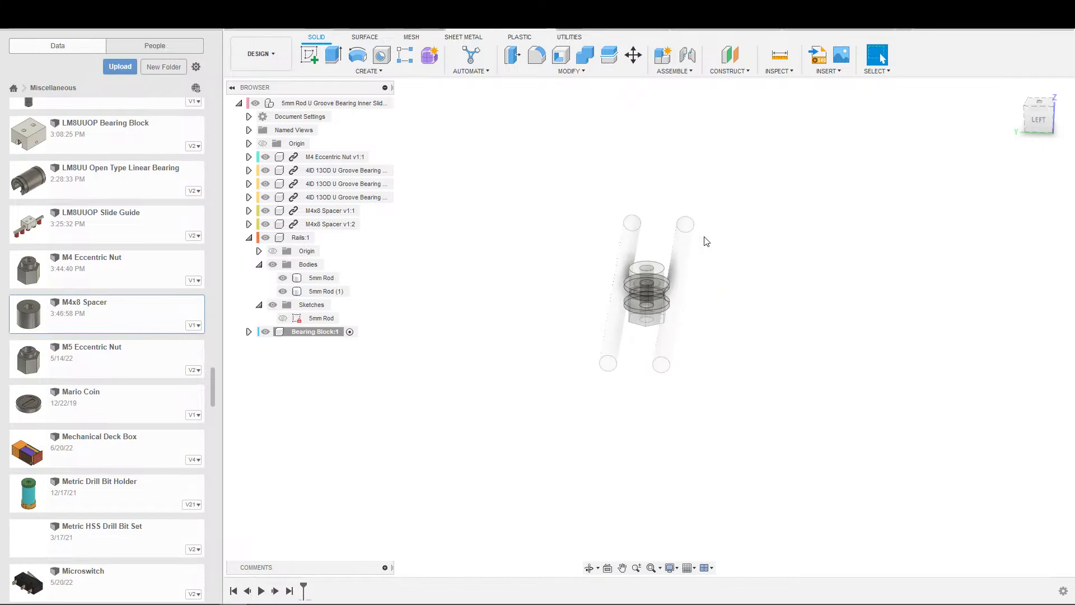
{"action": "left_click", "coordinate": [384, 103]}
{"action": "scroll", "coordinate": [754, 305], "scroll_direction": "up", "scroll_amount": 5}
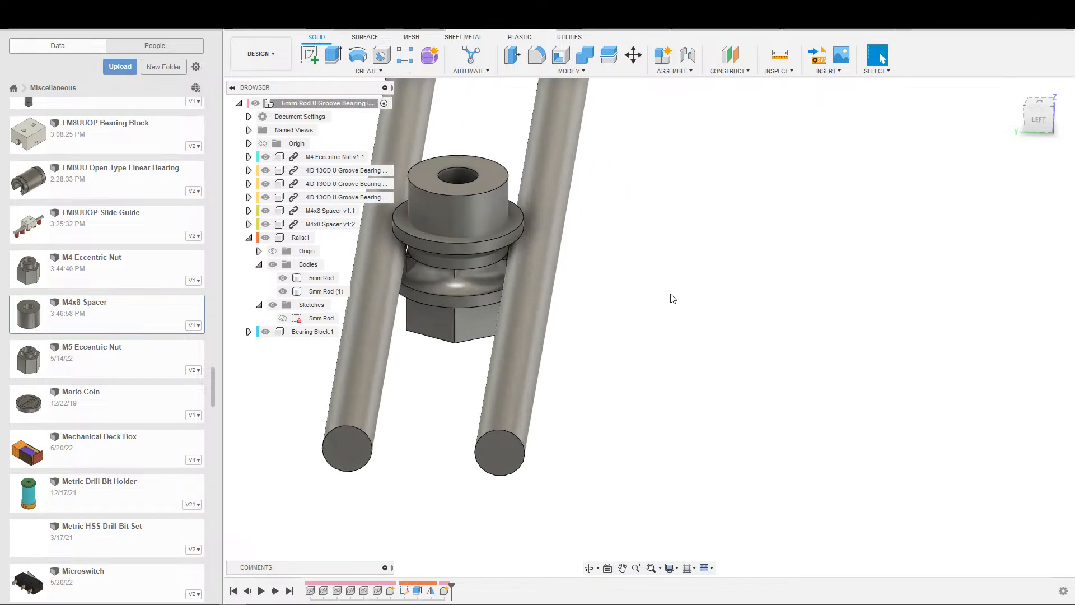
{"action": "left_click", "coordinate": [264, 212]}
{"action": "left_click", "coordinate": [265, 199]}
{"action": "left_click", "coordinate": [265, 185]}
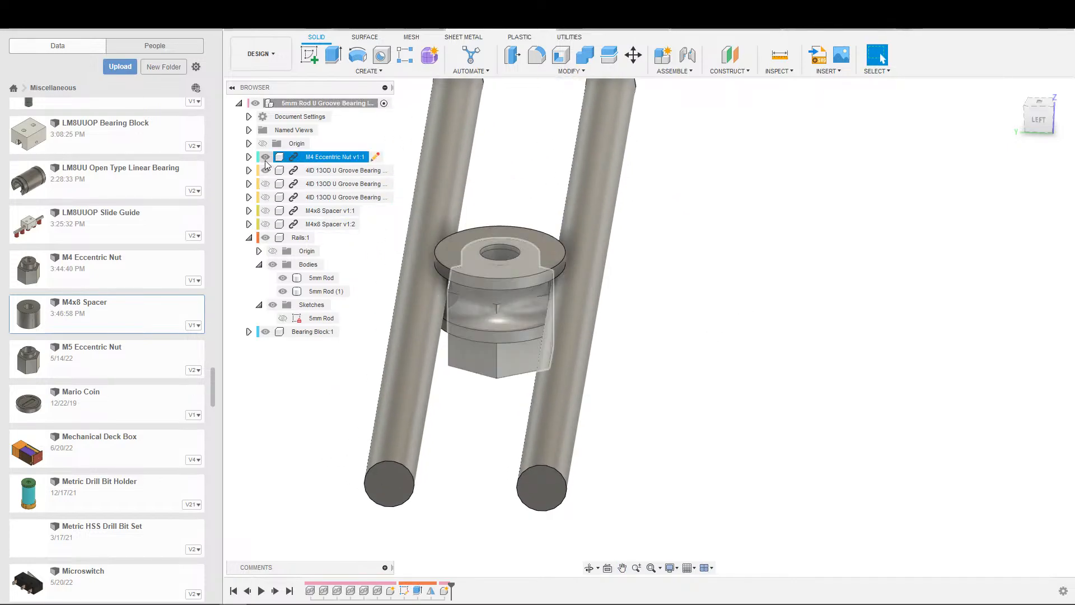
{"action": "scroll", "coordinate": [630, 359], "scroll_direction": "down", "scroll_amount": 1}
{"action": "scroll", "coordinate": [628, 360], "scroll_direction": "up", "scroll_amount": 2}
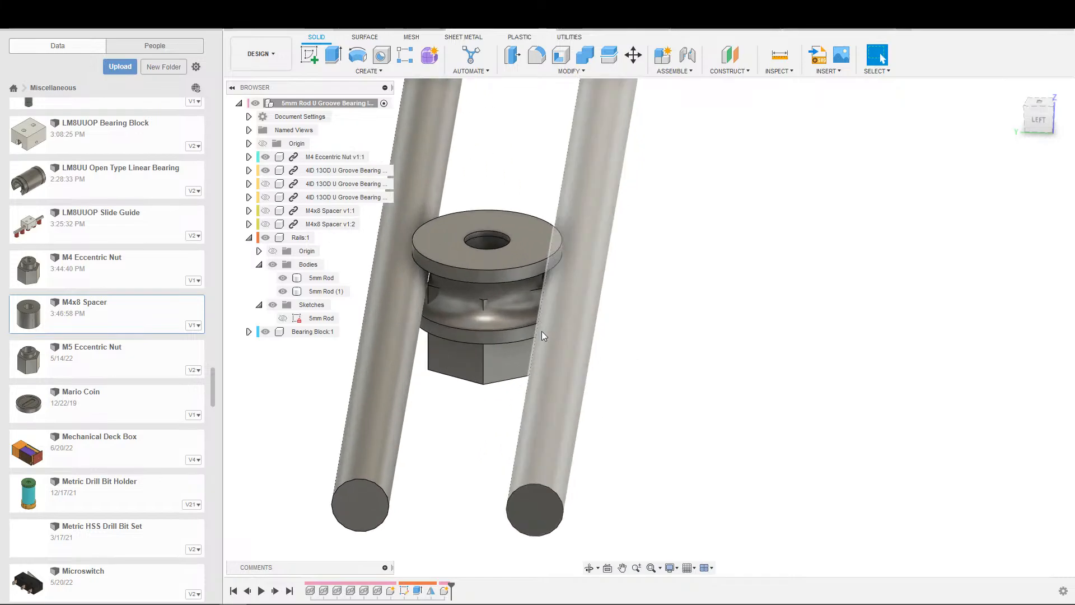
Step: Align the M4 Eccentric Nut with the bore on the visible U groove bearing's upper face and capture its new position
{"action": "left_click", "coordinate": [369, 71]}
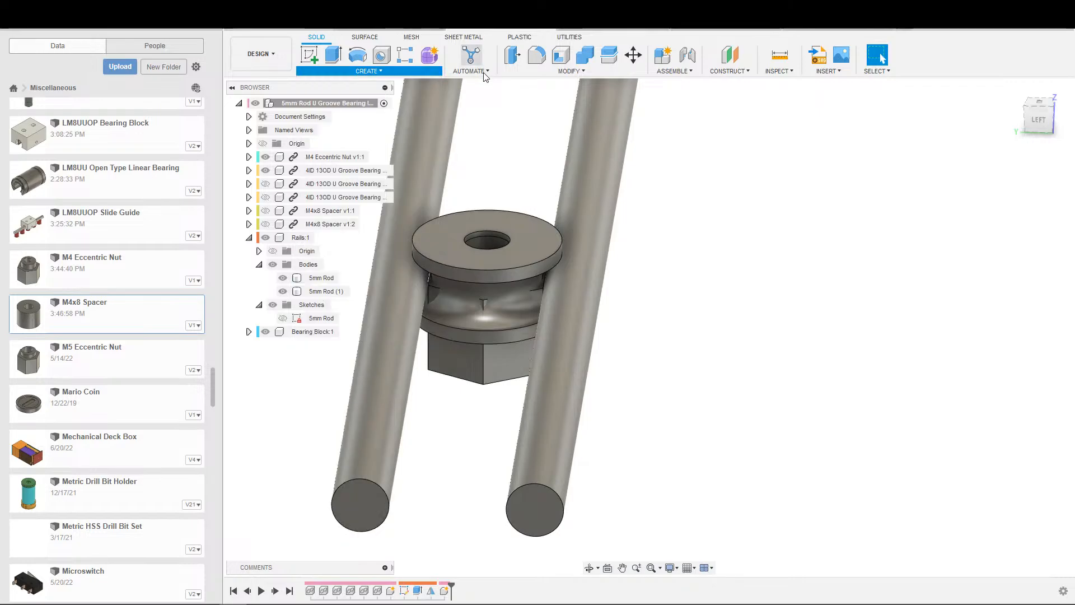
{"action": "left_click", "coordinate": [571, 71]}
{"action": "left_click", "coordinate": [529, 249]}
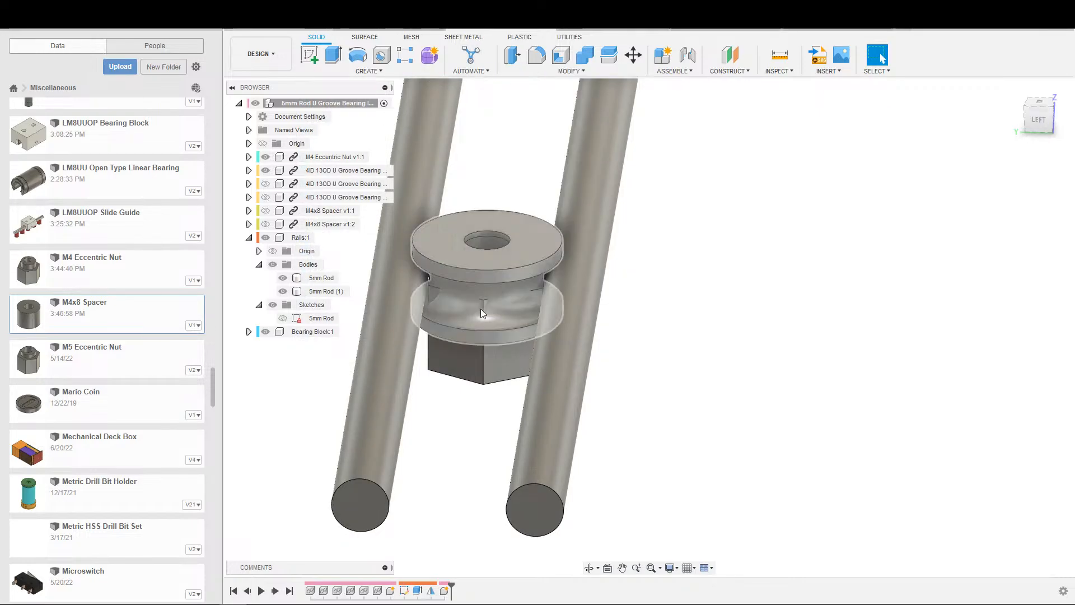
{"action": "middle_click_drag", "start_coordinate": [485, 316], "coordinate": [530, 330], "text": "shift"}
{"action": "scroll", "coordinate": [483, 362], "scroll_direction": "up", "scroll_amount": 3}
{"action": "left_click", "coordinate": [534, 356]}
{"action": "scroll", "coordinate": [517, 300], "scroll_direction": "down", "scroll_amount": 3}
{"action": "left_click", "coordinate": [526, 242]}
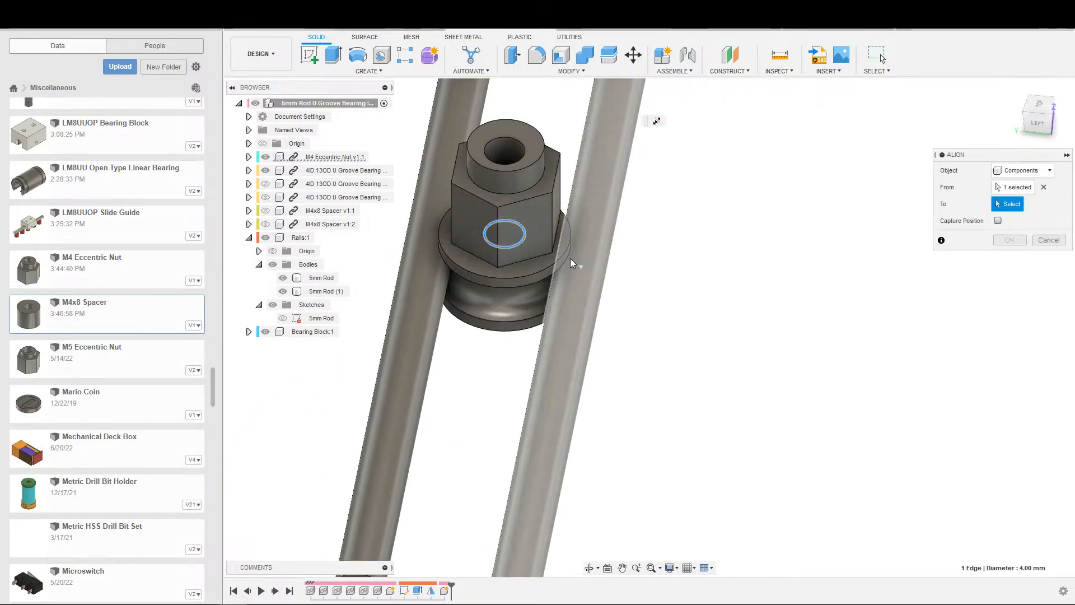
{"action": "scroll", "coordinate": [767, 299], "scroll_direction": "down", "scroll_amount": 3}
{"action": "left_click", "coordinate": [1010, 273]}
{"action": "scroll", "coordinate": [652, 351], "scroll_direction": "down", "scroll_amount": 2}
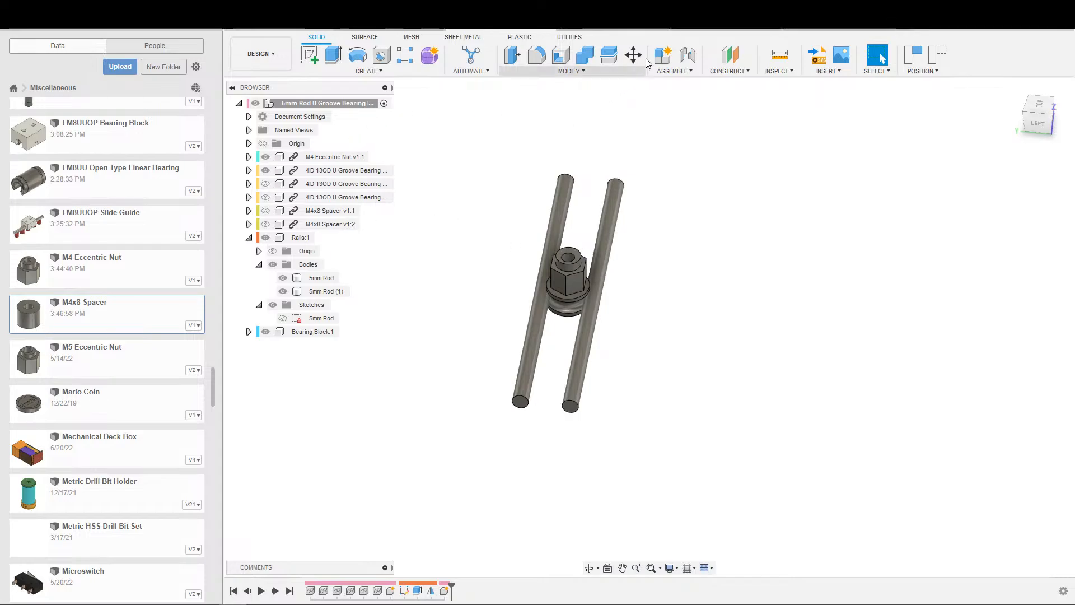
{"action": "left_click", "coordinate": [910, 59]}
{"action": "mouse_move", "coordinate": [704, 260]}
{"action": "middle_mouse_down"}
{"action": "mouse_move", "coordinate": [755, 225]}
{"action": "mouse_move", "coordinate": [734, 212]}
{"action": "mouse_move", "coordinate": [627, 241]}
{"action": "middle_mouse_up"}
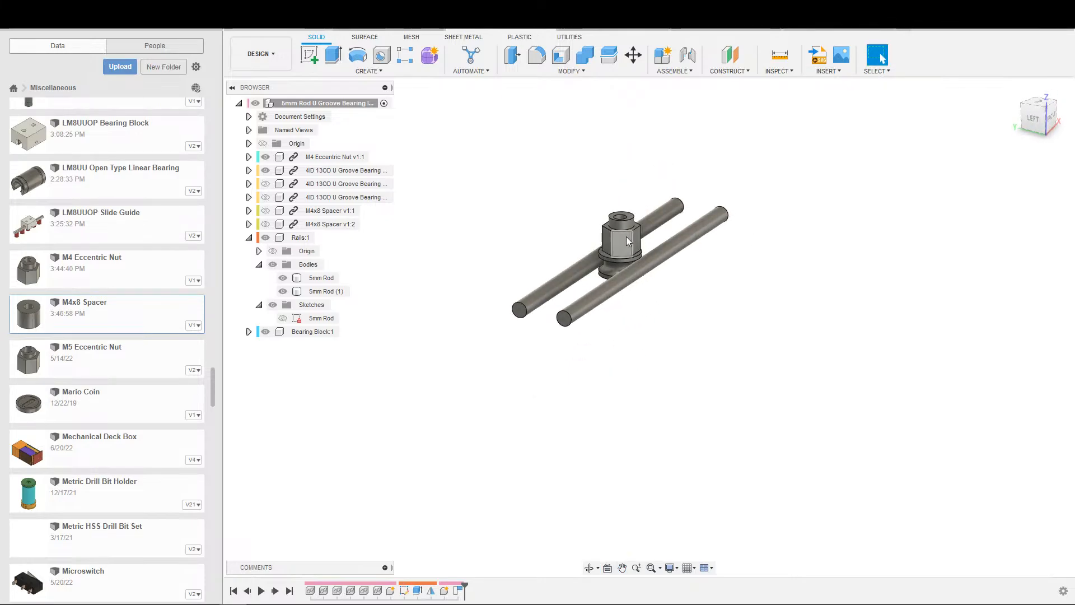
Step: Create an offset construction plane at 0 mm from the upper hexagonal face of the M4 Eccentric Nut
{"action": "left_click", "coordinate": [728, 62]}
{"action": "scroll", "coordinate": [655, 230], "scroll_direction": "up", "scroll_amount": 5}
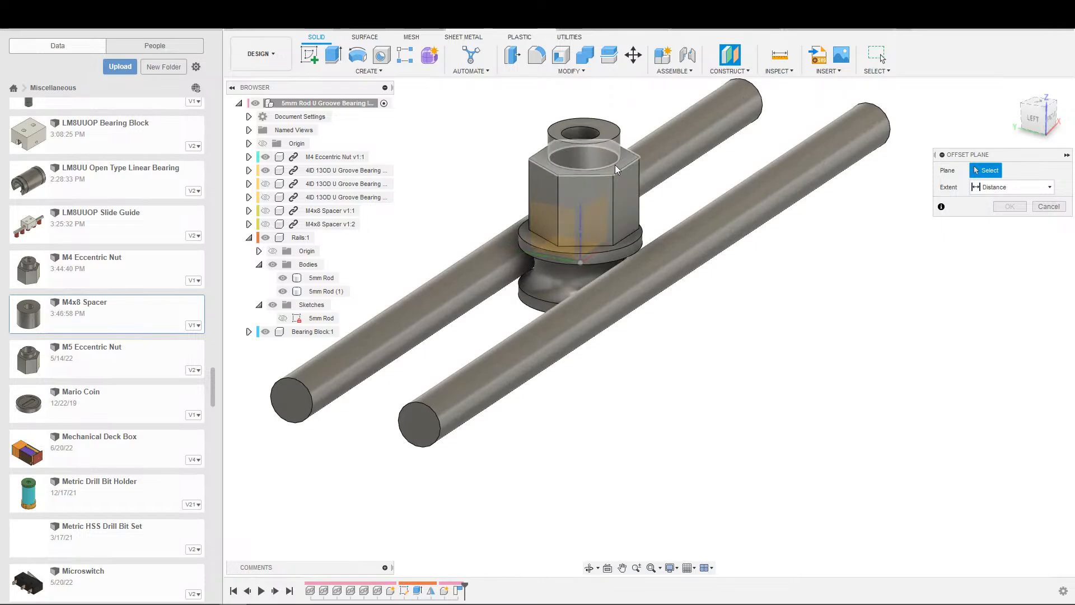
{"action": "scroll", "coordinate": [615, 168], "scroll_direction": "up", "scroll_amount": 2}
{"action": "left_click", "coordinate": [615, 168]}
{"action": "scroll", "coordinate": [615, 168], "scroll_direction": "down", "scroll_amount": 6}
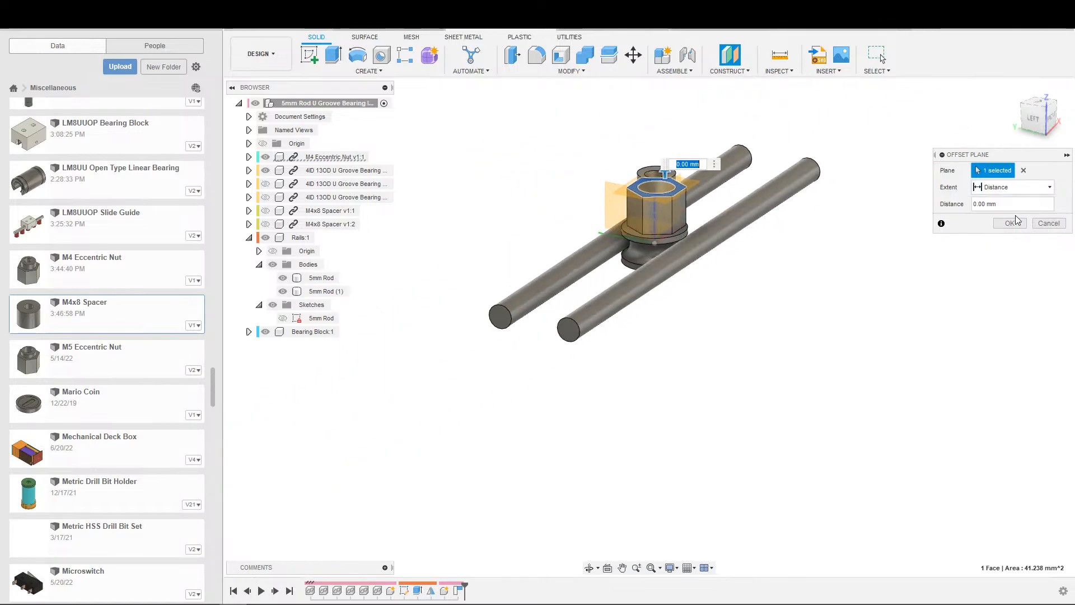
{"action": "left_click", "coordinate": [1015, 222]}
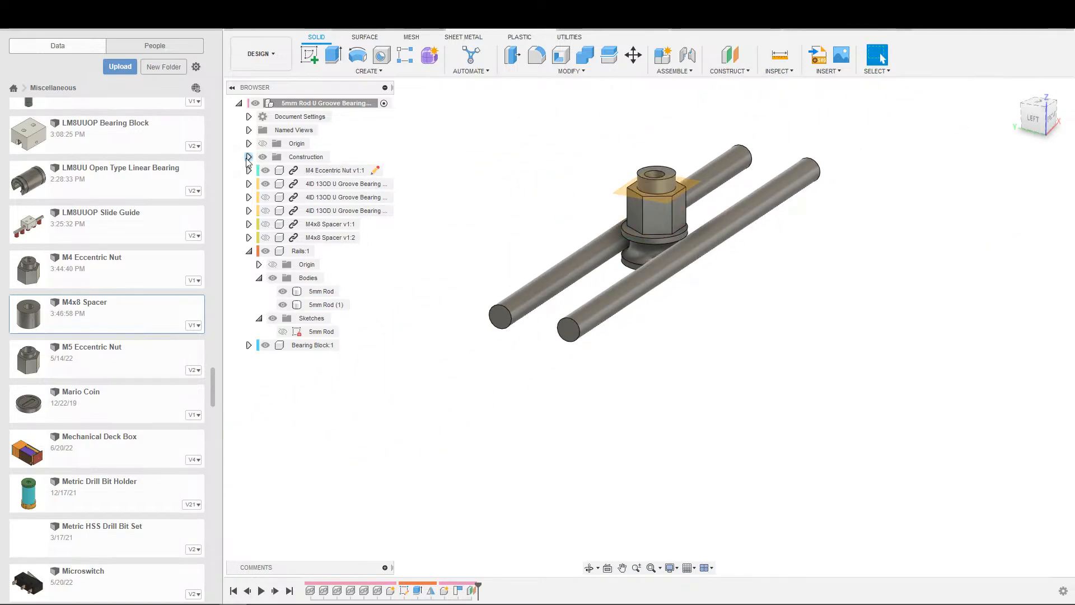
Step: Rename the new construction plane to Top of Eccentric Nut
{"action": "left_click", "coordinate": [248, 157]}
{"action": "double_click", "coordinate": [310, 170]}
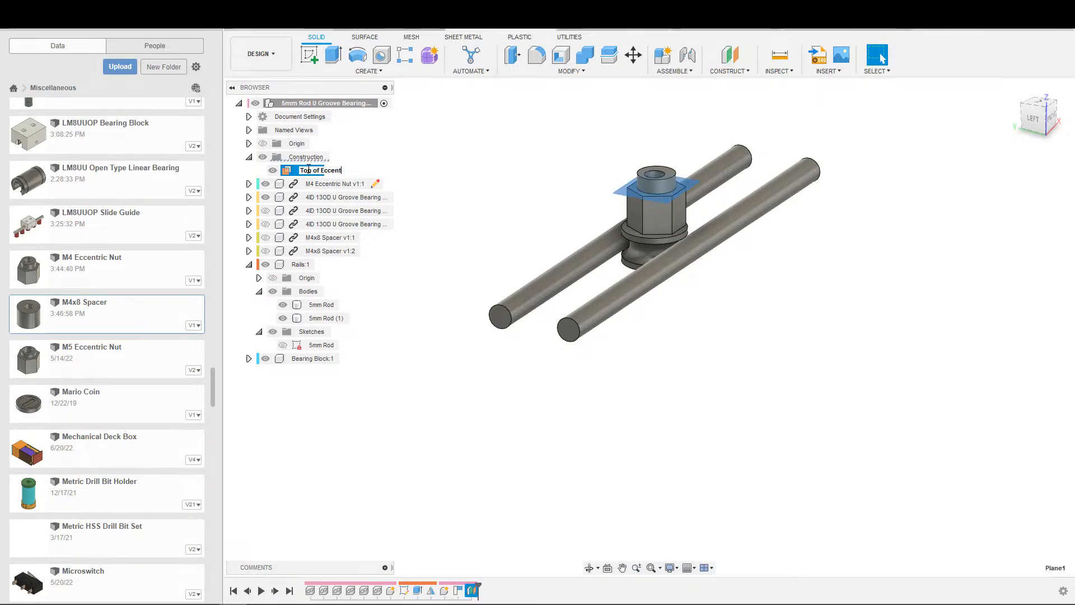
{"action": "key", "text": "Escape"}
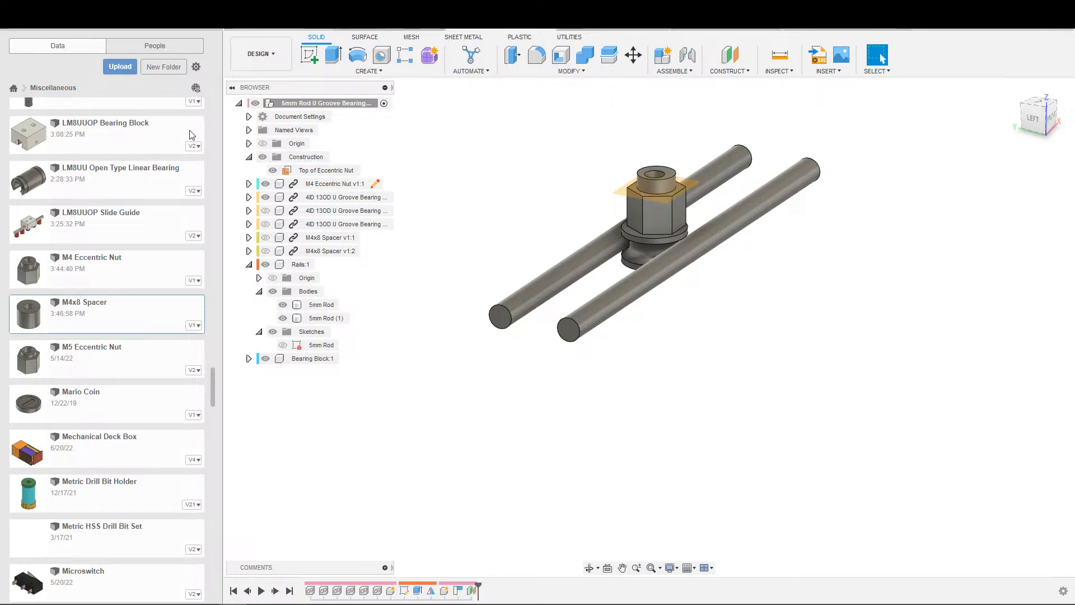
{"action": "scroll", "coordinate": [450, 223], "scroll_direction": "down", "scroll_amount": 2}
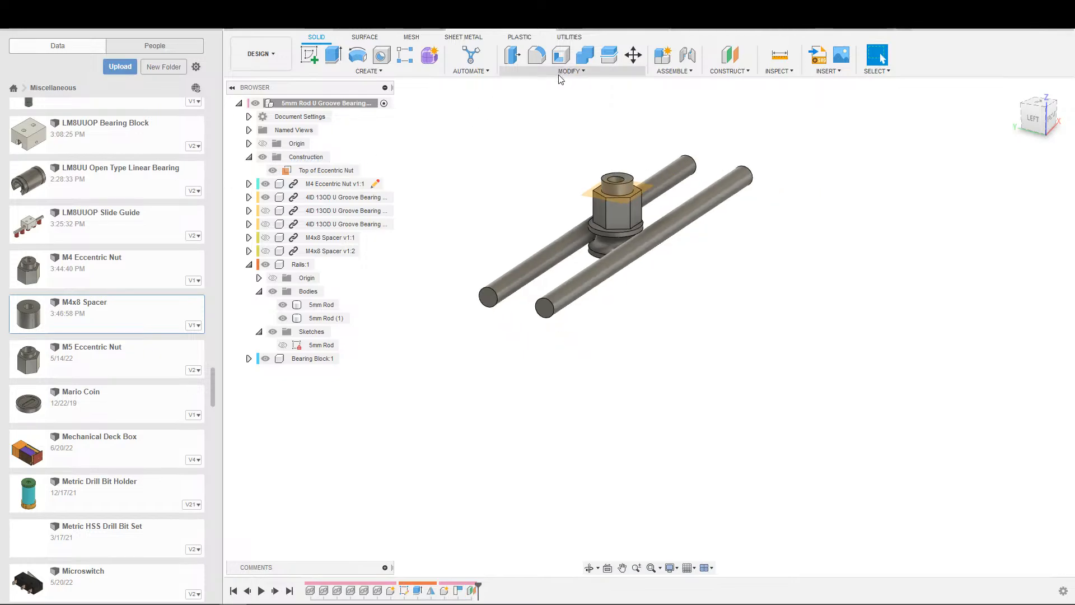
{"action": "left_click", "coordinate": [687, 55]}
{"action": "left_click", "coordinate": [684, 71]}
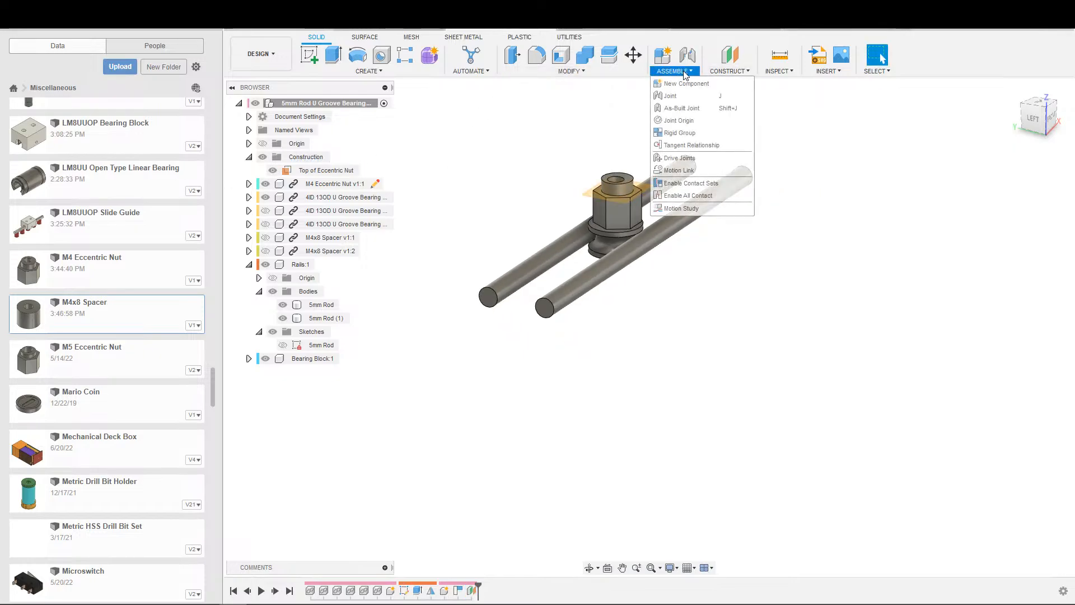
{"action": "left_click", "coordinate": [679, 132]}
{"action": "left_click", "coordinate": [611, 206]}
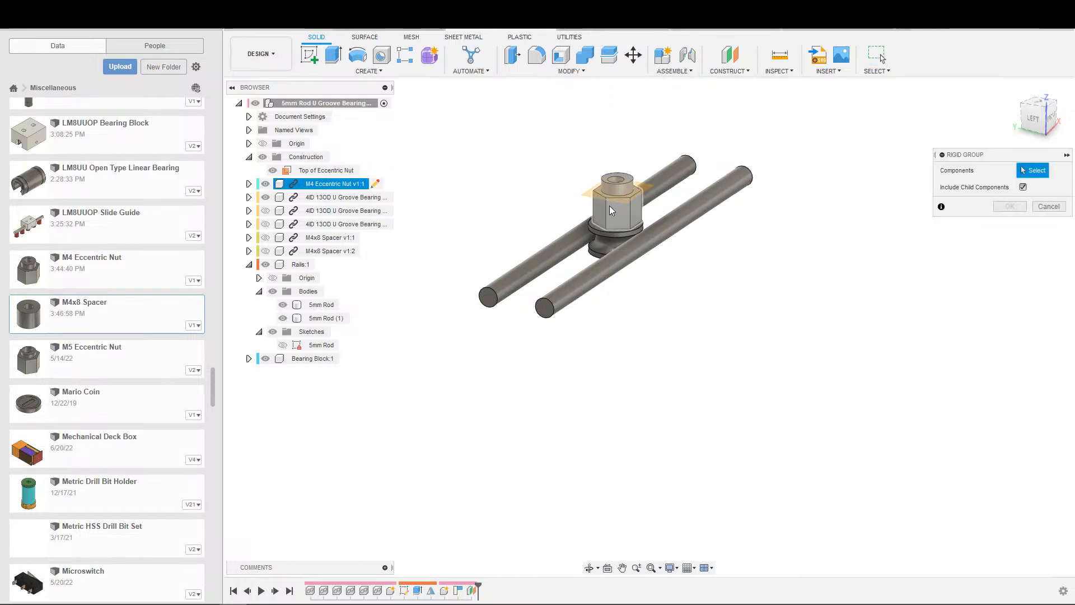
{"action": "left_click", "coordinate": [605, 240]}
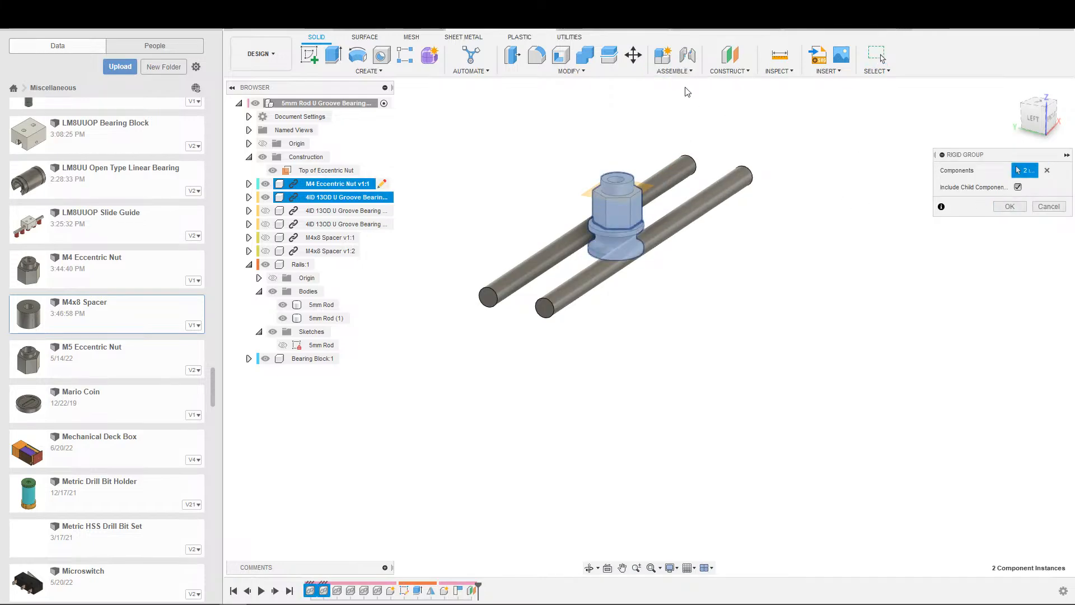
{"action": "key", "text": "Return"}
Step: Create a Rigid as-built joint between the M4 Eccentric Nut and the visible U groove bearing
{"action": "left_click", "coordinate": [674, 71]}
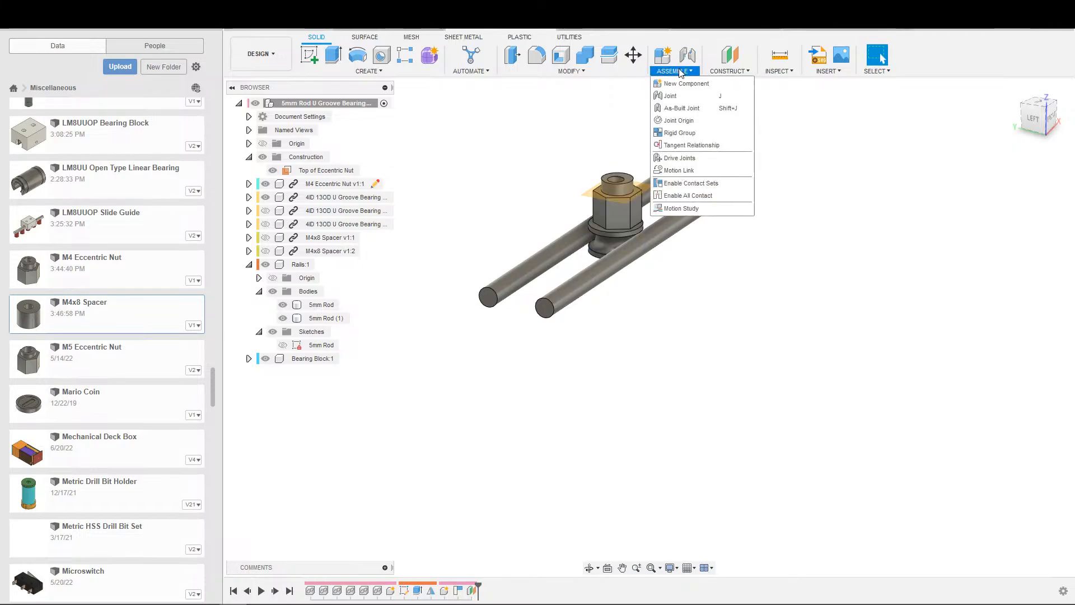
{"action": "left_click", "coordinate": [691, 108]}
{"action": "left_click", "coordinate": [620, 212]}
{"action": "left_click", "coordinate": [613, 237]}
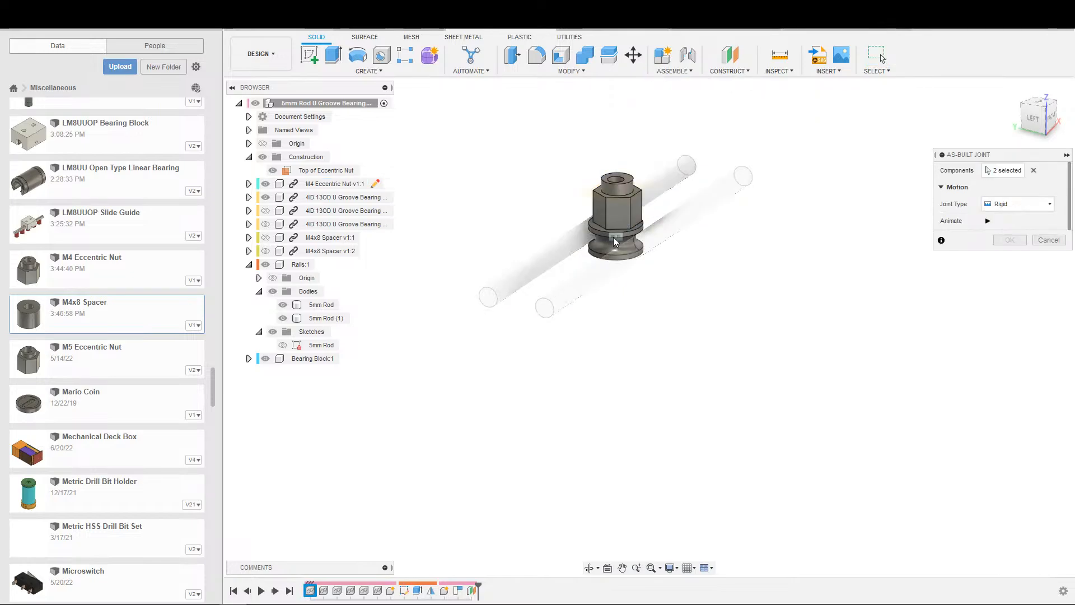
{"action": "left_click", "coordinate": [1009, 240]}
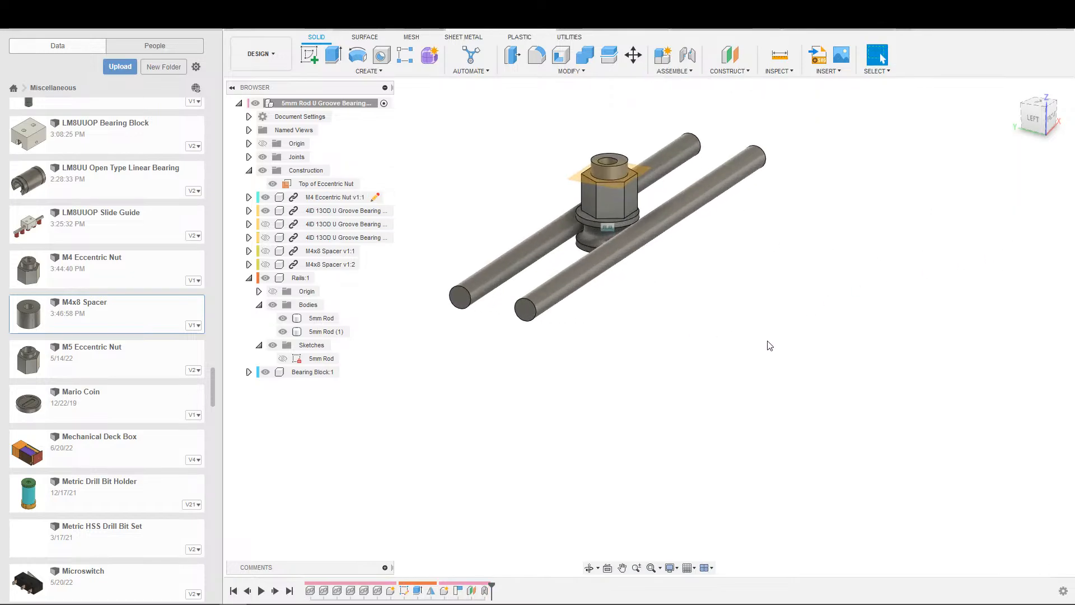
Step: Start a top-level sketch on the Top of Eccentric Nut plane and project both 5mm rods and the nut's collar face into it
{"action": "middle_click_drag", "start_coordinate": [690, 295], "coordinate": [737, 317]}
{"action": "scroll", "coordinate": [716, 308], "scroll_direction": "down", "scroll_amount": 1}
{"action": "scroll", "coordinate": [717, 309], "scroll_direction": "up", "scroll_amount": 1}
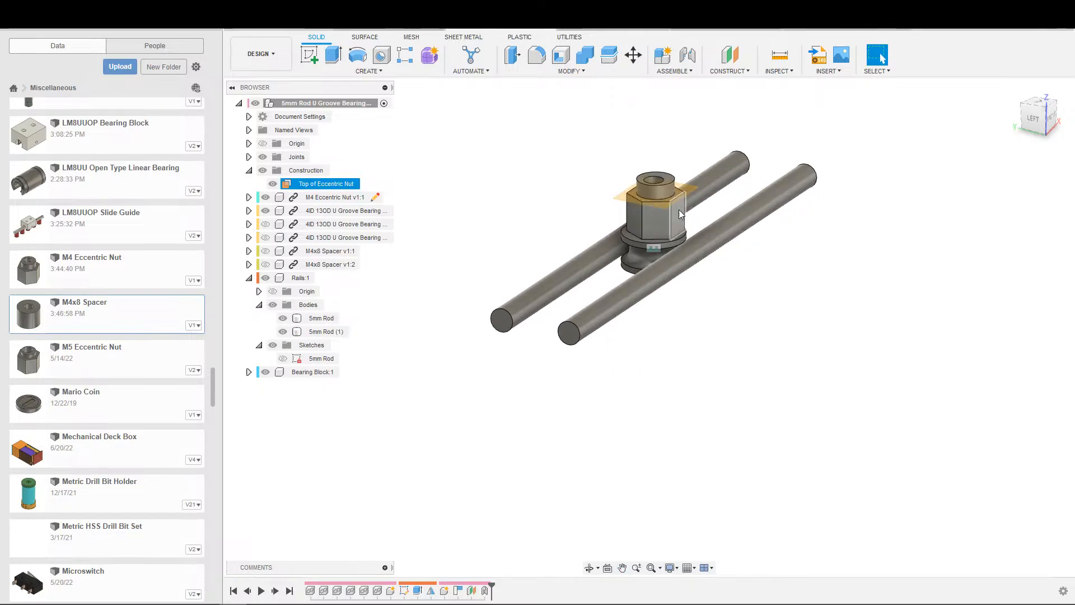
{"action": "key", "text": "s"}
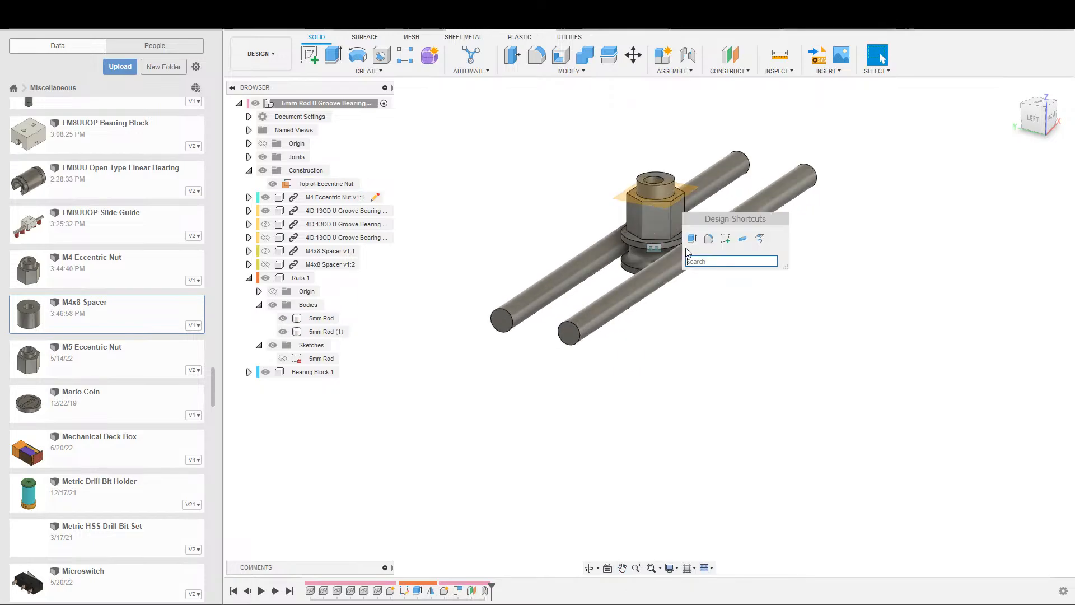
{"action": "left_click", "coordinate": [727, 241]}
{"action": "left_click", "coordinate": [684, 192]}
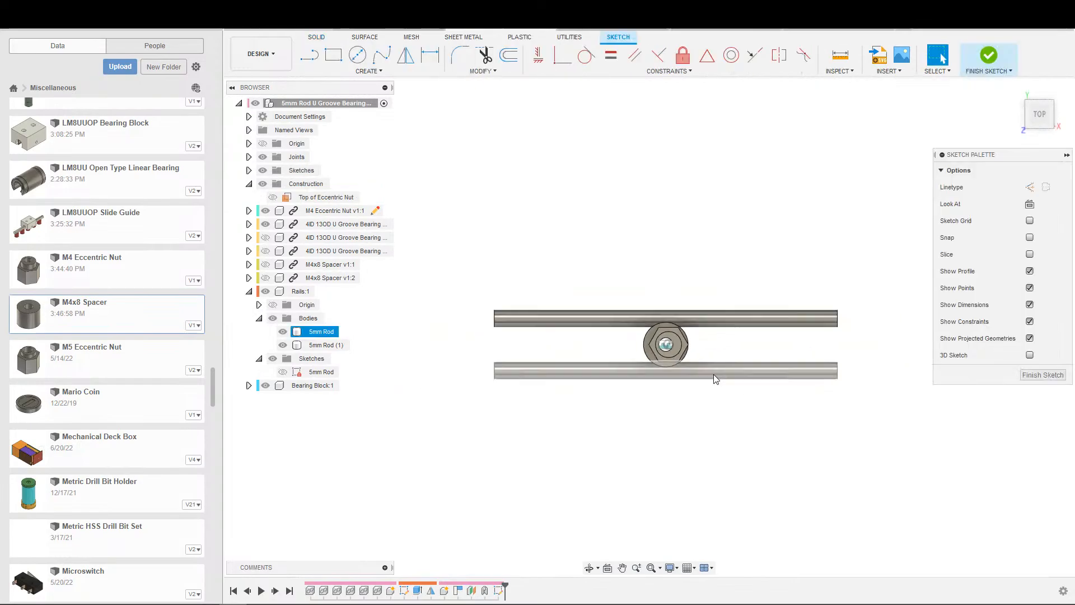
{"action": "scroll", "coordinate": [716, 364], "scroll_direction": "up", "scroll_amount": 3}
{"action": "key", "text": "s"}
{"action": "left_click", "coordinate": [794, 371]}
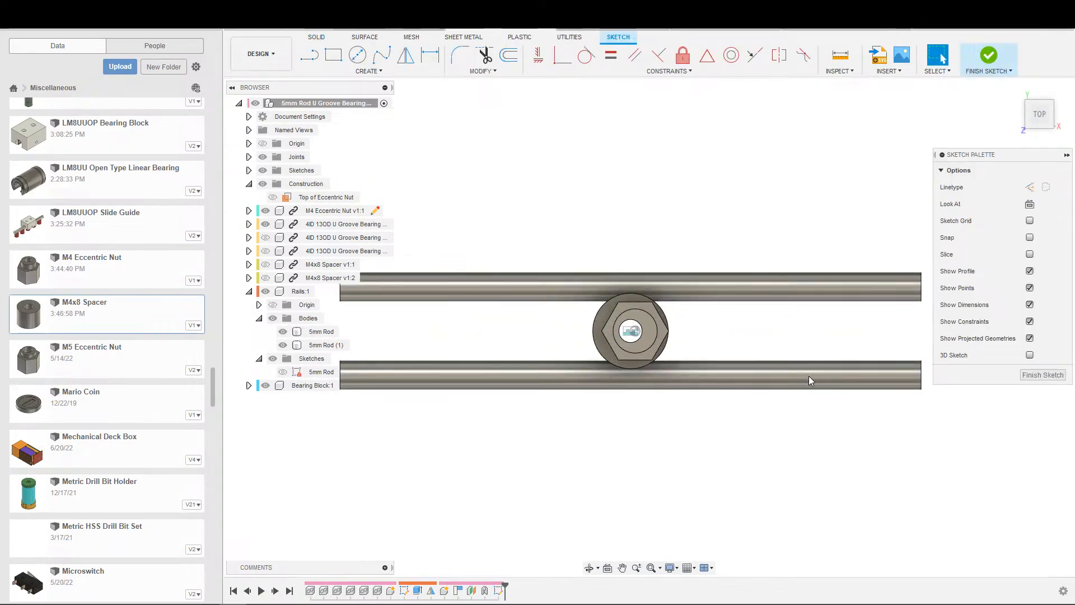
{"action": "left_click", "coordinate": [744, 377]}
{"action": "left_click", "coordinate": [694, 287]}
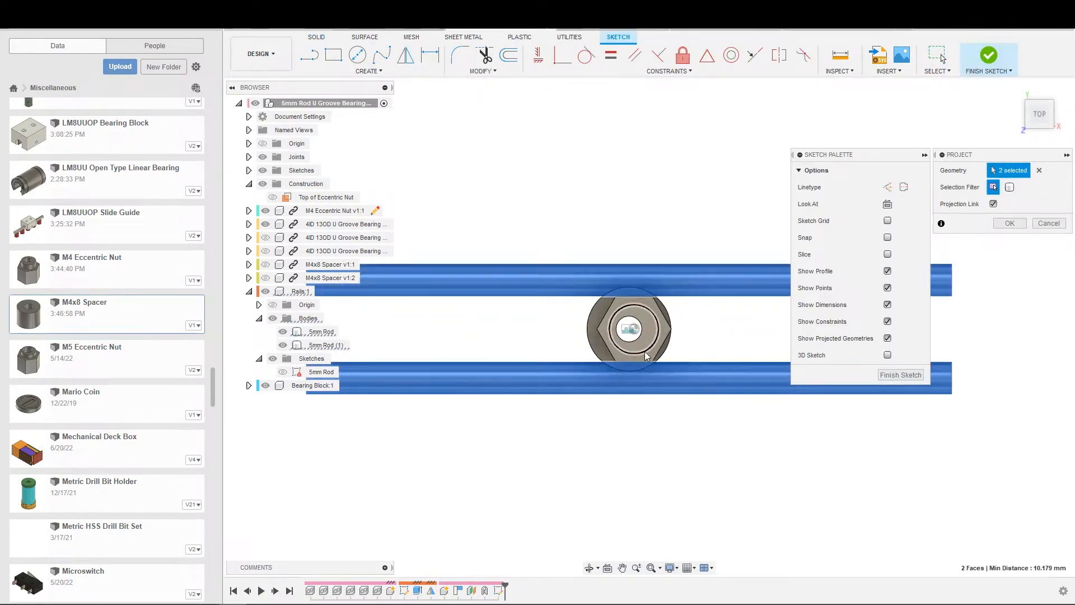
{"action": "left_click", "coordinate": [645, 341]}
{"action": "scroll", "coordinate": [650, 336], "scroll_direction": "down", "scroll_amount": 2}
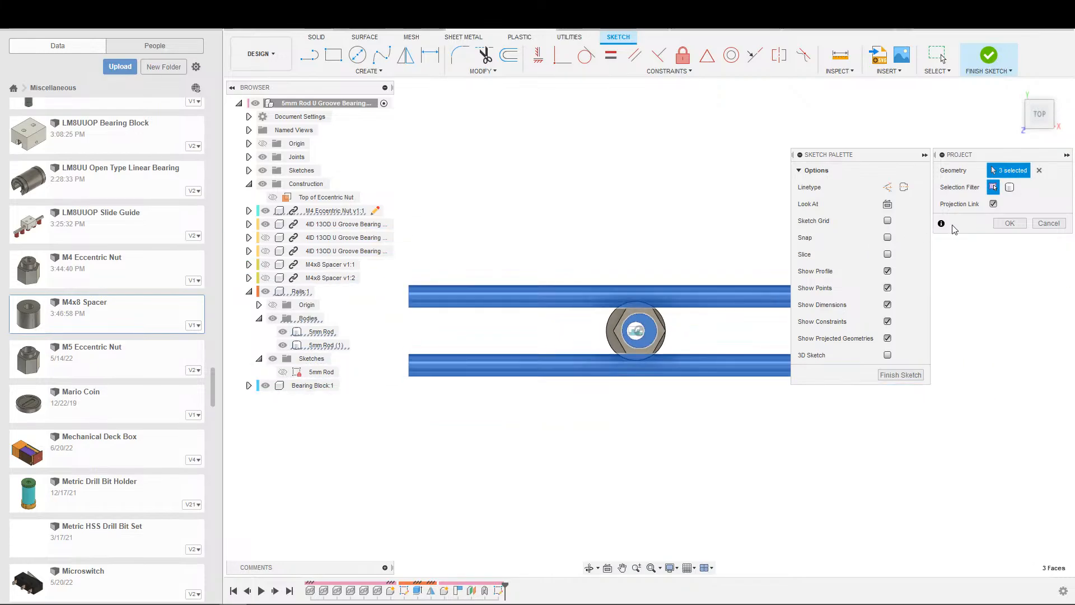
{"action": "left_click", "coordinate": [1000, 227]}
{"action": "scroll", "coordinate": [707, 333], "scroll_direction": "down", "scroll_amount": 3}
{"action": "scroll", "coordinate": [694, 352], "scroll_direction": "up", "scroll_amount": 1}
{"action": "middle_click_drag", "start_coordinate": [711, 347], "coordinate": [744, 294]}
{"action": "scroll", "coordinate": [744, 295], "scroll_direction": "down", "scroll_amount": 1}
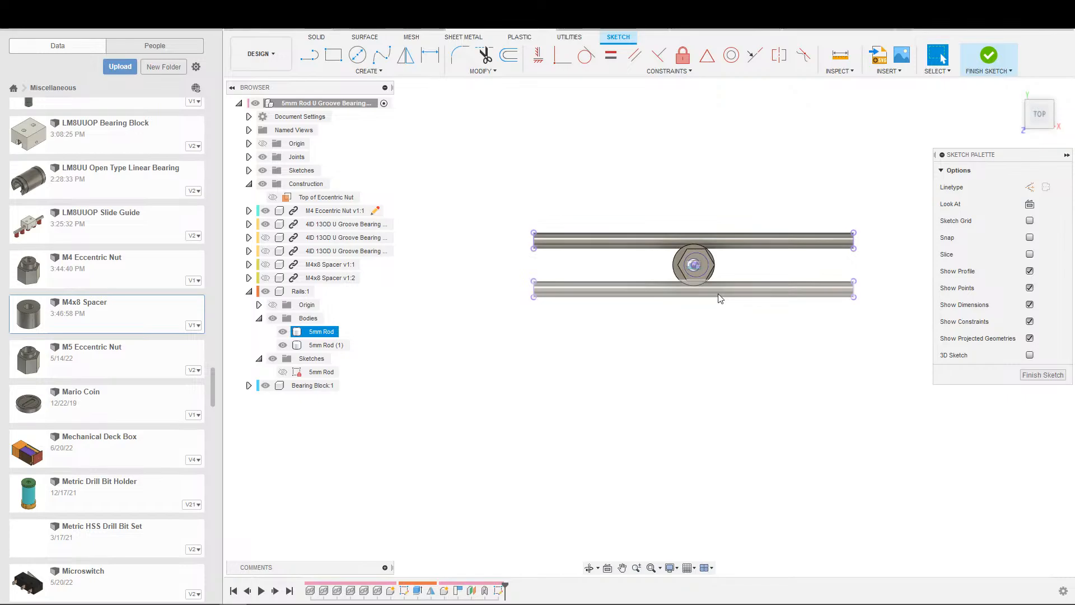
{"action": "scroll", "coordinate": [672, 284], "scroll_direction": "down", "scroll_amount": 3}
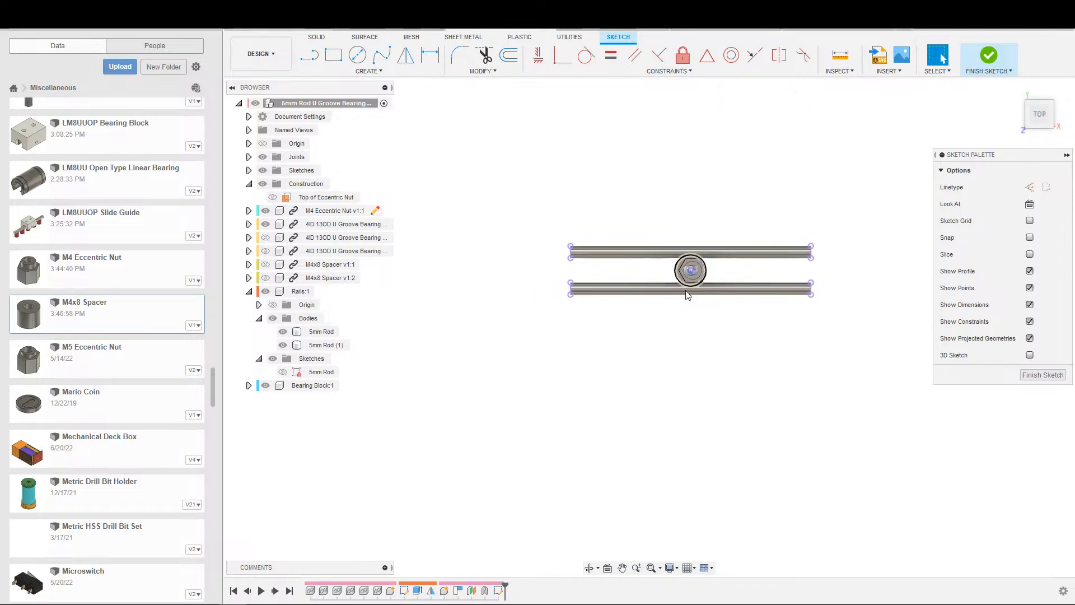
{"action": "scroll", "coordinate": [636, 333], "scroll_direction": "up", "scroll_amount": 4}
{"action": "middle_click_drag", "start_coordinate": [614, 335], "coordinate": [577, 350]}
{"action": "scroll", "coordinate": [639, 337], "scroll_direction": "down", "scroll_amount": 2}
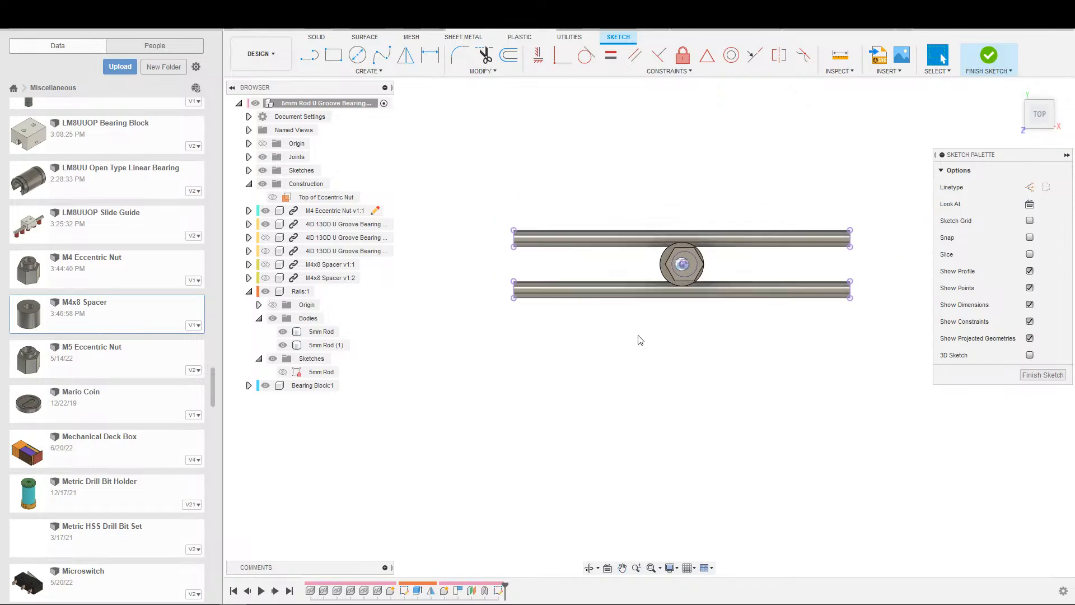
{"action": "scroll", "coordinate": [638, 336], "scroll_direction": "up", "scroll_amount": 4}
{"action": "scroll", "coordinate": [638, 334], "scroll_direction": "down", "scroll_amount": 1}
{"action": "scroll", "coordinate": [612, 331], "scroll_direction": "down", "scroll_amount": 1}
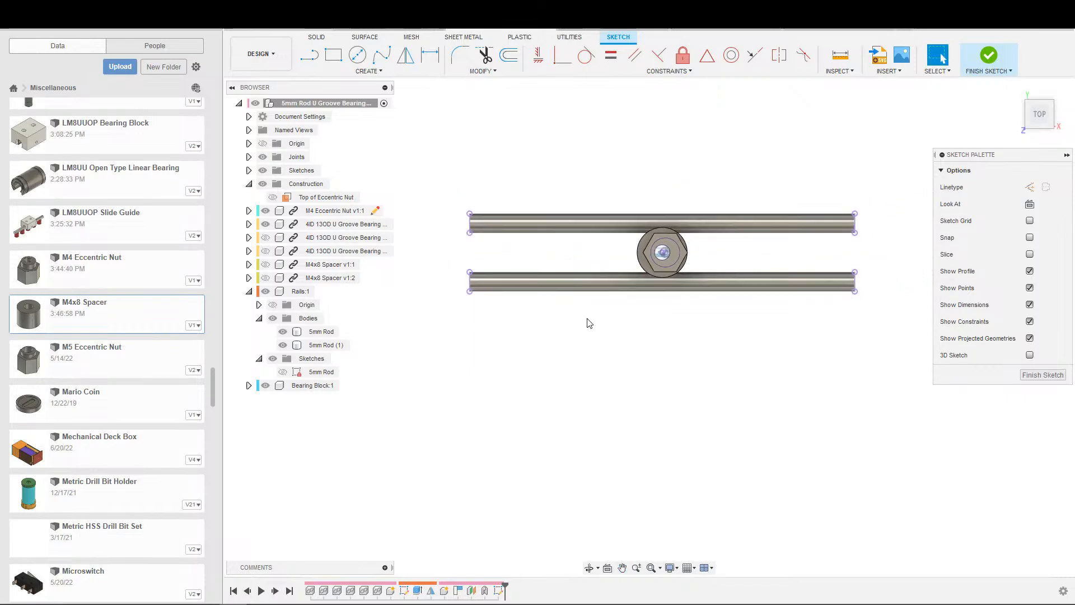
Step: Hide the visible bearing and eccentric nut, and undo back to before the top-level sketch on the Top of Eccentric Nut plane
{"action": "left_click", "coordinate": [265, 224]}
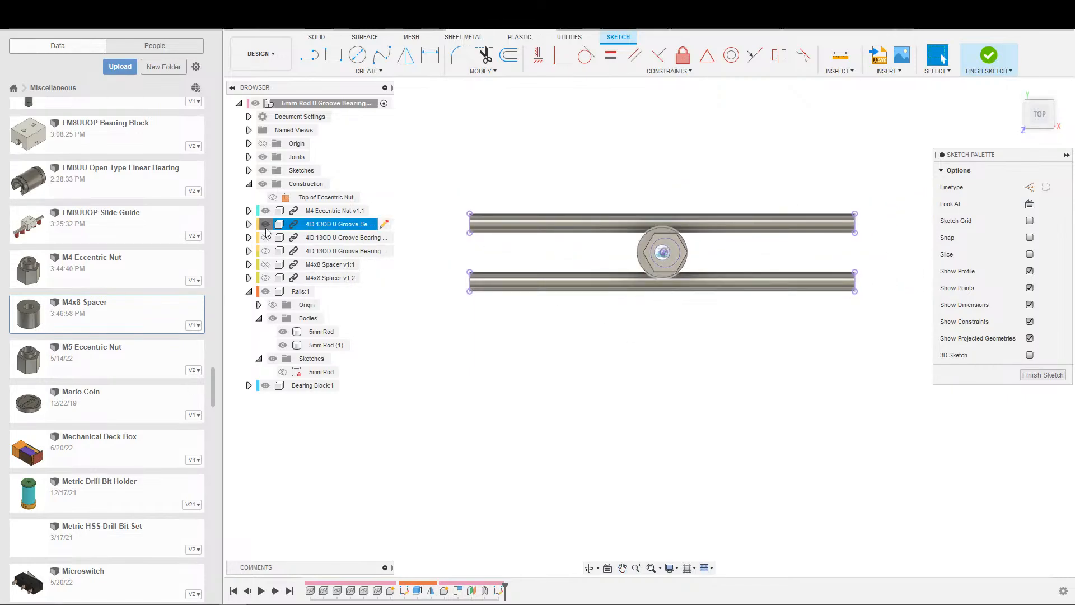
{"action": "left_click", "coordinate": [266, 211]}
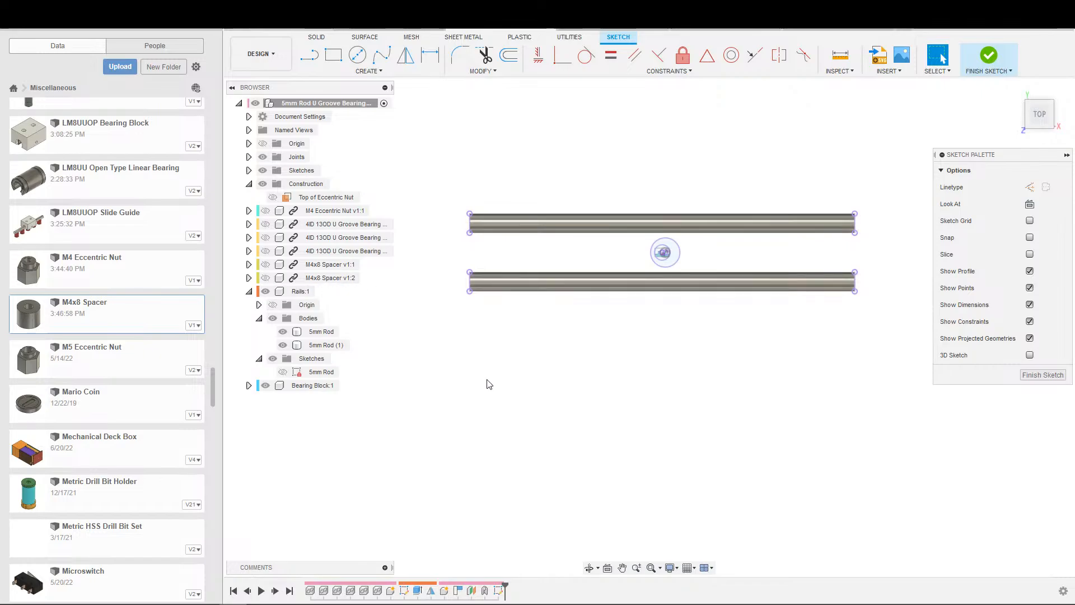
{"action": "key", "text": "ctrl+z"}
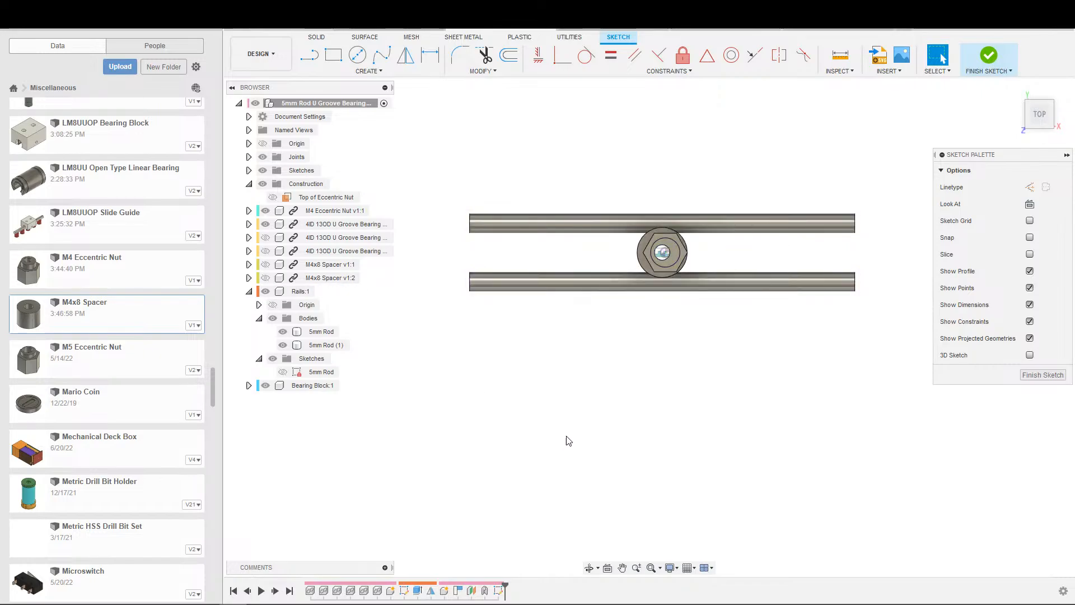
{"action": "key", "text": "ctrl+z"}
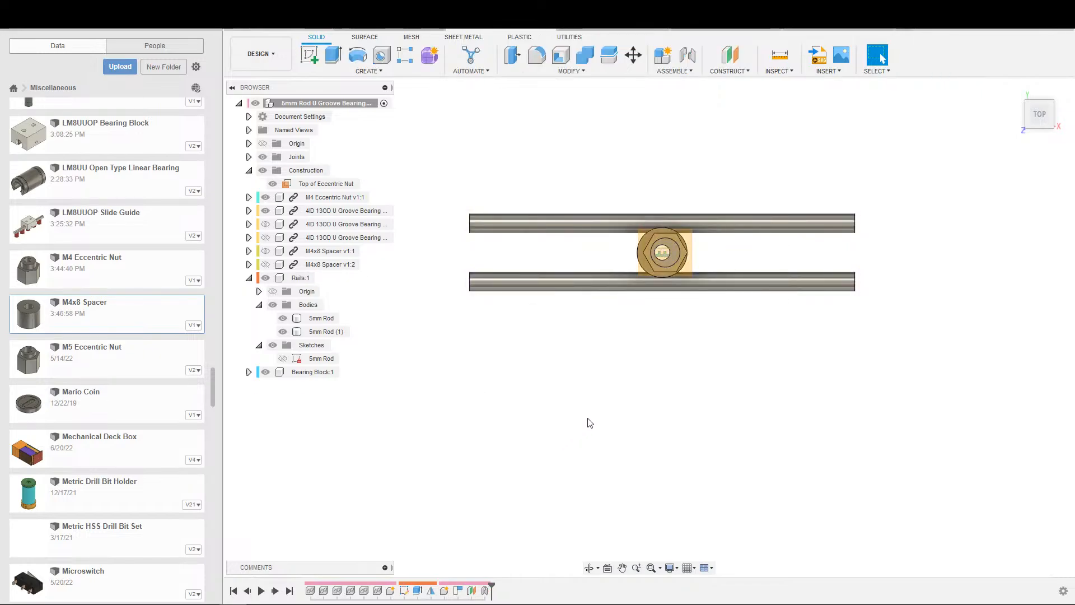
Step: Activate the Bearing Block component and start a sketch in it on the Top of Eccentric Nut plane
{"action": "double_click", "coordinate": [333, 374]}
{"action": "key", "text": "s"}
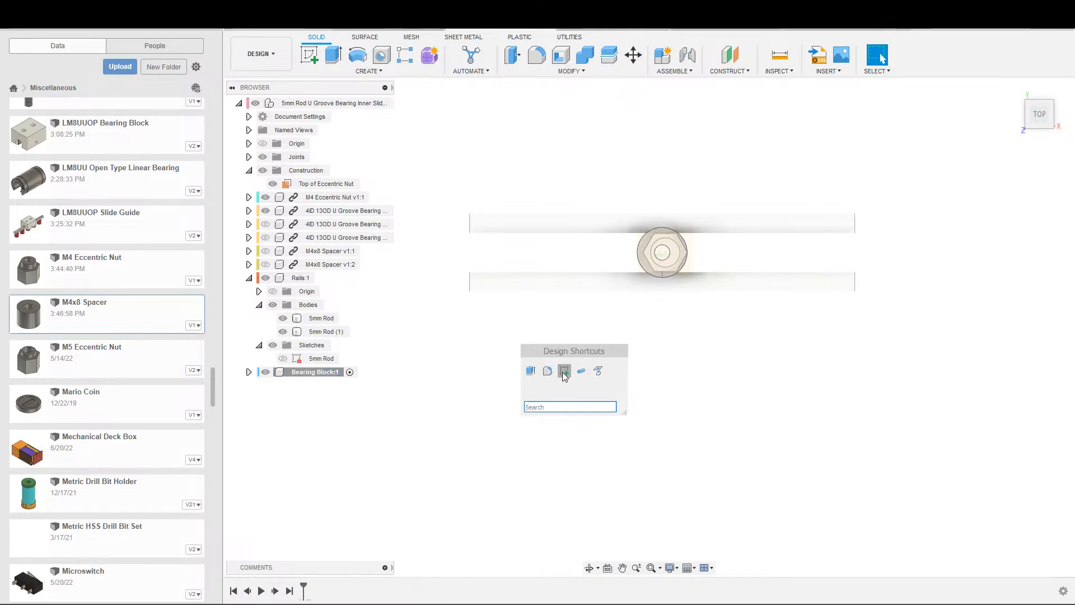
{"action": "left_click", "coordinate": [565, 370]}
{"action": "left_click", "coordinate": [691, 266]}
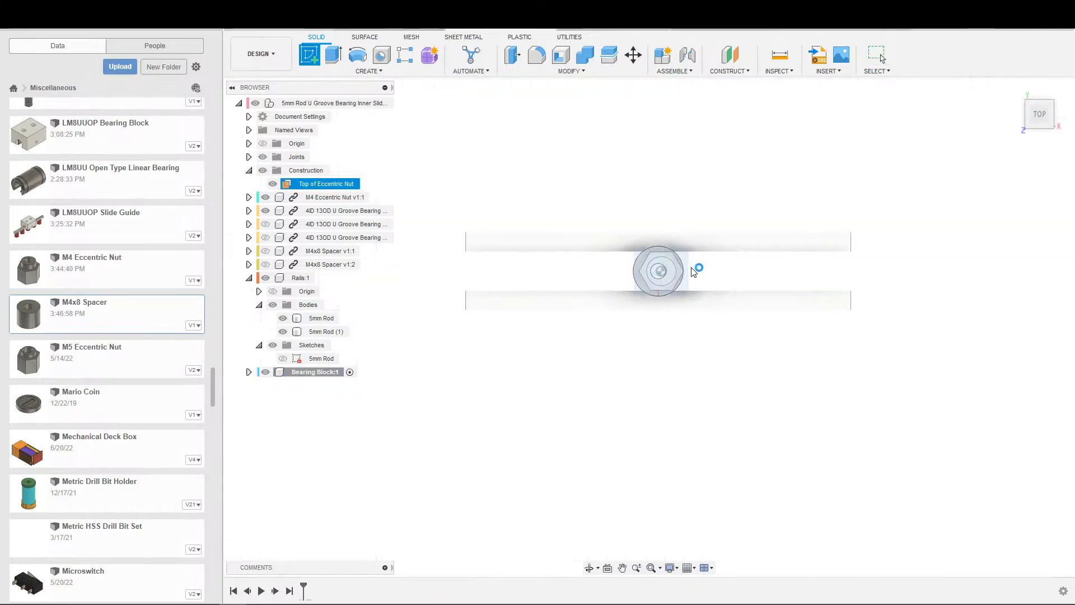
Step: Project both 5mm rods, the eccentric nut's circular face and the U groove bearing's outer edge into the Bearing Block sketch
{"action": "key", "text": "s"}
{"action": "left_click", "coordinate": [763, 397]}
{"action": "scroll", "coordinate": [656, 386], "scroll_direction": "up", "scroll_amount": 3}
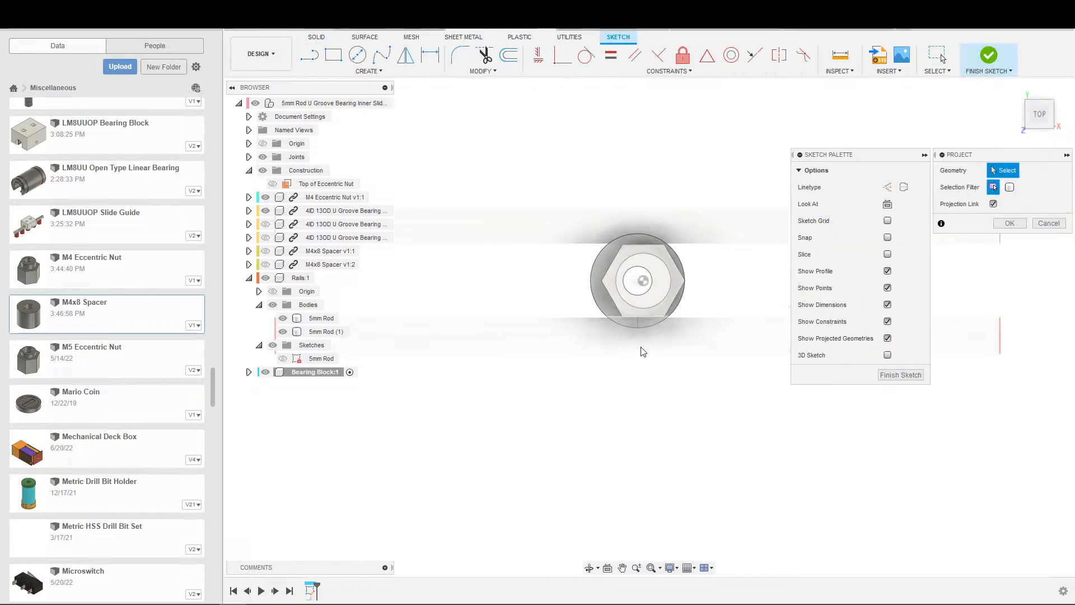
{"action": "left_click", "coordinate": [654, 297]}
{"action": "left_click", "coordinate": [609, 336]}
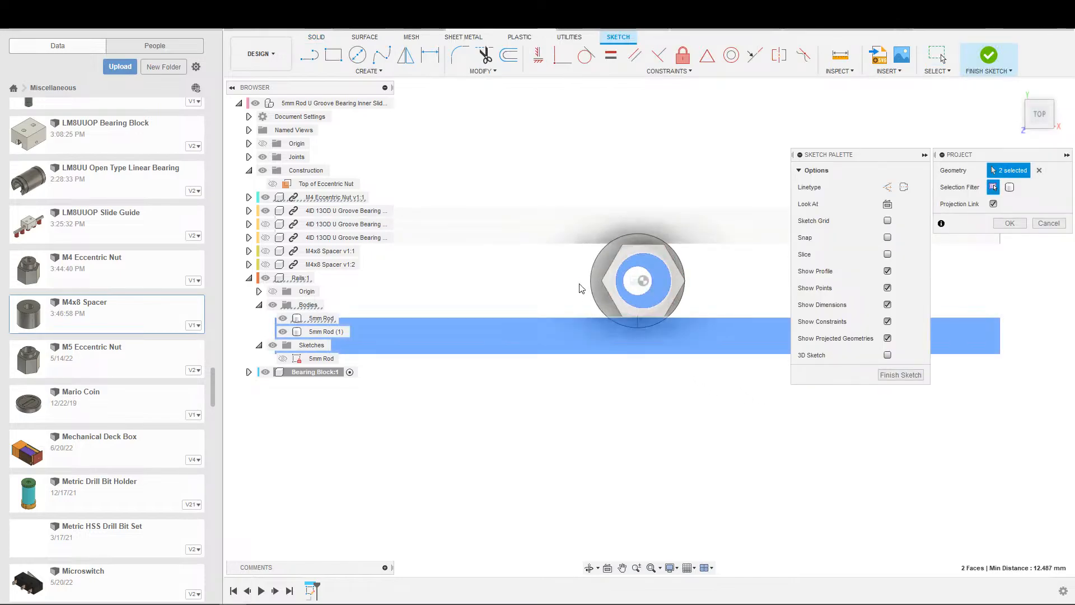
{"action": "left_click", "coordinate": [574, 238]}
{"action": "scroll", "coordinate": [615, 318], "scroll_direction": "down", "scroll_amount": 2}
{"action": "scroll", "coordinate": [697, 325], "scroll_direction": "down", "scroll_amount": 1}
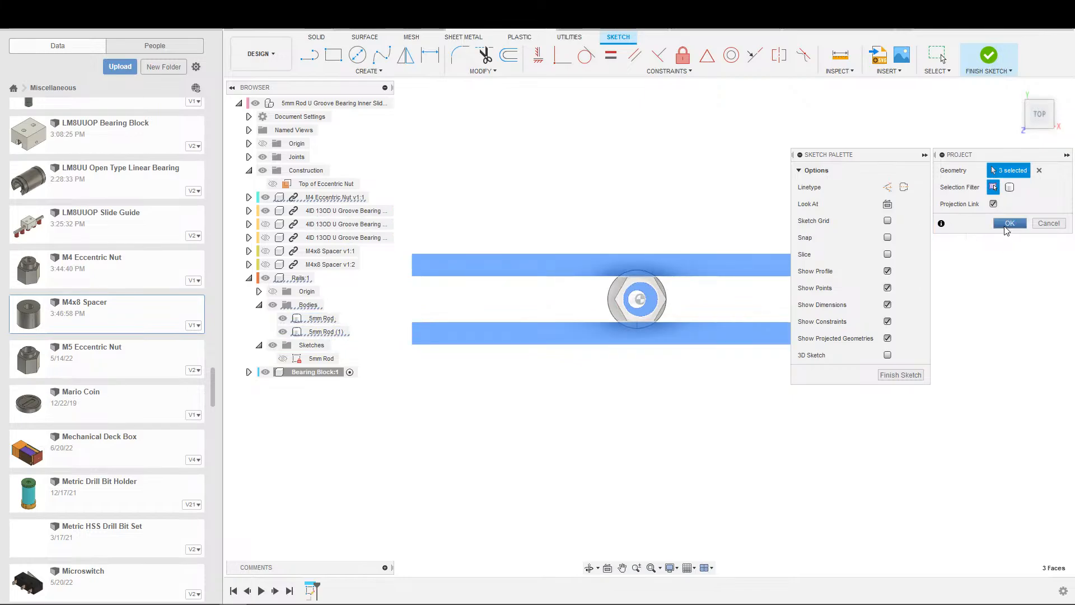
{"action": "scroll", "coordinate": [654, 344], "scroll_direction": "up", "scroll_amount": 3}
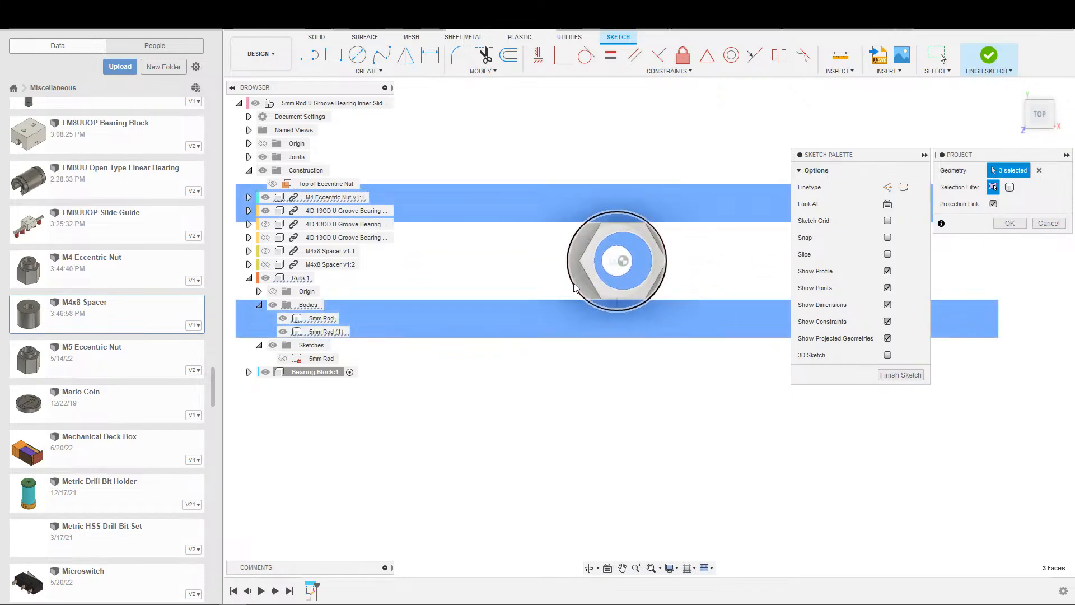
{"action": "left_click", "coordinate": [588, 294]}
{"action": "scroll", "coordinate": [609, 296], "scroll_direction": "down", "scroll_amount": 3}
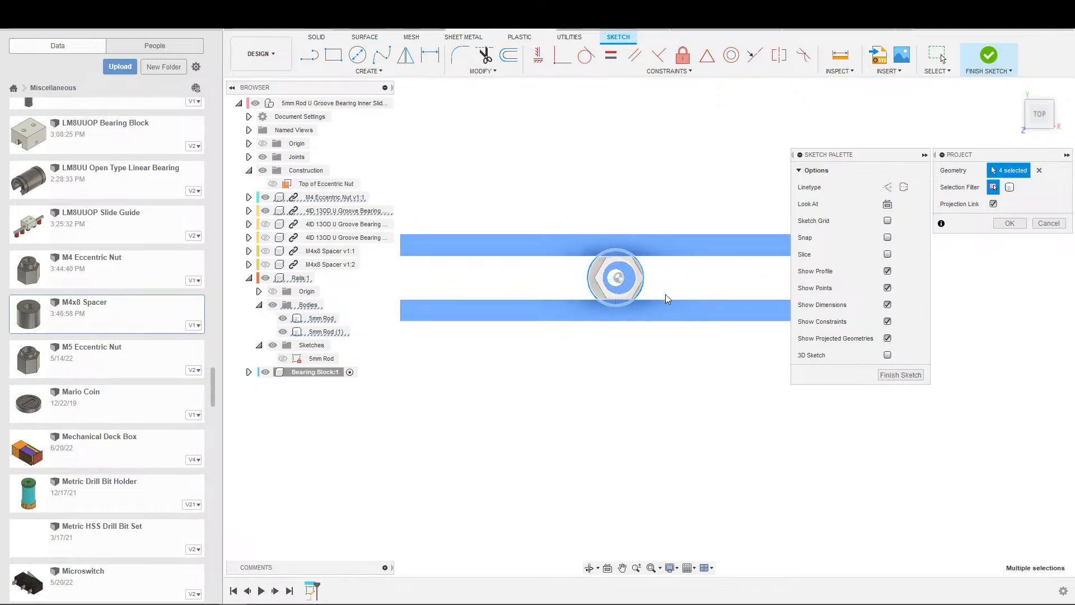
{"action": "left_click", "coordinate": [1000, 225]}
{"action": "scroll", "coordinate": [756, 308], "scroll_direction": "down", "scroll_amount": 2}
{"action": "scroll", "coordinate": [750, 311], "scroll_direction": "up", "scroll_amount": 2}
{"action": "scroll", "coordinate": [504, 236], "scroll_direction": "down", "scroll_amount": 1}
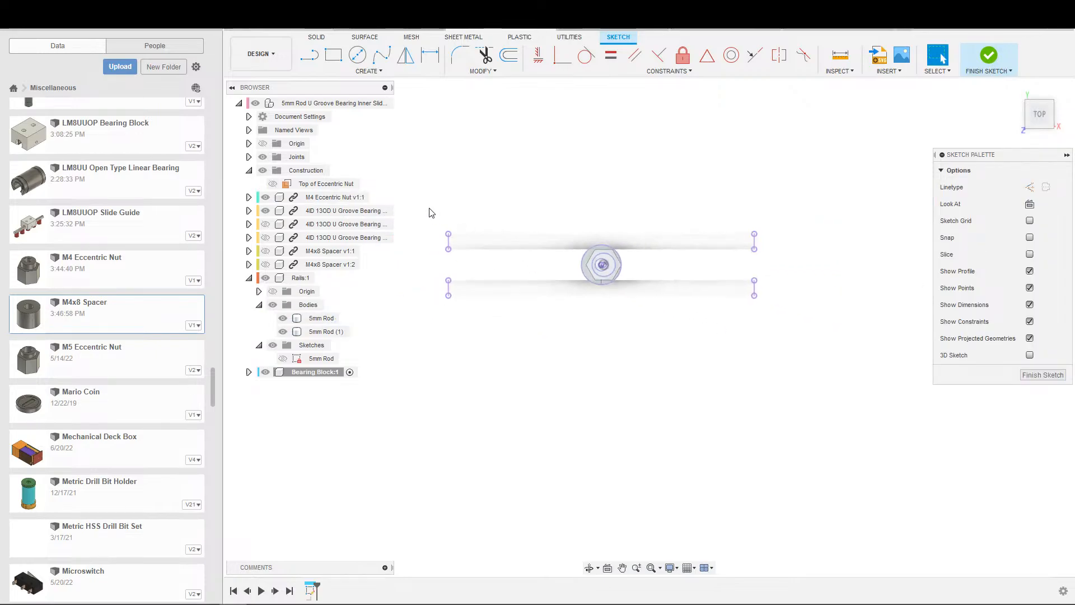
Step: Hide the eccentric nut, the U groove bearing and the Rails component, and collapse the Rails and Construction entries
{"action": "left_click_drag", "start_coordinate": [431, 213], "coordinate": [868, 384]}
{"action": "middle_click_drag", "start_coordinate": [581, 364], "coordinate": [645, 408]}
{"action": "scroll", "coordinate": [645, 408], "scroll_direction": "up", "scroll_amount": 1}
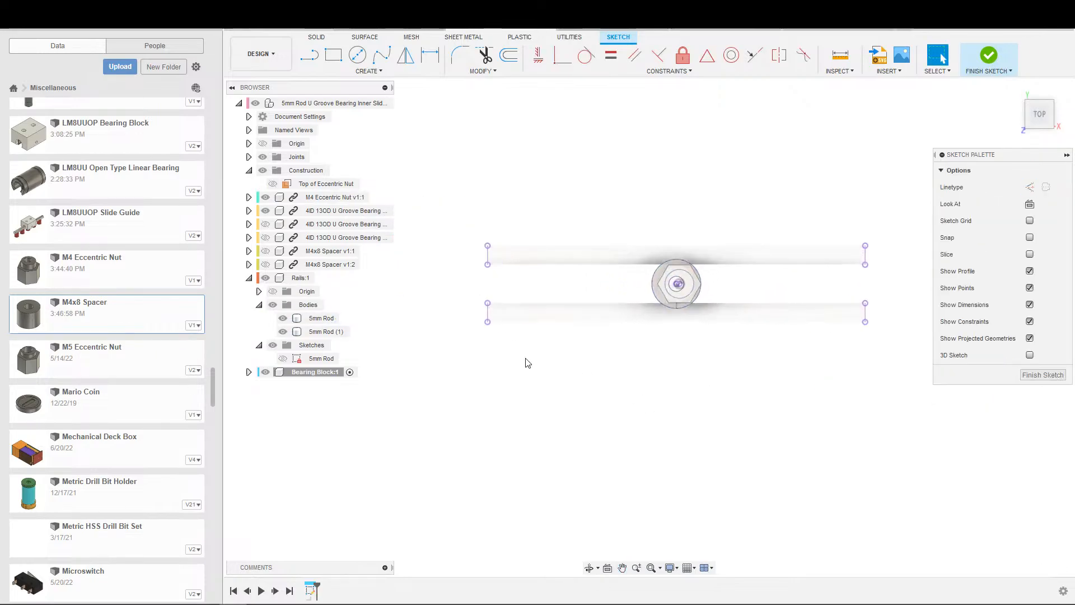
{"action": "middle_click_drag", "start_coordinate": [525, 363], "coordinate": [492, 364]}
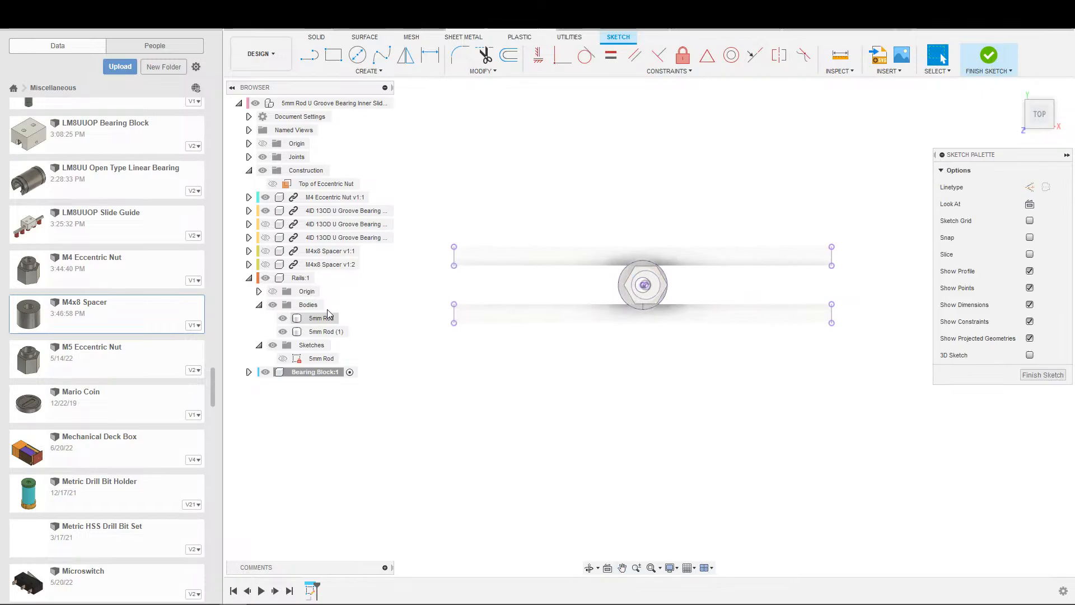
{"action": "left_click", "coordinate": [265, 198]}
{"action": "left_click", "coordinate": [265, 210]}
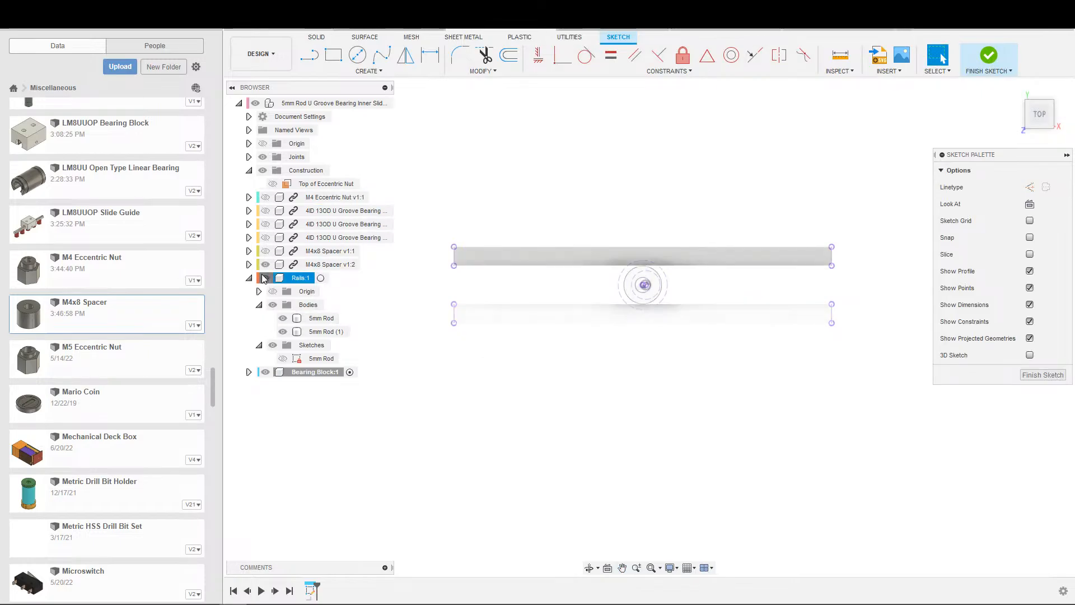
{"action": "left_click", "coordinate": [262, 276]}
{"action": "left_click", "coordinate": [248, 277]}
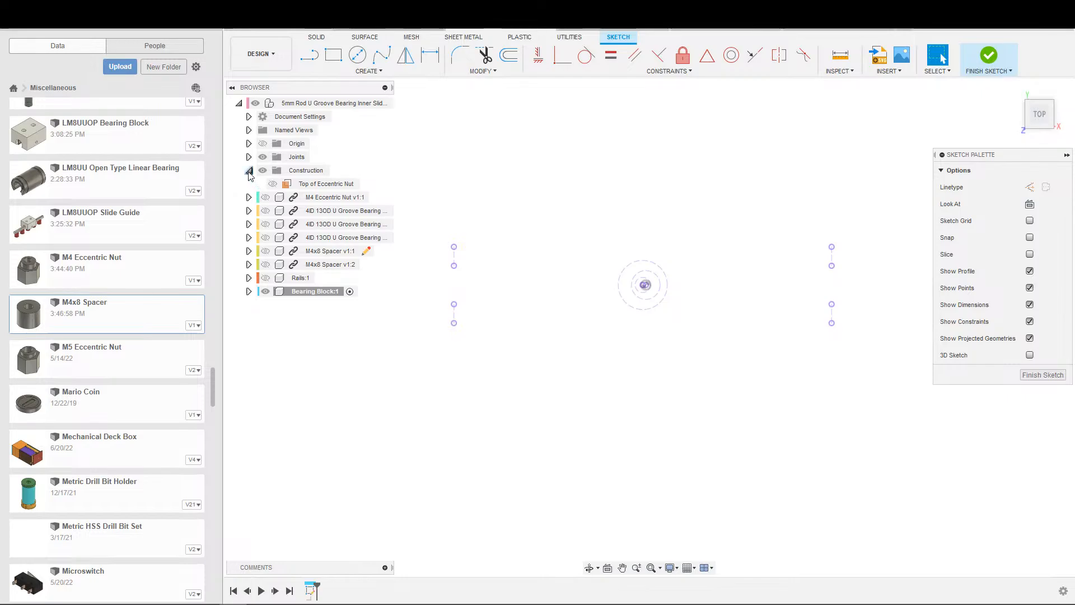
{"action": "left_click", "coordinate": [249, 171]}
{"action": "scroll", "coordinate": [386, 343], "scroll_direction": "down", "scroll_amount": 2}
{"action": "middle_click_drag", "start_coordinate": [576, 364], "coordinate": [628, 368]}
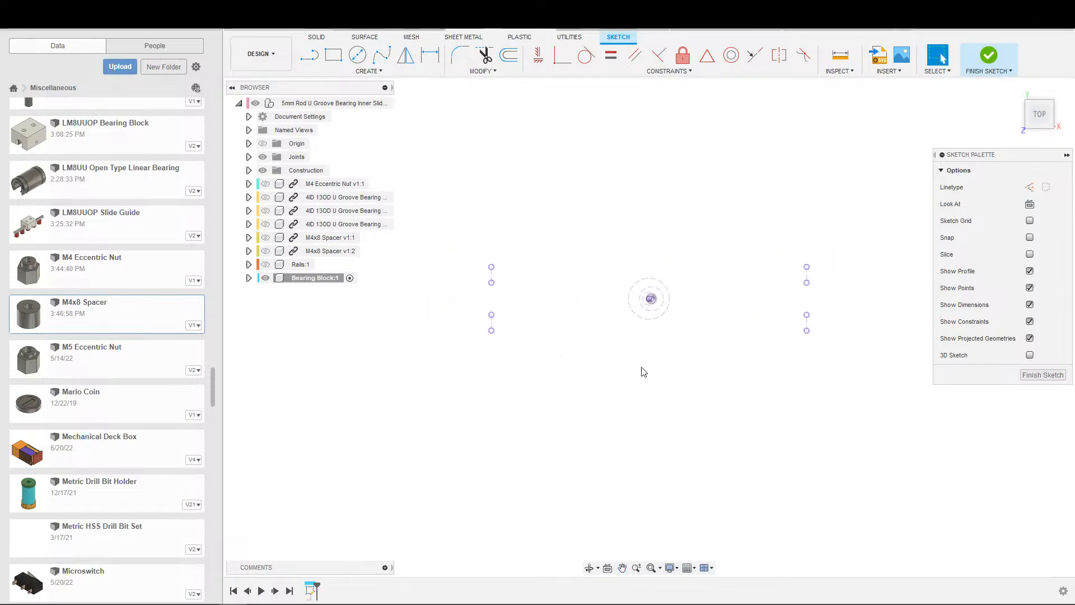
Step: Draw a two-point rectangle, about 79 mm across its diagonal, around the projected nut and bearing circles
{"action": "key", "text": "s"}
{"action": "left_click", "coordinate": [668, 393]}
{"action": "left_click", "coordinate": [563, 197]}
{"action": "left_click", "coordinate": [715, 393]}
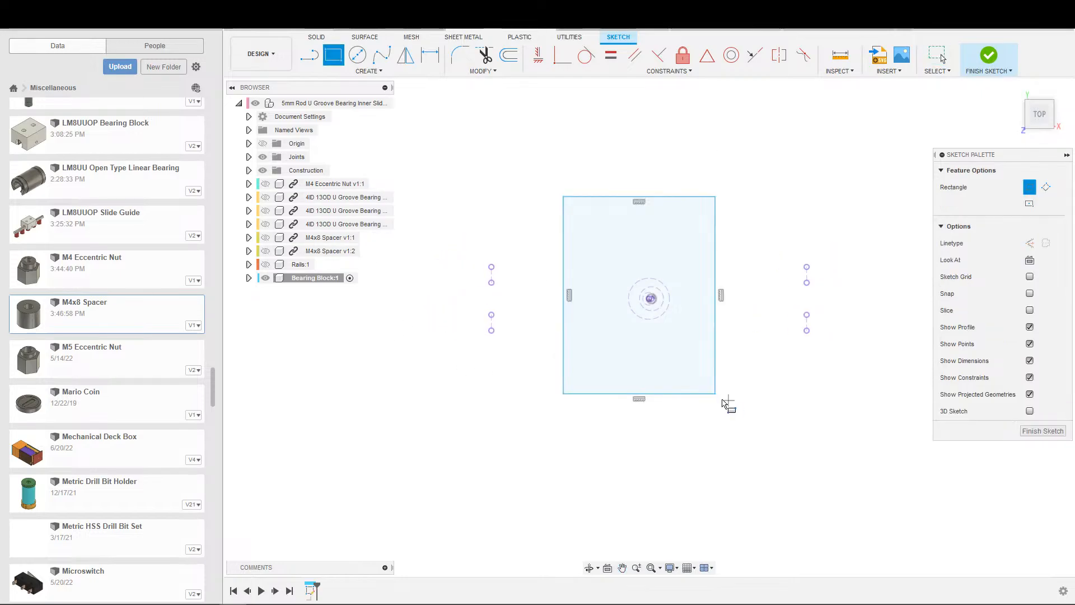
{"action": "key", "text": "Escape"}
Step: Draw a line along the lower rod's outer edge between its projected end points and make it construction geometry
{"action": "key", "text": "s"}
{"action": "left_click", "coordinate": [566, 403]}
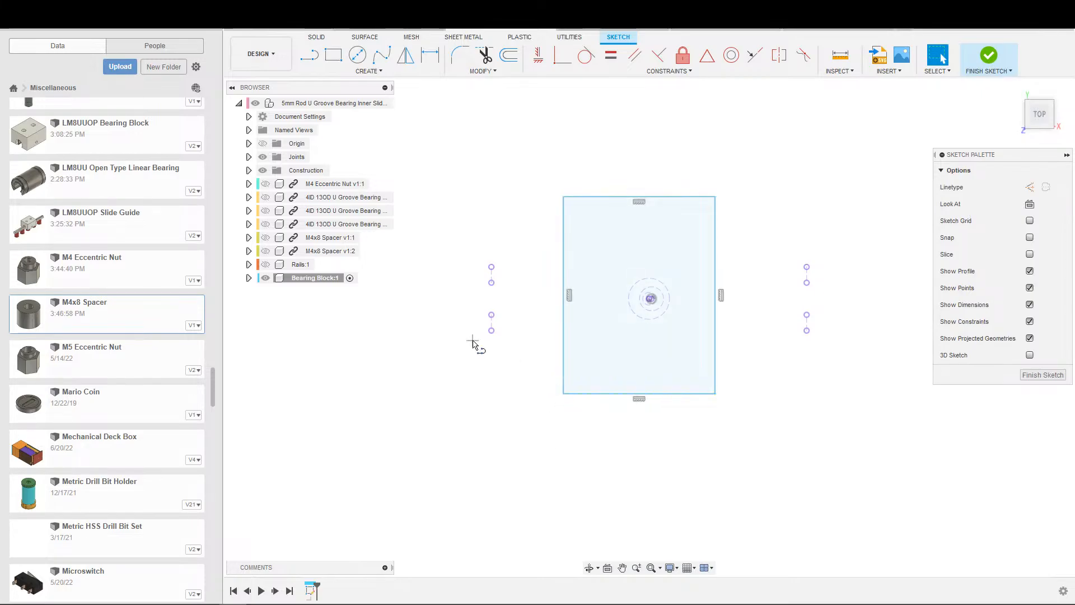
{"action": "left_click", "coordinate": [491, 330]}
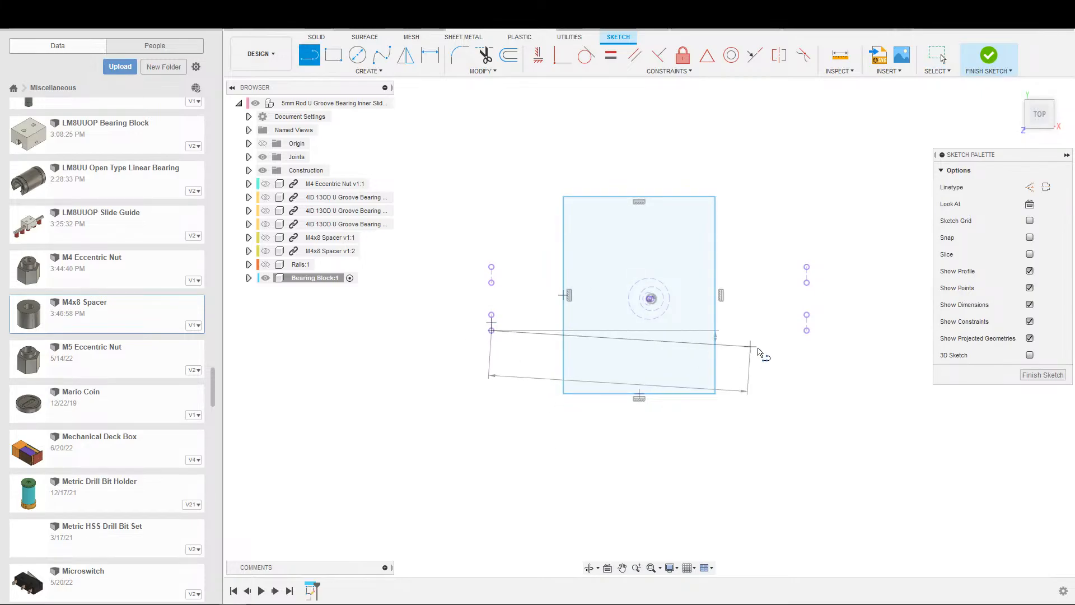
{"action": "left_click", "coordinate": [806, 330]}
{"action": "key", "text": "Escape"}
{"action": "key", "text": "Escape"}
{"action": "left_click", "coordinate": [765, 334]}
{"action": "key", "text": "x"}
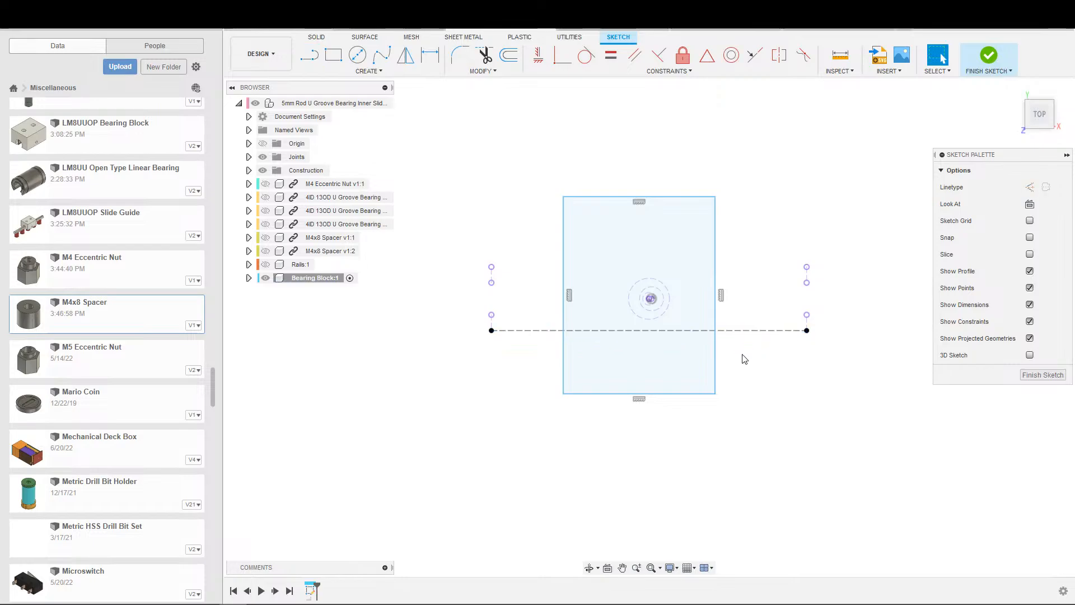
Step: Draw a diagonal from the rectangle's lower-left to upper-right corner and make it a construction line
{"action": "key", "text": "s"}
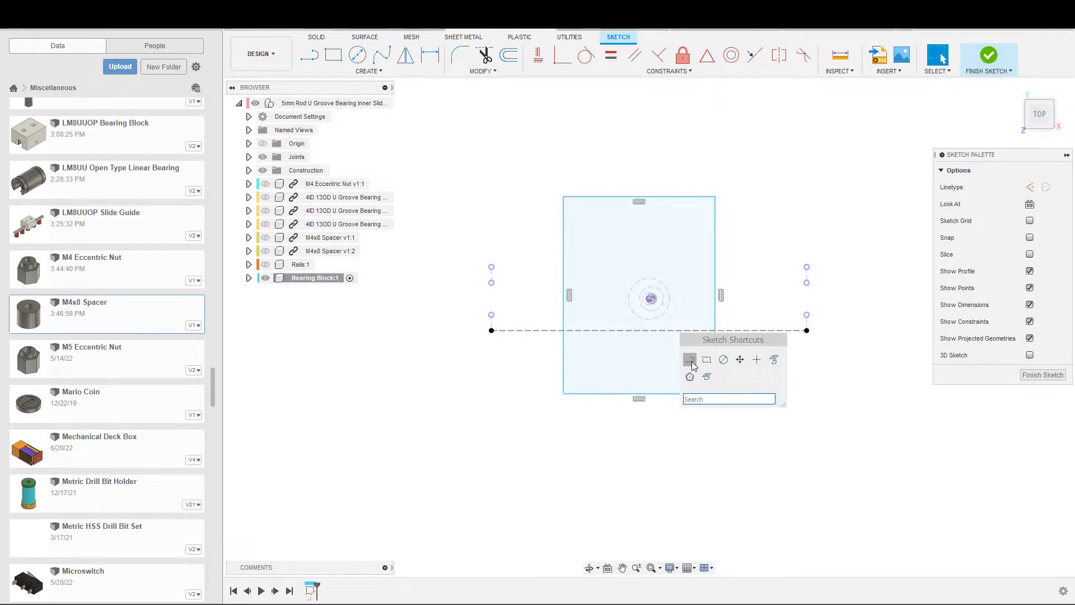
{"action": "left_click", "coordinate": [690, 360]}
{"action": "left_click", "coordinate": [563, 394]}
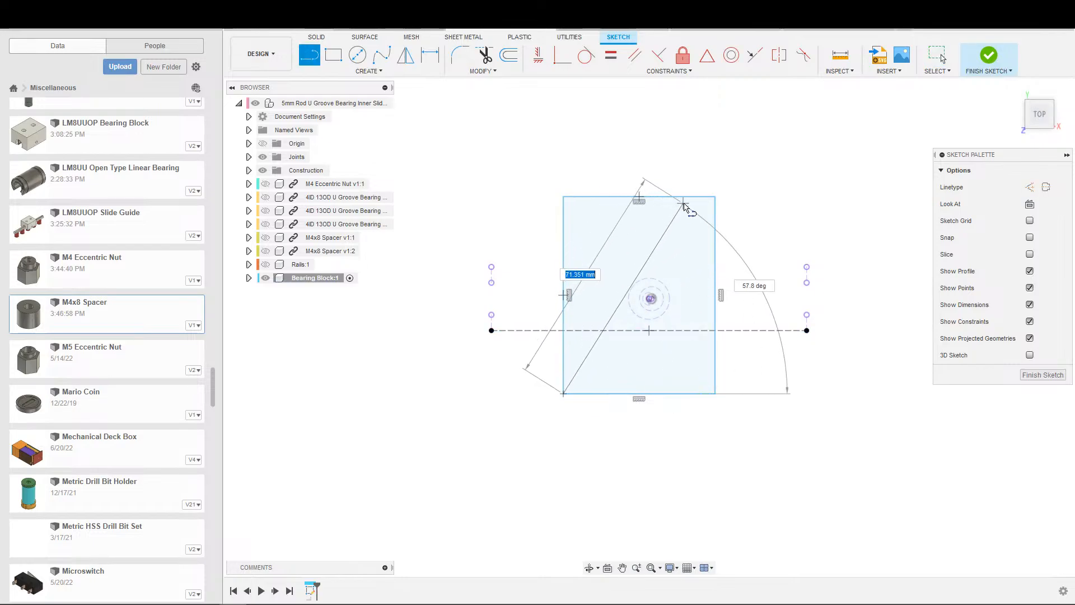
{"action": "left_click", "coordinate": [717, 203]}
{"action": "key", "text": "Escape"}
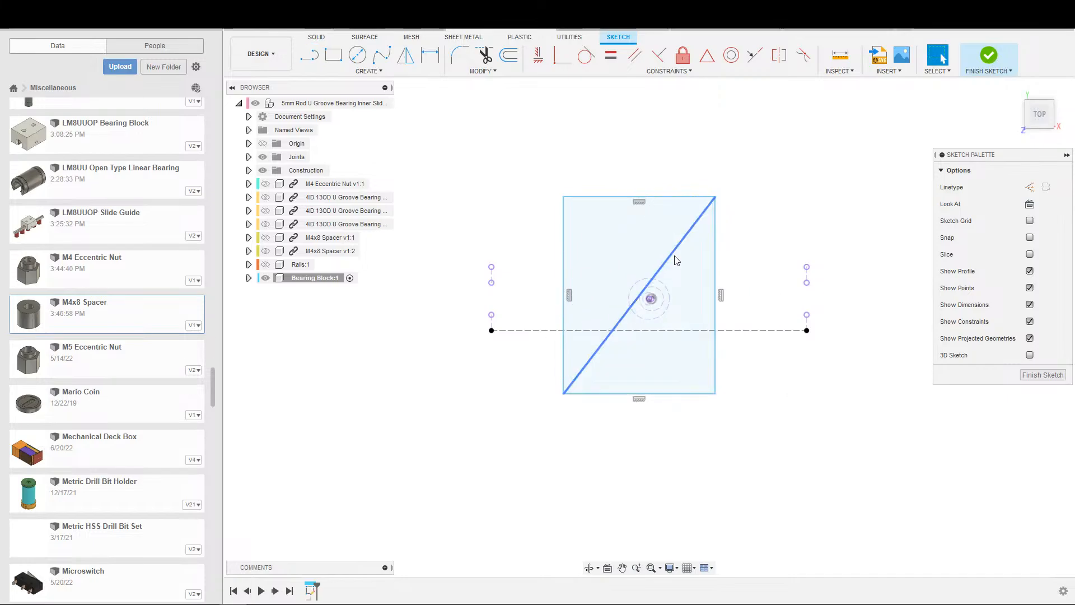
{"action": "left_click", "coordinate": [666, 262]}
{"action": "key", "text": "x"}
Step: Constrain the midpoint of the rectangle's construction diagonal to the centre of the nut's projected face circle
{"action": "scroll", "coordinate": [670, 330], "scroll_direction": "up", "scroll_amount": 3}
{"action": "scroll", "coordinate": [668, 302], "scroll_direction": "up", "scroll_amount": 5}
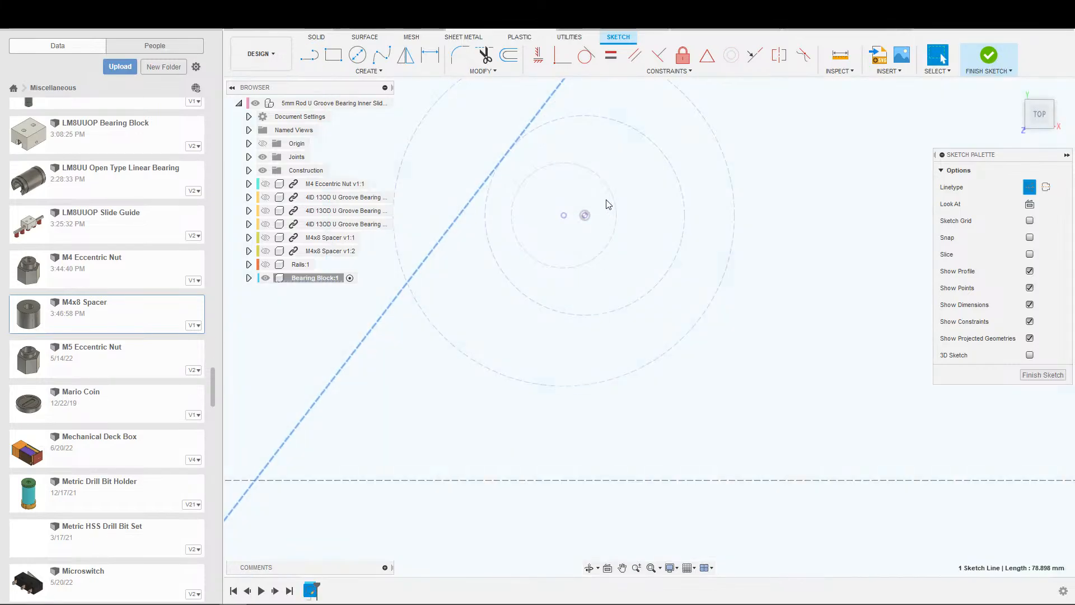
{"action": "left_click", "coordinate": [708, 55]}
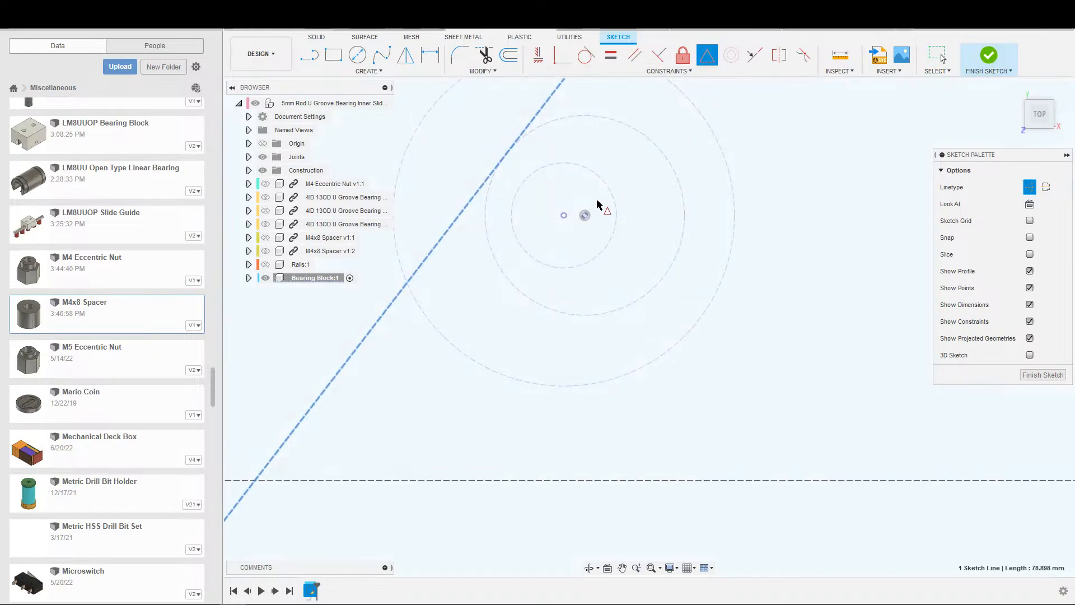
{"action": "left_click", "coordinate": [585, 215]}
{"action": "scroll", "coordinate": [629, 224], "scroll_direction": "down", "scroll_amount": 5}
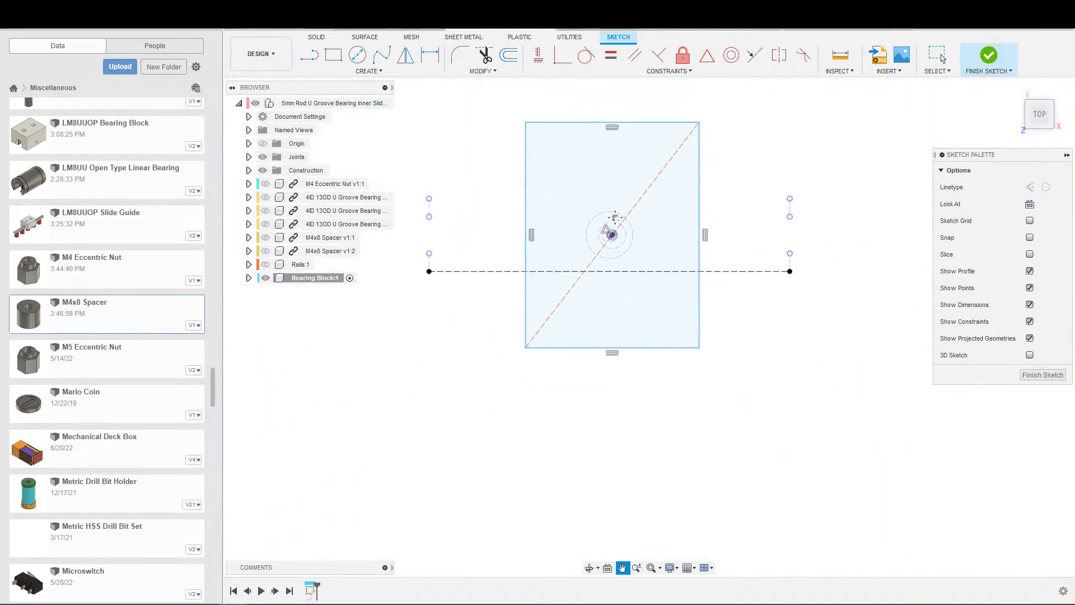
{"action": "key", "text": "Escape"}
{"action": "scroll", "coordinate": [719, 263], "scroll_direction": "up", "scroll_amount": 3}
Step: Dimension the rectangle's lower edge to 4 mm from the construction line along the lower rod's outer edge
{"action": "key", "text": "d"}
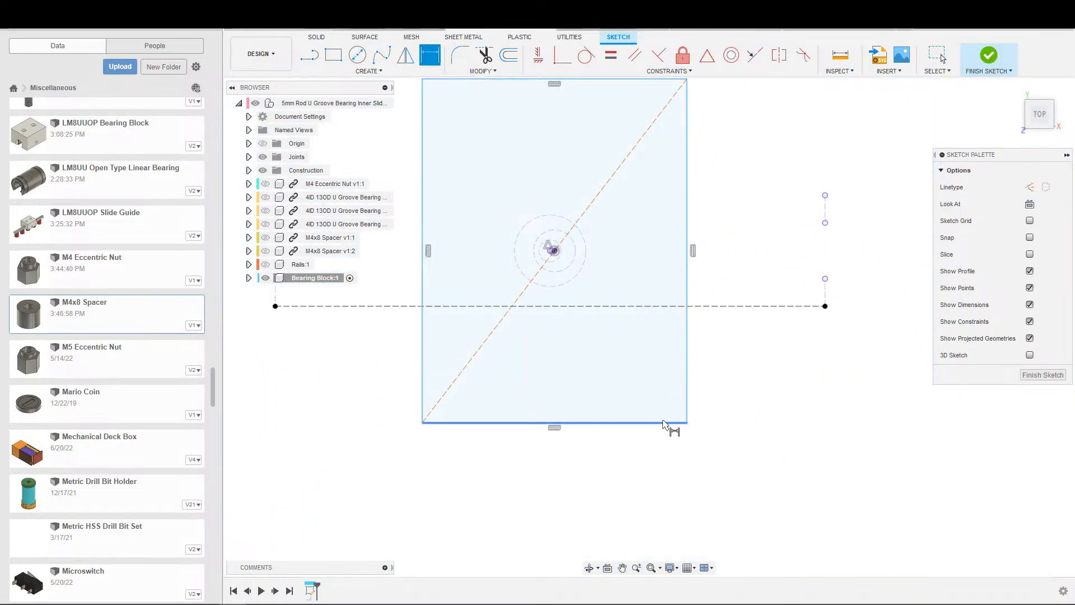
{"action": "left_click", "coordinate": [664, 424]}
{"action": "left_click", "coordinate": [674, 307]}
{"action": "left_click", "coordinate": [751, 329]}
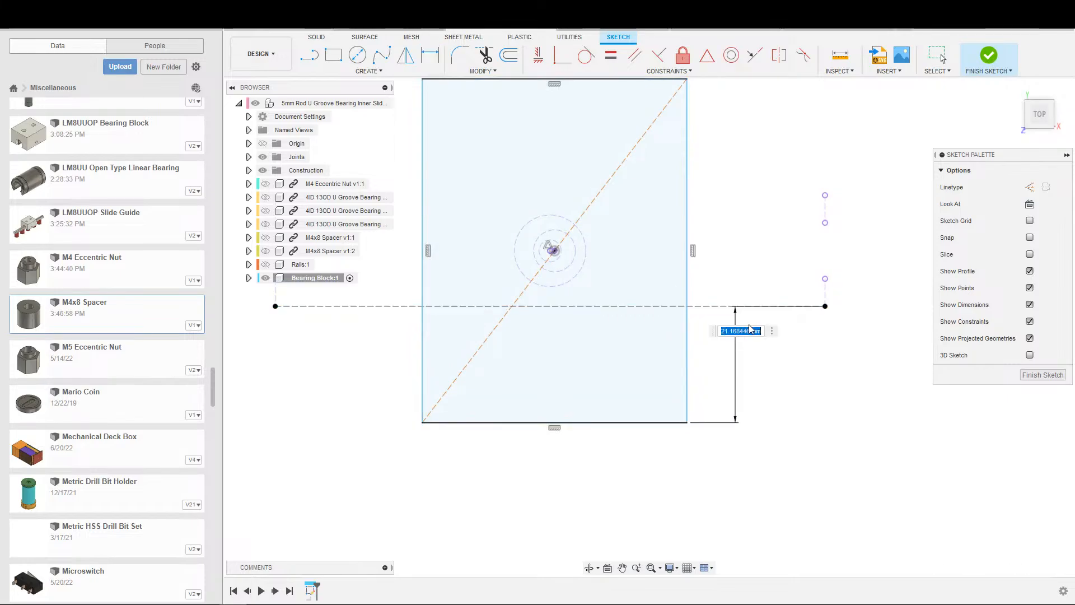
{"action": "type", "text": "4"}
{"action": "key", "text": "Return"}
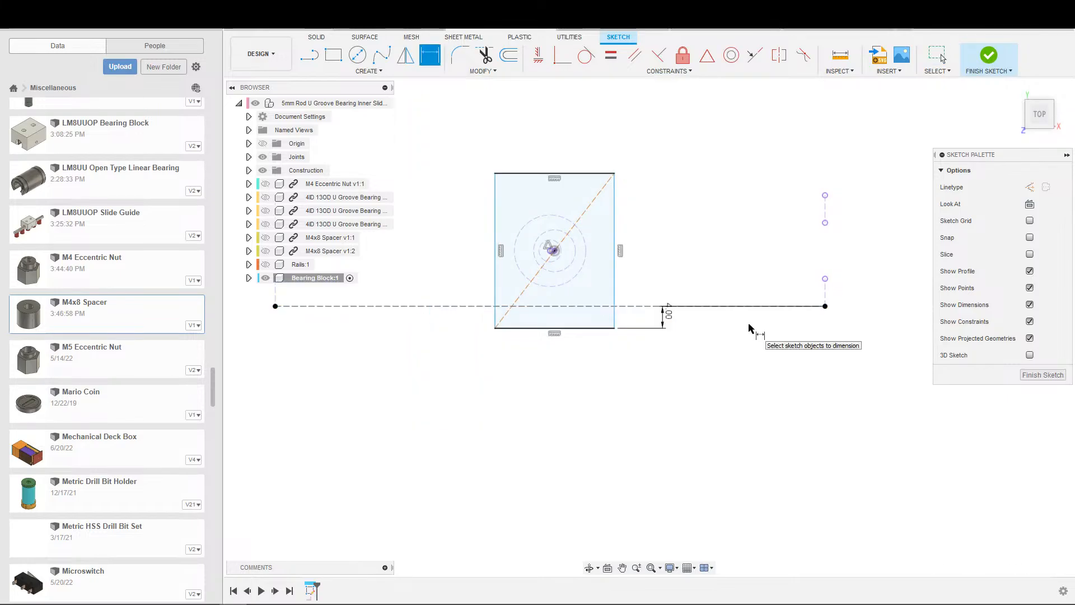
{"action": "key", "text": "Escape"}
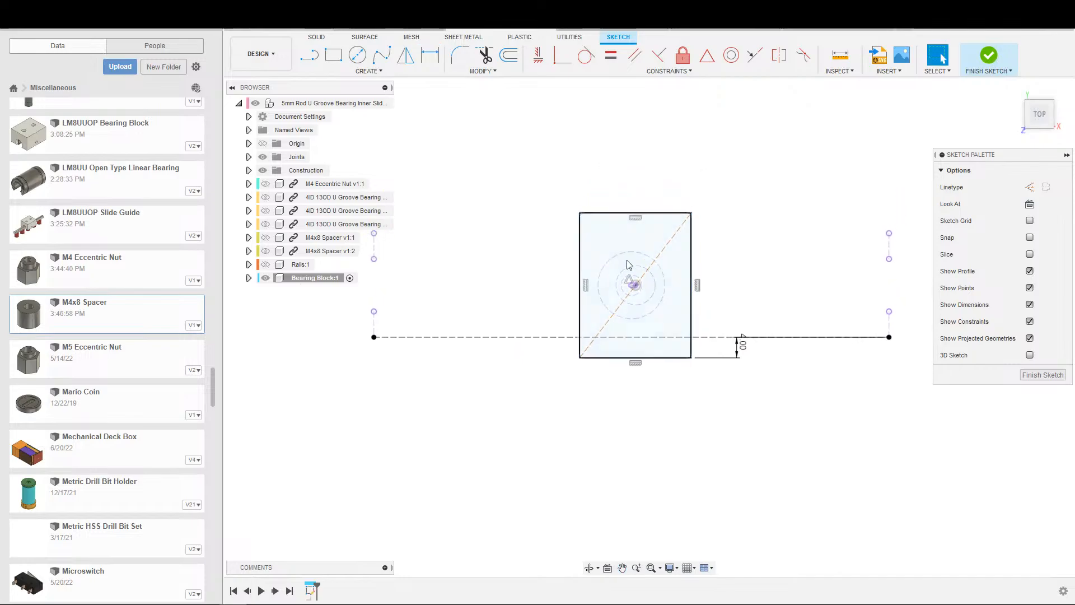
{"action": "key", "text": "d"}
{"action": "scroll", "coordinate": [636, 201], "scroll_direction": "down", "scroll_amount": 2}
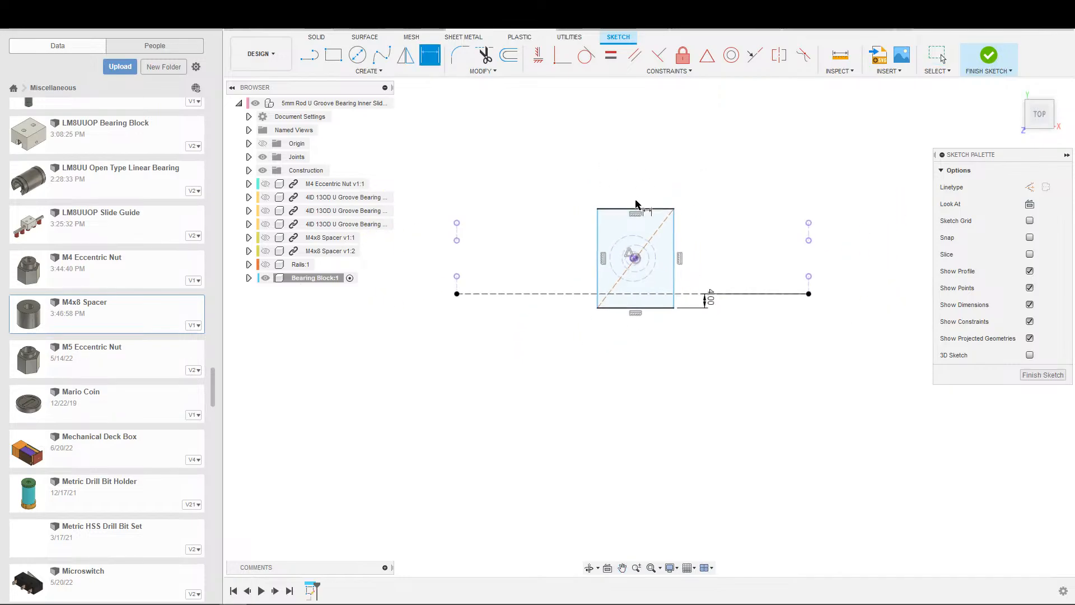
{"action": "key", "text": "Escape"}
Step: Draw a circle on each side of the rectangle, about 11.5 mm in diameter on the left and 10.4 mm on the right
{"action": "scroll", "coordinate": [603, 225], "scroll_direction": "up", "scroll_amount": 2}
{"action": "key", "text": "c"}
{"action": "left_click", "coordinate": [549, 276]}
{"action": "left_click", "coordinate": [579, 278]}
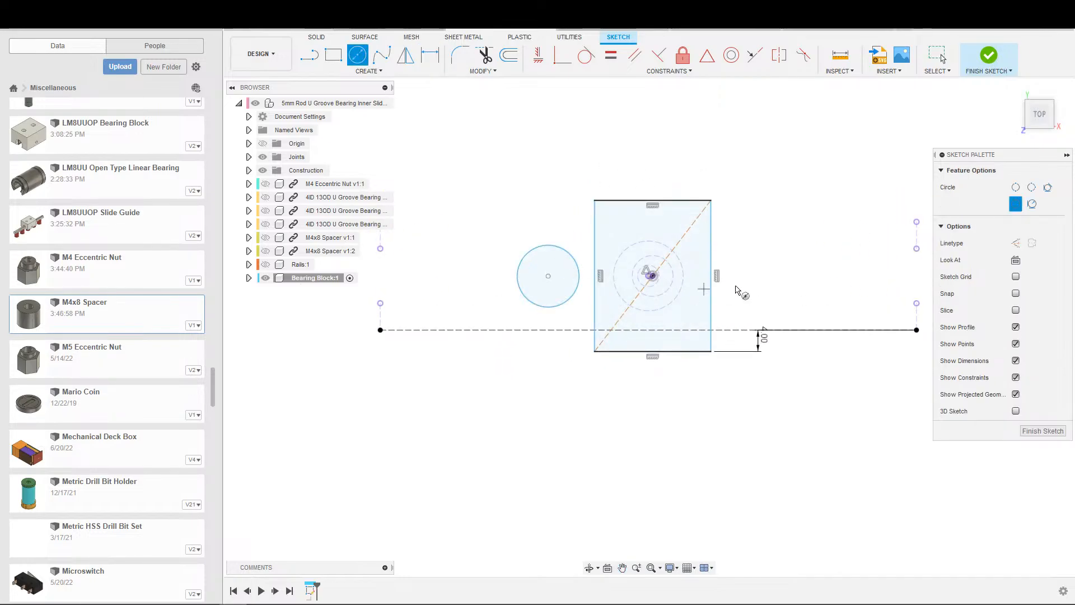
{"action": "left_click", "coordinate": [790, 271]}
{"action": "key", "text": "Escape"}
Step: Convert both side circles to construction geometry
{"action": "left_click", "coordinate": [575, 260]}
{"action": "key", "text": "x"}
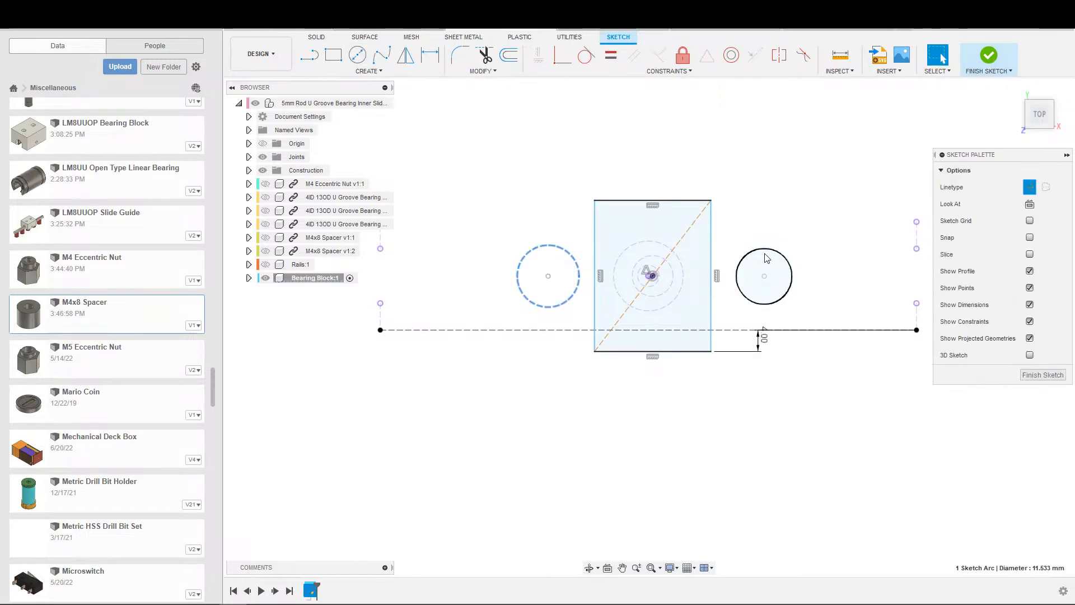
{"action": "left_click", "coordinate": [766, 257]}
{"action": "left_click", "coordinate": [776, 250]}
{"action": "key", "text": "x"}
{"action": "left_click", "coordinate": [792, 242]}
Step: Apply Equal constraints so both side circles match the bearing's projected outer circle
{"action": "key", "text": "d"}
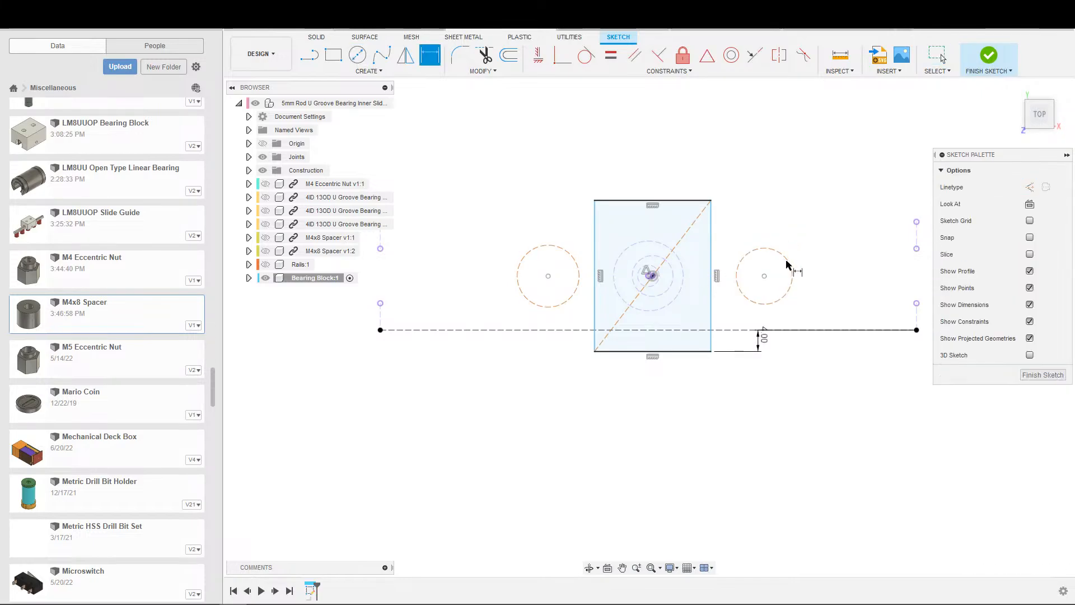
{"action": "left_click", "coordinate": [786, 258]}
{"action": "key", "text": "Escape"}
{"action": "left_click", "coordinate": [611, 55]}
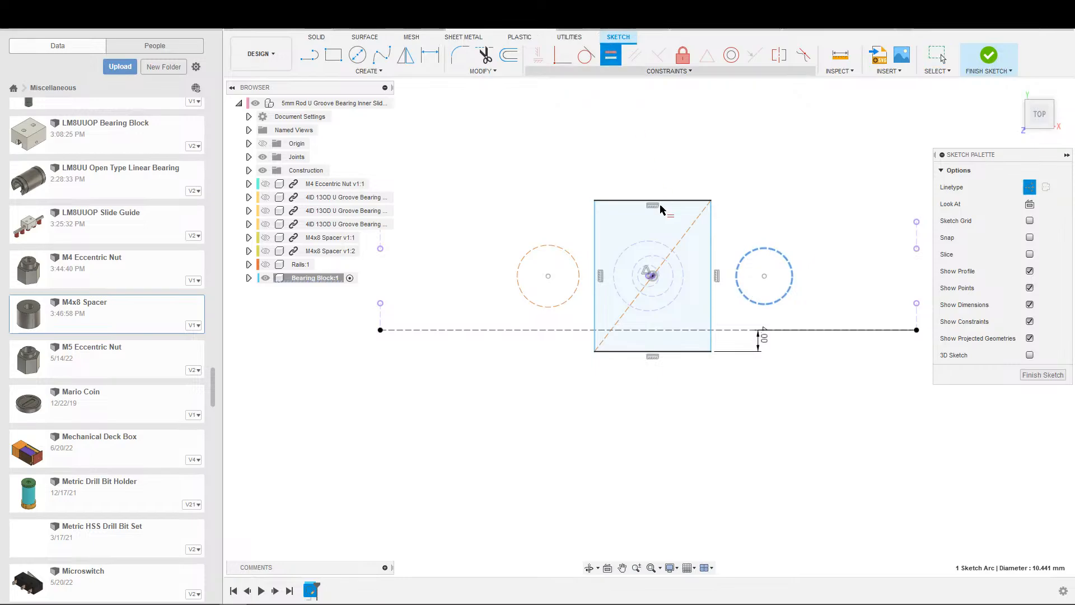
{"action": "left_click", "coordinate": [645, 240]}
{"action": "left_click", "coordinate": [657, 250]}
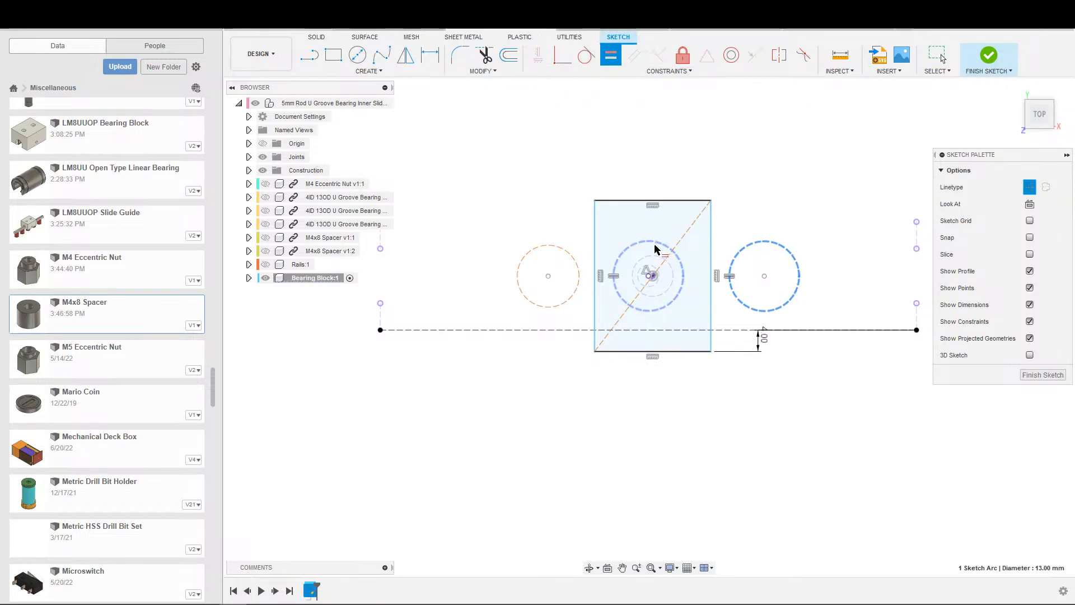
{"action": "left_click", "coordinate": [612, 264]}
{"action": "left_click", "coordinate": [577, 269]}
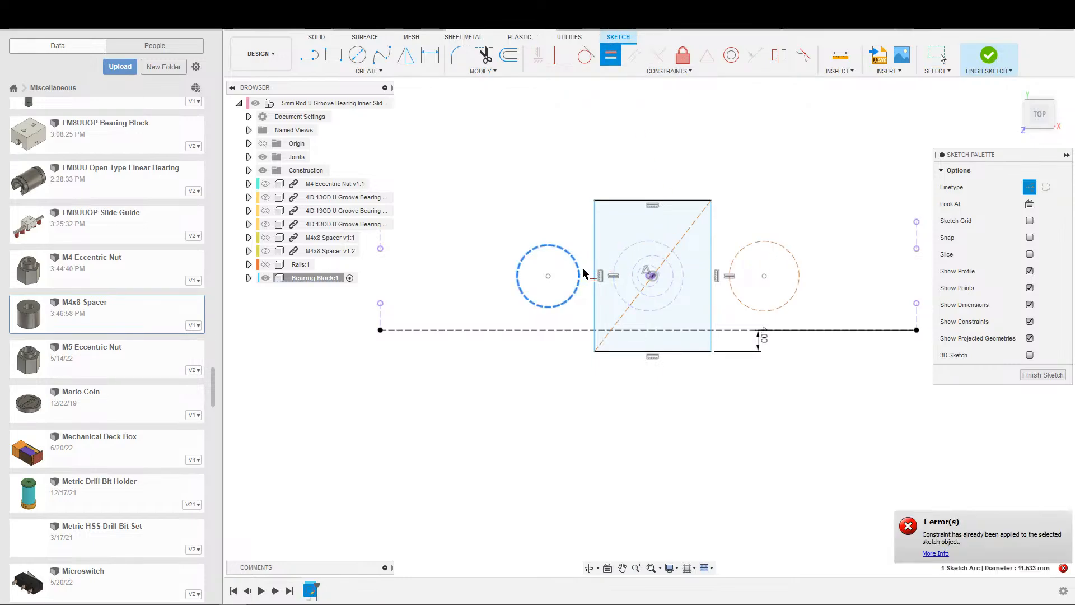
{"action": "left_click", "coordinate": [615, 265]}
{"action": "scroll", "coordinate": [479, 250], "scroll_direction": "down", "scroll_amount": 2}
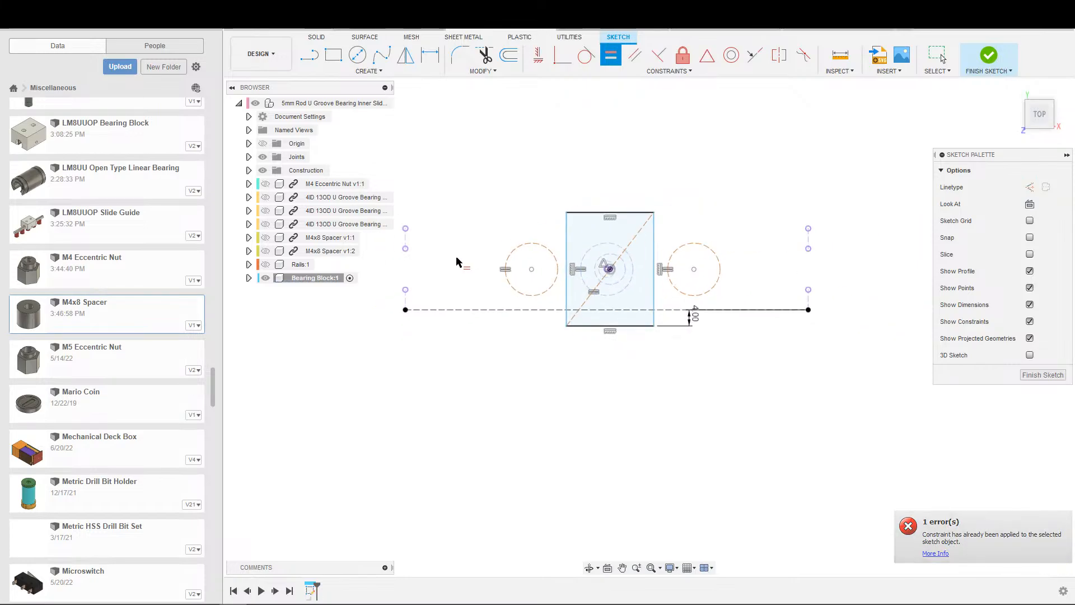
{"action": "key", "text": "Escape"}
Step: Draw a line connecting the centers of the two side bearing circles
{"action": "scroll", "coordinate": [520, 245], "scroll_direction": "up", "scroll_amount": 1}
{"action": "key", "text": "s"}
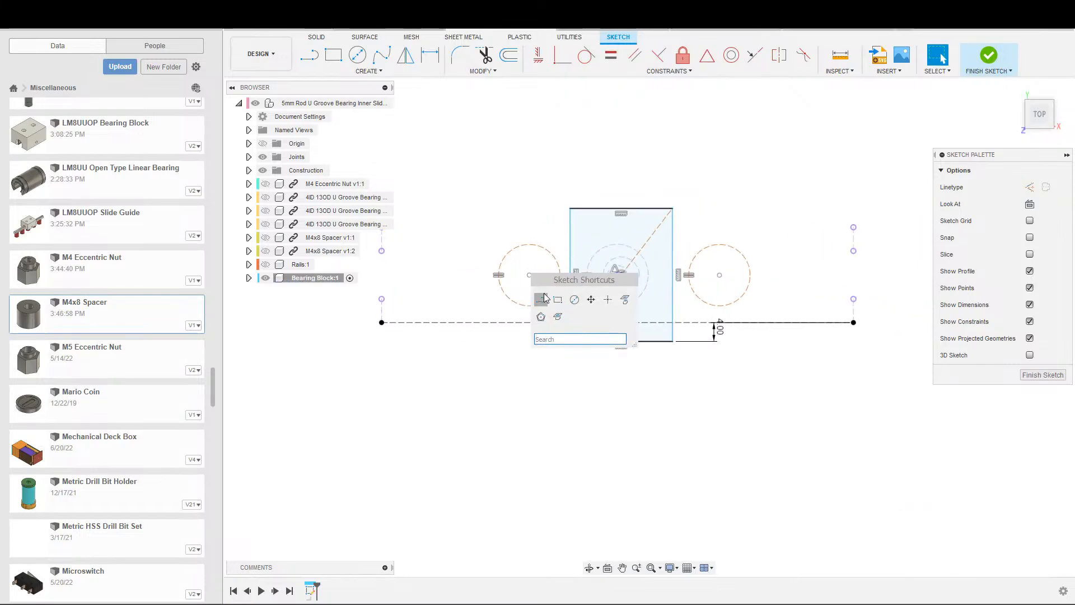
{"action": "left_click", "coordinate": [528, 281]}
{"action": "left_click", "coordinate": [529, 274]}
{"action": "left_click", "coordinate": [720, 274]}
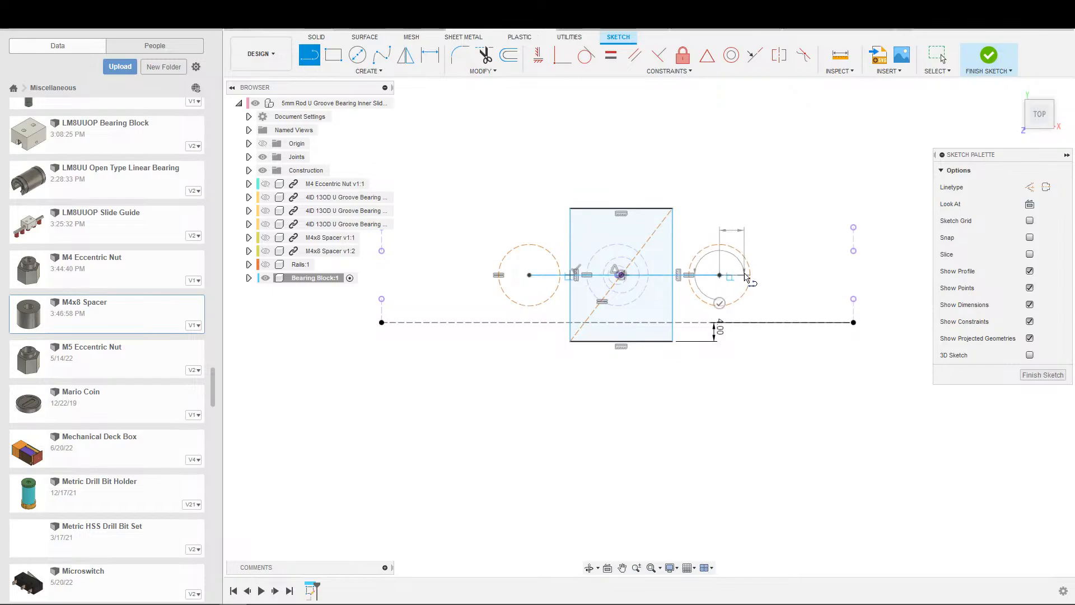
{"action": "scroll", "coordinate": [714, 288], "scroll_direction": "up", "scroll_amount": 3}
{"action": "key", "text": "Escape"}
{"action": "scroll", "coordinate": [693, 300], "scroll_direction": "down", "scroll_amount": 1}
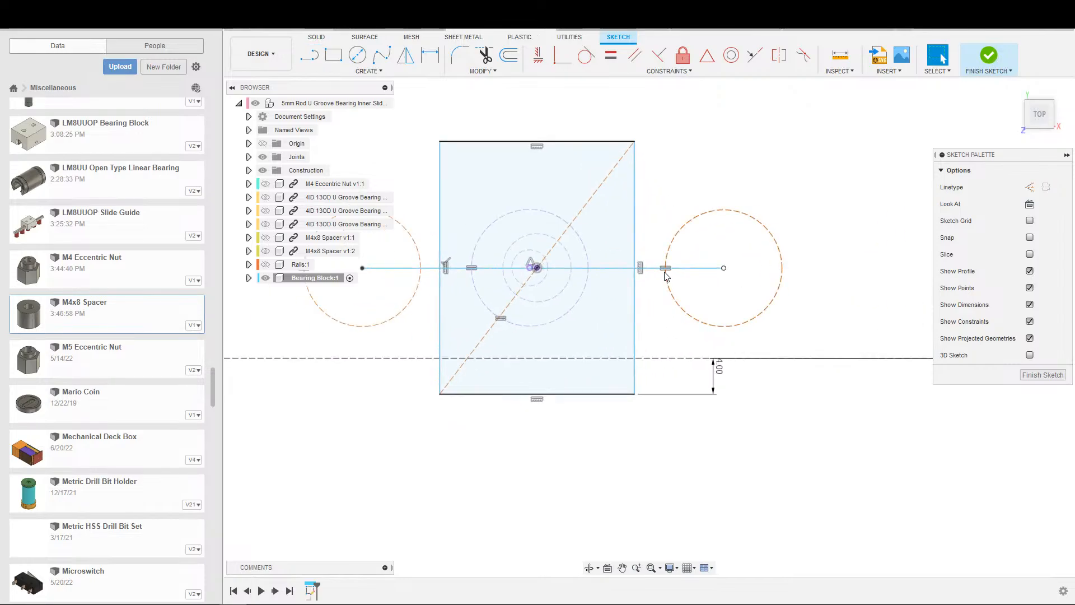
Step: Offset the center-to-center line above the rectangle's center and delete its perpendicular constraint
{"action": "scroll", "coordinate": [474, 280], "scroll_direction": "up", "scroll_amount": 1}
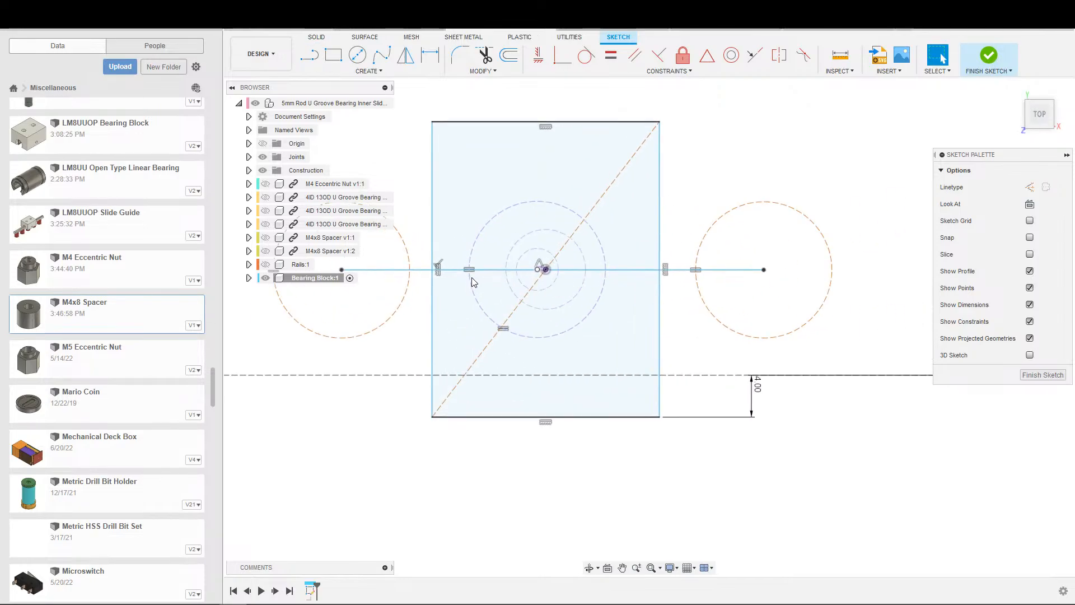
{"action": "scroll", "coordinate": [487, 288], "scroll_direction": "up", "scroll_amount": 3}
{"action": "scroll", "coordinate": [507, 288], "scroll_direction": "down", "scroll_amount": 3}
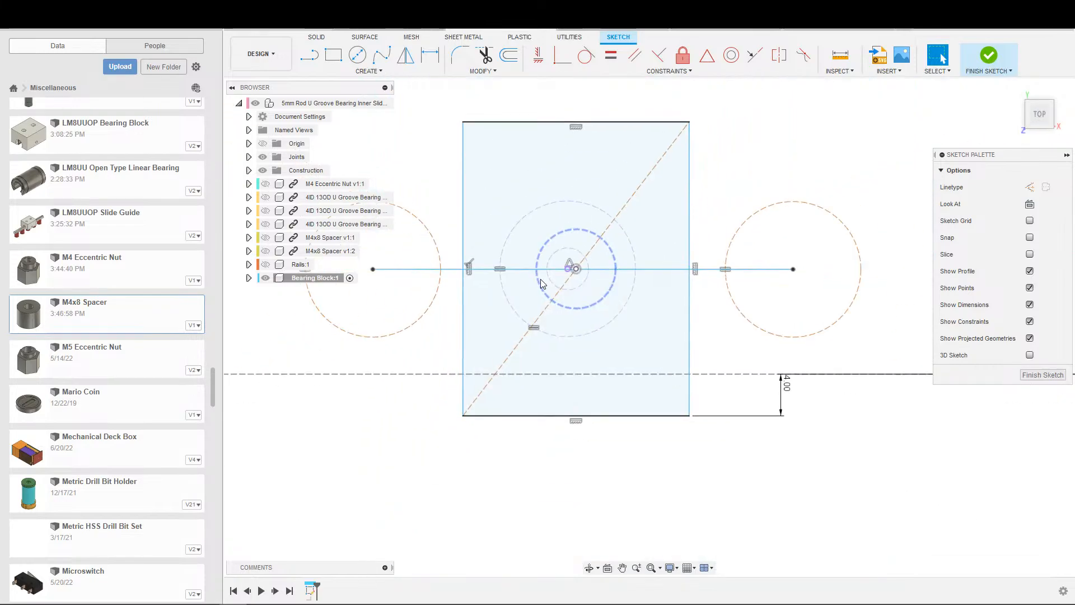
{"action": "mouse_move", "coordinate": [720, 270]}
{"action": "left_mouse_down"}
{"action": "mouse_move", "coordinate": [805, 220]}
{"action": "mouse_move", "coordinate": [798, 247]}
{"action": "mouse_move", "coordinate": [793, 211]}
{"action": "mouse_move", "coordinate": [825, 207]}
{"action": "left_mouse_up"}
{"action": "middle_click_drag", "start_coordinate": [798, 237], "coordinate": [864, 239]}
{"action": "scroll", "coordinate": [865, 236], "scroll_direction": "down", "scroll_amount": 2}
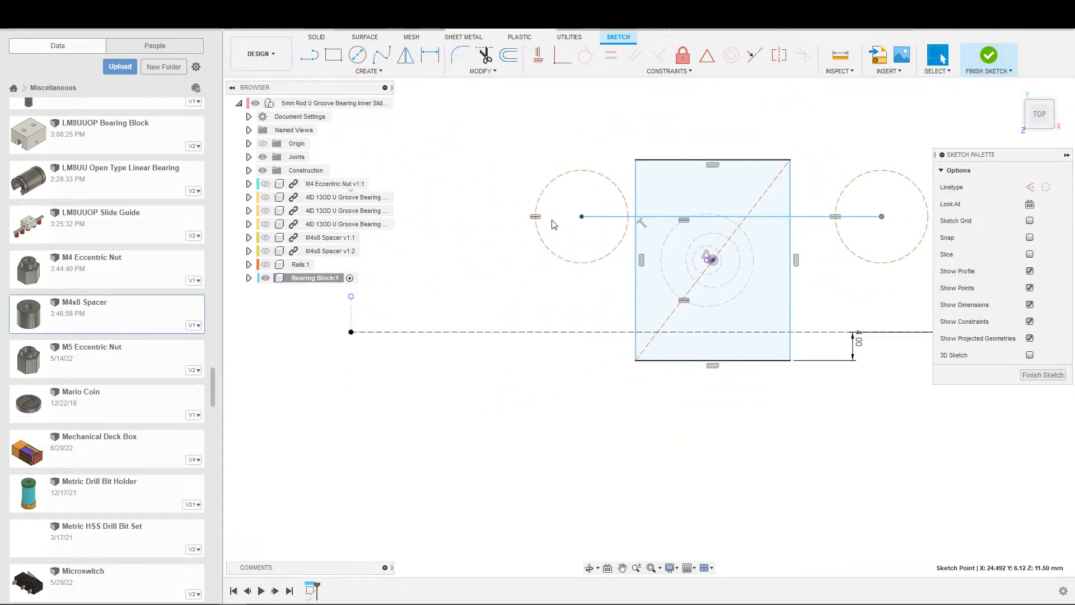
{"action": "left_click", "coordinate": [642, 222]}
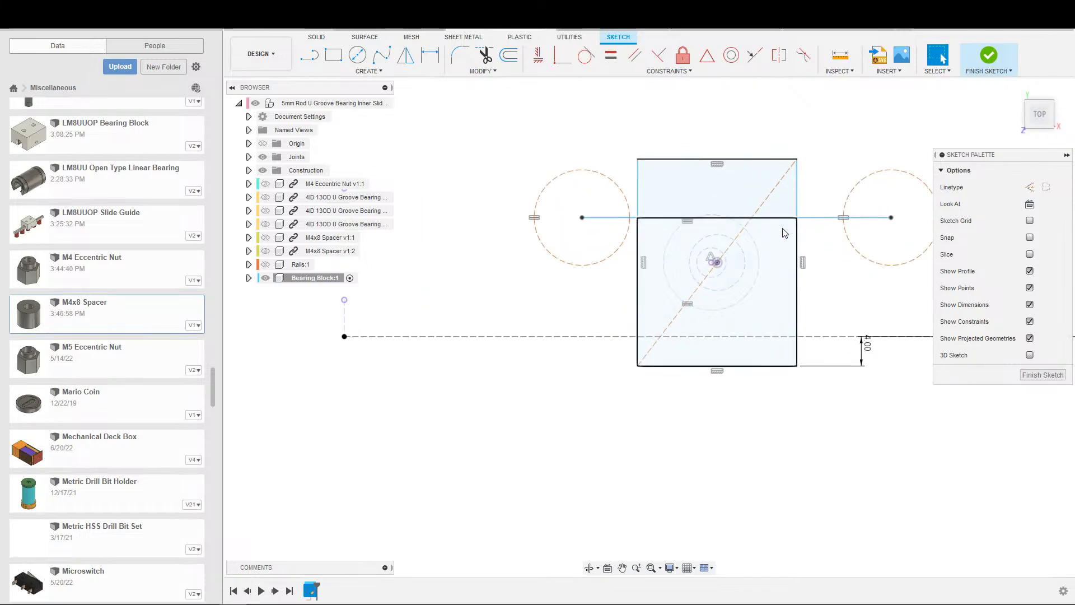
Step: Apply a Parallel constraint between the line joining the side circle centers and the lower rod's construction line
{"action": "left_click", "coordinate": [821, 218]}
{"action": "left_click", "coordinate": [635, 55]}
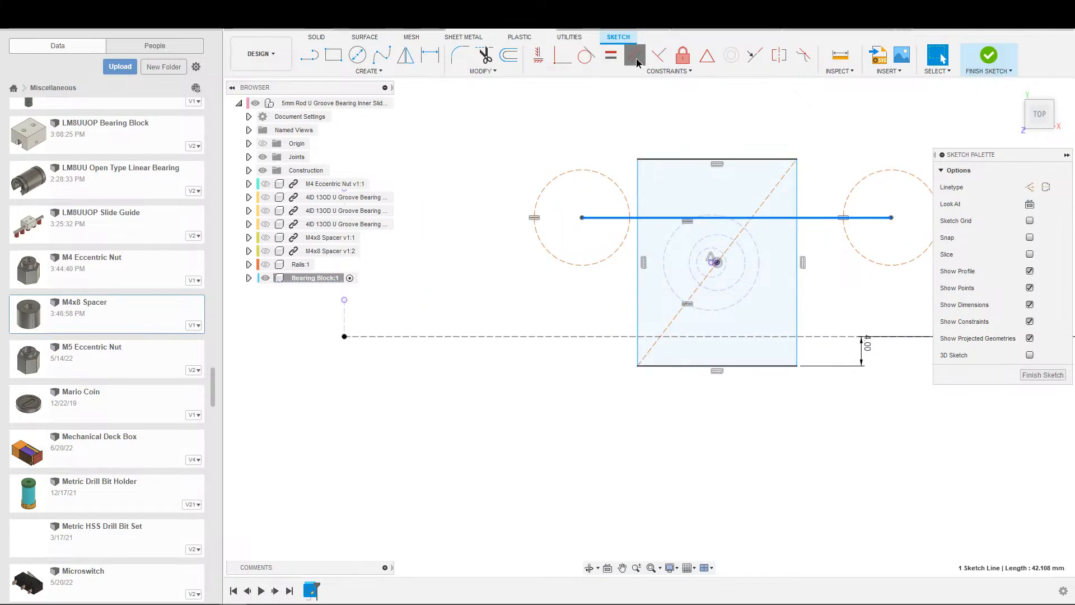
{"action": "left_click", "coordinate": [591, 338]}
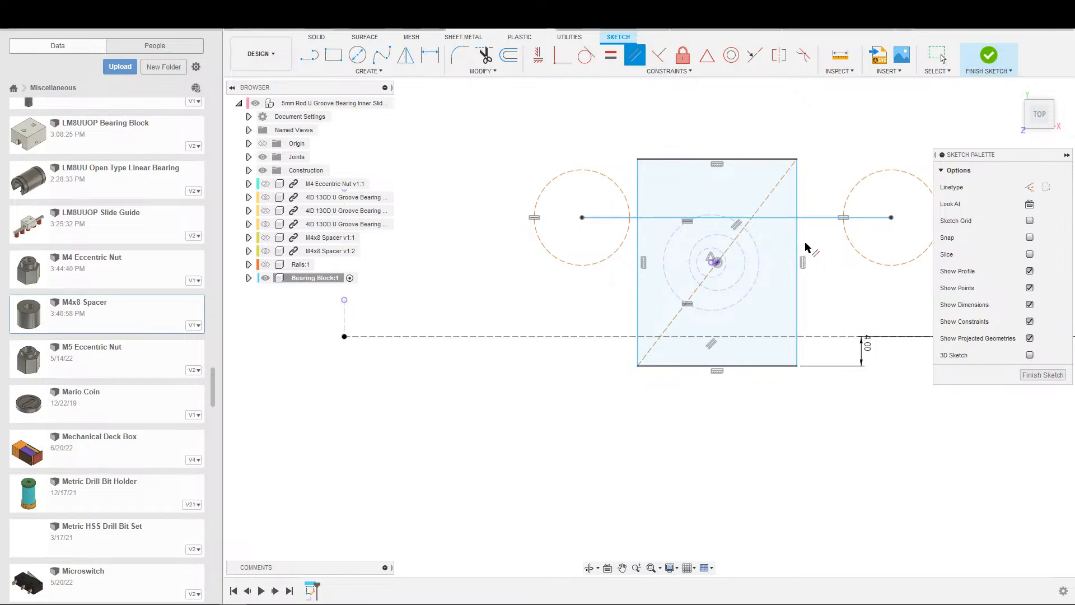
{"action": "key", "text": "Escape"}
Step: Apply a Midpoint constraint to center the line joining the side circles on the rectangle's center point
{"action": "left_click", "coordinate": [761, 224]}
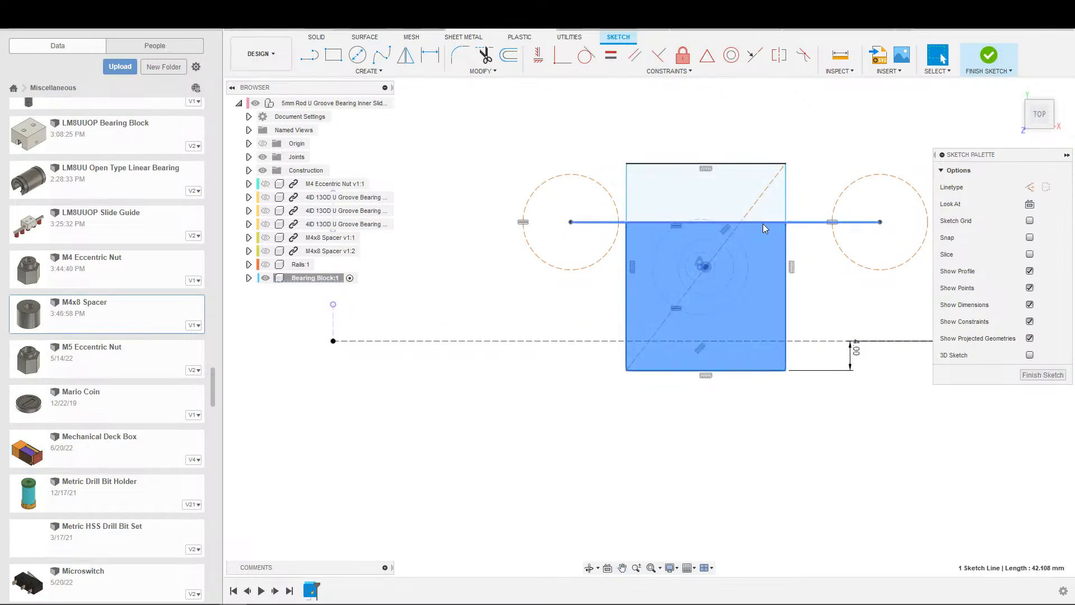
{"action": "left_click", "coordinate": [707, 54]}
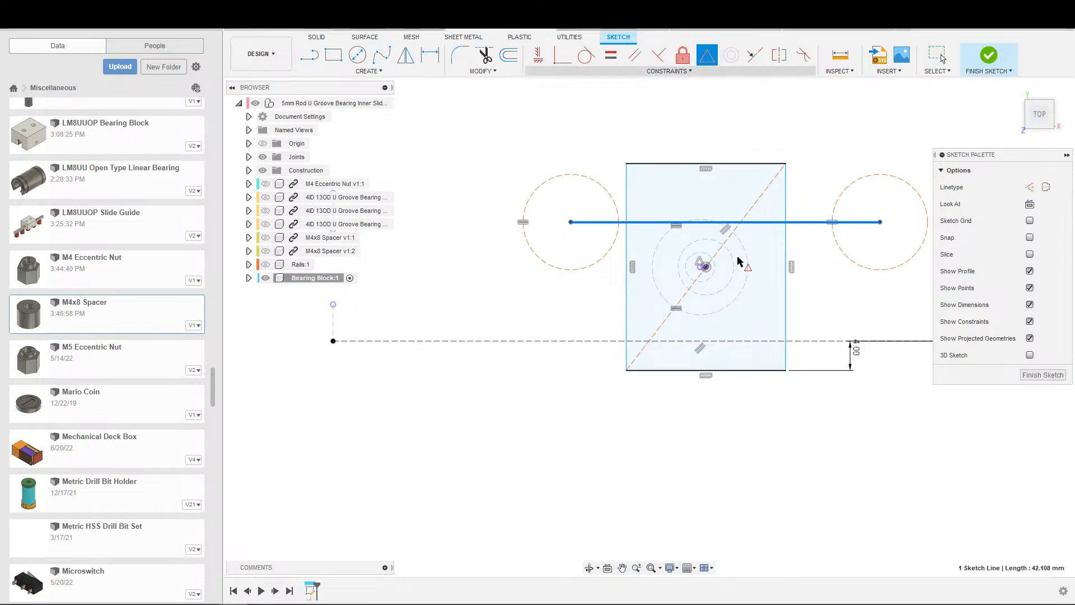
{"action": "left_click", "coordinate": [707, 267]}
{"action": "key", "text": "Escape"}
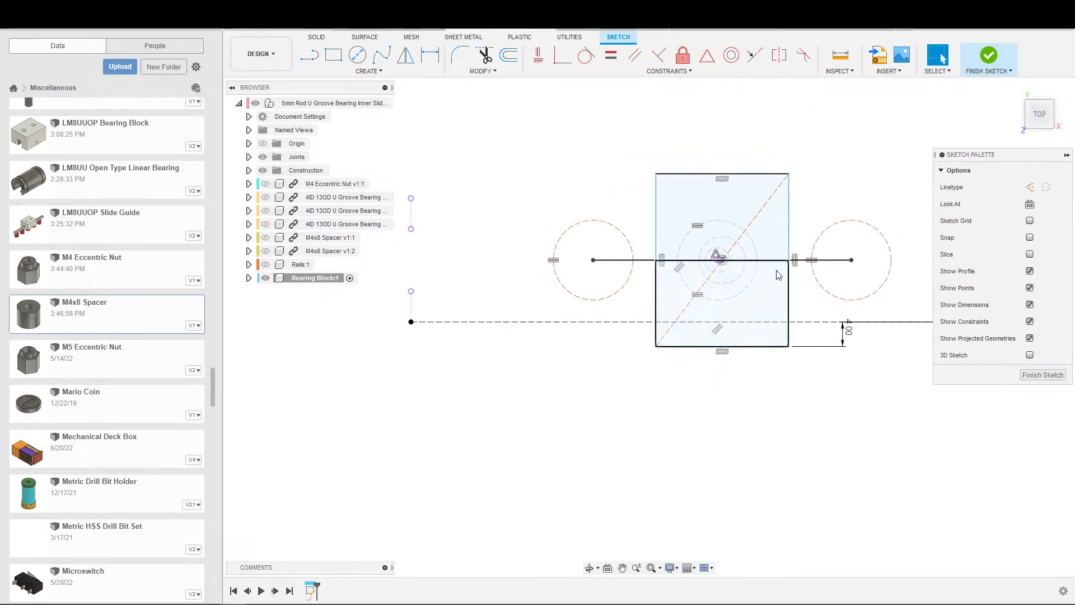
Step: Convert the line between the side circle centers to construction geometry
{"action": "left_click", "coordinate": [771, 263]}
{"action": "key", "text": "x"}
{"action": "scroll", "coordinate": [846, 174], "scroll_direction": "down", "scroll_amount": 1}
{"action": "middle_click_drag", "start_coordinate": [845, 176], "coordinate": [843, 152]}
Step: Draw a larger circle concentric with the left bearing circle and convert it to construction geometry
{"action": "key", "text": "c"}
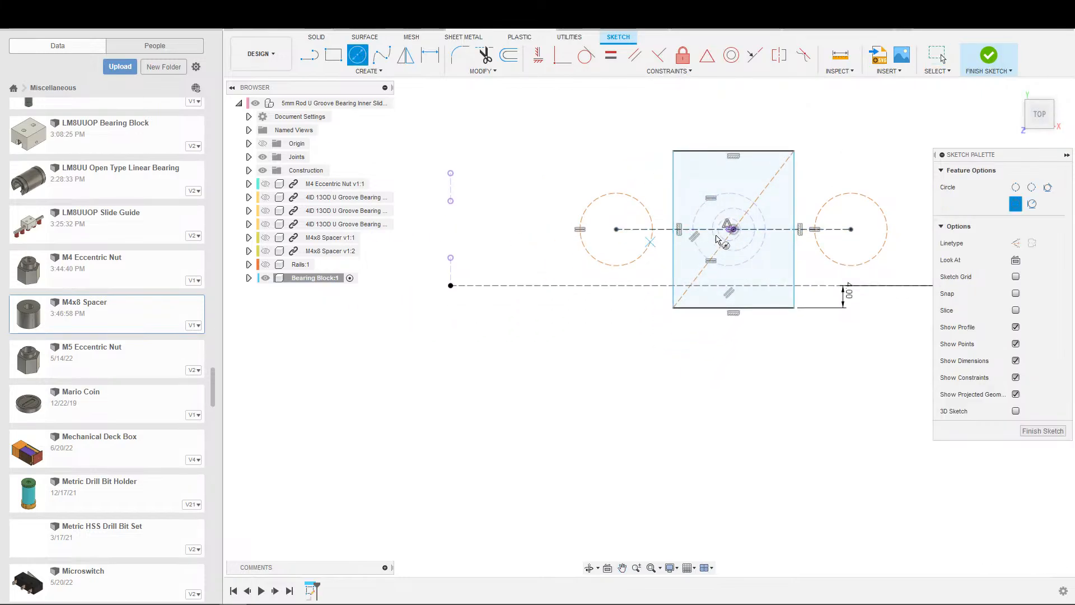
{"action": "left_click", "coordinate": [616, 229]}
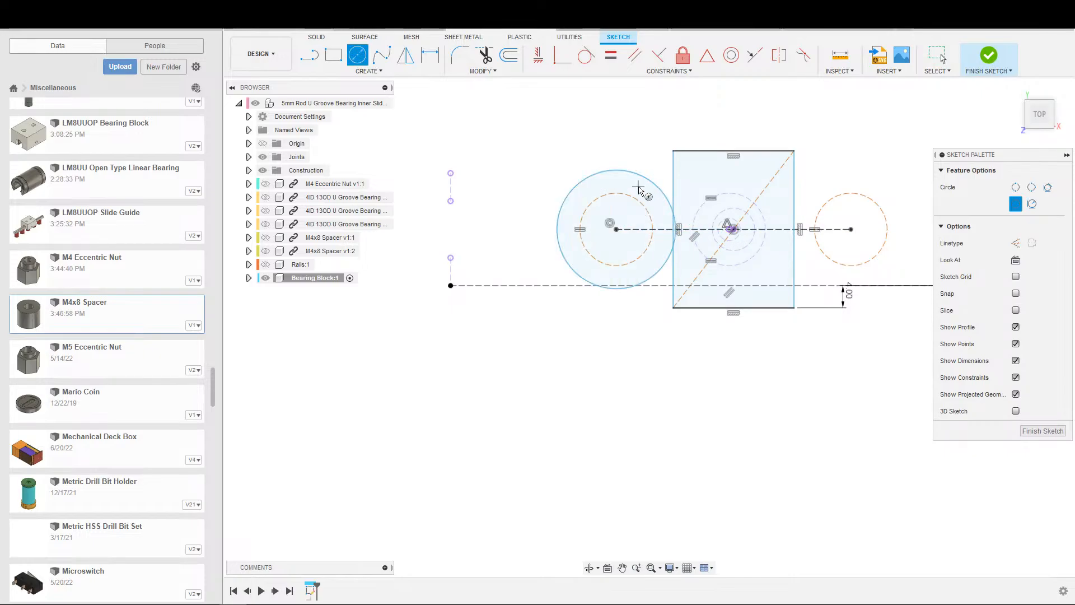
{"action": "left_click", "coordinate": [651, 183]}
{"action": "key", "text": "Escape"}
{"action": "key", "text": "x"}
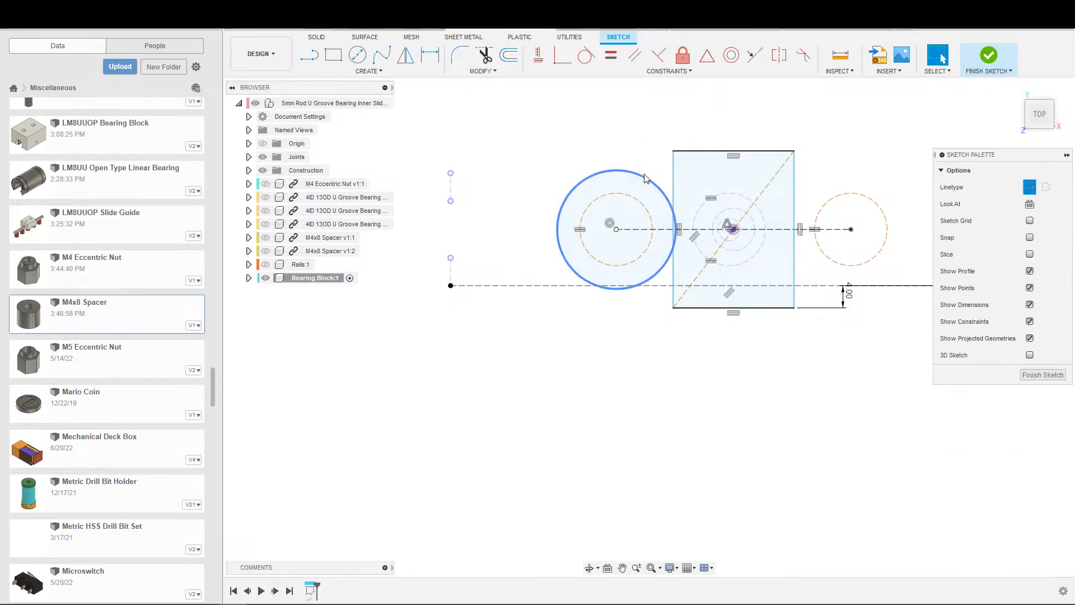
{"action": "key", "text": "Escape"}
Step: Dimension the gap between the left bearing circle and its larger concentric circle to 4 mm
{"action": "key", "text": "d"}
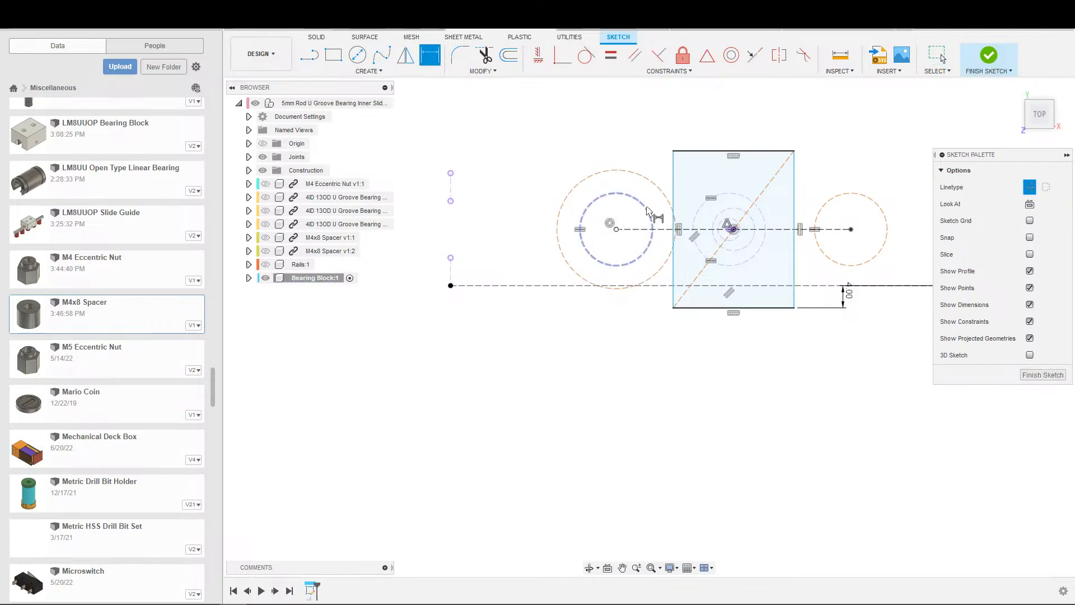
{"action": "left_click", "coordinate": [648, 211]}
{"action": "left_click", "coordinate": [649, 192]}
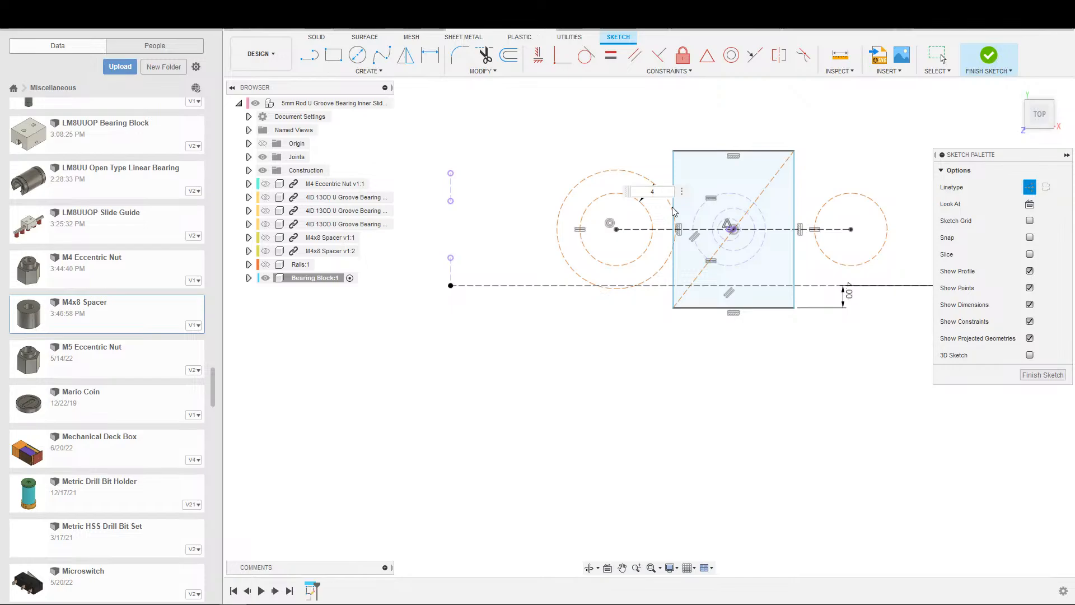
{"action": "key", "text": "Return"}
{"action": "key", "text": "Escape"}
{"action": "scroll", "coordinate": [677, 191], "scroll_direction": "up", "scroll_amount": 3}
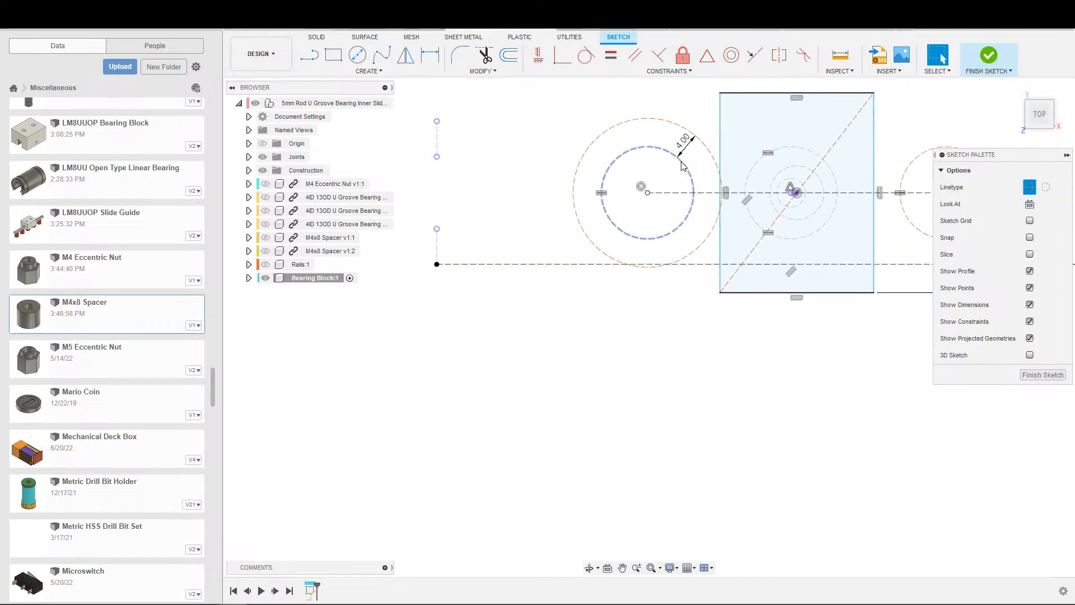
Step: Apply a Tangent constraint between the larger left circle and the middle bearing's projected outer circle
{"action": "left_click", "coordinate": [690, 141]}
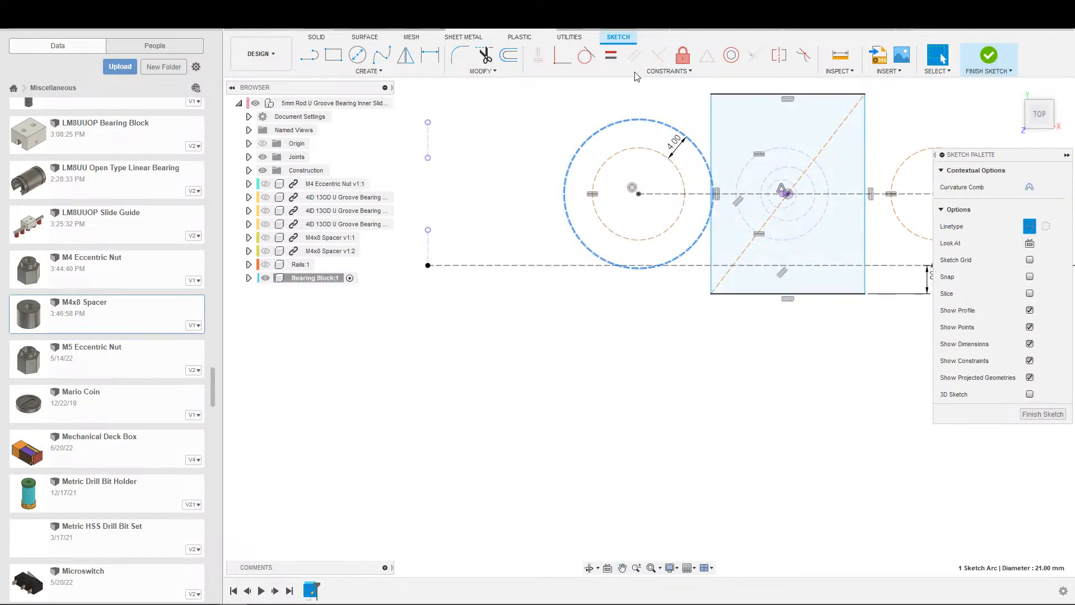
{"action": "left_click", "coordinate": [587, 55]}
{"action": "scroll", "coordinate": [733, 193], "scroll_direction": "down", "scroll_amount": 3}
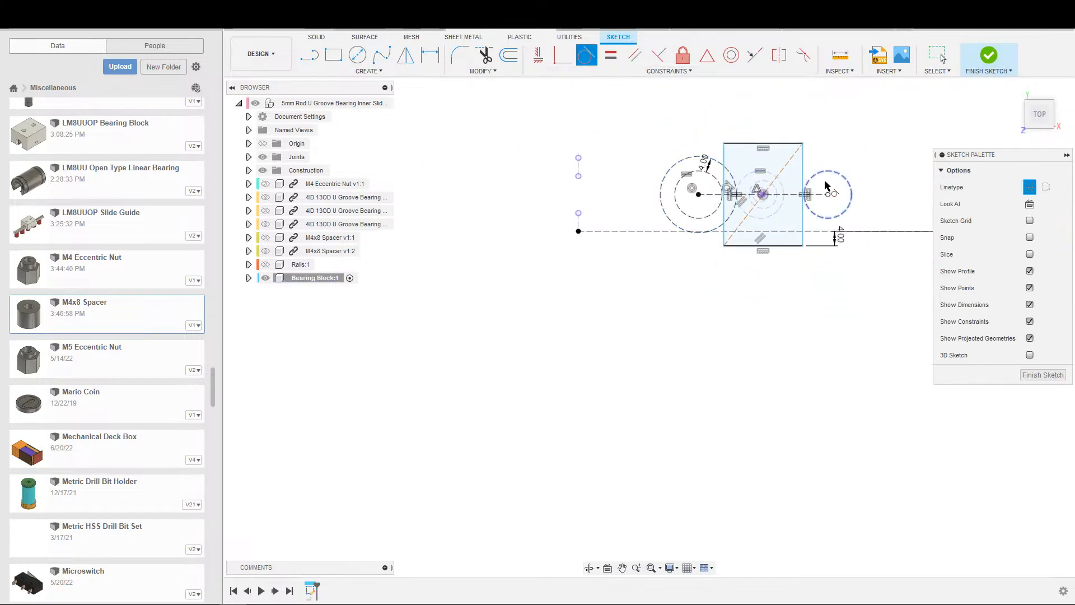
{"action": "key", "text": "Escape"}
{"action": "scroll", "coordinate": [733, 294], "scroll_direction": "down", "scroll_amount": 3}
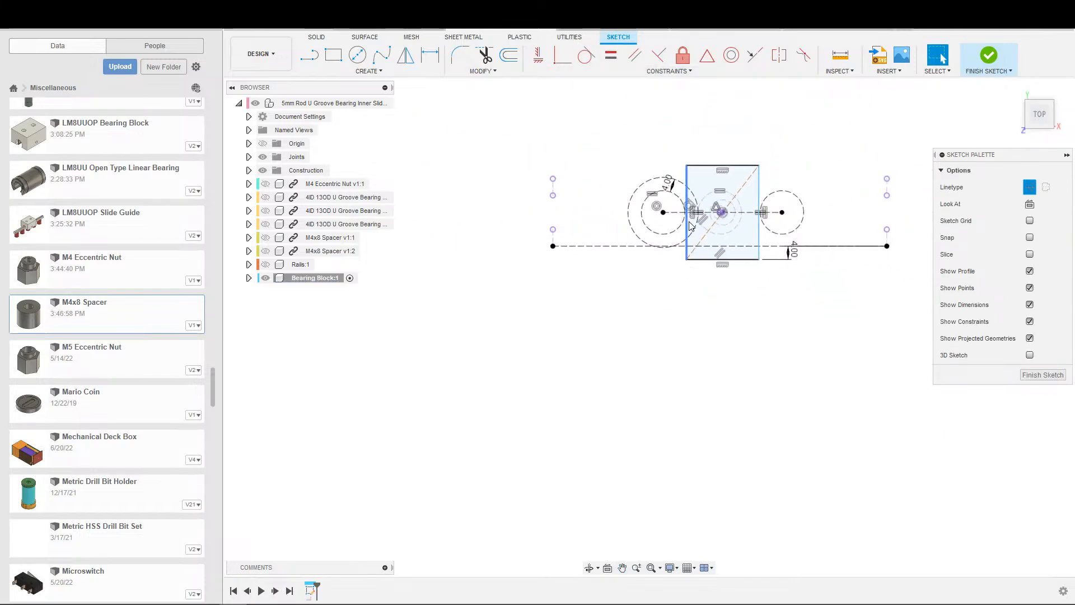
Step: Widen the rectangle by moving its left edge outward until it encloses both side bearing circles
{"action": "left_click_drag", "start_coordinate": [690, 225], "coordinate": [613, 225]}
{"action": "scroll", "coordinate": [644, 213], "scroll_direction": "up", "scroll_amount": 3}
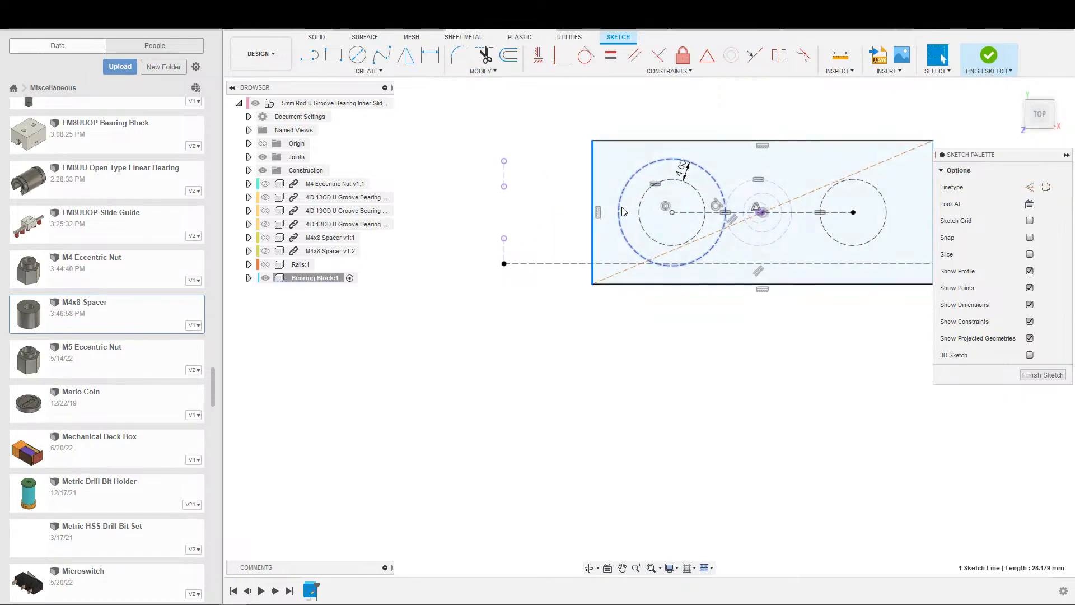
{"action": "scroll", "coordinate": [697, 224], "scroll_direction": "up", "scroll_amount": 1}
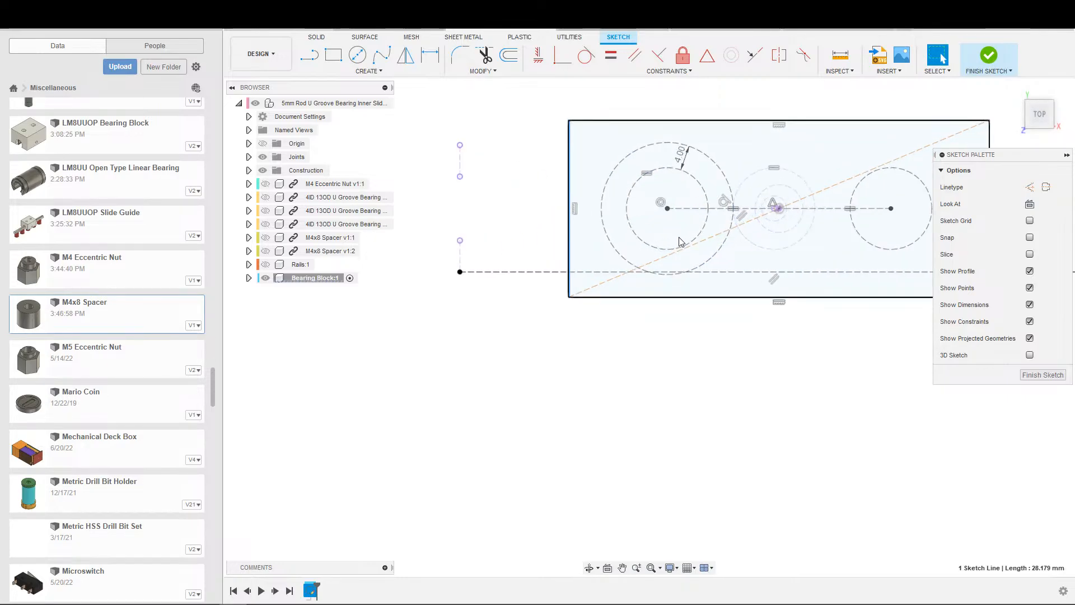
Step: Draw a circle about 7.4 mm in diameter at the left bearing circle's center and make it normal geometry
{"action": "key", "text": "c"}
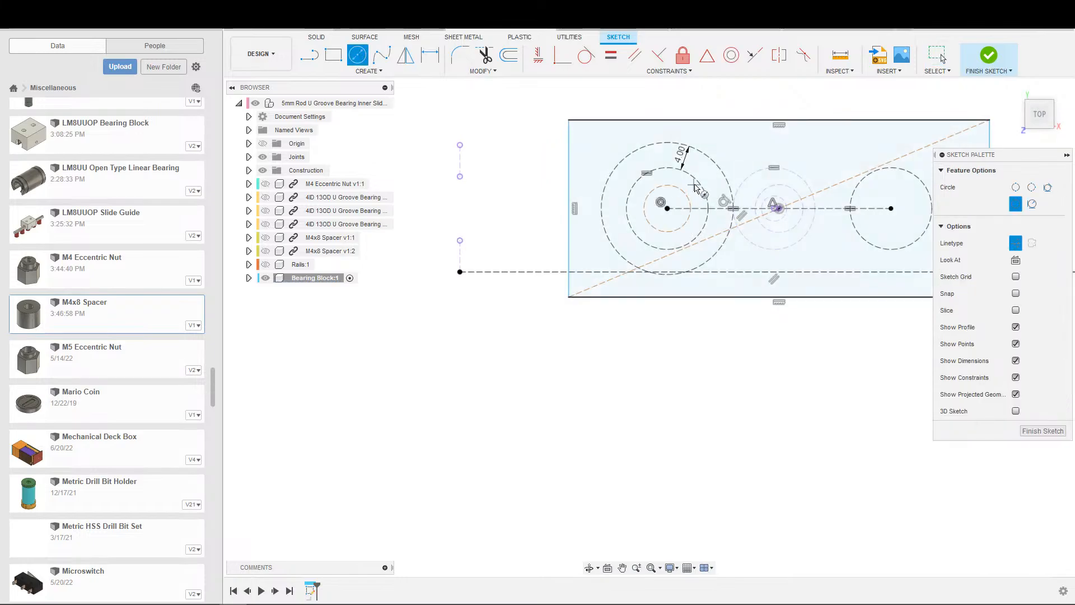
{"action": "scroll", "coordinate": [695, 188], "scroll_direction": "up", "scroll_amount": 1}
{"action": "key", "text": "Escape"}
{"action": "left_click", "coordinate": [694, 204]}
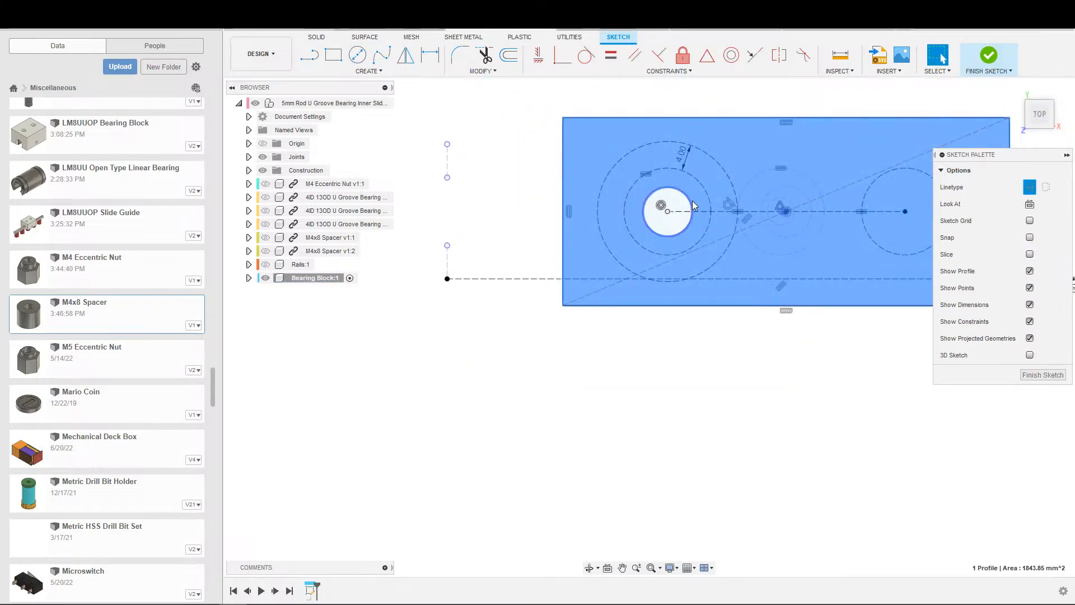
Step: Apply an Equal constraint so the left hole circle matches the middle bearing's projected inner circle
{"action": "left_click", "coordinate": [693, 205]}
{"action": "scroll", "coordinate": [731, 178], "scroll_direction": "up", "scroll_amount": 2}
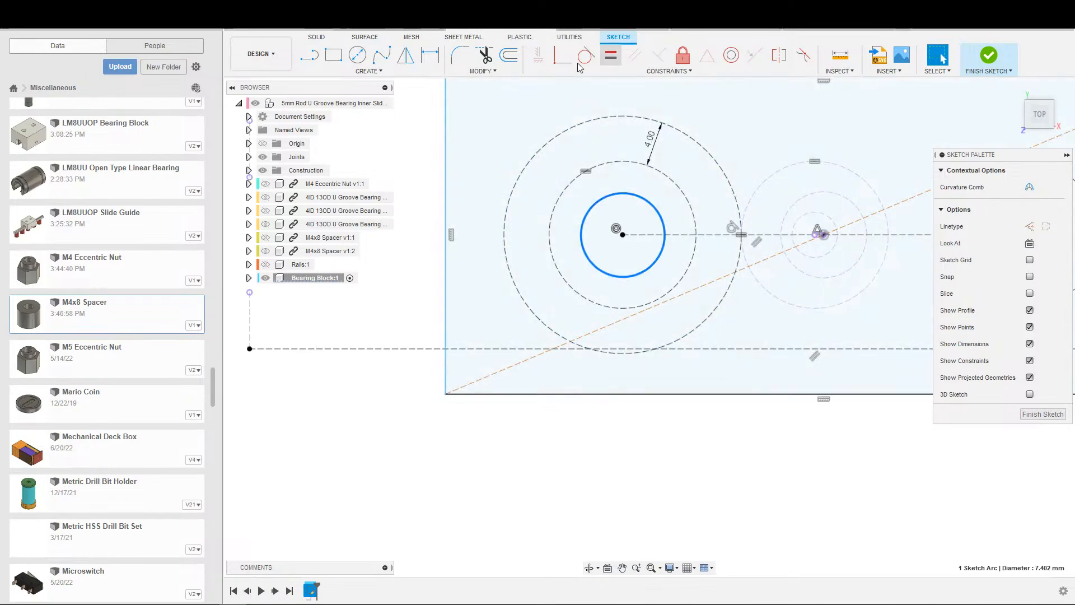
{"action": "left_click", "coordinate": [611, 55]}
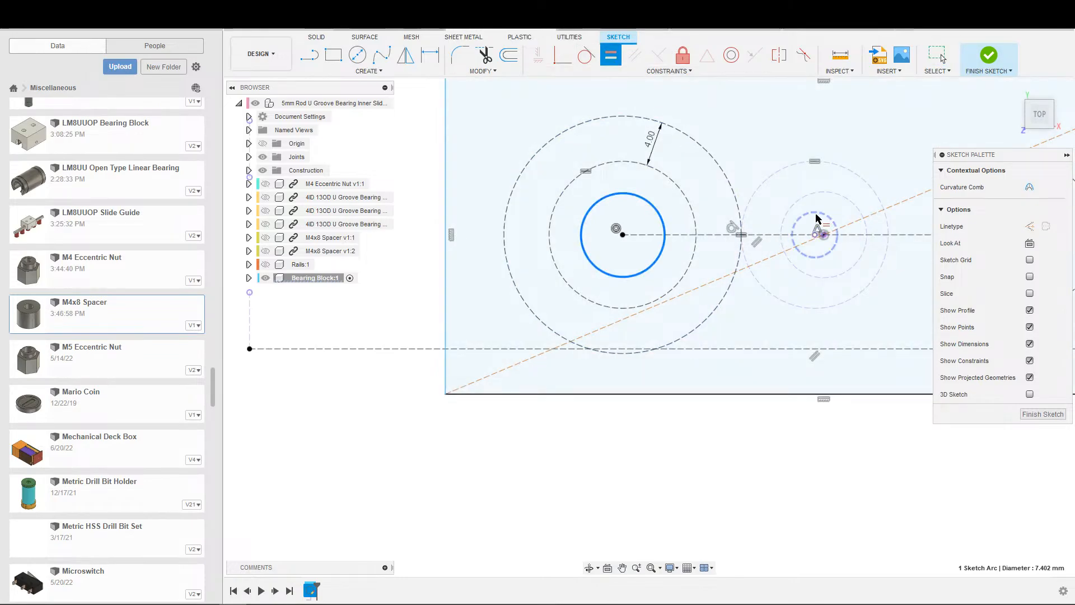
{"action": "left_click", "coordinate": [816, 218]}
{"action": "scroll", "coordinate": [662, 232], "scroll_direction": "down", "scroll_amount": 3}
{"action": "key", "text": "Escape"}
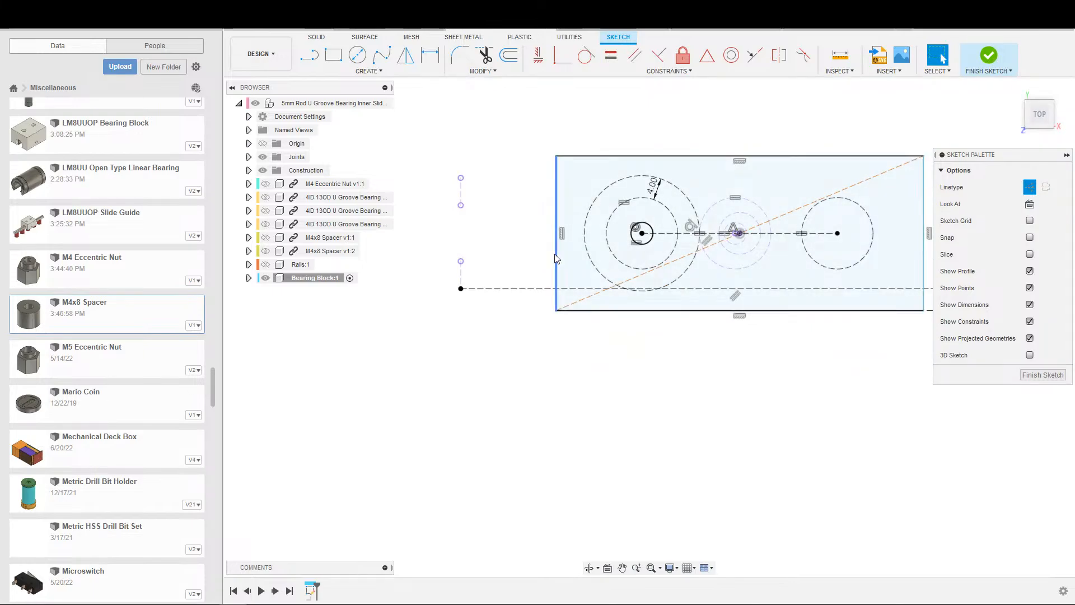
Step: Convert the middle bearing's projected inner circle from construction to normal geometry
{"action": "left_click", "coordinate": [633, 240]}
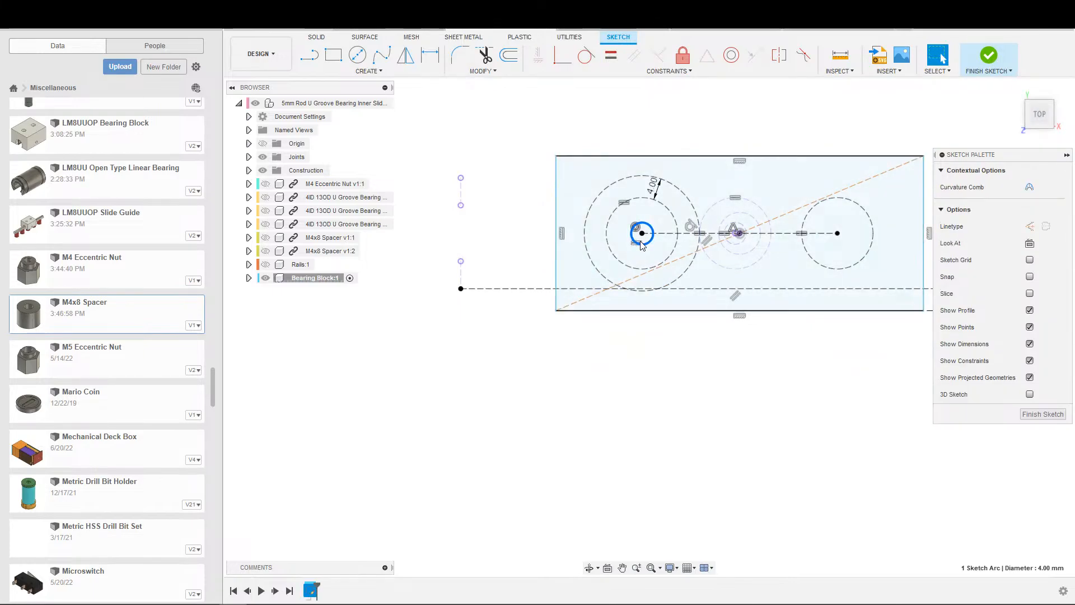
{"action": "scroll", "coordinate": [773, 365], "scroll_direction": "up", "scroll_amount": 3}
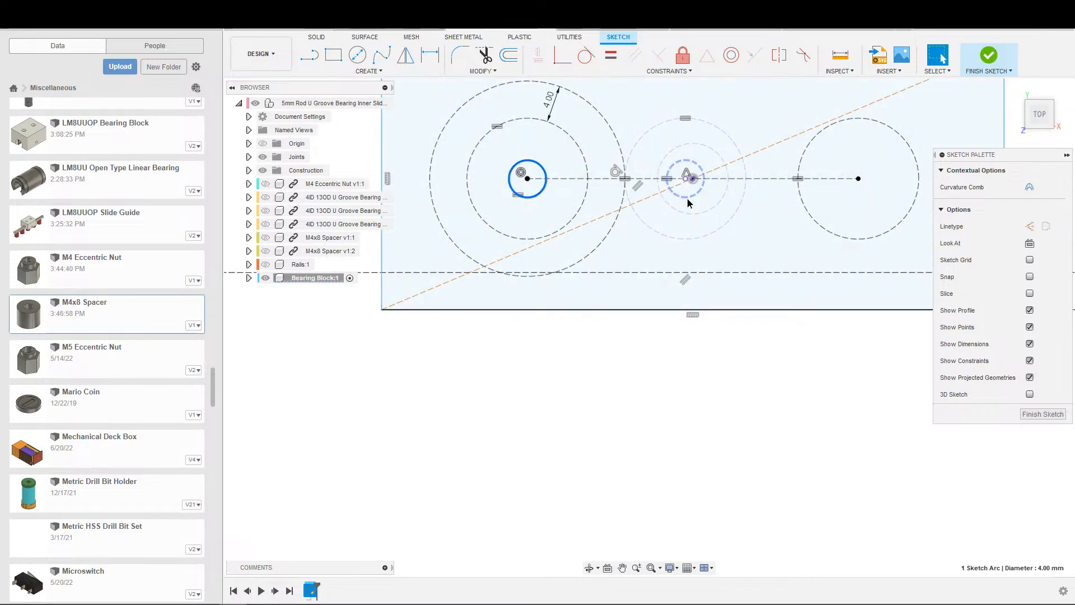
{"action": "left_click", "coordinate": [687, 200]}
{"action": "key", "text": "x"}
{"action": "middle_click_drag", "start_coordinate": [696, 360], "coordinate": [637, 345]}
{"action": "key", "text": "Escape"}
{"action": "scroll", "coordinate": [796, 187], "scroll_direction": "down", "scroll_amount": 2}
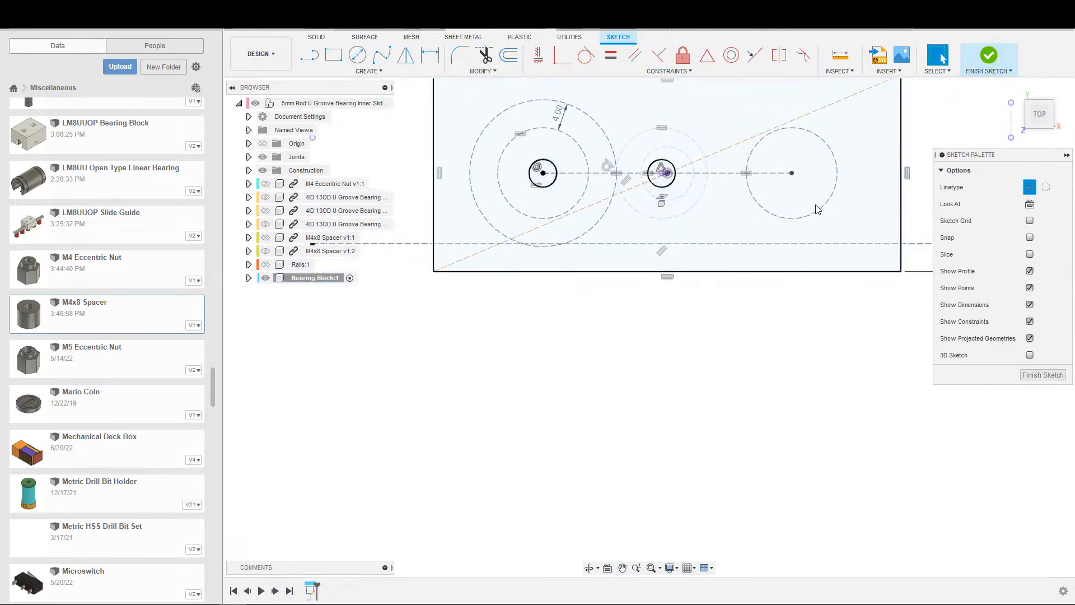
Step: Draw a circle about 2.9 mm in diameter at the right bearing circle's center and make it normal geometry
{"action": "key", "text": "c"}
{"action": "left_click", "coordinate": [791, 173]}
{"action": "left_click", "coordinate": [801, 176]}
{"action": "key", "text": "Escape"}
{"action": "left_click", "coordinate": [802, 172]}
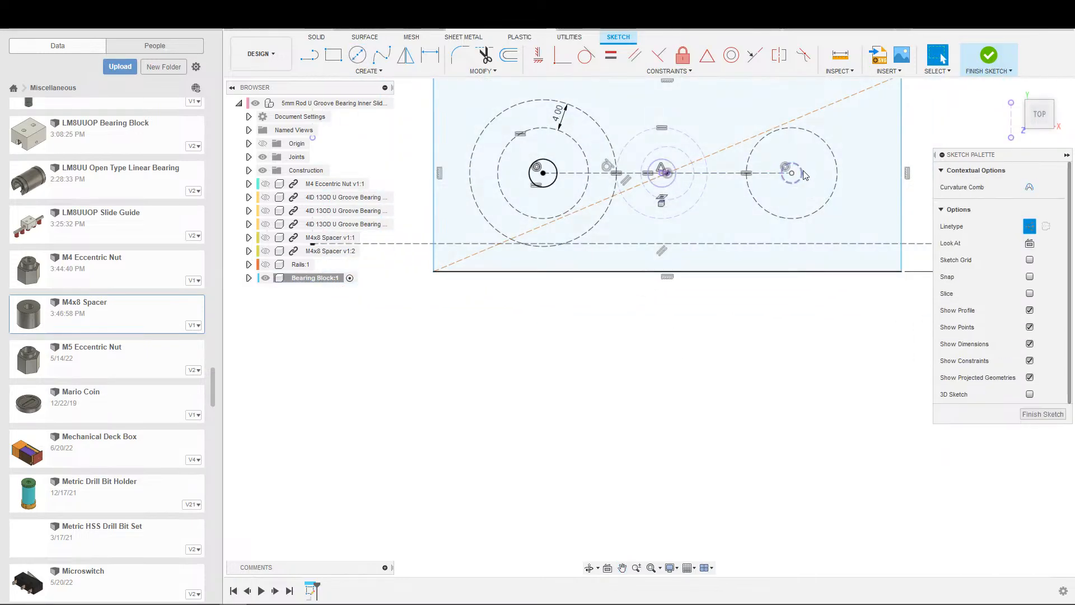
{"action": "key", "text": "x"}
Step: Apply an Equal constraint so the right hole circle matches the middle bearing's projected inner circle
{"action": "left_click", "coordinate": [611, 55]}
{"action": "scroll", "coordinate": [688, 175], "scroll_direction": "up", "scroll_amount": 2}
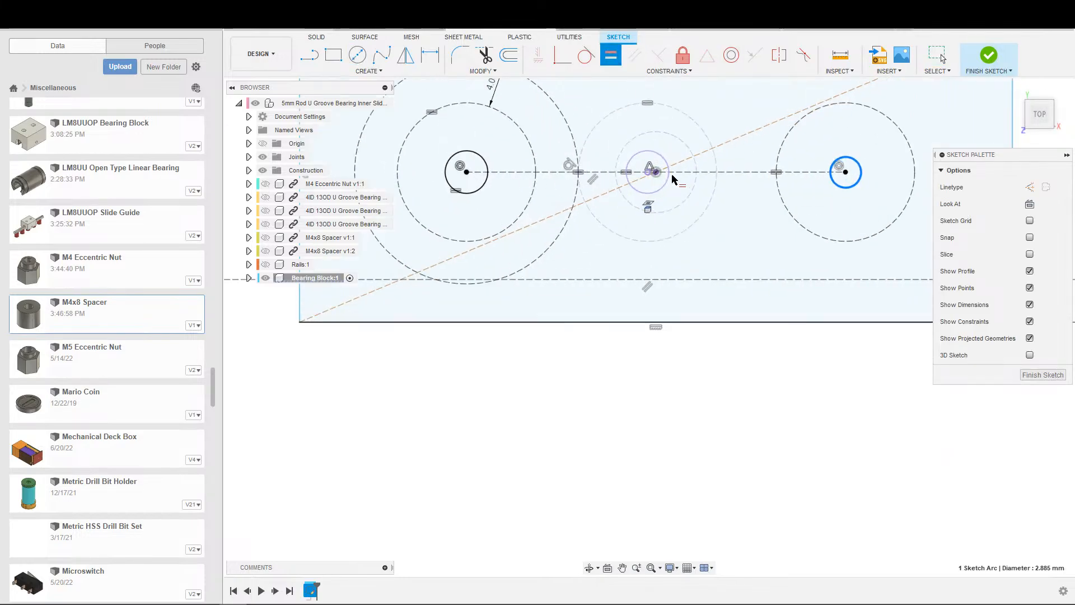
{"action": "left_click", "coordinate": [670, 171]}
{"action": "scroll", "coordinate": [680, 171], "scroll_direction": "down", "scroll_amount": 2}
{"action": "key", "text": "Escape"}
{"action": "scroll", "coordinate": [807, 215], "scroll_direction": "down", "scroll_amount": 1}
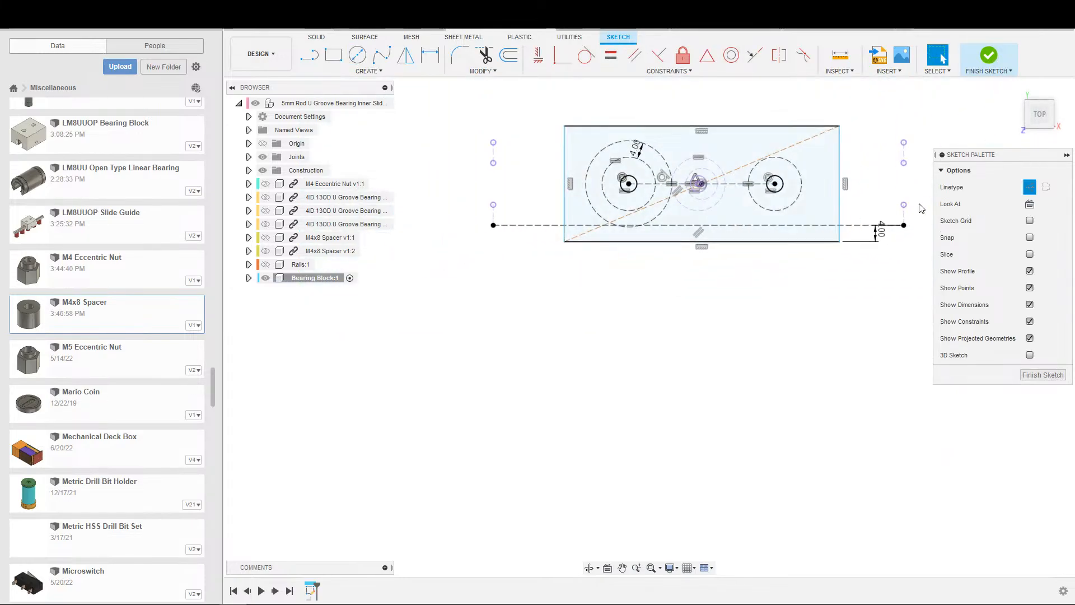
{"action": "scroll", "coordinate": [674, 271], "scroll_direction": "up", "scroll_amount": 3}
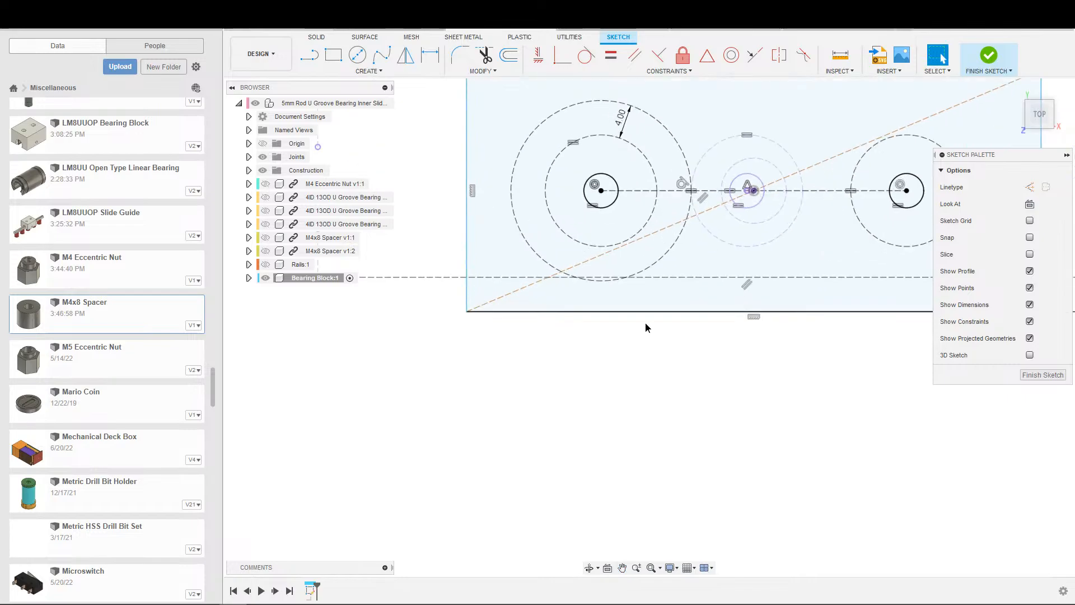
Step: Draw a circle about 8 mm in diameter around the left hole and dimension it 3 mm from the hole's edge
{"action": "middle_click_drag", "start_coordinate": [645, 327], "coordinate": [627, 374]}
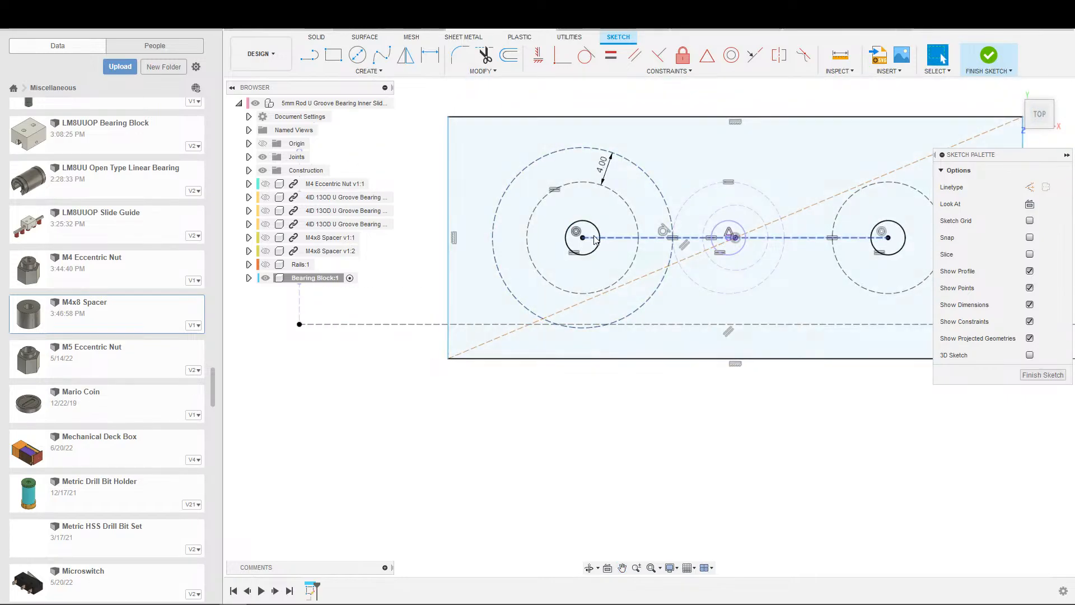
{"action": "key", "text": "d"}
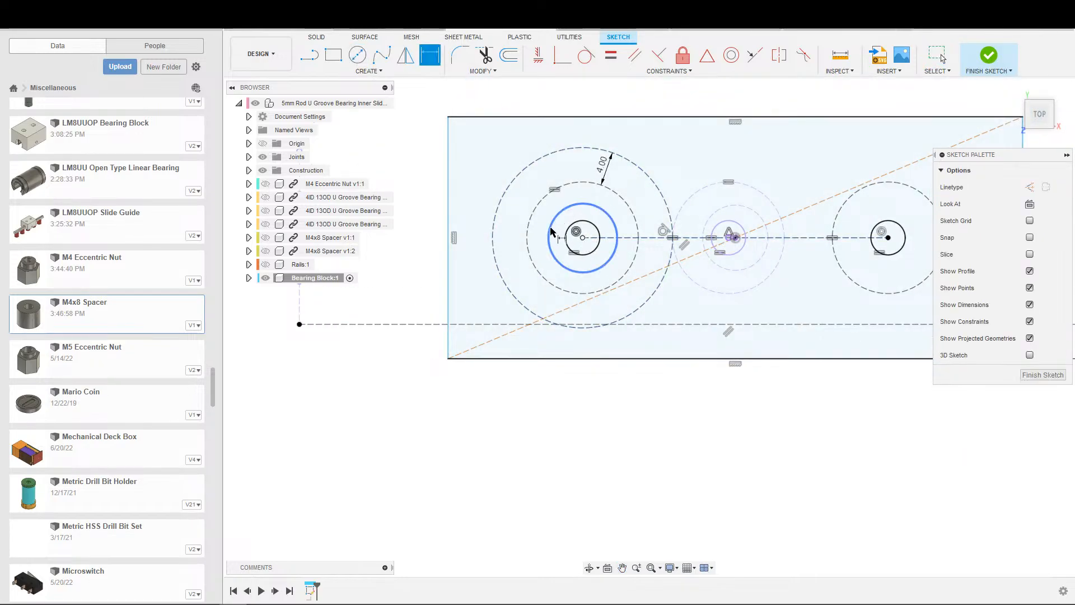
{"action": "left_click", "coordinate": [550, 233]}
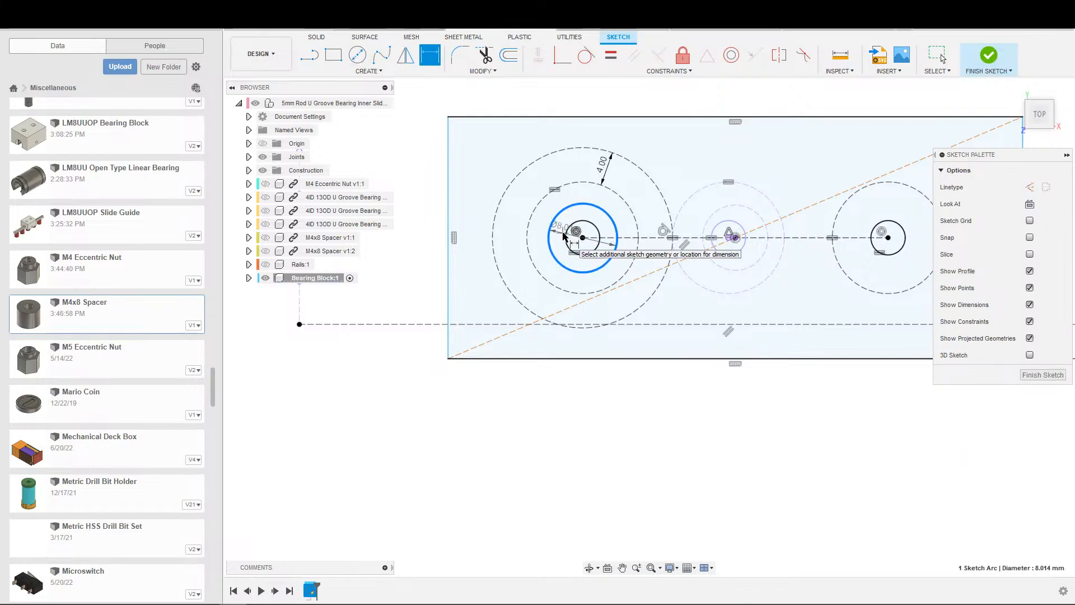
{"action": "left_click", "coordinate": [566, 237]}
{"action": "left_click", "coordinate": [555, 239]}
{"action": "type", "text": "3"}
{"action": "key", "text": "Return"}
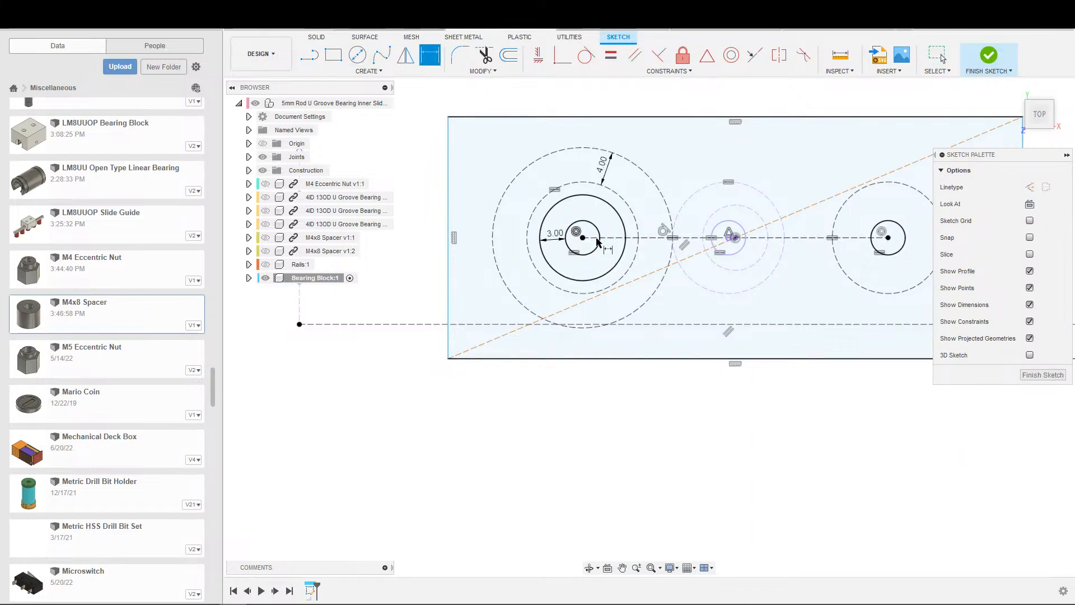
Step: Convert the new circle around the left hole to construction geometry
{"action": "key", "text": "Escape"}
{"action": "left_click", "coordinate": [545, 256]}
{"action": "key", "text": "x"}
{"action": "left_click", "coordinate": [544, 464]}
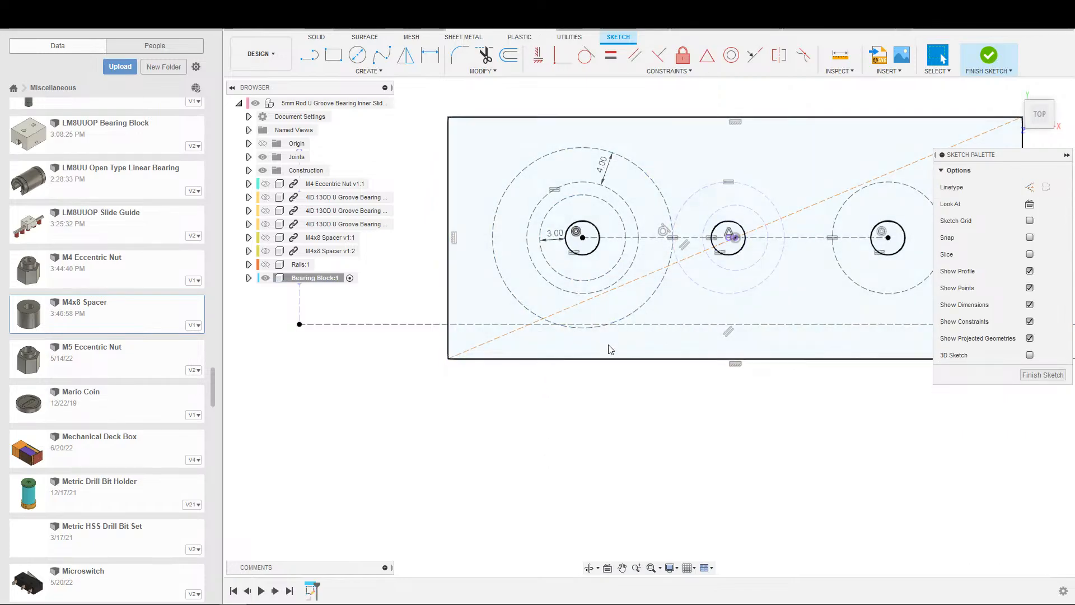
Step: Convert the intermediate projected circle around the middle hole from construction to normal geometry
{"action": "scroll", "coordinate": [608, 384], "scroll_direction": "down", "scroll_amount": 3}
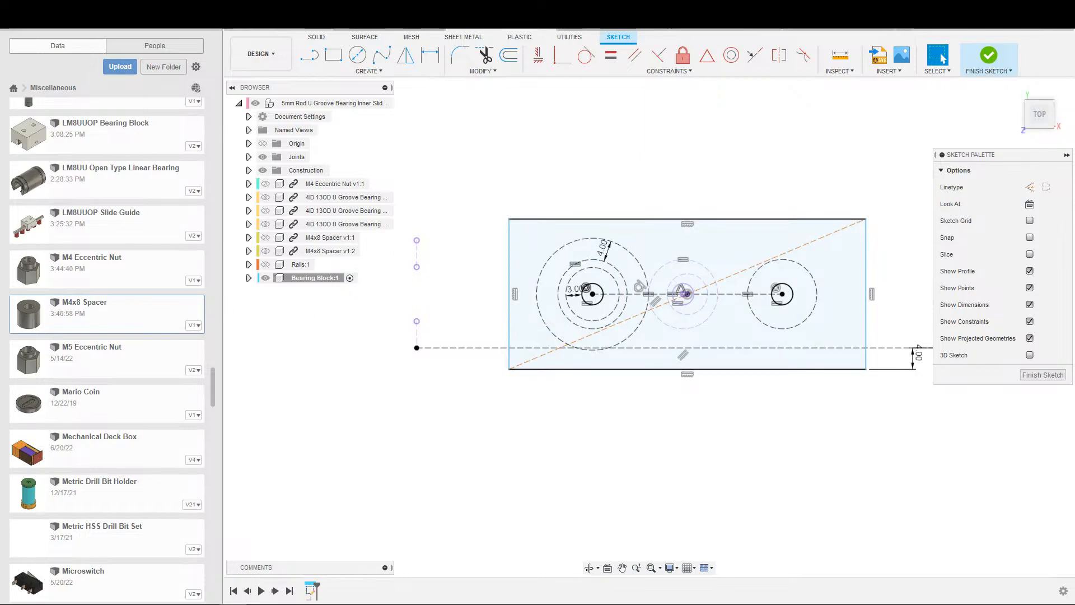
{"action": "mouse_move", "coordinate": [611, 457]}
{"action": "middle_mouse_down"}
{"action": "mouse_move", "coordinate": [535, 464]}
{"action": "mouse_move", "coordinate": [547, 456]}
{"action": "middle_mouse_up"}
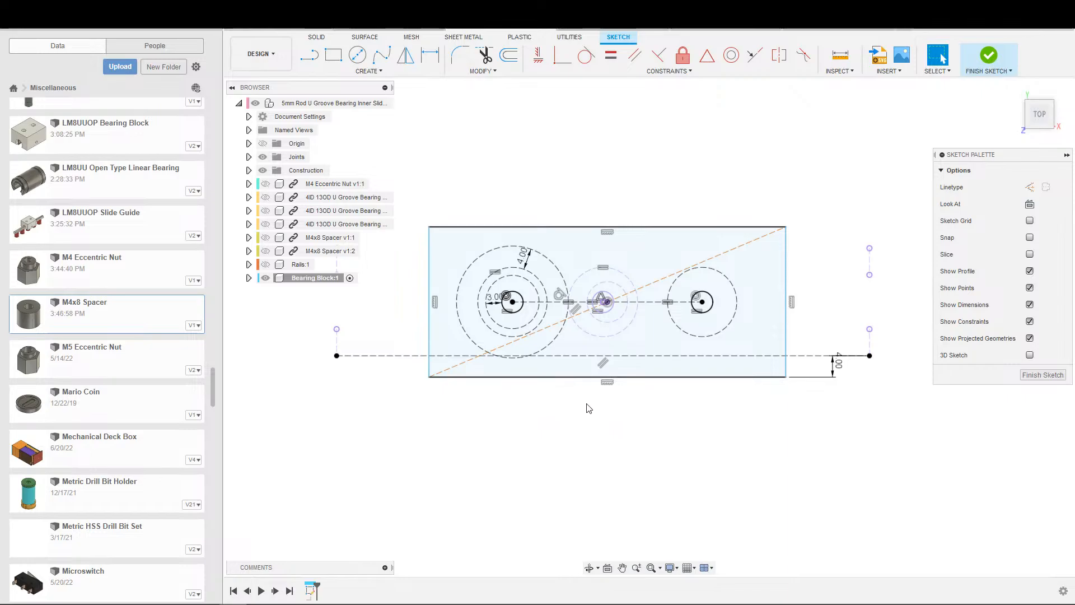
{"action": "scroll", "coordinate": [609, 428], "scroll_direction": "up", "scroll_amount": 1}
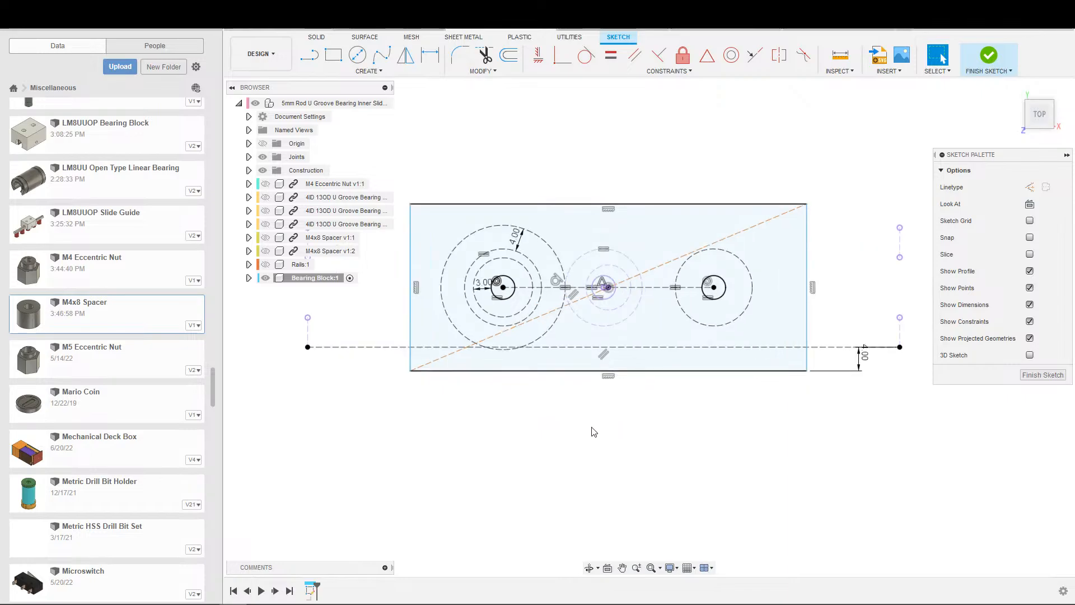
{"action": "left_click", "coordinate": [619, 307]}
{"action": "key", "text": "x"}
{"action": "scroll", "coordinate": [648, 416], "scroll_direction": "down", "scroll_amount": 1}
{"action": "middle_click_drag", "start_coordinate": [649, 417], "coordinate": [662, 422]}
{"action": "scroll", "coordinate": [727, 370], "scroll_direction": "up", "scroll_amount": 5}
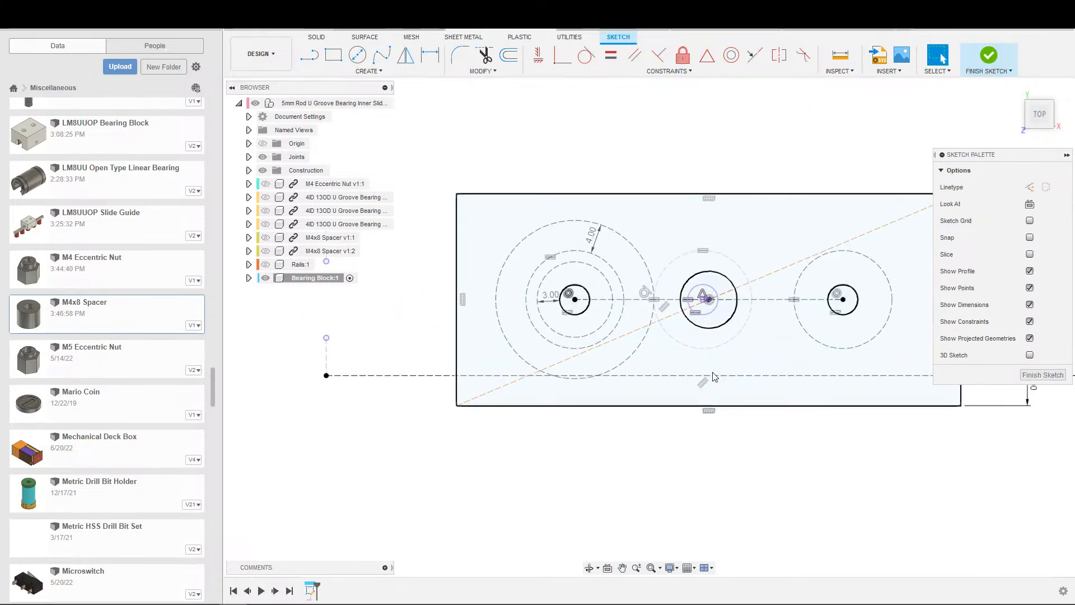
{"action": "scroll", "coordinate": [726, 369], "scroll_direction": "down", "scroll_amount": 1}
{"action": "scroll", "coordinate": [693, 376], "scroll_direction": "up", "scroll_amount": 1}
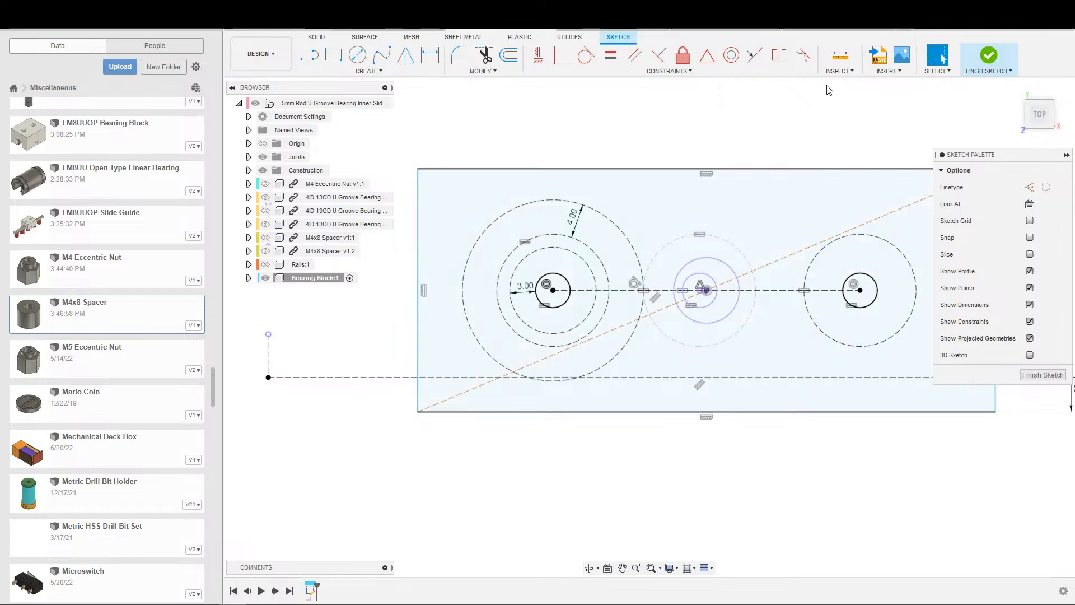
Step: Check the diameter of the intermediate projected circle at the middle hole with the Dimension tool, without placing a dimension
{"action": "scroll", "coordinate": [710, 110], "scroll_direction": "up", "scroll_amount": 2}
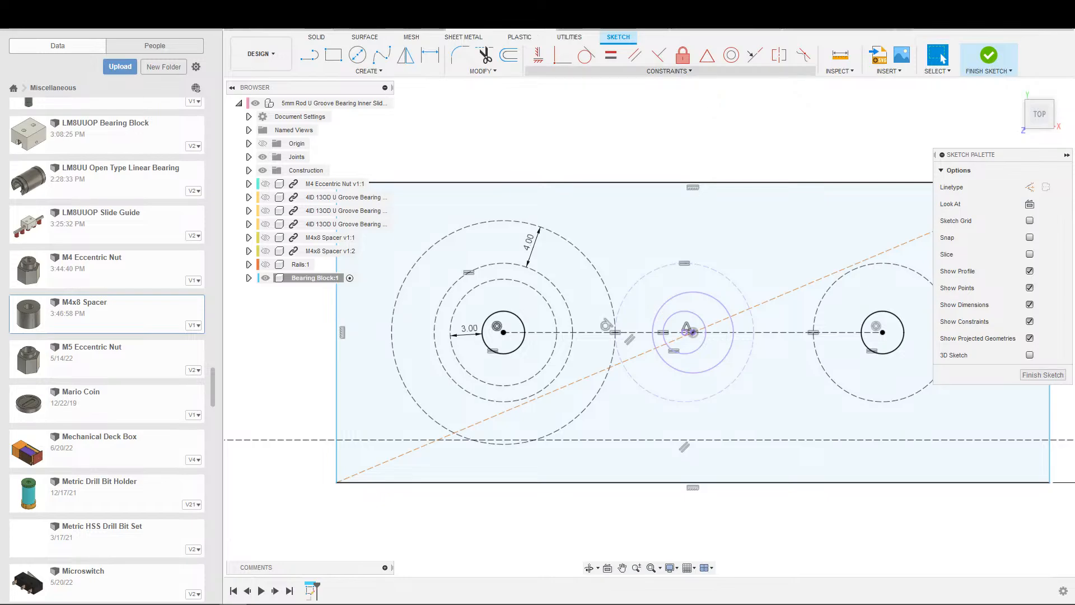
{"action": "key", "text": "d"}
{"action": "left_click", "coordinate": [723, 304]}
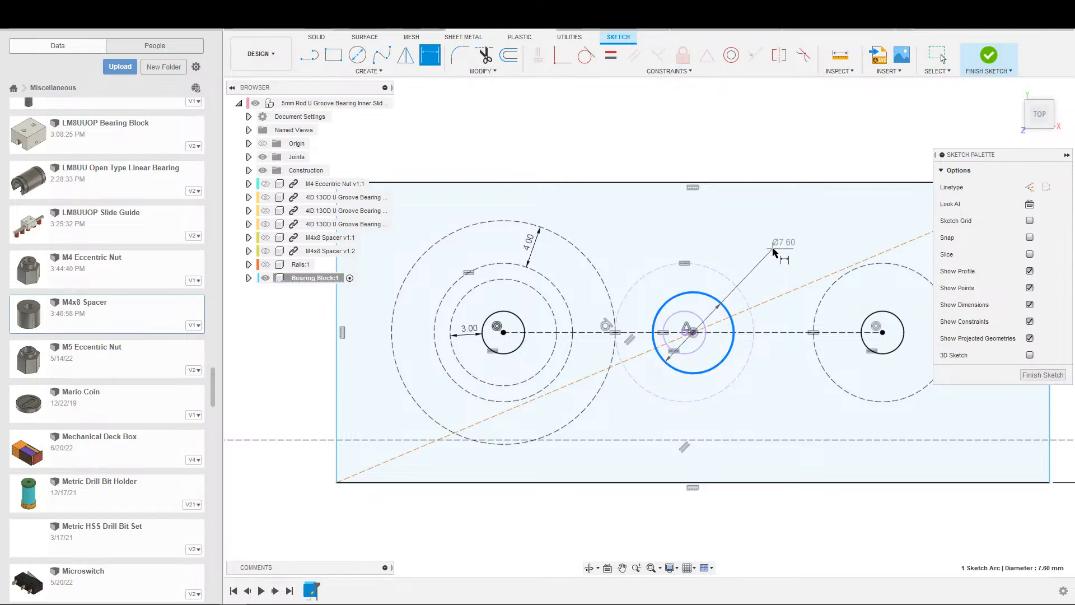
{"action": "key", "text": "Escape"}
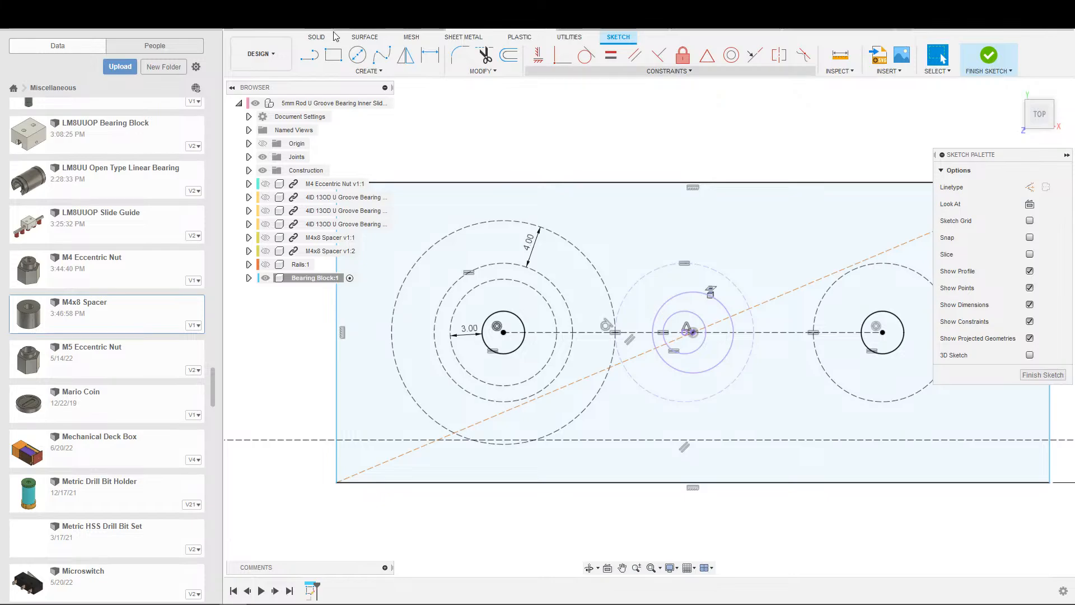
{"action": "scroll", "coordinate": [426, 372], "scroll_direction": "up", "scroll_amount": 2}
{"action": "scroll", "coordinate": [426, 372], "scroll_direction": "down", "scroll_amount": 2}
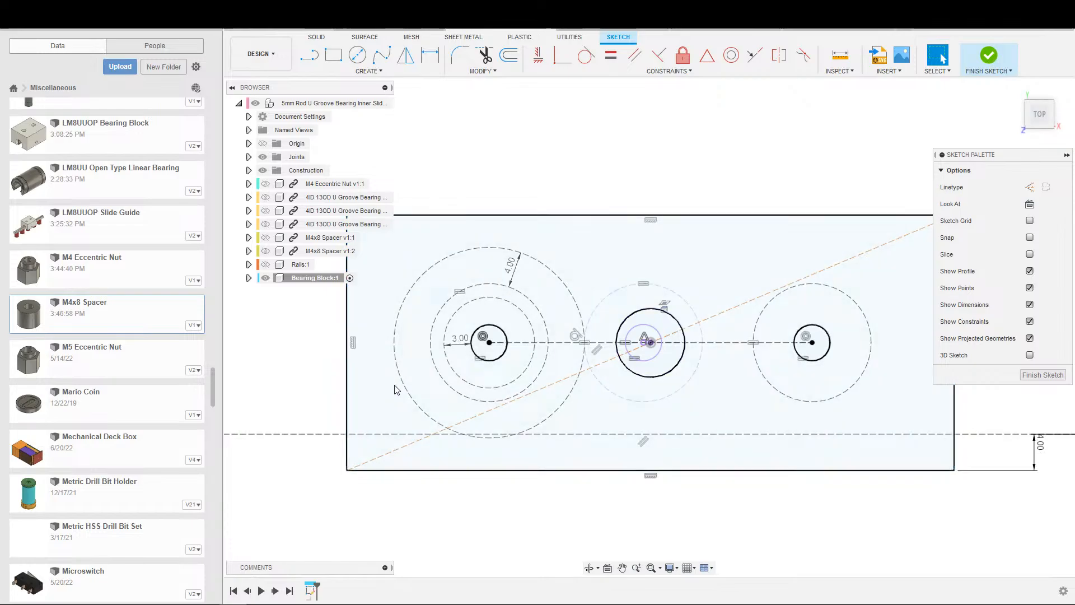
Step: Apply a Tangent constraint between the outermost construction circle at the left hole and the block rectangle's left edge
{"action": "scroll", "coordinate": [394, 381], "scroll_direction": "down", "scroll_amount": 1}
{"action": "scroll", "coordinate": [394, 381], "scroll_direction": "up", "scroll_amount": 1}
{"action": "middle_click_drag", "start_coordinate": [397, 370], "coordinate": [420, 367]}
{"action": "left_click", "coordinate": [421, 371]}
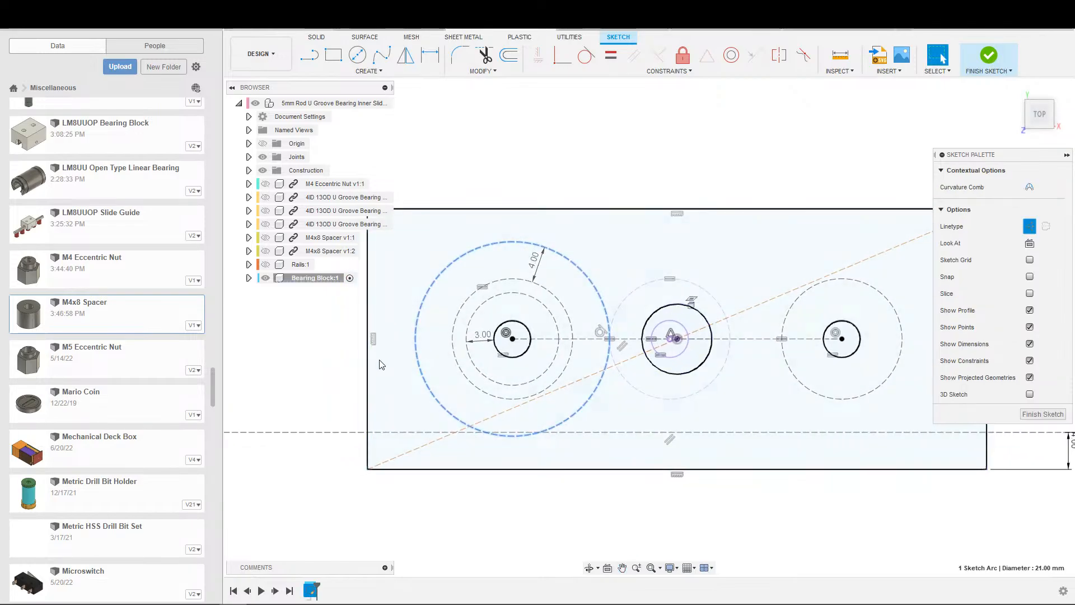
{"action": "scroll", "coordinate": [386, 368], "scroll_direction": "down", "scroll_amount": 3}
{"action": "left_click", "coordinate": [583, 66]}
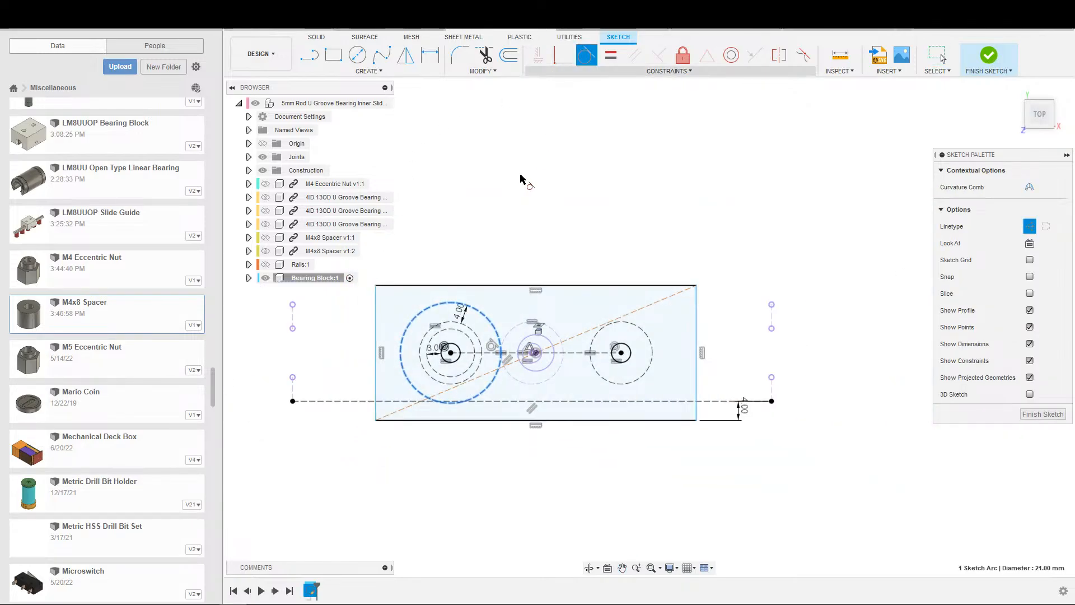
{"action": "left_click", "coordinate": [376, 347]}
{"action": "scroll", "coordinate": [426, 358], "scroll_direction": "up", "scroll_amount": 5}
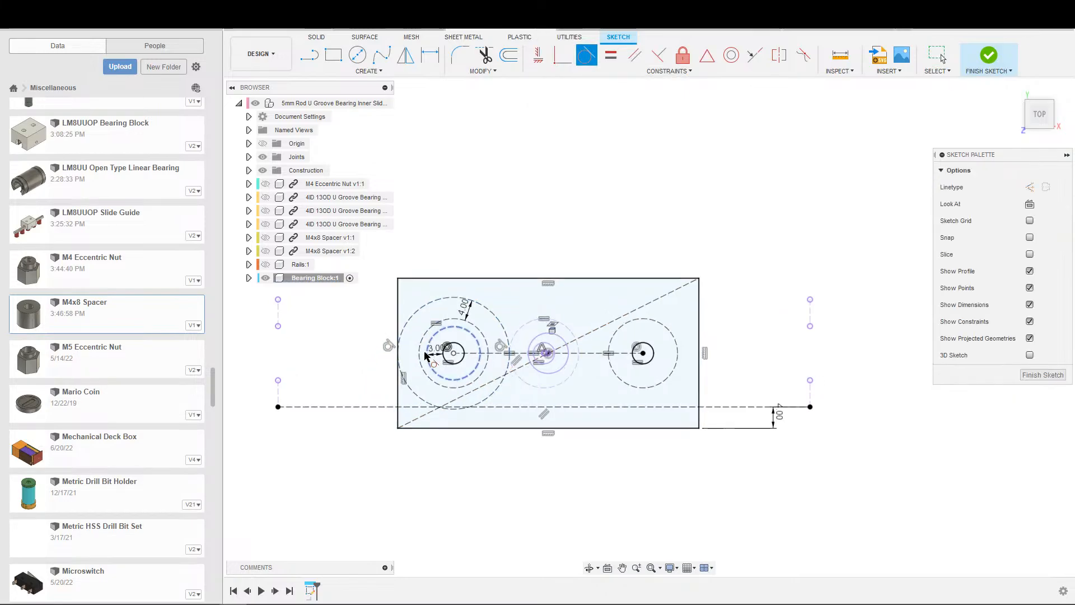
{"action": "scroll", "coordinate": [423, 357], "scroll_direction": "down", "scroll_amount": 4}
{"action": "key", "text": "Escape"}
{"action": "scroll", "coordinate": [491, 389], "scroll_direction": "down", "scroll_amount": 1}
{"action": "scroll", "coordinate": [426, 392], "scroll_direction": "up", "scroll_amount": 2}
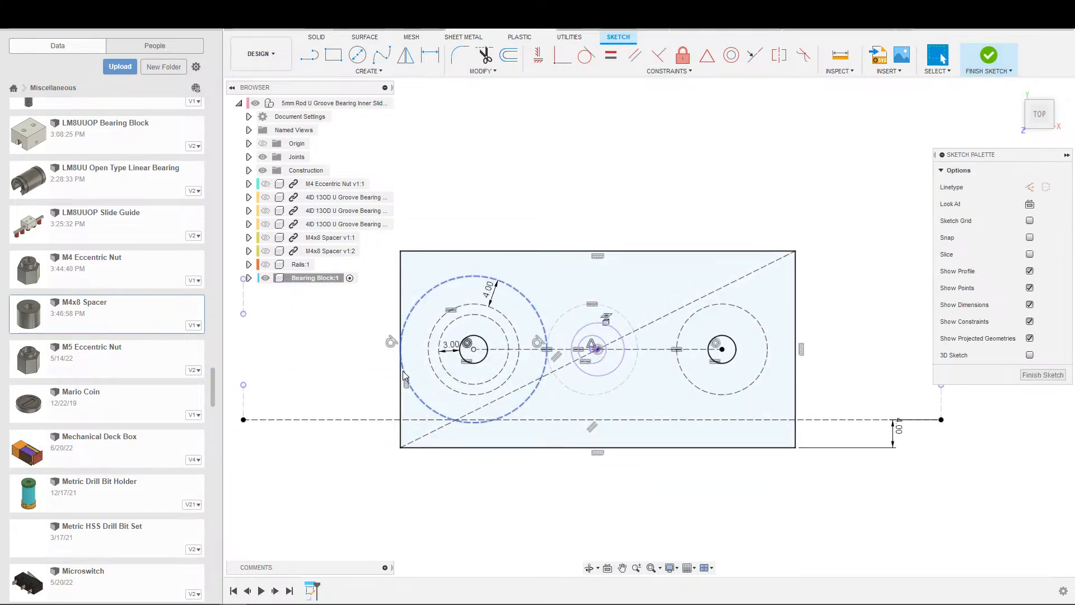
Step: Check the left bearing circle's diameter and the left edge's length, and examine the sketch from an angled view
{"action": "left_click", "coordinate": [435, 369]}
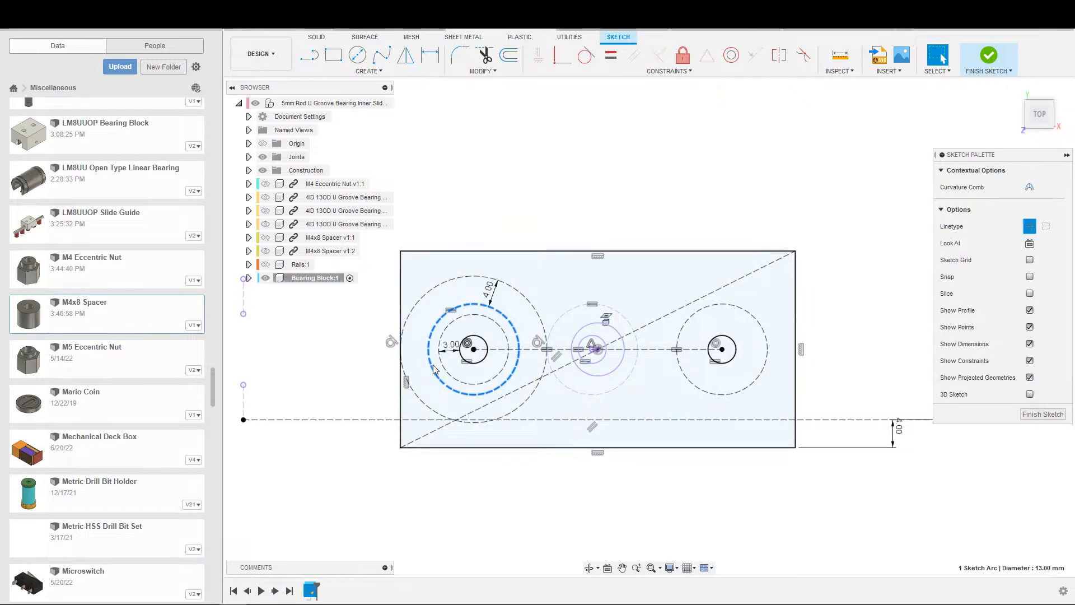
{"action": "left_click", "coordinate": [401, 381]}
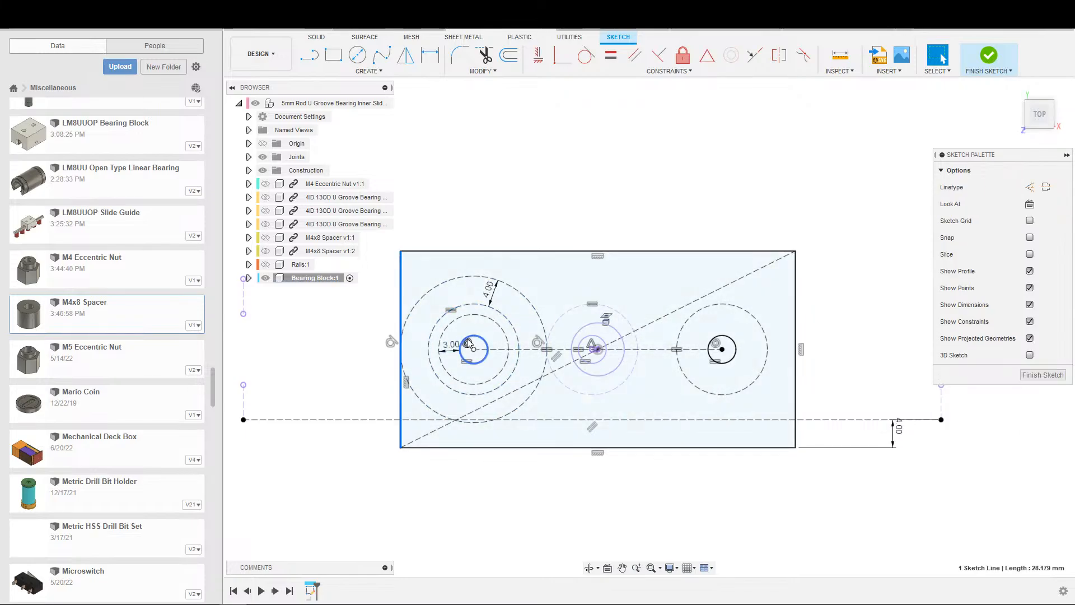
{"action": "scroll", "coordinate": [463, 342], "scroll_direction": "down", "scroll_amount": 2}
{"action": "left_click", "coordinate": [581, 492]}
{"action": "scroll", "coordinate": [576, 445], "scroll_direction": "up", "scroll_amount": 2}
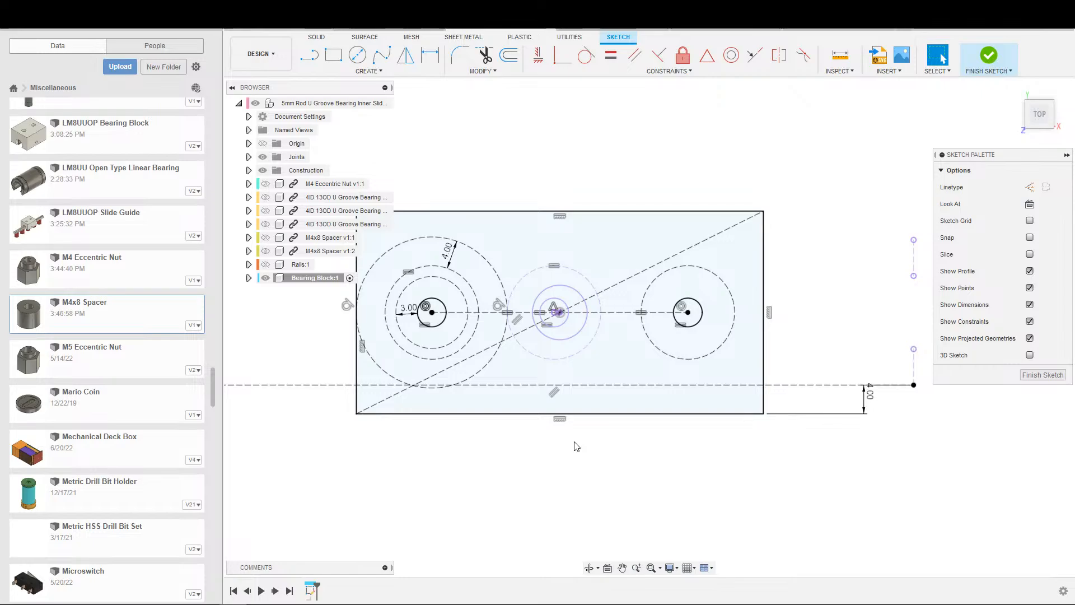
{"action": "scroll", "coordinate": [470, 406], "scroll_direction": "down", "scroll_amount": 2}
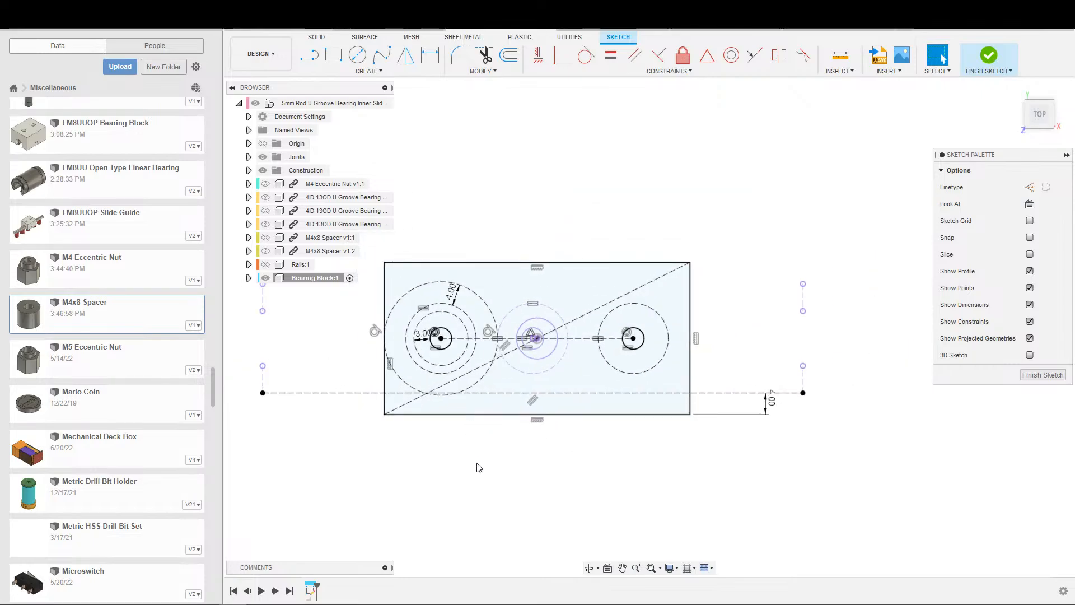
{"action": "mouse_move", "coordinate": [491, 485]}
{"action": "middle_mouse_down", "text": "shift"}
{"action": "mouse_move", "coordinate": [559, 390]}
{"action": "mouse_move", "coordinate": [620, 419]}
{"action": "middle_mouse_up", "text": "shift"}
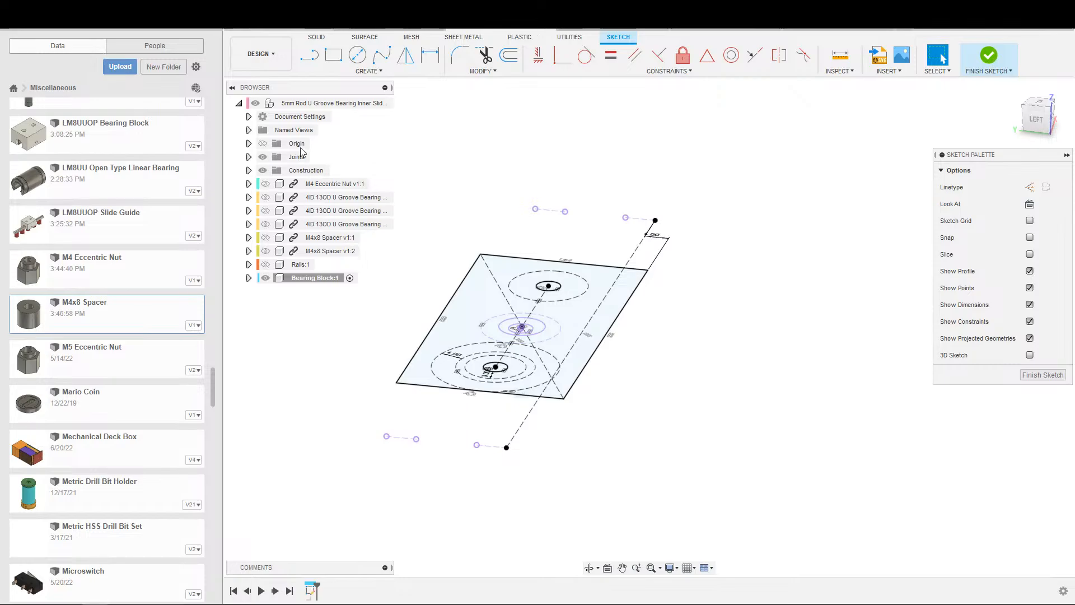
Step: Switch to the web browser's Firgelli FA-SGR-15N Series page and examine the carriage's side-view photo at full size
{"action": "left_click", "coordinate": [210, 27]}
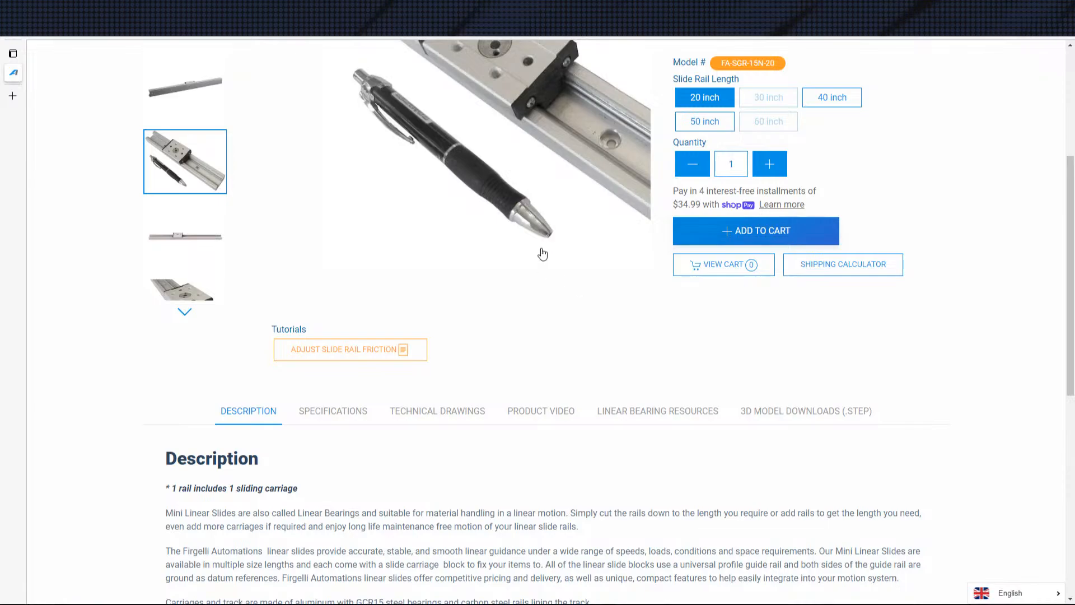
{"action": "scroll", "coordinate": [540, 252], "scroll_direction": "up", "scroll_amount": 4}
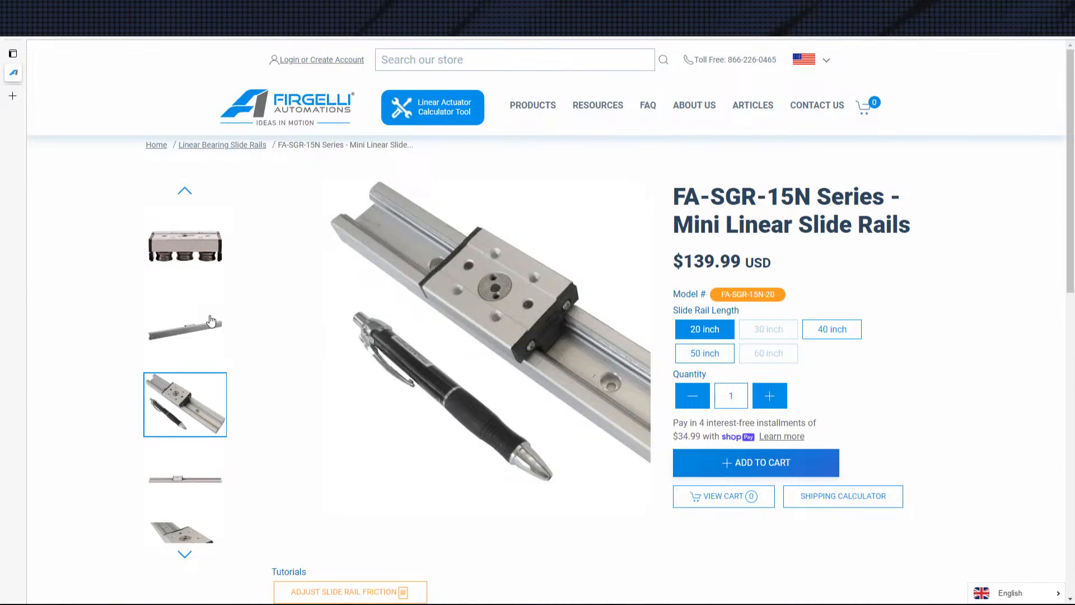
{"action": "left_click", "coordinate": [185, 246]}
{"action": "scroll", "coordinate": [560, 420], "scroll_direction": "down", "scroll_amount": 3}
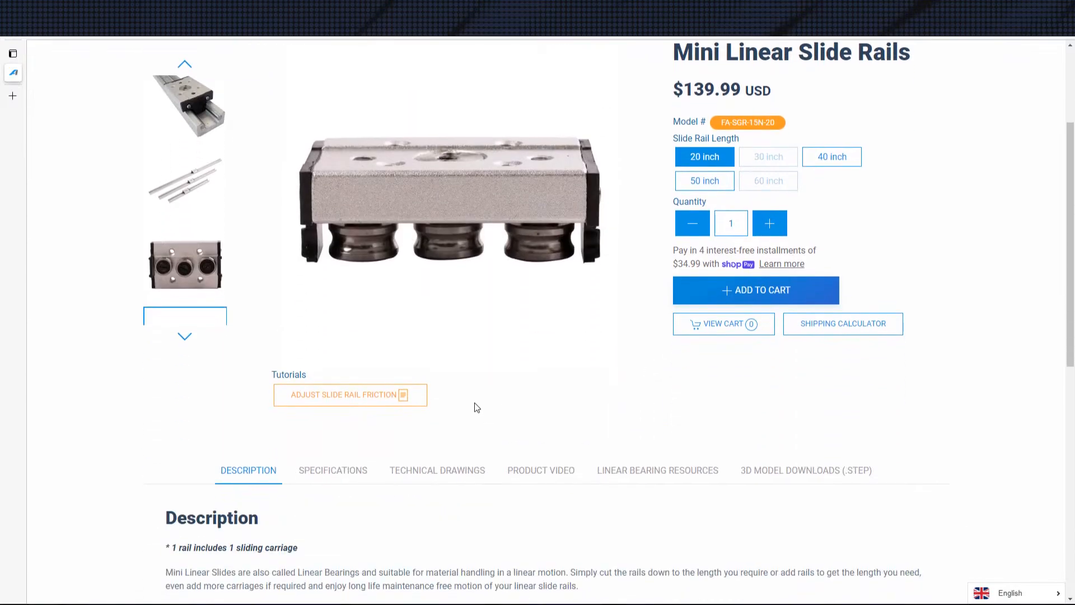
{"action": "left_click_drag", "start_coordinate": [473, 408], "coordinate": [456, 368]}
{"action": "left_click", "coordinate": [500, 337]}
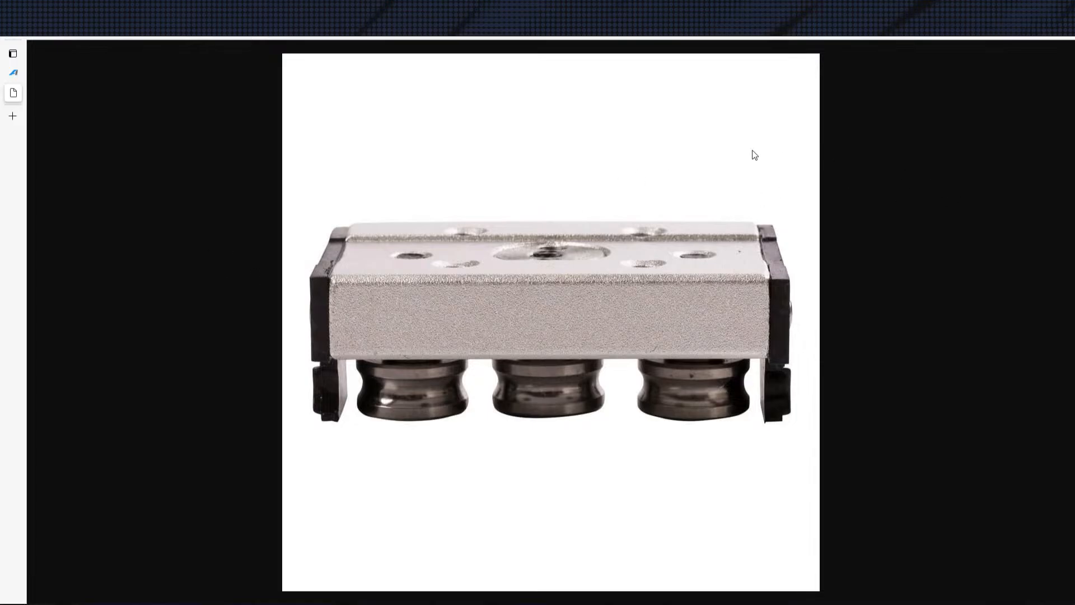
{"action": "key", "text": "ctrl+w"}
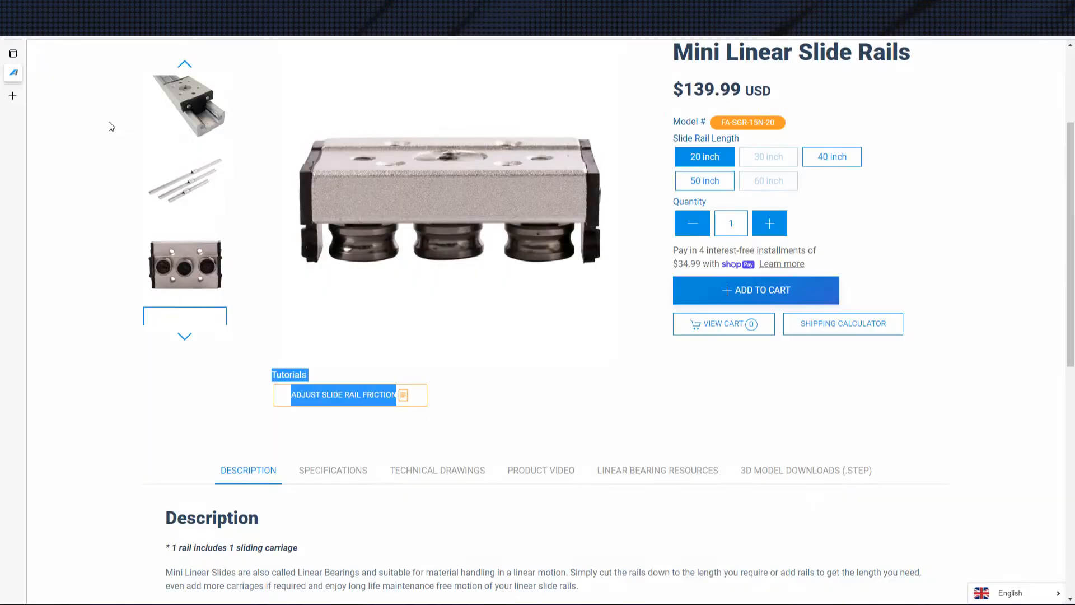
Step: Browse the slide rail product photos to examine the carriage's top, underside, end caps and bearing arrangement
{"action": "scroll", "coordinate": [170, 286], "scroll_direction": "down", "scroll_amount": 1}
{"action": "scroll", "coordinate": [170, 287], "scroll_direction": "up", "scroll_amount": 1}
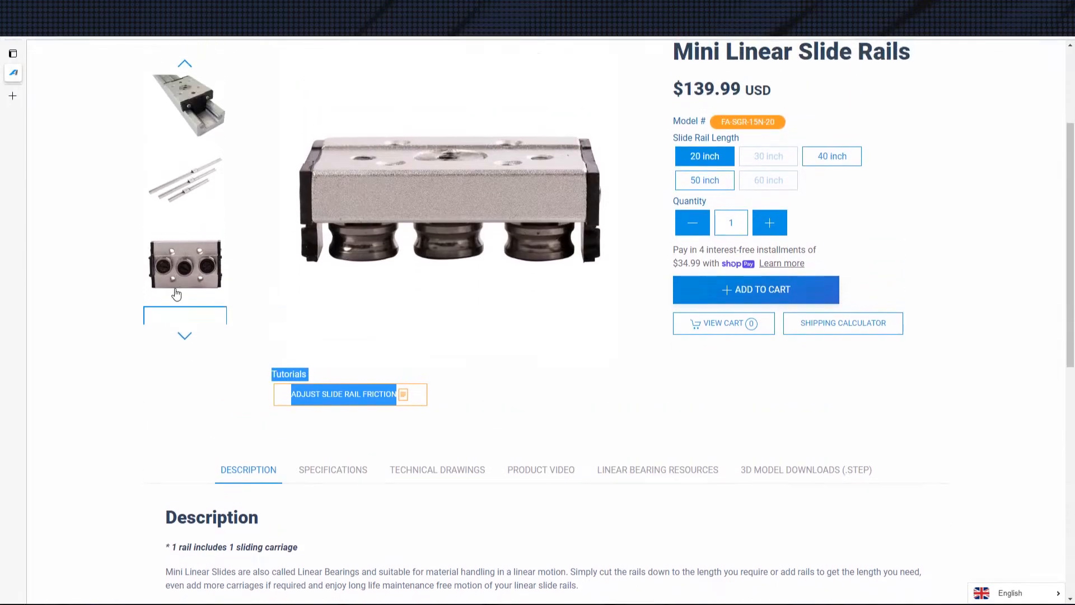
{"action": "left_click", "coordinate": [182, 337]}
{"action": "left_click", "coordinate": [188, 300]}
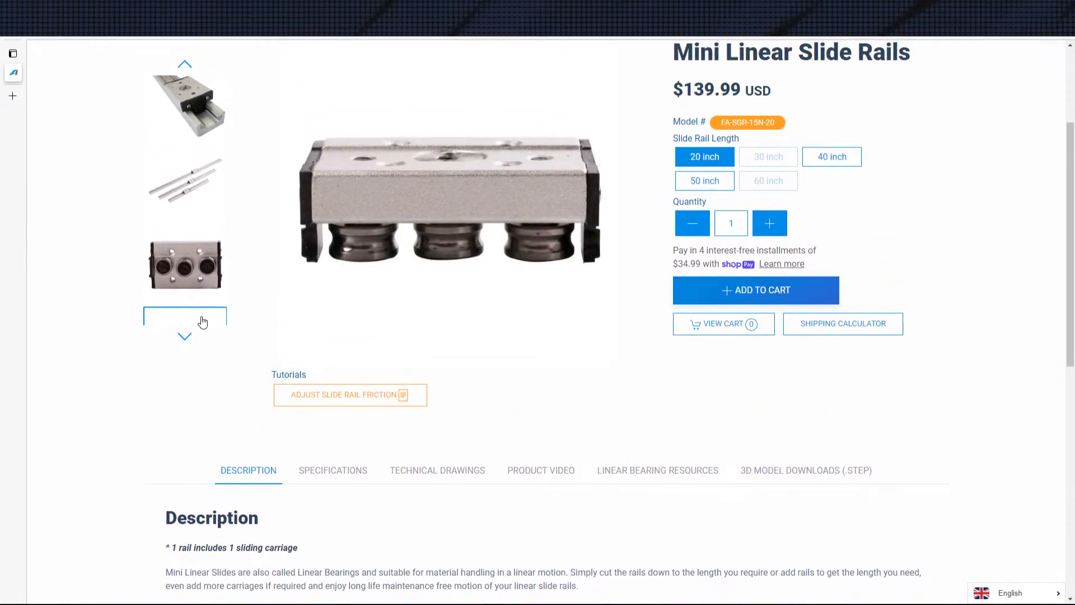
{"action": "left_click", "coordinate": [185, 338]}
{"action": "left_click", "coordinate": [185, 338]}
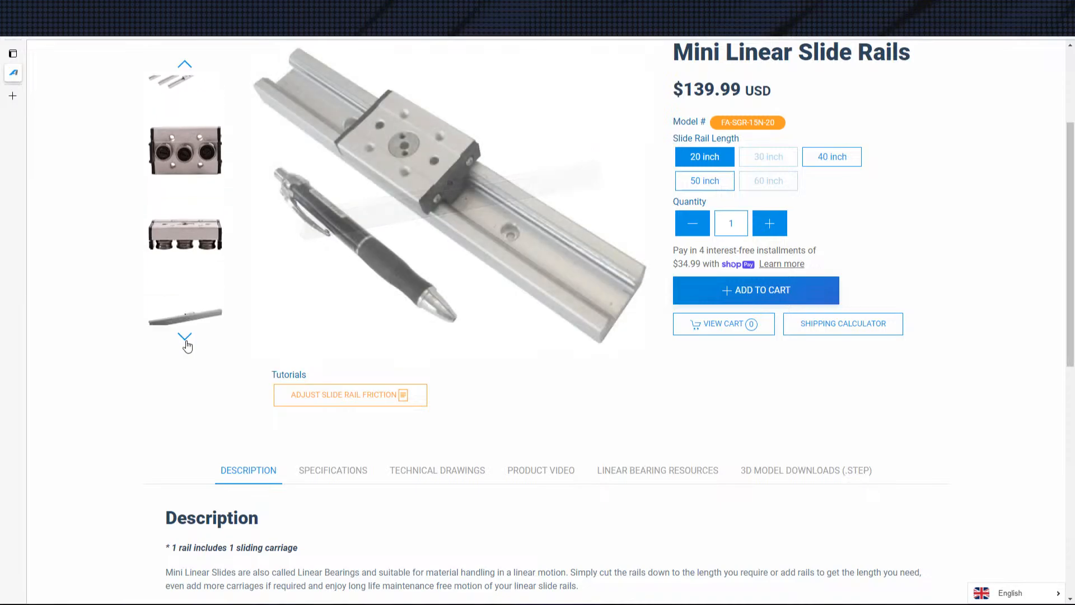
{"action": "left_click", "coordinate": [185, 338]}
{"action": "left_click", "coordinate": [185, 338]}
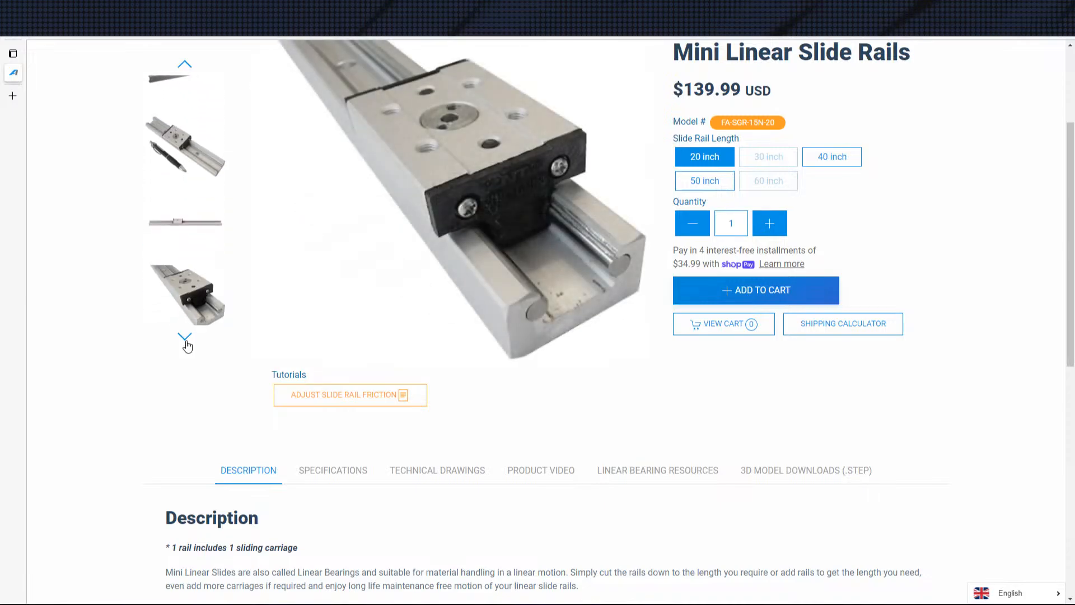
{"action": "left_click", "coordinate": [186, 338]}
{"action": "left_click", "coordinate": [185, 339]}
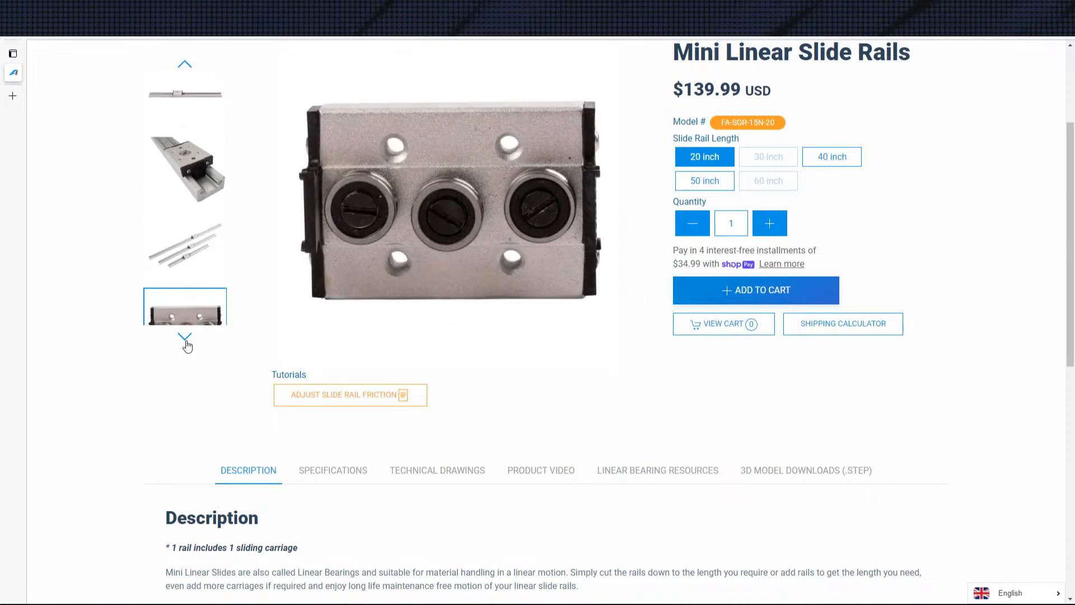
{"action": "left_click", "coordinate": [186, 339]}
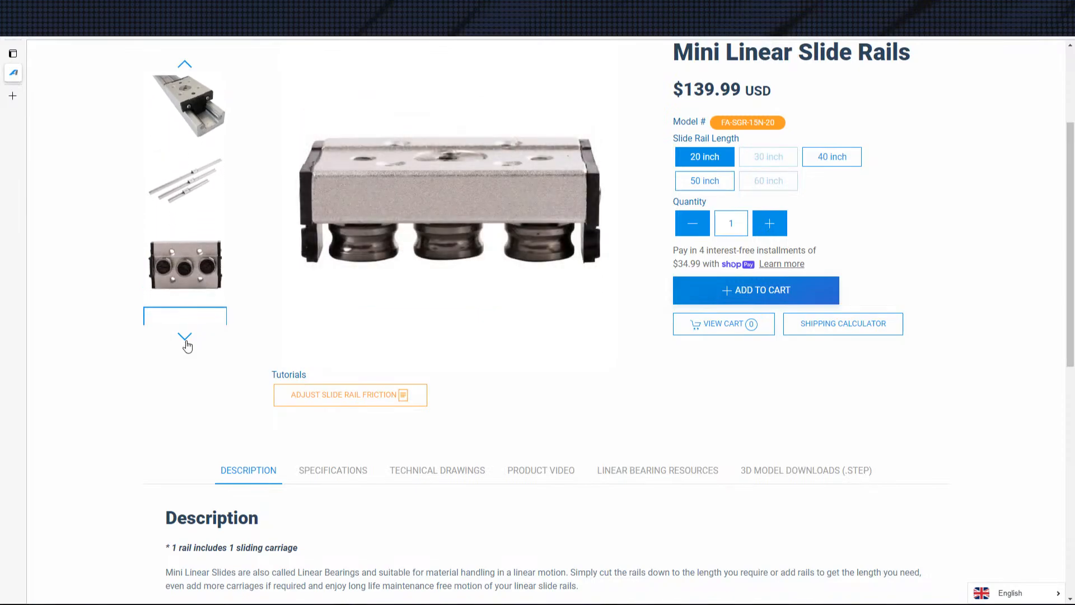
{"action": "left_click", "coordinate": [185, 339]}
{"action": "left_click", "coordinate": [186, 339]}
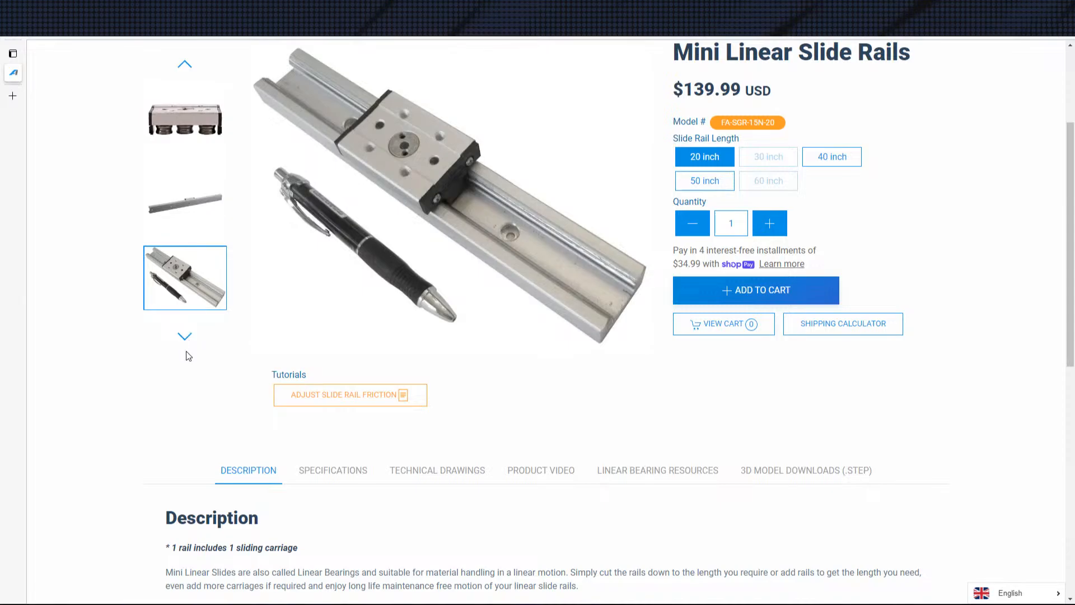
{"action": "left_click", "coordinate": [185, 338]}
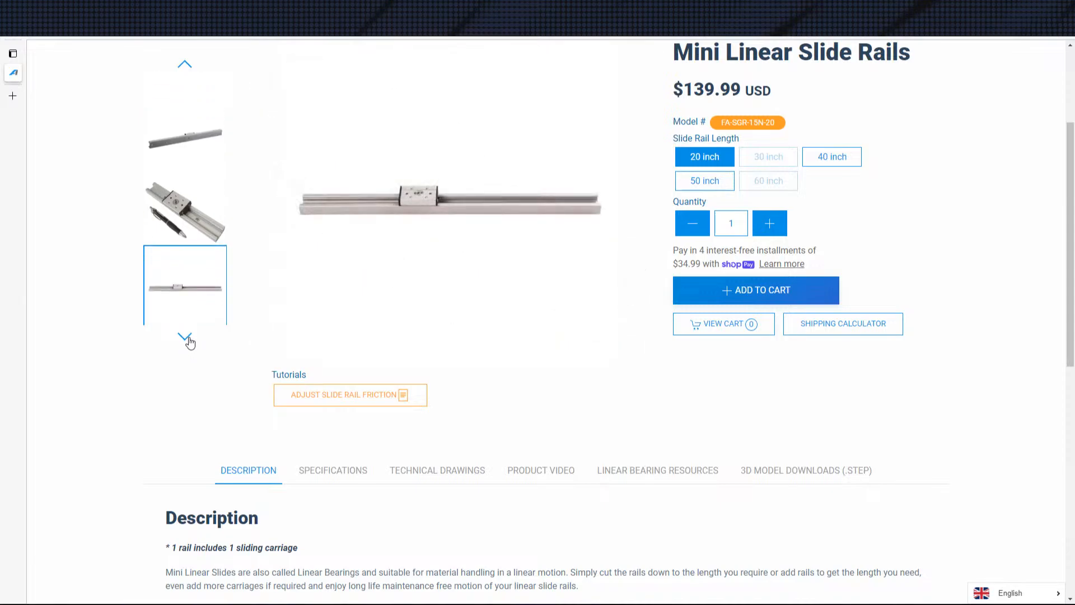
Step: Look through the product photos of the FA-SGR-15N Mini Linear Slide Rails, including the carriage's underside and rollers
{"action": "left_click", "coordinate": [188, 339]}
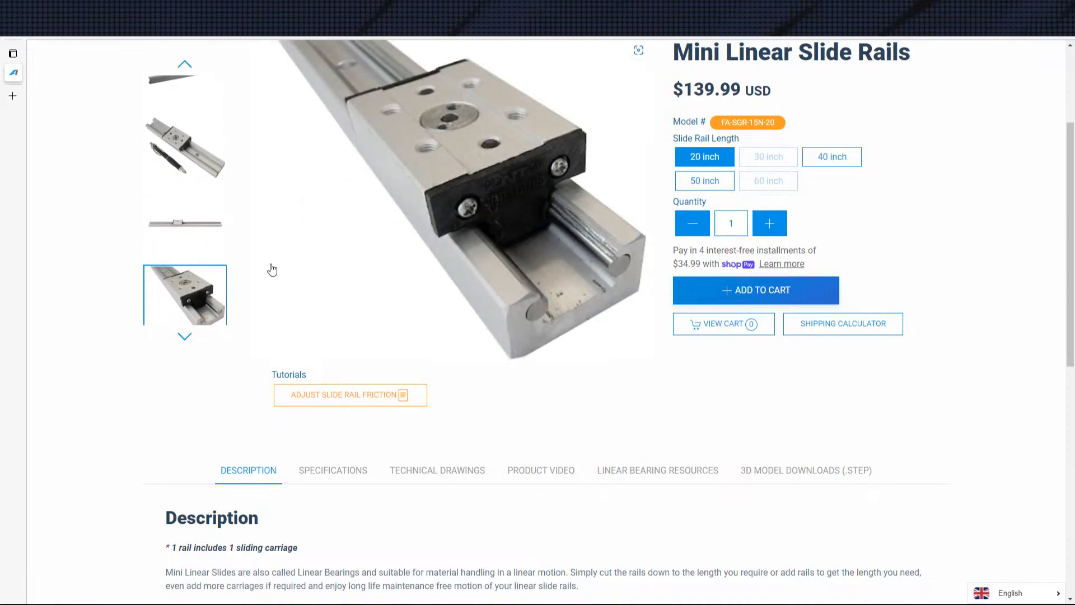
{"action": "left_click", "coordinate": [190, 334]}
{"action": "left_click", "coordinate": [187, 333]}
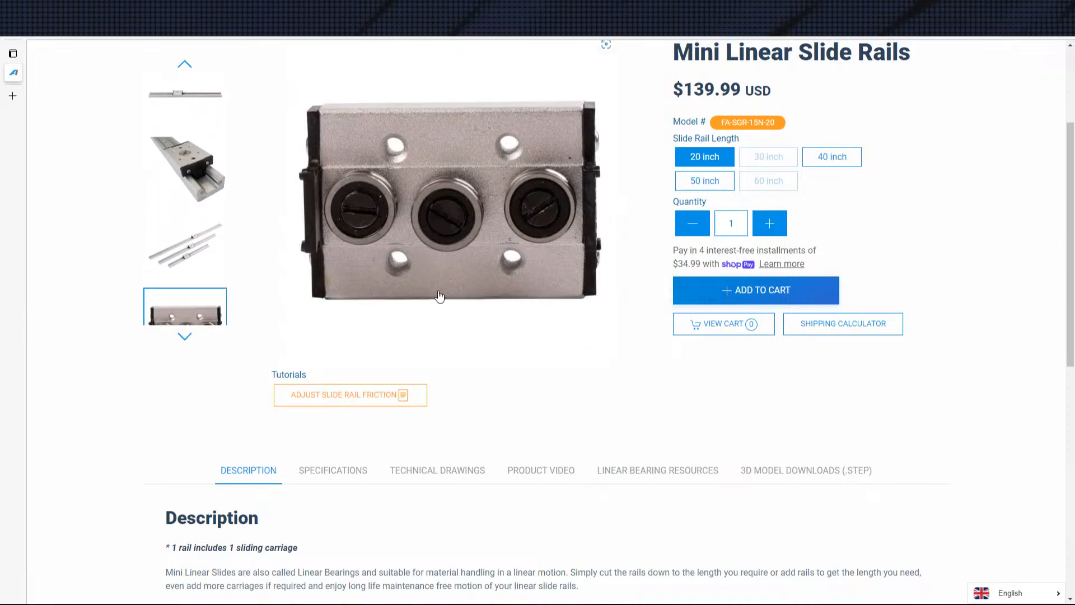
{"action": "left_click", "coordinate": [191, 336]}
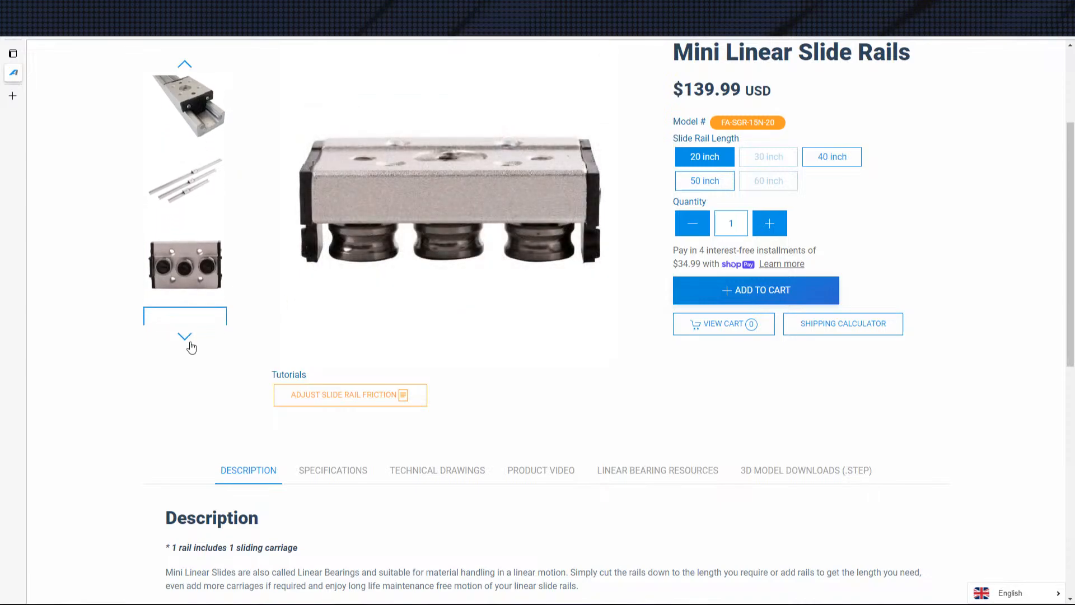
{"action": "left_click", "coordinate": [185, 336]}
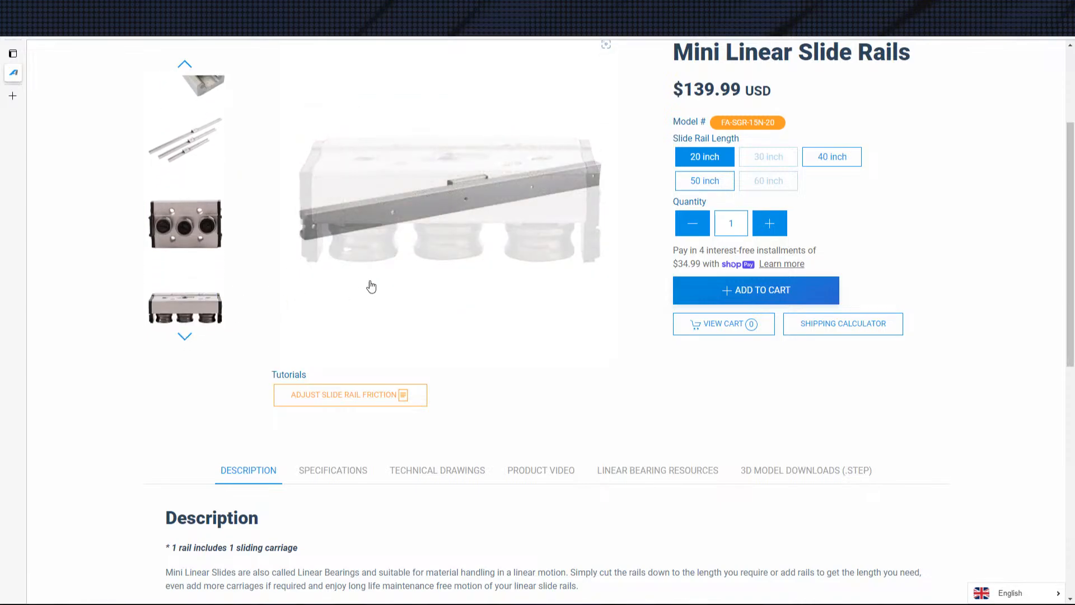
{"action": "left_click", "coordinate": [185, 336]}
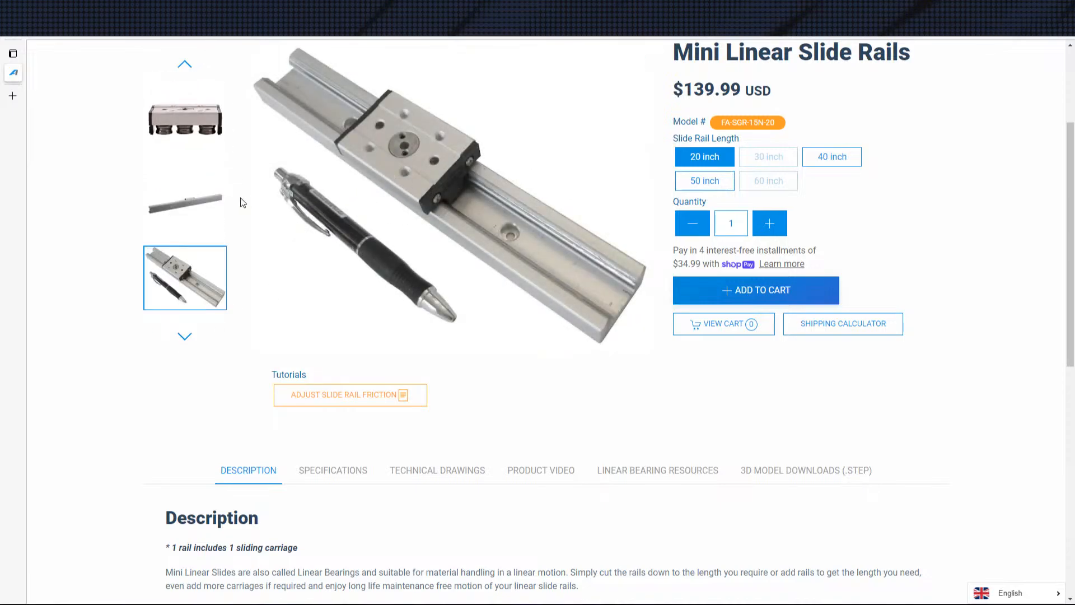
Step: Return to the Linear Bearing Slide Rails category and open the FA-SGR-35 Heavy Duty Linear Sliding Carriage
{"action": "scroll", "coordinate": [334, 202], "scroll_direction": "up", "scroll_amount": 3}
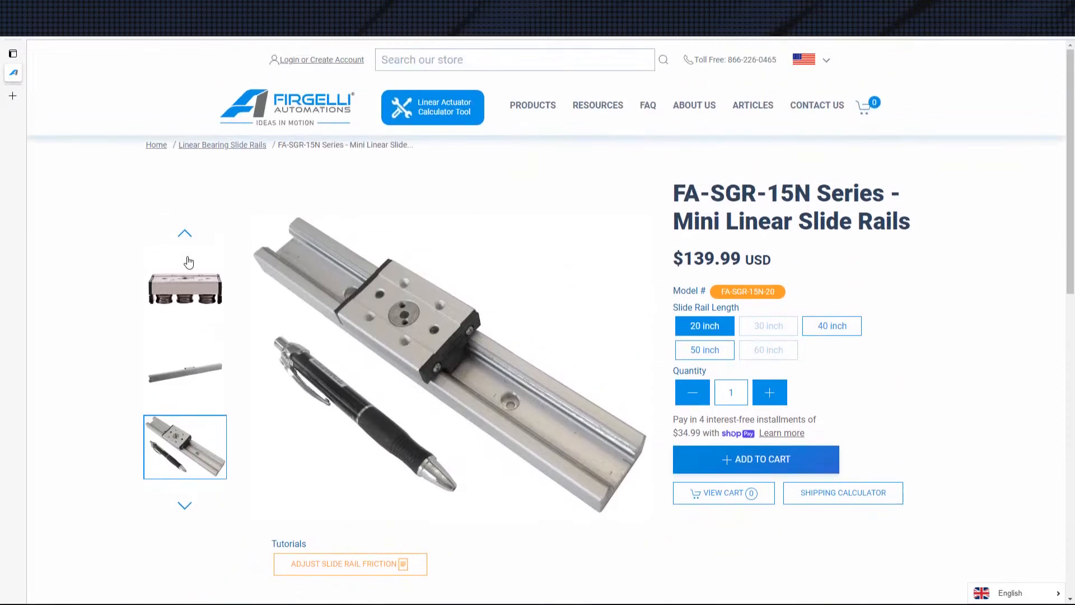
{"action": "left_click", "coordinate": [219, 145]}
{"action": "scroll", "coordinate": [541, 388], "scroll_direction": "down", "scroll_amount": 3}
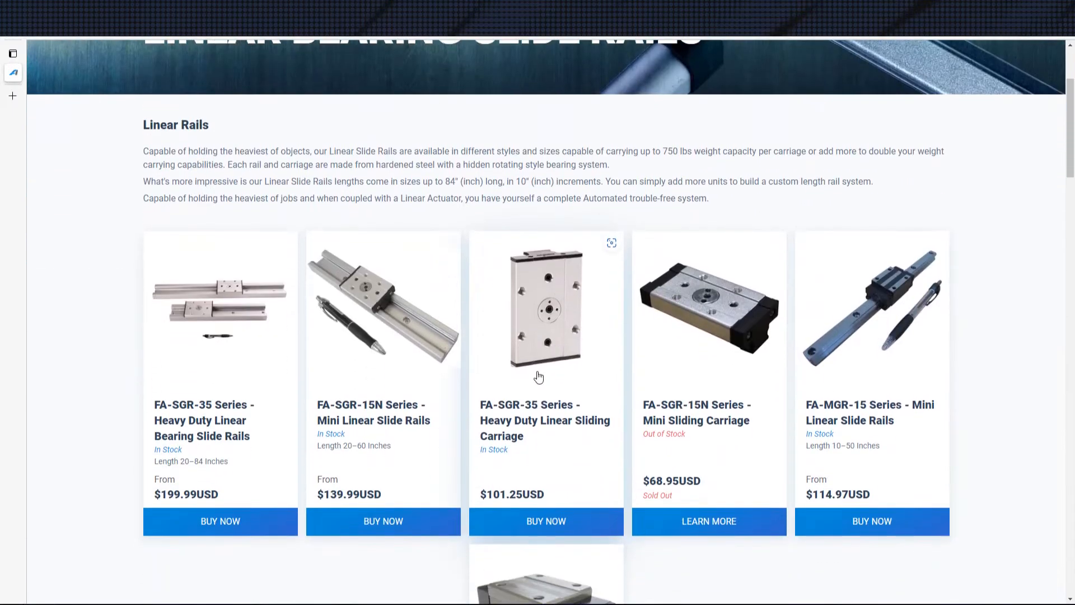
{"action": "left_click", "coordinate": [561, 373]}
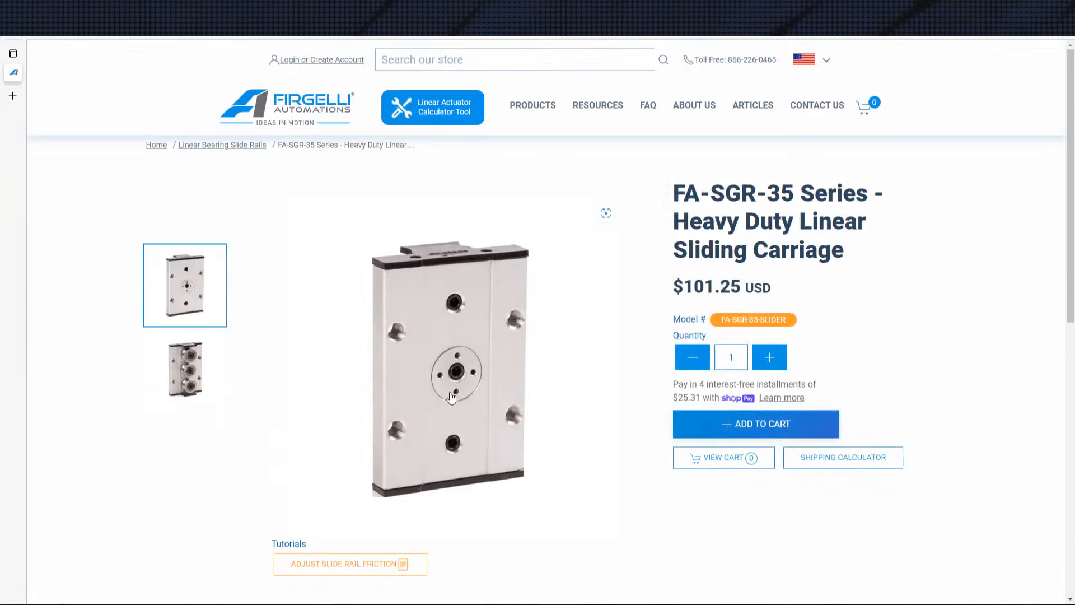
Step: Enlarge the FA-SGR-35 carriage photos and examine its front face and roller side
{"action": "left_click", "coordinate": [452, 397]}
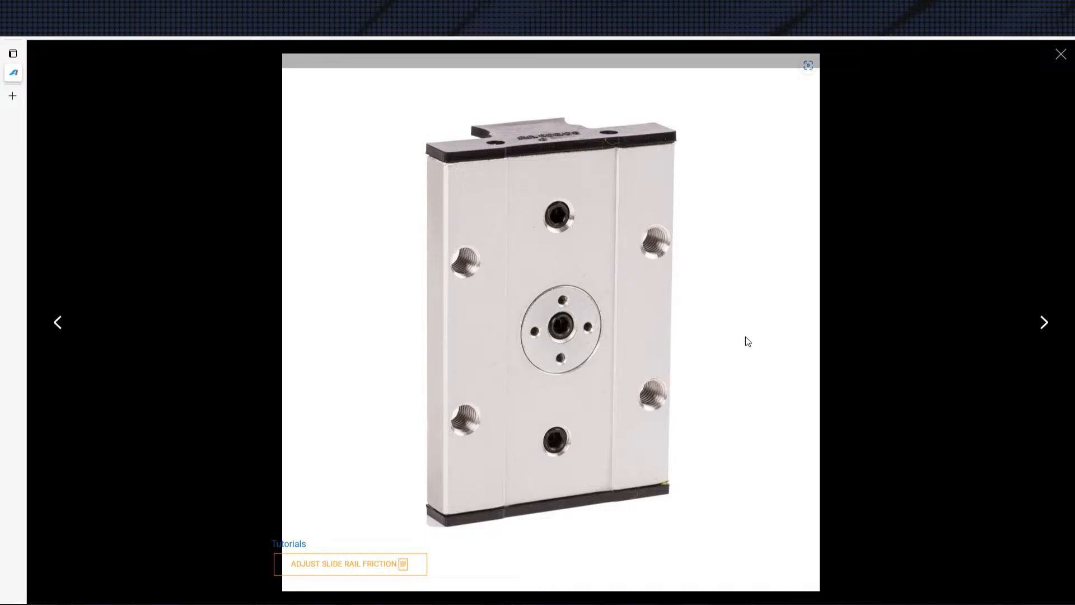
{"action": "left_click", "coordinate": [1044, 322]}
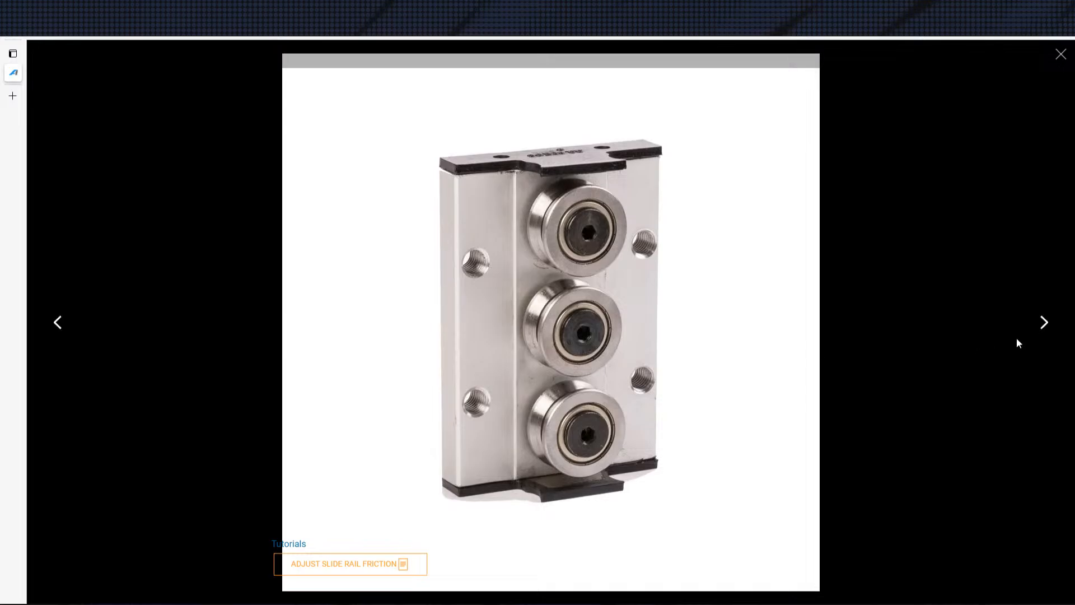
{"action": "left_click", "coordinate": [1040, 325]}
{"action": "left_click", "coordinate": [1038, 332]}
{"action": "left_click", "coordinate": [1033, 333]}
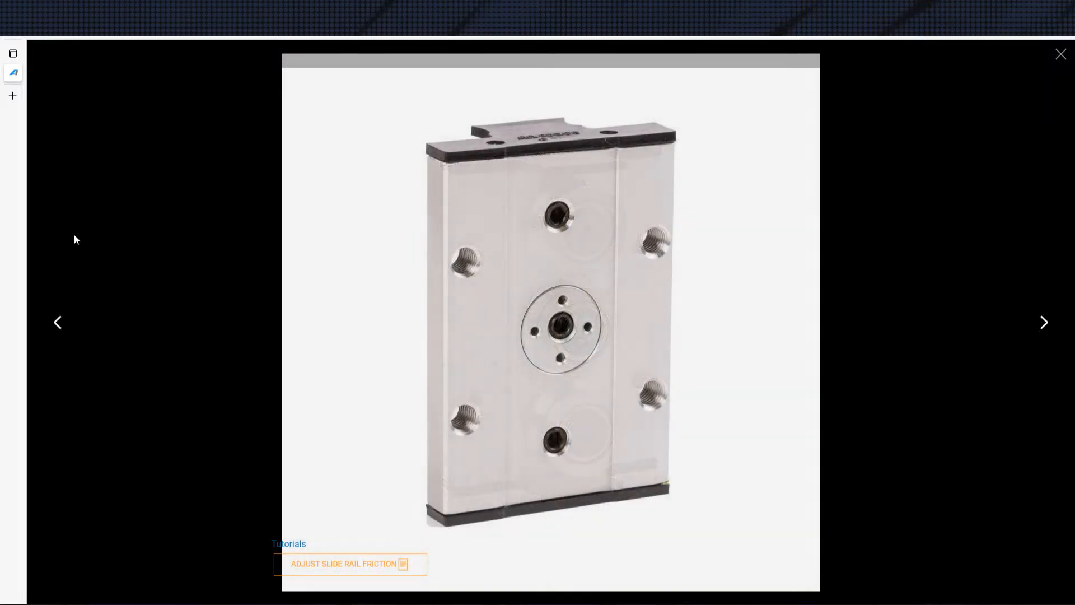
Step: Go back to the category, reopen the FA-SGR-15N Mini Linear Slide Rails and review its rail and roller carriage photos
{"action": "key", "text": "alt+Left"}
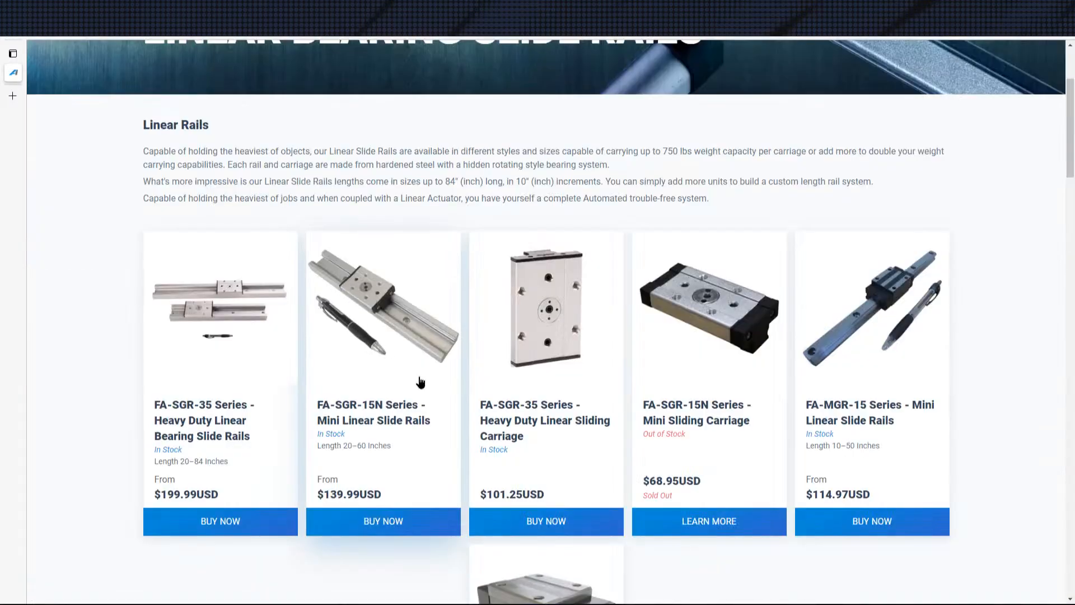
{"action": "left_click", "coordinate": [421, 382]}
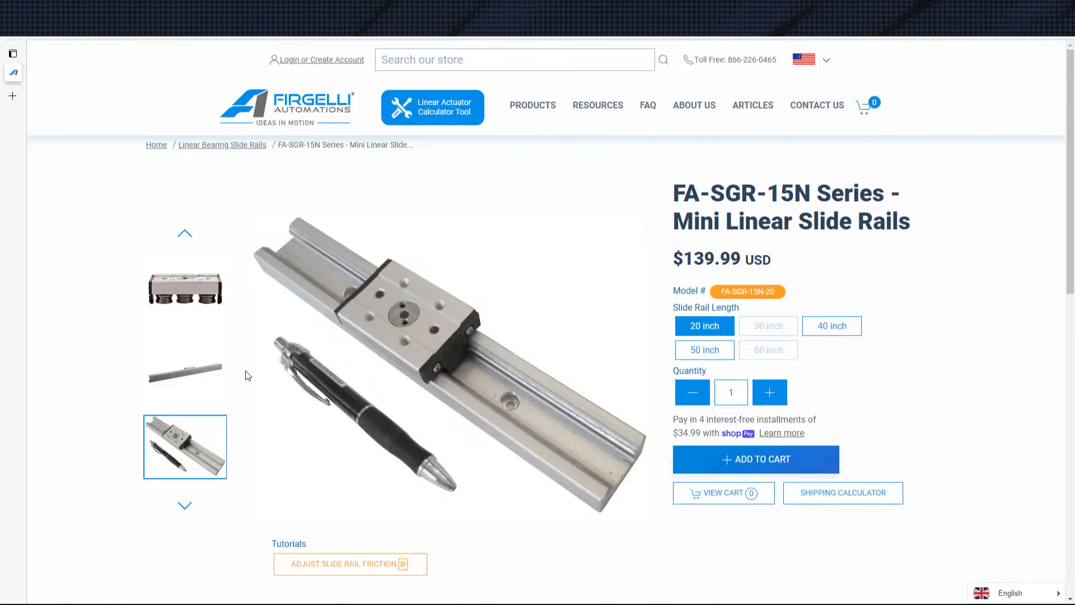
{"action": "left_click", "coordinate": [185, 505]}
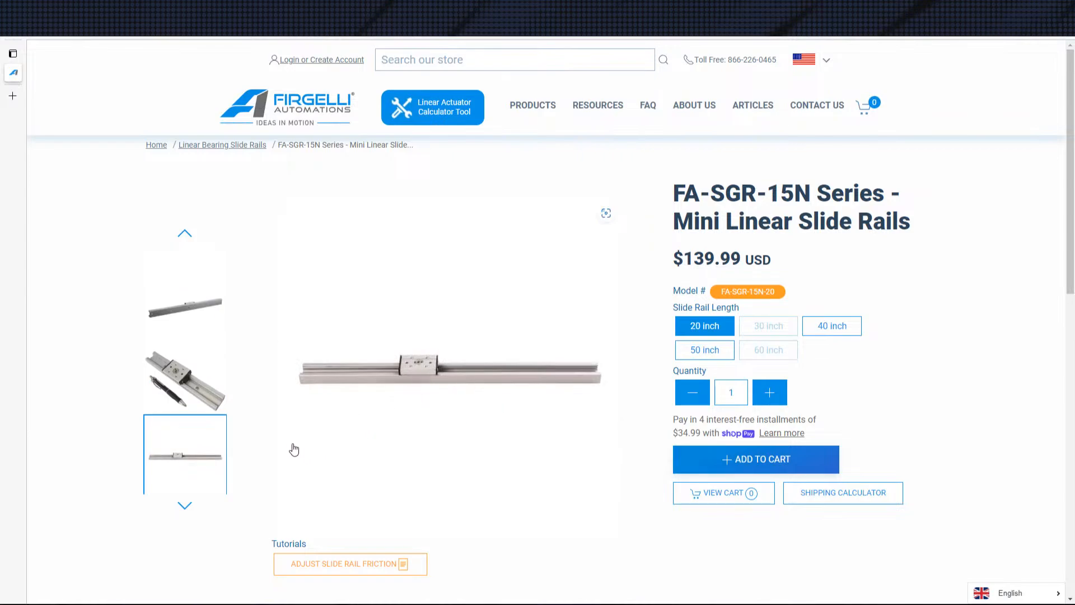
{"action": "left_click", "coordinate": [183, 509]}
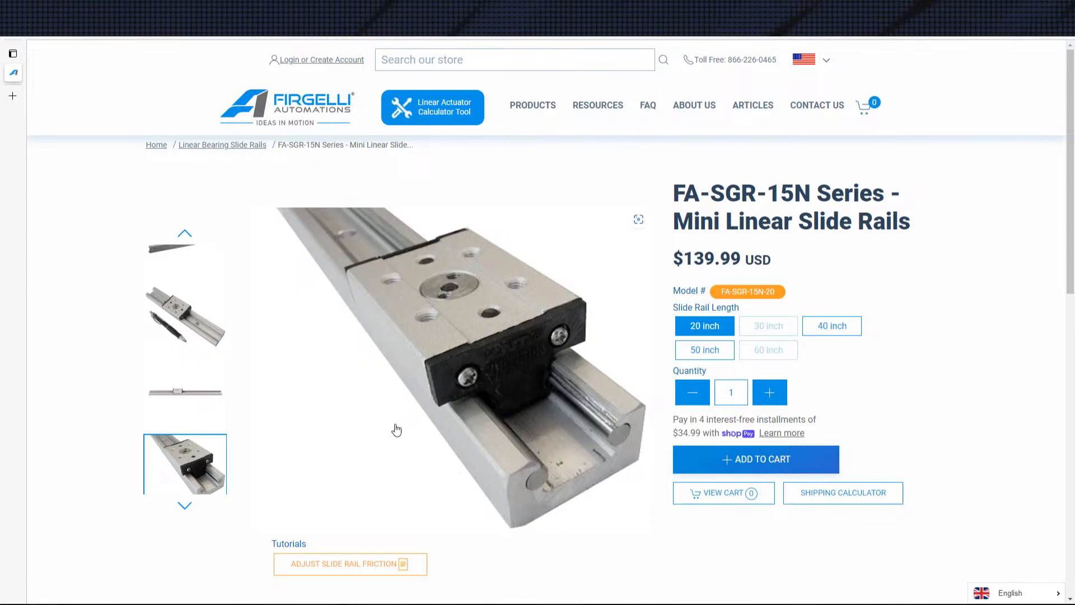
{"action": "left_click", "coordinate": [185, 505]}
{"action": "left_click", "coordinate": [185, 505]}
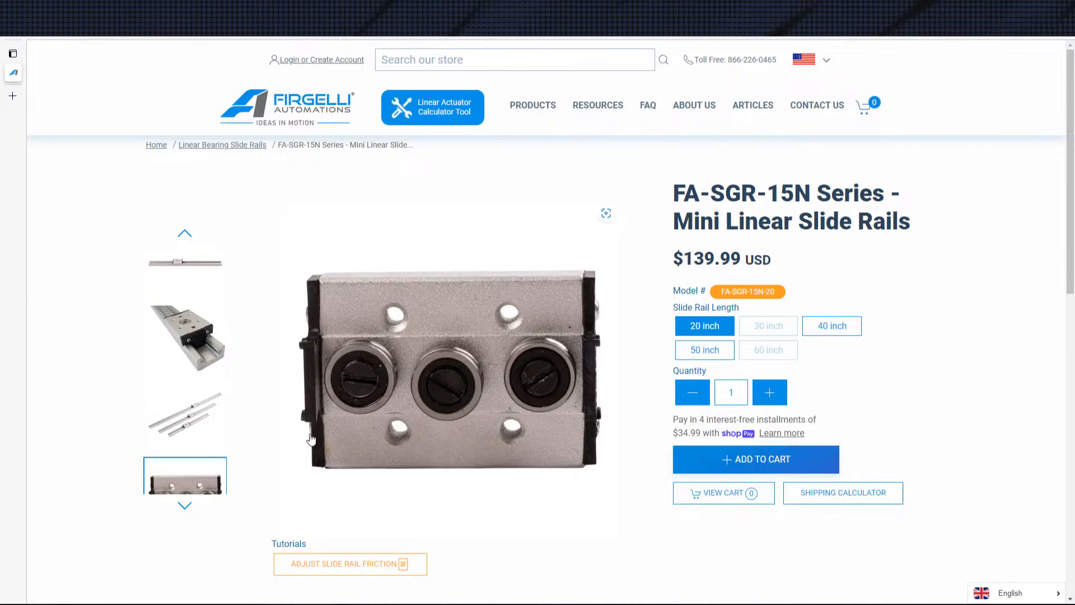
{"action": "left_click", "coordinate": [185, 515]}
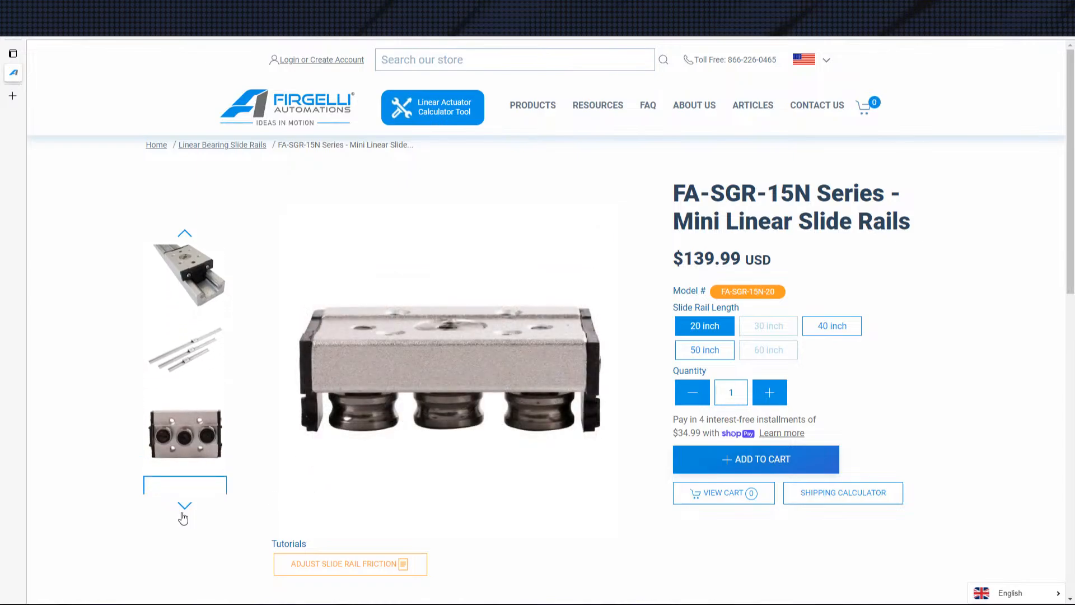
{"action": "left_click", "coordinate": [184, 515]}
{"action": "left_click", "coordinate": [184, 516]}
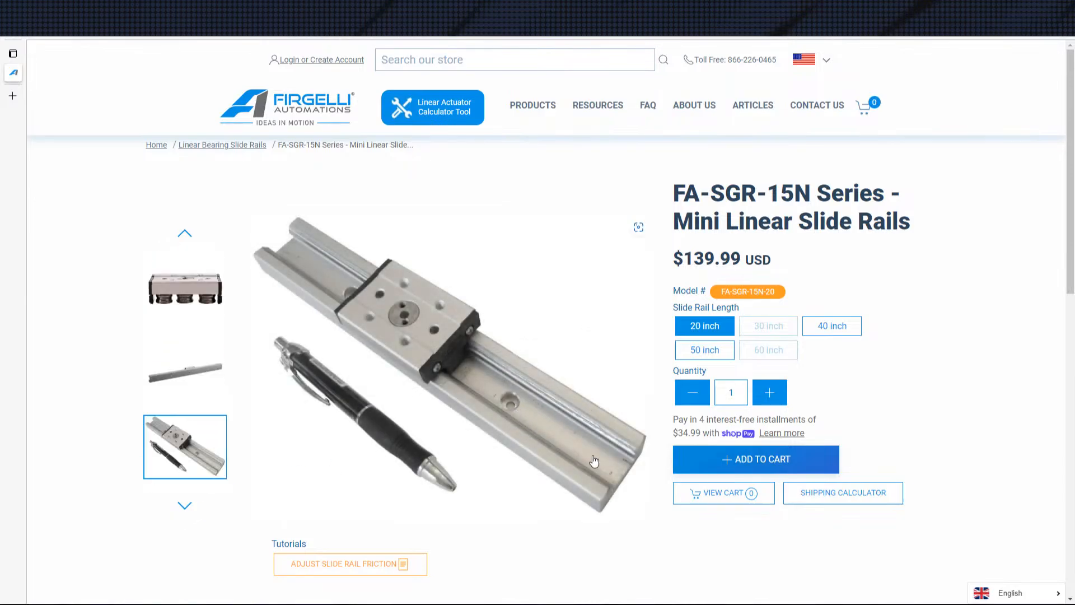
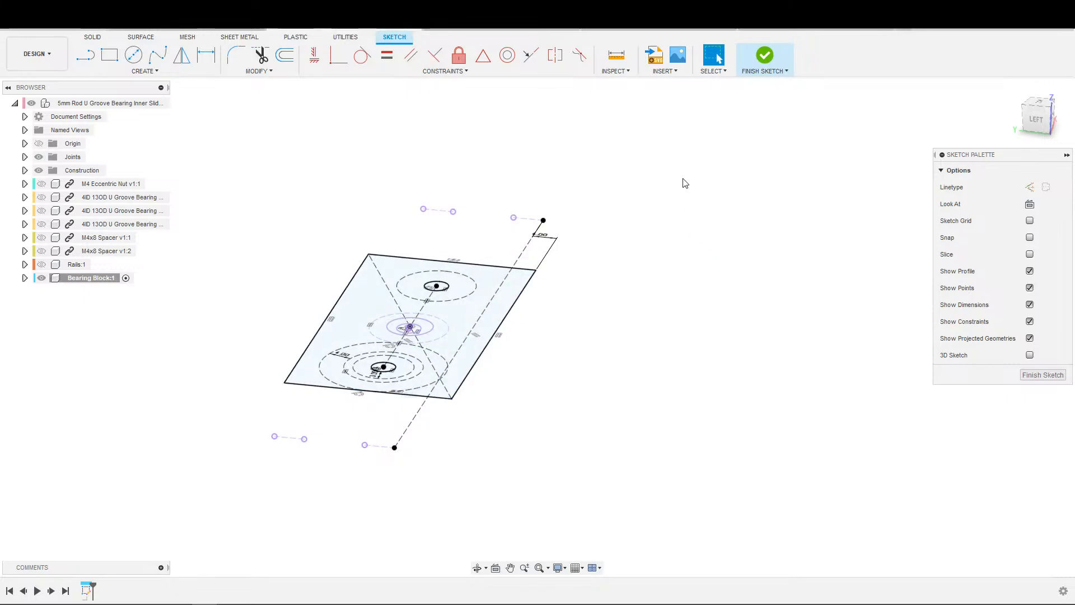
Step: Finish the Bearing Block sketch and activate the top-level component of the assembly
{"action": "left_click", "coordinate": [765, 56]}
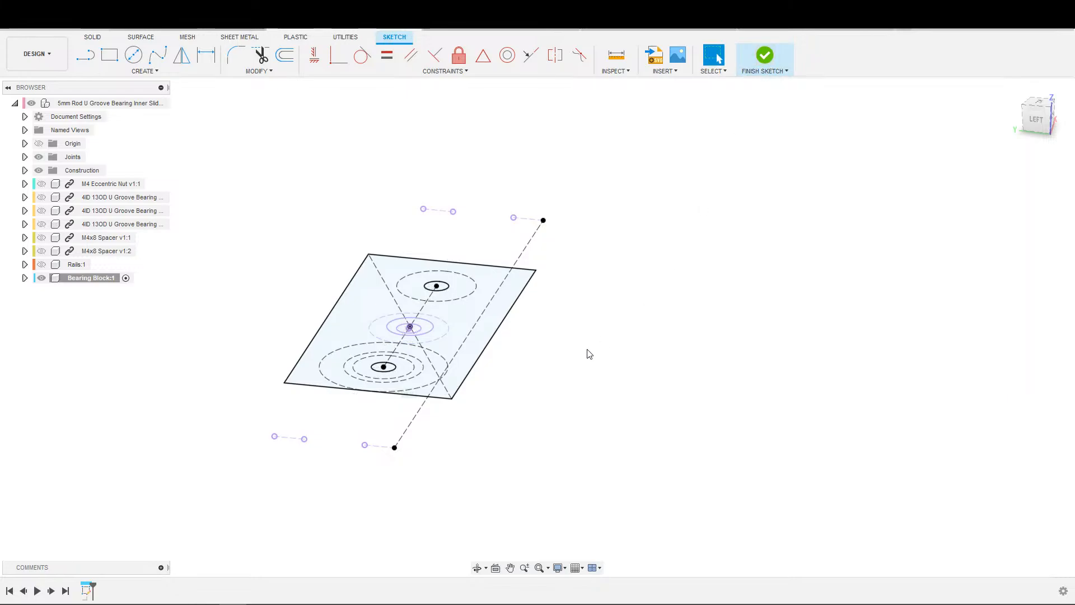
{"action": "left_click", "coordinate": [160, 104]}
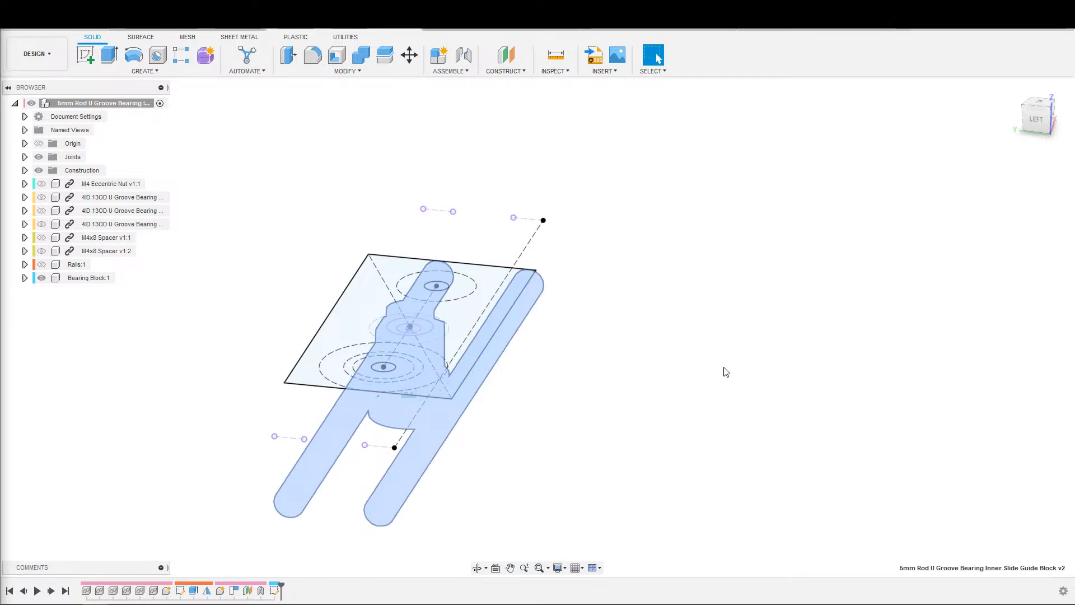
{"action": "left_click", "coordinate": [614, 405]}
Step: Show all the hidden components from the M4 Eccentric Nut through the Rails
{"action": "middle_click_drag", "start_coordinate": [614, 405], "coordinate": [475, 297], "text": "shift"}
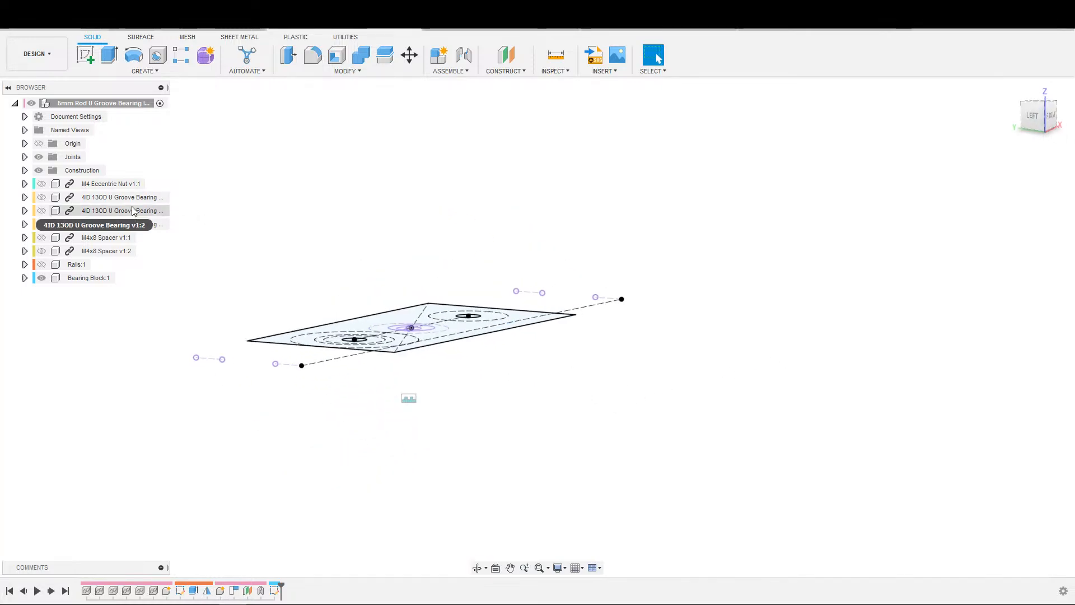
{"action": "left_click", "coordinate": [129, 184]}
{"action": "left_click", "coordinate": [82, 264], "text": "shift"}
{"action": "key", "text": "v"}
{"action": "left_click", "coordinate": [218, 365]}
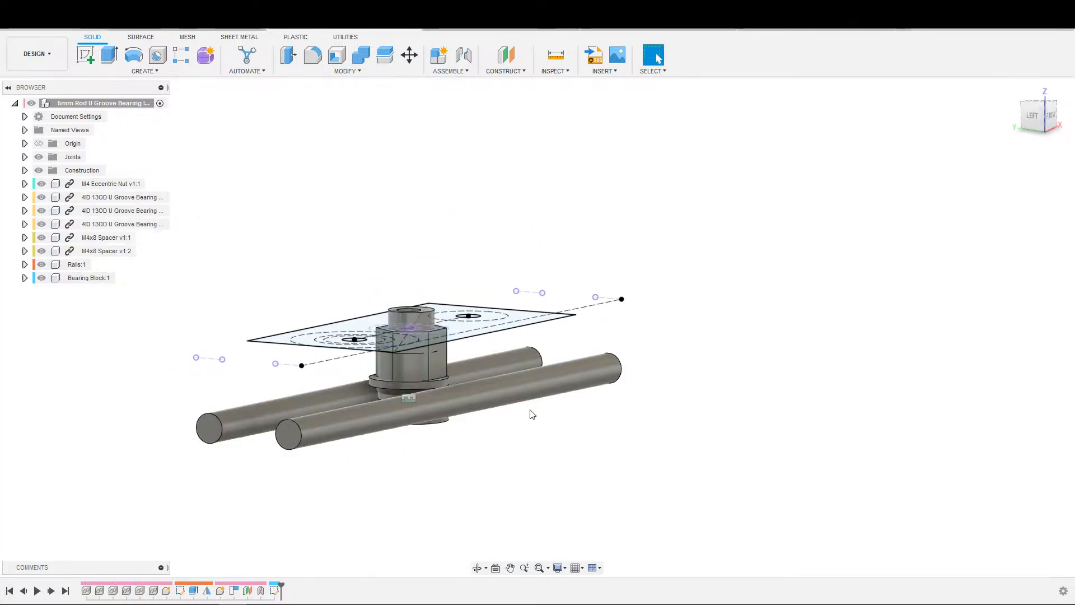
{"action": "middle_click_drag", "start_coordinate": [531, 413], "coordinate": [501, 410], "text": "shift"}
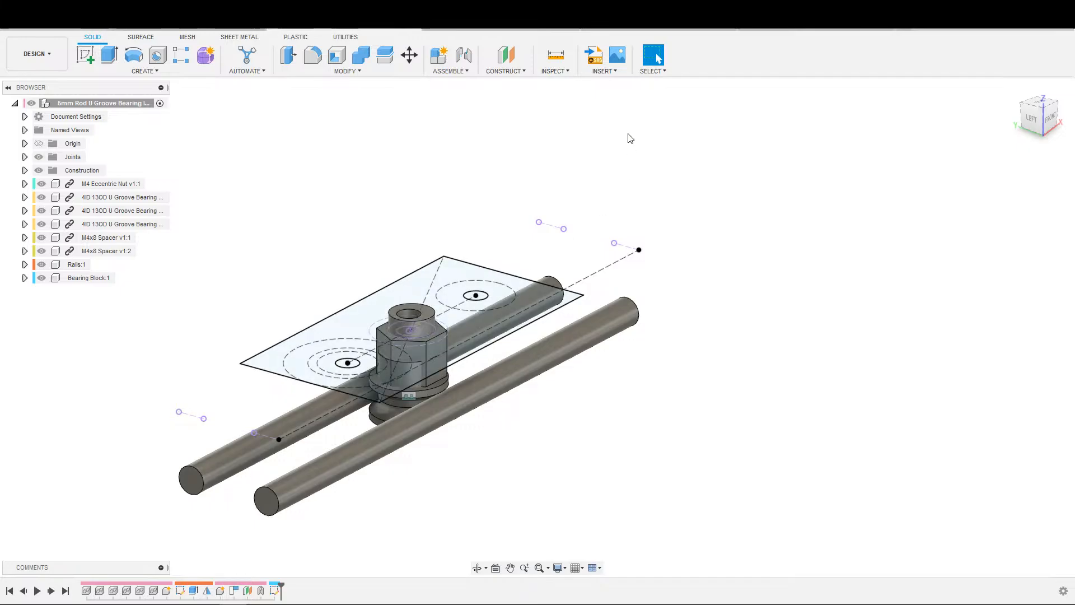
Step: Switch to the empty unsaved design and start a sketch on the horizontal XY plane
{"action": "left_click", "coordinate": [889, 28]}
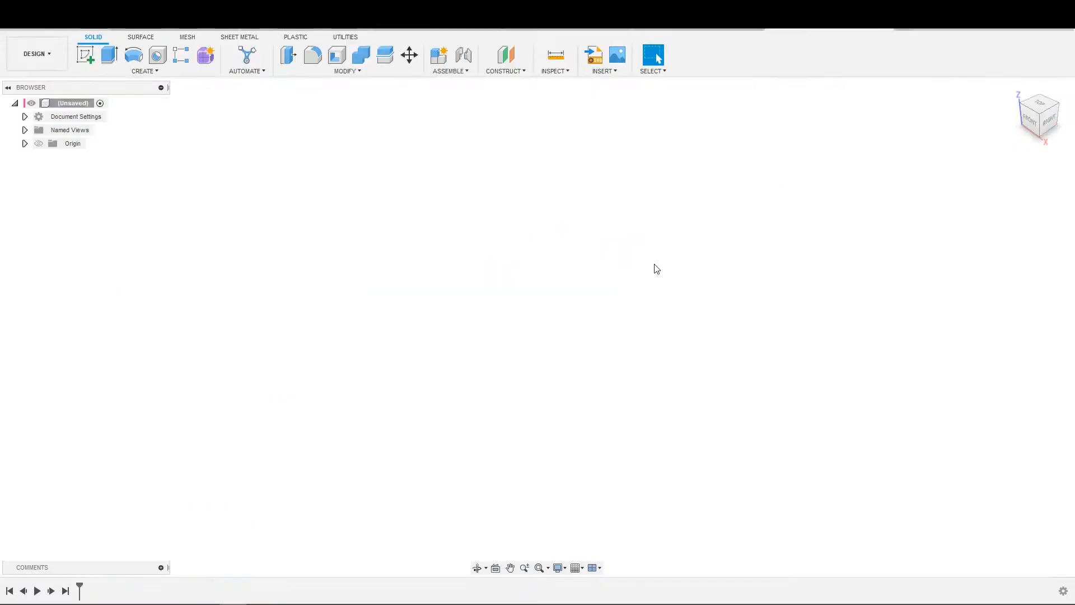
{"action": "key", "text": "s"}
{"action": "left_click", "coordinate": [582, 341]}
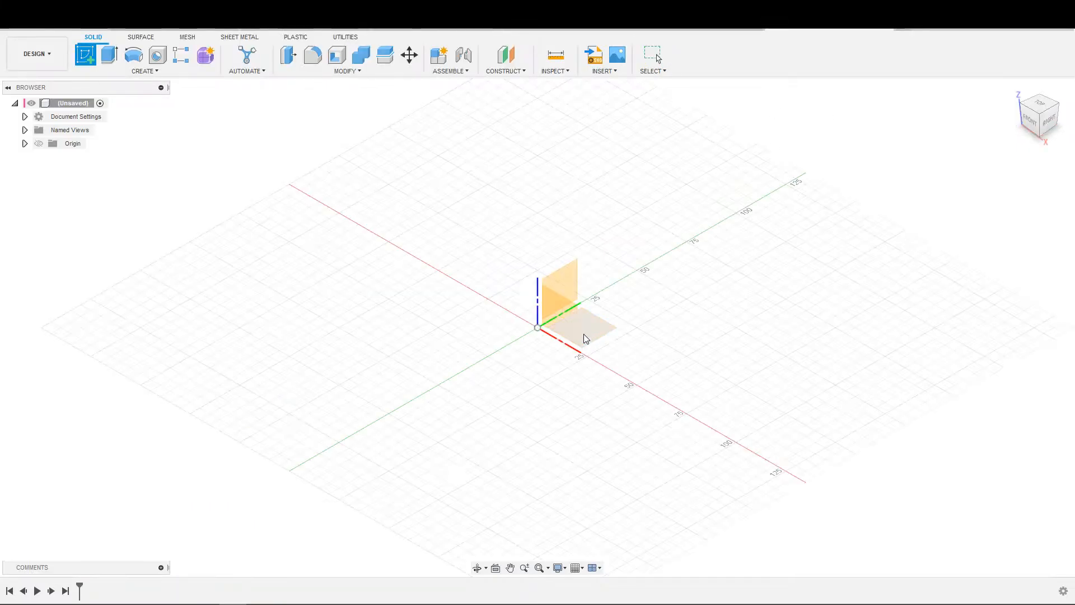
{"action": "left_click", "coordinate": [592, 337]}
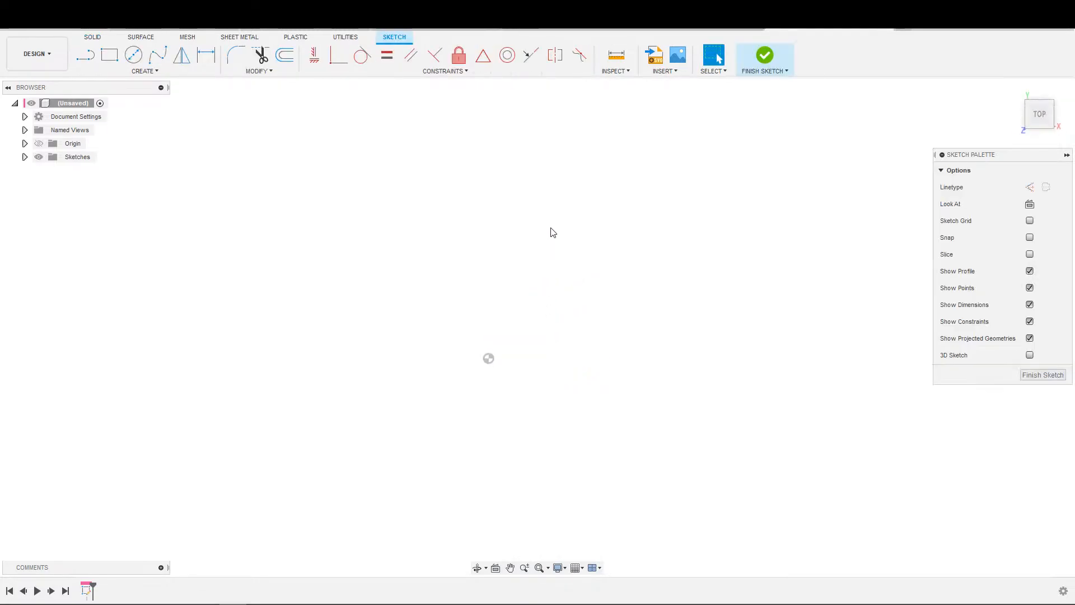
Step: Switch back to the slide guide block assembly and examine the eccentric nut and bearing between the two rails
{"action": "left_click", "coordinate": [565, 30]}
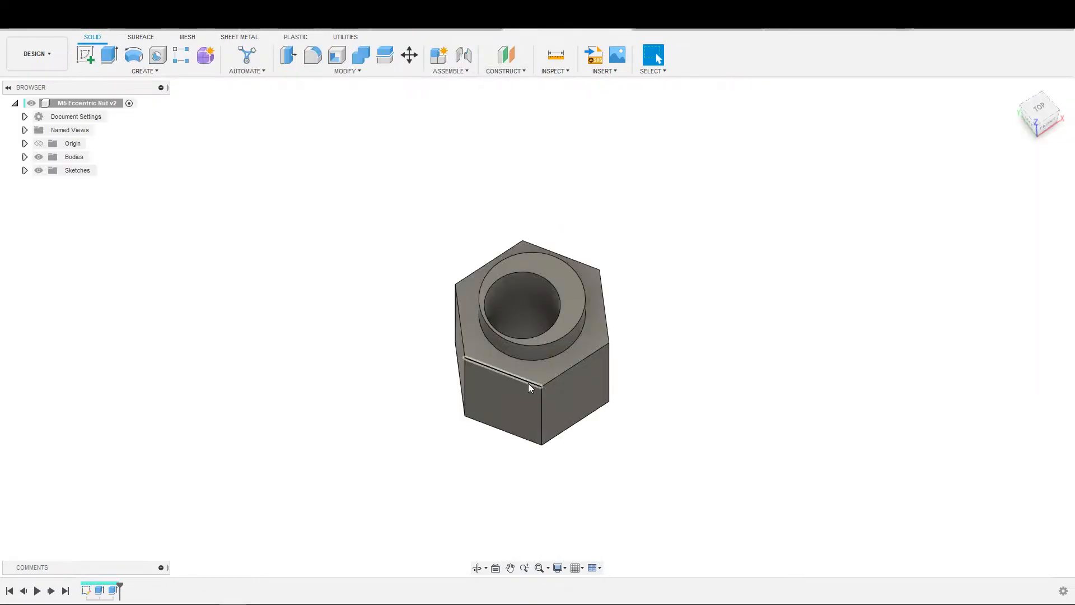
{"action": "left_click", "coordinate": [330, 28]}
{"action": "scroll", "coordinate": [535, 408], "scroll_direction": "down", "scroll_amount": 1}
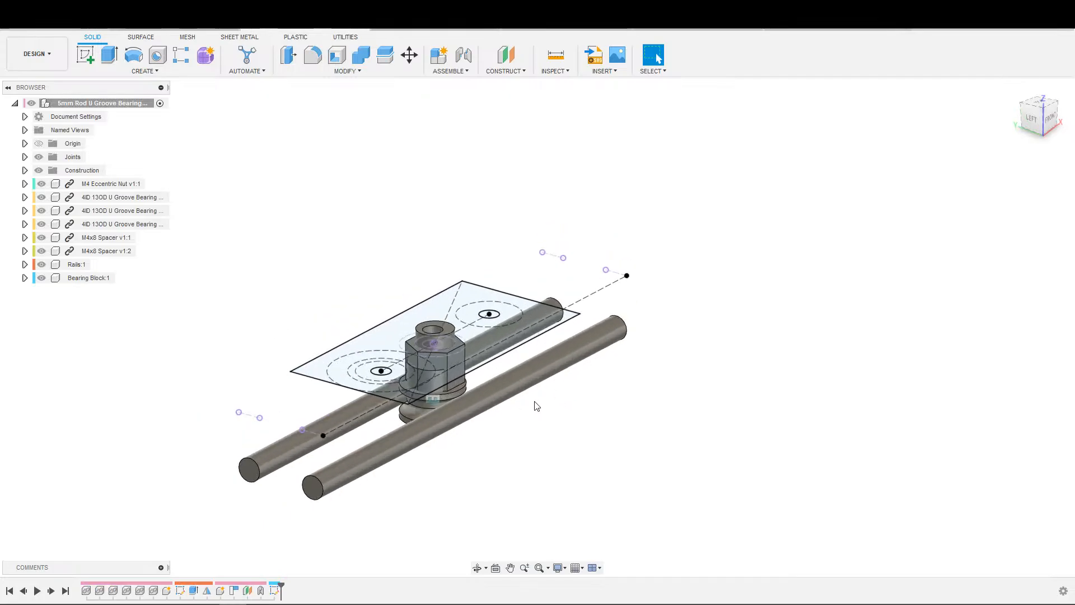
{"action": "middle_click_drag", "start_coordinate": [535, 408], "coordinate": [490, 413], "text": "shift"}
{"action": "scroll", "coordinate": [331, 370], "scroll_direction": "up", "scroll_amount": 3}
{"action": "mouse_move", "coordinate": [381, 403]}
{"action": "middle_mouse_down", "text": "shift"}
{"action": "mouse_move", "coordinate": [417, 378]}
{"action": "mouse_move", "coordinate": [390, 410]}
{"action": "mouse_move", "coordinate": [366, 409]}
{"action": "mouse_move", "coordinate": [372, 420]}
{"action": "mouse_move", "coordinate": [397, 372]}
{"action": "mouse_move", "coordinate": [365, 414]}
{"action": "middle_mouse_up", "text": "shift"}
{"action": "scroll", "coordinate": [788, 507], "scroll_direction": "down", "scroll_amount": 2}
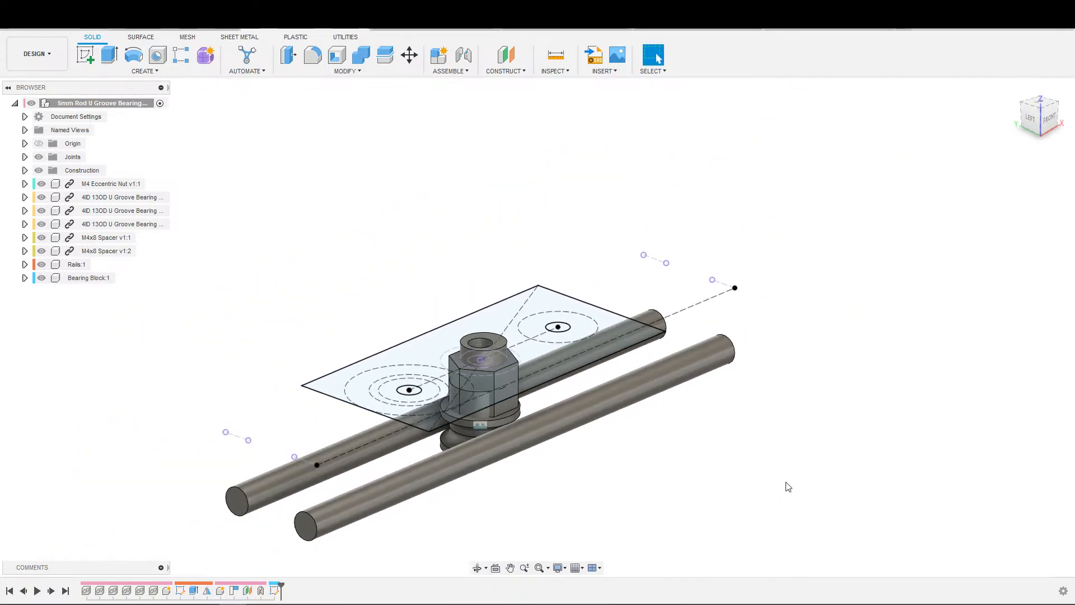
Step: In the unsaved design's sketch, draw a large circle centred on the origin and a small circle horizontally offset inside it
{"action": "left_click", "coordinate": [813, 36]}
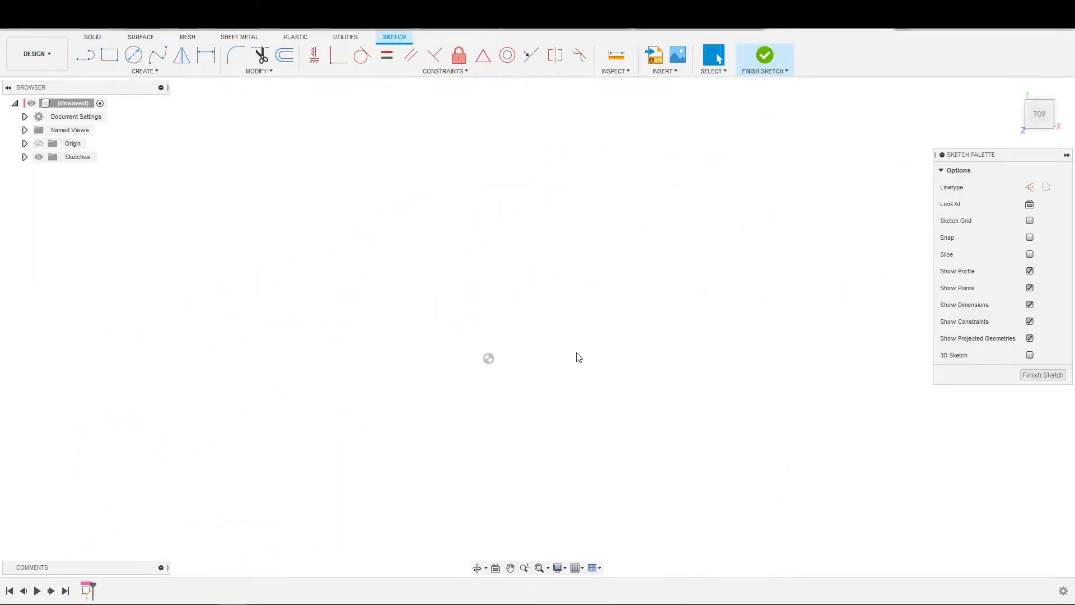
{"action": "key", "text": "s"}
{"action": "left_click", "coordinate": [596, 389]}
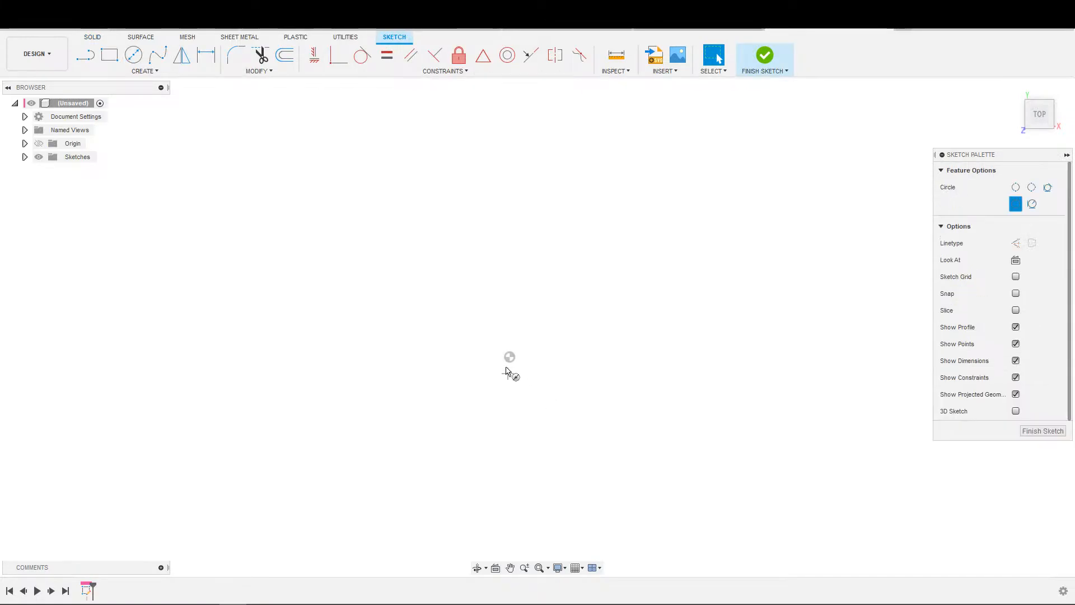
{"action": "left_click", "coordinate": [509, 357]}
{"action": "left_click", "coordinate": [576, 354]}
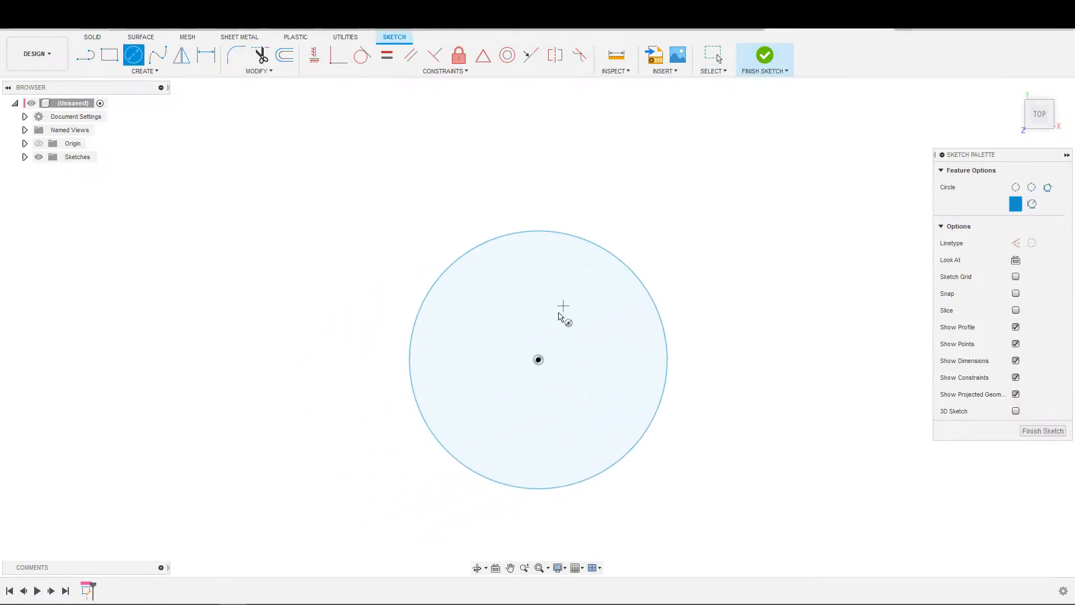
{"action": "scroll", "coordinate": [569, 372], "scroll_direction": "up", "scroll_amount": 3}
Step: Draw a horizontal line from the large circle's centre to the centre of the small circle
{"action": "key", "text": "s"}
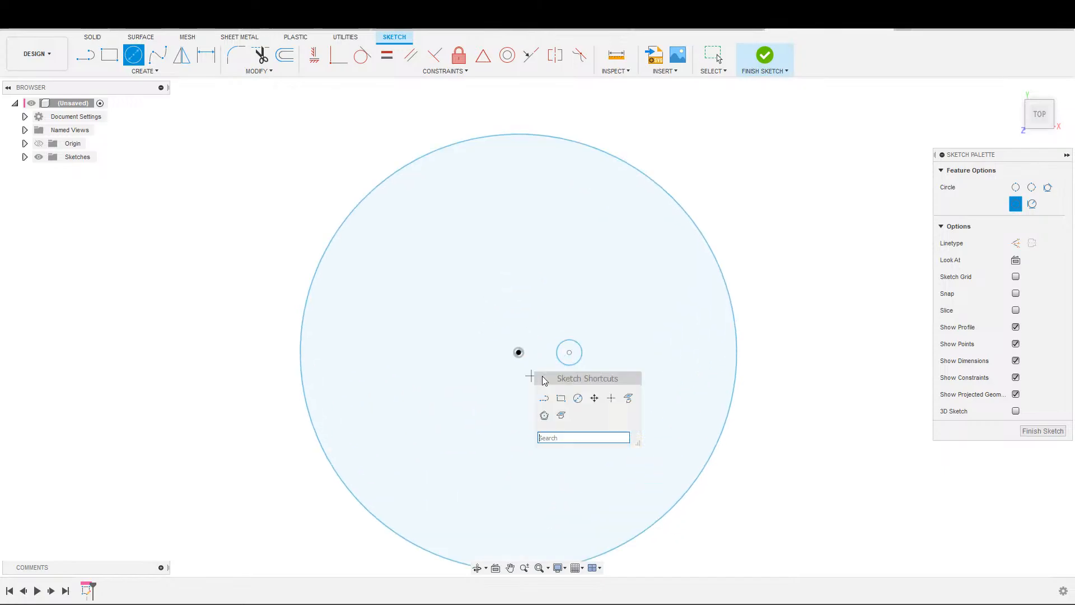
{"action": "left_click", "coordinate": [544, 398]}
{"action": "left_click", "coordinate": [519, 352]}
{"action": "left_click", "coordinate": [571, 353]}
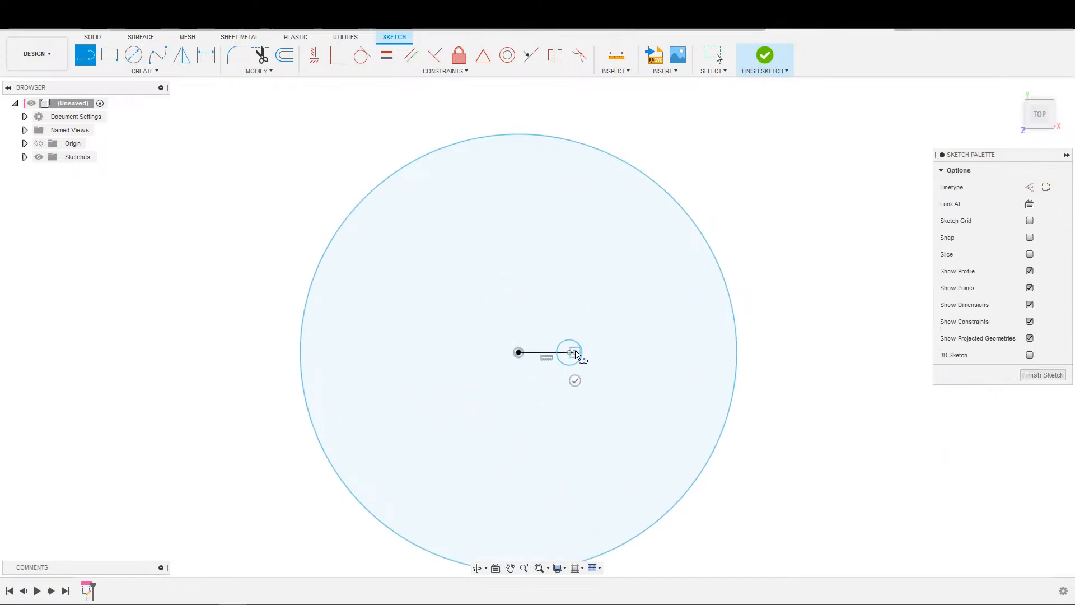
Step: Dimension the horizontal offset between the large and small circle centres to 1 mm
{"action": "key", "text": "Escape"}
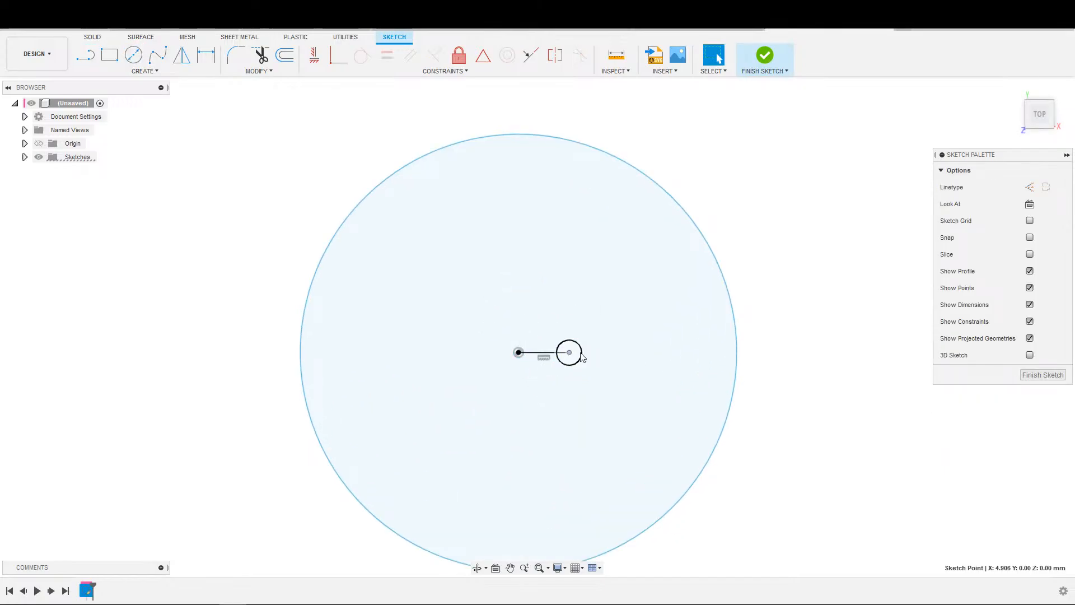
{"action": "scroll", "coordinate": [561, 359], "scroll_direction": "up", "scroll_amount": 3}
{"action": "scroll", "coordinate": [560, 356], "scroll_direction": "down", "scroll_amount": 3}
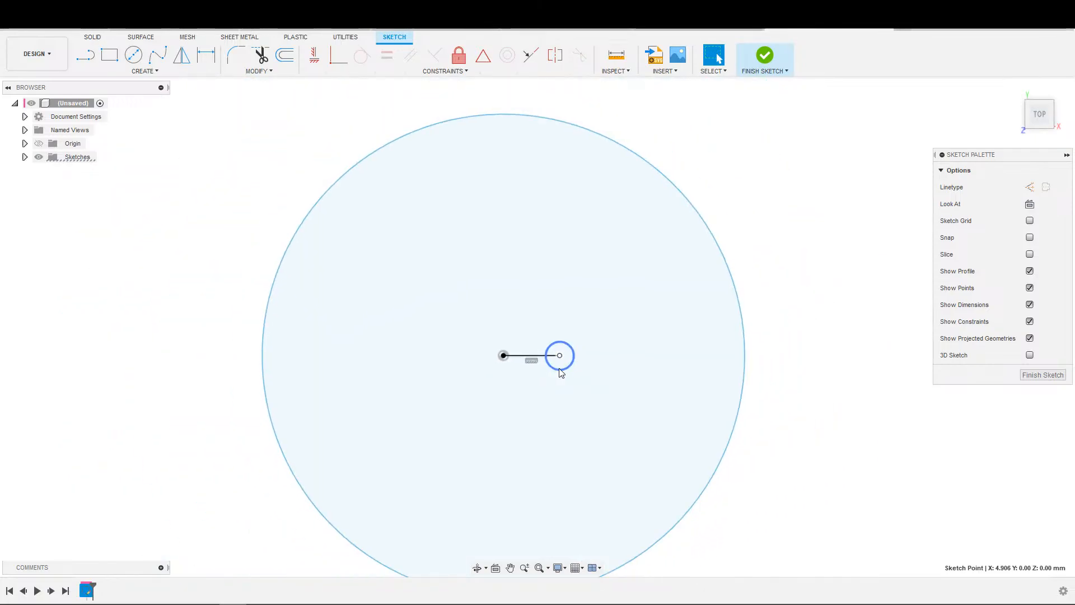
{"action": "key", "text": "d"}
{"action": "left_click", "coordinate": [532, 356]}
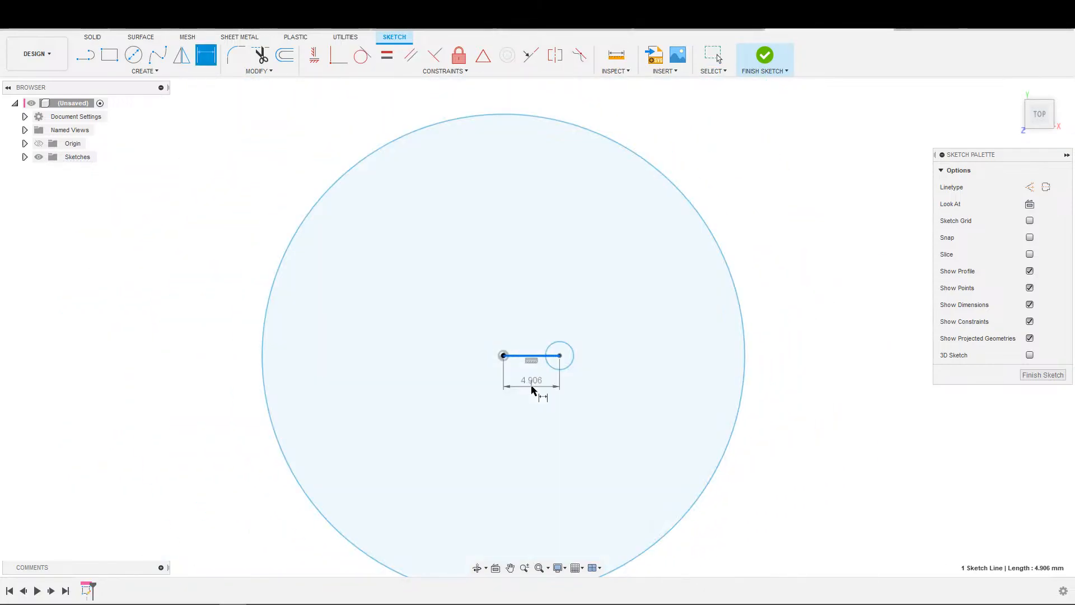
{"action": "left_click", "coordinate": [537, 386]}
{"action": "type", "text": "1"}
{"action": "key", "text": "Return"}
{"action": "scroll", "coordinate": [569, 377], "scroll_direction": "up", "scroll_amount": 4}
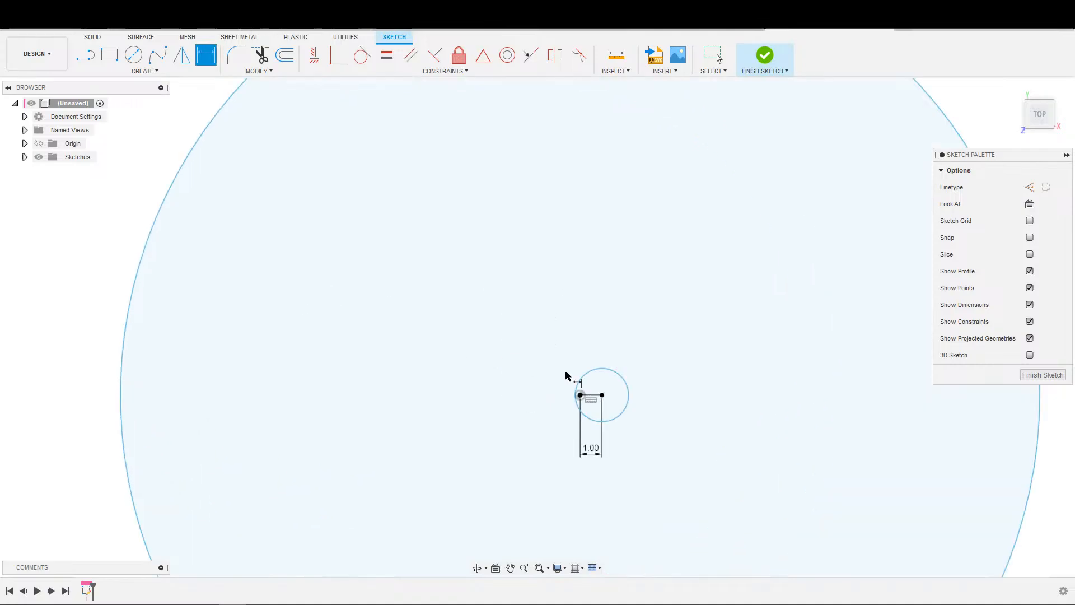
{"action": "scroll", "coordinate": [606, 379], "scroll_direction": "down", "scroll_amount": 4}
{"action": "key", "text": "Escape"}
Step: Set the small circle's diameter to 4 mm
{"action": "middle_click_drag", "start_coordinate": [655, 329], "coordinate": [622, 340]}
{"action": "scroll", "coordinate": [623, 340], "scroll_direction": "up", "scroll_amount": 2}
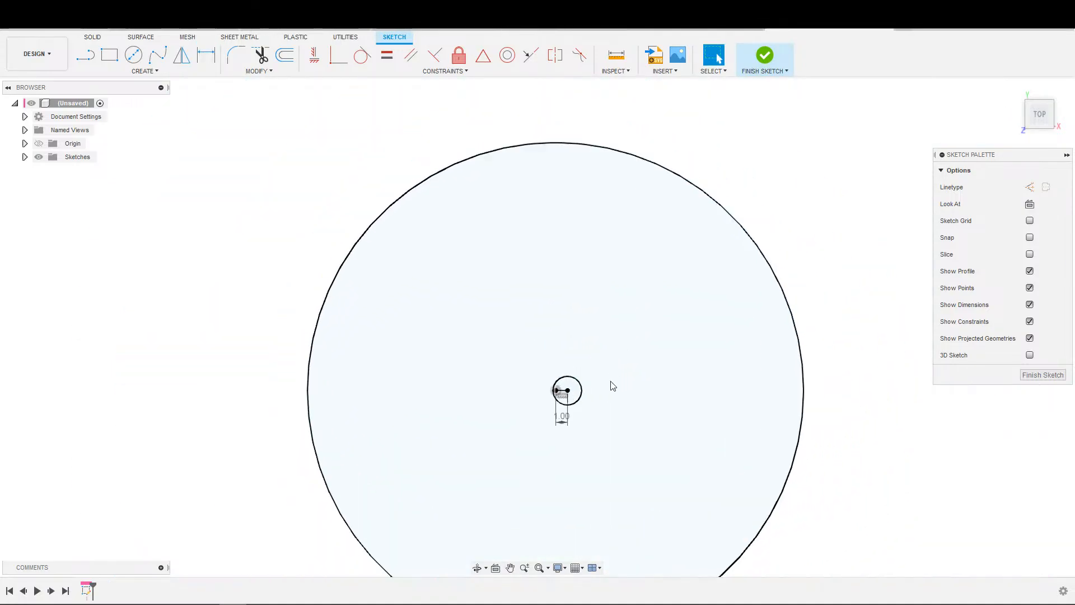
{"action": "scroll", "coordinate": [612, 387], "scroll_direction": "down", "scroll_amount": 1}
{"action": "key", "text": "d"}
{"action": "left_click", "coordinate": [584, 392]}
{"action": "left_click", "coordinate": [619, 376]}
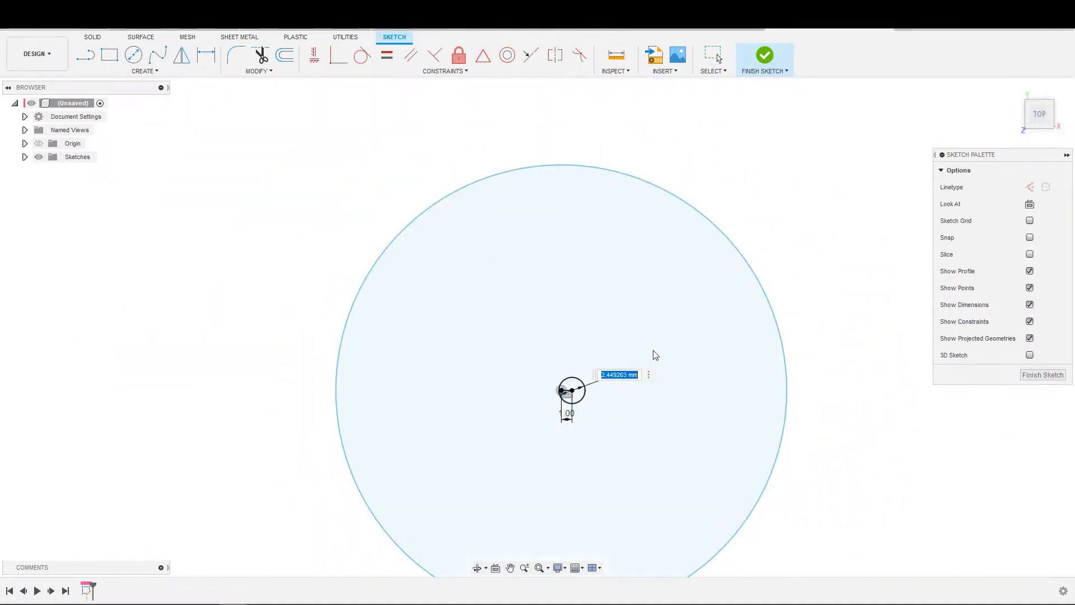
{"action": "type", "text": "4"}
{"action": "key", "text": "Return"}
{"action": "scroll", "coordinate": [794, 377], "scroll_direction": "up", "scroll_amount": 3}
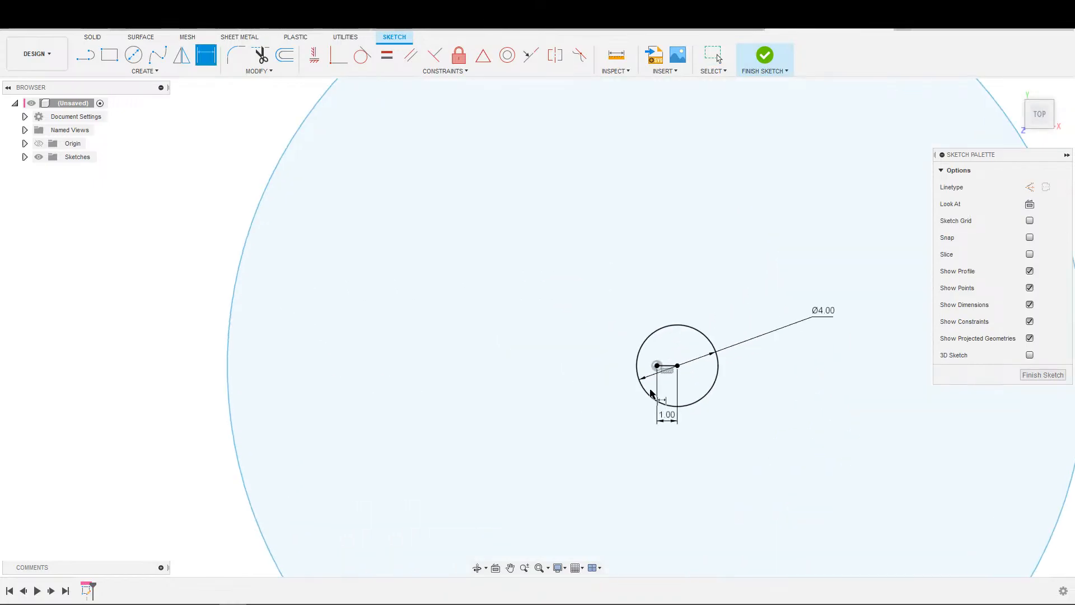
{"action": "middle_click_drag", "start_coordinate": [794, 377], "coordinate": [697, 405]}
{"action": "scroll", "coordinate": [697, 405], "scroll_direction": "down", "scroll_amount": 1}
{"action": "key", "text": "Escape"}
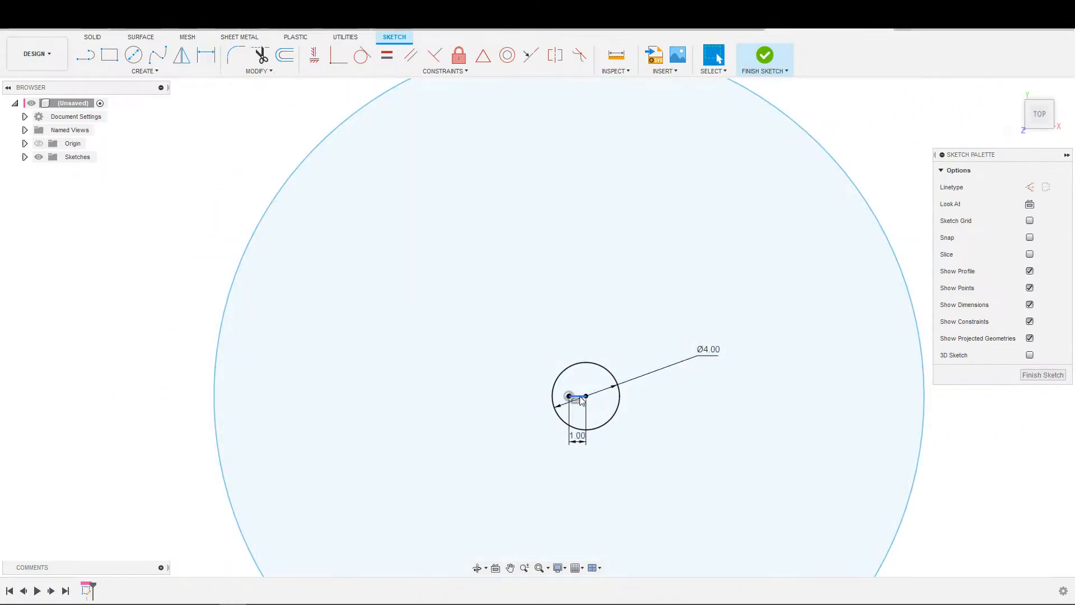
Step: Convert the horizontal line between the two circle centres to a construction line
{"action": "left_click", "coordinate": [578, 396]}
{"action": "key", "text": "x"}
{"action": "scroll", "coordinate": [710, 411], "scroll_direction": "down", "scroll_amount": 2}
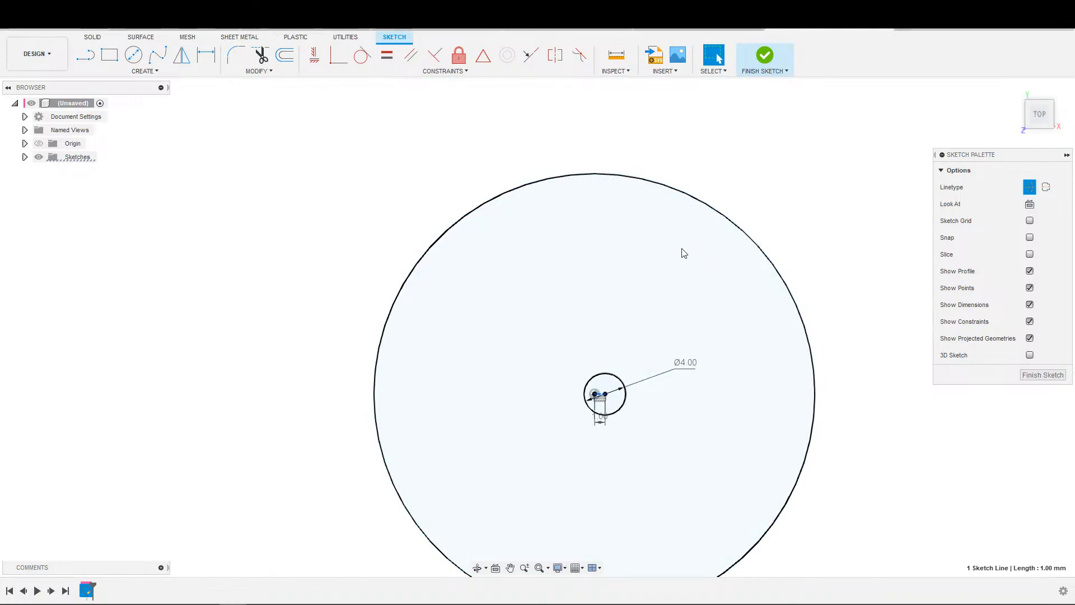
{"action": "scroll", "coordinate": [620, 388], "scroll_direction": "down", "scroll_amount": 1}
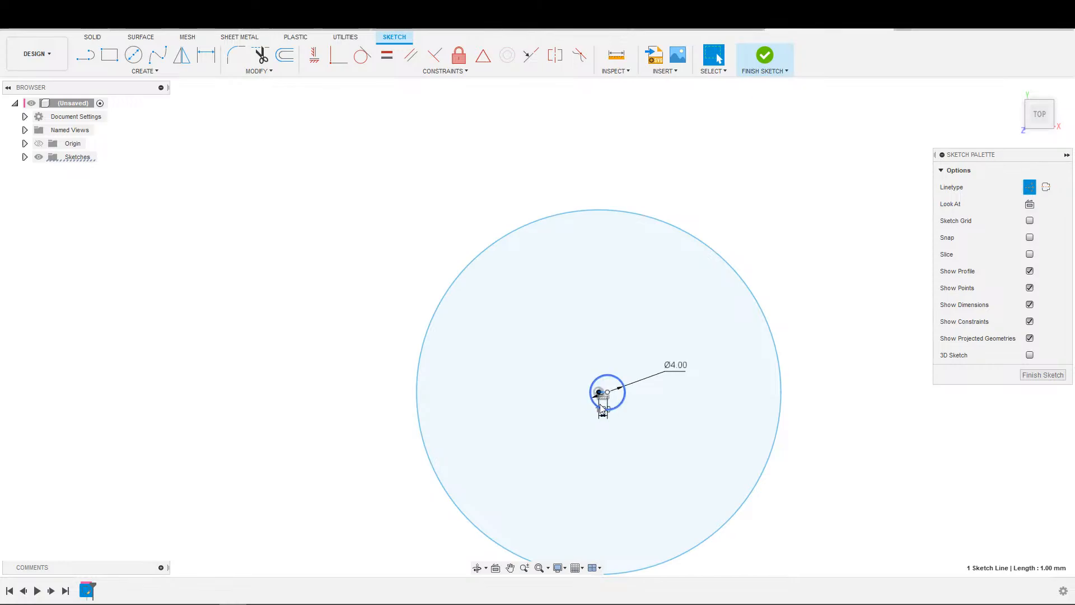
{"action": "scroll", "coordinate": [577, 372], "scroll_direction": "up", "scroll_amount": 4}
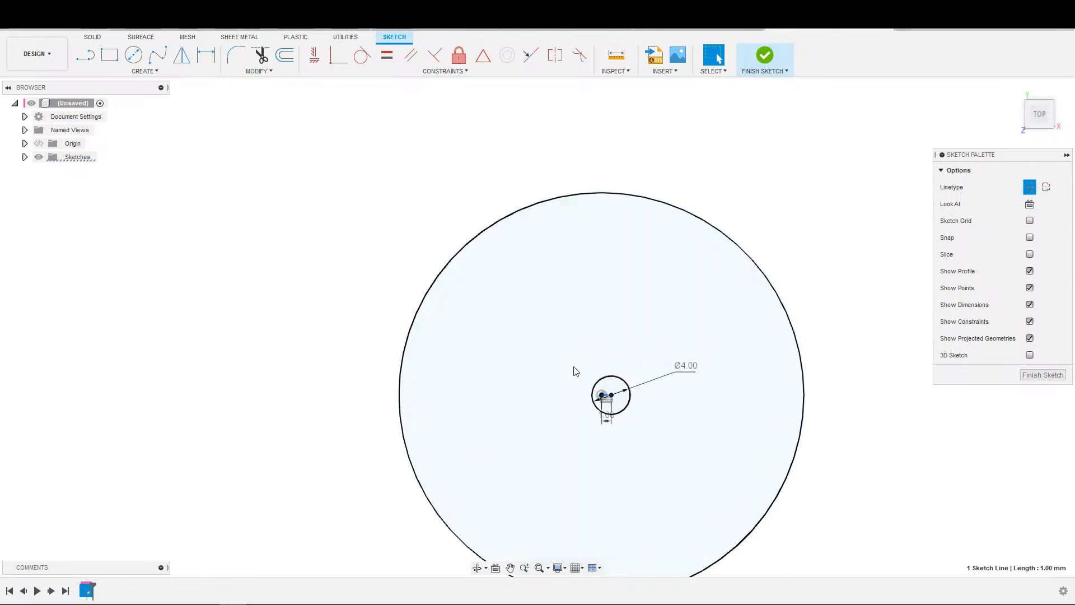
{"action": "scroll", "coordinate": [627, 422], "scroll_direction": "down", "scroll_amount": 4}
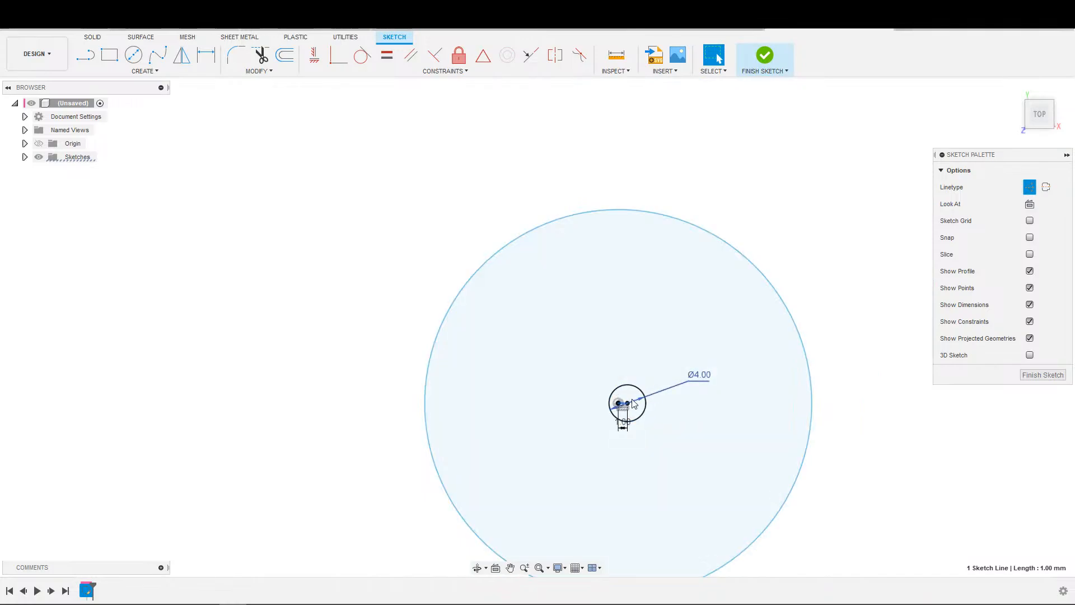
{"action": "scroll", "coordinate": [682, 338], "scroll_direction": "up", "scroll_amount": 2}
{"action": "scroll", "coordinate": [681, 337], "scroll_direction": "down", "scroll_amount": 2}
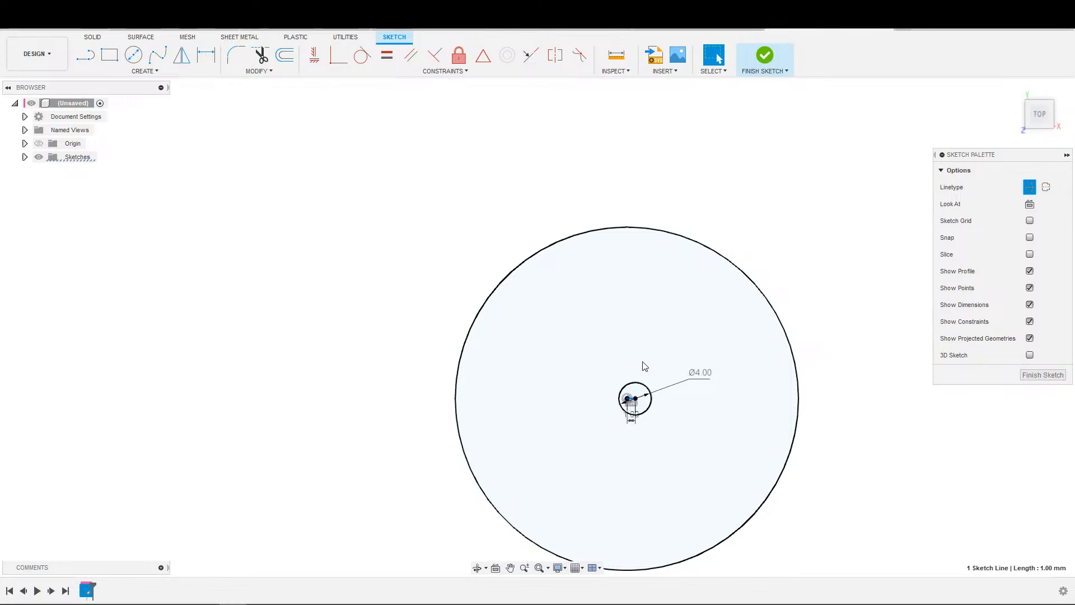
{"action": "scroll", "coordinate": [704, 252], "scroll_direction": "up", "scroll_amount": 1}
{"action": "scroll", "coordinate": [730, 329], "scroll_direction": "down", "scroll_amount": 2}
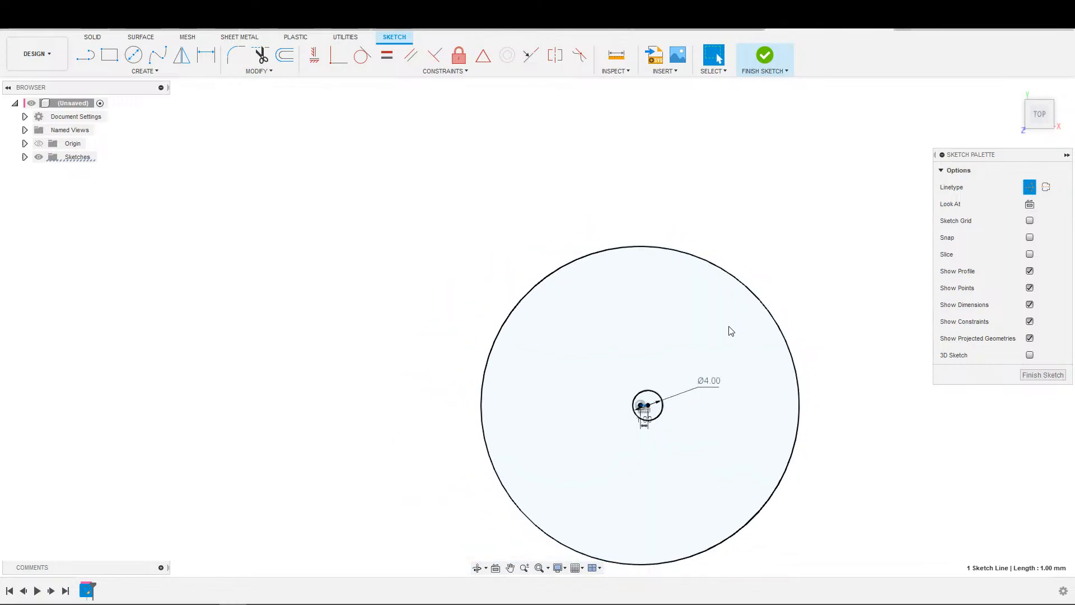
{"action": "middle_click_drag", "start_coordinate": [767, 220], "coordinate": [801, 130]}
{"action": "scroll", "coordinate": [721, 232], "scroll_direction": "up", "scroll_amount": 2}
{"action": "middle_click_drag", "start_coordinate": [674, 257], "coordinate": [686, 227]}
{"action": "key", "text": "d"}
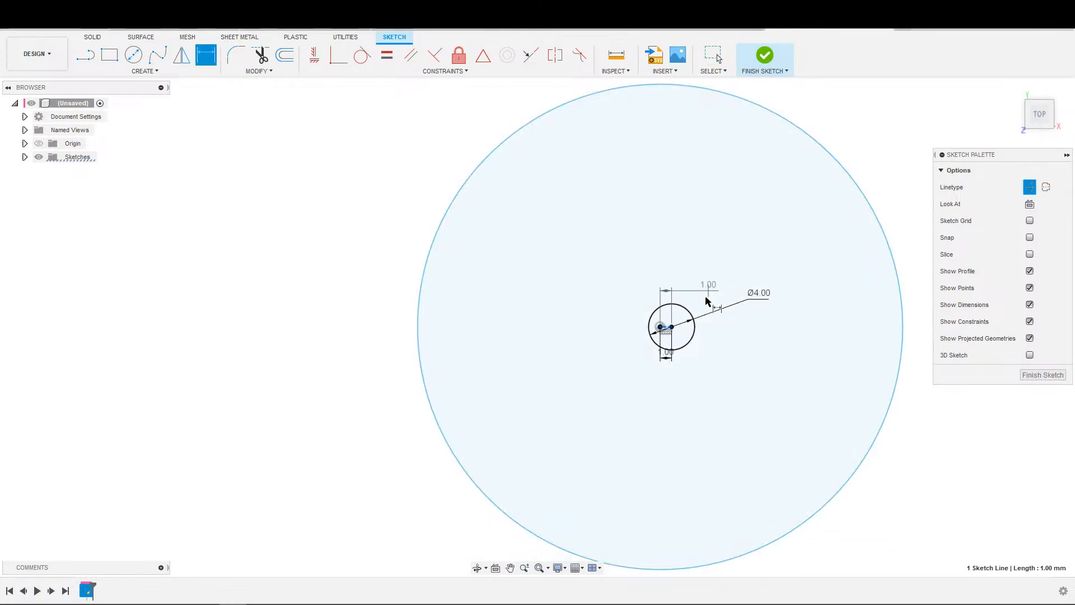
{"action": "key", "text": "Escape"}
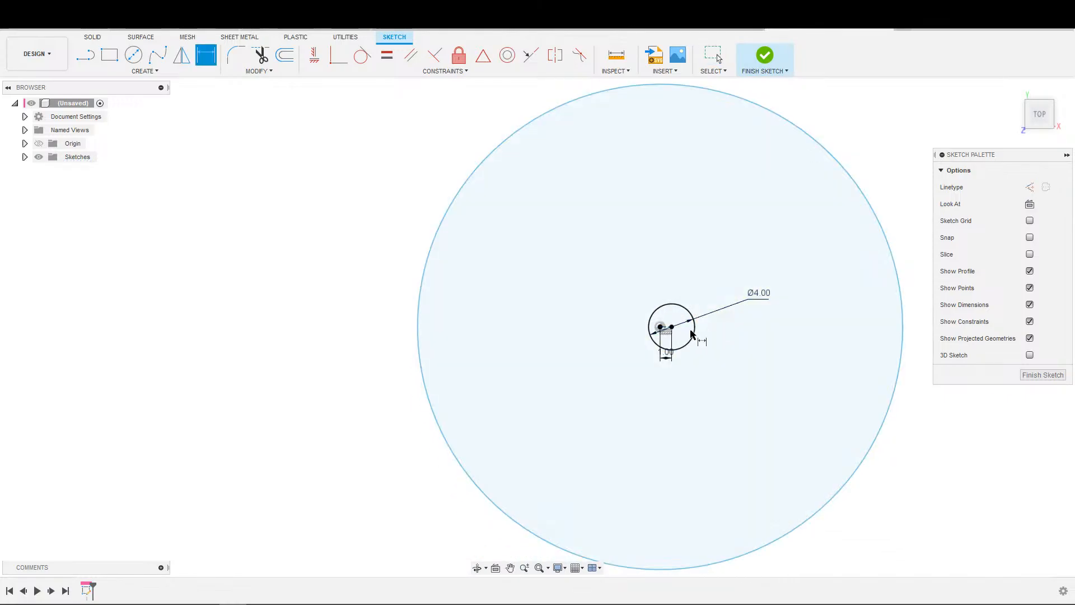
{"action": "left_click", "coordinate": [694, 333]}
{"action": "scroll", "coordinate": [734, 313], "scroll_direction": "down", "scroll_amount": 4}
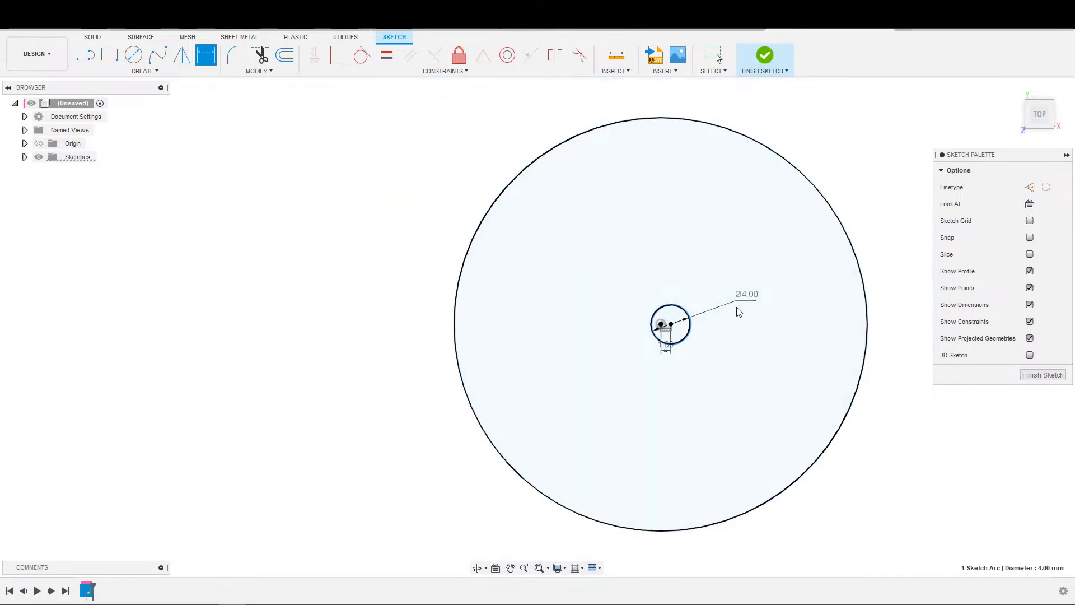
{"action": "key", "text": "Escape"}
Step: Set the large circle's diameter to 10 mm
{"action": "scroll", "coordinate": [737, 302], "scroll_direction": "up", "scroll_amount": 2}
{"action": "key", "text": "d"}
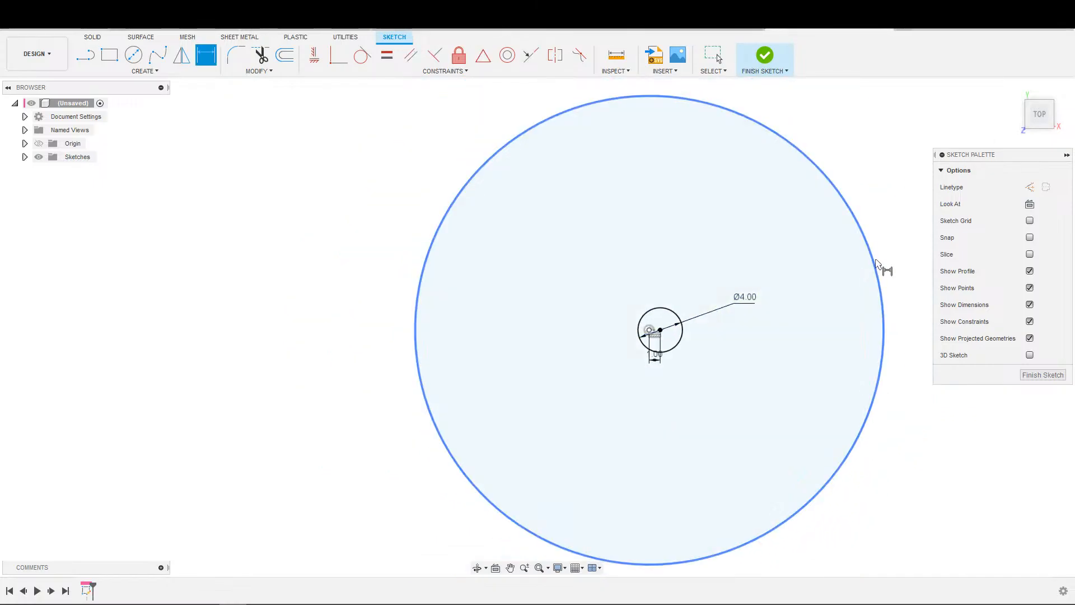
{"action": "left_click", "coordinate": [877, 268]}
{"action": "left_click", "coordinate": [876, 253]}
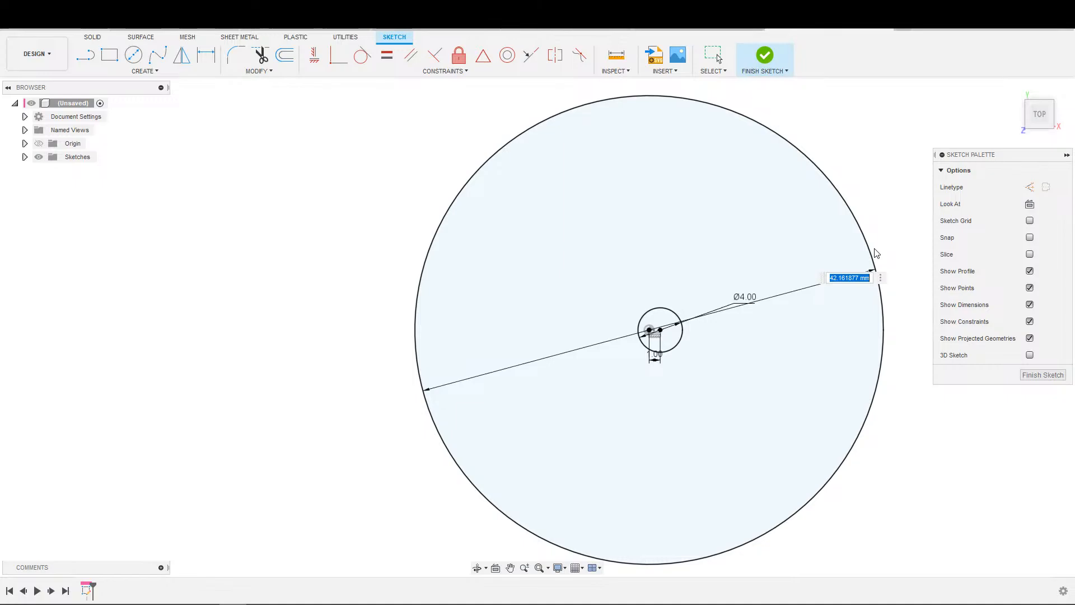
{"action": "type", "text": "10"}
{"action": "key", "text": "Return"}
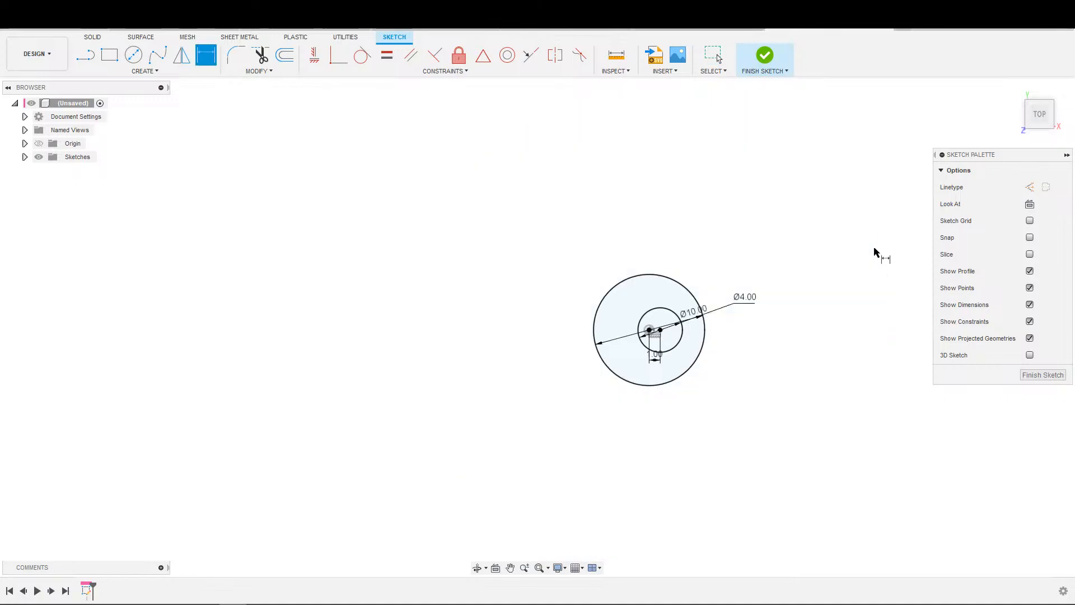
Step: Draw a vertical line about 7.9 mm long inside the large circle, just to the left of its centre
{"action": "scroll", "coordinate": [532, 450], "scroll_direction": "up", "scroll_amount": 2}
{"action": "middle_click_drag", "start_coordinate": [713, 355], "coordinate": [592, 439]}
{"action": "scroll", "coordinate": [576, 435], "scroll_direction": "up", "scroll_amount": 2}
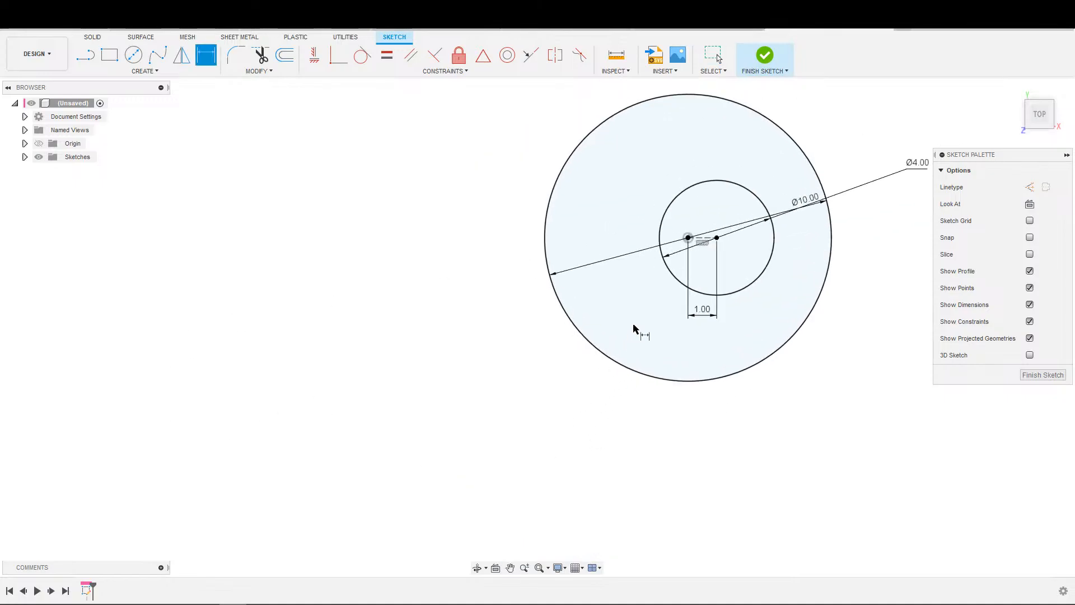
{"action": "middle_click_drag", "start_coordinate": [634, 326], "coordinate": [529, 489]}
{"action": "scroll", "coordinate": [525, 485], "scroll_direction": "up", "scroll_amount": 2}
{"action": "key", "text": "Escape"}
{"action": "key", "text": "s"}
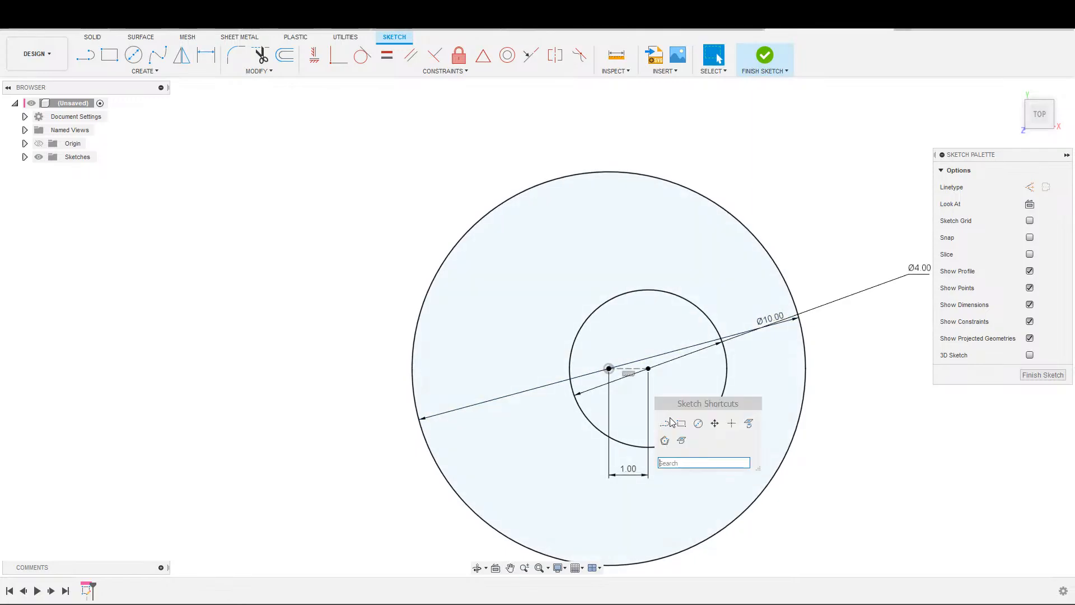
{"action": "left_click", "coordinate": [665, 422]}
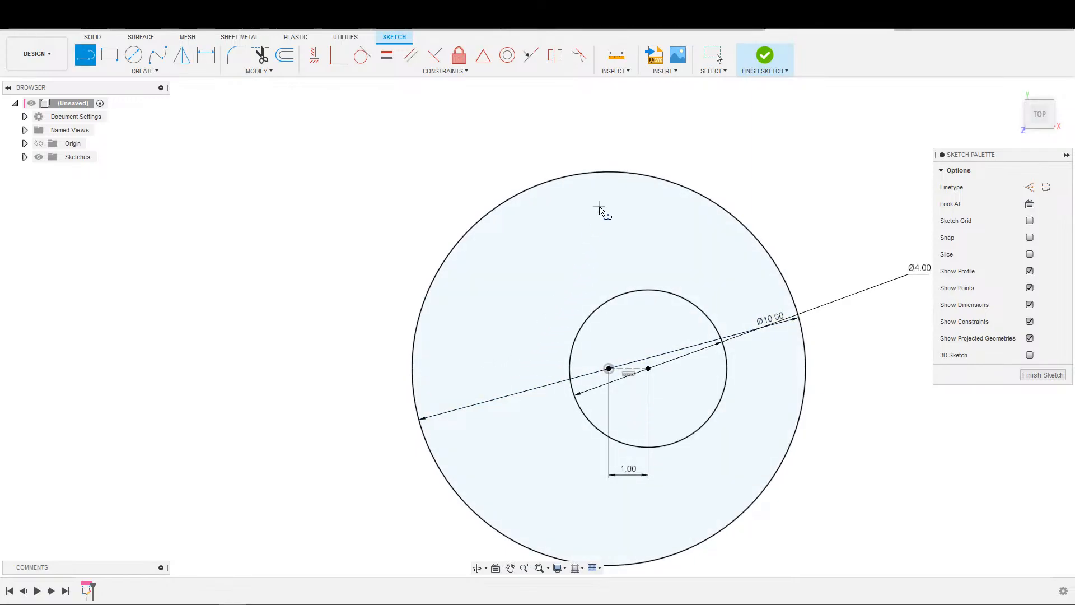
{"action": "left_click", "coordinate": [600, 204]}
{"action": "left_click", "coordinate": [599, 518]}
{"action": "key", "text": "Escape"}
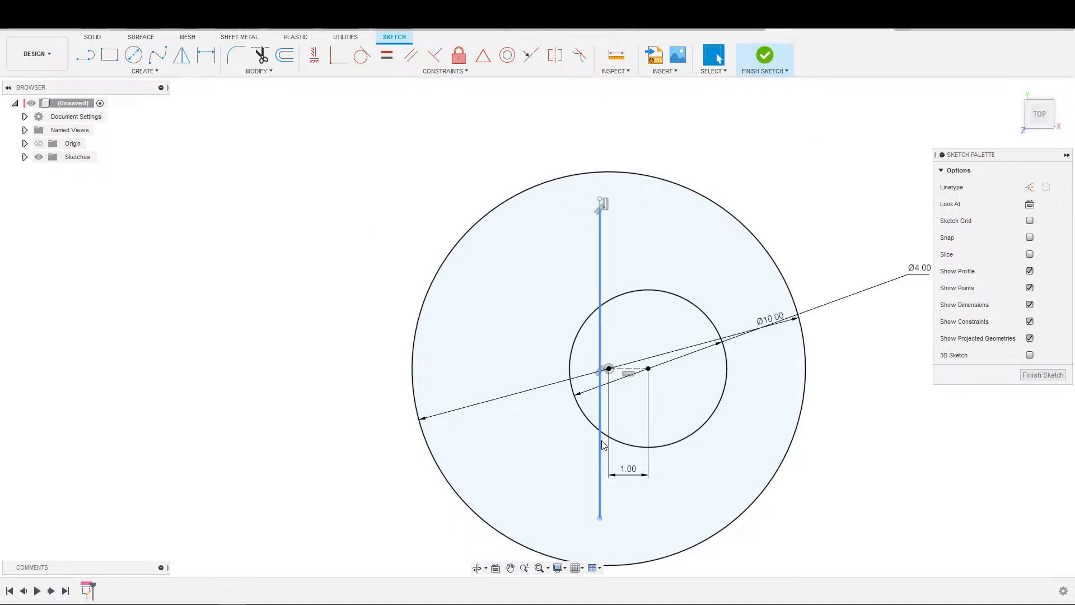
Step: Remove the vertical line's automatic constraints and leave it about 1.5 mm long above the small circle
{"action": "left_click", "coordinate": [600, 421]}
{"action": "scroll", "coordinate": [663, 403], "scroll_direction": "up", "scroll_amount": 2}
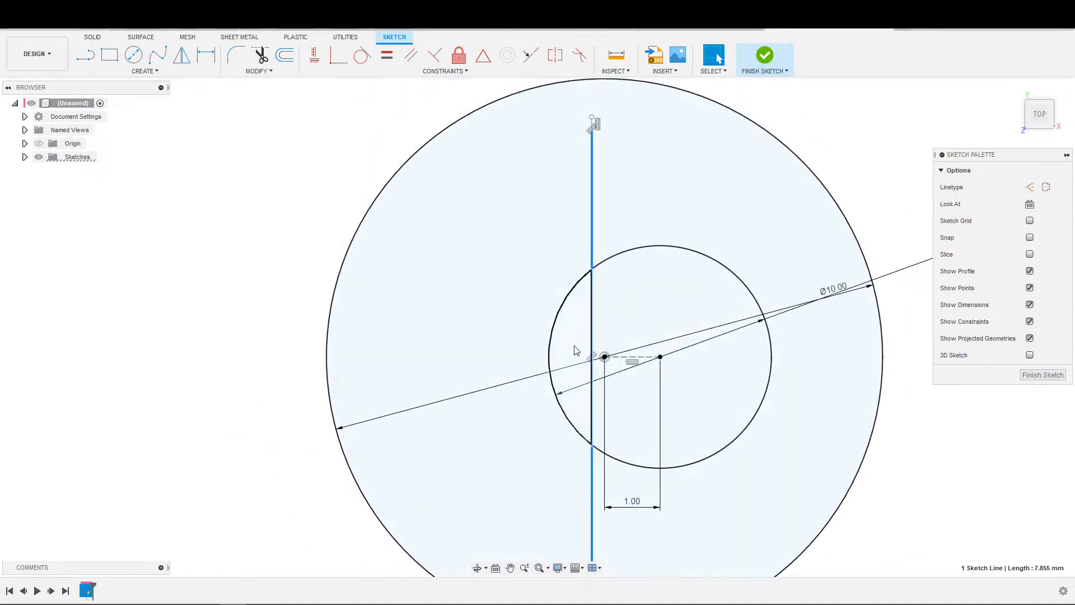
{"action": "left_click", "coordinate": [591, 361]}
{"action": "scroll", "coordinate": [602, 297], "scroll_direction": "down", "scroll_amount": 1}
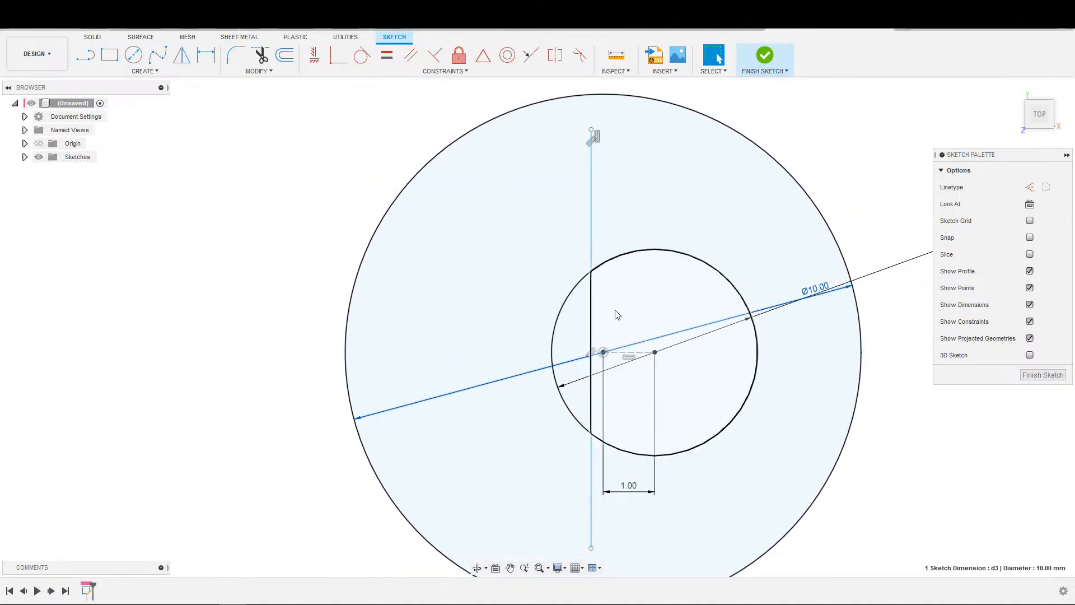
{"action": "left_click", "coordinate": [592, 259]}
{"action": "key", "text": "Delete"}
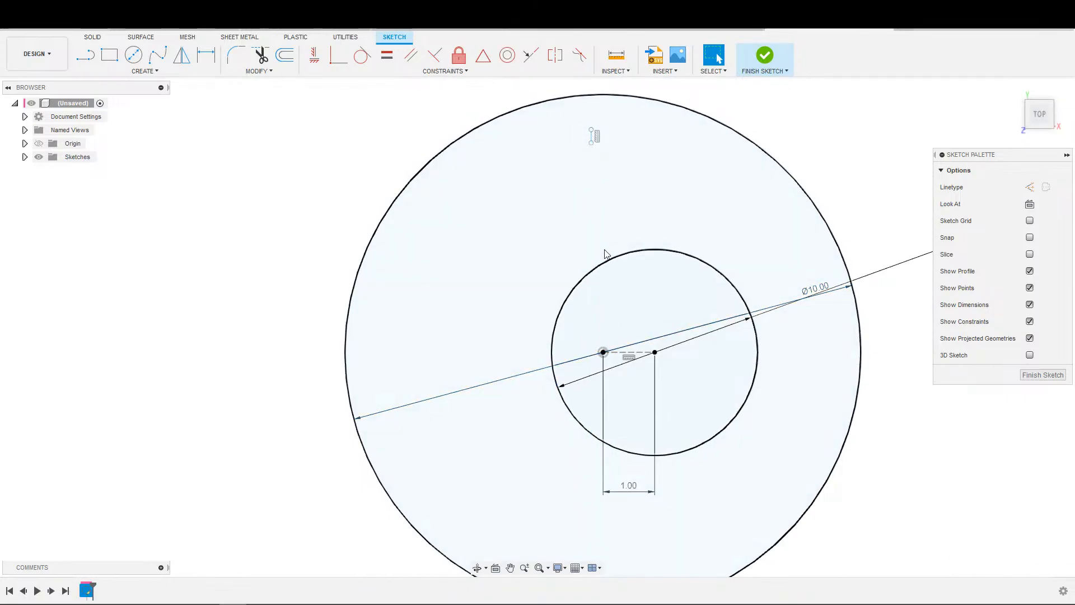
{"action": "left_click_drag", "start_coordinate": [591, 142], "coordinate": [586, 209]}
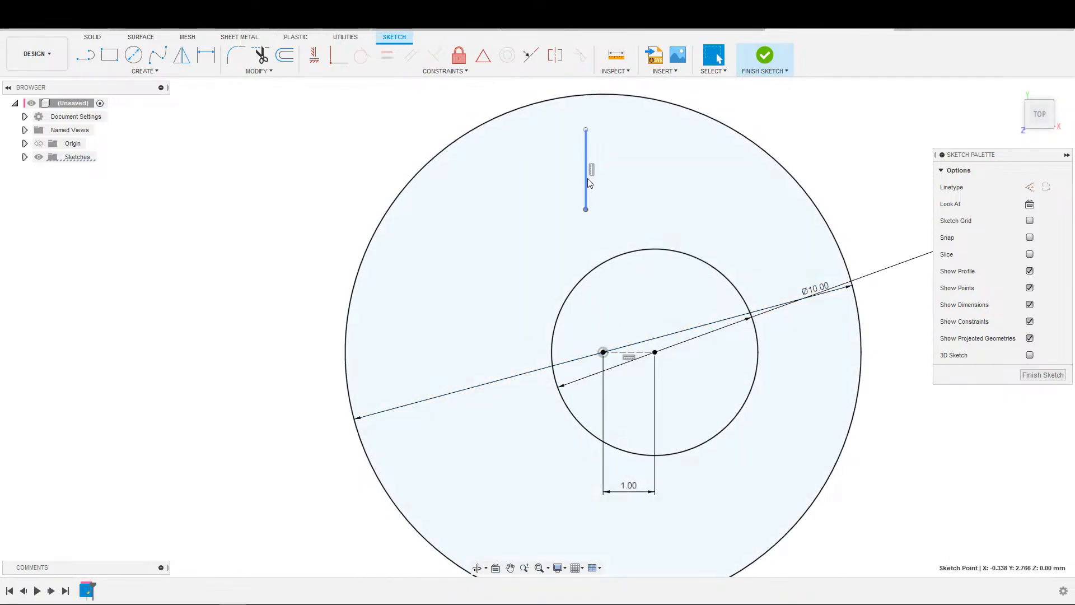
{"action": "left_click", "coordinate": [586, 179]}
{"action": "left_click", "coordinate": [590, 170]}
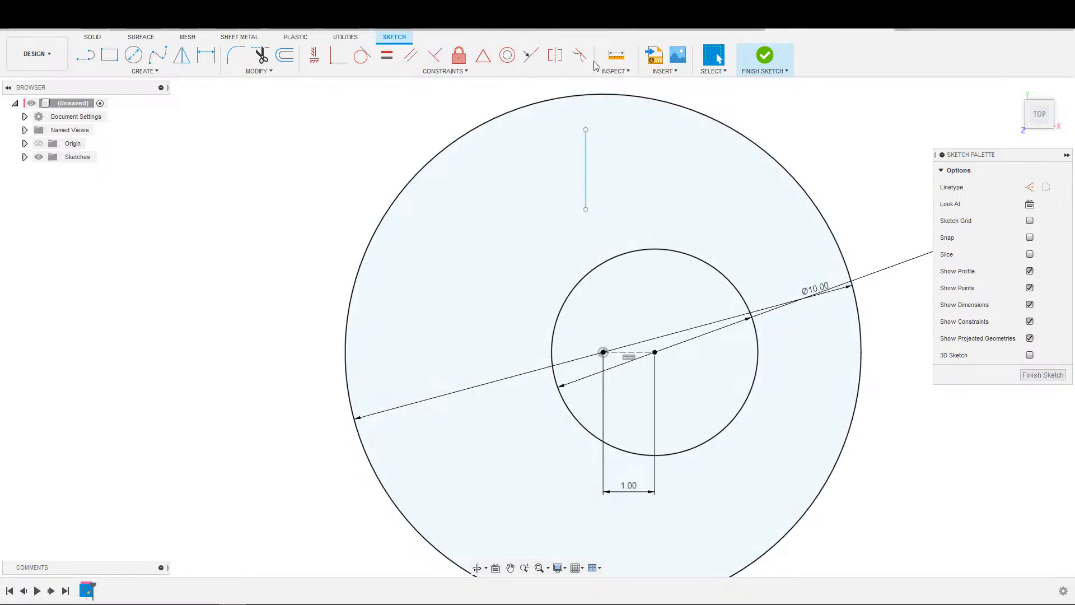
Step: Constrain the short line's midpoint to the large circle's centre and lengthen the line to about 6.9 mm
{"action": "left_click", "coordinate": [583, 194]}
{"action": "left_click", "coordinate": [586, 168]}
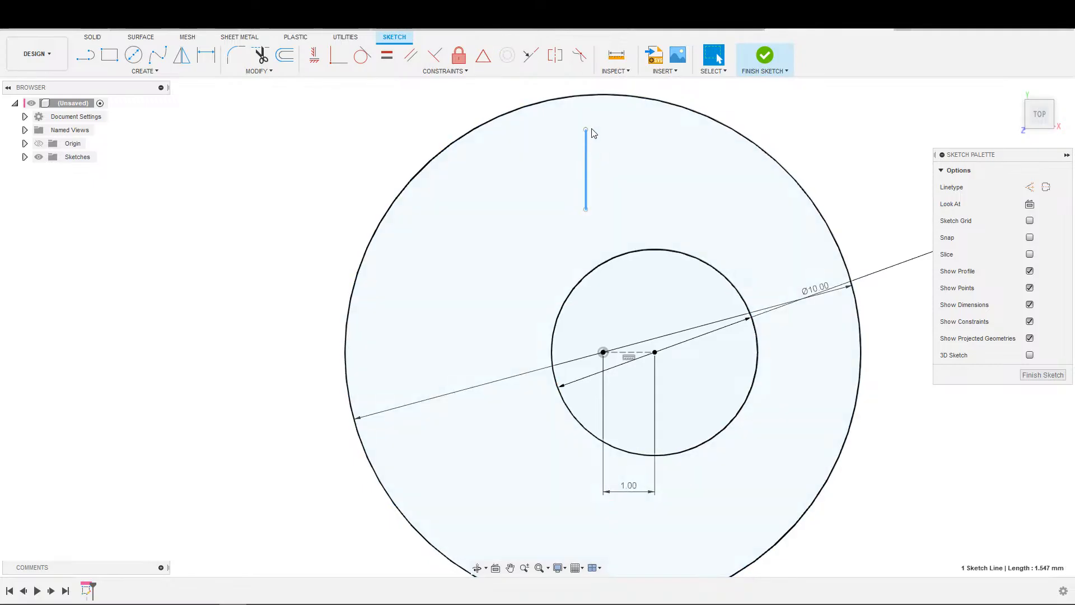
{"action": "left_click", "coordinate": [482, 55]}
{"action": "left_click", "coordinate": [603, 351]}
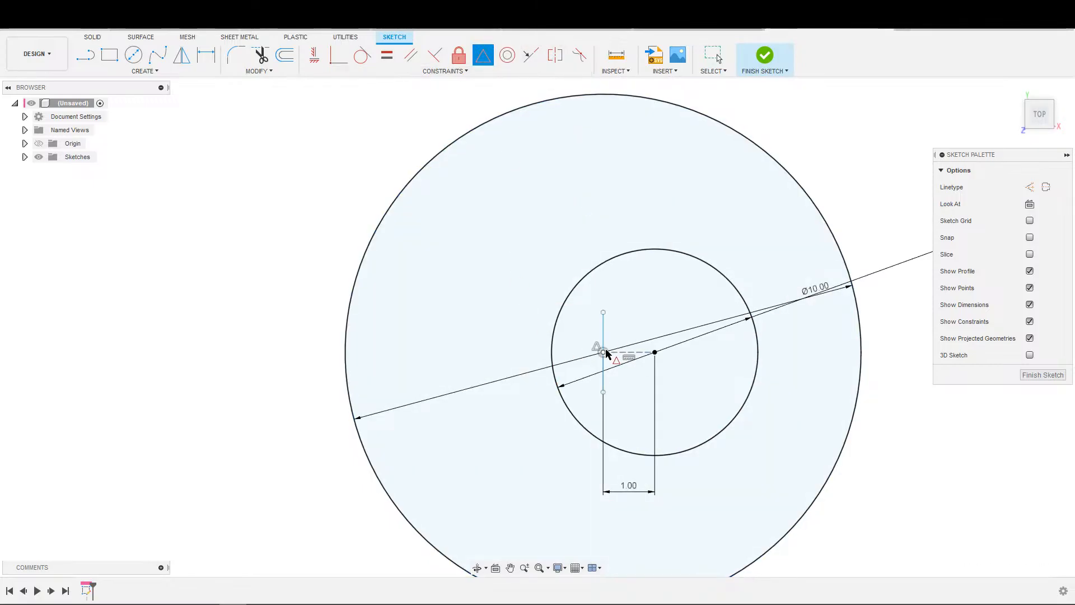
{"action": "mouse_move", "coordinate": [603, 314]}
{"action": "left_mouse_down"}
{"action": "mouse_move", "coordinate": [597, 185]}
{"action": "mouse_move", "coordinate": [611, 174]}
{"action": "mouse_move", "coordinate": [599, 174]}
{"action": "left_mouse_up"}
Step: Make the long line perpendicular to the line between the circle centres and convert it to construction
{"action": "left_click", "coordinate": [602, 260]}
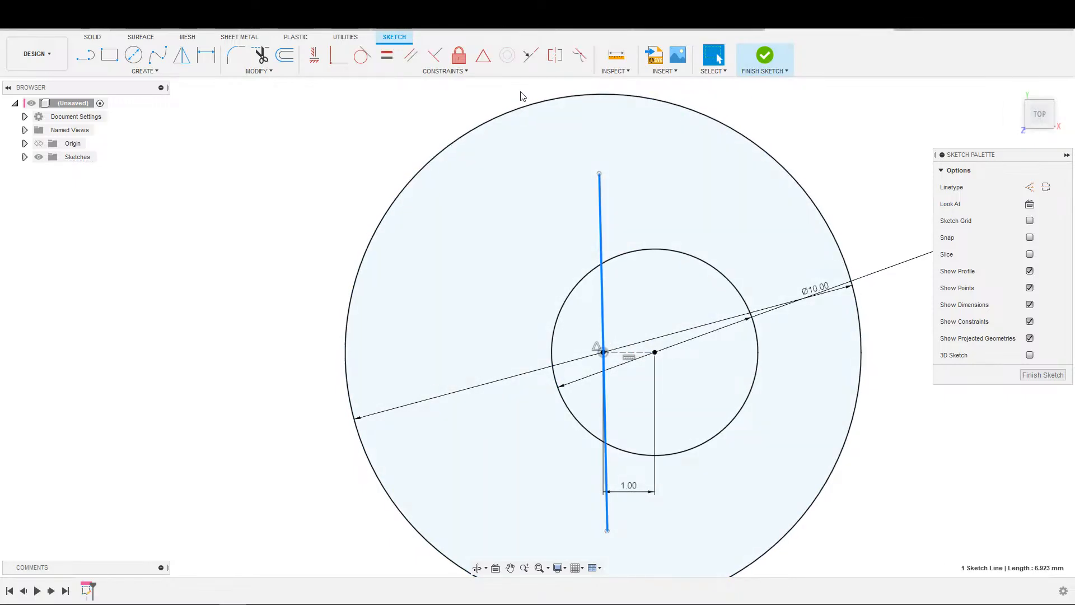
{"action": "left_click", "coordinate": [435, 55]}
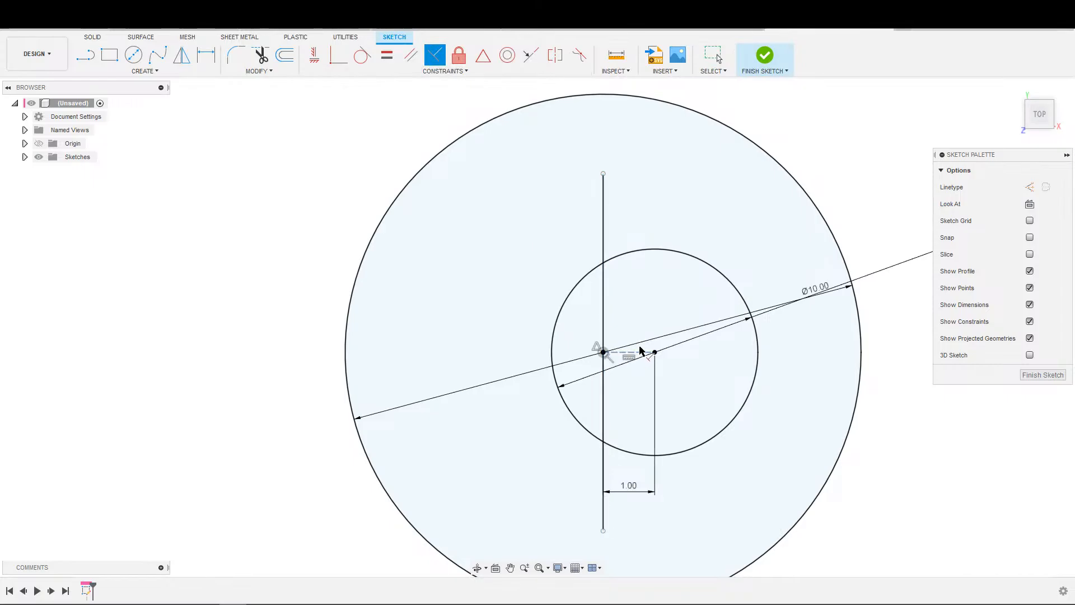
{"action": "key", "text": "x"}
Step: Draw circles about 0.69 mm and 0.95 mm in diameter centred on the upper and lower ends of the vertical construction line
{"action": "key", "text": "c"}
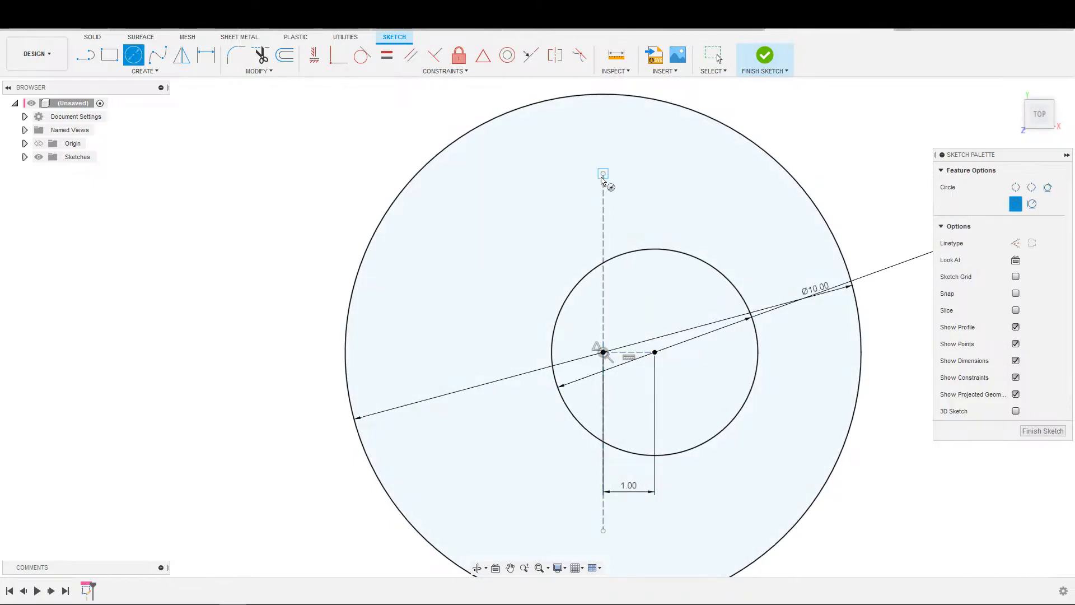
{"action": "left_click", "coordinate": [603, 174]}
{"action": "left_click", "coordinate": [621, 169]}
{"action": "left_click", "coordinate": [603, 529]}
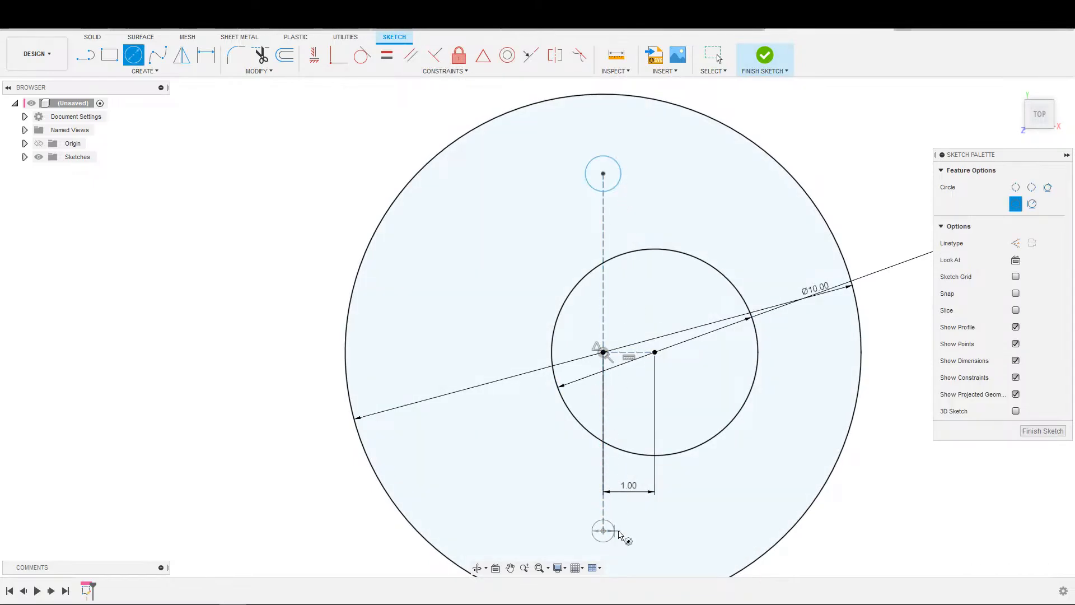
{"action": "left_click", "coordinate": [621, 535]}
{"action": "key", "text": "Escape"}
{"action": "scroll", "coordinate": [724, 463], "scroll_direction": "up", "scroll_amount": 2}
{"action": "scroll", "coordinate": [724, 463], "scroll_direction": "down", "scroll_amount": 2}
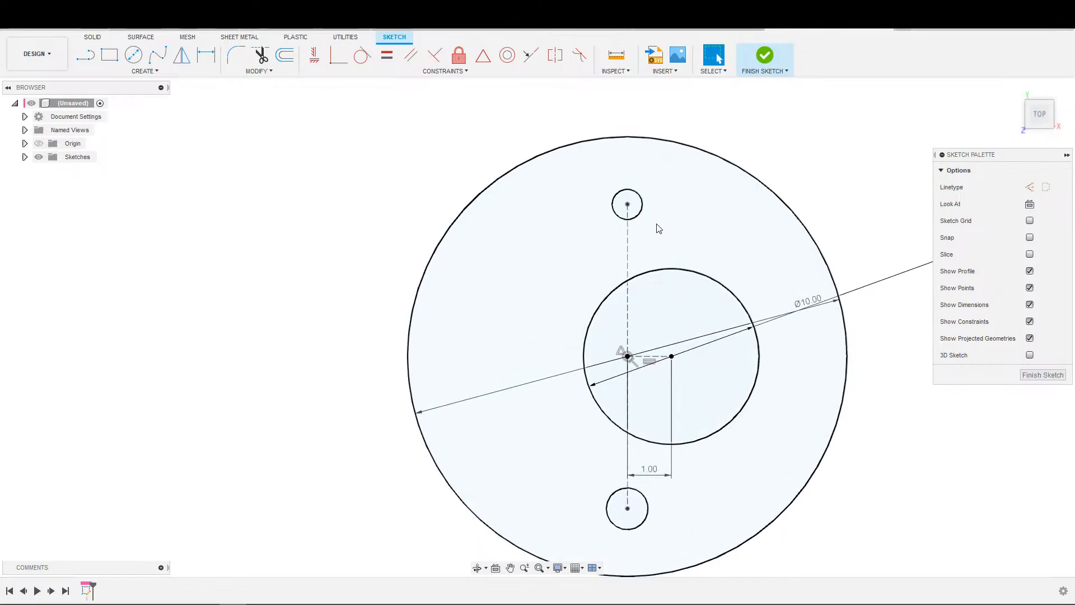
Step: Dimension the diameter of the circle at the construction line's upper end as 3 mm
{"action": "scroll", "coordinate": [622, 220], "scroll_direction": "up", "scroll_amount": 1}
{"action": "key", "text": "d"}
{"action": "left_click", "coordinate": [641, 210]}
{"action": "left_click", "coordinate": [666, 197]}
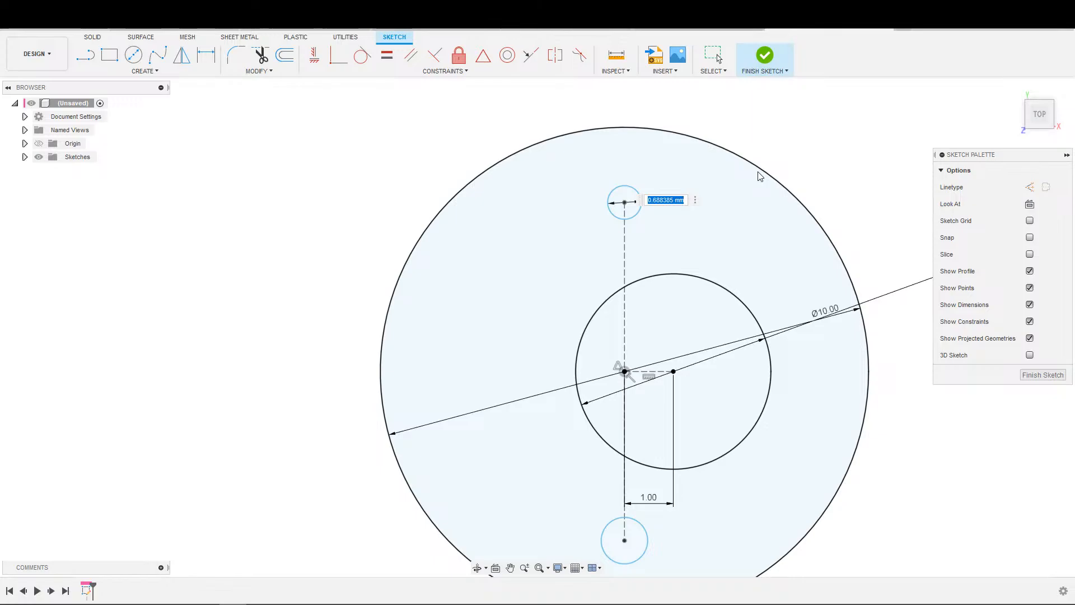
{"action": "type", "text": "2"}
{"action": "key", "text": "Return"}
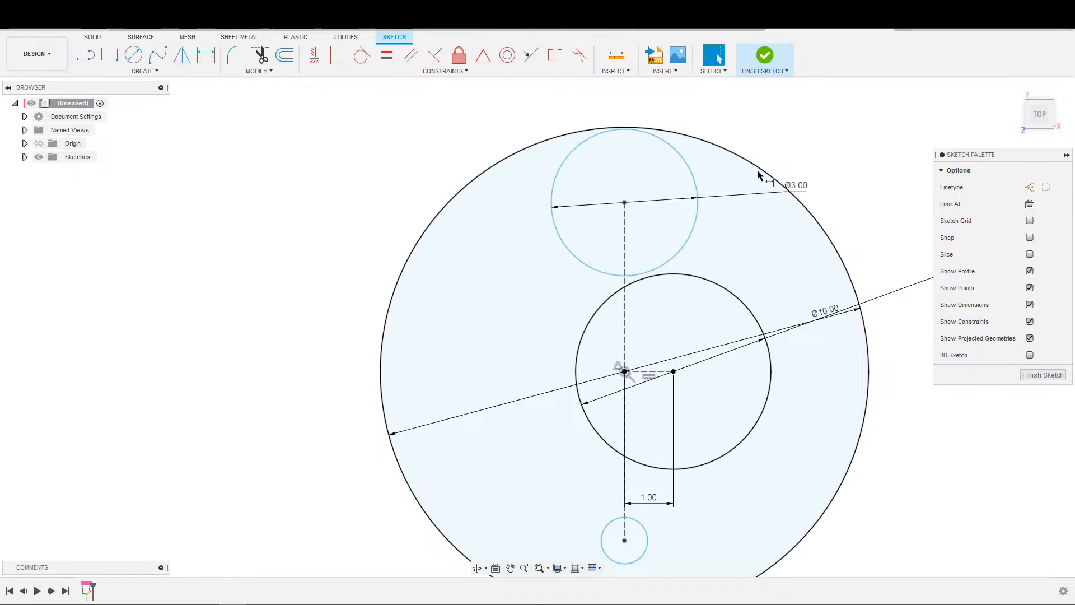
{"action": "scroll", "coordinate": [773, 240], "scroll_direction": "down", "scroll_amount": 3}
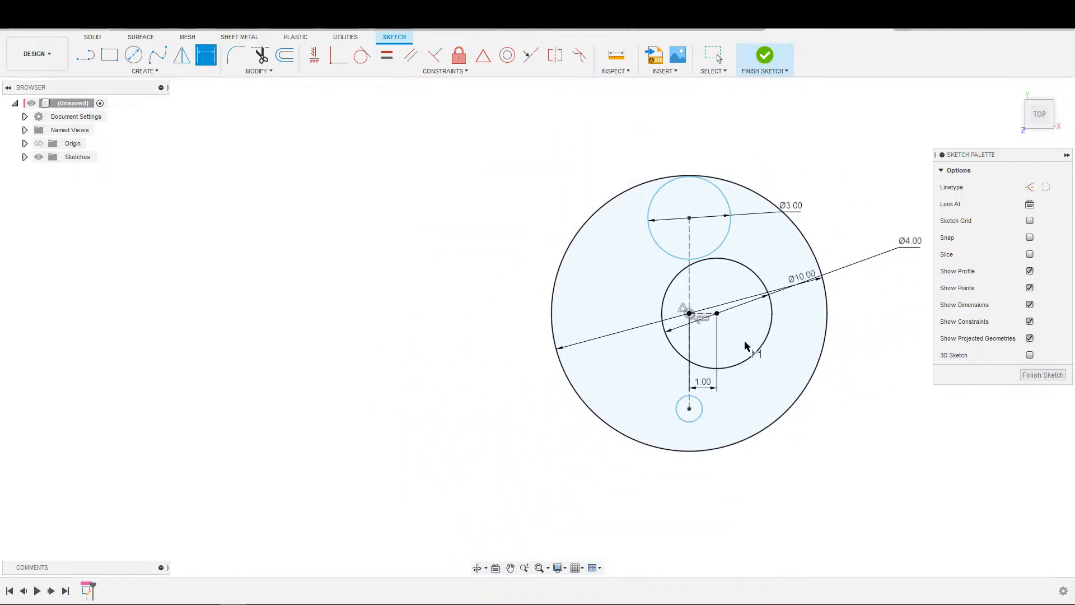
Step: Set the upper end circle's diameter to 2 mm
{"action": "scroll", "coordinate": [772, 341], "scroll_direction": "up", "scroll_amount": 2}
{"action": "key", "text": "Escape"}
{"action": "left_click", "coordinate": [813, 193]}
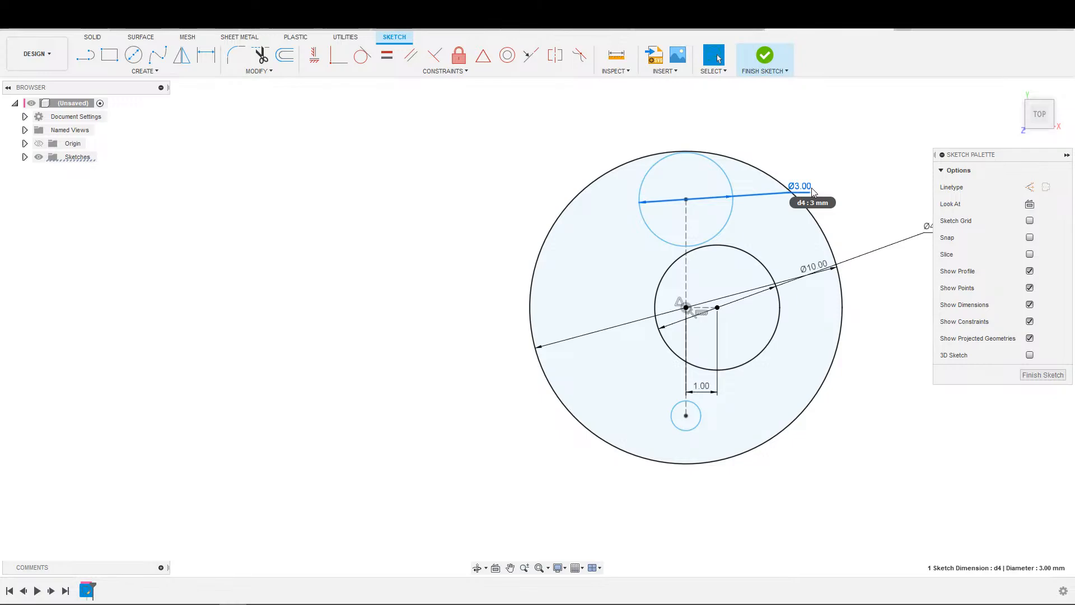
{"action": "double_click", "coordinate": [811, 190]}
{"action": "type", "text": "2"}
{"action": "key", "text": "Return"}
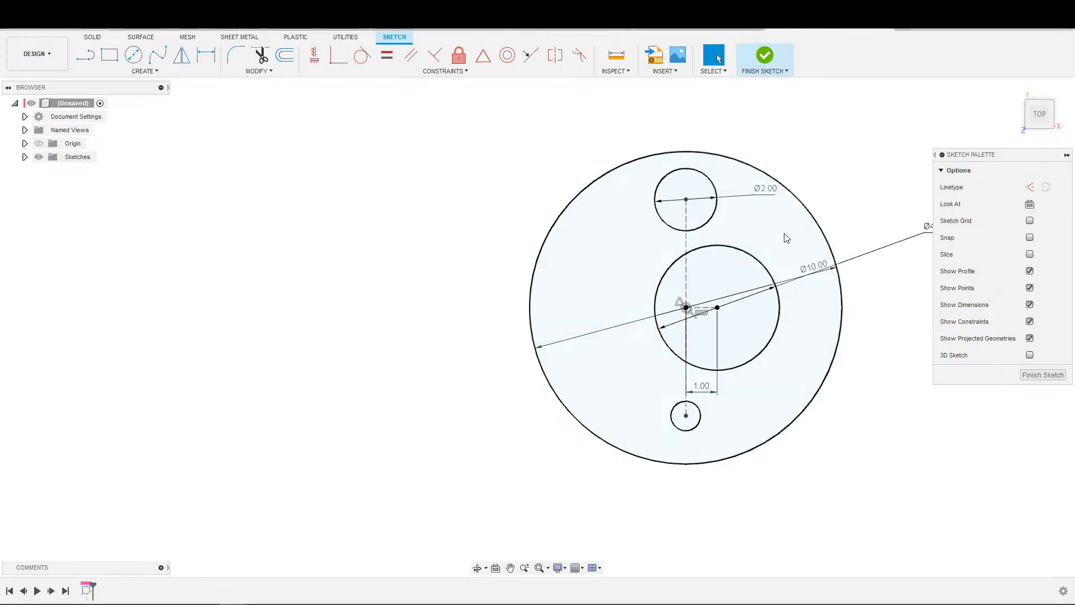
Step: Apply an Equal constraint between the lower and upper end circles
{"action": "scroll", "coordinate": [786, 238], "scroll_direction": "down", "scroll_amount": 1}
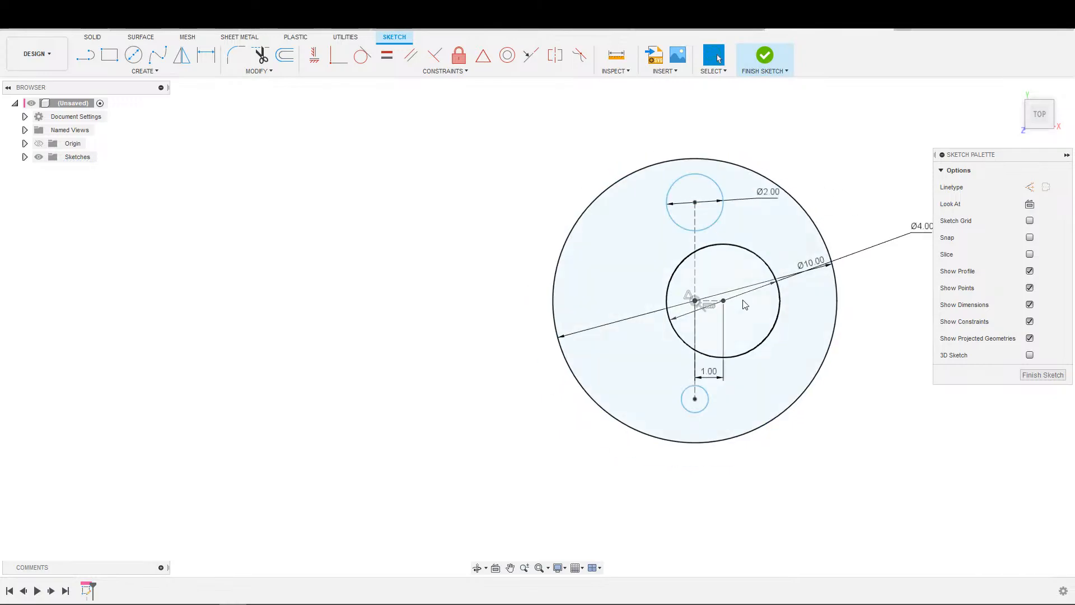
{"action": "left_click", "coordinate": [704, 411]}
{"action": "left_click", "coordinate": [387, 58]}
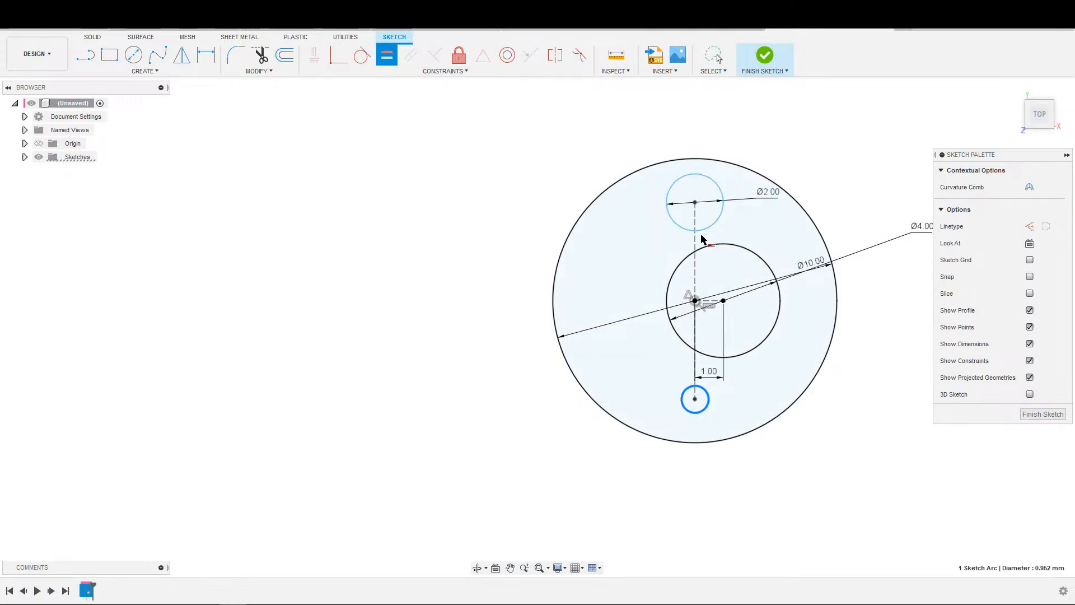
{"action": "left_click", "coordinate": [706, 228]}
{"action": "key", "text": "Escape"}
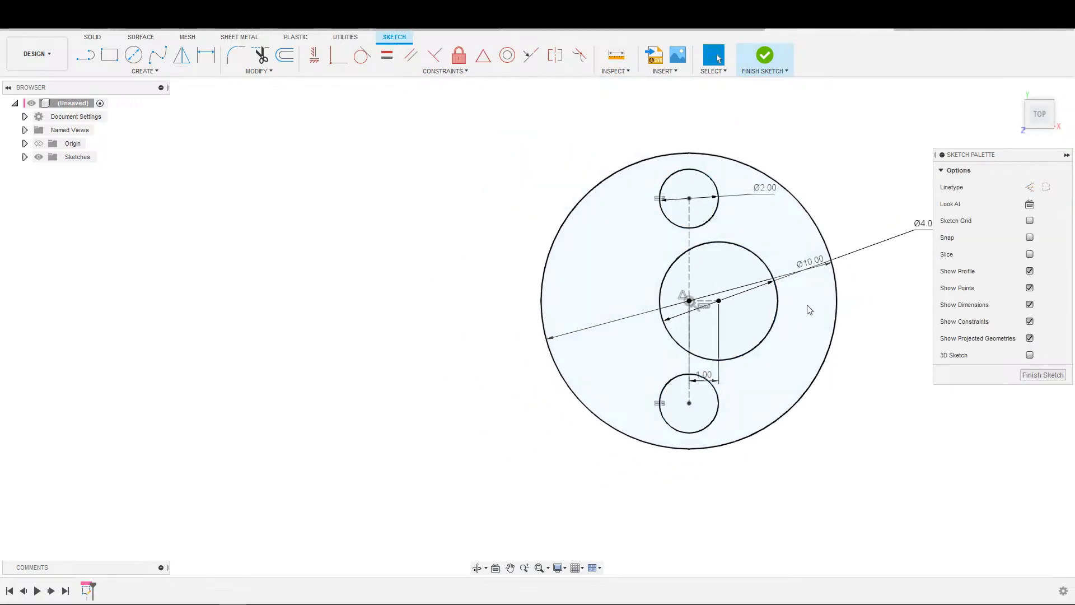
Step: Set the large outer circle's diameter to 13 mm
{"action": "scroll", "coordinate": [801, 319], "scroll_direction": "up", "scroll_amount": 1}
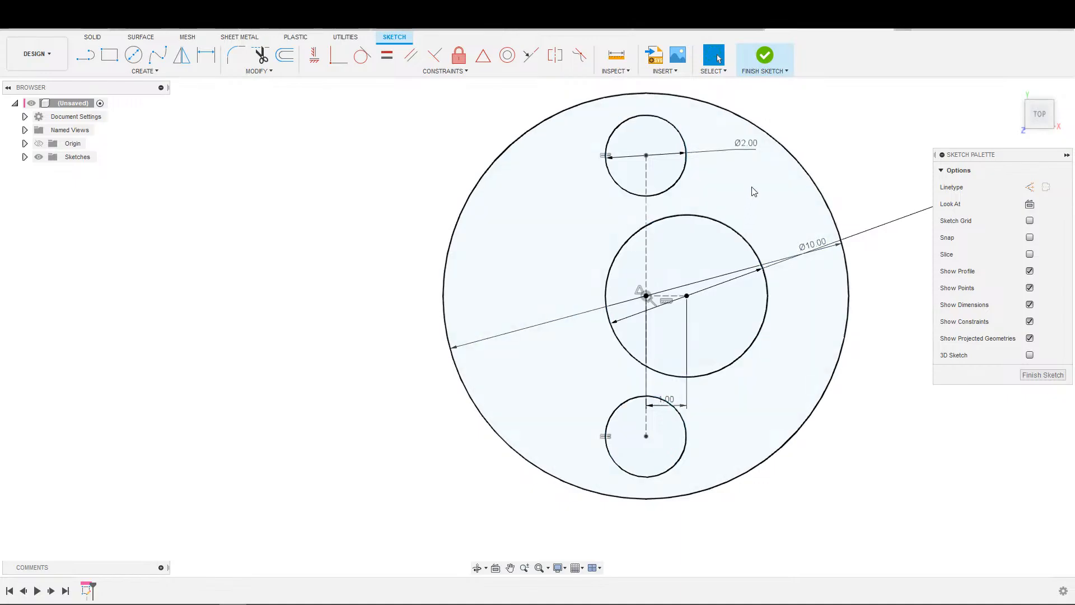
{"action": "scroll", "coordinate": [816, 305], "scroll_direction": "down", "scroll_amount": 2}
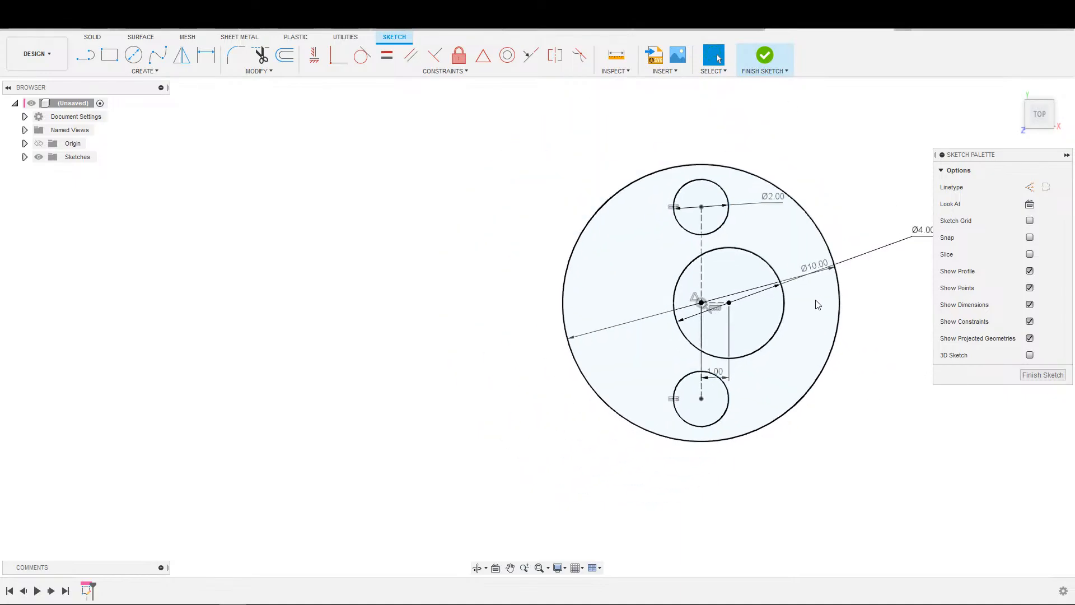
{"action": "scroll", "coordinate": [812, 302], "scroll_direction": "up", "scroll_amount": 1}
{"action": "scroll", "coordinate": [787, 289], "scroll_direction": "down", "scroll_amount": 2}
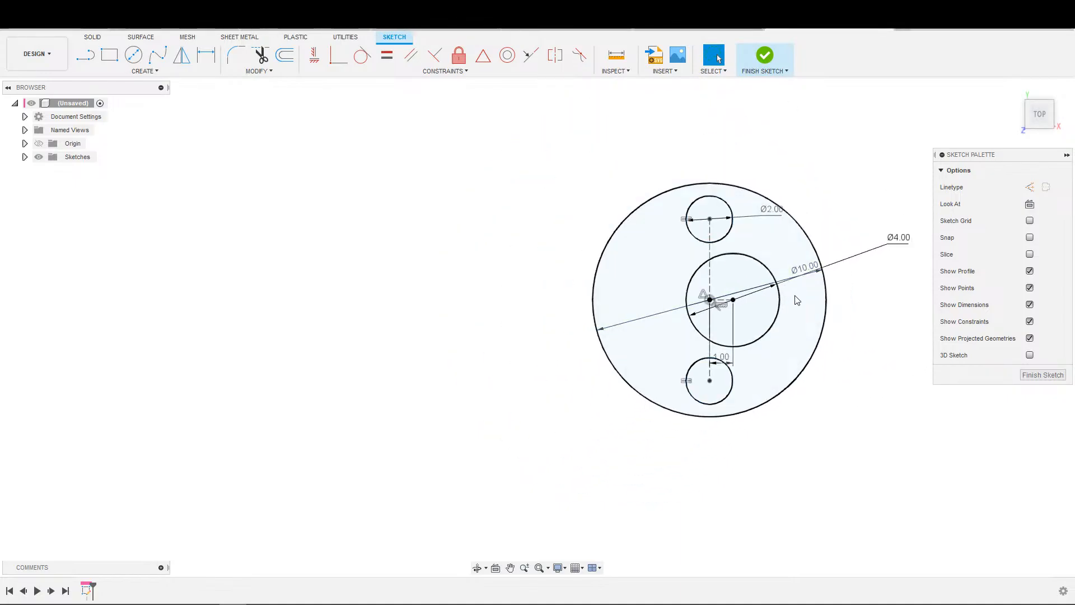
{"action": "double_click", "coordinate": [804, 268]}
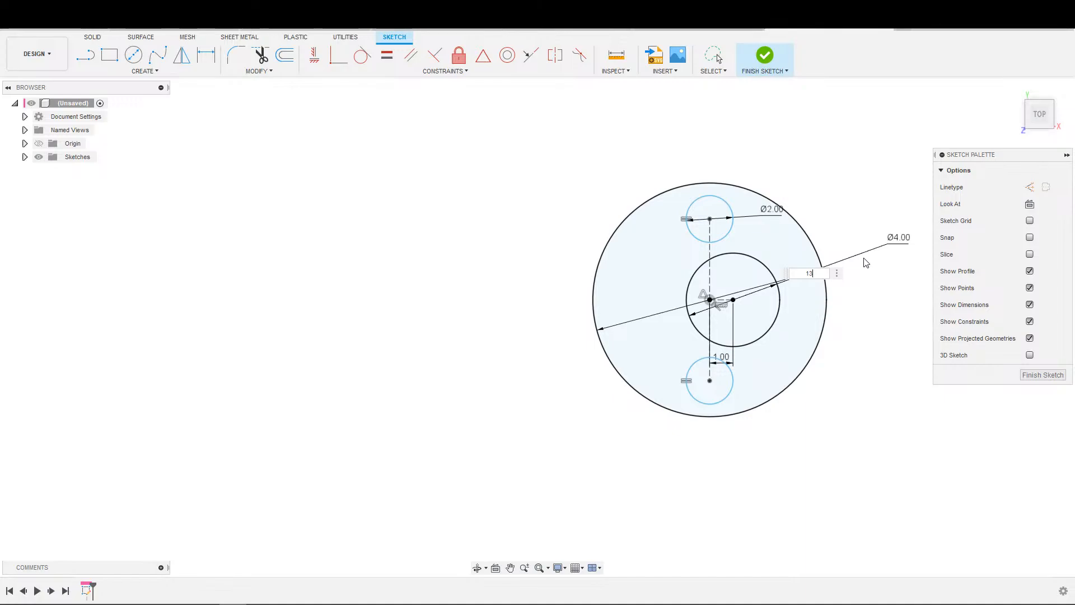
{"action": "key", "text": "Return"}
{"action": "scroll", "coordinate": [823, 256], "scroll_direction": "down", "scroll_amount": 2}
{"action": "scroll", "coordinate": [820, 238], "scroll_direction": "up", "scroll_amount": 3}
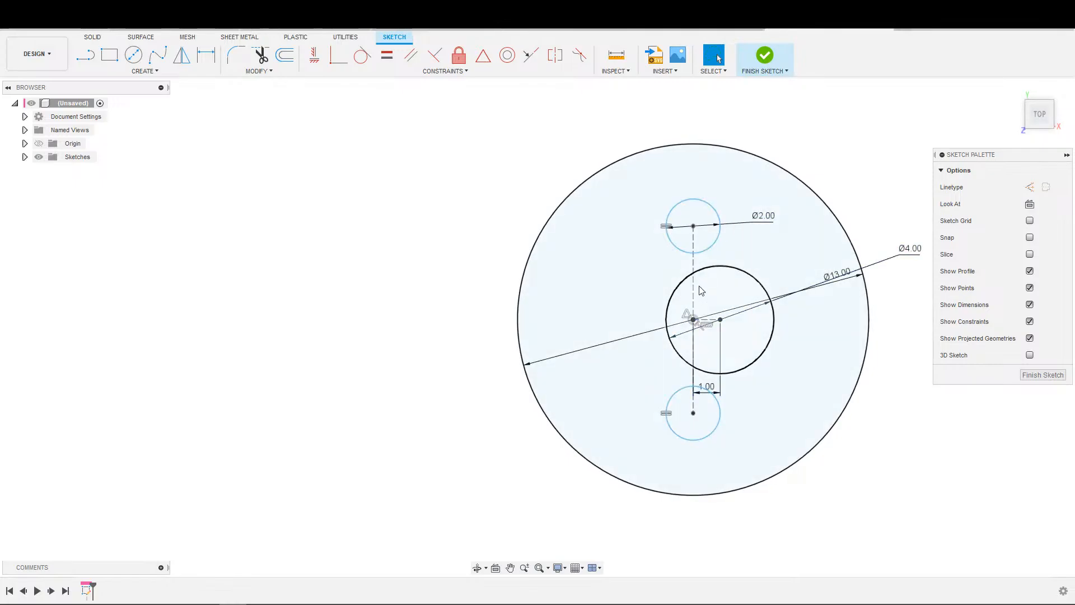
{"action": "scroll", "coordinate": [761, 286], "scroll_direction": "down", "scroll_amount": 3}
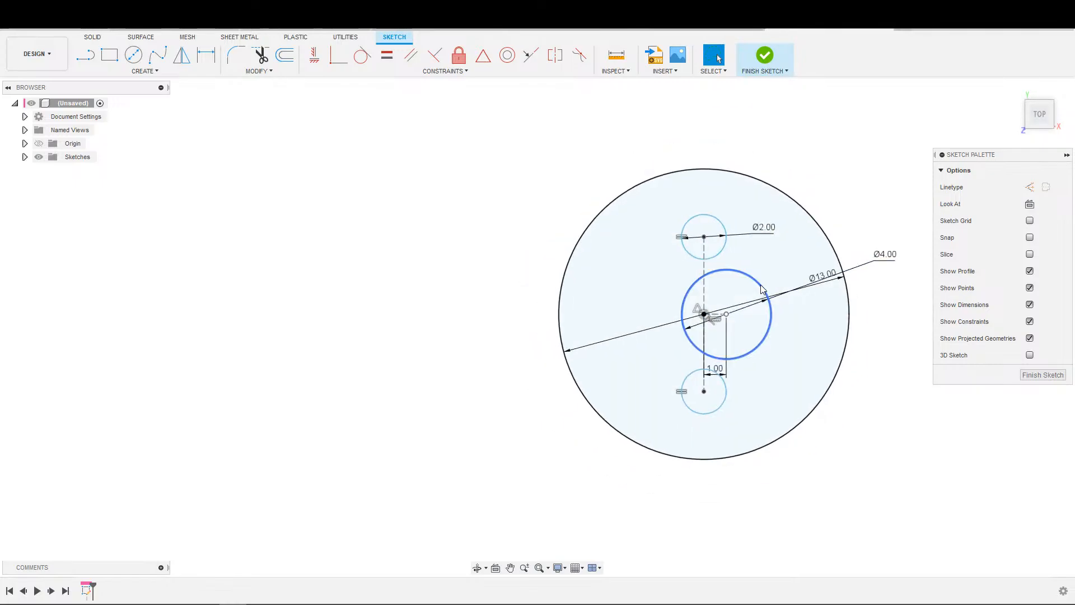
Step: Draw a circle concentric with the upper 2 mm circle, about 0.74 mm outside it
{"action": "scroll", "coordinate": [757, 243], "scroll_direction": "up", "scroll_amount": 2}
{"action": "key", "text": "d"}
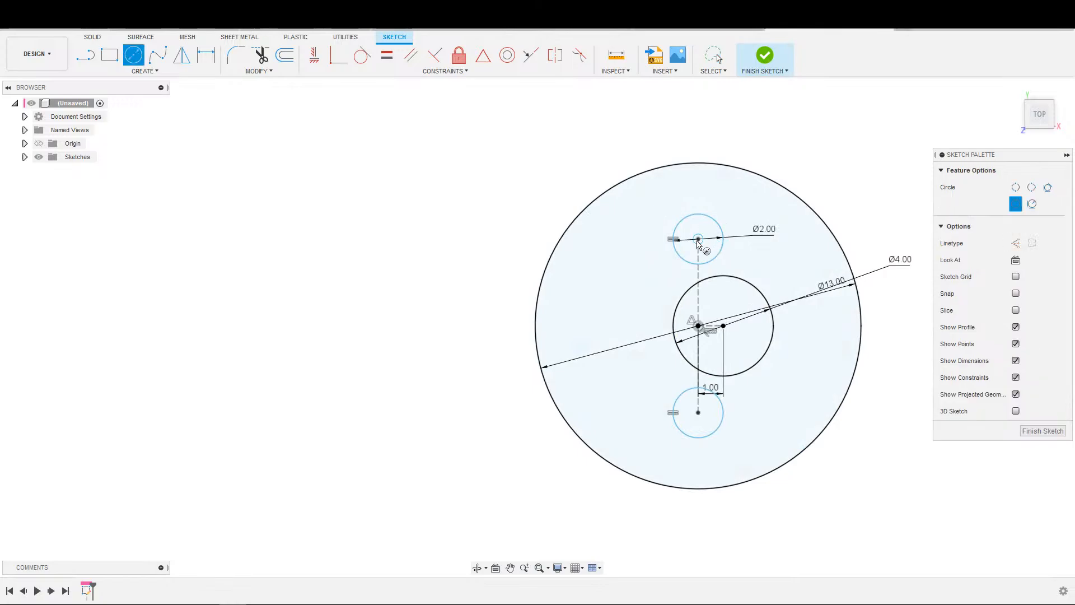
{"action": "left_click", "coordinate": [721, 251]}
{"action": "left_click", "coordinate": [726, 216]}
{"action": "key", "text": "Escape"}
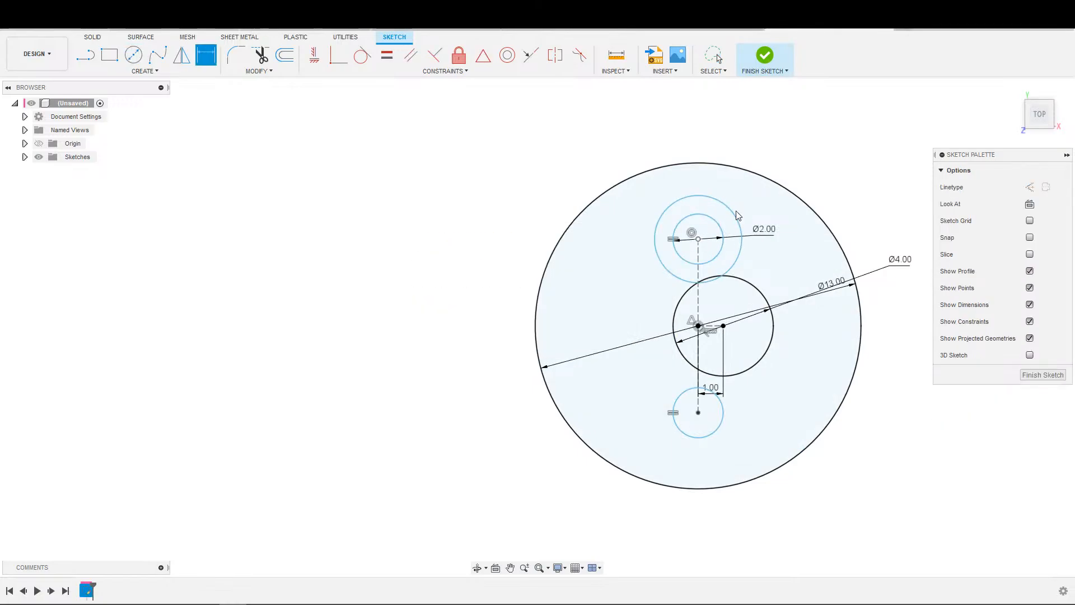
{"action": "left_click", "coordinate": [716, 221]}
{"action": "left_click", "coordinate": [726, 213]}
{"action": "key", "text": "Escape"}
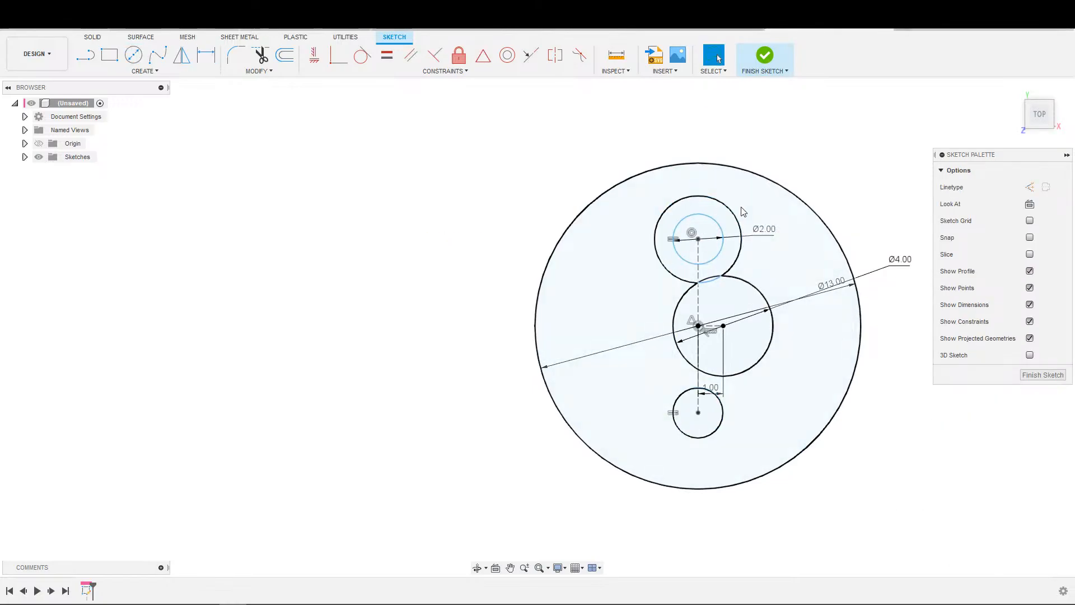
Step: Dimension the gap between the upper 2 mm circle and its surrounding concentric circle as 2 mm
{"action": "key", "text": "d"}
{"action": "left_click", "coordinate": [717, 223]}
{"action": "left_click", "coordinate": [738, 218]}
{"action": "left_click", "coordinate": [758, 199]}
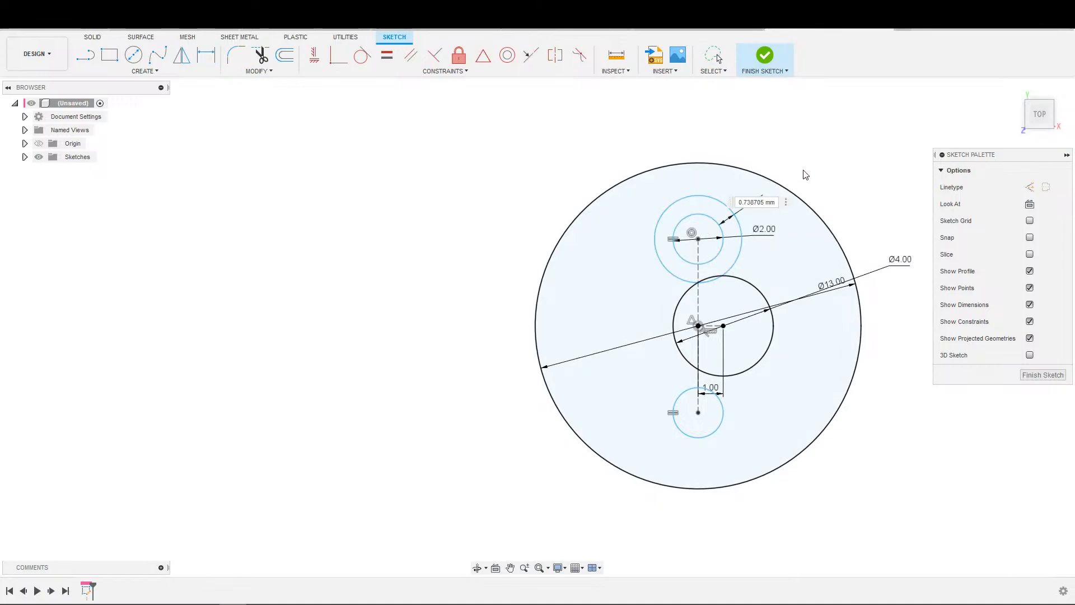
{"action": "type", "text": "2"}
{"action": "key", "text": "Return"}
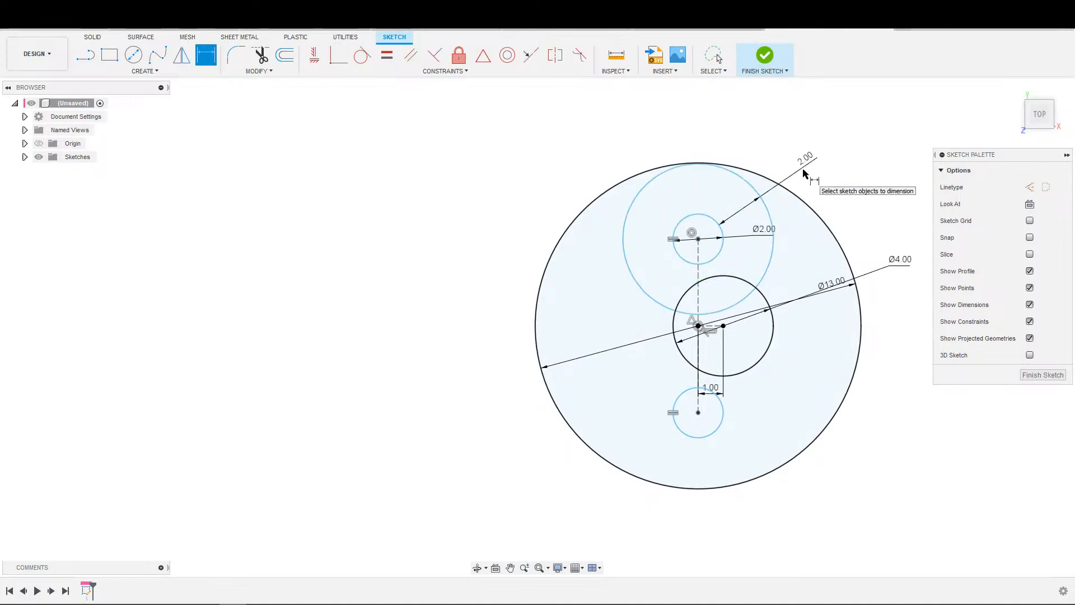
{"action": "scroll", "coordinate": [745, 325], "scroll_direction": "up", "scroll_amount": 2}
{"action": "scroll", "coordinate": [741, 307], "scroll_direction": "down", "scroll_amount": 2}
{"action": "key", "text": "Escape"}
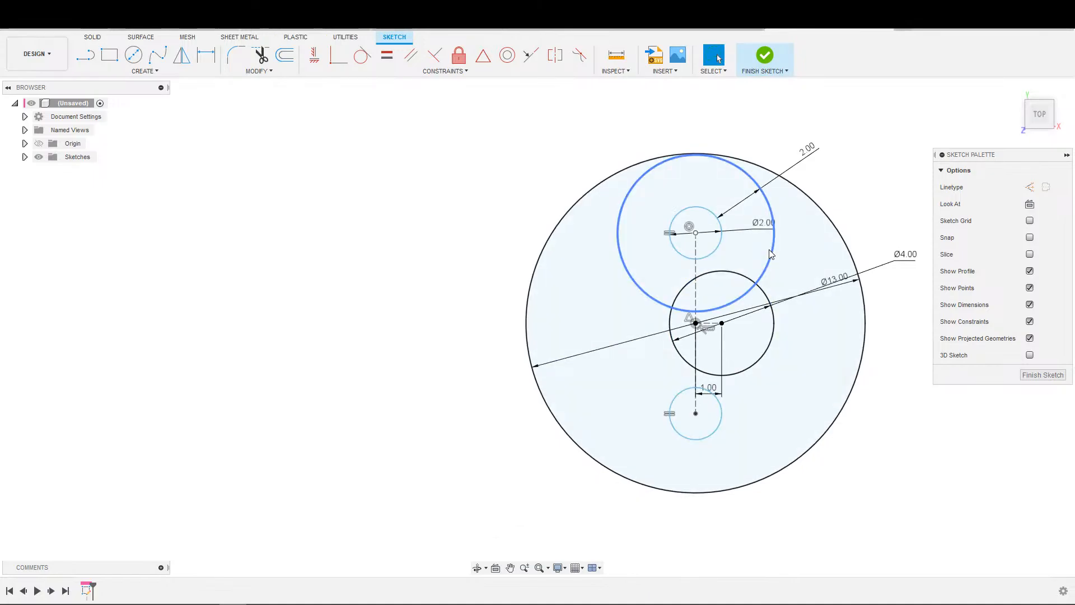
Step: Convert the circle around the upper hole to construction and make it tangent to the large outer circle
{"action": "left_click", "coordinate": [773, 232]}
{"action": "key", "text": "x"}
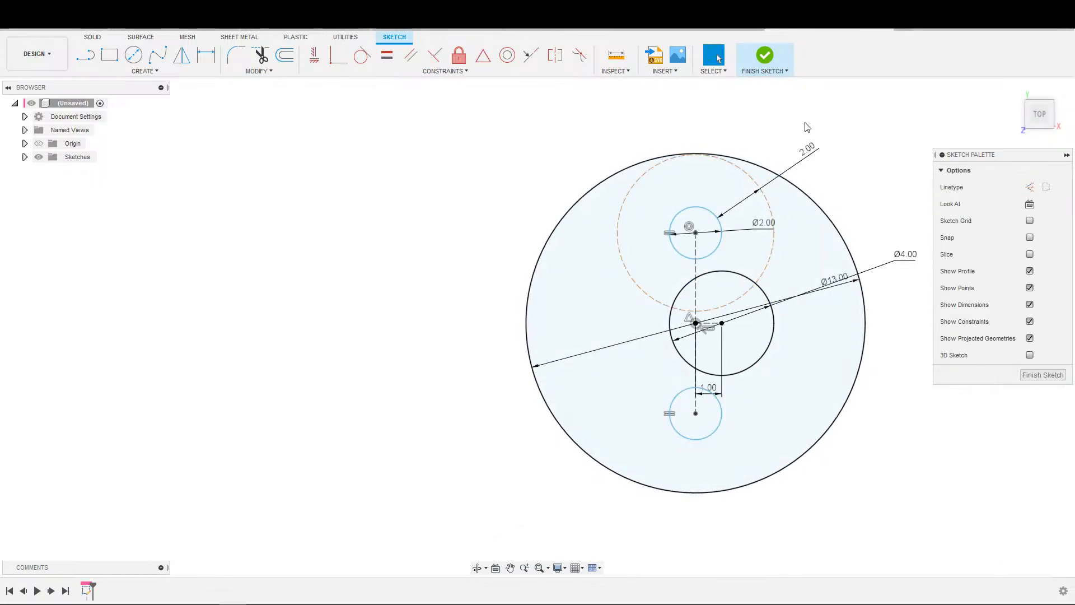
{"action": "left_click", "coordinate": [731, 162]}
{"action": "left_click", "coordinate": [361, 54]}
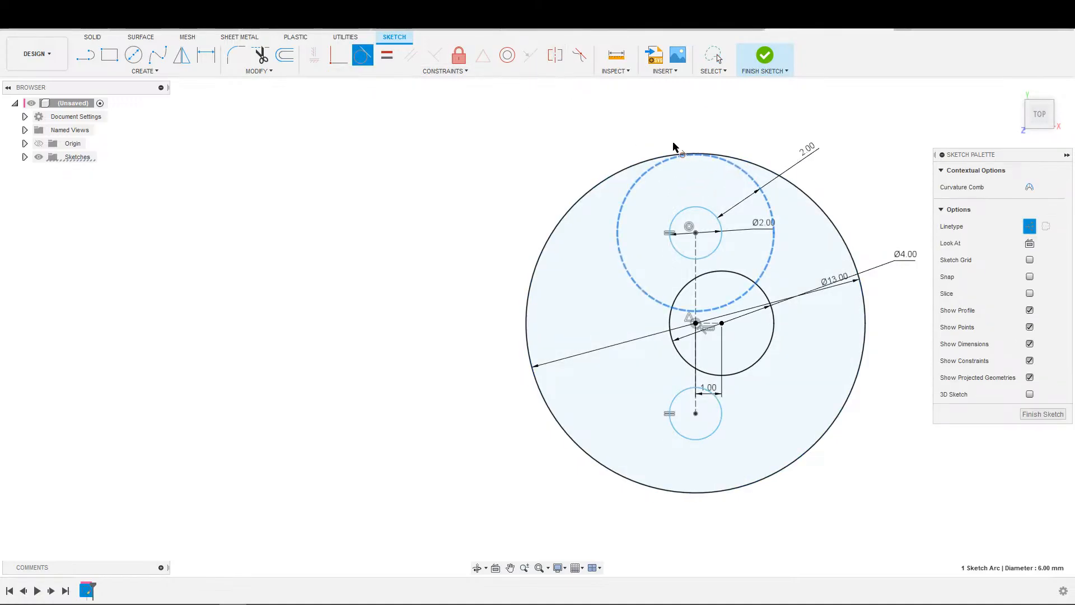
{"action": "left_click", "coordinate": [623, 167]}
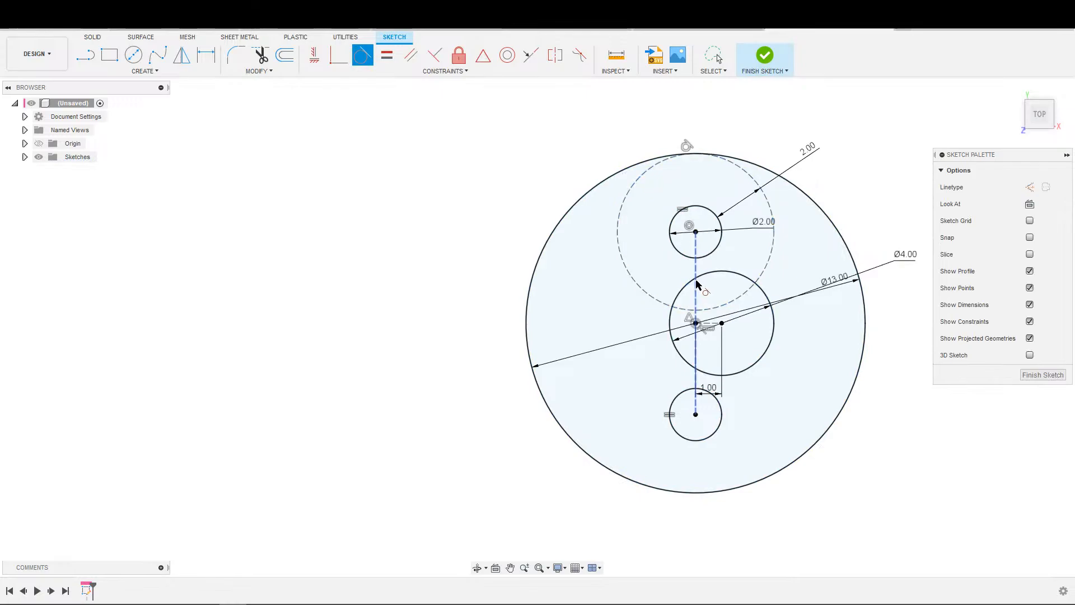
{"action": "key", "text": "Escape"}
{"action": "left_click", "coordinate": [711, 274]}
{"action": "left_click", "coordinate": [708, 256]}
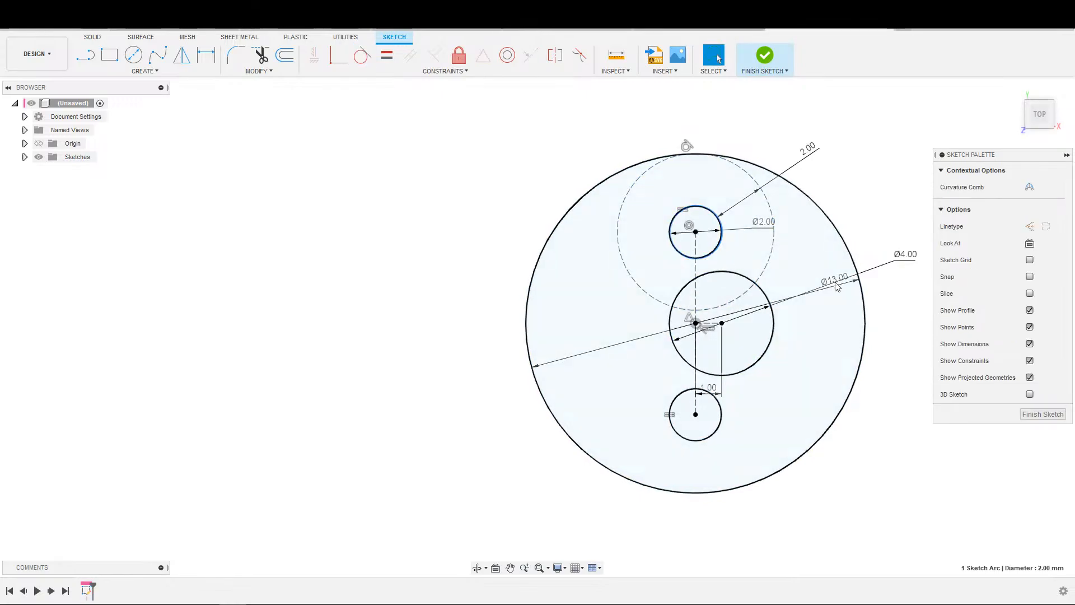
{"action": "scroll", "coordinate": [850, 315], "scroll_direction": "down", "scroll_amount": 2}
{"action": "scroll", "coordinate": [855, 387], "scroll_direction": "up", "scroll_amount": 1}
{"action": "key", "text": "Escape"}
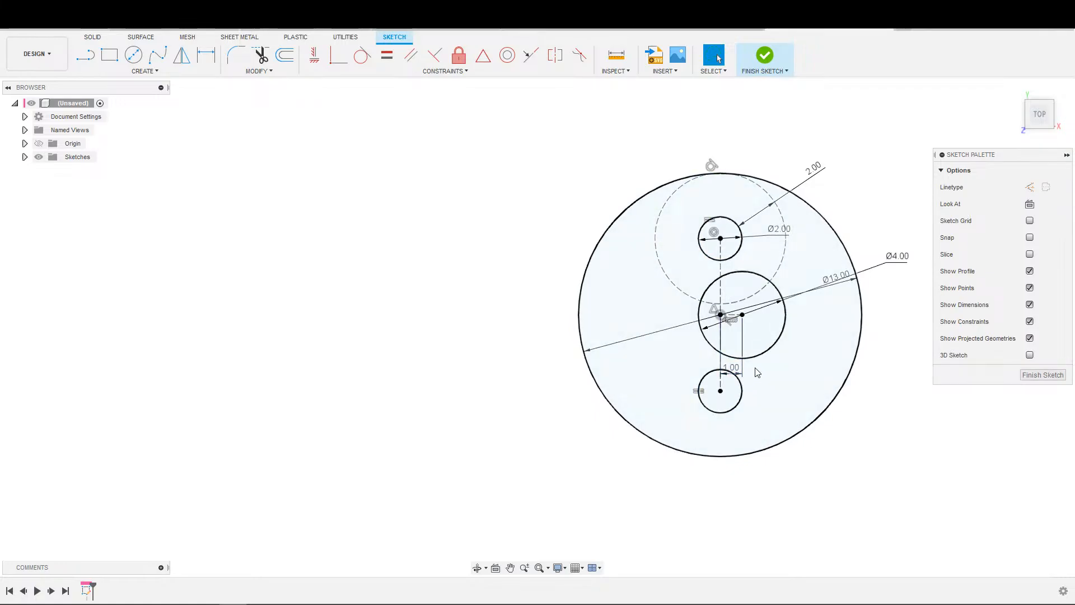
{"action": "left_click", "coordinate": [721, 316]}
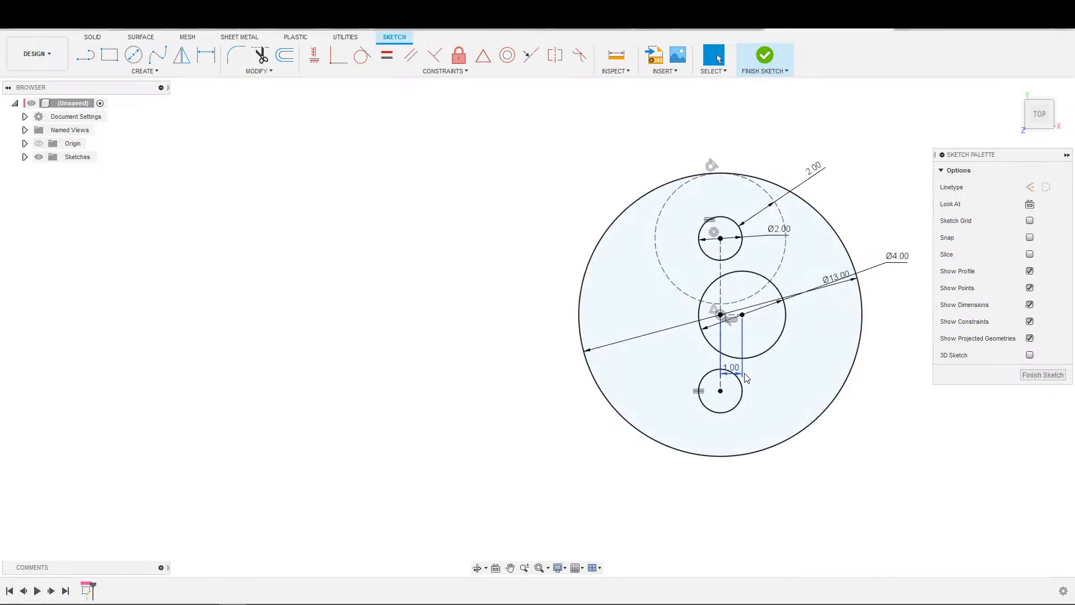
{"action": "left_click", "coordinate": [742, 358]}
{"action": "left_click", "coordinate": [762, 470]}
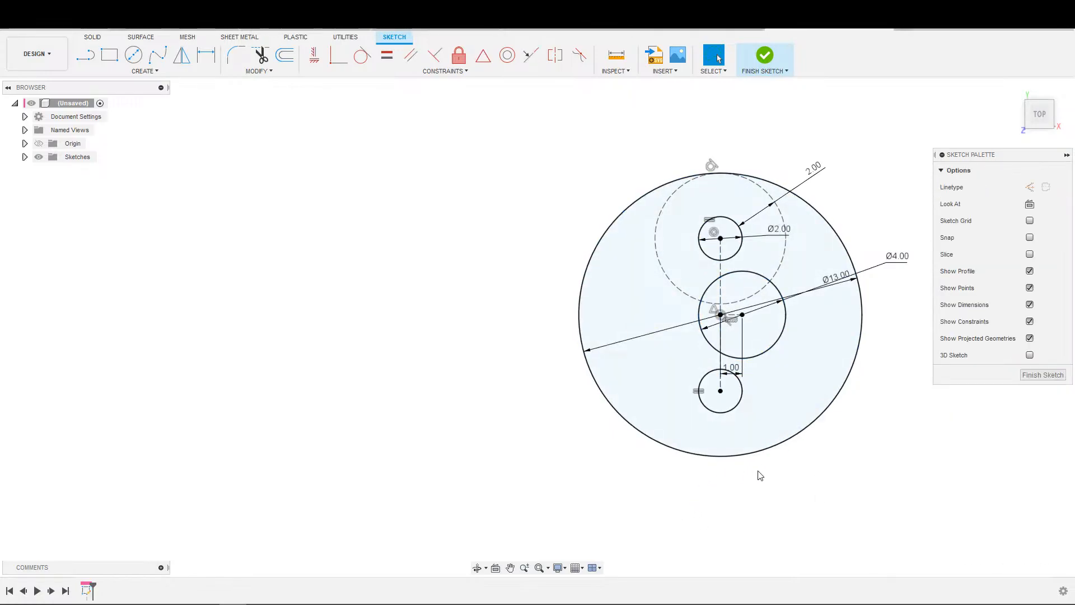
Step: Extrude the 13 mm disk profile 3 mm as a new body, leaving the centre hole and both spanner holes open
{"action": "scroll", "coordinate": [761, 319], "scroll_direction": "up", "scroll_amount": 2}
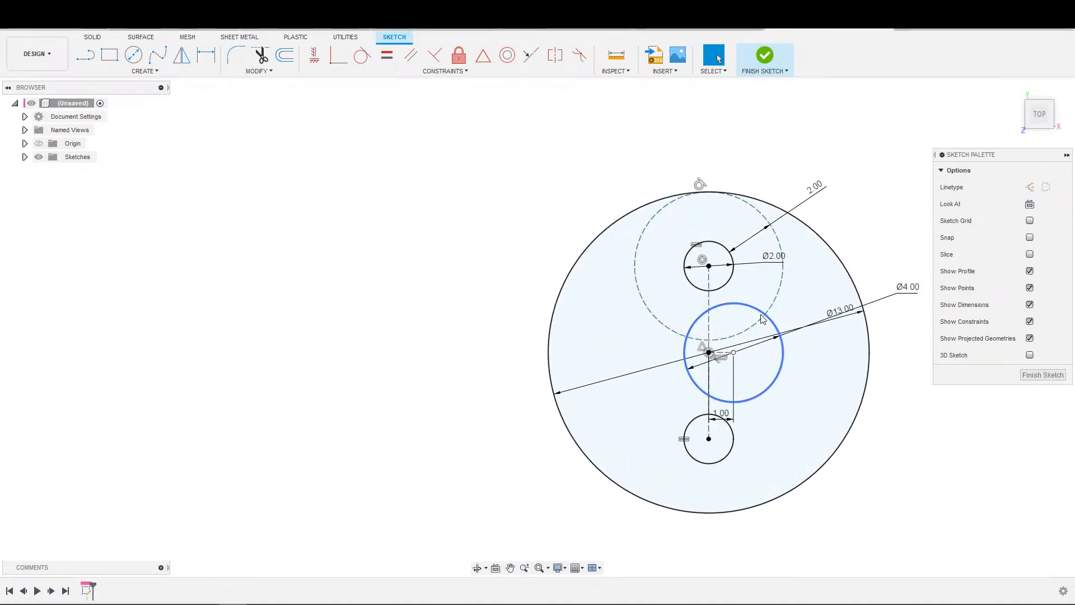
{"action": "scroll", "coordinate": [773, 317], "scroll_direction": "down", "scroll_amount": 2}
{"action": "middle_click_drag", "start_coordinate": [868, 203], "coordinate": [864, 163]}
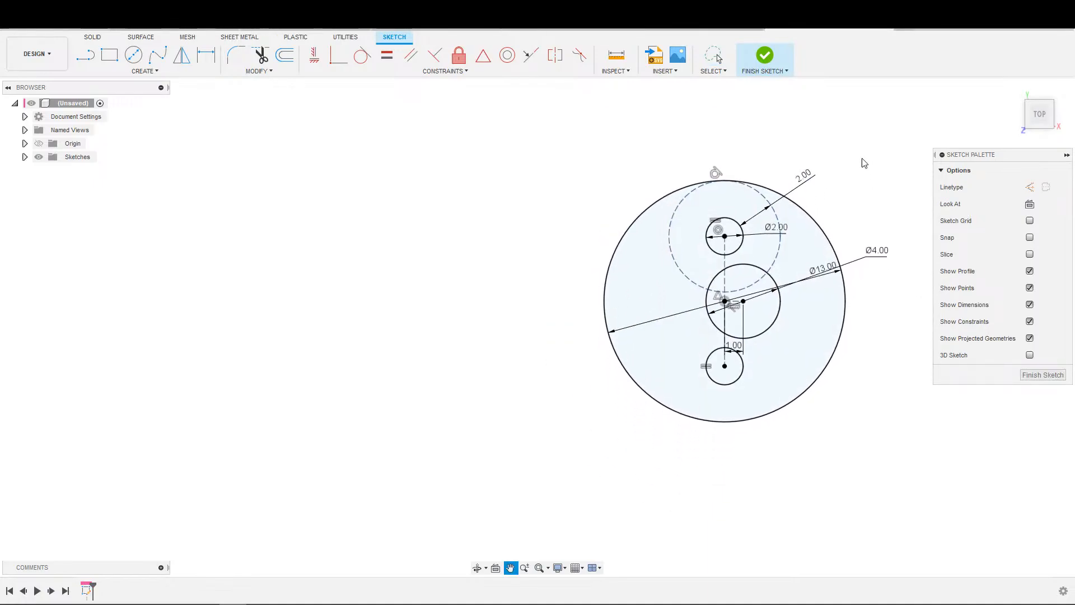
{"action": "key", "text": "e"}
{"action": "left_click", "coordinate": [821, 307]}
{"action": "left_click", "coordinate": [827, 327]}
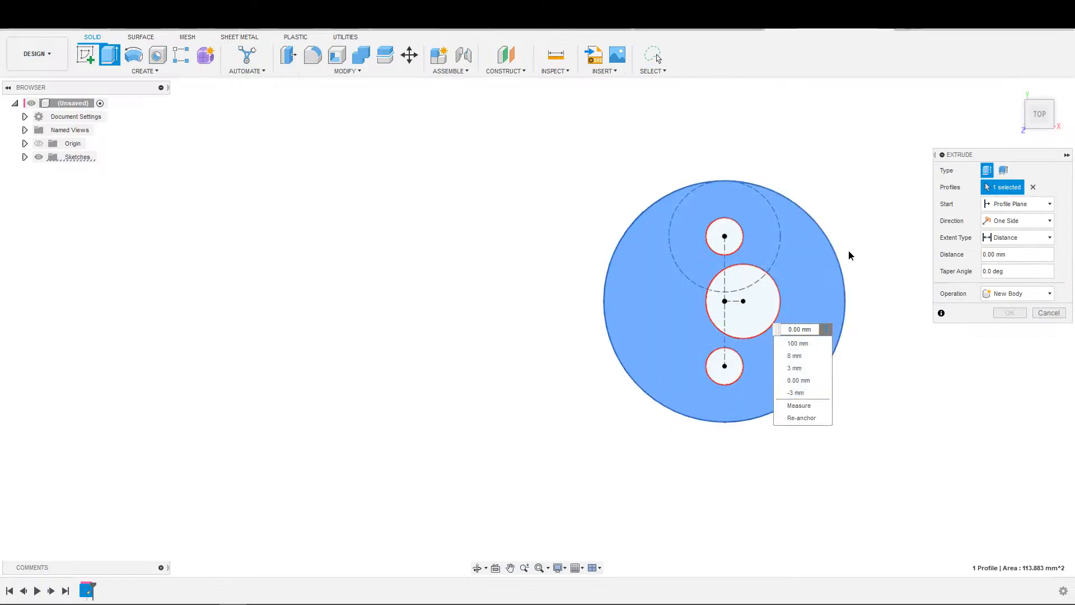
{"action": "left_click", "coordinate": [855, 258]}
{"action": "middle_click_drag", "start_coordinate": [864, 264], "coordinate": [881, 230], "text": "shift"}
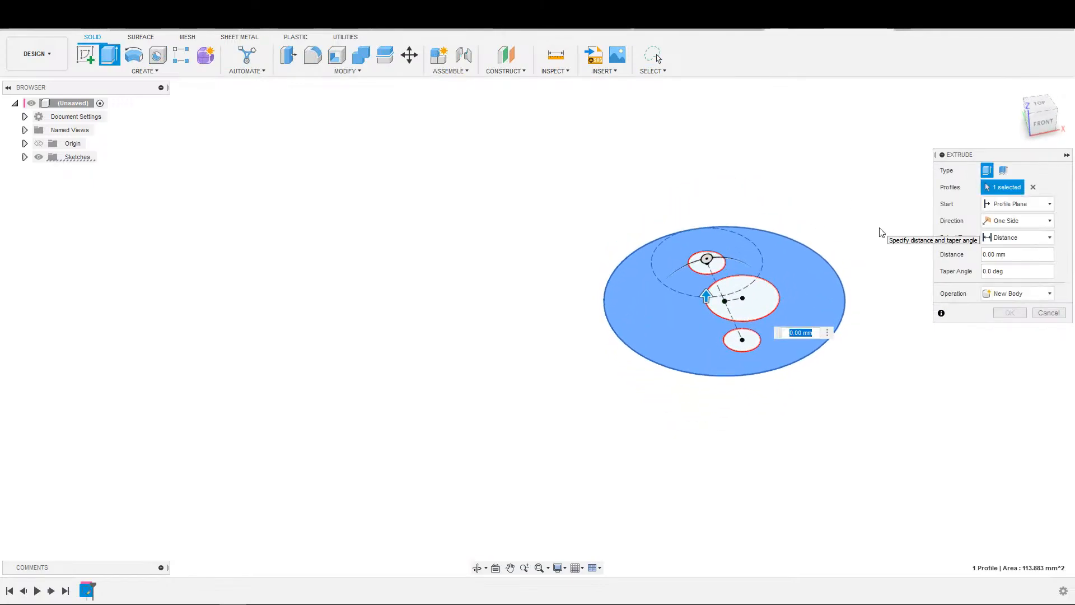
{"action": "type", "text": "10"}
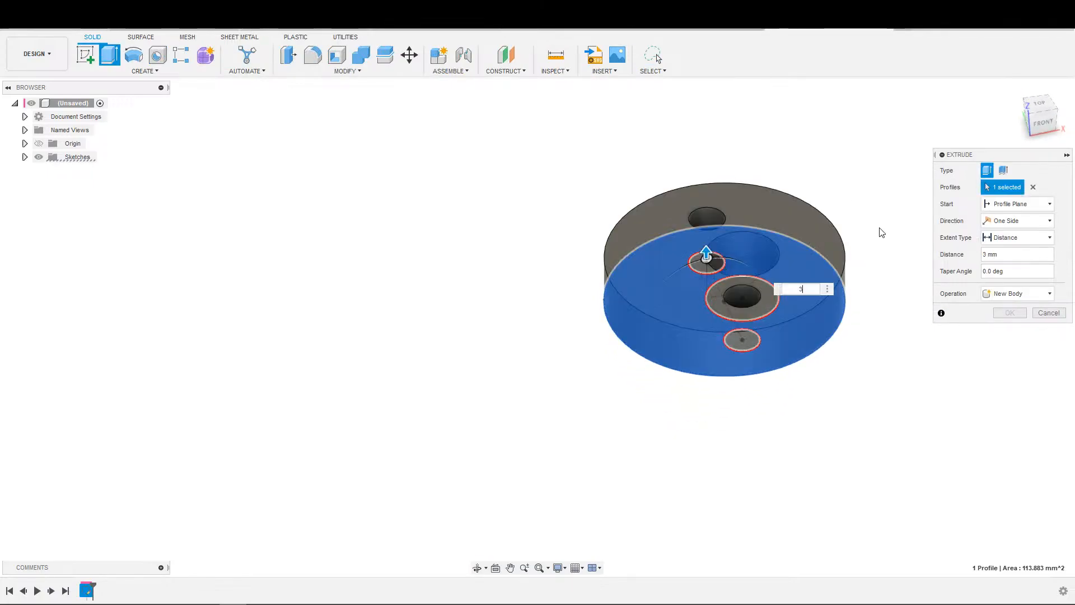
{"action": "key", "text": "Return"}
{"action": "middle_click_drag", "start_coordinate": [892, 276], "coordinate": [940, 304], "text": "shift"}
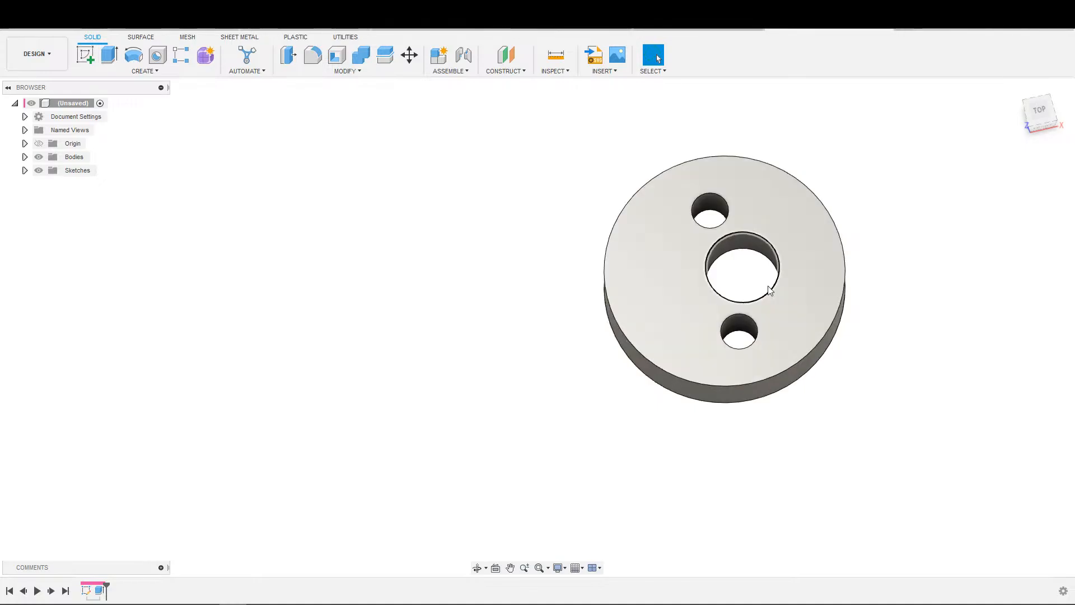
Step: Search the appearance library for Plastic and apply the custom Plastic - Matte (Blue) appearance to the disk body
{"action": "scroll", "coordinate": [744, 157], "scroll_direction": "down", "scroll_amount": 1}
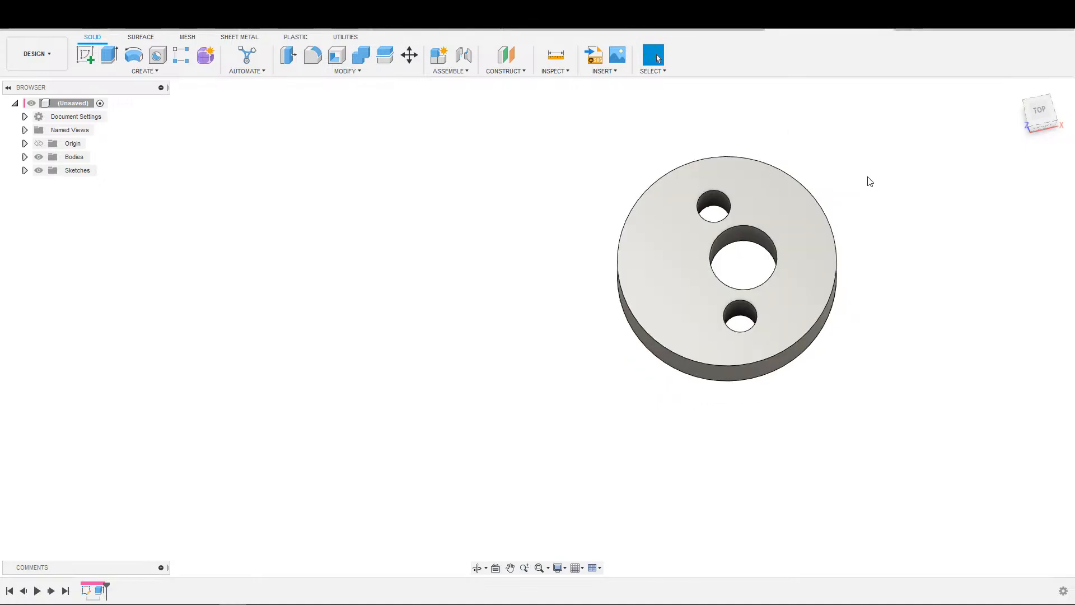
{"action": "key", "text": "a"}
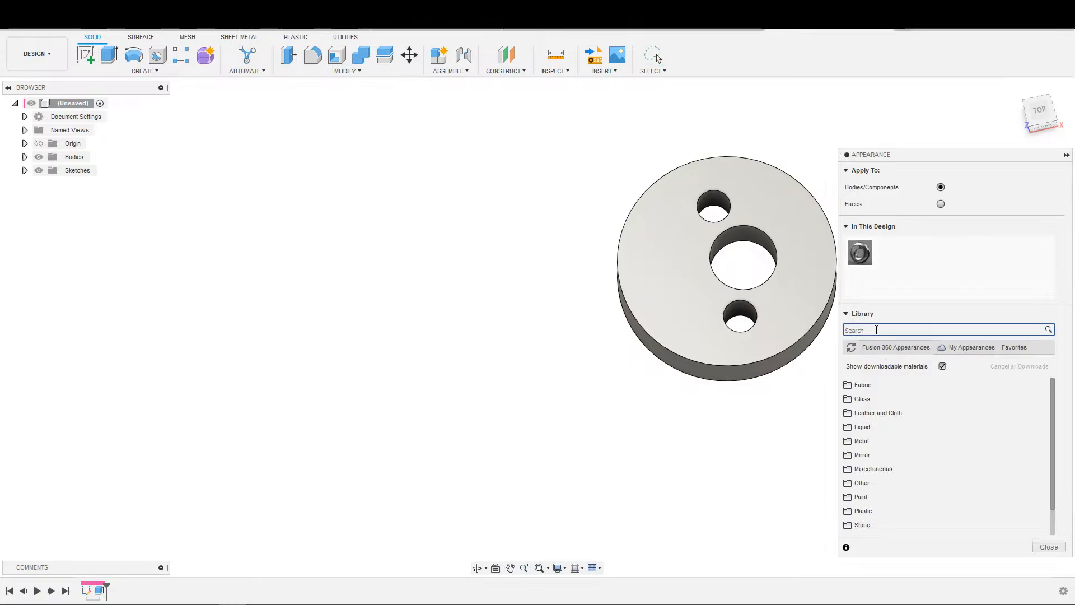
{"action": "left_click", "coordinate": [876, 329]}
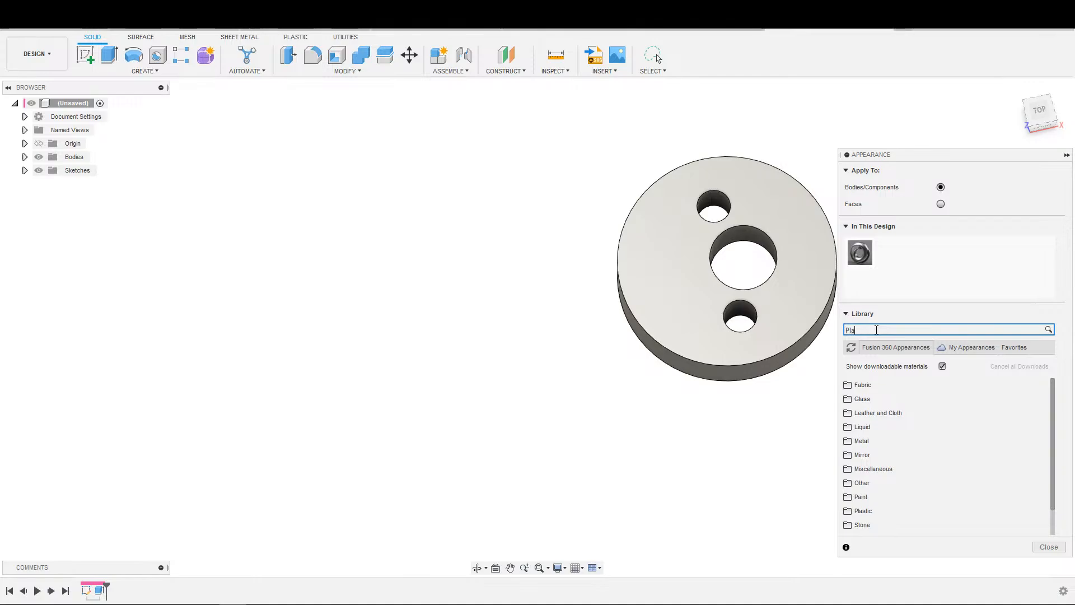
{"action": "type", "text": "Plastic"}
{"action": "key", "text": "Return"}
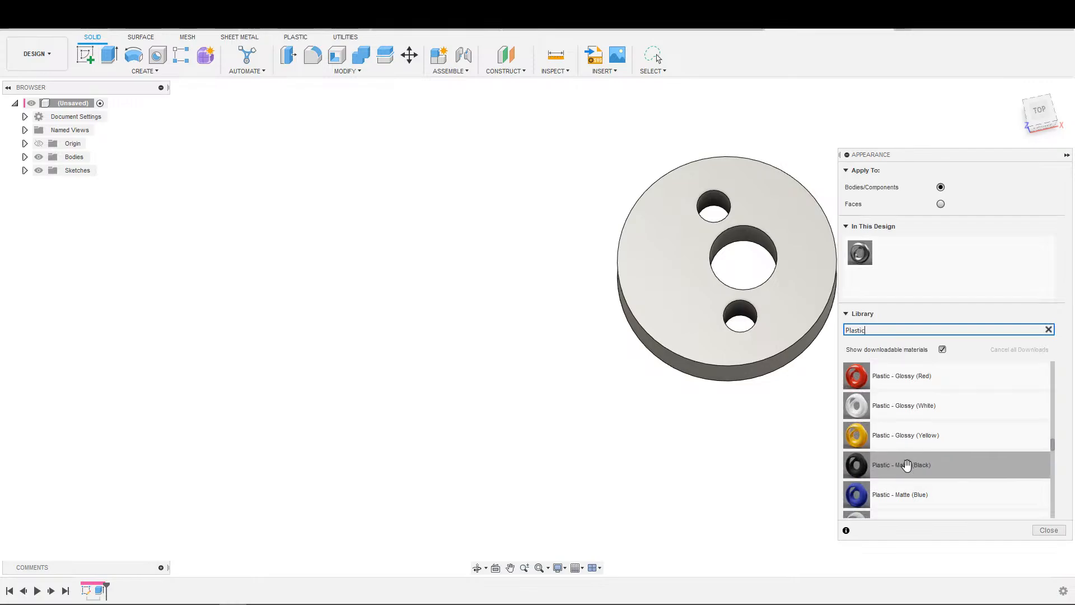
{"action": "scroll", "coordinate": [930, 443], "scroll_direction": "up", "scroll_amount": 10}
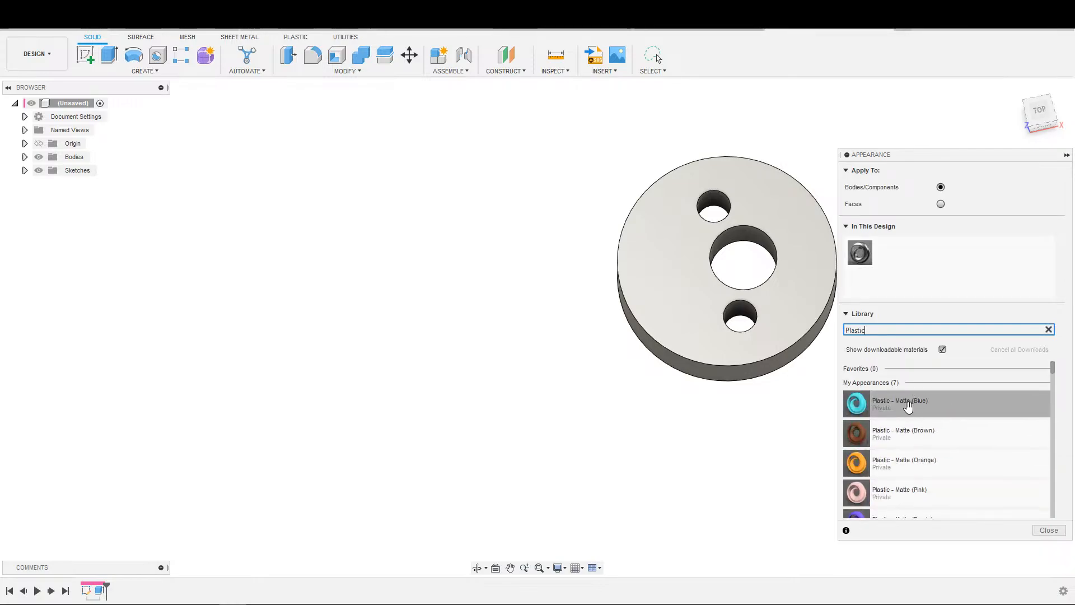
{"action": "left_click_drag", "start_coordinate": [909, 408], "coordinate": [666, 333]}
{"action": "left_click_drag", "start_coordinate": [925, 398], "coordinate": [745, 358]}
{"action": "key", "text": "Escape"}
Step: Rename the disk's sketch as M4 Eccentric Disk
{"action": "scroll", "coordinate": [815, 410], "scroll_direction": "down", "scroll_amount": 3}
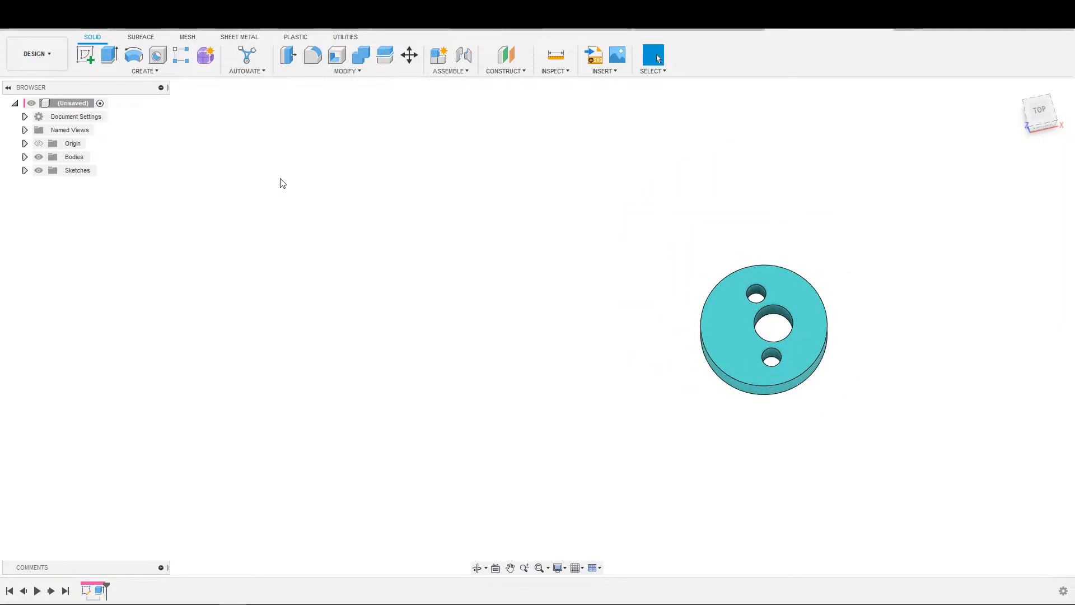
{"action": "left_click", "coordinate": [24, 170]}
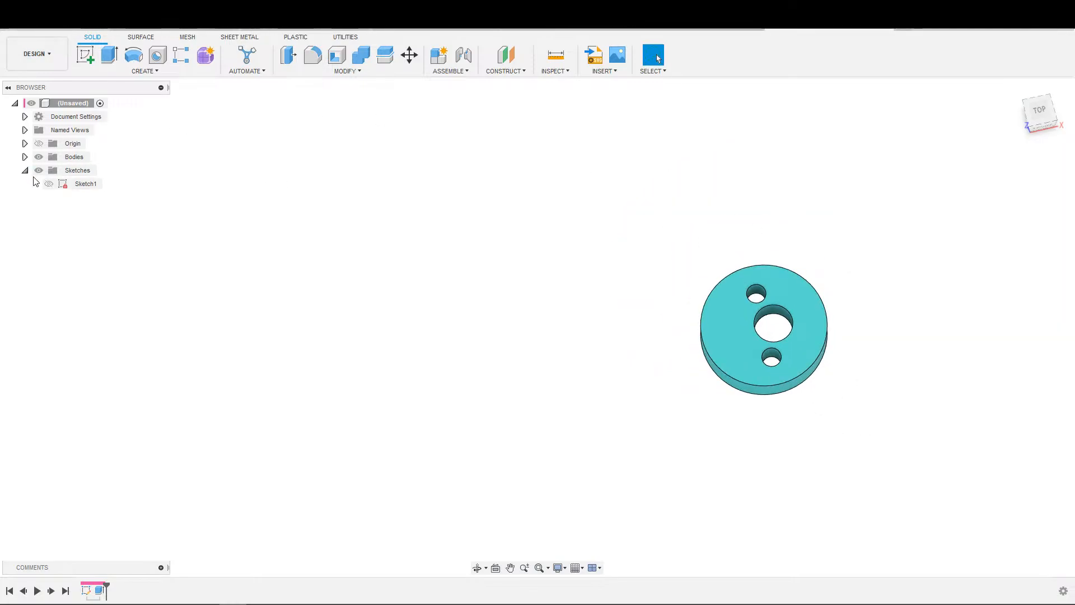
{"action": "left_click", "coordinate": [84, 184]}
{"action": "left_click", "coordinate": [84, 184]}
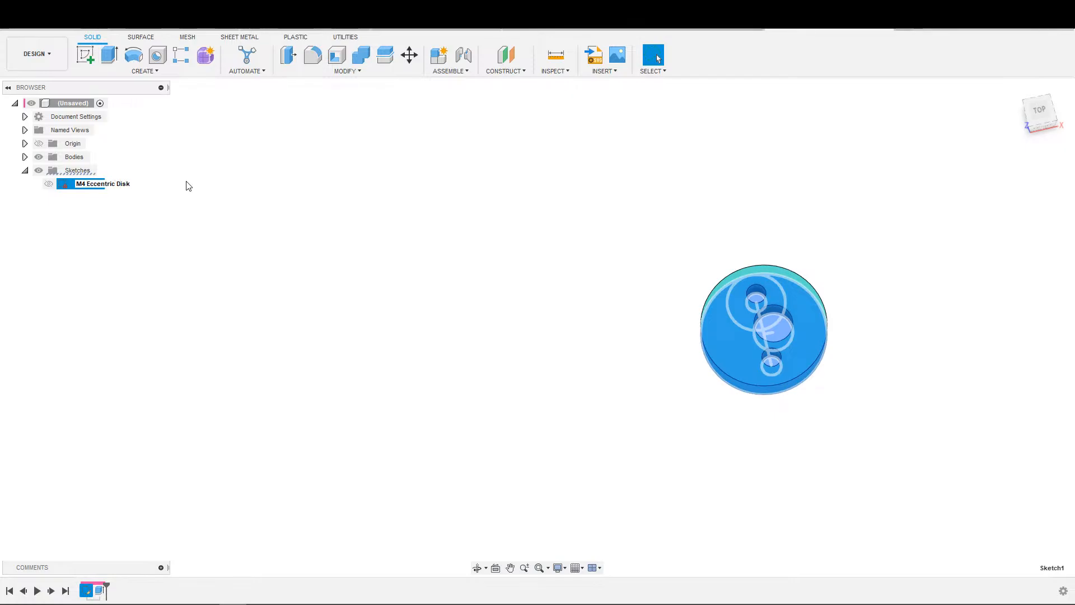
{"action": "key", "text": "Return"}
Step: Rename the disk's body as M4 Eccentric Disk, matching its sketch name
{"action": "left_click", "coordinate": [25, 157]}
{"action": "left_click", "coordinate": [106, 200]}
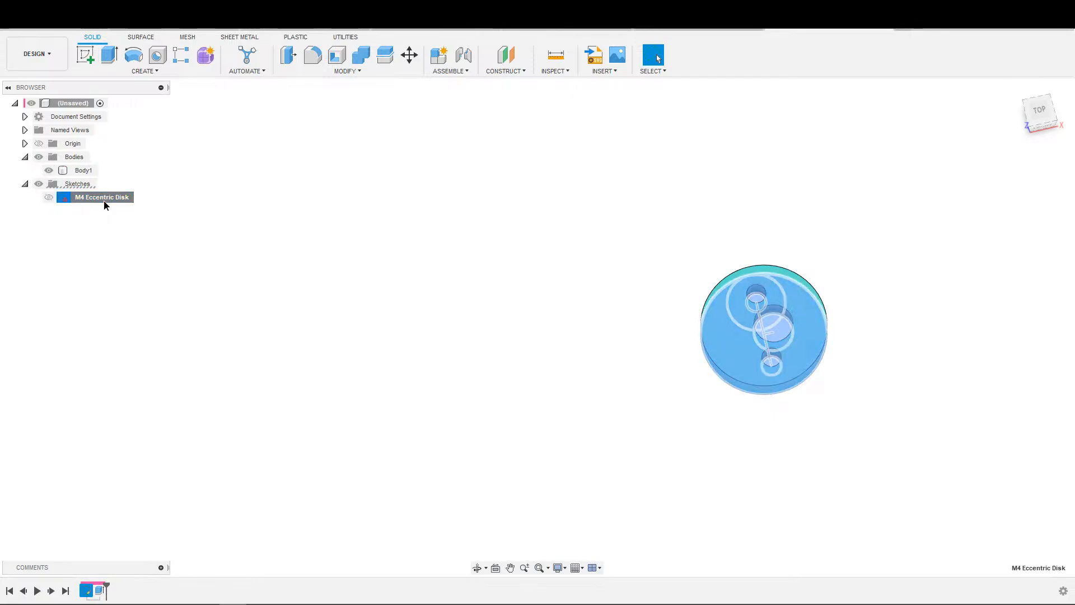
{"action": "double_click", "coordinate": [84, 171]}
{"action": "type", "text": "M4 Eccentric Disk"}
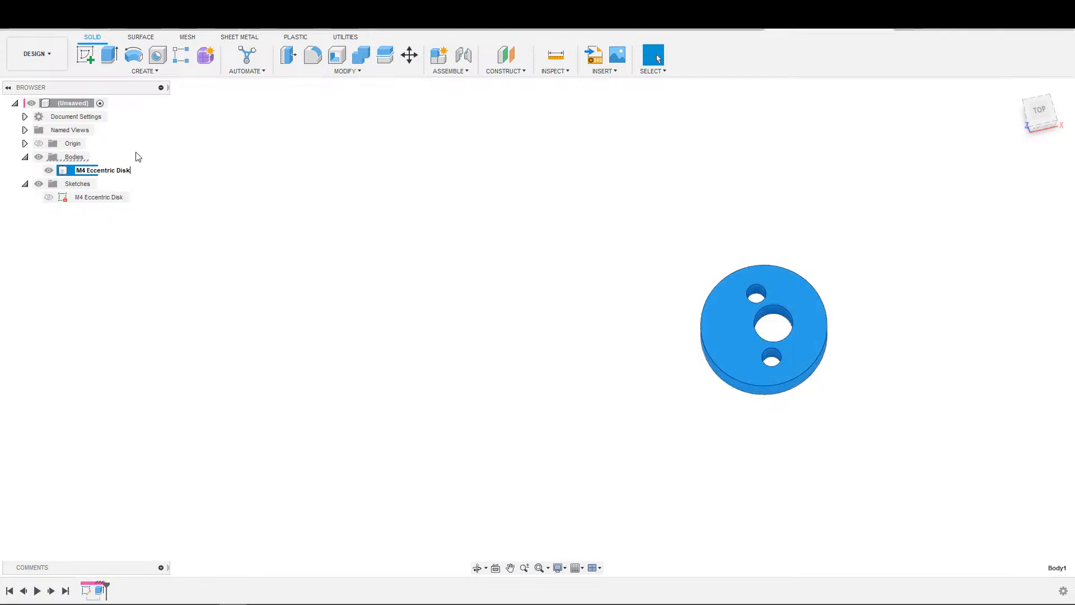
{"action": "key", "text": "Return"}
{"action": "left_click", "coordinate": [180, 173]}
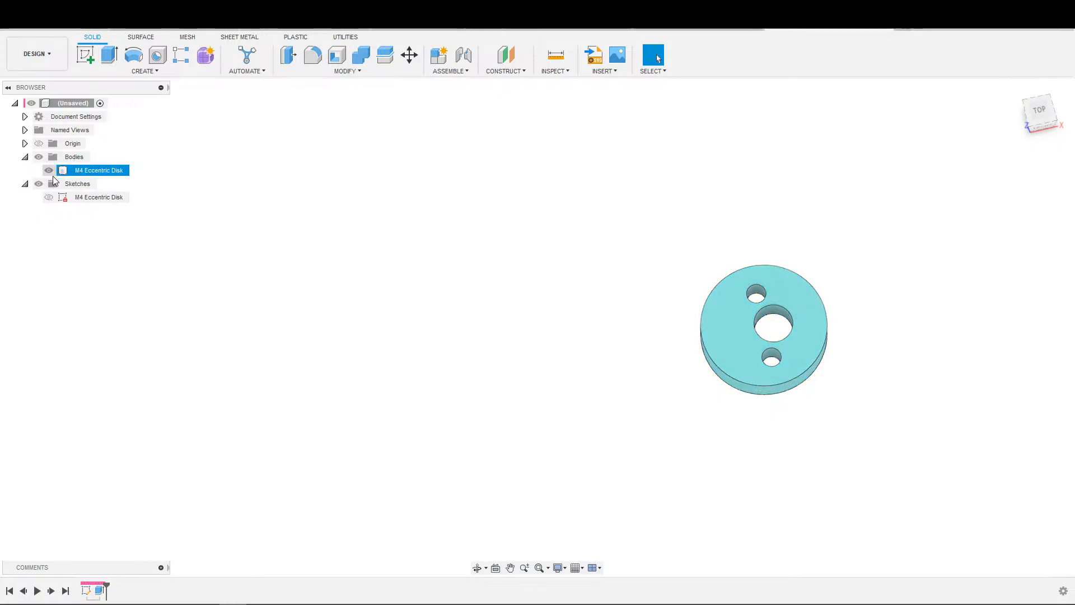
Step: Save the design as M4 Eccentric Disk in the Miscellaneous project
{"action": "left_click", "coordinate": [63, 28]}
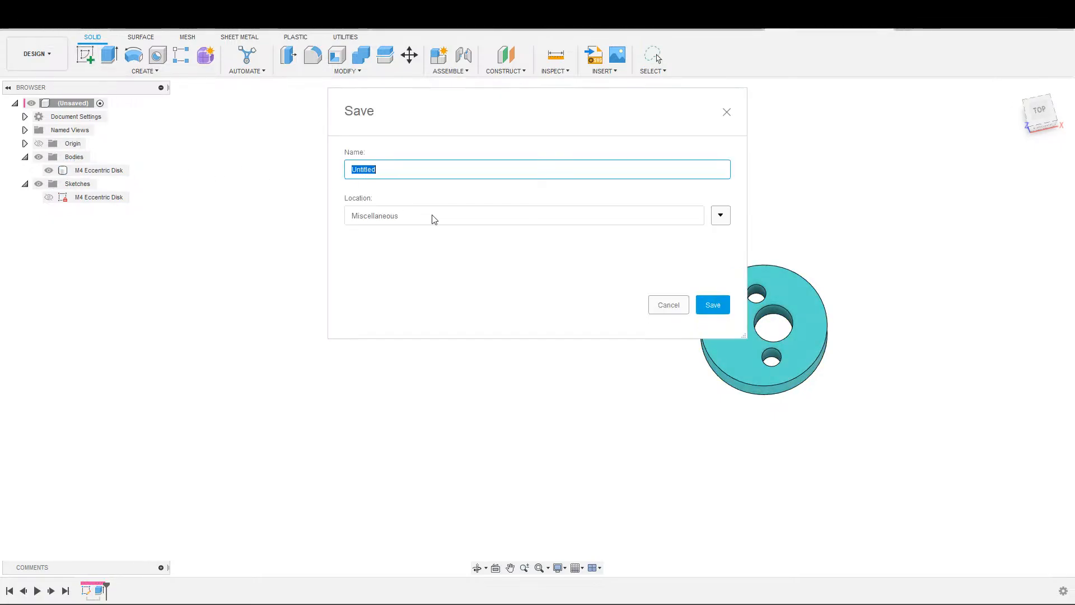
{"action": "type", "text": "M4 Eccentric Disk"}
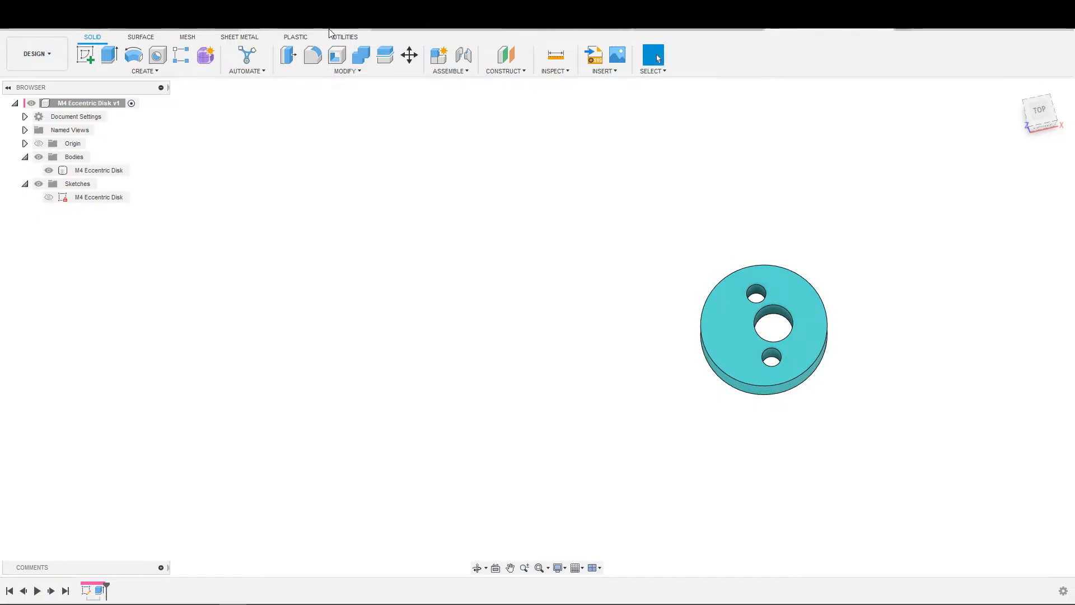
Step: Switch to the 5mm Rod U Groove Bearing assembly and delete the inserted M4 Eccentric Nut despite its dependent features
{"action": "scroll", "coordinate": [507, 336], "scroll_direction": "down", "scroll_amount": 2}
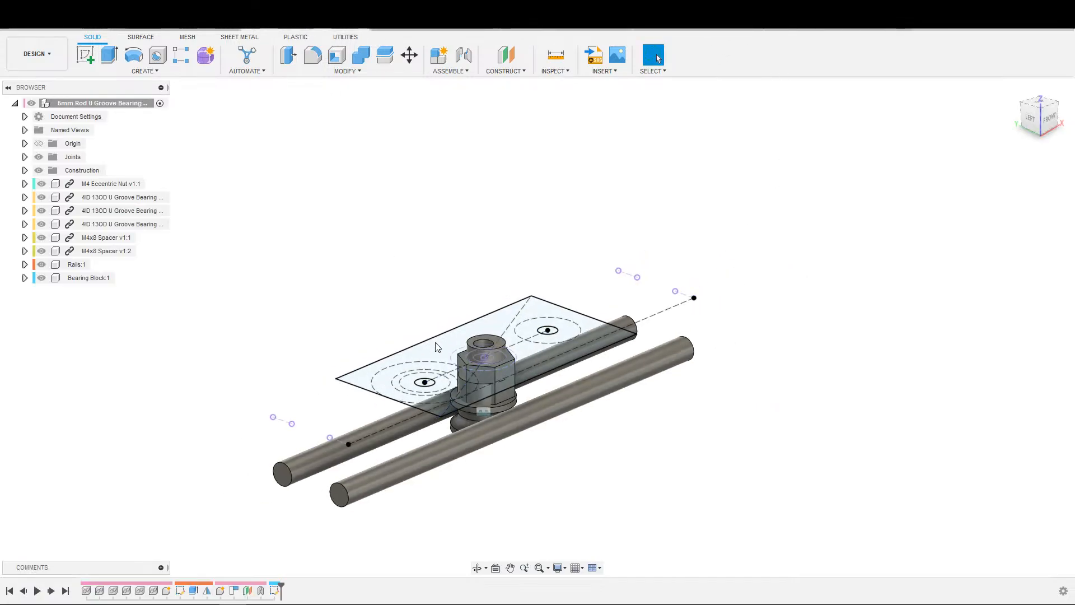
{"action": "left_click", "coordinate": [87, 592]}
{"action": "key", "text": "Delete"}
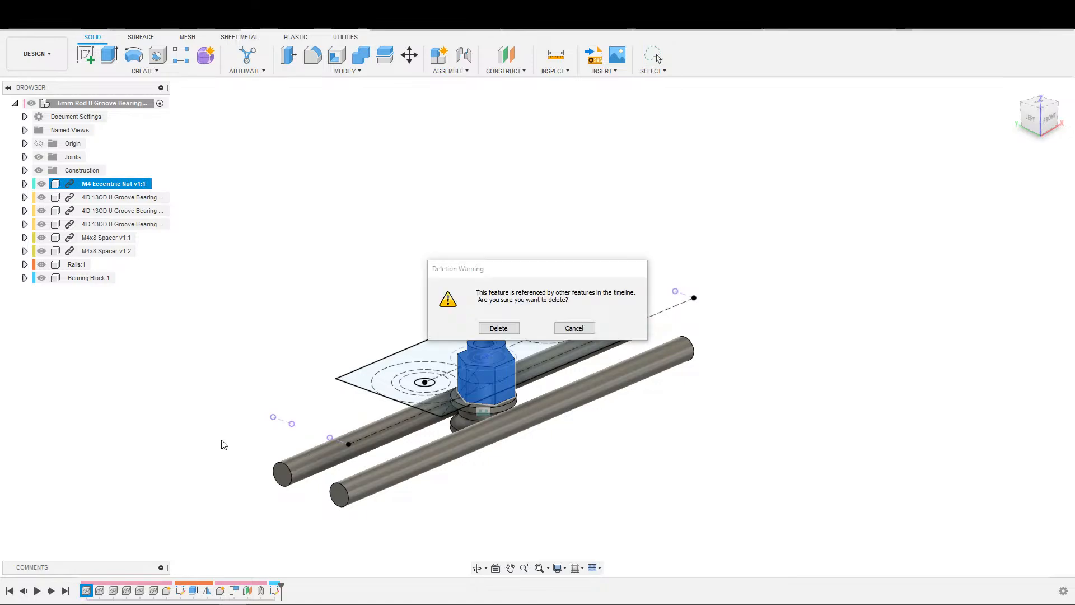
{"action": "left_click", "coordinate": [499, 329]}
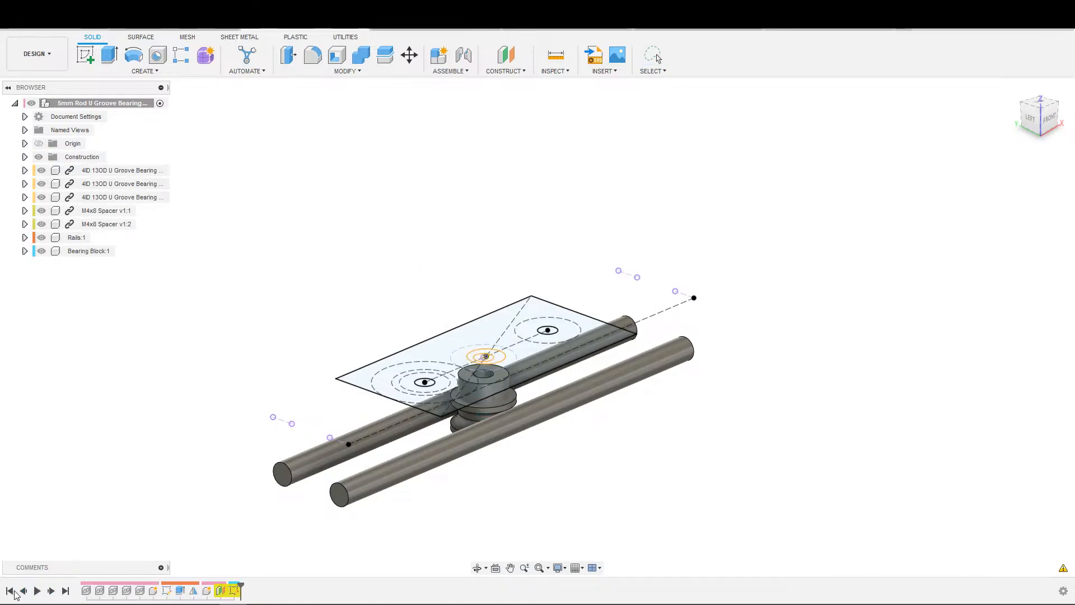
Step: Roll the assembly history back to its start and insert the M4 Eccentric Disk design at its default position
{"action": "left_click", "coordinate": [10, 591]}
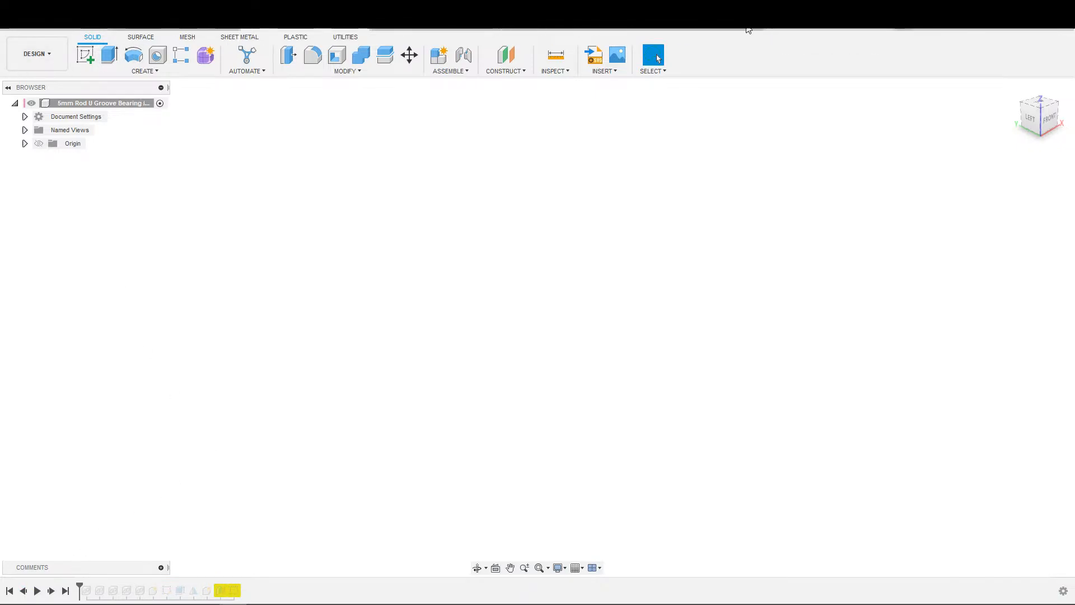
{"action": "left_click", "coordinate": [15, 22]}
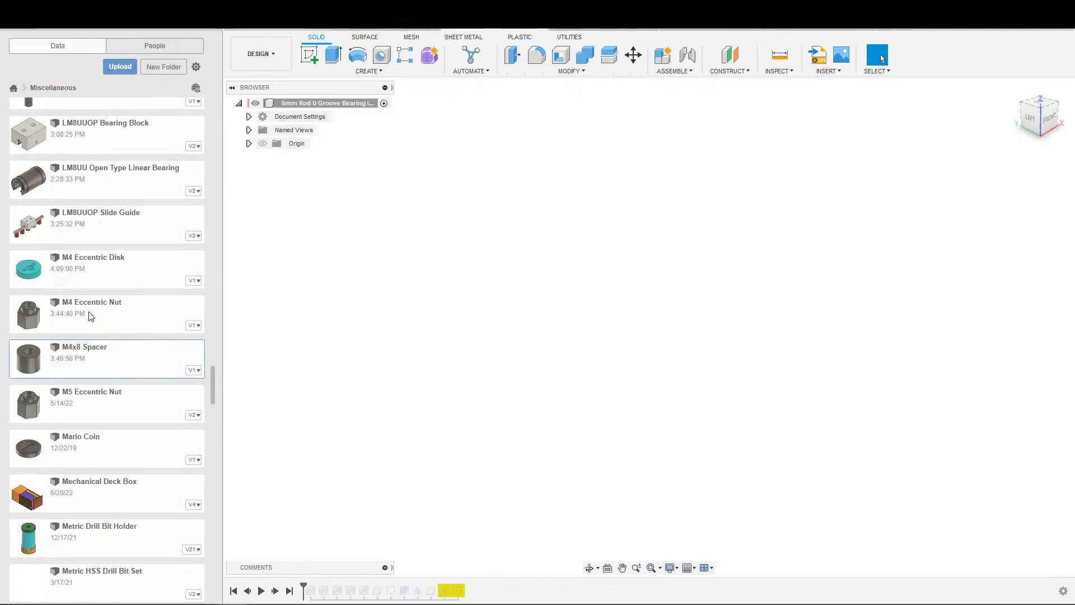
{"action": "right_click", "coordinate": [114, 273]}
{"action": "left_click", "coordinate": [153, 287]}
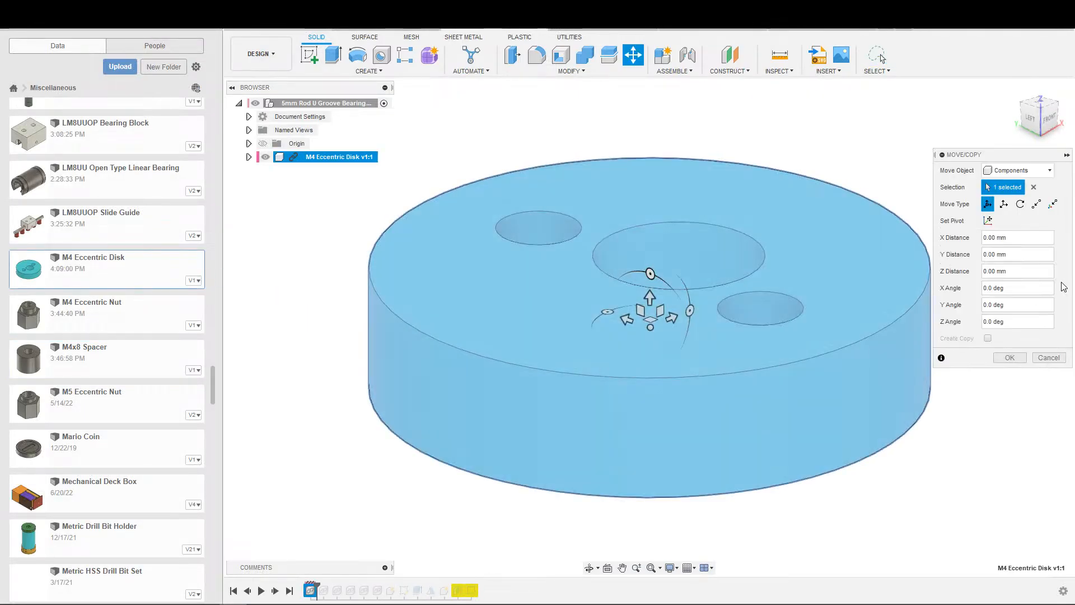
{"action": "left_click", "coordinate": [1008, 359]}
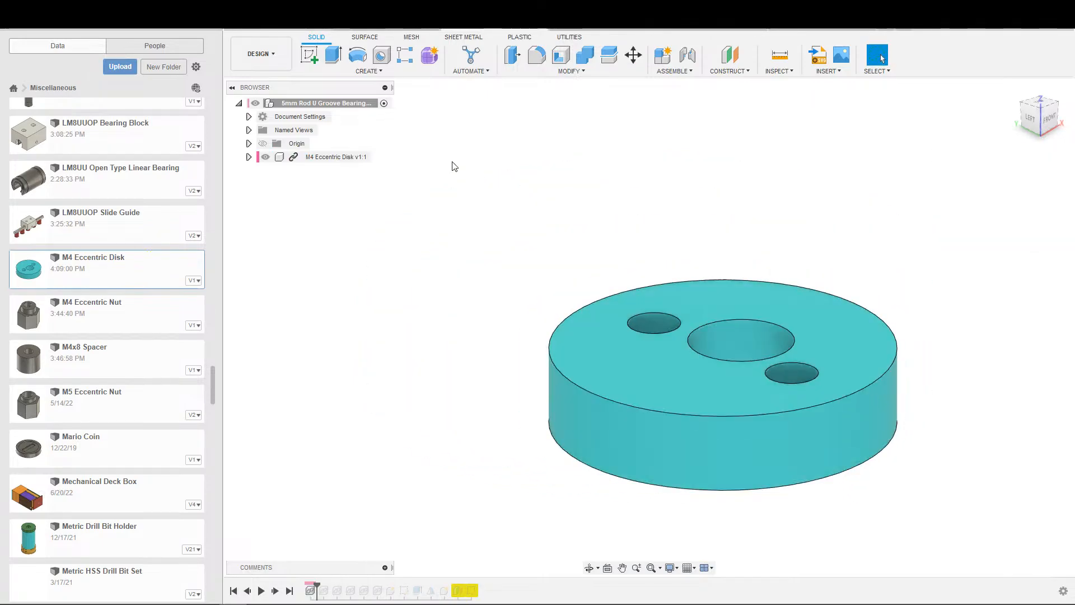
{"action": "left_click", "coordinate": [218, 29]}
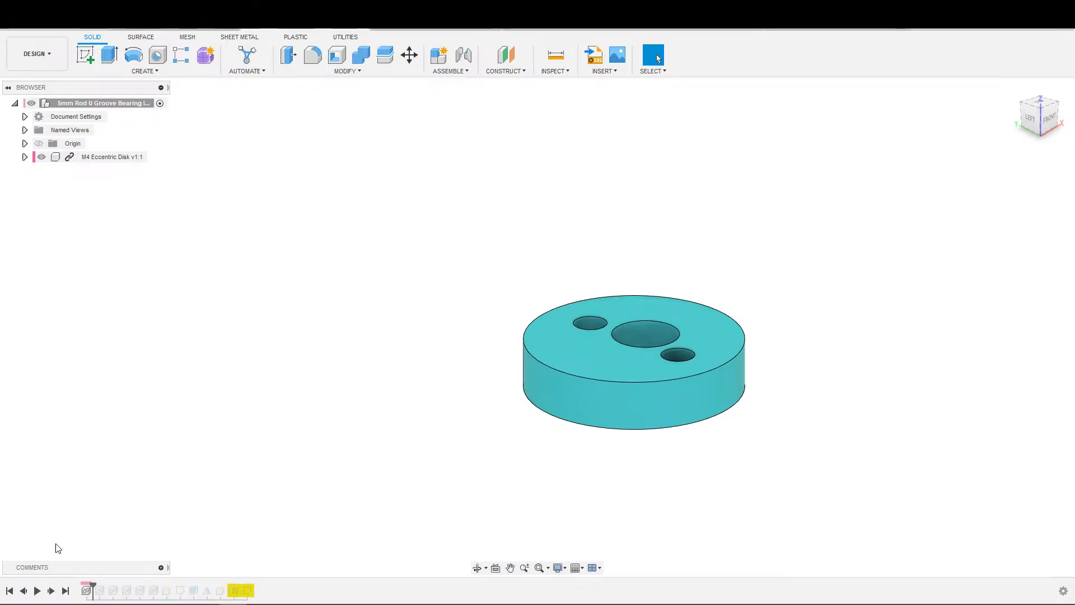
Step: Roll the assembly history forward to its end to restore the bearings, rails and bearing block
{"action": "left_click", "coordinate": [65, 590]}
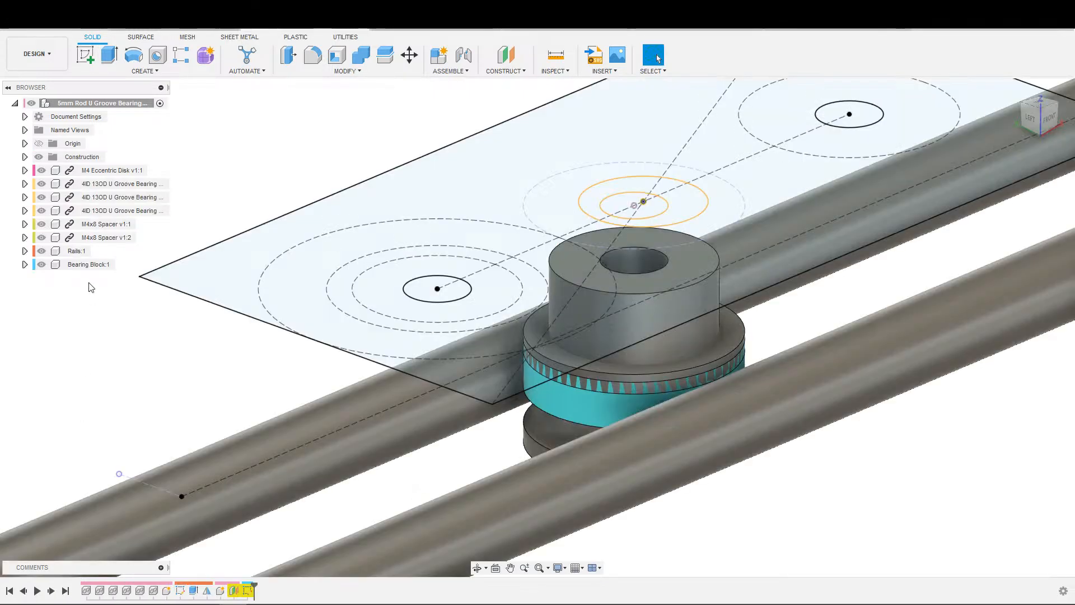
{"action": "scroll", "coordinate": [585, 415], "scroll_direction": "down", "scroll_amount": 3}
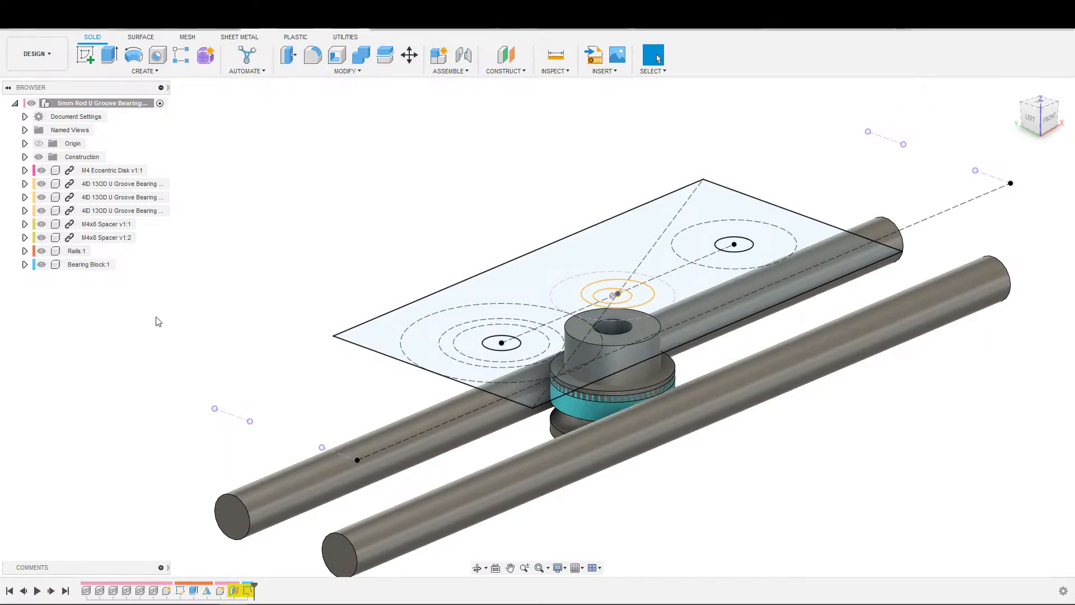
{"action": "scroll", "coordinate": [241, 358], "scroll_direction": "down", "scroll_amount": 2}
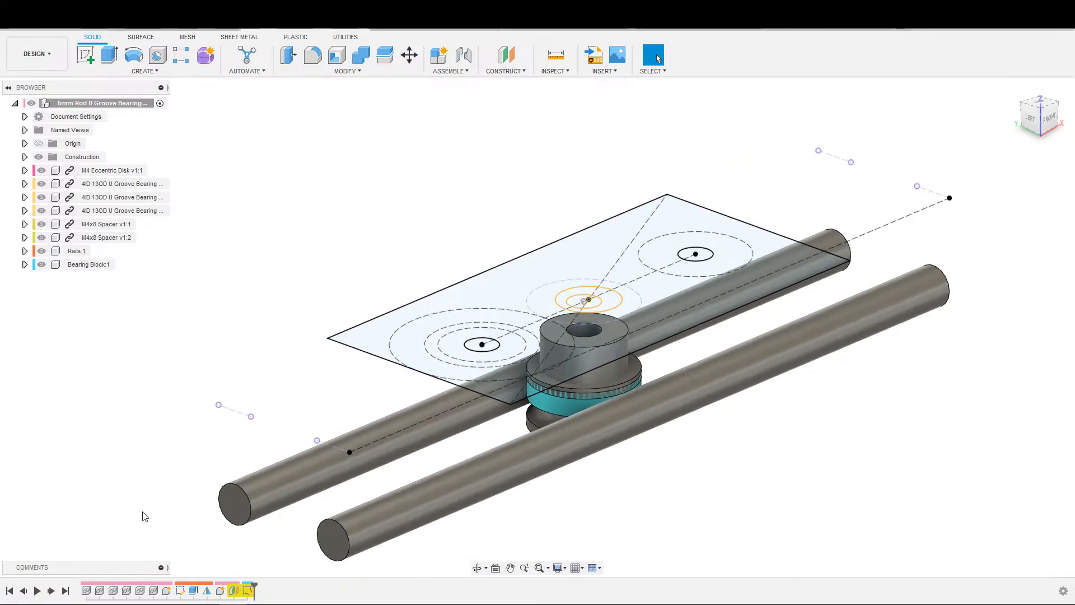
Step: Delete both inserted M4x8 Spacer components from the assembly history
{"action": "left_click", "coordinate": [100, 590]}
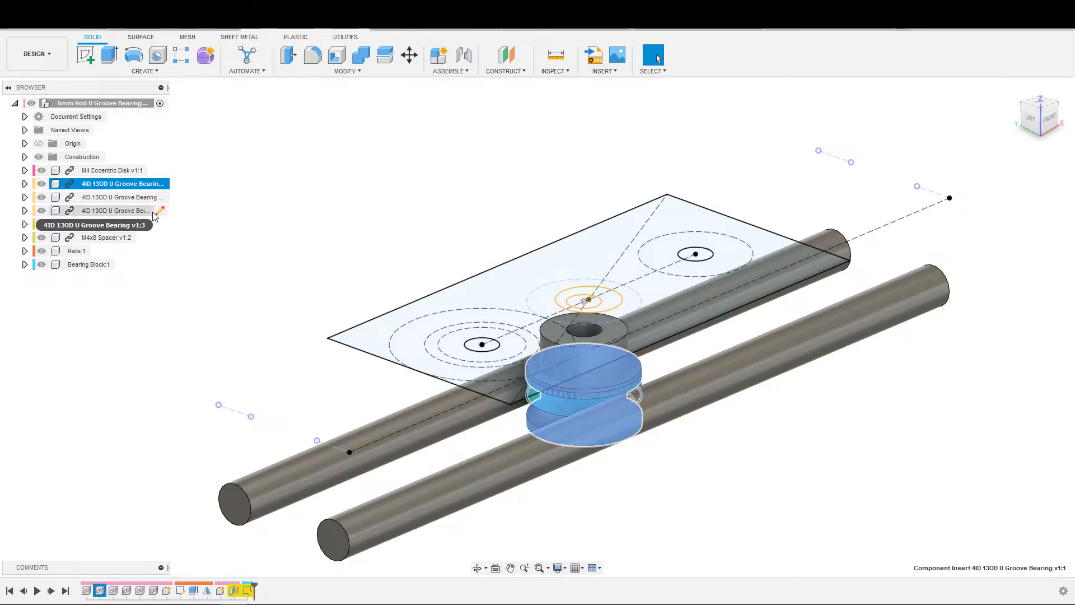
{"action": "left_click", "coordinate": [107, 224]}
{"action": "left_click", "coordinate": [146, 591], "text": "ctrl"}
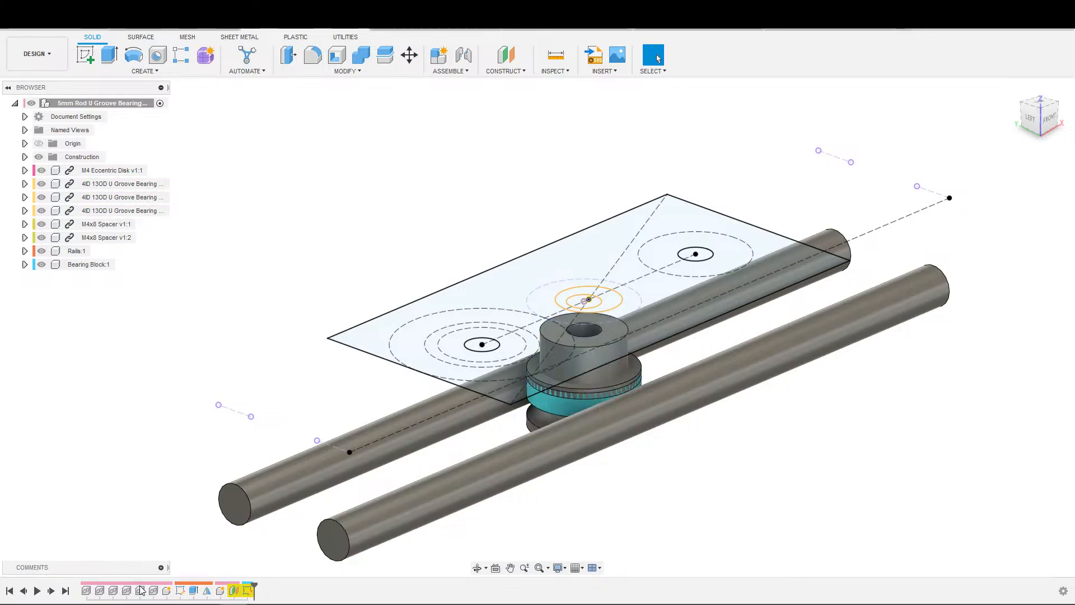
{"action": "left_click", "coordinate": [153, 591]}
{"action": "left_click", "coordinate": [143, 591], "text": "ctrl"}
{"action": "key", "text": "Delete"}
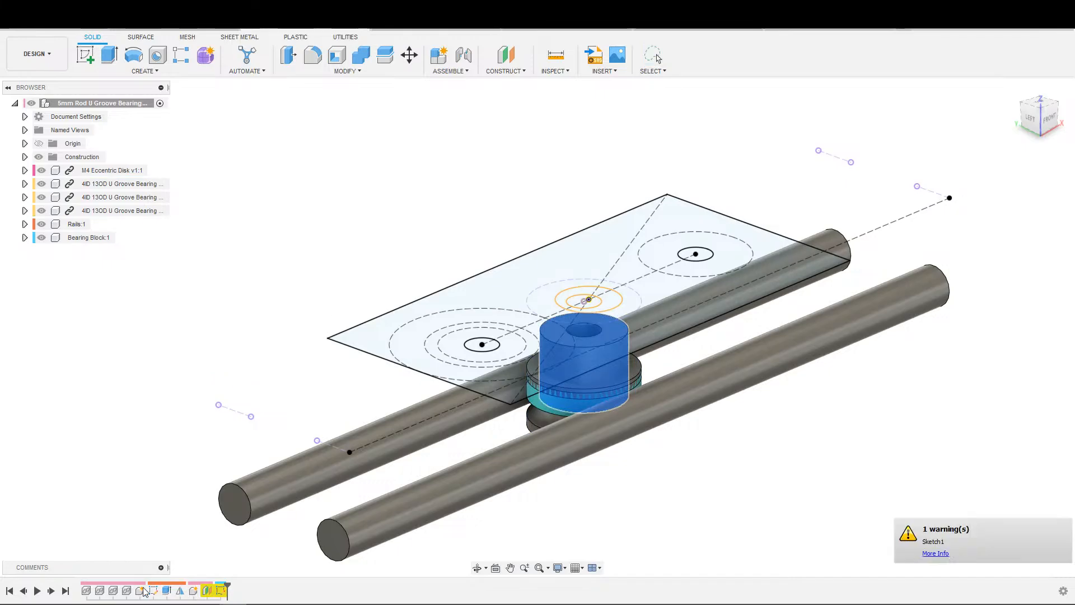
Step: Roll the assembly history back to just after the rails' mirror feature, before the Bearing Block component
{"action": "scroll", "coordinate": [196, 543], "scroll_direction": "down", "scroll_amount": 1}
{"action": "scroll", "coordinate": [197, 542], "scroll_direction": "up", "scroll_amount": 1}
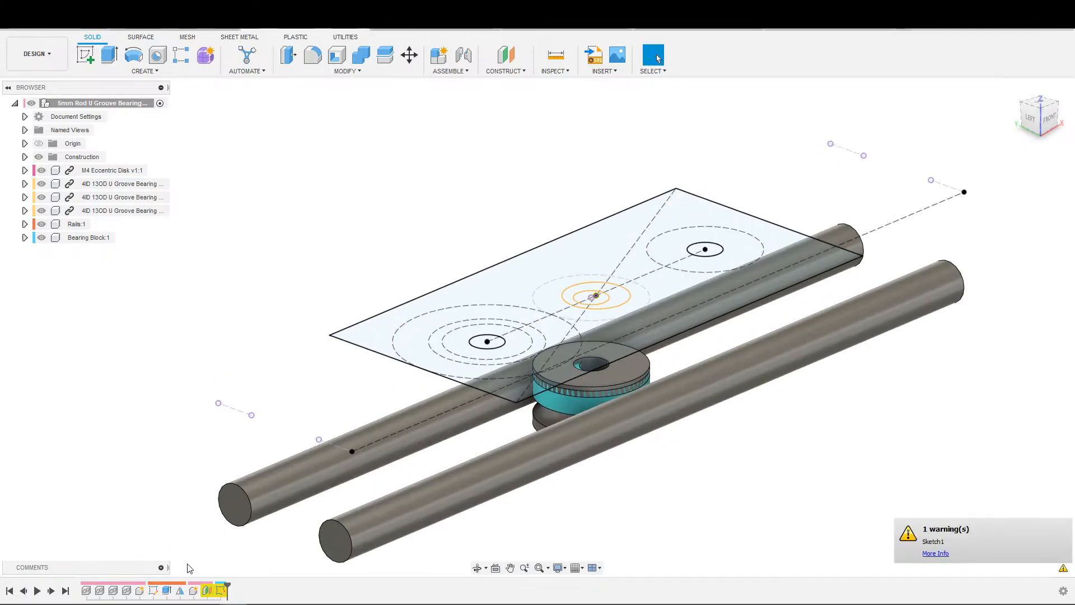
{"action": "left_click_drag", "start_coordinate": [225, 585], "coordinate": [187, 583]}
{"action": "scroll", "coordinate": [202, 558], "scroll_direction": "down", "scroll_amount": 2}
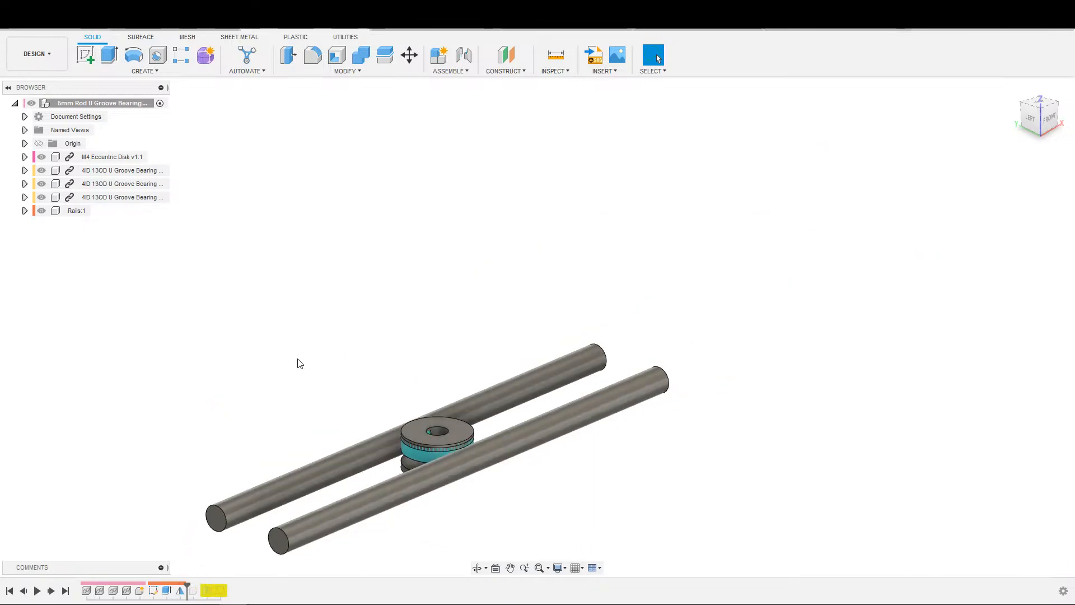
Step: Begin a component alignment and hide the Rails and all three U-groove bearings, leaving only the eccentric disk shown
{"action": "left_click", "coordinate": [345, 71]}
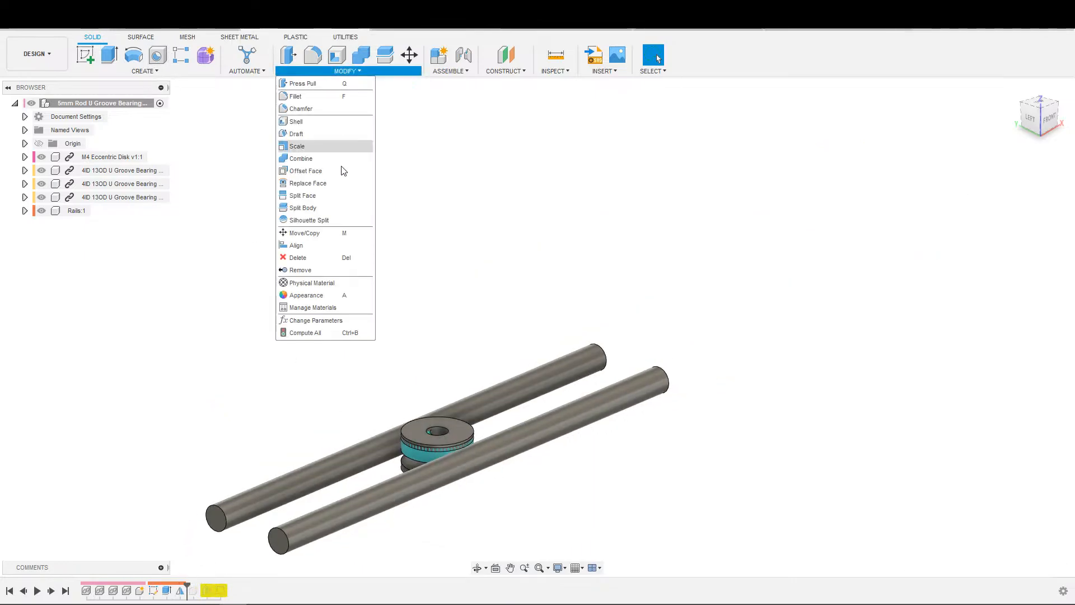
{"action": "left_click", "coordinate": [297, 245]}
{"action": "scroll", "coordinate": [480, 465], "scroll_direction": "up", "scroll_amount": 3}
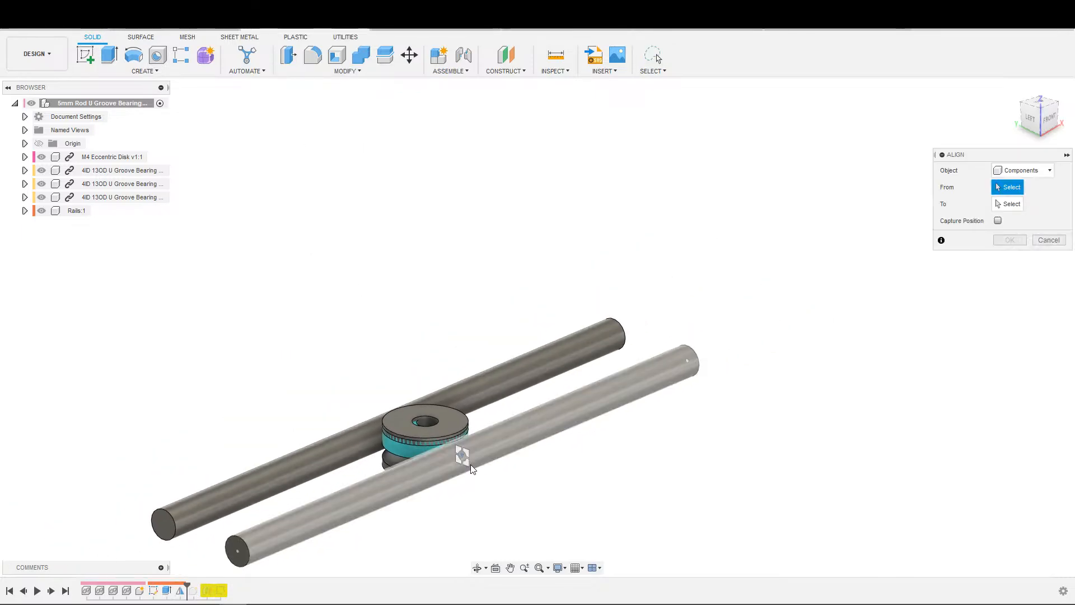
{"action": "scroll", "coordinate": [480, 479], "scroll_direction": "up", "scroll_amount": 1}
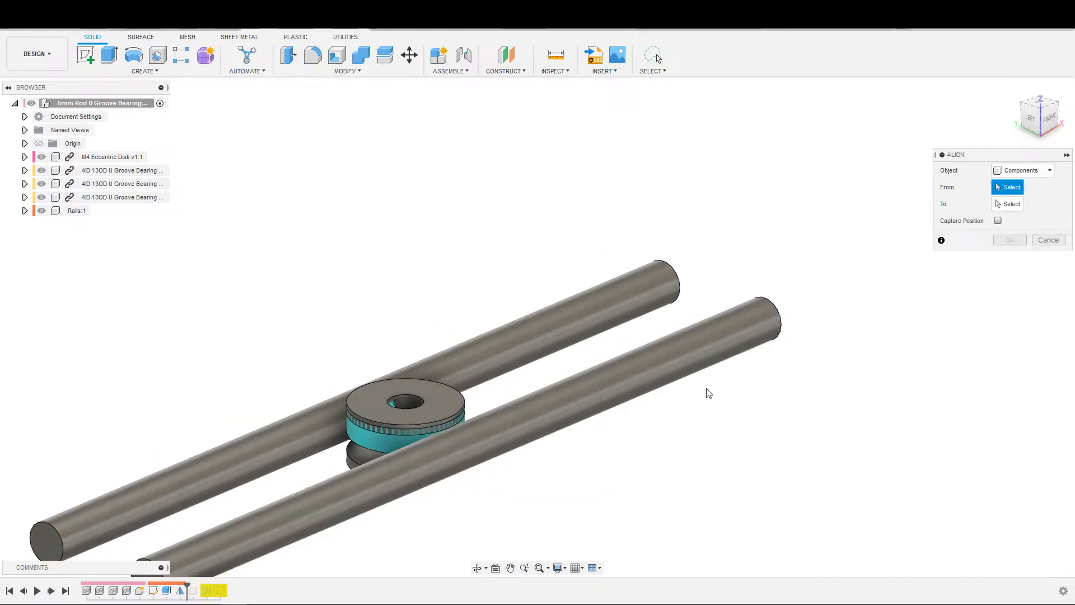
{"action": "scroll", "coordinate": [346, 425], "scroll_direction": "up", "scroll_amount": 1}
{"action": "middle_click_drag", "start_coordinate": [423, 396], "coordinate": [474, 373]}
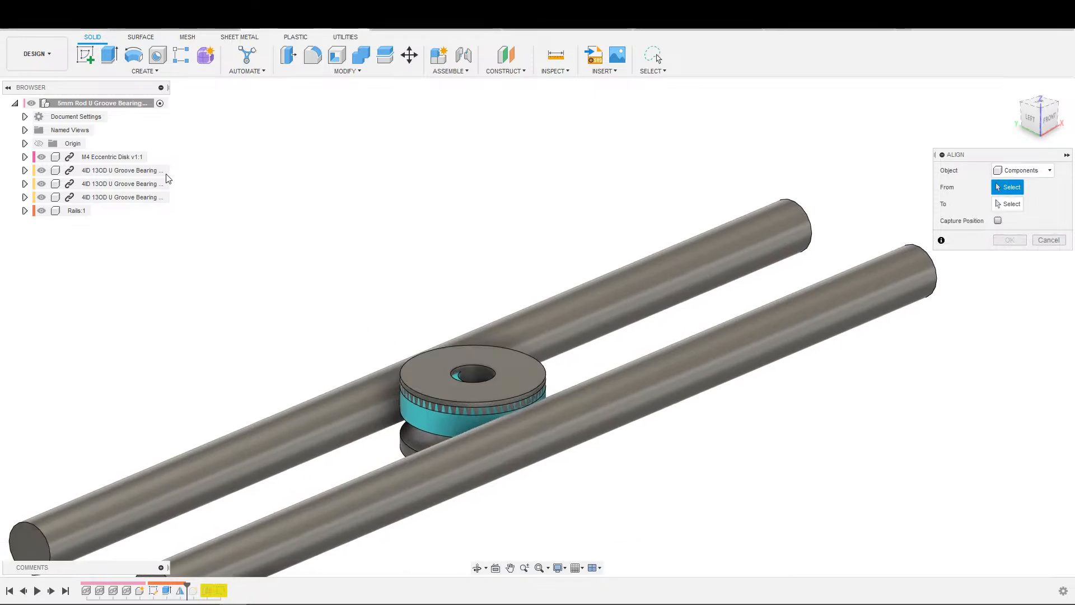
{"action": "left_click", "coordinate": [40, 212]}
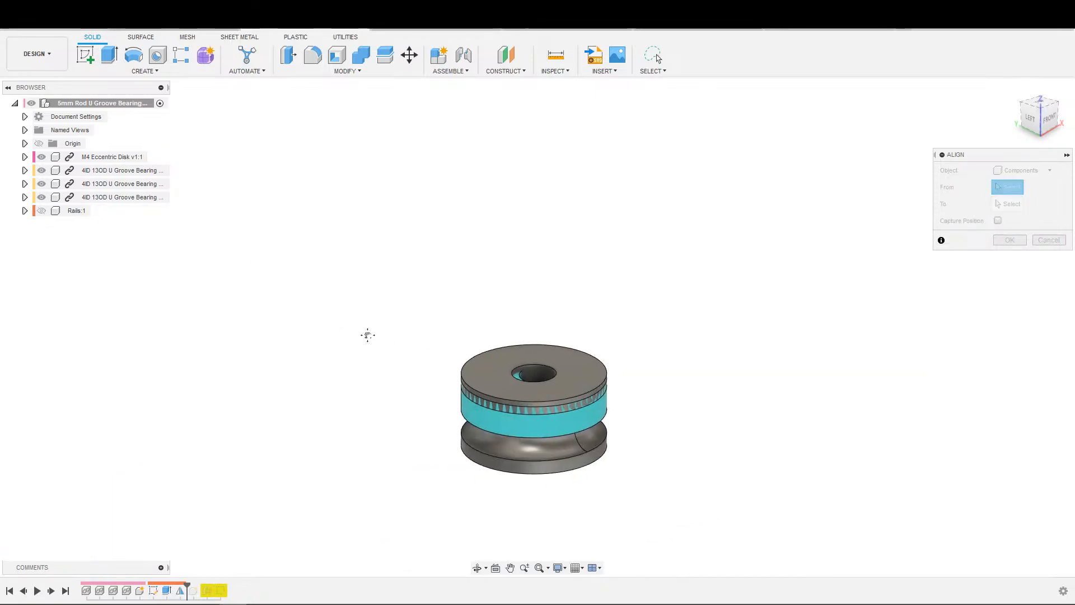
{"action": "left_click", "coordinate": [44, 198]}
{"action": "left_click", "coordinate": [41, 184]}
{"action": "left_click", "coordinate": [41, 170]}
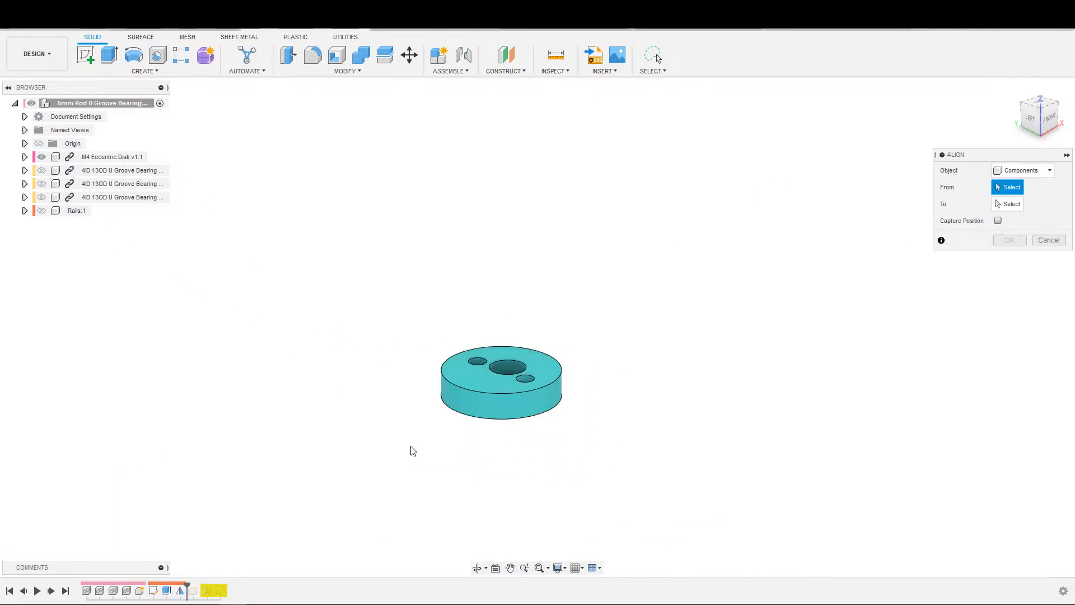
Step: Align the eccentric disk's bottom face to the top face of the first U-groove bearing
{"action": "middle_click_drag", "start_coordinate": [527, 490], "coordinate": [495, 384], "text": "shift"}
{"action": "left_click", "coordinate": [495, 388]}
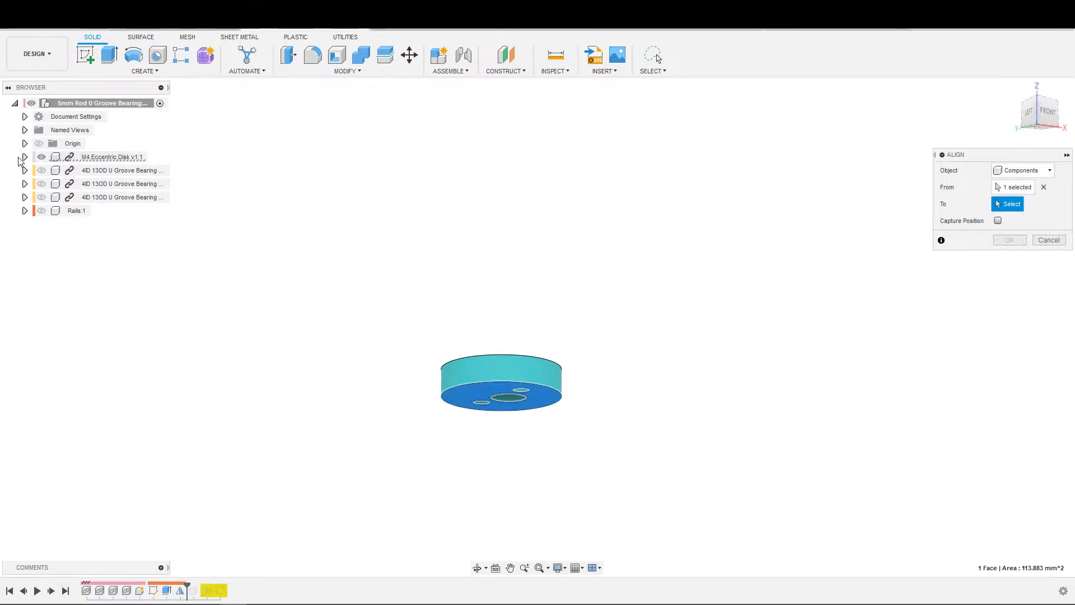
{"action": "left_click", "coordinate": [41, 157]}
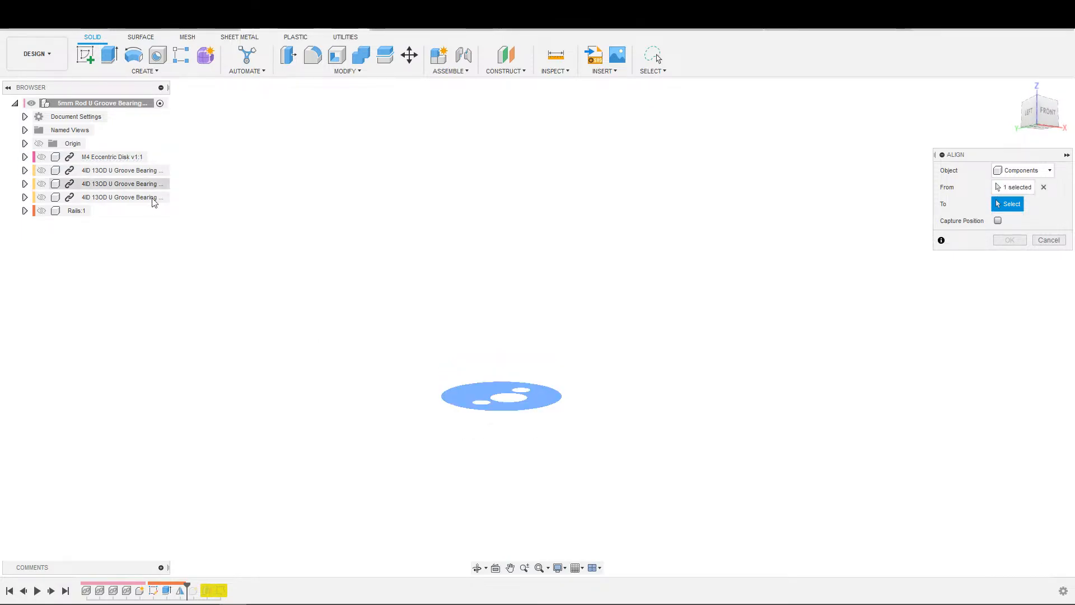
{"action": "left_click", "coordinate": [41, 171]}
{"action": "middle_click_drag", "start_coordinate": [437, 302], "coordinate": [462, 397], "text": "shift"}
{"action": "left_click", "coordinate": [462, 397]}
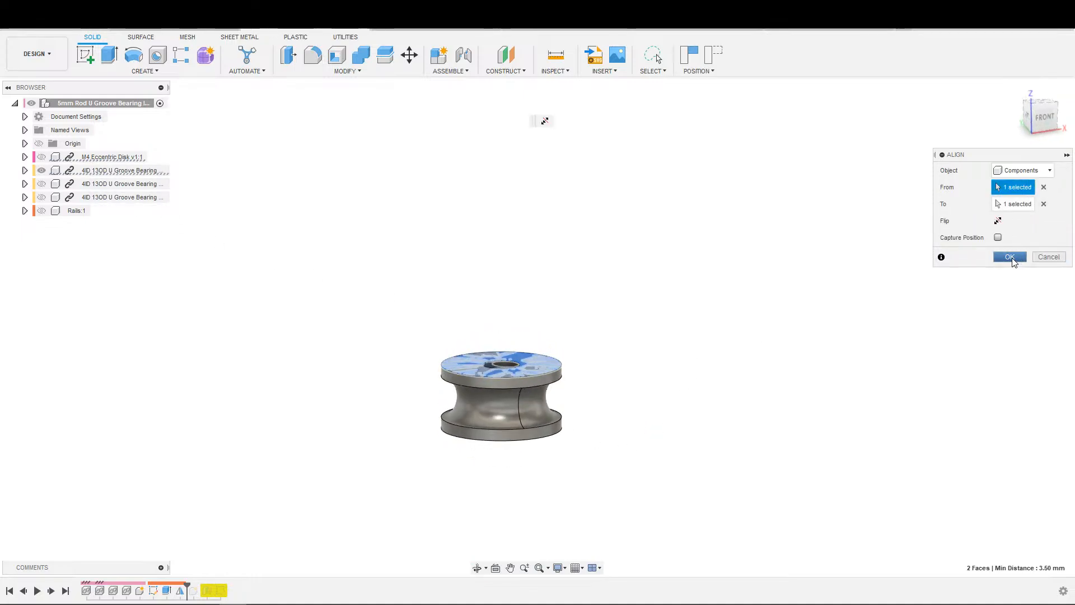
{"action": "left_click", "coordinate": [1010, 257]}
Step: Move the M4 Eccentric Disk component 3 mm upward along Z, away from the bearing
{"action": "left_click", "coordinate": [409, 56]}
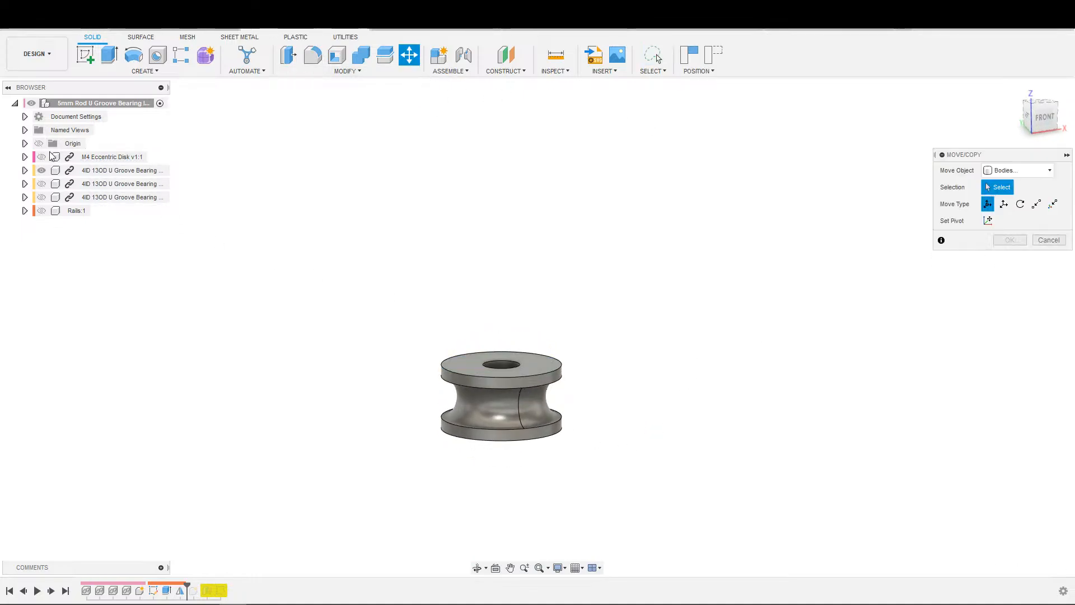
{"action": "left_click", "coordinate": [42, 157]}
{"action": "left_click", "coordinate": [41, 170]}
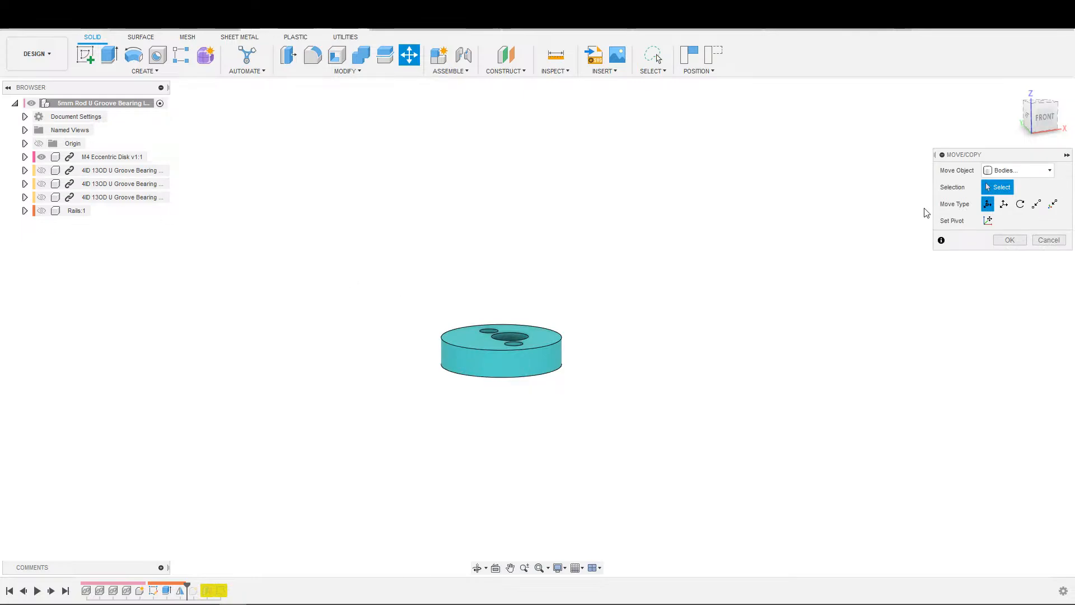
{"action": "left_click", "coordinate": [1008, 171]}
{"action": "left_click", "coordinate": [1002, 186]}
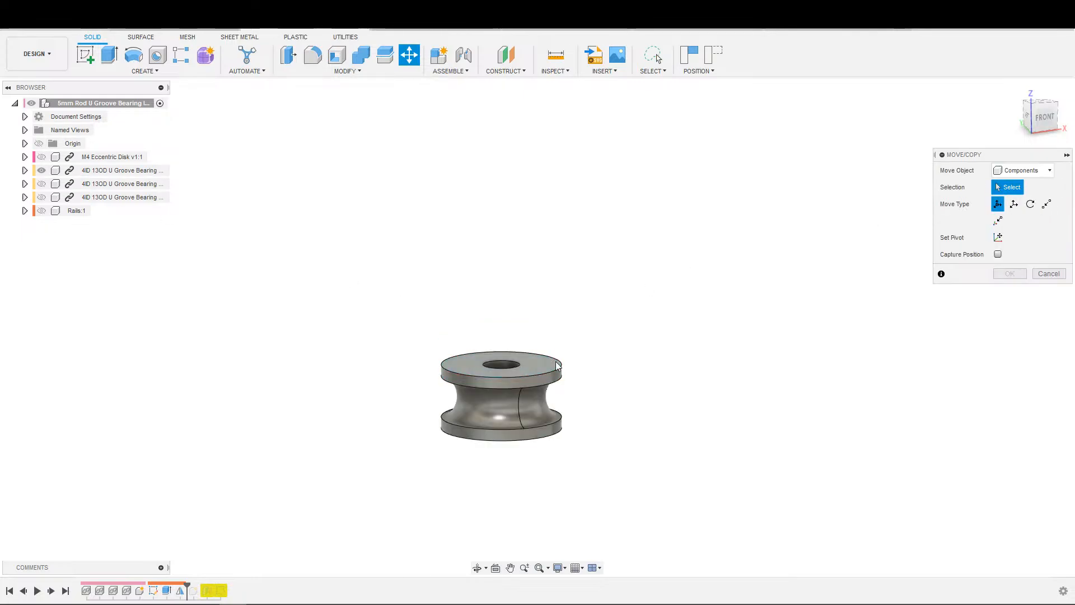
{"action": "left_click", "coordinate": [42, 157]}
{"action": "left_click", "coordinate": [41, 171]}
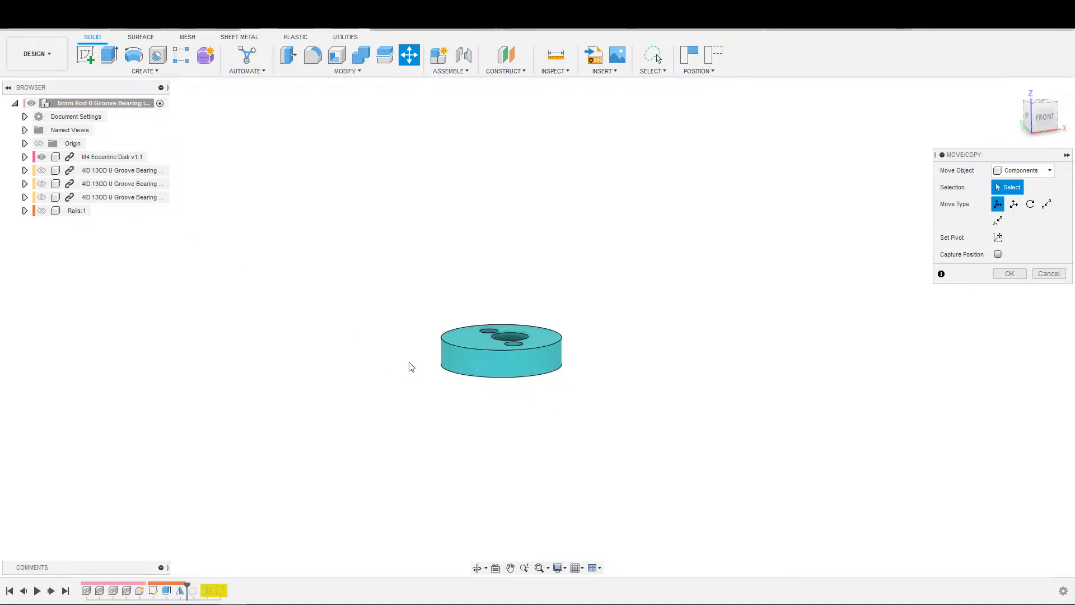
{"action": "left_click", "coordinate": [540, 360]}
{"action": "left_click_drag", "start_coordinate": [510, 312], "coordinate": [509, 290]}
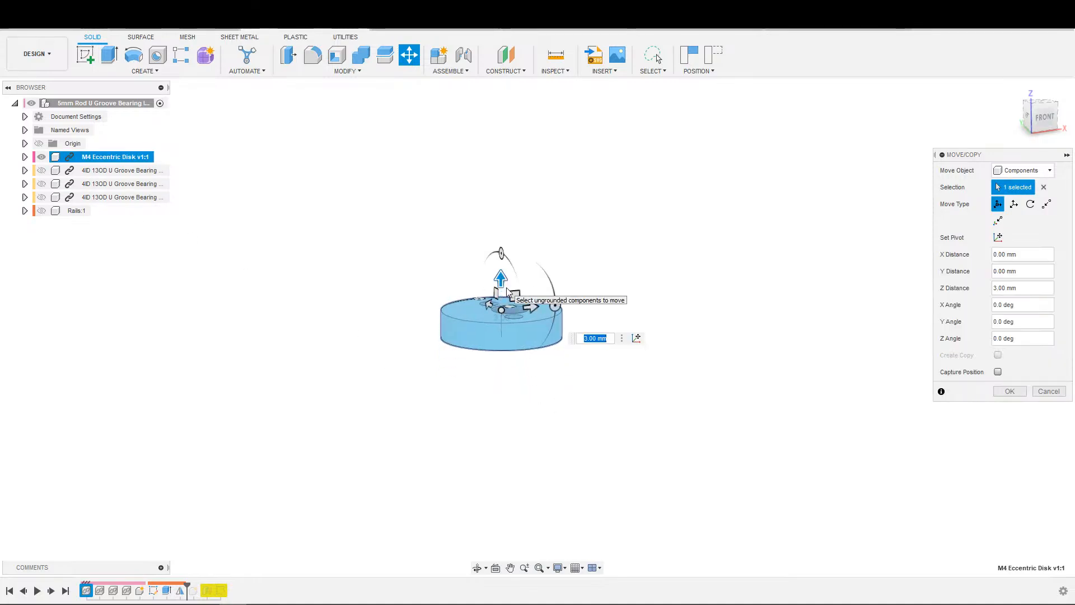
{"action": "key", "text": "Return"}
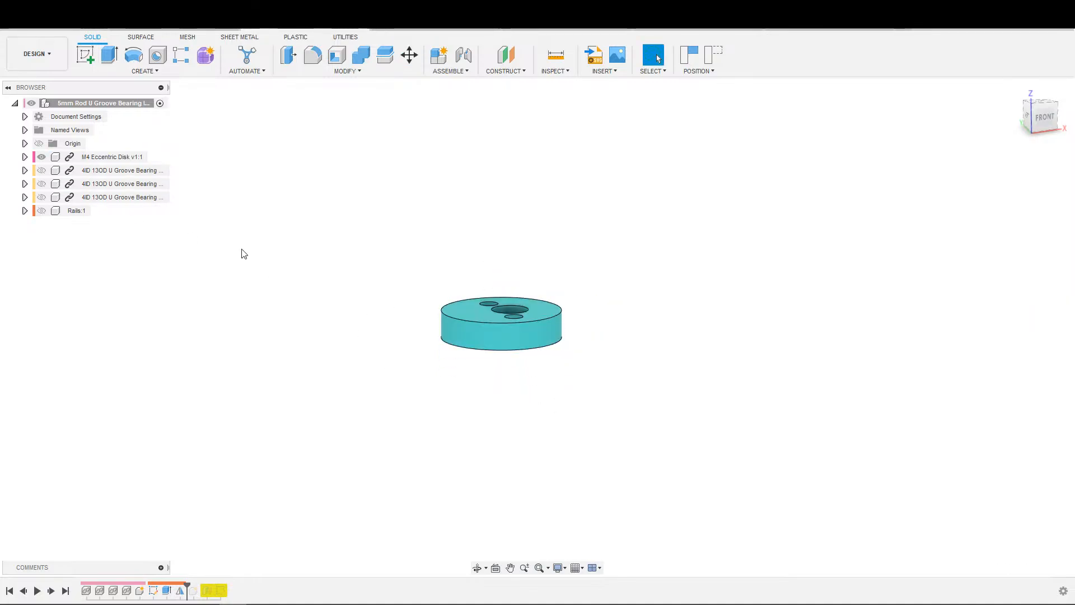
Step: Capture the disk's moved position, show the first U-groove bearing and roll the assembly history forward to its end
{"action": "left_click", "coordinate": [41, 157]}
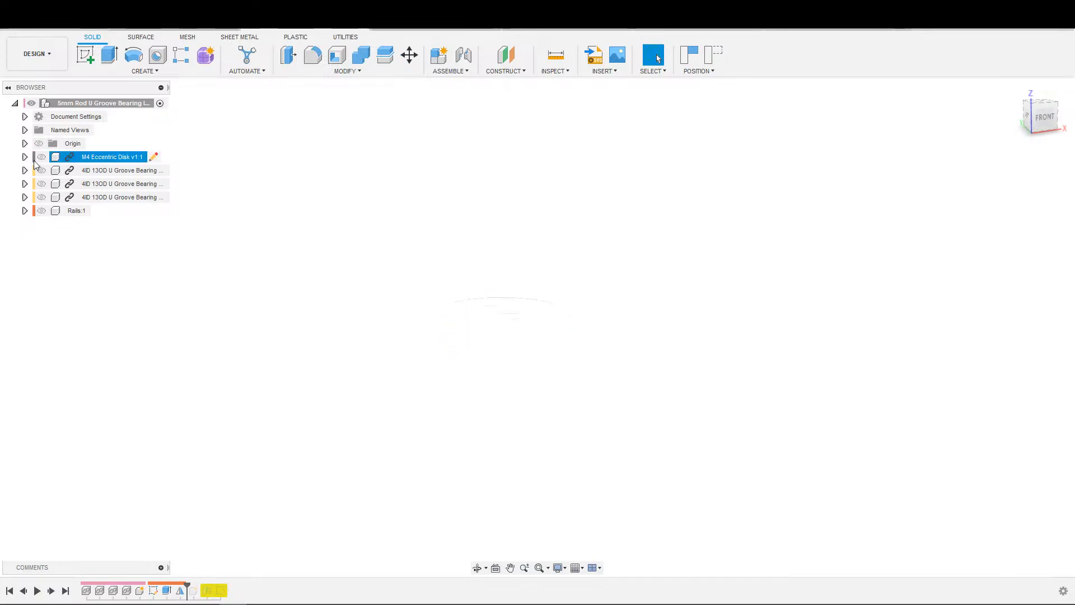
{"action": "left_click", "coordinate": [41, 157]}
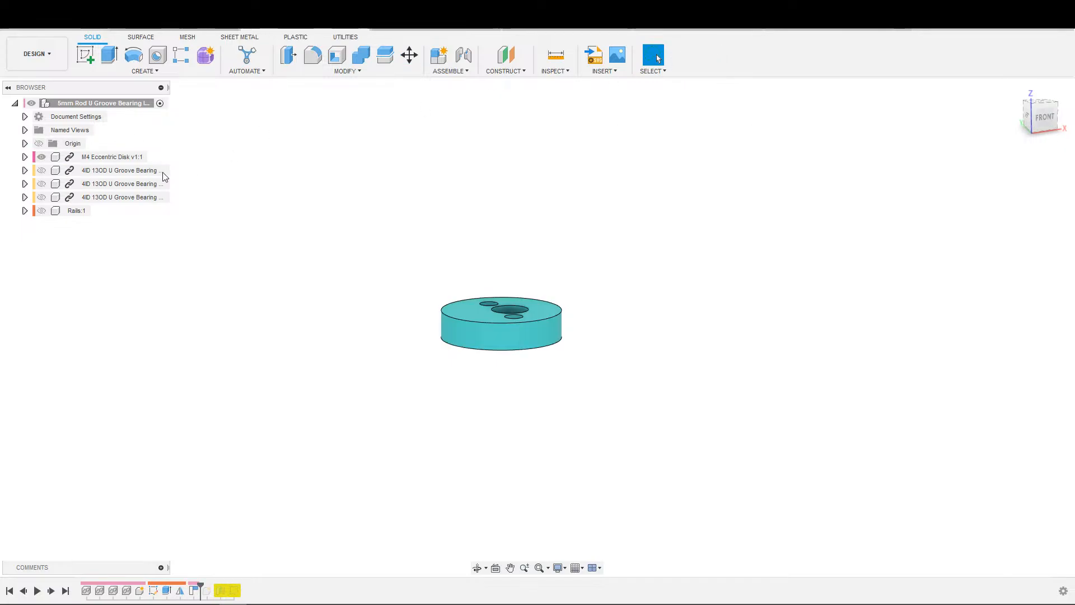
{"action": "left_click", "coordinate": [41, 170]}
{"action": "middle_click_drag", "start_coordinate": [589, 357], "coordinate": [561, 380], "text": "shift"}
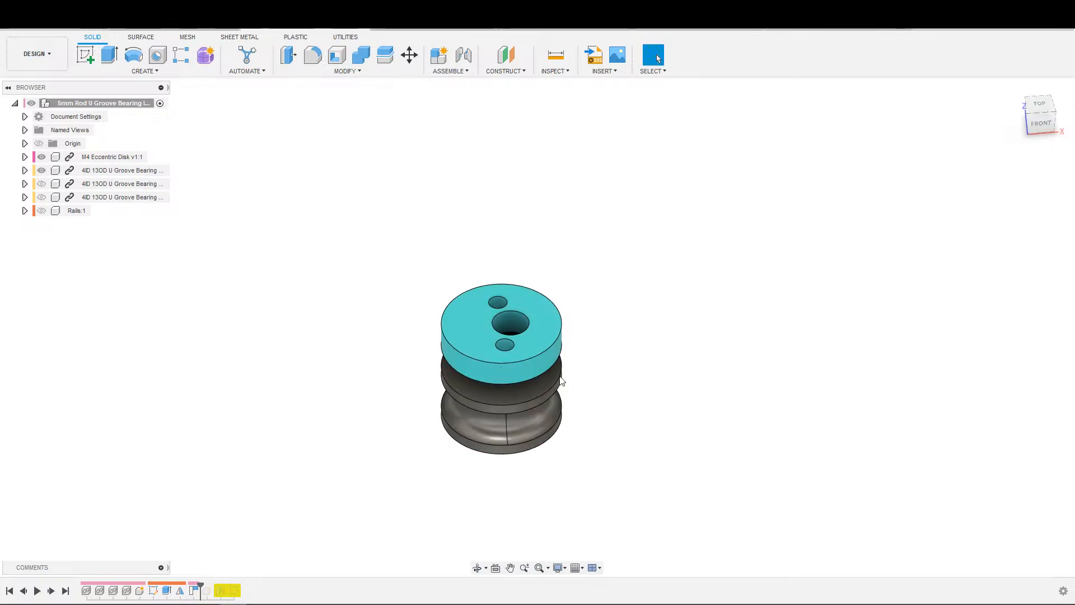
{"action": "left_click", "coordinate": [65, 591]}
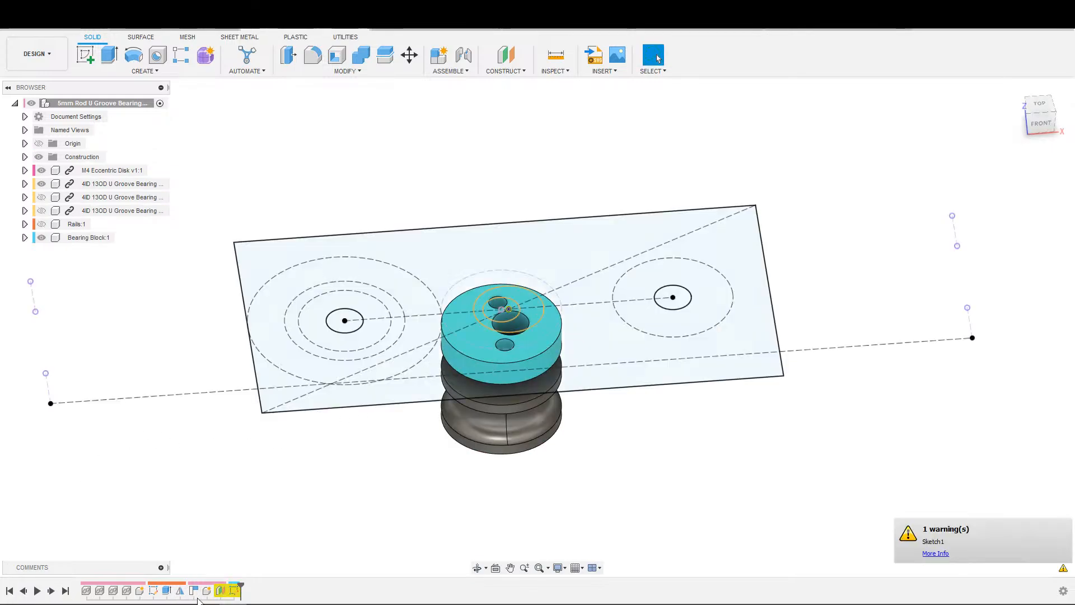
{"action": "double_click", "coordinate": [233, 589]}
{"action": "middle_click_drag", "start_coordinate": [389, 428], "coordinate": [467, 367], "text": "shift"}
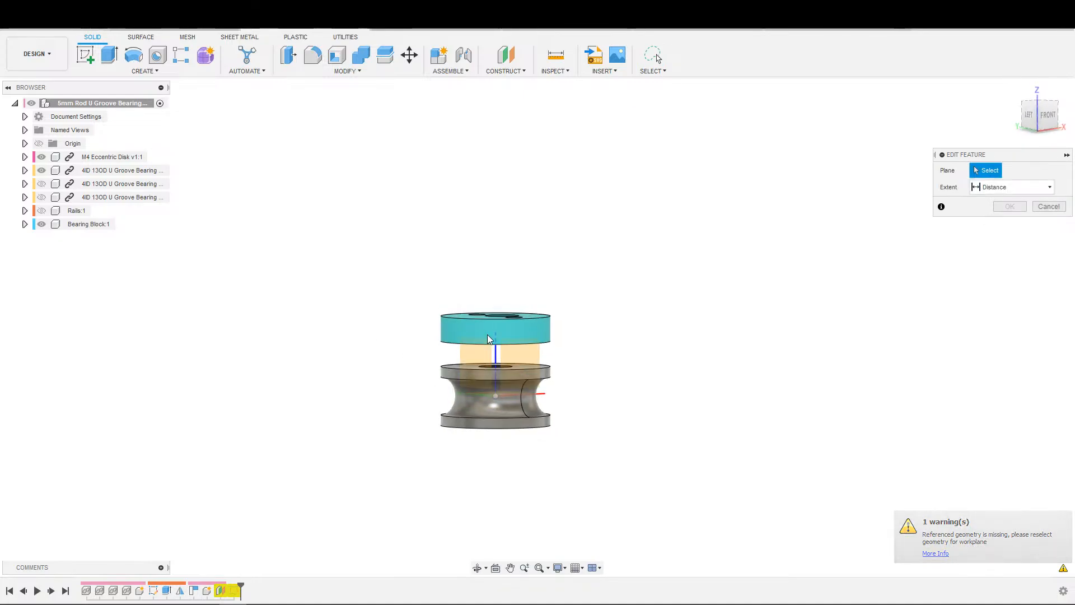
{"action": "key", "text": "Escape"}
Step: Redefine the Top of Eccentric Nut construction plane using the eccentric disk's top face as its reference
{"action": "left_click", "coordinate": [25, 157]}
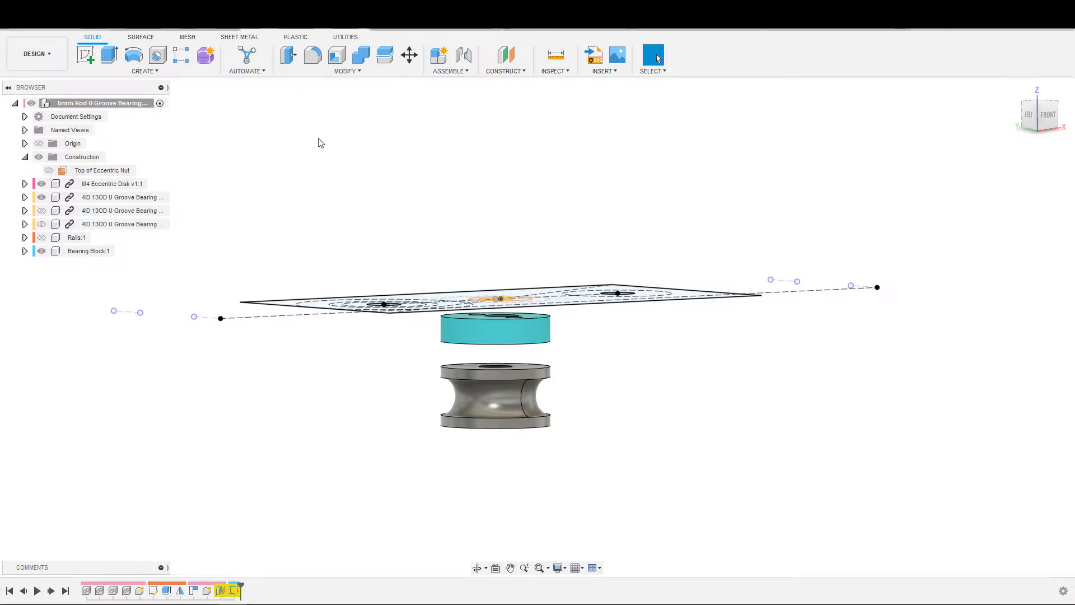
{"action": "left_click", "coordinate": [107, 169]}
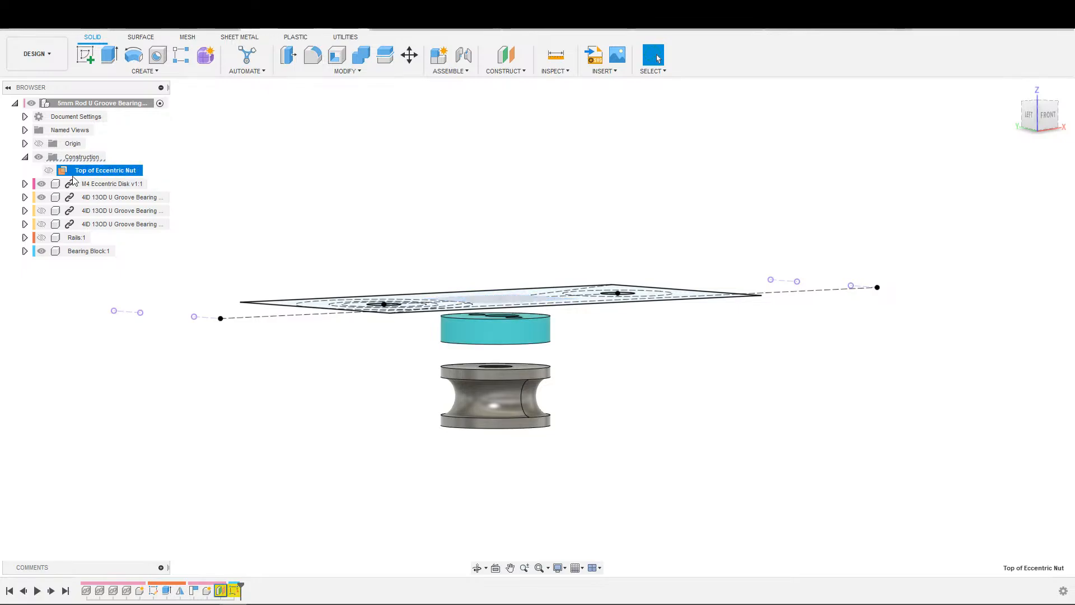
{"action": "left_click", "coordinate": [210, 447]}
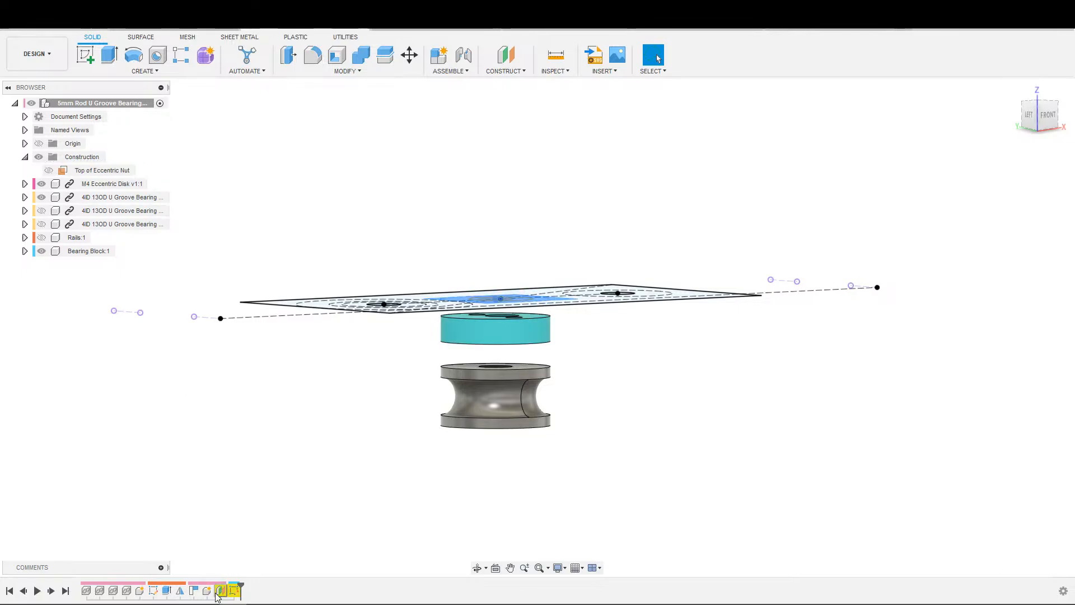
{"action": "double_click", "coordinate": [219, 591]}
{"action": "middle_click_drag", "start_coordinate": [518, 332], "coordinate": [471, 353], "text": "shift"}
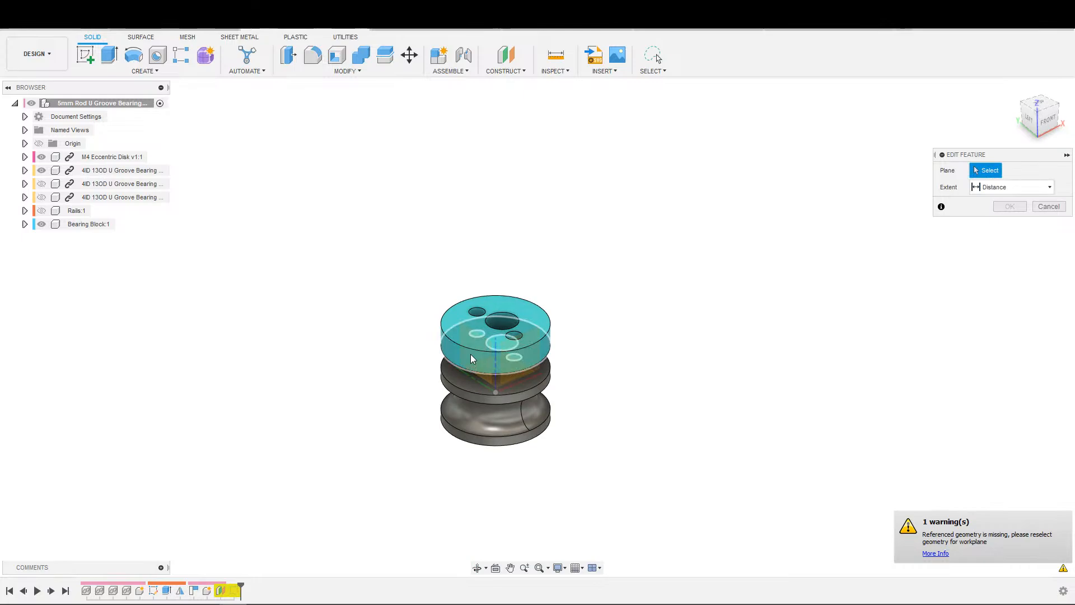
{"action": "left_click", "coordinate": [502, 333]}
{"action": "left_click", "coordinate": [1007, 224]}
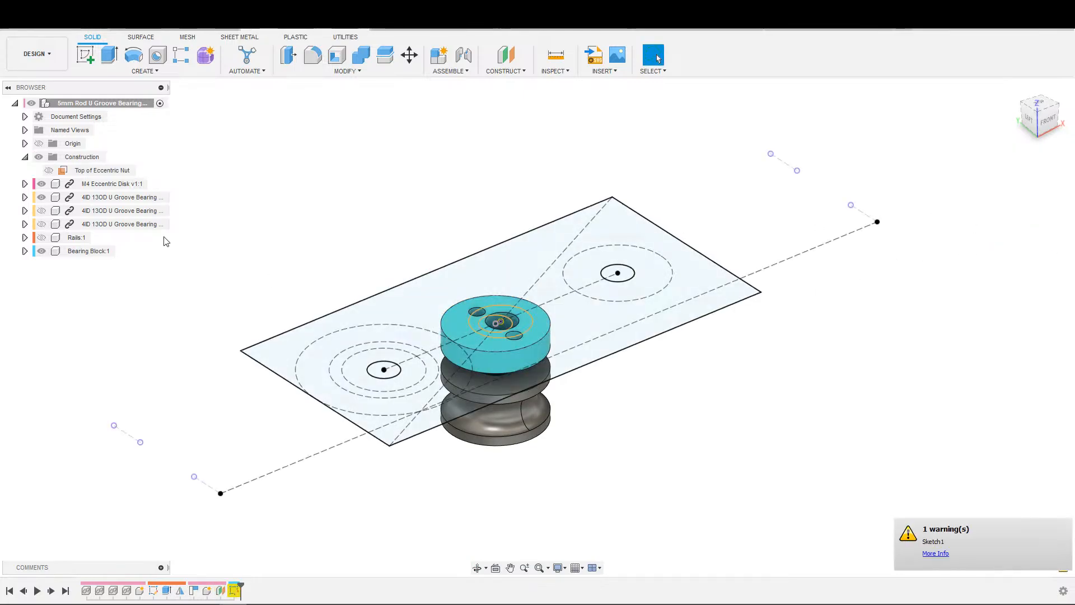
Step: Rename the construction plane as Top of Eccentric Disk
{"action": "left_click", "coordinate": [107, 170]}
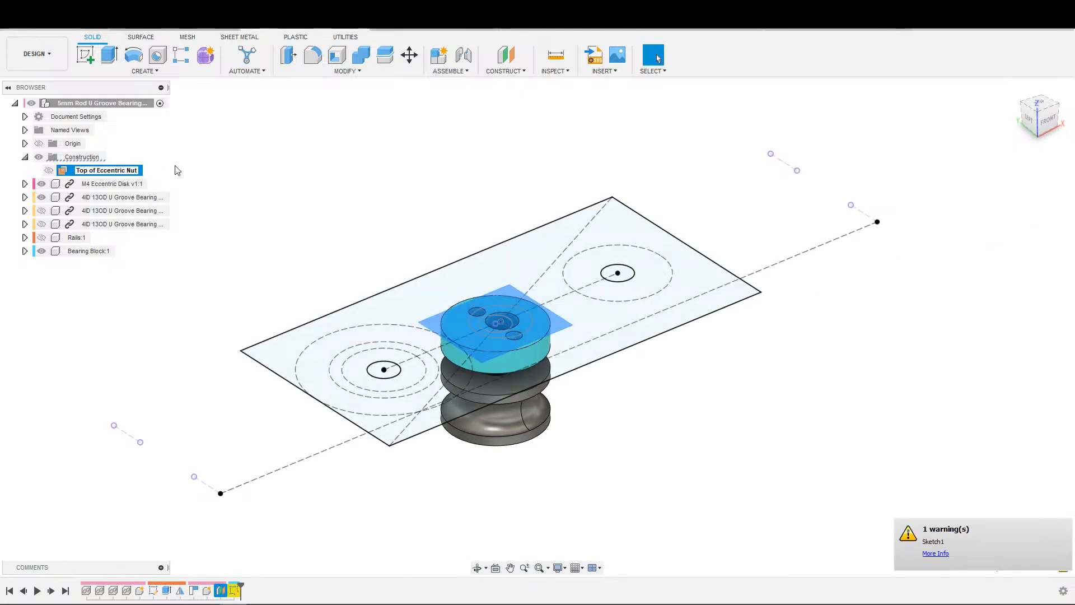
{"action": "type", "text": "Disk"}
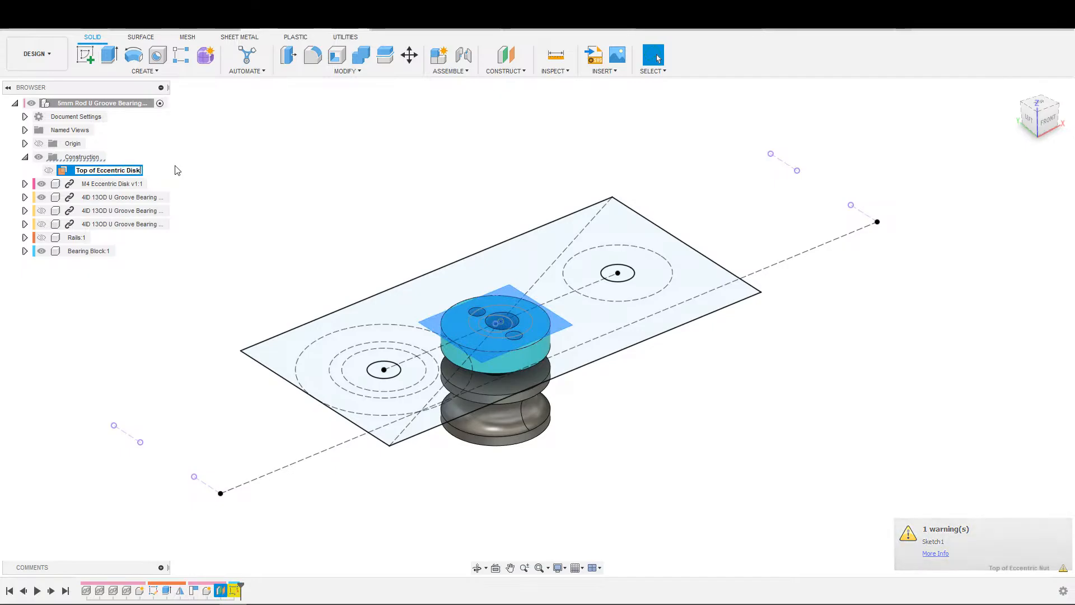
{"action": "key", "text": "Return"}
{"action": "left_click", "coordinate": [353, 388]}
Step: Edit the Bearing Block's Sketch1 and relink its lost Face 1 projection to the eccentric disk's top face
{"action": "scroll", "coordinate": [584, 468], "scroll_direction": "down", "scroll_amount": 1}
{"action": "middle_click_drag", "start_coordinate": [585, 468], "coordinate": [515, 494]}
{"action": "left_click", "coordinate": [234, 592]}
{"action": "double_click", "coordinate": [235, 591]}
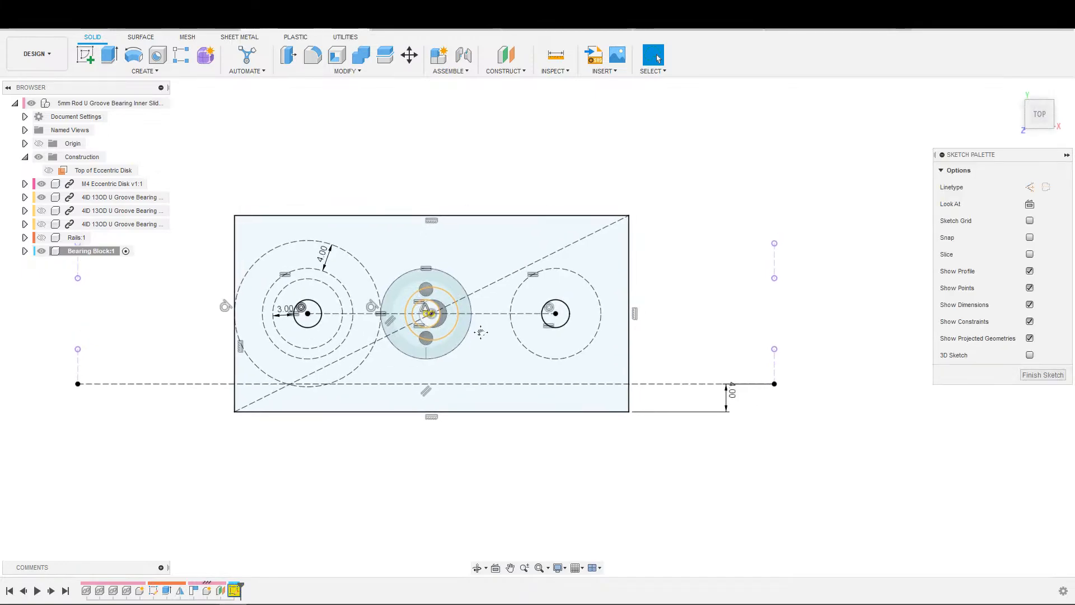
{"action": "key", "text": "s"}
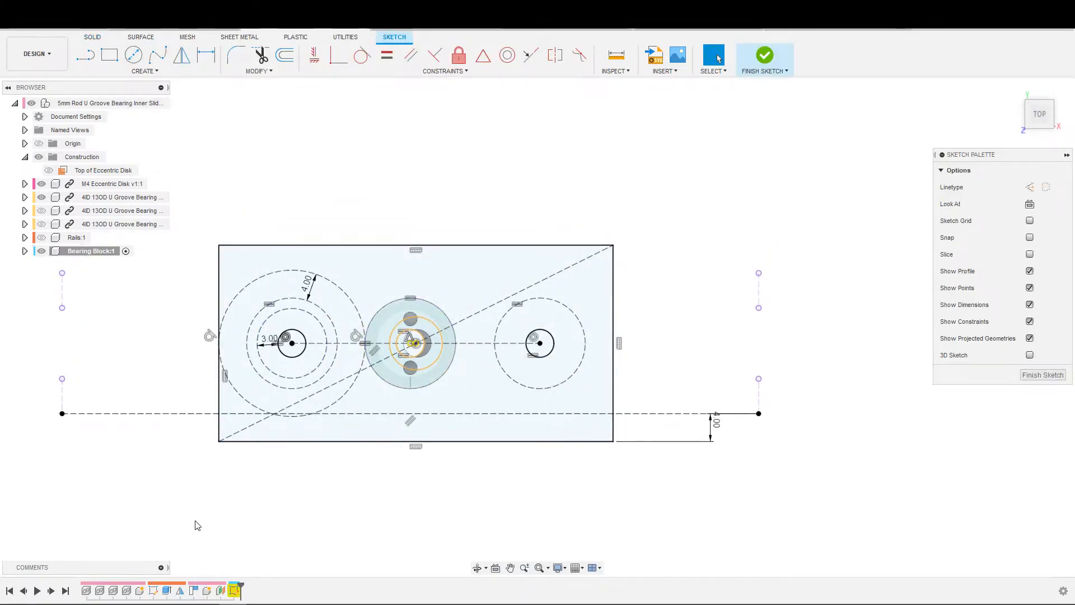
{"action": "right_click", "coordinate": [237, 594]}
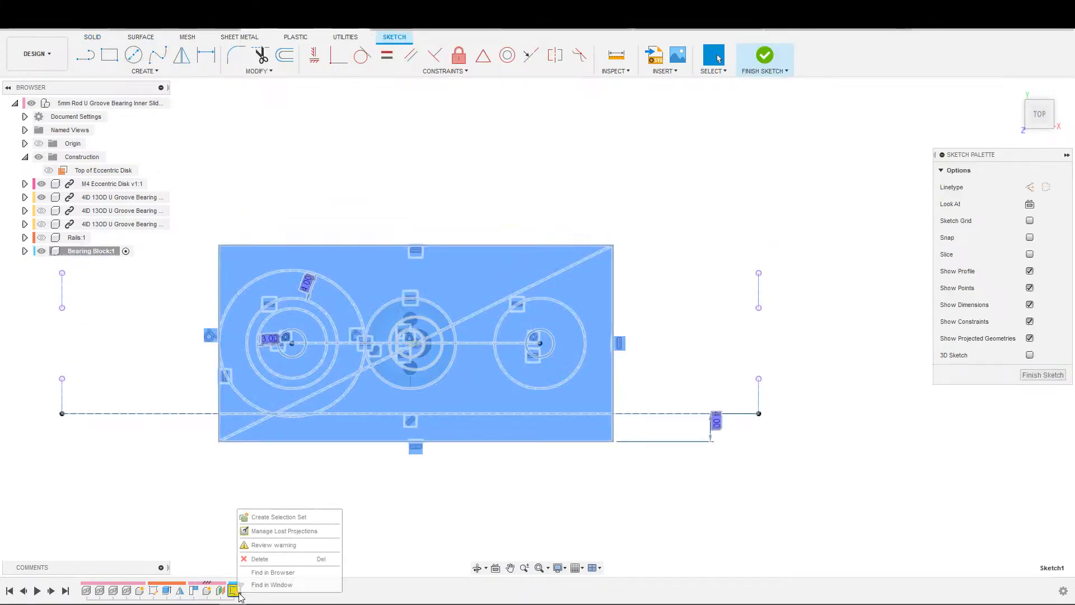
{"action": "left_click", "coordinate": [264, 532]}
{"action": "left_click", "coordinate": [984, 192]}
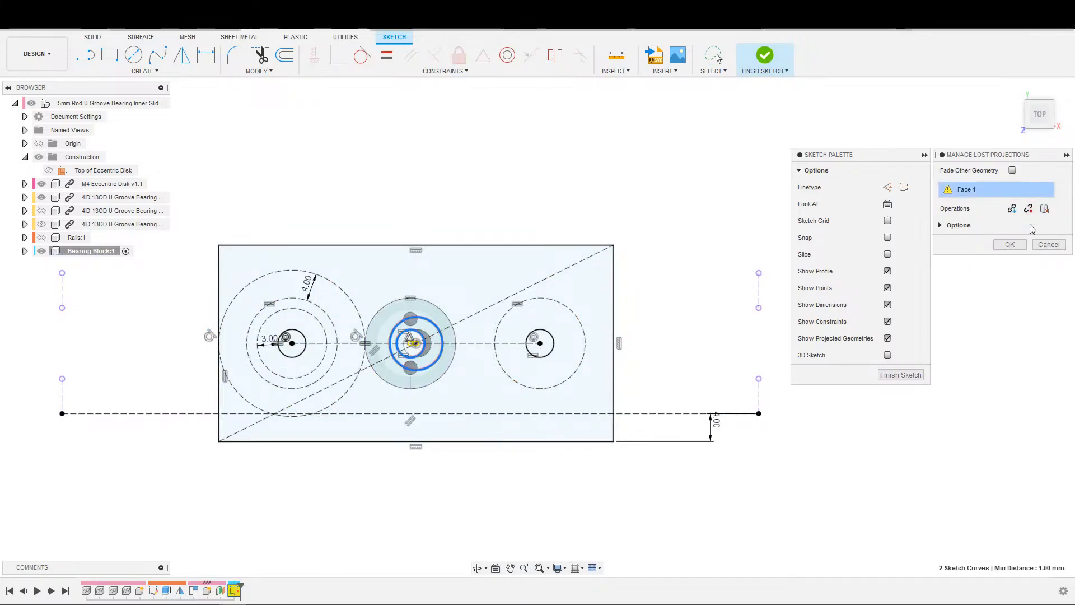
{"action": "left_click", "coordinate": [1012, 209]}
{"action": "scroll", "coordinate": [425, 363], "scroll_direction": "up", "scroll_amount": 1}
{"action": "left_click", "coordinate": [426, 363]}
{"action": "scroll", "coordinate": [448, 353], "scroll_direction": "down", "scroll_amount": 2}
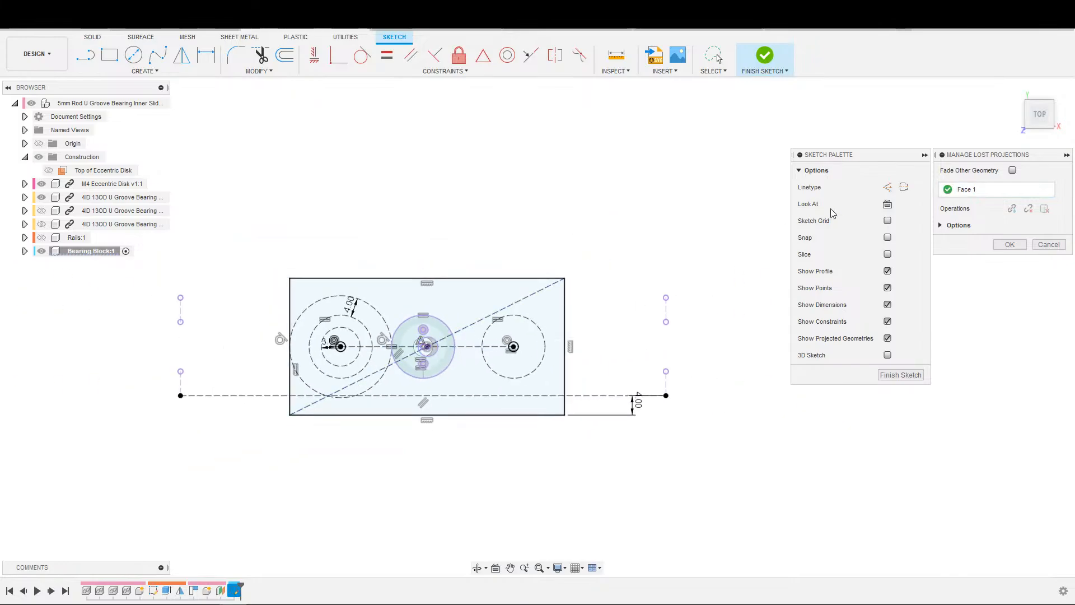
{"action": "left_click", "coordinate": [1009, 245]}
{"action": "scroll", "coordinate": [806, 305], "scroll_direction": "down", "scroll_amount": 2}
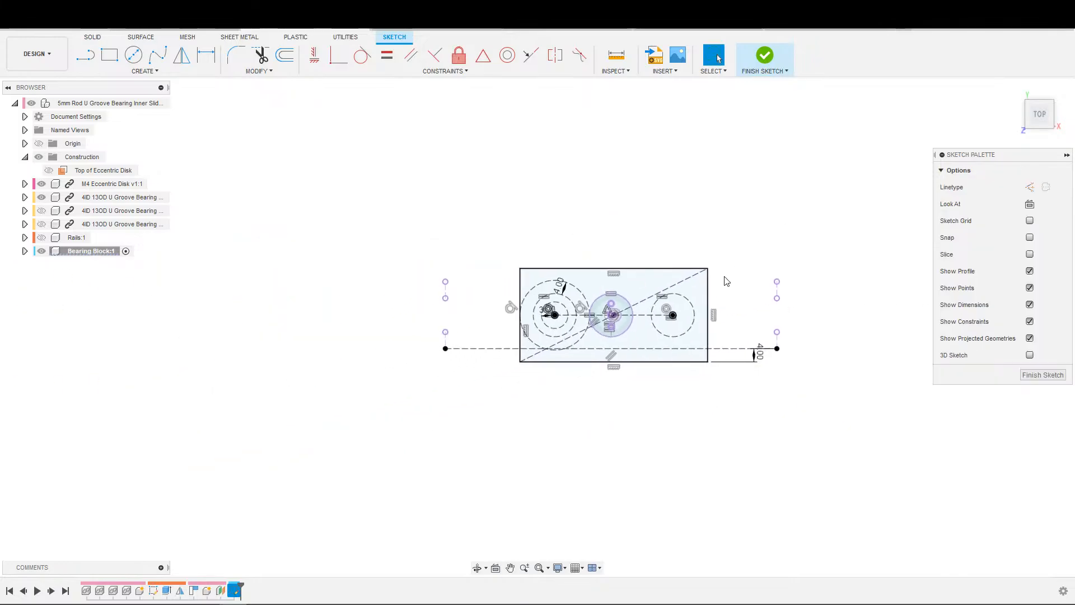
{"action": "scroll", "coordinate": [635, 267], "scroll_direction": "up", "scroll_amount": 4}
{"action": "mouse_move", "coordinate": [571, 213]}
{"action": "middle_mouse_down"}
{"action": "mouse_move", "coordinate": [615, 166]}
{"action": "mouse_move", "coordinate": [635, 156]}
{"action": "mouse_move", "coordinate": [660, 168]}
{"action": "mouse_move", "coordinate": [665, 156]}
{"action": "middle_mouse_up"}
{"action": "scroll", "coordinate": [634, 156], "scroll_direction": "down", "scroll_amount": 2}
{"action": "scroll", "coordinate": [671, 152], "scroll_direction": "down", "scroll_amount": 1}
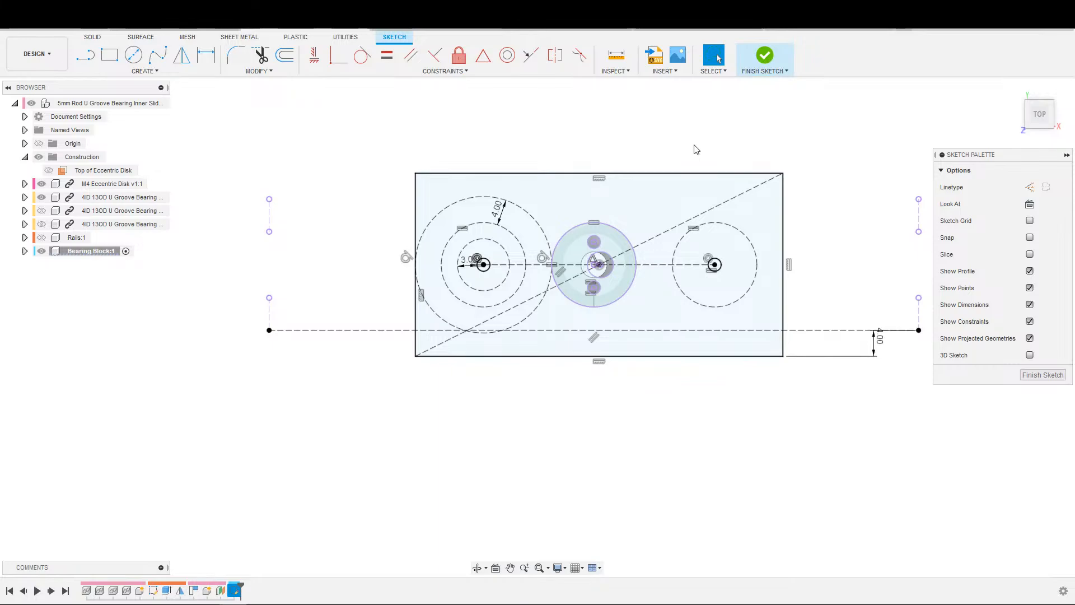
{"action": "scroll", "coordinate": [728, 177], "scroll_direction": "down", "scroll_amount": 1}
{"action": "scroll", "coordinate": [660, 276], "scroll_direction": "up", "scroll_amount": 3}
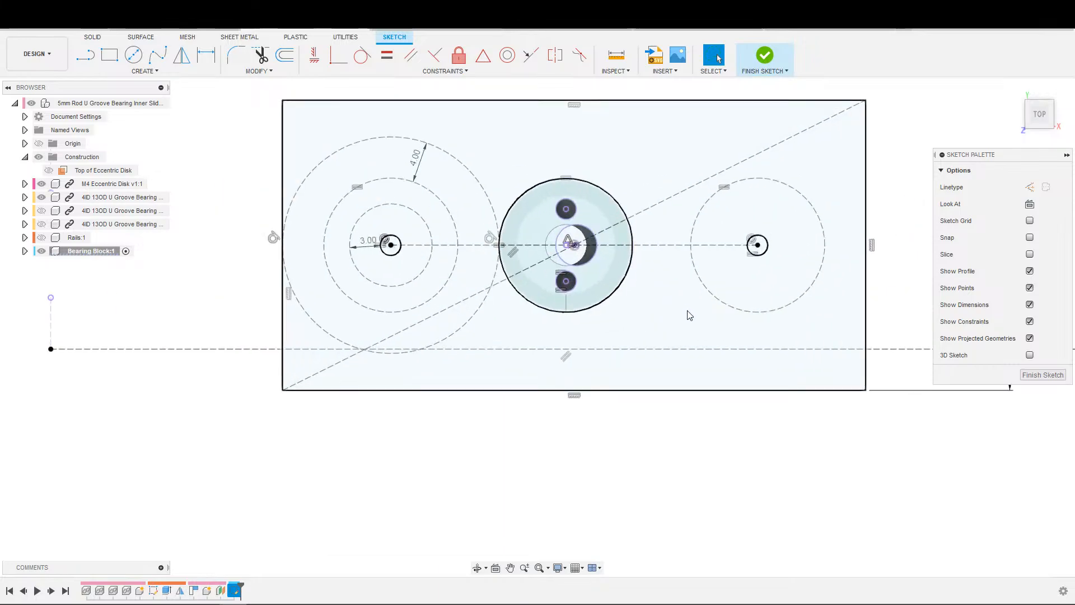
{"action": "mouse_move", "coordinate": [661, 336]}
{"action": "middle_mouse_down", "text": "shift"}
{"action": "mouse_move", "coordinate": [686, 321]}
{"action": "mouse_move", "coordinate": [802, 369]}
{"action": "mouse_move", "coordinate": [807, 300]}
{"action": "mouse_move", "coordinate": [790, 351]}
{"action": "middle_mouse_up", "text": "shift"}
{"action": "scroll", "coordinate": [686, 319], "scroll_direction": "down", "scroll_amount": 1}
{"action": "scroll", "coordinate": [801, 347], "scroll_direction": "down", "scroll_amount": 1}
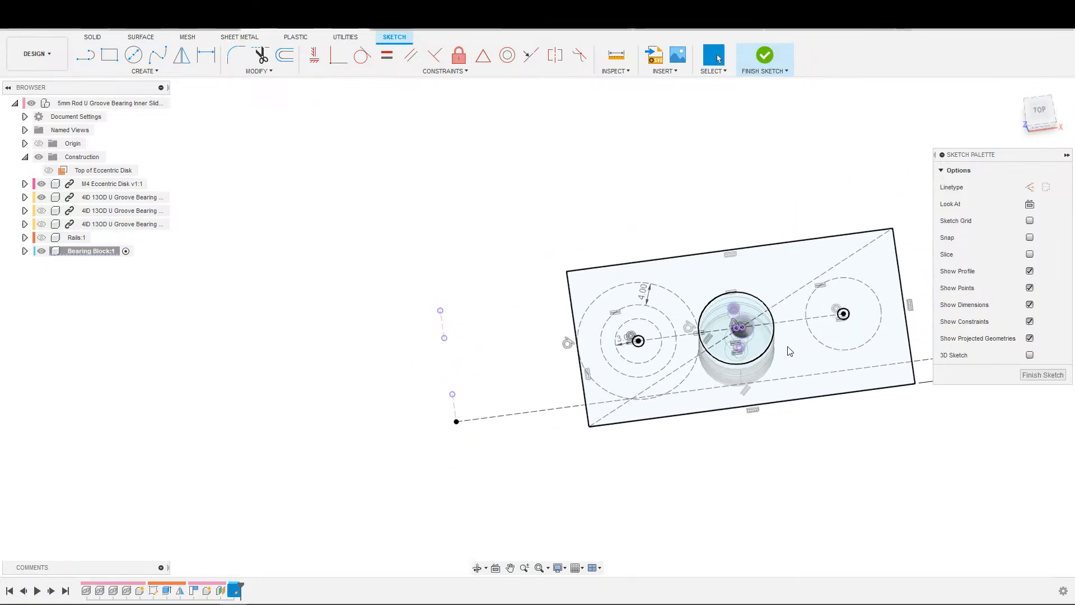
{"action": "scroll", "coordinate": [740, 346], "scroll_direction": "up", "scroll_amount": 3}
{"action": "left_click", "coordinate": [459, 344]}
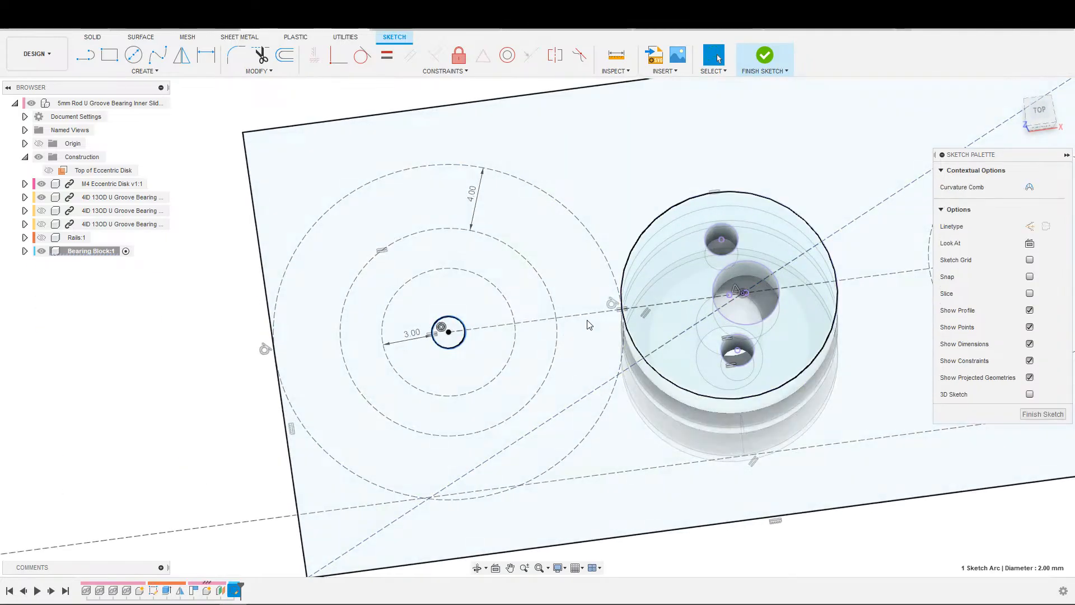
{"action": "scroll", "coordinate": [442, 350], "scroll_direction": "down", "scroll_amount": 2}
{"action": "scroll", "coordinate": [436, 361], "scroll_direction": "up", "scroll_amount": 4}
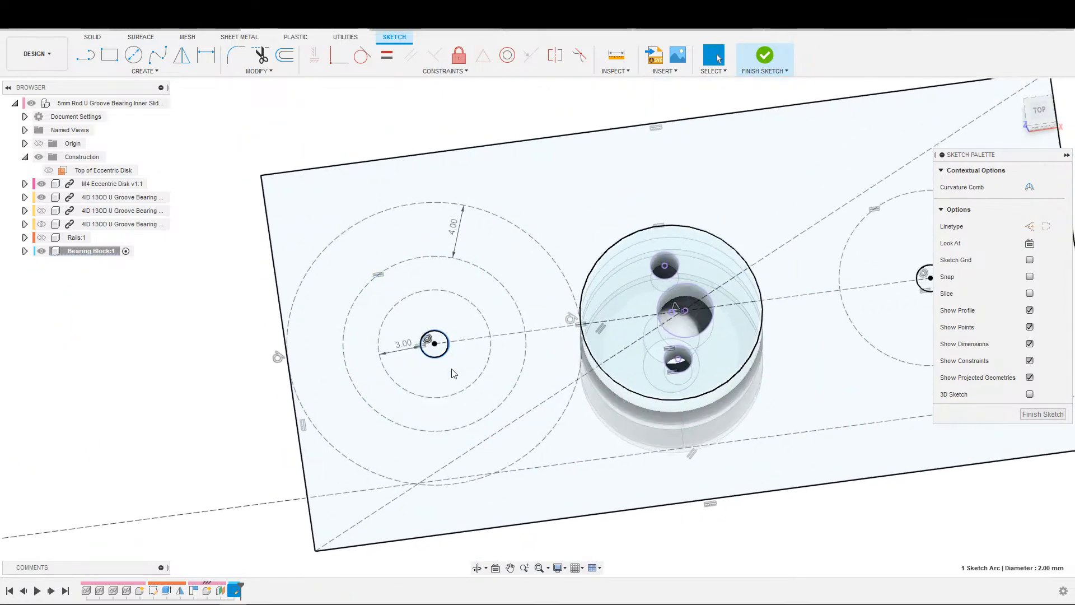
{"action": "key", "text": "d"}
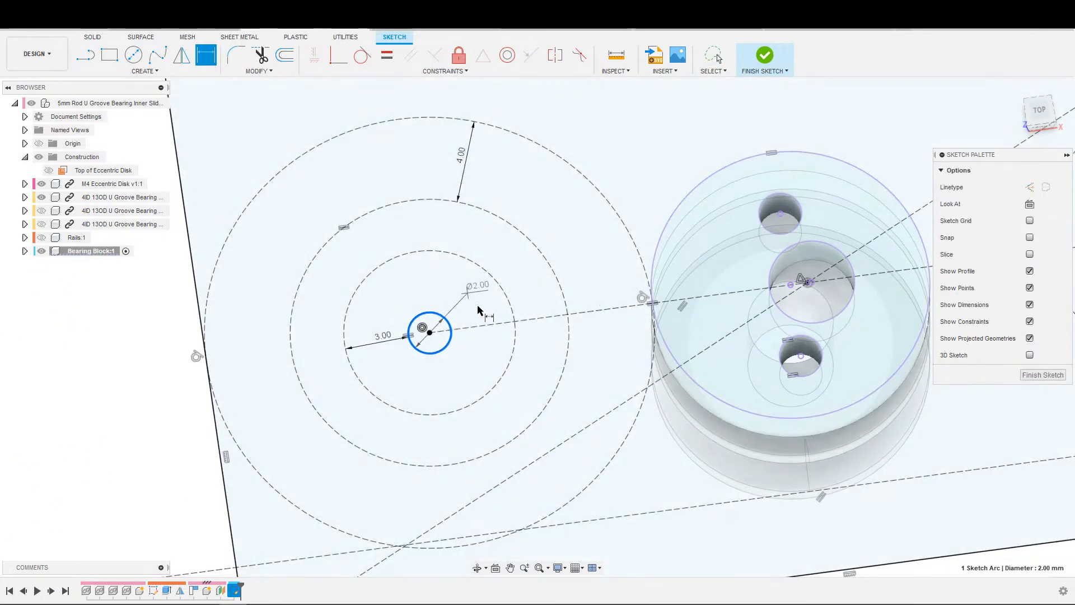
{"action": "key", "text": "Escape"}
{"action": "scroll", "coordinate": [503, 328], "scroll_direction": "down", "scroll_amount": 2}
{"action": "middle_click_drag", "start_coordinate": [516, 362], "coordinate": [503, 363]}
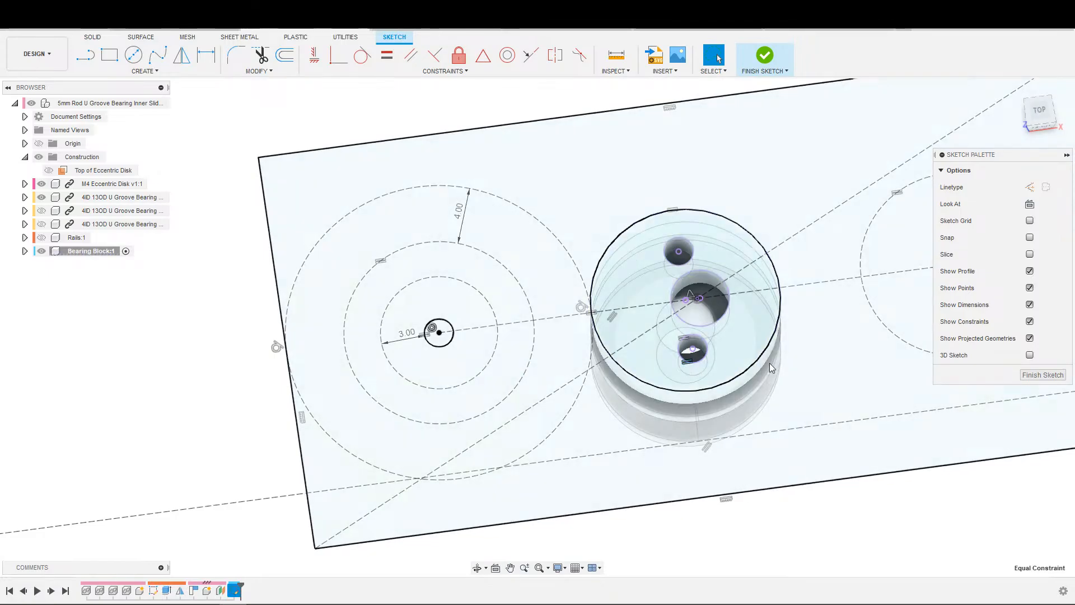
Step: Delete the equal constraints that tie the two outer hole circles to the eccentric disk's small pin hole
{"action": "key", "text": "Delete"}
{"action": "left_click", "coordinate": [681, 339]}
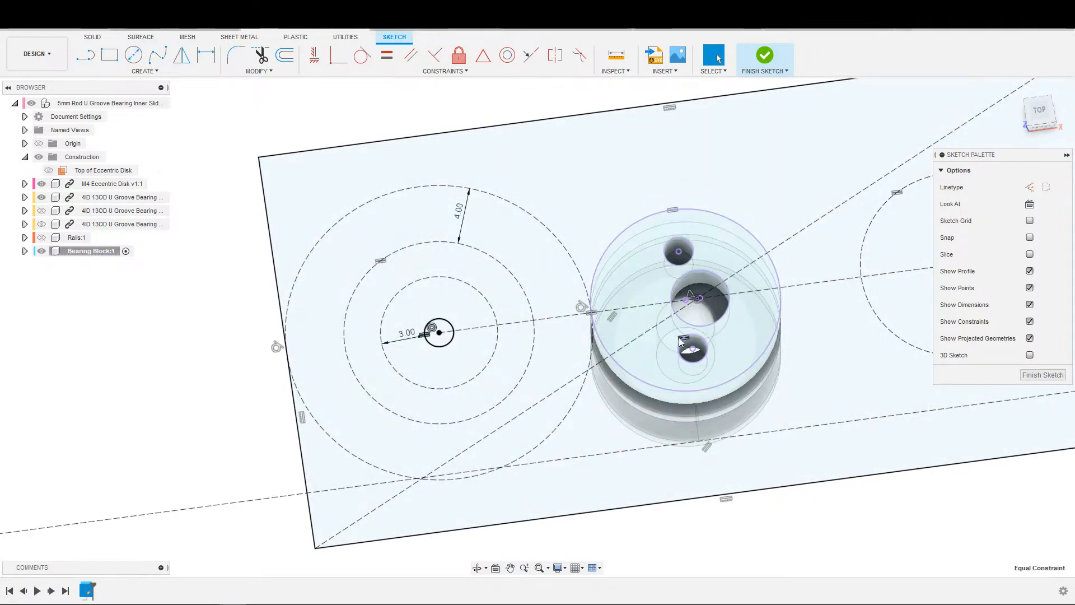
{"action": "key", "text": "Delete"}
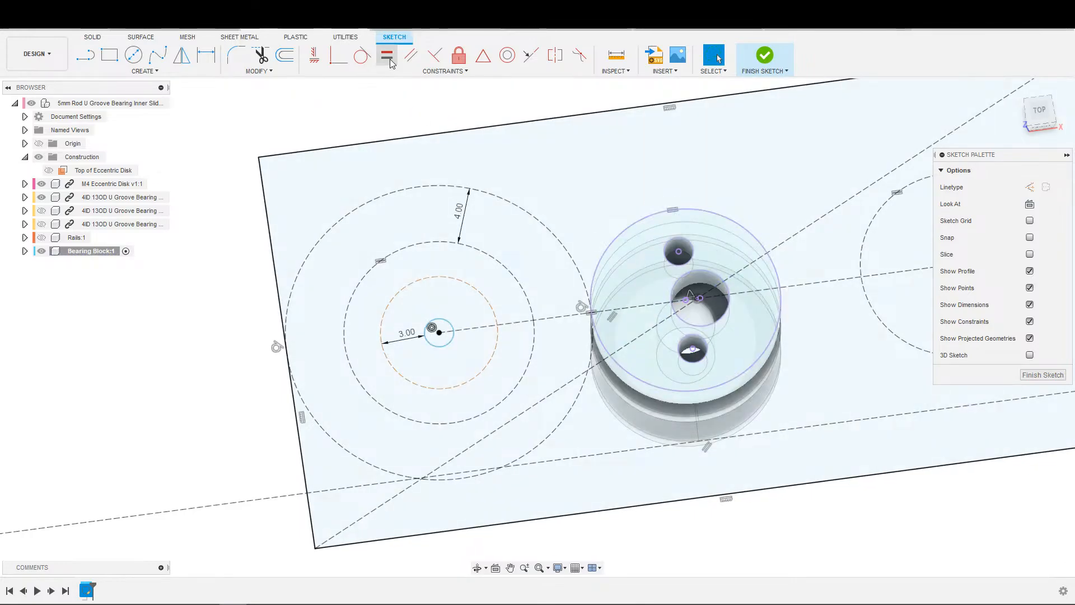
Step: Constrain both outer hole circles equal in size to the eccentric disk's large centre bore
{"action": "left_click", "coordinate": [387, 56]}
{"action": "left_click", "coordinate": [452, 337]}
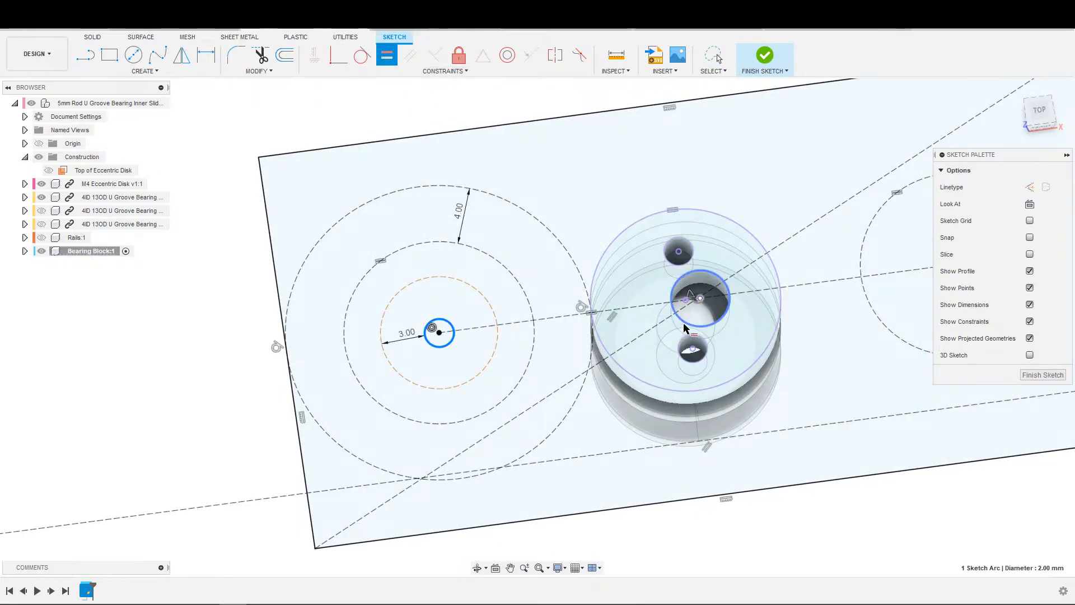
{"action": "left_click", "coordinate": [720, 314]}
{"action": "middle_click_drag", "start_coordinate": [733, 361], "coordinate": [569, 385]}
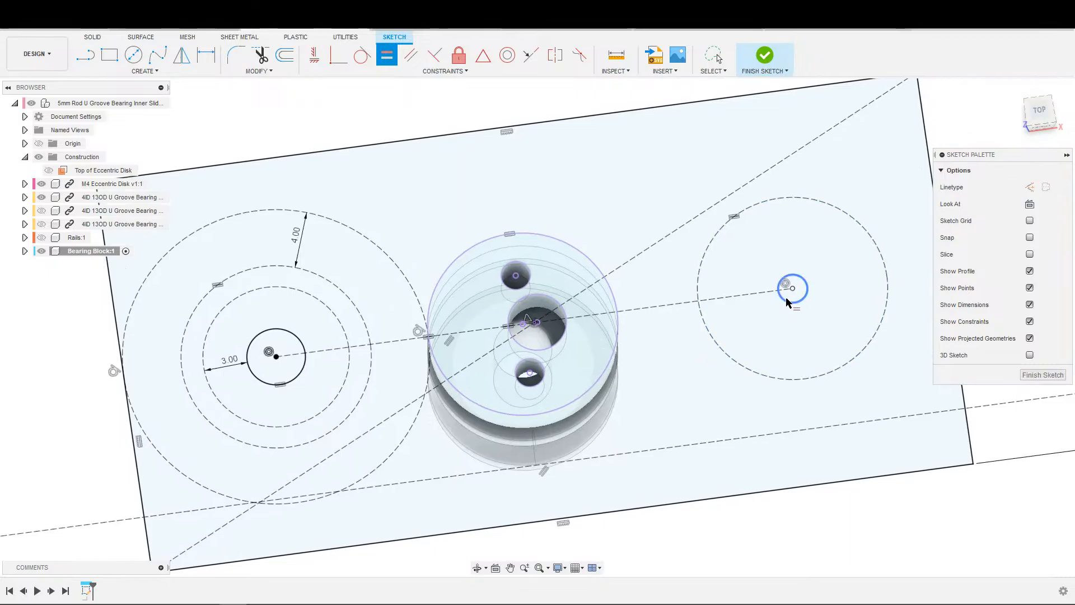
{"action": "left_click", "coordinate": [787, 300]}
{"action": "left_click", "coordinate": [563, 337]}
{"action": "scroll", "coordinate": [580, 335], "scroll_direction": "down", "scroll_amount": 3}
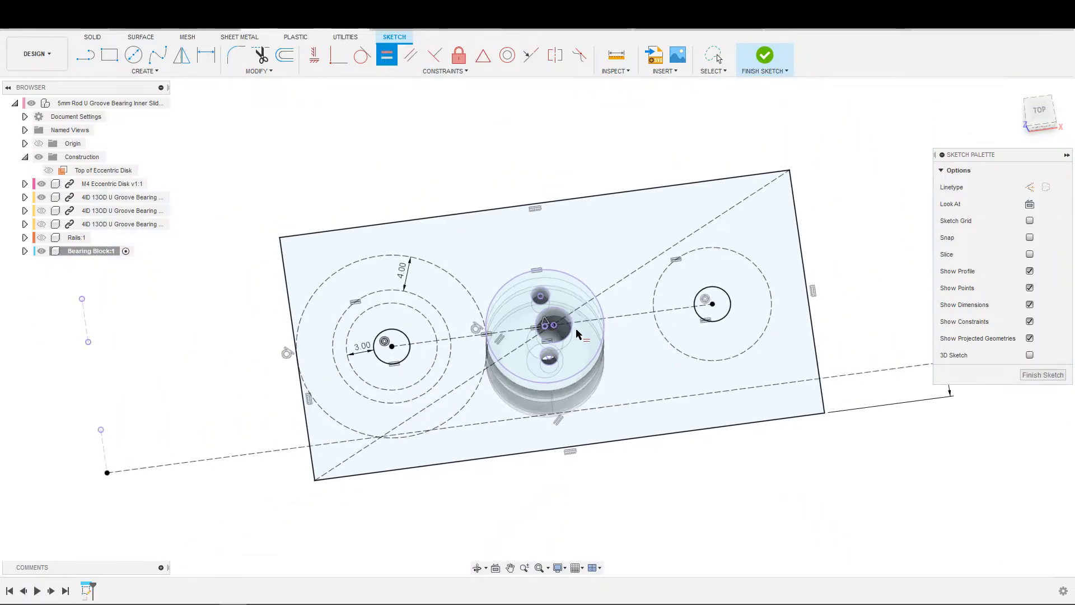
{"action": "middle_click_drag", "start_coordinate": [582, 336], "coordinate": [749, 343]}
{"action": "key", "text": "Escape"}
{"action": "scroll", "coordinate": [776, 372], "scroll_direction": "down", "scroll_amount": 2}
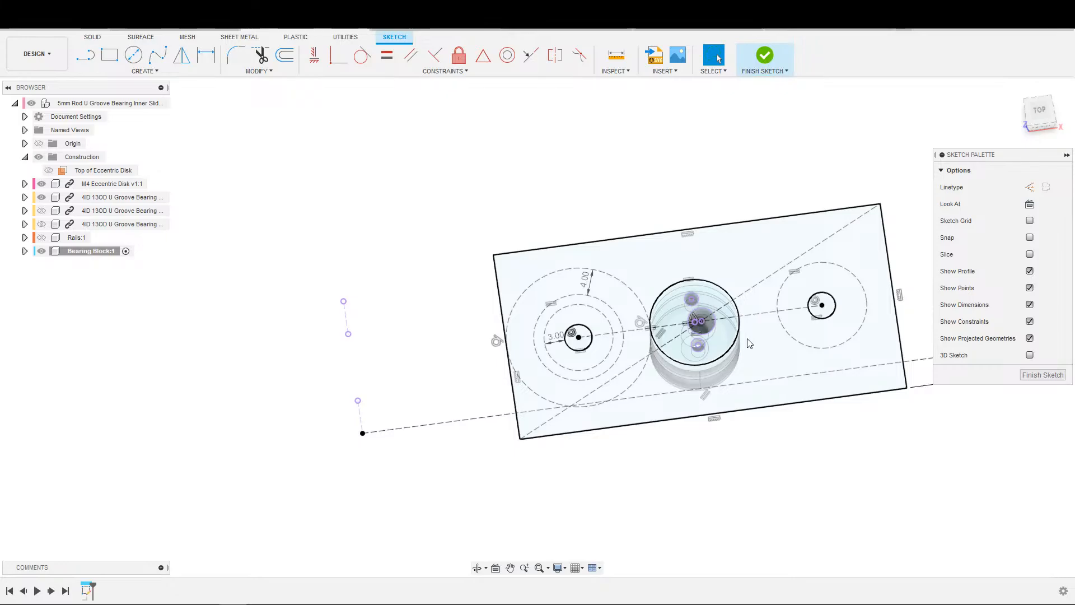
Step: Finish the sketch and extrude the plate profile around the three circles down to the eccentric disk's underside as a new body
{"action": "middle_click_drag", "start_coordinate": [749, 342], "coordinate": [709, 431], "text": "shift"}
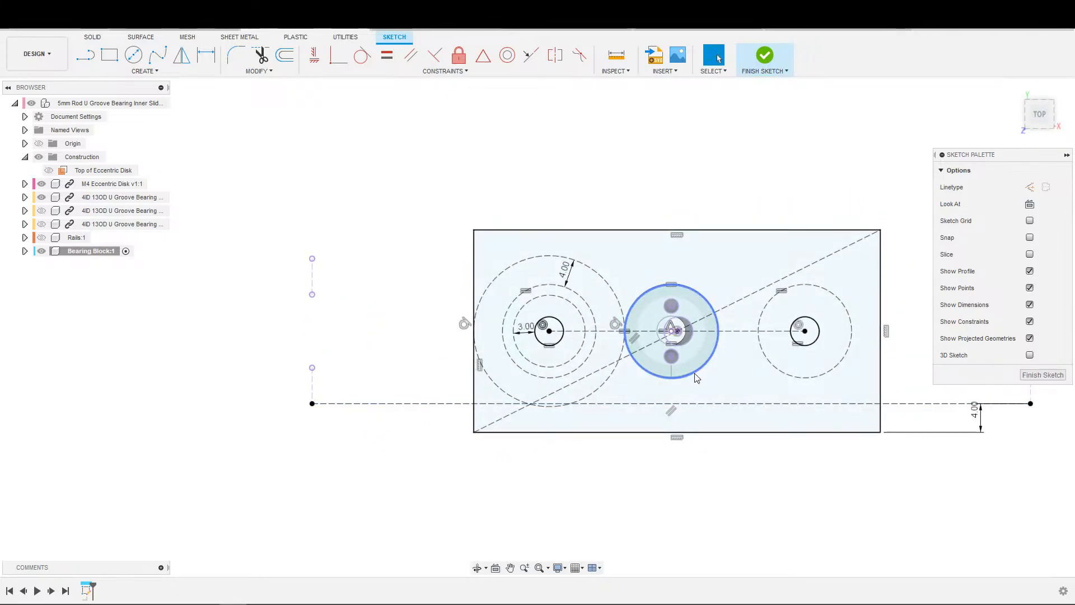
{"action": "middle_click_drag", "start_coordinate": [696, 378], "coordinate": [735, 352], "text": "shift"}
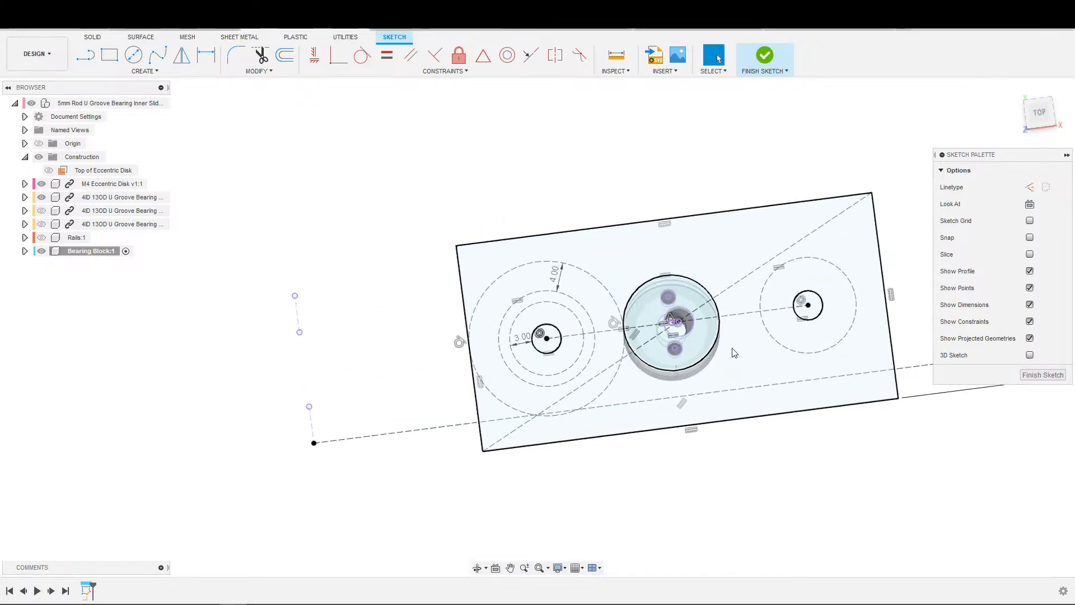
{"action": "left_click", "coordinate": [1029, 204]}
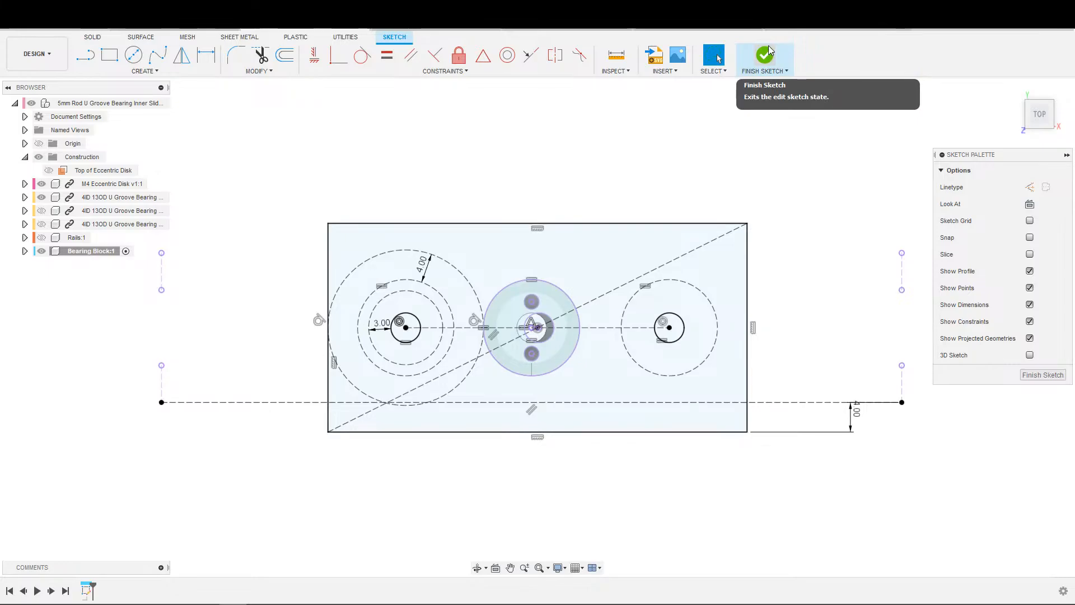
{"action": "key", "text": "e"}
{"action": "left_click", "coordinate": [530, 417]}
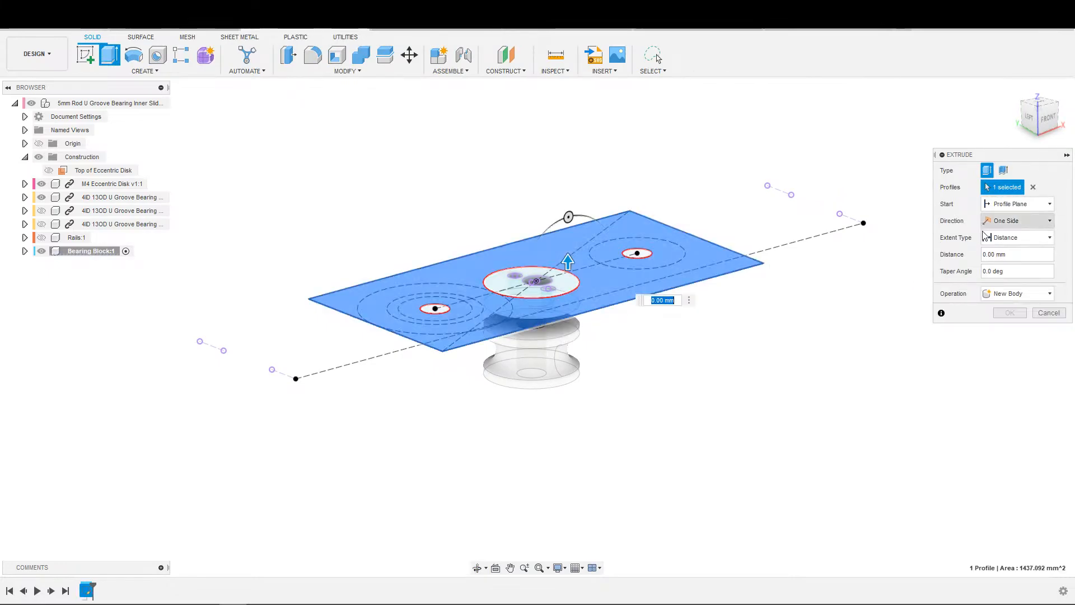
{"action": "left_click", "coordinate": [998, 236]}
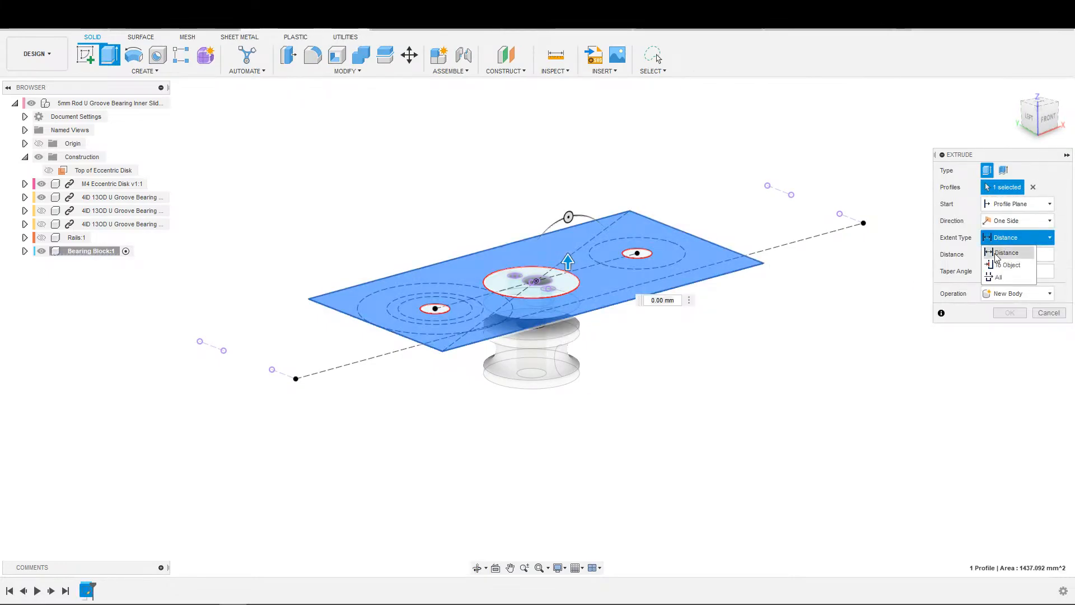
{"action": "left_click", "coordinate": [1008, 250]}
{"action": "middle_click_drag", "start_coordinate": [811, 328], "coordinate": [576, 302], "text": "shift"}
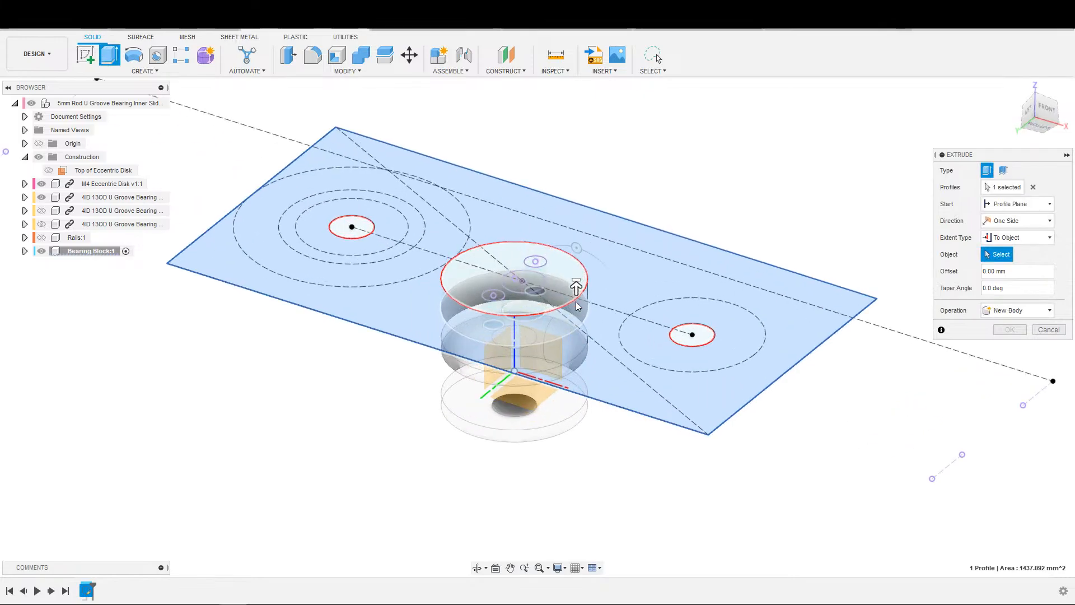
{"action": "left_click", "coordinate": [576, 301]}
{"action": "middle_click_drag", "start_coordinate": [585, 364], "coordinate": [577, 343], "text": "shift"}
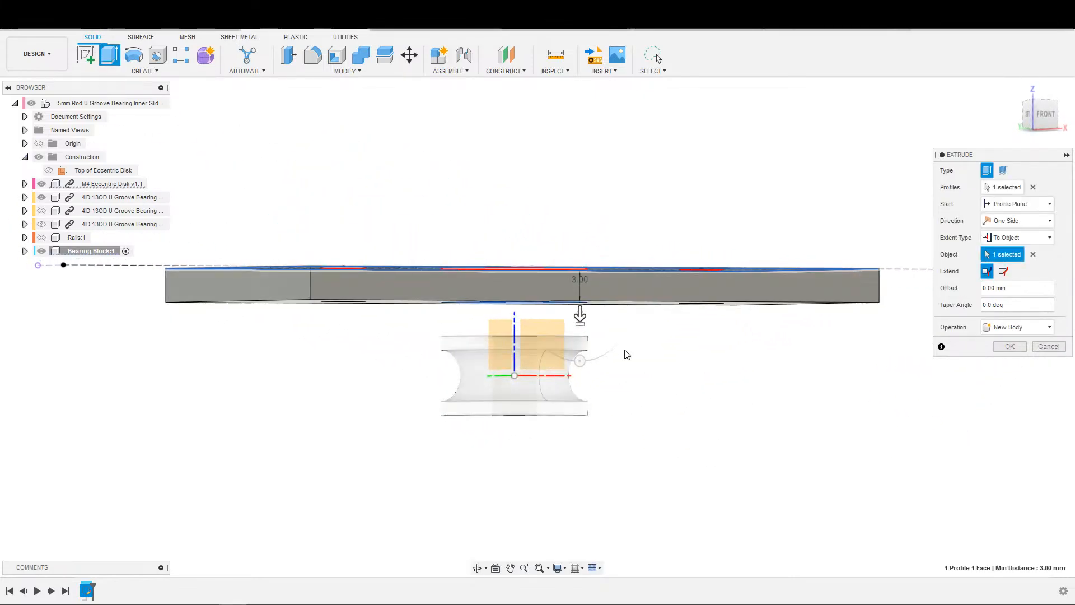
{"action": "left_click", "coordinate": [1010, 346]}
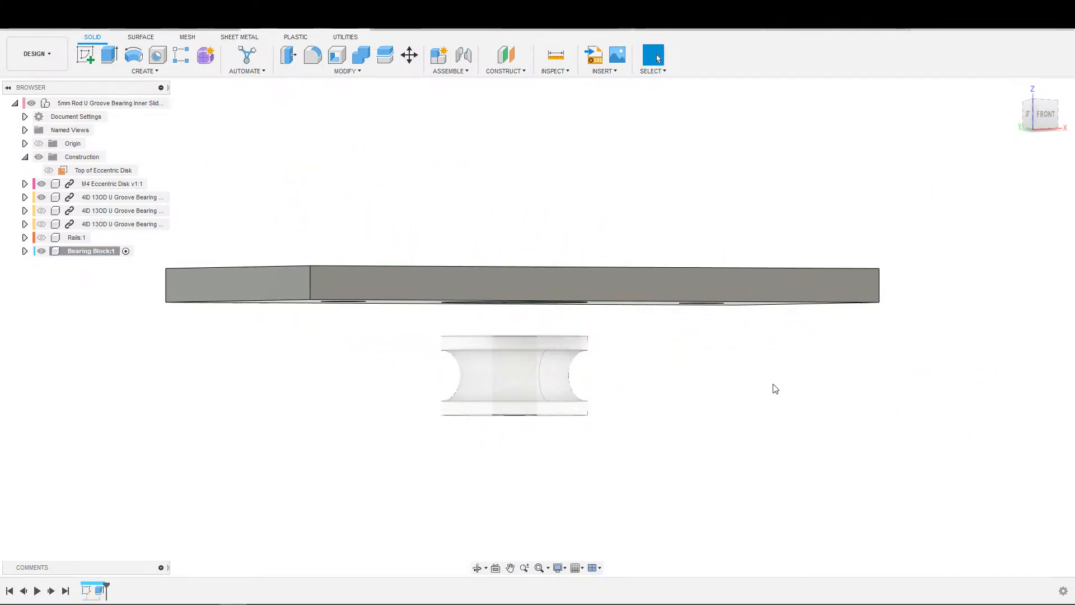
Step: Reopen the Bearing Block's Sketch1 and draw a circle slightly larger than the disk's offset bore, concentric with it
{"action": "middle_click_drag", "start_coordinate": [773, 389], "coordinate": [581, 451], "text": "shift"}
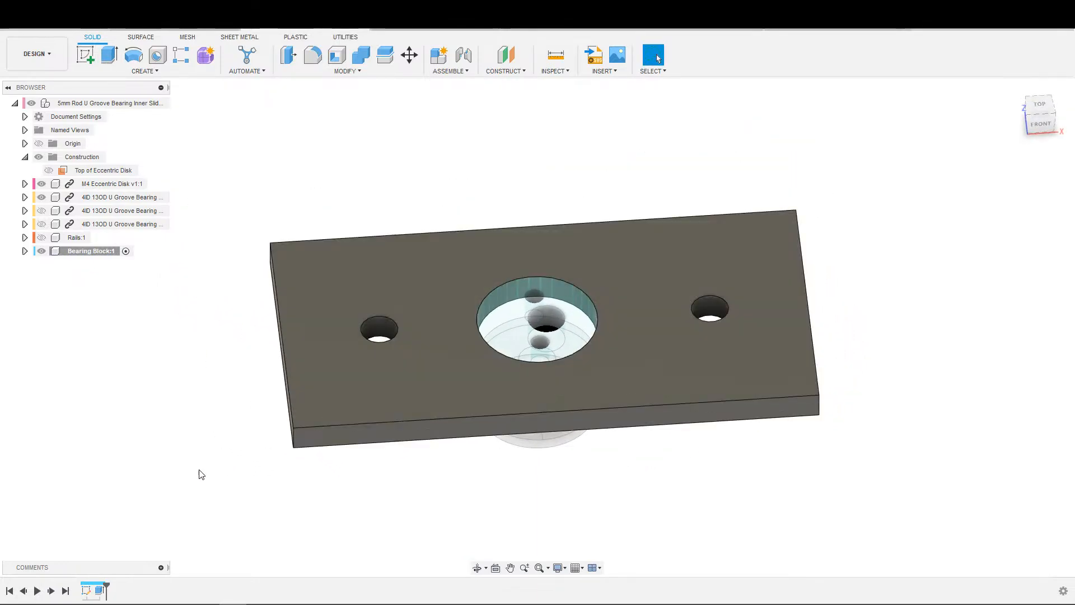
{"action": "double_click", "coordinate": [84, 592]}
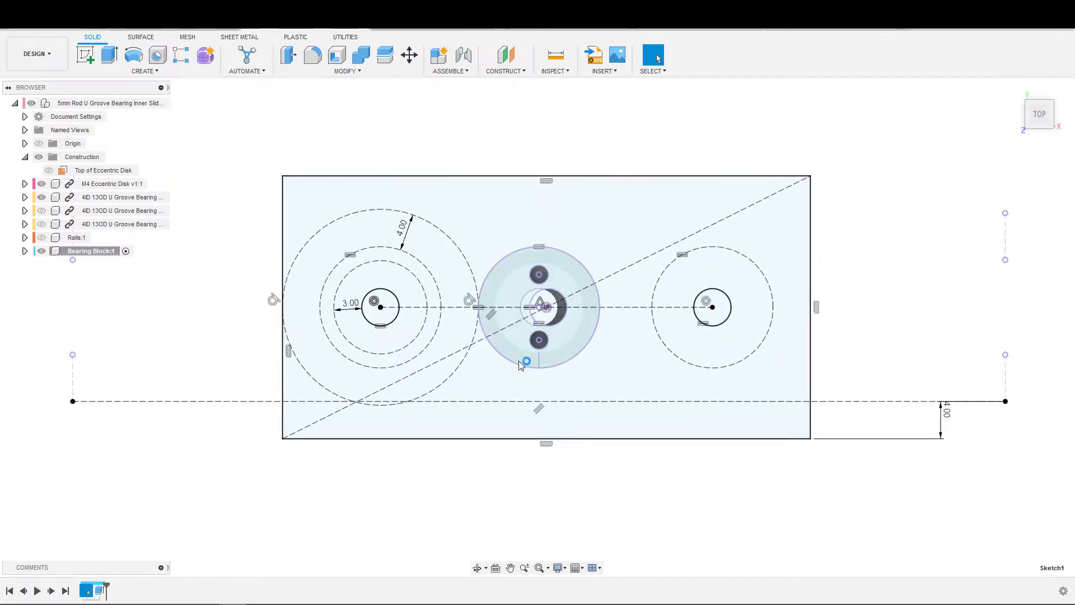
{"action": "key", "text": "c"}
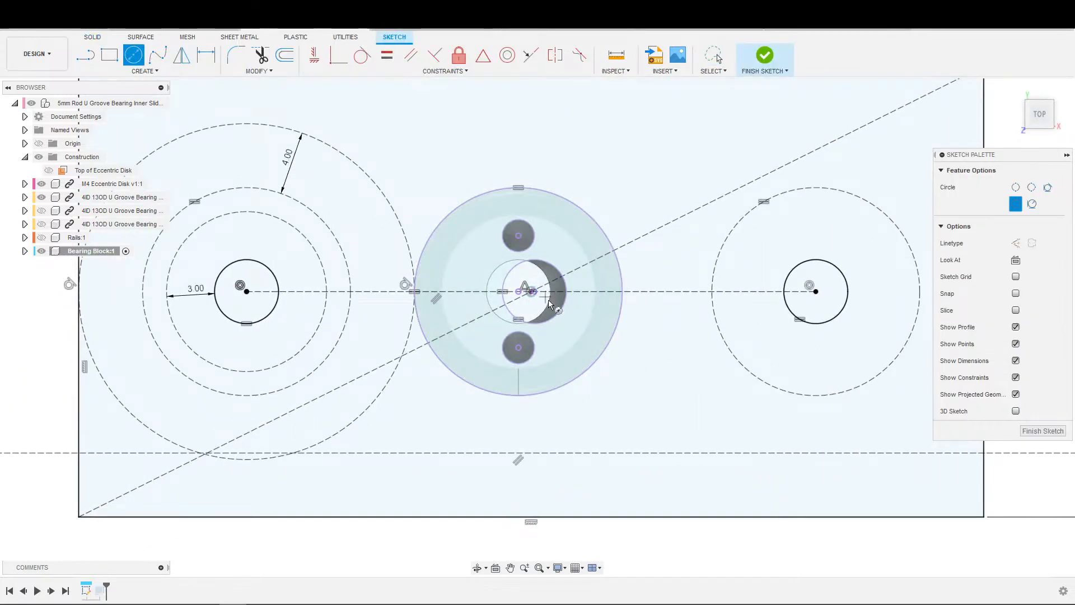
{"action": "scroll", "coordinate": [536, 300], "scroll_direction": "up", "scroll_amount": 6}
{"action": "left_click", "coordinate": [504, 226]}
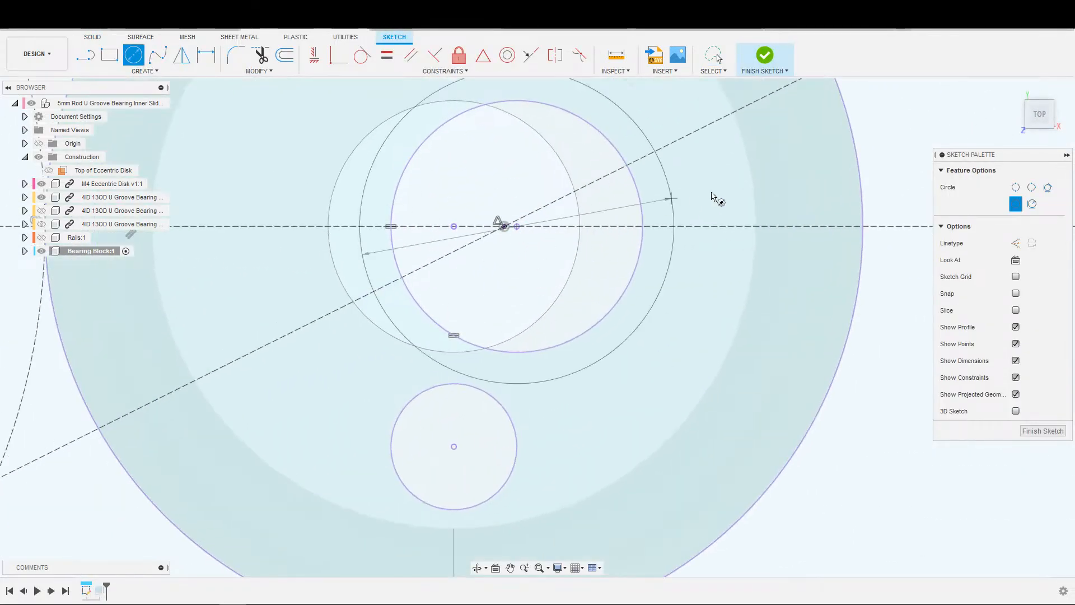
{"action": "left_click", "coordinate": [670, 200]}
Step: Dimension the gap between the new circle and the disk's bore as 0.50 mm and finish the sketch
{"action": "key", "text": "d"}
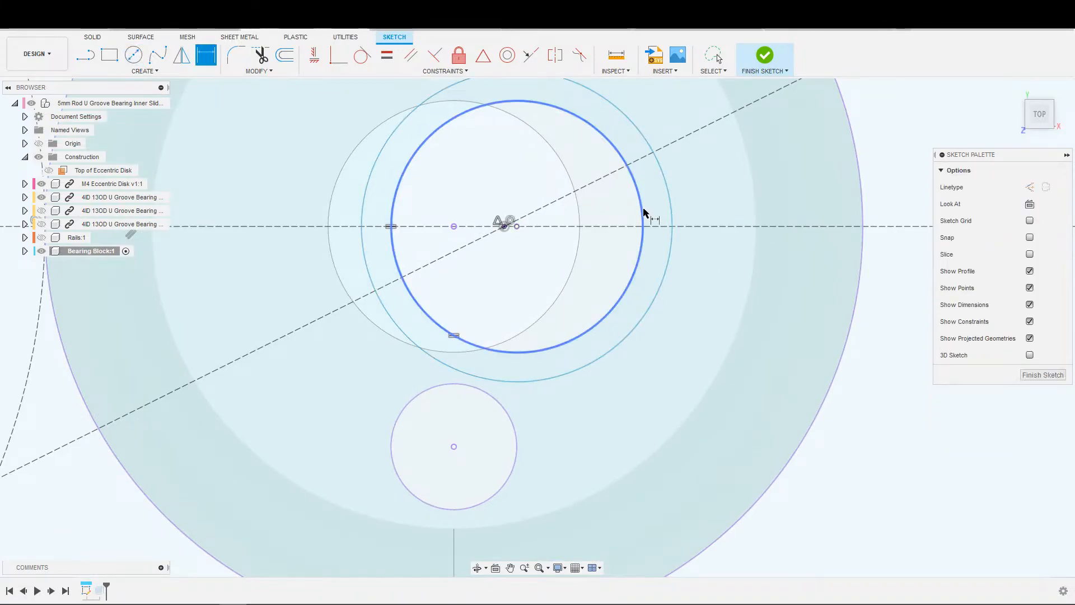
{"action": "left_click", "coordinate": [670, 206]}
{"action": "left_click", "coordinate": [664, 210]}
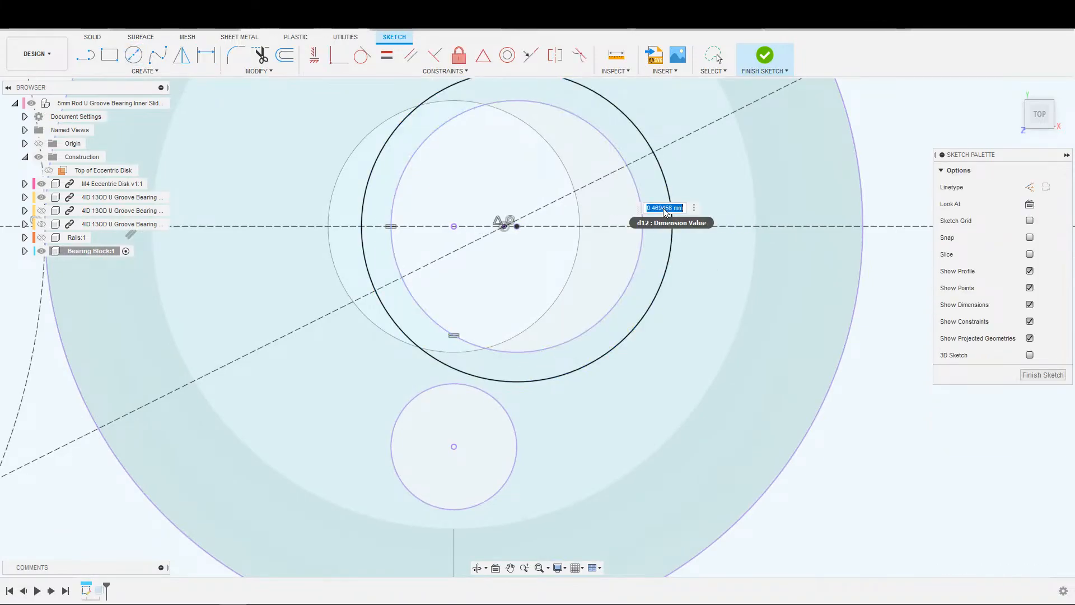
{"action": "key", "text": "Return"}
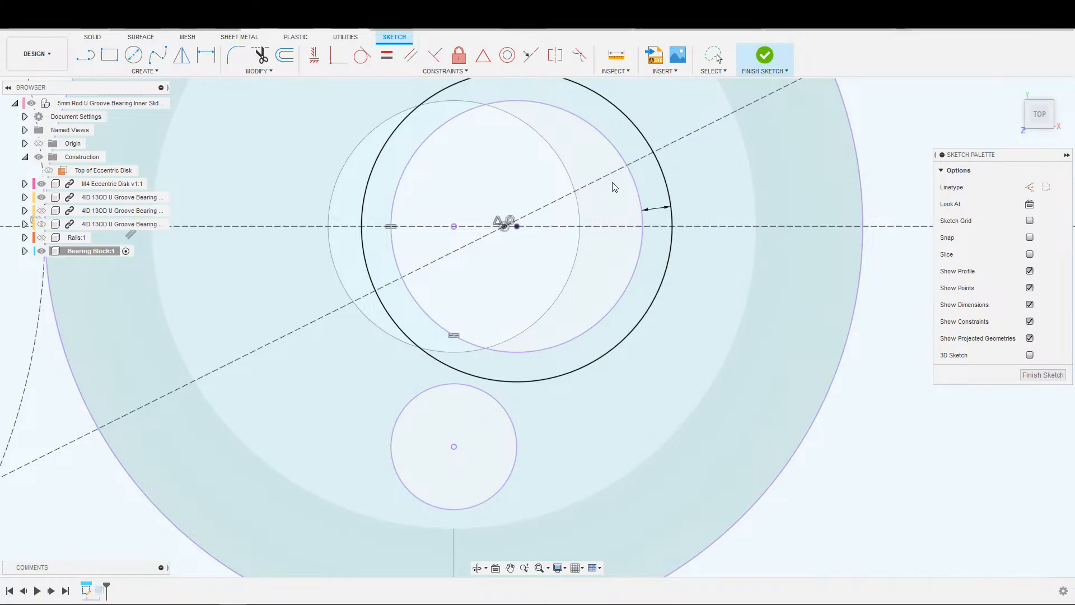
{"action": "scroll", "coordinate": [560, 247], "scroll_direction": "down", "scroll_amount": 4}
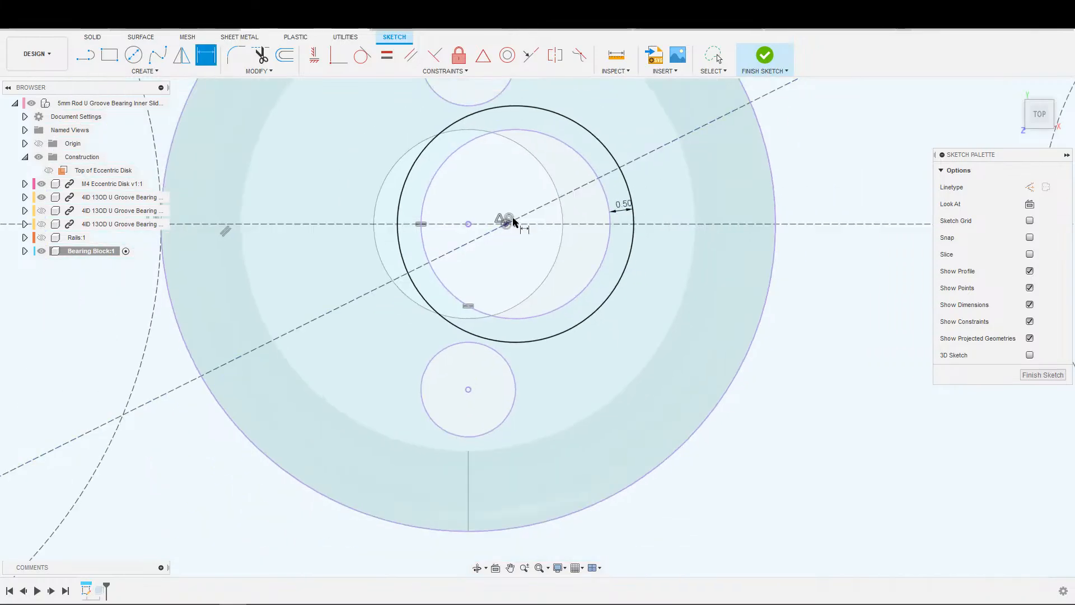
{"action": "scroll", "coordinate": [594, 274], "scroll_direction": "down", "scroll_amount": 3}
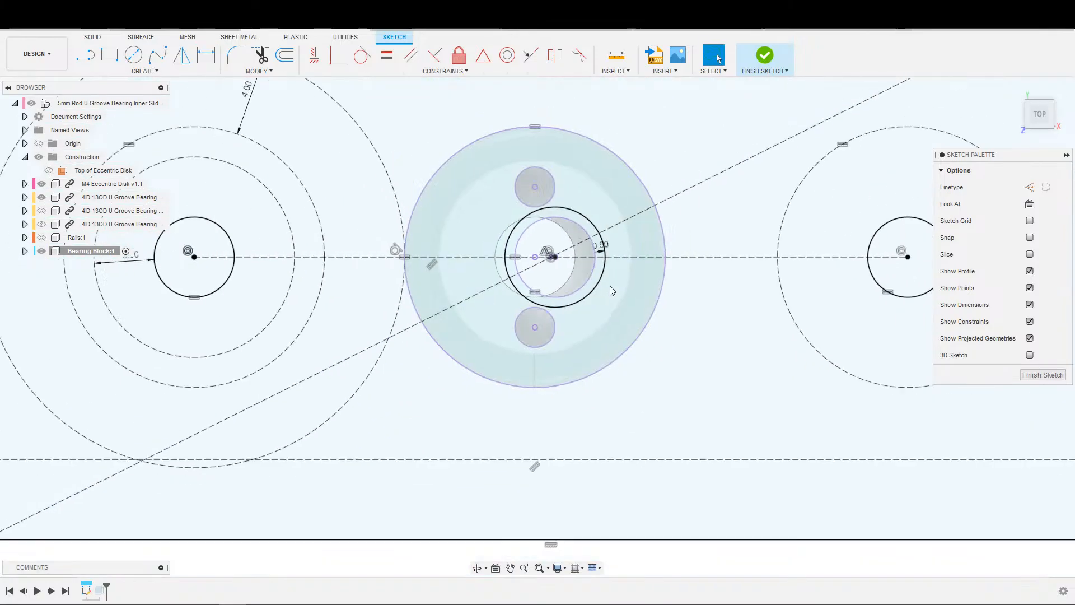
{"action": "left_click", "coordinate": [766, 58]}
Step: Activate the top-level assembly, start a new extrusion and show the Bearing Block's Sketch1
{"action": "scroll", "coordinate": [572, 313], "scroll_direction": "down", "scroll_amount": 4}
{"action": "middle_click_drag", "start_coordinate": [613, 344], "coordinate": [640, 246], "text": "shift"}
{"action": "key", "text": "e"}
{"action": "scroll", "coordinate": [610, 278], "scroll_direction": "up", "scroll_amount": 3}
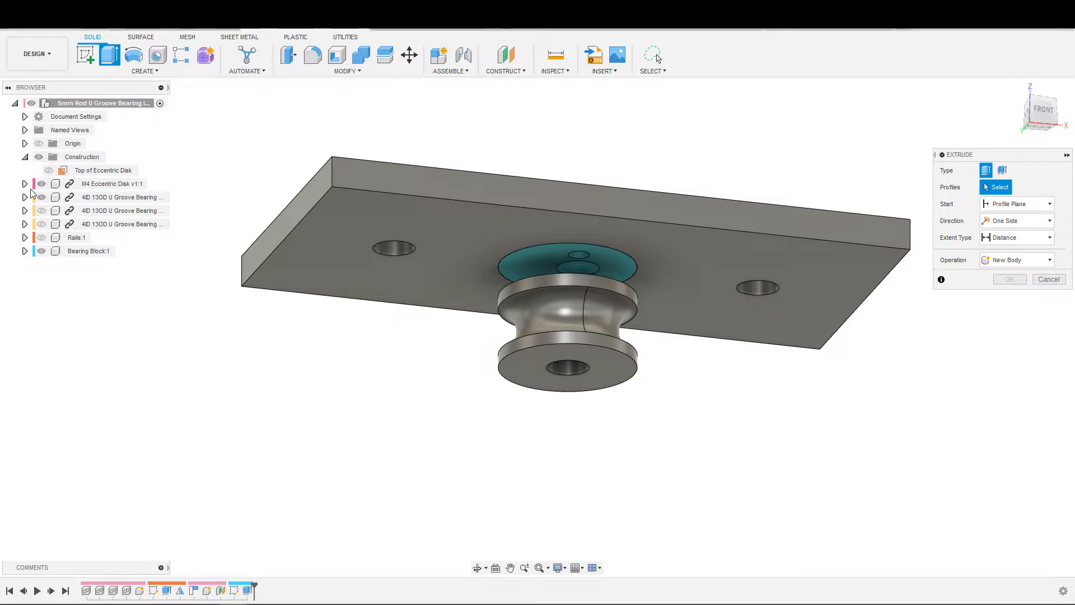
{"action": "scroll", "coordinate": [24, 224], "scroll_direction": "up", "scroll_amount": 1}
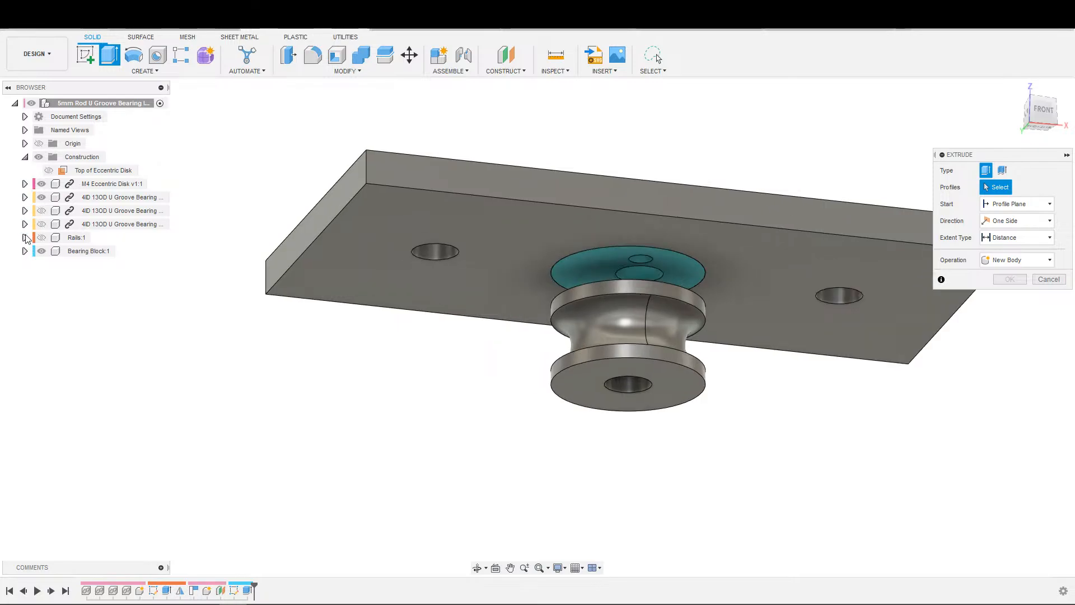
{"action": "left_click", "coordinate": [25, 251]}
{"action": "left_click", "coordinate": [34, 292]}
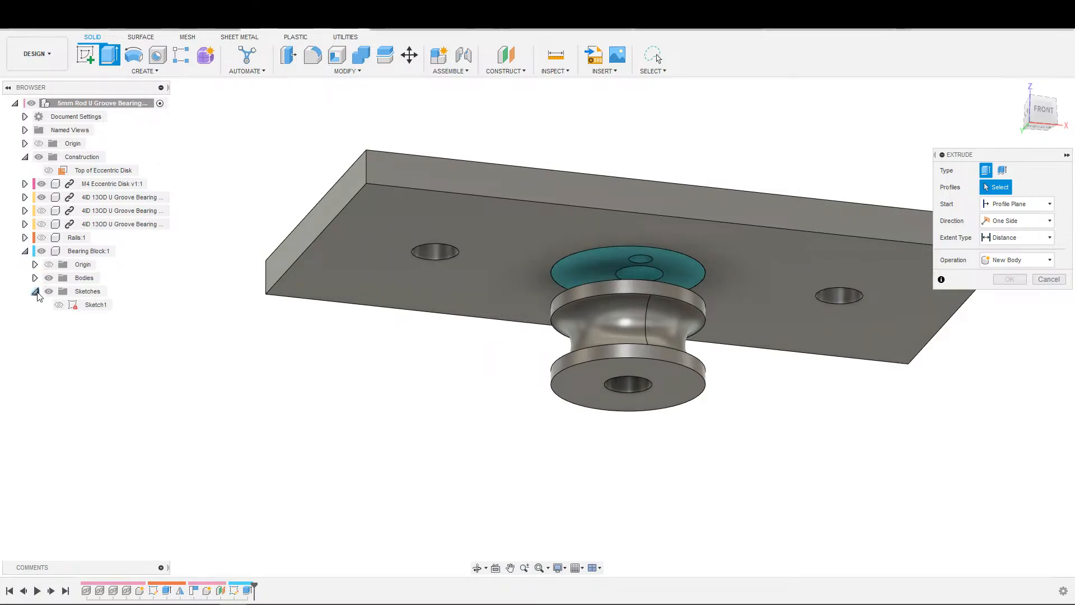
{"action": "left_click", "coordinate": [59, 304]}
Step: Select the plate area, the disk area and its two small holes as extrusion profiles, leaving out the enlarged bore circle
{"action": "scroll", "coordinate": [753, 286], "scroll_direction": "up", "scroll_amount": 3}
{"action": "scroll", "coordinate": [633, 288], "scroll_direction": "down", "scroll_amount": 2}
{"action": "middle_click_drag", "start_coordinate": [634, 288], "coordinate": [624, 339], "text": "shift"}
{"action": "left_click", "coordinate": [469, 313]}
{"action": "scroll", "coordinate": [506, 291], "scroll_direction": "up", "scroll_amount": 3}
{"action": "scroll", "coordinate": [616, 294], "scroll_direction": "down", "scroll_amount": 3}
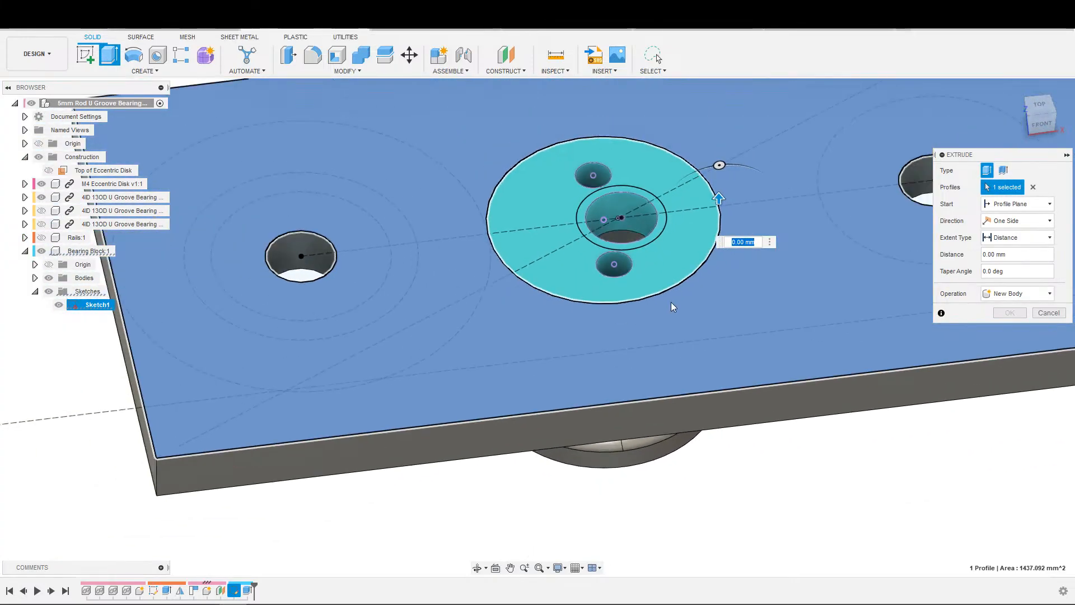
{"action": "middle_click_drag", "start_coordinate": [671, 302], "coordinate": [610, 348]}
{"action": "left_click", "coordinate": [548, 316]}
{"action": "scroll", "coordinate": [674, 315], "scroll_direction": "up", "scroll_amount": 2}
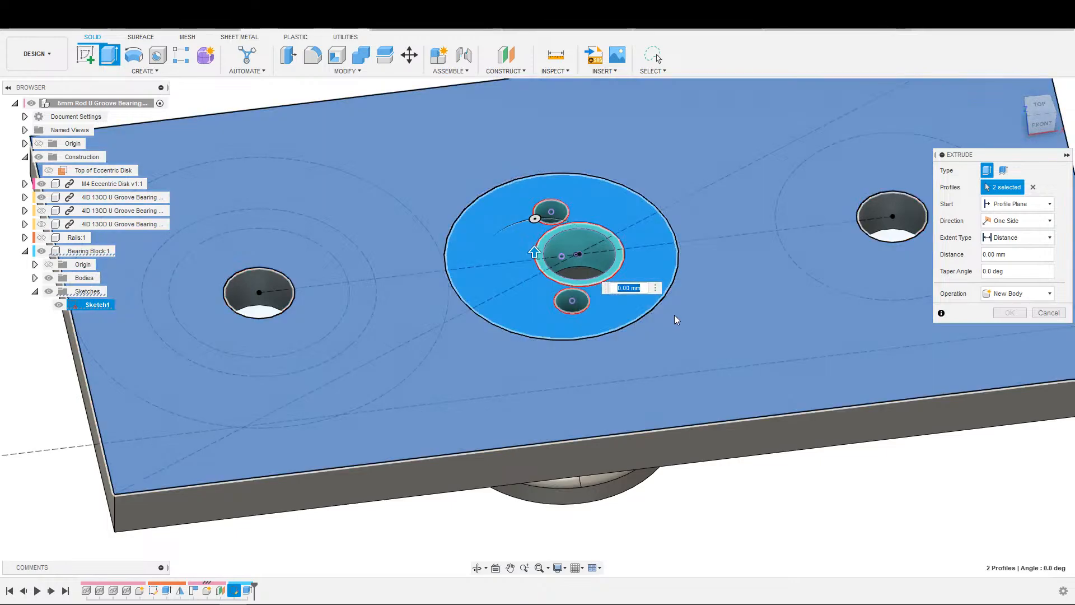
{"action": "scroll", "coordinate": [644, 307], "scroll_direction": "down", "scroll_amount": 2}
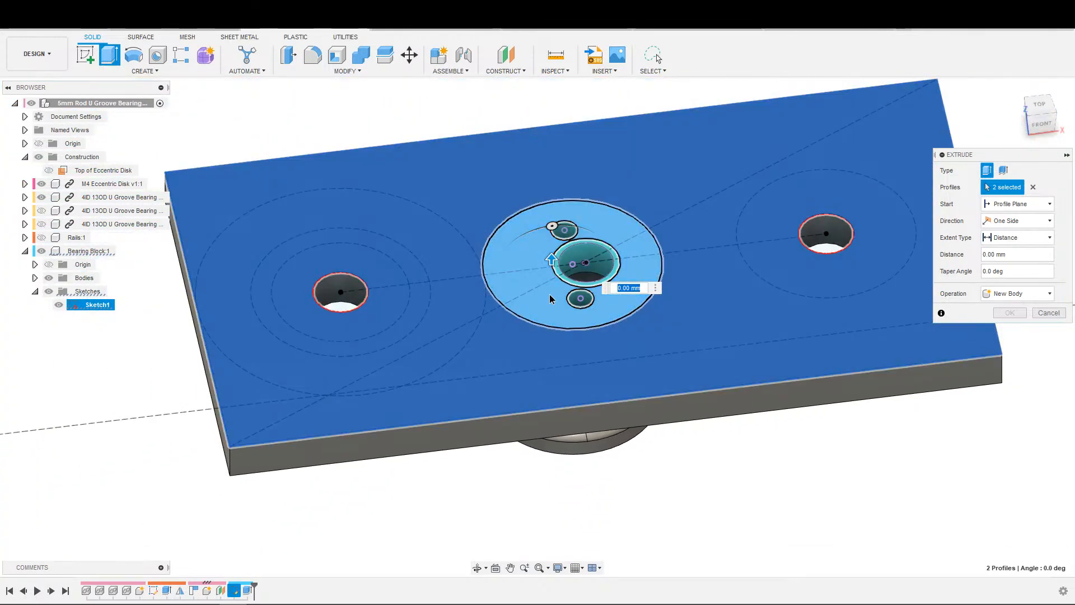
{"action": "left_click", "coordinate": [580, 298]}
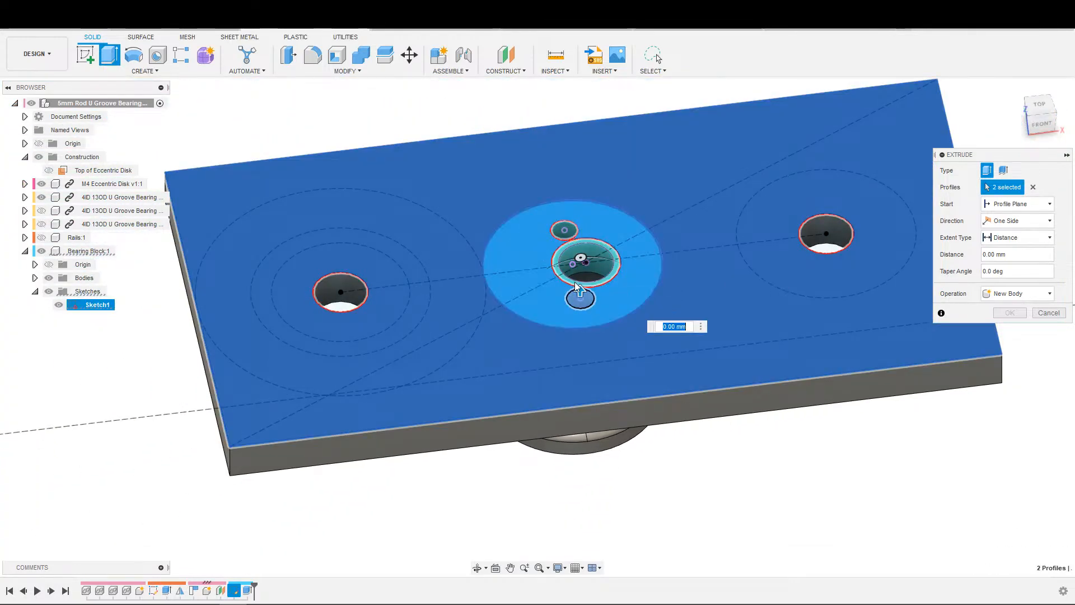
{"action": "left_click", "coordinate": [564, 223]}
{"action": "scroll", "coordinate": [624, 273], "scroll_direction": "up", "scroll_amount": 2}
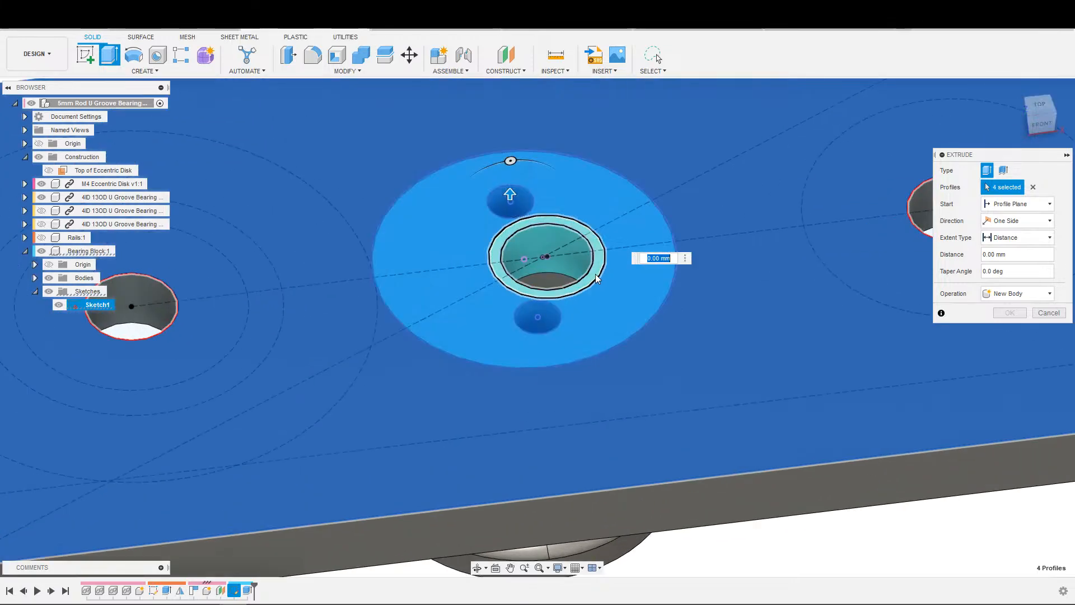
{"action": "scroll", "coordinate": [596, 274], "scroll_direction": "down", "scroll_amount": 4}
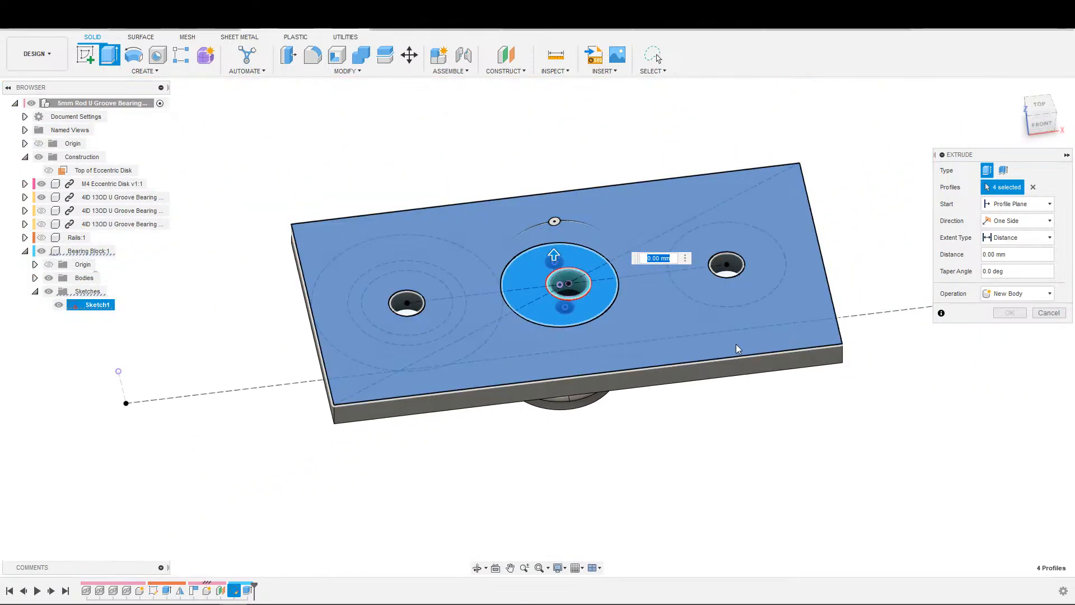
Step: Extrude the selected profiles -3 mm starting from the plate's underside and join them to the block
{"action": "middle_click_drag", "start_coordinate": [795, 370], "coordinate": [823, 320], "text": "shift"}
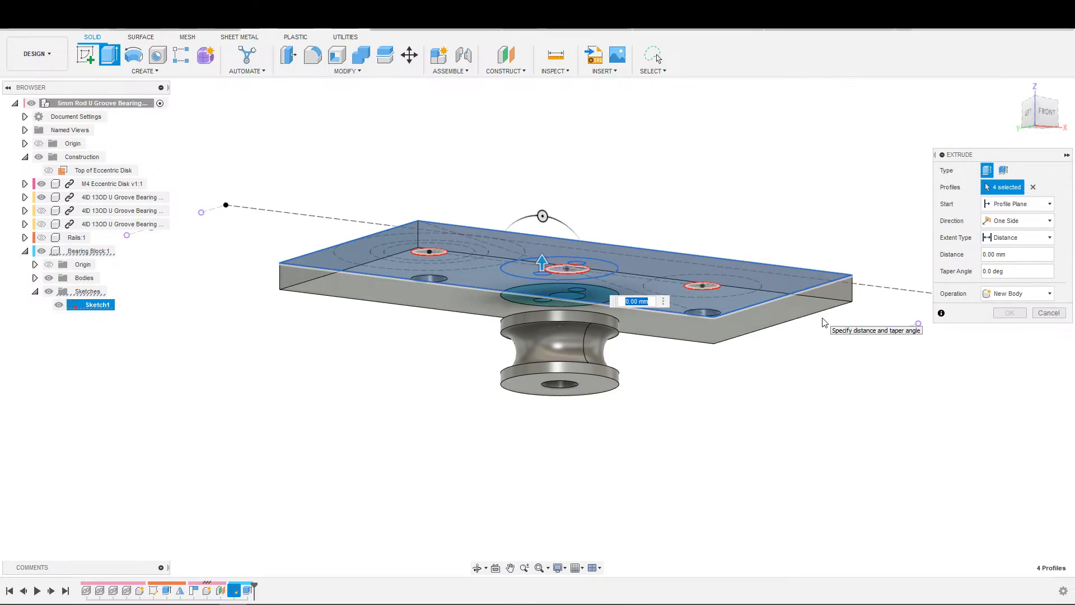
{"action": "type", "text": "-3"}
{"action": "key", "text": "Return"}
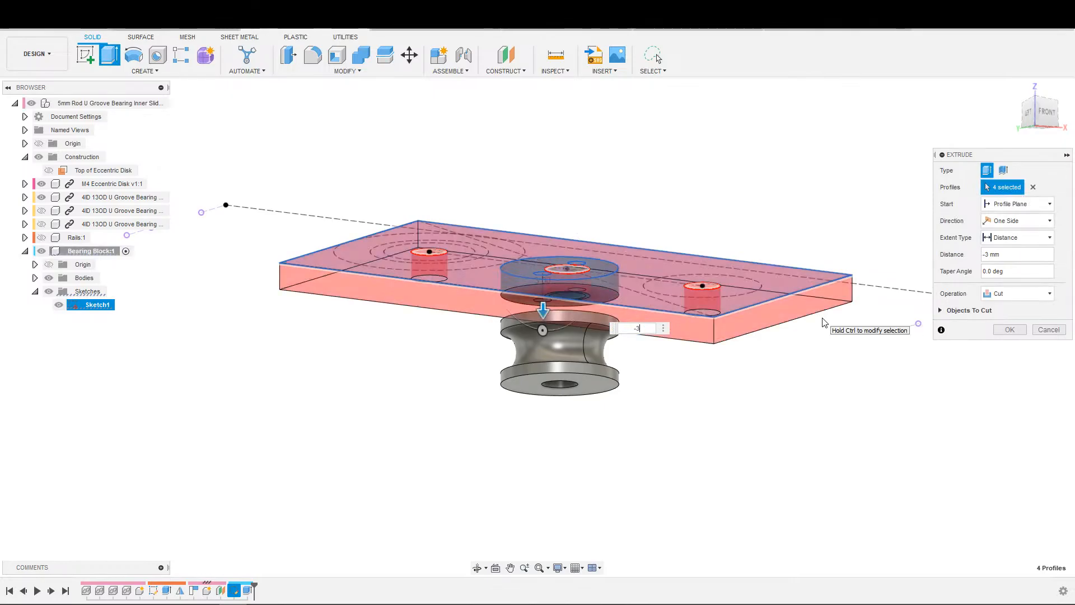
{"action": "middle_click_drag", "start_coordinate": [781, 255], "coordinate": [750, 280], "text": "shift"}
{"action": "left_click", "coordinate": [1019, 204]}
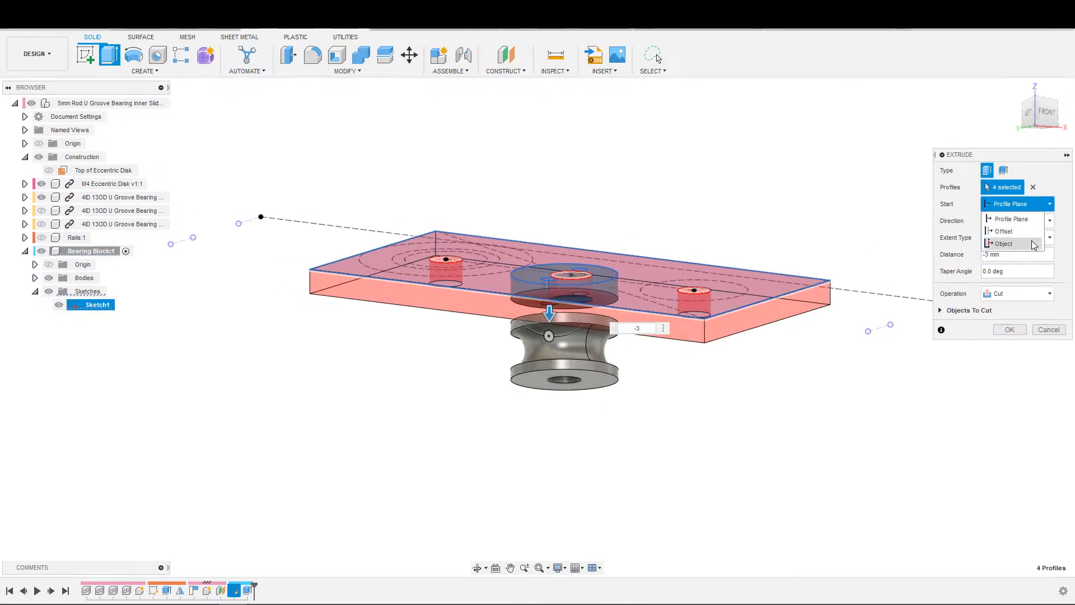
{"action": "left_click", "coordinate": [1034, 244]}
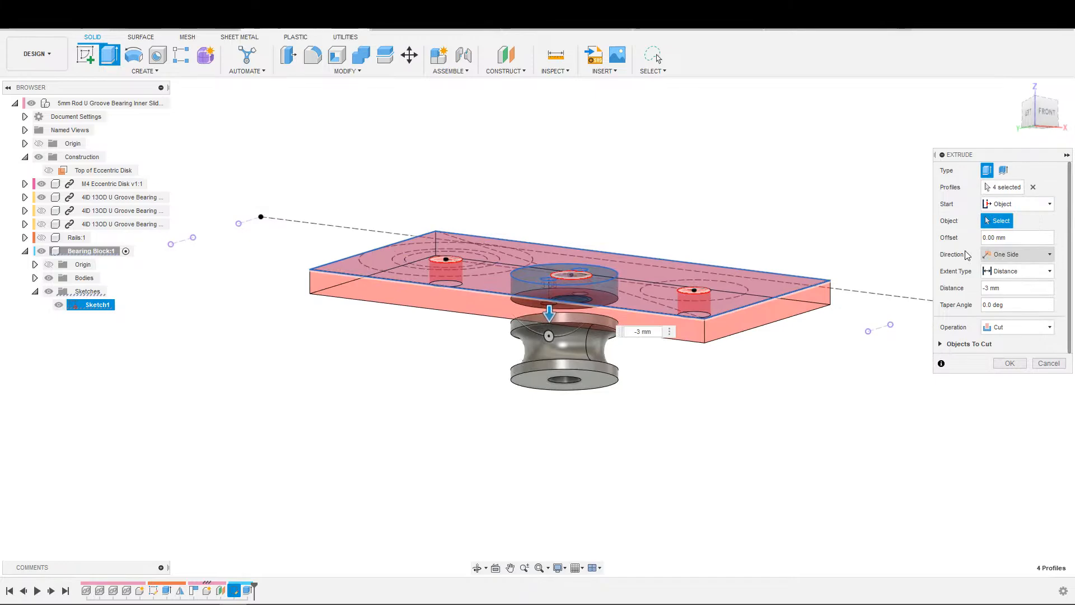
{"action": "left_click", "coordinate": [666, 323]}
{"action": "scroll", "coordinate": [630, 381], "scroll_direction": "up", "scroll_amount": 3}
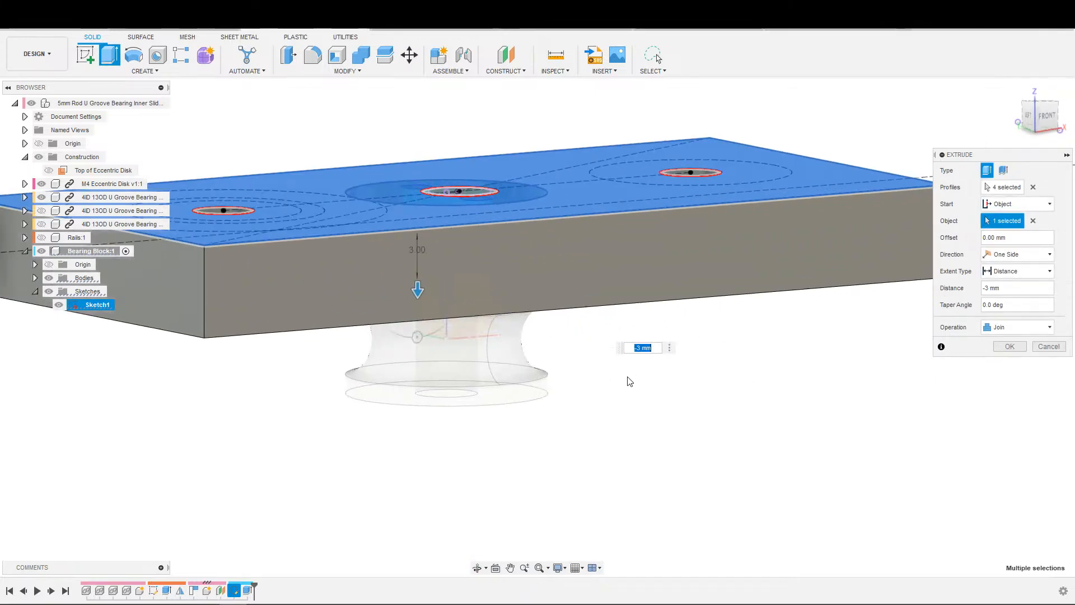
{"action": "middle_click_drag", "start_coordinate": [629, 381], "coordinate": [666, 377], "text": "shift"}
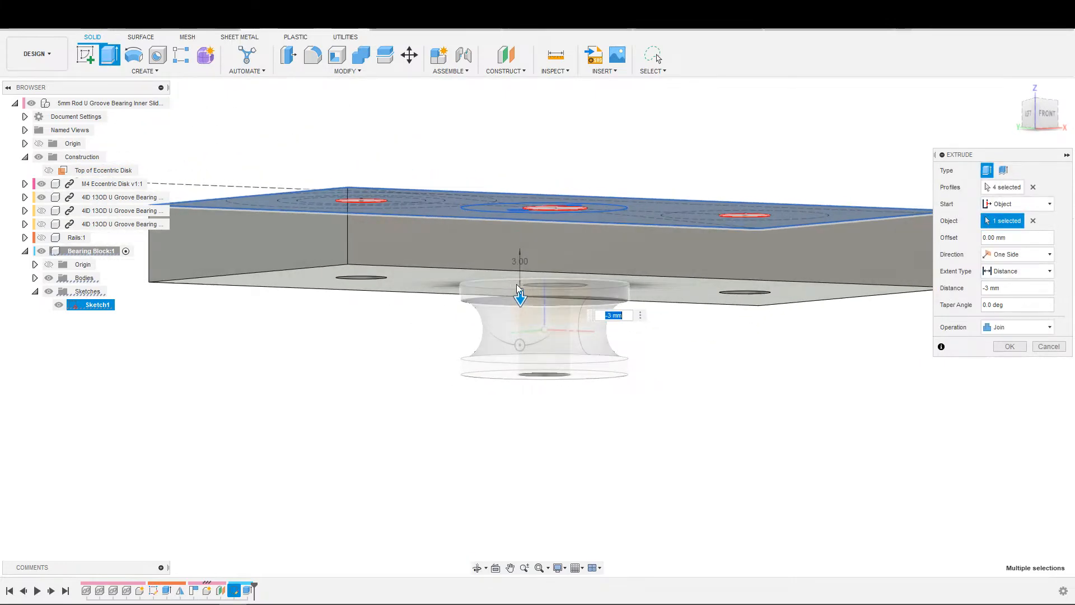
{"action": "left_click", "coordinate": [1013, 345]}
{"action": "scroll", "coordinate": [771, 377], "scroll_direction": "down", "scroll_amount": 3}
{"action": "mouse_move", "coordinate": [771, 377]}
{"action": "middle_mouse_down", "text": "shift"}
{"action": "mouse_move", "coordinate": [773, 396]}
{"action": "mouse_move", "coordinate": [789, 380]}
{"action": "mouse_move", "coordinate": [765, 381]}
{"action": "middle_mouse_up", "text": "shift"}
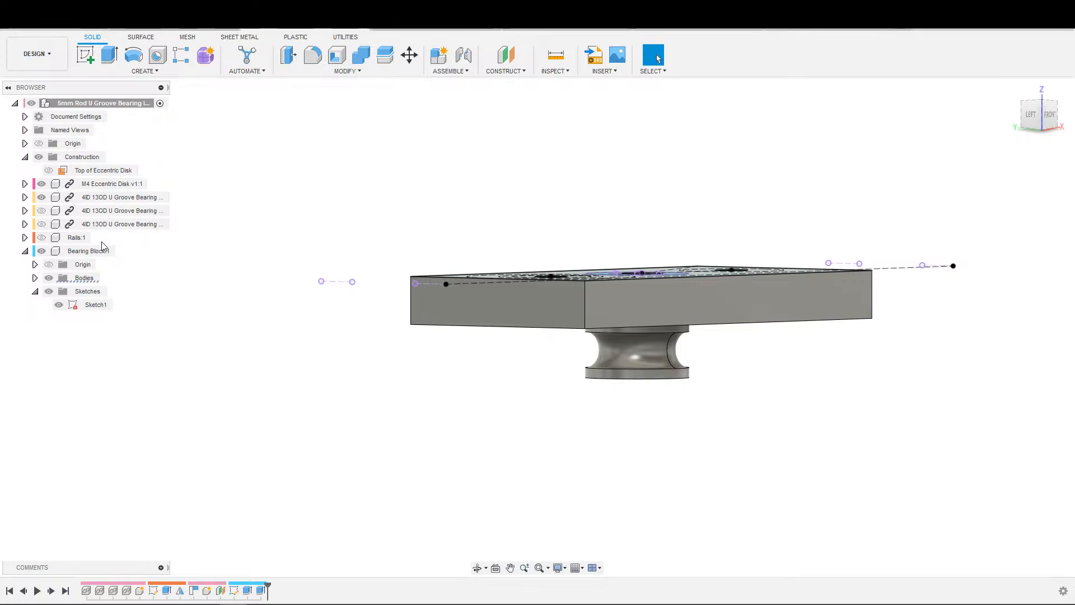
Step: Edit the captured position in the design history to move the M4 Eccentric Disk 0.8 mm along Z
{"action": "scroll", "coordinate": [302, 358], "scroll_direction": "down", "scroll_amount": 1}
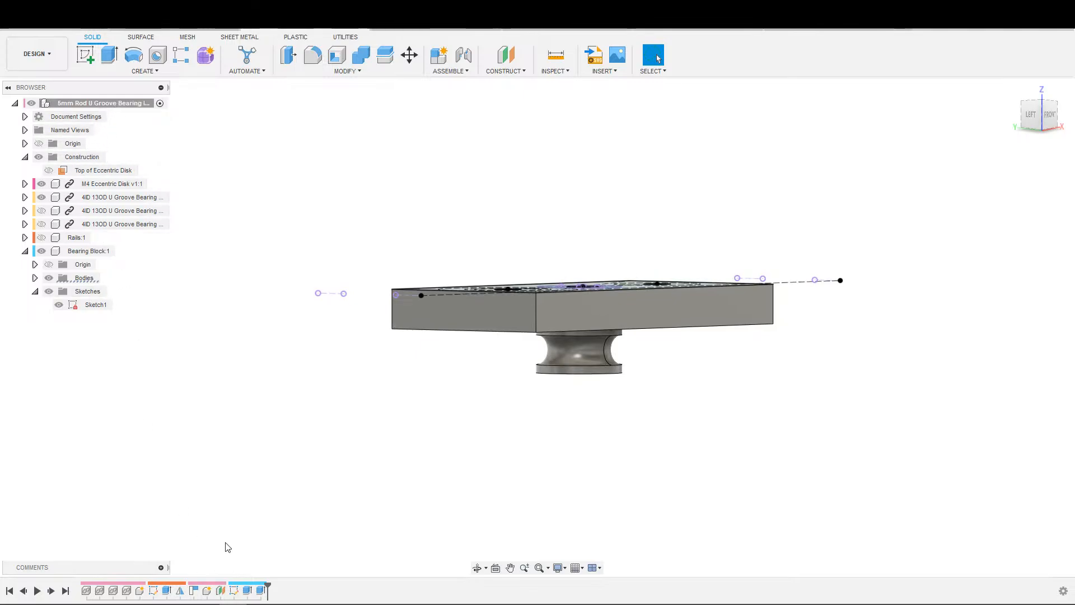
{"action": "double_click", "coordinate": [194, 590]}
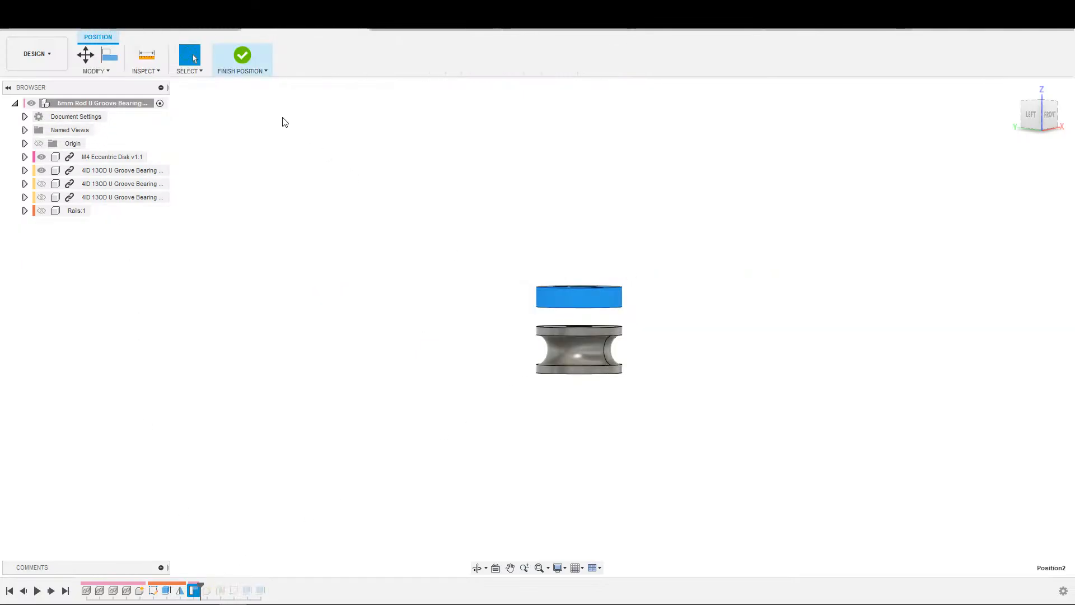
{"action": "left_click", "coordinate": [86, 54]}
{"action": "left_click", "coordinate": [591, 300]}
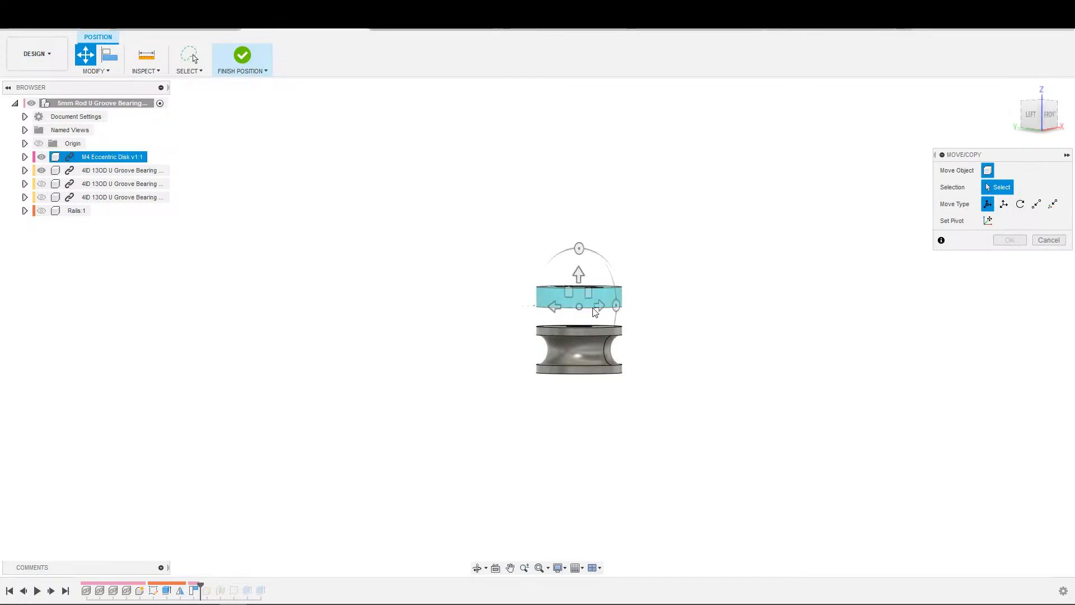
{"action": "left_click", "coordinate": [579, 272]}
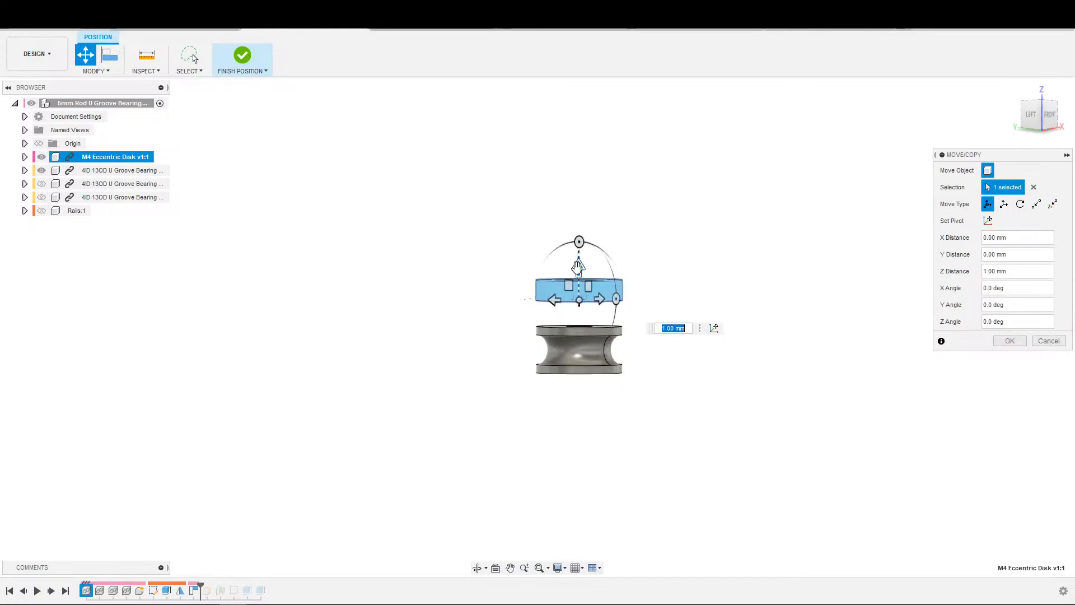
{"action": "type", "text": ".8"}
{"action": "key", "text": "Return"}
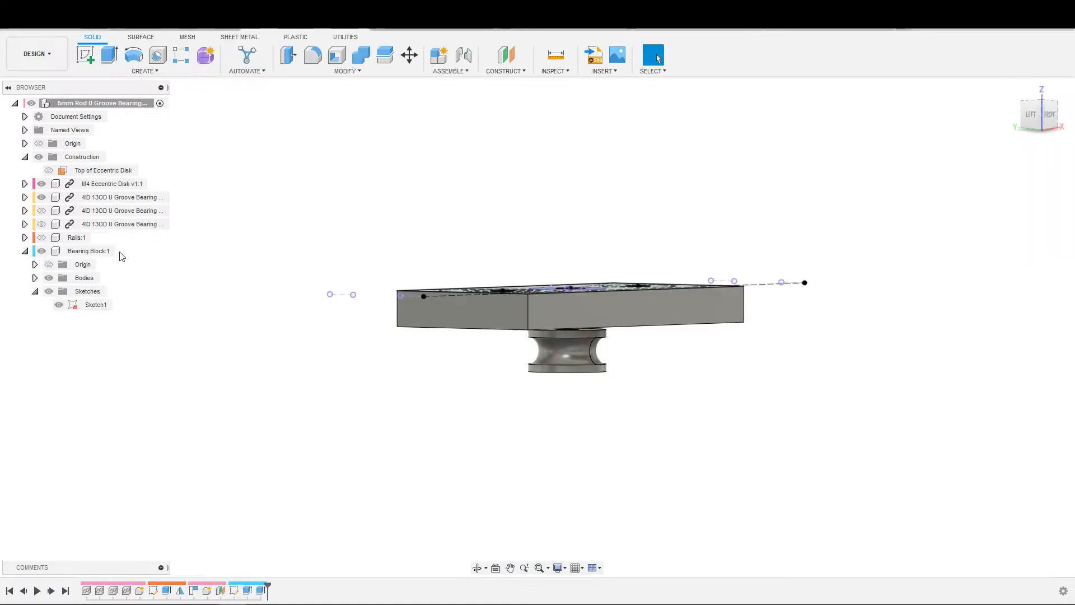
{"action": "middle_click_drag", "start_coordinate": [204, 274], "coordinate": [559, 398], "text": "shift"}
{"action": "scroll", "coordinate": [333, 359], "scroll_direction": "down", "scroll_amount": 2}
{"action": "scroll", "coordinate": [182, 234], "scroll_direction": "up", "scroll_amount": 2}
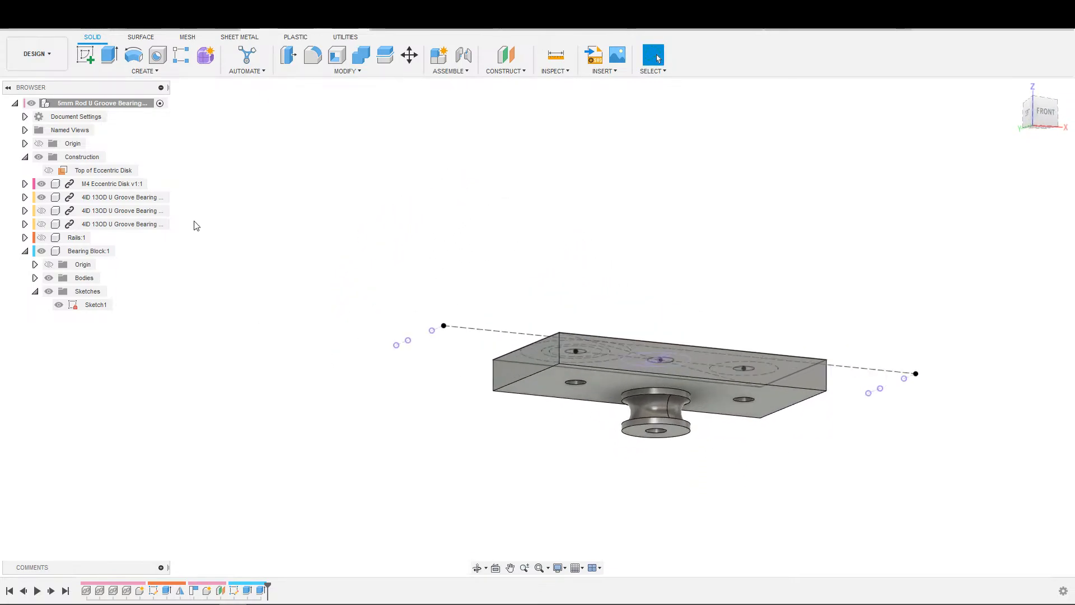
{"action": "scroll", "coordinate": [192, 224], "scroll_direction": "down", "scroll_amount": 2}
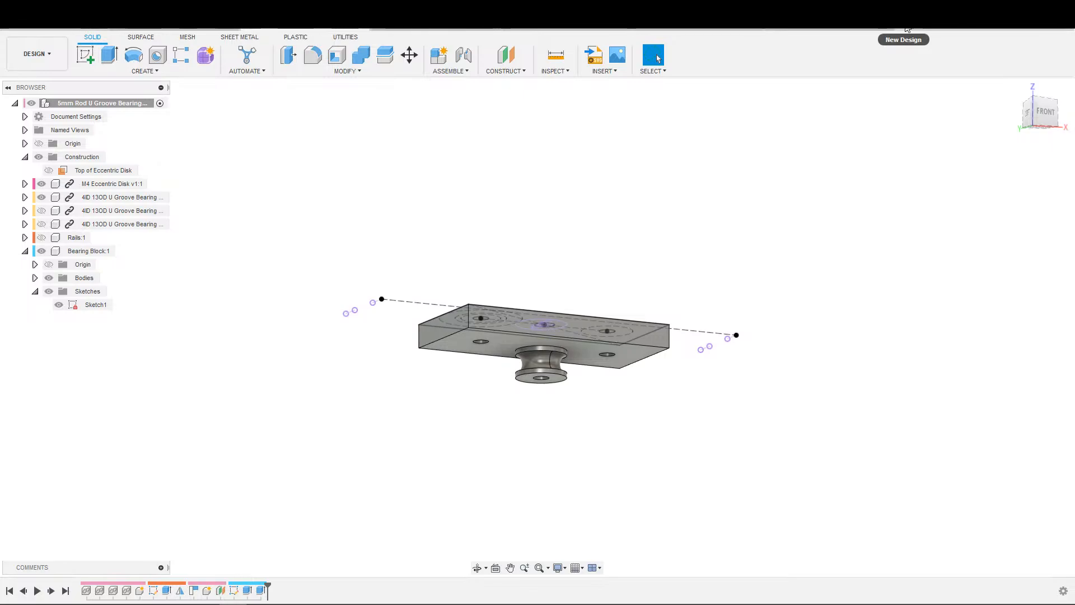
Step: Create a new design and start a sketch on the horizontal XY plane
{"action": "left_click", "coordinate": [902, 22]}
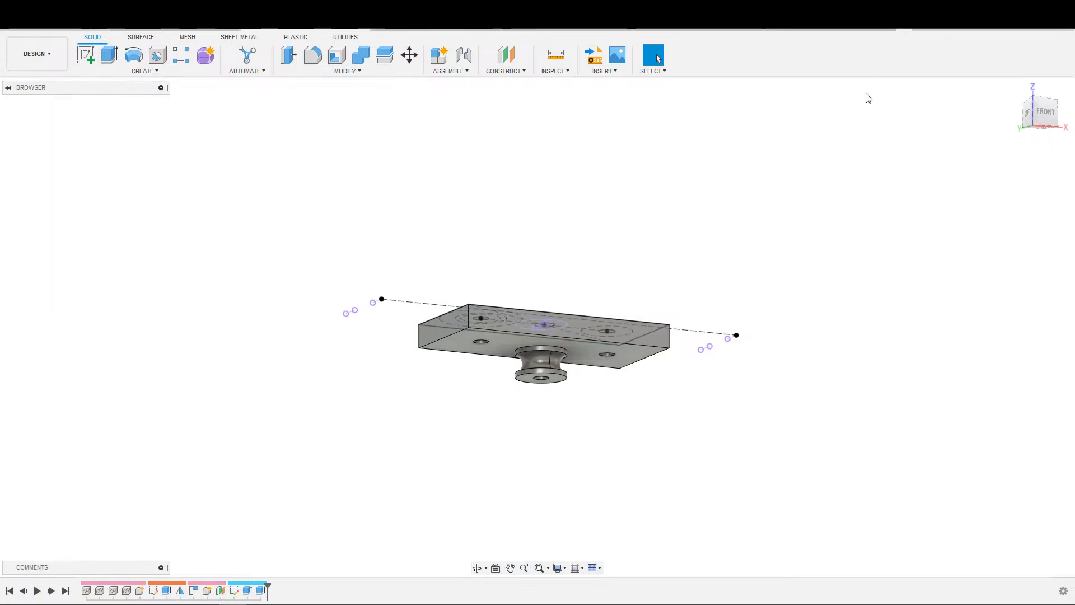
{"action": "key", "text": "s"}
{"action": "left_click", "coordinate": [593, 352]}
{"action": "left_click", "coordinate": [592, 335]}
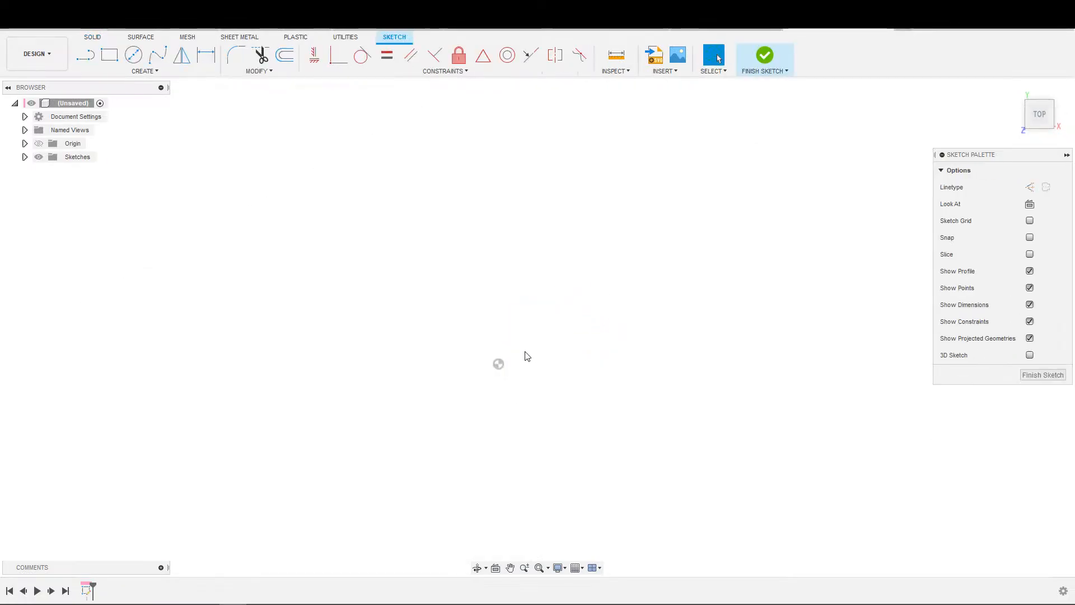
Step: Draw two concentric circles centred on the origin, one freehand and the other 8.75 mm in diameter
{"action": "key", "text": "c"}
{"action": "left_click", "coordinate": [498, 364]}
{"action": "left_click", "coordinate": [549, 356]}
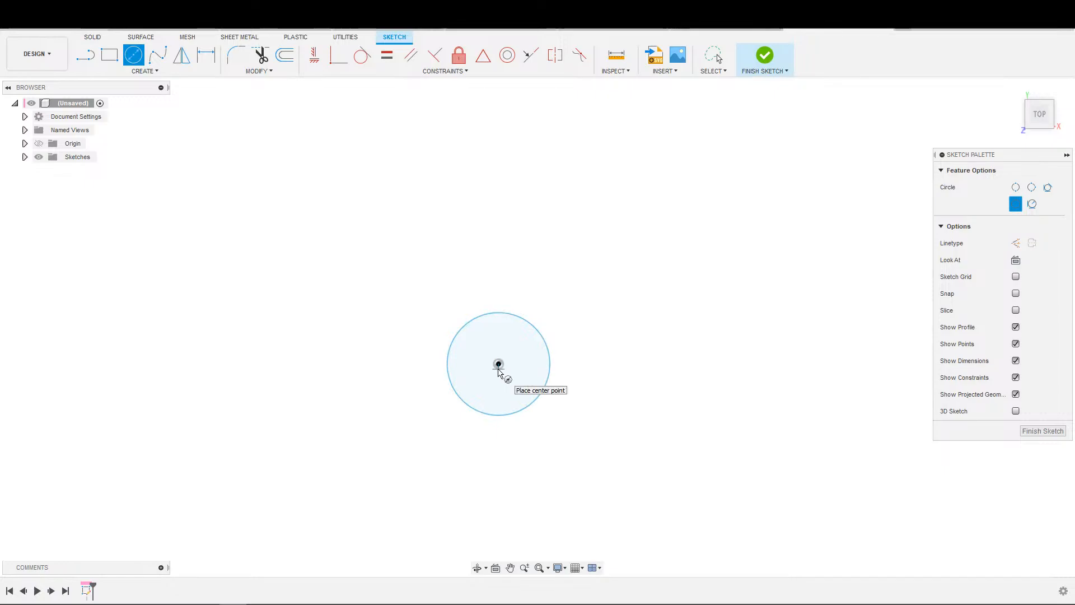
{"action": "left_click", "coordinate": [498, 364]}
{"action": "type", "text": "8."}
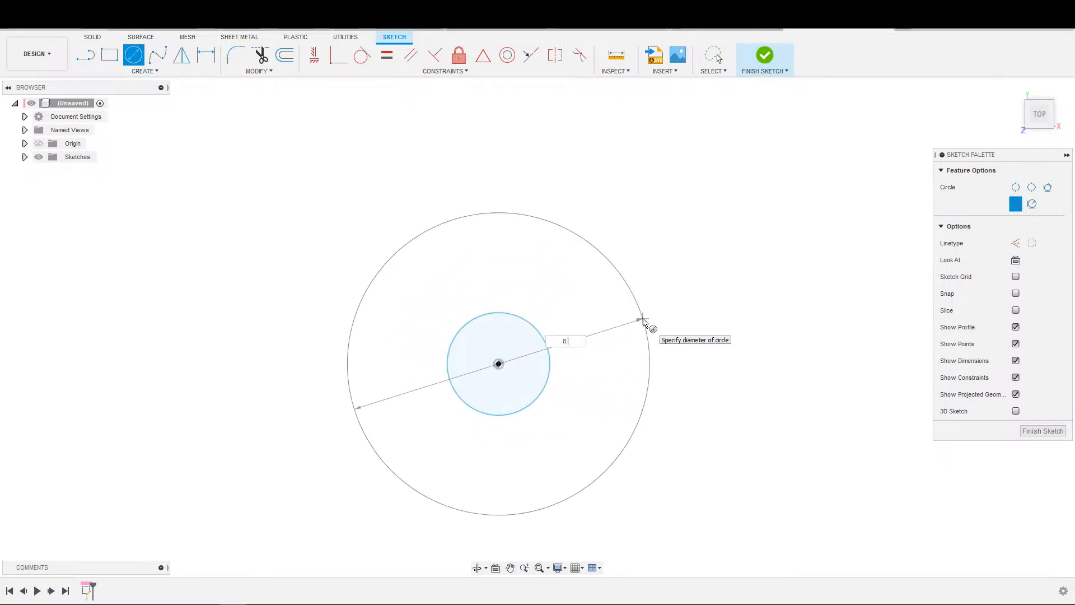
{"action": "type", "text": "75"}
{"action": "key", "text": "Return"}
Step: Dimension the freehand circle's diameter to 4 mm to form the washer's hole
{"action": "scroll", "coordinate": [570, 445], "scroll_direction": "up", "scroll_amount": 3}
{"action": "key", "text": "d"}
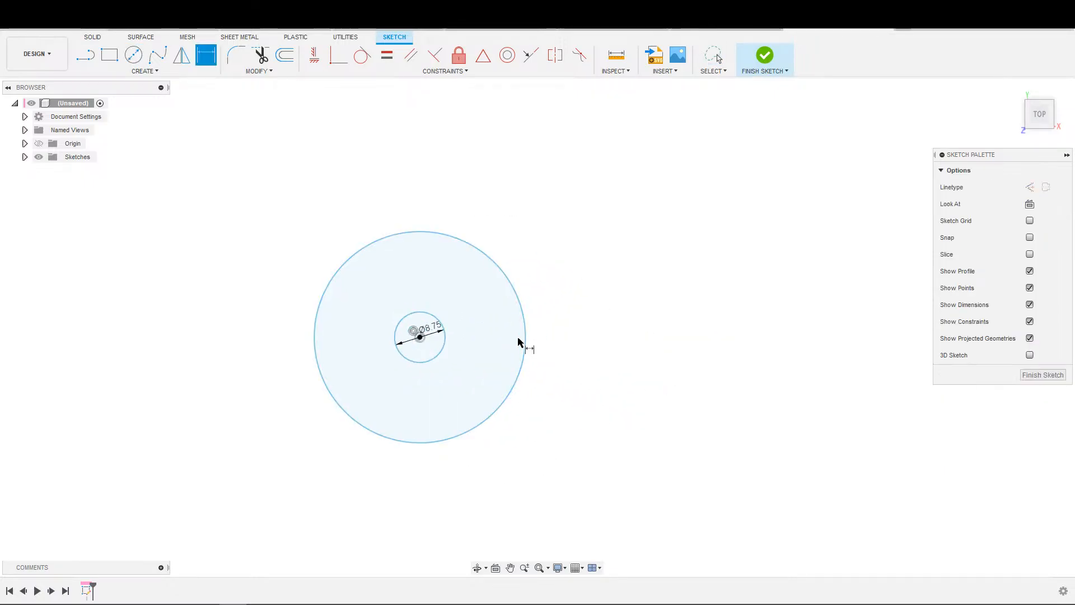
{"action": "left_click", "coordinate": [526, 340]}
{"action": "left_click", "coordinate": [511, 338]}
{"action": "type", "text": "4"}
{"action": "key", "text": "Return"}
{"action": "key", "text": "Escape"}
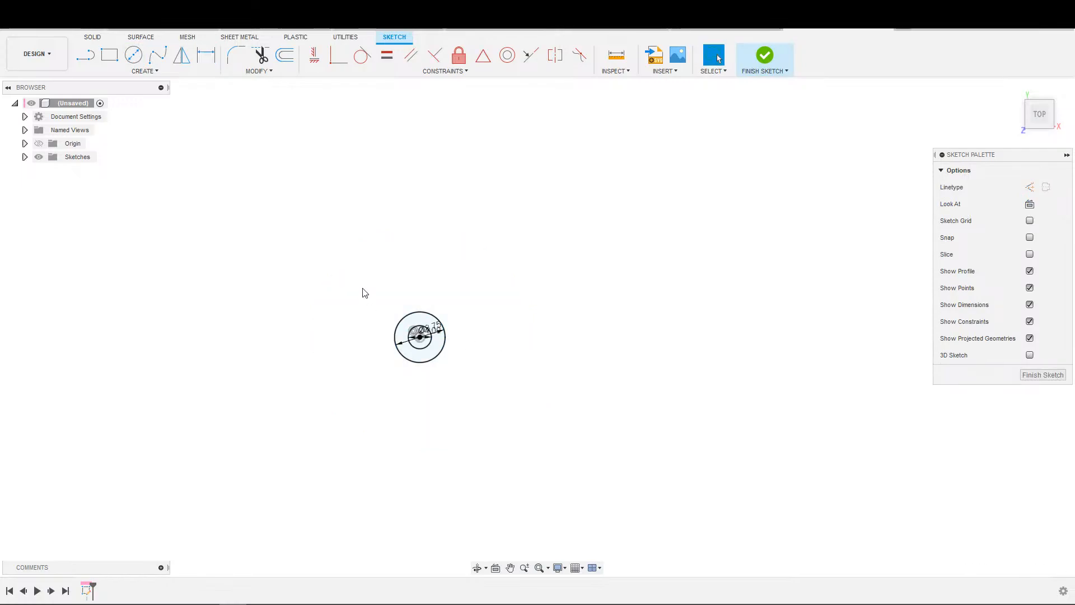
Step: Extrude the ring between the two circles 0.9 mm as a new body
{"action": "scroll", "coordinate": [380, 318], "scroll_direction": "up", "scroll_amount": 3}
{"action": "key", "text": "e"}
{"action": "left_click", "coordinate": [471, 376]}
{"action": "type", "text": ".9"}
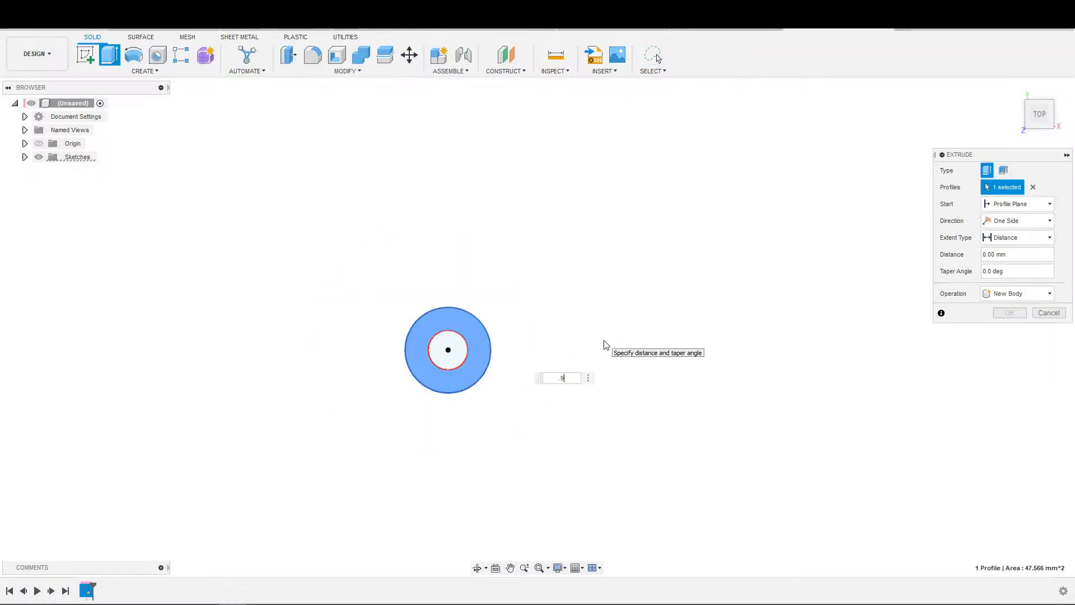
{"action": "key", "text": "Return"}
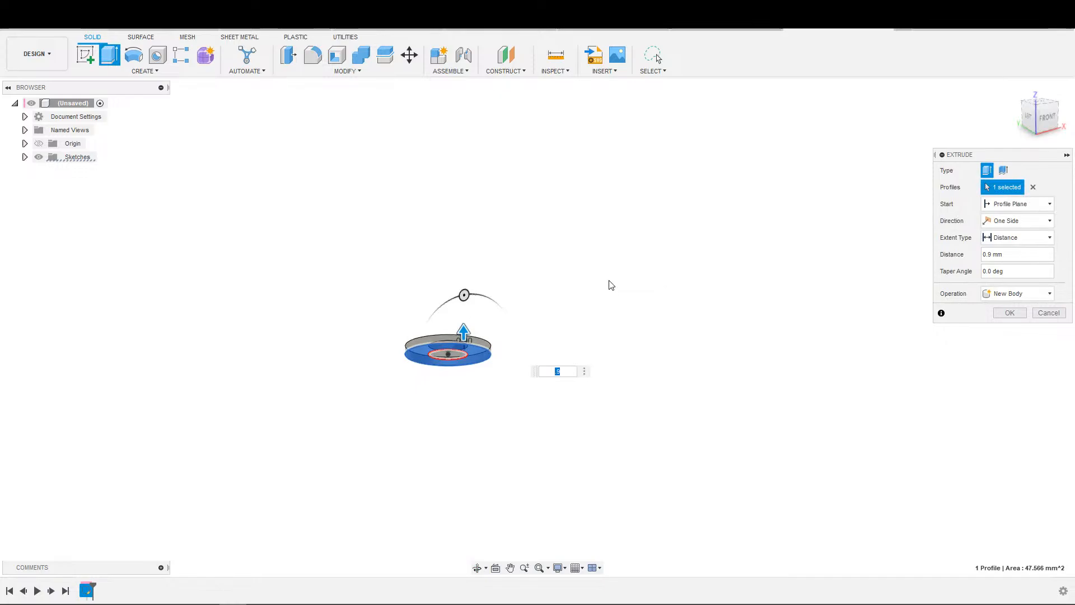
{"action": "key", "text": "Return"}
Step: Rename the washer's sketch M4 Washer and copy that name
{"action": "left_click", "coordinate": [25, 171]}
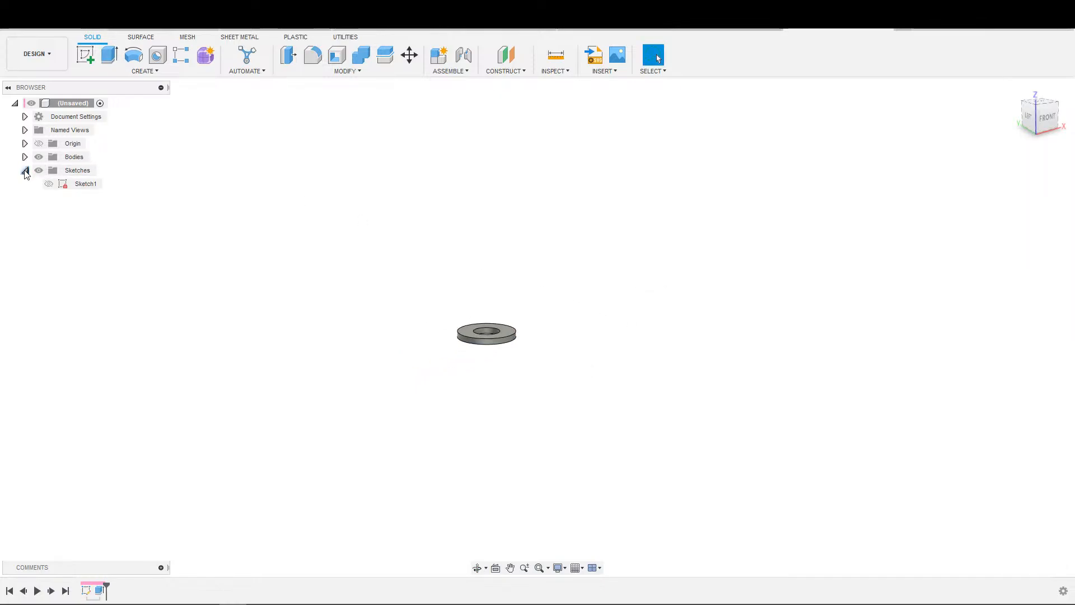
{"action": "left_click", "coordinate": [89, 183]}
{"action": "left_click", "coordinate": [91, 181]}
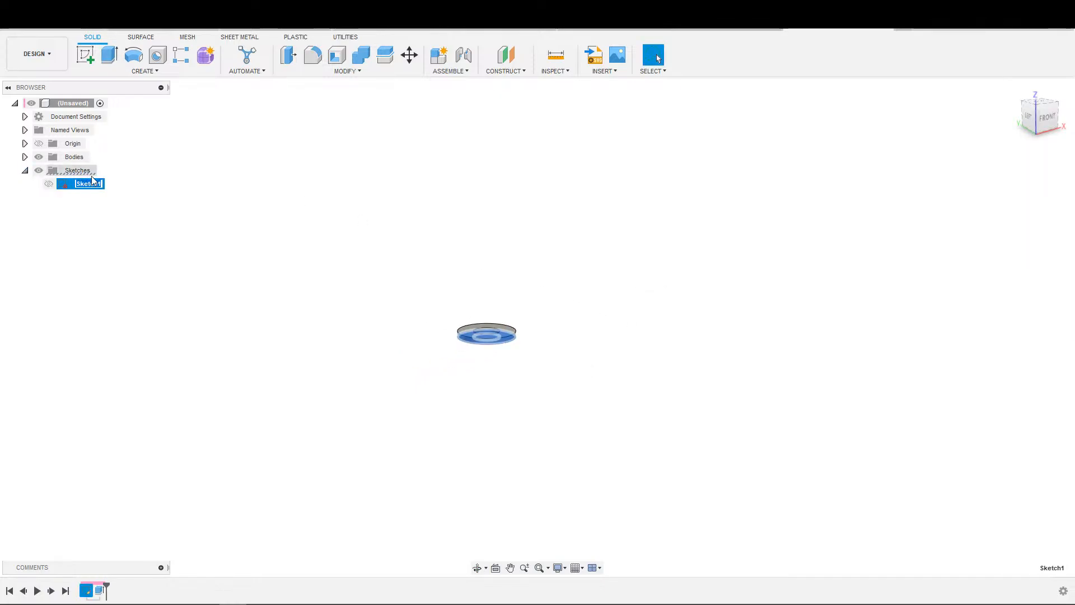
{"action": "type", "text": "M3"}
{"action": "key", "text": "ctrl+a"}
{"action": "key", "text": "ctrl+c"}
{"action": "key", "text": "Return"}
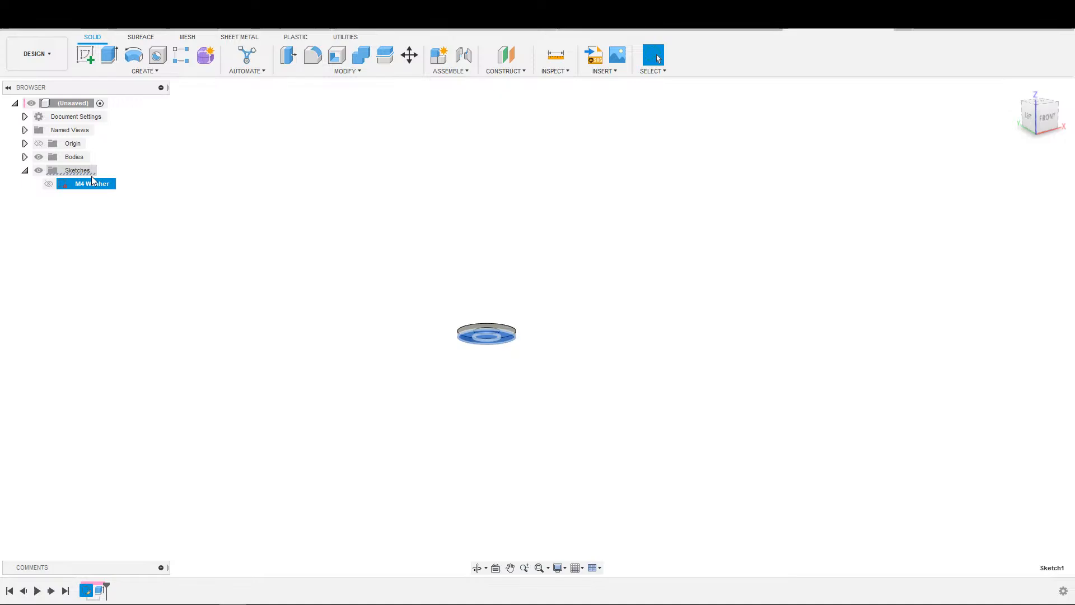
Step: Rename the washer's body M4 Washer using the copied name
{"action": "left_click", "coordinate": [25, 157]}
{"action": "double_click", "coordinate": [89, 171]}
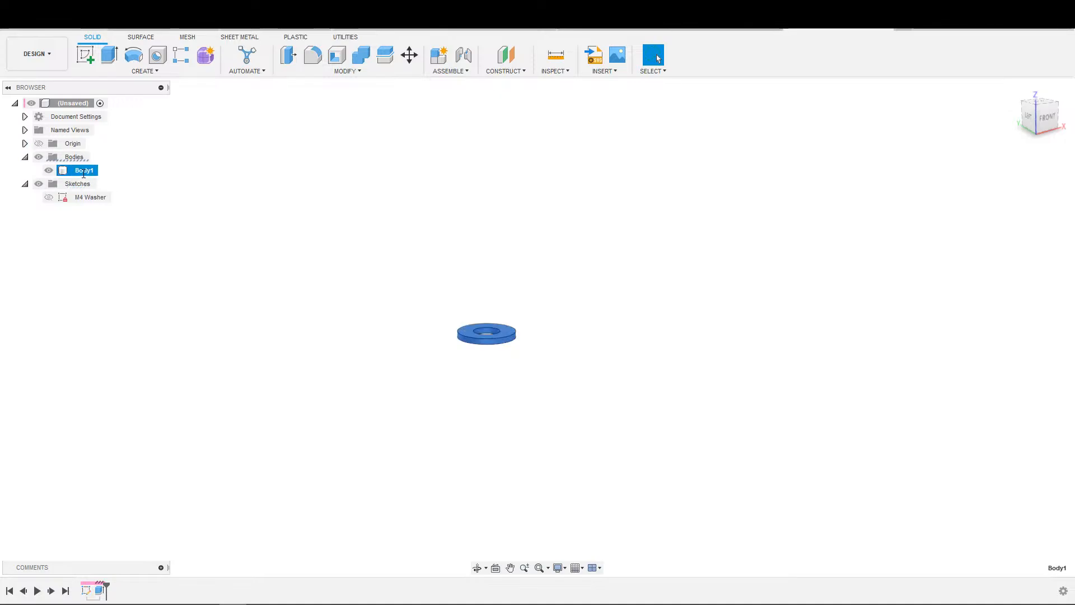
{"action": "key", "text": "ctrl+v"}
{"action": "type", "text": "."}
{"action": "key", "text": "Return"}
{"action": "double_click", "coordinate": [109, 170]}
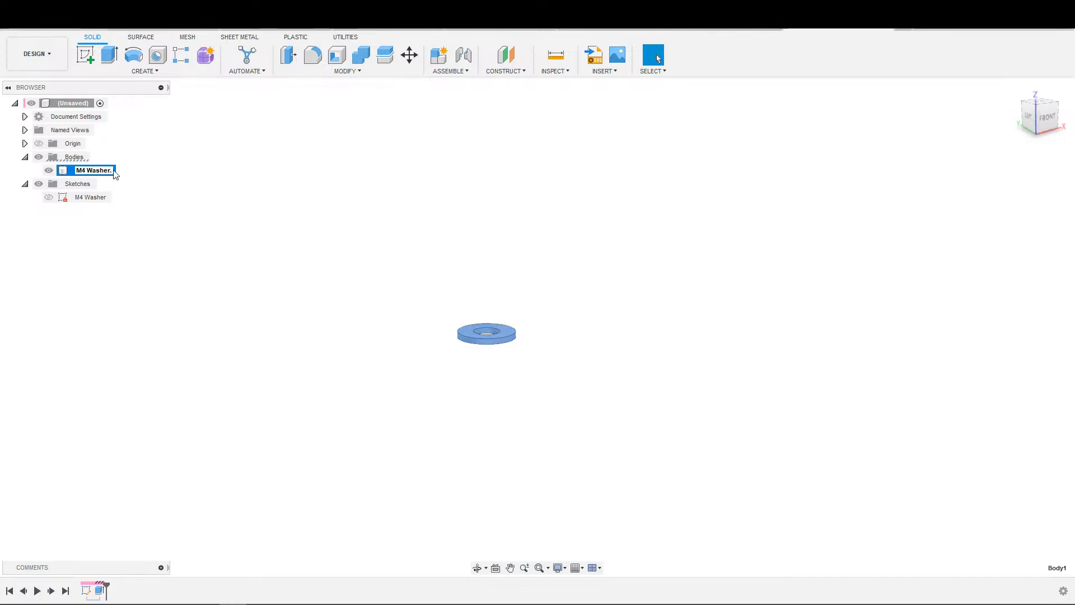
{"action": "key", "text": "BackSpace"}
{"action": "key", "text": "Return"}
{"action": "left_click", "coordinate": [212, 152]}
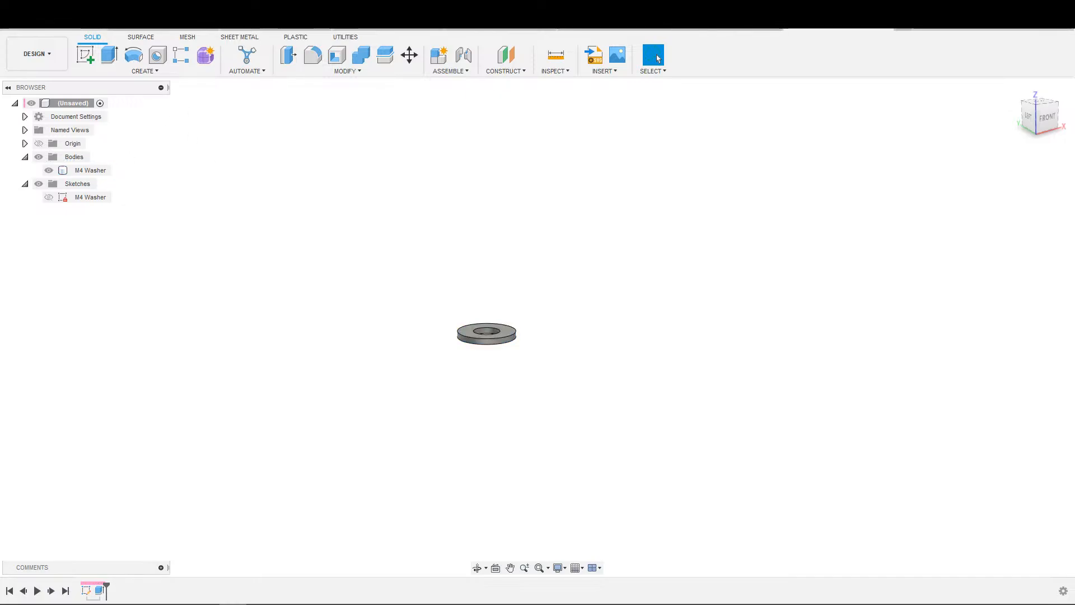
Step: Save the washer design as M4 Washer in the Miscellaneous project
{"action": "key", "text": "ctrl+s"}
{"action": "type", "text": "M4 Washer"}
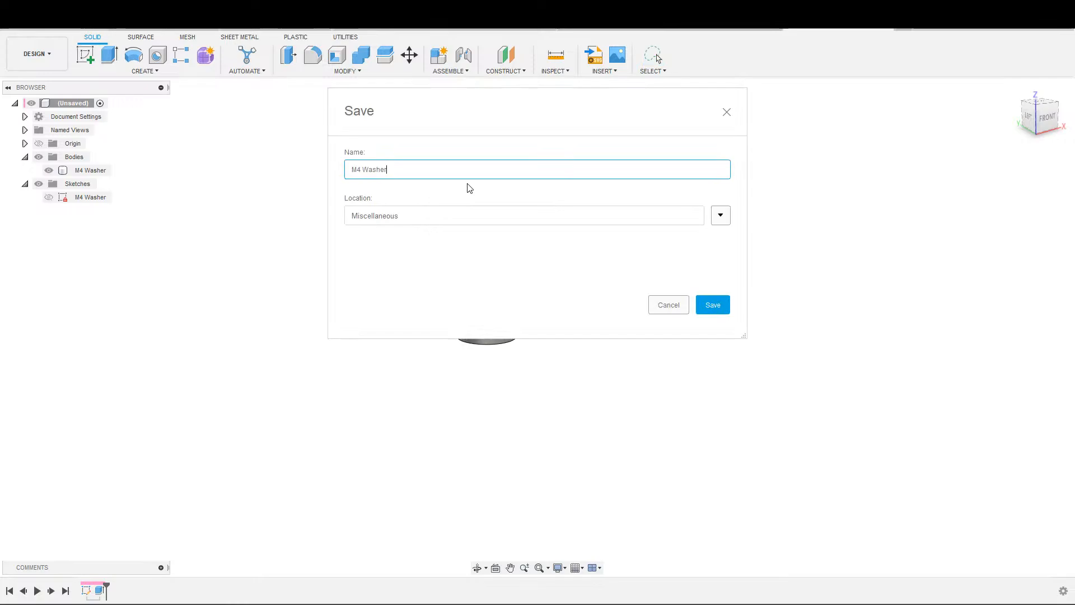
{"action": "key", "text": "Return"}
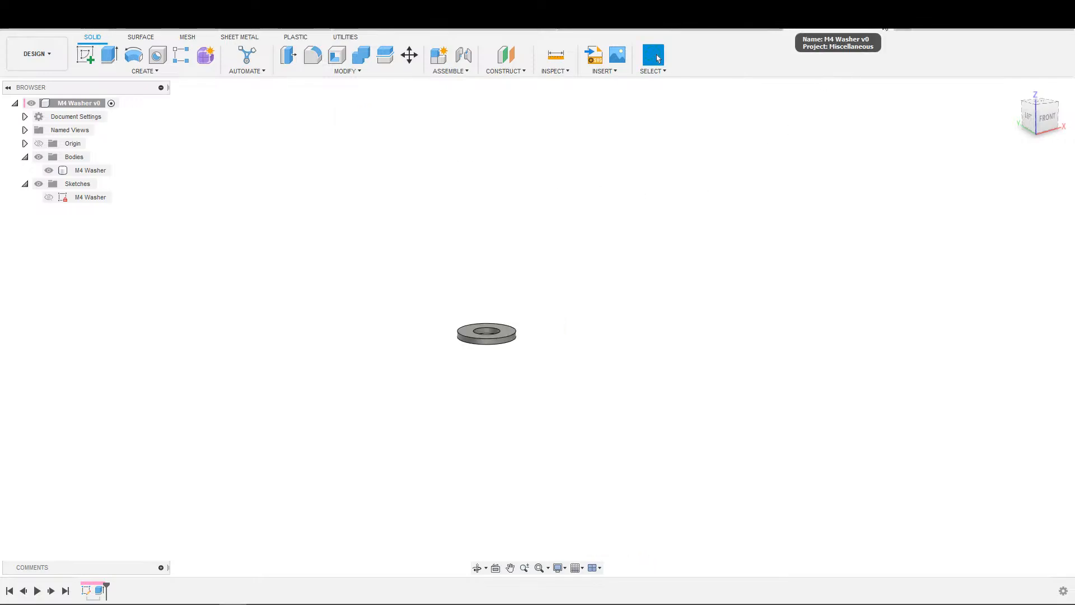
Step: Close the open part documents to return to the 5mm Rod U Groove Bearing design and show the Miscellaneous project's files
{"action": "left_click", "coordinate": [888, 29]}
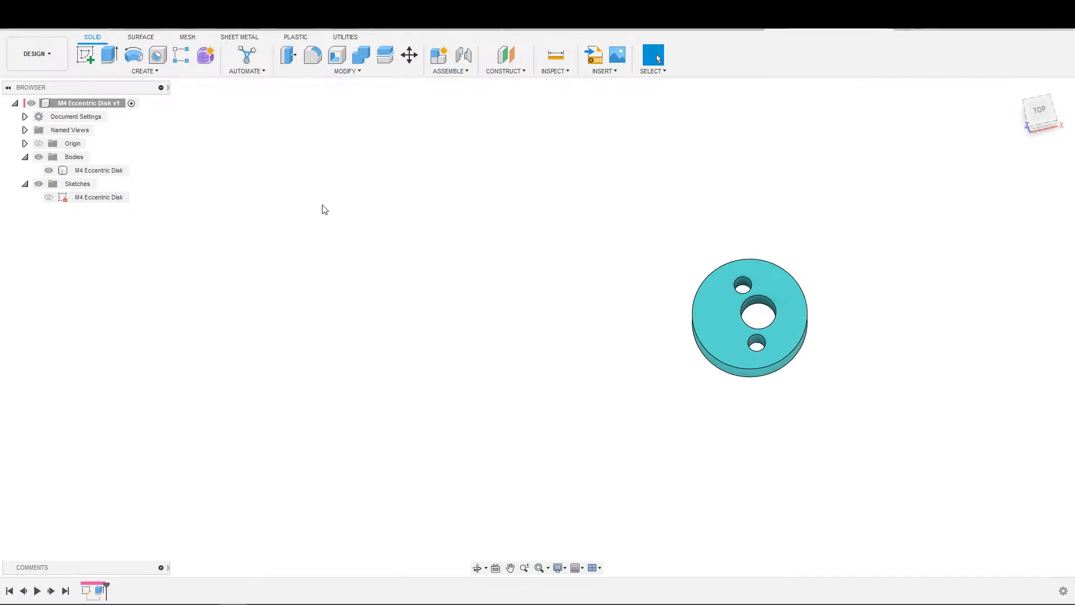
{"action": "left_click", "coordinate": [894, 30]}
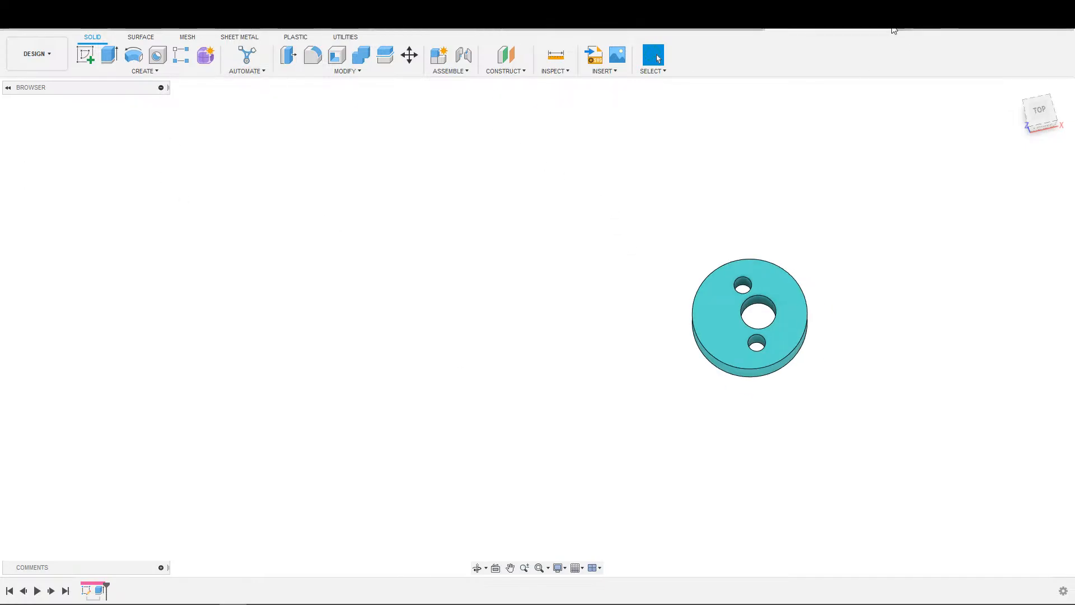
{"action": "left_click", "coordinate": [893, 30]}
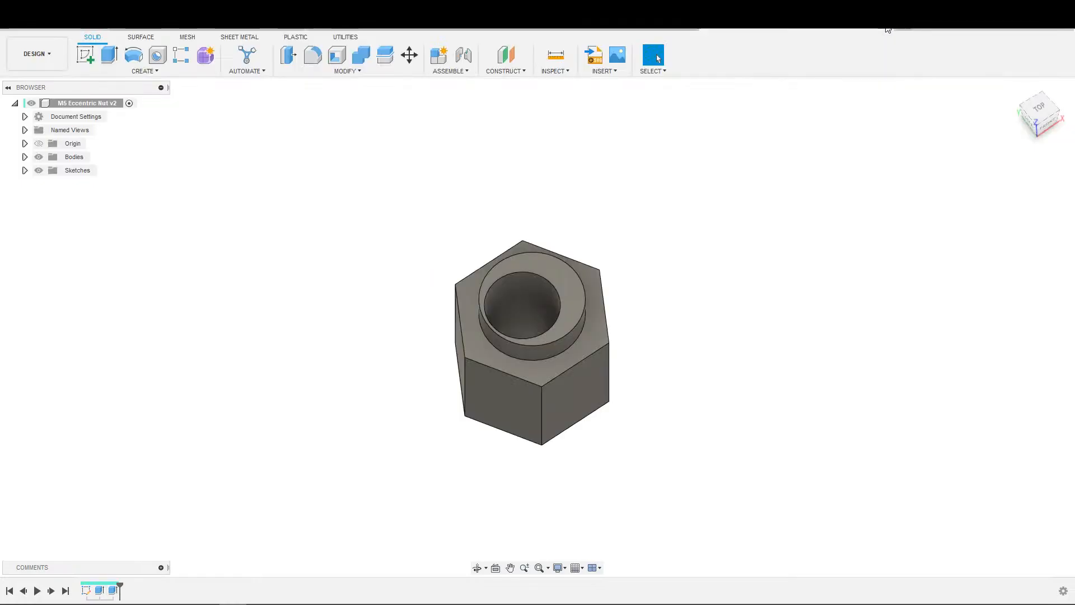
{"action": "left_click", "coordinate": [886, 29]}
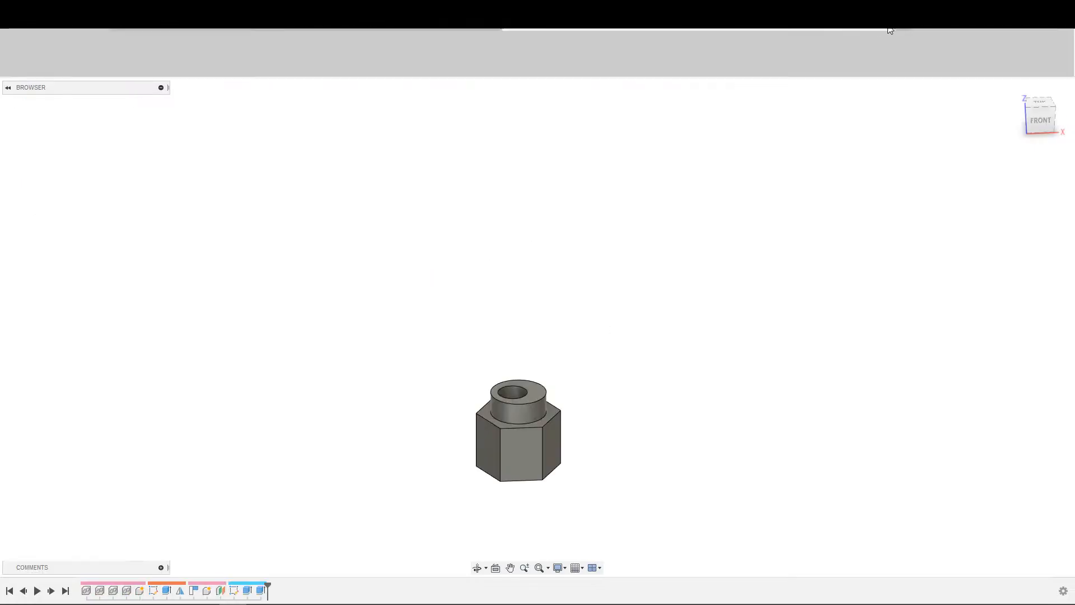
{"action": "left_click", "coordinate": [18, 30]}
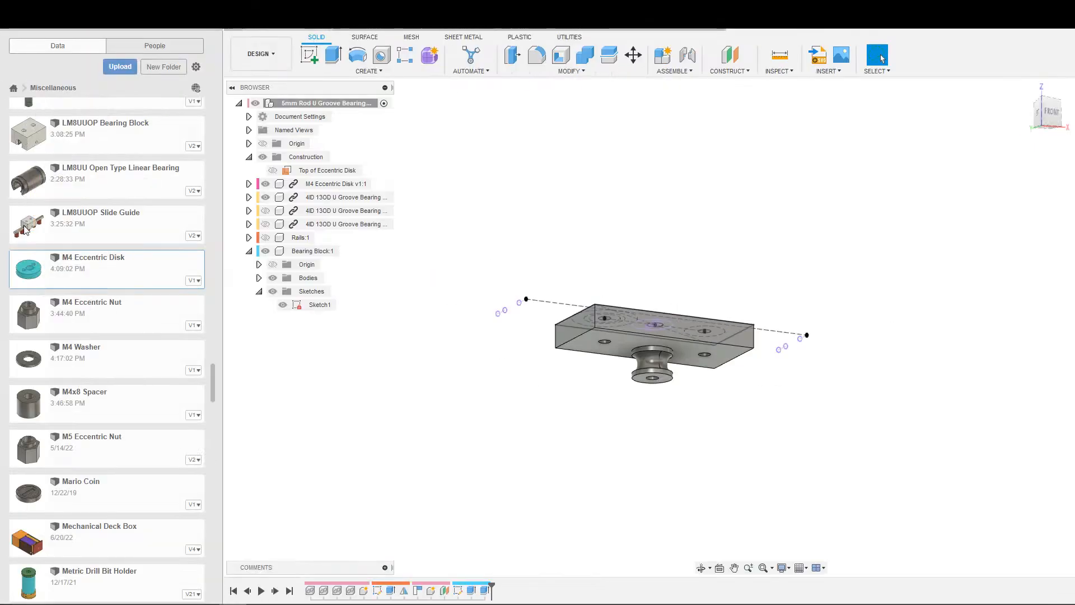
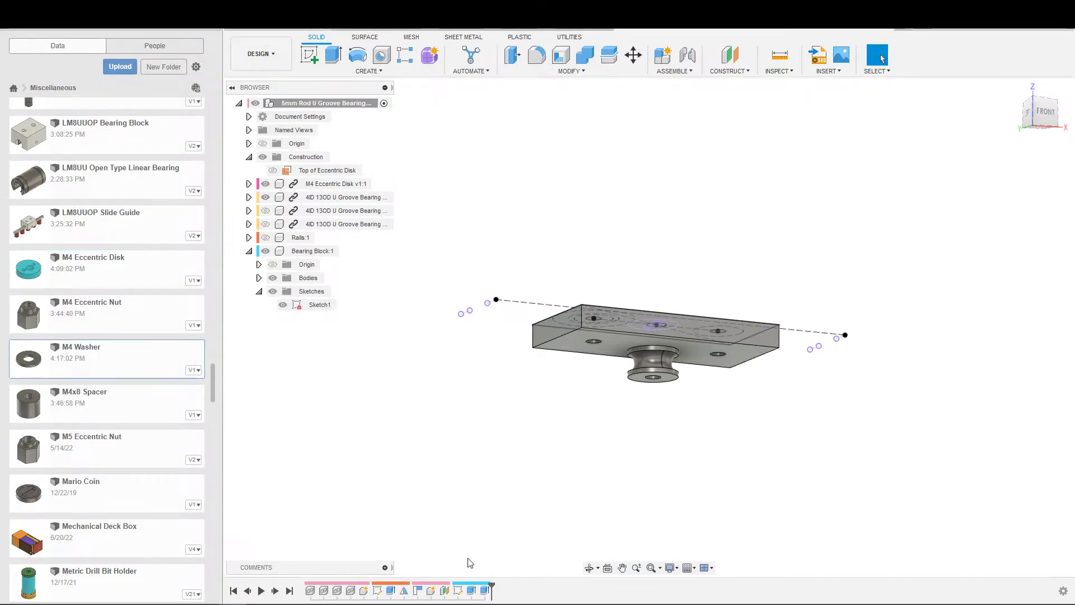
Step: Roll the timeline back to just after the inserted disk and bearings, and insert an M4 Washer at its default position
{"action": "left_click_drag", "start_coordinate": [491, 587], "coordinate": [356, 591]}
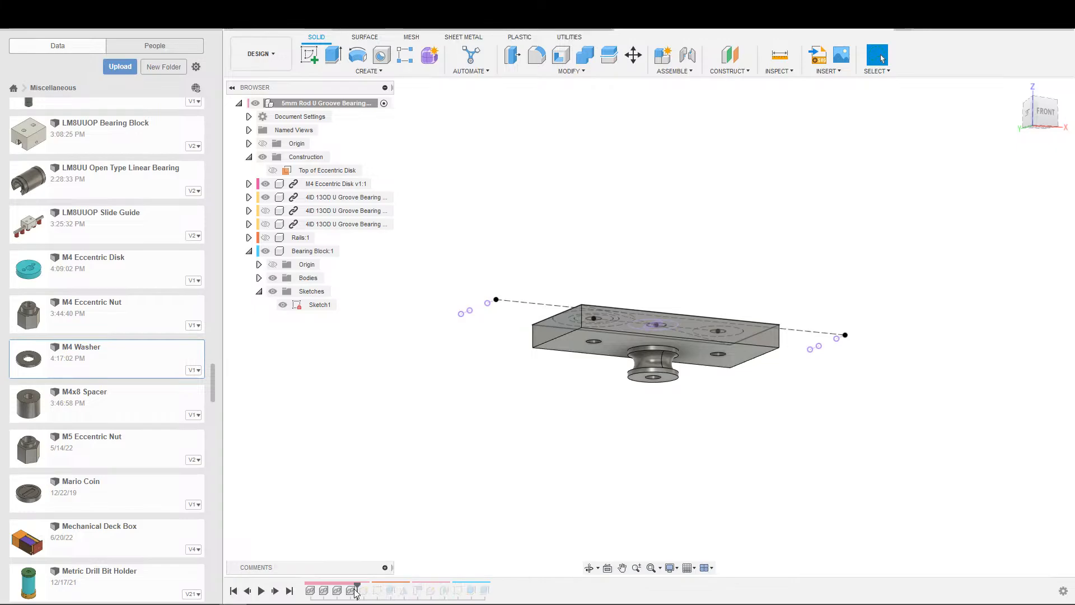
{"action": "right_click", "coordinate": [75, 363]}
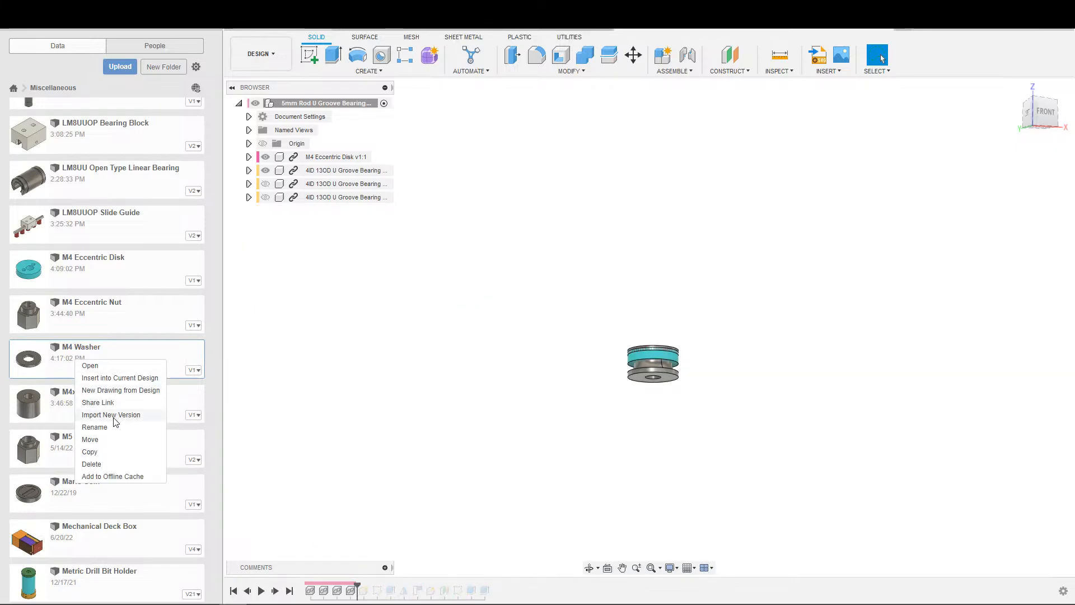
{"action": "left_click", "coordinate": [103, 379]}
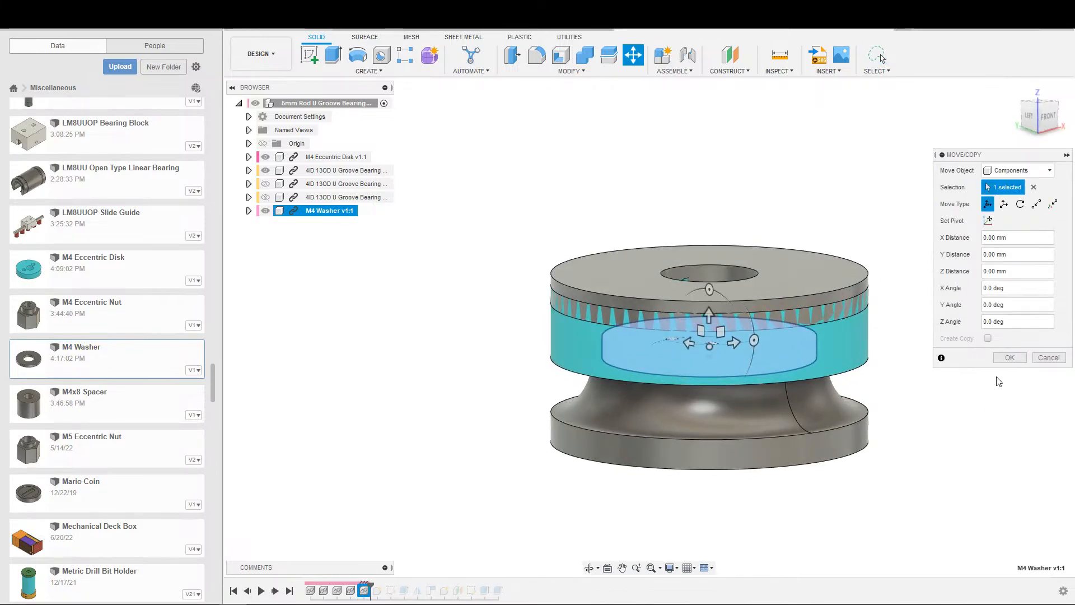
{"action": "left_click", "coordinate": [999, 359]}
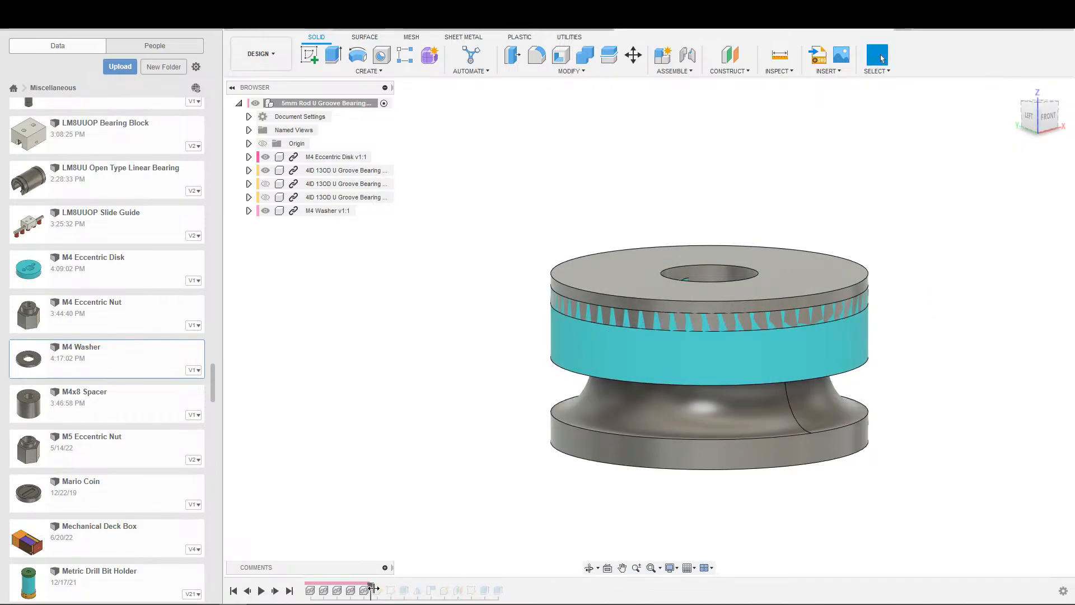
{"action": "left_click_drag", "start_coordinate": [371, 584], "coordinate": [426, 584]}
{"action": "scroll", "coordinate": [489, 449], "scroll_direction": "down", "scroll_amount": 2}
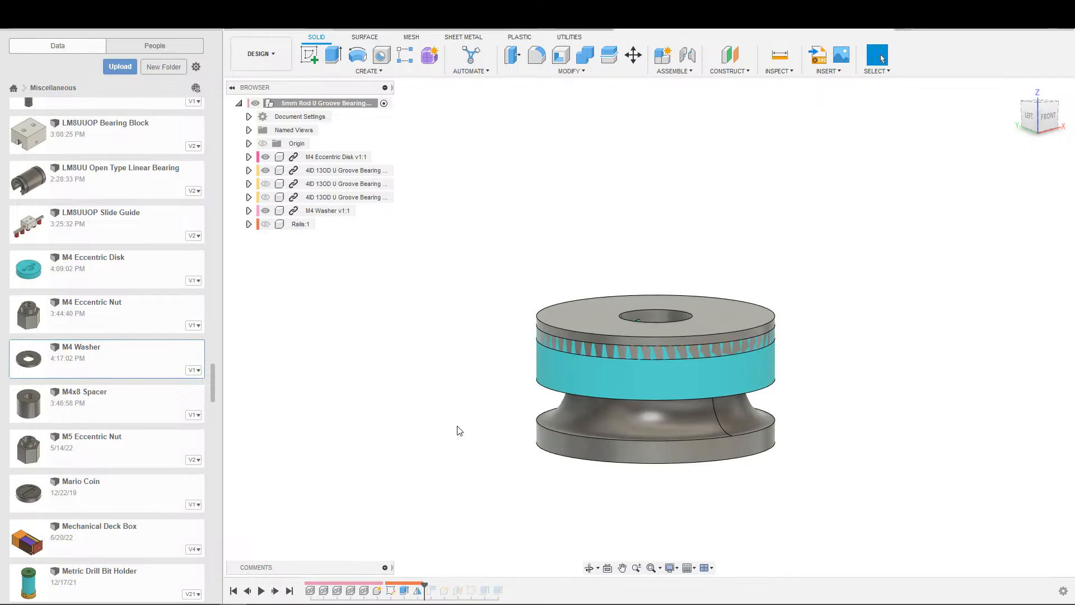
{"action": "middle_click_drag", "start_coordinate": [458, 432], "coordinate": [392, 440]}
{"action": "scroll", "coordinate": [384, 423], "scroll_direction": "down", "scroll_amount": 2}
{"action": "scroll", "coordinate": [353, 372], "scroll_direction": "down", "scroll_amount": 1}
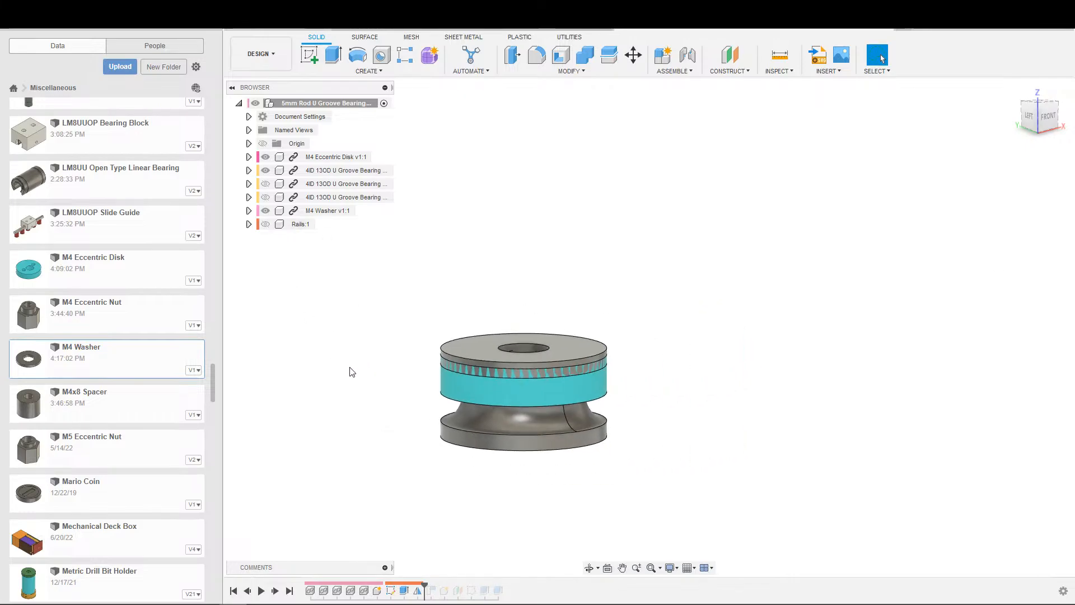
{"action": "left_click_drag", "start_coordinate": [425, 584], "coordinate": [370, 584]}
Step: Insert two more M4 Washer components at their default position, directly after the first washer in the timeline
{"action": "right_click", "coordinate": [153, 357]}
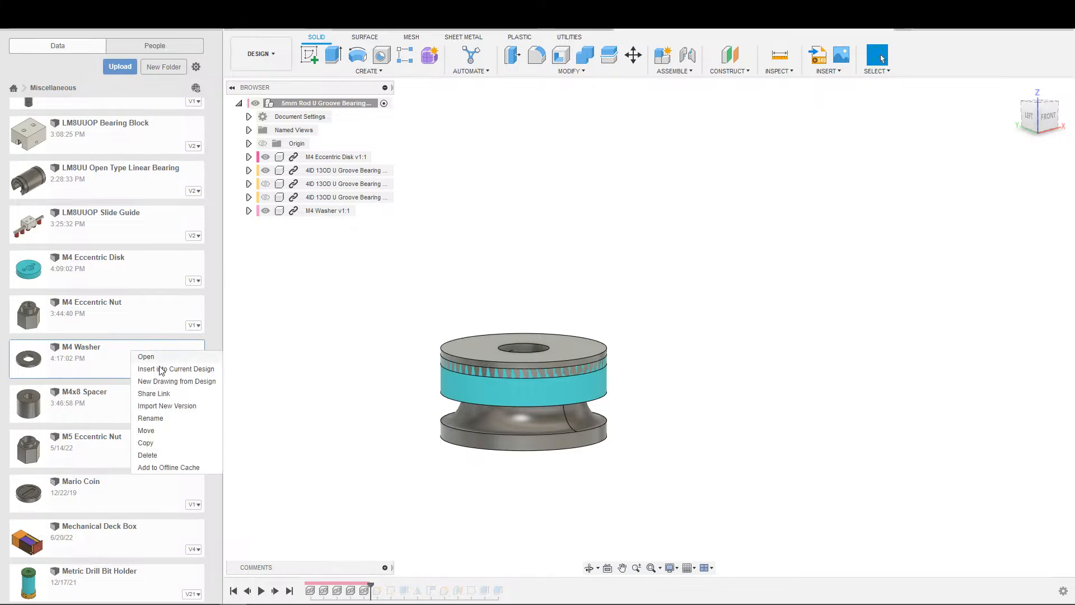
{"action": "left_click", "coordinate": [157, 365]}
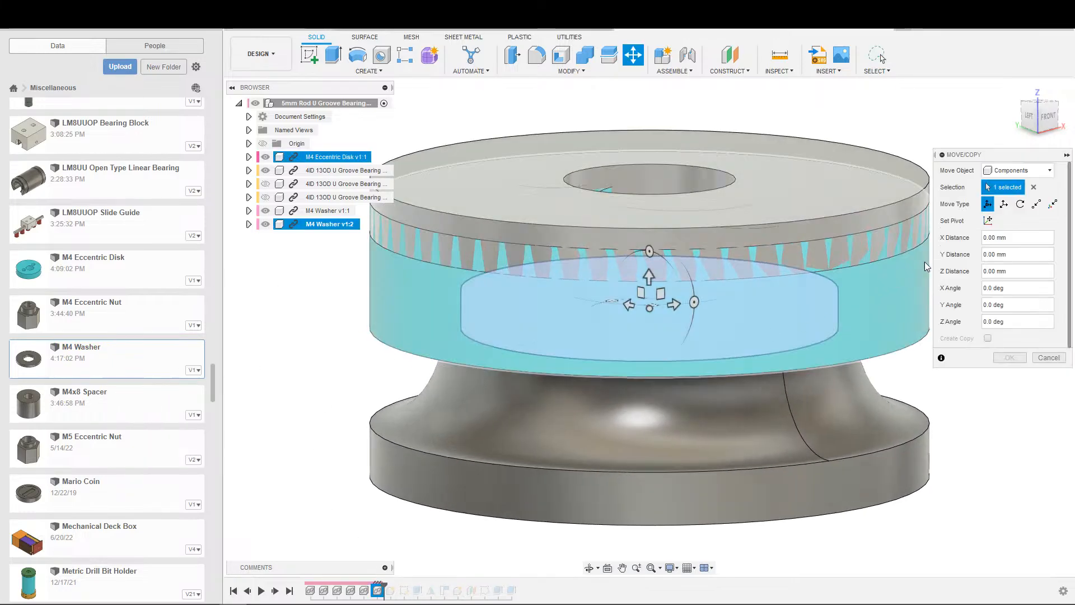
{"action": "left_click", "coordinate": [994, 359]}
{"action": "right_click", "coordinate": [155, 374]}
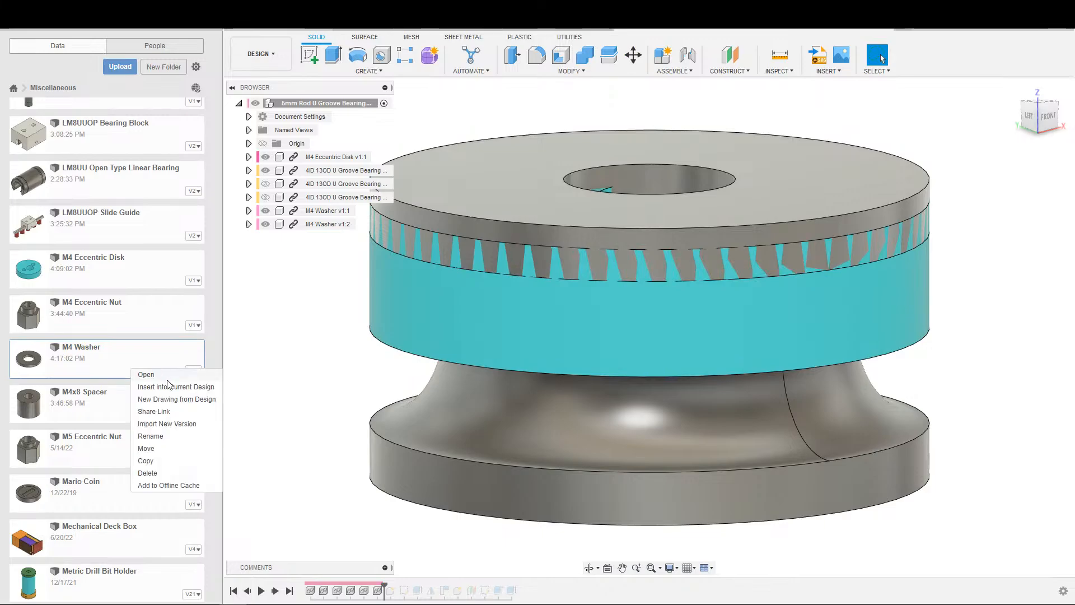
{"action": "left_click", "coordinate": [178, 385]}
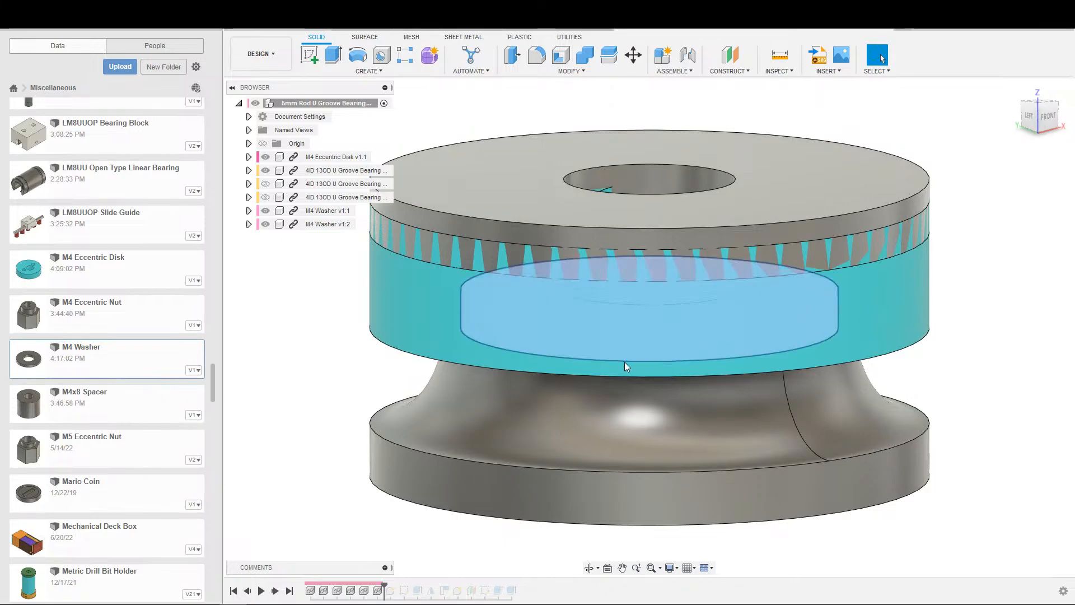
{"action": "left_click", "coordinate": [997, 357]}
{"action": "scroll", "coordinate": [828, 470], "scroll_direction": "down", "scroll_amount": 2}
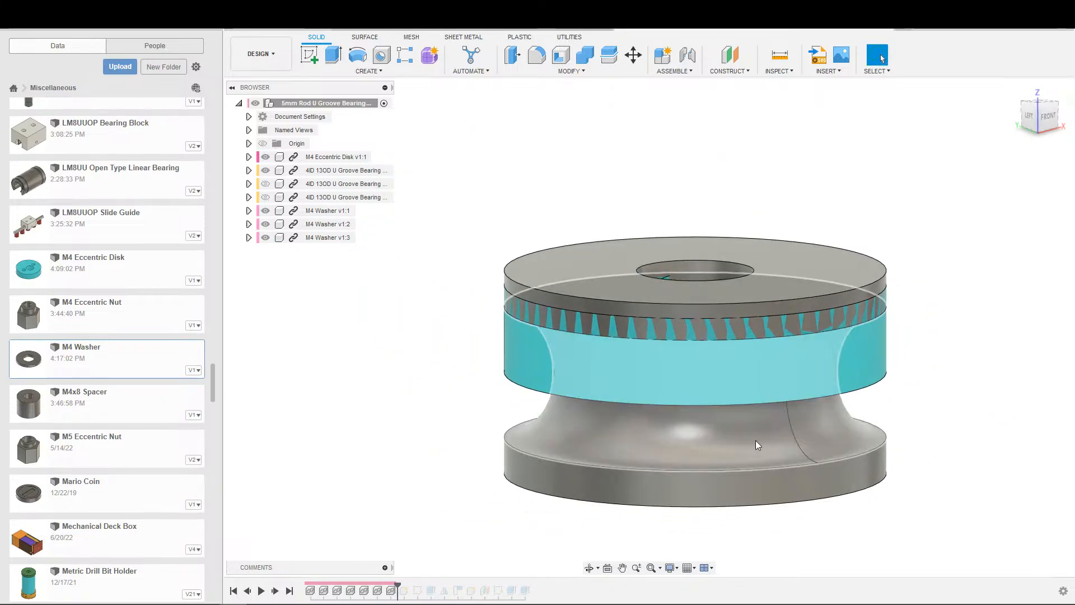
{"action": "scroll", "coordinate": [756, 444], "scroll_direction": "up", "scroll_amount": 1}
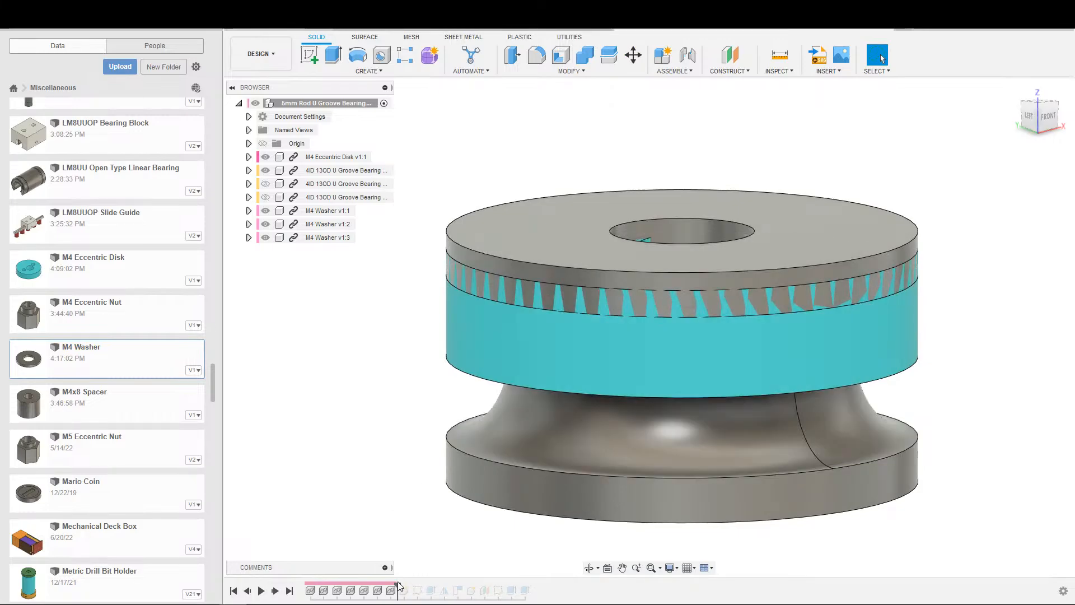
Step: Roll the timeline forward to just after the Rails mirror feature, before the captured position
{"action": "left_click_drag", "start_coordinate": [397, 583], "coordinate": [465, 586]}
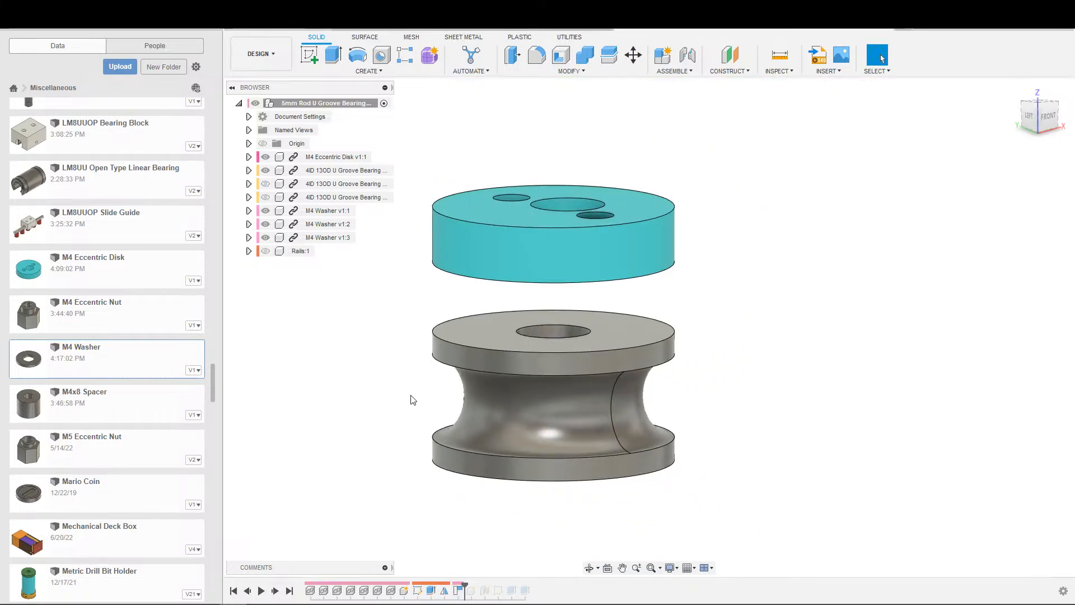
{"action": "left_click", "coordinate": [247, 591]}
{"action": "scroll", "coordinate": [310, 412], "scroll_direction": "down", "scroll_amount": 2}
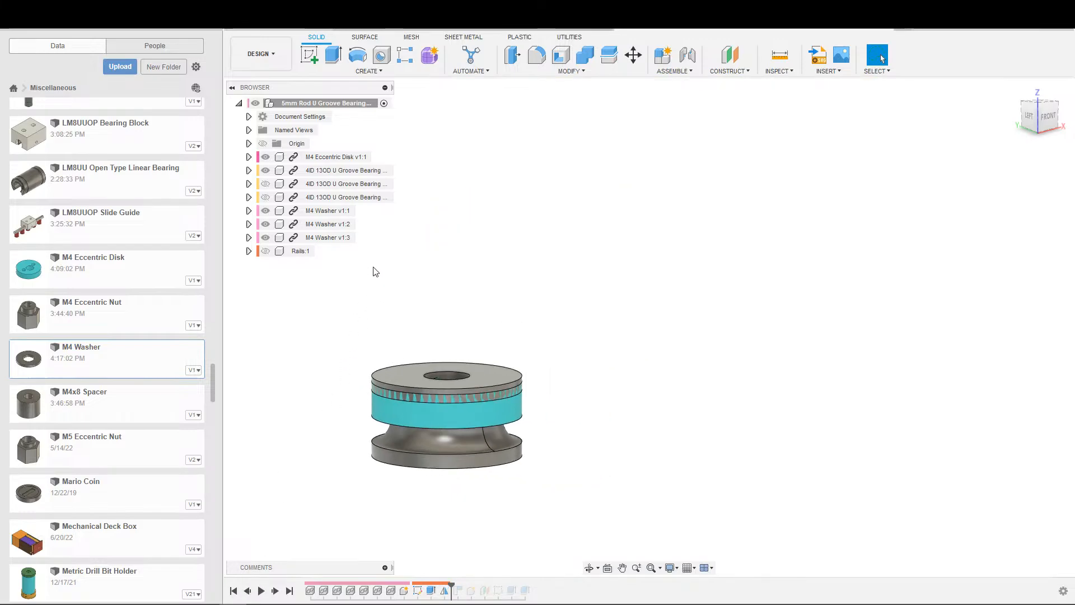
{"action": "middle_click_drag", "start_coordinate": [375, 272], "coordinate": [407, 240]}
Step: Align the first M4 washer's underside hole edge to the upper hole edge of the visible U-groove bearing, hiding obstructing components as needed
{"action": "left_click", "coordinate": [571, 71]}
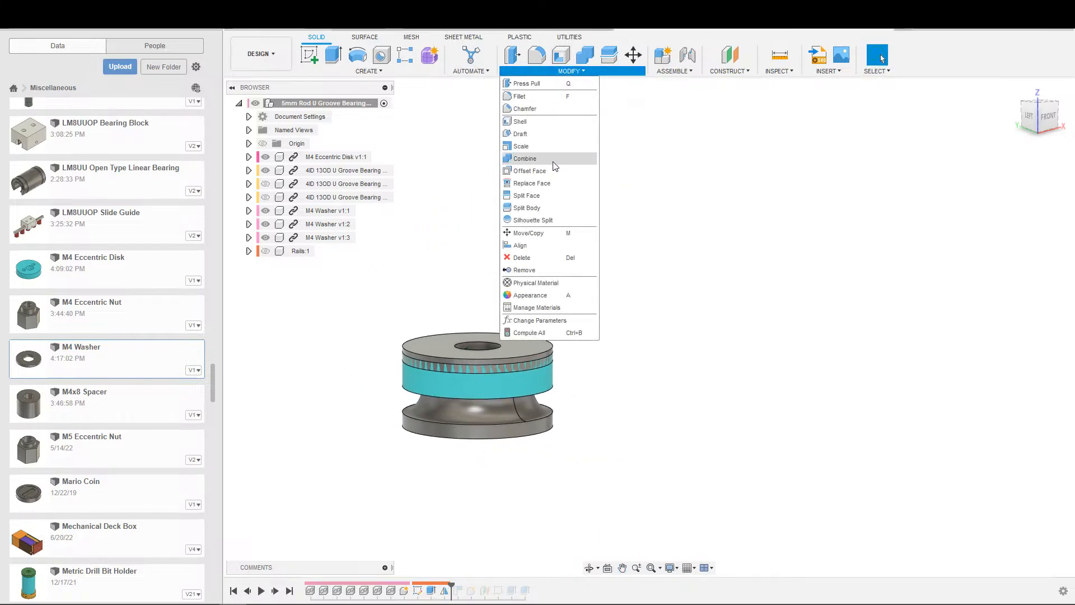
{"action": "left_click", "coordinate": [518, 246]}
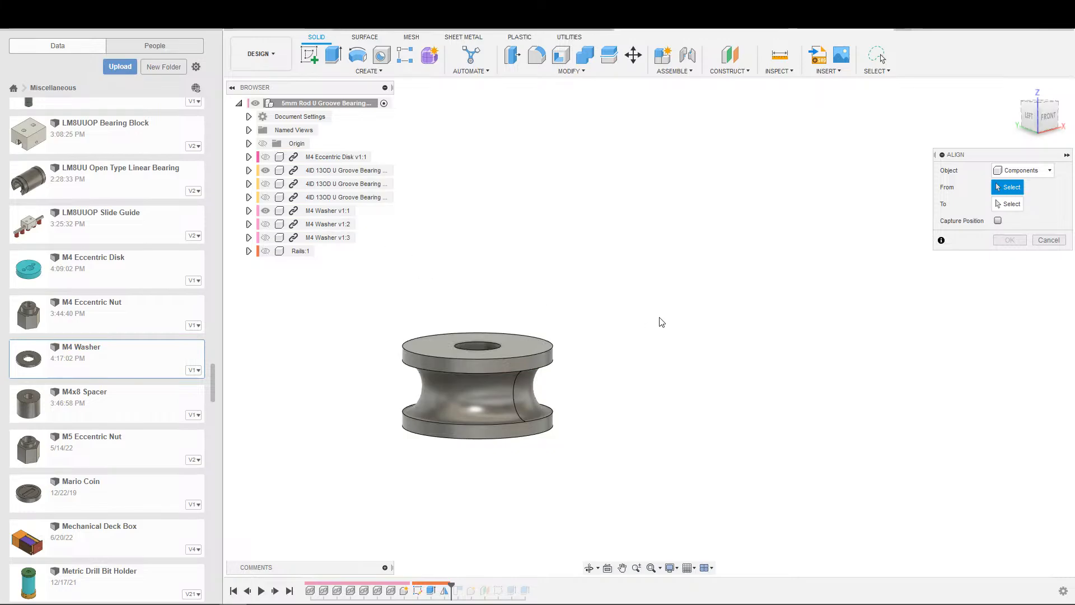
{"action": "left_click", "coordinate": [266, 171]}
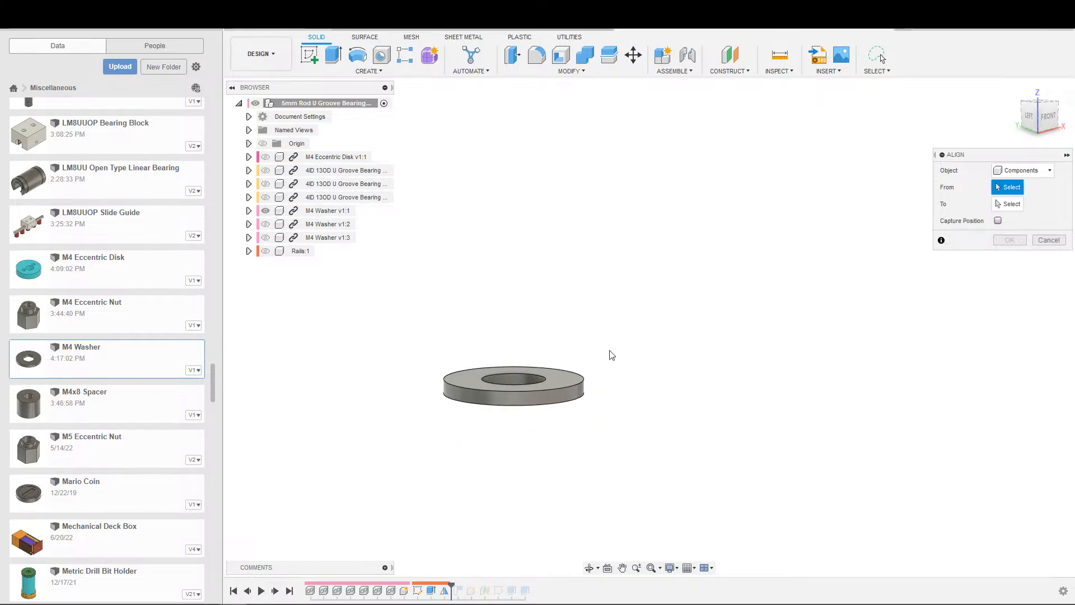
{"action": "middle_click_drag", "start_coordinate": [729, 358], "coordinate": [717, 333], "text": "shift"}
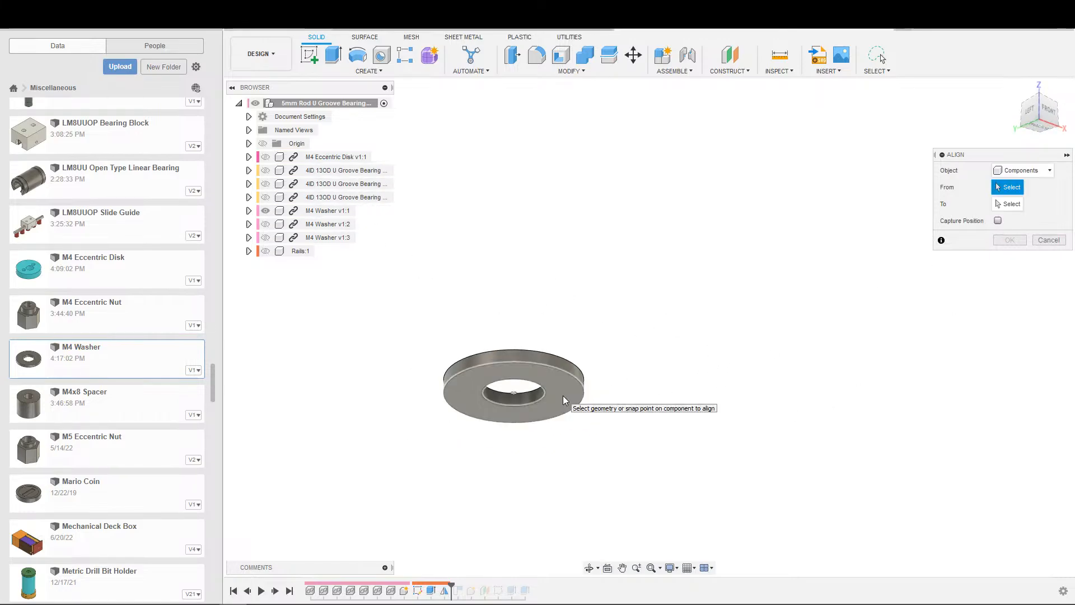
{"action": "left_click", "coordinate": [543, 393]}
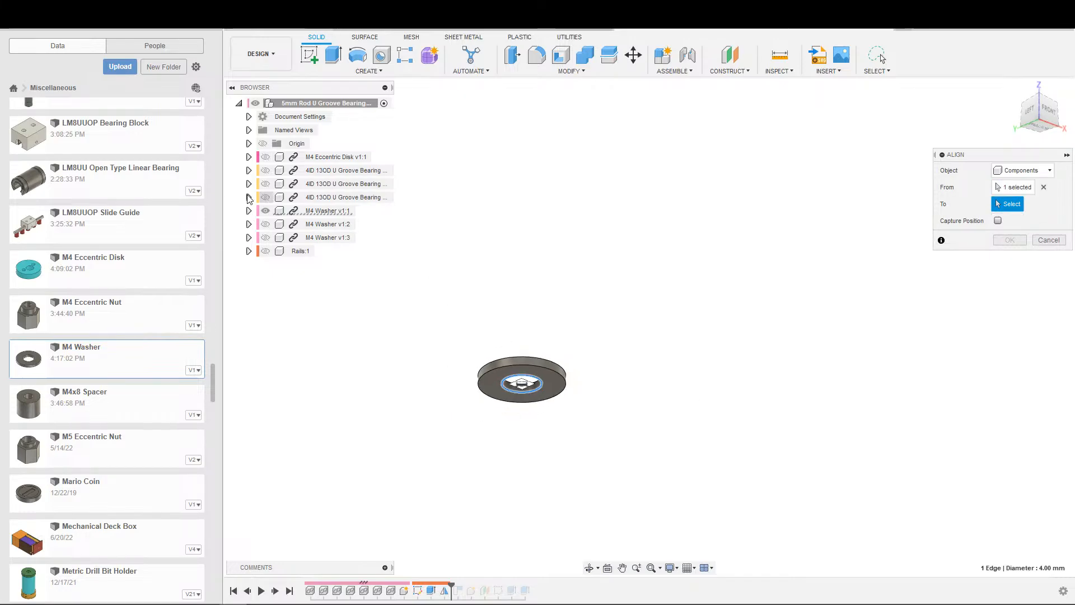
{"action": "left_click", "coordinate": [265, 170]}
{"action": "middle_click_drag", "start_coordinate": [525, 200], "coordinate": [512, 384], "text": "shift"}
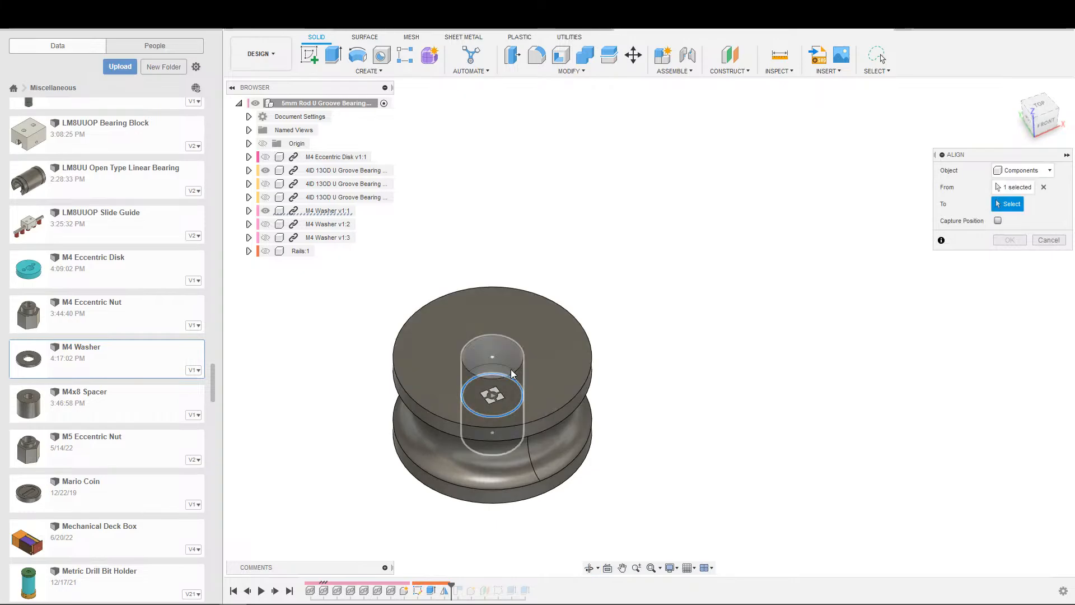
{"action": "left_click", "coordinate": [515, 369]}
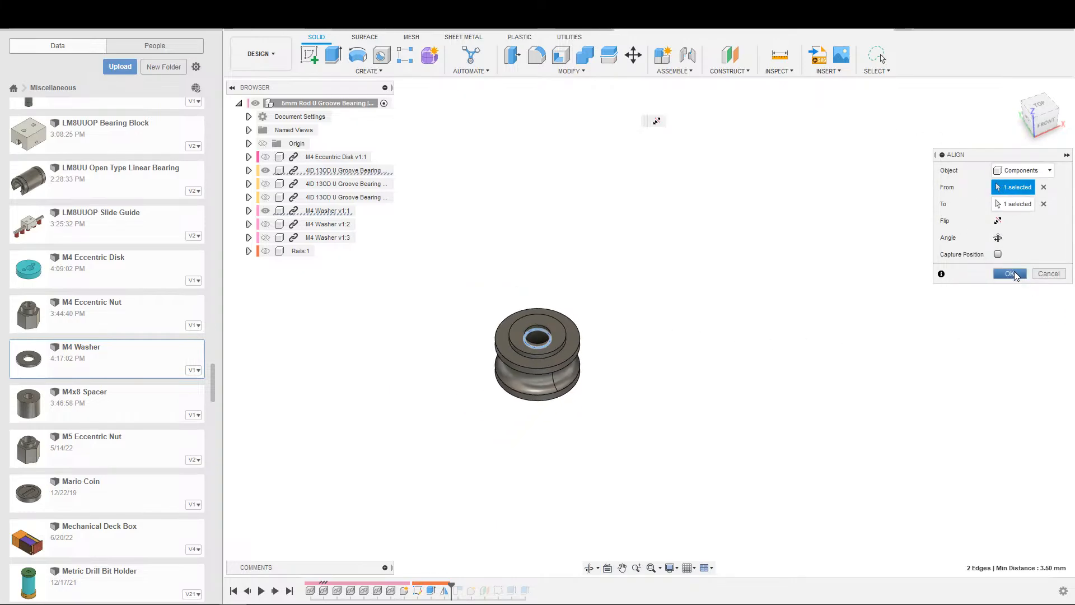
{"action": "left_click", "coordinate": [1009, 274]}
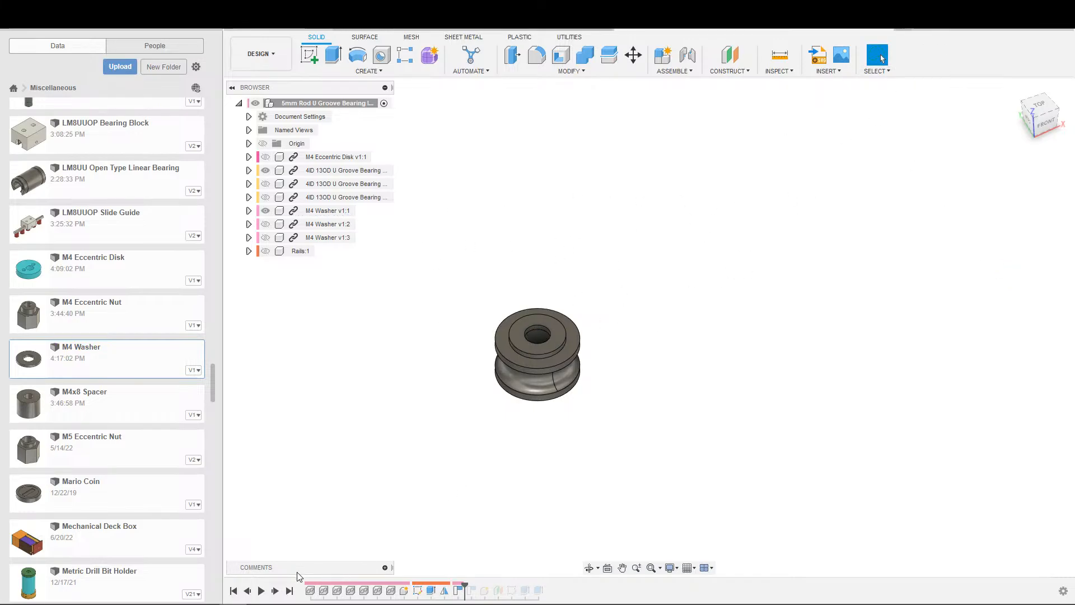
Step: Advance the timeline past the eccentric disk's captured position feature and open that feature for editing
{"action": "left_click", "coordinate": [274, 590]}
{"action": "left_click", "coordinate": [472, 594]}
{"action": "double_click", "coordinate": [472, 594]}
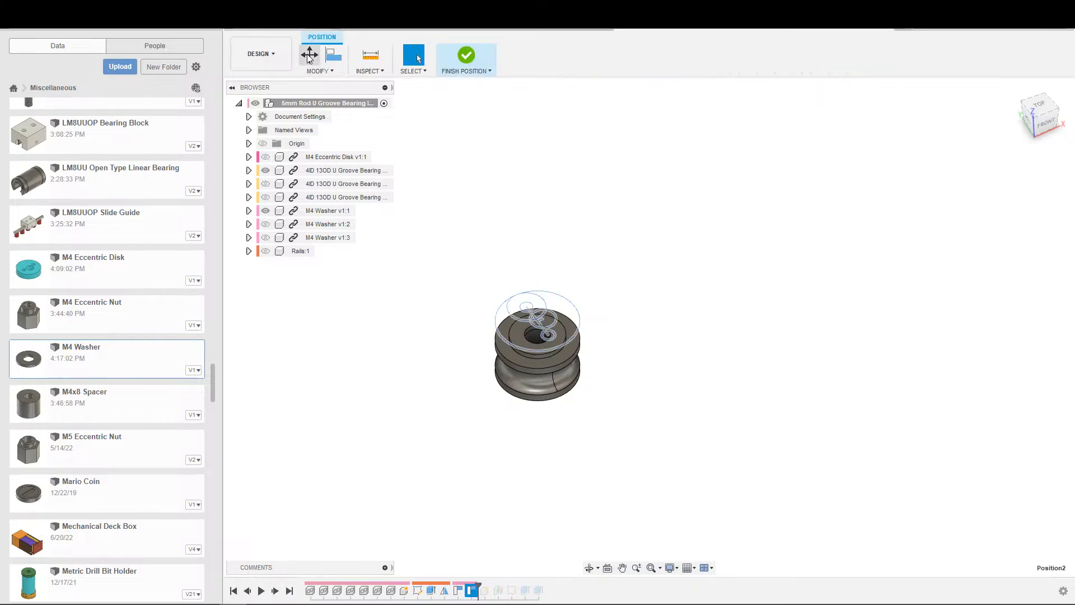
Step: Start aligning components with the M4 eccentric disk's underside face as the source, hiding the U-groove bearing and first M4 washer
{"action": "left_click", "coordinate": [334, 54]}
{"action": "left_click", "coordinate": [265, 170]}
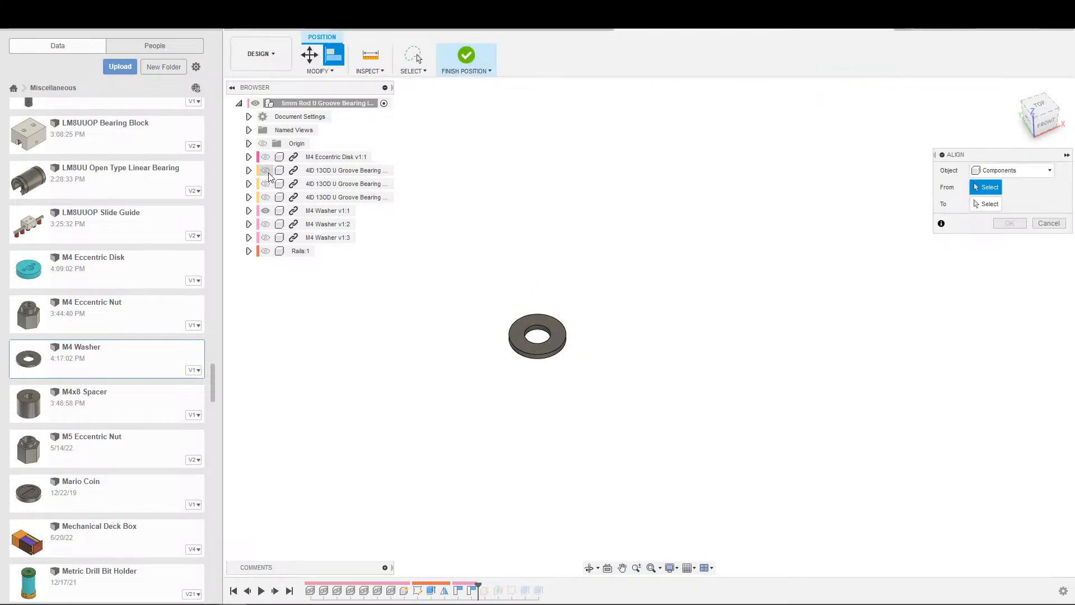
{"action": "left_click", "coordinate": [266, 210]}
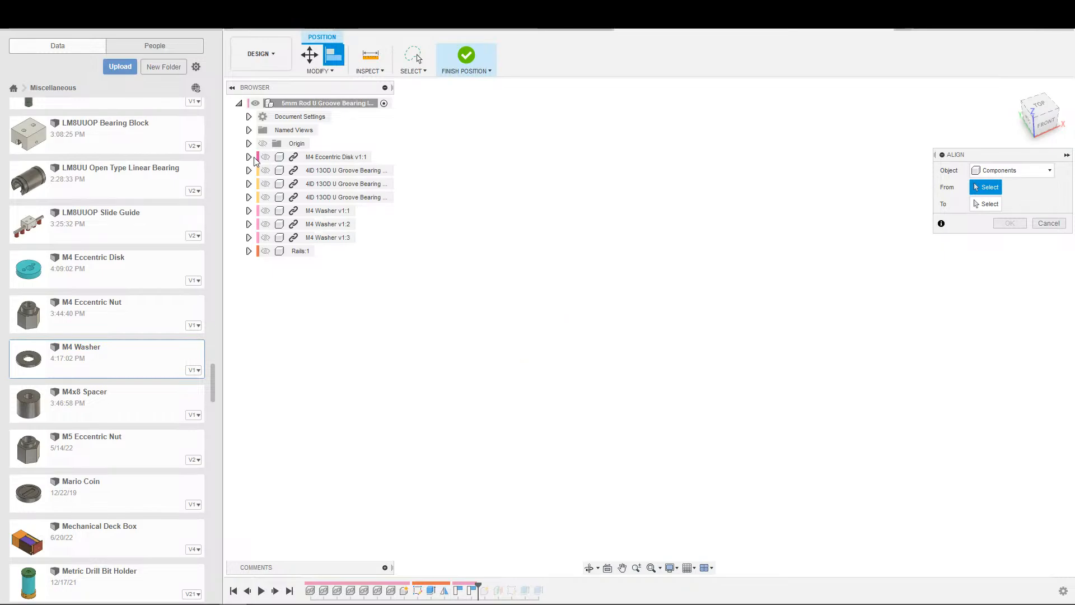
{"action": "left_click", "coordinate": [266, 157]}
{"action": "middle_click_drag", "start_coordinate": [552, 271], "coordinate": [583, 377], "text": "shift"}
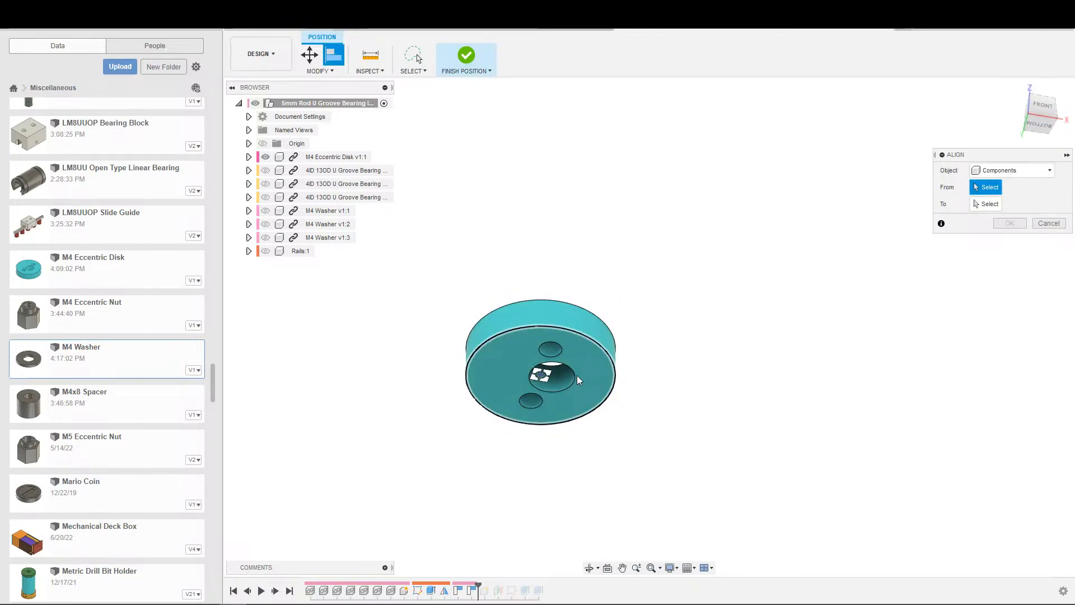
{"action": "left_click", "coordinate": [499, 334]}
{"action": "scroll", "coordinate": [484, 318], "scroll_direction": "down", "scroll_amount": 3}
{"action": "mouse_move", "coordinate": [540, 304]}
{"action": "middle_mouse_down", "text": "shift"}
{"action": "mouse_move", "coordinate": [542, 316]}
{"action": "mouse_move", "coordinate": [543, 297]}
{"action": "middle_mouse_up", "text": "shift"}
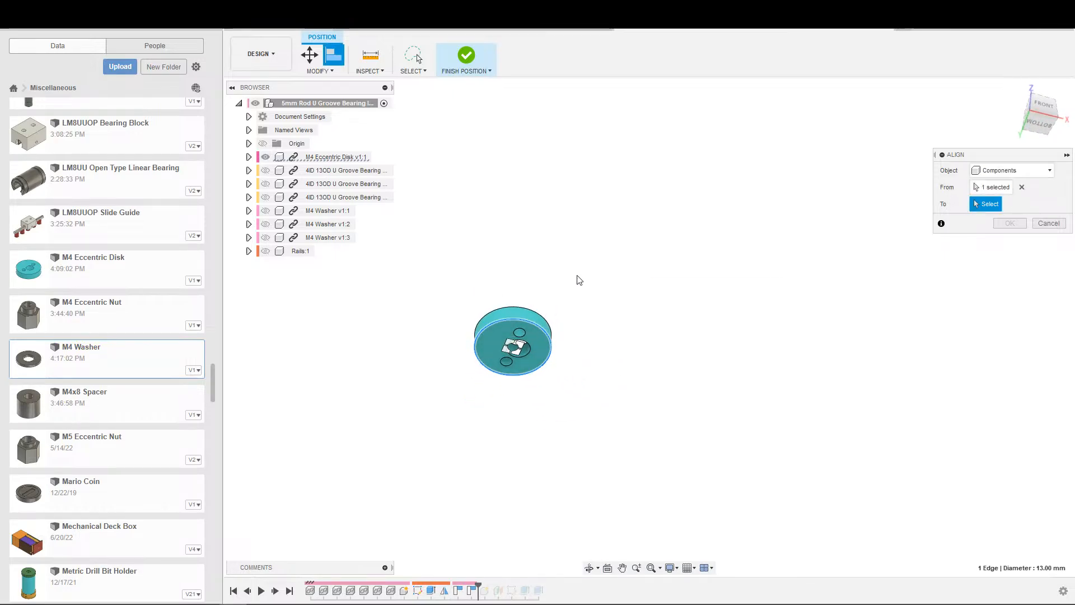
{"action": "scroll", "coordinate": [580, 283], "scroll_direction": "up", "scroll_amount": 1}
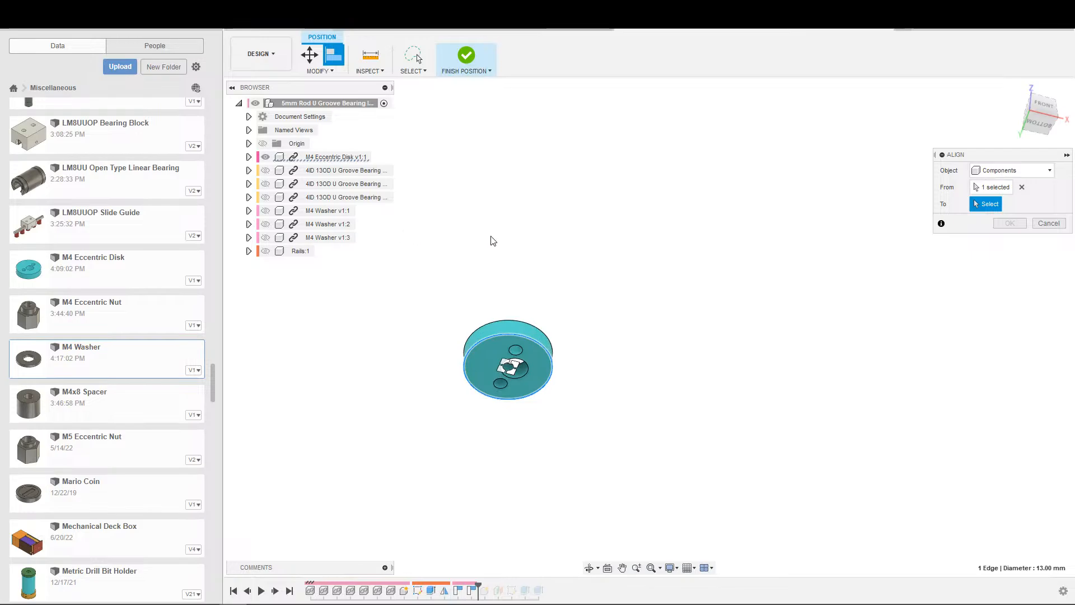
{"action": "left_click", "coordinate": [1022, 187]}
{"action": "left_click", "coordinate": [494, 363]}
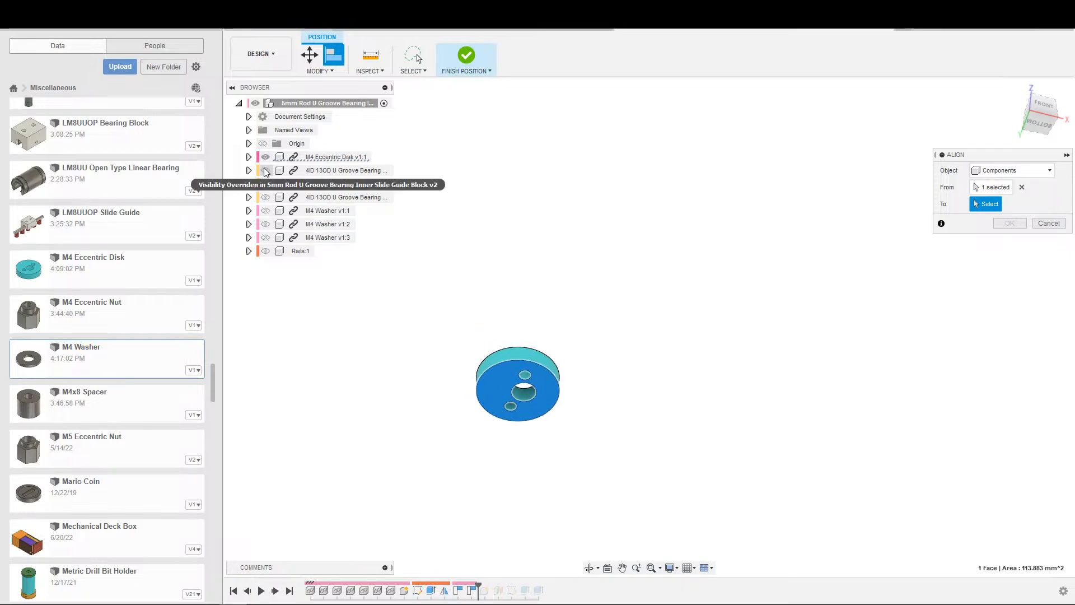
Step: Align the picked eccentric disk face to the top face of the first M4 washer, hiding the disk to reach it
{"action": "left_click", "coordinate": [265, 211]}
{"action": "middle_click_drag", "start_coordinate": [507, 293], "coordinate": [523, 354], "text": "shift"}
{"action": "scroll", "coordinate": [532, 401], "scroll_direction": "up", "scroll_amount": 2}
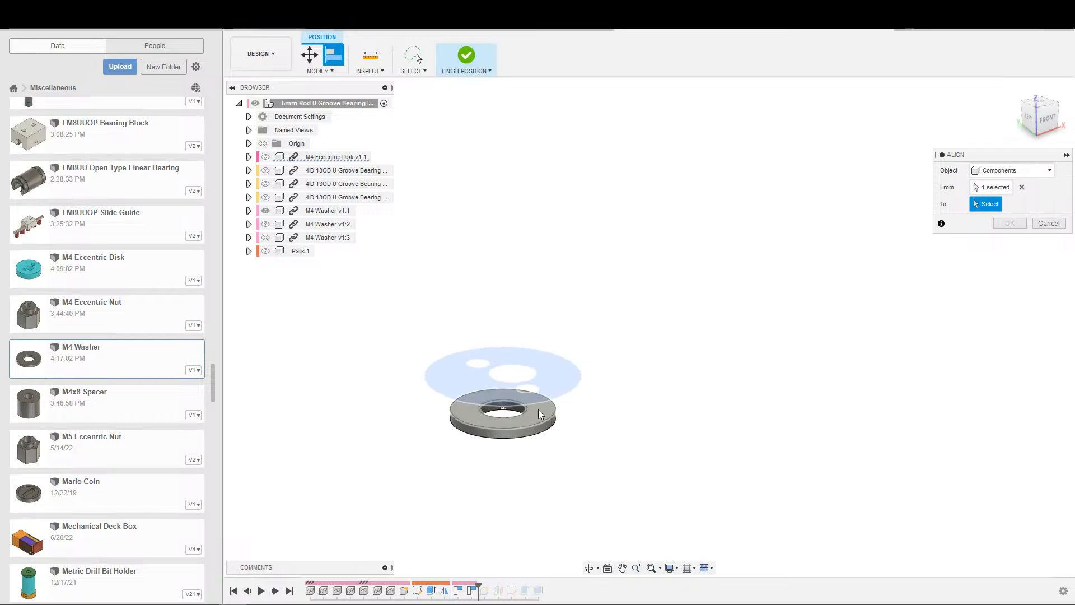
{"action": "left_click", "coordinate": [540, 414]}
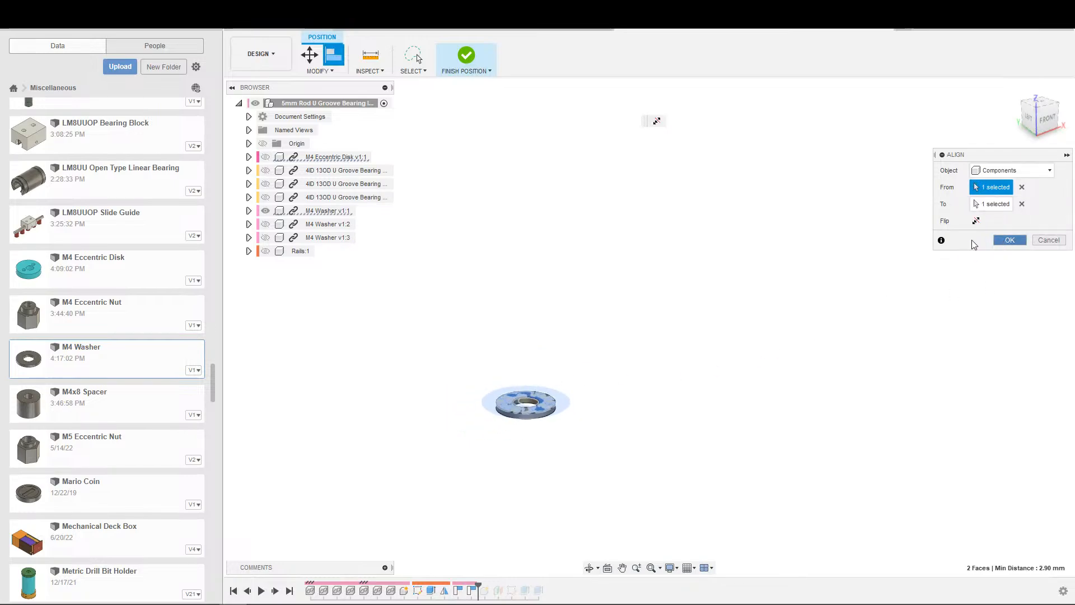
{"action": "left_click", "coordinate": [1010, 239]}
Step: Hide the first M4 washer, show the M4 eccentric disk and move it 2 mm upward along Z
{"action": "left_click", "coordinate": [309, 54]}
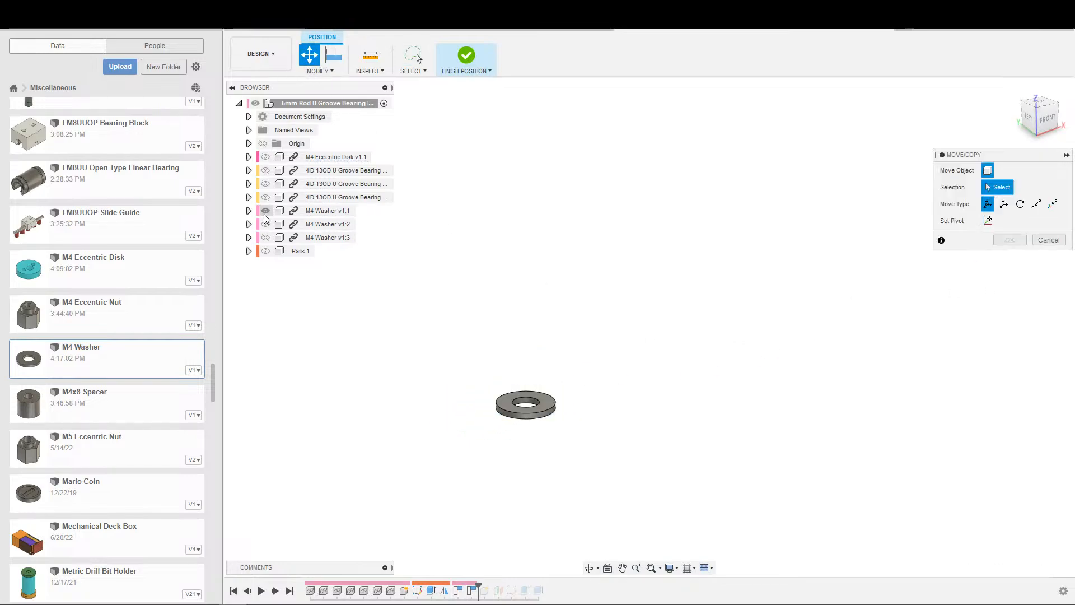
{"action": "left_click", "coordinate": [265, 211]}
{"action": "left_click", "coordinate": [265, 157]}
{"action": "left_click", "coordinate": [540, 409]}
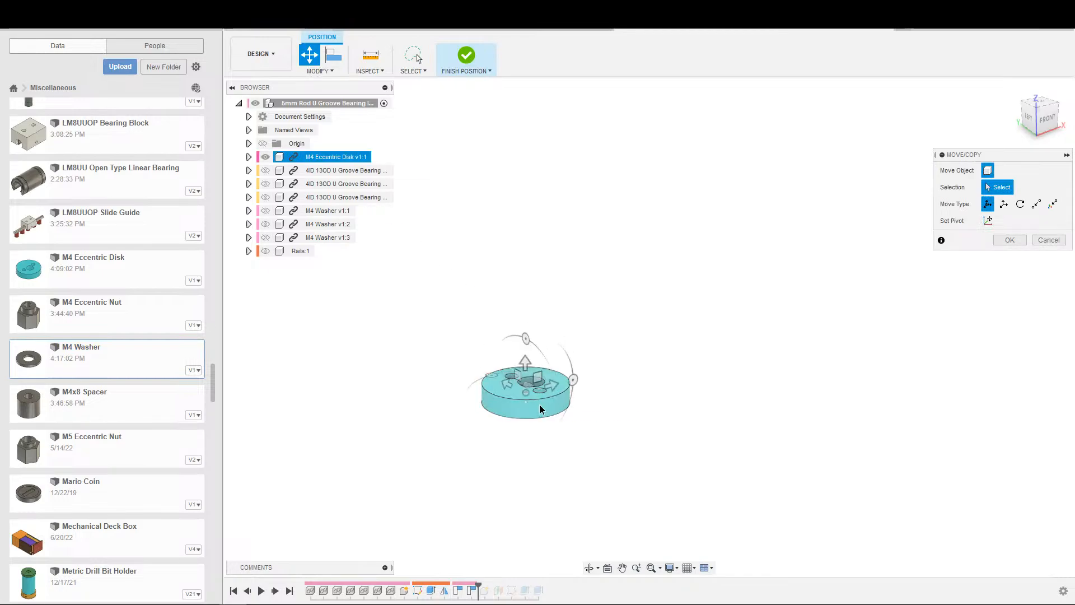
{"action": "left_click_drag", "start_coordinate": [525, 363], "coordinate": [525, 351]}
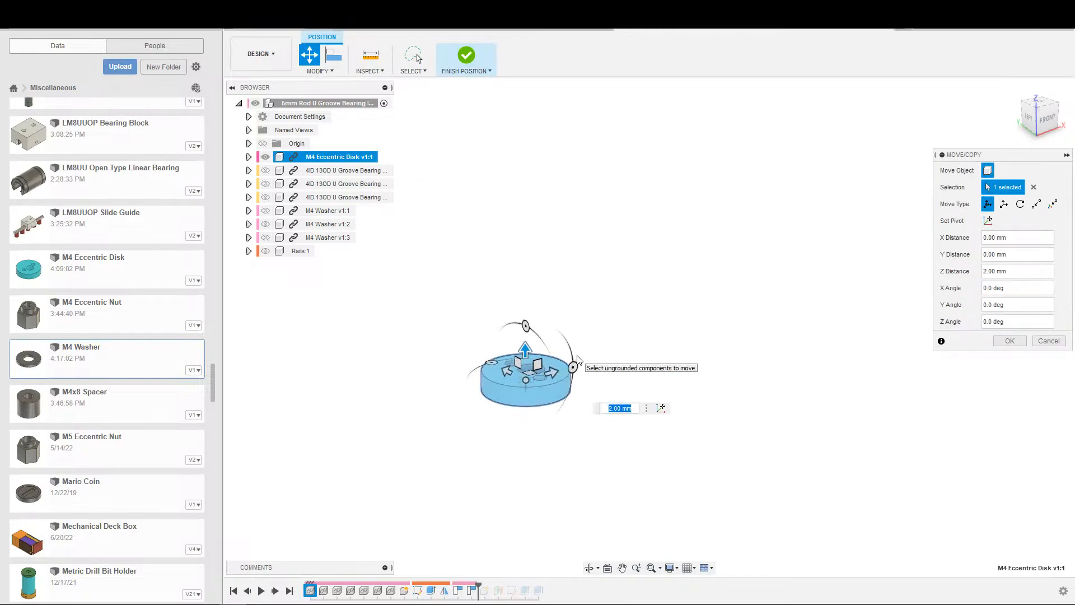
{"action": "key", "text": "Return"}
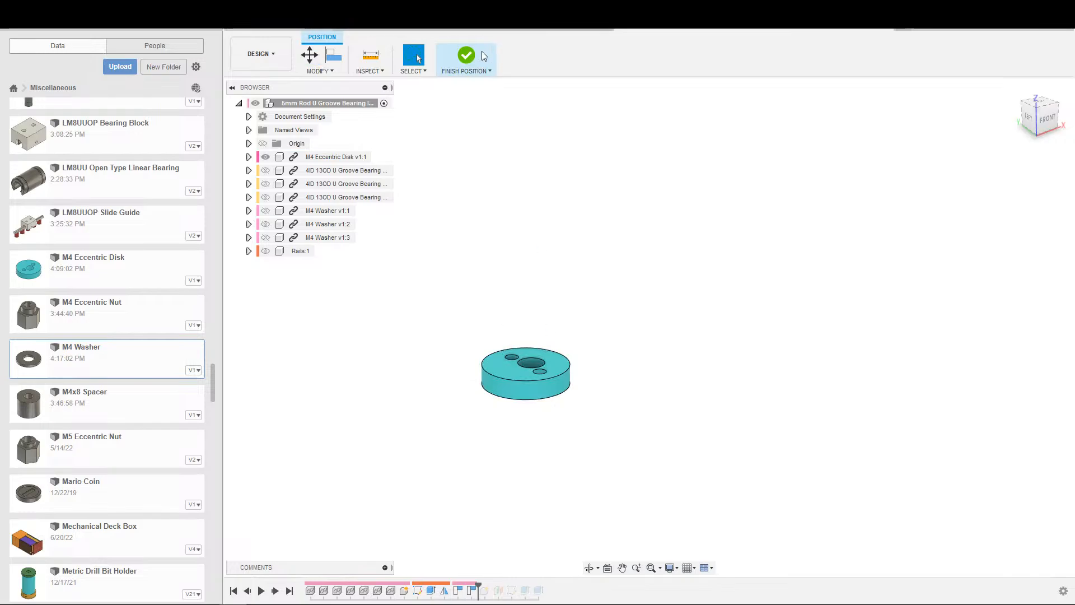
Step: Roll the timeline to its end and check the eccentric disk through the bearing block's middle hole from below
{"action": "left_click", "coordinate": [290, 590]}
{"action": "middle_click_drag", "start_coordinate": [575, 497], "coordinate": [561, 381], "text": "shift"}
{"action": "scroll", "coordinate": [552, 392], "scroll_direction": "up", "scroll_amount": 7}
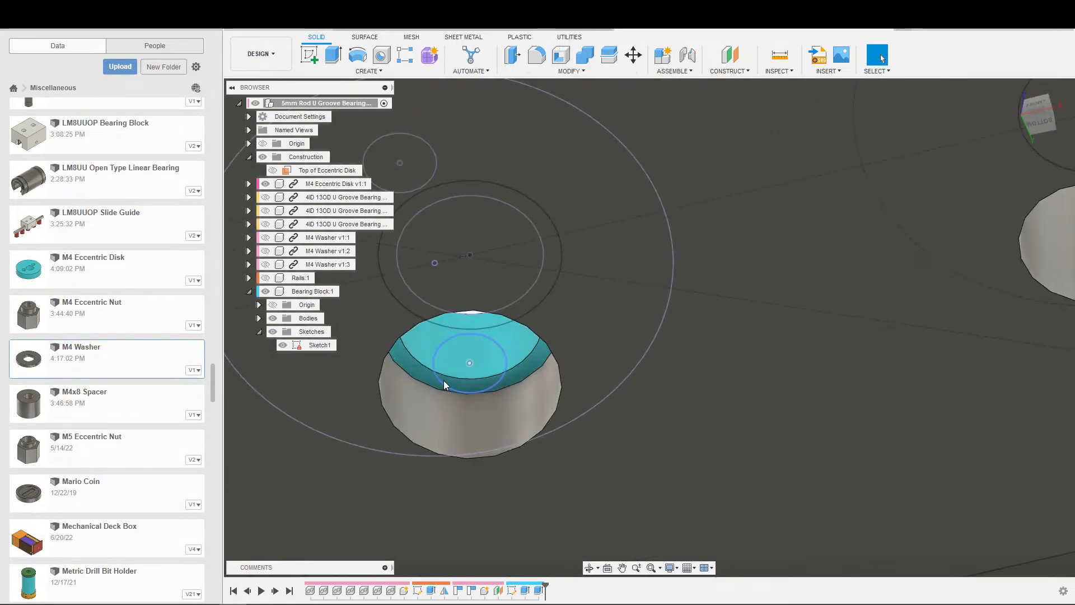
{"action": "scroll", "coordinate": [444, 381], "scroll_direction": "down", "scroll_amount": 8}
{"action": "mouse_move", "coordinate": [453, 415]}
{"action": "middle_mouse_down", "text": "shift"}
{"action": "mouse_move", "coordinate": [392, 365]}
{"action": "mouse_move", "coordinate": [442, 414]}
{"action": "middle_mouse_up", "text": "shift"}
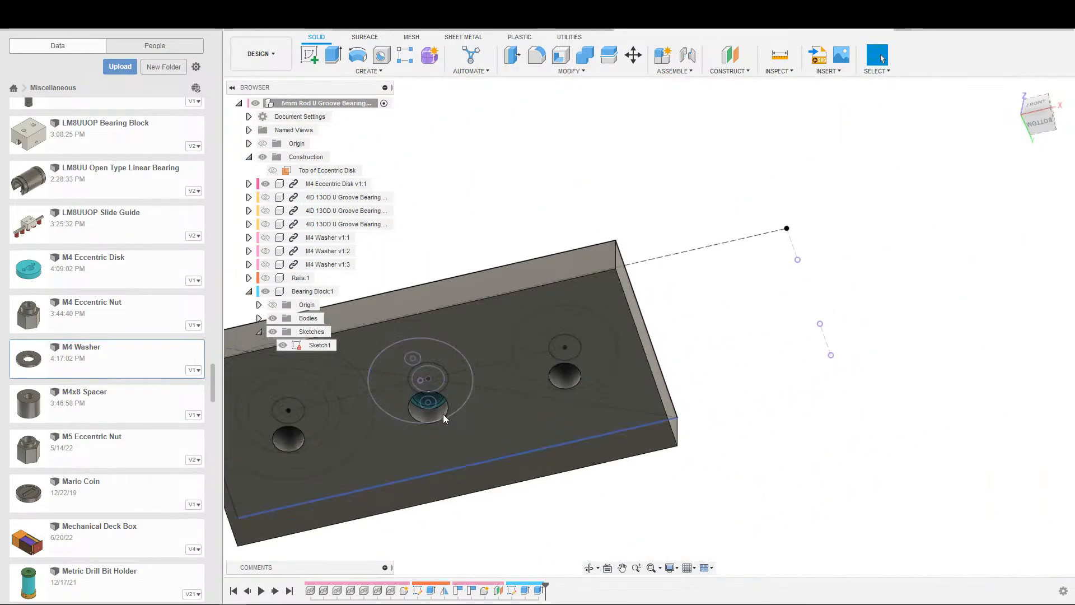
Step: Show the first M4 washer and first U-groove bearing, and inspect how they sit beneath the bearing block
{"action": "left_click", "coordinate": [265, 238]}
{"action": "middle_click_drag", "start_coordinate": [507, 401], "coordinate": [535, 507], "text": "shift"}
{"action": "middle_click_drag", "start_coordinate": [389, 435], "coordinate": [439, 497], "text": "shift"}
{"action": "scroll", "coordinate": [401, 507], "scroll_direction": "down", "scroll_amount": 2}
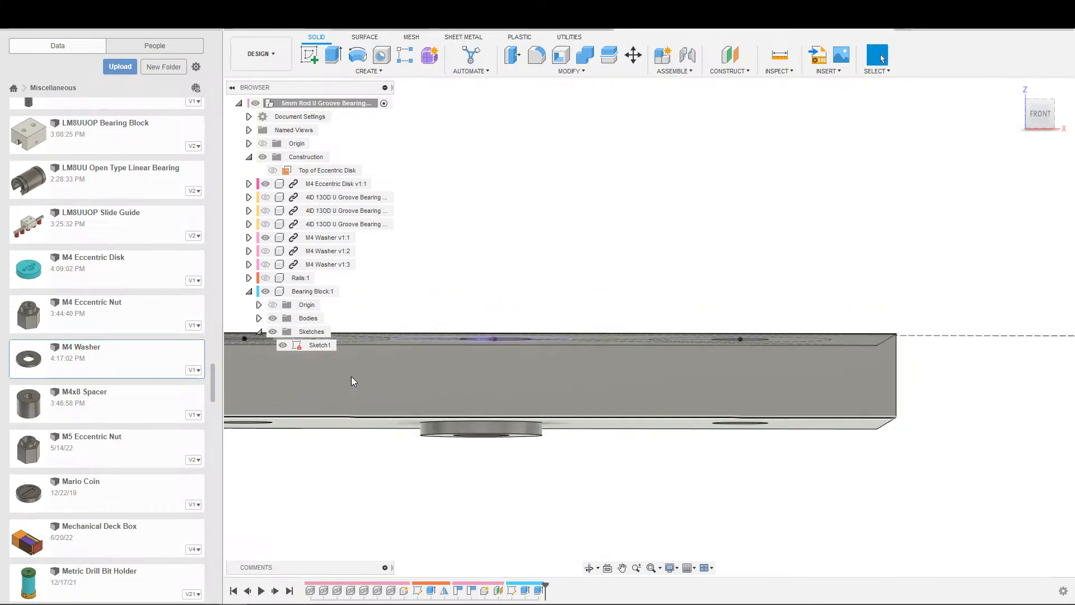
{"action": "left_click", "coordinate": [265, 199]}
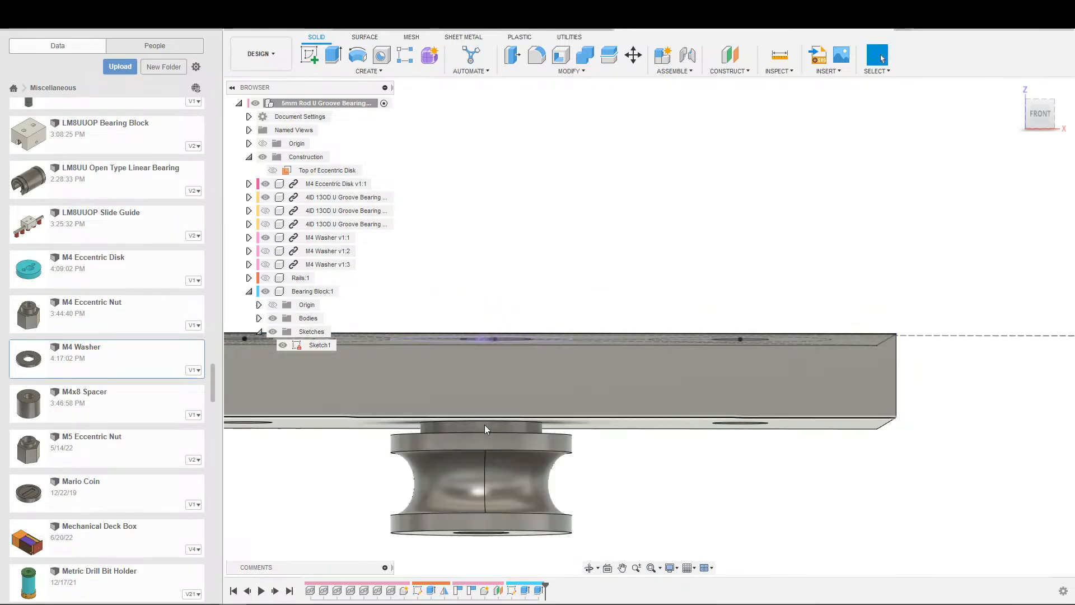
{"action": "scroll", "coordinate": [560, 446], "scroll_direction": "down", "scroll_amount": 1}
{"action": "middle_click_drag", "start_coordinate": [369, 469], "coordinate": [412, 442]}
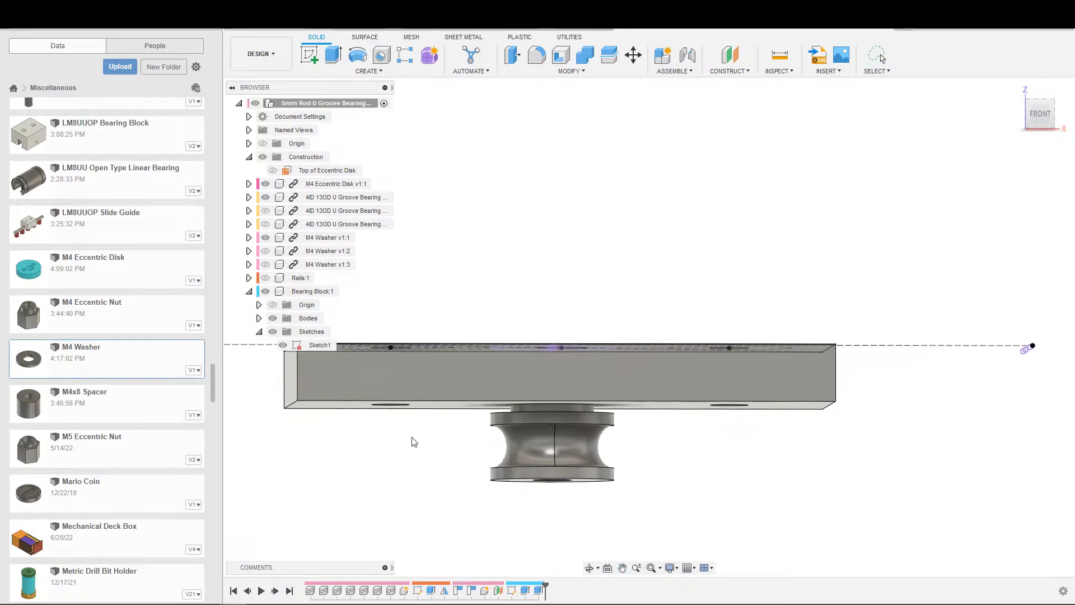
{"action": "mouse_move", "coordinate": [442, 263]}
{"action": "middle_mouse_down", "text": "shift"}
{"action": "mouse_move", "coordinate": [428, 290]}
{"action": "mouse_move", "coordinate": [466, 330]}
{"action": "mouse_move", "coordinate": [455, 375]}
{"action": "mouse_move", "coordinate": [465, 336]}
{"action": "mouse_move", "coordinate": [442, 379]}
{"action": "mouse_move", "coordinate": [454, 275]}
{"action": "middle_mouse_up", "text": "shift"}
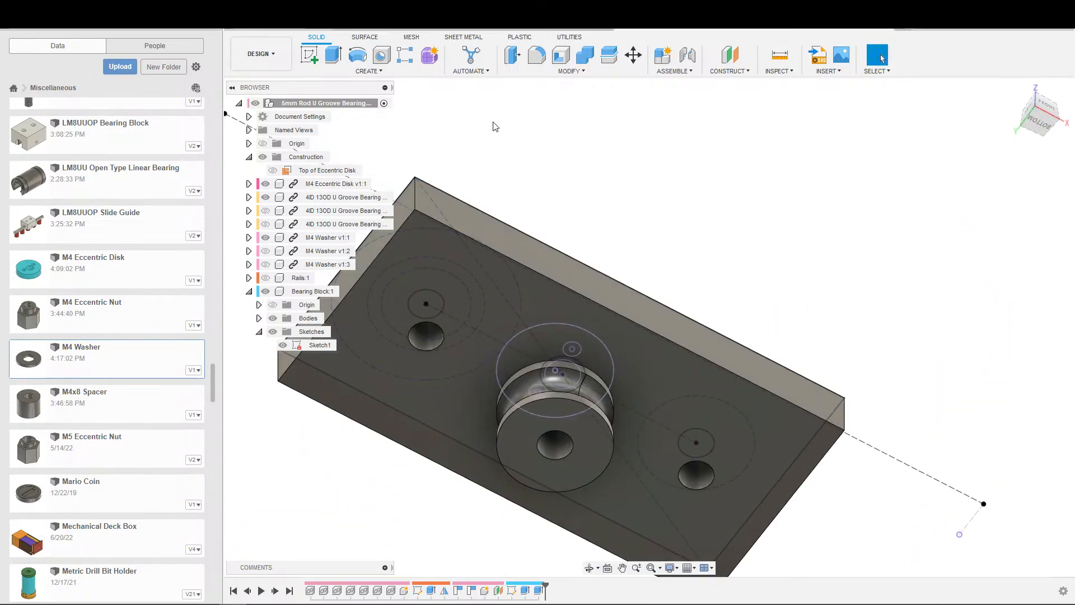
Step: Start a component alignment with only the bearing block and second M4 washer visible, hiding the disk, bearings and first washer
{"action": "left_click", "coordinate": [566, 76]}
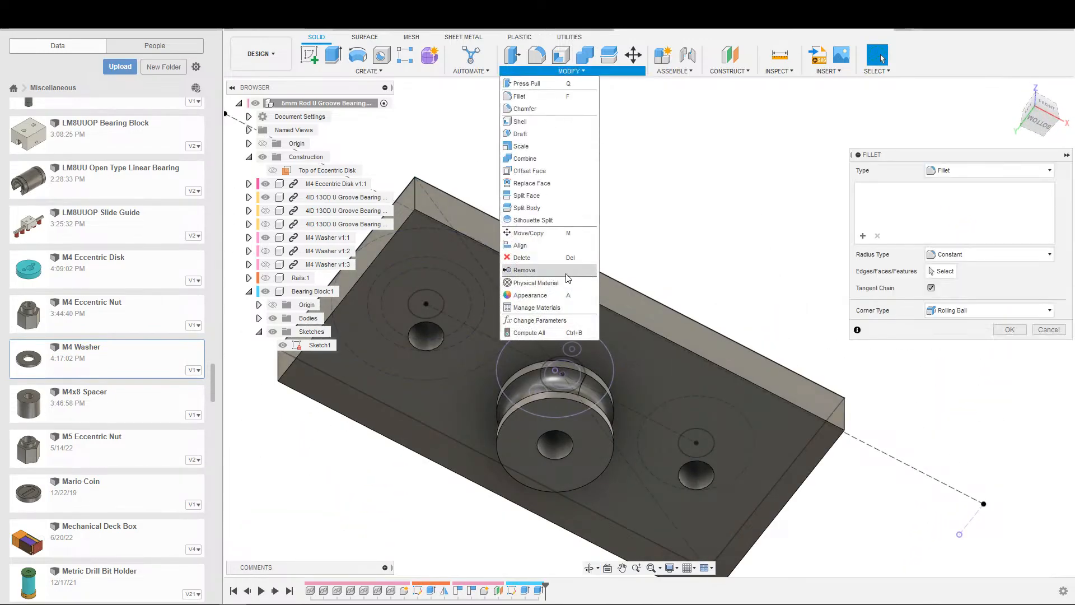
{"action": "left_click", "coordinate": [534, 251]}
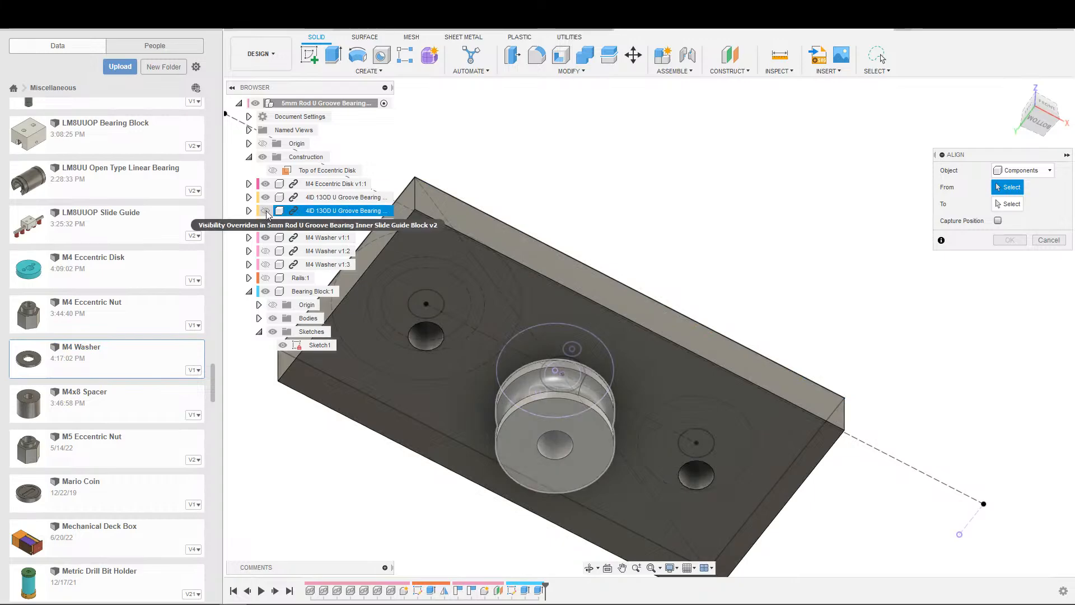
{"action": "left_click", "coordinate": [265, 211]}
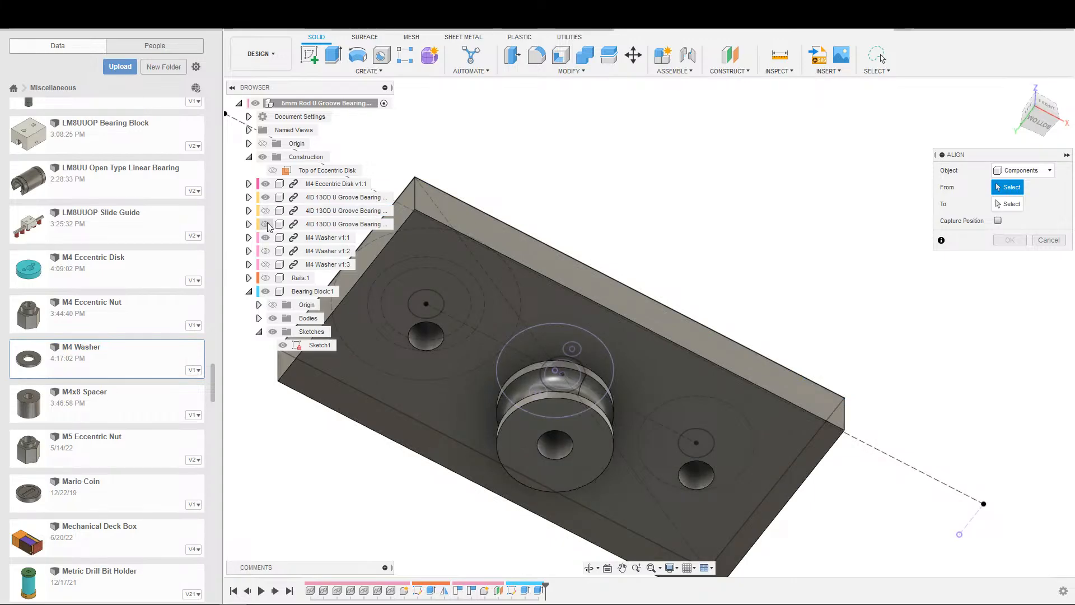
{"action": "left_click", "coordinate": [267, 224]}
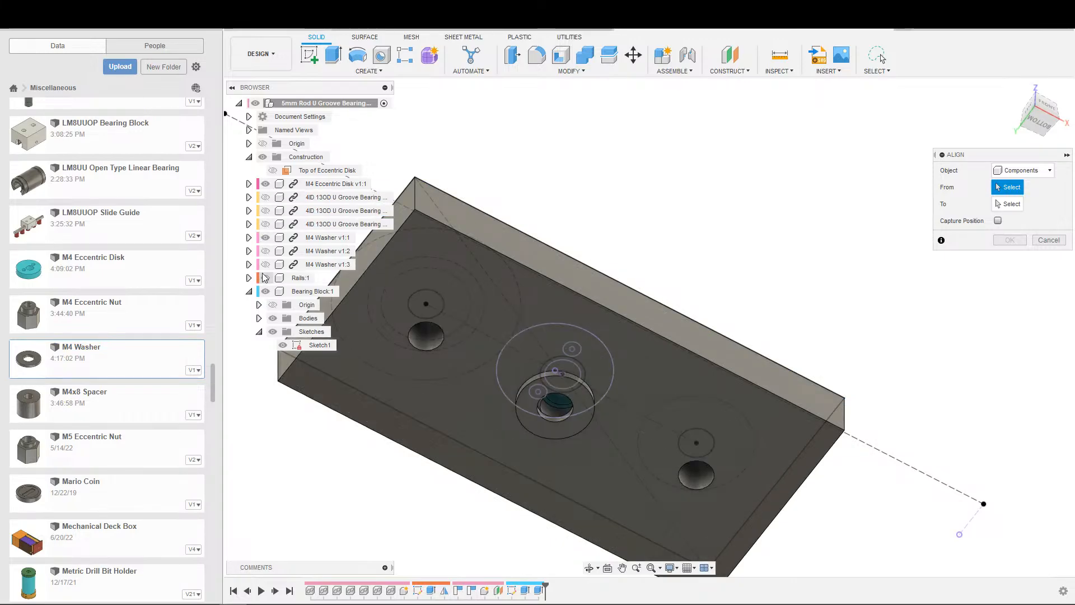
{"action": "left_click", "coordinate": [265, 184]}
{"action": "left_click", "coordinate": [266, 237]}
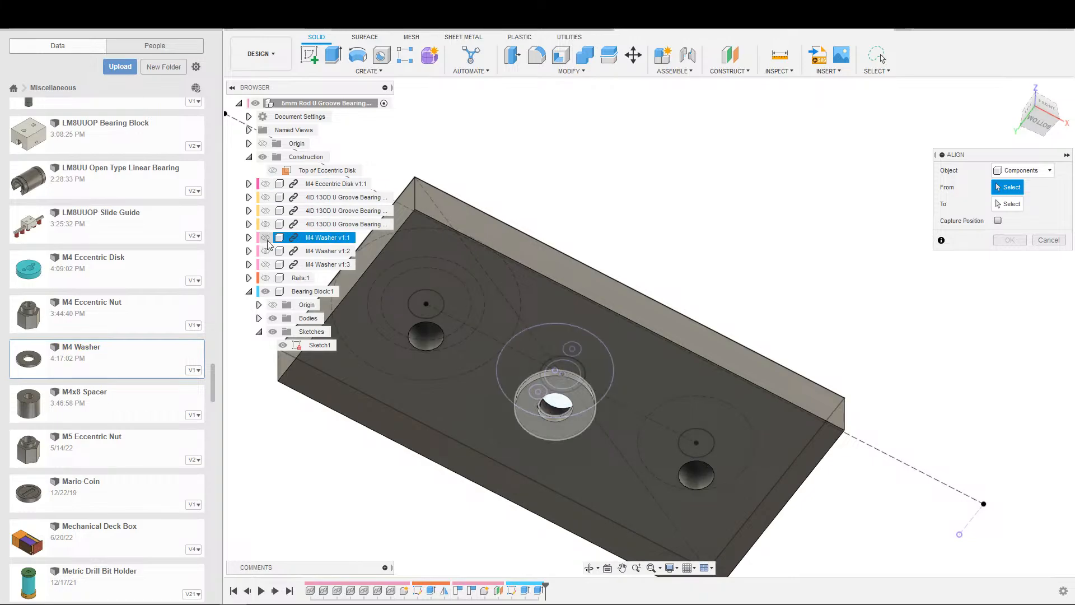
{"action": "left_click", "coordinate": [266, 251]}
Step: Align the second M4 washer's upper hole edge to the underside edge of the bearing block's end hole on the negative X side
{"action": "middle_click_drag", "start_coordinate": [472, 339], "coordinate": [472, 416], "text": "shift"}
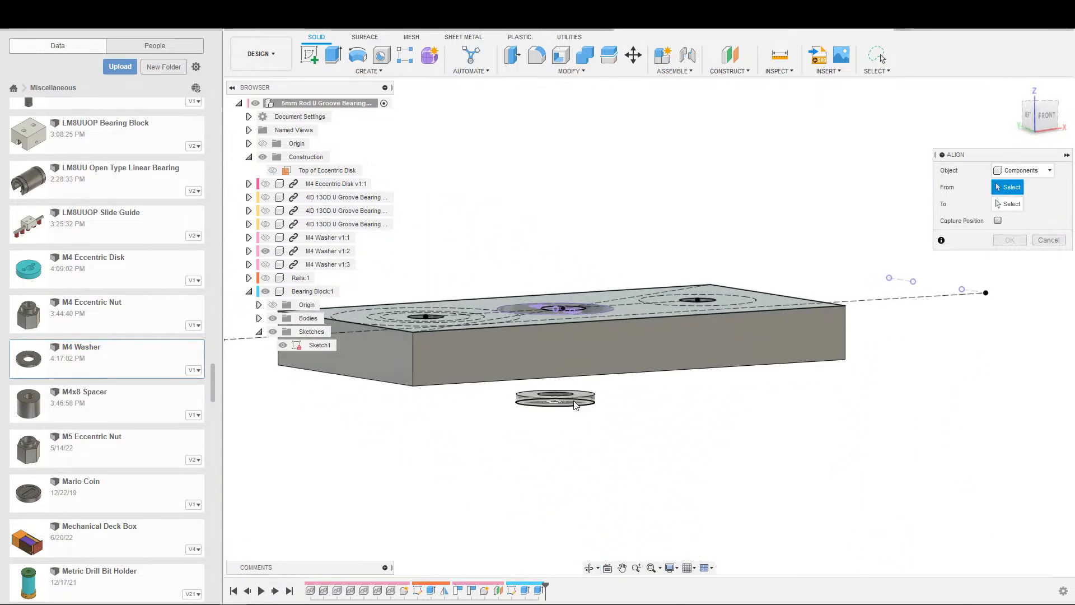
{"action": "scroll", "coordinate": [583, 402], "scroll_direction": "up", "scroll_amount": 4}
{"action": "left_click", "coordinate": [554, 394]}
{"action": "scroll", "coordinate": [416, 434], "scroll_direction": "down", "scroll_amount": 3}
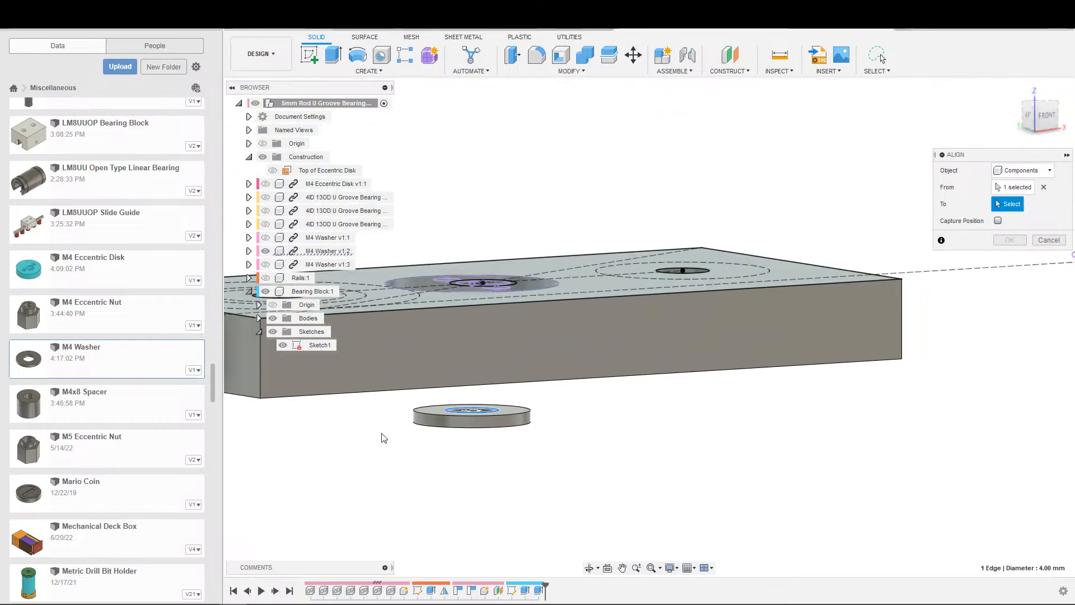
{"action": "middle_click_drag", "start_coordinate": [313, 451], "coordinate": [529, 353]}
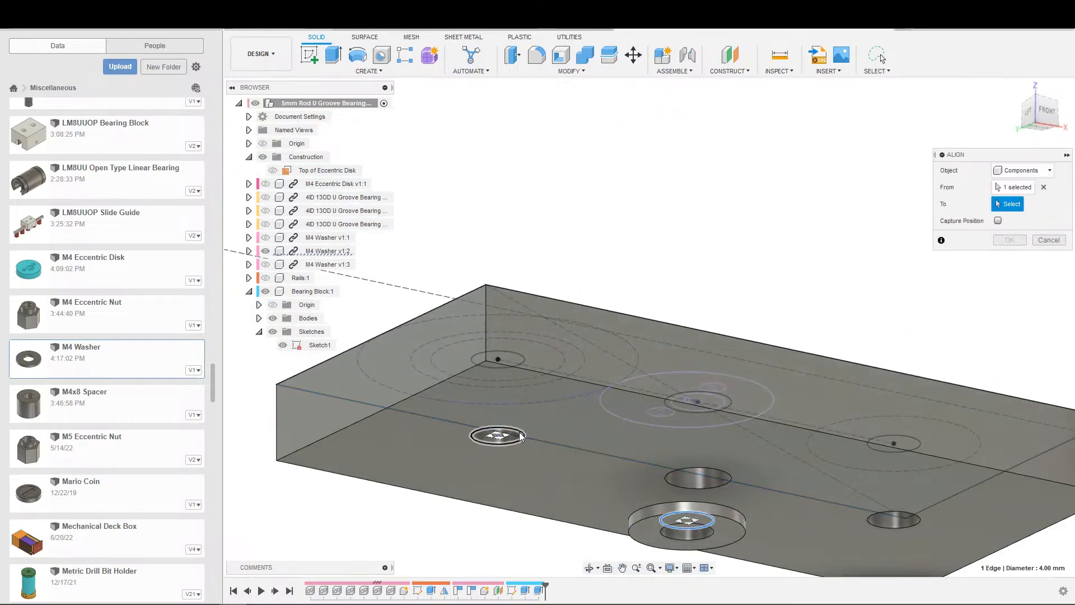
{"action": "left_click", "coordinate": [510, 441]}
{"action": "left_click", "coordinate": [1009, 274]}
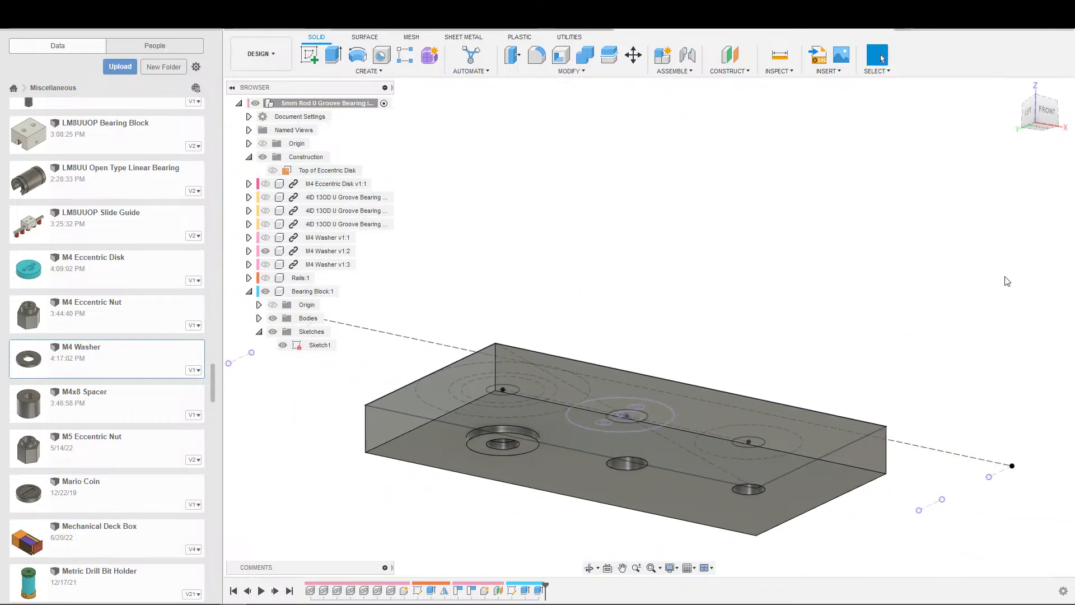
Step: Start another component alignment, swap the second M4 washer for the second U-groove bearing, and pick the bearing's upper 13 mm rim edge
{"action": "left_click", "coordinate": [570, 71]}
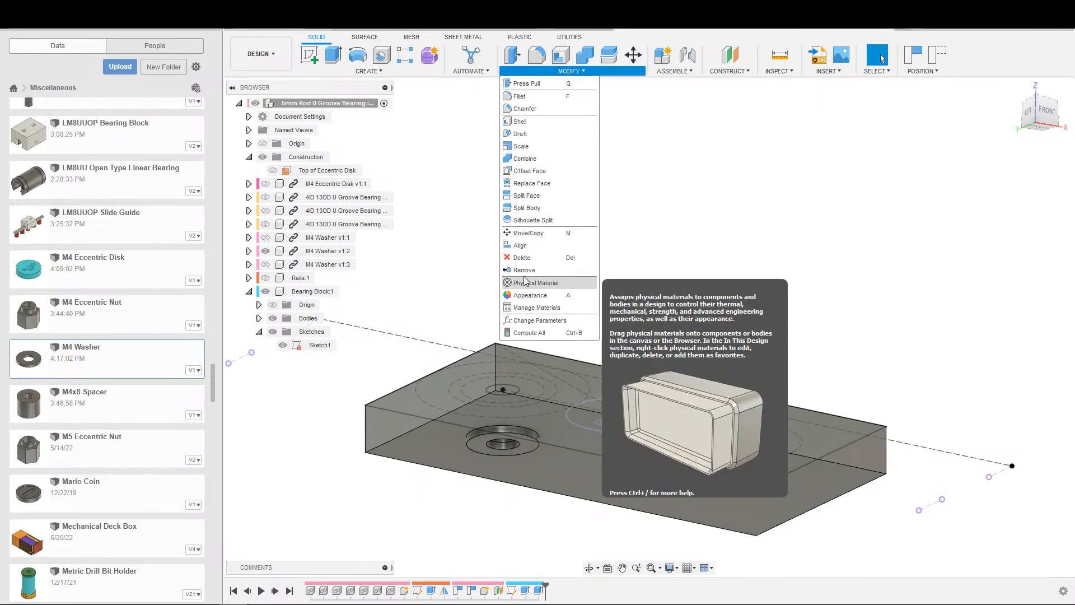
{"action": "left_click", "coordinate": [527, 236]}
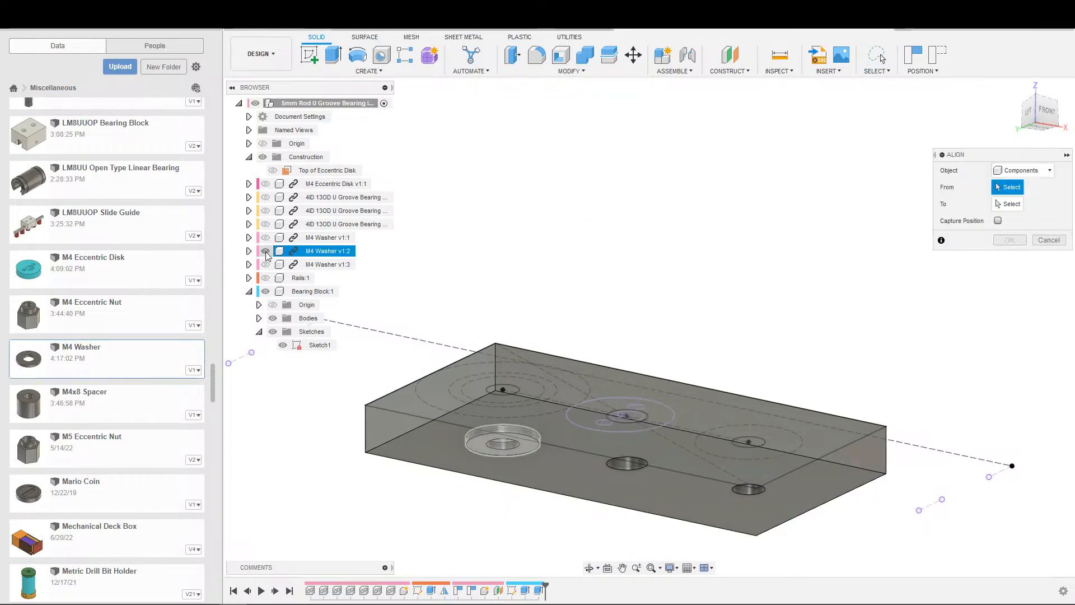
{"action": "left_click", "coordinate": [266, 210]}
{"action": "middle_click_drag", "start_coordinate": [561, 389], "coordinate": [582, 458], "text": "shift"}
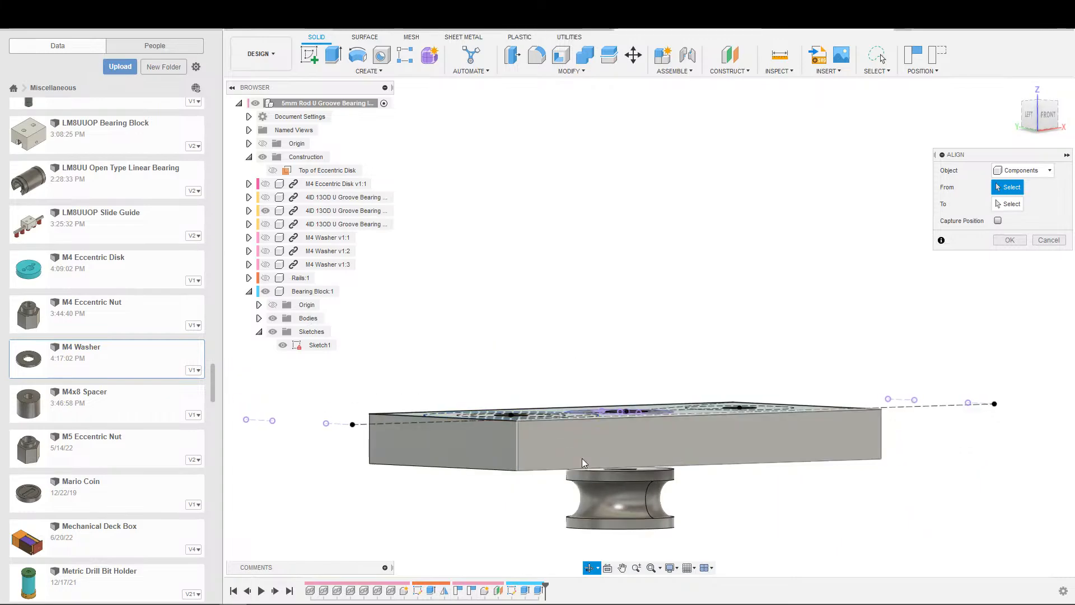
{"action": "scroll", "coordinate": [655, 493], "scroll_direction": "up", "scroll_amount": 3}
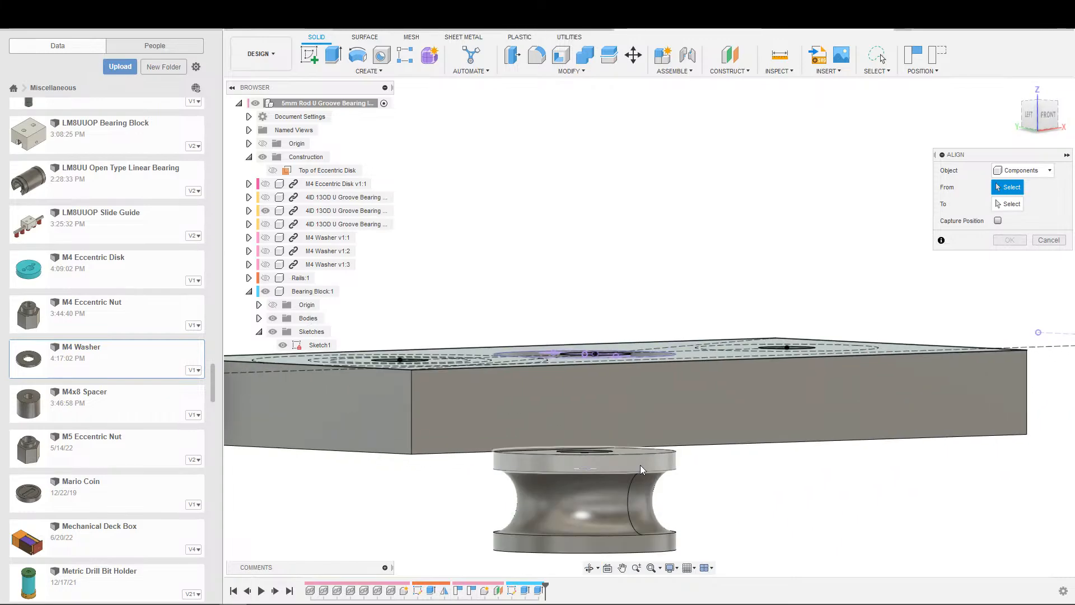
{"action": "left_click", "coordinate": [595, 452]}
{"action": "scroll", "coordinate": [601, 458], "scroll_direction": "down", "scroll_amount": 3}
{"action": "middle_click_drag", "start_coordinate": [542, 470], "coordinate": [504, 403], "text": "shift"}
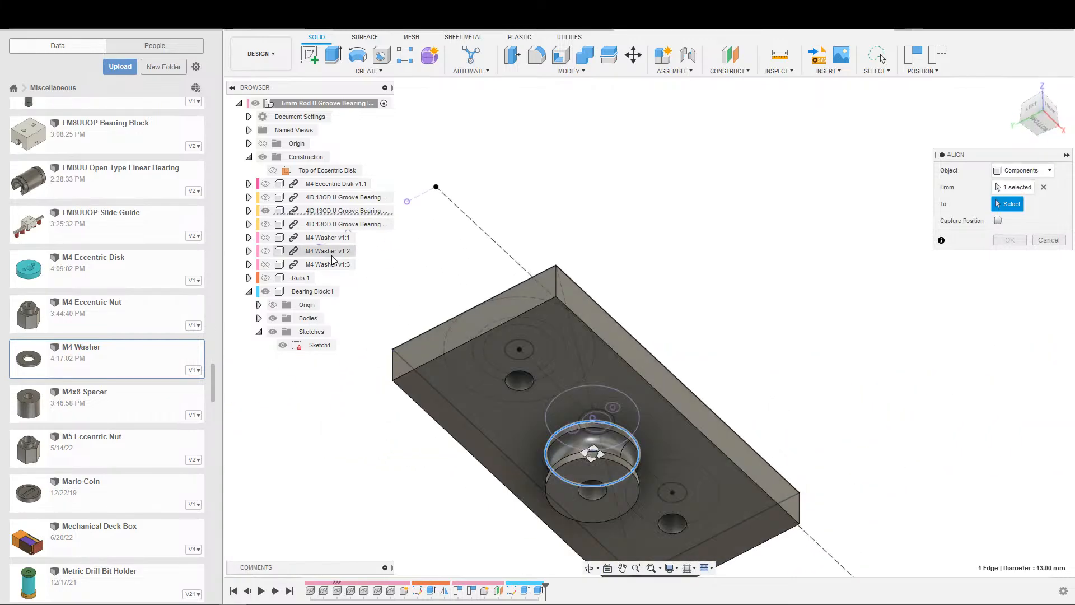
Step: Show the second M4 washer instead of the second U-groove bearing and align the bearing's picked rim edge to the washer's lower hole edge
{"action": "left_click", "coordinate": [266, 211]}
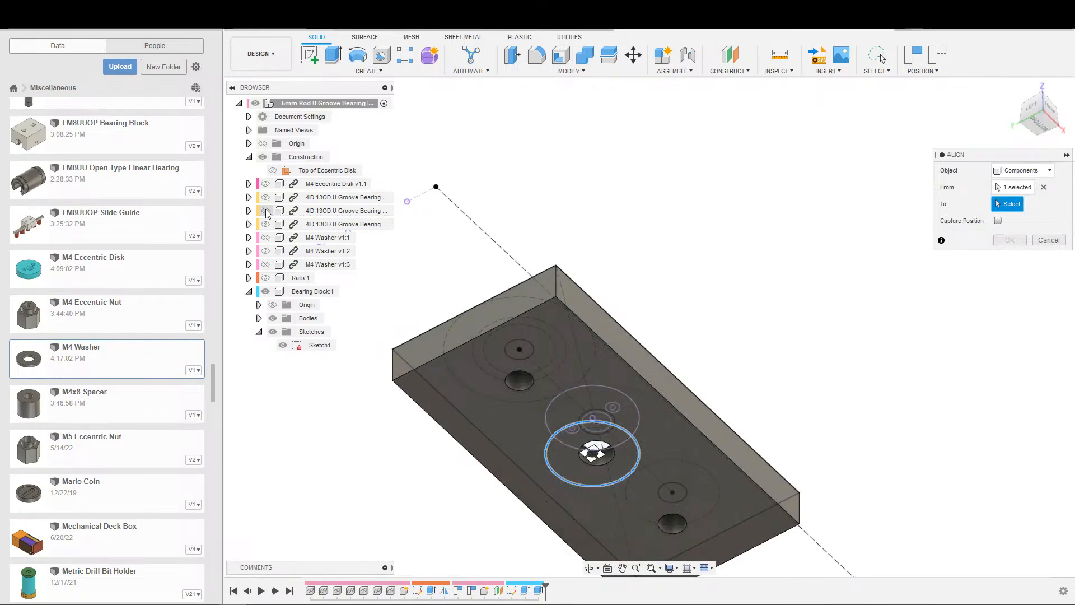
{"action": "left_click", "coordinate": [266, 252]}
{"action": "scroll", "coordinate": [519, 399], "scroll_direction": "up", "scroll_amount": 3}
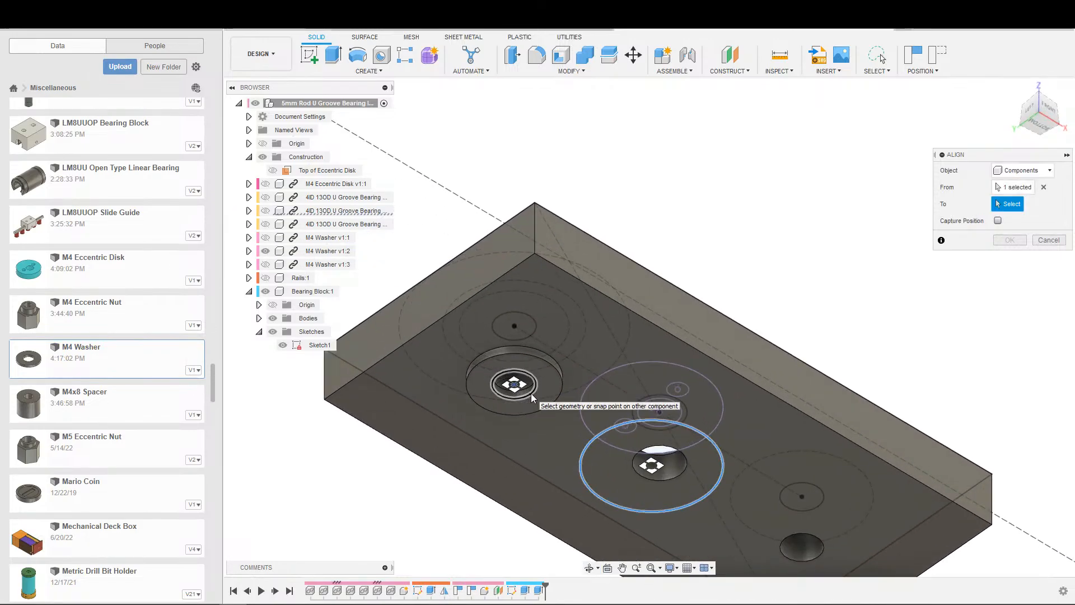
{"action": "left_click", "coordinate": [513, 390]}
{"action": "scroll", "coordinate": [513, 390], "scroll_direction": "down", "scroll_amount": 3}
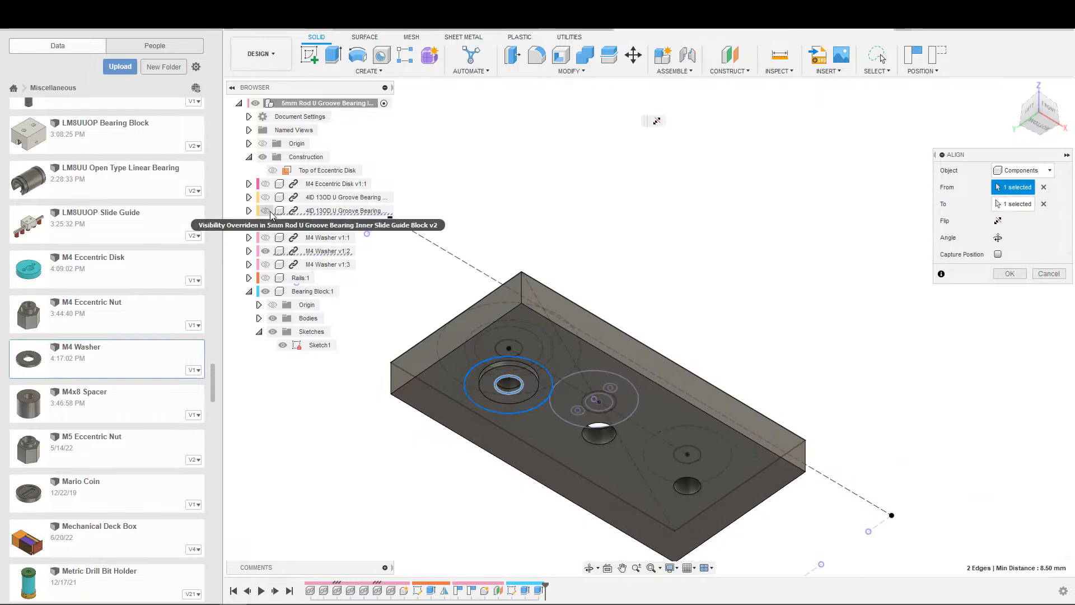
{"action": "middle_click_drag", "start_coordinate": [481, 388], "coordinate": [883, 323], "text": "shift"}
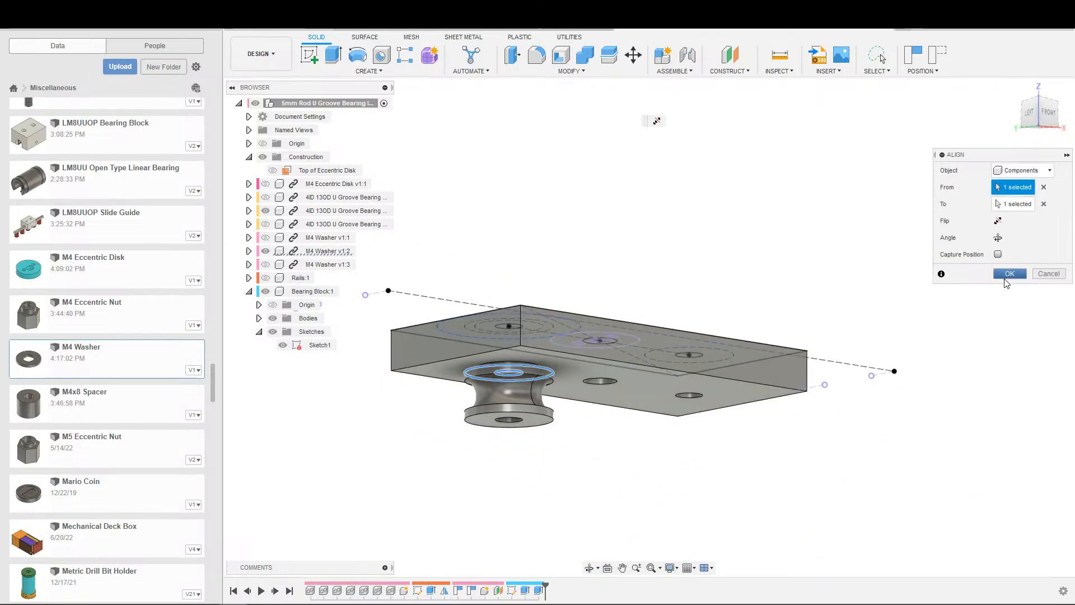
{"action": "left_click", "coordinate": [1009, 274]}
Step: Align the third M4 washer's upper 4 mm hole edge to the underside edge of the bearing block's end hole on the positive X side
{"action": "left_click", "coordinate": [570, 72]}
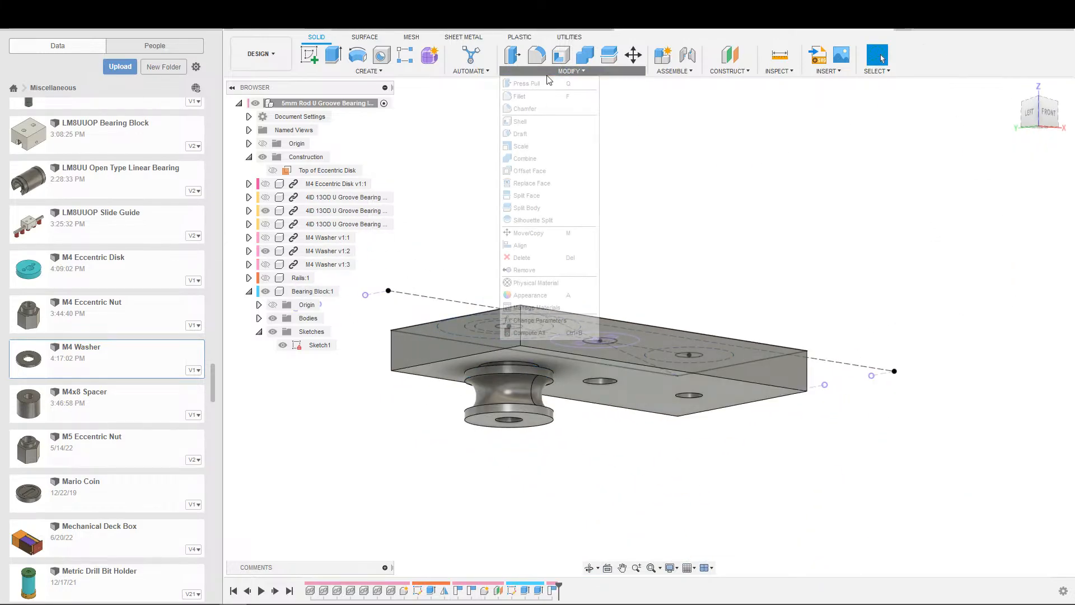
{"action": "left_click", "coordinate": [526, 247]}
{"action": "middle_click_drag", "start_coordinate": [498, 252], "coordinate": [389, 231]}
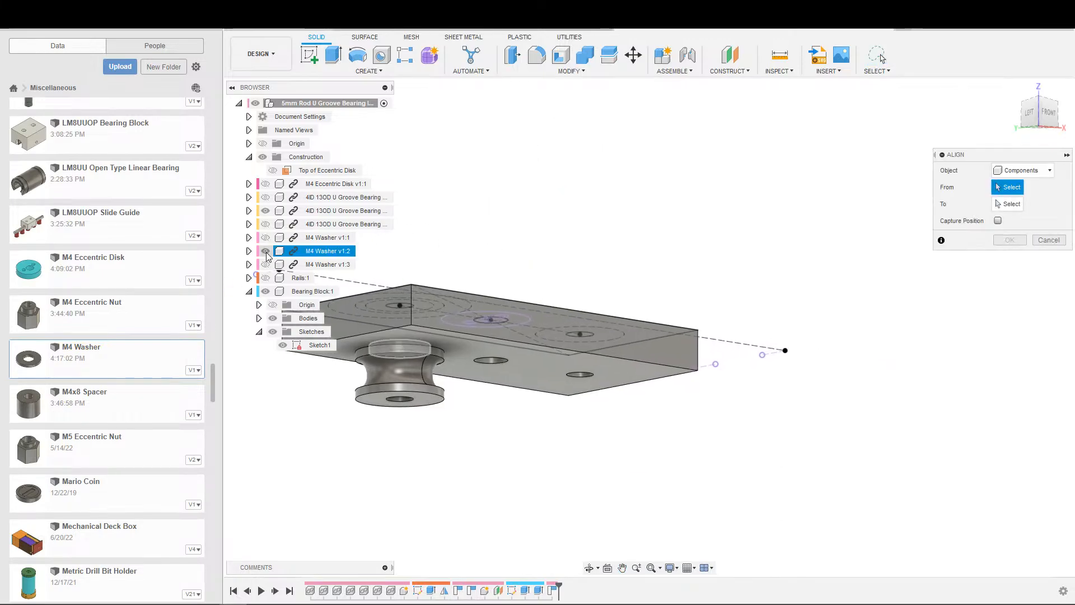
{"action": "scroll", "coordinate": [481, 392], "scroll_direction": "up", "scroll_amount": 6}
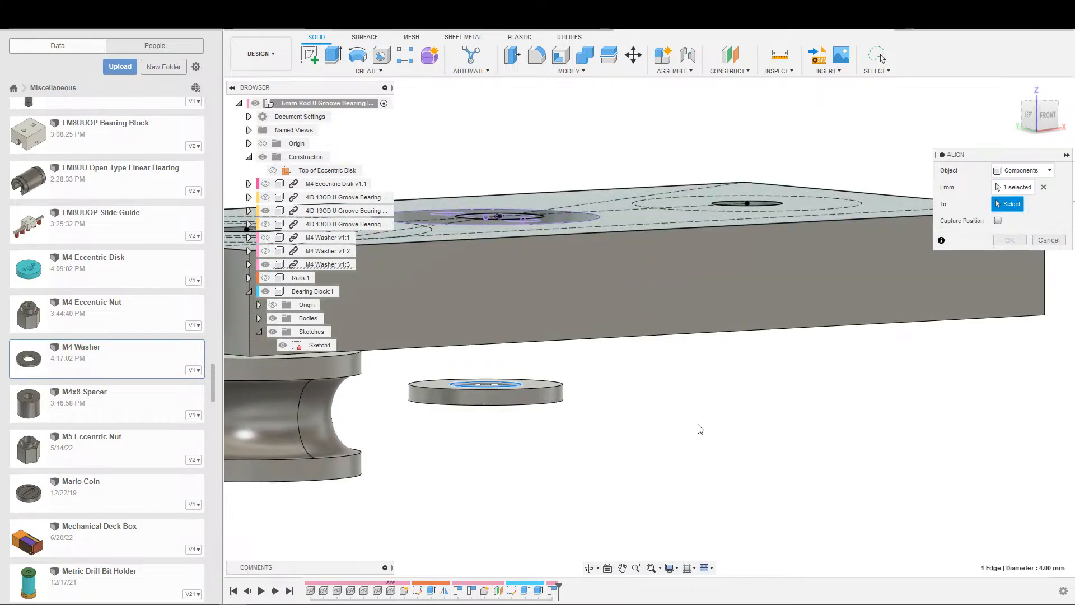
{"action": "middle_click_drag", "start_coordinate": [698, 424], "coordinate": [712, 422], "text": "shift"}
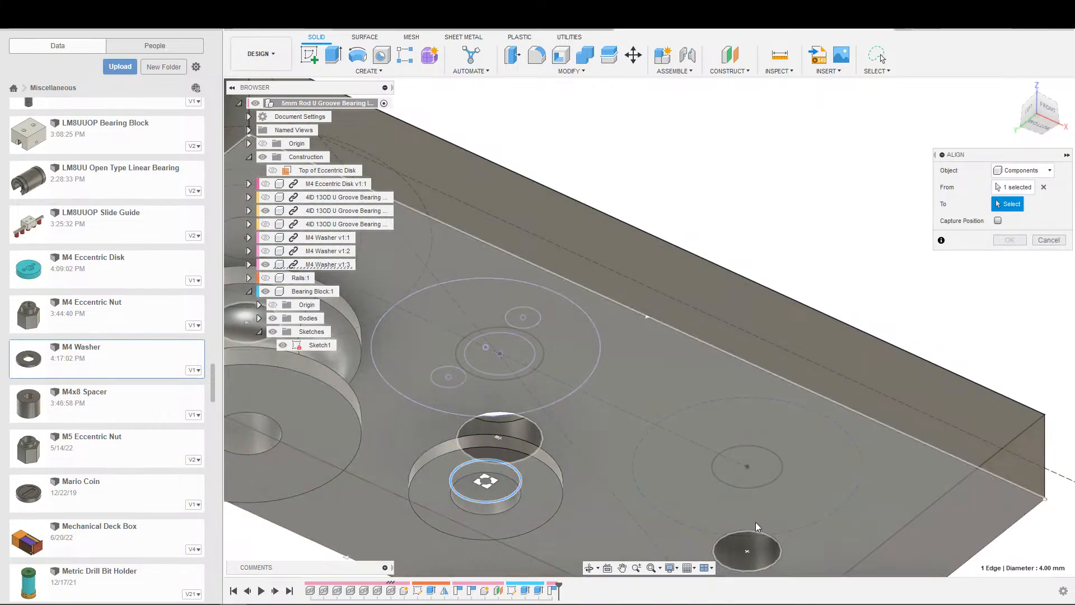
{"action": "left_click", "coordinate": [749, 550]}
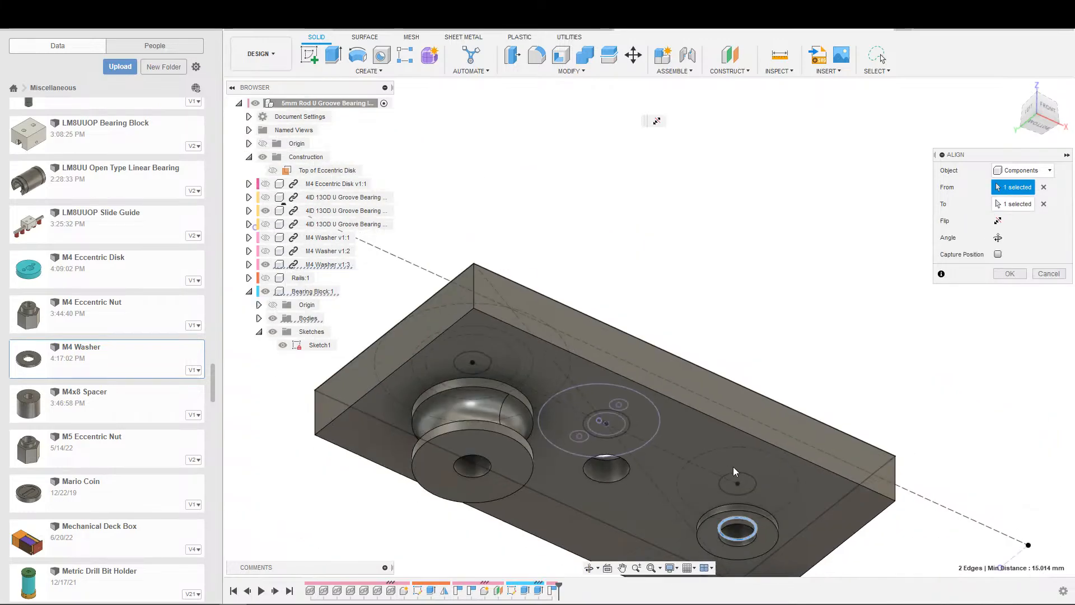
{"action": "left_click", "coordinate": [1010, 273]}
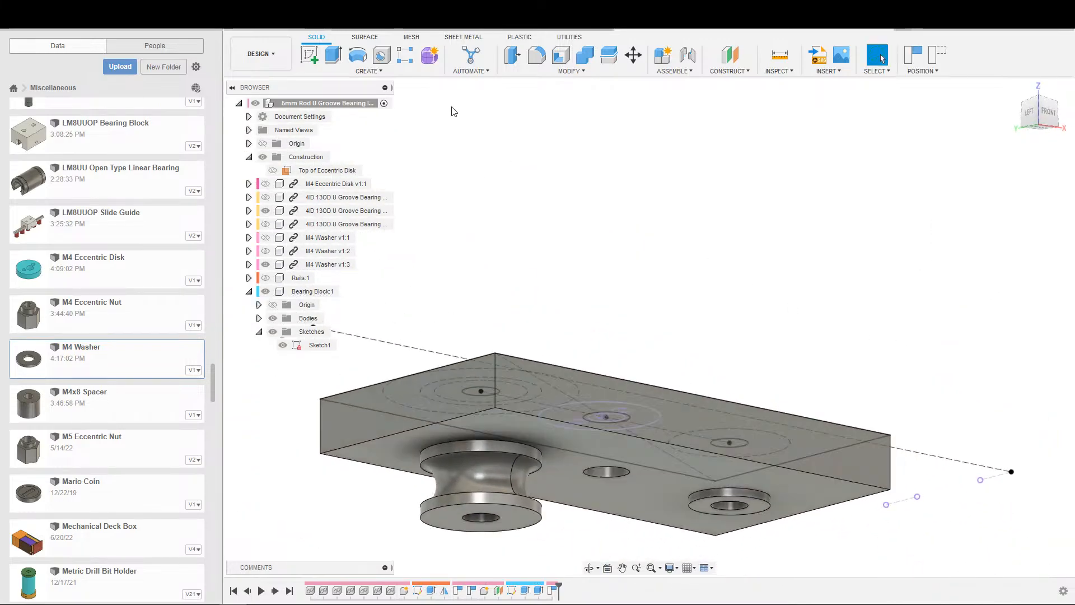
Step: Start another component alignment, show the third U-groove bearing instead of the second, and pick its upper rim edge
{"action": "left_click", "coordinate": [570, 71]}
{"action": "left_click", "coordinate": [537, 247]}
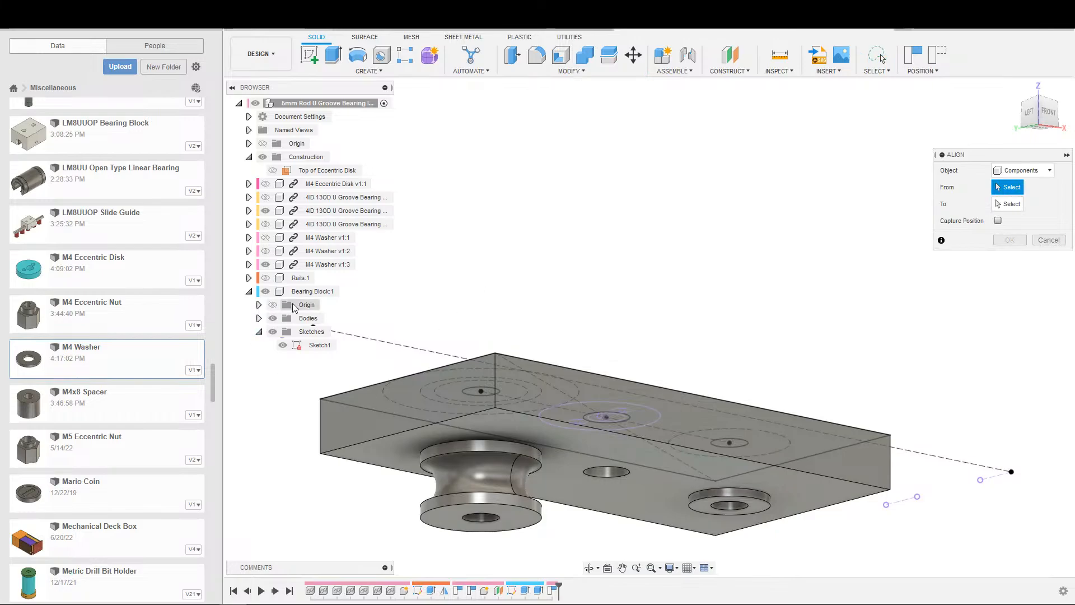
{"action": "left_click", "coordinate": [265, 211]}
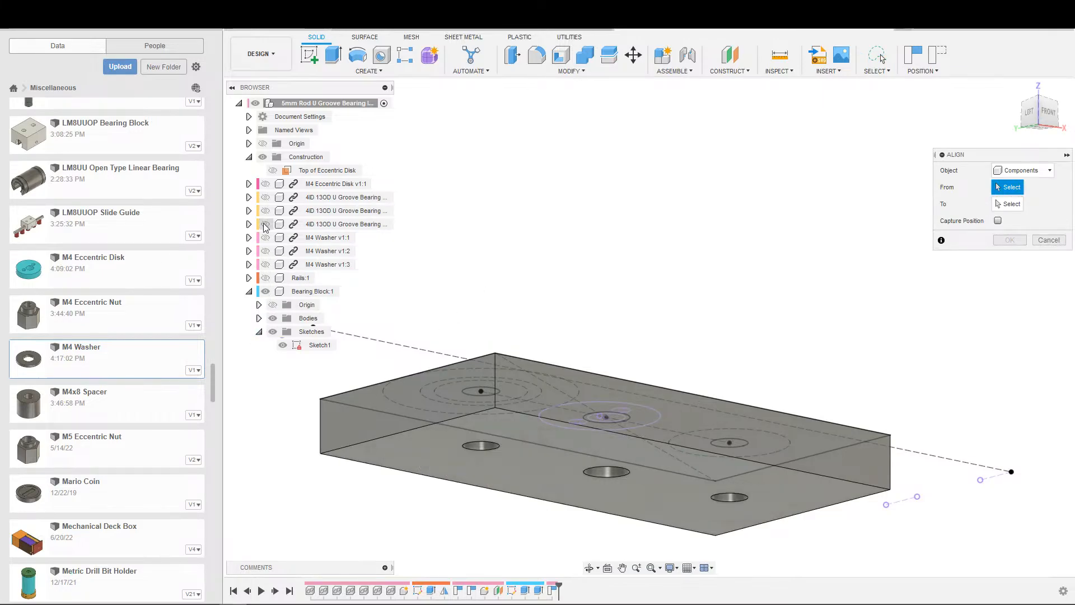
{"action": "left_click", "coordinate": [265, 224]}
{"action": "middle_click_drag", "start_coordinate": [533, 407], "coordinate": [636, 445], "text": "shift"}
{"action": "scroll", "coordinate": [630, 495], "scroll_direction": "up", "scroll_amount": 2}
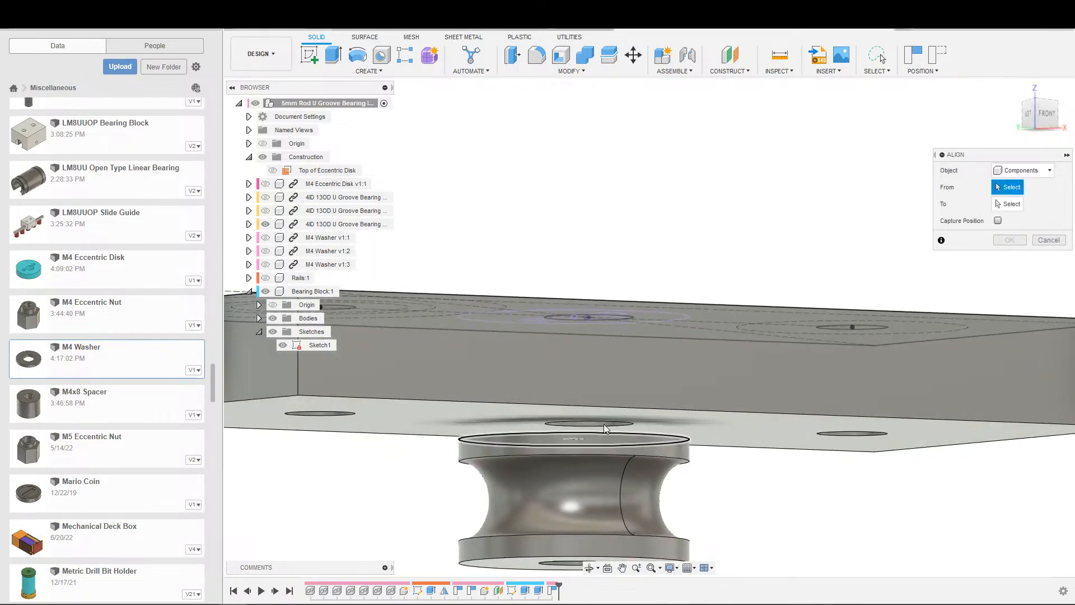
{"action": "left_click", "coordinate": [609, 435]}
{"action": "scroll", "coordinate": [610, 435], "scroll_direction": "down", "scroll_amount": 2}
Step: Isolate the third M4 washer and align the third bearing's picked rim edge to the washer's lower hole edge
{"action": "left_click", "coordinate": [266, 291]}
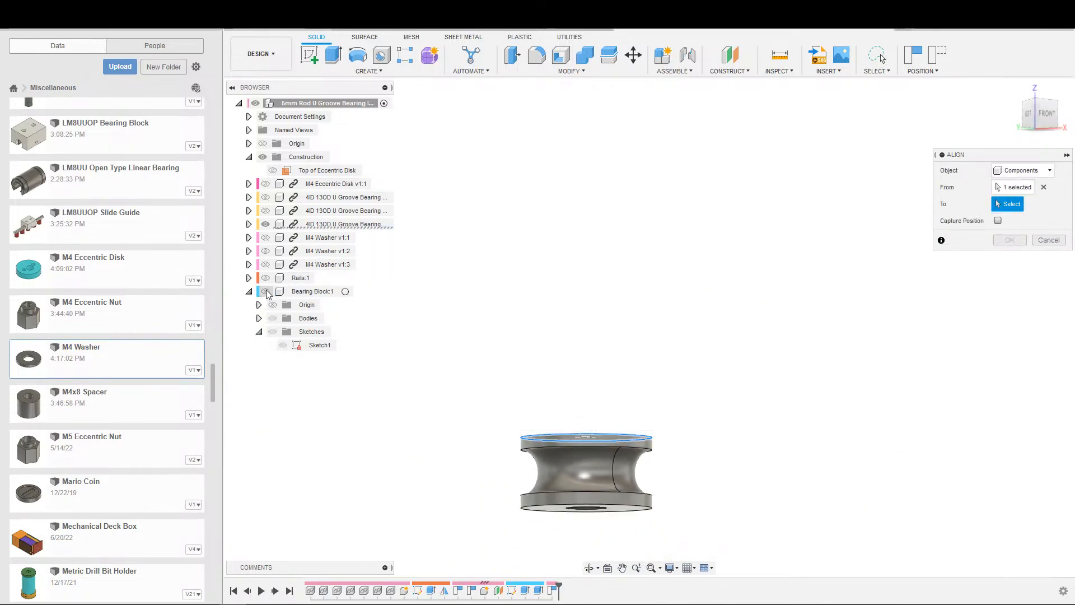
{"action": "left_click", "coordinate": [267, 225]}
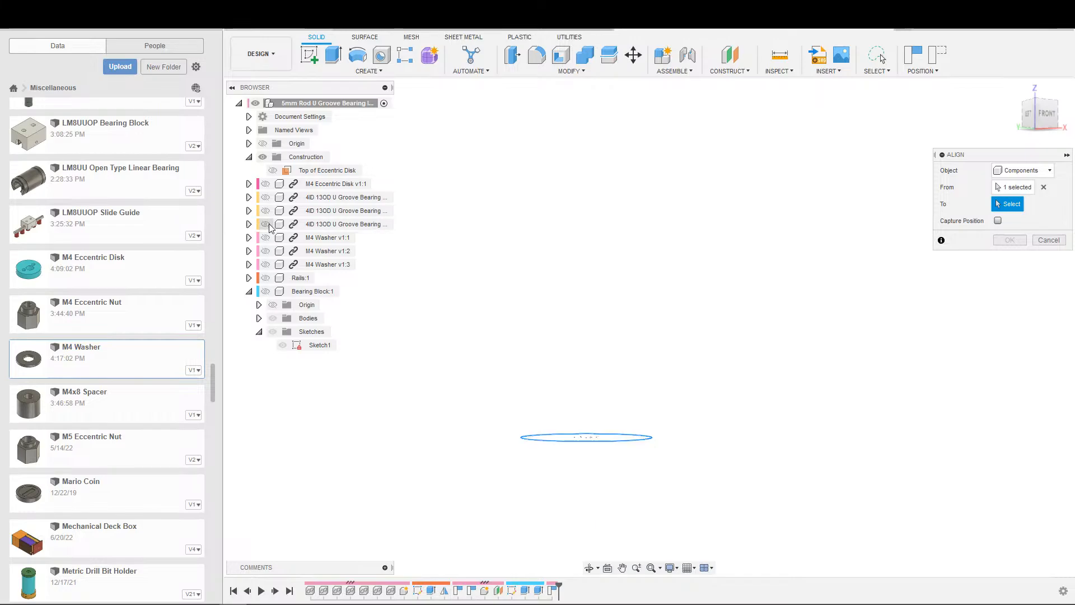
{"action": "left_click", "coordinate": [266, 265]}
{"action": "middle_click_drag", "start_coordinate": [739, 460], "coordinate": [768, 450], "text": "shift"}
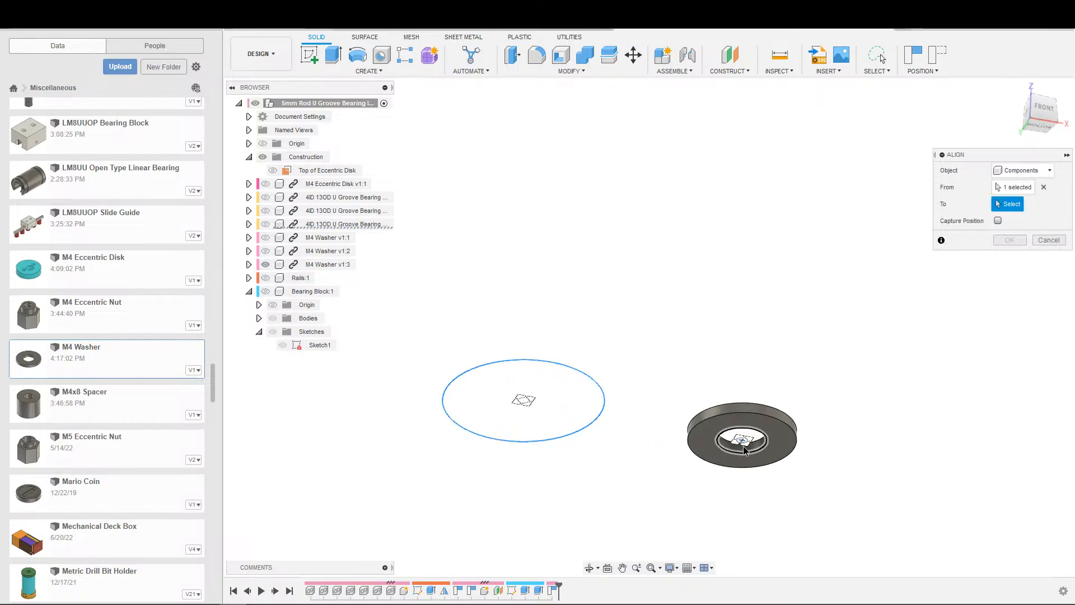
{"action": "left_click", "coordinate": [744, 449]}
{"action": "left_click", "coordinate": [1009, 274]}
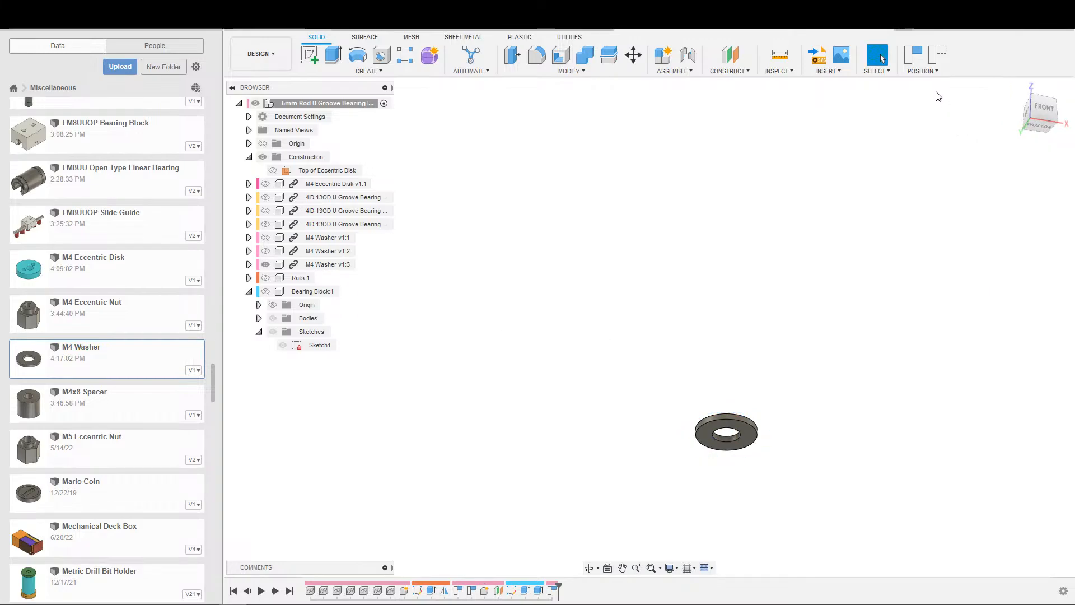
Step: Show all three M4 washers, all three U-groove bearings and the M4 eccentric disk, and inspect how they stack
{"action": "left_click", "coordinate": [266, 238]}
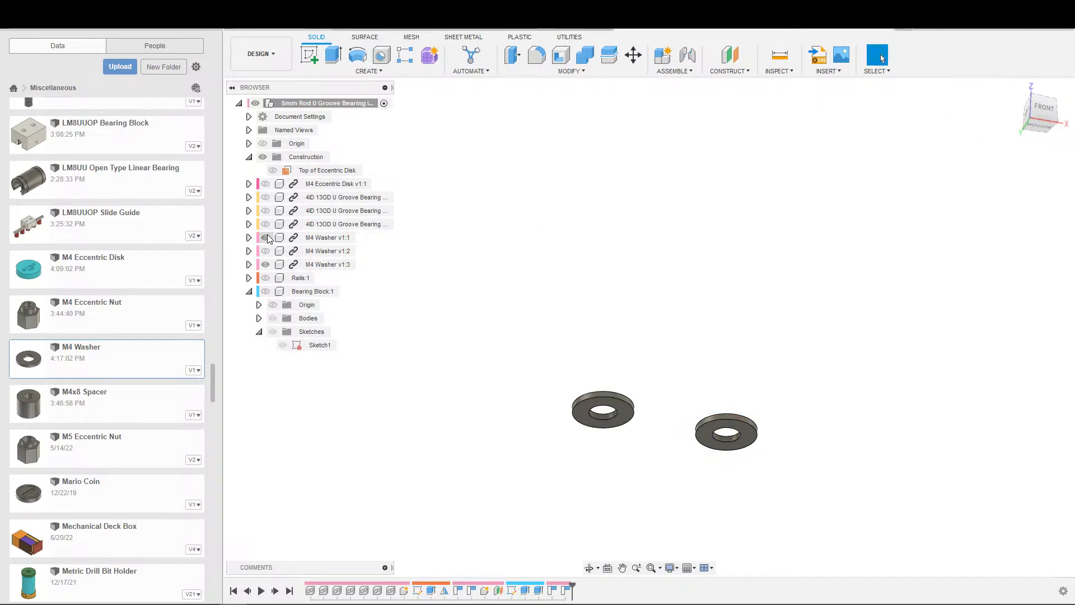
{"action": "left_click", "coordinate": [266, 223]}
{"action": "left_click", "coordinate": [265, 237]}
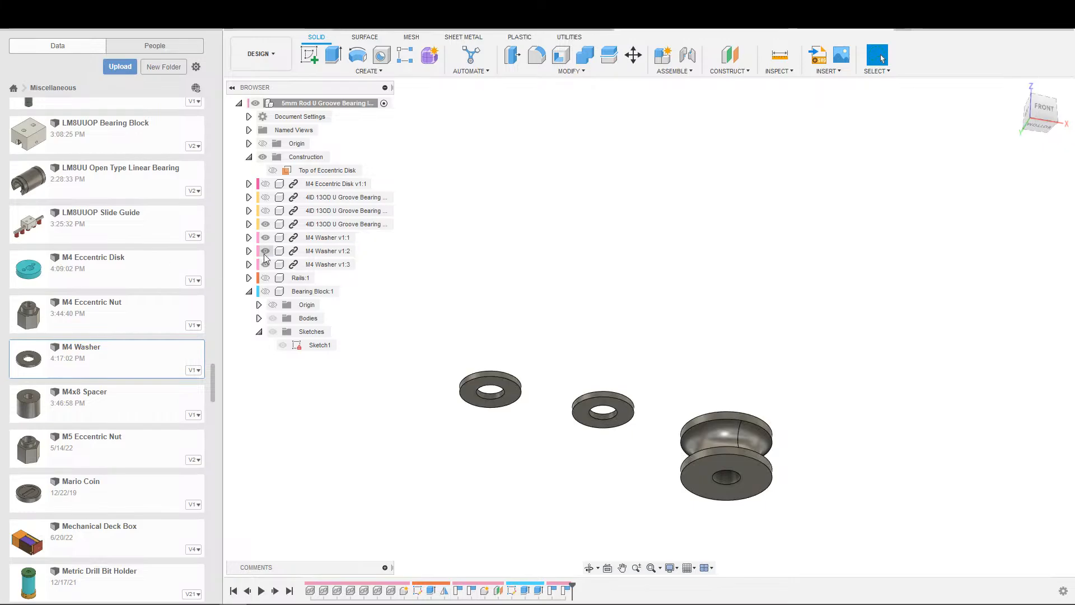
{"action": "left_click", "coordinate": [266, 211]}
{"action": "left_click", "coordinate": [266, 197]}
{"action": "left_click", "coordinate": [265, 183]}
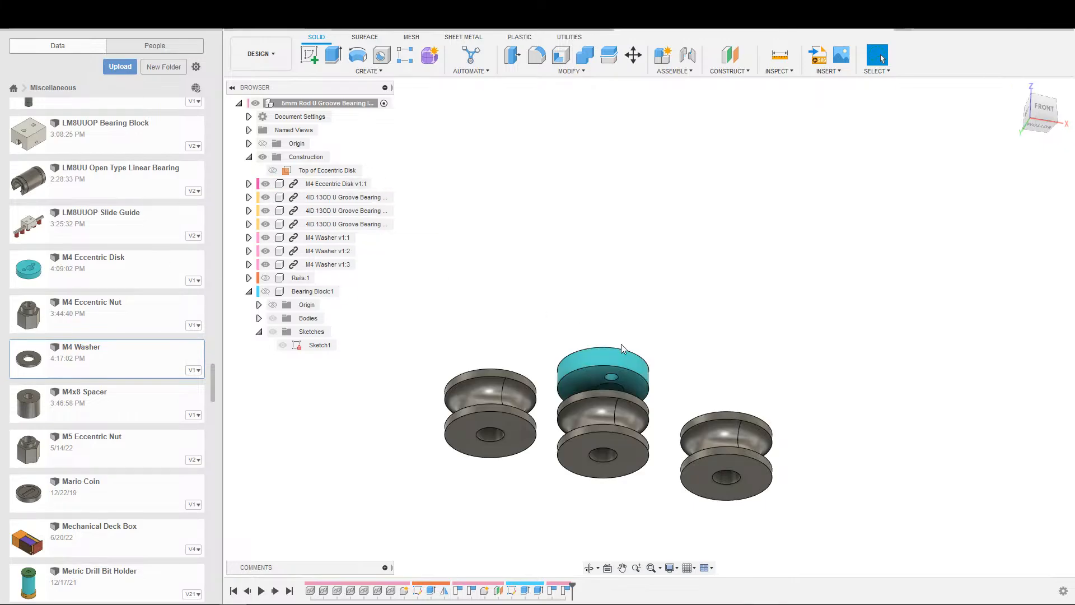
{"action": "middle_click_drag", "start_coordinate": [622, 348], "coordinate": [661, 386], "text": "shift"}
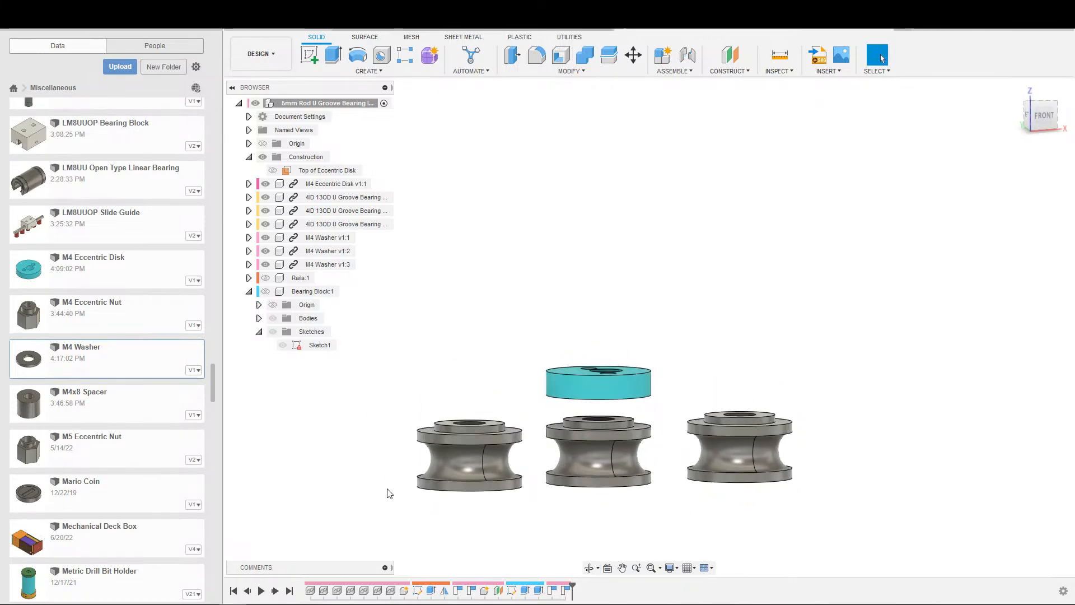
{"action": "scroll", "coordinate": [540, 468], "scroll_direction": "up", "scroll_amount": 3}
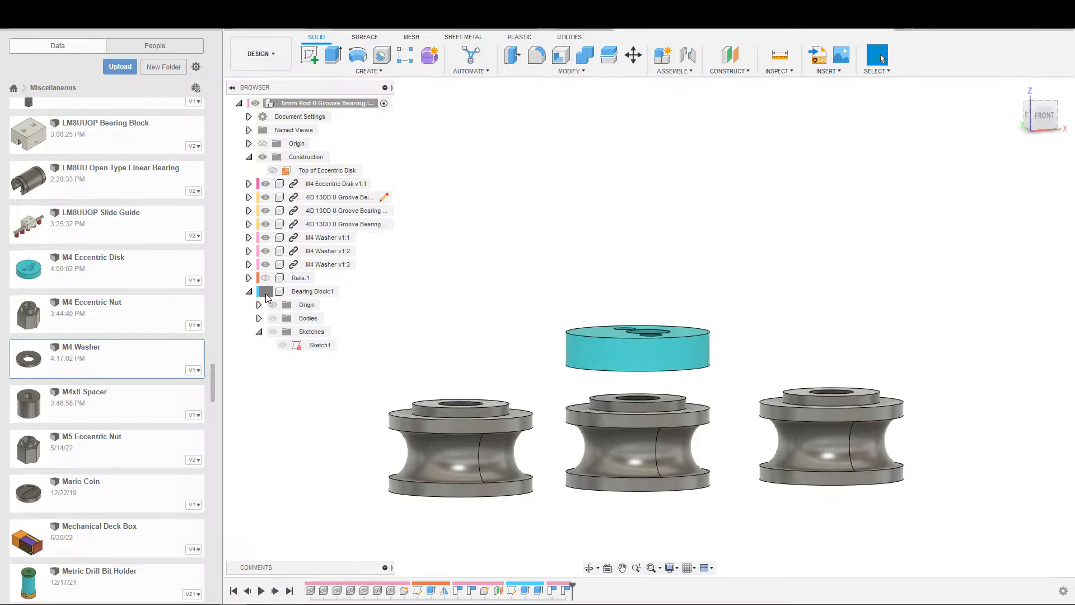
Step: Show the bearing block, hide the first M4 washer, and inspect the assembly from below and above
{"action": "left_click", "coordinate": [266, 292]}
{"action": "scroll", "coordinate": [663, 379], "scroll_direction": "up", "scroll_amount": 2}
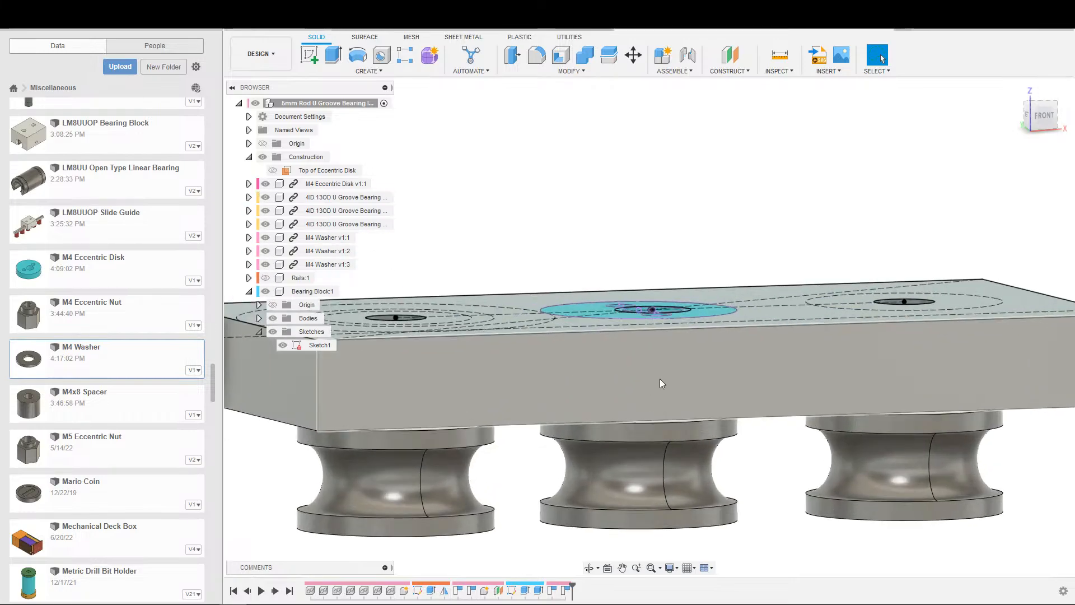
{"action": "scroll", "coordinate": [737, 455], "scroll_direction": "down", "scroll_amount": 3}
{"action": "middle_click_drag", "start_coordinate": [752, 523], "coordinate": [735, 495], "text": "shift"}
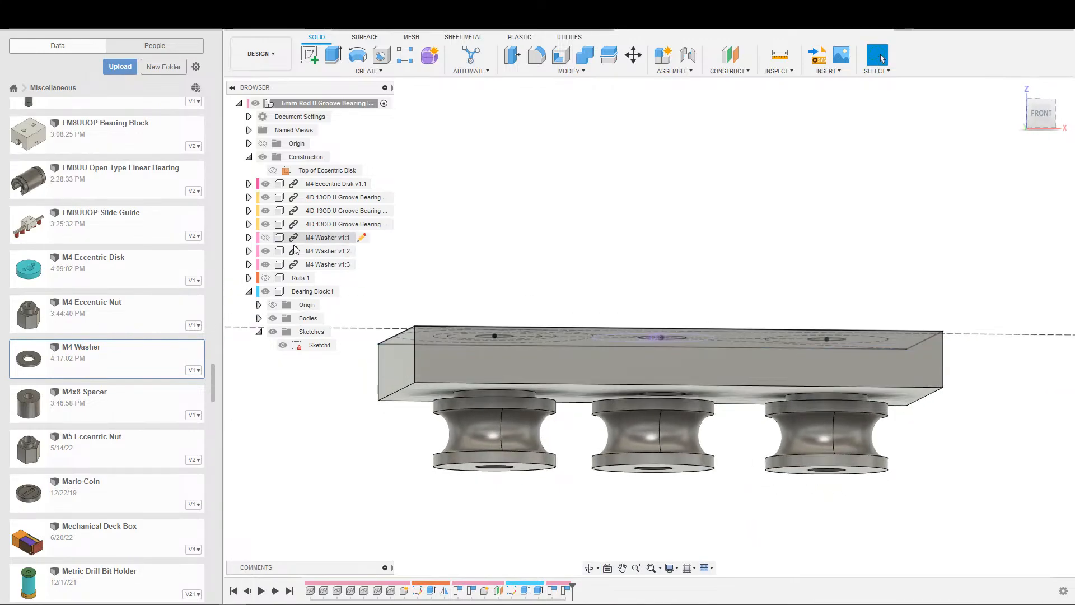
{"action": "scroll", "coordinate": [694, 408], "scroll_direction": "up", "scroll_amount": 3}
{"action": "mouse_move", "coordinate": [699, 413]}
{"action": "middle_mouse_down", "text": "shift"}
{"action": "mouse_move", "coordinate": [735, 403]}
{"action": "mouse_move", "coordinate": [718, 435]}
{"action": "mouse_move", "coordinate": [800, 407]}
{"action": "mouse_move", "coordinate": [676, 448]}
{"action": "middle_mouse_up", "text": "shift"}
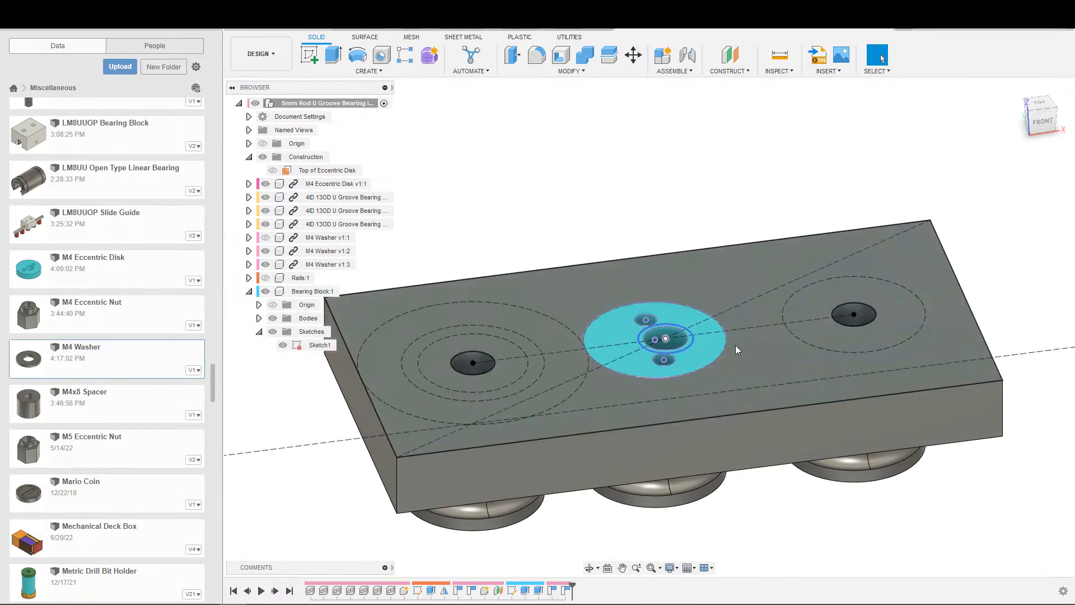
Step: Hide the bearing block's Sketch1 and rename it "Bearing Block Layout"
{"action": "scroll", "coordinate": [510, 358], "scroll_direction": "down", "scroll_amount": 2}
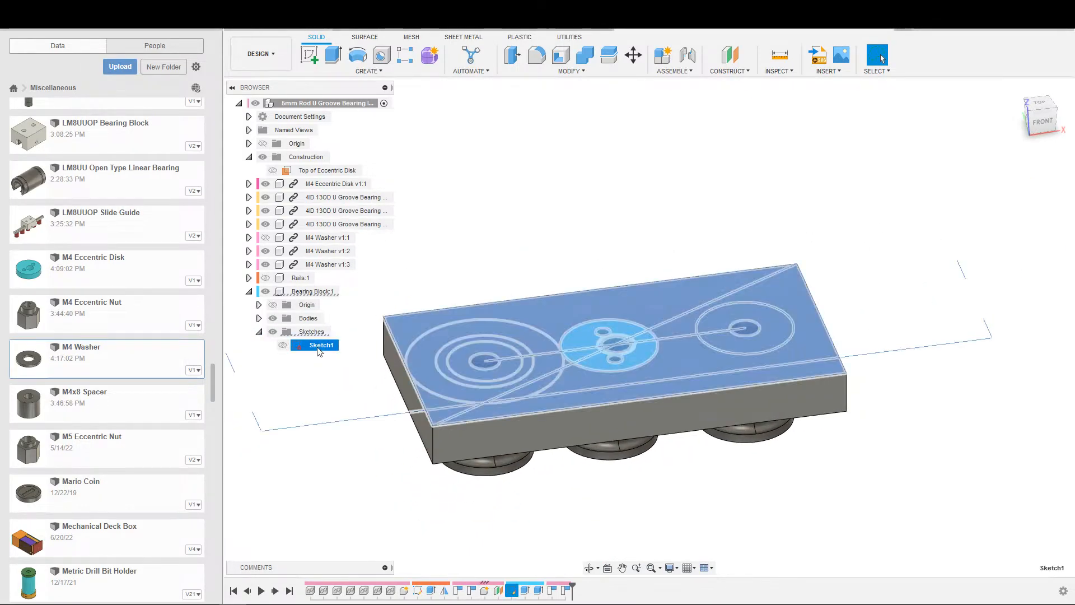
{"action": "type", "text": "Bearing B"}
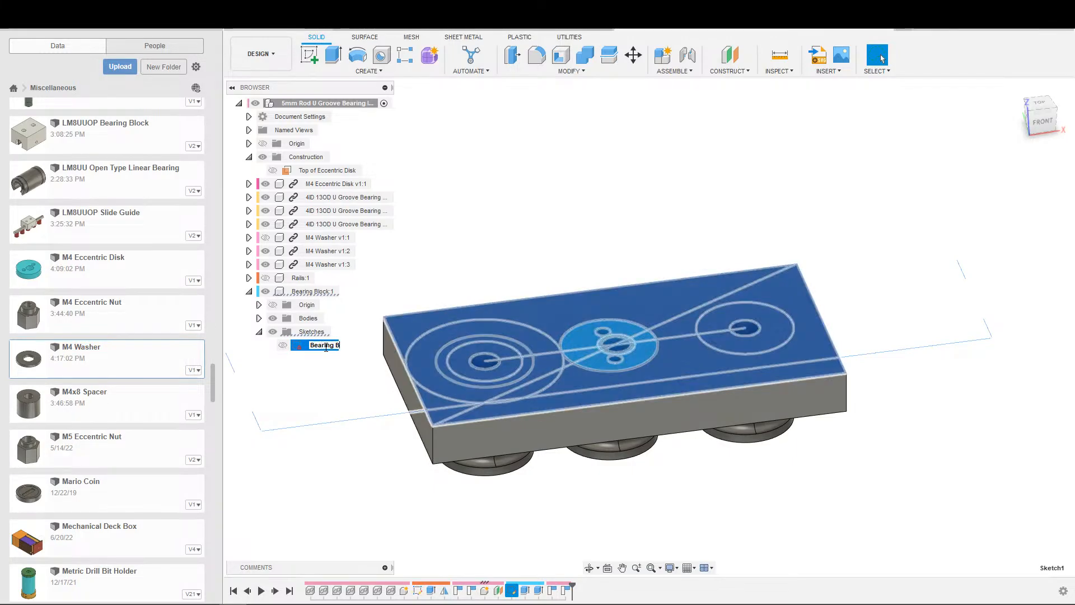
{"action": "type", "text": "lock Layout"}
{"action": "key", "text": "Return"}
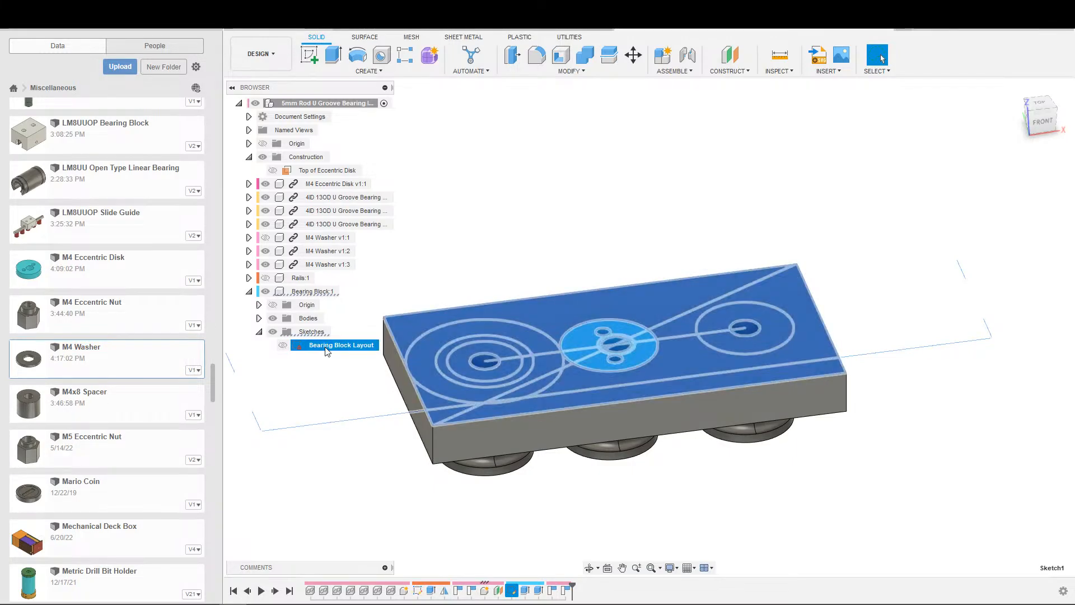
{"action": "left_click", "coordinate": [703, 497]}
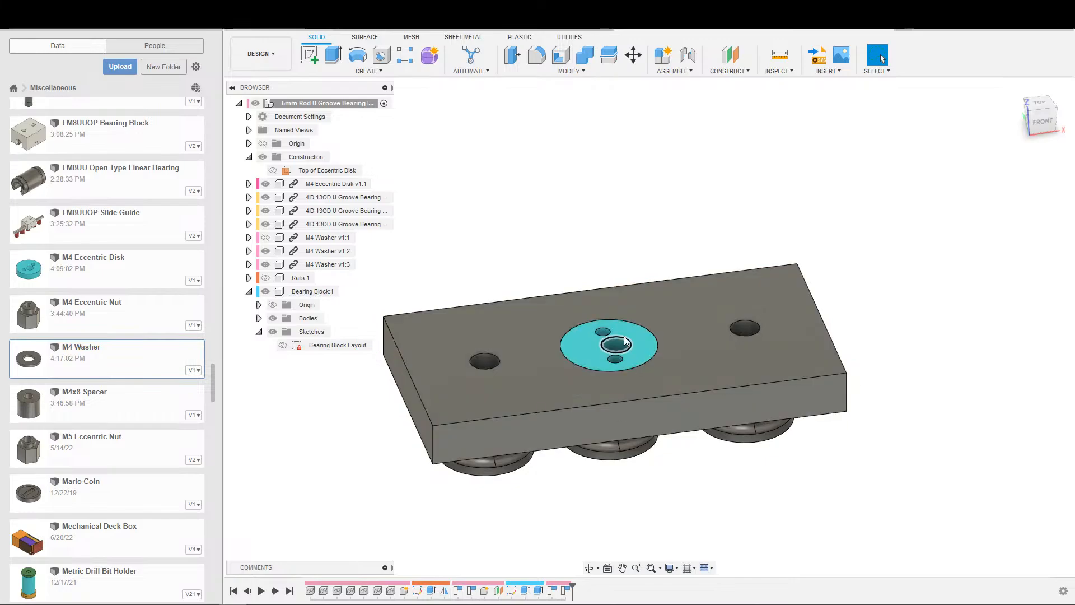
Step: Browse the Miscellaneous project's parts for further hardware usable in the bearing guide assembly
{"action": "middle_click_drag", "start_coordinate": [730, 453], "coordinate": [713, 481], "text": "shift"}
{"action": "scroll", "coordinate": [88, 372], "scroll_direction": "up", "scroll_amount": 9}
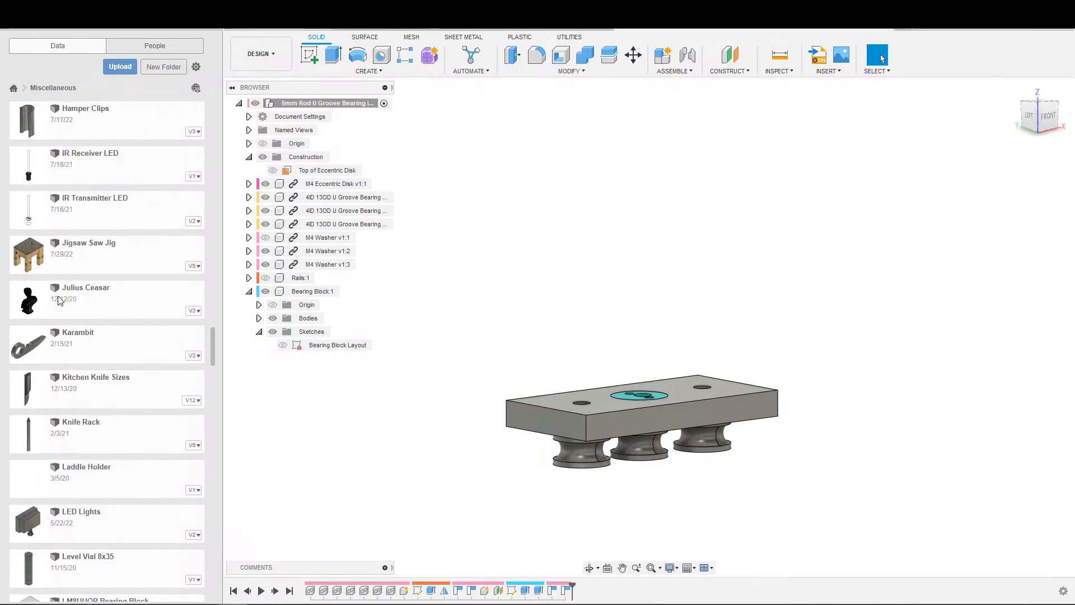
{"action": "scroll", "coordinate": [92, 359], "scroll_direction": "down", "scroll_amount": 13}
{"action": "scroll", "coordinate": [93, 353], "scroll_direction": "down", "scroll_amount": 3}
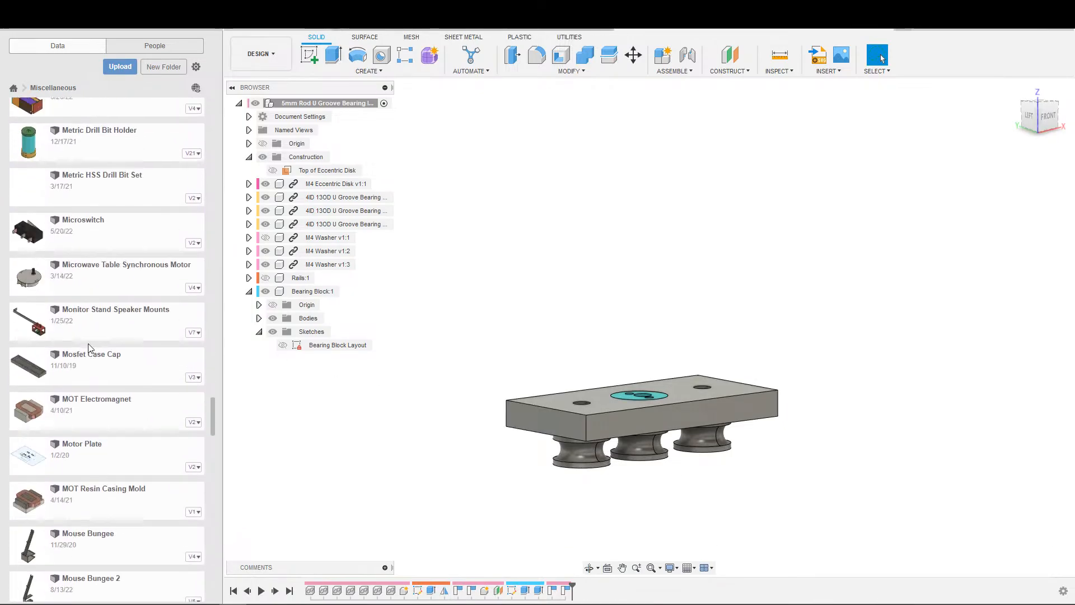
{"action": "scroll", "coordinate": [84, 330], "scroll_direction": "up", "scroll_amount": 9}
{"action": "scroll", "coordinate": [107, 386], "scroll_direction": "down", "scroll_amount": 3}
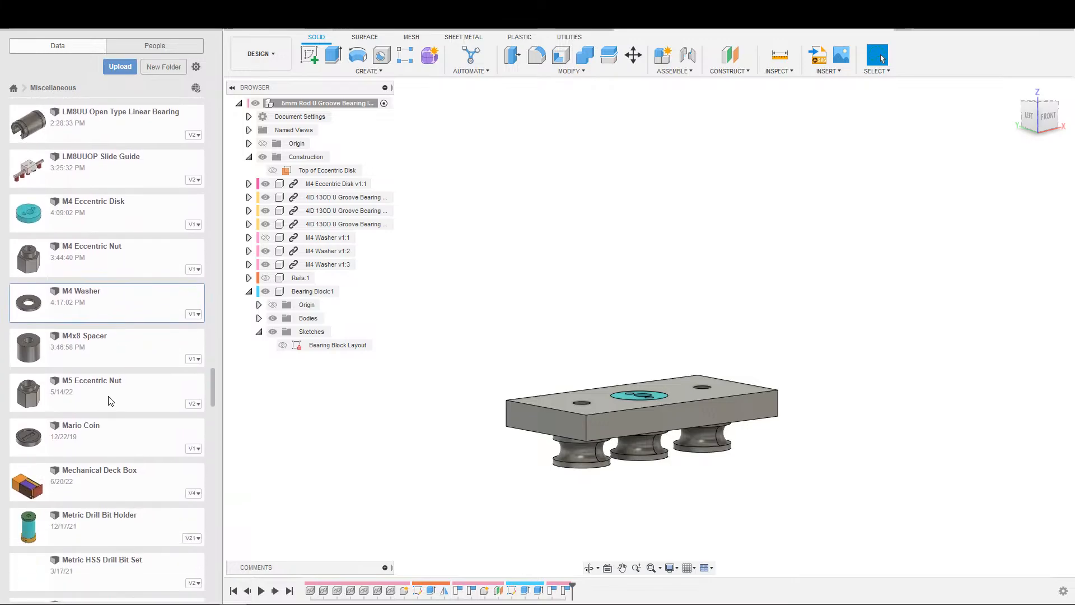
{"action": "scroll", "coordinate": [113, 397], "scroll_direction": "up", "scroll_amount": 1}
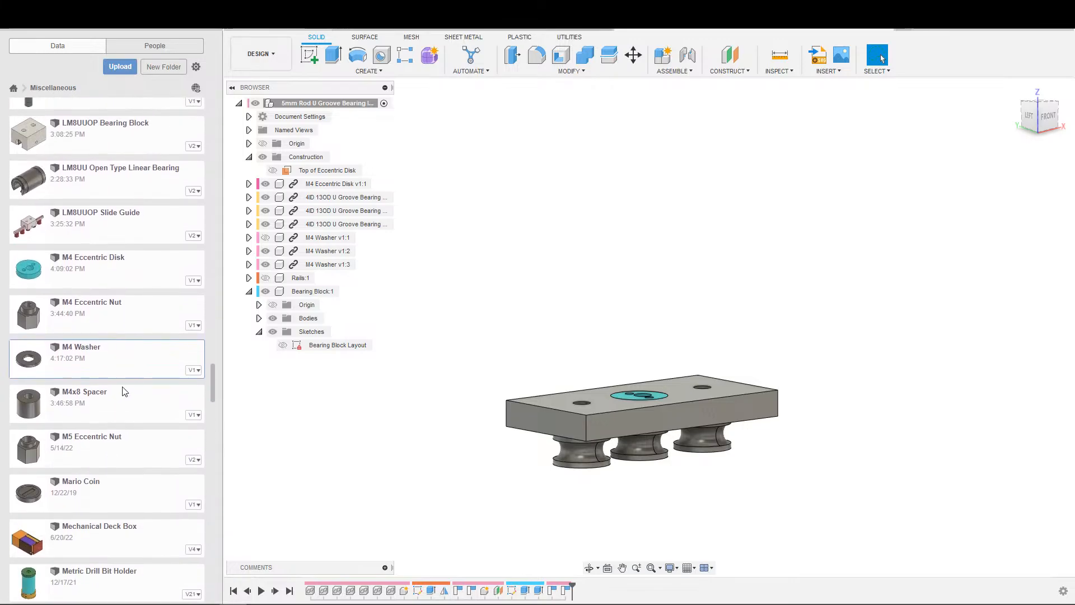
{"action": "scroll", "coordinate": [122, 389], "scroll_direction": "down", "scroll_amount": 1}
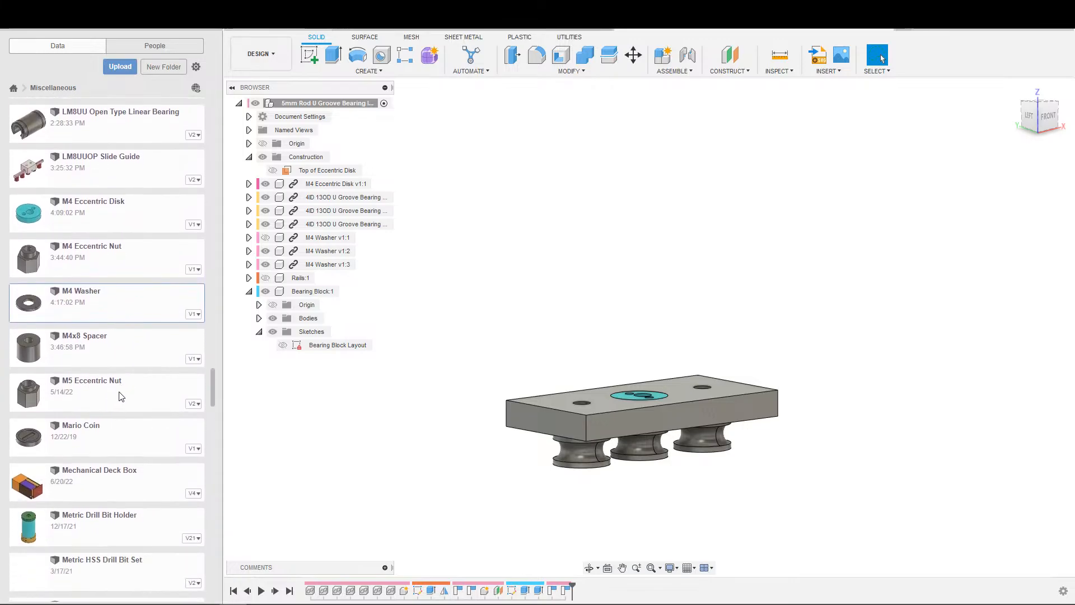
{"action": "scroll", "coordinate": [79, 359], "scroll_direction": "up", "scroll_amount": 15}
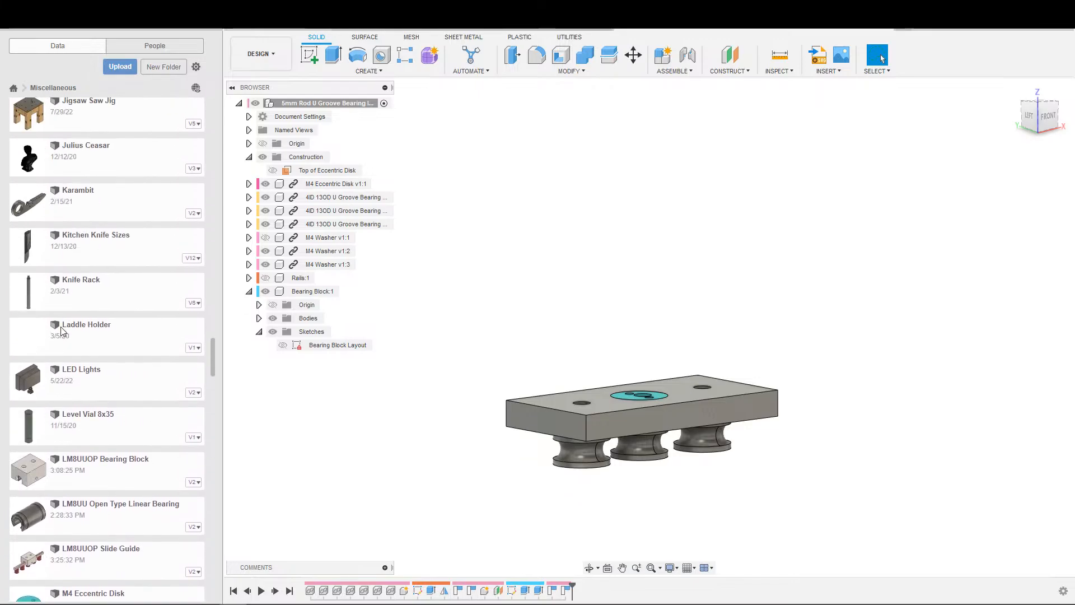
{"action": "scroll", "coordinate": [78, 330], "scroll_direction": "up", "scroll_amount": 20}
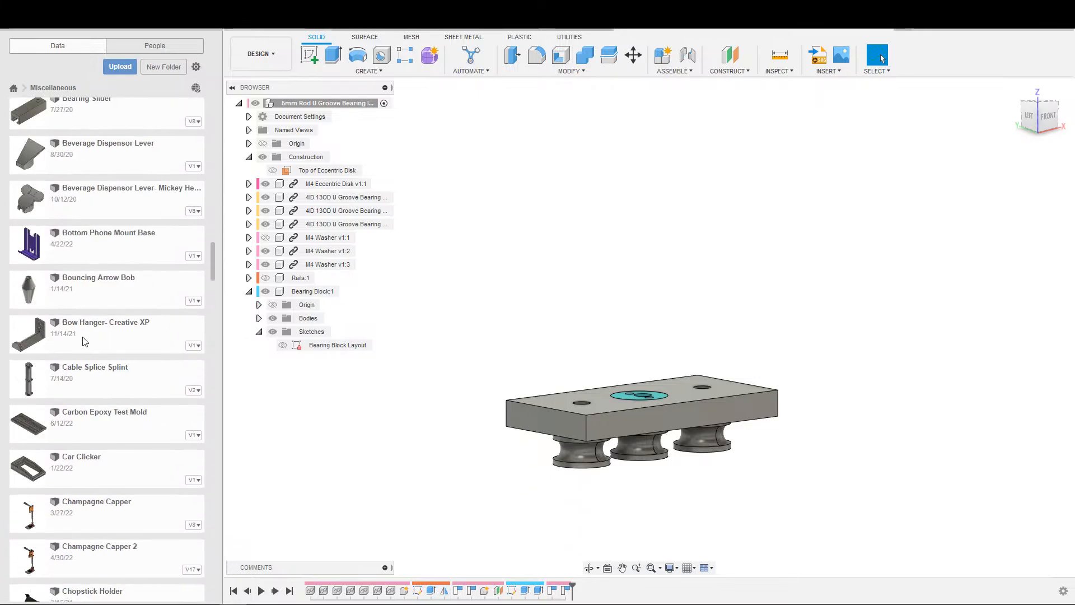
{"action": "scroll", "coordinate": [515, 456], "scroll_direction": "up", "scroll_amount": 2}
Step: Search the appearance library for "Plastic" and apply Plastic - Matte (Beige) to the bearing block
{"action": "middle_click_drag", "start_coordinate": [515, 456], "coordinate": [489, 338]}
{"action": "scroll", "coordinate": [489, 337], "scroll_direction": "down", "scroll_amount": 2}
{"action": "middle_click_drag", "start_coordinate": [497, 420], "coordinate": [473, 430], "text": "shift"}
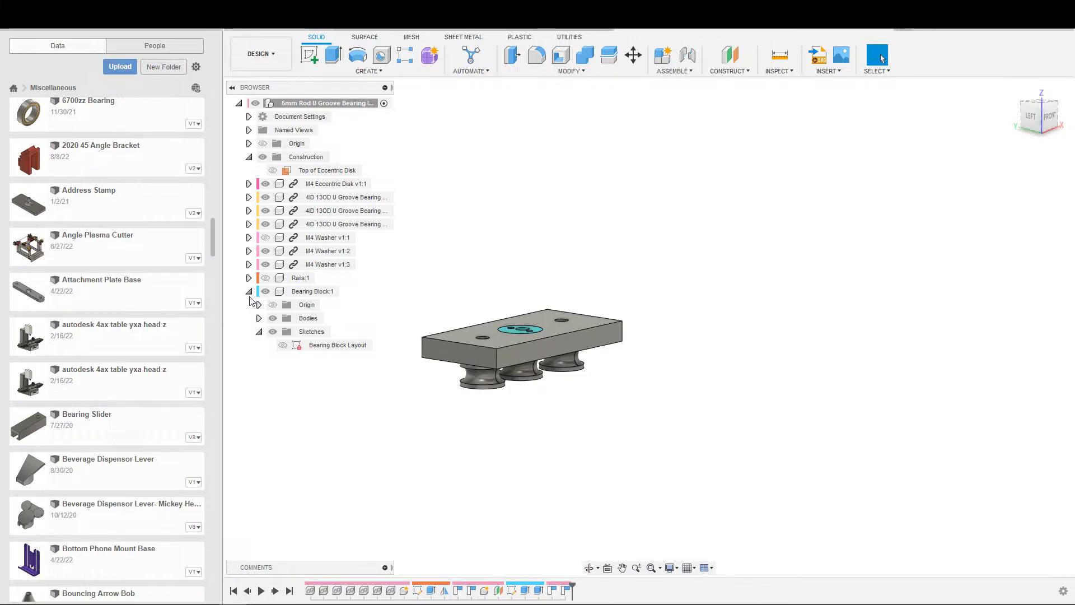
{"action": "middle_click_drag", "start_coordinate": [645, 224], "coordinate": [742, 254], "text": "shift"}
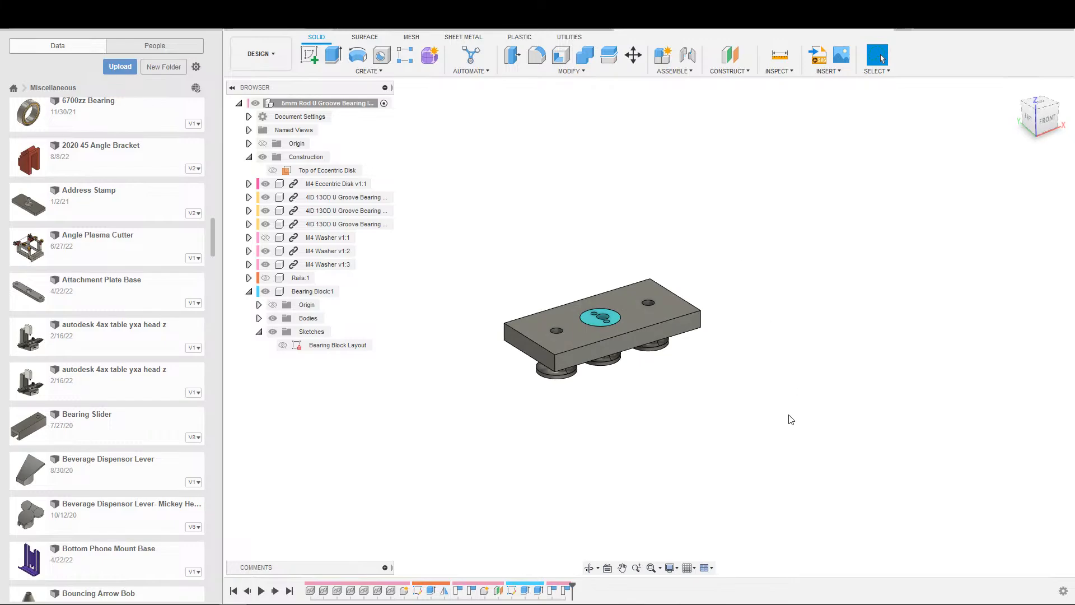
{"action": "key", "text": "a"}
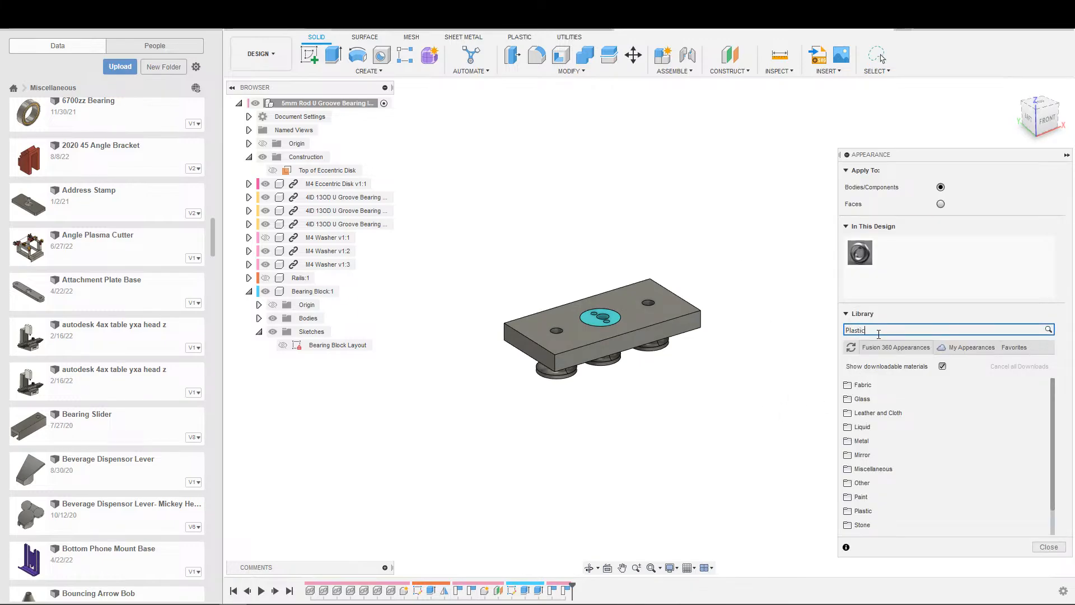
{"action": "key", "text": "Return"}
{"action": "scroll", "coordinate": [939, 455], "scroll_direction": "down", "scroll_amount": 1}
{"action": "left_click_drag", "start_coordinate": [904, 409], "coordinate": [840, 404]}
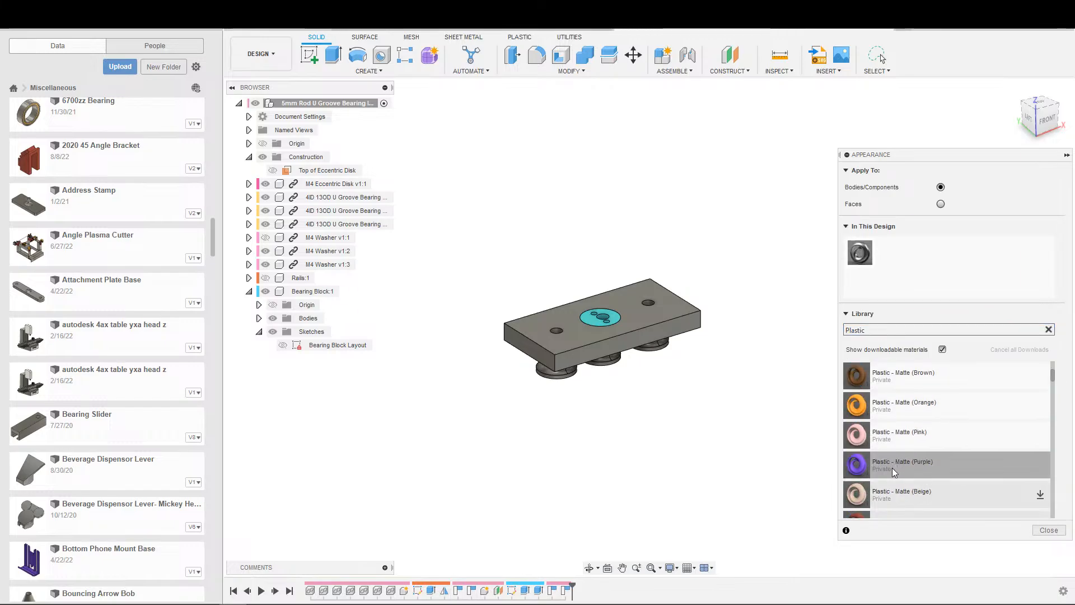
{"action": "scroll", "coordinate": [930, 451], "scroll_direction": "down", "scroll_amount": 2}
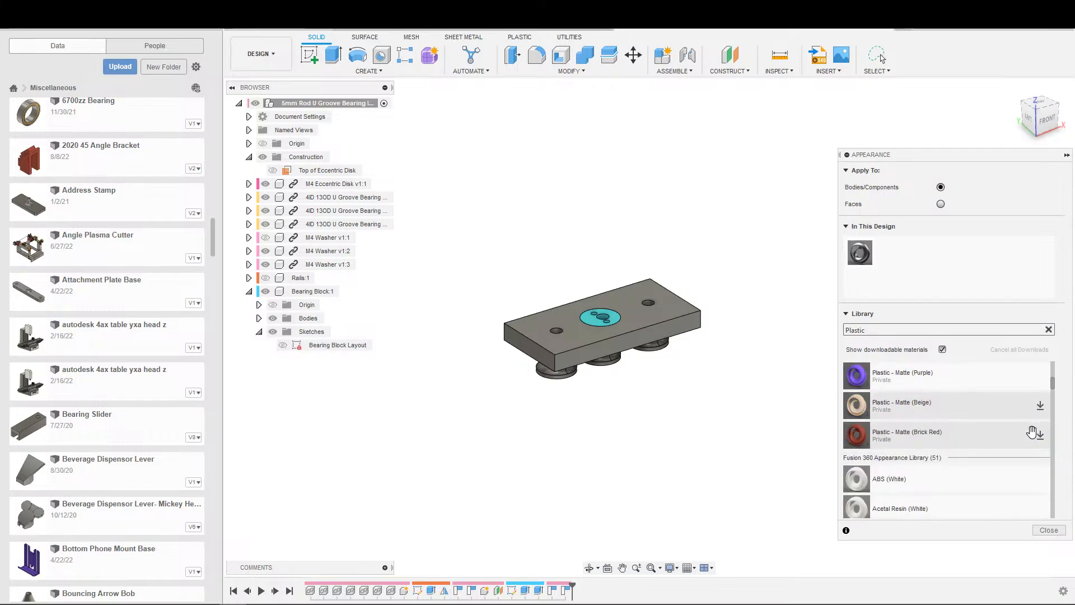
{"action": "left_click", "coordinate": [893, 406]}
{"action": "left_click_drag", "start_coordinate": [902, 408], "coordinate": [626, 364]}
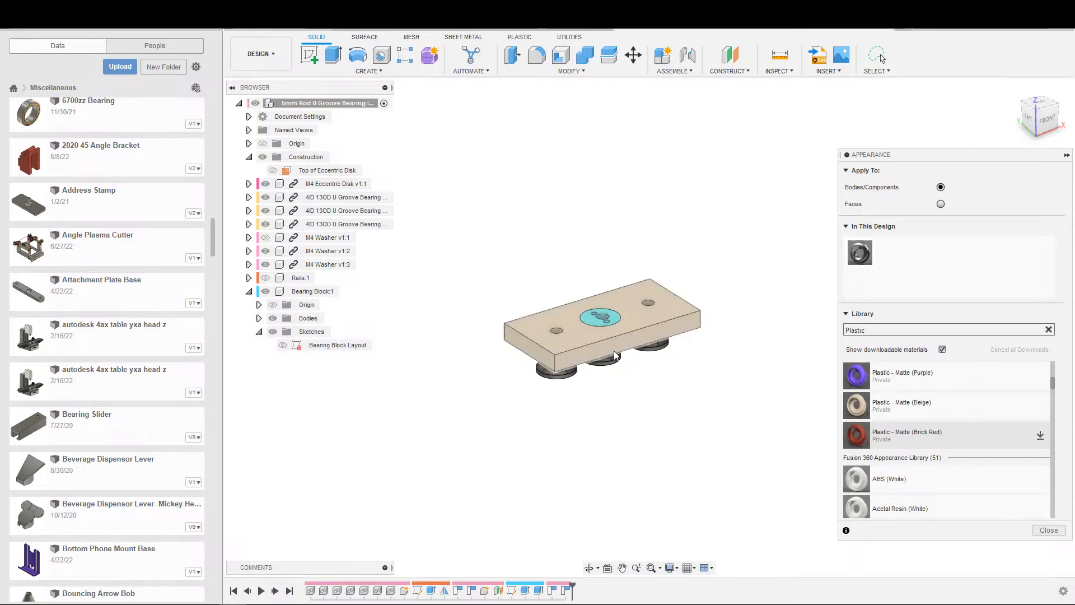
{"action": "key", "text": "Escape"}
Step: Inspect the bearing block from below and above, checking the eccentric disk's offset bolt hole against the opening beneath it
{"action": "mouse_move", "coordinate": [692, 436]}
{"action": "middle_mouse_down", "text": "shift"}
{"action": "mouse_move", "coordinate": [679, 422]}
{"action": "mouse_move", "coordinate": [711, 419]}
{"action": "mouse_move", "coordinate": [727, 434]}
{"action": "mouse_move", "coordinate": [713, 424]}
{"action": "mouse_move", "coordinate": [698, 440]}
{"action": "mouse_move", "coordinate": [689, 298]}
{"action": "mouse_move", "coordinate": [700, 434]}
{"action": "middle_mouse_up", "text": "shift"}
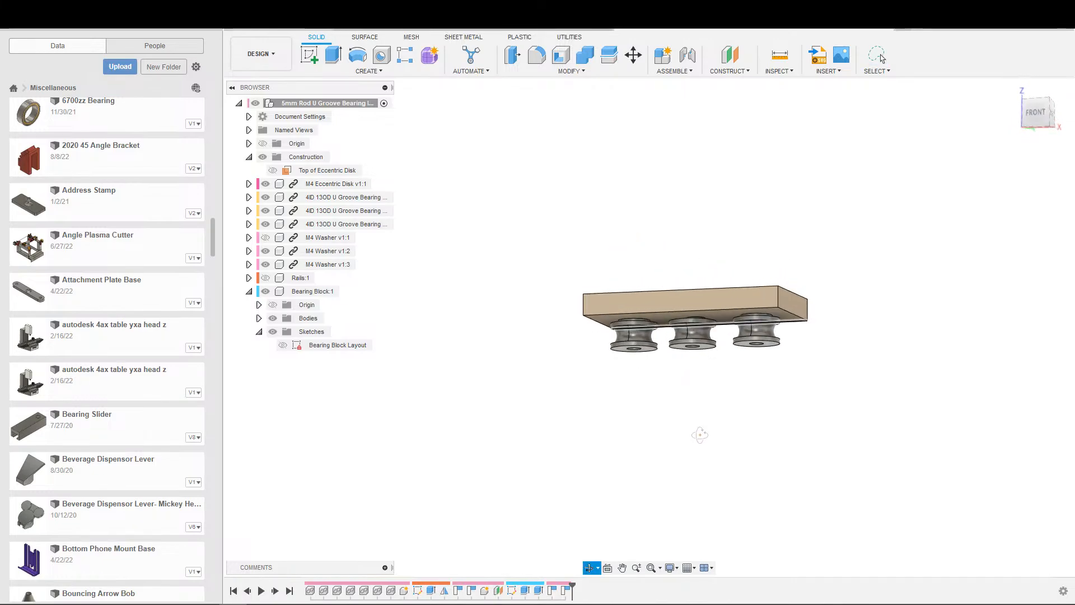
{"action": "middle_click_drag", "start_coordinate": [682, 319], "coordinate": [739, 428], "text": "shift"}
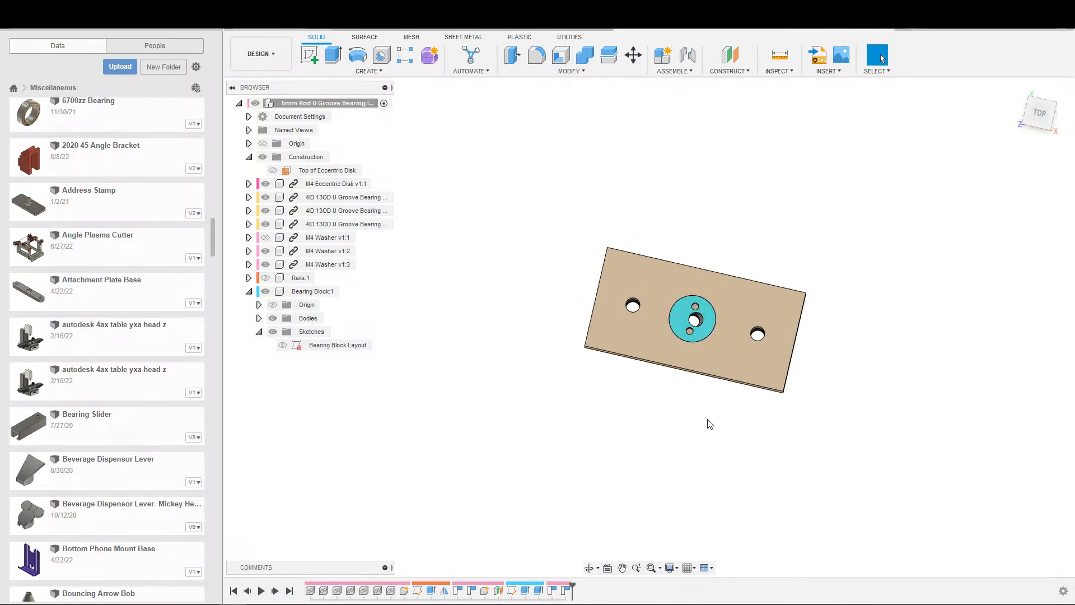
{"action": "mouse_move", "coordinate": [704, 370]}
{"action": "middle_mouse_down", "text": "shift"}
{"action": "mouse_move", "coordinate": [677, 403]}
{"action": "mouse_move", "coordinate": [694, 377]}
{"action": "middle_mouse_up", "text": "shift"}
{"action": "scroll", "coordinate": [696, 371], "scroll_direction": "up", "scroll_amount": 3}
{"action": "middle_click_drag", "start_coordinate": [691, 302], "coordinate": [683, 336], "text": "shift"}
{"action": "scroll", "coordinate": [695, 290], "scroll_direction": "up", "scroll_amount": 3}
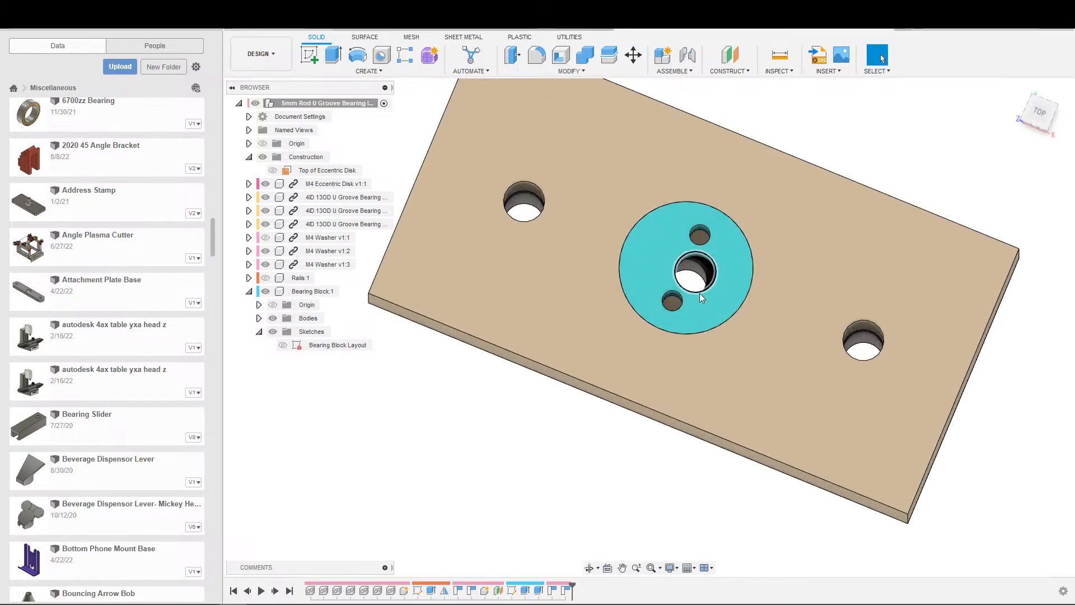
{"action": "middle_click_drag", "start_coordinate": [706, 286], "coordinate": [699, 252], "text": "shift"}
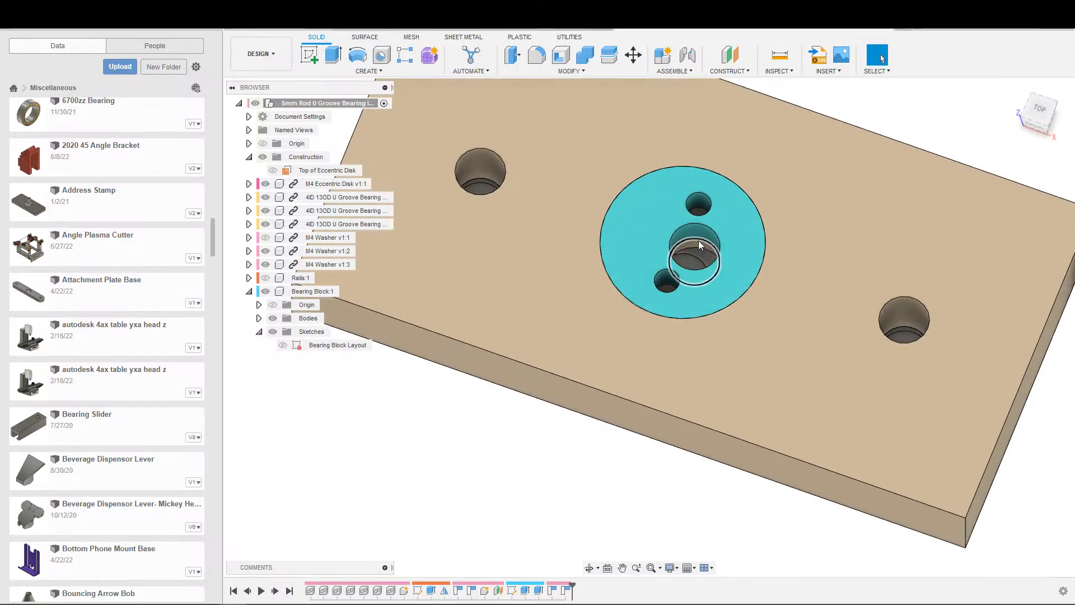
{"action": "left_click", "coordinate": [698, 241]}
{"action": "scroll", "coordinate": [707, 294], "scroll_direction": "down", "scroll_amount": 2}
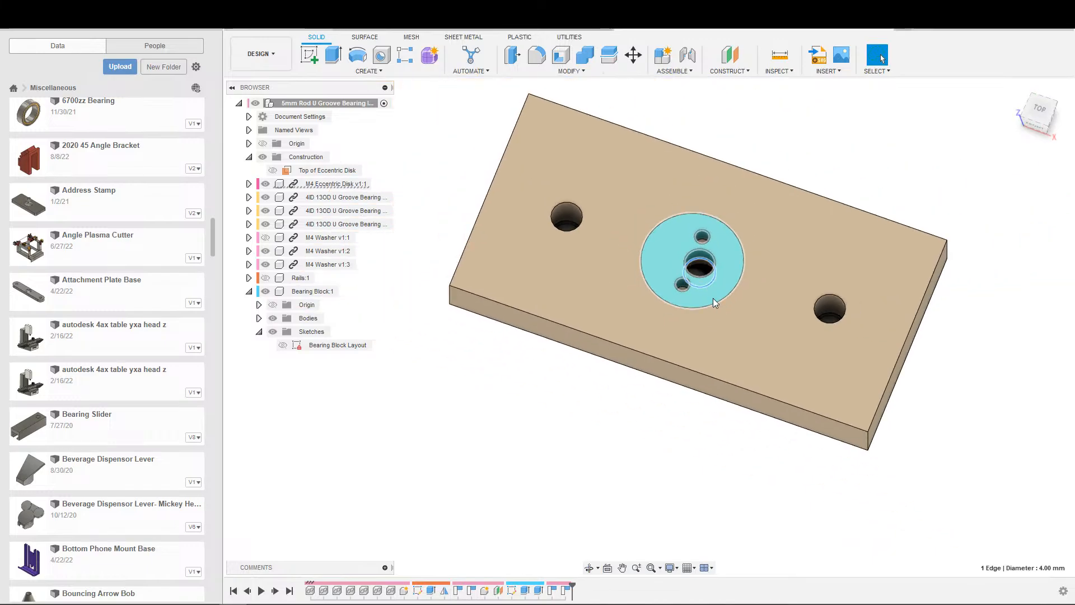
{"action": "scroll", "coordinate": [695, 319], "scroll_direction": "down", "scroll_amount": 2}
{"action": "middle_click_drag", "start_coordinate": [680, 337], "coordinate": [656, 398], "text": "shift"}
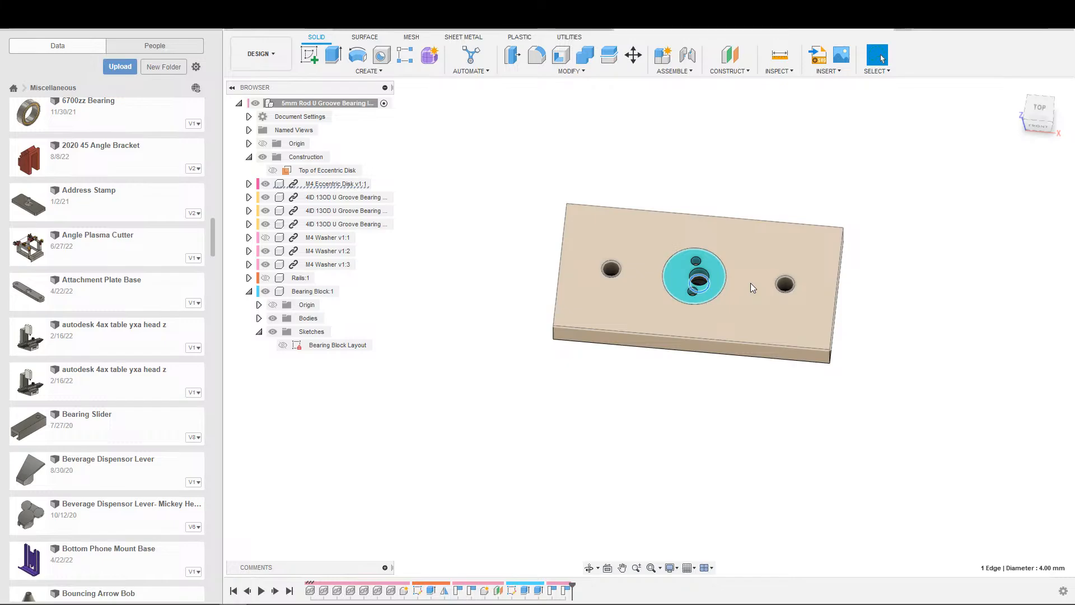
Step: Open the Bearing Block Layout sketch for editing and examine the circles around the eccentric disk's offset hole
{"action": "scroll", "coordinate": [617, 429], "scroll_direction": "up", "scroll_amount": 5}
{"action": "scroll", "coordinate": [616, 460], "scroll_direction": "down", "scroll_amount": 1}
{"action": "mouse_move", "coordinate": [615, 461]}
{"action": "middle_mouse_down"}
{"action": "mouse_move", "coordinate": [555, 516]}
{"action": "mouse_move", "coordinate": [542, 509]}
{"action": "mouse_move", "coordinate": [513, 529]}
{"action": "middle_mouse_up"}
{"action": "scroll", "coordinate": [555, 517], "scroll_direction": "down", "scroll_amount": 1}
{"action": "double_click", "coordinate": [512, 590]}
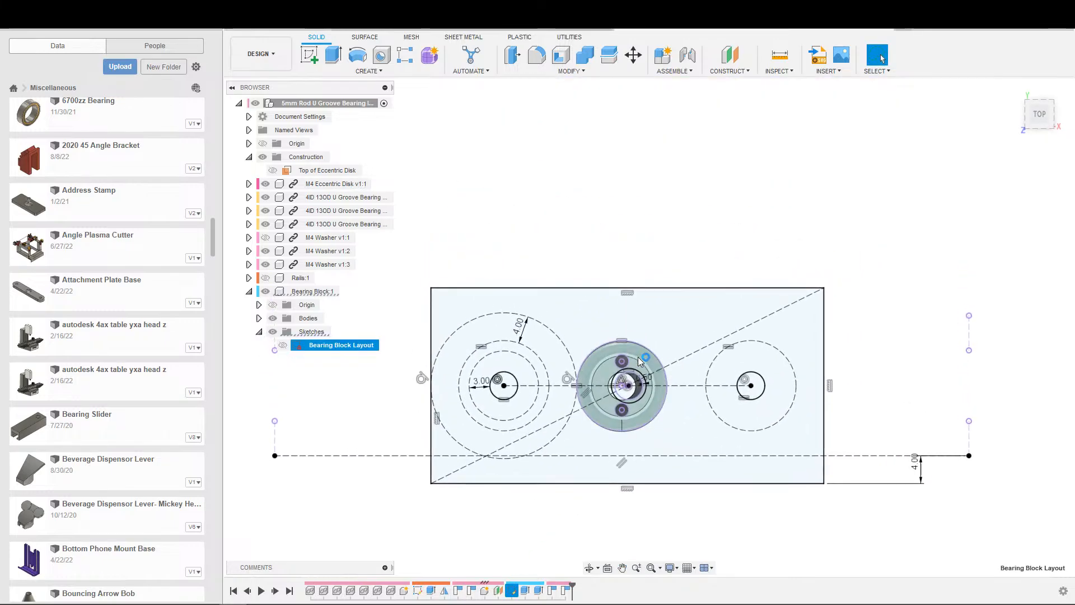
{"action": "scroll", "coordinate": [647, 394], "scroll_direction": "up", "scroll_amount": 6}
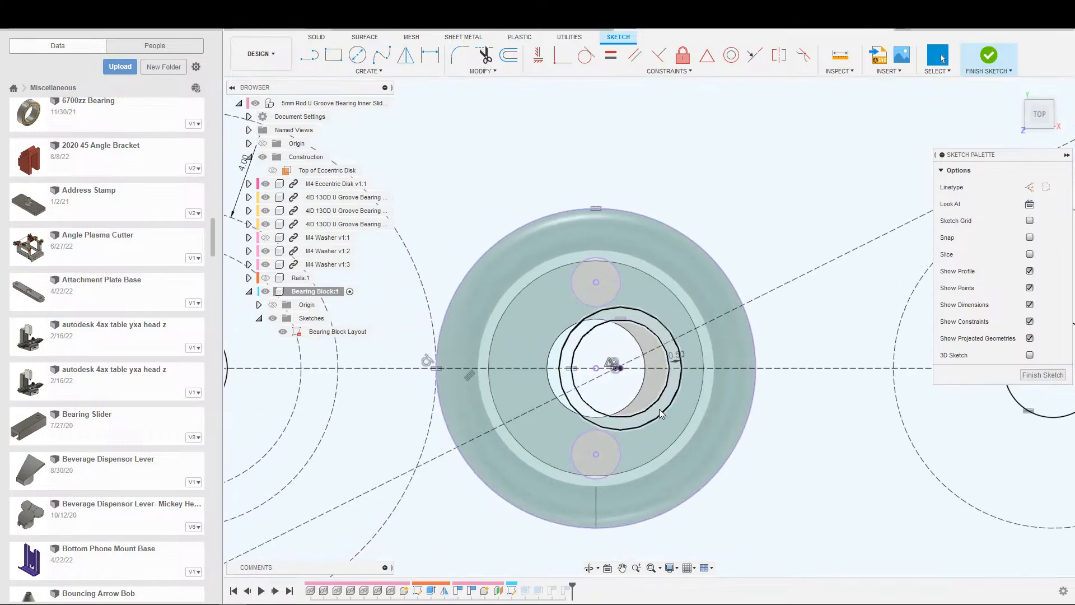
{"action": "scroll", "coordinate": [679, 395], "scroll_direction": "down", "scroll_amount": 3}
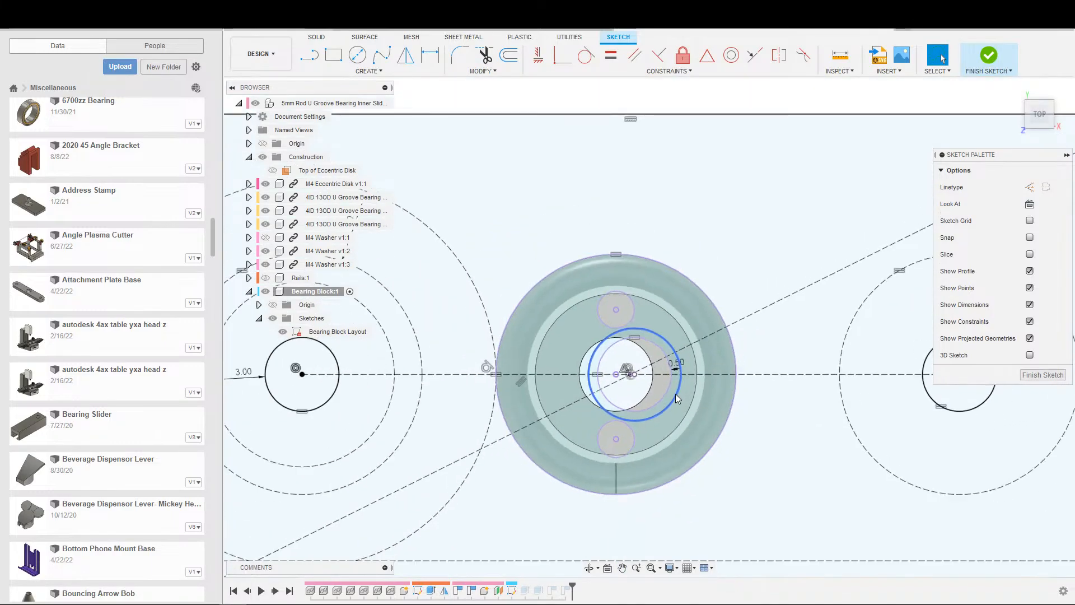
Step: Delete the 0.50 mm offset dimension between the circle around the offset hole and the hole's edge
{"action": "left_click", "coordinate": [616, 374]}
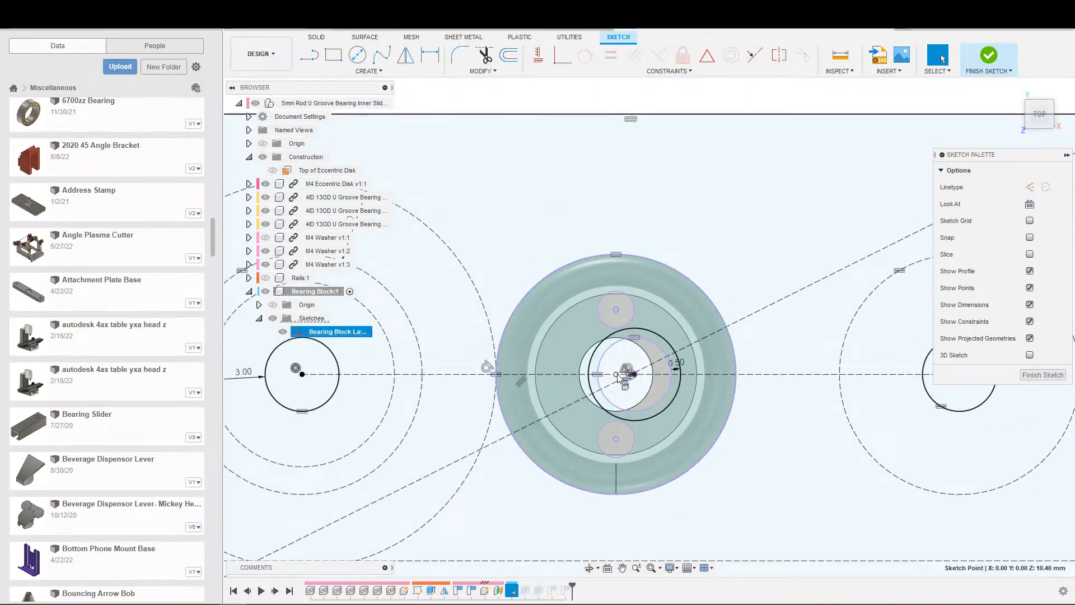
{"action": "left_click", "coordinate": [671, 388]}
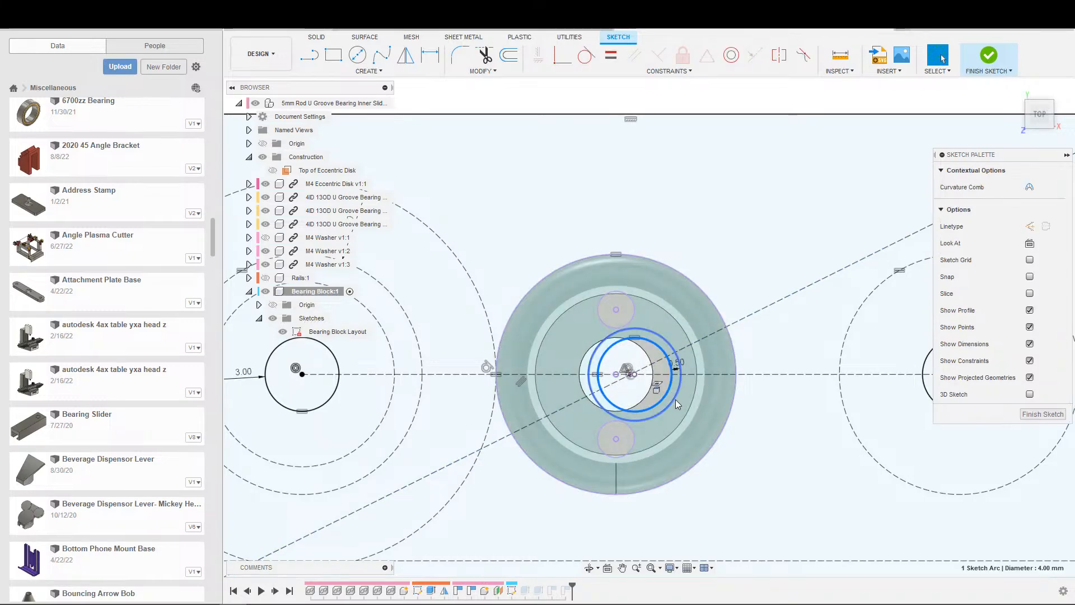
{"action": "left_click", "coordinate": [675, 398]}
{"action": "scroll", "coordinate": [674, 373], "scroll_direction": "up", "scroll_amount": 1}
{"action": "left_click", "coordinate": [676, 367]}
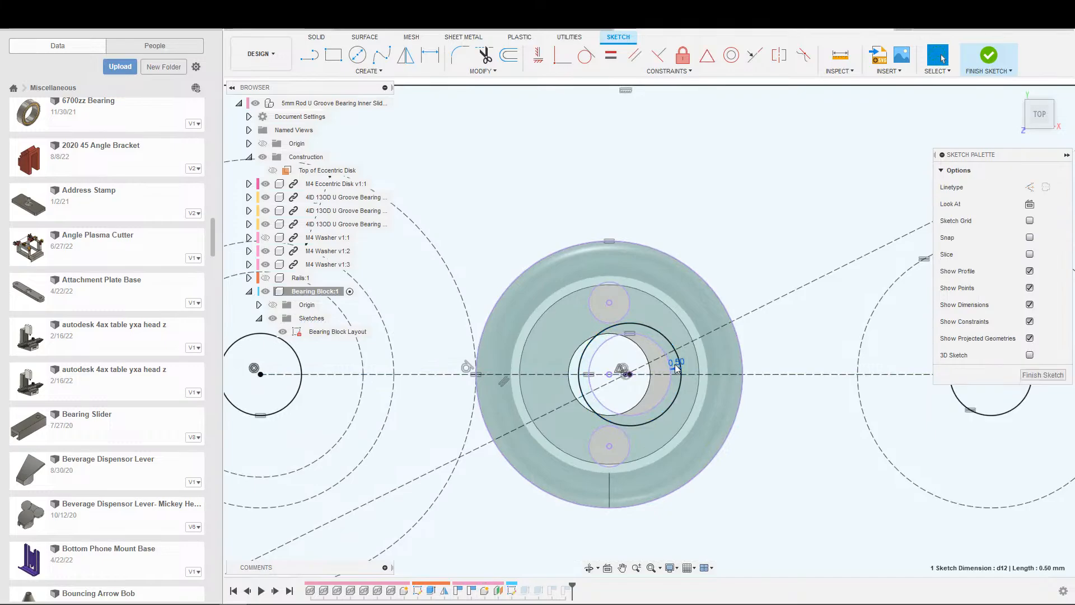
{"action": "key", "text": "Delete"}
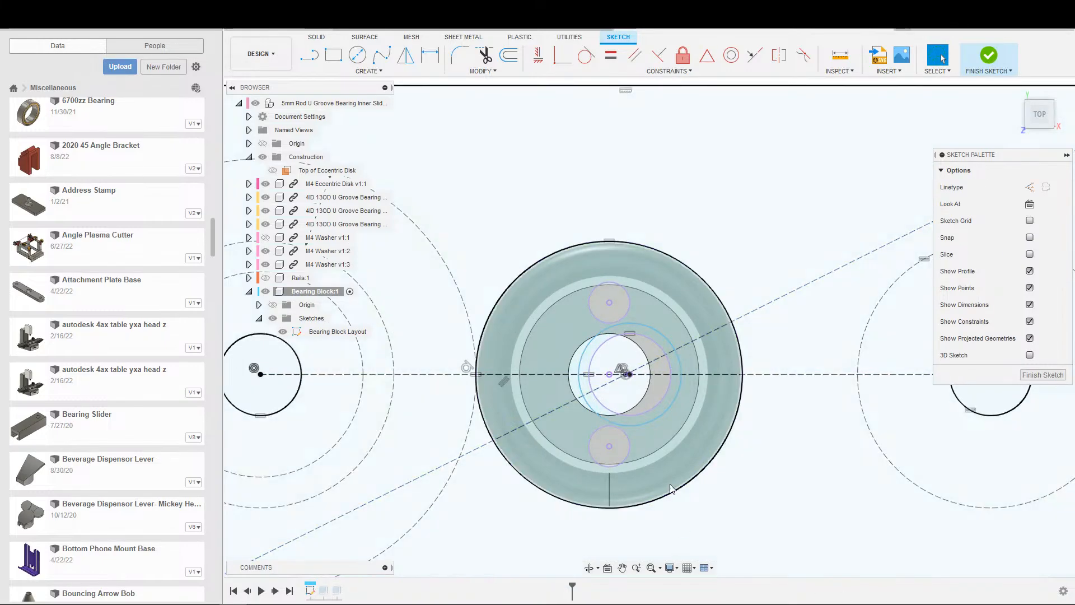
Step: Remove the constraint centering the outer circle on the offset hole, enlarge it to about 6.2 mm diameter and pull it off-center
{"action": "scroll", "coordinate": [708, 355], "scroll_direction": "up", "scroll_amount": 2}
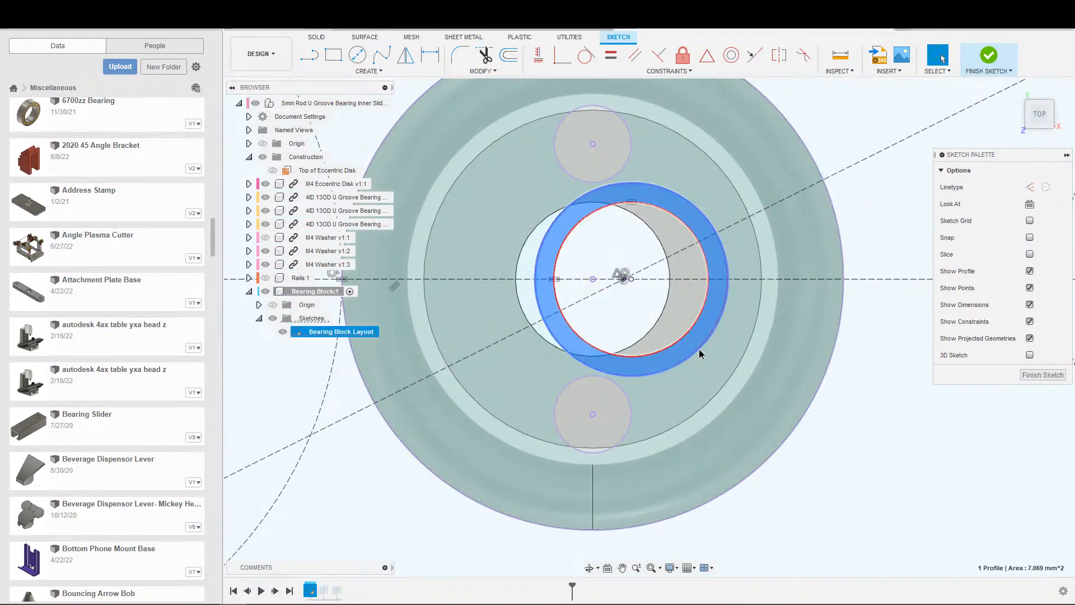
{"action": "left_click", "coordinate": [700, 352]}
{"action": "left_click", "coordinate": [624, 276]}
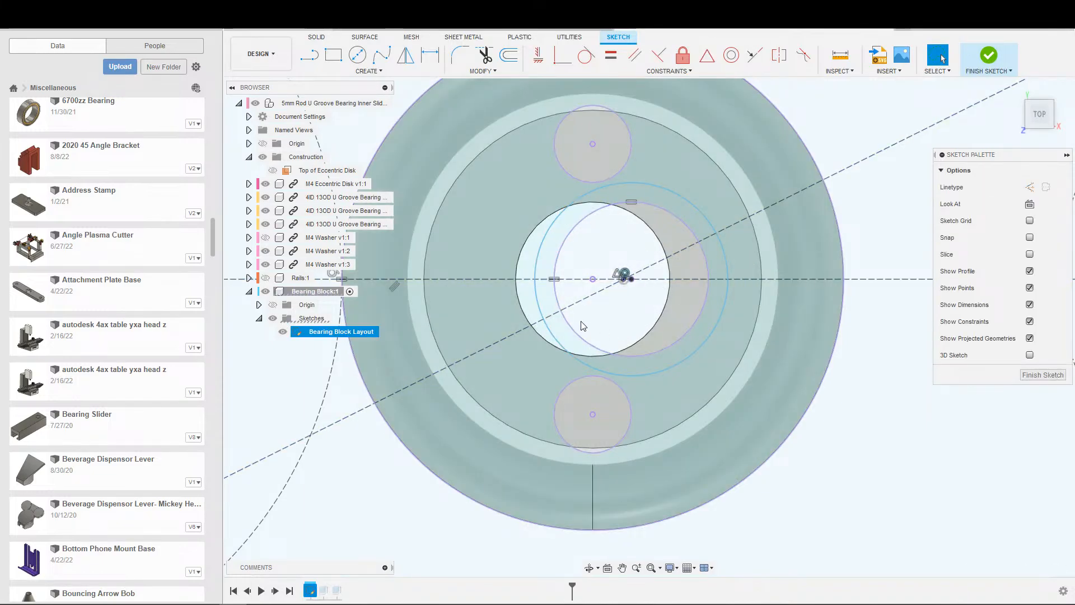
{"action": "scroll", "coordinate": [664, 396], "scroll_direction": "down", "scroll_amount": 2}
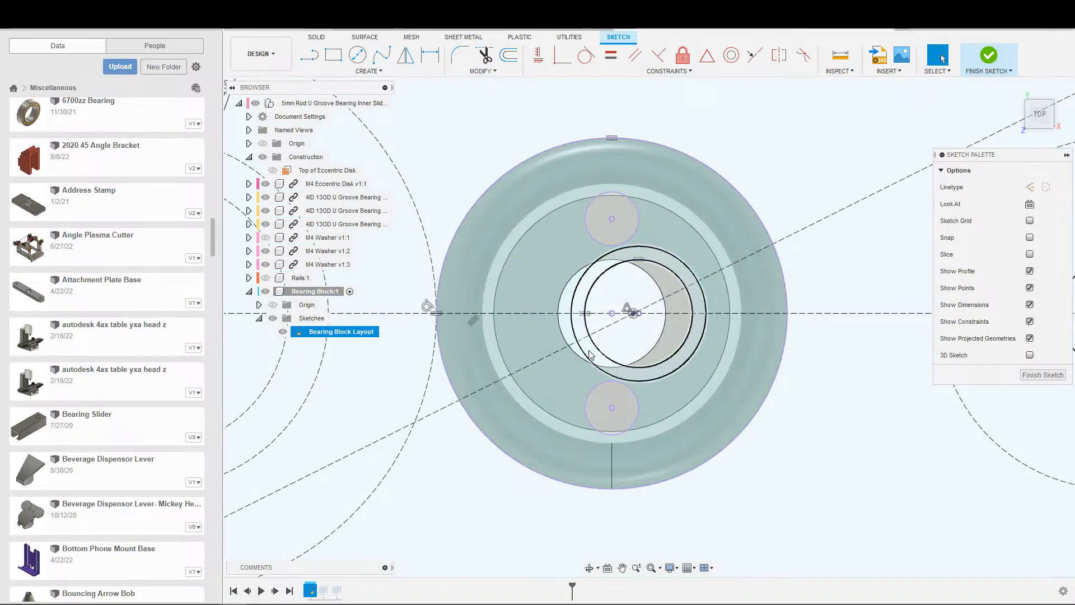
{"action": "left_click", "coordinate": [583, 355]}
{"action": "mouse_move", "coordinate": [581, 352]}
{"action": "left_mouse_down"}
{"action": "mouse_move", "coordinate": [530, 351]}
{"action": "mouse_move", "coordinate": [566, 353]}
{"action": "left_mouse_up"}
{"action": "mouse_move", "coordinate": [639, 314]}
{"action": "left_mouse_down"}
{"action": "mouse_move", "coordinate": [666, 316]}
{"action": "mouse_move", "coordinate": [598, 337]}
{"action": "mouse_move", "coordinate": [557, 298]}
{"action": "mouse_move", "coordinate": [629, 308]}
{"action": "mouse_move", "coordinate": [539, 319]}
{"action": "mouse_move", "coordinate": [526, 294]}
{"action": "left_mouse_up"}
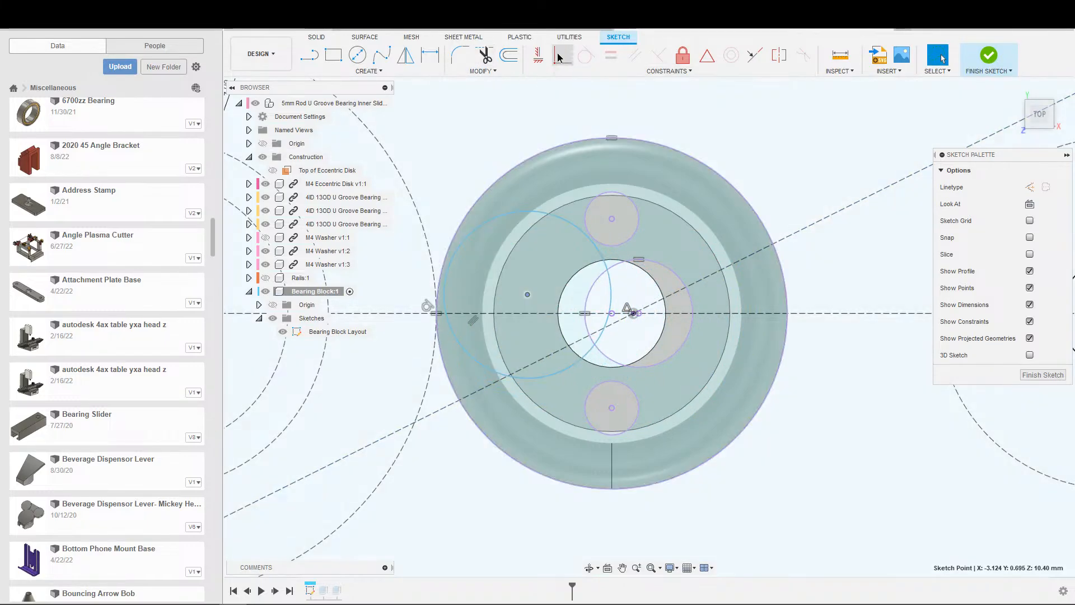
Step: Apply a horizontal/vertical constraint to bring the freed circle's center onto the block's horizontal centerline
{"action": "left_click", "coordinate": [521, 314]}
{"action": "key", "text": "Escape"}
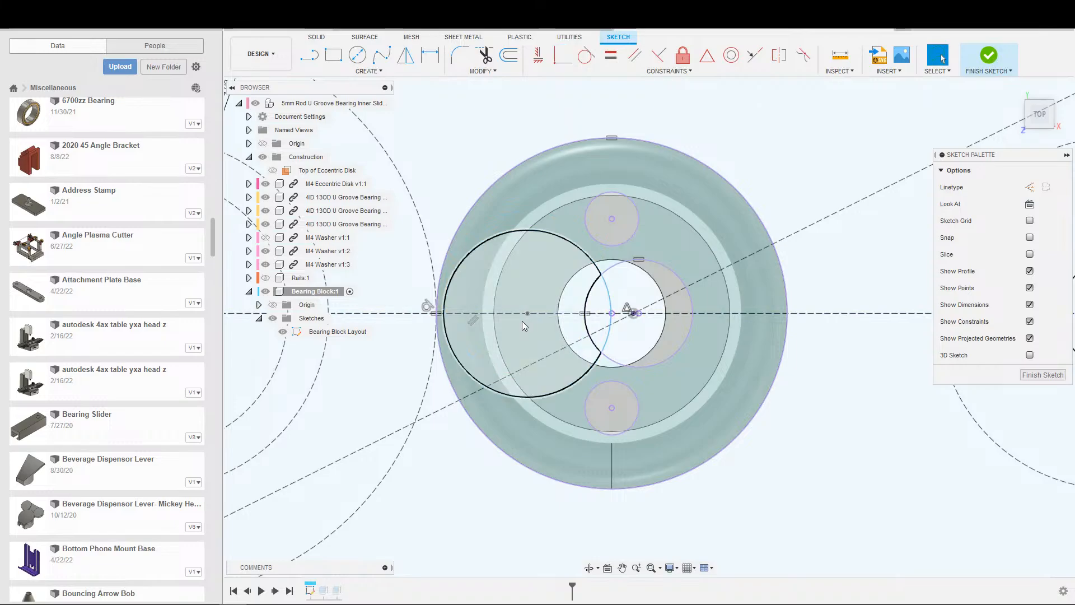
{"action": "left_click_drag", "start_coordinate": [527, 316], "coordinate": [528, 314]}
{"action": "left_click", "coordinate": [528, 313]}
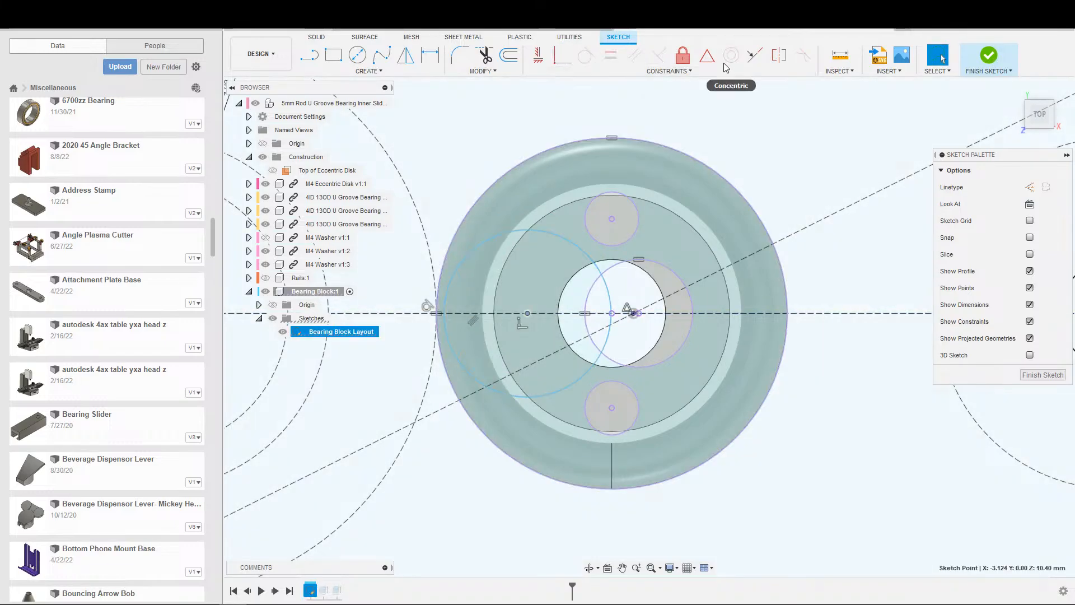
Step: Make the freed circle concentric with the eccentric disk's outer circle
{"action": "left_click", "coordinate": [494, 234]}
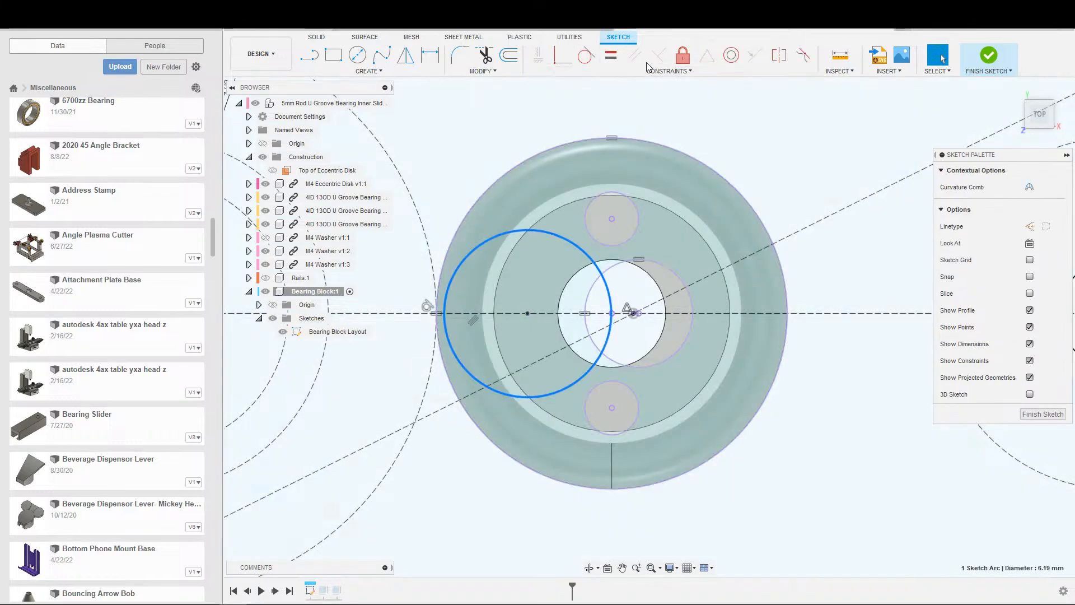
{"action": "left_click", "coordinate": [732, 56]}
{"action": "left_click", "coordinate": [643, 140]}
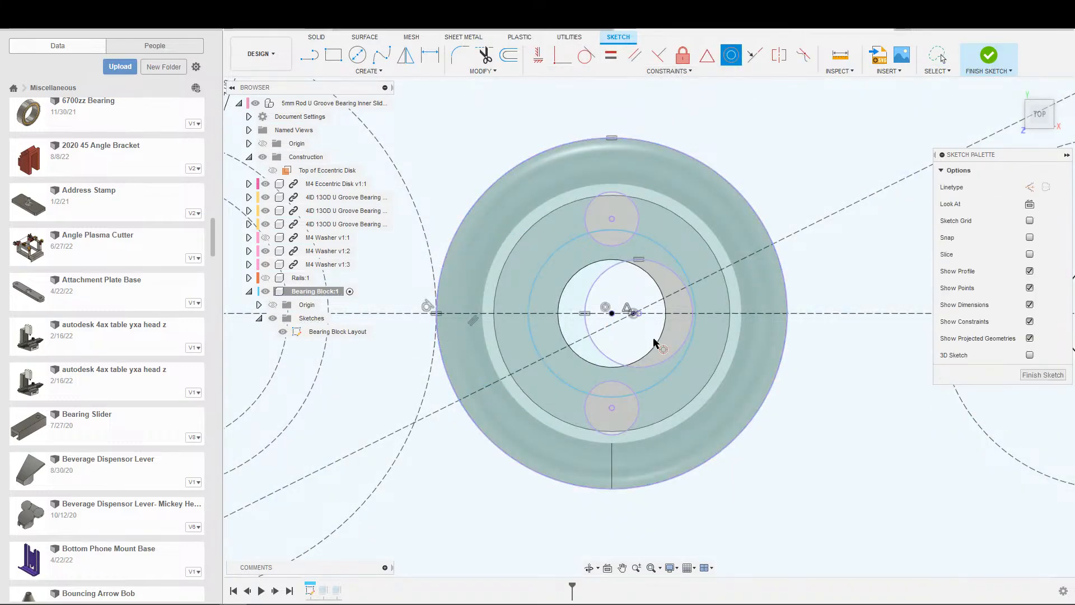
{"action": "scroll", "coordinate": [666, 376], "scroll_direction": "up", "scroll_amount": 3}
{"action": "scroll", "coordinate": [694, 387], "scroll_direction": "down", "scroll_amount": 3}
{"action": "key", "text": "Escape"}
{"action": "scroll", "coordinate": [687, 309], "scroll_direction": "up", "scroll_amount": 3}
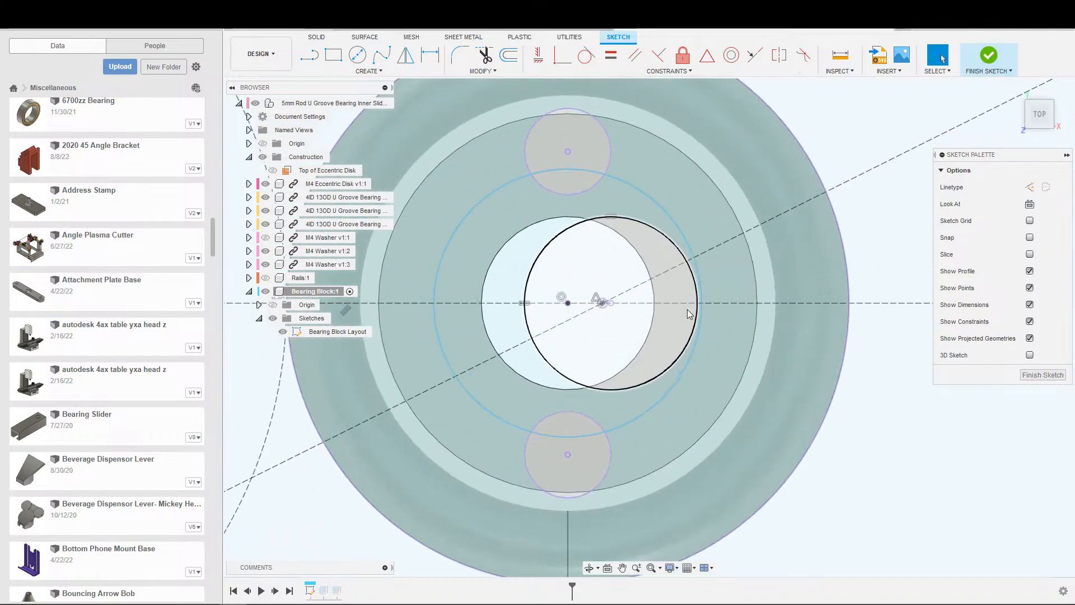
Step: Make the circle around the offset hole tangent to the offset hole's edge and finish the Bearing Block Layout sketch
{"action": "left_click", "coordinate": [698, 324]}
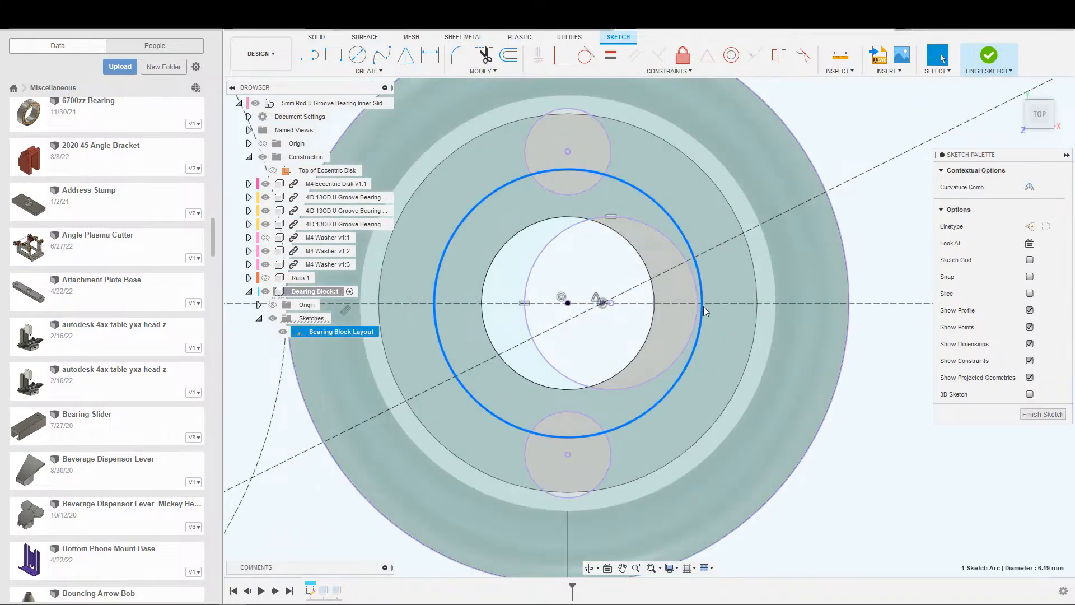
{"action": "key", "text": "Escape"}
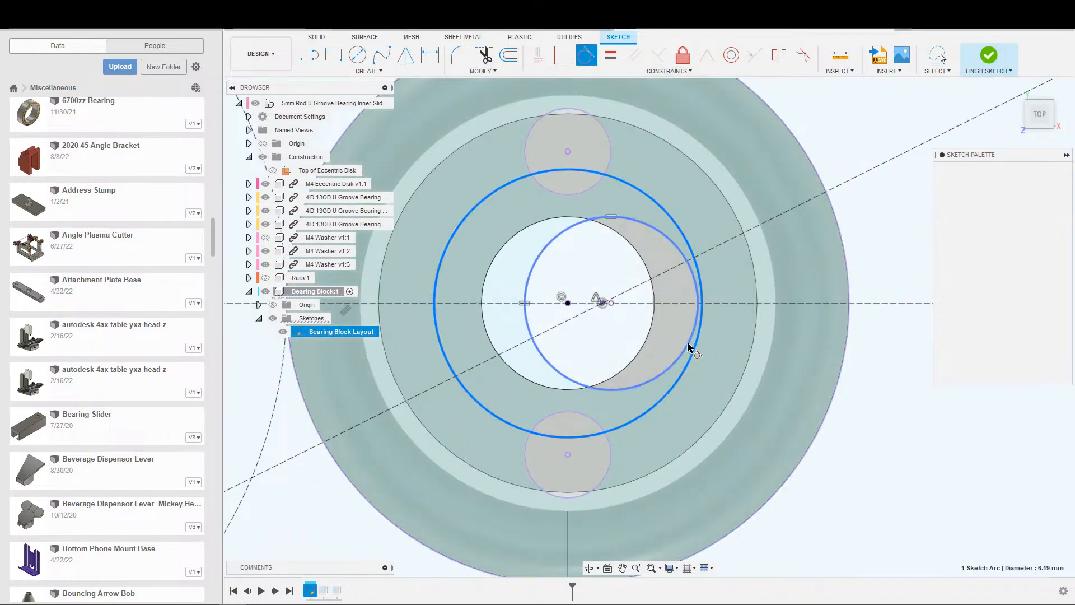
{"action": "scroll", "coordinate": [694, 336], "scroll_direction": "down", "scroll_amount": 4}
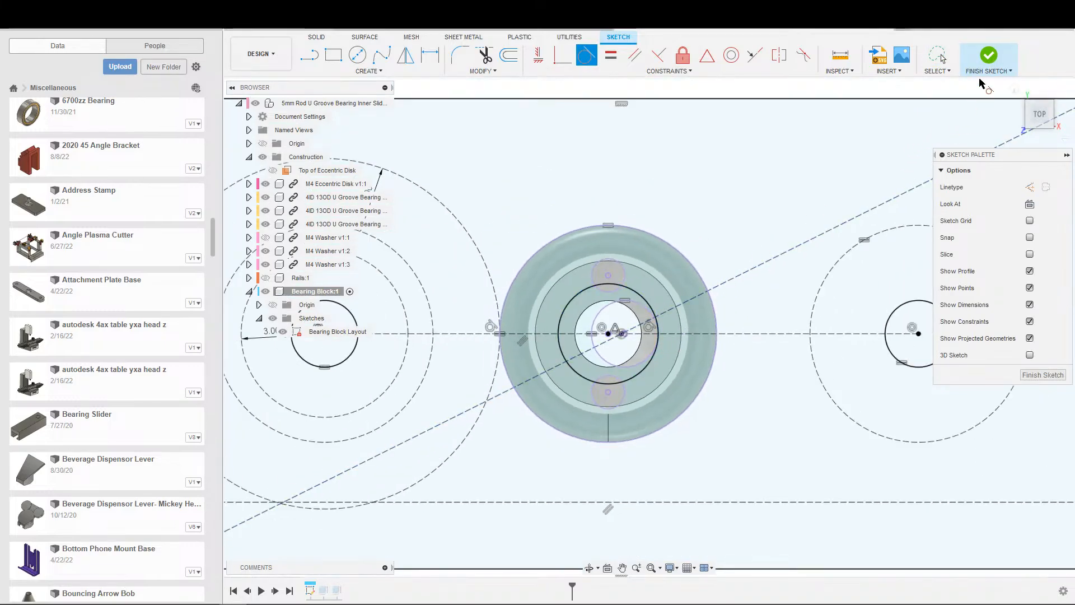
{"action": "left_click", "coordinate": [989, 56]}
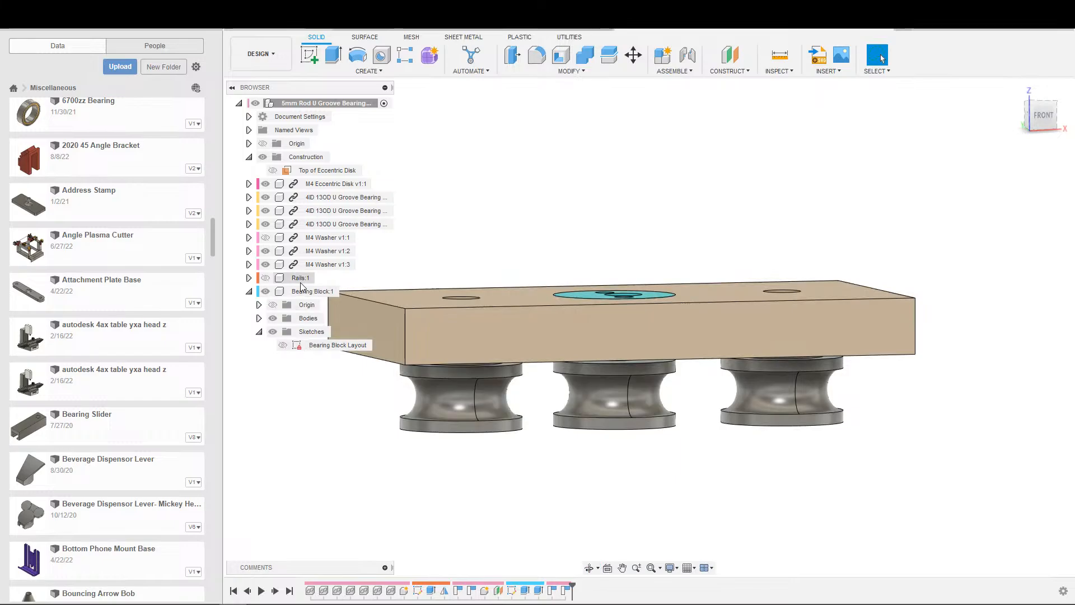
Step: Hide the middle U groove bearing and examine the reworked opening under the eccentric disk from below the block
{"action": "left_click", "coordinate": [265, 189]}
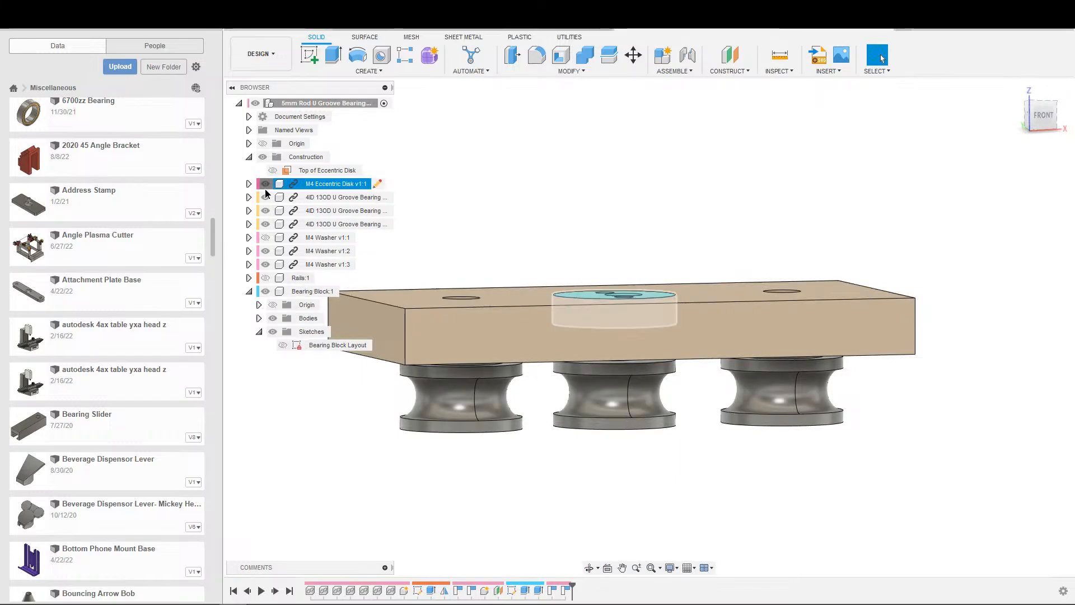
{"action": "left_click", "coordinate": [266, 197]}
{"action": "middle_click_drag", "start_coordinate": [655, 499], "coordinate": [654, 406], "text": "shift"}
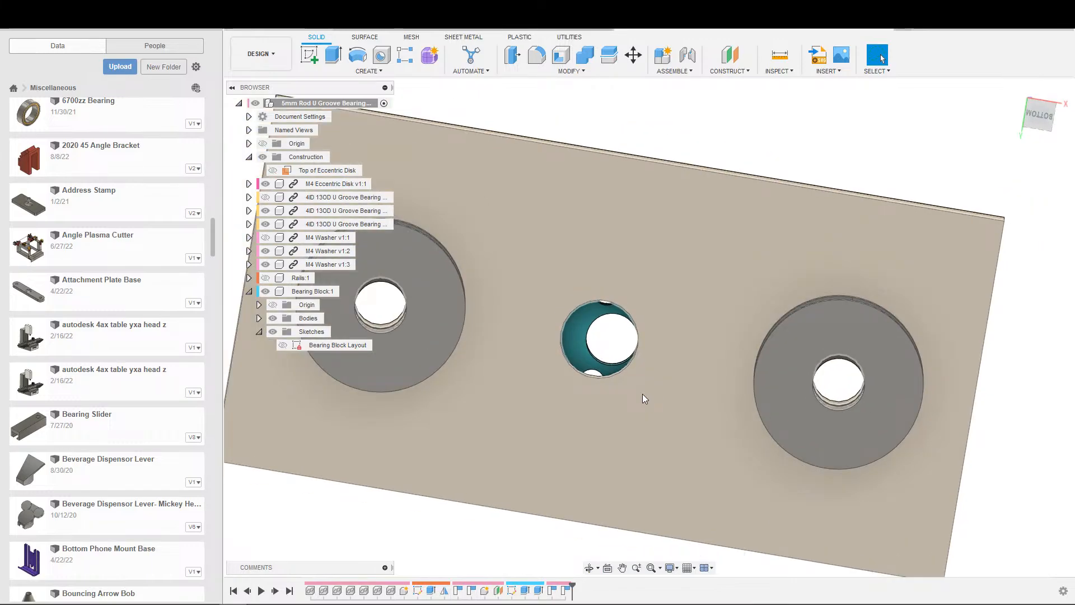
{"action": "scroll", "coordinate": [560, 289], "scroll_direction": "up", "scroll_amount": 3}
{"action": "scroll", "coordinate": [632, 287], "scroll_direction": "down", "scroll_amount": 2}
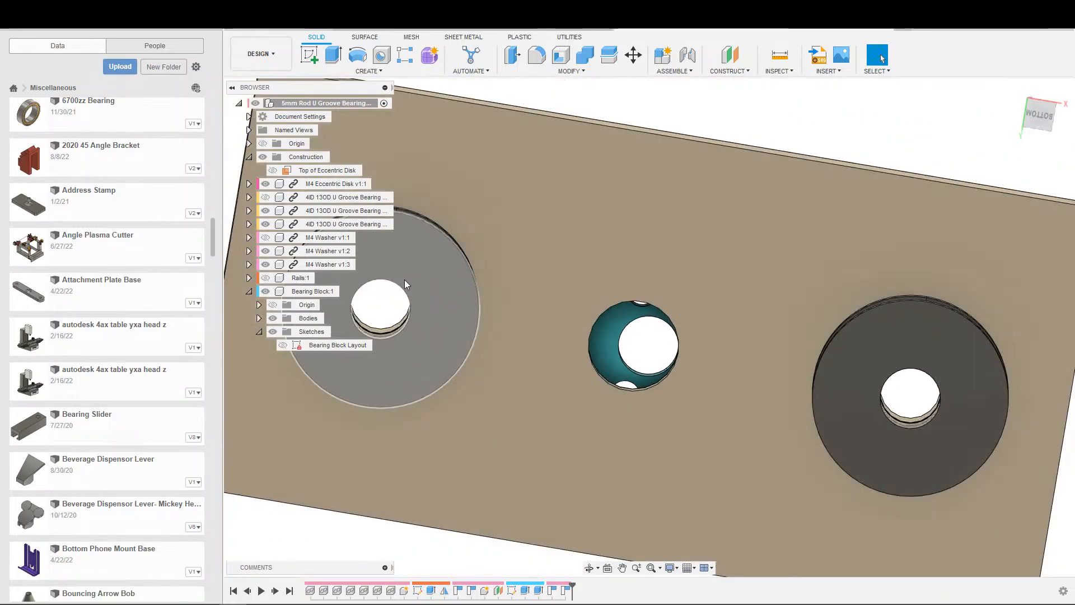
Step: Turn on the visibility of the middle M4 washer and the Rails component
{"action": "left_click", "coordinate": [266, 237]}
{"action": "mouse_move", "coordinate": [634, 278]}
{"action": "middle_mouse_down", "text": "shift"}
{"action": "mouse_move", "coordinate": [635, 327]}
{"action": "mouse_move", "coordinate": [633, 271]}
{"action": "mouse_move", "coordinate": [649, 292]}
{"action": "mouse_move", "coordinate": [620, 380]}
{"action": "mouse_move", "coordinate": [619, 367]}
{"action": "middle_mouse_up", "text": "shift"}
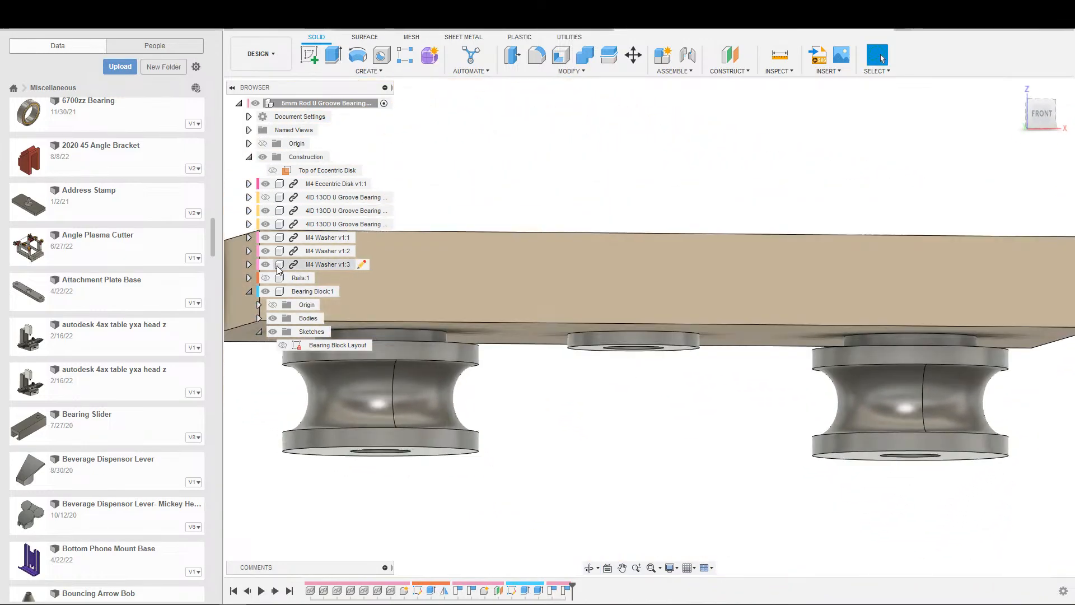
{"action": "left_click", "coordinate": [268, 279]}
{"action": "scroll", "coordinate": [564, 289], "scroll_direction": "down", "scroll_amount": 3}
{"action": "mouse_move", "coordinate": [583, 276]}
{"action": "middle_mouse_down", "text": "shift"}
{"action": "mouse_move", "coordinate": [644, 313]}
{"action": "mouse_move", "coordinate": [653, 291]}
{"action": "mouse_move", "coordinate": [597, 286]}
{"action": "middle_mouse_up", "text": "shift"}
{"action": "scroll", "coordinate": [597, 286], "scroll_direction": "down", "scroll_amount": 2}
{"action": "scroll", "coordinate": [415, 264], "scroll_direction": "up", "scroll_amount": 2}
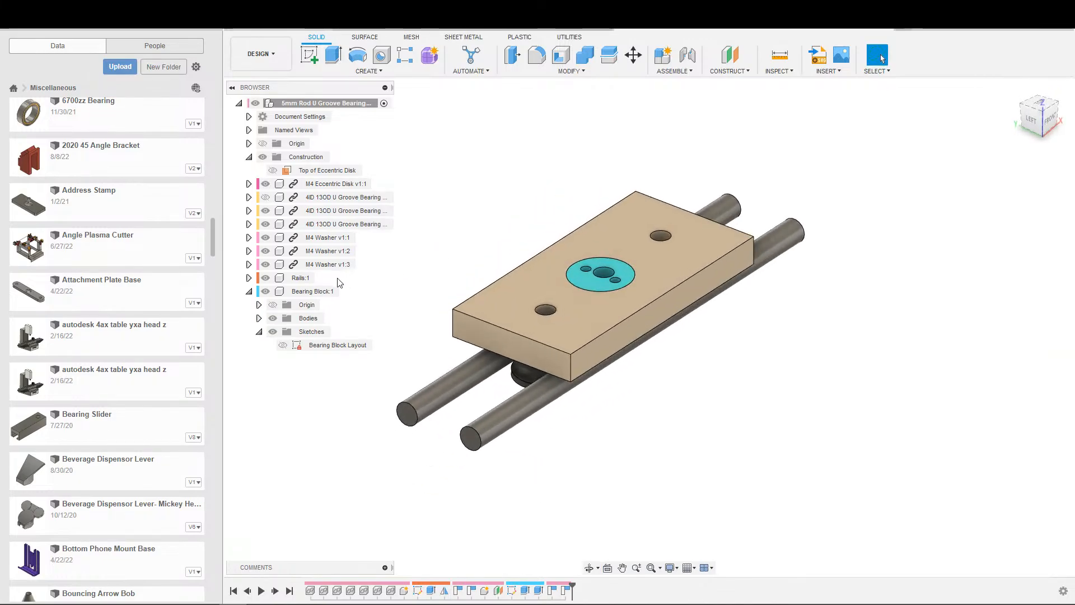
Step: Show the middle U groove bearing and save the design
{"action": "left_click", "coordinate": [266, 197]}
{"action": "scroll", "coordinate": [669, 350], "scroll_direction": "down", "scroll_amount": 2}
{"action": "middle_click_drag", "start_coordinate": [670, 351], "coordinate": [595, 367], "text": "shift"}
{"action": "scroll", "coordinate": [595, 365], "scroll_direction": "down", "scroll_amount": 2}
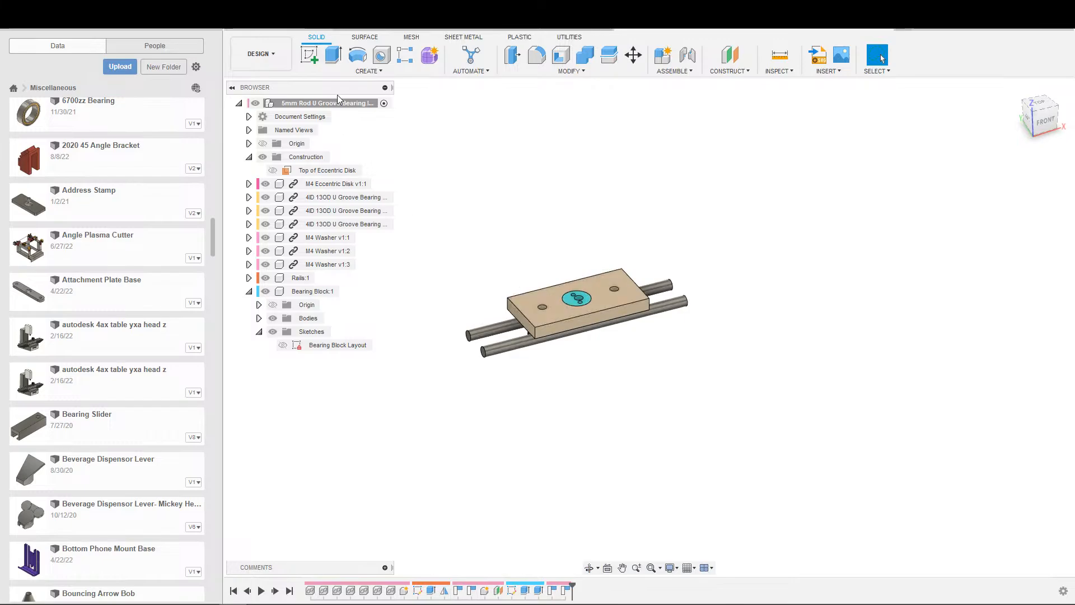
{"action": "key", "text": "ctrl+s"}
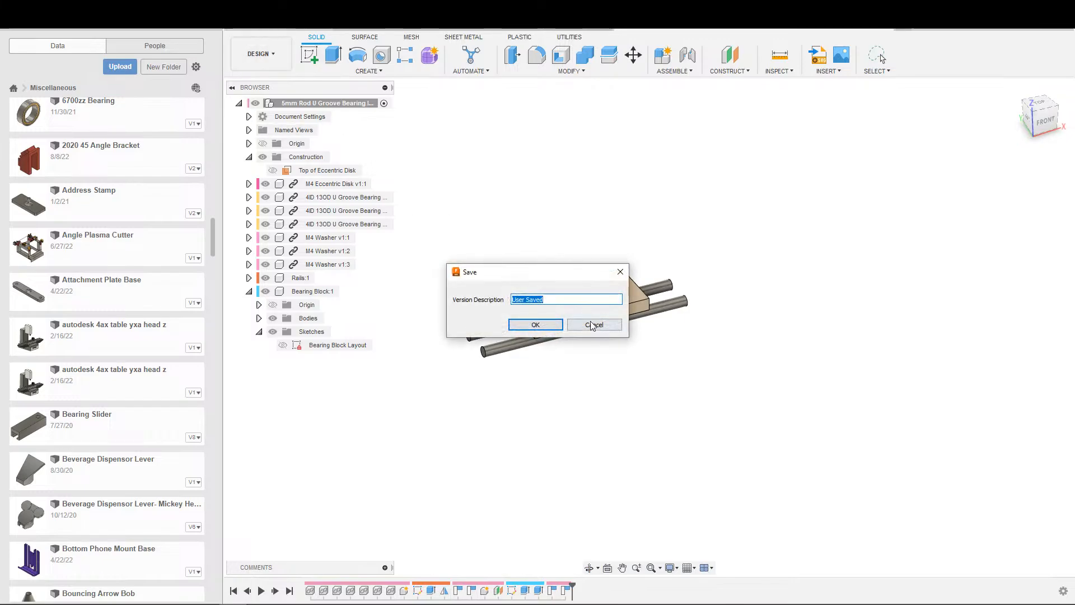
Step: Save the slide guide block design with the version description "User Saved"
{"action": "left_click", "coordinate": [523, 328]}
{"action": "scroll", "coordinate": [641, 398], "scroll_direction": "down", "scroll_amount": 1}
{"action": "middle_click_drag", "start_coordinate": [669, 388], "coordinate": [700, 364]}
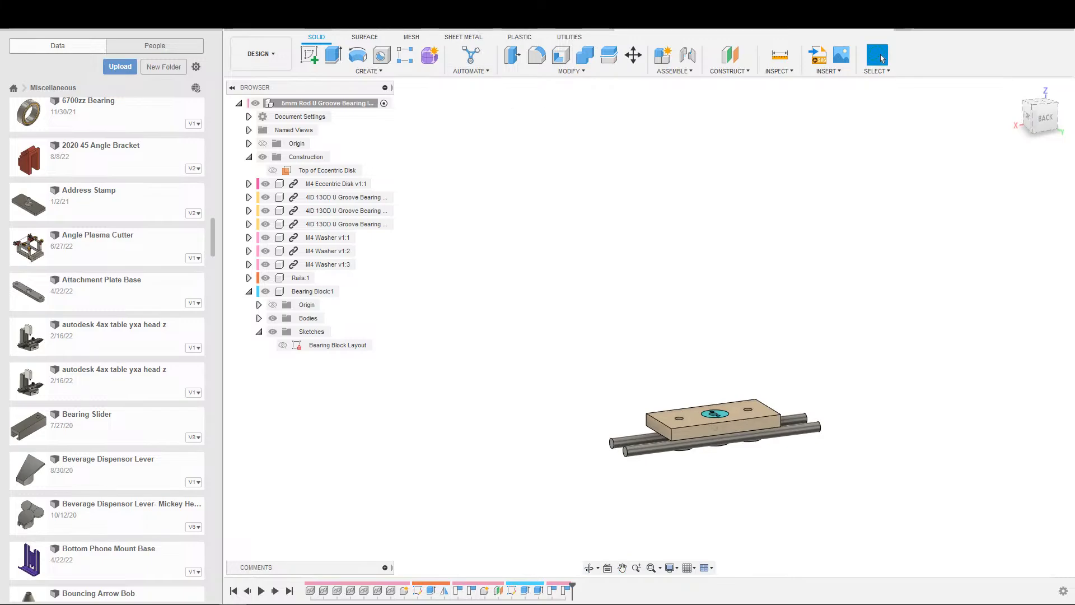
Step: Look through the design files in the Miscellaneous project and examine the slide guide block assembly
{"action": "key", "text": "ctrl+Tab"}
{"action": "key", "text": "ctrl+Tab"}
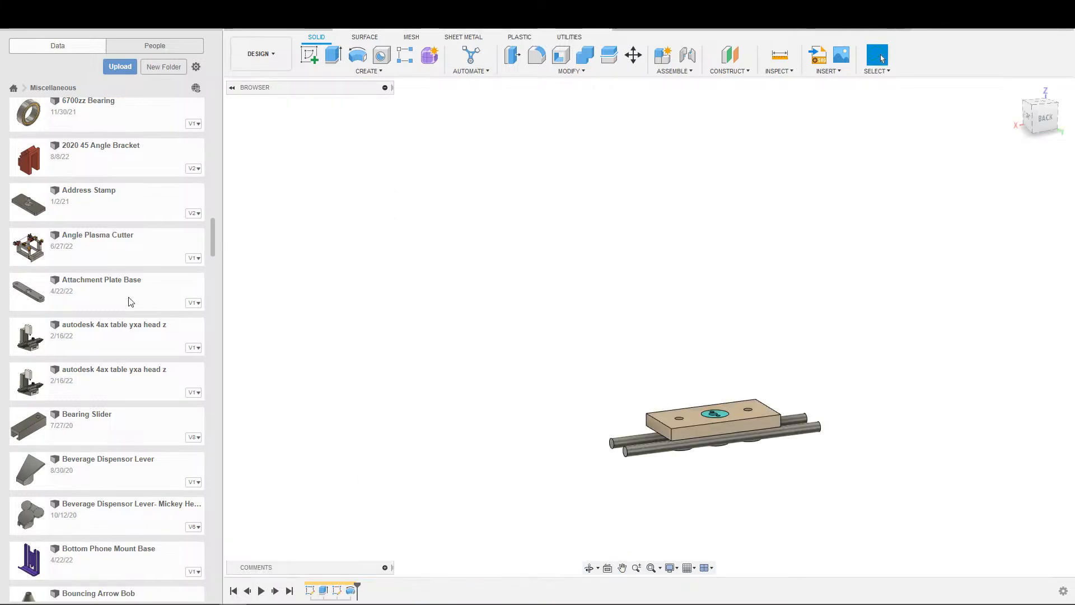
{"action": "scroll", "coordinate": [90, 336], "scroll_direction": "down", "scroll_amount": 6}
{"action": "scroll", "coordinate": [94, 323], "scroll_direction": "down", "scroll_amount": 20}
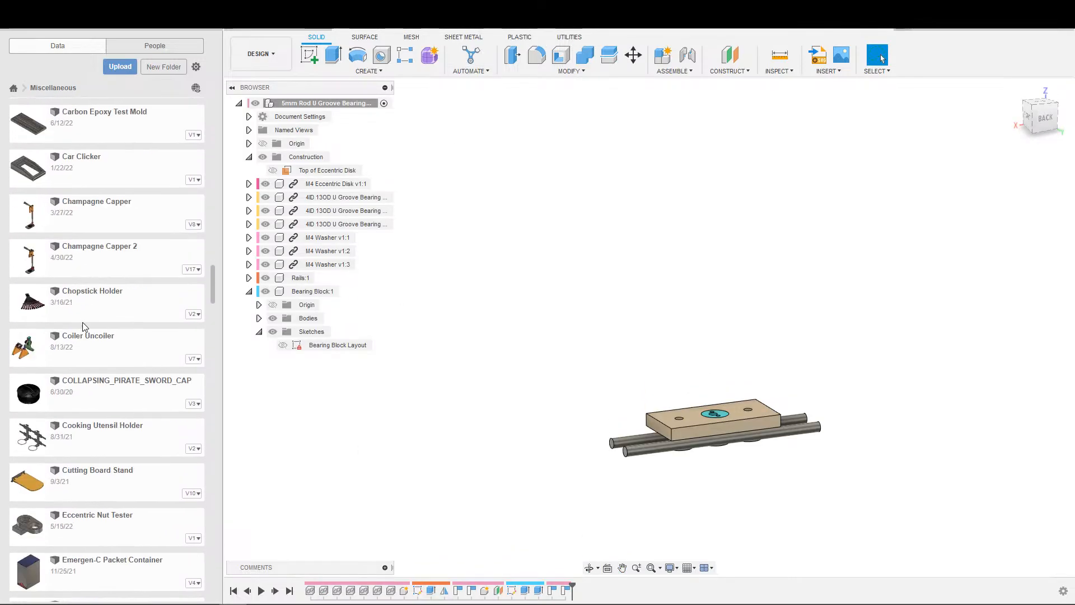
{"action": "scroll", "coordinate": [75, 329], "scroll_direction": "down", "scroll_amount": 4}
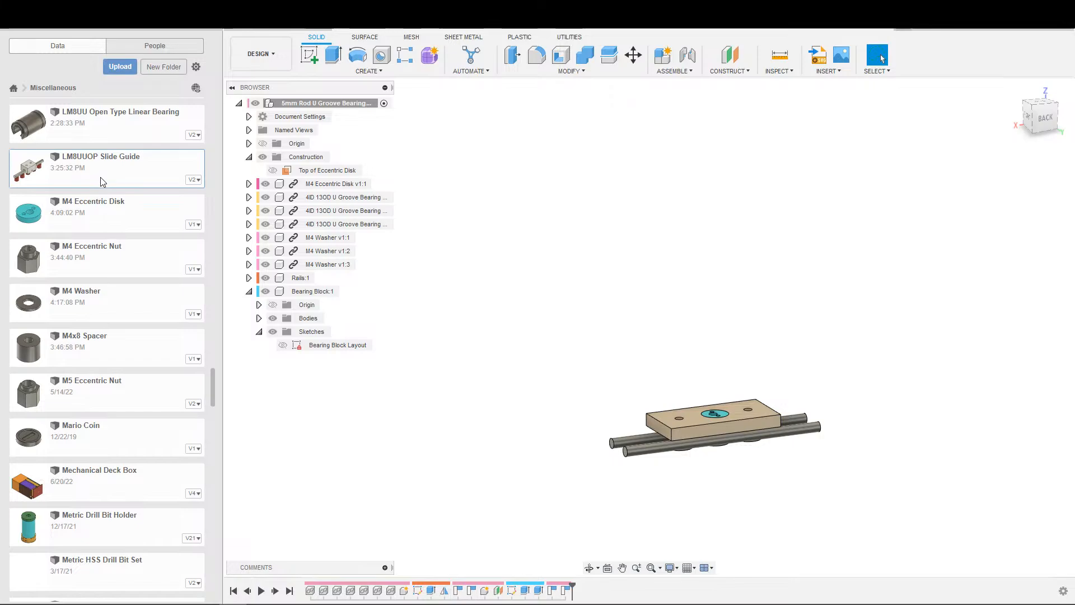
{"action": "left_click", "coordinate": [214, 31]}
{"action": "scroll", "coordinate": [597, 341], "scroll_direction": "down", "scroll_amount": 2}
{"action": "scroll", "coordinate": [580, 319], "scroll_direction": "up", "scroll_amount": 3}
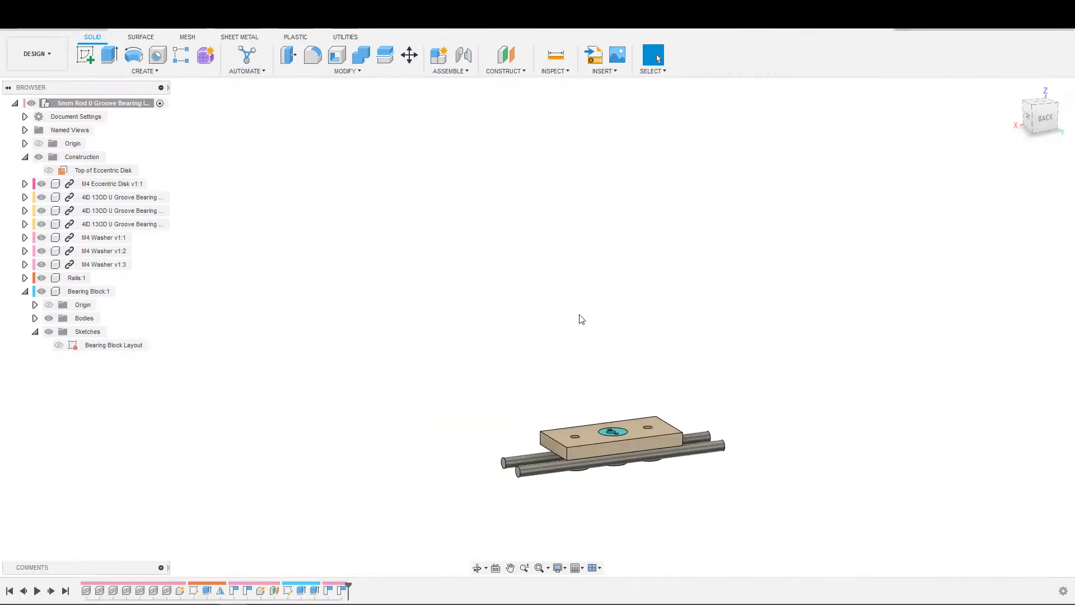
{"action": "middle_click_drag", "start_coordinate": [572, 281], "coordinate": [628, 193]}
{"action": "scroll", "coordinate": [605, 210], "scroll_direction": "up", "scroll_amount": 1}
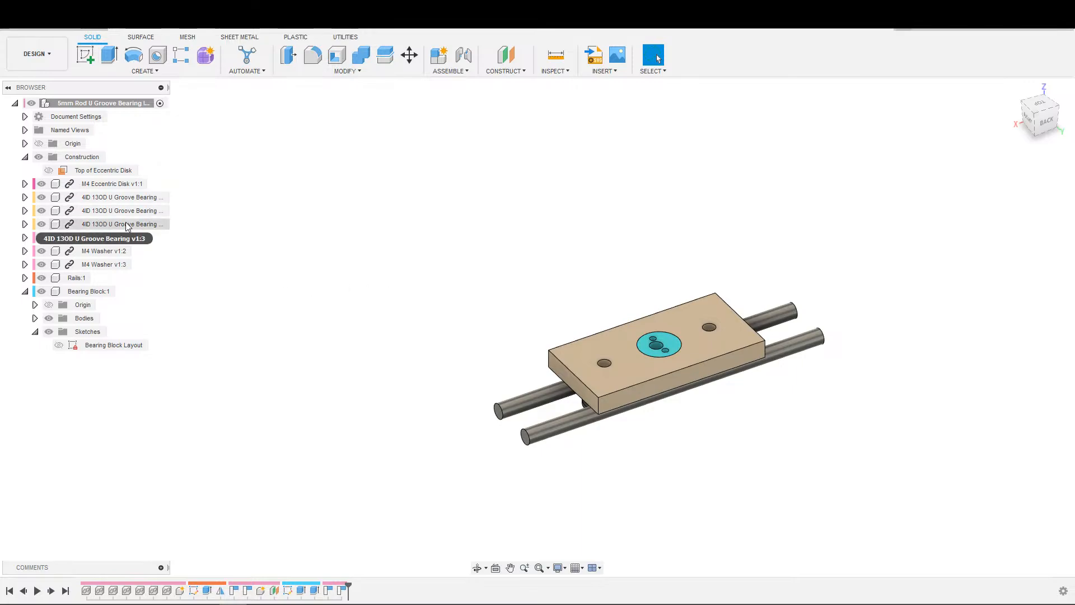
{"action": "middle_click_drag", "start_coordinate": [759, 260], "coordinate": [802, 249]}
{"action": "scroll", "coordinate": [767, 250], "scroll_direction": "down", "scroll_amount": 2}
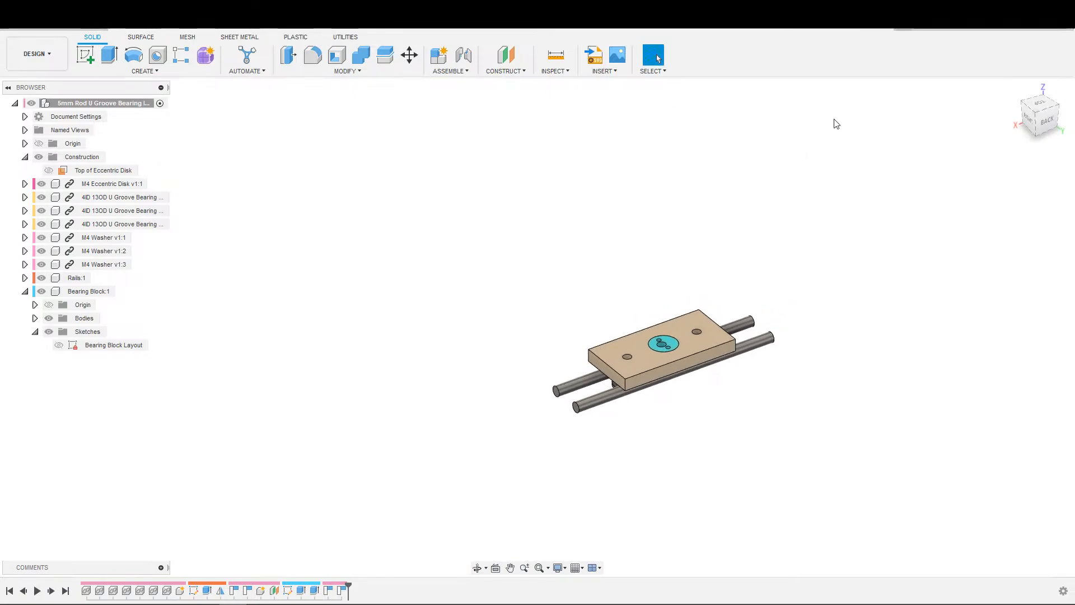
Step: Create a new design and save it in Miscellaneous as the 5mm Rod U Groove Bearing Inner Slide Guide bracket
{"action": "left_click", "coordinate": [899, 28]}
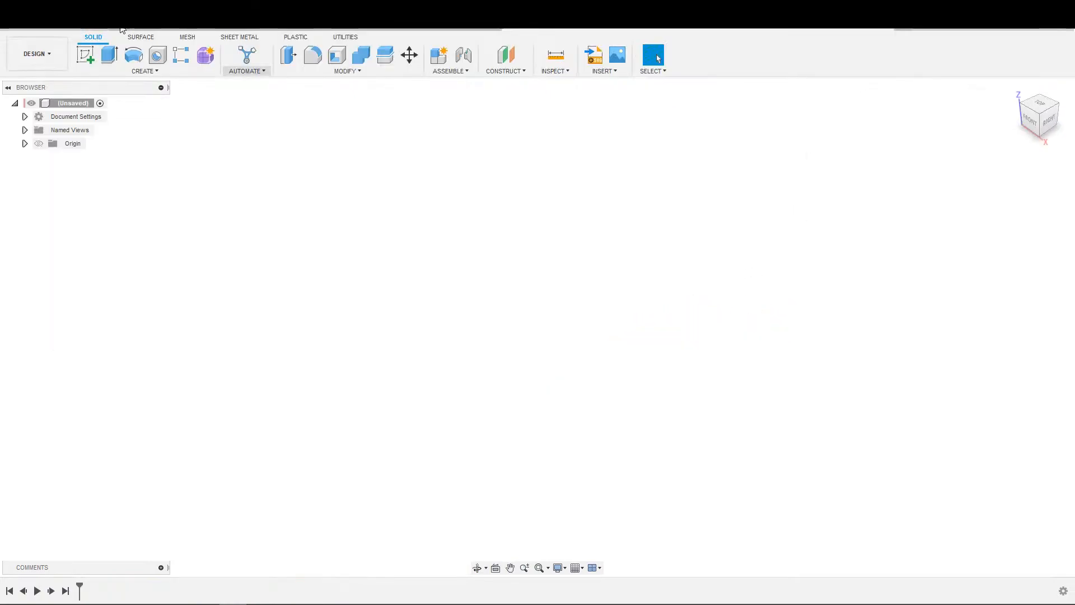
{"action": "left_click", "coordinate": [54, 29]}
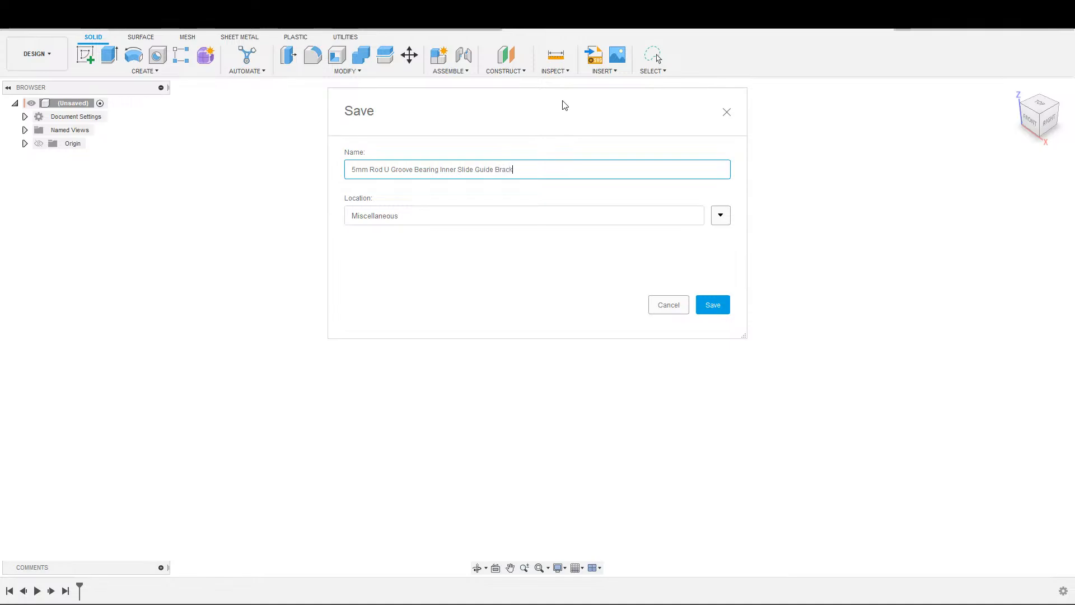
{"action": "key", "text": "Return"}
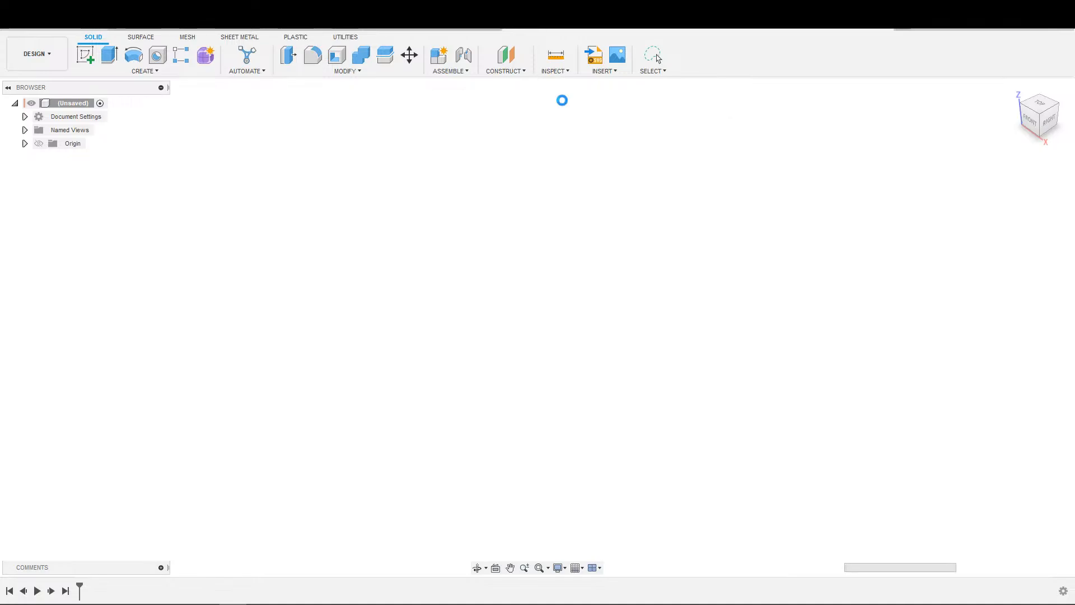
Step: Insert the 5mm Rod U Groove Bearing Inner Slide Guide Block into the new design at its default position
{"action": "left_click", "coordinate": [14, 23]}
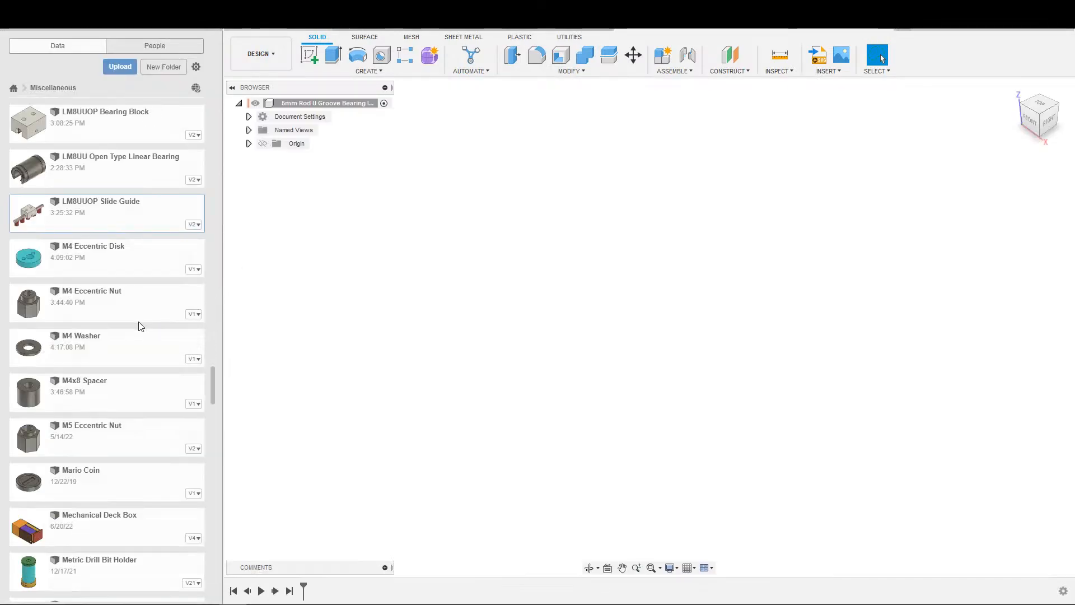
{"action": "scroll", "coordinate": [141, 327], "scroll_direction": "up", "scroll_amount": 20}
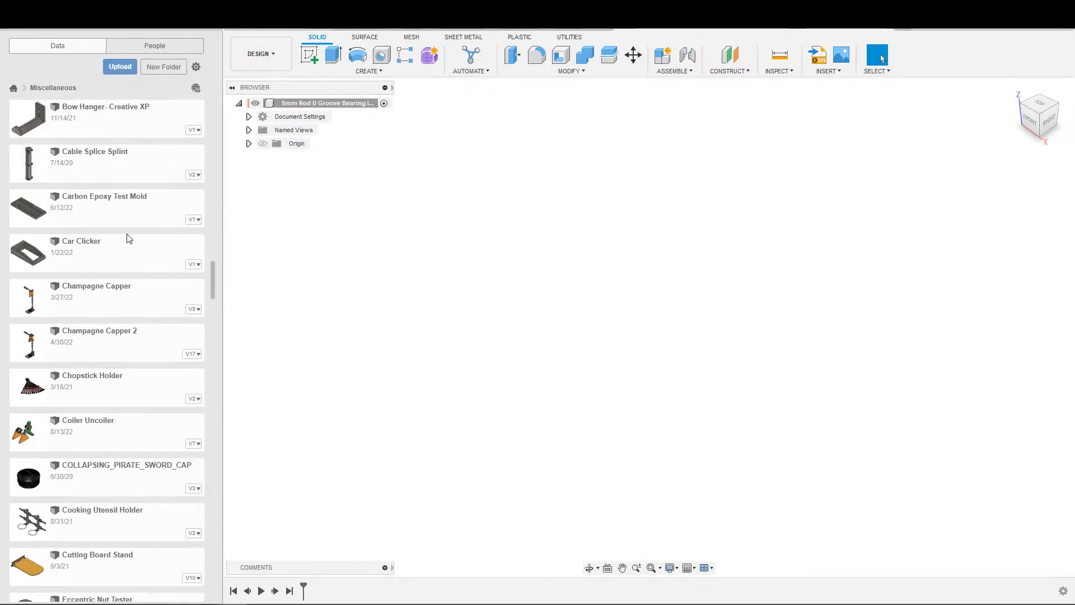
{"action": "scroll", "coordinate": [129, 239], "scroll_direction": "up", "scroll_amount": 20}
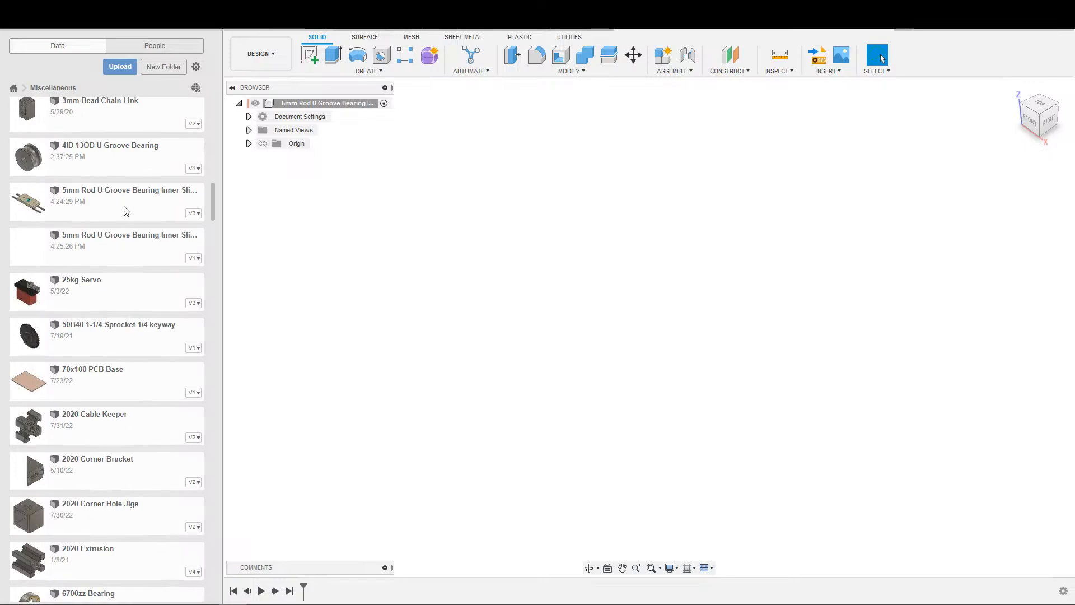
{"action": "right_click", "coordinate": [126, 207]}
{"action": "left_click", "coordinate": [162, 221]}
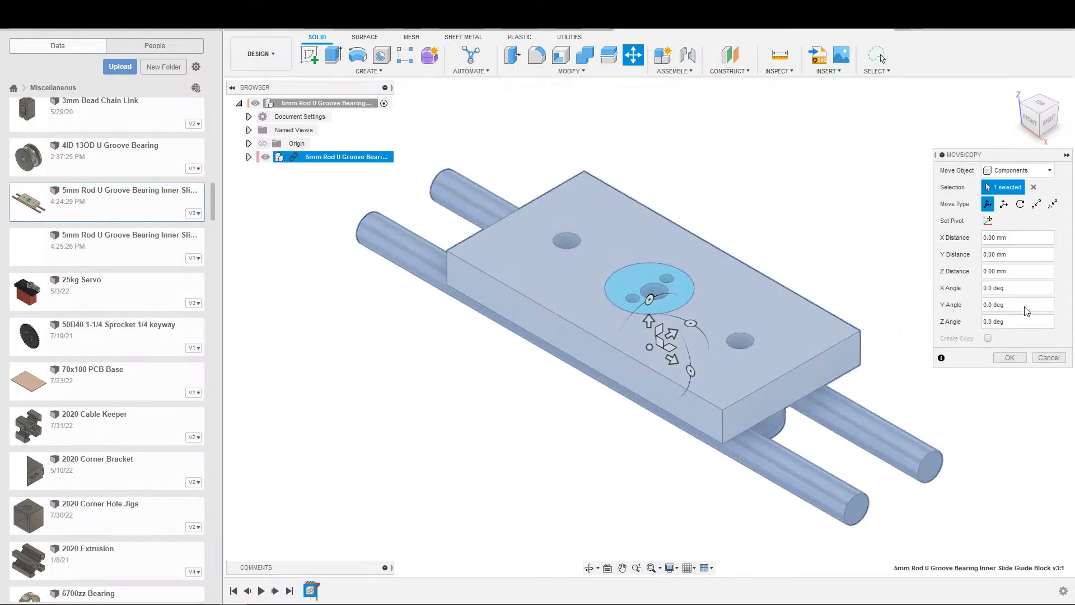
{"action": "left_click", "coordinate": [1011, 357]}
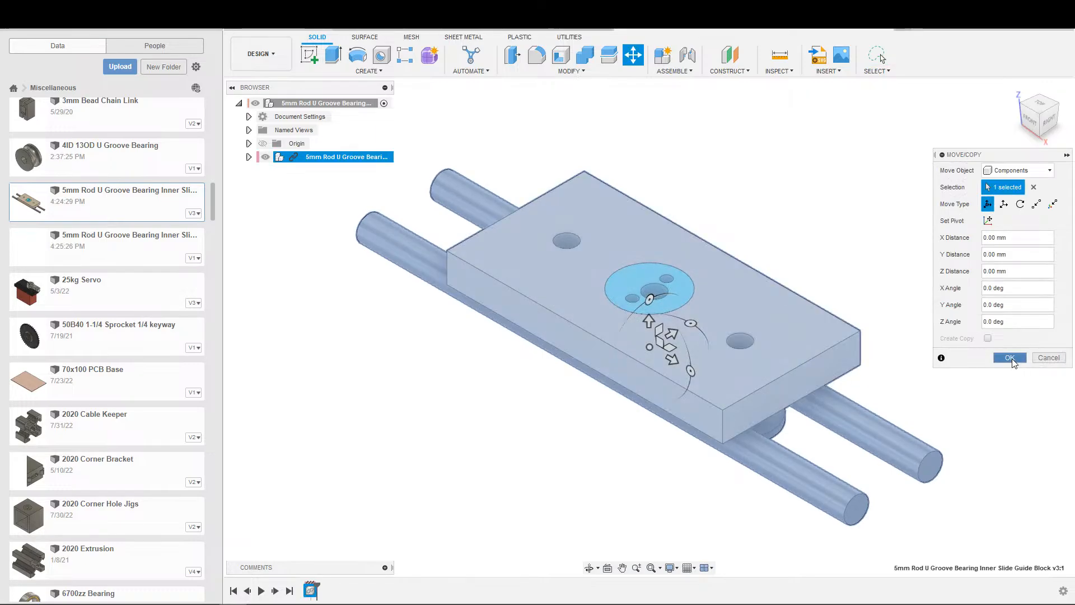
Step: Try creating a construction plane offset 0 mm from the end face of one rod
{"action": "scroll", "coordinate": [988, 381], "scroll_direction": "down", "scroll_amount": 4}
{"action": "middle_click_drag", "start_coordinate": [969, 370], "coordinate": [914, 323]}
{"action": "left_click_drag", "start_coordinate": [933, 282], "coordinate": [911, 351]}
{"action": "middle_click_drag", "start_coordinate": [911, 350], "coordinate": [883, 353], "text": "shift"}
{"action": "scroll", "coordinate": [714, 184], "scroll_direction": "up", "scroll_amount": 3}
{"action": "left_click", "coordinate": [731, 58]}
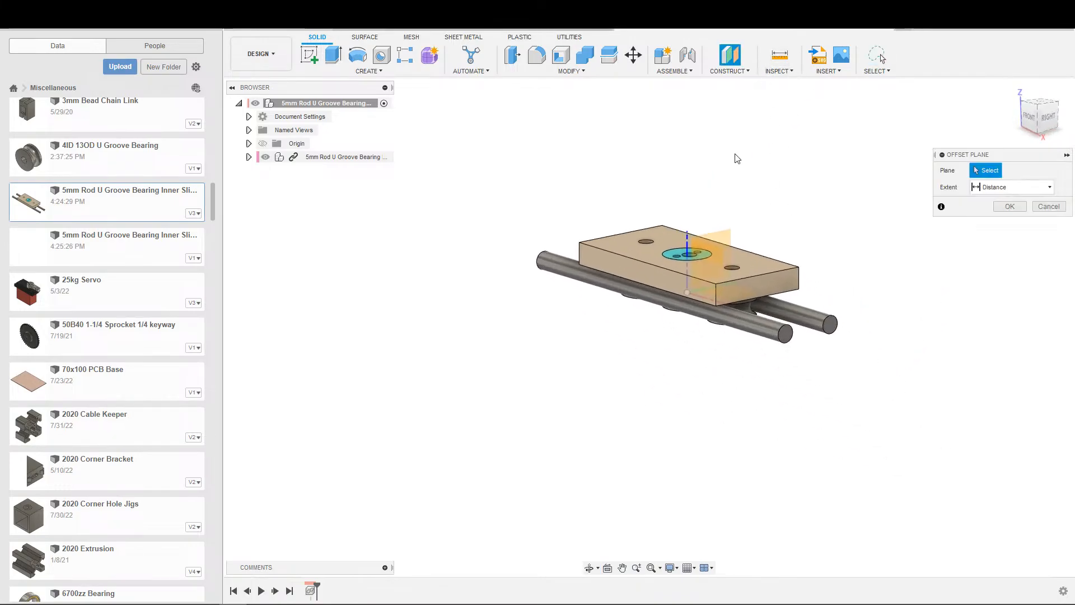
{"action": "left_click", "coordinate": [834, 328]}
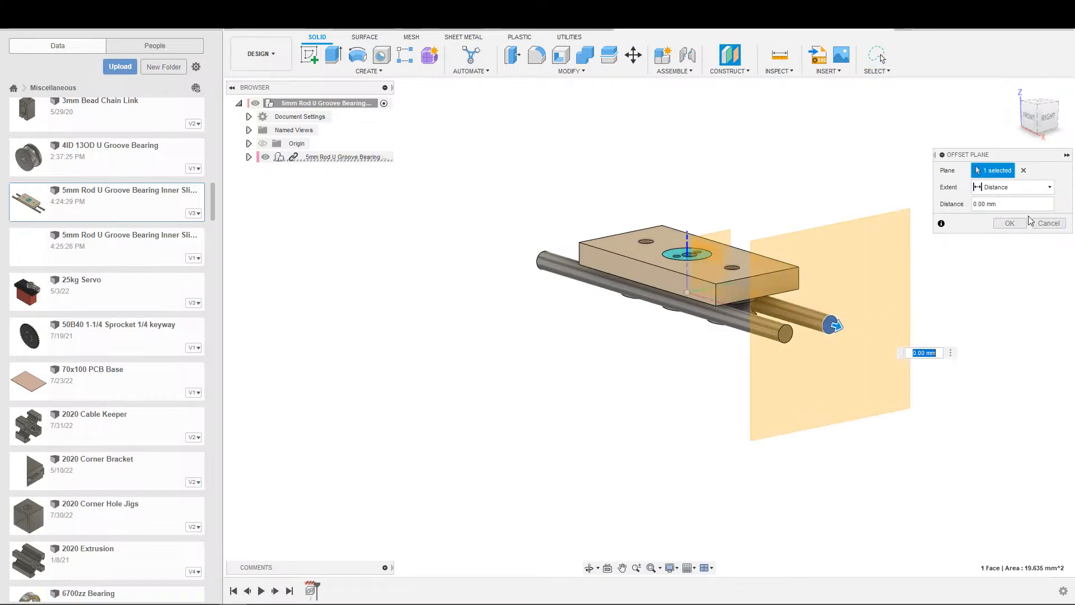
{"action": "left_click", "coordinate": [1012, 222]}
{"action": "scroll", "coordinate": [878, 308], "scroll_direction": "down", "scroll_amount": 1}
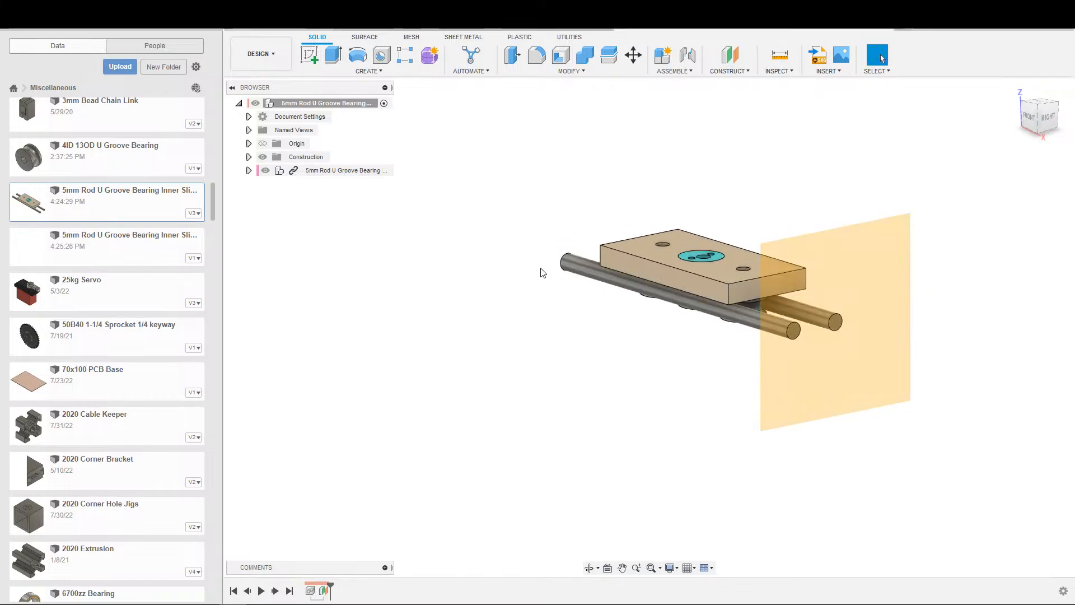
Step: Rename the new construction plane as End of Rods, and undo both the renaming and the plane
{"action": "scroll", "coordinate": [280, 249], "scroll_direction": "up", "scroll_amount": 1}
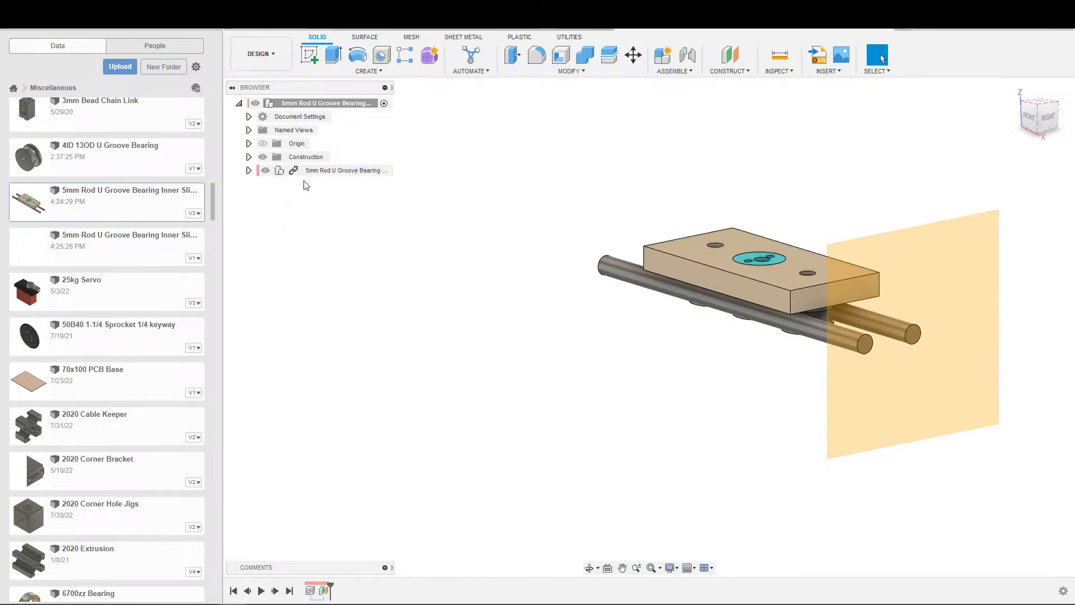
{"action": "left_click", "coordinate": [250, 158]}
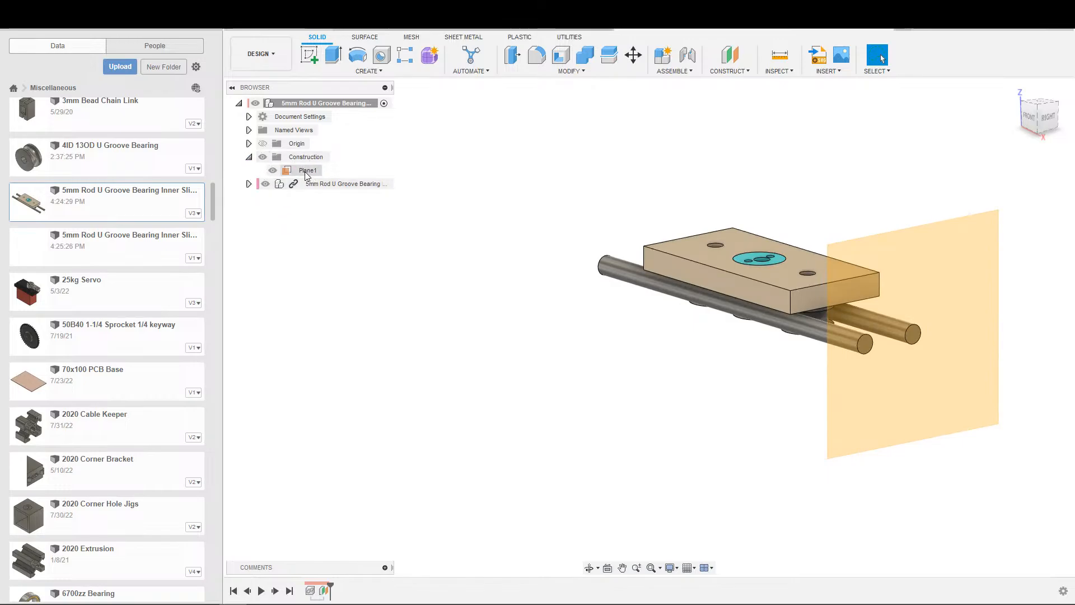
{"action": "double_click", "coordinate": [309, 170]}
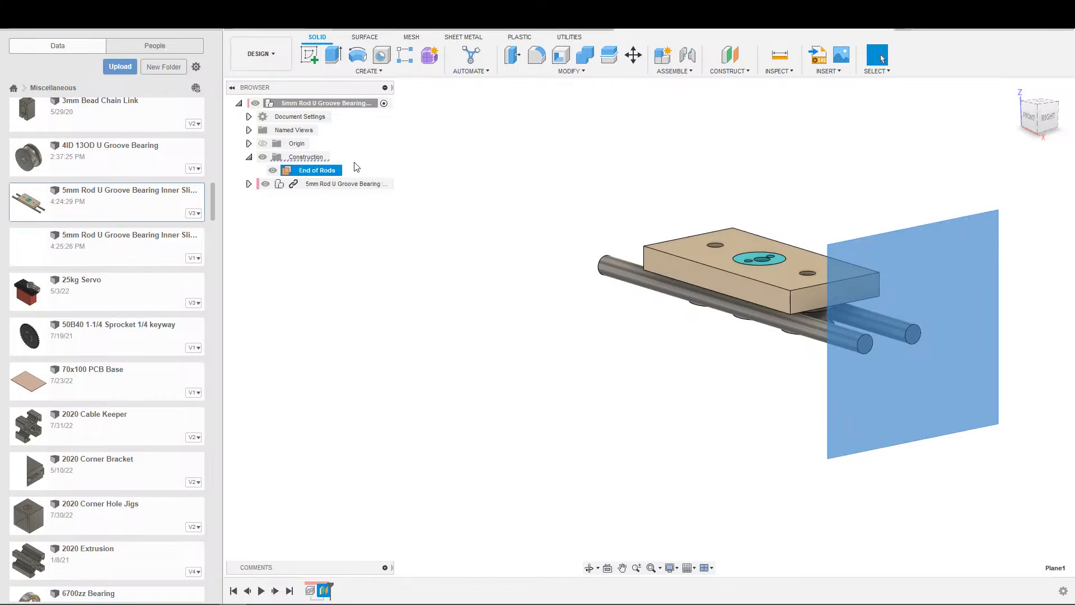
{"action": "scroll", "coordinate": [498, 207], "scroll_direction": "down", "scroll_amount": 2}
{"action": "middle_click_drag", "start_coordinate": [677, 274], "coordinate": [610, 227]}
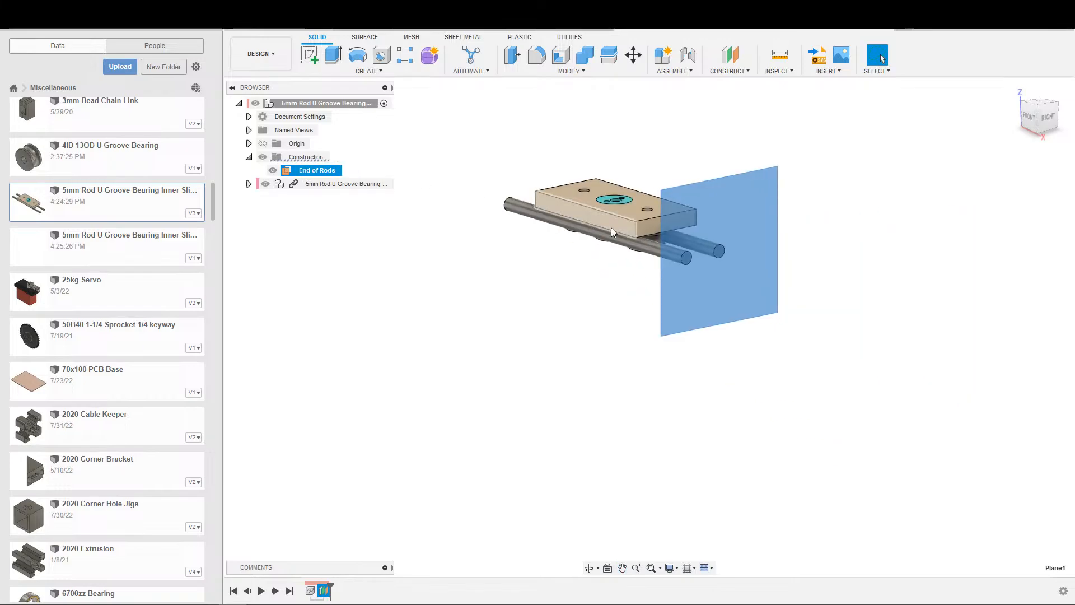
{"action": "key", "text": "ctrl+z"}
{"action": "key", "text": "ctrl+z"}
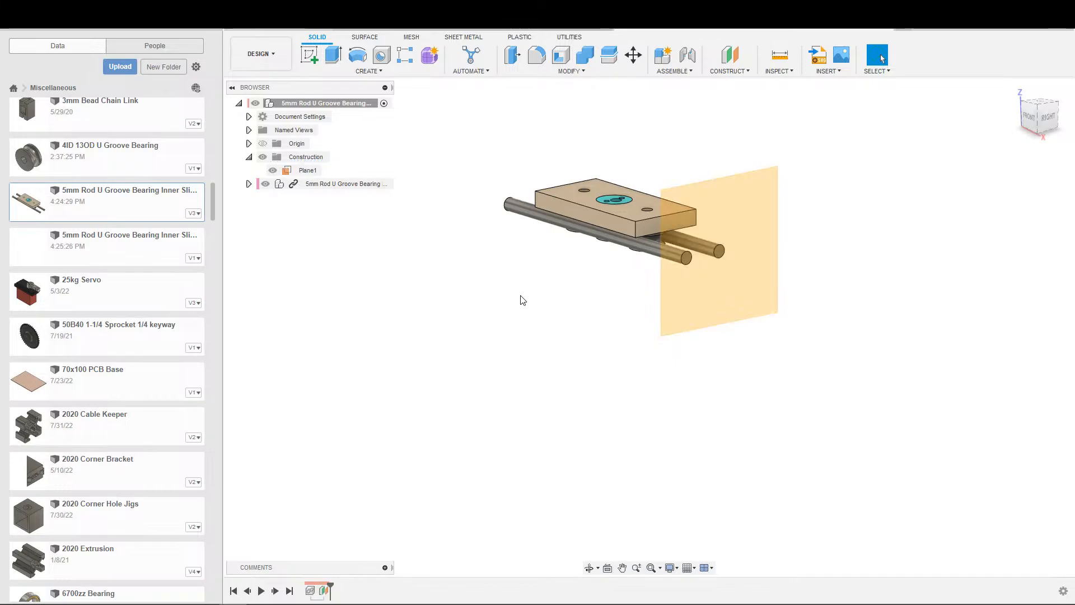
Step: Start a sketch on the vertical origin plane perpendicular to the rods
{"action": "key", "text": "s"}
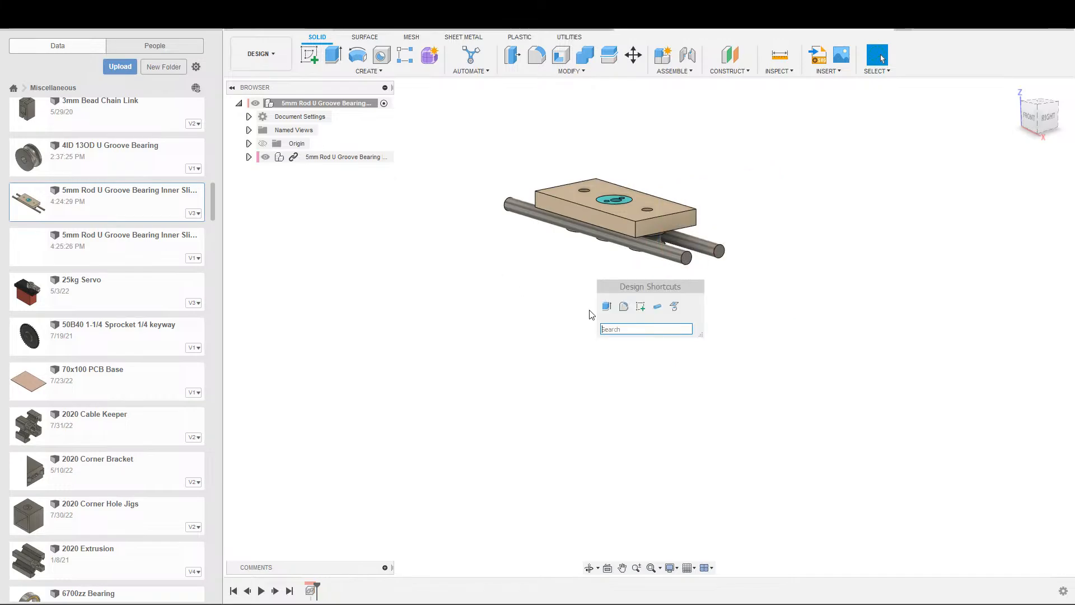
{"action": "left_click", "coordinate": [641, 306]}
{"action": "left_click", "coordinate": [650, 174]}
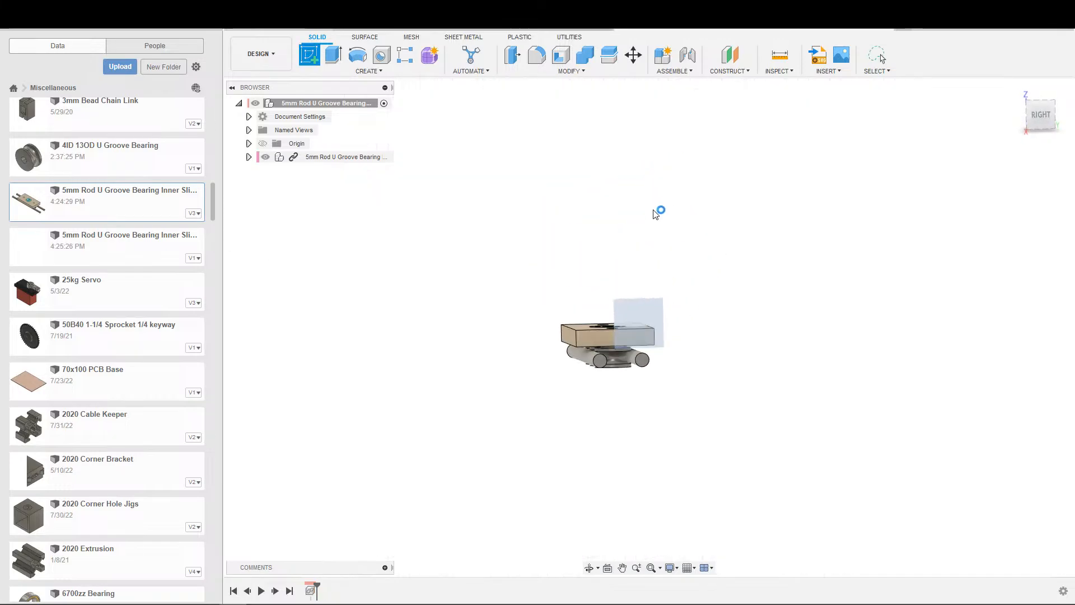
Step: Project the round end faces of both rods into the sketch
{"action": "key", "text": "s"}
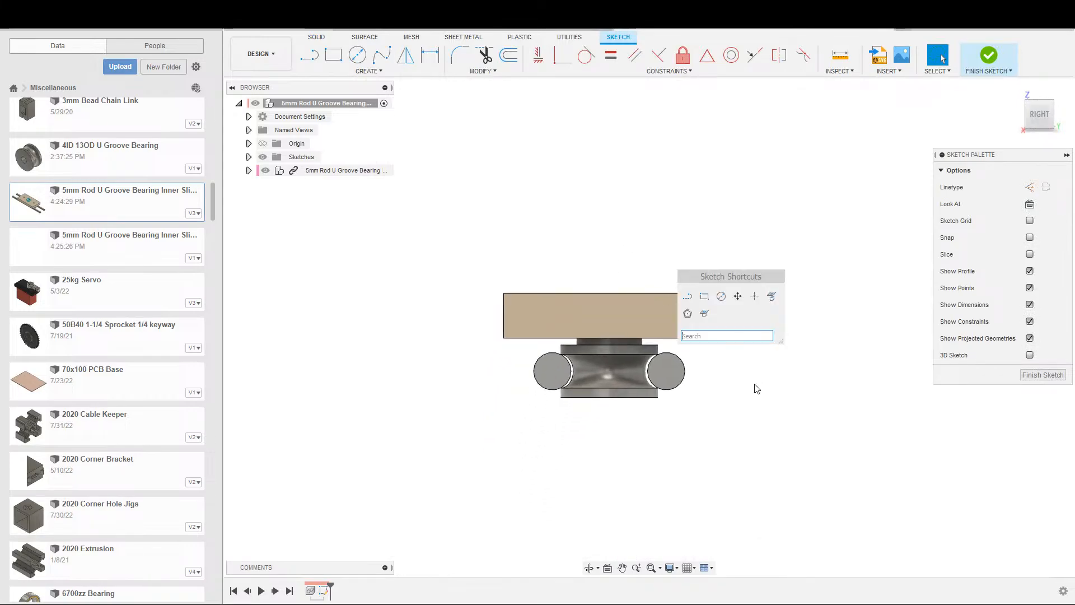
{"action": "left_click", "coordinate": [771, 297]}
{"action": "left_click", "coordinate": [667, 371]}
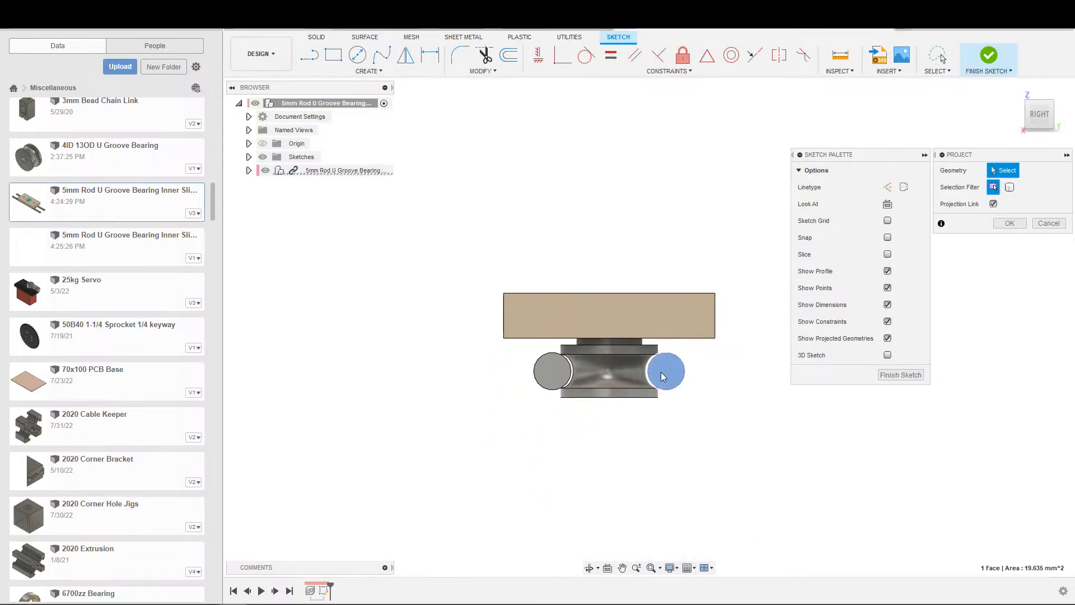
{"action": "left_click", "coordinate": [552, 372]}
{"action": "scroll", "coordinate": [767, 390], "scroll_direction": "down", "scroll_amount": 2}
{"action": "left_click", "coordinate": [1010, 223]}
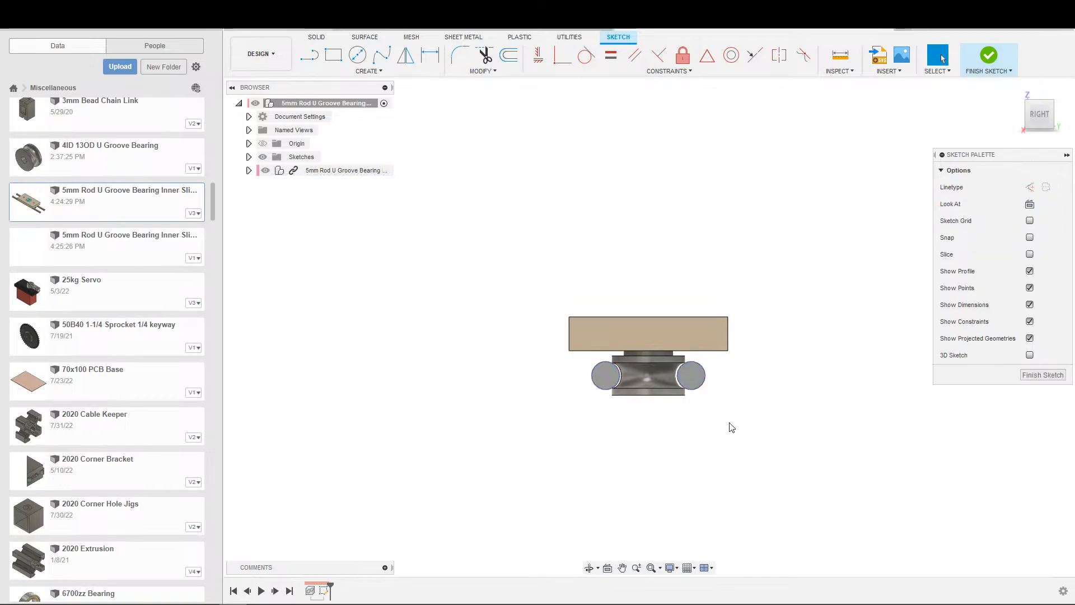
{"action": "scroll", "coordinate": [731, 426], "scroll_direction": "down", "scroll_amount": 2}
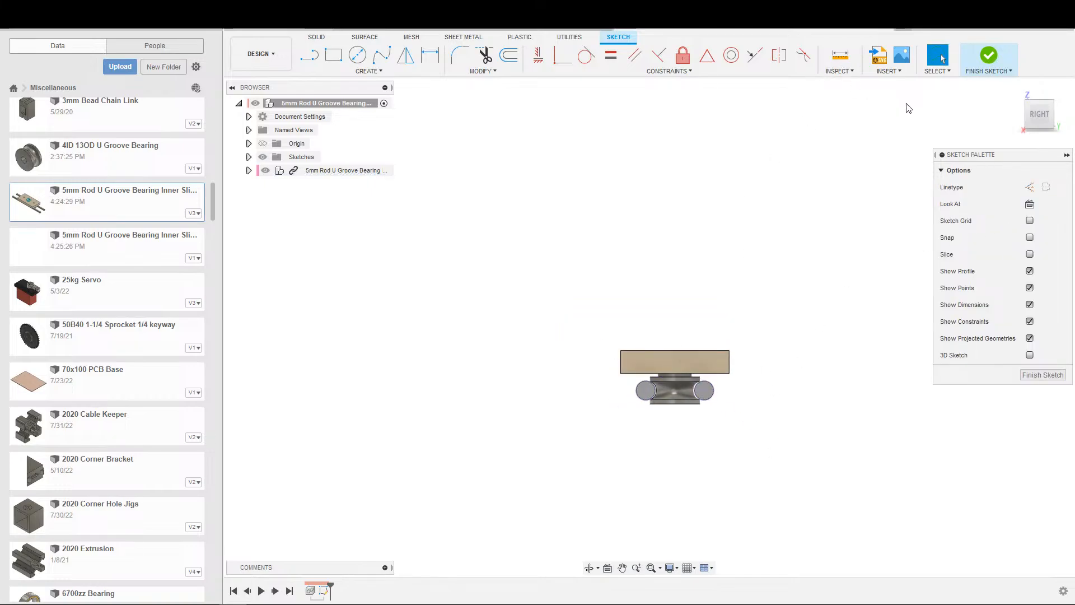
{"action": "left_click", "coordinate": [939, 84]}
{"action": "left_click_drag", "start_coordinate": [540, 303], "coordinate": [733, 465]}
{"action": "scroll", "coordinate": [714, 446], "scroll_direction": "up", "scroll_amount": 3}
{"action": "left_click", "coordinate": [742, 448]}
{"action": "left_click_drag", "start_coordinate": [697, 378], "coordinate": [559, 274]}
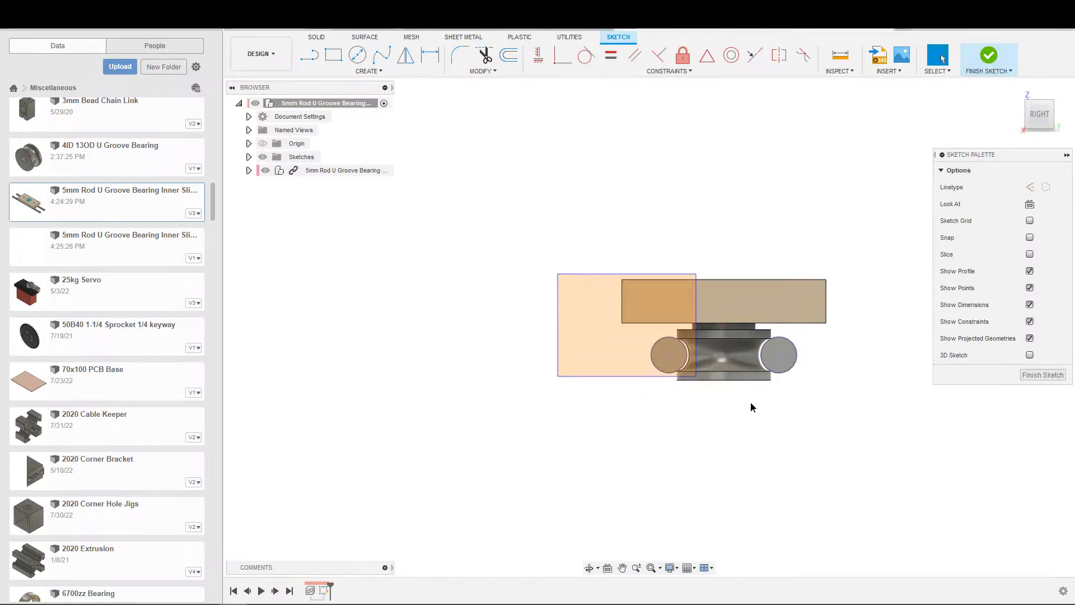
{"action": "left_click", "coordinate": [820, 445]}
{"action": "scroll", "coordinate": [787, 425], "scroll_direction": "up", "scroll_amount": 1}
{"action": "middle_click_drag", "start_coordinate": [782, 429], "coordinate": [781, 430]}
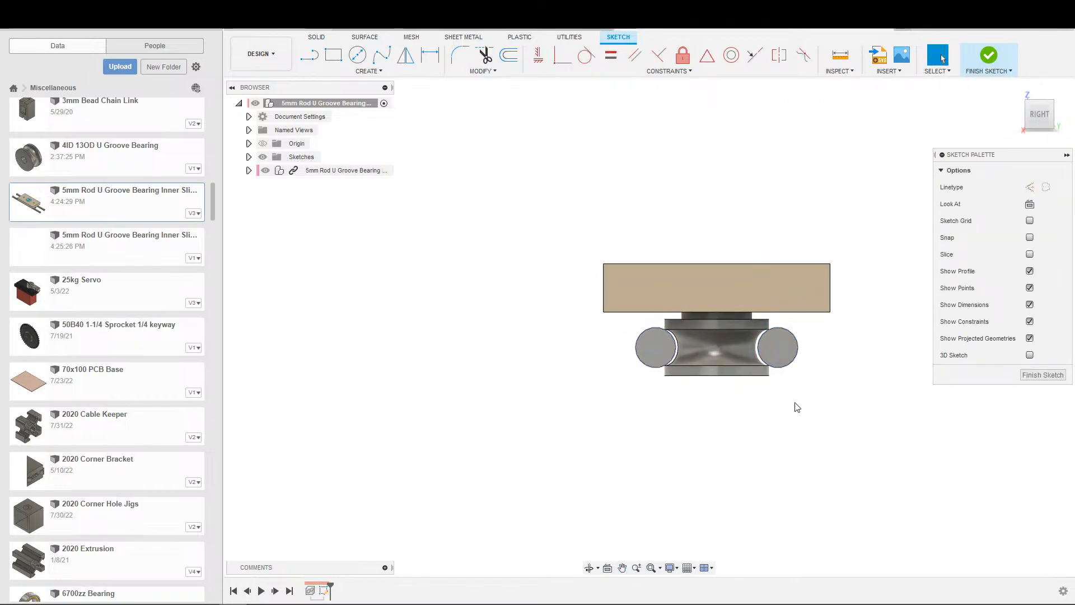
{"action": "scroll", "coordinate": [595, 323], "scroll_direction": "up", "scroll_amount": 1}
{"action": "middle_click_drag", "start_coordinate": [602, 330], "coordinate": [574, 331]}
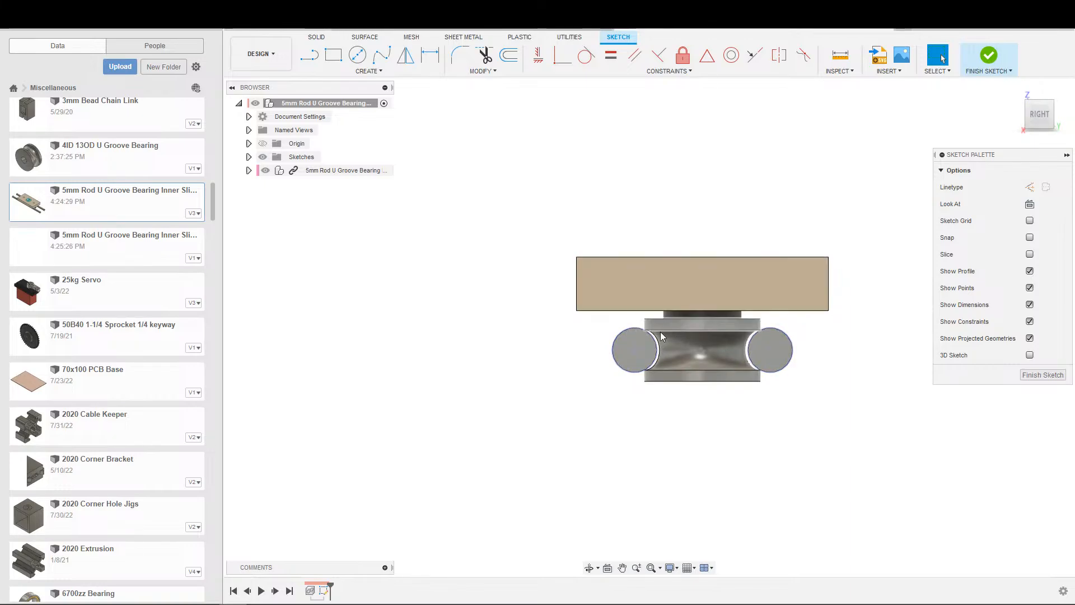
Step: Hide the project file listing and examine the underside of the rods, bearings and block
{"action": "left_click", "coordinate": [219, 31]}
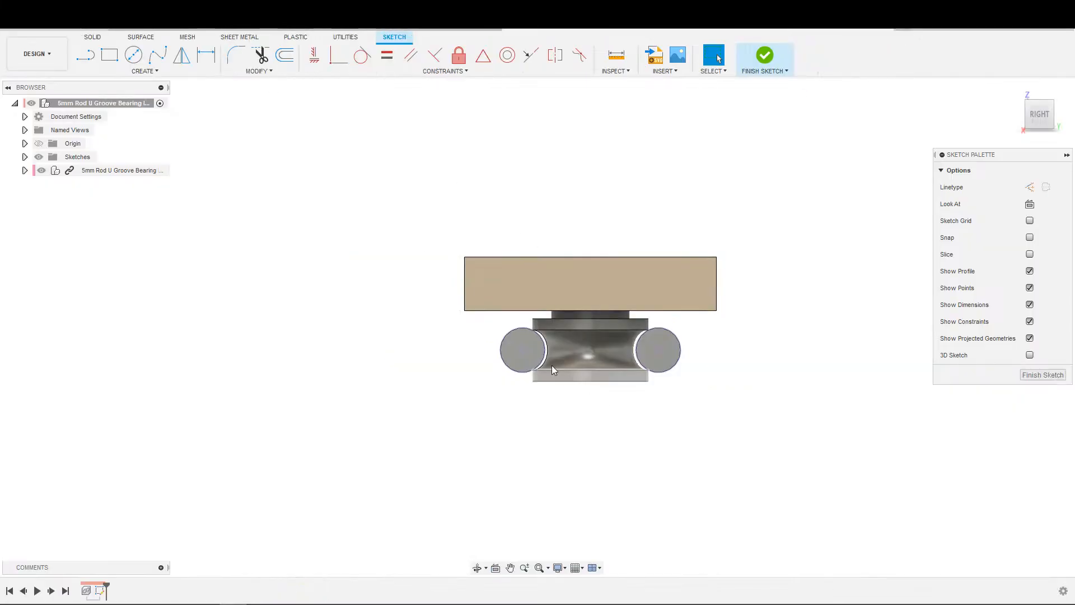
{"action": "scroll", "coordinate": [554, 367], "scroll_direction": "up", "scroll_amount": 3}
{"action": "scroll", "coordinate": [606, 316], "scroll_direction": "down", "scroll_amount": 2}
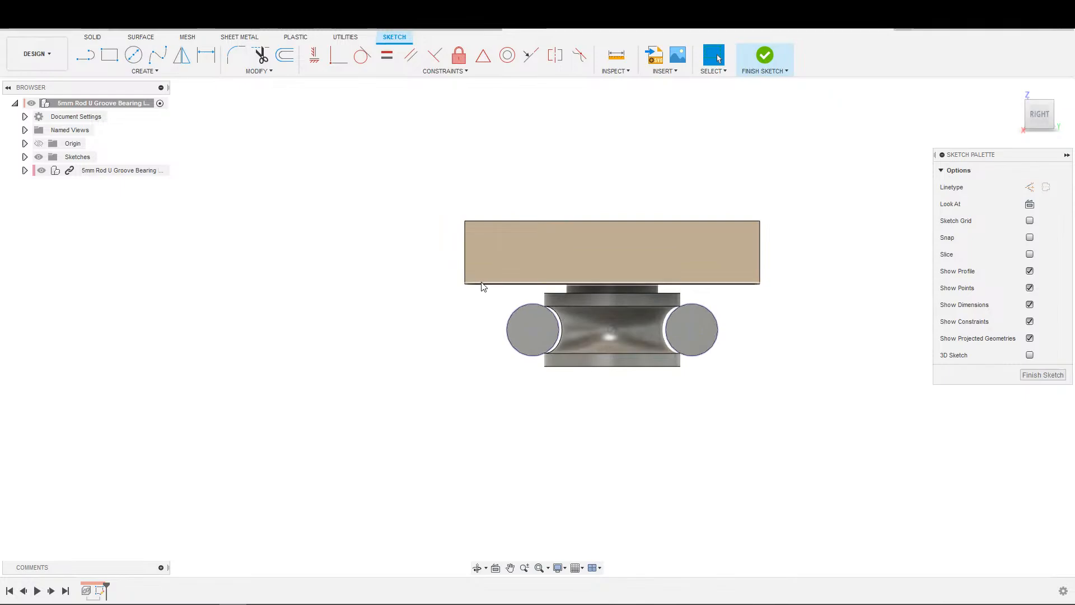
{"action": "middle_click_drag", "start_coordinate": [485, 300], "coordinate": [481, 140], "text": "shift"}
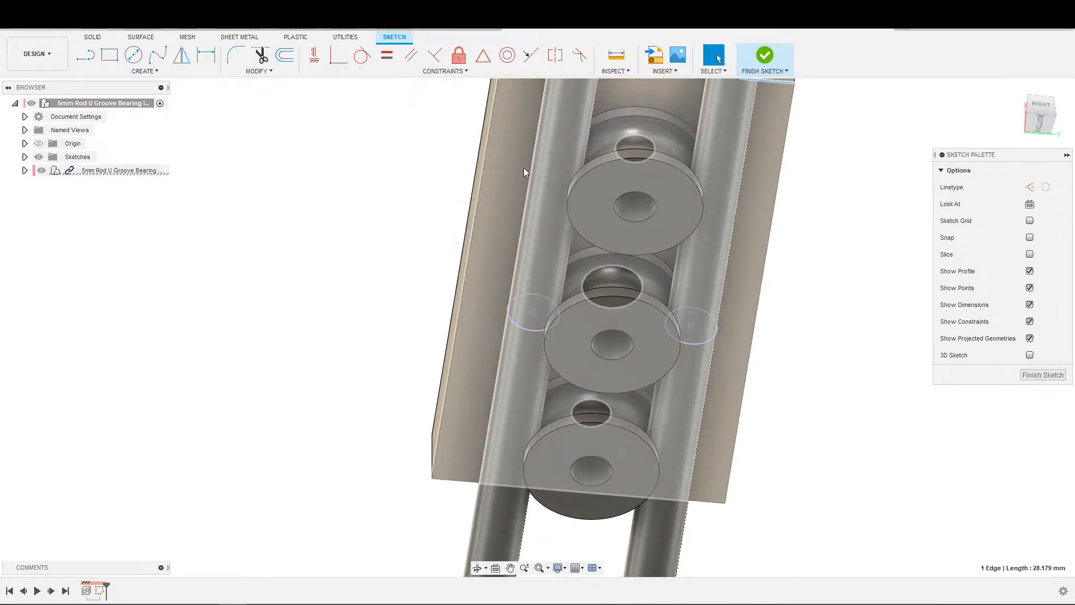
Step: Examine the block, bearings and rods from the end where the round rod faces are visible
{"action": "middle_click_drag", "start_coordinate": [525, 172], "coordinate": [463, 296], "text": "shift"}
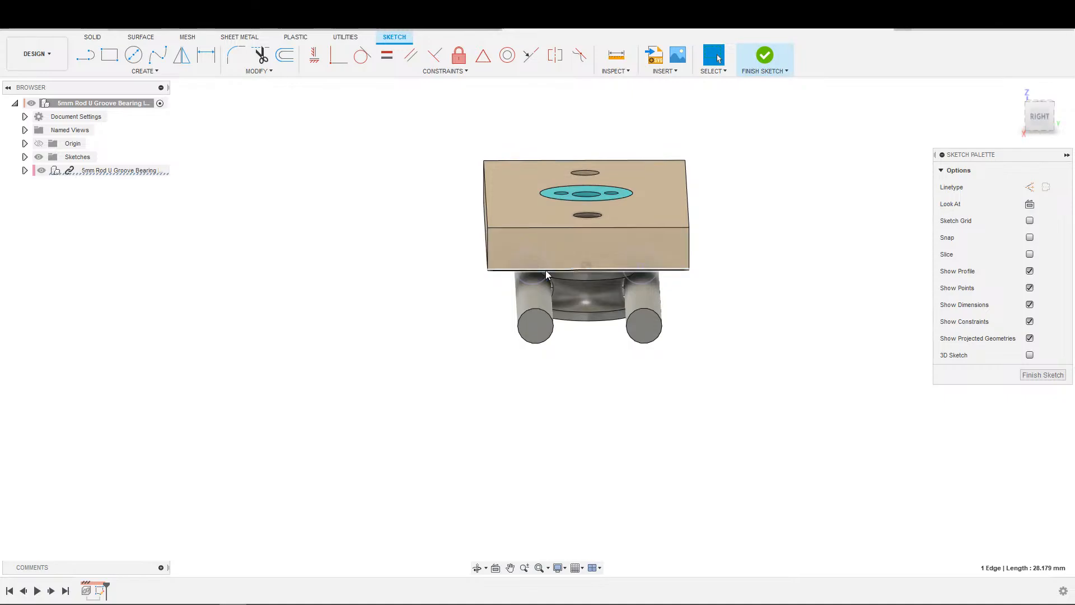
{"action": "scroll", "coordinate": [599, 409], "scroll_direction": "down", "scroll_amount": 3}
{"action": "scroll", "coordinate": [600, 370], "scroll_direction": "up", "scroll_amount": 3}
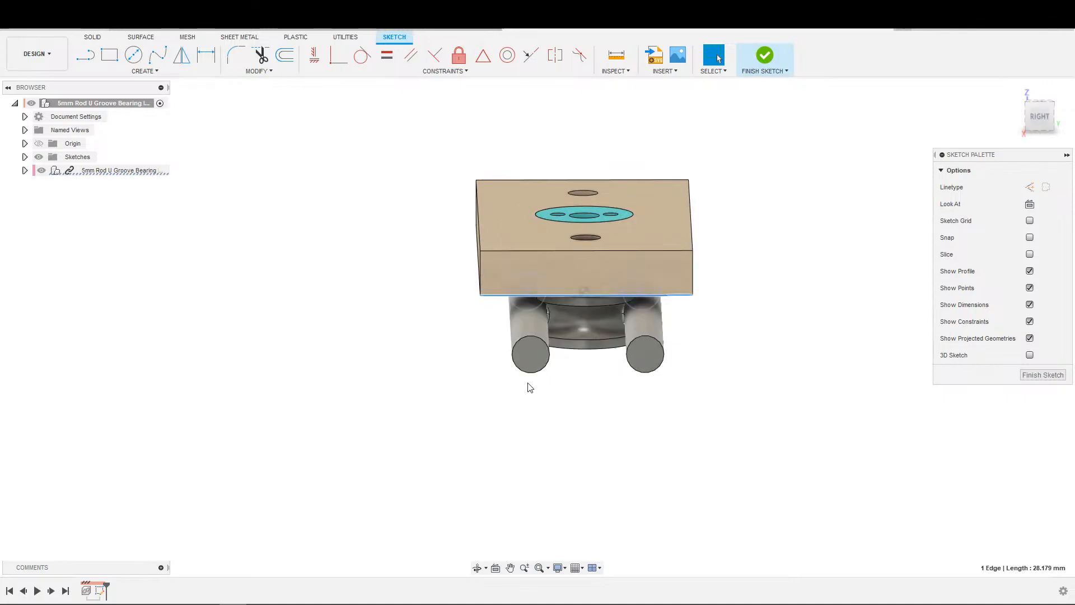
{"action": "scroll", "coordinate": [666, 447], "scroll_direction": "down", "scroll_amount": 1}
{"action": "scroll", "coordinate": [716, 445], "scroll_direction": "up", "scroll_amount": 3}
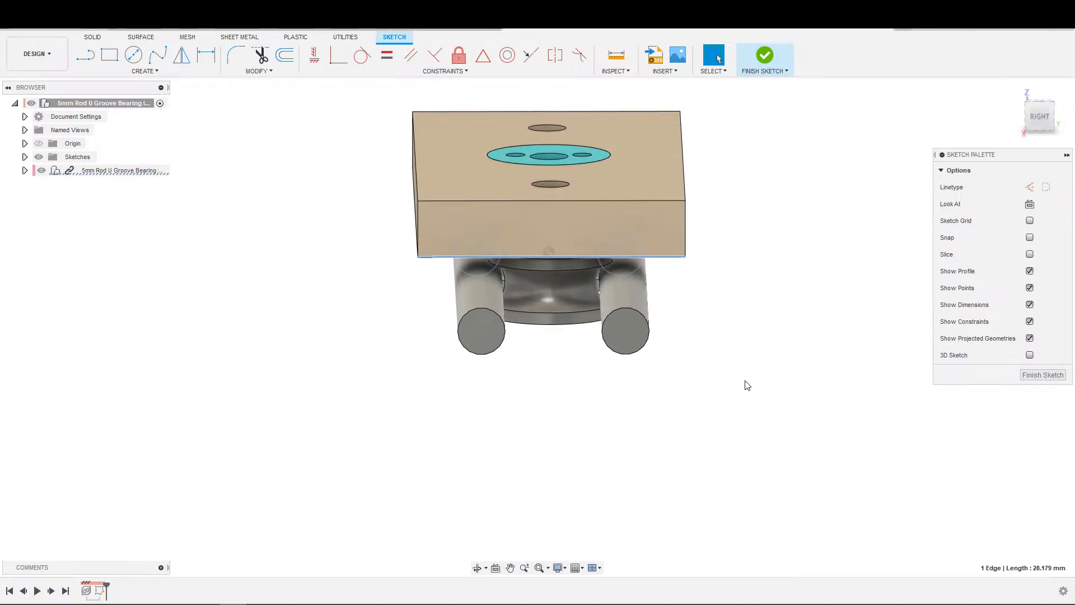
{"action": "scroll", "coordinate": [720, 311], "scroll_direction": "up", "scroll_amount": 2}
{"action": "scroll", "coordinate": [689, 336], "scroll_direction": "down", "scroll_amount": 2}
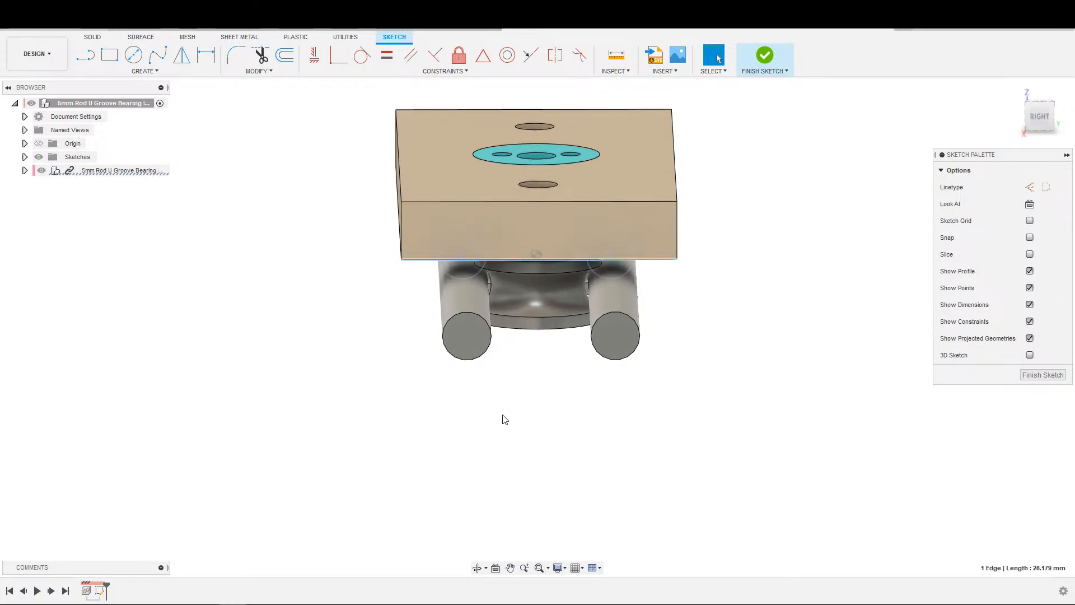
{"action": "scroll", "coordinate": [546, 385], "scroll_direction": "down", "scroll_amount": 2}
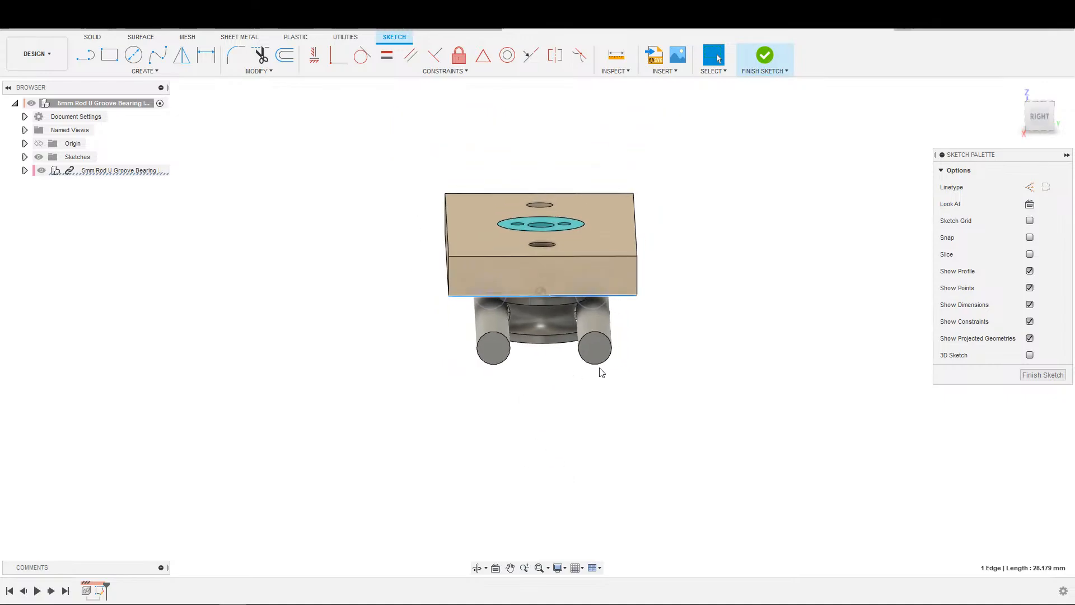
{"action": "mouse_move", "coordinate": [601, 379]}
{"action": "middle_mouse_down", "text": "shift"}
{"action": "mouse_move", "coordinate": [609, 341]}
{"action": "mouse_move", "coordinate": [608, 386]}
{"action": "middle_mouse_up", "text": "shift"}
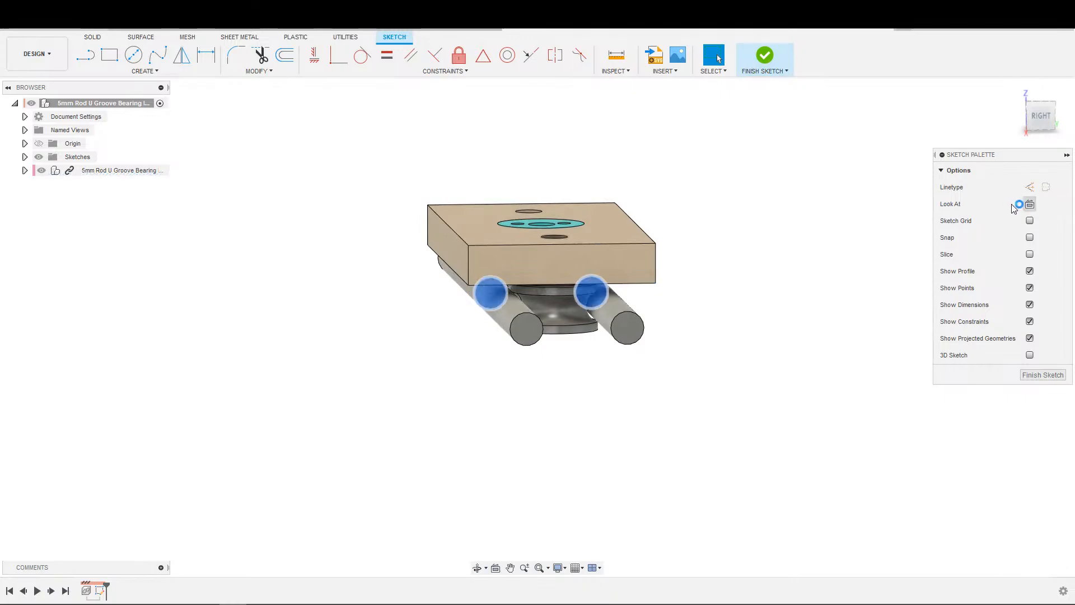
Step: Facing the sketch plane, sketch a rectangle about 36 mm wide enclosing both rod circles, from near the block's underside to below the bearings
{"action": "left_click", "coordinate": [1029, 204]}
{"action": "middle_click_drag", "start_coordinate": [455, 400], "coordinate": [498, 427]}
{"action": "scroll", "coordinate": [481, 388], "scroll_direction": "up", "scroll_amount": 3}
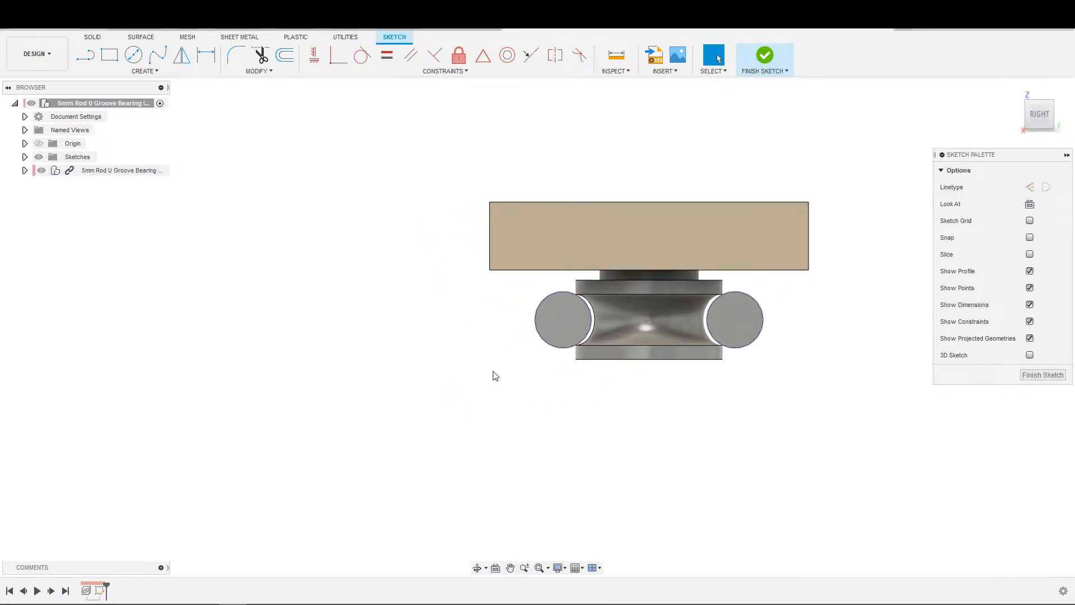
{"action": "key", "text": "s"}
{"action": "left_click", "coordinate": [583, 314]}
{"action": "left_click", "coordinate": [436, 263]}
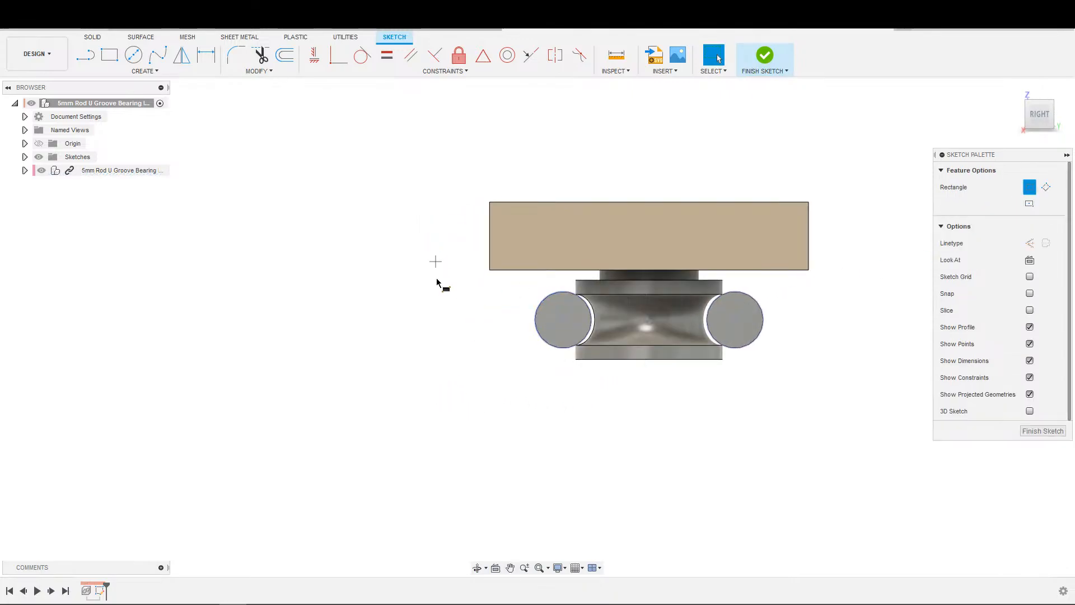
{"action": "left_click", "coordinate": [854, 447]}
{"action": "scroll", "coordinate": [725, 354], "scroll_direction": "up", "scroll_amount": 3}
{"action": "middle_click_drag", "start_coordinate": [739, 366], "coordinate": [819, 417]}
{"action": "scroll", "coordinate": [819, 417], "scroll_direction": "down", "scroll_amount": 2}
{"action": "key", "text": "Escape"}
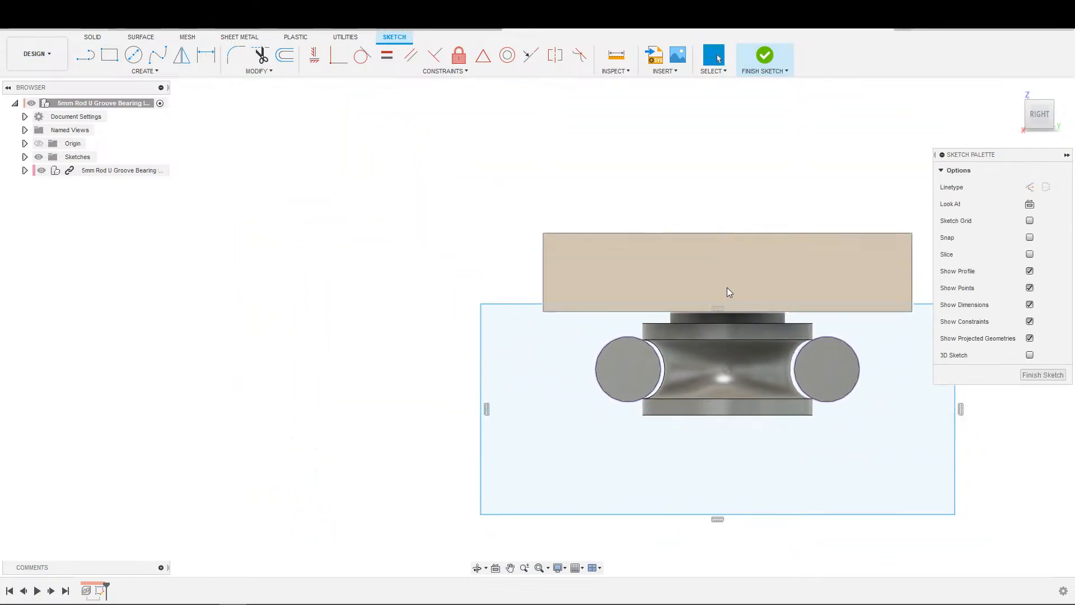
Step: Hide the inserted guide assembly so only the sketch geometry is displayed
{"action": "middle_click_drag", "start_coordinate": [586, 310], "coordinate": [517, 292]}
{"action": "left_click", "coordinate": [41, 170]}
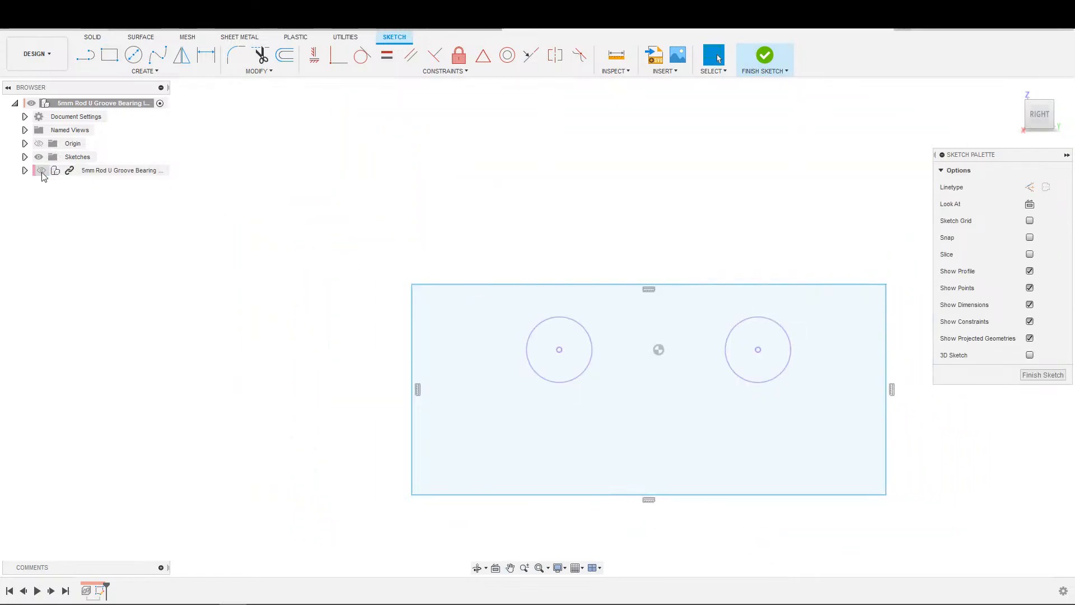
{"action": "scroll", "coordinate": [636, 367], "scroll_direction": "up", "scroll_amount": 1}
{"action": "scroll", "coordinate": [598, 357], "scroll_direction": "down", "scroll_amount": 3}
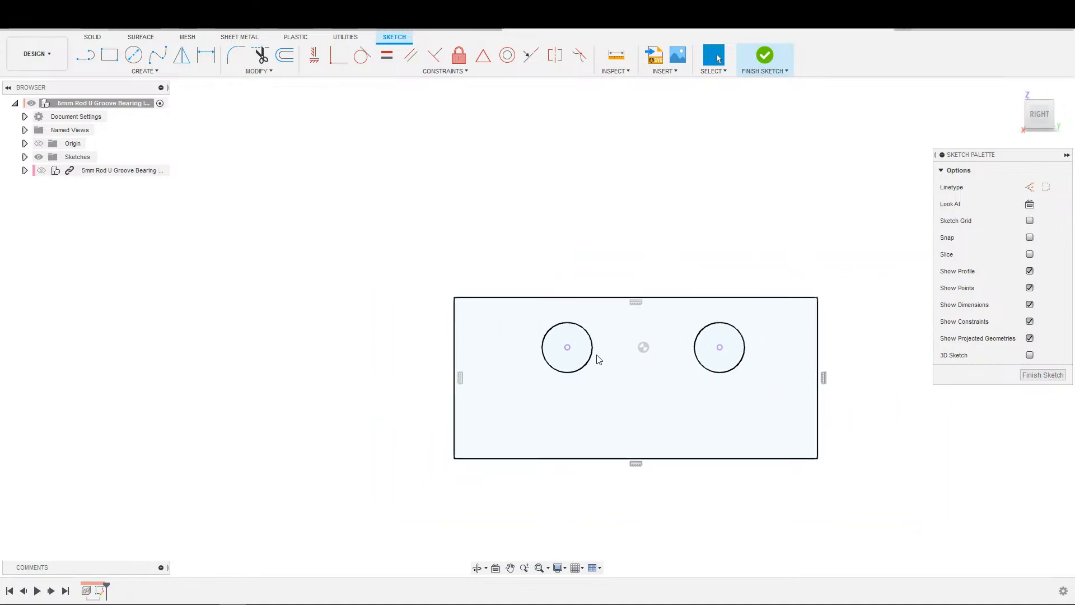
Step: Draw a U-shaped pocket of three lines about 11.5 mm deep from the rectangle's upper edge, with its sides passing through both rod circles
{"action": "scroll", "coordinate": [572, 373], "scroll_direction": "up", "scroll_amount": 2}
{"action": "key", "text": "s"}
{"action": "left_click", "coordinate": [569, 396]}
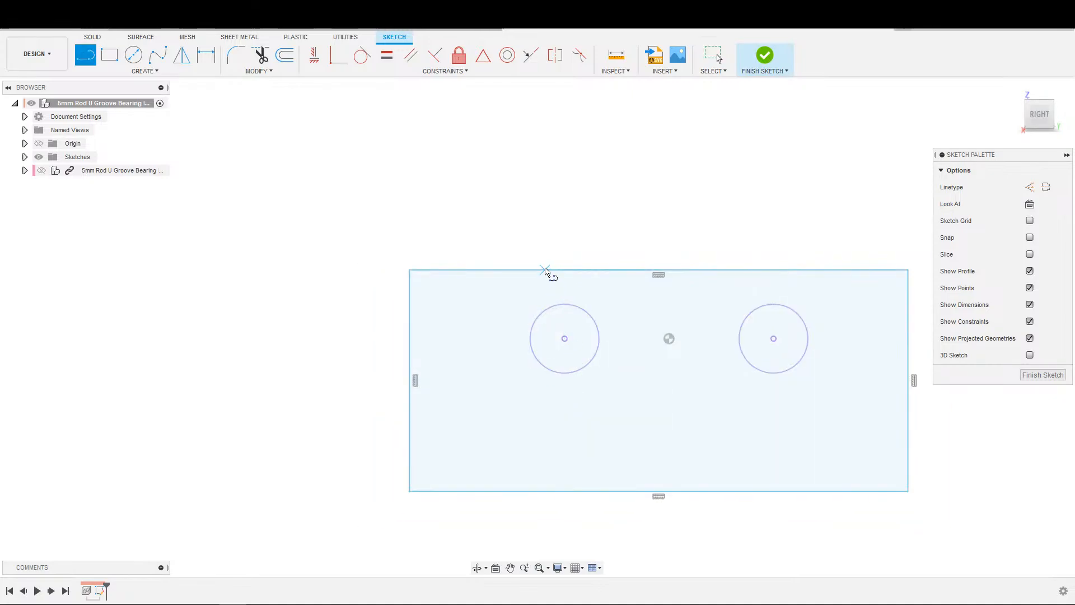
{"action": "left_click", "coordinate": [565, 269]}
{"action": "left_click", "coordinate": [565, 428]}
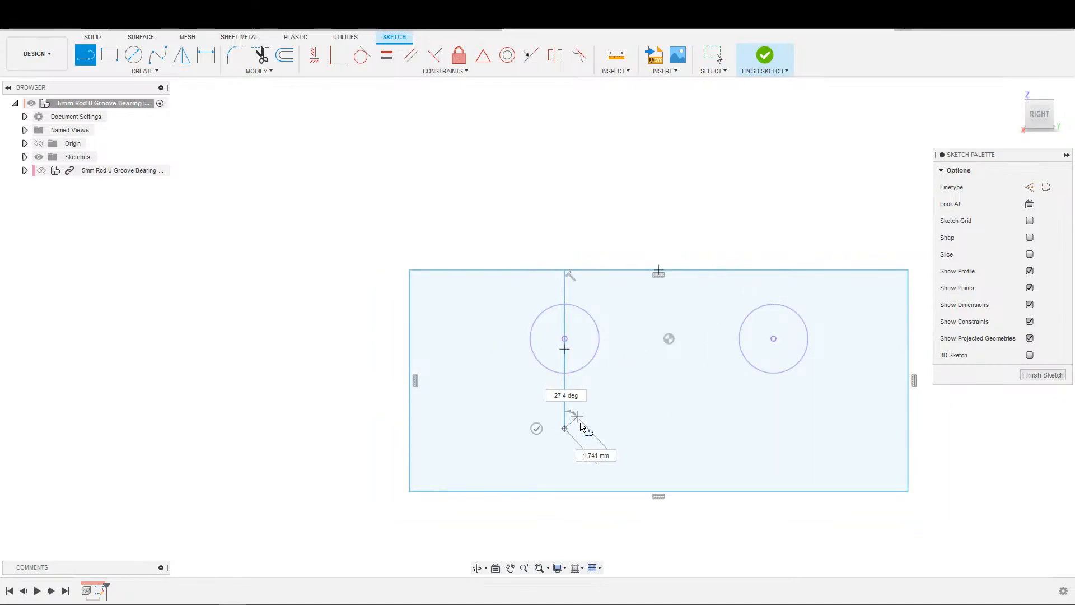
{"action": "left_click", "coordinate": [779, 428]}
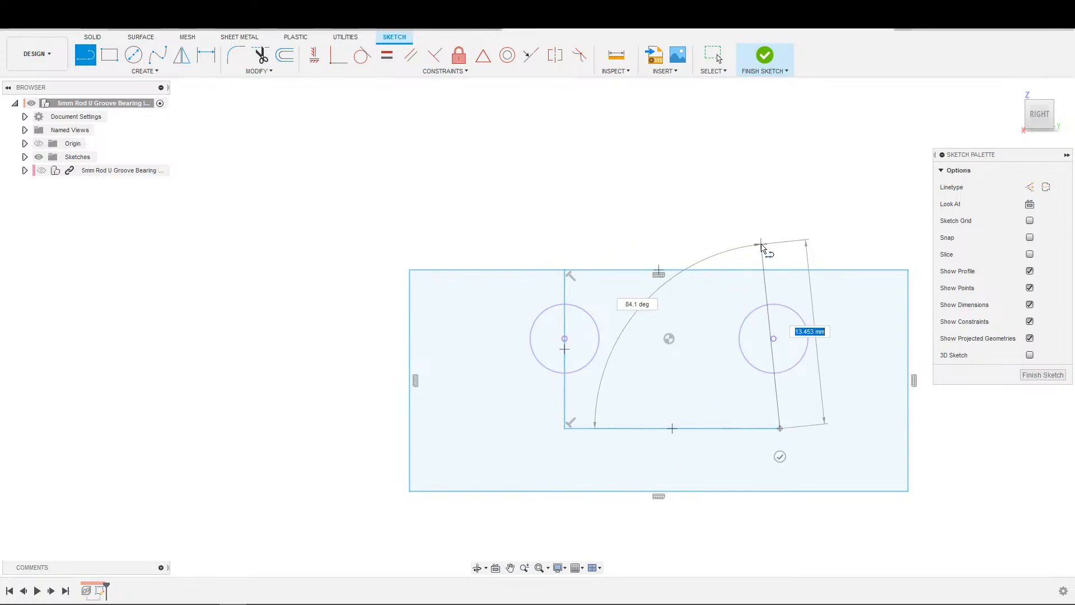
{"action": "left_click", "coordinate": [779, 269]}
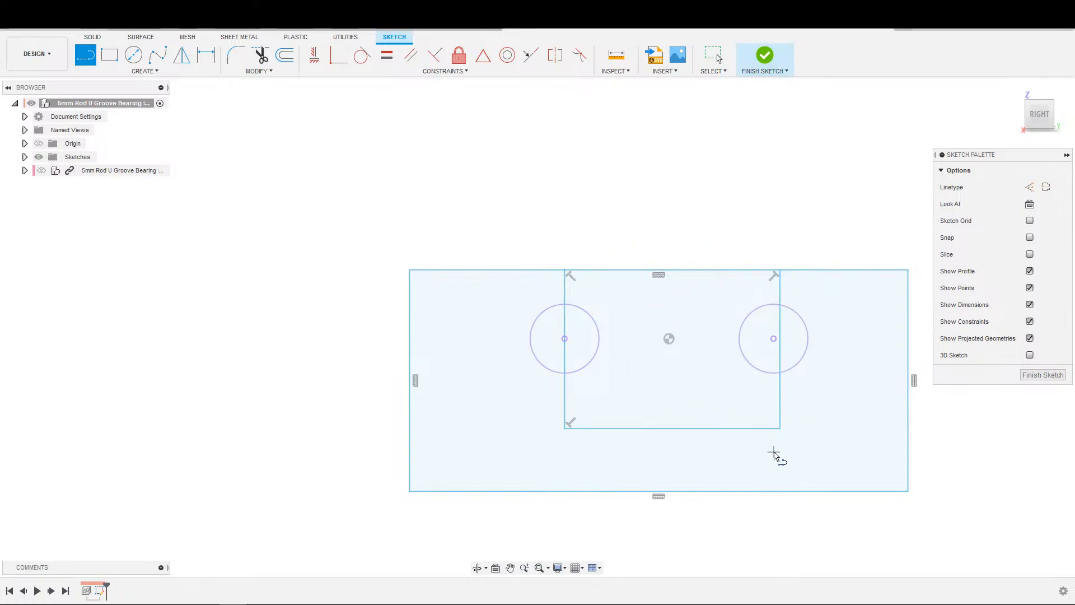
{"action": "key", "text": "Escape"}
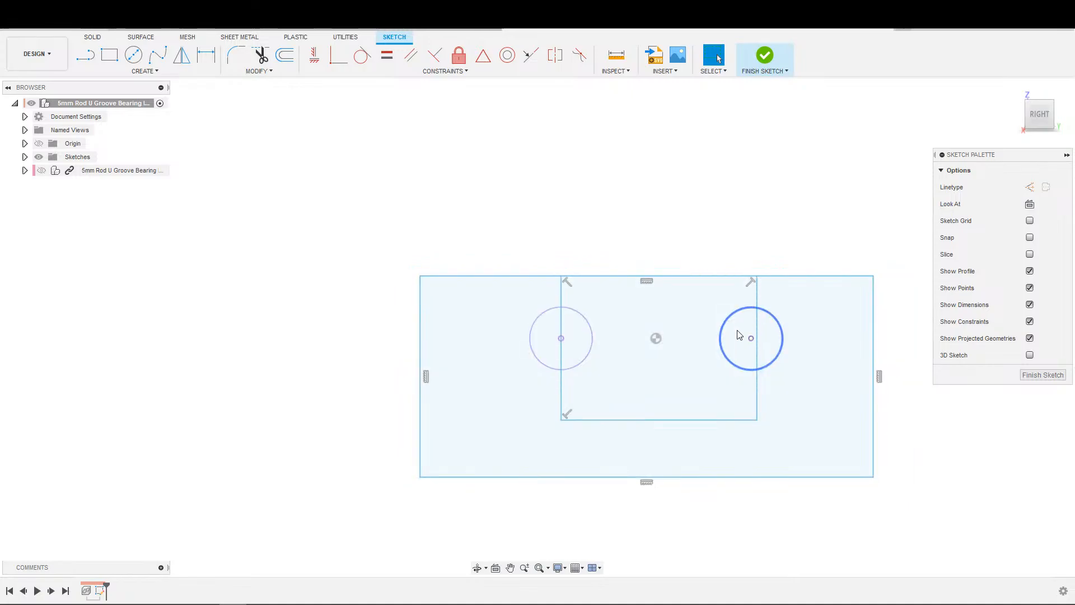
{"action": "left_click", "coordinate": [757, 349]}
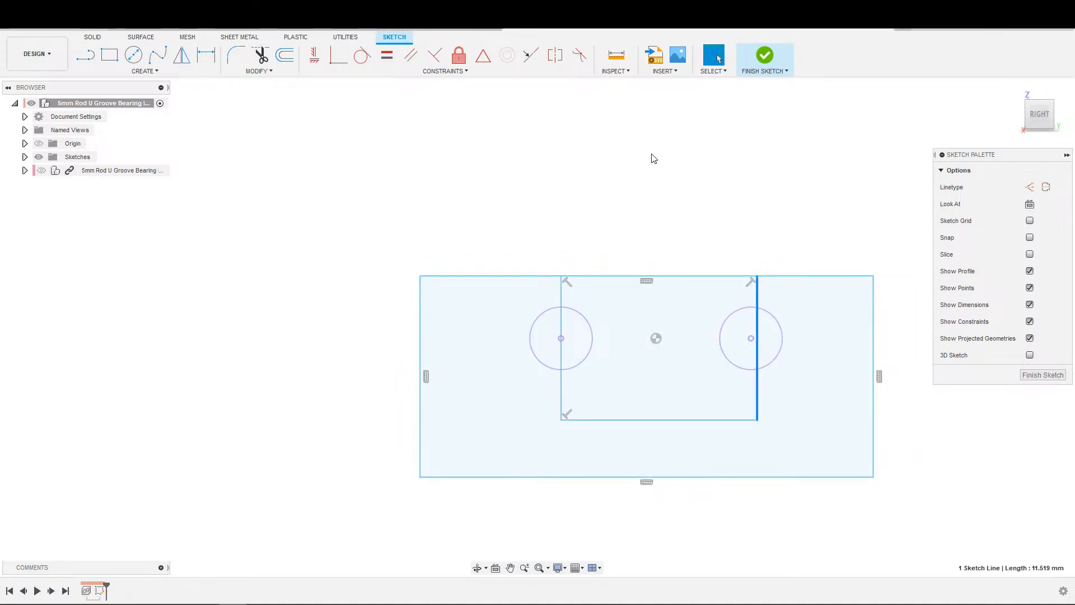
{"action": "key", "text": "Escape"}
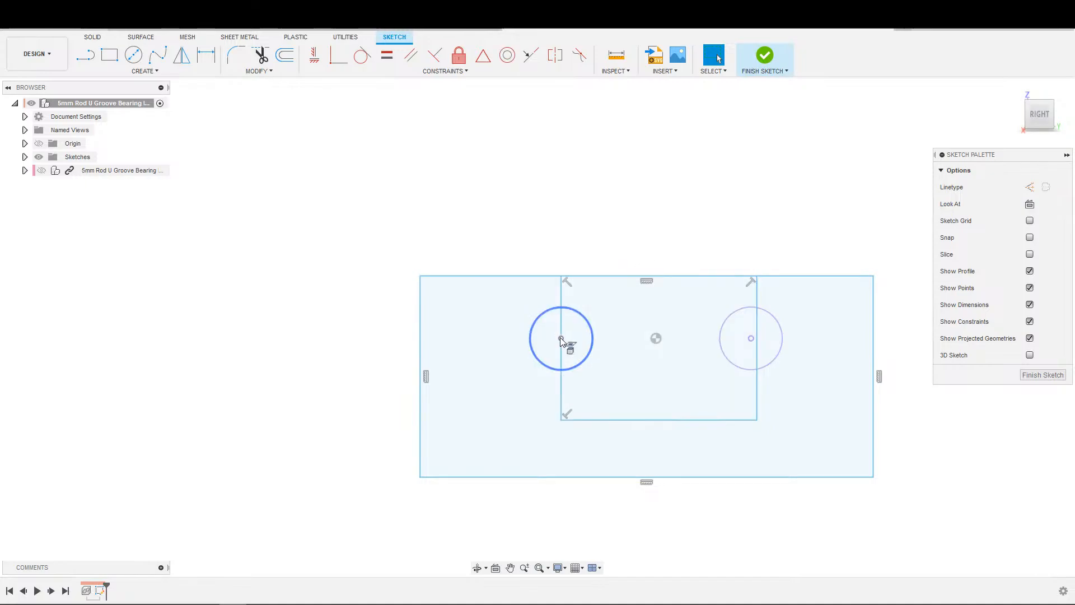
Step: Show the guide assembly again and project the whole bearing and block bodies into the sketch using the body selection filter
{"action": "key", "text": "s"}
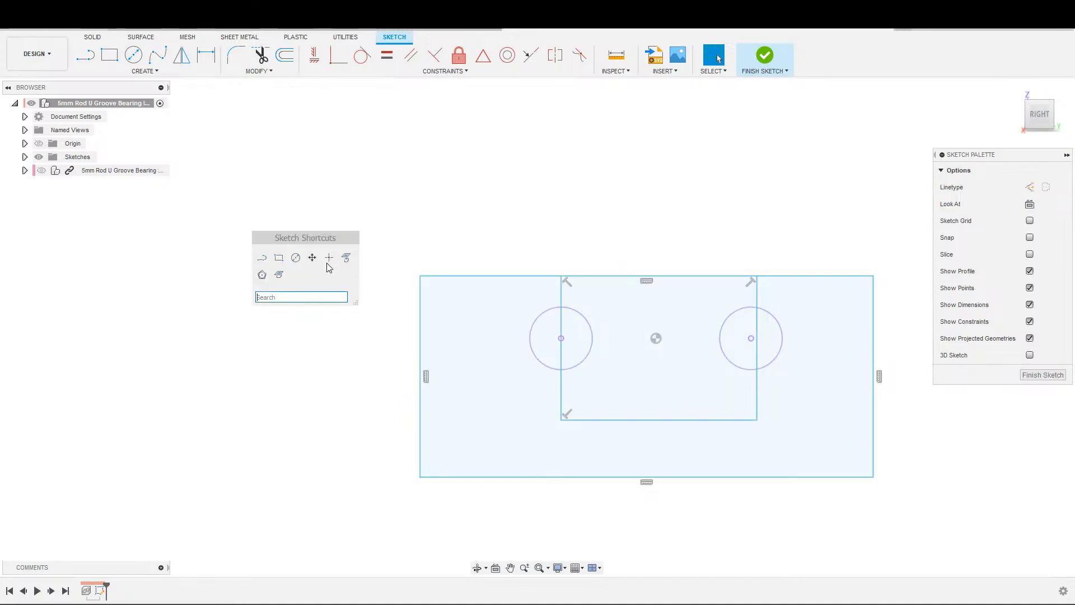
{"action": "left_click", "coordinate": [315, 267]}
{"action": "left_click", "coordinate": [41, 171]}
{"action": "scroll", "coordinate": [566, 381], "scroll_direction": "up", "scroll_amount": 4}
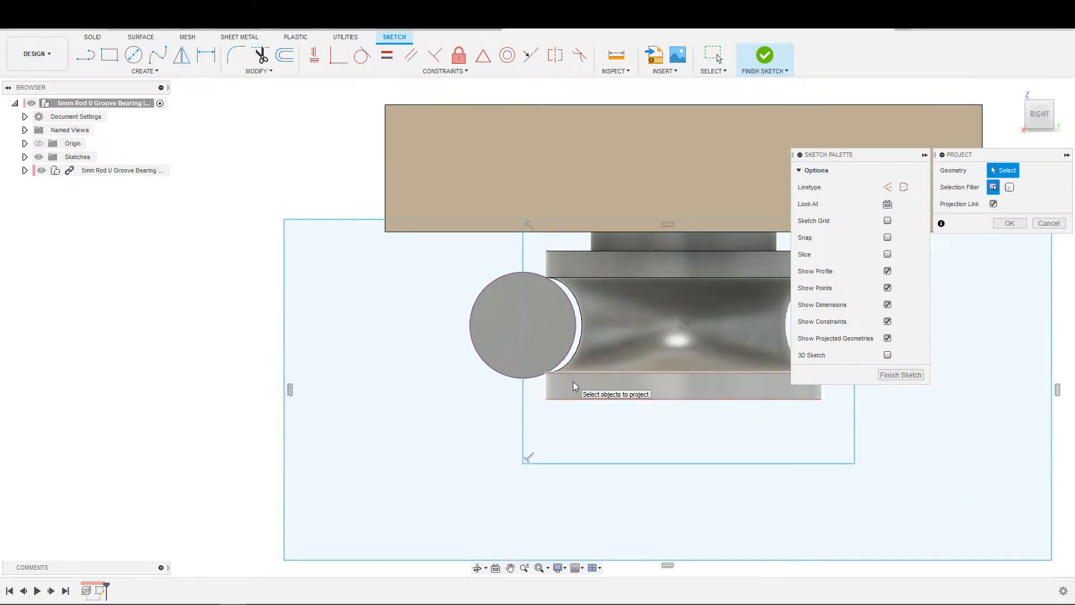
{"action": "left_click", "coordinate": [1010, 187]}
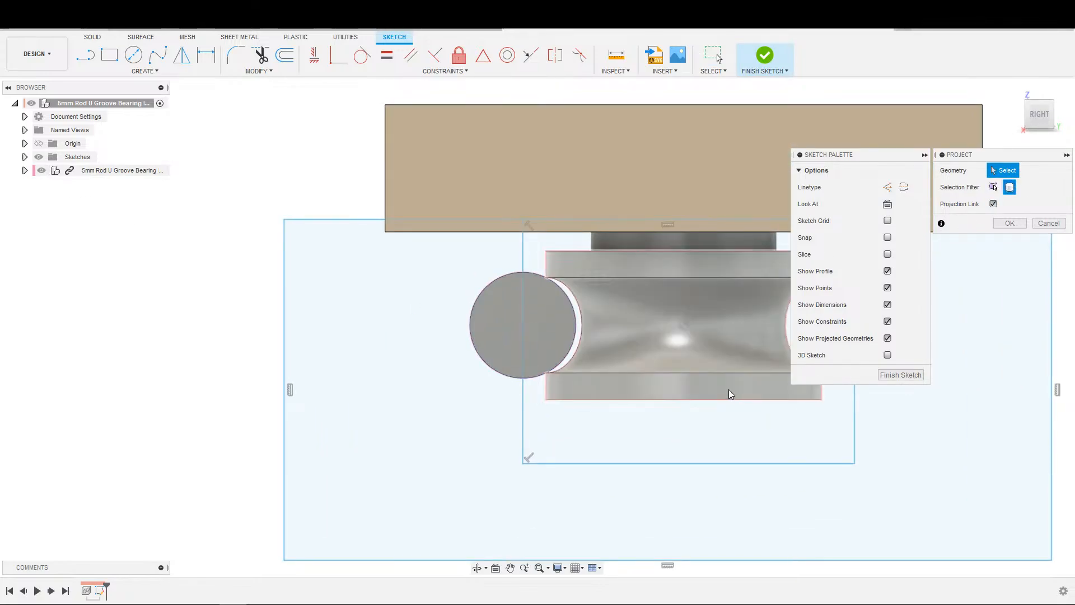
{"action": "left_click", "coordinate": [728, 389]}
{"action": "scroll", "coordinate": [665, 341], "scroll_direction": "down", "scroll_amount": 3}
{"action": "middle_click_drag", "start_coordinate": [654, 340], "coordinate": [589, 318]}
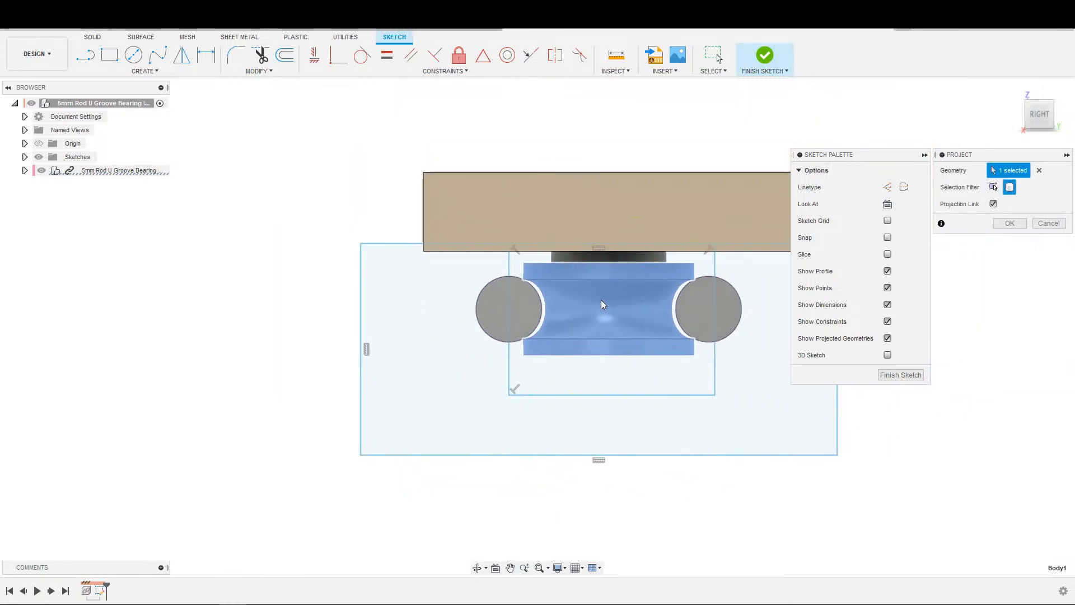
{"action": "left_click", "coordinate": [502, 245]}
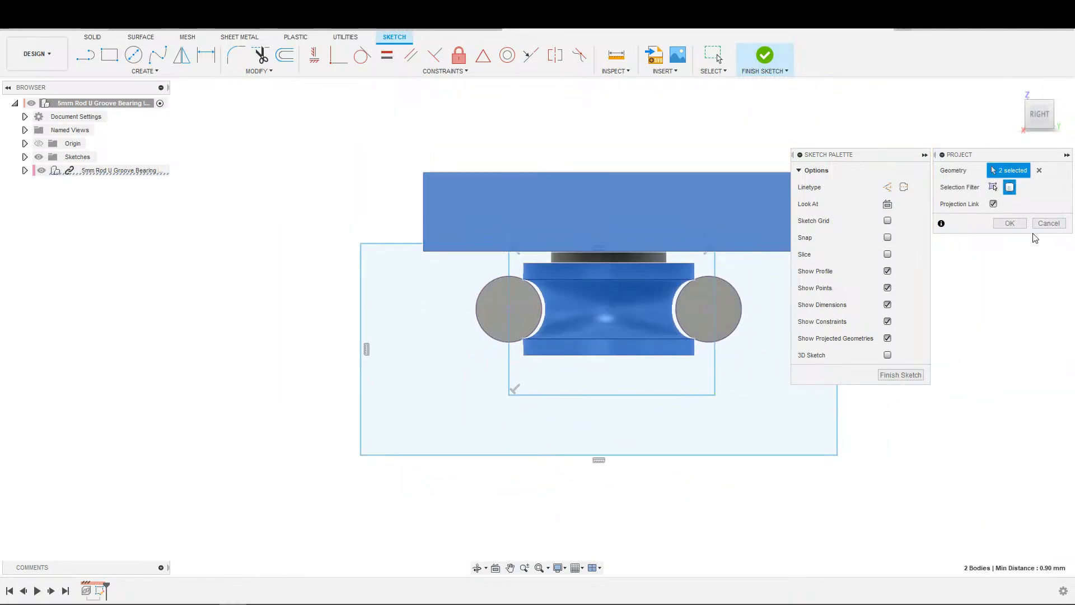
{"action": "left_click", "coordinate": [1017, 226]}
{"action": "scroll", "coordinate": [758, 319], "scroll_direction": "down", "scroll_amount": 2}
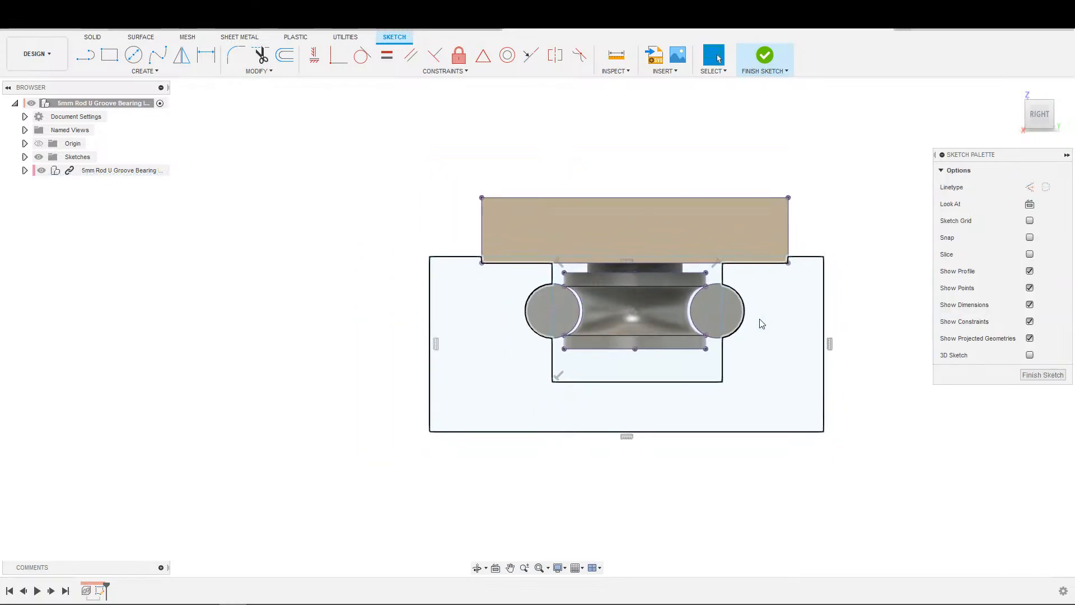
Step: Hide the guide assembly and convert the projected bearing and block outlines to construction lines
{"action": "left_click", "coordinate": [41, 171]}
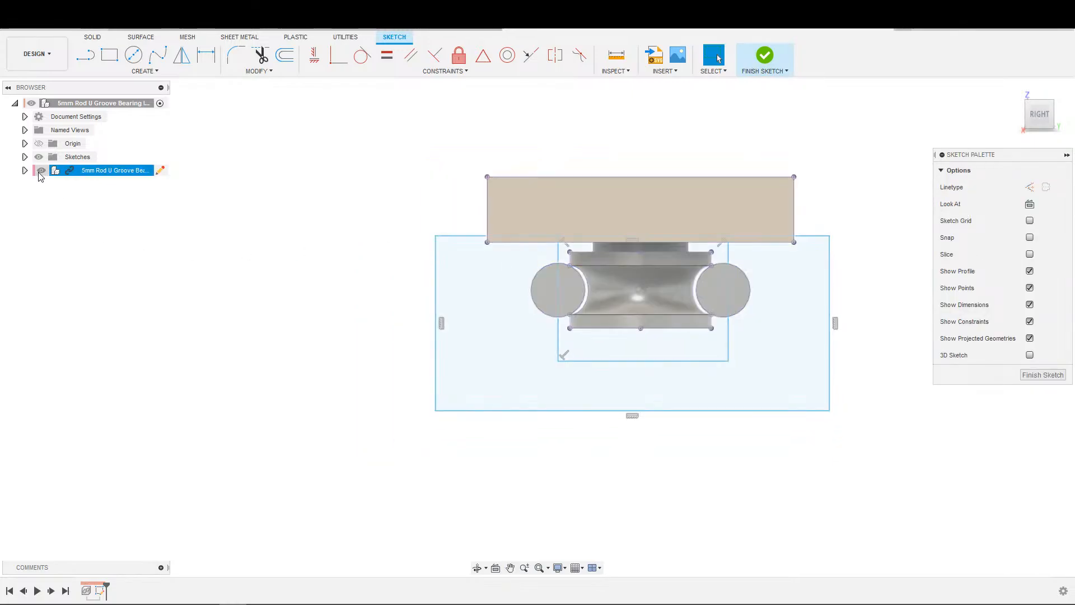
{"action": "middle_click_drag", "start_coordinate": [380, 301], "coordinate": [318, 282]}
{"action": "scroll", "coordinate": [541, 304], "scroll_direction": "up", "scroll_amount": 2}
{"action": "scroll", "coordinate": [541, 307], "scroll_direction": "up", "scroll_amount": 1}
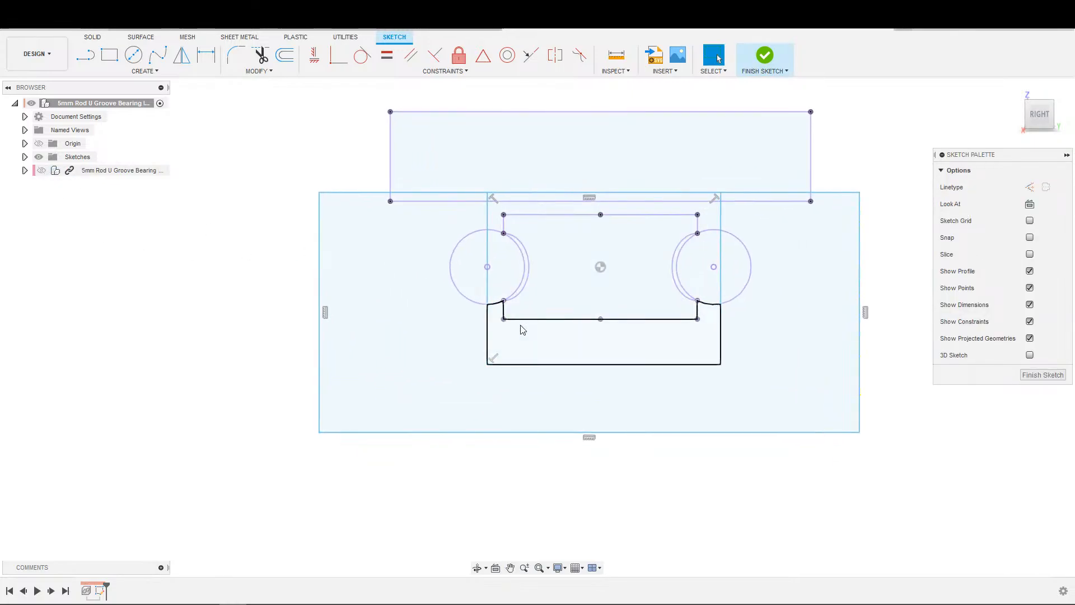
{"action": "double_click", "coordinate": [532, 319]}
{"action": "key", "text": "x"}
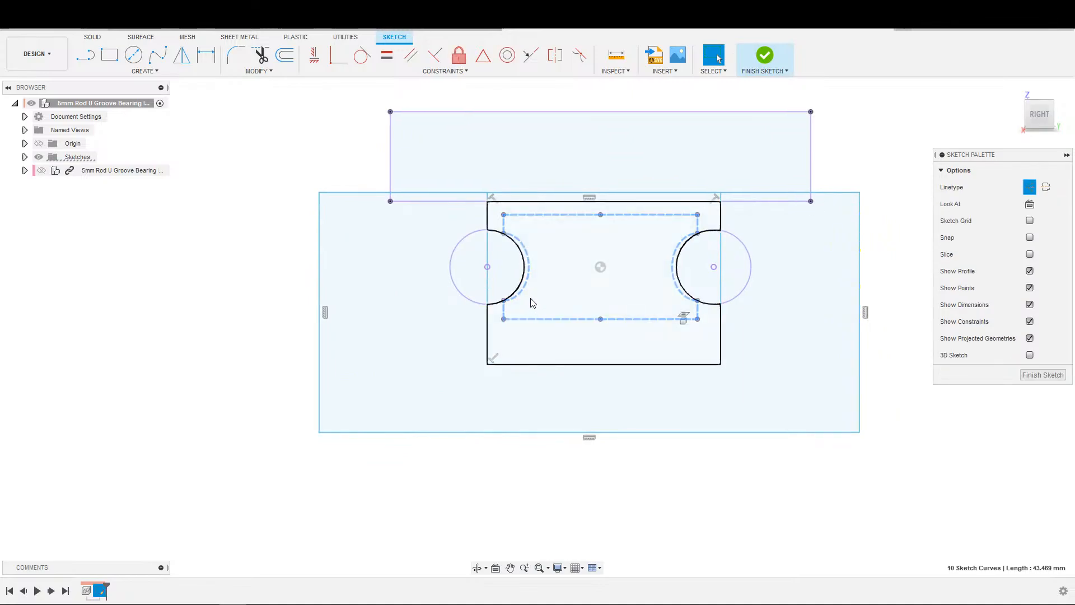
{"action": "left_click", "coordinate": [446, 206]}
{"action": "double_click", "coordinate": [446, 205]}
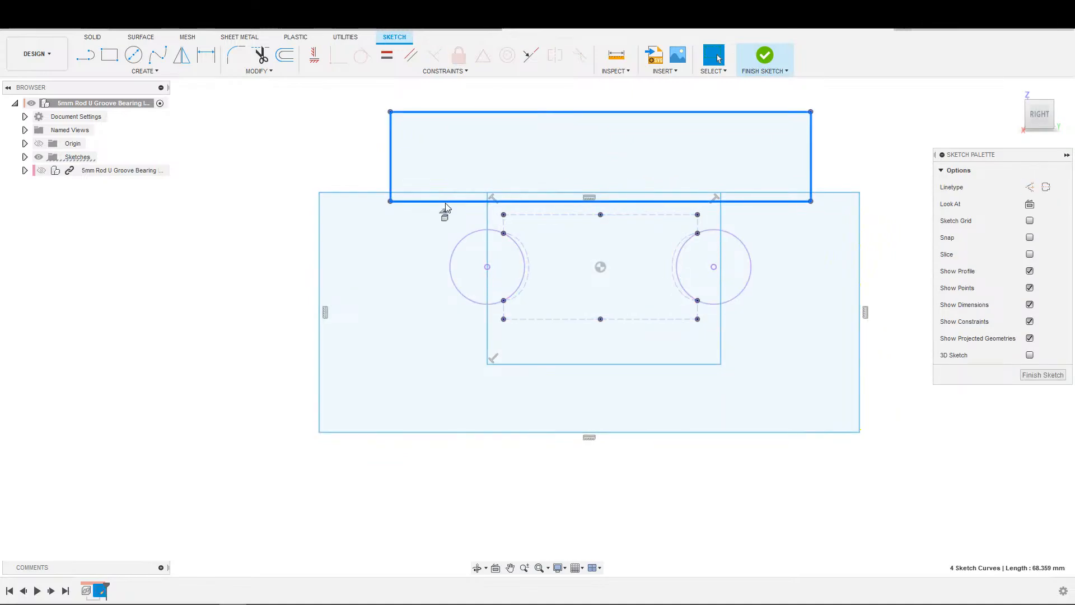
{"action": "key", "text": "x"}
{"action": "left_click", "coordinate": [879, 138]}
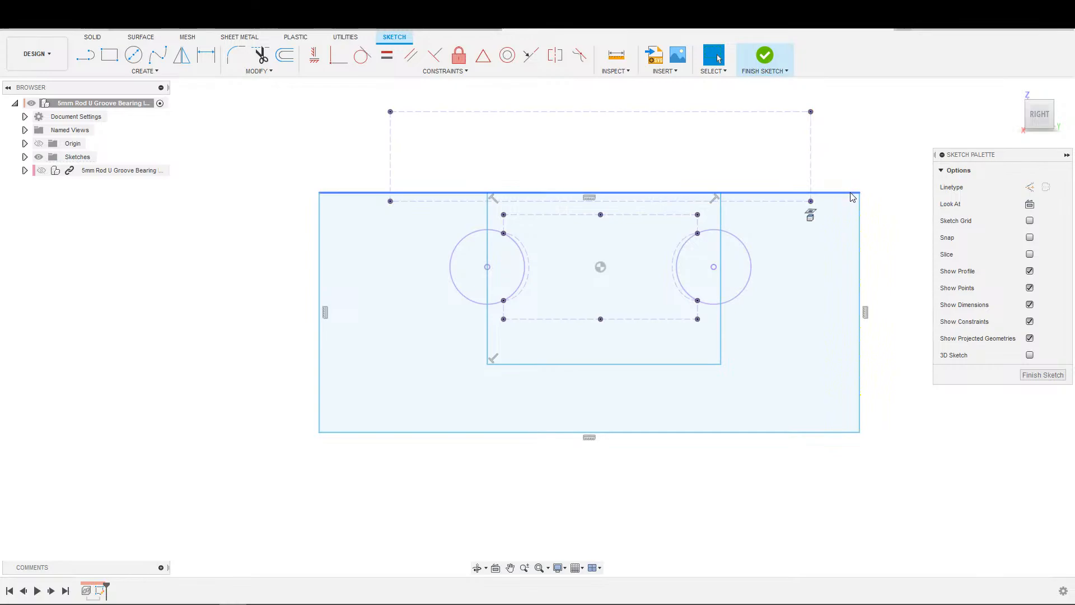
Step: Move the bracket rectangle's upper edge below the block outline and dimension the gap between them to 0.5 mm
{"action": "left_click_drag", "start_coordinate": [855, 196], "coordinate": [859, 216]}
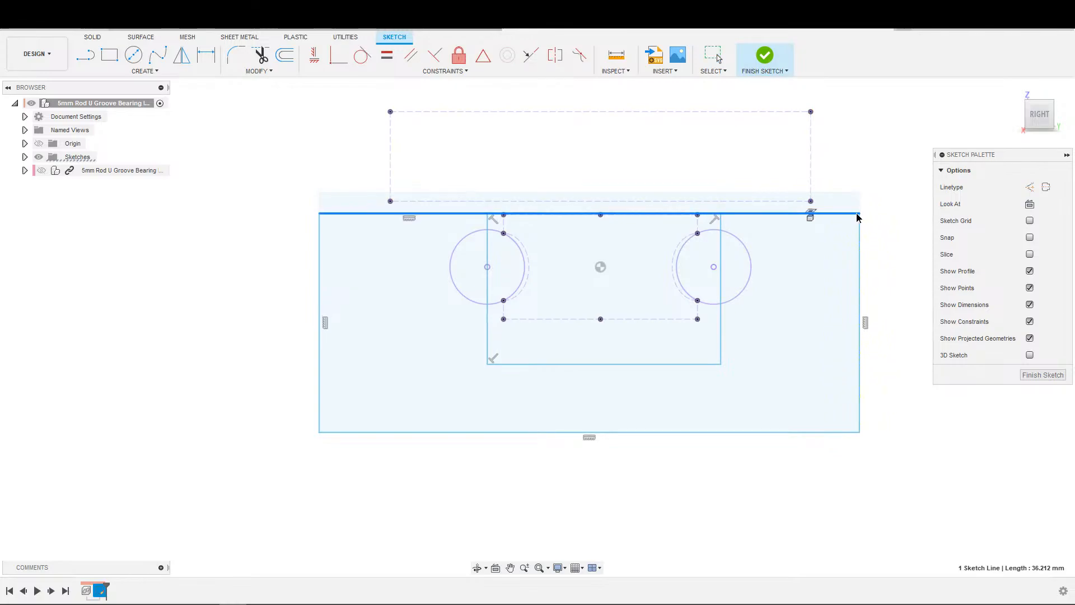
{"action": "key", "text": "d"}
{"action": "left_click", "coordinate": [846, 197]}
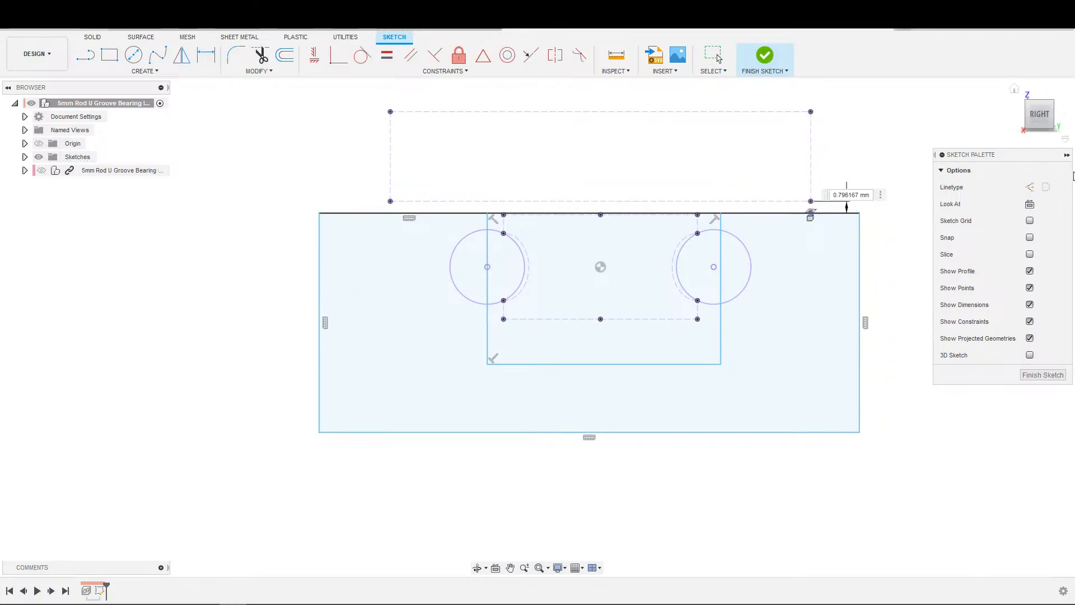
{"action": "type", "text": "0.5"}
{"action": "key", "text": "Return"}
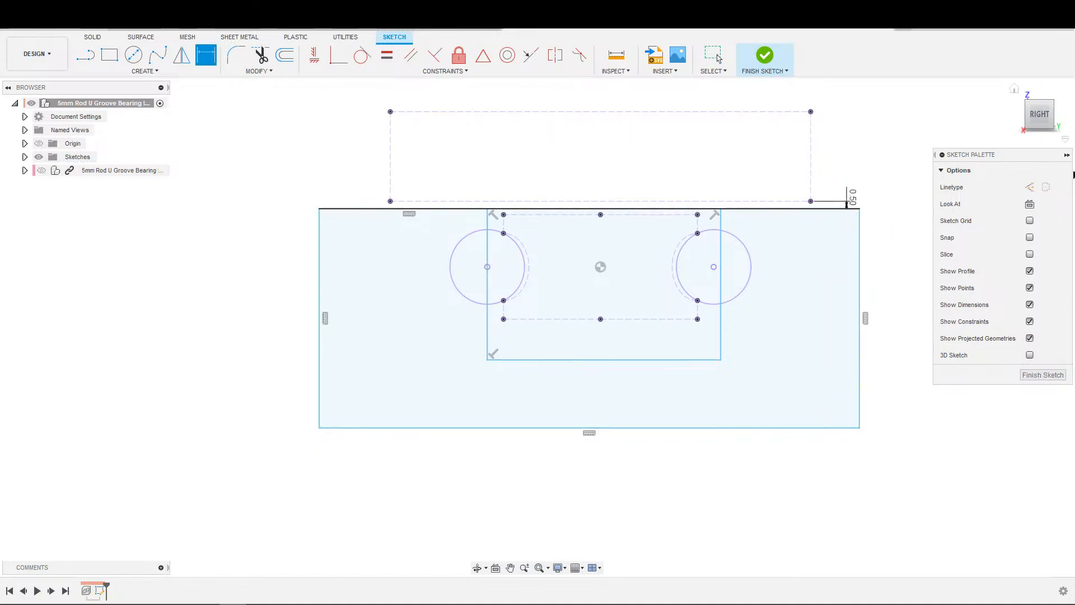
{"action": "scroll", "coordinate": [783, 291], "scroll_direction": "up", "scroll_amount": 5}
{"action": "key", "text": "Escape"}
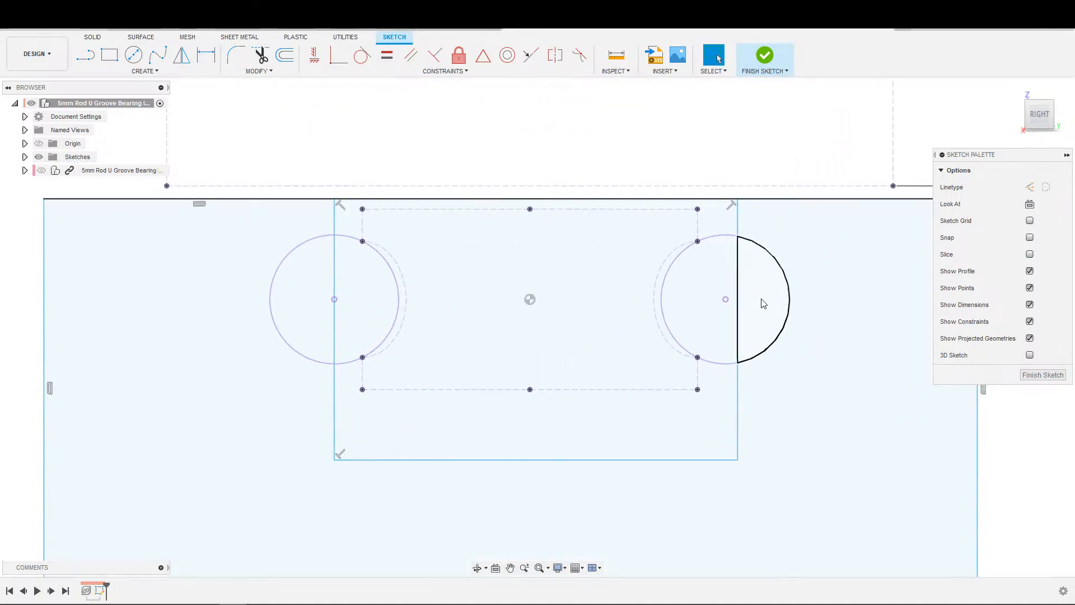
Step: Dimension the gap between the bearing outline's side and the nearby pocket side to 0.5 mm
{"action": "scroll", "coordinate": [764, 304], "scroll_direction": "down", "scroll_amount": 2}
{"action": "key", "text": "d"}
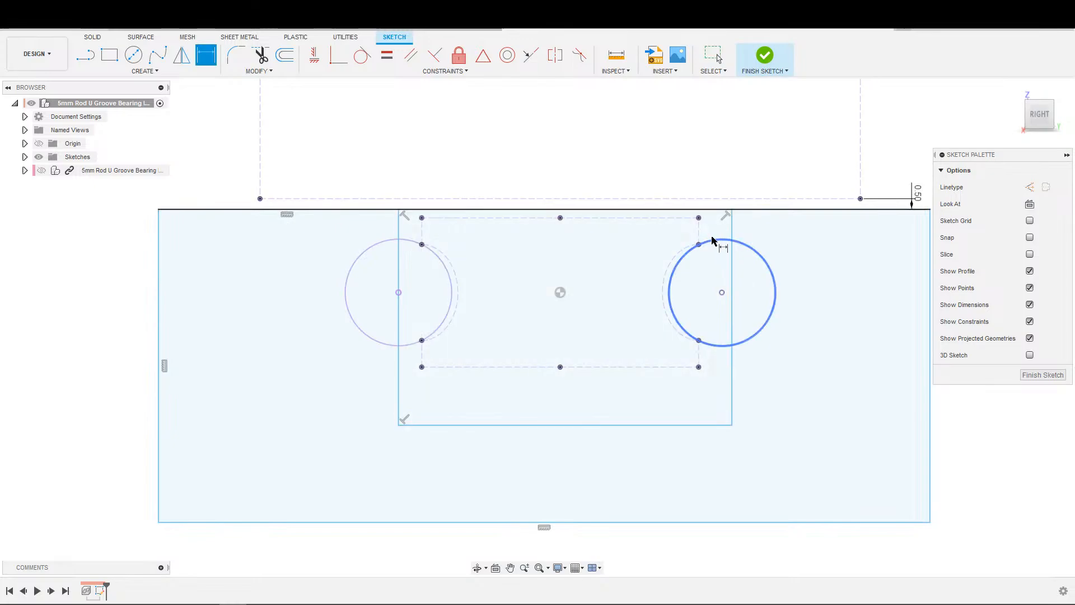
{"action": "left_click", "coordinate": [732, 235]}
{"action": "left_click", "coordinate": [722, 235]}
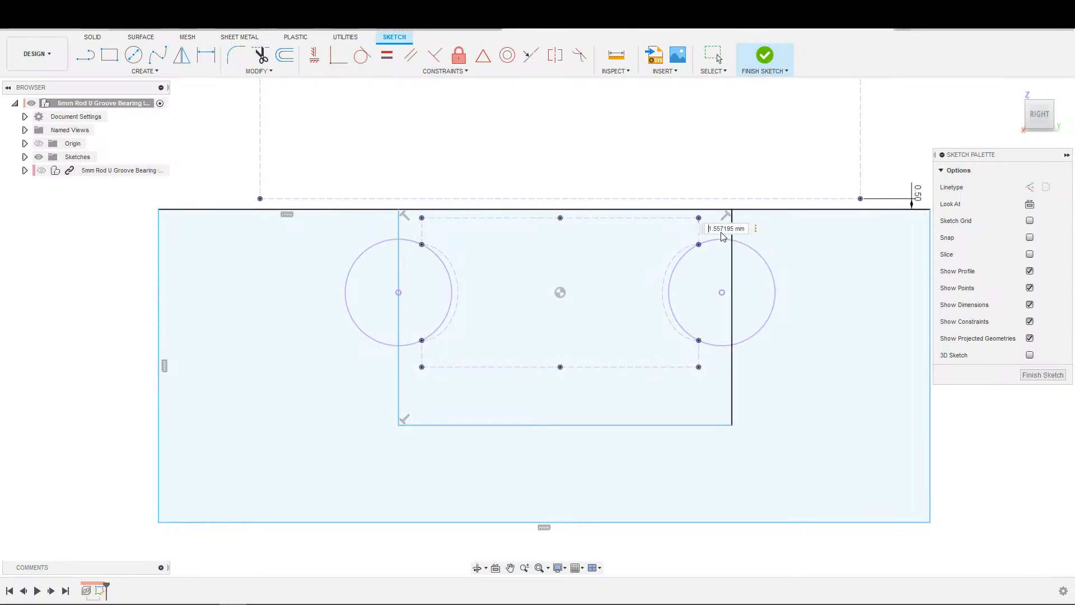
{"action": "type", "text": ".5"}
{"action": "key", "text": "Return"}
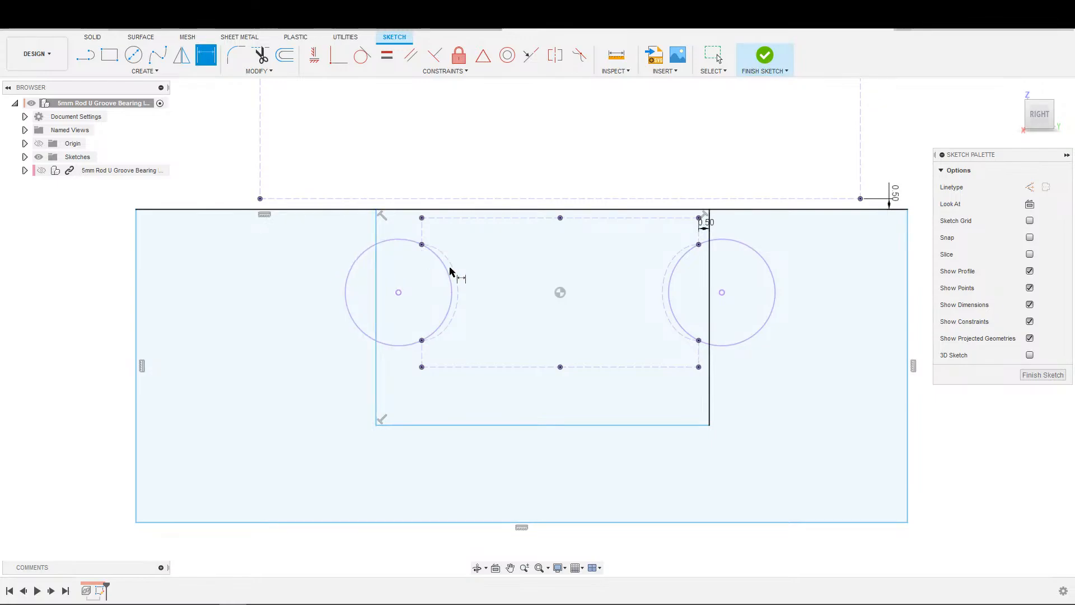
{"action": "scroll", "coordinate": [456, 336], "scroll_direction": "down", "scroll_amount": 4}
{"action": "key", "text": "Escape"}
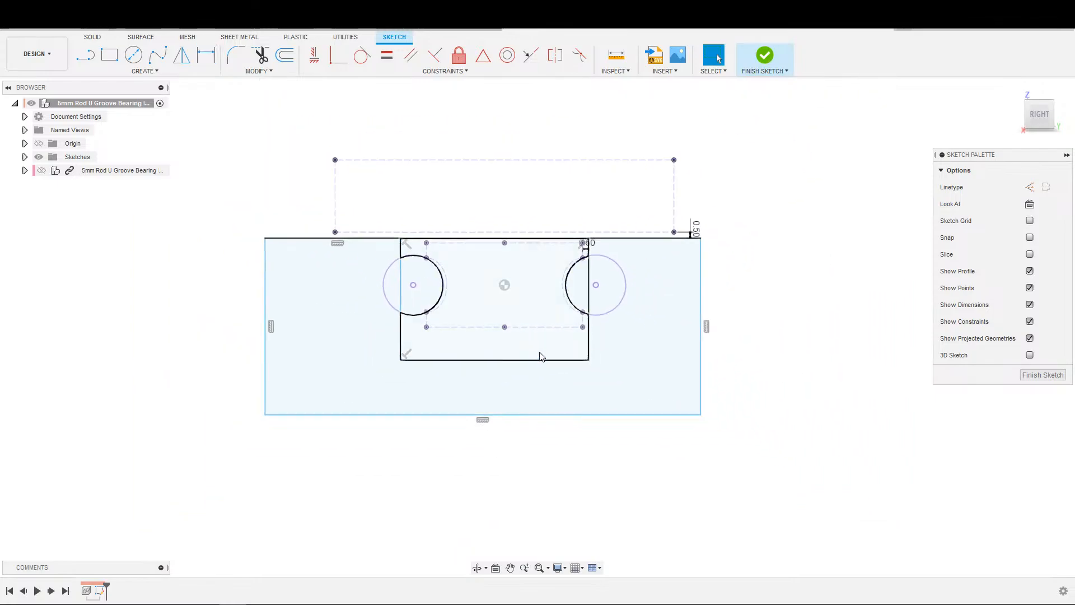
Step: Reposition the 0.5 mm side-gap dimension label outside the pocket so it reads clearly
{"action": "scroll", "coordinate": [523, 375], "scroll_direction": "up", "scroll_amount": 2}
{"action": "middle_click_drag", "start_coordinate": [496, 374], "coordinate": [518, 372]}
{"action": "key", "text": "s"}
{"action": "left_click", "coordinate": [582, 354]}
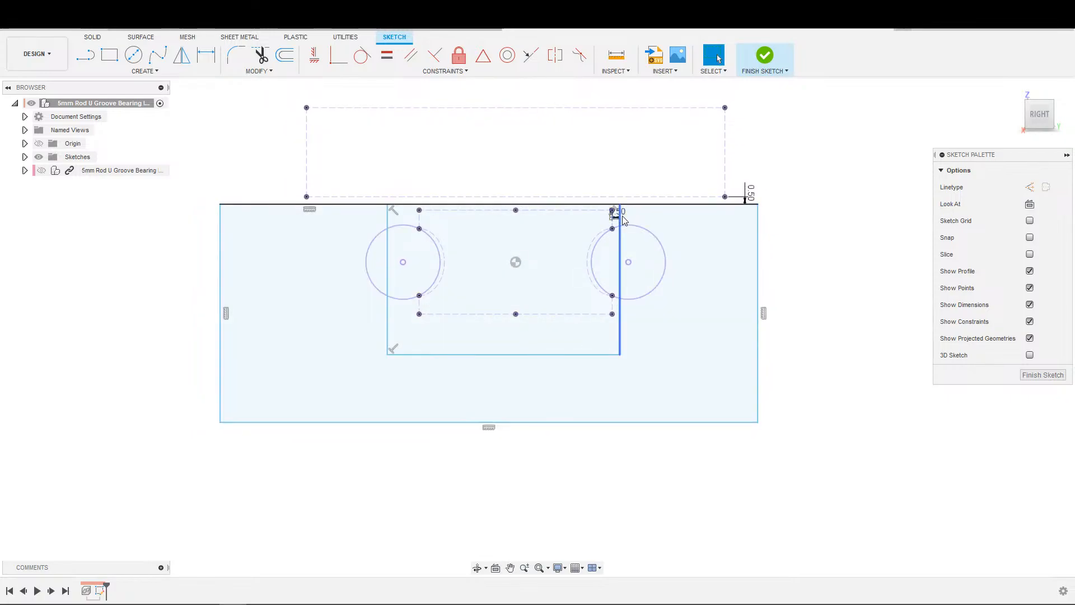
{"action": "left_click_drag", "start_coordinate": [627, 219], "coordinate": [663, 231]}
{"action": "key", "text": "Escape"}
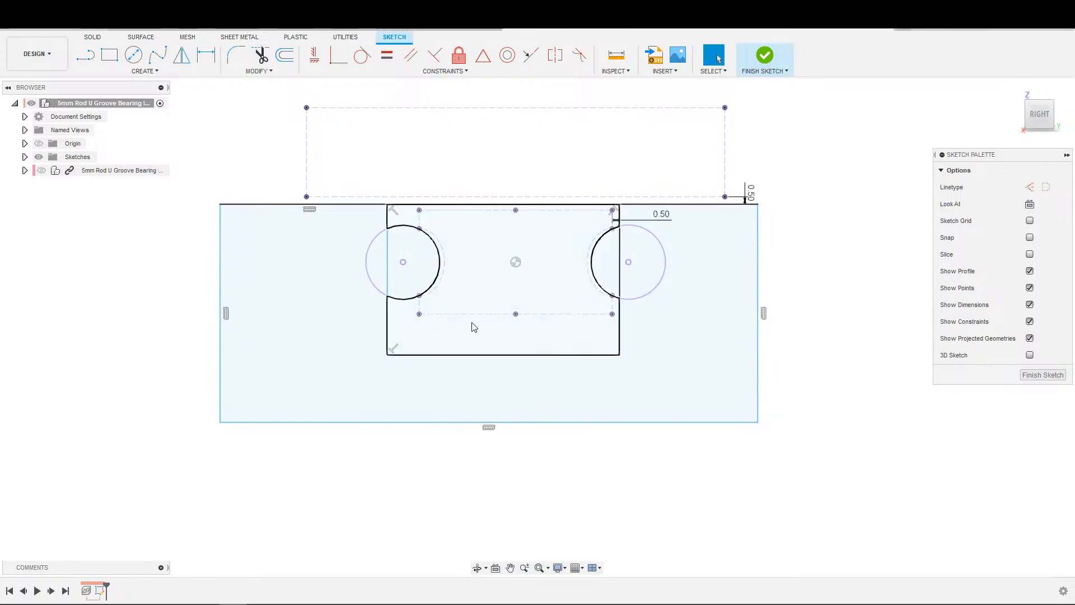
{"action": "key", "text": "s"}
{"action": "left_click", "coordinate": [479, 364]}
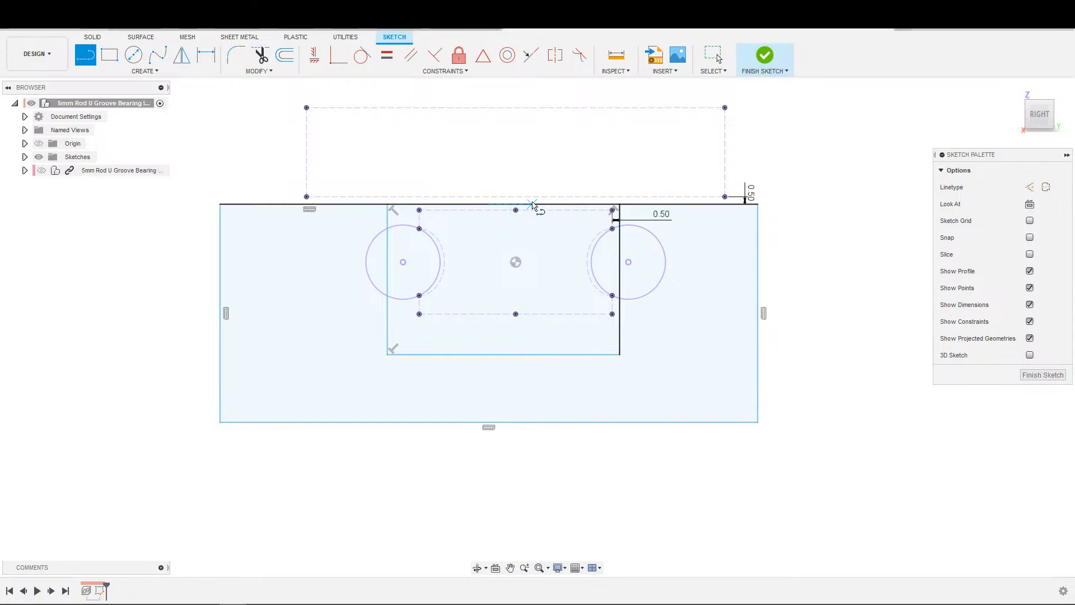
{"action": "key", "text": "Escape"}
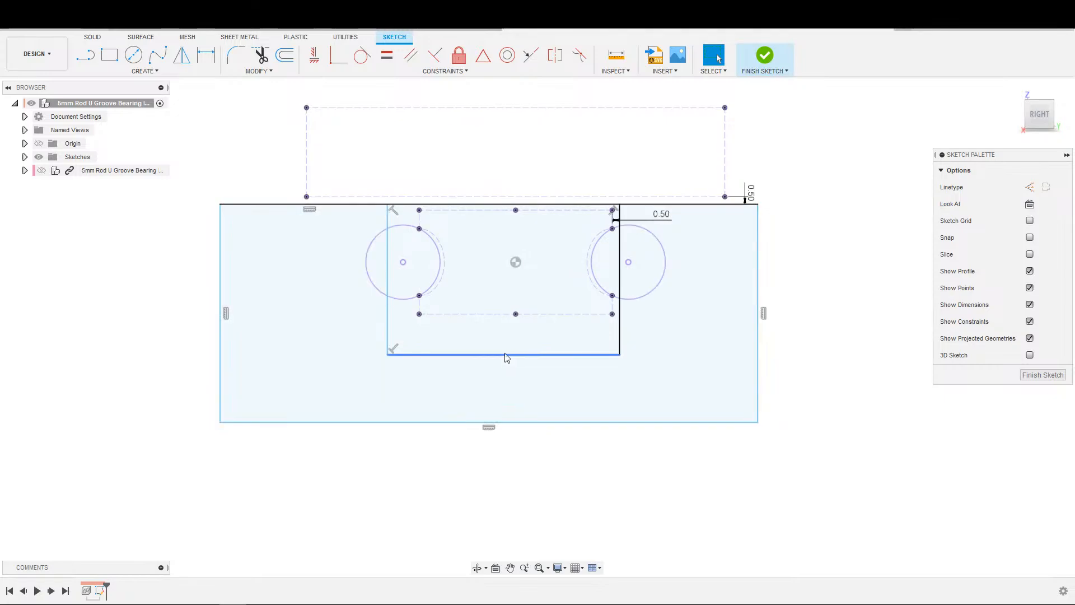
{"action": "left_click", "coordinate": [487, 360]}
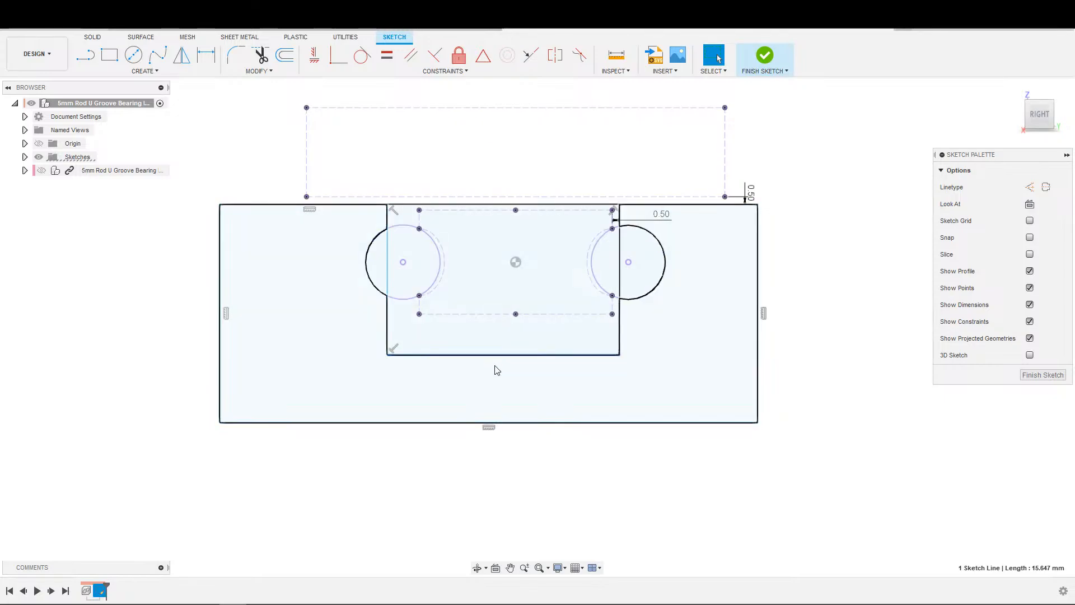
Step: Draw a vertical centre line from the midpoint of the bracket rectangle's lower edge to the midpoint of its upper edge
{"action": "key", "text": "s"}
{"action": "left_click", "coordinate": [506, 394]}
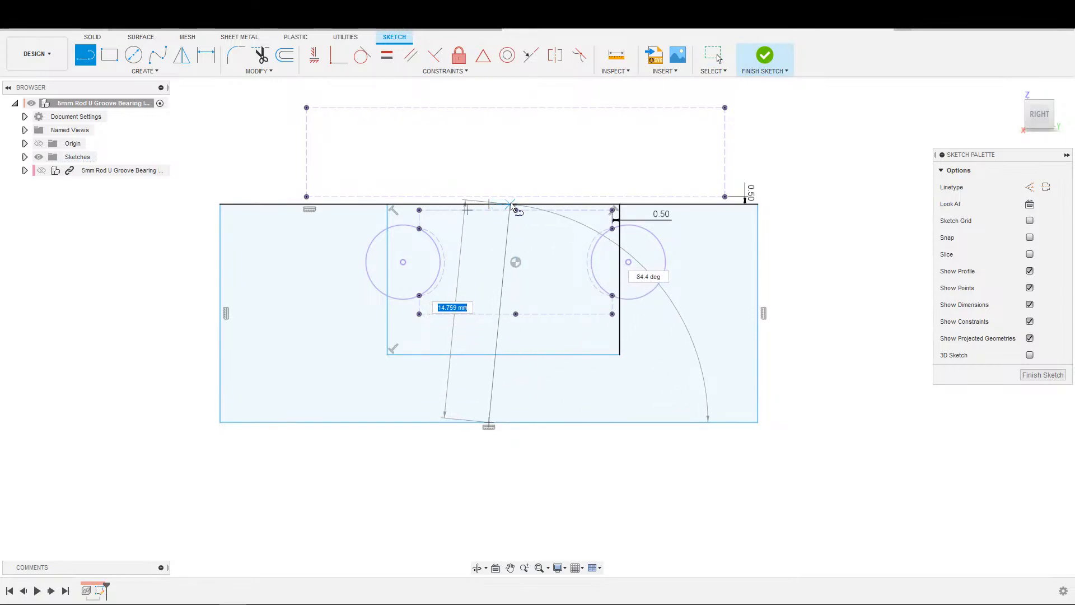
{"action": "double_click", "coordinate": [489, 205]}
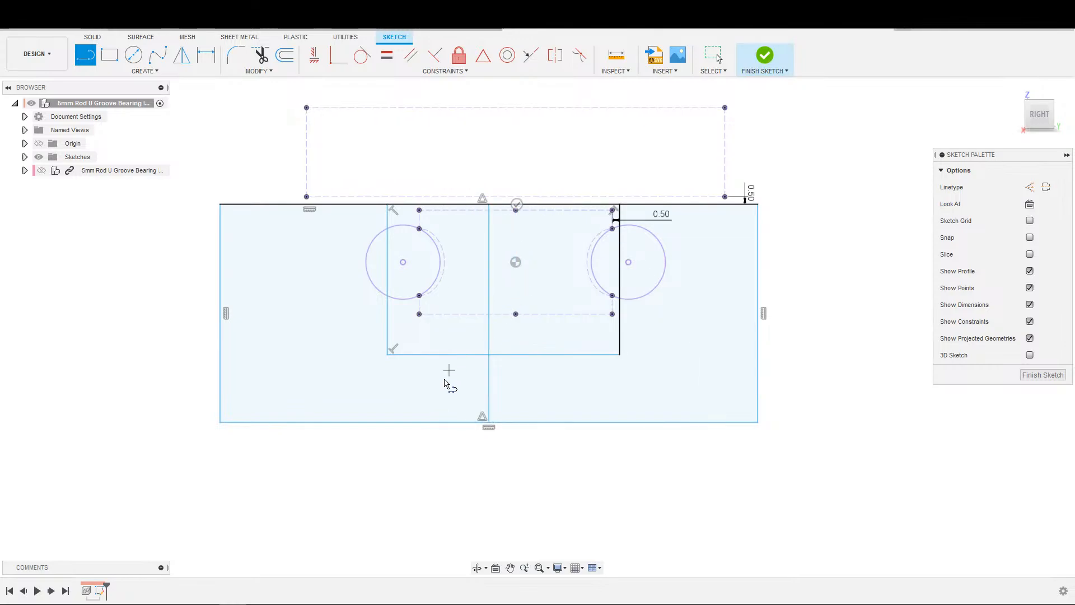
{"action": "key", "text": "Escape"}
Step: Try to constrain the centre line perpendicular to the bracket rectangle's lower edge
{"action": "left_click", "coordinate": [489, 418]}
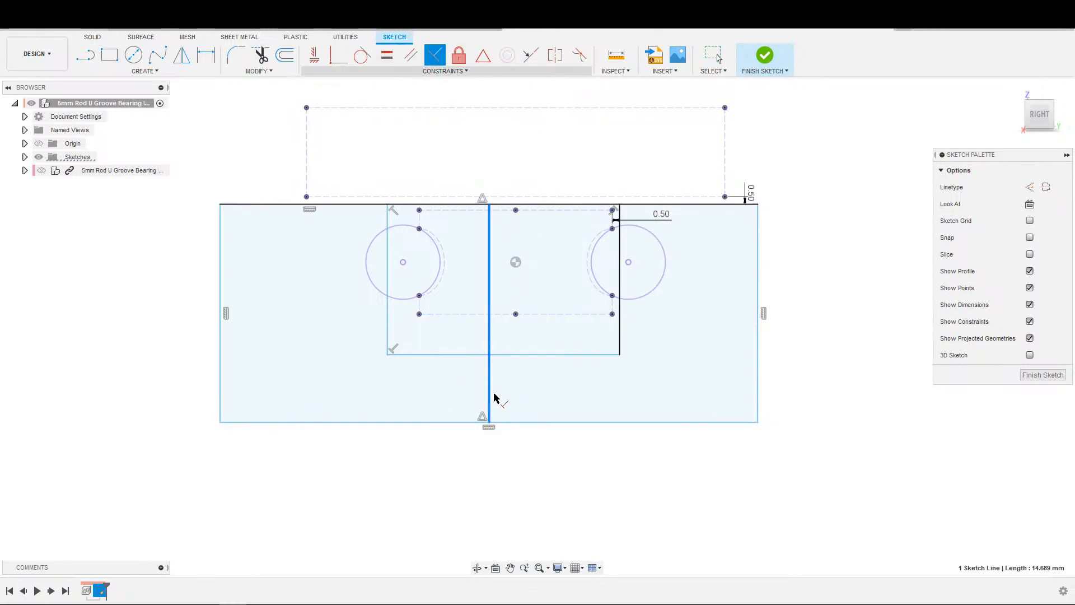
{"action": "left_click", "coordinate": [512, 422]}
{"action": "key", "text": "Escape"}
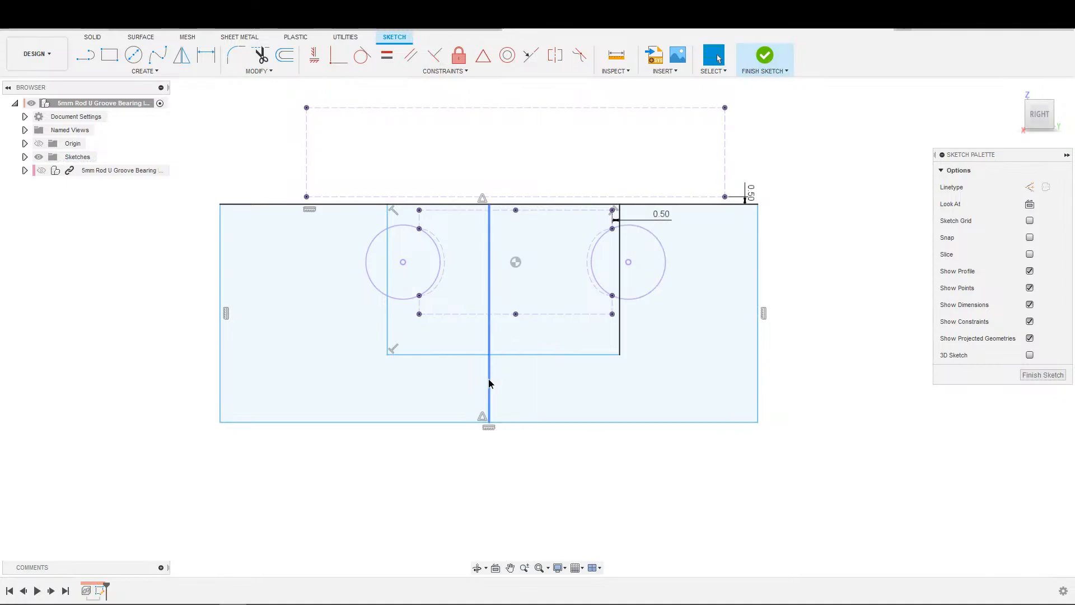
{"action": "left_click", "coordinate": [488, 381]}
{"action": "key", "text": "Escape"}
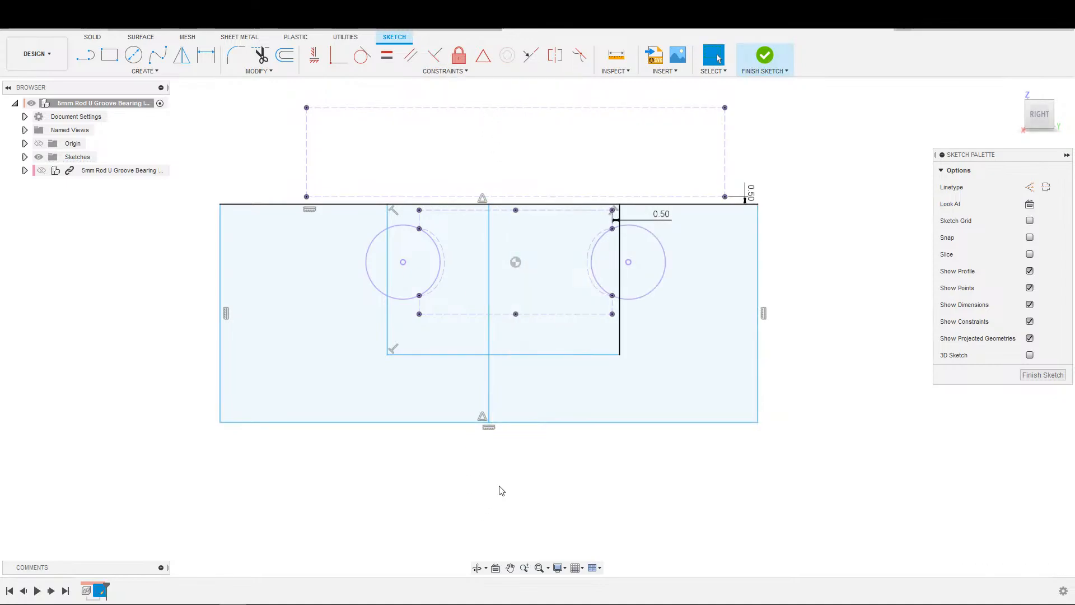
Step: Place a sketch point at the midpoint of the pocket's lower edge
{"action": "key", "text": "s"}
{"action": "key", "text": "s"}
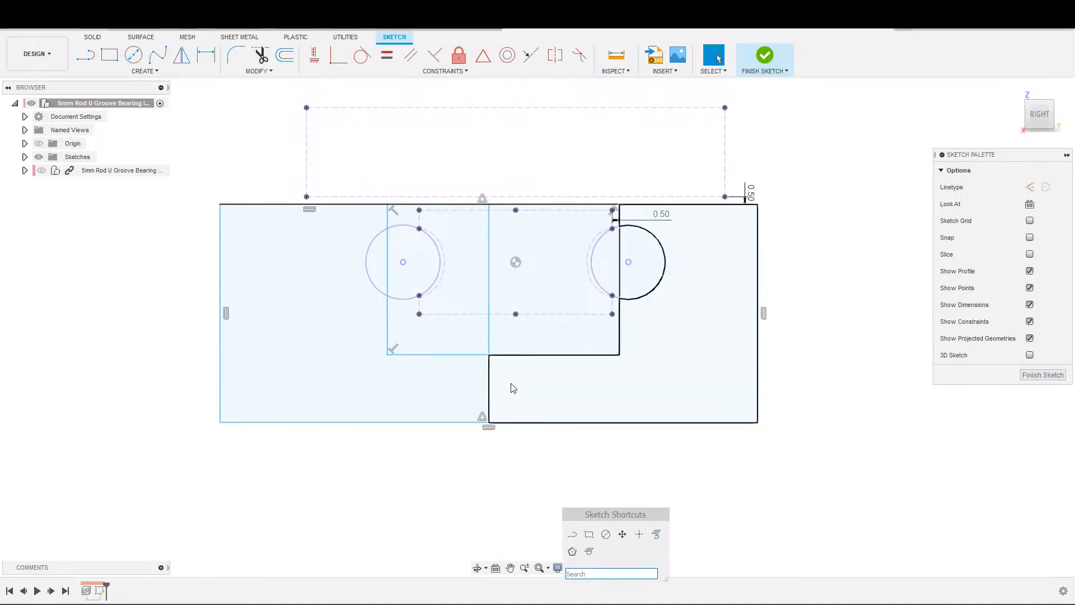
{"action": "left_click", "coordinate": [639, 535]}
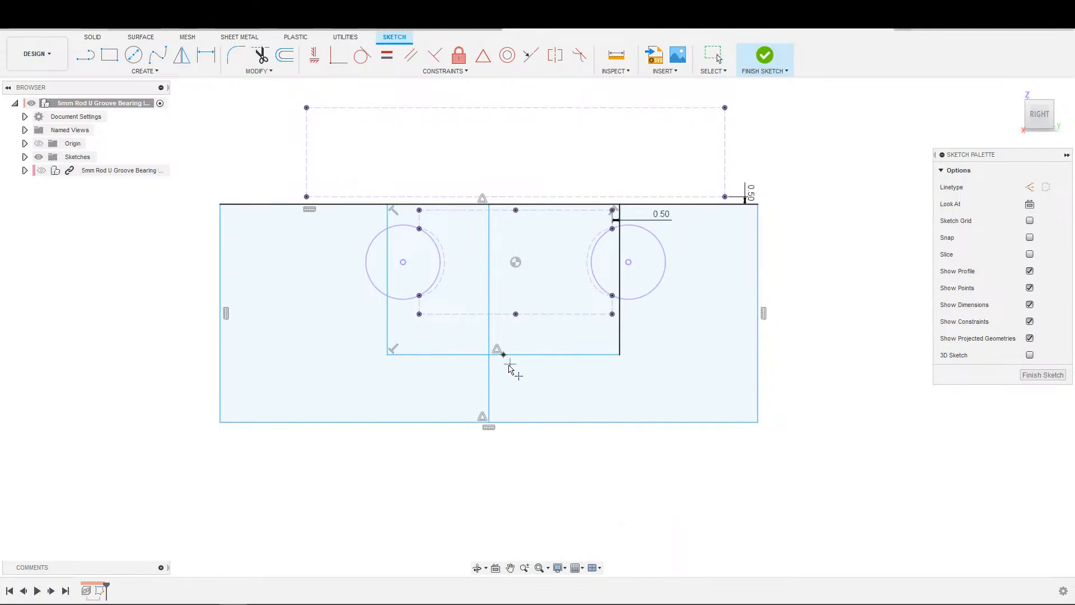
{"action": "key", "text": "Escape"}
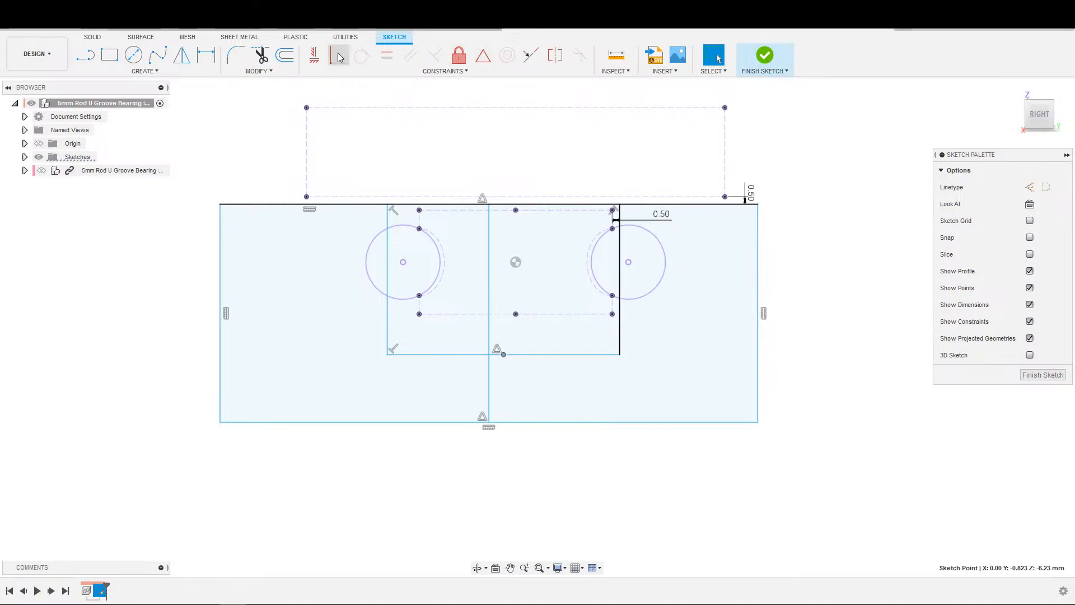
Step: Make the pocket's midpoint coincident with the vertical centre line to centre the pocket in the bracket
{"action": "left_click", "coordinate": [339, 56]}
{"action": "left_click", "coordinate": [488, 372]}
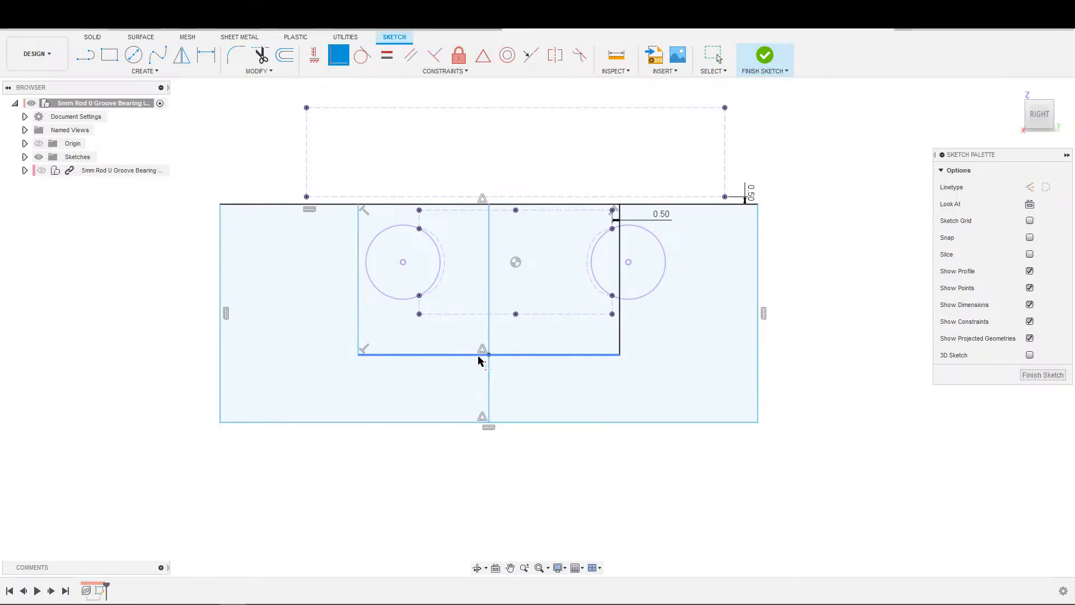
{"action": "scroll", "coordinate": [489, 351], "scroll_direction": "up", "scroll_amount": 2}
{"action": "scroll", "coordinate": [448, 356], "scroll_direction": "down", "scroll_amount": 3}
{"action": "key", "text": "Escape"}
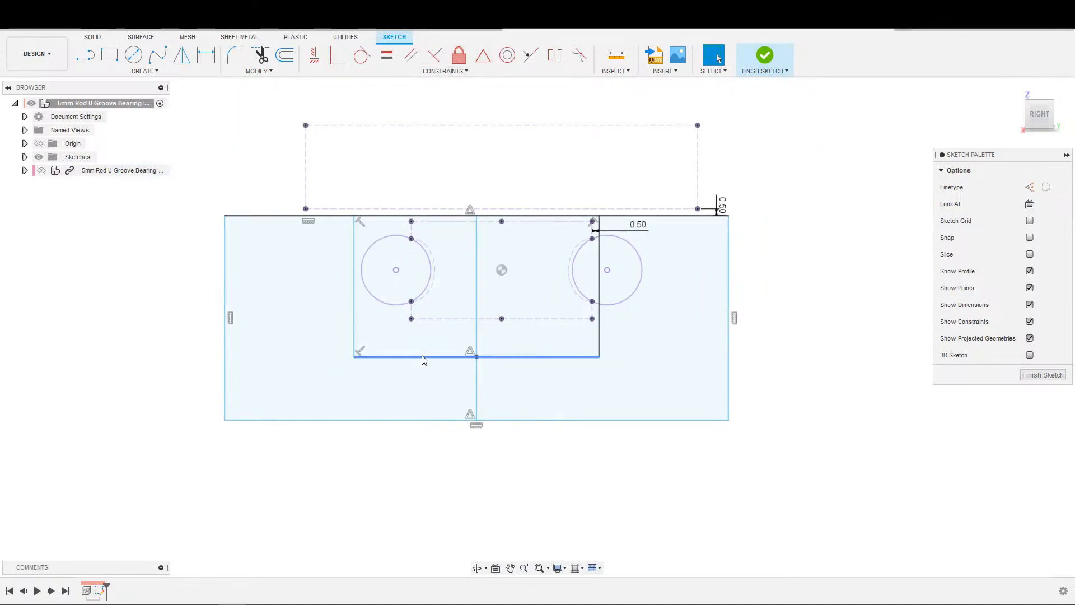
Step: Make the centre line coincident with the midpoint of the bearing outline's upper edge
{"action": "scroll", "coordinate": [433, 336], "scroll_direction": "down", "scroll_amount": 1}
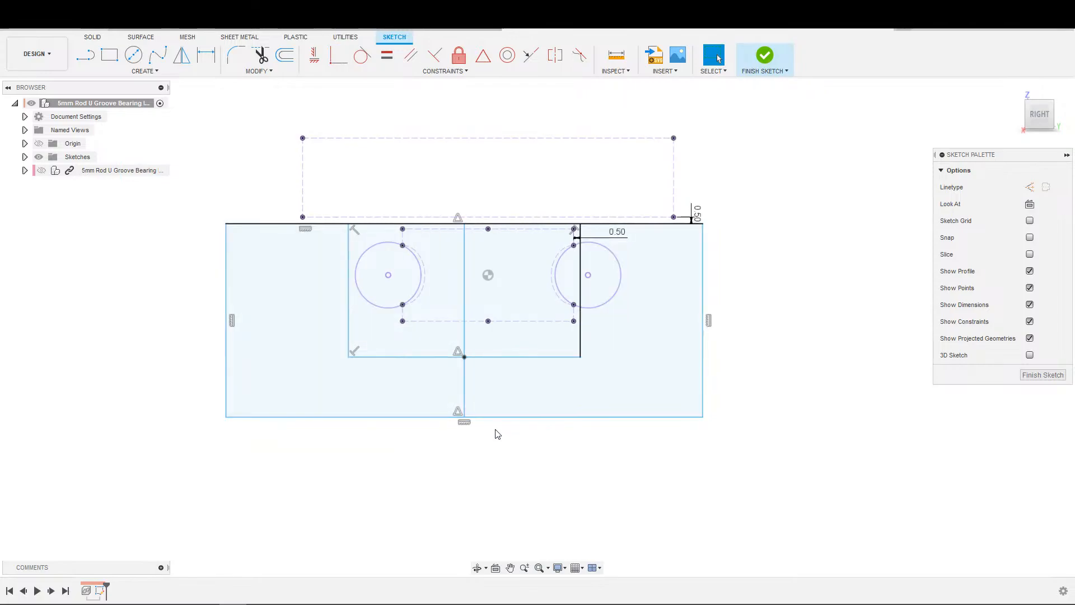
{"action": "scroll", "coordinate": [465, 260], "scroll_direction": "down", "scroll_amount": 1}
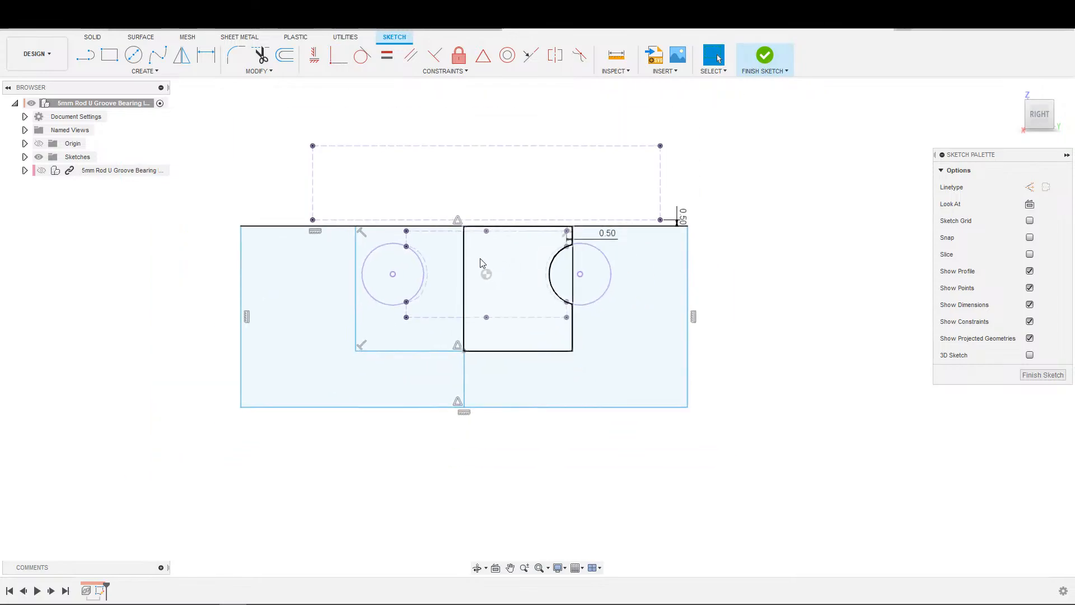
{"action": "left_click", "coordinate": [464, 262]}
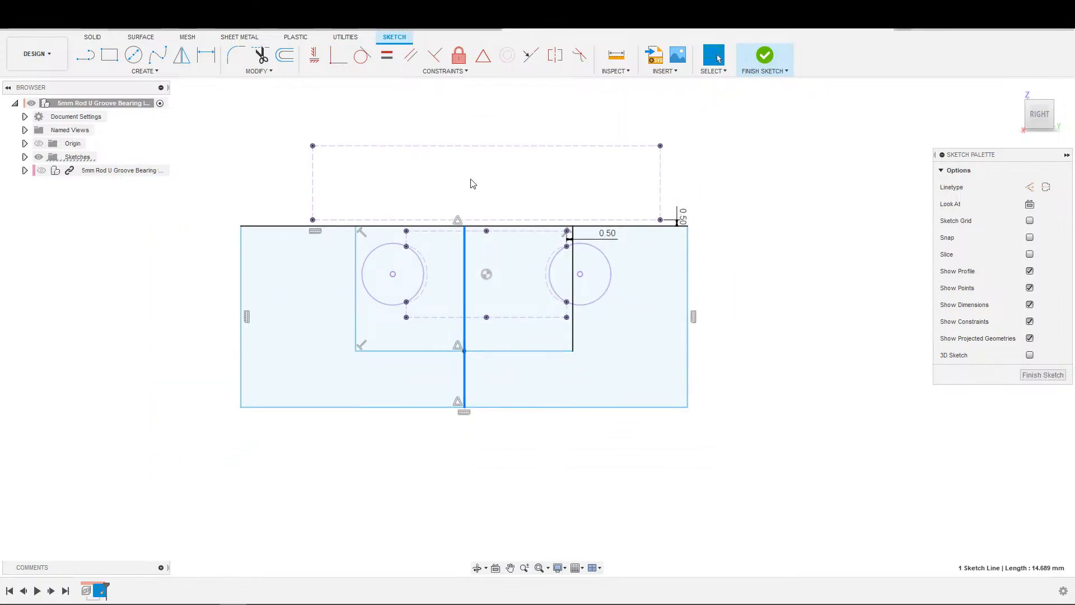
{"action": "left_click", "coordinate": [338, 55]}
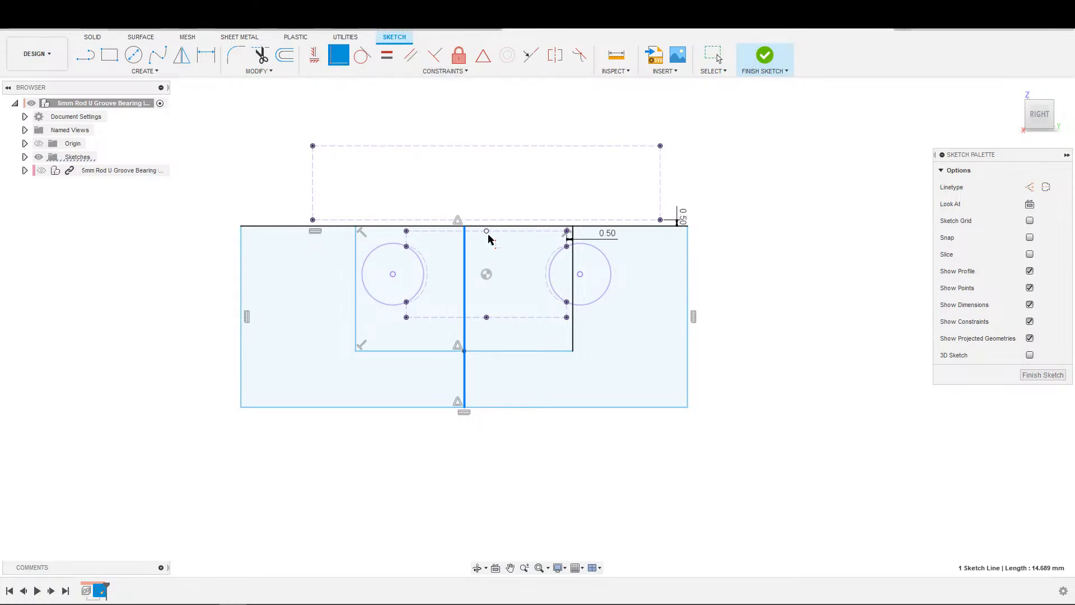
{"action": "left_click", "coordinate": [486, 231]}
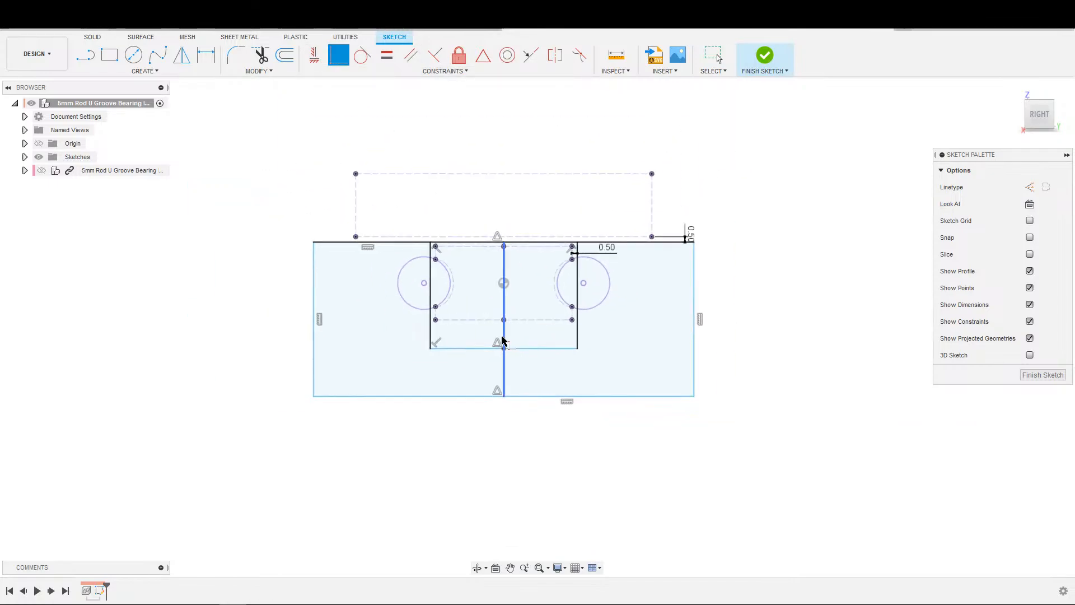
Step: Check the gap between the bearing outline and the pocket's opposite, undimensioned side using the dimension tool
{"action": "scroll", "coordinate": [456, 344], "scroll_direction": "up", "scroll_amount": 3}
{"action": "key", "text": "d"}
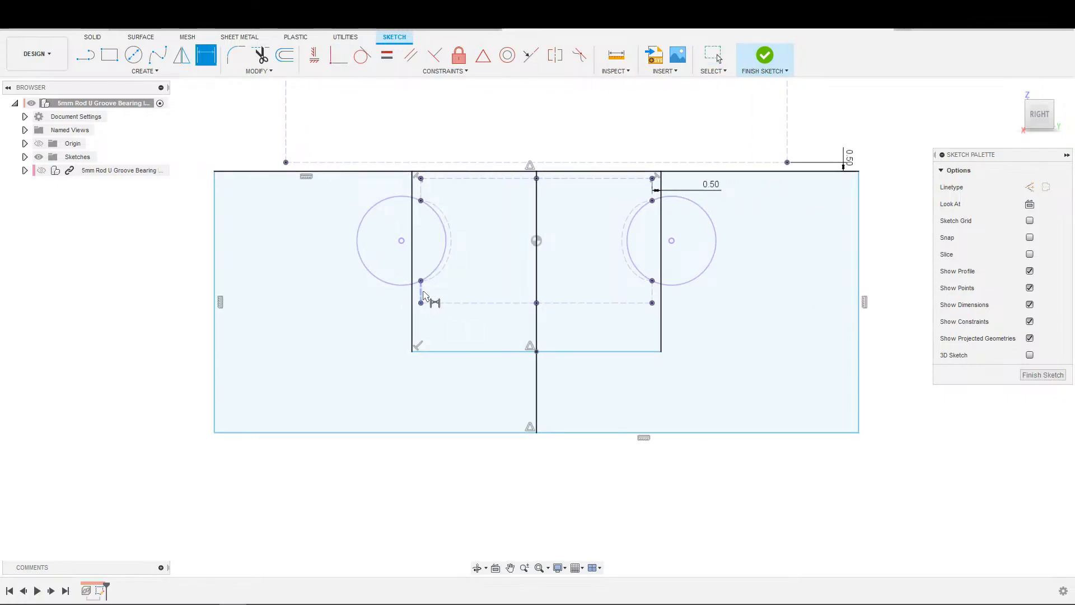
{"action": "left_click", "coordinate": [421, 292]}
{"action": "left_click", "coordinate": [412, 314]}
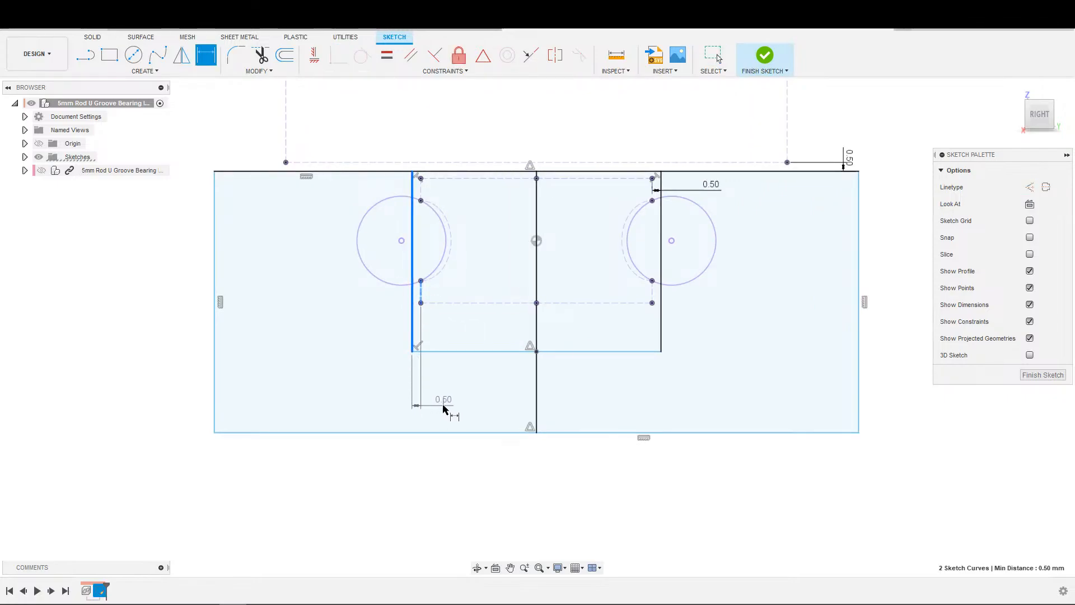
{"action": "key", "text": "Escape"}
Step: Deepen the pocket by moving its lower edge down toward the bracket rectangle's lower edge
{"action": "scroll", "coordinate": [478, 379], "scroll_direction": "down", "scroll_amount": 2}
{"action": "middle_click_drag", "start_coordinate": [484, 379], "coordinate": [451, 416]}
{"action": "scroll", "coordinate": [452, 416], "scroll_direction": "down", "scroll_amount": 2}
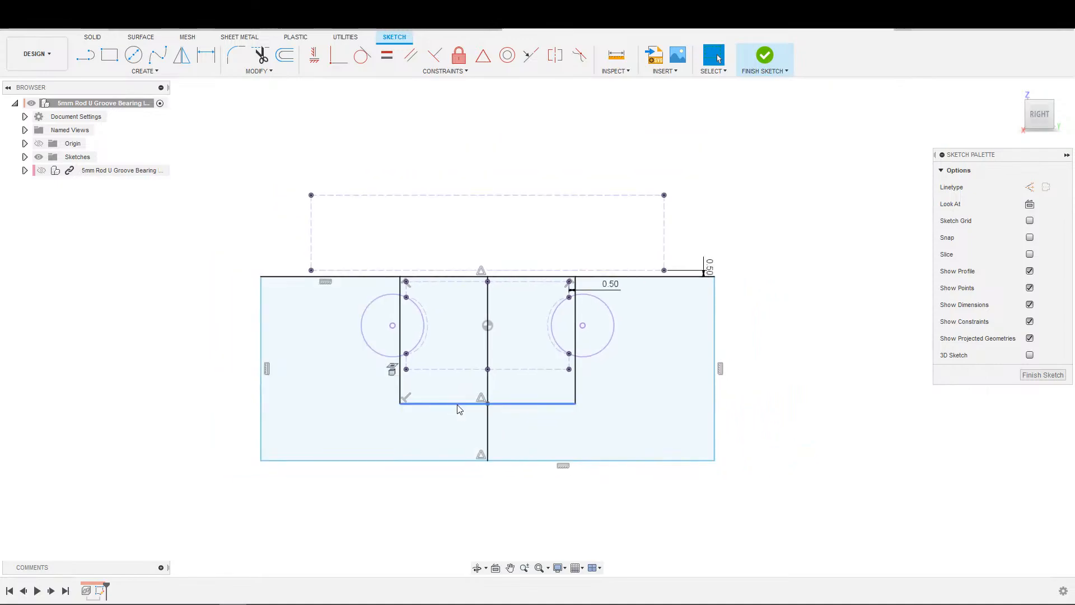
{"action": "scroll", "coordinate": [473, 420], "scroll_direction": "up", "scroll_amount": 2}
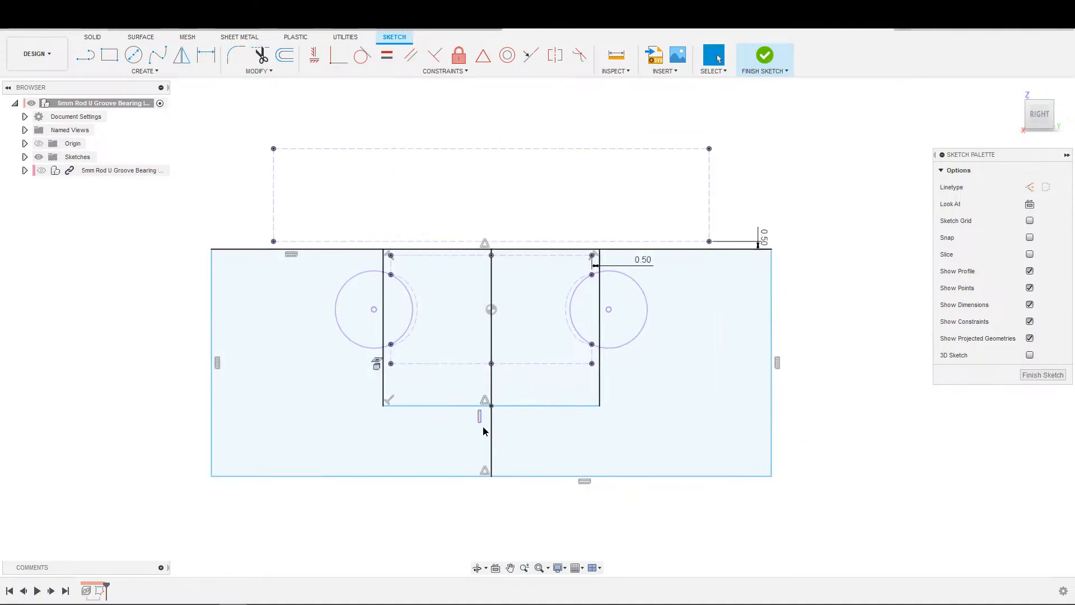
{"action": "left_click_drag", "start_coordinate": [478, 410], "coordinate": [499, 434]}
{"action": "left_click", "coordinate": [491, 416]}
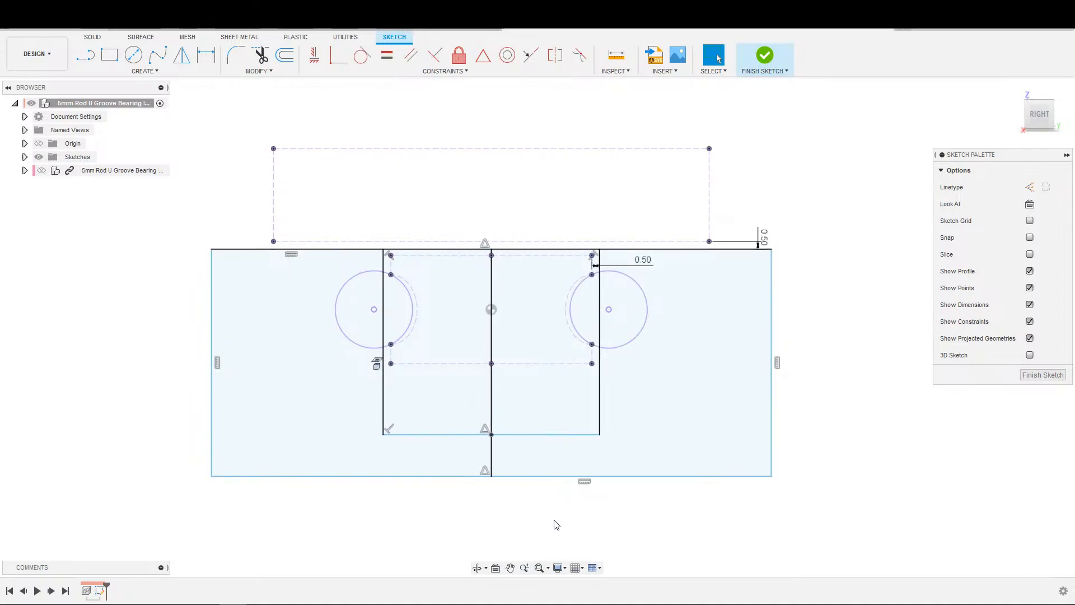
Step: Draw a rectangle about 8 mm wide between the bearing outline and the pocket's lower edge, and convert it to construction lines
{"action": "key", "text": "s"}
{"action": "left_click", "coordinate": [583, 552]}
{"action": "left_click", "coordinate": [430, 378]}
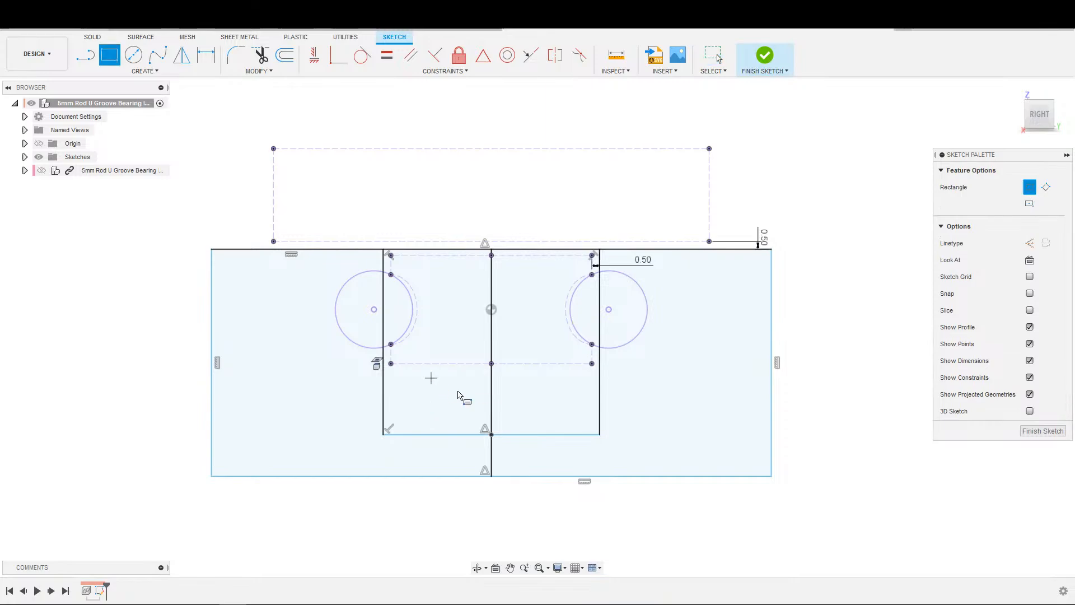
{"action": "left_click", "coordinate": [556, 413]}
{"action": "double_click", "coordinate": [556, 404]}
{"action": "key", "text": "x"}
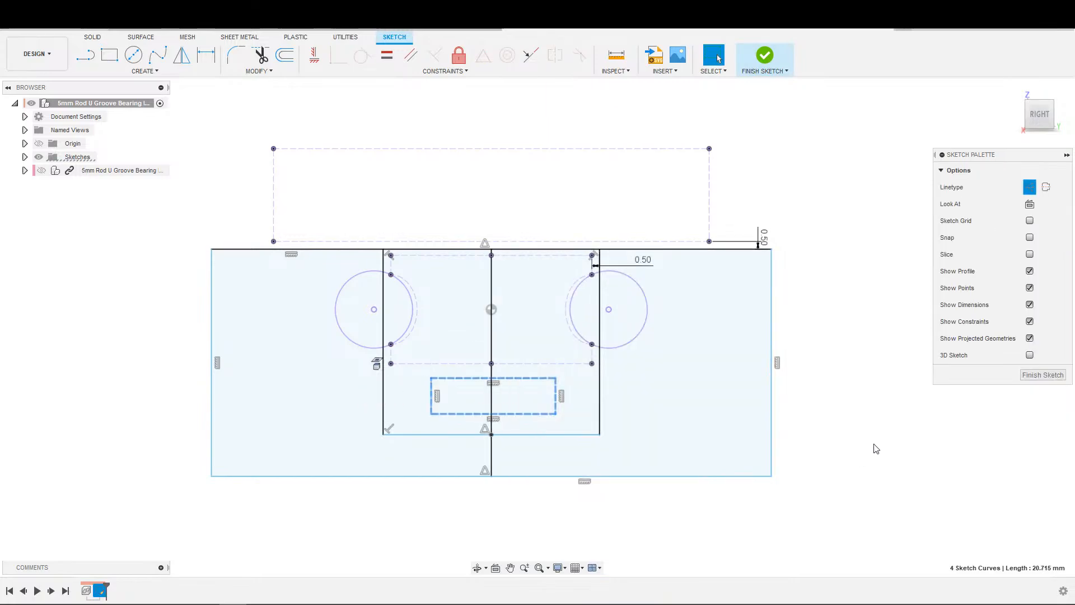
{"action": "left_click", "coordinate": [900, 427]}
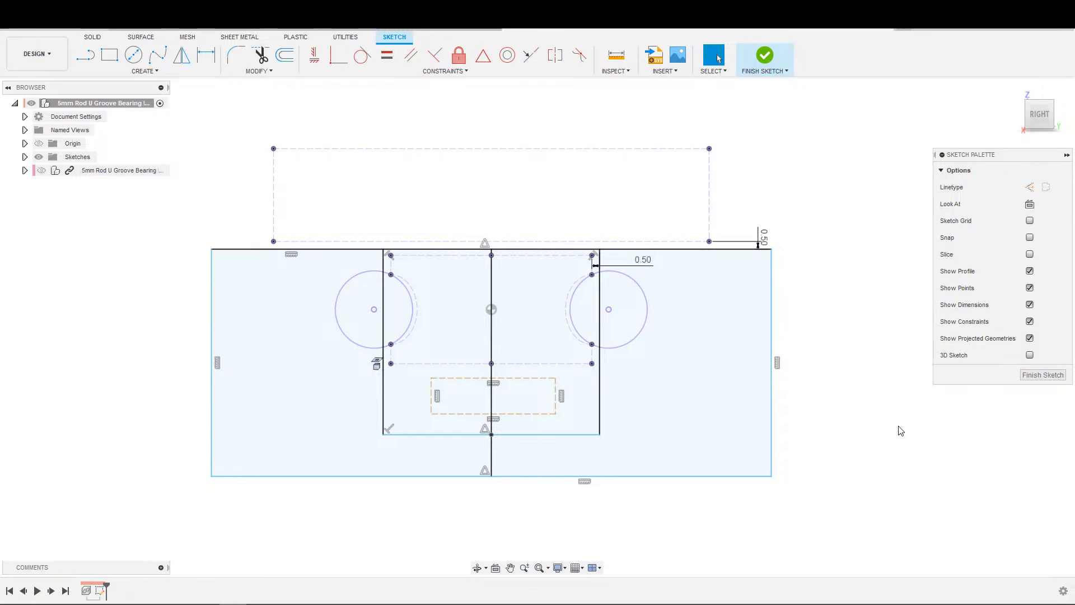
Step: Try to constrain the construction rectangle's upper edge to the bearing outline's lower edge with a midpoint constraint, and undo it
{"action": "scroll", "coordinate": [595, 439], "scroll_direction": "up", "scroll_amount": 2}
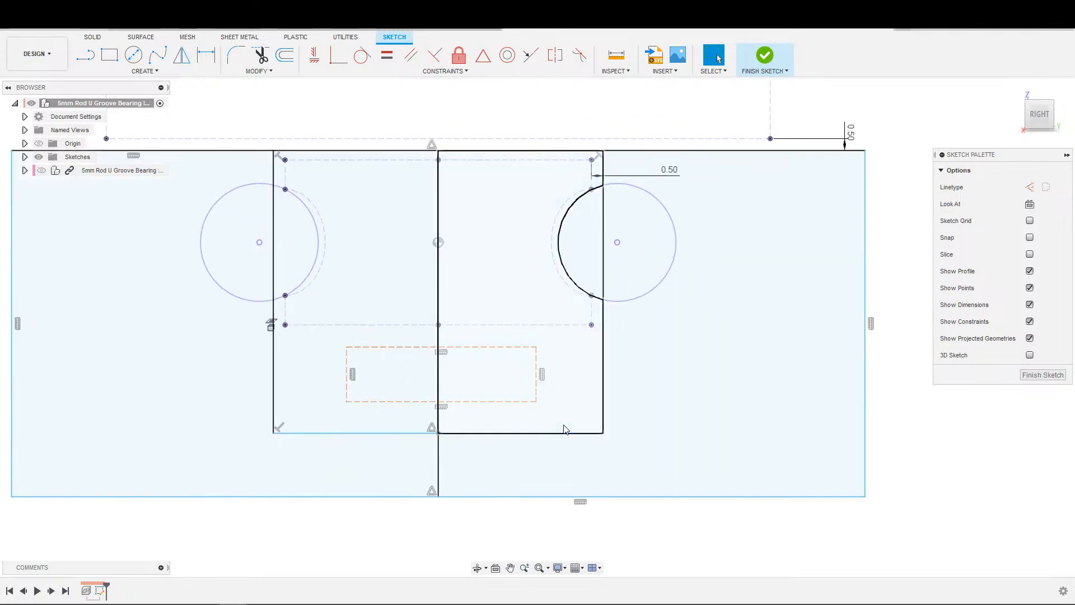
{"action": "scroll", "coordinate": [456, 461], "scroll_direction": "down", "scroll_amount": 1}
{"action": "middle_click_drag", "start_coordinate": [482, 437], "coordinate": [525, 426]}
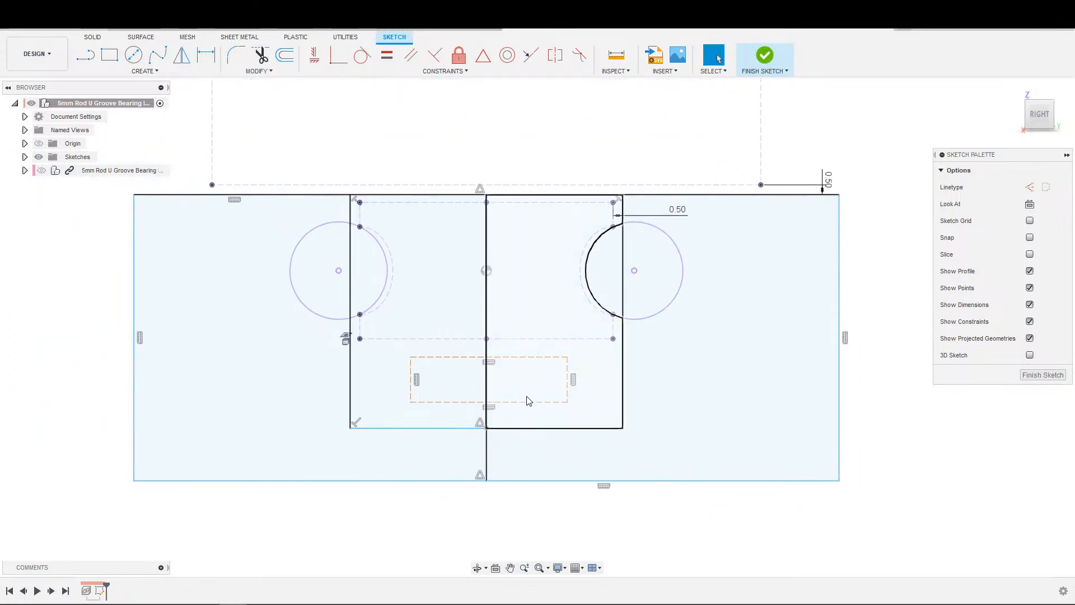
{"action": "left_click", "coordinate": [532, 355]}
{"action": "left_click", "coordinate": [482, 56]}
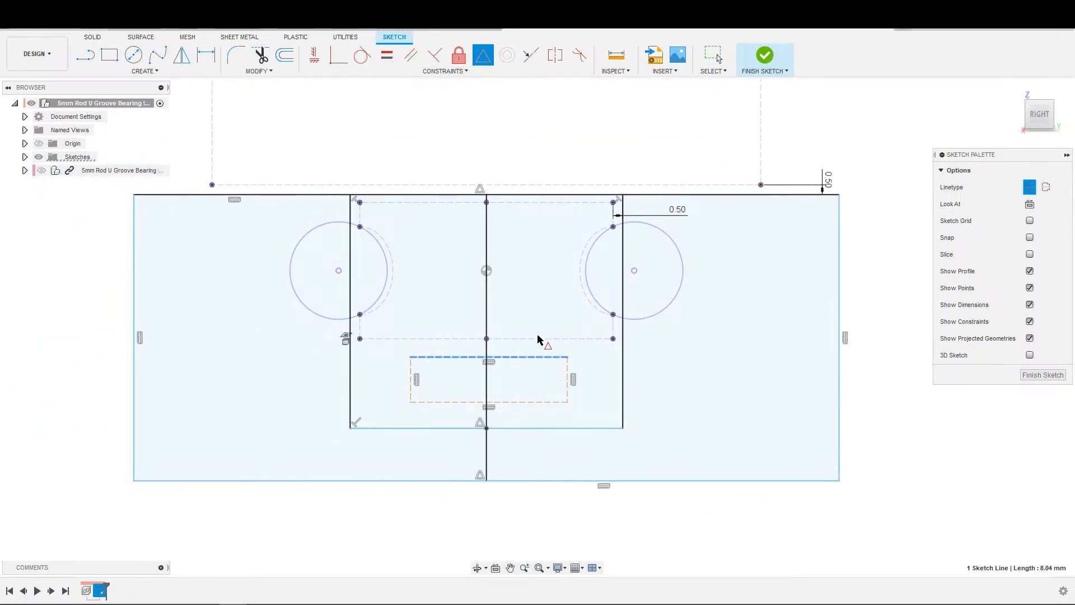
{"action": "left_click", "coordinate": [541, 340]}
{"action": "key", "text": "Escape"}
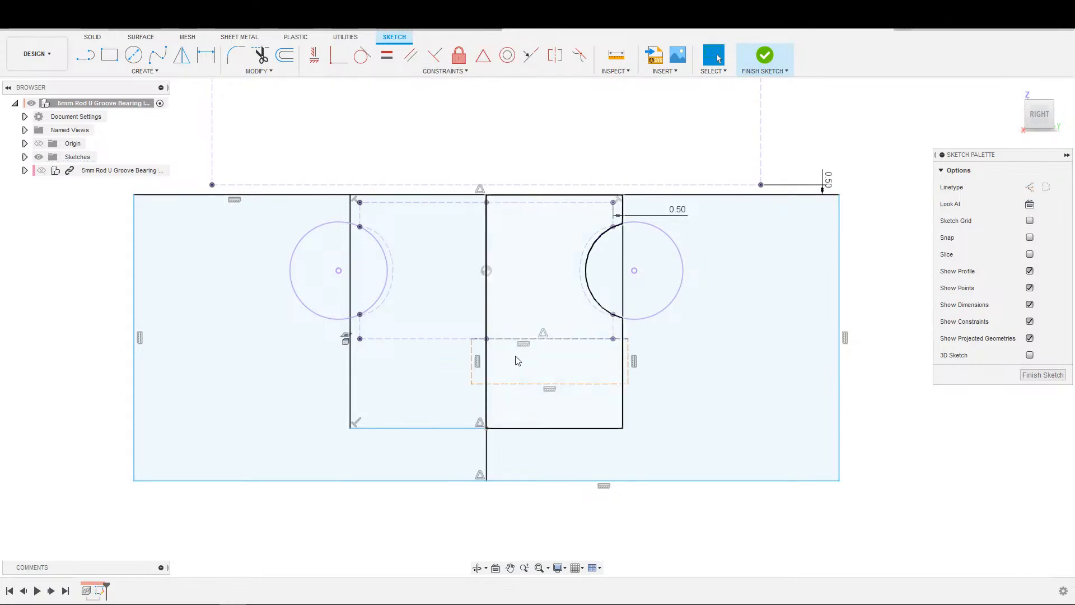
{"action": "key", "text": "ctrl+z"}
Step: Centre the construction rectangle's upper edge on the midpoint of the bearing outline's lower edge with a midpoint constraint
{"action": "left_click", "coordinate": [519, 364]}
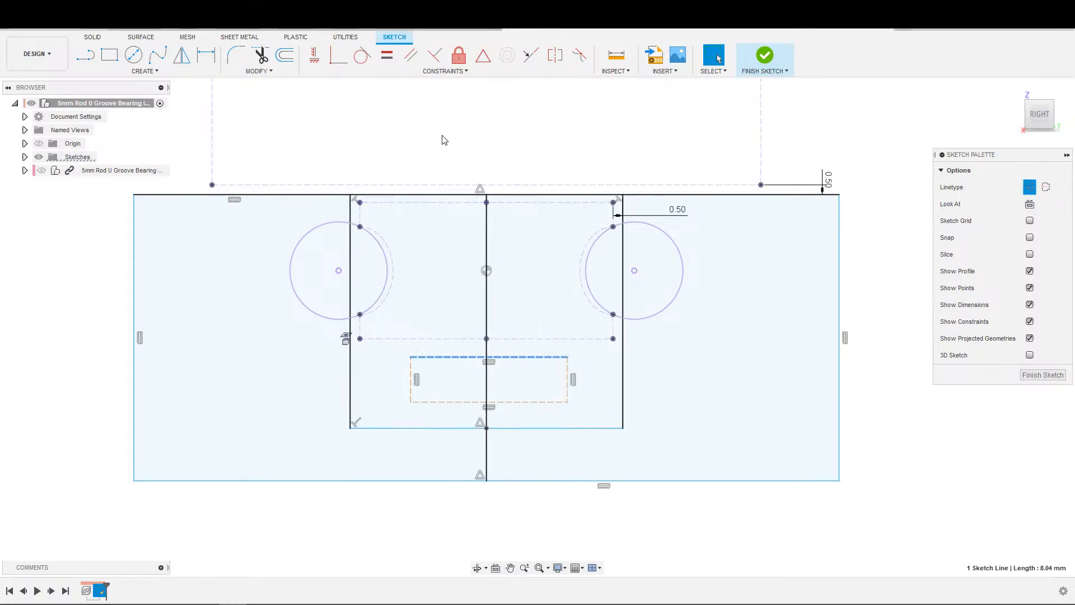
{"action": "left_click", "coordinate": [482, 56]}
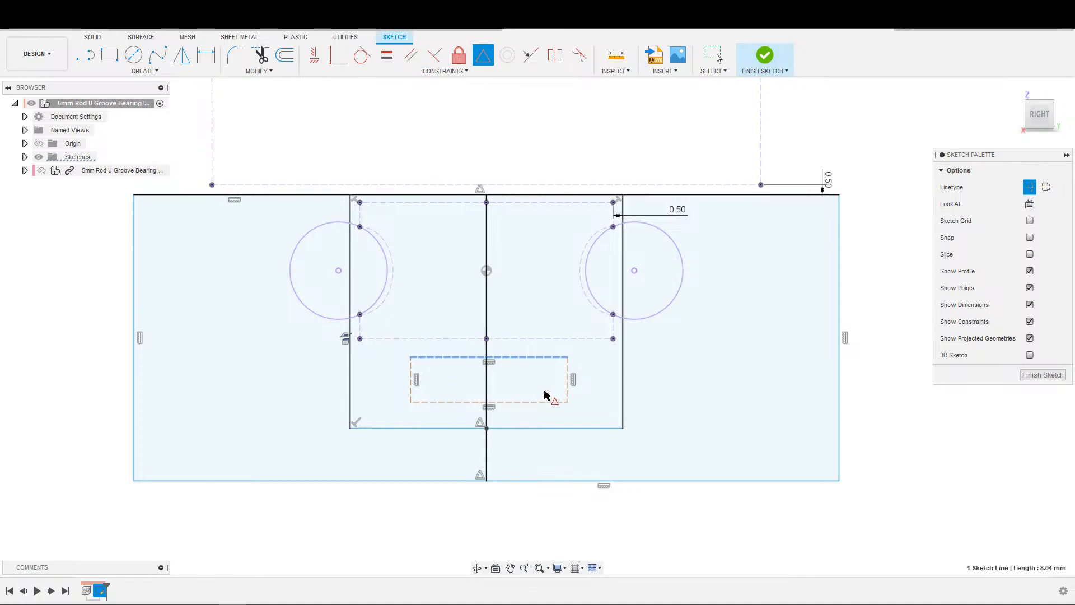
{"action": "left_click", "coordinate": [490, 343]}
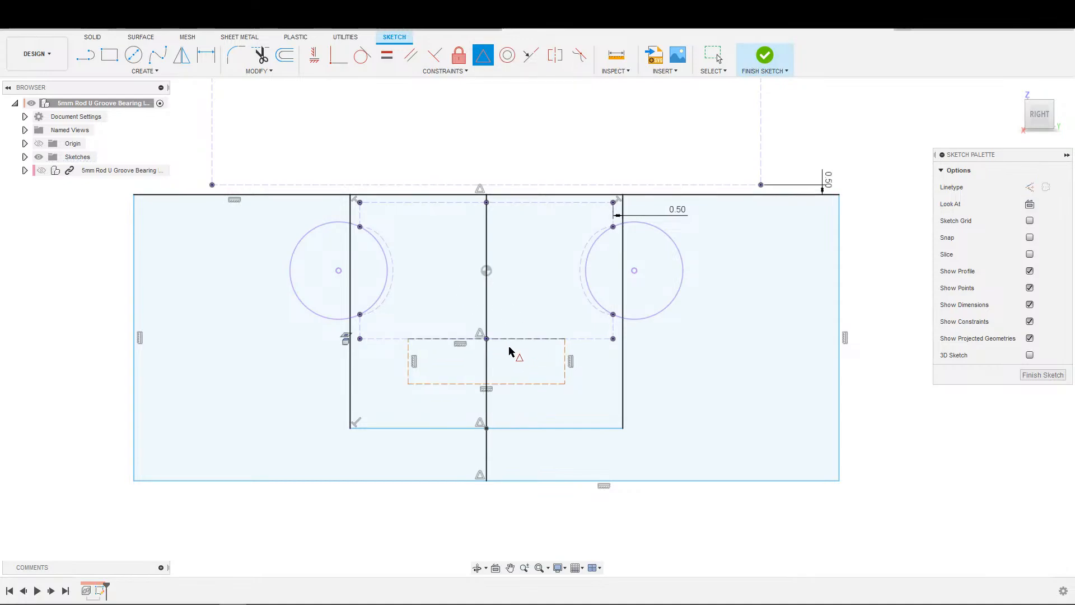
{"action": "key", "text": "Escape"}
Step: Dimension the height of the construction rectangle below the bearing outline as 5 mm
{"action": "key", "text": "d"}
{"action": "left_click", "coordinate": [567, 376]}
{"action": "left_click", "coordinate": [580, 369]}
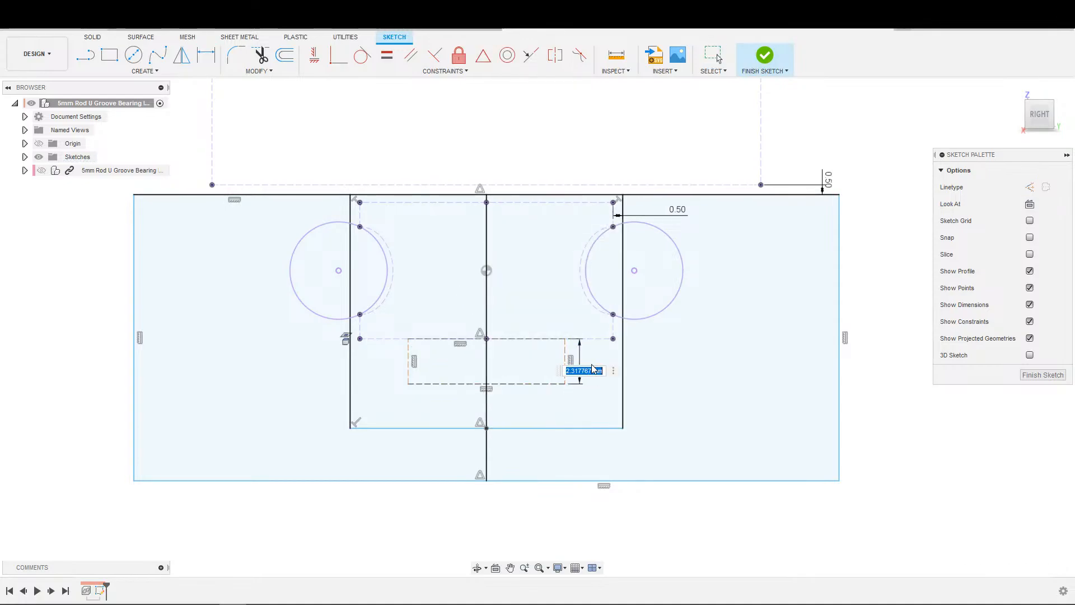
{"action": "type", "text": "5"}
{"action": "key", "text": "Return"}
{"action": "key", "text": "Escape"}
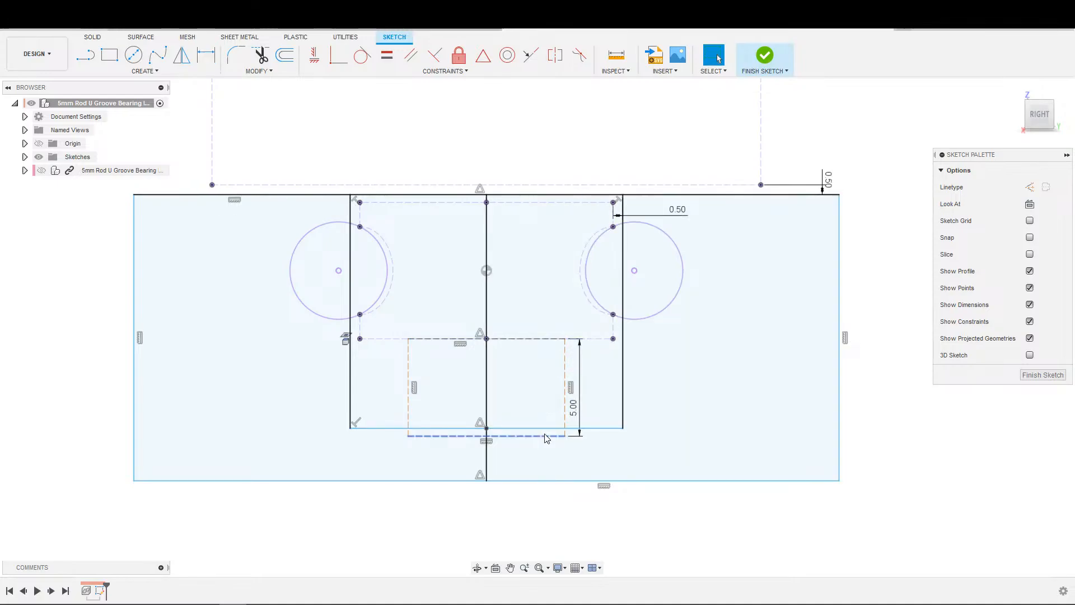
Step: Make the construction rectangle's lower edge collinear with the pocket's lower edge
{"action": "left_click", "coordinate": [545, 437]}
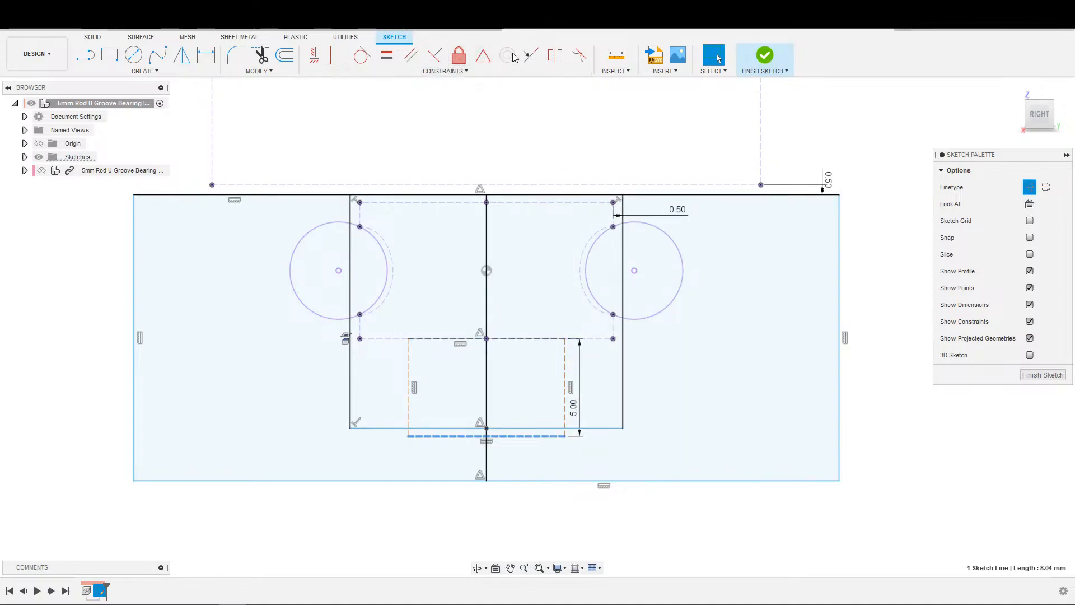
{"action": "left_click", "coordinate": [530, 54]}
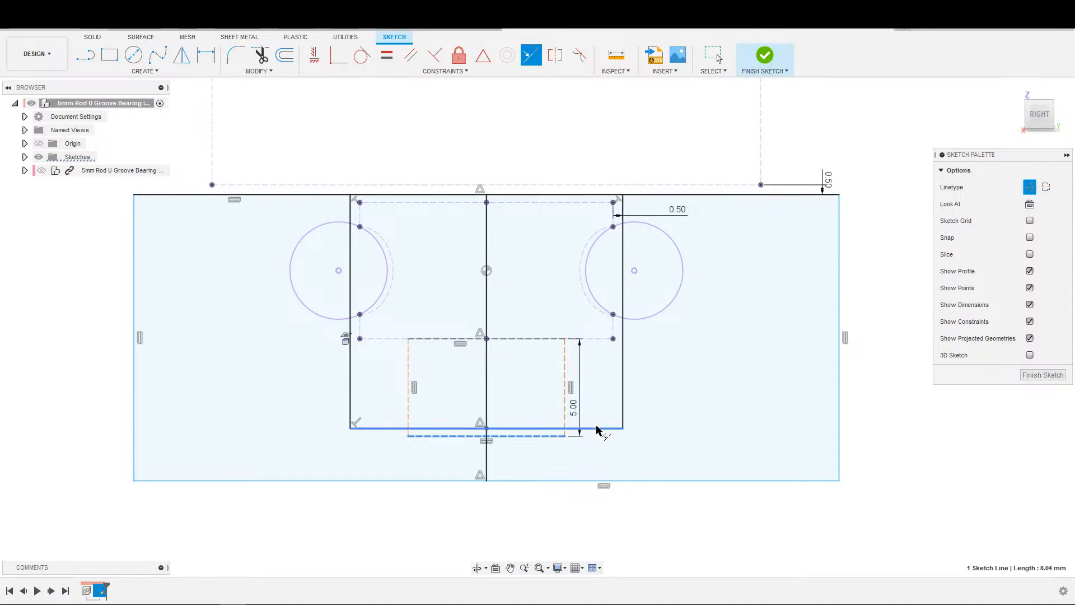
{"action": "left_click", "coordinate": [554, 429]}
{"action": "scroll", "coordinate": [546, 442], "scroll_direction": "down", "scroll_amount": 3}
{"action": "scroll", "coordinate": [555, 442], "scroll_direction": "down", "scroll_amount": 1}
{"action": "middle_click_drag", "start_coordinate": [551, 461], "coordinate": [575, 395]}
{"action": "key", "text": "Escape"}
Step: Dimension the distance between the pocket's lower edge and the bracket rectangle's lower edge as 5 mm
{"action": "scroll", "coordinate": [631, 402], "scroll_direction": "up", "scroll_amount": 3}
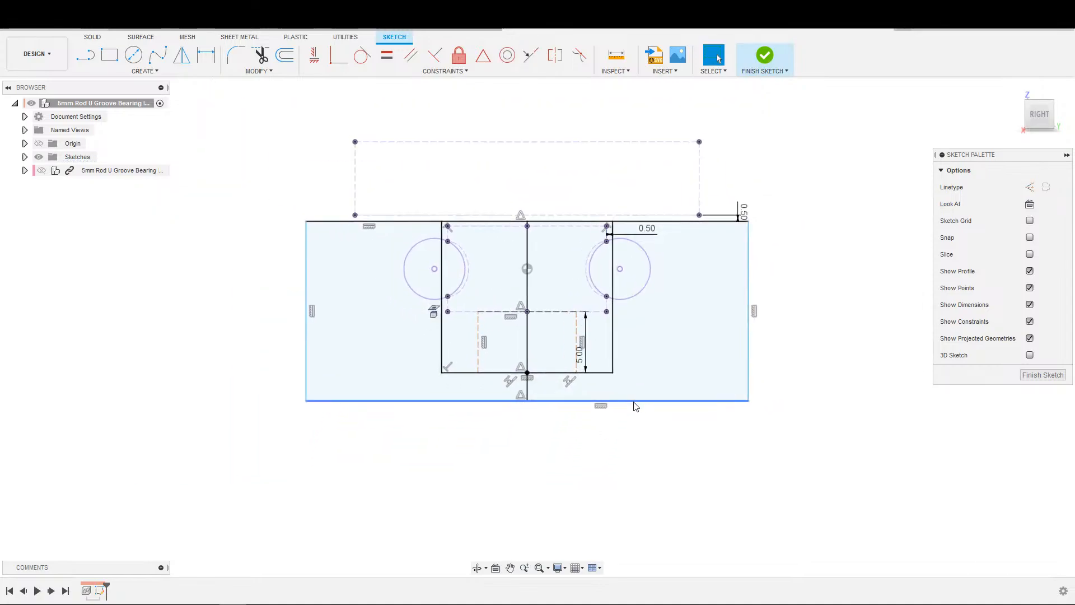
{"action": "key", "text": "d"}
{"action": "left_click", "coordinate": [579, 399]}
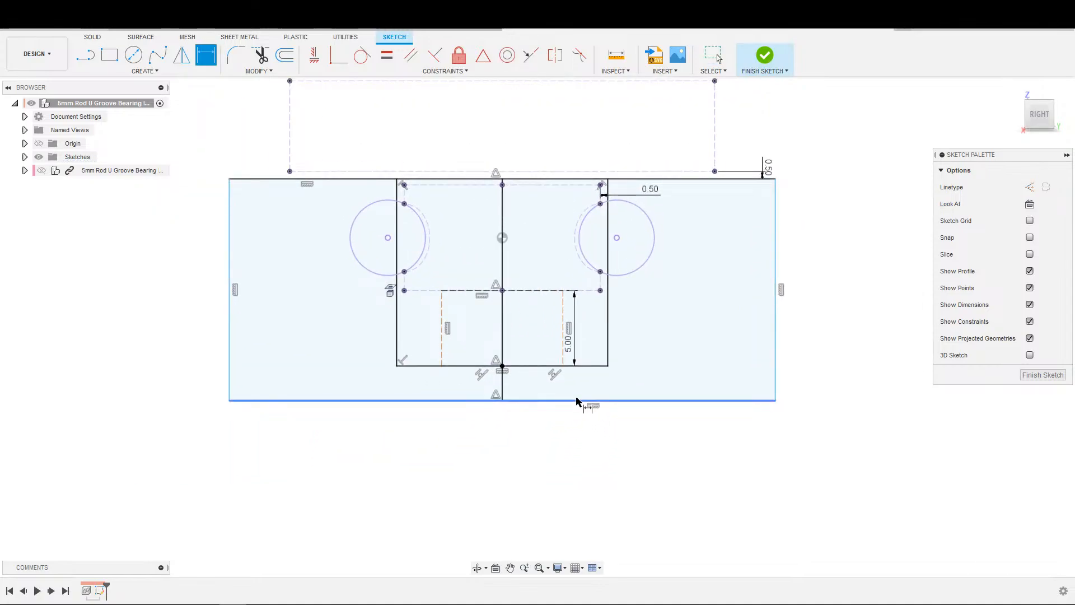
{"action": "left_click", "coordinate": [579, 366]}
{"action": "left_click", "coordinate": [891, 399]}
{"action": "type", "text": "5"}
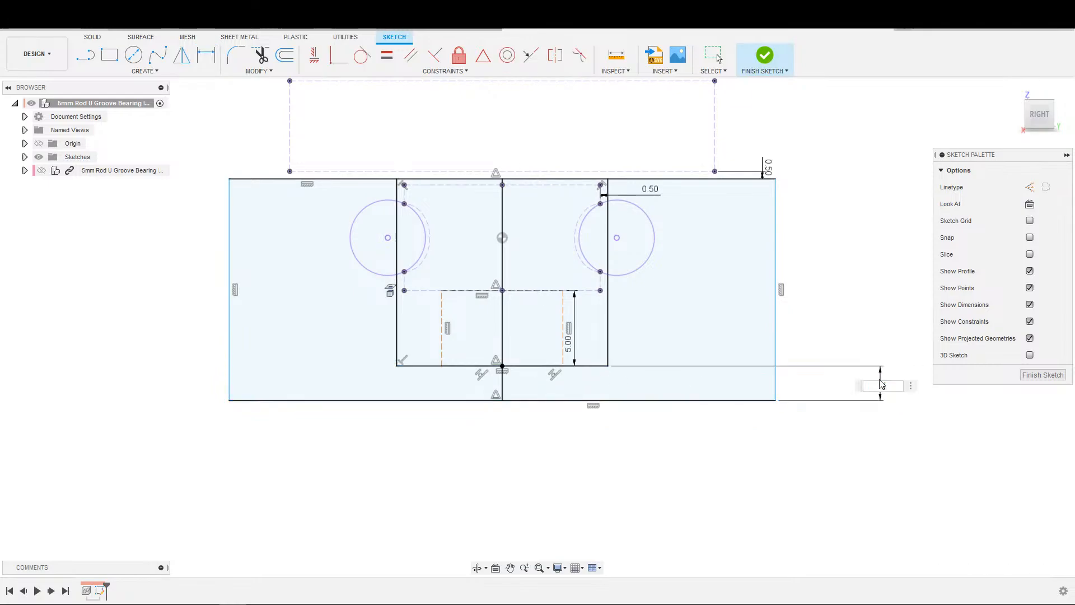
{"action": "key", "text": "Return"}
{"action": "scroll", "coordinate": [795, 359], "scroll_direction": "down", "scroll_amount": 1}
{"action": "key", "text": "Escape"}
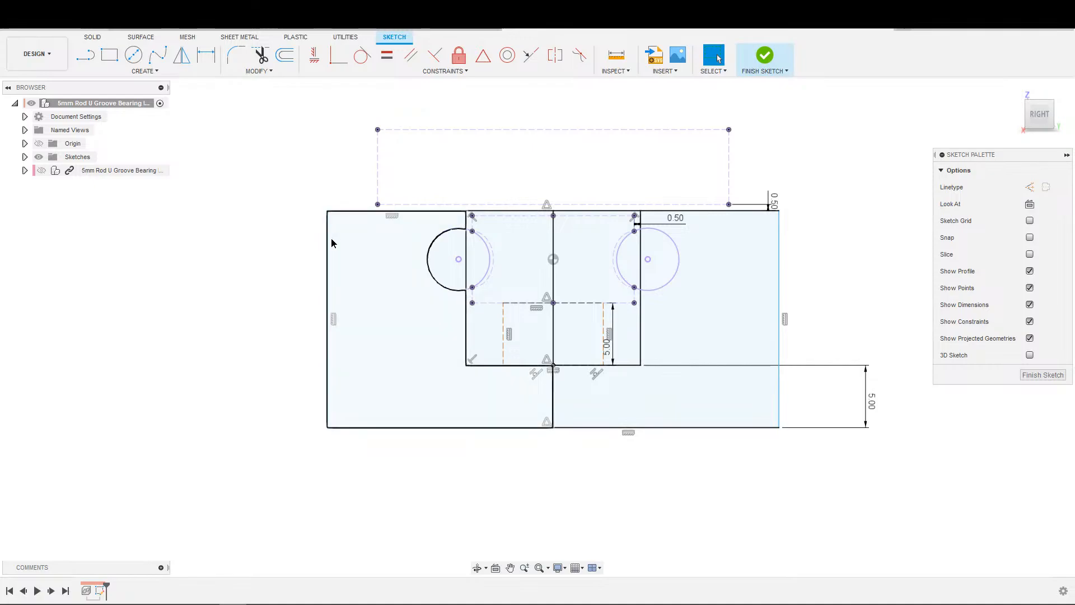
Step: Narrow the bracket rectangle by moving its left edge inward toward the left rod circle
{"action": "left_click_drag", "start_coordinate": [331, 237], "coordinate": [396, 252]}
{"action": "mouse_move", "coordinate": [328, 261]}
{"action": "left_mouse_down"}
{"action": "mouse_move", "coordinate": [424, 256]}
{"action": "mouse_move", "coordinate": [394, 257]}
{"action": "left_mouse_up"}
{"action": "scroll", "coordinate": [458, 271], "scroll_direction": "up", "scroll_amount": 2}
{"action": "scroll", "coordinate": [458, 271], "scroll_direction": "down", "scroll_amount": 1}
Step: Draw a larger circle centred on the left rod circle and convert it to construction geometry
{"action": "key", "text": "c"}
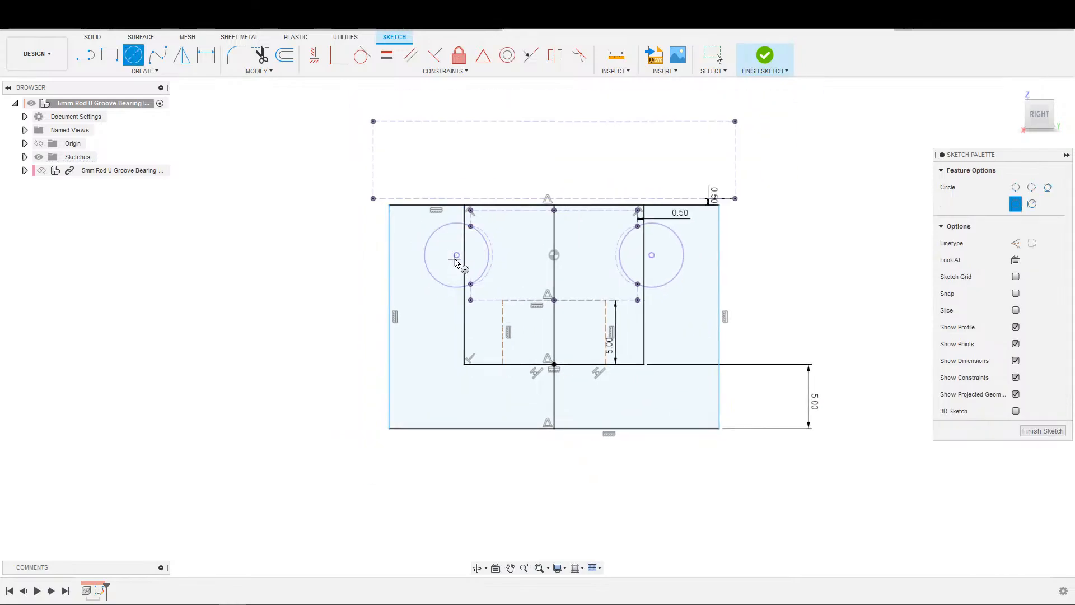
{"action": "left_click", "coordinate": [456, 254]}
{"action": "left_click", "coordinate": [408, 254]}
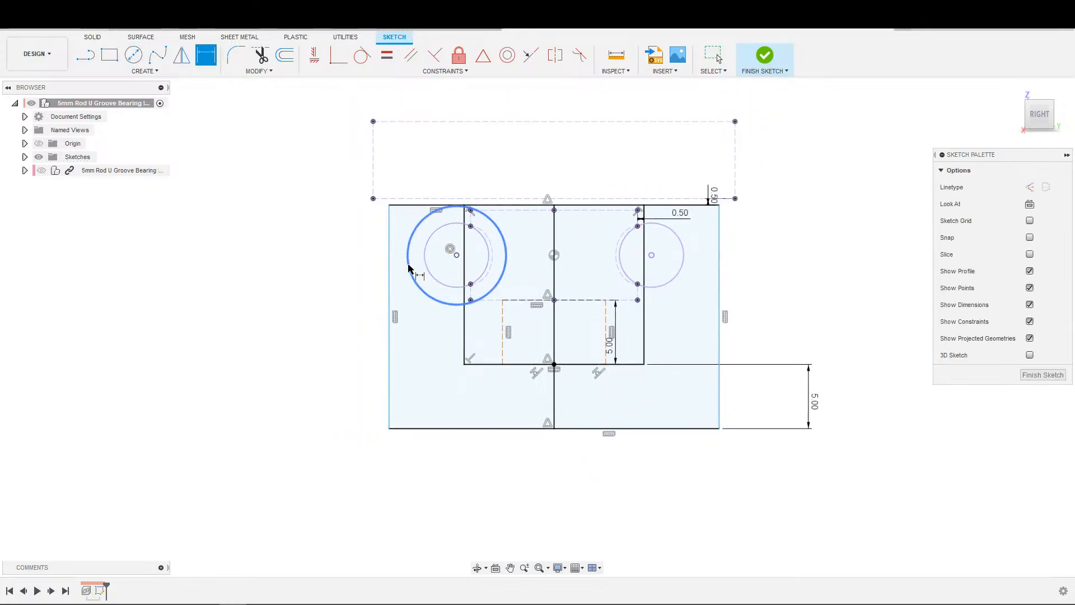
{"action": "key", "text": "Escape"}
{"action": "left_click", "coordinate": [408, 255]}
{"action": "key", "text": "x"}
{"action": "left_click", "coordinate": [354, 295]}
Step: Dimension the gap between the left rod circle and the surrounding construction circle as 5 mm
{"action": "key", "text": "d"}
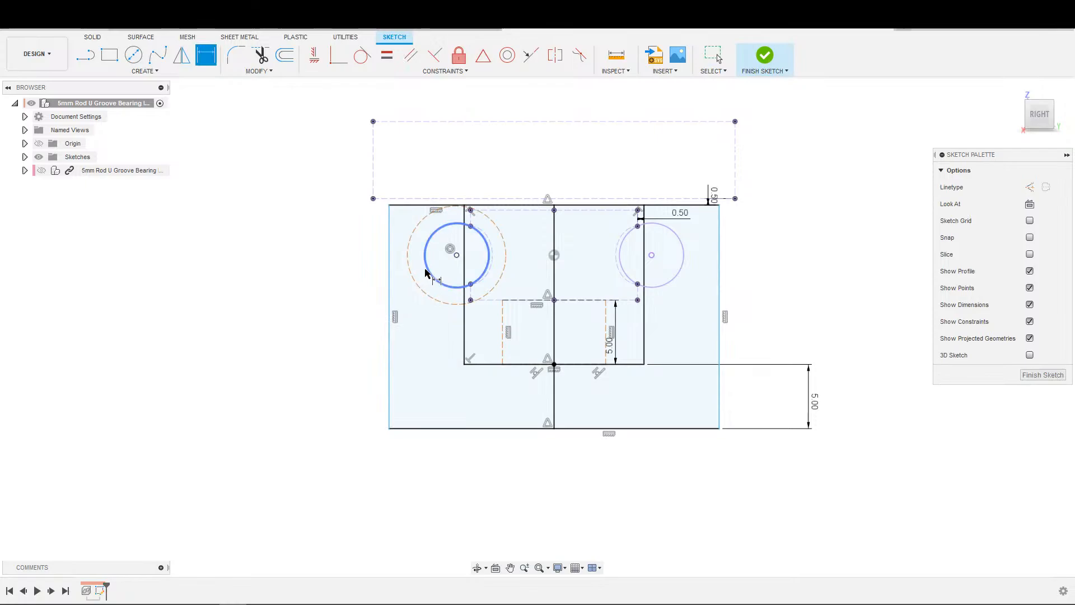
{"action": "left_click", "coordinate": [427, 270]}
{"action": "left_click", "coordinate": [409, 268]}
{"action": "left_click", "coordinate": [421, 271]}
{"action": "type", "text": "5"}
{"action": "key", "text": "Return"}
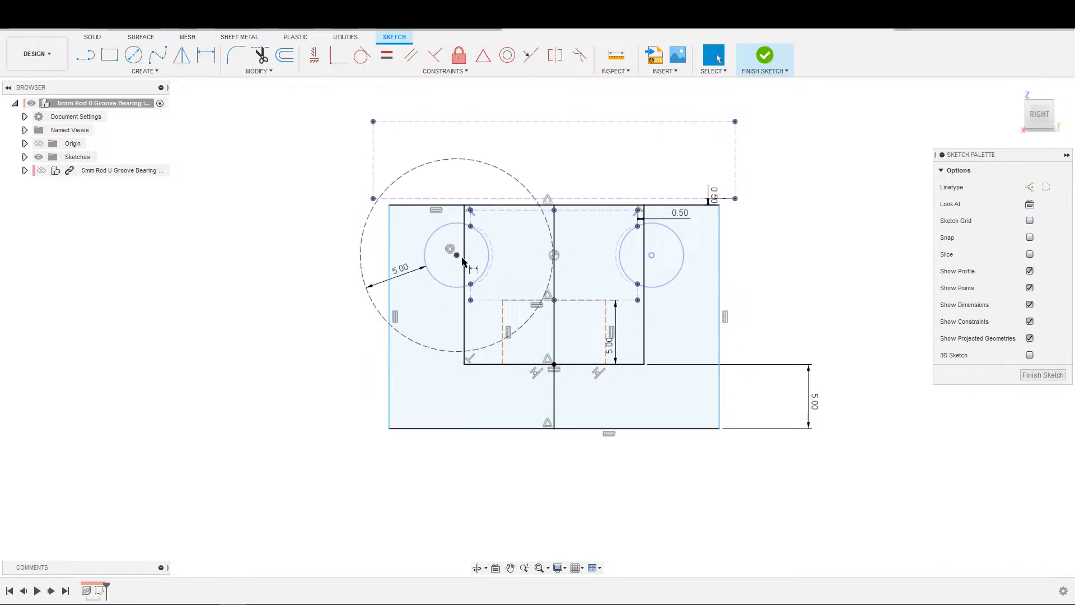
{"action": "key", "text": "Escape"}
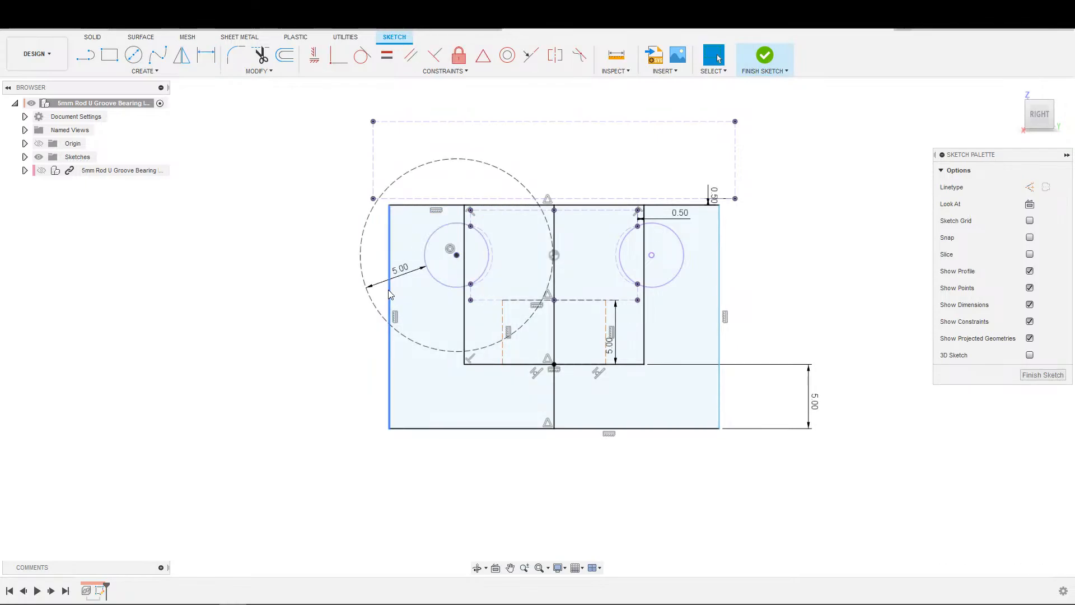
Step: Move the bracket rectangle's left edge outward and make it tangent to the construction circle
{"action": "left_click_drag", "start_coordinate": [390, 295], "coordinate": [351, 294]}
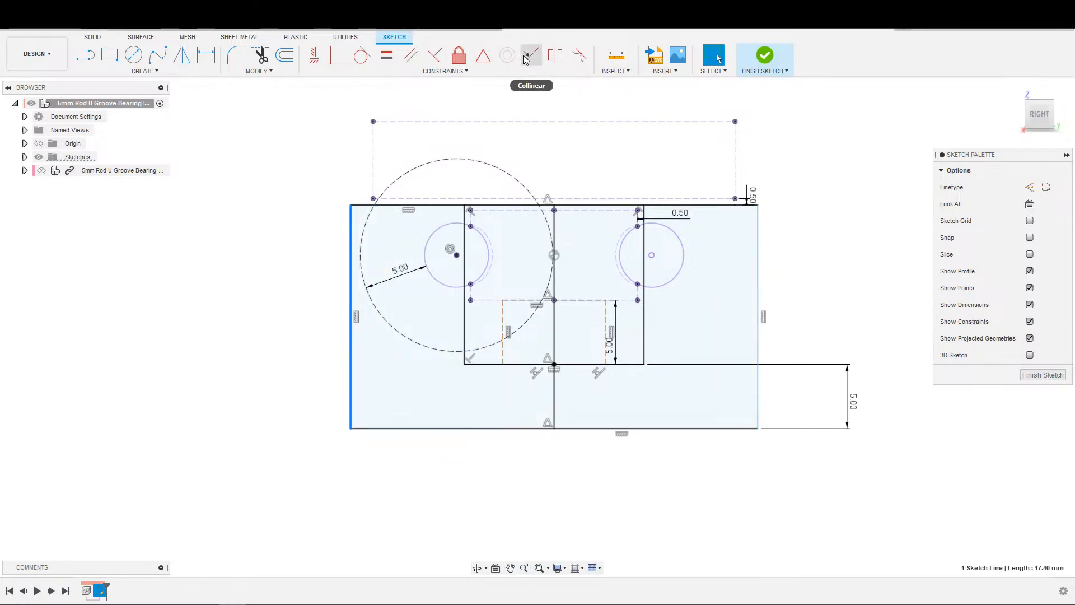
{"action": "left_click", "coordinate": [367, 57]}
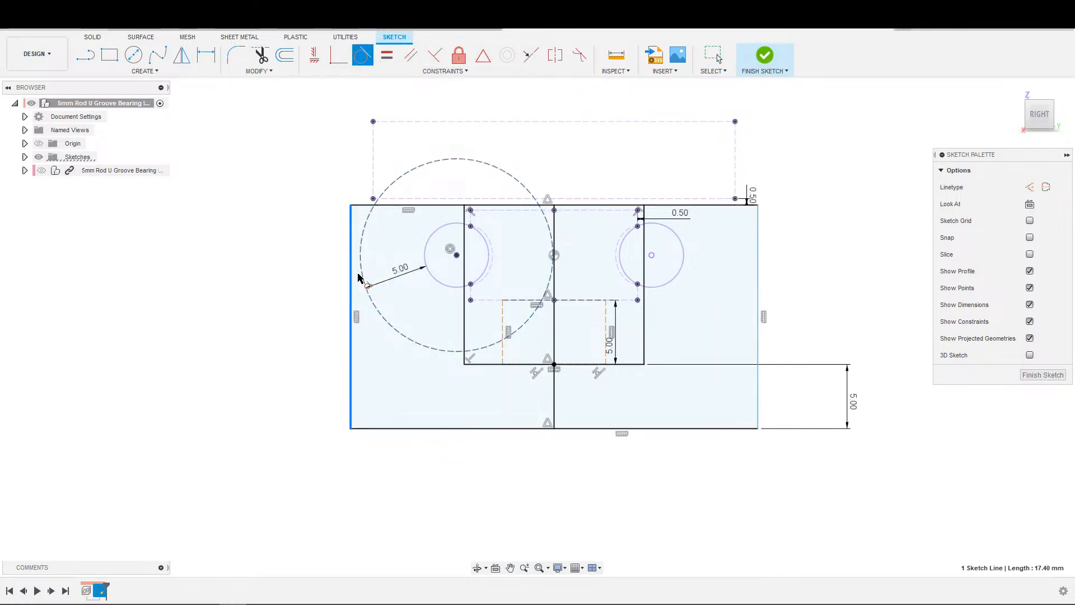
{"action": "left_click", "coordinate": [365, 282]}
{"action": "key", "text": "Escape"}
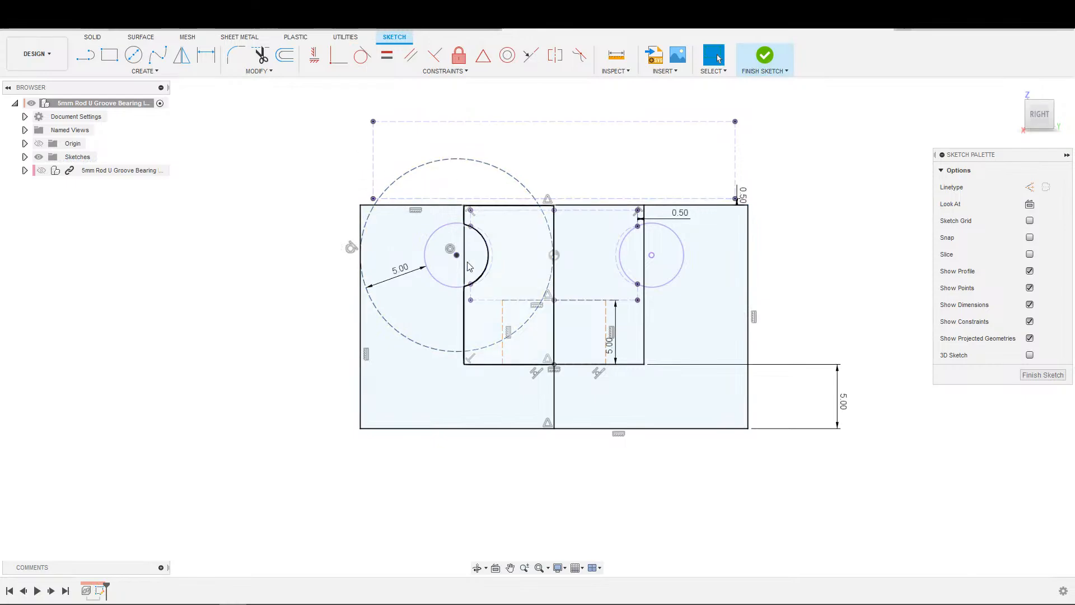
Step: Set the gap between the left rod circle and the construction circle to 3 mm
{"action": "double_click", "coordinate": [401, 269]}
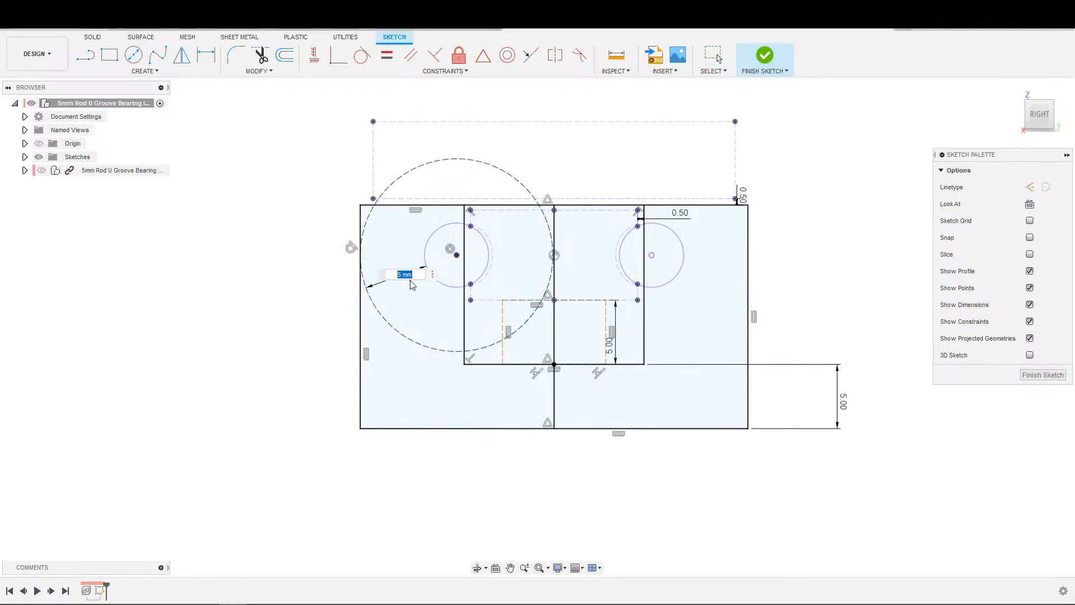
{"action": "type", "text": "3"}
{"action": "key", "text": "Return"}
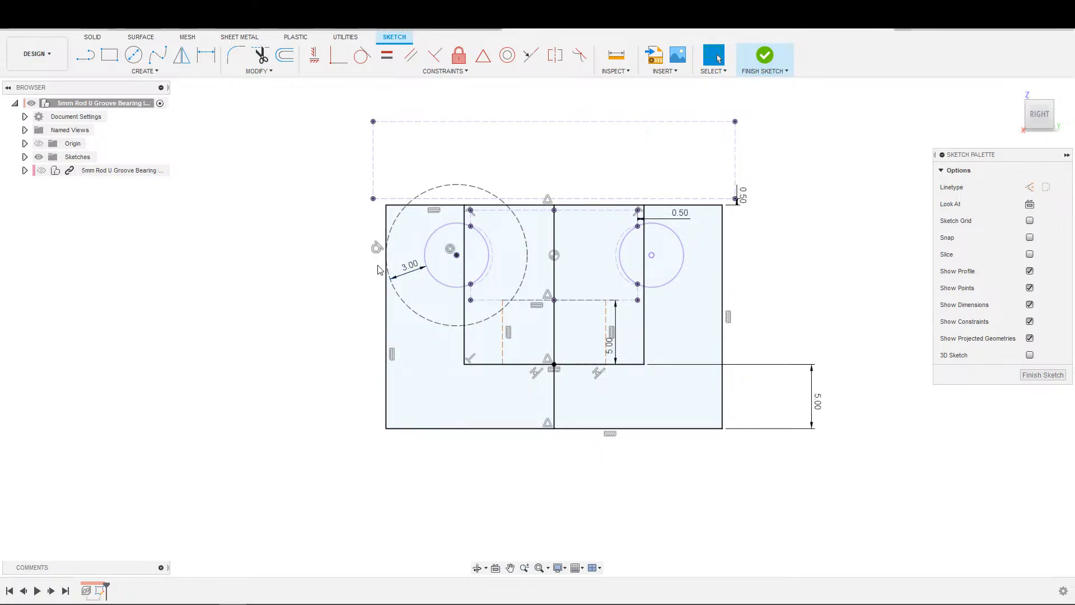
{"action": "scroll", "coordinate": [548, 395], "scroll_direction": "up", "scroll_amount": 2}
{"action": "scroll", "coordinate": [557, 392], "scroll_direction": "down", "scroll_amount": 3}
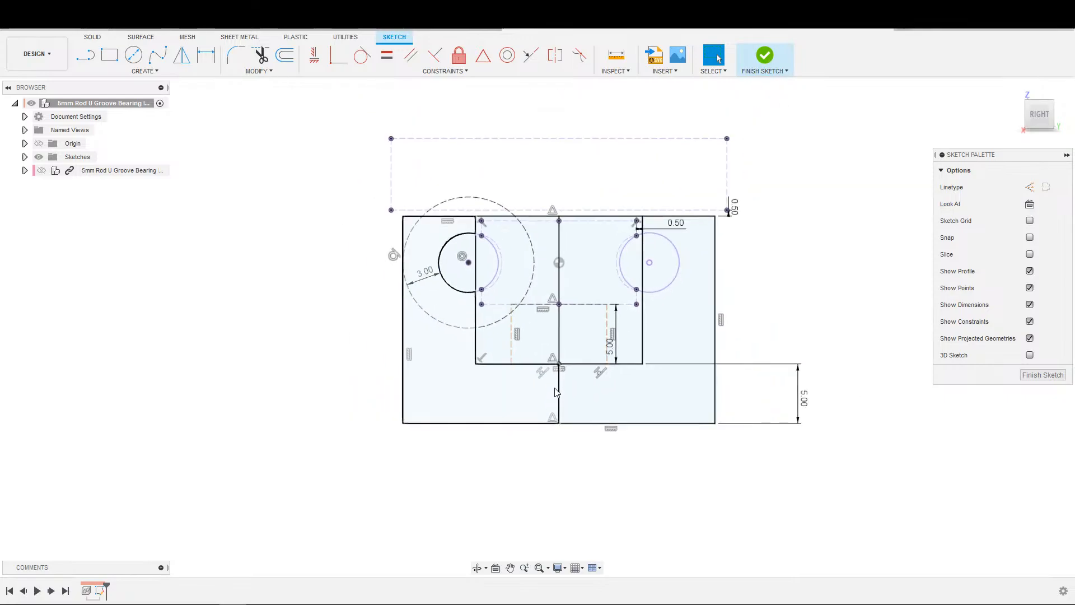
Step: Convert the vertical centre line of the bracket profile to a construction line
{"action": "left_click", "coordinate": [556, 392]}
{"action": "left_click", "coordinate": [559, 386]}
{"action": "key", "text": "x"}
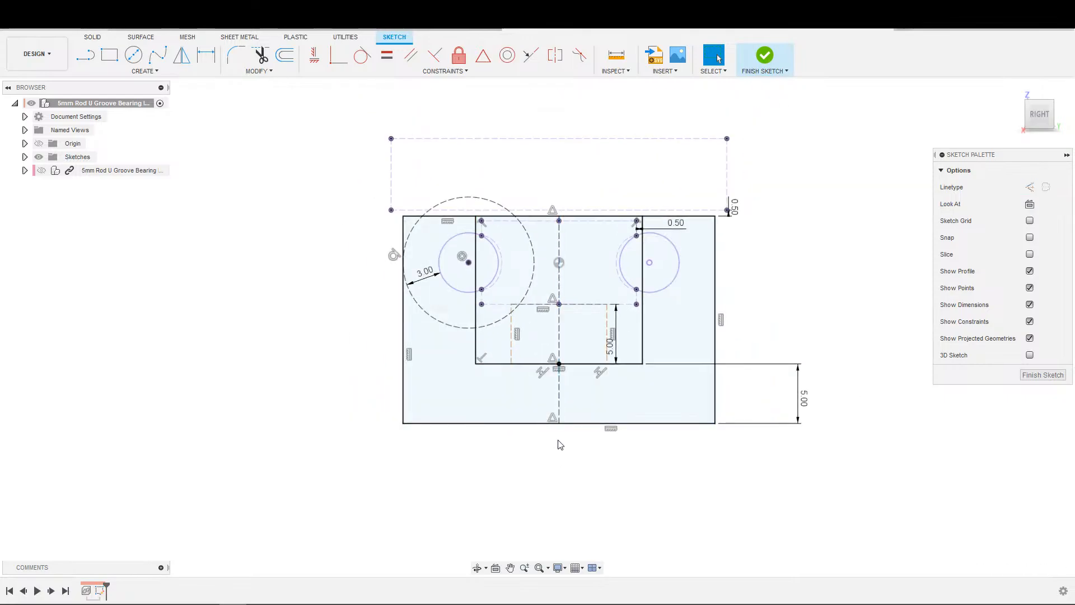
Step: Examine the bracket profile around the rod circles, the pocket and the material below it
{"action": "scroll", "coordinate": [557, 440], "scroll_direction": "up", "scroll_amount": 2}
{"action": "scroll", "coordinate": [558, 430], "scroll_direction": "down", "scroll_amount": 3}
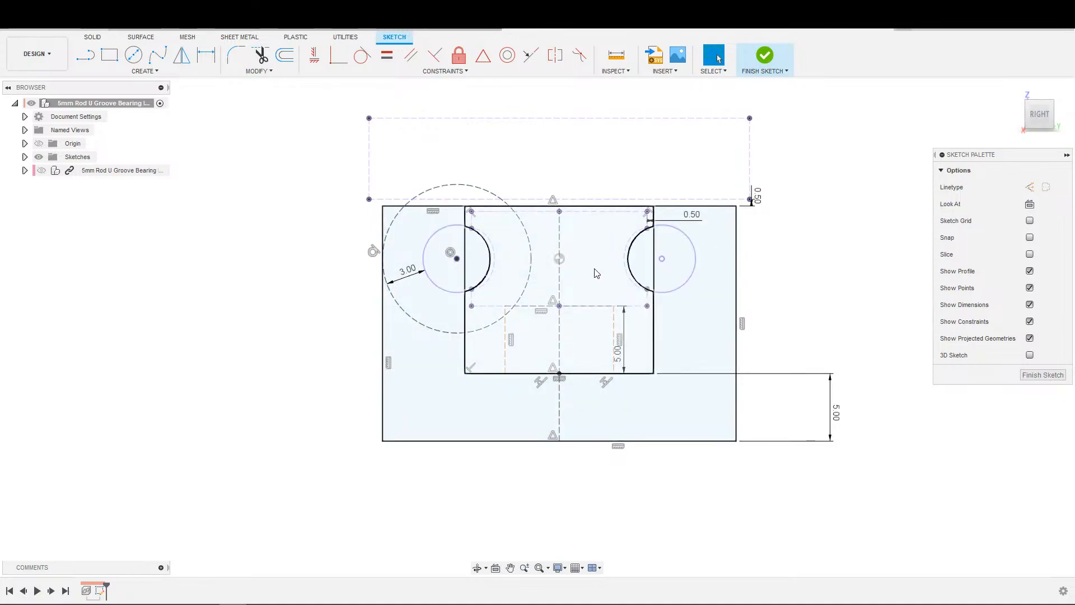
{"action": "left_click", "coordinate": [632, 260]}
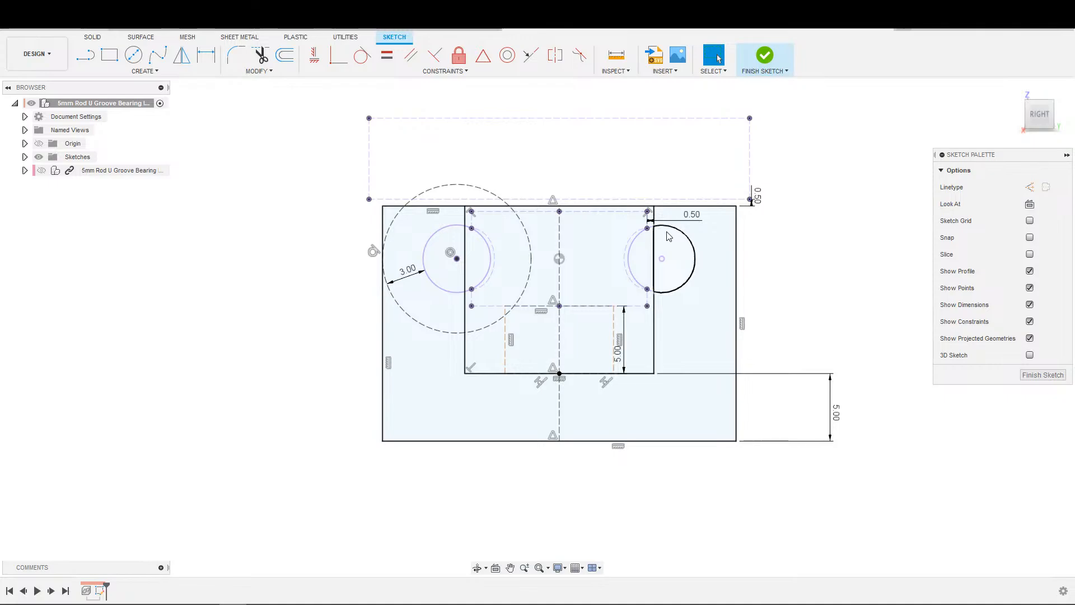
{"action": "scroll", "coordinate": [634, 347], "scroll_direction": "up", "scroll_amount": 1}
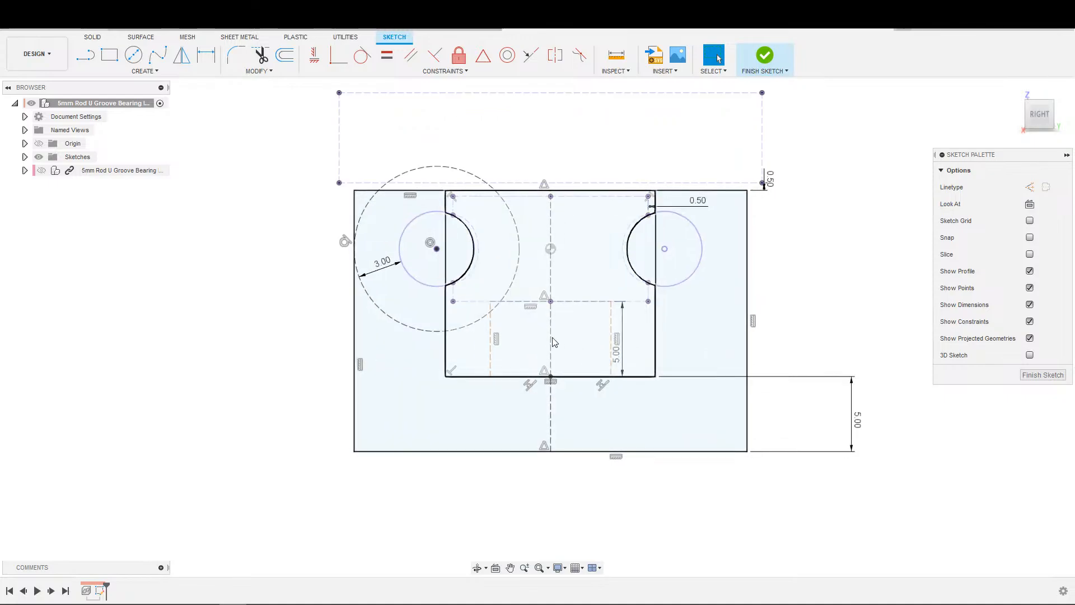
{"action": "scroll", "coordinate": [553, 453], "scroll_direction": "up", "scroll_amount": 1}
{"action": "scroll", "coordinate": [580, 469], "scroll_direction": "down", "scroll_amount": 3}
{"action": "mouse_move", "coordinate": [589, 510]}
{"action": "middle_mouse_down"}
{"action": "mouse_move", "coordinate": [592, 518]}
{"action": "mouse_move", "coordinate": [655, 499]}
{"action": "middle_mouse_up"}
{"action": "scroll", "coordinate": [649, 493], "scroll_direction": "down", "scroll_amount": 1}
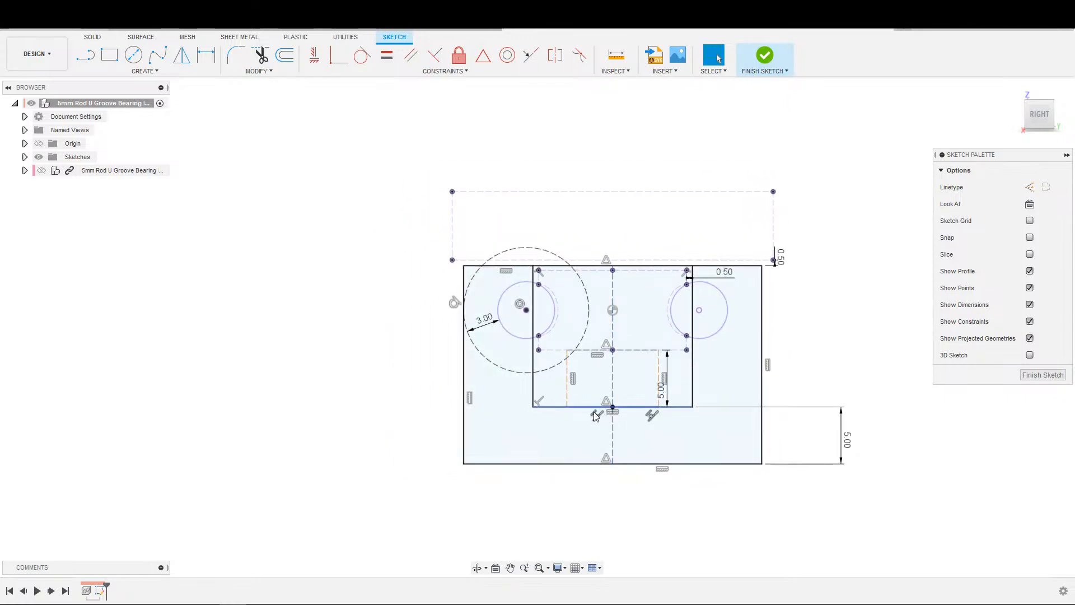
{"action": "scroll", "coordinate": [600, 415], "scroll_direction": "up", "scroll_amount": 1}
{"action": "scroll", "coordinate": [622, 422], "scroll_direction": "down", "scroll_amount": 2}
{"action": "key", "text": "s"}
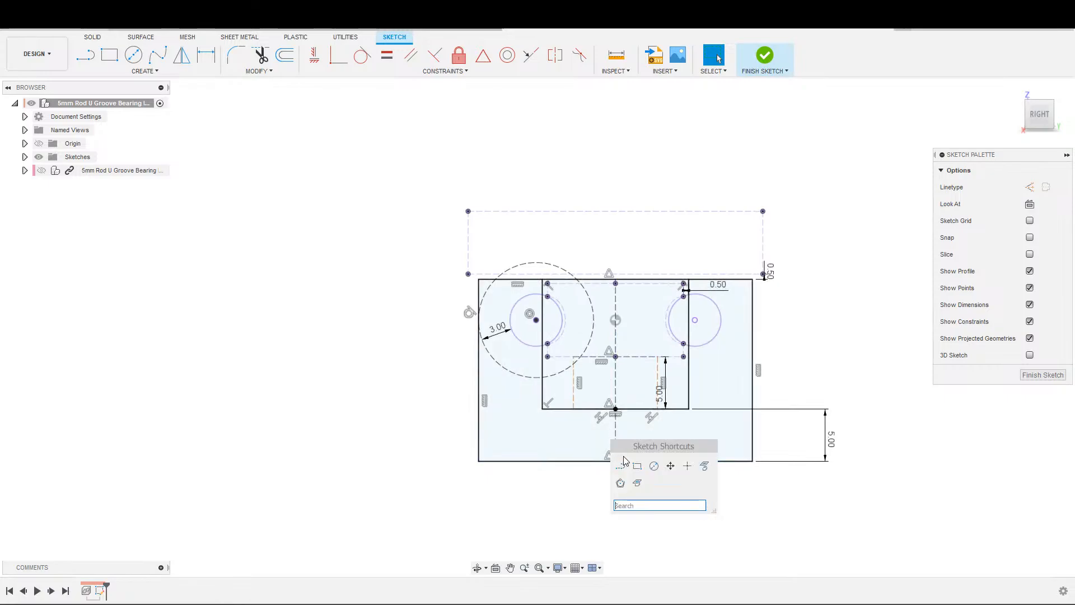
{"action": "left_click", "coordinate": [636, 463]}
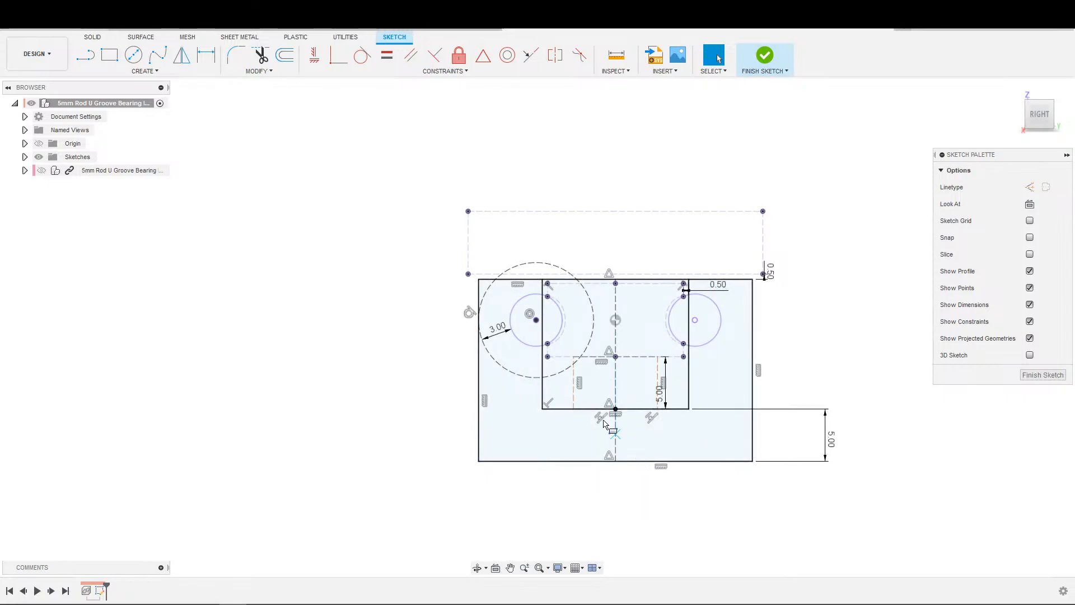
{"action": "left_click", "coordinate": [575, 408]}
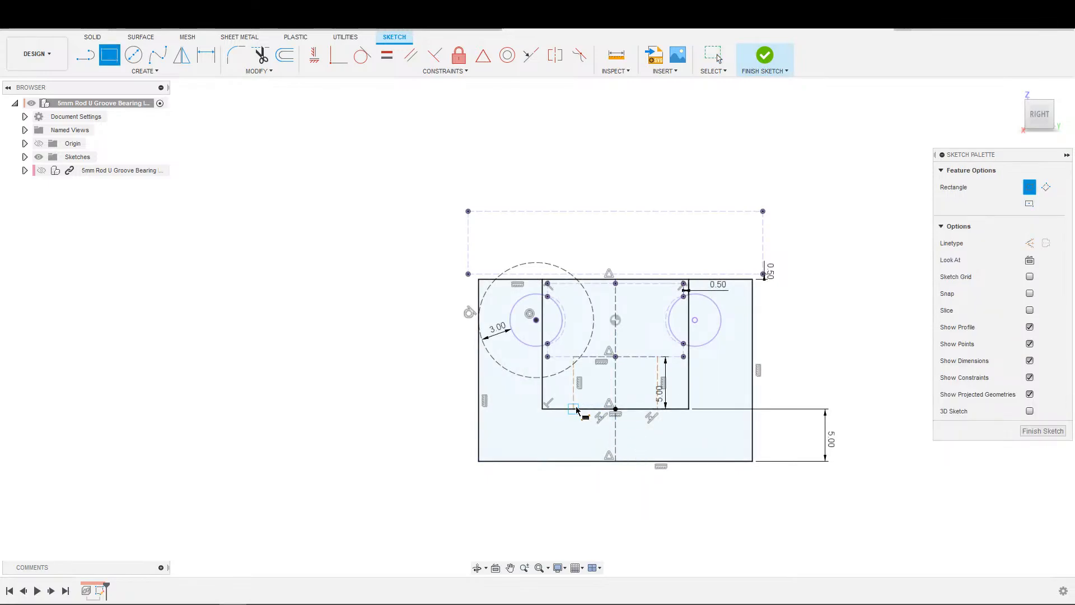
{"action": "key", "text": "Escape"}
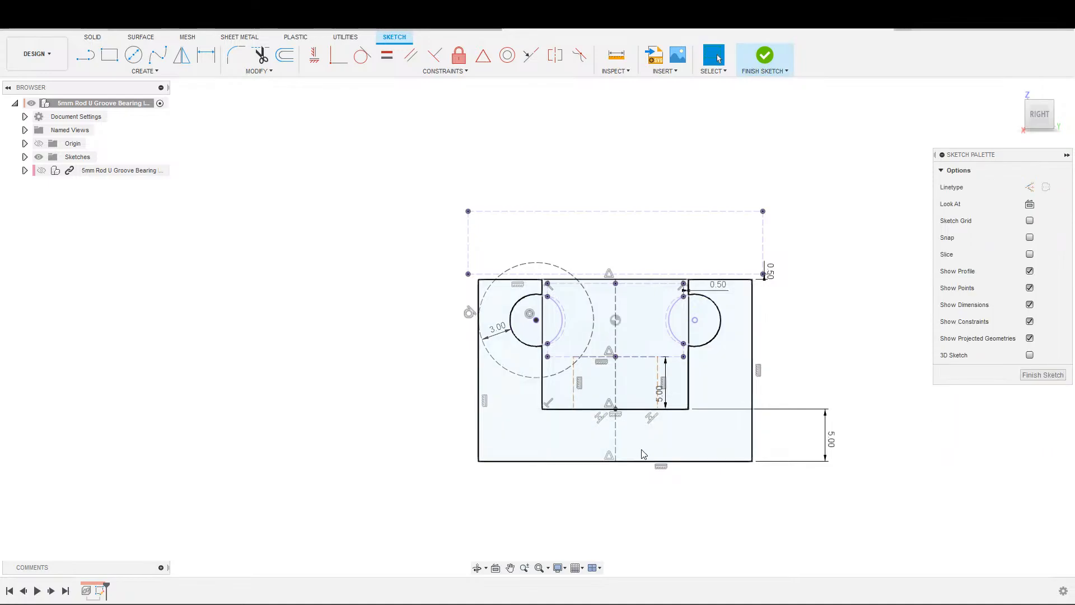
Step: Sketch a small rectangle about 10.6 mm wide and 2.5 mm tall directly below the pocket's bottom edge
{"action": "key", "text": "s"}
{"action": "left_click", "coordinate": [669, 465]}
{"action": "left_click", "coordinate": [559, 409]}
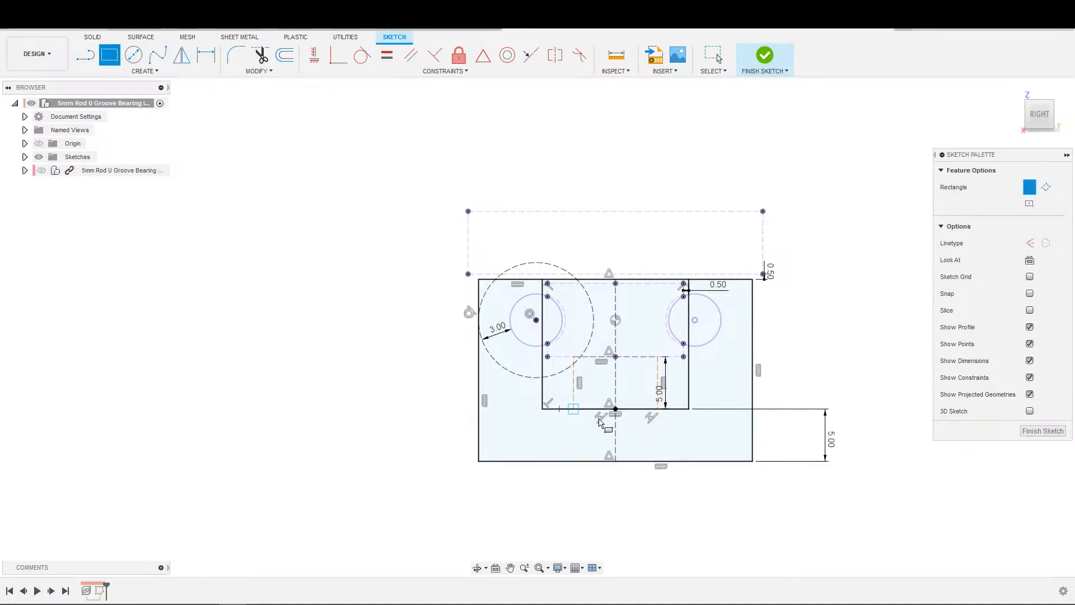
{"action": "left_click", "coordinate": [670, 435]}
{"action": "key", "text": "Escape"}
{"action": "scroll", "coordinate": [670, 427], "scroll_direction": "up", "scroll_amount": 1}
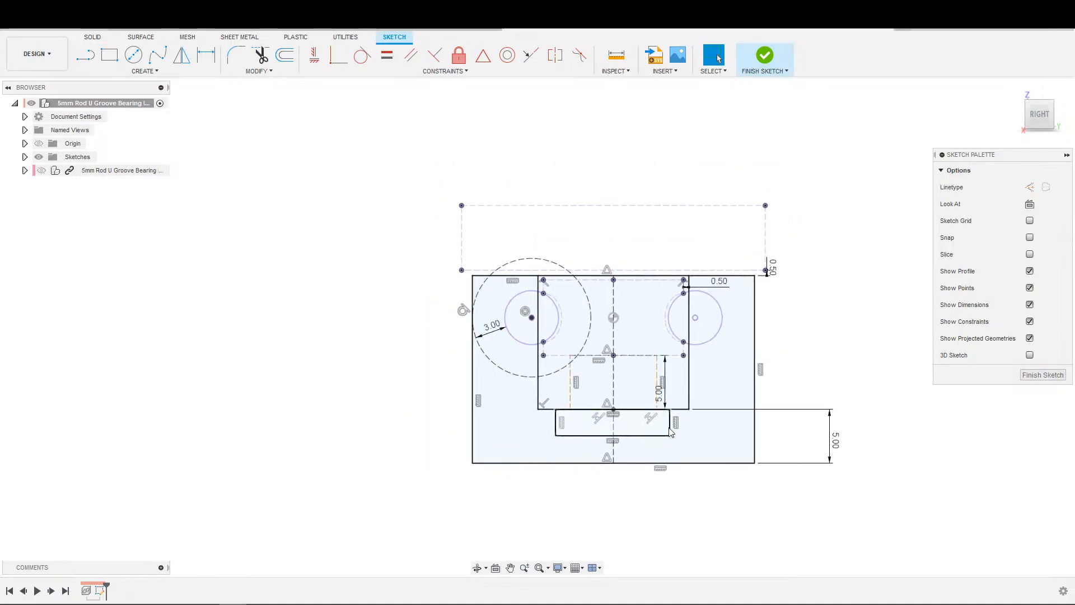
{"action": "key", "text": "d"}
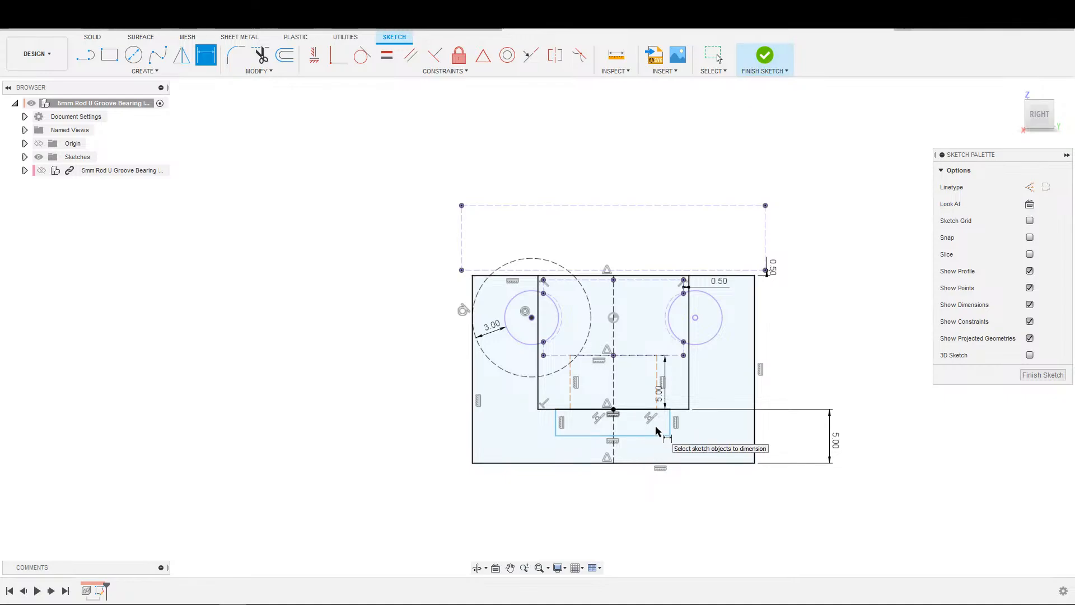
{"action": "key", "text": "Escape"}
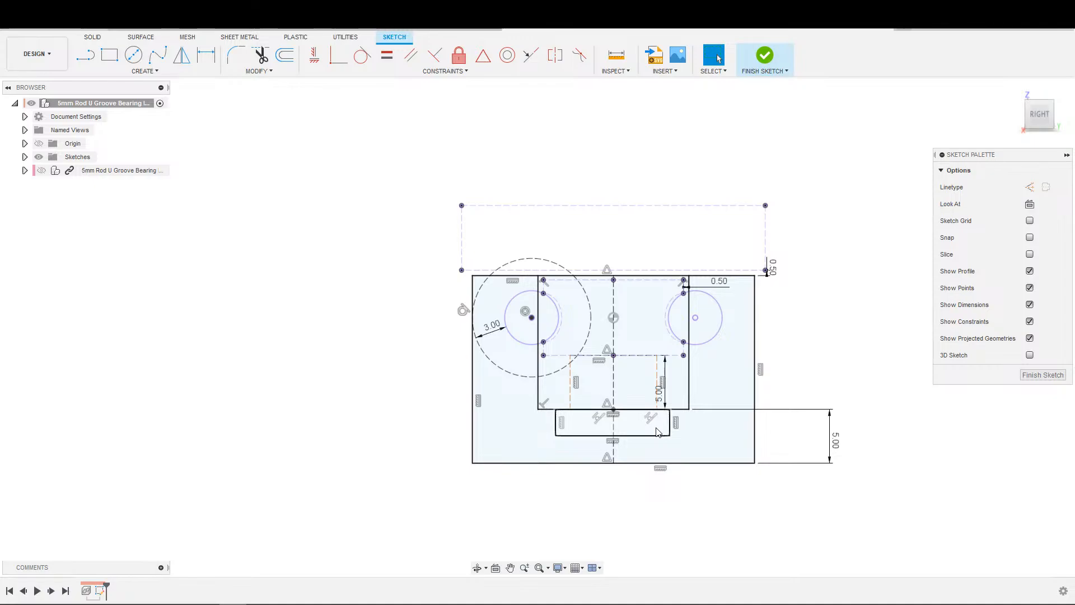
{"action": "left_click", "coordinate": [658, 434]}
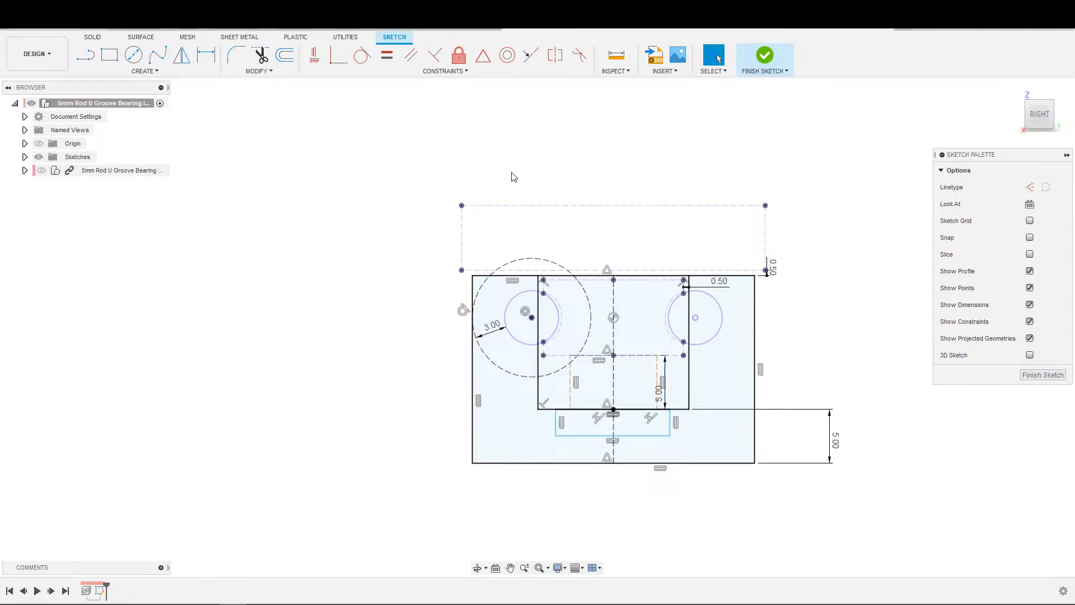
Step: Open the LM8UUOP Slide Guide design from the Miscellaneous folder and examine the standoffs beneath its rod from several angles
{"action": "left_click", "coordinate": [7, 26]}
{"action": "scroll", "coordinate": [38, 447], "scroll_direction": "down", "scroll_amount": 10}
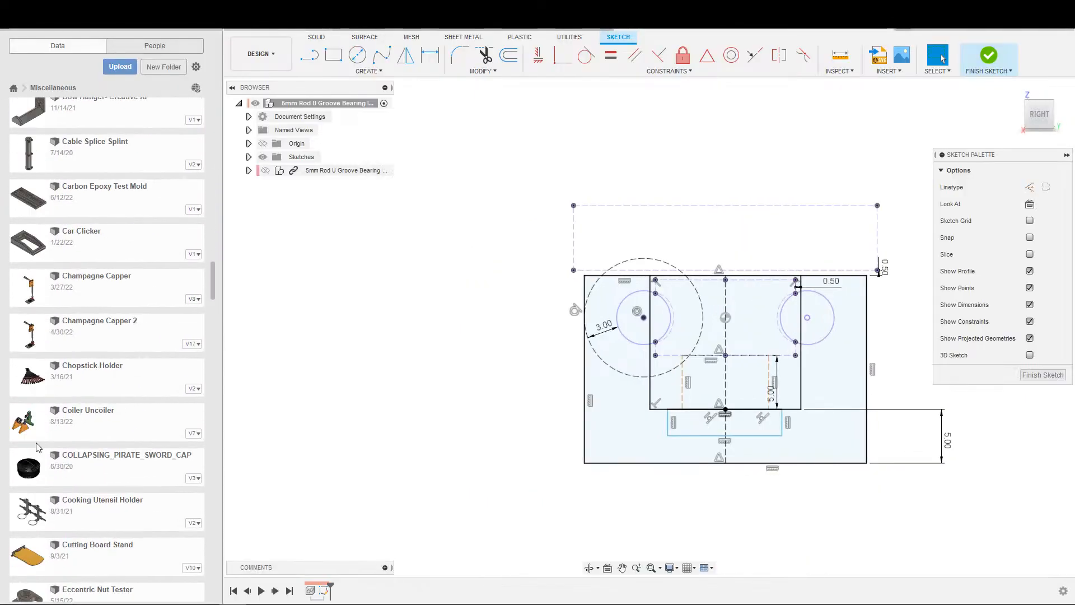
{"action": "scroll", "coordinate": [38, 446], "scroll_direction": "down", "scroll_amount": 10}
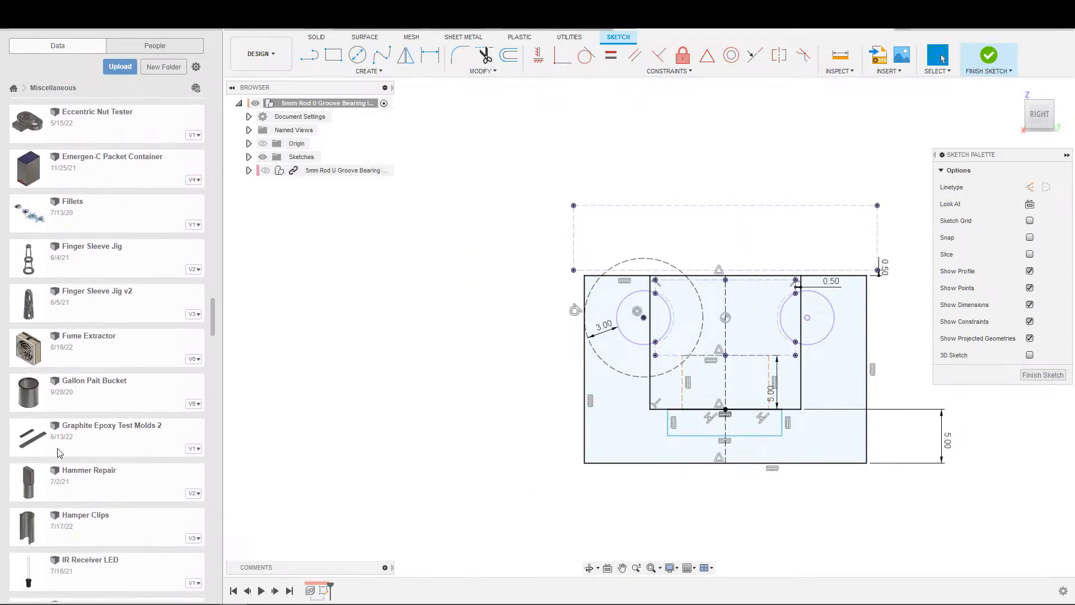
{"action": "scroll", "coordinate": [60, 452], "scroll_direction": "down", "scroll_amount": 10}
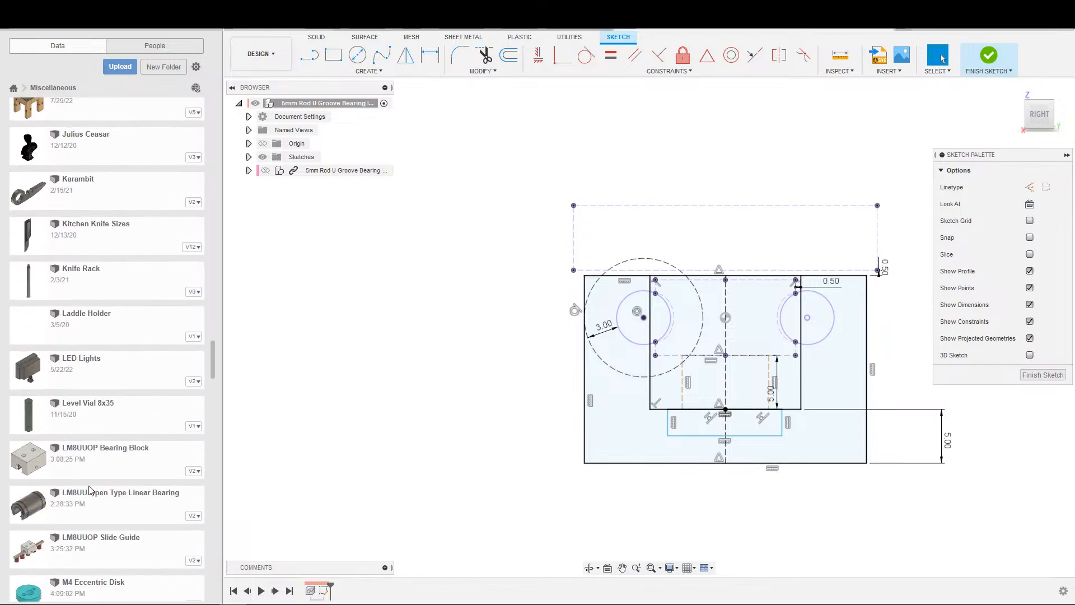
{"action": "scroll", "coordinate": [91, 488], "scroll_direction": "down", "scroll_amount": 3}
{"action": "double_click", "coordinate": [92, 440]}
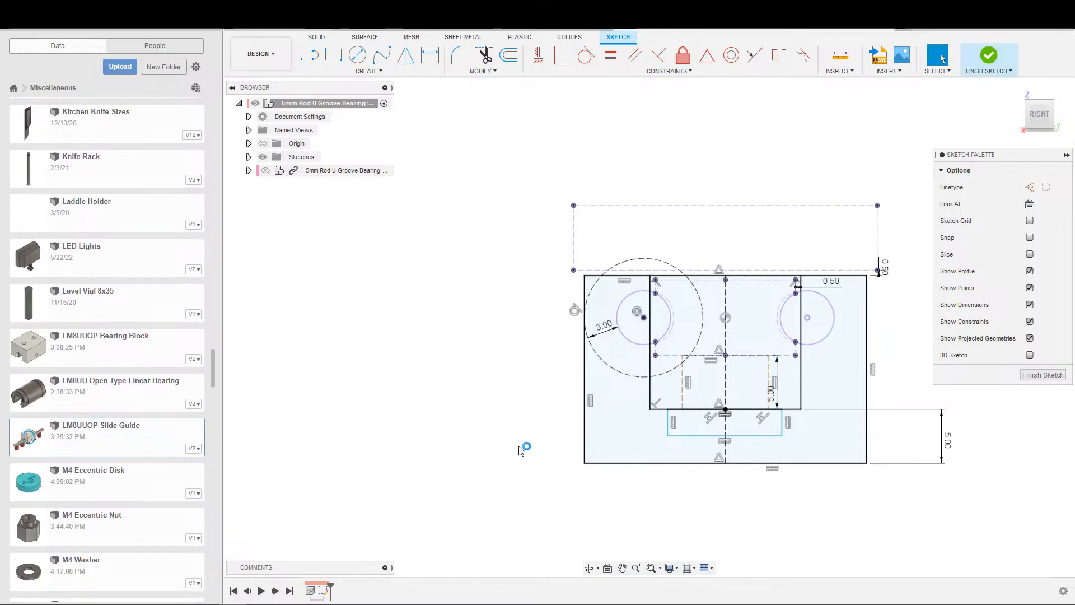
{"action": "scroll", "coordinate": [607, 483], "scroll_direction": "up", "scroll_amount": 3}
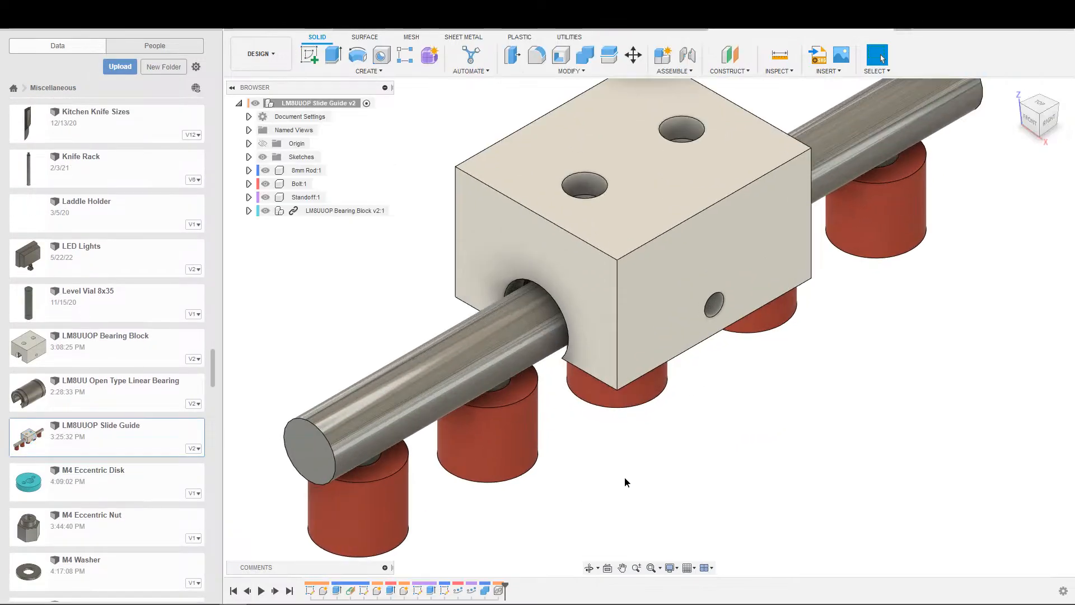
{"action": "middle_click_drag", "start_coordinate": [624, 488], "coordinate": [672, 451], "text": "shift"}
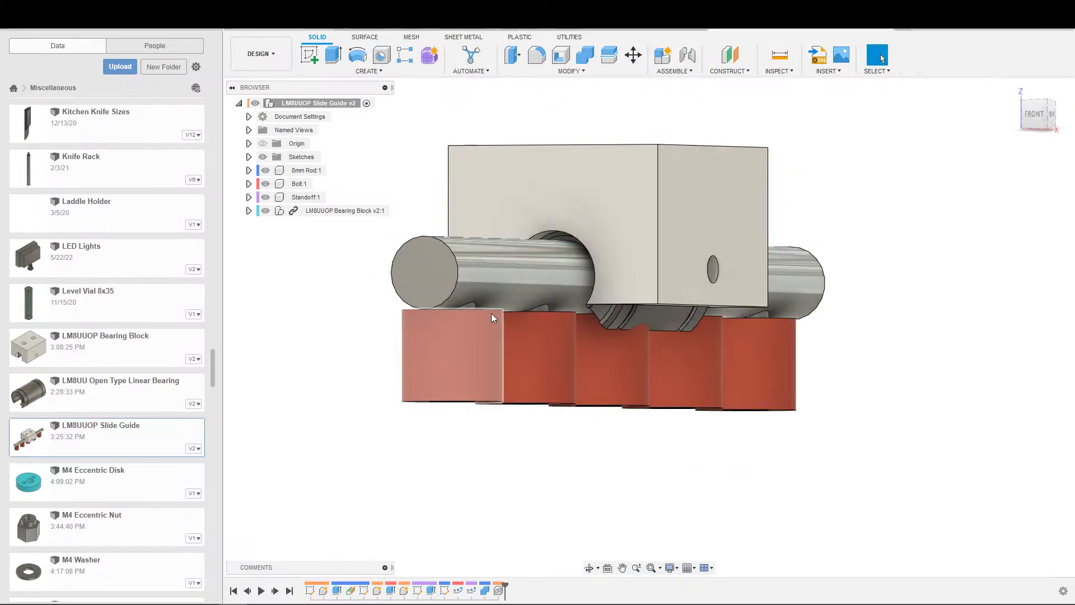
{"action": "left_click", "coordinate": [473, 301]}
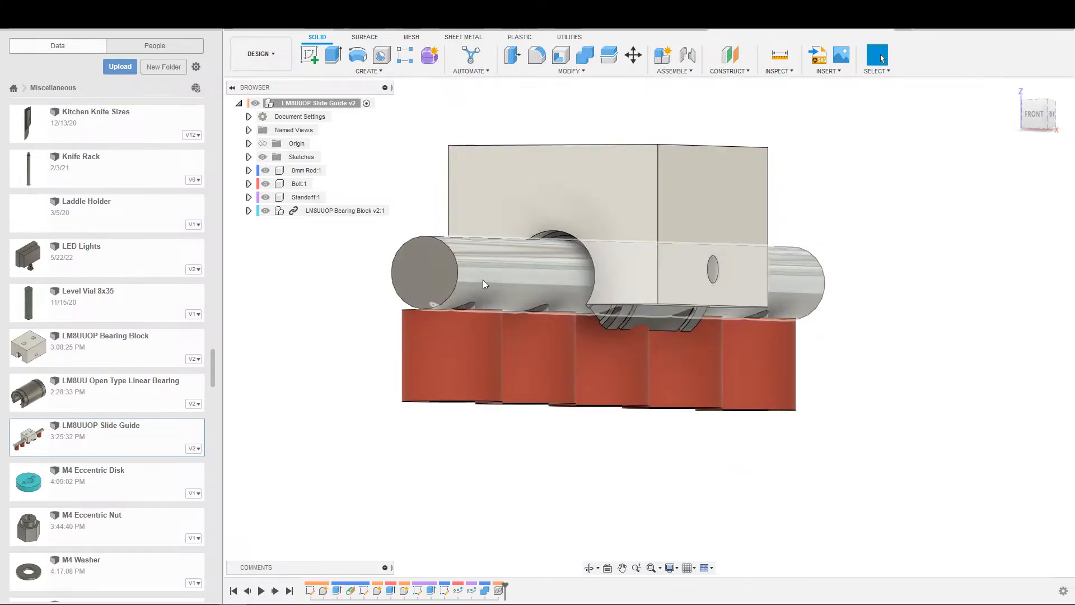
{"action": "middle_click_drag", "start_coordinate": [514, 456], "coordinate": [653, 408], "text": "shift"}
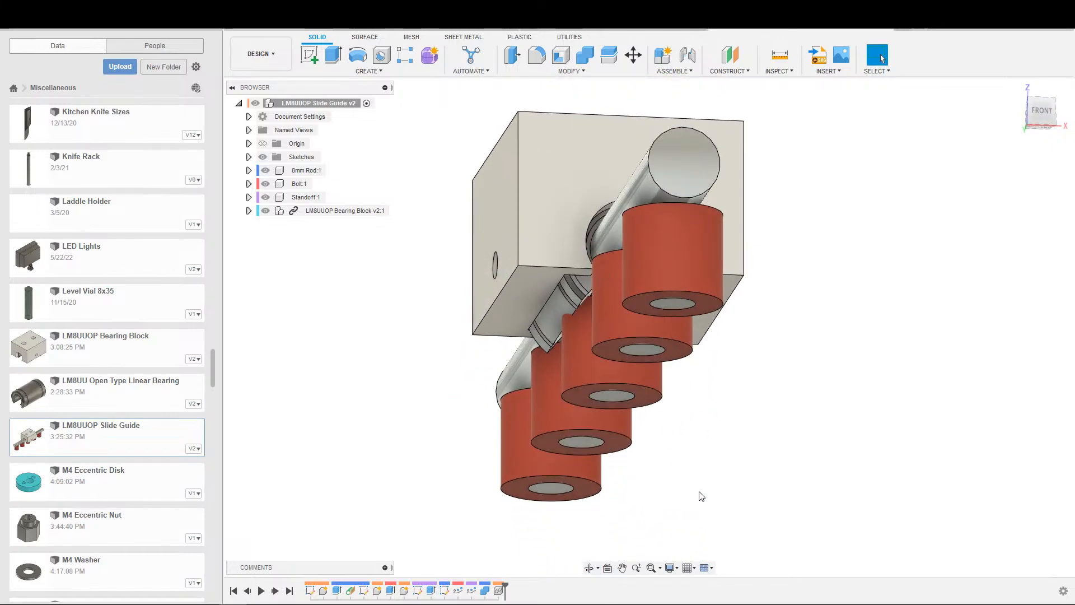
{"action": "middle_click_drag", "start_coordinate": [700, 492], "coordinate": [662, 519], "text": "shift"}
{"action": "scroll", "coordinate": [688, 477], "scroll_direction": "down", "scroll_amount": 2}
Step: Return to the 5mm rod bracket sketch and set the small rectangle's width to 10.25 mm
{"action": "left_click", "coordinate": [618, 30]}
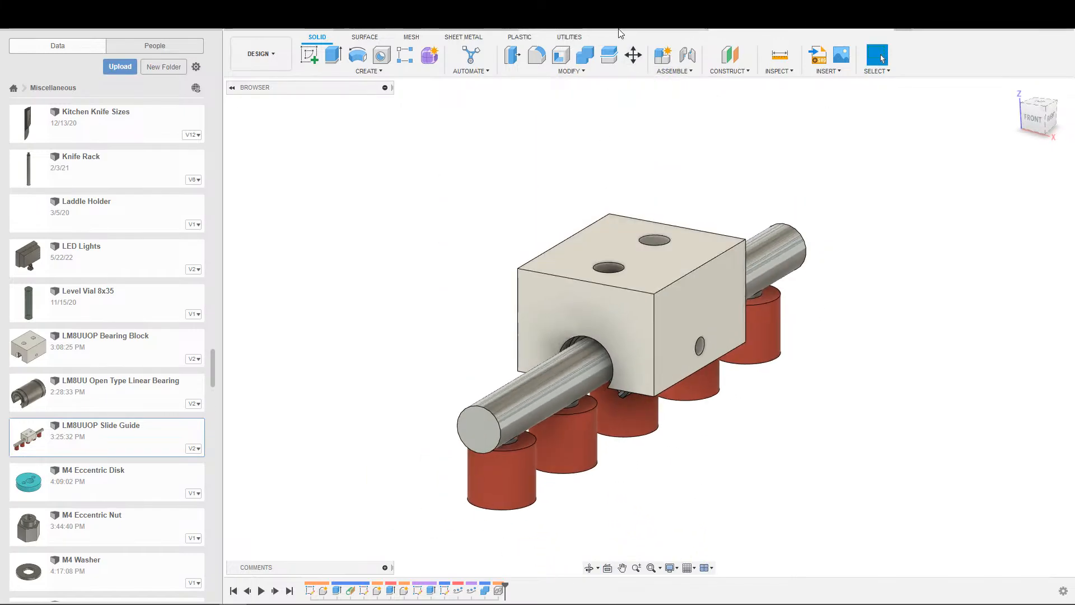
{"action": "scroll", "coordinate": [655, 430], "scroll_direction": "up", "scroll_amount": 2}
{"action": "scroll", "coordinate": [731, 440], "scroll_direction": "down", "scroll_amount": 2}
{"action": "middle_click_drag", "start_coordinate": [854, 517], "coordinate": [861, 514], "text": "shift"}
{"action": "middle_click_drag", "start_coordinate": [861, 514], "coordinate": [812, 537]}
{"action": "middle_click_drag", "start_coordinate": [717, 481], "coordinate": [729, 509], "text": "shift"}
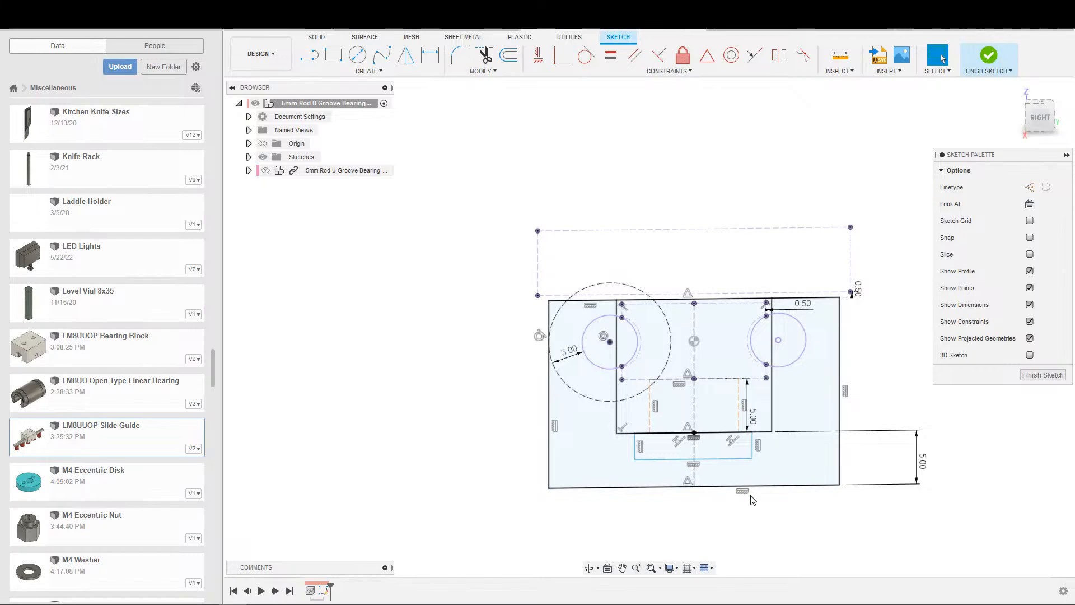
{"action": "left_click", "coordinate": [722, 459]}
{"action": "key", "text": "d"}
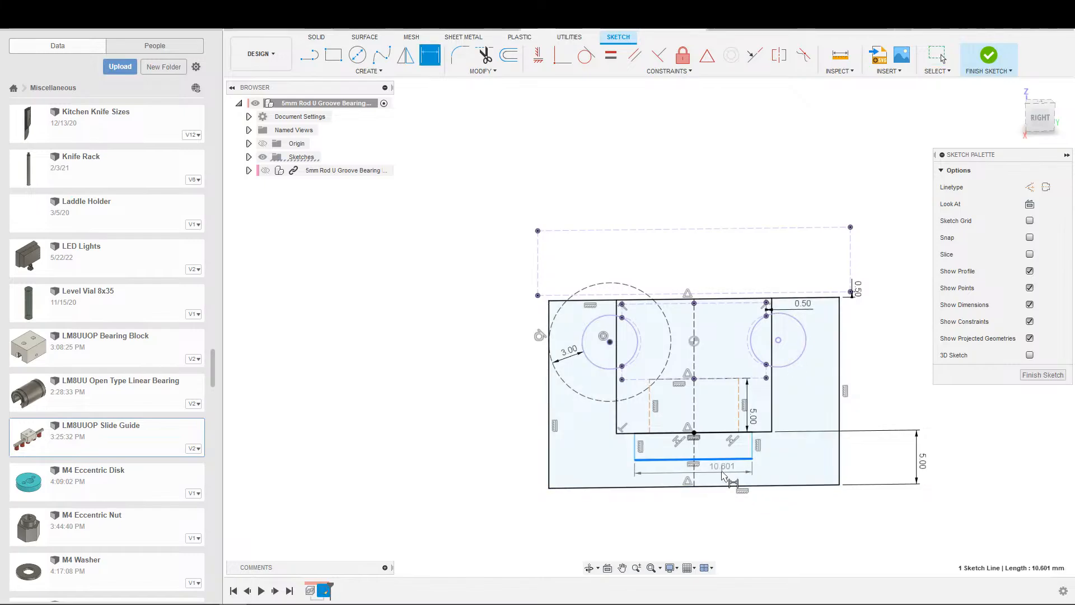
{"action": "left_click", "coordinate": [724, 476]}
{"action": "type", "text": "1.25"}
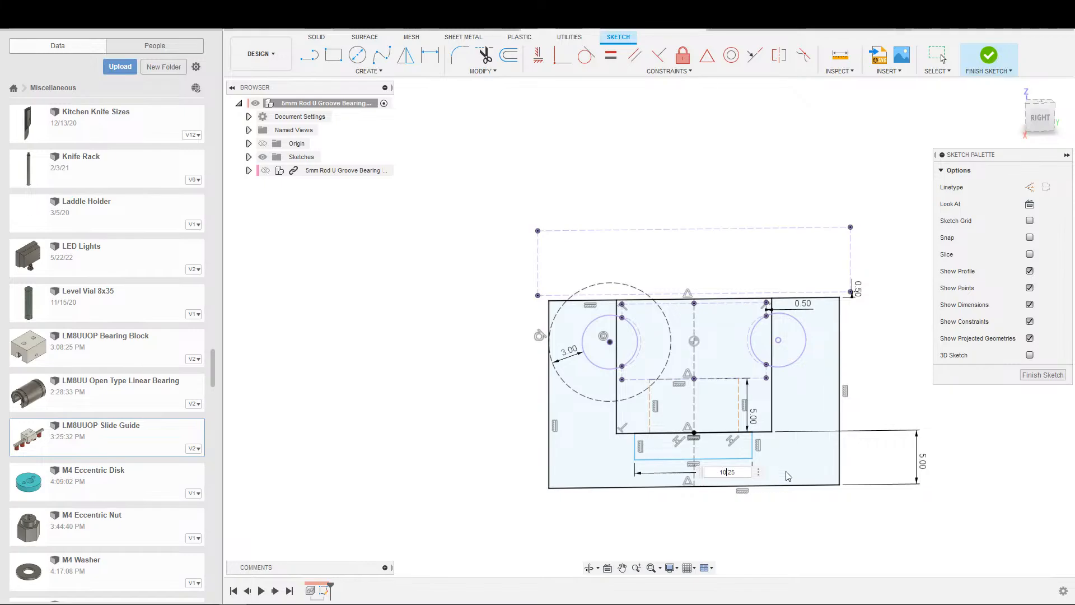
{"action": "key", "text": "Return"}
{"action": "scroll", "coordinate": [726, 483], "scroll_direction": "up", "scroll_amount": 2}
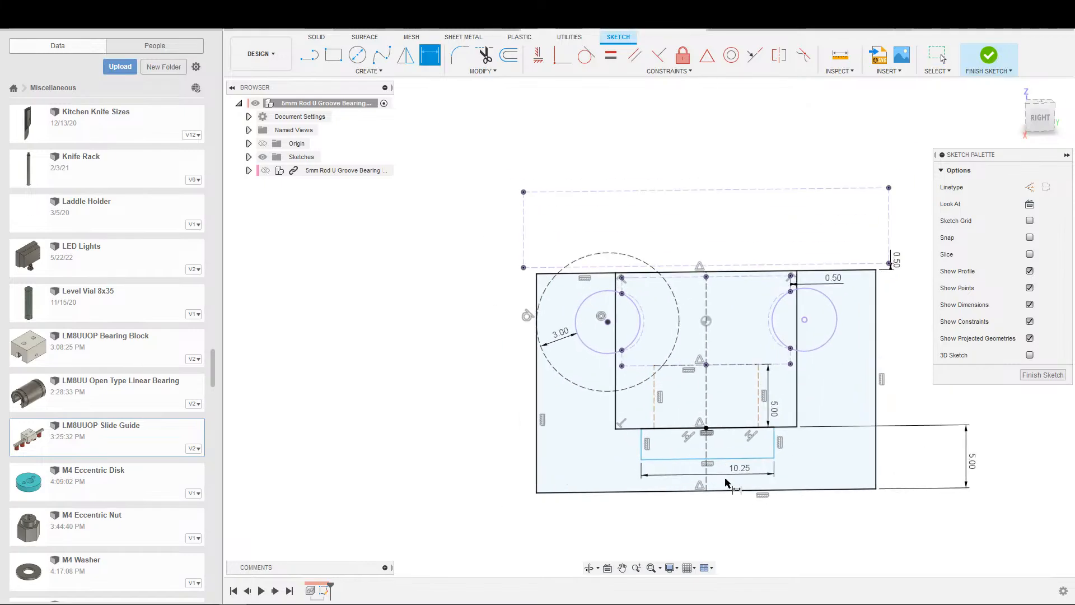
Step: Set the height of the small rectangle below the pocket to 3.5 mm
{"action": "scroll", "coordinate": [726, 483], "scroll_direction": "down", "scroll_amount": 1}
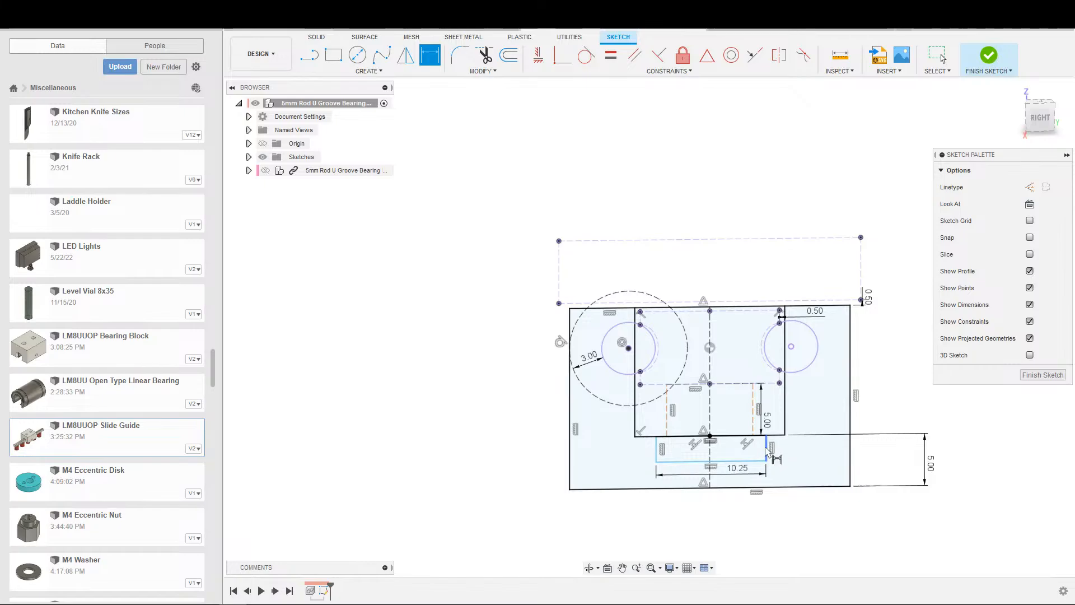
{"action": "left_click", "coordinate": [767, 451]}
{"action": "left_click", "coordinate": [787, 452]}
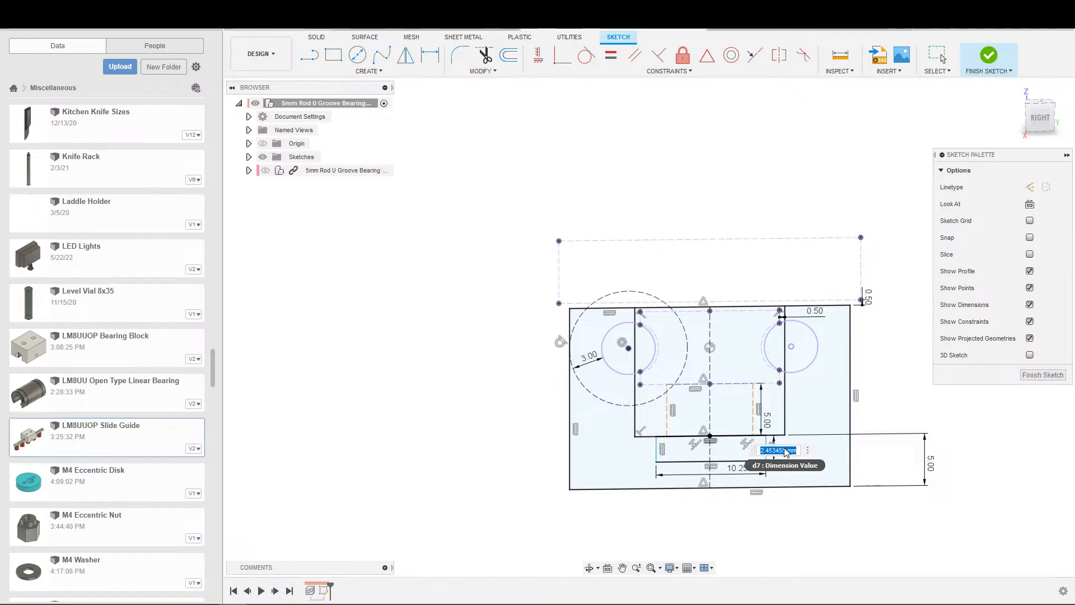
{"action": "type", "text": "3.5"}
{"action": "key", "text": "Return"}
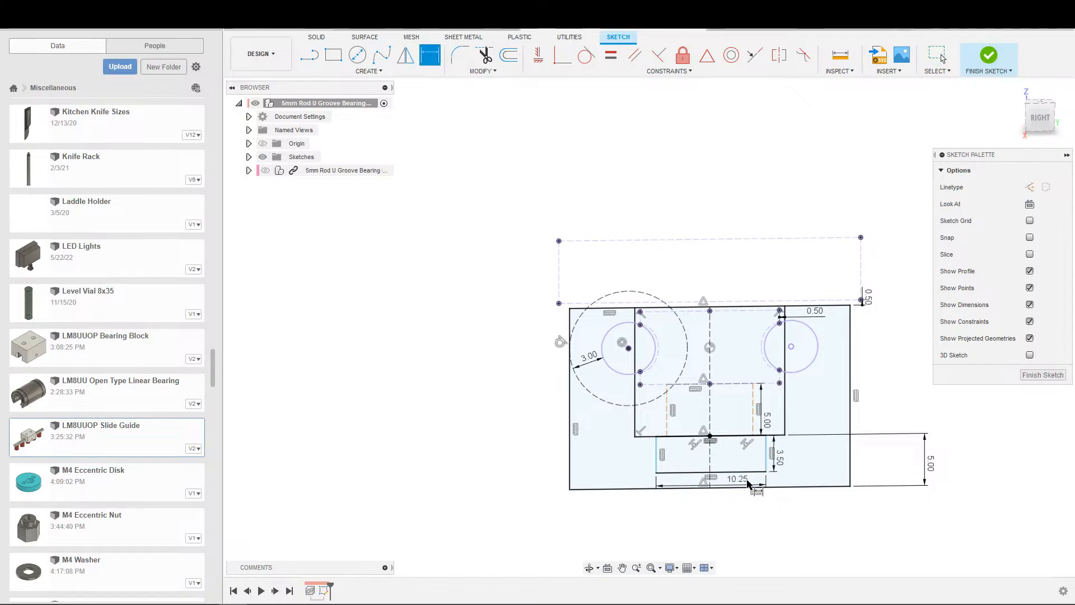
{"action": "scroll", "coordinate": [728, 464], "scroll_direction": "up", "scroll_amount": 3}
{"action": "key", "text": "Escape"}
Step: Shift the small rectangle sideways and centre it under the pocket with a Midpoint constraint between its top edge and the pocket's bottom edge
{"action": "scroll", "coordinate": [907, 530], "scroll_direction": "down", "scroll_amount": 2}
{"action": "middle_click_drag", "start_coordinate": [907, 530], "coordinate": [790, 485]}
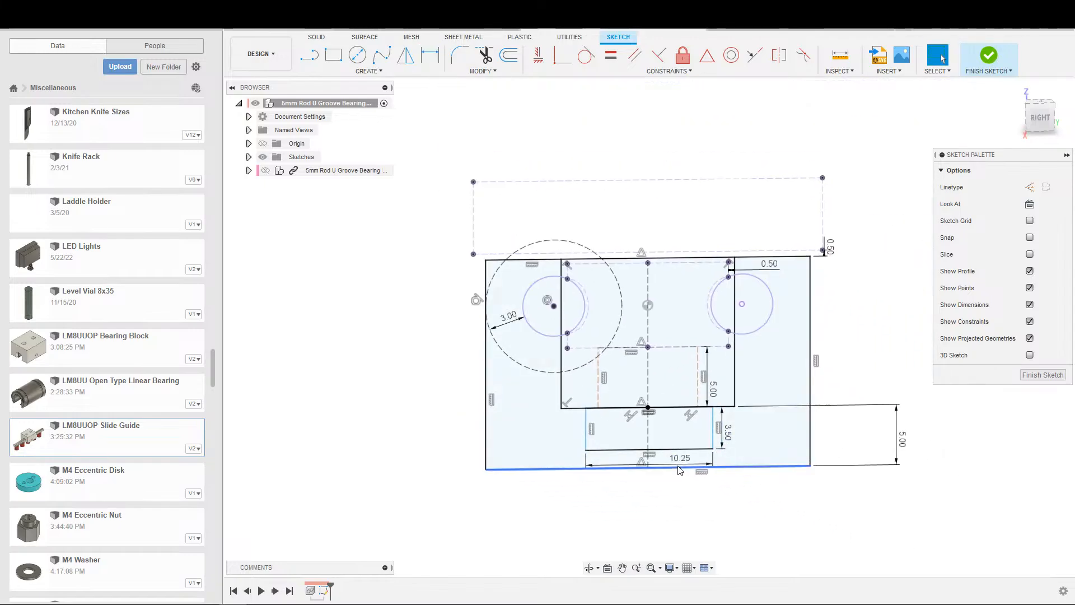
{"action": "left_click_drag", "start_coordinate": [713, 440], "coordinate": [611, 441]}
{"action": "left_click", "coordinate": [532, 410]}
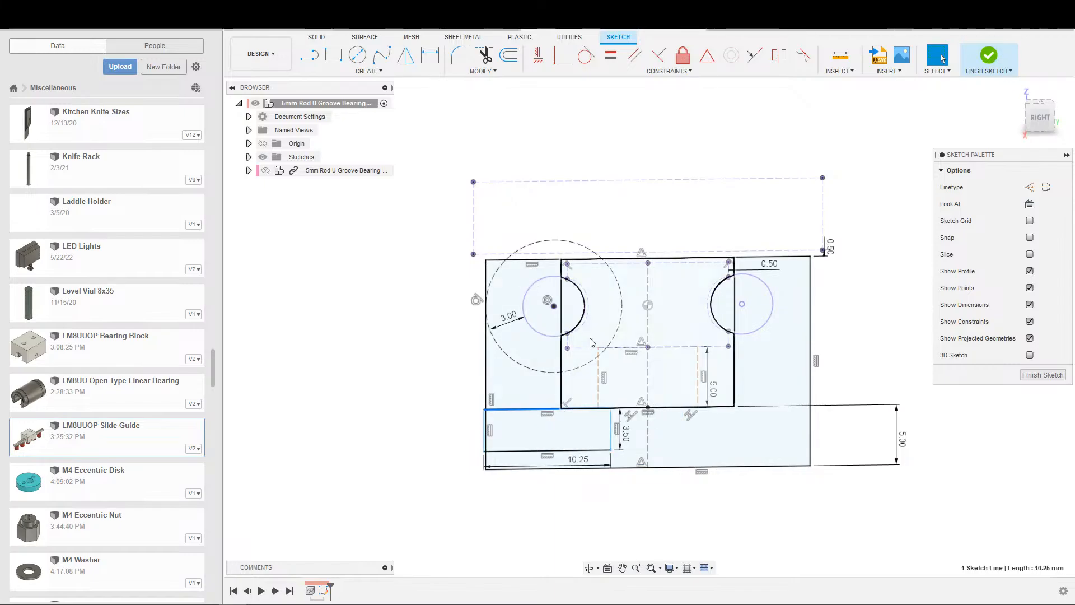
{"action": "left_click", "coordinate": [707, 55]}
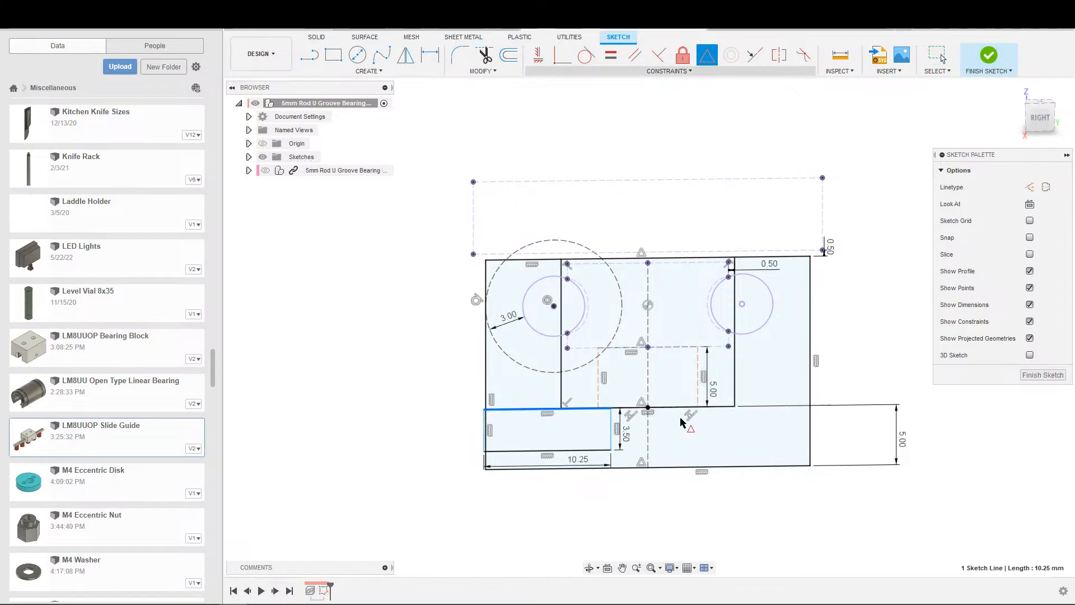
{"action": "left_click", "coordinate": [679, 409]}
{"action": "scroll", "coordinate": [792, 526], "scroll_direction": "down", "scroll_amount": 3}
{"action": "key", "text": "Escape"}
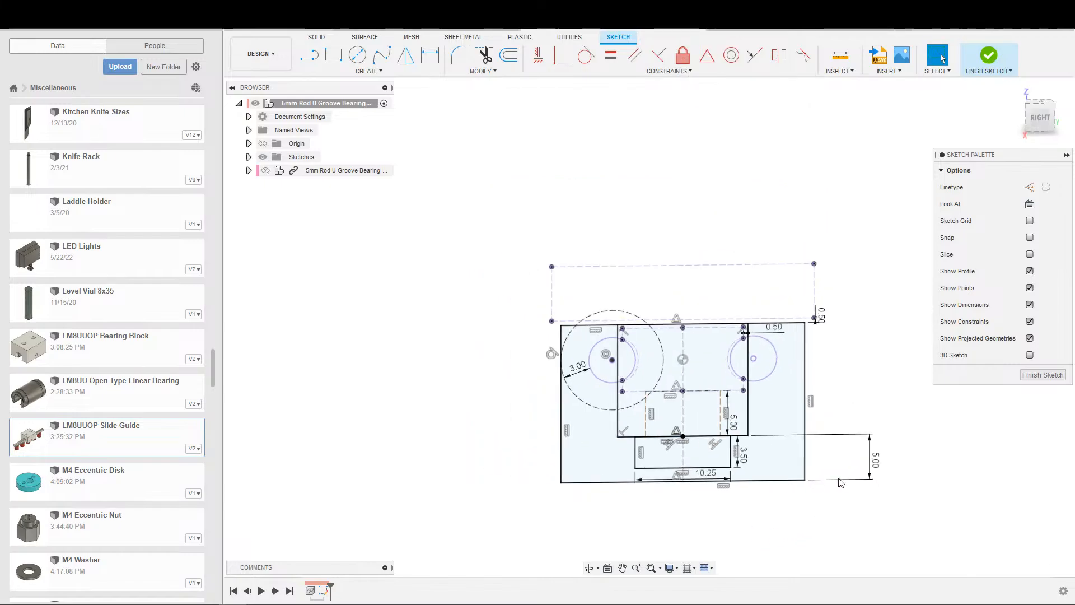
Step: Replace the 5 mm dimension below the pocket with a 3 mm dimension between the small rectangle's bottom and the bracket's bottom edge
{"action": "scroll", "coordinate": [864, 486], "scroll_direction": "up", "scroll_amount": 1}
{"action": "left_click", "coordinate": [878, 459]}
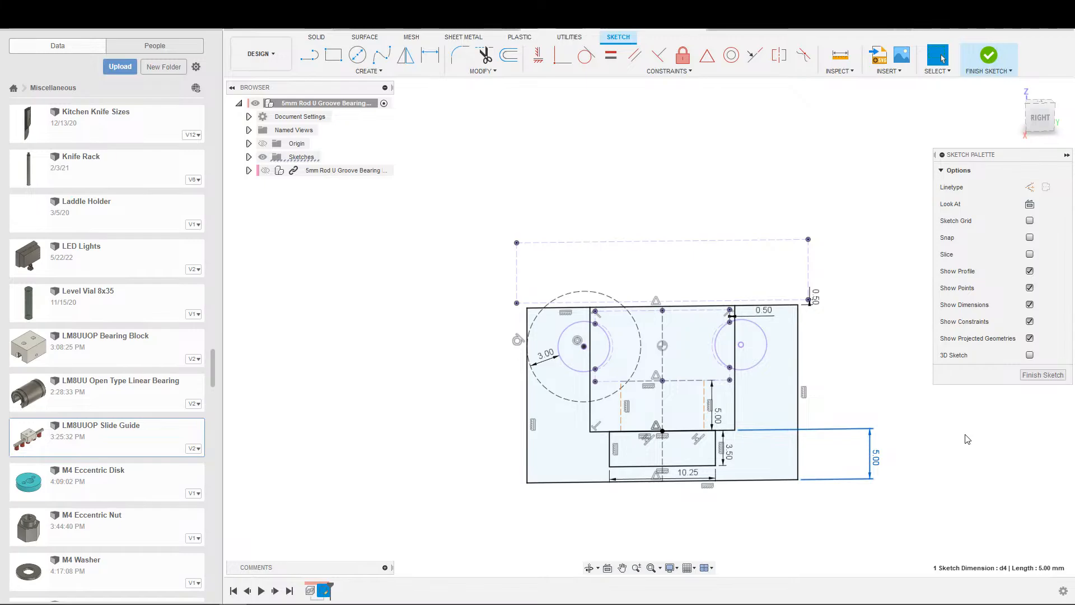
{"action": "key", "text": "Delete"}
{"action": "key", "text": "d"}
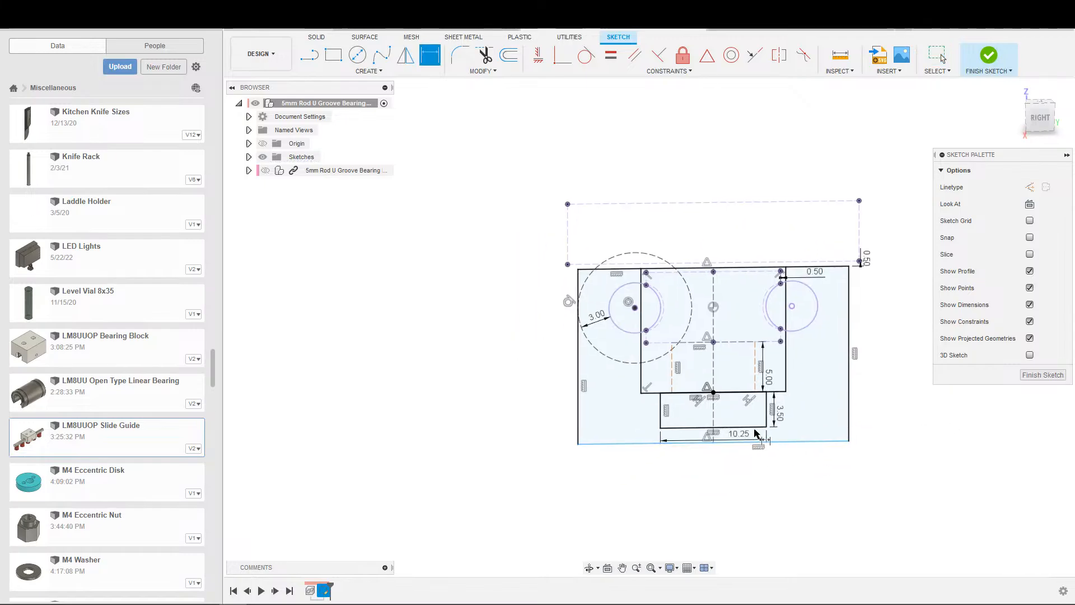
{"action": "left_click", "coordinate": [756, 429]}
{"action": "left_click", "coordinate": [757, 441]}
{"action": "left_click", "coordinate": [909, 429]}
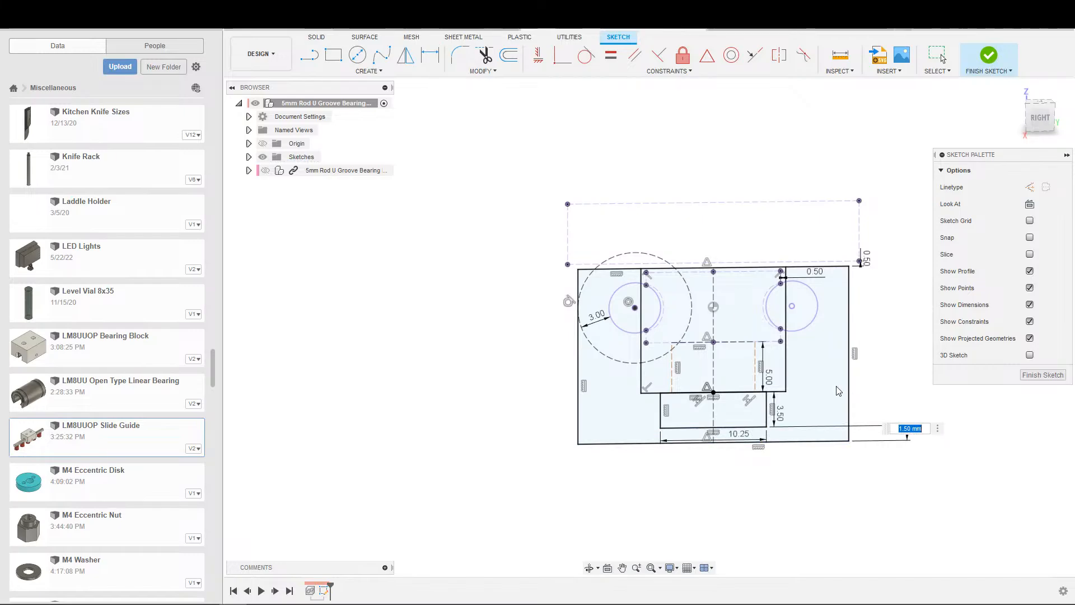
{"action": "type", "text": "3"}
{"action": "key", "text": "Return"}
{"action": "scroll", "coordinate": [778, 482], "scroll_direction": "up", "scroll_amount": 2}
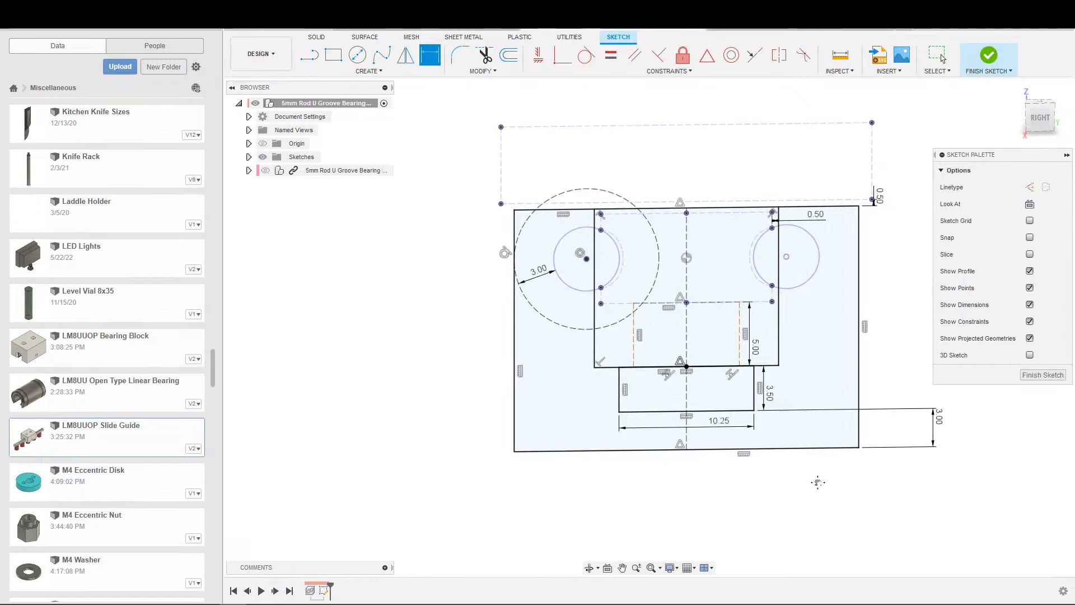
{"action": "scroll", "coordinate": [877, 451], "scroll_direction": "down", "scroll_amount": 1}
{"action": "scroll", "coordinate": [877, 455], "scroll_direction": "down", "scroll_amount": 3}
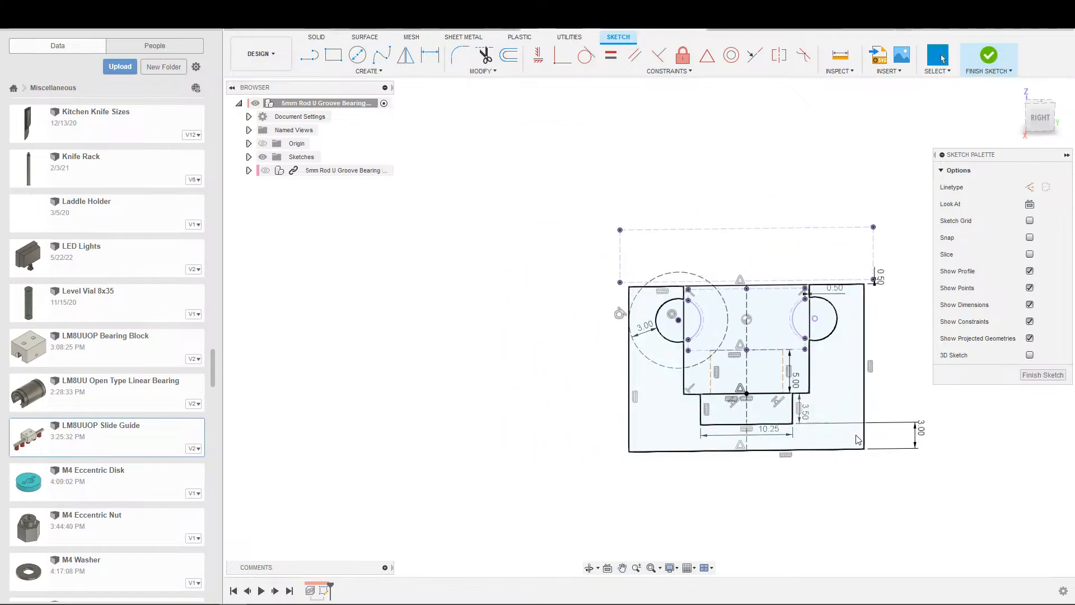
{"action": "key", "text": "Escape"}
Step: Convert all edges of the small rectangle below the pocket to construction lines
{"action": "scroll", "coordinate": [864, 441], "scroll_direction": "up", "scroll_amount": 3}
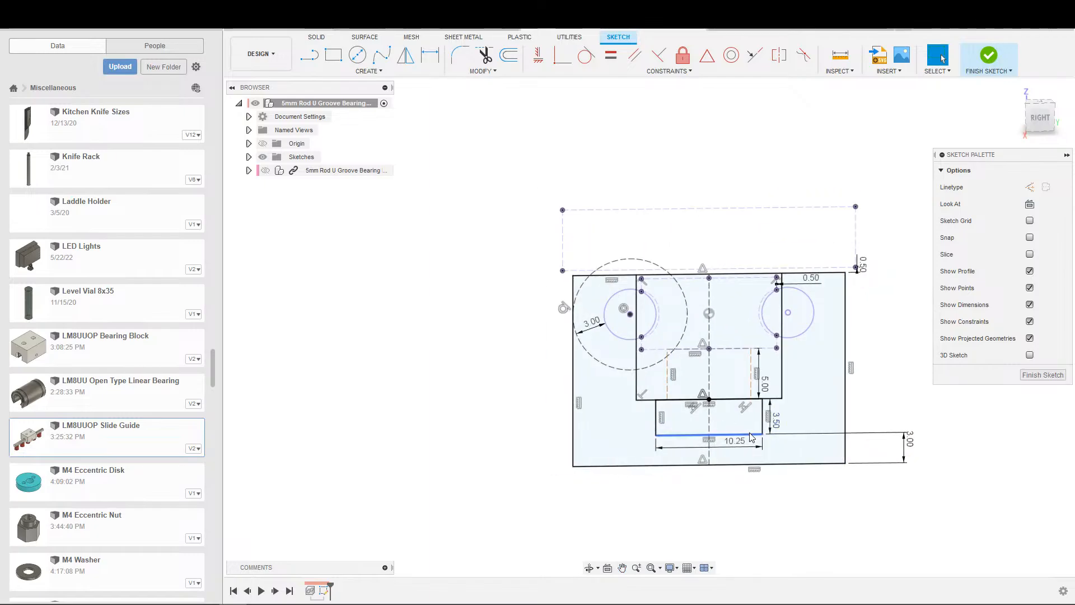
{"action": "double_click", "coordinate": [750, 434]}
{"action": "key", "text": "x"}
{"action": "left_click", "coordinate": [796, 518]}
{"action": "scroll", "coordinate": [793, 518], "scroll_direction": "down", "scroll_amount": 1}
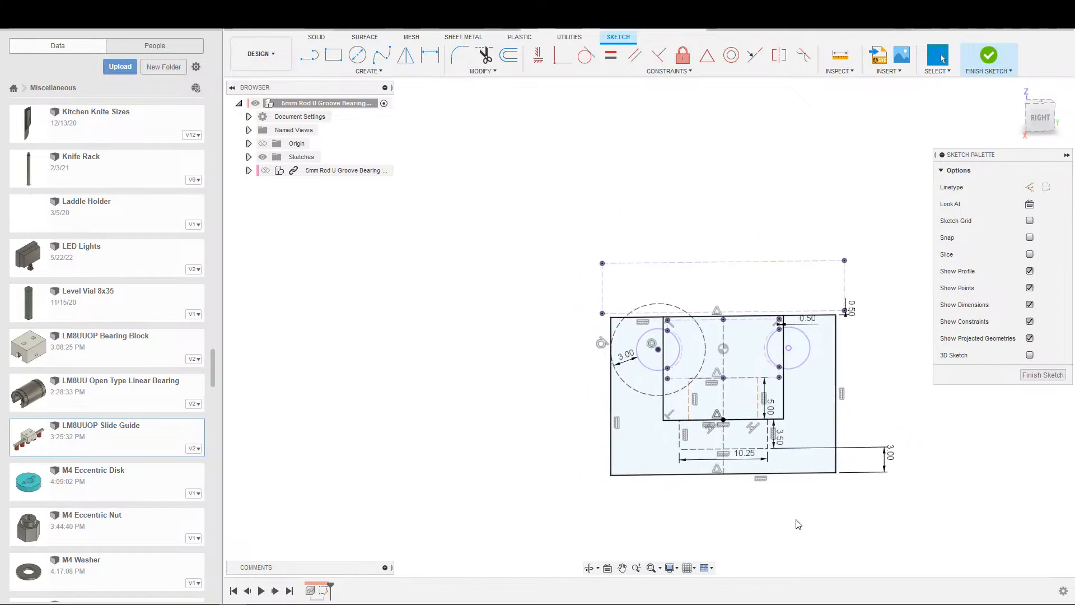
{"action": "scroll", "coordinate": [804, 519], "scroll_direction": "up", "scroll_amount": 2}
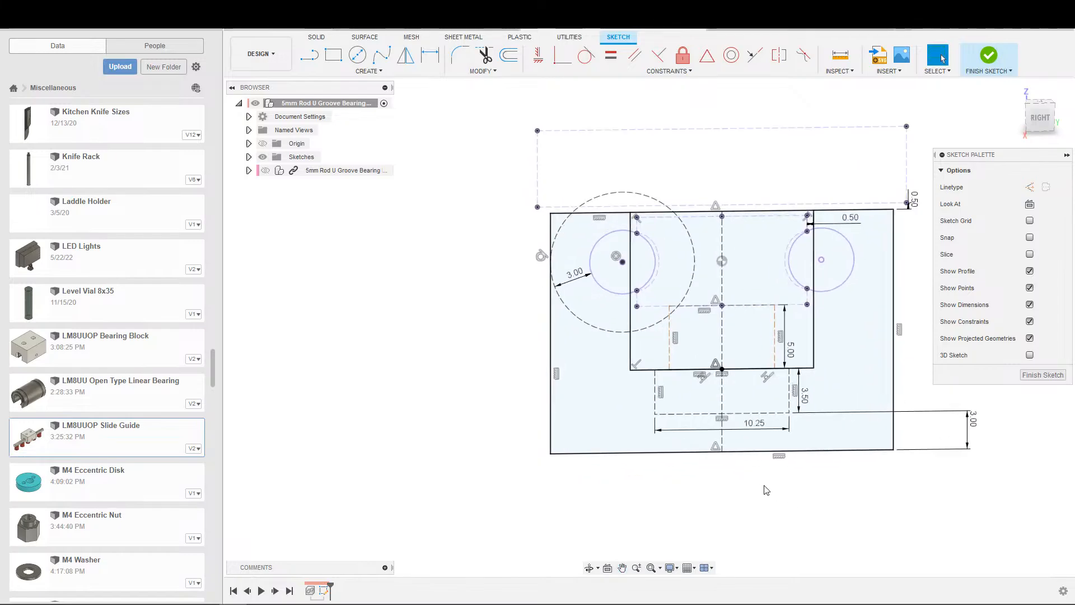
Step: Show the linked slide assembly and extrude the U-shaped bracket profile symmetrically to a 35 mm whole length as a new body
{"action": "key", "text": "e"}
{"action": "left_click", "coordinate": [755, 431]}
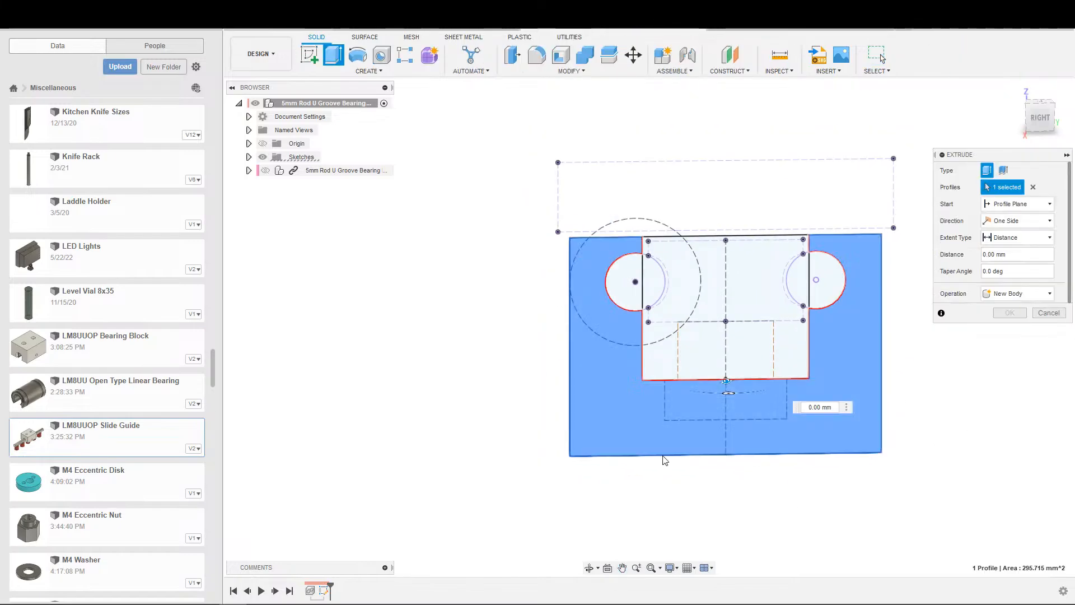
{"action": "left_click", "coordinate": [266, 172]}
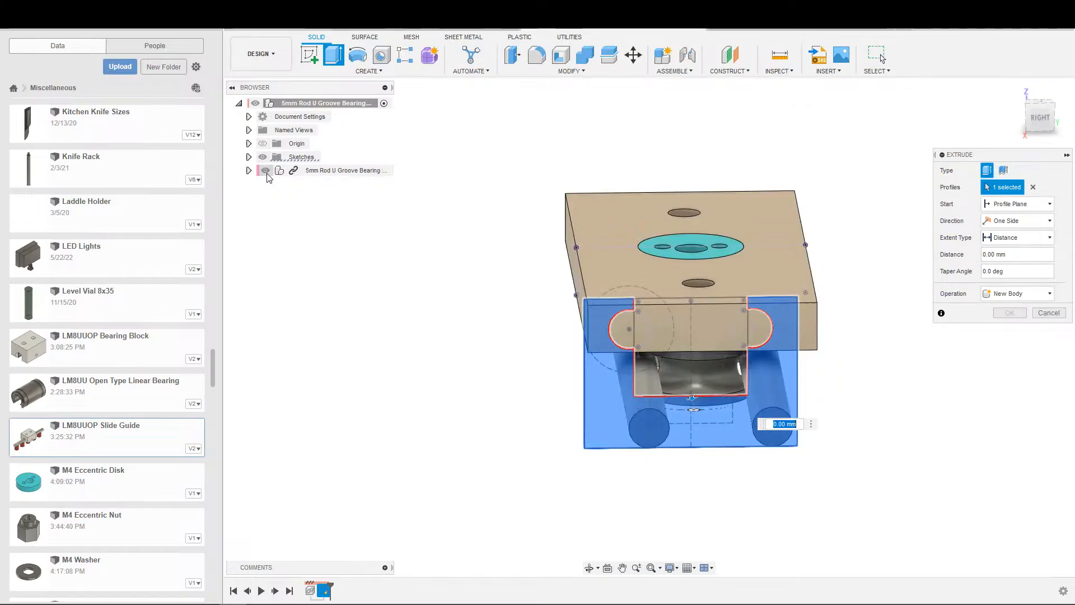
{"action": "middle_click_drag", "start_coordinate": [457, 364], "coordinate": [636, 415], "text": "shift"}
{"action": "left_click", "coordinate": [1020, 238]}
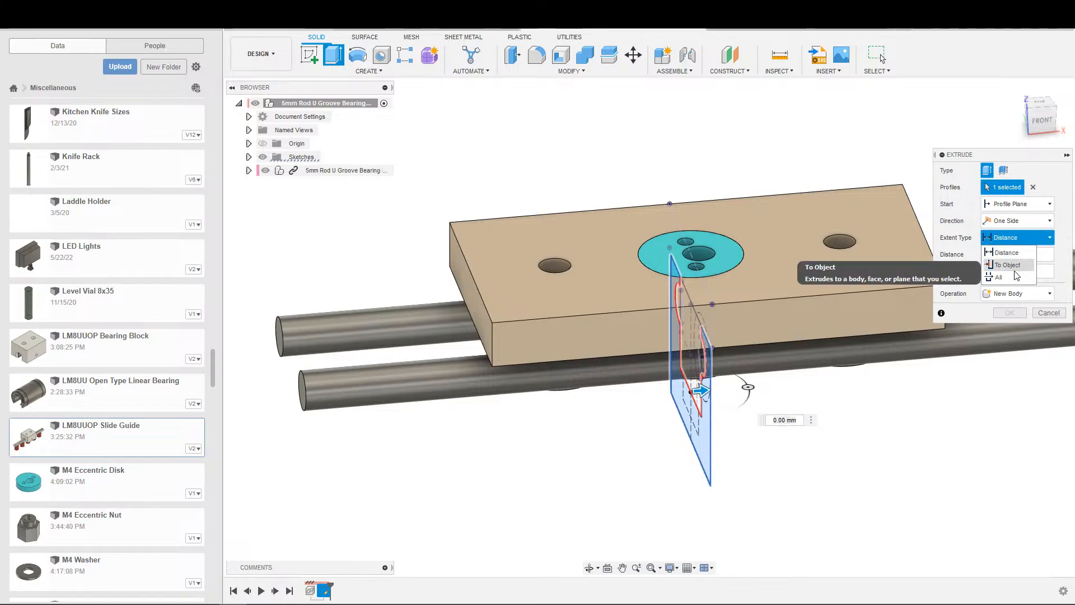
{"action": "left_click", "coordinate": [1008, 252]}
{"action": "left_click", "coordinate": [1019, 221]}
{"action": "left_click", "coordinate": [1008, 255]}
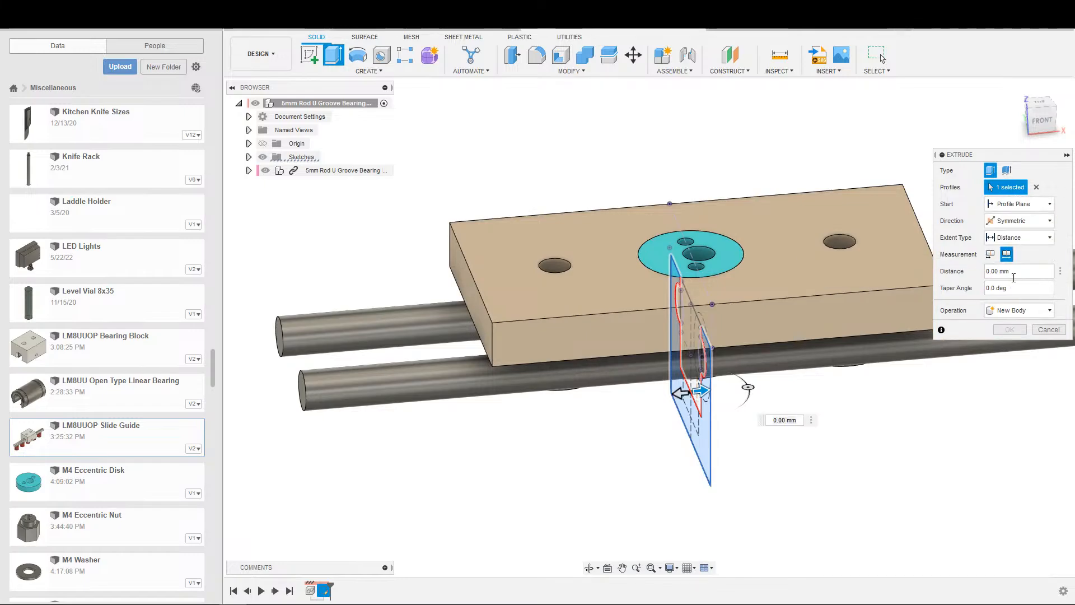
{"action": "left_click", "coordinate": [1014, 275]}
{"action": "type", "text": "35"}
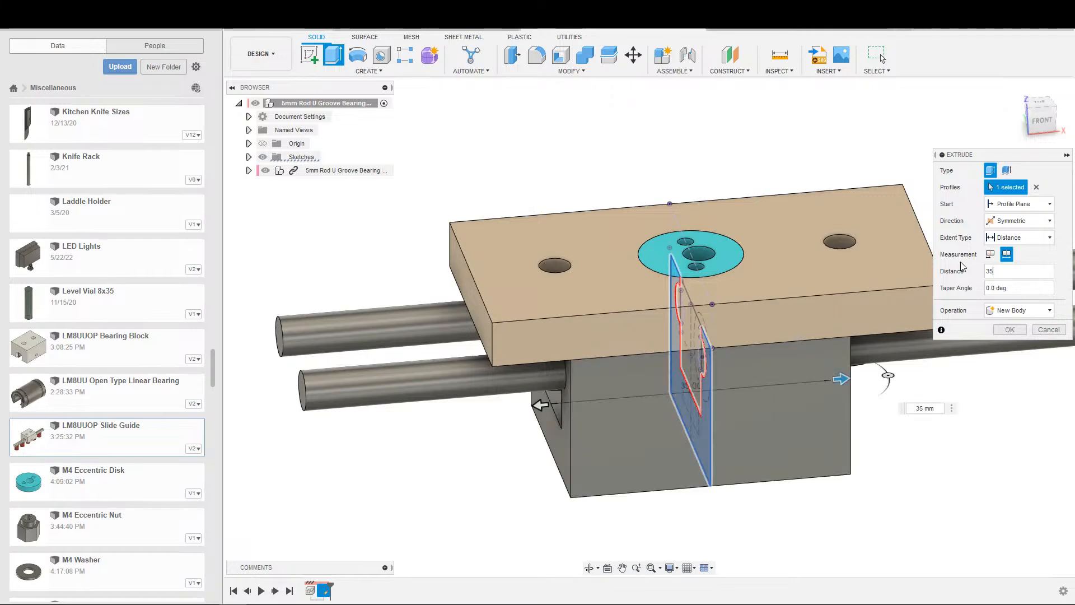
{"action": "left_click", "coordinate": [1009, 330]}
Step: Examine the extruded bracket from below and from its end, checking the fit around the rods, bearings and pocket
{"action": "scroll", "coordinate": [881, 400], "scroll_direction": "down", "scroll_amount": 3}
{"action": "mouse_move", "coordinate": [880, 400]}
{"action": "middle_mouse_down", "text": "shift"}
{"action": "mouse_move", "coordinate": [934, 356]}
{"action": "mouse_move", "coordinate": [959, 378]}
{"action": "mouse_move", "coordinate": [894, 401]}
{"action": "middle_mouse_up", "text": "shift"}
{"action": "scroll", "coordinate": [845, 401], "scroll_direction": "up", "scroll_amount": 3}
{"action": "middle_click_drag", "start_coordinate": [792, 428], "coordinate": [784, 355], "text": "shift"}
{"action": "scroll", "coordinate": [818, 389], "scroll_direction": "down", "scroll_amount": 2}
{"action": "scroll", "coordinate": [777, 345], "scroll_direction": "up", "scroll_amount": 4}
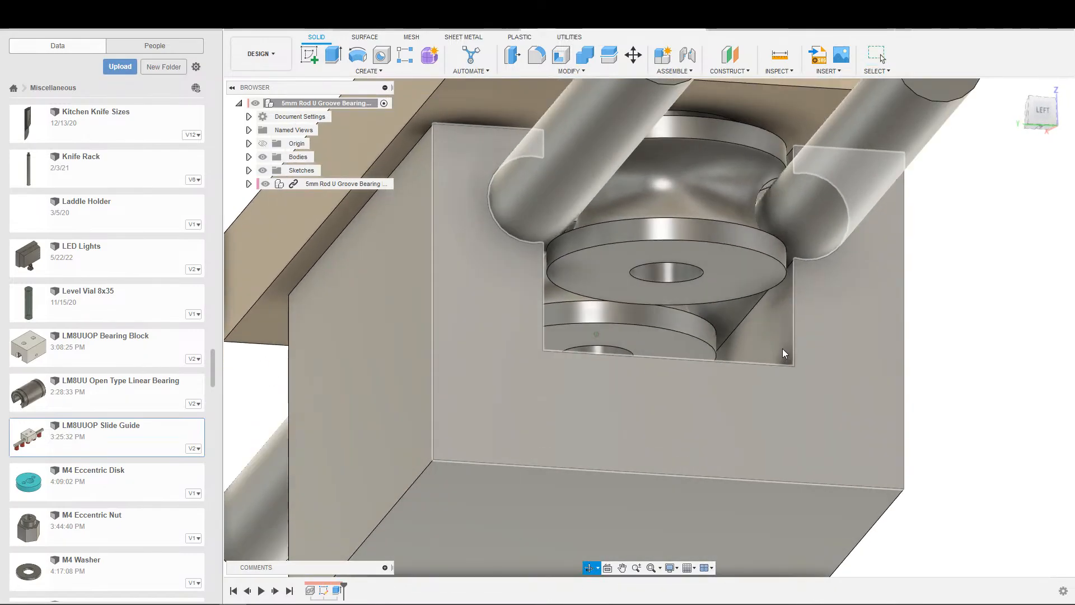
{"action": "scroll", "coordinate": [793, 267], "scroll_direction": "up", "scroll_amount": 1}
{"action": "scroll", "coordinate": [803, 260], "scroll_direction": "down", "scroll_amount": 2}
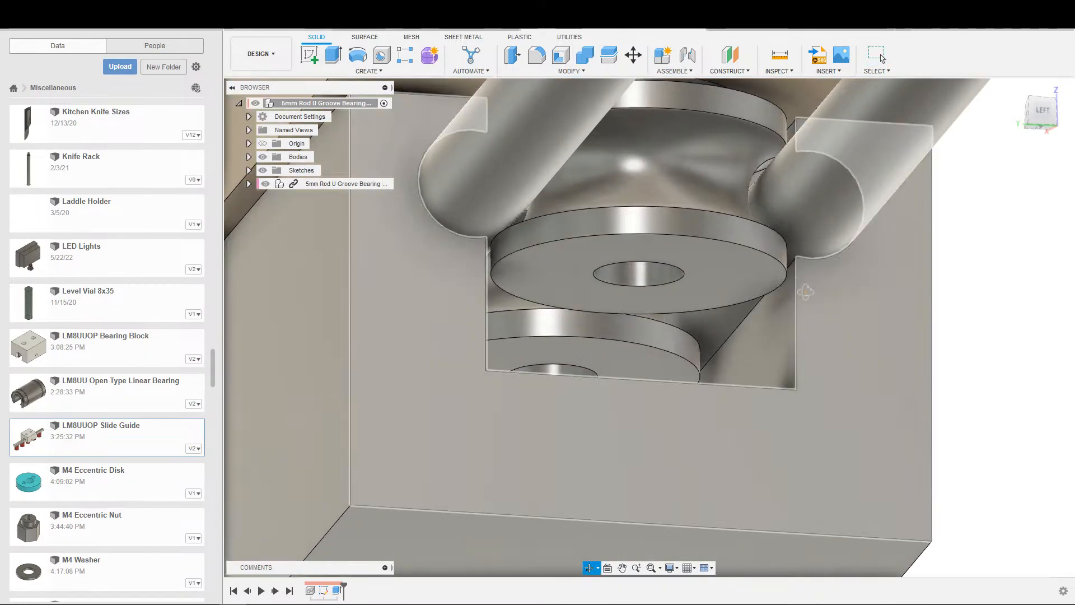
{"action": "mouse_move", "coordinate": [803, 260]}
{"action": "middle_mouse_down", "text": "shift"}
{"action": "mouse_move", "coordinate": [800, 300]}
{"action": "mouse_move", "coordinate": [801, 259]}
{"action": "middle_mouse_up", "text": "shift"}
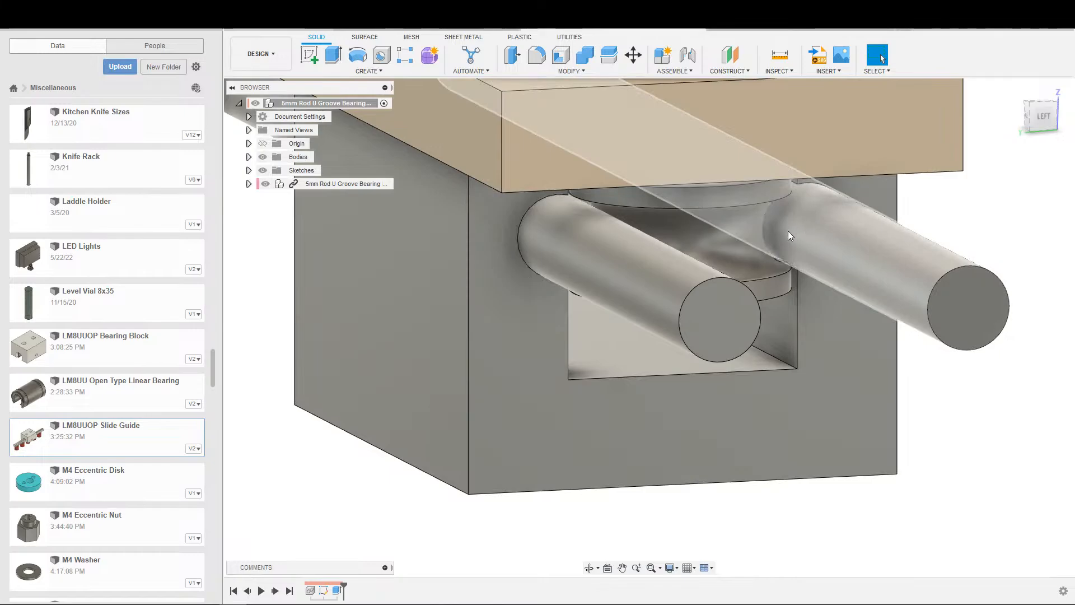
{"action": "middle_click_drag", "start_coordinate": [837, 228], "coordinate": [831, 324], "text": "shift"}
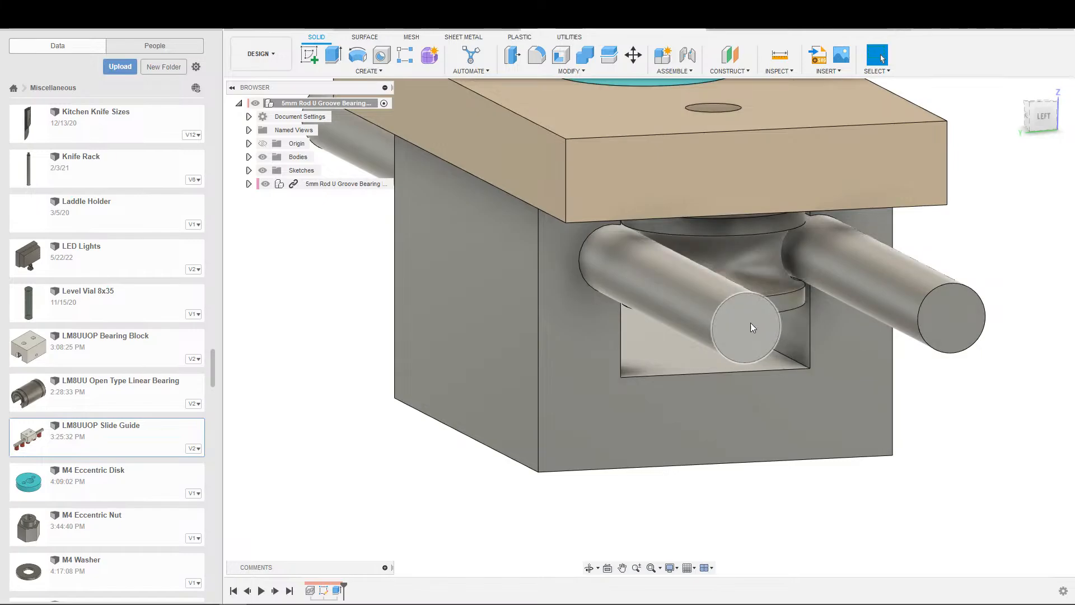
{"action": "scroll", "coordinate": [821, 370], "scroll_direction": "down", "scroll_amount": 5}
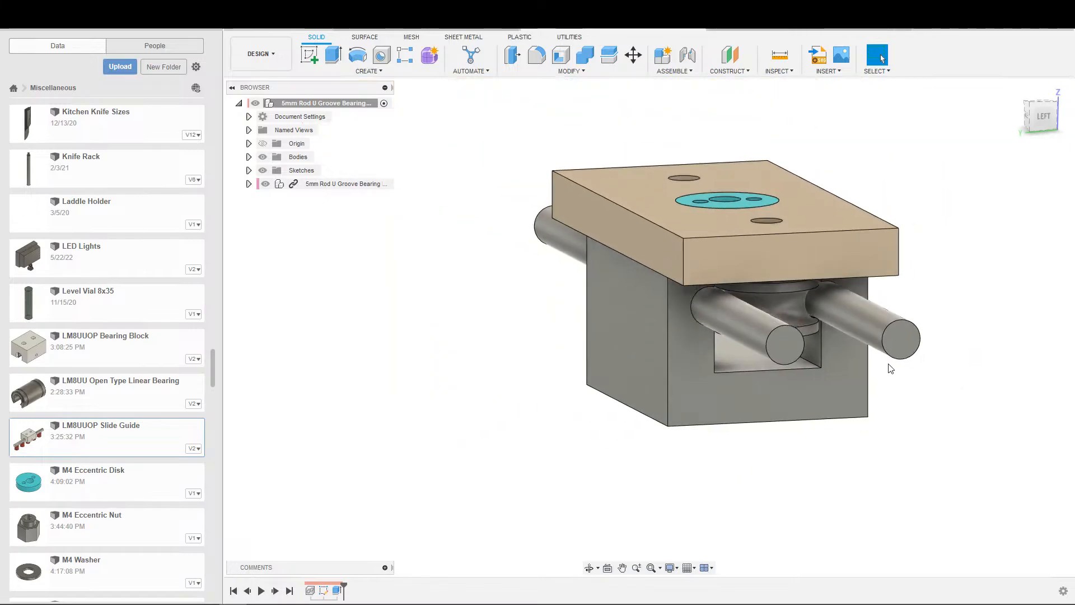
{"action": "scroll", "coordinate": [888, 372], "scroll_direction": "up", "scroll_amount": 5}
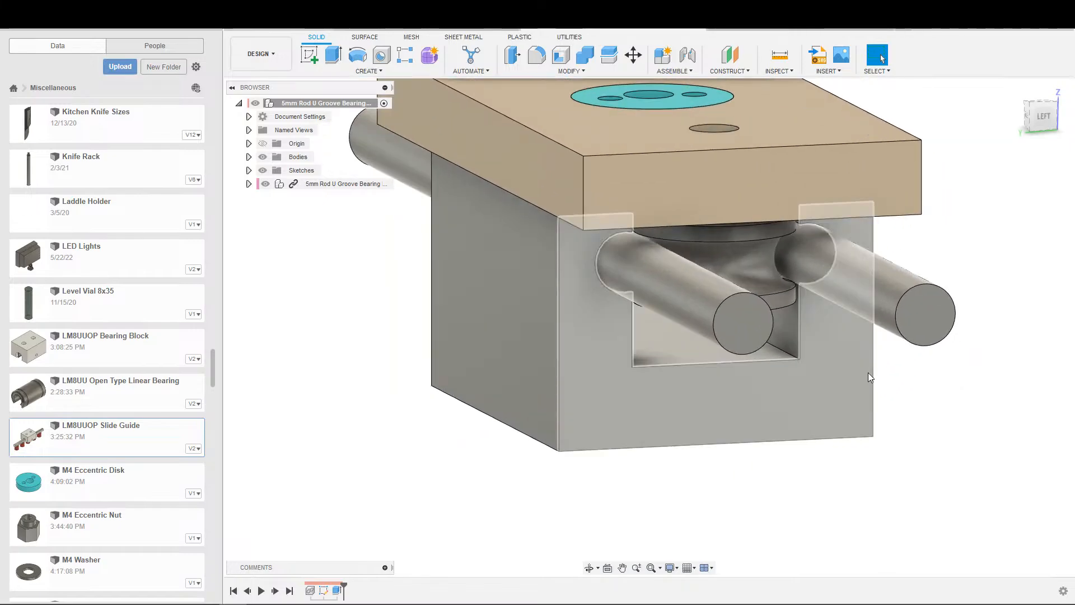
{"action": "middle_click_drag", "start_coordinate": [868, 372], "coordinate": [642, 257], "text": "shift"}
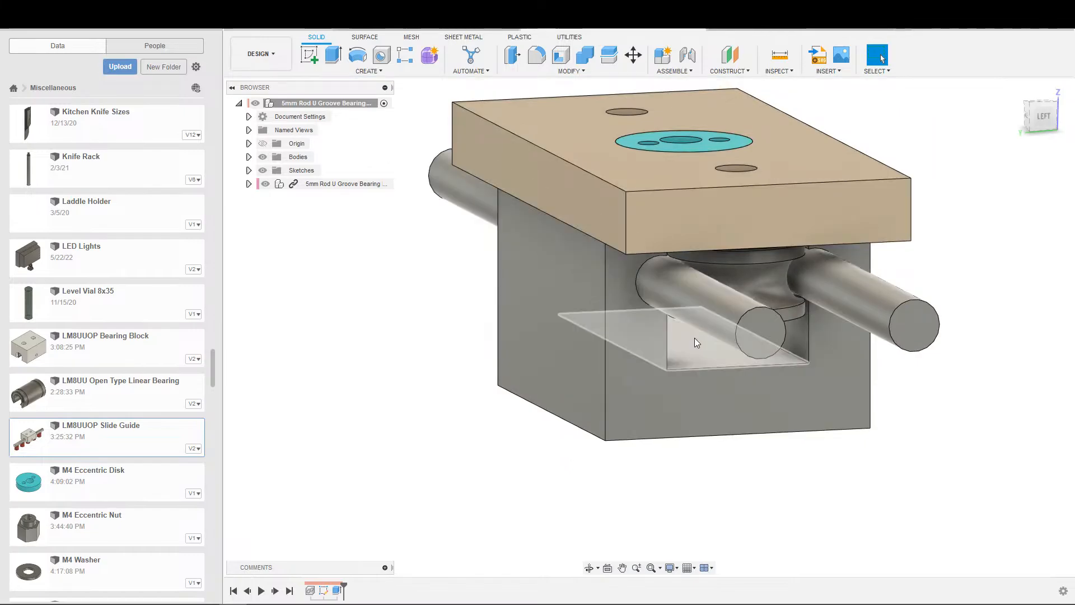
{"action": "scroll", "coordinate": [695, 338], "scroll_direction": "up", "scroll_amount": 2}
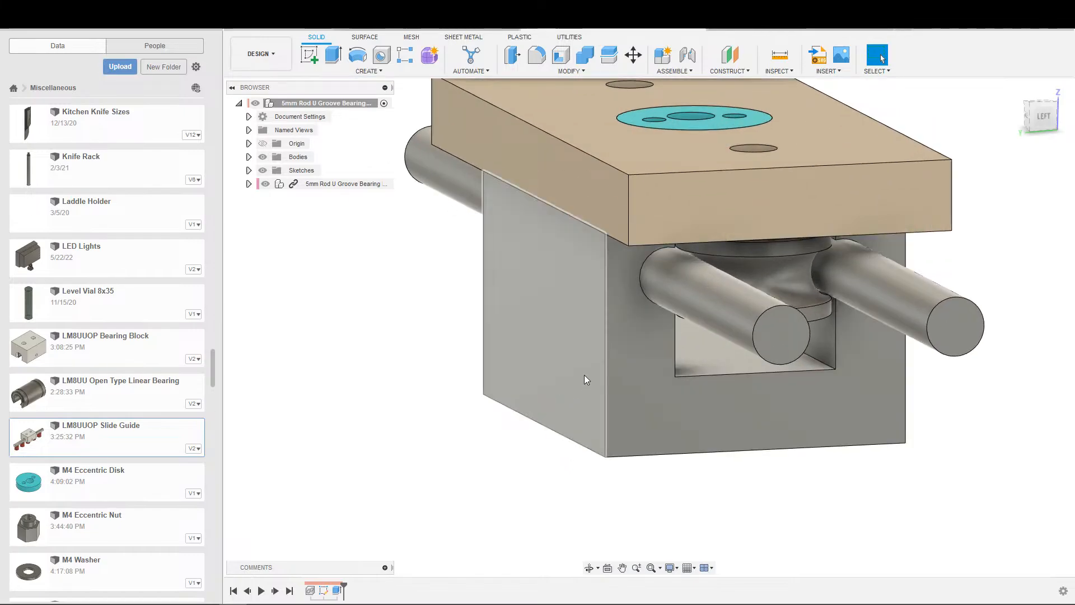
Step: Hide the data panel and check the bracket against the plate and rods in the left, front and top views
{"action": "left_click", "coordinate": [211, 25]}
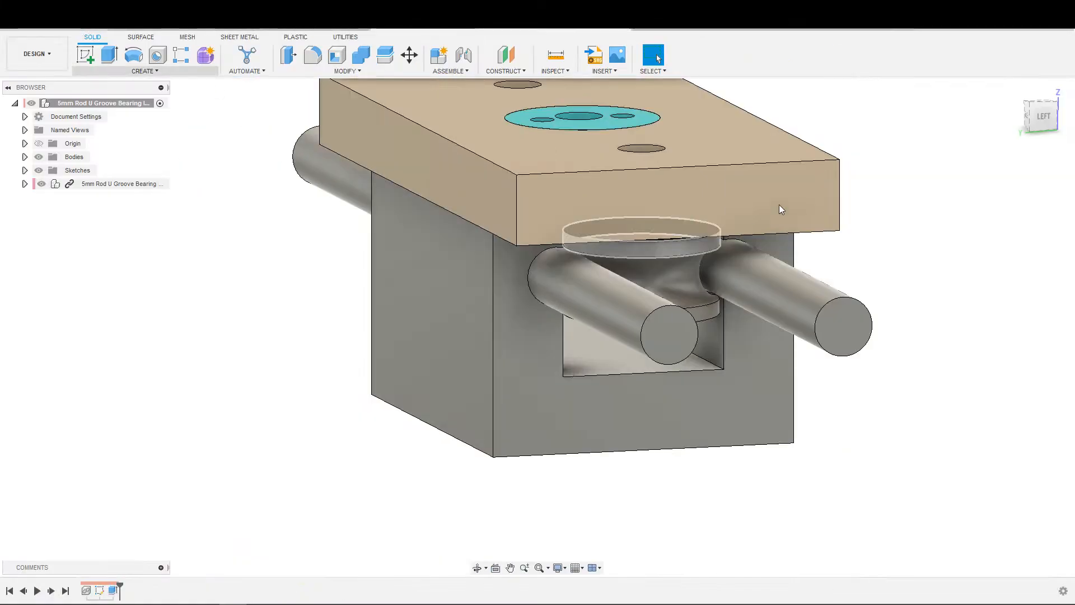
{"action": "left_click", "coordinate": [1028, 115]}
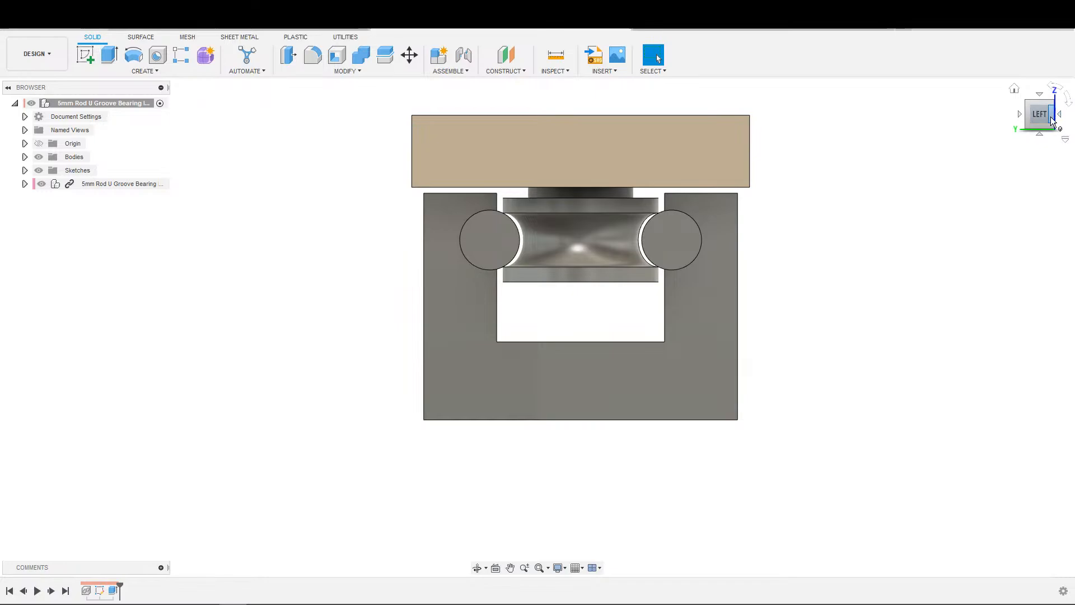
{"action": "left_click", "coordinate": [1051, 117]}
{"action": "left_click", "coordinate": [1056, 116]}
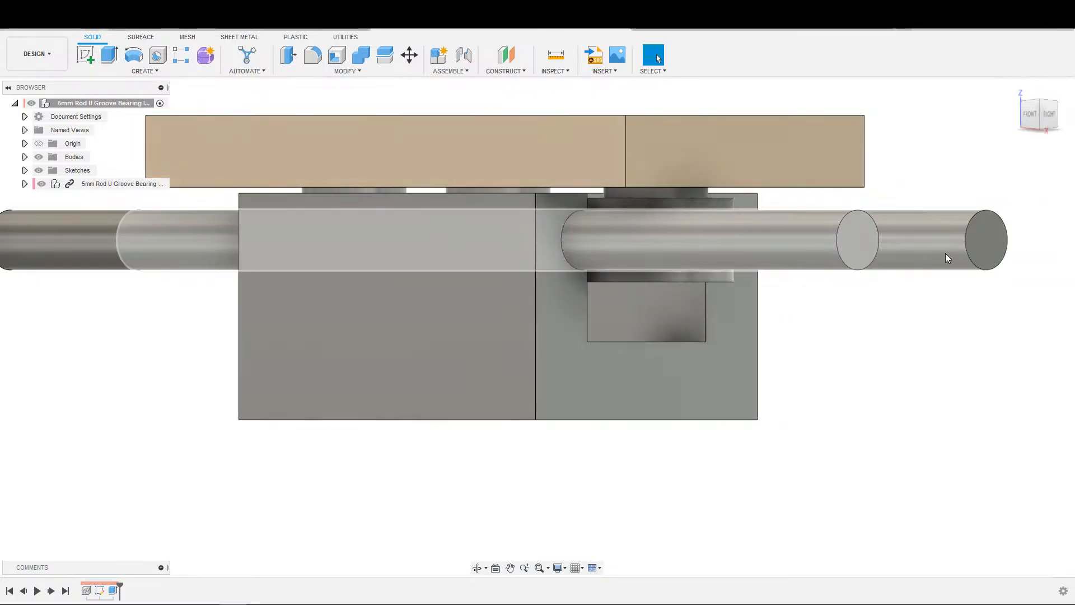
{"action": "left_click", "coordinate": [1037, 115]}
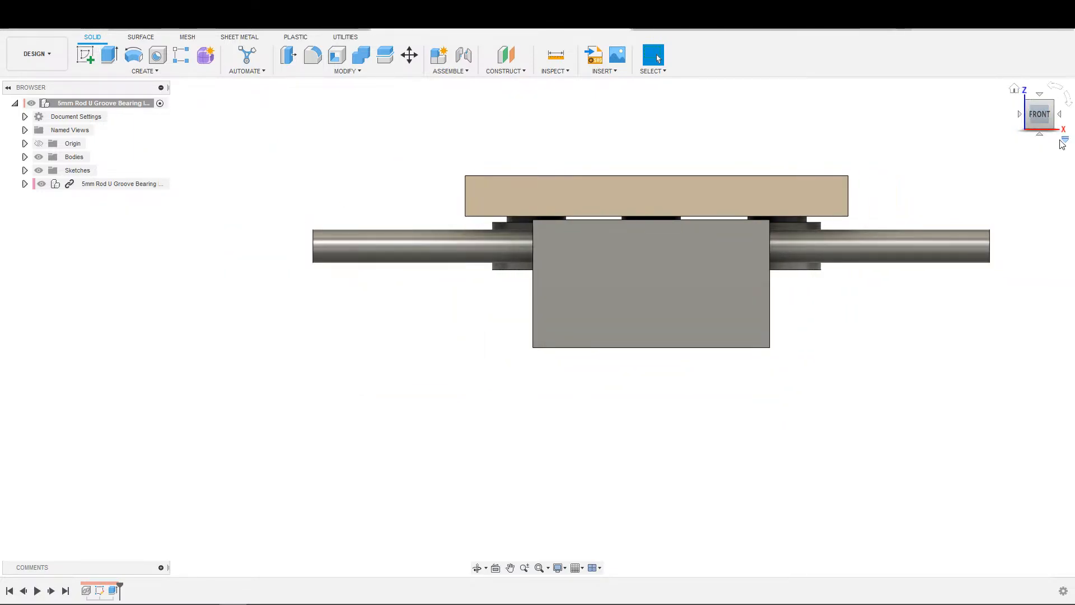
{"action": "left_click", "coordinate": [1066, 96]}
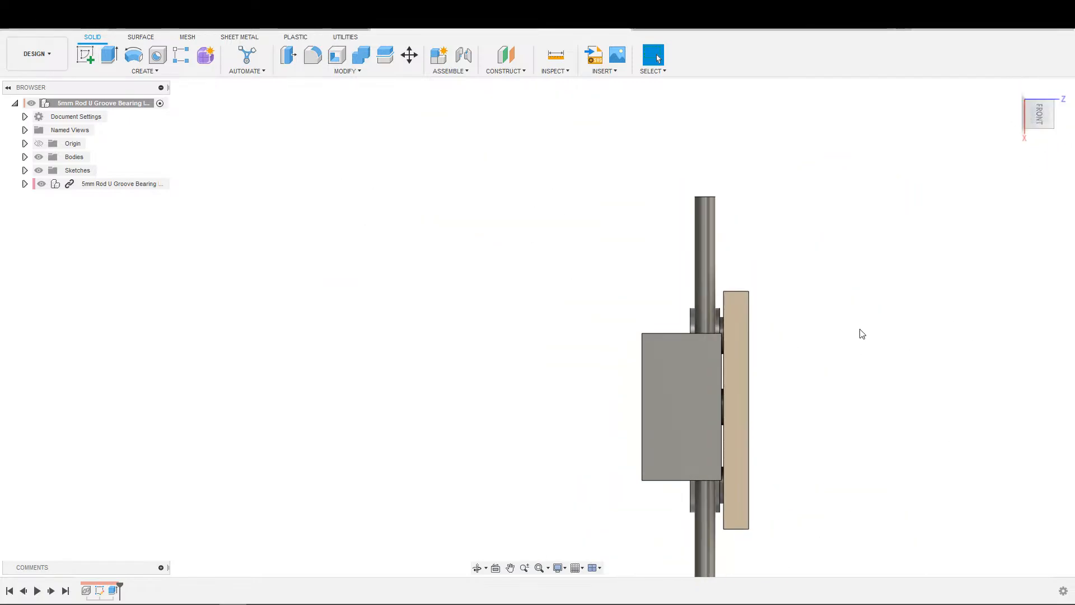
{"action": "middle_click_drag", "start_coordinate": [860, 329], "coordinate": [878, 298]}
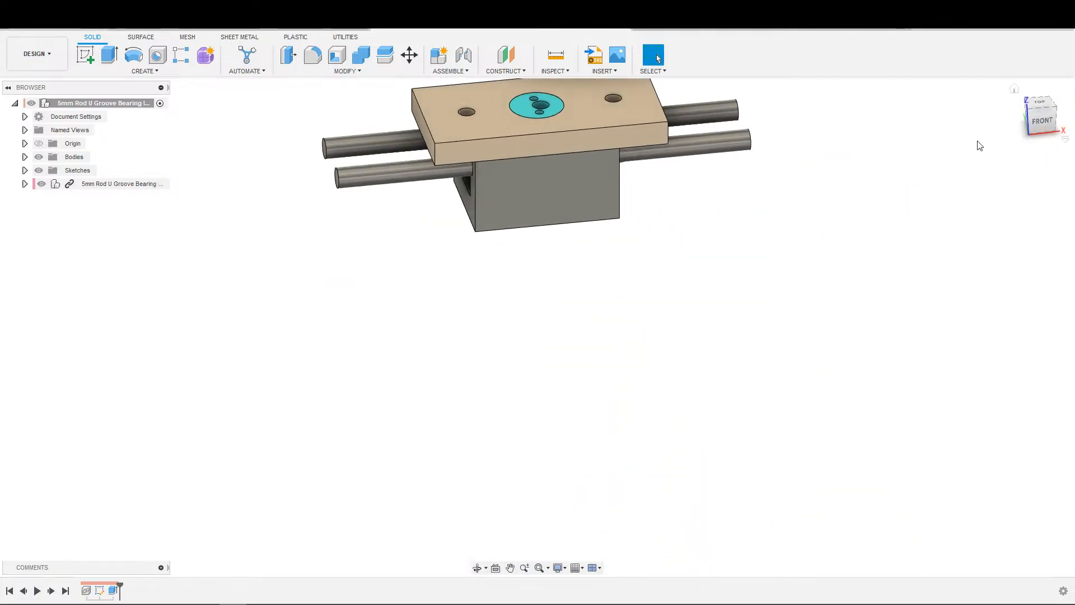
{"action": "left_click", "coordinate": [1043, 104]}
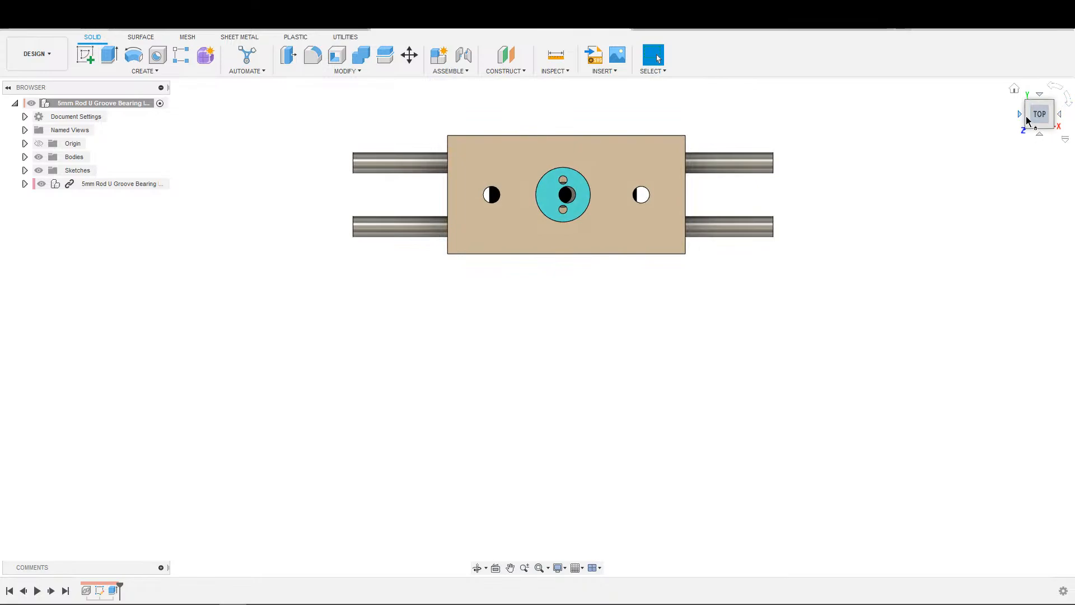
{"action": "left_click", "coordinate": [1028, 119]}
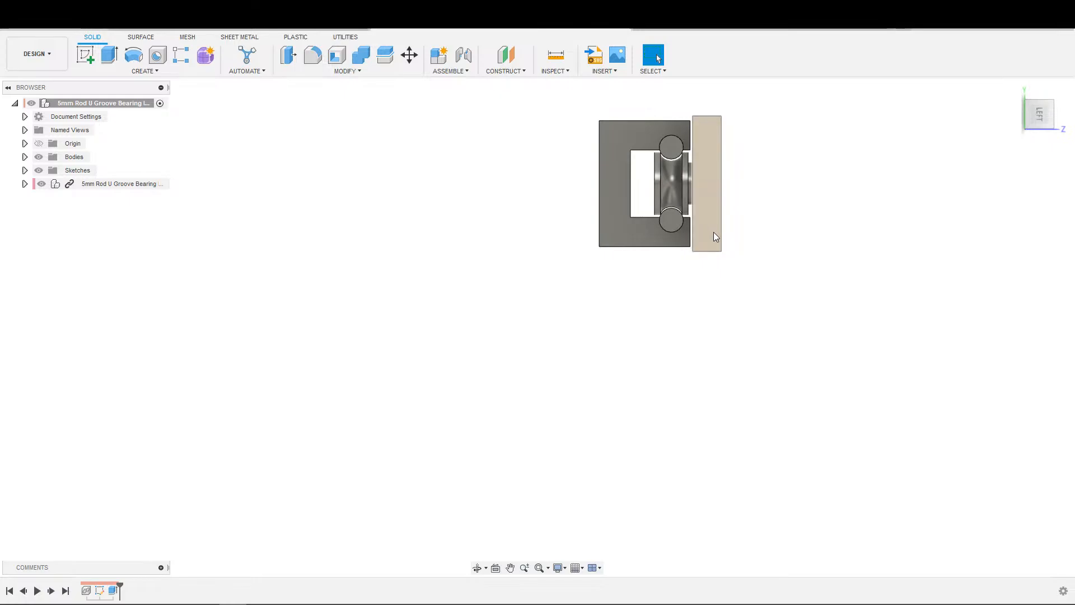
Step: Inspect the bracket's open end around the rod grooves, the bearing and the pocket below it
{"action": "scroll", "coordinate": [681, 245], "scroll_direction": "up", "scroll_amount": 3}
{"action": "middle_click_drag", "start_coordinate": [640, 321], "coordinate": [632, 434]}
{"action": "scroll", "coordinate": [707, 331], "scroll_direction": "down", "scroll_amount": 3}
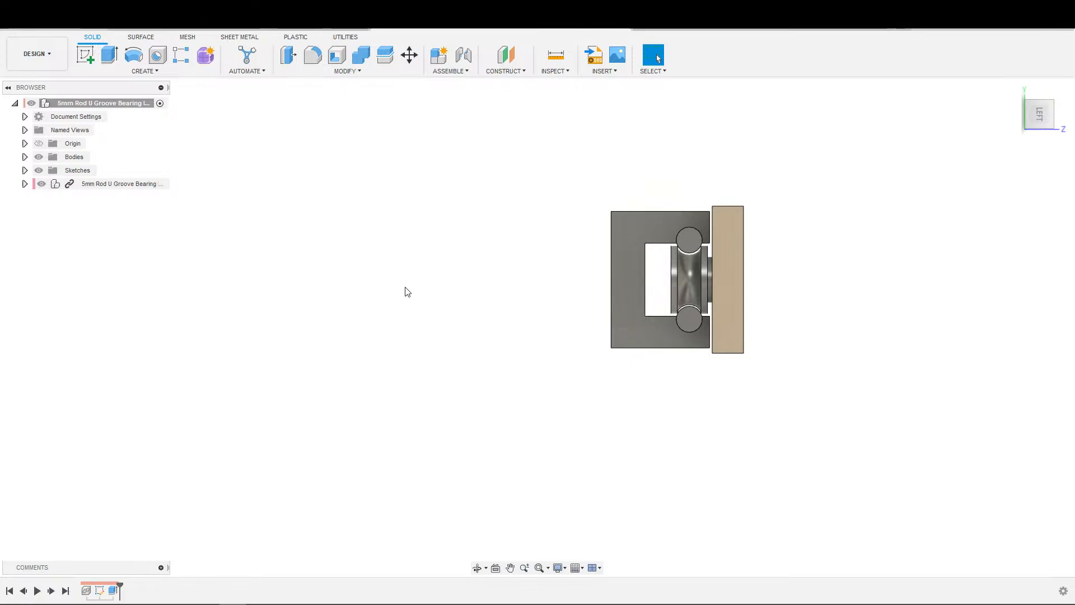
{"action": "middle_click_drag", "start_coordinate": [653, 358], "coordinate": [607, 432], "text": "shift"}
{"action": "scroll", "coordinate": [523, 374], "scroll_direction": "up", "scroll_amount": 5}
{"action": "middle_click_drag", "start_coordinate": [545, 373], "coordinate": [571, 374], "text": "shift"}
{"action": "scroll", "coordinate": [650, 295], "scroll_direction": "up", "scroll_amount": 5}
{"action": "scroll", "coordinate": [636, 304], "scroll_direction": "down", "scroll_amount": 6}
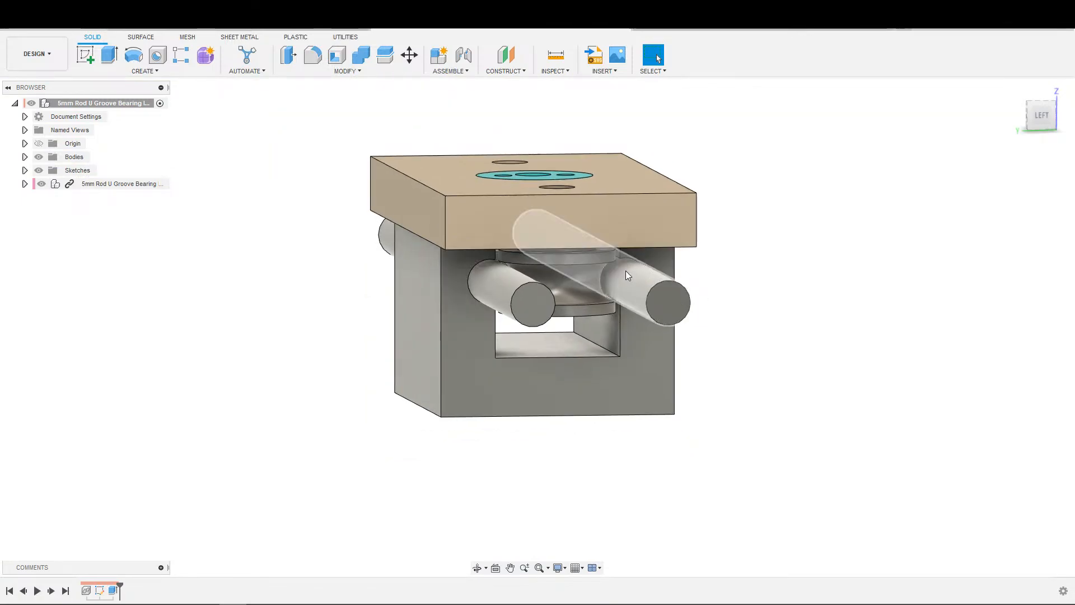
{"action": "scroll", "coordinate": [637, 284], "scroll_direction": "up", "scroll_amount": 3}
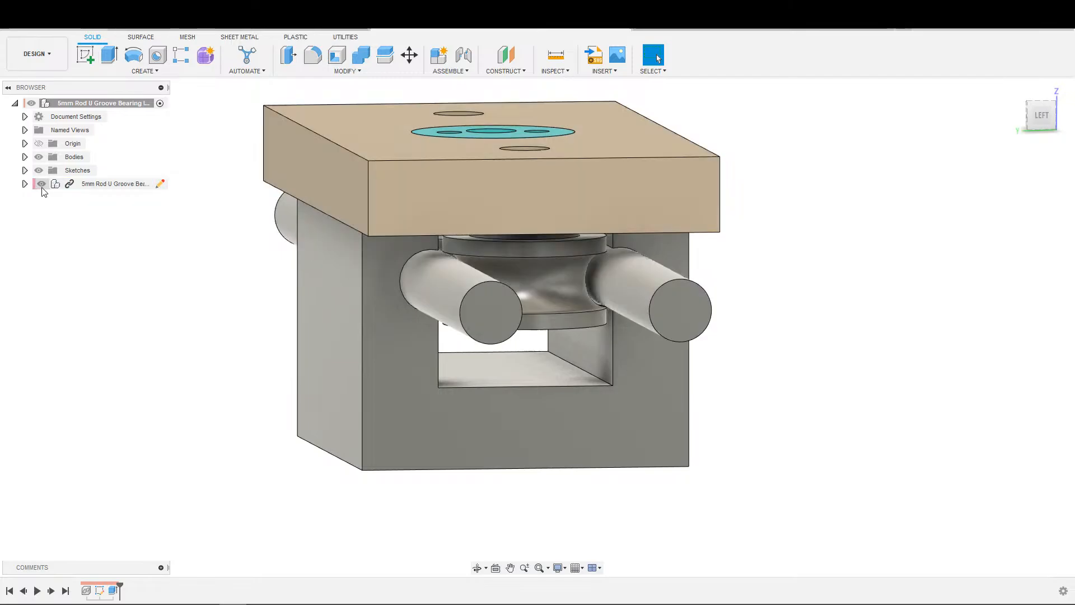
{"action": "left_click", "coordinate": [42, 184]}
{"action": "left_click", "coordinate": [287, 54]}
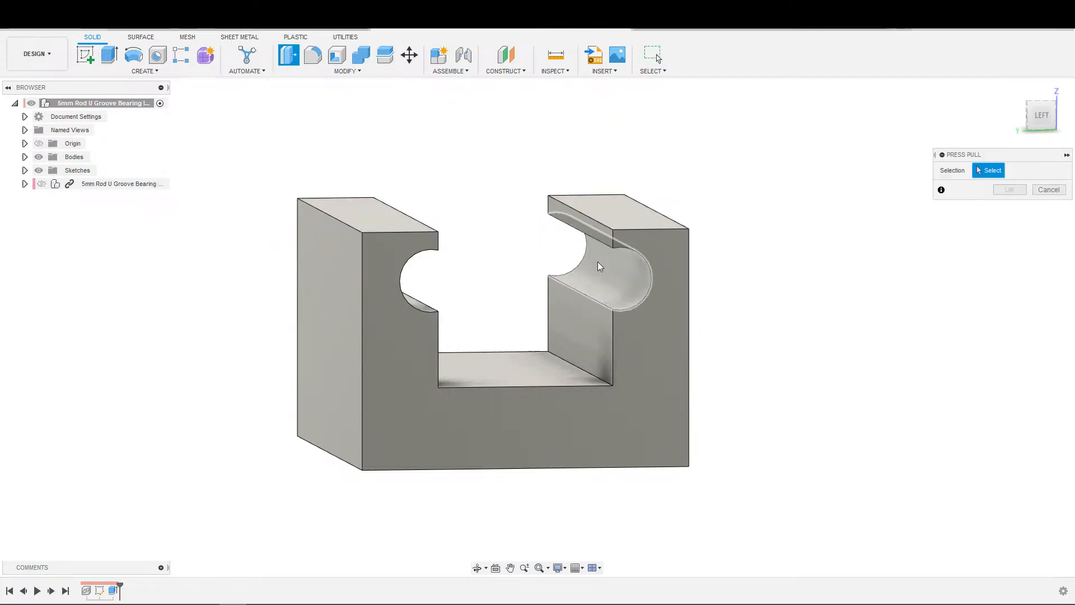
{"action": "left_click", "coordinate": [597, 261]}
{"action": "middle_click_drag", "start_coordinate": [592, 328], "coordinate": [469, 310], "text": "shift"}
{"action": "left_click", "coordinate": [306, 273]}
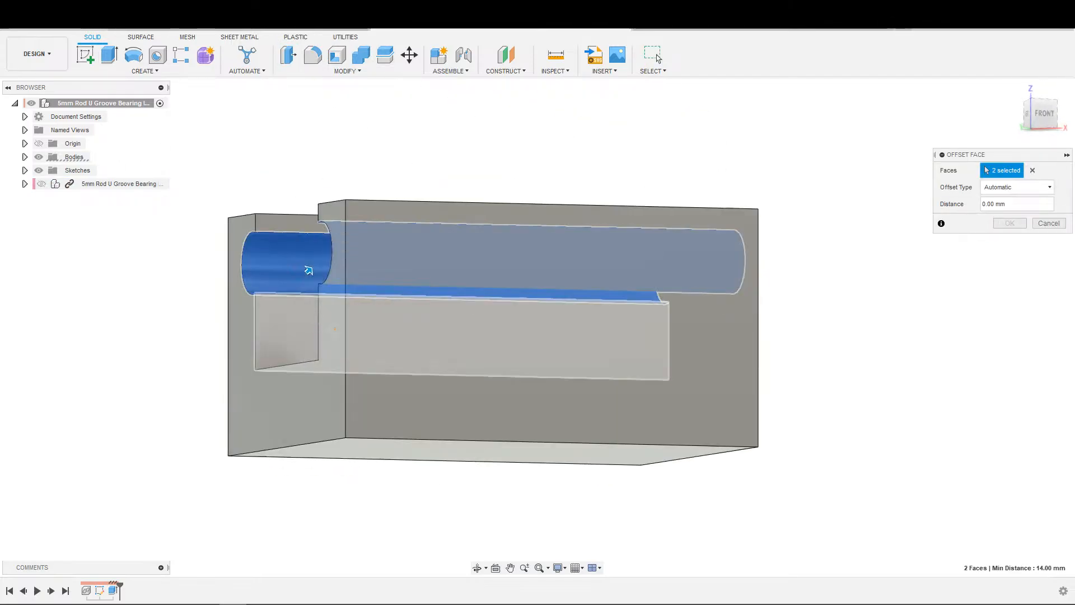
{"action": "middle_click_drag", "start_coordinate": [306, 274], "coordinate": [376, 331], "text": "shift"}
{"action": "key", "text": "Escape"}
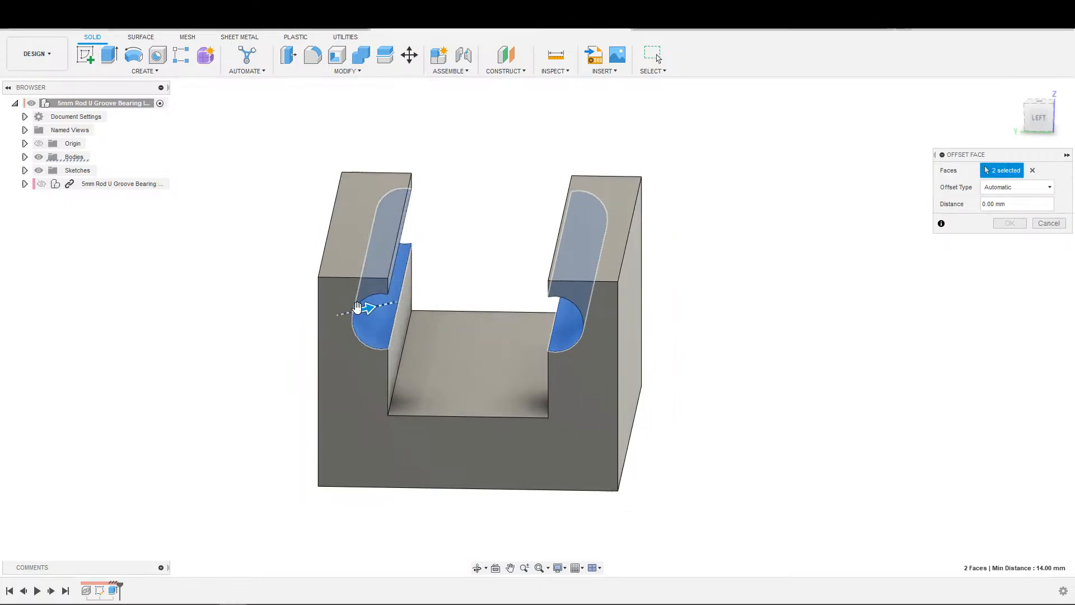
{"action": "key", "text": "ctrl+z"}
Step: Switch to the LM8UUOP Slide Guide design for comparison, return to the 5mm rod bracket design and review its end
{"action": "middle_click_drag", "start_coordinate": [477, 395], "coordinate": [650, 391], "text": "shift"}
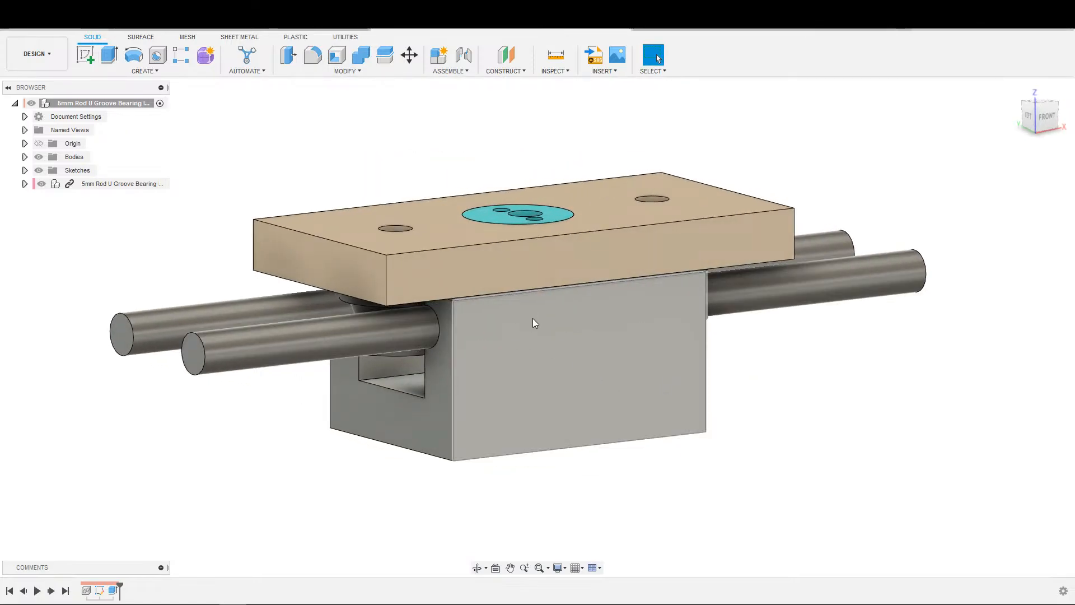
{"action": "left_click", "coordinate": [732, 31]}
{"action": "middle_click_drag", "start_coordinate": [532, 313], "coordinate": [624, 331], "text": "shift"}
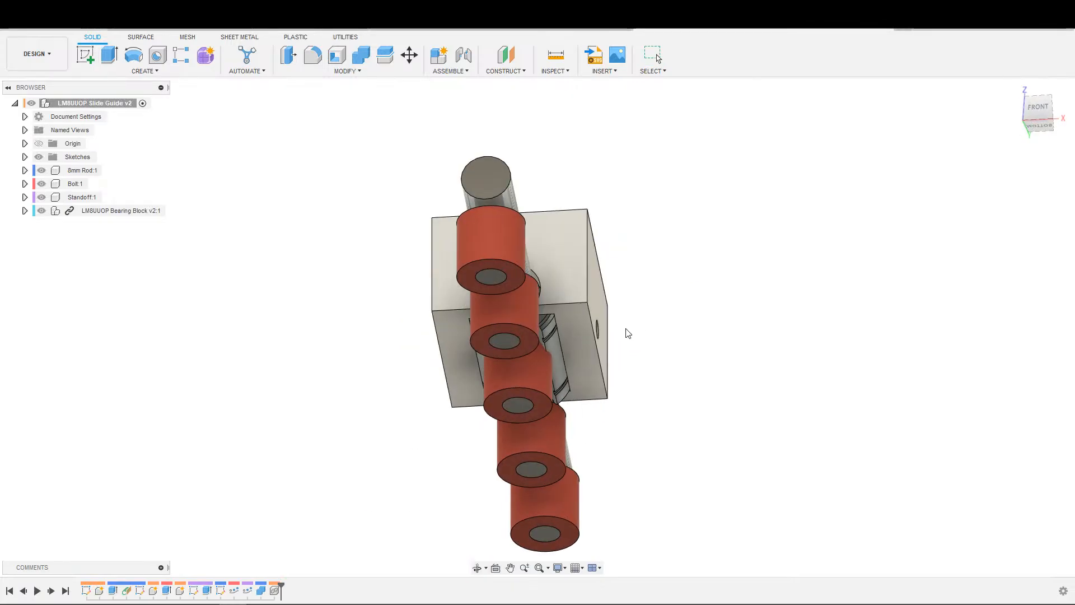
{"action": "left_click", "coordinate": [506, 30]}
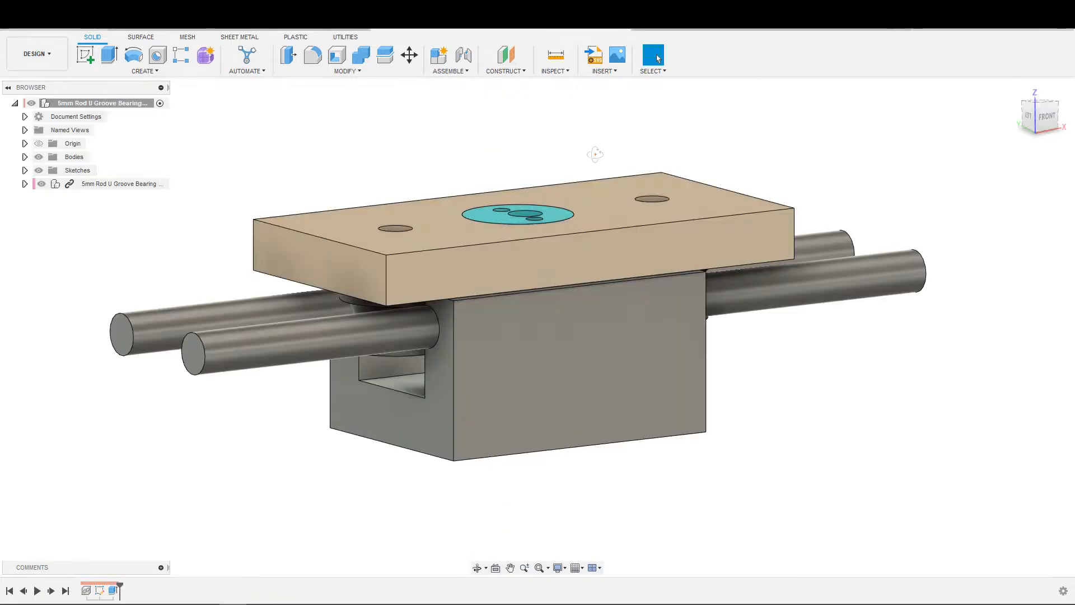
{"action": "middle_click_drag", "start_coordinate": [630, 196], "coordinate": [670, 134], "text": "shift"}
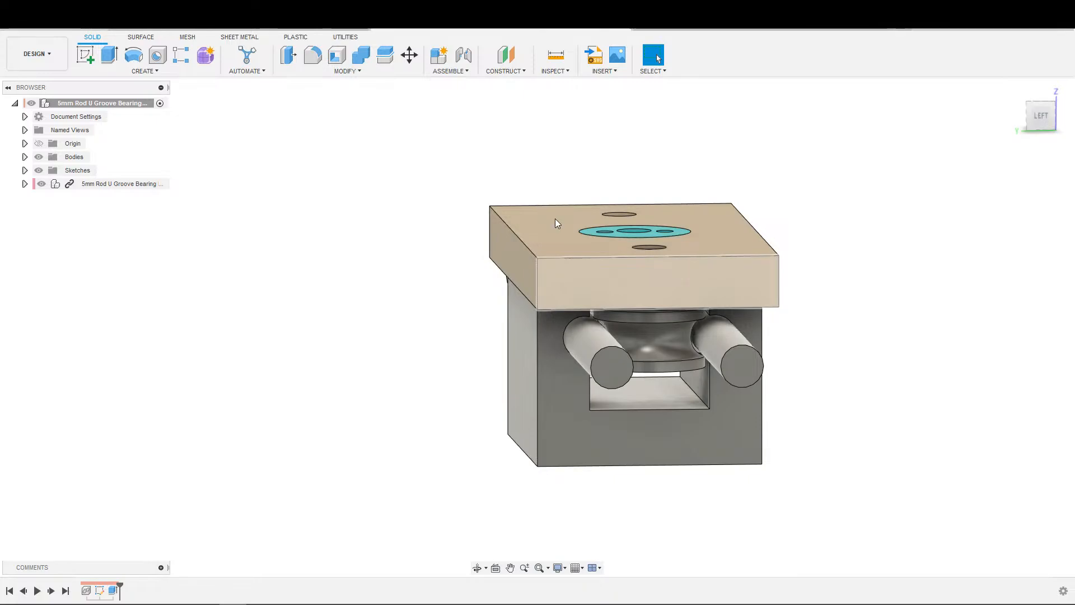
{"action": "middle_click_drag", "start_coordinate": [385, 330], "coordinate": [424, 376], "text": "shift"}
{"action": "key", "text": "Escape"}
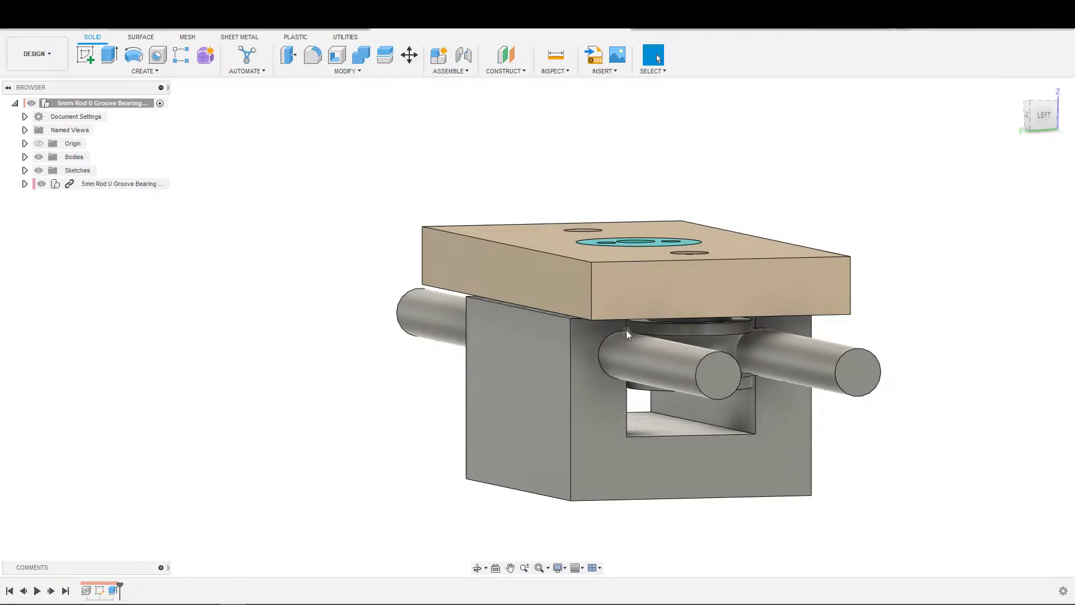
Step: Hide the linked slide assembly and select the long upper edge of one rod groove on the bracket
{"action": "left_click", "coordinate": [41, 184]}
{"action": "middle_click_drag", "start_coordinate": [437, 385], "coordinate": [424, 375], "text": "shift"}
{"action": "scroll", "coordinate": [542, 328], "scroll_direction": "up", "scroll_amount": 3}
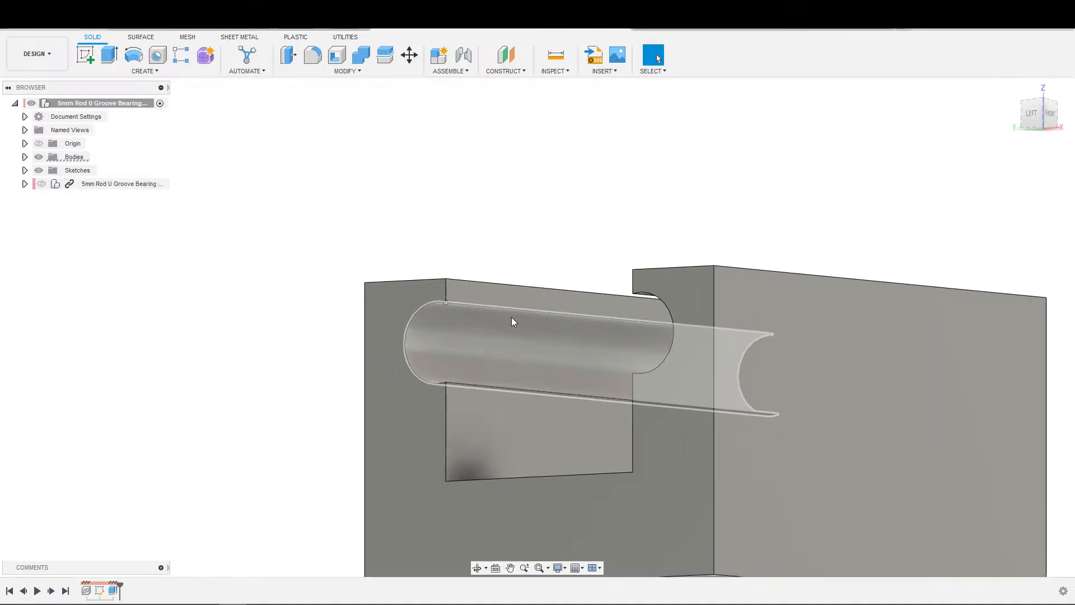
{"action": "left_click", "coordinate": [475, 307]}
{"action": "middle_click_drag", "start_coordinate": [499, 343], "coordinate": [700, 392], "text": "shift"}
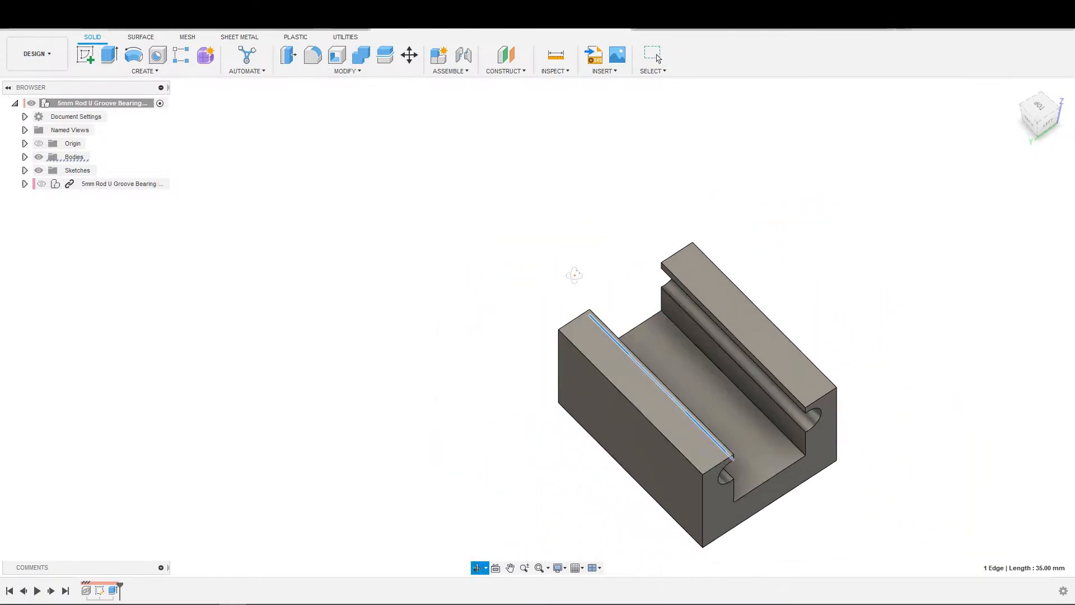
{"action": "scroll", "coordinate": [604, 305], "scroll_direction": "up", "scroll_amount": 2}
{"action": "middle_click_drag", "start_coordinate": [603, 305], "coordinate": [465, 261]}
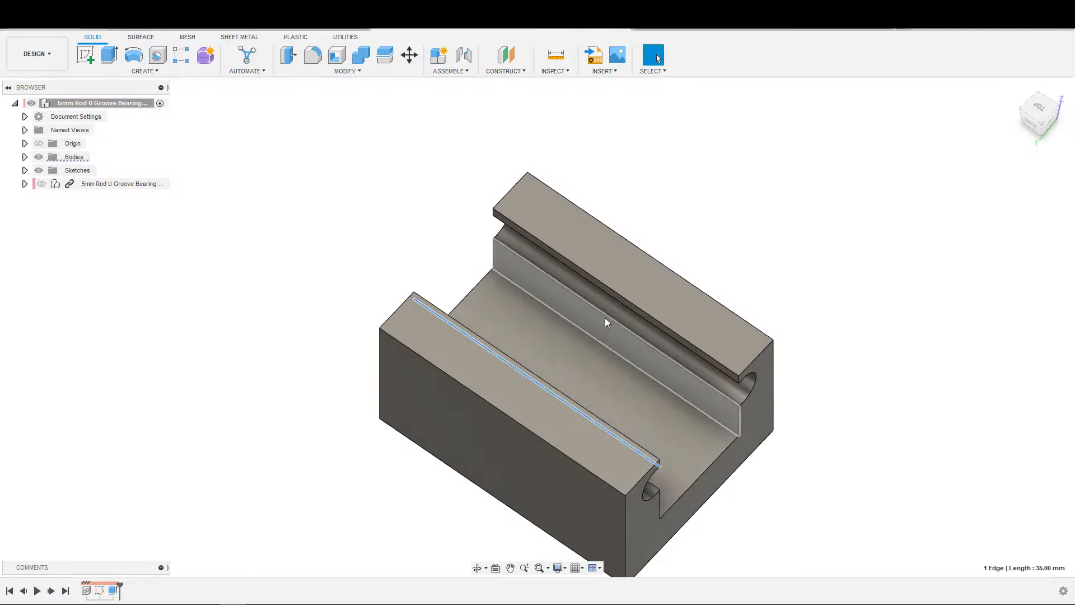
Step: Create a construction plane on the bracket's channel floor at 0 mm offset and name it "Outside Top of Base"
{"action": "left_click", "coordinate": [505, 54]}
{"action": "left_click", "coordinate": [609, 384]}
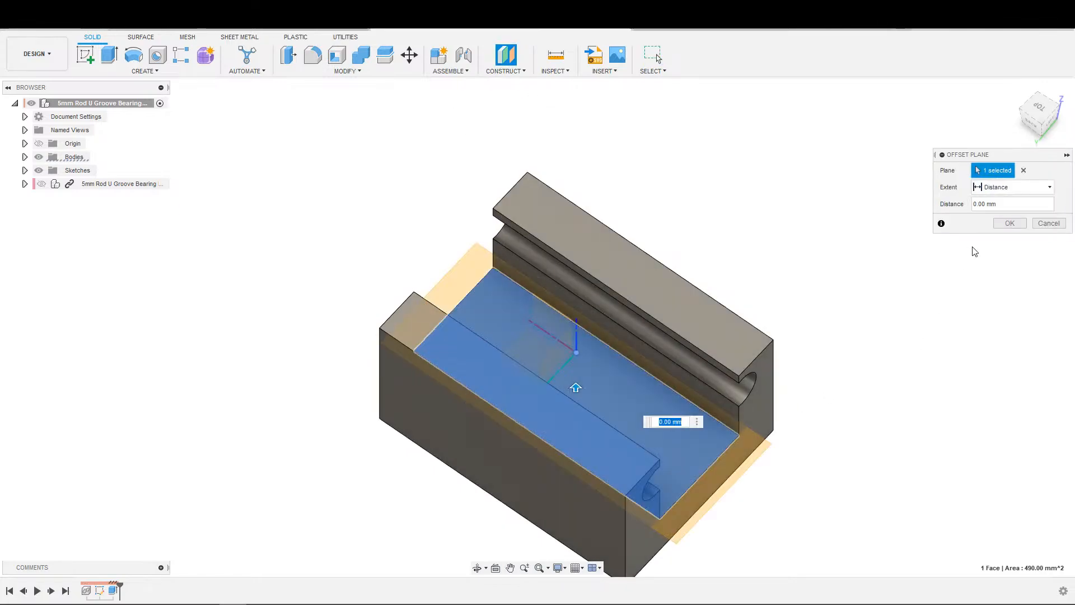
{"action": "left_click", "coordinate": [1008, 223]}
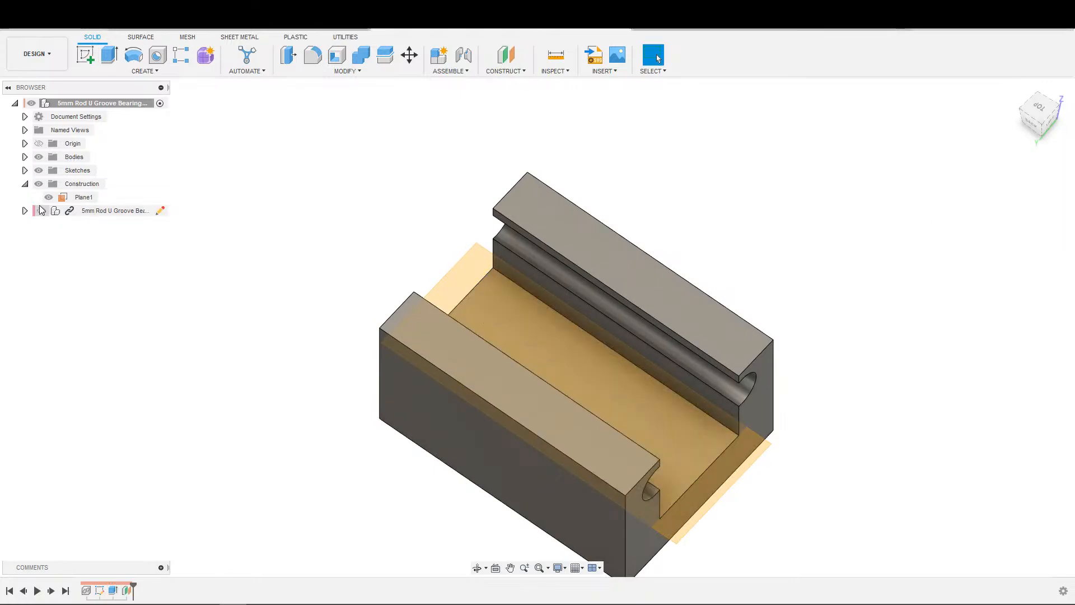
{"action": "left_click", "coordinate": [84, 198]}
{"action": "left_click", "coordinate": [84, 199]}
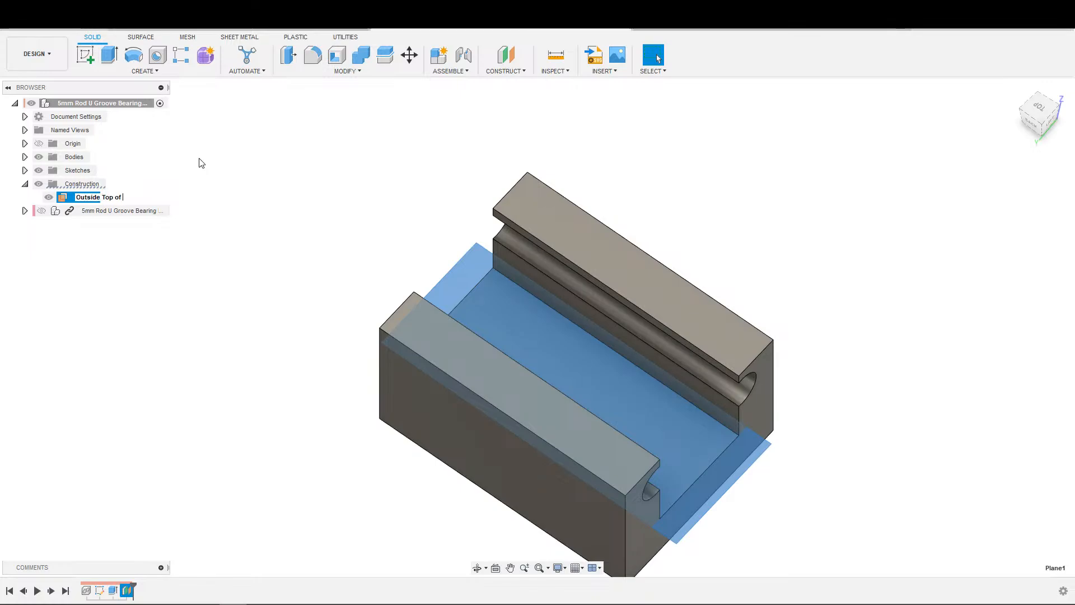
{"action": "key", "text": "Return"}
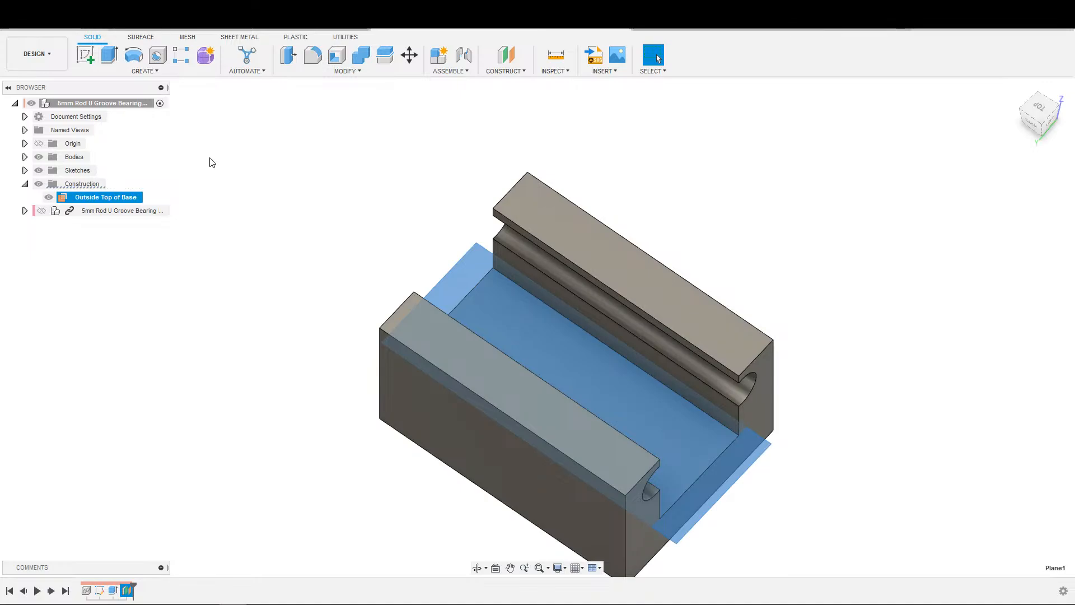
Step: Rename the profile sketch as "Bracket Layout" and the body as "Bracket"
{"action": "scroll", "coordinate": [303, 234], "scroll_direction": "up", "scroll_amount": 2}
{"action": "middle_click_drag", "start_coordinate": [371, 257], "coordinate": [228, 184], "text": "shift"}
{"action": "left_click", "coordinate": [25, 170]}
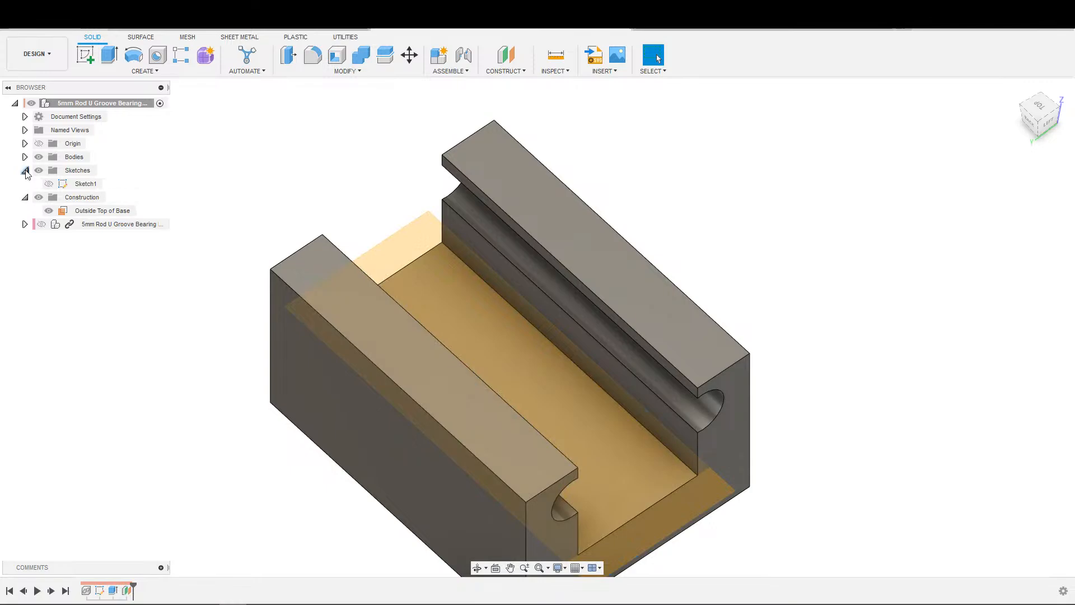
{"action": "left_click", "coordinate": [98, 185]}
{"action": "left_click", "coordinate": [98, 184]}
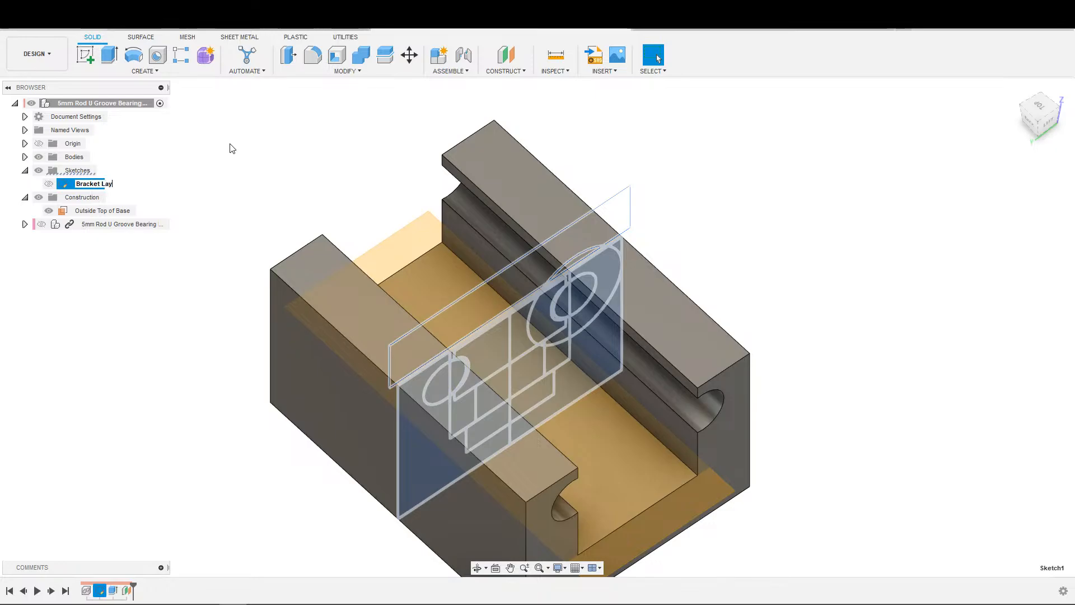
{"action": "left_click", "coordinate": [26, 157]}
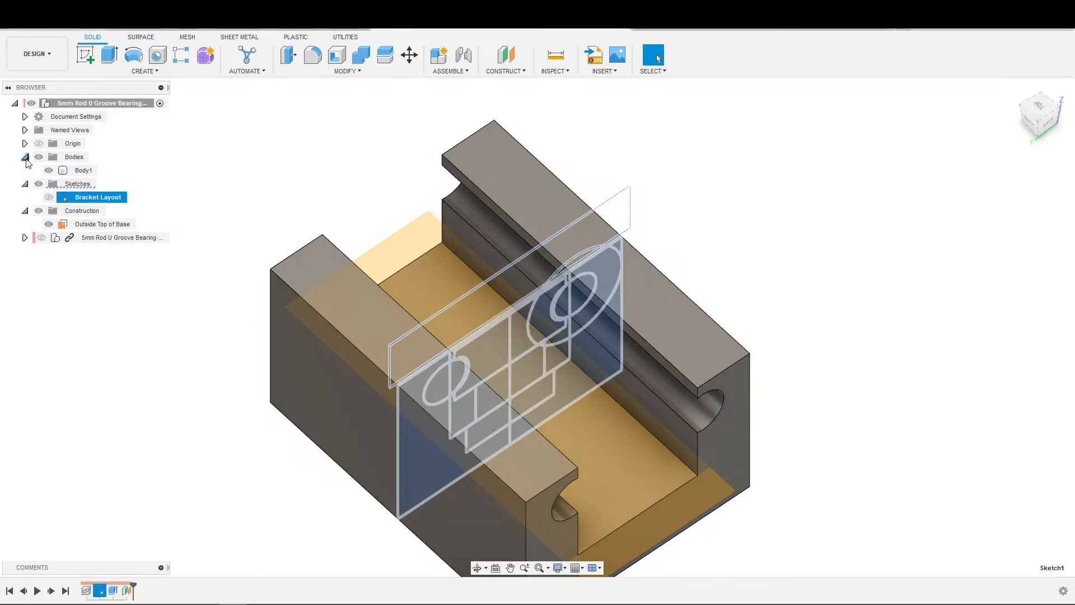
{"action": "double_click", "coordinate": [83, 170]}
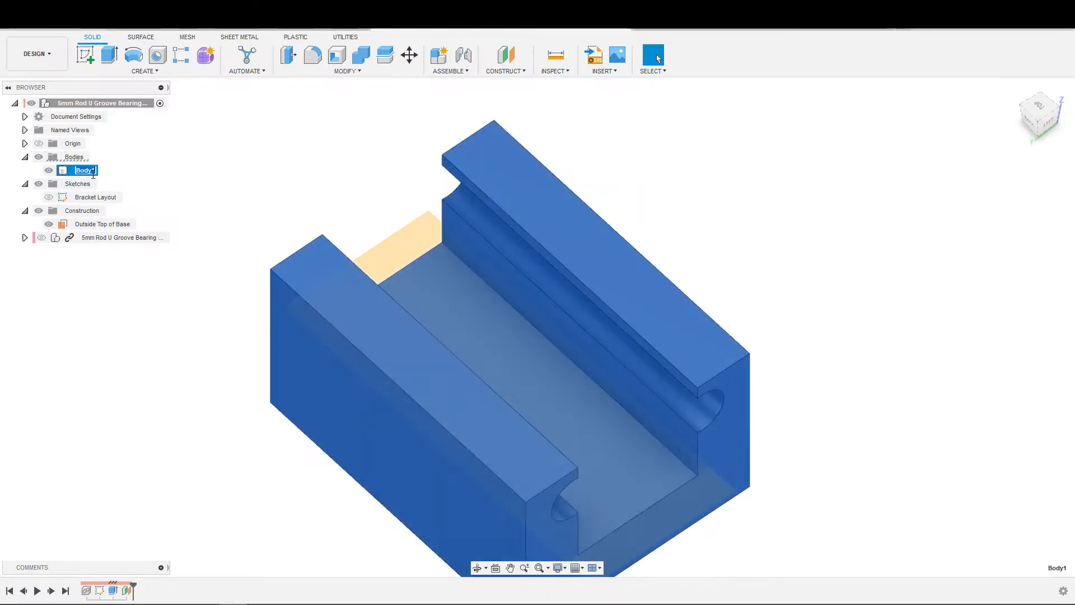
{"action": "left_click", "coordinate": [196, 161]}
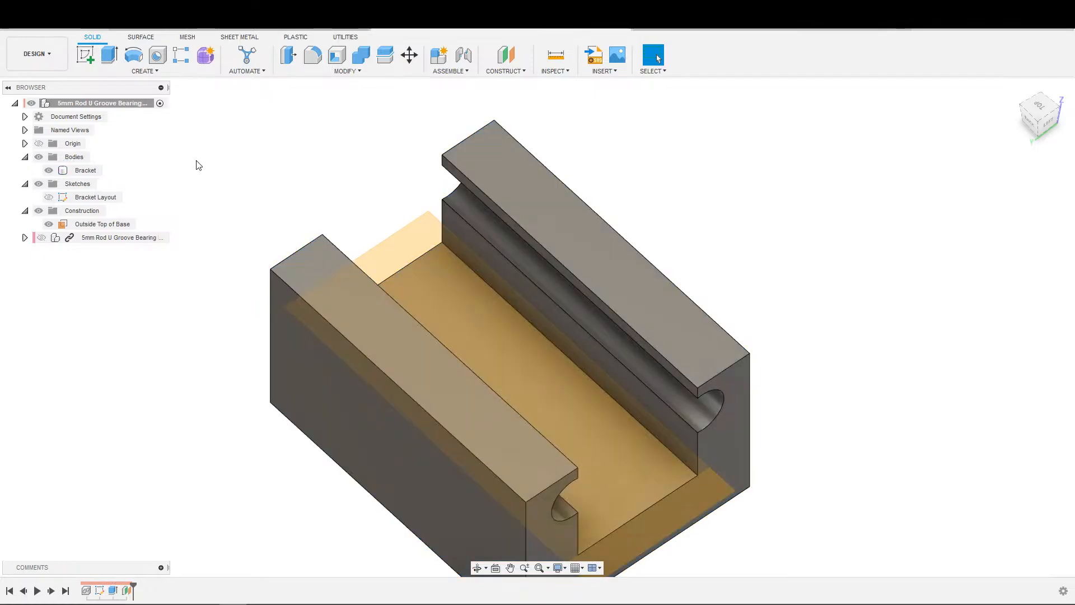
Step: Start a sketch on the Outside Top of Base plane and project the whole bracket body into it
{"action": "key", "text": "s"}
{"action": "left_click", "coordinate": [311, 213]}
{"action": "left_click", "coordinate": [407, 255]}
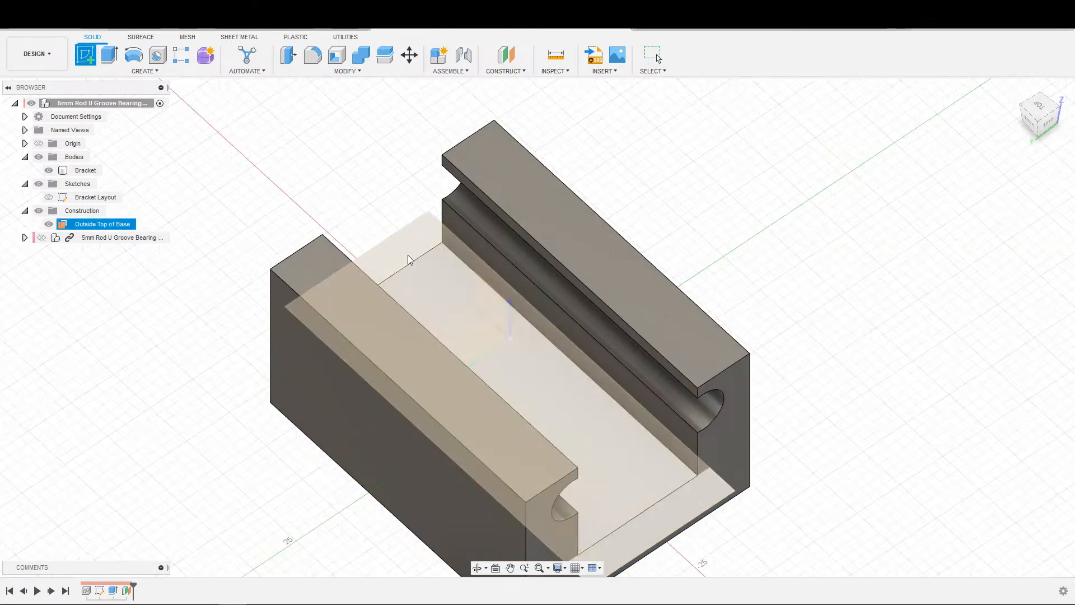
{"action": "key", "text": "s"}
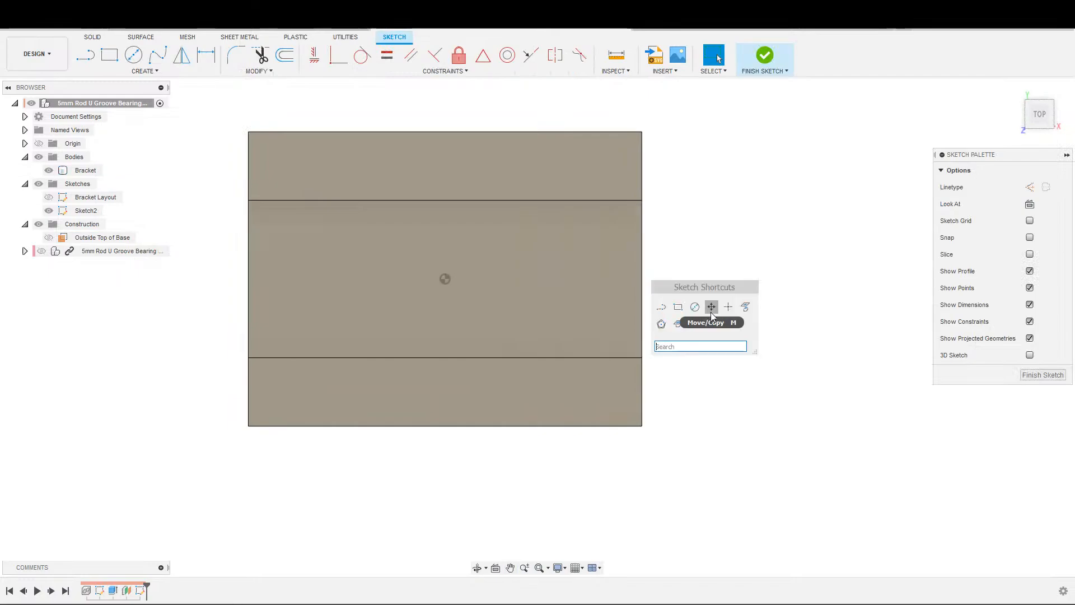
{"action": "left_click", "coordinate": [744, 304]}
{"action": "left_click", "coordinate": [595, 304]}
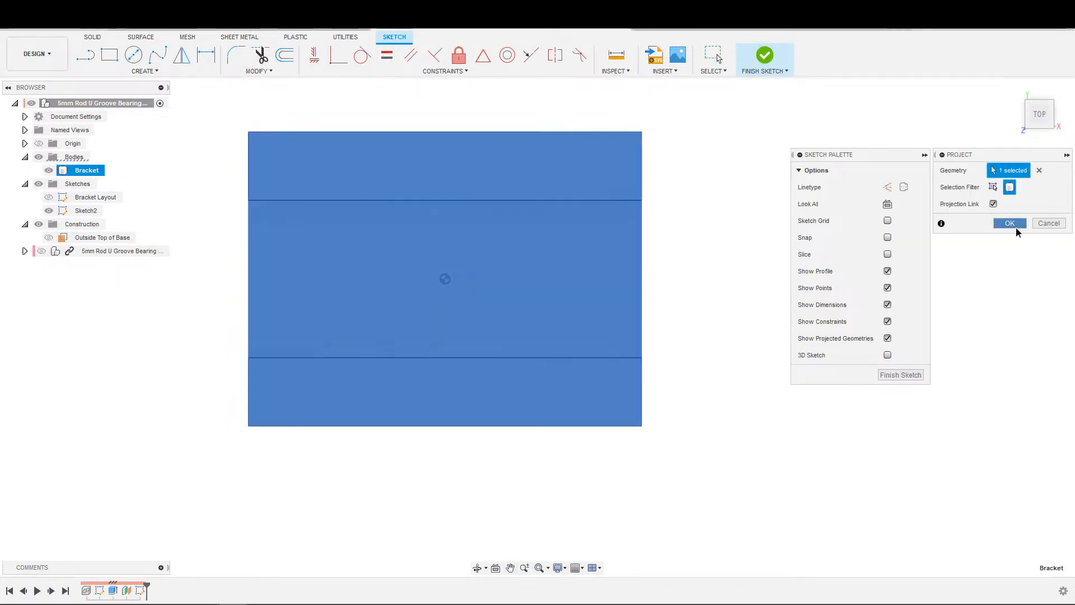
{"action": "left_click", "coordinate": [1009, 223]}
Step: Hide the bracket by turning off the visibility of all bodies
{"action": "scroll", "coordinate": [657, 310], "scroll_direction": "down", "scroll_amount": 2}
{"action": "key", "text": "s"}
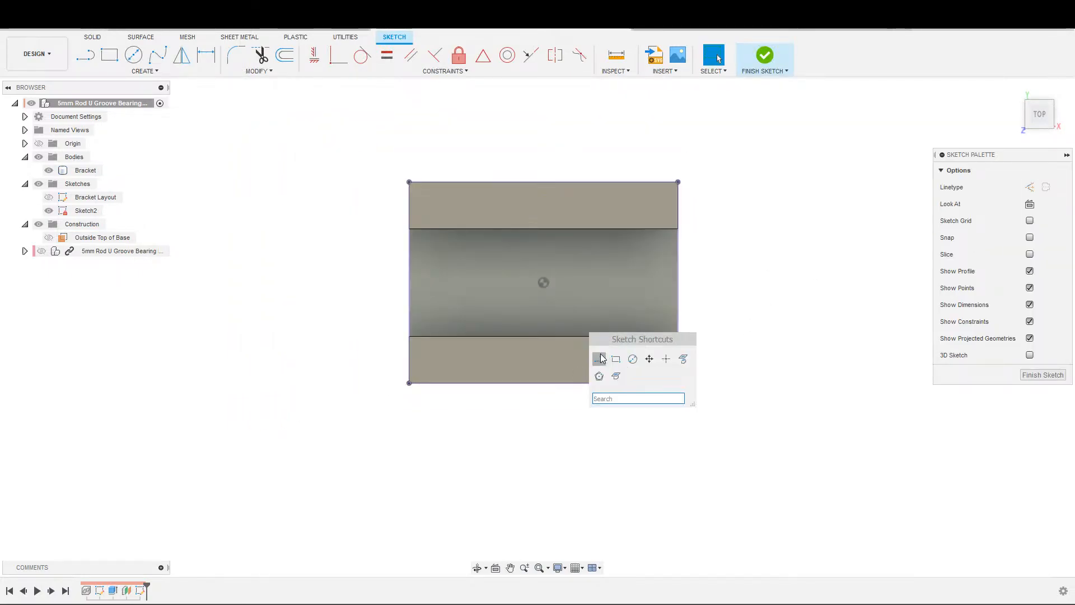
{"action": "left_click", "coordinate": [599, 358]}
{"action": "key", "text": "Escape"}
{"action": "left_click", "coordinate": [49, 171]}
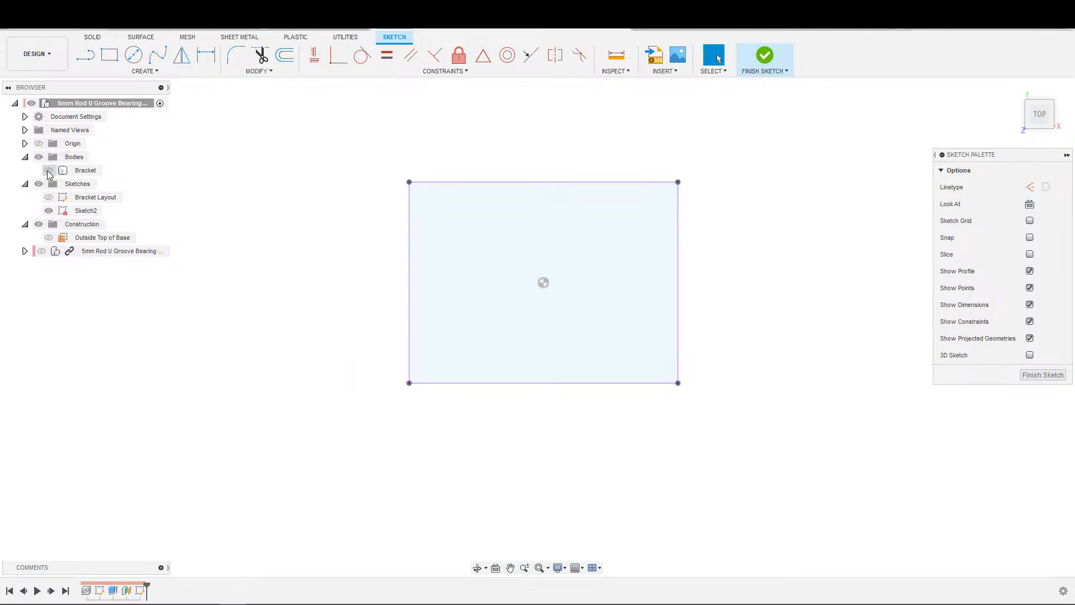
{"action": "left_click", "coordinate": [49, 171]}
{"action": "left_click", "coordinate": [39, 157]}
Step: Draw a diagonal line between opposite corners of the projected rectangle and convert all the sketch lines to construction geometry
{"action": "key", "text": "s"}
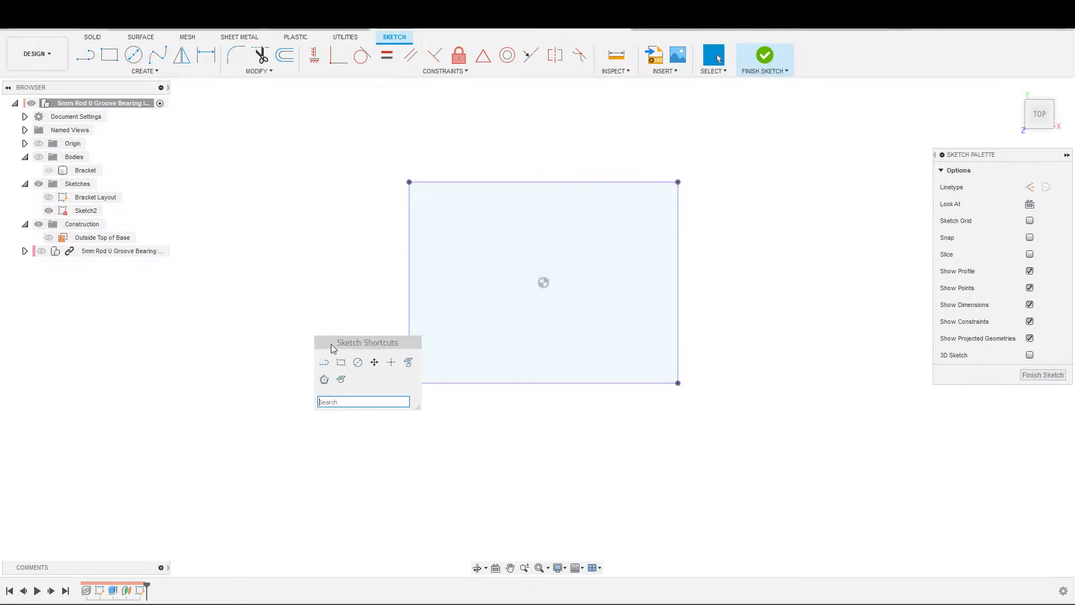
{"action": "left_click", "coordinate": [325, 363]}
{"action": "left_click", "coordinate": [409, 383]}
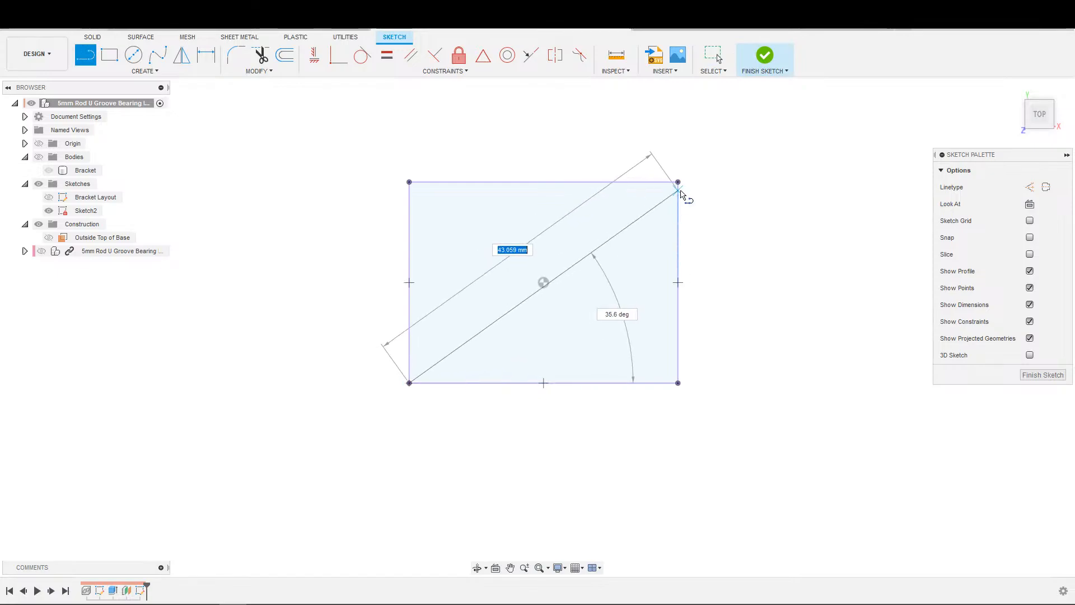
{"action": "left_click", "coordinate": [678, 182]}
{"action": "key", "text": "Escape"}
{"action": "left_click", "coordinate": [616, 241]}
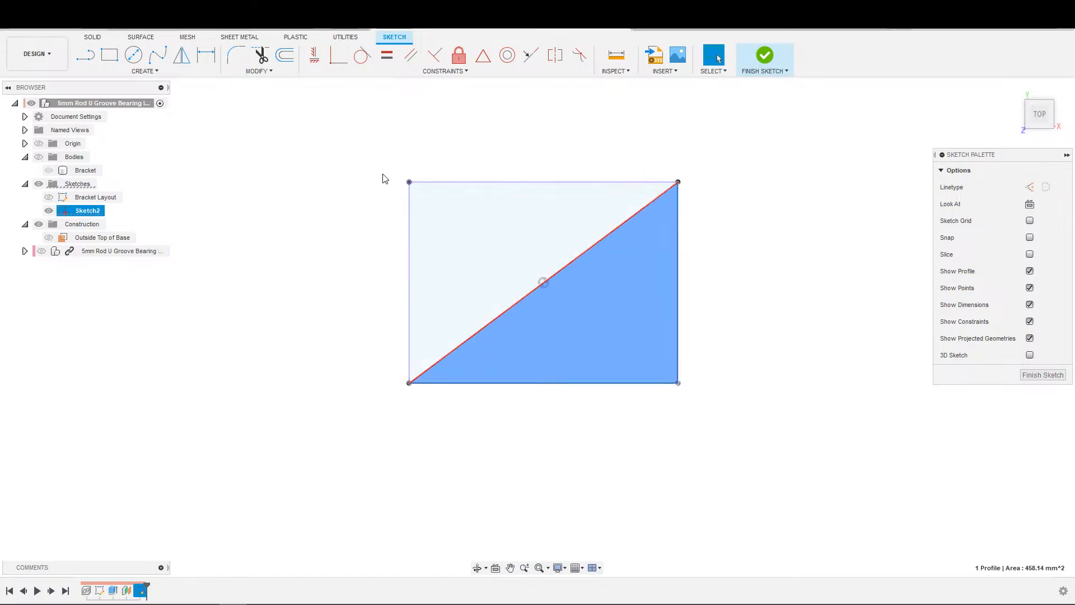
{"action": "left_click_drag", "start_coordinate": [384, 175], "coordinate": [840, 461]}
{"action": "key", "text": "x"}
Step: Draw a circle, constrain its center to the midpoint of the diagonal, and set its diameter to 10.25 mm
{"action": "key", "text": "c"}
{"action": "left_click", "coordinate": [578, 257]}
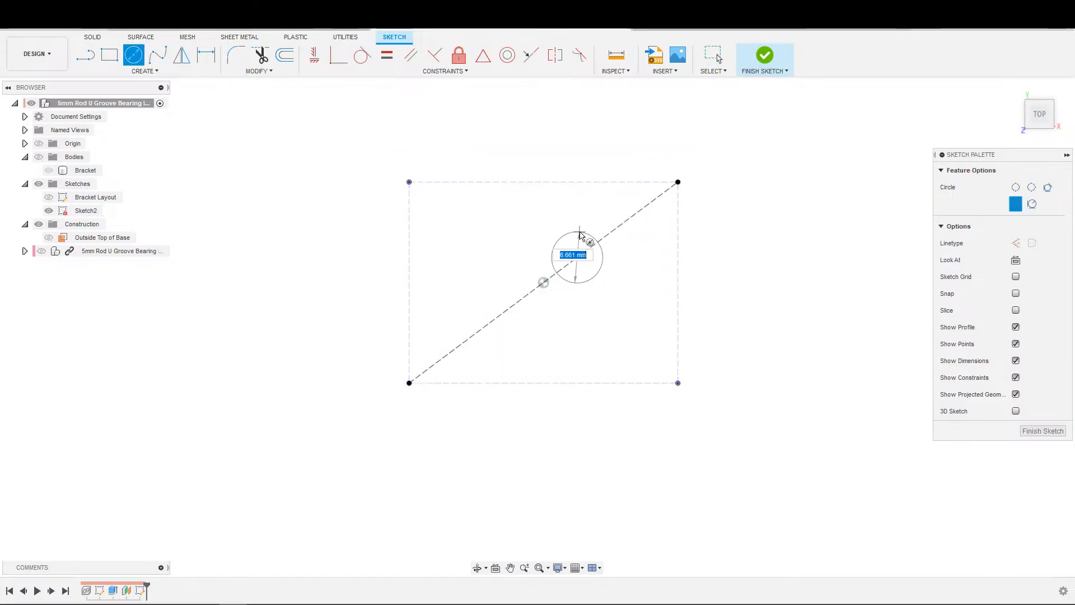
{"action": "left_click", "coordinate": [582, 233]}
{"action": "left_click", "coordinate": [482, 55]}
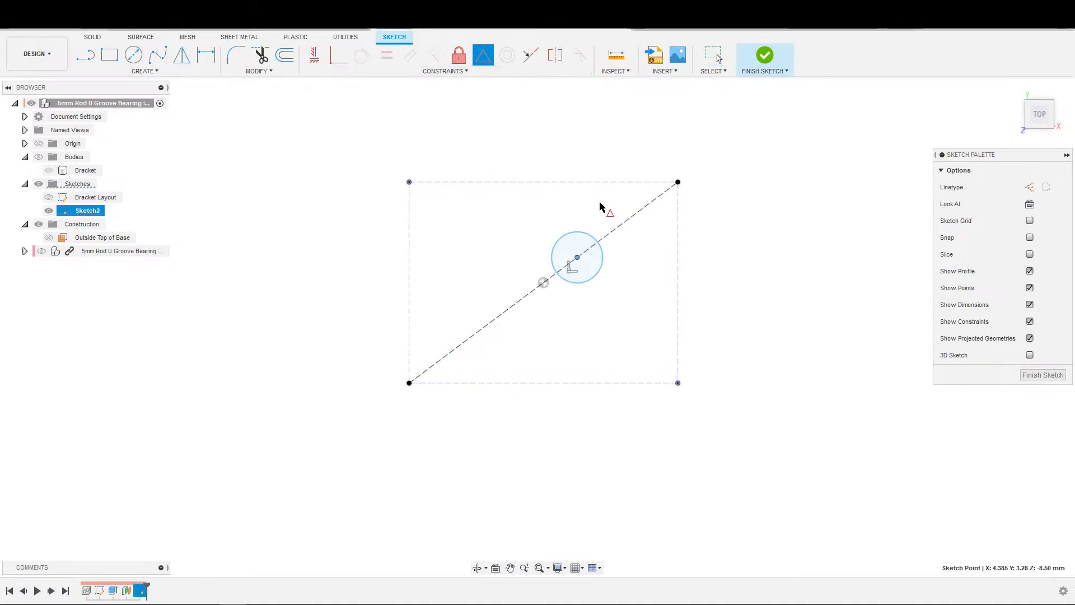
{"action": "left_click", "coordinate": [615, 228]}
{"action": "key", "text": "Escape"}
{"action": "key", "text": "d"}
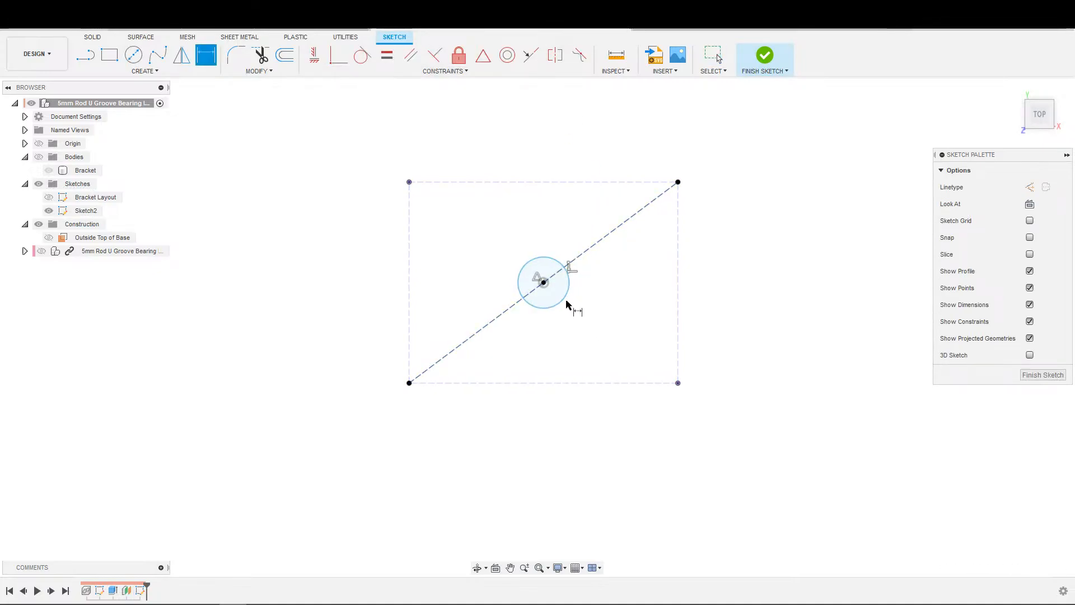
{"action": "left_click", "coordinate": [622, 296]}
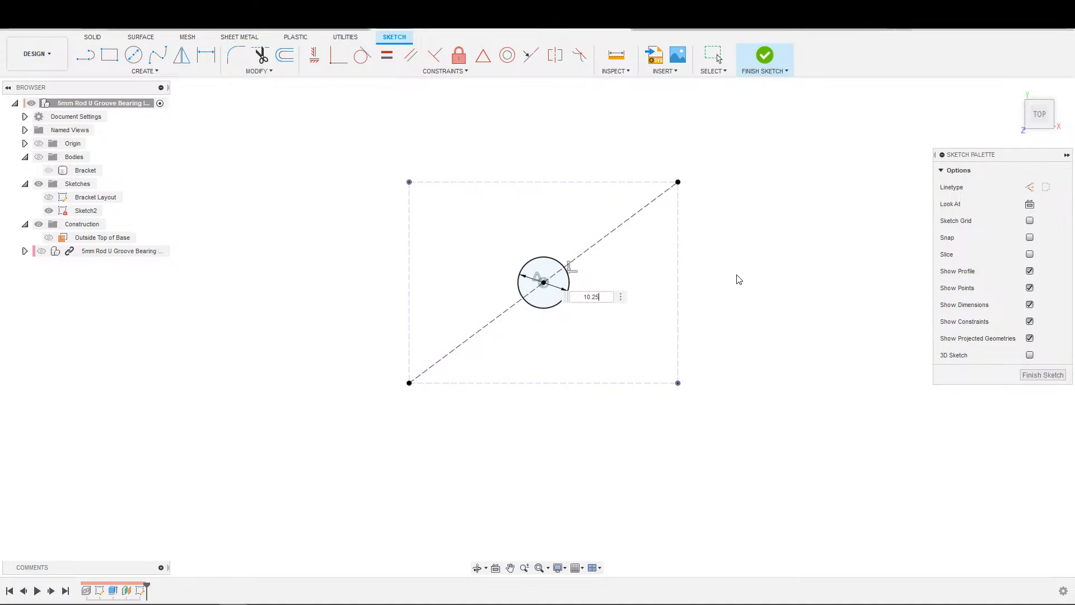
{"action": "key", "text": "Return"}
Step: Draw a second circle with a 6 mm diameter and make it concentric with the 10.25 mm circle
{"action": "scroll", "coordinate": [541, 255], "scroll_direction": "up", "scroll_amount": 3}
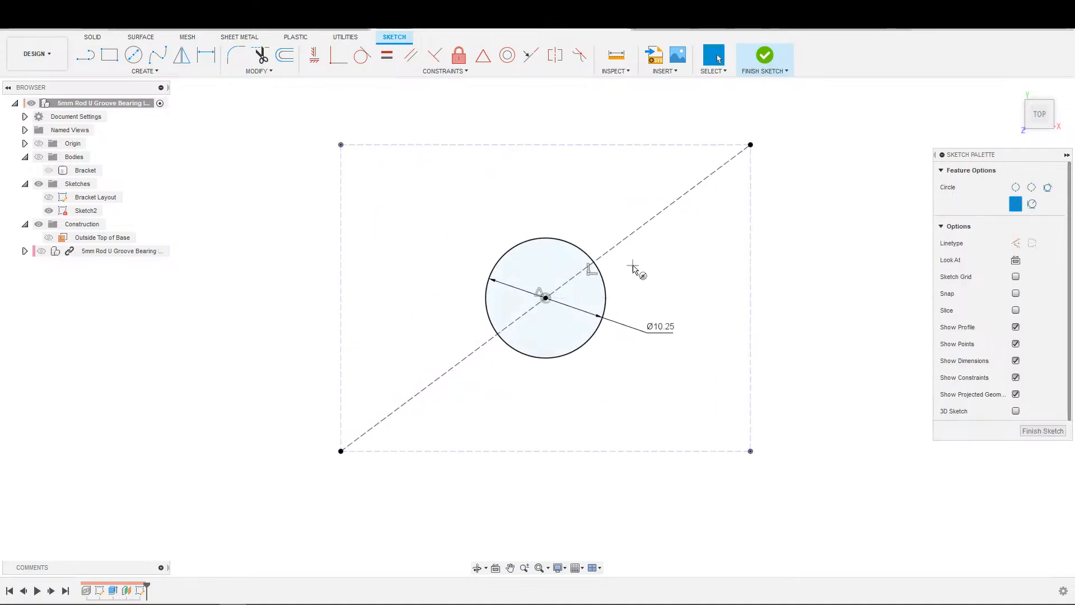
{"action": "left_click", "coordinate": [636, 217]}
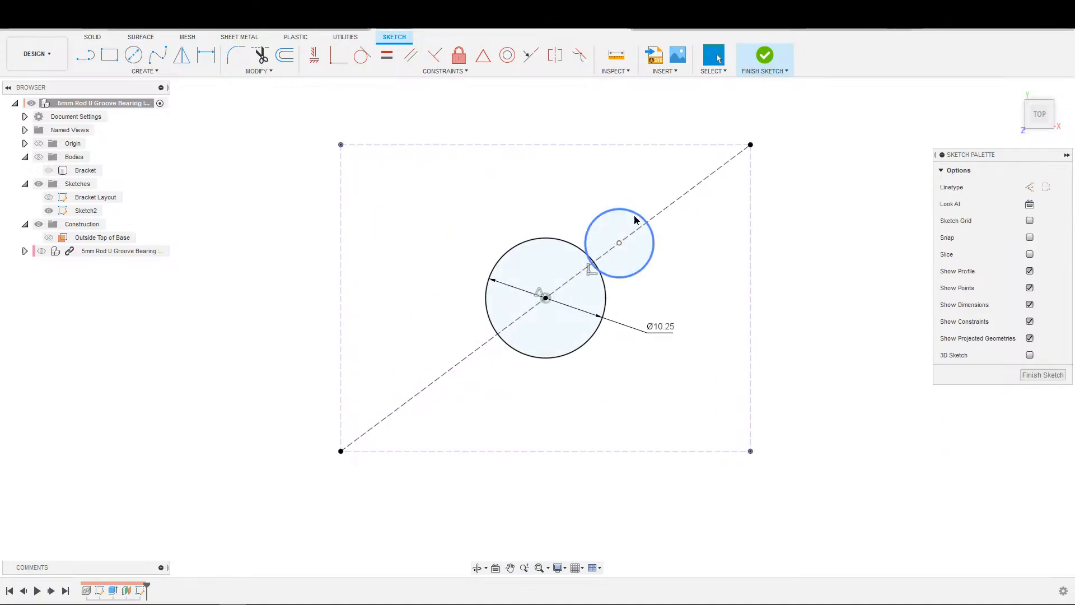
{"action": "key", "text": "Escape"}
{"action": "key", "text": "d"}
{"action": "left_click", "coordinate": [613, 170]}
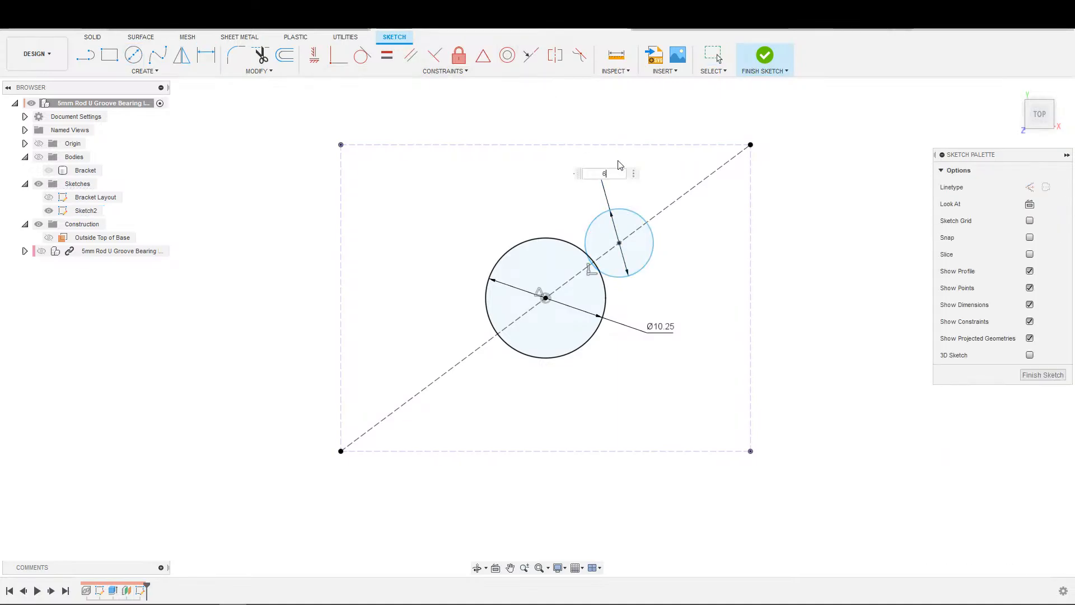
{"action": "key", "text": "Return"}
{"action": "key", "text": "Escape"}
{"action": "left_click", "coordinate": [507, 55]}
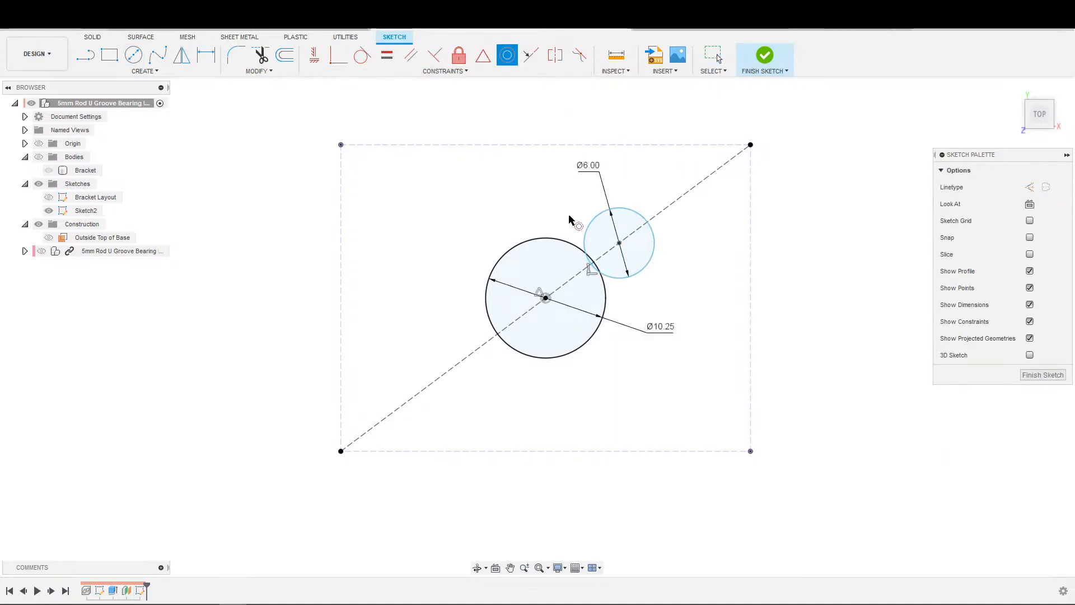
{"action": "left_click", "coordinate": [585, 234]}
{"action": "left_click", "coordinate": [567, 248]}
{"action": "scroll", "coordinate": [557, 245], "scroll_direction": "down", "scroll_amount": 2}
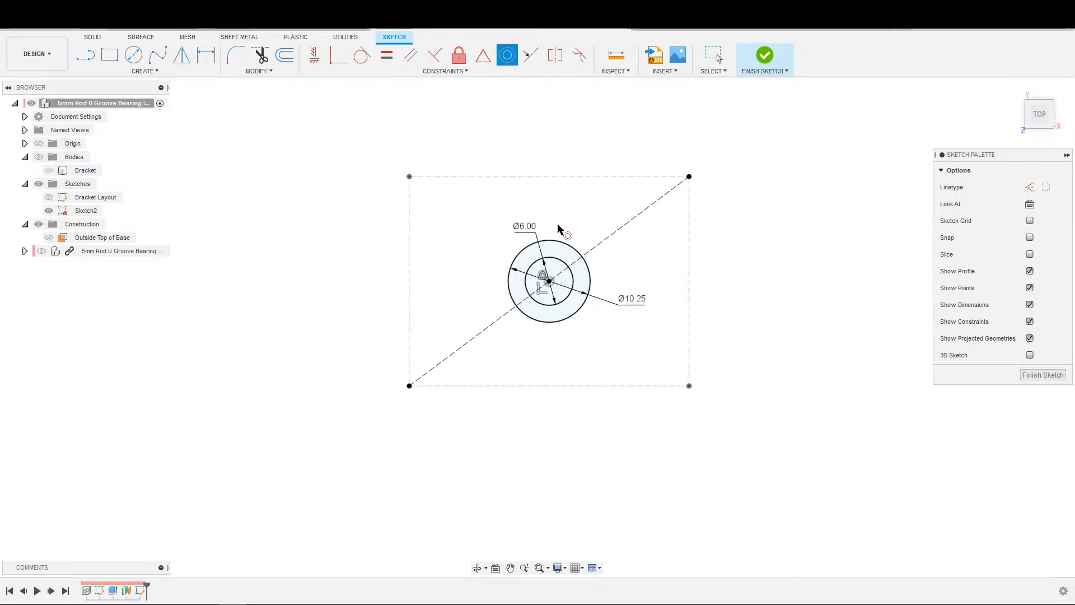
Step: Show the bracket again and extrude the ring between the two circles down into the channel floor as a cut
{"action": "key", "text": "Escape"}
{"action": "key", "text": "e"}
{"action": "left_click", "coordinate": [578, 293]}
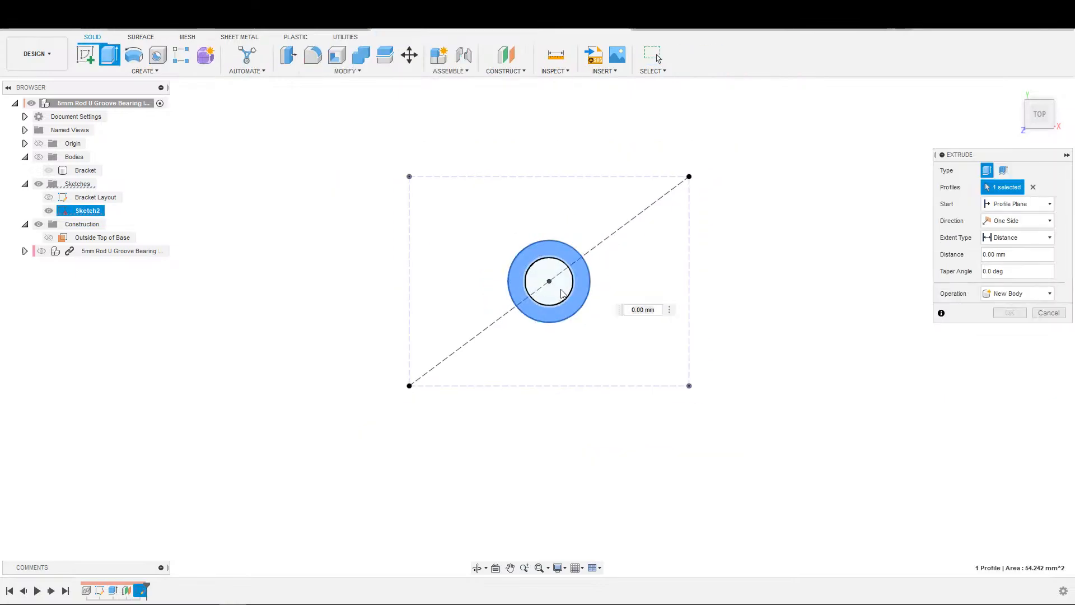
{"action": "left_click", "coordinate": [562, 292]}
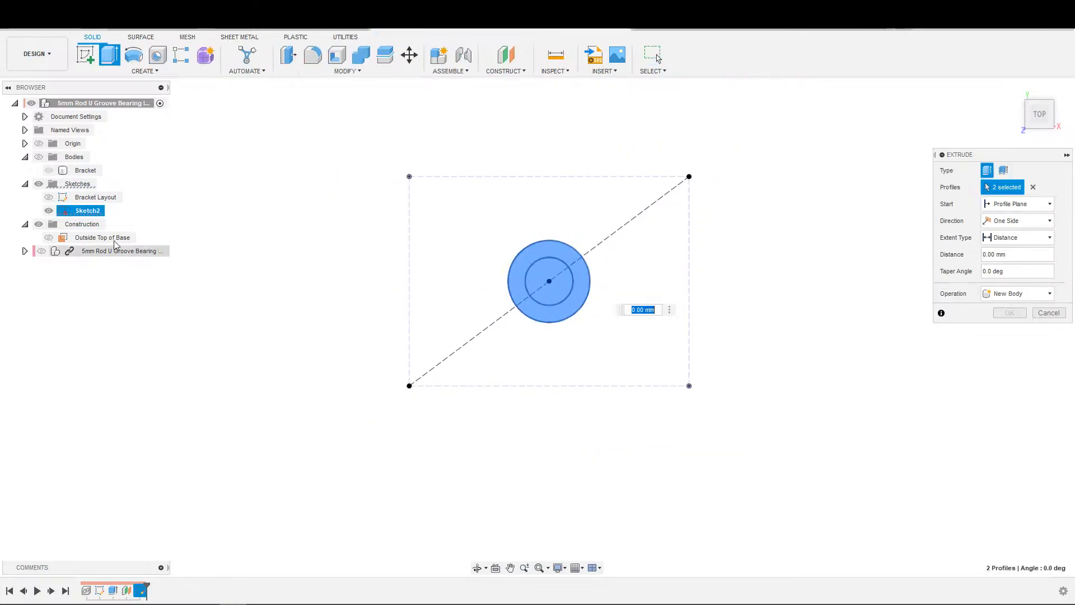
{"action": "left_click", "coordinate": [554, 287]}
{"action": "mouse_move", "coordinate": [612, 367]}
{"action": "middle_mouse_down", "text": "shift"}
{"action": "mouse_move", "coordinate": [576, 304]}
{"action": "mouse_move", "coordinate": [569, 312]}
{"action": "middle_mouse_up", "text": "shift"}
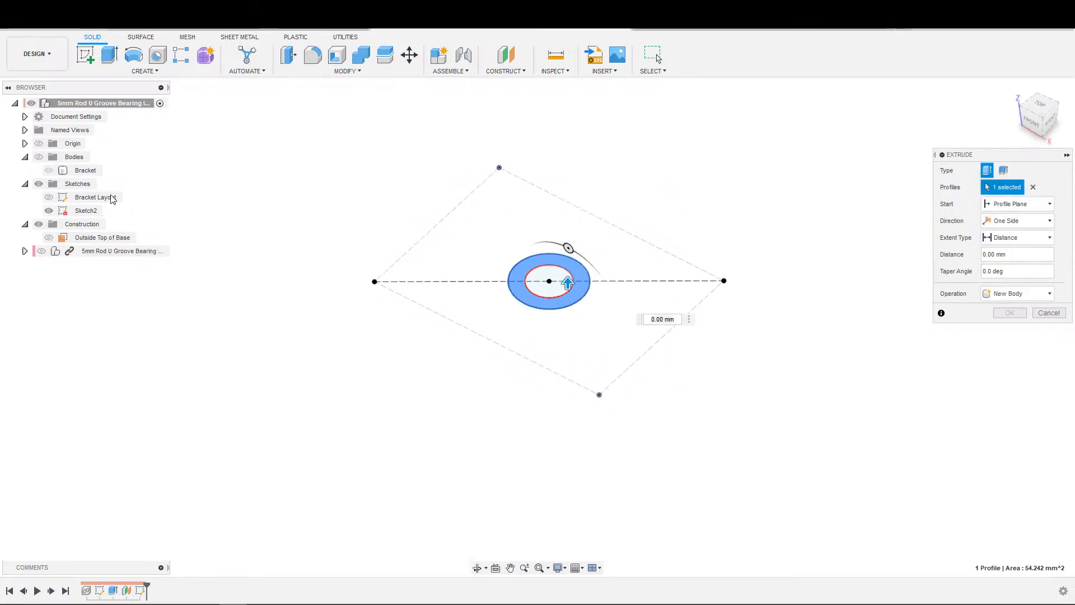
{"action": "left_click", "coordinate": [49, 171]}
{"action": "left_click", "coordinate": [49, 171]}
{"action": "middle_click_drag", "start_coordinate": [314, 235], "coordinate": [679, 313], "text": "shift"}
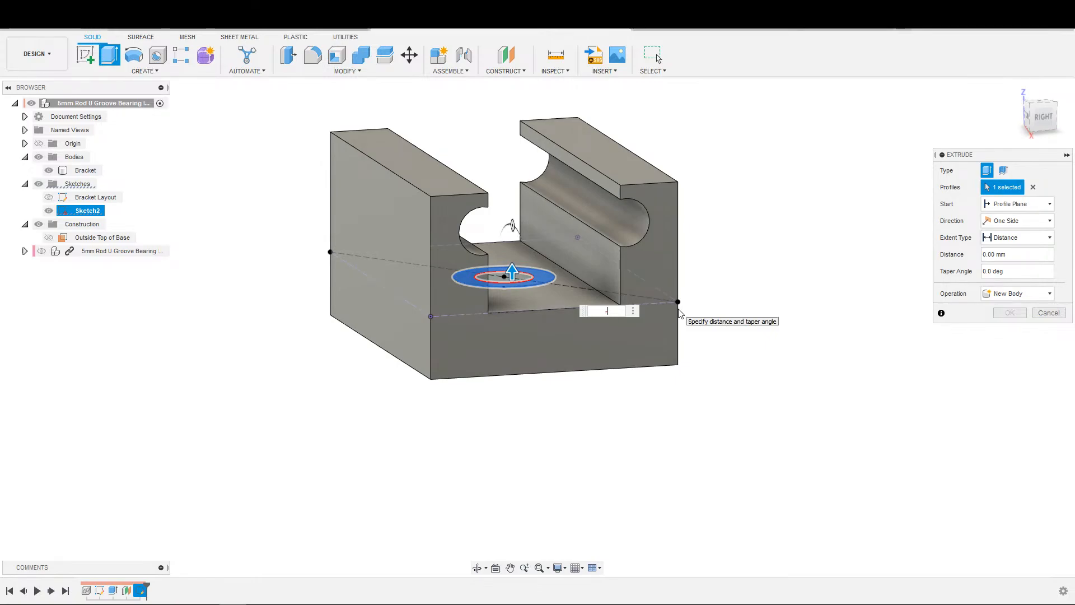
{"action": "key", "text": "Return"}
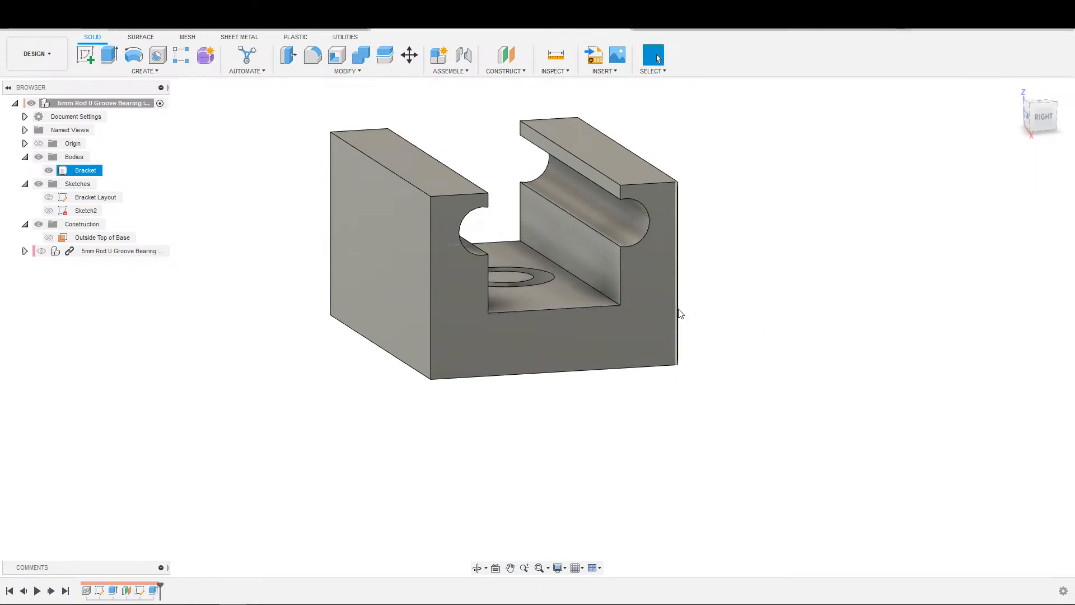
Step: Rename Sketch2 as Counter Sink Bolt
{"action": "double_click", "coordinate": [90, 211]}
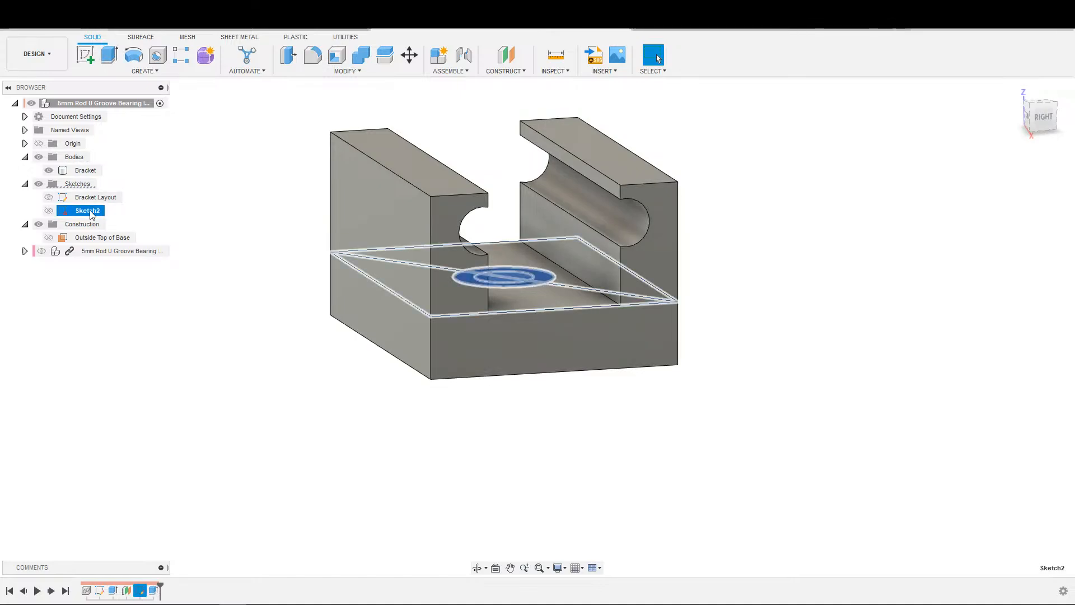
{"action": "key", "text": "ctrl+z"}
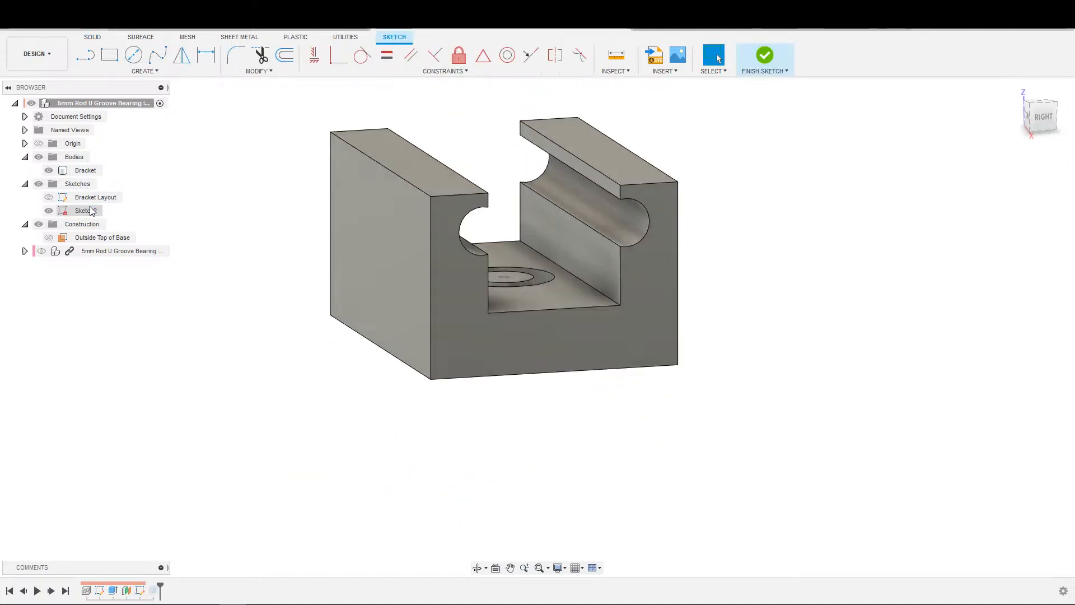
{"action": "left_click", "coordinate": [79, 211]}
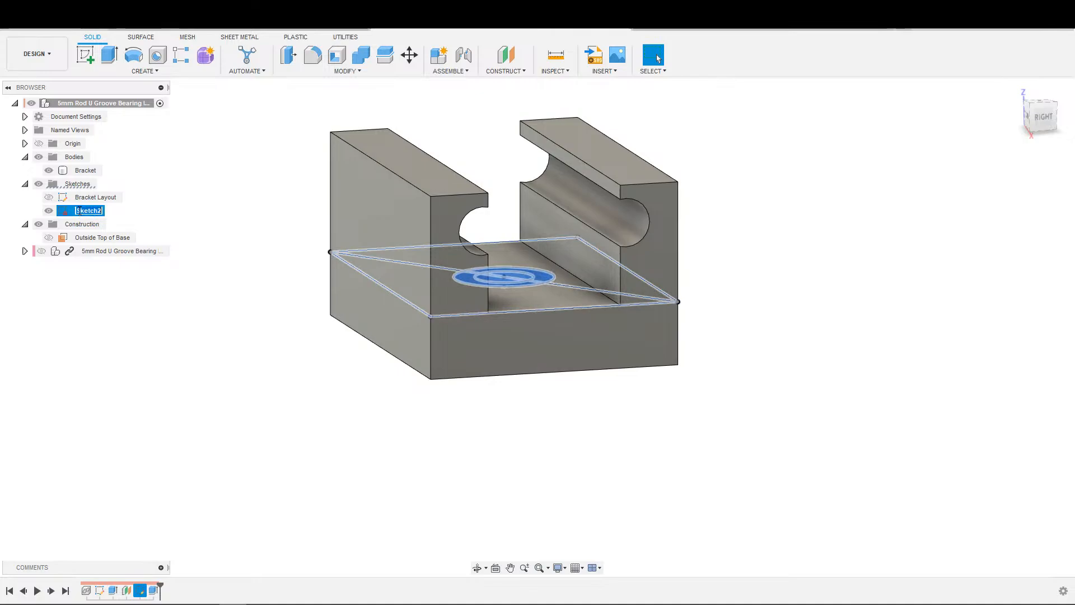
{"action": "type", "text": "Counter Sink Bo"}
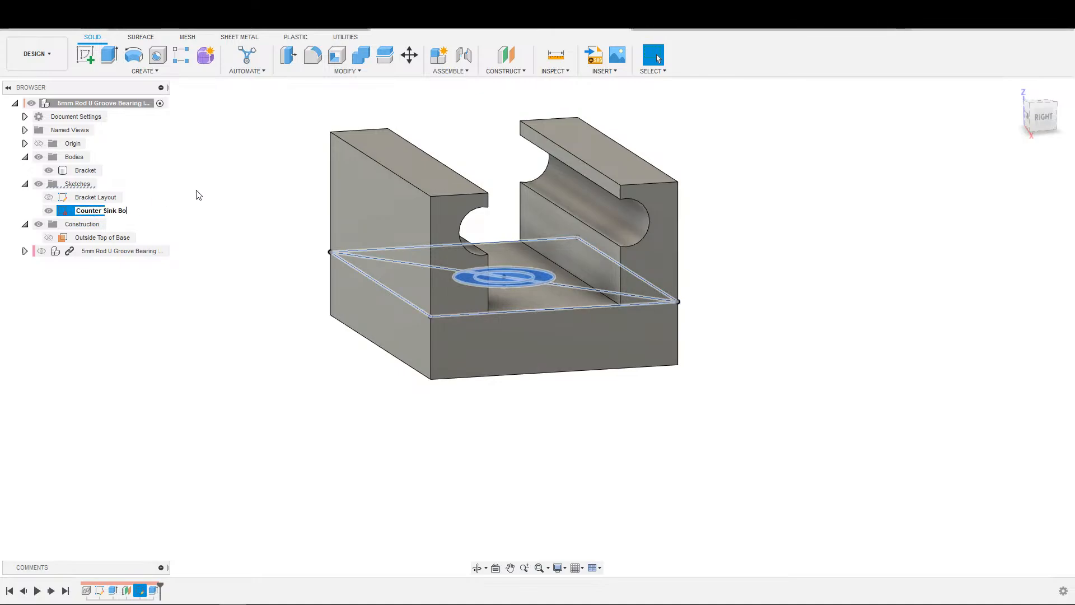
{"action": "type", "text": "lt"}
{"action": "key", "text": "Return"}
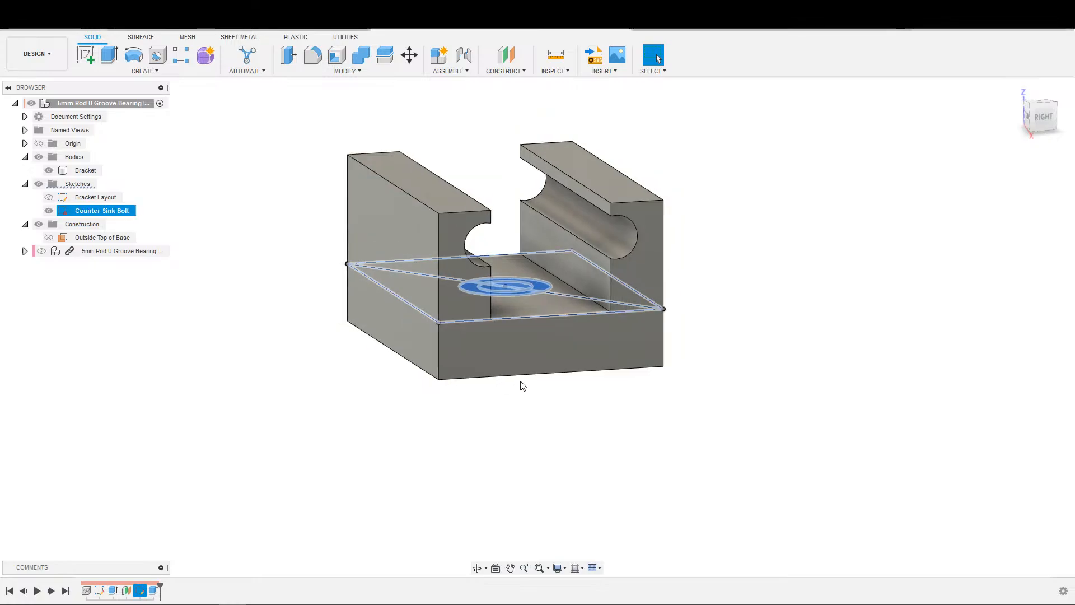
Step: Edit the Counter Sink Bolt sketch and draw a horizontal line between the midpoints of the bracket's two short edges
{"action": "middle_click_drag", "start_coordinate": [522, 386], "coordinate": [594, 389], "text": "shift"}
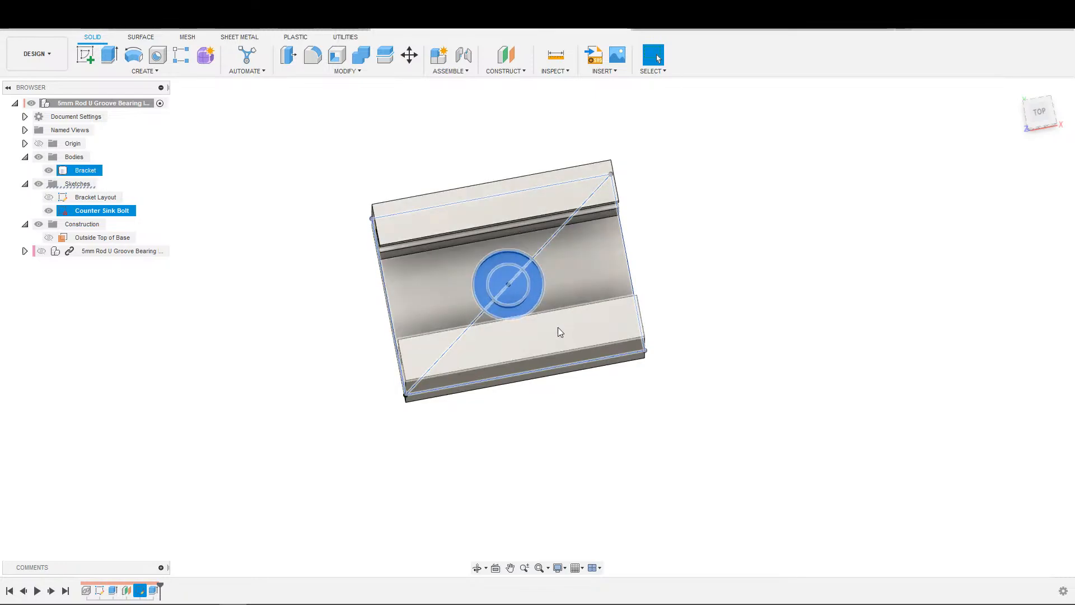
{"action": "scroll", "coordinate": [557, 317], "scroll_direction": "down", "scroll_amount": 3}
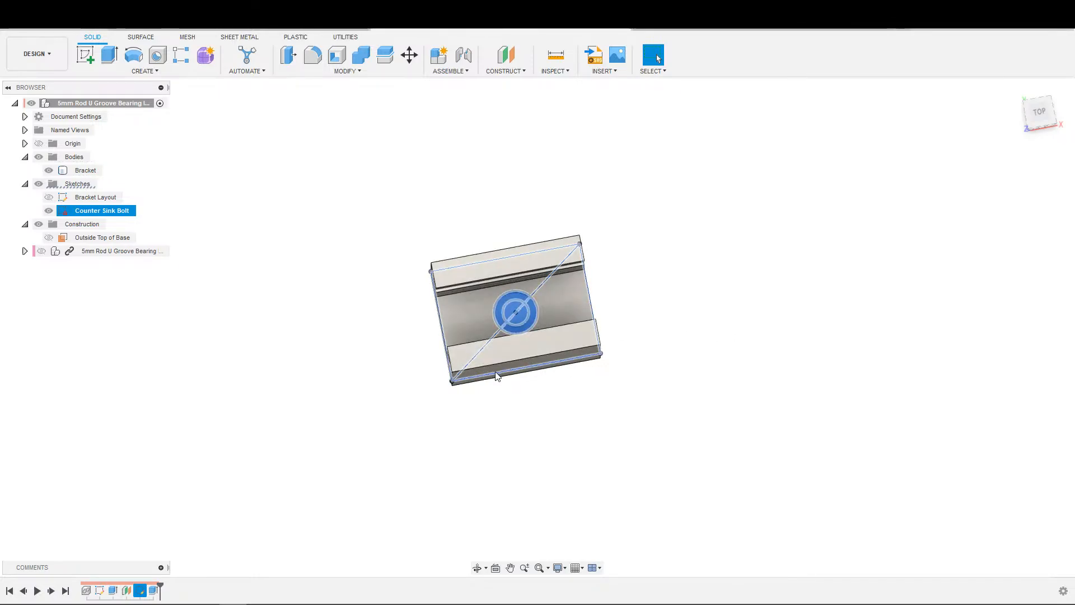
{"action": "scroll", "coordinate": [552, 383], "scroll_direction": "up", "scroll_amount": 1}
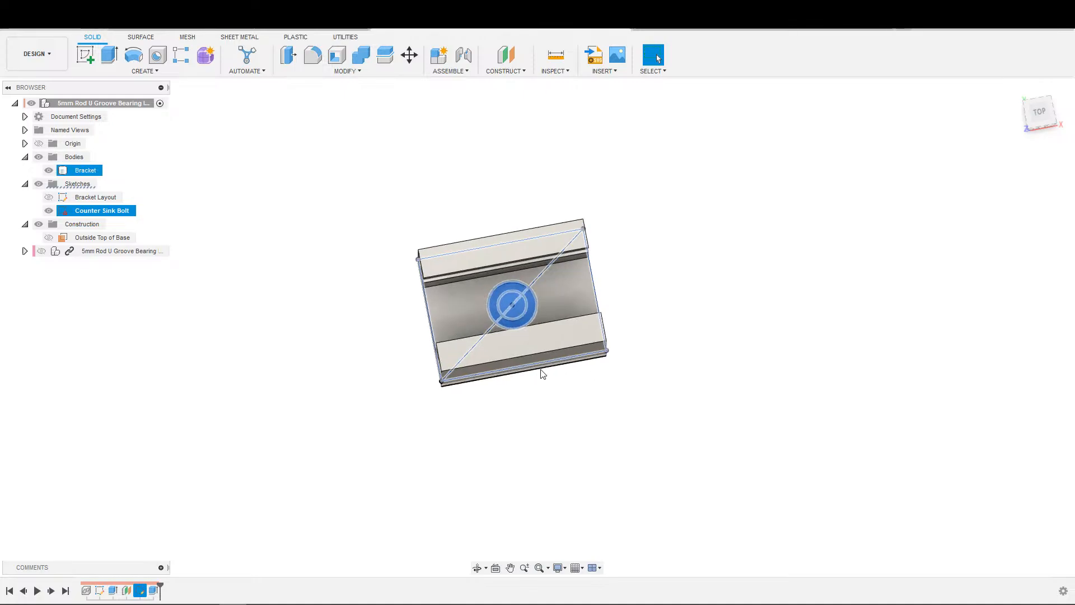
{"action": "left_click", "coordinate": [549, 322]}
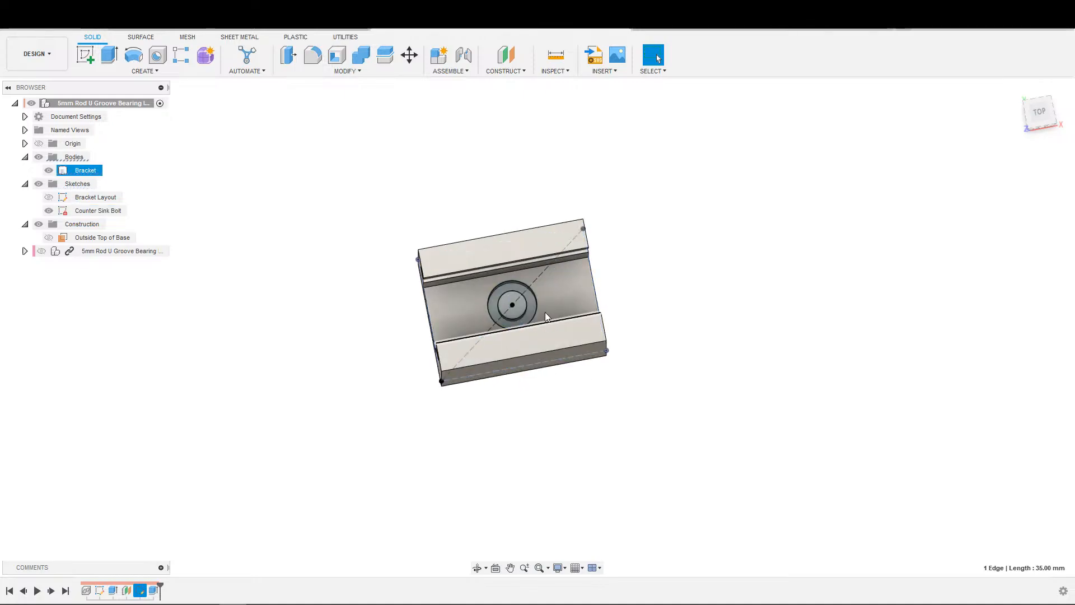
{"action": "left_click", "coordinate": [113, 212]}
{"action": "double_click", "coordinate": [112, 211]}
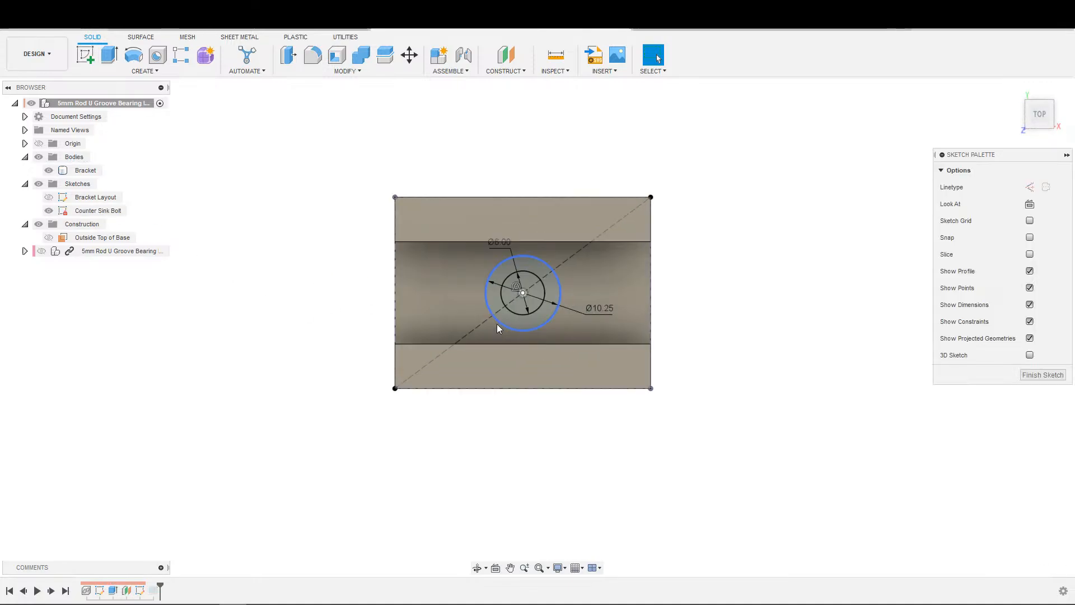
{"action": "key", "text": "s"}
{"action": "left_click", "coordinate": [489, 353]}
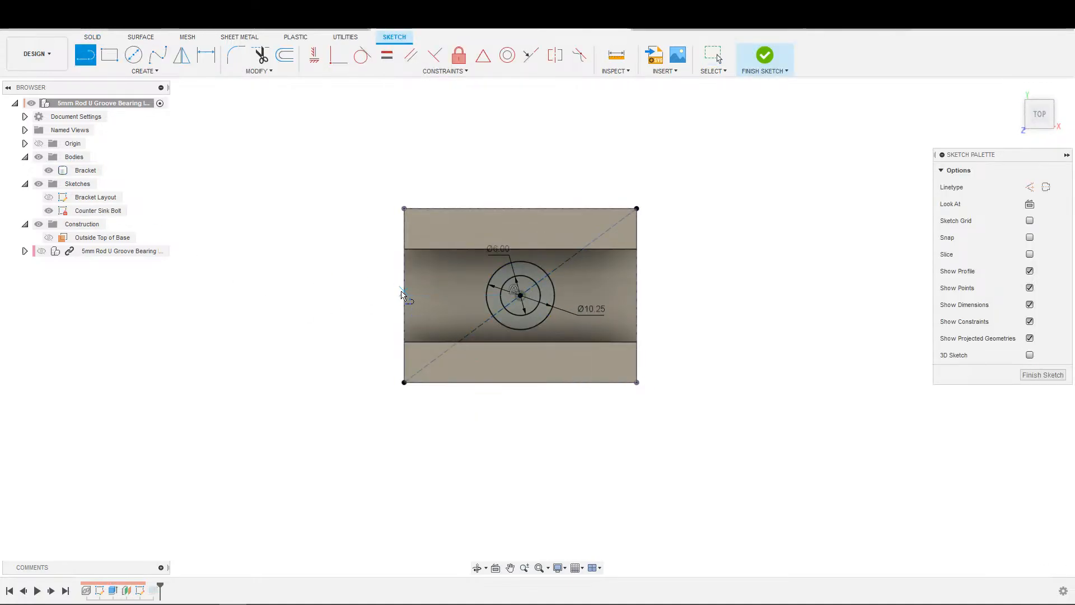
{"action": "left_click", "coordinate": [405, 297]}
{"action": "left_click", "coordinate": [638, 295]}
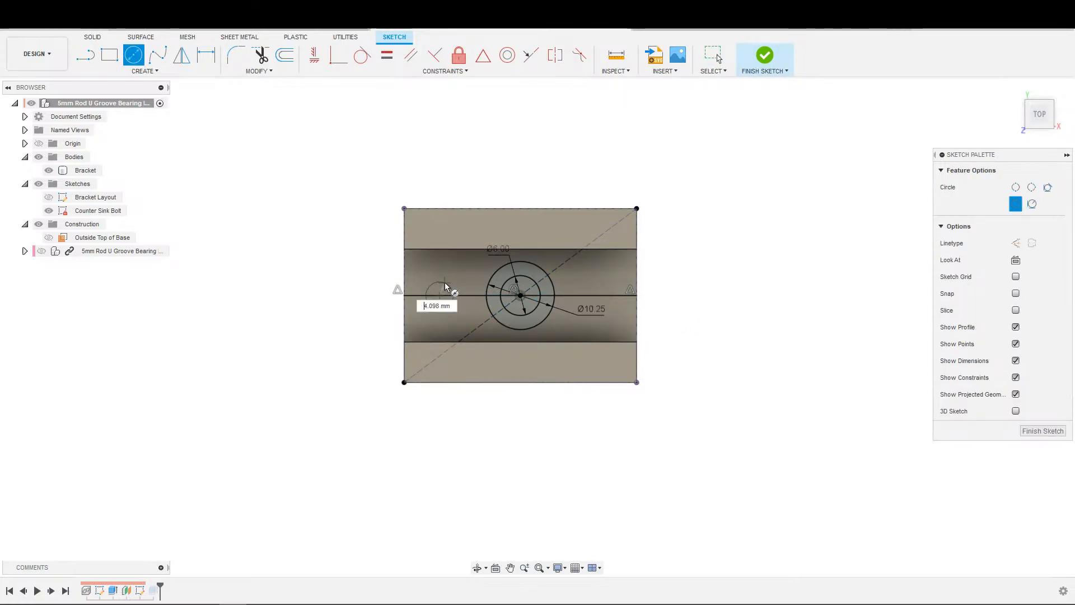
Step: Draw two circles centered on the horizontal line, about 4 mm and about 7 mm in diameter, on opposite sides of the central hole
{"action": "key", "text": "d"}
{"action": "key", "text": "c"}
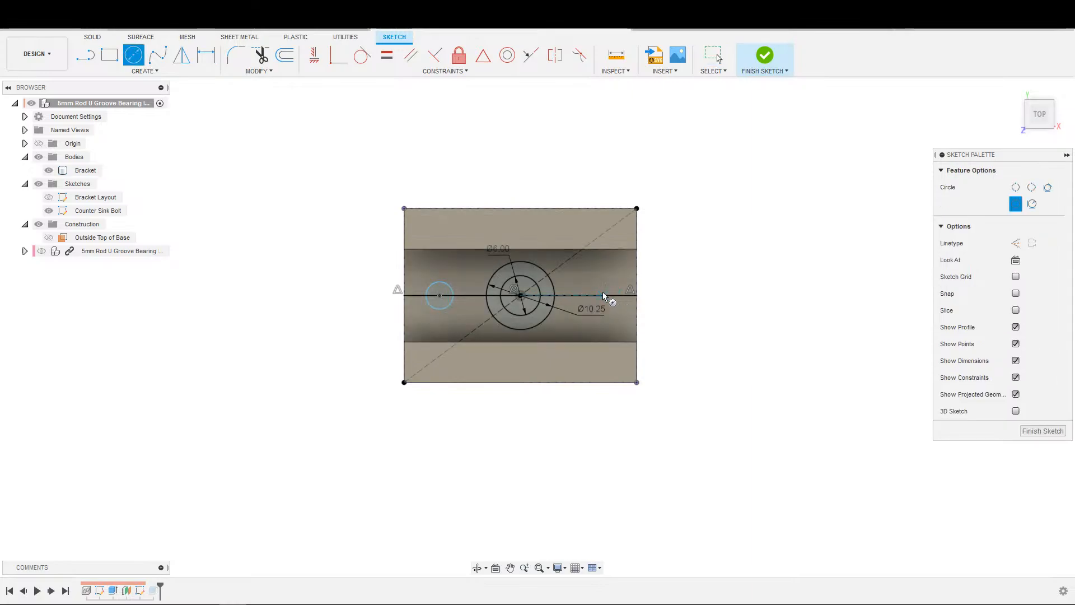
{"action": "left_click", "coordinate": [602, 294]}
{"action": "left_click", "coordinate": [603, 271]}
{"action": "key", "text": "Escape"}
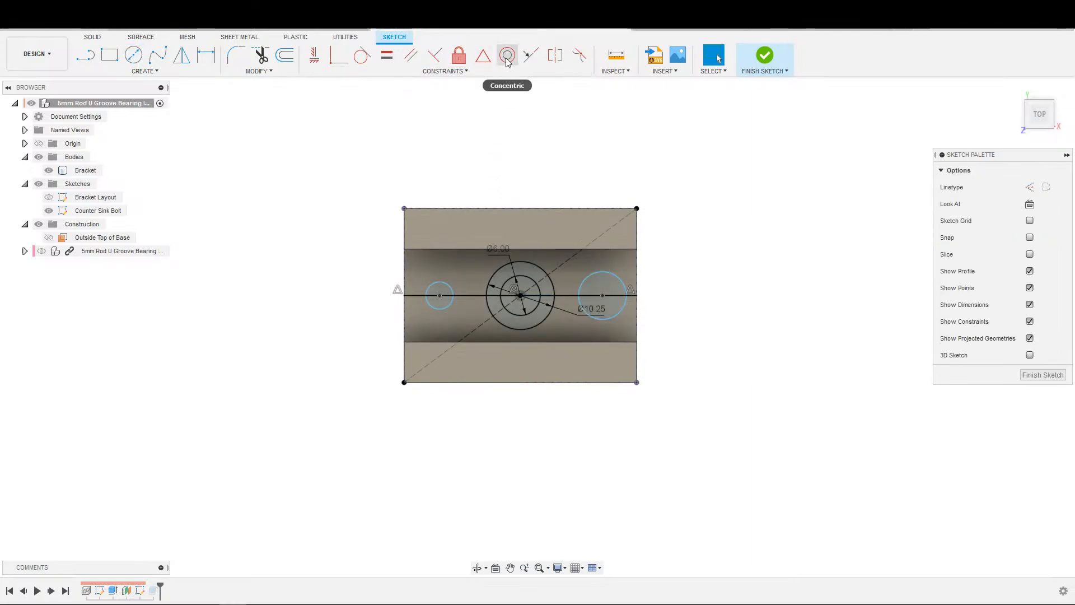
Step: Draw a larger concentric circle around each side circle and set the gap between the right-hand pair to 3 mm
{"action": "key", "text": "c"}
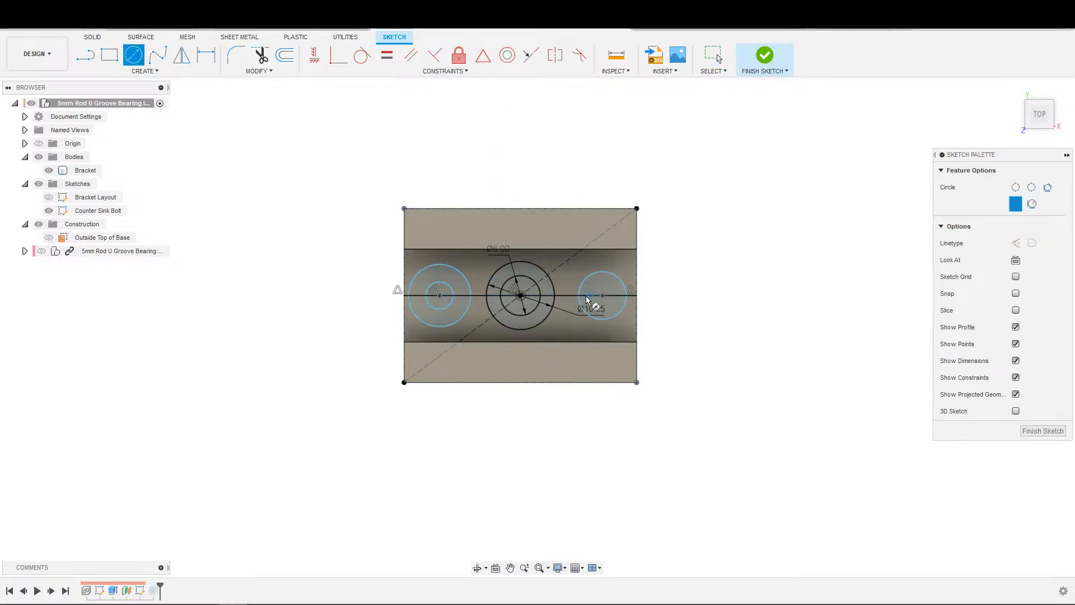
{"action": "key", "text": "d"}
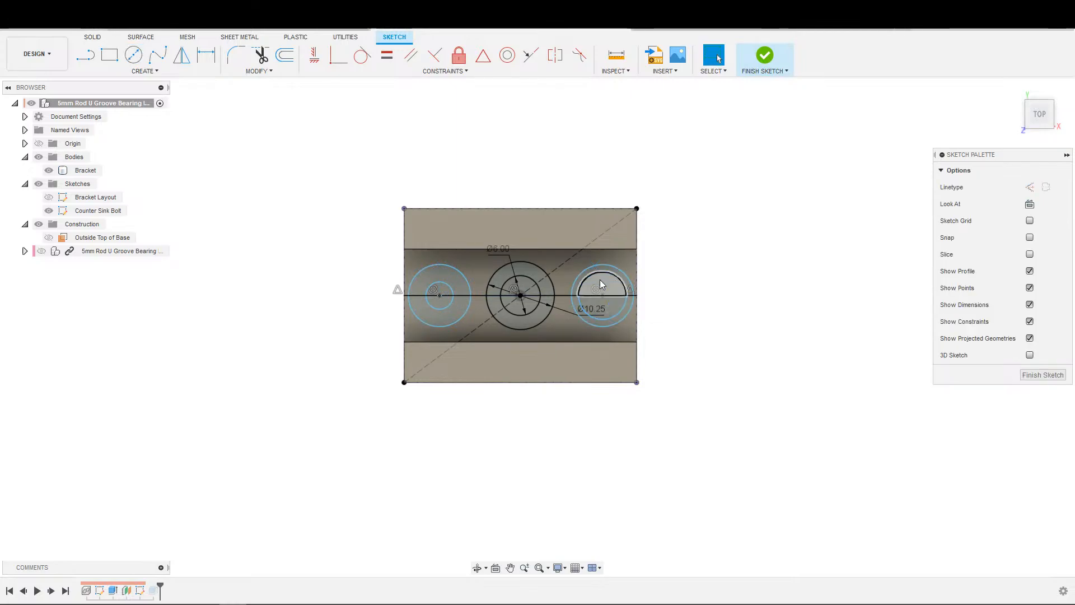
{"action": "left_click", "coordinate": [621, 274]}
{"action": "left_click", "coordinate": [626, 270]}
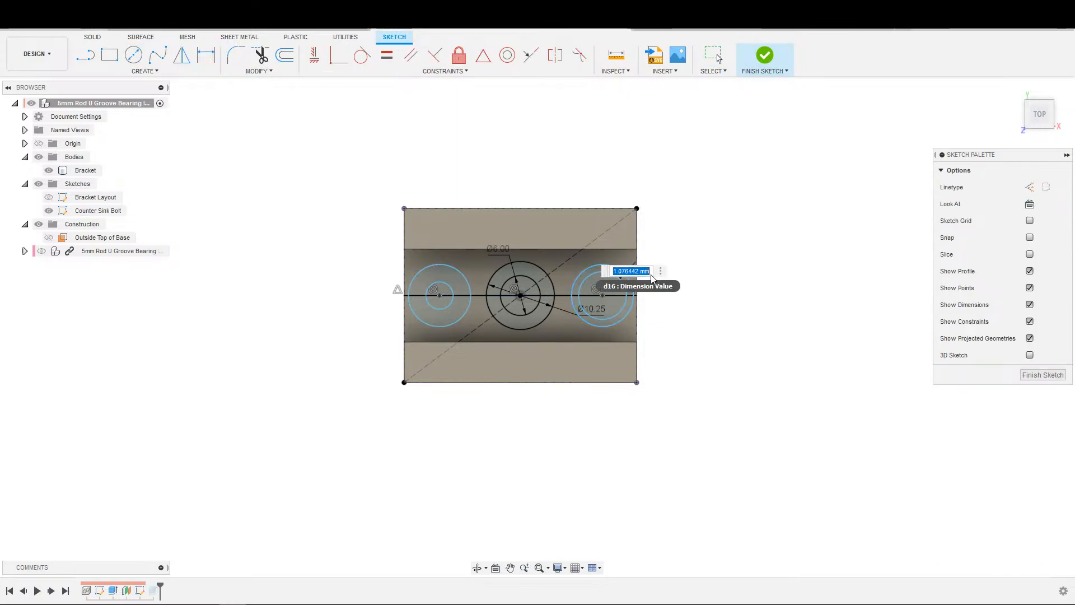
{"action": "type", "text": "3"}
{"action": "key", "text": "Return"}
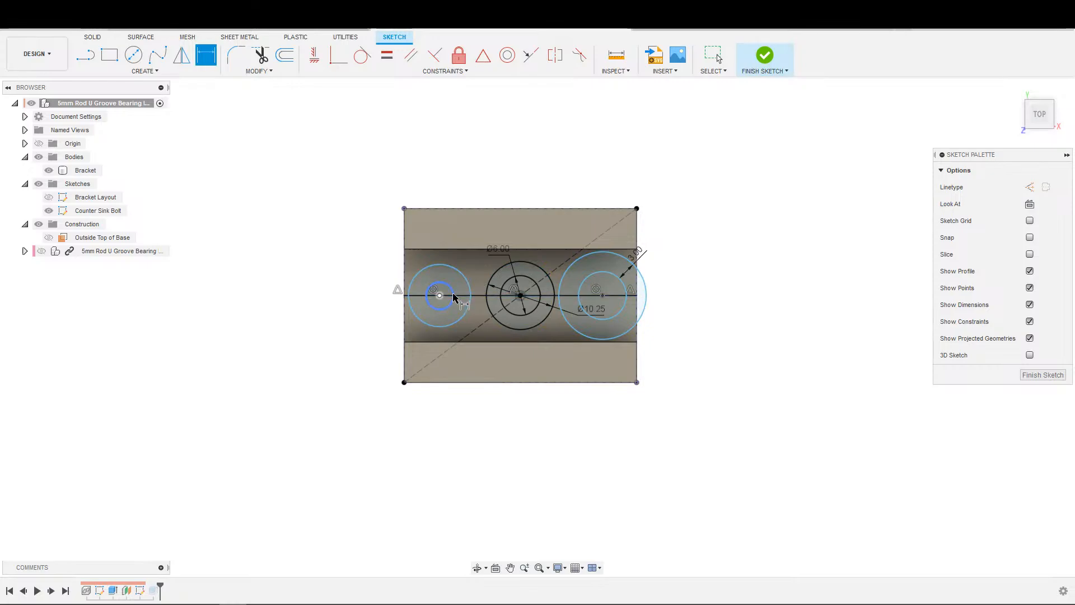
Step: Constrain the two outer side circles to equal size and make both inner side circles equal to the 10.25 mm circle
{"action": "left_click", "coordinate": [387, 55]}
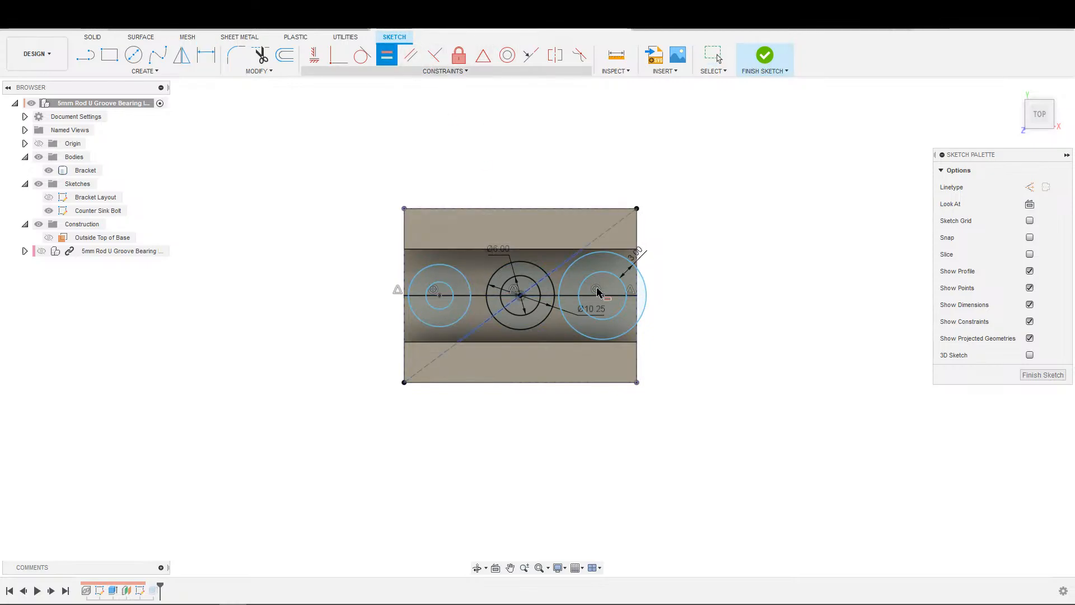
{"action": "left_click", "coordinate": [564, 272]}
{"action": "left_click", "coordinate": [469, 285]}
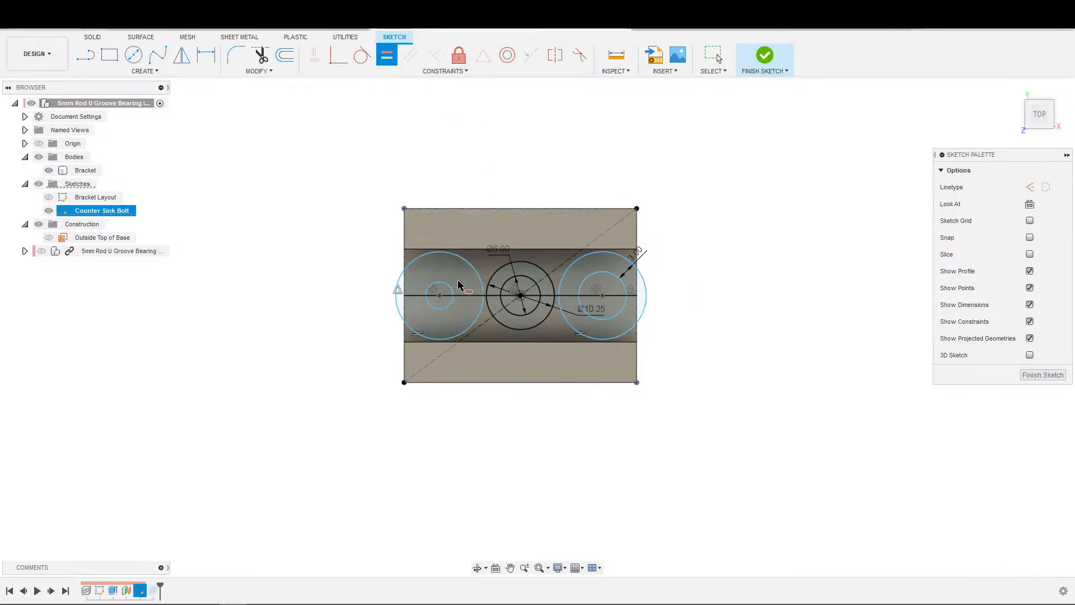
{"action": "left_click", "coordinate": [450, 290]}
{"action": "left_click", "coordinate": [588, 281]}
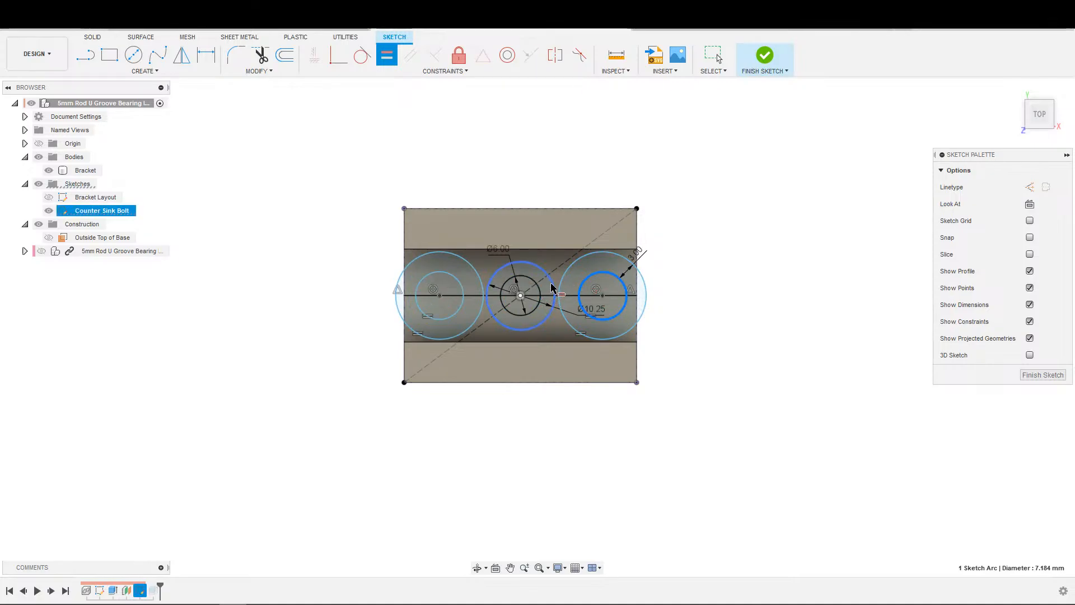
{"action": "scroll", "coordinate": [752, 295], "scroll_direction": "up", "scroll_amount": 1}
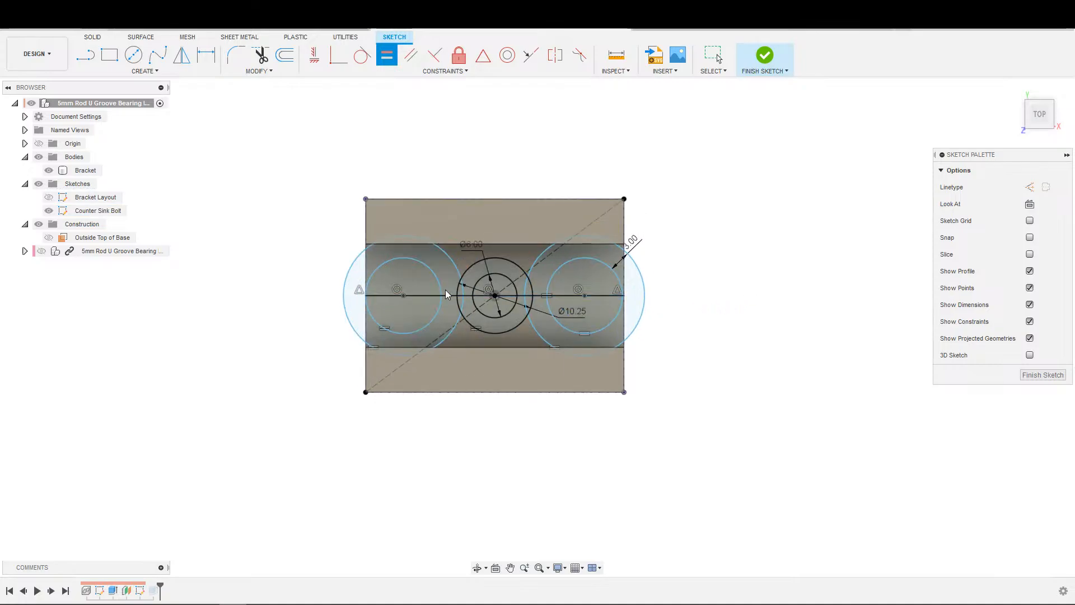
{"action": "key", "text": "Escape"}
Step: Make each outer side circle tangent to the nearest short edge of the bracket
{"action": "left_click", "coordinate": [347, 321]}
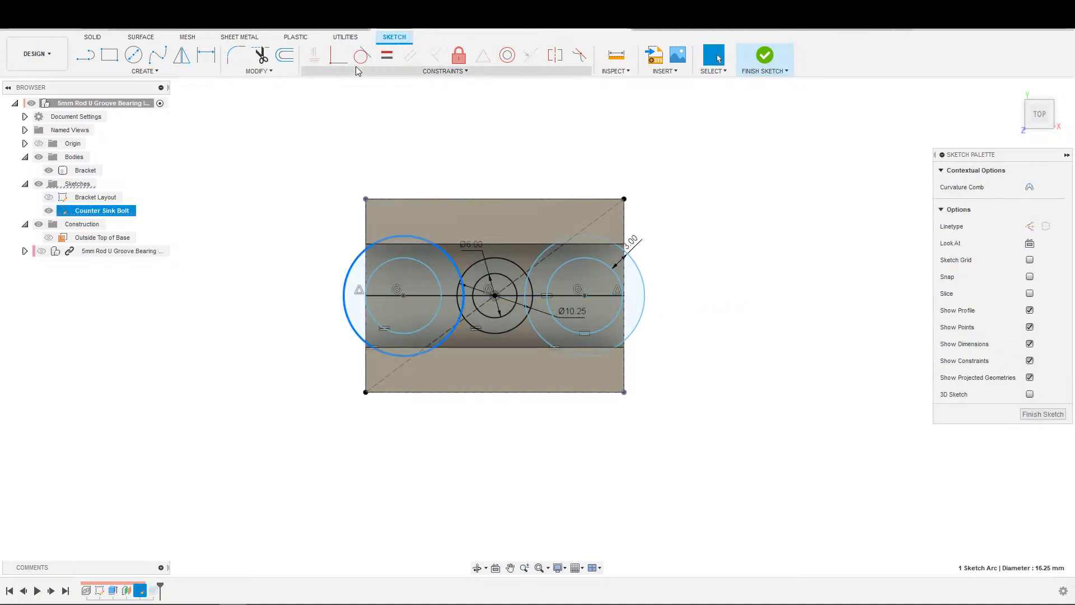
{"action": "left_click", "coordinate": [366, 328]}
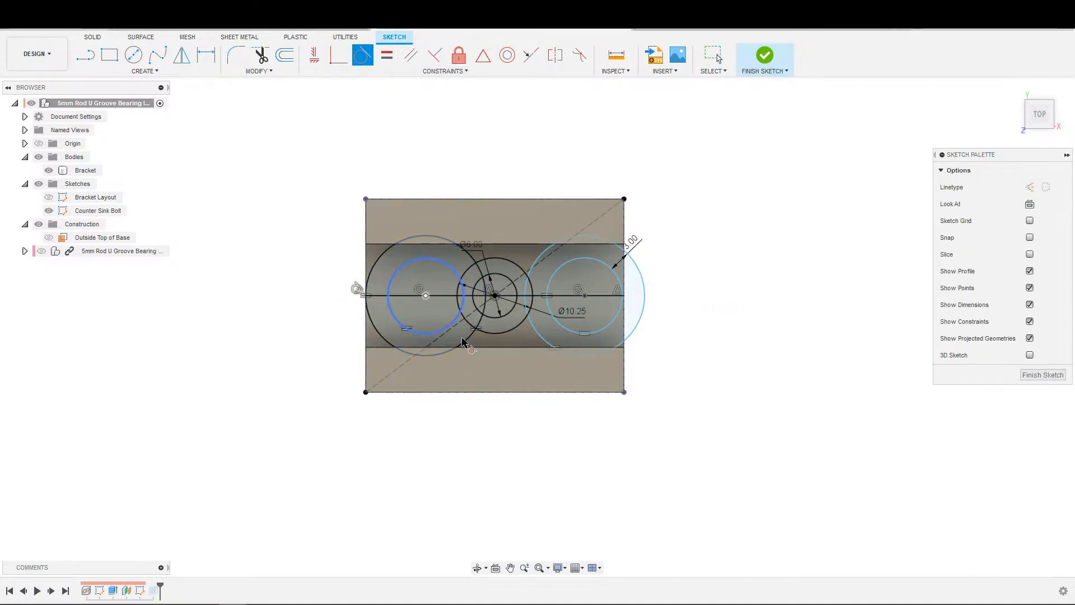
{"action": "left_click", "coordinate": [636, 304]}
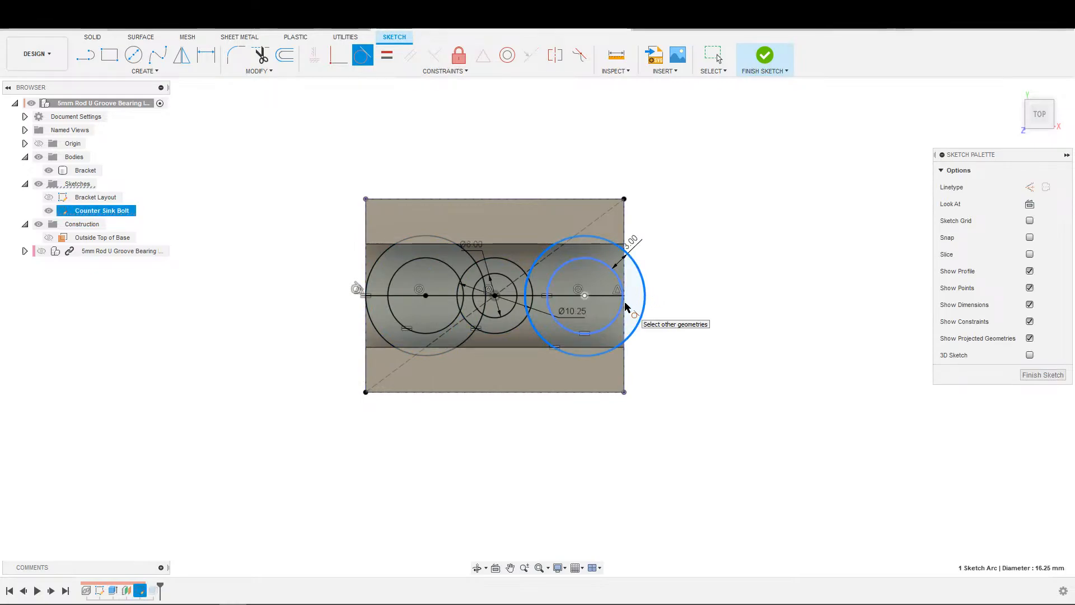
{"action": "left_click", "coordinate": [624, 318]}
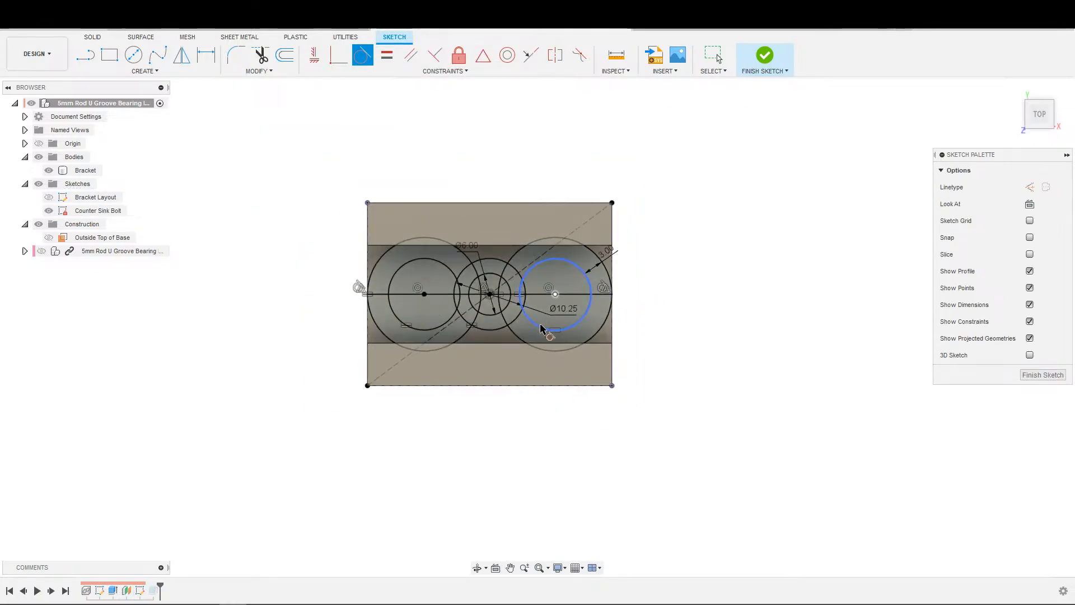
{"action": "key", "text": "Escape"}
Step: Convert the two large outer side circles to construction geometry
{"action": "left_click", "coordinate": [490, 331]}
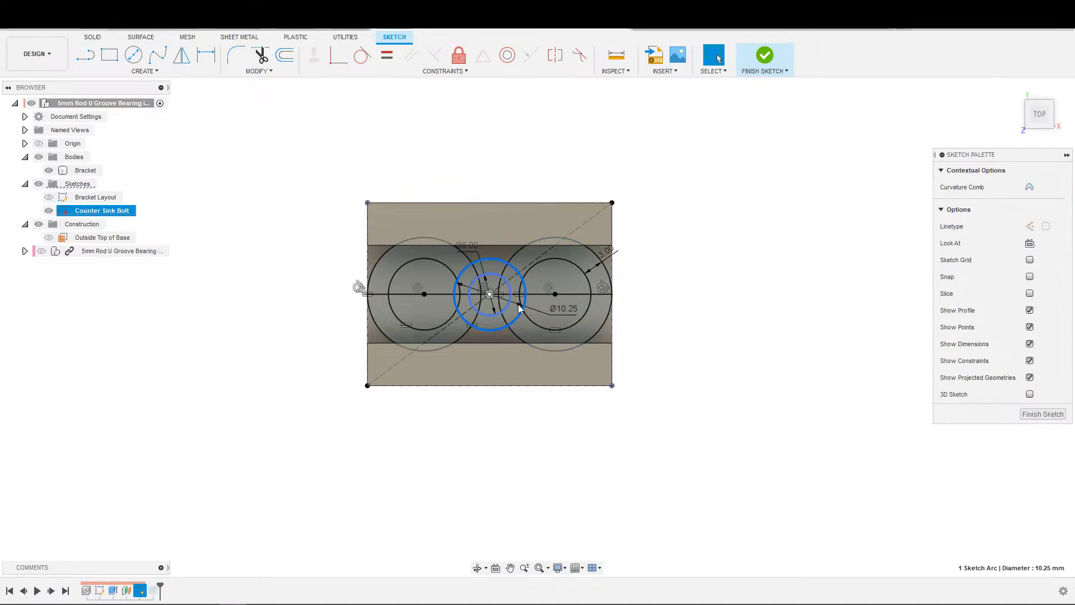
{"action": "left_click", "coordinate": [605, 268]}
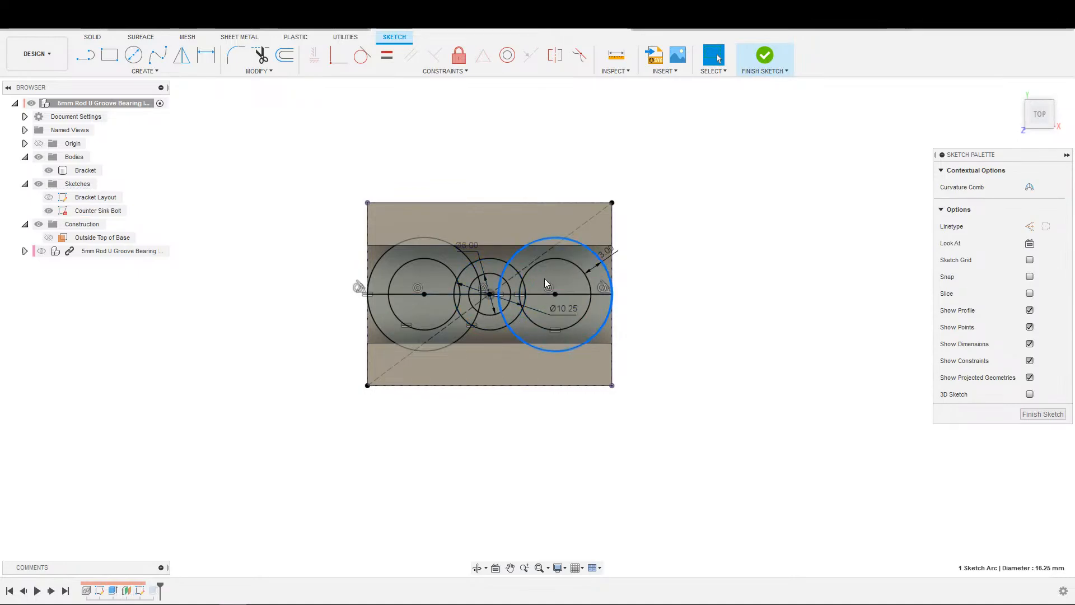
{"action": "key", "text": "x"}
{"action": "left_click", "coordinate": [468, 255]}
{"action": "key", "text": "x"}
{"action": "left_click", "coordinate": [699, 313]}
{"action": "scroll", "coordinate": [684, 328], "scroll_direction": "down", "scroll_amount": 1}
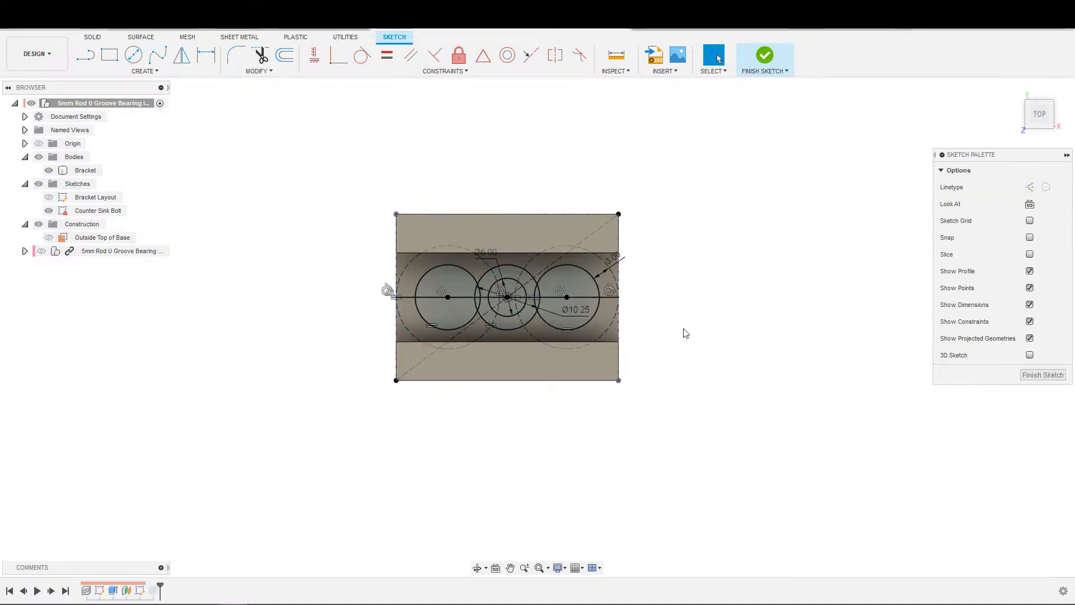
{"action": "middle_click_drag", "start_coordinate": [681, 329], "coordinate": [703, 328]}
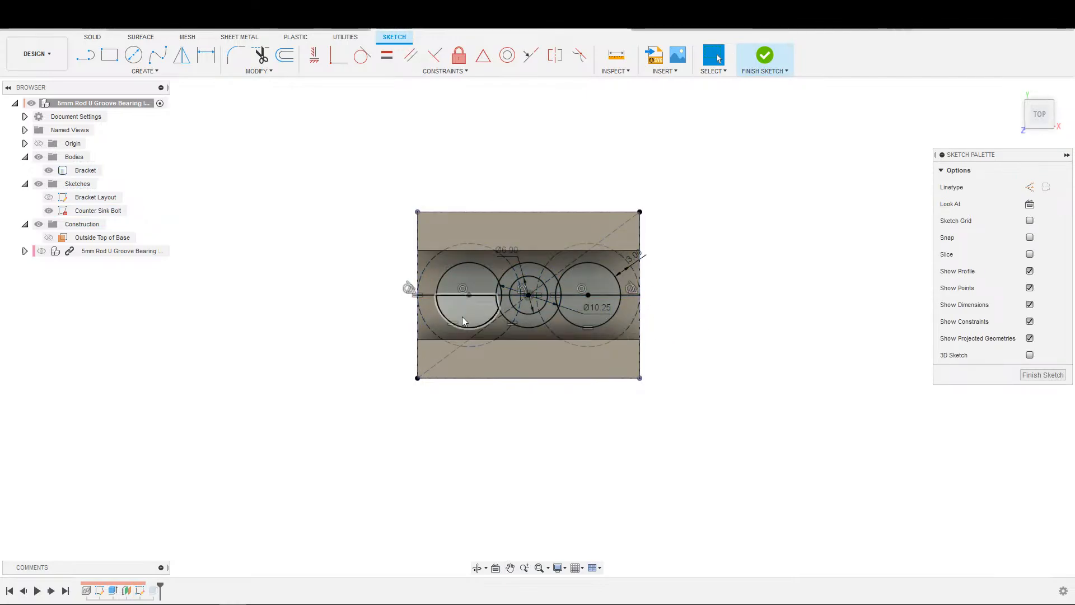
{"action": "scroll", "coordinate": [551, 305], "scroll_direction": "down", "scroll_amount": 2}
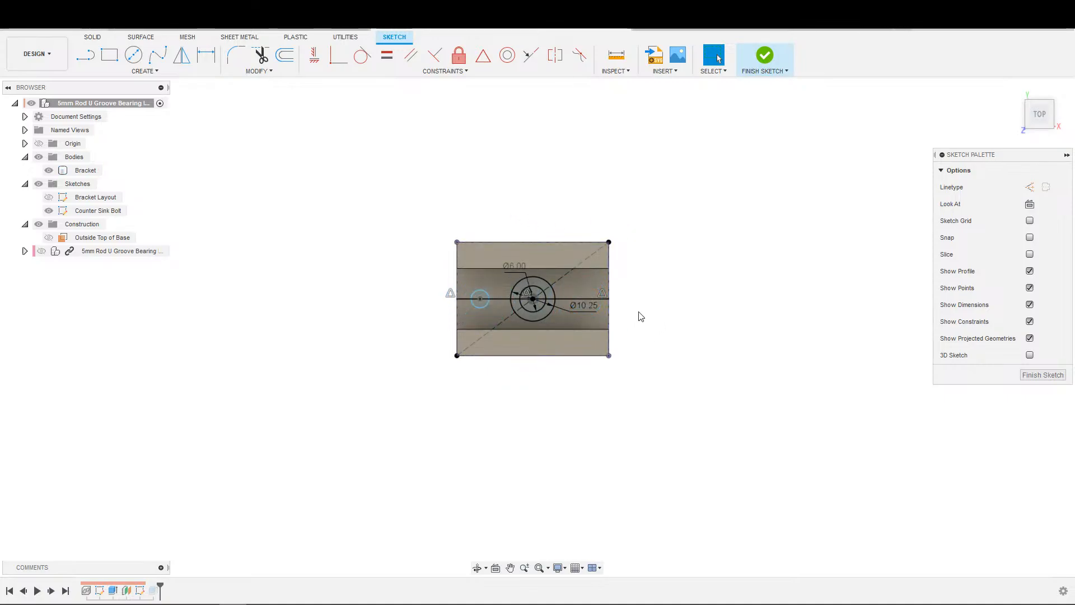
Step: Undo the added side-hole geometry and the renaming of the countersink sketch
{"action": "key", "text": "ctrl+z"}
{"action": "key", "text": "ctrl+z"}
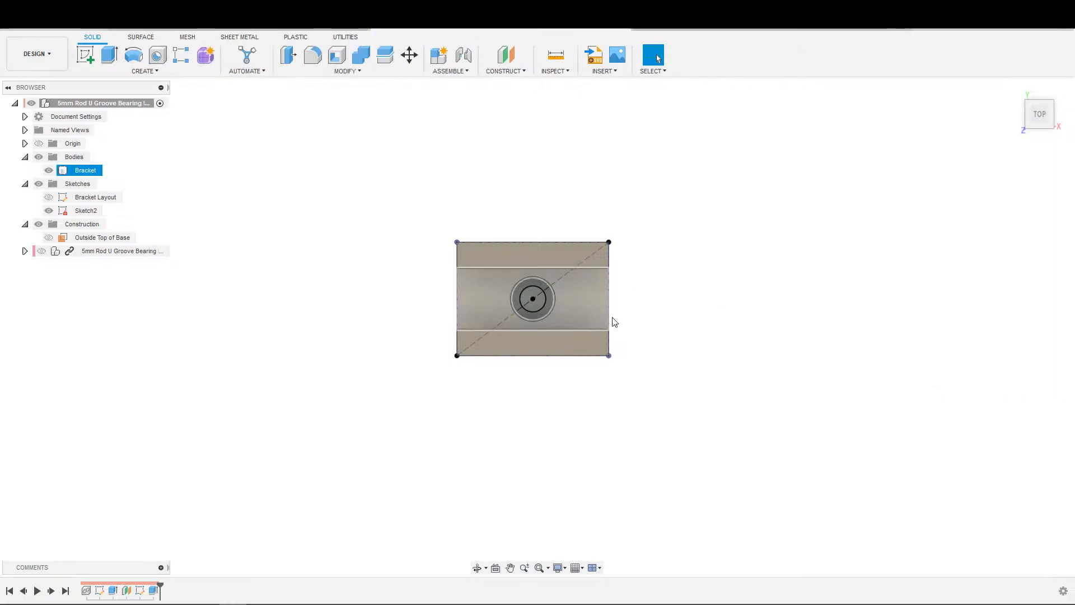
{"action": "key", "text": "ctrl+z"}
Step: Rename Sketch2 as Countersink Hole
{"action": "middle_click_drag", "start_coordinate": [676, 378], "coordinate": [693, 319], "text": "shift"}
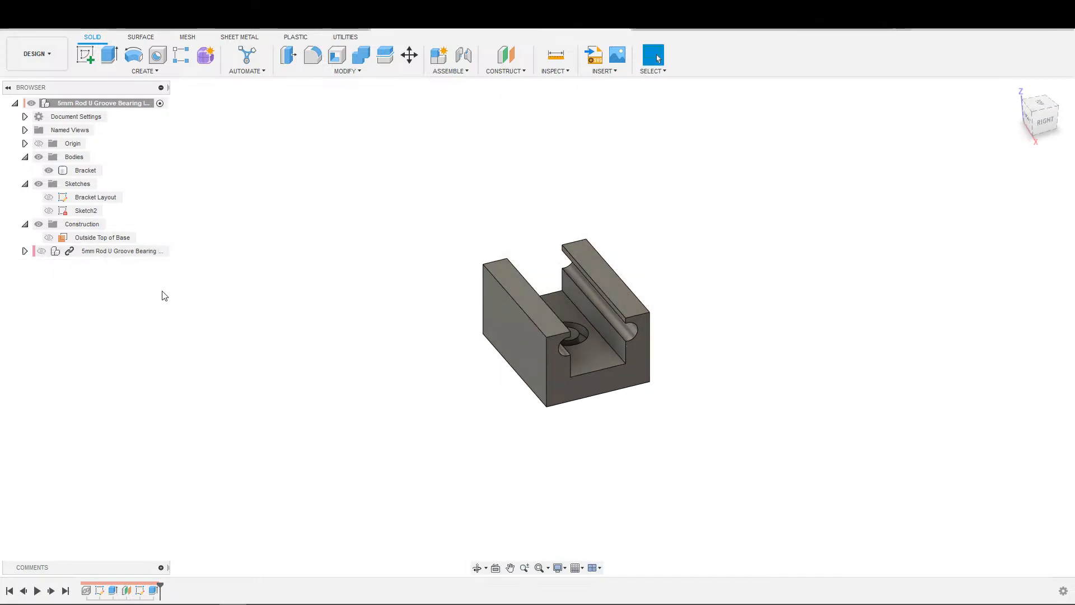
{"action": "left_click", "coordinate": [86, 213]}
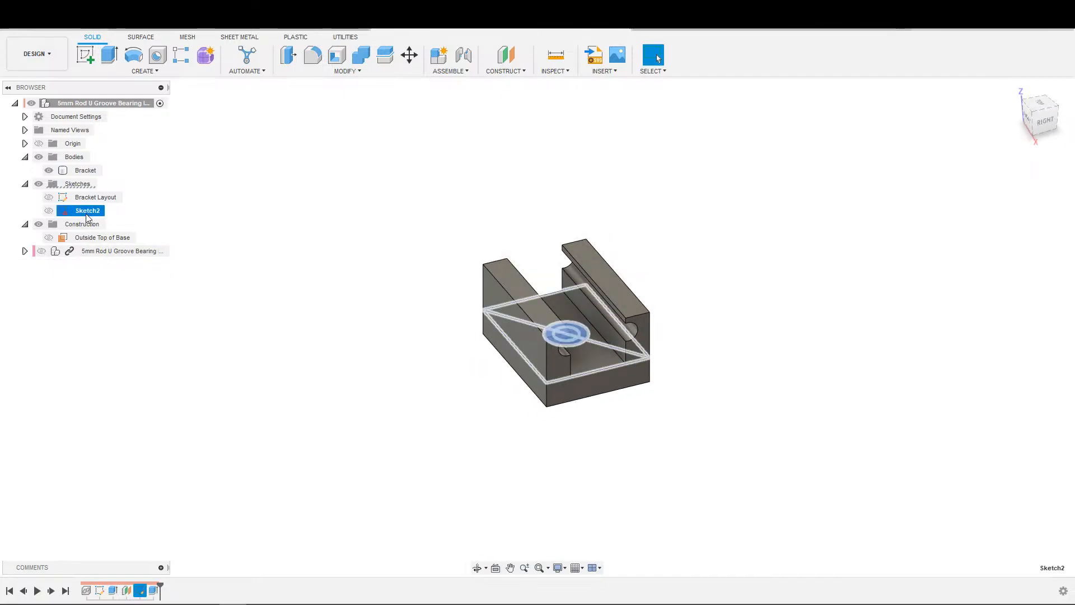
{"action": "left_click", "coordinate": [86, 213]}
{"action": "type", "text": "Countersink Hole"}
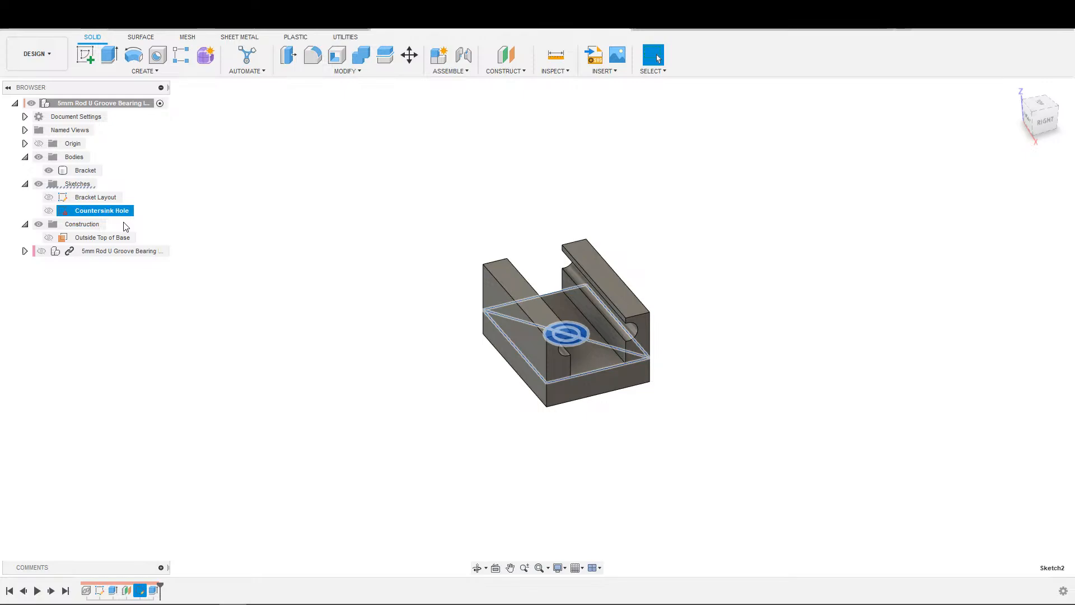
Step: Extrude the inner circle of the Countersink Hole sketch with extent All to cut the bolt hole, and hide the sketch
{"action": "scroll", "coordinate": [665, 446], "scroll_direction": "up", "scroll_amount": 3}
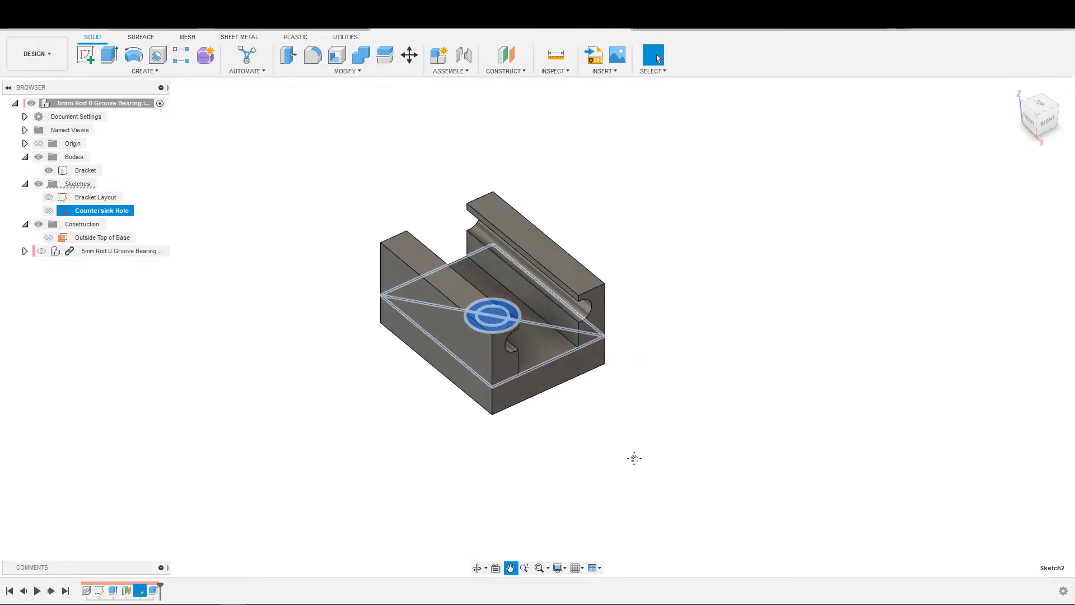
{"action": "key", "text": "e"}
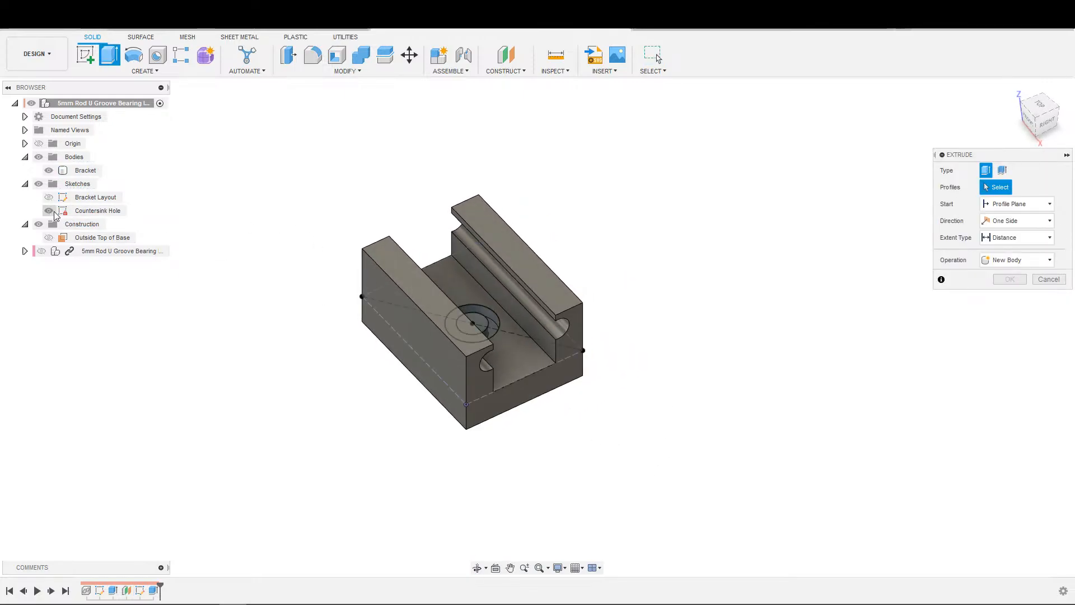
{"action": "left_click", "coordinate": [72, 211]}
{"action": "left_click", "coordinate": [1017, 238]}
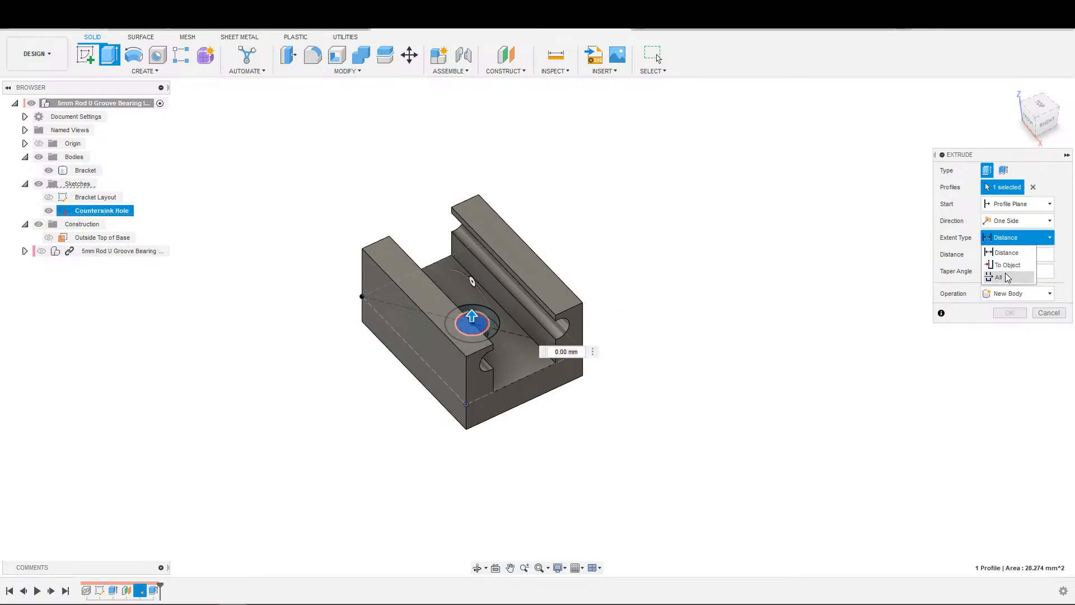
{"action": "left_click", "coordinate": [1007, 278]}
{"action": "left_click", "coordinate": [1003, 332]}
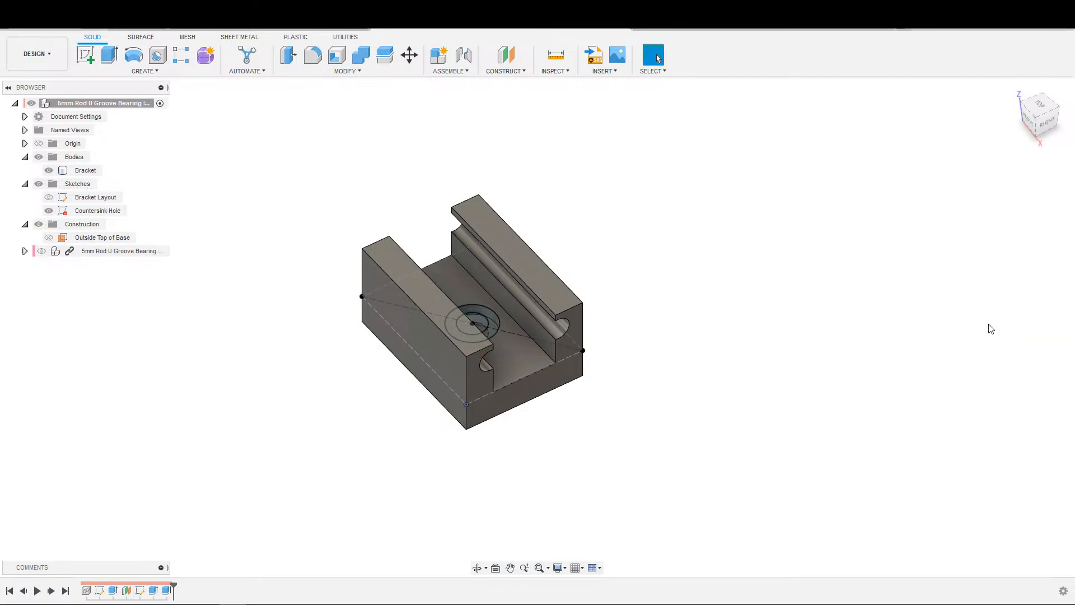
{"action": "left_click", "coordinate": [48, 211]}
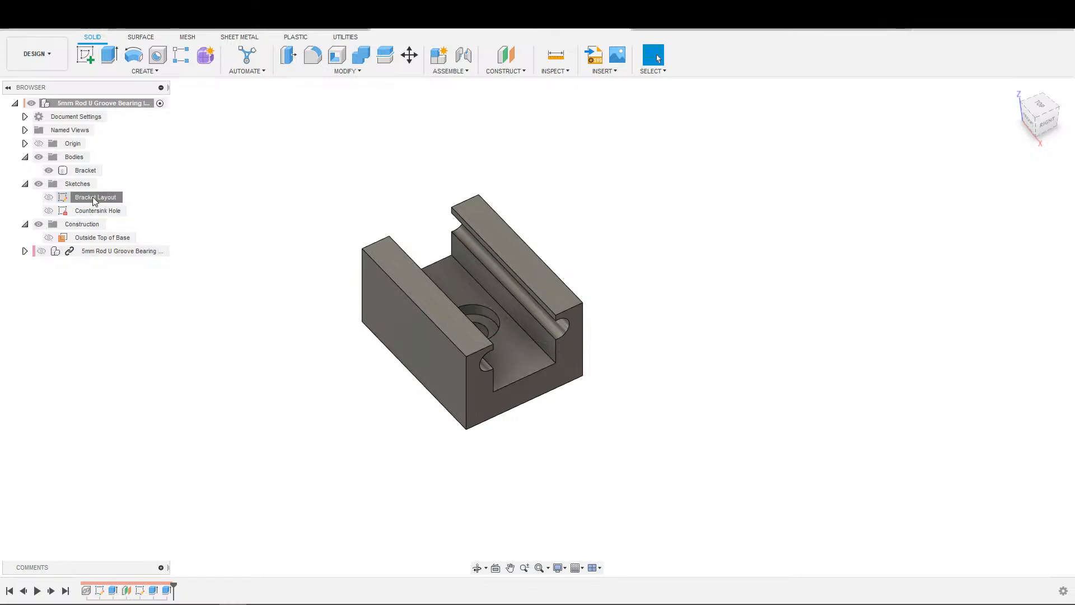
Step: In the Bracket Layout sketch, dimension the width of the dashed rectangle above the channel floor as 7 mm and finish the sketch
{"action": "double_click", "coordinate": [95, 197]}
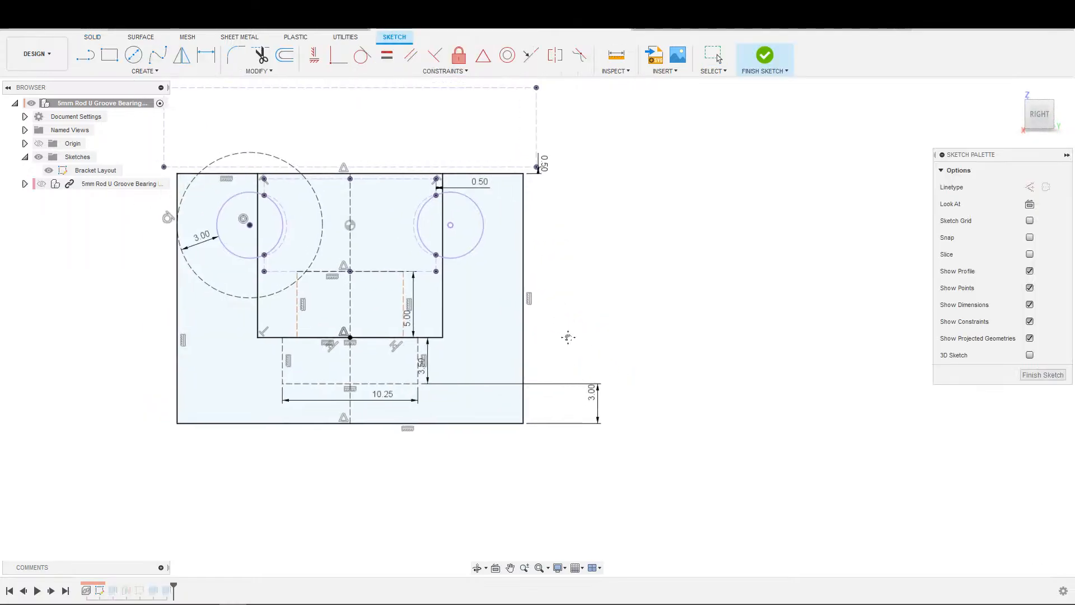
{"action": "mouse_move", "coordinate": [438, 331]}
{"action": "left_mouse_down"}
{"action": "mouse_move", "coordinate": [362, 315]}
{"action": "mouse_move", "coordinate": [448, 316]}
{"action": "mouse_move", "coordinate": [428, 316]}
{"action": "left_mouse_up"}
{"action": "left_click", "coordinate": [401, 278]}
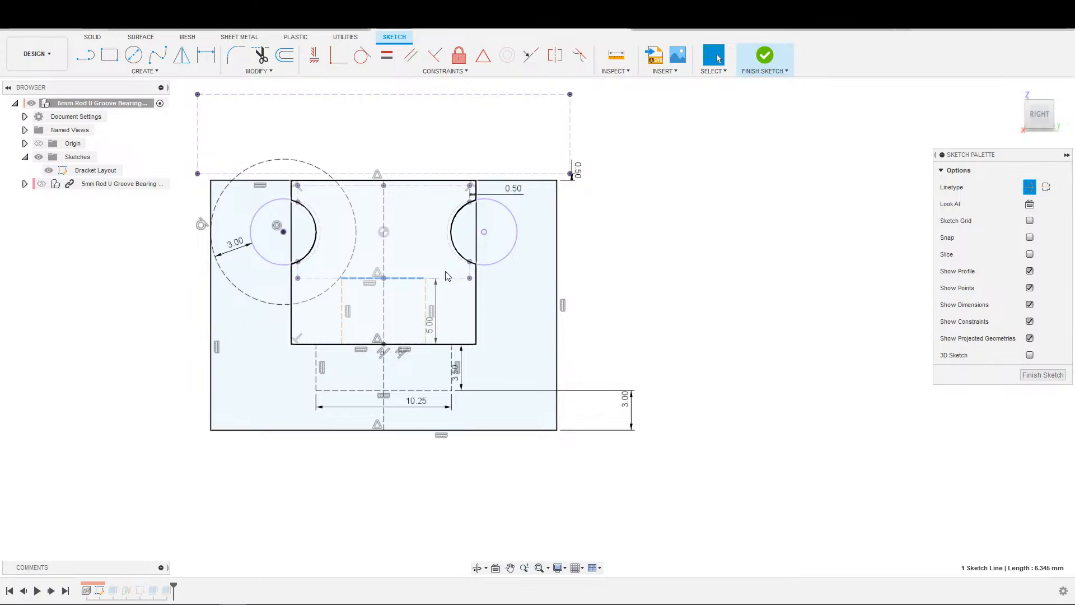
{"action": "key", "text": "d"}
{"action": "left_click", "coordinate": [417, 252]}
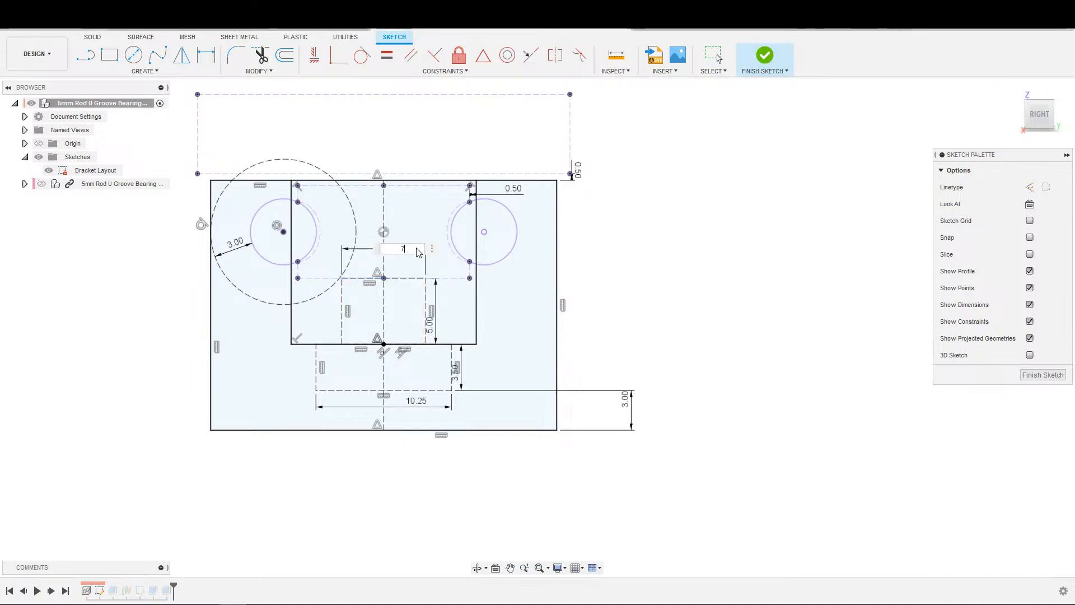
{"action": "type", "text": "7"}
{"action": "key", "text": "Return"}
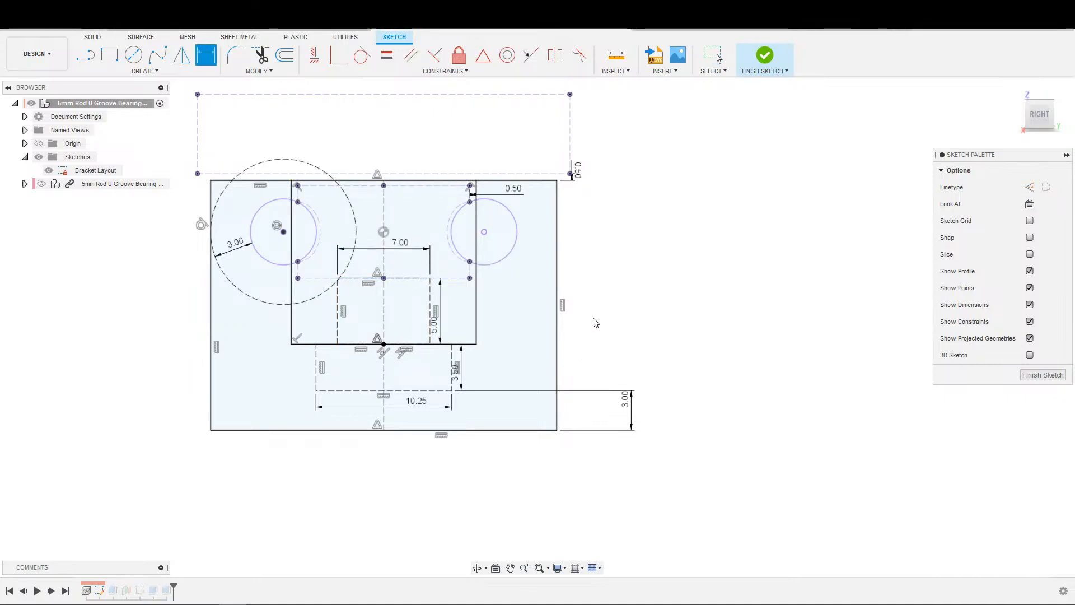
{"action": "key", "text": "Escape"}
{"action": "scroll", "coordinate": [484, 325], "scroll_direction": "up", "scroll_amount": 2}
{"action": "scroll", "coordinate": [633, 327], "scroll_direction": "down", "scroll_amount": 4}
{"action": "middle_click_drag", "start_coordinate": [684, 332], "coordinate": [726, 331]}
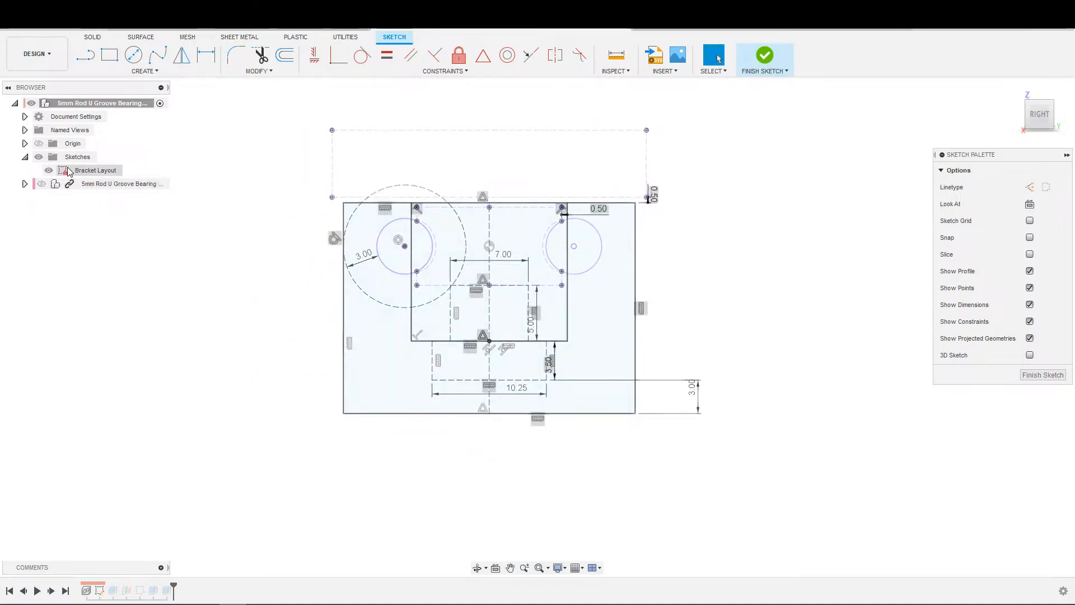
{"action": "scroll", "coordinate": [731, 337], "scroll_direction": "down", "scroll_amount": 1}
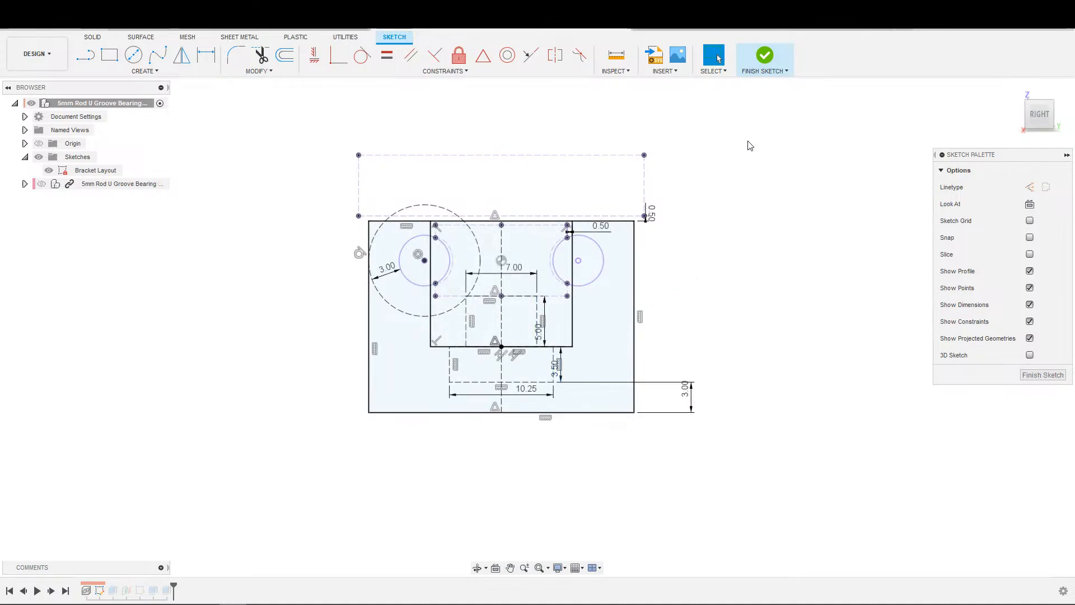
{"action": "left_click", "coordinate": [767, 65]}
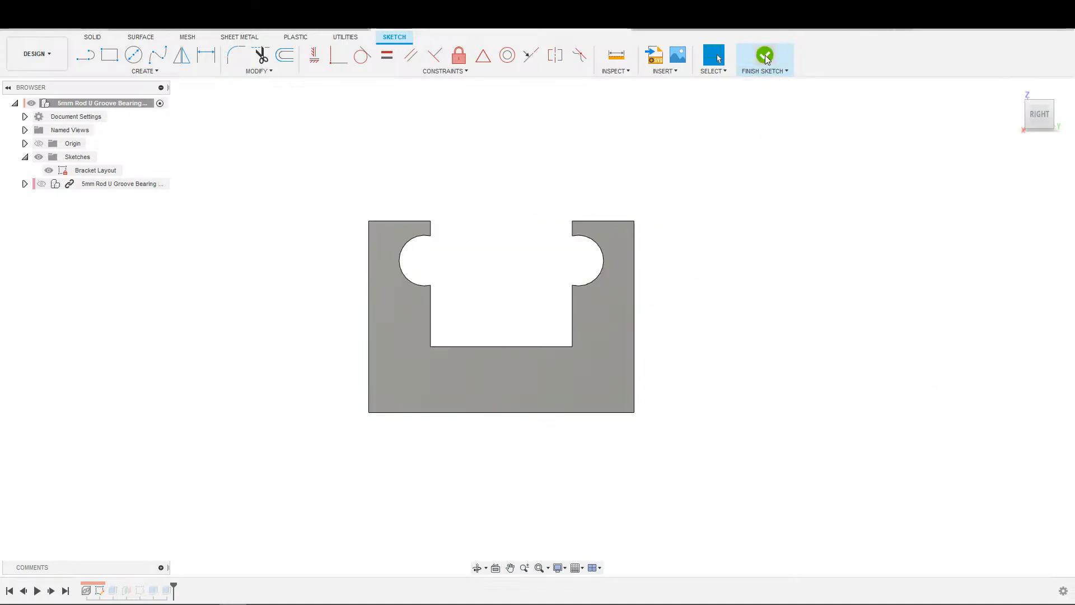
Step: Edit the countersink cut feature and set its distance to -3.5 mm
{"action": "double_click", "coordinate": [140, 590]}
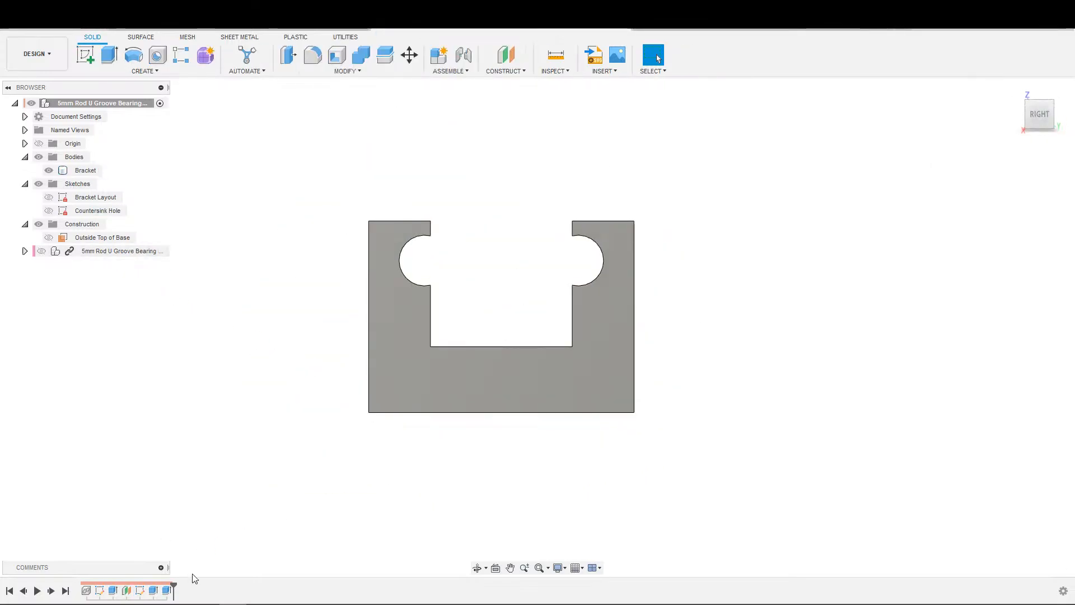
{"action": "double_click", "coordinate": [153, 590]}
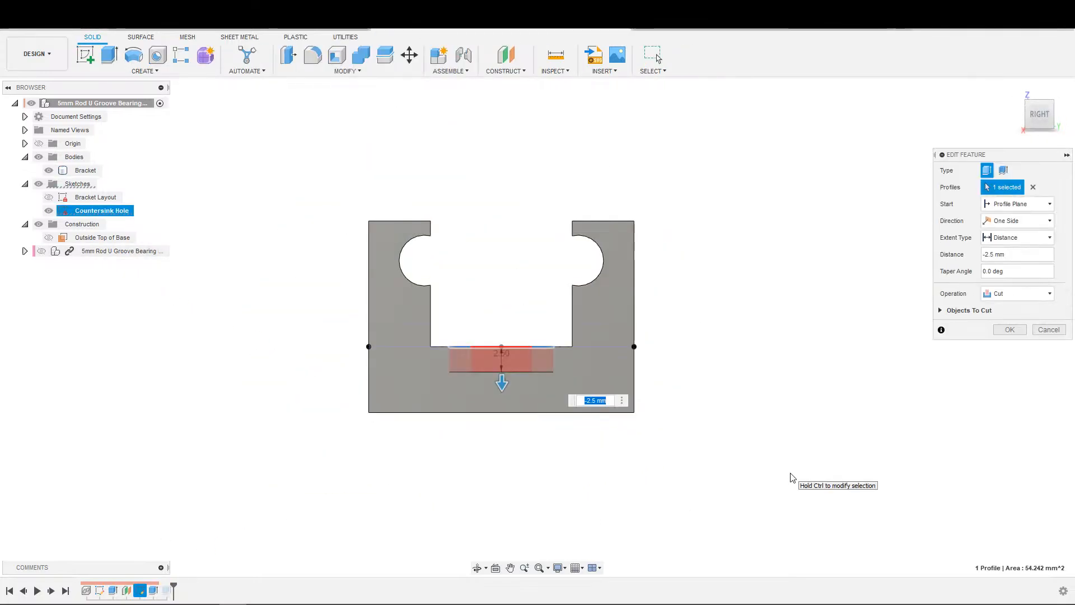
{"action": "type", "text": "-3.5"}
{"action": "key", "text": "Return"}
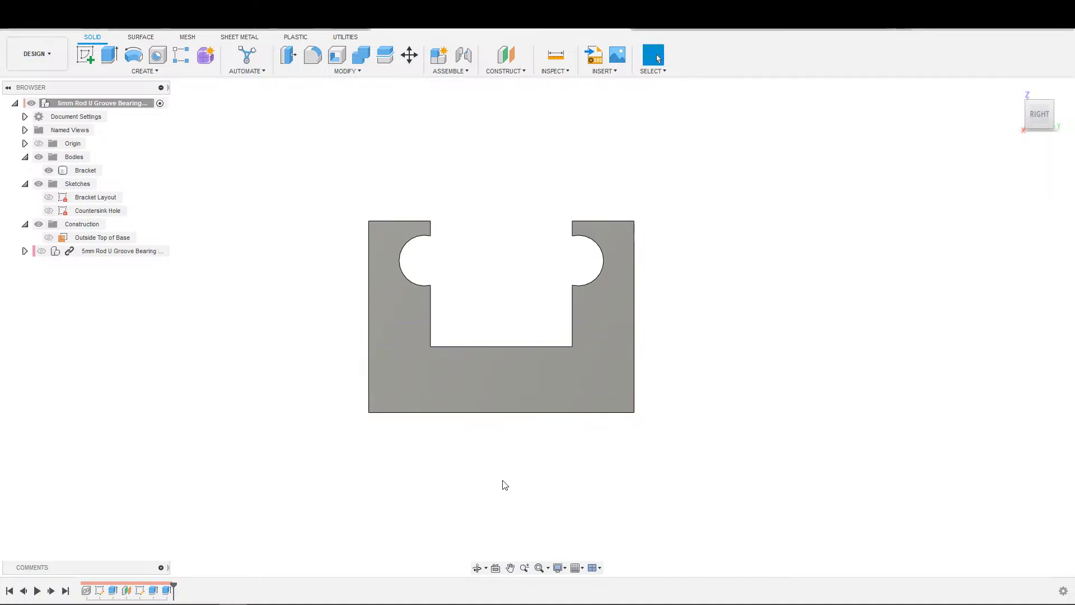
Step: Roll the history back to just before the Countersink Hole sketch and use Boundary Fill on the Bracket body to create a new component
{"action": "mouse_move", "coordinate": [523, 488]}
{"action": "middle_mouse_down", "text": "shift"}
{"action": "mouse_move", "coordinate": [538, 526]}
{"action": "mouse_move", "coordinate": [543, 491]}
{"action": "middle_mouse_up", "text": "shift"}
{"action": "middle_click_drag", "start_coordinate": [703, 448], "coordinate": [598, 388], "text": "shift"}
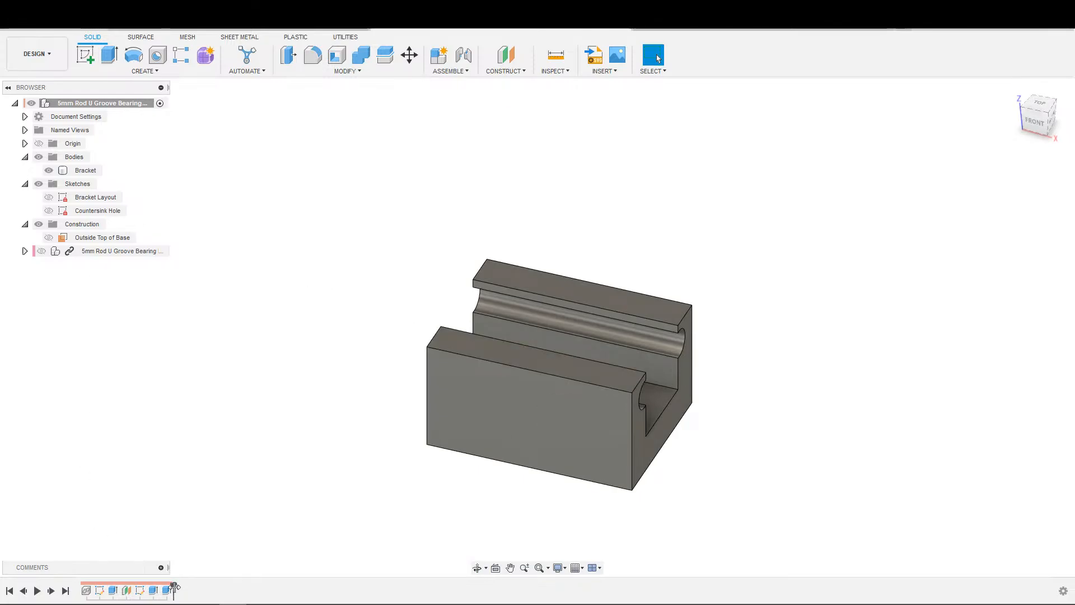
{"action": "left_click_drag", "start_coordinate": [174, 586], "coordinate": [133, 586]}
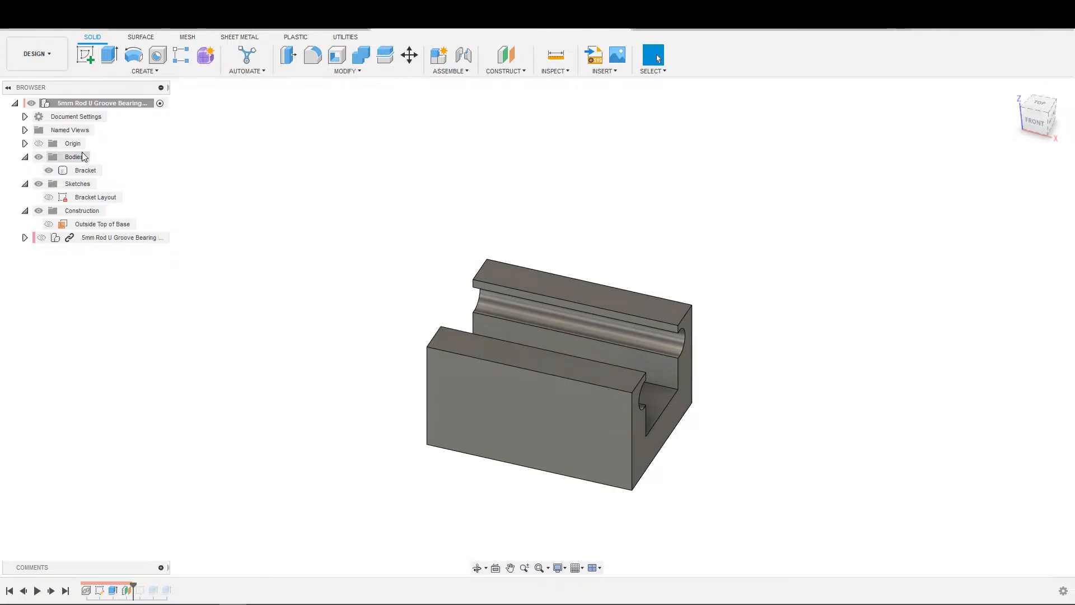
{"action": "left_click", "coordinate": [145, 71]}
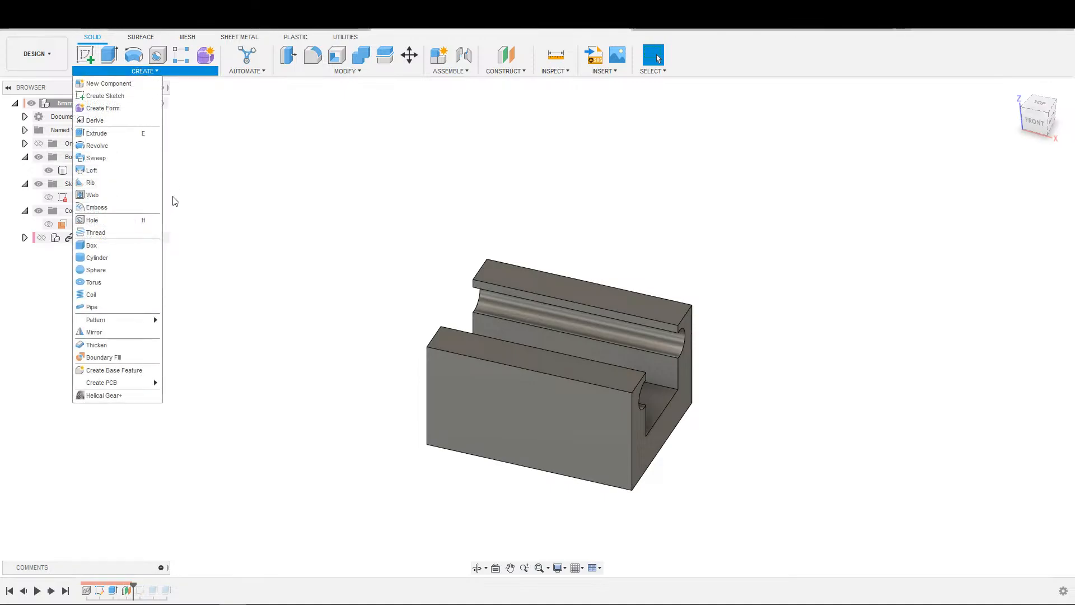
{"action": "left_click", "coordinate": [112, 357]}
{"action": "left_click", "coordinate": [86, 171]}
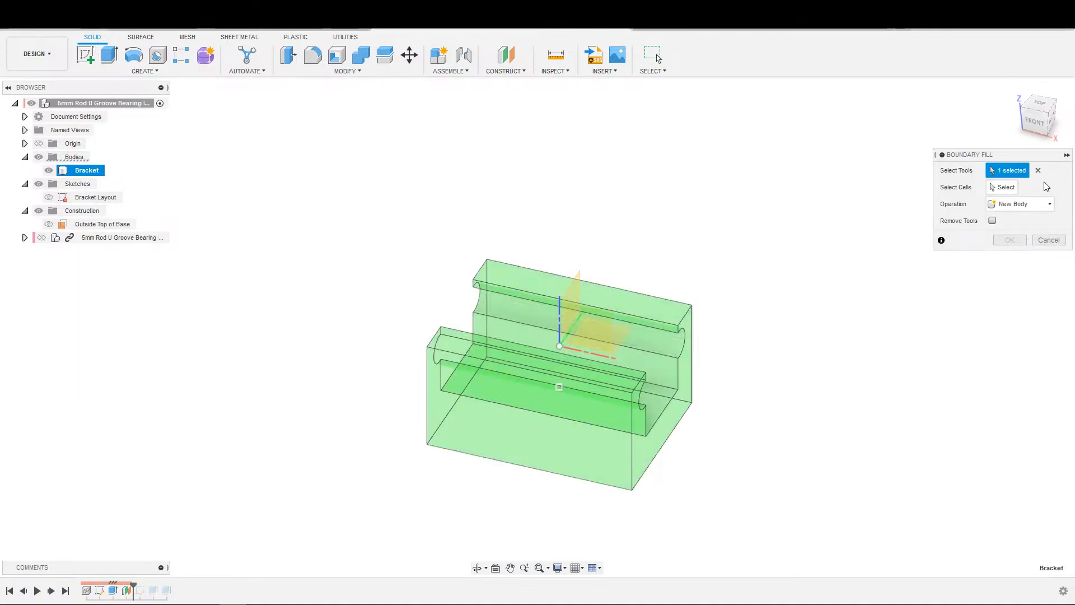
{"action": "left_click", "coordinate": [1044, 204]}
{"action": "left_click", "coordinate": [1020, 268]}
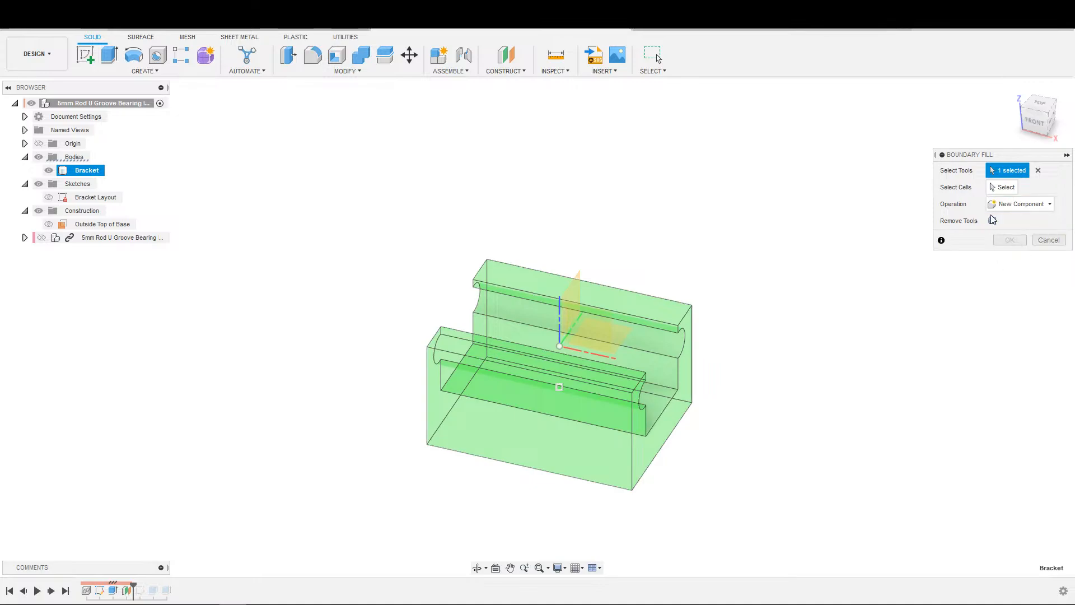
{"action": "left_click", "coordinate": [1002, 187]}
{"action": "left_click", "coordinate": [559, 387]}
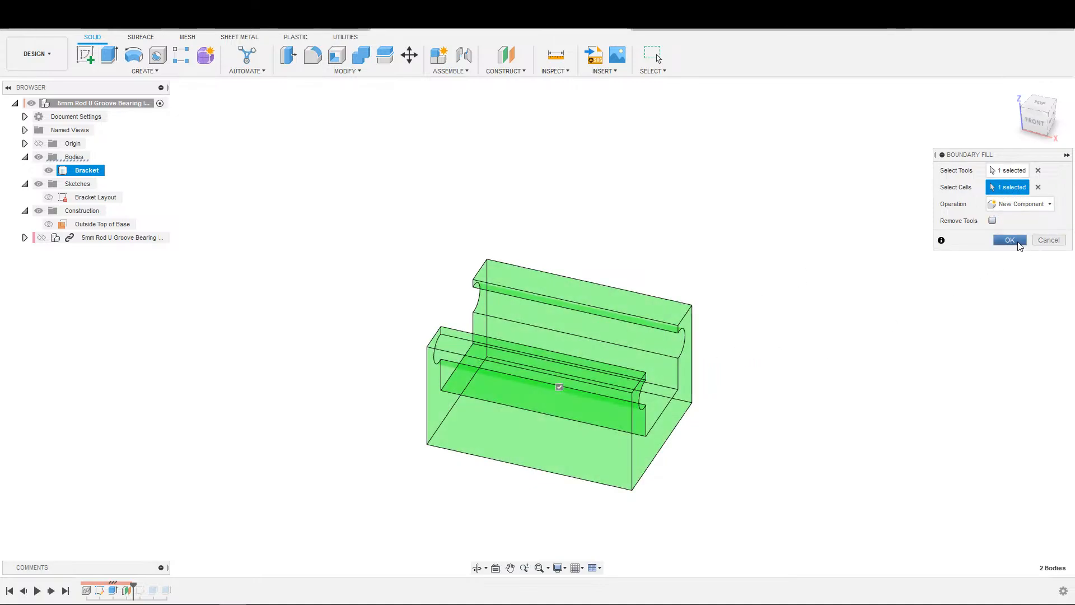
{"action": "left_click", "coordinate": [1010, 239]}
Step: Rename the new component as 2-Point Bracket
{"action": "double_click", "coordinate": [89, 252]}
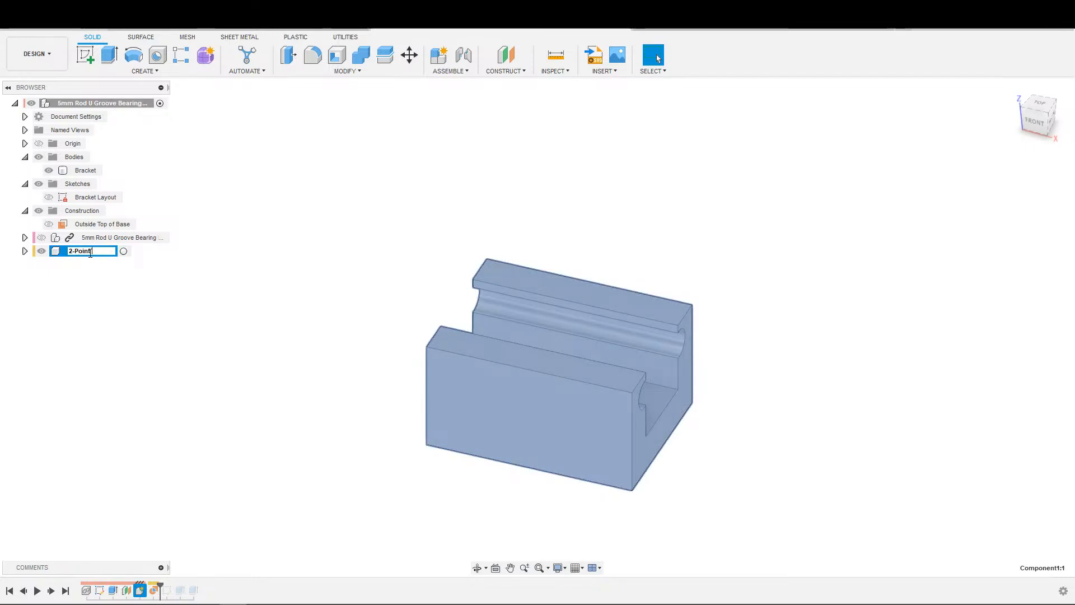
{"action": "type", "text": "2-Point Bracket"}
{"action": "key", "text": "Return"}
{"action": "key", "text": "s"}
{"action": "key", "text": "Escape"}
{"action": "key", "text": "Escape"}
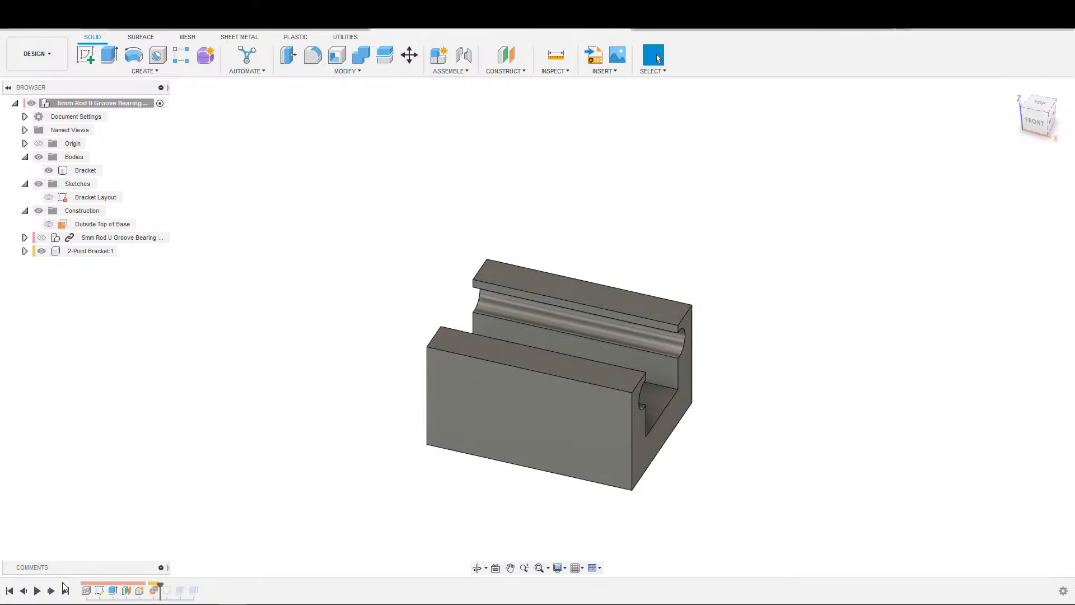
Step: Roll the design history forward to its end and activate the 2-Point Bracket component
{"action": "left_click", "coordinate": [66, 590]}
{"action": "left_click", "coordinate": [129, 264]}
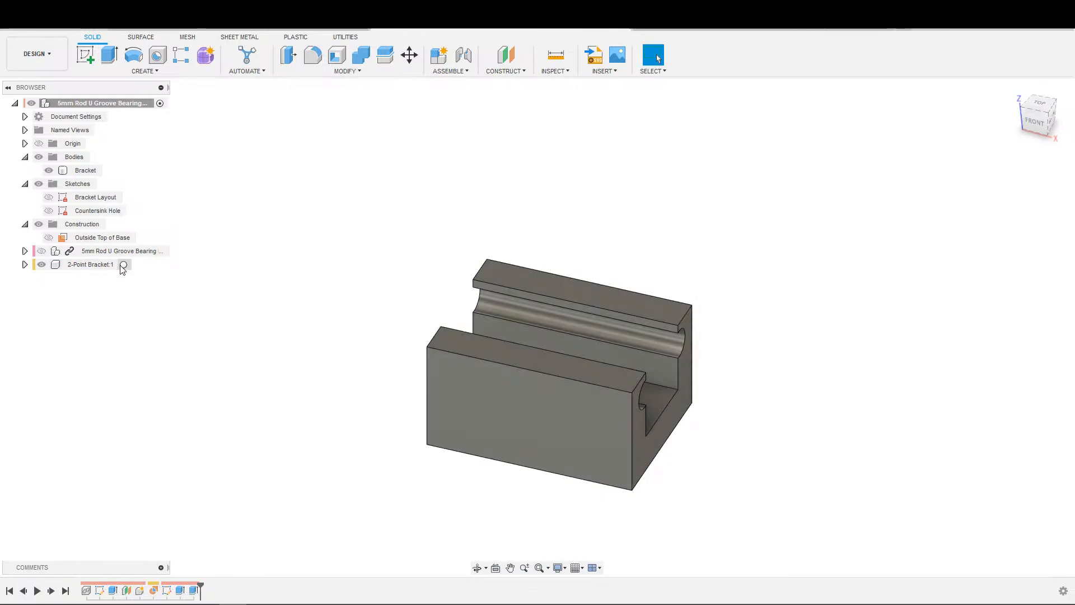
{"action": "left_click", "coordinate": [160, 372]}
{"action": "middle_click_drag", "start_coordinate": [148, 326], "coordinate": [115, 346]}
{"action": "scroll", "coordinate": [126, 303], "scroll_direction": "up", "scroll_amount": 1}
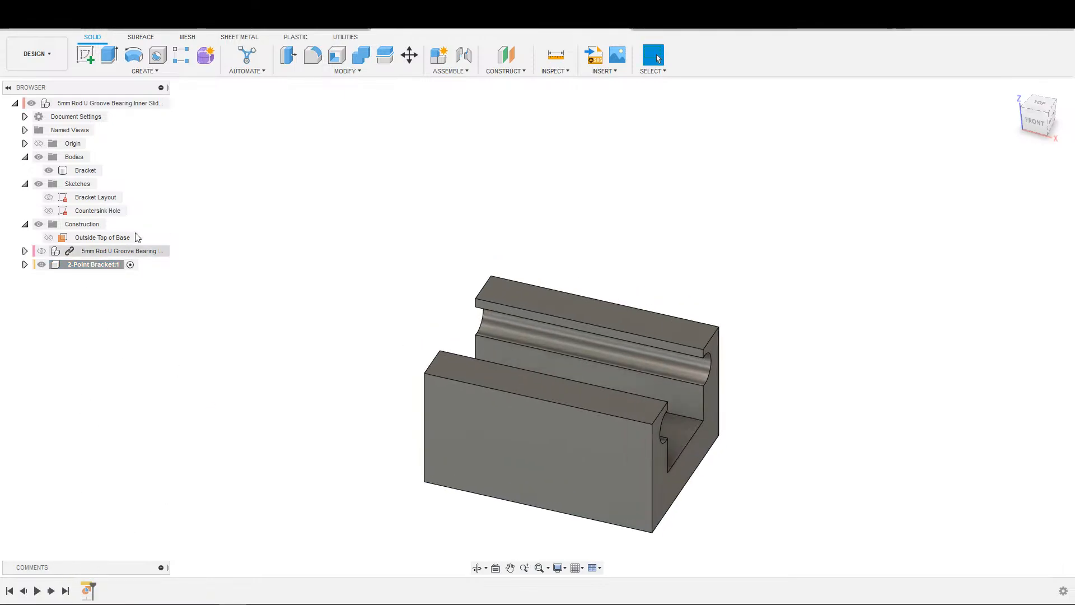
Step: Create a sketch on the Outside Top of Base plane inside the 2-Point Bracket component
{"action": "key", "text": "s"}
{"action": "left_click", "coordinate": [151, 271]}
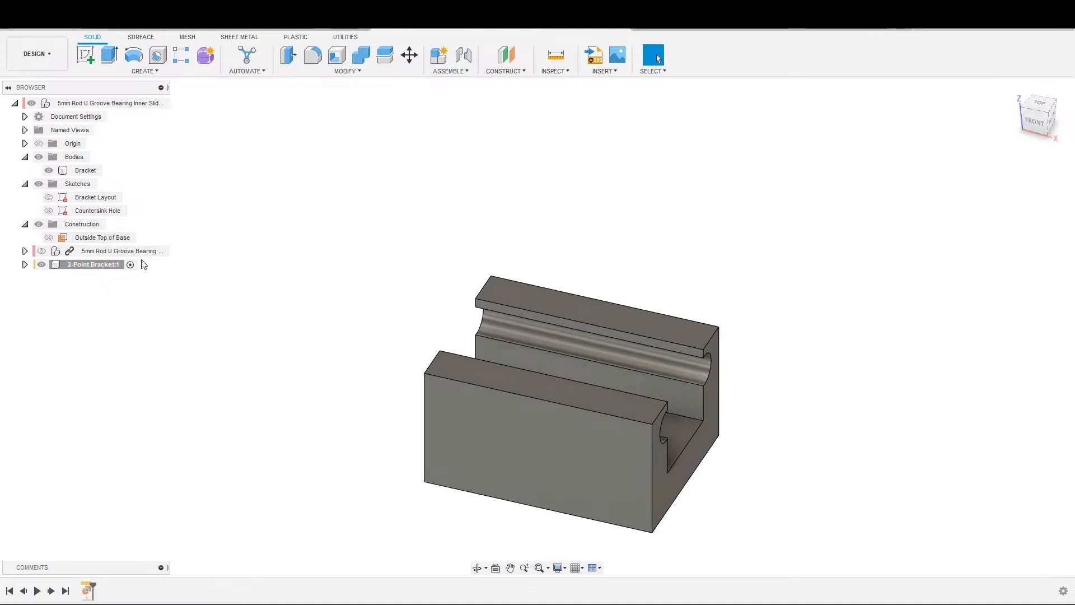
{"action": "left_click", "coordinate": [106, 240]}
Step: Project the bracket's rectangular outer outline into the sketch, using the specified-entities filter instead of whole bodies, and look straight at the sketch
{"action": "key", "text": "s"}
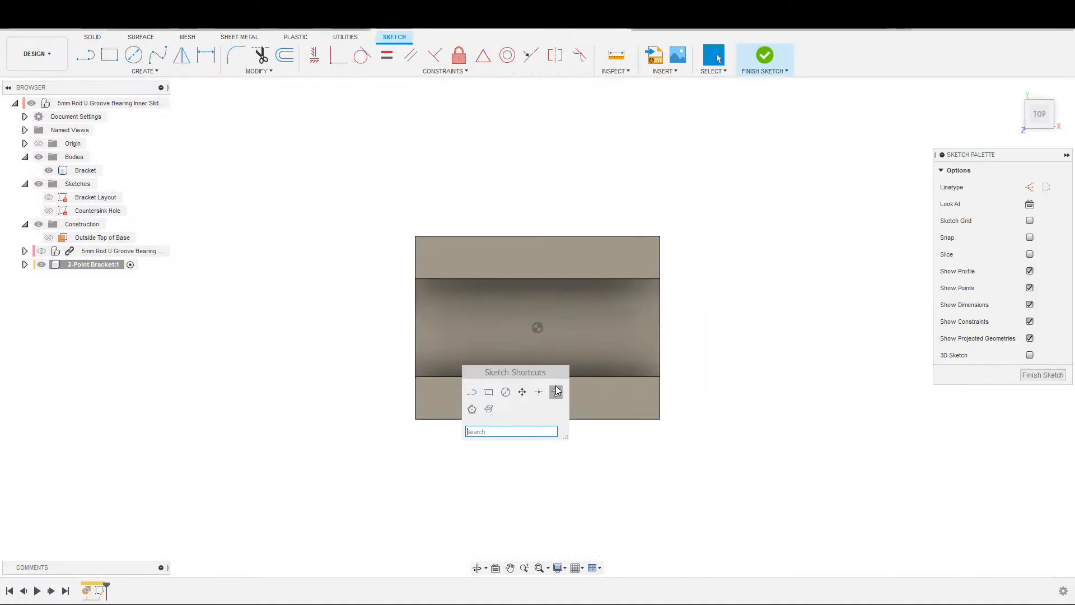
{"action": "left_click", "coordinate": [558, 392]}
{"action": "middle_click_drag", "start_coordinate": [561, 396], "coordinate": [602, 293], "text": "shift"}
{"action": "left_click", "coordinate": [605, 363]}
{"action": "middle_click_drag", "start_coordinate": [606, 363], "coordinate": [658, 448], "text": "shift"}
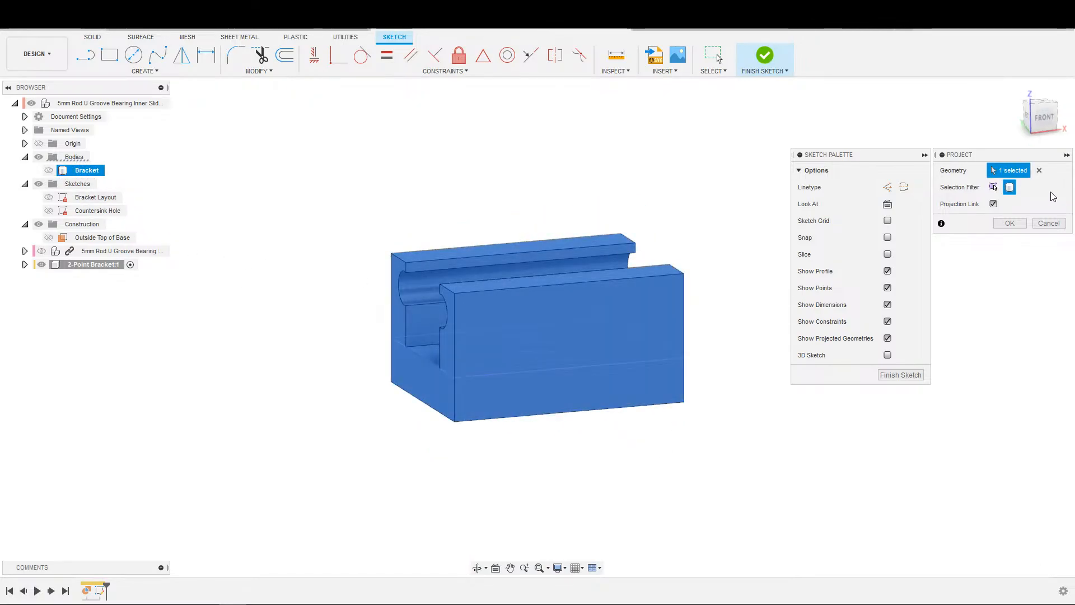
{"action": "left_click", "coordinate": [1039, 170]}
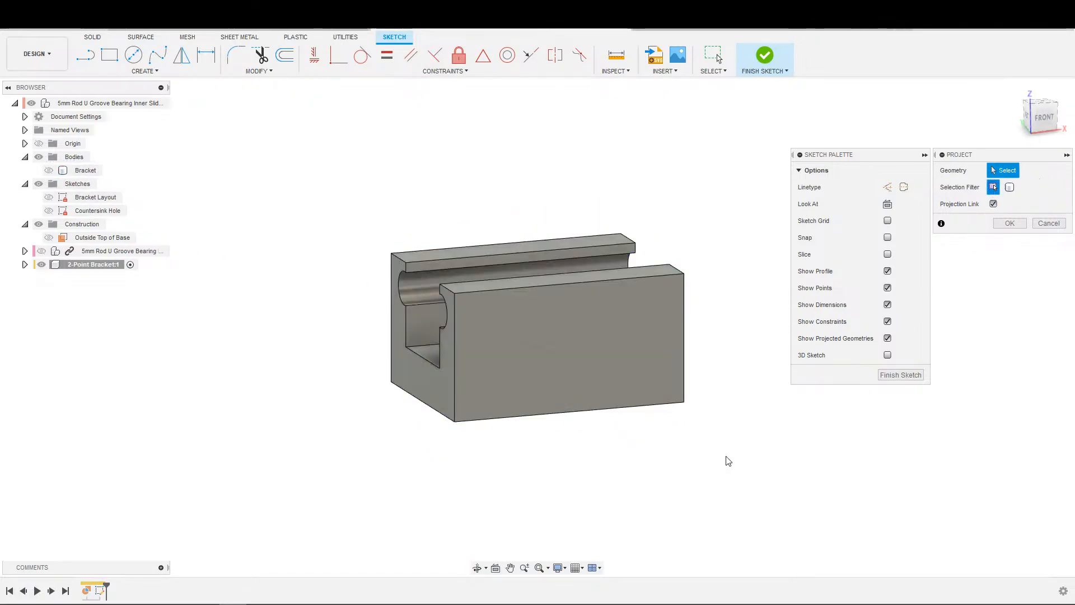
{"action": "mouse_move", "coordinate": [728, 461]}
{"action": "middle_mouse_down", "text": "shift"}
{"action": "mouse_move", "coordinate": [730, 396]}
{"action": "mouse_move", "coordinate": [756, 465]}
{"action": "mouse_move", "coordinate": [795, 425]}
{"action": "middle_mouse_up", "text": "shift"}
{"action": "left_click", "coordinate": [629, 389]}
{"action": "left_click", "coordinate": [1009, 223]}
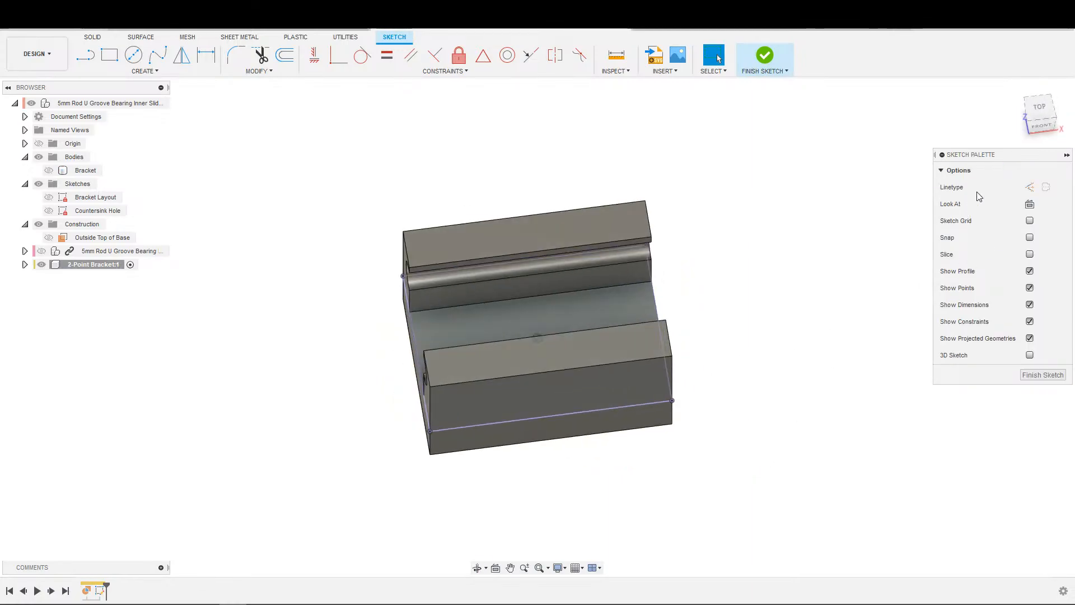
{"action": "left_click", "coordinate": [1030, 204]}
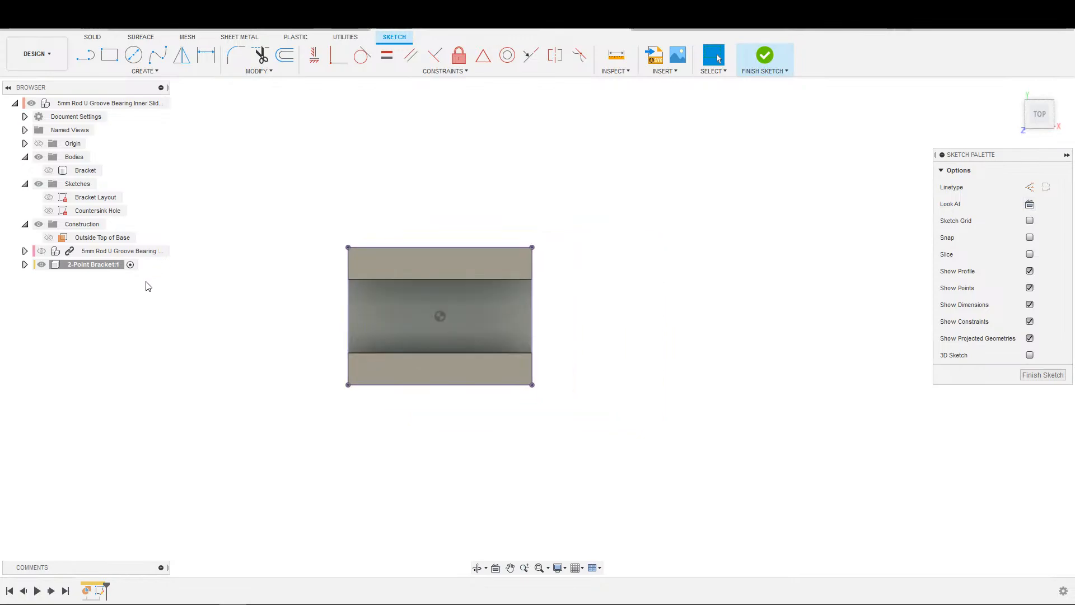
Step: Hide the 2-Point Bracket's bodies and draw a line joining the midpoints of the projected rectangle's two short edges
{"action": "left_click", "coordinate": [25, 264]}
{"action": "left_click", "coordinate": [49, 291]}
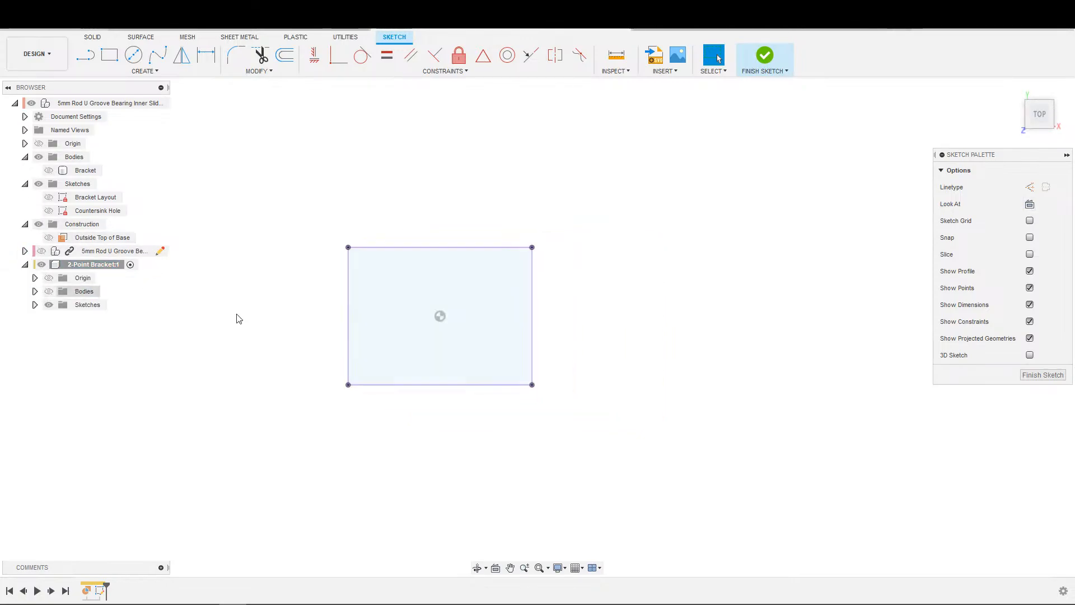
{"action": "key", "text": "s"}
{"action": "left_click", "coordinate": [331, 398]}
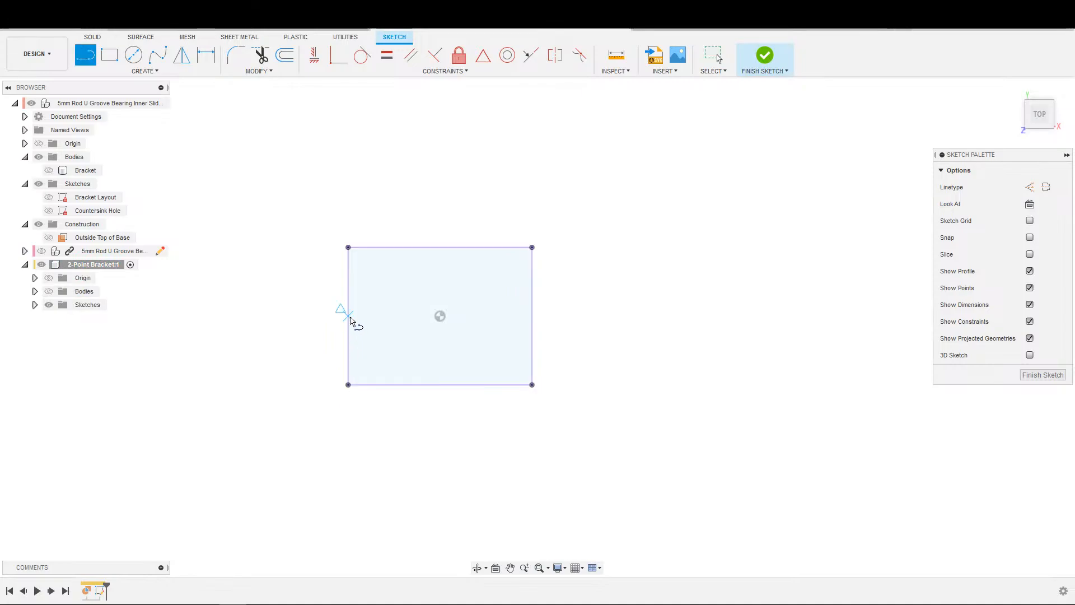
{"action": "left_click", "coordinate": [348, 316]}
{"action": "left_click", "coordinate": [532, 315]}
{"action": "key", "text": "Escape"}
Step: Draw two circles centered on the midline, one on each side of the rectangle's center
{"action": "key", "text": "c"}
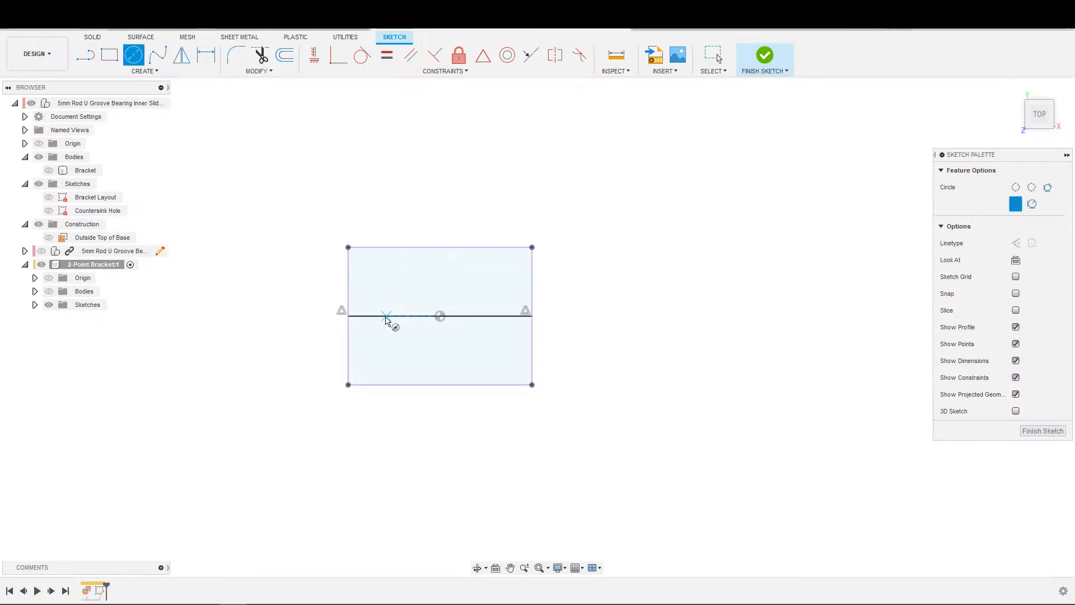
{"action": "left_click", "coordinate": [386, 316]}
{"action": "left_click", "coordinate": [495, 316]}
{"action": "left_click", "coordinate": [505, 299]}
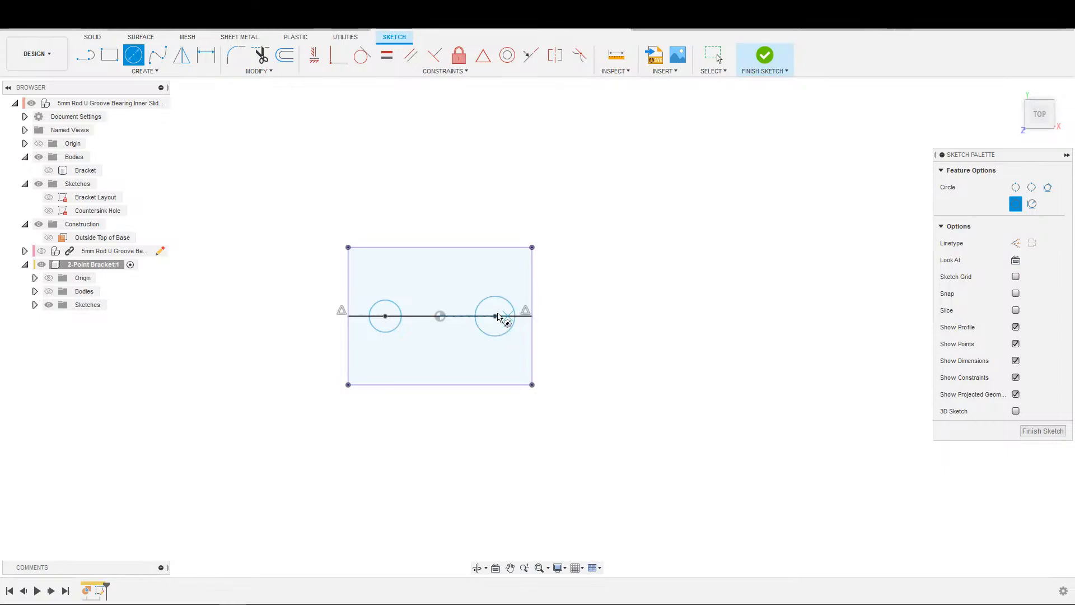
Step: Undo the circles drawn on the bracket's midline
{"action": "left_click", "coordinate": [385, 315]}
{"action": "left_click", "coordinate": [399, 289]}
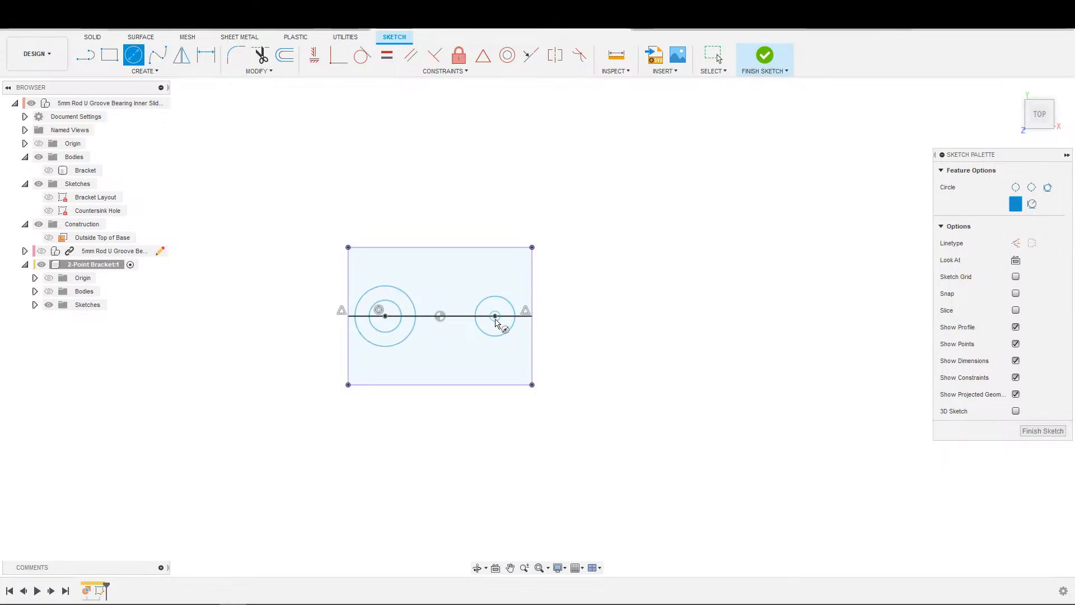
{"action": "key", "text": "Escape"}
{"action": "key", "text": "ctrl+z"}
{"action": "key", "text": "ctrl+z"}
{"action": "key", "text": "ctrl+z"}
Step: Turn the projected rectangle and midline into construction lines and draw a circle on the midline to each side of its center
{"action": "left_click_drag", "start_coordinate": [274, 189], "coordinate": [555, 393]}
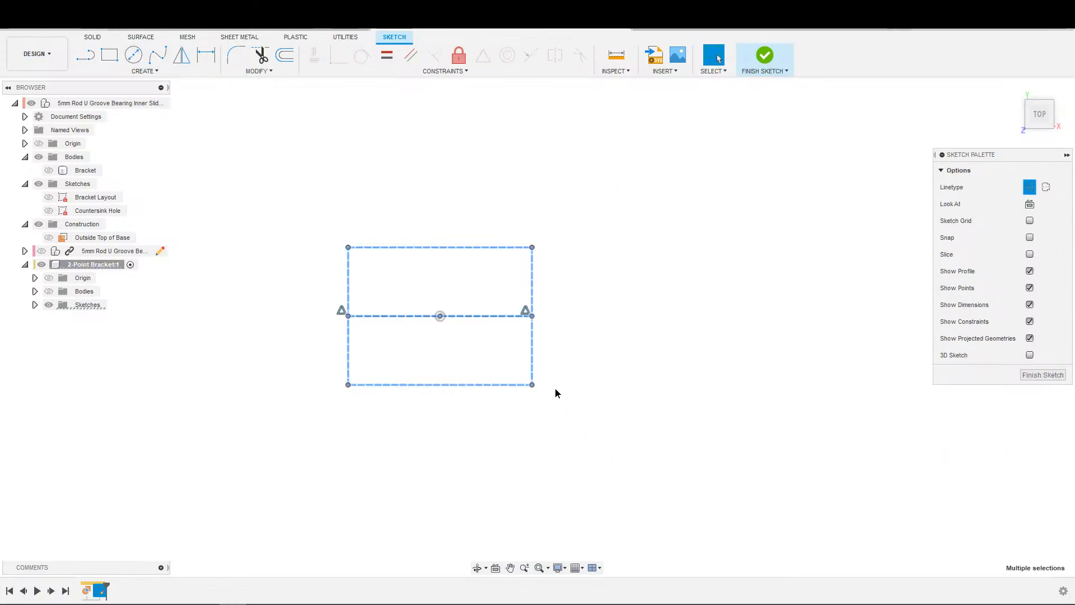
{"action": "key", "text": "c"}
{"action": "left_click", "coordinate": [379, 316]}
{"action": "left_click", "coordinate": [402, 315]}
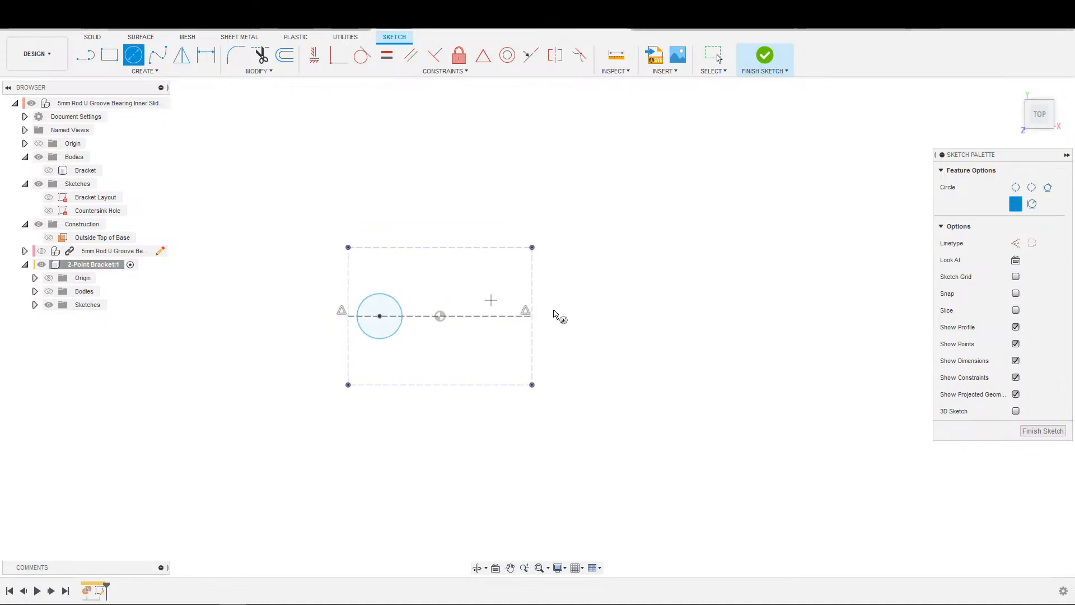
{"action": "left_click", "coordinate": [505, 315]}
{"action": "left_click", "coordinate": [515, 307]}
Step: Add two larger concentric circles around each of the two circles on the midline
{"action": "left_click", "coordinate": [379, 315]}
{"action": "left_click", "coordinate": [400, 271]}
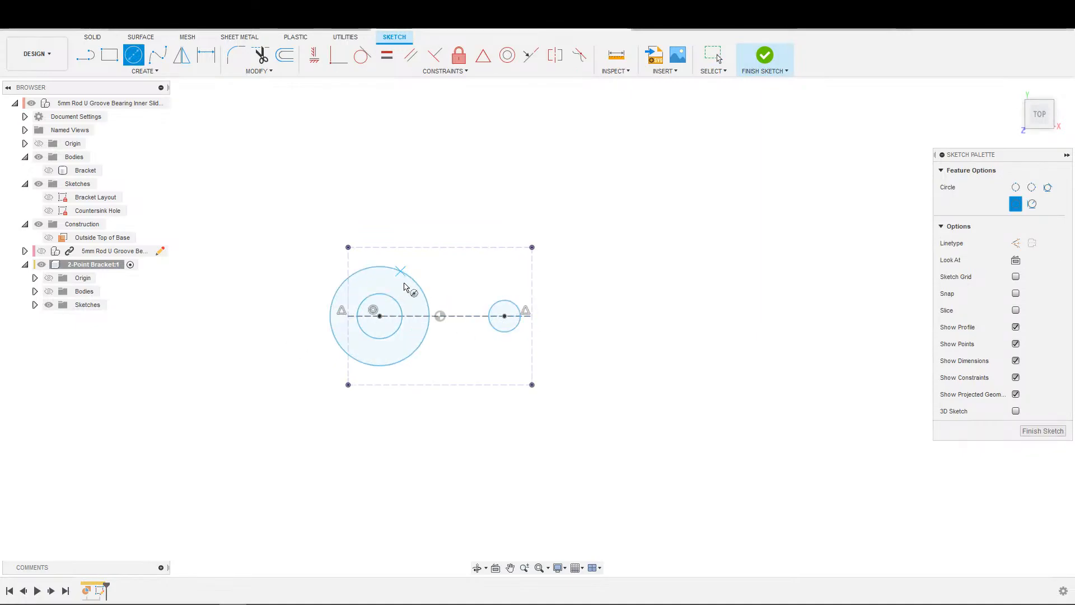
{"action": "left_click", "coordinate": [505, 315]}
{"action": "left_click", "coordinate": [509, 285]}
{"action": "left_click", "coordinate": [505, 316]}
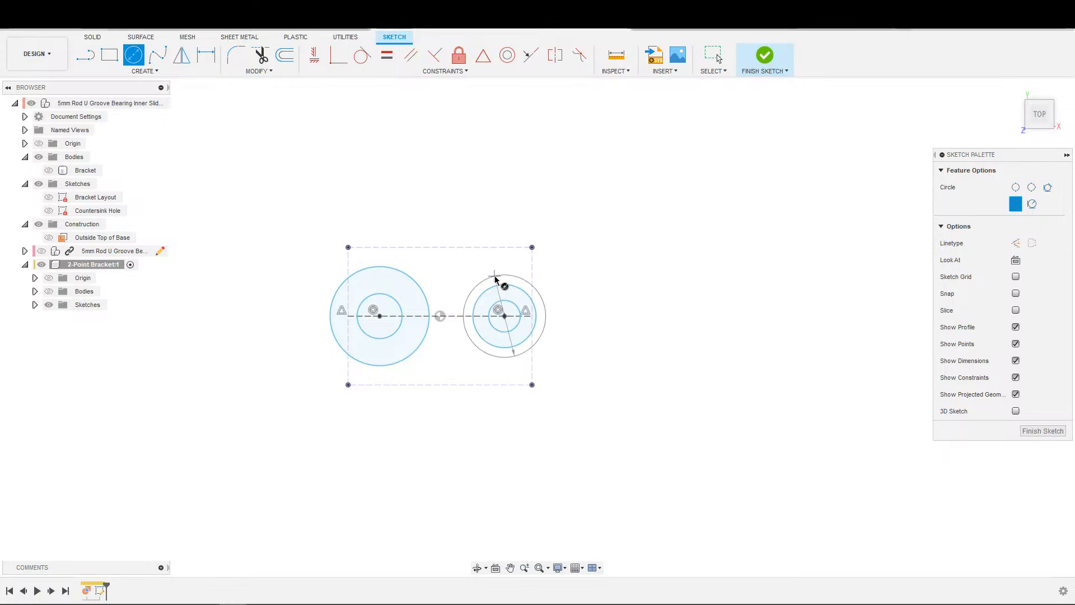
{"action": "left_click", "coordinate": [506, 275]}
{"action": "left_click", "coordinate": [380, 315]}
{"action": "left_click", "coordinate": [423, 269]}
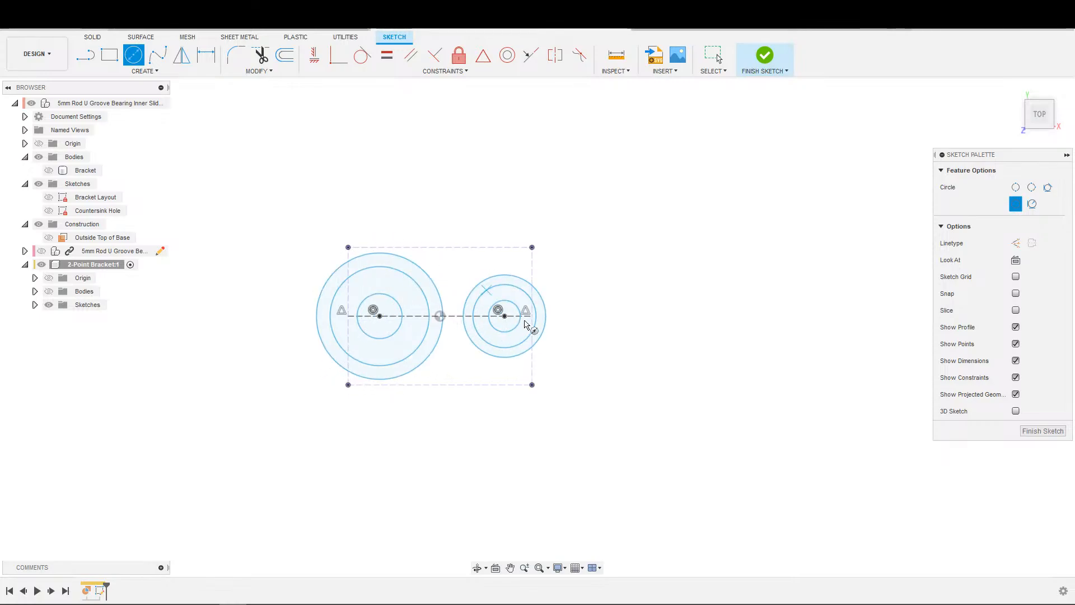
{"action": "scroll", "coordinate": [487, 339], "scroll_direction": "up", "scroll_amount": 1}
{"action": "key", "text": "Escape"}
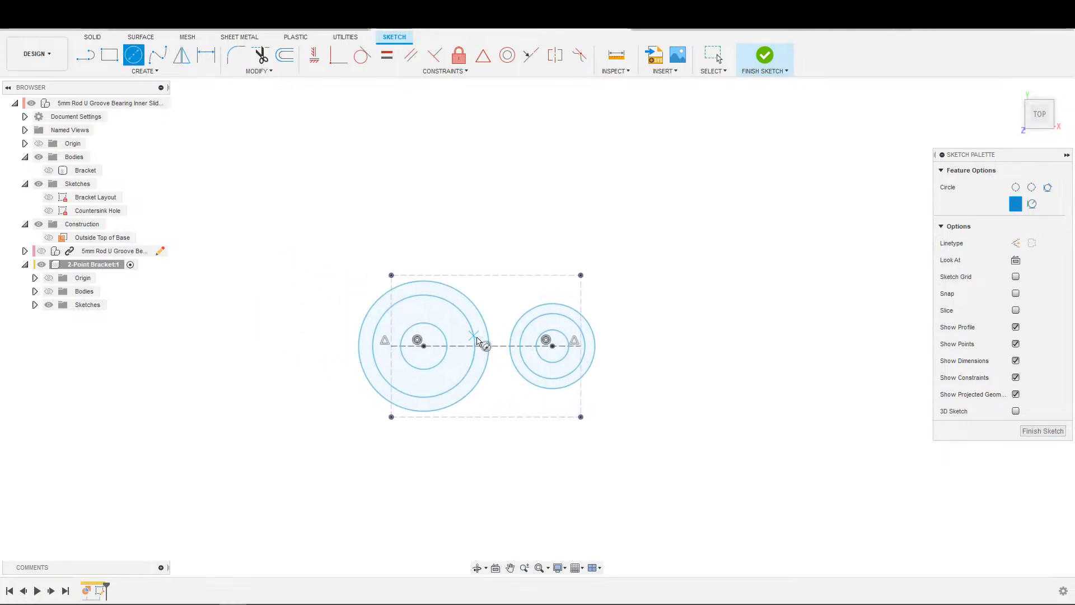
Step: Dimension the innermost circle of the left set to a 6 mm diameter
{"action": "scroll", "coordinate": [482, 350], "scroll_direction": "up", "scroll_amount": 1}
{"action": "scroll", "coordinate": [458, 351], "scroll_direction": "up", "scroll_amount": 1}
{"action": "key", "text": "d"}
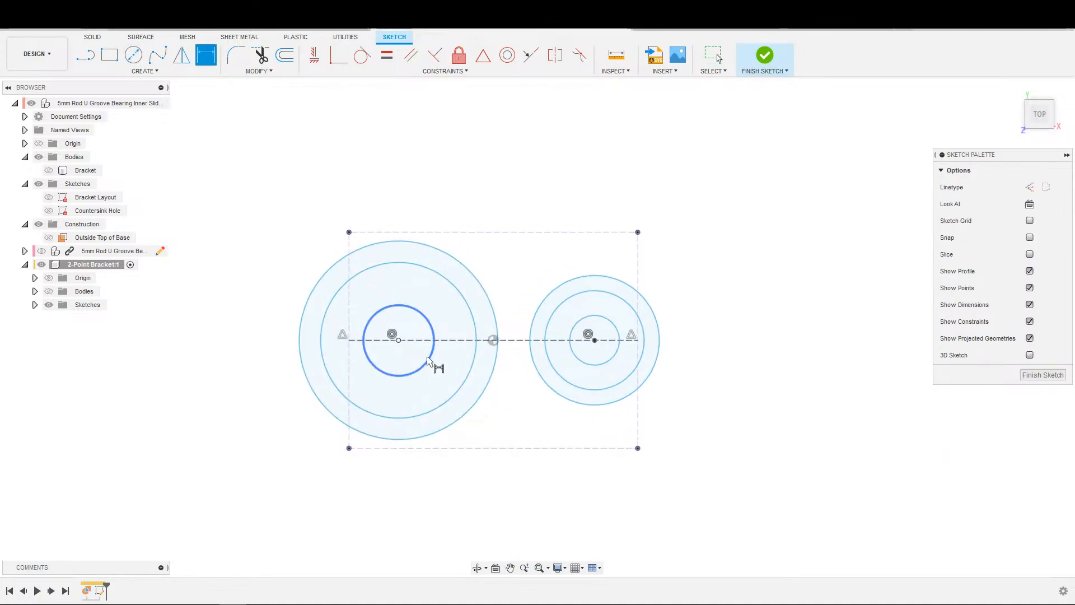
{"action": "left_click", "coordinate": [429, 359]}
{"action": "left_click", "coordinate": [421, 348]}
{"action": "type", "text": "6"}
{"action": "key", "text": "Return"}
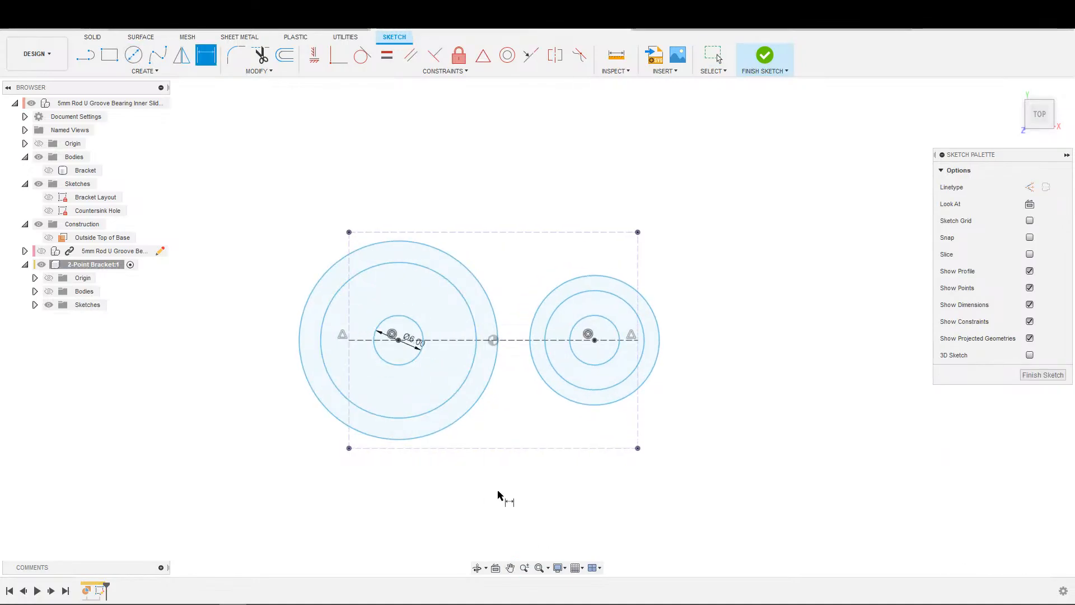
Step: Dimension the middle circle of the left set to a 10.25 mm diameter
{"action": "left_click", "coordinate": [474, 365]}
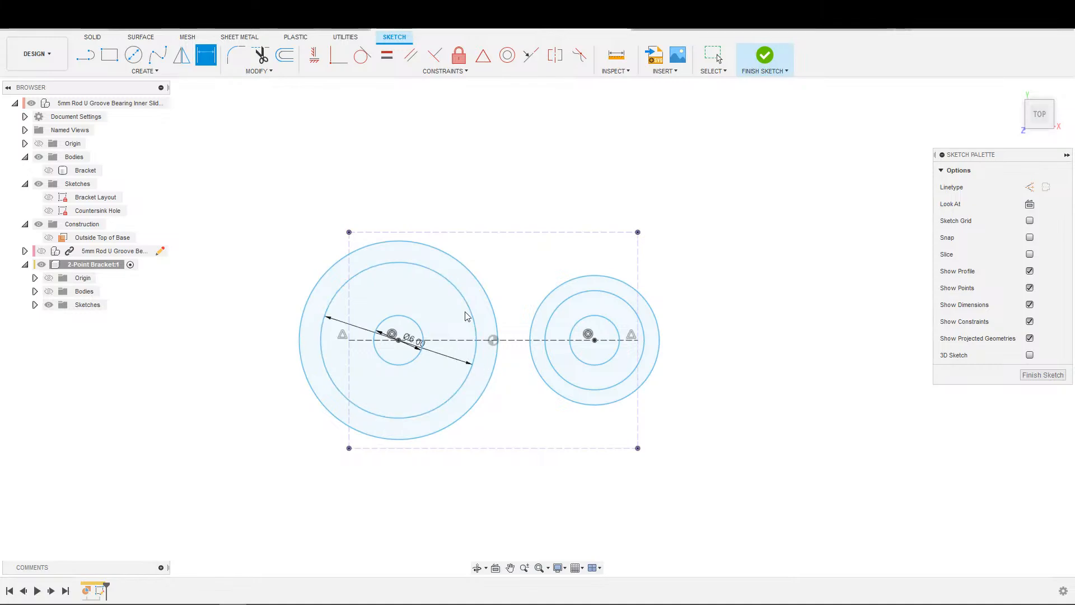
{"action": "left_click", "coordinate": [462, 359]}
{"action": "key", "text": "Return"}
{"action": "key", "text": "Escape"}
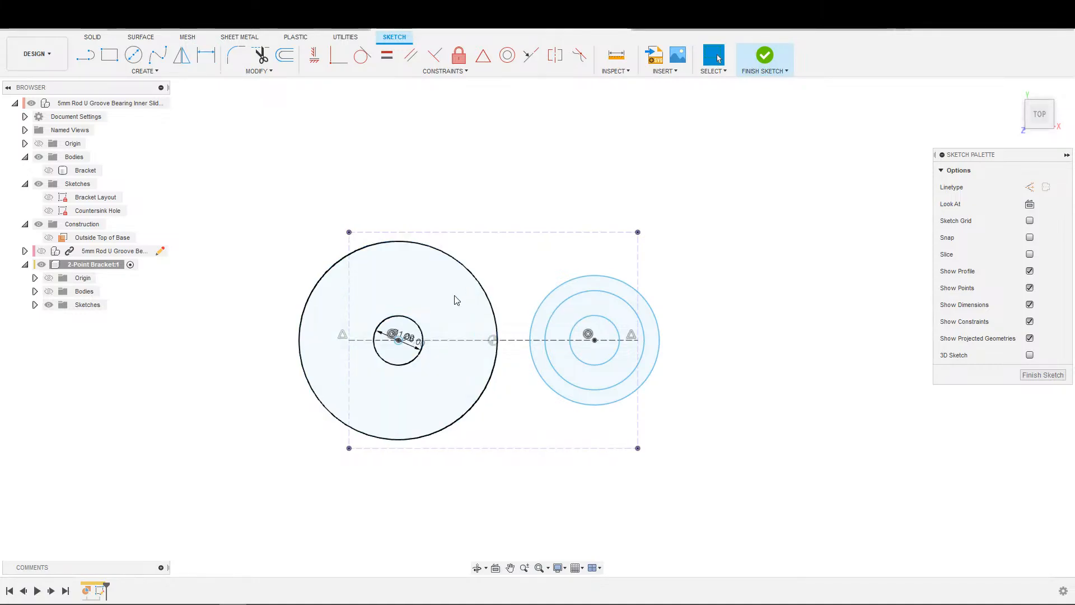
{"action": "double_click", "coordinate": [451, 350]}
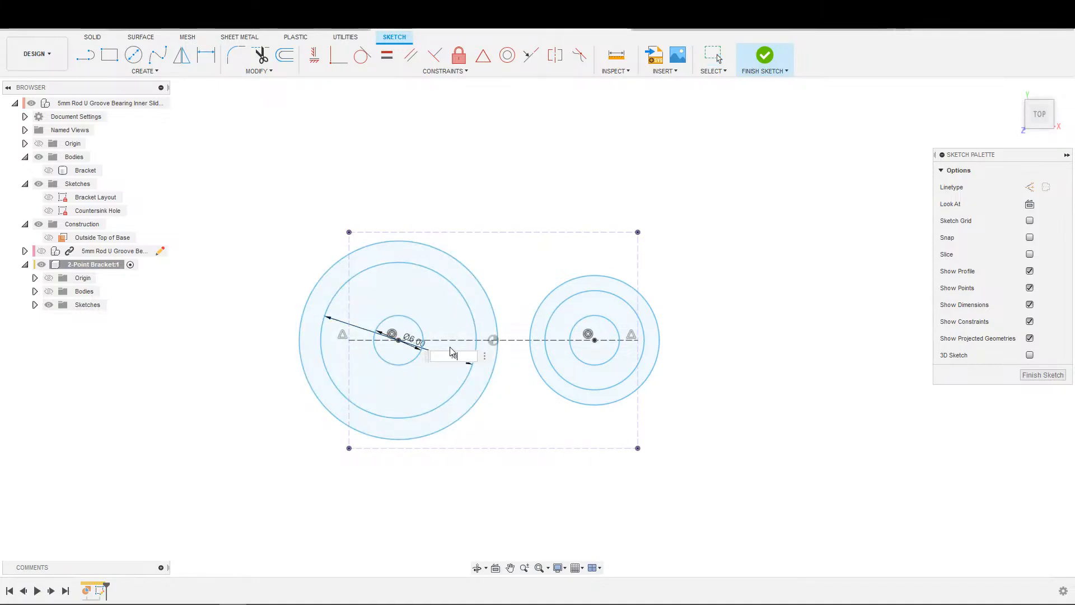
{"action": "type", "text": "10.25"}
{"action": "key", "text": "Return"}
Step: Dimension the gap between the left set's middle and outermost circles to 3 mm
{"action": "scroll", "coordinate": [394, 285], "scroll_direction": "up", "scroll_amount": 3}
{"action": "scroll", "coordinate": [455, 337], "scroll_direction": "down", "scroll_amount": 2}
{"action": "key", "text": "d"}
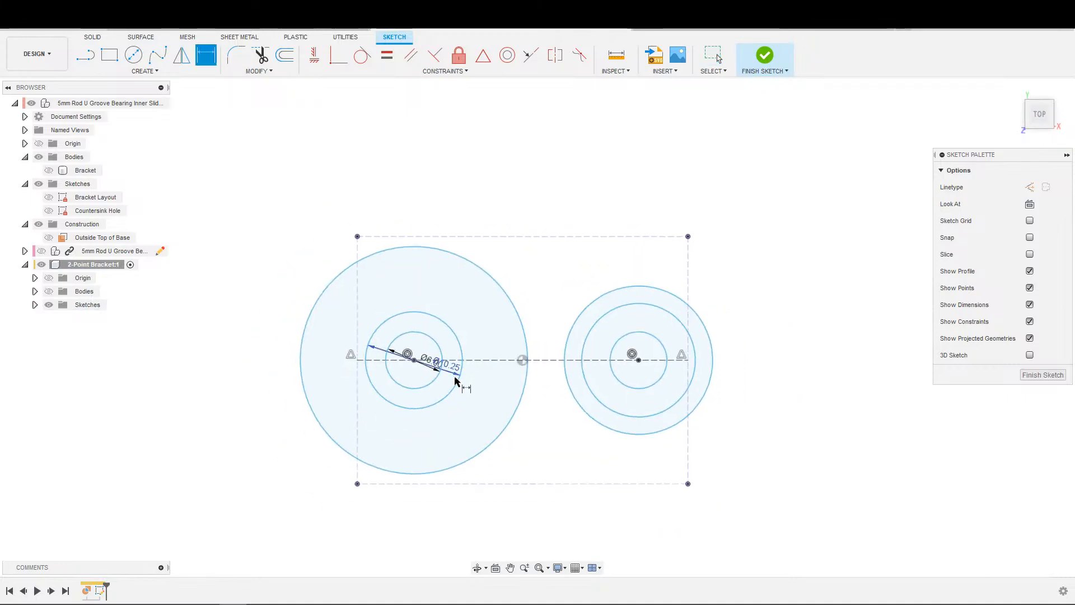
{"action": "left_click", "coordinate": [458, 383]}
{"action": "left_click", "coordinate": [485, 447]}
{"action": "left_click", "coordinate": [474, 443]}
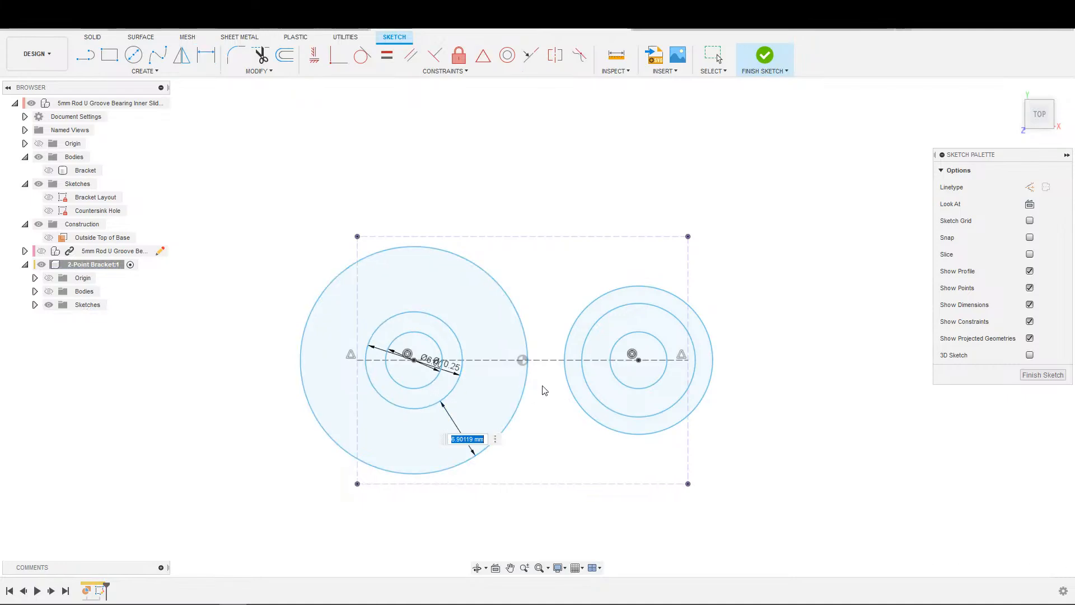
{"action": "type", "text": "3"}
{"action": "key", "text": "Return"}
{"action": "key", "text": "Escape"}
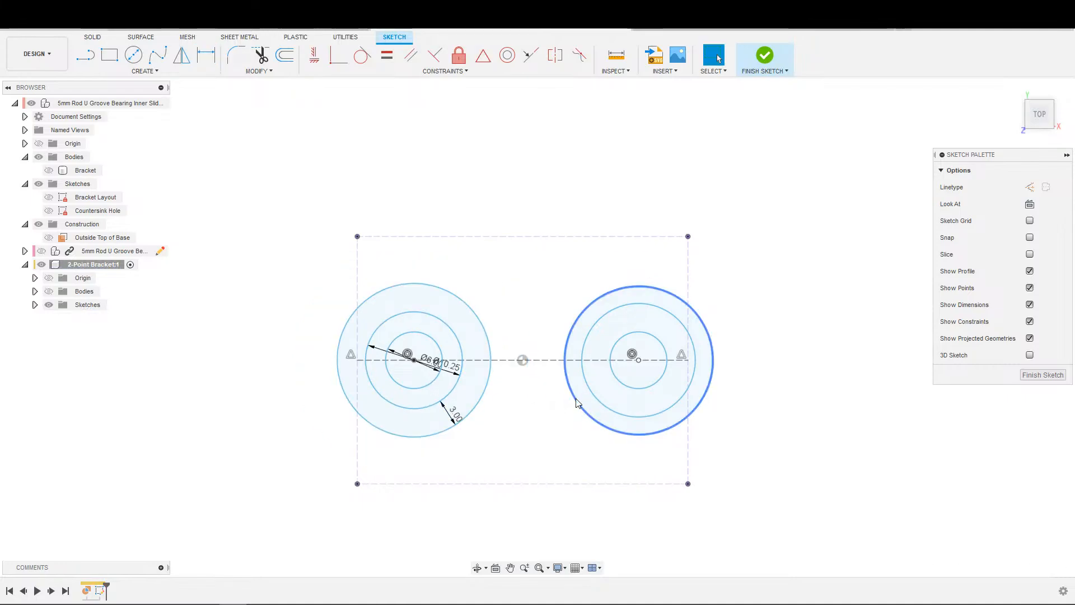
Step: Convert the outermost circle of each set to construction geometry
{"action": "left_click", "coordinate": [379, 430]}
{"action": "key", "text": "x"}
{"action": "left_click", "coordinate": [584, 409]}
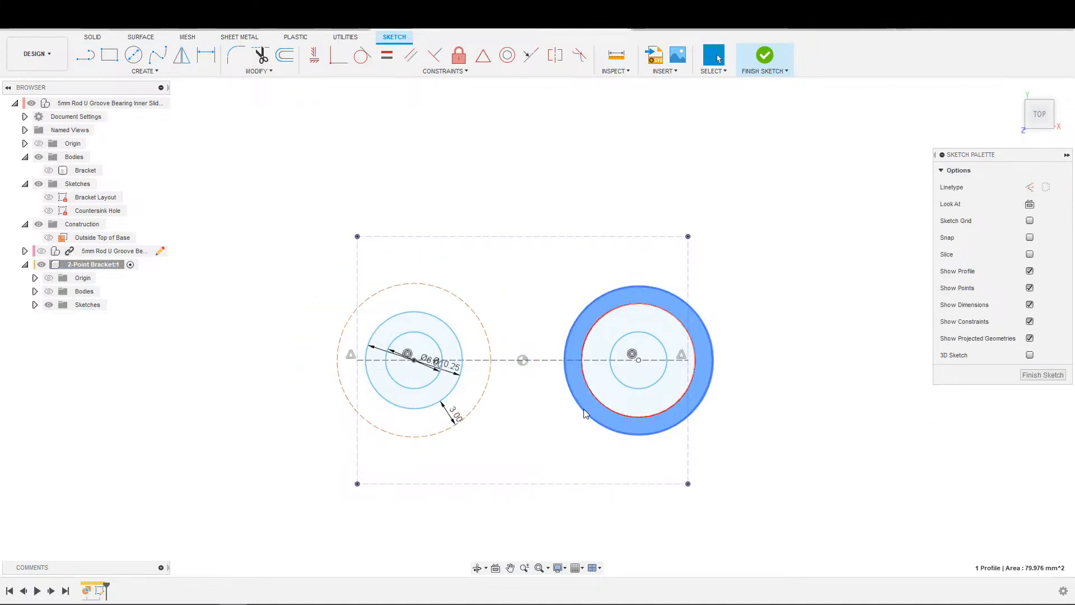
{"action": "key", "text": "x"}
{"action": "left_click", "coordinate": [704, 401]}
Step: Apply Equal constraints between the matching inner, middle and outermost circles of the two sets
{"action": "left_click", "coordinate": [388, 61]}
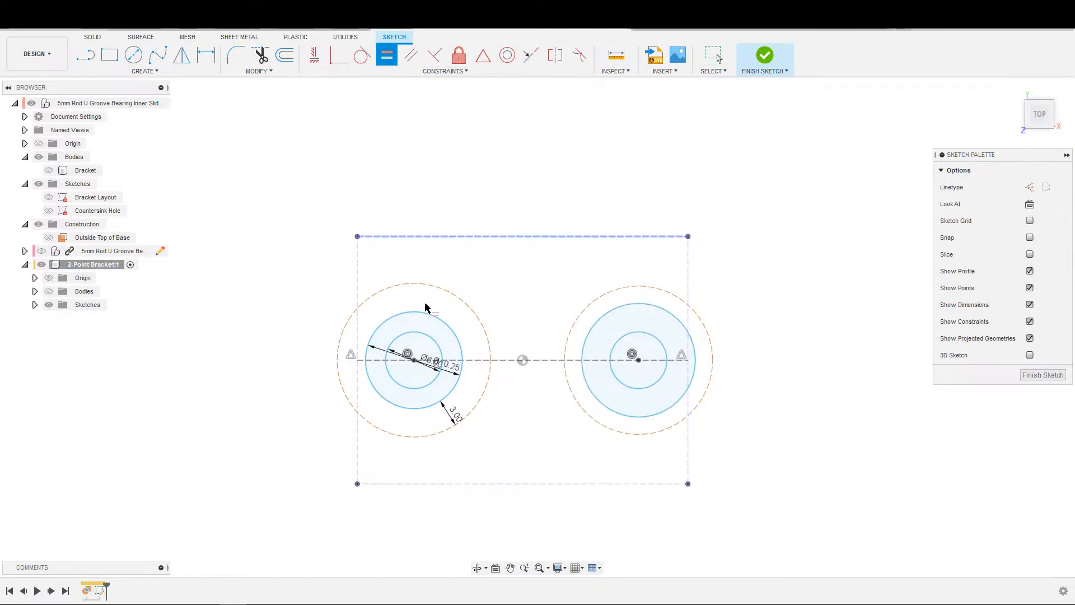
{"action": "left_click", "coordinate": [435, 340]}
{"action": "left_click", "coordinate": [614, 367]}
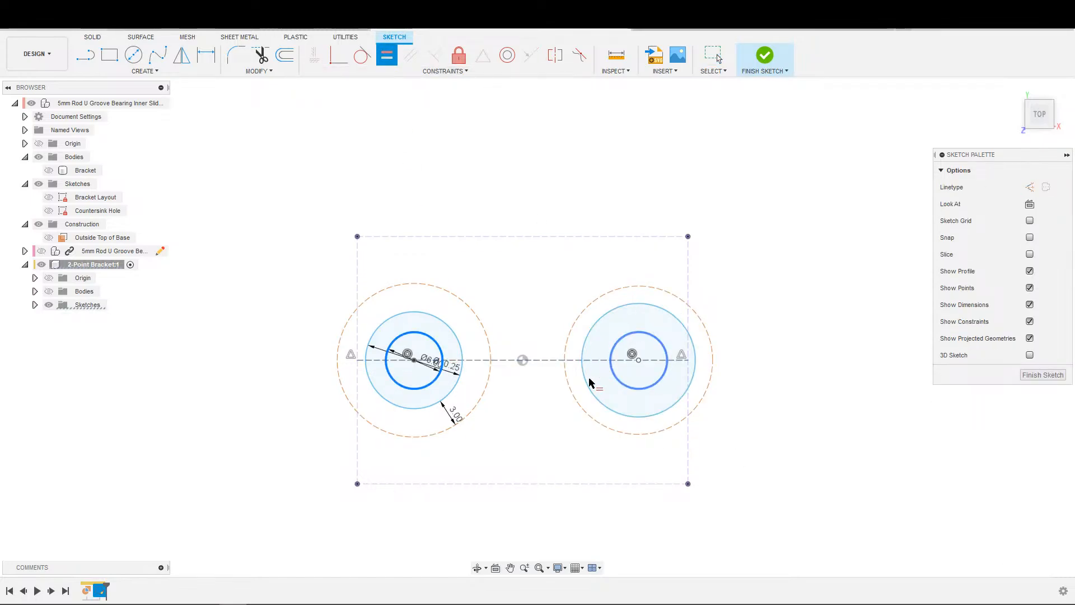
{"action": "left_click", "coordinate": [458, 390]}
{"action": "left_click", "coordinate": [588, 396]}
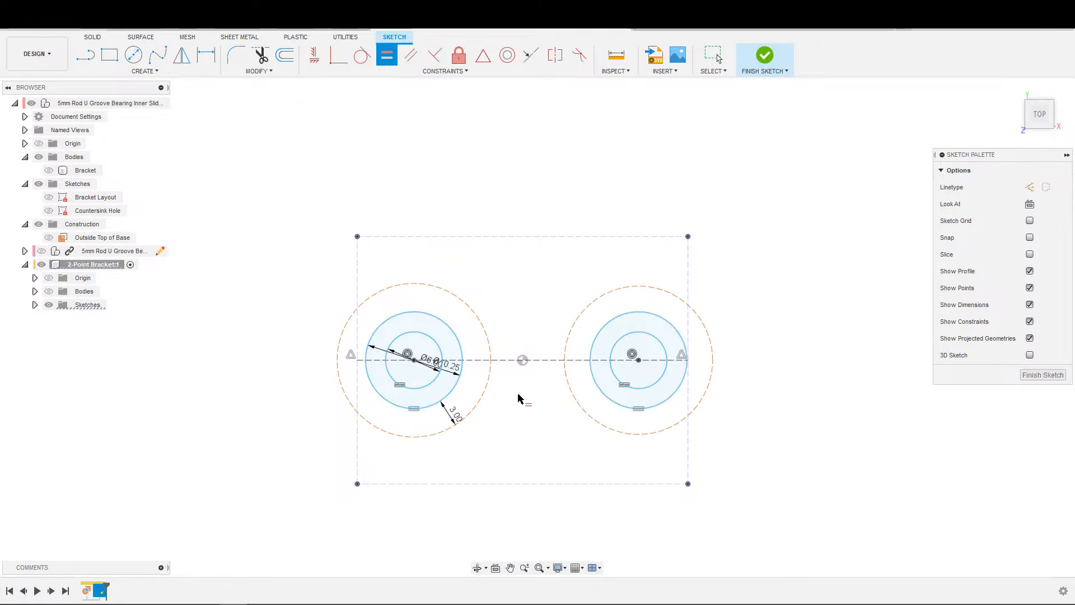
{"action": "left_click", "coordinate": [576, 402]}
{"action": "left_click", "coordinate": [490, 409]}
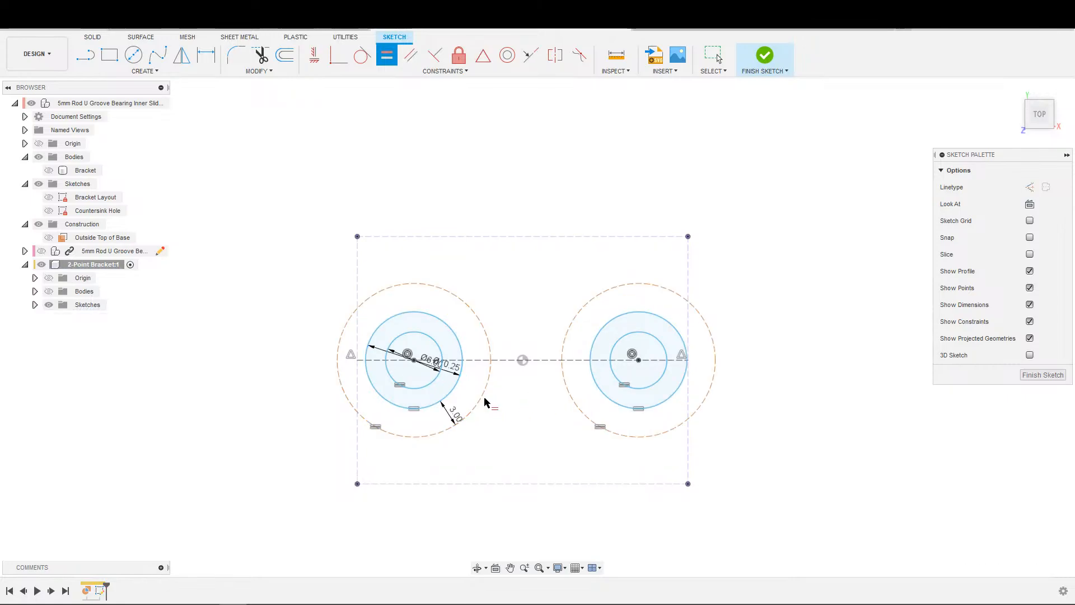
{"action": "scroll", "coordinate": [469, 410], "scroll_direction": "down", "scroll_amount": 2}
{"action": "key", "text": "Escape"}
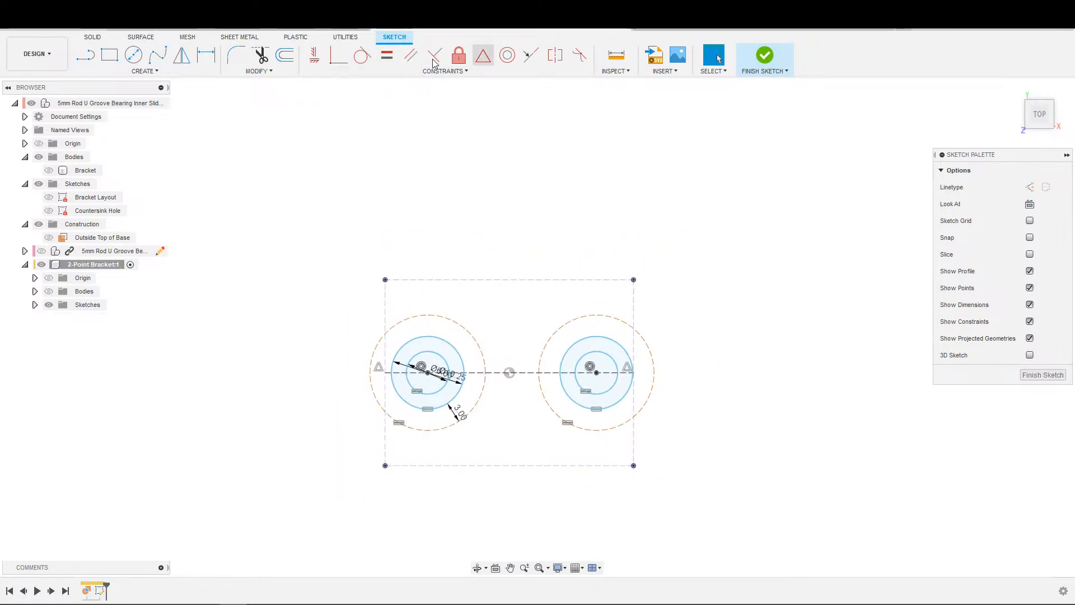
Step: Make each outermost construction circle tangent to the nearest short edge of the projected rectangle
{"action": "left_click", "coordinate": [362, 58]}
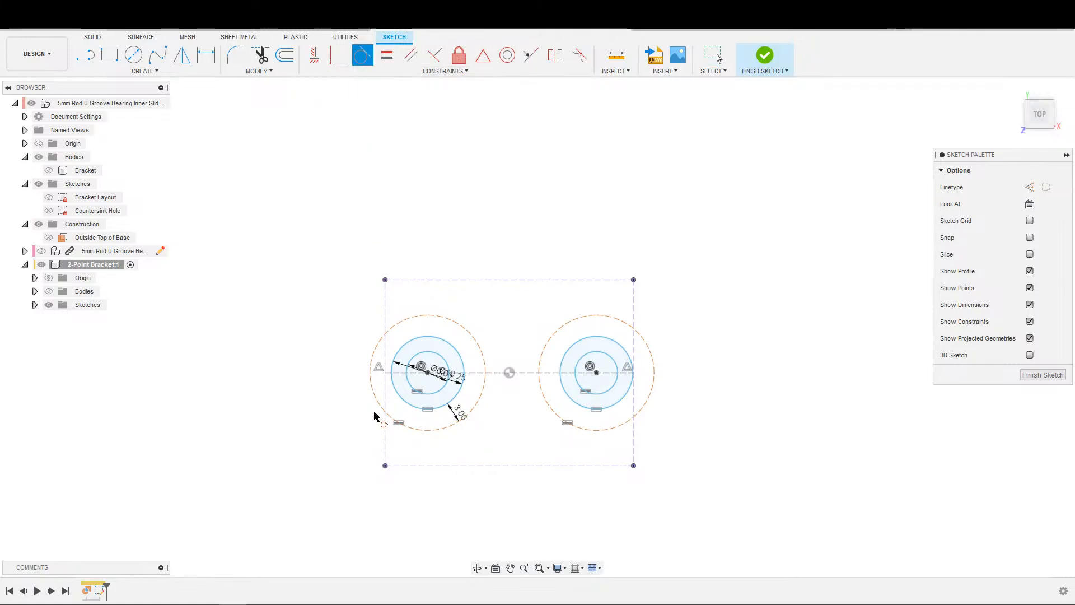
{"action": "left_click", "coordinate": [381, 405]}
{"action": "left_click", "coordinate": [385, 440]}
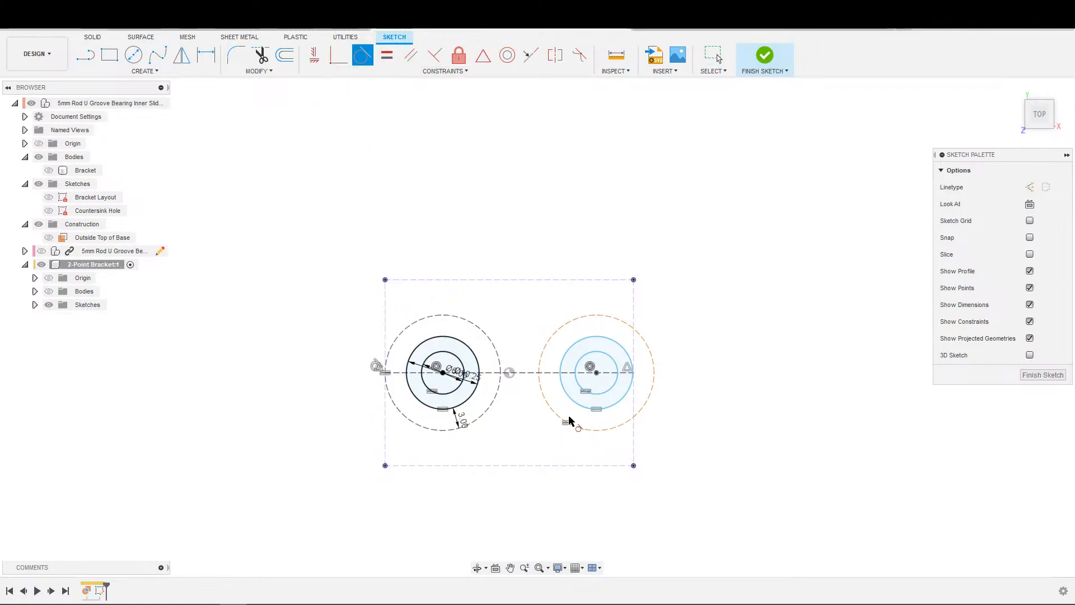
{"action": "left_click", "coordinate": [586, 431]}
{"action": "left_click", "coordinate": [634, 437]}
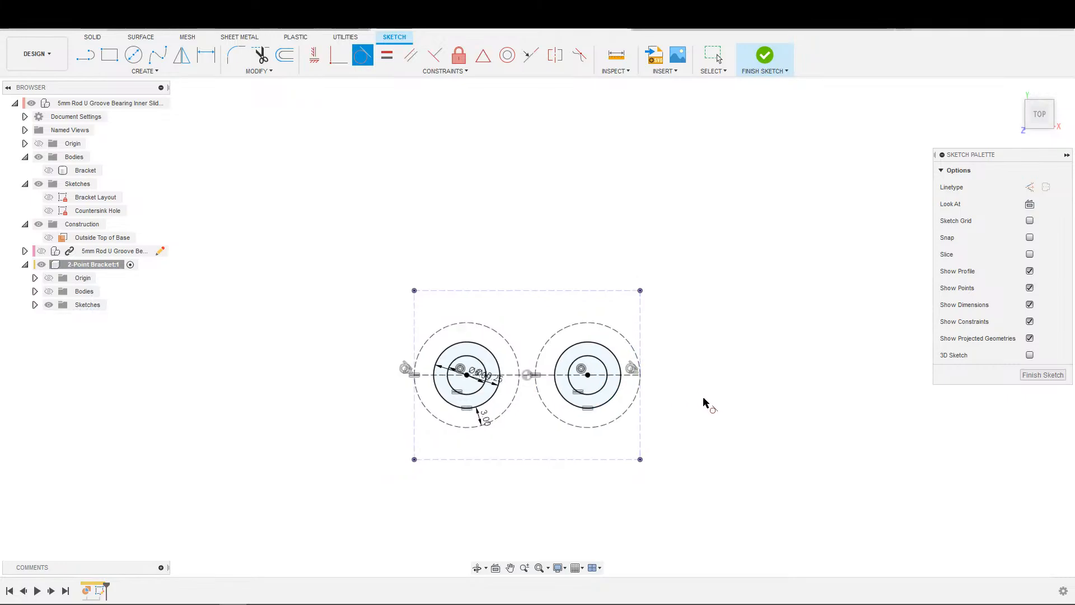
Step: Show the 2-Point Bracket's bodies and extrude the two ring profiles to cut recesses for the bolt heads in the bracket floor
{"action": "key", "text": "e"}
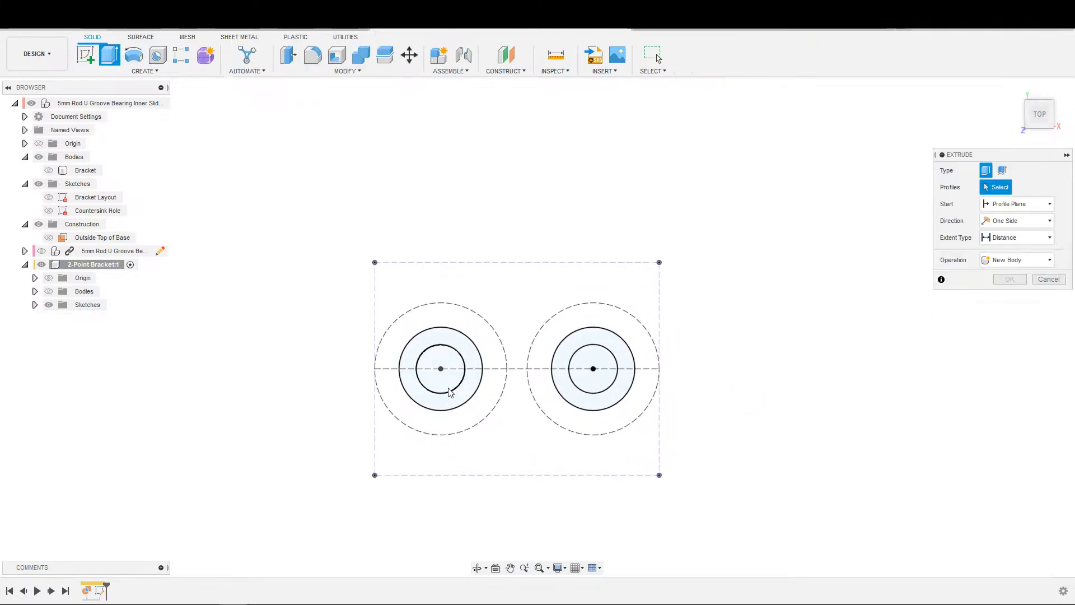
{"action": "left_click", "coordinate": [456, 393]}
{"action": "left_click", "coordinate": [602, 412]}
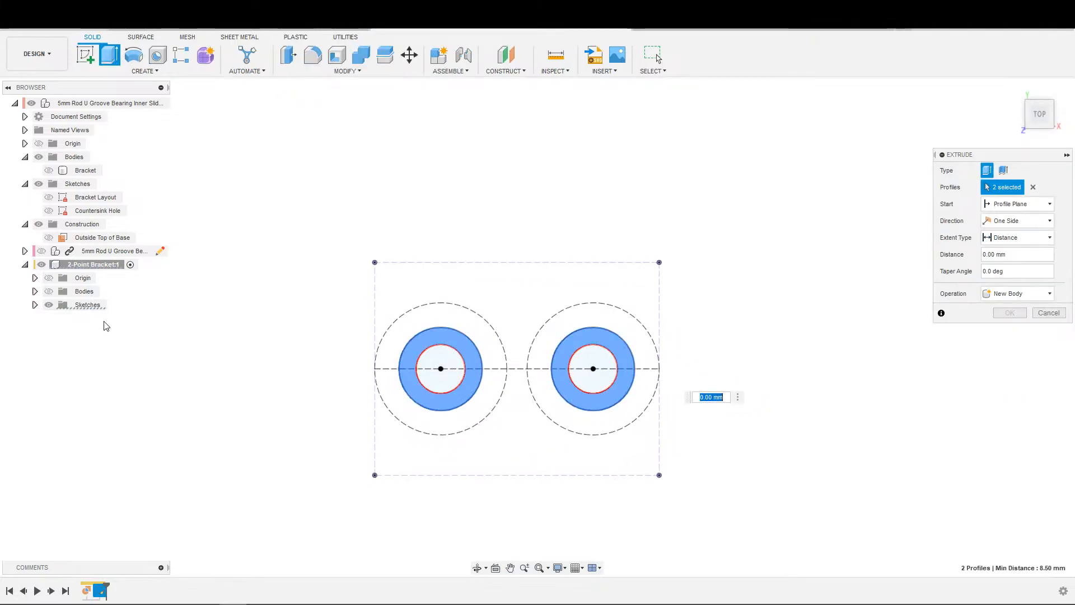
{"action": "left_click", "coordinate": [49, 291]}
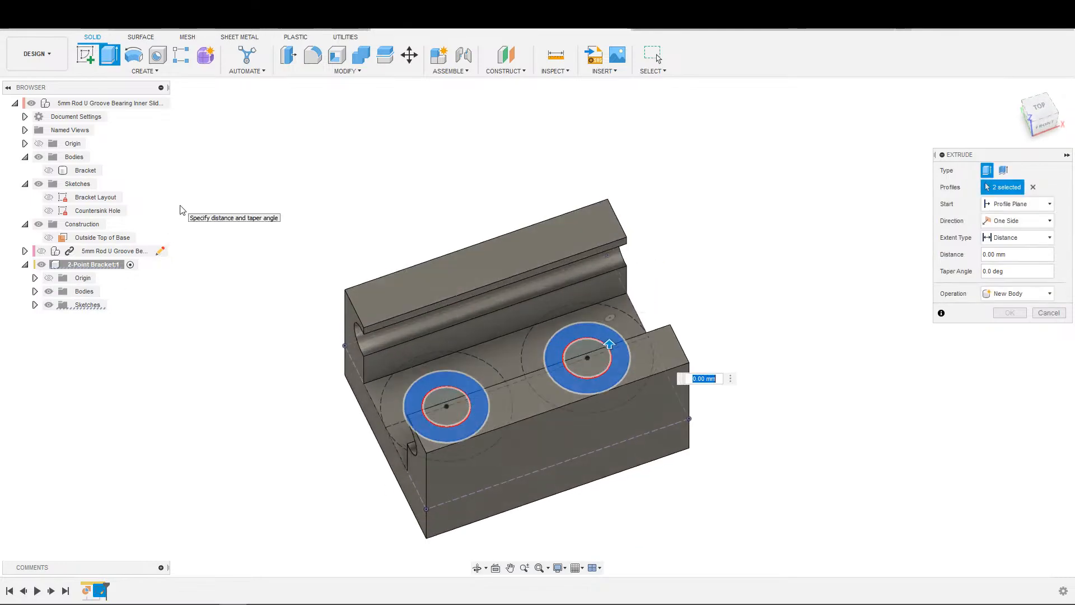
{"action": "key", "text": "Return"}
Step: Extrude the two inner 6 mm circles of Sketch1 with extent All in the flipped direction to cut through the bracket base
{"action": "key", "text": "e"}
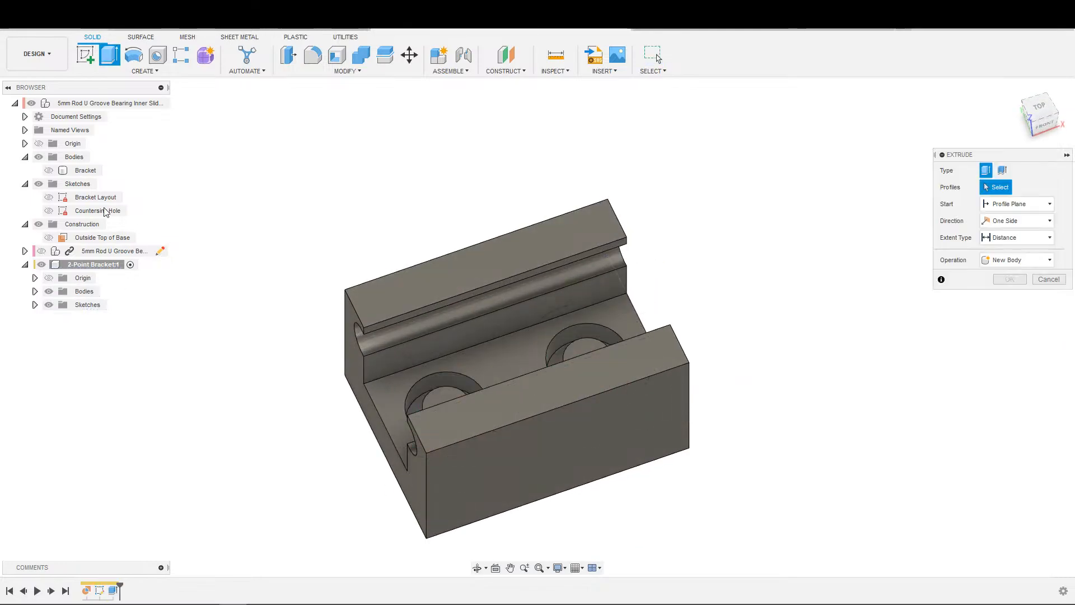
{"action": "left_click", "coordinate": [34, 305]}
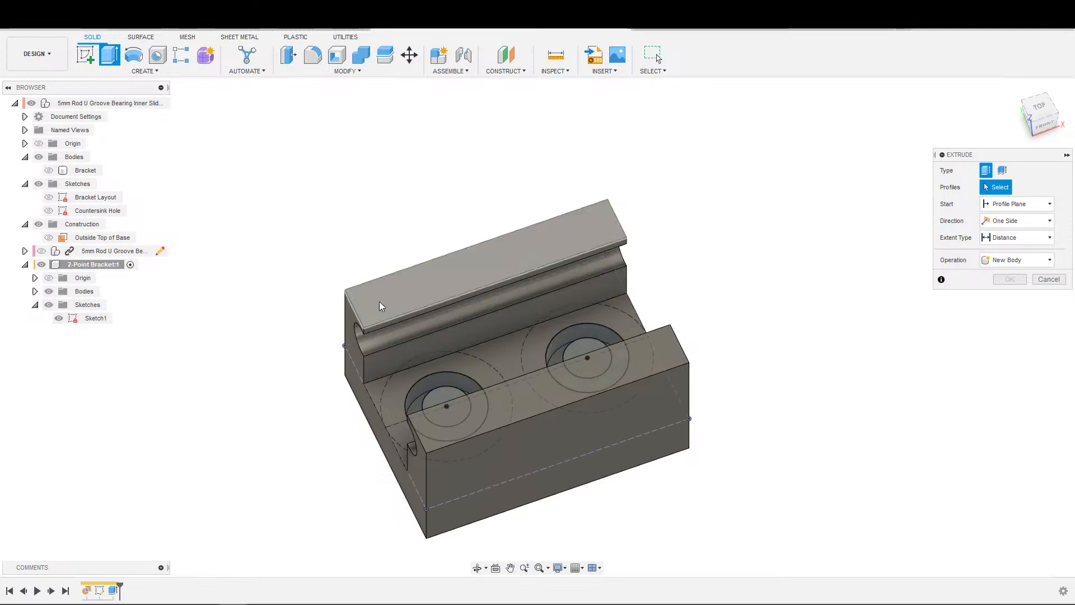
{"action": "left_click", "coordinate": [444, 410]}
{"action": "left_click", "coordinate": [449, 375]}
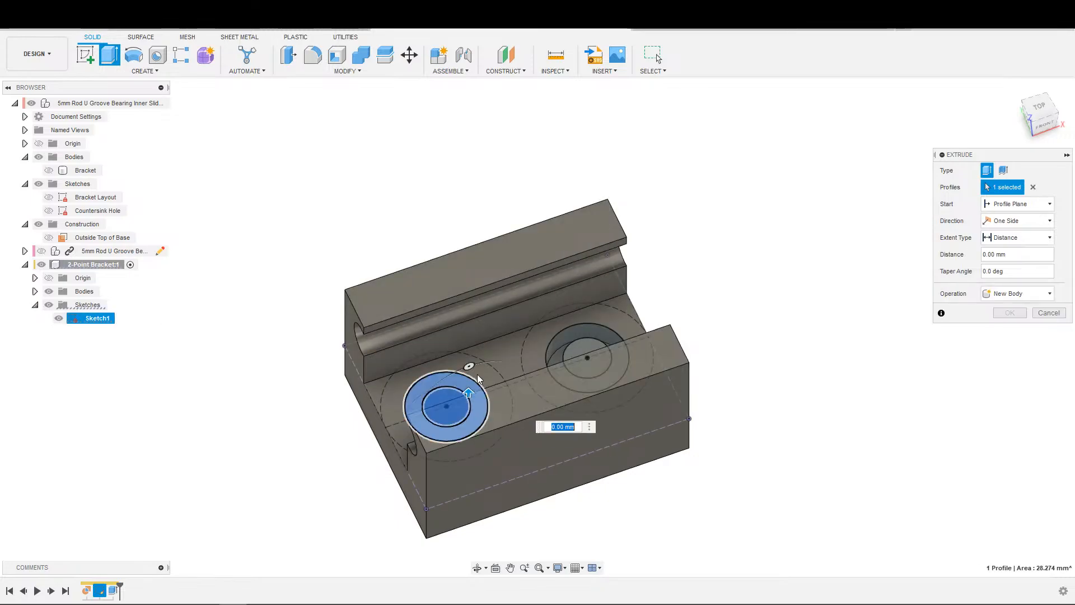
{"action": "left_click", "coordinate": [470, 366]}
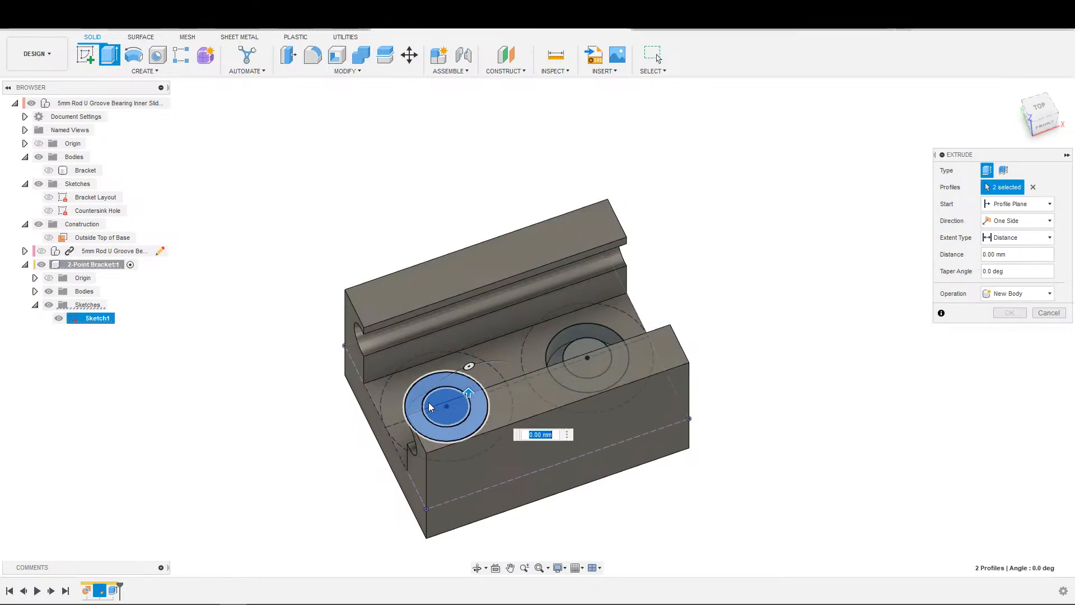
{"action": "left_click", "coordinate": [584, 360]}
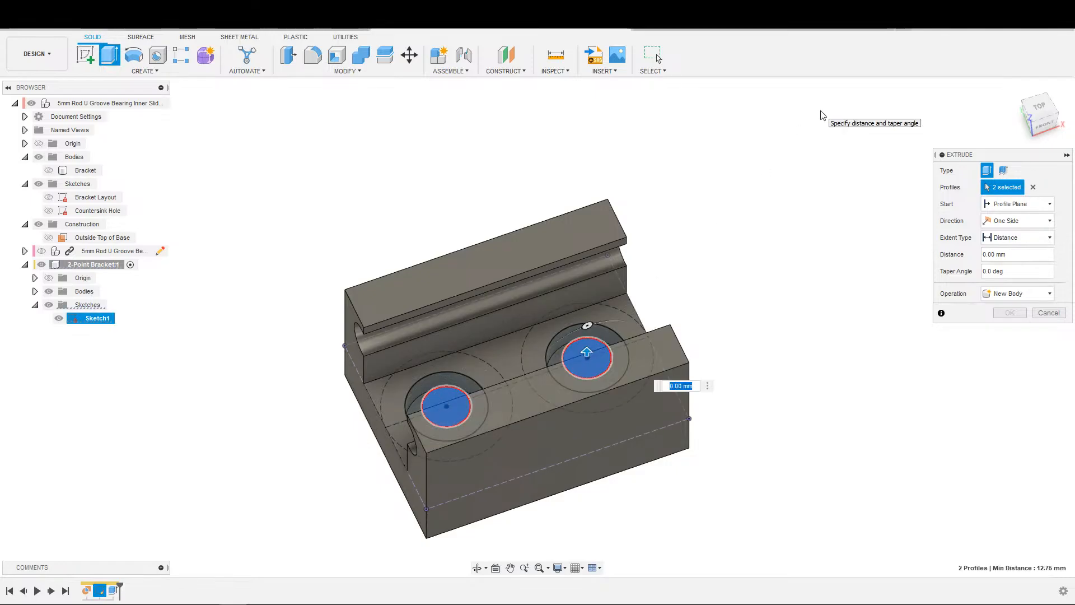
{"action": "left_click", "coordinate": [992, 238]}
{"action": "left_click", "coordinate": [1002, 281]}
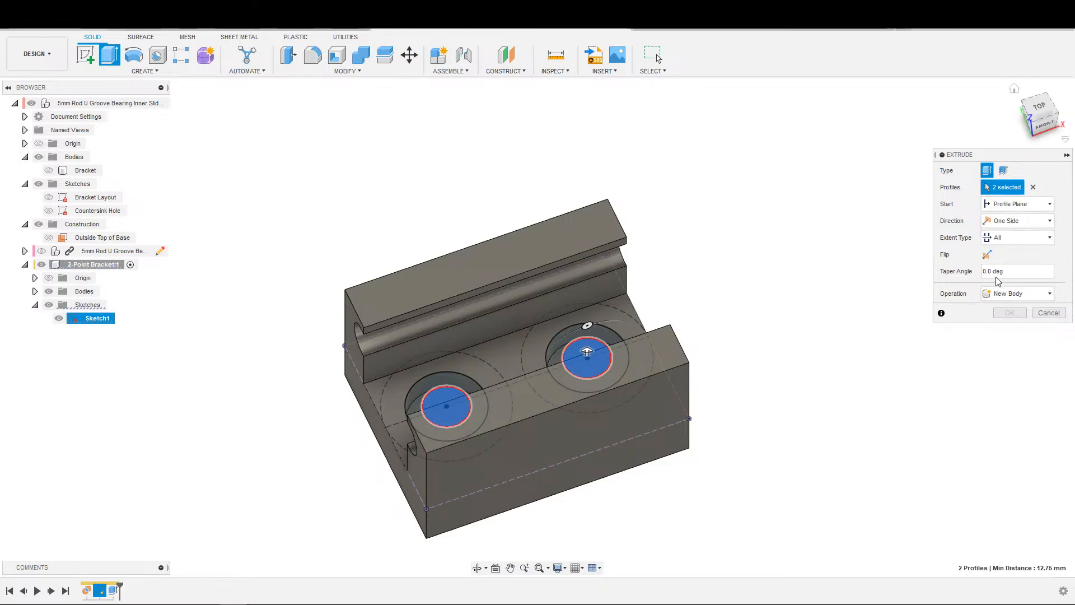
{"action": "left_click", "coordinate": [987, 254]}
{"action": "left_click", "coordinate": [1008, 328]}
{"action": "scroll", "coordinate": [894, 319], "scroll_direction": "down", "scroll_amount": 1}
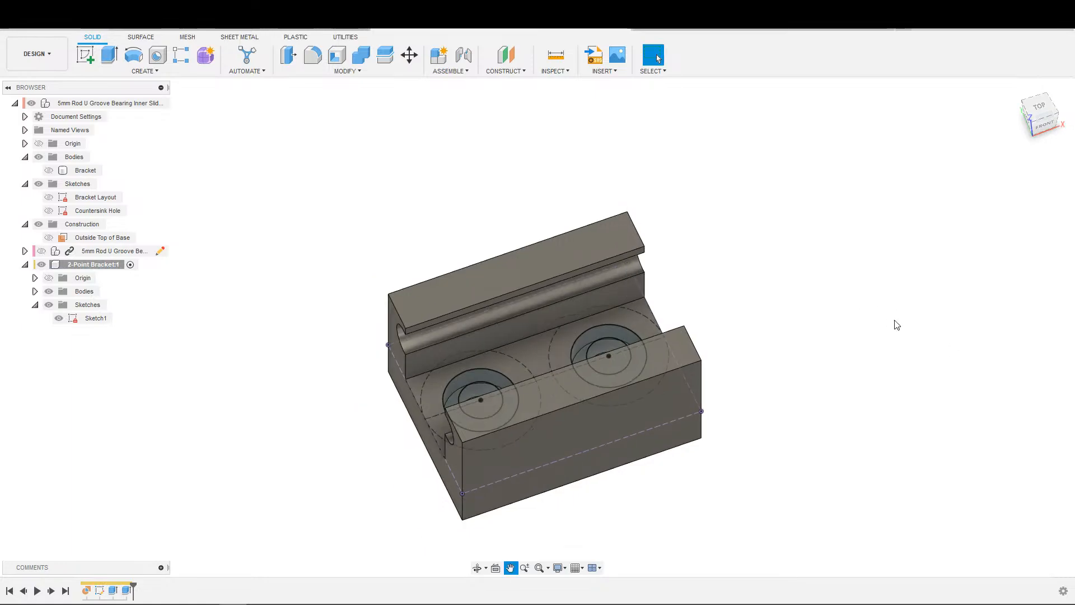
{"action": "middle_click_drag", "start_coordinate": [894, 319], "coordinate": [965, 302]}
{"action": "middle_click_drag", "start_coordinate": [845, 331], "coordinate": [878, 334], "text": "shift"}
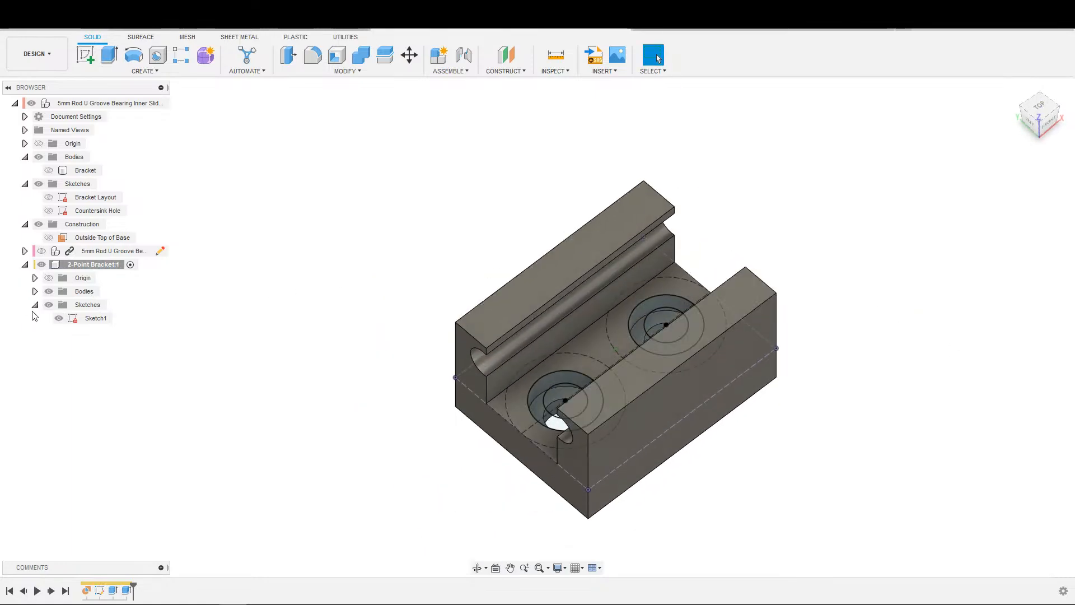
Step: Rename the 2-Point Bracket's sketch as 2 Point Countersink Holes and its body as 2-Point bracket
{"action": "left_click", "coordinate": [98, 319]}
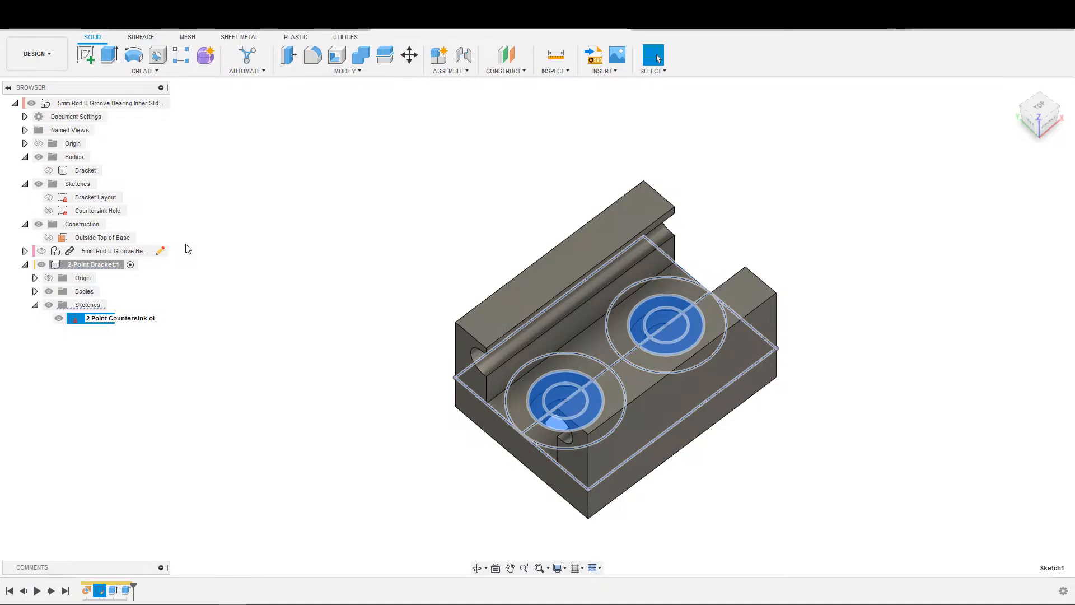
{"action": "key", "text": "Return"}
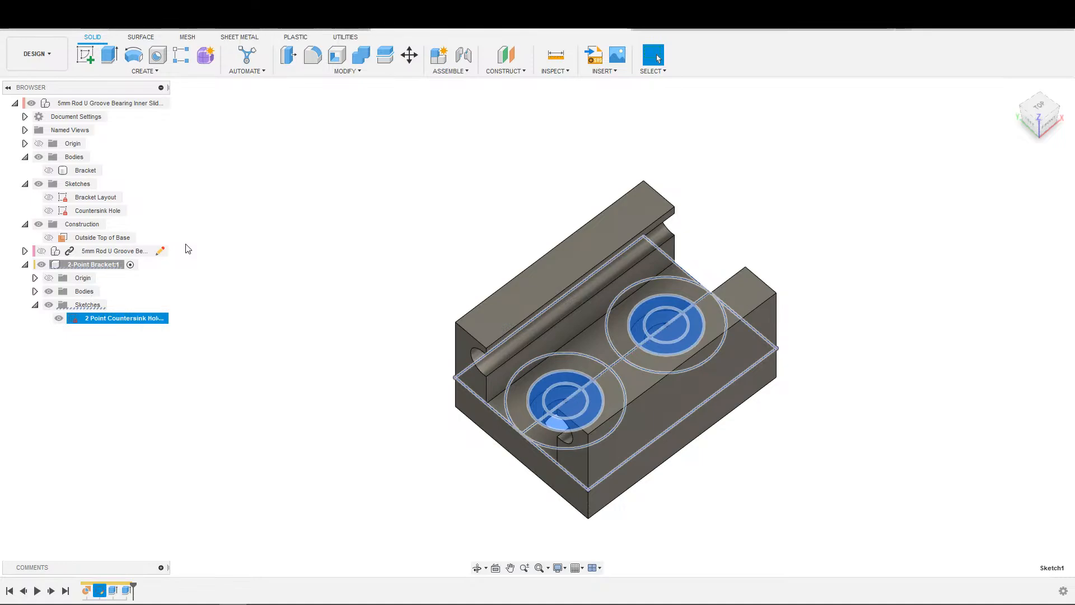
{"action": "left_click", "coordinate": [34, 291]}
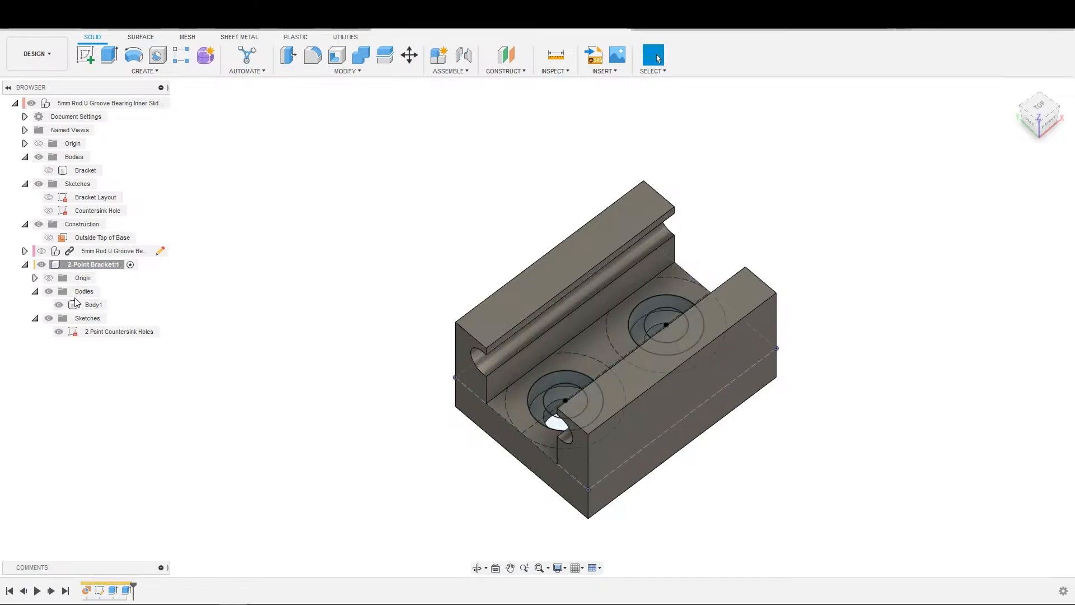
{"action": "double_click", "coordinate": [92, 304]}
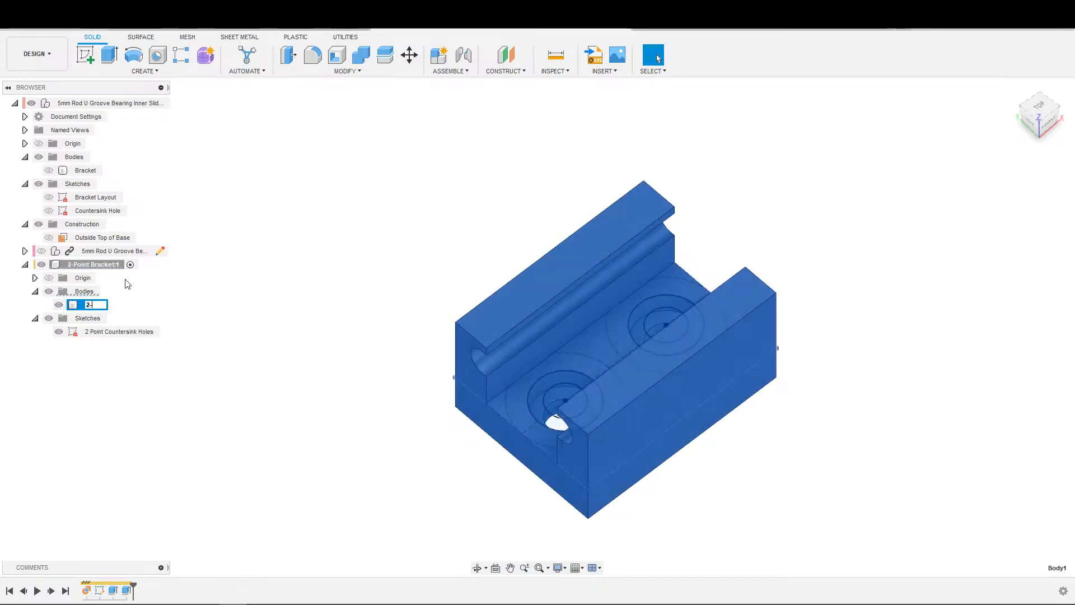
{"action": "type", "text": "2-Point bracket"}
{"action": "key", "text": "Return"}
{"action": "key", "text": "Escape"}
Step: Hide the 2 Point Countersink Holes sketch, and show the original Bracket body in place of the 2-Point Bracket component
{"action": "left_click", "coordinate": [59, 332]}
{"action": "mouse_move", "coordinate": [314, 372]}
{"action": "middle_mouse_down", "text": "shift"}
{"action": "mouse_move", "coordinate": [355, 444]}
{"action": "mouse_move", "coordinate": [336, 434]}
{"action": "mouse_move", "coordinate": [326, 446]}
{"action": "mouse_move", "coordinate": [583, 379]}
{"action": "mouse_move", "coordinate": [453, 357]}
{"action": "middle_mouse_up", "text": "shift"}
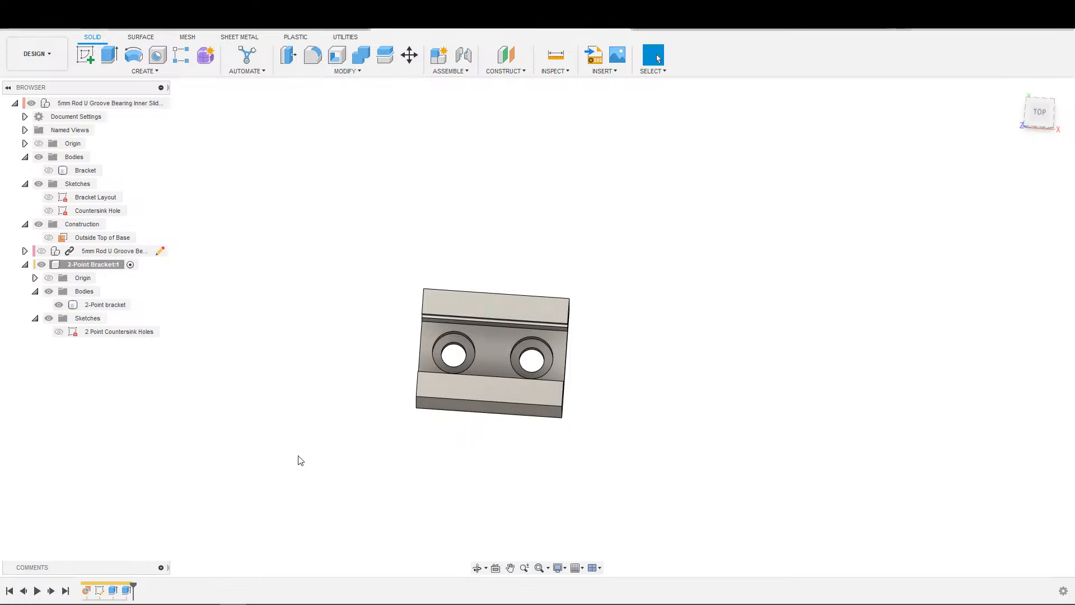
{"action": "left_click", "coordinate": [56, 171]}
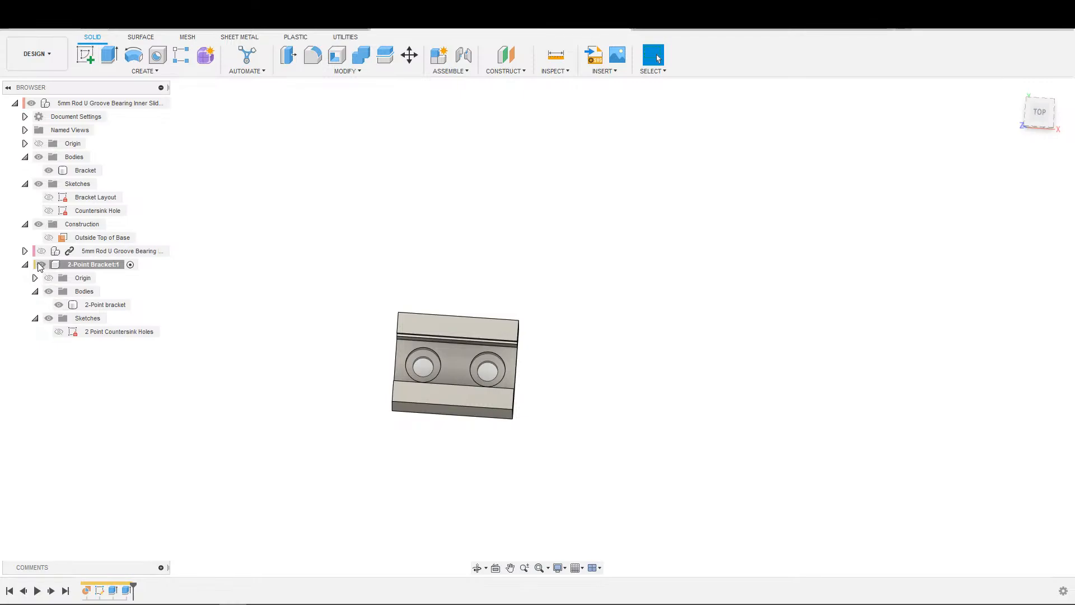
{"action": "left_click", "coordinate": [40, 265]}
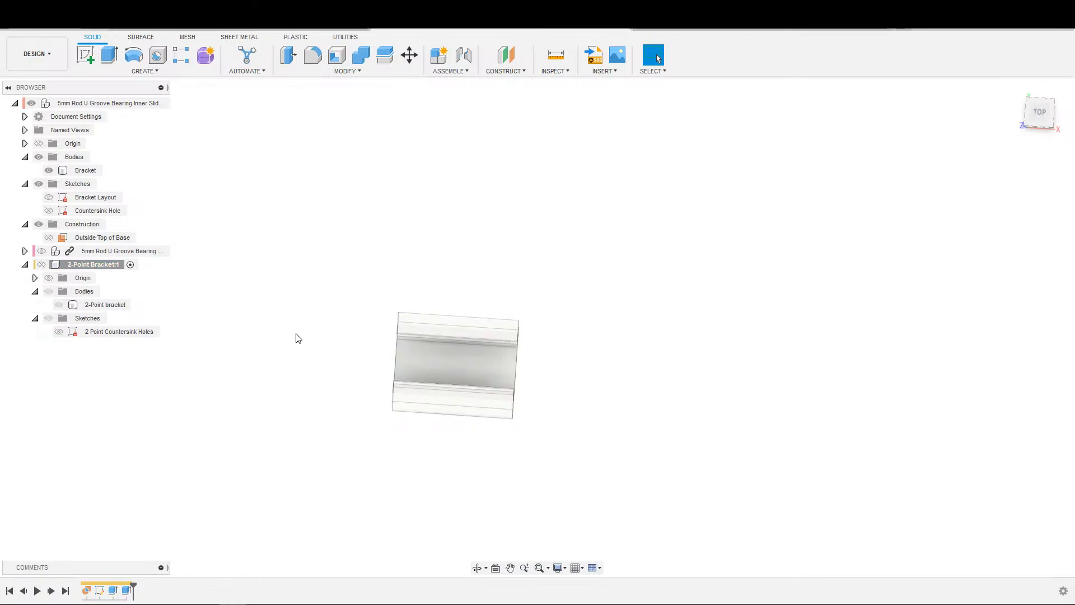
Step: Activate the top-level component and examine the Bracket body's floor from above and at an angle
{"action": "left_click", "coordinate": [160, 103]}
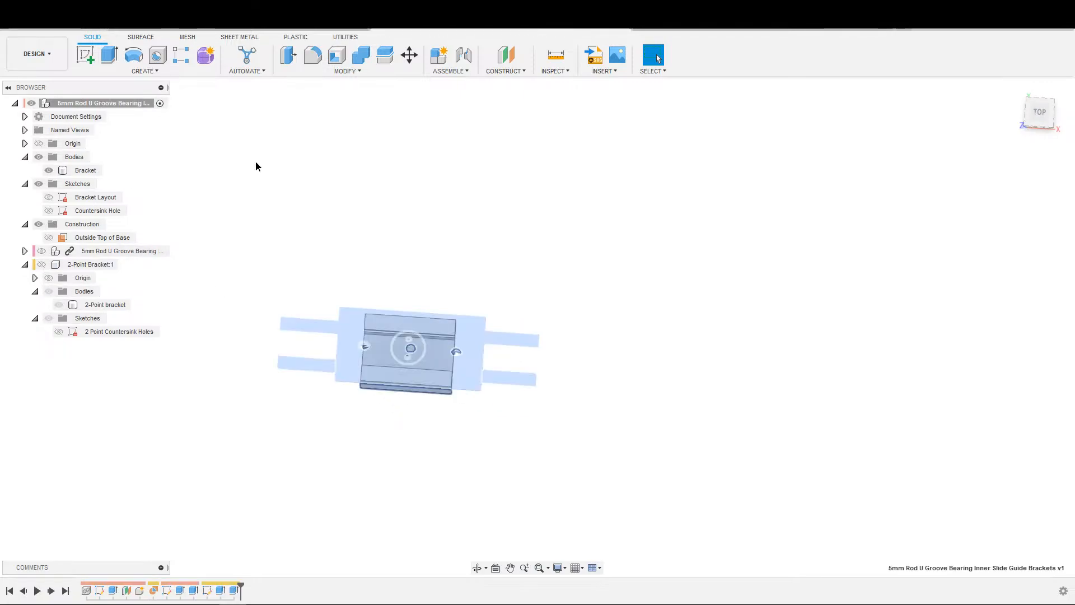
{"action": "mouse_move", "coordinate": [425, 345]}
{"action": "middle_mouse_down", "text": "shift"}
{"action": "mouse_move", "coordinate": [427, 360]}
{"action": "mouse_move", "coordinate": [413, 353]}
{"action": "middle_mouse_up", "text": "shift"}
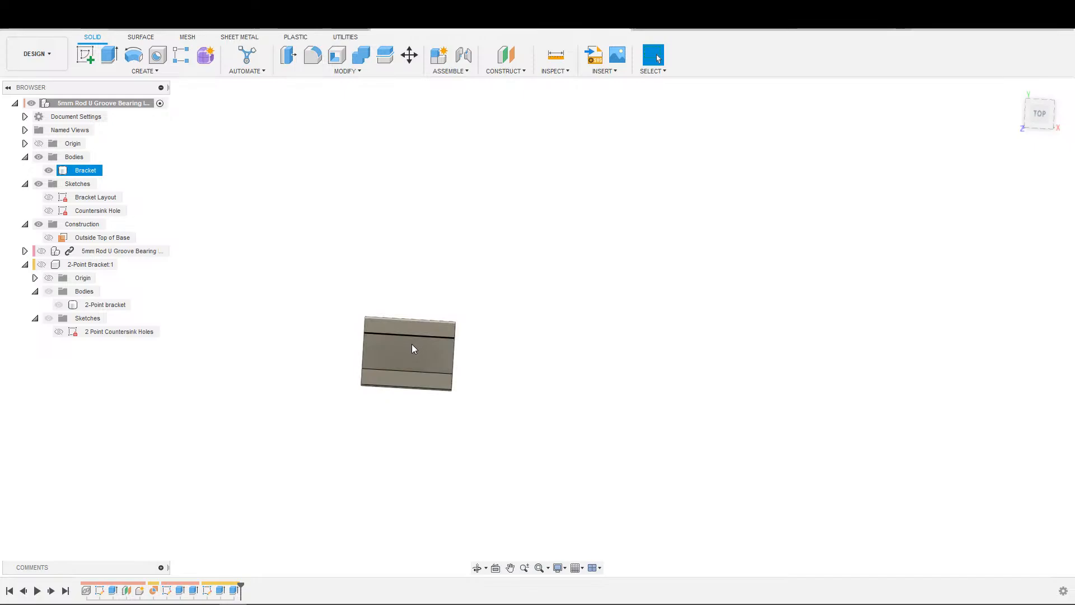
{"action": "left_click", "coordinate": [416, 404]}
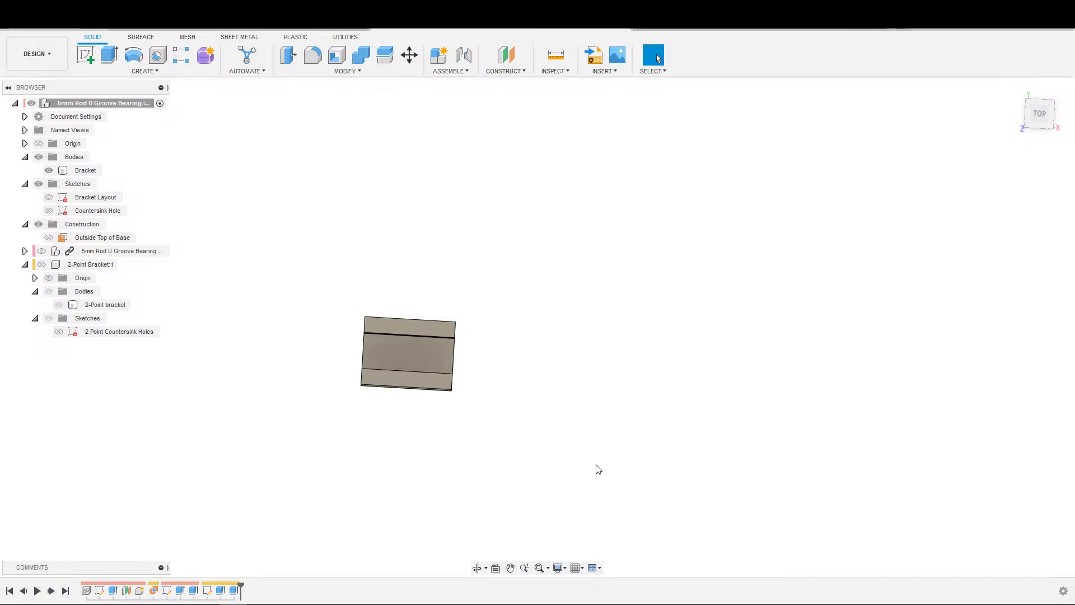
{"action": "scroll", "coordinate": [531, 344], "scroll_direction": "down", "scroll_amount": 2}
{"action": "scroll", "coordinate": [410, 334], "scroll_direction": "up", "scroll_amount": 1}
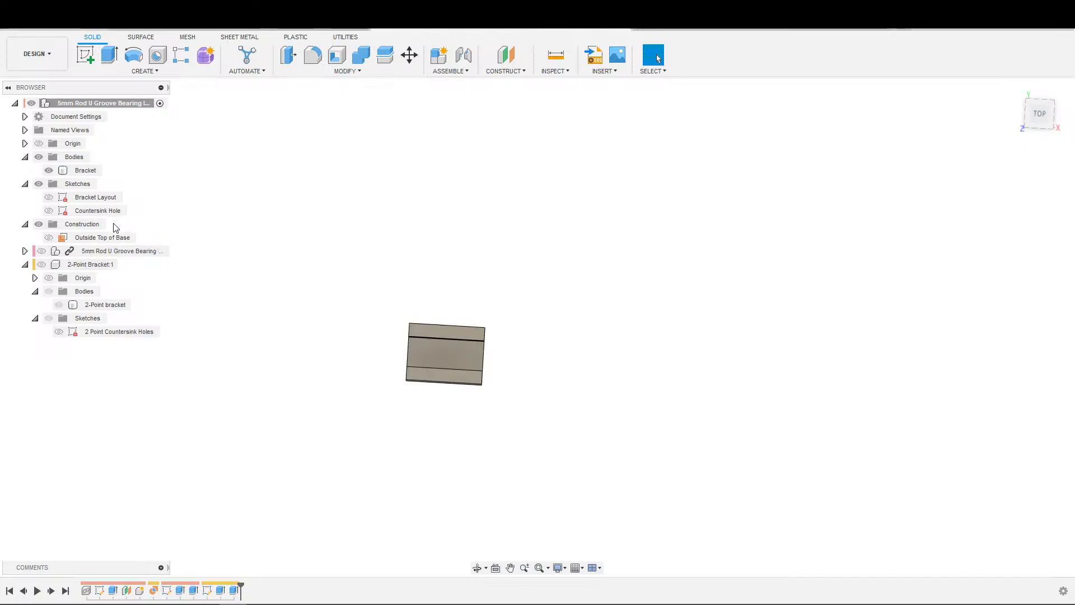
{"action": "middle_click_drag", "start_coordinate": [396, 431], "coordinate": [433, 419], "text": "shift"}
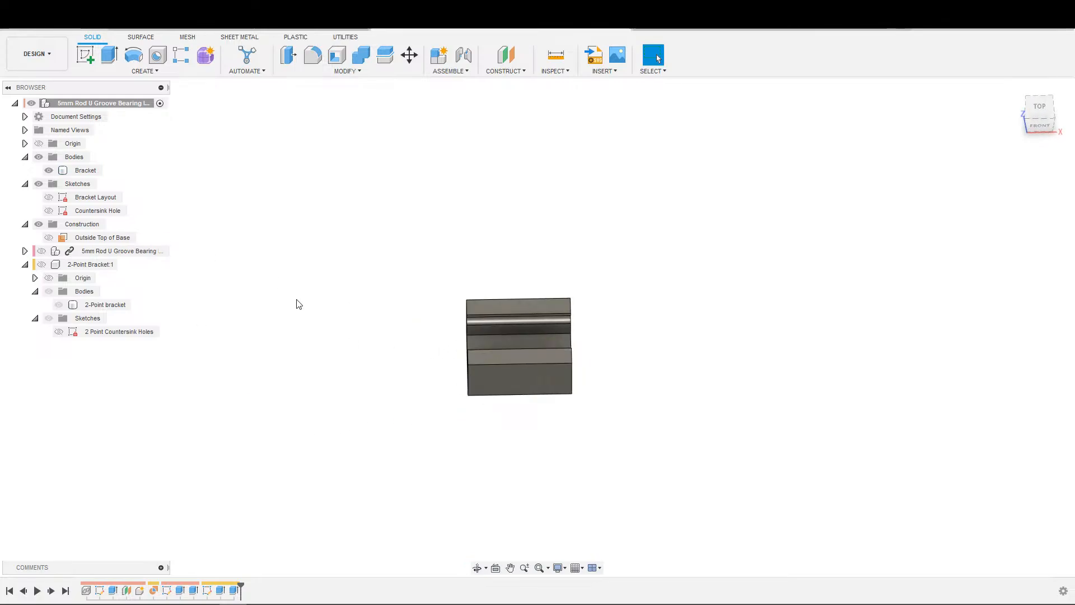
{"action": "mouse_move", "coordinate": [512, 429]}
{"action": "middle_mouse_down", "text": "shift"}
{"action": "mouse_move", "coordinate": [502, 465]}
{"action": "mouse_move", "coordinate": [522, 413]}
{"action": "mouse_move", "coordinate": [519, 436]}
{"action": "middle_mouse_up", "text": "shift"}
{"action": "scroll", "coordinate": [316, 385], "scroll_direction": "down", "scroll_amount": 2}
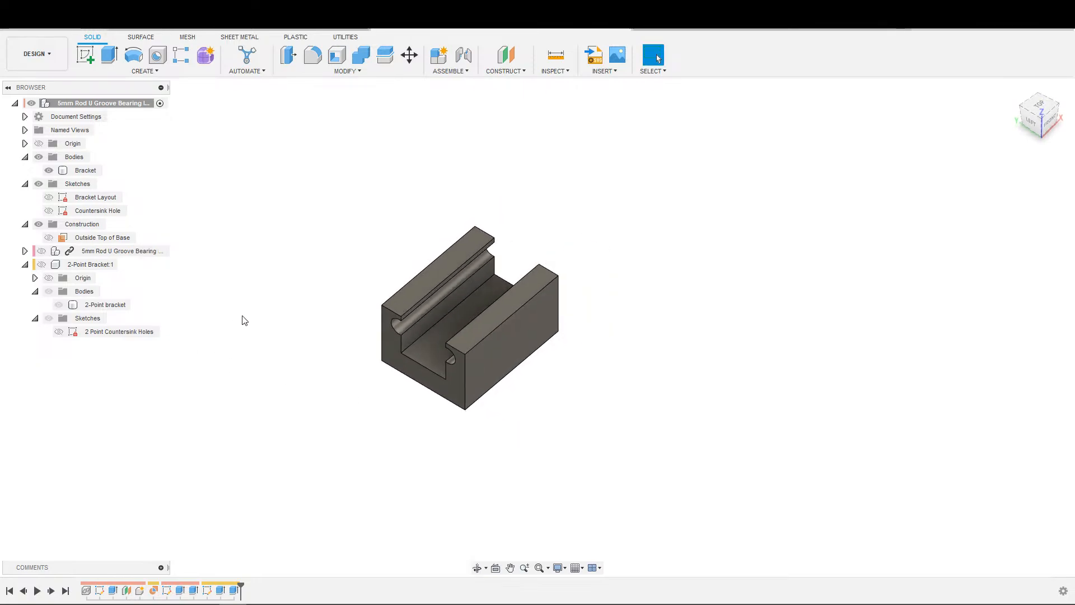
Step: Reopen the Bracket's countersink recess cut for editing and accept it with its existing settings
{"action": "left_click", "coordinate": [26, 265]}
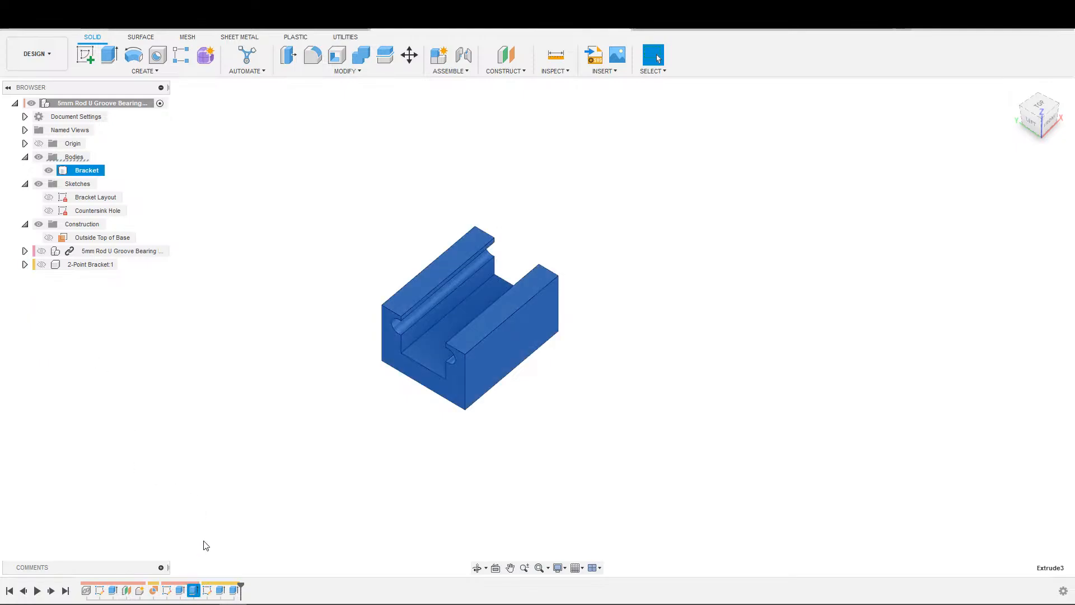
{"action": "double_click", "coordinate": [180, 590]}
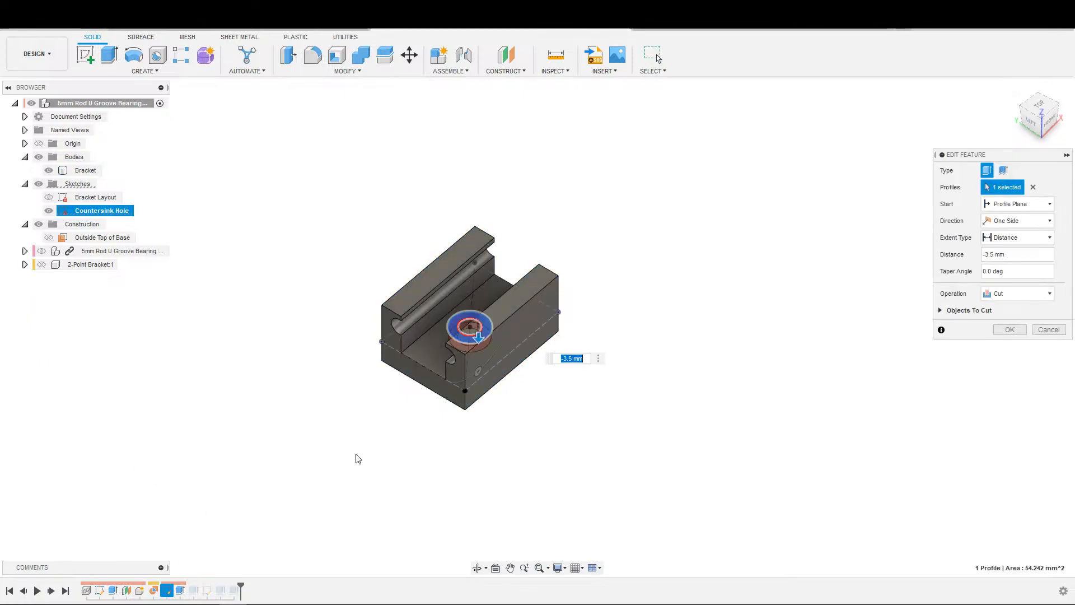
{"action": "left_click", "coordinate": [1011, 329]}
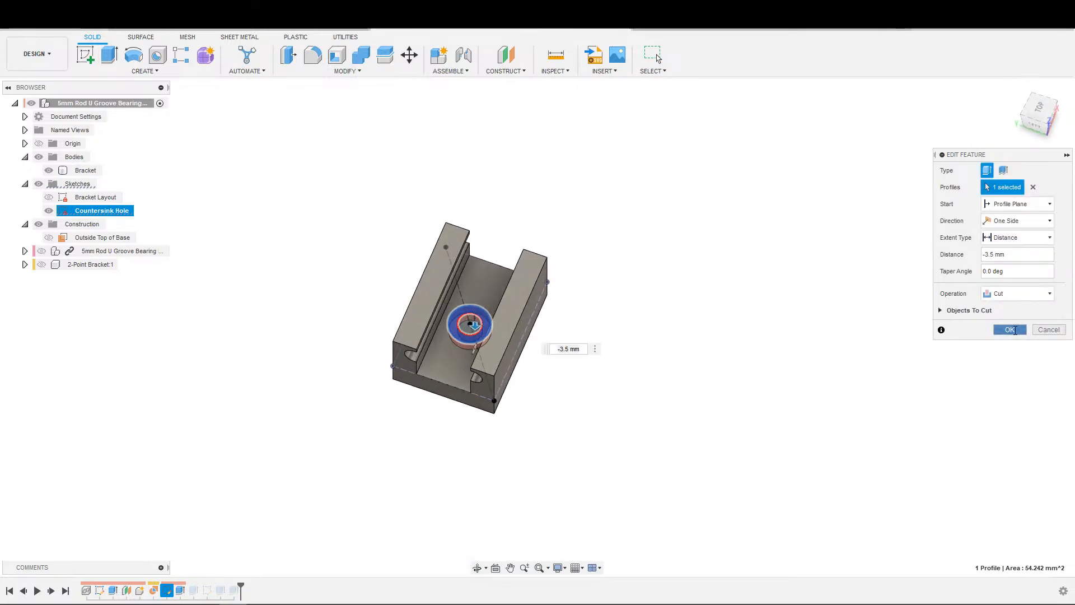
{"action": "middle_click_drag", "start_coordinate": [471, 454], "coordinate": [292, 406], "text": "shift"}
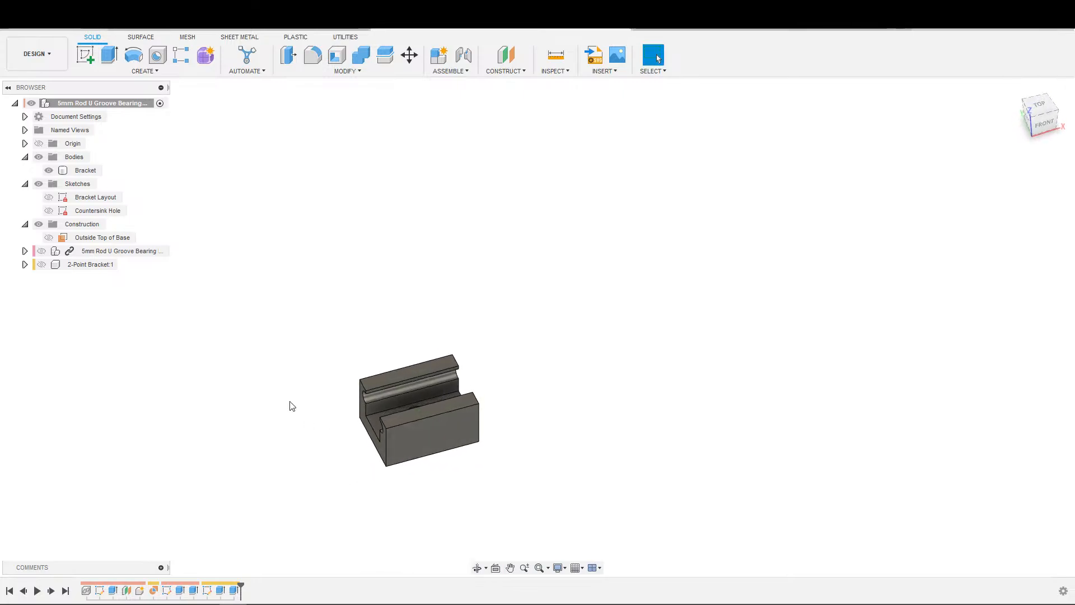
Step: Collapse the Construction, Sketches and Bodies folders and show the linked 5mm Rod U Groove Bearing component
{"action": "left_click", "coordinate": [25, 224]}
{"action": "left_click", "coordinate": [25, 183]}
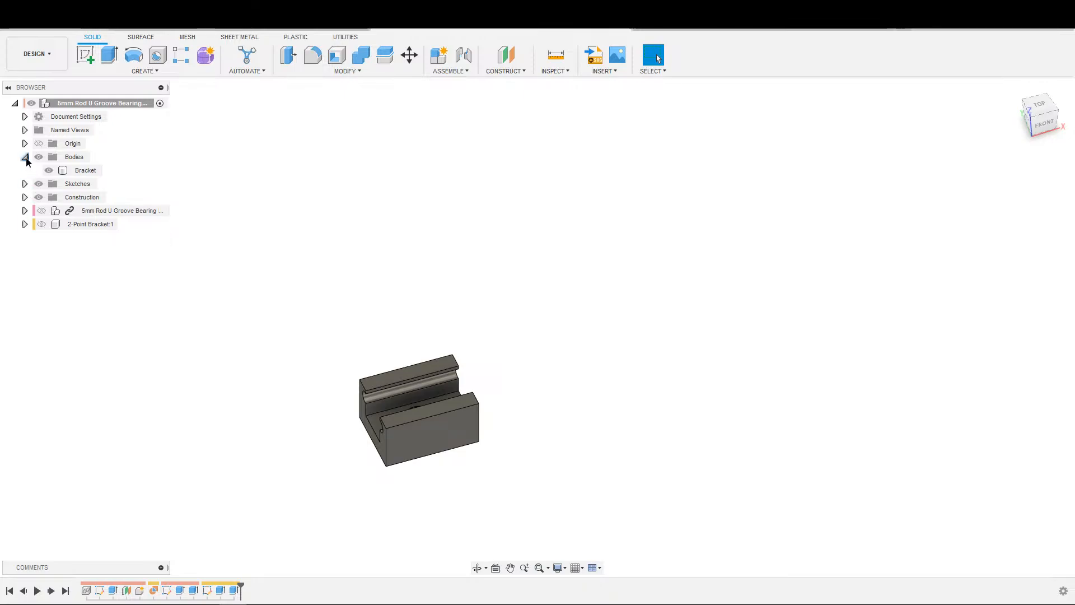
{"action": "left_click", "coordinate": [24, 157]}
{"action": "middle_click_drag", "start_coordinate": [335, 321], "coordinate": [342, 264], "text": "shift"}
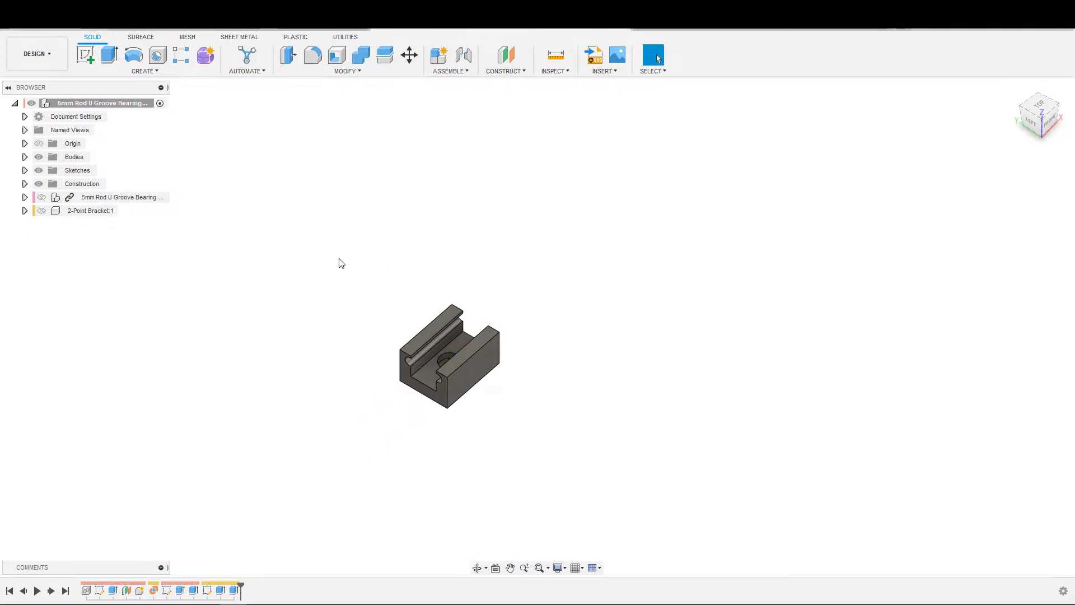
{"action": "left_click", "coordinate": [41, 197]}
Step: Examine how the bracket fits with the rods and plate of the slide guide from the end, side and above
{"action": "middle_click_drag", "start_coordinate": [468, 400], "coordinate": [438, 346], "text": "shift"}
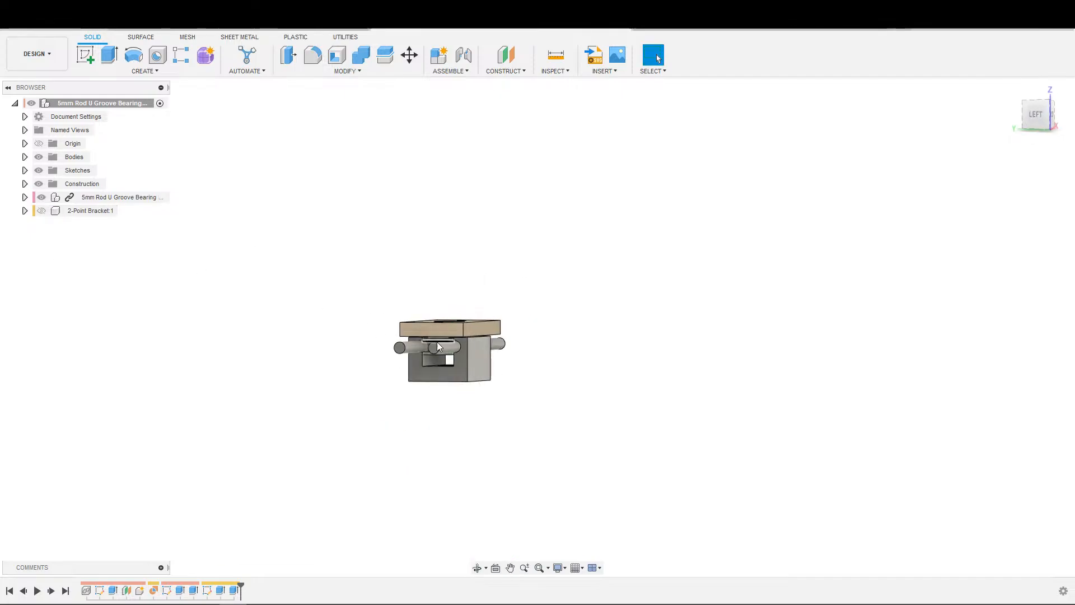
{"action": "scroll", "coordinate": [487, 358], "scroll_direction": "up", "scroll_amount": 3}
{"action": "scroll", "coordinate": [503, 376], "scroll_direction": "down", "scroll_amount": 4}
{"action": "scroll", "coordinate": [487, 396], "scroll_direction": "up", "scroll_amount": 4}
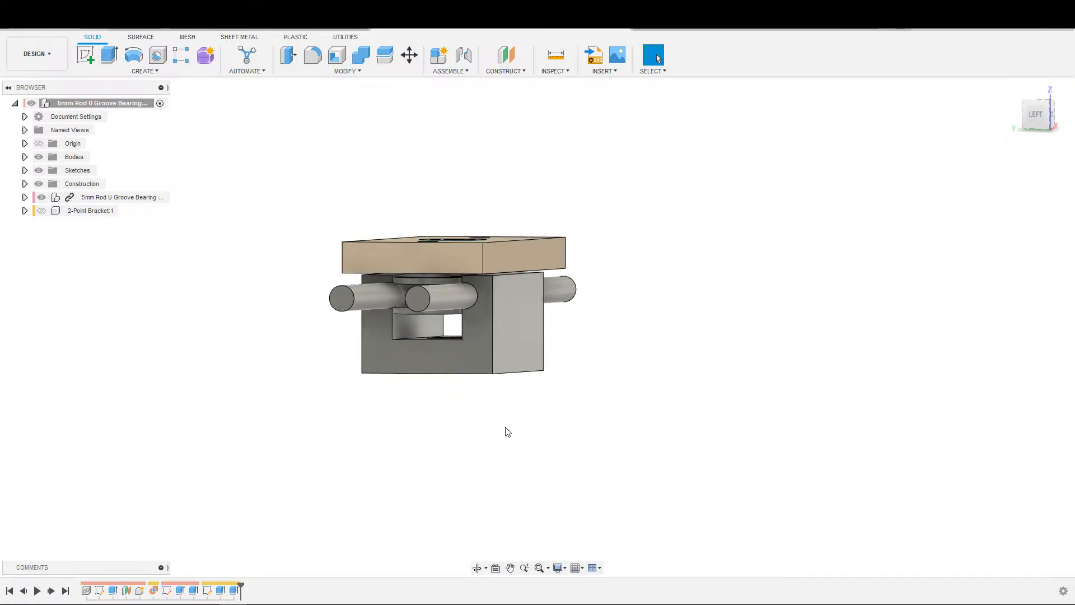
{"action": "middle_click_drag", "start_coordinate": [480, 366], "coordinate": [465, 375], "text": "shift"}
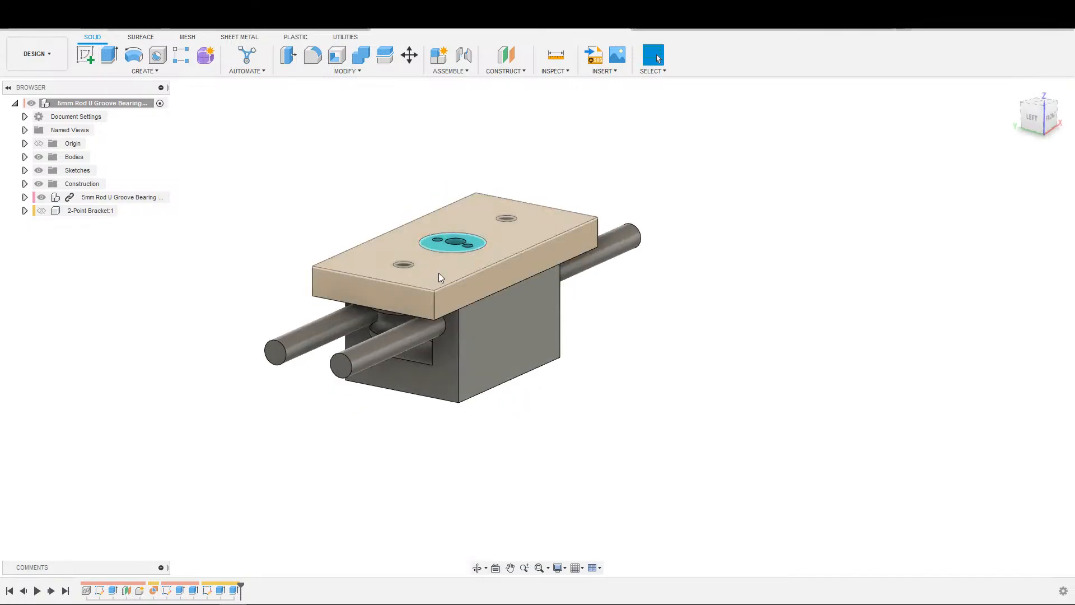
{"action": "middle_click_drag", "start_coordinate": [384, 398], "coordinate": [422, 382], "text": "shift"}
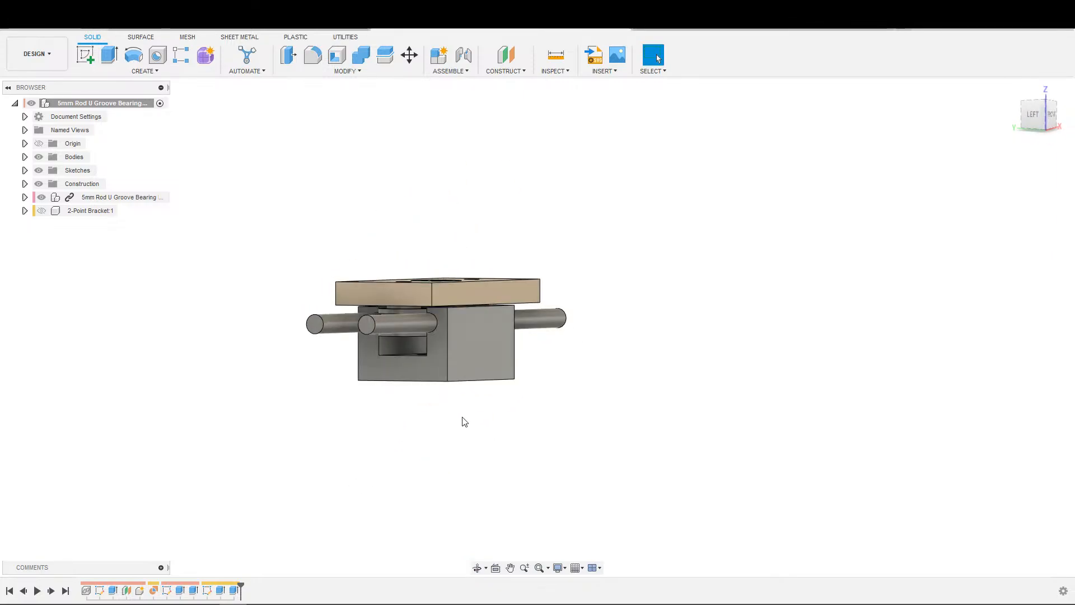
{"action": "scroll", "coordinate": [463, 420], "scroll_direction": "down", "scroll_amount": 2}
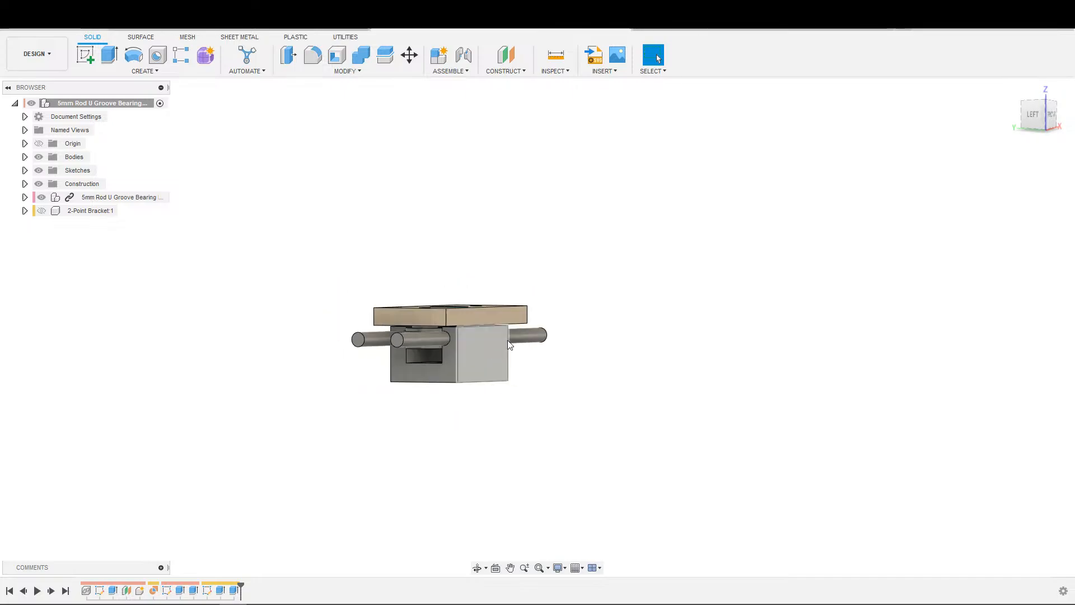
{"action": "middle_click_drag", "start_coordinate": [571, 420], "coordinate": [298, 401], "text": "shift"}
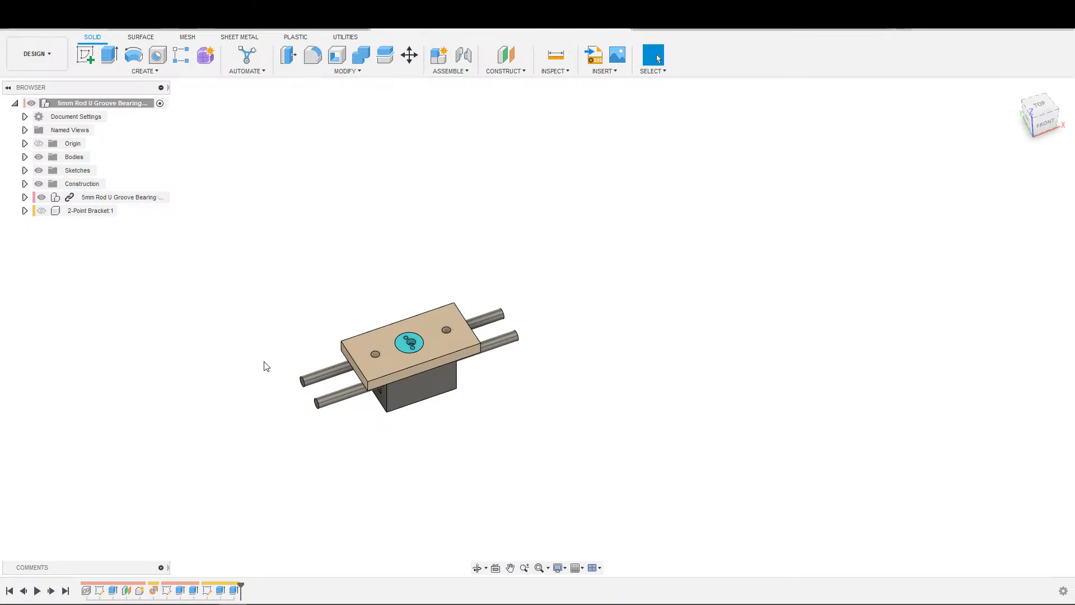
{"action": "scroll", "coordinate": [529, 343], "scroll_direction": "up", "scroll_amount": 2}
{"action": "middle_click_drag", "start_coordinate": [455, 425], "coordinate": [400, 426], "text": "shift"}
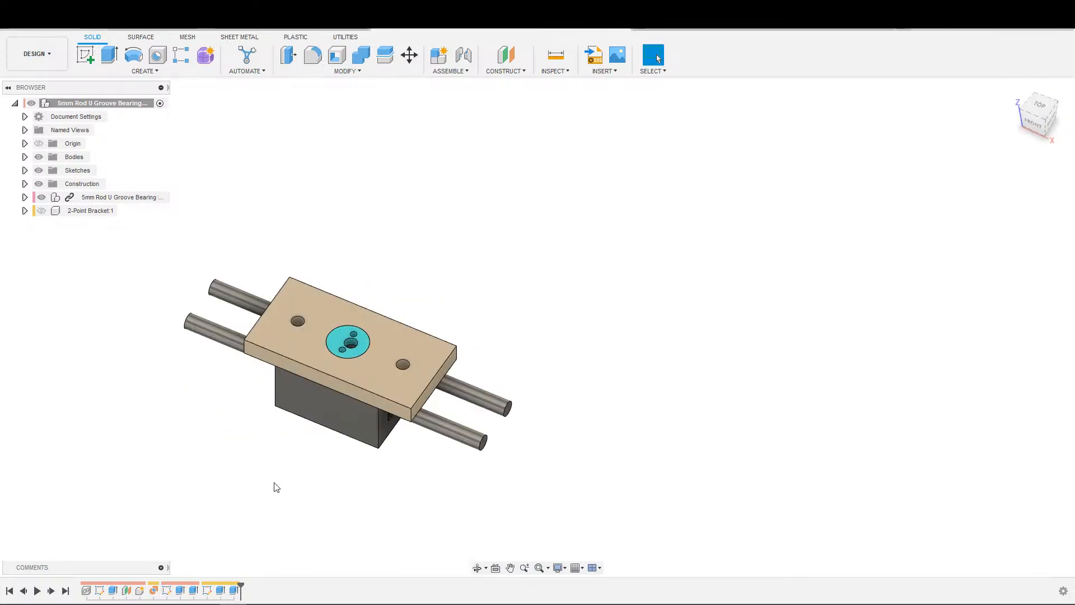
{"action": "middle_click_drag", "start_coordinate": [276, 487], "coordinate": [318, 293], "text": "shift"}
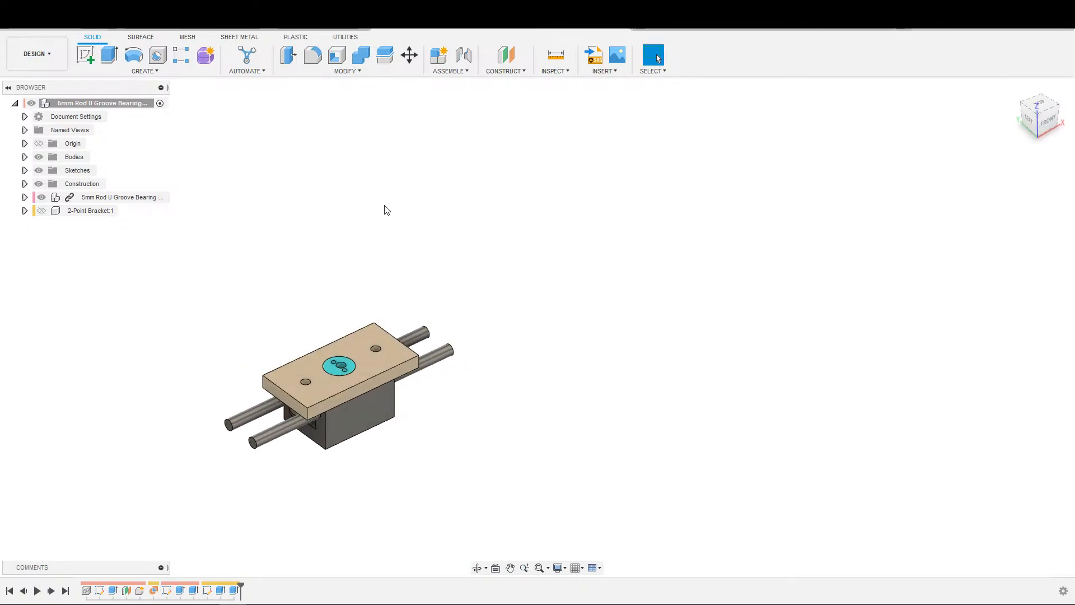
Step: Switch to the LM8UUOP Slide Guide v2 design and look over its rod, bearing block and standoffs
{"action": "left_click", "coordinate": [707, 33]}
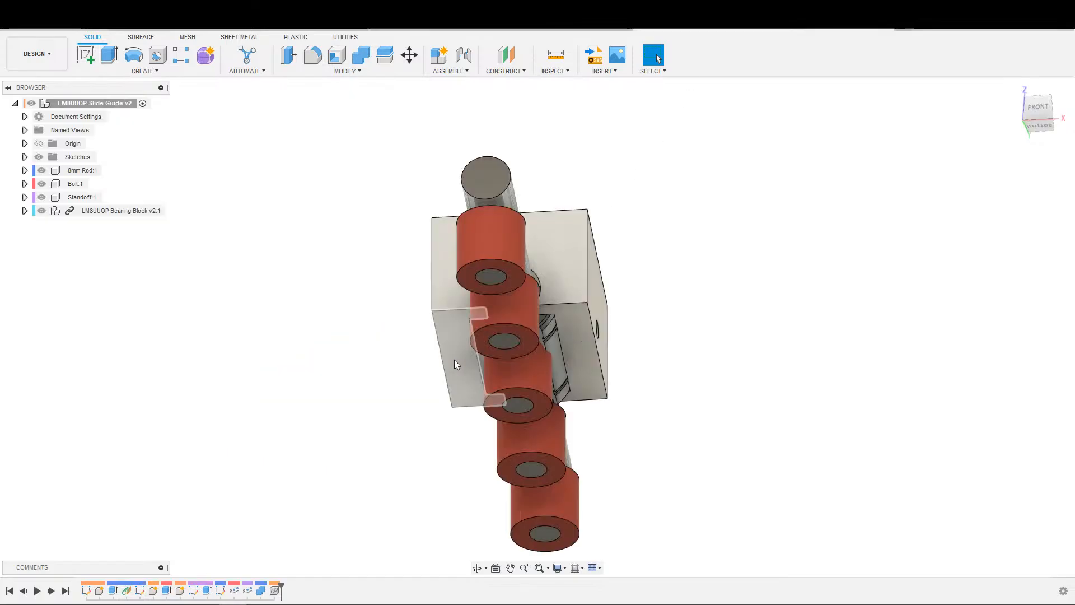
{"action": "middle_click_drag", "start_coordinate": [454, 360], "coordinate": [672, 466]}
{"action": "scroll", "coordinate": [651, 496], "scroll_direction": "down", "scroll_amount": 1}
{"action": "scroll", "coordinate": [669, 462], "scroll_direction": "down", "scroll_amount": 3}
{"action": "scroll", "coordinate": [622, 199], "scroll_direction": "down", "scroll_amount": 1}
{"action": "middle_click_drag", "start_coordinate": [602, 192], "coordinate": [557, 194]}
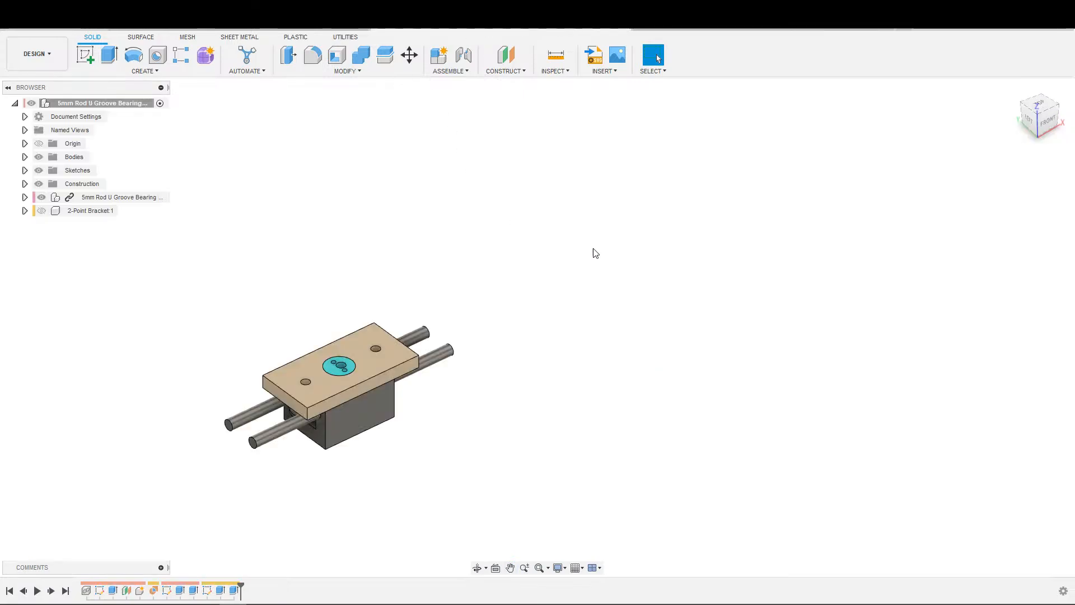
Step: Return to the 5mm Rod U Groove Bearing bracket design and examine the assembled slide guide up close from the front
{"action": "middle_click_drag", "start_coordinate": [592, 250], "coordinate": [643, 412]}
{"action": "scroll", "coordinate": [594, 363], "scroll_direction": "up", "scroll_amount": 3}
{"action": "middle_click_drag", "start_coordinate": [644, 411], "coordinate": [631, 389], "text": "shift"}
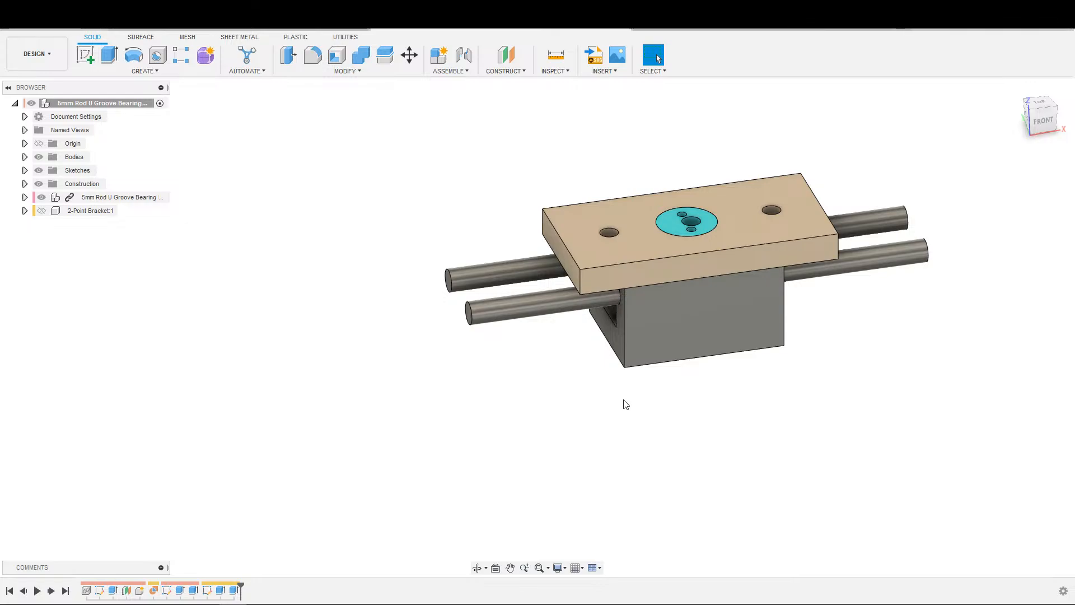
{"action": "scroll", "coordinate": [689, 458], "scroll_direction": "up", "scroll_amount": 3}
{"action": "scroll", "coordinate": [696, 453], "scroll_direction": "down", "scroll_amount": 4}
{"action": "mouse_move", "coordinate": [695, 455]}
{"action": "middle_mouse_down", "text": "shift"}
{"action": "mouse_move", "coordinate": [698, 439]}
{"action": "mouse_move", "coordinate": [689, 458]}
{"action": "middle_mouse_up", "text": "shift"}
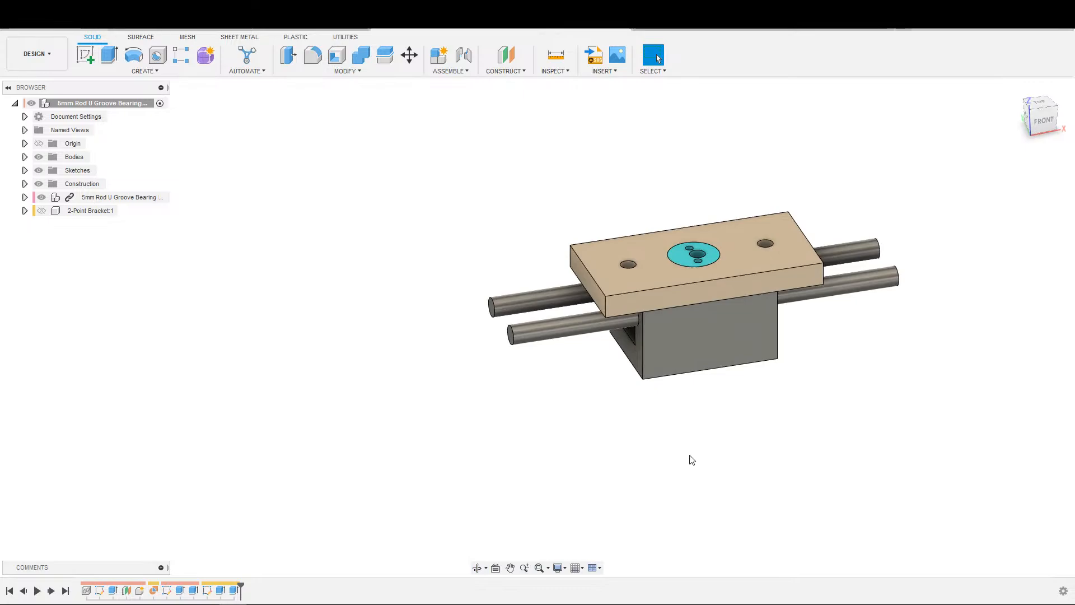